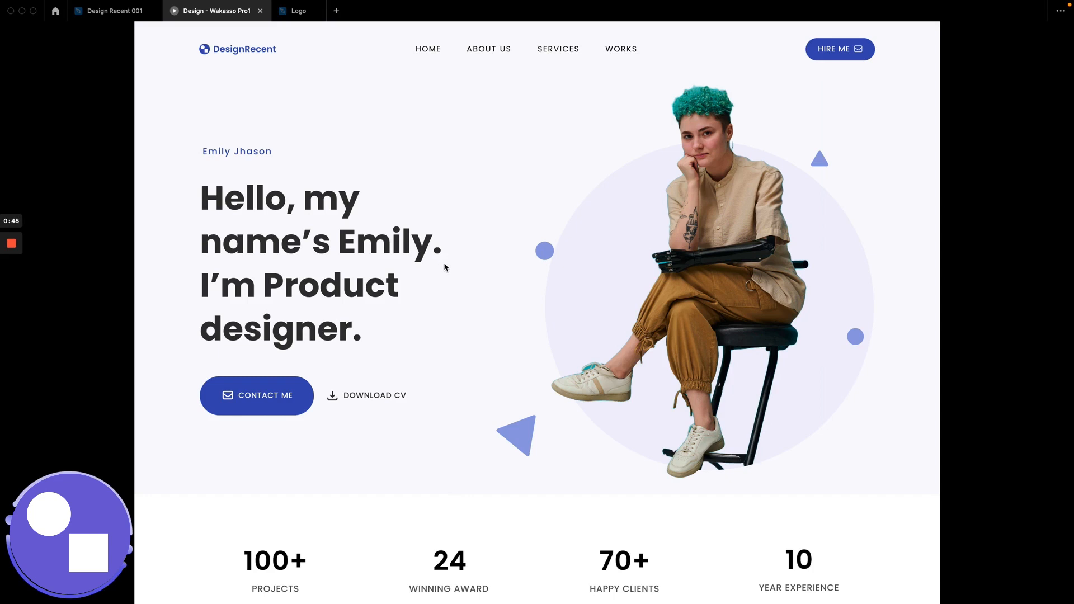
# Step: Examine the finished portfolio prototype's hero, statistics, services and product designer sections
pyautogui.scroll(-1, 445, 267)
pyautogui.scroll(-1, 455, 244)
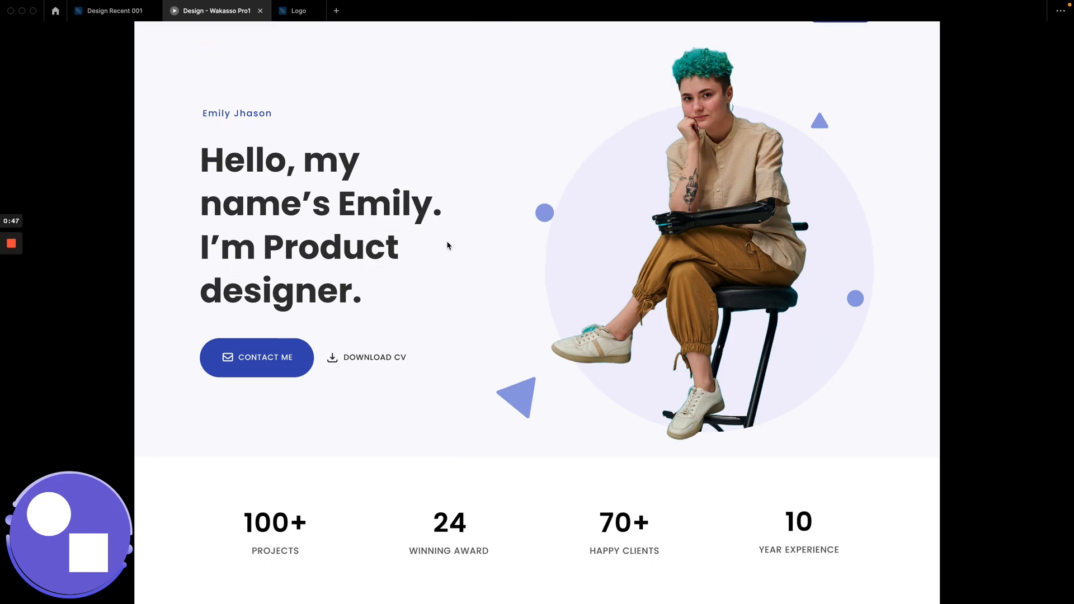
pyautogui.scroll(2, 447, 244)
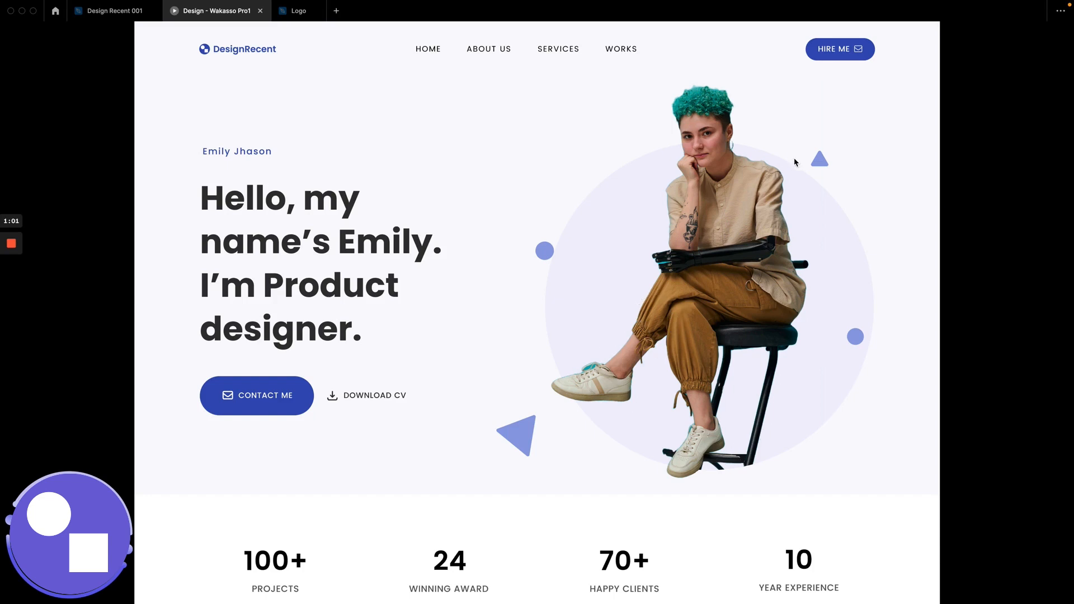
pyautogui.scroll(-4, 535, 308)
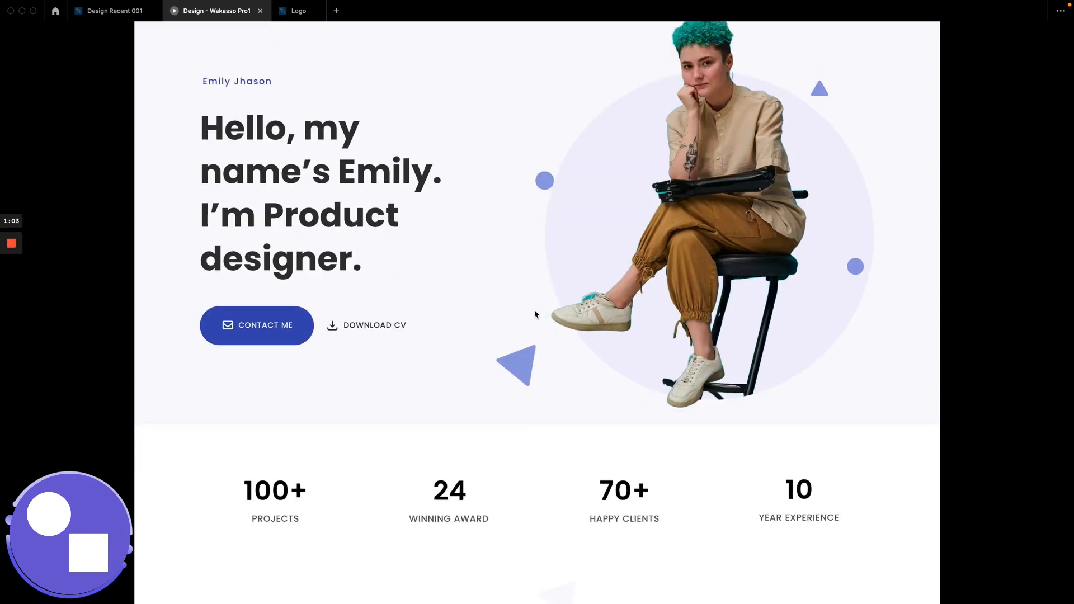
pyautogui.scroll(-2, 529, 296)
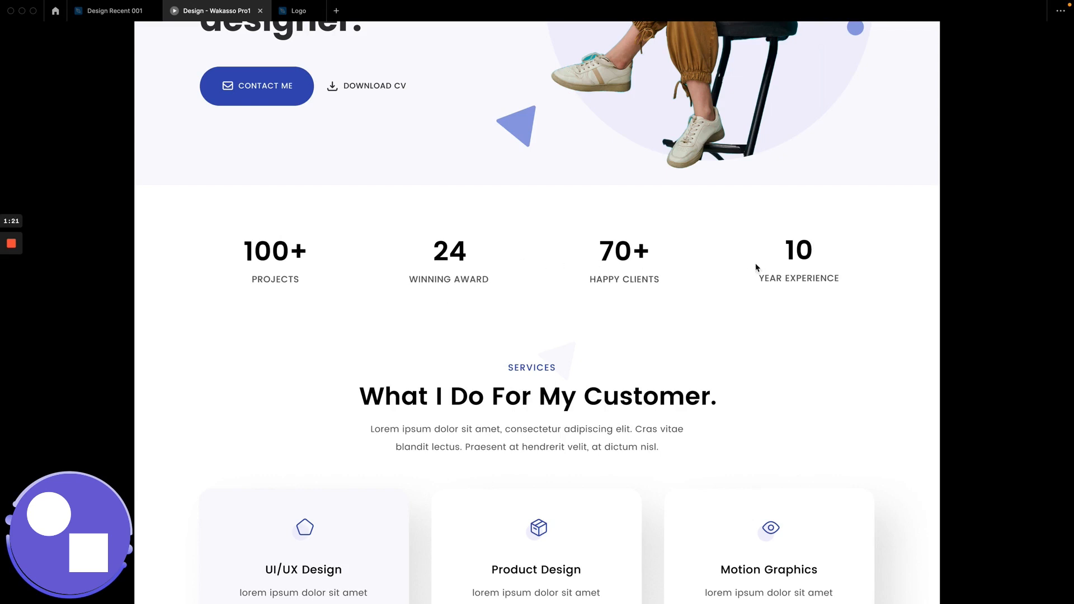
pyautogui.scroll(-3, 672, 335)
pyautogui.scroll(-1, 643, 319)
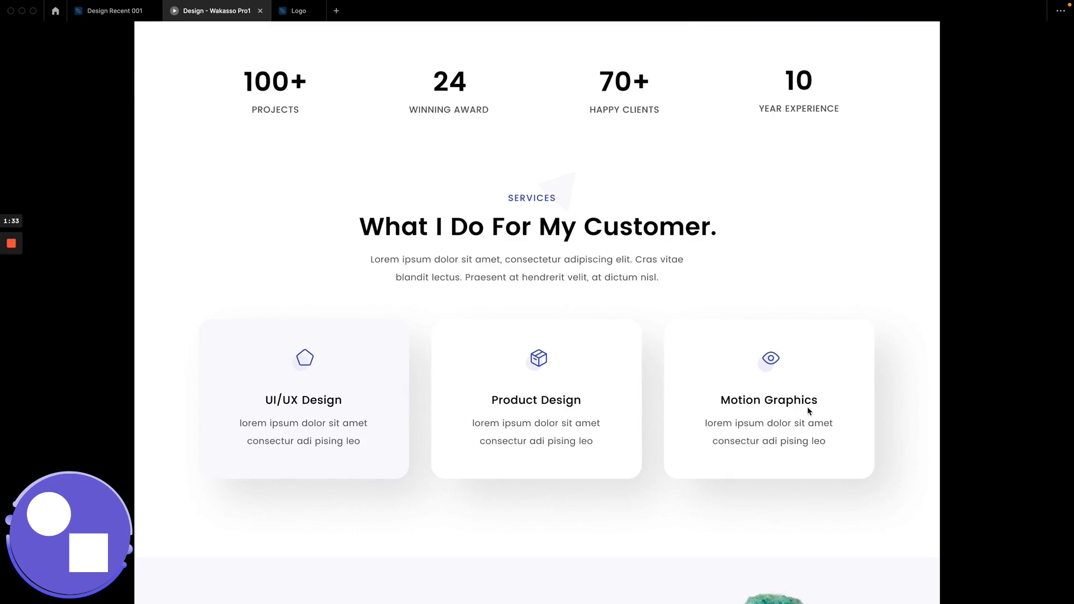
pyautogui.scroll(-3, 499, 426)
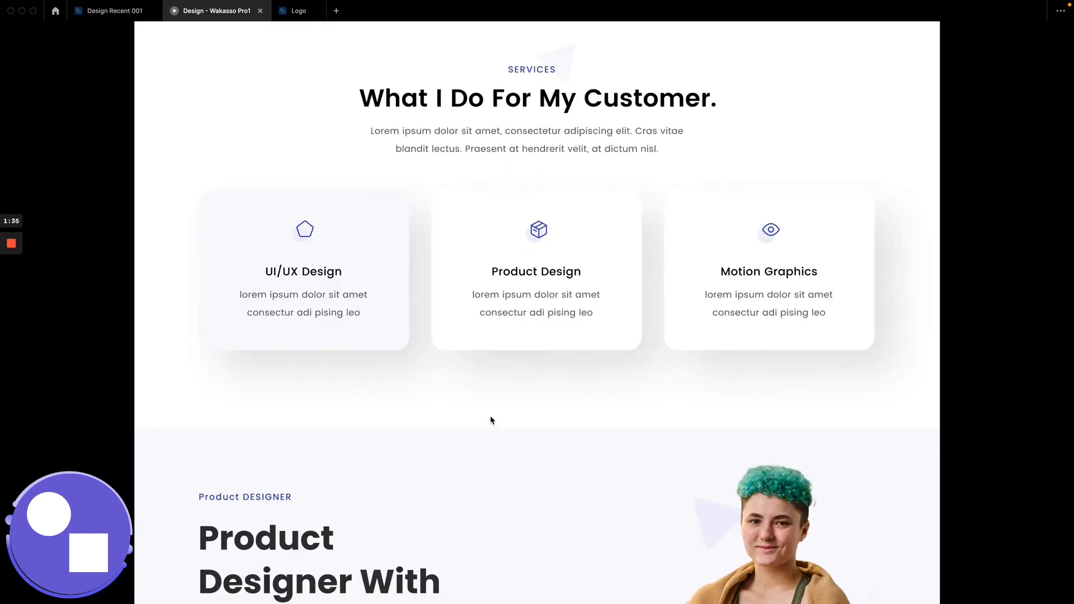
pyautogui.scroll(-6, 490, 419)
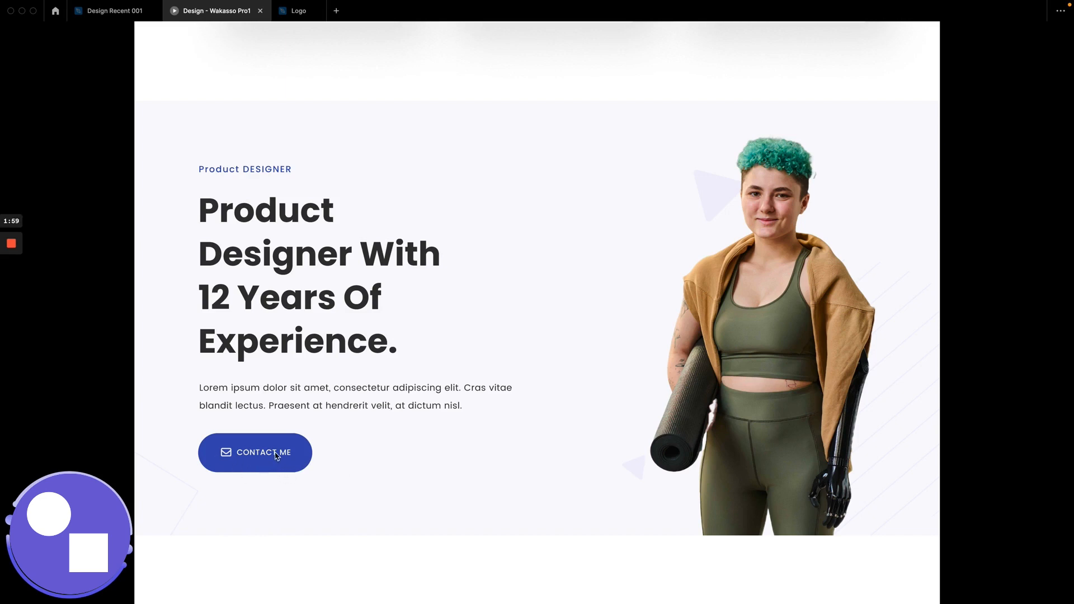
# Step: Examine the prototype's client logo row and the Selected Works portfolio cards, including their hover effect
pyautogui.scroll(-5, 291, 436)
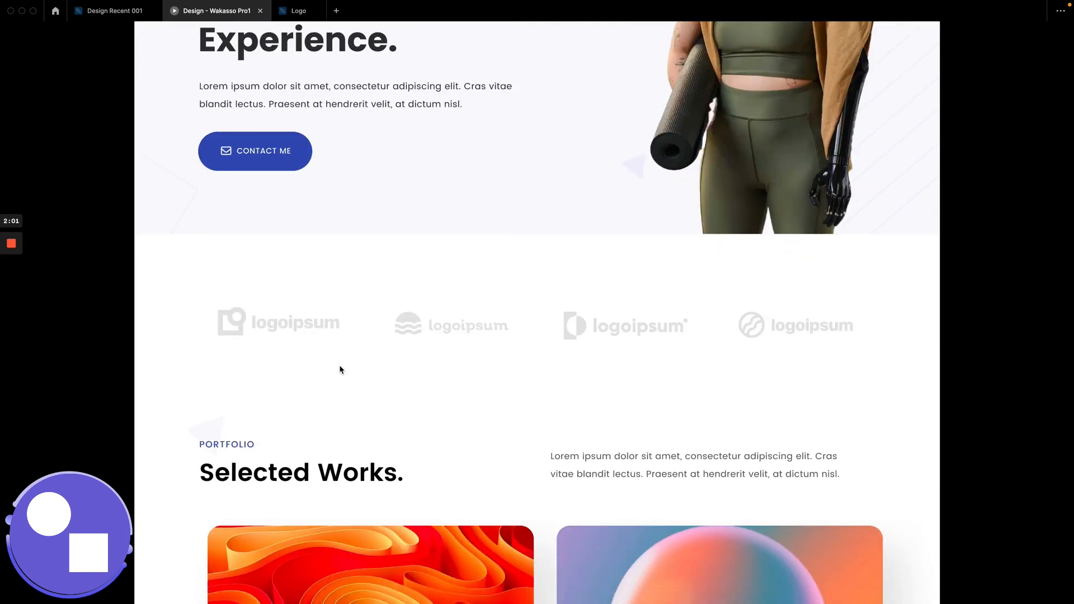
pyautogui.scroll(-1, 492, 291)
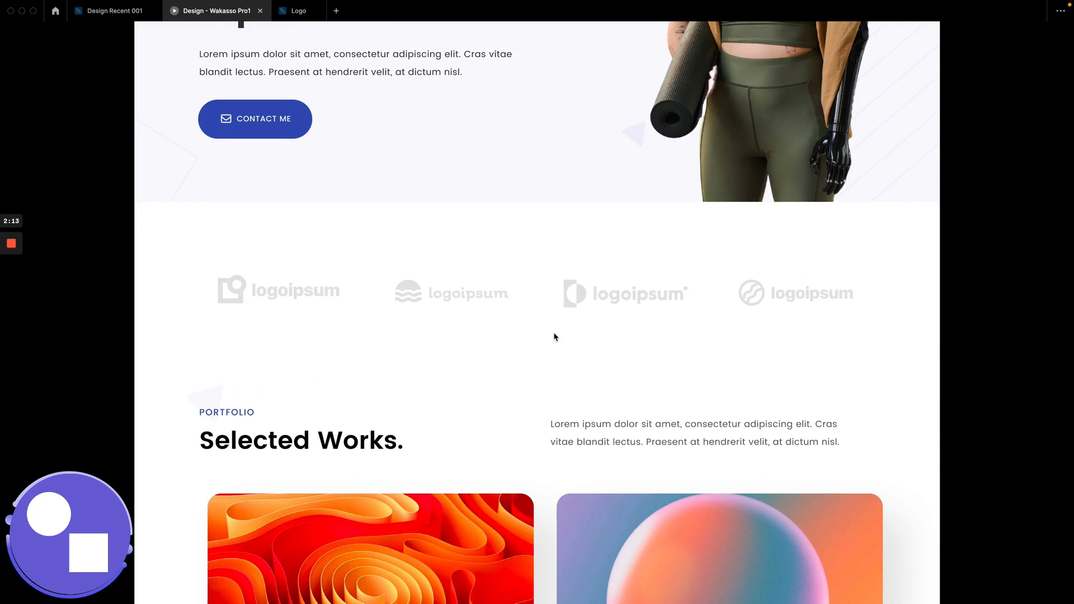
pyautogui.scroll(-2, 554, 336)
pyautogui.scroll(-4, 558, 310)
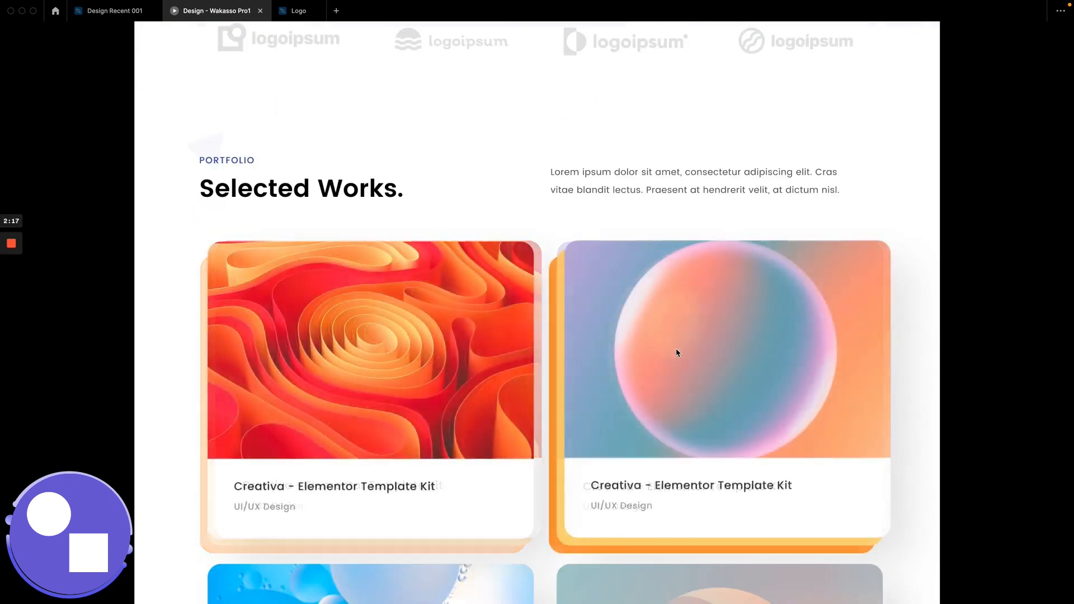
pyautogui.scroll(-12, 597, 331)
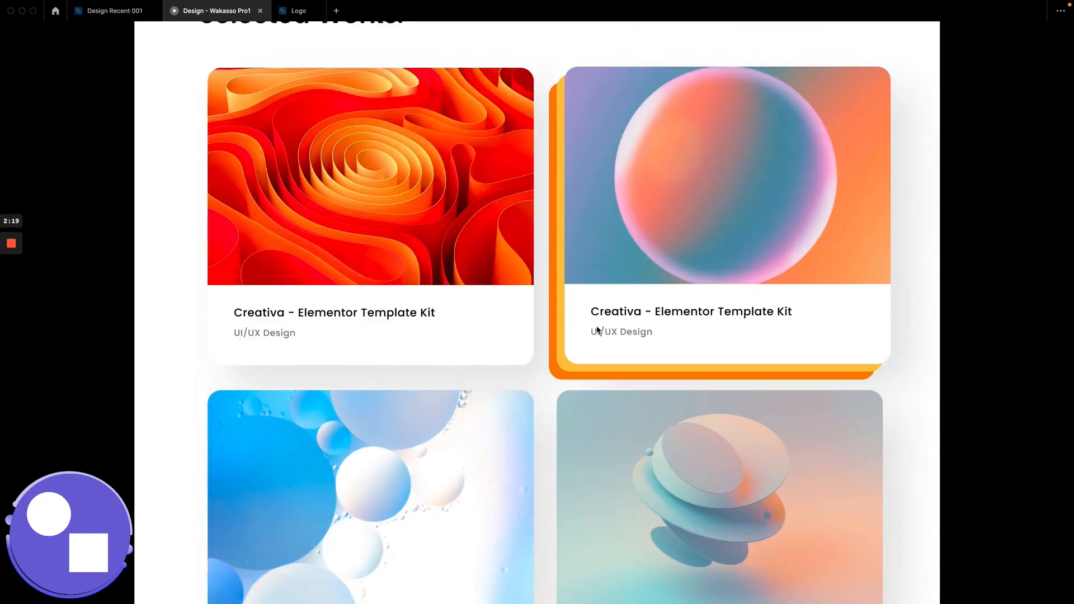
pyautogui.scroll(15, 586, 274)
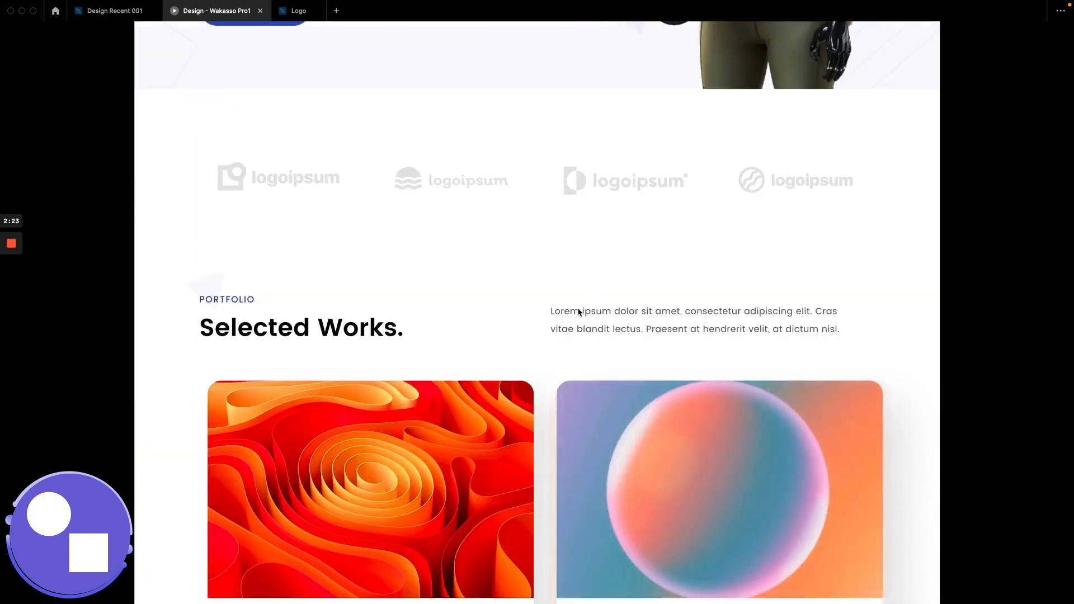
pyautogui.scroll(-2, 582, 310)
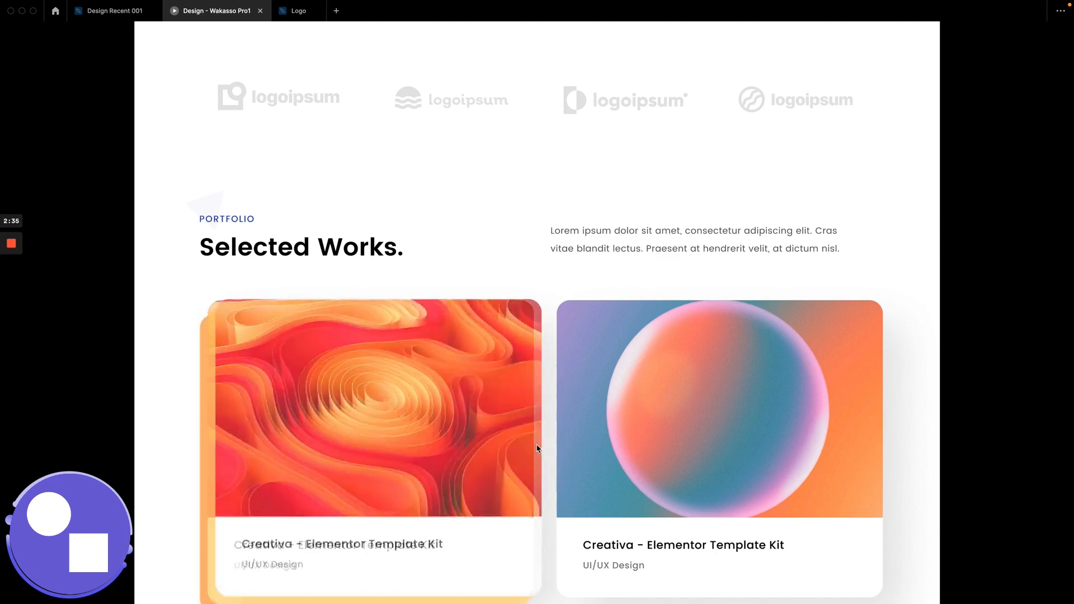
pyautogui.scroll(-6, 552, 449)
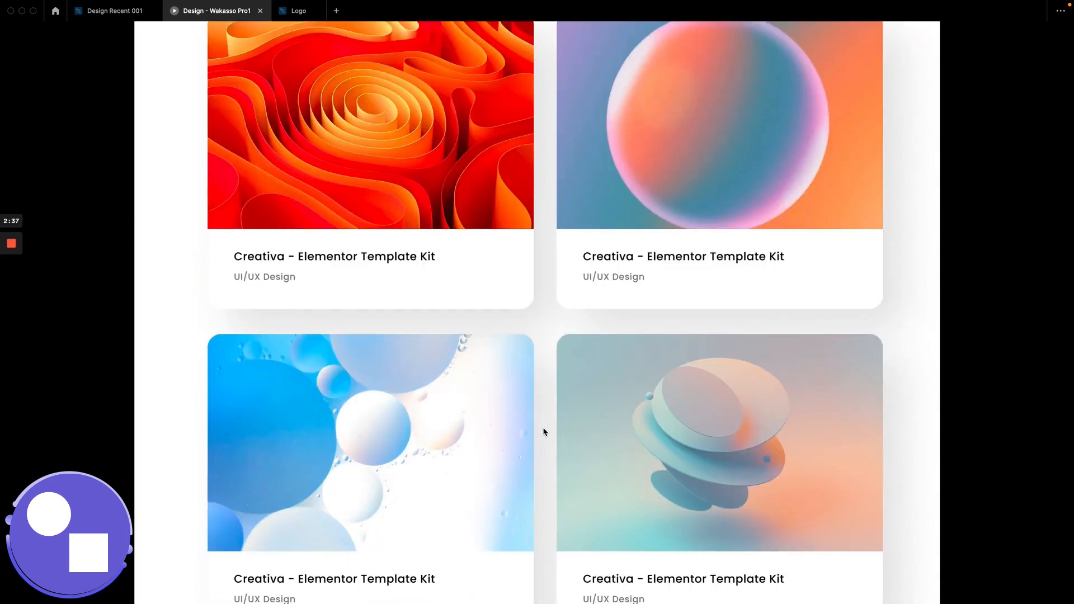
pyautogui.scroll(-5, 540, 416)
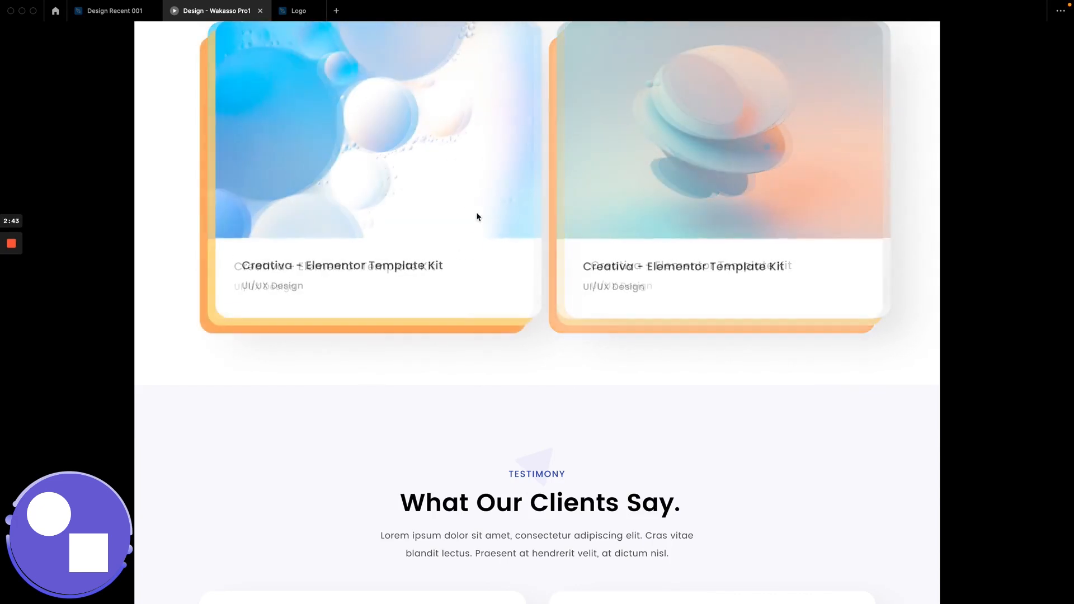
pyautogui.scroll(-4, 455, 358)
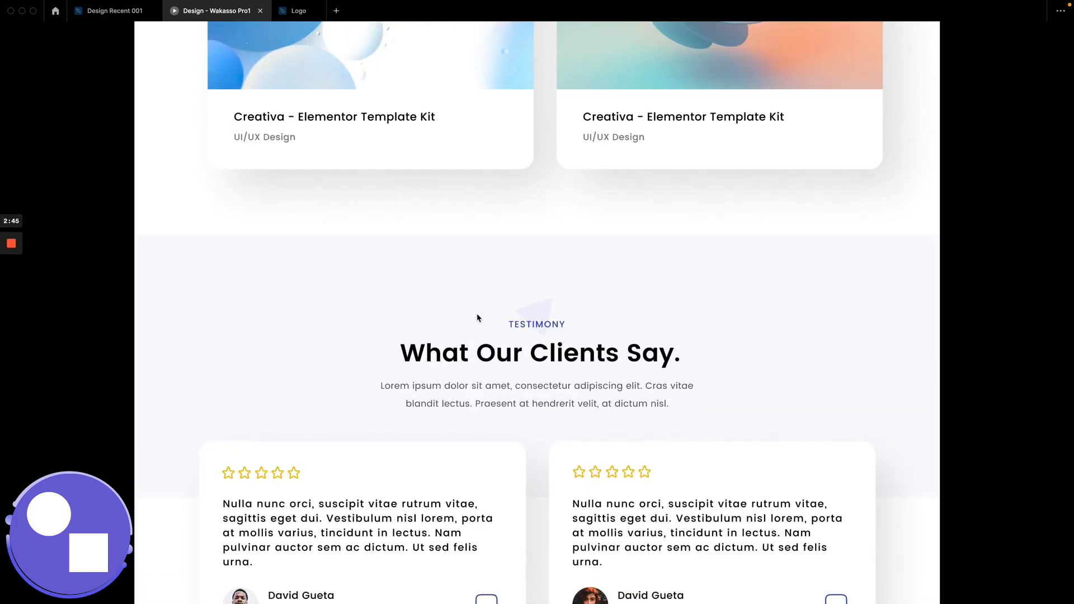
# Step: Review the prototype's testimonials, contact banner and footer, and return to the beginning of the page
pyautogui.scroll(-1, 484, 302)
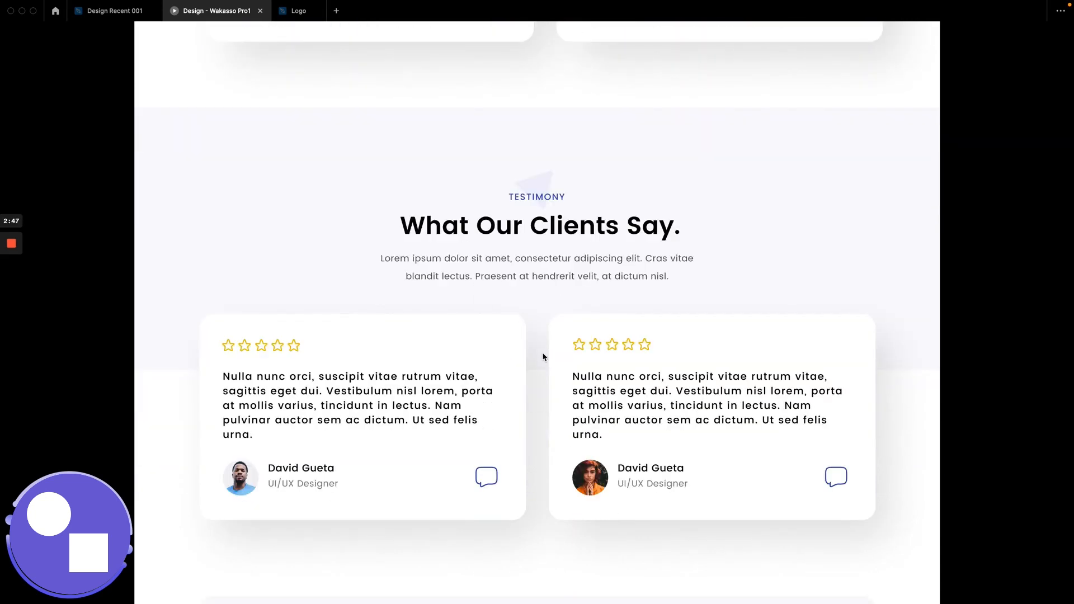
pyautogui.scroll(-2, 543, 356)
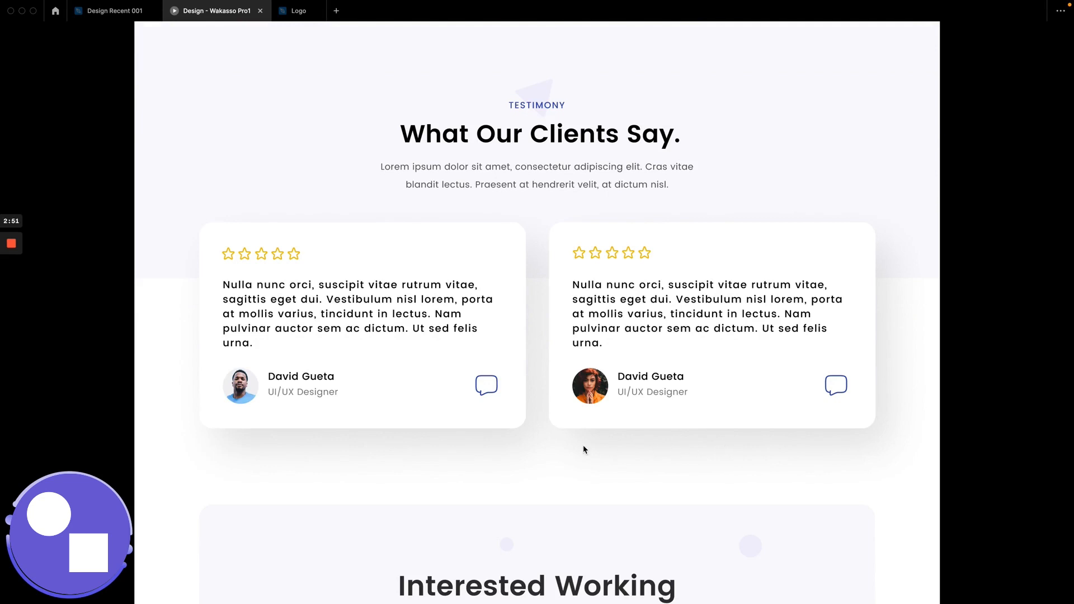
pyautogui.scroll(-5, 492, 414)
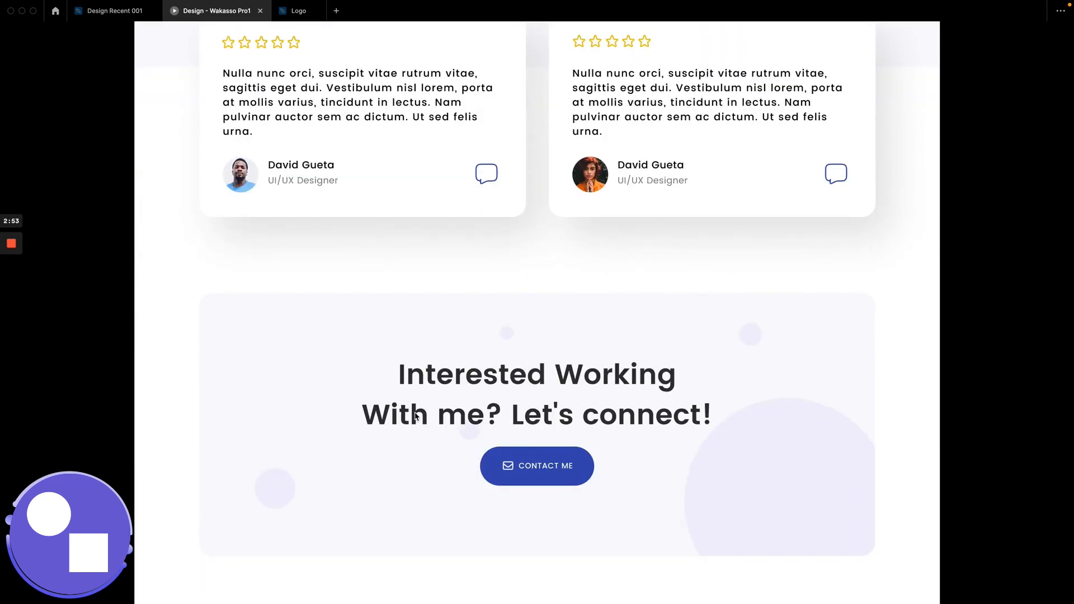
pyautogui.scroll(-1, 415, 416)
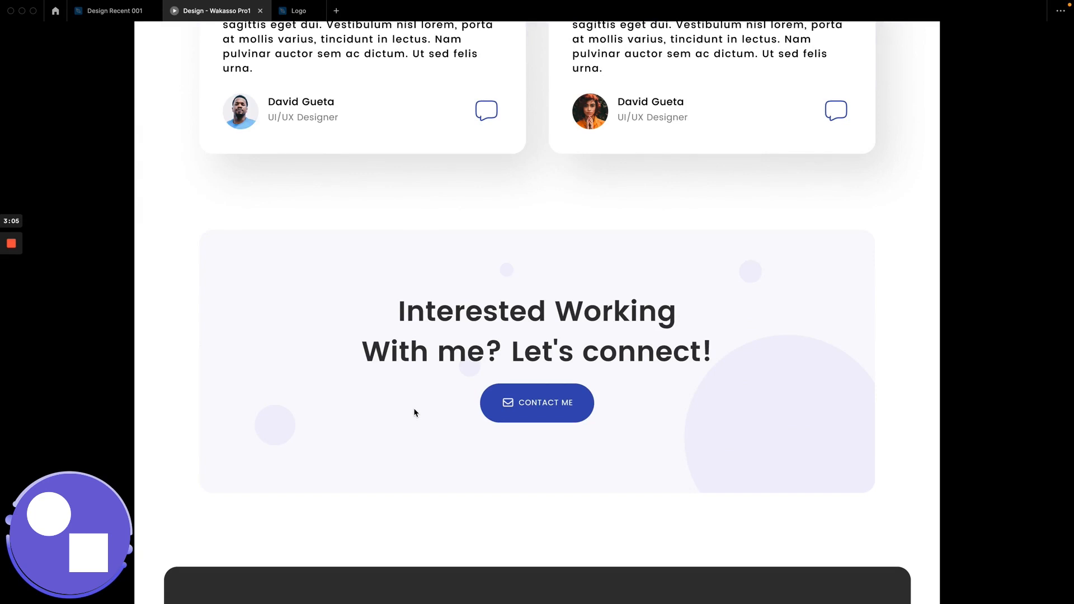
pyautogui.scroll(-1, 404, 420)
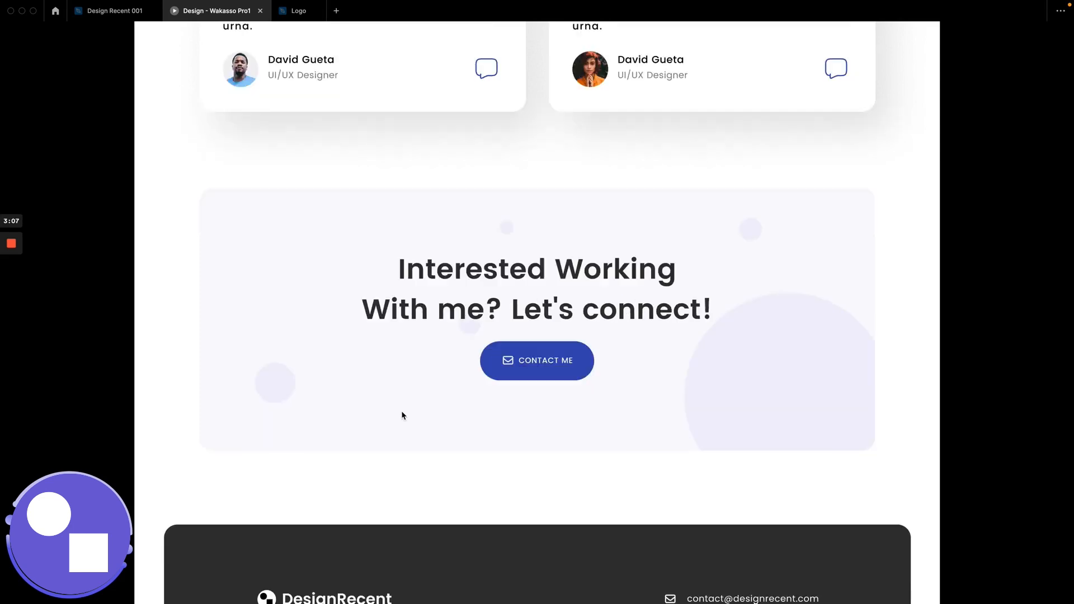
pyautogui.scroll(3, 410, 419)
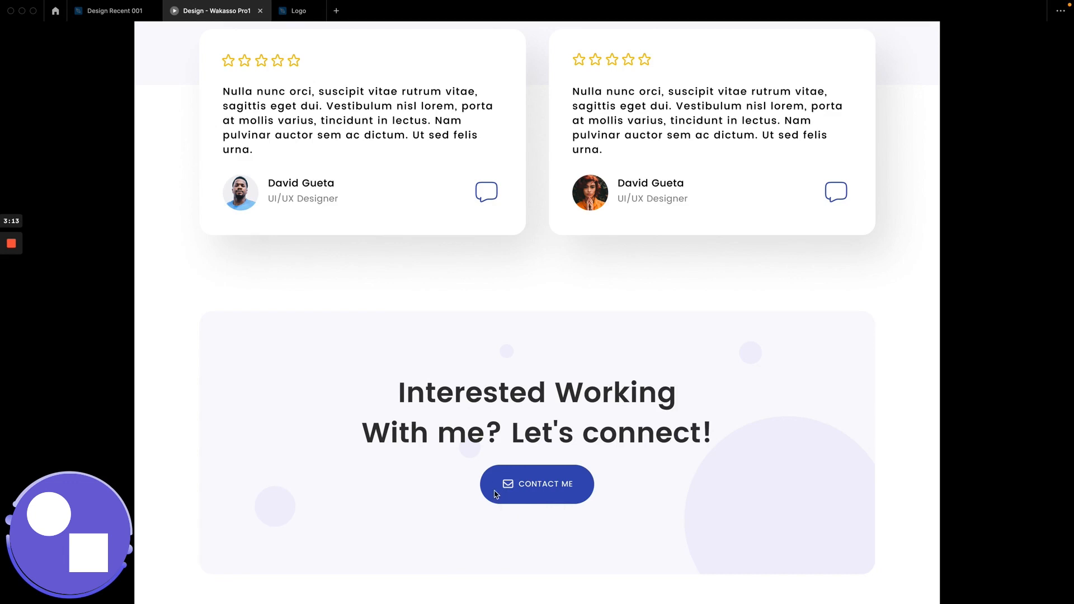
pyautogui.scroll(-6, 486, 480)
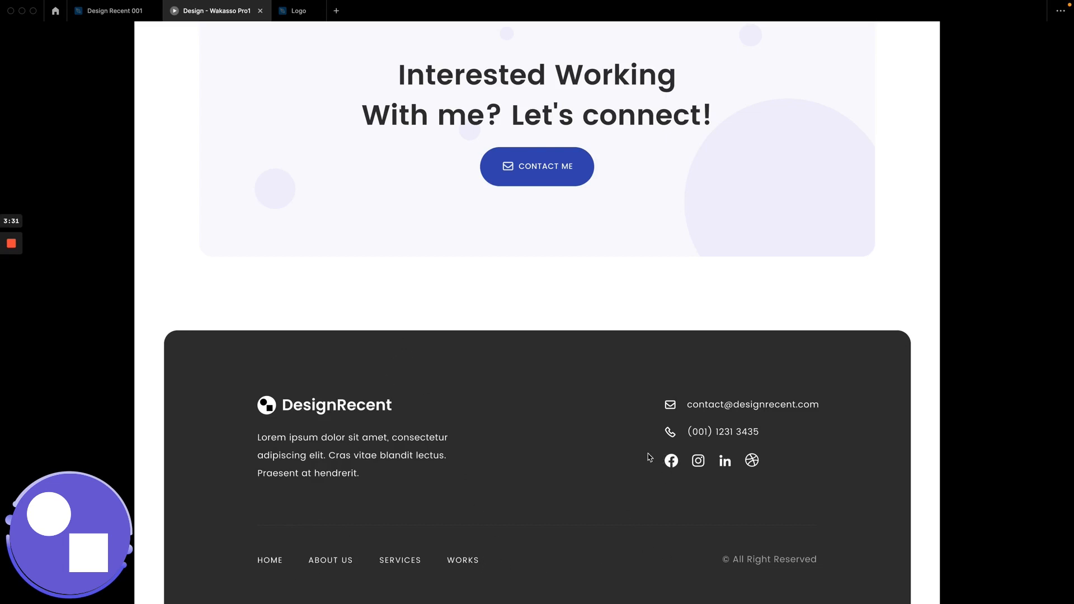
pyautogui.scroll(15, 648, 456)
pyautogui.scroll(15, 621, 462)
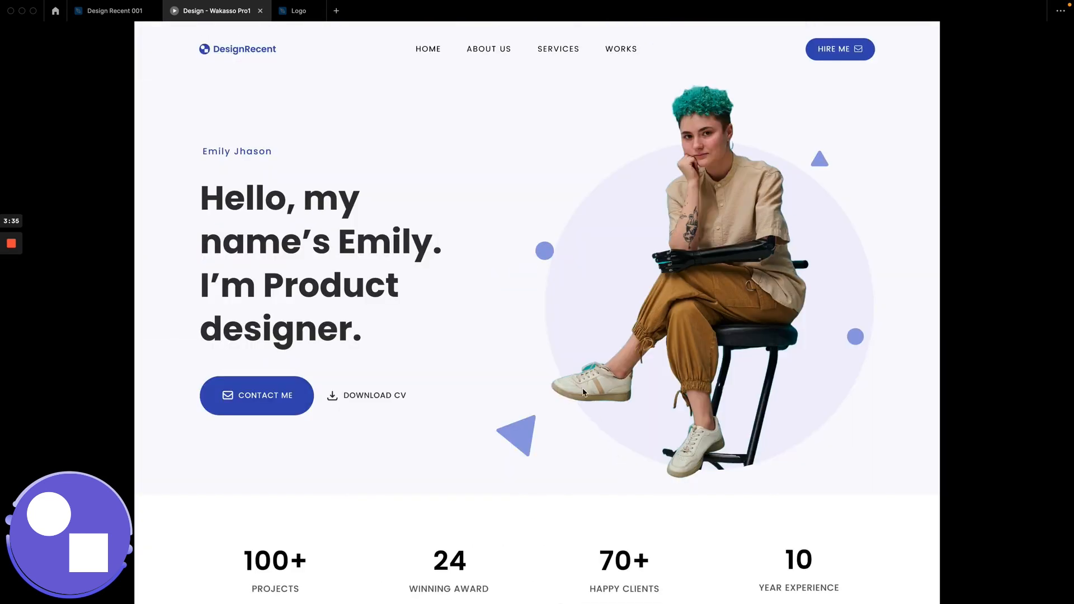
# Step: Create a new design file and name it Portfolio
pyautogui.click(336, 10)
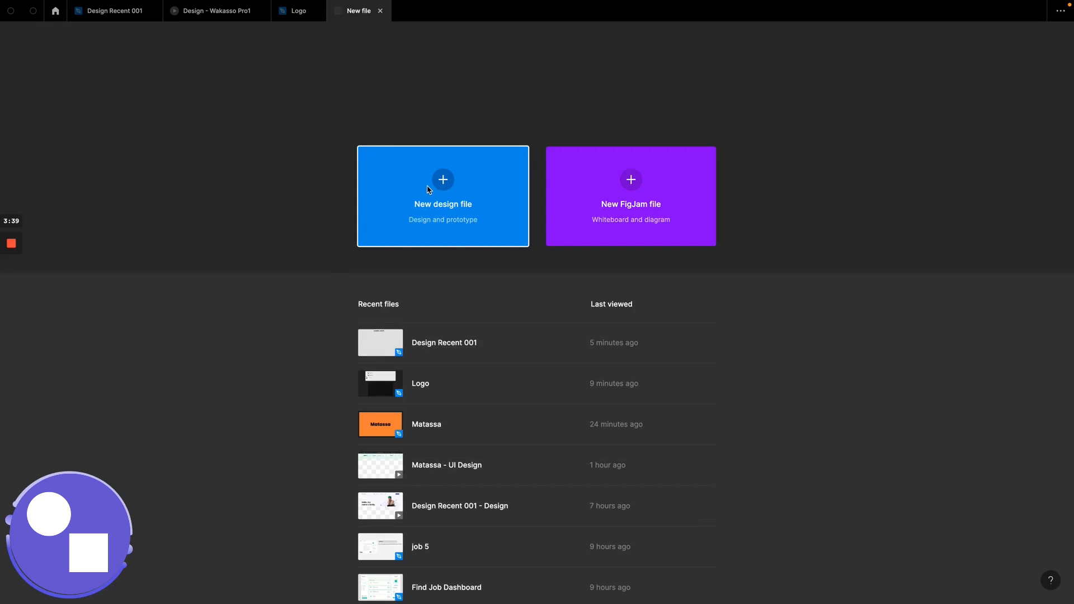
pyautogui.click(442, 185)
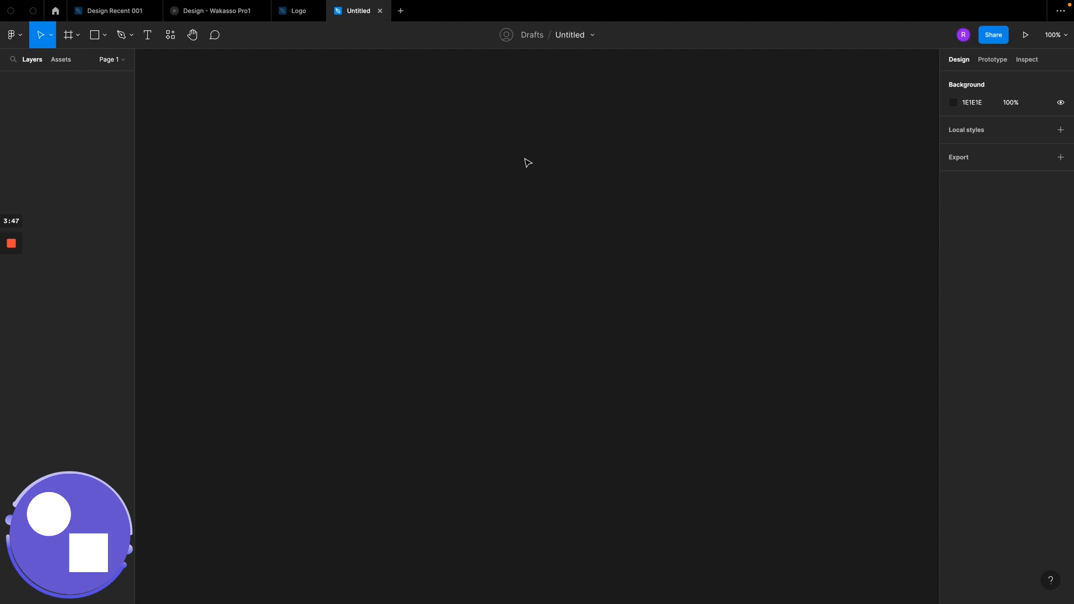
pyautogui.click(566, 35)
pyautogui.write('Portfolio')
# Step: Show the file's page list and rename Page 1 as Cover
pyautogui.click(110, 61)
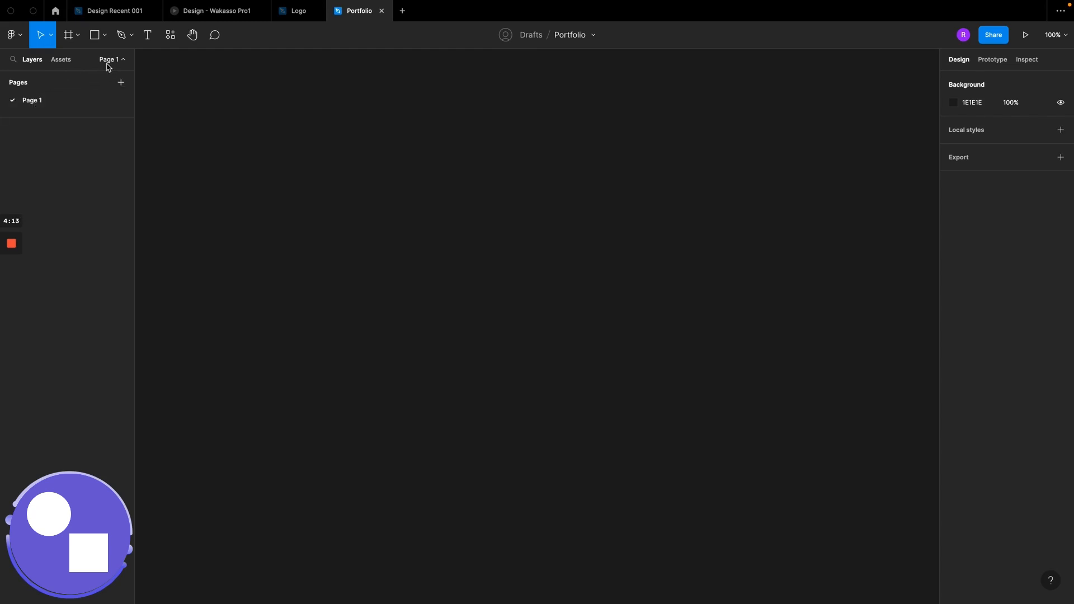
pyautogui.doubleClick(33, 104)
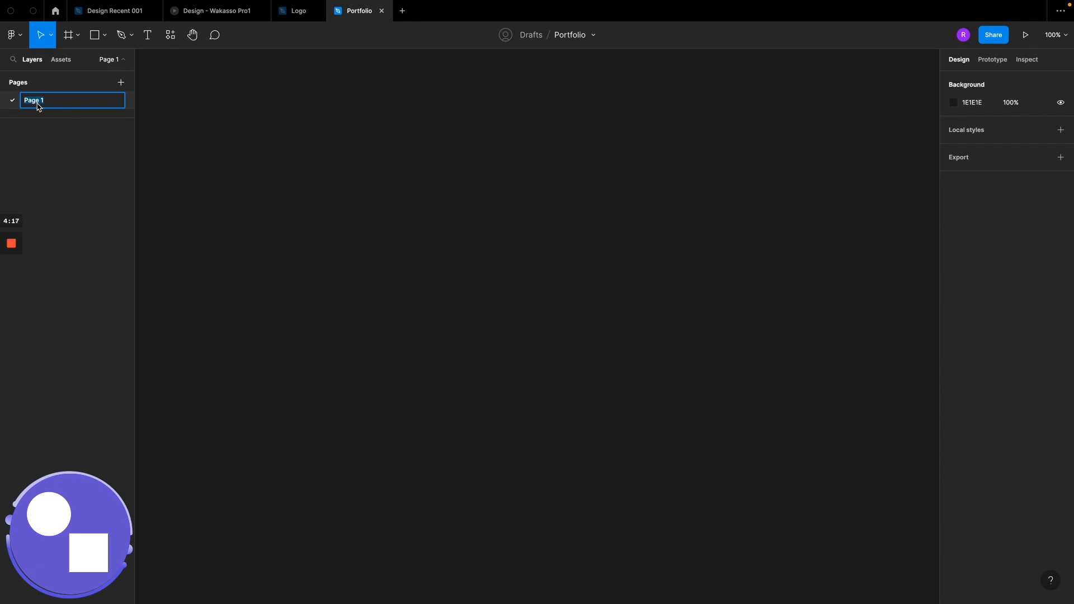
pyautogui.write('Des')
pyautogui.press('BackSpace')
pyautogui.press('BackSpace')
pyautogui.press('BackSpace')
pyautogui.write('Cover')
pyautogui.press('Return')
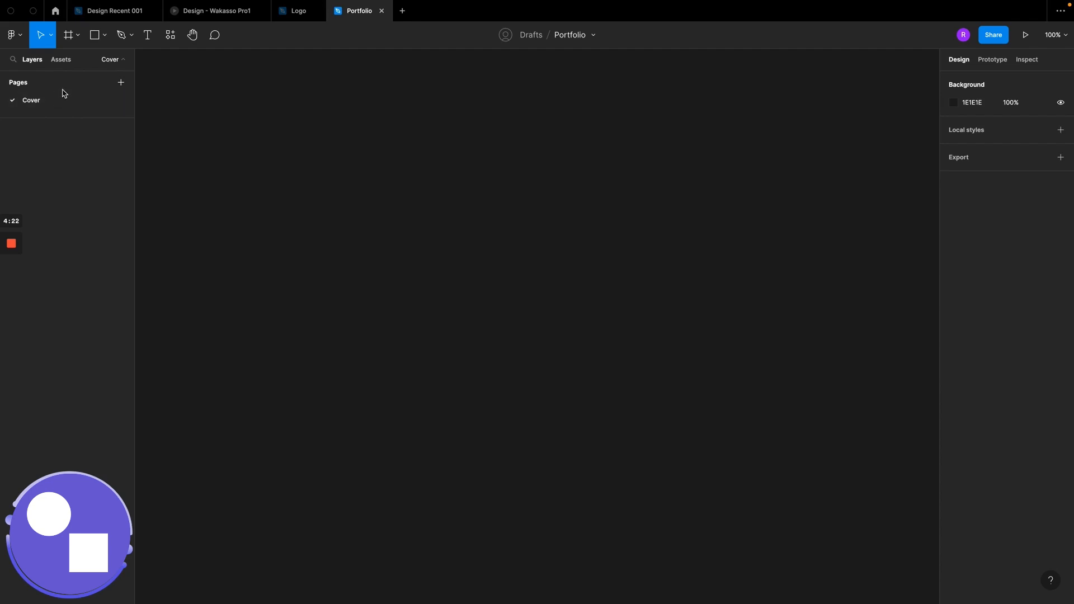
# Step: Add two pages below Cover, named Design and Components
pyautogui.click(121, 83)
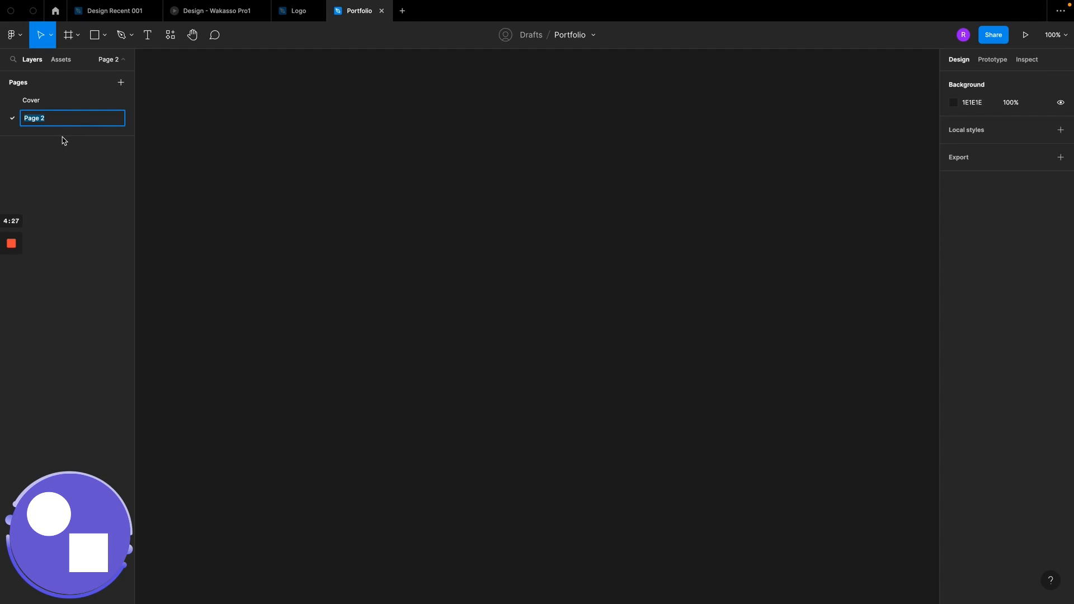
pyautogui.write('Design')
pyautogui.press('Return')
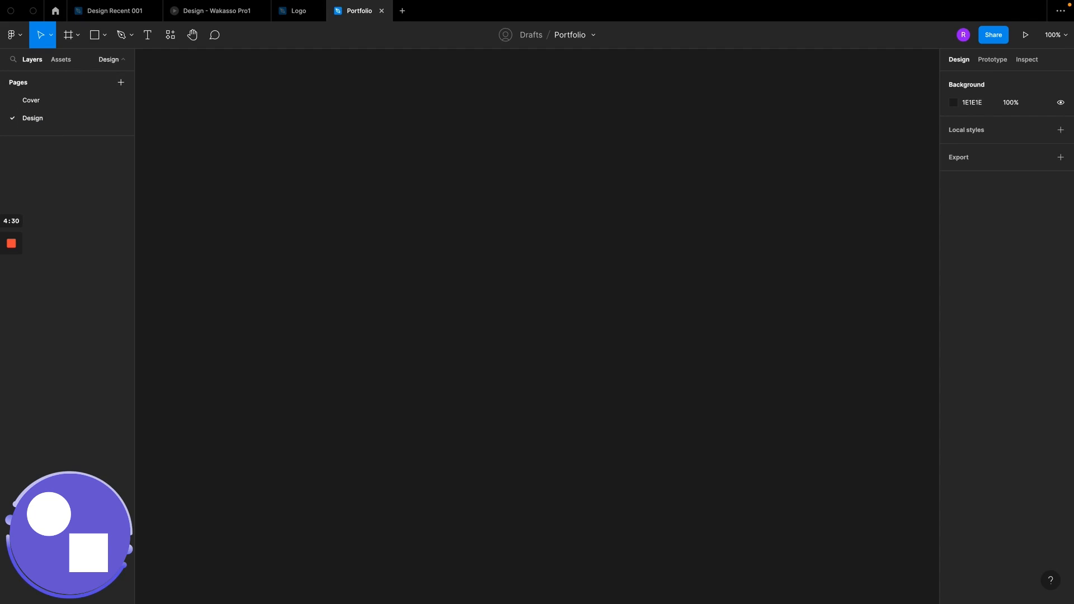
pyautogui.click(121, 83)
pyautogui.write('Com')
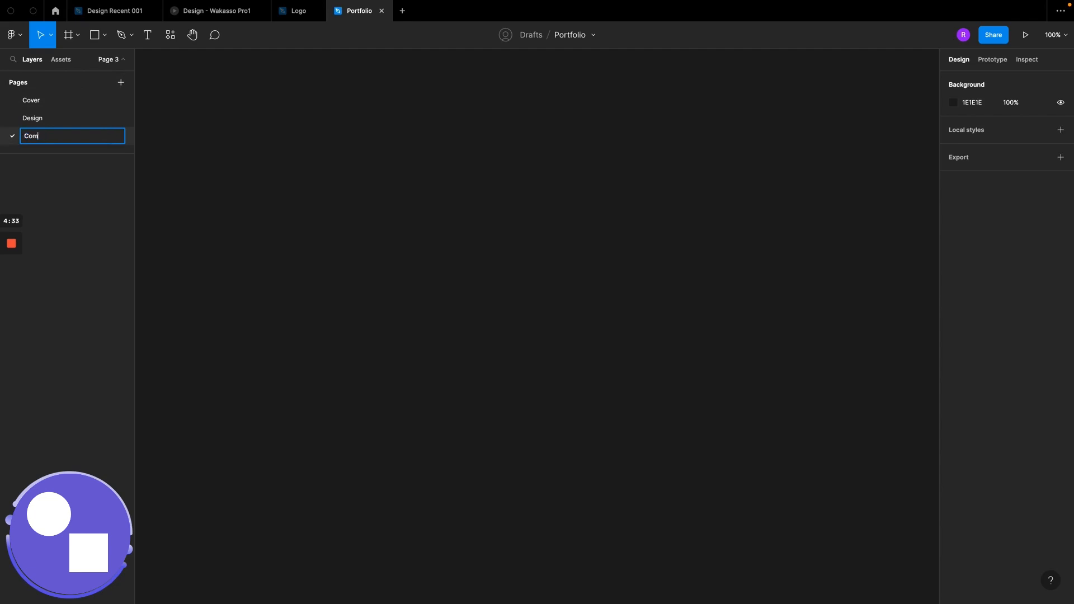
pyautogui.write('ponents')
pyautogui.press('Return')
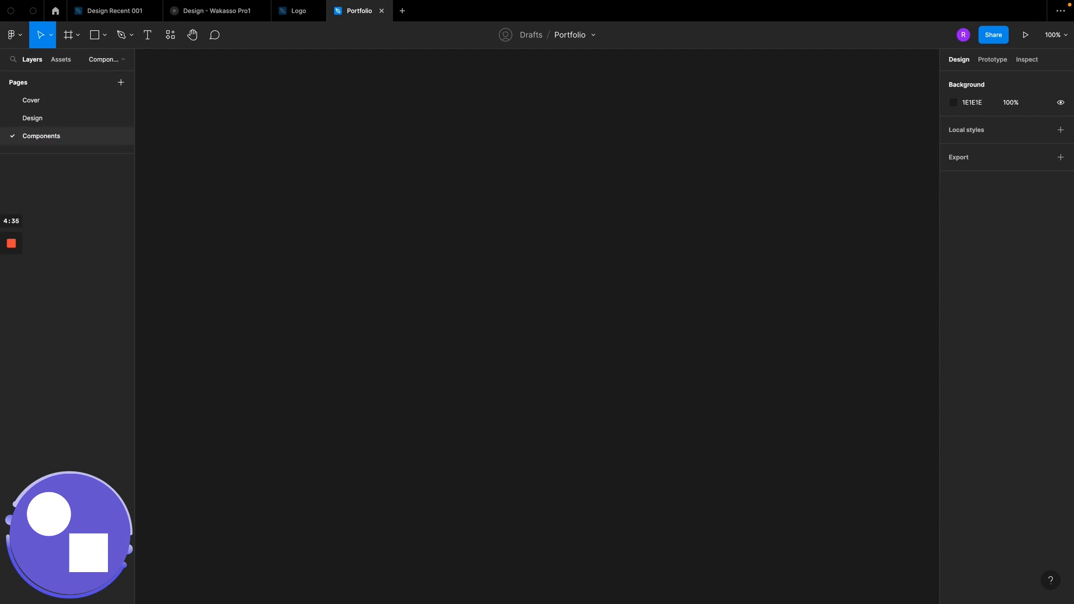
# Step: Add a fourth page named Archive to the file
pyautogui.click(121, 84)
pyautogui.write('A')
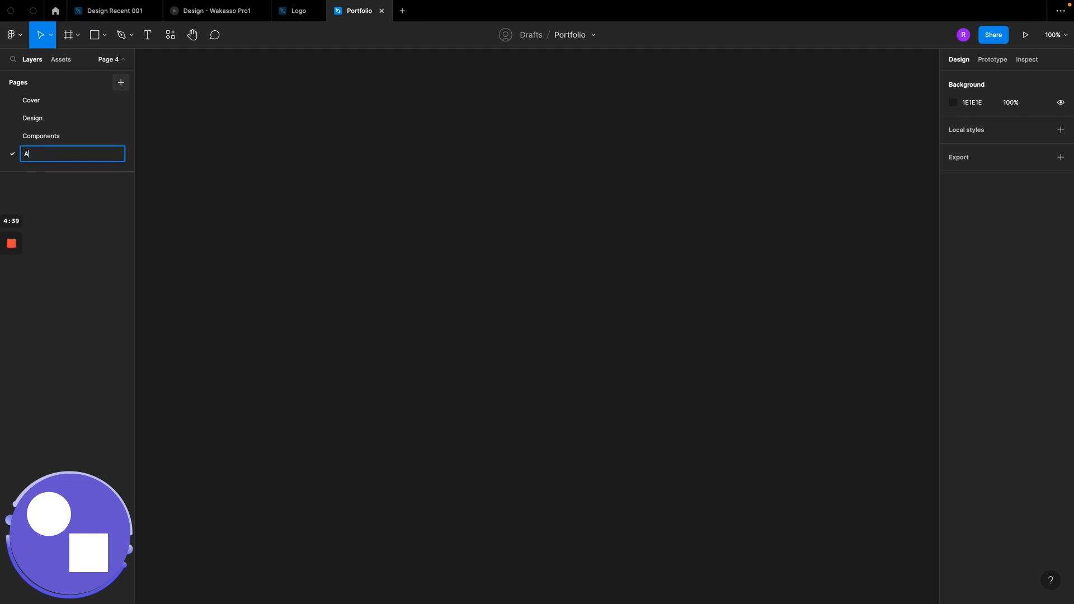
pyautogui.write('rchive')
pyautogui.press('Return')
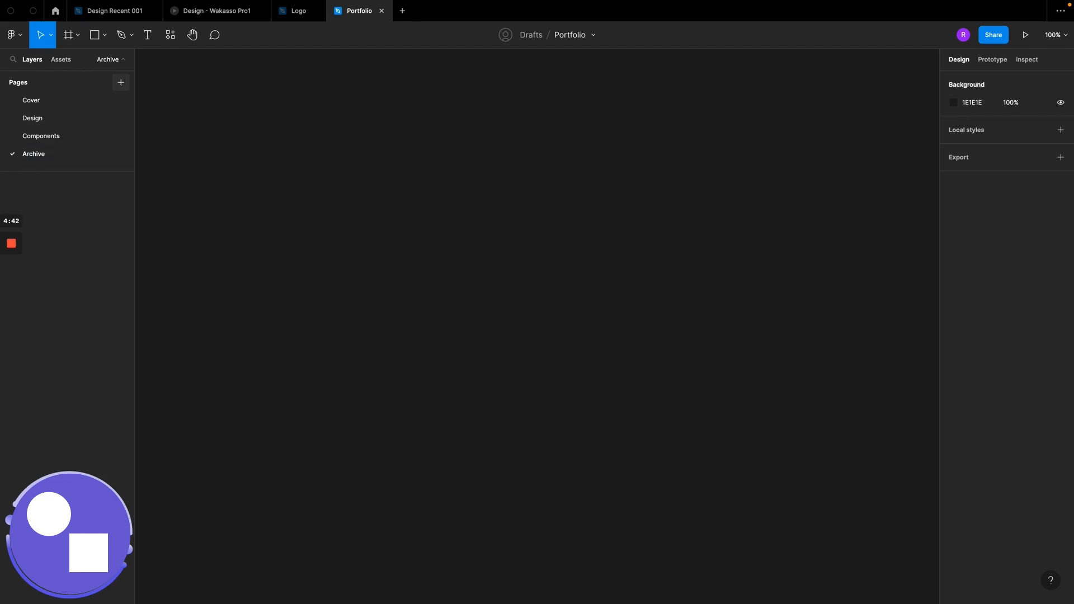
# Step: Go to the Design page and set its canvas background colour to light grey B4B4B4
pyautogui.click(45, 123)
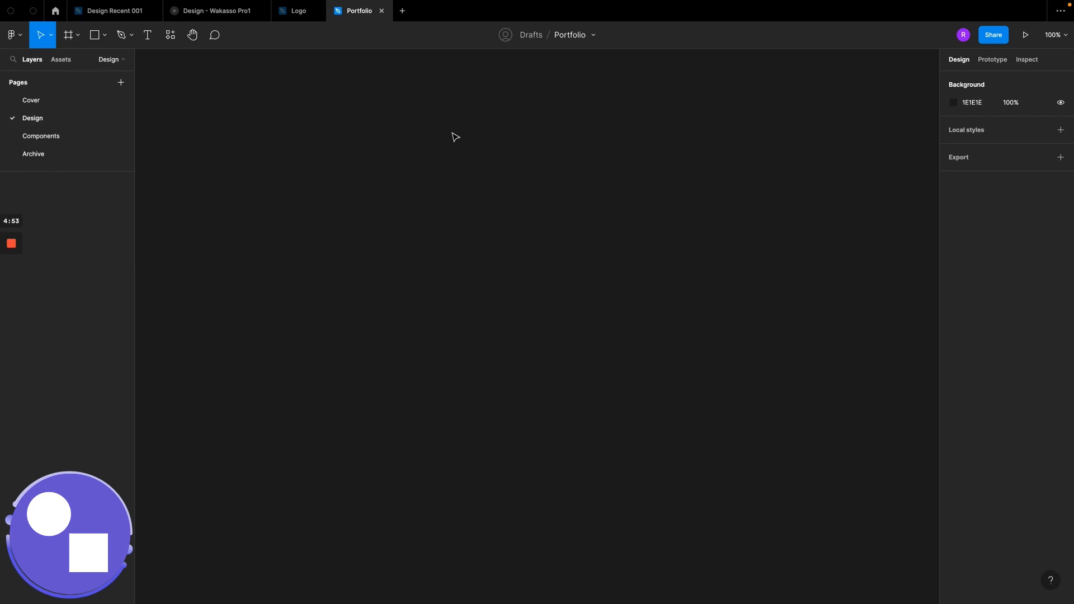
pyautogui.rightClick(637, 228)
pyautogui.click(834, 161)
pyautogui.click(954, 103)
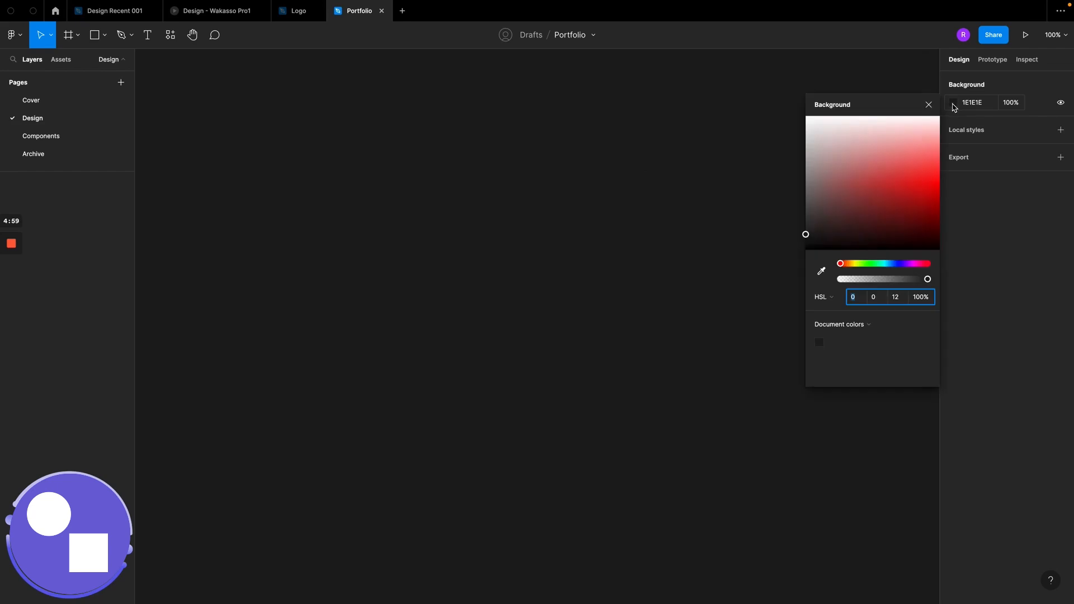
pyautogui.moveTo(809, 193); pyautogui.dragTo(800, 156)
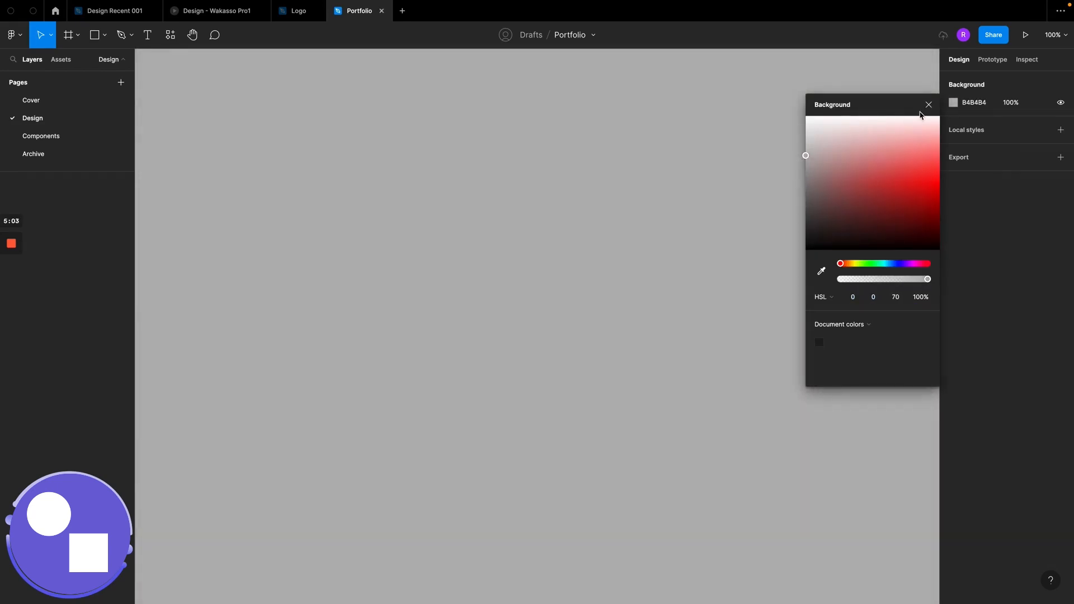
pyautogui.click(929, 104)
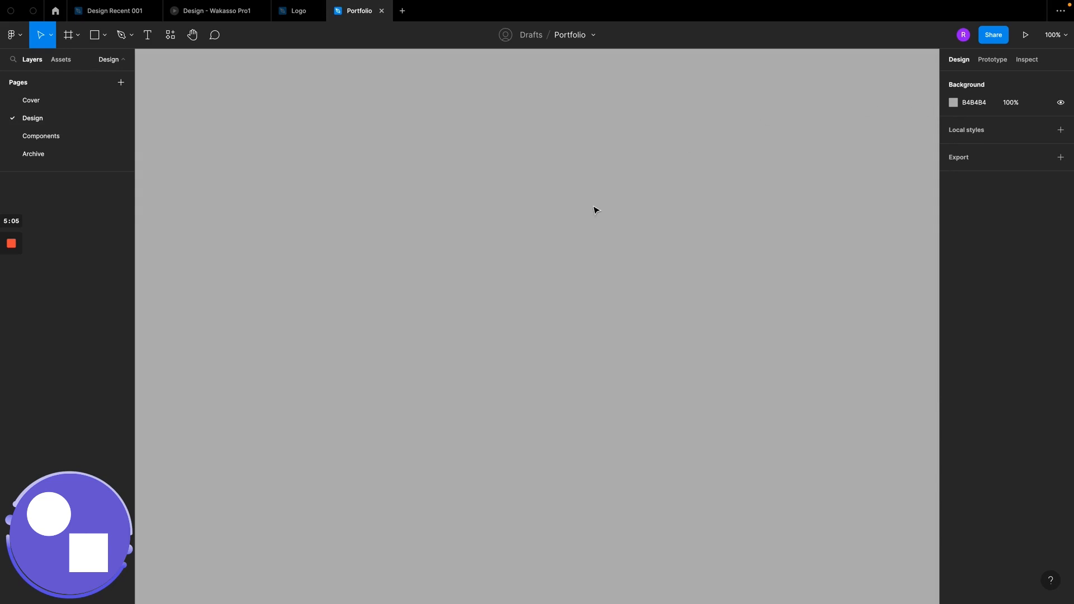
# Step: Close the Logo file and create a Desktop preset frame of 1440 × 1024 on the Design page
pyautogui.click(318, 11)
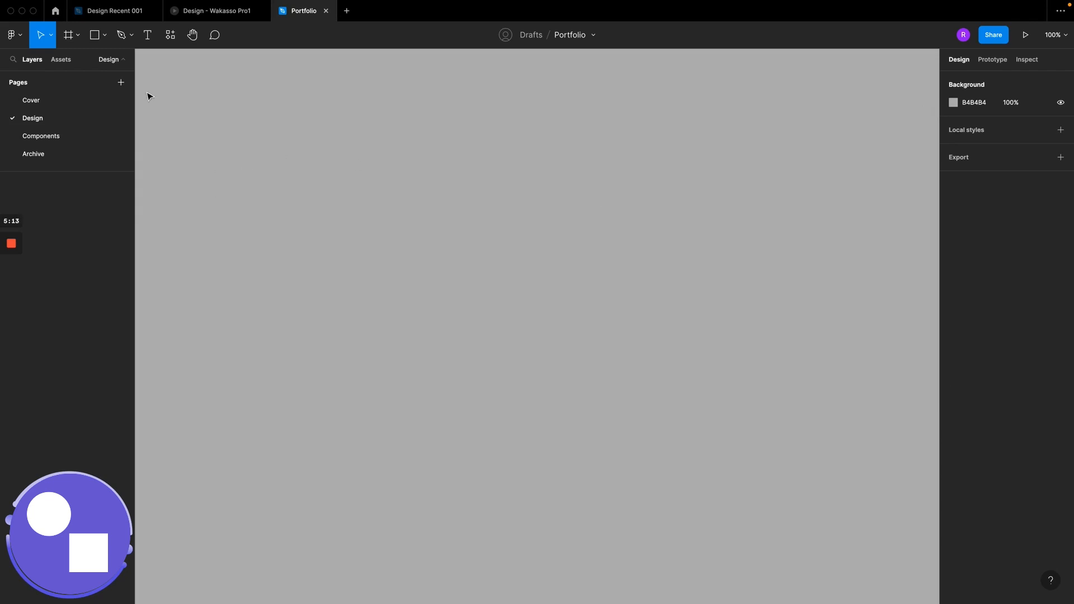
pyautogui.click(78, 36)
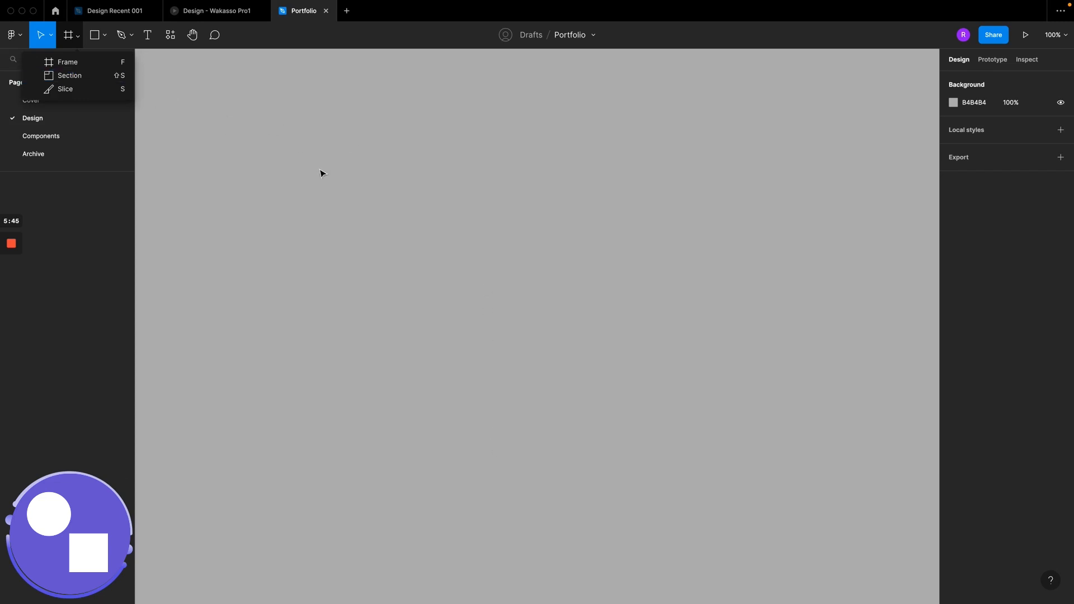
pyautogui.click(375, 198)
pyautogui.press('f')
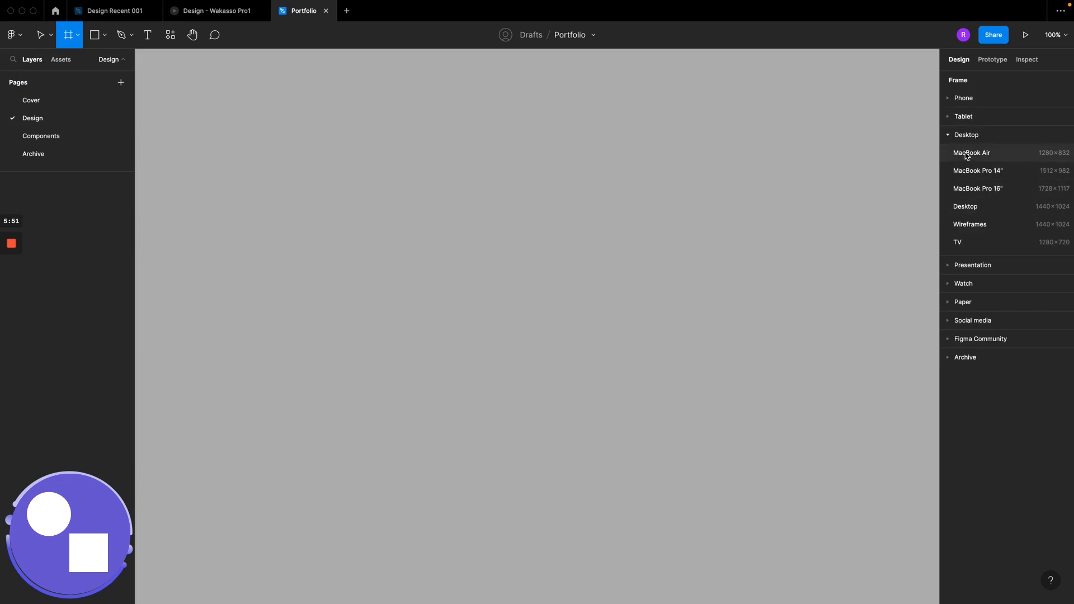
pyautogui.click(977, 211)
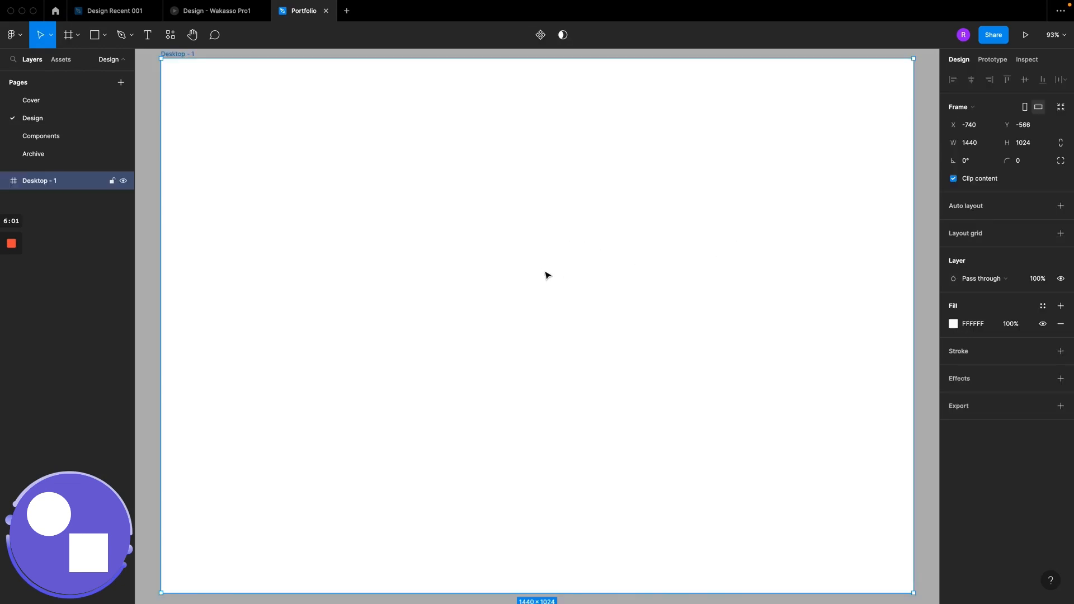
# Step: Rename the new desktop frame as Portfolio
pyautogui.scroll(-3, 547, 280)
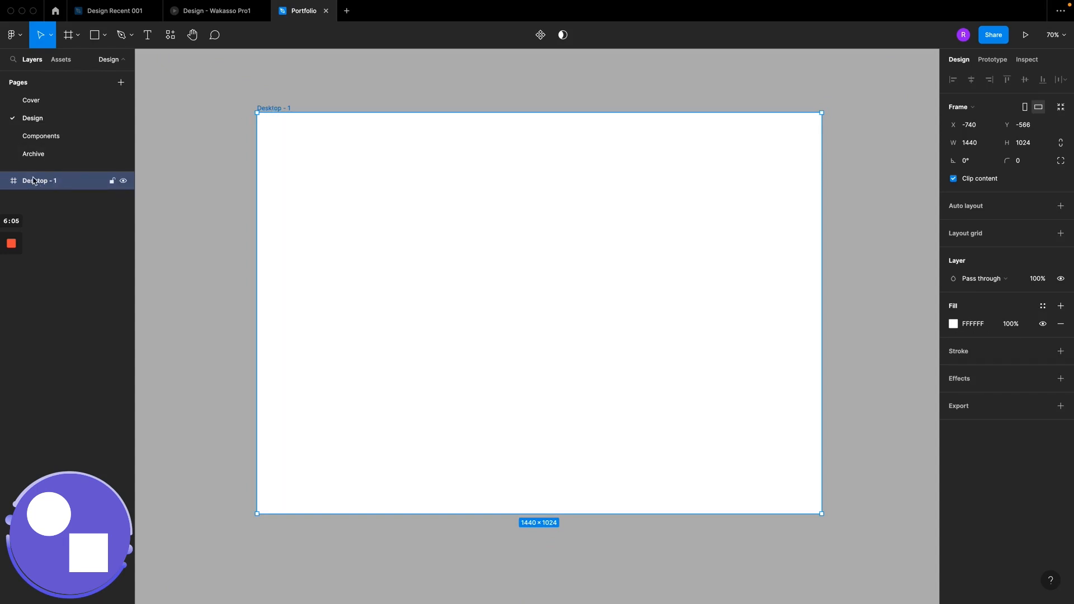
pyautogui.doubleClick(277, 107)
pyautogui.write('Portfolio')
pyautogui.press('Return')
pyautogui.scroll(2, 386, 209)
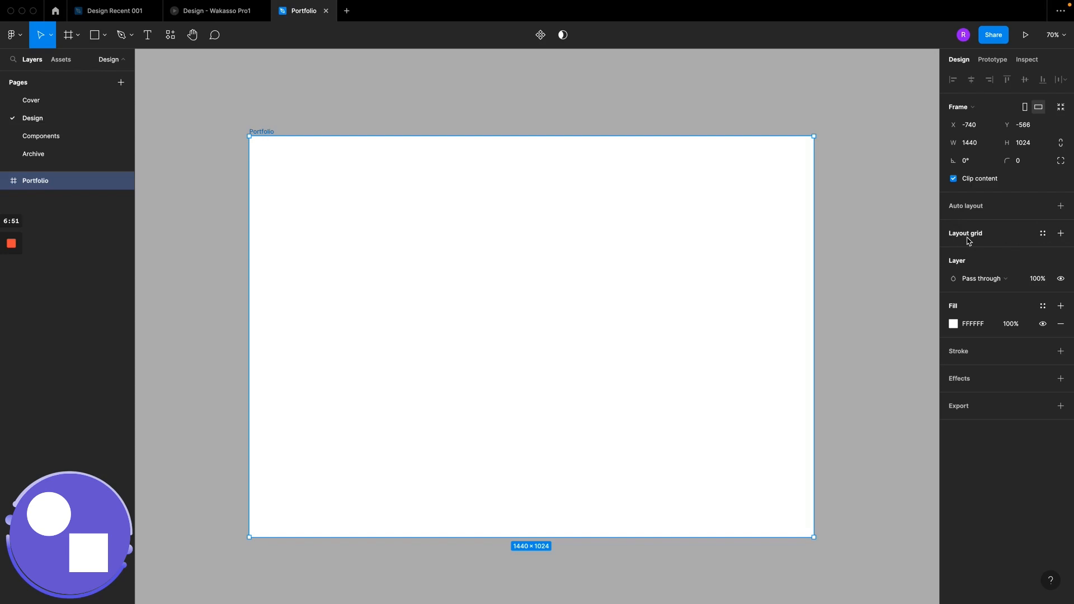
# Step: Add a layout grid to the Portfolio frame and check it by toggling its visibility off and on
pyautogui.click(1062, 234)
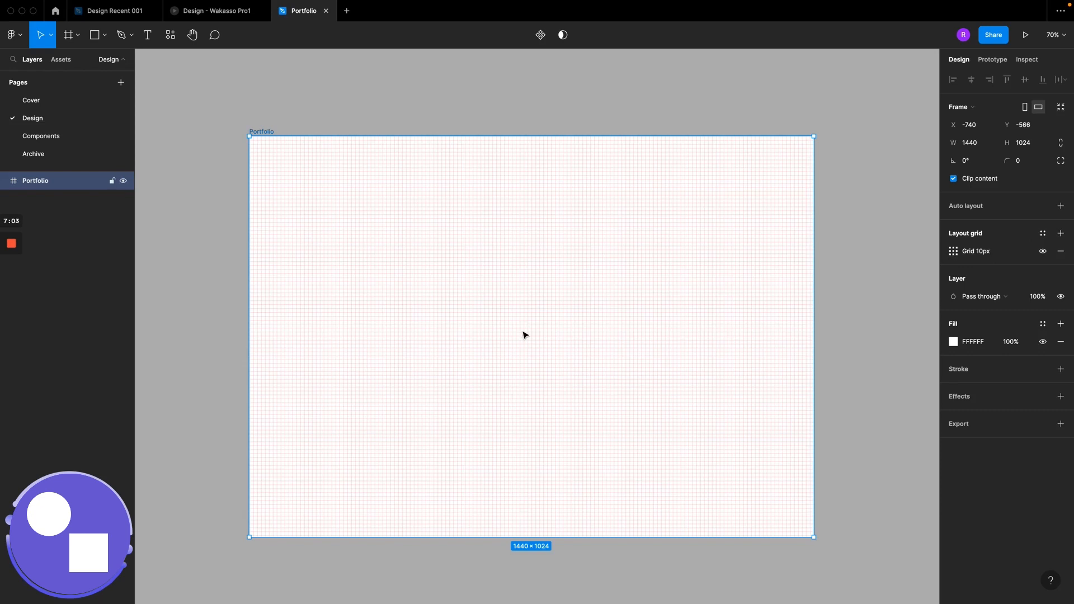
pyautogui.click(1044, 252)
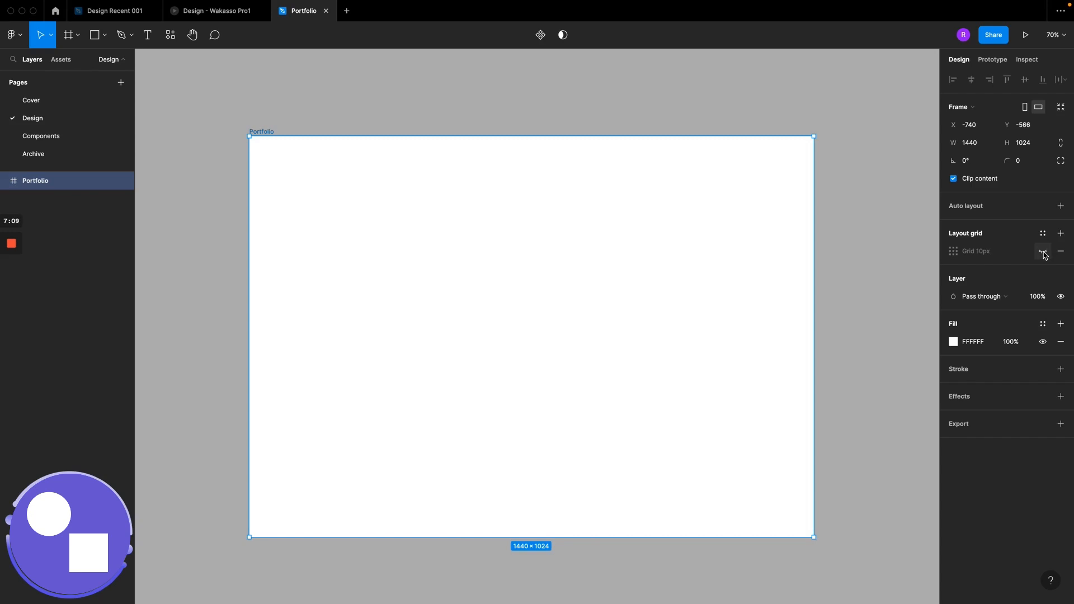
pyautogui.click(1044, 252)
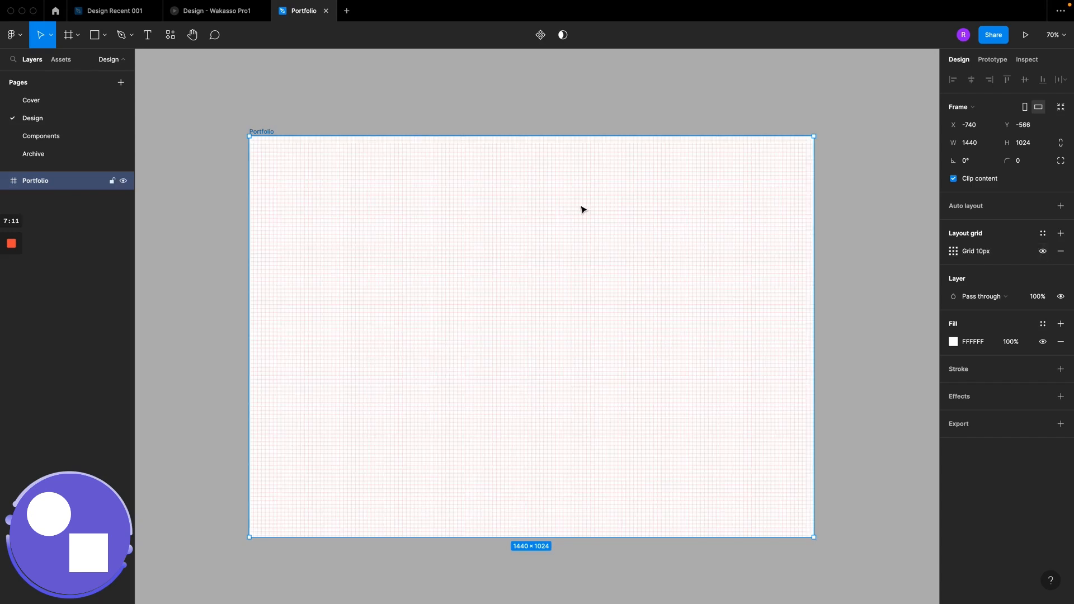
pyautogui.scroll(3, 582, 210)
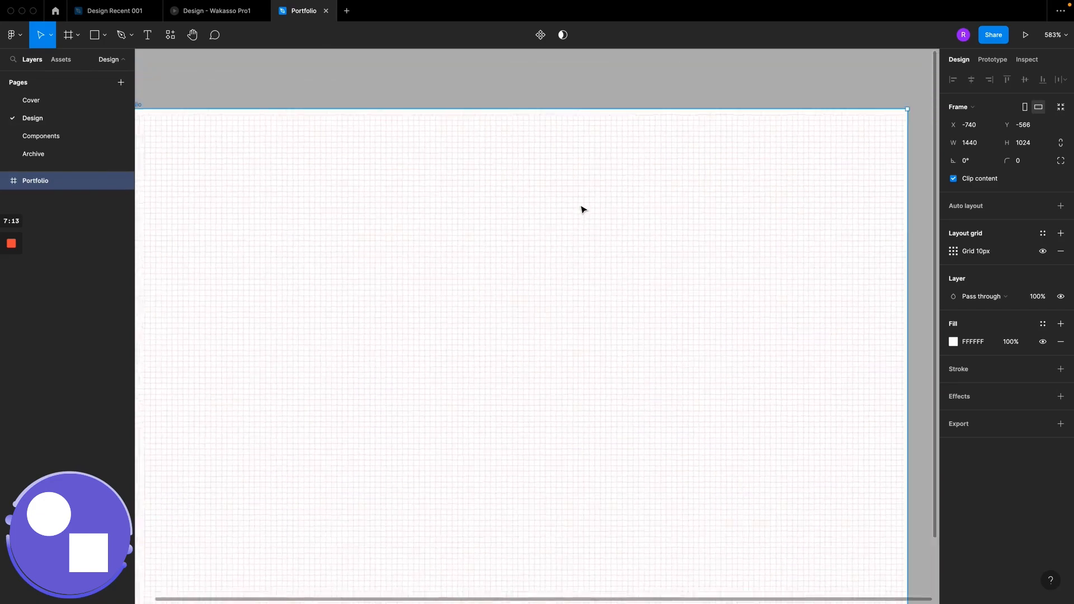
pyautogui.scroll(-5, 582, 209)
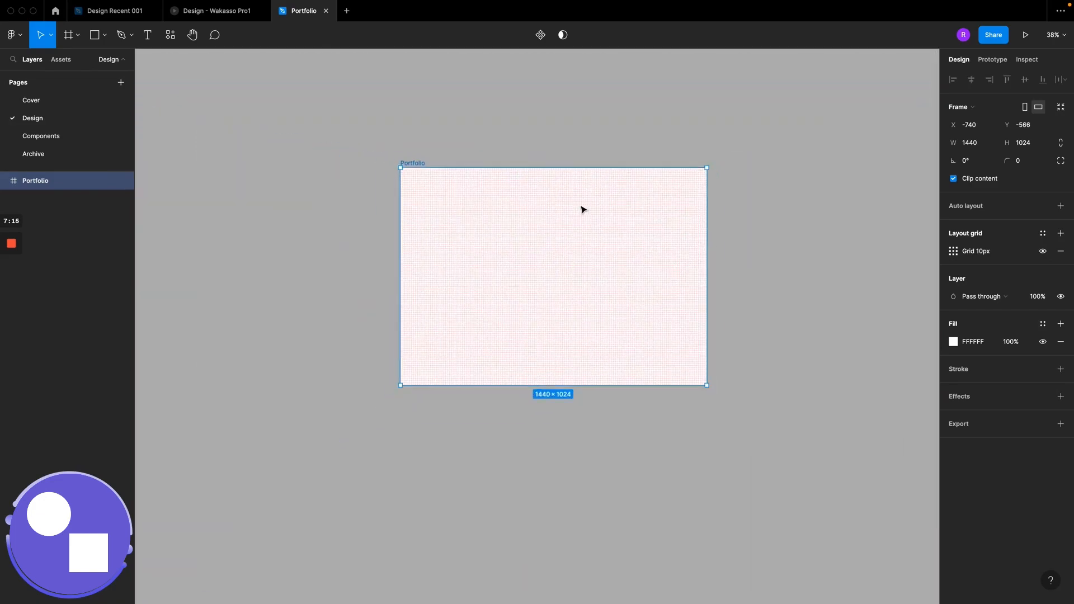
pyautogui.scroll(4, 582, 209)
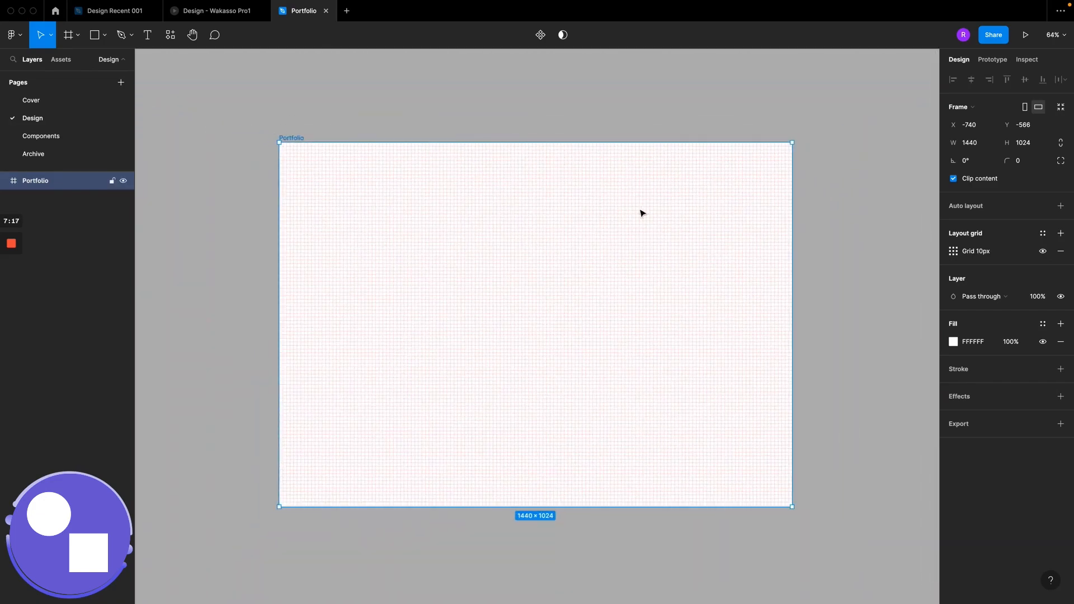
# Step: Hide the layout grid to examine the plain frame up close, and show the grid again
pyautogui.click(1043, 252)
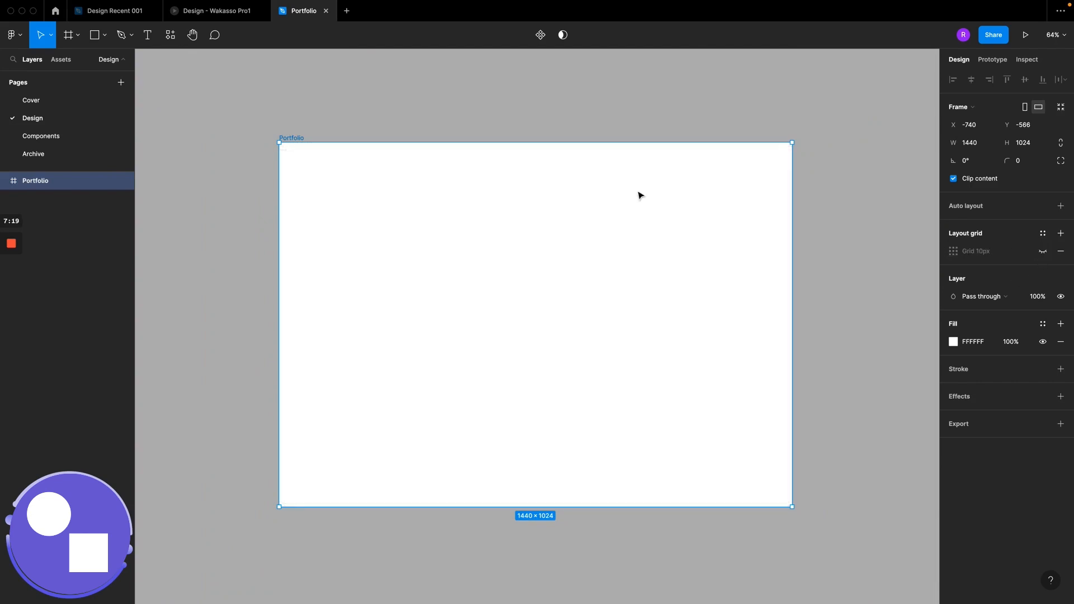
pyautogui.scroll(3, 536, 227)
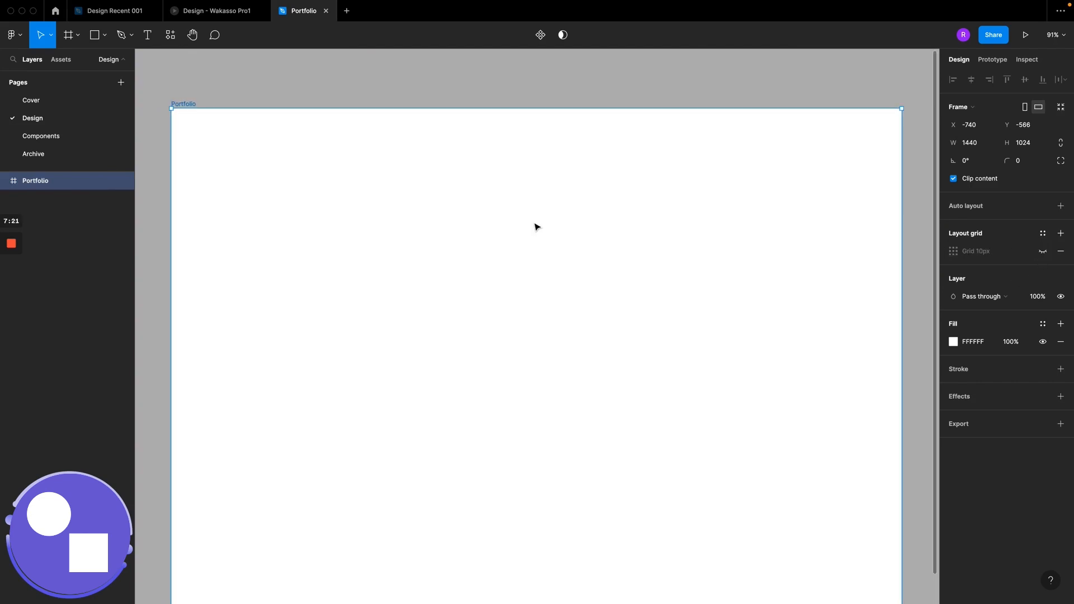
pyautogui.scroll(10, 536, 226)
pyautogui.scroll(10, 536, 226)
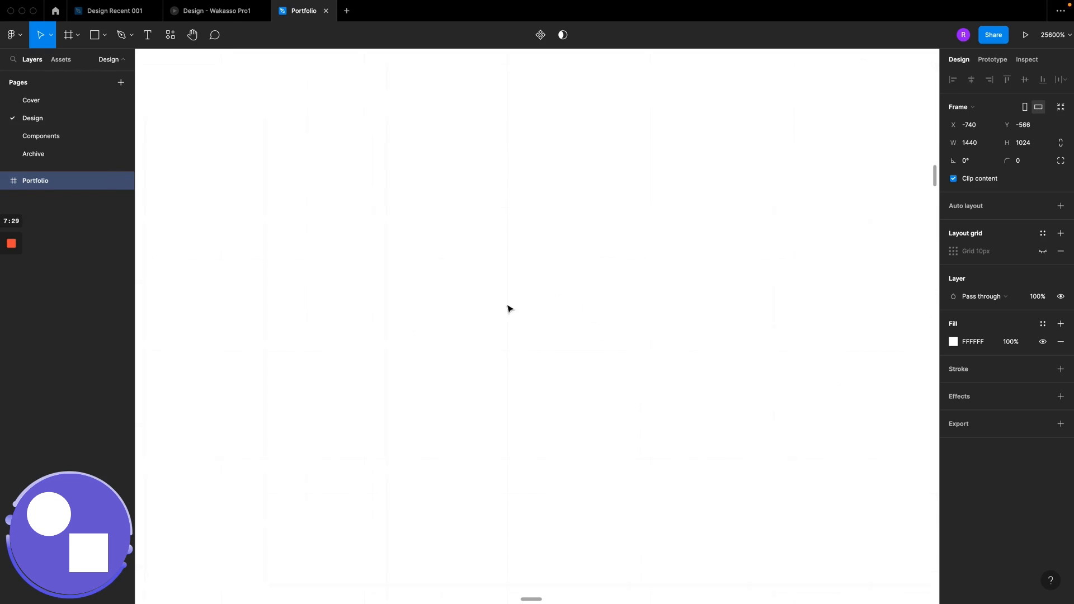
pyautogui.scroll(-15, 509, 309)
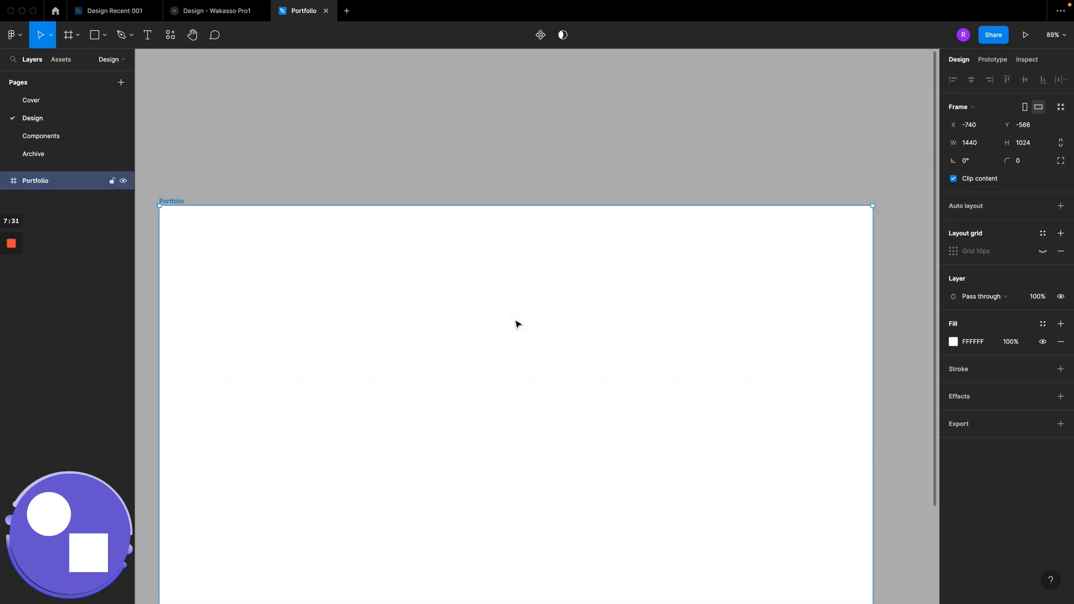
pyautogui.hotkey('shift', '1')
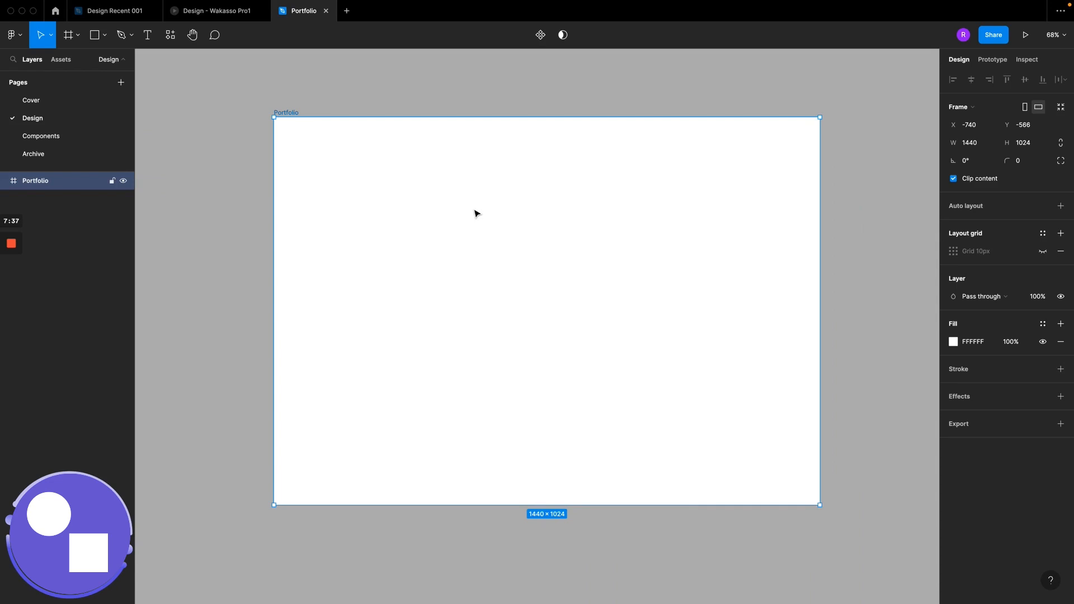
pyautogui.click(1044, 252)
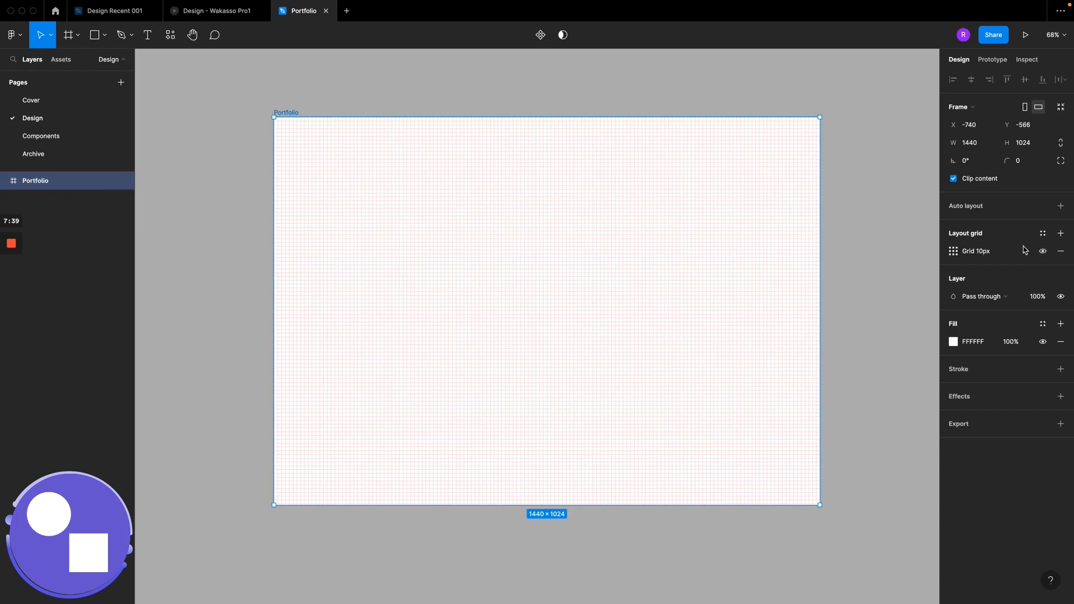
# Step: Change the Portfolio frame's layout grid type from Grid to Columns
pyautogui.click(954, 252)
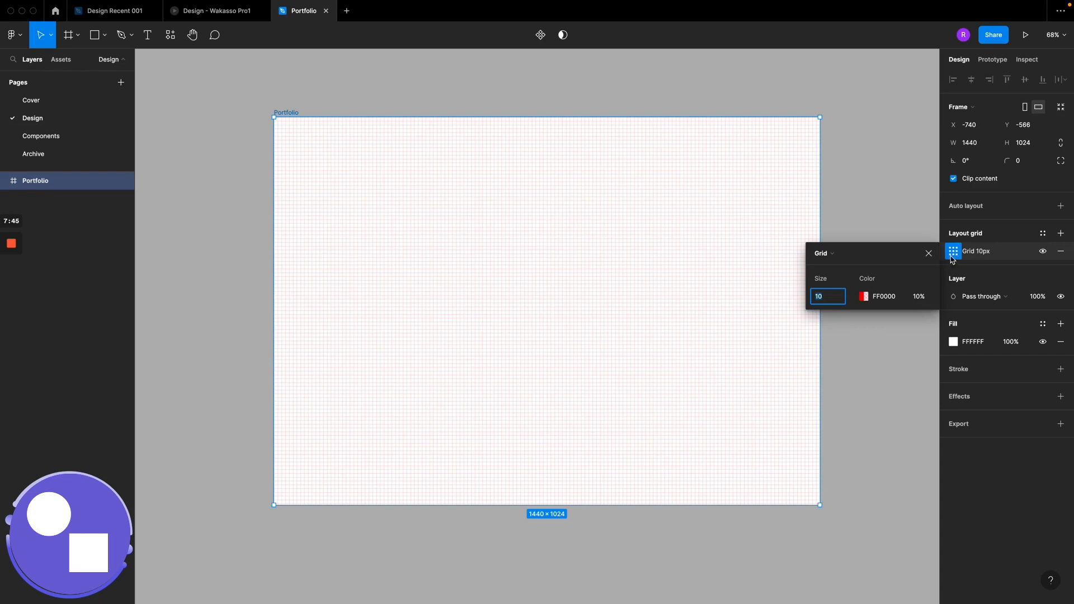
pyautogui.click(956, 256)
pyautogui.click(954, 253)
pyautogui.click(851, 258)
pyautogui.click(851, 256)
pyautogui.click(853, 257)
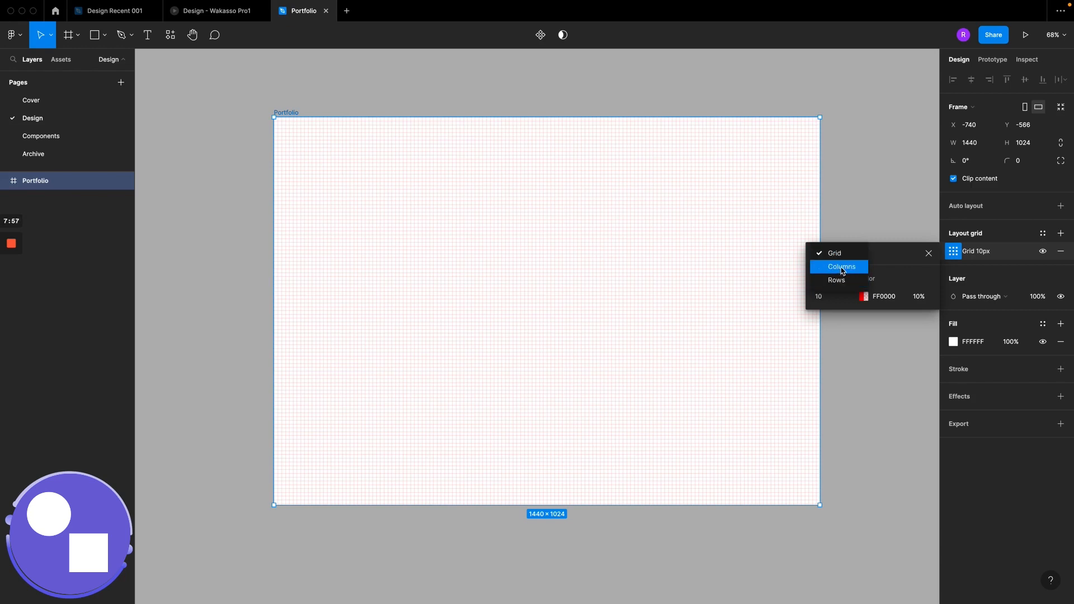
pyautogui.click(842, 269)
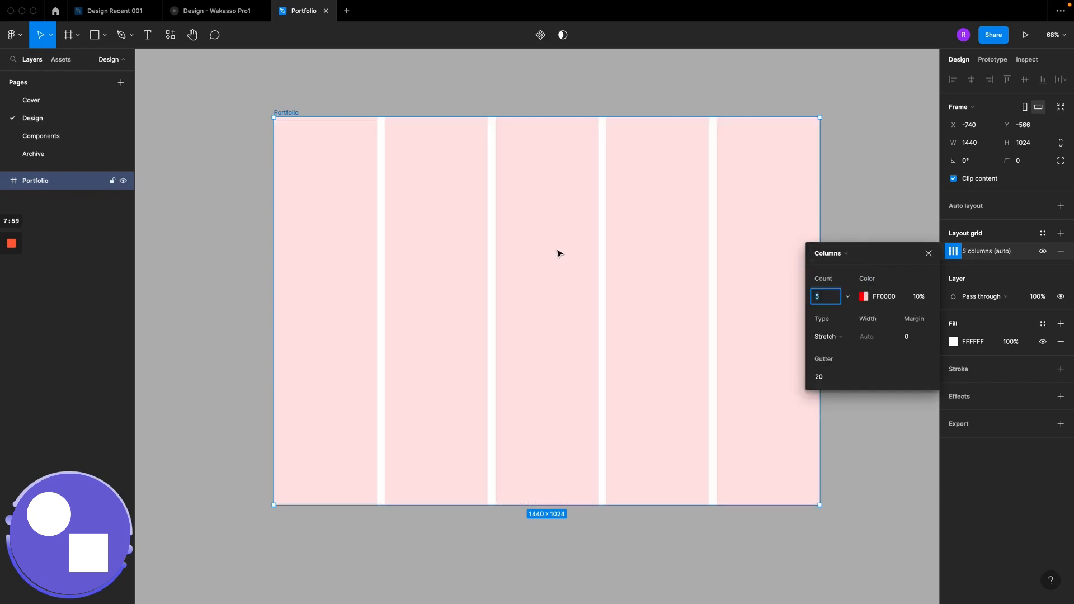
# Step: Try the Rows layout type on the frame's grid and switch it back to Columns
pyautogui.click(851, 258)
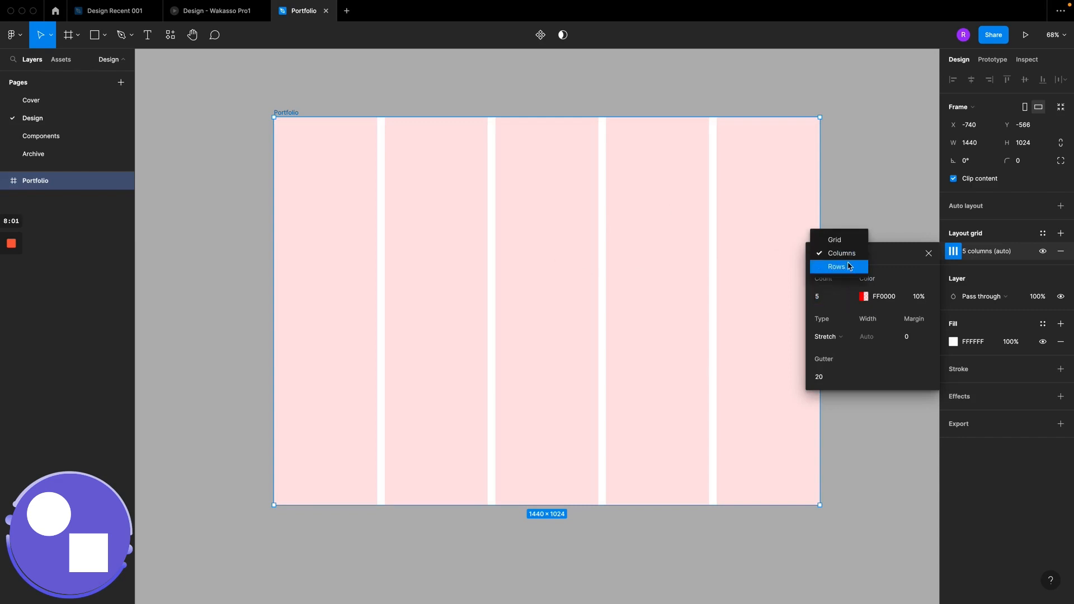
pyautogui.click(838, 267)
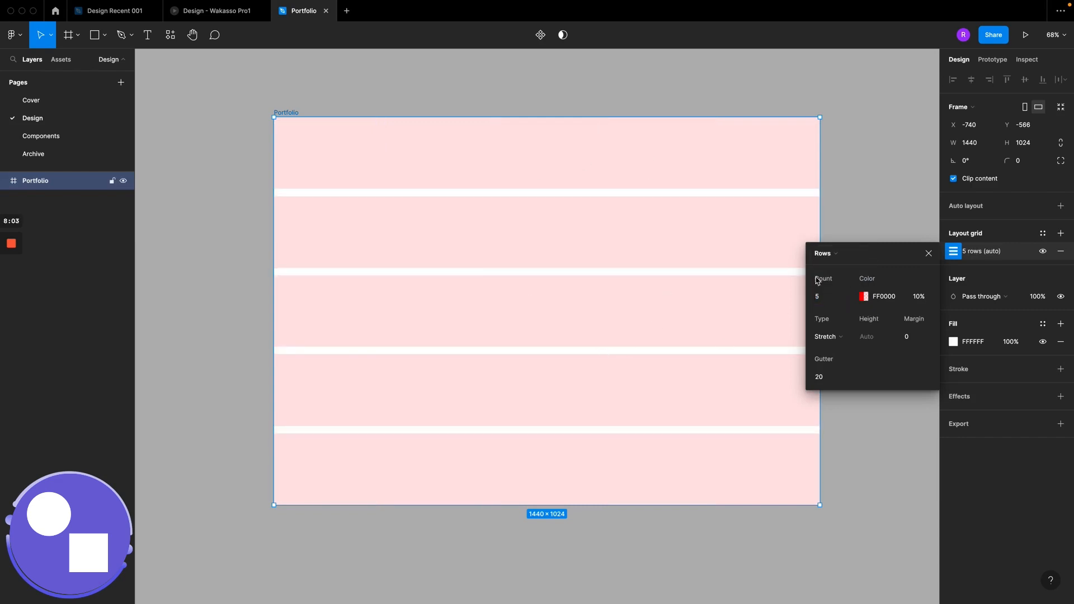
pyautogui.click(831, 255)
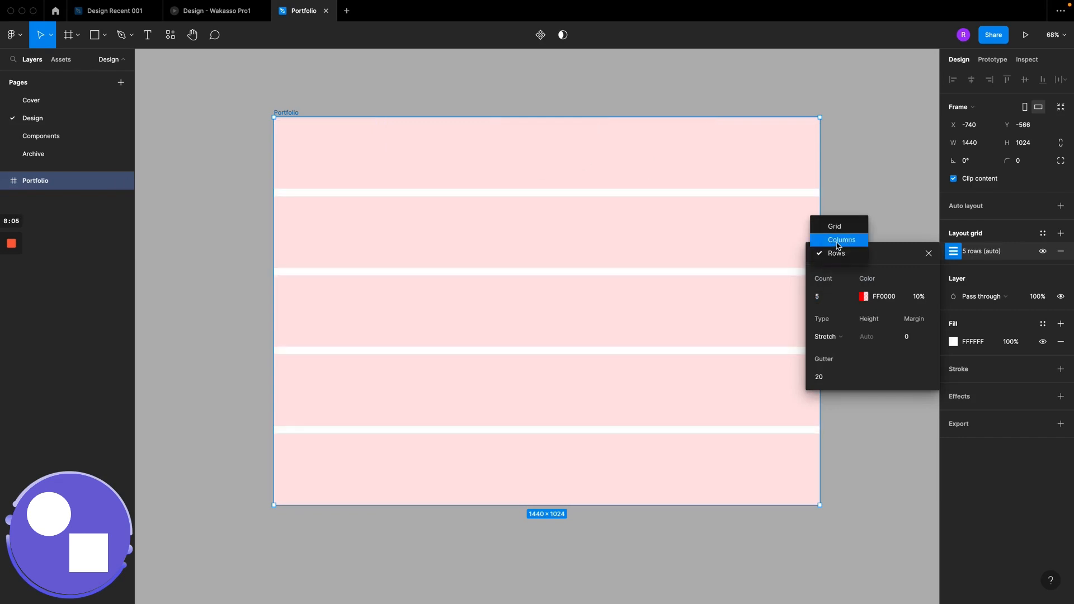
pyautogui.click(838, 241)
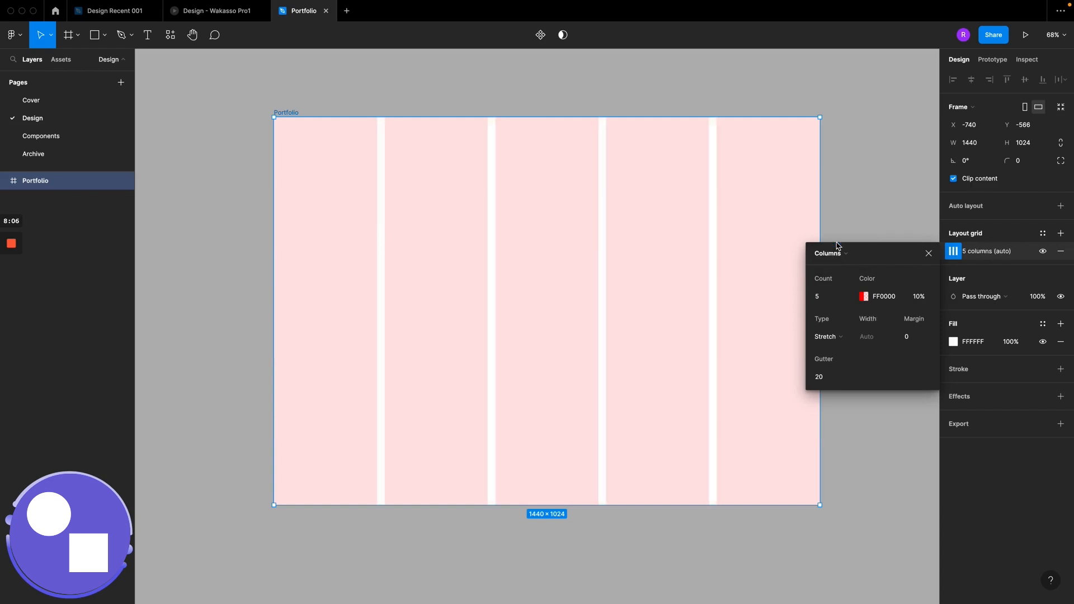
# Step: Set the column count of the Portfolio frame's layout grid to 12
pyautogui.click(826, 301)
pyautogui.write('12')
pyautogui.press('Return')
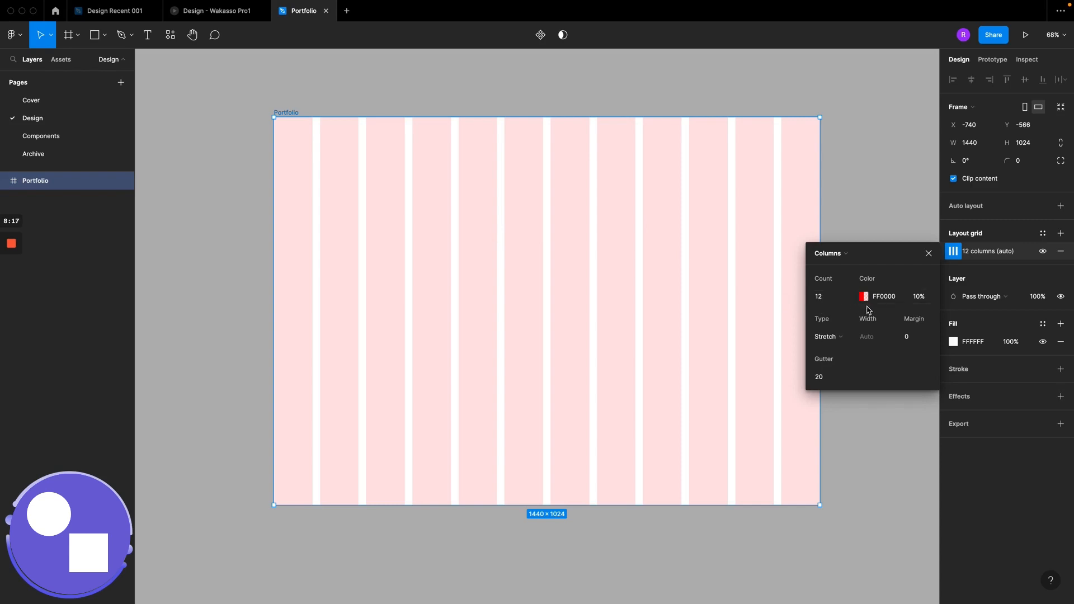
# Step: Try margins of 24 and 64 for the frame's column grid
pyautogui.click(912, 338)
pyautogui.write('24')
pyautogui.press('Return')
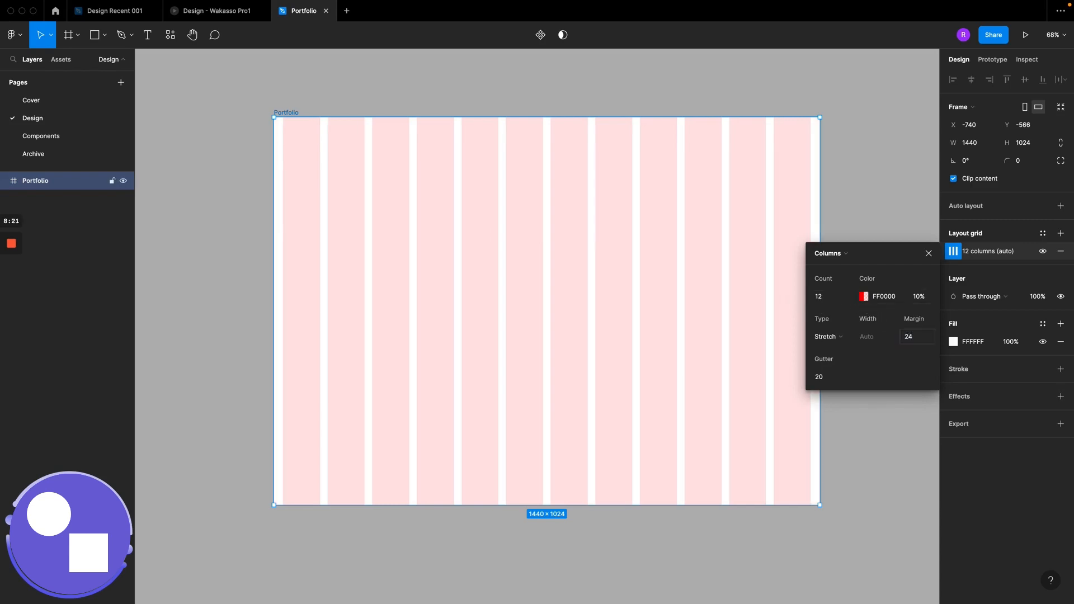
pyautogui.click(917, 343)
pyautogui.write('6')
pyautogui.press('Return')
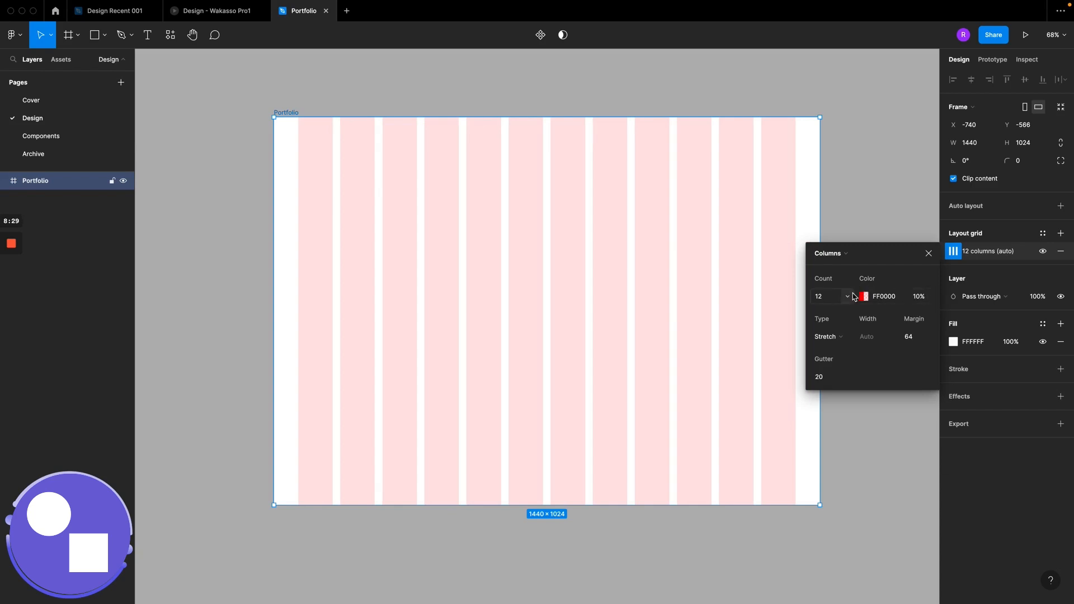
# Step: Check the page layout in the Wakasso Pro1 prototype and set the Portfolio frame's column grid margin to 100
pyautogui.click(213, 12)
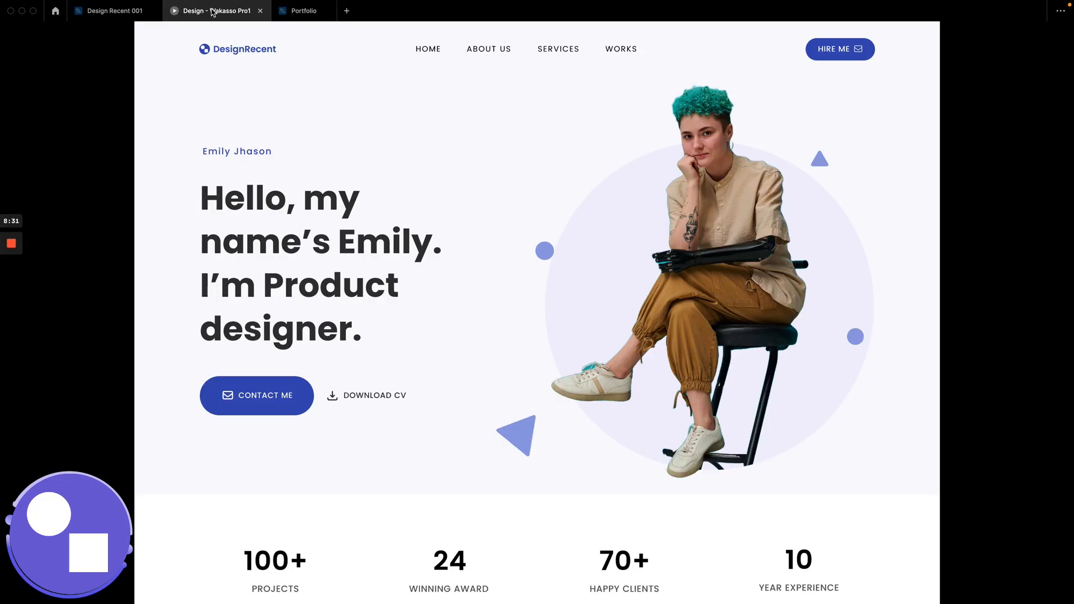
pyautogui.click(311, 11)
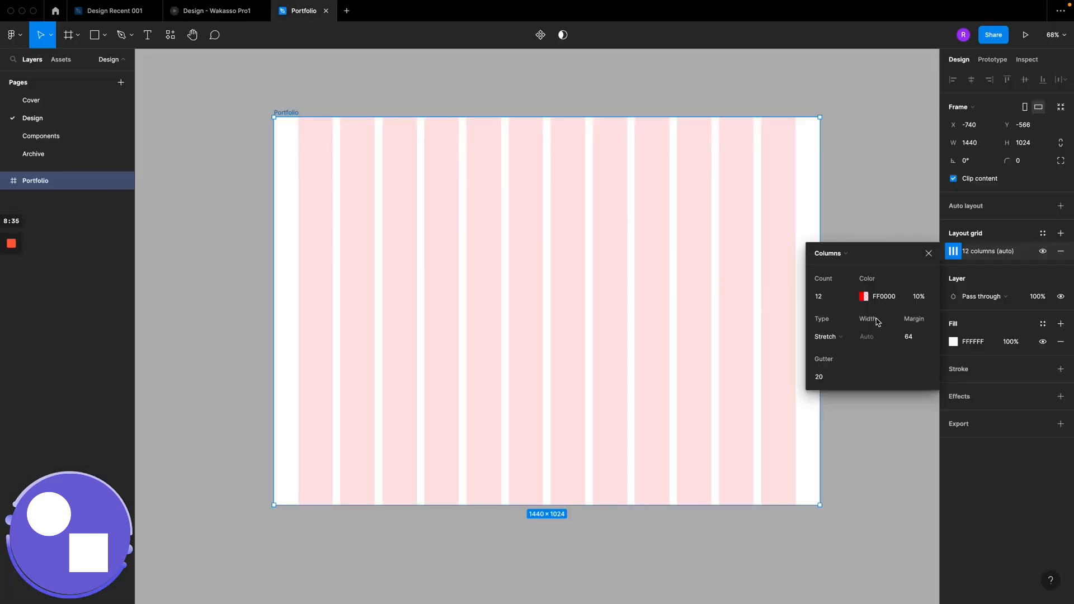
pyautogui.click(919, 338)
pyautogui.doubleClick(919, 340)
pyautogui.write('100')
pyautogui.press('Return')
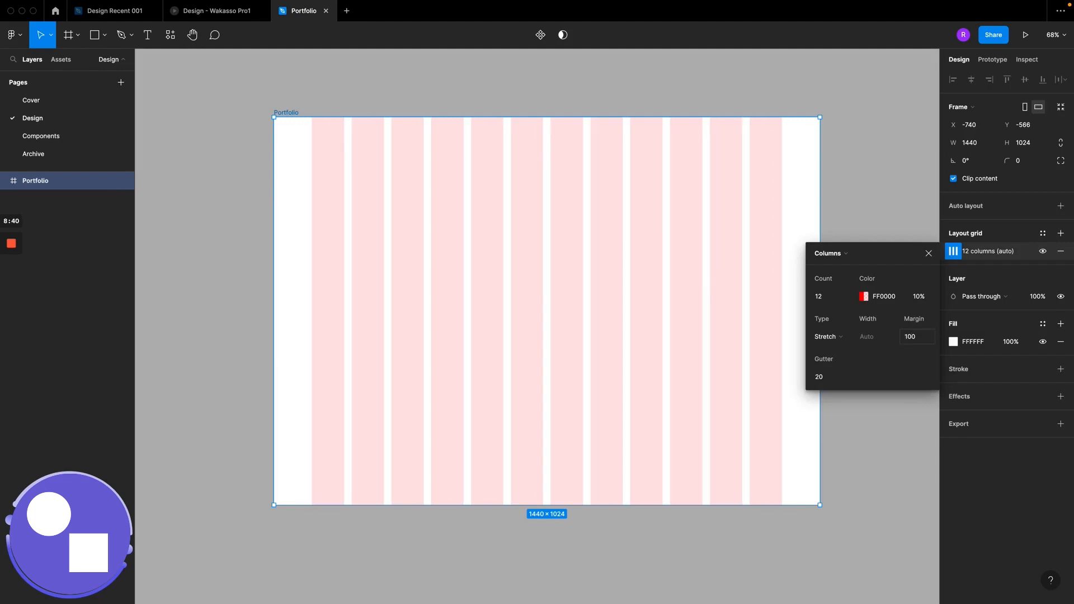
# Step: Set the margin to 160 and the gutter to 24 for the Portfolio frame's column grid
pyautogui.click(919, 337)
pyautogui.write('160')
pyautogui.press('Return')
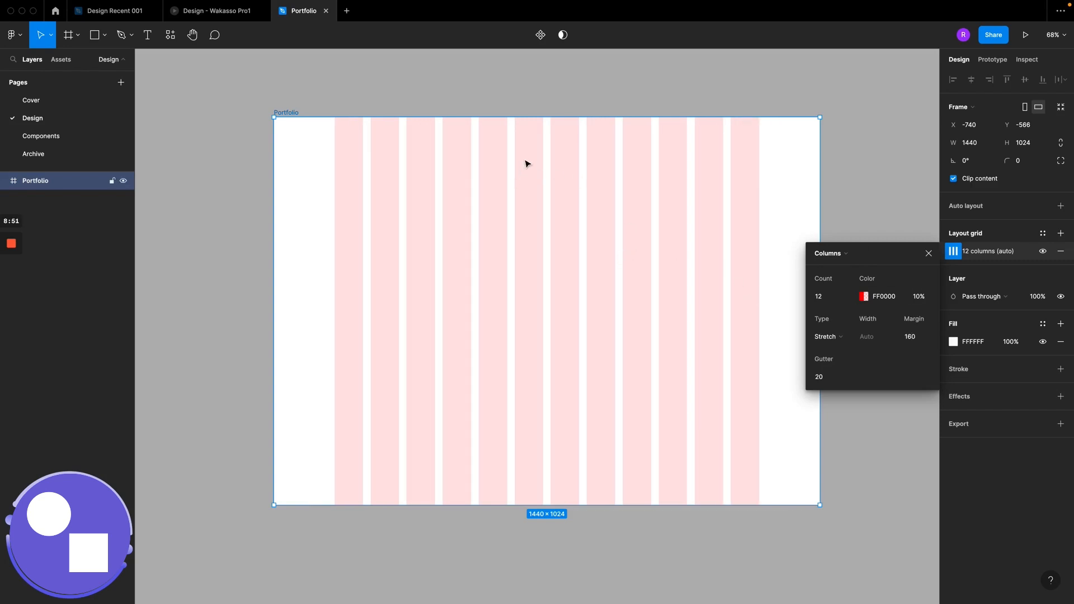
pyautogui.click(824, 384)
pyautogui.write('24')
pyautogui.press('Return')
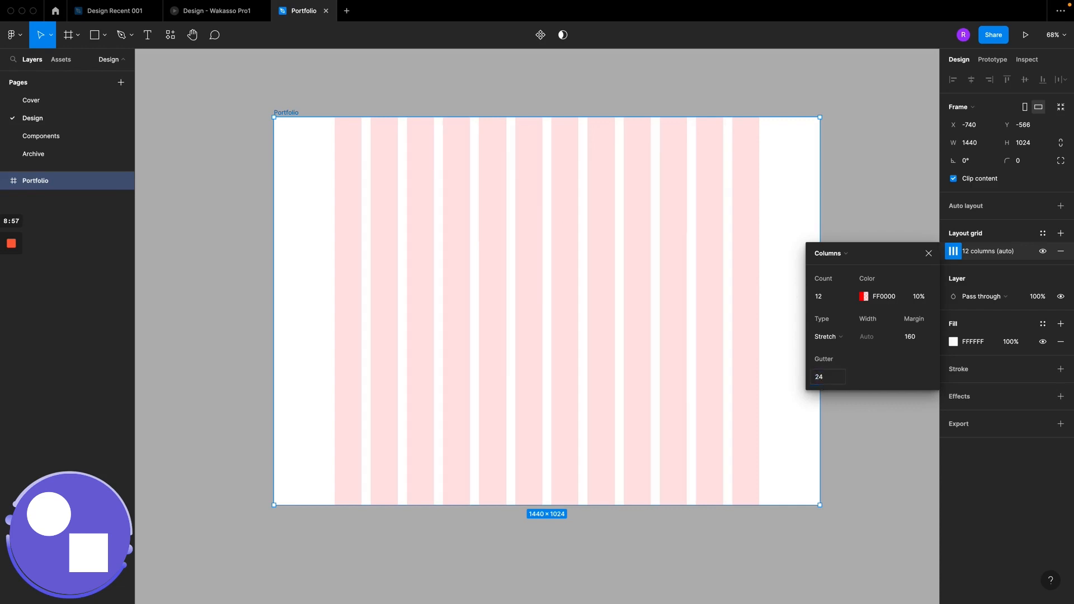
pyautogui.click(930, 255)
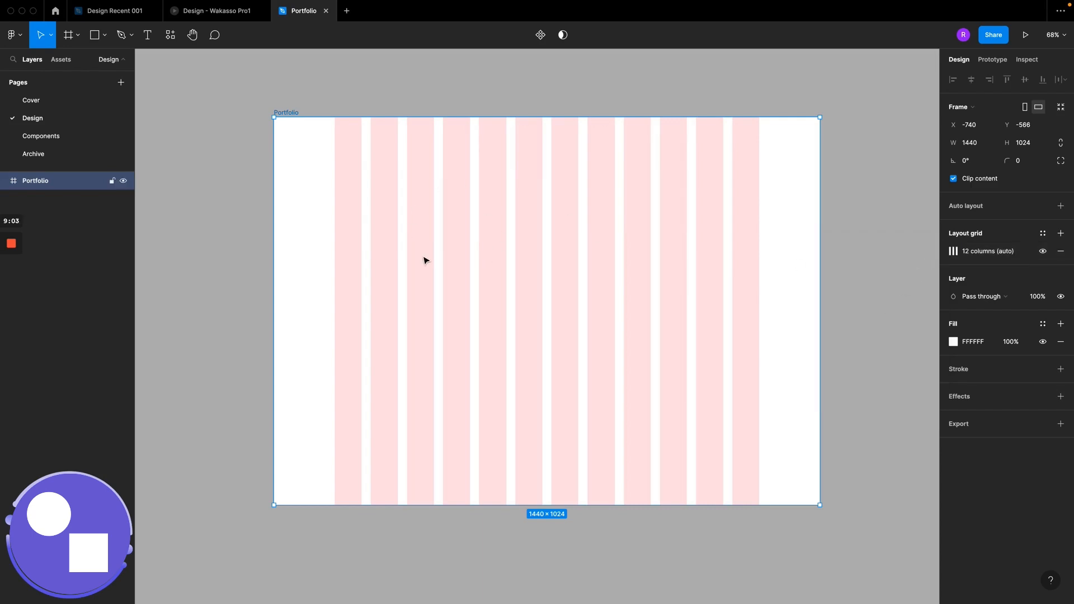
# Step: Save the Portfolio frame's layout grid as a new grid style named Desktop
pyautogui.click(1043, 235)
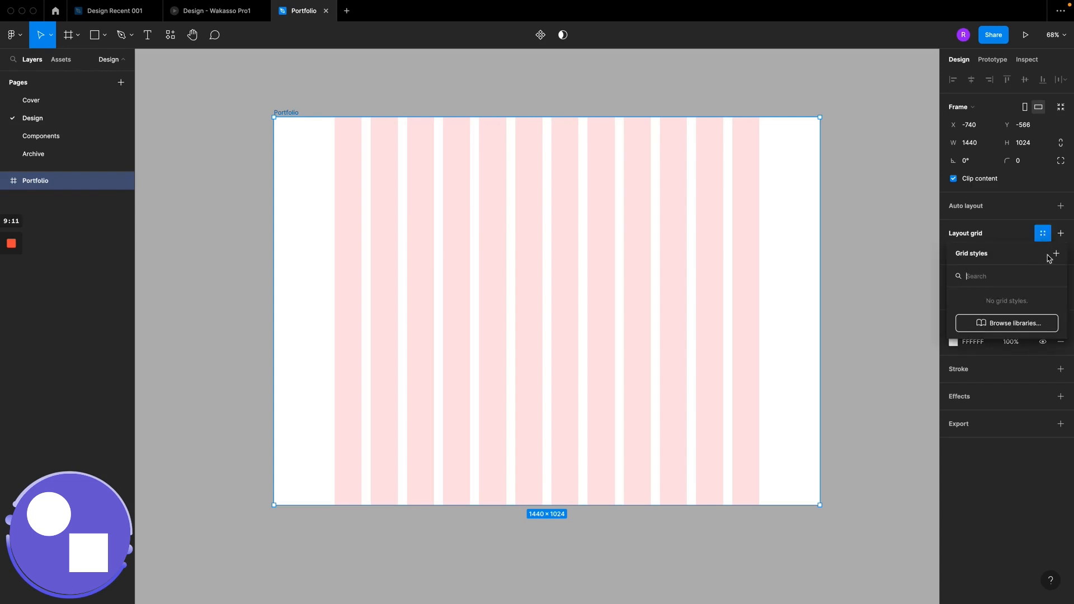
pyautogui.click(1040, 234)
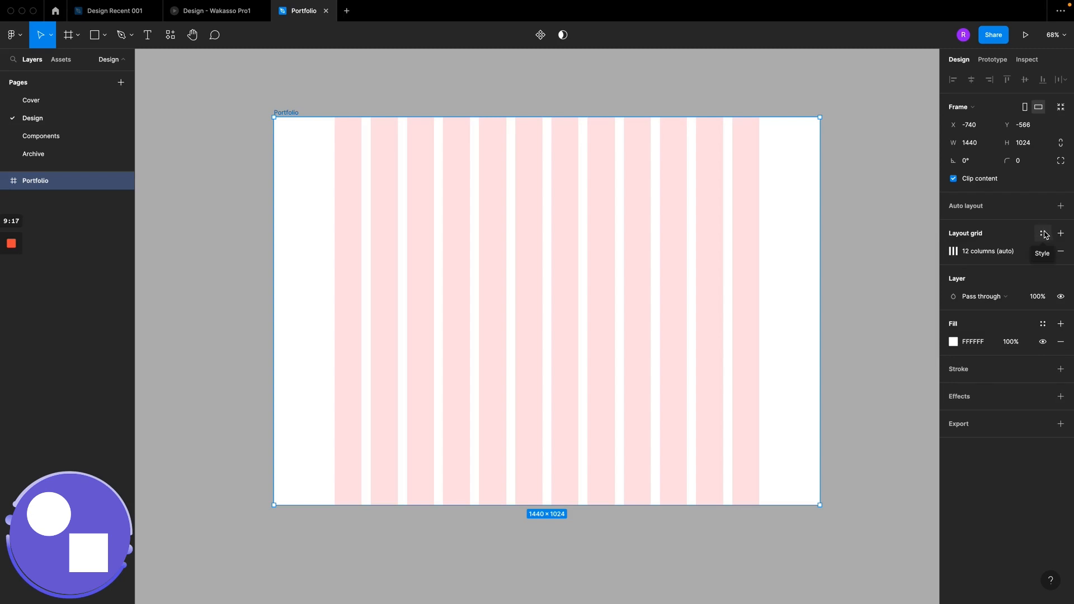
pyautogui.click(1044, 234)
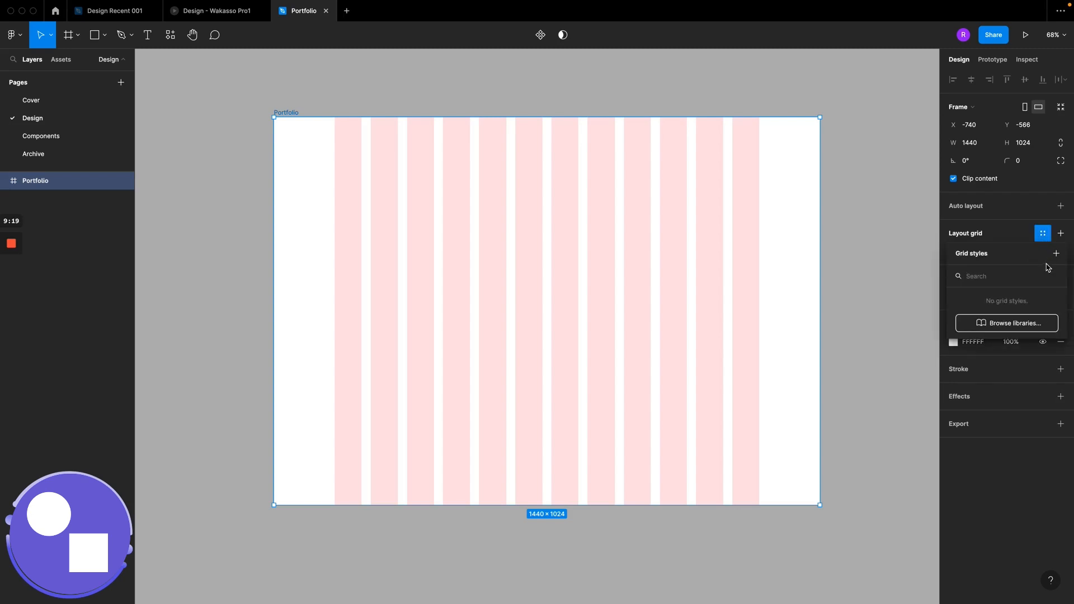
pyautogui.click(1043, 236)
pyautogui.click(1043, 237)
pyautogui.click(1056, 254)
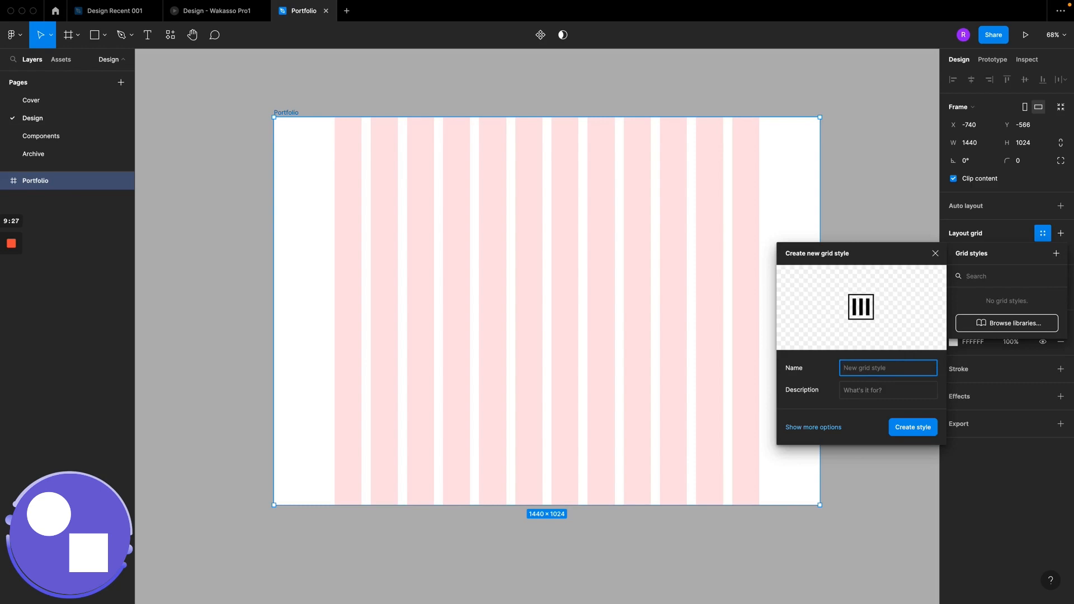
pyautogui.write('Desktop')
pyautogui.click(867, 397)
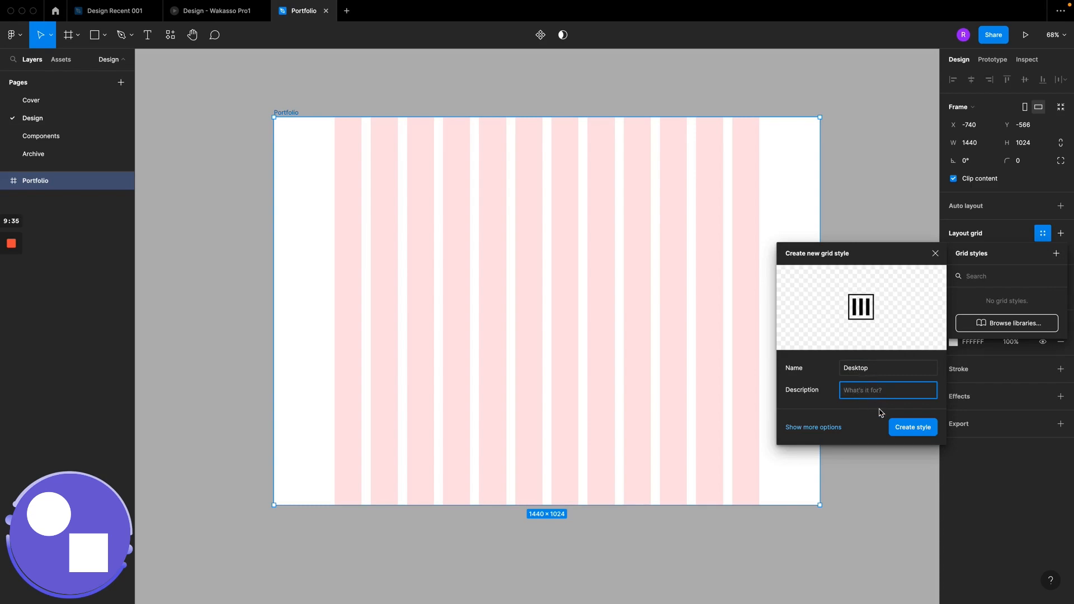
pyautogui.click(908, 431)
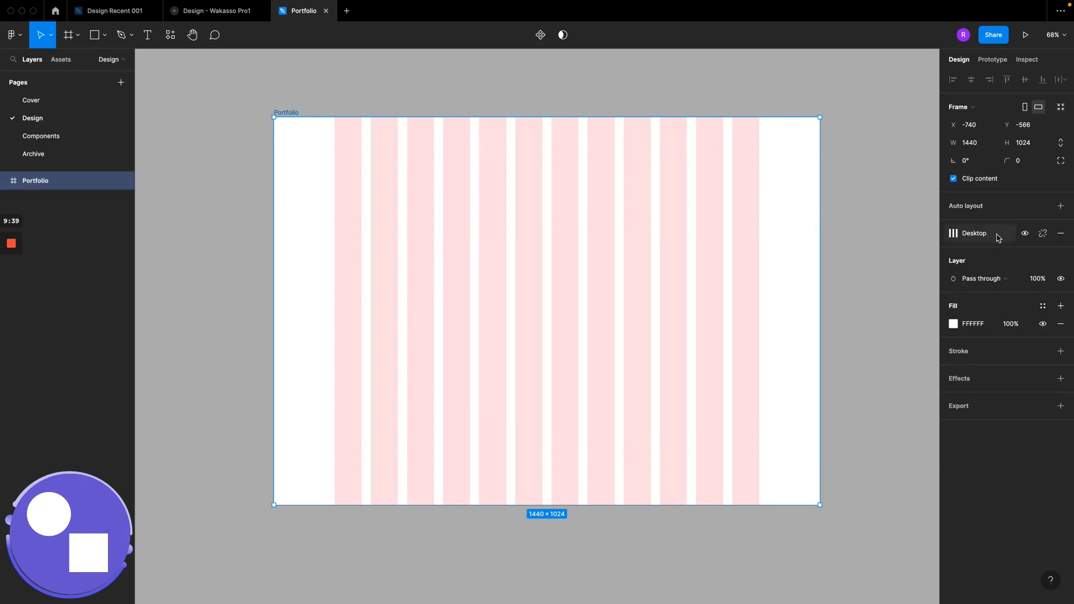
# Step: Try the Desktop grid style on a new 1440 × 1024 Desktop frame beside Portfolio and delete that frame
pyautogui.hscroll(10, 876, 263)
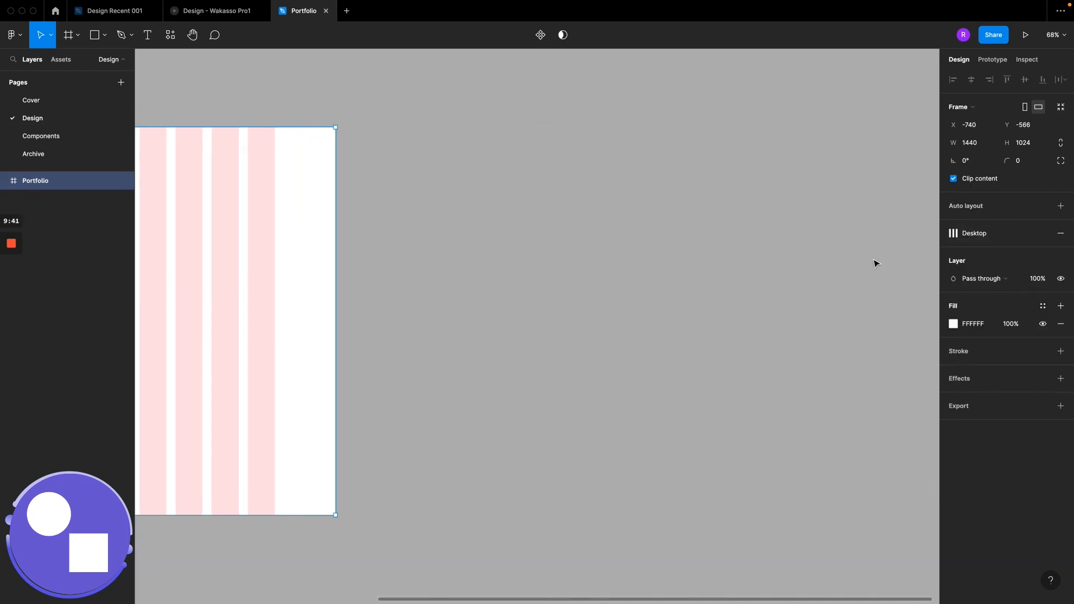
pyautogui.click(633, 315)
pyautogui.press('f')
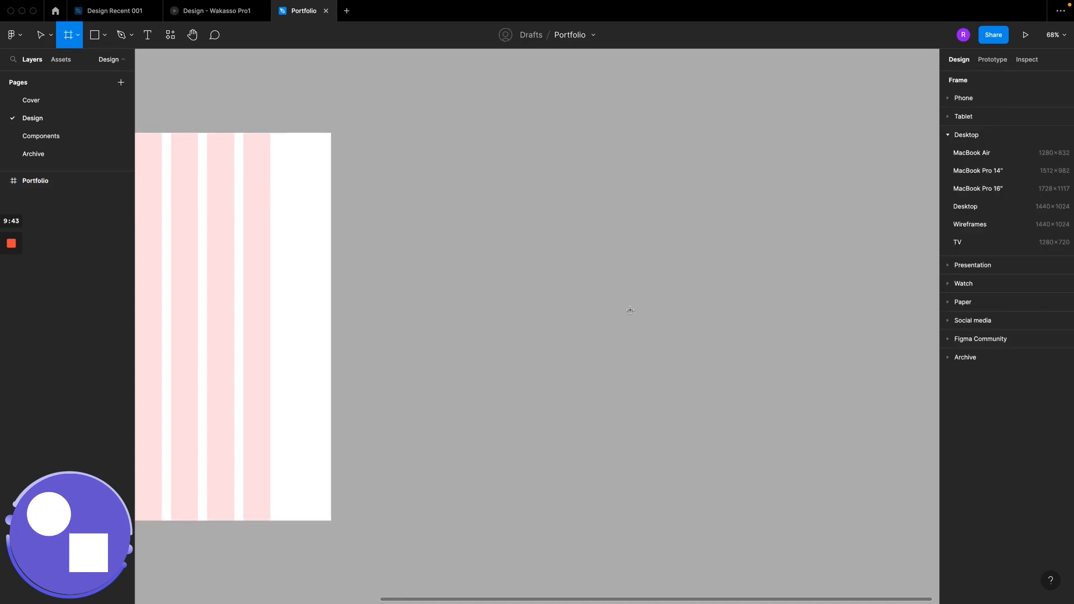
pyautogui.click(964, 207)
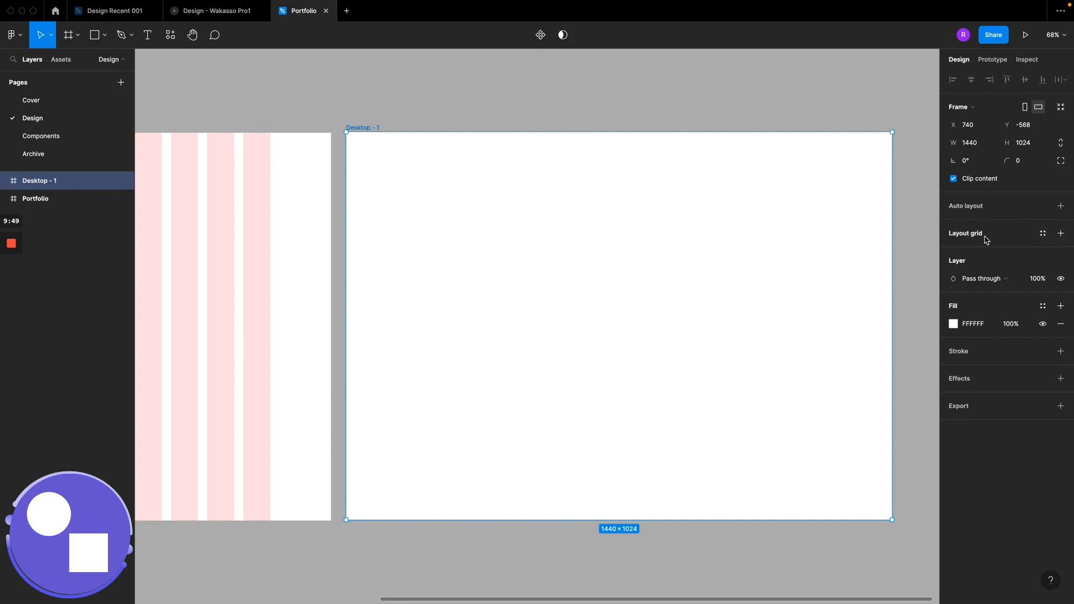
pyautogui.click(1043, 234)
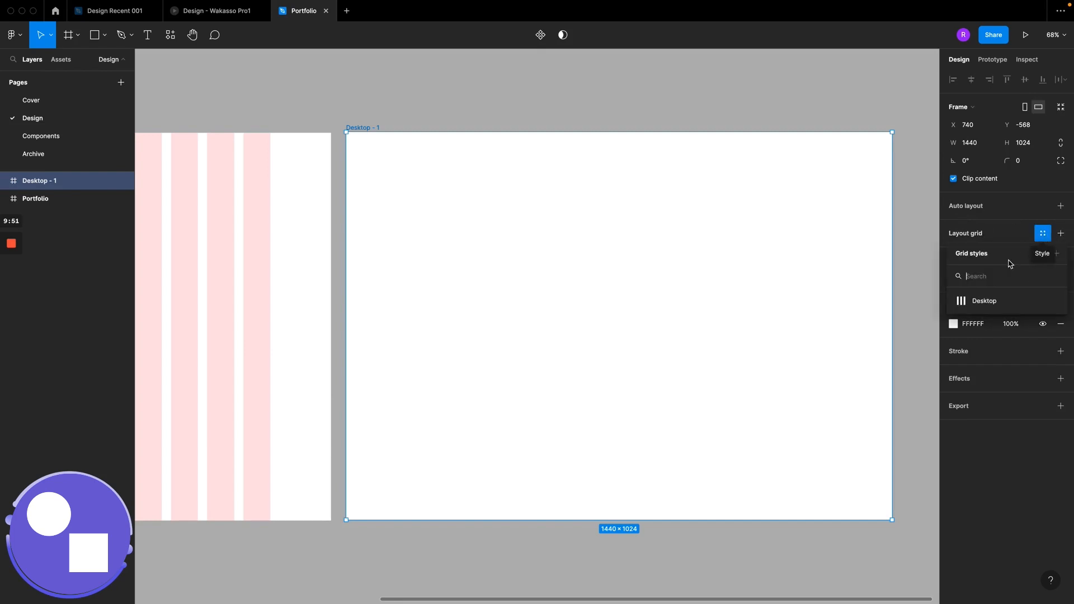
pyautogui.click(999, 303)
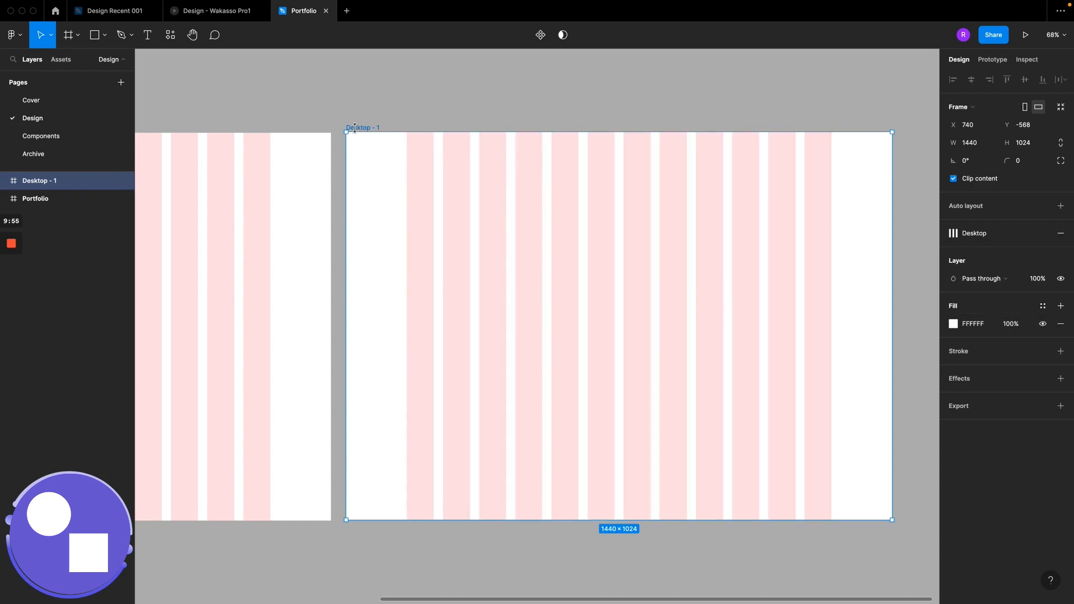
pyautogui.press('Delete')
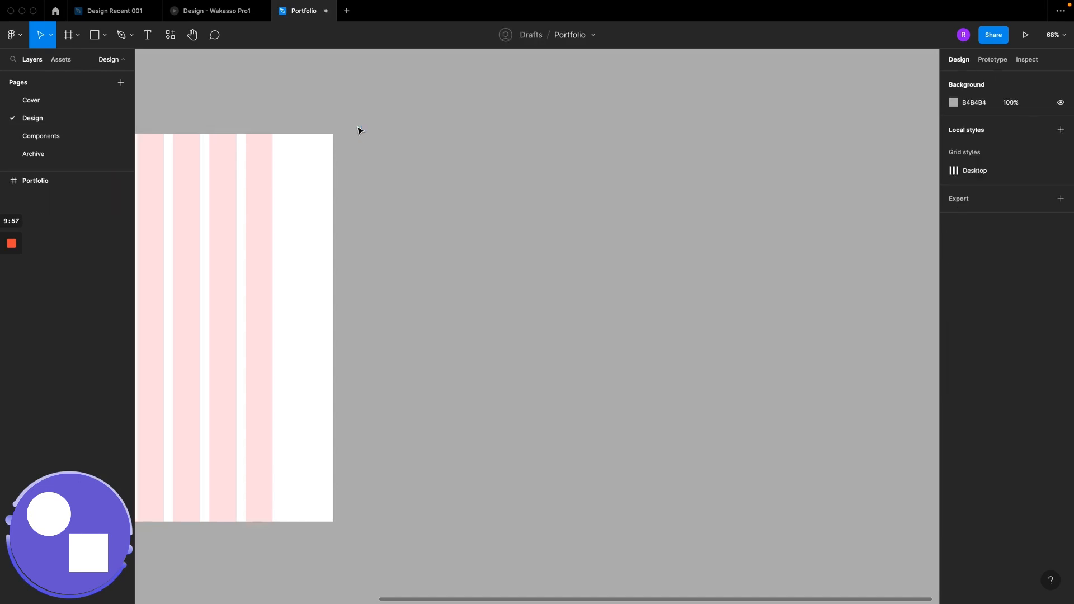
# Step: Select the Portfolio frame and examine the header's logo, menu and Hire Me button in the Wakasso Pro1 prototype
pyautogui.hscroll(-10, 359, 130)
pyautogui.click(317, 129)
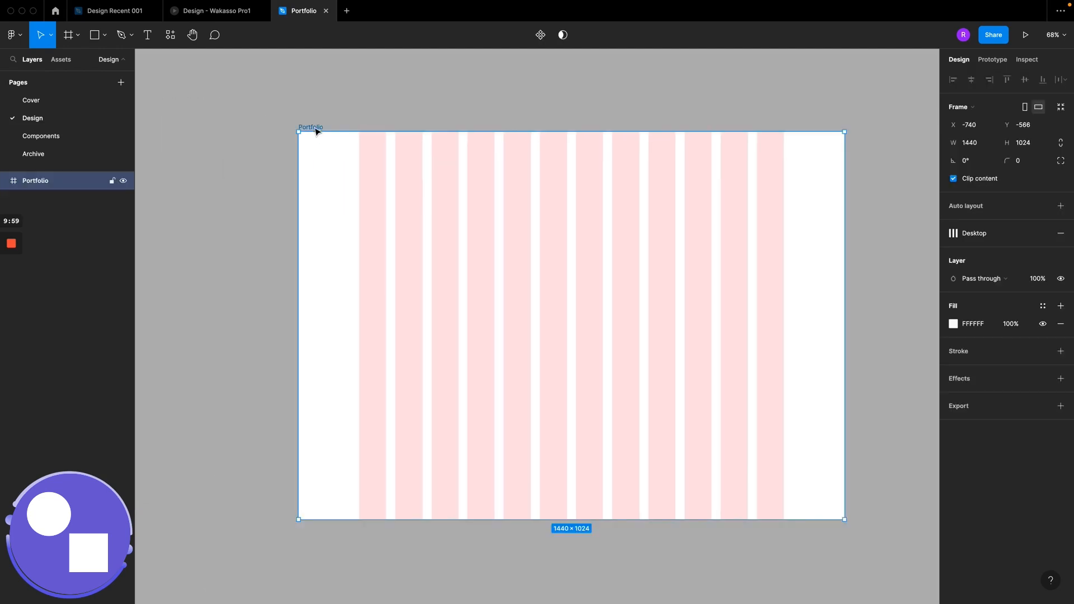
pyautogui.scroll(3, 316, 130)
pyautogui.hscroll(2, 317, 130)
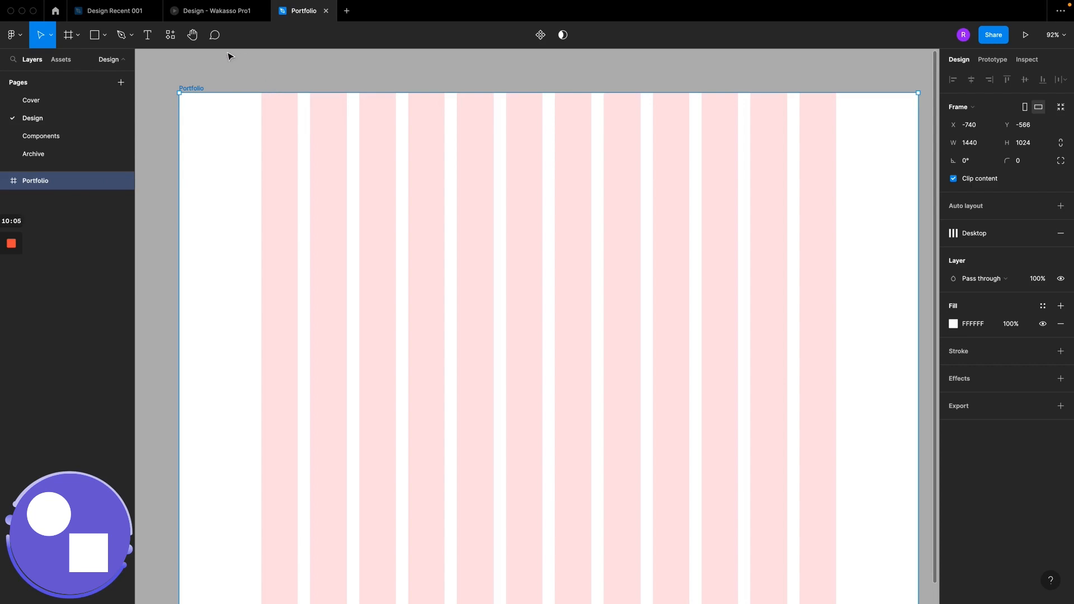
pyautogui.click(221, 17)
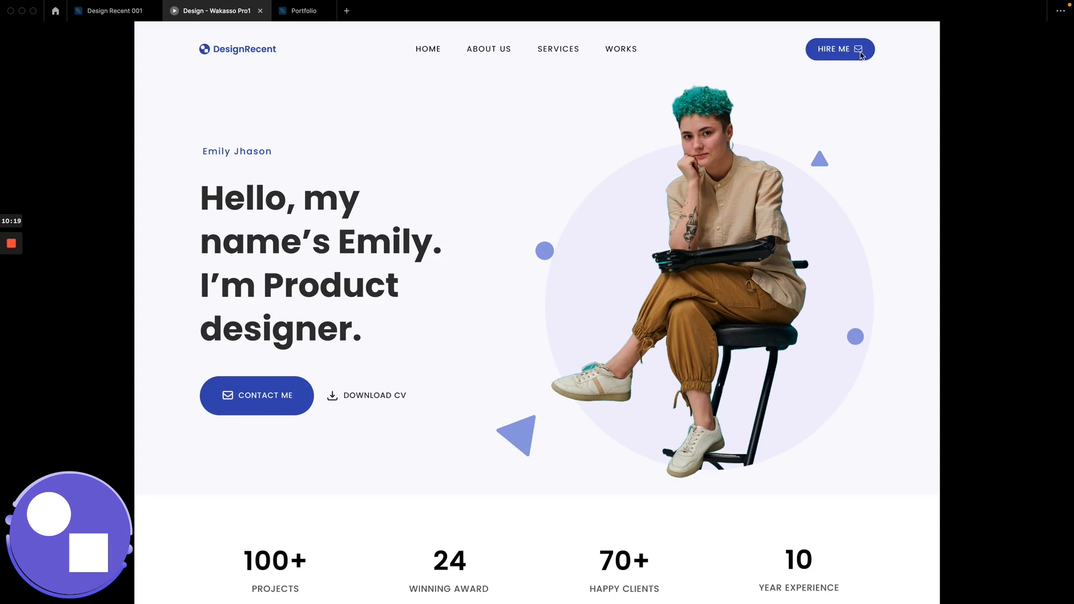
pyautogui.click(305, 15)
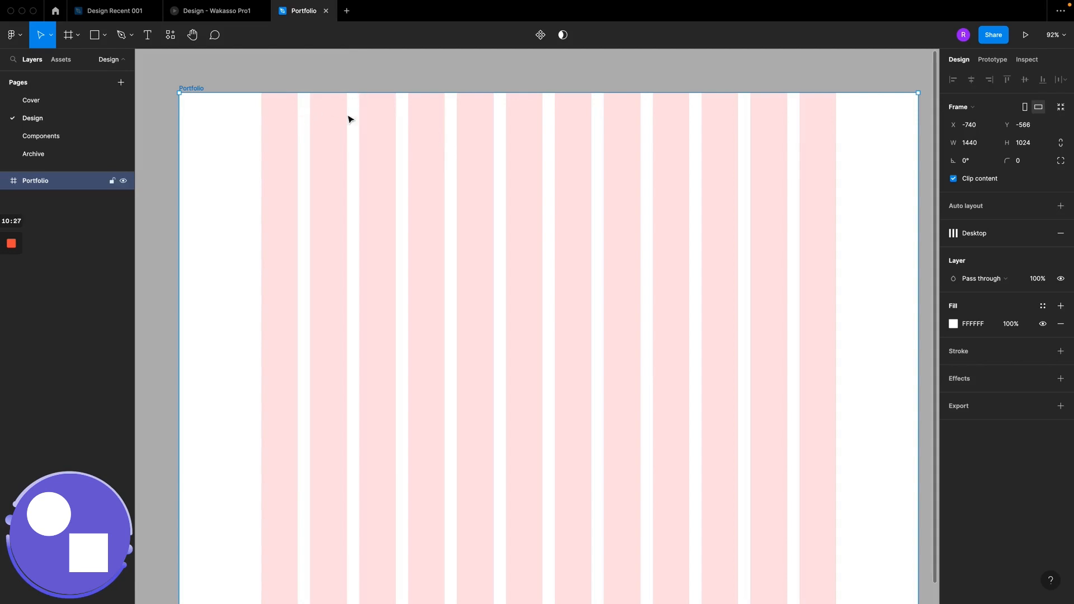
# Step: Paste the DesignRecent logo into the Portfolio frame's header and align it with the first column at X 160, Y 62
pyautogui.scroll(1, 331, 125)
pyautogui.scroll(3, 333, 125)
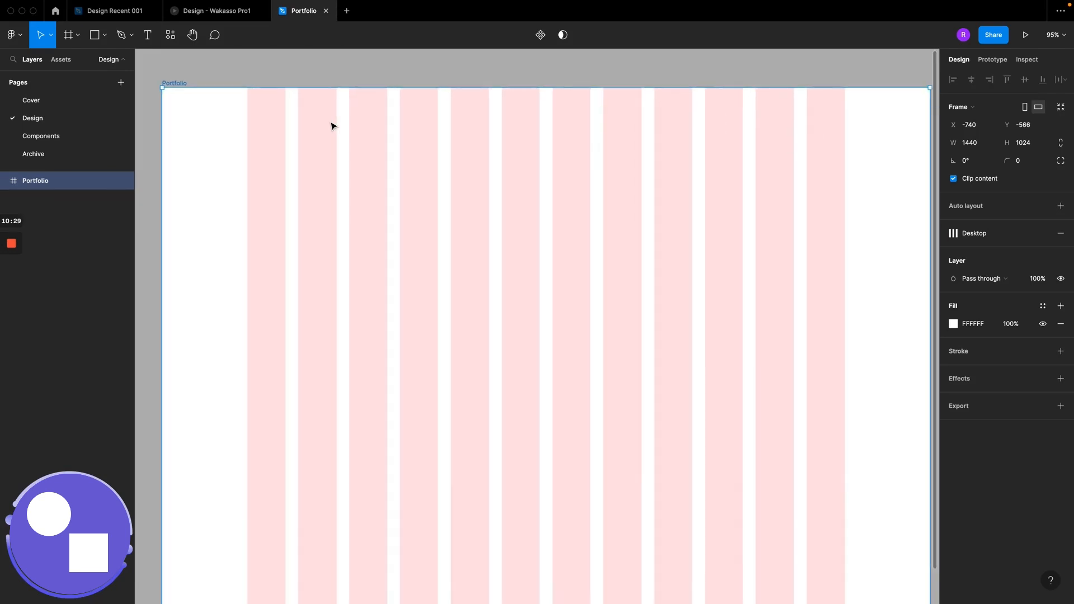
pyautogui.scroll(3, 287, 113)
pyautogui.hscroll(2, 286, 114)
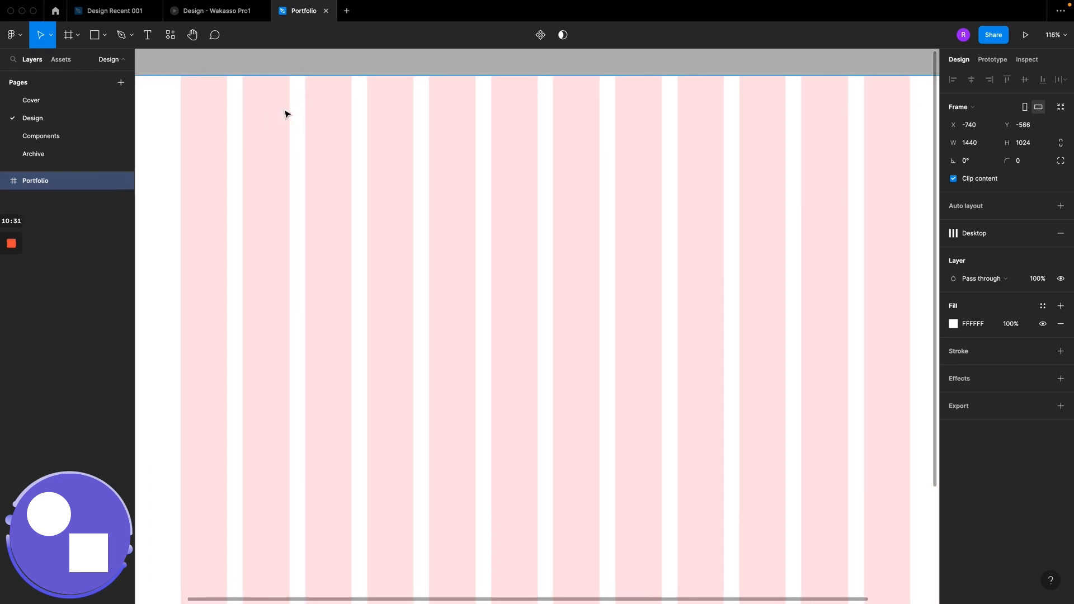
pyautogui.hscroll(-2, 286, 113)
pyautogui.scroll(-1, 286, 113)
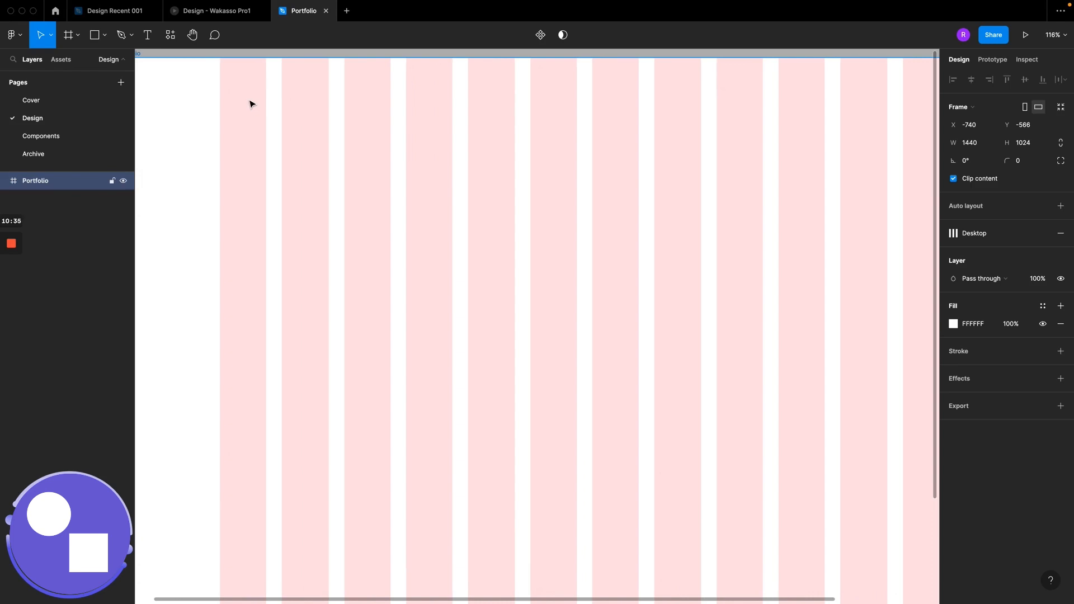
pyautogui.moveTo(10, 247)
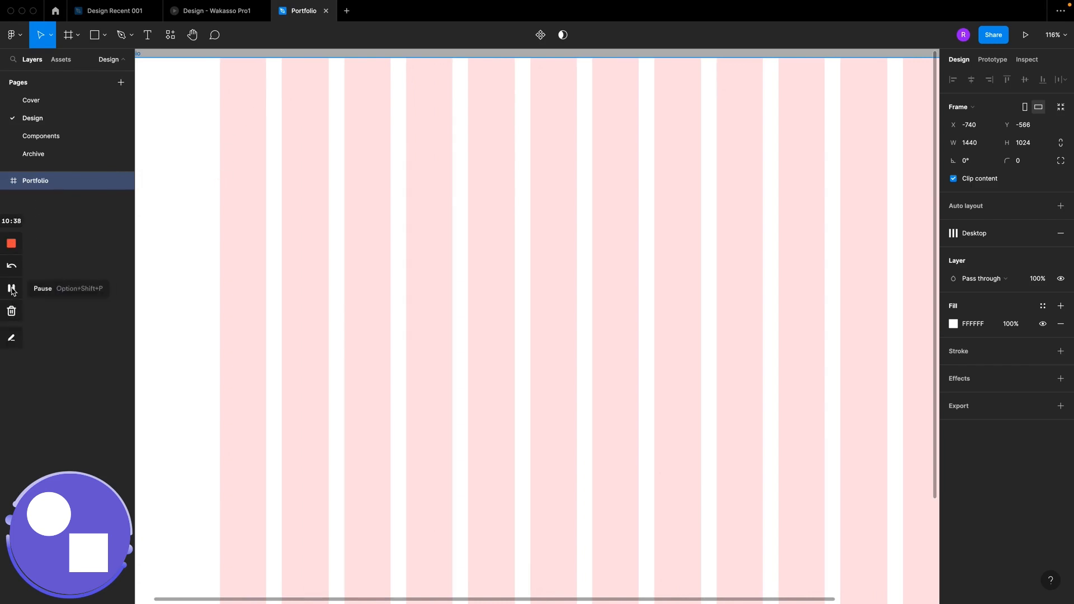
pyautogui.scroll(2, 243, 191)
pyautogui.hscroll(-3, 243, 191)
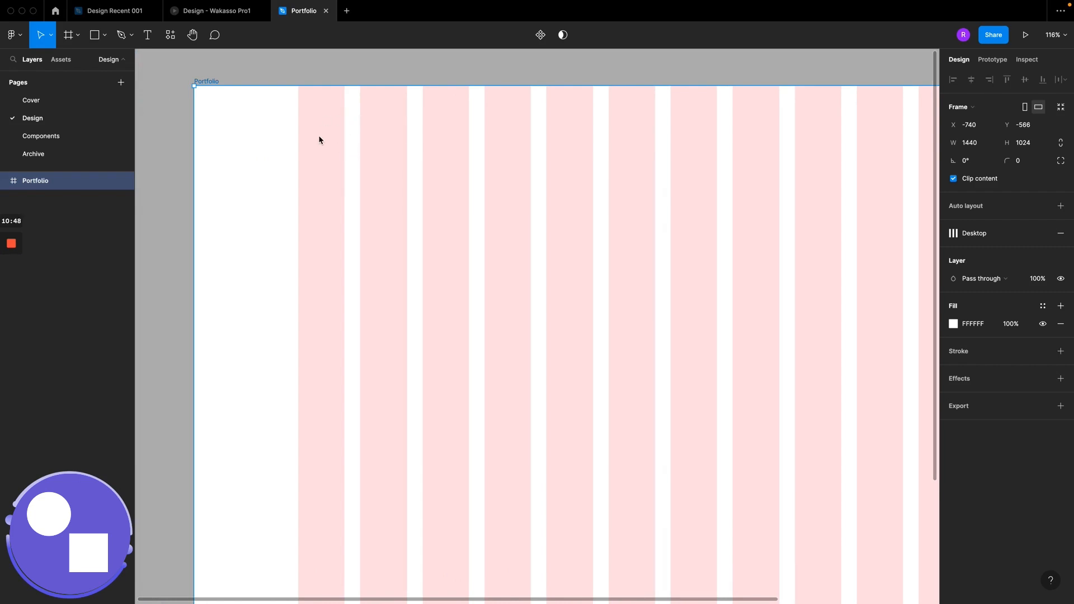
pyautogui.scroll(-5, 300, 124)
pyautogui.scroll(5, 300, 125)
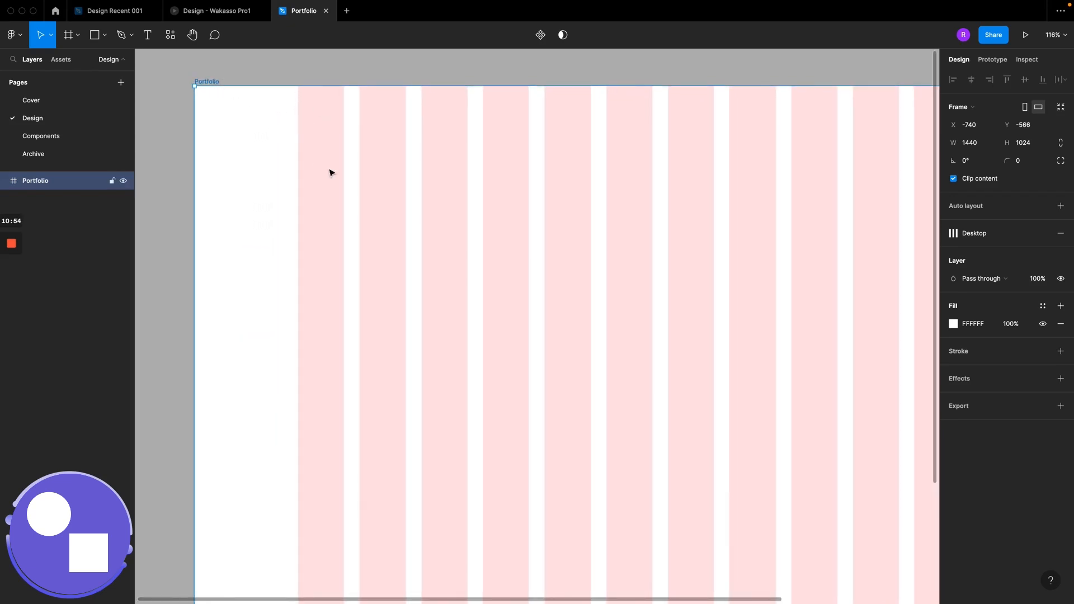
pyautogui.hotkey('ctrl', 'v')
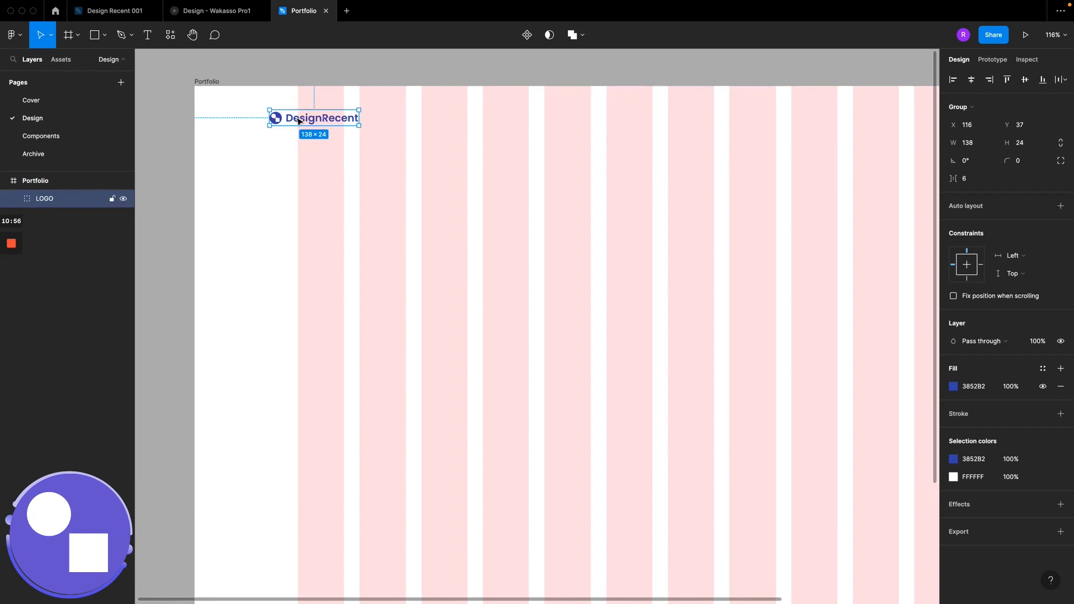
pyautogui.moveTo(300, 122); pyautogui.dragTo(329, 138)
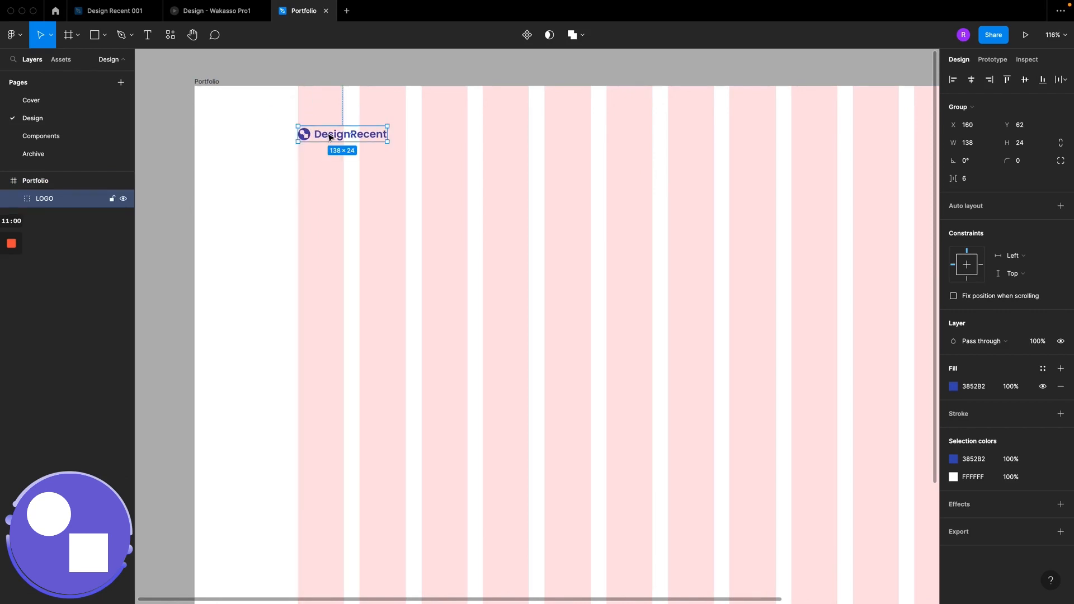
# Step: Start a text layer at the fifth column, roughly level with the logo, and set its font to Poppins
pyautogui.hscroll(3, 364, 136)
pyautogui.scroll(1, 364, 136)
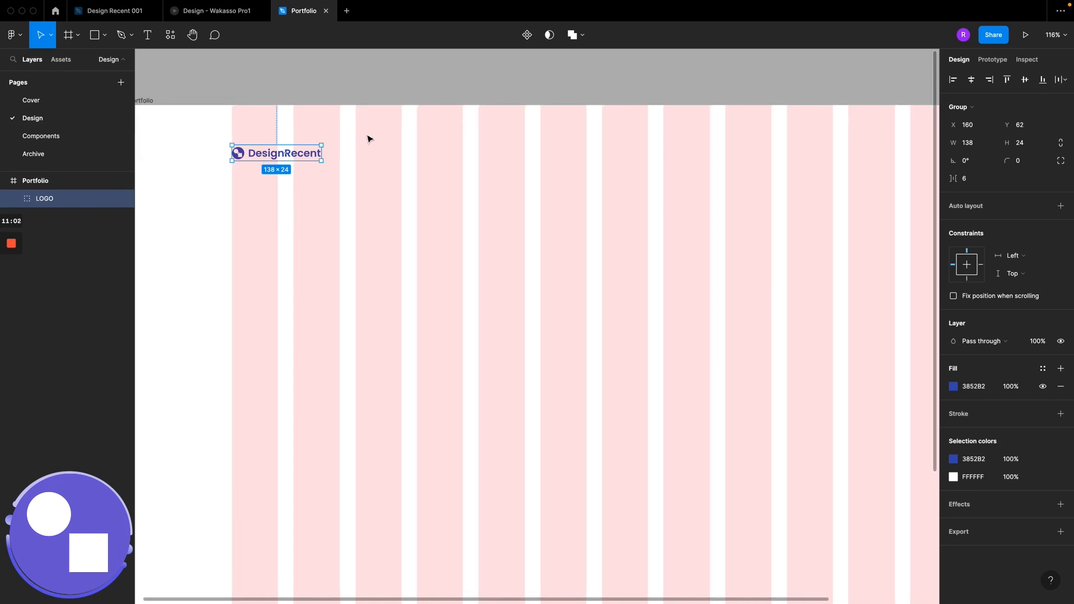
pyautogui.hscroll(3, 465, 162)
pyautogui.scroll(-1, 465, 161)
pyautogui.click(453, 155)
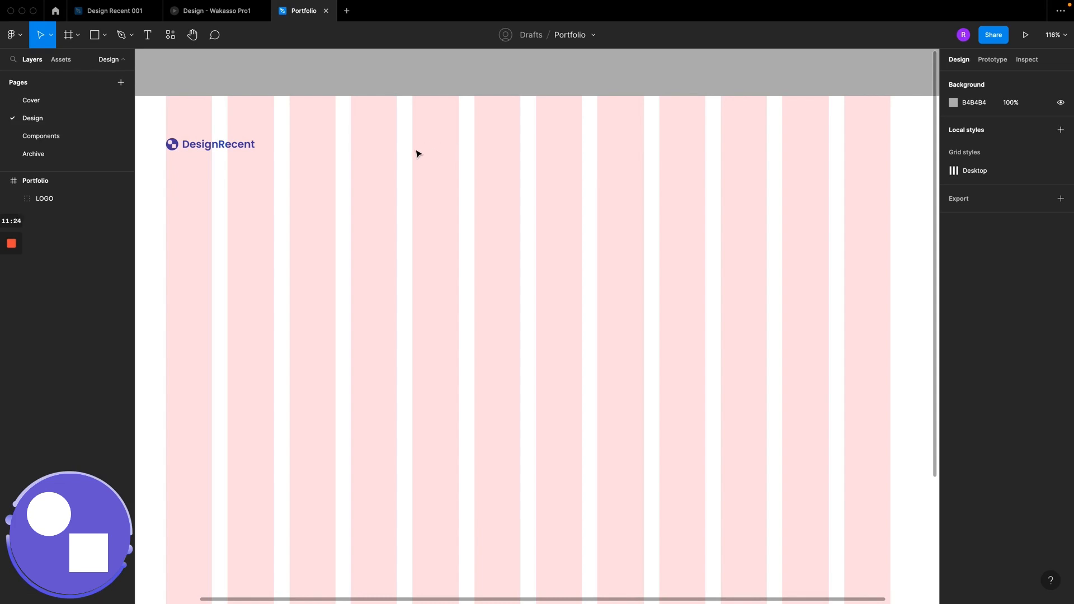
pyautogui.press('t')
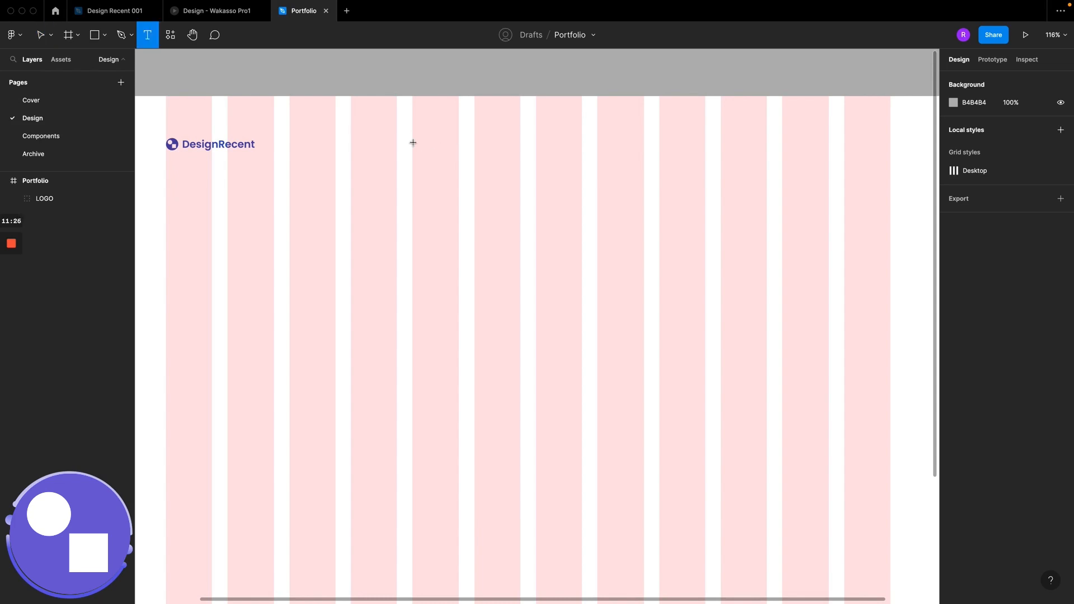
pyautogui.click(413, 143)
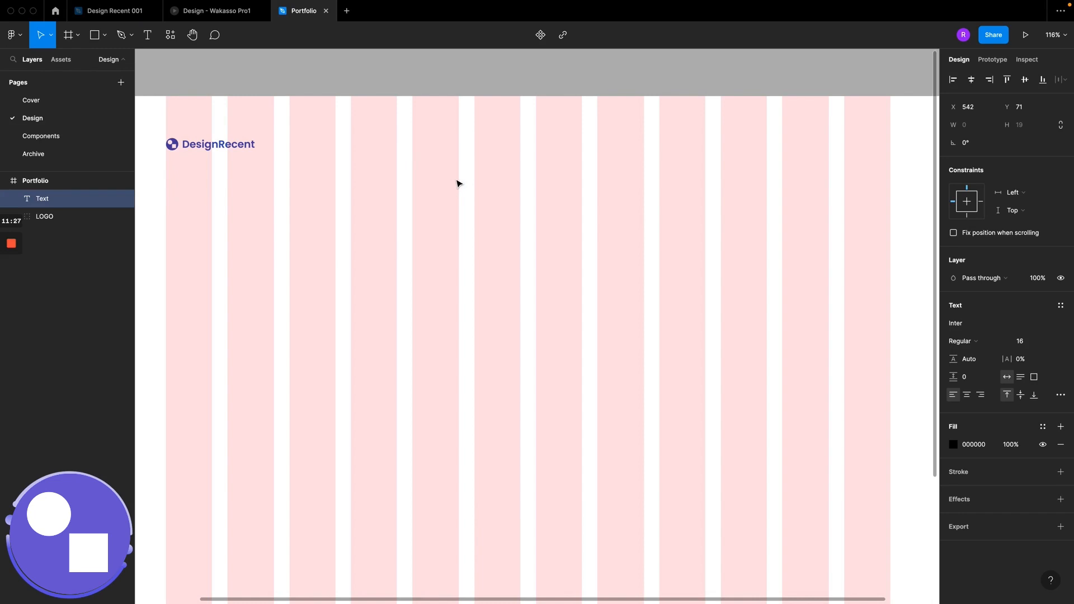
pyautogui.click(955, 323)
pyautogui.write('P')
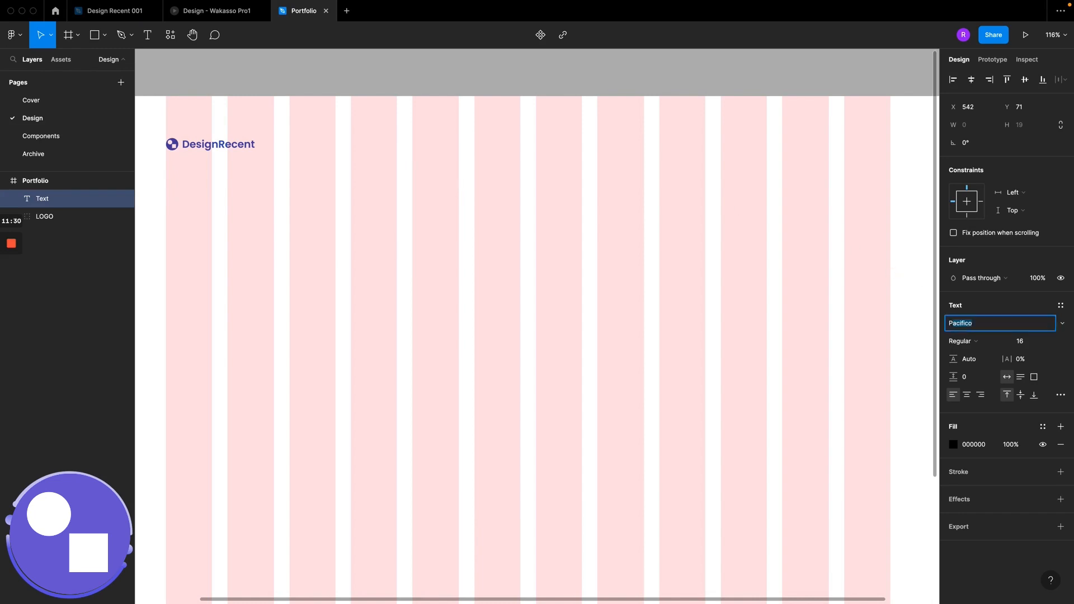
pyautogui.write('oppo')
pyautogui.write('in')
pyautogui.write('s')
pyautogui.press('Return')
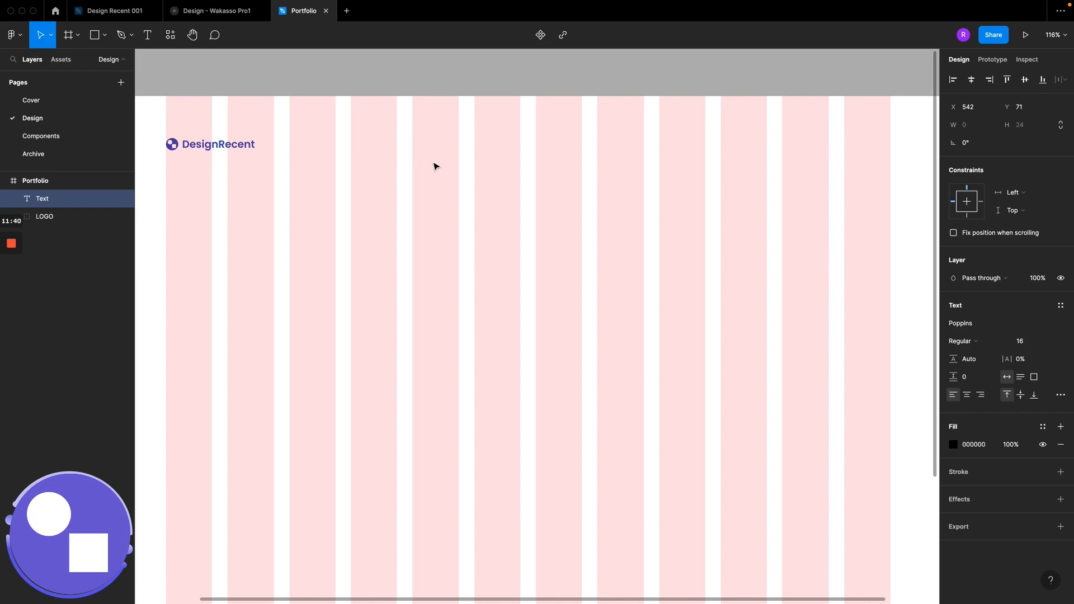
# Step: Enter Home as the first navigation label and compare it with the menu in the Wakasso Pro1 prototype
pyautogui.write('Home')
pyautogui.press('Escape')
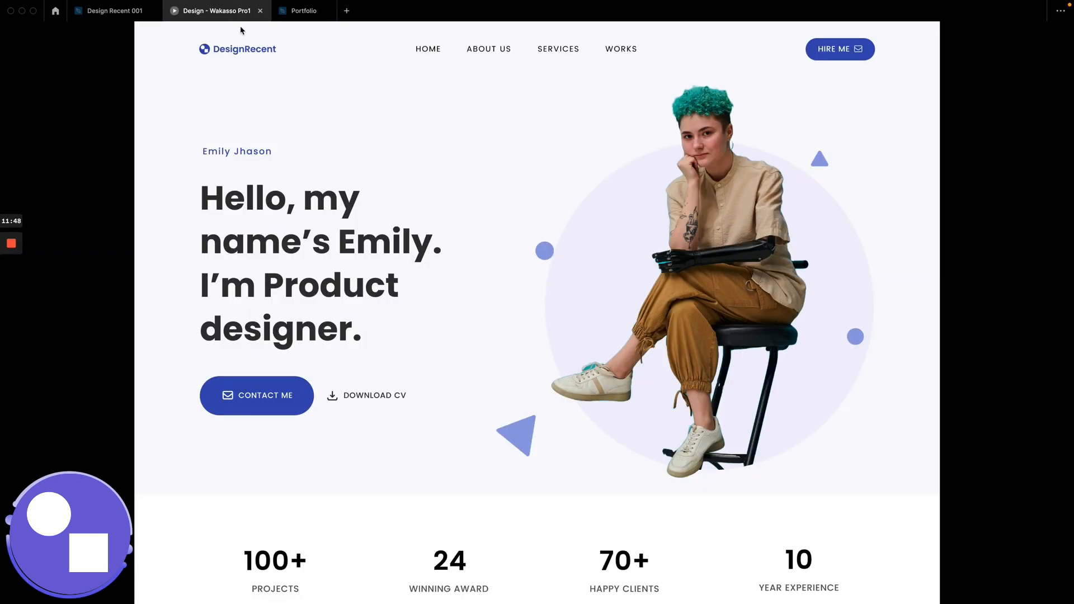
pyautogui.click(308, 10)
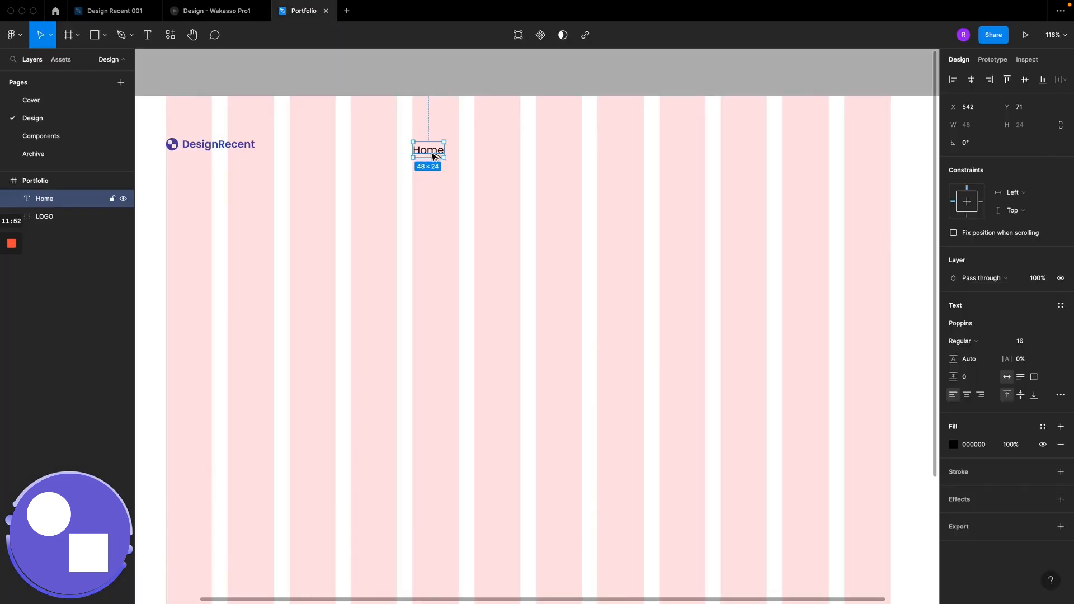
# Step: Duplicate the Home label into the sixth column at X 637, Y 71 and change the copy's text to About Us
pyautogui.keyDown('alt'); pyautogui.moveTo(424, 158); pyautogui.dragTo(485, 158); pyautogui.keyUp('alt')
pyautogui.doubleClick(485, 156)
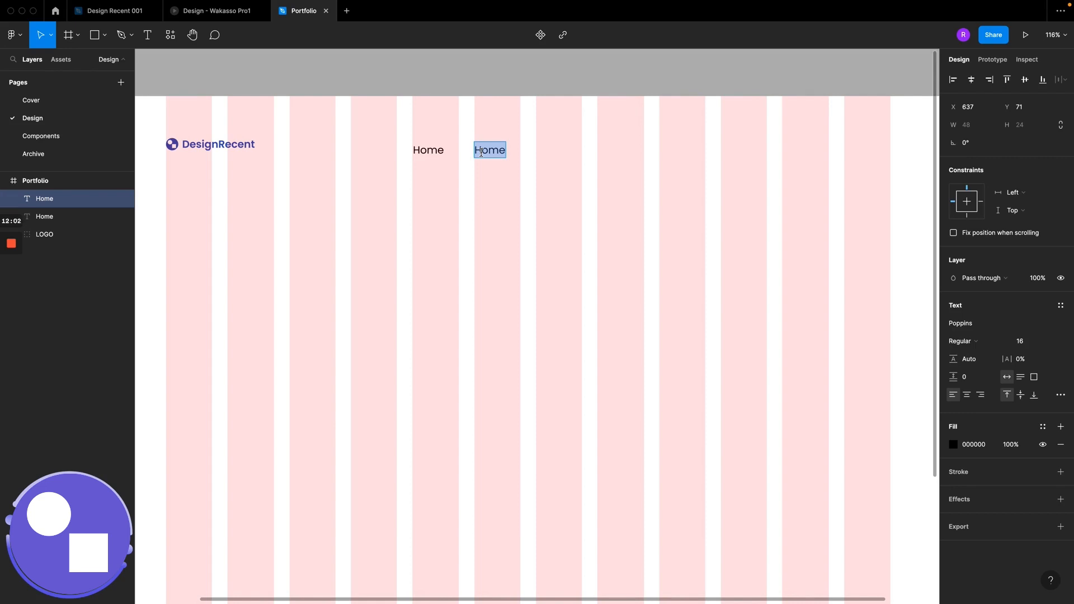
pyautogui.write('About Us')
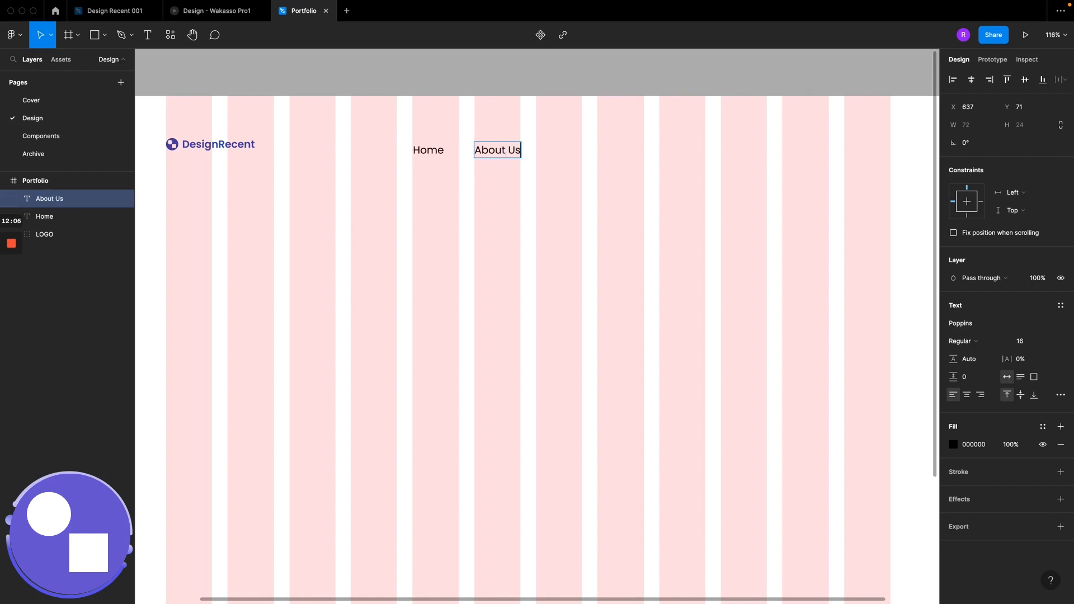
pyautogui.press('Escape')
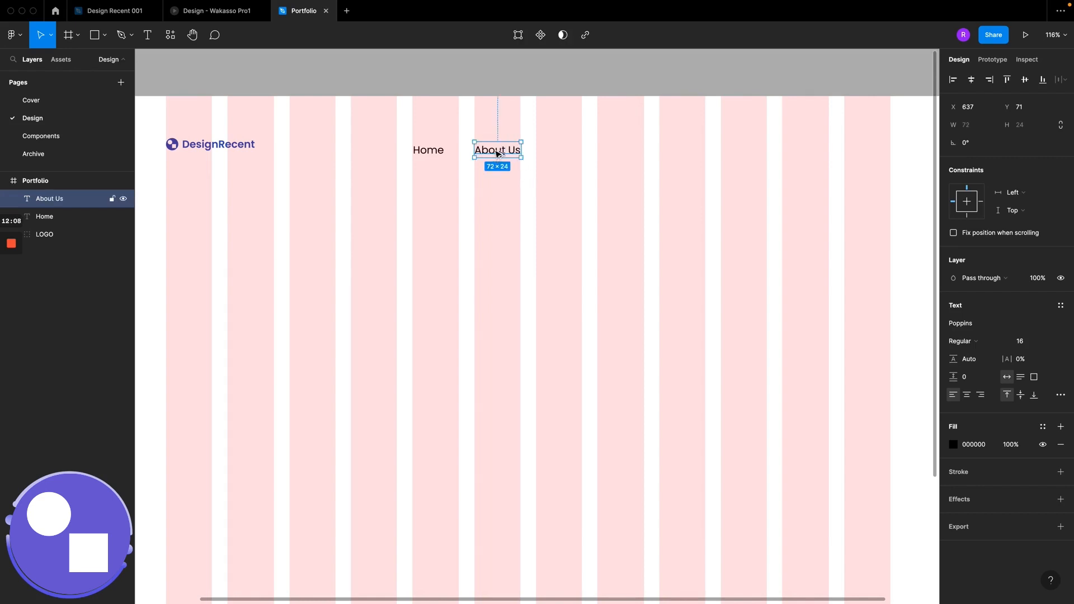
# Step: Duplicate the About Us label into the seventh column at X 731, Y 71 and change the copy's text to Works
pyautogui.moveTo(496, 157); pyautogui.dragTo(557, 153)
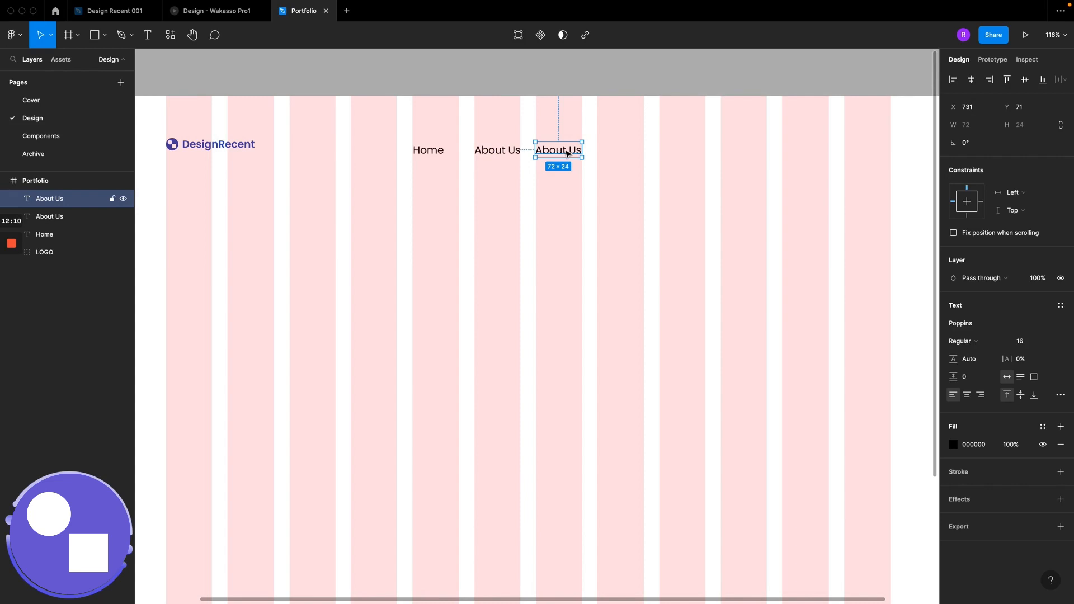
pyautogui.doubleClick(565, 150)
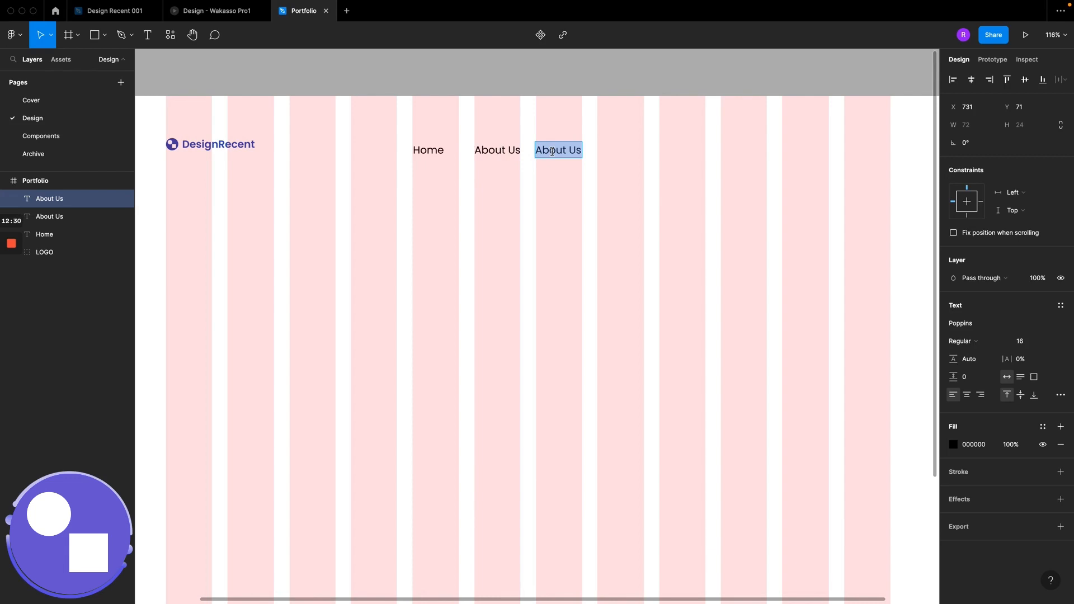
pyautogui.write('Works')
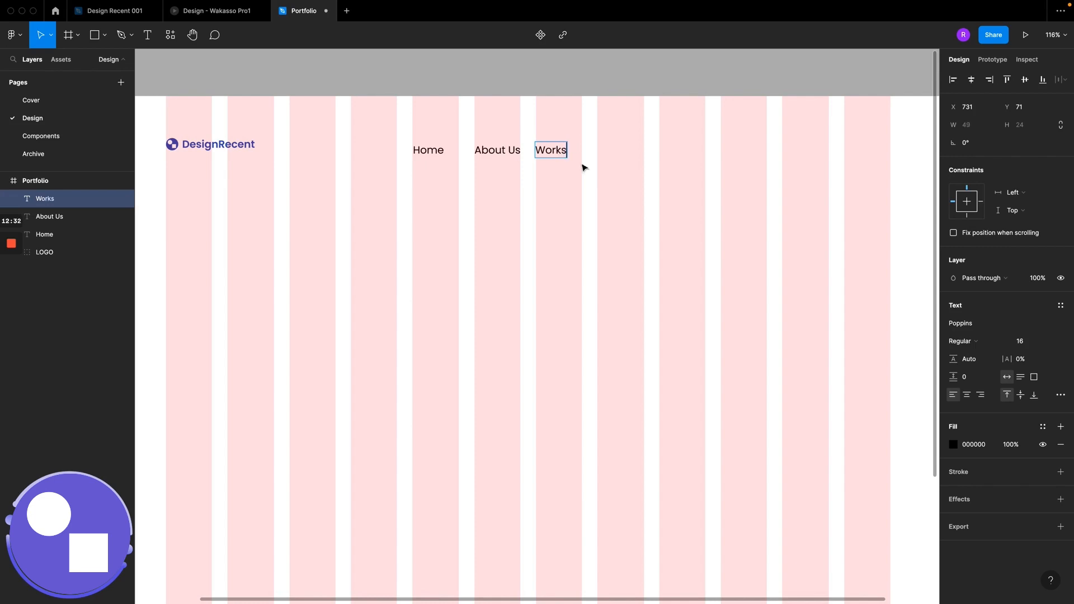
pyautogui.press('Escape')
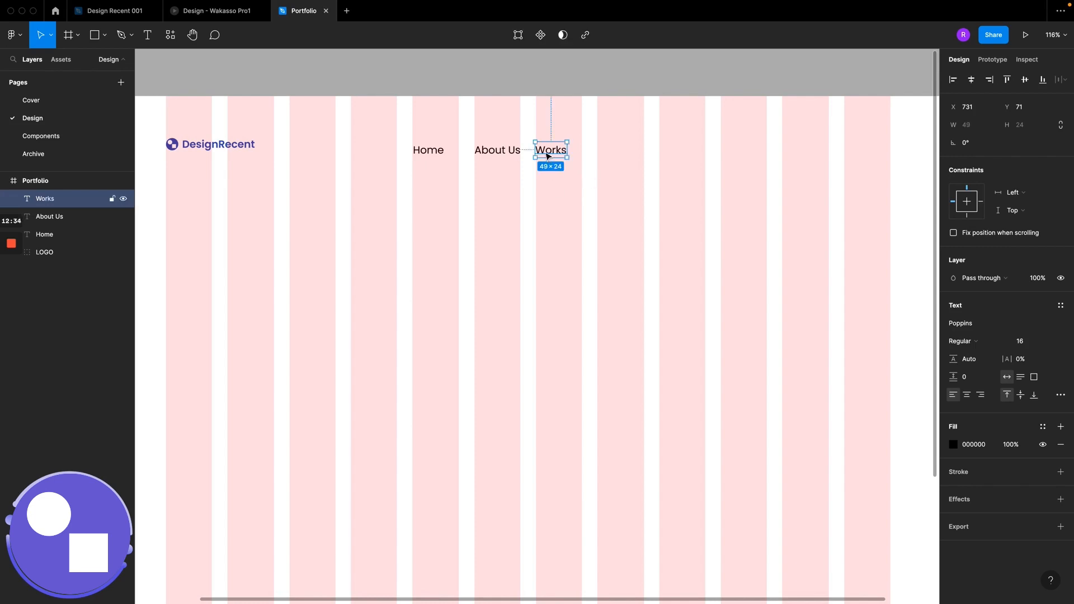
# Step: Duplicate Works into the eighth column at X 827, and change the seventh-column label to Services after checking the Wakasso Pro1 prototype's menu
pyautogui.moveTo(549, 156); pyautogui.dragTo(610, 159)
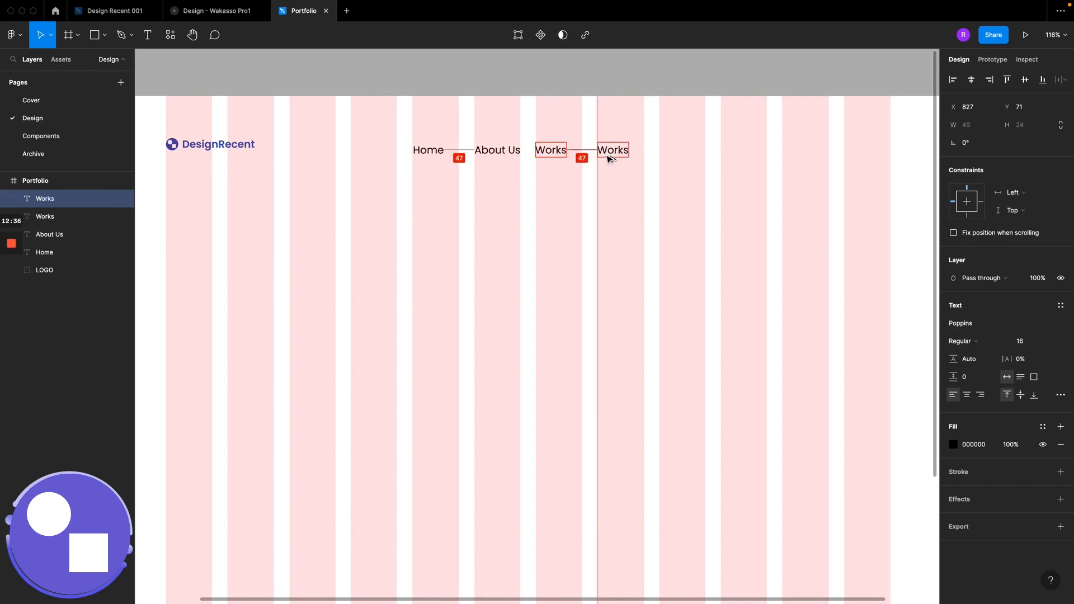
pyautogui.doubleClick(611, 151)
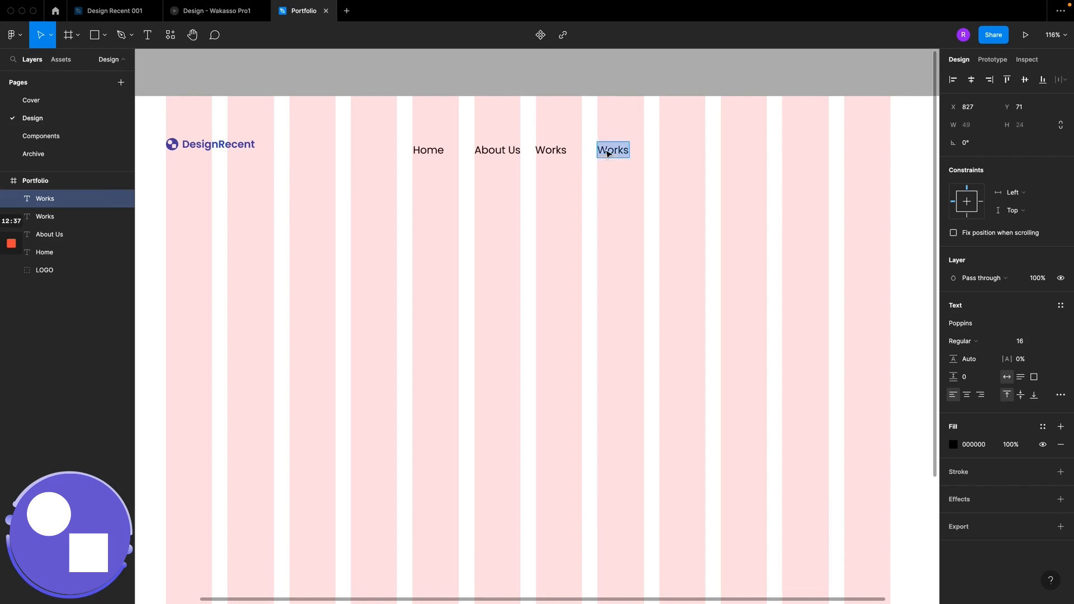
pyautogui.click(205, 17)
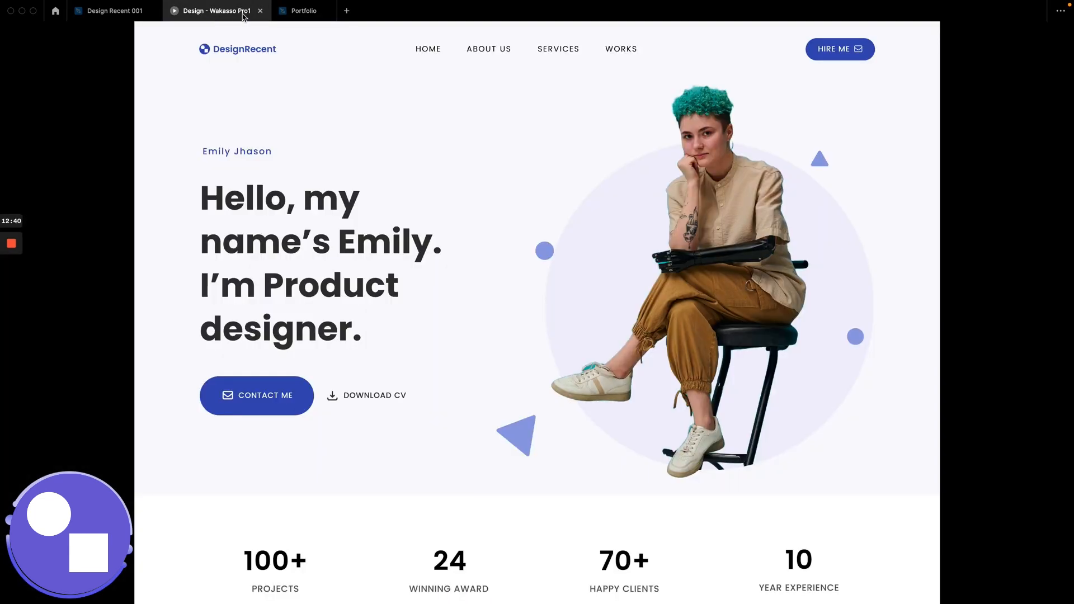
pyautogui.click(303, 13)
pyautogui.doubleClick(558, 149)
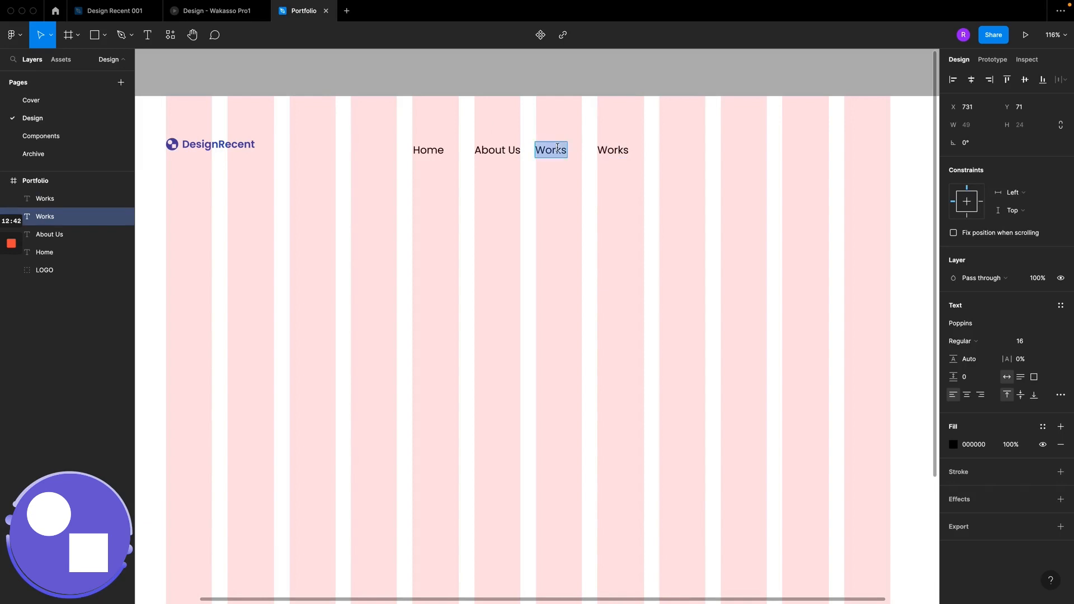
pyautogui.write('Services')
pyautogui.press('Escape')
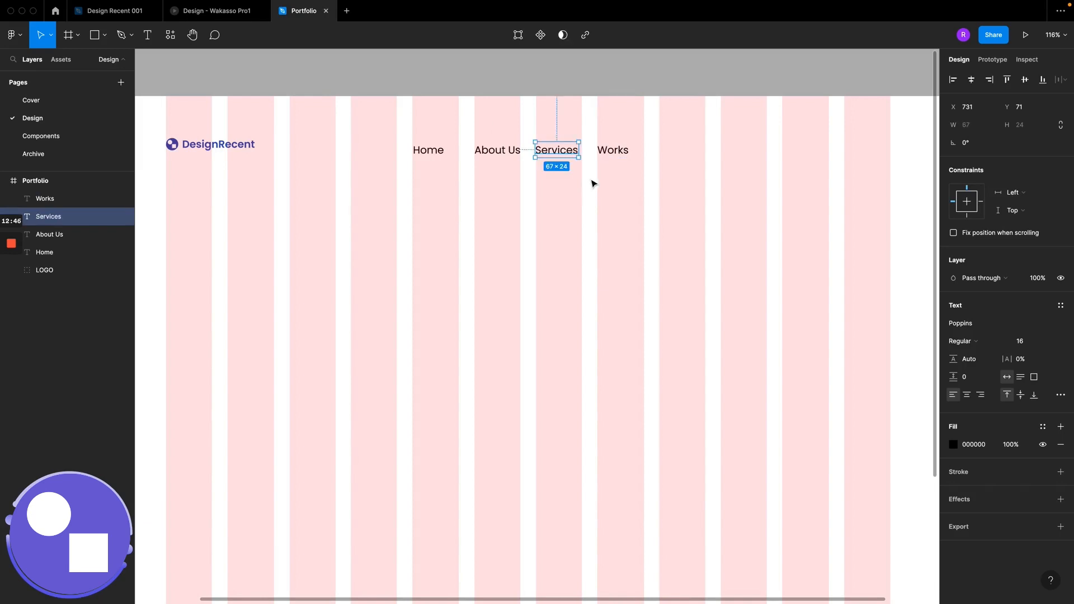
# Step: Even out the spacing of the Home, About Us, Services and Works labels together with Tidy up
pyautogui.click(432, 151)
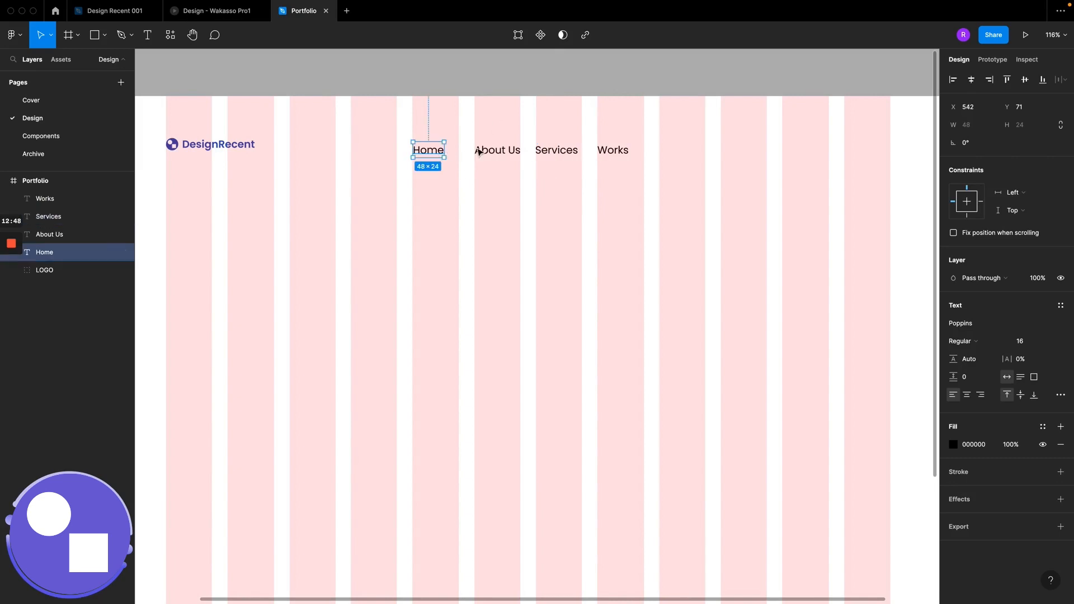
pyautogui.keyDown('shift'); pyautogui.click(488, 155); pyautogui.keyUp('shift')
pyautogui.keyDown('shift'); pyautogui.click(569, 145); pyautogui.keyUp('shift')
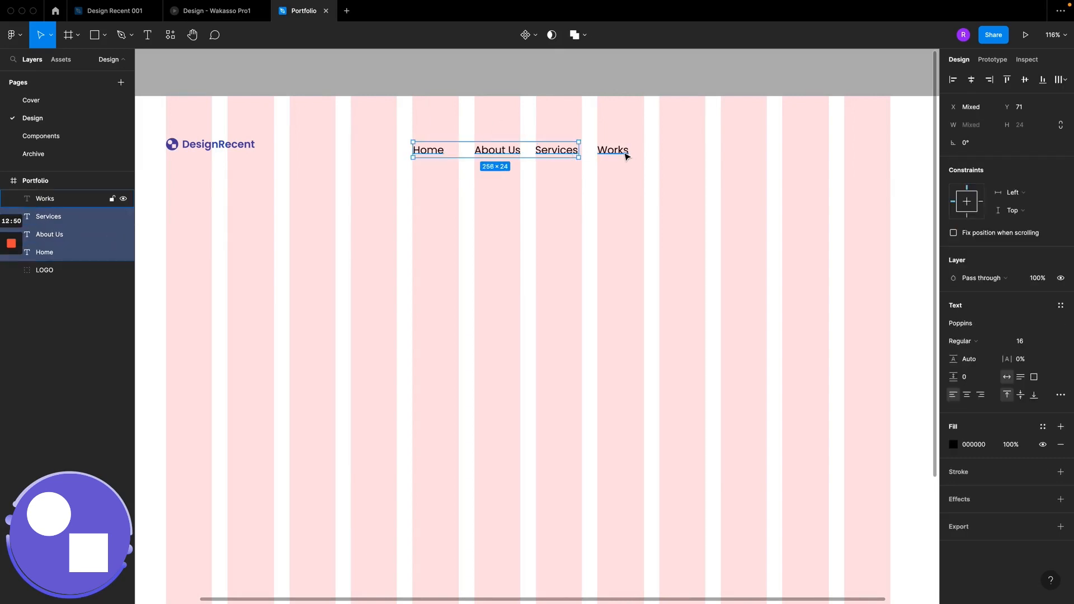
pyautogui.keyDown('shift'); pyautogui.click(625, 155); pyautogui.keyUp('shift')
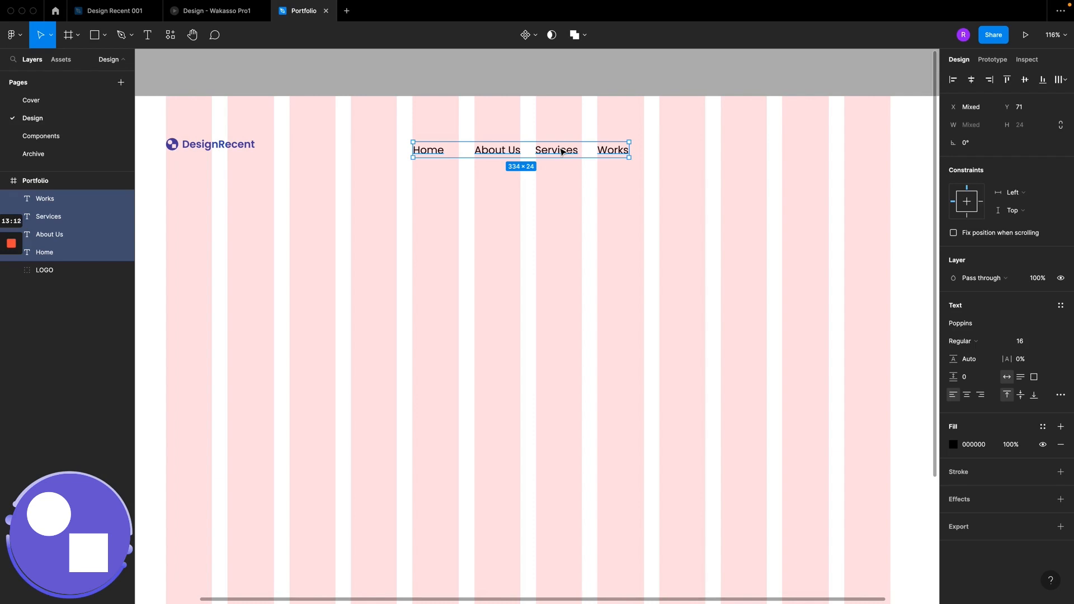
pyautogui.click(1061, 82)
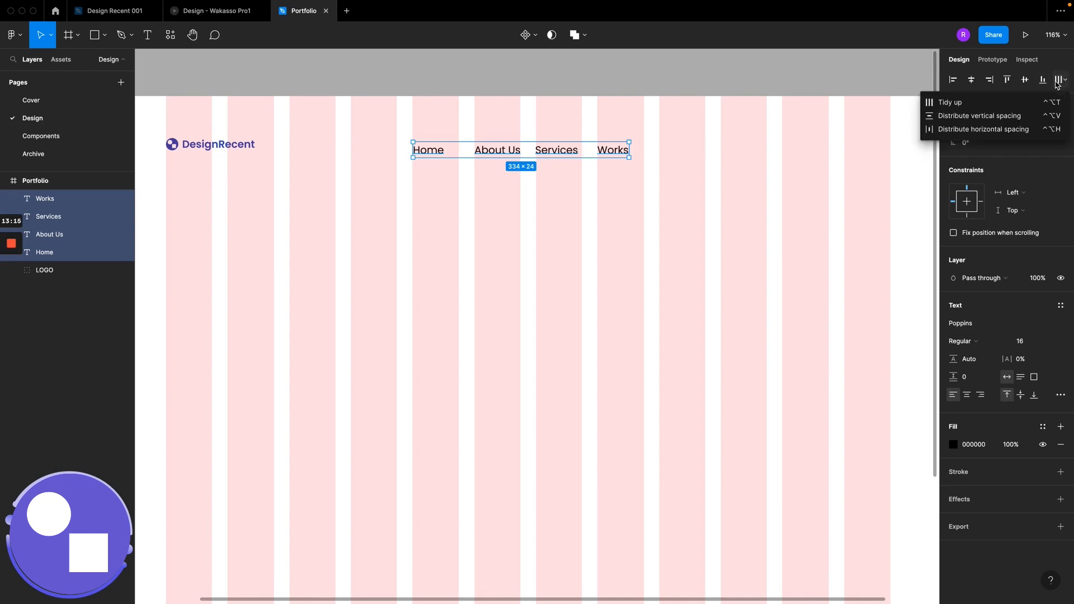
pyautogui.click(947, 103)
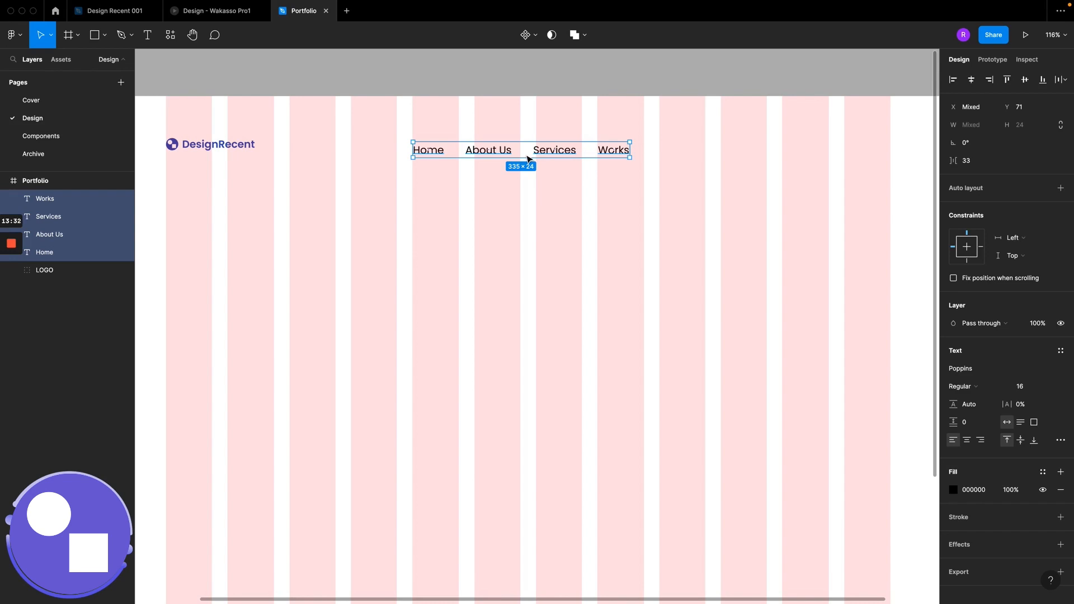
pyautogui.press('super+z')
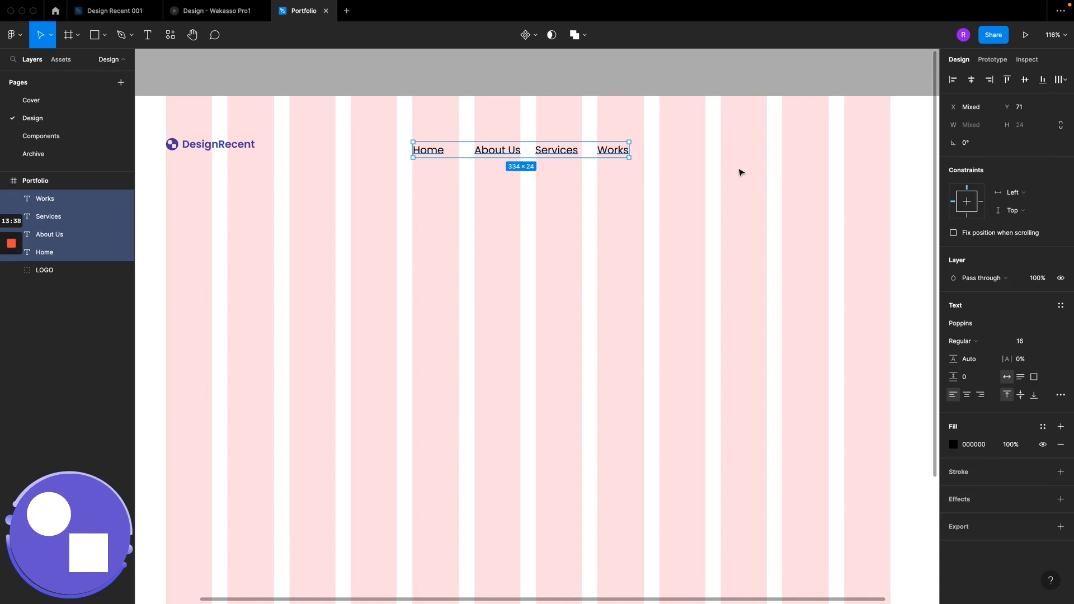
pyautogui.click(1061, 79)
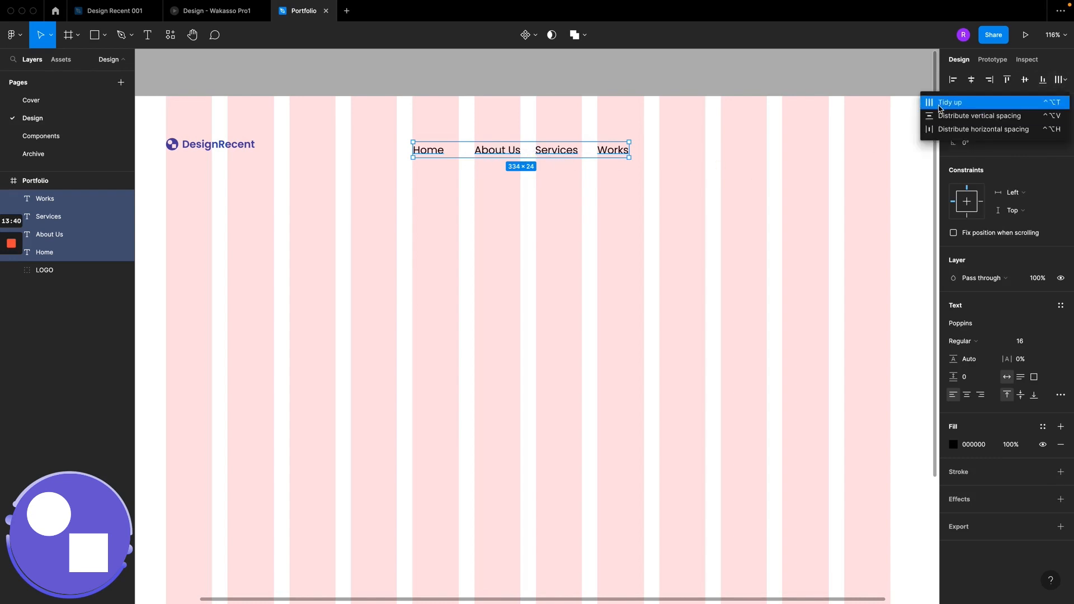
pyautogui.click(940, 103)
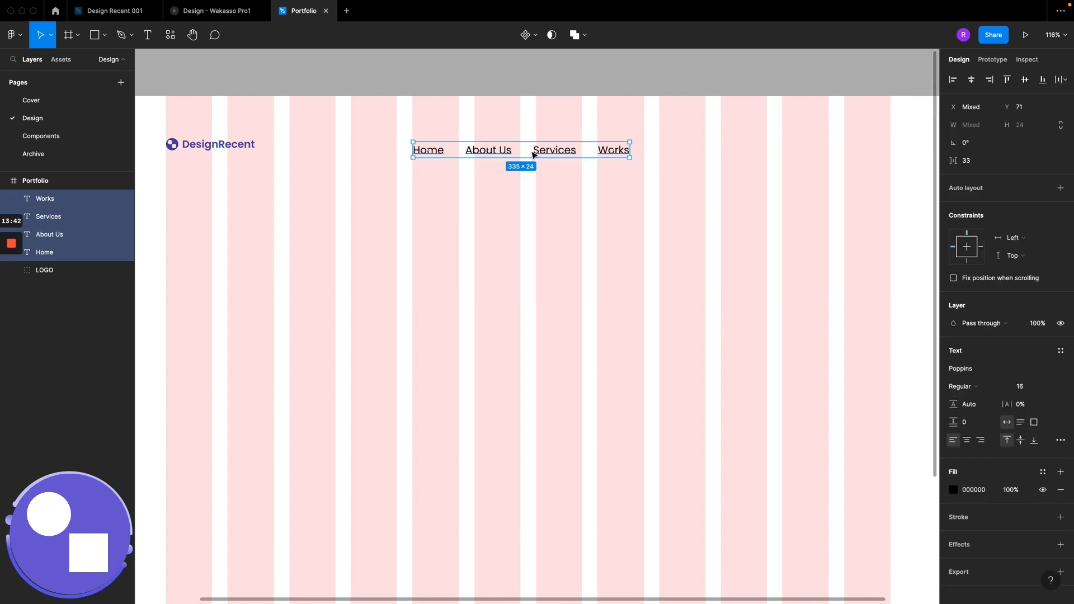
# Step: Try a horizontal spacing of 100 between the four navigation labels and undo it
pyautogui.click(974, 162)
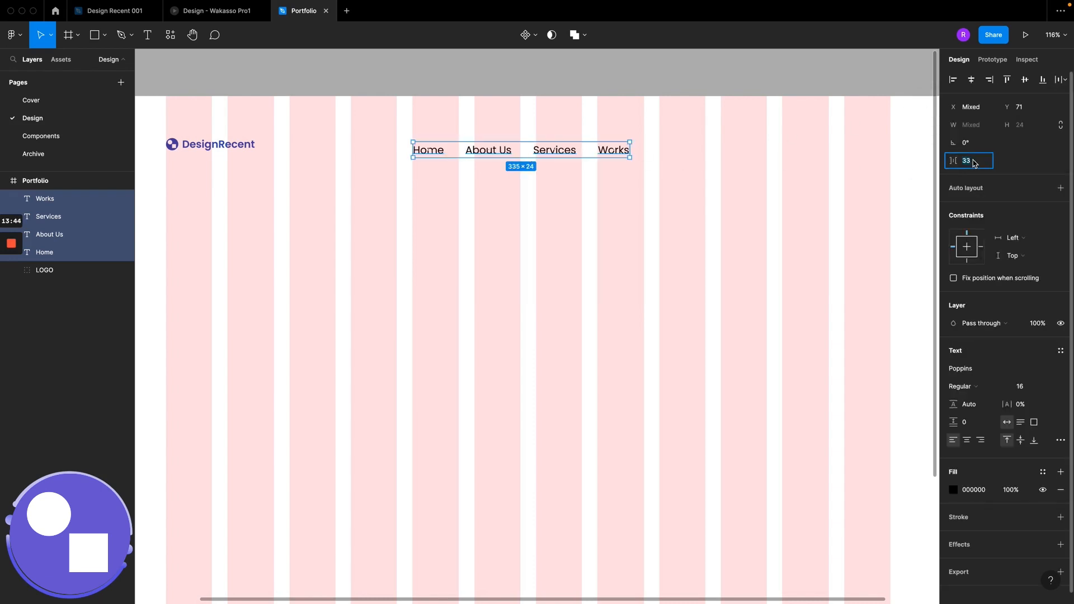
pyautogui.write('100')
pyautogui.press('Return')
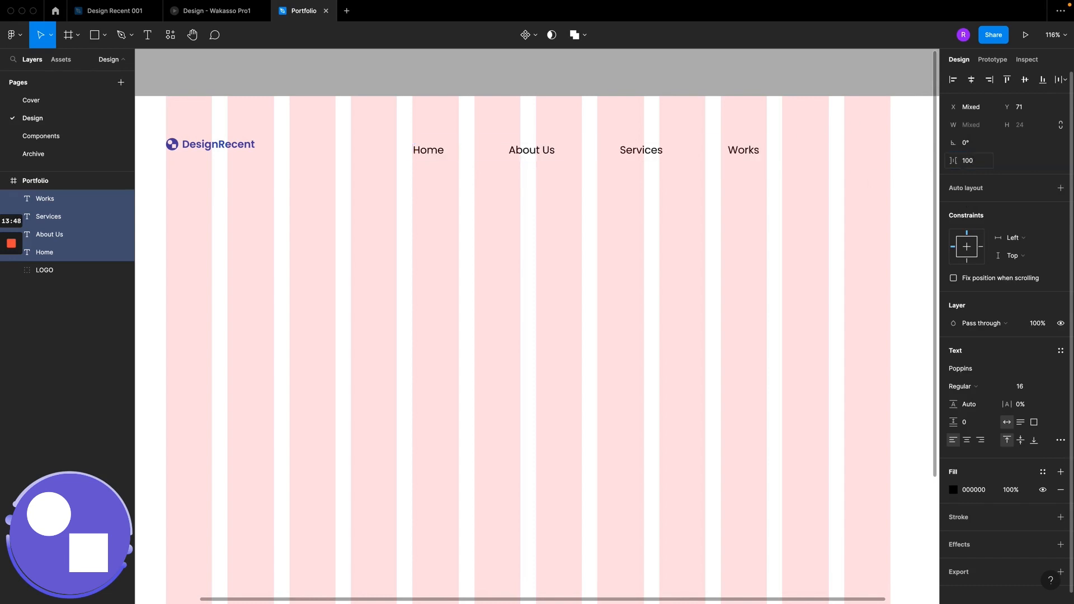
pyautogui.press('super+z')
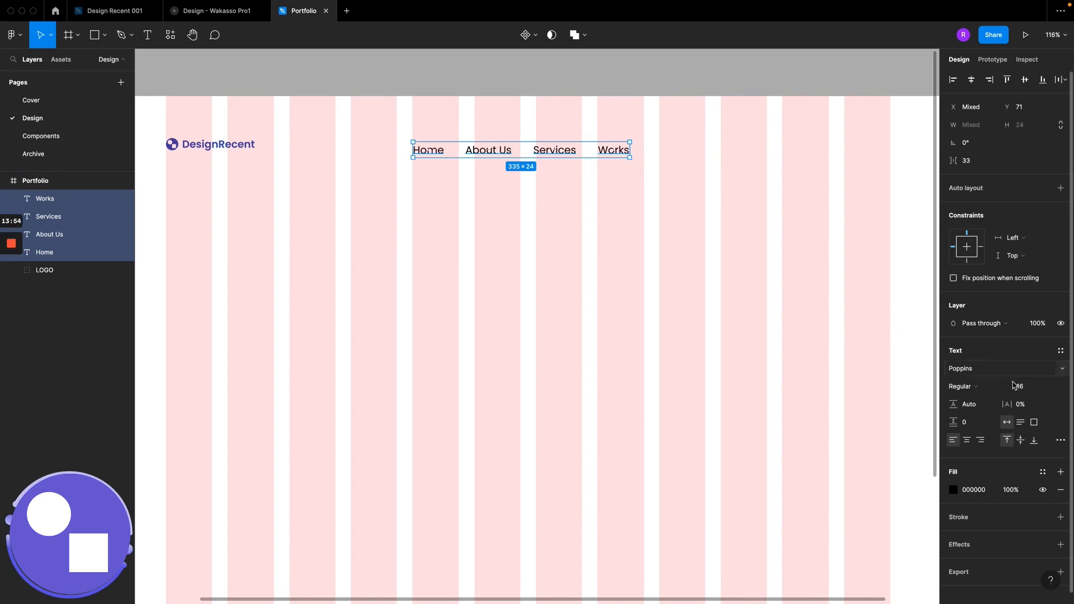
pyautogui.click(1062, 441)
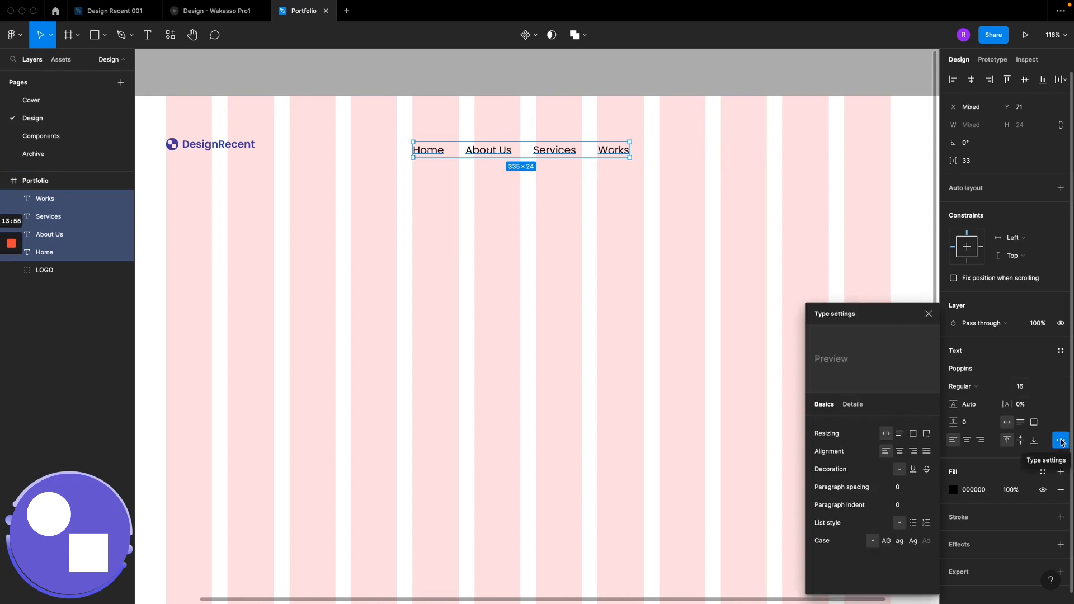
pyautogui.click(1062, 441)
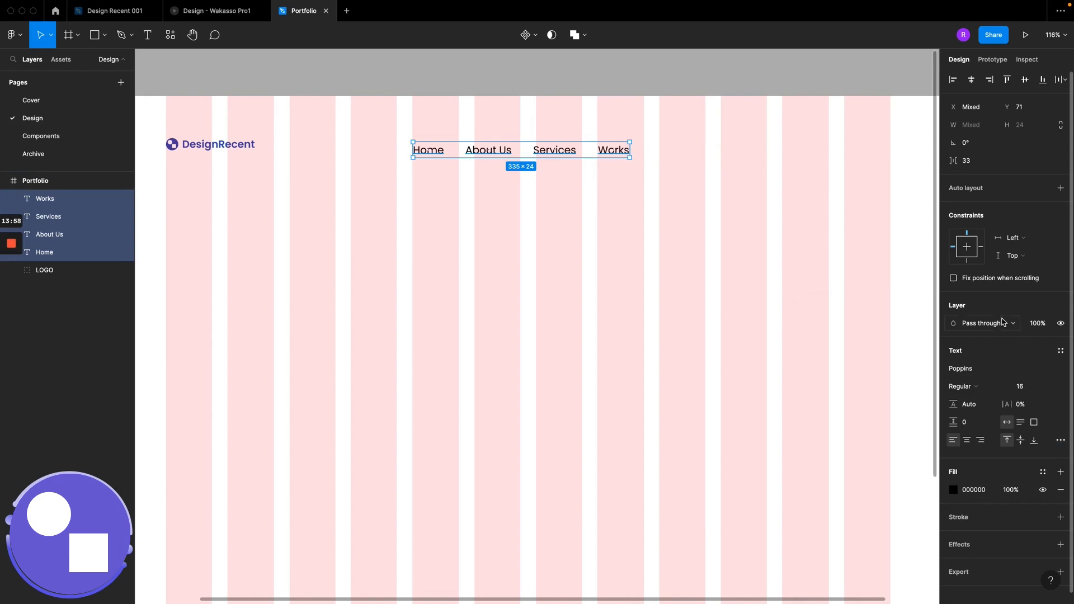
# Step: Wrap the four selected navigation labels in a frame and rename it Nav Menu
pyautogui.rightClick(499, 154)
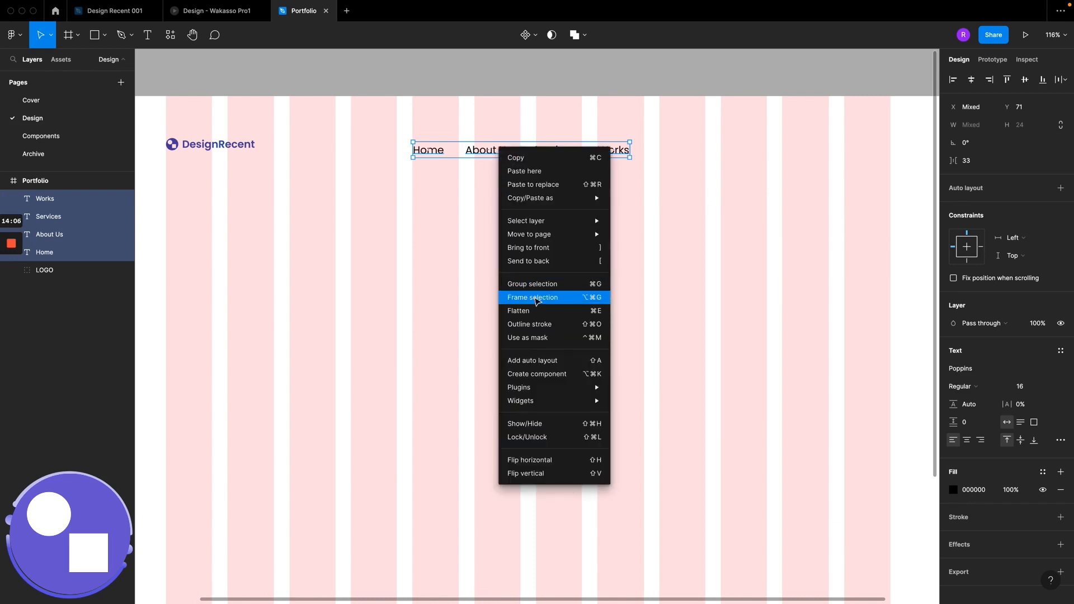
pyautogui.click(536, 301)
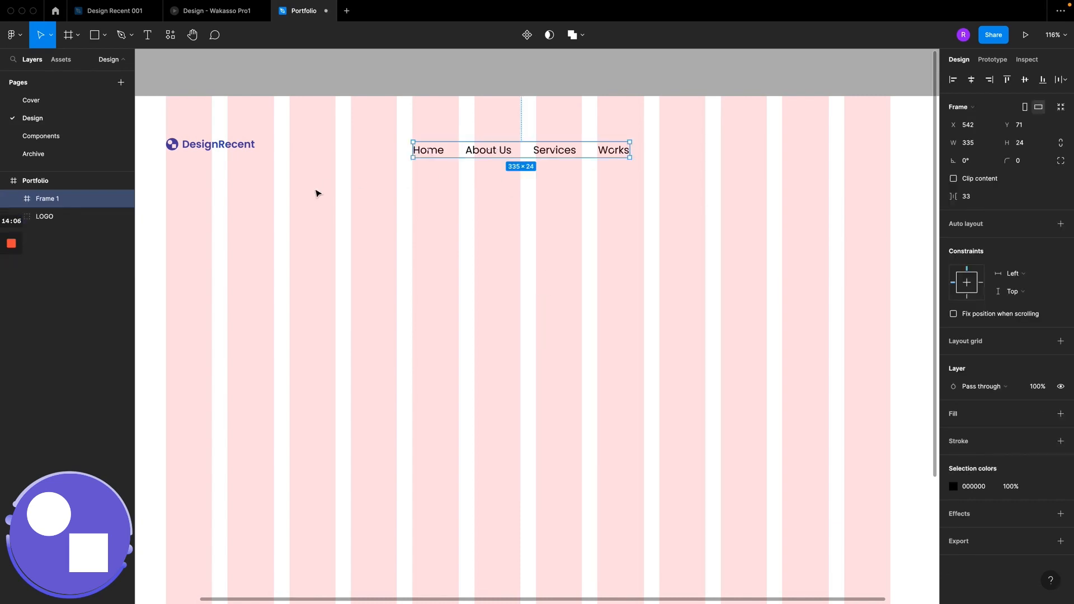
pyautogui.doubleClick(48, 202)
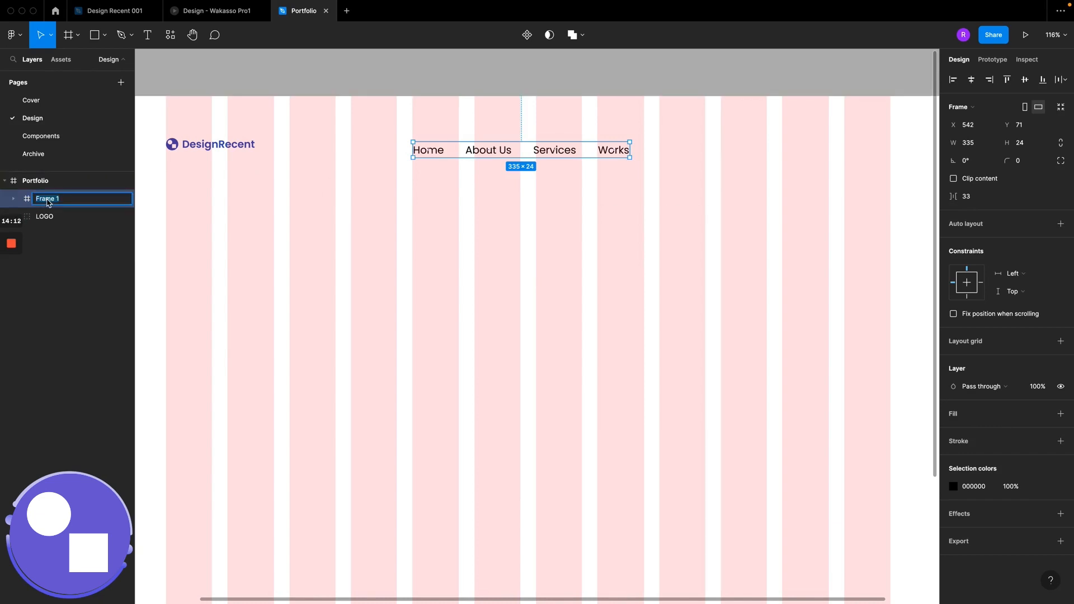
pyautogui.write('Nav Menu')
pyautogui.press('Return')
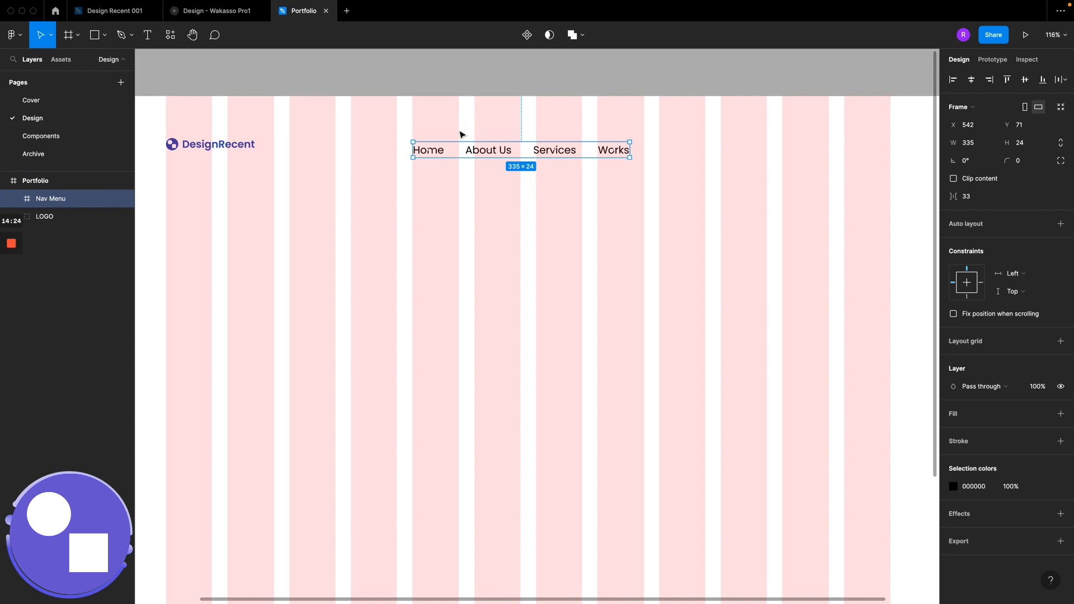
# Step: Compare the menu spacing with the Wakasso Pro1 prototype and try a spacing of 50 between the Nav Menu labels
pyautogui.click(978, 201)
pyautogui.click(215, 15)
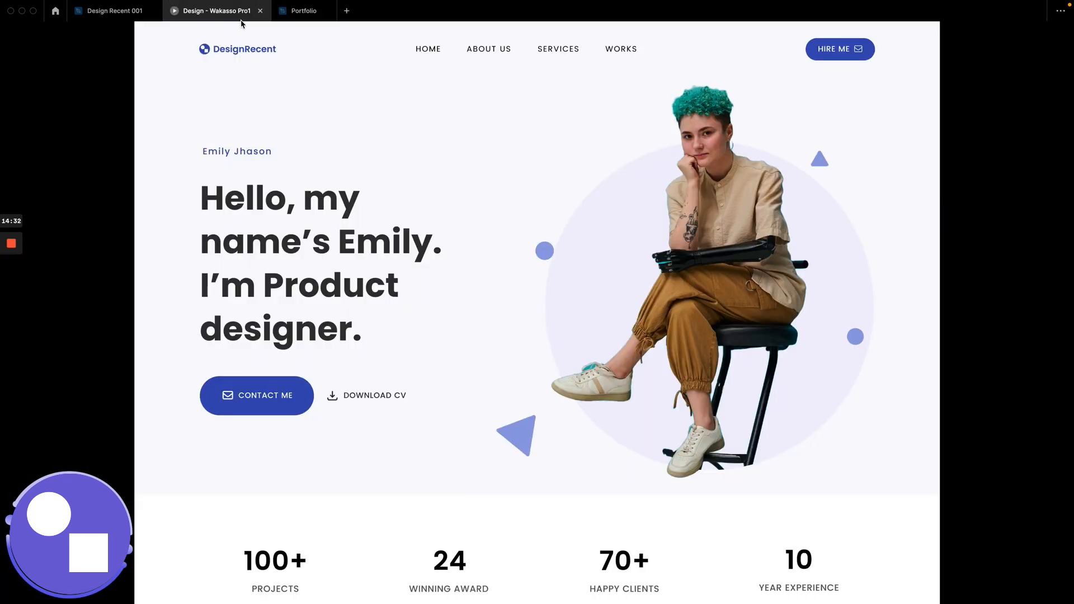
pyautogui.click(302, 10)
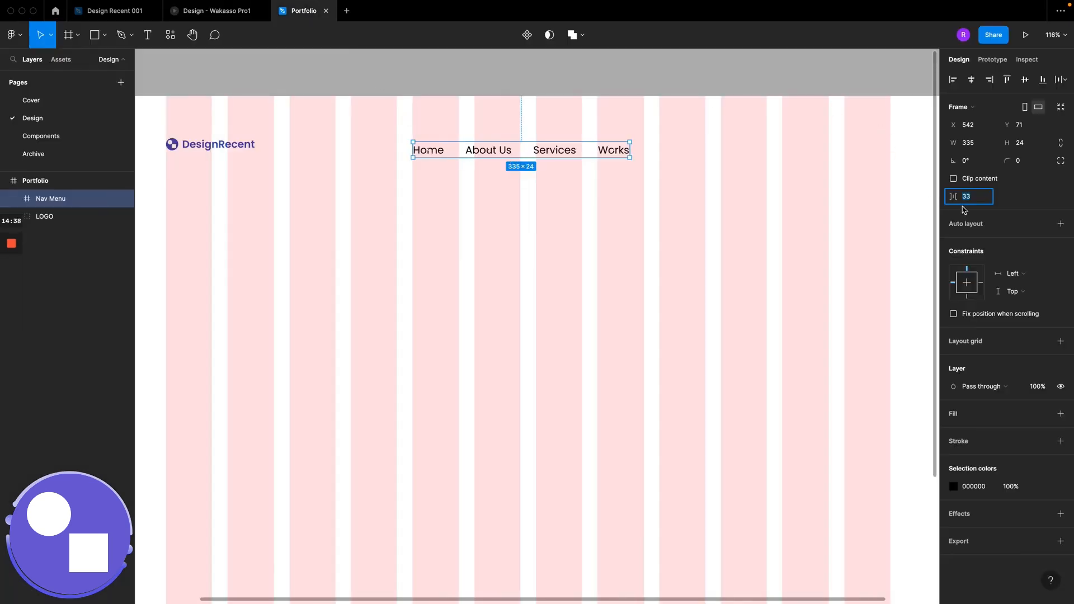
pyautogui.write('50')
pyautogui.press('Return')
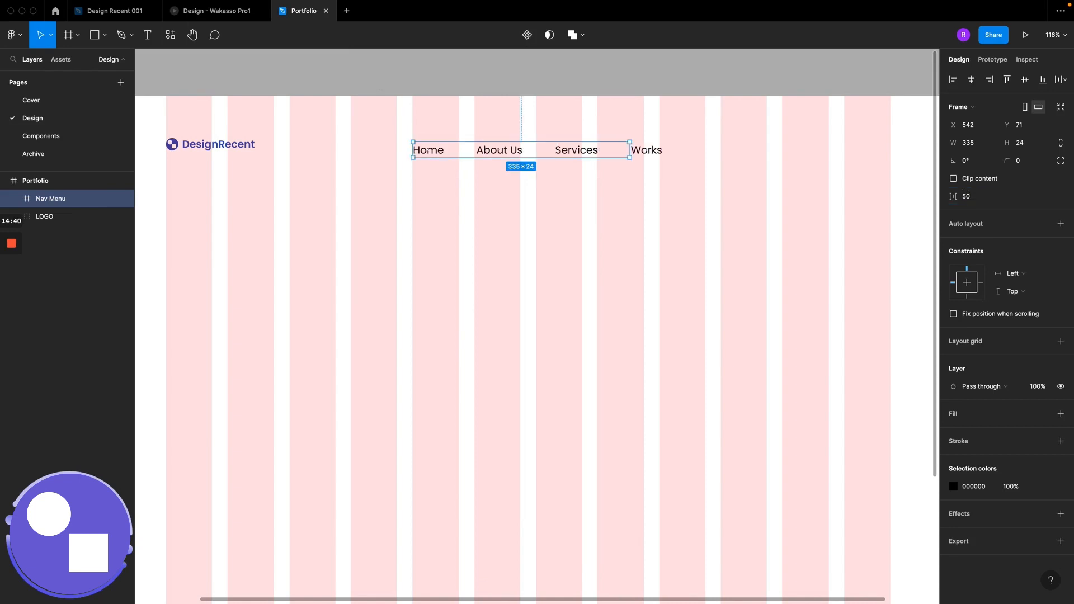
# Step: Set the spacing between the Nav Menu labels to 44 and resize the frame to fit its contents
pyautogui.click(972, 200)
pyautogui.write('44')
pyautogui.press('Return')
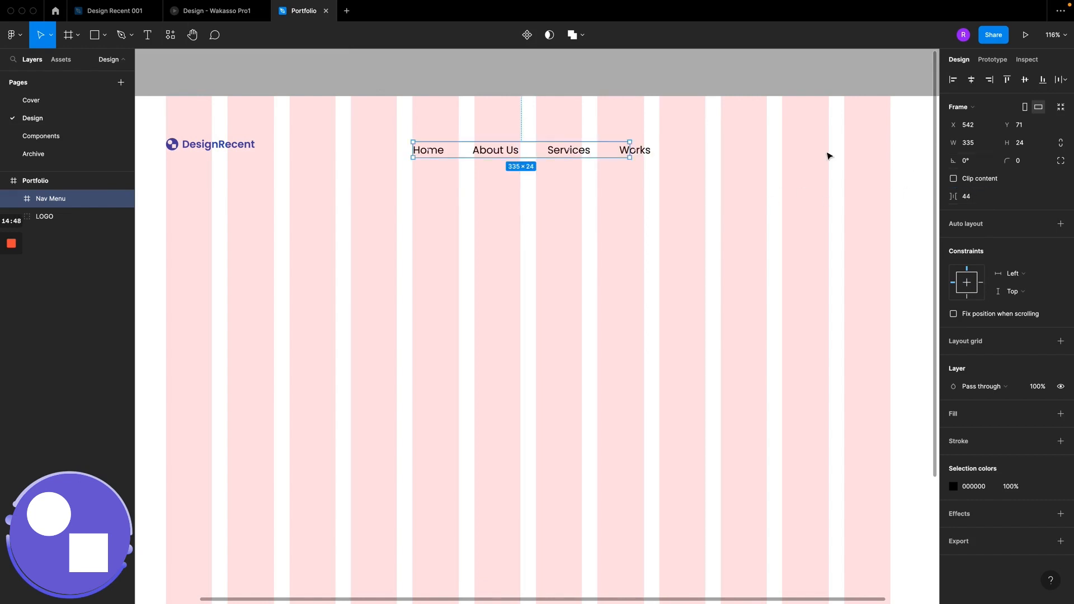
pyautogui.scroll(5, 631, 147)
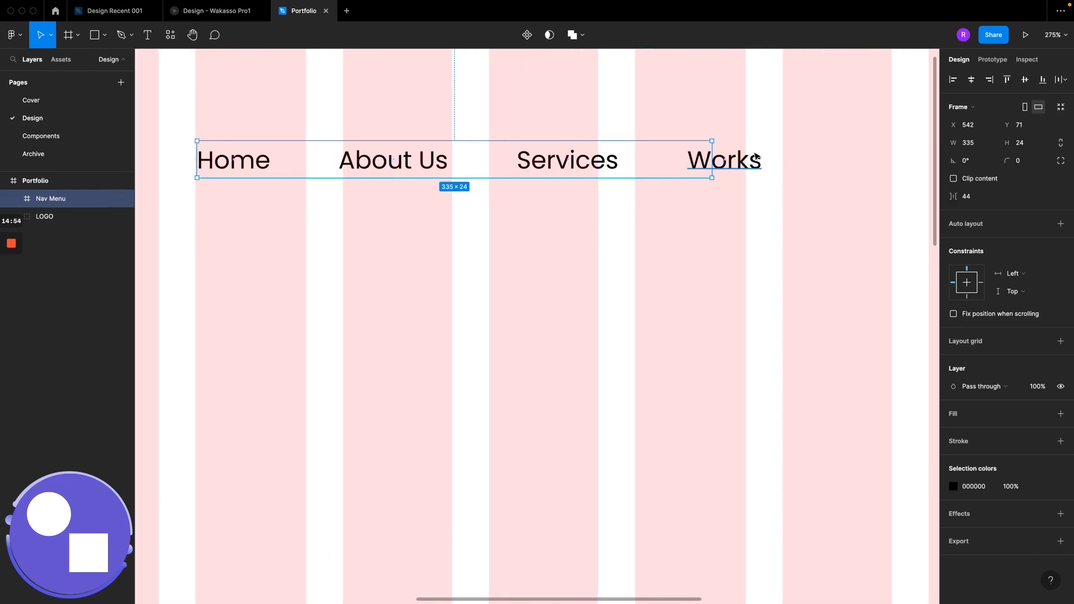
pyautogui.click(1062, 107)
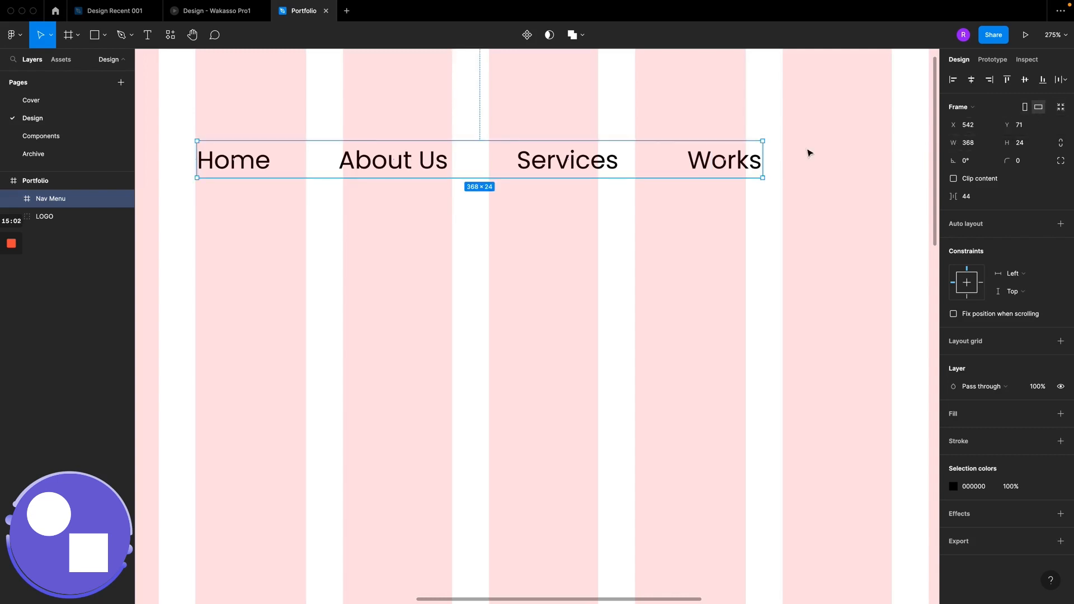
# Step: Align the logo and the Nav Menu frame with each other on their vertical centers
pyautogui.scroll(-5, 656, 171)
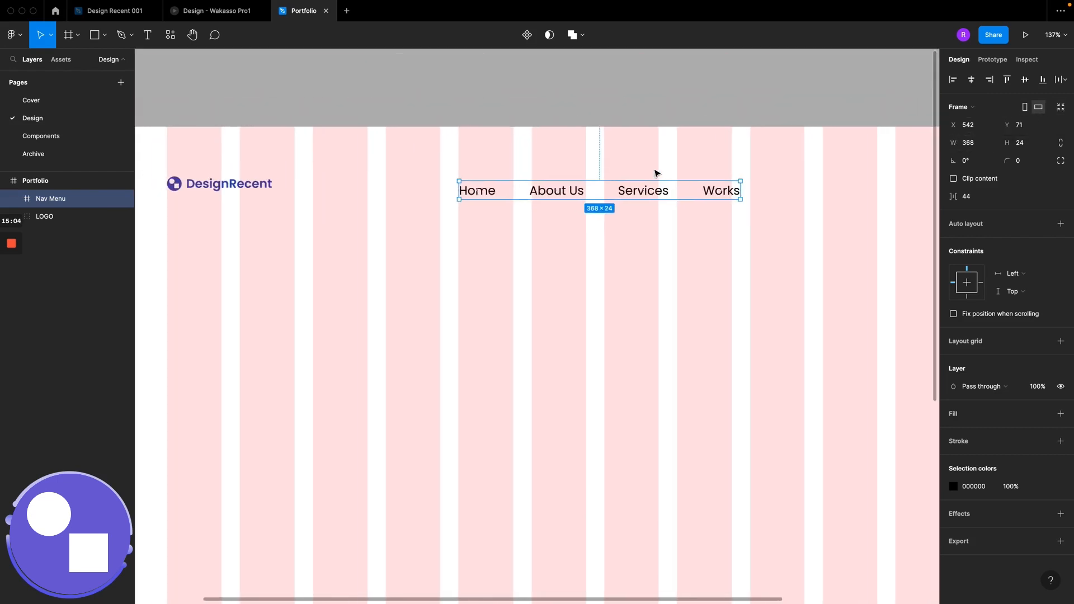
pyautogui.hscroll(-1, 656, 173)
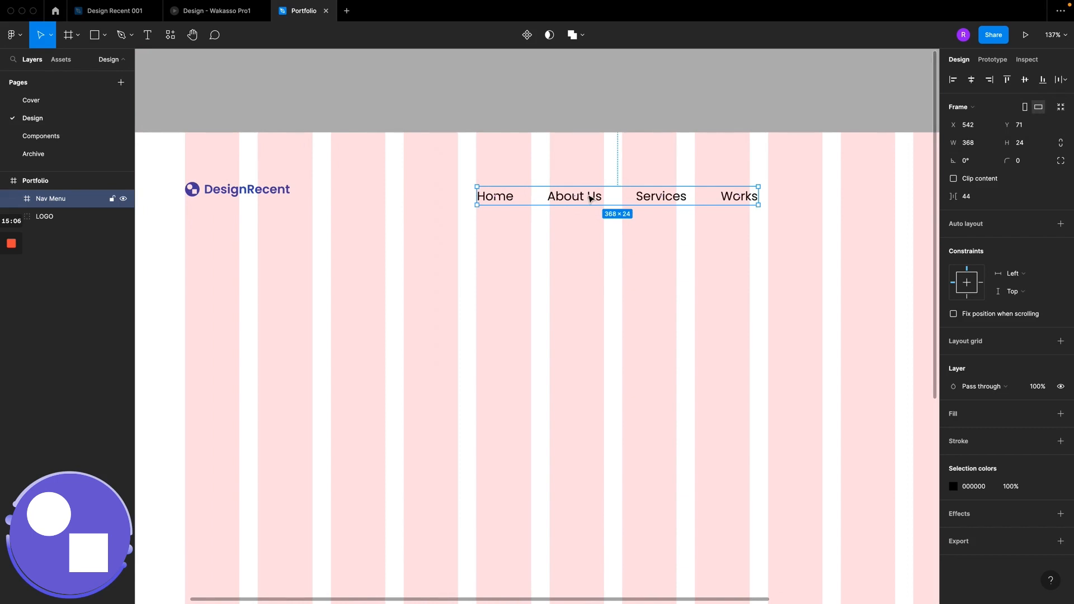
pyautogui.keyDown('shift'); pyautogui.click(257, 198); pyautogui.keyUp('shift')
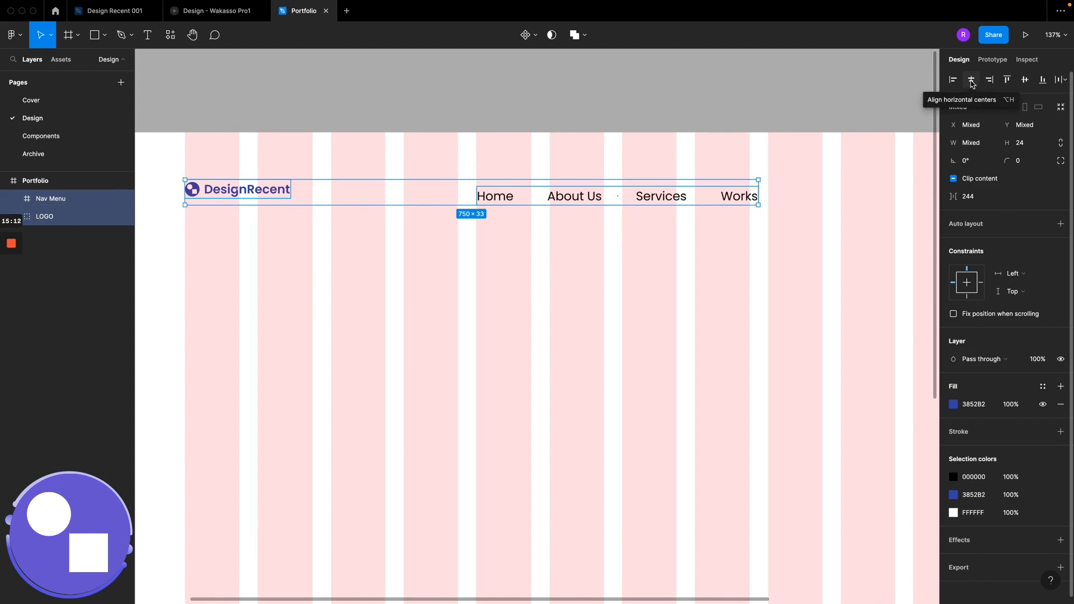
pyautogui.click(1025, 81)
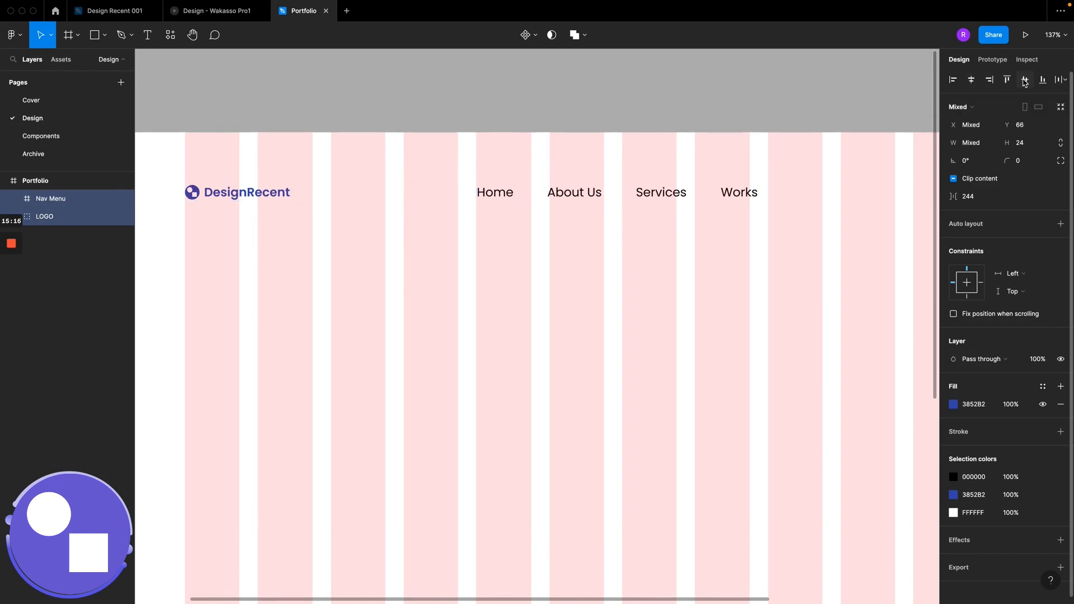
# Step: Examine the HIRE ME button in the header of the Wakasso Pro1 prototype and return to the Portfolio file
pyautogui.hscroll(3, 652, 179)
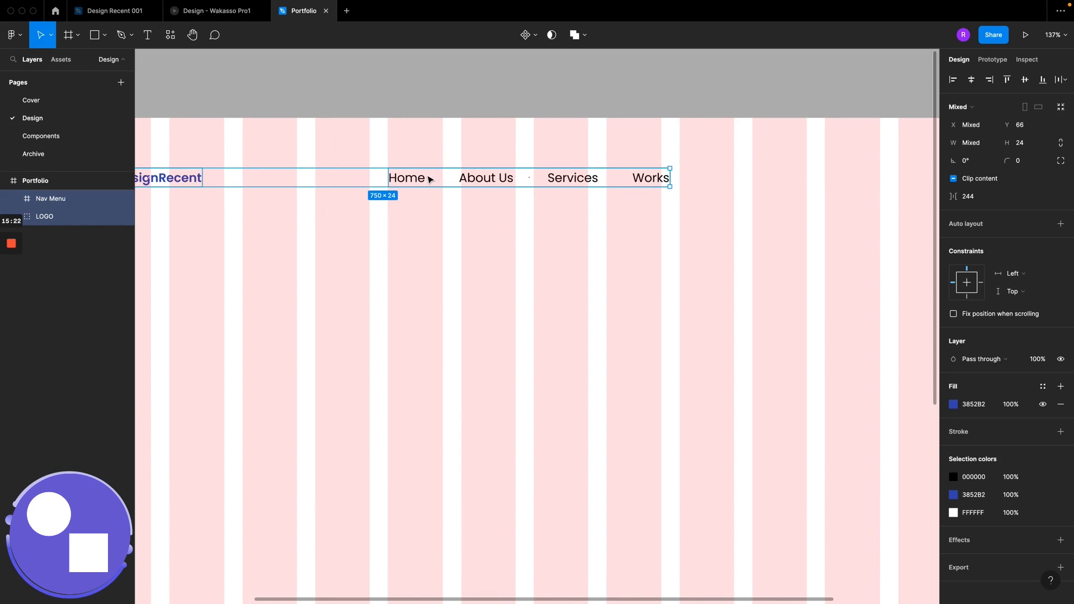
pyautogui.hscroll(3, 578, 165)
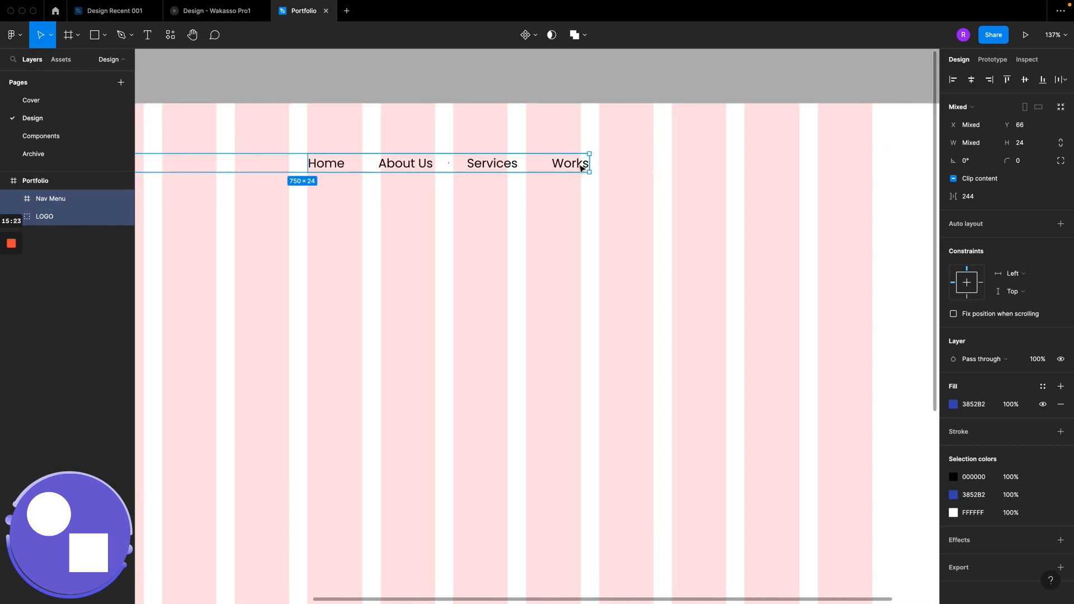
pyautogui.click(219, 17)
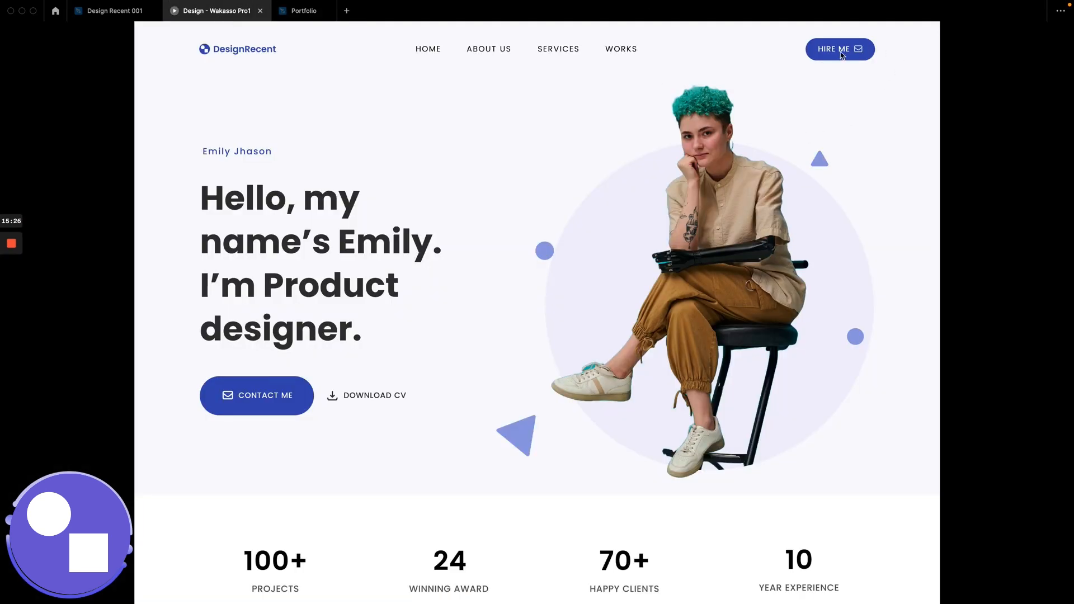
pyautogui.click(301, 11)
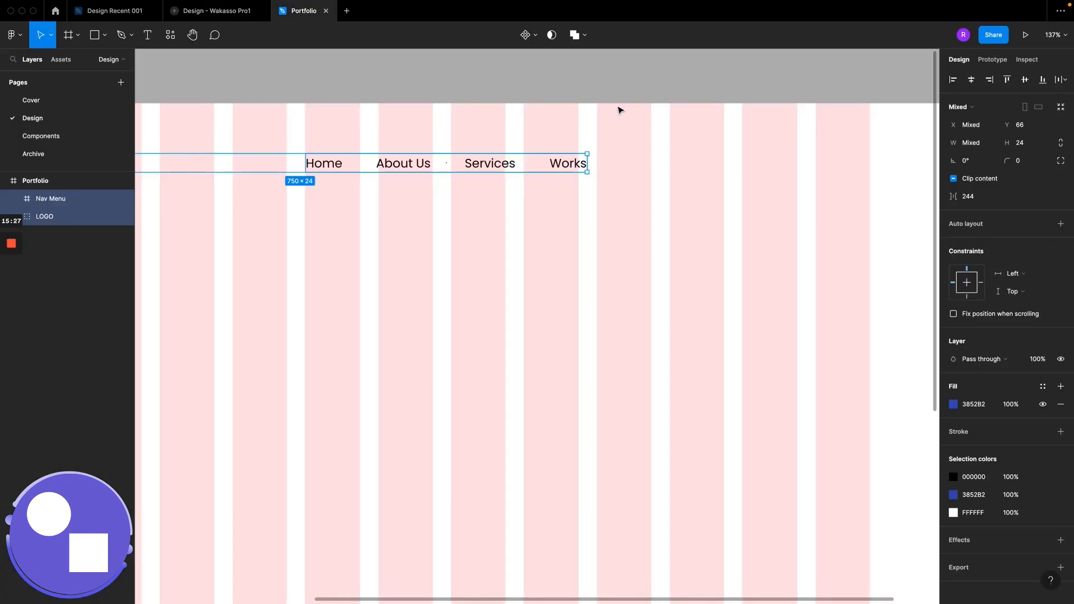
# Step: Draw a rectangle about 116 × 48 in the header across the last two grid columns, level with the navigation labels
pyautogui.click(570, 168)
pyautogui.hscroll(5, 571, 168)
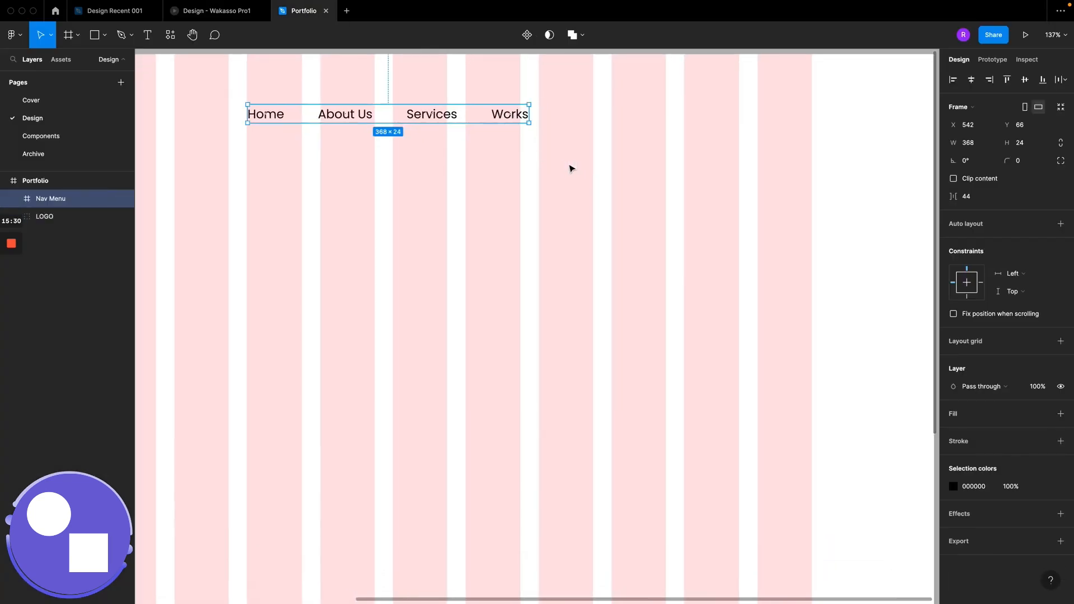
pyautogui.scroll(5, 734, 136)
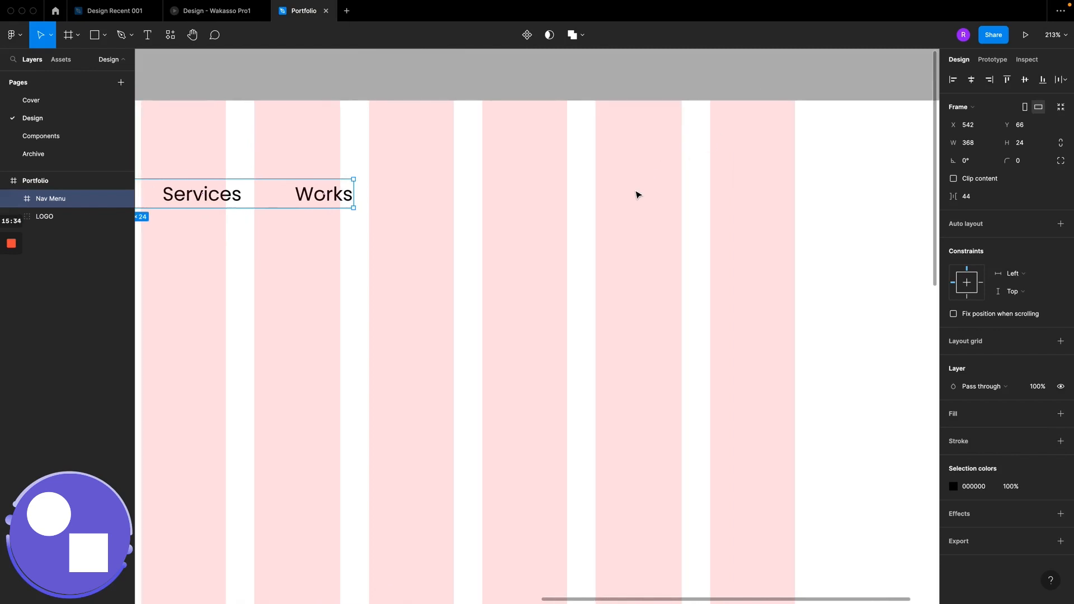
pyautogui.click(105, 37)
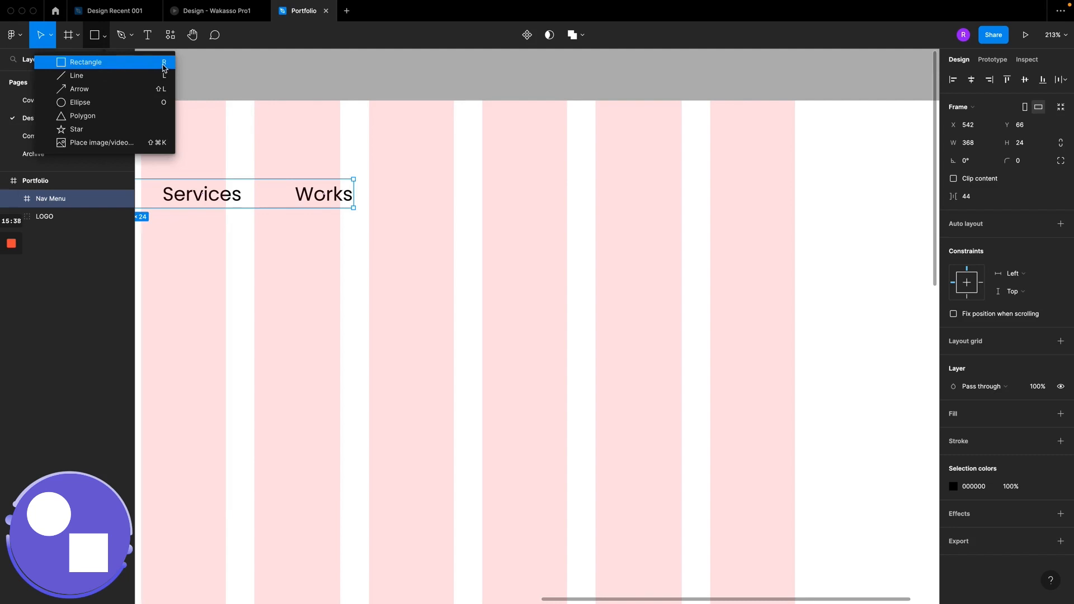
pyautogui.click(636, 177)
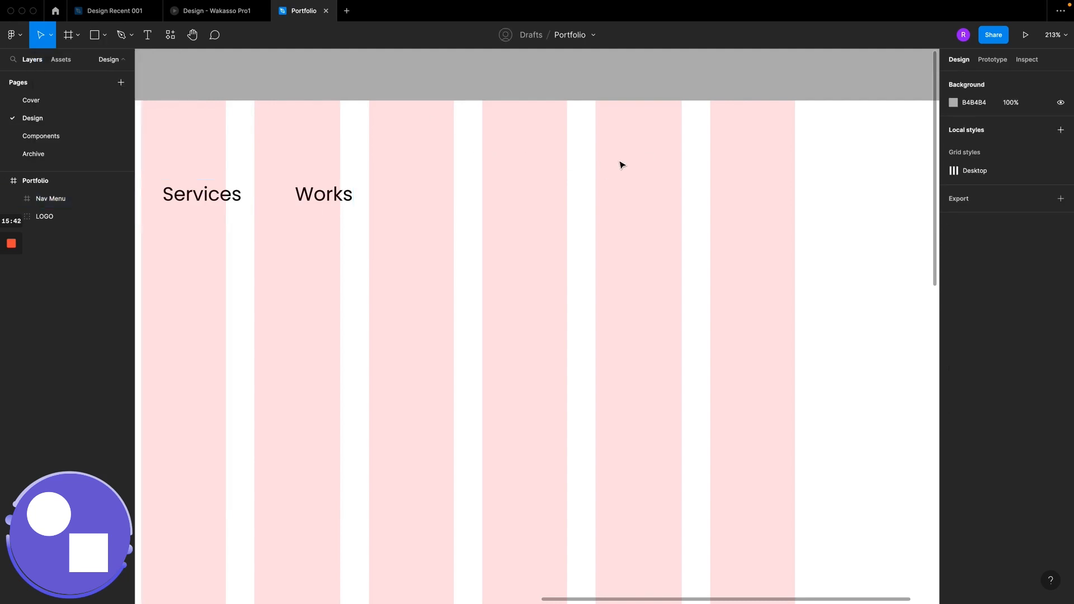
pyautogui.scroll(-2, 621, 164)
pyautogui.hscroll(-5, 621, 164)
pyautogui.hscroll(-1, 621, 164)
pyautogui.scroll(2, 622, 164)
pyautogui.hscroll(6, 621, 164)
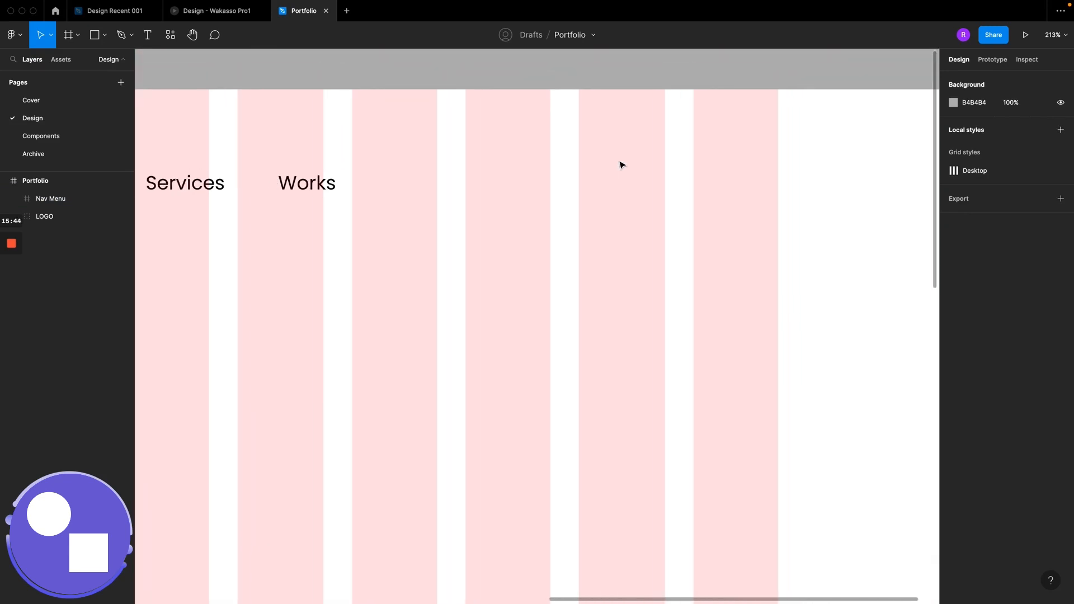
pyautogui.press('r')
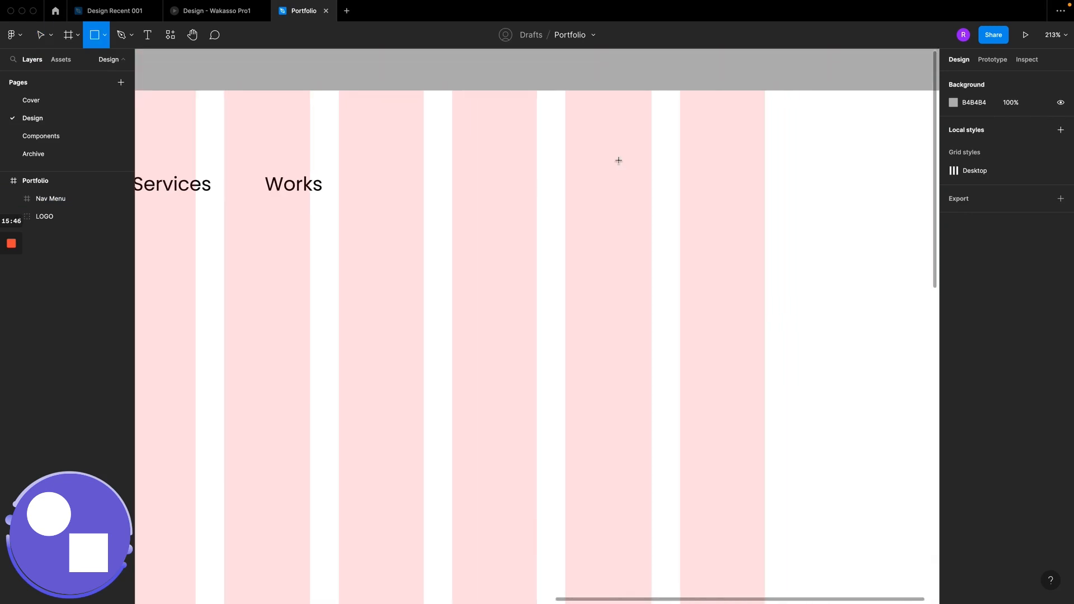
pyautogui.moveTo(565, 169)
pyautogui.mouseDown()
pyautogui.moveTo(609, 194)
pyautogui.moveTo(695, 194)
pyautogui.moveTo(717, 206)
pyautogui.moveTo(706, 229)
pyautogui.mouseUp()
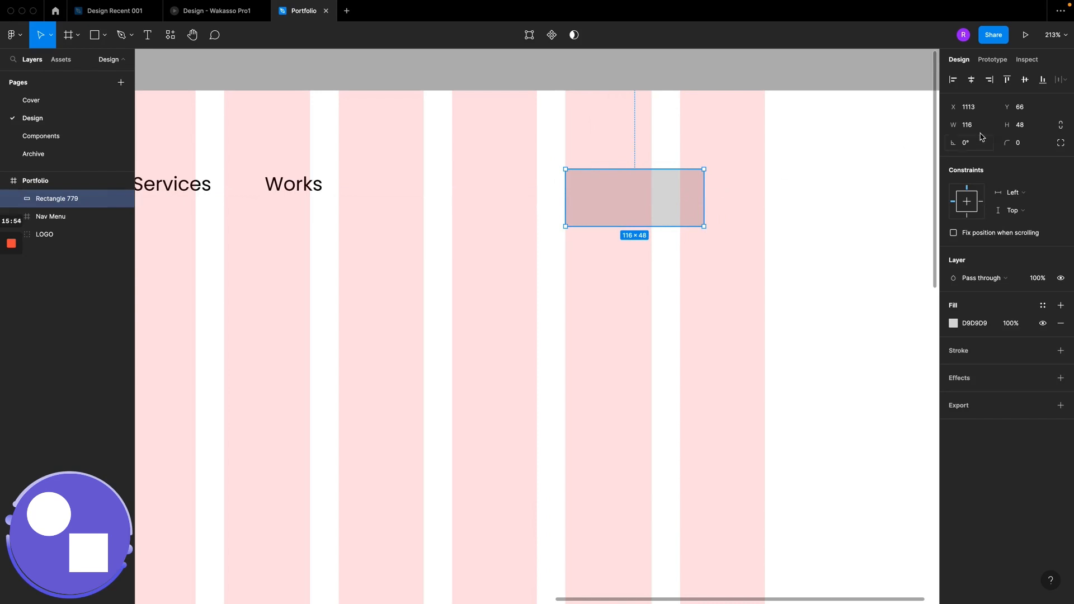
# Step: Set the header rectangle's corner radius to 50
pyautogui.click(1027, 145)
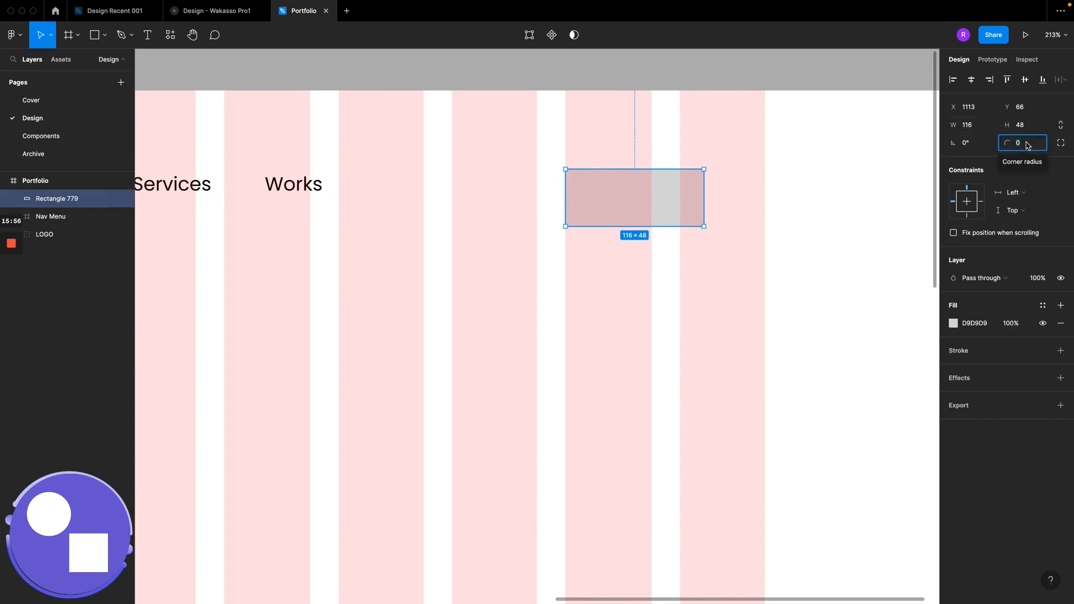
pyautogui.write('5')
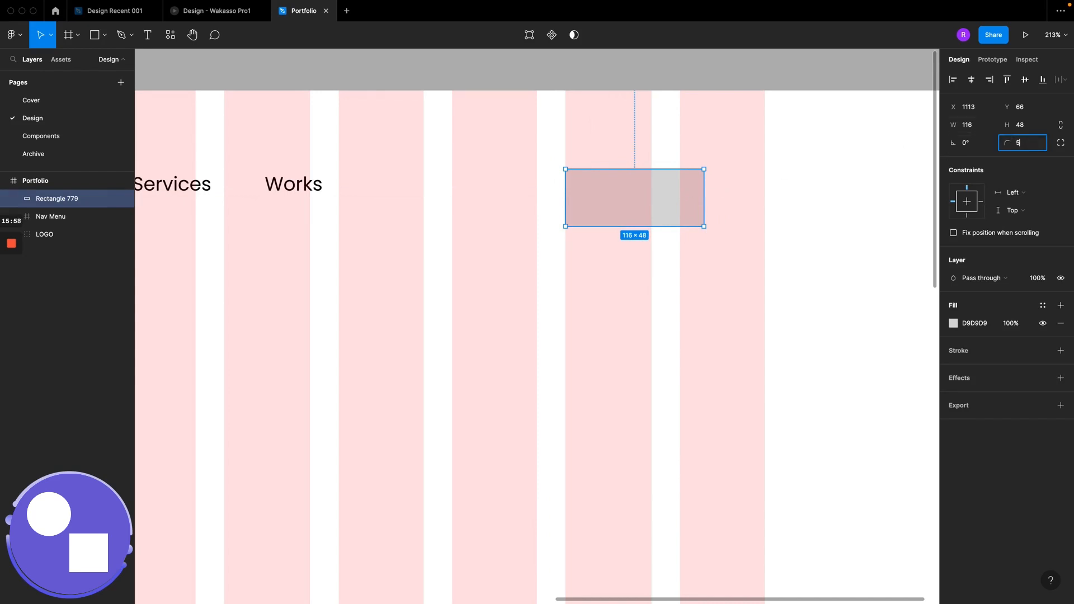
pyautogui.press('Return')
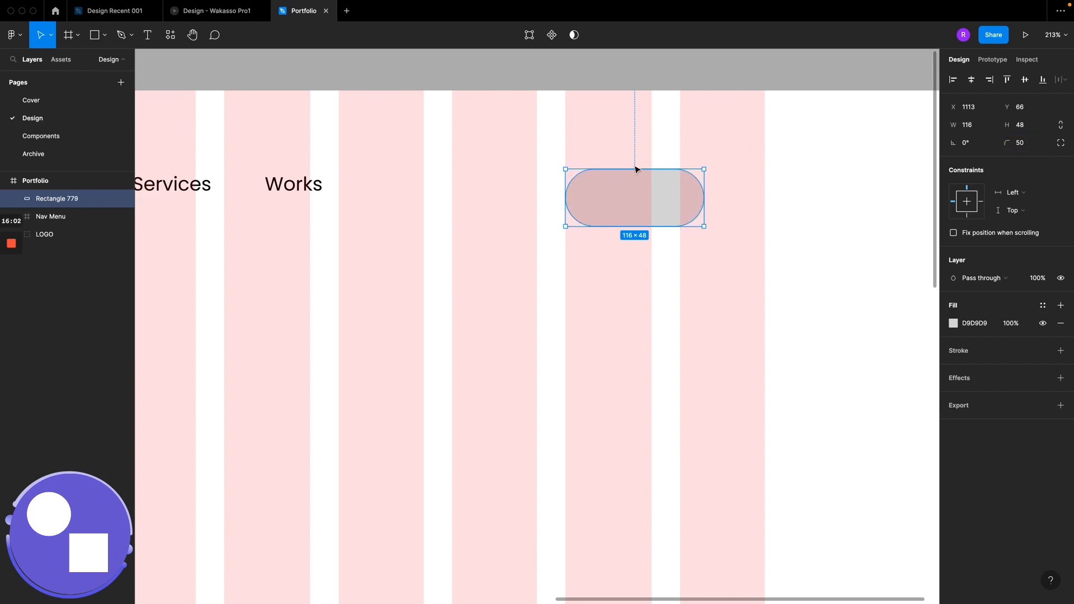
# Step: Reduce the rounded rectangle's height to 43, center it vertically on the navigation labels and align its right edge with the last grid column
pyautogui.moveTo(634, 168); pyautogui.dragTo(624, 194)
pyautogui.hscroll(-3, 624, 194)
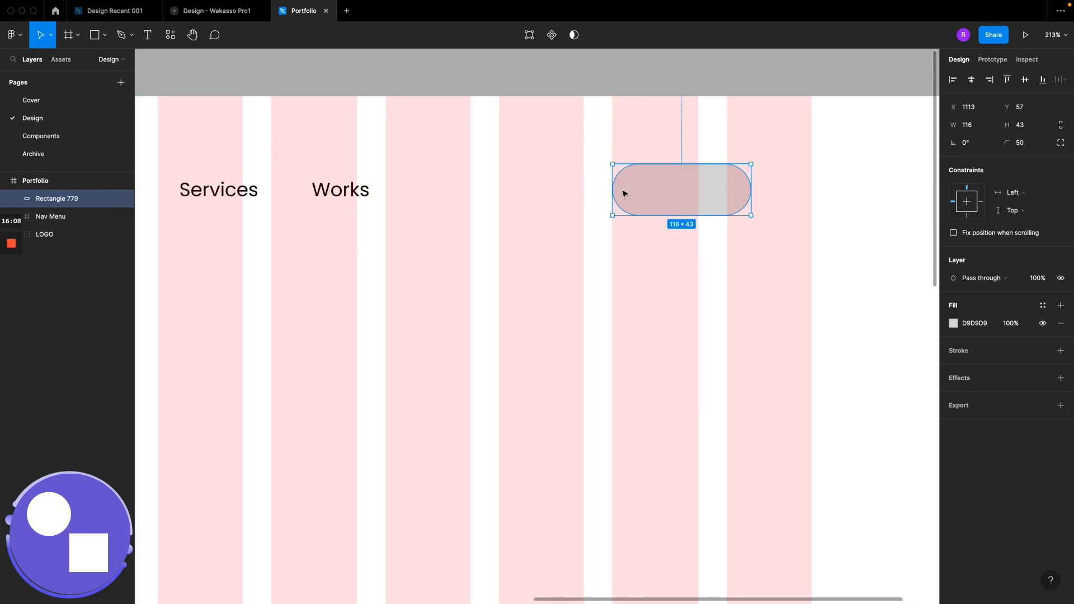
pyautogui.scroll(1, 624, 194)
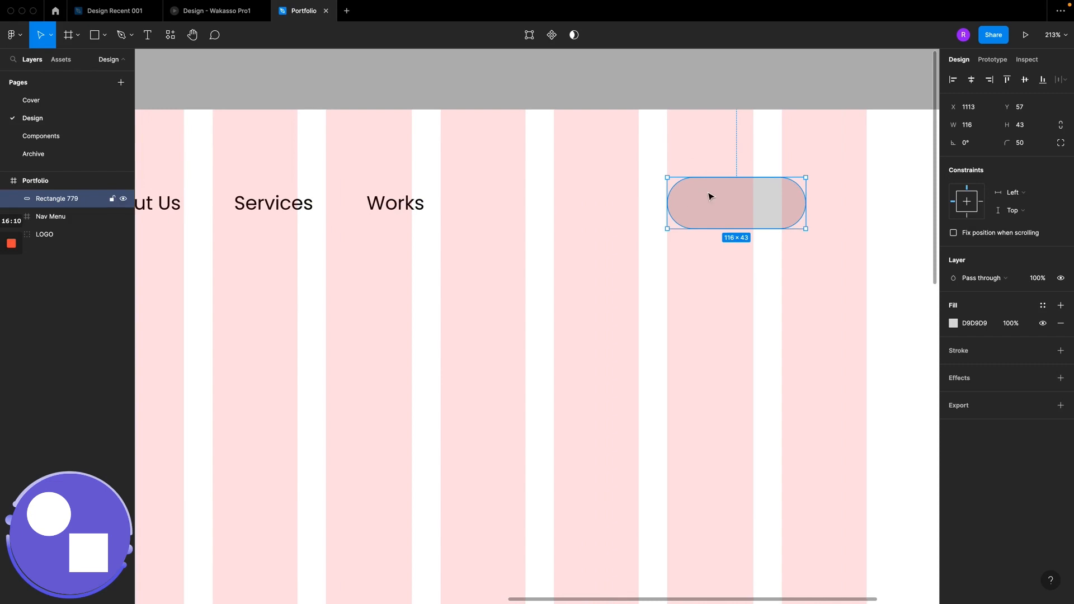
pyautogui.moveTo(707, 207); pyautogui.dragTo(768, 208)
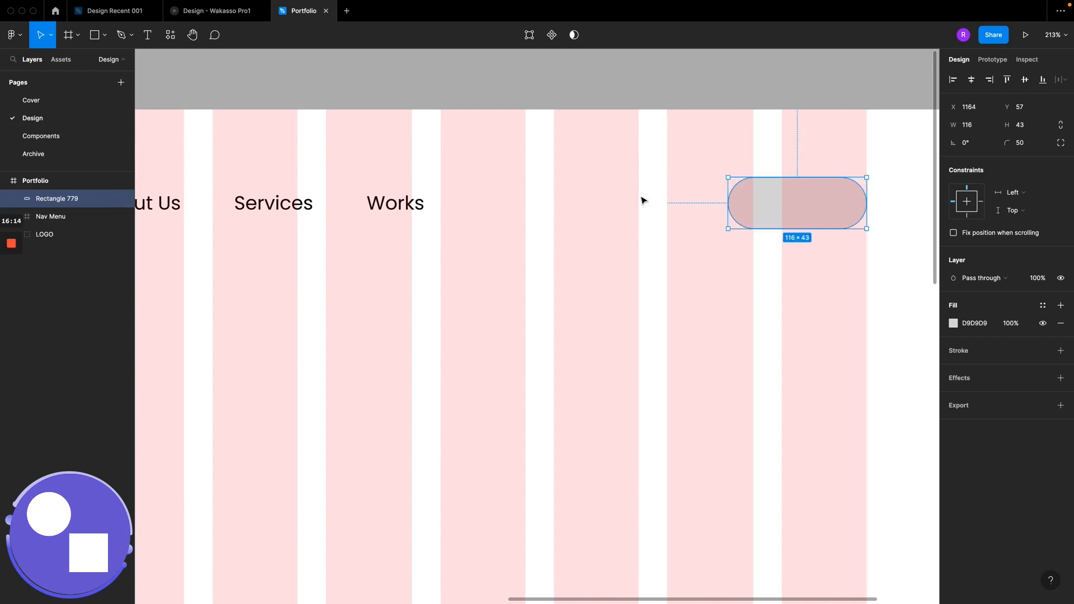
# Step: Compare the button with the Wakasso Pro1 prototype and fill the rounded rectangle with the document's blue, 3852B2
pyautogui.hscroll(-1, 643, 201)
pyautogui.scroll(1, 643, 202)
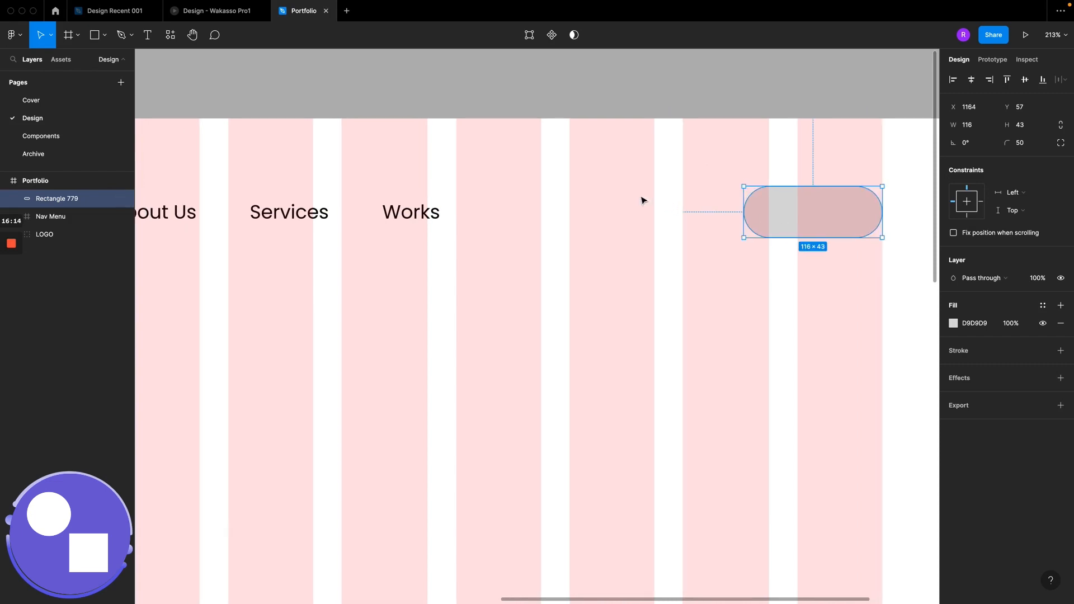
pyautogui.click(196, 10)
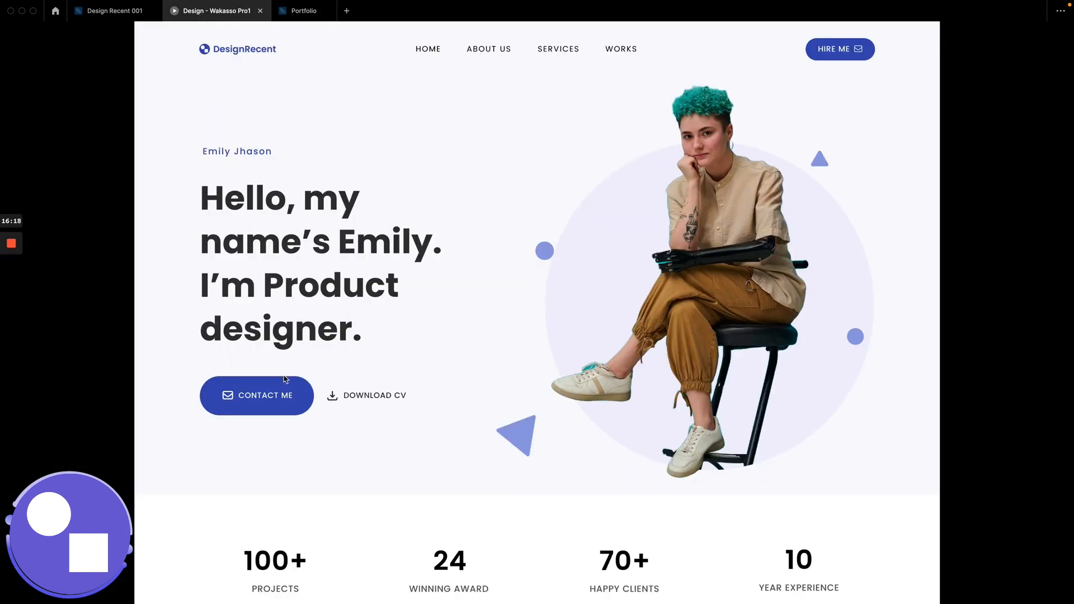
pyautogui.click(303, 10)
pyautogui.hscroll(2, 557, 142)
pyautogui.scroll(-1, 557, 141)
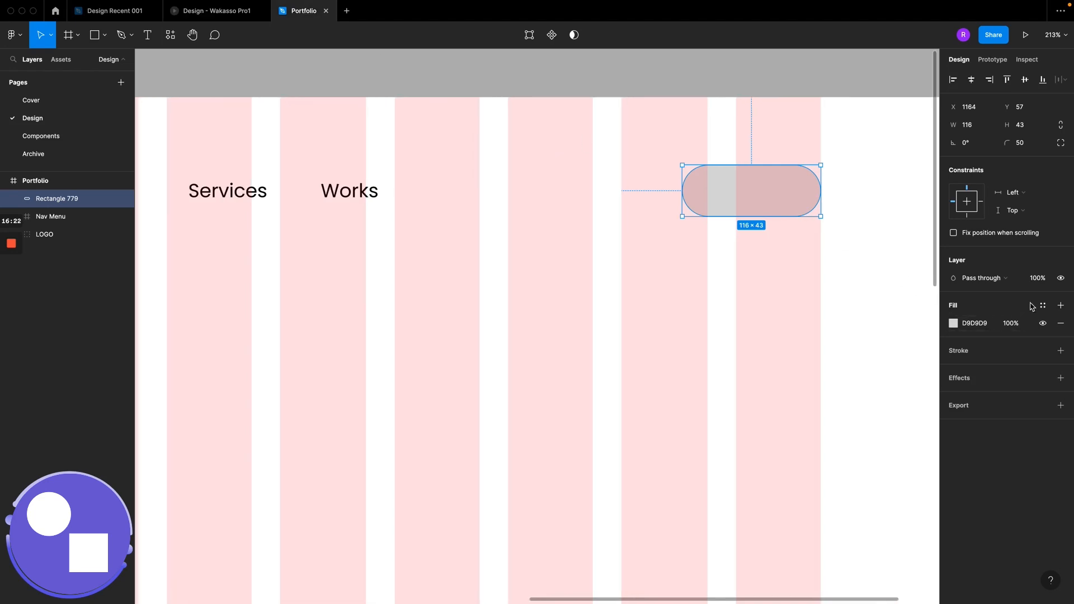
pyautogui.click(954, 325)
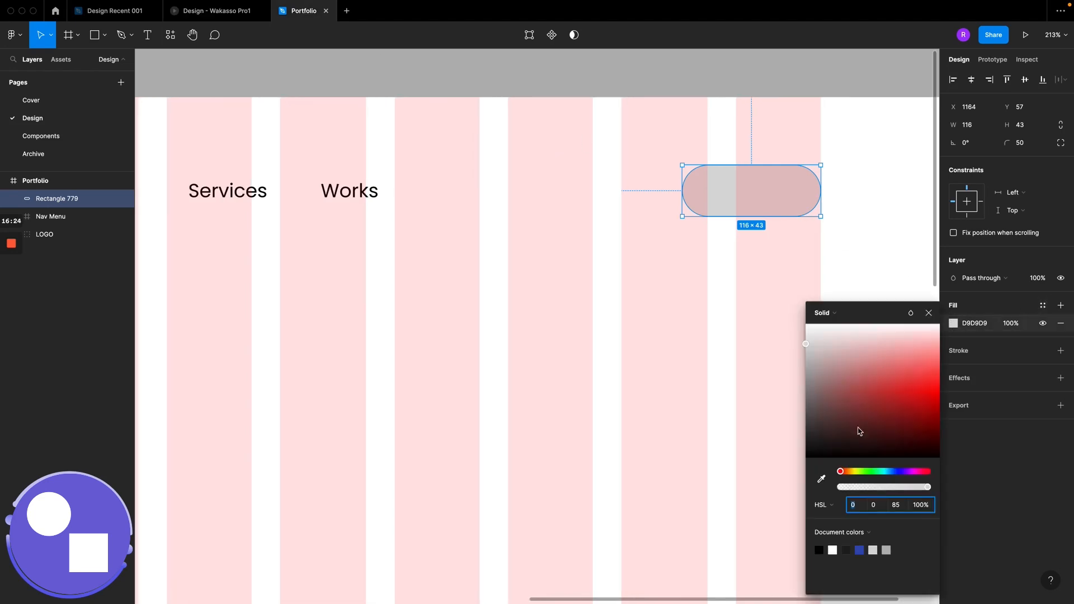
pyautogui.click(861, 549)
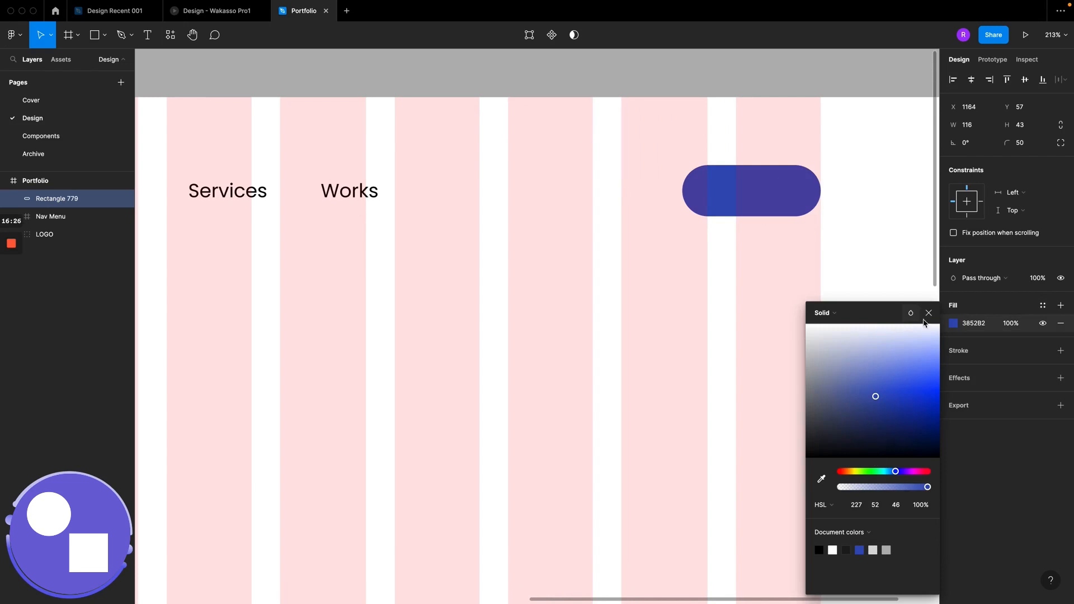
pyautogui.click(929, 313)
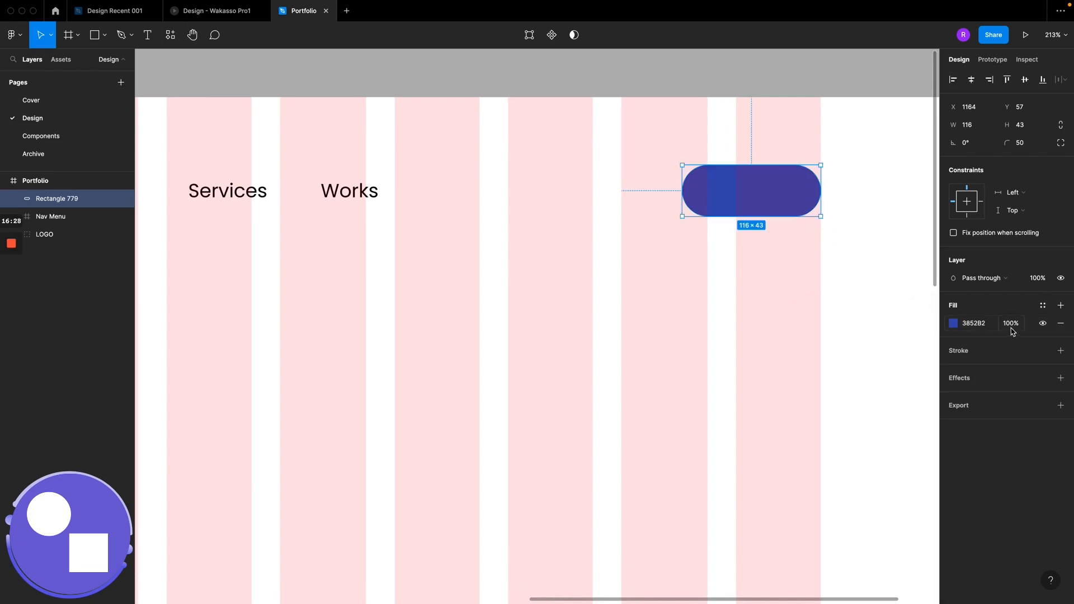
# Step: Save the rounded rectangle's blue fill as a new color style named Color/Primary
pyautogui.click(1044, 309)
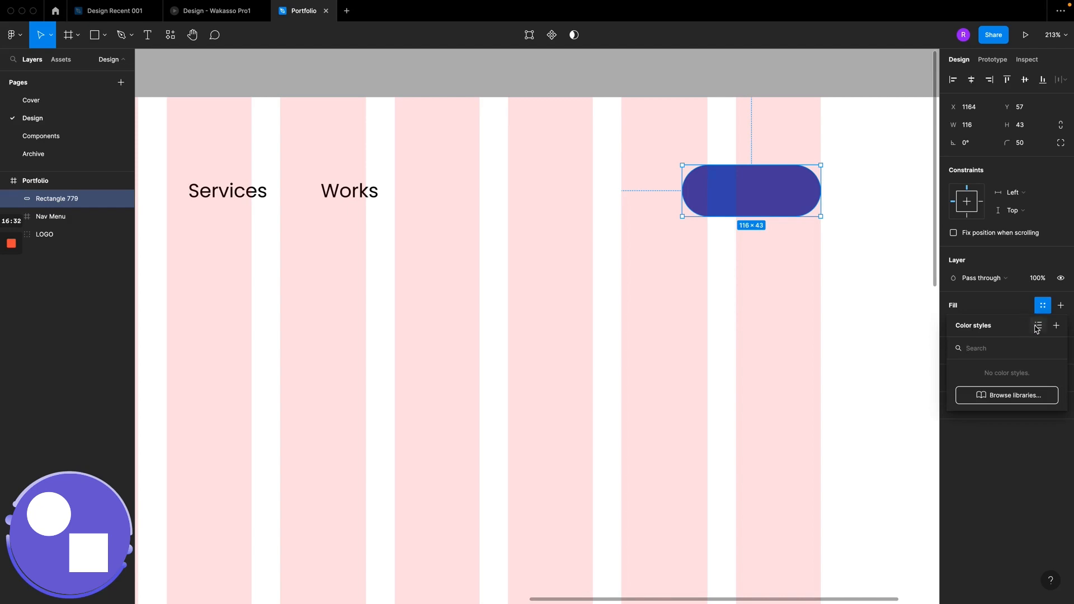
pyautogui.click(1058, 326)
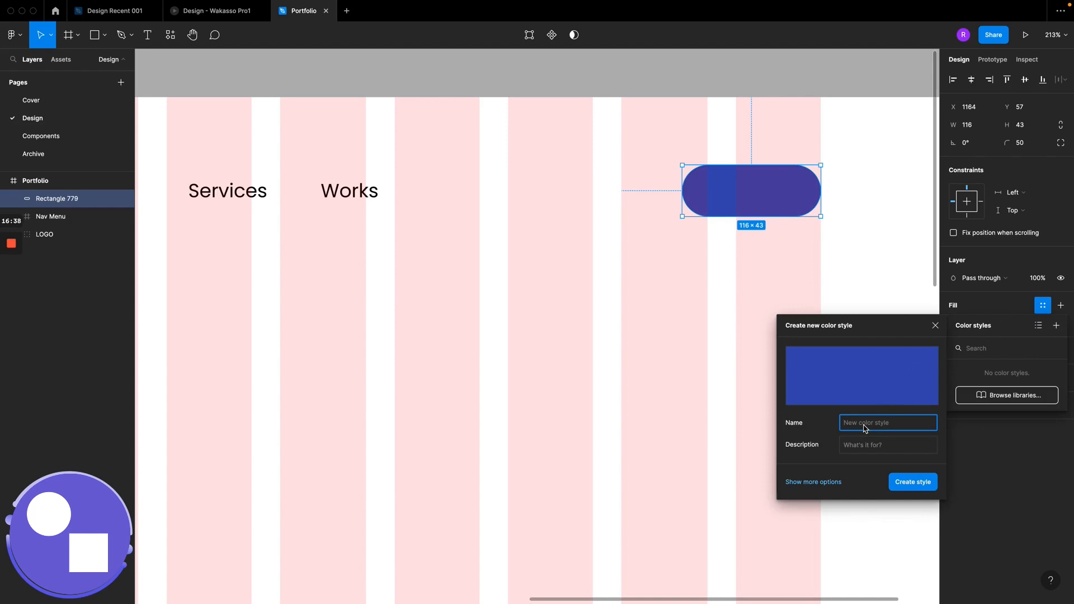
pyautogui.write('Color/Primary')
pyautogui.click(908, 485)
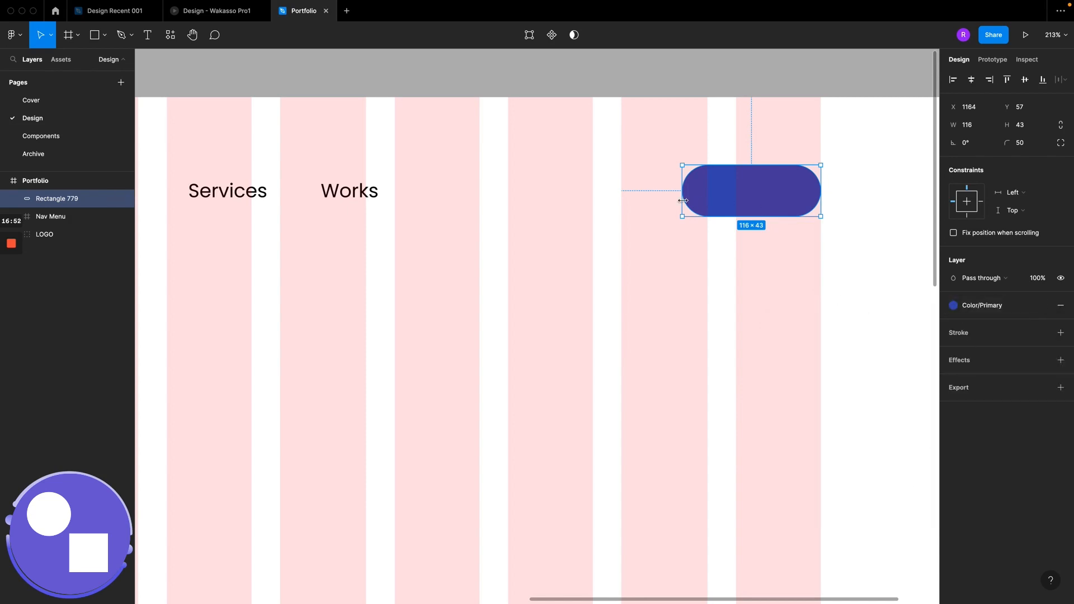
# Step: Duplicate the Works label out of the Nav Menu and center the copy on the blue button
pyautogui.doubleClick(351, 193)
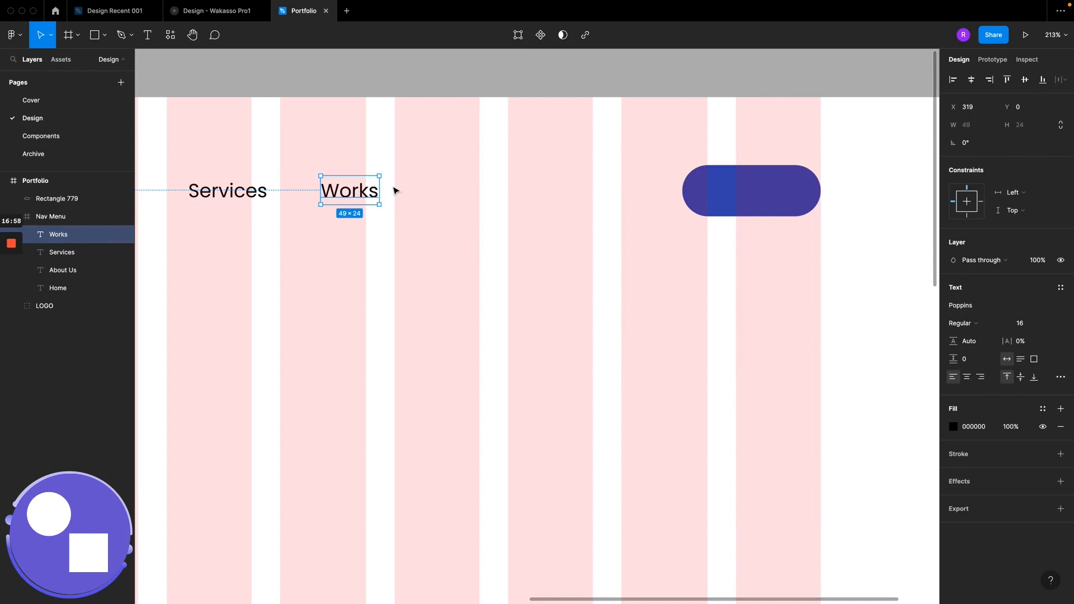
pyautogui.click(758, 184)
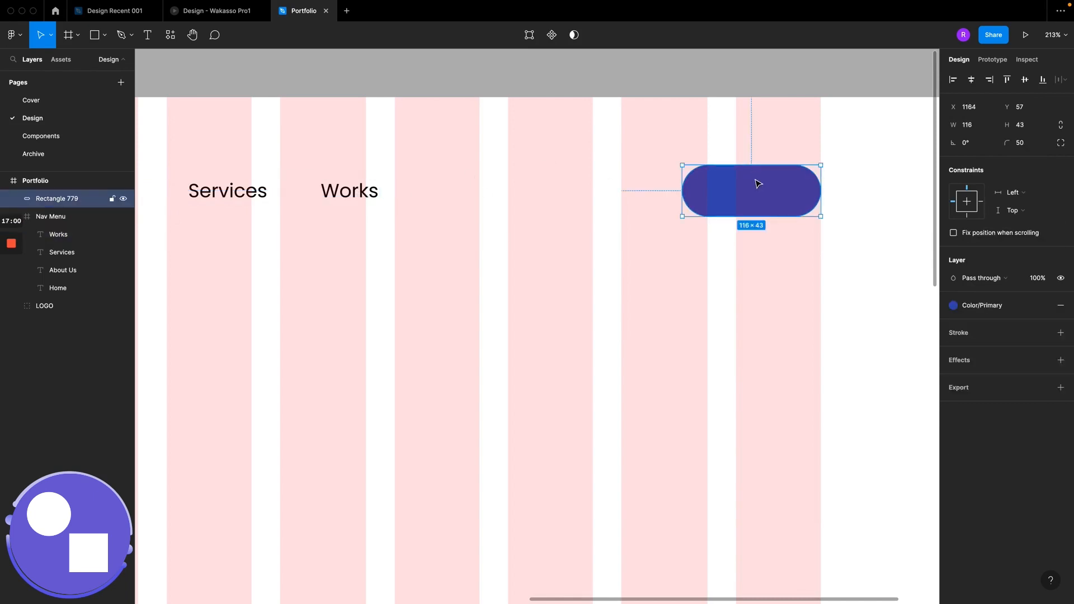
pyautogui.click(351, 194)
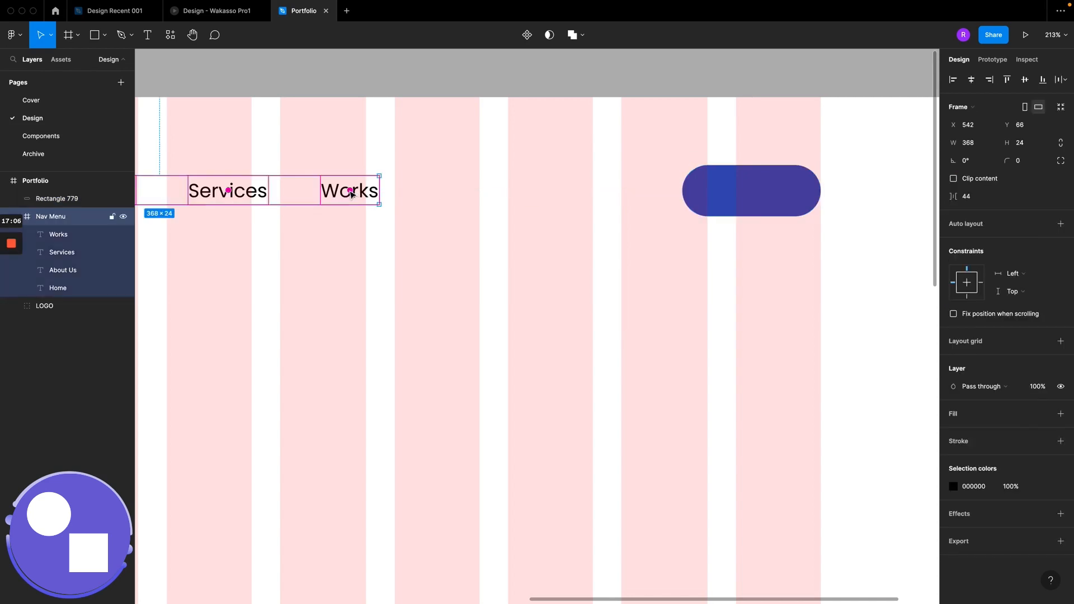
pyautogui.click(366, 196)
pyautogui.moveTo(367, 196); pyautogui.dragTo(770, 192)
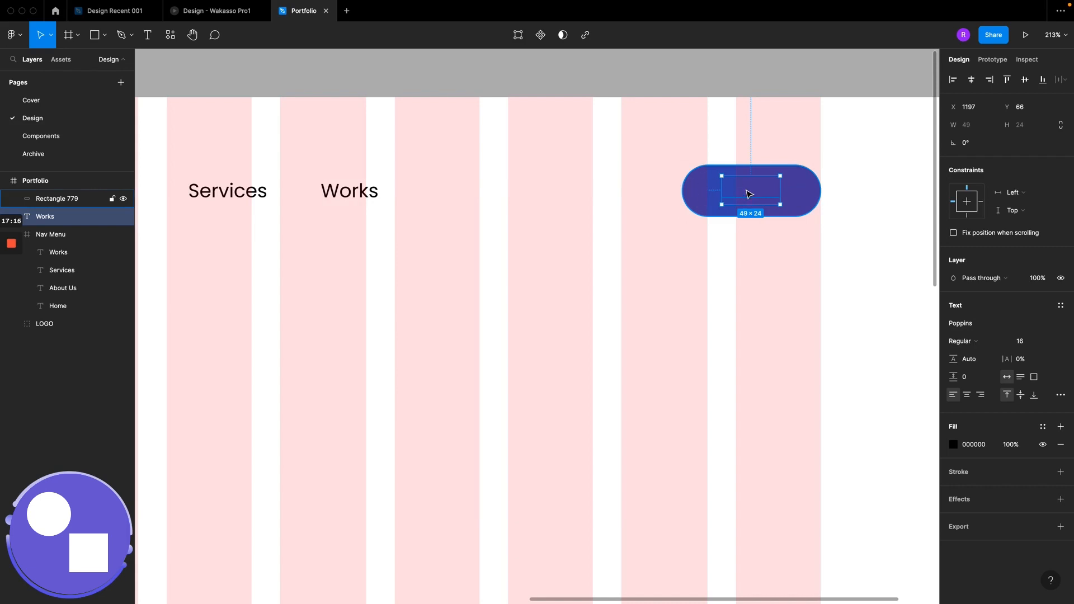
# Step: Bring the Works label copy in front of the blue button and fill its text with white, FFFFFF
pyautogui.rightClick(748, 194)
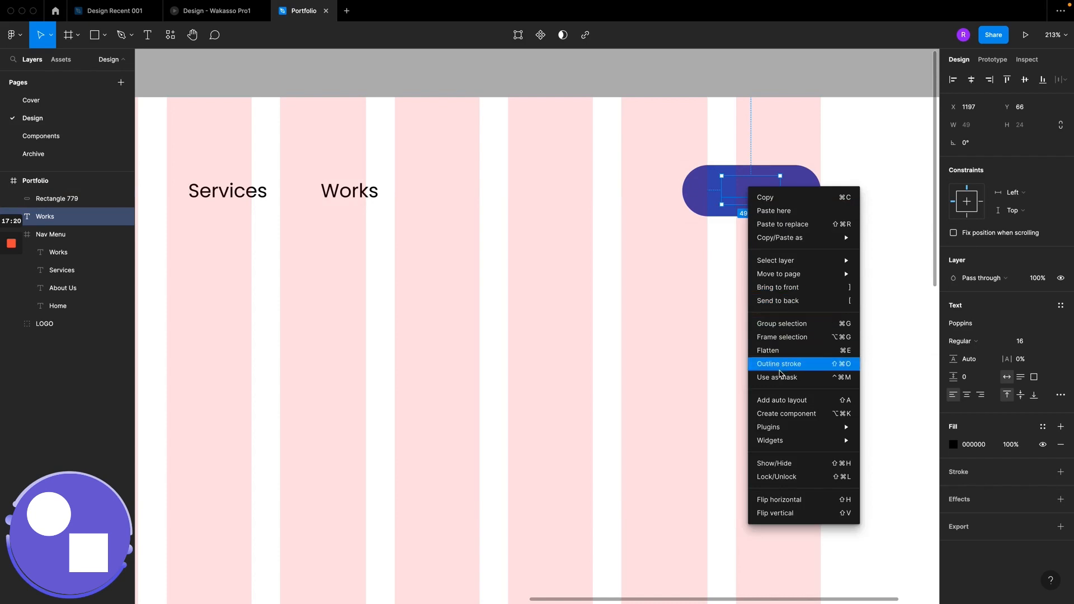
pyautogui.moveTo(786, 261)
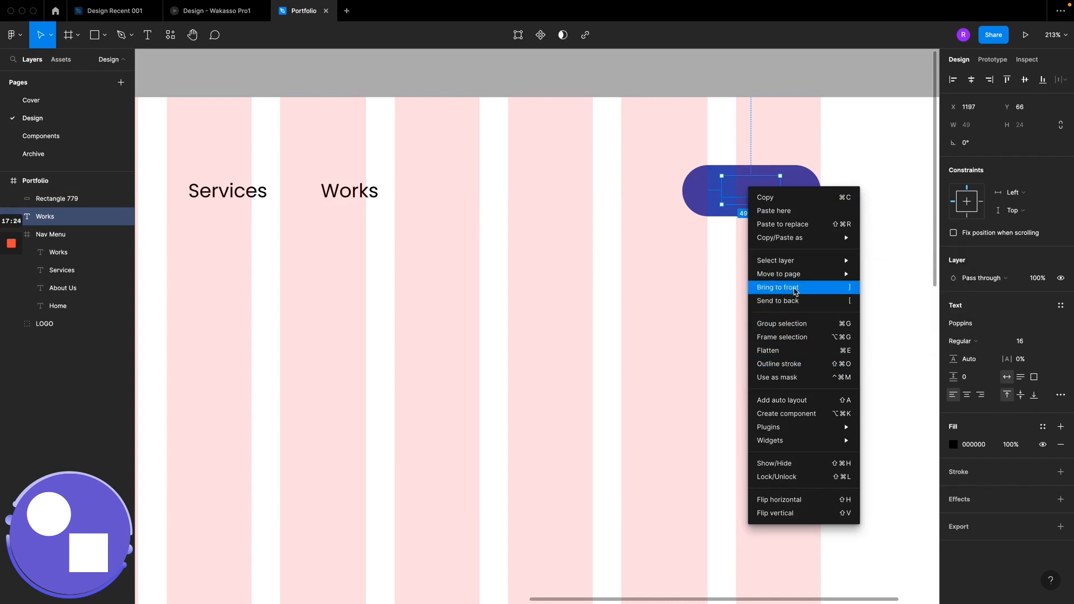
pyautogui.click(795, 292)
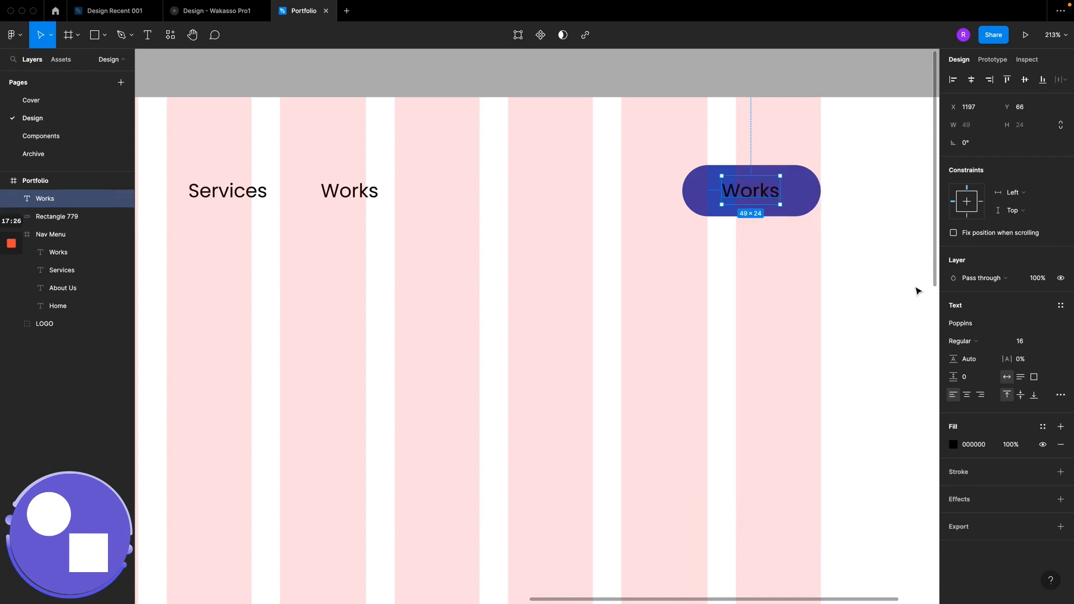
pyautogui.click(953, 445)
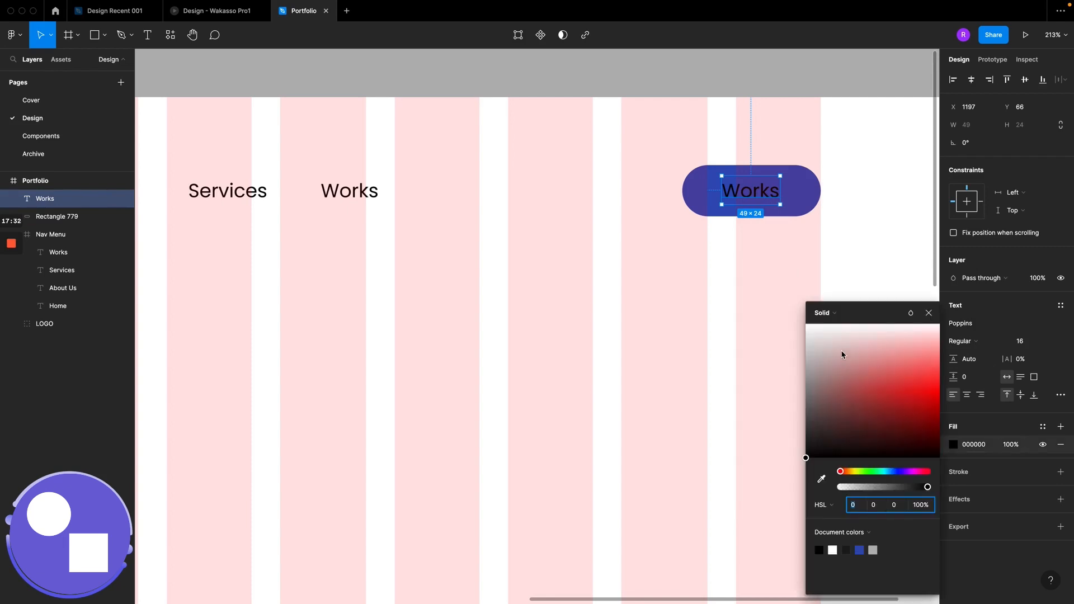
pyautogui.moveTo(842, 354); pyautogui.dragTo(781, 301)
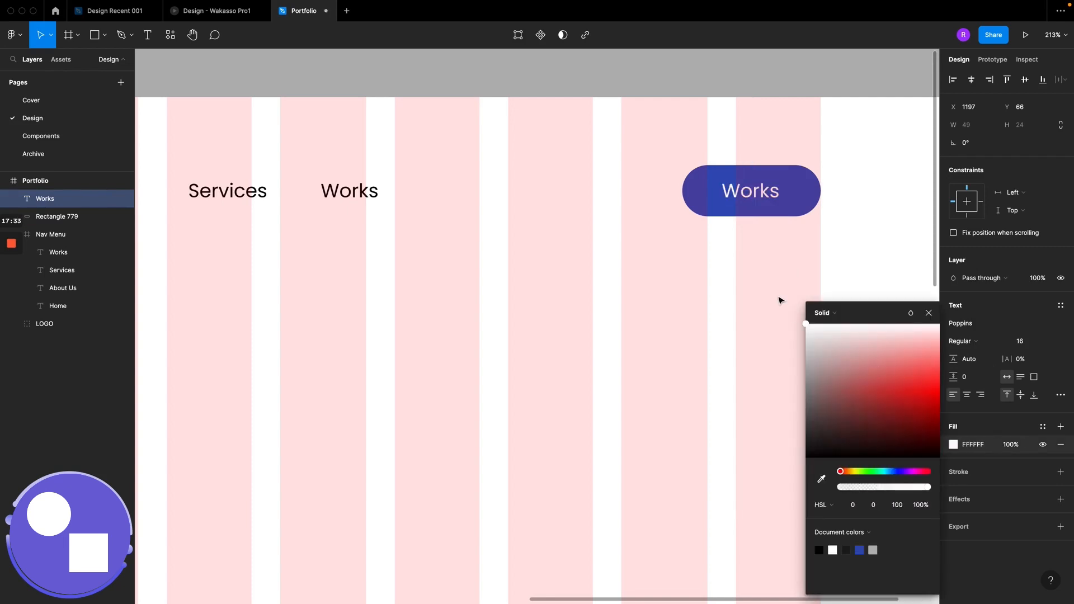
pyautogui.click(929, 312)
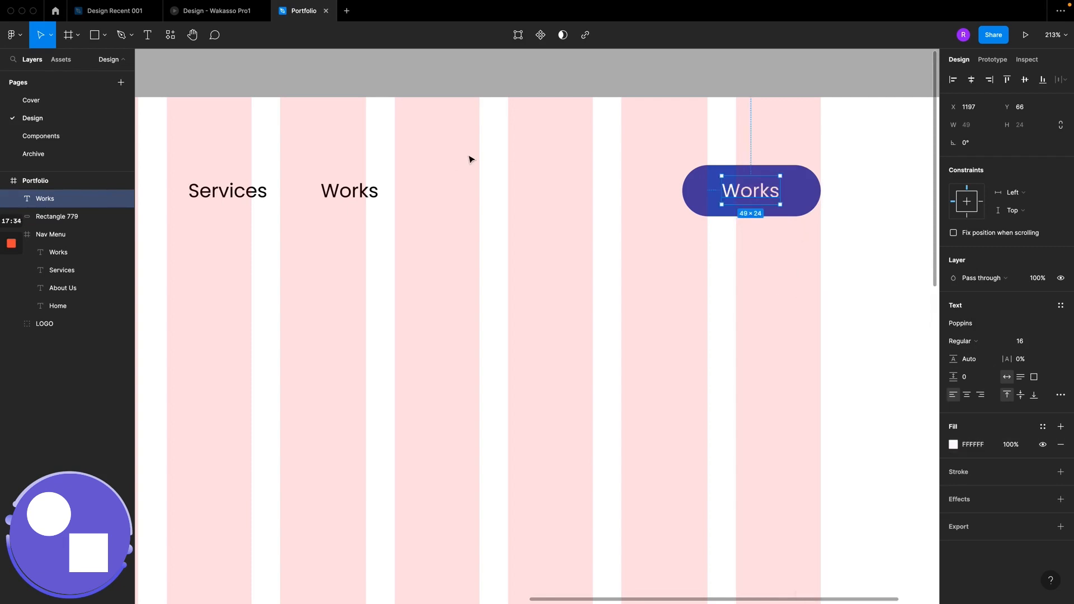
# Step: Change the button label's text to Hire Me and center it on the blue rounded rectangle
pyautogui.doubleClick(759, 186)
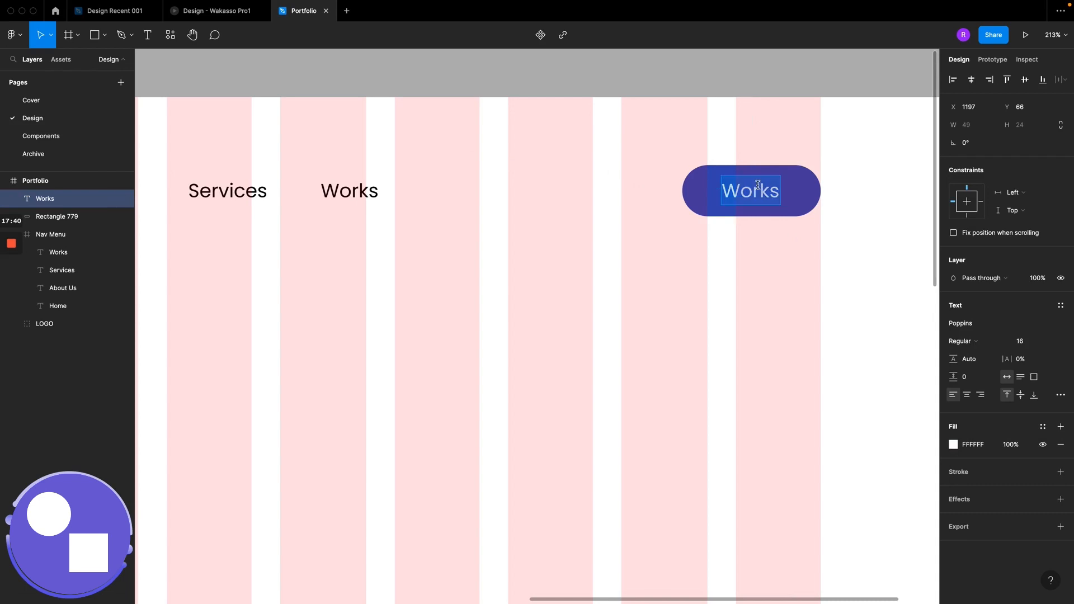
pyautogui.write('Hire Me')
pyautogui.press('Escape')
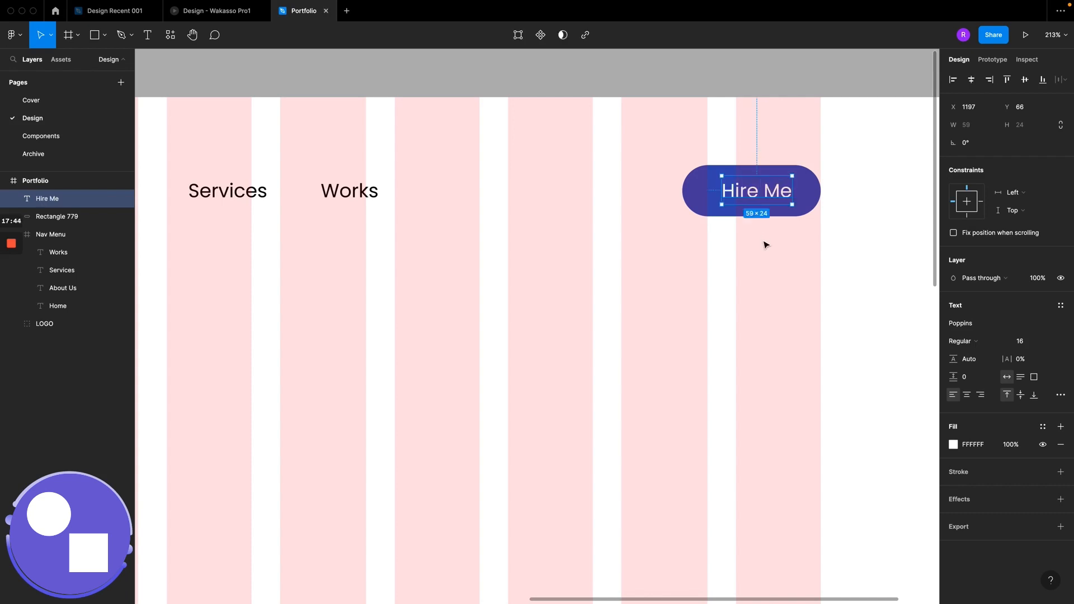
pyautogui.keyDown('shift'); pyautogui.click(707, 199); pyautogui.keyUp('shift')
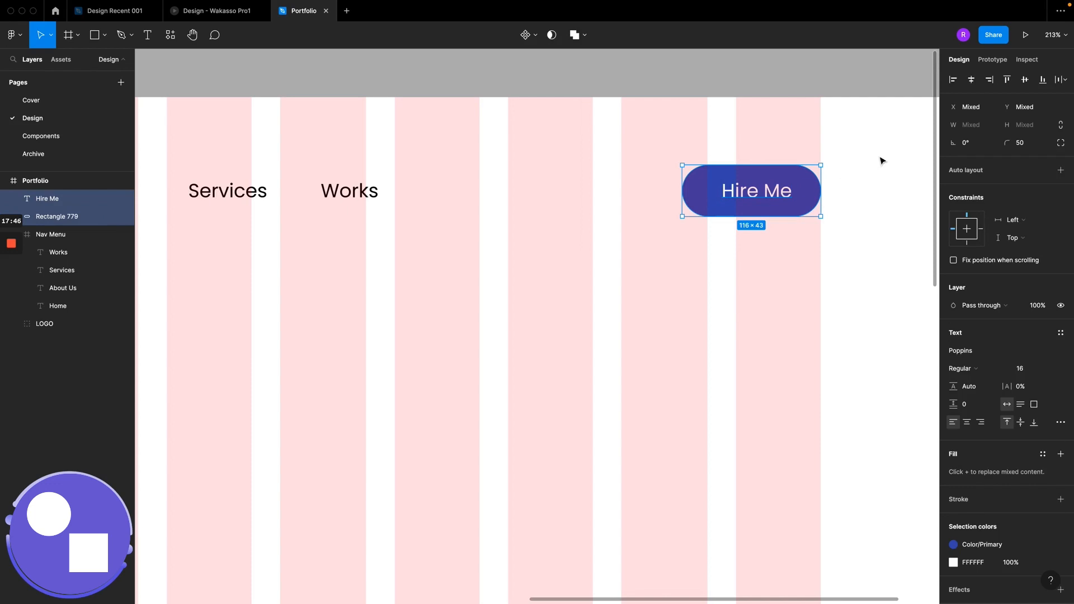
pyautogui.click(972, 80)
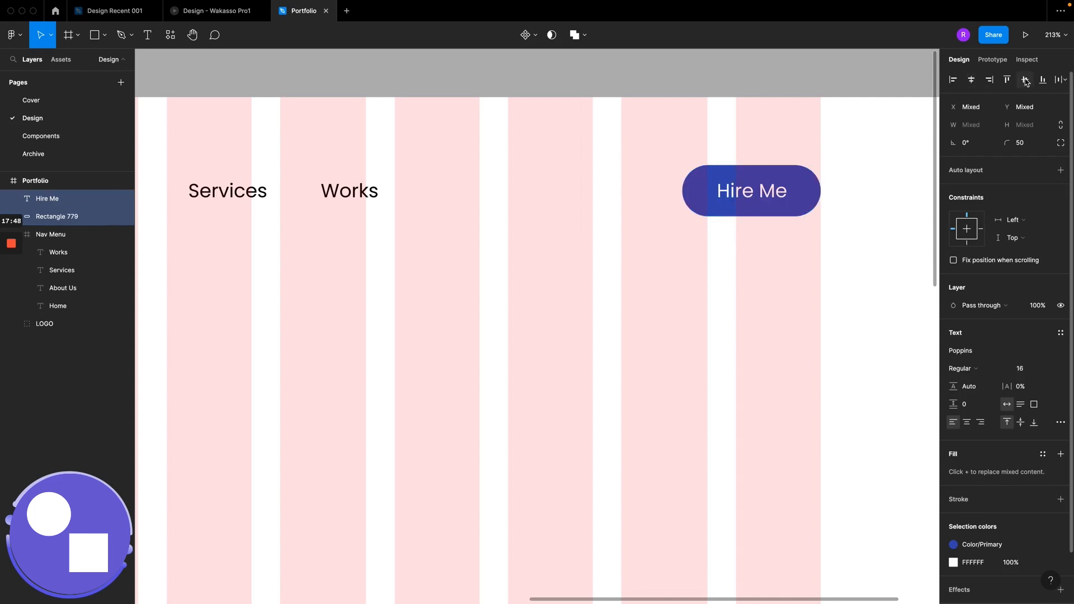
pyautogui.scroll(5, 751, 198)
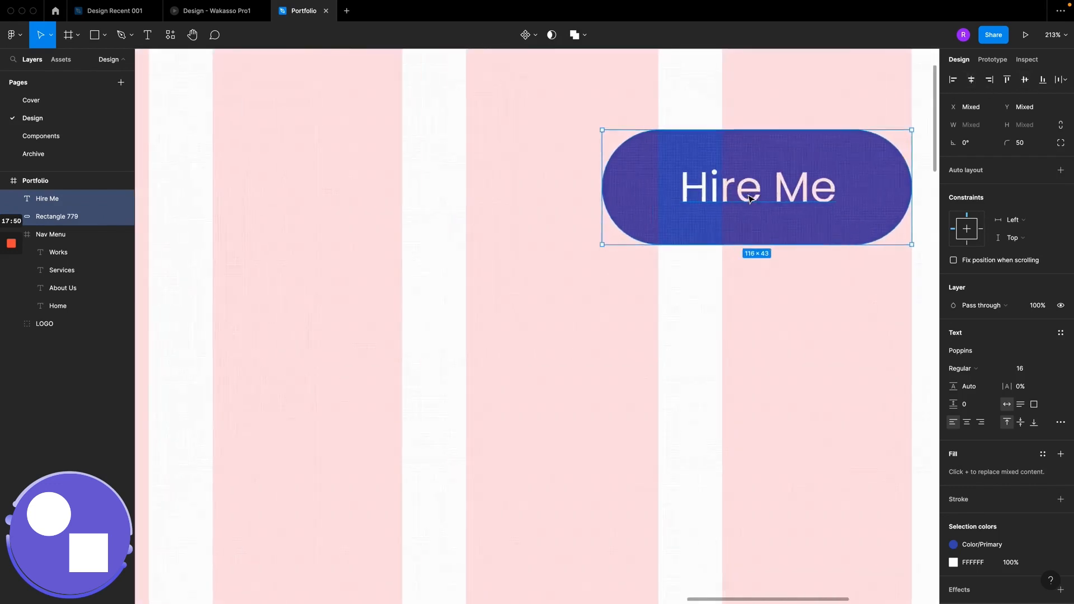
pyautogui.scroll(-4, 752, 199)
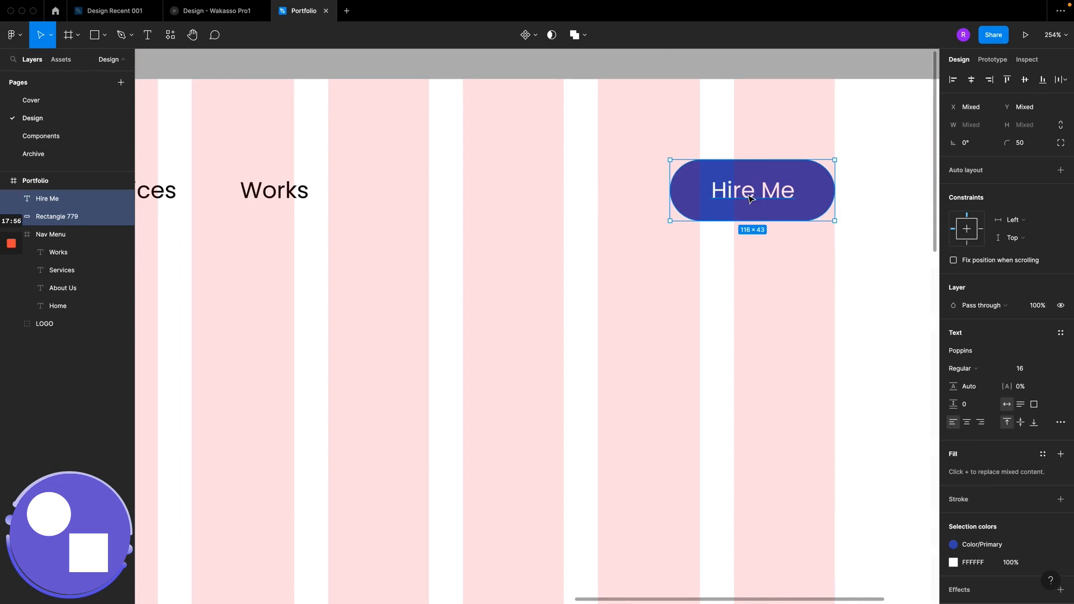
# Step: Wrap the Hire Me label and its blue rectangle in a frame and rename the frame Button/Hire Me
pyautogui.rightClick(751, 199)
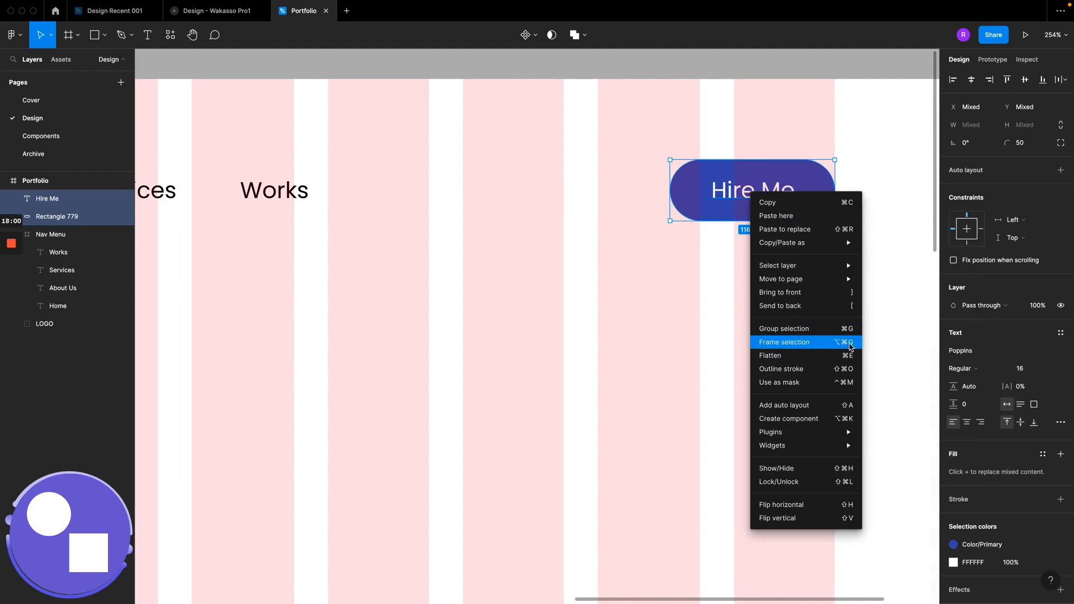
pyautogui.click(708, 203)
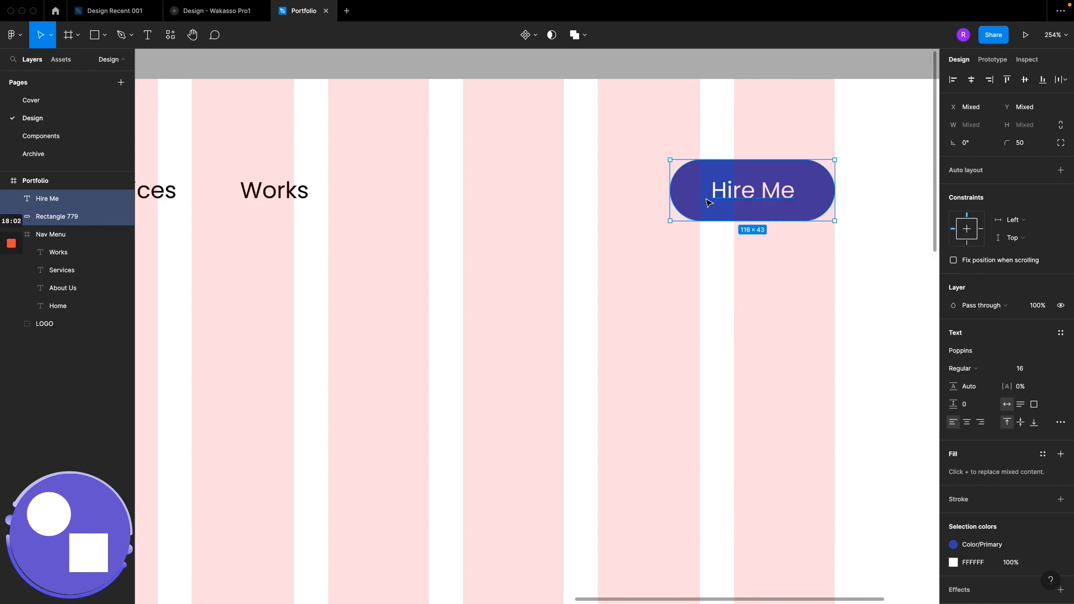
pyautogui.hotkey('ctrl', 'alt', 'g')
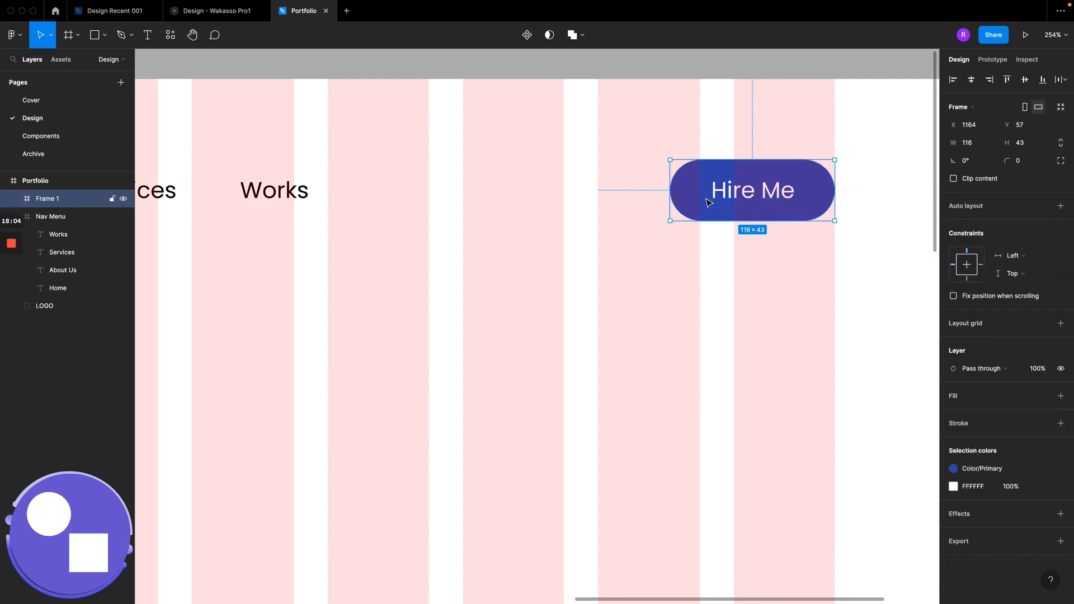
pyautogui.doubleClick(46, 198)
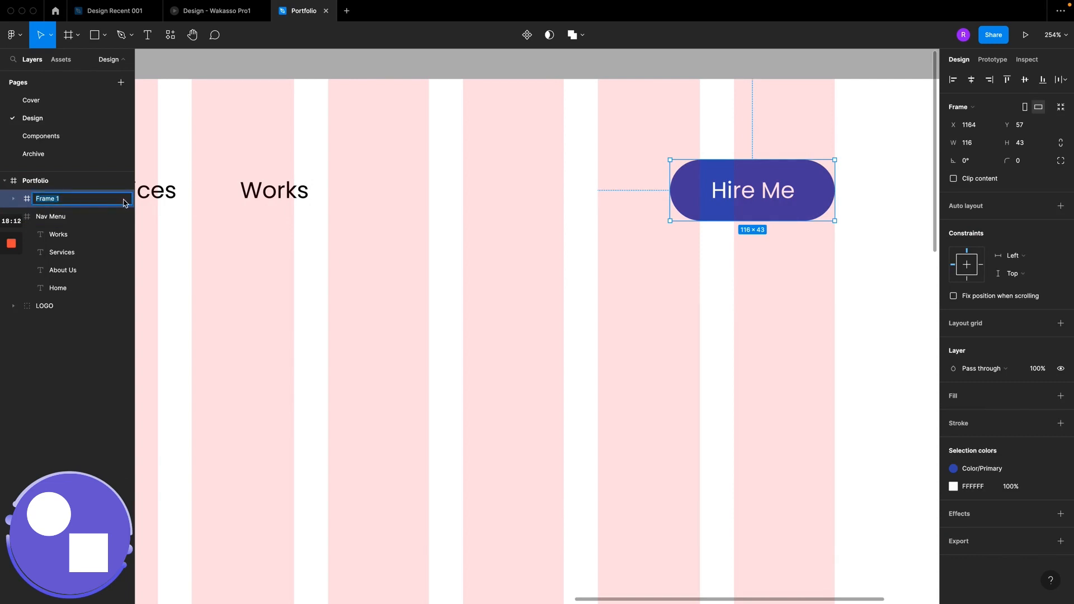
pyautogui.write('Button/Hire Me')
pyautogui.press('Return')
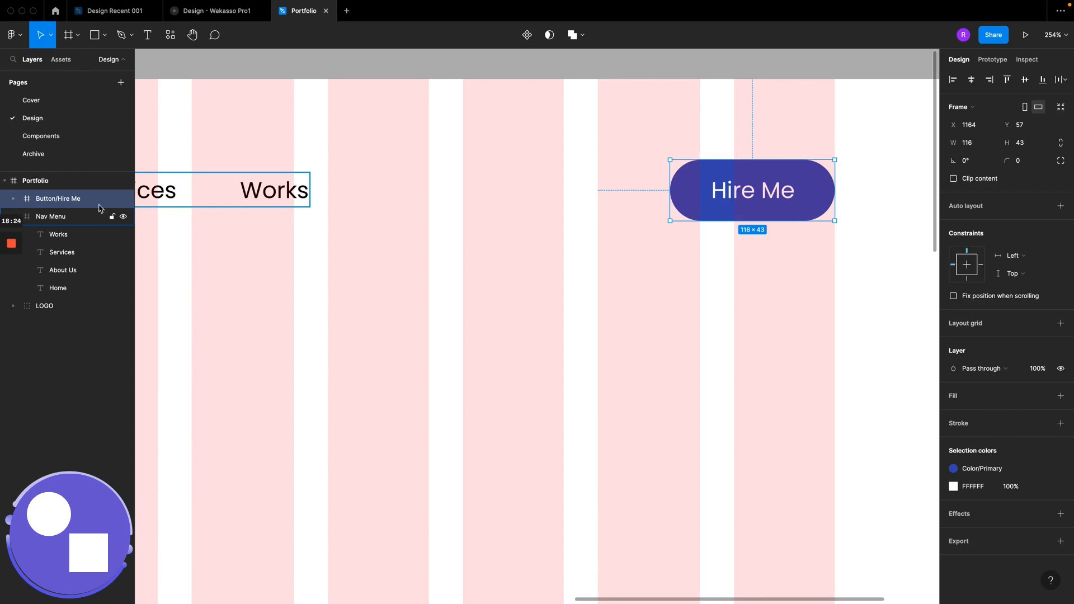
# Step: Search the page's layers for "Nav" and locate the Nav Menu frame on the canvas
pyautogui.click(13, 59)
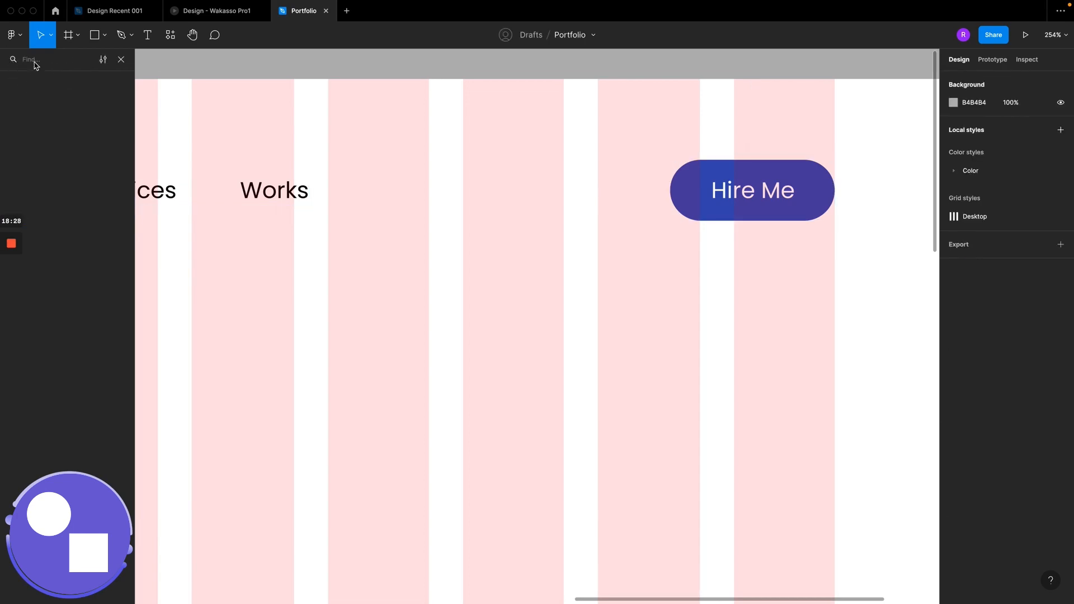
pyautogui.write('Nav')
pyautogui.click(37, 104)
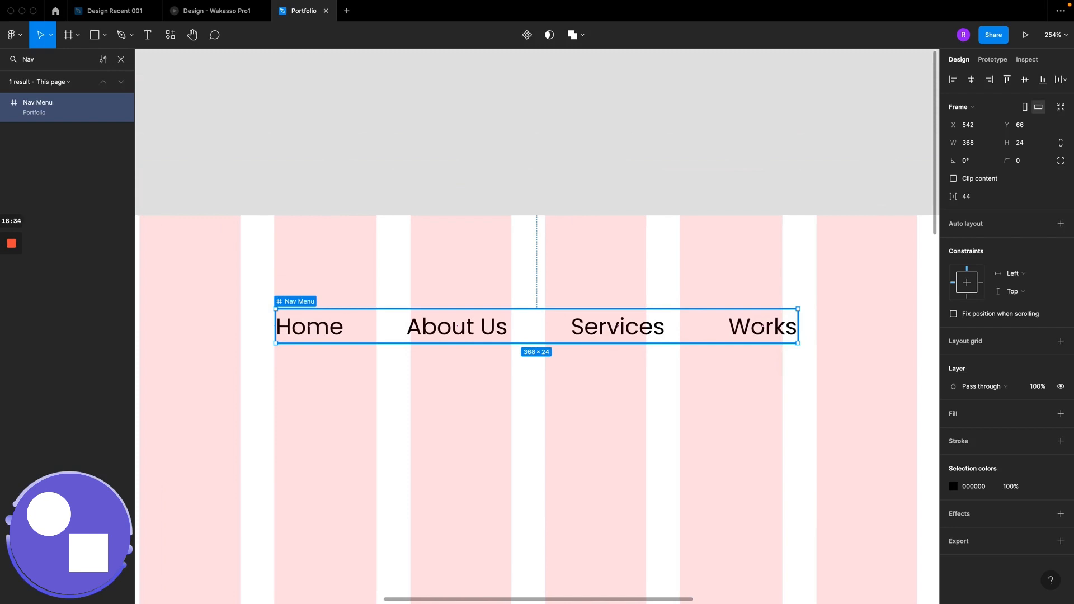
pyautogui.click(121, 59)
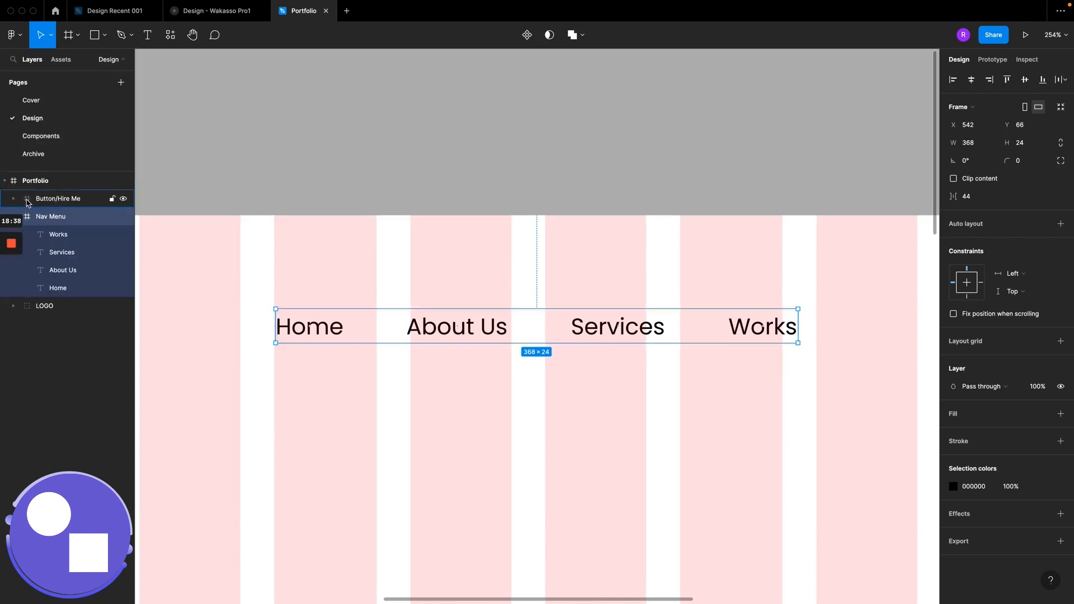
# Step: Select the Hire Me button, Nav Menu and logo together and distribute them with equal horizontal spacing
pyautogui.hscroll(10, 592, 177)
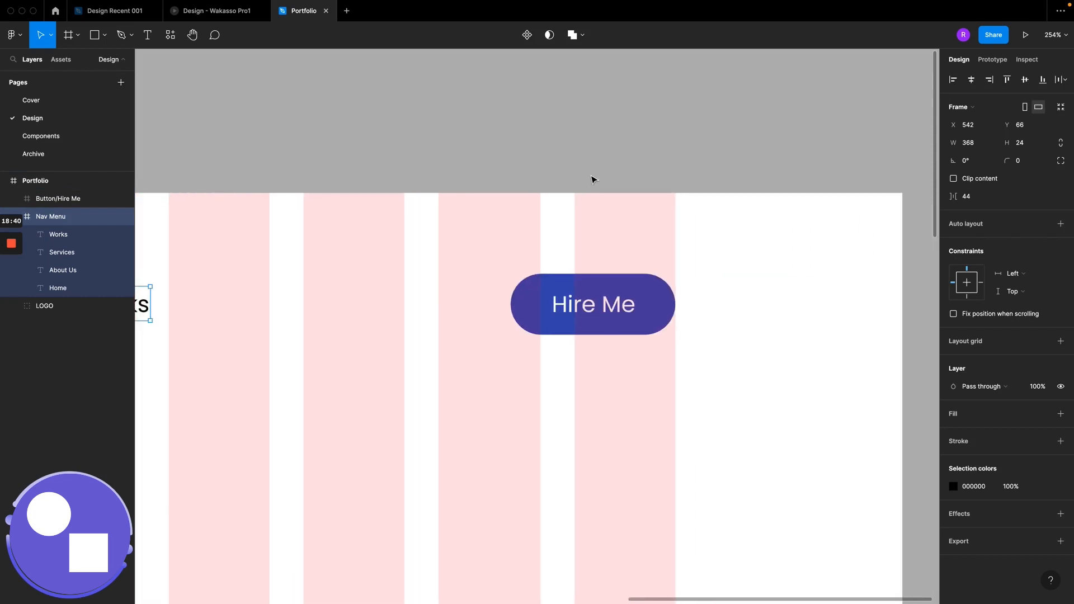
pyautogui.click(584, 297)
pyautogui.scroll(-6, 584, 296)
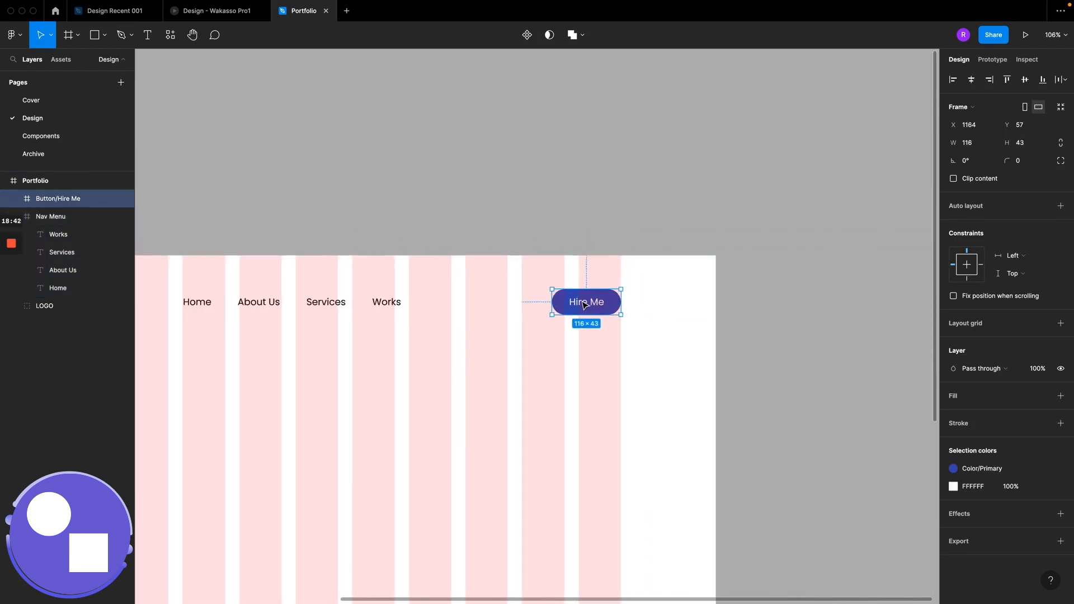
pyautogui.hscroll(-1, 583, 304)
pyautogui.keyDown('shift'); pyautogui.click(567, 269); pyautogui.keyUp('shift')
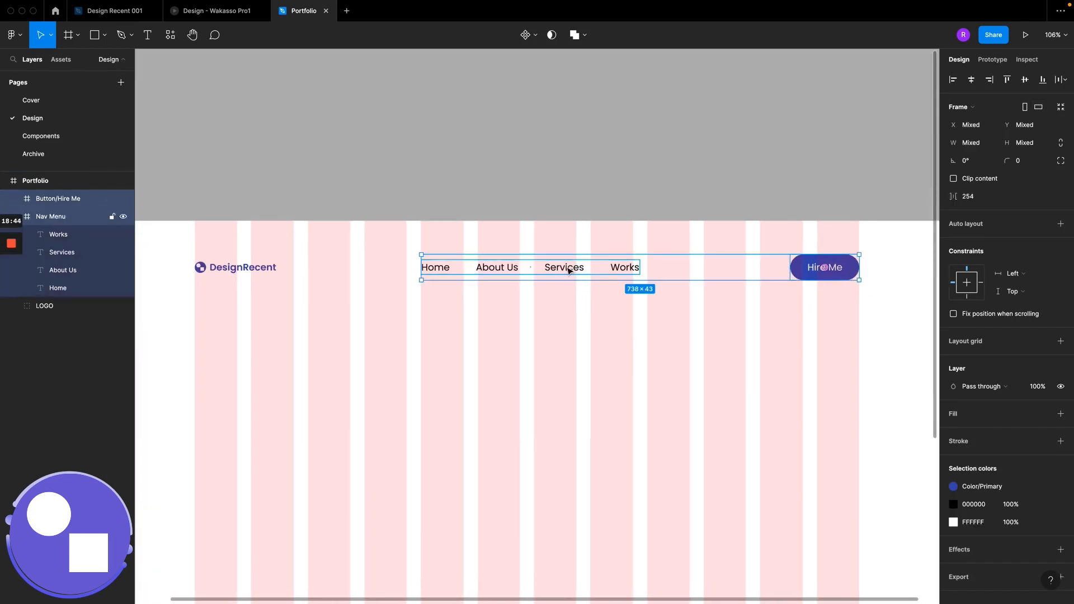
pyautogui.keyDown('shift'); pyautogui.click(245, 268); pyautogui.keyUp('shift')
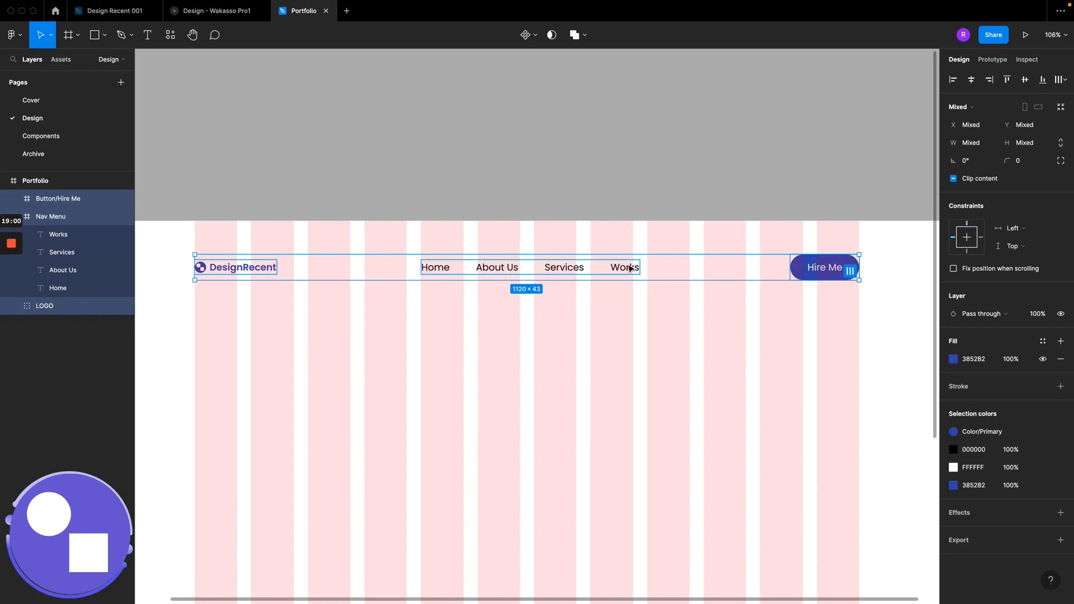
pyautogui.click(854, 272)
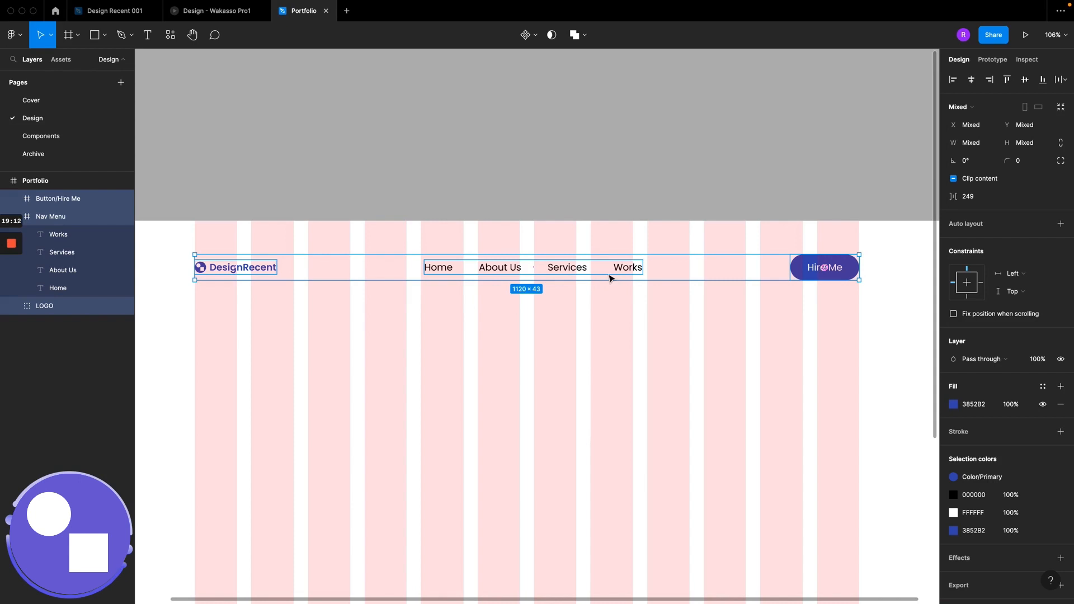
pyautogui.click(587, 299)
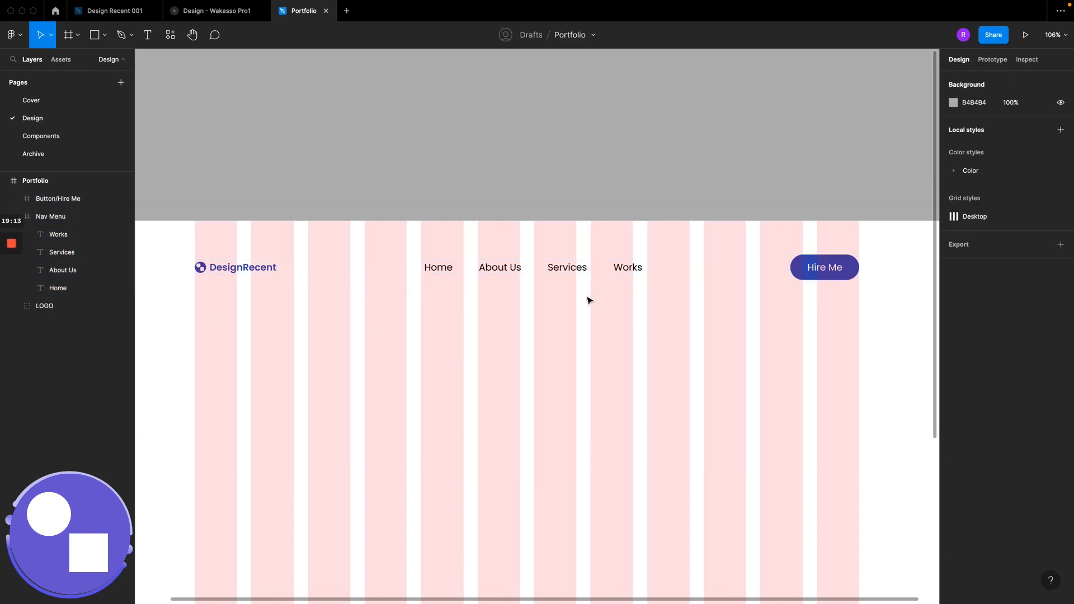
# Step: Try moving the Nav Menu closer to the logo, to about X 403, and undo the move
pyautogui.click(516, 274)
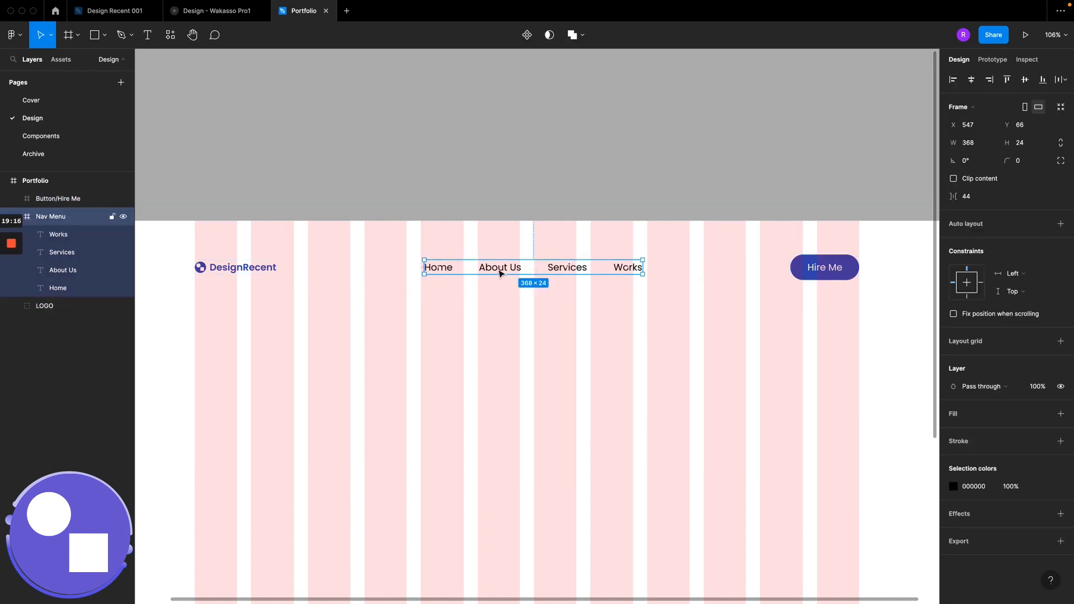
pyautogui.moveTo(501, 272); pyautogui.dragTo(416, 285)
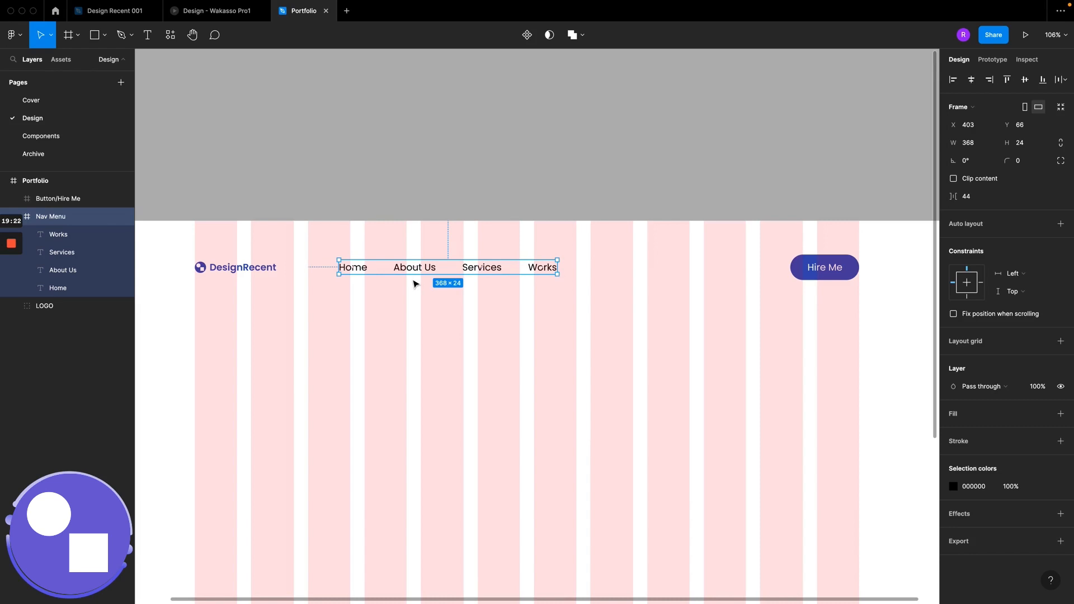
pyautogui.hotkey('ctrl', 'z')
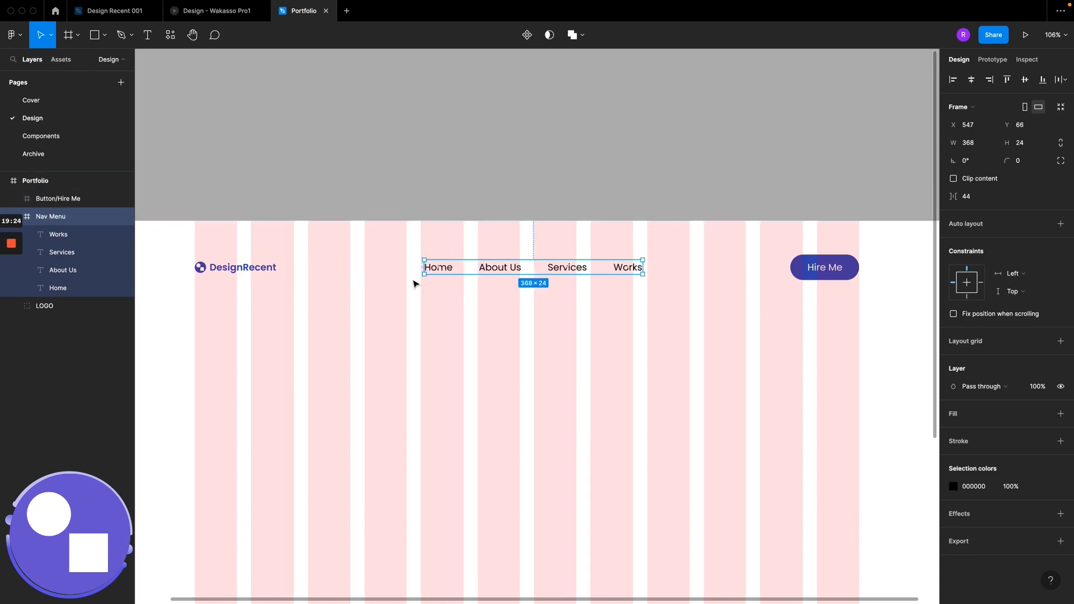
# Step: Align the logo, Nav Menu and Hire Me button on their vertical centers and wrap all three in one frame
pyautogui.scroll(-3, 486, 305)
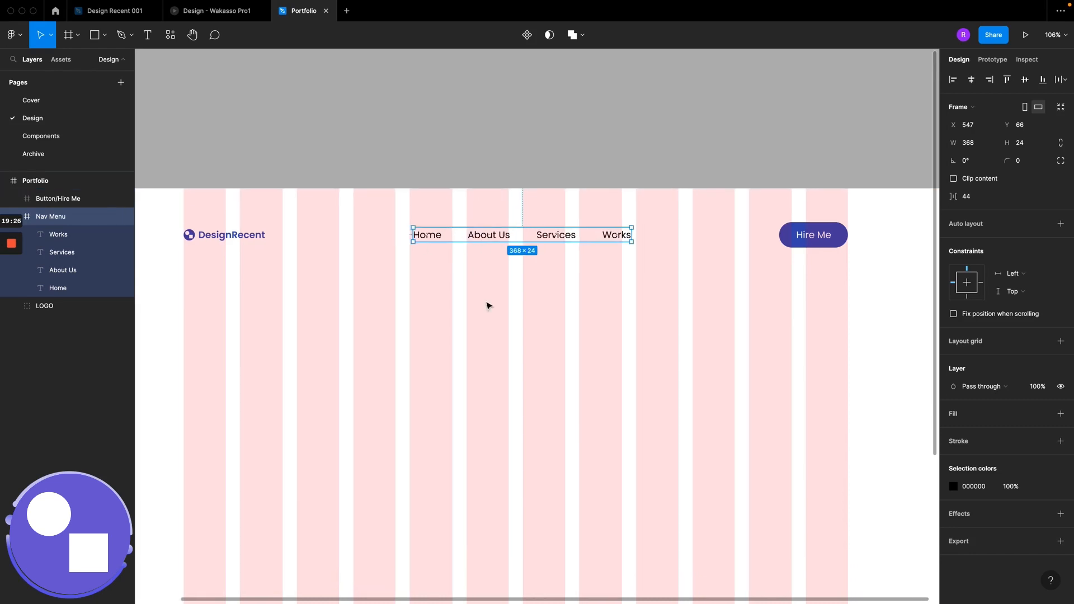
pyautogui.hscroll(-2, 476, 267)
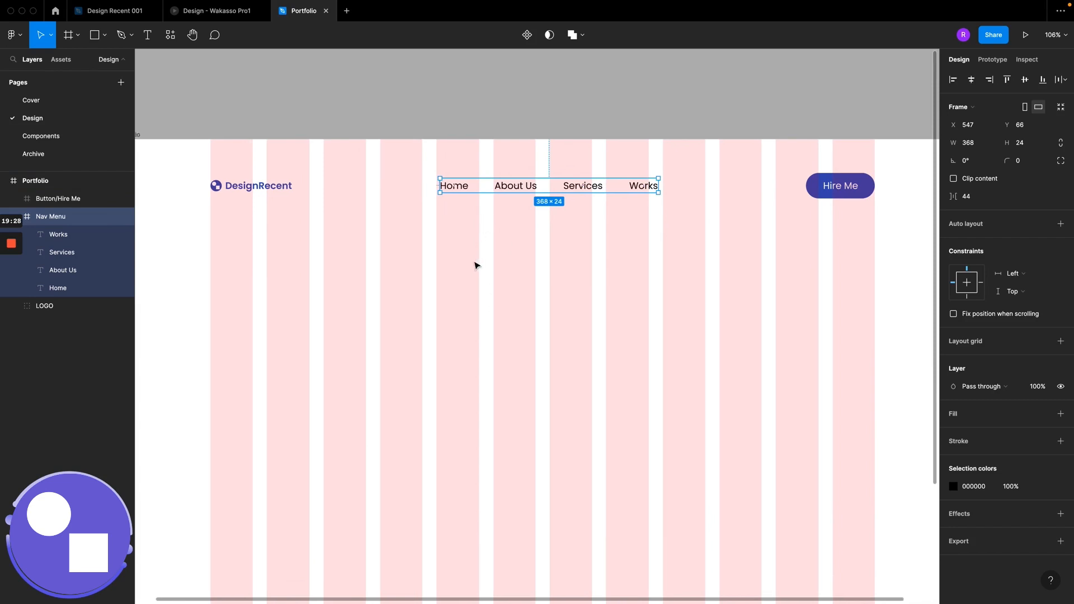
pyautogui.keyDown('shift'); pyautogui.click(278, 197); pyautogui.keyUp('shift')
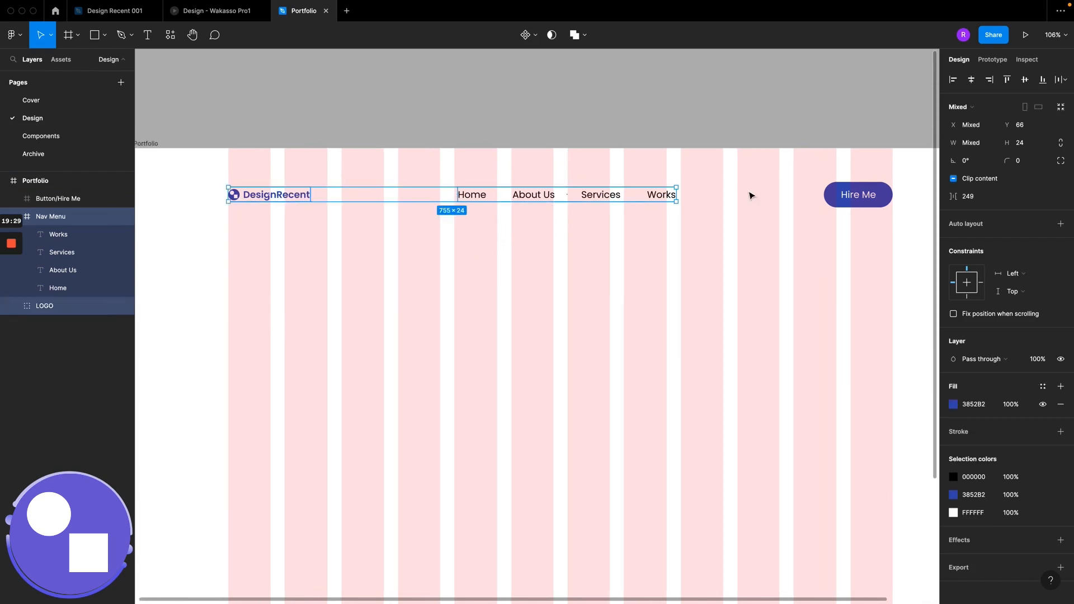
pyautogui.keyDown('shift'); pyautogui.click(874, 197); pyautogui.keyUp('shift')
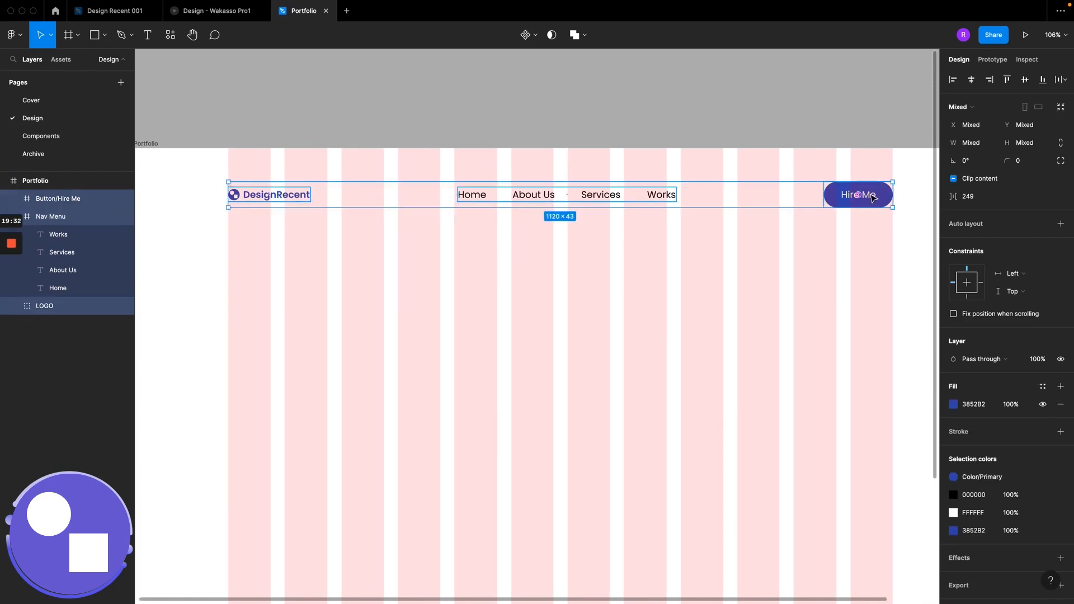
pyautogui.hotkey('alt', 'v')
pyautogui.hotkey('ctrl', 'alt', 'g')
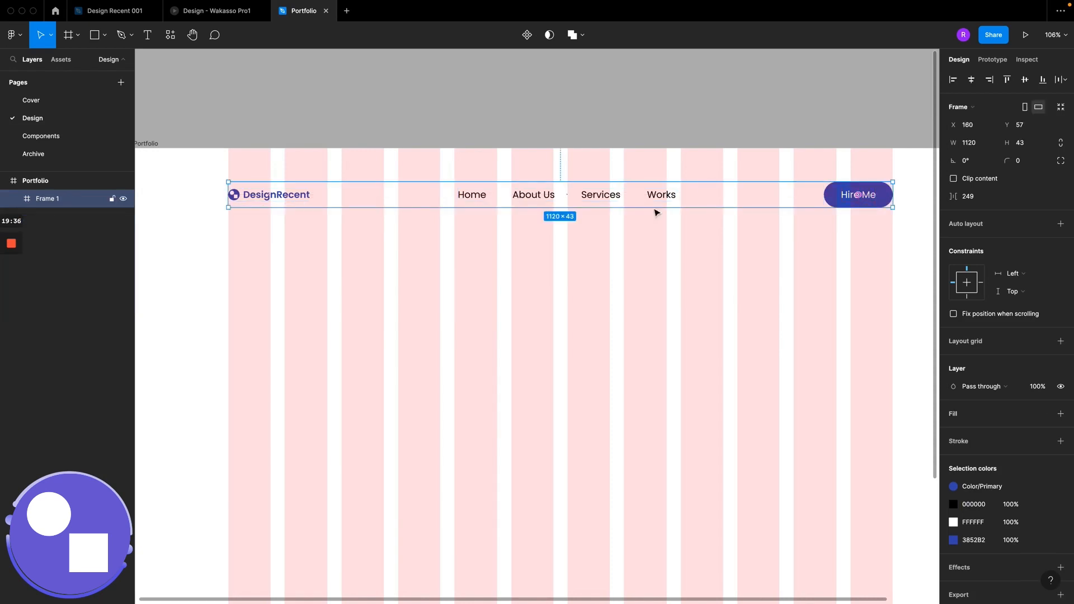
# Step: Rename the new frame around the logo, navigation and button to Header
pyautogui.doubleClick(46, 200)
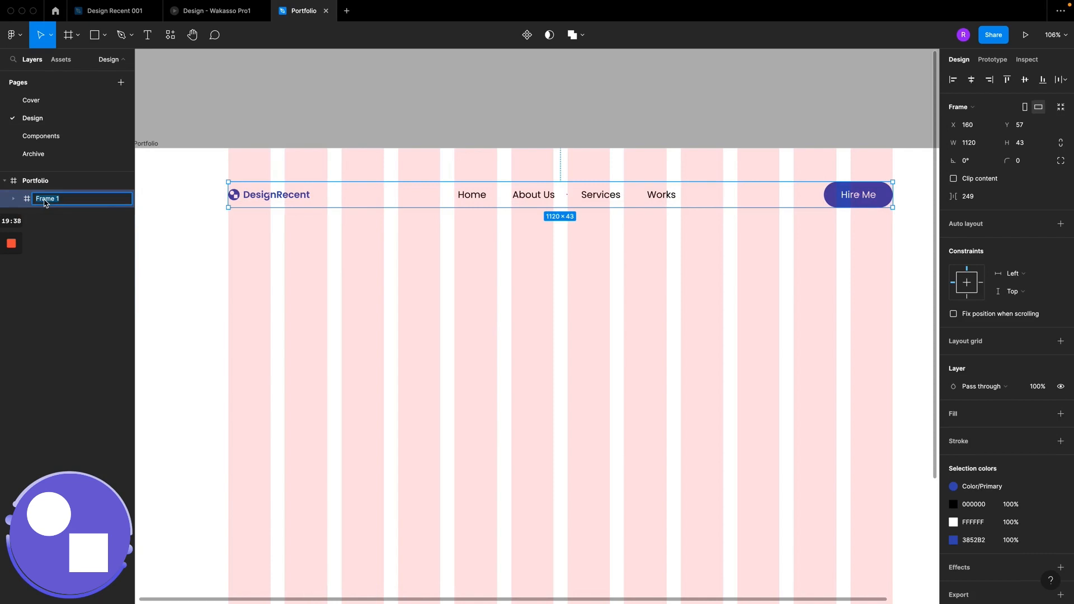
pyautogui.write('Header')
pyautogui.press('Return')
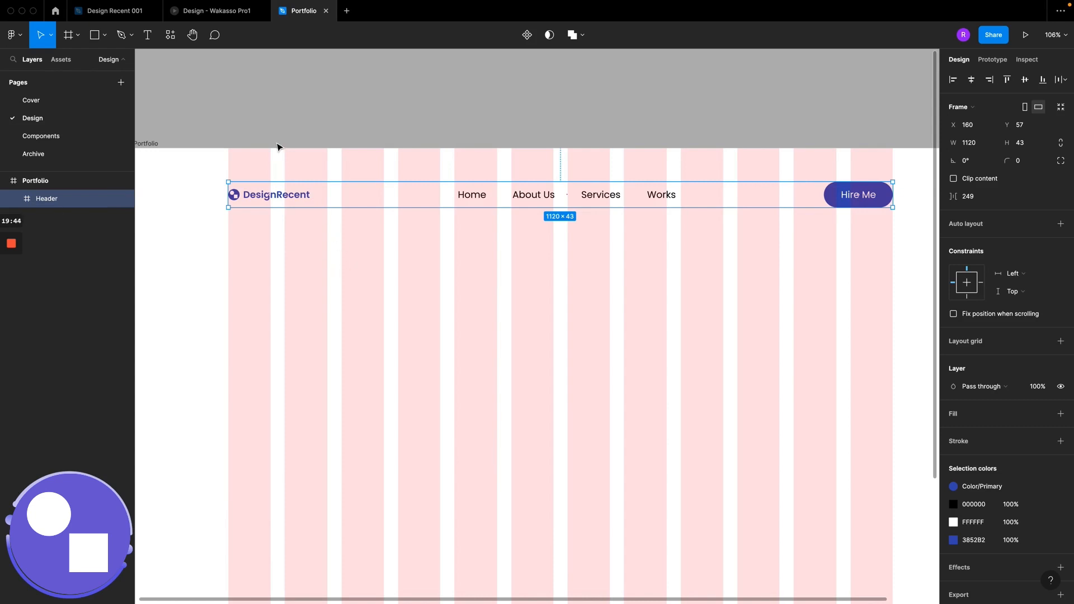
# Step: Compare the Hire Me button with the Wakasso Pro1 prototype, try widening the Button/Hire Me frame to 129, and undo the resize
pyautogui.click(231, 12)
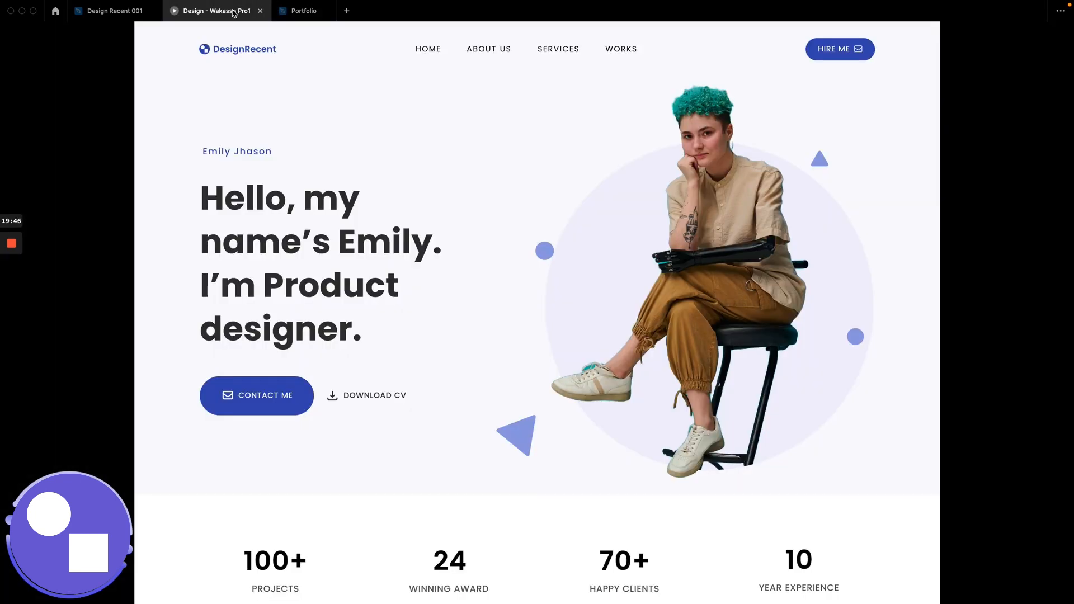
pyautogui.click(302, 12)
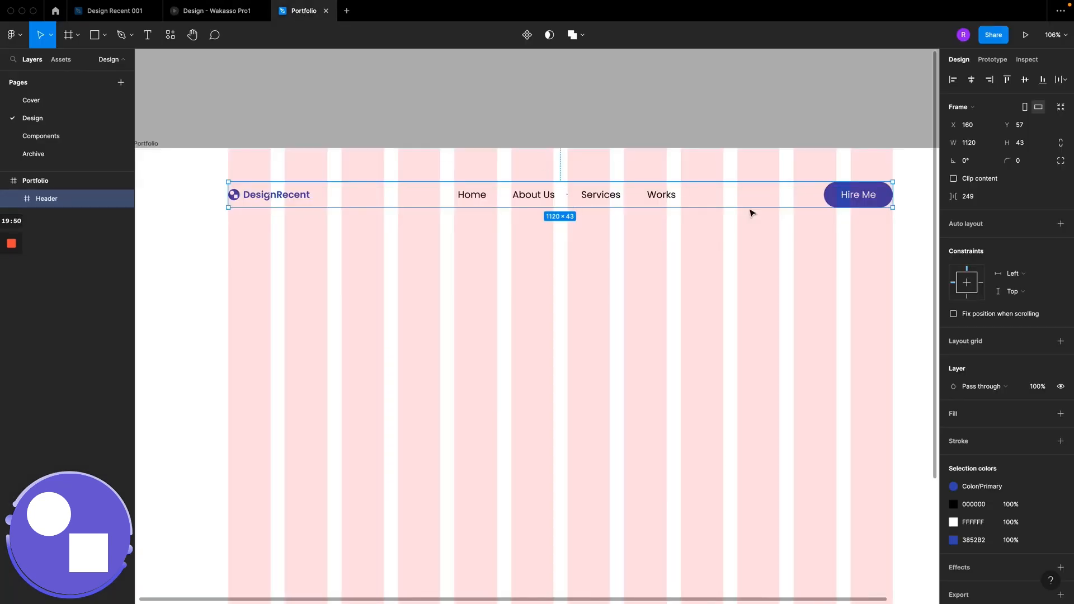
pyautogui.scroll(10, 856, 198)
pyautogui.hscroll(5, 856, 197)
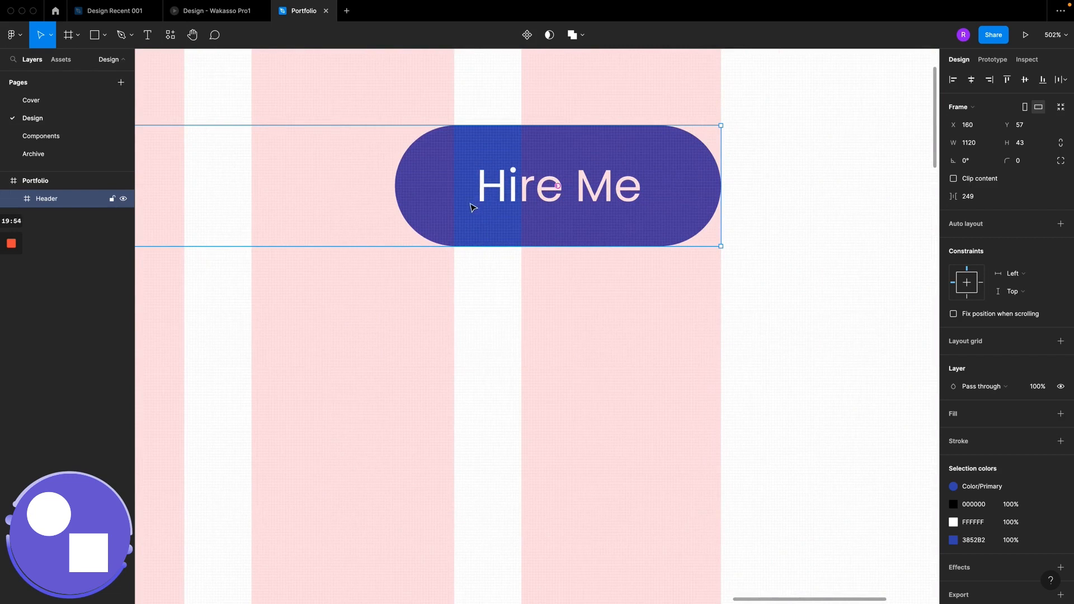
pyautogui.click(421, 307)
pyautogui.doubleClick(424, 202)
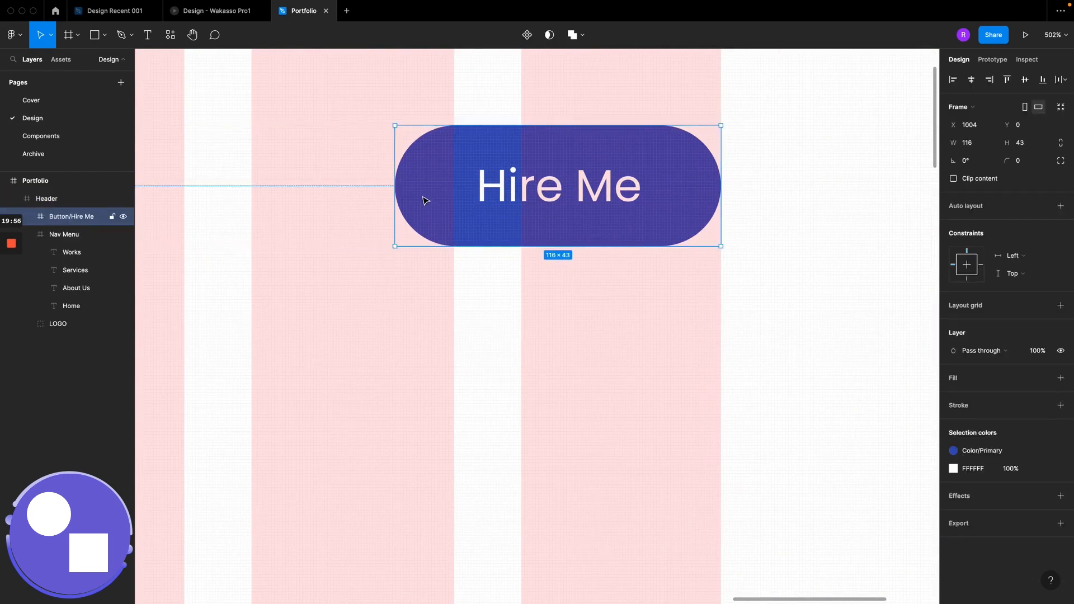
pyautogui.moveTo(395, 183); pyautogui.dragTo(359, 188)
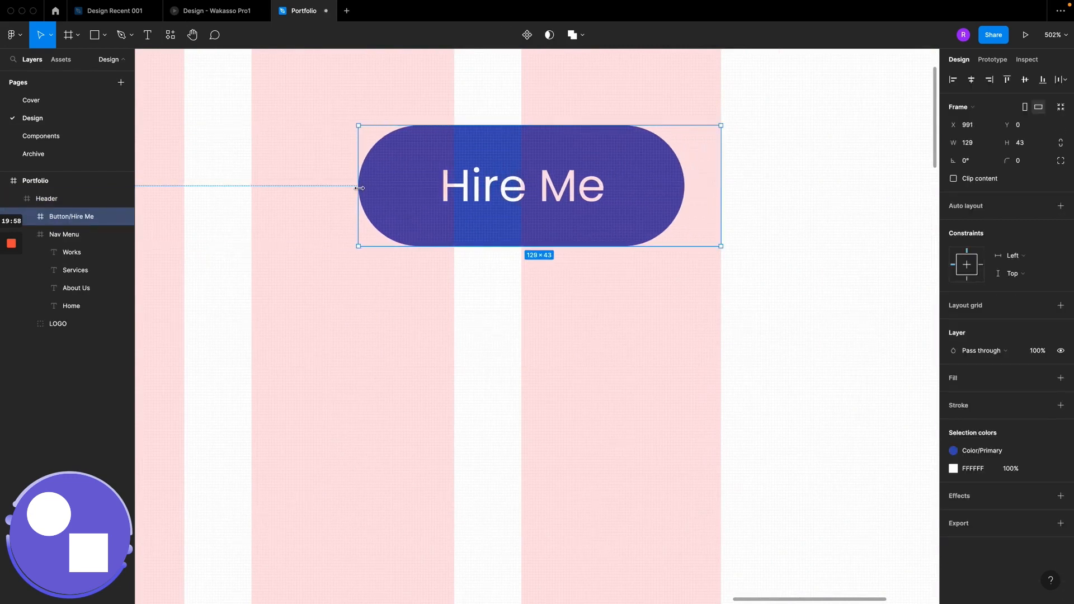
pyautogui.hotkey('ctrl', 'z')
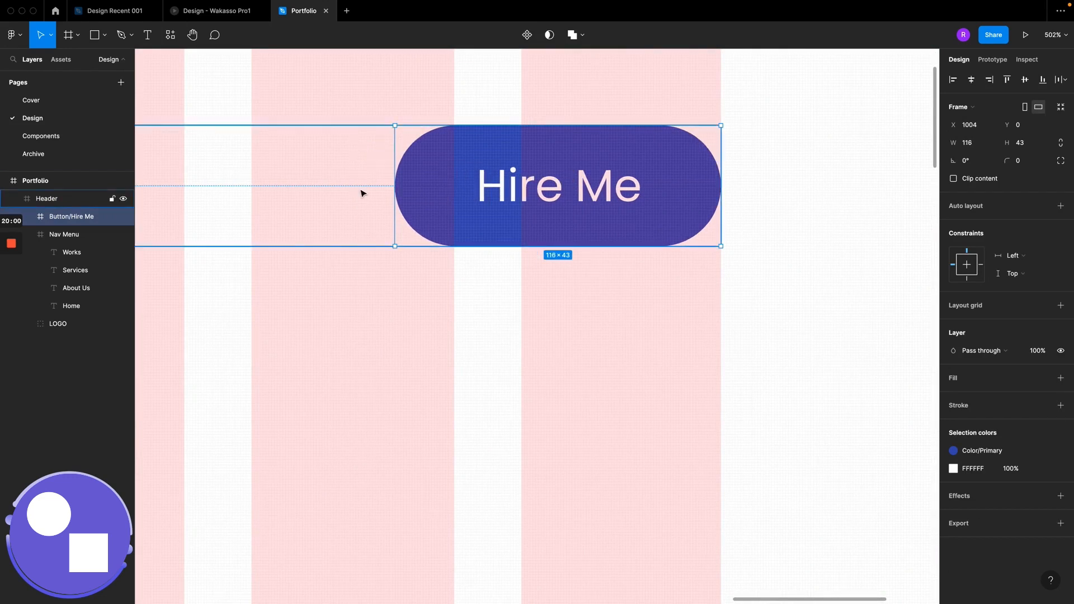
# Step: Extend the Hire Me button's blue rectangle leftward to about 146 wide and resize the Button/Hire Me frame to fit it
pyautogui.doubleClick(424, 199)
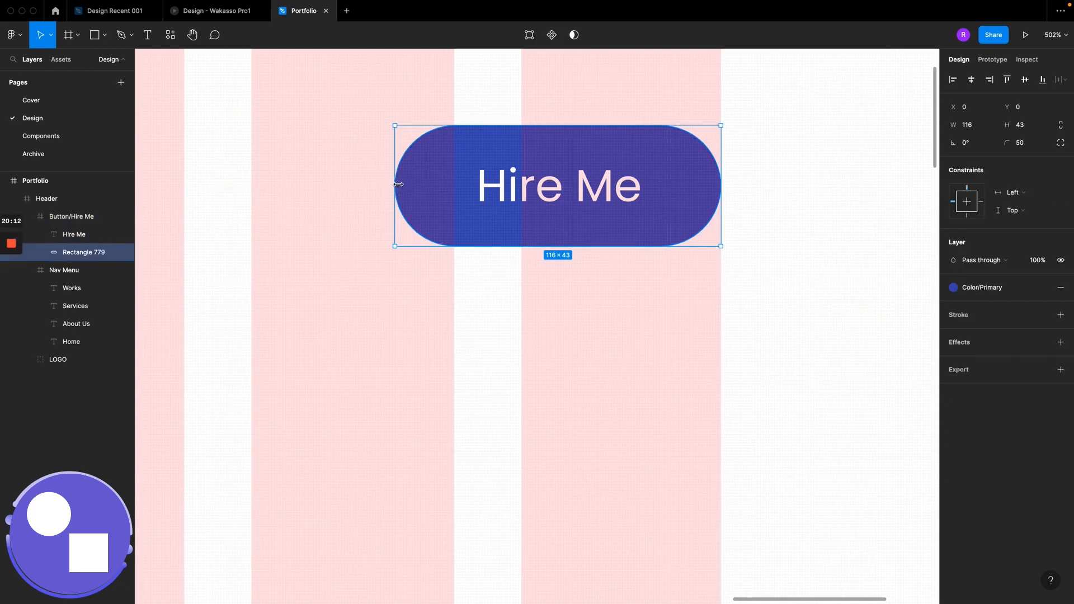
pyautogui.moveTo(399, 184); pyautogui.dragTo(311, 202)
pyautogui.click(427, 291)
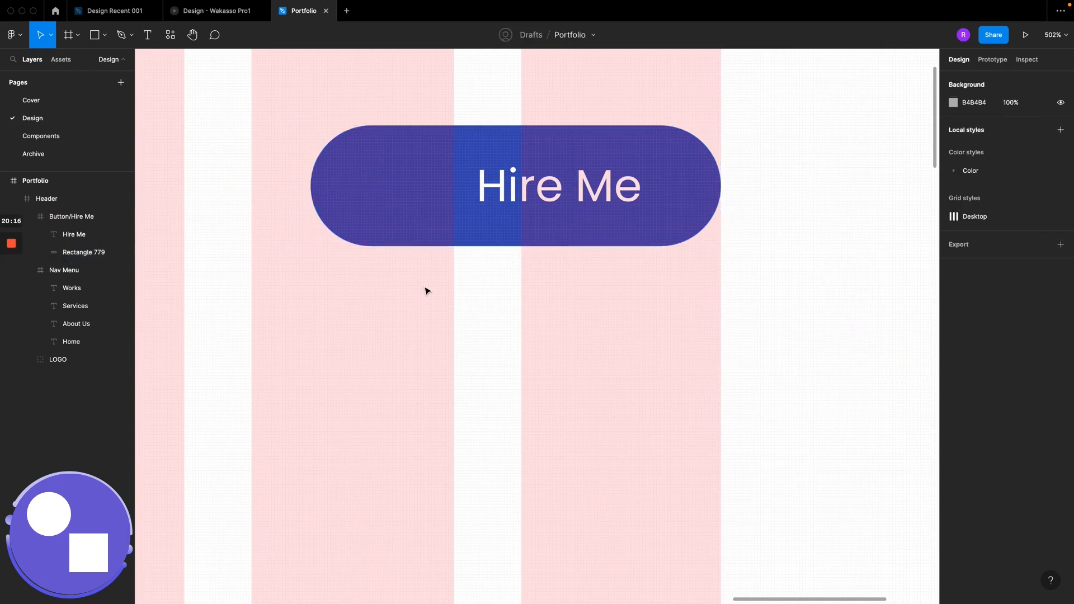
pyautogui.click(397, 191)
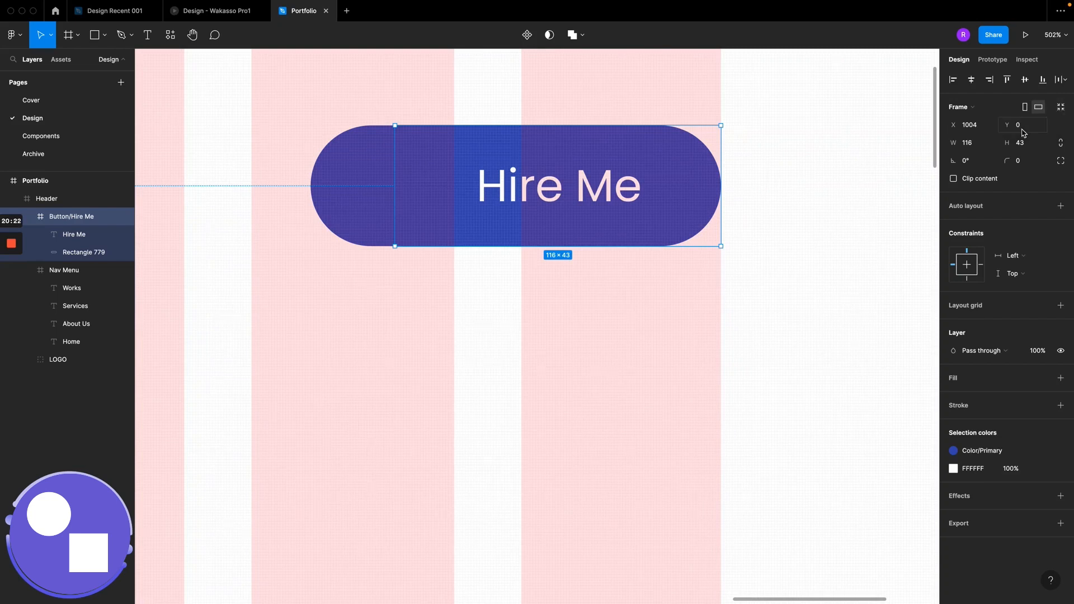
pyautogui.click(1061, 108)
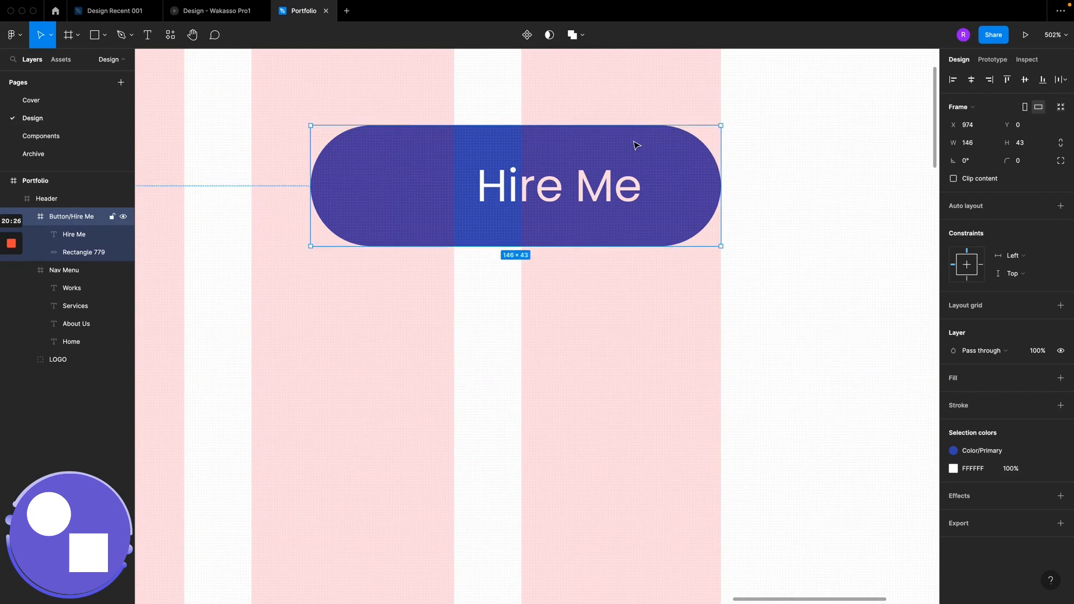
# Step: Move the Hire Me label left within its button to X 26, Y 9, leaving room for an icon on its right
pyautogui.scroll(5, 518, 201)
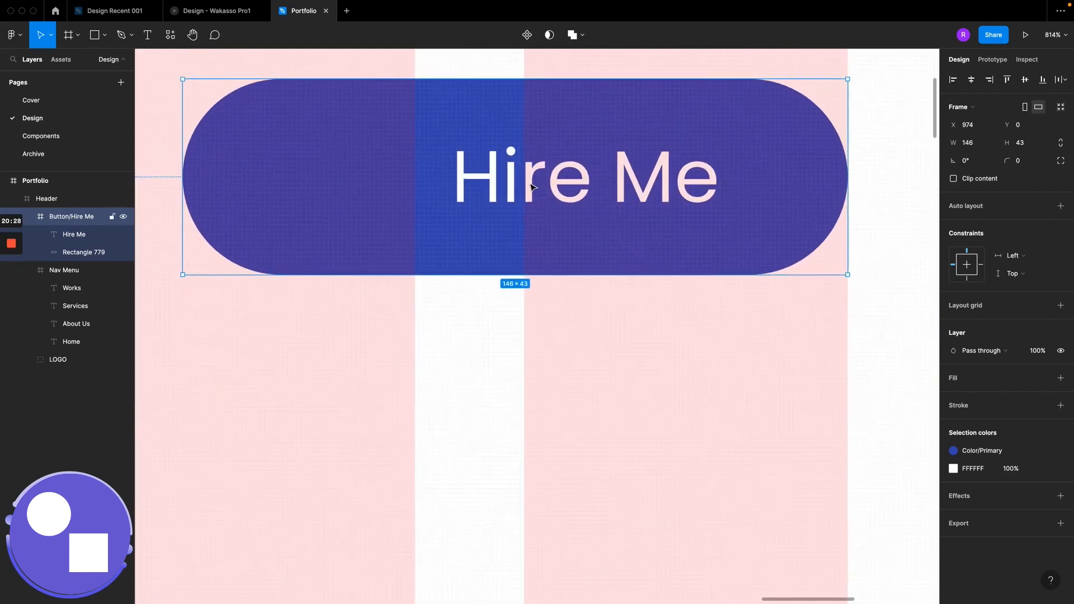
pyautogui.click(533, 185)
pyautogui.moveTo(532, 185); pyautogui.dragTo(381, 185)
pyautogui.hscroll(3, 384, 190)
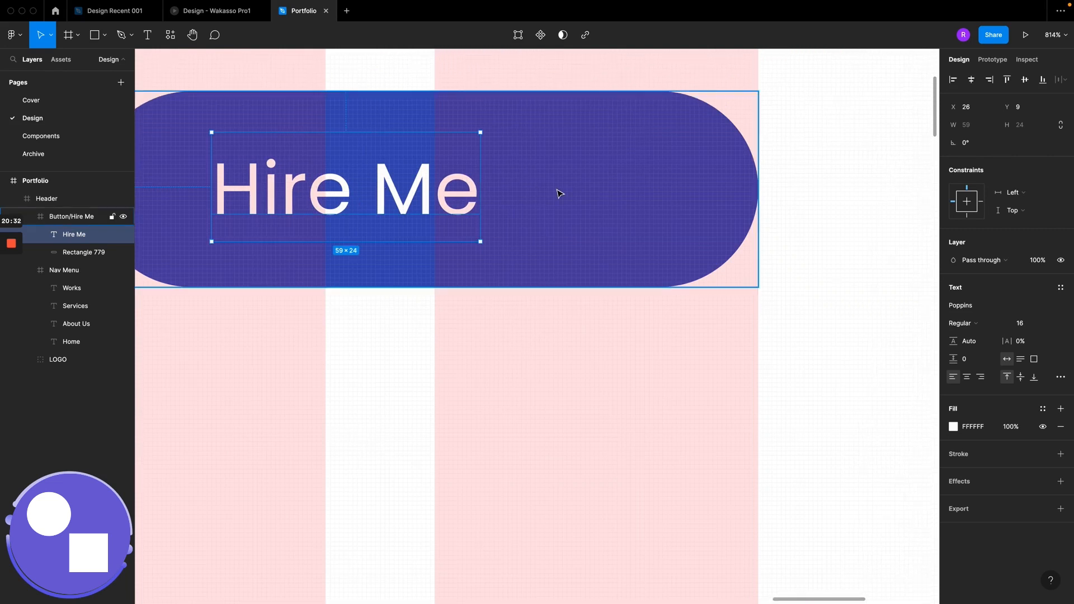
pyautogui.press('Escape')
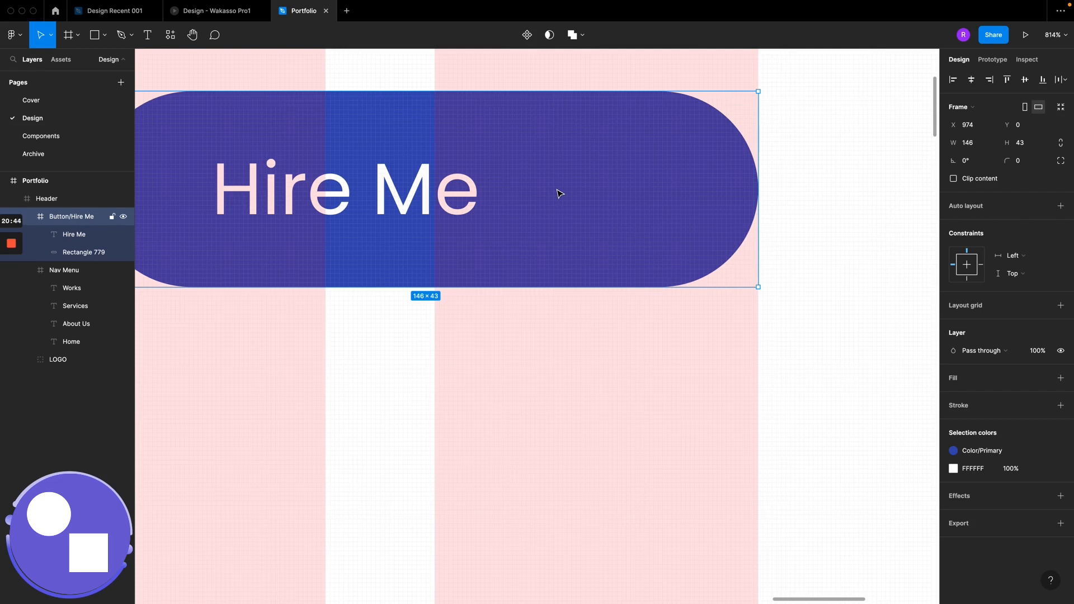
# Step: Search the plugins for "icon" and run the Iconify plugin
pyautogui.click(170, 36)
pyautogui.click(226, 60)
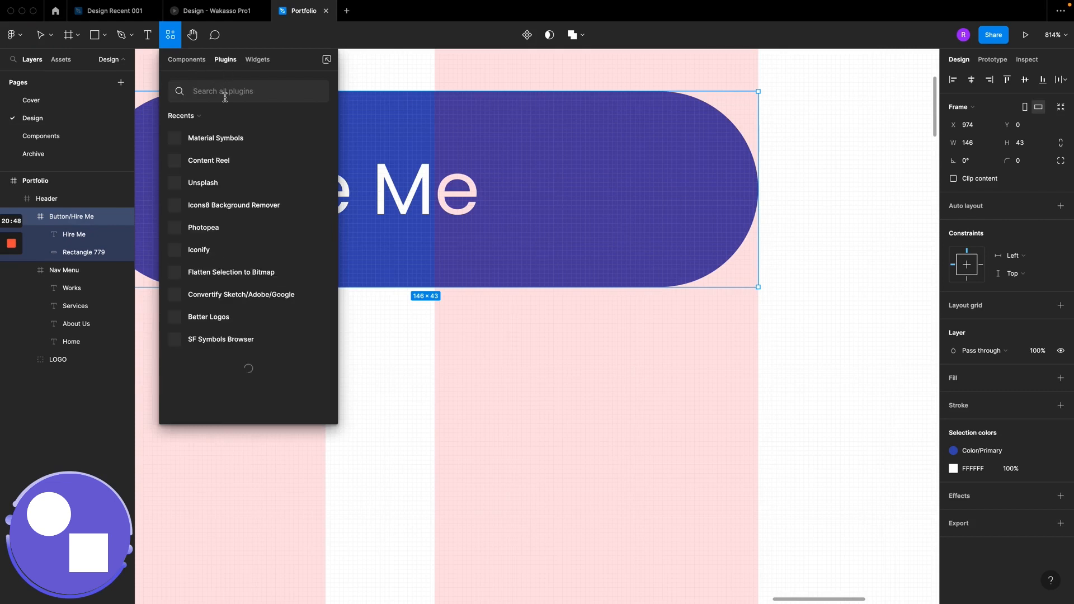
pyautogui.click(166, 40)
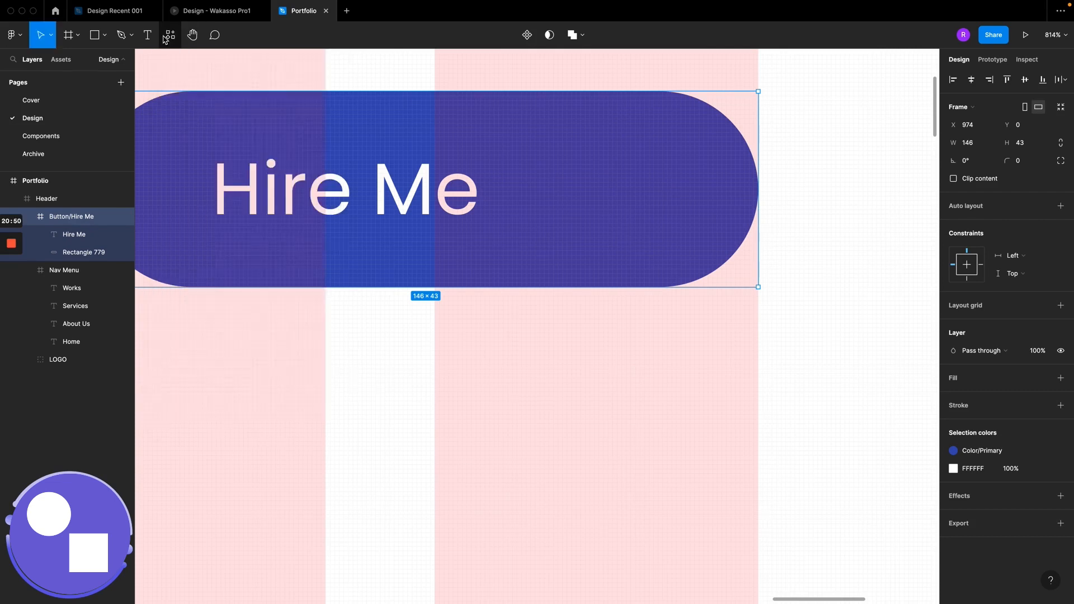
pyautogui.click(170, 36)
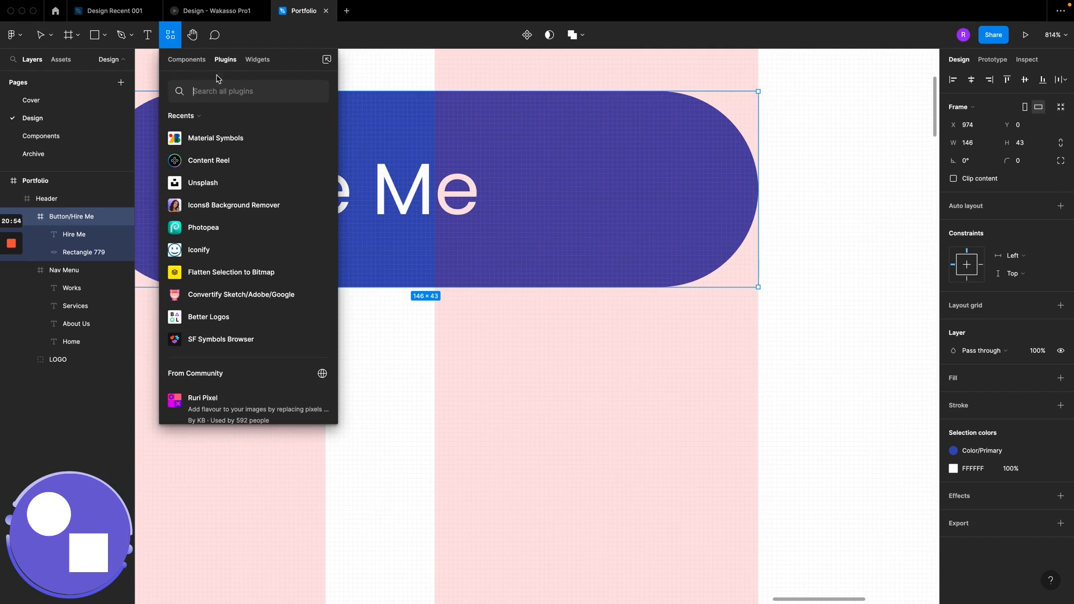
pyautogui.click(187, 60)
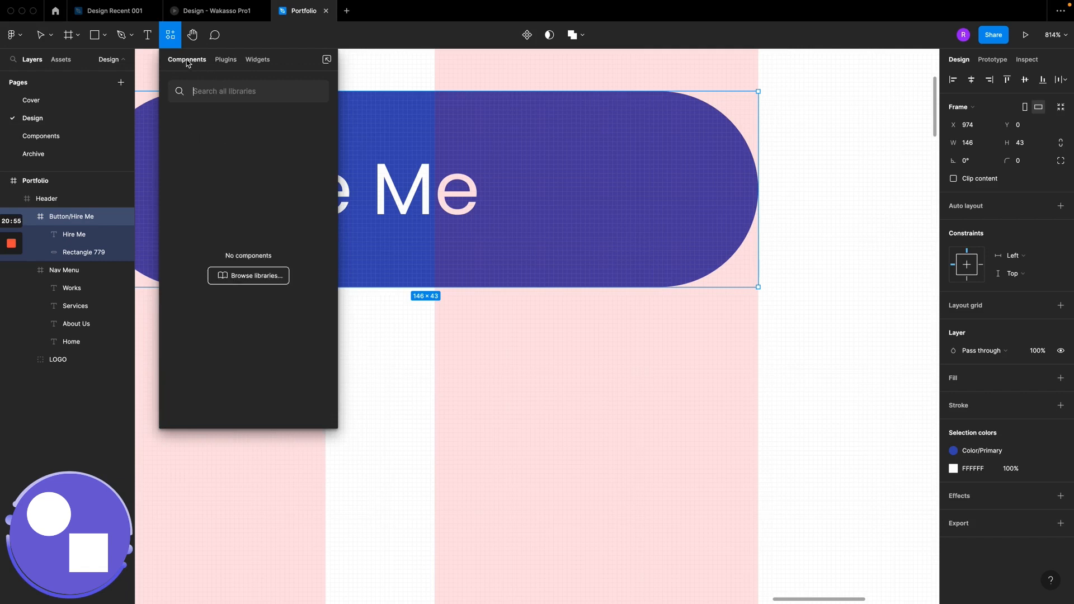
pyautogui.click(226, 60)
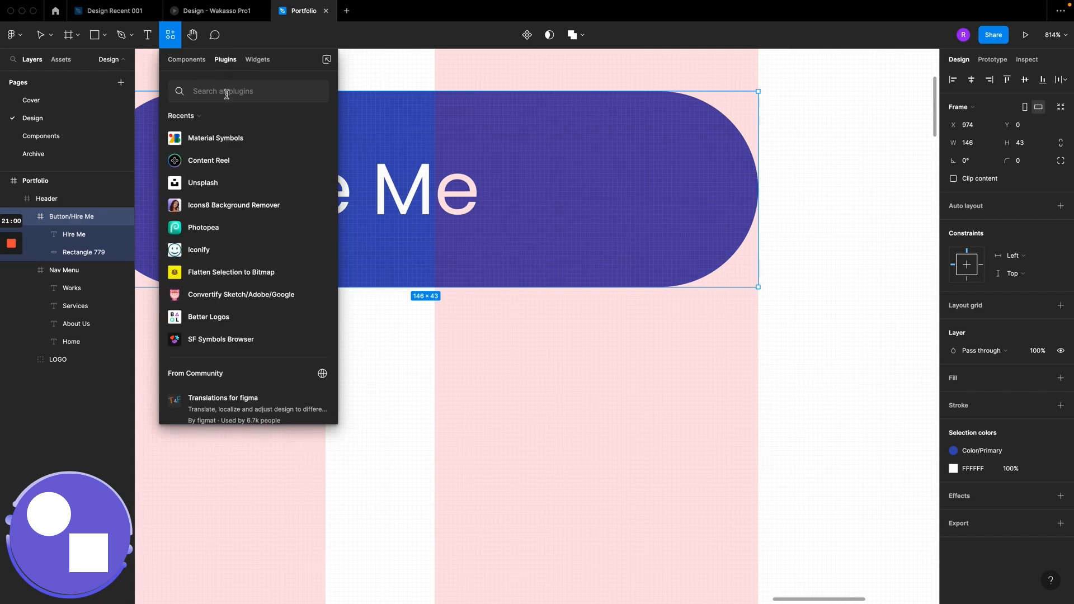
pyautogui.write('icon')
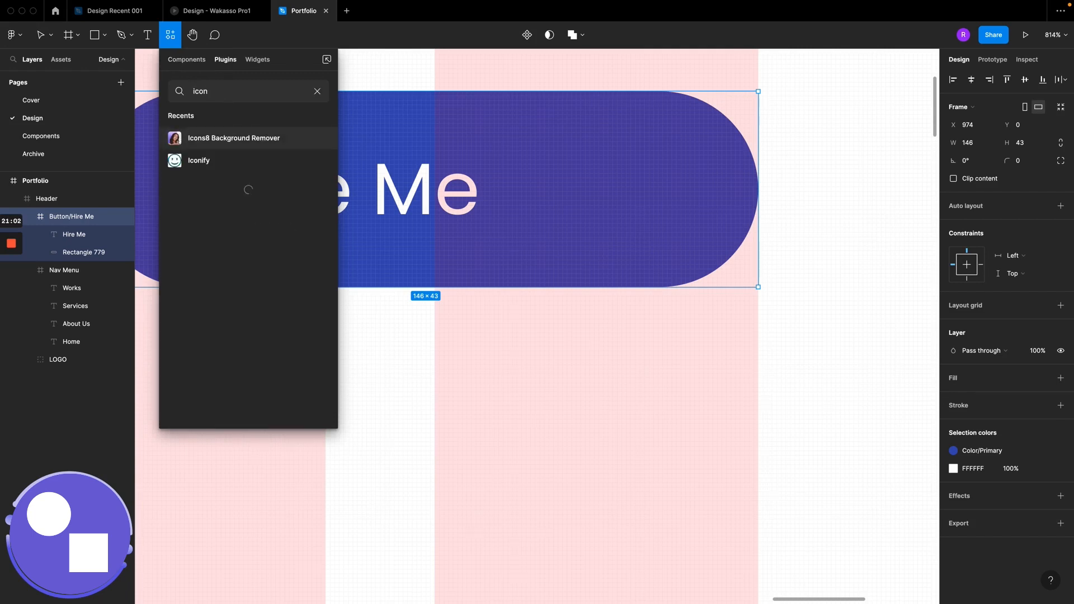
pyautogui.click(227, 163)
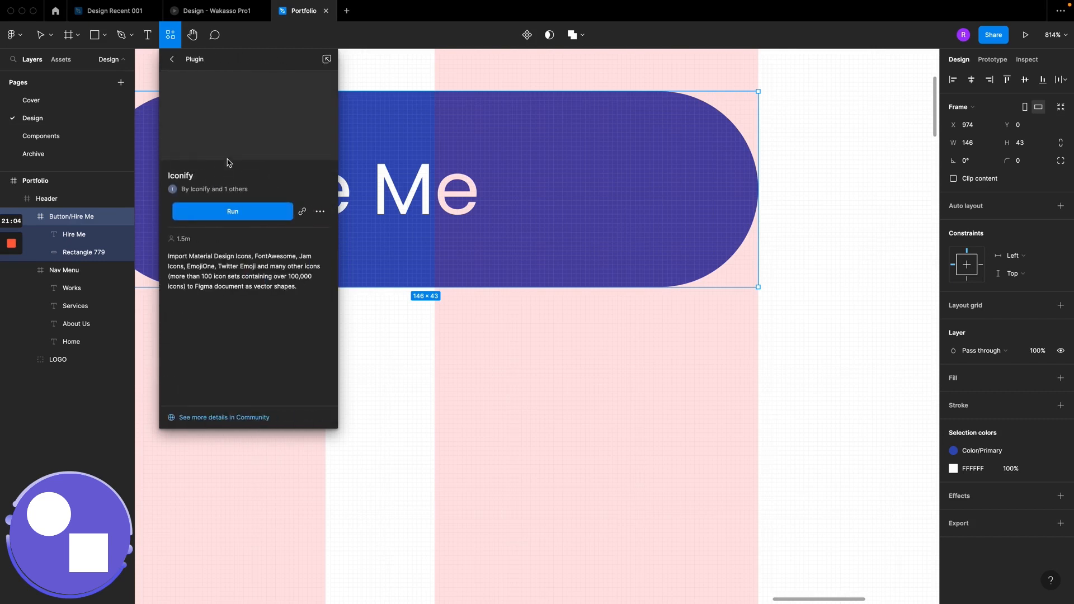
pyautogui.click(325, 214)
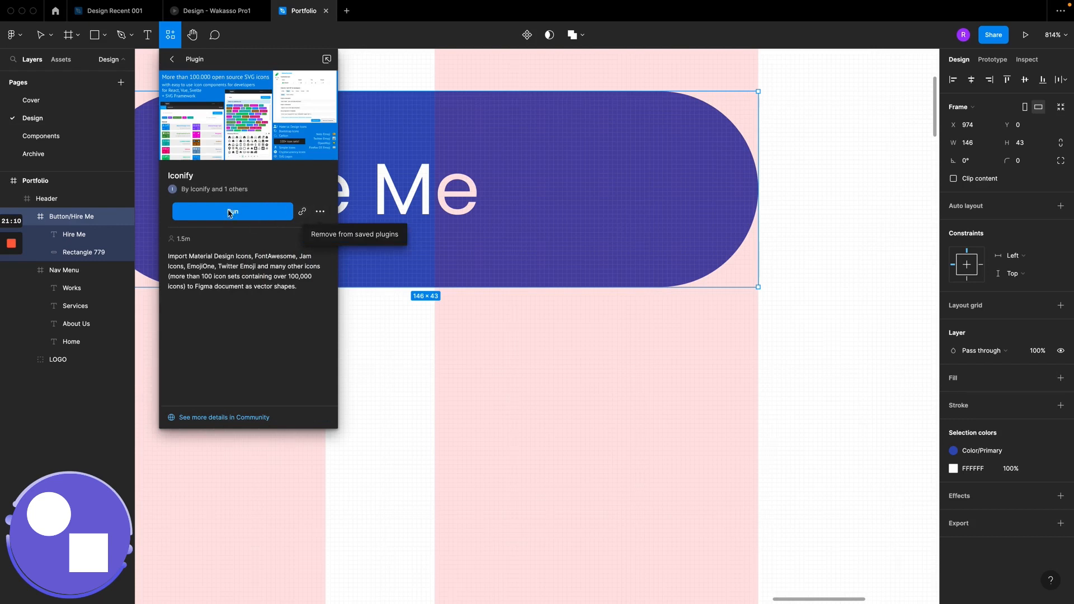
pyautogui.click(229, 213)
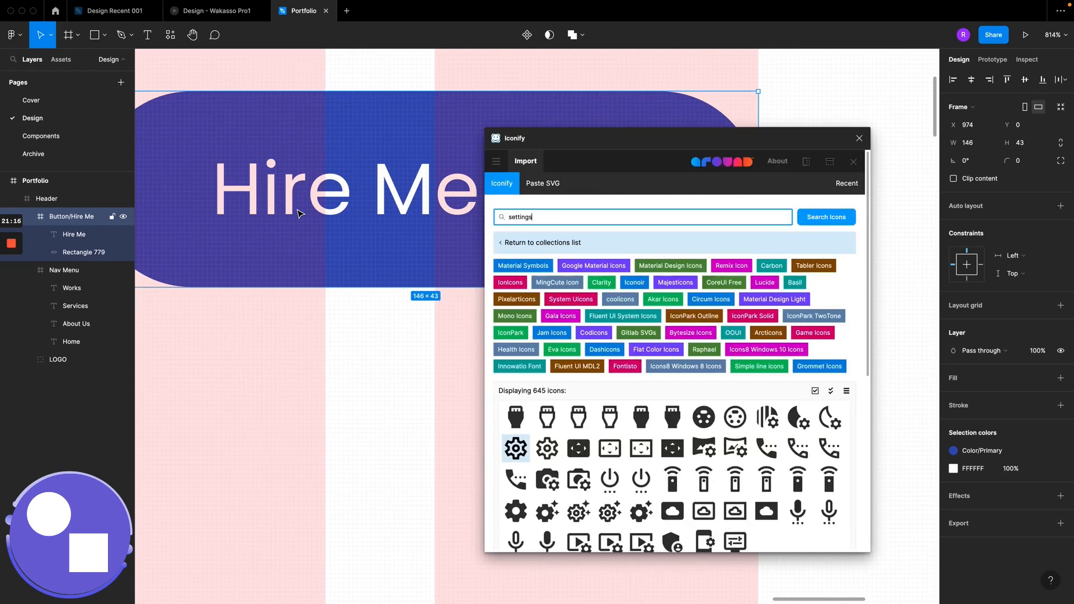
# Step: Search Iconify for "chat" icons and browse the results from the Material icon collections
pyautogui.hscroll(5, 356, 218)
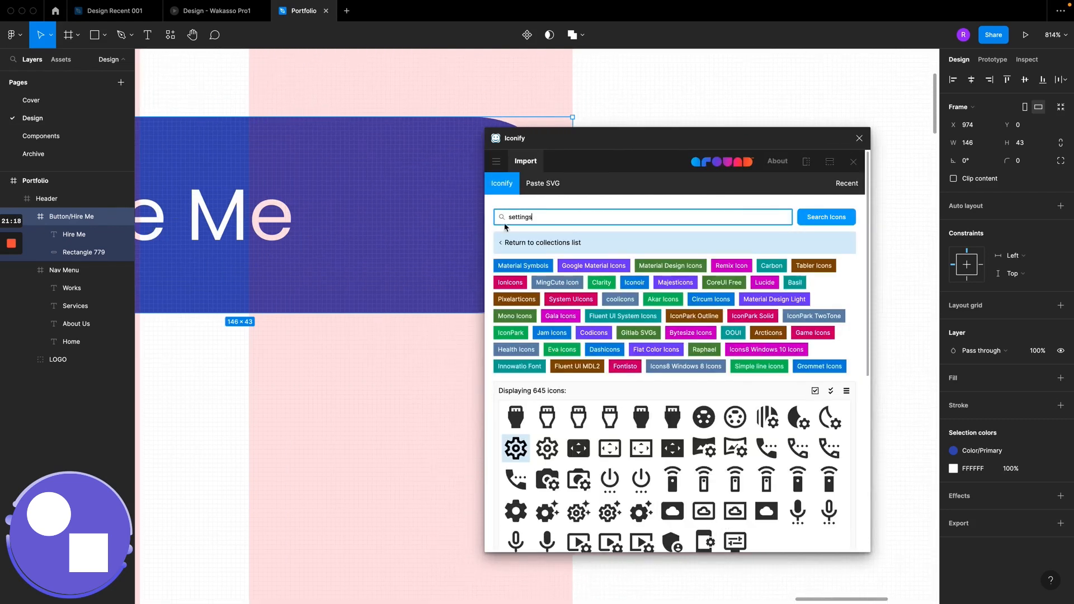
pyautogui.doubleClick(529, 217)
pyautogui.write('message')
pyautogui.press('Return')
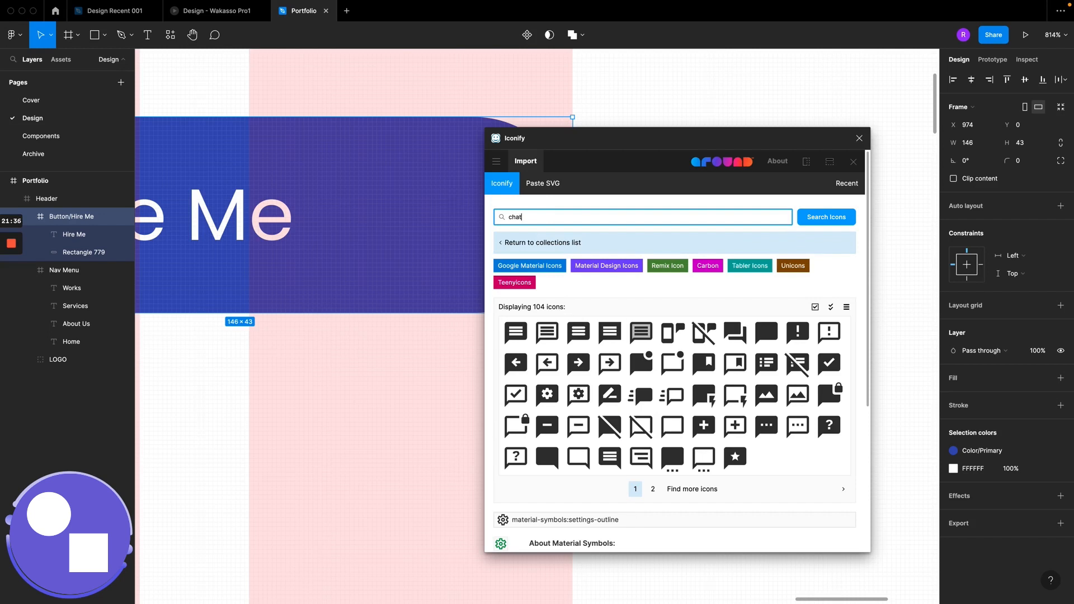
pyautogui.click(532, 267)
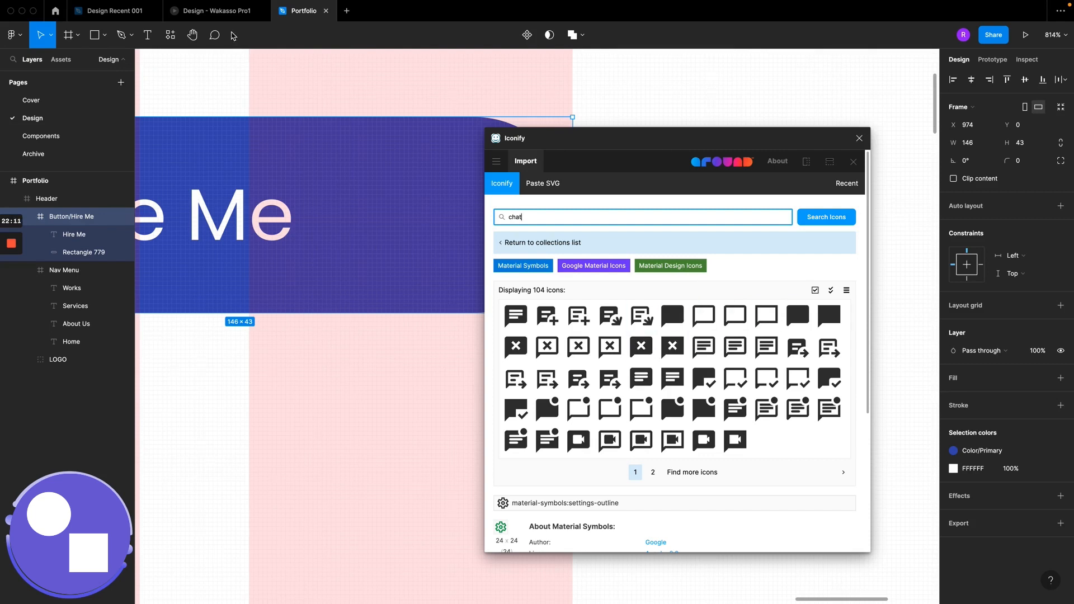
# Step: Examine how the finished Design - Wakasso Pro1 prototype uses icons in its buttons and sections, then return to the Portfolio file
pyautogui.click(234, 12)
pyautogui.scroll(-3, 441, 211)
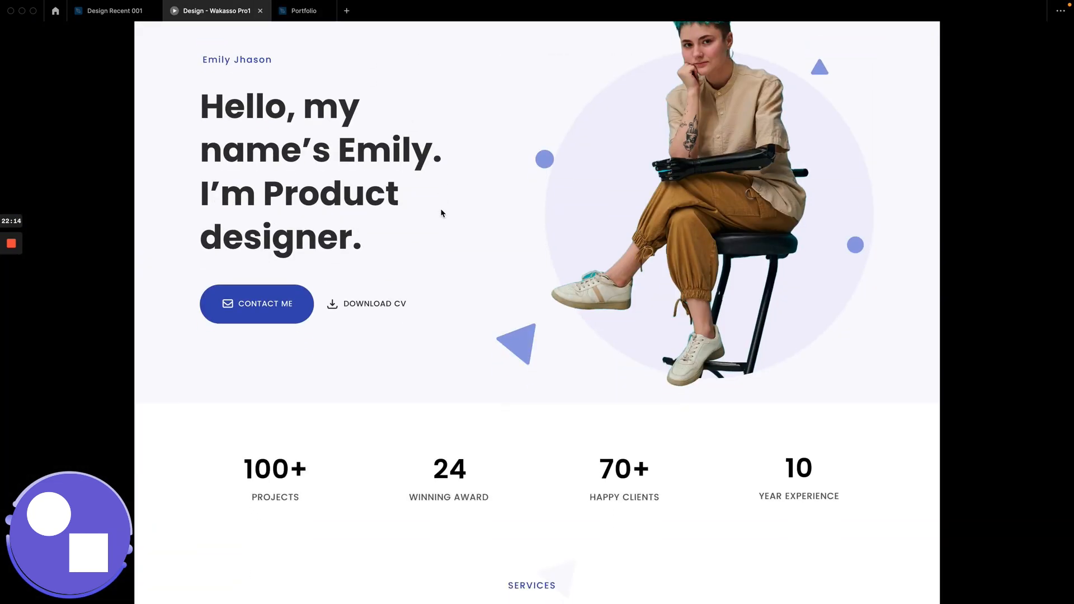
pyautogui.scroll(3, 441, 211)
pyautogui.scroll(-1, 441, 212)
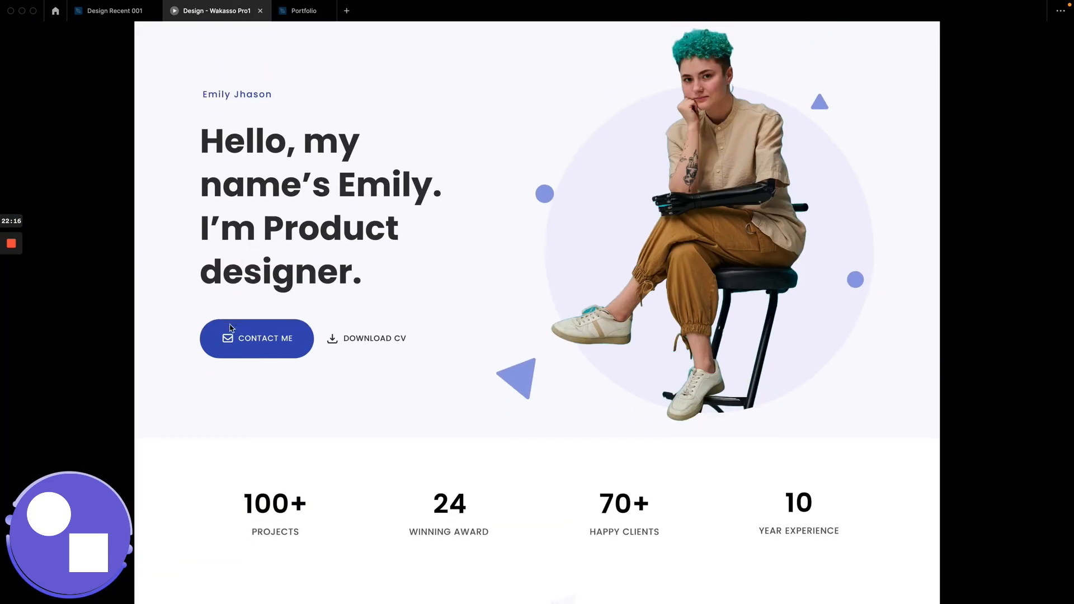
pyautogui.scroll(-9, 256, 429)
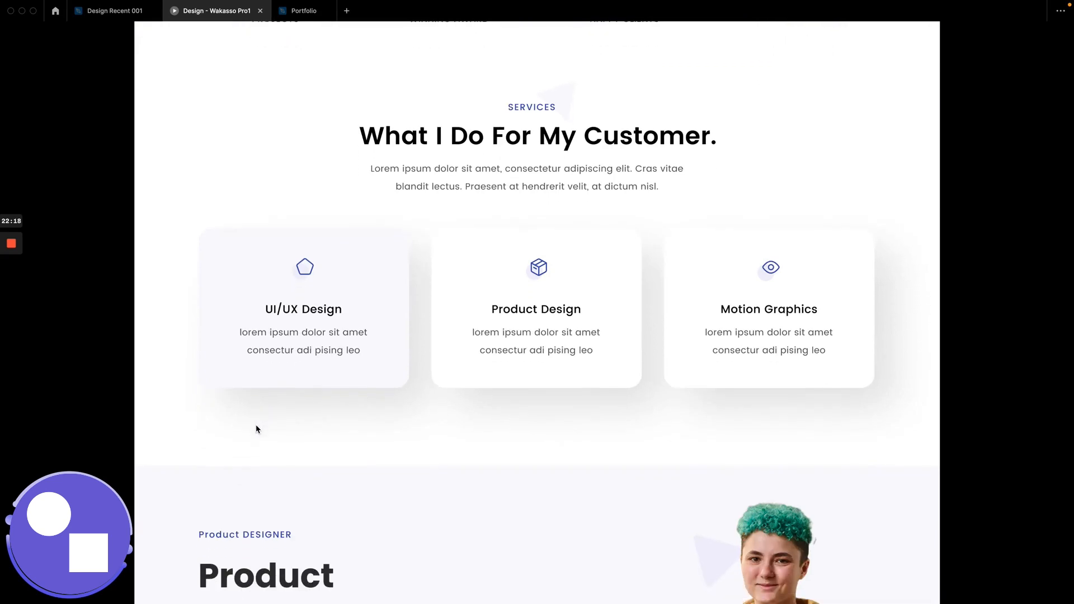
pyautogui.scroll(-12, 480, 307)
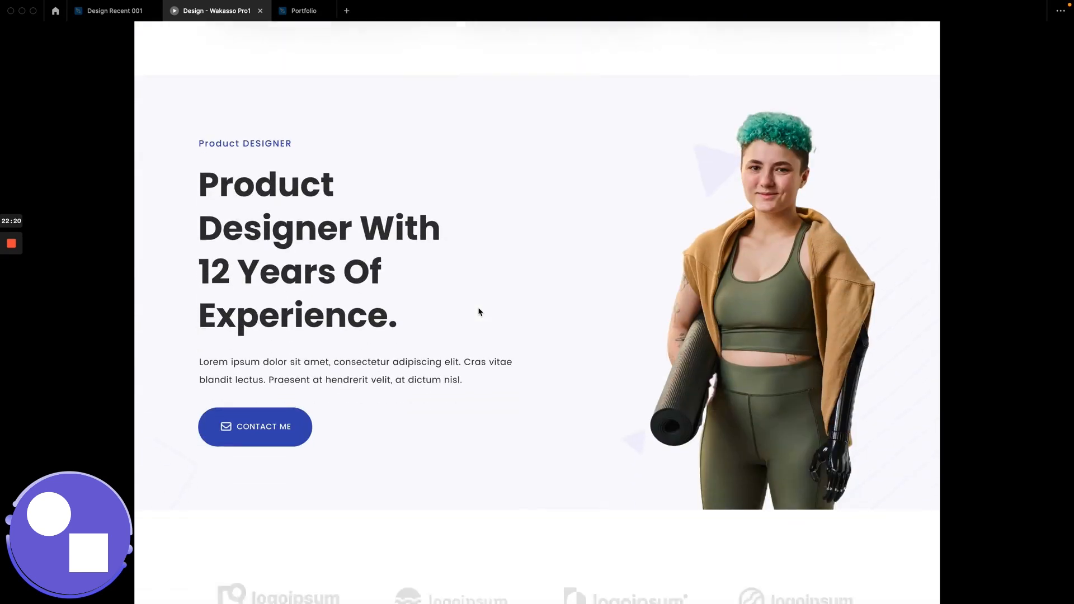
pyautogui.scroll(-16, 479, 312)
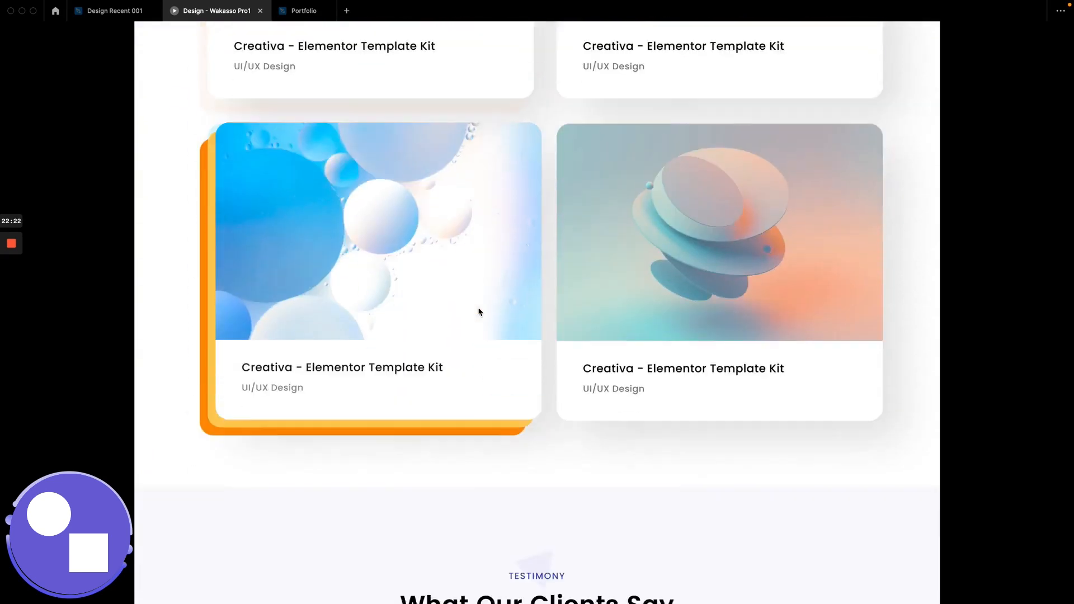
pyautogui.scroll(-13, 479, 311)
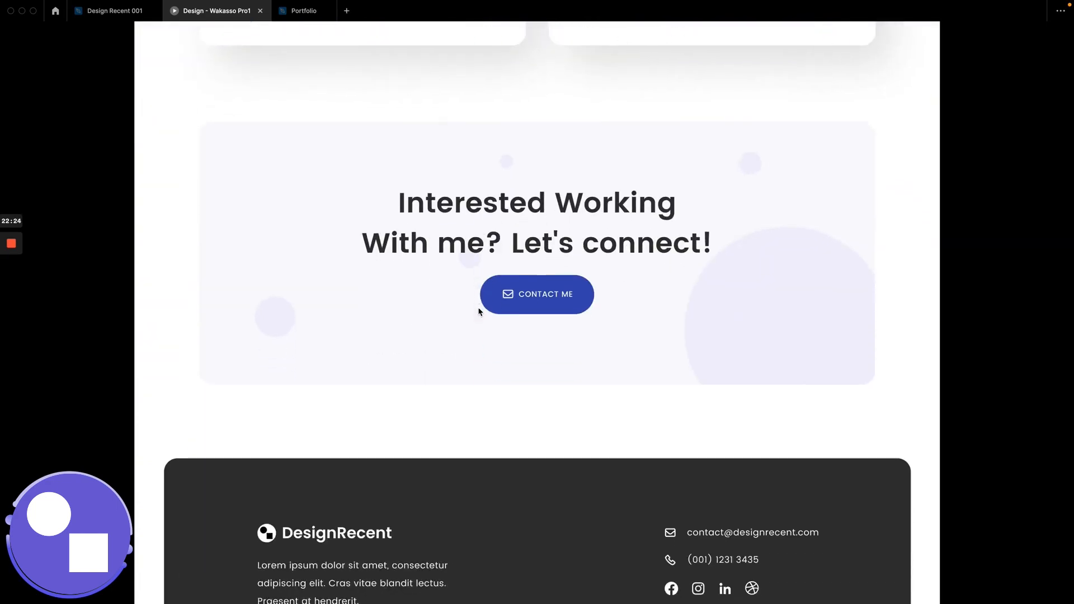
pyautogui.scroll(13, 479, 311)
pyautogui.scroll(-13, 479, 312)
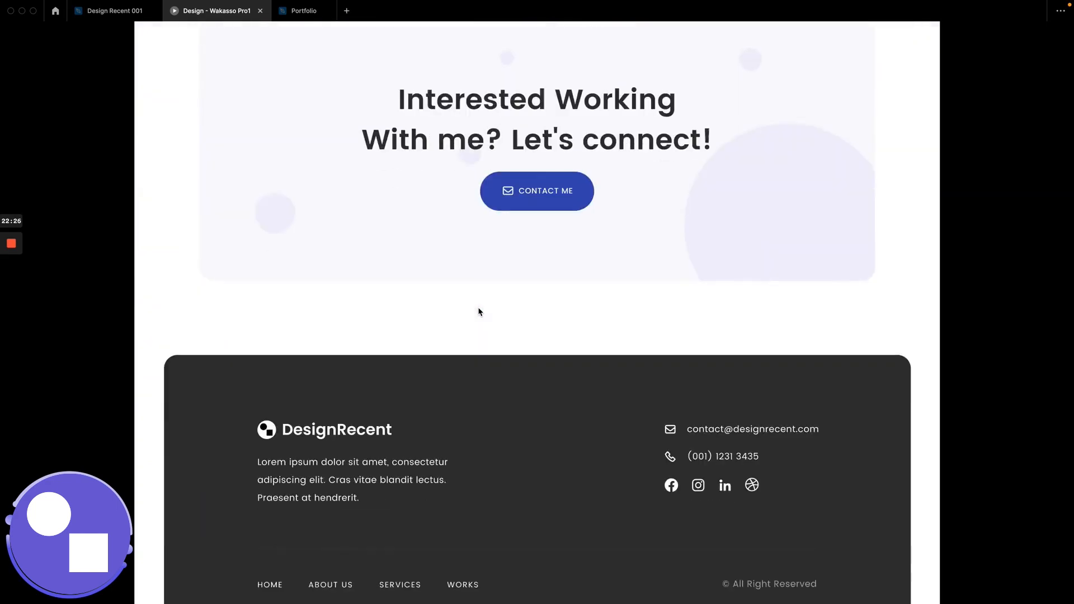
pyautogui.scroll(20, 479, 312)
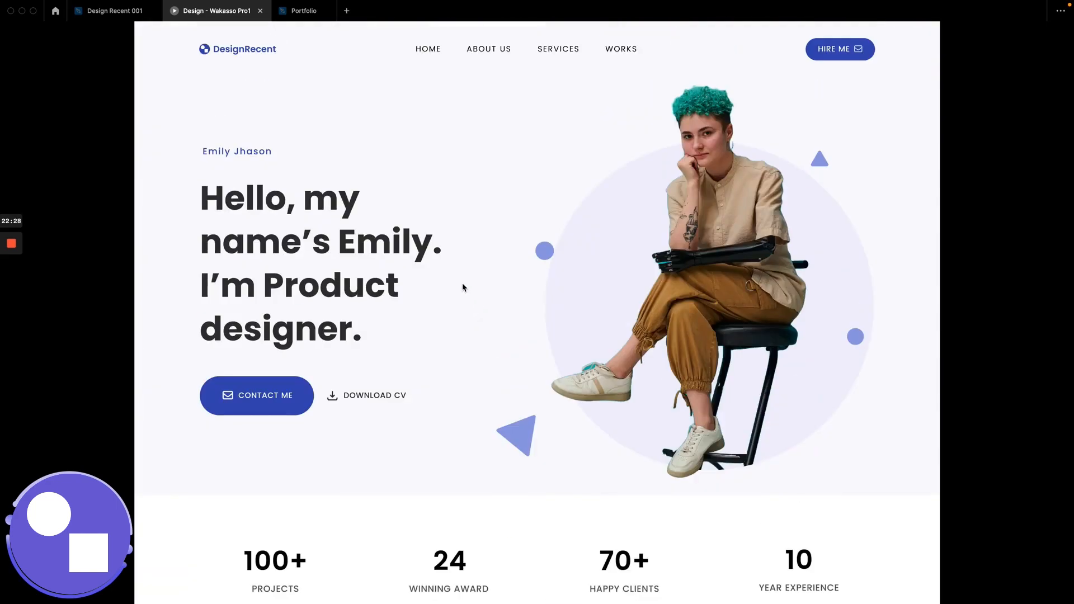
pyautogui.click(297, 8)
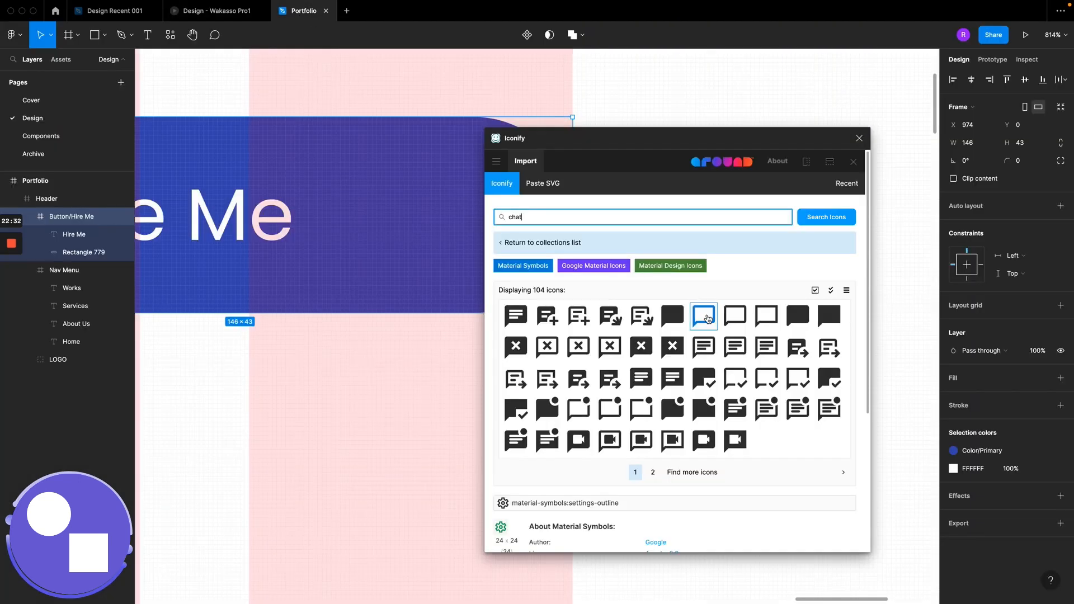
# Step: Choose the outlined chat bubble icon, material-symbols:chat-bubble-outline, from the Iconify results
pyautogui.click(708, 319)
pyautogui.scroll(-4, 705, 316)
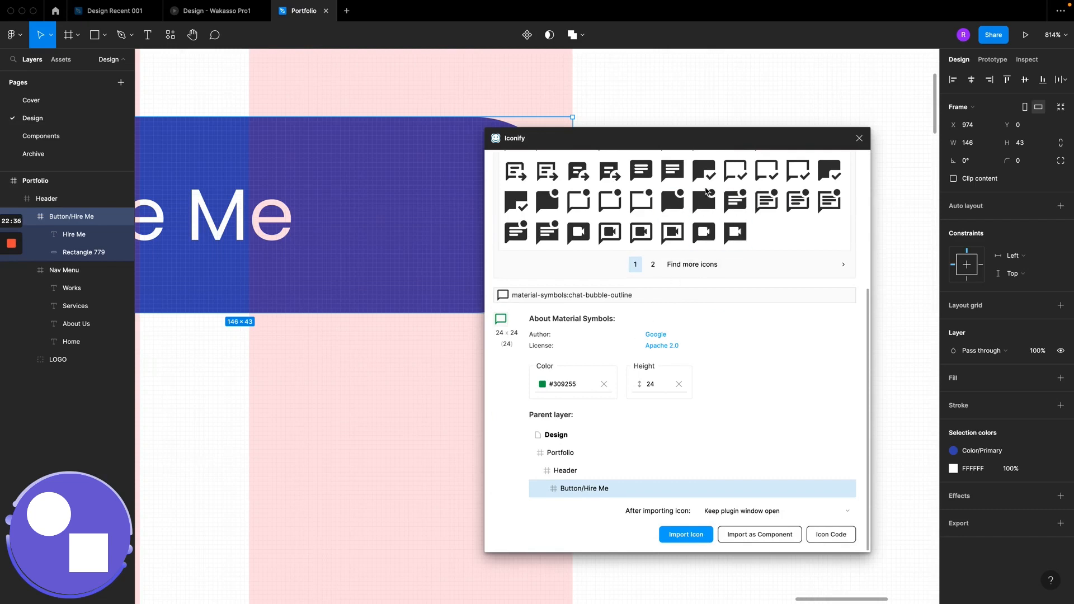
pyautogui.scroll(5, 704, 235)
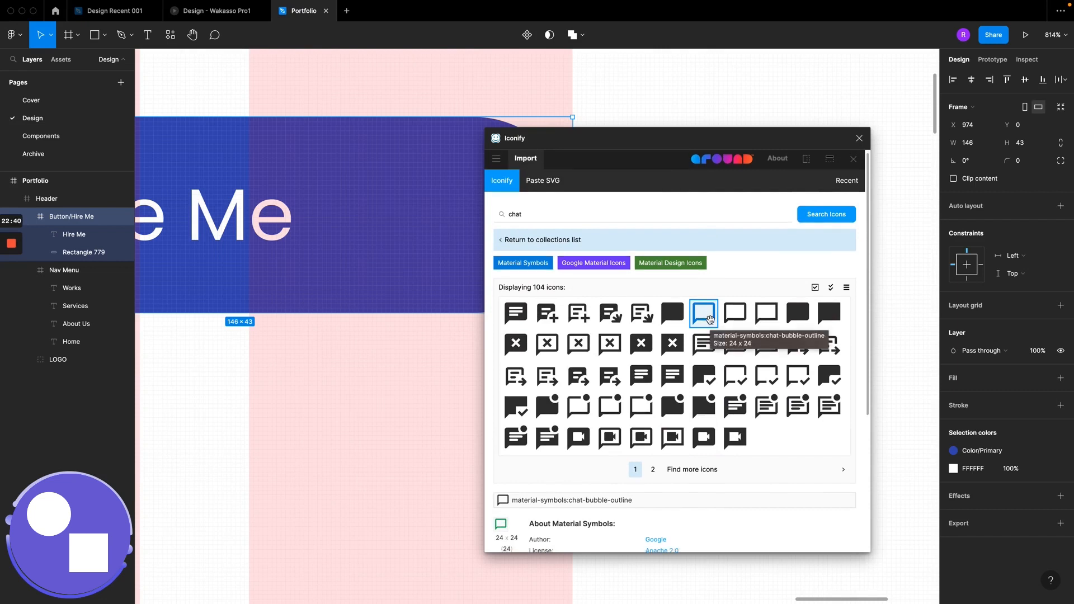
pyautogui.click(737, 318)
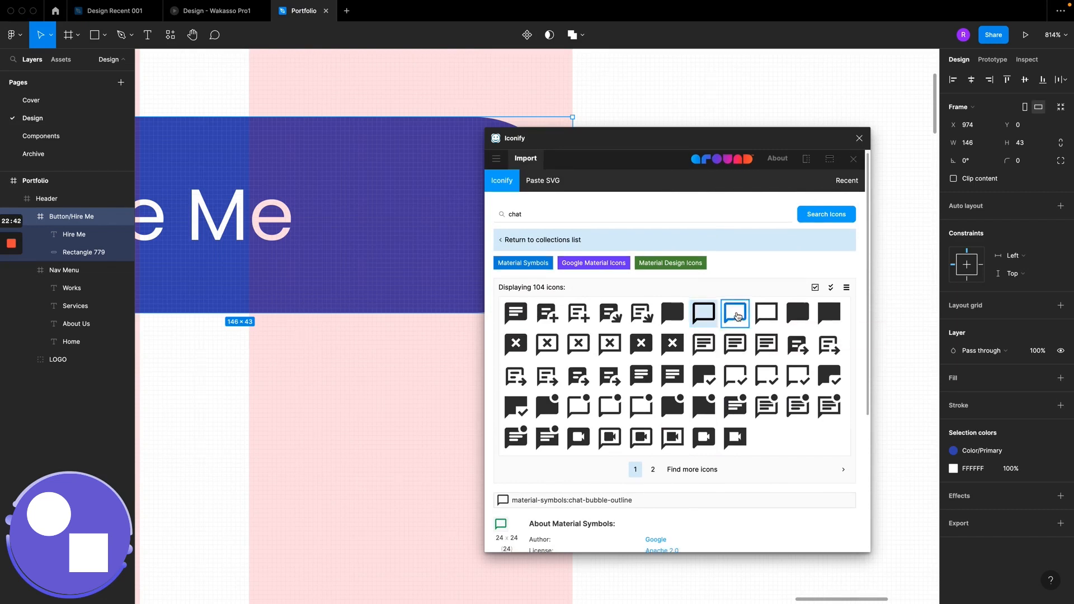
pyautogui.click(701, 319)
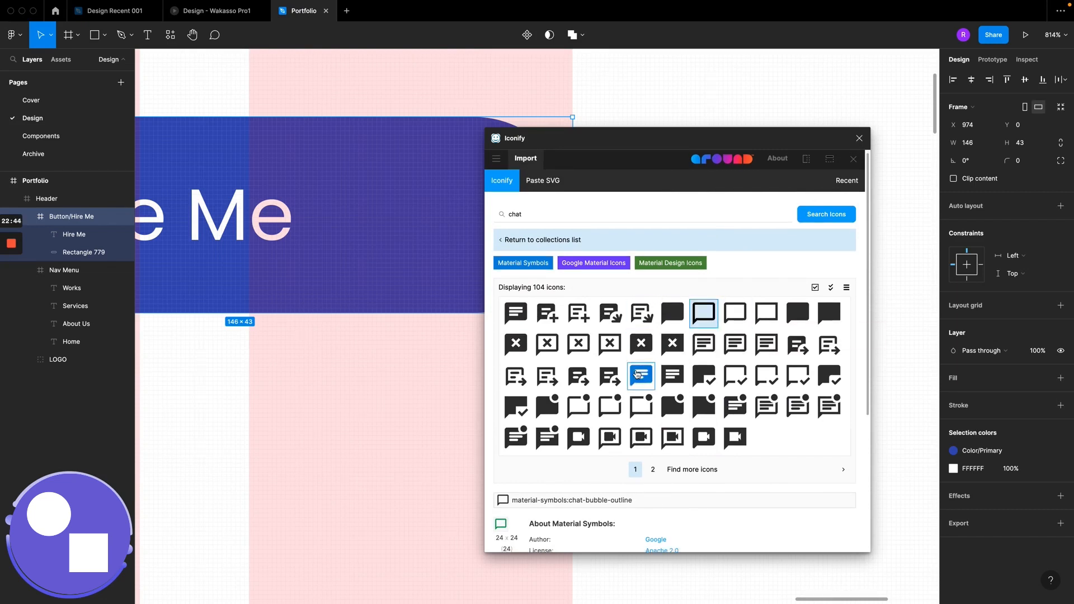
pyautogui.scroll(-4, 642, 375)
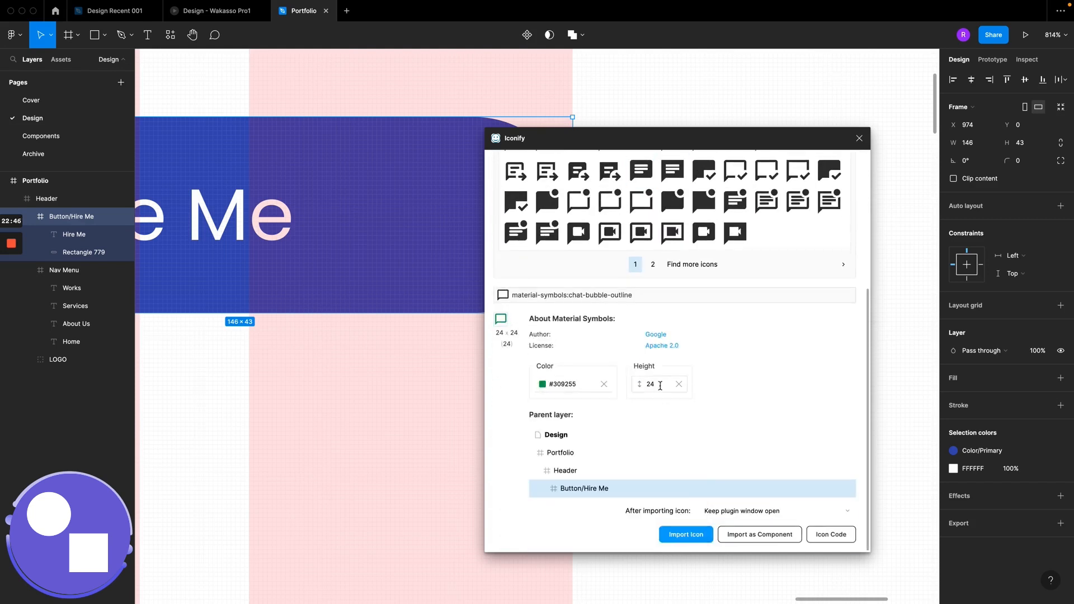
# Step: Try an import height of 32 for the chat icon and set it back to 24
pyautogui.click(655, 383)
pyautogui.press('BackSpace')
pyautogui.press('BackSpace')
pyautogui.write('32')
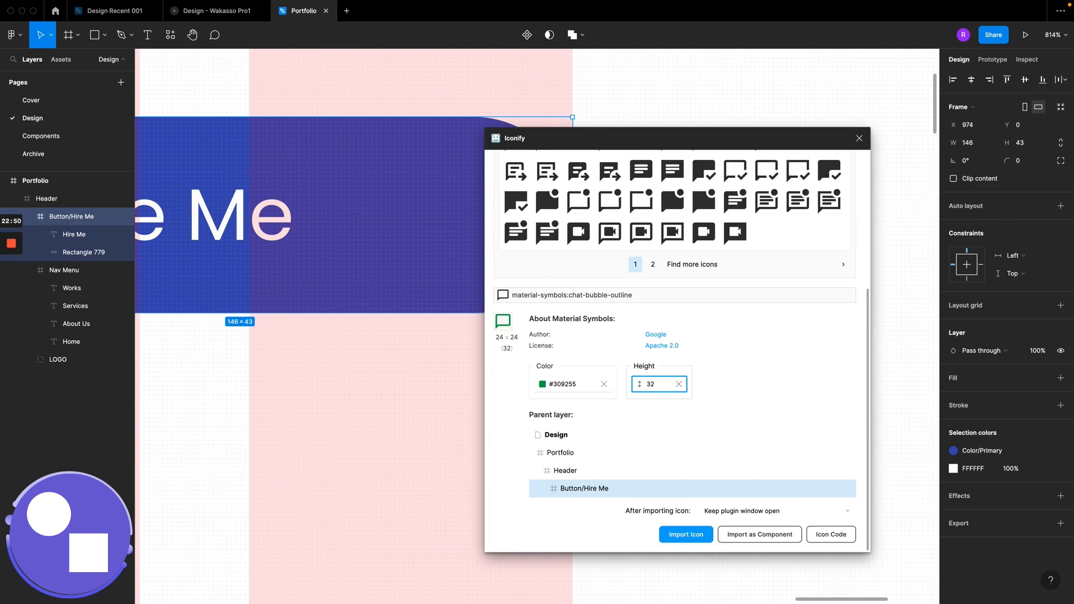
pyautogui.press('BackSpace')
pyautogui.press('BackSpace')
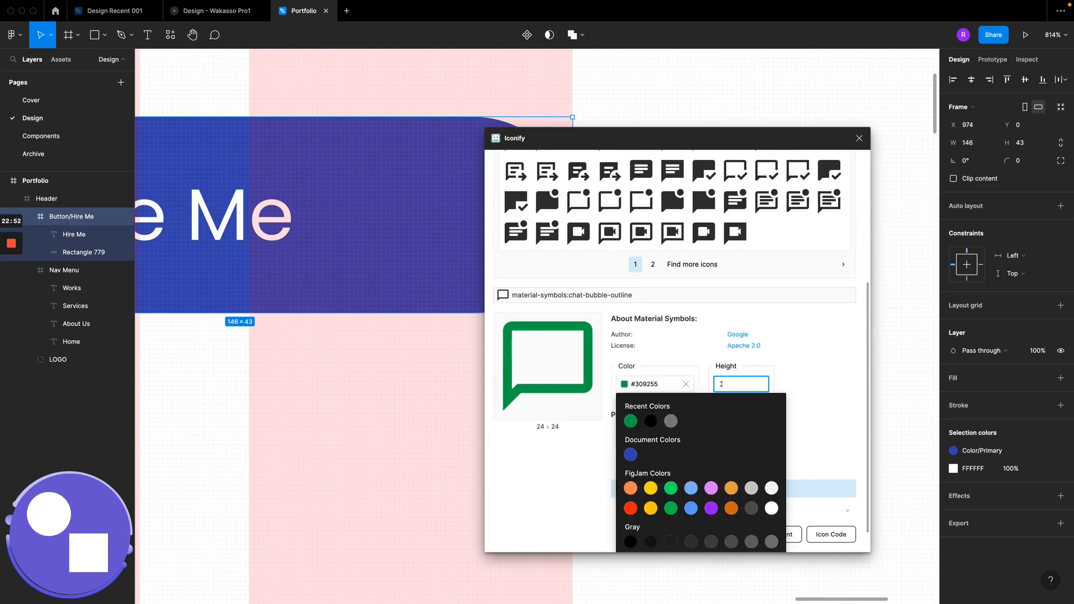
pyautogui.write('24')
# Step: Colour the chat icon white (#fff) and import it into the Button/Hire Me frame
pyautogui.moveTo(546, 387)
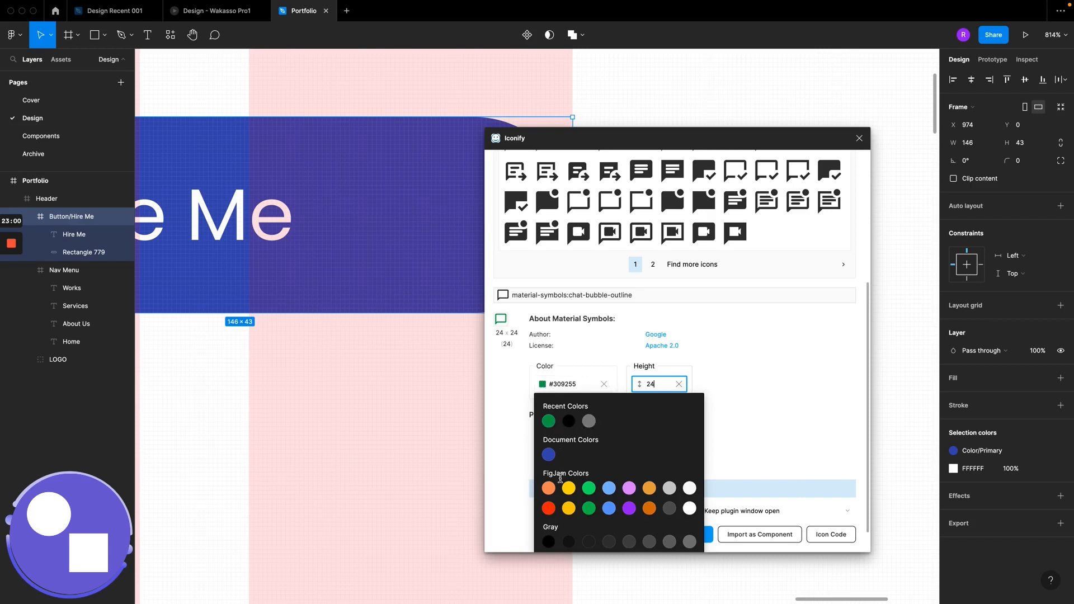
pyautogui.scroll(-2, 605, 485)
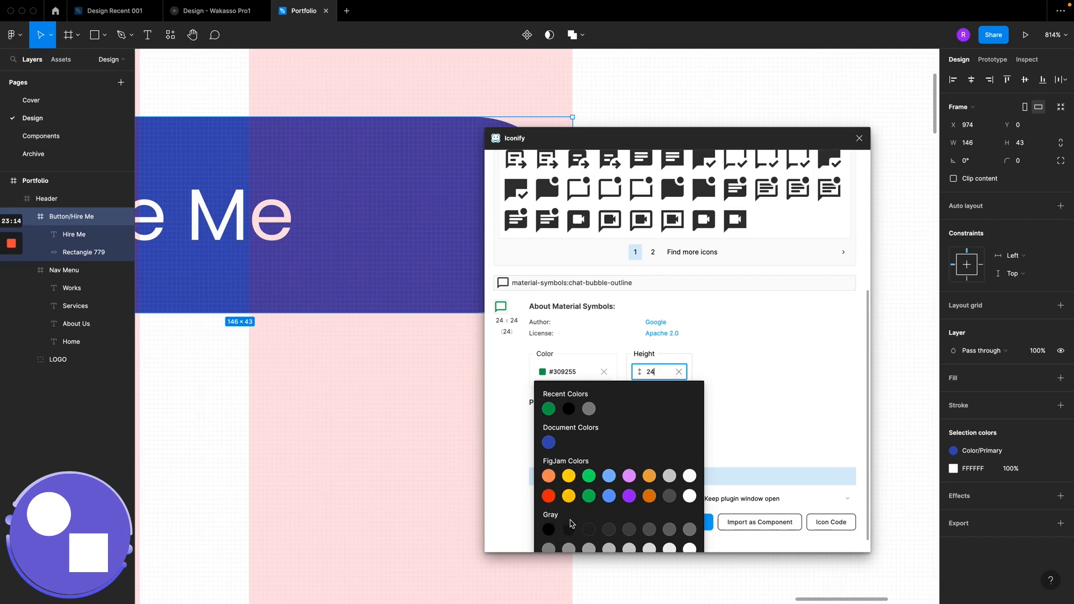
pyautogui.scroll(-1, 571, 523)
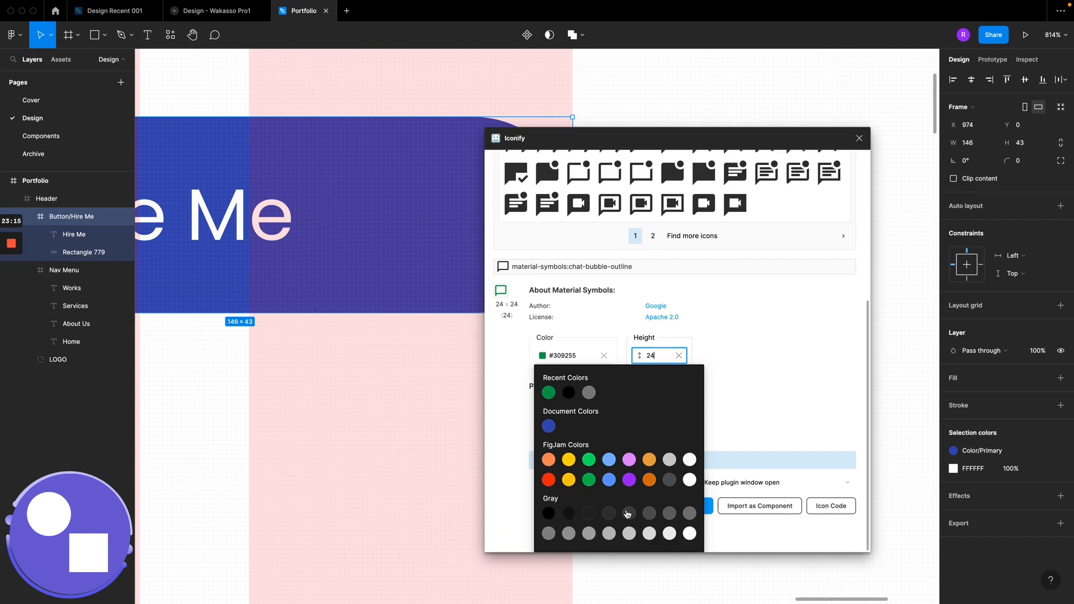
pyautogui.click(690, 482)
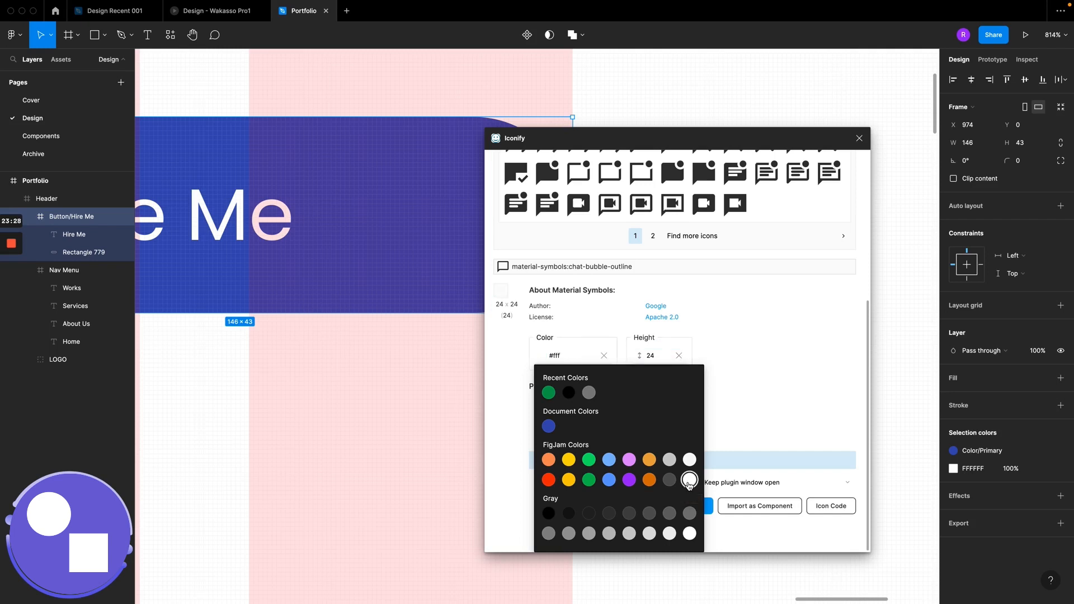
pyautogui.scroll(1, 726, 394)
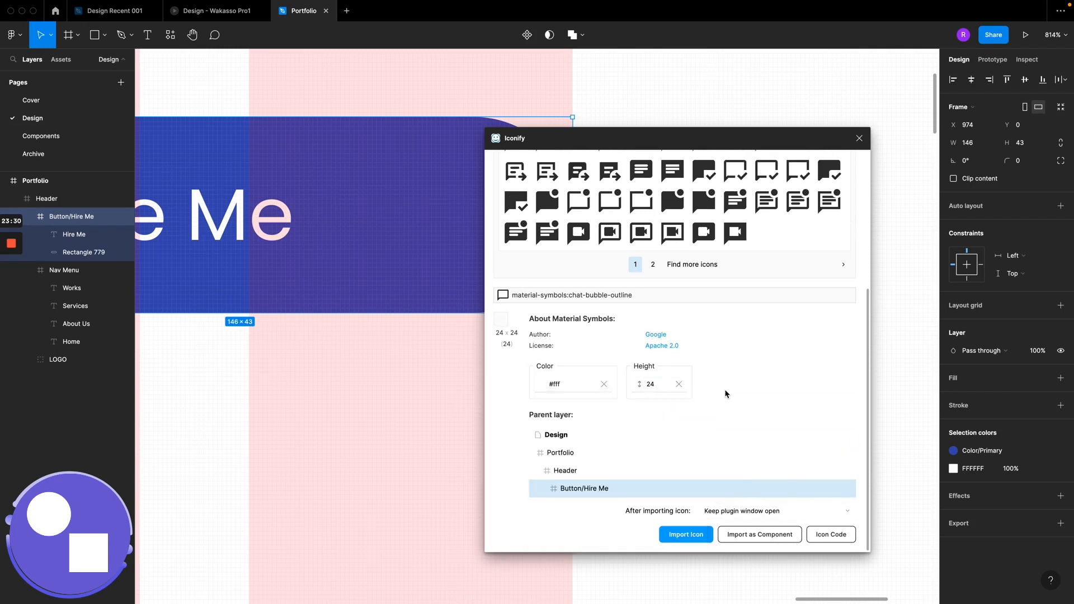
pyautogui.click(682, 534)
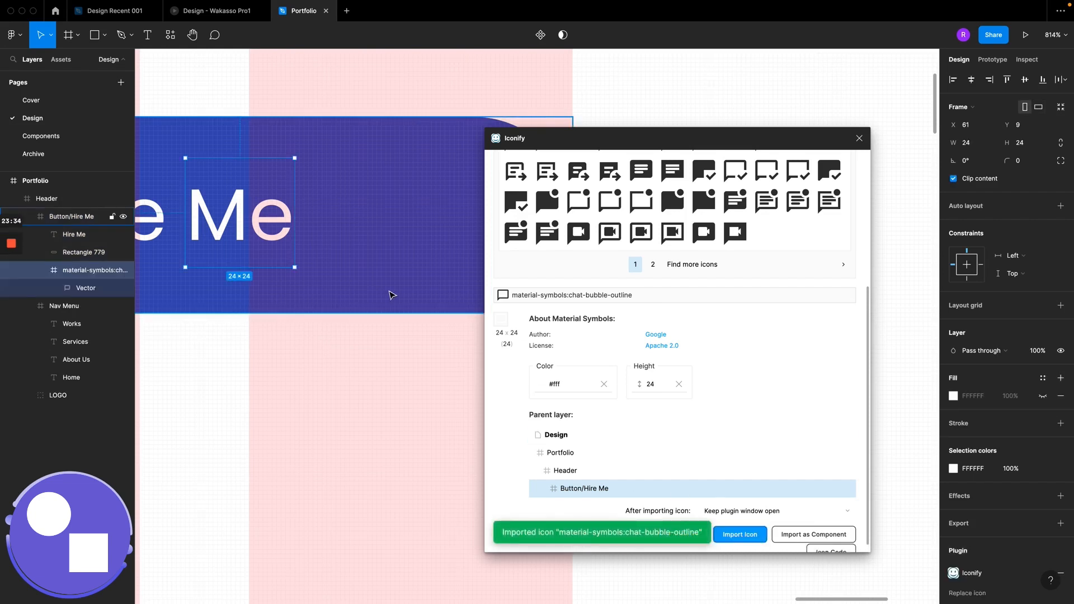
# Step: Move the imported chat icon to the right of the Hire Me label at X 96, Y 9
pyautogui.scroll(-3, 392, 295)
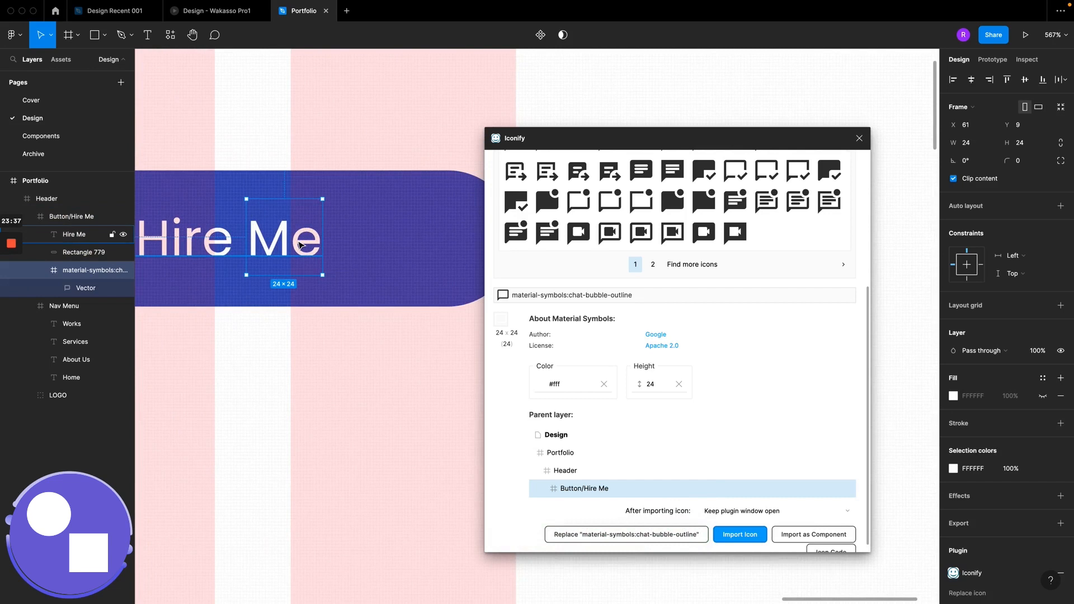
pyautogui.scroll(2, 365, 245)
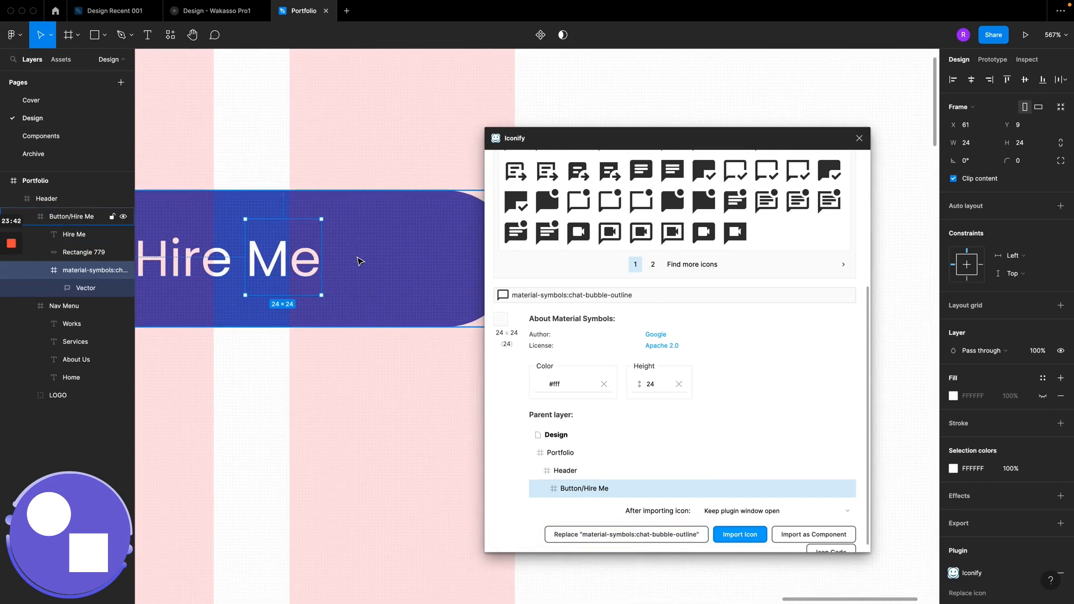
pyautogui.moveTo(311, 253); pyautogui.dragTo(410, 256)
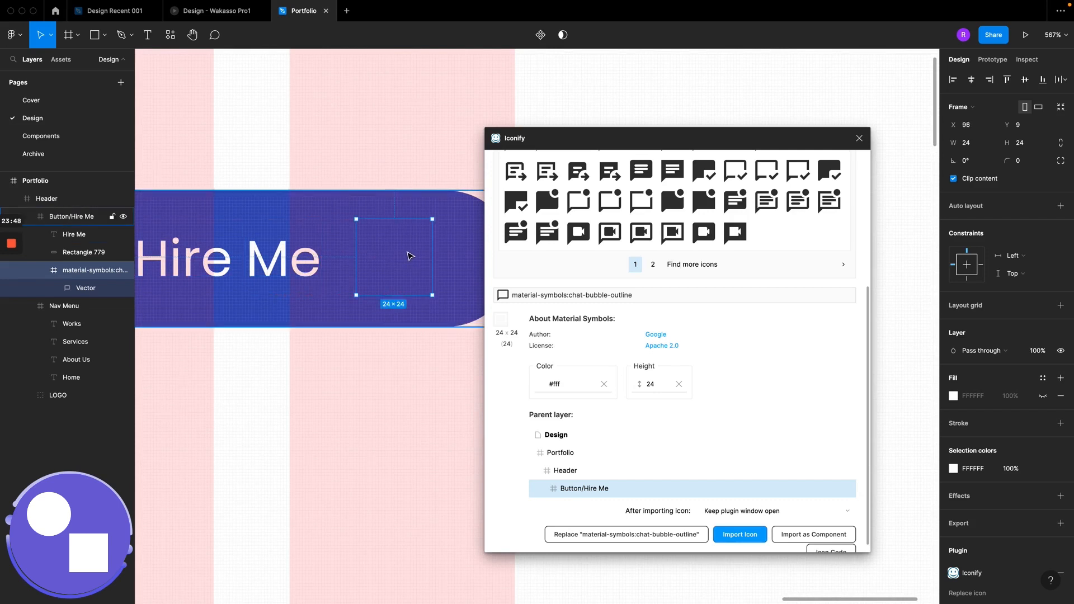
# Step: Close the Iconify plugin and bring the chat icon to the front of the Hire Me button
pyautogui.rightClick(409, 255)
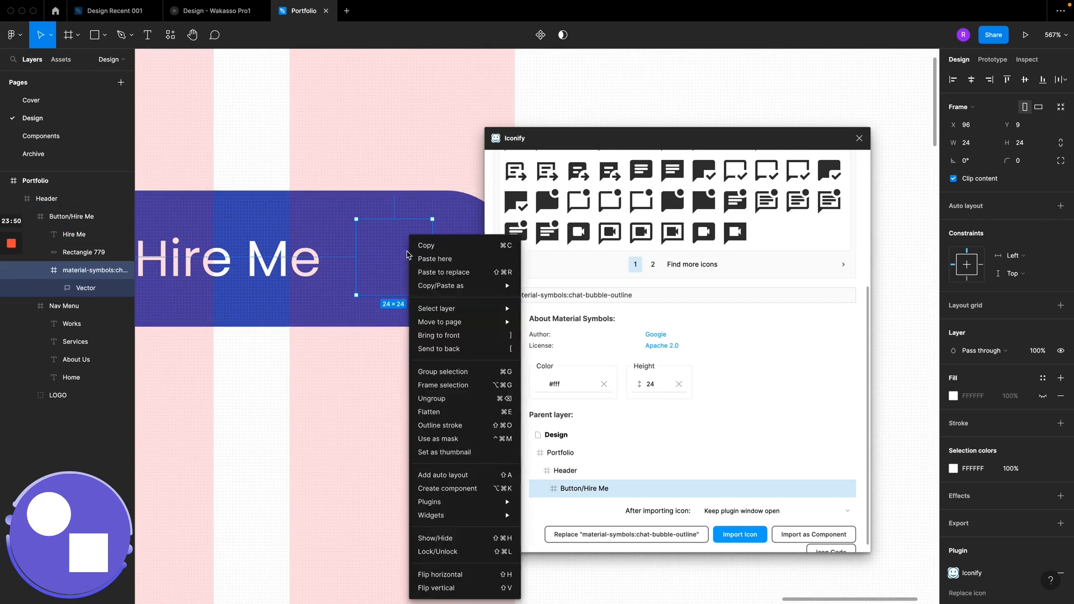
pyautogui.click(405, 256)
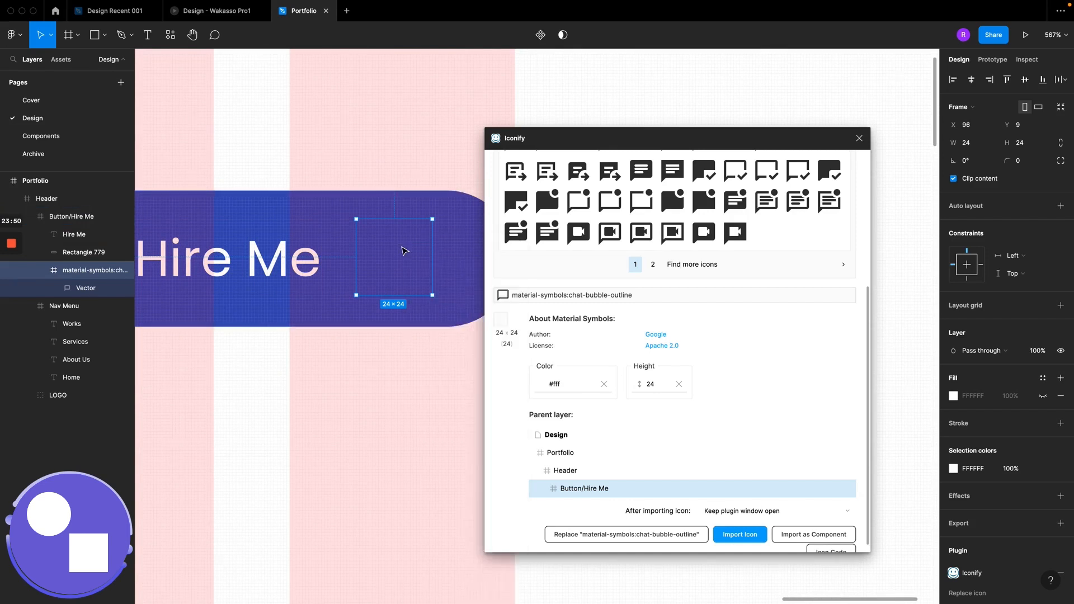
pyautogui.click(861, 138)
pyautogui.rightClick(414, 263)
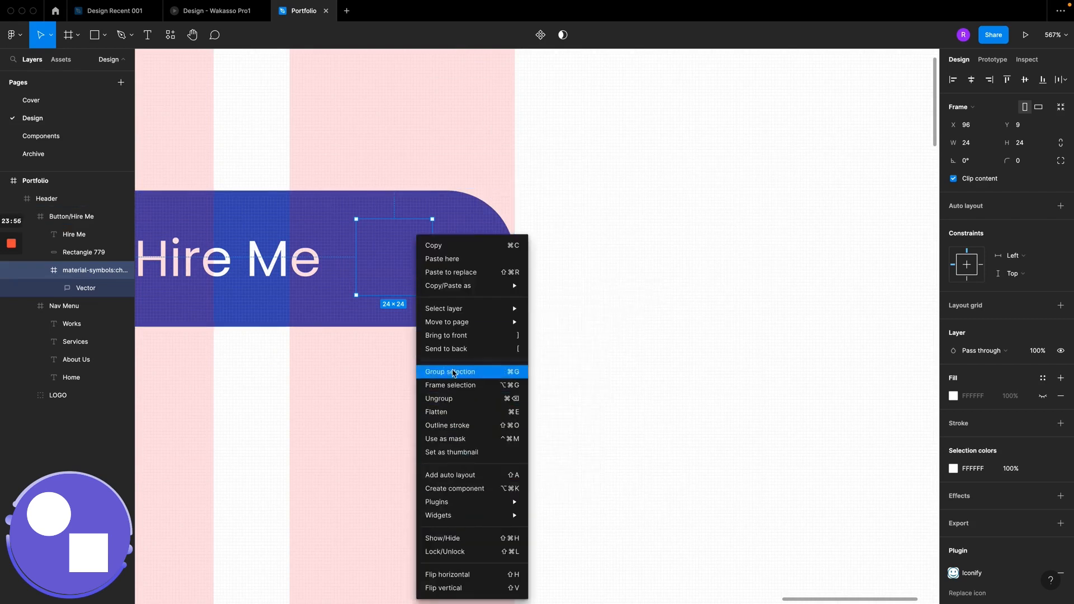
pyautogui.click(453, 336)
pyautogui.hscroll(-5, 501, 243)
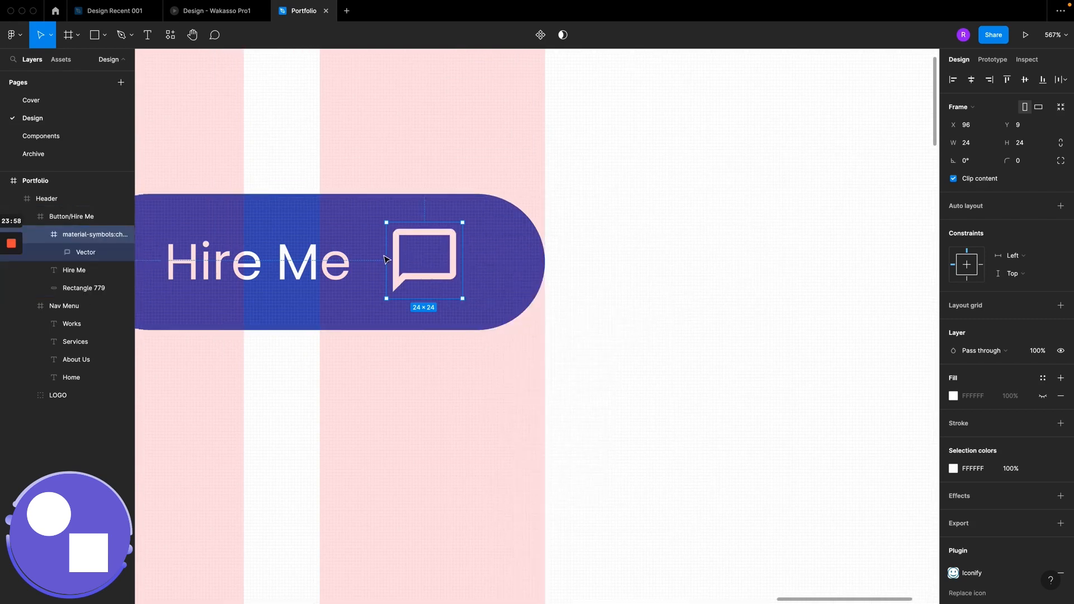
# Step: Shift the chat icon down slightly to Y 10 inside the button and deselect it
pyautogui.moveTo(501, 242); pyautogui.dragTo(503, 247)
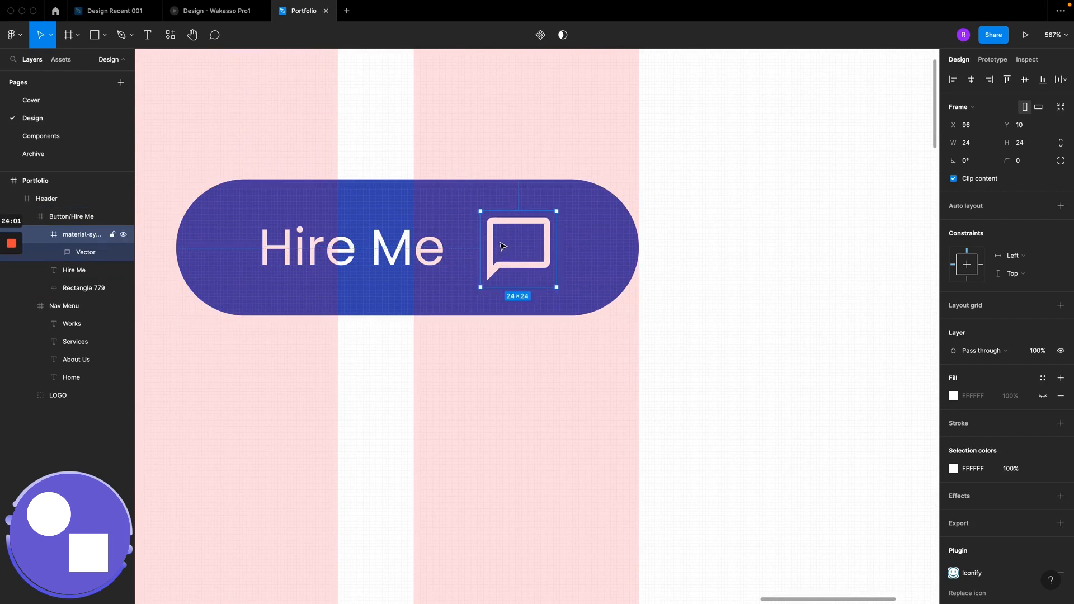
pyautogui.scroll(-10, 502, 246)
pyautogui.click(495, 285)
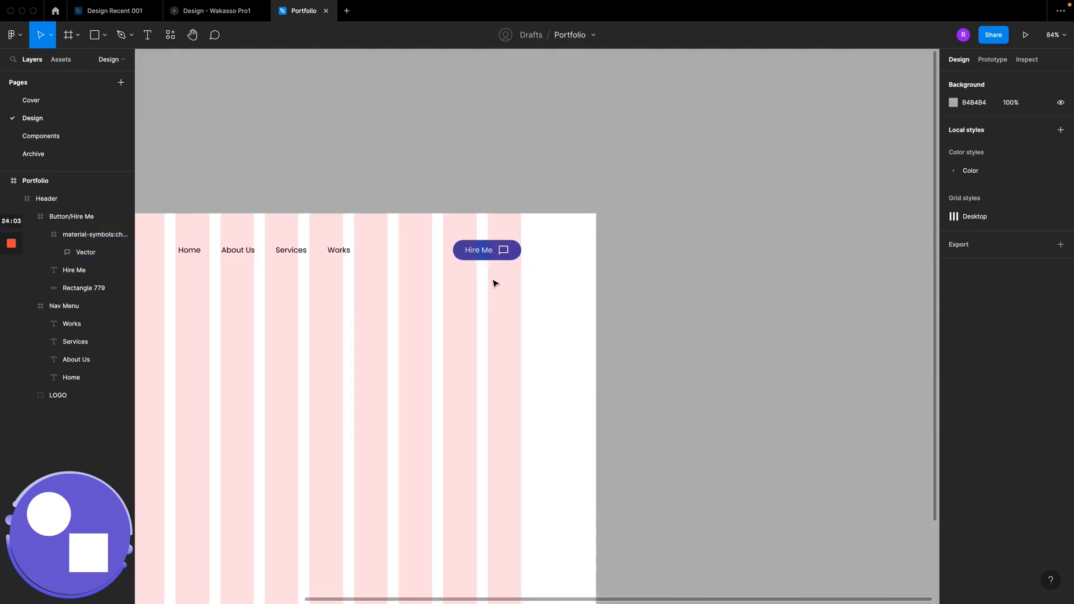
# Step: Lock the chat icon's proportions and reduce its size to 20 × 20
pyautogui.scroll(5, 495, 285)
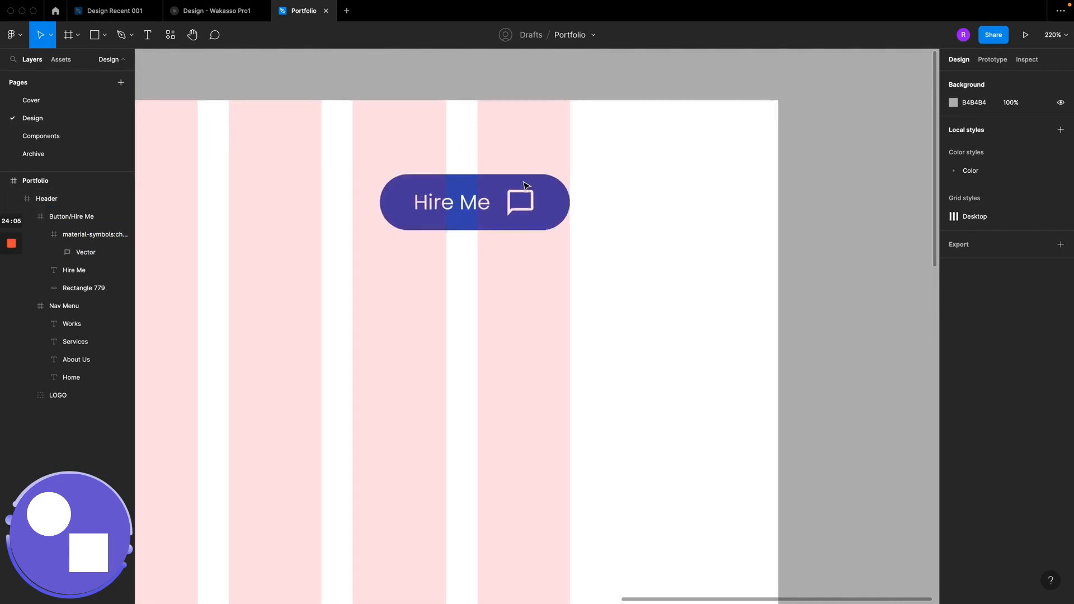
pyautogui.scroll(5, 526, 185)
pyautogui.keyDown('super'); pyautogui.click(510, 268); pyautogui.keyUp('super')
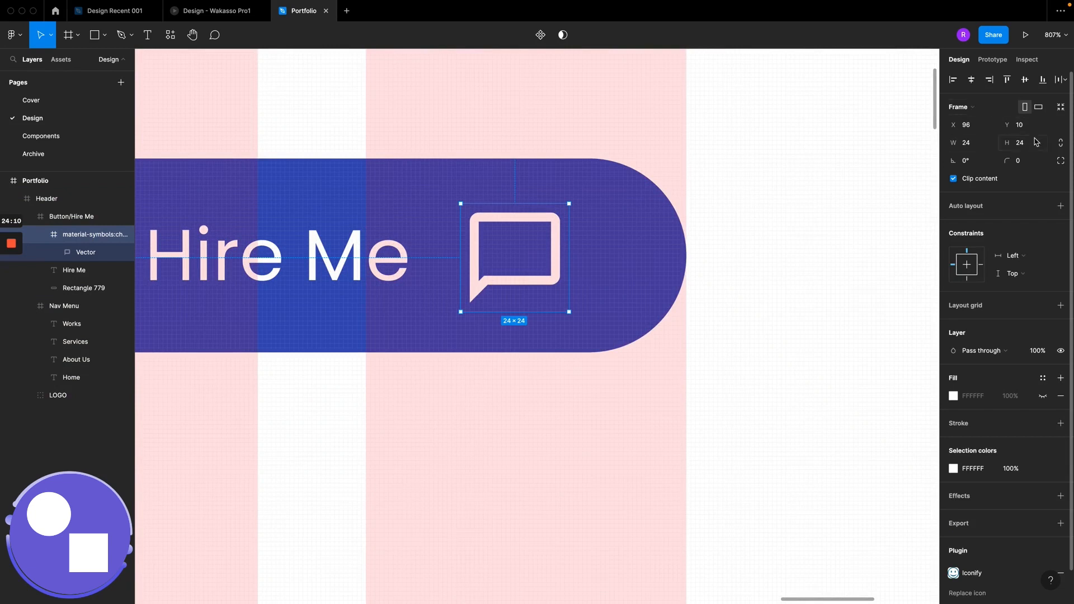
pyautogui.click(1061, 144)
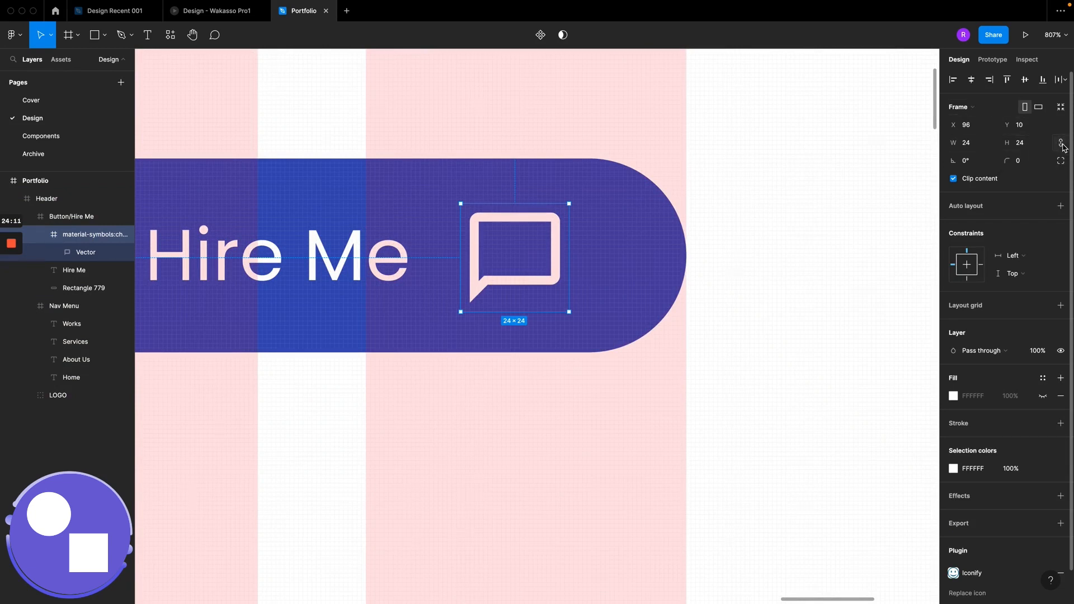
pyautogui.click(1032, 144)
pyautogui.press('Down')
pyautogui.press('Down')
pyautogui.press('Down')
pyautogui.press('Down')
pyautogui.press('Down')
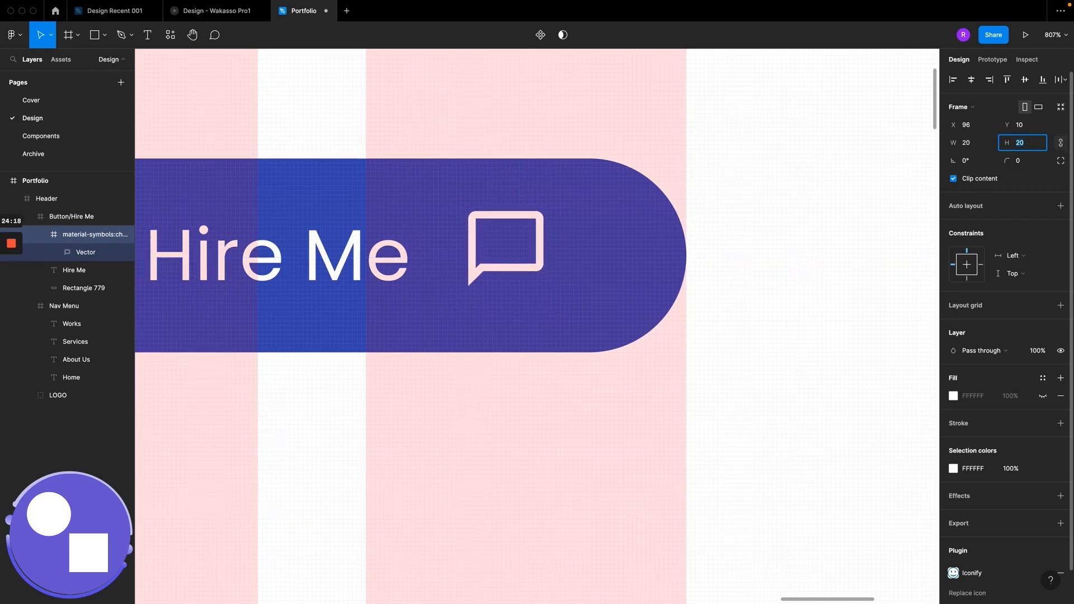
# Step: Reduce the chat icon to 18 × 18, then centre it vertically and align it to the Hire Me button's right edge
pyautogui.press('Down')
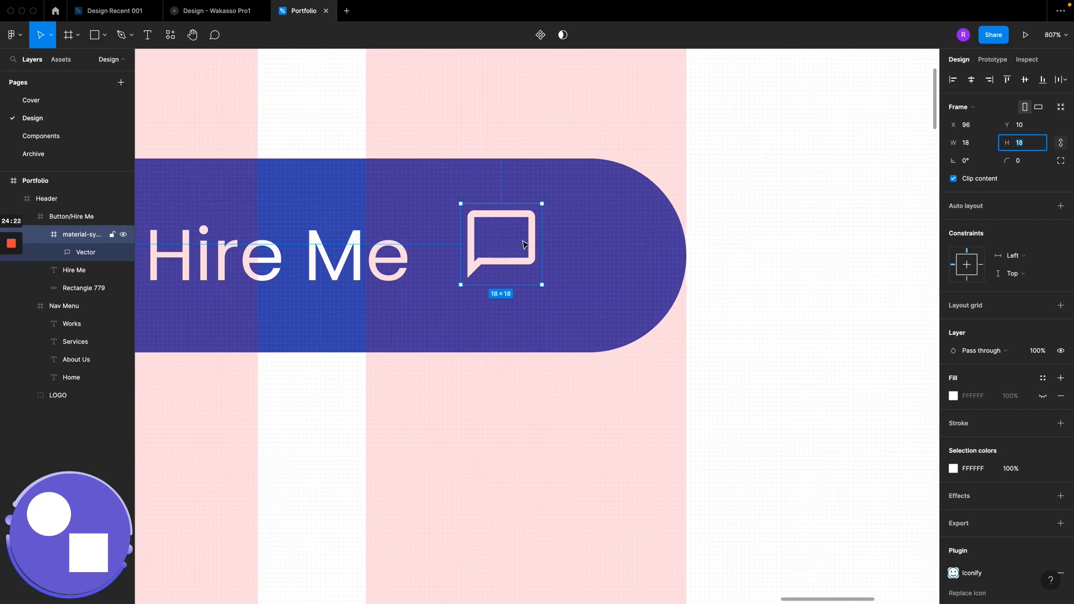
pyautogui.press('Escape')
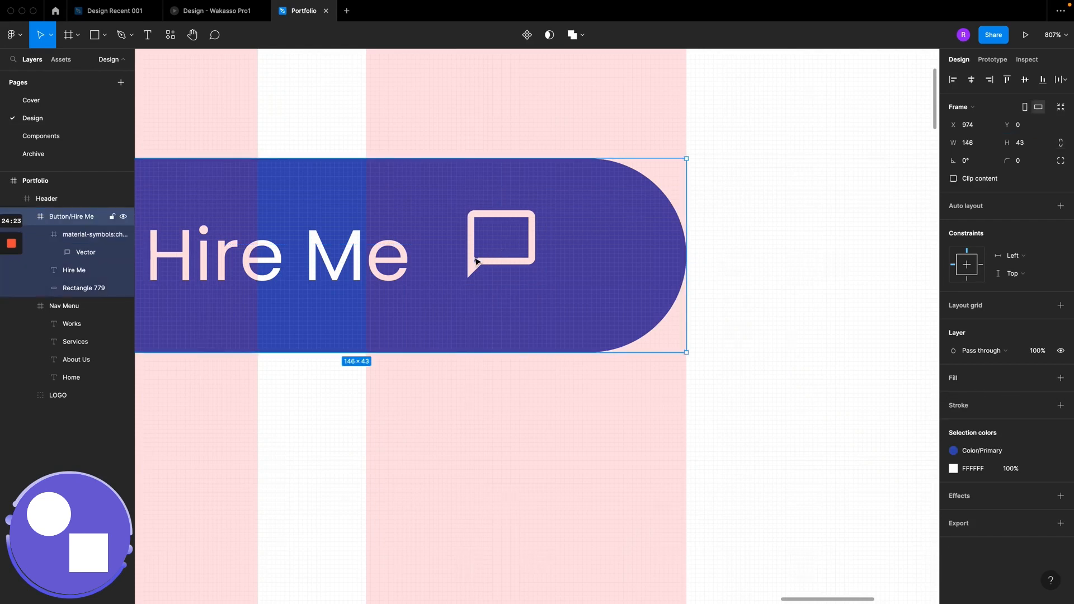
pyautogui.click(498, 252)
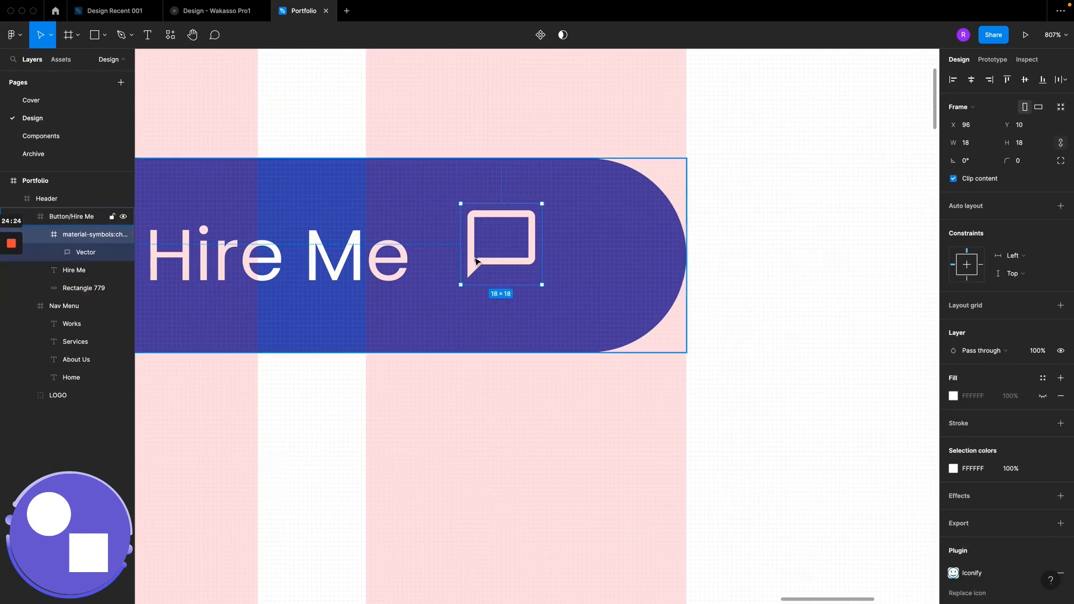
pyautogui.click(972, 79)
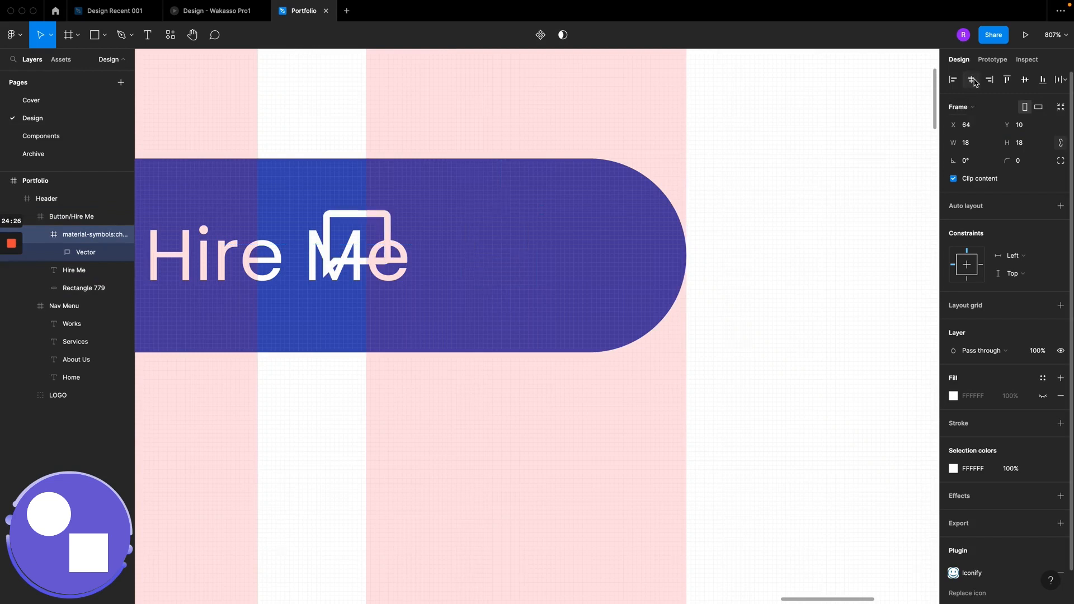
pyautogui.click(1025, 80)
pyautogui.click(990, 80)
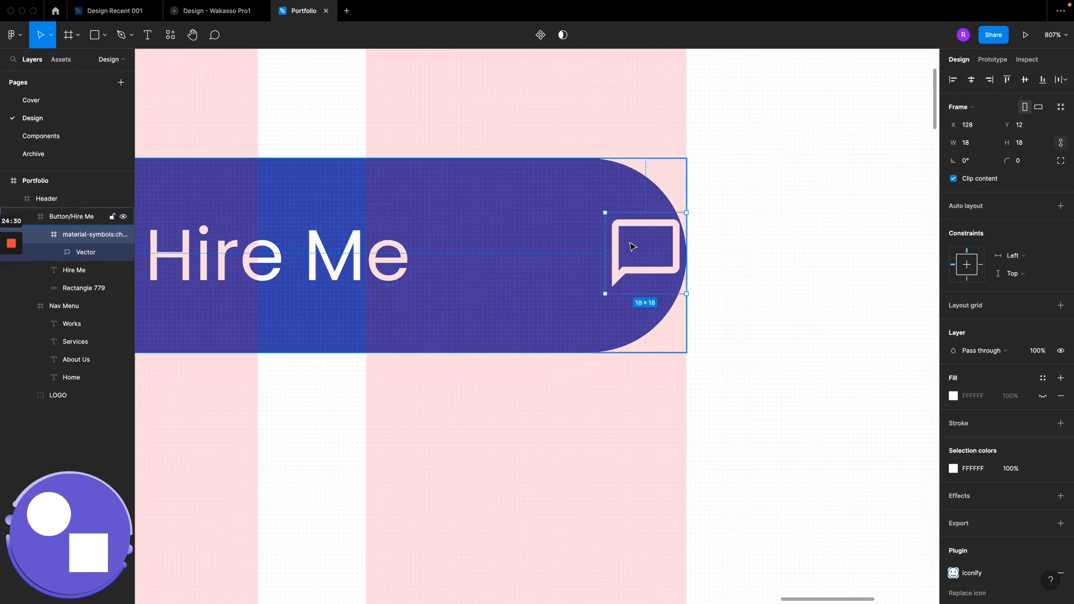
# Step: Move the chat icon back inside the button to X 111, Y 13, then set its spacing from the Hire Me label to 8
pyautogui.moveTo(623, 262); pyautogui.dragTo(549, 267)
pyautogui.hscroll(-8, 549, 267)
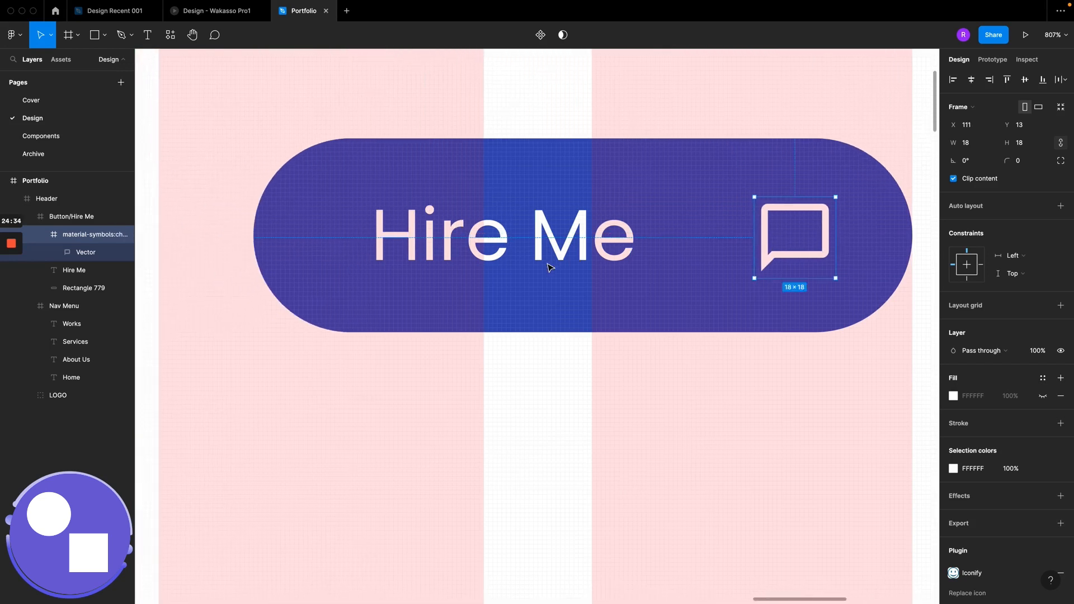
pyautogui.click(539, 236)
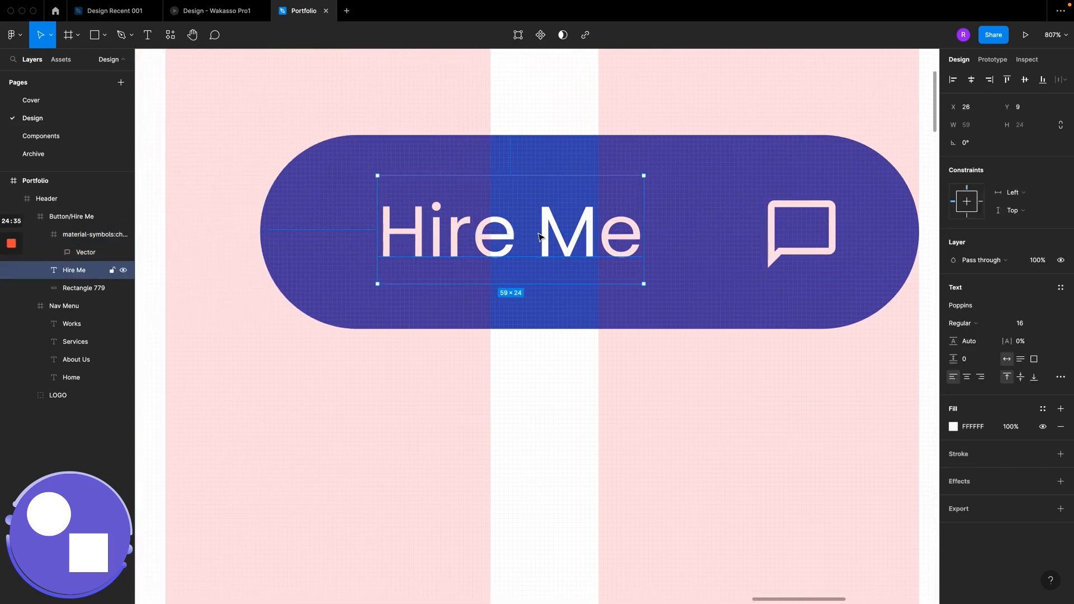
pyautogui.keyDown('shift'); pyautogui.click(786, 227); pyautogui.keyUp('shift')
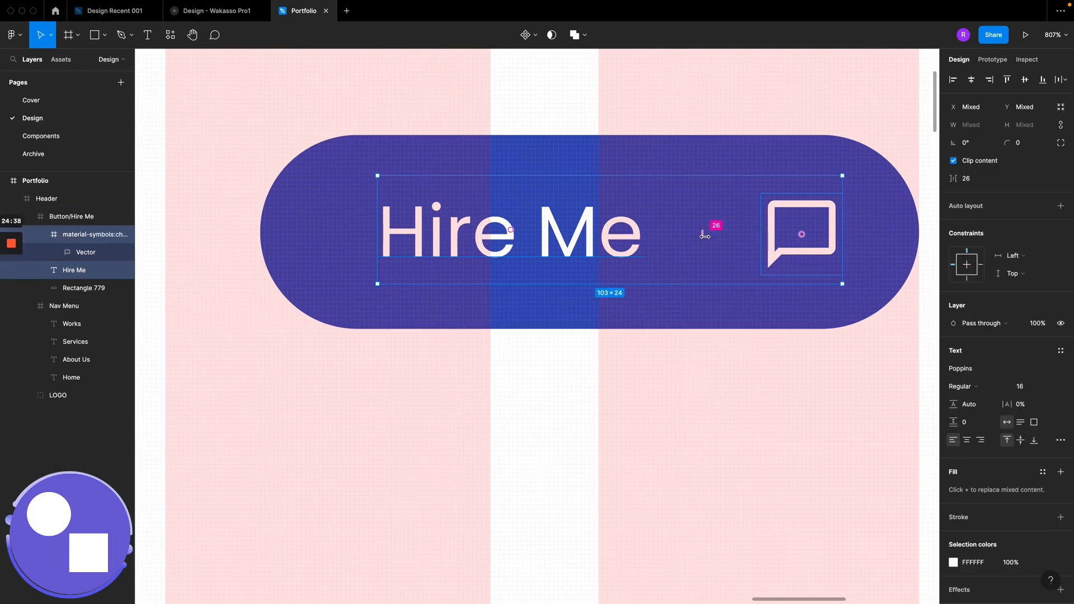
pyautogui.moveTo(703, 232); pyautogui.dragTo(663, 234)
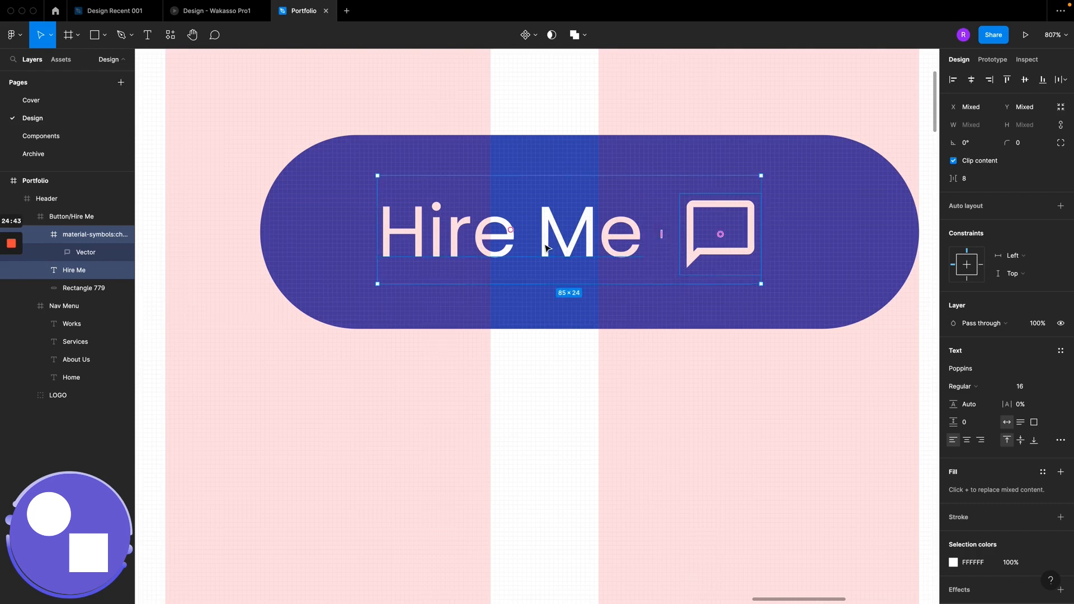
# Step: Frame the Hire Me label and chat icon together, centre the frame horizontally in the button, and deselect it
pyautogui.press('super+alt+g')
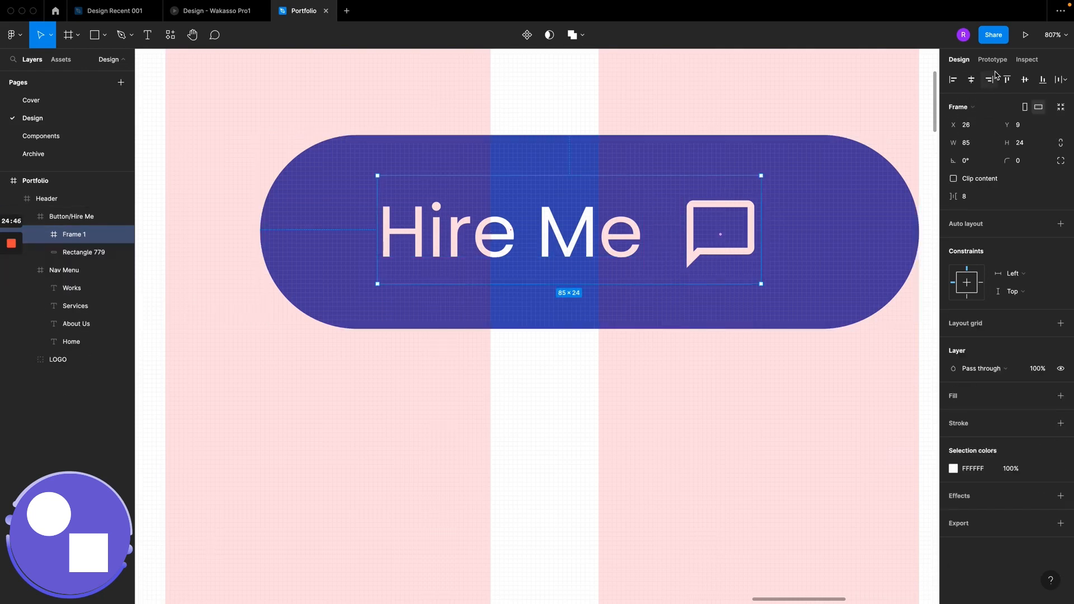
pyautogui.click(976, 81)
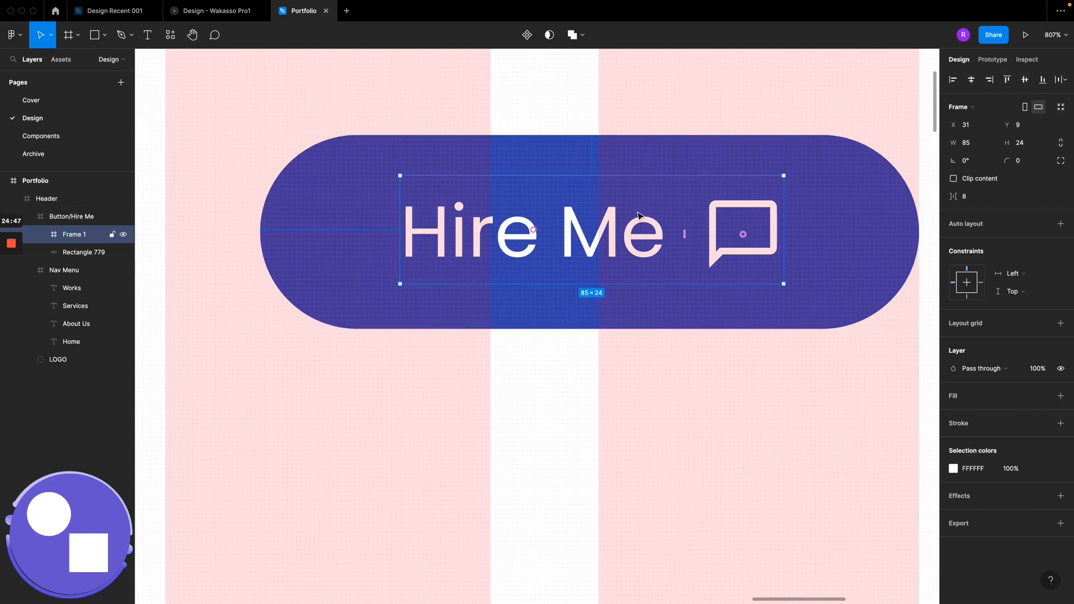
pyautogui.scroll(-5, 638, 215)
pyautogui.scroll(-4, 638, 213)
pyautogui.click(592, 297)
# Step: Examine the whole header's layout across the column grid of the Portfolio frame
pyautogui.scroll(-4, 593, 306)
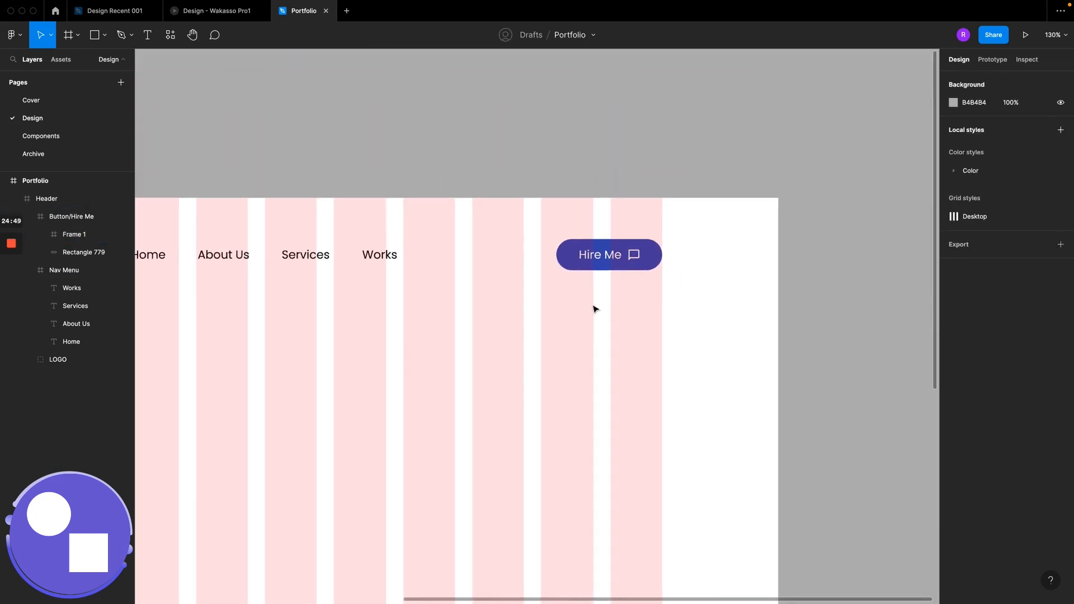
pyautogui.hscroll(-3, 593, 306)
pyautogui.scroll(-2, 594, 314)
pyautogui.scroll(-3, 596, 329)
pyautogui.hscroll(-3, 595, 329)
pyautogui.scroll(2, 595, 328)
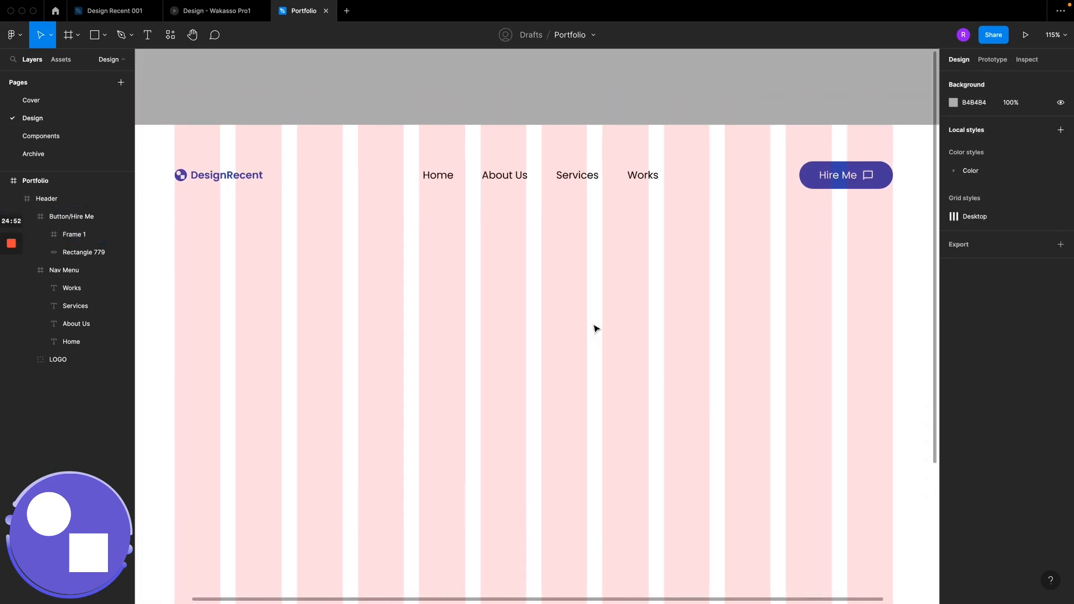
pyautogui.hscroll(-2, 596, 328)
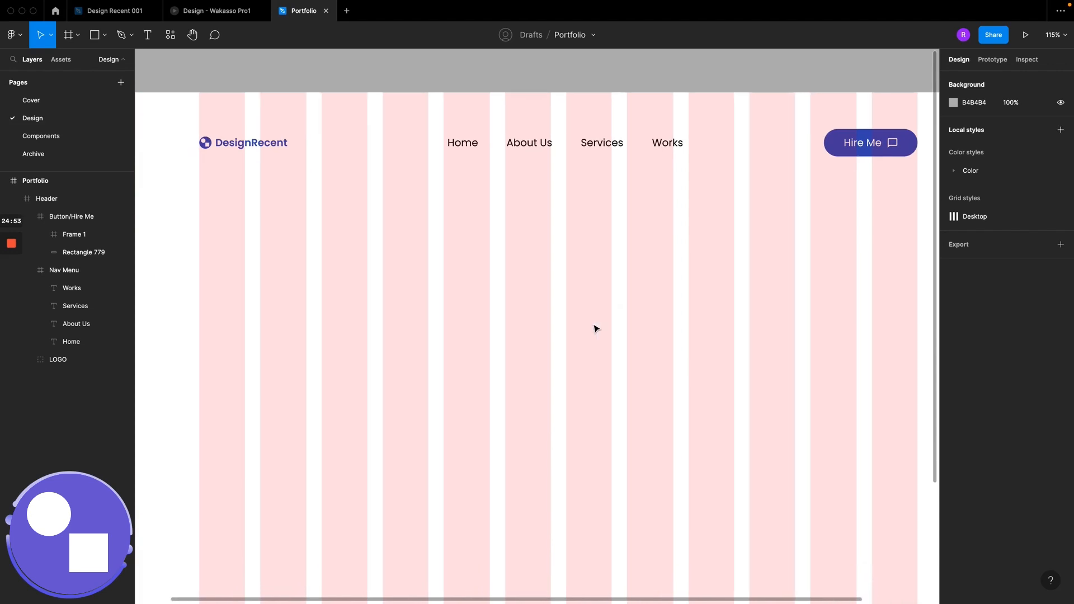
pyautogui.scroll(-5, 596, 329)
pyautogui.scroll(3, 595, 329)
pyautogui.scroll(1, 595, 329)
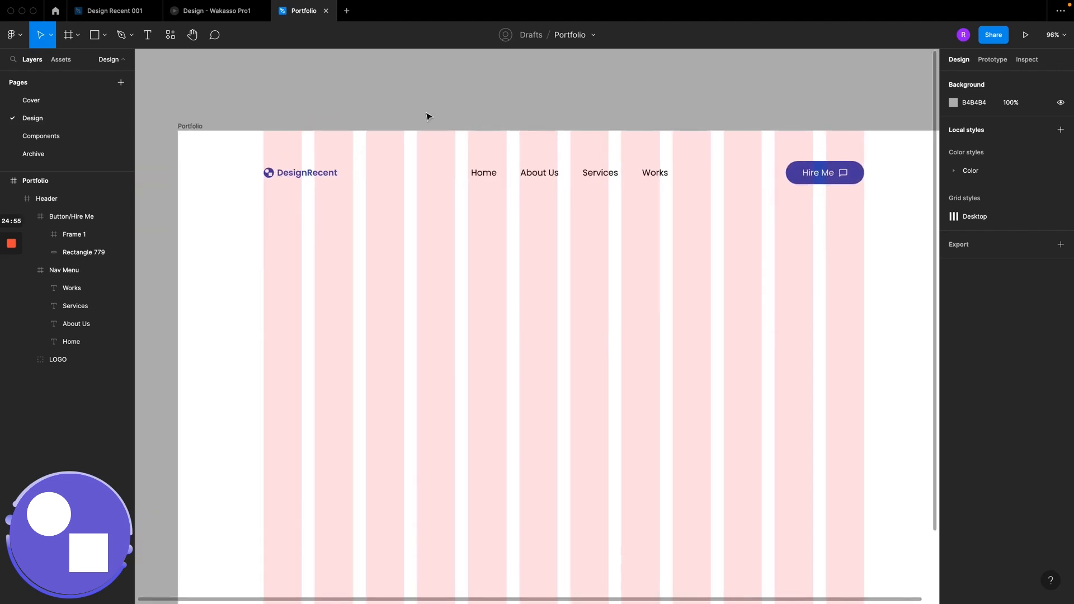
# Step: Compare the Portfolio page with the header and hero section of the Design - Wakasso Pro1 prototype
pyautogui.click(235, 11)
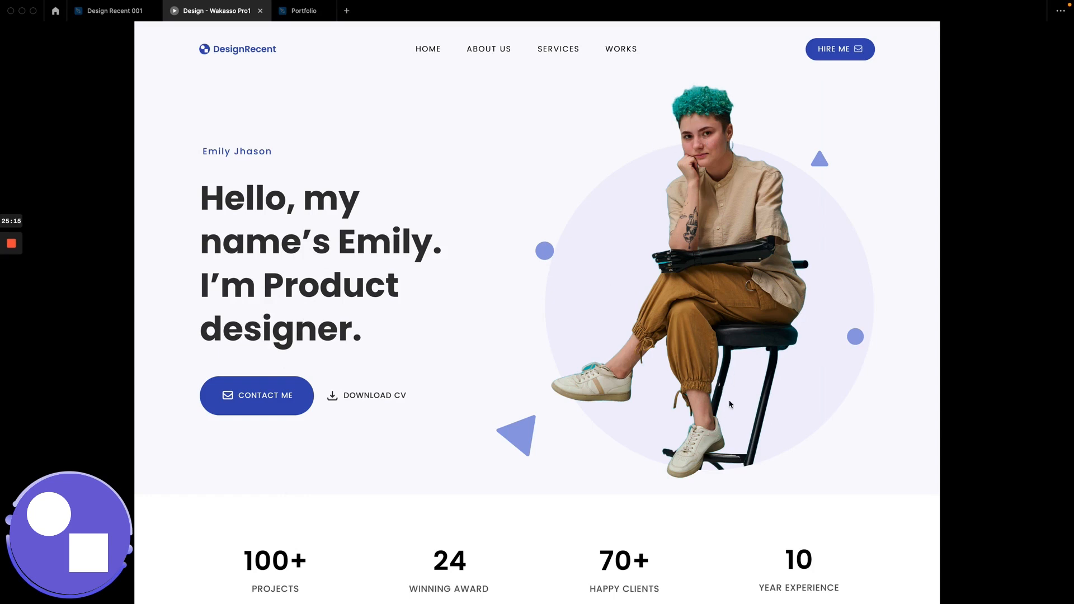
pyautogui.click(300, 13)
pyautogui.scroll(-3, 439, 274)
pyautogui.scroll(2, 439, 275)
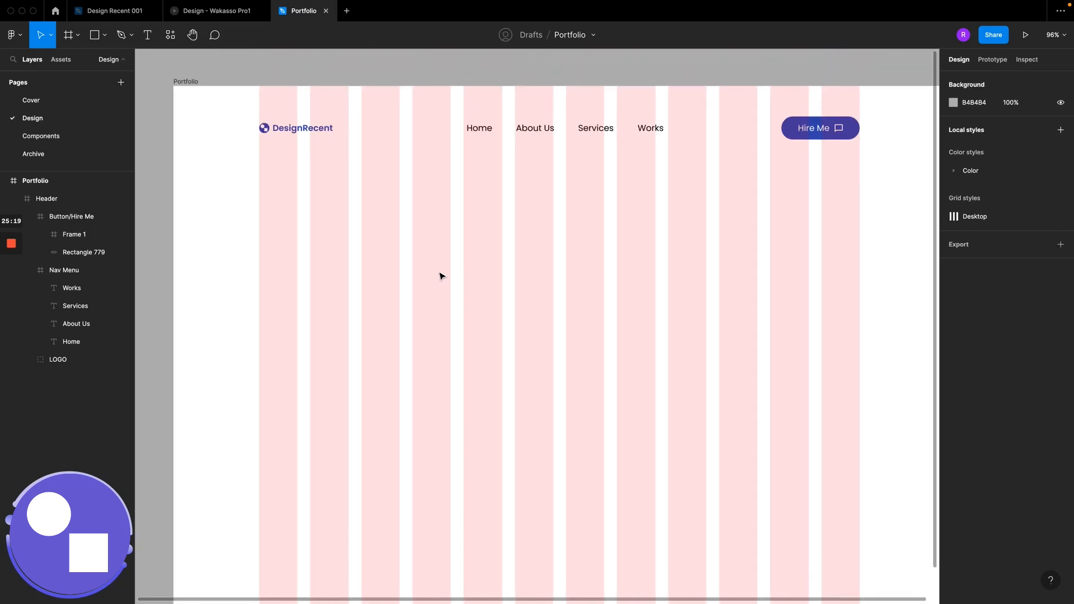
pyautogui.scroll(-2, 441, 276)
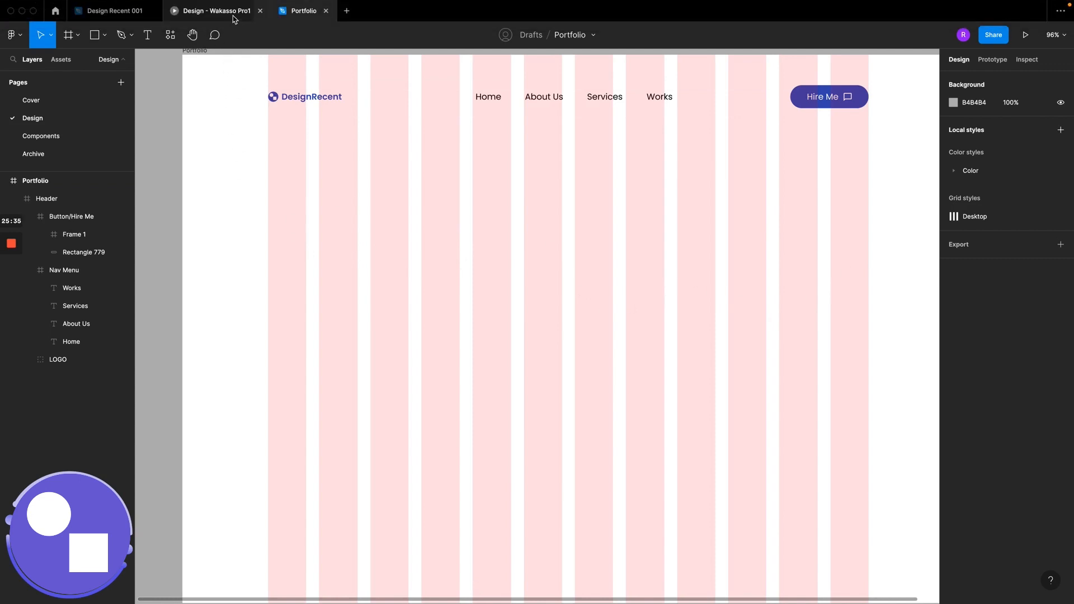
pyautogui.click(212, 11)
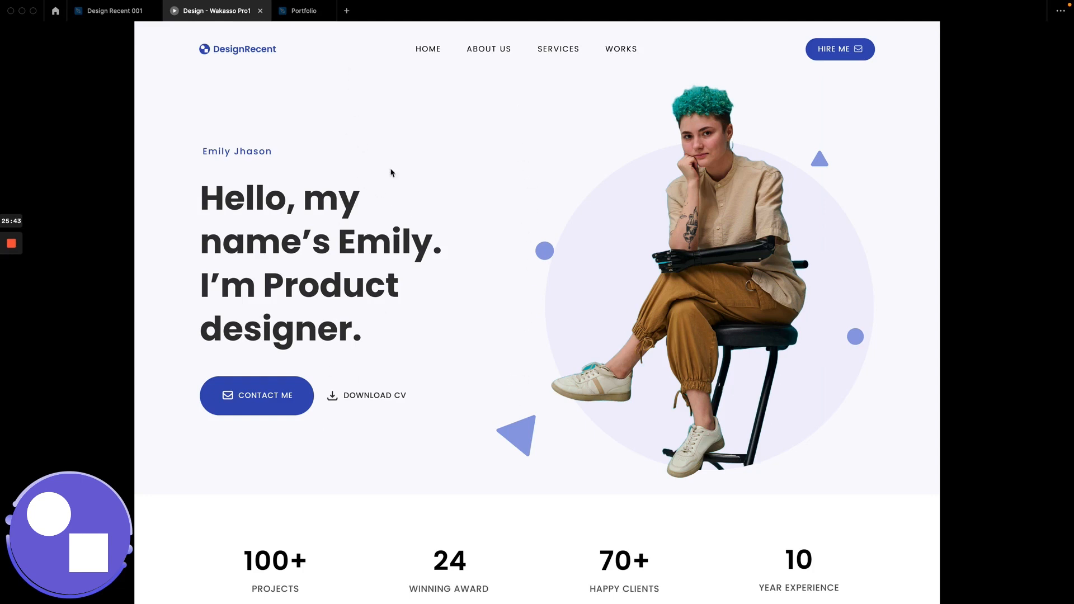
pyautogui.click(299, 12)
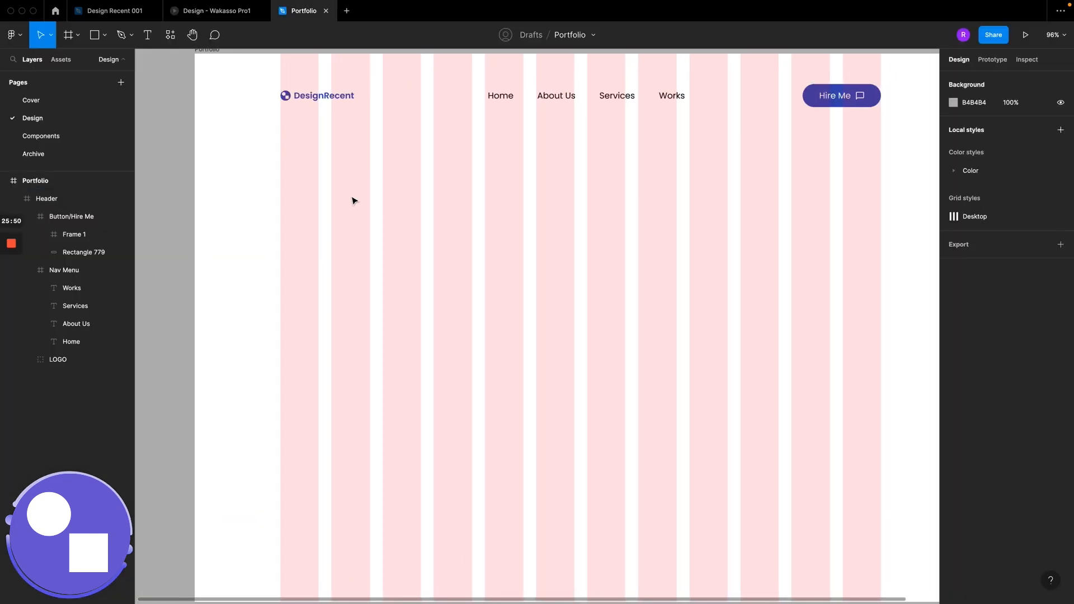
# Step: Create a new text style named Text/Regular-14 from the Home navigation label
pyautogui.doubleClick(500, 97)
pyautogui.doubleClick(500, 98)
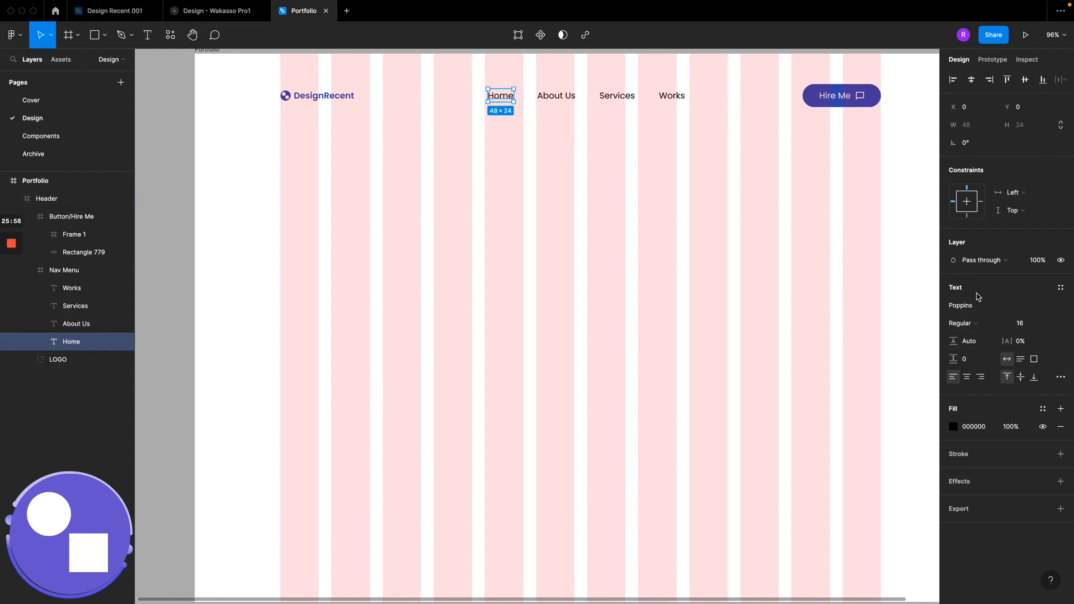
pyautogui.click(1061, 290)
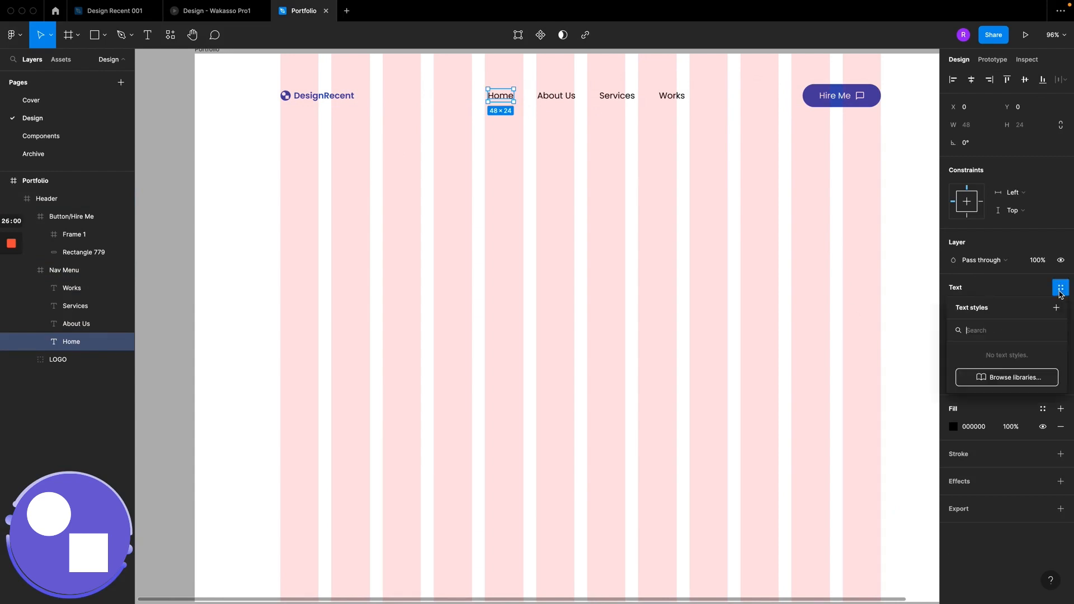
pyautogui.click(1063, 290)
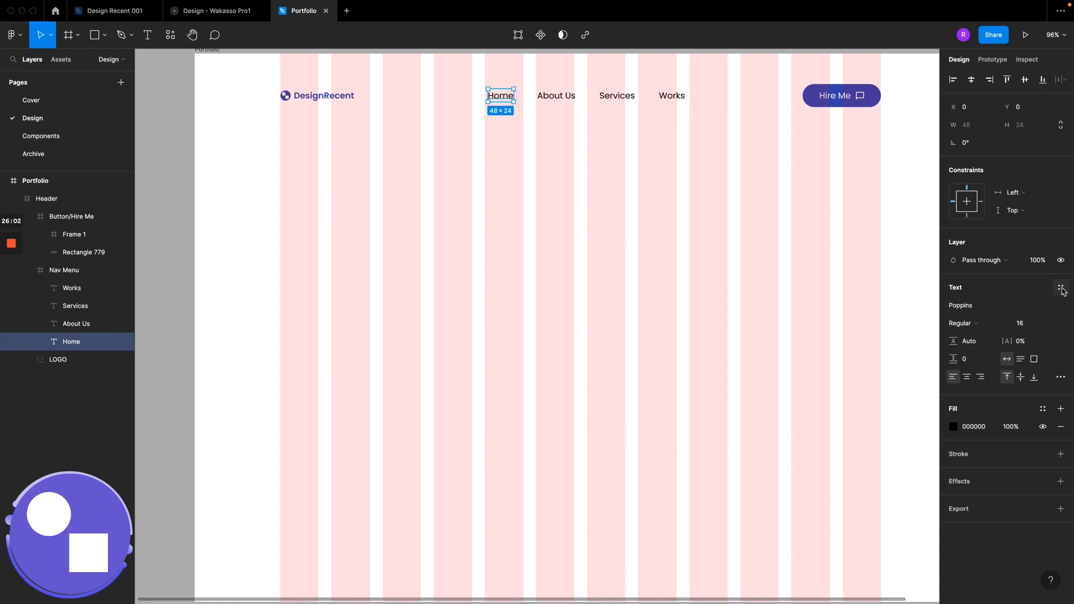
pyautogui.click(1061, 289)
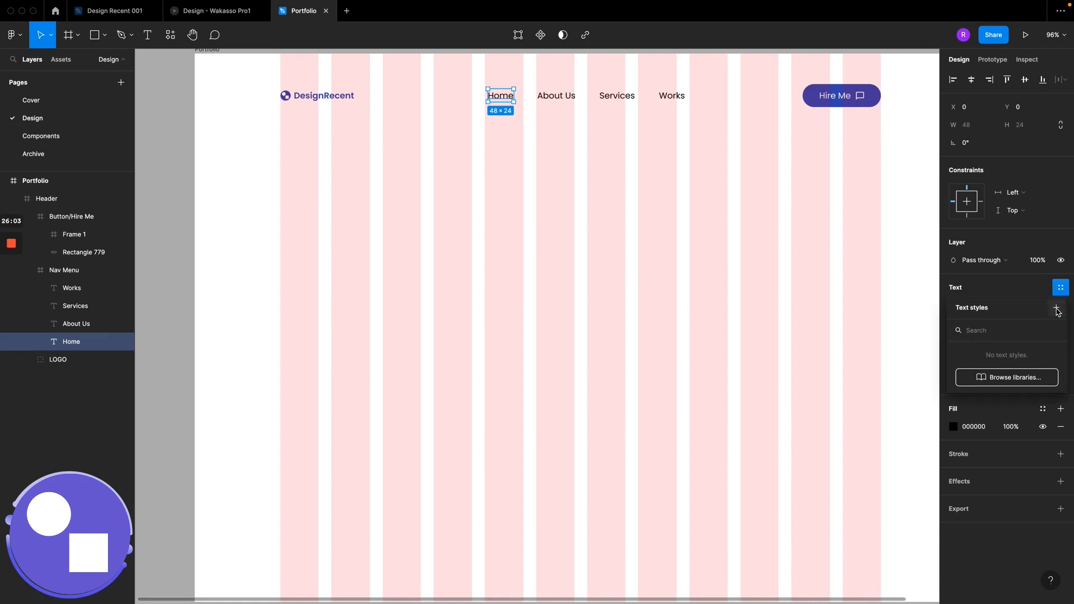
pyautogui.click(1057, 307)
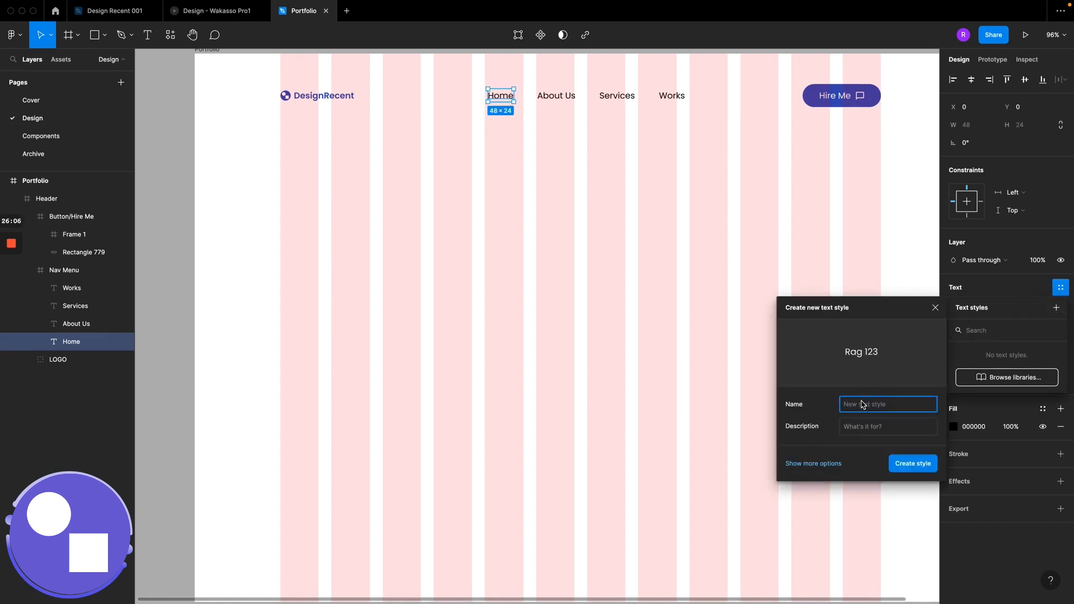
pyautogui.write('Text/Regular-14')
pyautogui.click(907, 470)
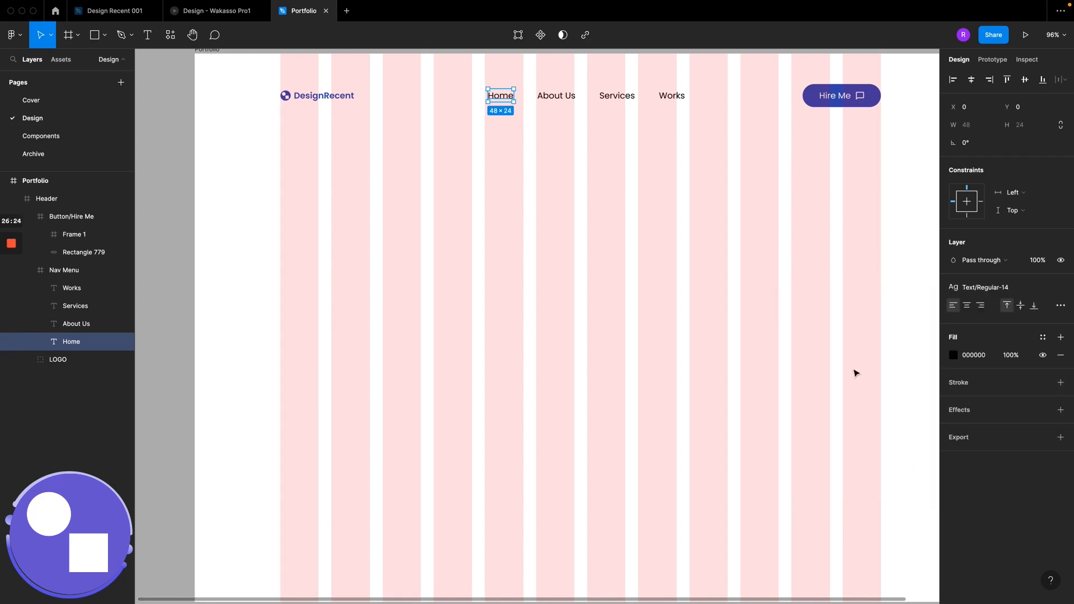
# Step: Apply the Regular-14 text style to the About Us, Services, Works and Hire Me labels, then deselect them
pyautogui.click(545, 98)
pyautogui.keyDown('shift'); pyautogui.click(615, 96); pyautogui.keyUp('shift')
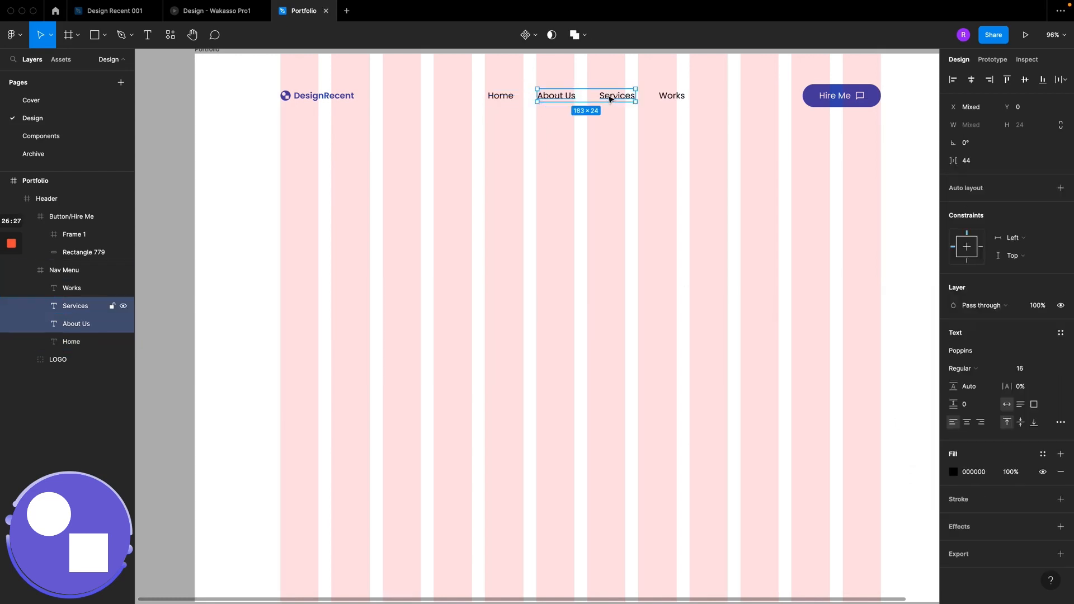
pyautogui.keyDown('shift'); pyautogui.click(673, 99); pyautogui.keyUp('shift')
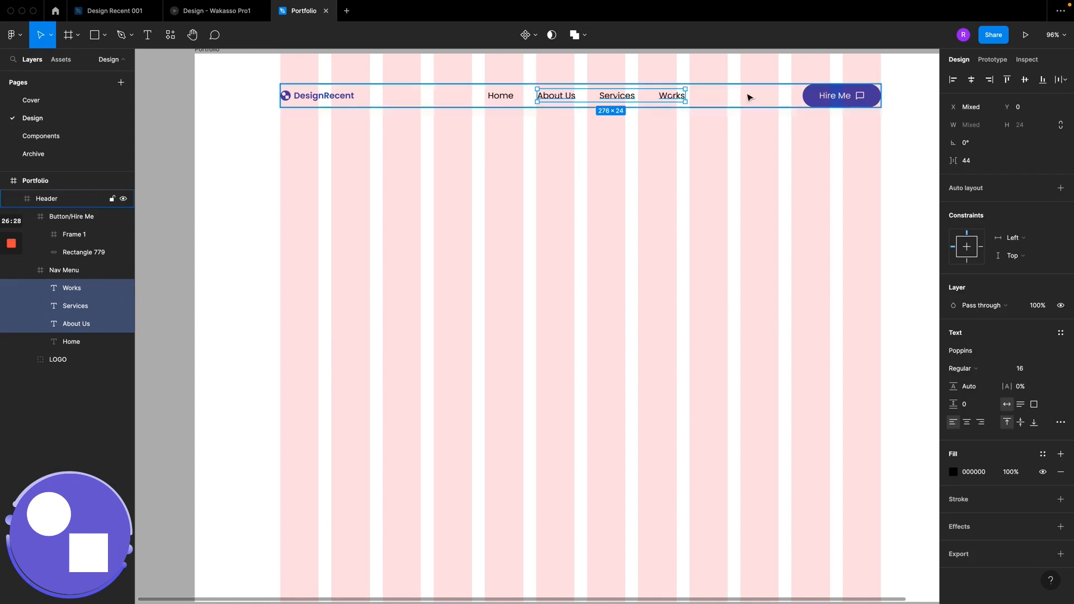
pyautogui.keyDown('shift'); pyautogui.keyDown('super'); pyautogui.click(838, 99); pyautogui.keyUp('super'); pyautogui.keyUp('shift')
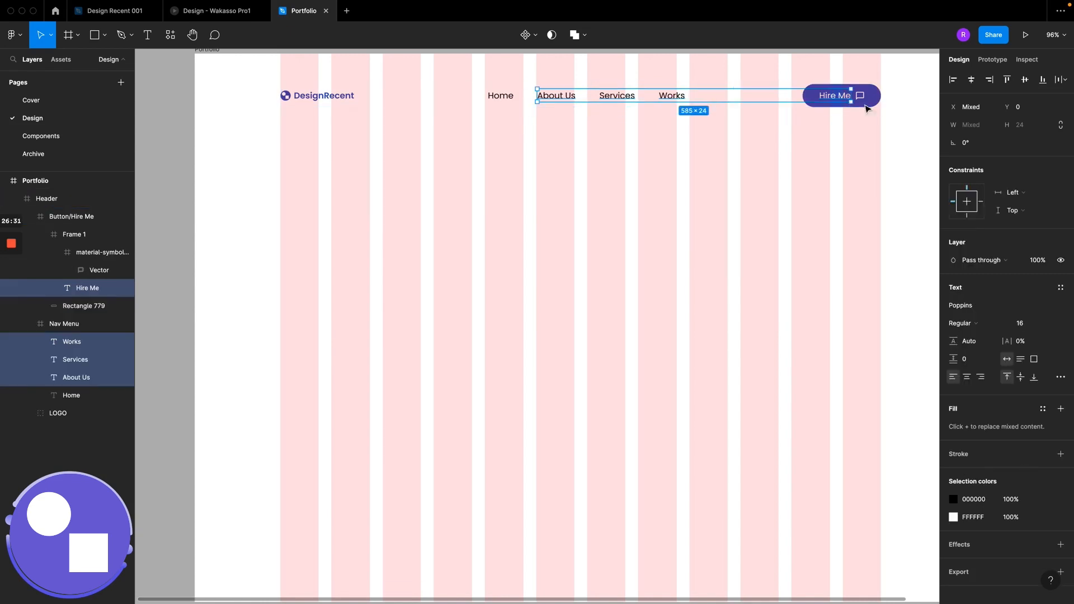
pyautogui.click(1060, 289)
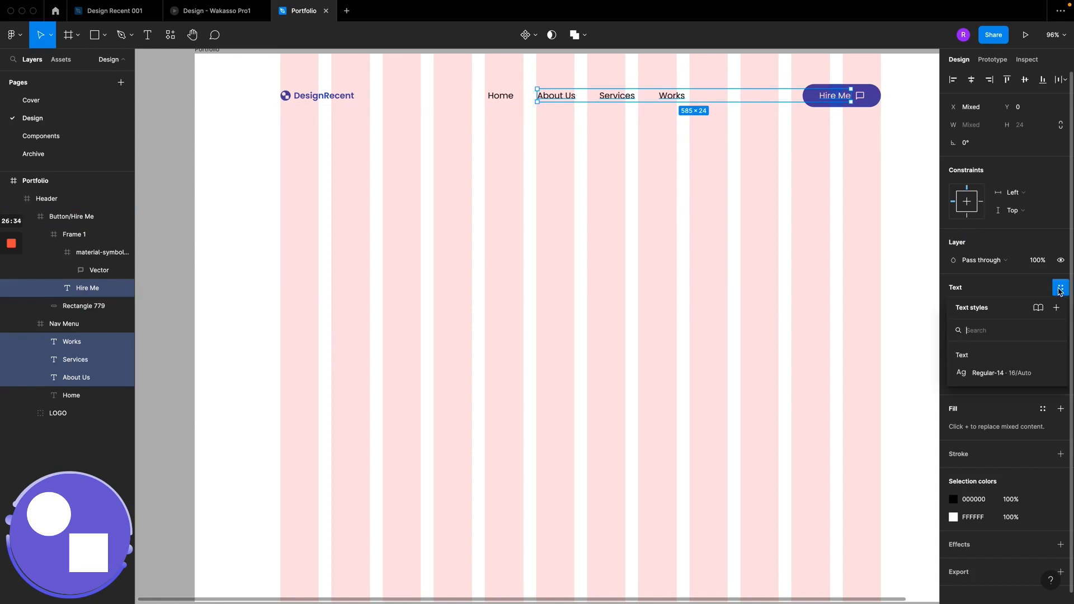
pyautogui.click(980, 376)
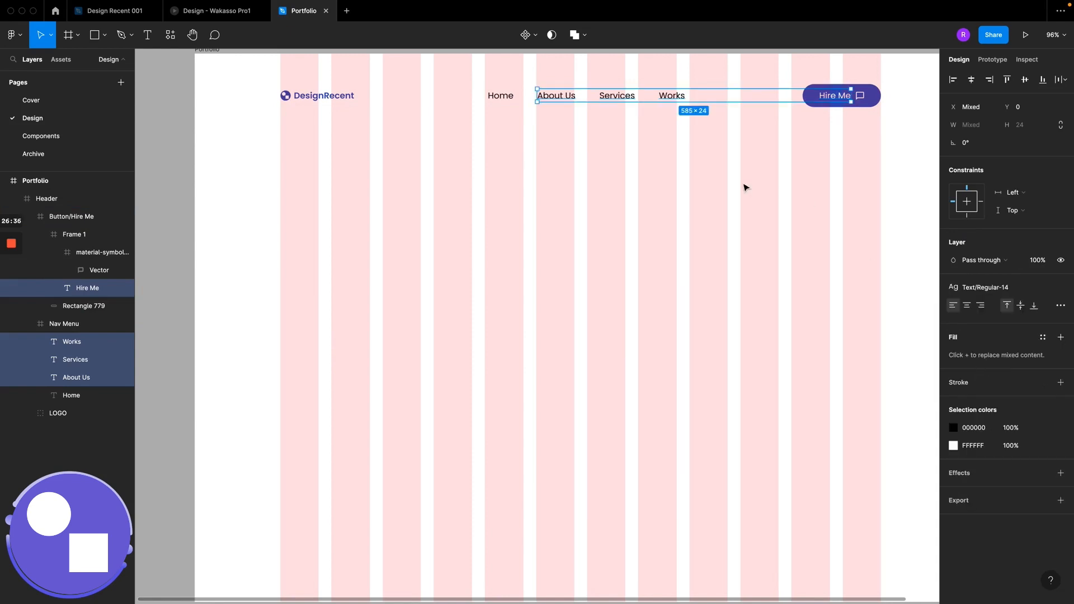
pyautogui.click(566, 137)
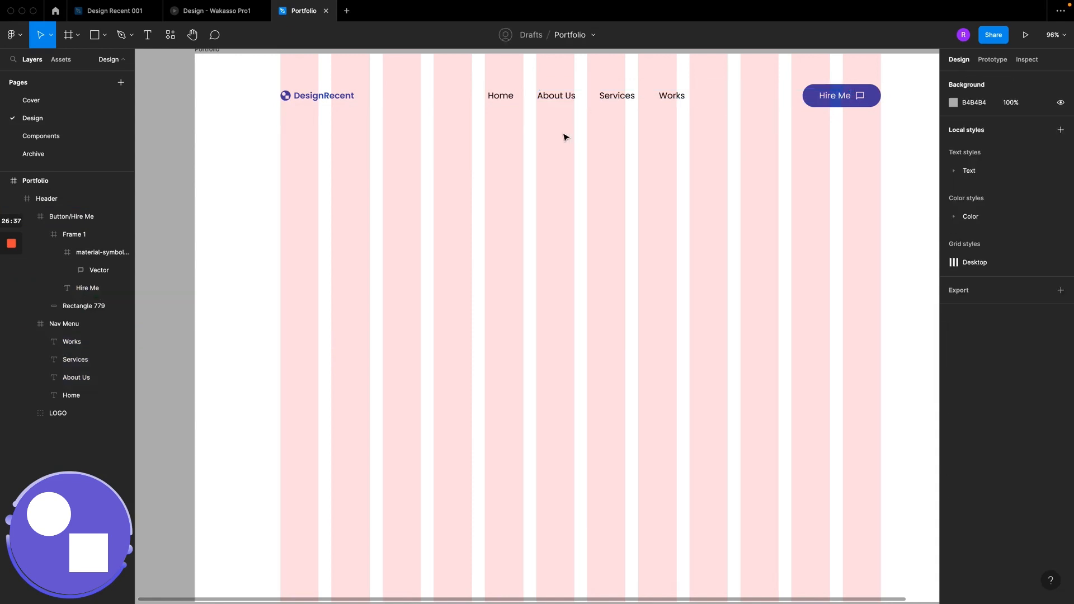
pyautogui.click(552, 104)
pyautogui.click(603, 156)
# Step: Set the font size of the Regular-14 text style to 14
pyautogui.click(954, 172)
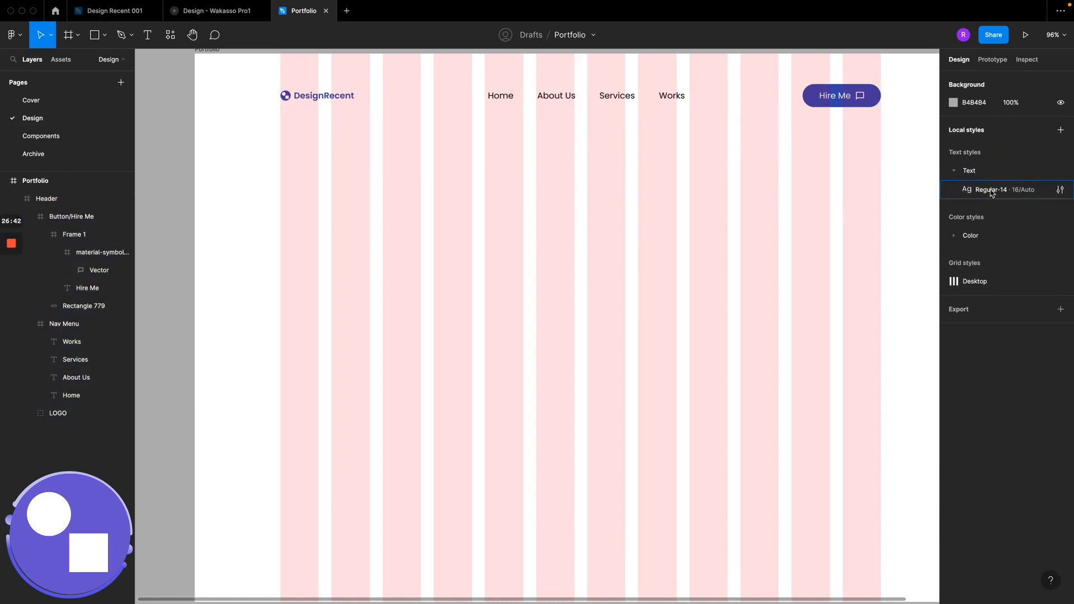
pyautogui.click(1060, 191)
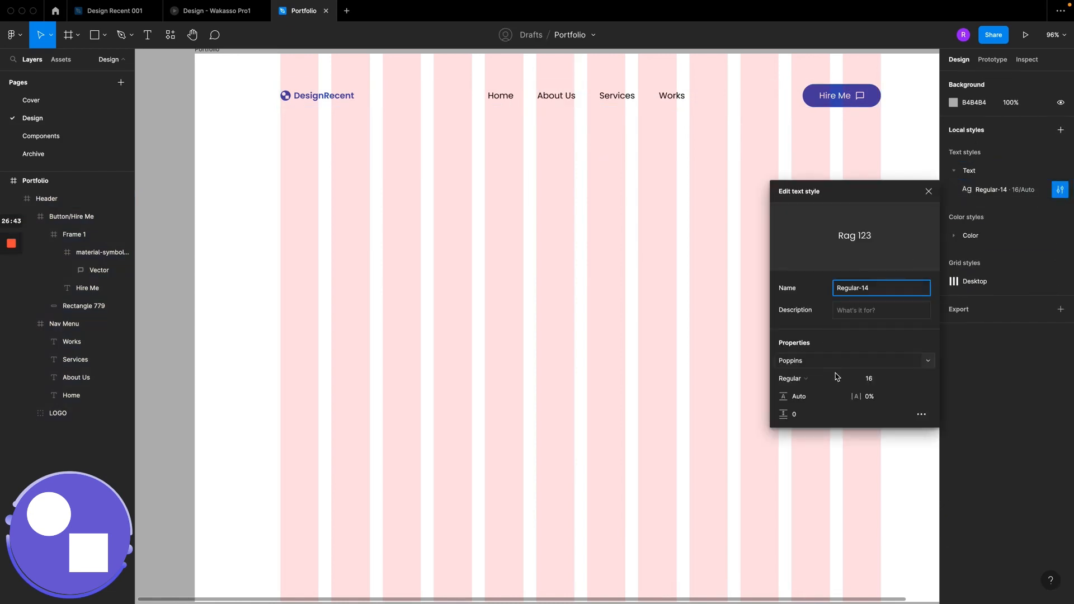
pyautogui.click(879, 382)
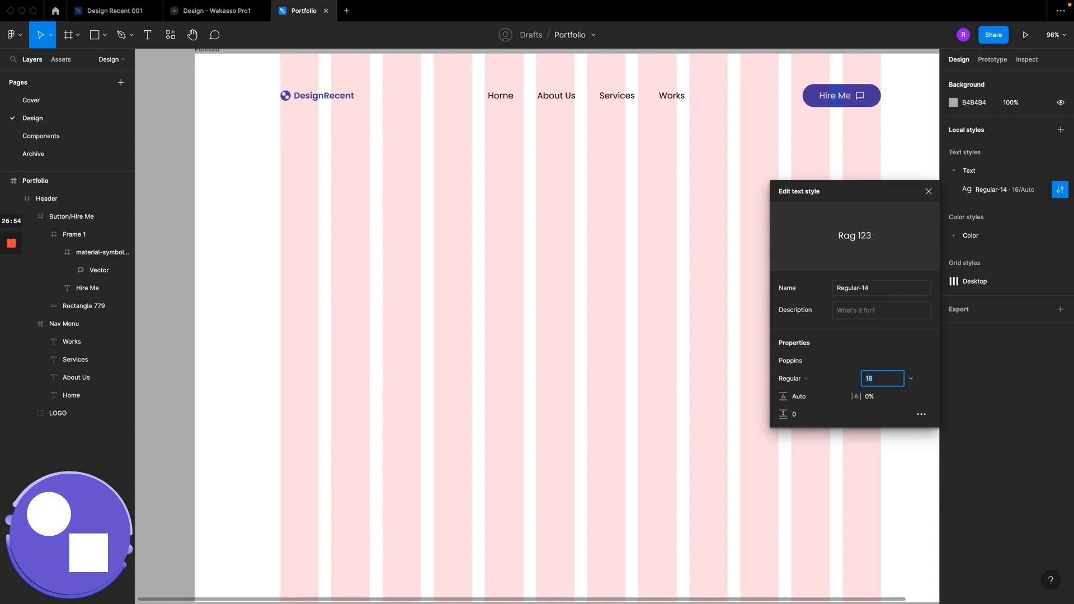
pyautogui.write('14')
pyautogui.press('Return')
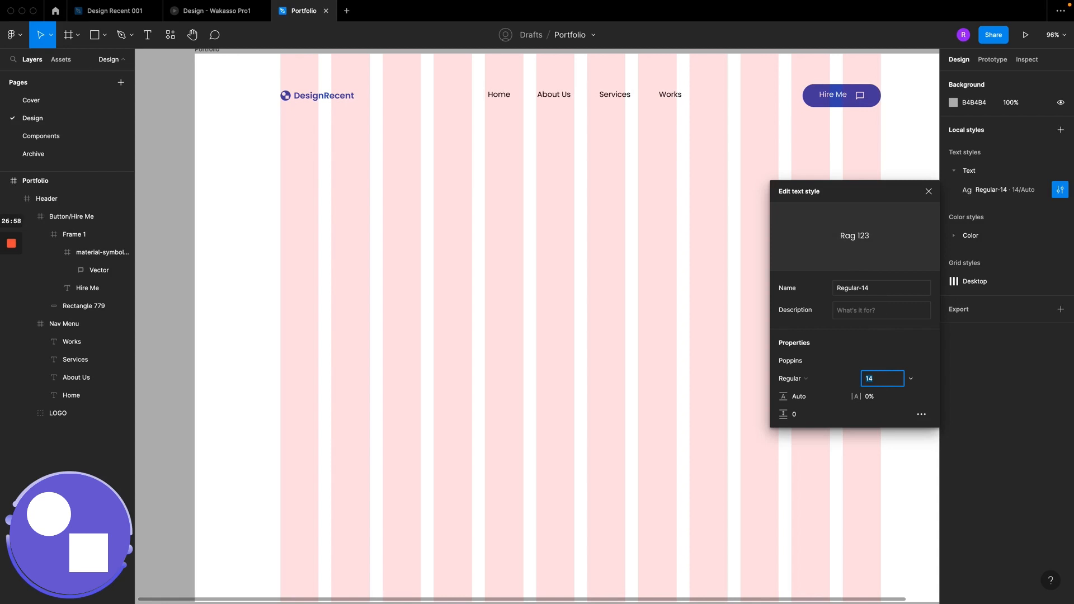
# Step: Try larger font sizes for the Regular-14 text style, return it to 14 and close the style editor
pyautogui.press('Up')
pyautogui.press('Up')
pyautogui.press('Up')
pyautogui.press('Up')
pyautogui.press('Up')
pyautogui.press('Up')
pyautogui.press('Up')
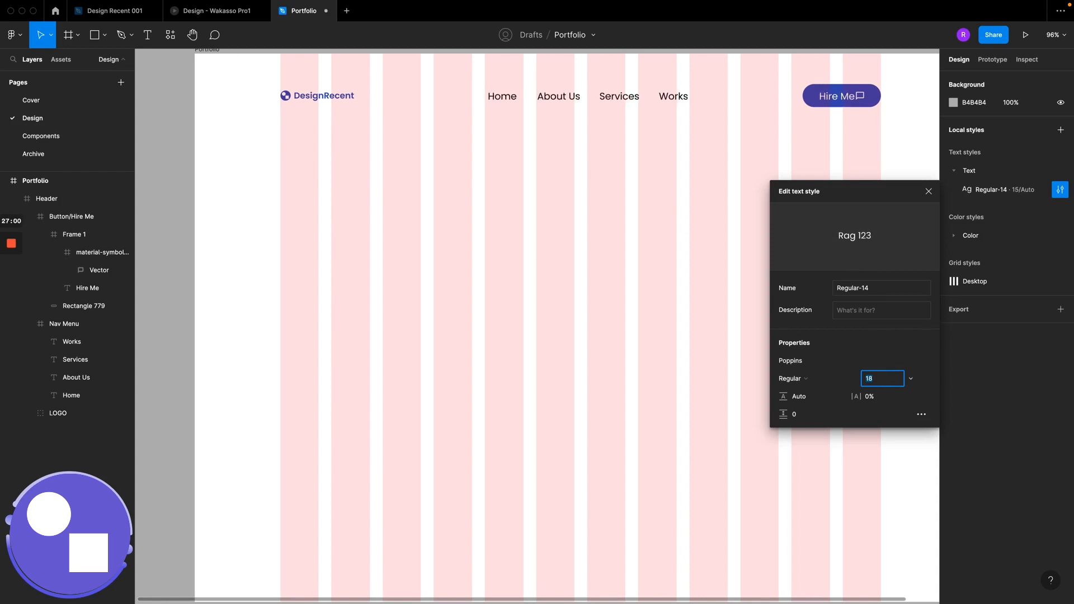
pyautogui.press('Down')
pyautogui.press('Down')
pyautogui.press('Down')
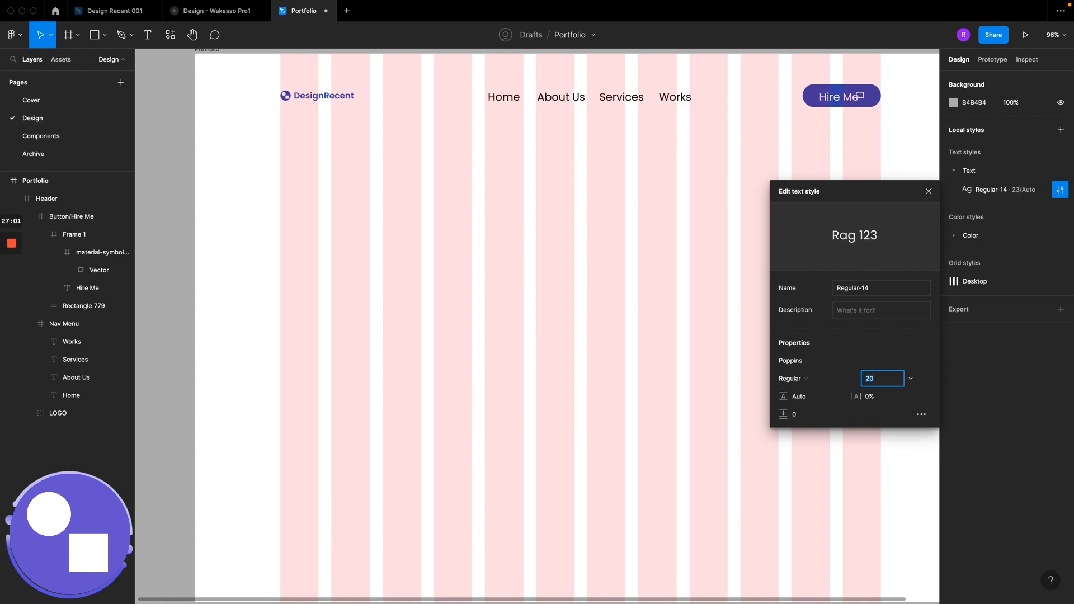
pyautogui.press('Down')
pyautogui.press('Down')
pyautogui.press('Down')
pyautogui.press('Down')
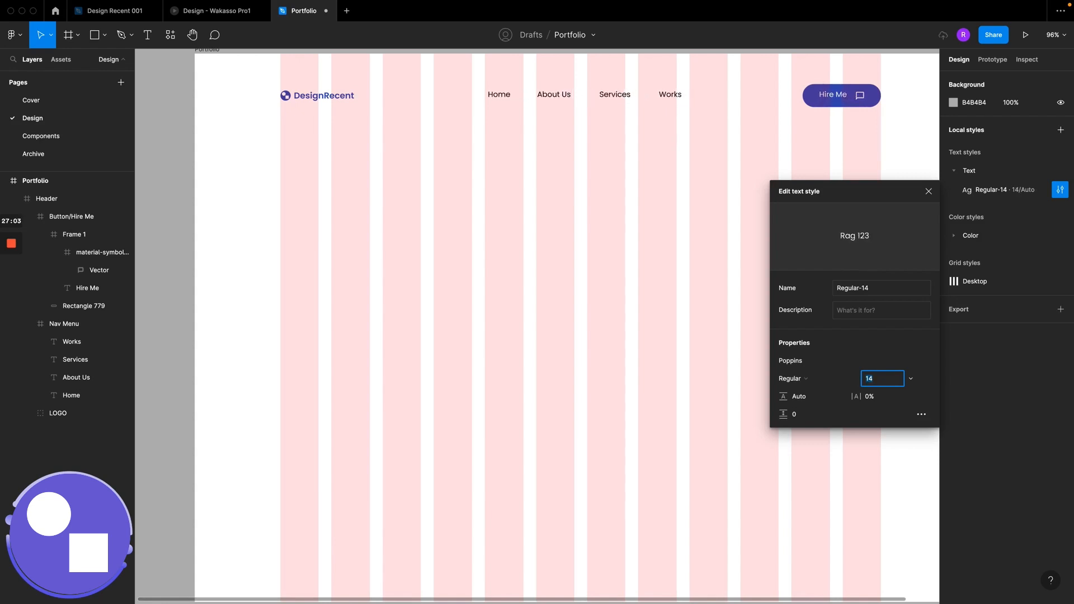
pyautogui.click(930, 192)
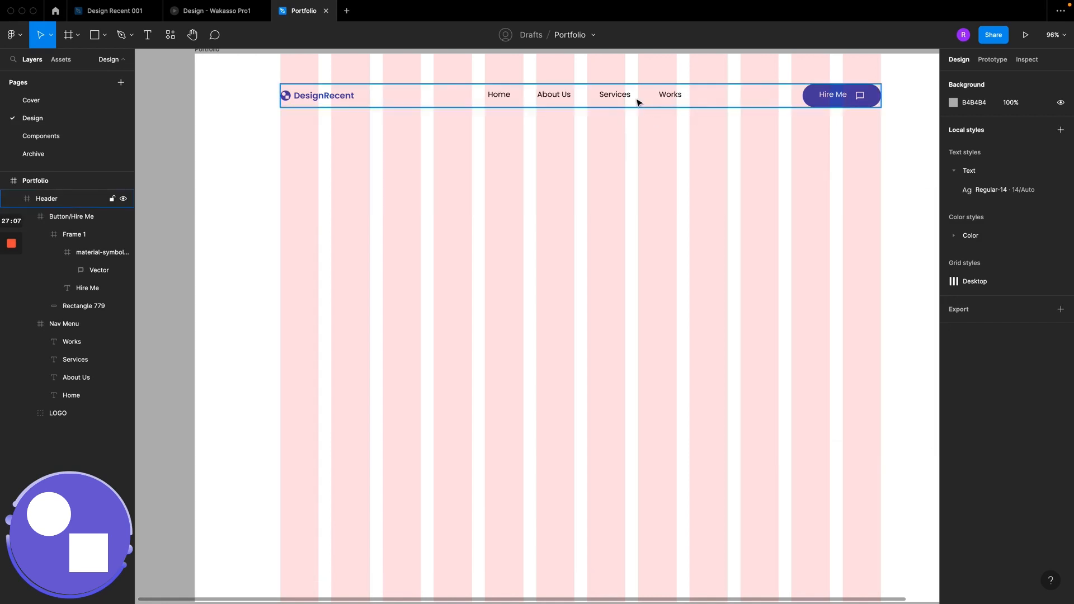
# Step: Centre the Hire Me label vertically and horizontally in Frame 1, then undo the horizontal centring
pyautogui.doubleClick(833, 98)
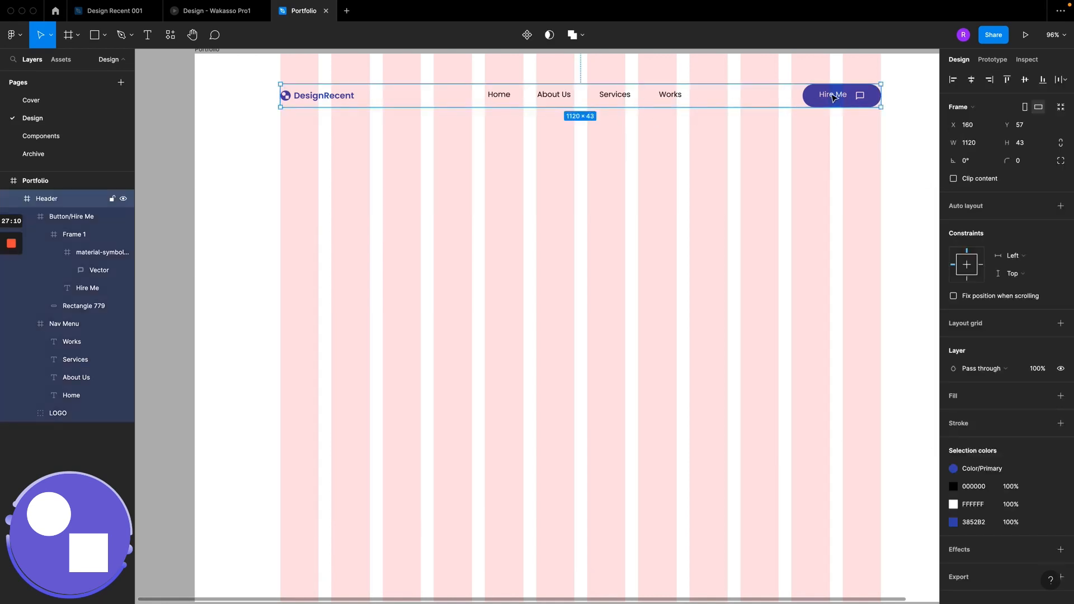
pyautogui.doubleClick(834, 98)
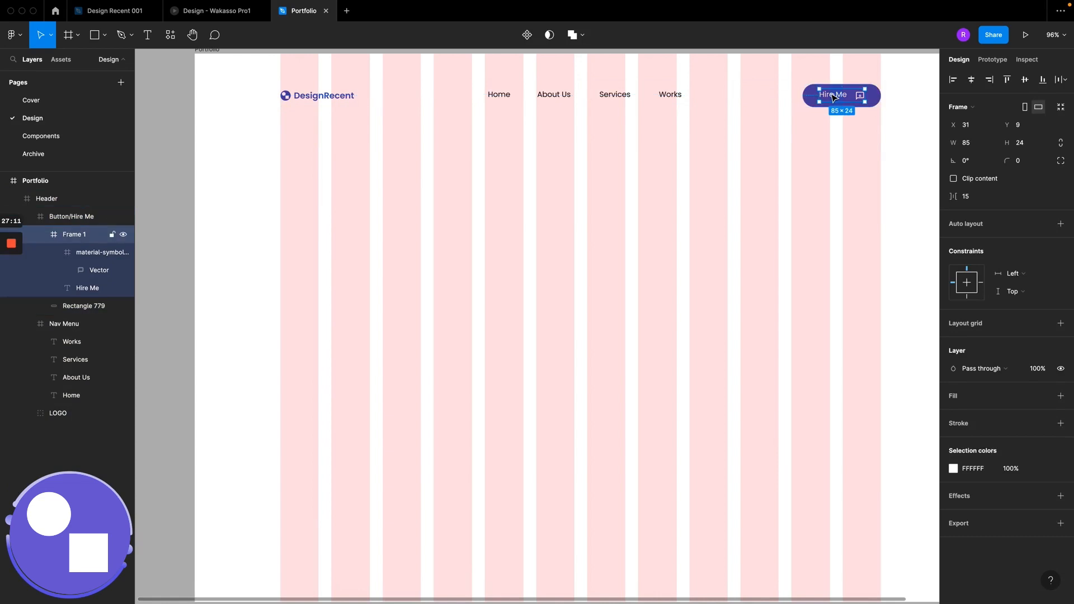
pyautogui.doubleClick(834, 96)
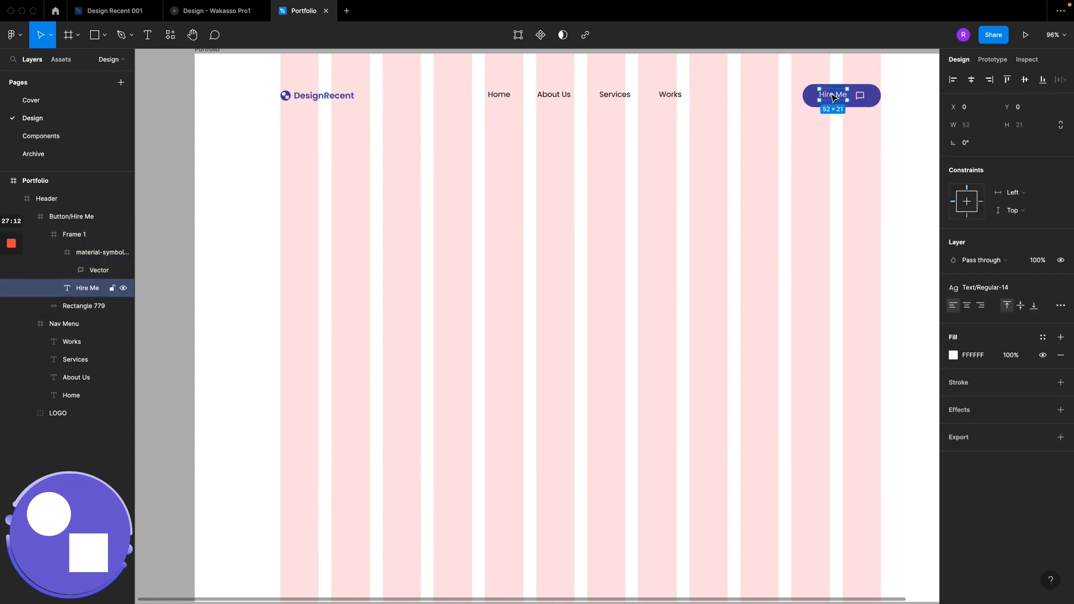
pyautogui.click(1028, 82)
pyautogui.click(972, 82)
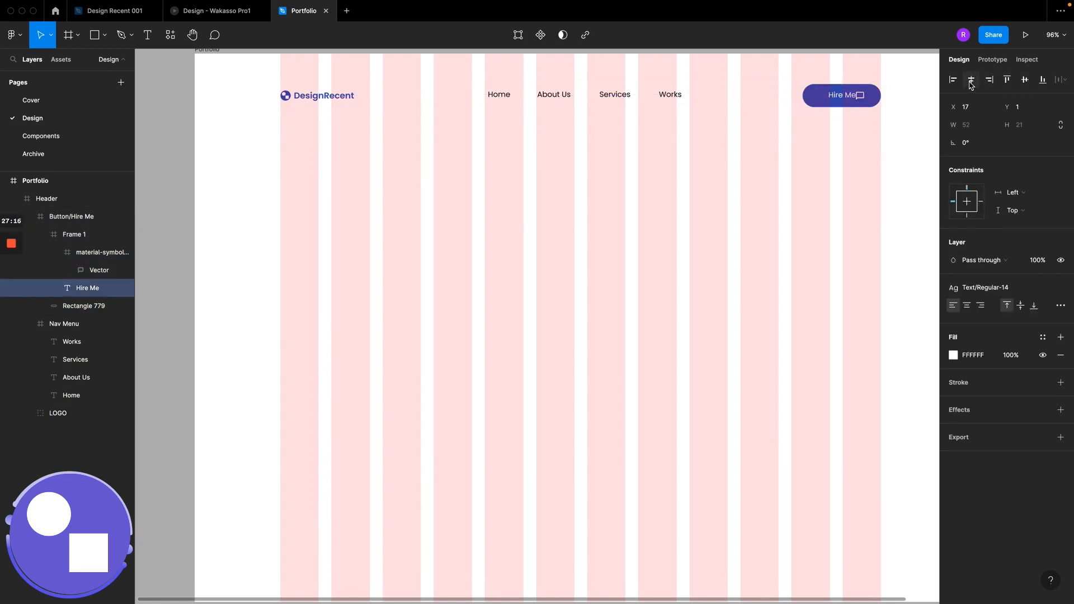
pyautogui.hotkey('ctrl', 'z')
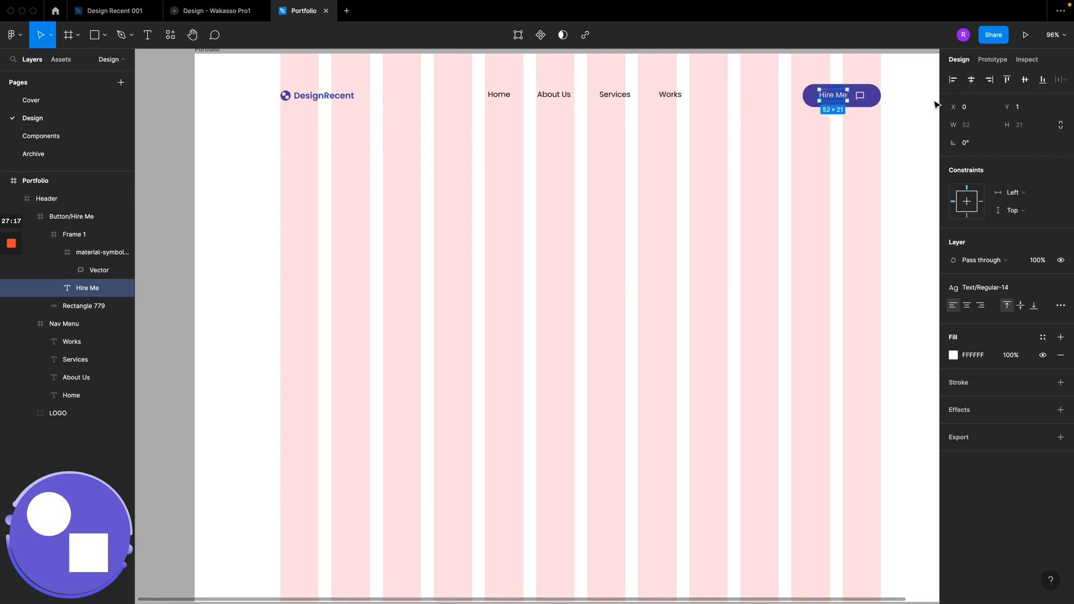
# Step: Set the horizontal spacing between the Hire Me label and the chat icon to 8
pyautogui.scroll(5, 839, 96)
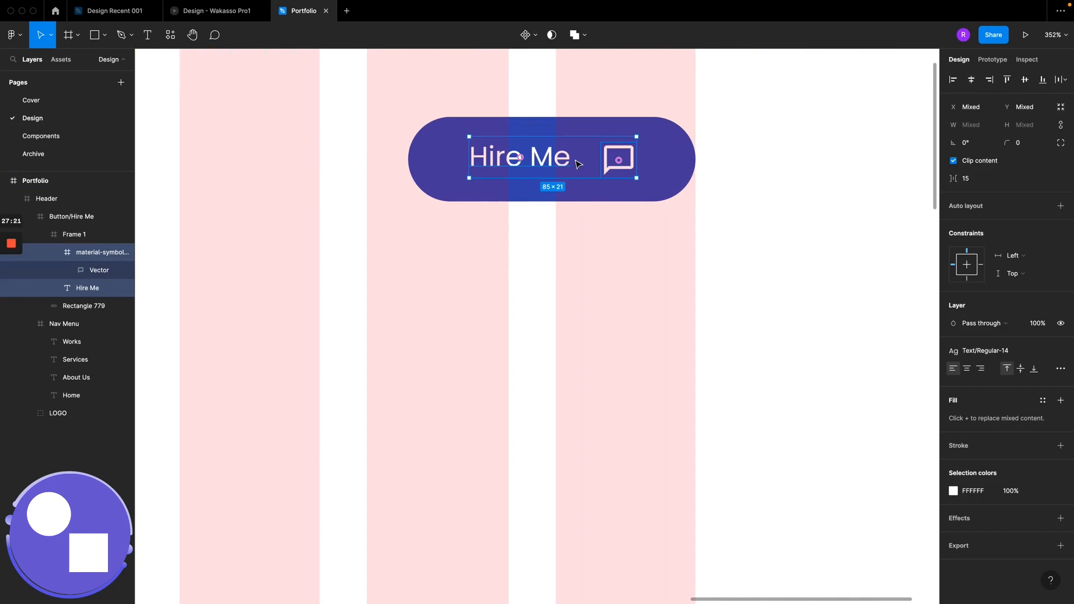
pyautogui.click(970, 182)
pyautogui.write('8')
pyautogui.press('Return')
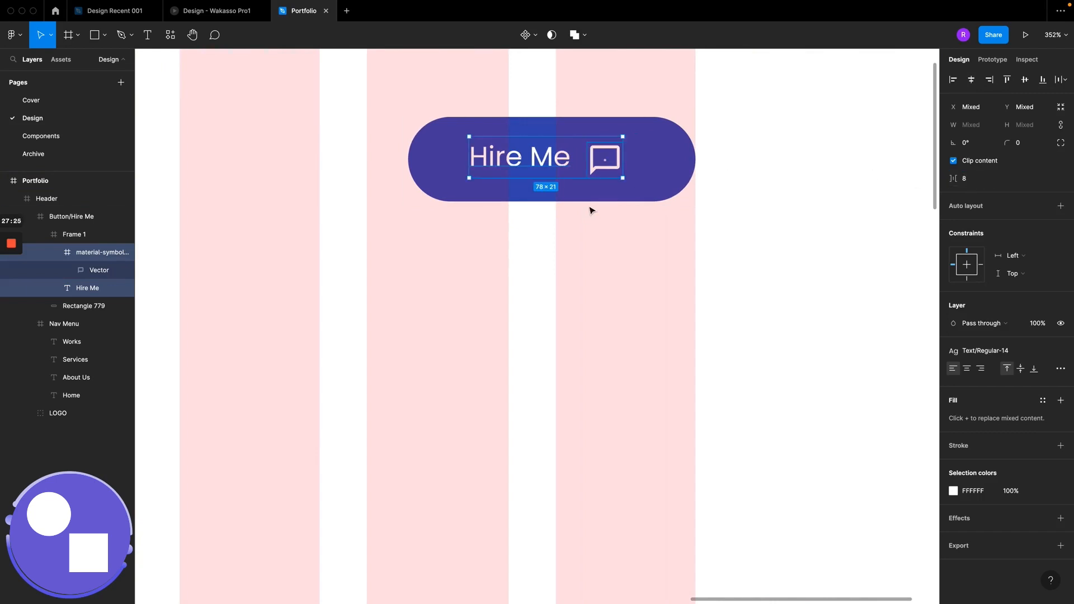
# Step: Resize Frame 1 to fit its label and icon, and centre it horizontally and vertically in the Hire Me button
pyautogui.click(676, 152)
pyautogui.doubleClick(610, 161)
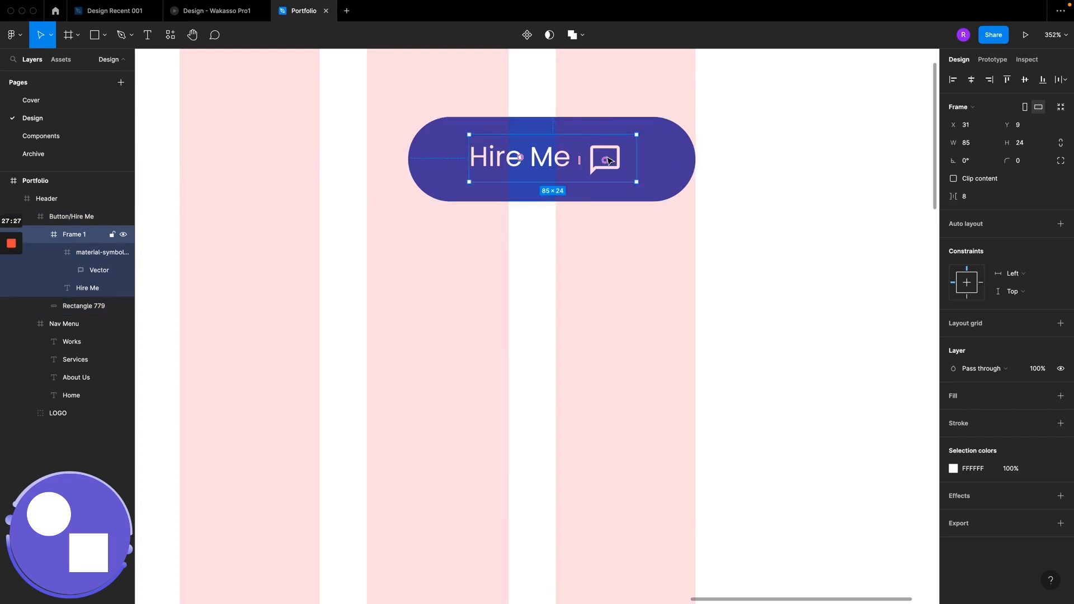
pyautogui.click(1061, 107)
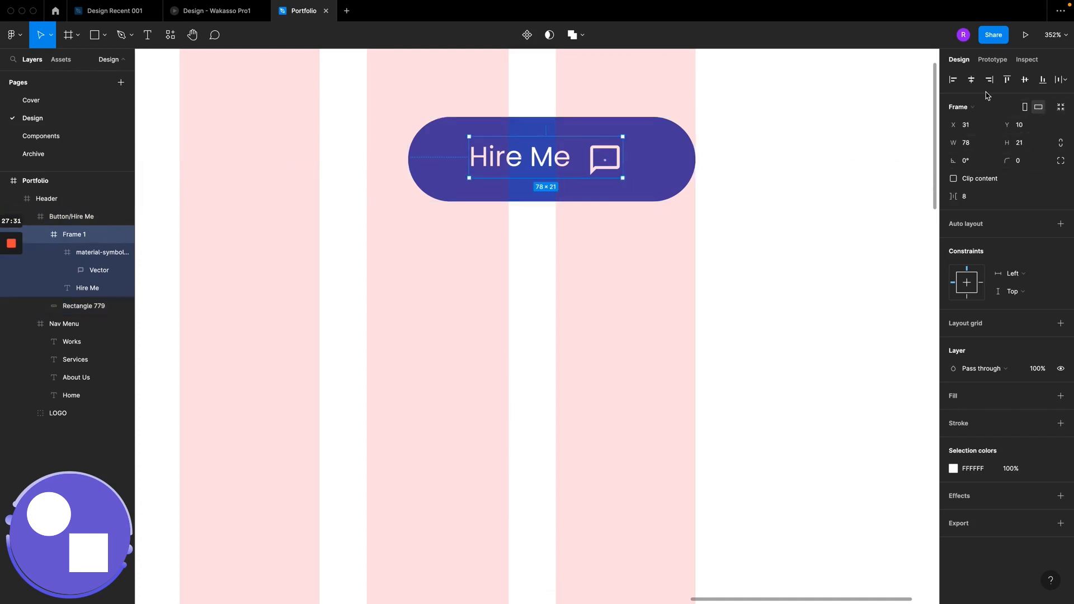
pyautogui.click(972, 80)
pyautogui.click(1025, 80)
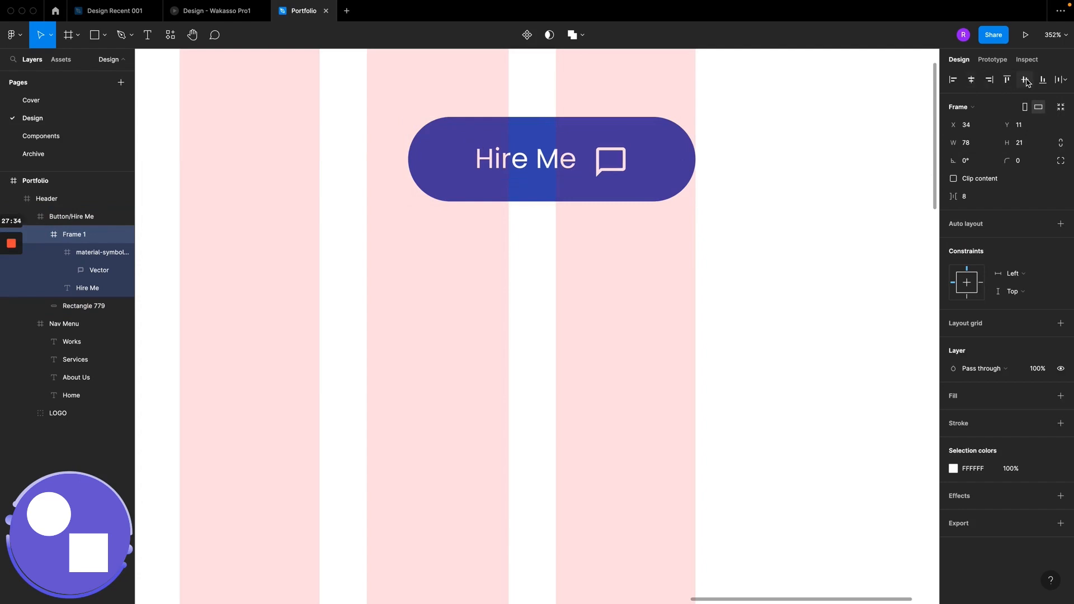
pyautogui.scroll(-5, 664, 159)
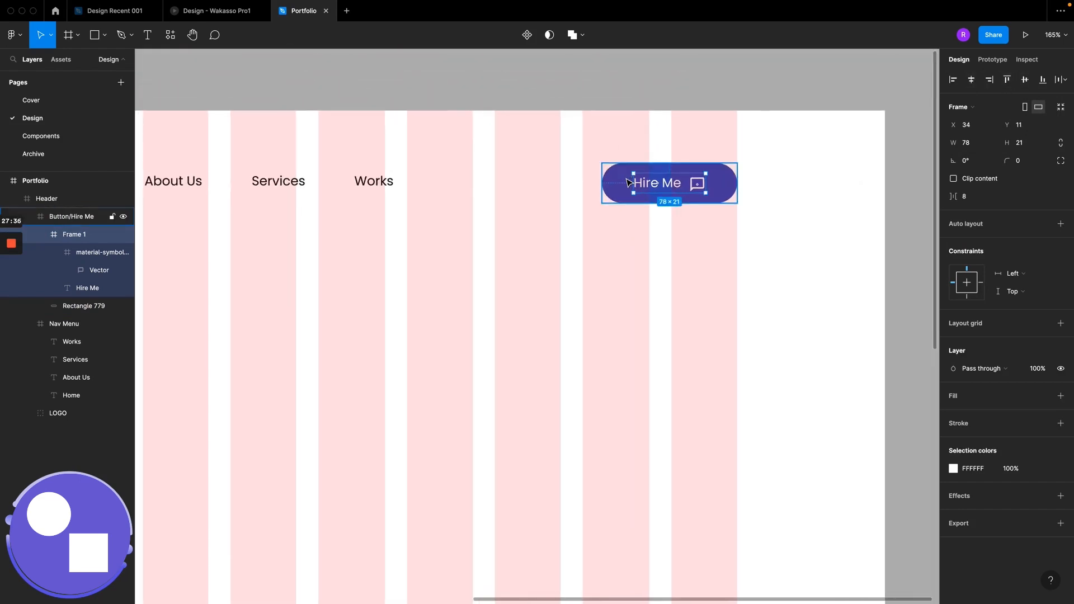
pyautogui.scroll(8, 659, 161)
pyautogui.hscroll(3, 630, 183)
pyautogui.click(469, 215)
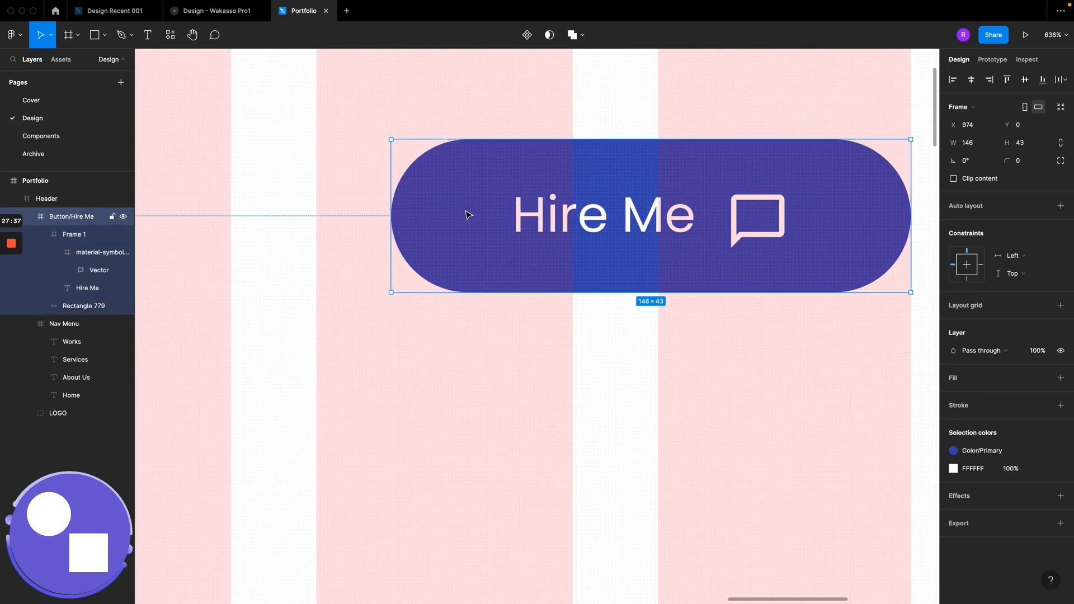
pyautogui.click(455, 425)
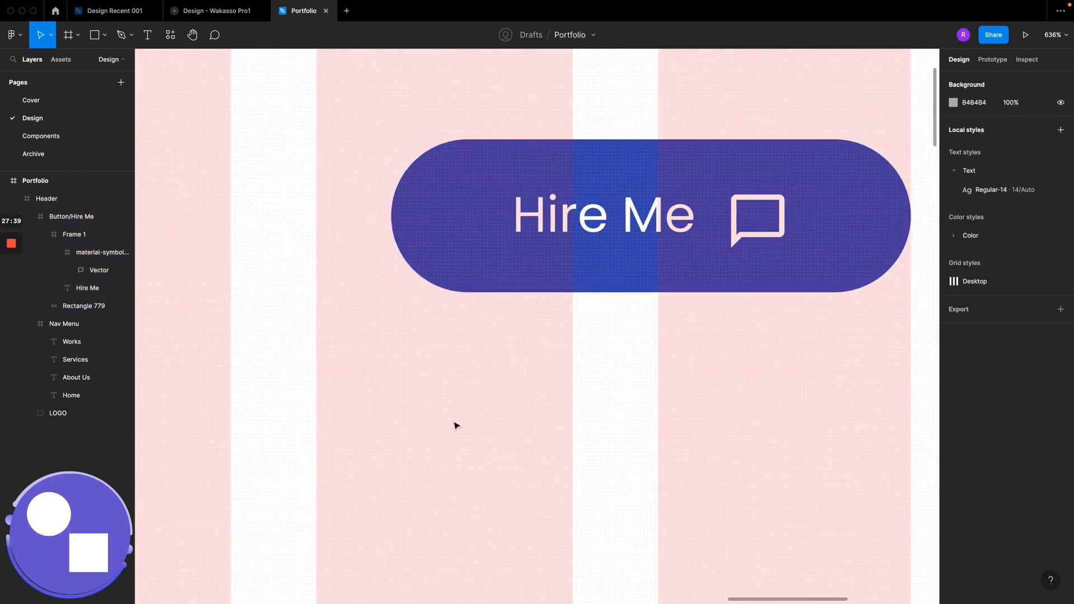
# Step: Centre the Nav Menu frame horizontally within the header and deselect it
pyautogui.scroll(-8, 456, 425)
pyautogui.hscroll(-10, 455, 426)
pyautogui.scroll(-3, 455, 425)
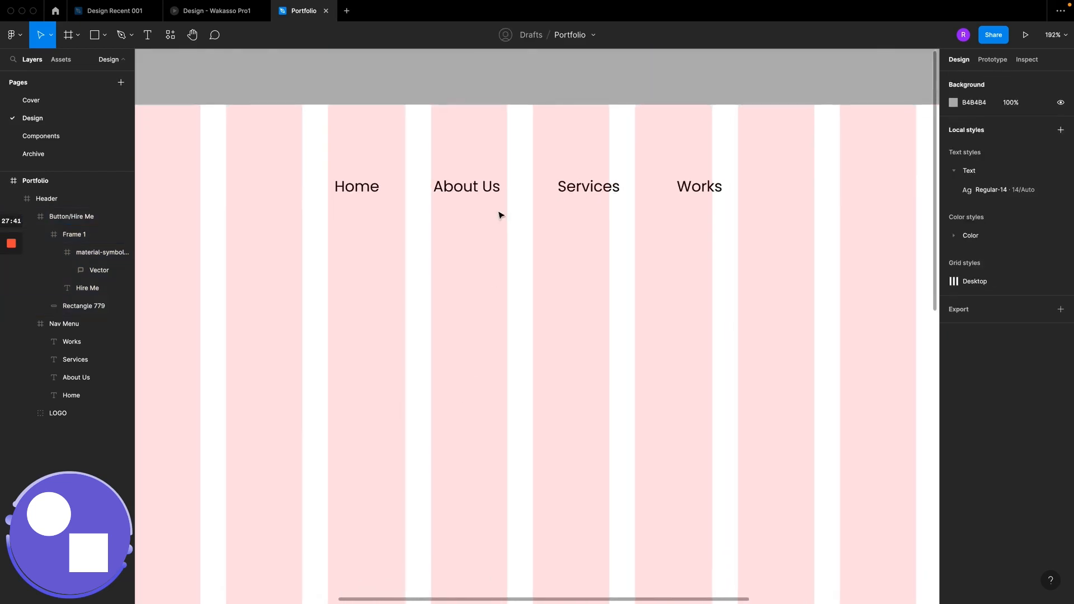
pyautogui.doubleClick(504, 193)
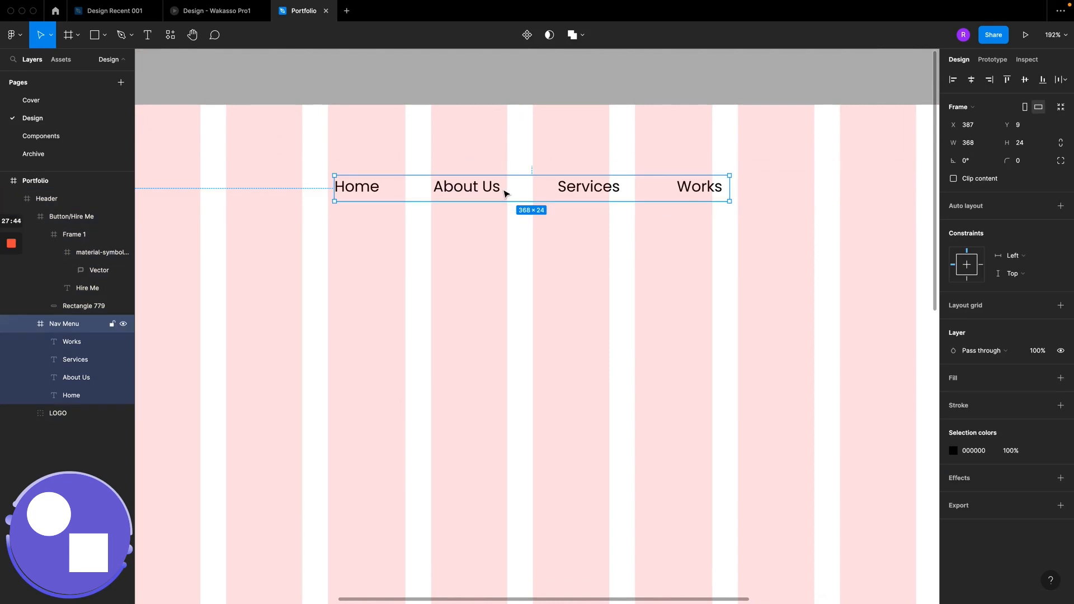
pyautogui.scroll(-5, 505, 194)
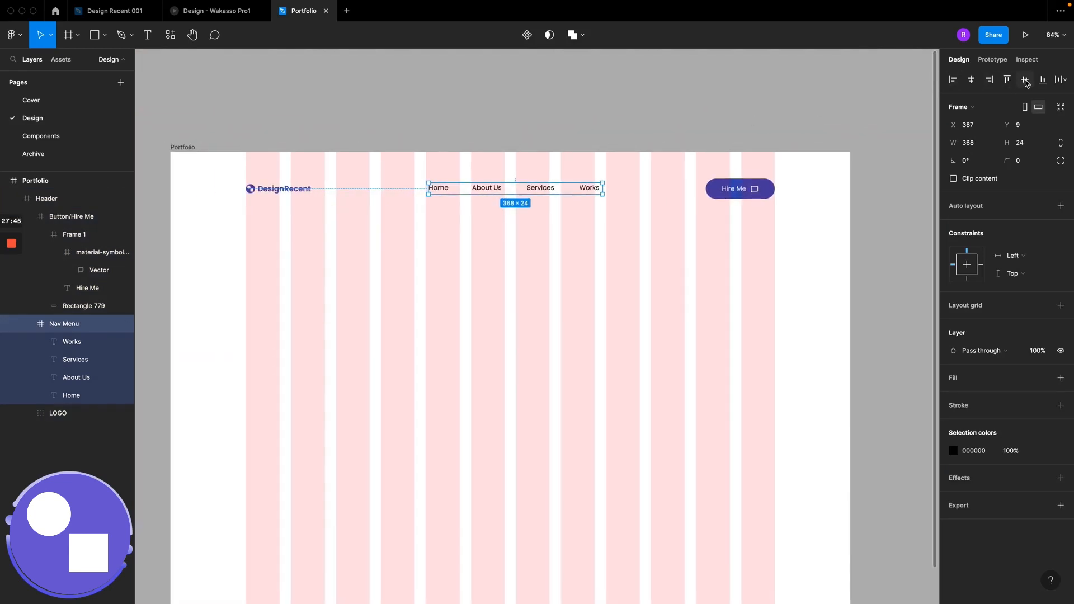
pyautogui.click(972, 80)
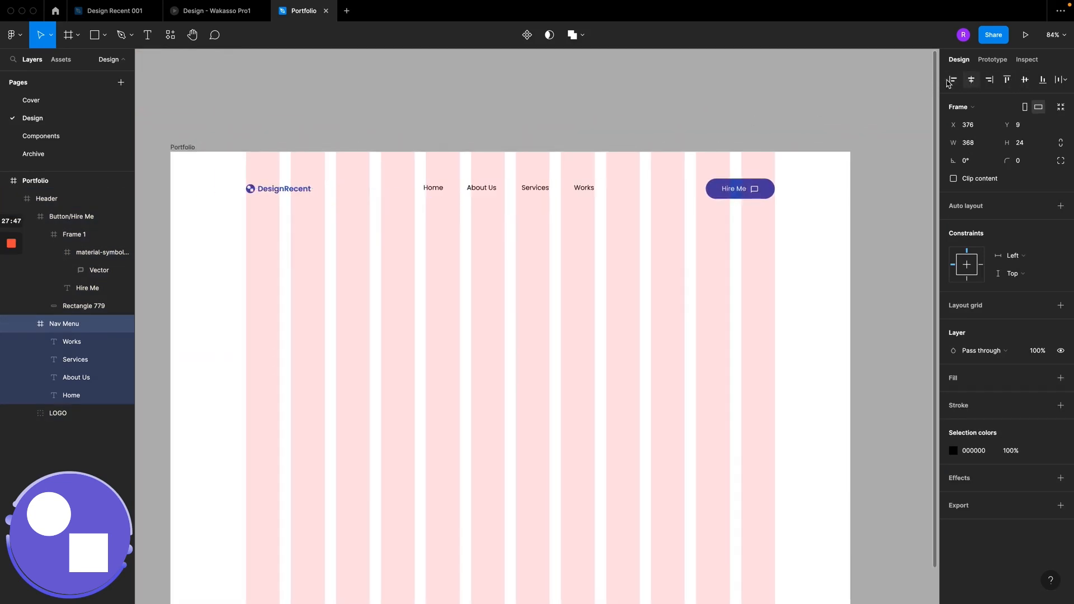
pyautogui.click(605, 311)
pyautogui.hscroll(-3, 604, 312)
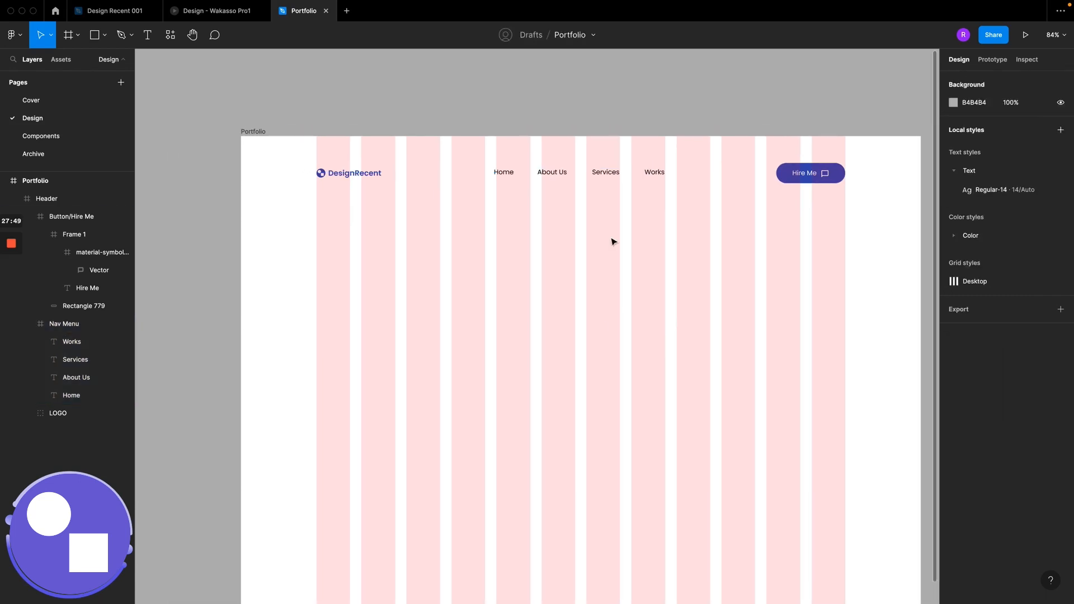
# Step: Resize the Nav Menu frame to fit its labels, centre it vertically in the header and deselect it
pyautogui.click(600, 173)
pyautogui.click(599, 173)
pyautogui.scroll(4, 597, 162)
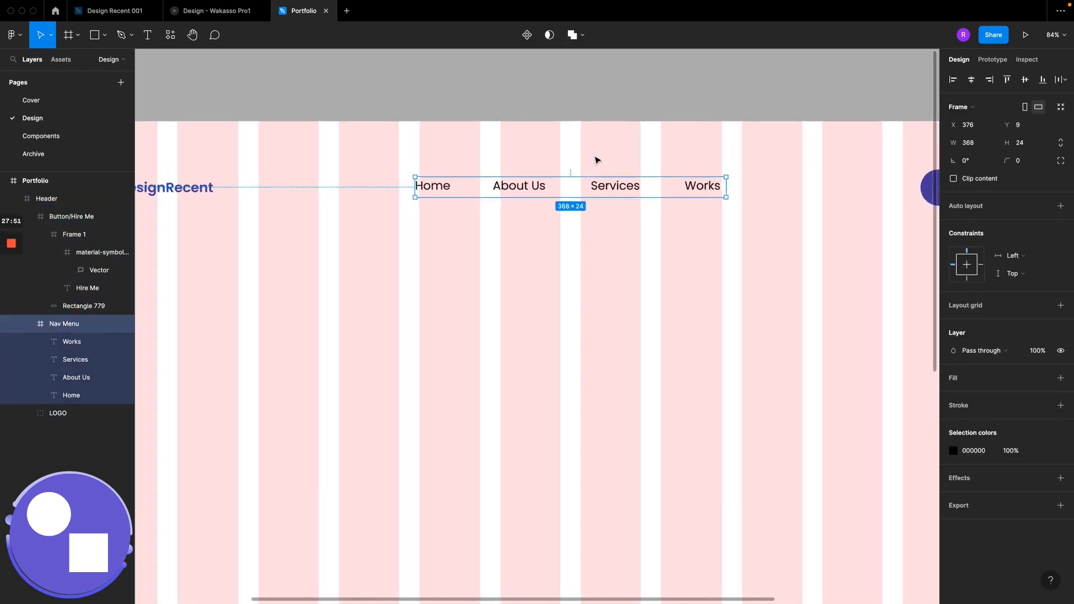
pyautogui.scroll(5, 598, 162)
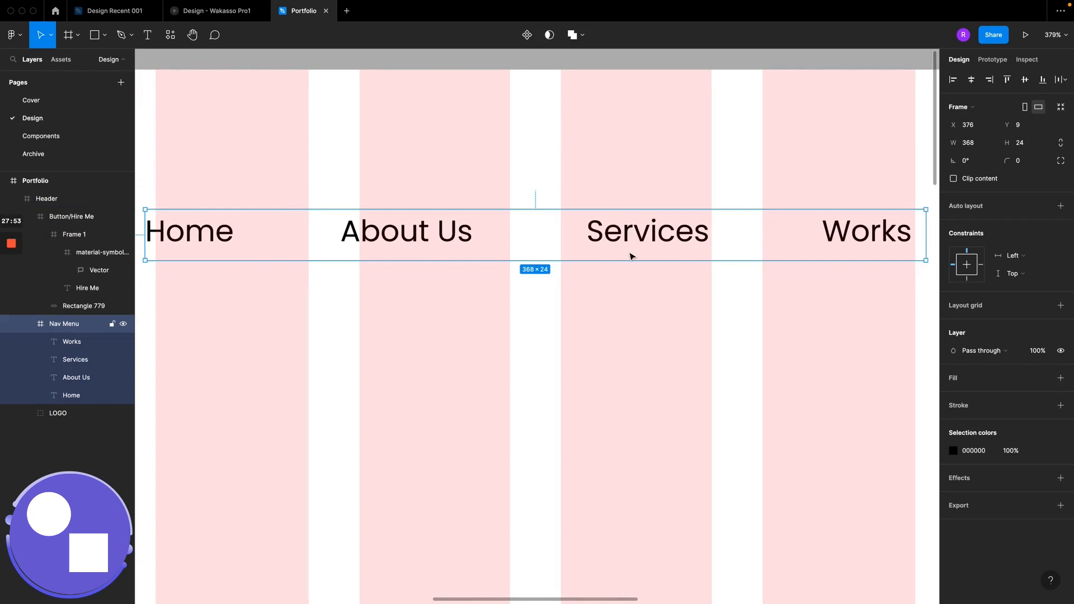
pyautogui.doubleClick(641, 235)
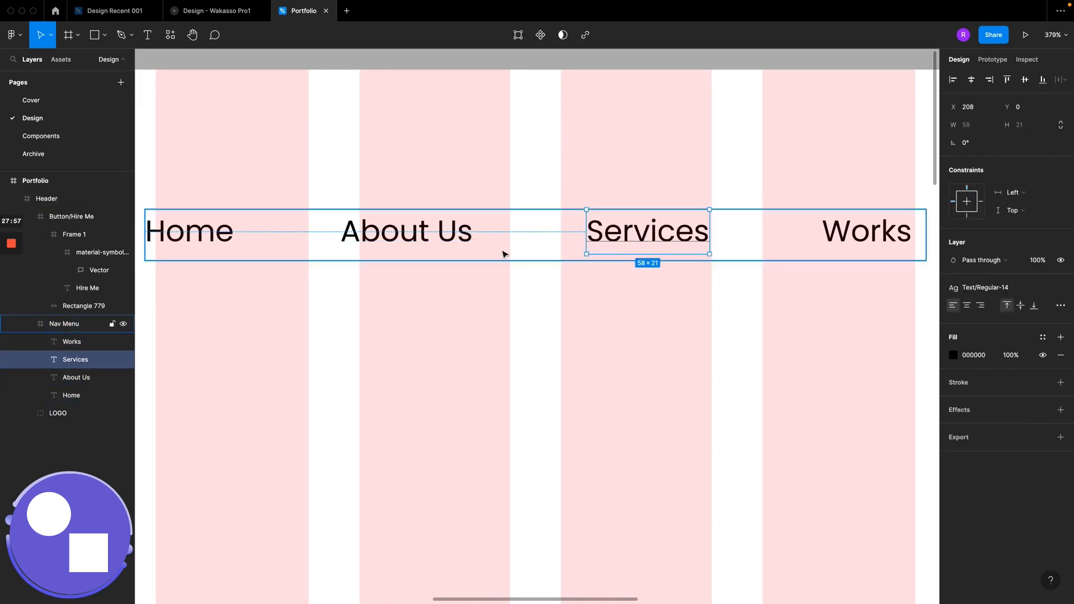
pyautogui.click(542, 251)
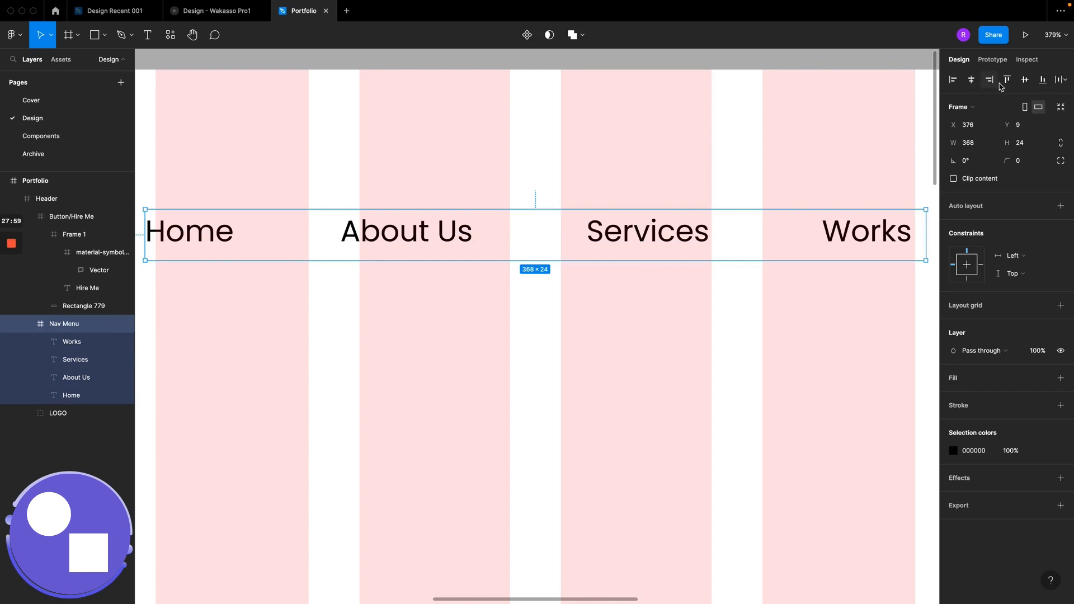
pyautogui.click(1061, 107)
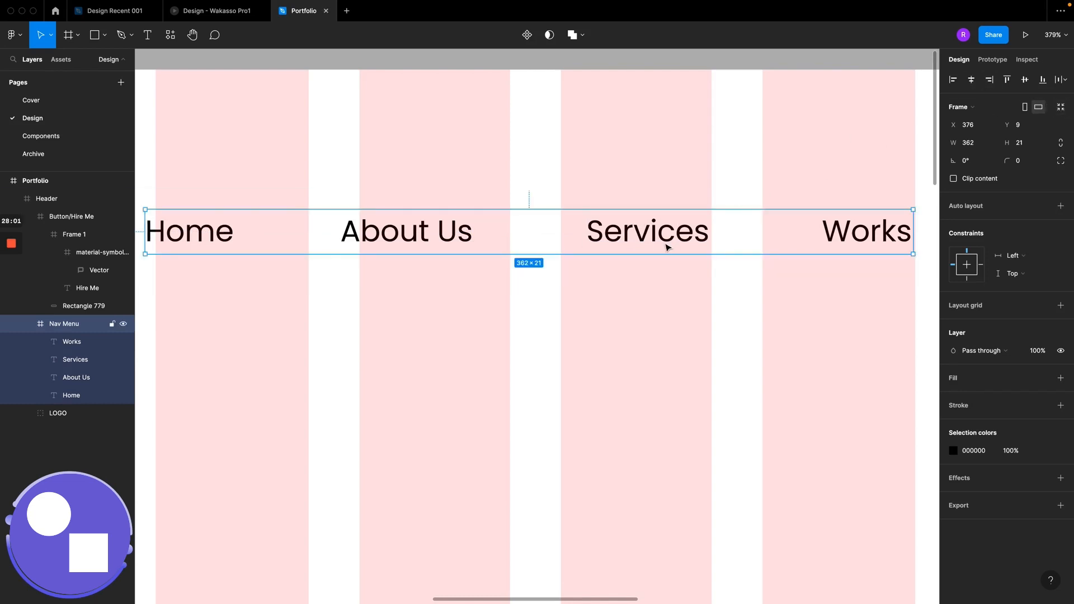
pyautogui.click(1025, 80)
pyautogui.scroll(-10, 565, 275)
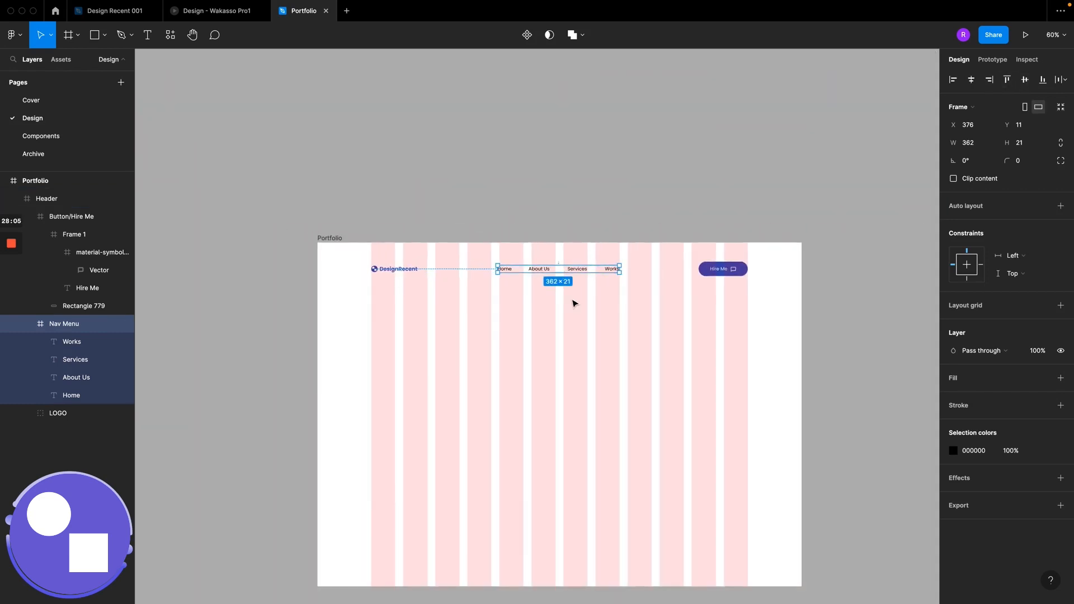
pyautogui.click(574, 304)
pyautogui.scroll(4, 574, 303)
pyautogui.scroll(-5, 576, 303)
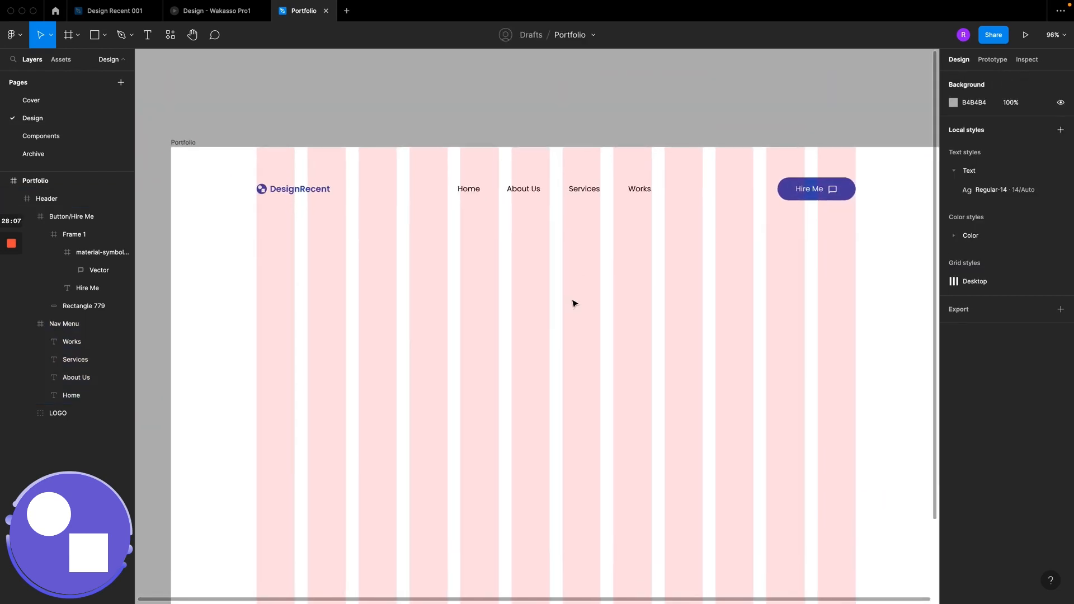
pyautogui.hscroll(-2, 576, 303)
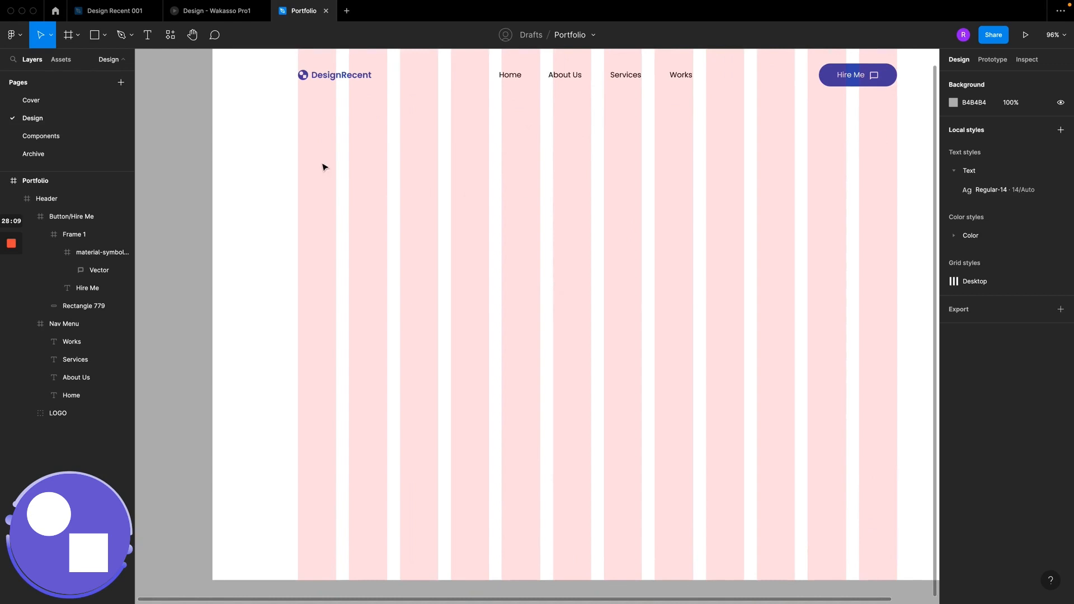
pyautogui.scroll(3, 325, 168)
pyautogui.hscroll(-1, 326, 168)
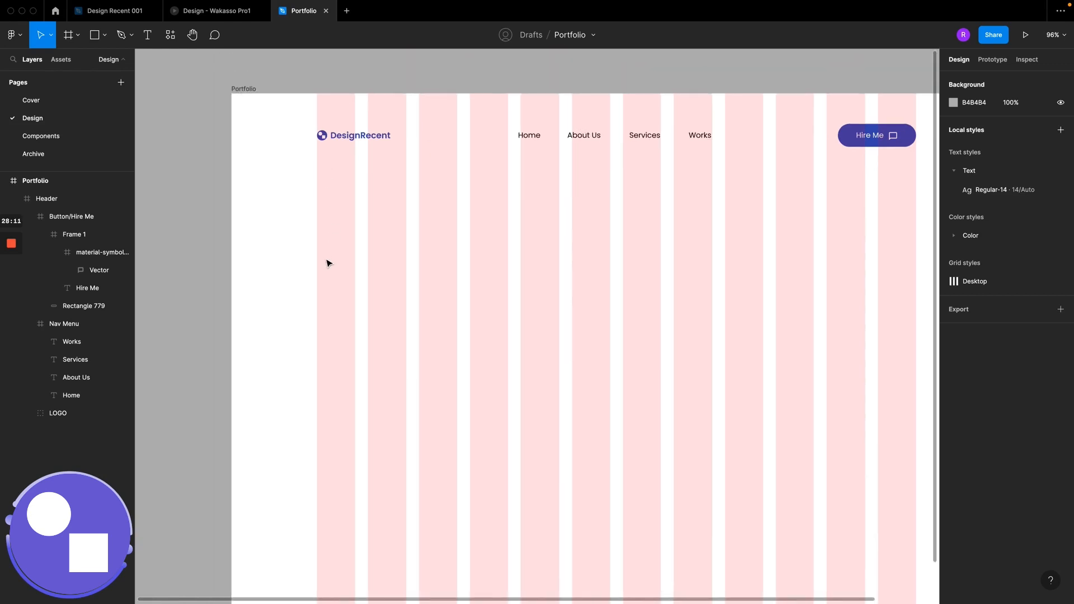
# Step: Add a text below the logo at the first grid column reading "Hello my name's", the designer's first name, and "I'm Products Designer"
pyautogui.press('t')
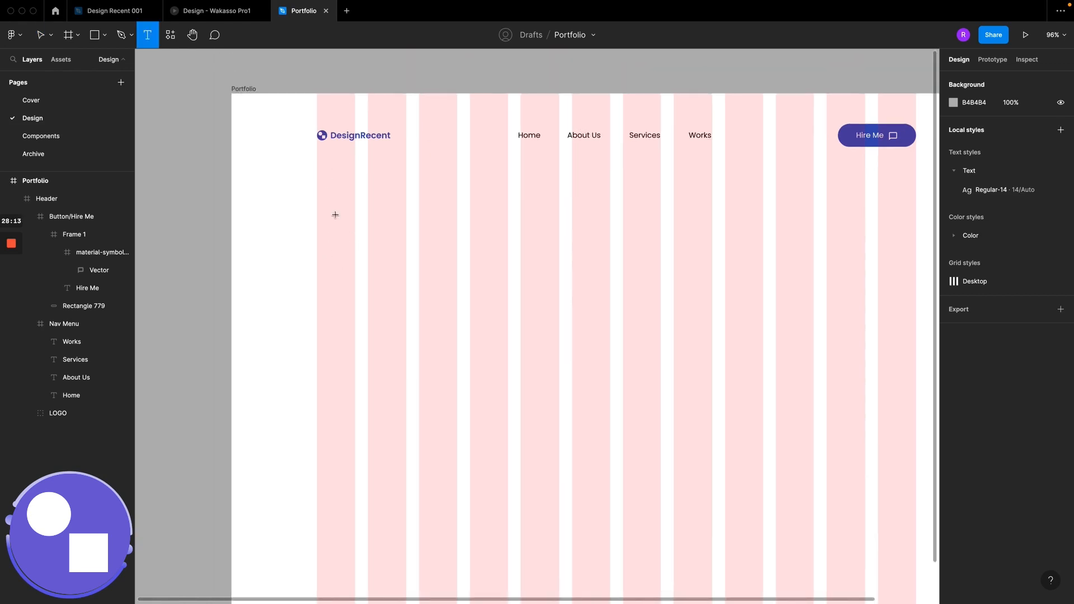
pyautogui.click(228, 13)
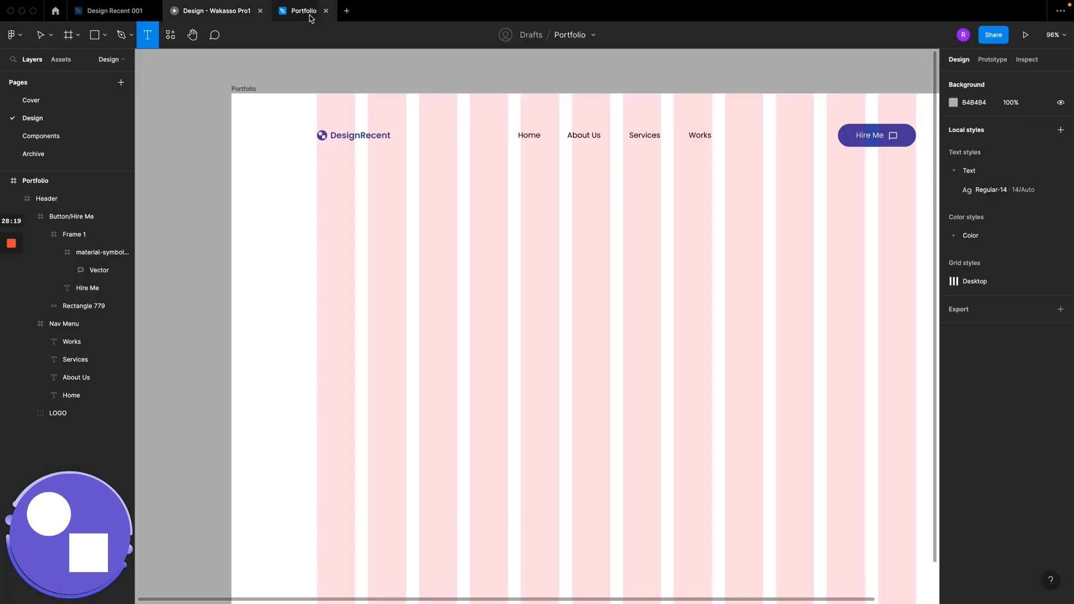
pyautogui.click(309, 15)
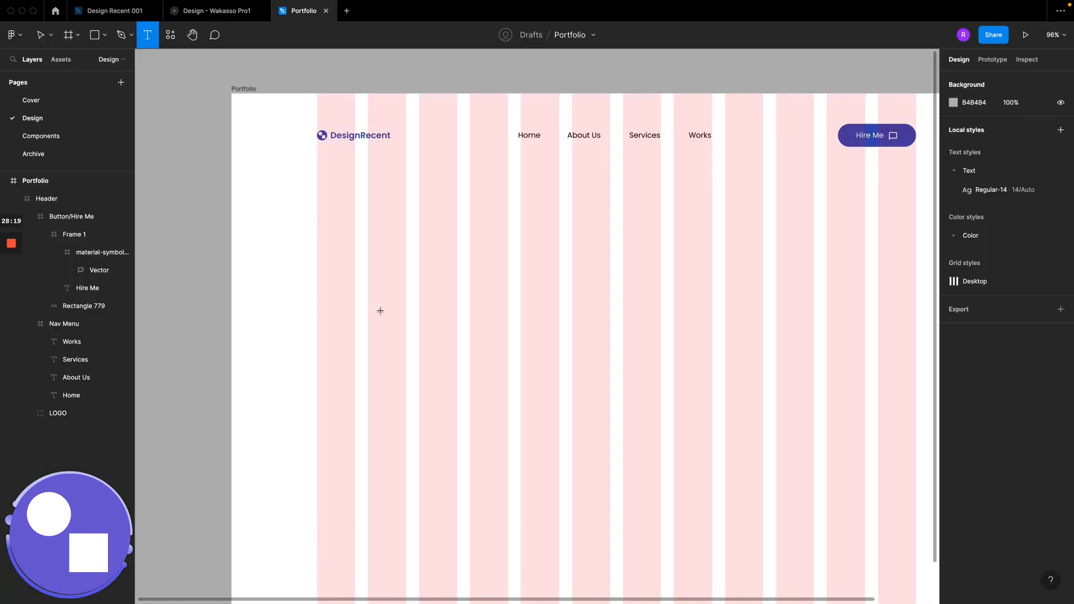
pyautogui.click(317, 249)
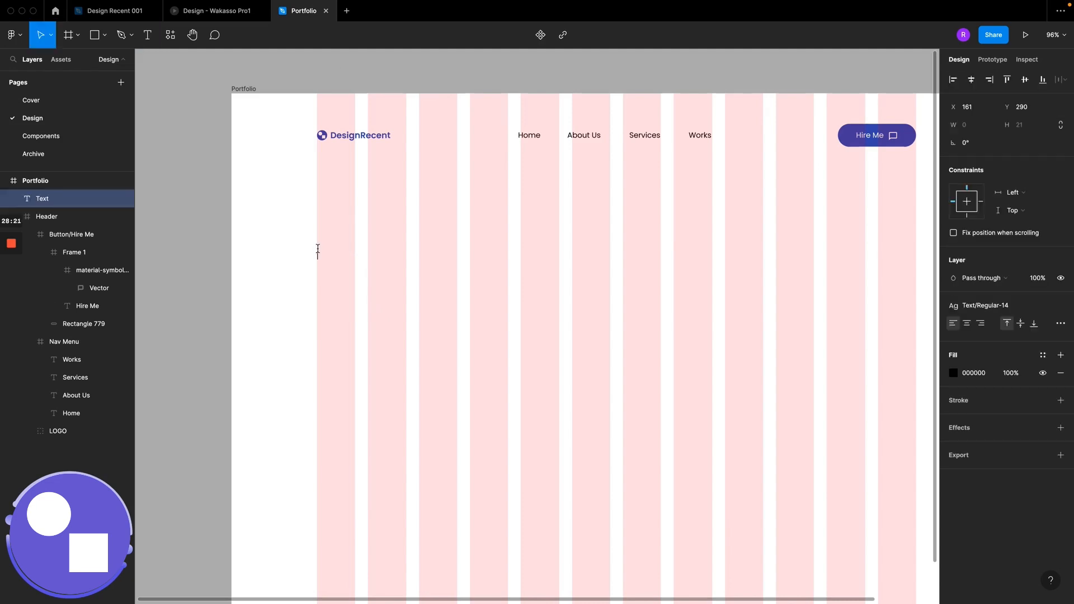
pyautogui.write('Hello my name')
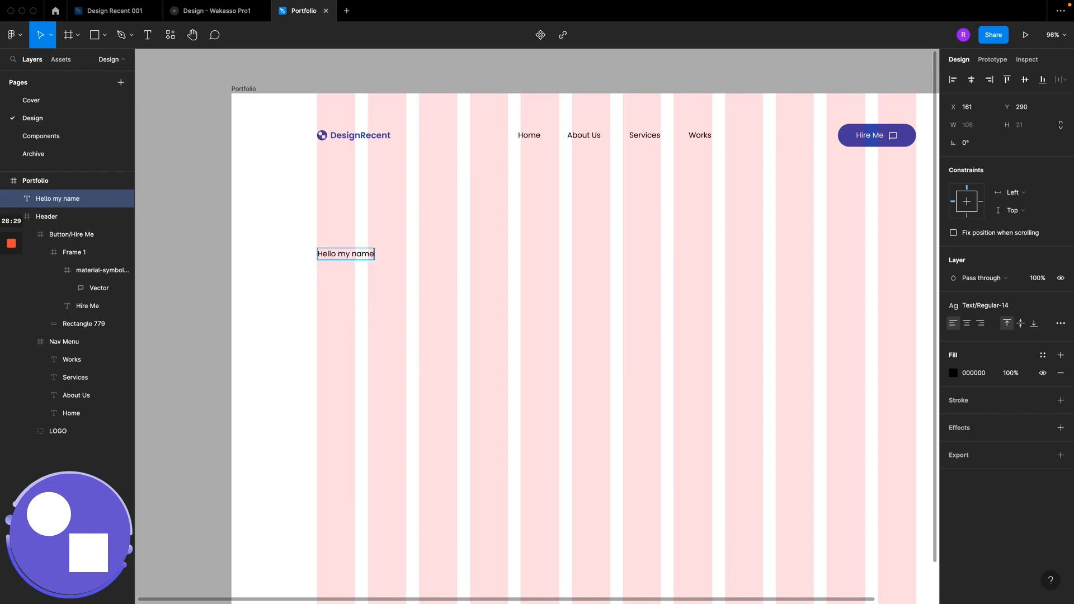
pyautogui.write("'s")
pyautogui.write(' Em')
pyautogui.write('ily')
pyautogui.write(" I'm")
pyautogui.write(' Products')
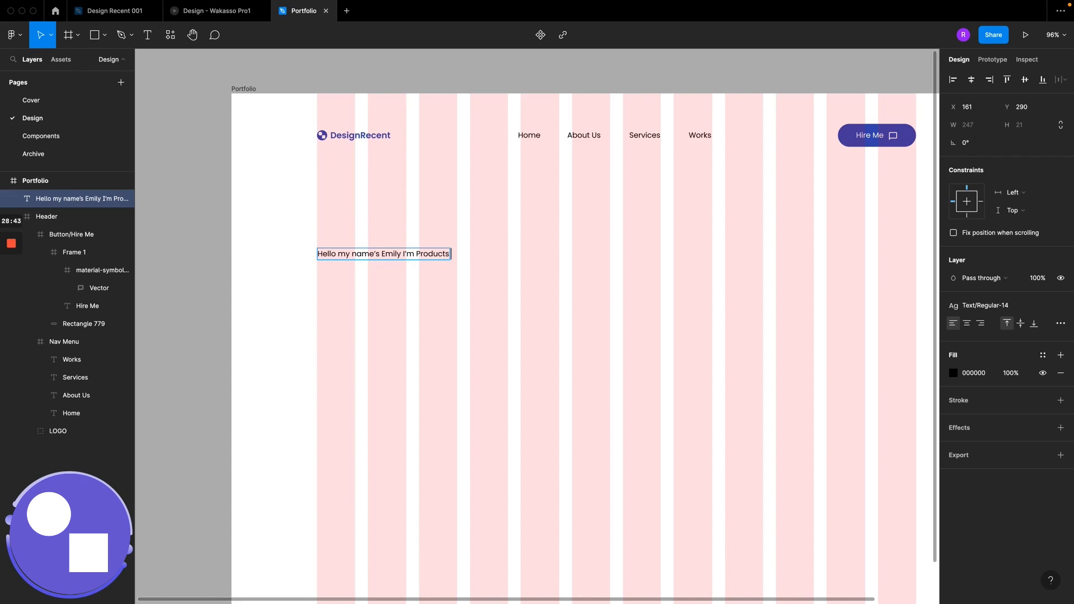
pyautogui.write(' Designer')
pyautogui.press('Escape')
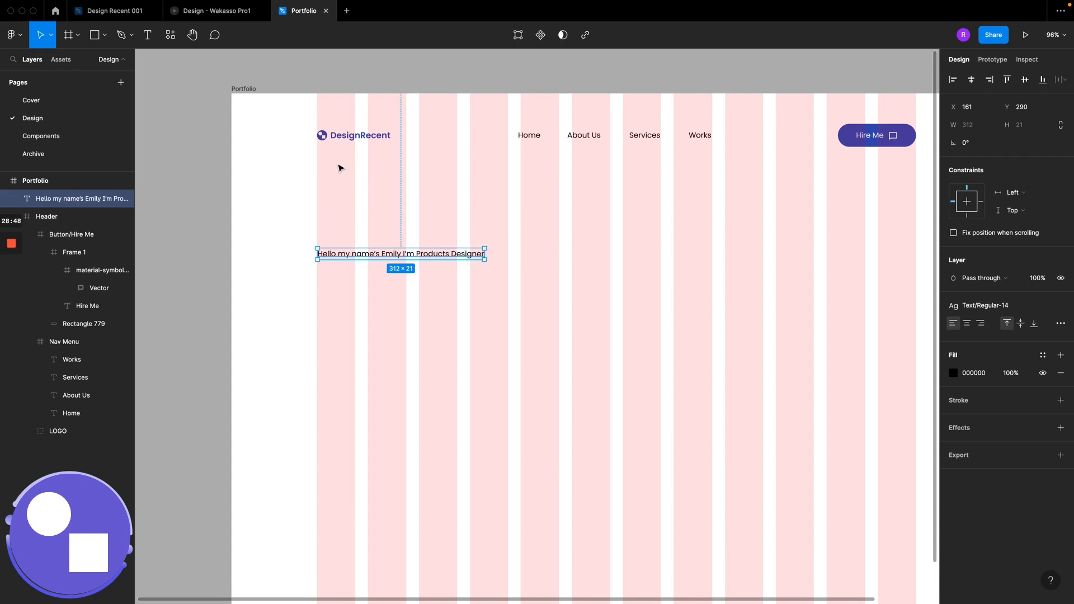
# Step: Match the greeting's punctuation to the prototype: comma after "Hello", period after the first name, and "designer." in lowercase with a final period
pyautogui.click(213, 15)
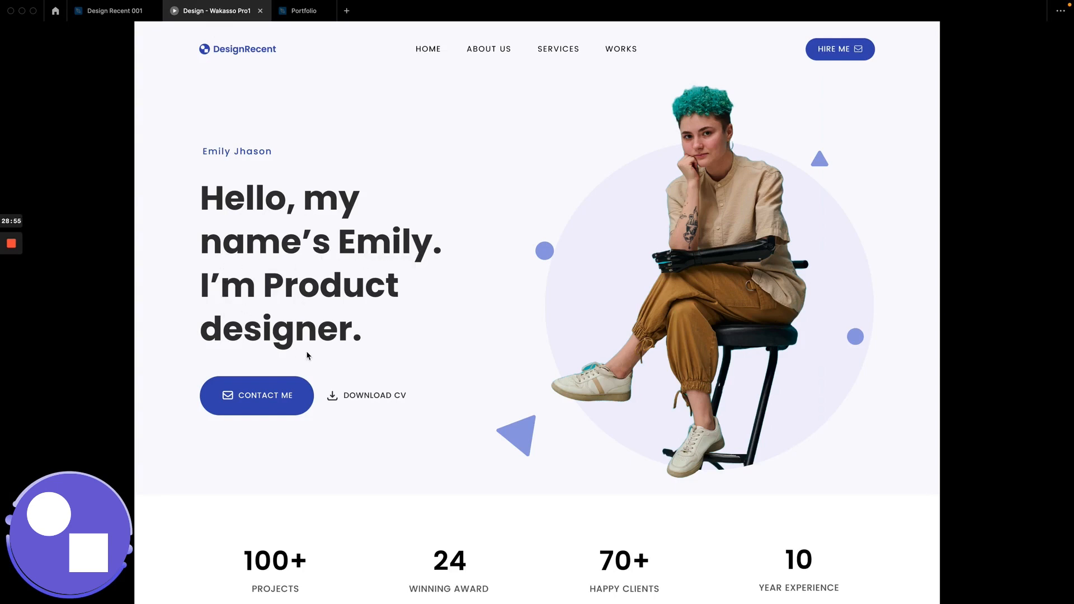
pyautogui.click(296, 14)
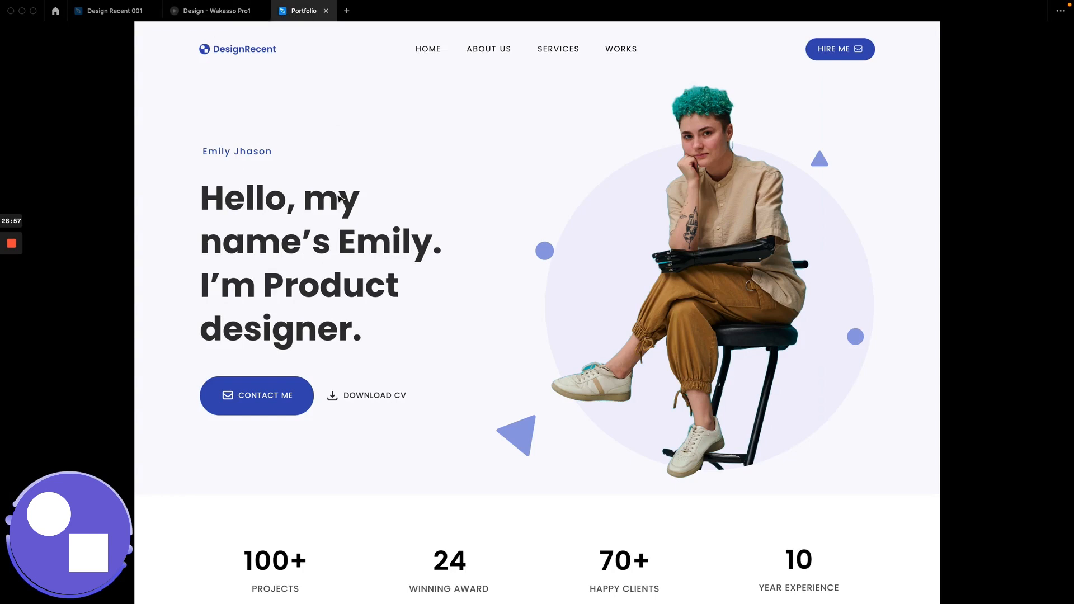
pyautogui.doubleClick(333, 259)
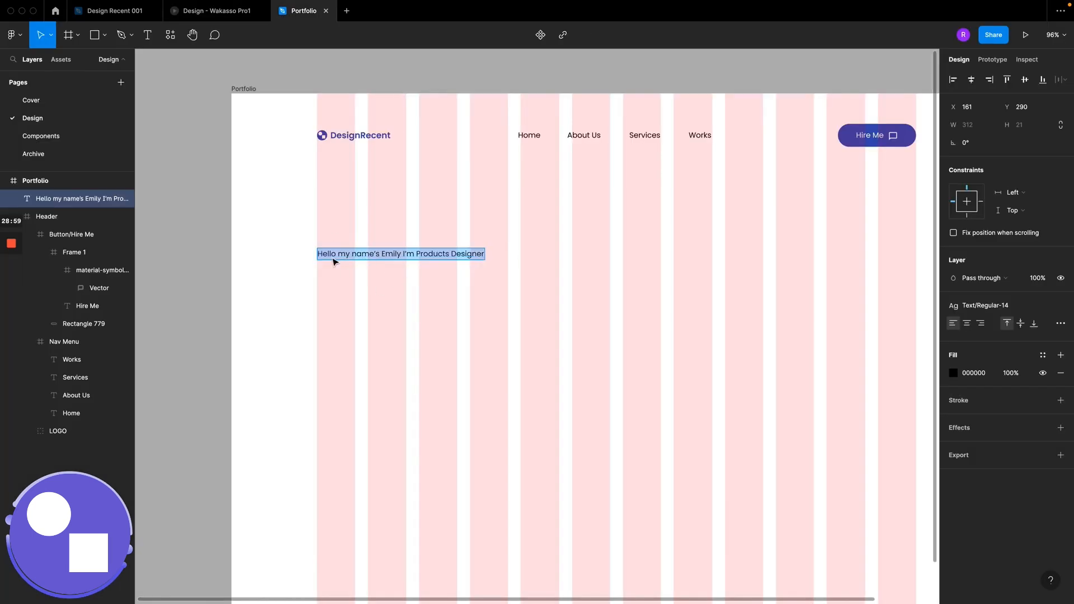
pyautogui.click(336, 253)
pyautogui.write(',')
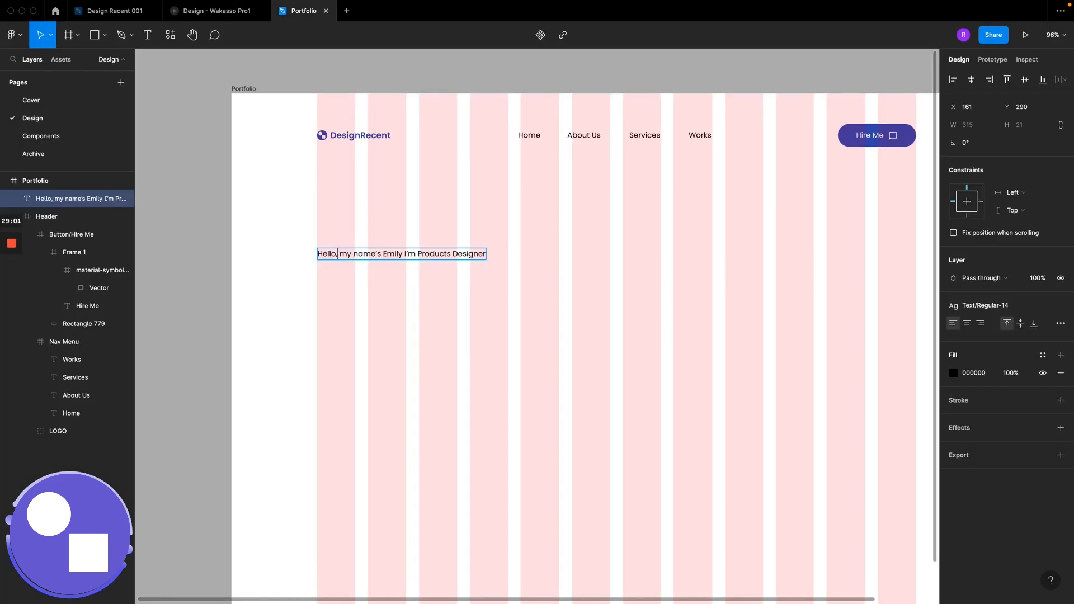
pyautogui.click(401, 253)
pyautogui.write('.')
pyautogui.click(460, 253)
pyautogui.press('BackSpace')
pyautogui.write('d')
pyautogui.press('Escape')
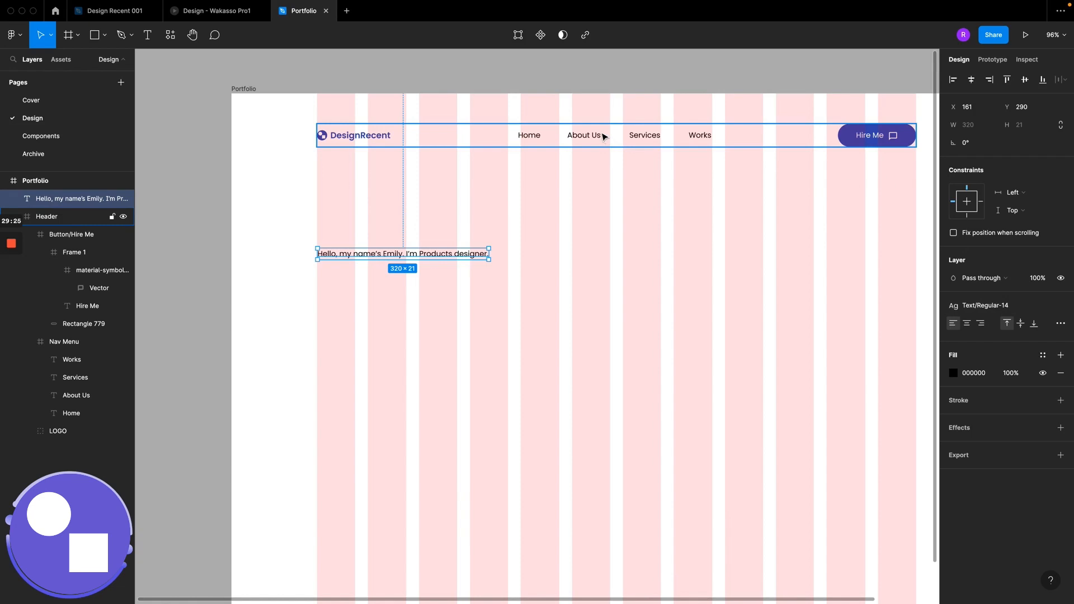
pyautogui.click(569, 253)
pyautogui.press('t')
pyautogui.click(574, 252)
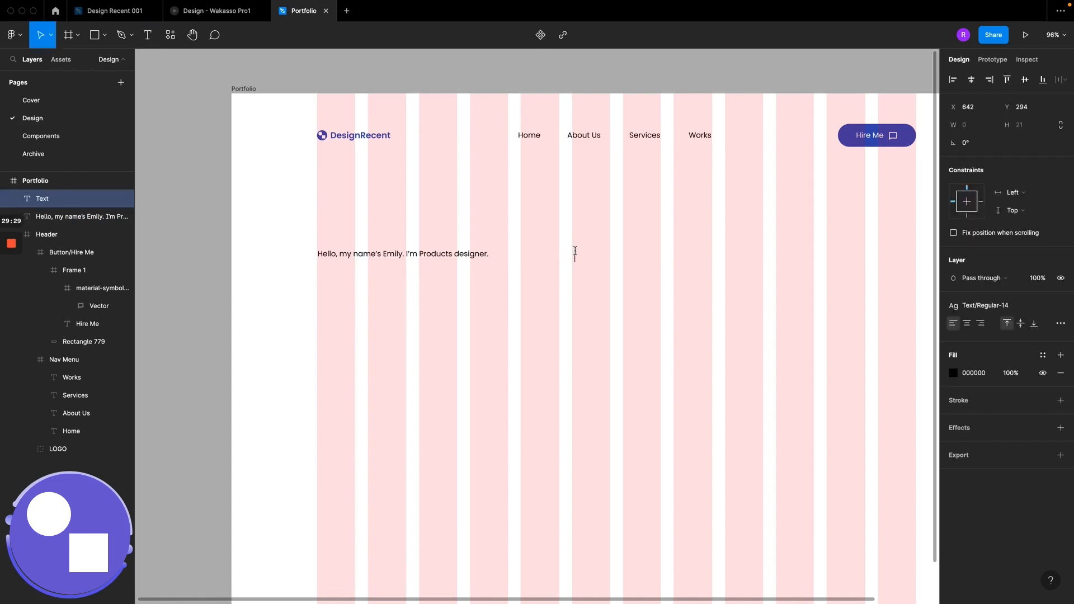
pyautogui.write('gjngjn')
pyautogui.write('gjhfghgfj')
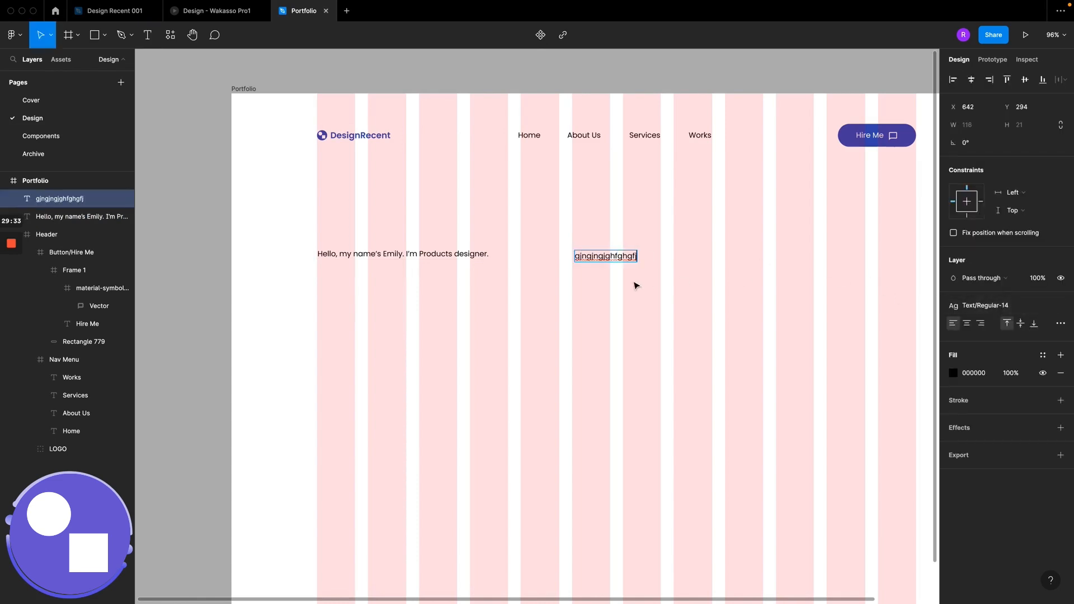
pyautogui.press('Escape')
pyautogui.press('Delete')
# Step: Detach the Text/Regular-14 style from the greeting text and set its font size to 64
pyautogui.click(432, 255)
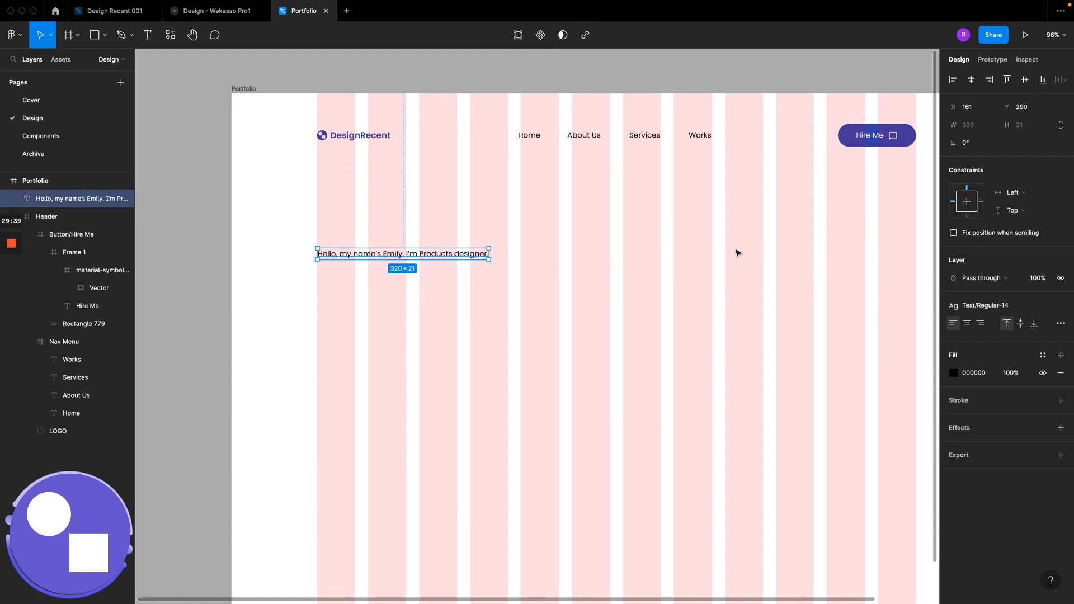
pyautogui.moveTo(1002, 309)
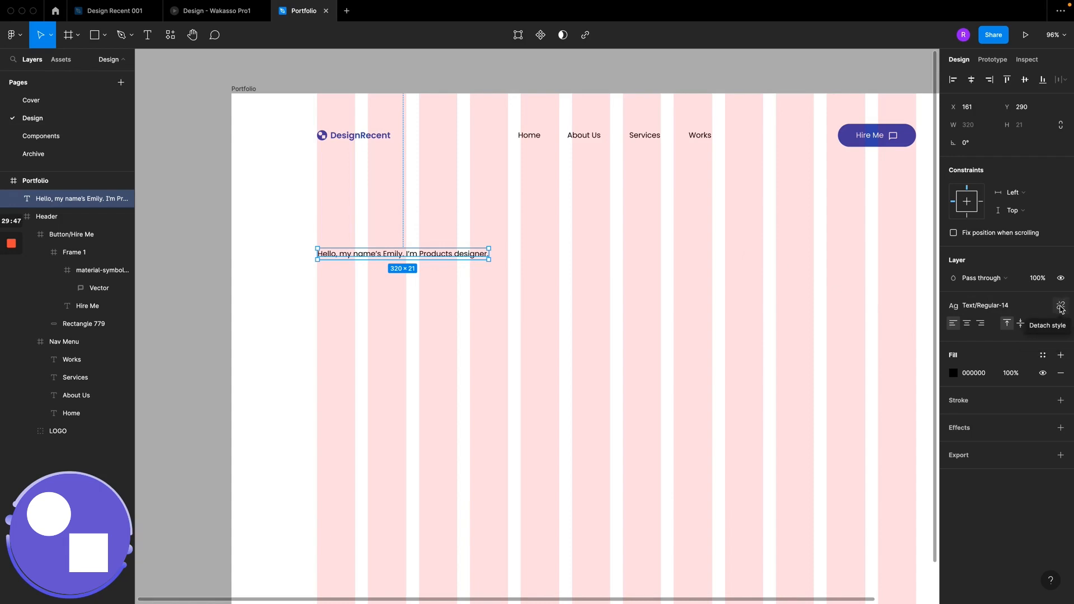
pyautogui.click(1063, 305)
pyautogui.click(1029, 345)
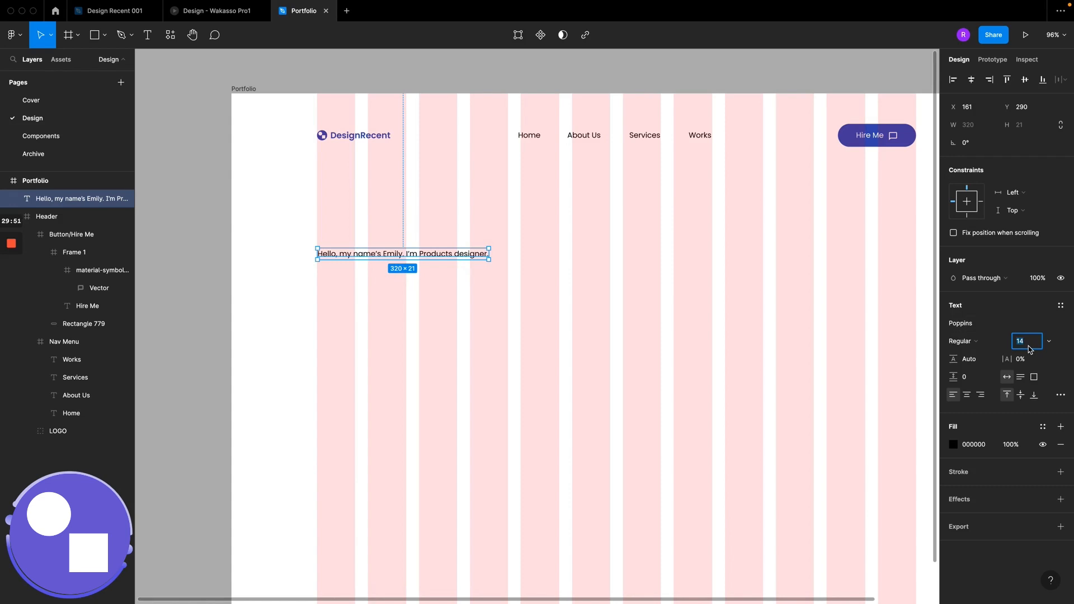
pyautogui.write('6')
pyautogui.click(1050, 342)
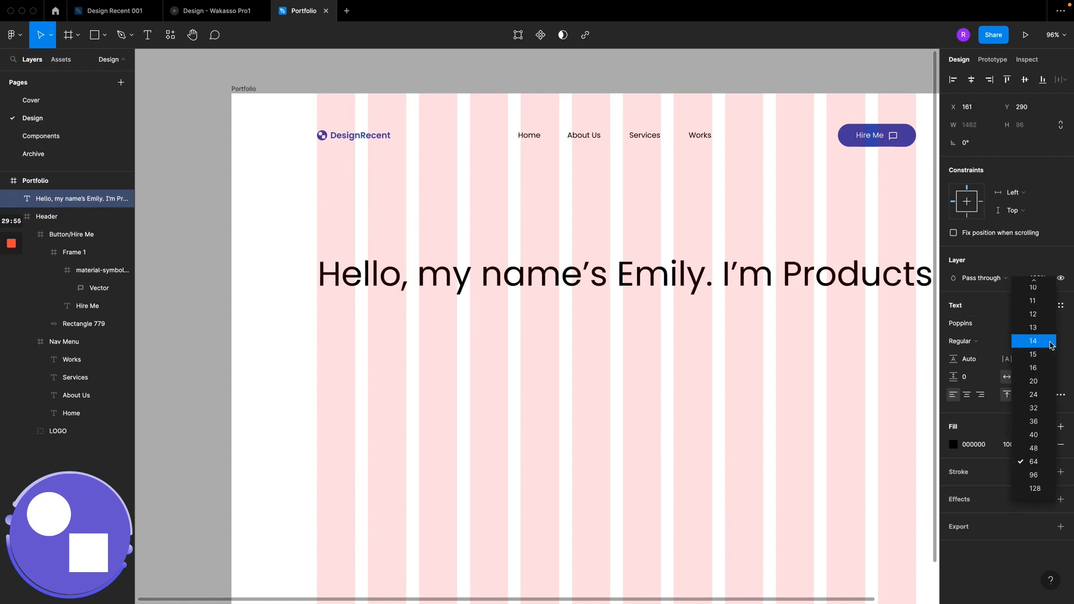
pyautogui.click(1044, 462)
# Step: Narrow the greeting's text box to about 513 px wide so the headline wraps onto four lines
pyautogui.hscroll(3, 815, 317)
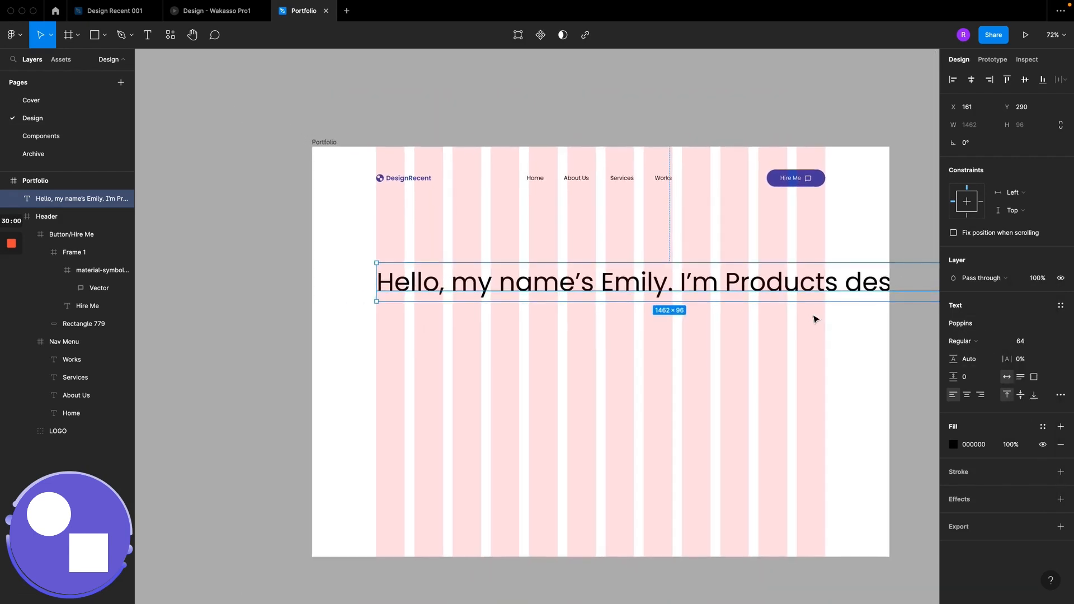
pyautogui.click(815, 319)
pyautogui.scroll(-5, 814, 316)
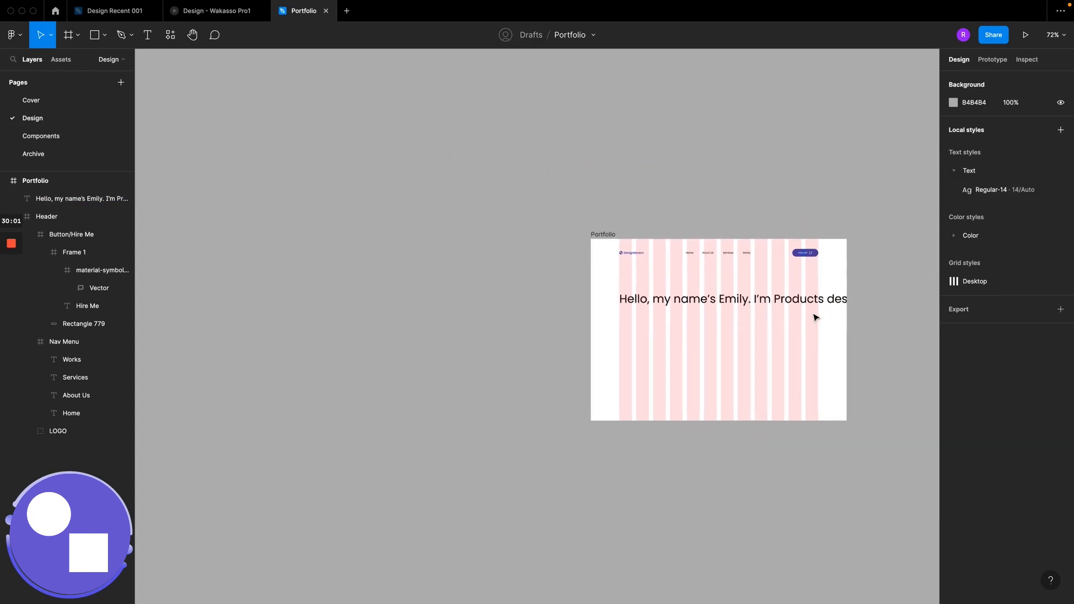
pyautogui.click(806, 302)
pyautogui.moveTo(882, 298); pyautogui.dragTo(711, 324)
pyautogui.scroll(5, 712, 324)
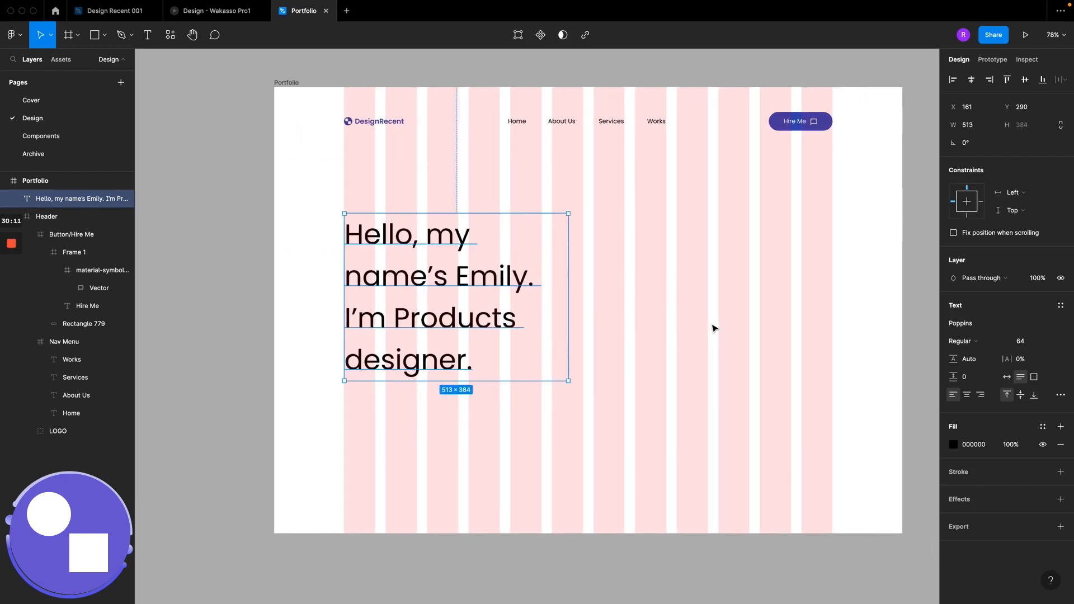
# Step: Set the headline's weight to Bold and, after checking the prototype, move it up to X 160, Y 272
pyautogui.click(972, 345)
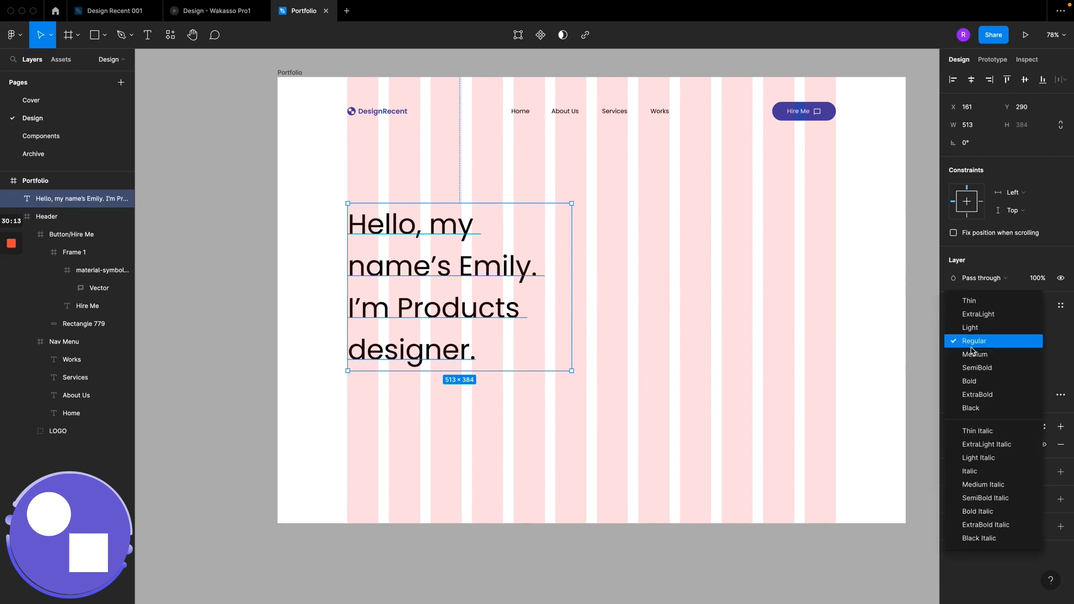
pyautogui.click(971, 382)
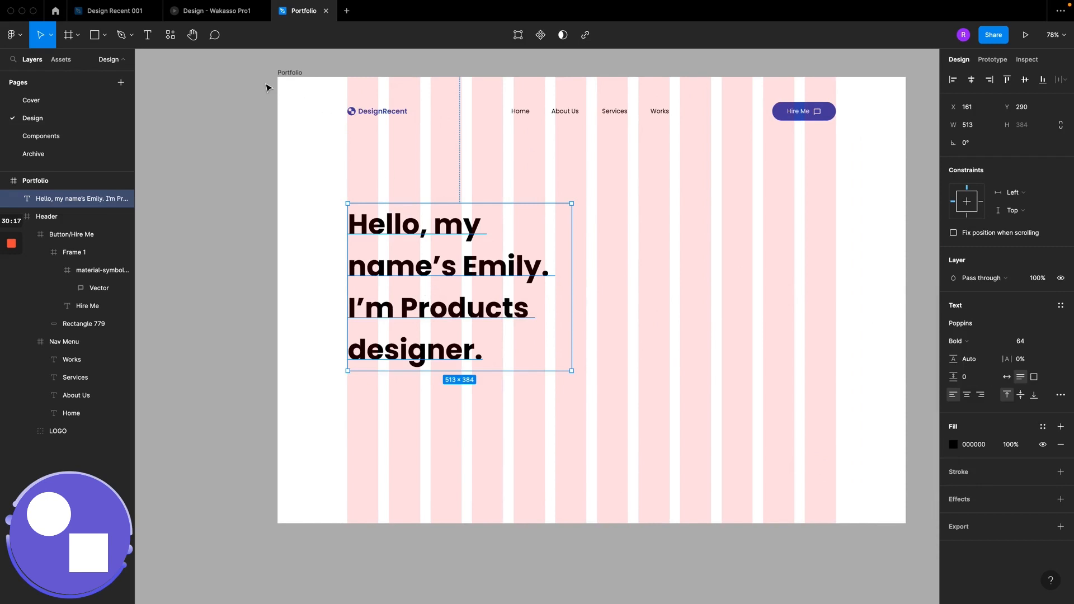
pyautogui.click(223, 13)
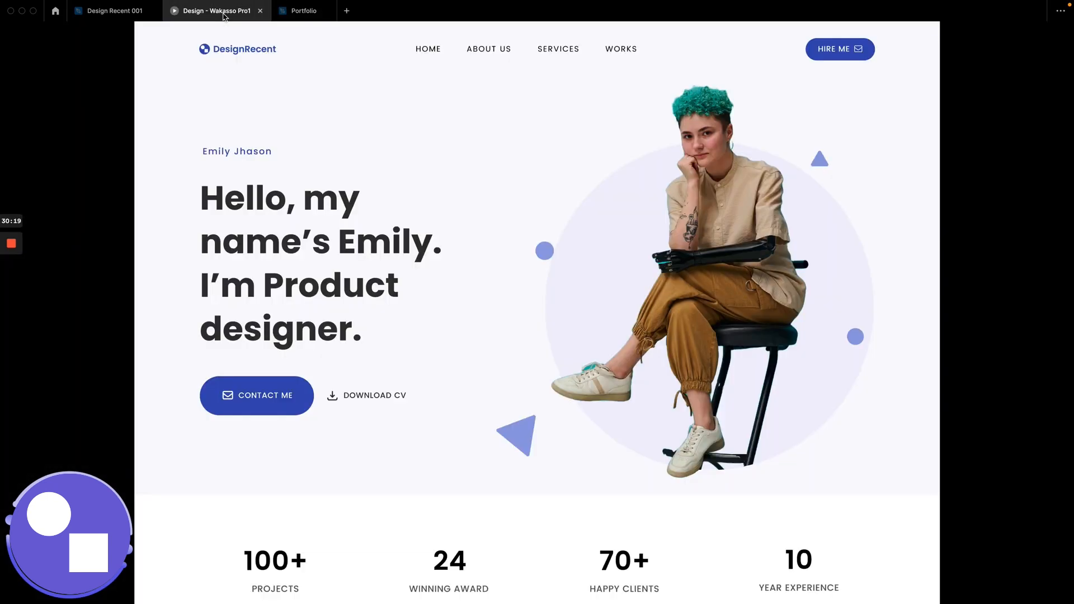
pyautogui.click(294, 12)
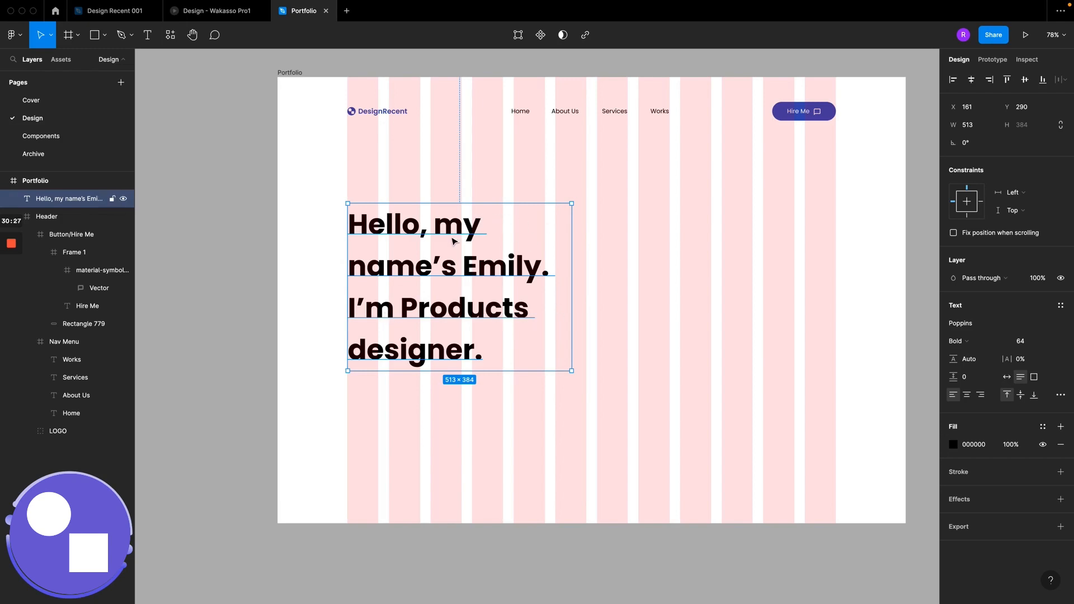
pyautogui.moveTo(453, 241)
pyautogui.mouseDown()
pyautogui.moveTo(453, 223)
pyautogui.moveTo(453, 233)
pyautogui.mouseUp()
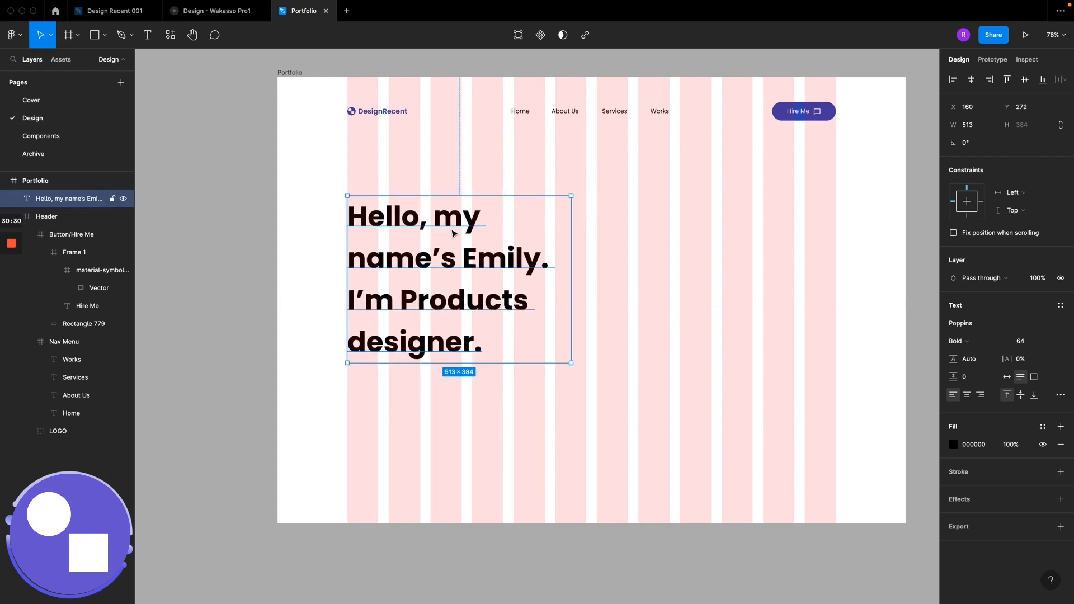
# Step: Create a text style named Text/Headline-64 from the headline
pyautogui.click(1062, 306)
pyautogui.click(1056, 326)
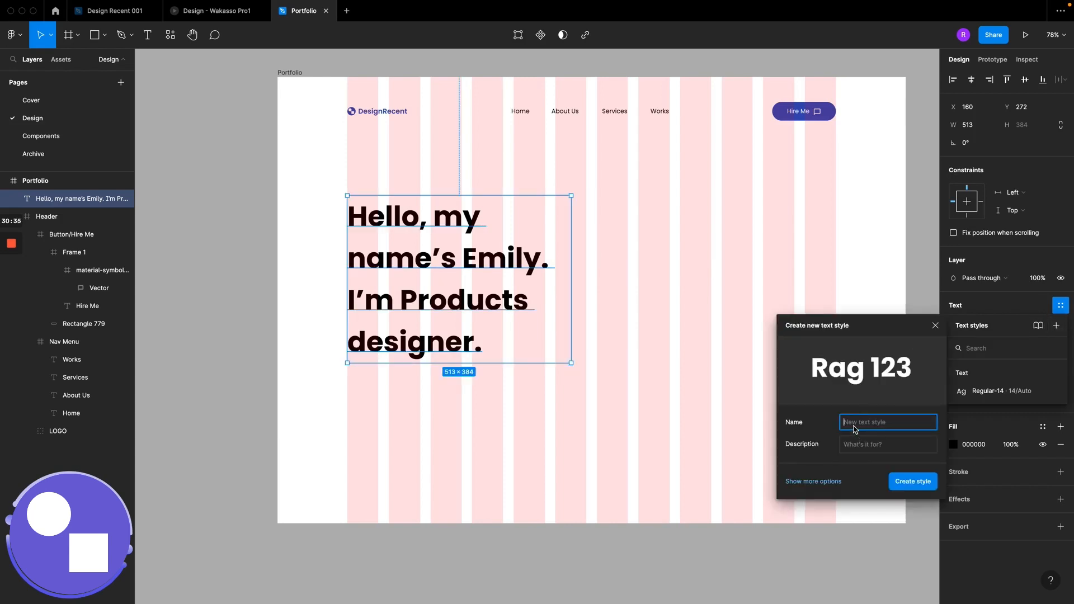
pyautogui.write('Text/Headline-64')
pyautogui.press('Return')
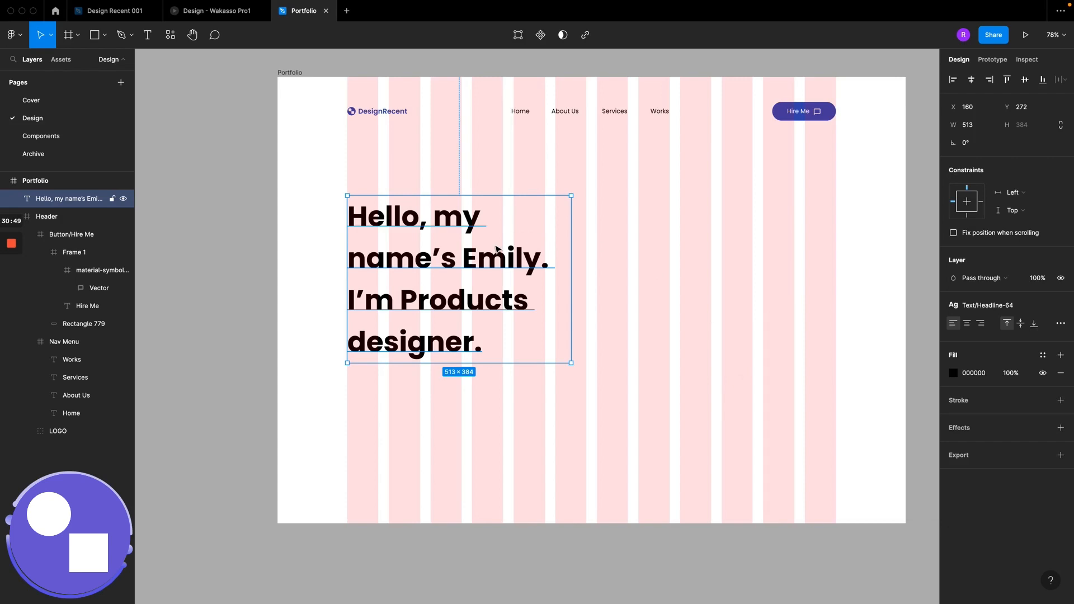
pyautogui.click(219, 19)
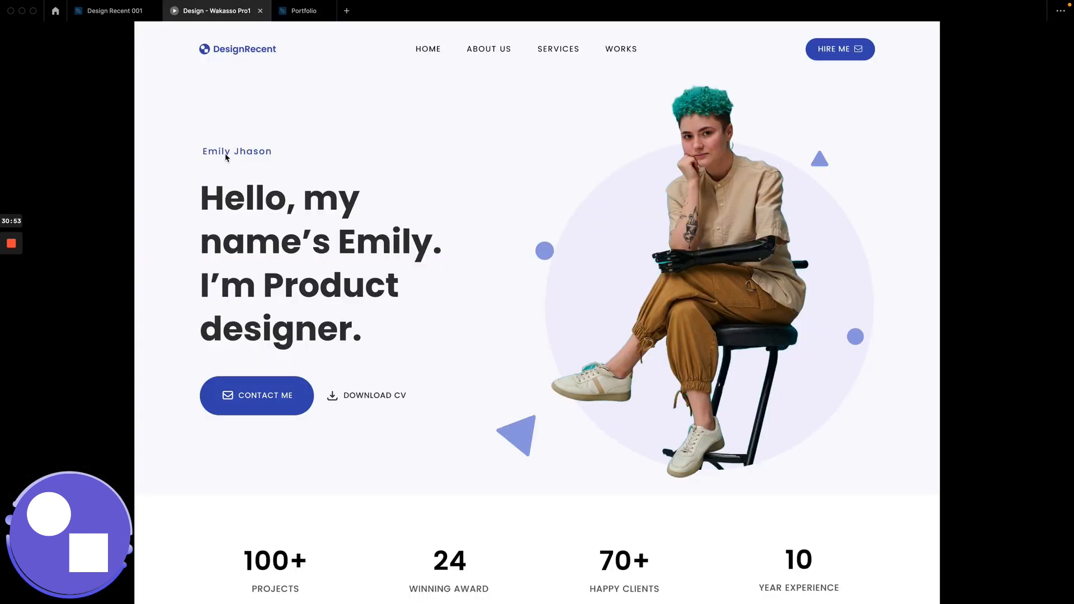
pyautogui.click(300, 13)
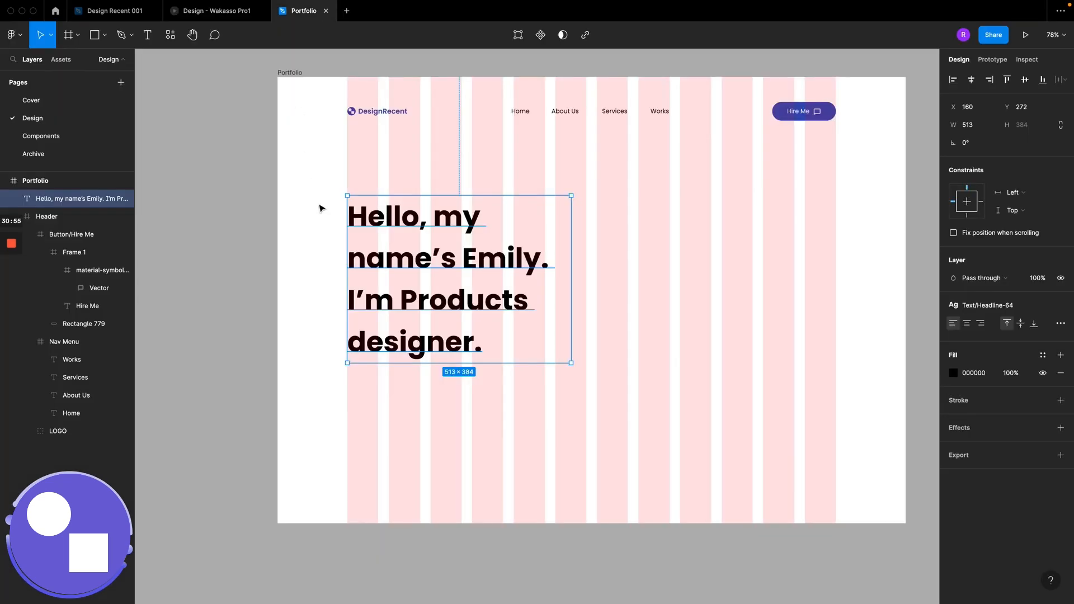
pyautogui.scroll(5, 320, 208)
pyautogui.scroll(3, 321, 208)
pyautogui.click(354, 286)
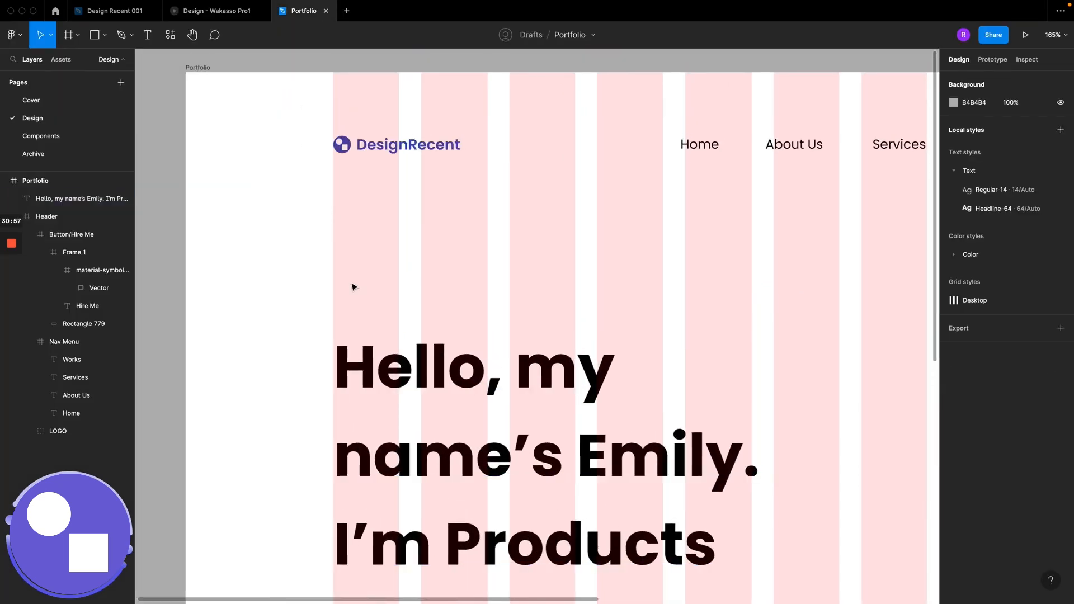
pyautogui.press('t')
pyautogui.click(362, 286)
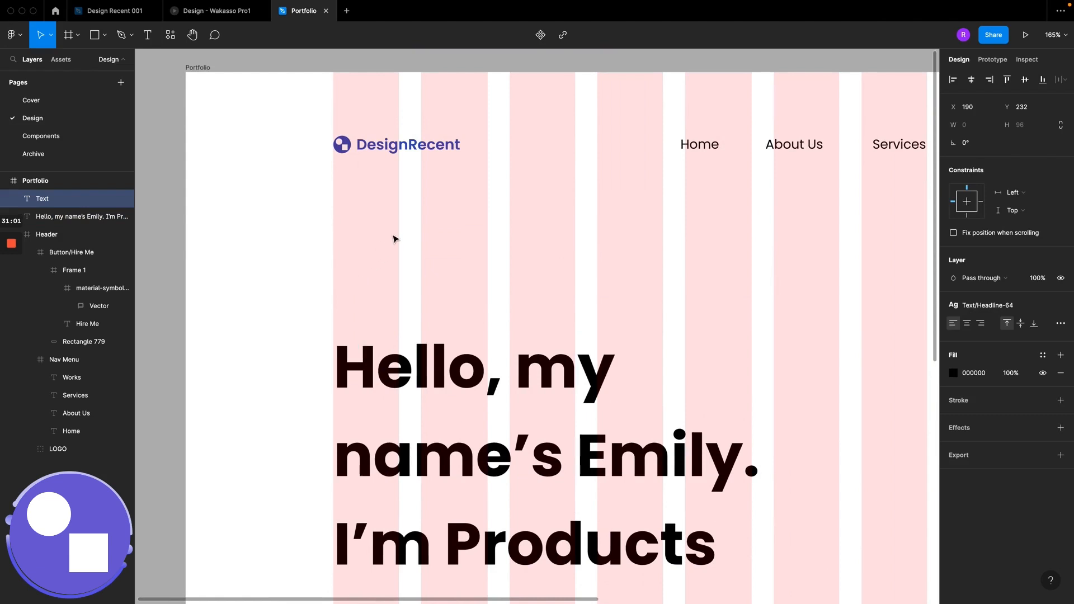
pyautogui.click(393, 240)
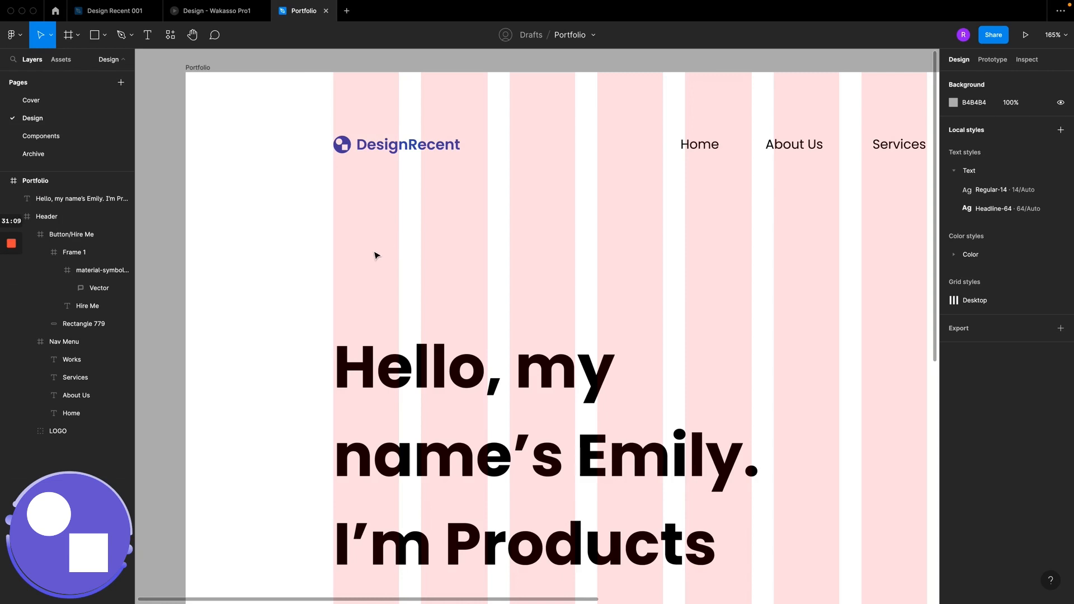
# Step: Add a text layer above the headline containing the designer's full name, spelled as in the prototype
pyautogui.press('t')
pyautogui.click(377, 245)
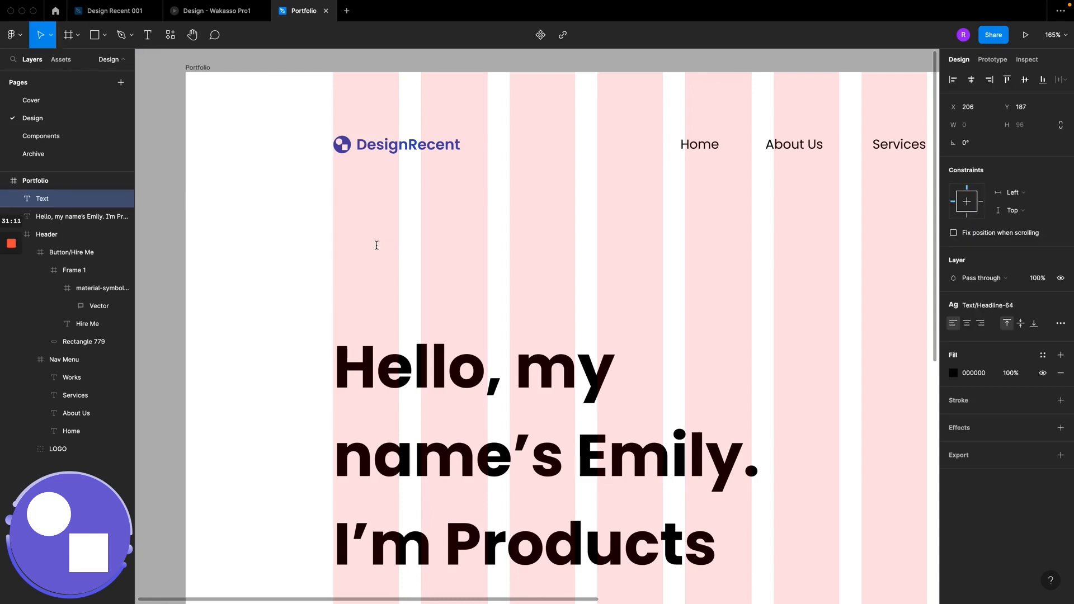
pyautogui.write('gfhlkmgkgjh')
pyautogui.press('Escape')
pyautogui.press('Return')
pyautogui.press('BackSpace')
pyautogui.write('Emily')
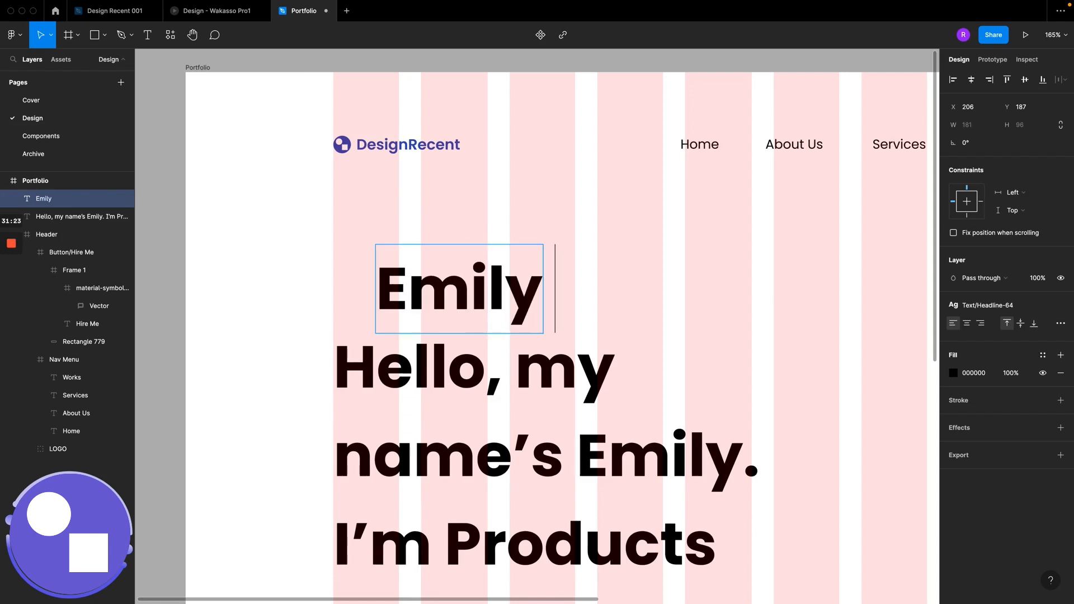
pyautogui.write(' Jhon')
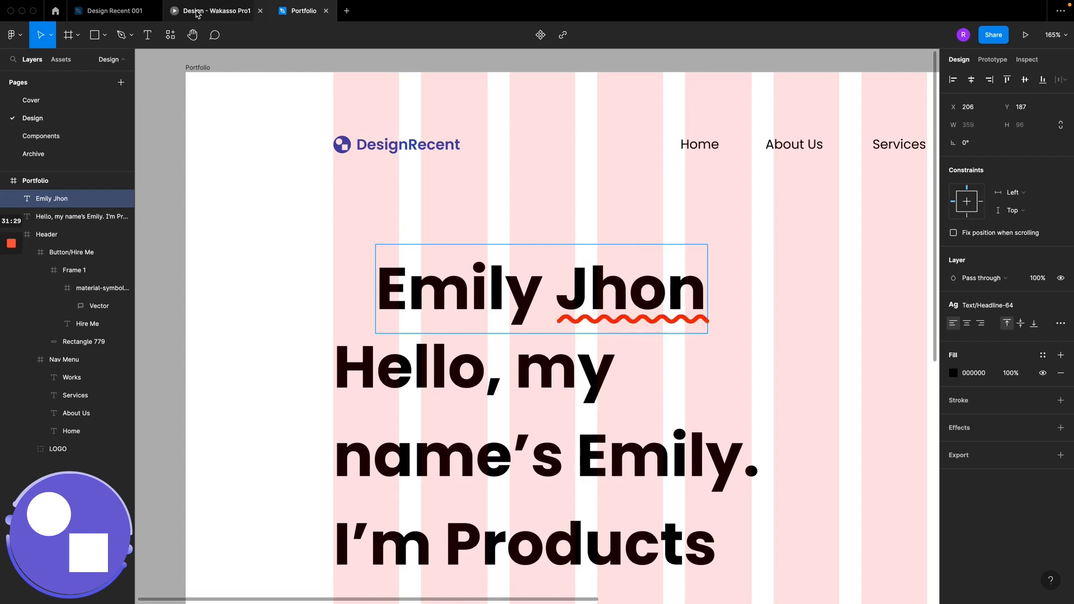
pyautogui.click(198, 12)
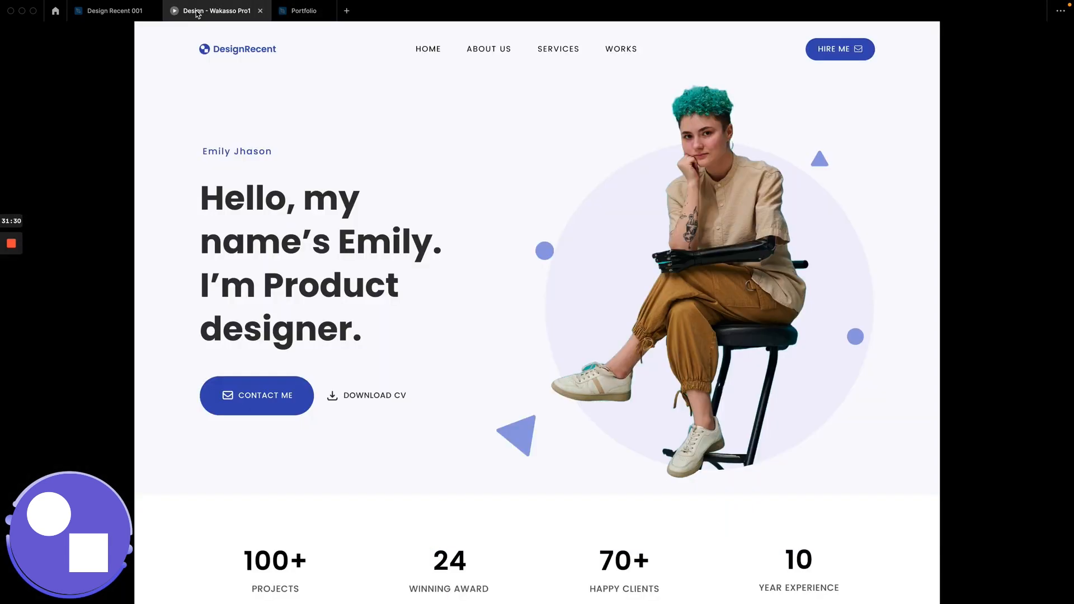
pyautogui.click(297, 13)
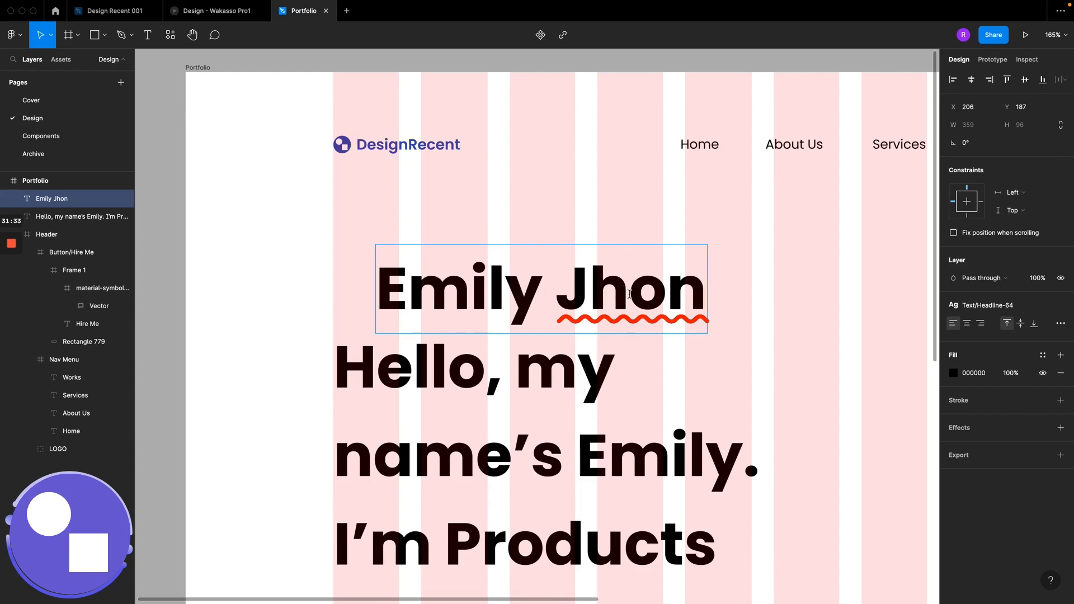
pyautogui.write('as')
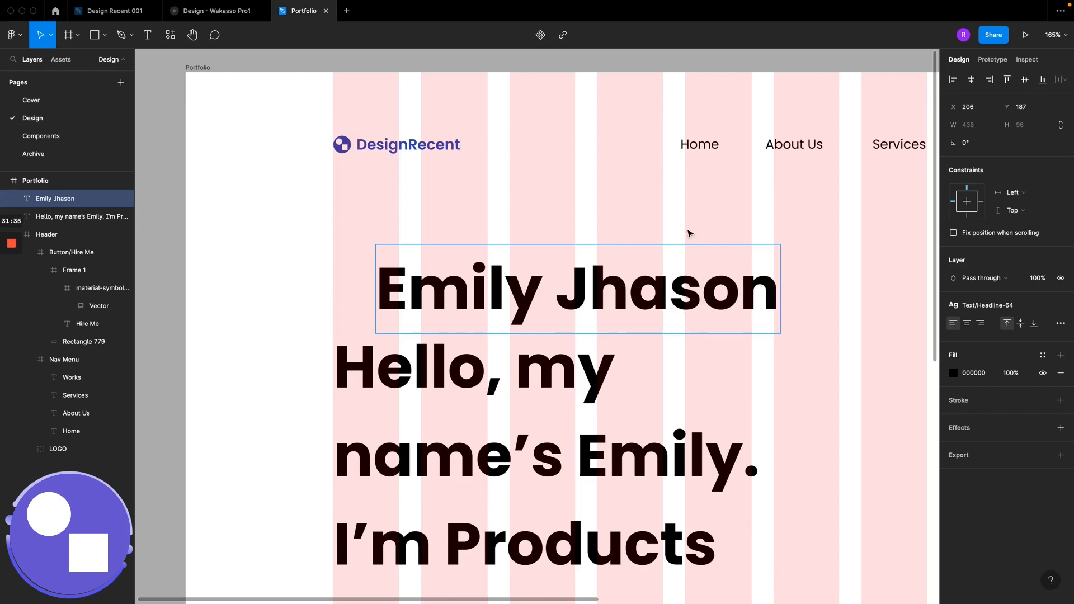
pyautogui.press('Escape')
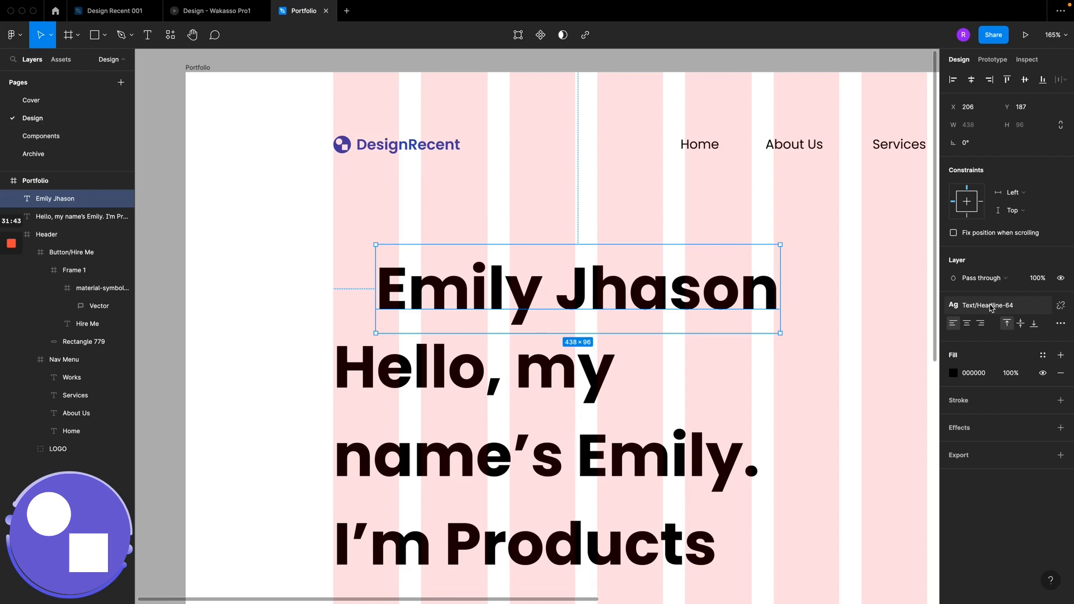
# Step: Apply the Text/Regular-14 style to the name label and move it just above the headline at X 160, Y 234
pyautogui.click(991, 308)
pyautogui.click(994, 395)
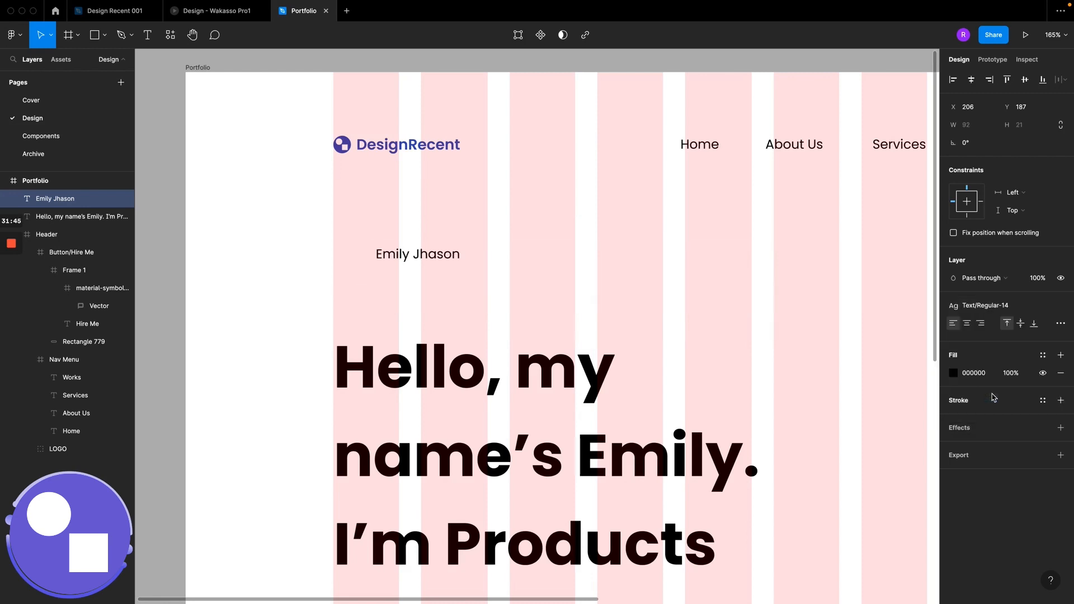
pyautogui.moveTo(422, 259); pyautogui.dragTo(378, 303)
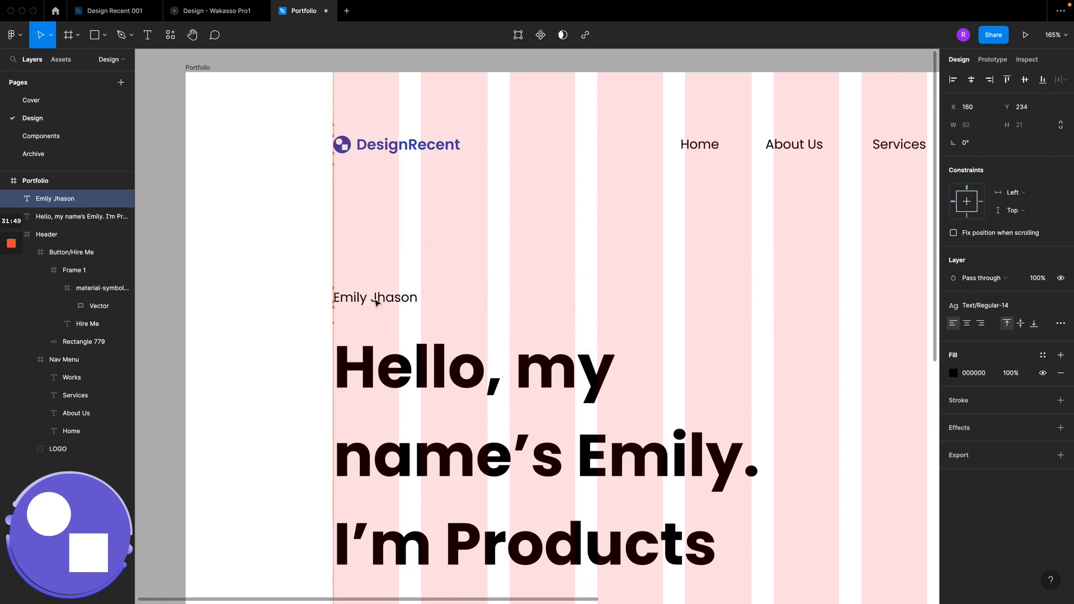
# Step: Move the headline up to Y 250 and left to X 156 so its letters align with the first grid column
pyautogui.click(368, 358)
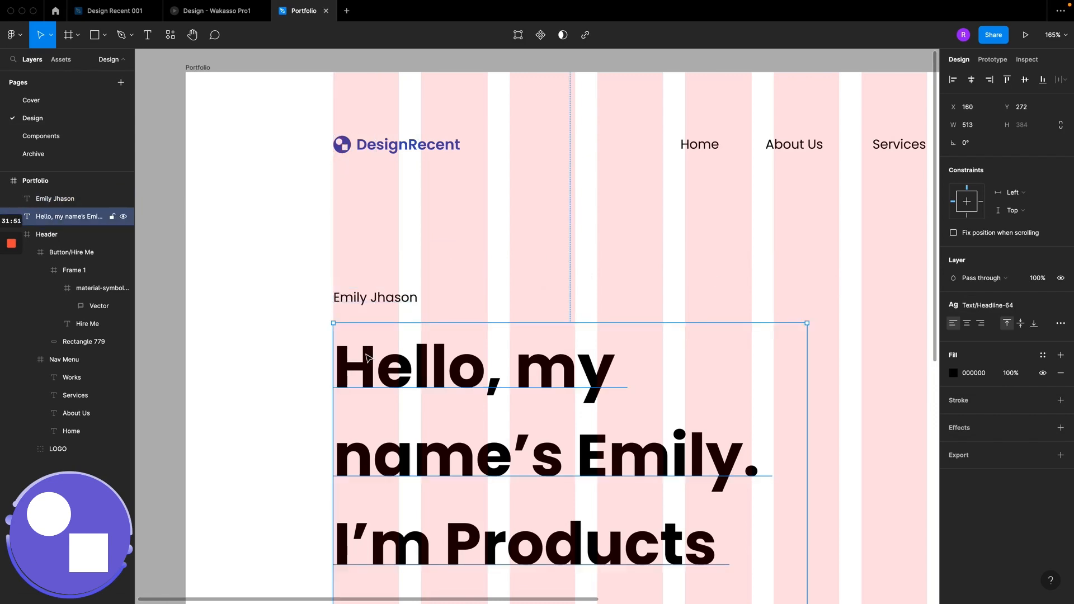
pyautogui.moveTo(368, 364); pyautogui.dragTo(367, 345)
pyautogui.click(350, 296)
pyautogui.scroll(5, 349, 302)
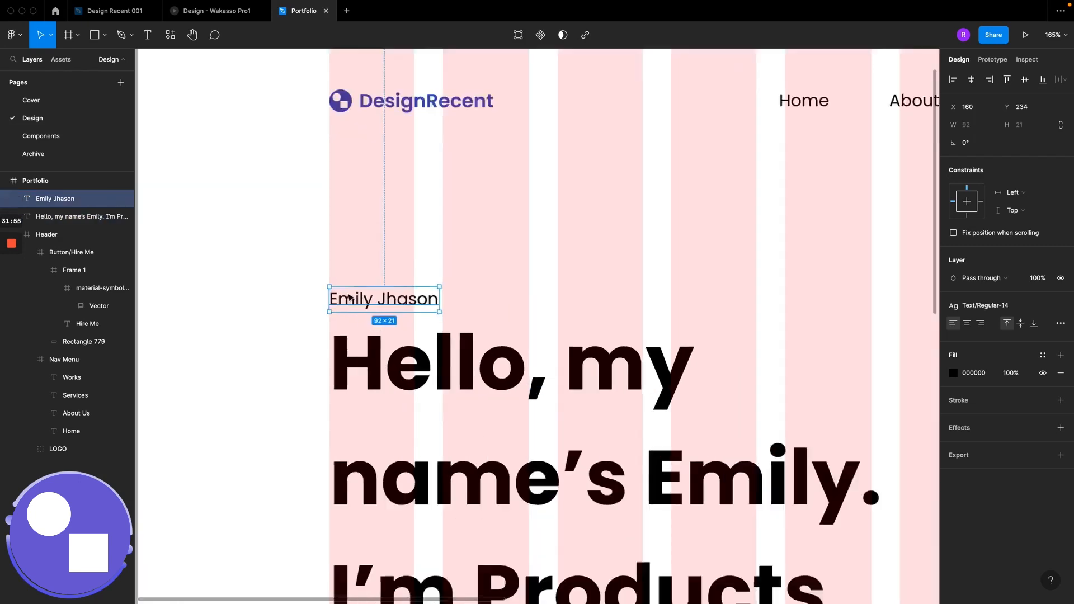
pyautogui.click(343, 453)
pyautogui.scroll(-3, 344, 458)
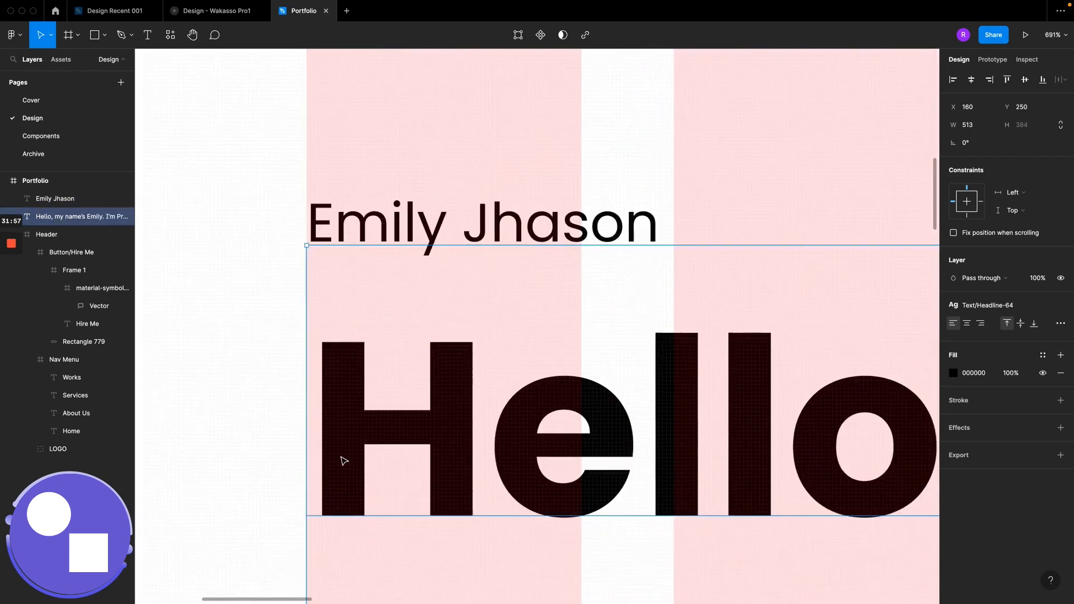
pyautogui.press('Left')
pyautogui.press('Left')
pyautogui.press('Left')
pyautogui.press('Left')
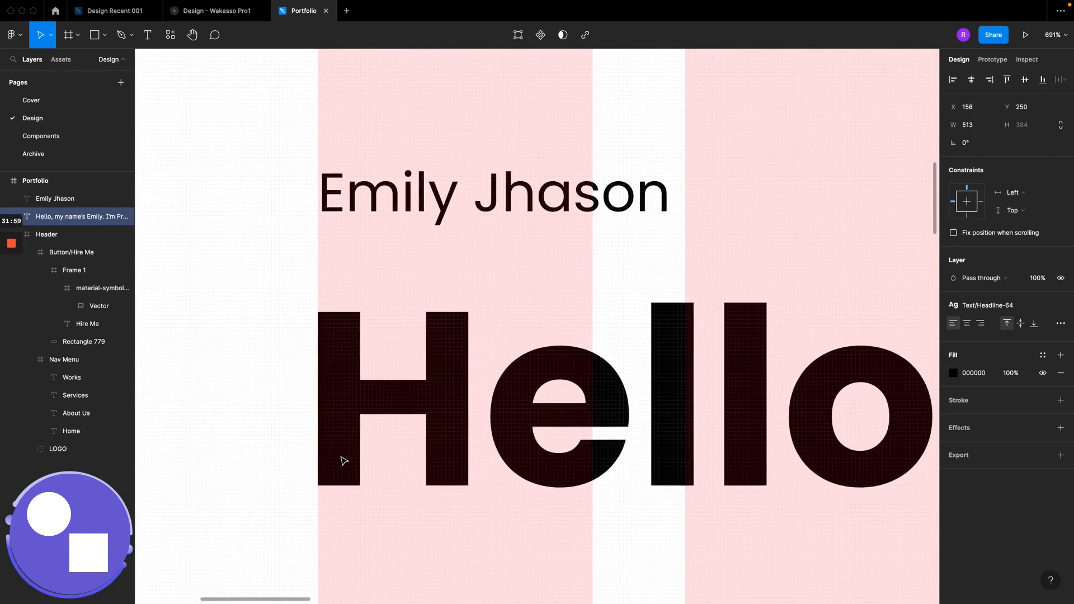
# Step: Nudge the name label left to X 159 to align its first letter with the grid column edge
pyautogui.click(337, 206)
pyautogui.press('Left')
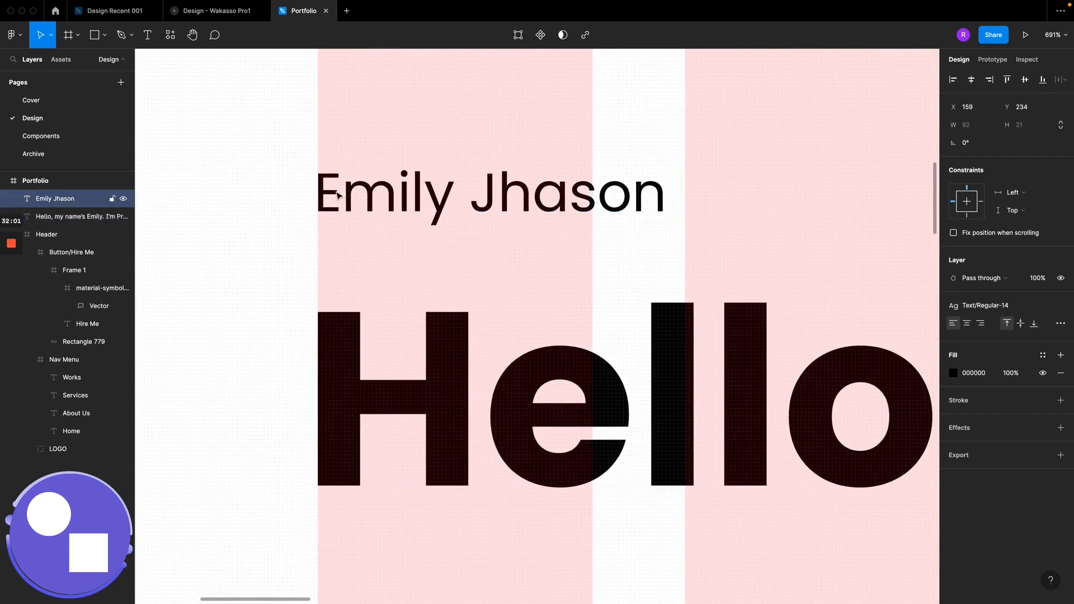
pyautogui.scroll(-3, 422, 185)
pyautogui.scroll(4, 423, 184)
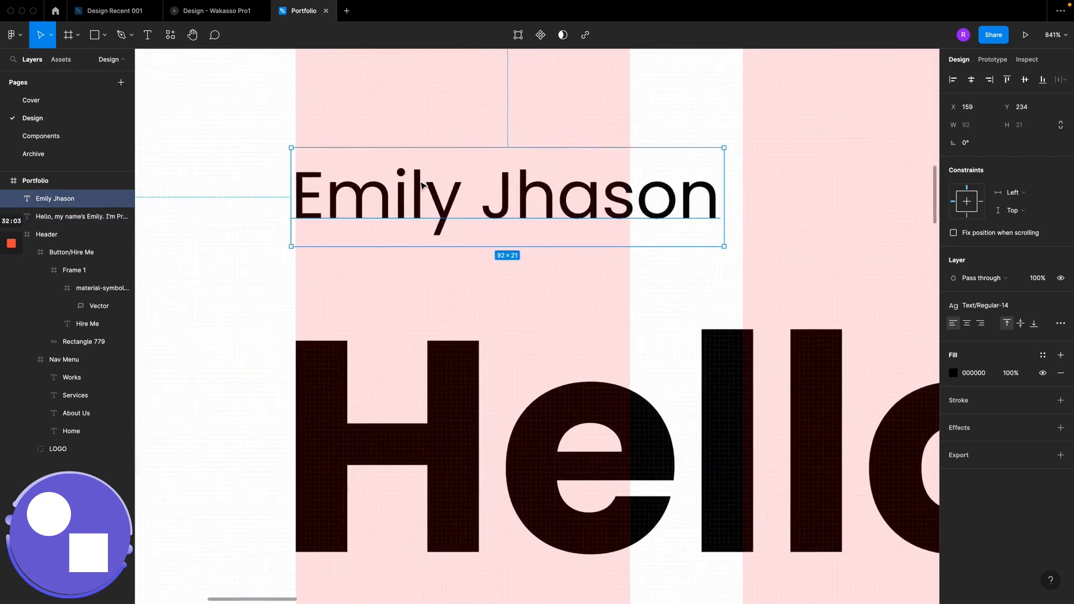
# Step: Open the color styles for the name label's fill
pyautogui.click(1043, 354)
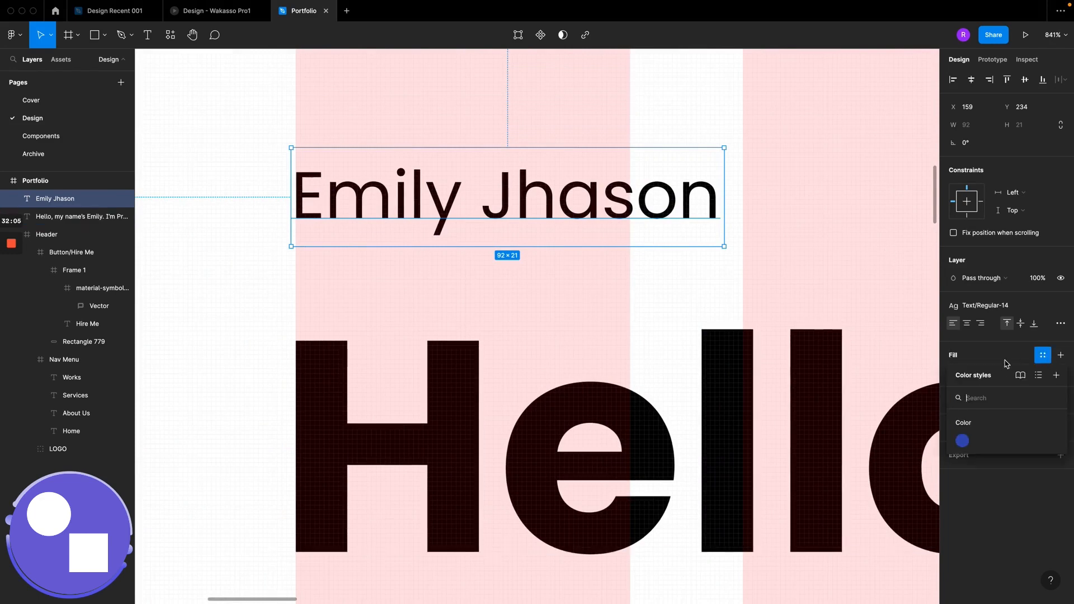
# Step: Apply the Color/Primary style to the small name text above the hero headline
pyautogui.click(962, 442)
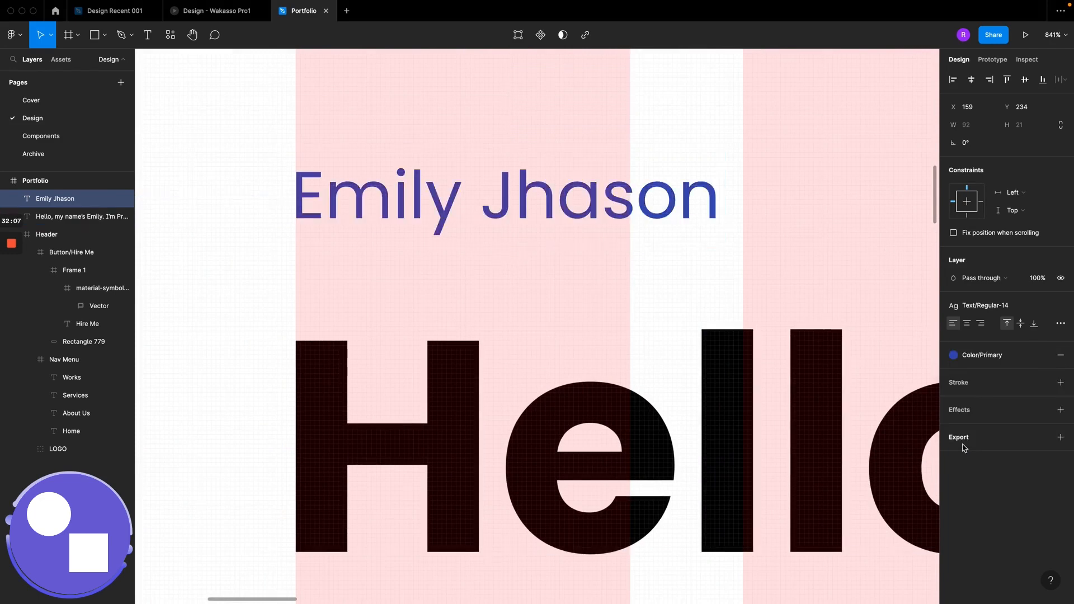
pyautogui.scroll(-5, 627, 217)
pyautogui.click(717, 217)
pyautogui.scroll(-10, 717, 216)
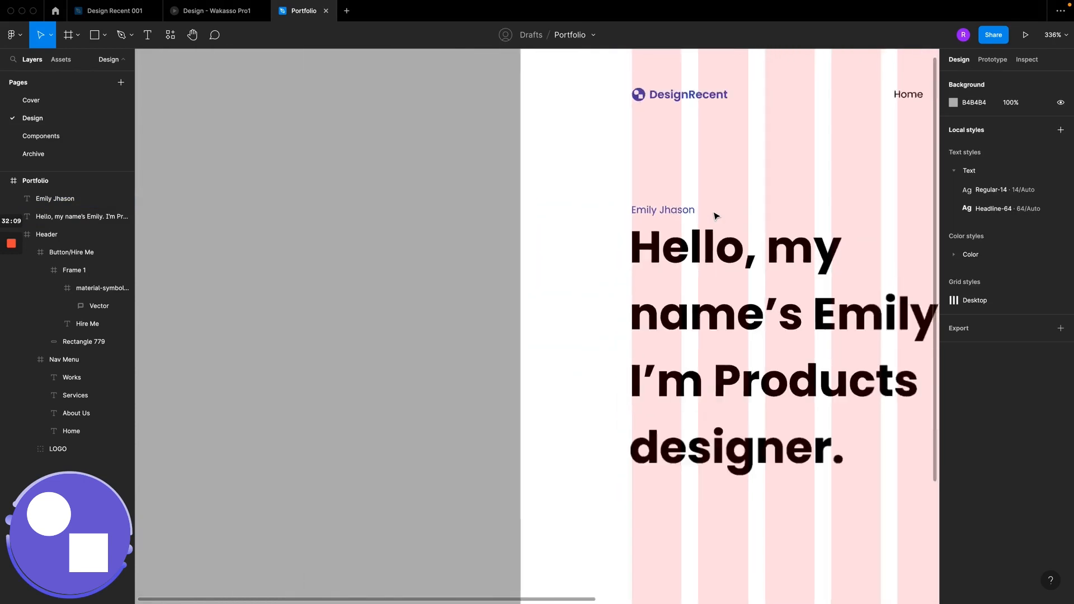
pyautogui.hscroll(3, 717, 217)
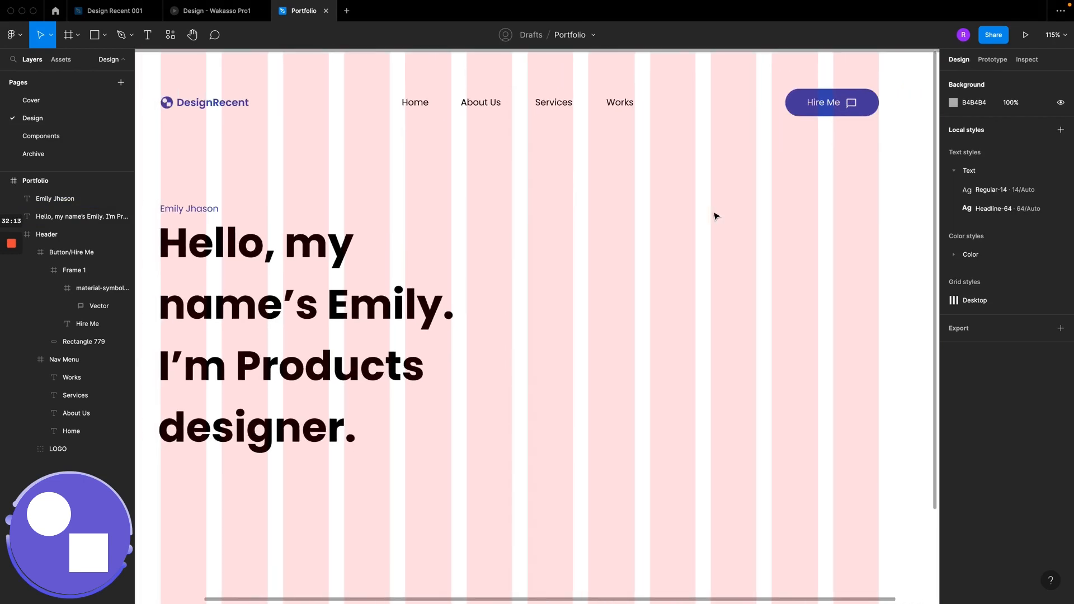
# Step: Create a colour style named Color/Black from the hero headline's black fill
pyautogui.click(349, 291)
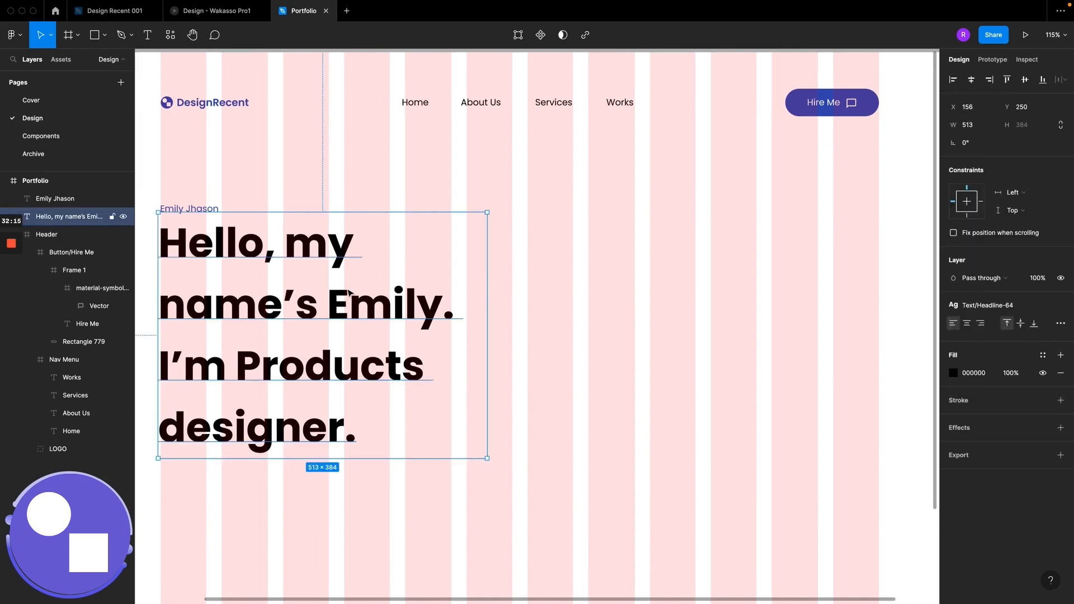
pyautogui.hscroll(-2, 349, 292)
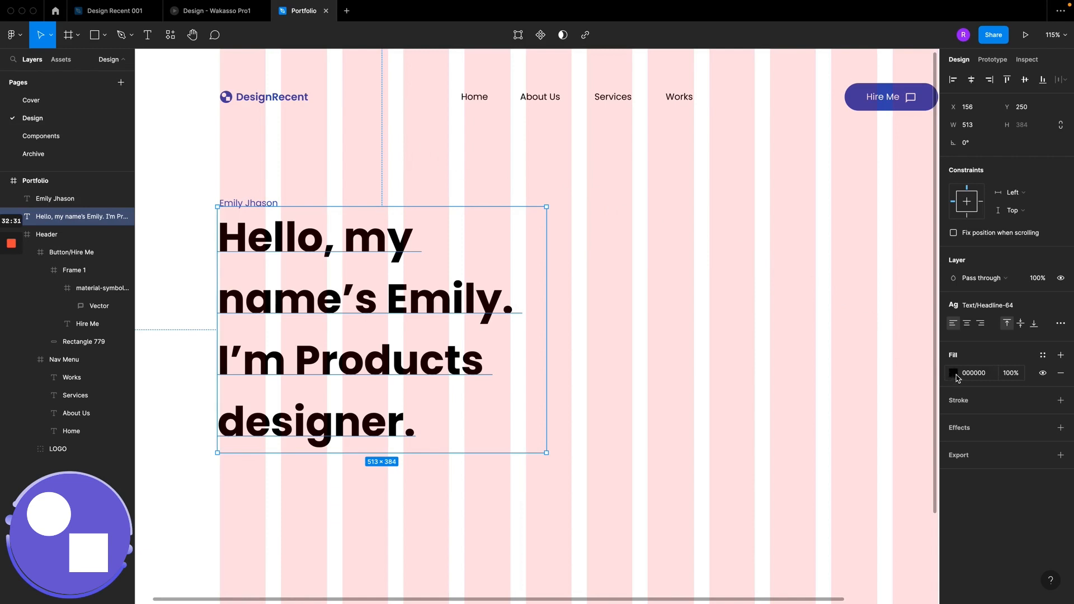
pyautogui.click(1061, 355)
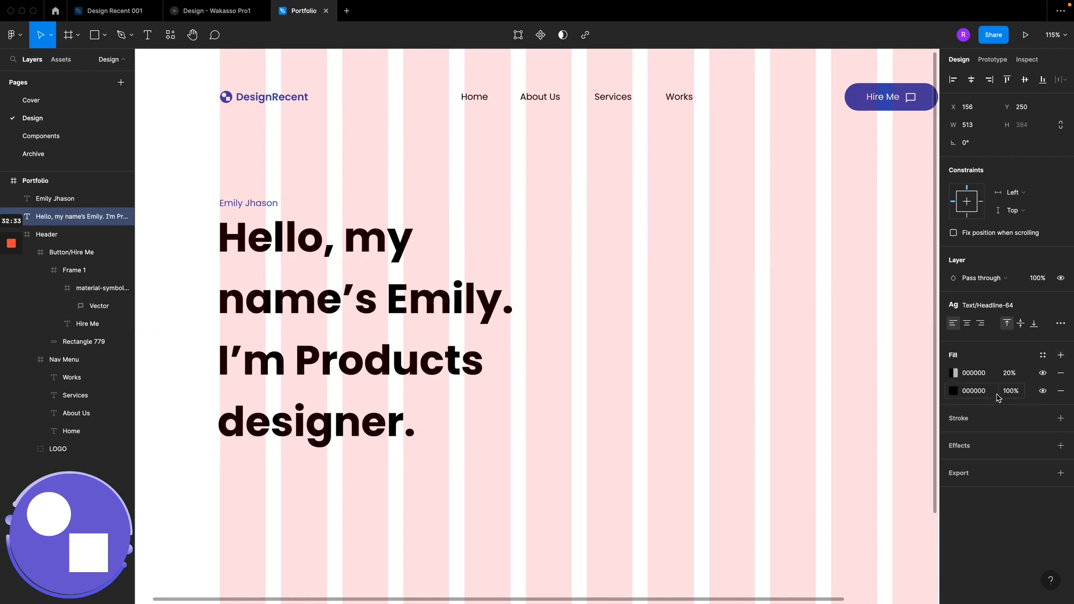
pyautogui.click(1061, 373)
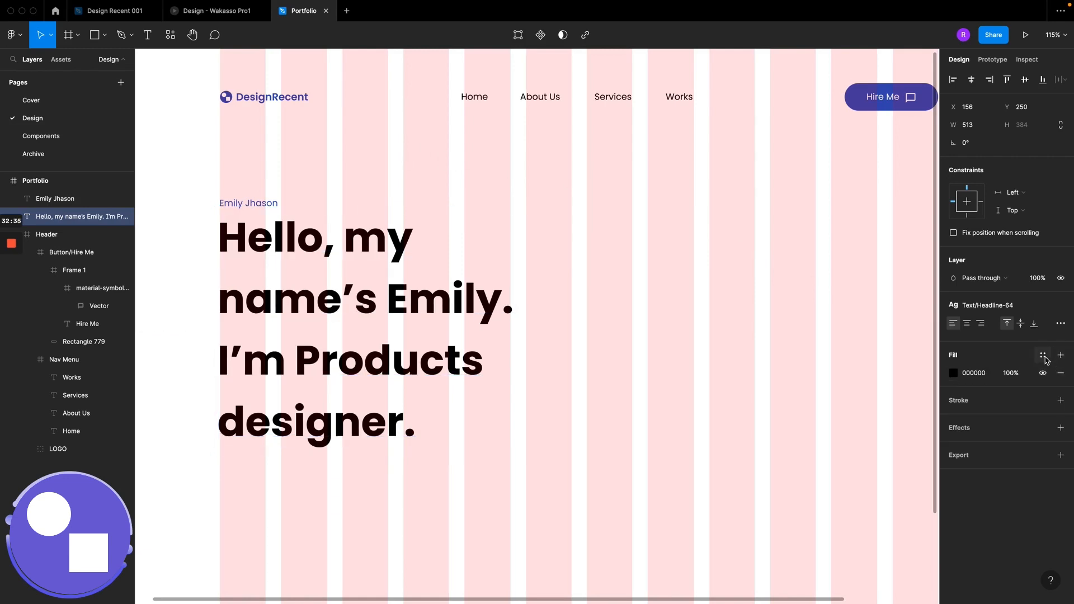
pyautogui.click(1044, 357)
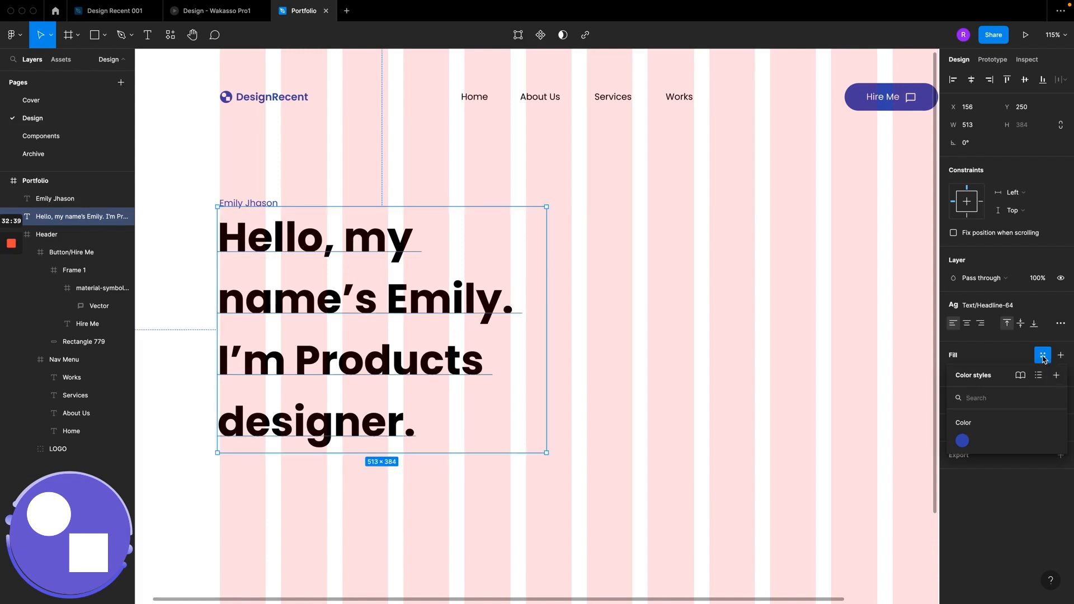
pyautogui.click(1057, 376)
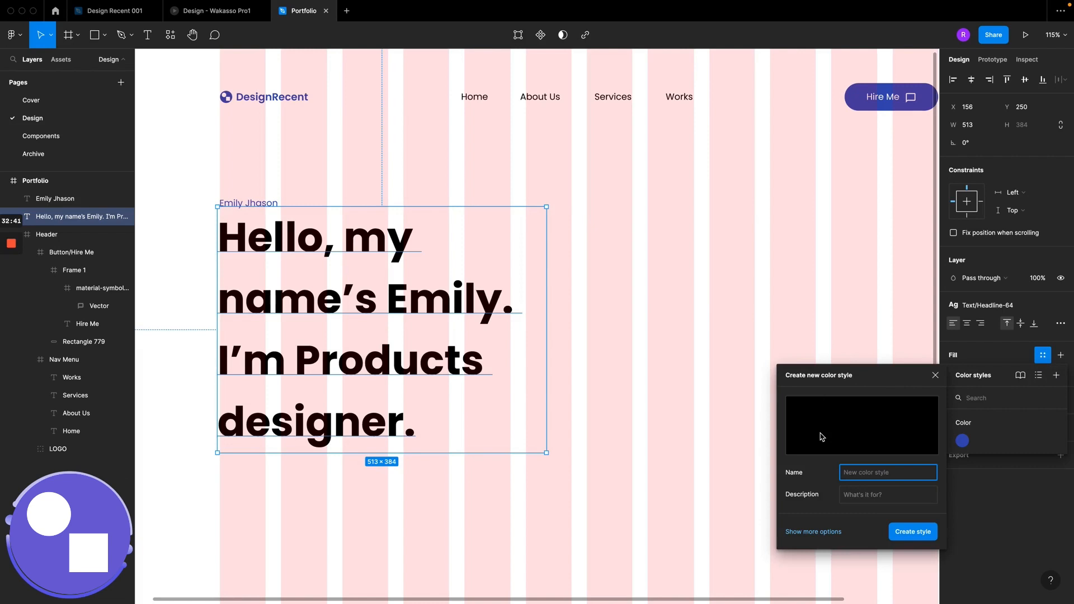
pyautogui.write('Color/Black')
pyautogui.press('Return')
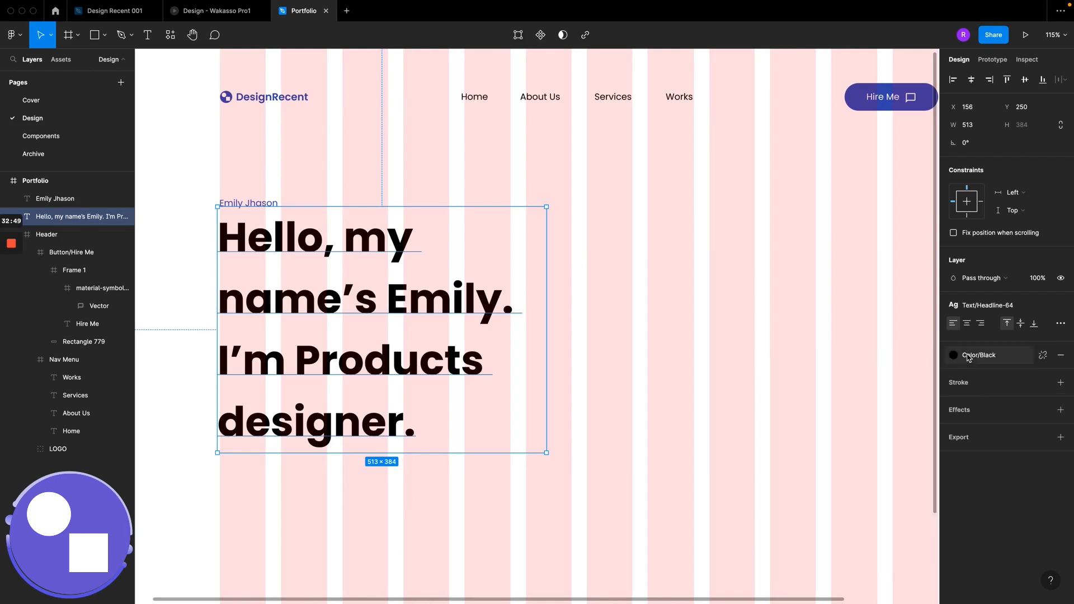
# Step: Create a colour style named Color/White from the Portfolio frame's white fill
pyautogui.scroll(5, 627, 242)
pyautogui.hscroll(-8, 626, 243)
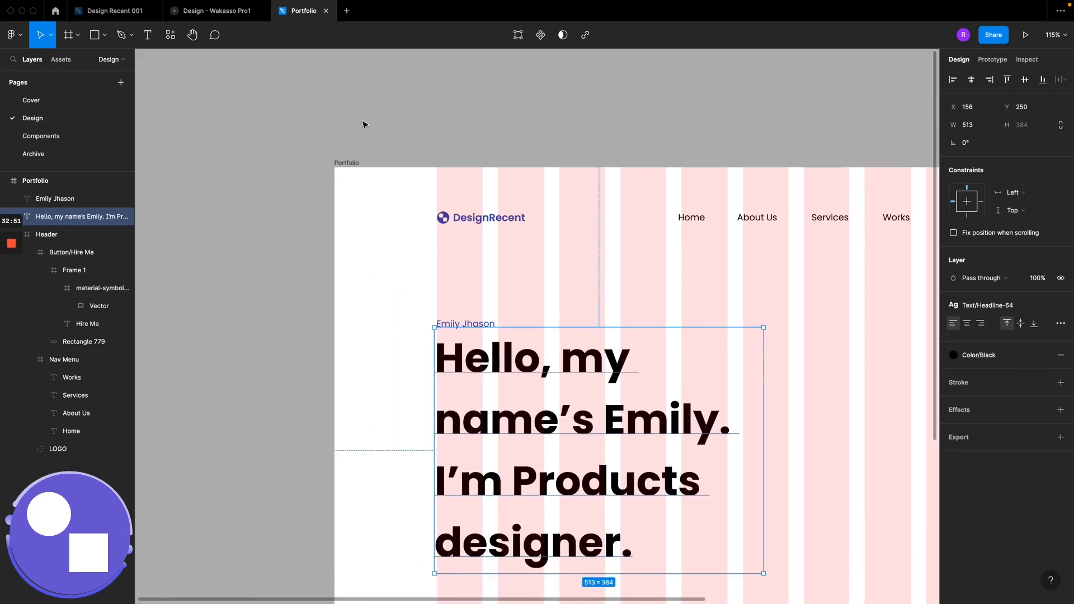
pyautogui.click(356, 163)
pyautogui.scroll(-3, 355, 163)
pyautogui.hscroll(8, 355, 162)
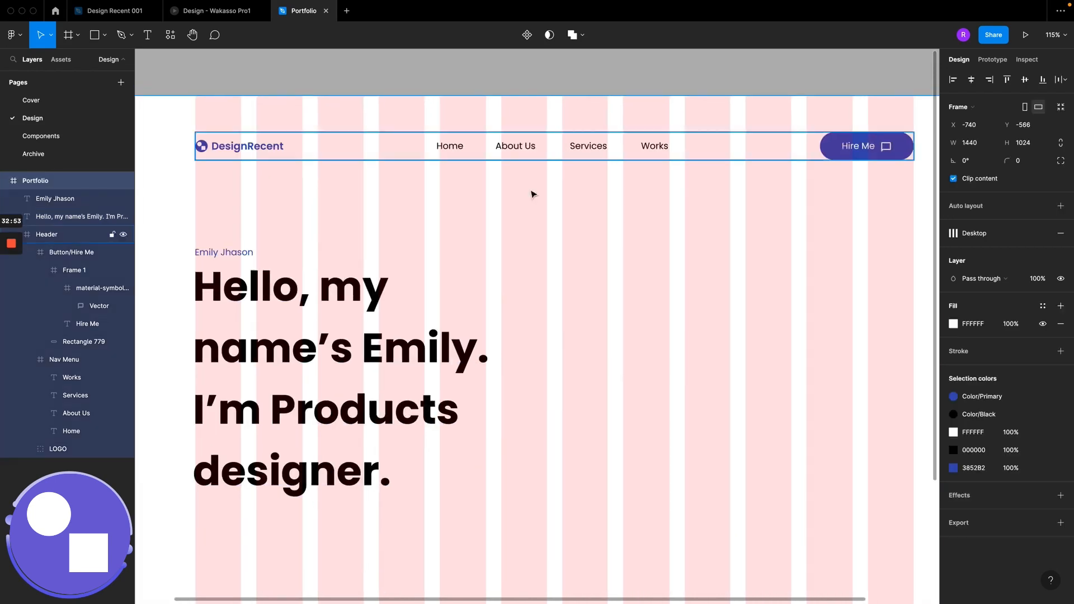
pyautogui.click(1043, 306)
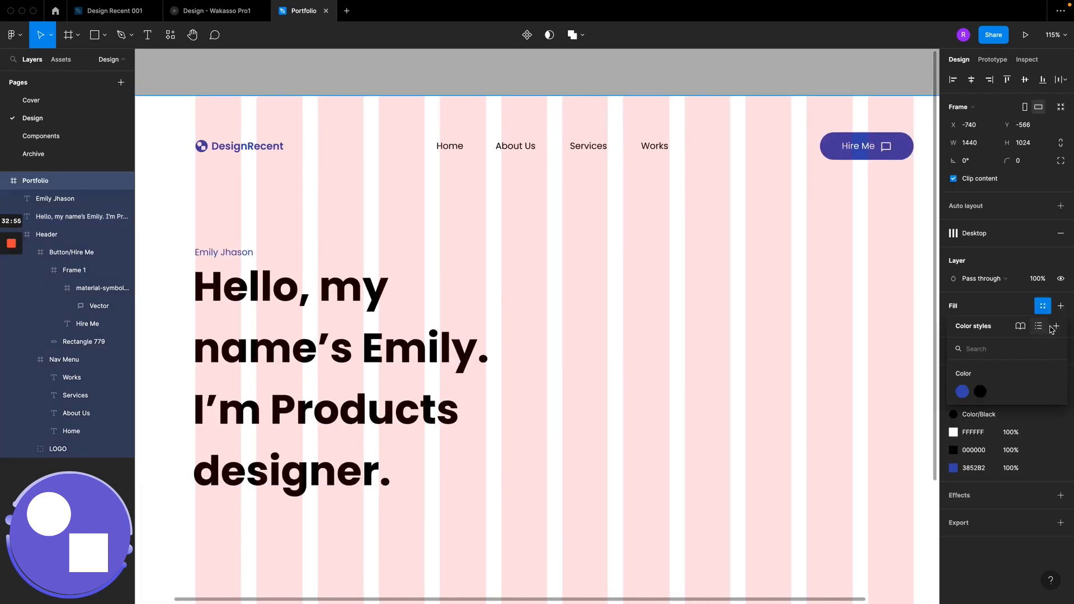
pyautogui.click(1057, 327)
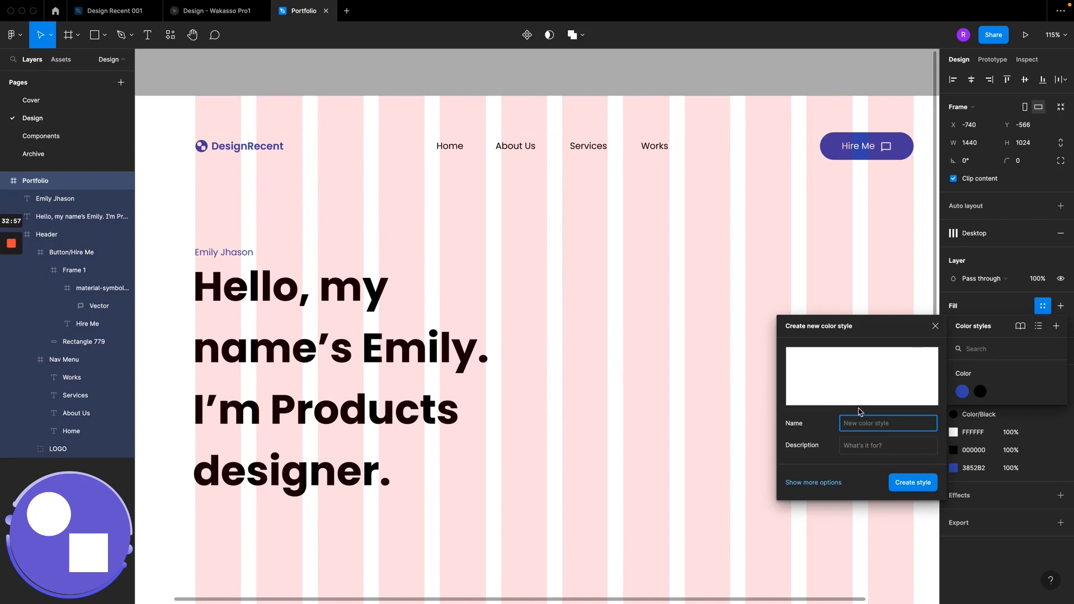
pyautogui.write('Color/')
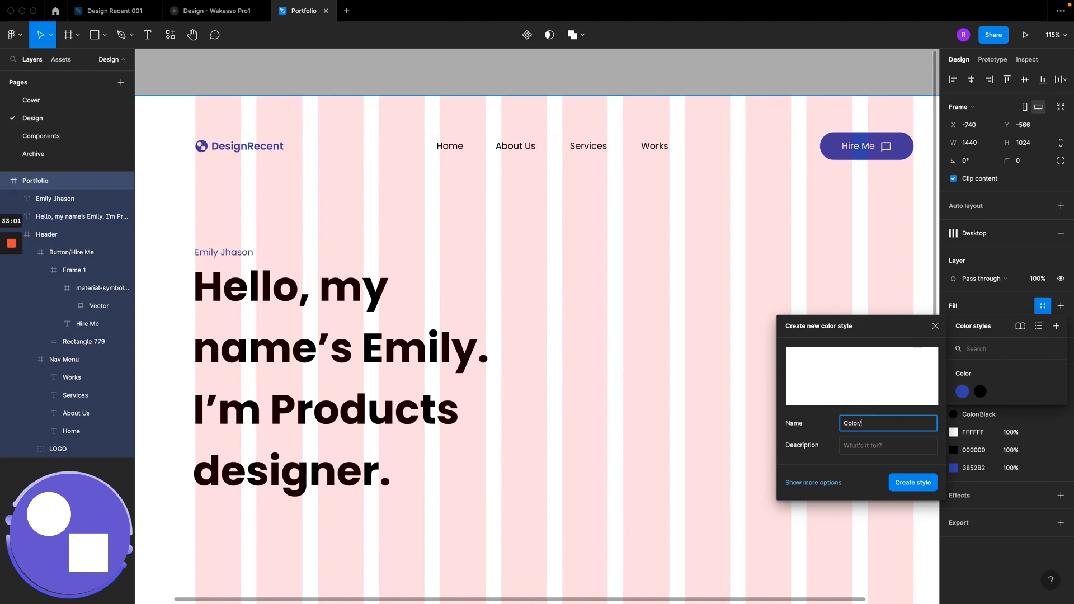
pyautogui.write('White')
pyautogui.press('Return')
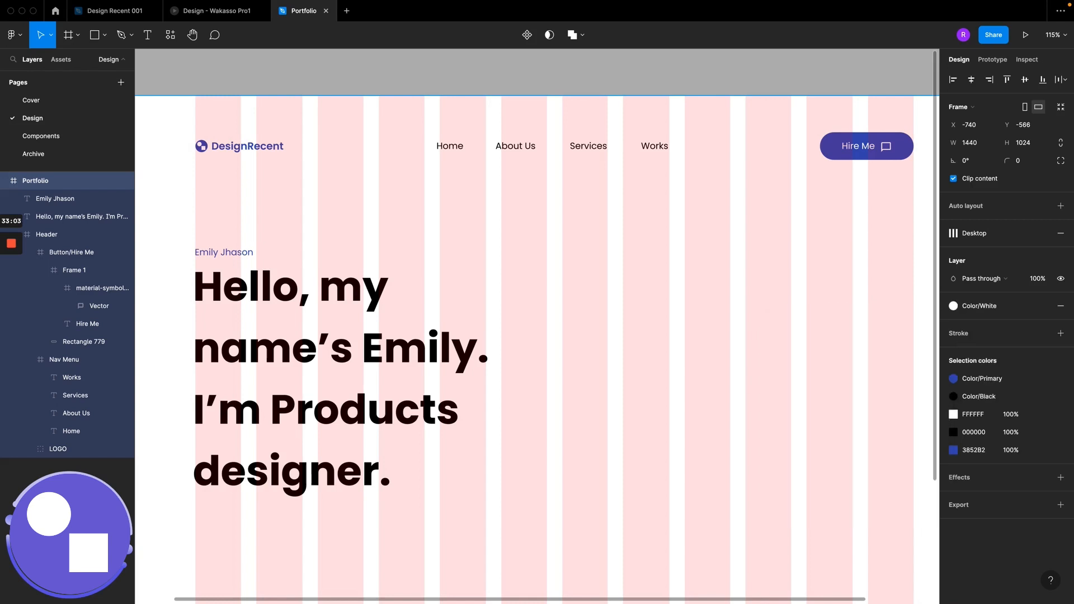
# Step: Compare the Portfolio frame with the Wakasso Pro1 reference preview, checking its hero section and buttons
pyautogui.scroll(-5, 722, 423)
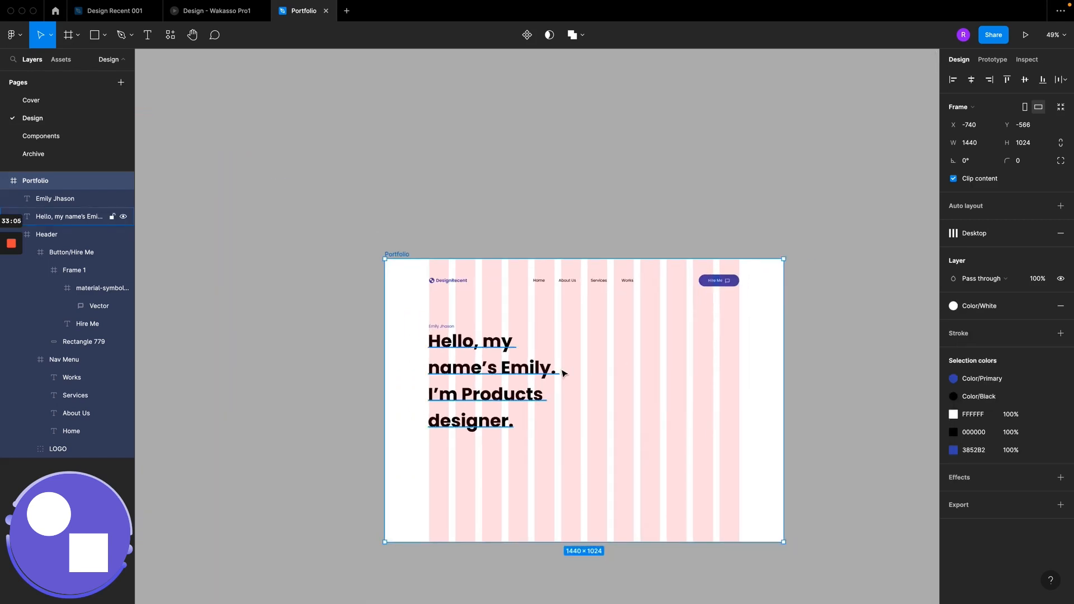
pyautogui.scroll(2, 559, 370)
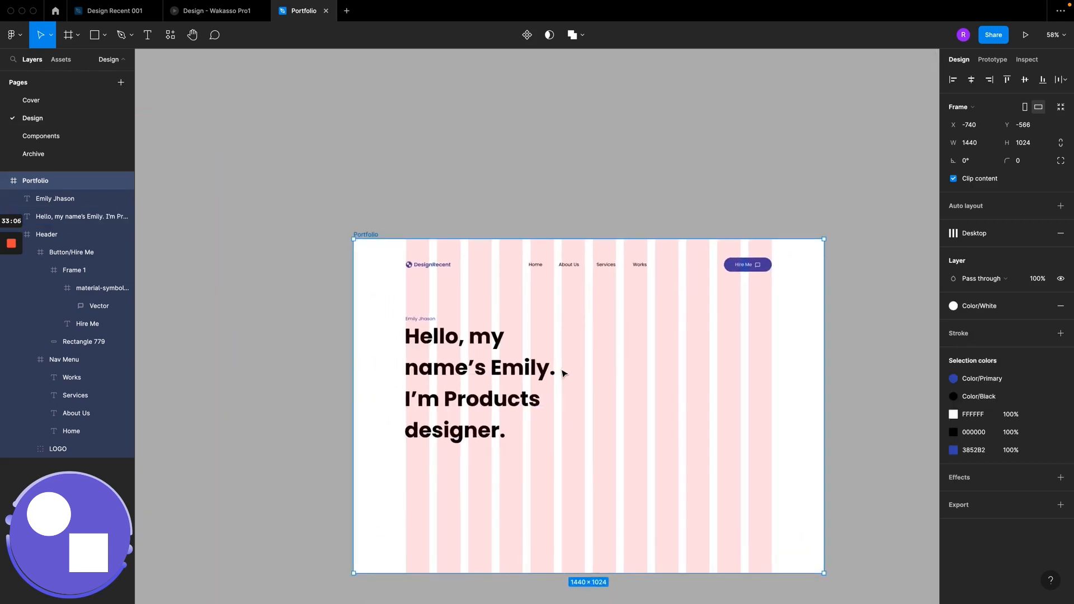
pyautogui.click(225, 14)
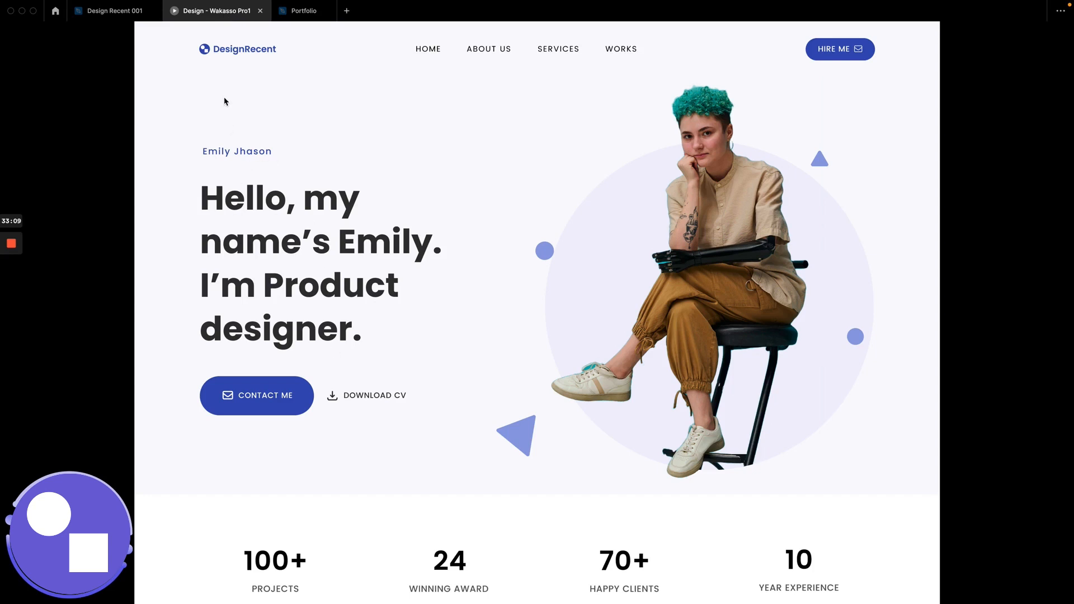
pyautogui.click(307, 12)
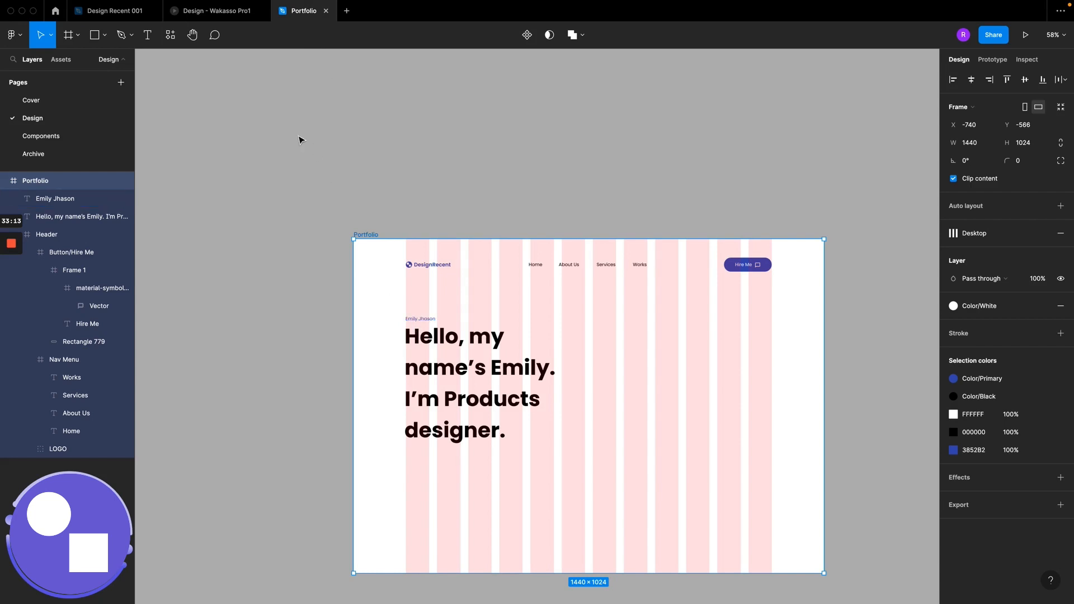
pyautogui.click(230, 14)
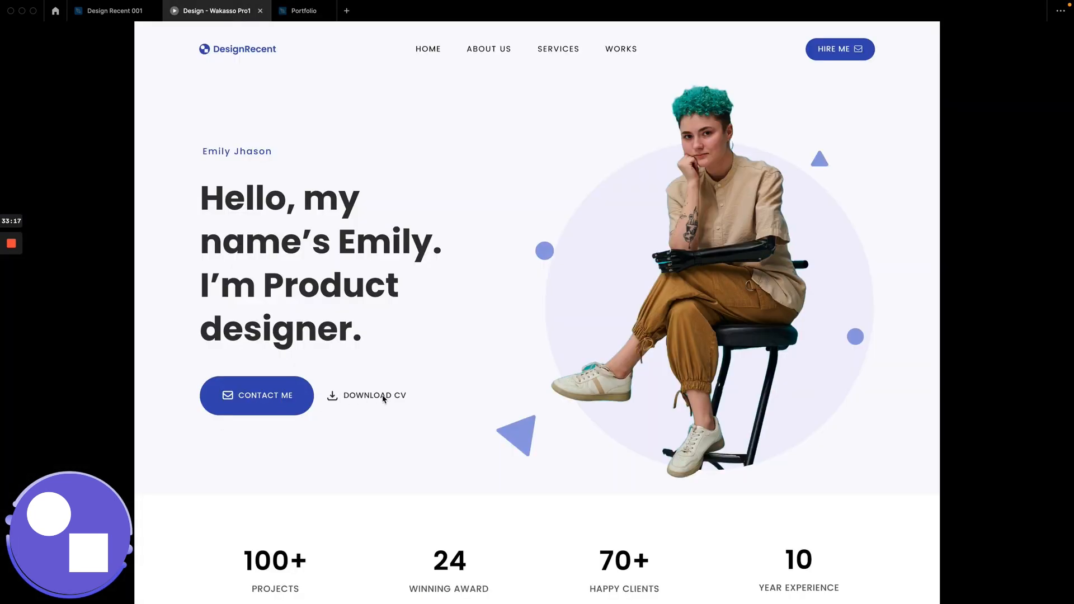
pyautogui.click(302, 13)
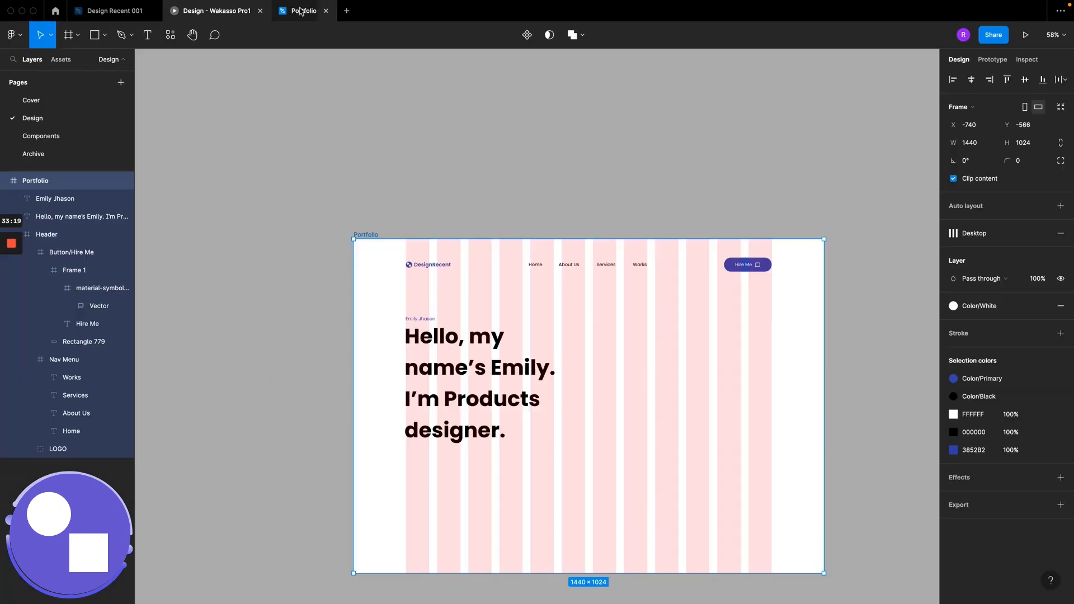
# Step: Copy the Hire Me button frame from the header and open the Components page
pyautogui.scroll(5, 700, 288)
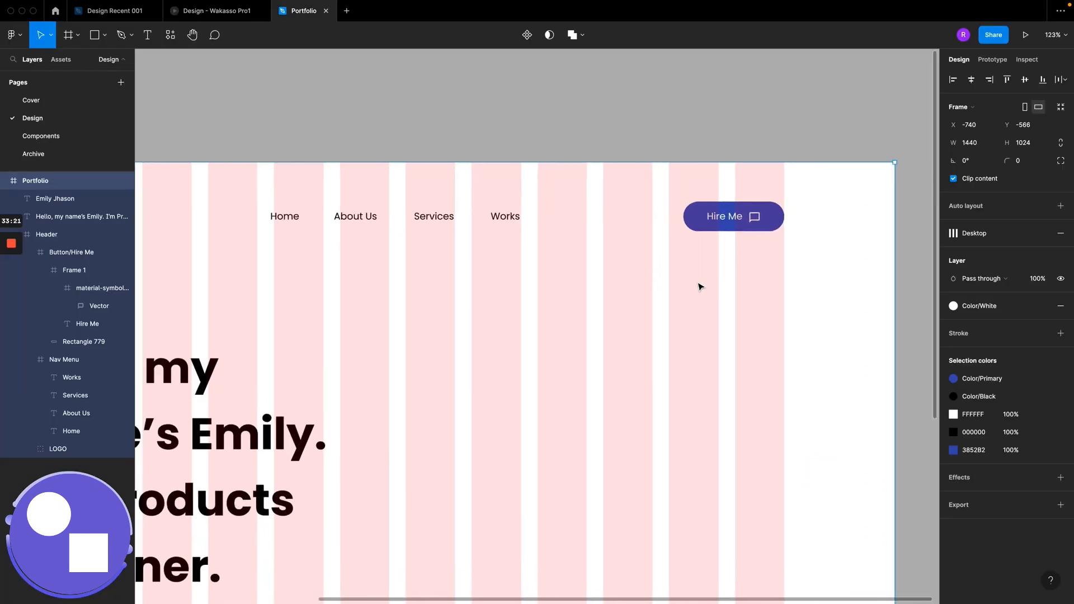
pyautogui.doubleClick(746, 226)
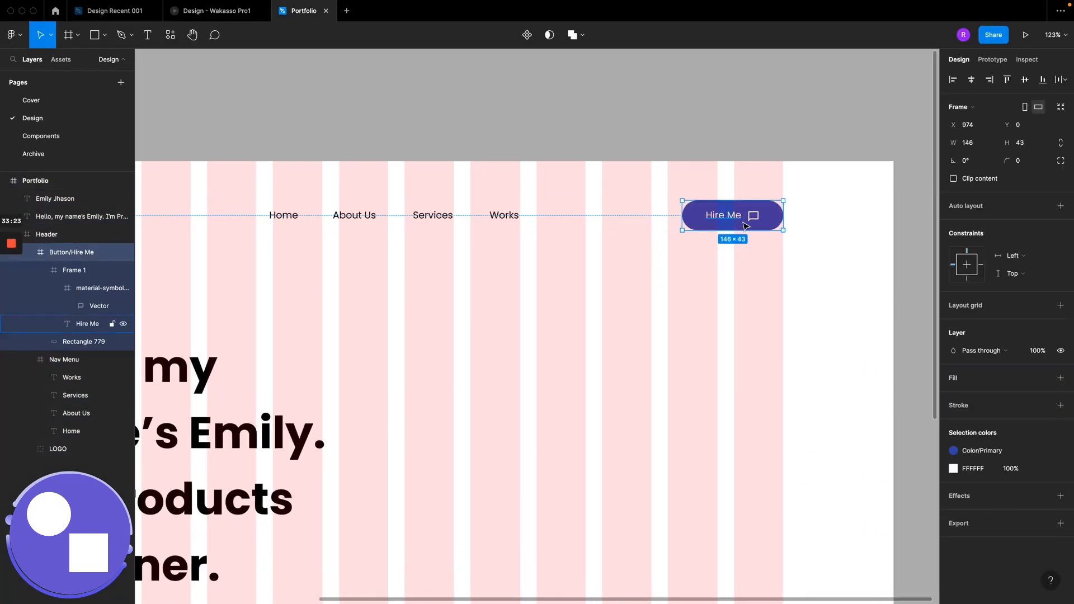
pyautogui.click(39, 136)
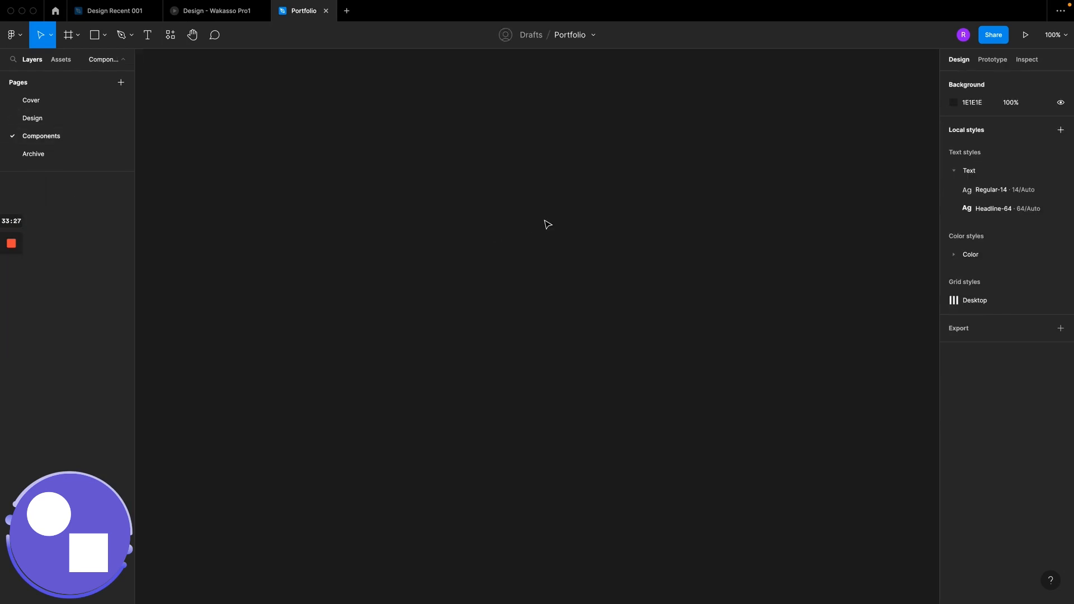
# Step: Add a 1440 × 1024 Desktop preset frame to the page and rename it Components
pyautogui.press('f')
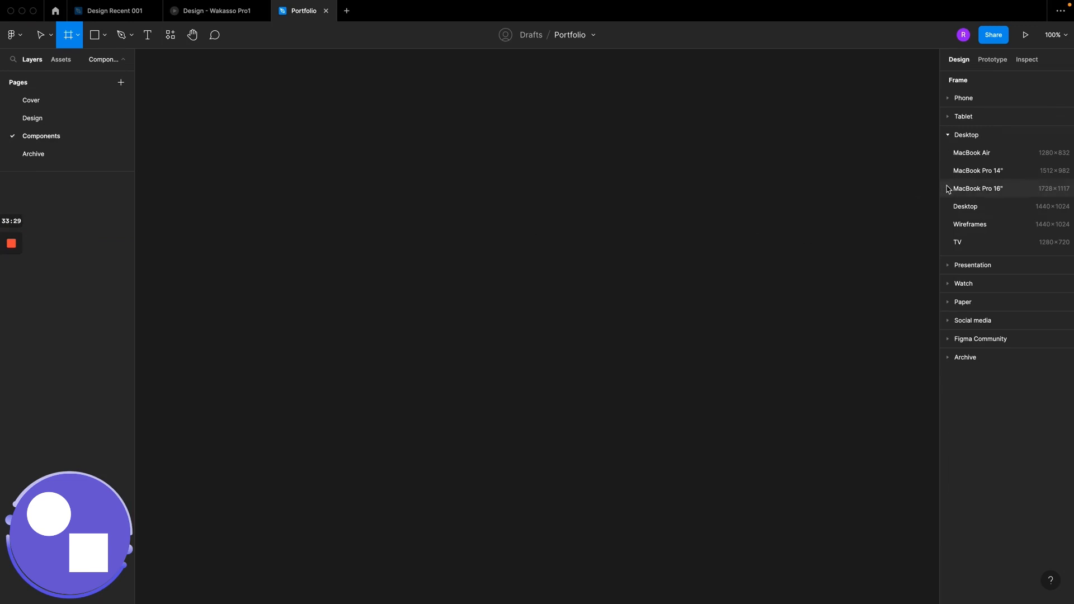
pyautogui.click(968, 207)
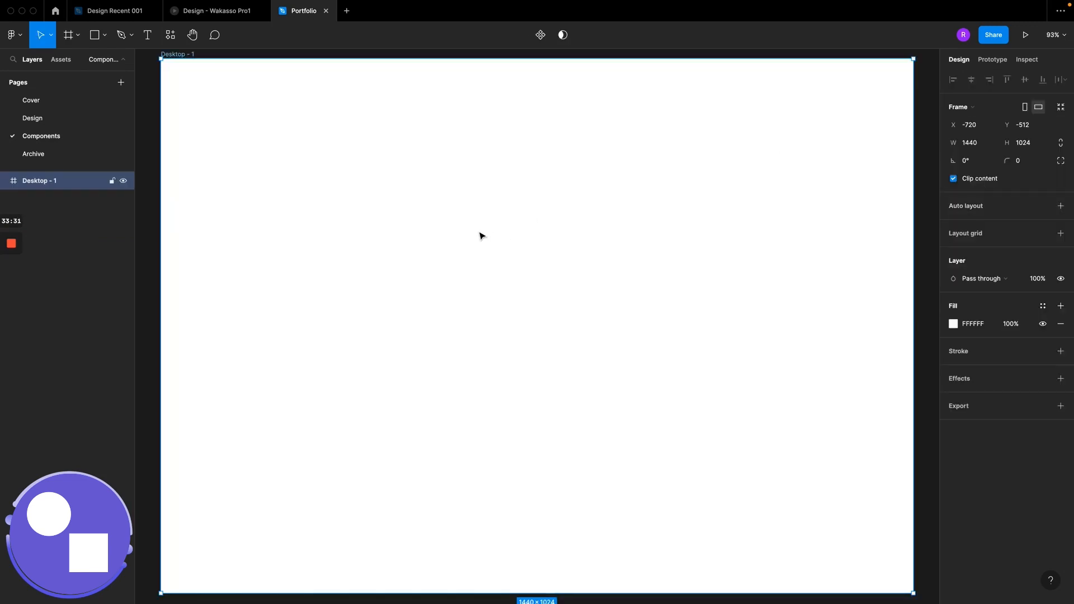
pyautogui.scroll(5, 401, 185)
pyautogui.hscroll(-6, 400, 185)
pyautogui.doubleClick(347, 177)
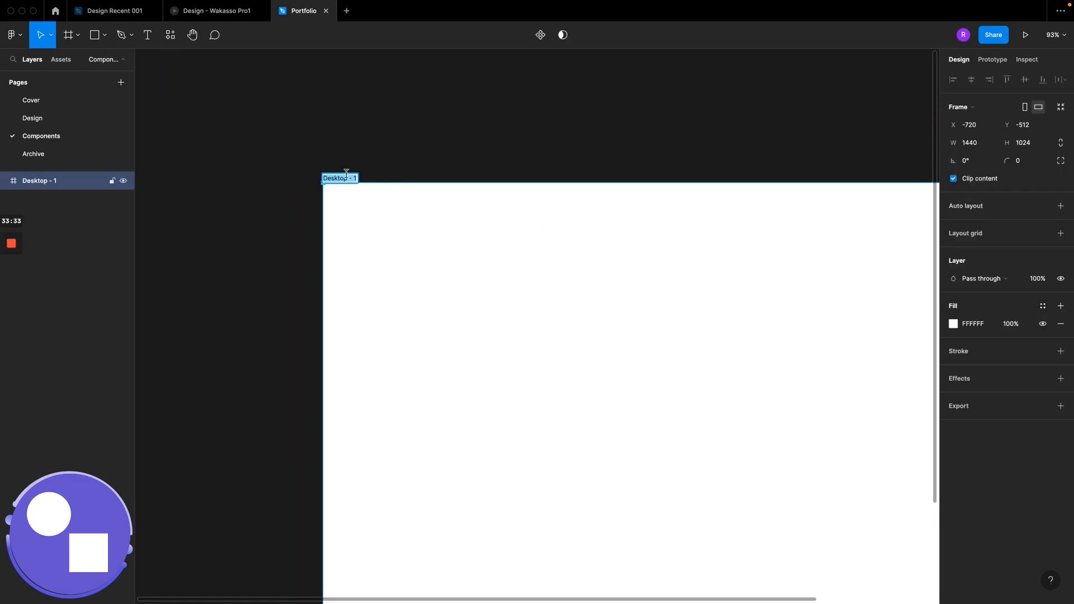
pyautogui.write('Components')
pyautogui.press('Return')
# Step: Paste the Hire Me button into the Components frame and place it at about X 538, Y 154
pyautogui.hotkey('ctrl', 'v')
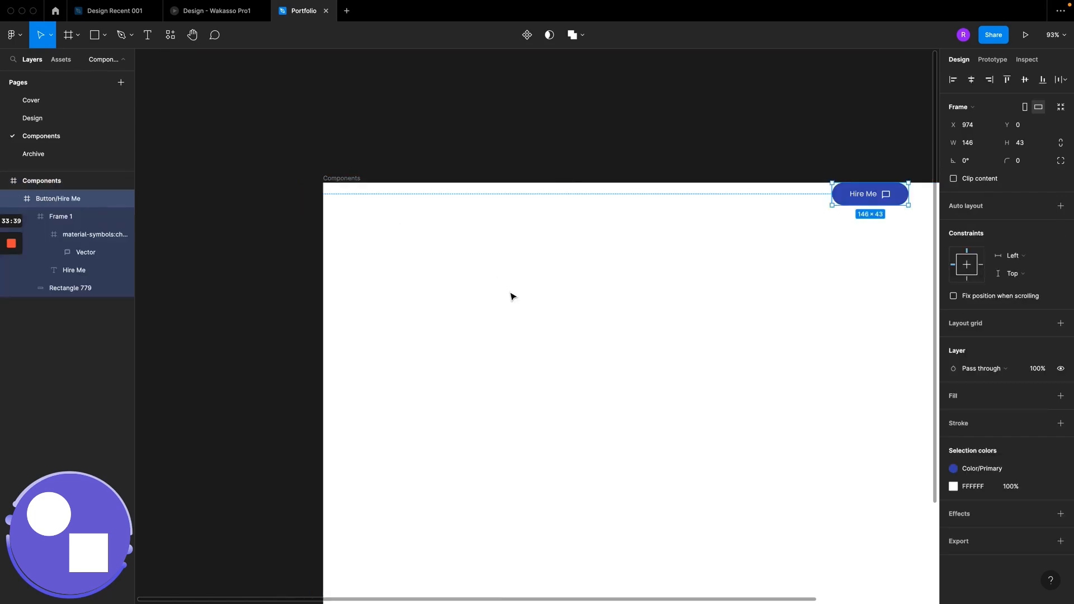
pyautogui.moveTo(886, 197); pyautogui.dragTo(657, 276)
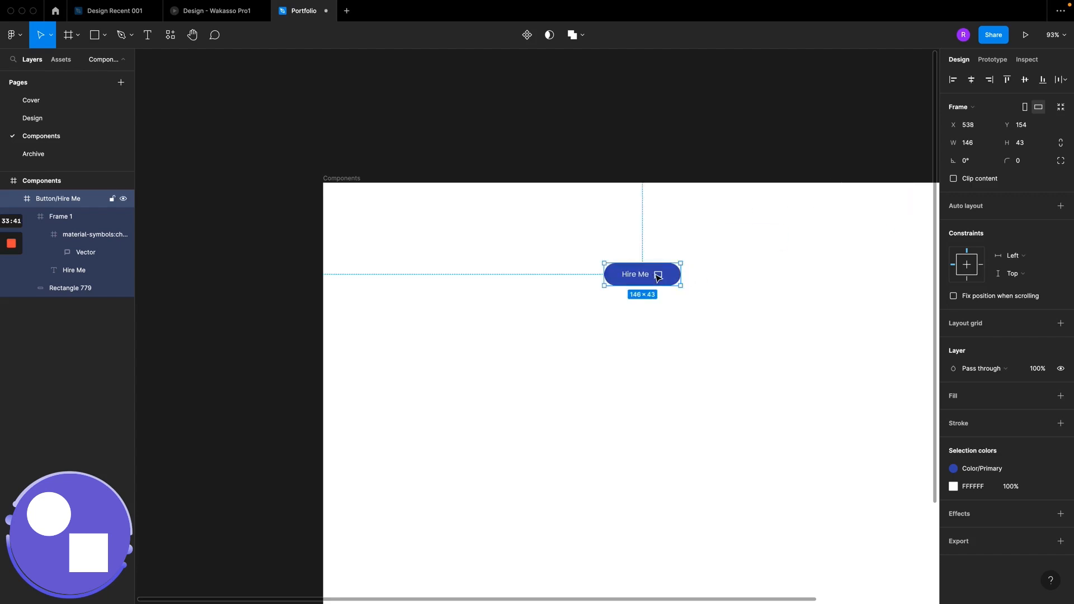
# Step: Increase the Hire Me button's background rectangle to a height of 46 and shift the label and icon group slightly down
pyautogui.scroll(5, 657, 276)
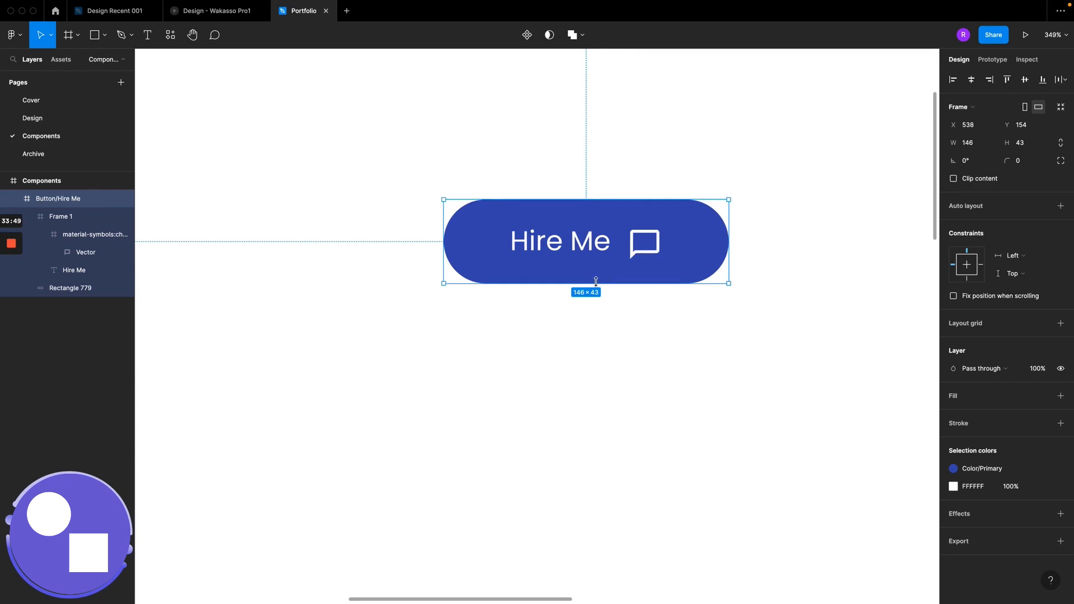
pyautogui.doubleClick(614, 277)
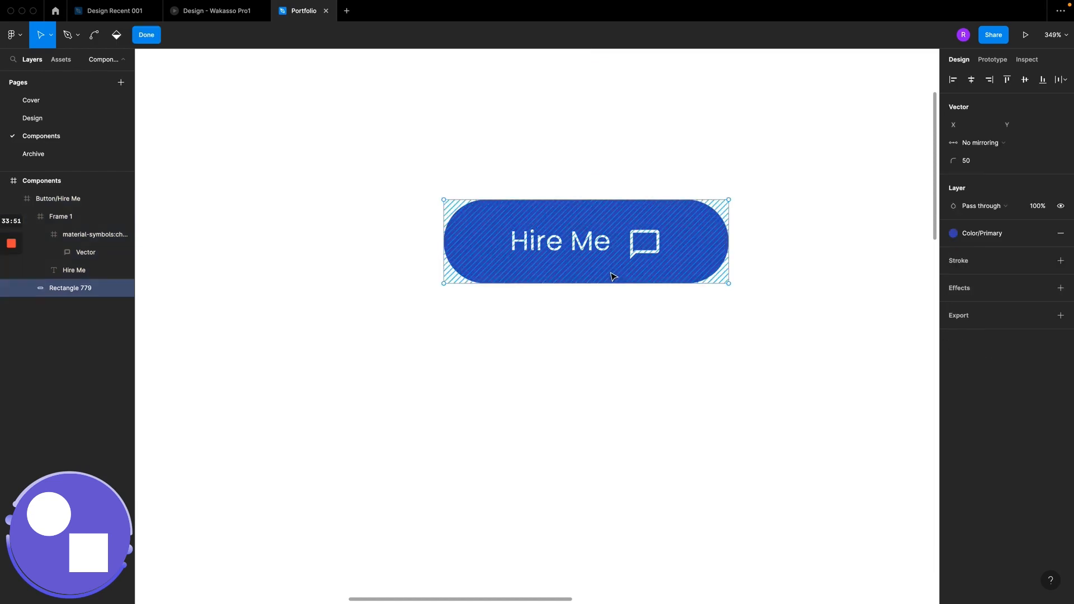
pyautogui.press('Escape')
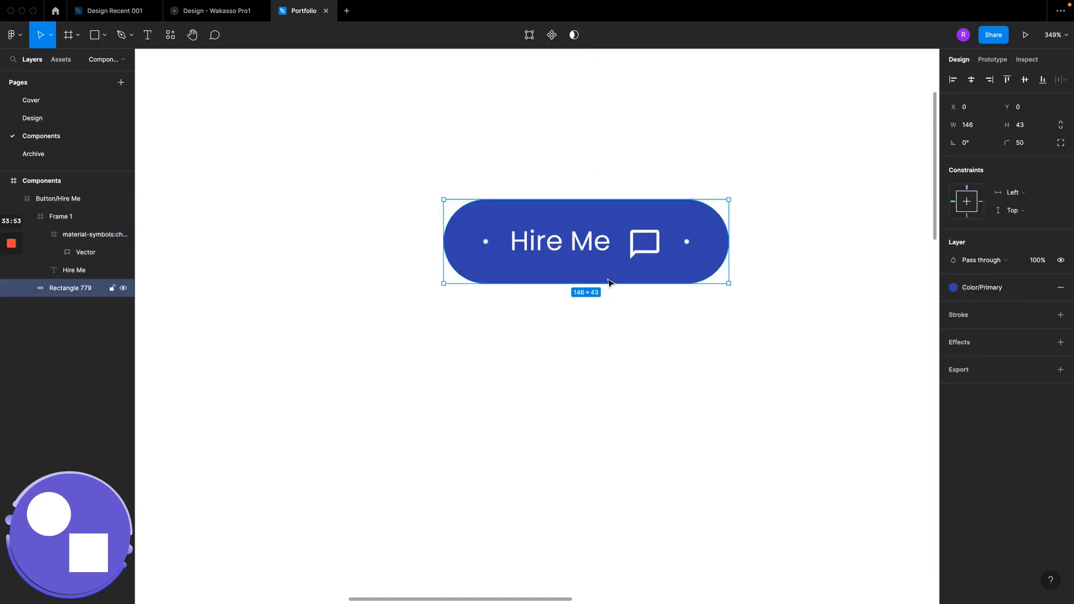
pyautogui.moveTo(603, 285); pyautogui.dragTo(602, 291)
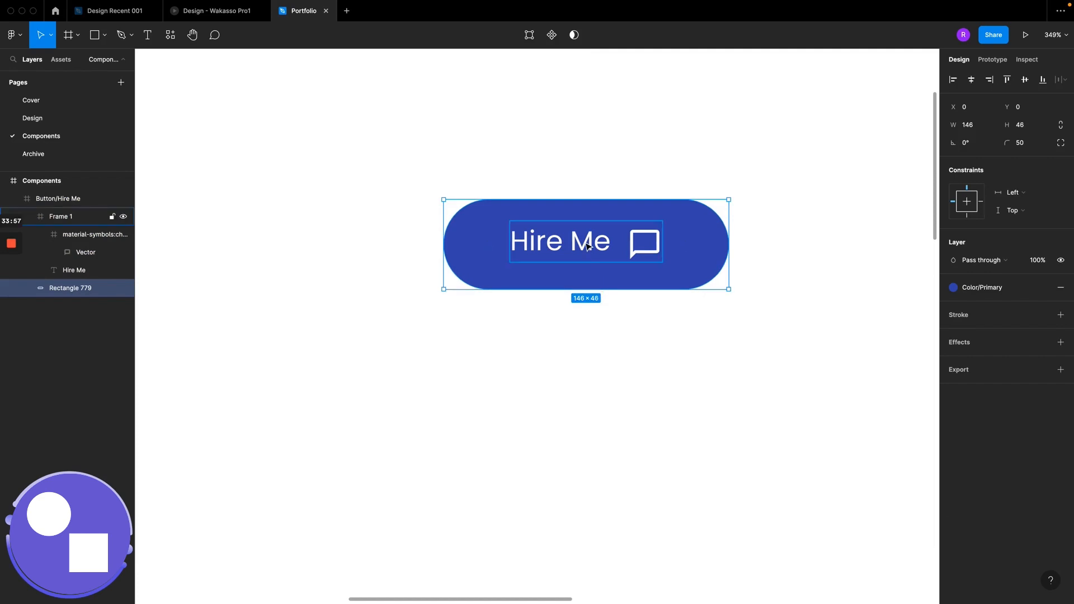
pyautogui.moveTo(587, 247); pyautogui.dragTo(590, 256)
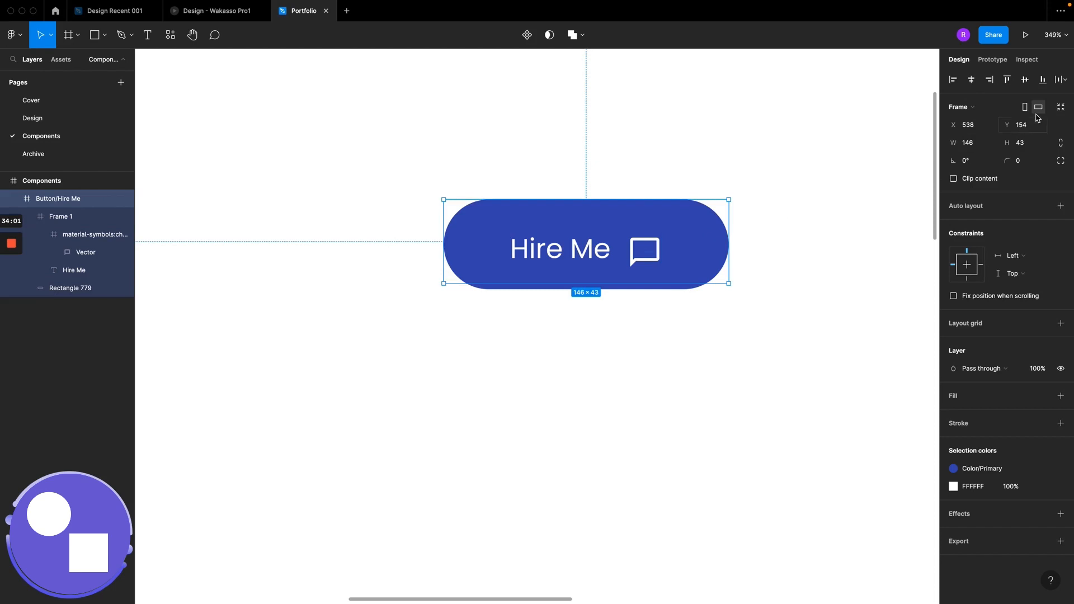
# Step: Fit the Hire Me button frame to its contents and vertically centre the label and icon group inside it
pyautogui.click(1061, 107)
pyautogui.click(1026, 81)
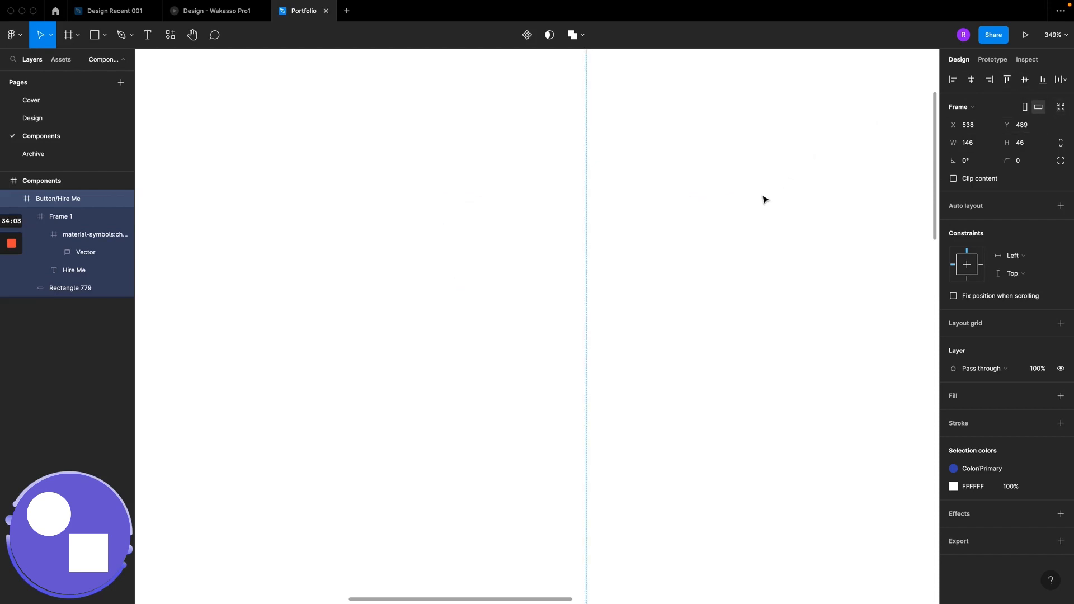
pyautogui.press('super+z')
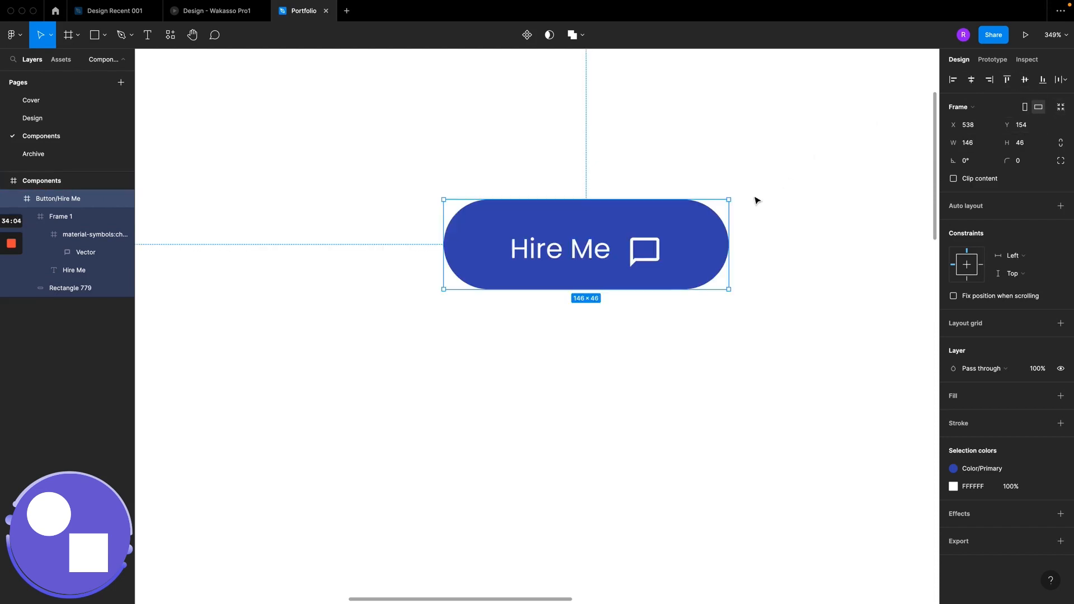
pyautogui.doubleClick(558, 255)
pyautogui.click(1025, 81)
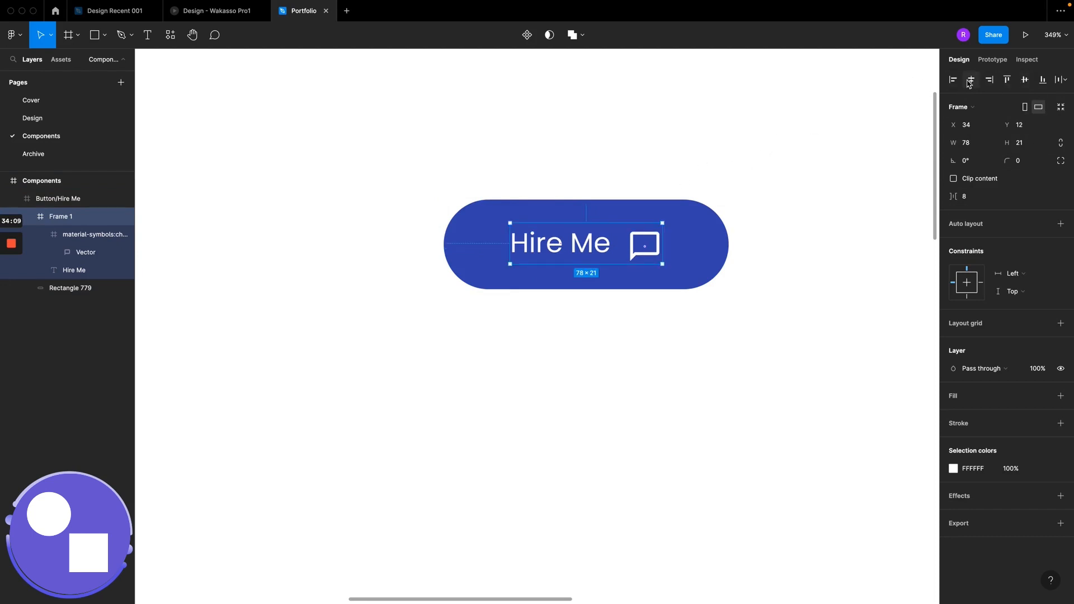
# Step: Convert the Hire Me button frame into a component and add a second variant to it
pyautogui.click(582, 160)
pyautogui.moveTo(599, 241); pyautogui.dragTo(566, 233)
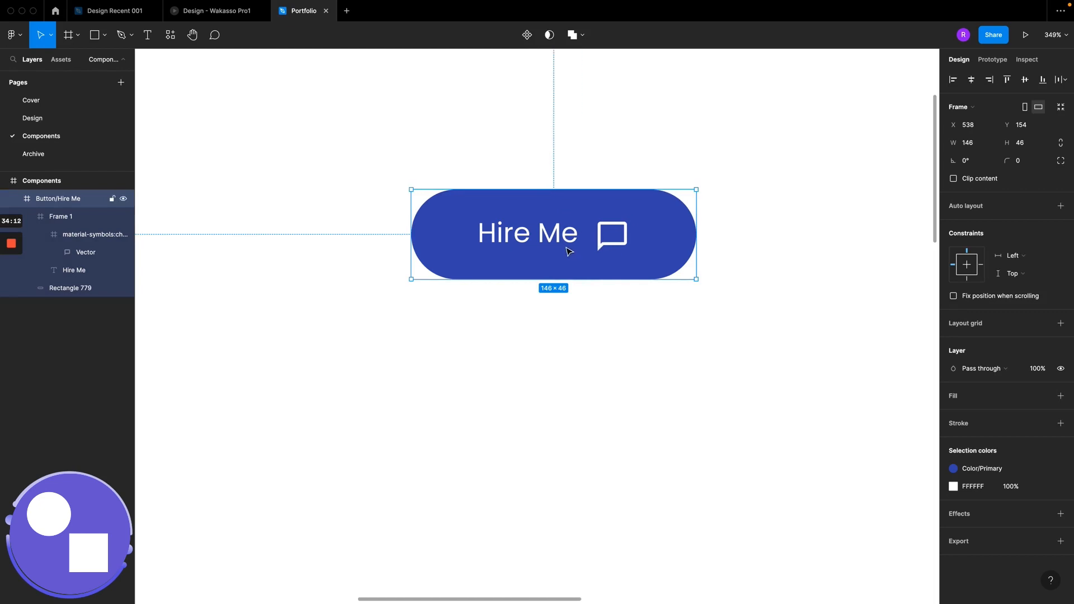
pyautogui.click(527, 36)
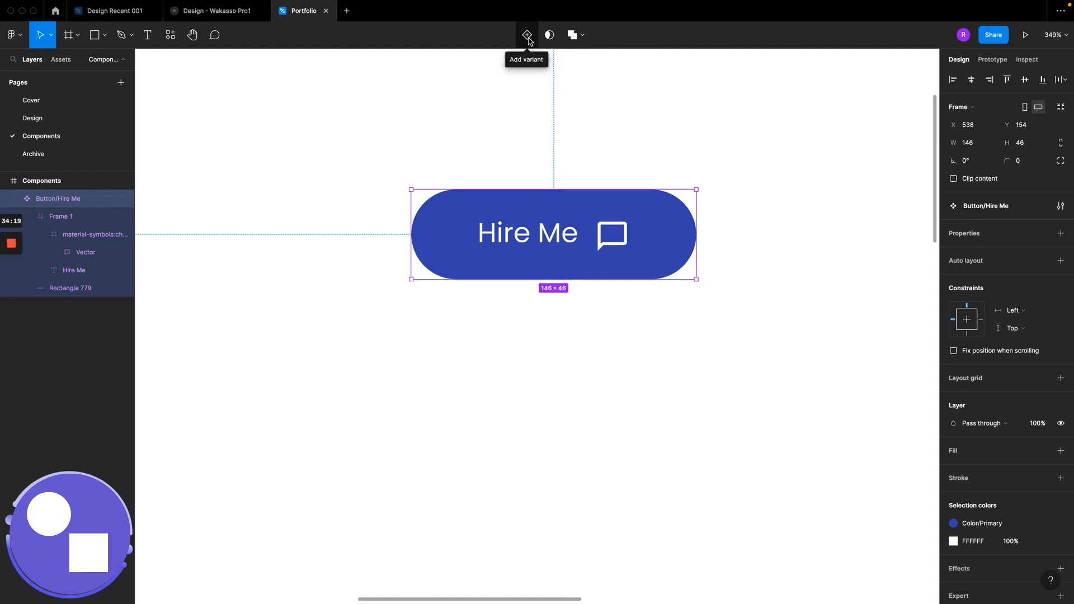
pyautogui.click(527, 36)
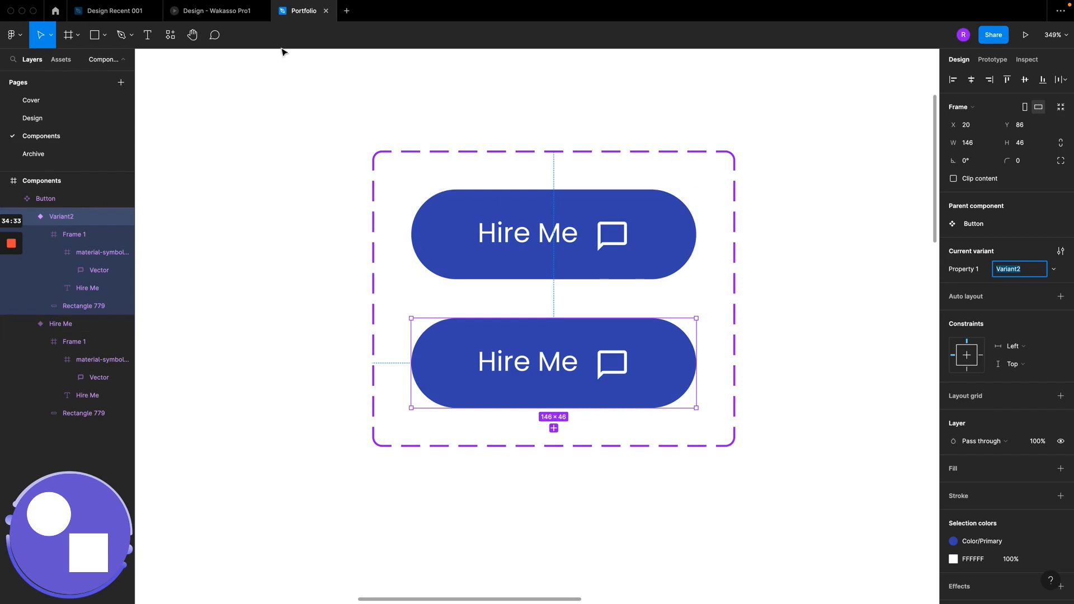
# Step: Examine the button sizes and styles throughout the Design - Wakasso Pro1 prototype, then return to the Portfolio file
pyautogui.click(219, 12)
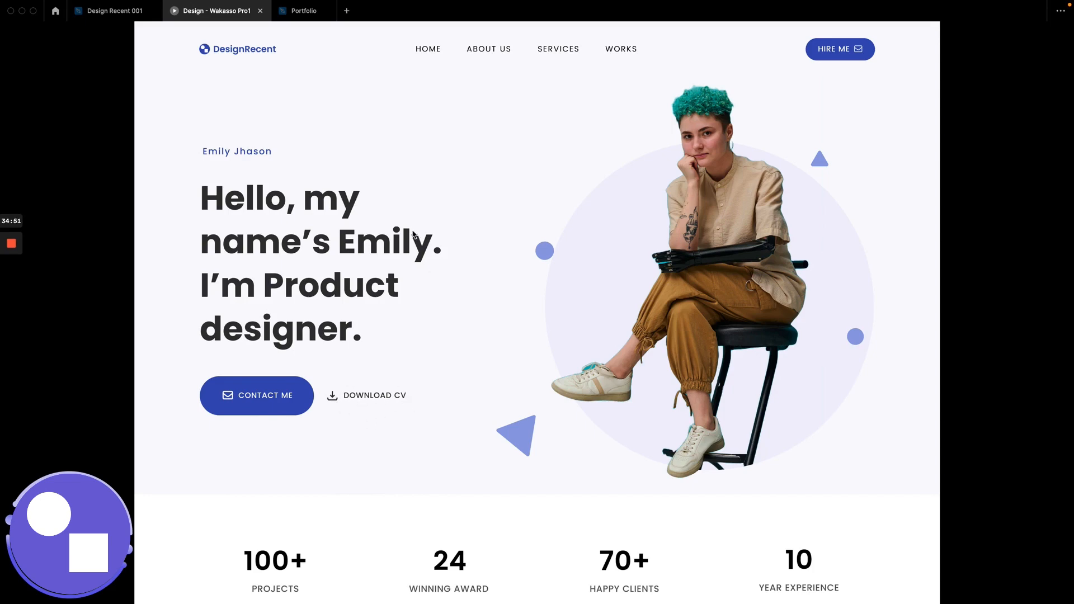
pyautogui.scroll(-15, 383, 299)
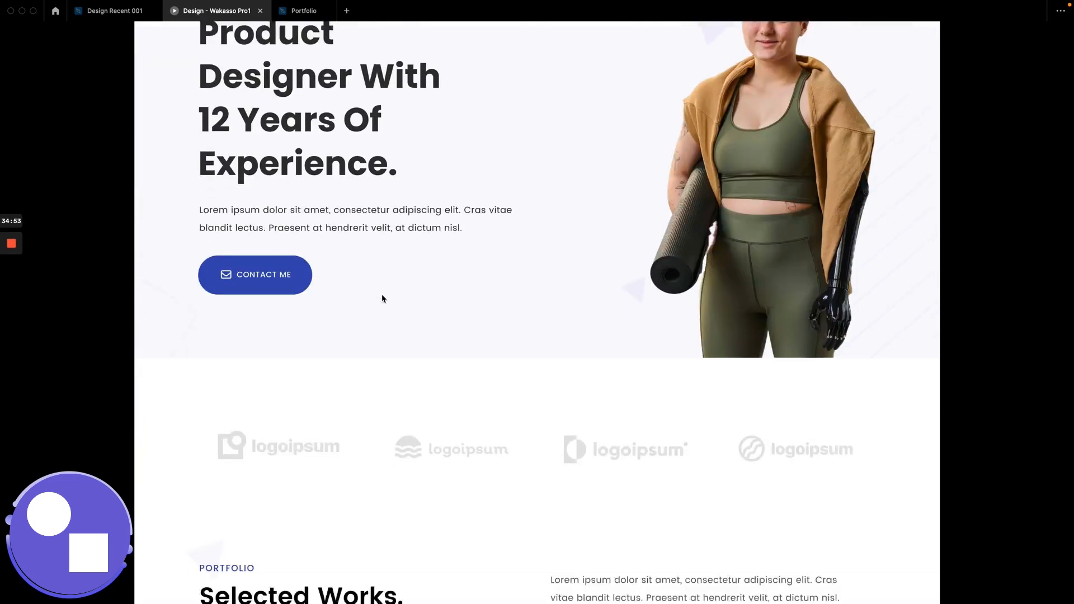
pyautogui.scroll(-20, 304, 241)
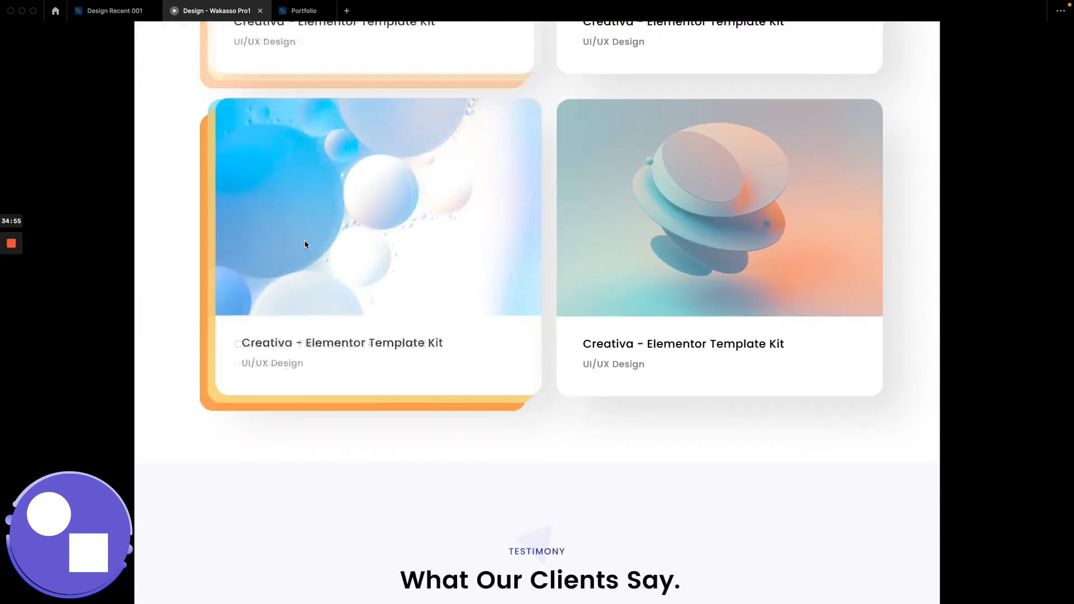
pyautogui.scroll(-6, 306, 244)
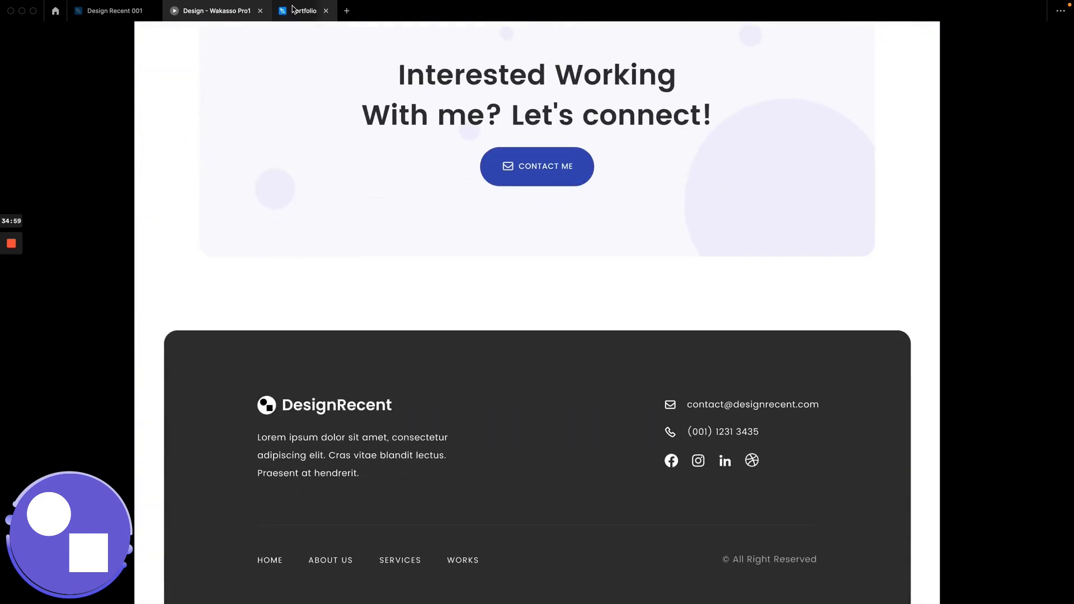
pyautogui.click(295, 11)
# Step: Add a third variant to the Button component set, beneath the second Hire Me button
pyautogui.click(525, 238)
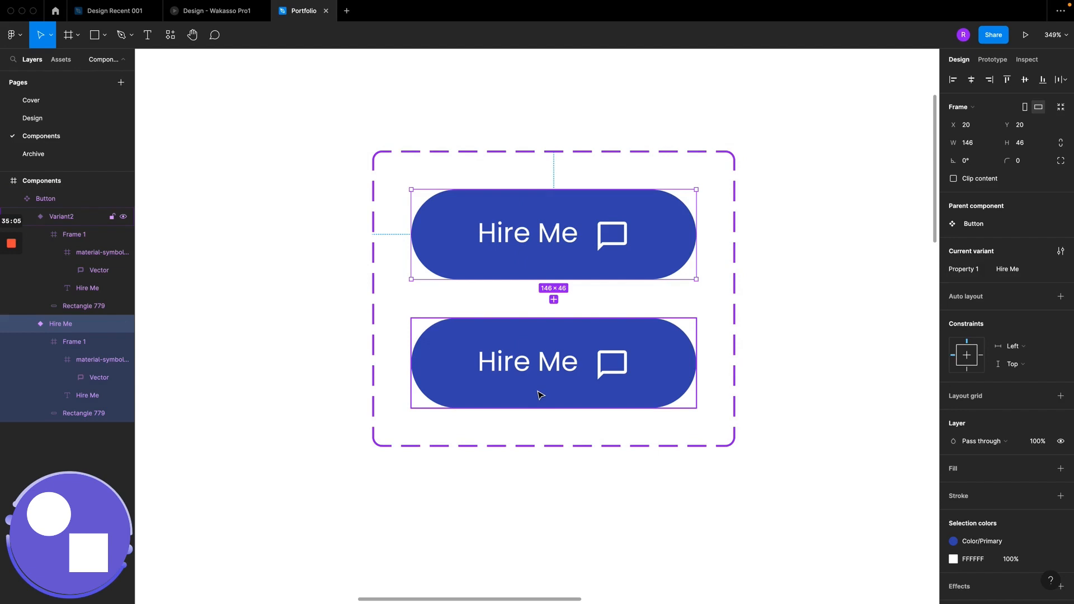
pyautogui.click(551, 379)
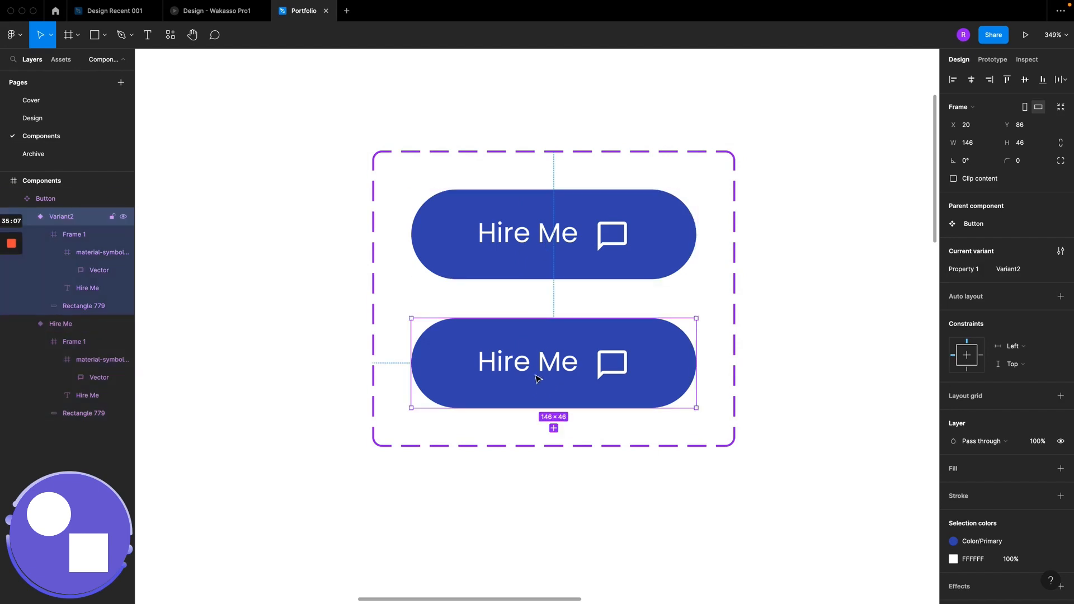
pyautogui.click(553, 429)
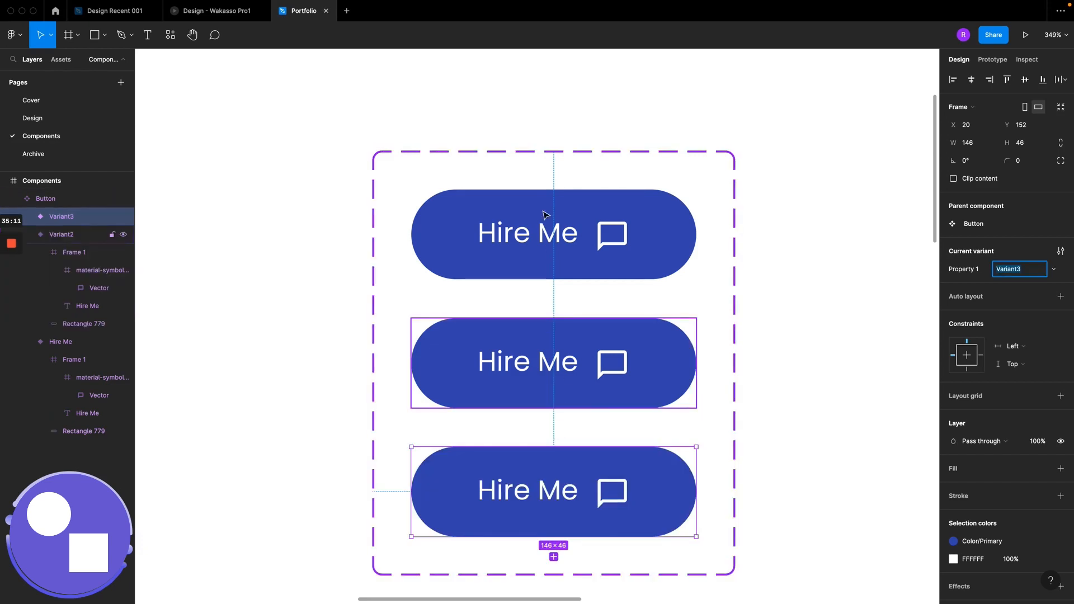
# Step: Scale the middle button variant proportionally with the Scale tool to about 98 × 31 and shift it horizontally to X 42
pyautogui.click(593, 364)
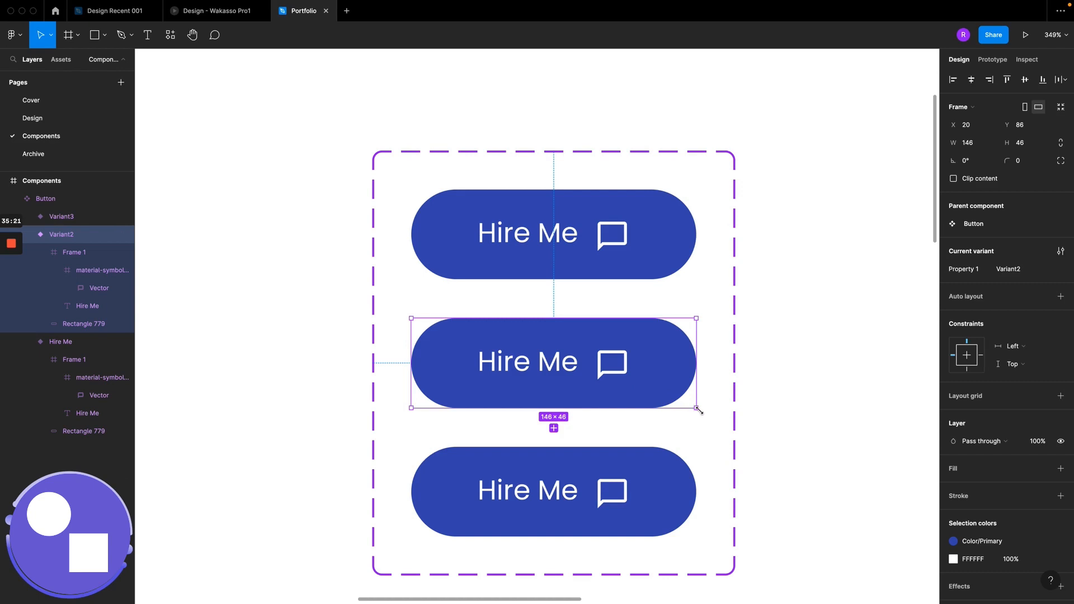
pyautogui.moveTo(696, 407)
pyautogui.mouseDown()
pyautogui.moveTo(592, 383)
pyautogui.moveTo(700, 418)
pyautogui.moveTo(571, 369)
pyautogui.moveTo(677, 413)
pyautogui.moveTo(577, 378)
pyautogui.moveTo(674, 408)
pyautogui.moveTo(591, 381)
pyautogui.moveTo(676, 401)
pyautogui.moveTo(601, 374)
pyautogui.moveTo(642, 401)
pyautogui.moveTo(696, 408)
pyautogui.mouseUp()
pyautogui.click(79, 37)
pyautogui.click(79, 37)
pyautogui.press('k')
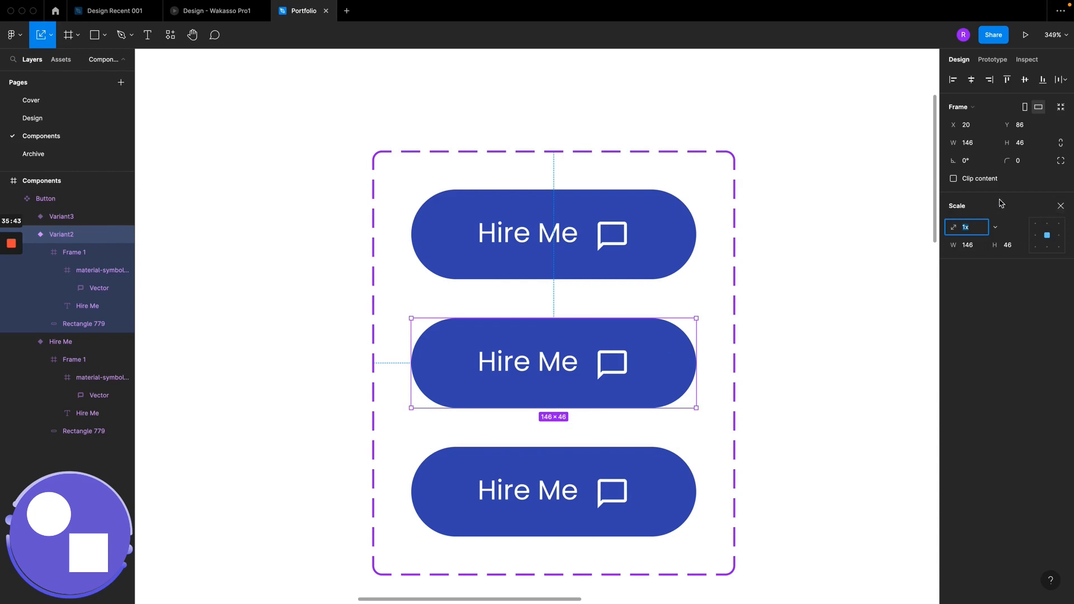
pyautogui.click(1061, 206)
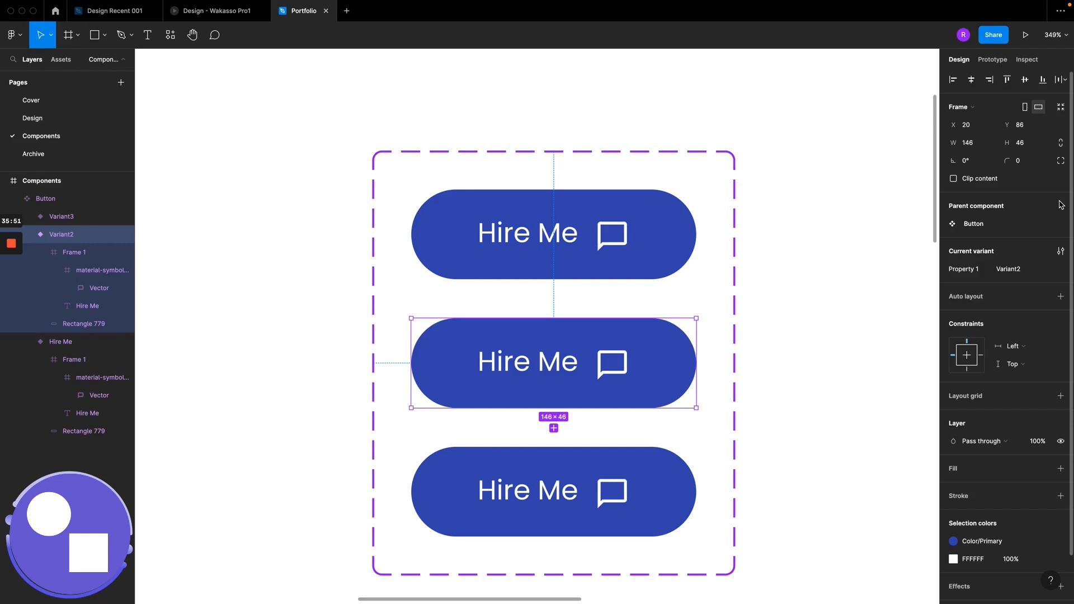
pyautogui.press('k')
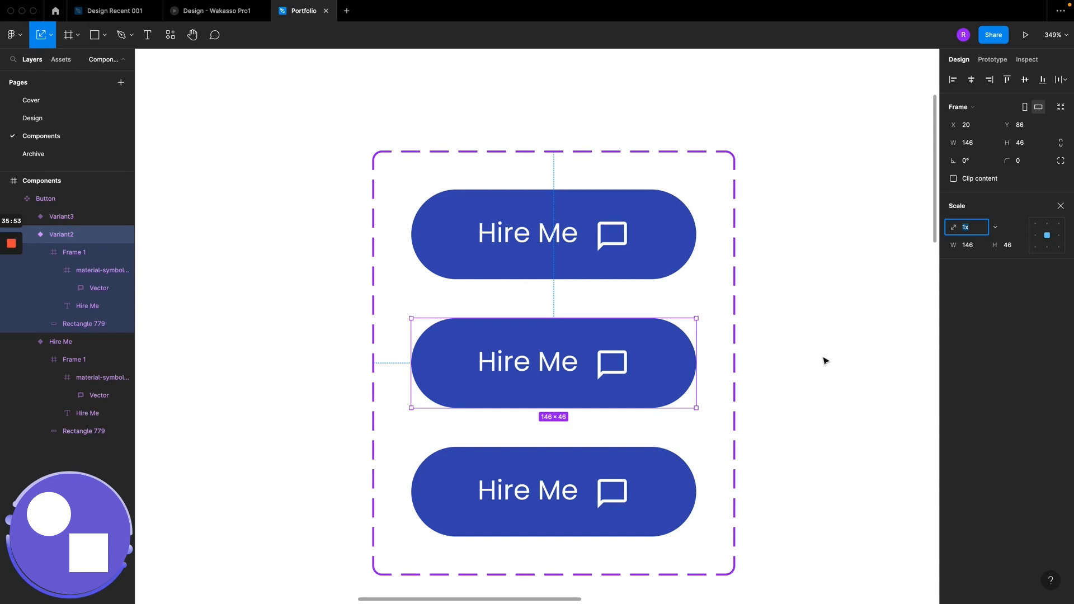
pyautogui.moveTo(696, 408); pyautogui.dragTo(597, 379)
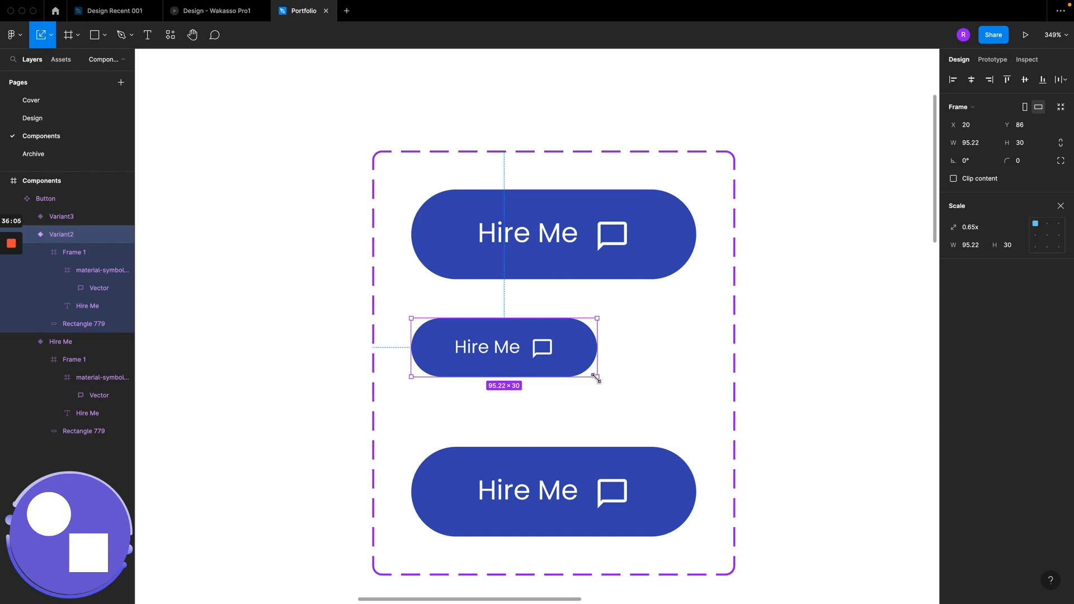
pyautogui.moveTo(596, 378)
pyautogui.mouseDown()
pyautogui.moveTo(587, 372)
pyautogui.moveTo(603, 378)
pyautogui.mouseUp()
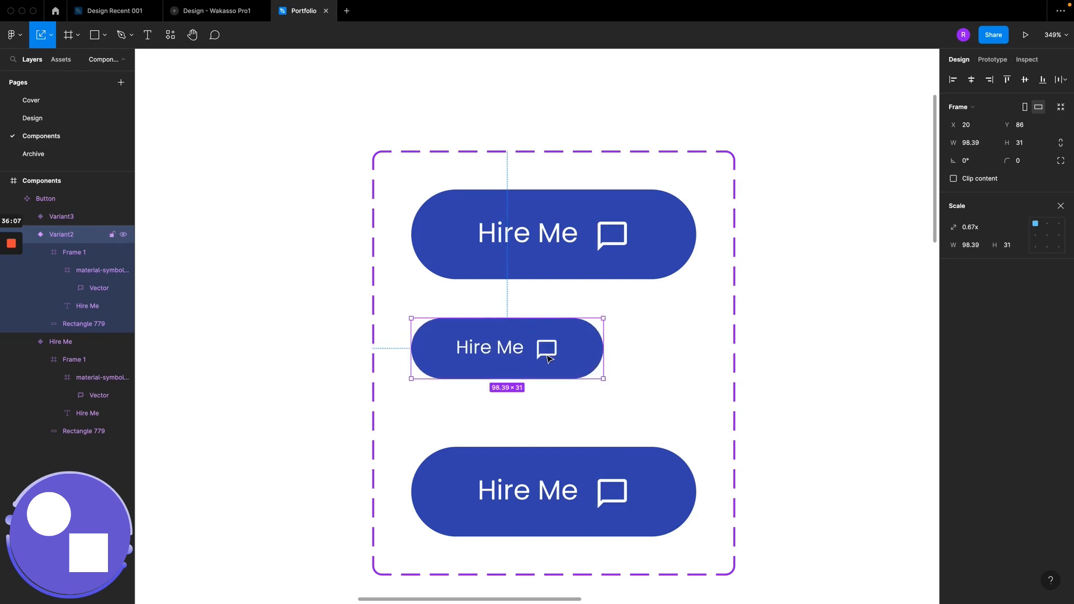
pyautogui.moveTo(547, 359); pyautogui.dragTo(590, 358)
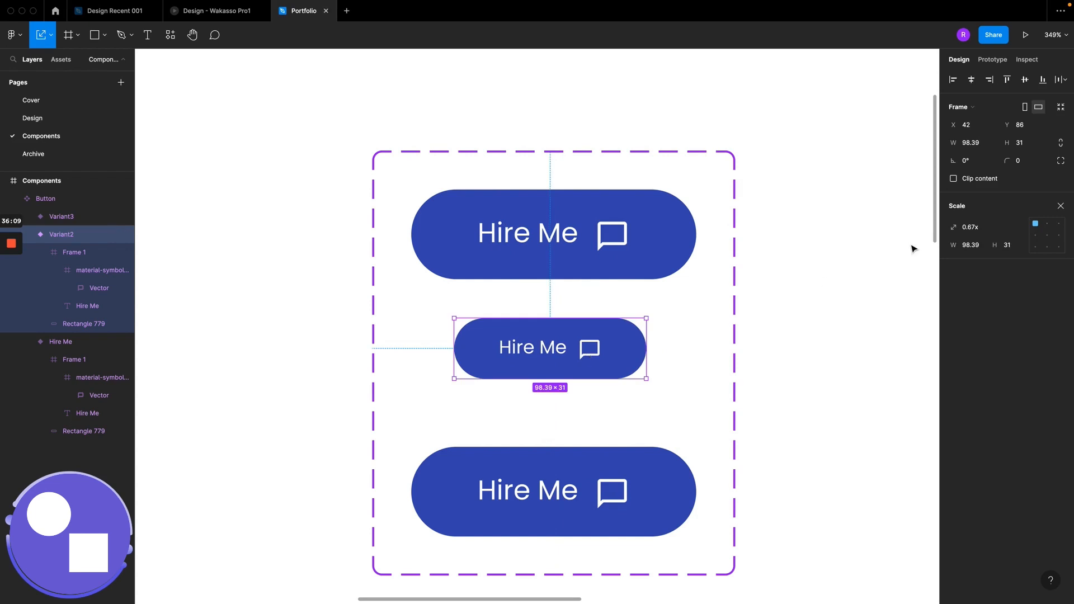
pyautogui.click(1064, 208)
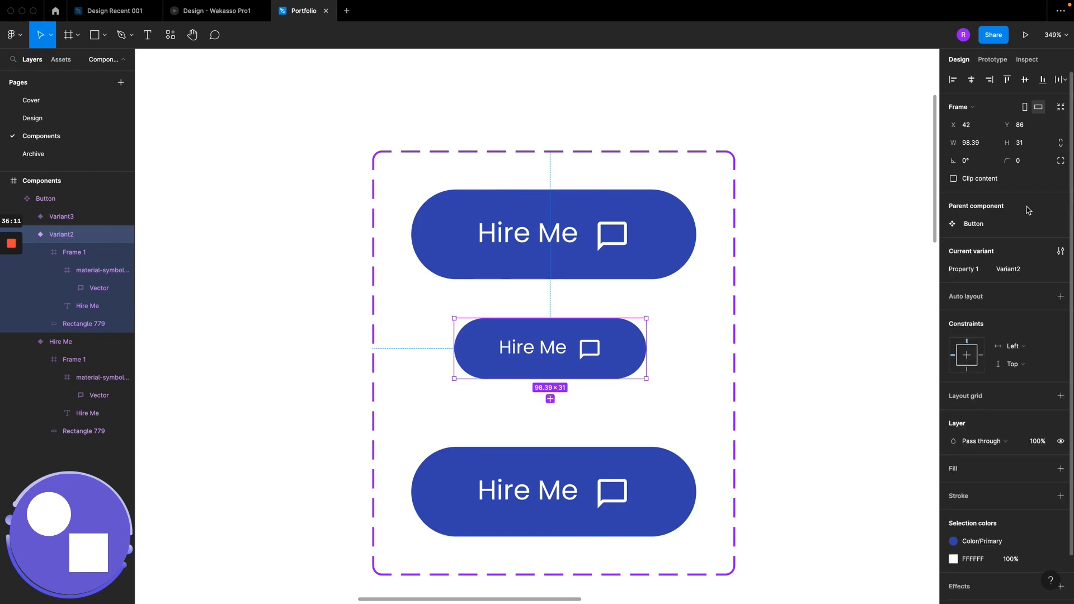
# Step: Set the Property 1 value of the small middle button variant to Hire Me
pyautogui.click(1003, 270)
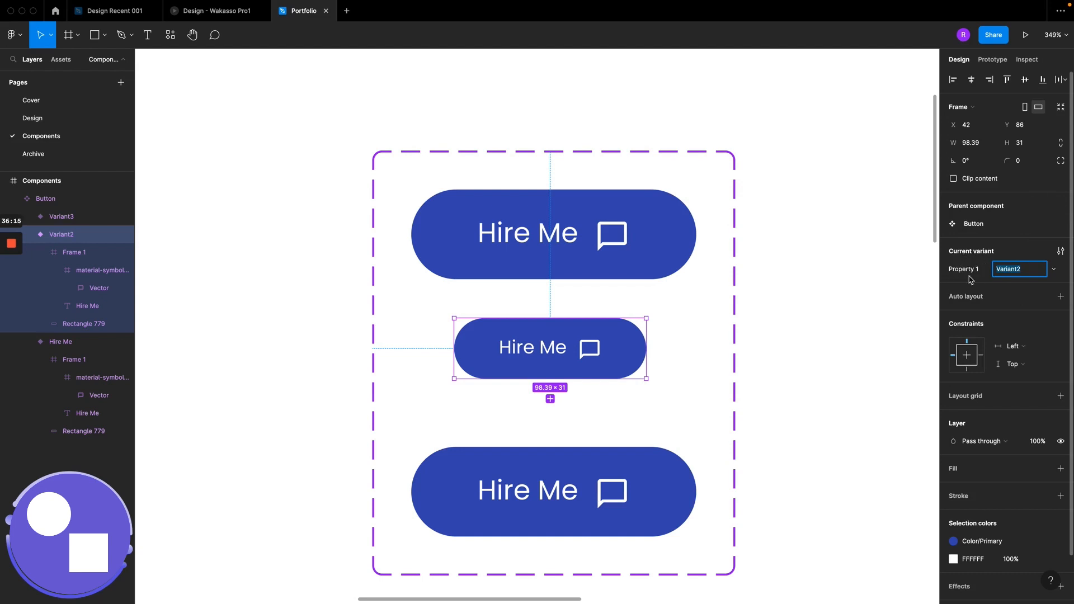
pyautogui.click(609, 230)
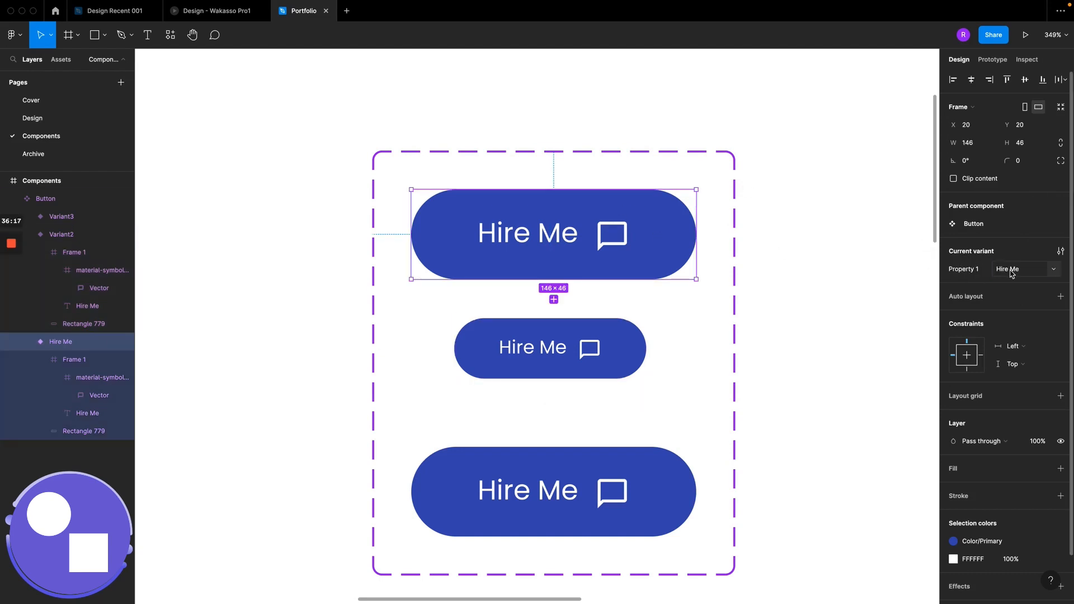
pyautogui.click(625, 340)
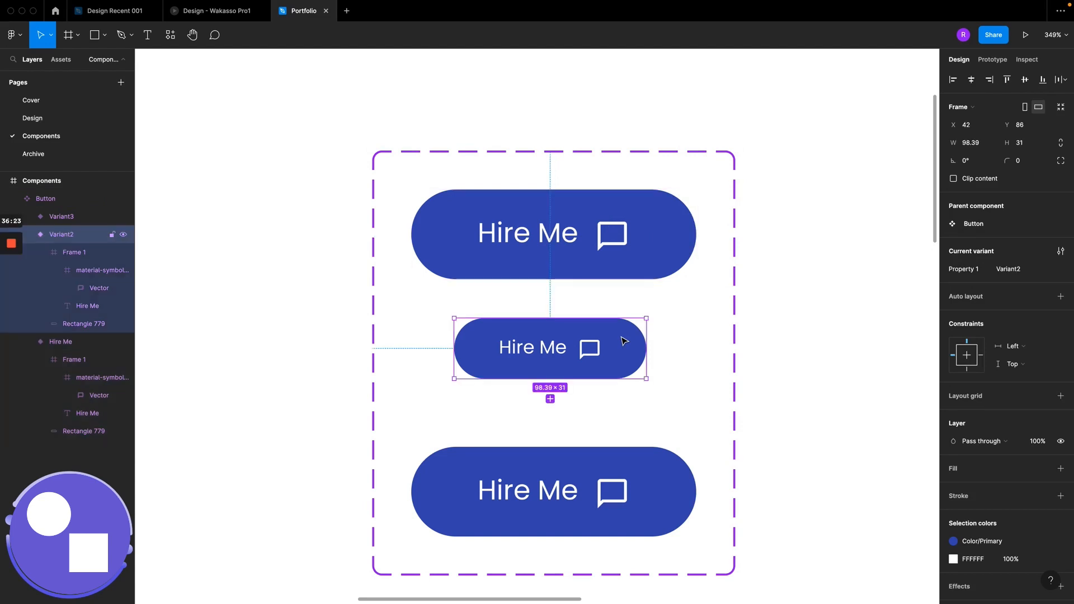
pyautogui.click(630, 484)
pyautogui.click(593, 318)
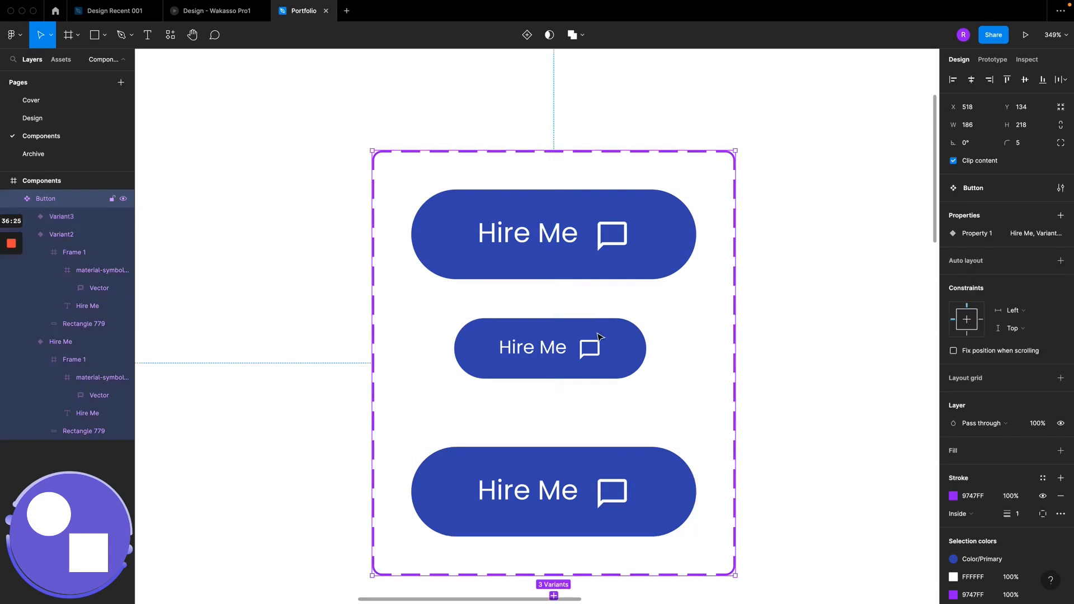
pyautogui.doubleClick(599, 341)
pyautogui.press('Escape')
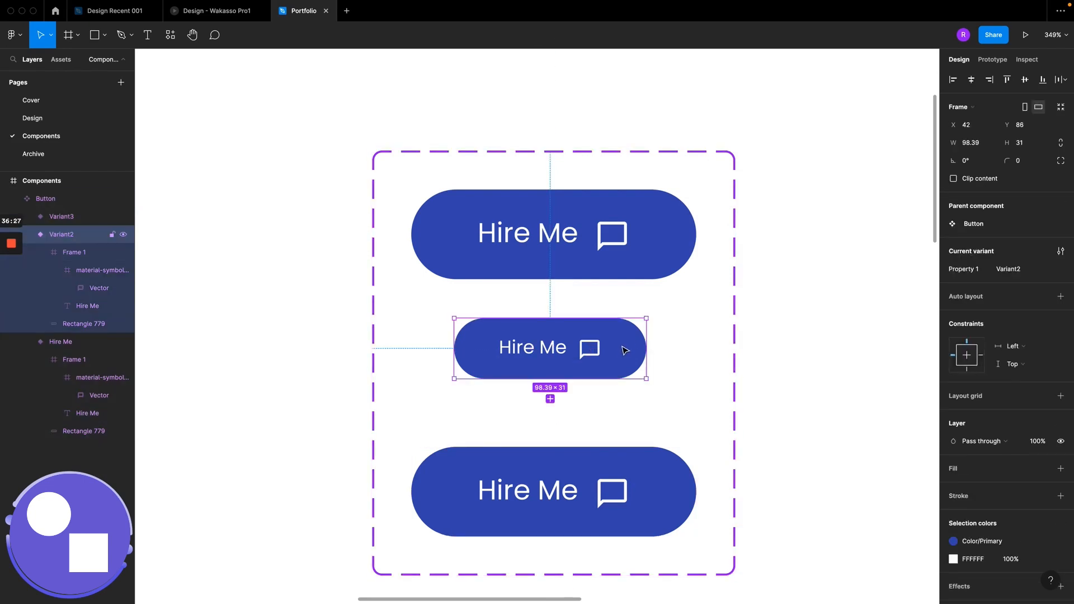
pyautogui.click(1020, 271)
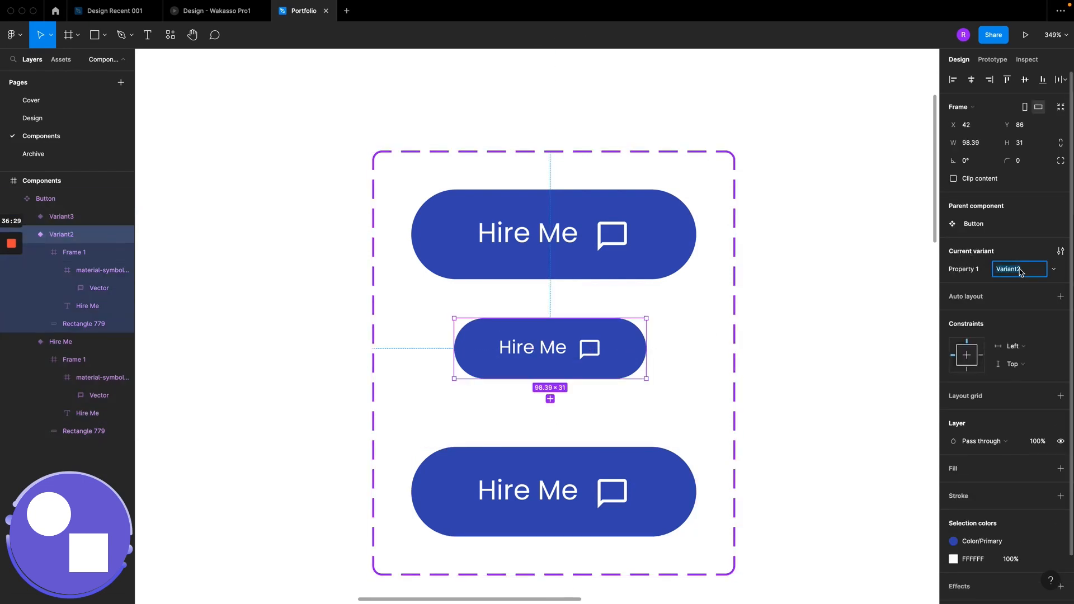
pyautogui.write('Hire Me')
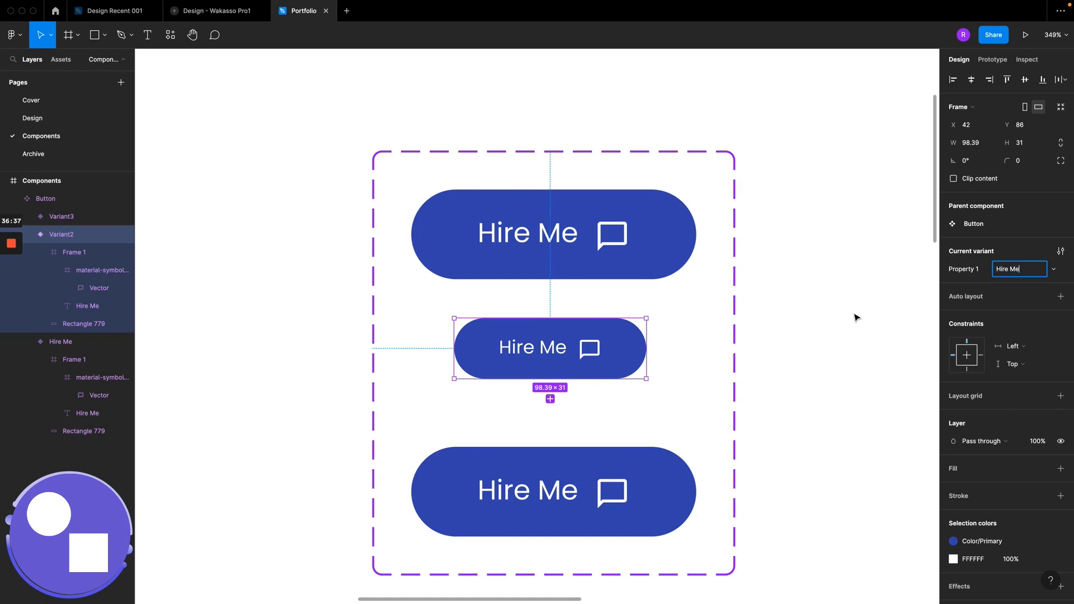
pyautogui.press('Return')
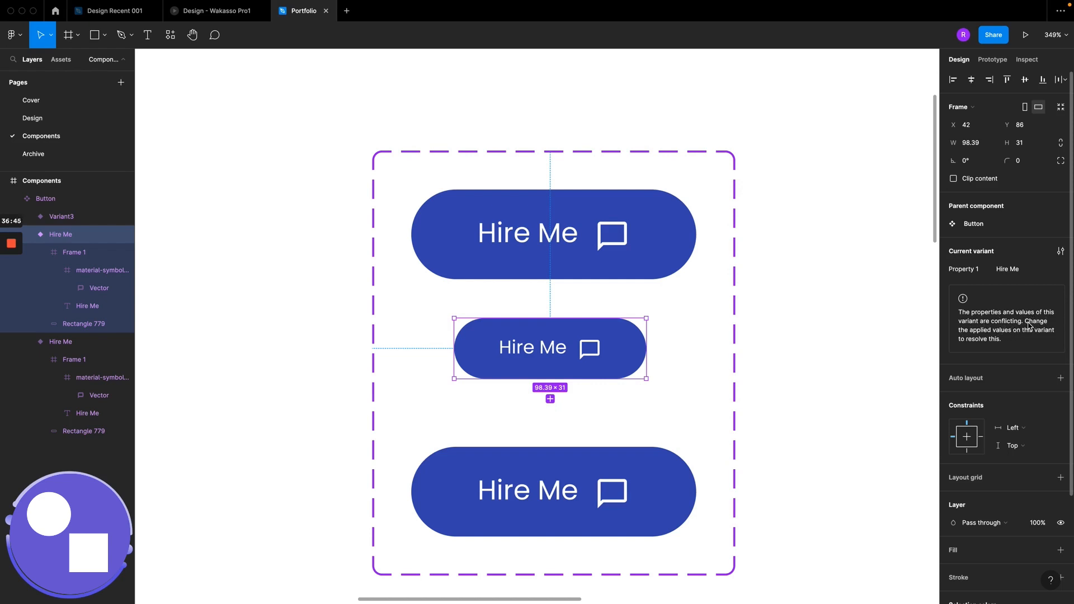
# Step: Set the Property 1 value of the large first button variant to Default
pyautogui.click(674, 269)
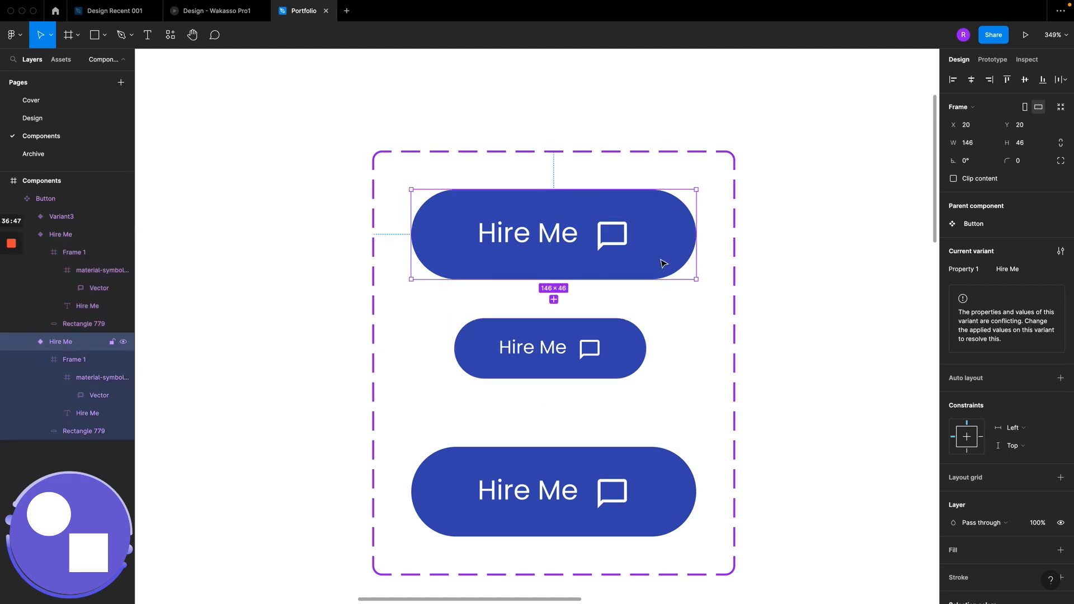
pyautogui.click(618, 352)
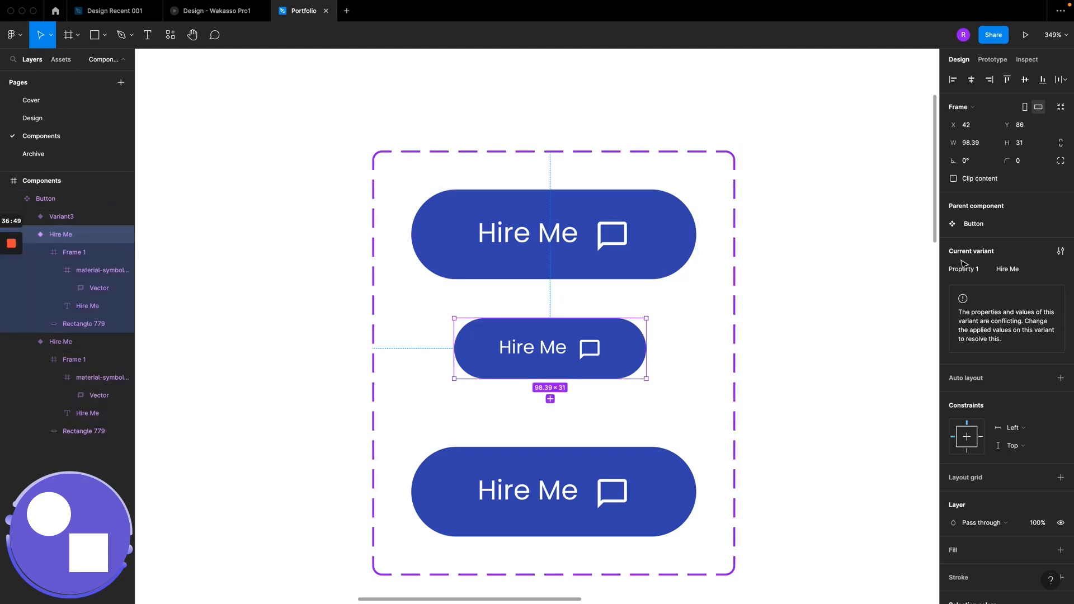
pyautogui.click(1025, 270)
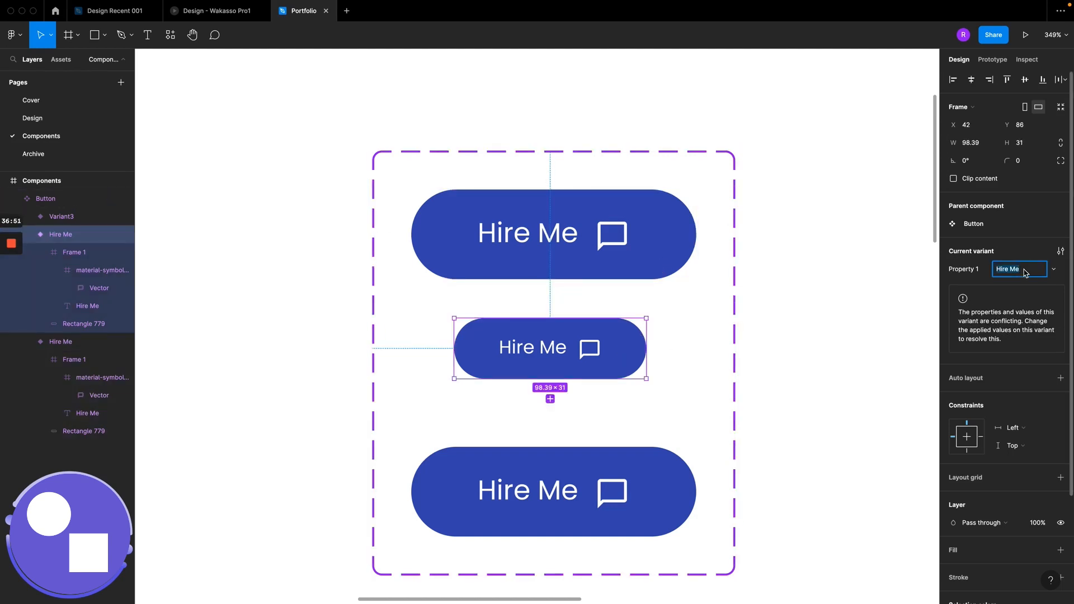
pyautogui.press('Right')
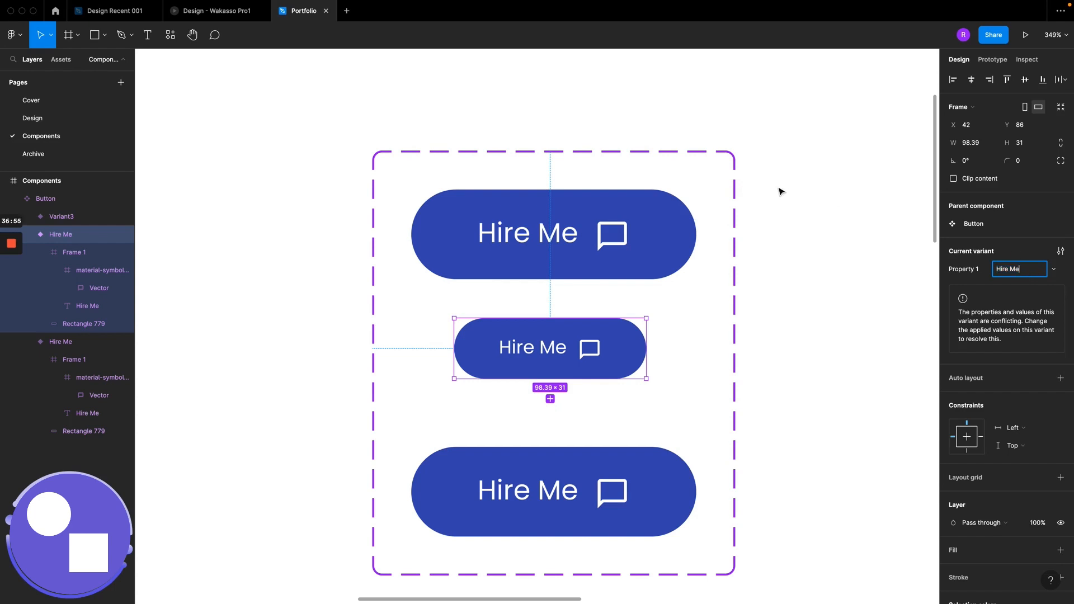
pyautogui.click(655, 246)
pyautogui.click(1006, 272)
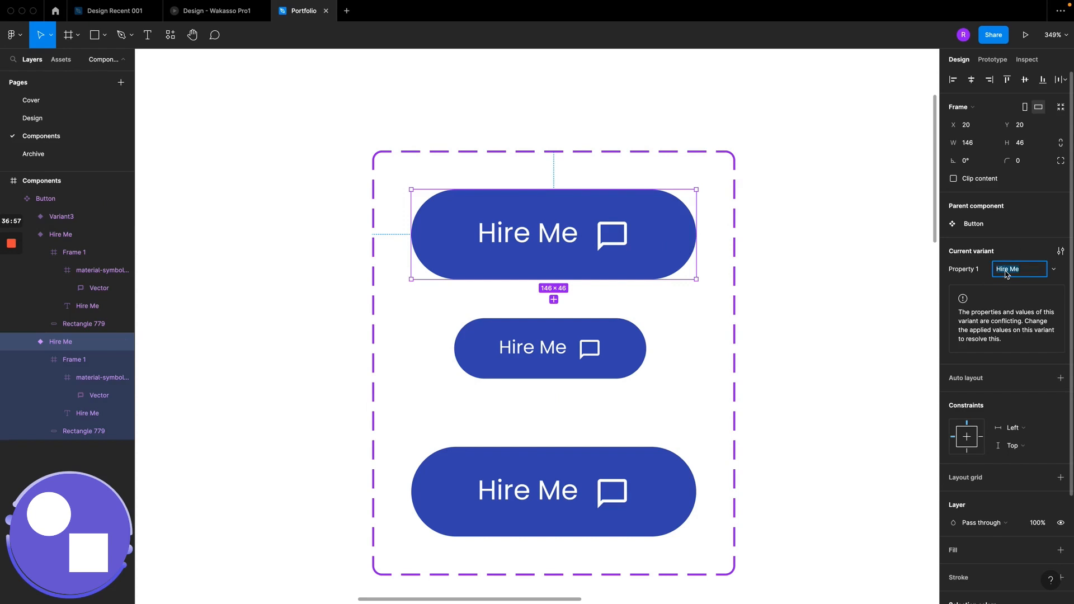
pyautogui.write('Default')
pyautogui.press('Return')
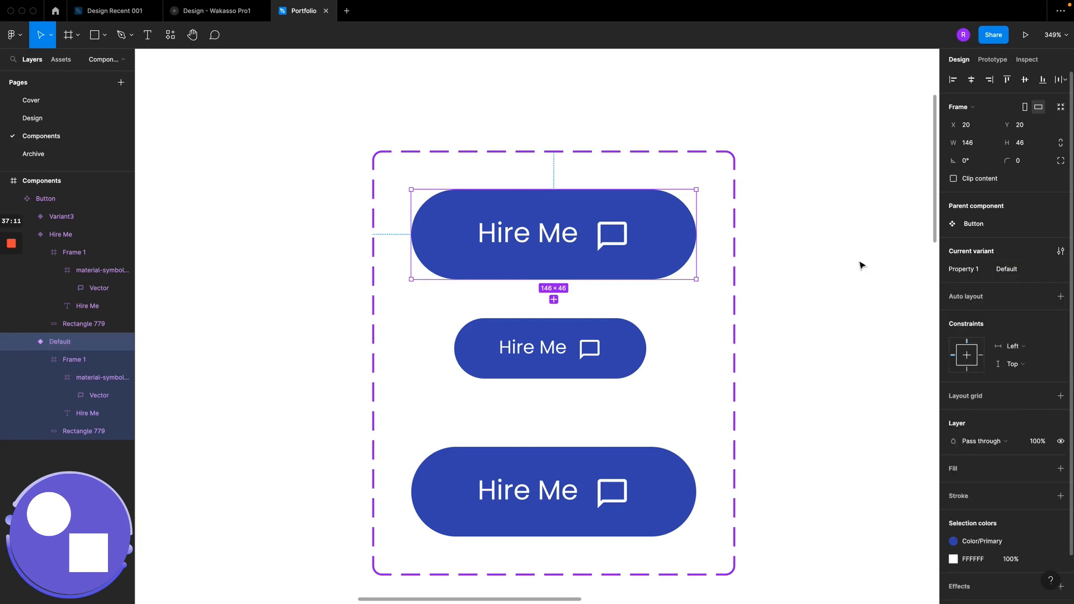
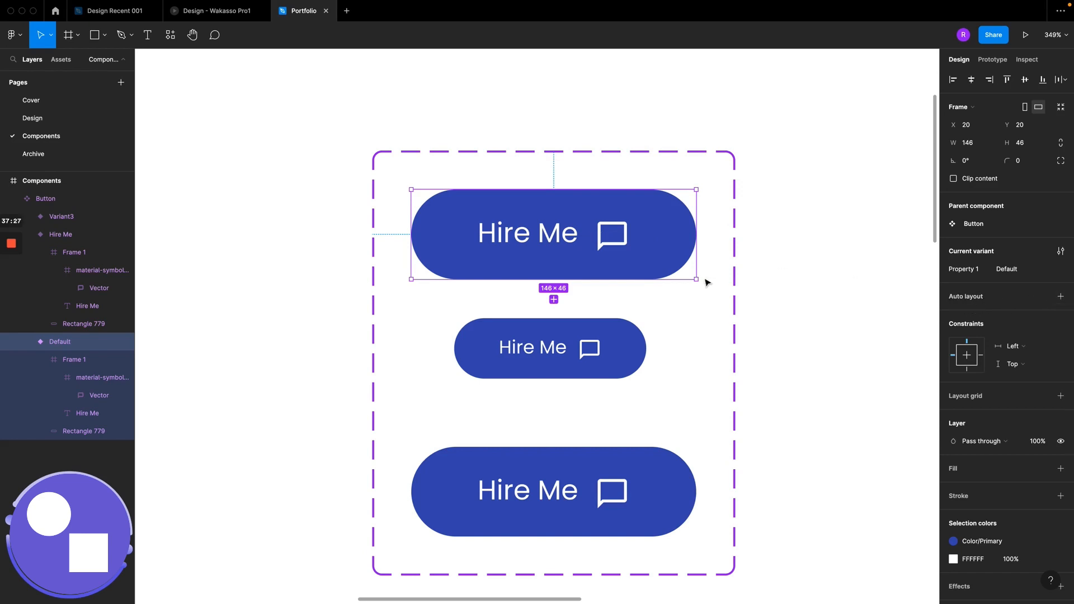
pyautogui.doubleClick(627, 240)
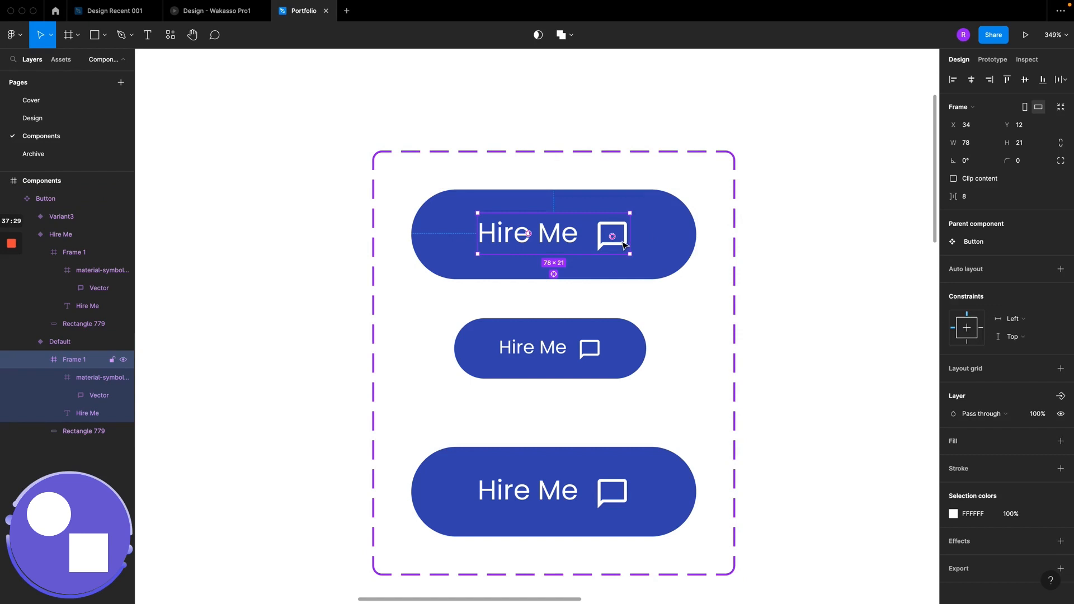
pyautogui.doubleClick(626, 241)
pyautogui.moveTo(627, 242); pyautogui.dragTo(480, 242)
pyautogui.click(540, 237)
pyautogui.doubleClick(548, 238)
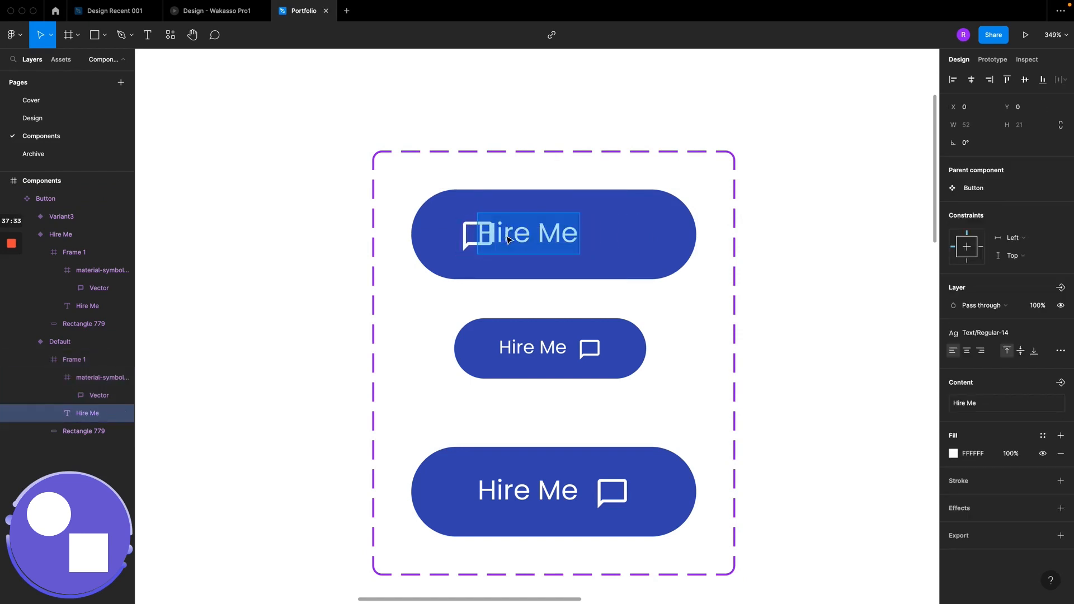
pyautogui.press('Escape')
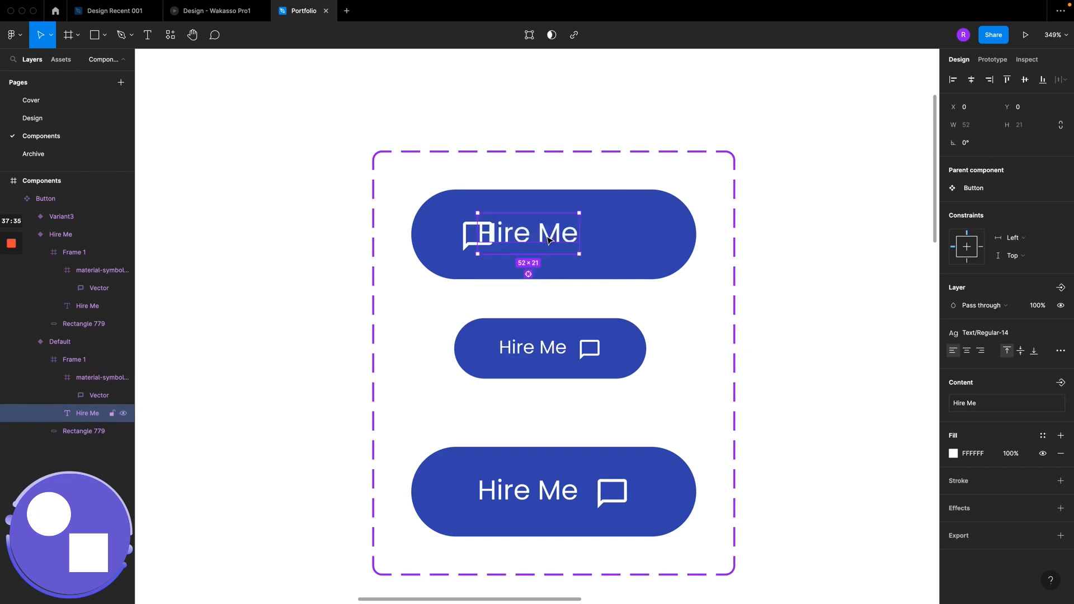
pyautogui.hotkey('shift', 'Right')
pyautogui.hotkey('shift', 'Right')
pyautogui.press('super+z')
pyautogui.press('super+z')
pyautogui.press('super+z')
pyautogui.press('super+z')
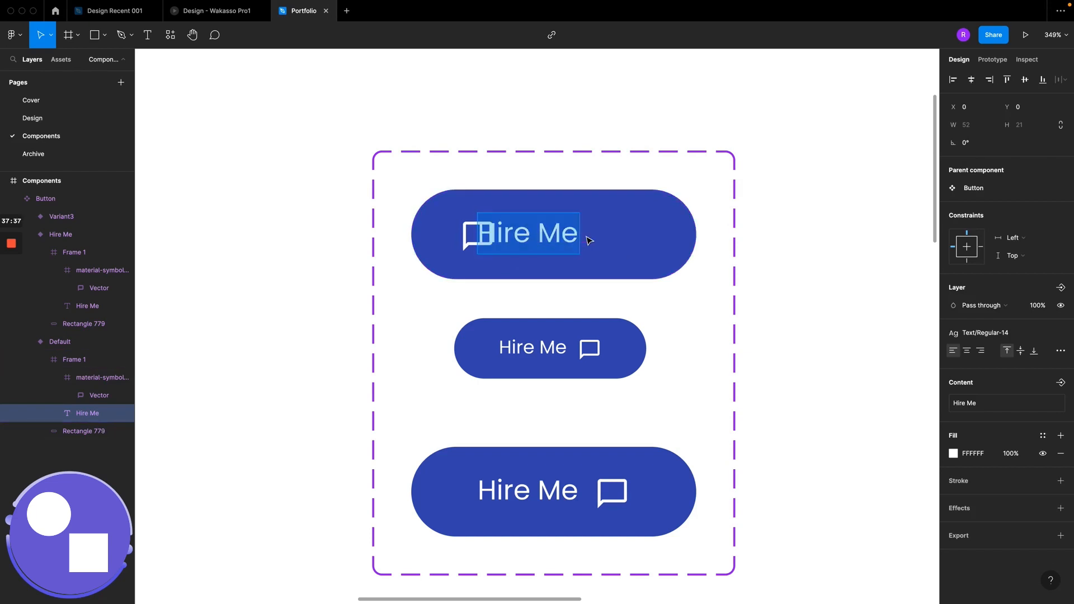
pyautogui.press('super+z')
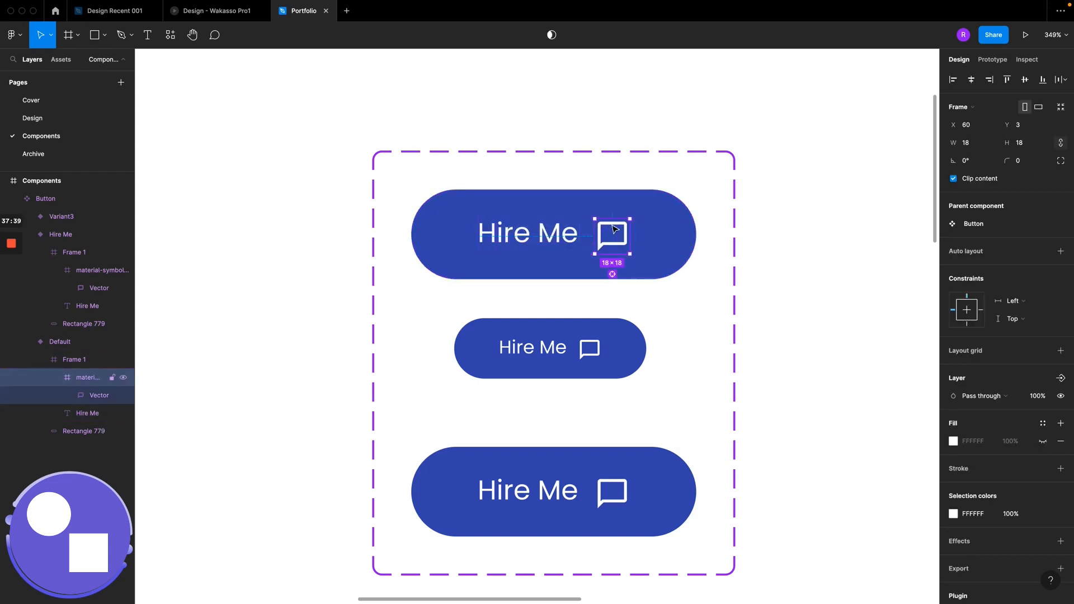
# Step: Add auto layout to the large first button variant
pyautogui.click(647, 230)
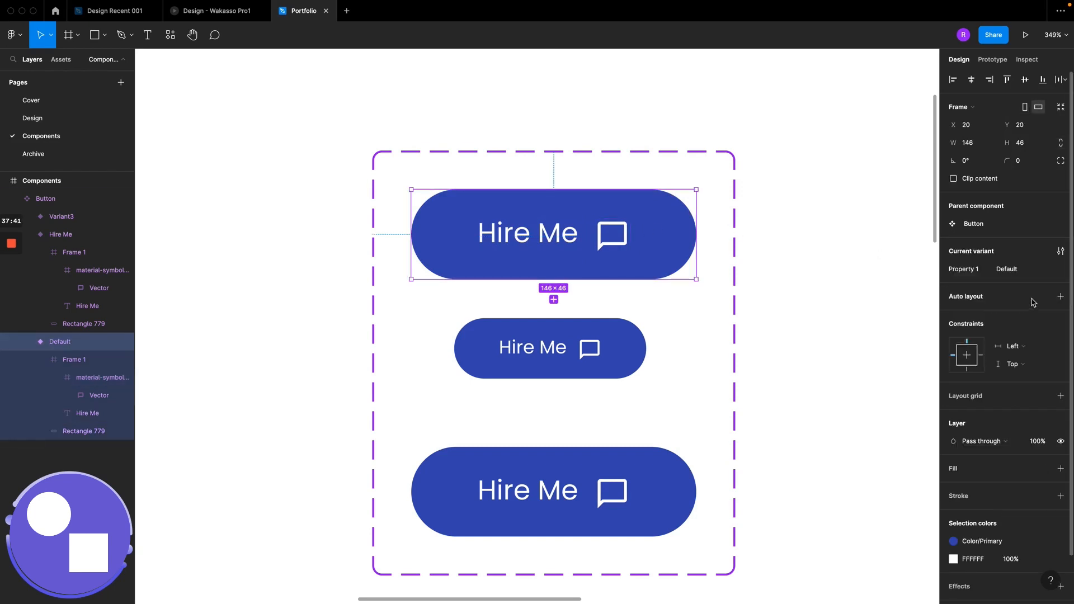
pyautogui.click(1061, 297)
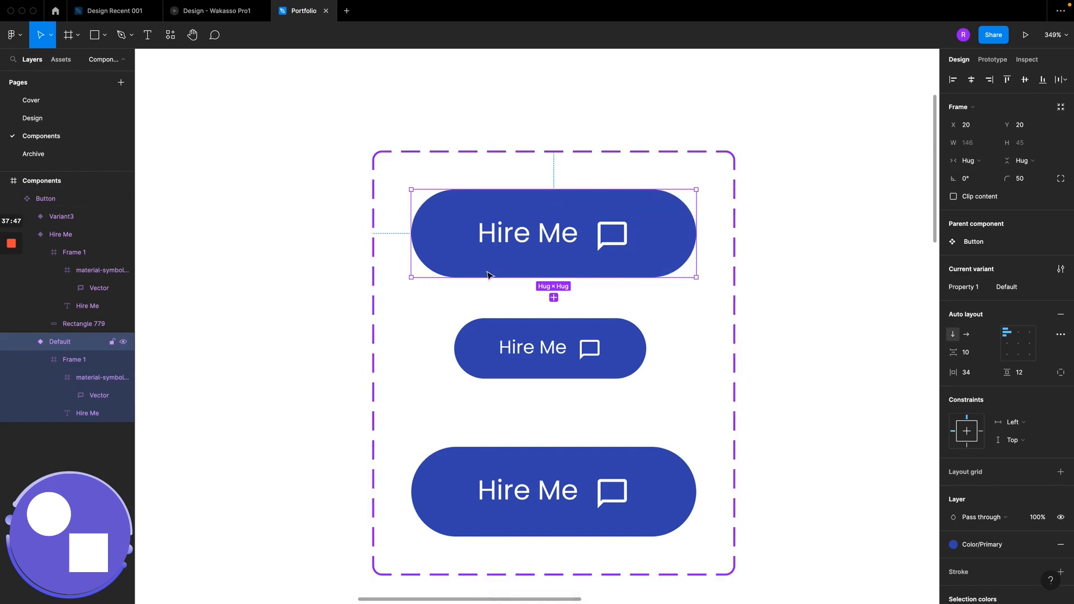
pyautogui.doubleClick(553, 229)
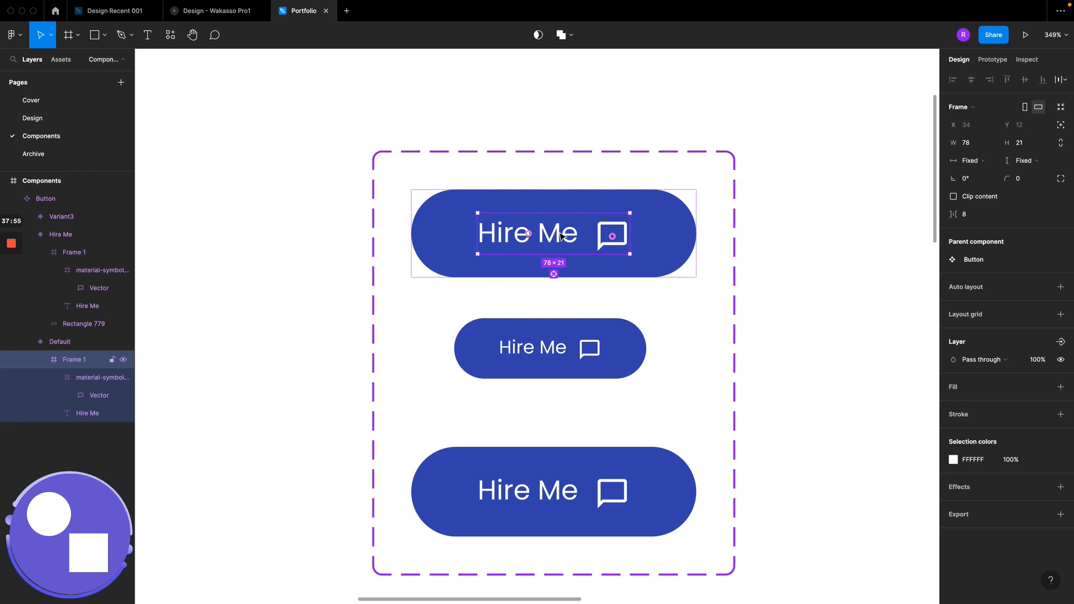
pyautogui.click(672, 227)
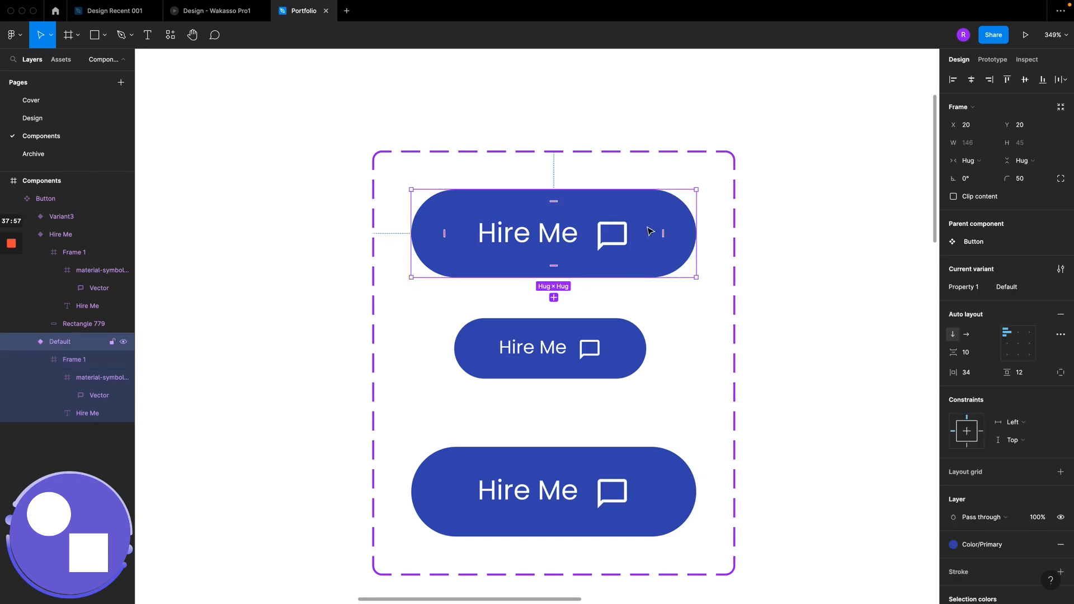
# Step: Add auto layout to the first variant's inner text-and-icon frame and reorder it so the chat icon precedes the Hire Me text
pyautogui.doubleClick(600, 239)
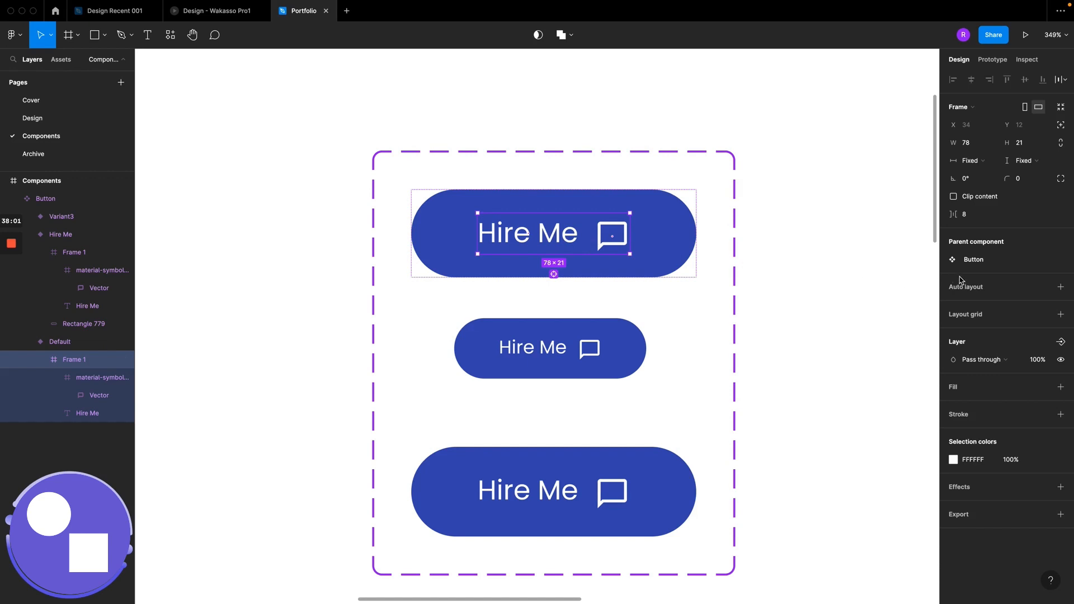
pyautogui.click(1061, 288)
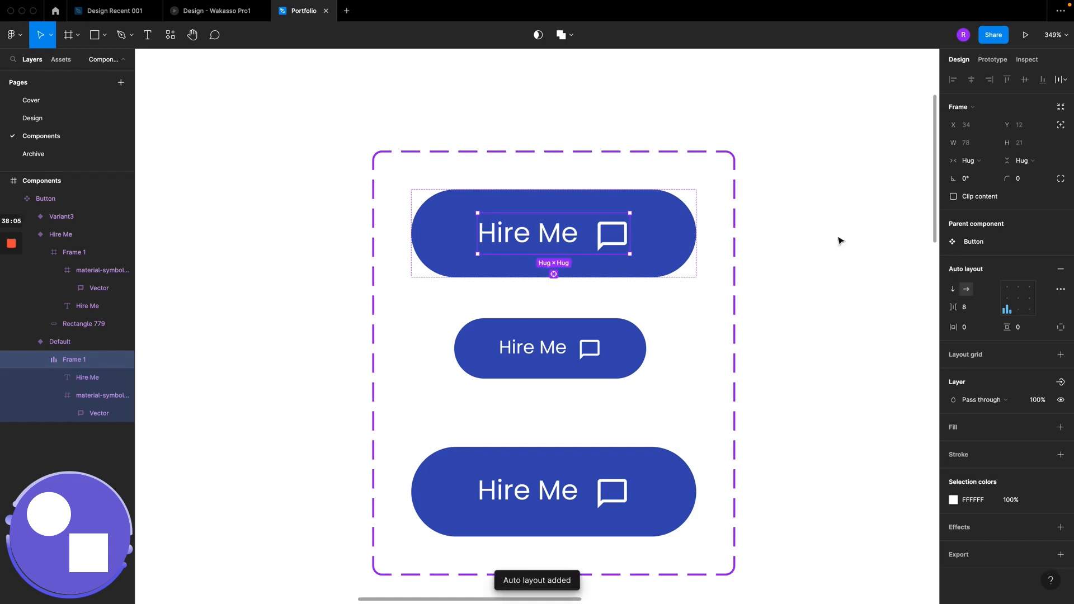
pyautogui.click(604, 236)
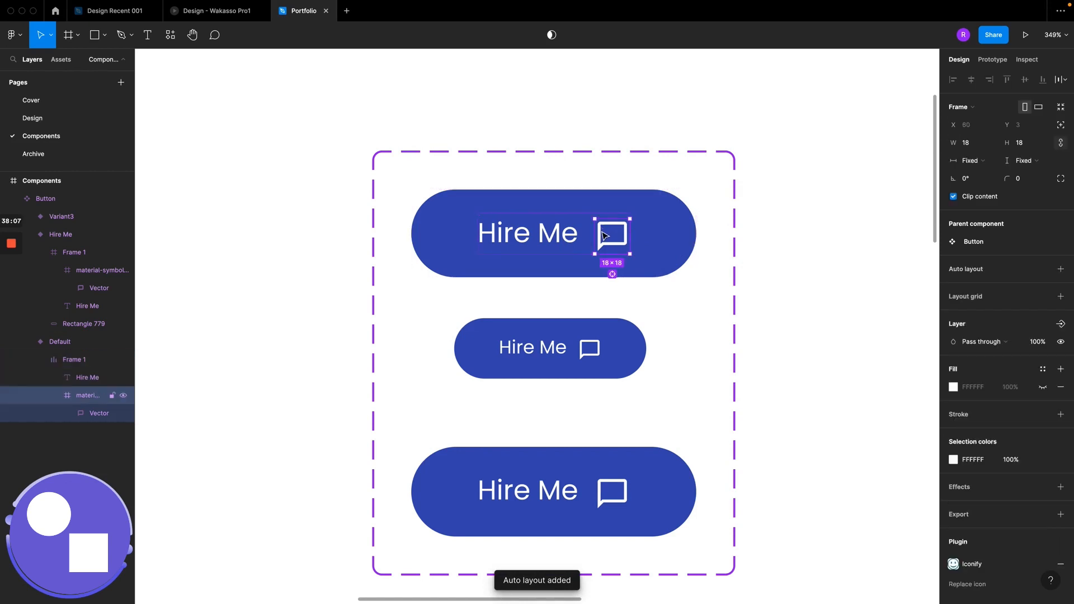
pyautogui.moveTo(609, 235); pyautogui.dragTo(502, 234)
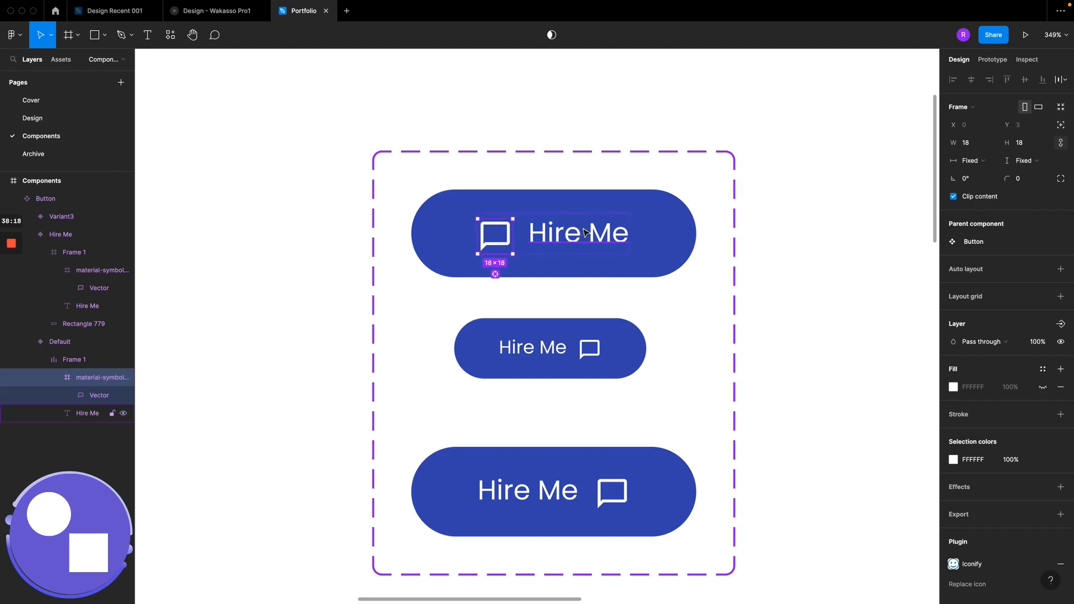
# Step: Compare the button variants with the Hire Me, Contact Me and Download CV buttons in the Wakasso Pro1 reference prototype
pyautogui.click(217, 10)
pyautogui.scroll(20, 348, 199)
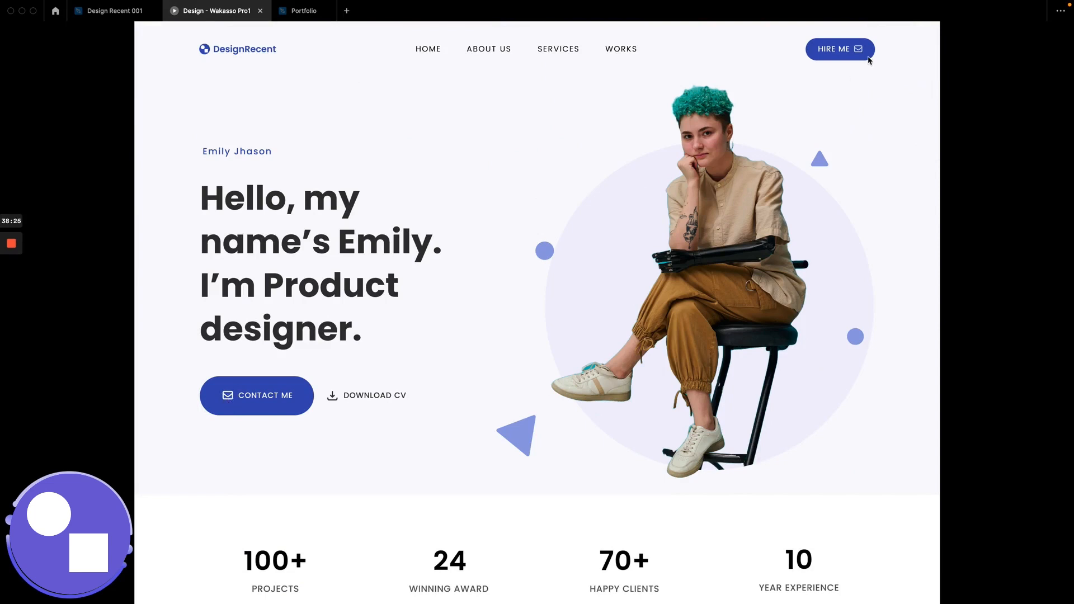
pyautogui.click(305, 21)
pyautogui.click(551, 352)
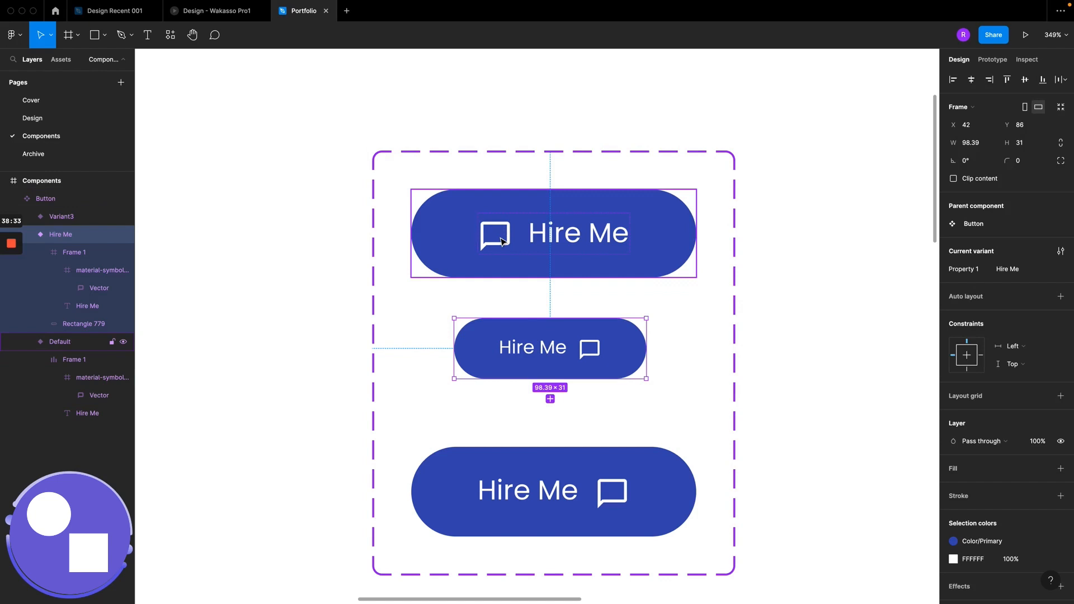
pyautogui.click(531, 506)
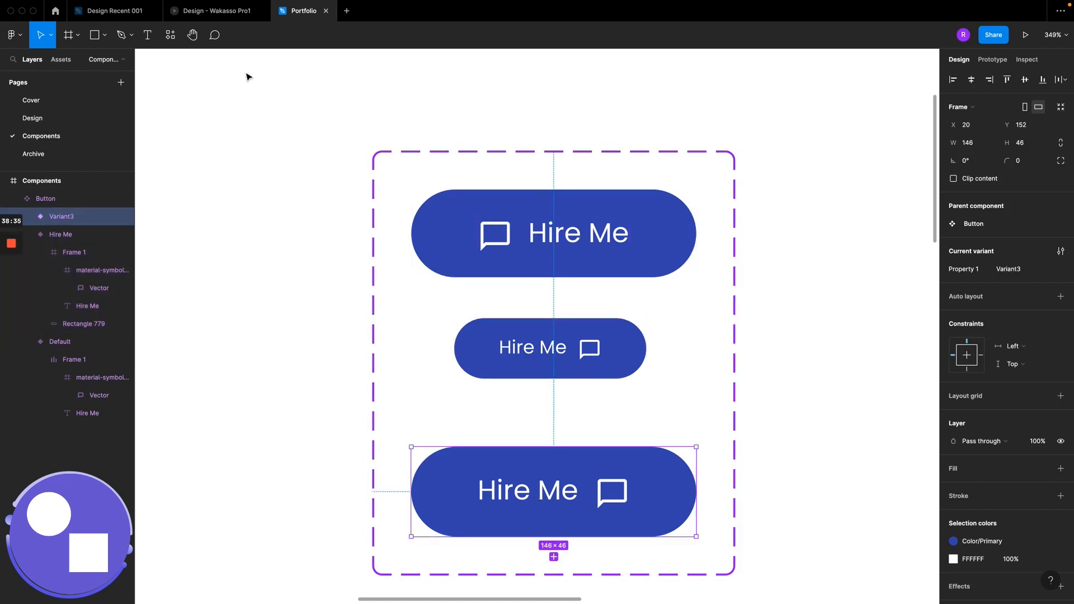
pyautogui.click(224, 13)
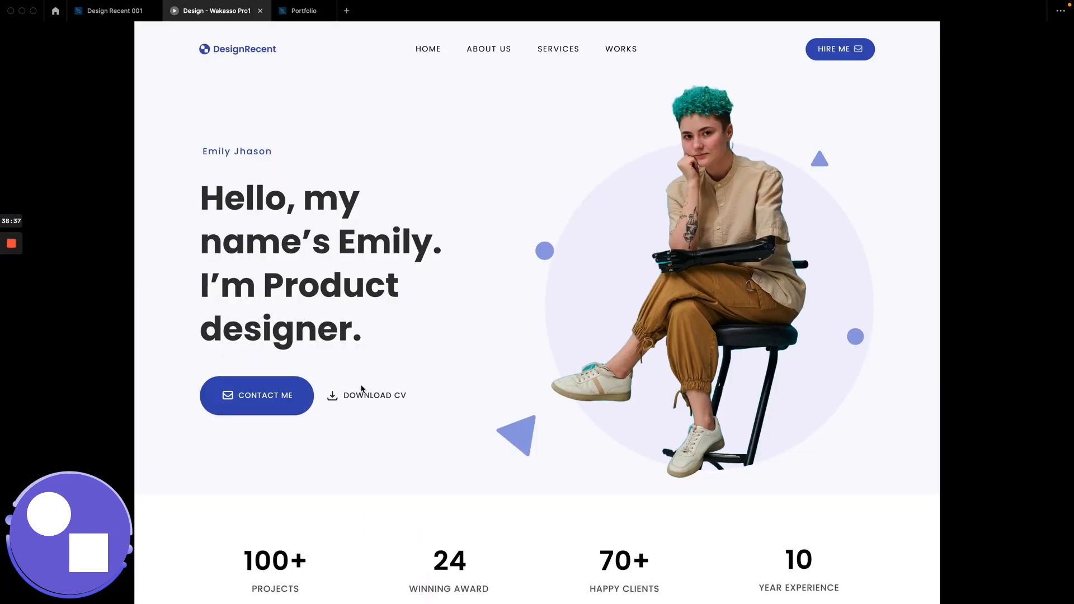
pyautogui.click(297, 10)
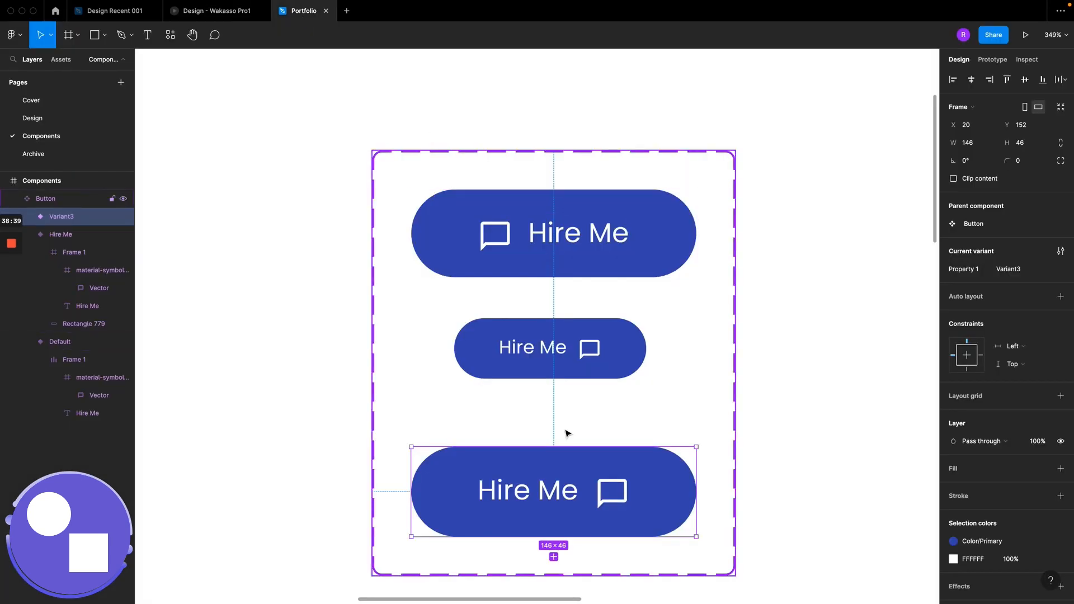
# Step: Remove the Color/Primary fill from the background rectangle of the third button variant
pyautogui.scroll(-3, 593, 484)
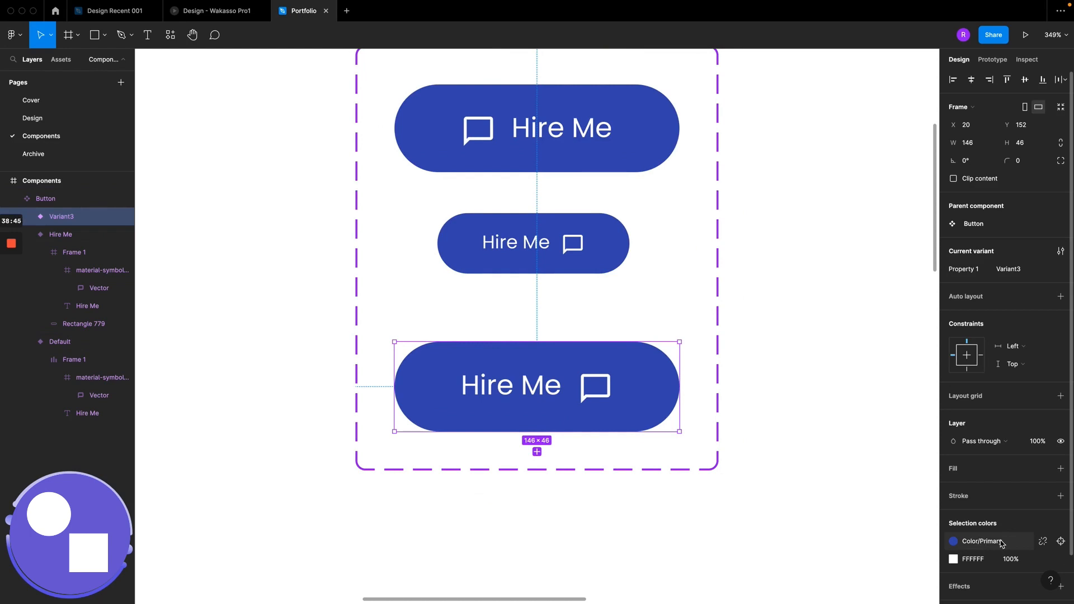
pyautogui.click(1005, 543)
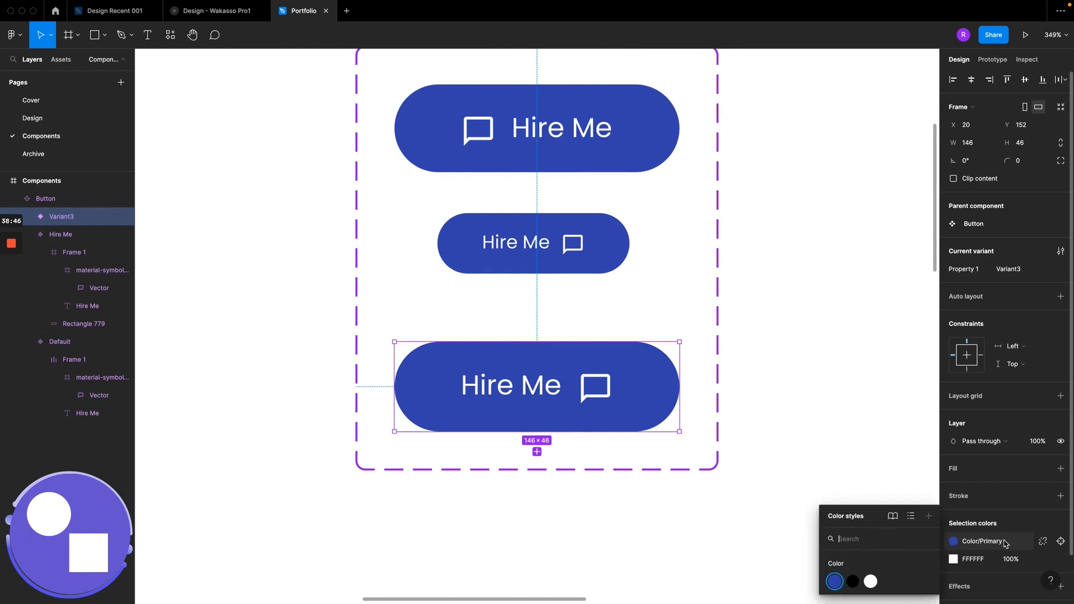
pyautogui.doubleClick(636, 393)
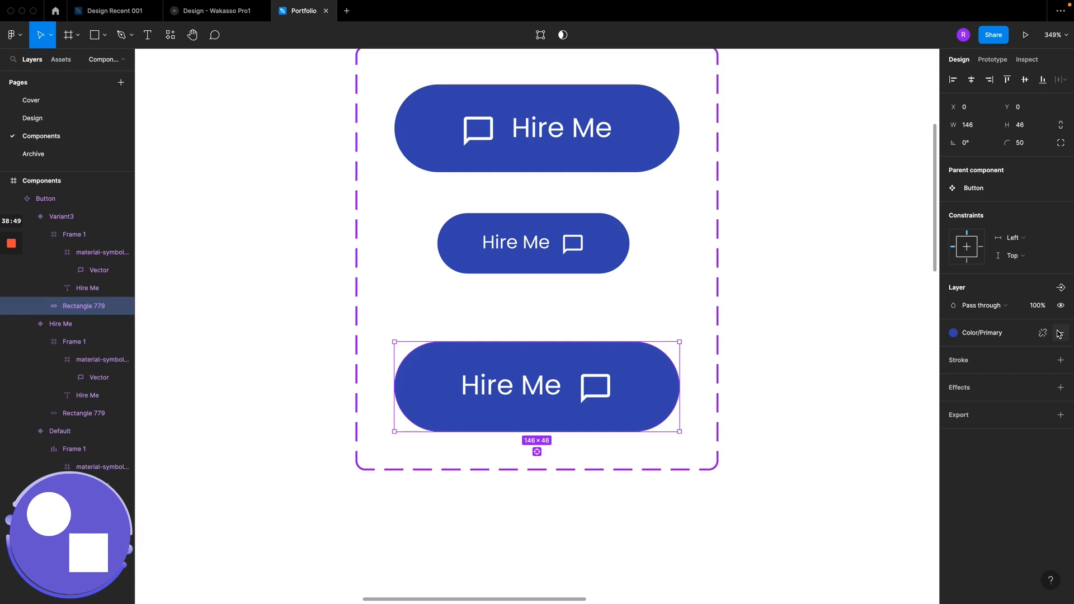
pyautogui.click(1059, 334)
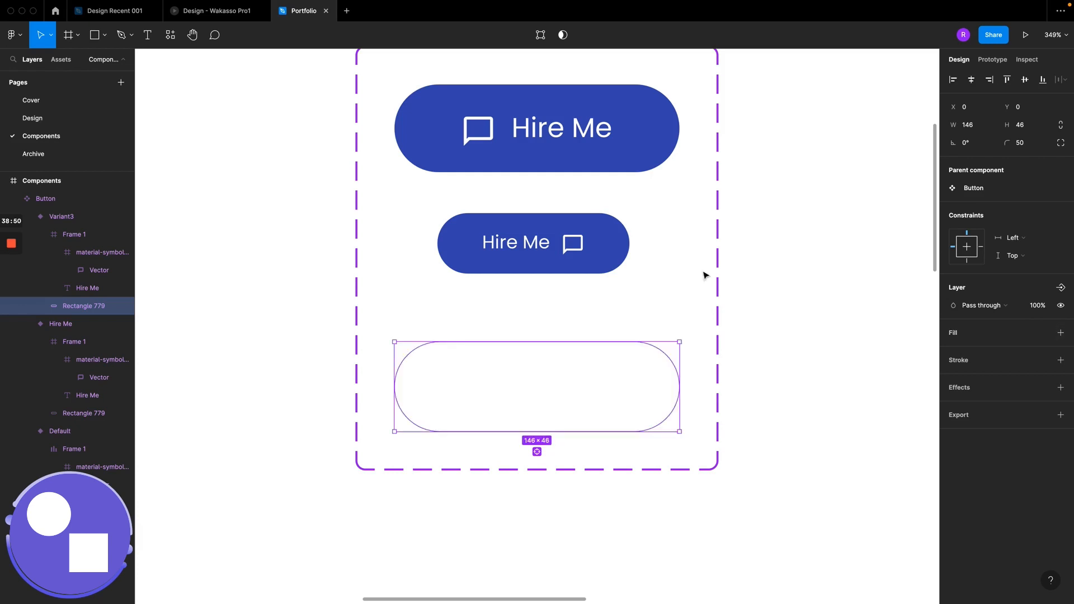
# Step: Apply the Color/Black style to the third variant's text and icon frame
pyautogui.click(563, 385)
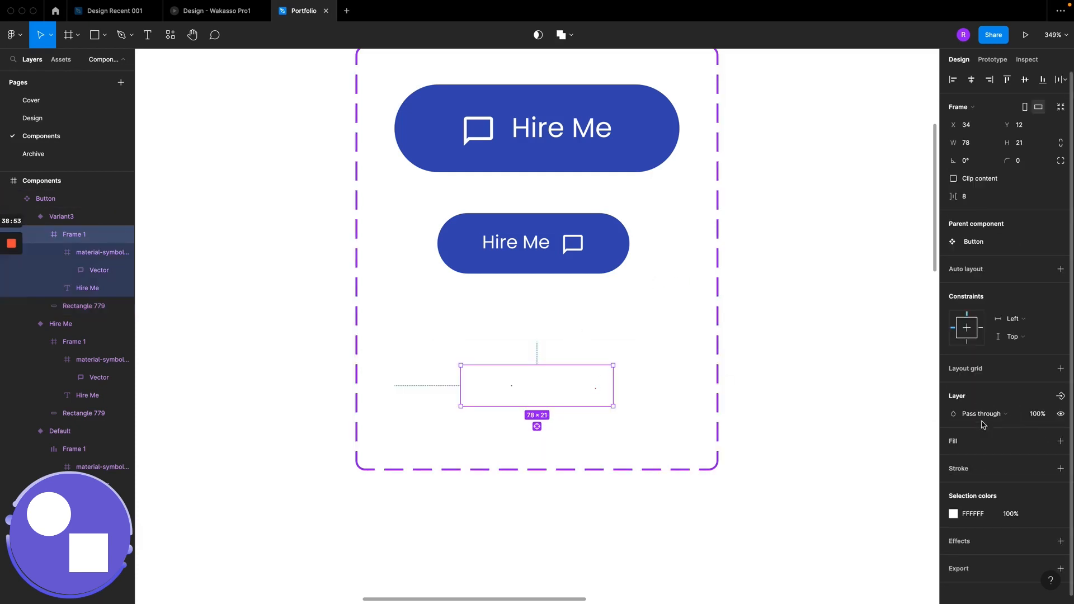
pyautogui.click(1044, 513)
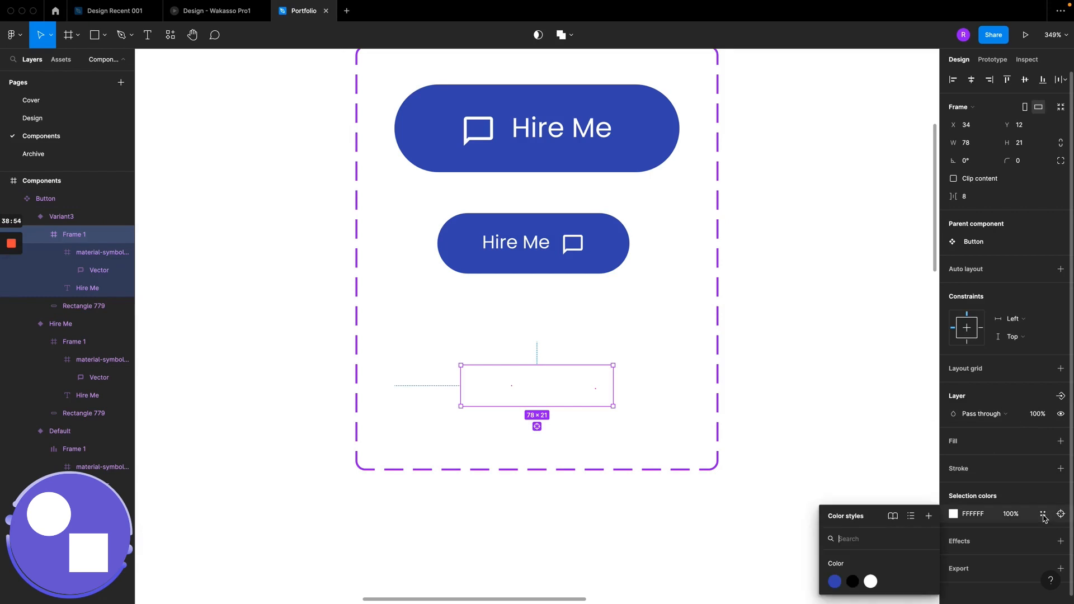
pyautogui.click(853, 581)
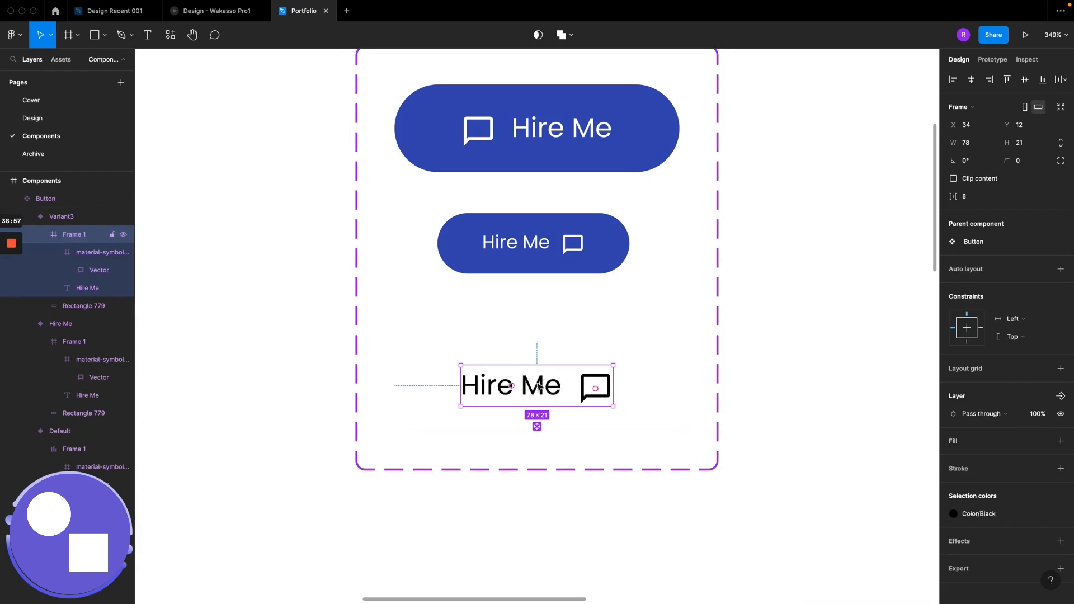
# Step: Add auto layout to the third variant's text-and-icon frame and place the chat icon before the Hire Me text
pyautogui.click(1061, 270)
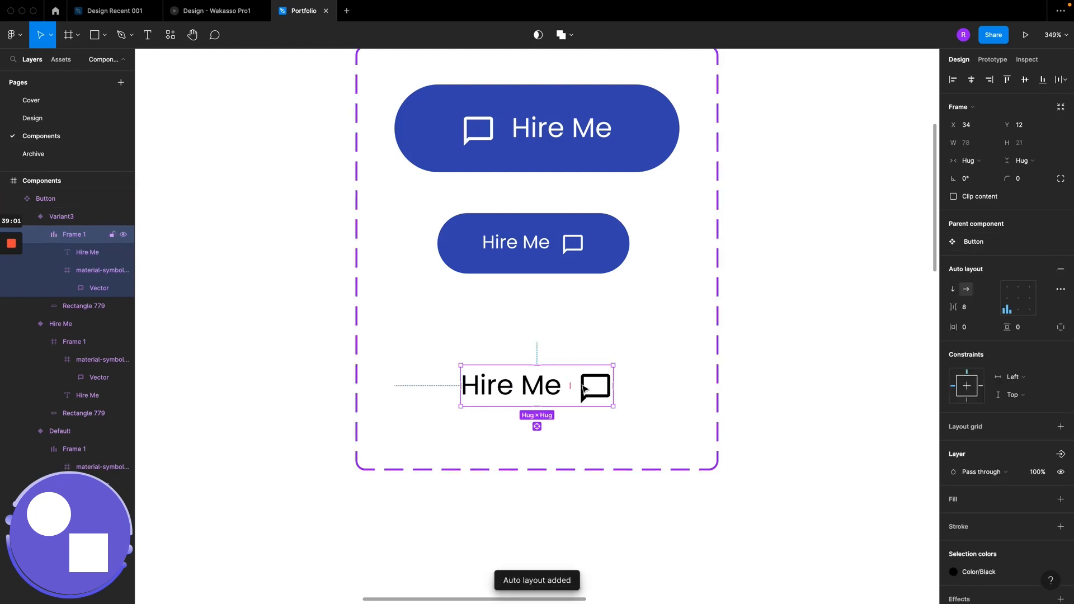
pyautogui.click(582, 387)
pyautogui.moveTo(583, 387); pyautogui.dragTo(496, 385)
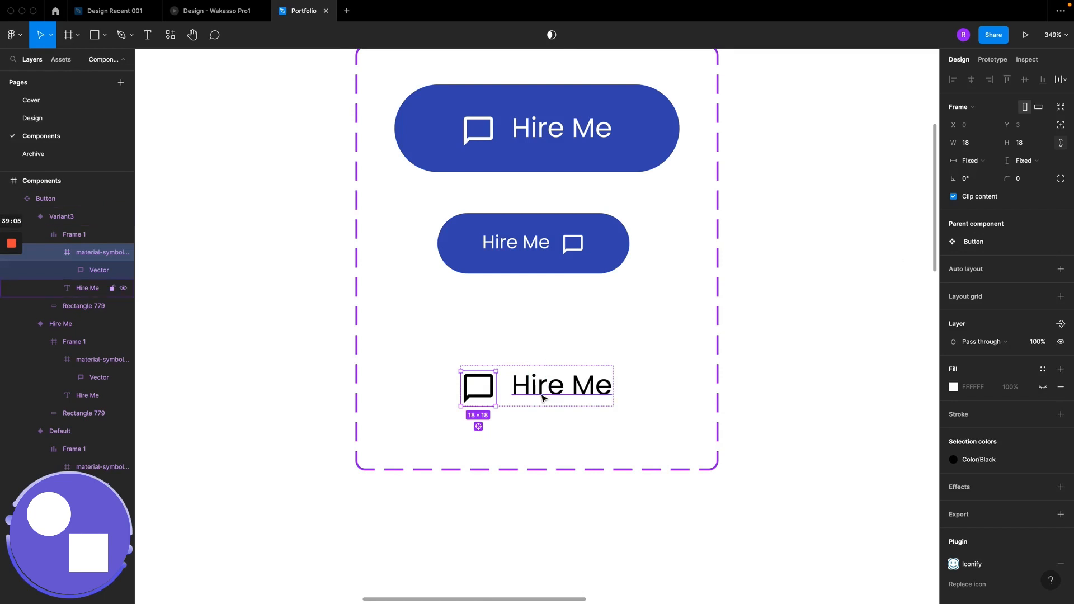
pyautogui.click(514, 327)
pyautogui.click(526, 386)
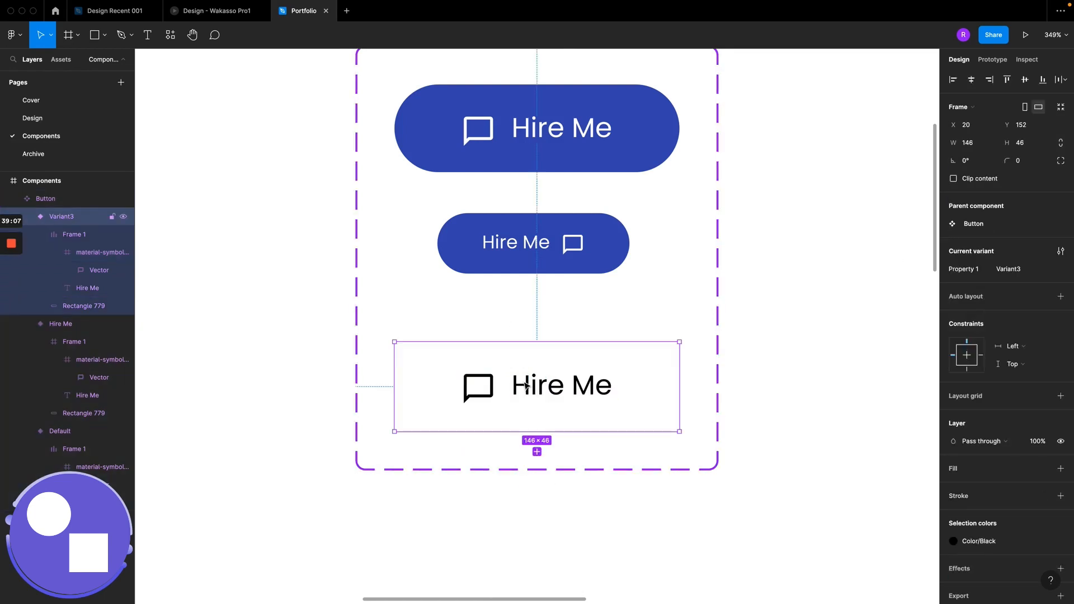
# Step: Set the Property 1 value of the large first button variant to Default Icon-left
pyautogui.click(536, 126)
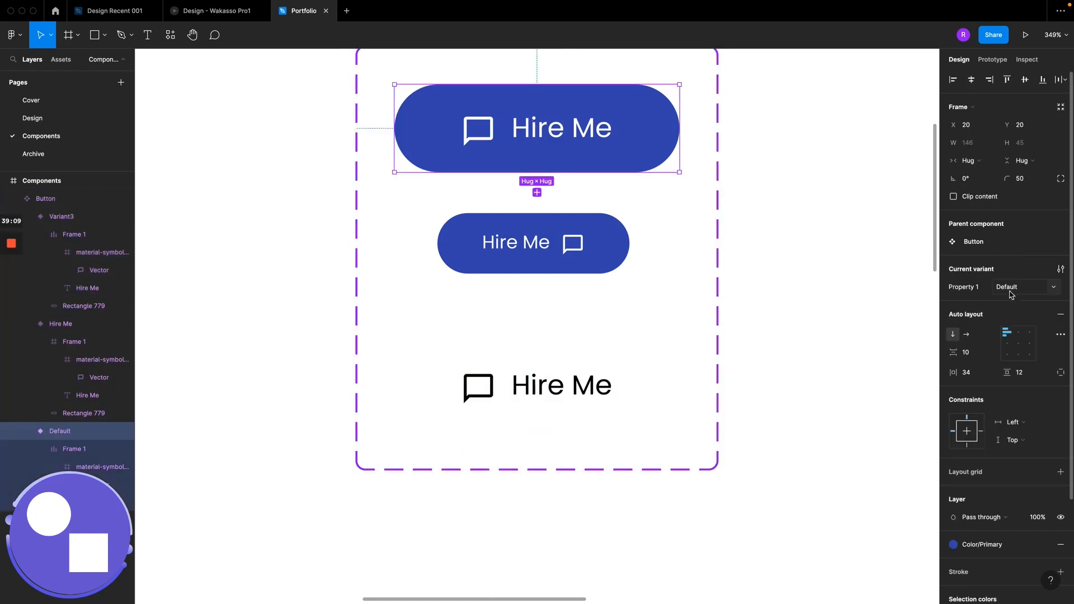
pyautogui.click(1027, 292)
pyautogui.doubleClick(1027, 292)
pyautogui.press('BackSpace')
pyautogui.press('super+z')
pyautogui.press('Right')
pyautogui.press('Return')
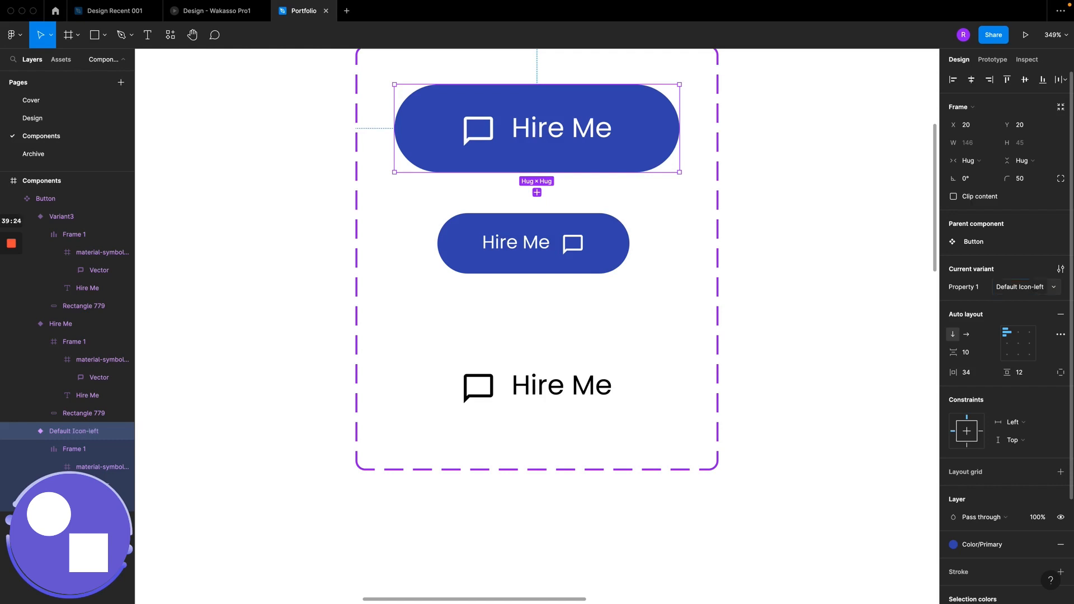
# Step: Set the Property 1 value of the third, unfilled button variant to Left Icon
pyautogui.click(500, 403)
pyautogui.click(1009, 269)
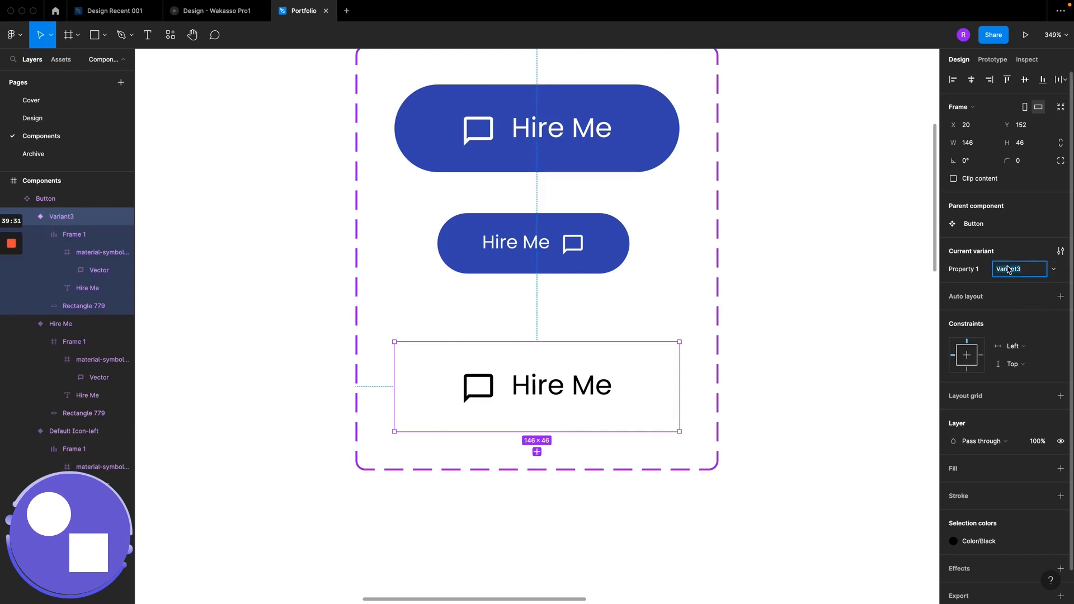
pyautogui.write('L')
pyautogui.write('eft Icon')
pyautogui.press('Return')
pyautogui.scroll(3, 671, 137)
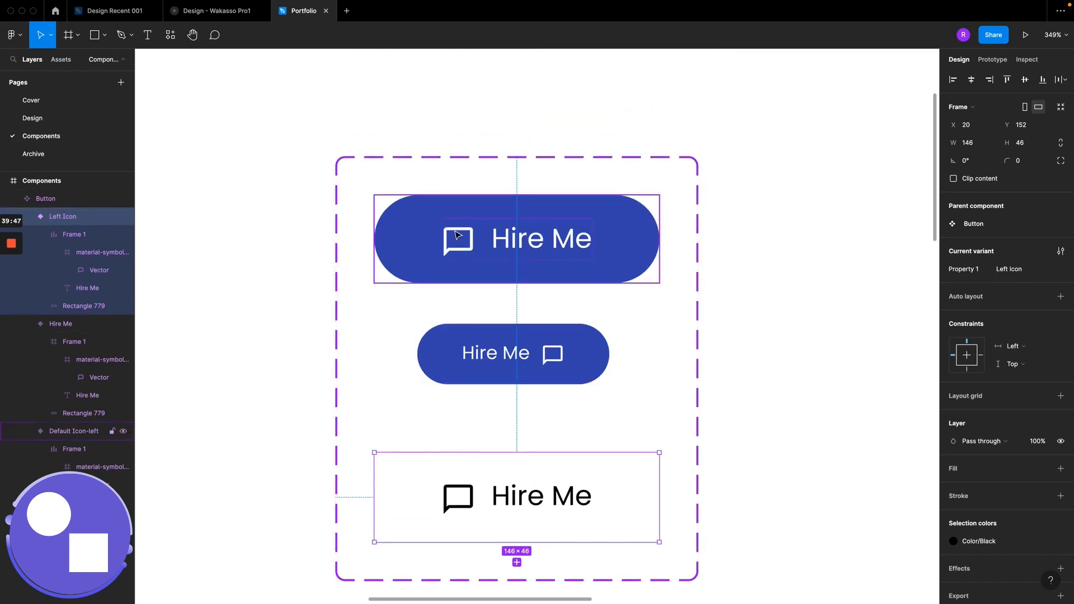
# Step: Examine the header's Hire Me button on the Design page and the local Button component among the file's assets
pyautogui.click(52, 119)
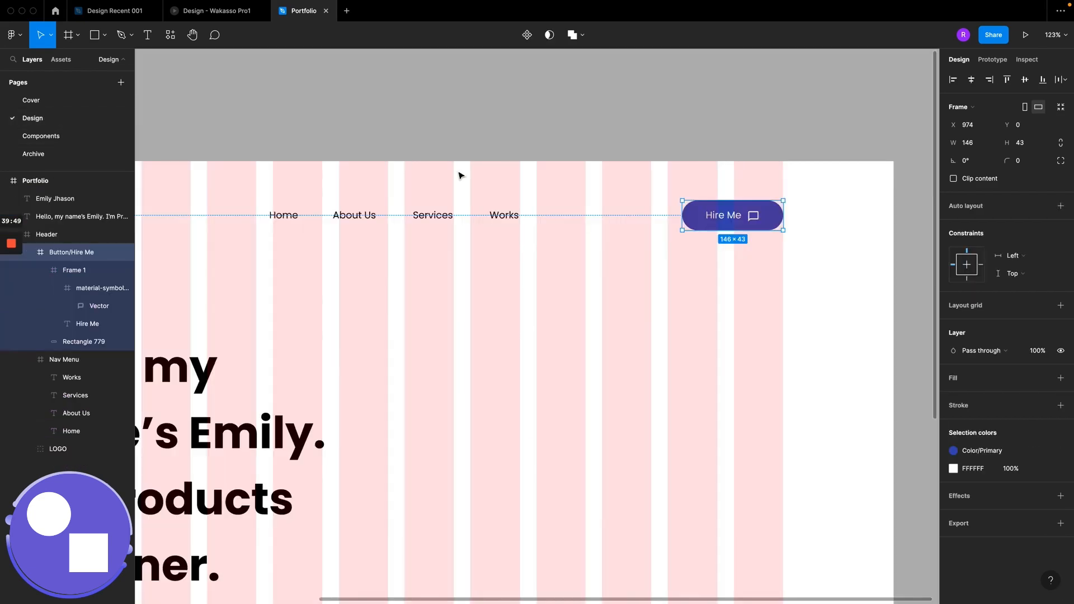
pyautogui.hscroll(-2, 461, 173)
pyautogui.hscroll(2, 782, 218)
pyautogui.scroll(1, 782, 218)
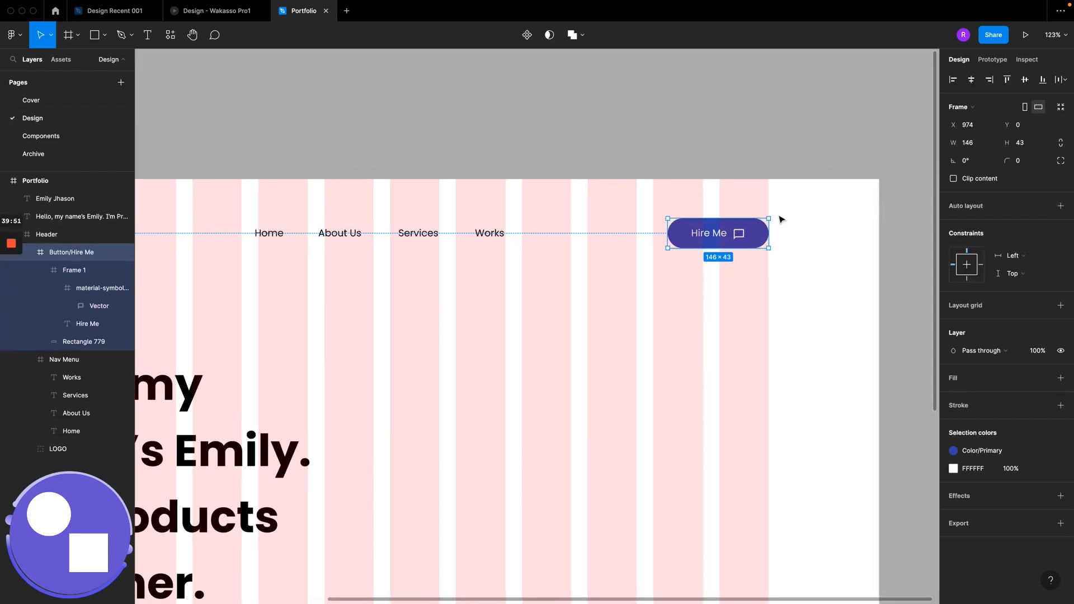
pyautogui.click(61, 60)
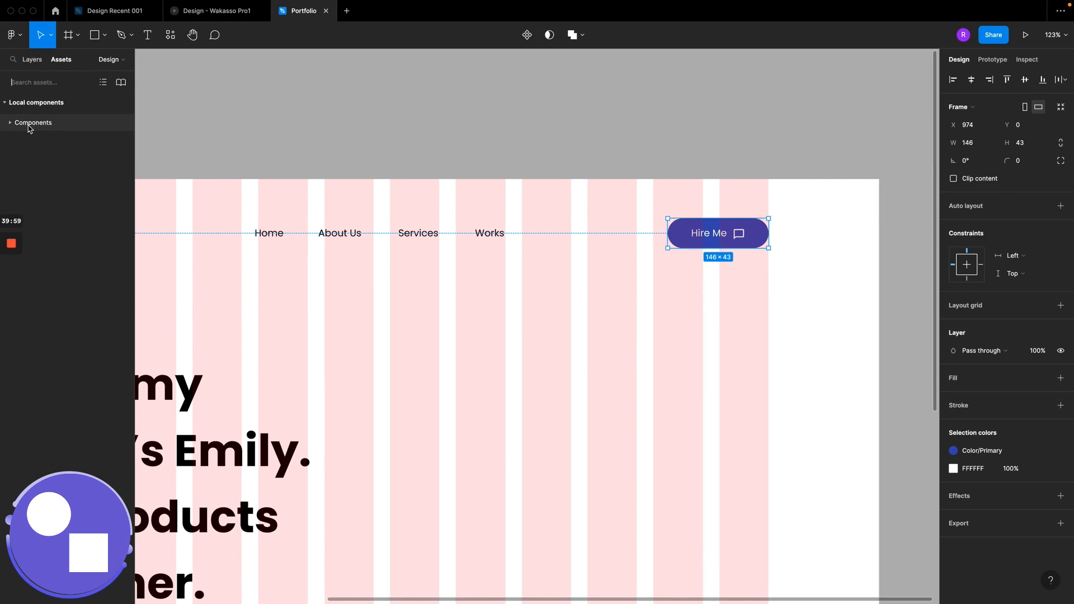
pyautogui.click(33, 63)
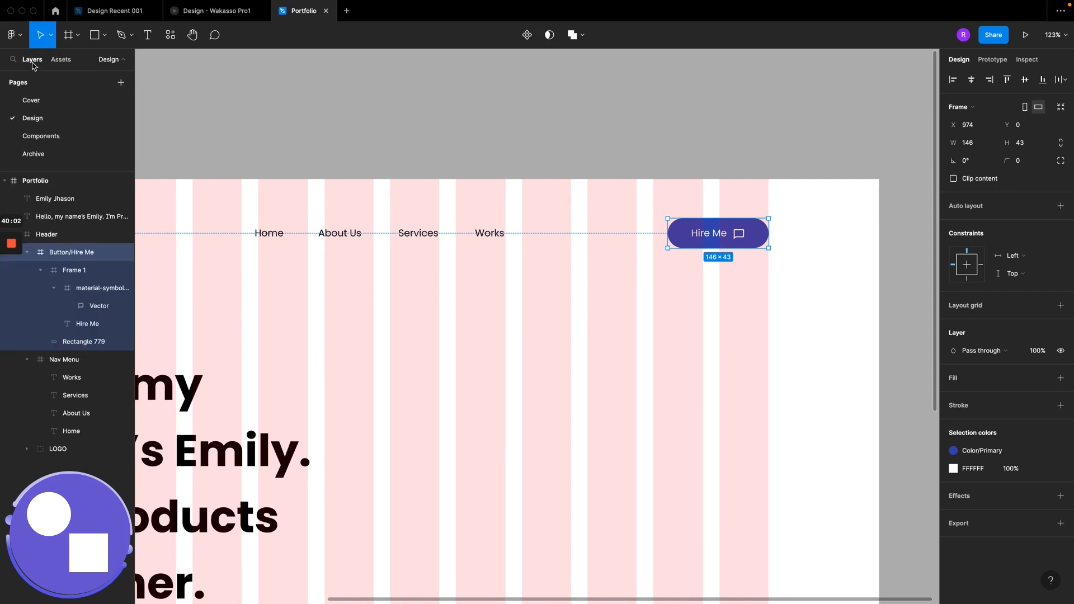
pyautogui.click(39, 138)
pyautogui.scroll(-10, 316, 170)
pyautogui.hscroll(-4, 316, 170)
pyautogui.scroll(2, 316, 170)
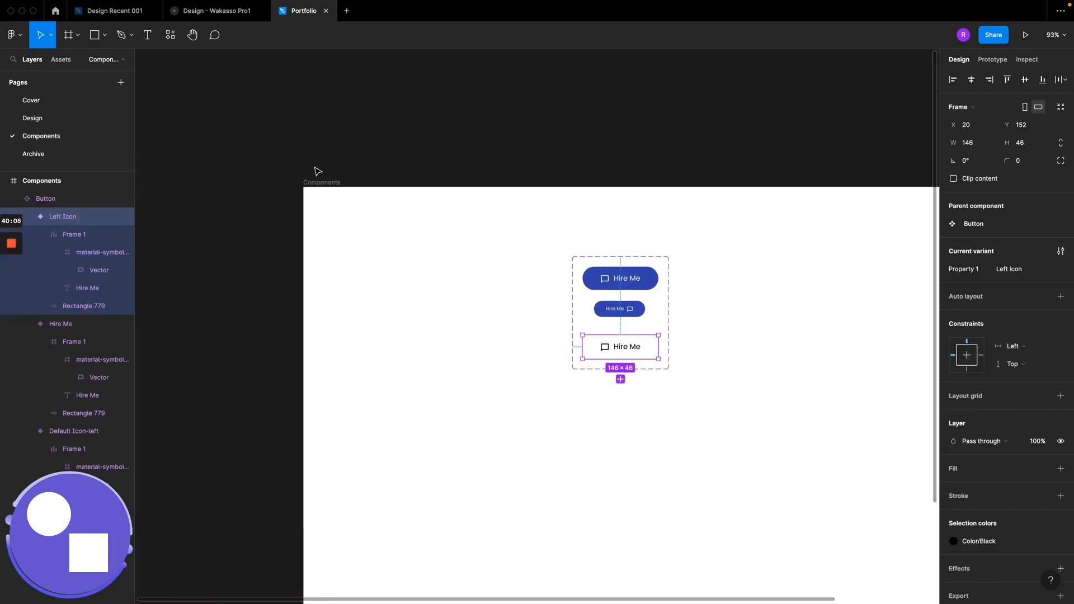
pyautogui.click(326, 185)
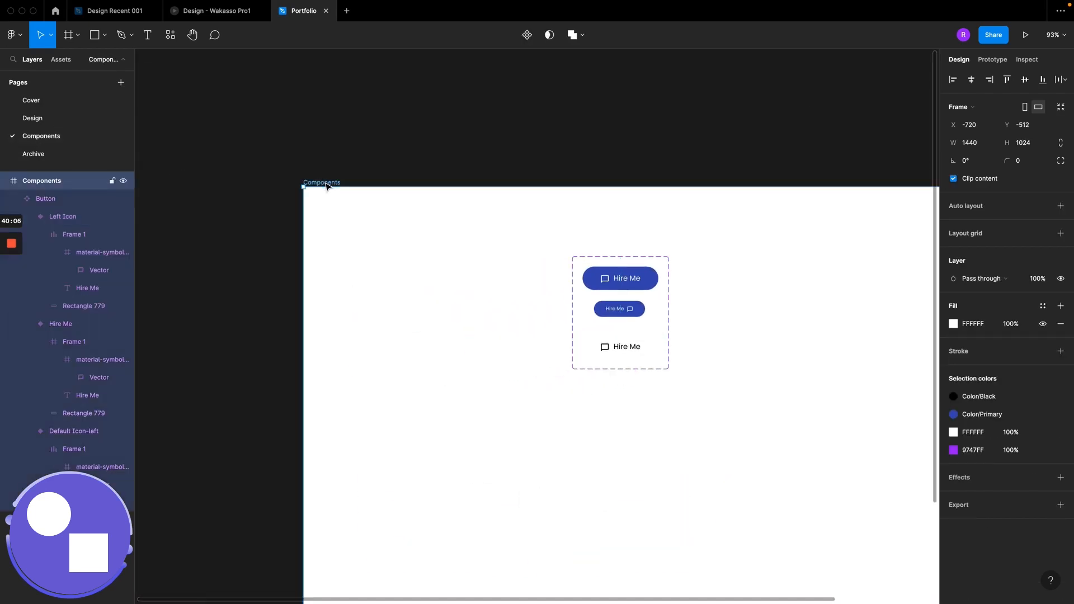
pyautogui.click(63, 59)
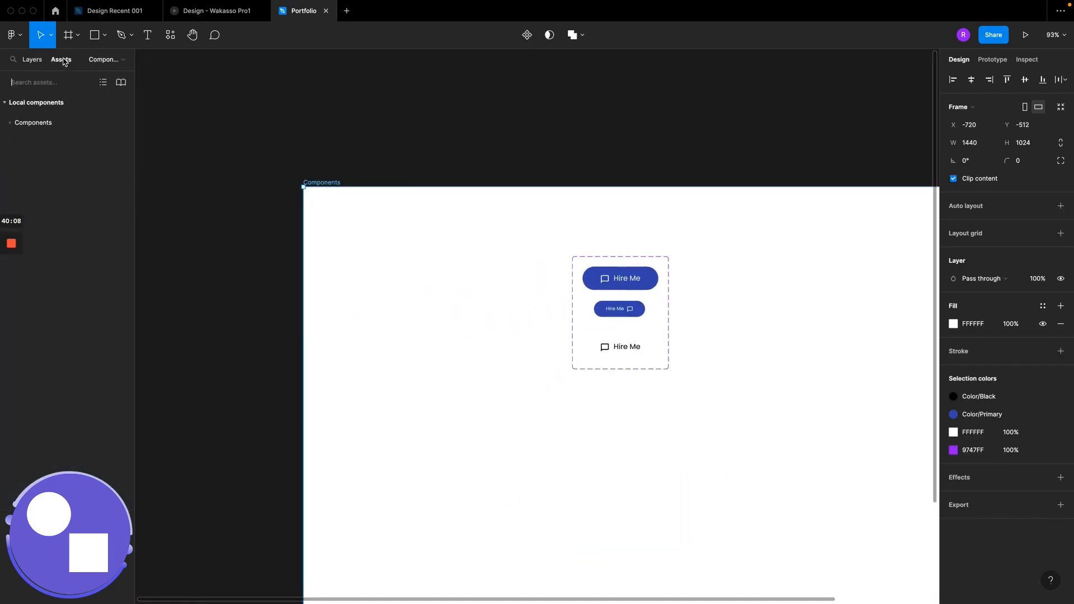
pyautogui.click(18, 126)
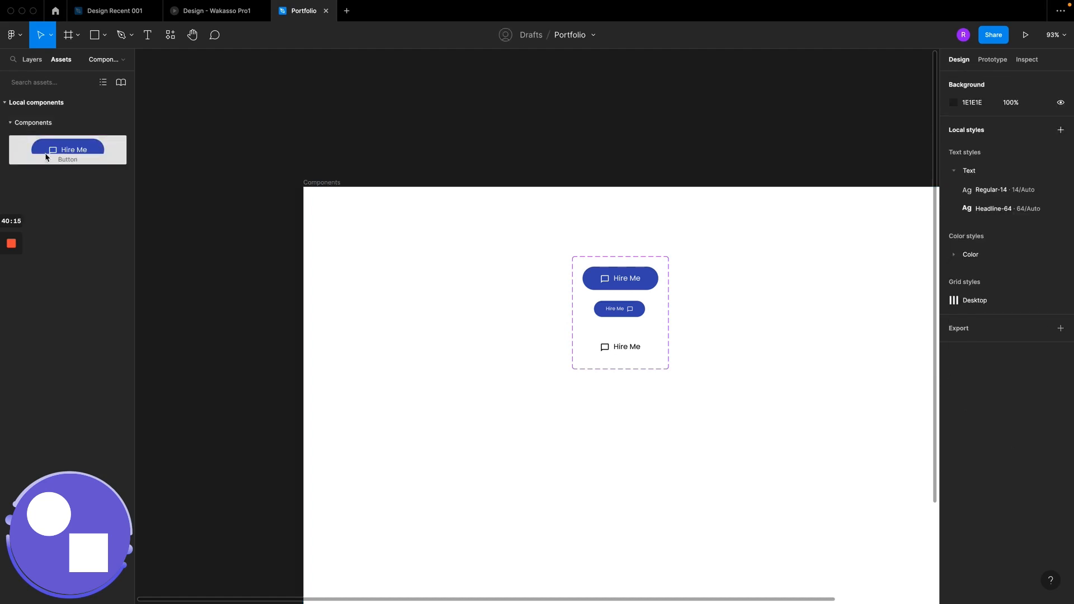
# Step: Place a Button component instance on the Design page below the header's Hire Me button, at X 1100, Y 150, and copy it
pyautogui.click(32, 60)
pyautogui.click(32, 118)
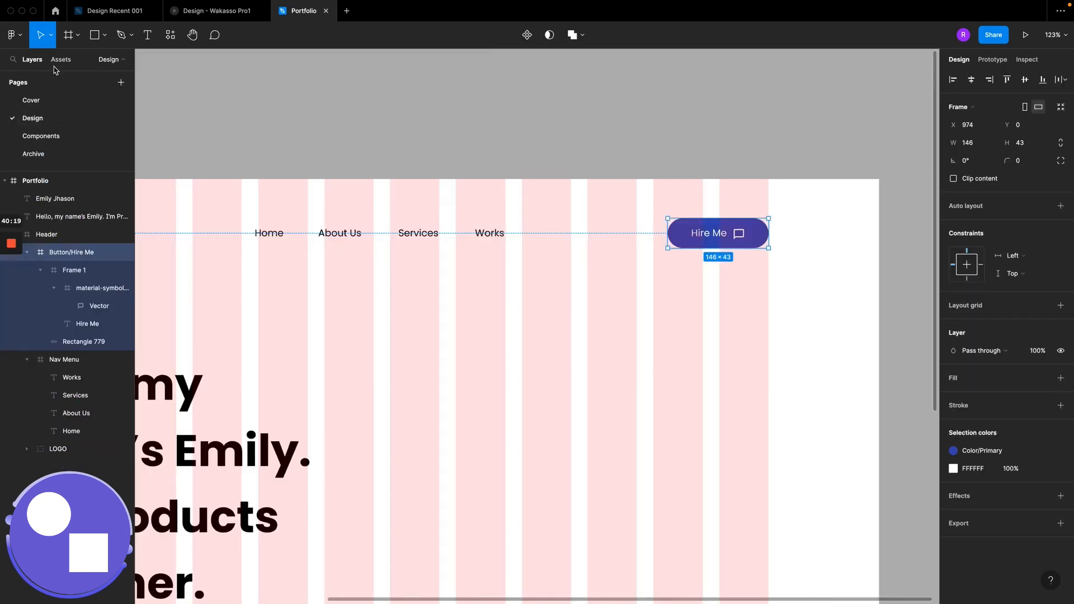
pyautogui.click(61, 60)
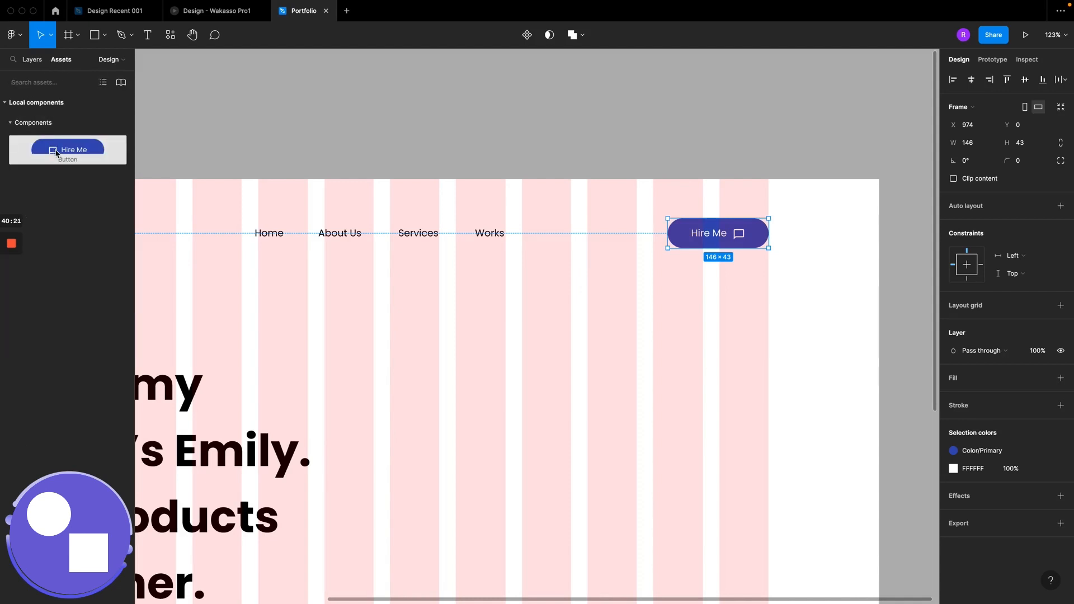
pyautogui.moveTo(56, 153); pyautogui.dragTo(636, 307)
pyautogui.keyDown('ctrl'); pyautogui.scroll(5, 635, 304); pyautogui.keyUp('ctrl')
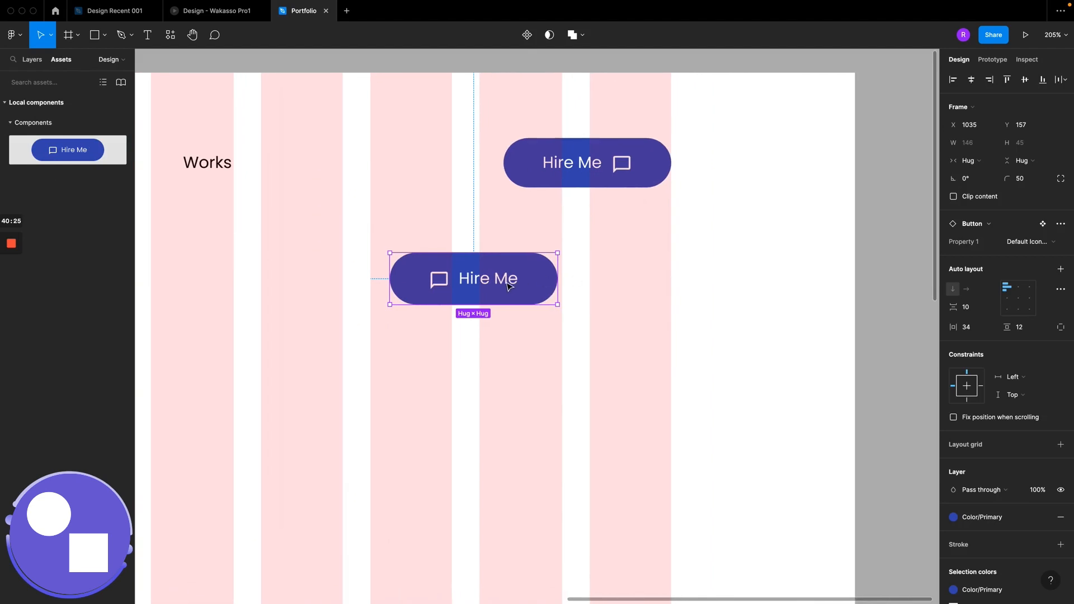
pyautogui.moveTo(502, 284); pyautogui.dragTo(576, 279)
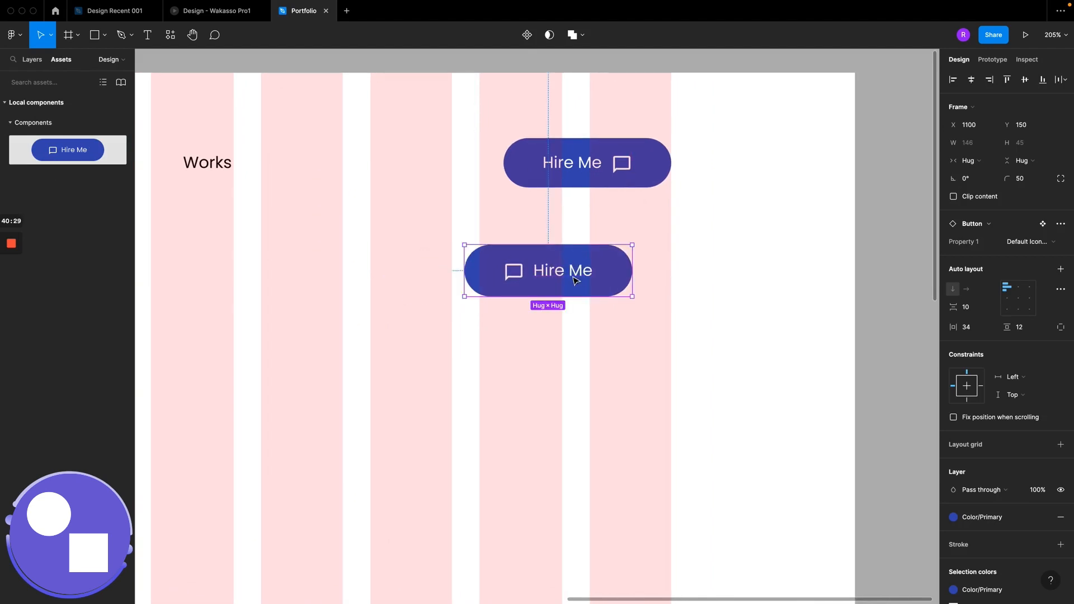
pyautogui.rightClick(575, 280)
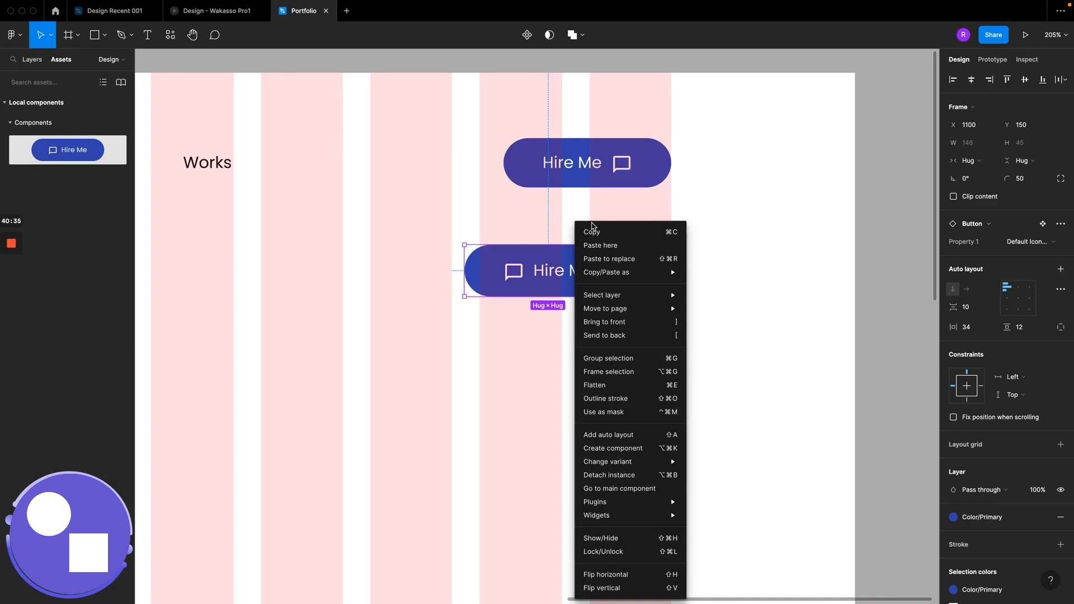
pyautogui.click(593, 231)
# Step: Duplicate the header's original Hire Me button into the space beside the new instance, at X 907, Y 150
pyautogui.click(575, 167)
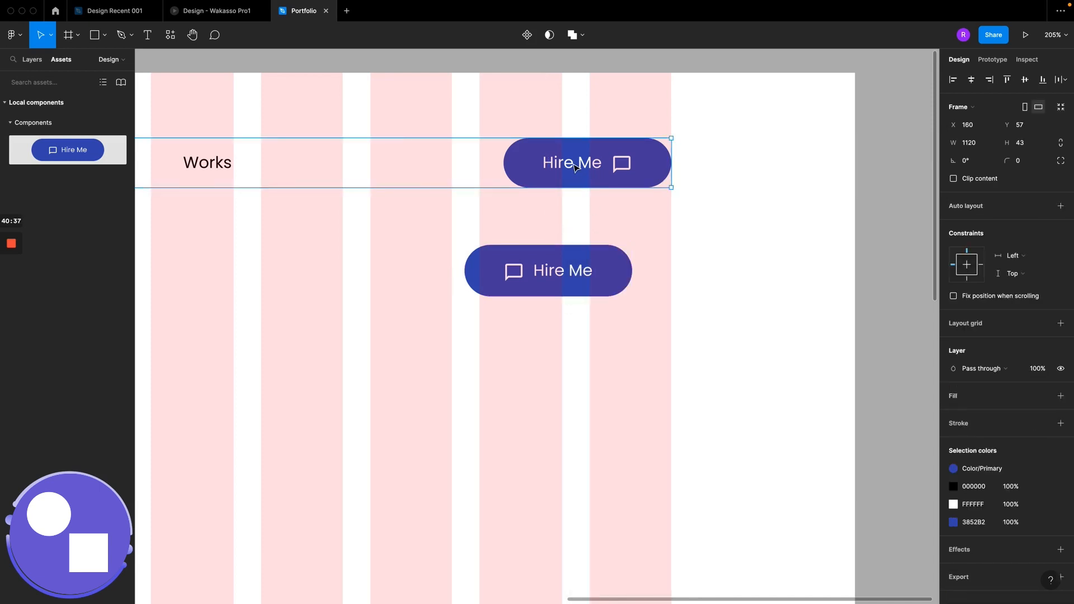
pyautogui.click(576, 167)
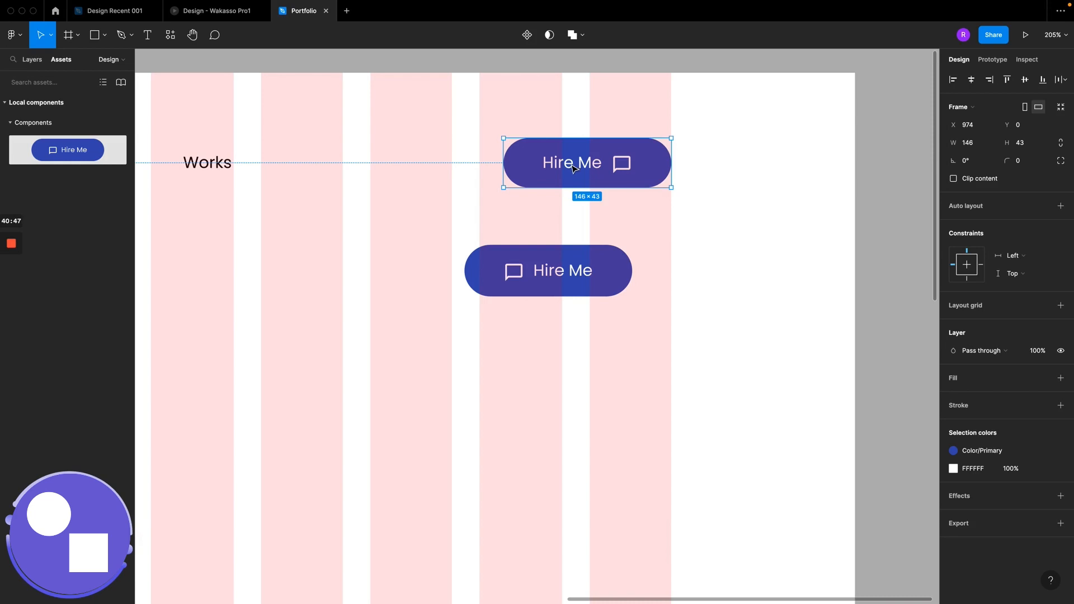
pyautogui.moveTo(573, 167); pyautogui.dragTo(319, 270)
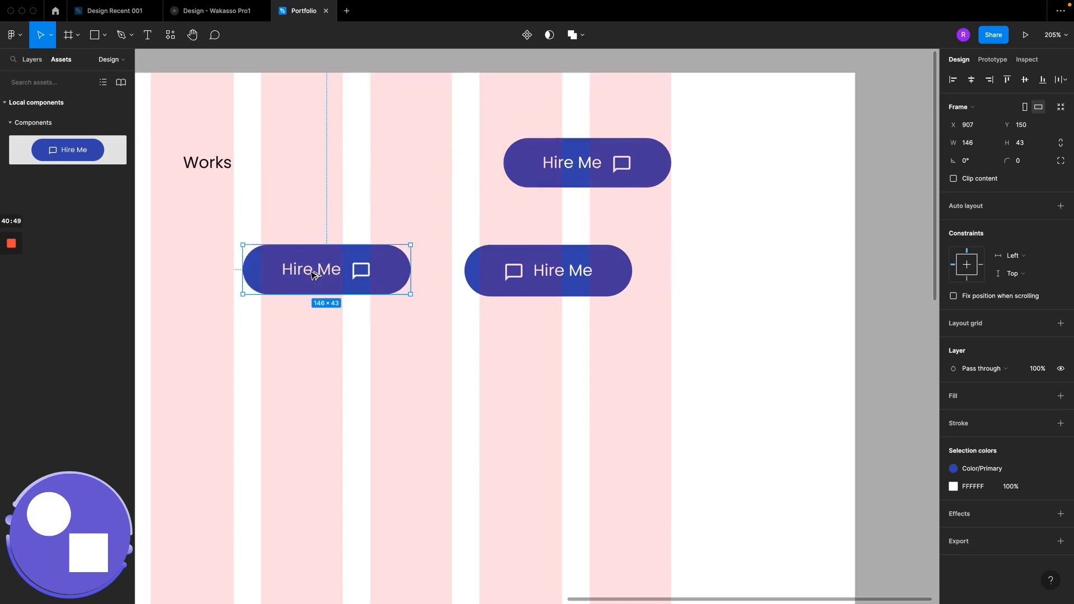
# Step: Replace the duplicated Hire Me button below the header with the copied Button instance using Paste to replace
pyautogui.scroll(3, 319, 270)
pyautogui.scroll(5, 299, 272)
pyautogui.rightClick(298, 272)
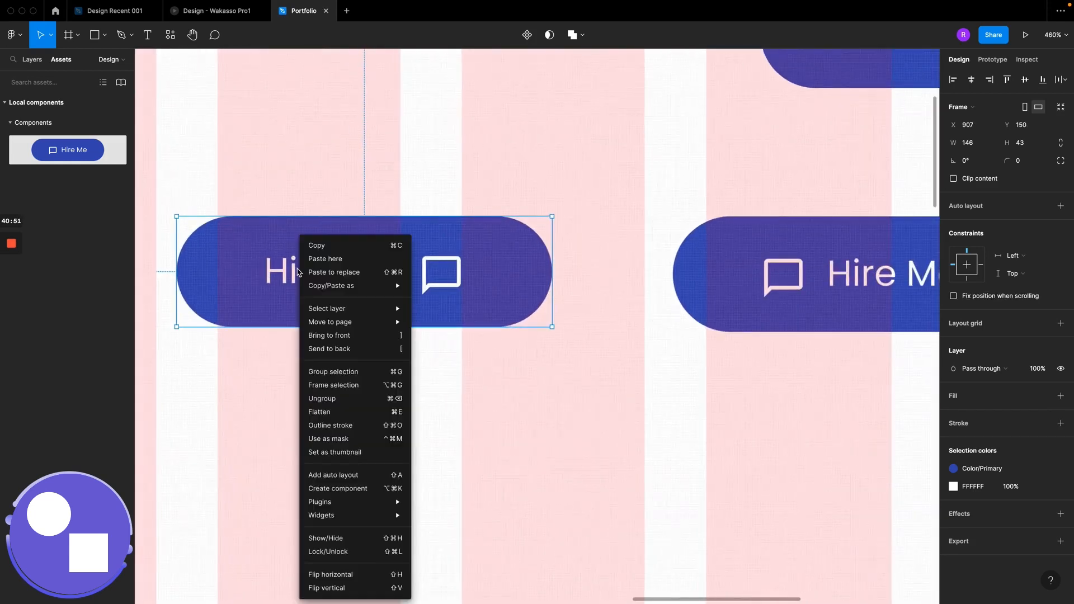
pyautogui.press('Escape')
pyautogui.scroll(-5, 268, 267)
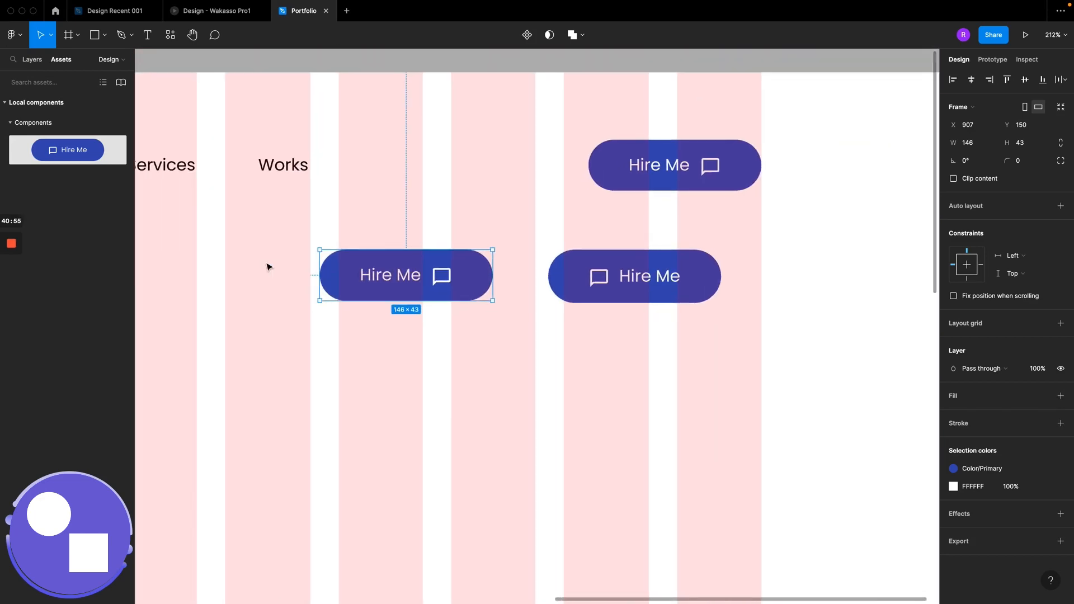
pyautogui.scroll(2, 345, 273)
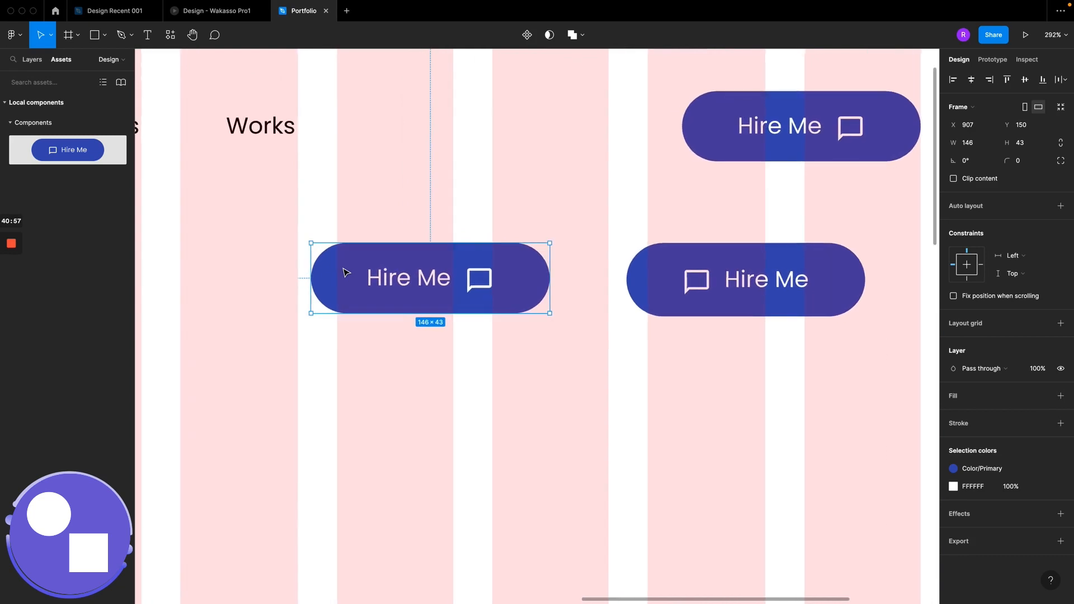
pyautogui.scroll(-1, 345, 273)
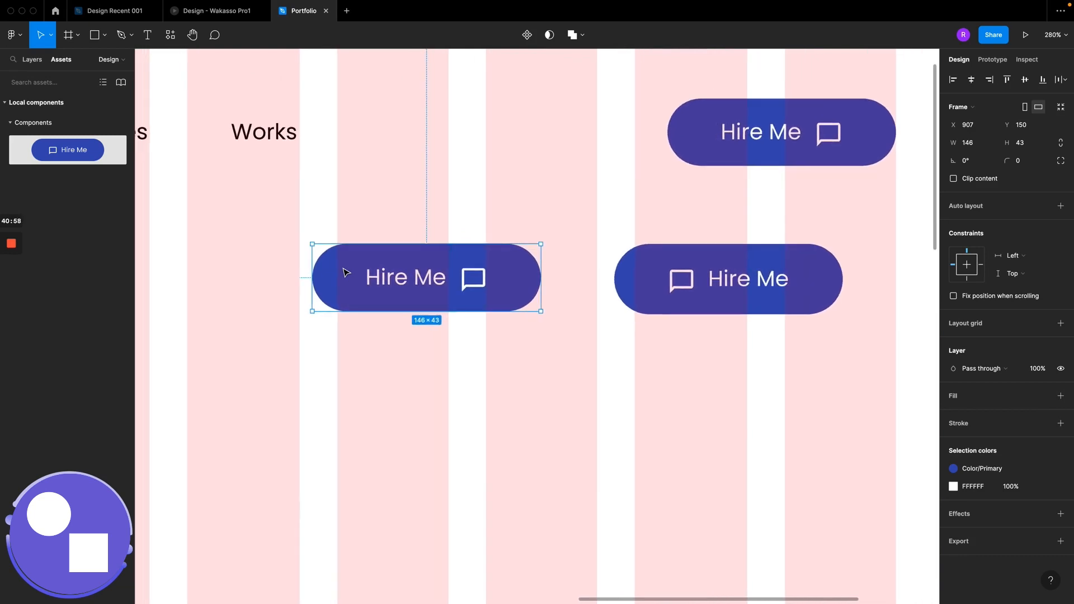
pyautogui.rightClick(384, 278)
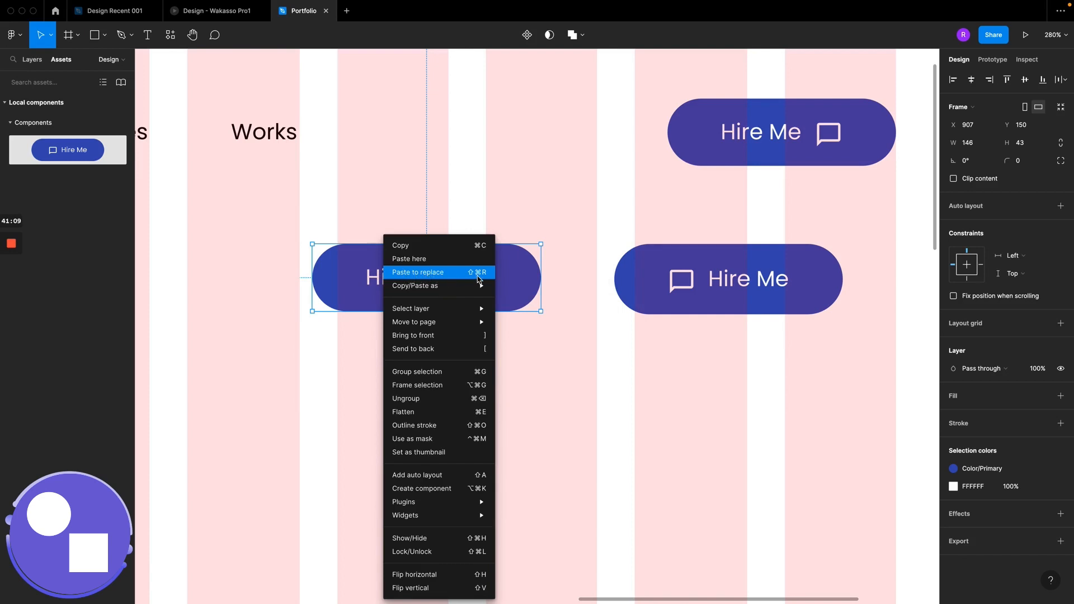
pyautogui.click(350, 272)
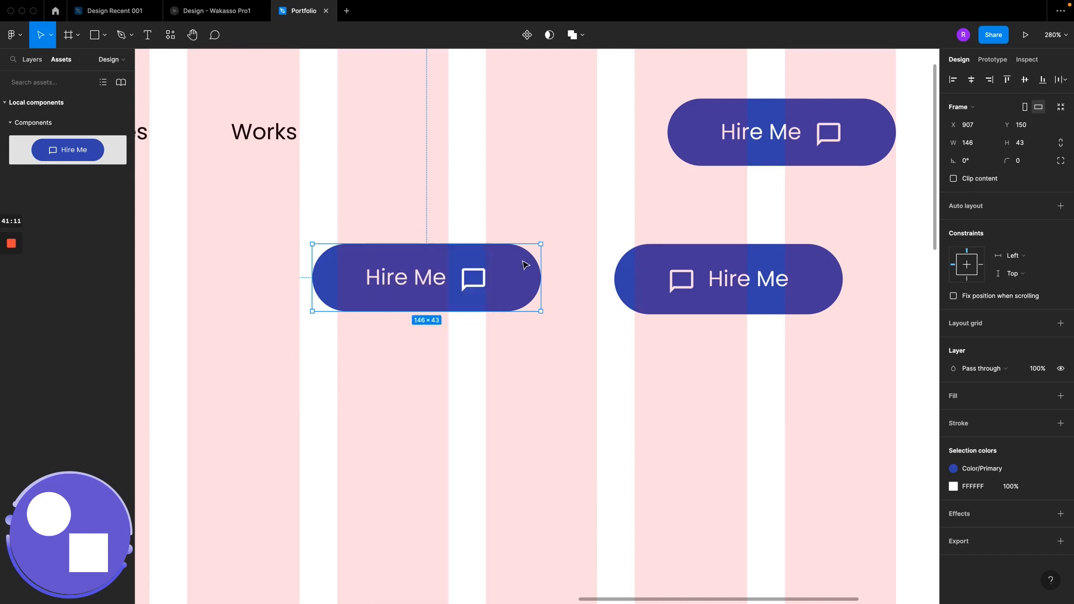
pyautogui.click(721, 309)
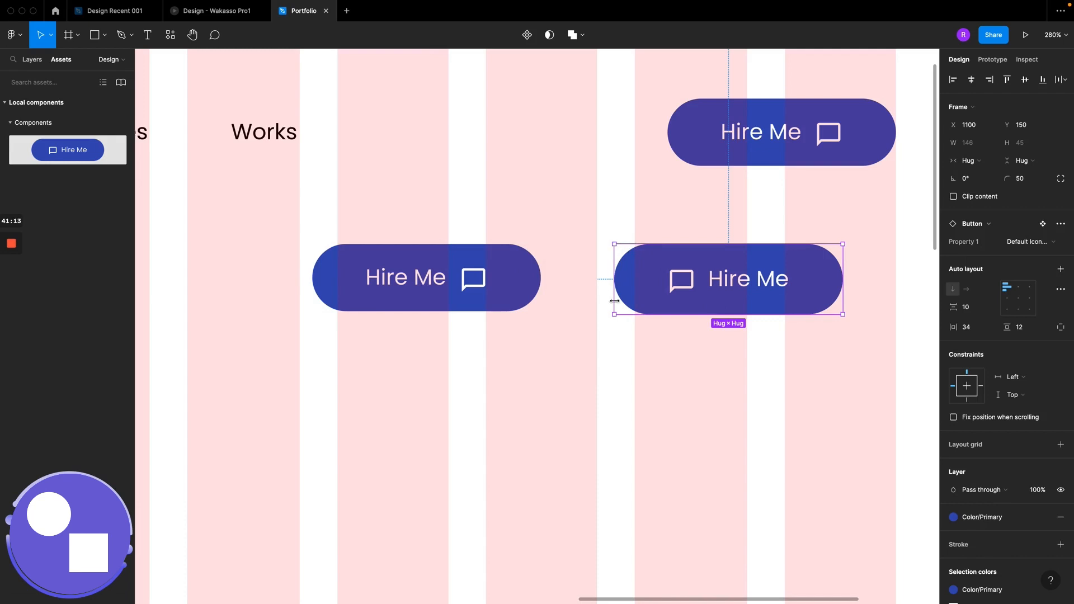
pyautogui.click(502, 278)
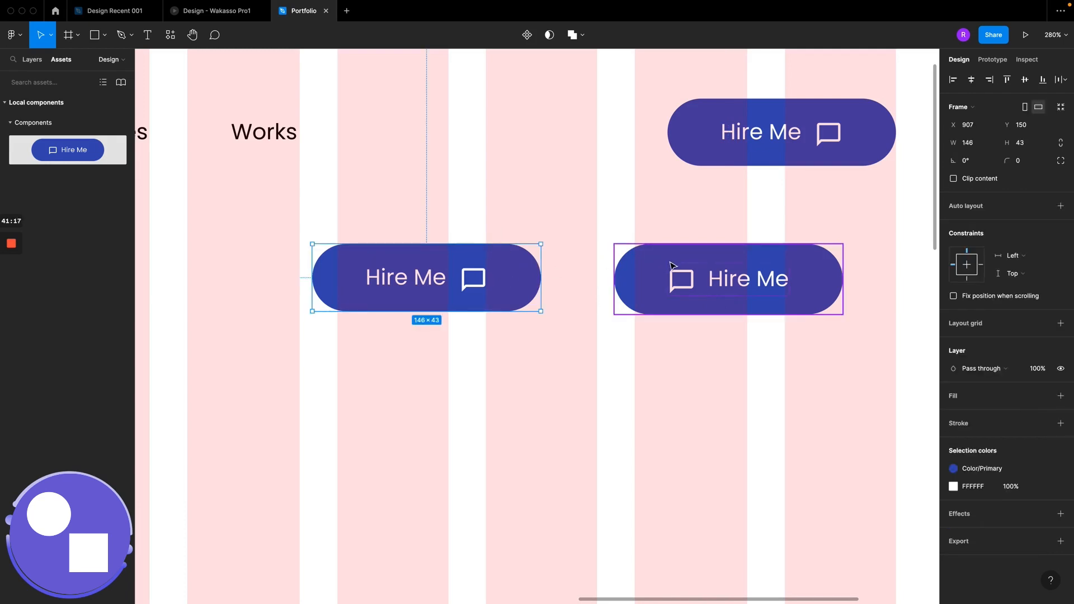
pyautogui.rightClick(446, 259)
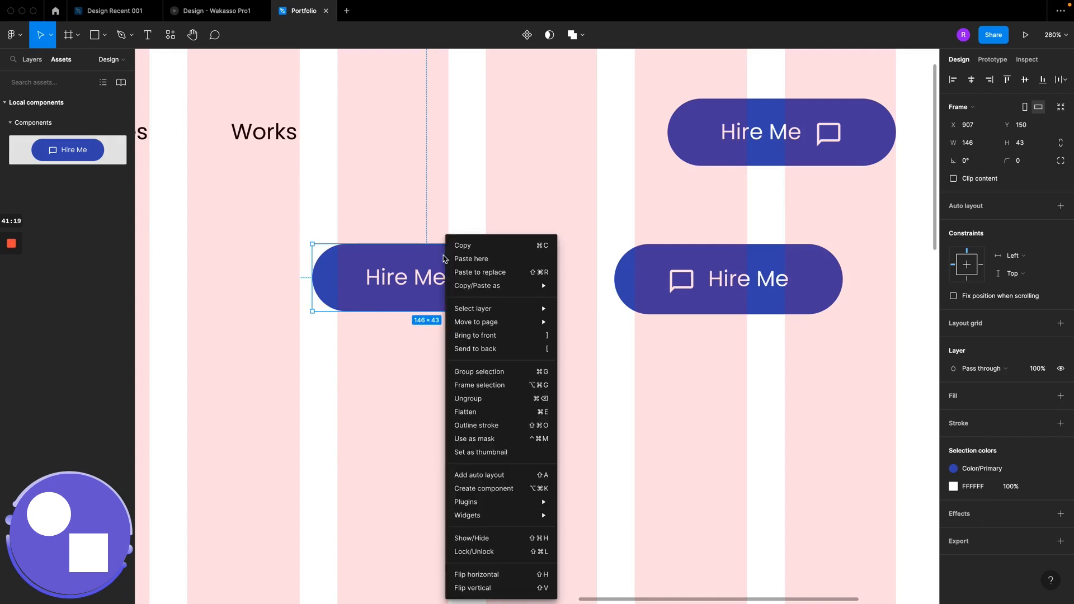
pyautogui.click(468, 273)
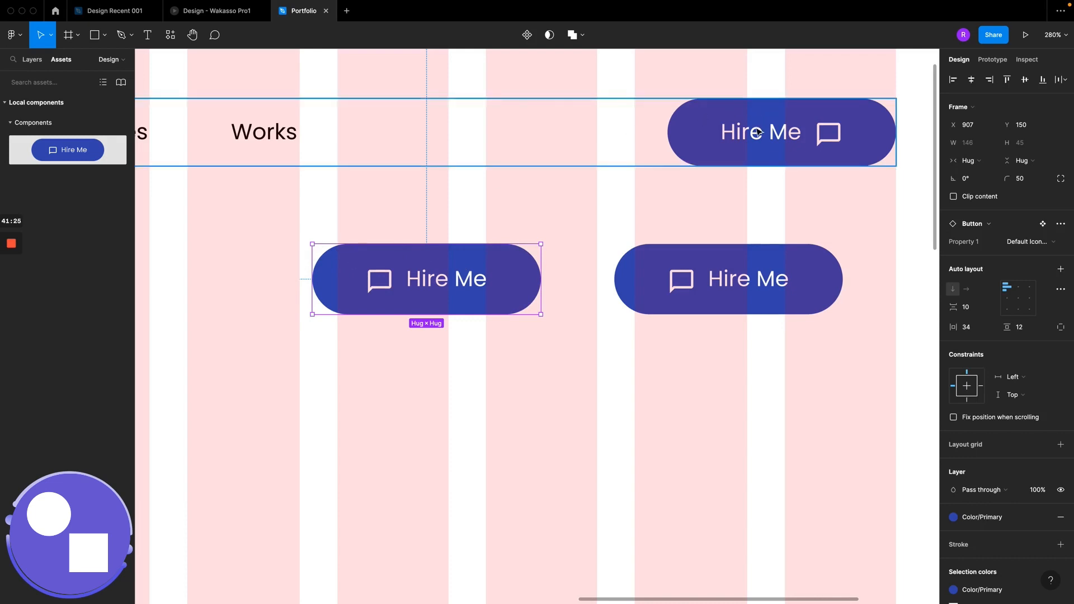
# Step: Replace the Hire Me button inside the header with the copied Button instance using Paste to replace
pyautogui.hscroll(3, 760, 133)
pyautogui.click(720, 146)
pyautogui.doubleClick(720, 145)
pyautogui.hscroll(3, 720, 145)
pyautogui.scroll(1, 720, 146)
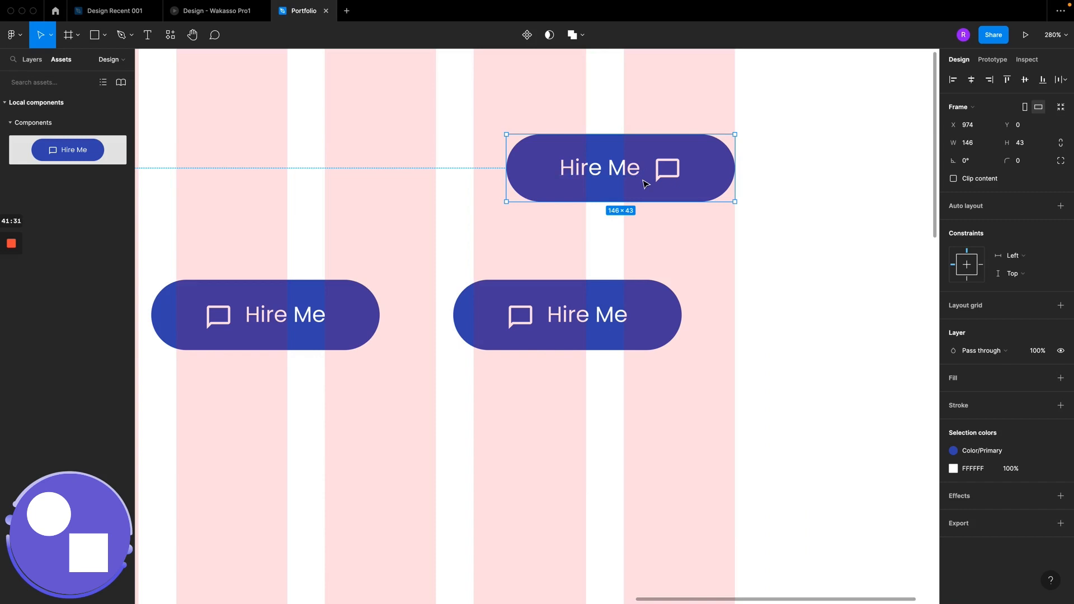
pyautogui.rightClick(576, 167)
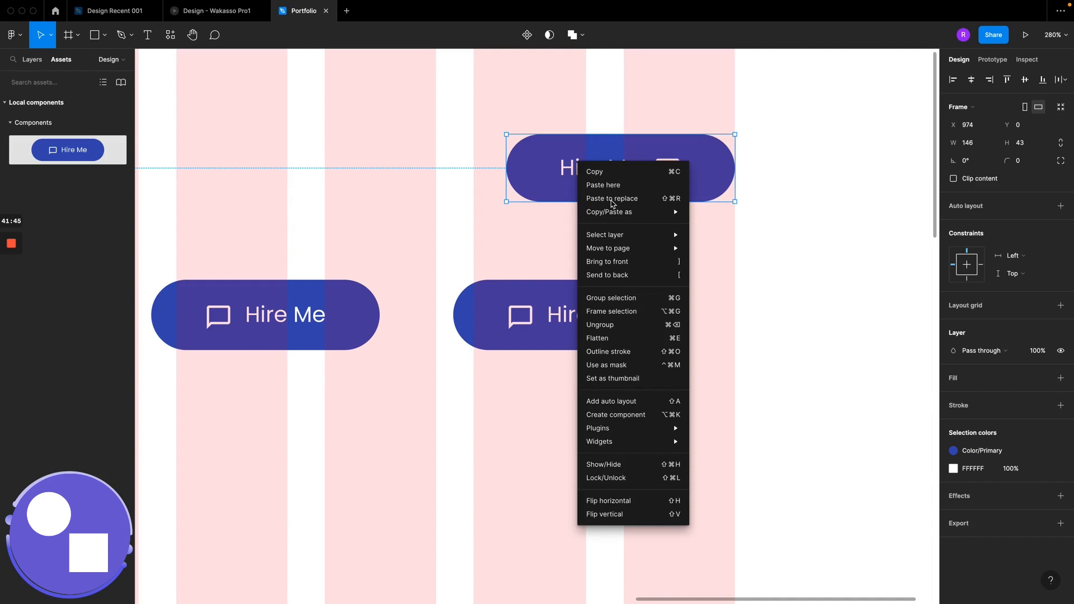
pyautogui.click(613, 203)
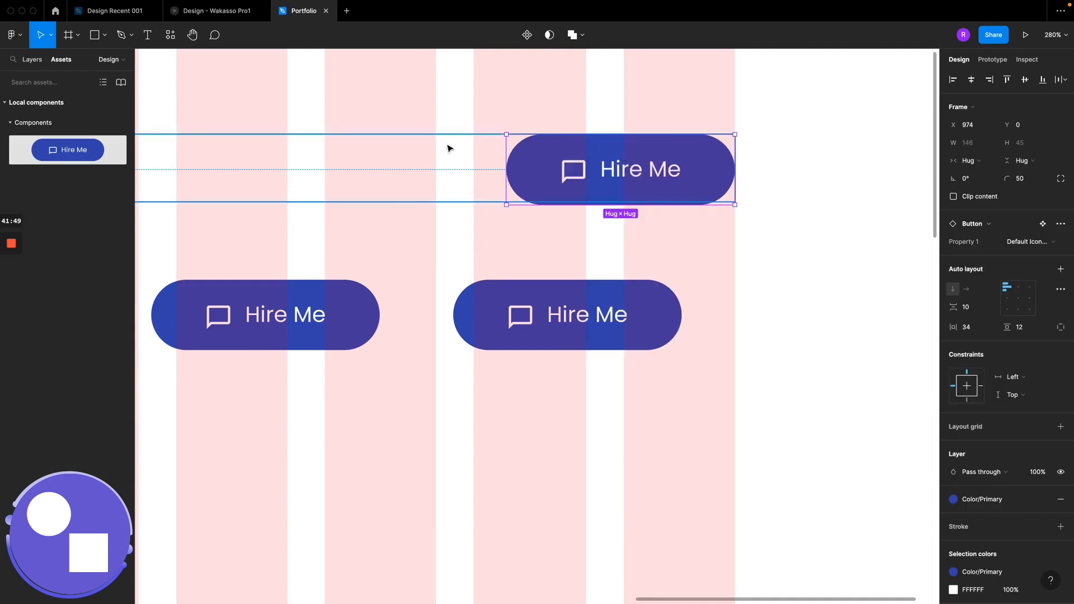
# Step: Delete the two spare Button instances below the header
pyautogui.click(356, 286)
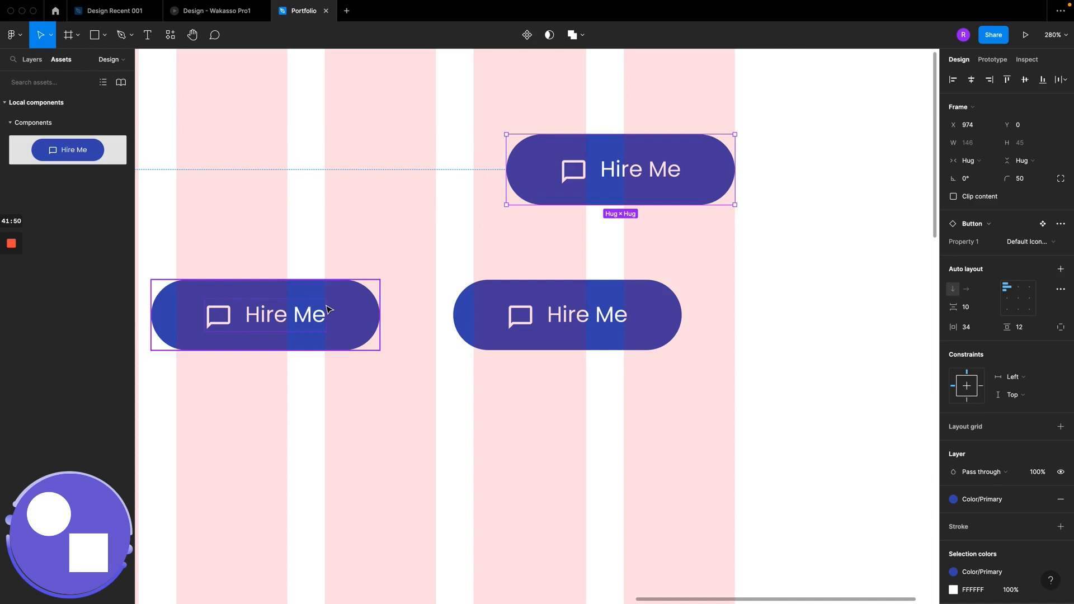
pyautogui.keyDown('shift'); pyautogui.click(514, 335); pyautogui.keyUp('shift')
pyautogui.press('Delete')
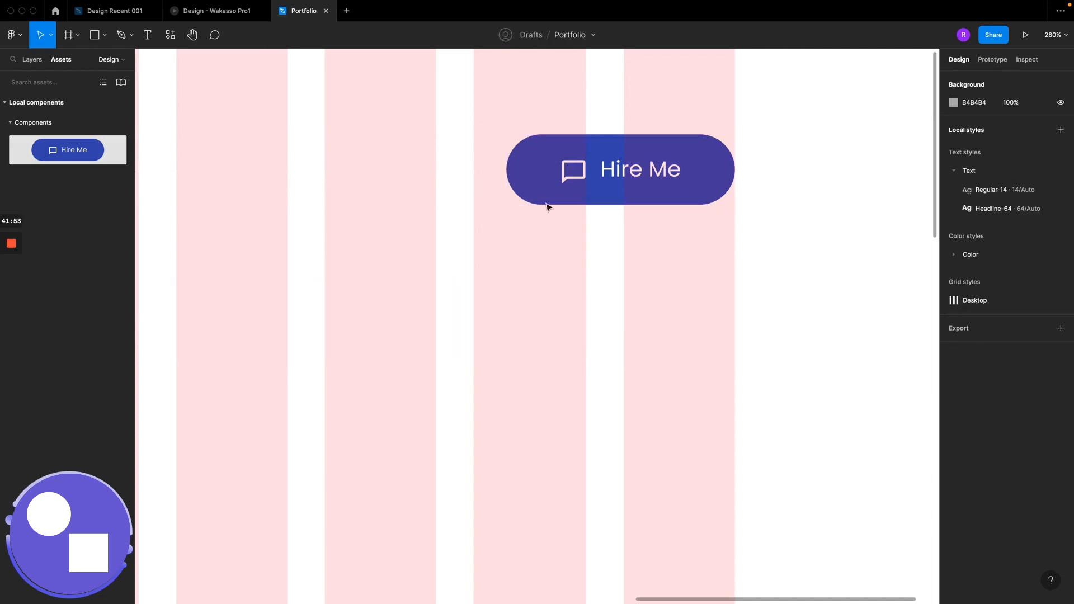
# Step: Check the header in the reference design and switch the header's Button instance to the Hire Me variant
pyautogui.click(566, 182)
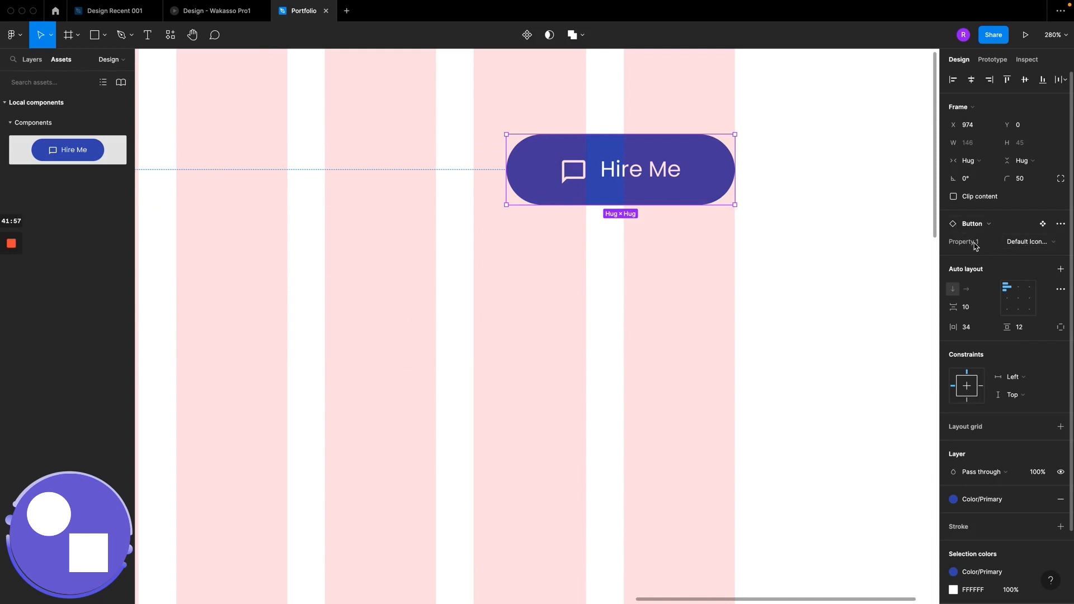
pyautogui.click(1029, 245)
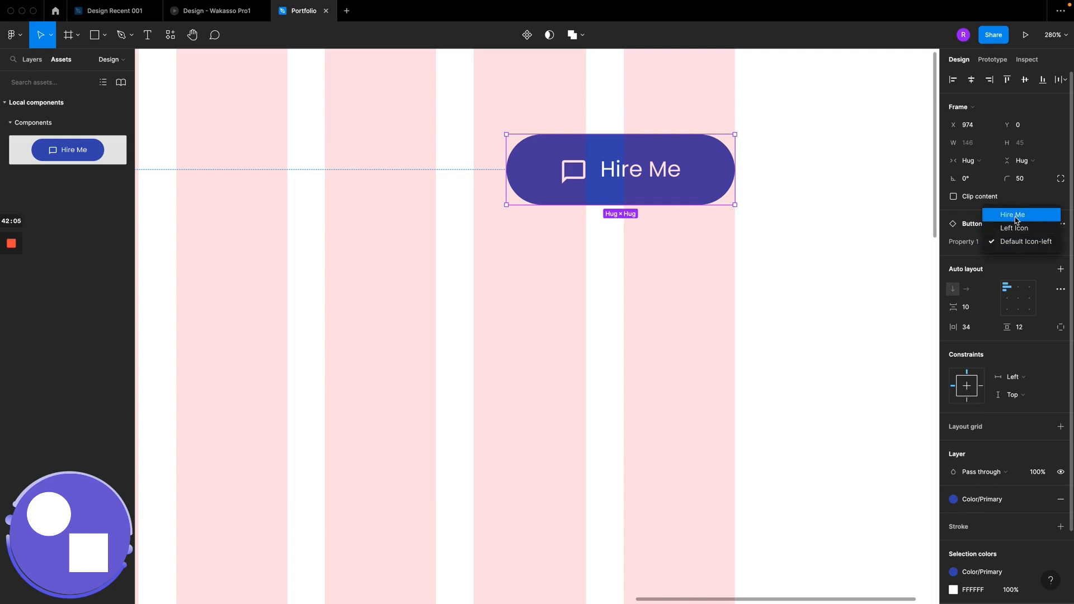
pyautogui.click(235, 13)
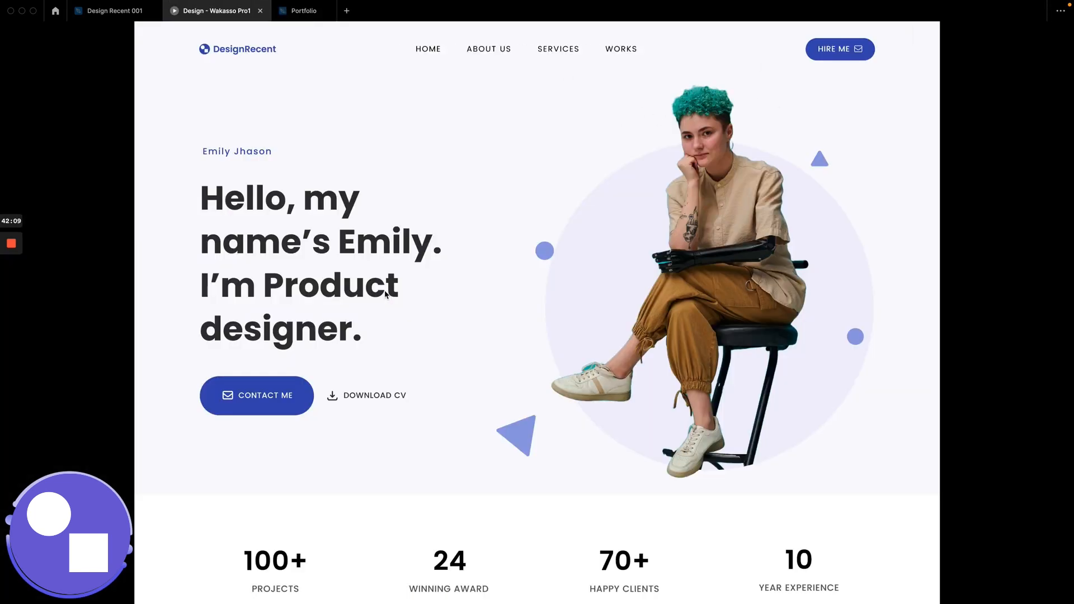
pyautogui.click(304, 10)
pyautogui.click(1034, 244)
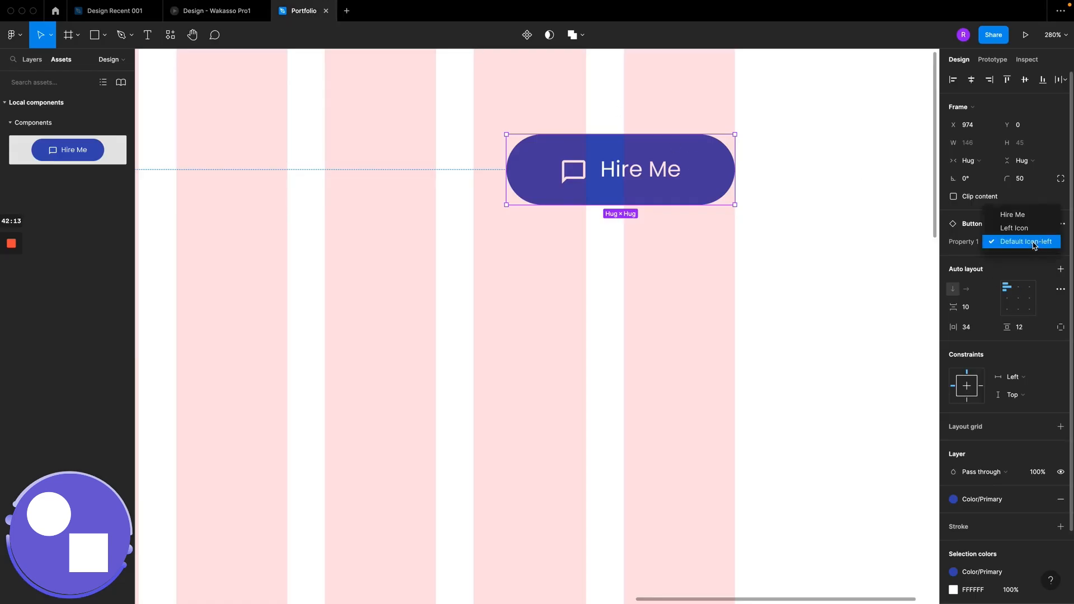
pyautogui.click(1017, 218)
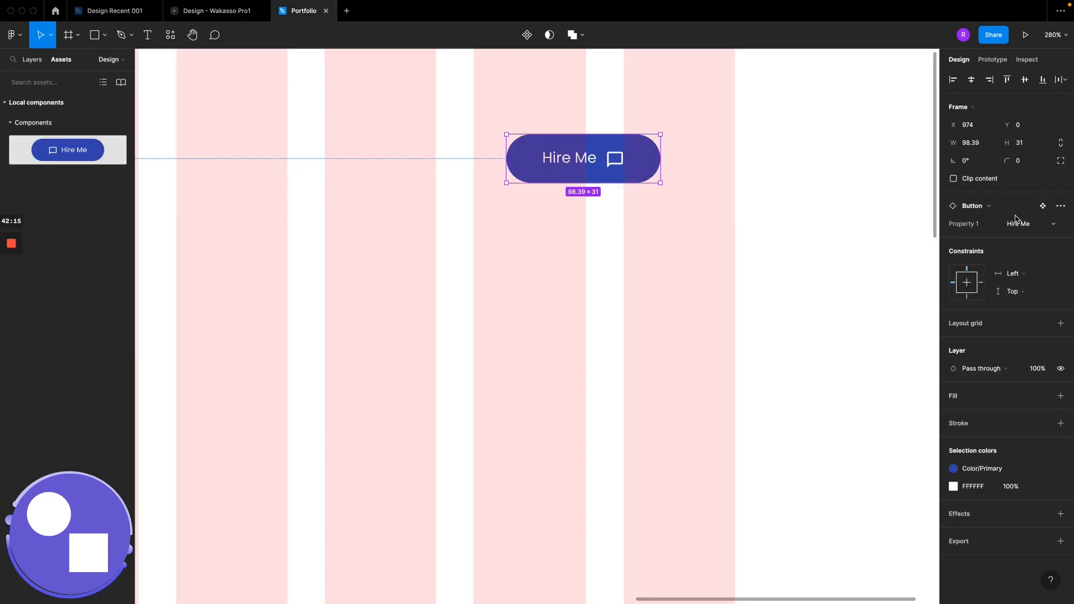
# Step: Align the header's Hire Me button to the header's right edge and centre it vertically, at X 1022, Y 6
pyautogui.hscroll(-3, 561, 175)
pyautogui.scroll(1, 562, 175)
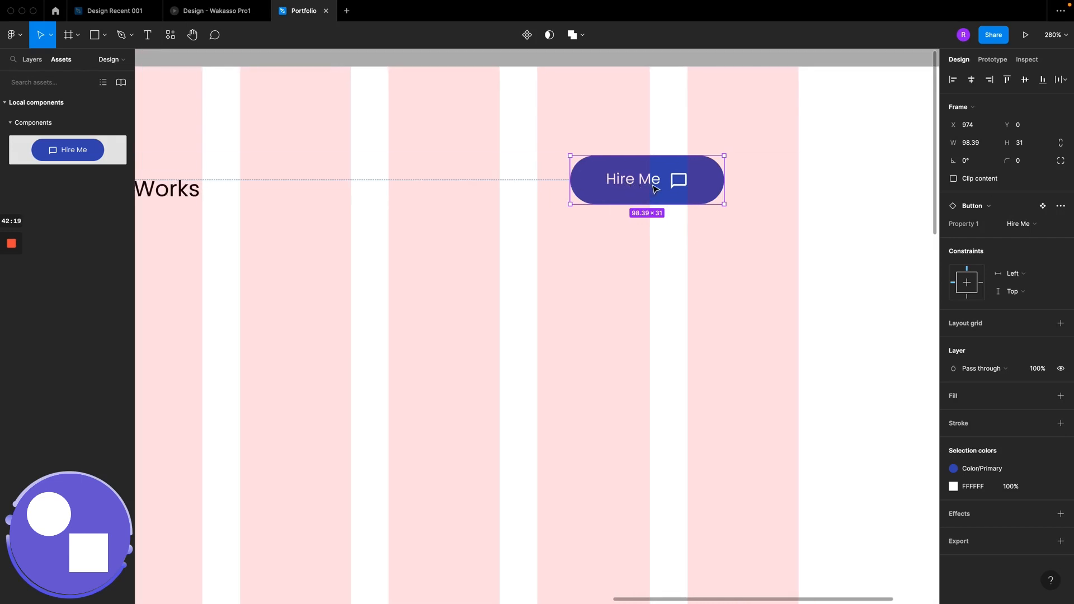
pyautogui.click(521, 188)
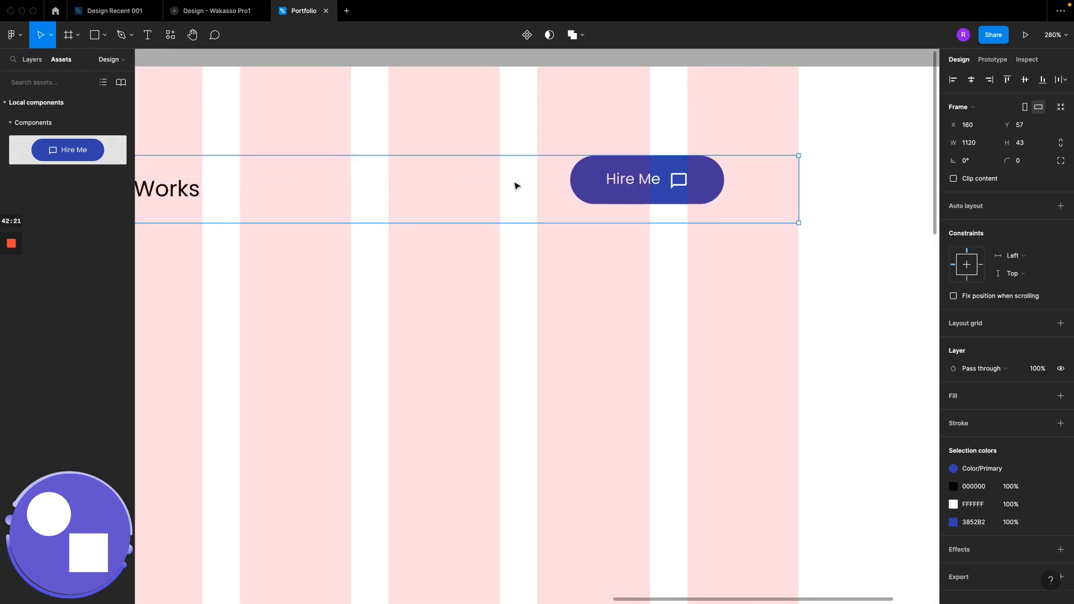
pyautogui.click(641, 178)
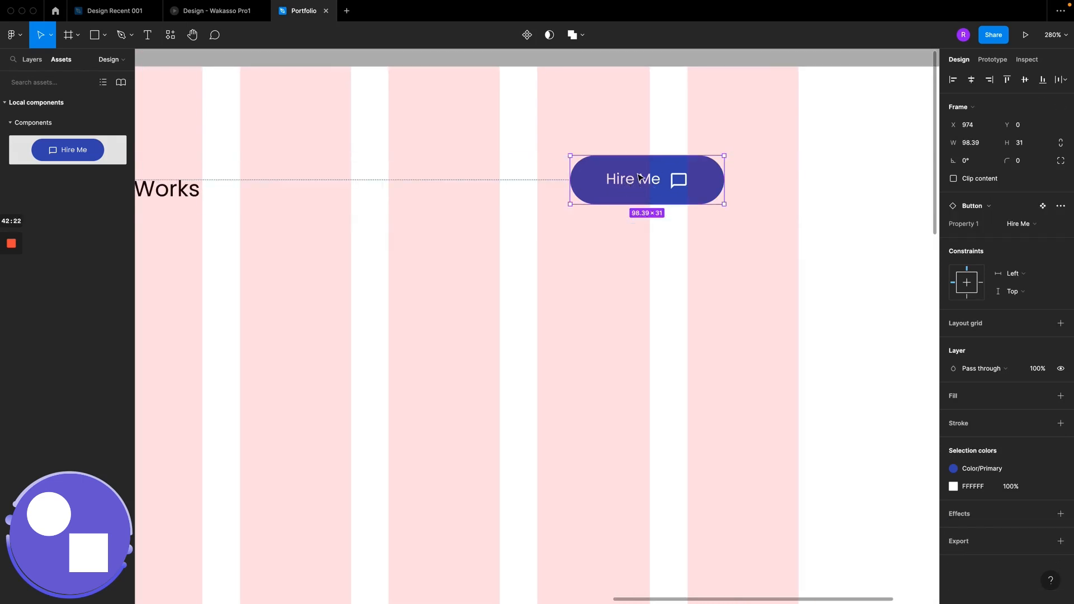
pyautogui.click(991, 80)
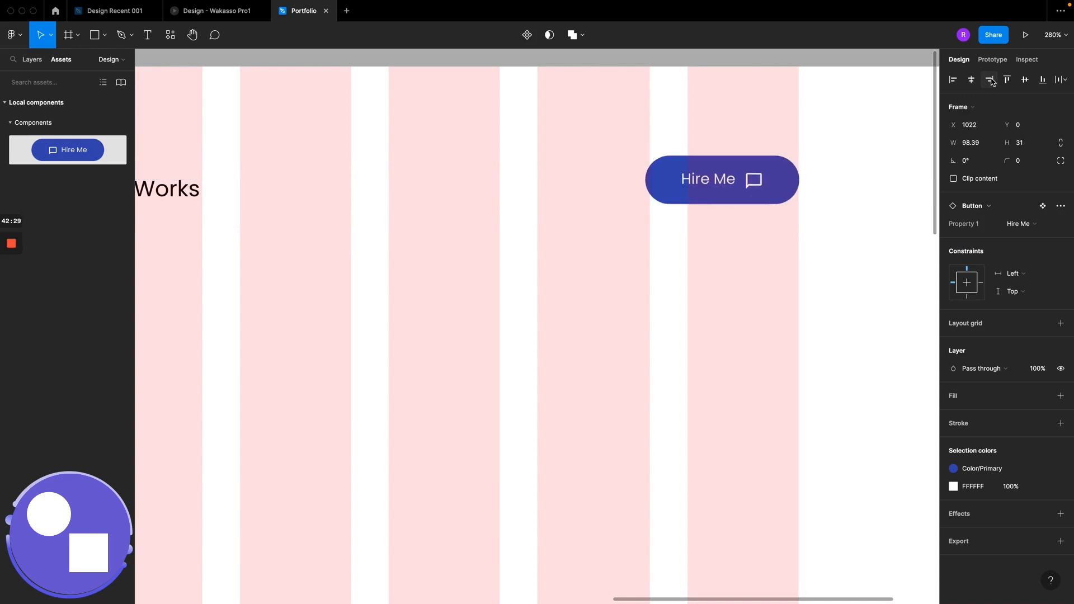
pyautogui.press('Down')
pyautogui.press('Down')
pyautogui.press('Down')
pyautogui.press('Down')
pyautogui.press('Down')
pyautogui.press('Down')
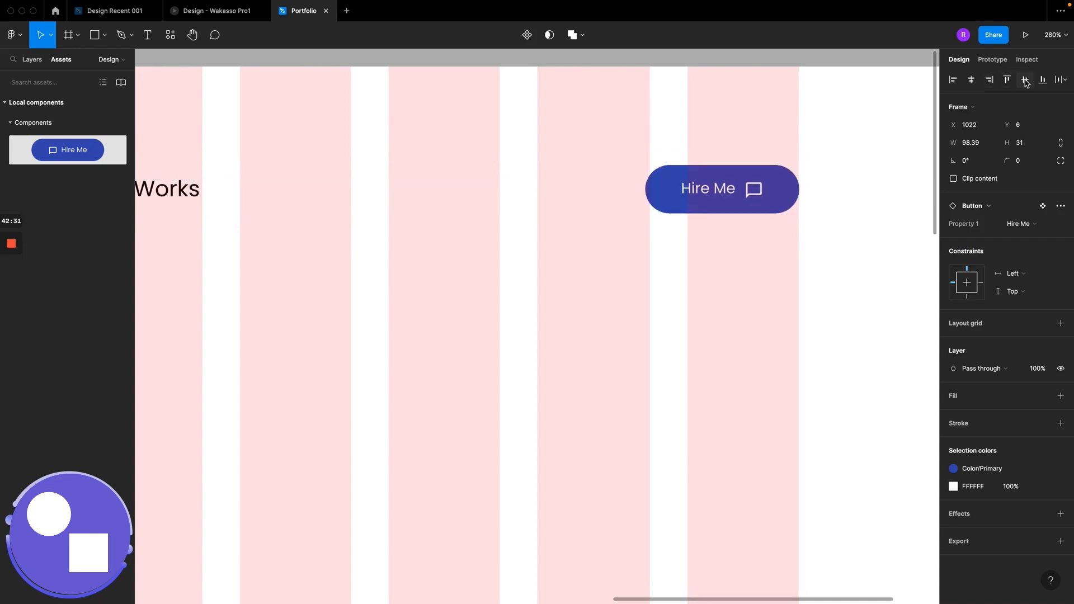
pyautogui.click(673, 263)
# Step: Paste the copied Button instance below the headline and align it with the text's left edge at X 160, Y 668
pyautogui.scroll(-5, 673, 264)
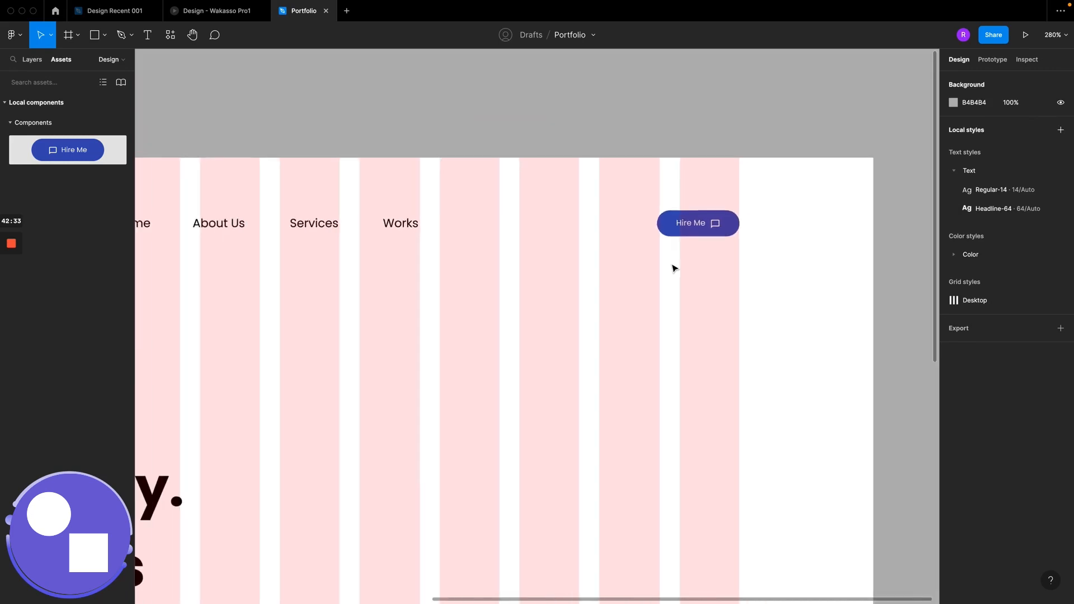
pyautogui.hscroll(-3, 674, 266)
pyautogui.scroll(-2, 674, 266)
pyautogui.scroll(-5, 674, 268)
pyautogui.hscroll(-2, 674, 267)
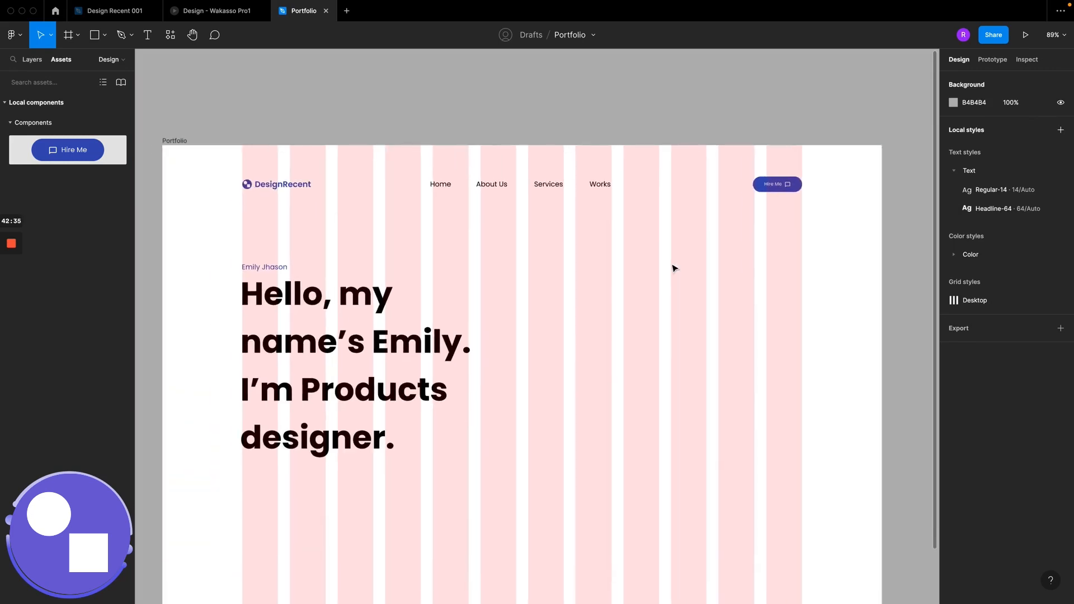
pyautogui.scroll(-5, 674, 269)
pyautogui.hscroll(-2, 674, 268)
pyautogui.hscroll(-2, 503, 240)
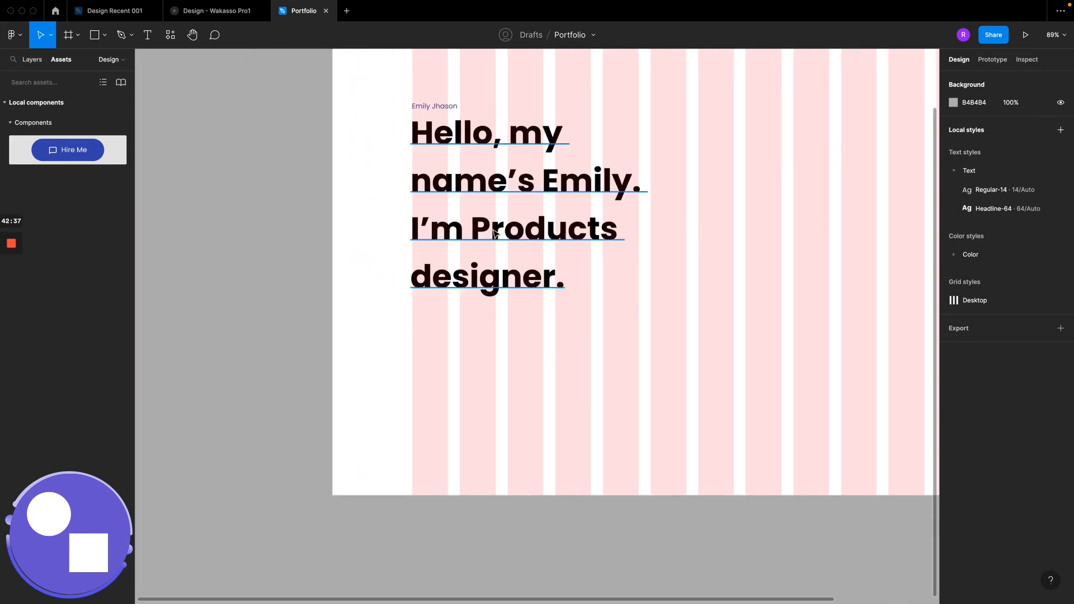
pyautogui.scroll(4, 448, 303)
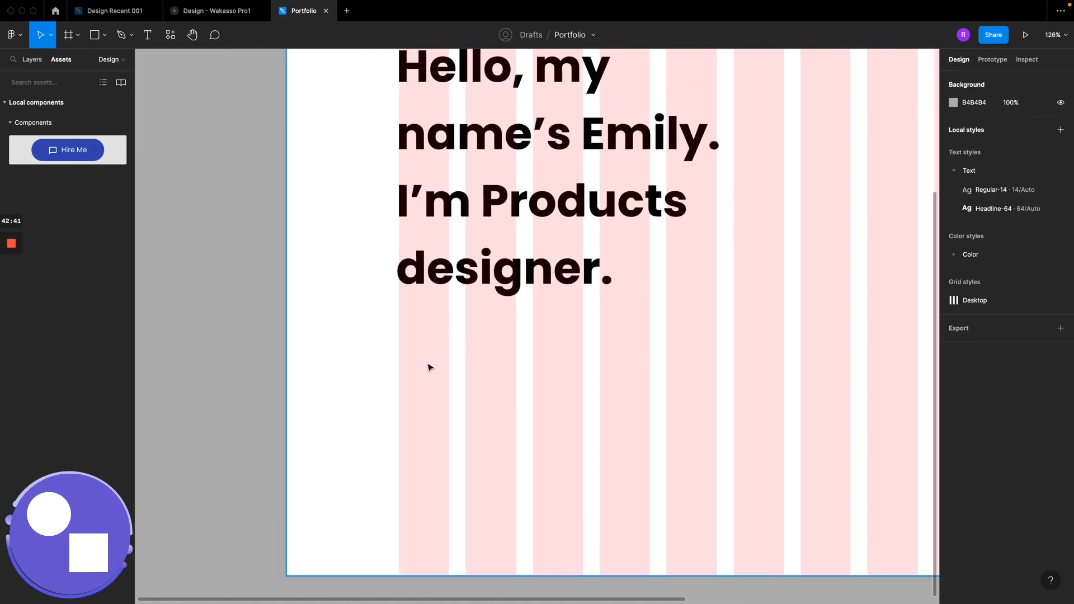
pyautogui.hotkey('ctrl', 'v')
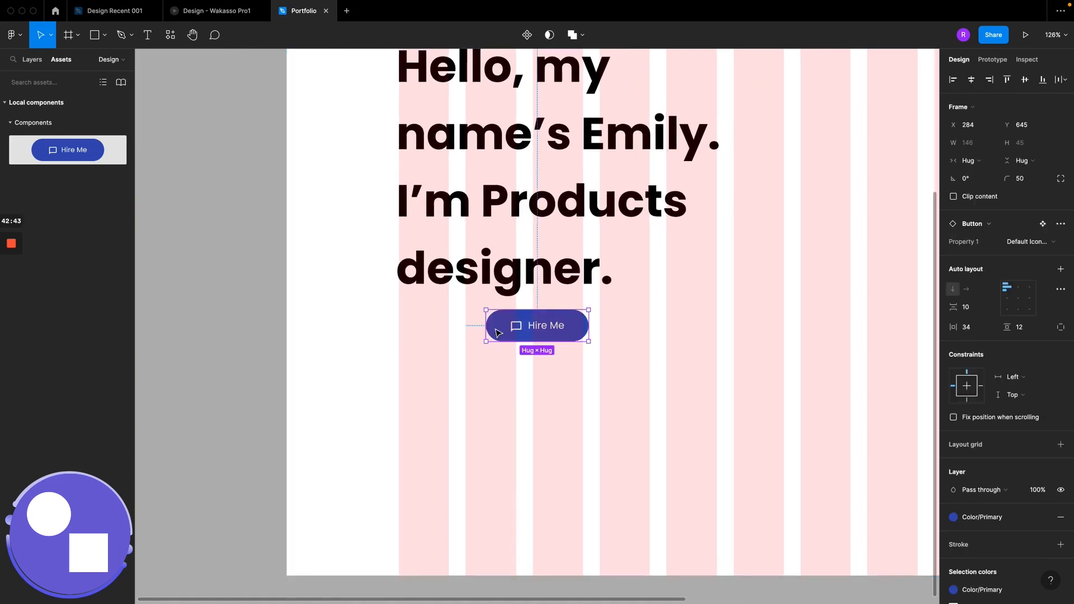
pyautogui.moveTo(516, 333); pyautogui.dragTo(431, 349)
pyautogui.scroll(5, 431, 349)
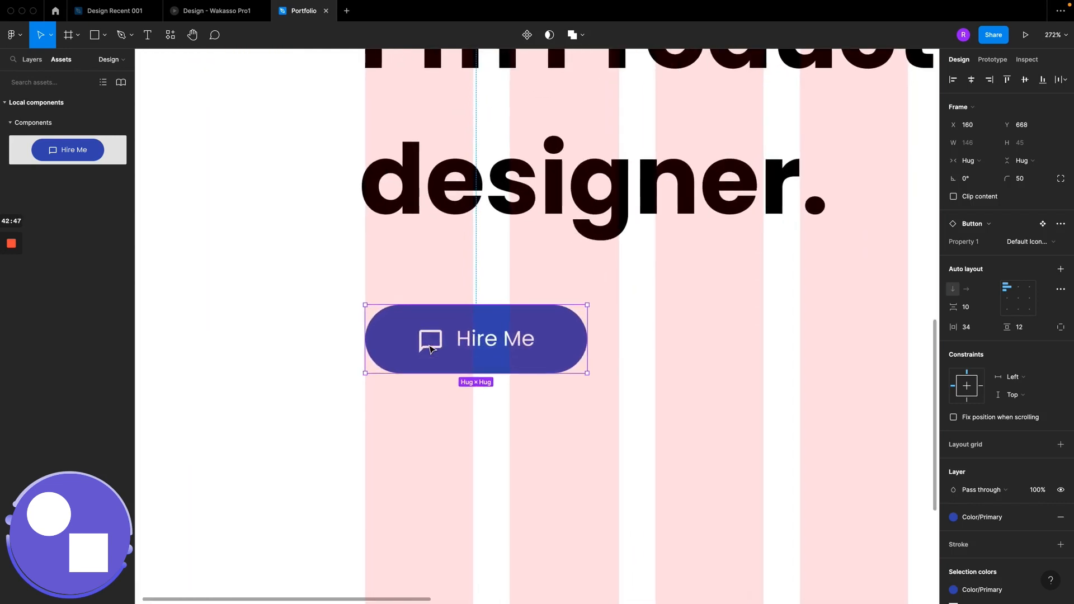
pyautogui.scroll(-6, 431, 349)
pyautogui.scroll(4, 431, 349)
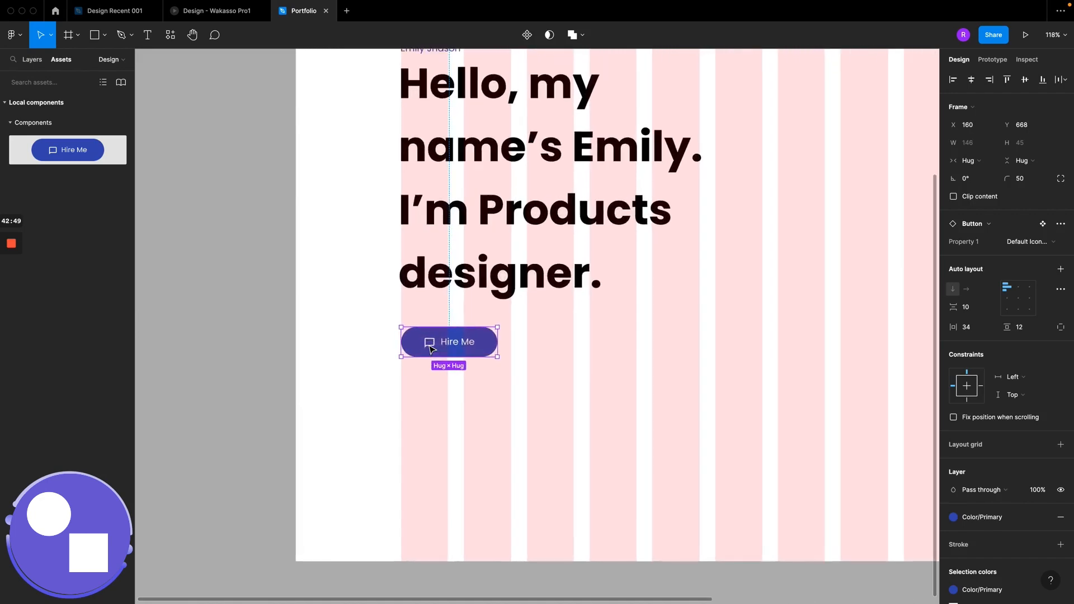
pyautogui.scroll(-2, 431, 349)
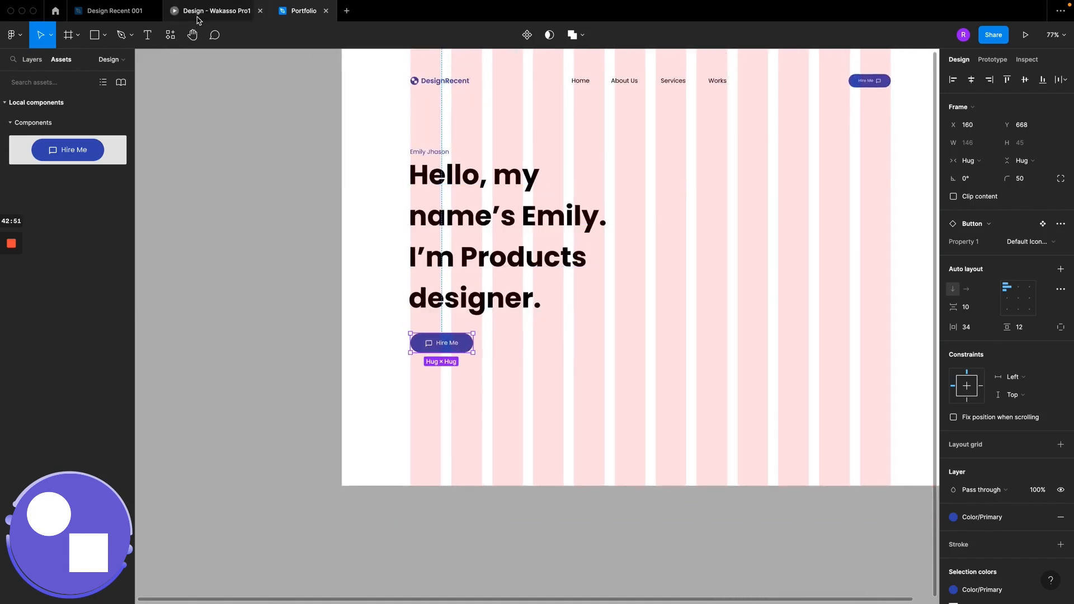
# Step: On the Components page, enlarge the Button component set's frame to about 374 × 287 for more room around the variants
pyautogui.click(198, 19)
pyautogui.click(296, 13)
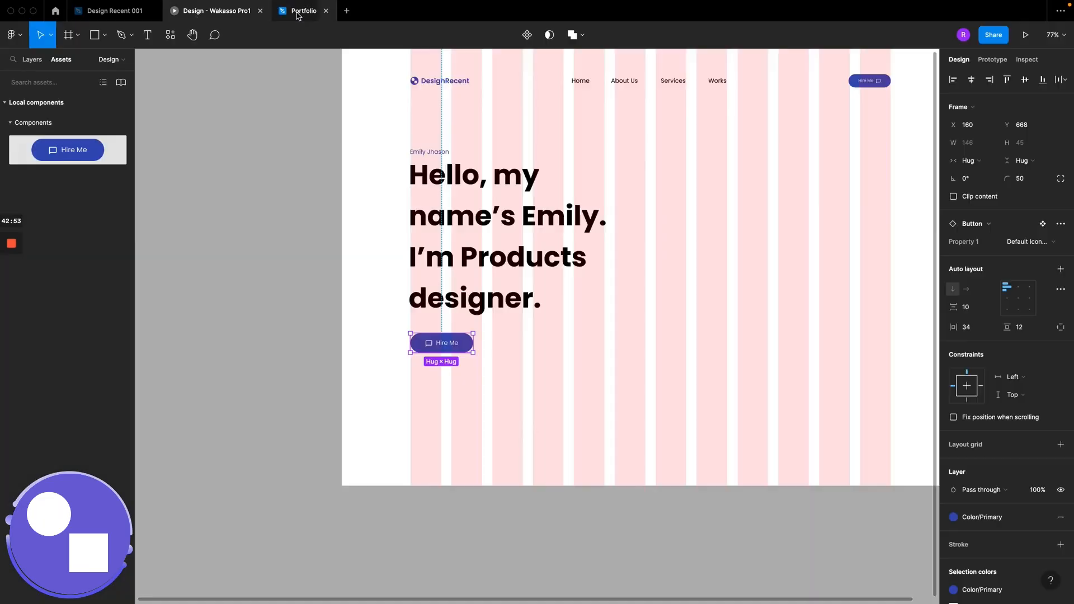
pyautogui.click(37, 60)
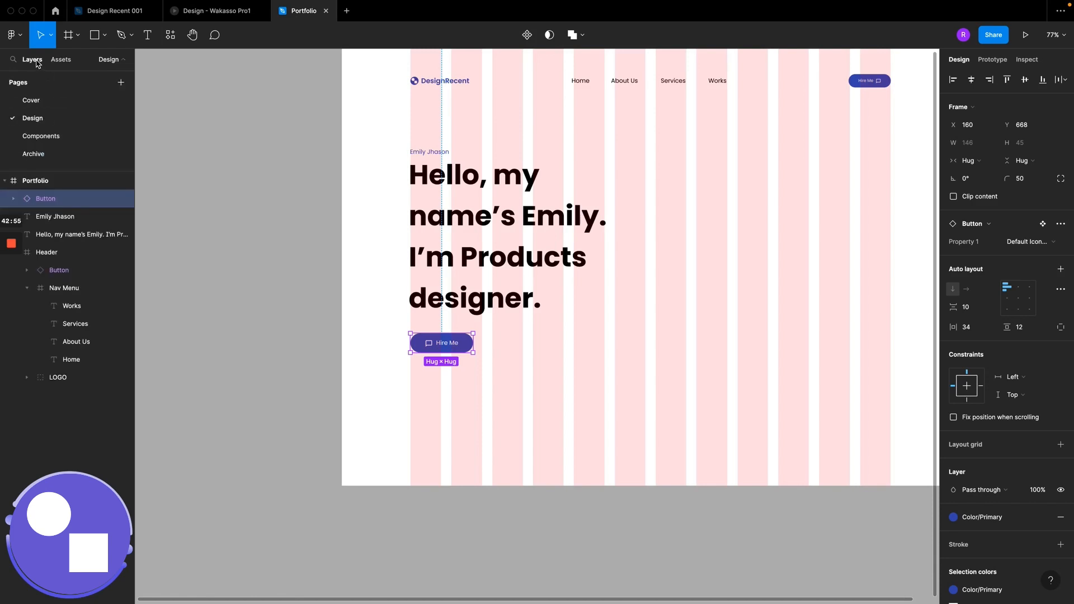
pyautogui.click(41, 140)
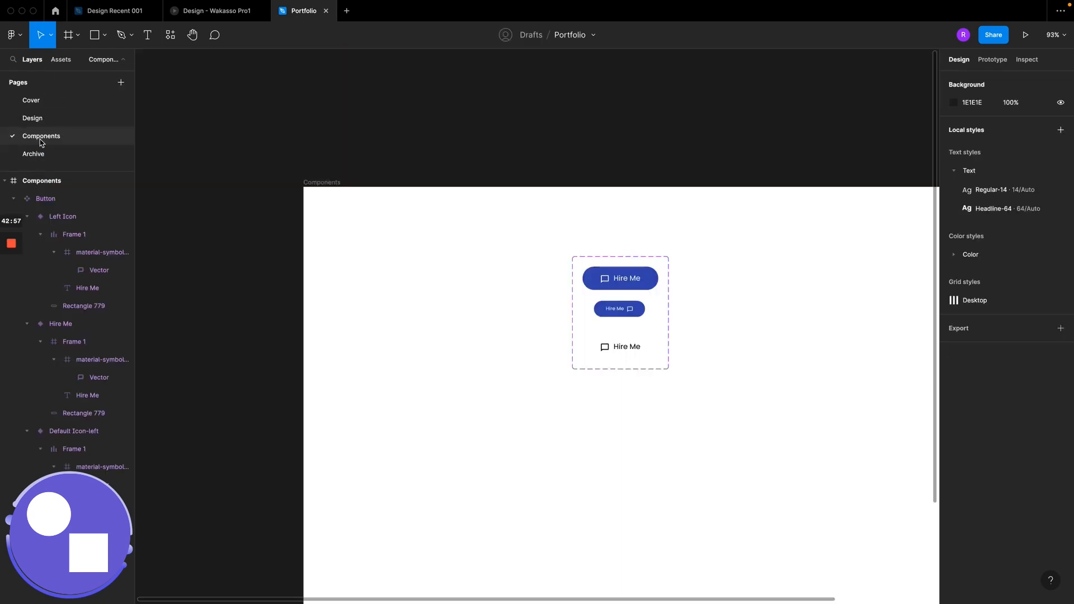
pyautogui.click(597, 261)
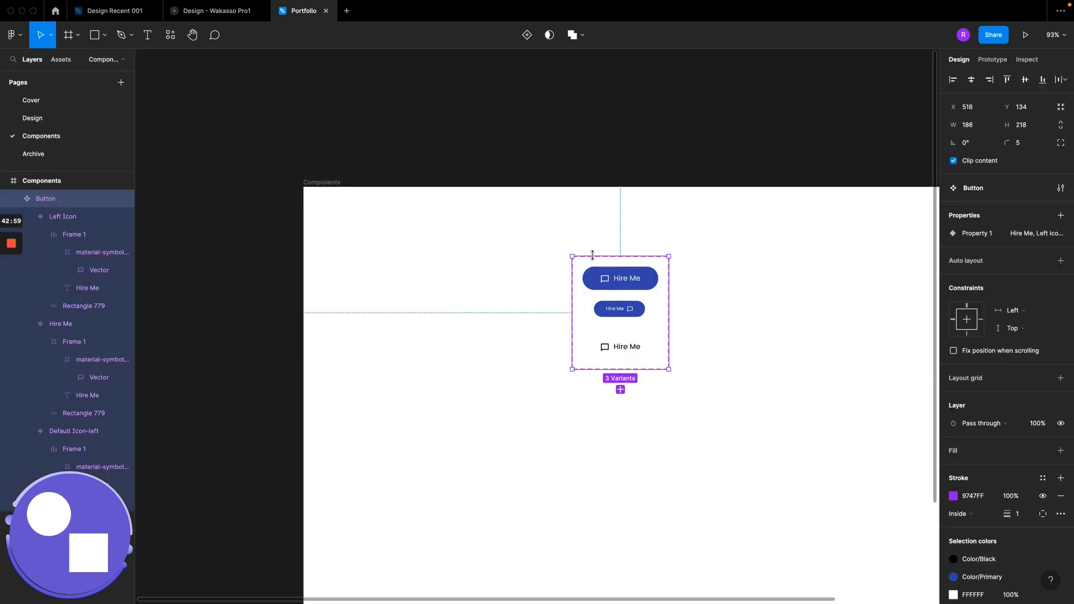
pyautogui.moveTo(574, 287); pyautogui.dragTo(540, 286)
pyautogui.moveTo(670, 297); pyautogui.dragTo(734, 297)
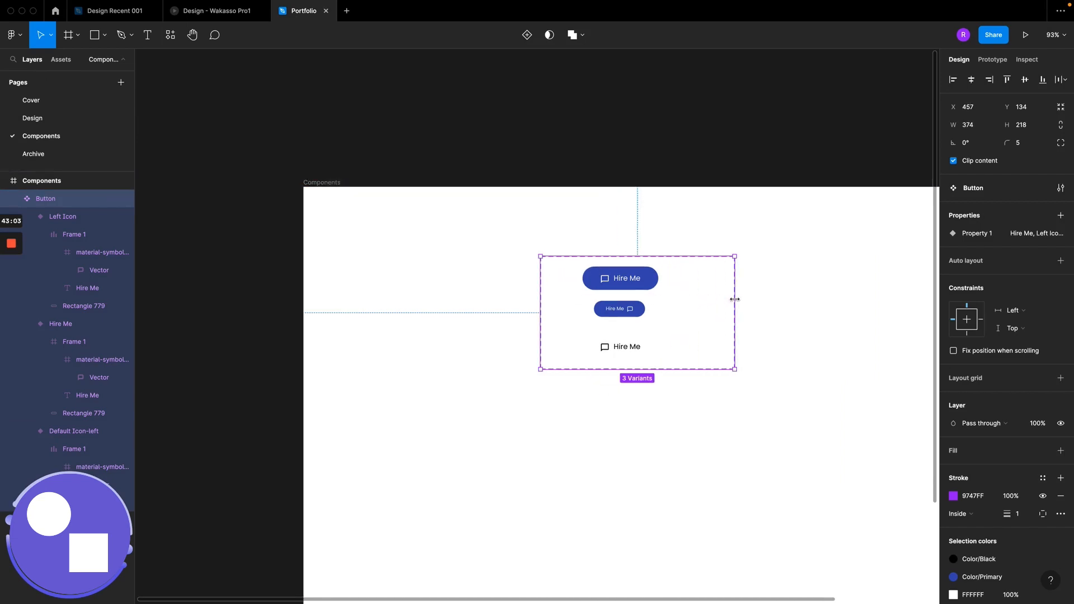
pyautogui.moveTo(664, 256); pyautogui.dragTo(663, 222)
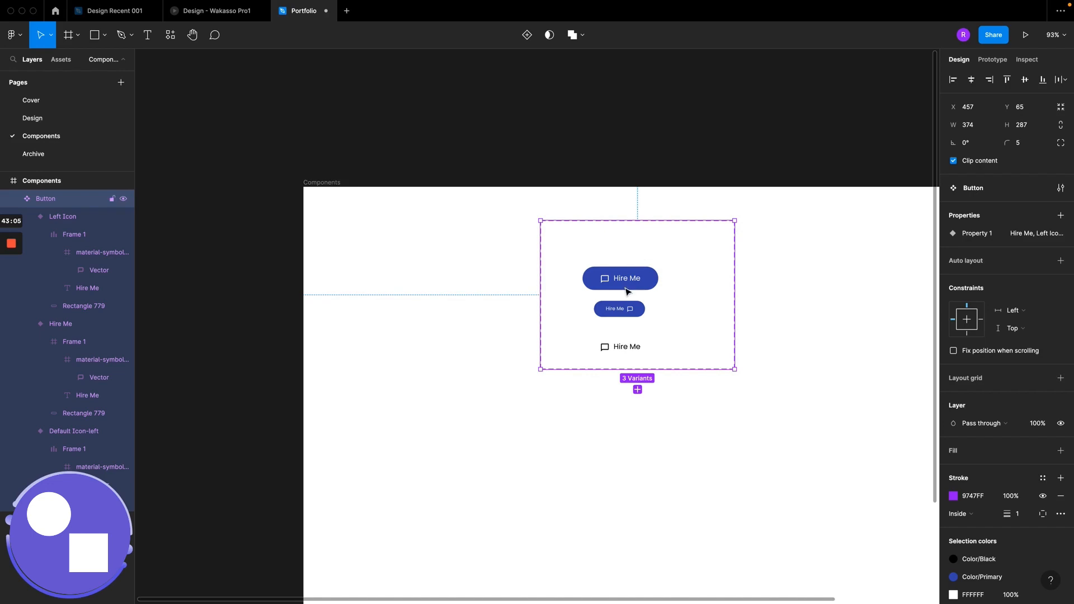
# Step: Move the Default Icon-left variant up within the component set and scale it proportionally to about 240 × 74.5
pyautogui.moveTo(627, 291); pyautogui.dragTo(627, 264)
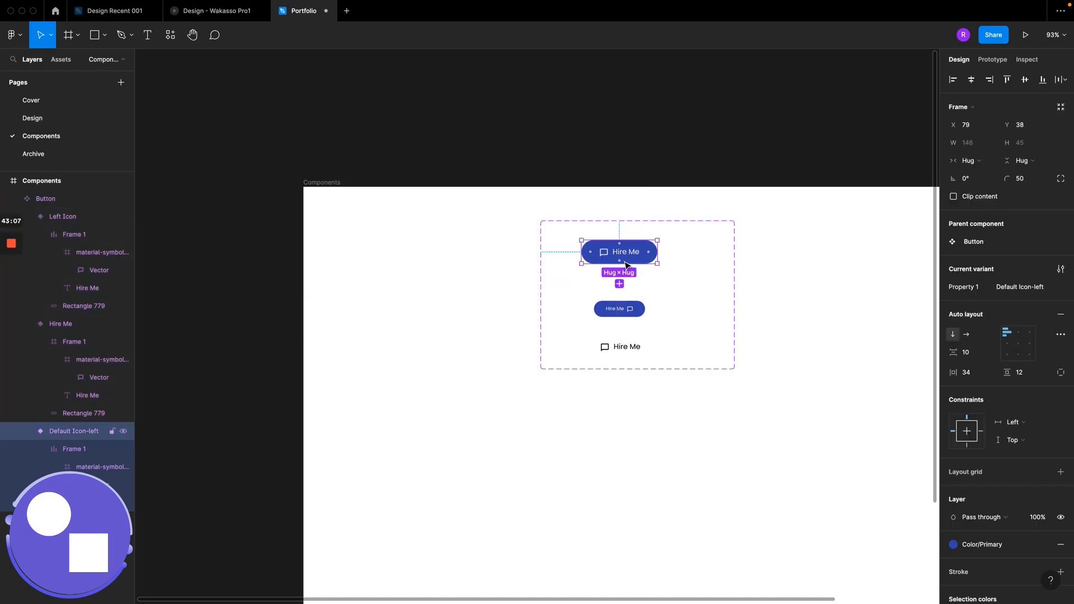
pyautogui.press('k')
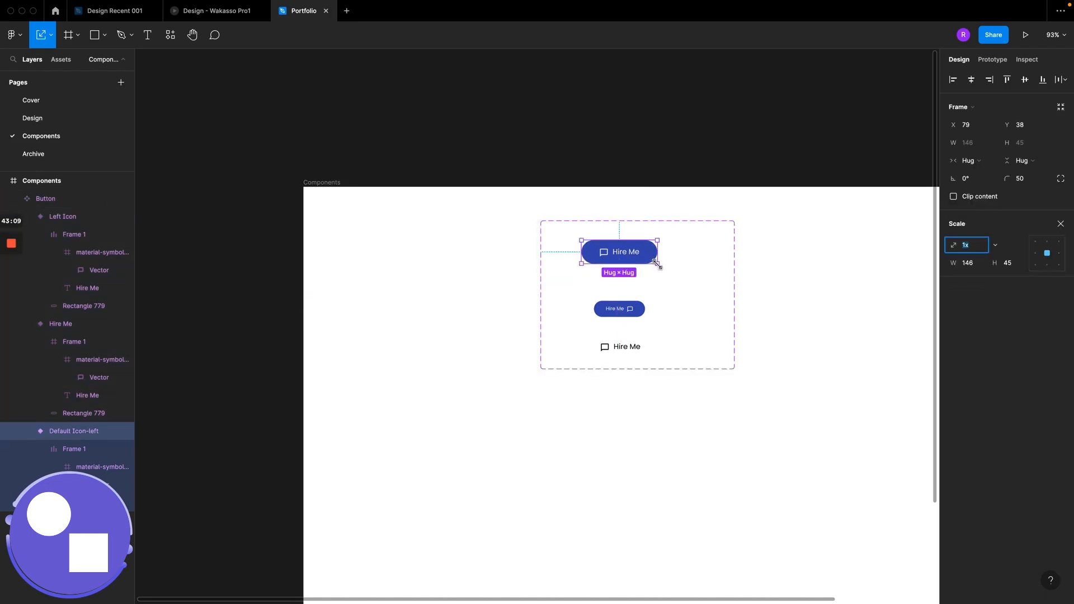
pyautogui.moveTo(656, 264); pyautogui.dragTo(682, 284)
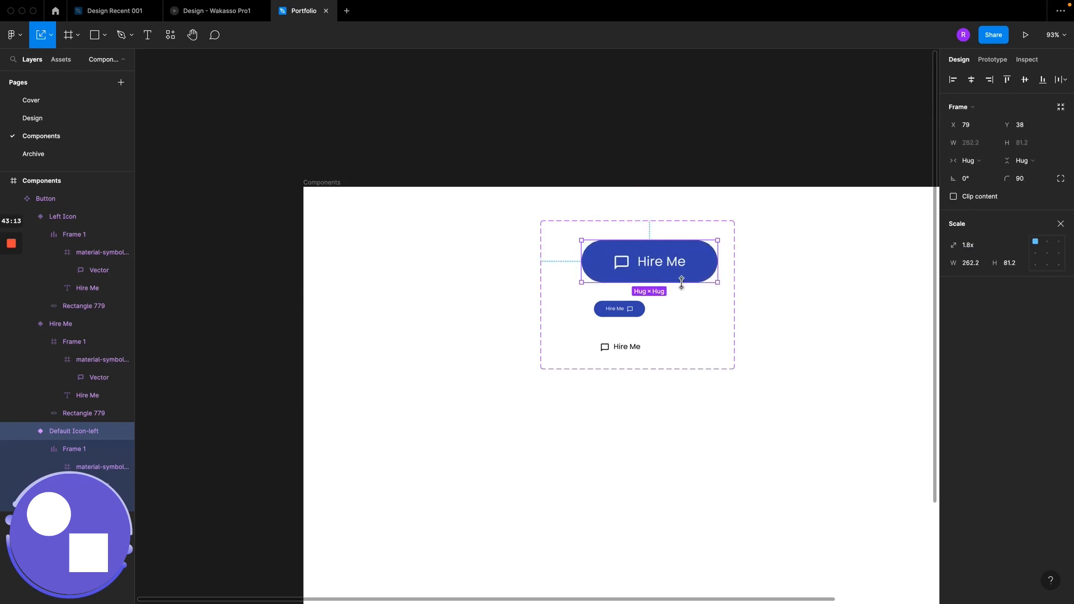
pyautogui.scroll(5, 682, 283)
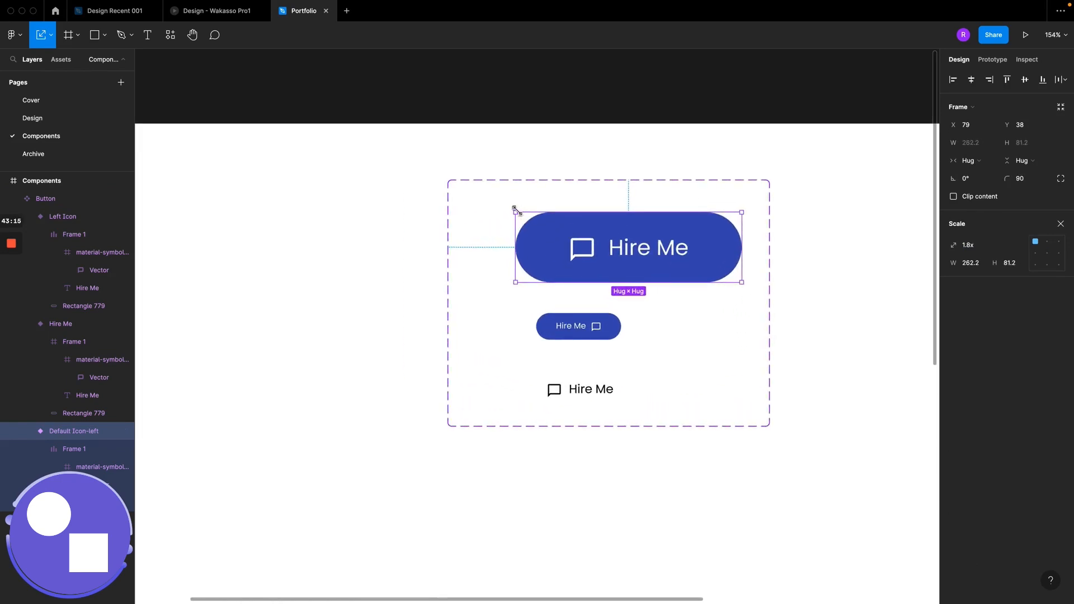
pyautogui.moveTo(516, 210); pyautogui.dragTo(554, 225)
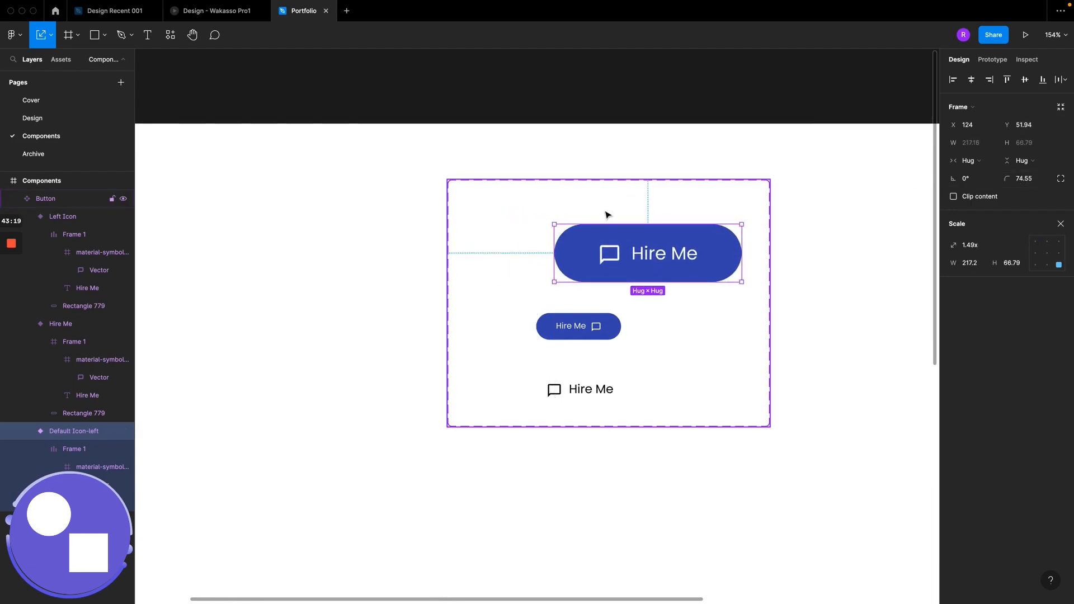
pyautogui.moveTo(555, 224)
pyautogui.mouseDown()
pyautogui.moveTo(538, 213)
pyautogui.moveTo(564, 218)
pyautogui.mouseUp()
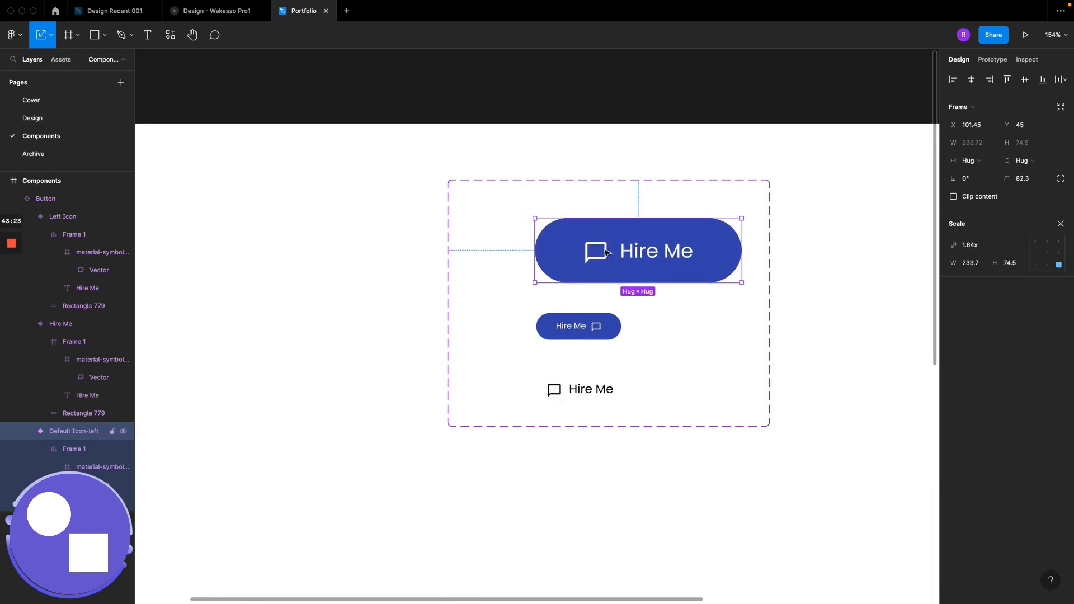
# Step: On the Design page, move the button below the headline up to Y 659 and compare it with the reference design
pyautogui.click(34, 118)
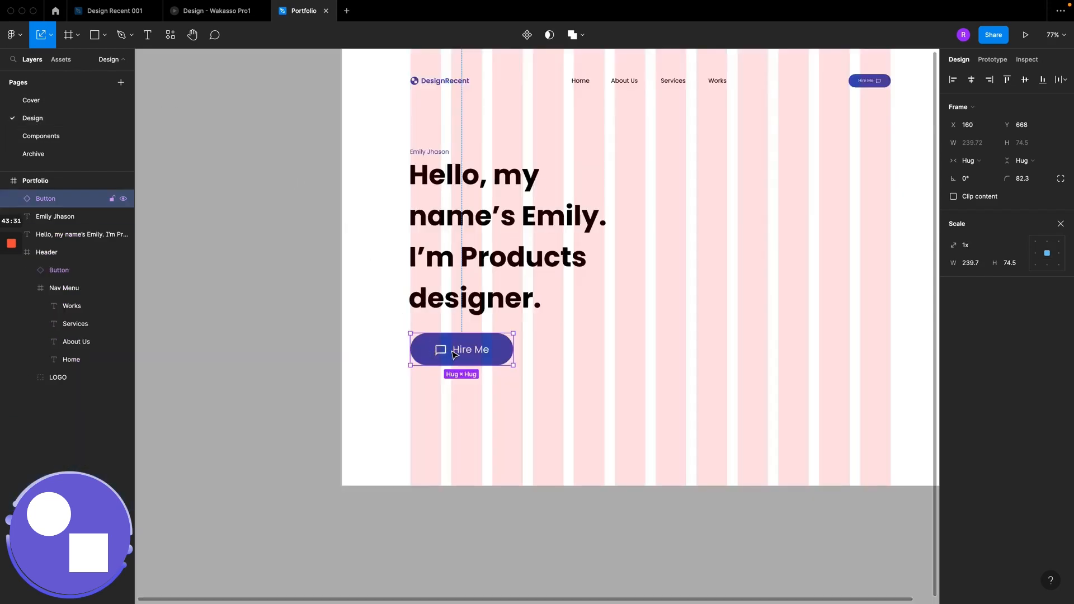
pyautogui.scroll(8, 452, 352)
pyautogui.moveTo(455, 352); pyautogui.dragTo(456, 339)
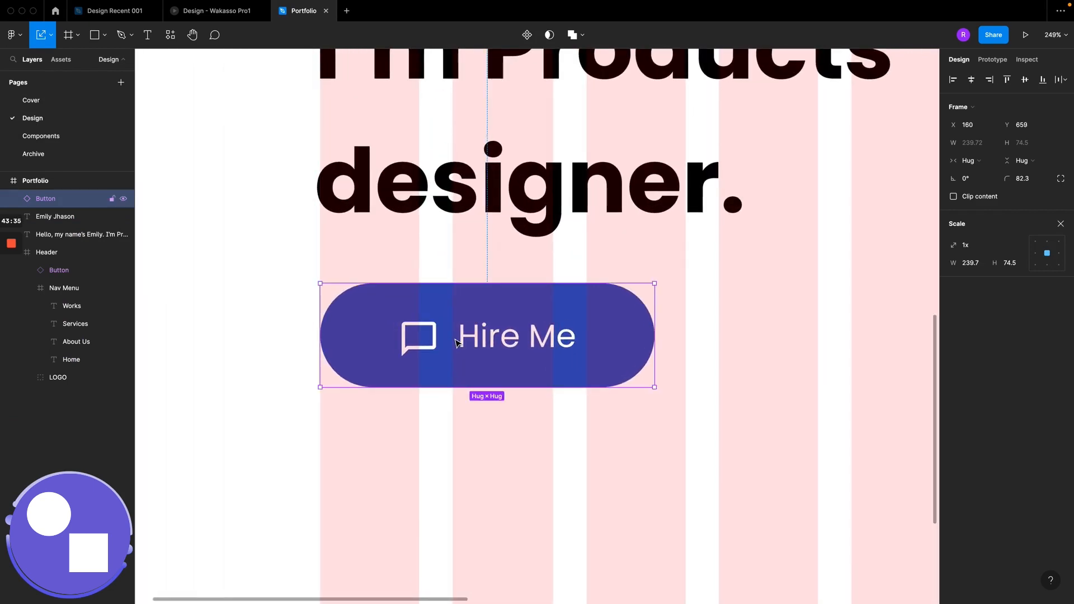
pyautogui.scroll(-8, 456, 341)
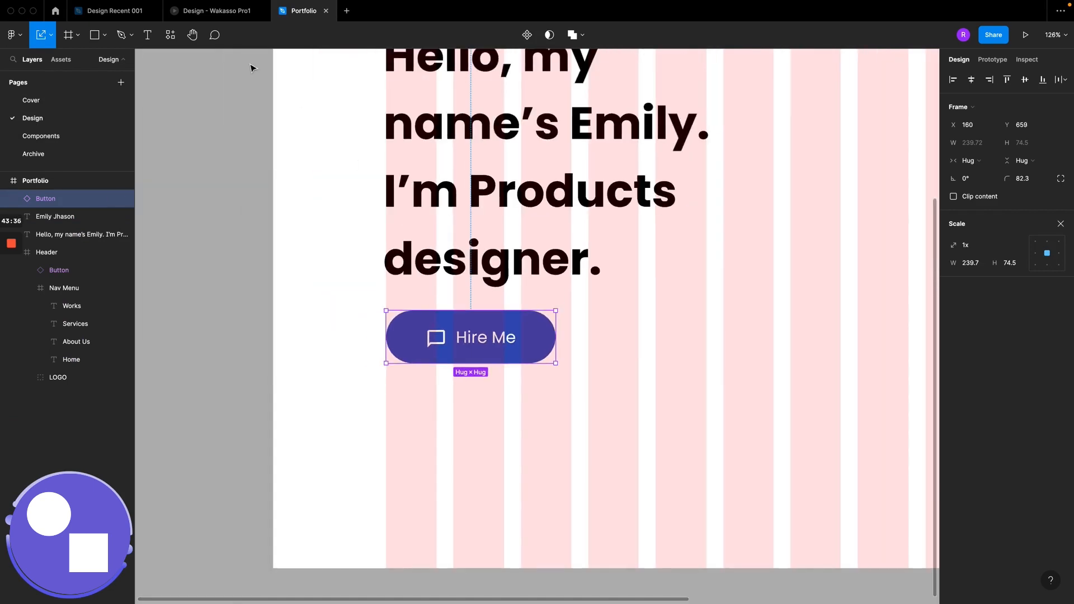
pyautogui.click(229, 11)
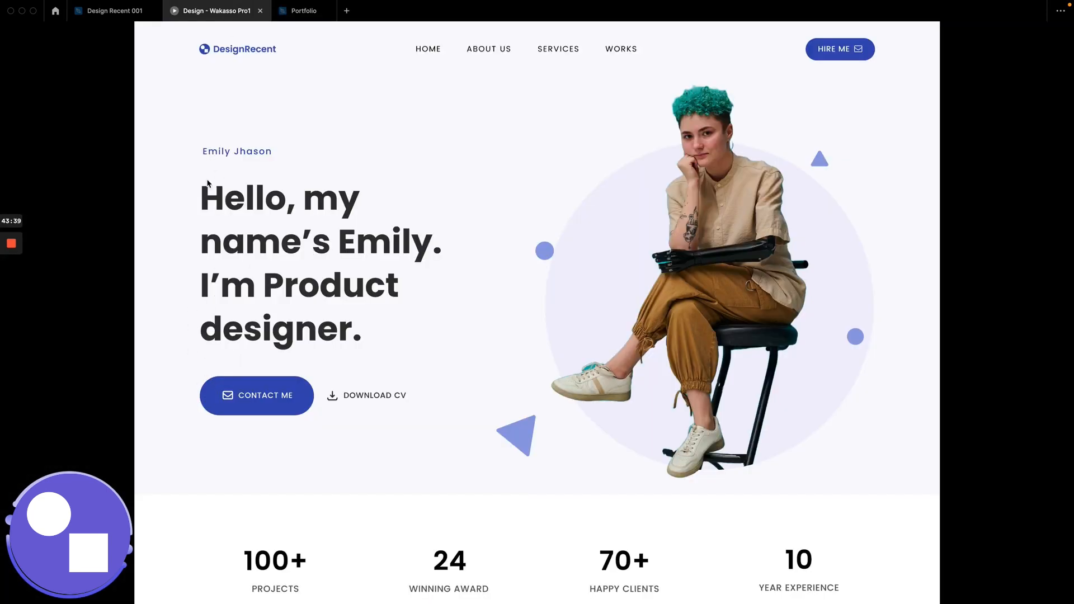
pyautogui.click(304, 11)
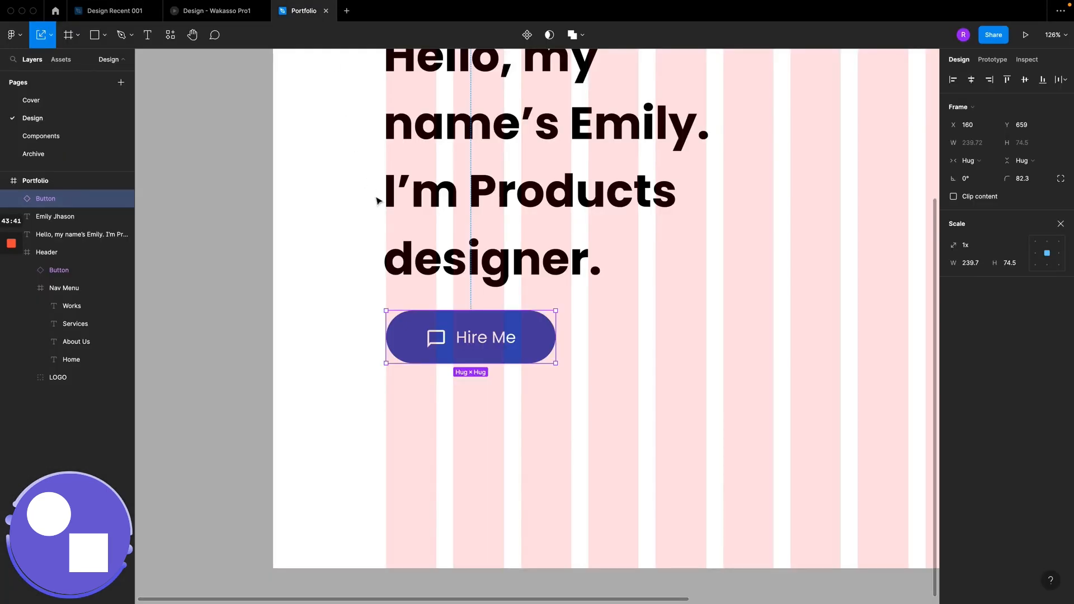
# Step: Change the label of the button below the headline to "Contact Me"
pyautogui.doubleClick(476, 340)
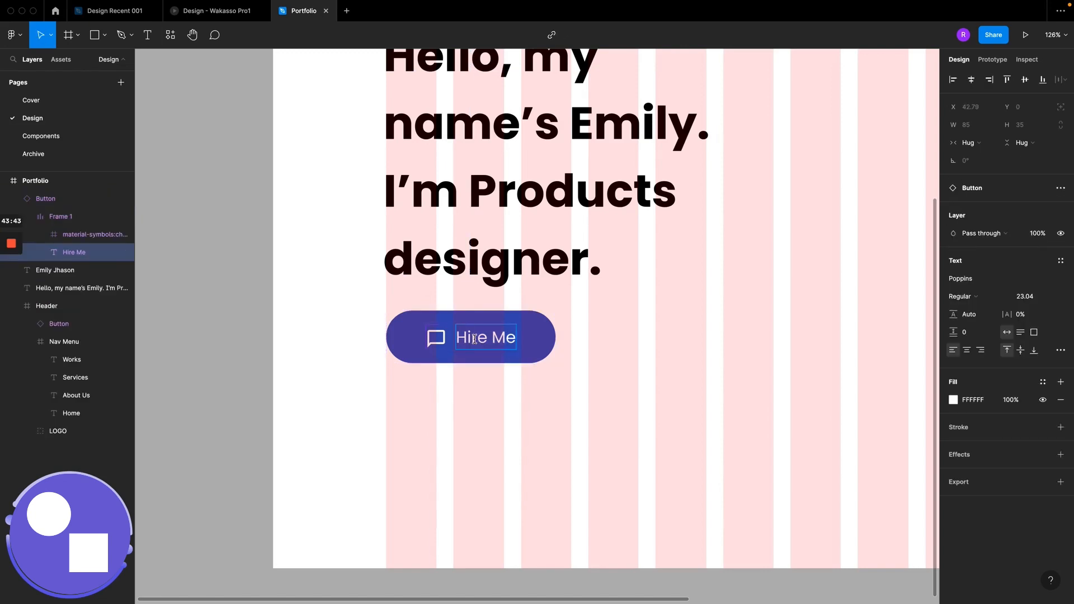
pyautogui.doubleClick(475, 339)
pyautogui.tripleClick(475, 339)
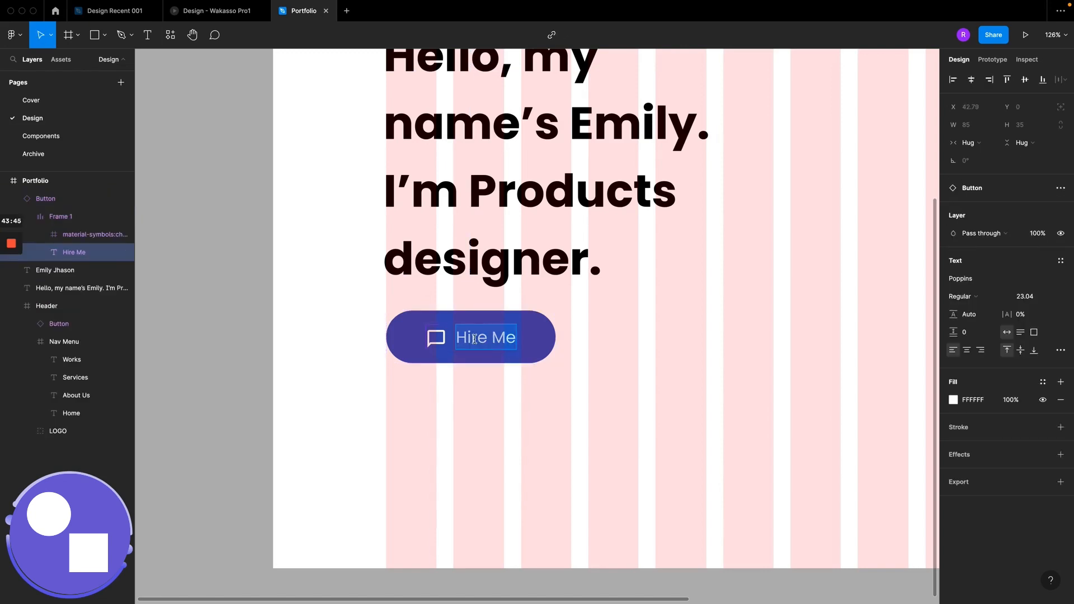
pyautogui.write('Con')
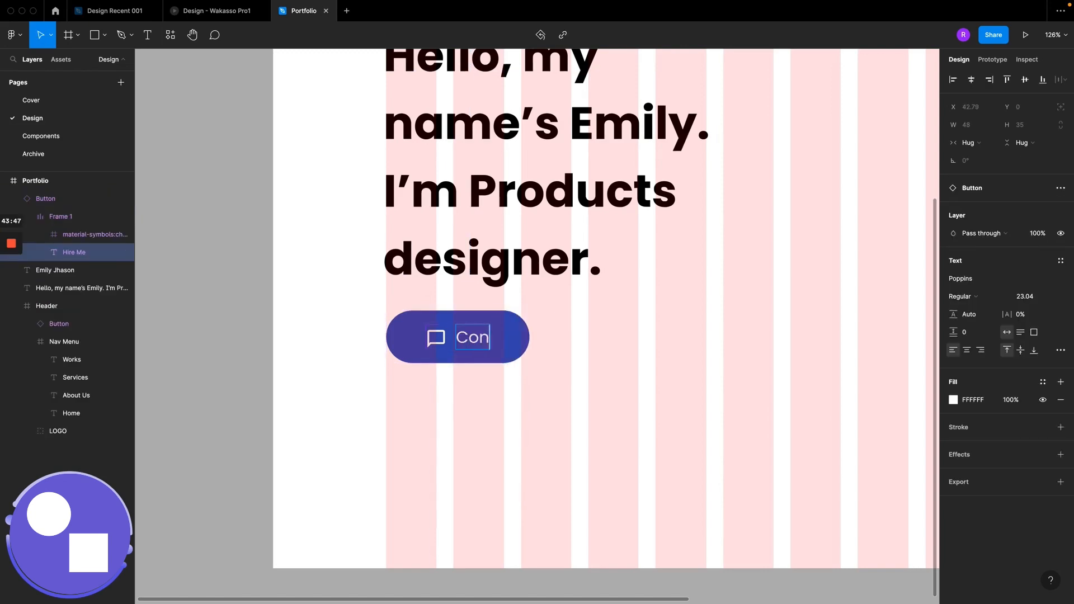
pyautogui.write('tact Me')
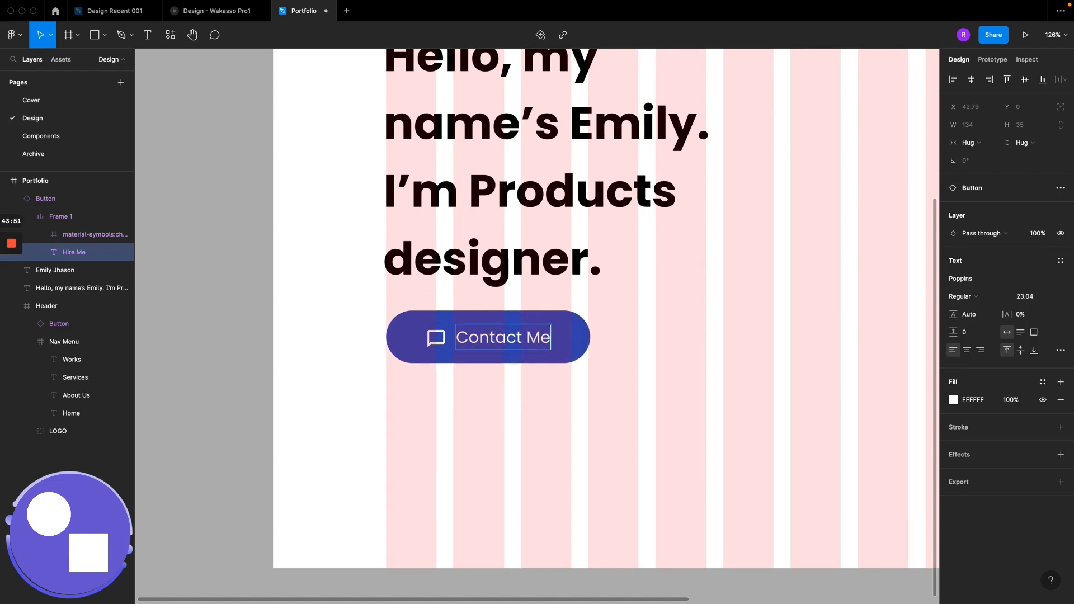
pyautogui.press('Escape')
pyautogui.click(530, 396)
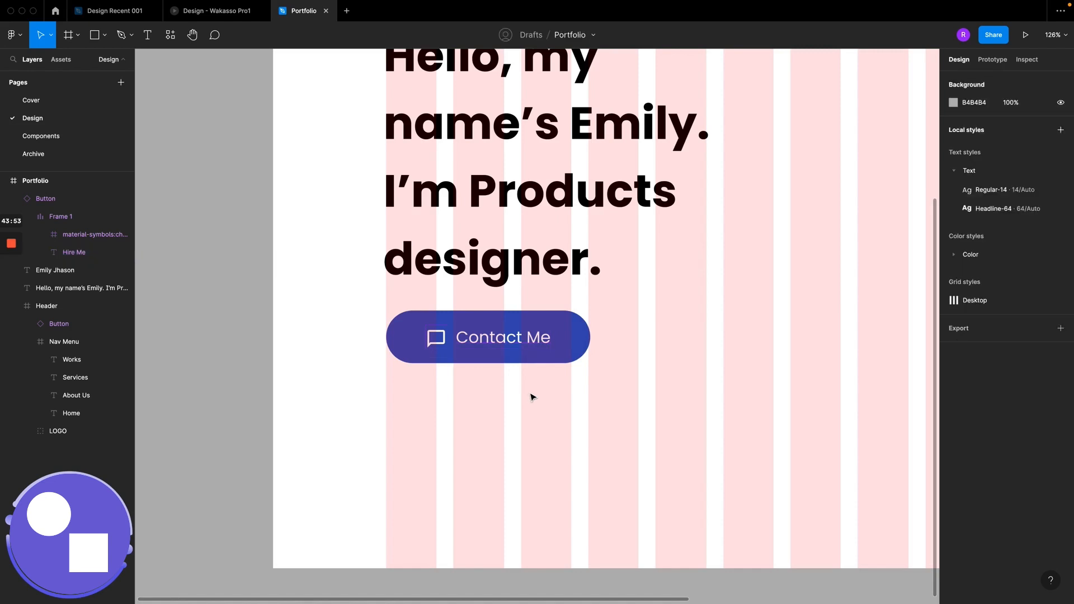
# Step: Duplicate the Contact Me button beside the original at X 461, switch the copy to the Left Icon variant and move it to Y 679
pyautogui.click(504, 339)
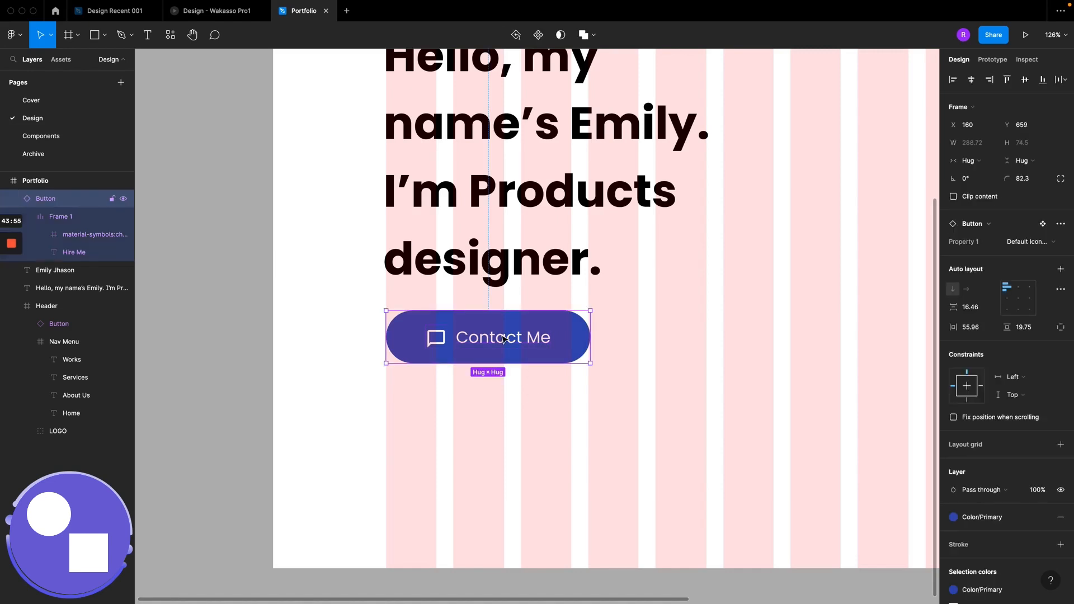
pyautogui.keyDown('alt'); pyautogui.moveTo(504, 339); pyautogui.dragTo(719, 339); pyautogui.keyUp('alt')
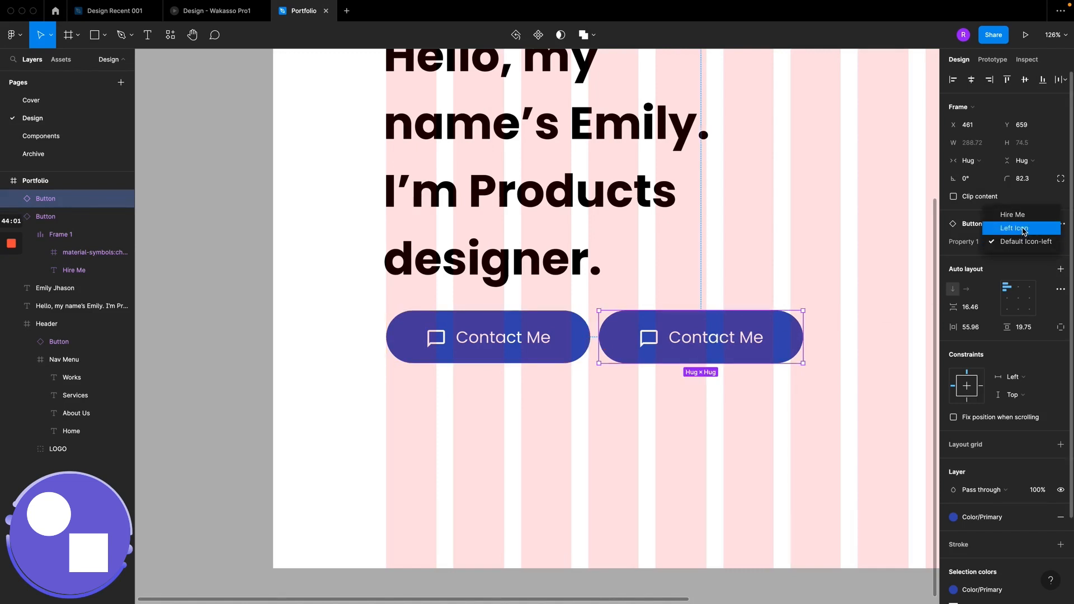
pyautogui.click(1025, 229)
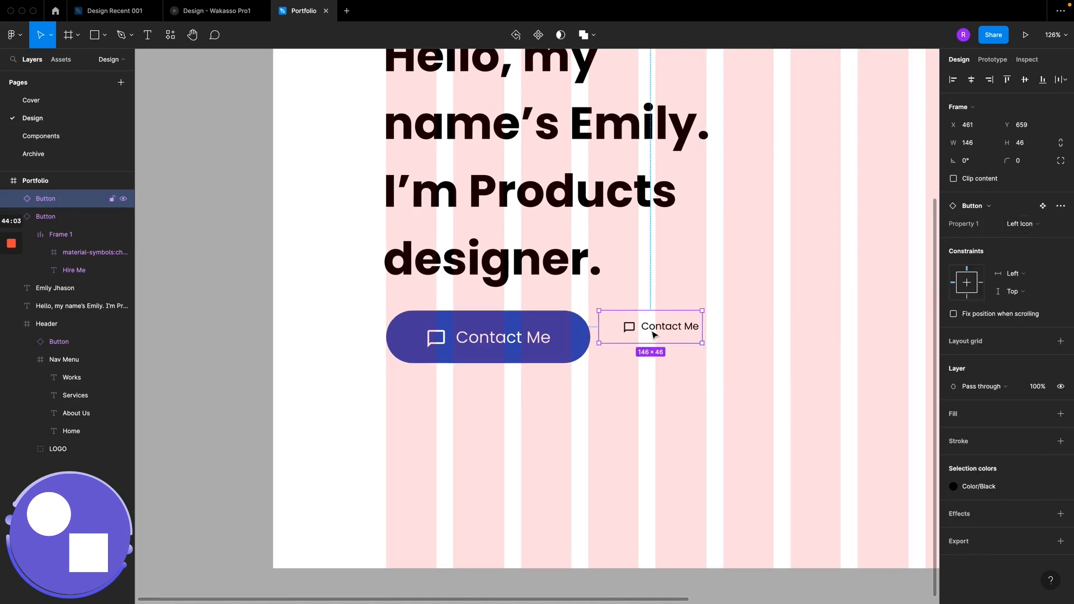
pyautogui.moveTo(655, 335); pyautogui.dragTo(654, 342)
pyautogui.scroll(5, 653, 341)
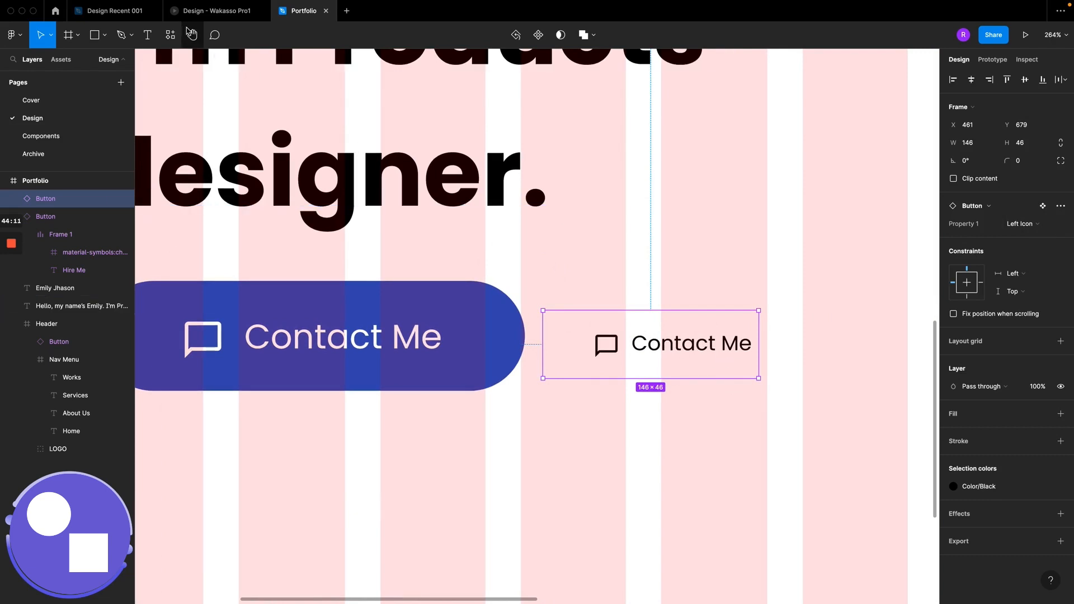
# Step: On the Components page, scale the Left Icon variant proportionally to about 268 × 84.44
pyautogui.click(41, 136)
pyautogui.click(582, 386)
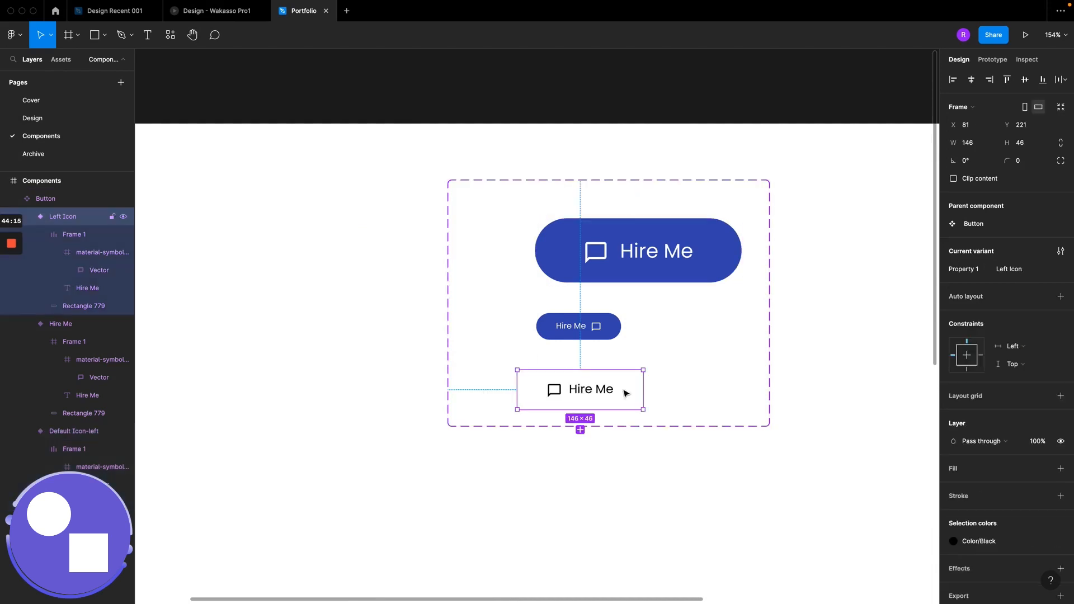
pyautogui.press('k')
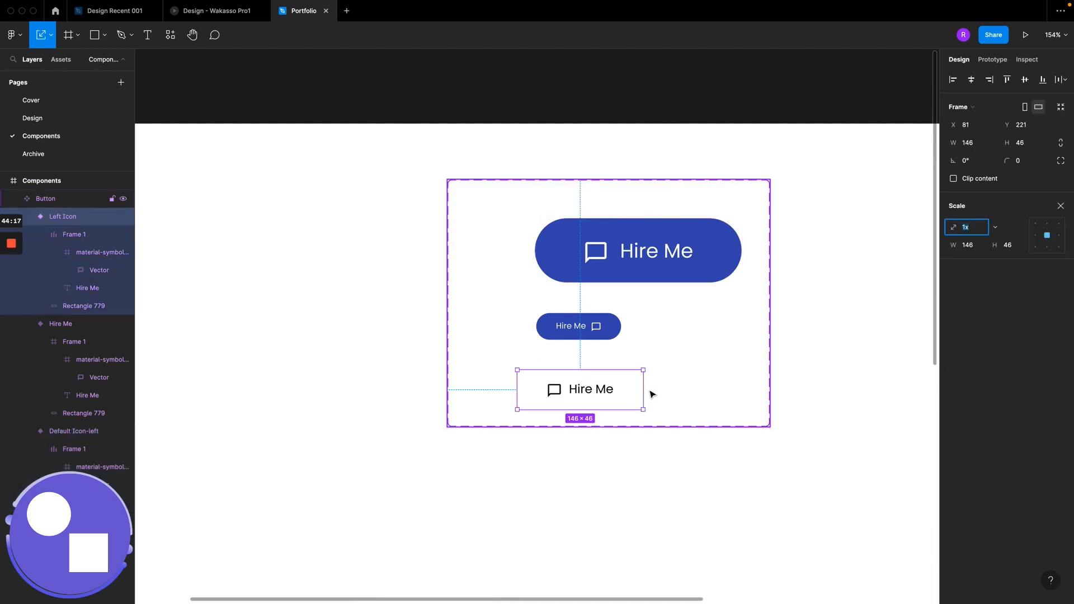
pyautogui.click(649, 393)
pyautogui.click(599, 392)
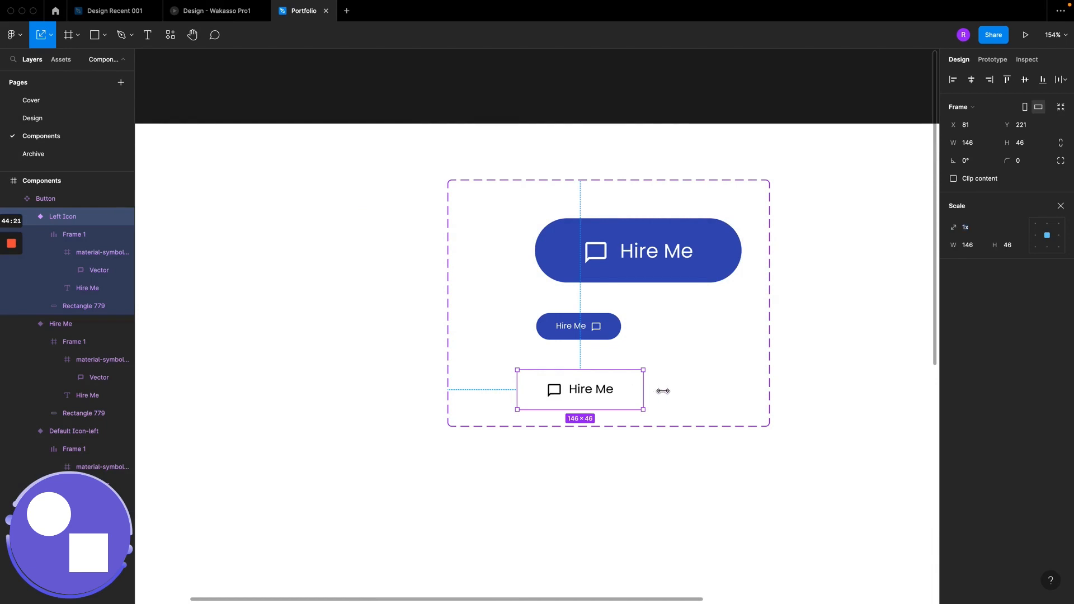
pyautogui.moveTo(649, 390); pyautogui.dragTo(749, 391)
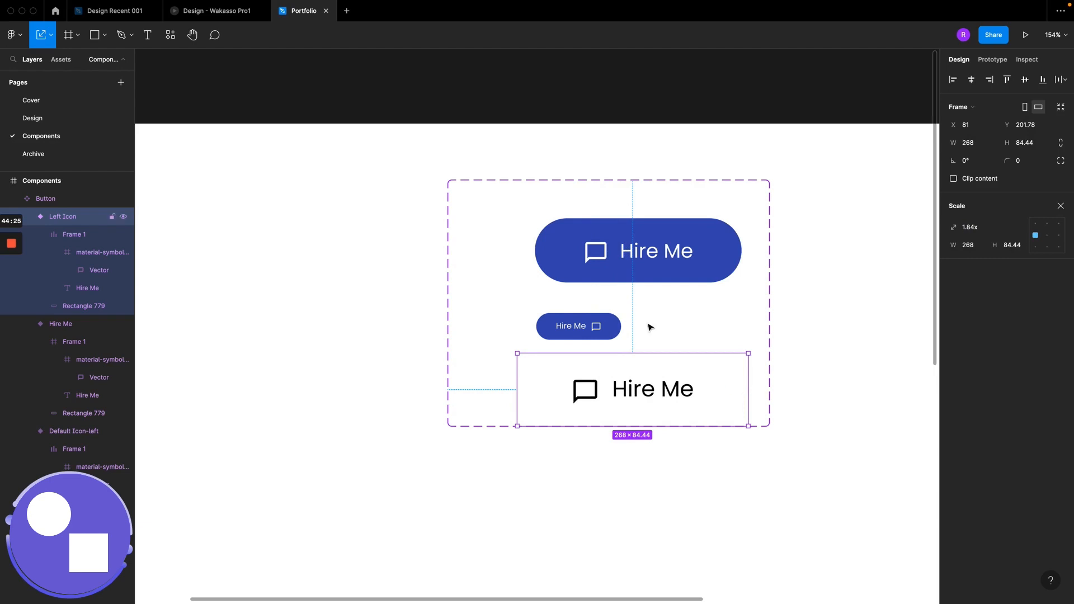
# Step: On the Design page, move the second Contact Me button level with the filled one at about X 434, Y 654
pyautogui.click(45, 118)
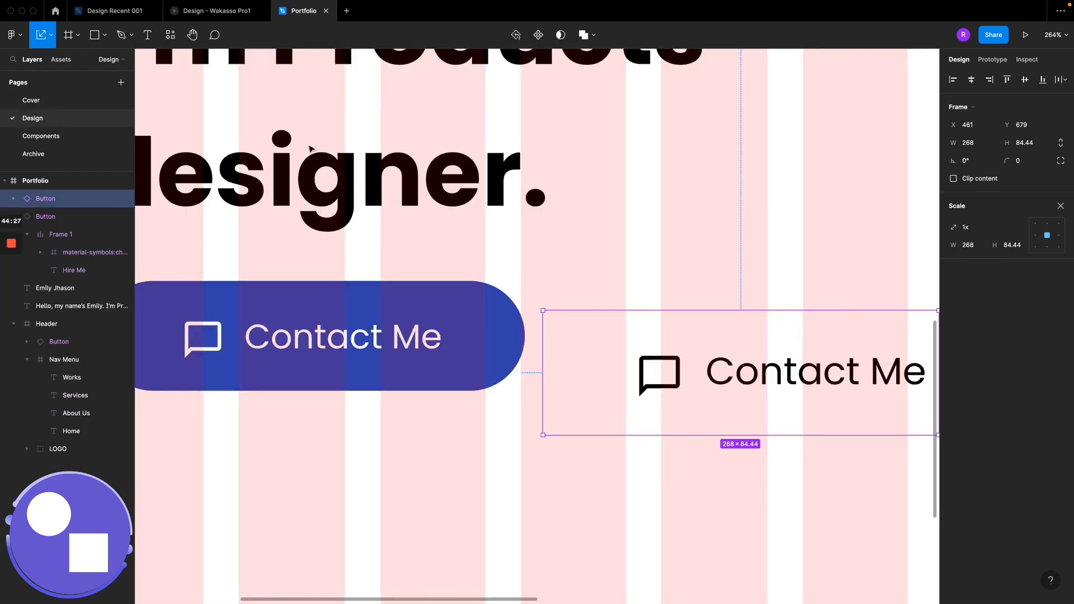
pyautogui.moveTo(584, 286); pyautogui.dragTo(547, 252)
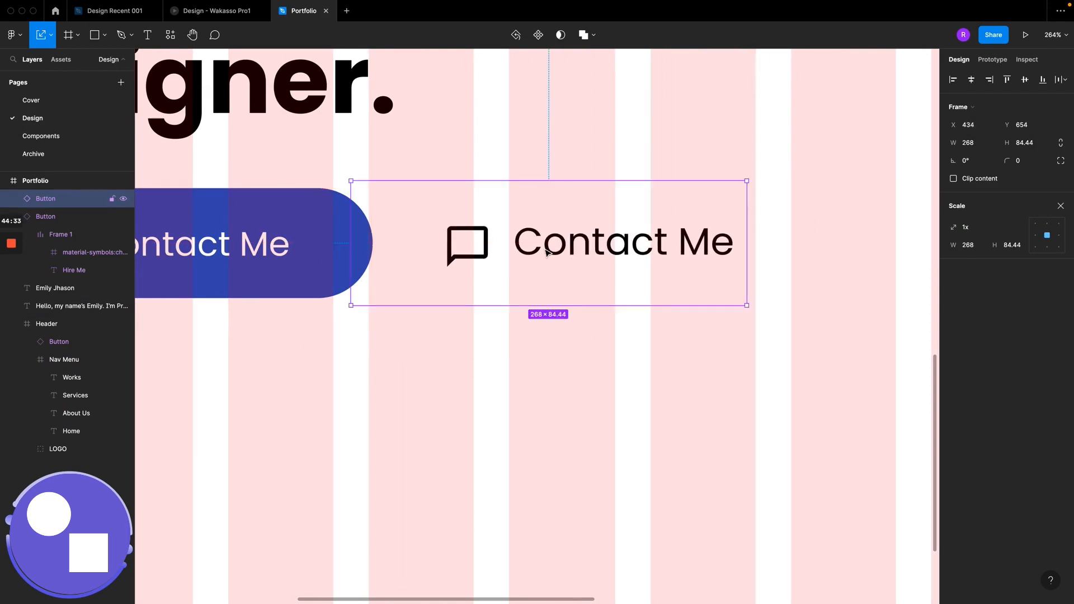
pyautogui.rightClick(454, 249)
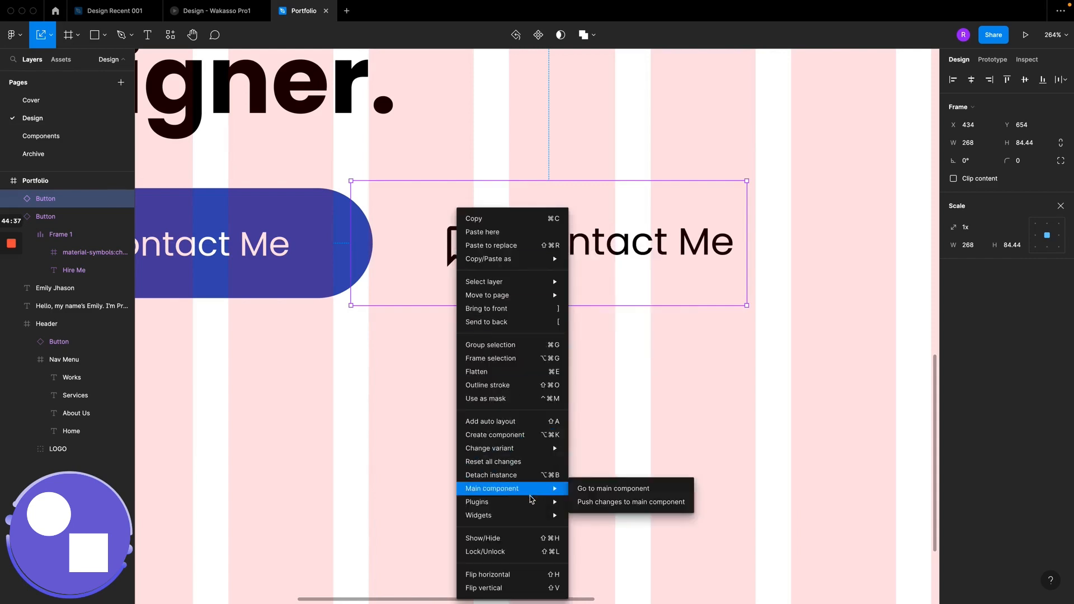
pyautogui.click(366, 349)
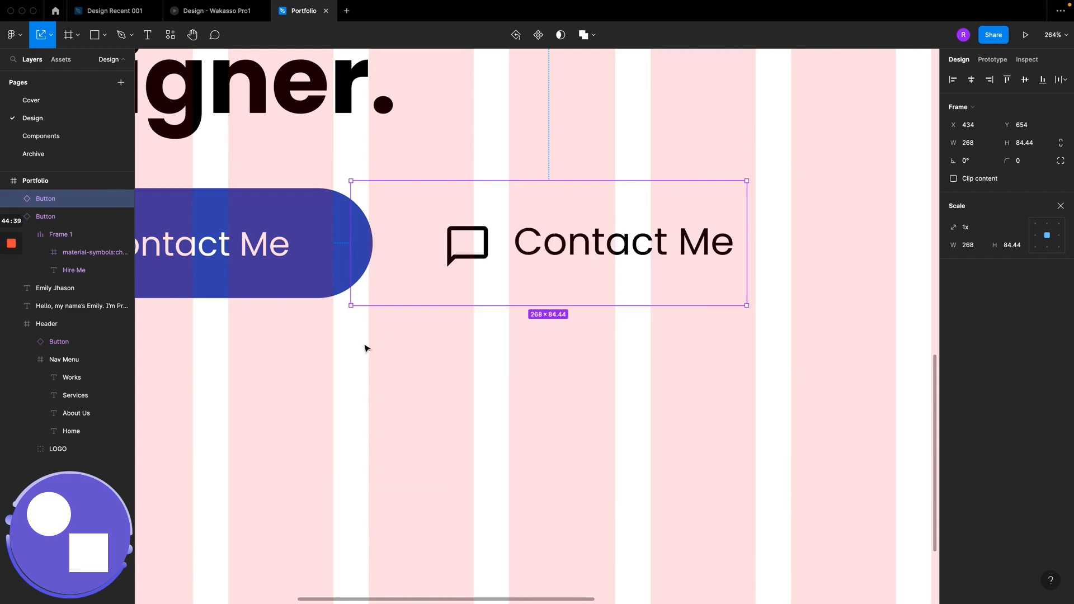
# Step: Run the Iconify plugin and search its icons for "upload"
pyautogui.press('super+slash')
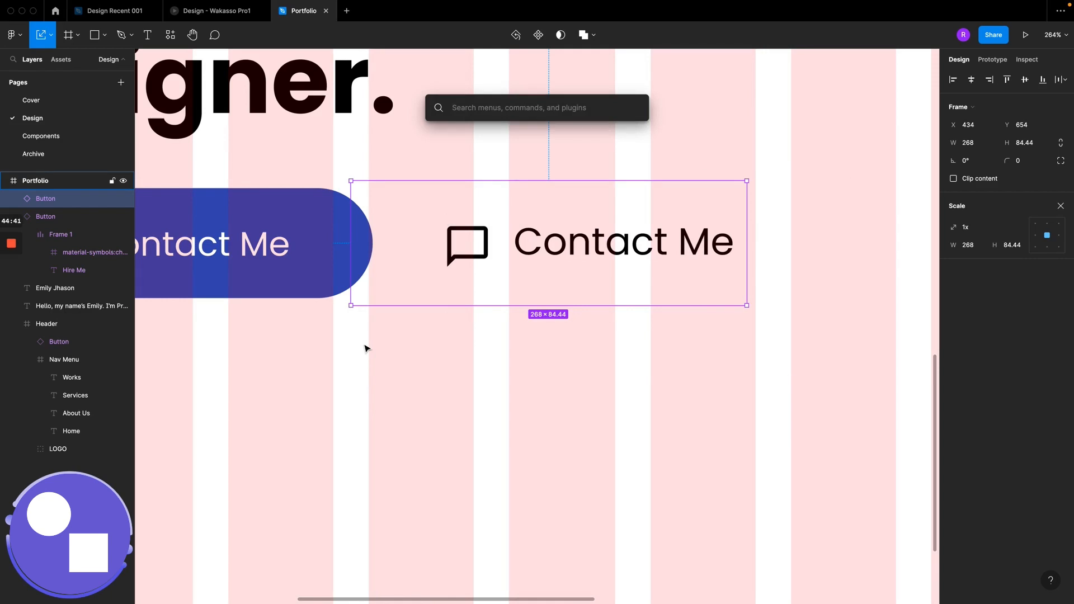
pyautogui.write('ic')
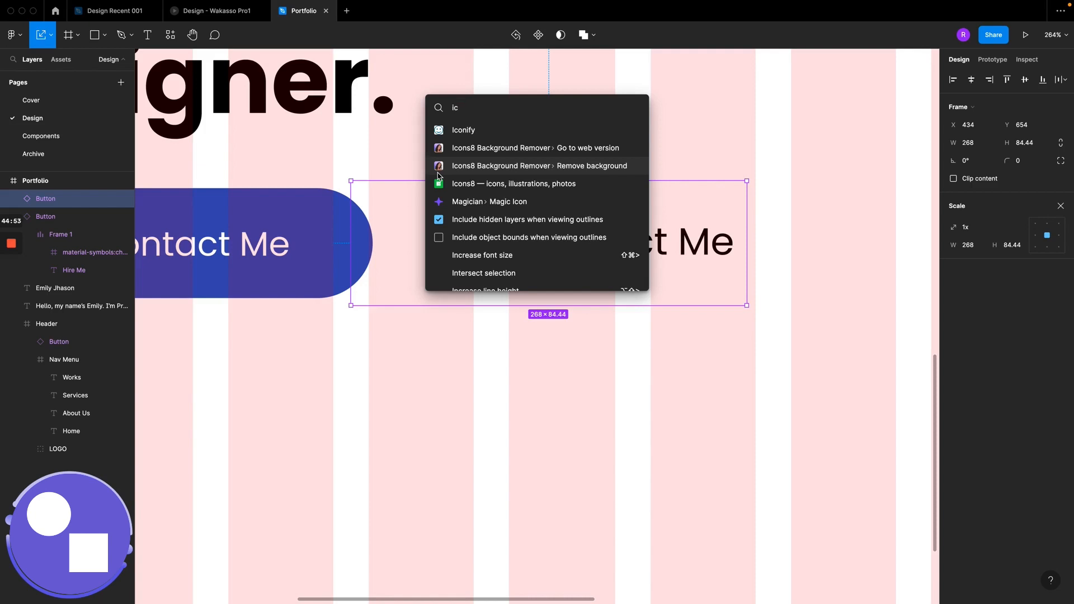
pyautogui.click(468, 131)
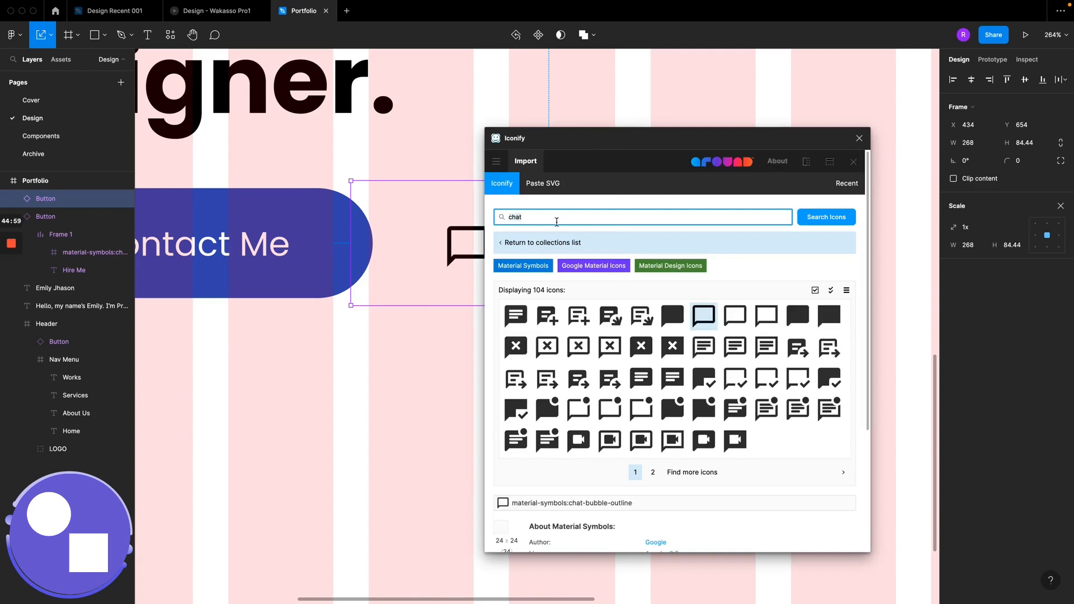
pyautogui.write('upload')
pyautogui.press('Return')
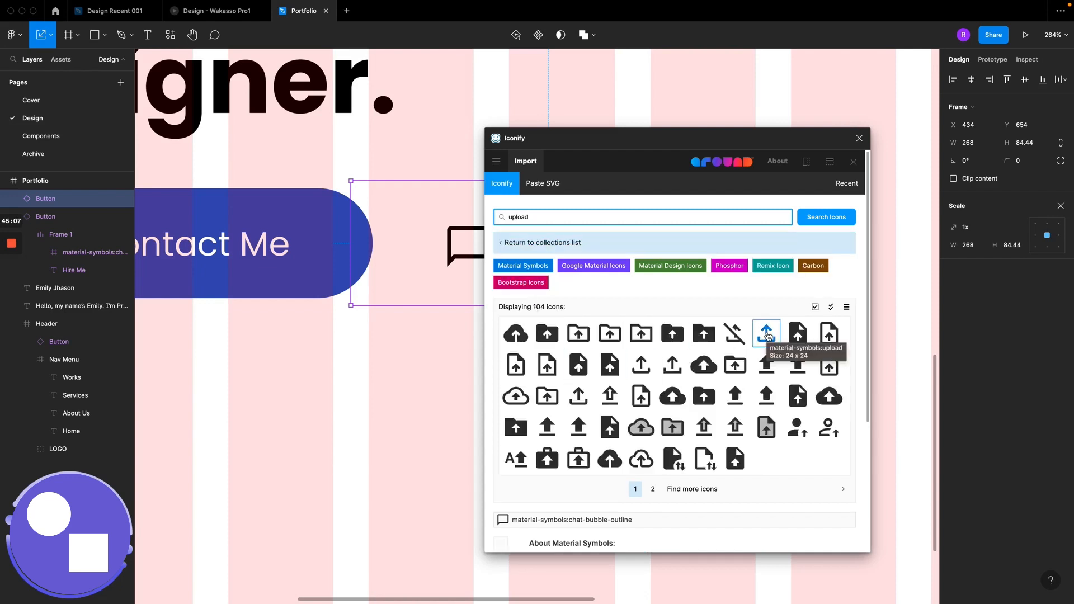
# Step: Import the material-symbols:upload icon into the Portfolio frame in white at height 24 and close the plugin
pyautogui.click(768, 336)
pyautogui.scroll(-3, 671, 363)
pyautogui.click(595, 420)
pyautogui.click(649, 421)
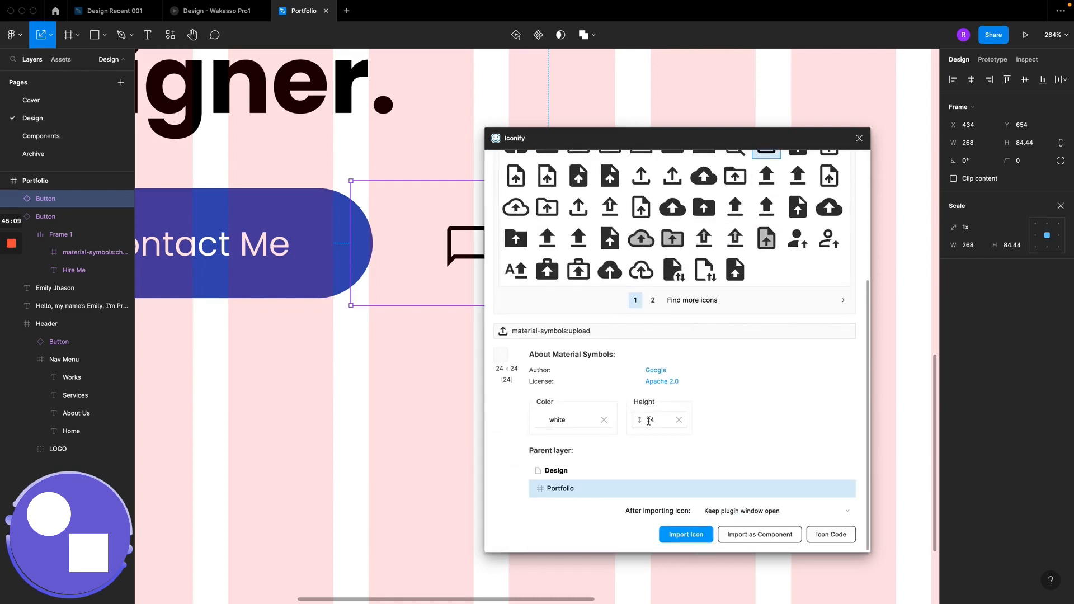
pyautogui.click(680, 535)
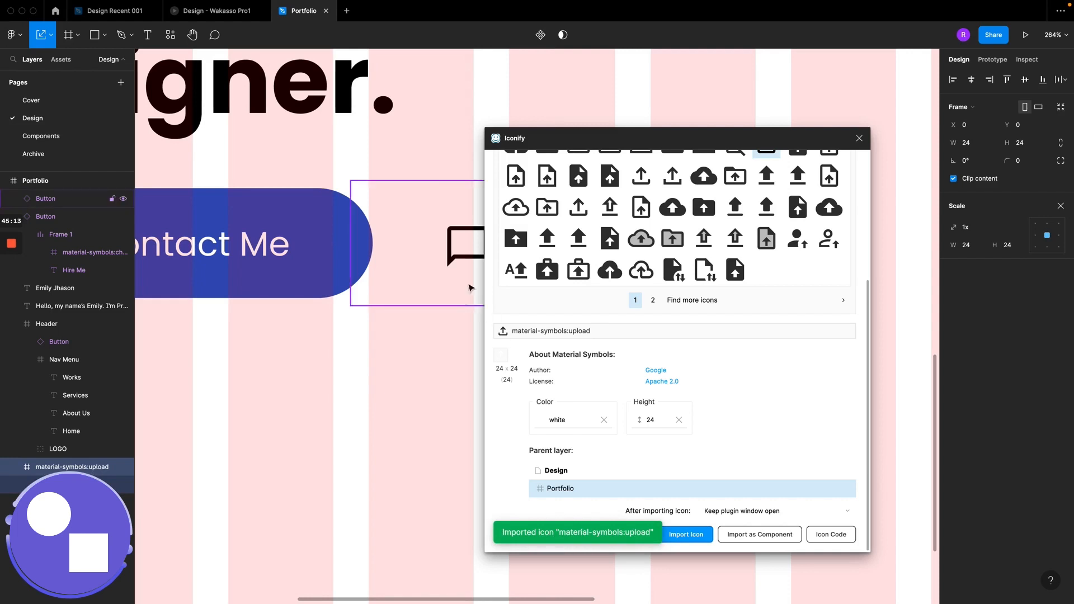
pyautogui.click(859, 140)
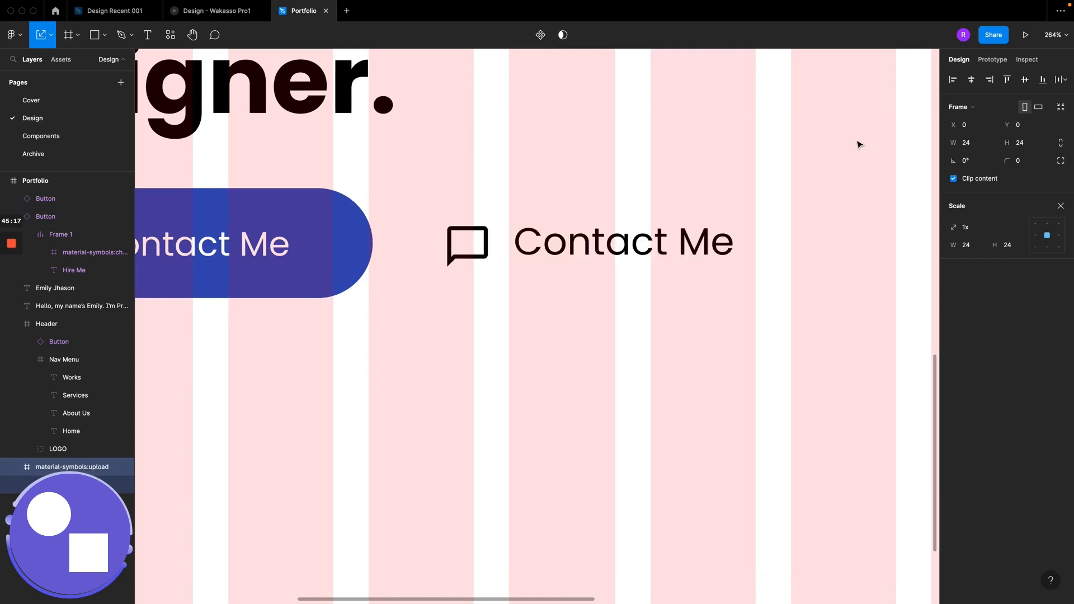
# Step: Move the imported upload icon out of the Portfolio frame's corner to about X 29, Y 32, and cut it
pyautogui.hotkey('shift', '1')
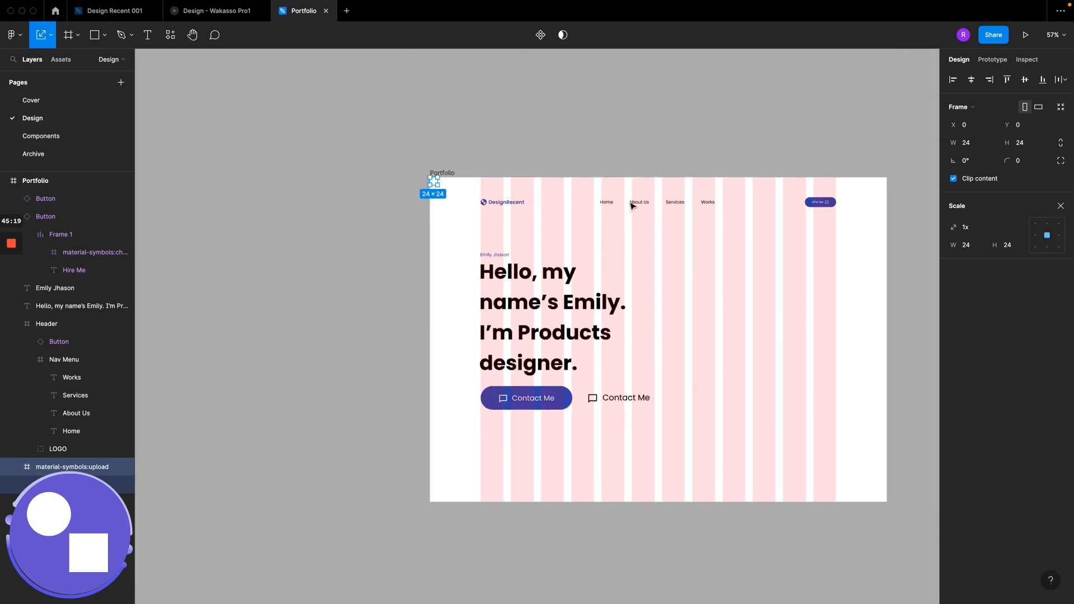
pyautogui.scroll(10, 446, 176)
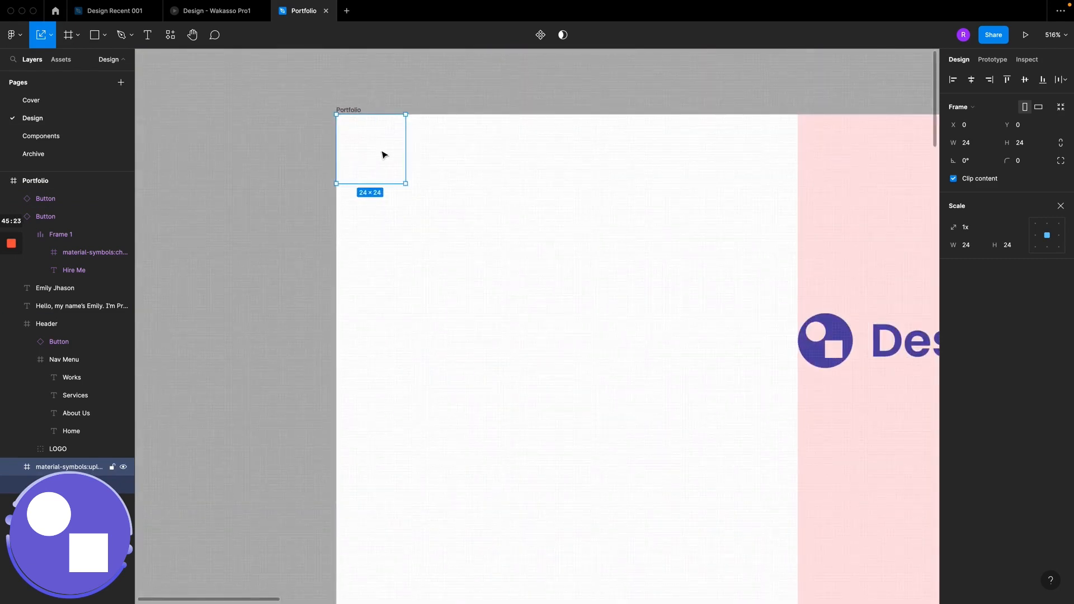
pyautogui.moveTo(384, 156); pyautogui.dragTo(467, 246)
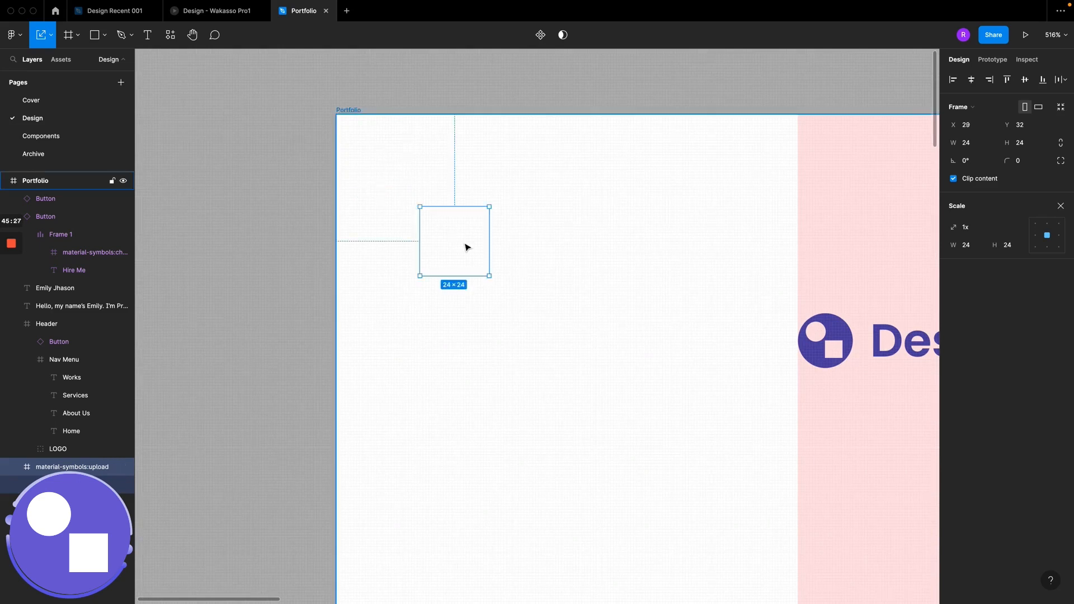
pyautogui.press('Delete')
# Step: Try to paste the cut upload icon onto the chat icon inside the second Contact Me button, and undo the paste
pyautogui.scroll(-5, 468, 248)
pyautogui.scroll(-8, 467, 247)
pyautogui.hscroll(6, 468, 247)
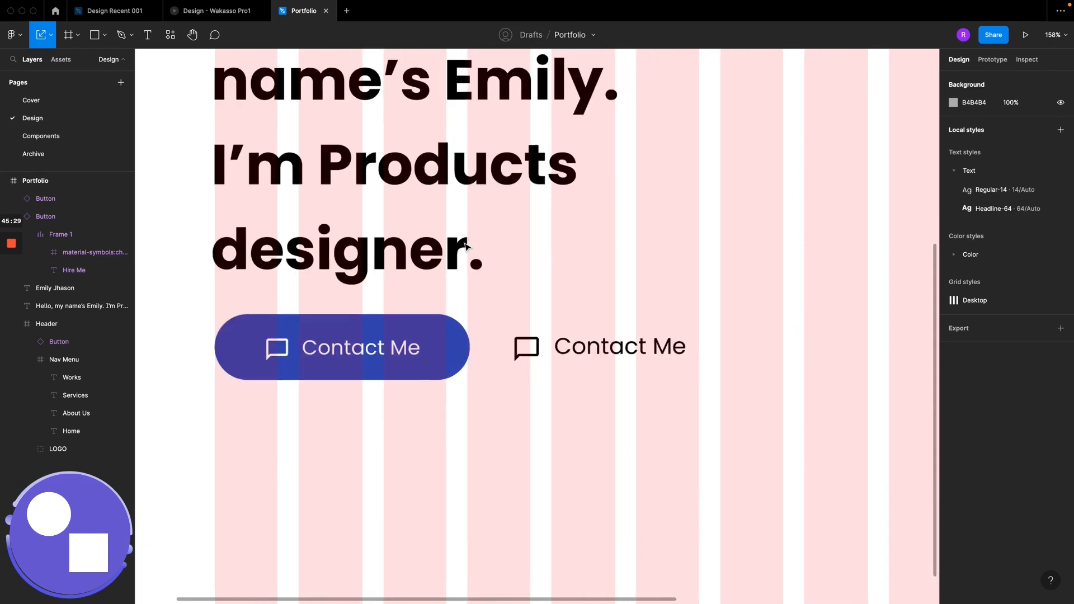
pyautogui.scroll(5, 600, 369)
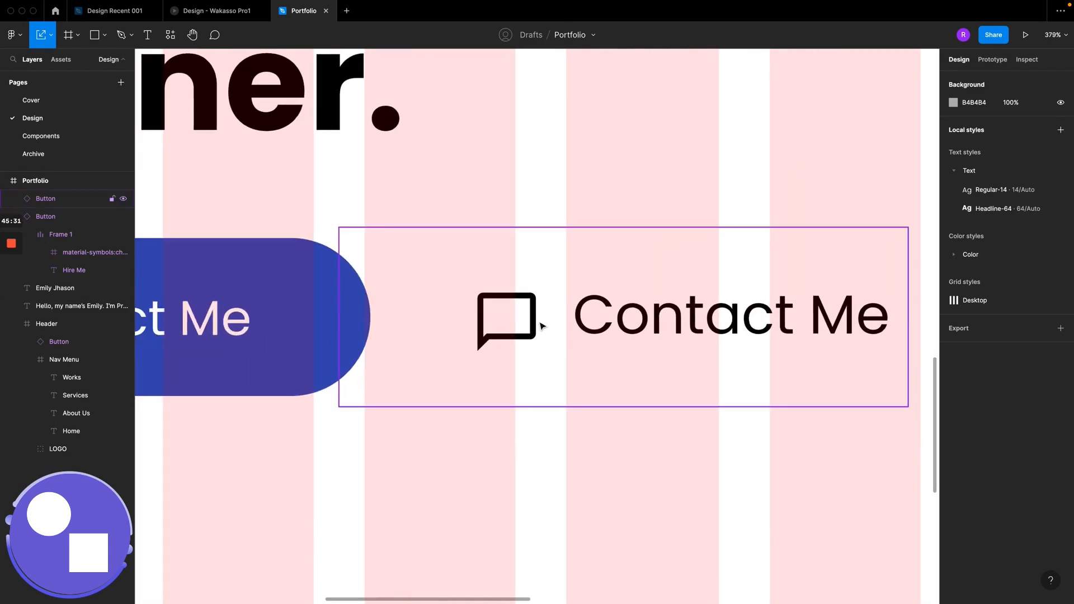
pyautogui.click(536, 326)
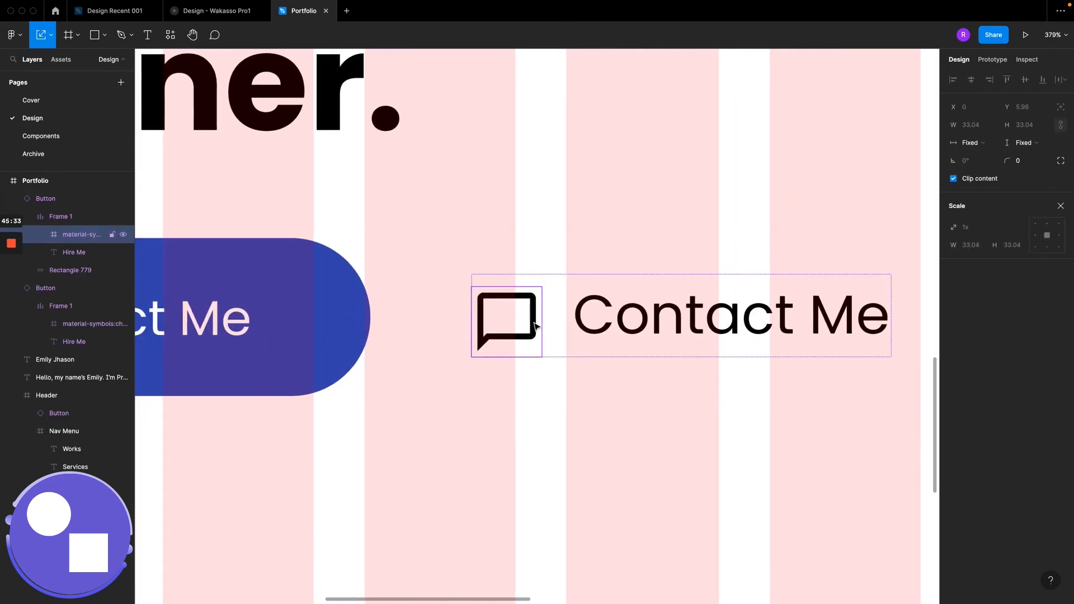
pyautogui.click(510, 217)
pyautogui.click(528, 313)
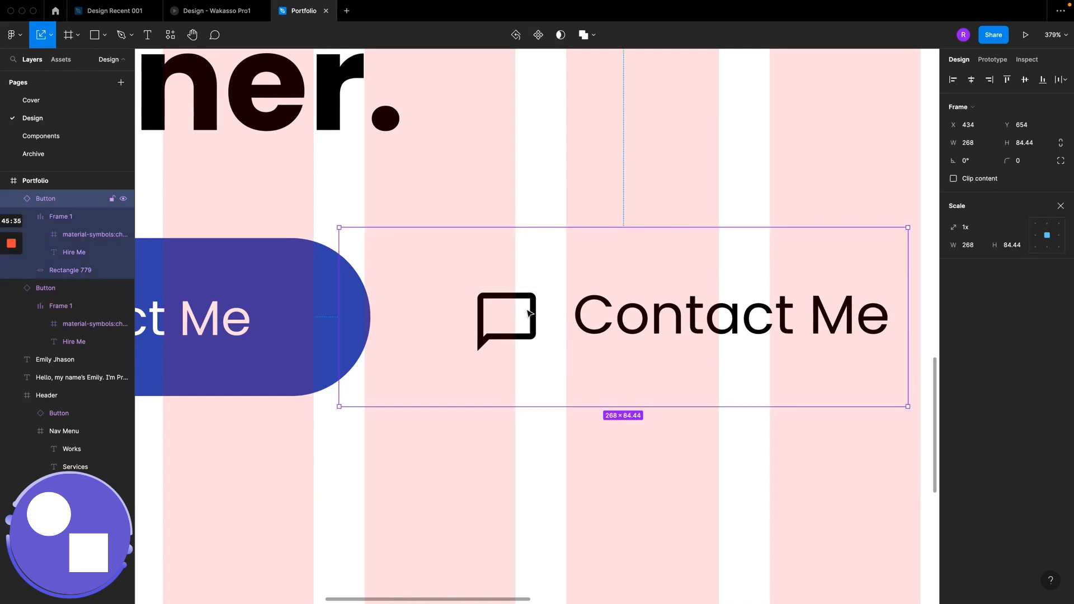
pyautogui.doubleClick(528, 314)
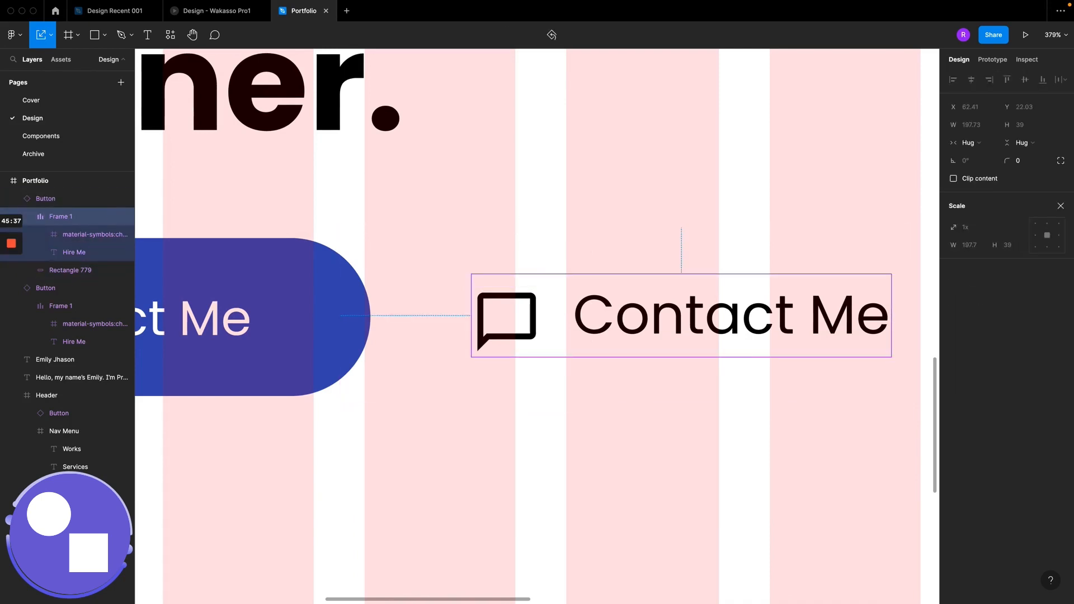
pyautogui.click(521, 338)
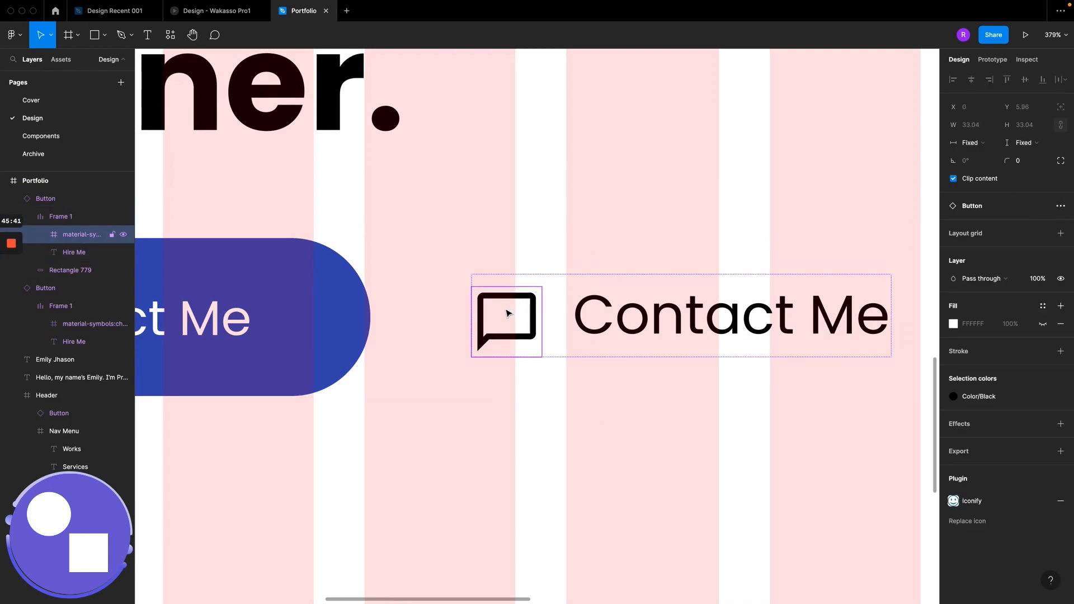
pyautogui.press('super+v')
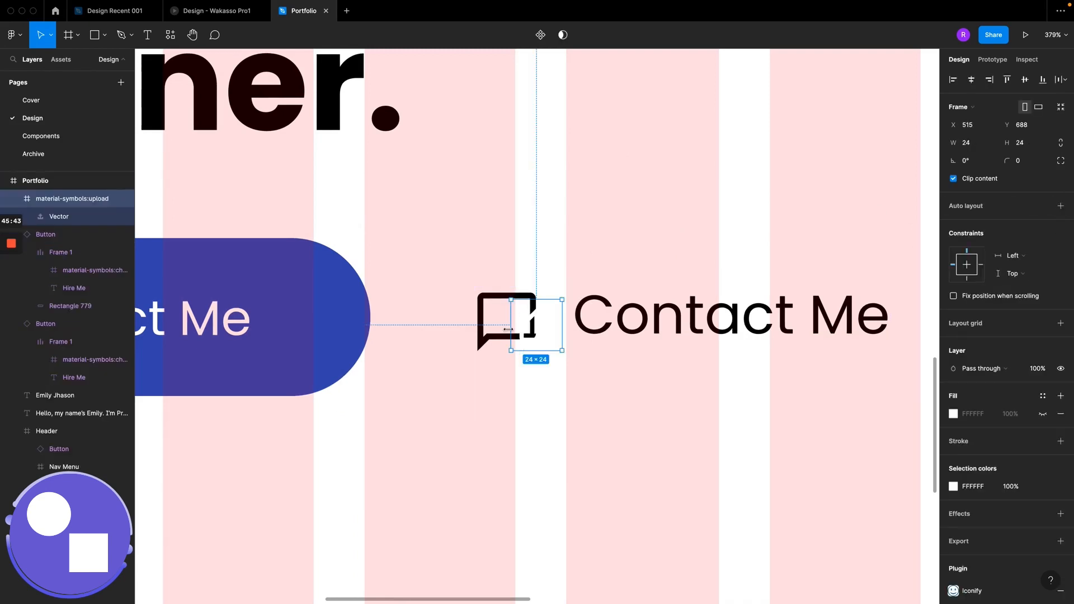
pyautogui.press('super+z')
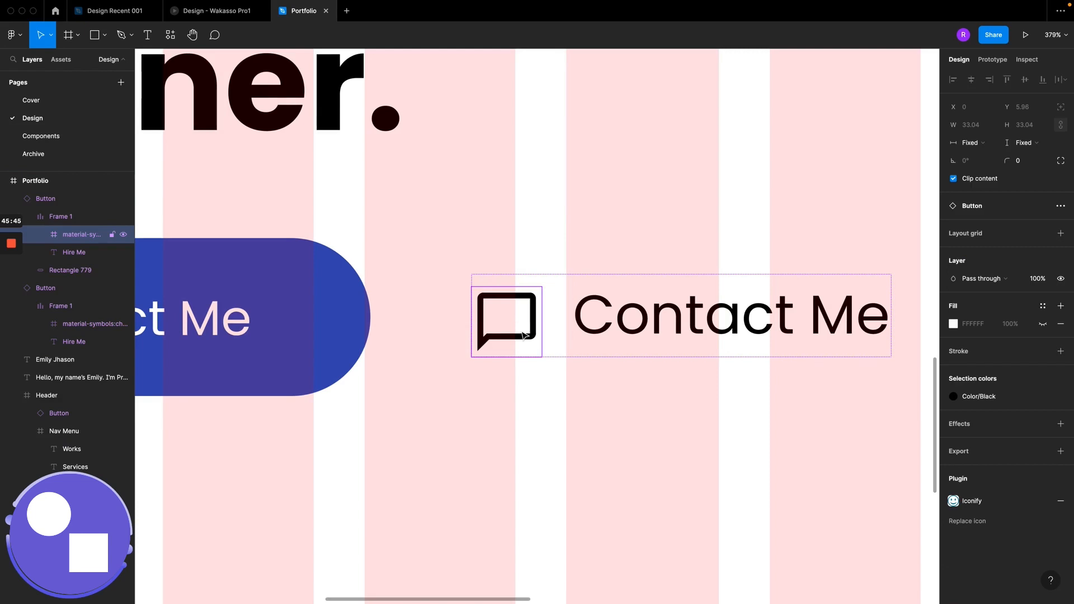
# Step: Try to replace the chat icon inside the second Contact Me button instance with the cut upload icon
pyautogui.rightClick(523, 335)
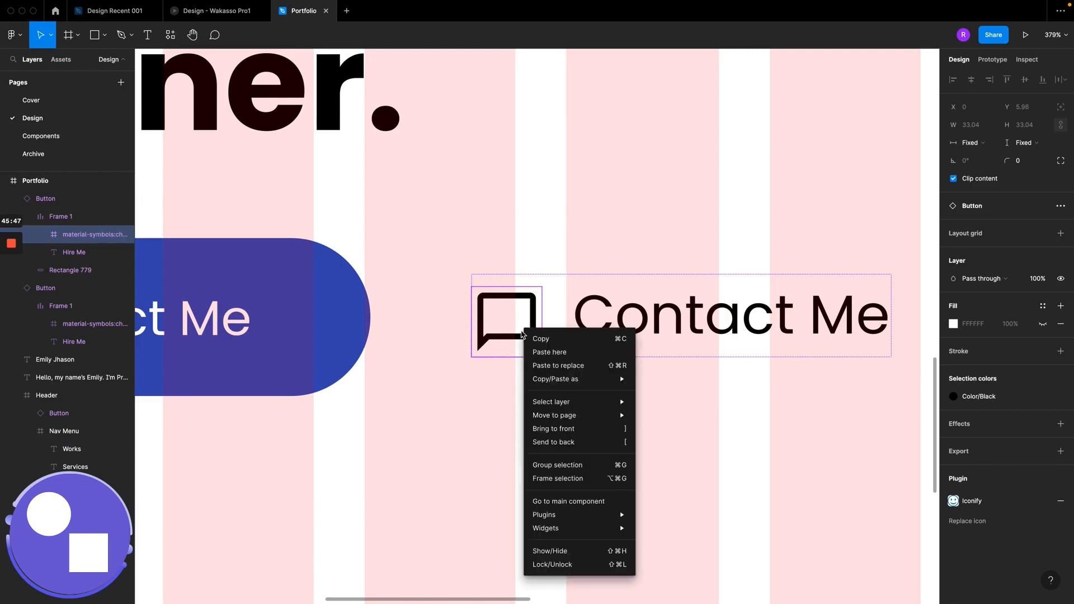
pyautogui.click(553, 369)
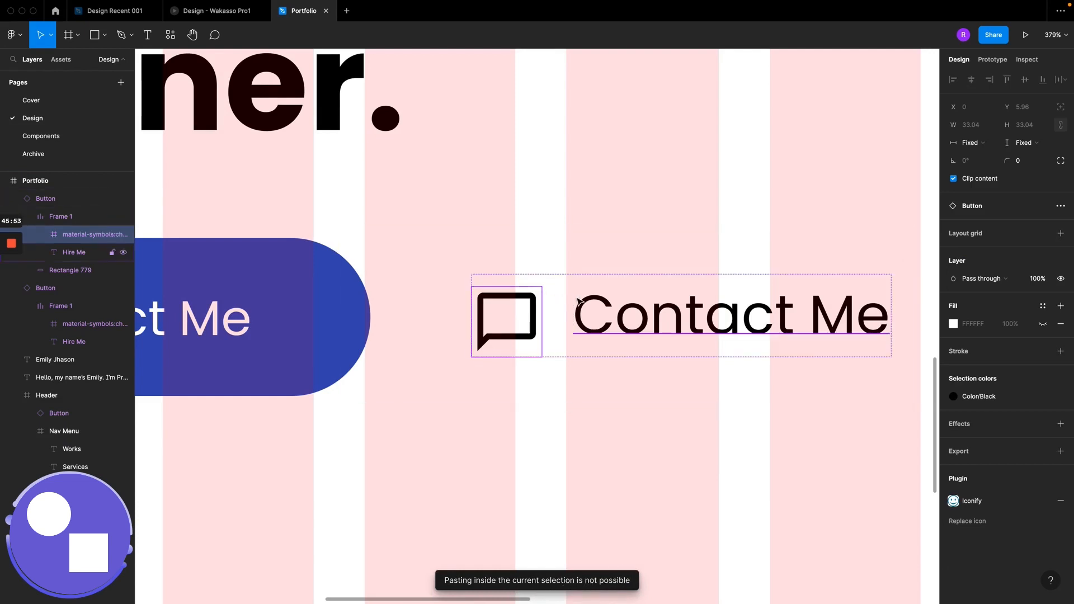
pyautogui.click(537, 393)
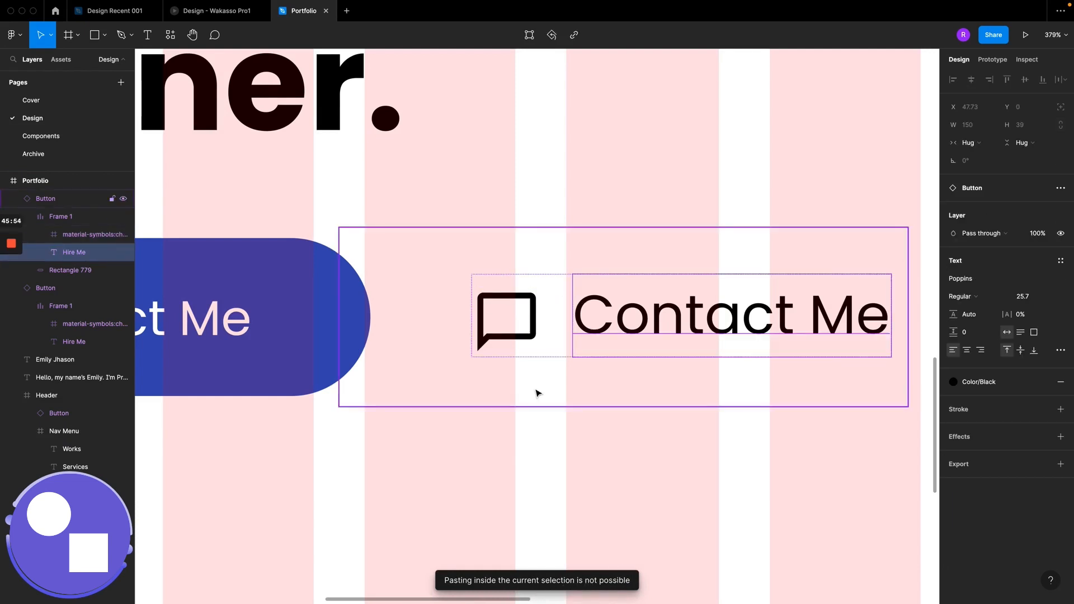
# Step: Go to the main component of the second Contact Me button instance
pyautogui.rightClick(578, 316)
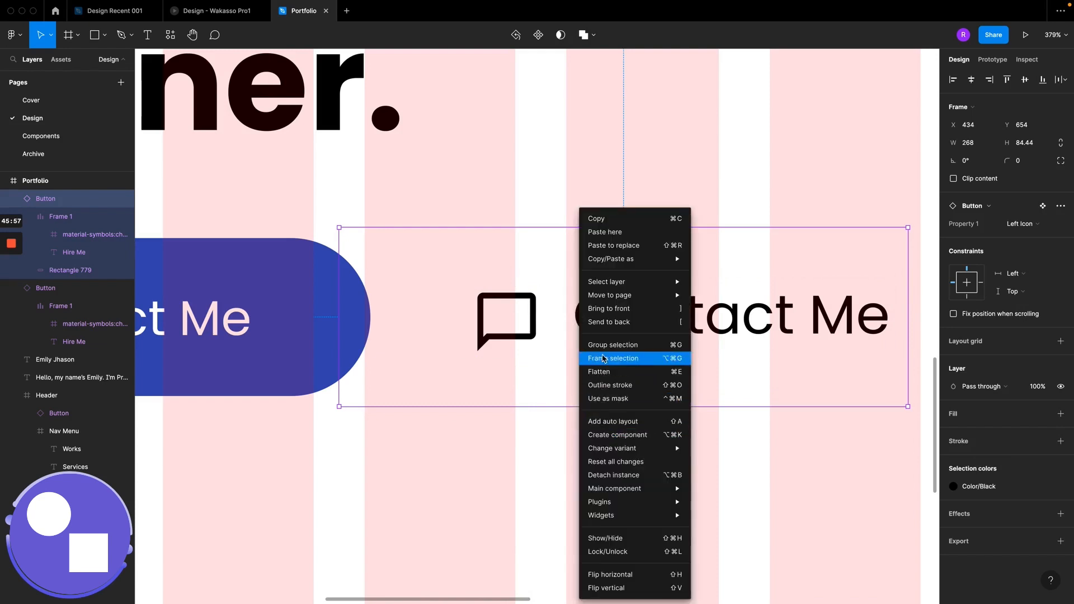
pyautogui.moveTo(620, 493)
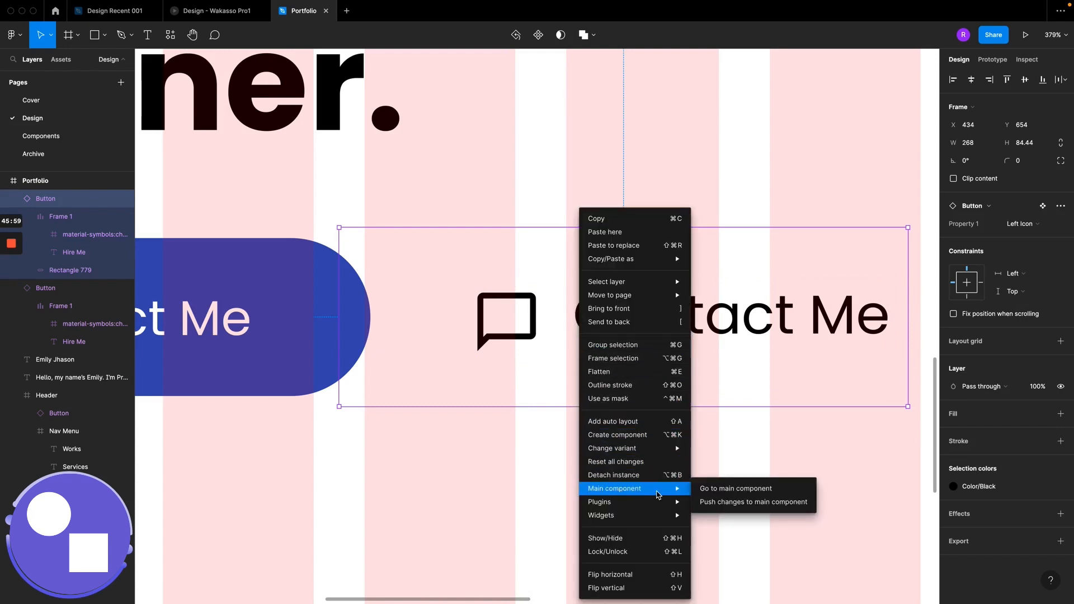
pyautogui.click(707, 489)
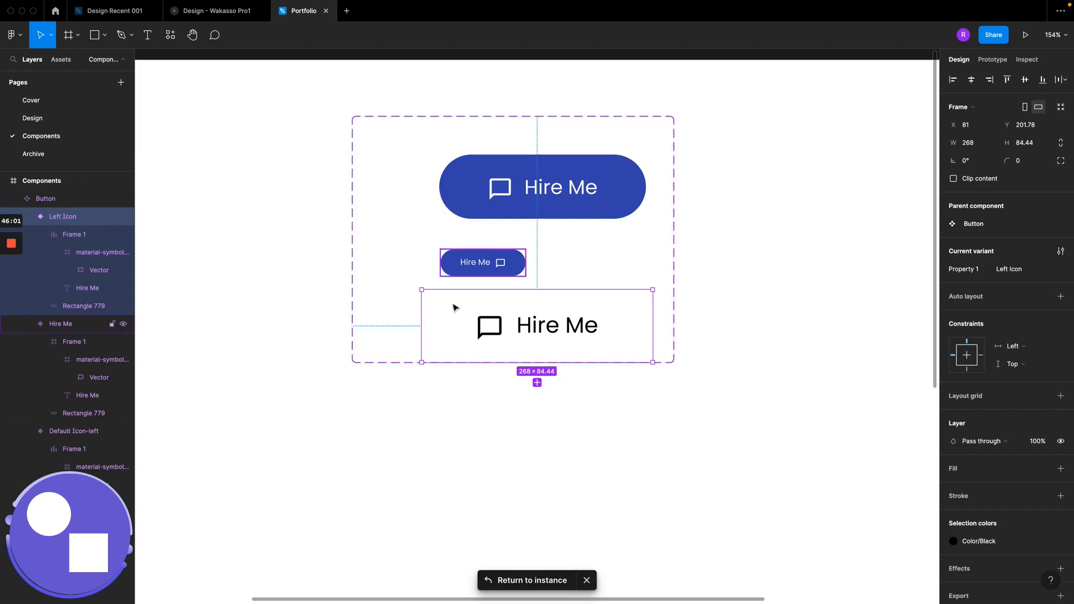
# Step: Replace the black chat icon in the Left Icon variant with the cut upload icon
pyautogui.scroll(5, 473, 328)
pyautogui.doubleClick(504, 337)
pyautogui.doubleClick(504, 337)
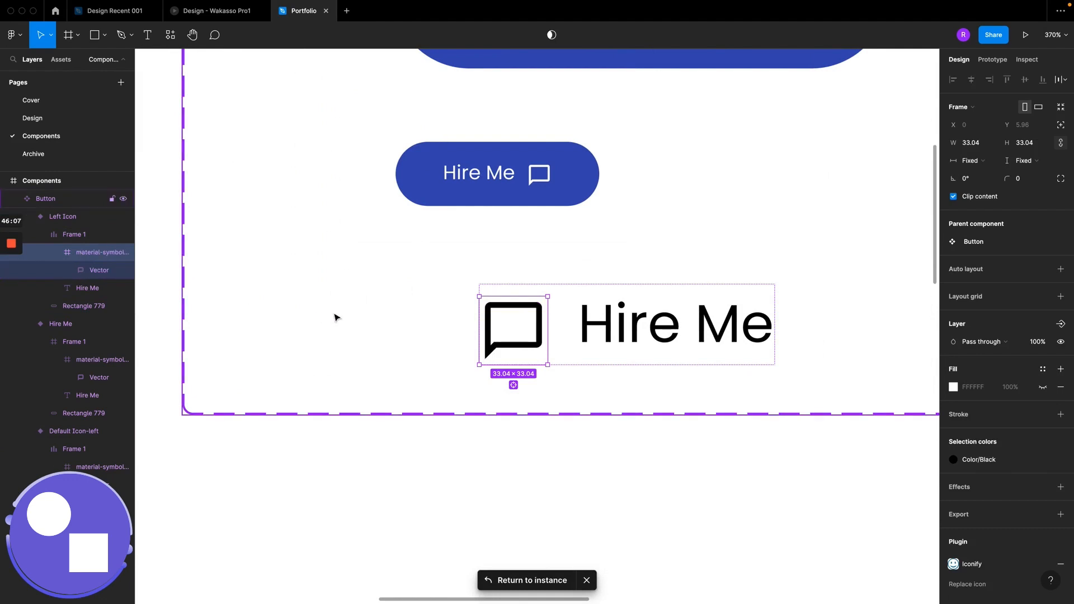
pyautogui.rightClick(496, 327)
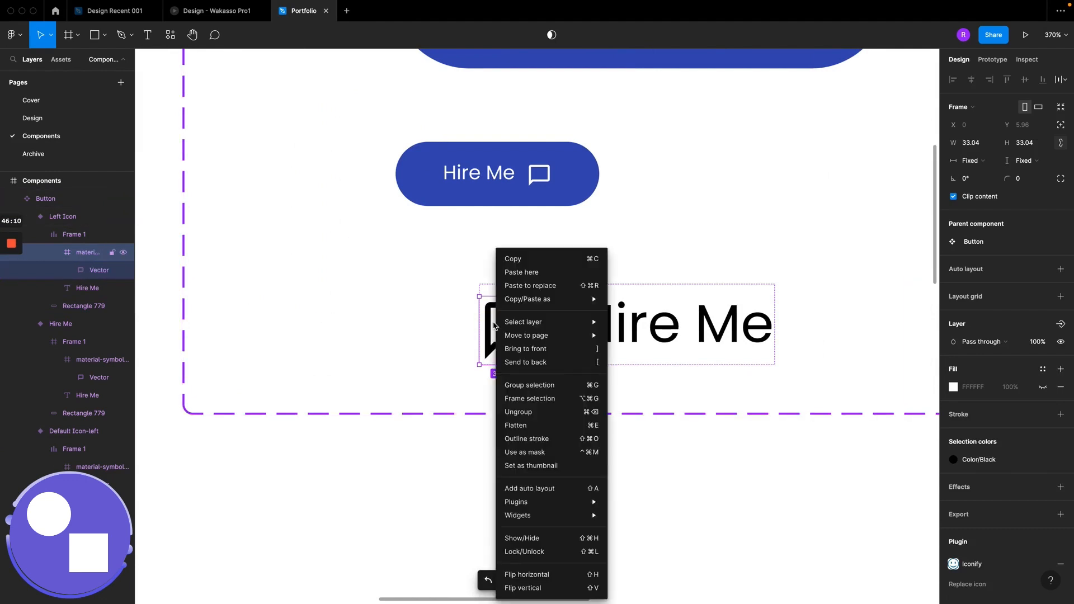
pyautogui.click(520, 286)
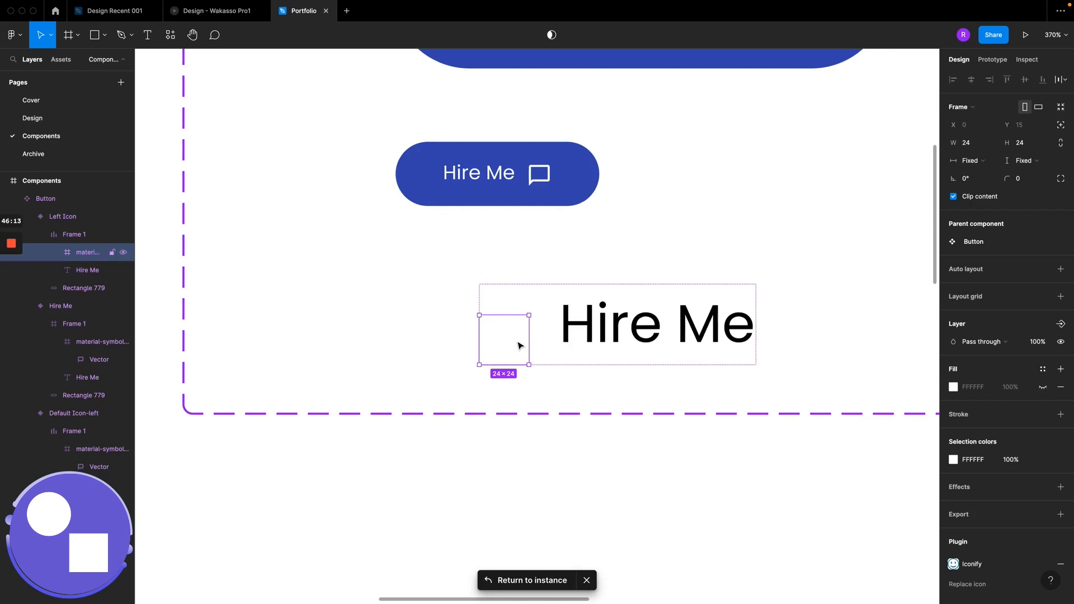
# Step: Apply the Color/Black style to the upload icon and centre-align the auto layout frame holding the icon and Hire Me text
pyautogui.click(1044, 461)
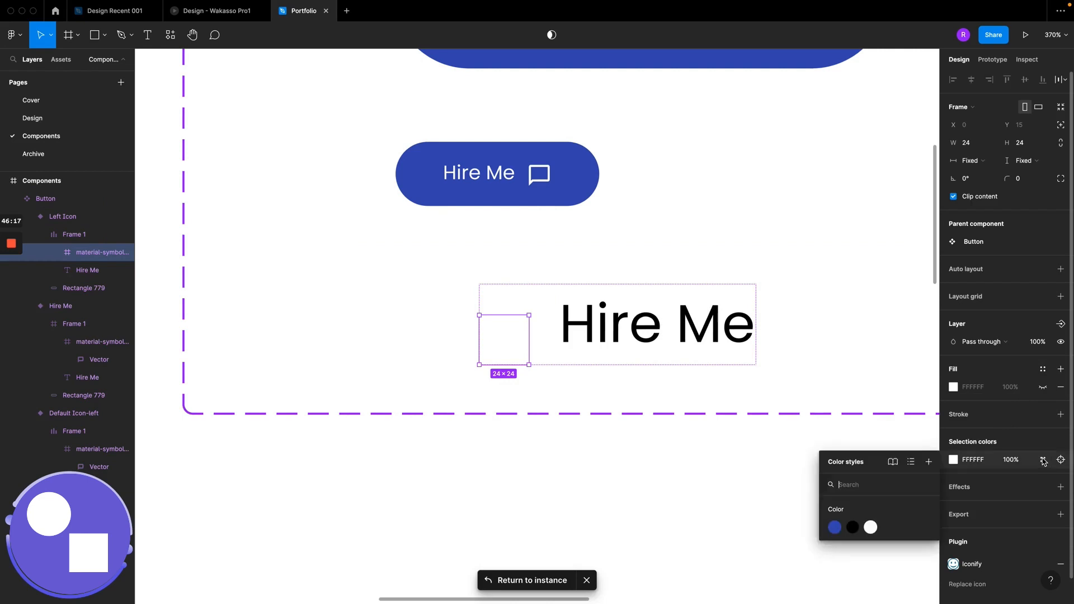
pyautogui.click(853, 527)
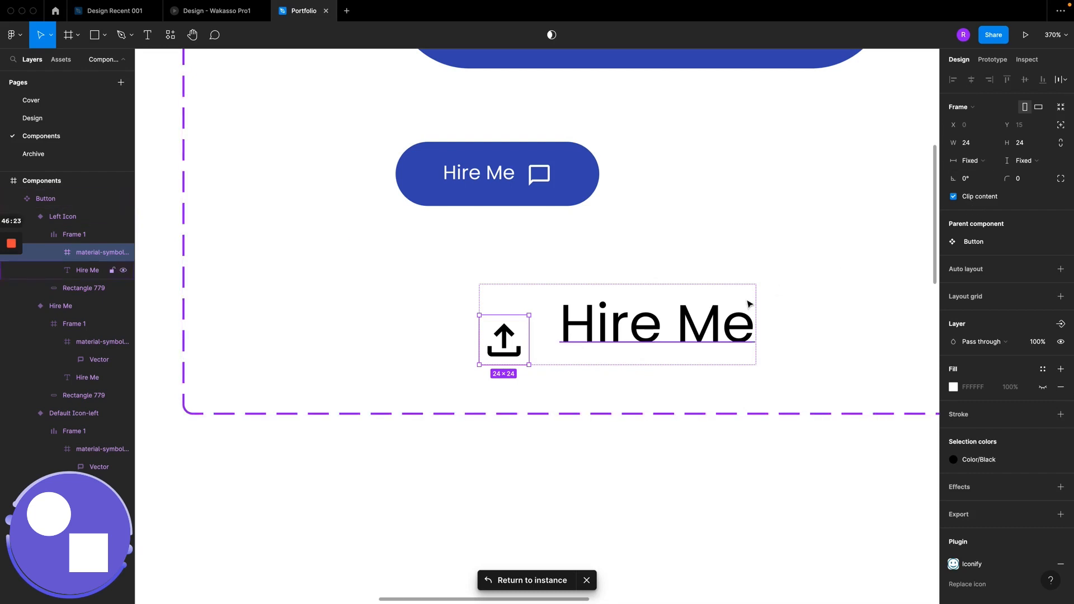
pyautogui.click(408, 347)
pyautogui.doubleClick(571, 334)
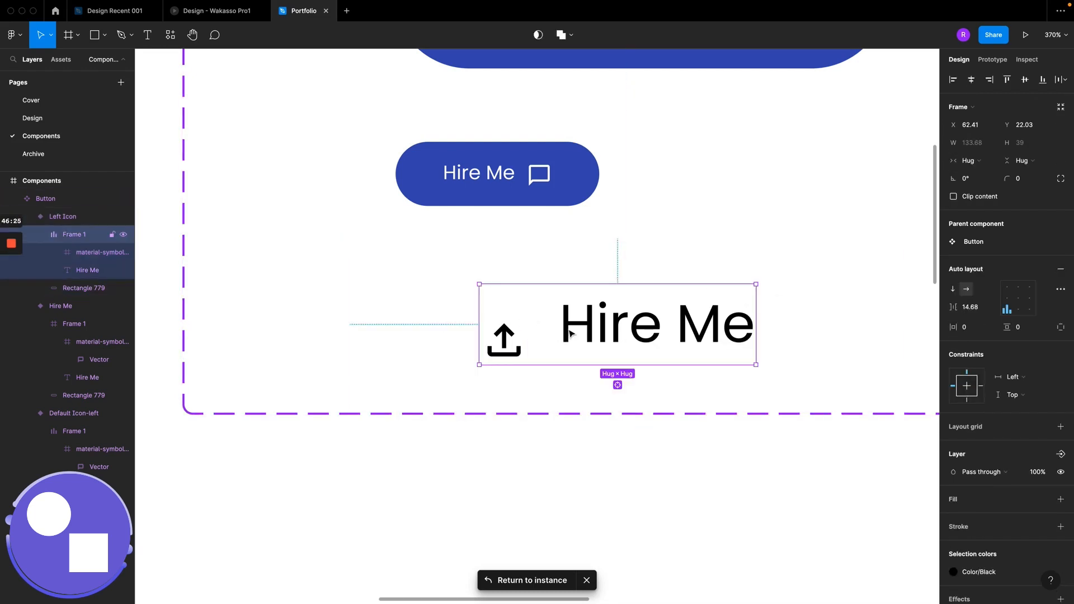
pyautogui.click(1019, 297)
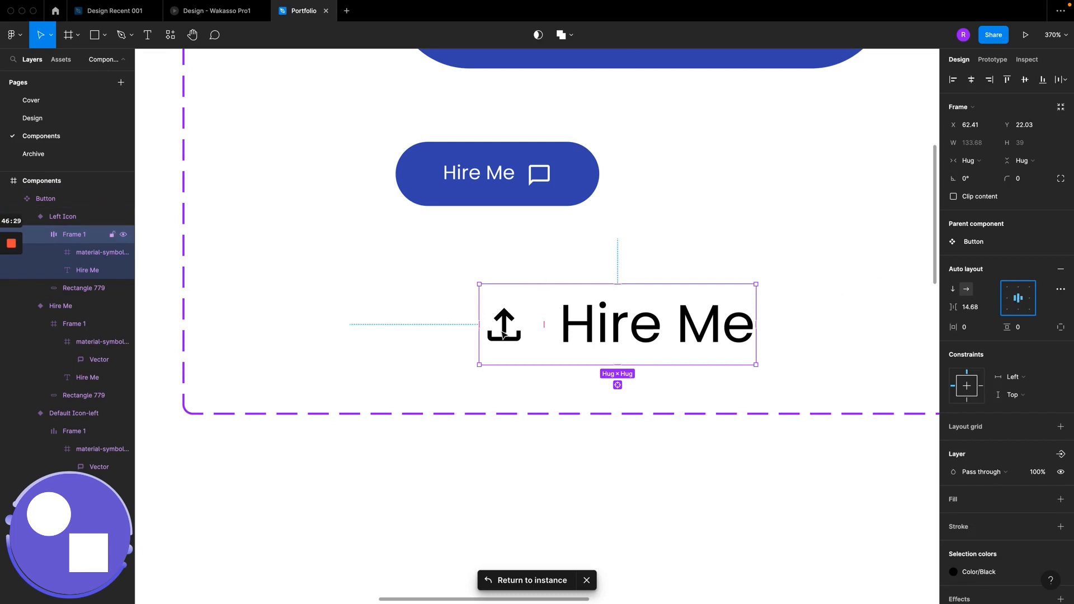
# Step: Check the size of the chat icon in the large blue variant and resize the upload icon to 30 × 30
pyautogui.click(504, 333)
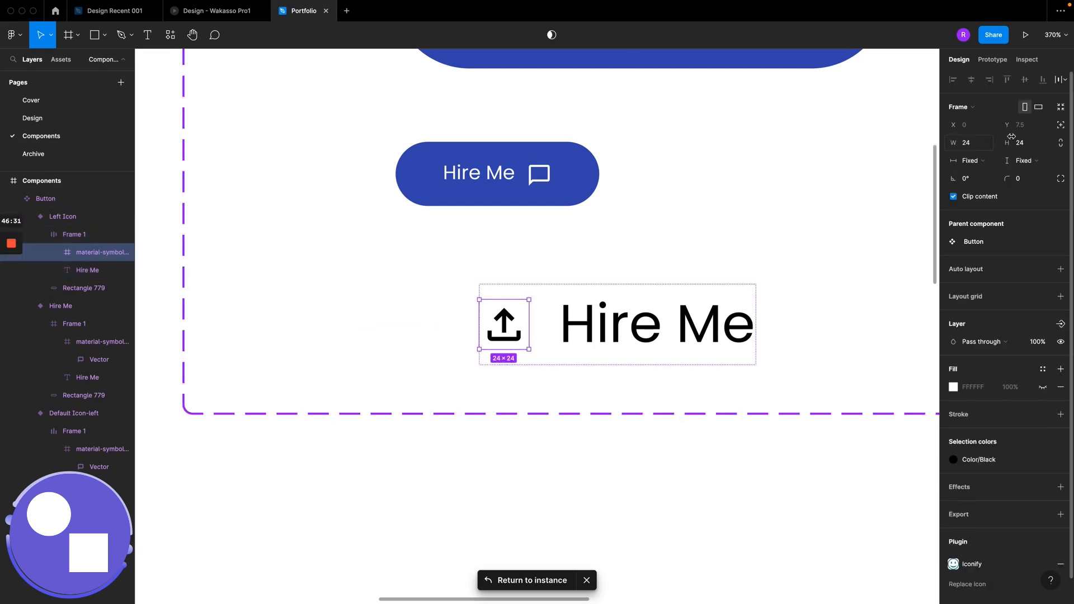
pyautogui.scroll(4, 560, 184)
pyautogui.hscroll(2, 559, 185)
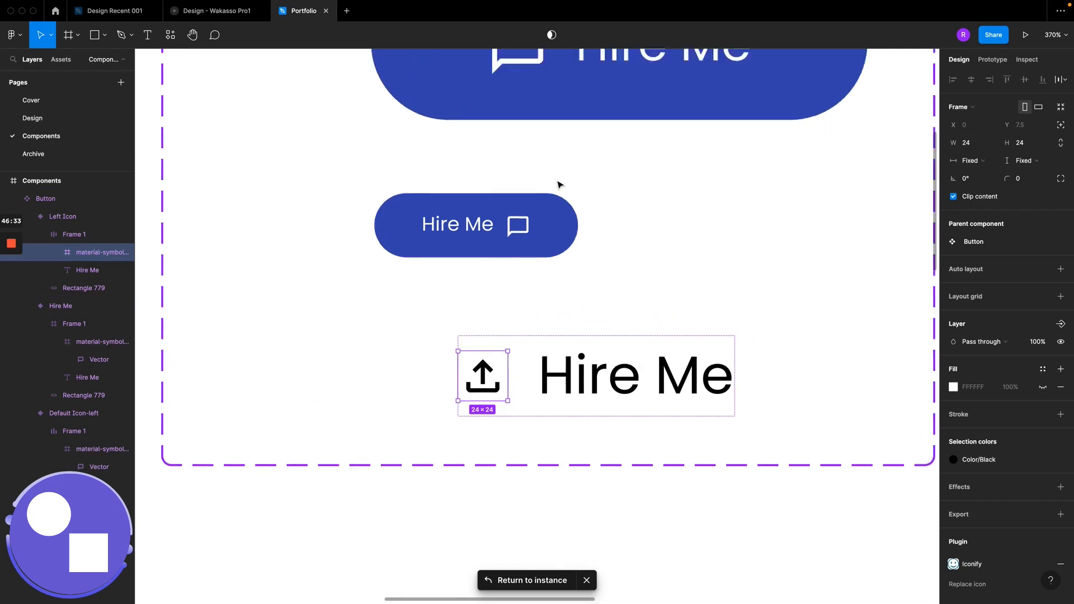
pyautogui.click(505, 110)
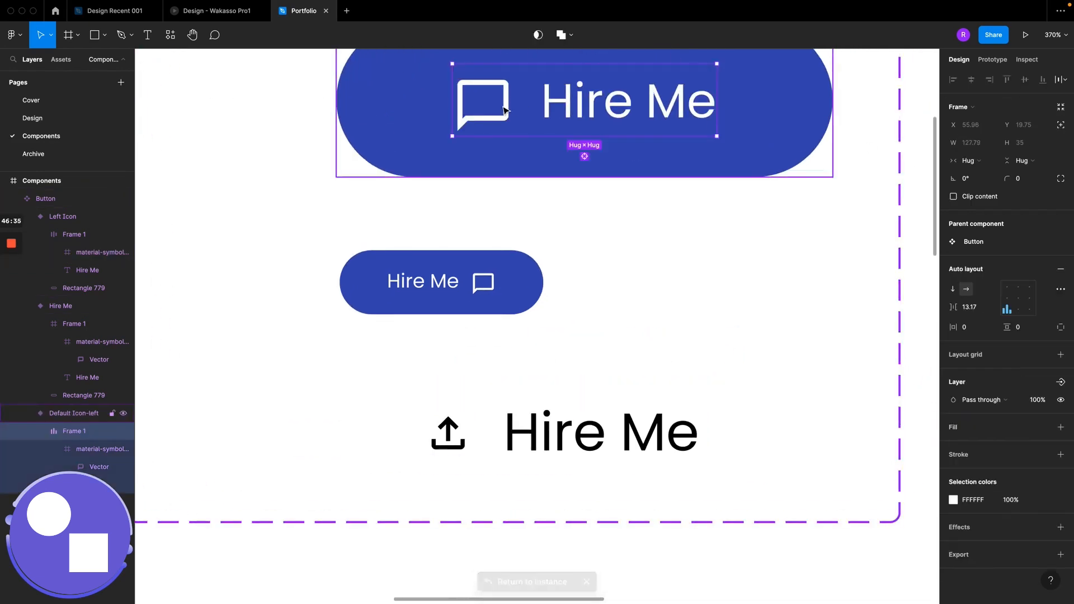
pyautogui.click(505, 110)
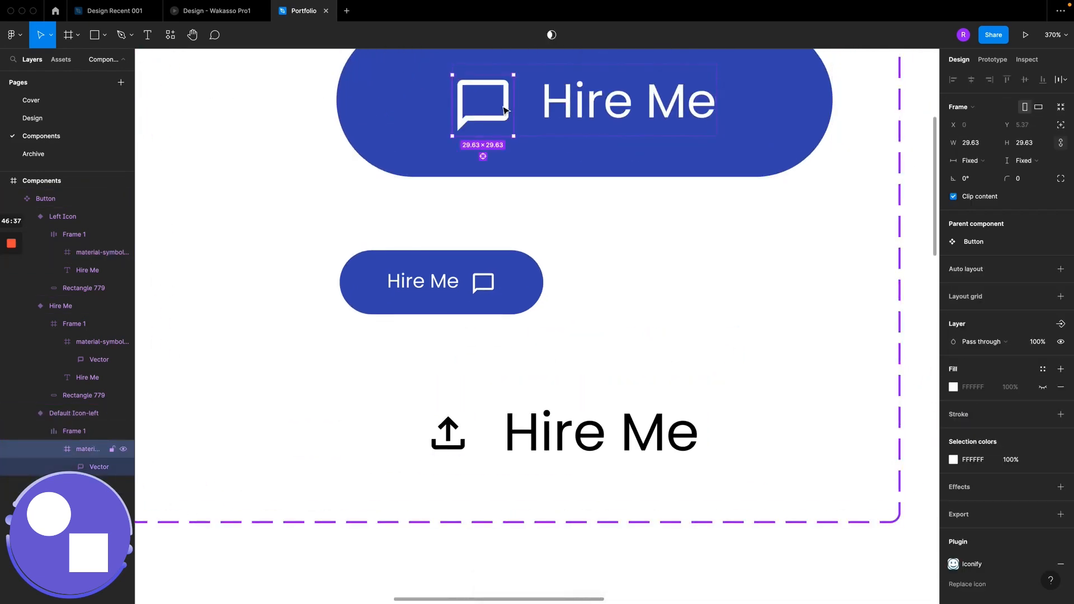
pyautogui.scroll(-3, 504, 118)
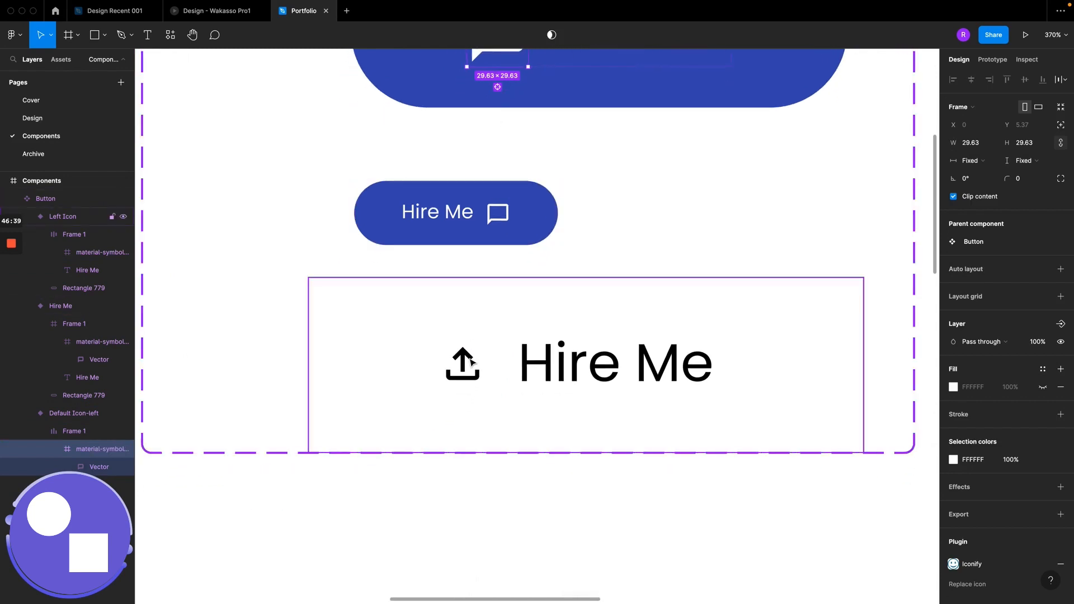
pyautogui.click(471, 371)
pyautogui.click(471, 371)
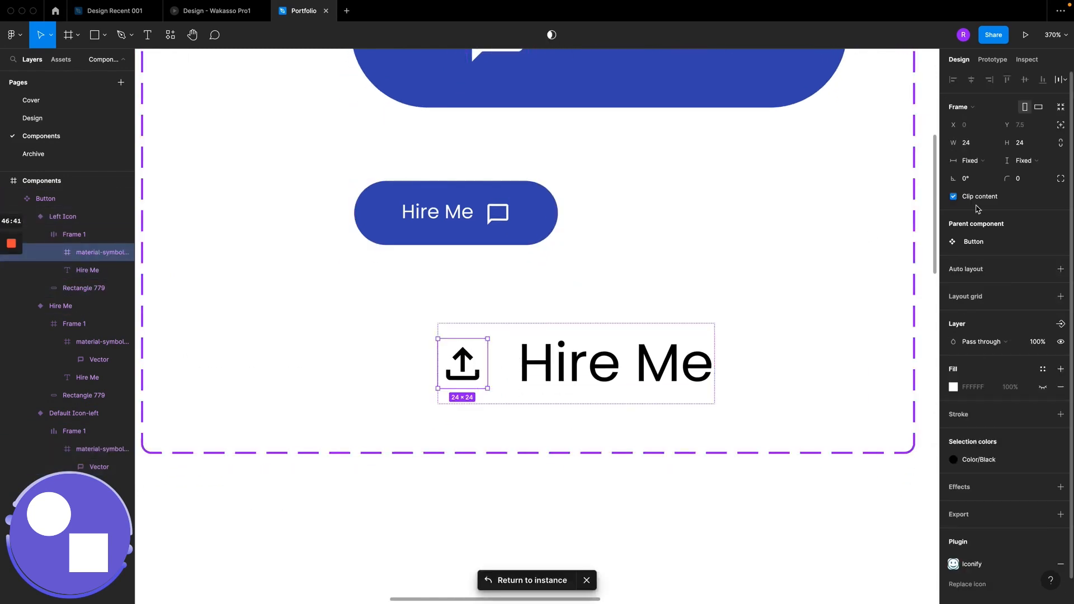
pyautogui.click(1034, 144)
pyautogui.press('Return')
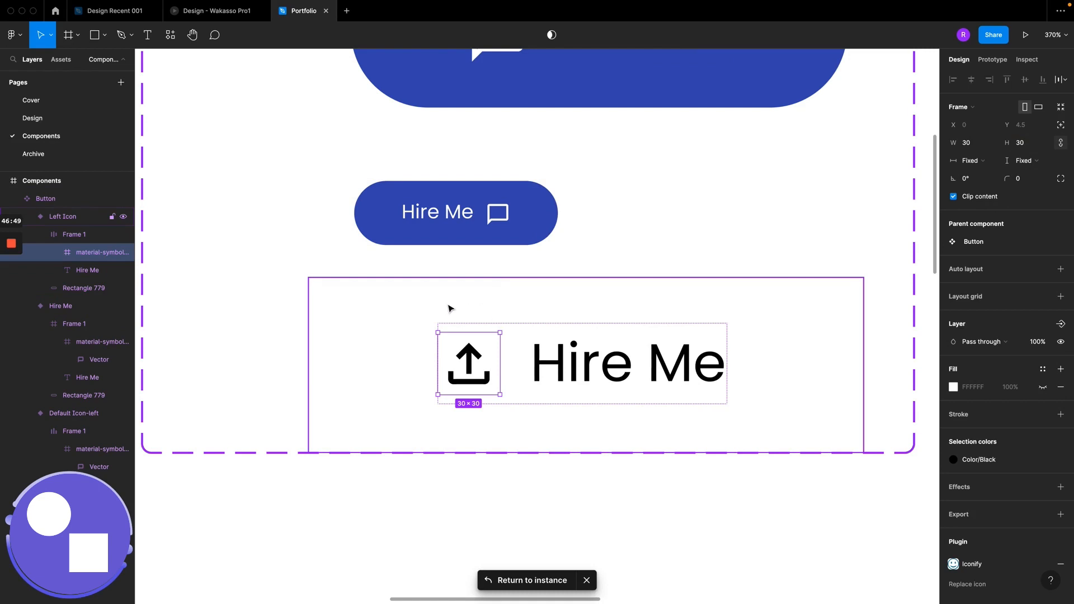
# Step: Return to the Design page and compare the upload-icon button with the hero buttons in the Wakasso Pro1 prototype
pyautogui.click(32, 118)
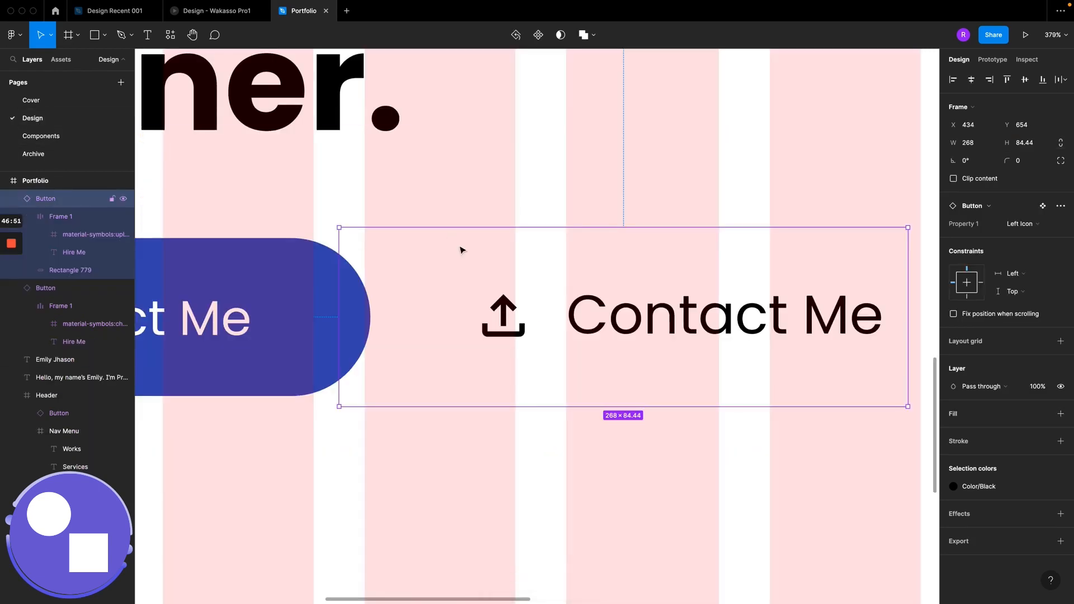
pyautogui.click(561, 166)
pyautogui.scroll(-5, 562, 165)
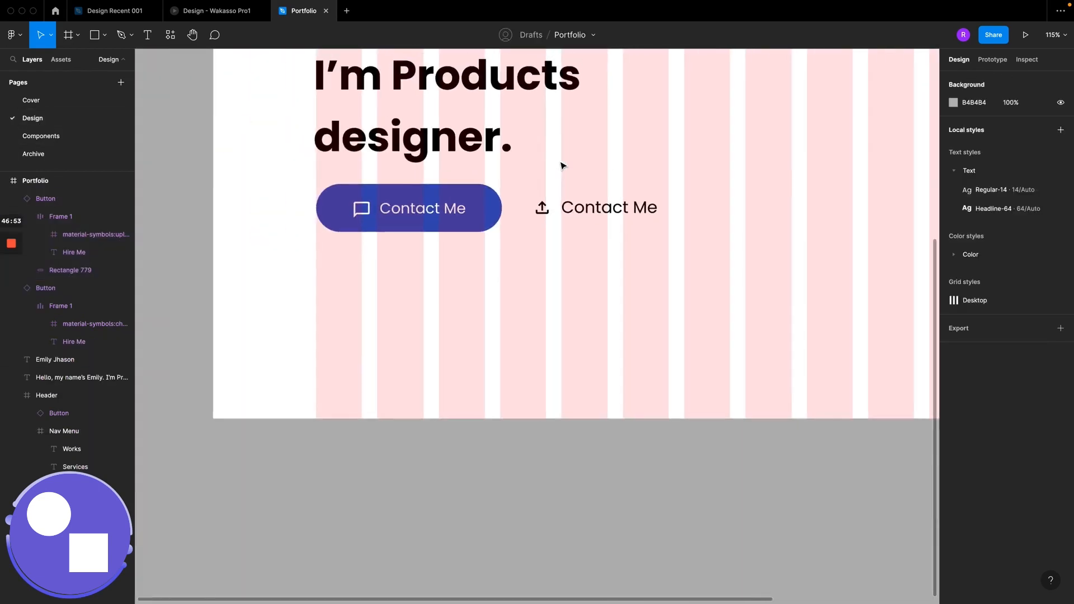
pyautogui.click(544, 208)
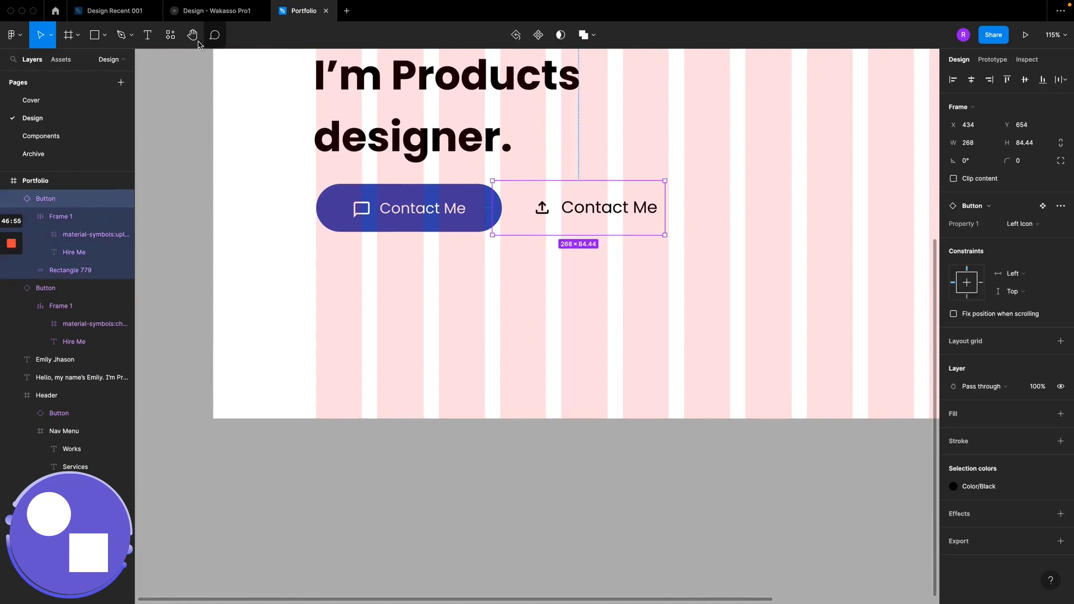
pyautogui.click(218, 18)
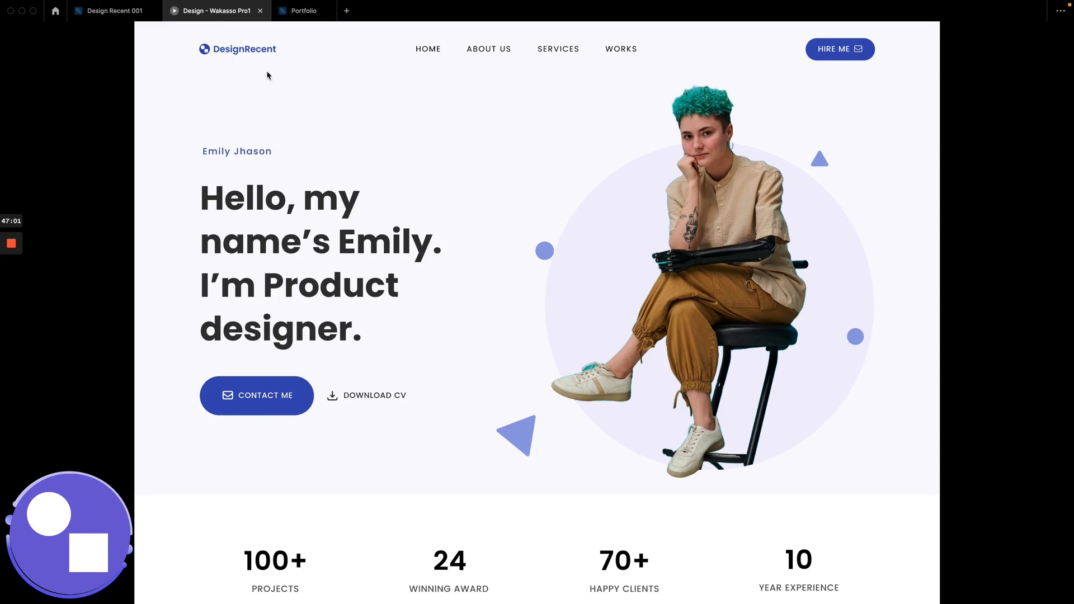
pyautogui.click(293, 12)
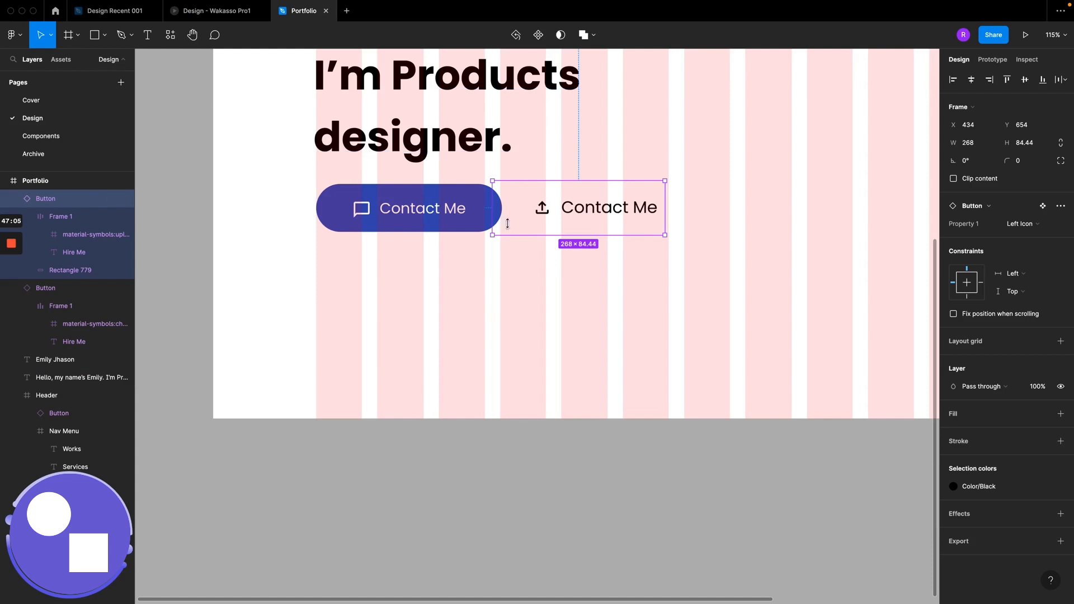
# Step: Run the Iconify plugin with the upload-icon Contact Me button selected
pyautogui.scroll(5, 526, 225)
pyautogui.hscroll(2, 529, 227)
pyautogui.scroll(1, 528, 226)
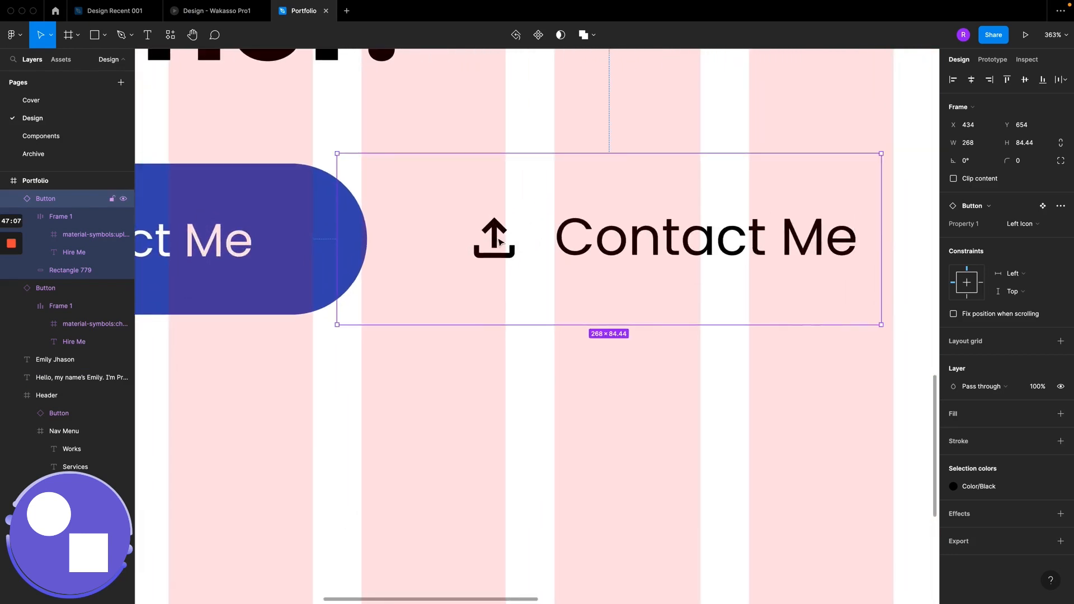
pyautogui.rightClick(500, 242)
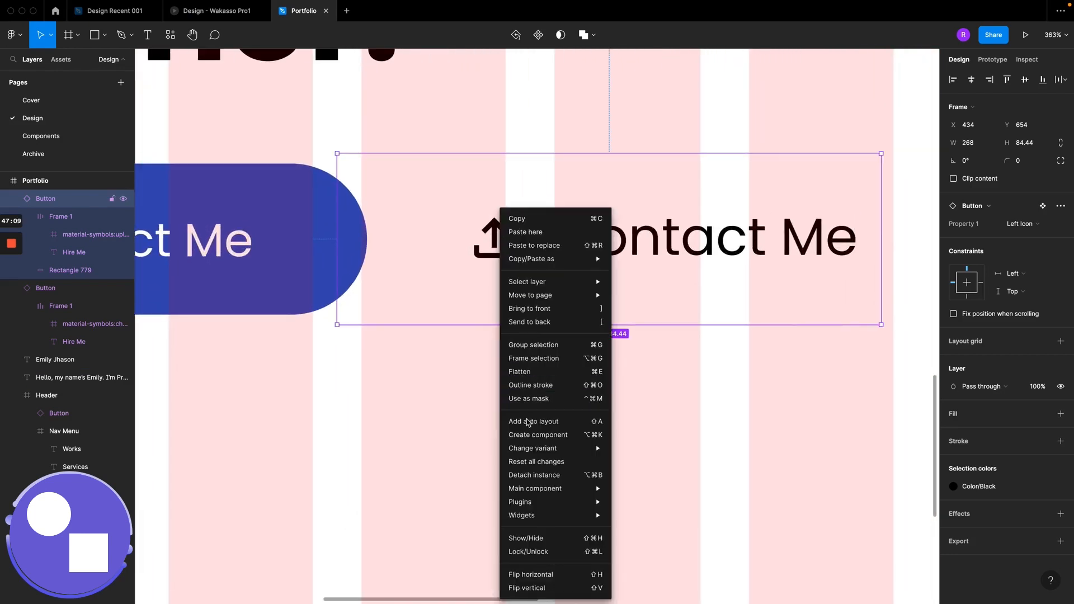
pyautogui.press('Escape')
pyautogui.press('super+slash')
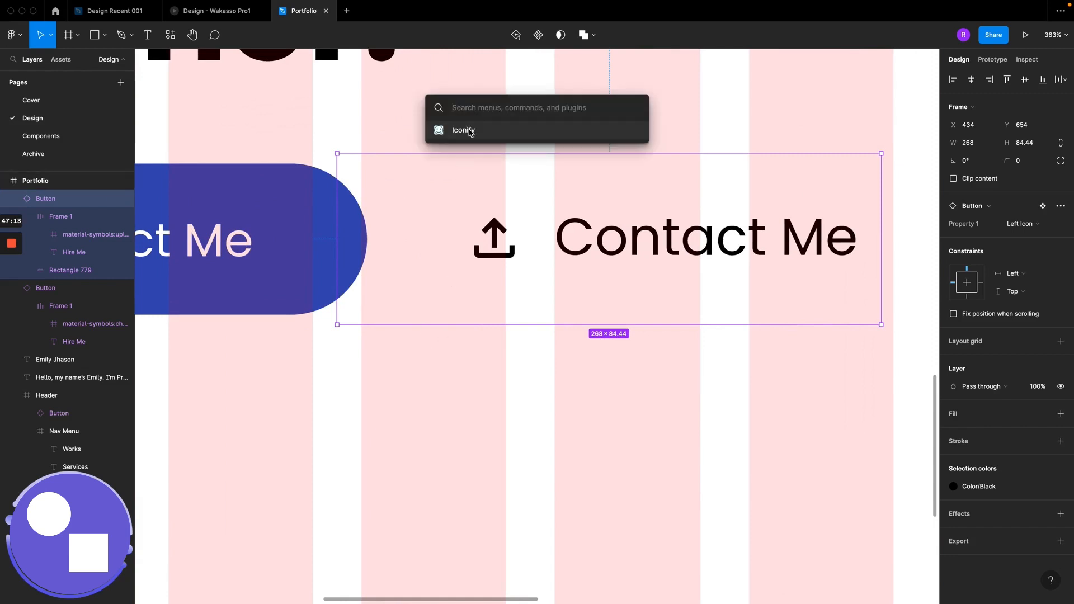
pyautogui.click(470, 131)
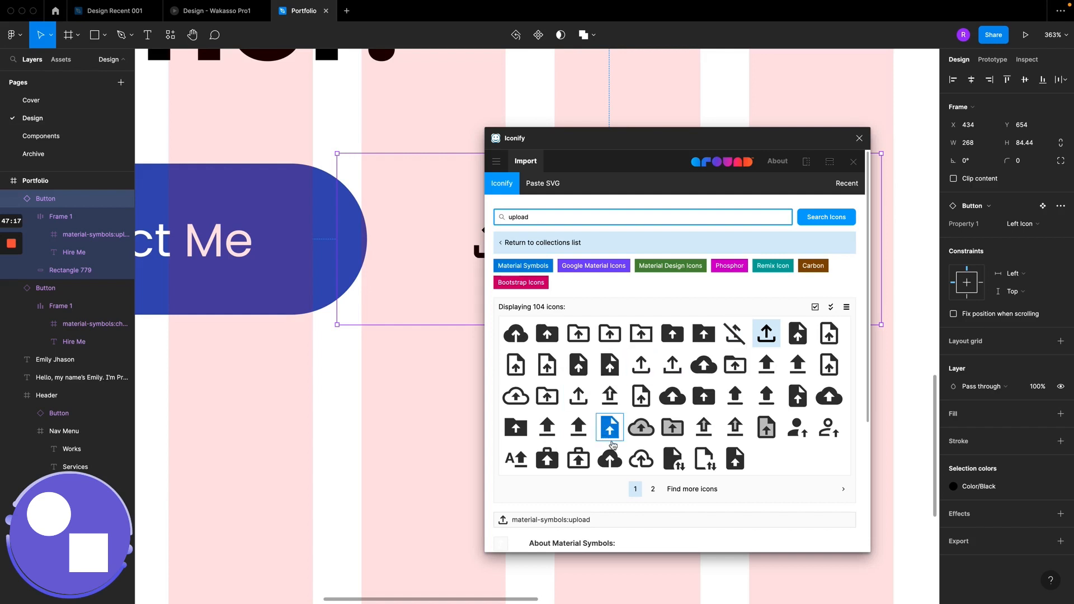
# Step: Browse the second, third and fourth result pages of Iconify's upload icons for a suitable button icon
pyautogui.click(653, 489)
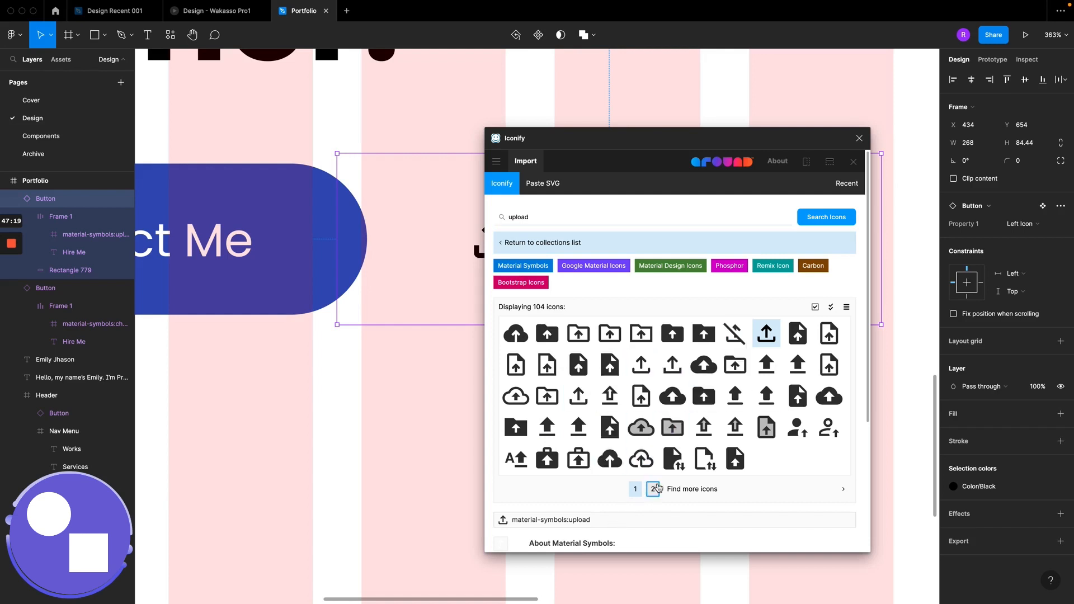
pyautogui.scroll(-3, 660, 426)
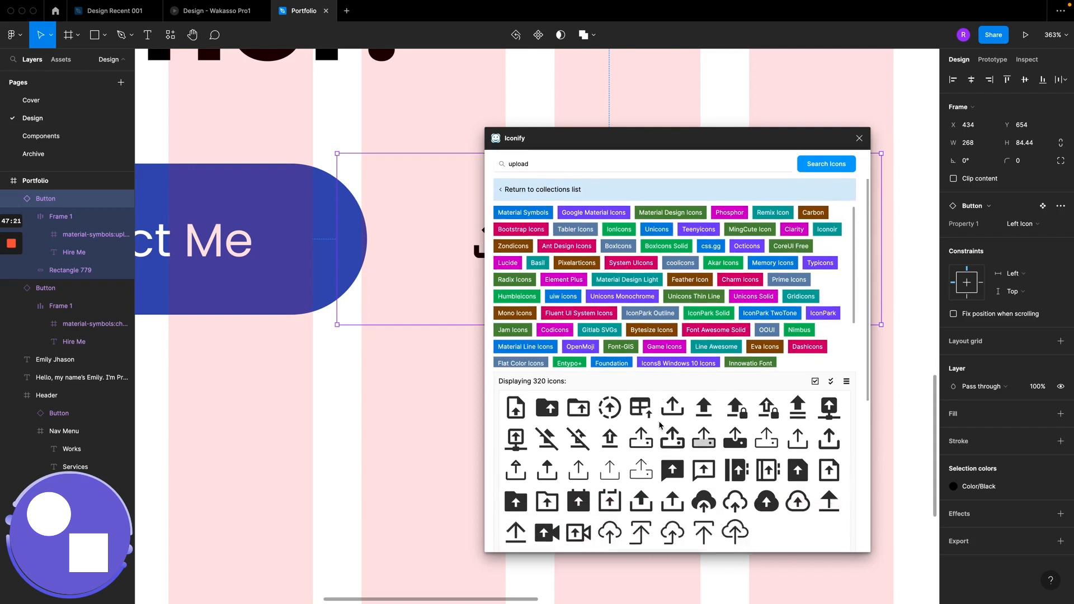
pyautogui.scroll(-1, 661, 425)
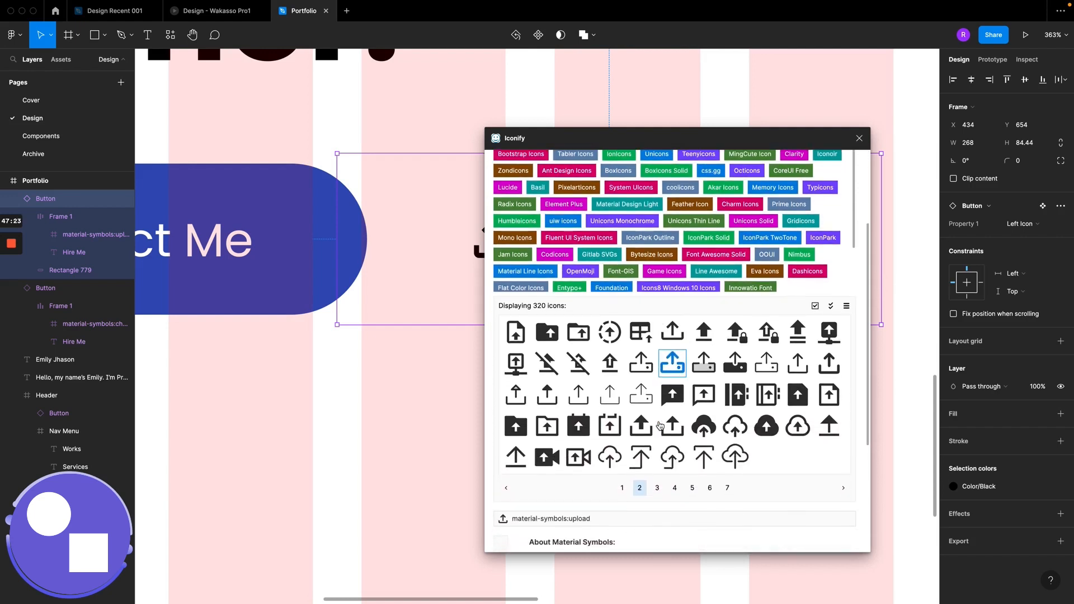
pyautogui.scroll(-1, 661, 426)
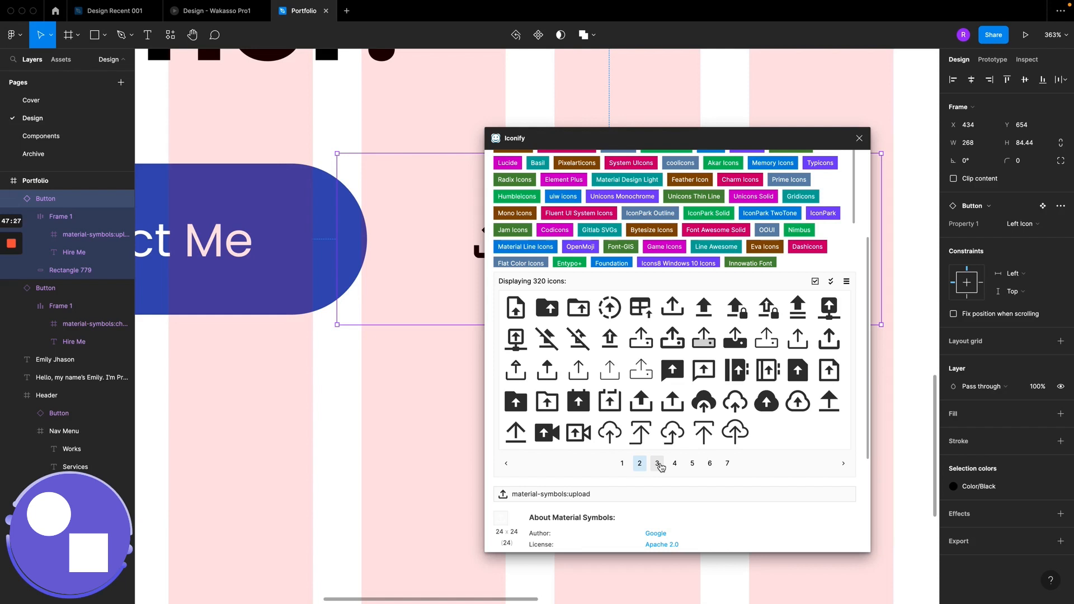
pyautogui.click(659, 465)
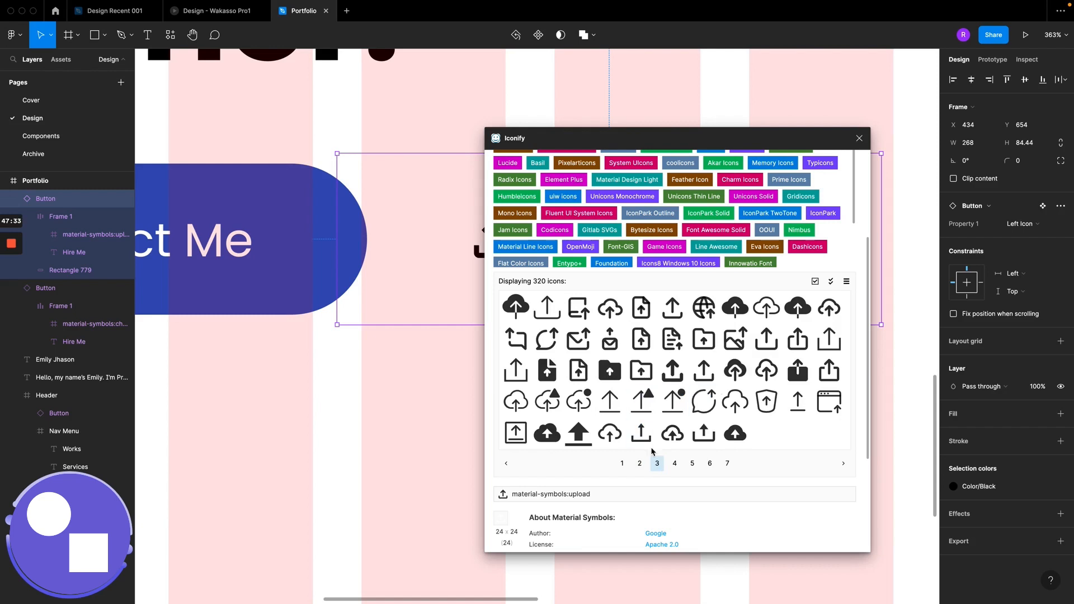
pyautogui.click(675, 464)
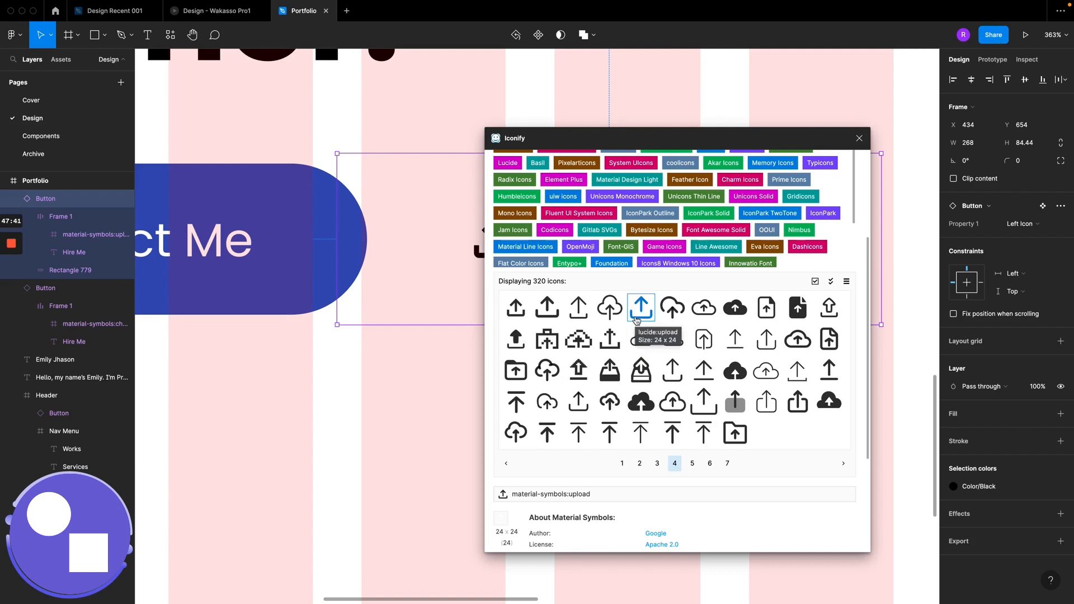
pyautogui.scroll(3, 637, 320)
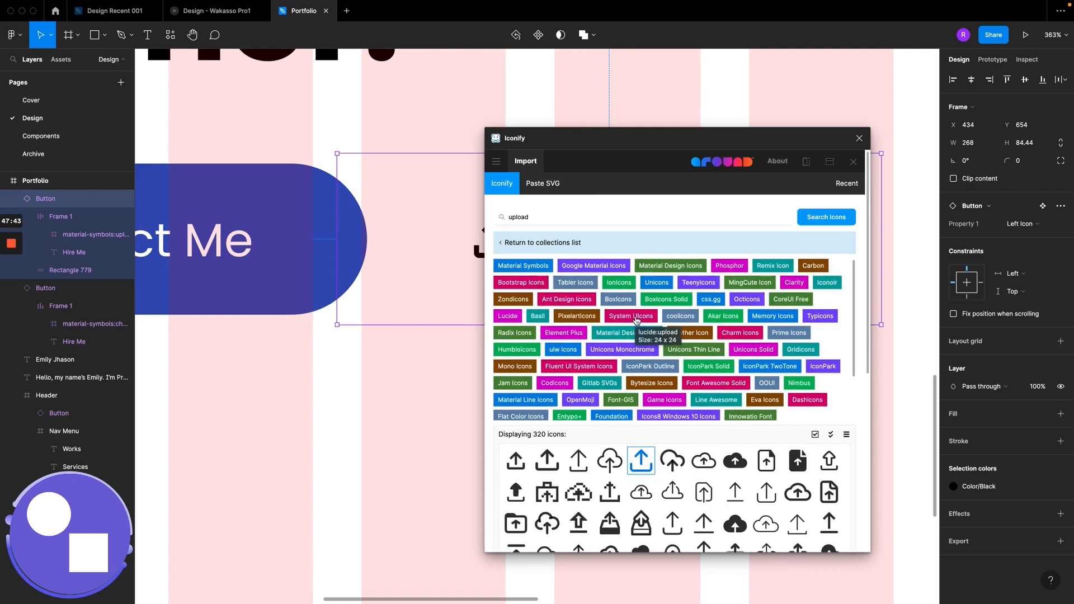
# Step: Search the Iconify library for "import" icons instead of upload icons
pyautogui.doubleClick(538, 213)
pyautogui.press('BackSpace')
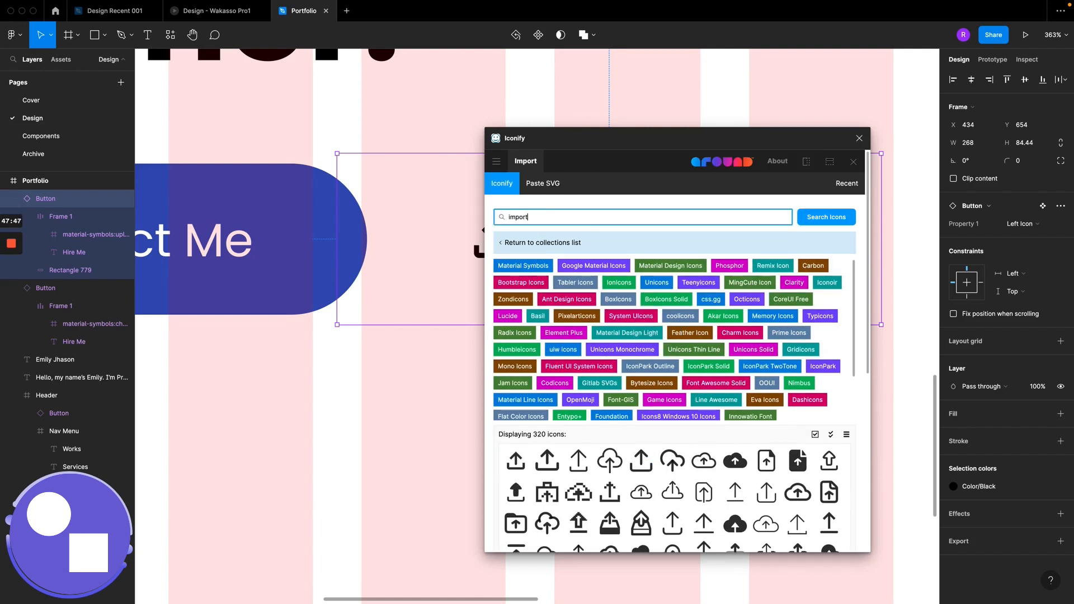
pyautogui.write('import')
pyautogui.press('Return')
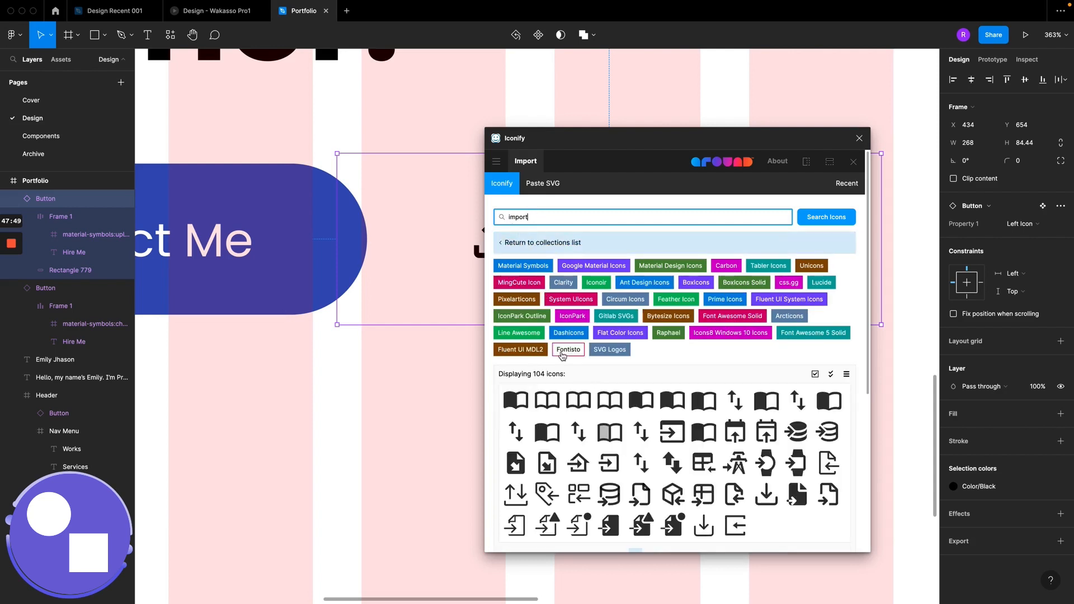
pyautogui.scroll(-1, 582, 408)
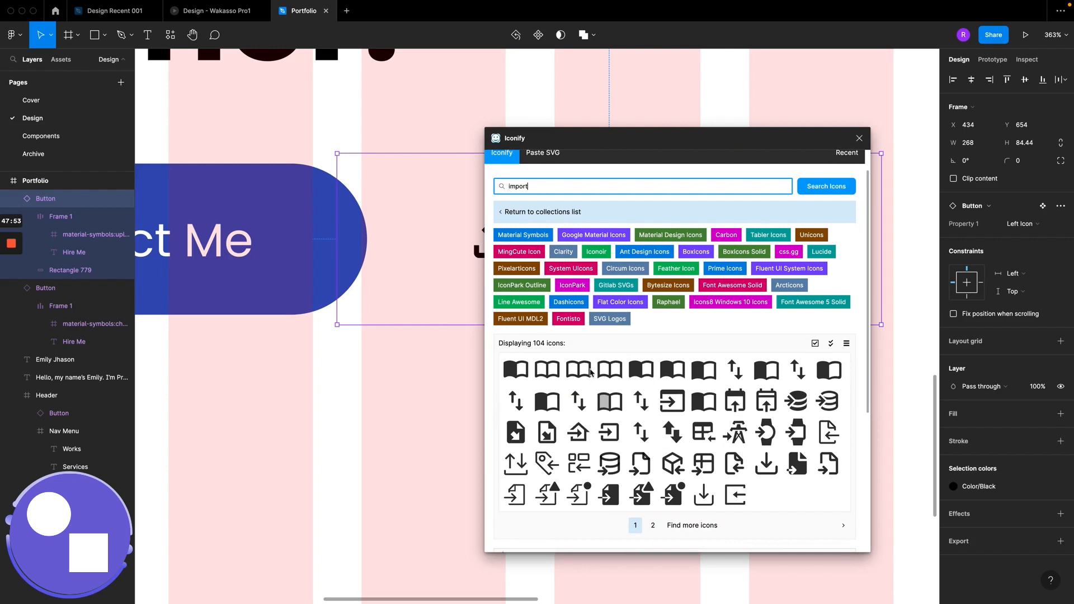
# Step: Switch to the Components page and import the bytesize:import icon from the second results page
pyautogui.click(70, 136)
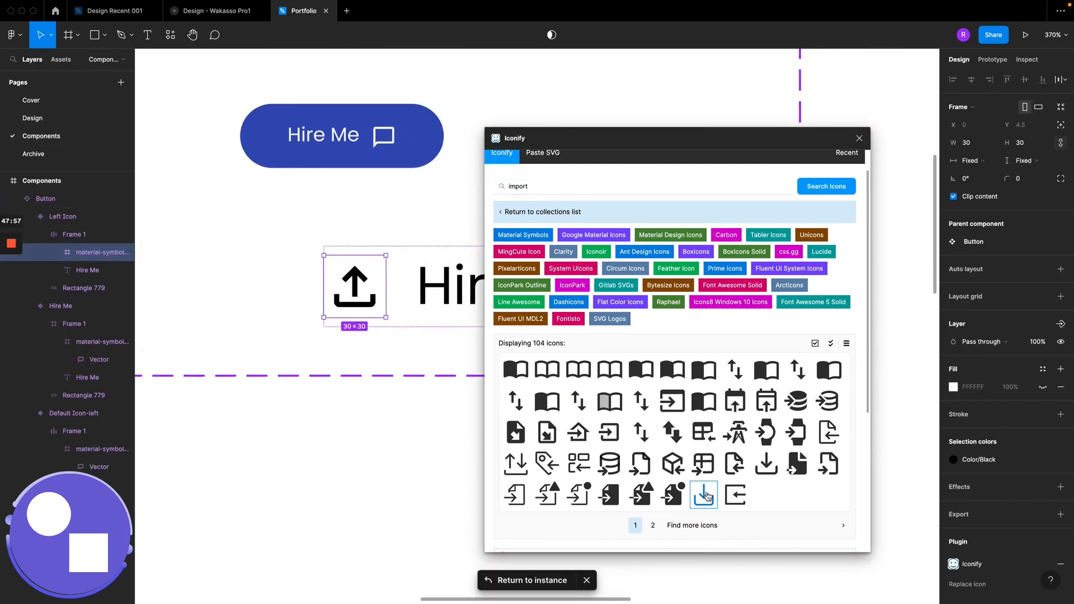
pyautogui.click(653, 525)
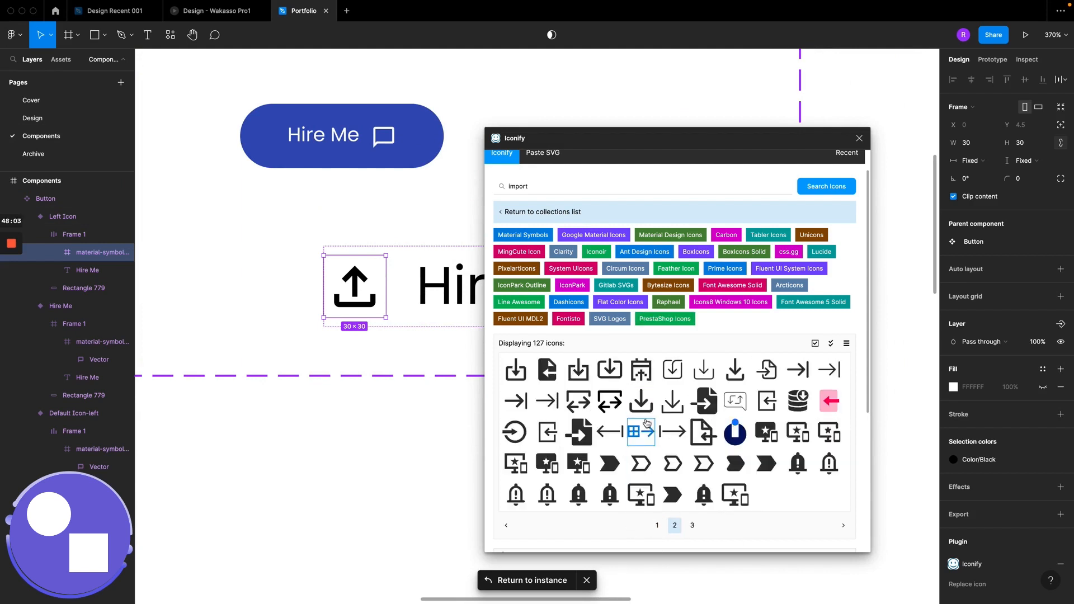
pyautogui.click(674, 411)
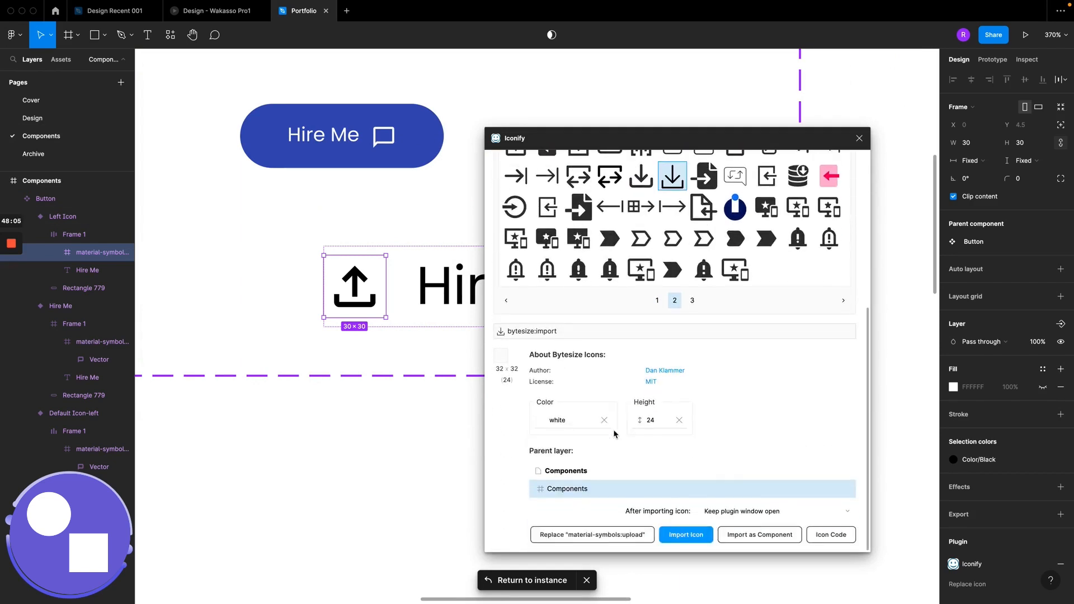
pyautogui.click(680, 535)
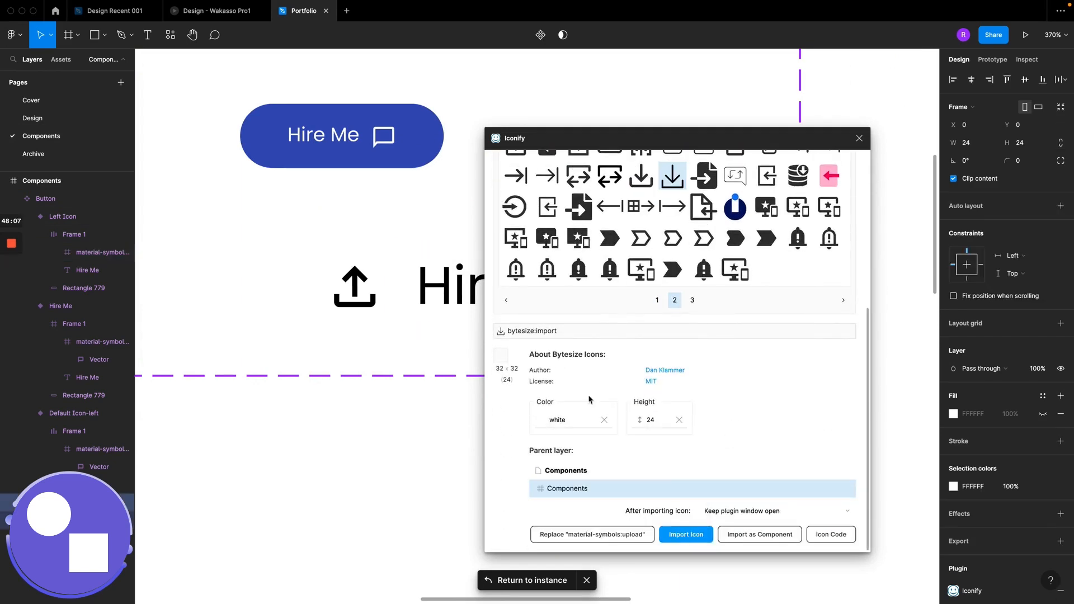
# Step: Move the imported icon onto the empty area beside the Button component set and resize it to 30 × 30
pyautogui.scroll(-10, 354, 258)
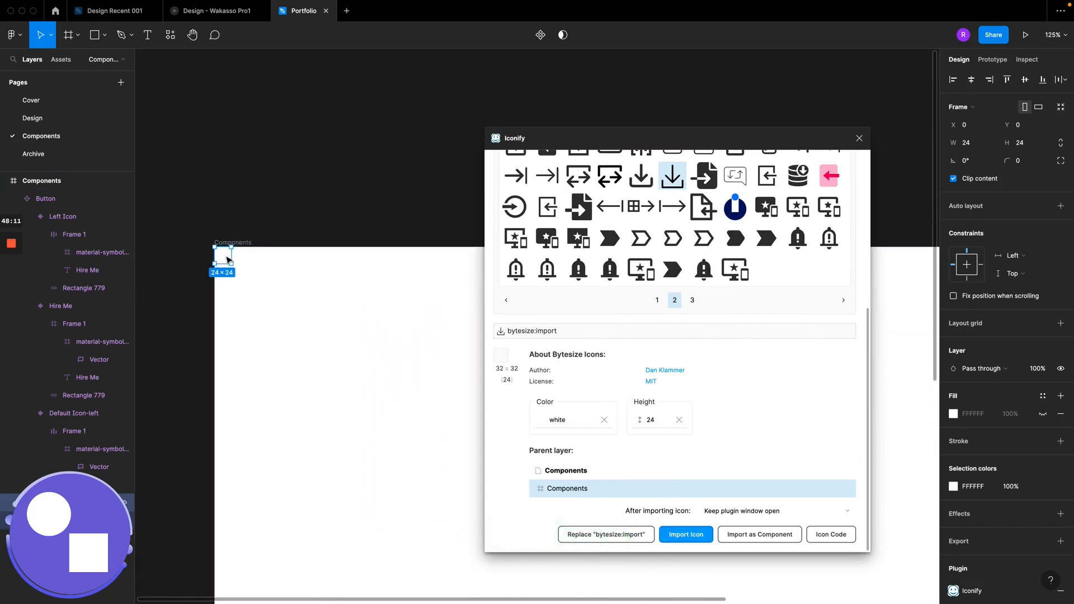
pyautogui.moveTo(228, 259); pyautogui.dragTo(418, 462)
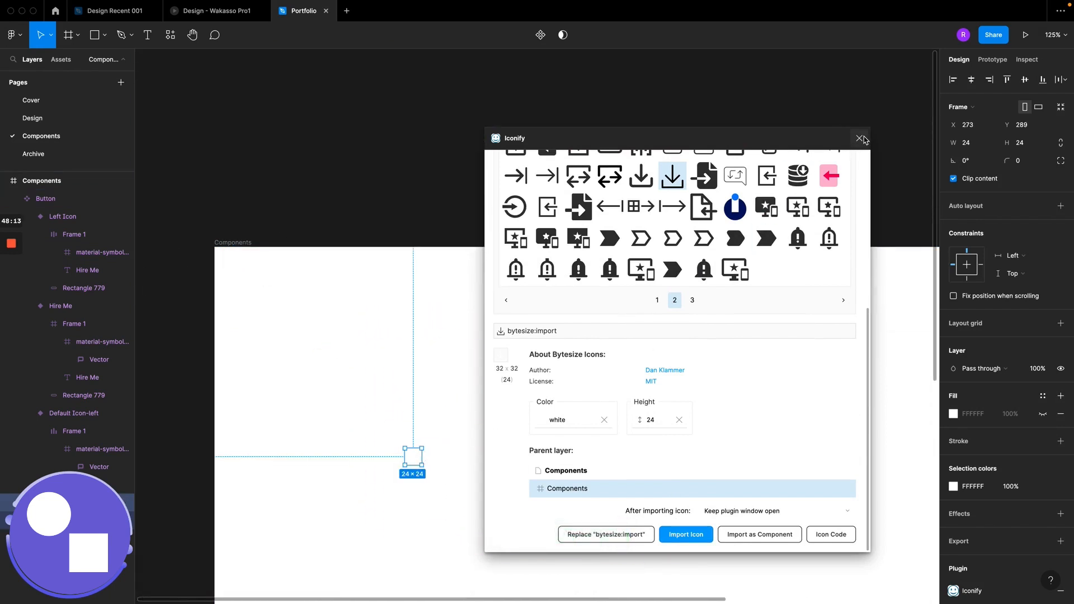
pyautogui.click(861, 139)
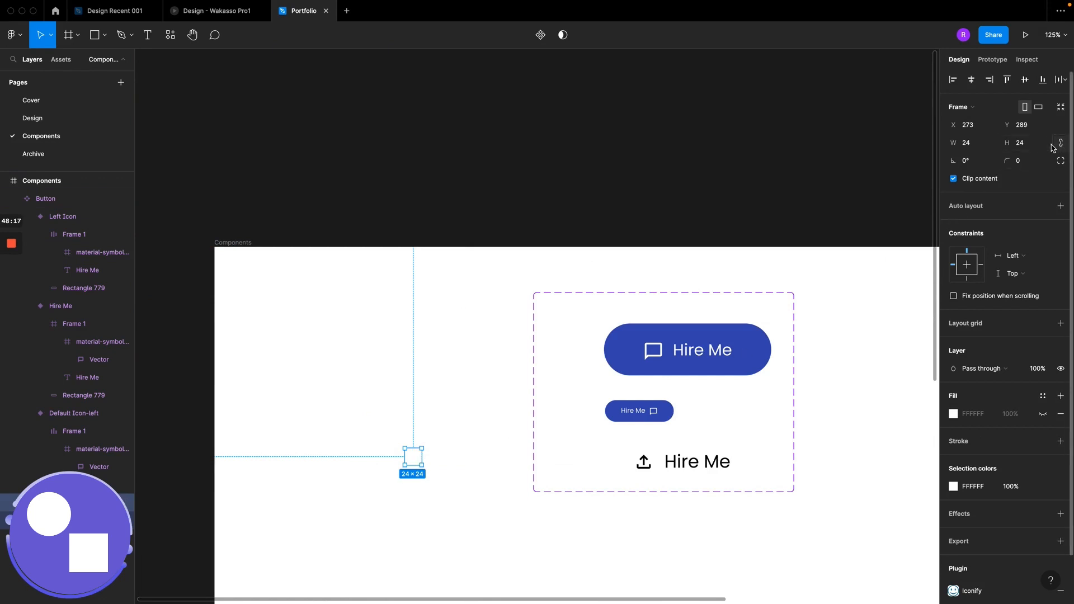
pyautogui.click(1032, 146)
pyautogui.write('30')
pyautogui.press('Return')
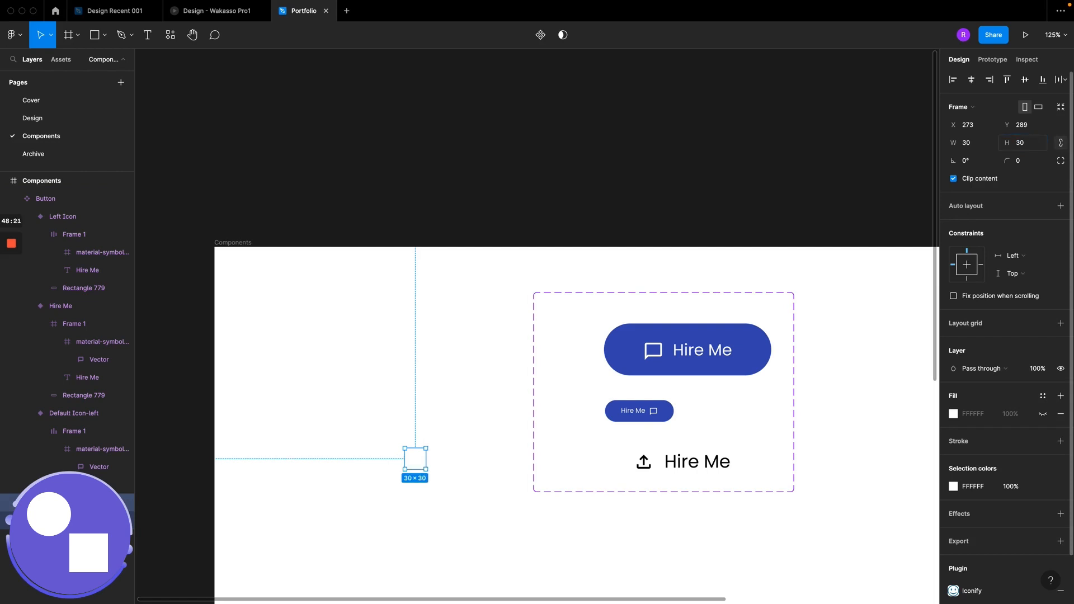
# Step: Replace the upload icon in the Left Icon variant with the bytesize:import icon and apply the Color/Black style
pyautogui.click(408, 506)
pyautogui.scroll(5, 654, 467)
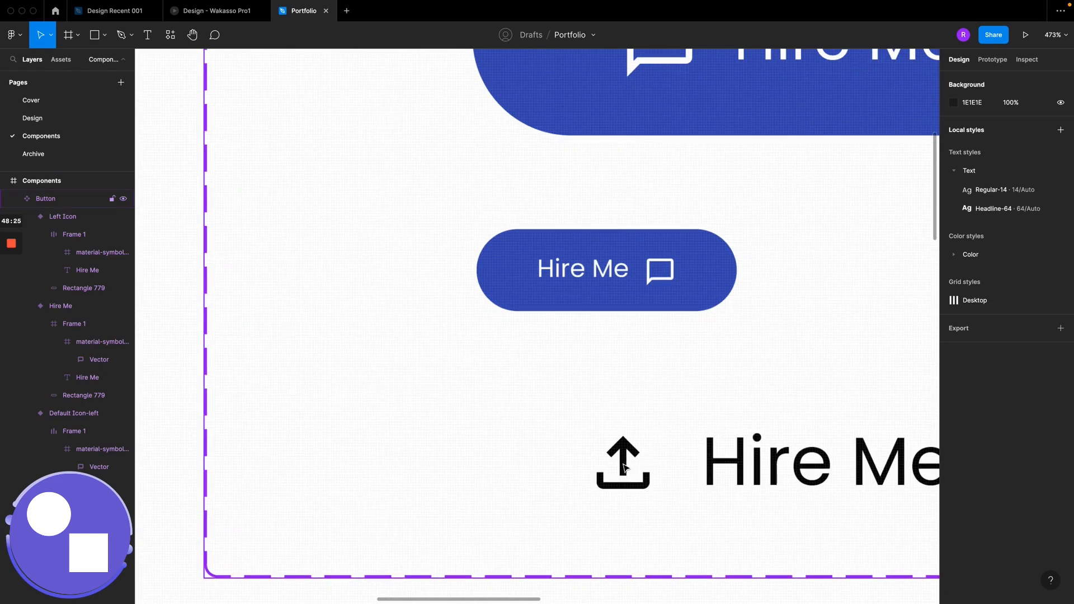
pyautogui.doubleClick(625, 467)
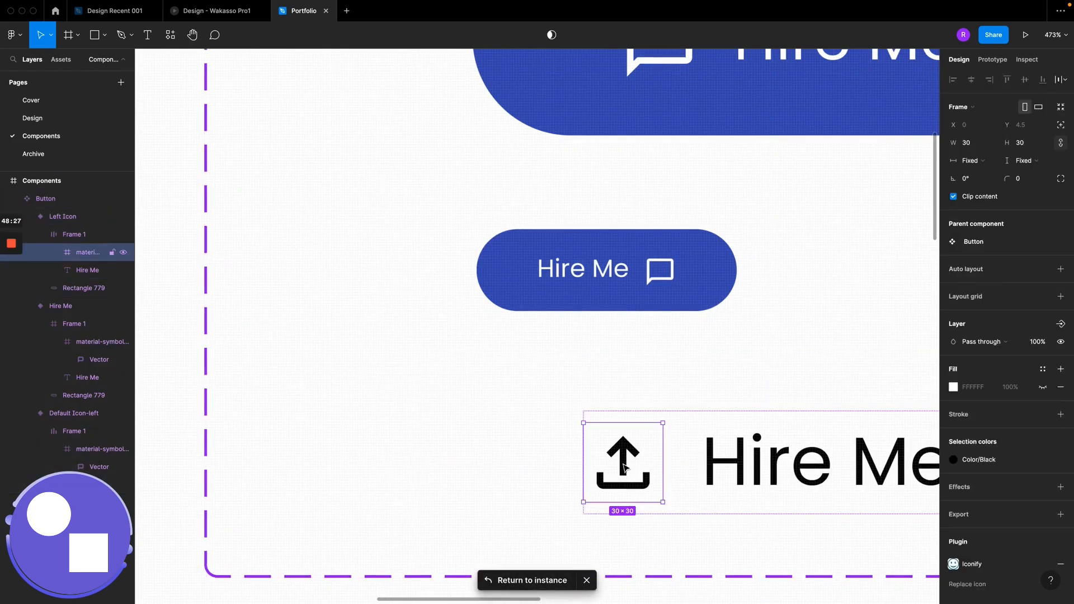
pyautogui.rightClick(626, 467)
pyautogui.click(672, 273)
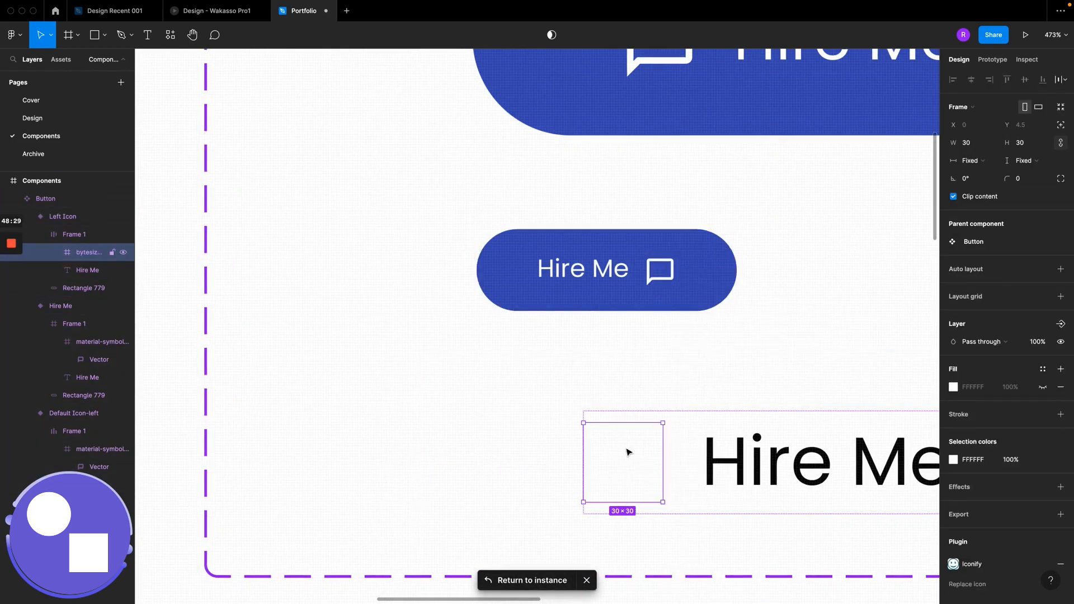
pyautogui.click(1043, 461)
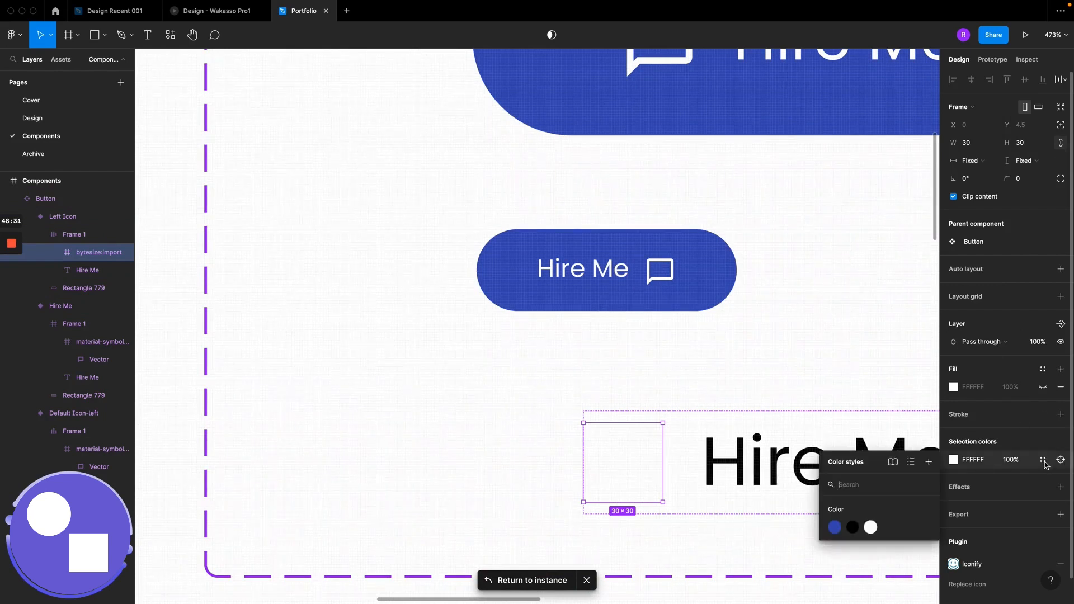
pyautogui.click(853, 527)
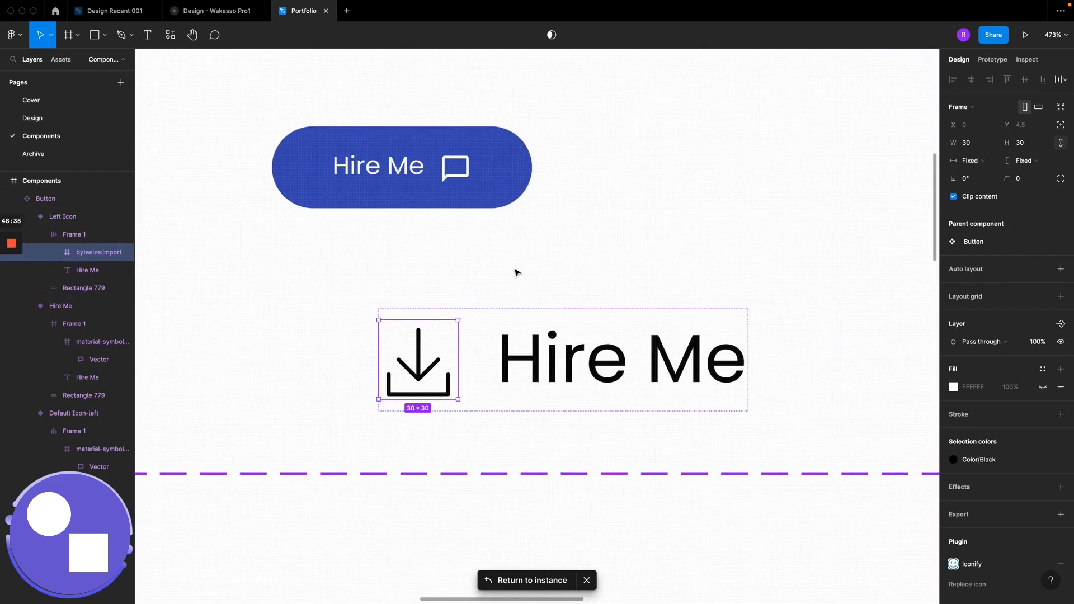
# Step: Set the Hire Me text of the Left Icon variant to the Poppins Light weight
pyautogui.scroll(-2, 512, 263)
pyautogui.hscroll(4, 512, 263)
pyautogui.click(550, 367)
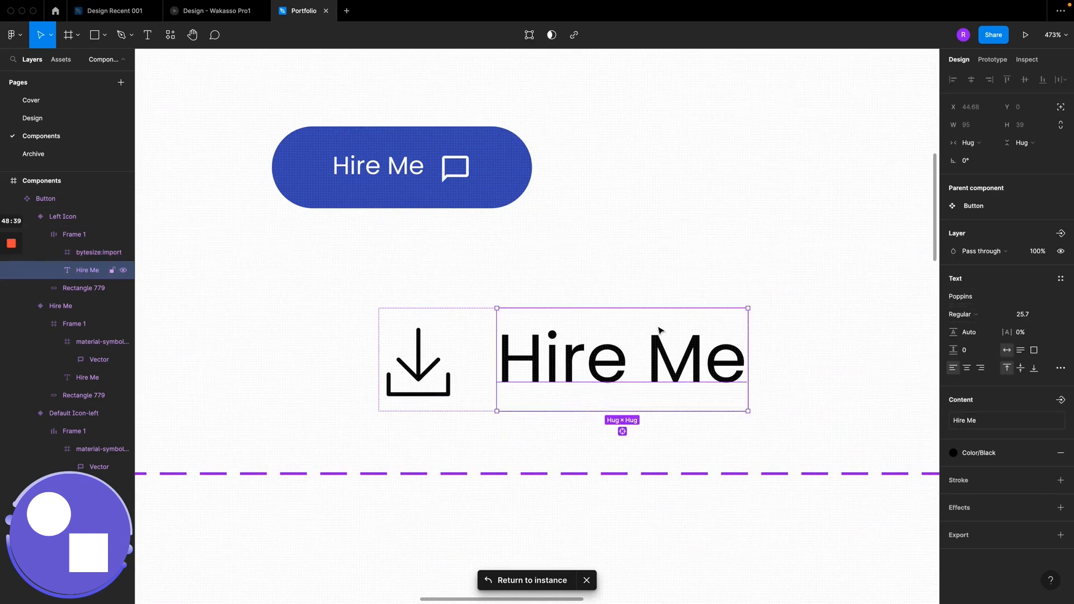
pyautogui.click(989, 317)
pyautogui.click(973, 300)
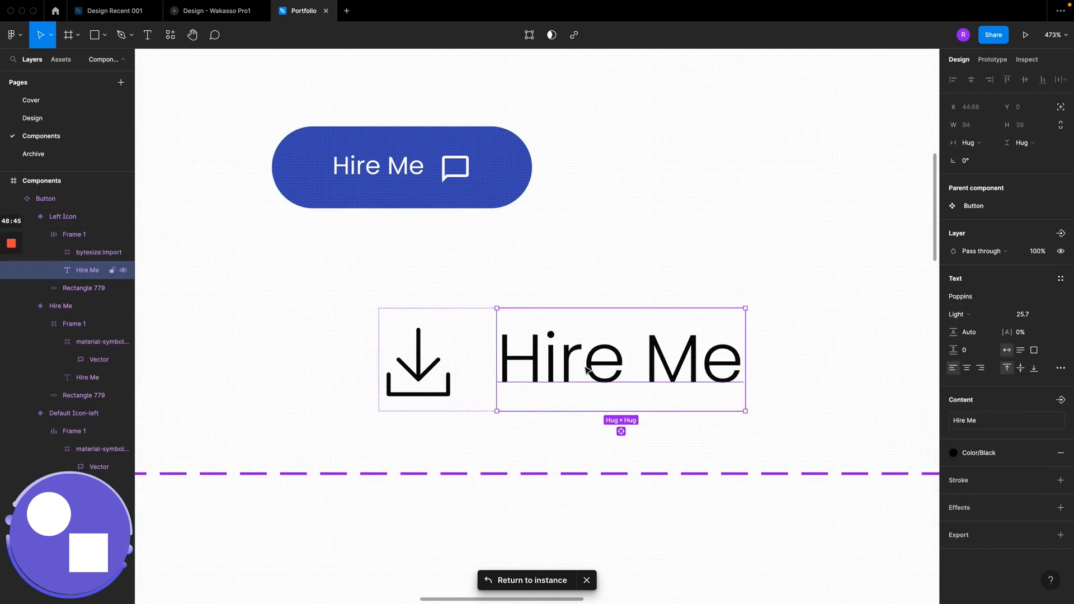
pyautogui.click(437, 365)
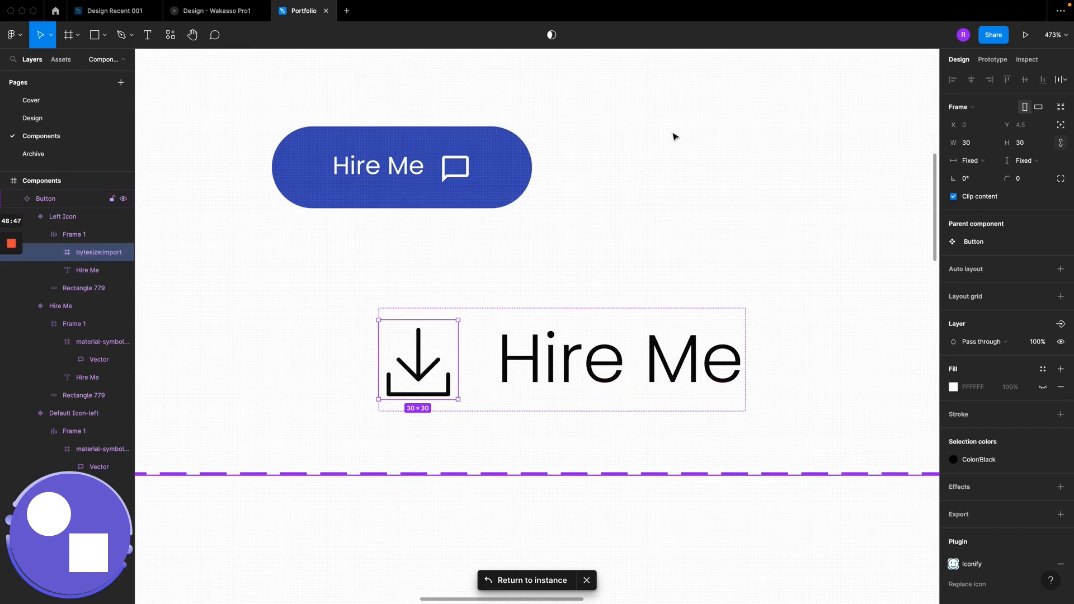
# Step: On the Design page, change the text of the unfilled hero button to "Download CV"
pyautogui.click(65, 124)
pyautogui.scroll(-5, 456, 216)
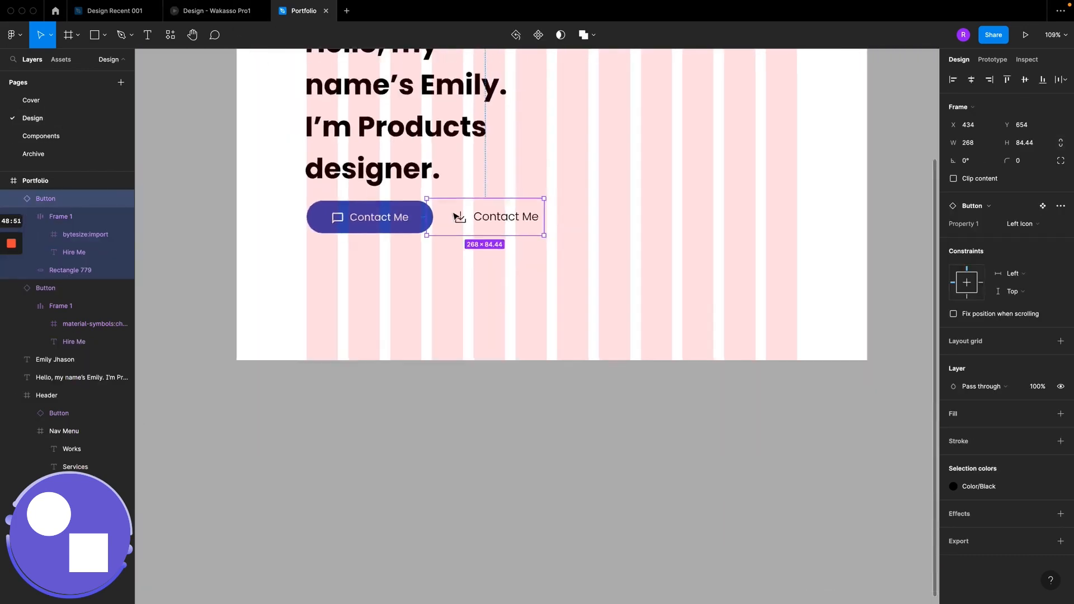
pyautogui.scroll(5, 493, 192)
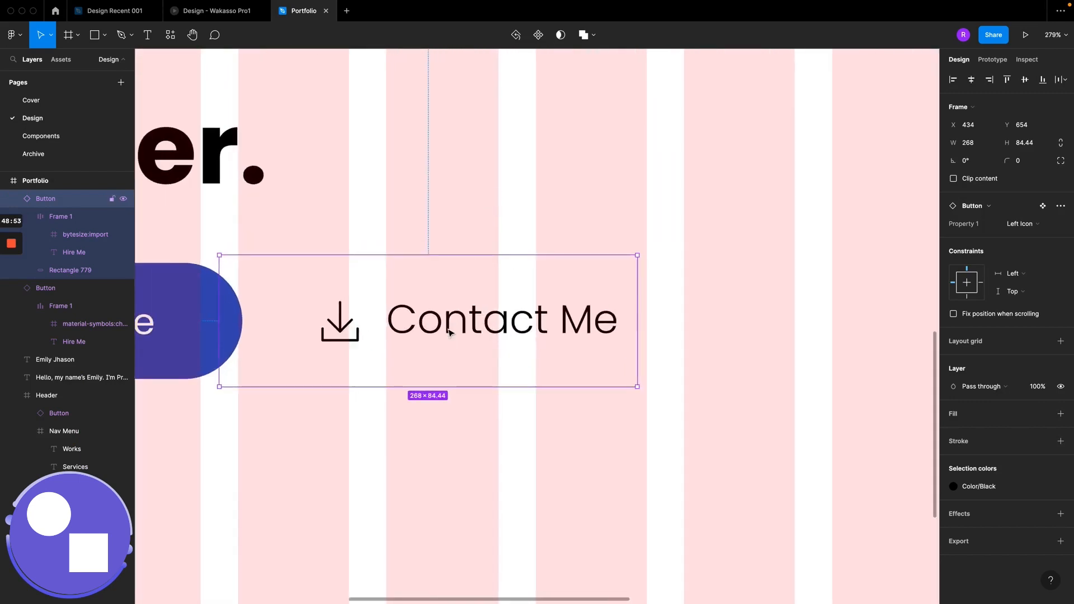
pyautogui.doubleClick(453, 329)
pyautogui.doubleClick(452, 326)
pyautogui.doubleClick(450, 324)
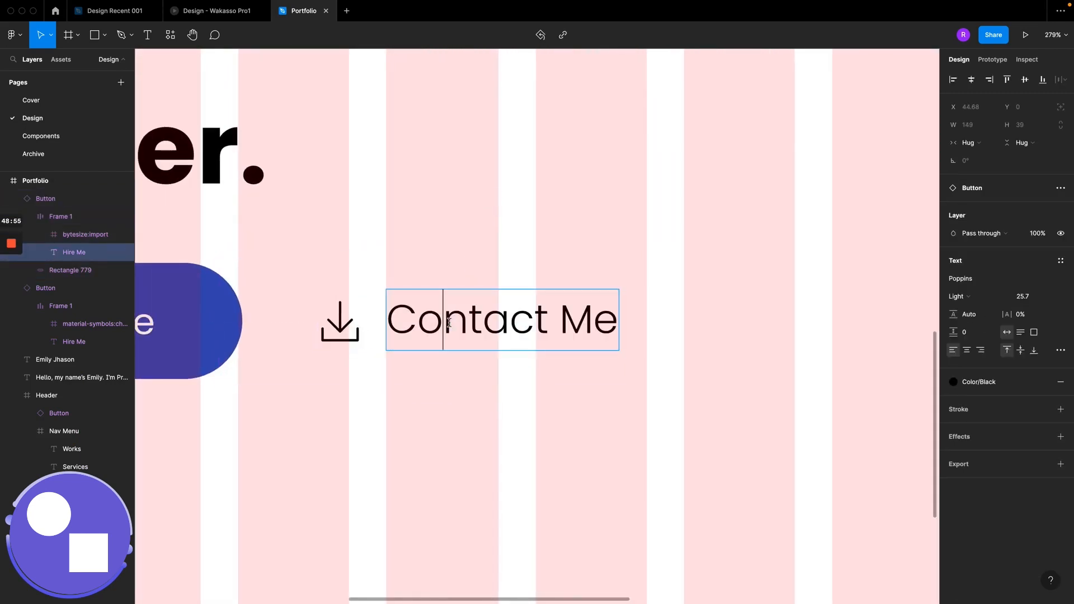
pyautogui.tripleClick(449, 323)
pyautogui.write('D')
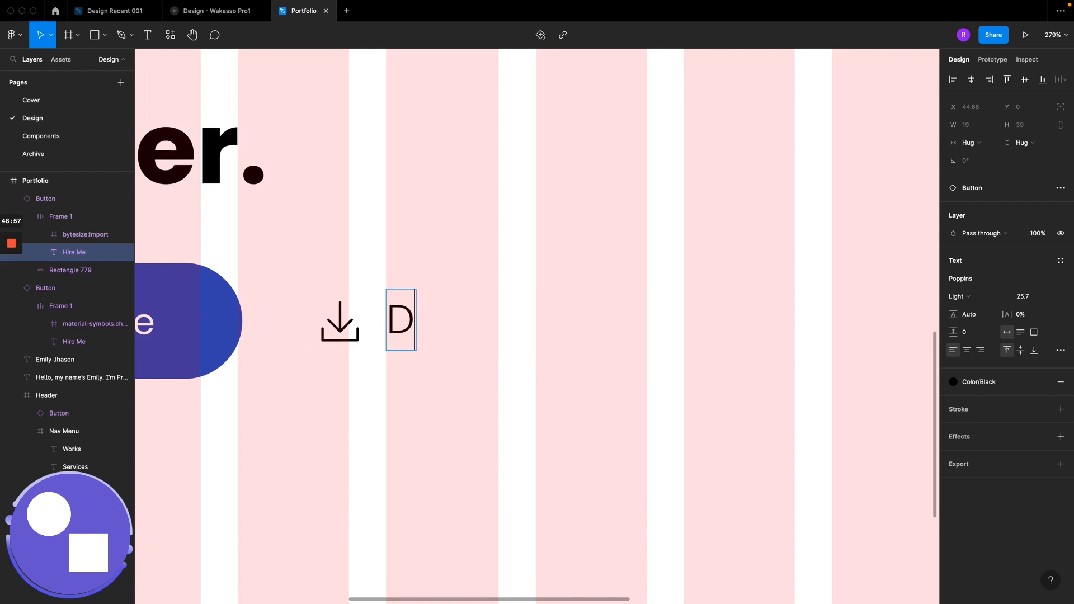
pyautogui.write('o')
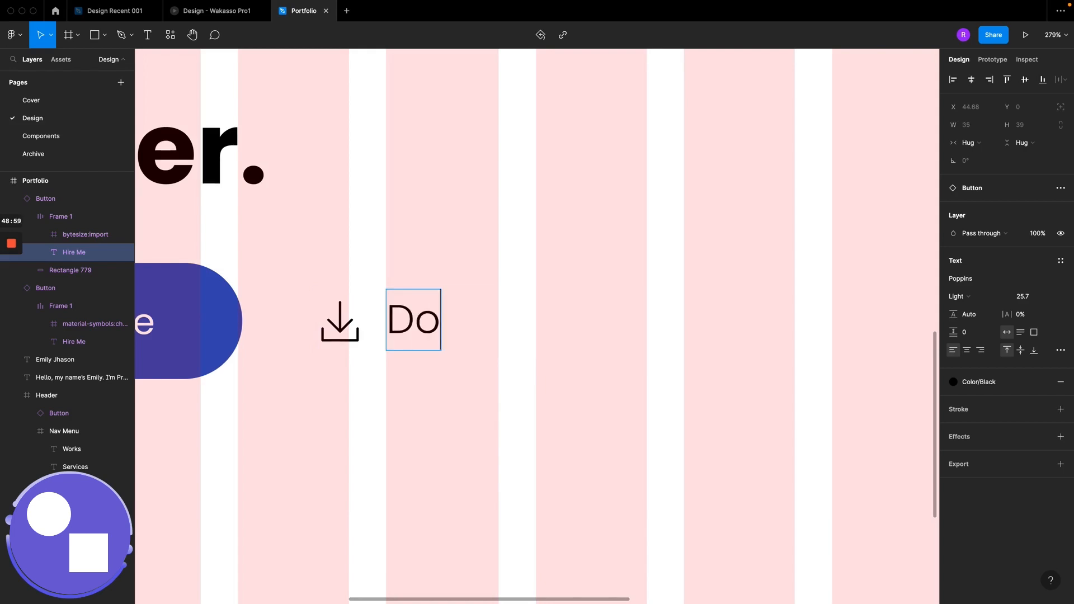
pyautogui.write('wnlo')
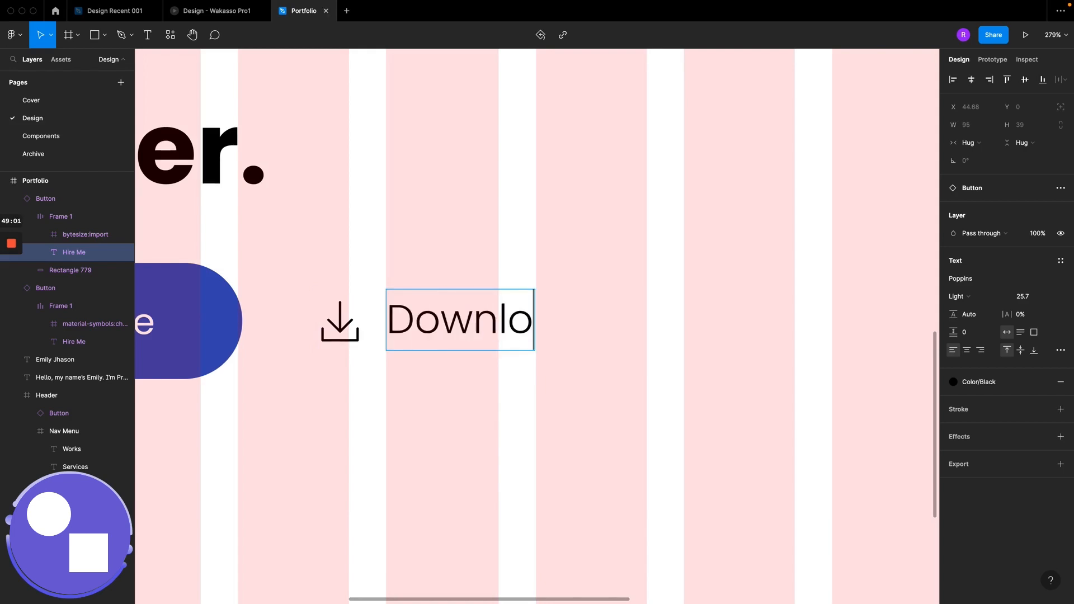
pyautogui.write('ad CV')
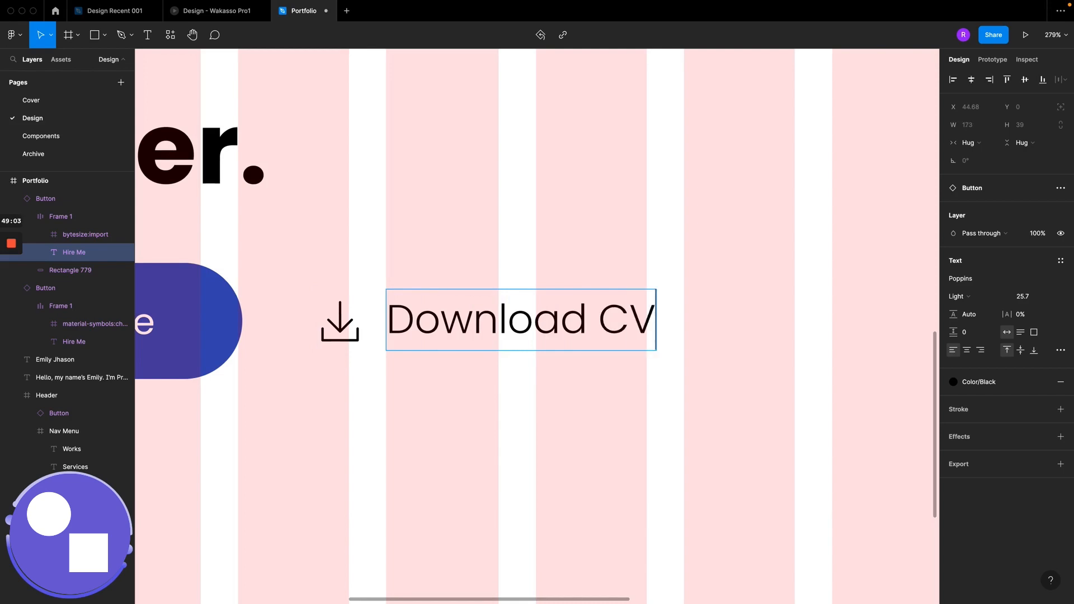
pyautogui.click(506, 247)
pyautogui.click(506, 247)
# Step: Review the whole landing page and compare the Contact Me and Download CV buttons up close
pyautogui.scroll(-10, 507, 246)
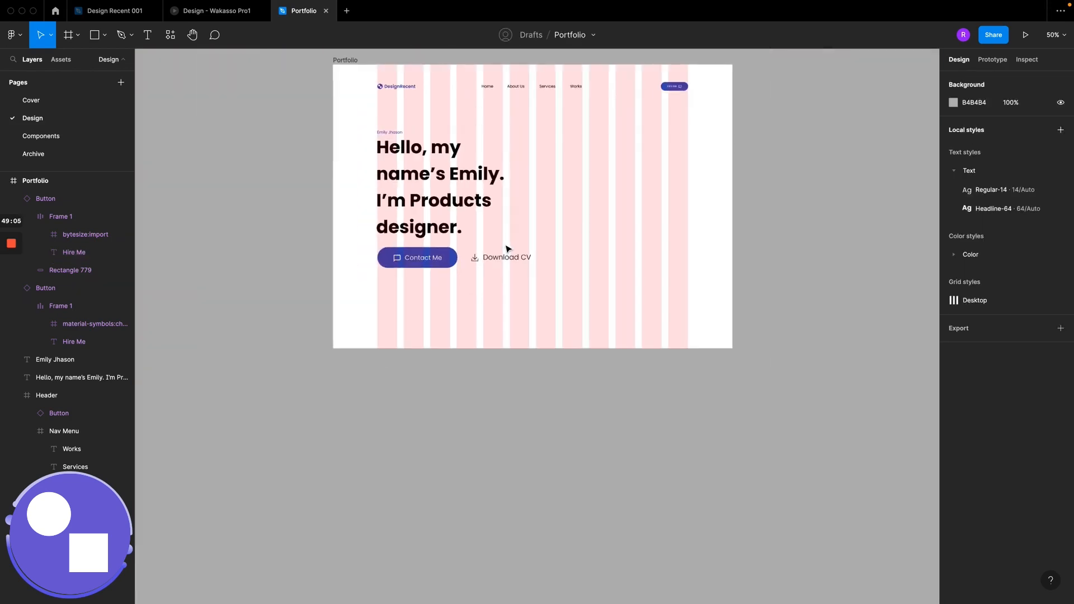
pyautogui.scroll(1, 506, 247)
pyautogui.scroll(2, 458, 295)
pyautogui.scroll(5, 458, 295)
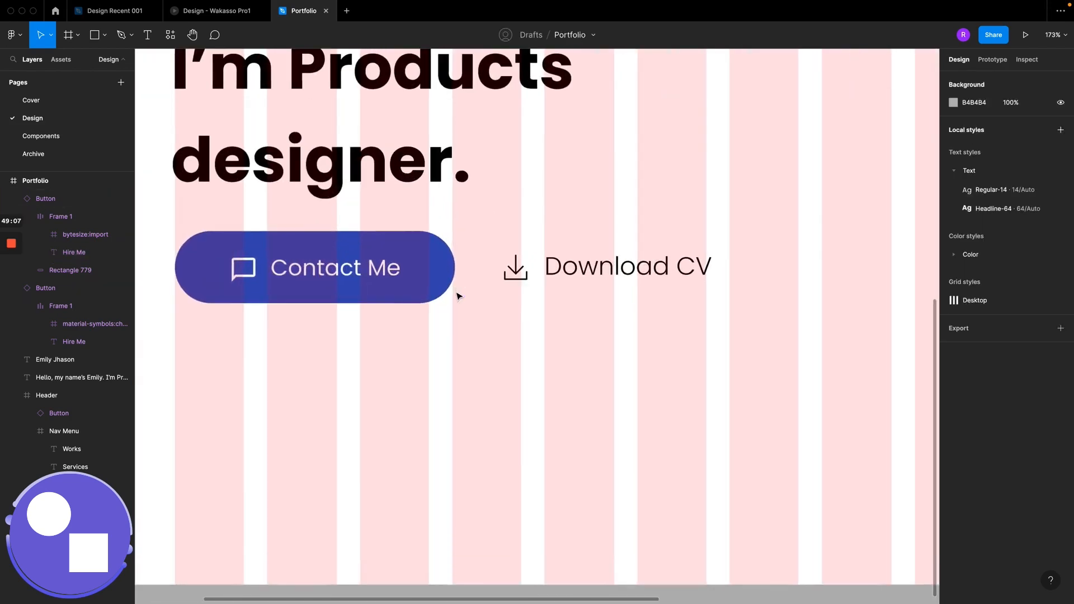
# Step: On the Components page, scale the whole Left Icon variant down proportionally to about 176 × 55.45
pyautogui.click(589, 283)
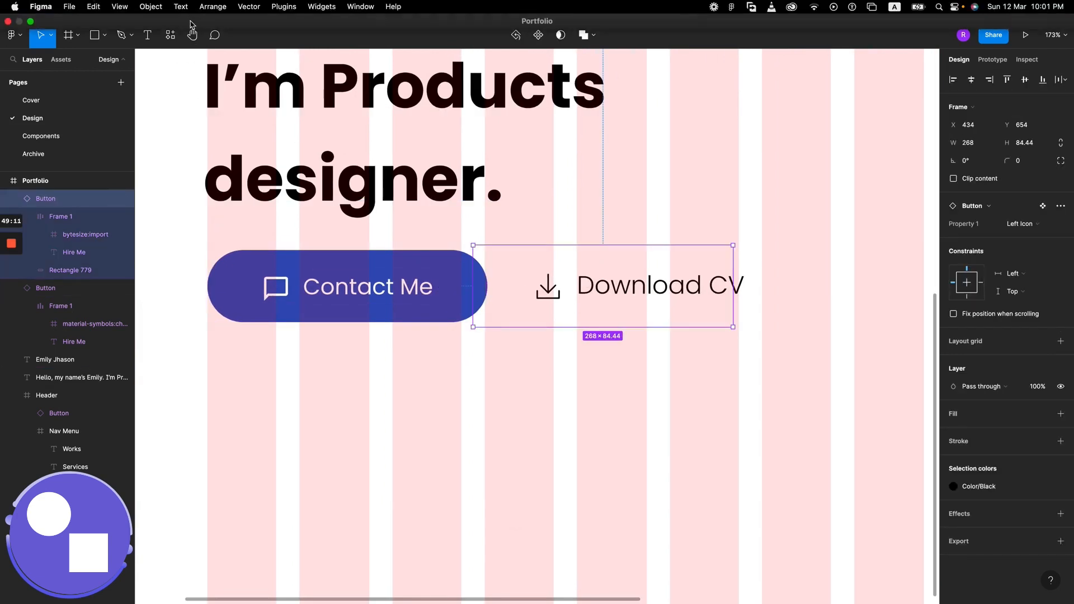
pyautogui.click(45, 143)
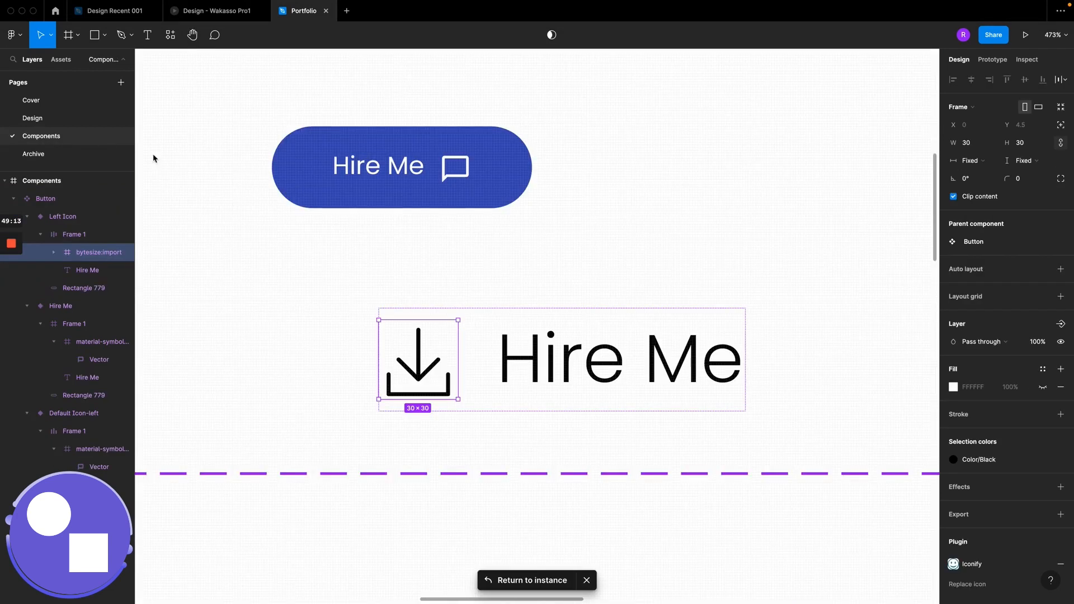
pyautogui.click(329, 363)
pyautogui.scroll(-5, 329, 362)
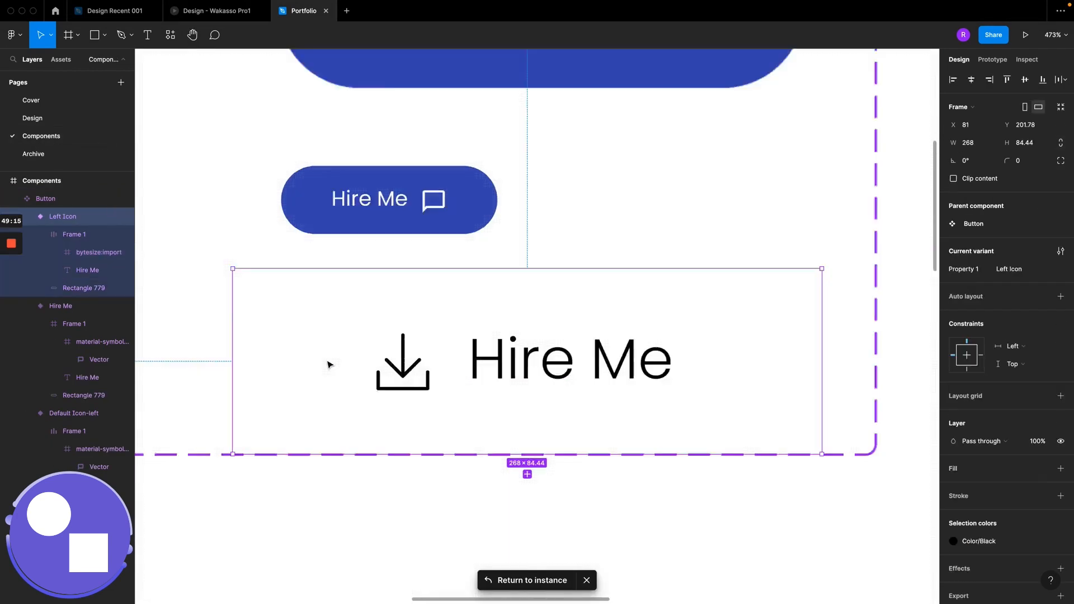
pyautogui.press('k')
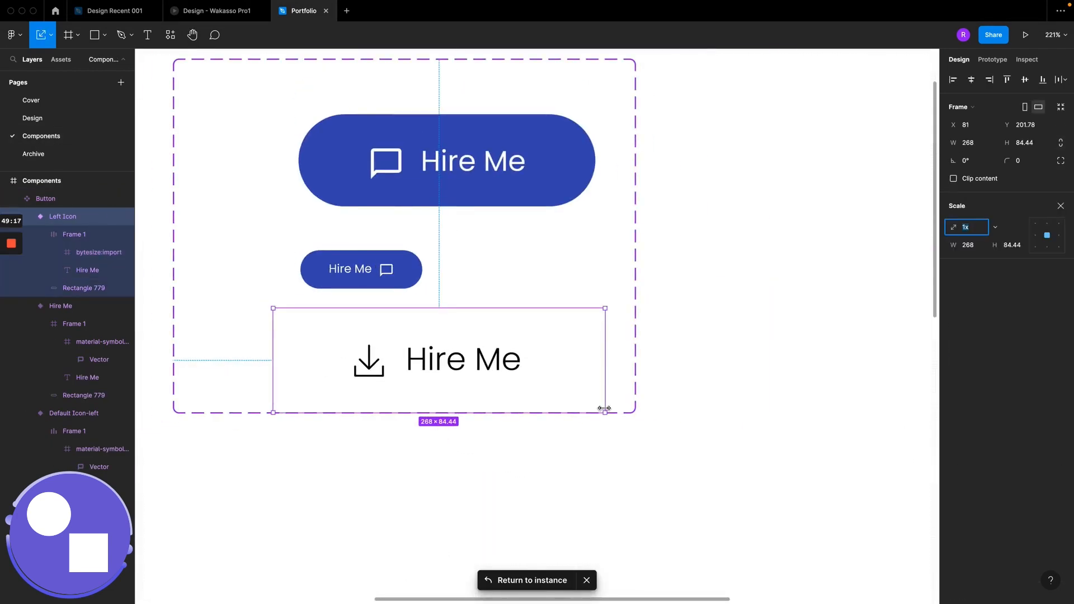
pyautogui.moveTo(605, 412); pyautogui.dragTo(491, 370)
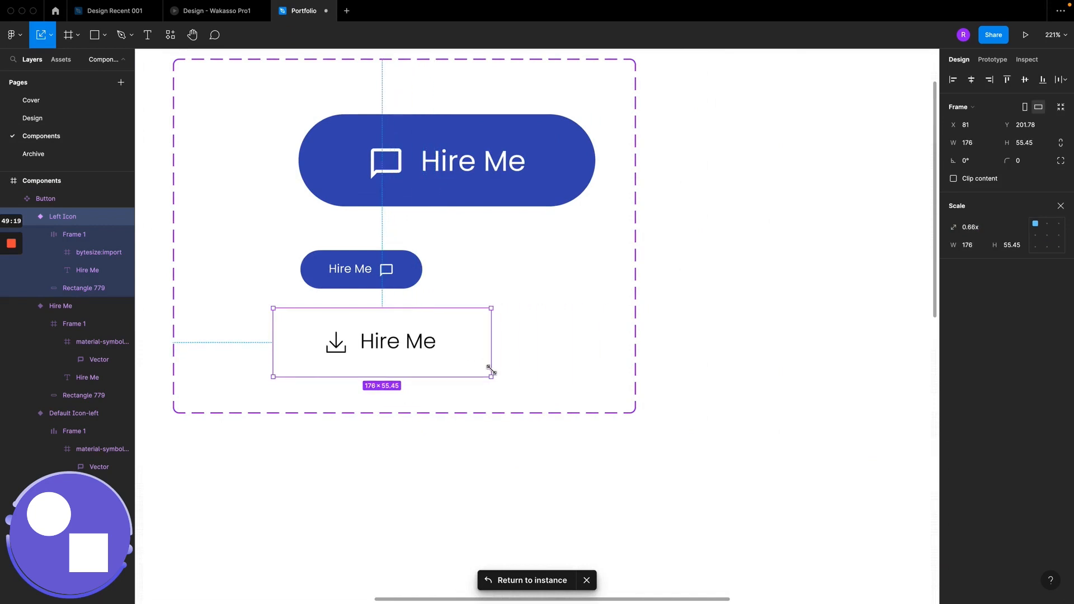
pyautogui.doubleClick(409, 343)
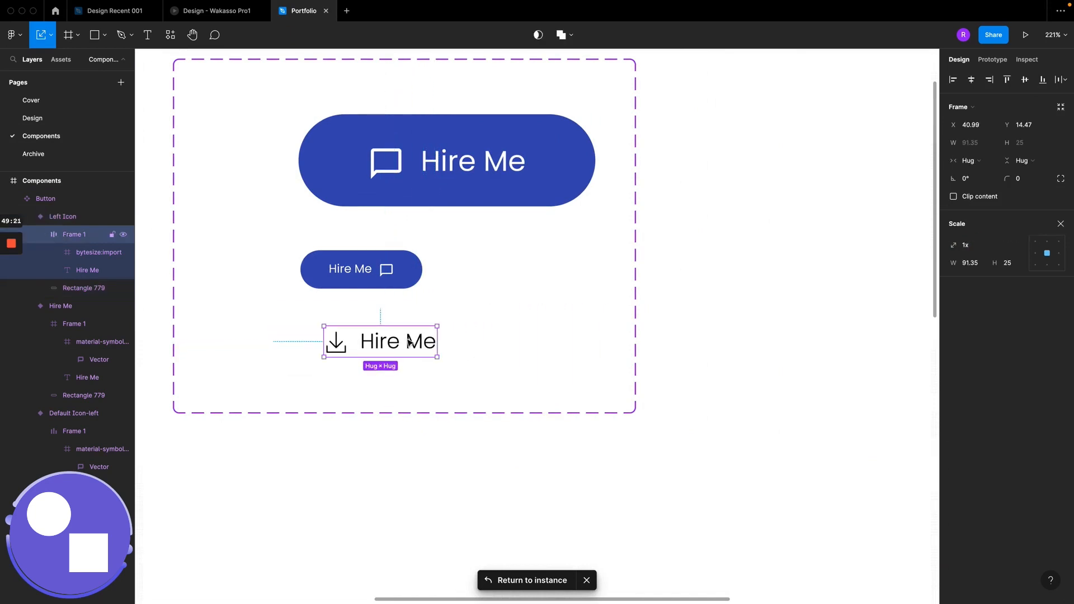
# Step: On the Design page, move the Download CV button to about X 437, Y 671, vertically centred beside the Contact Me button
pyautogui.click(65, 119)
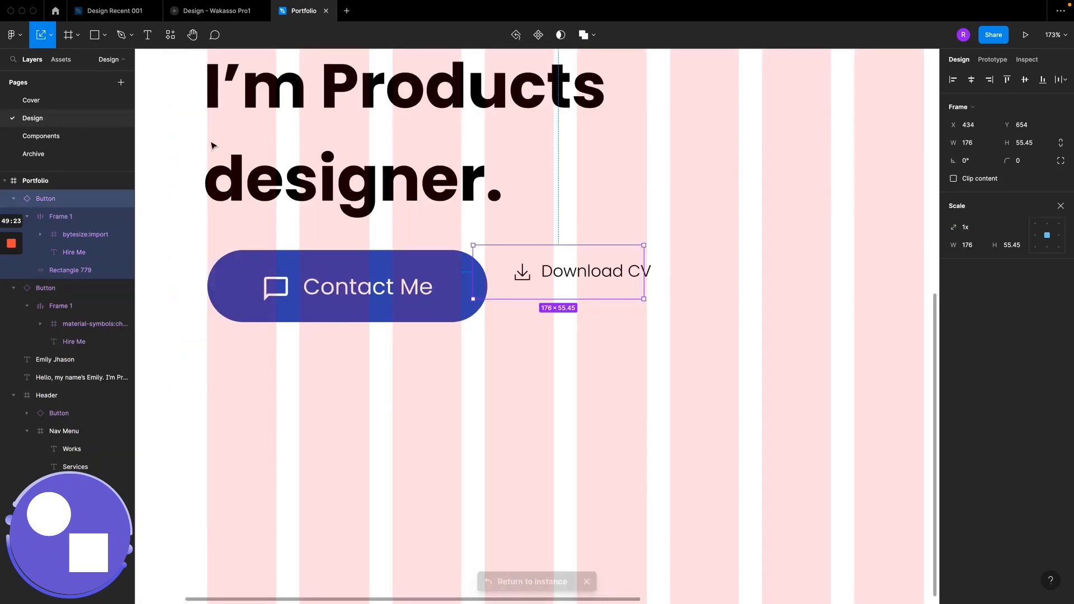
pyautogui.hscroll(-3, 408, 223)
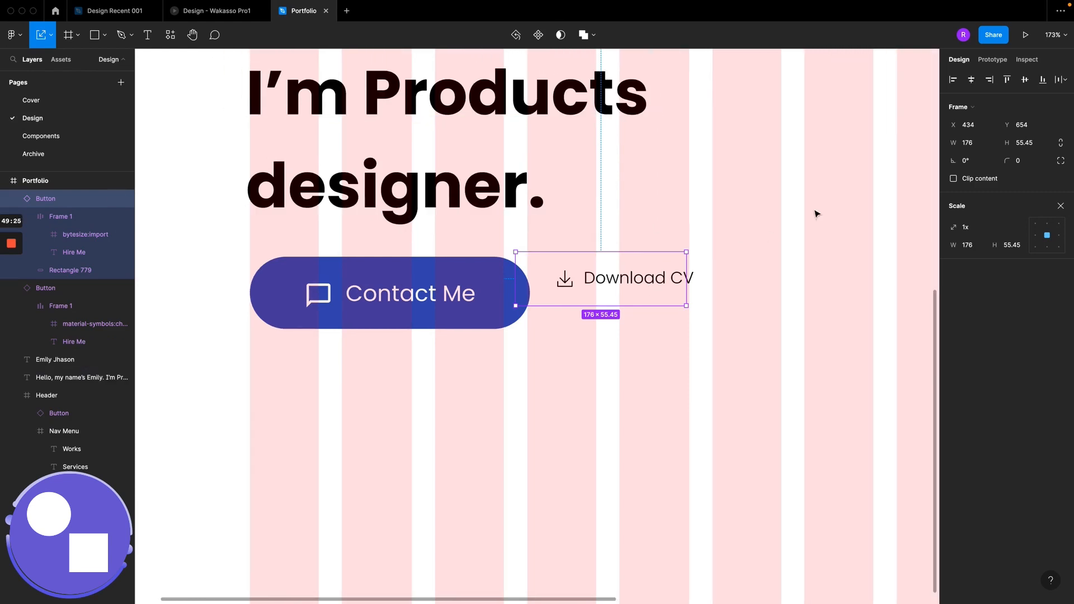
pyautogui.click(1061, 205)
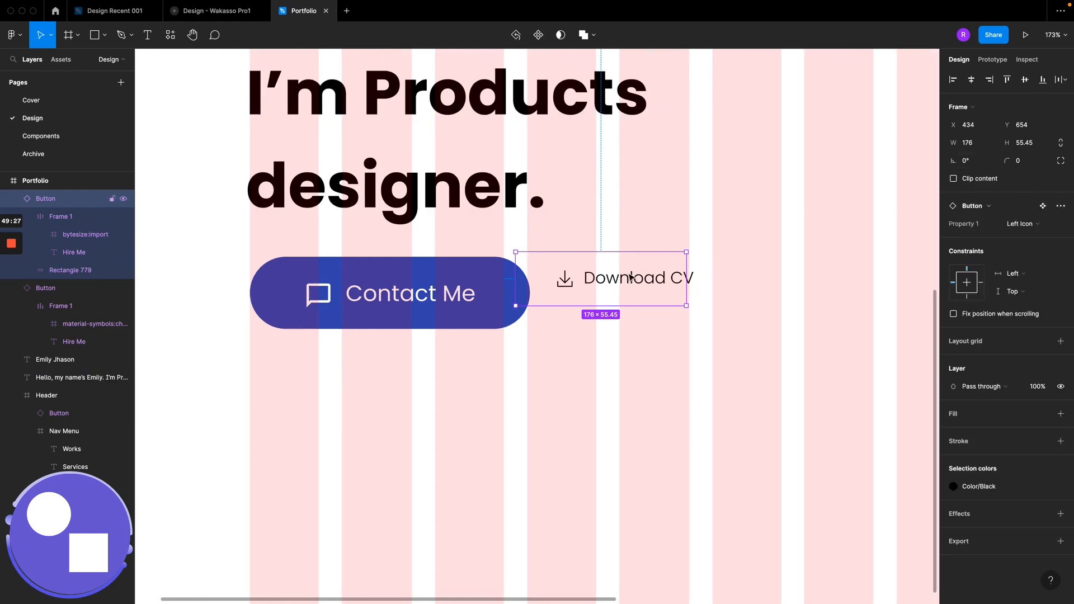
pyautogui.moveTo(629, 278); pyautogui.dragTo(629, 295)
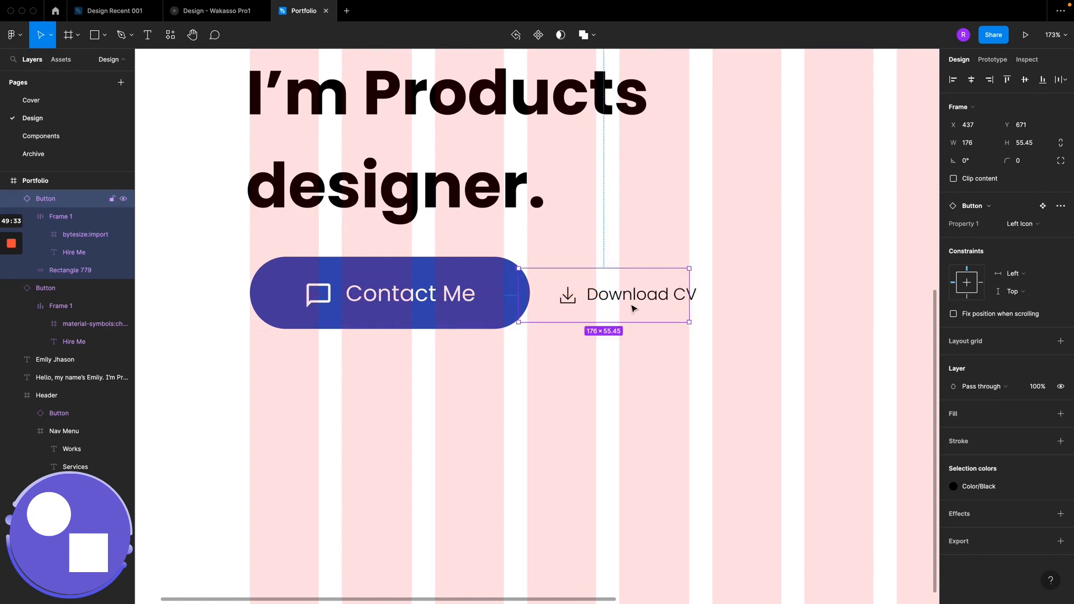
pyautogui.doubleClick(632, 305)
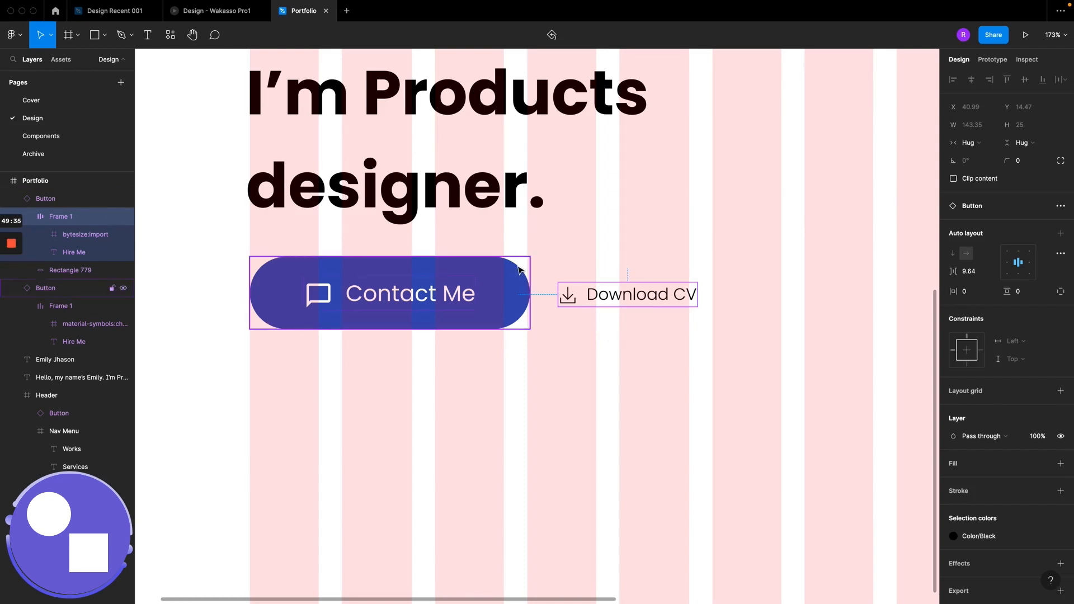
# Step: On the Components page, reposition the Left Icon variant inside the Button set to about X 113, Y 205
pyautogui.click(34, 137)
pyautogui.click(312, 342)
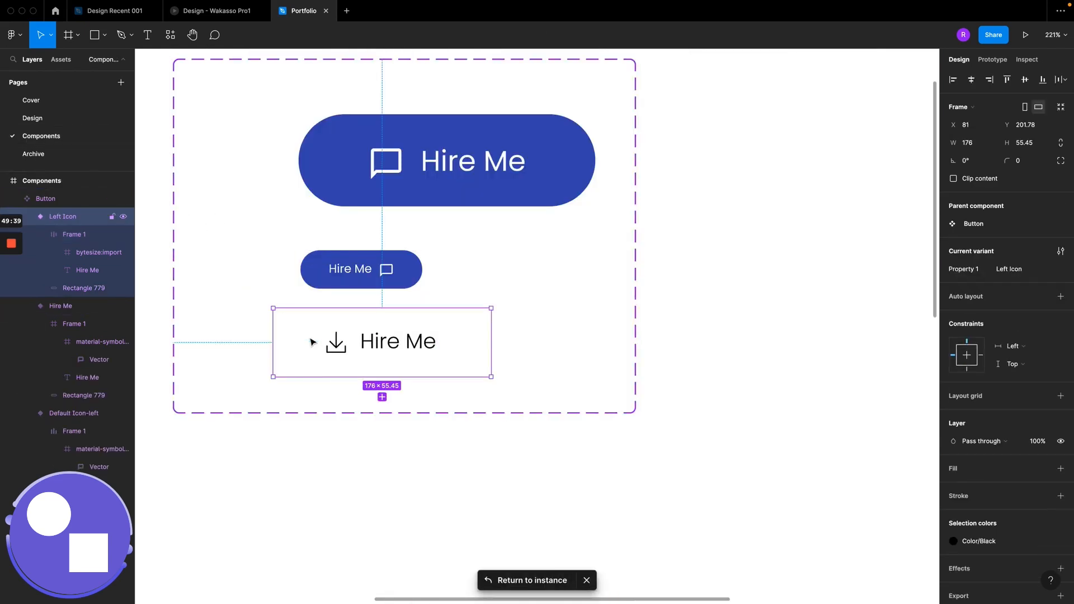
pyautogui.moveTo(313, 342); pyautogui.dragTo(352, 346)
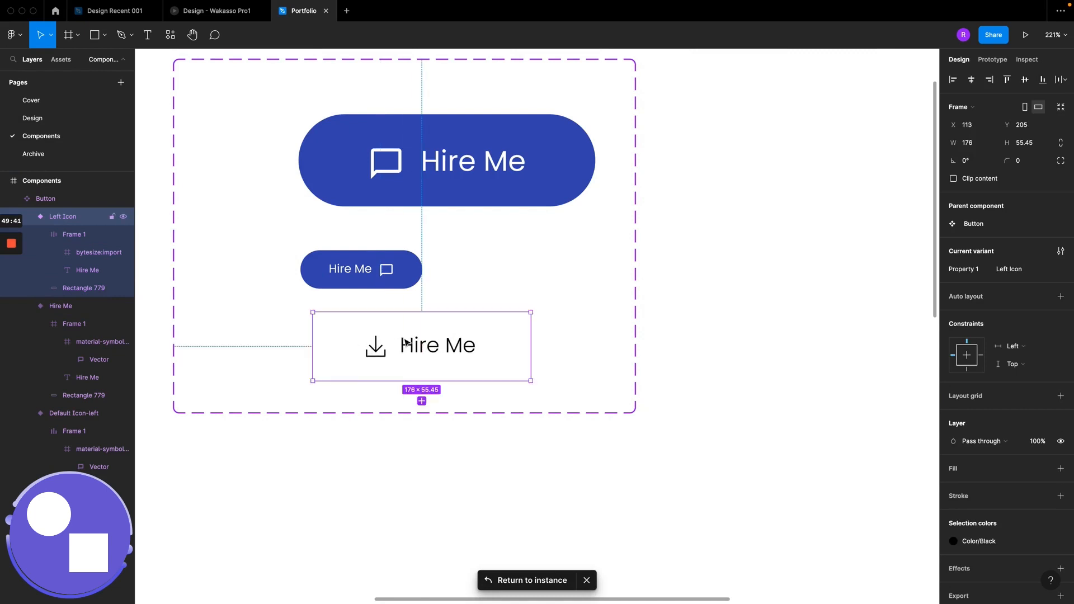
# Step: On the Design page, widen the Download CV button frame to 200 × 55 so it encloses its text
pyautogui.click(53, 125)
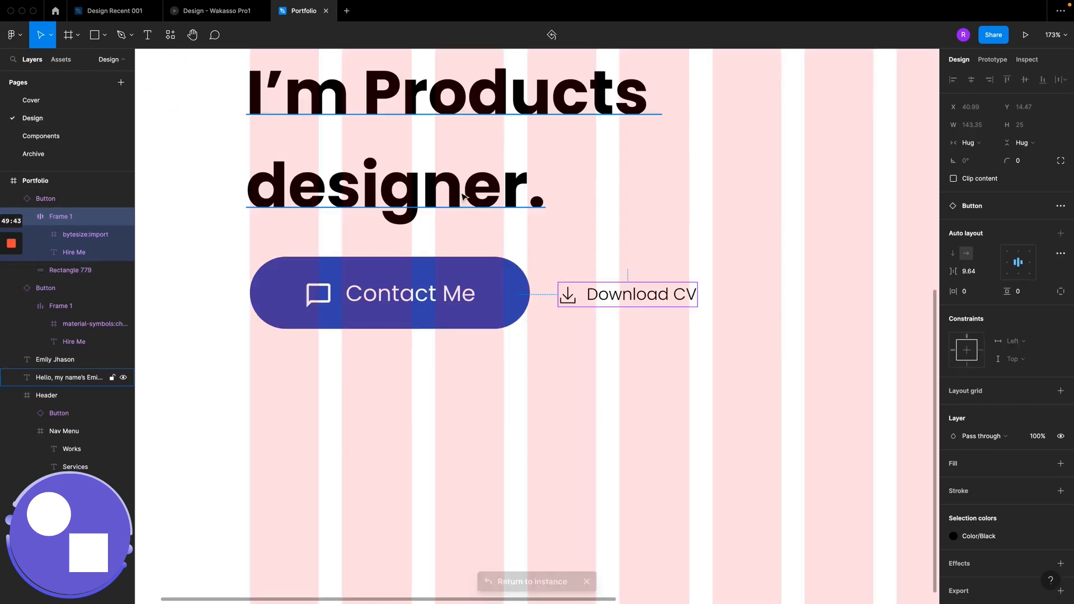
pyautogui.click(571, 323)
pyautogui.moveTo(691, 305); pyautogui.dragTo(711, 305)
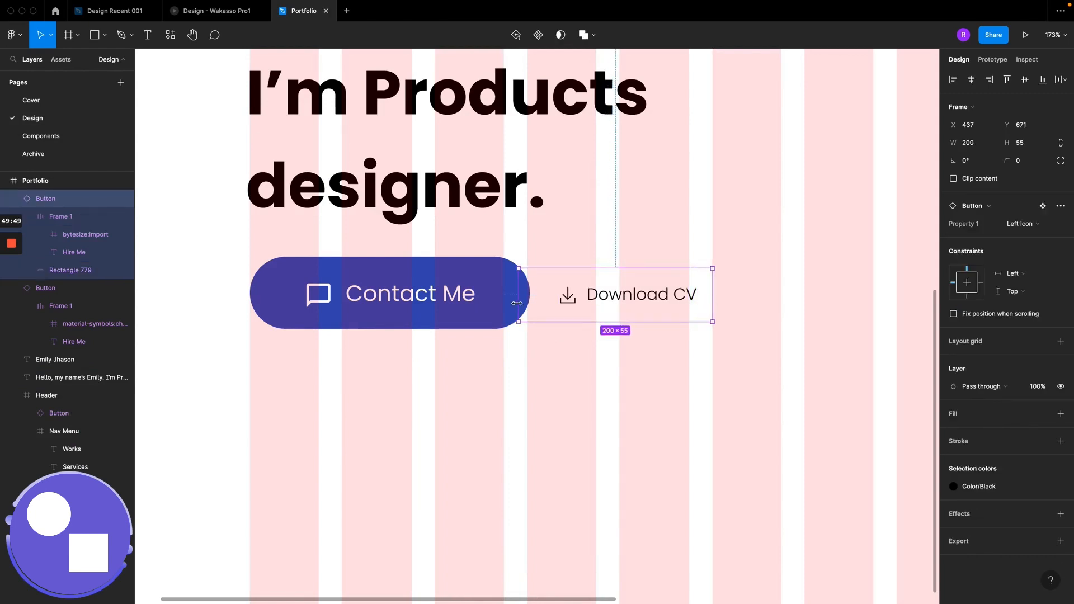
pyautogui.moveTo(517, 302); pyautogui.dragTo(527, 303)
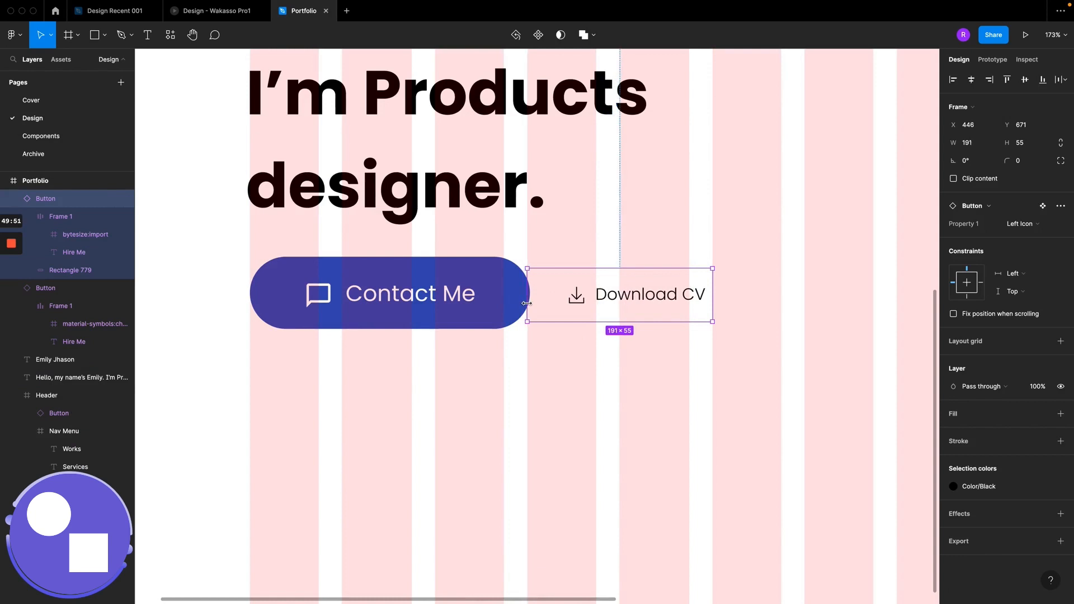
pyautogui.hotkey('ctrl', 'z')
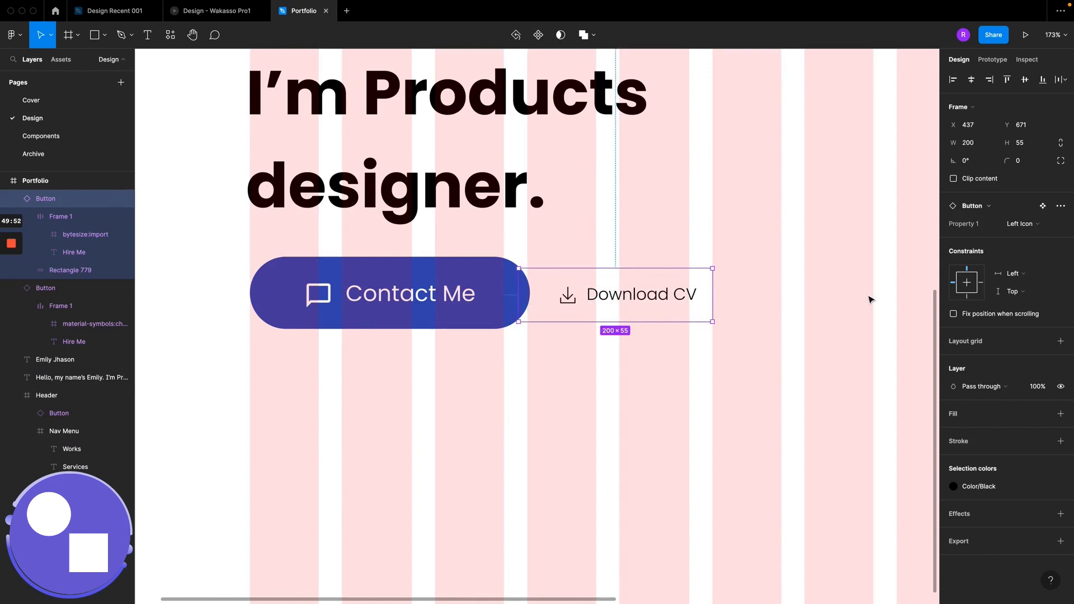
# Step: Set the Download CV button's horizontal constraint to Right and nudge it closer to Contact Me, to X 432
pyautogui.click(981, 283)
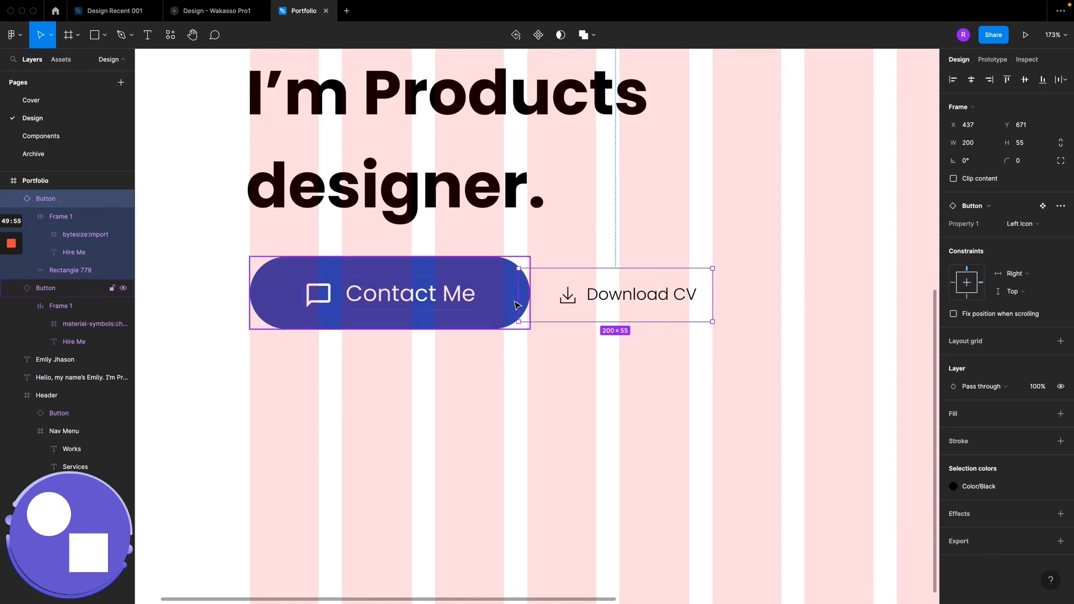
pyautogui.click(564, 355)
pyautogui.scroll(-5, 565, 354)
pyautogui.scroll(8, 597, 304)
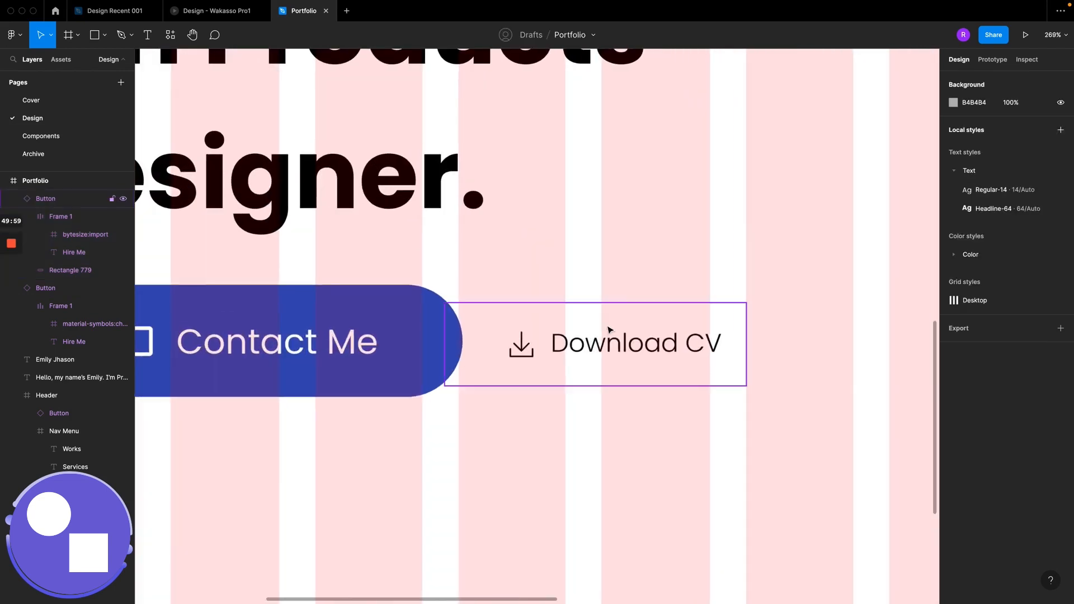
pyautogui.click(618, 353)
pyautogui.moveTo(617, 353); pyautogui.dragTo(608, 353)
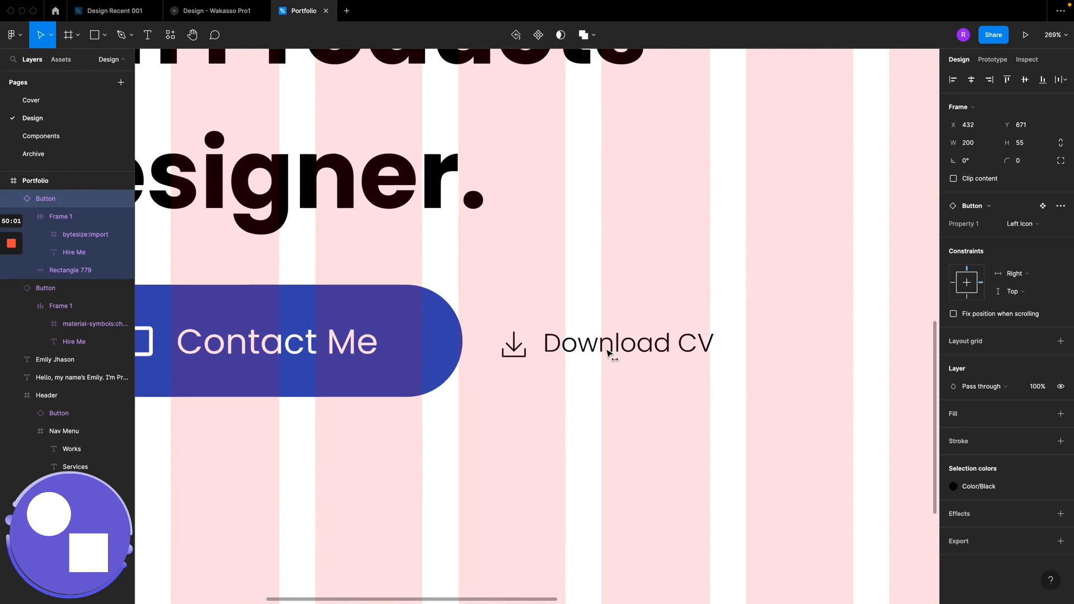
pyautogui.click(562, 436)
# Step: Review the whole landing page and compare its hero section with the Wakasso Pro1 reference design
pyautogui.scroll(-10, 563, 436)
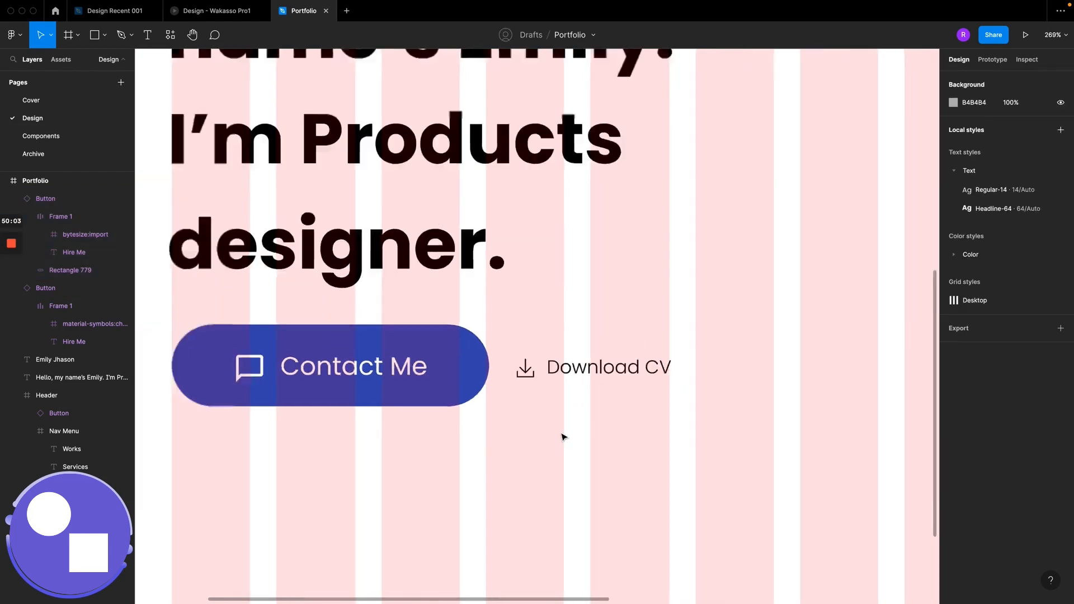
pyautogui.hscroll(3, 562, 436)
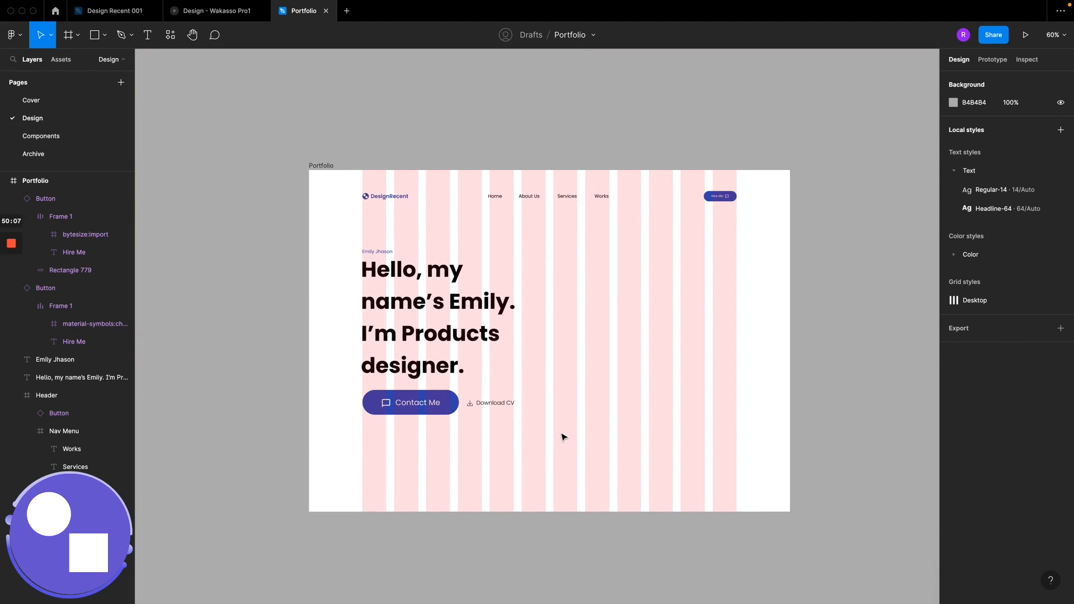
pyautogui.click(228, 11)
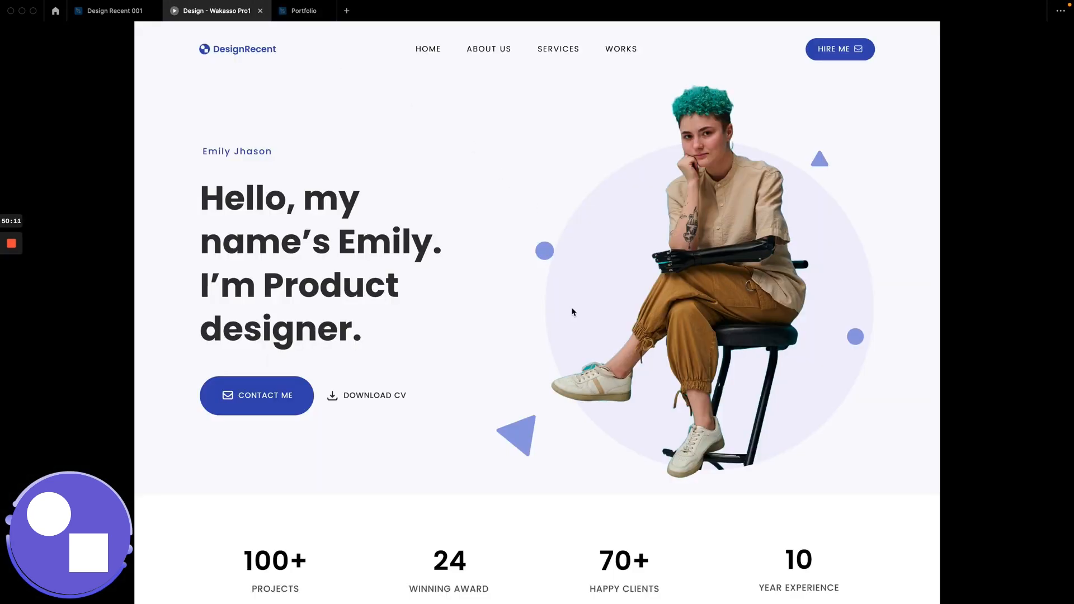
pyautogui.click(299, 15)
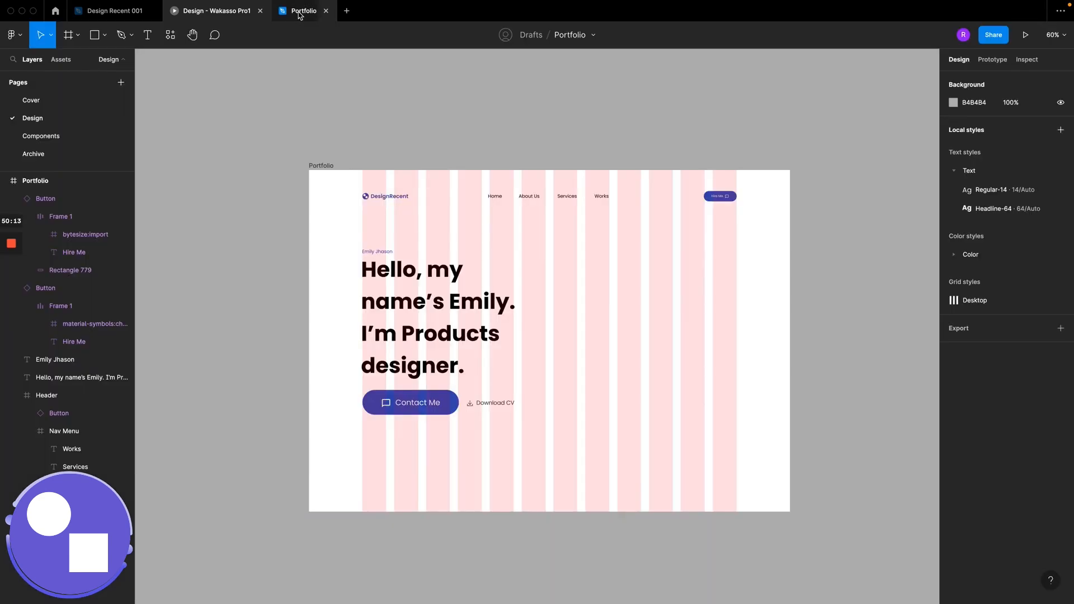
pyautogui.scroll(-2, 554, 268)
pyautogui.scroll(5, 558, 272)
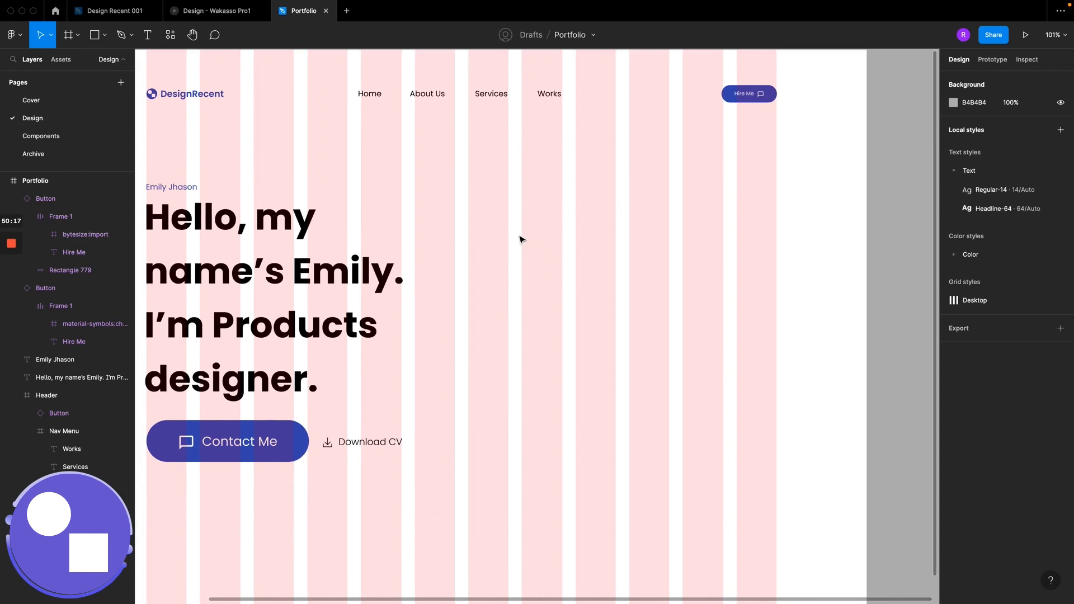
pyautogui.click(213, 16)
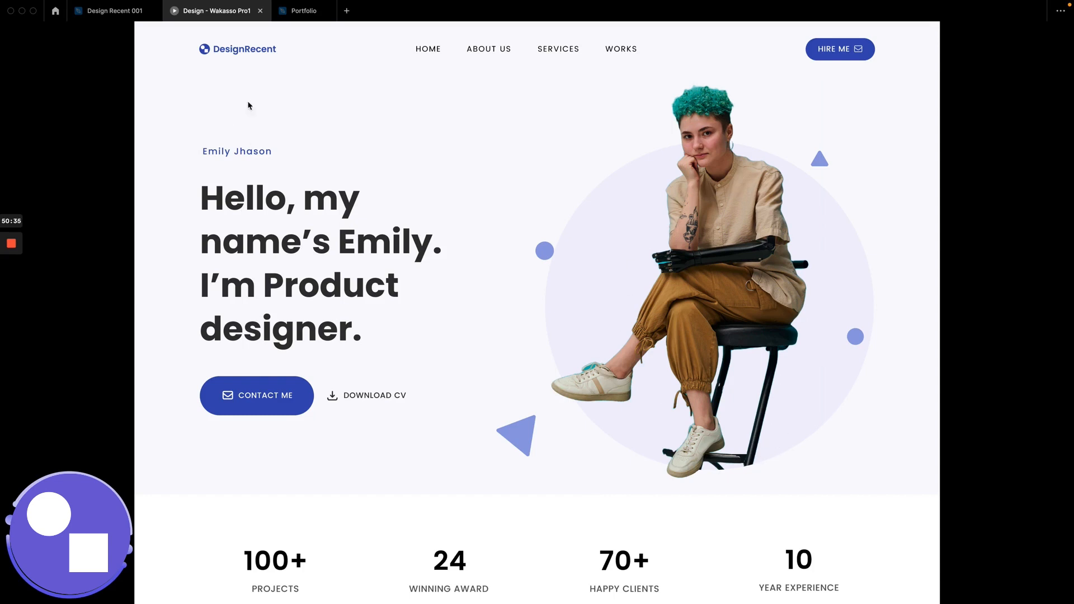
pyautogui.click(295, 12)
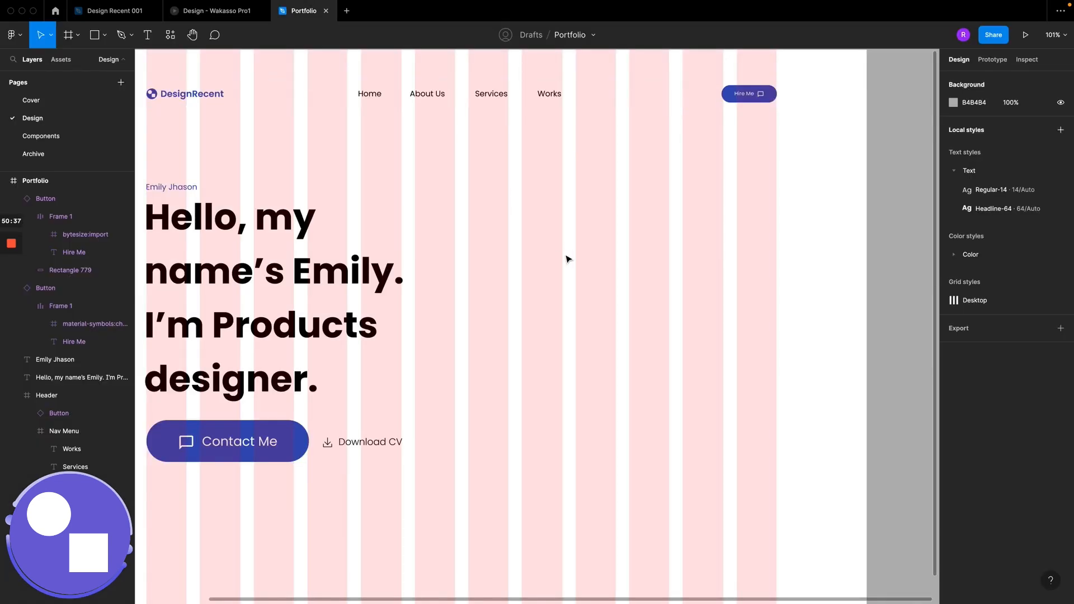
# Step: Draw a circle of about 127 × 127 with the Ellipse tool in the empty hero area beside the headline
pyautogui.click(105, 37)
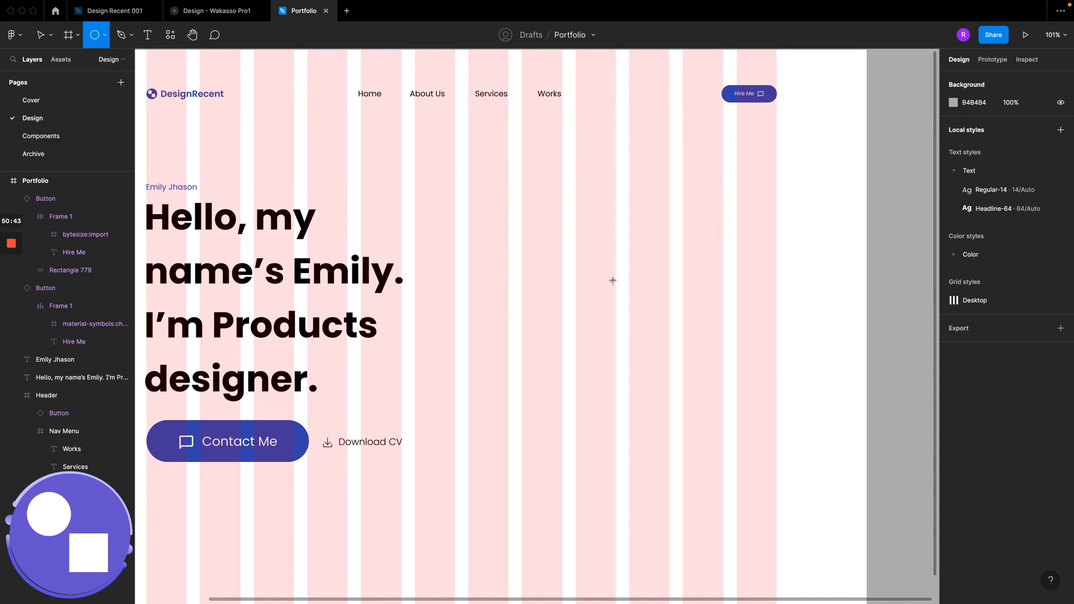
pyautogui.moveTo(576, 240); pyautogui.dragTo(703, 382)
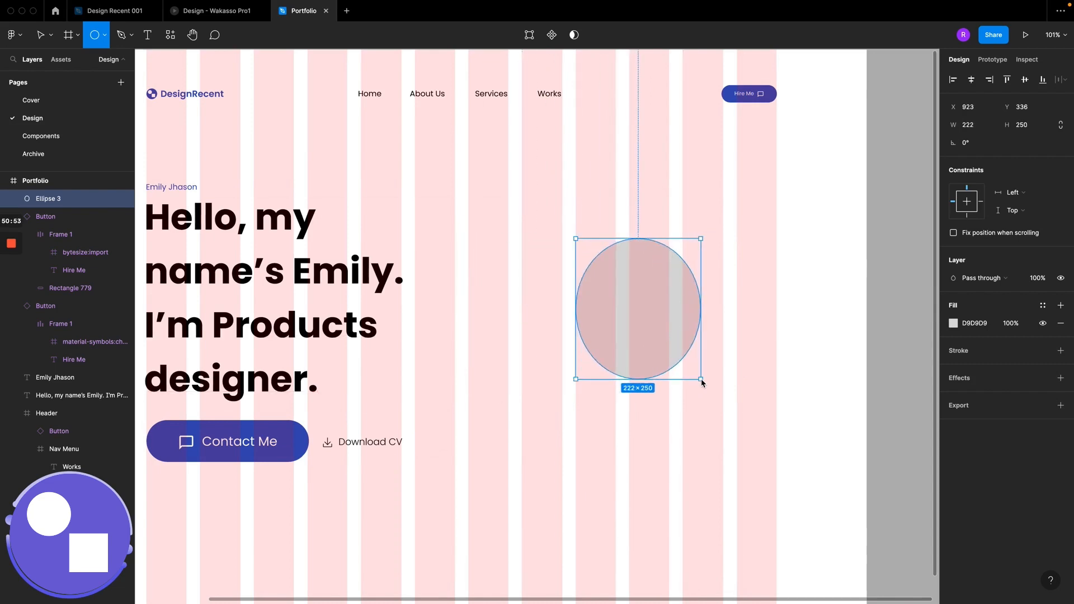
pyautogui.moveTo(702, 383); pyautogui.dragTo(713, 373)
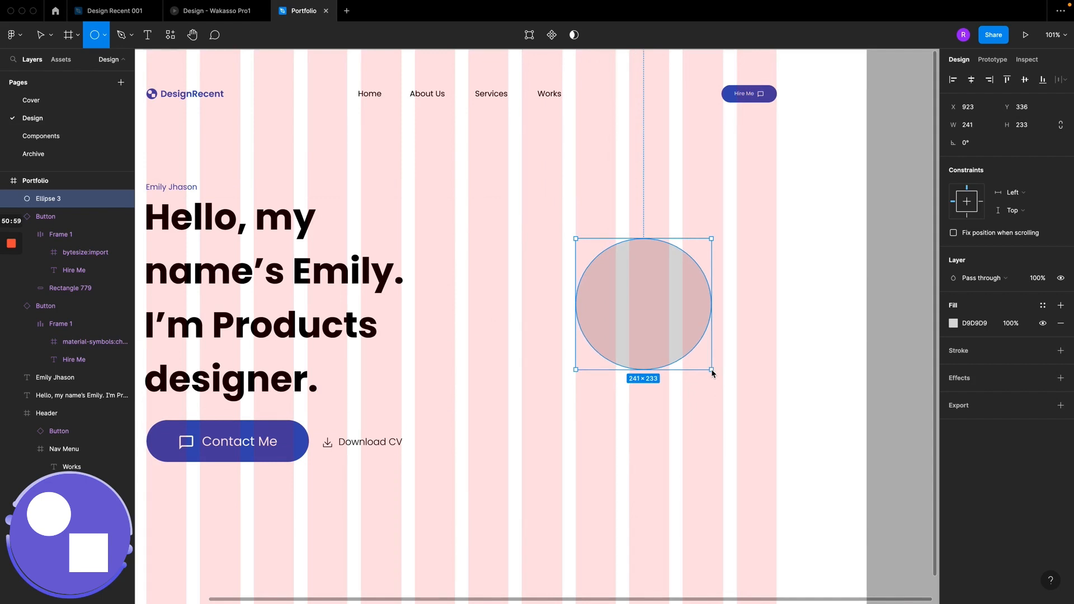
pyautogui.moveTo(713, 373)
pyautogui.mouseDown()
pyautogui.moveTo(767, 470)
pyautogui.moveTo(500, 163)
pyautogui.moveTo(788, 483)
pyautogui.moveTo(590, 202)
pyautogui.moveTo(722, 400)
pyautogui.moveTo(613, 274)
pyautogui.moveTo(647, 309)
pyautogui.mouseUp()
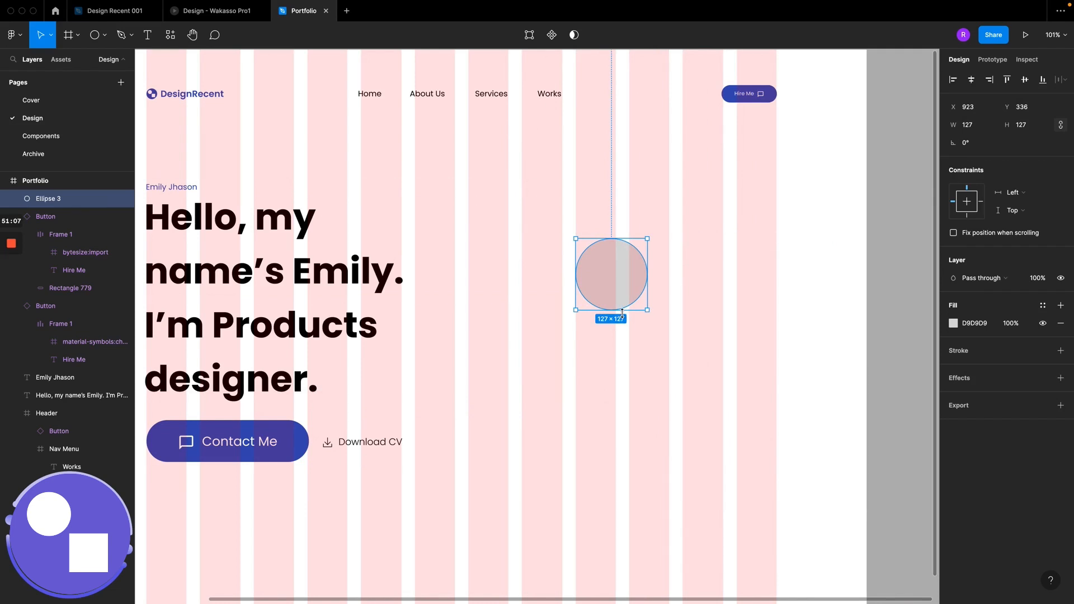
# Step: Enlarge the hero circle from its centre to about 505 × 505 and move it to about X 732, Y 166
pyautogui.press('alt')
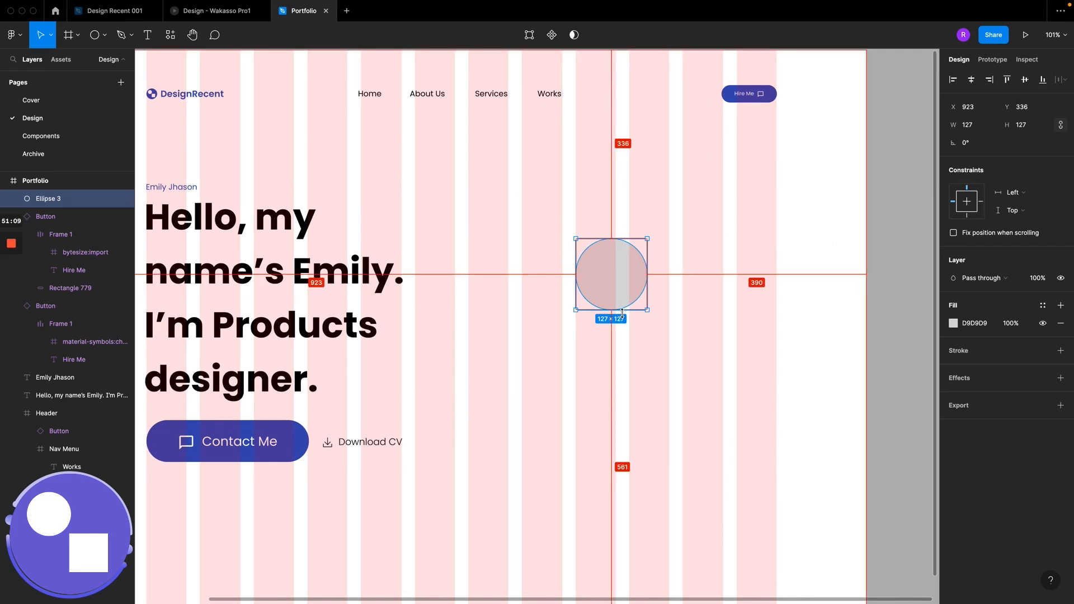
pyautogui.moveTo(623, 314); pyautogui.dragTo(612, 418)
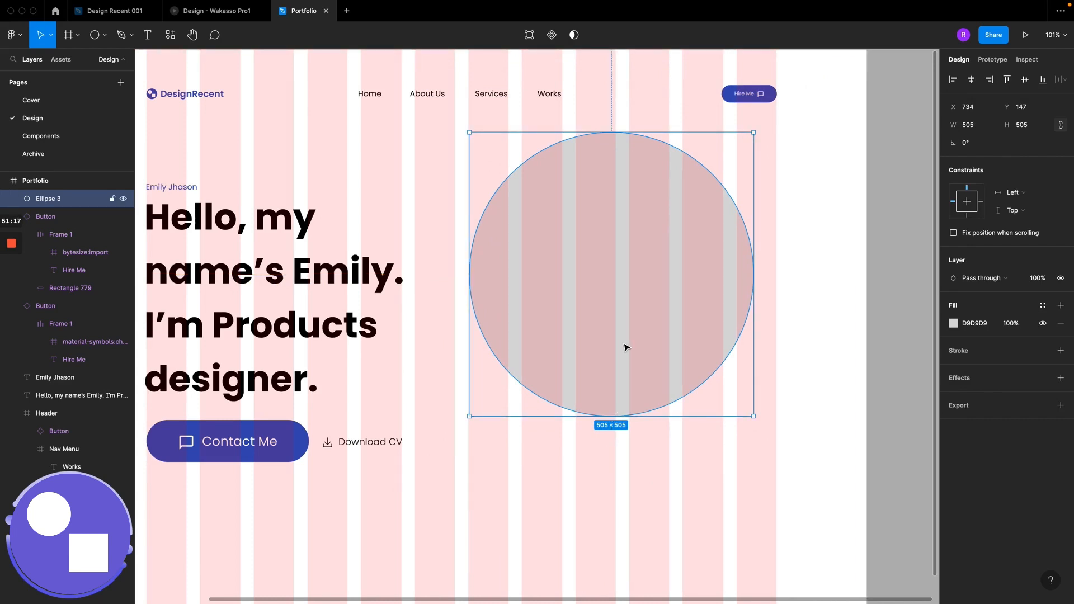
pyautogui.moveTo(626, 348); pyautogui.dragTo(625, 358)
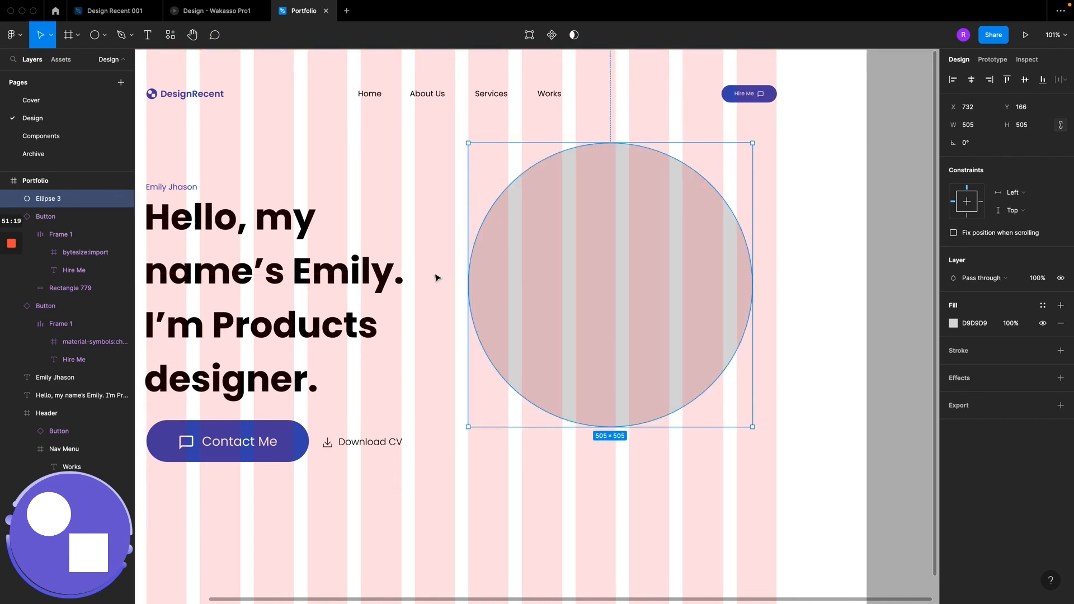
# Step: Resize the hero circle to 453 × 453 and place it at X 827, Y 192, checking it against the Wakasso Pro1 reference design
pyautogui.click(242, 13)
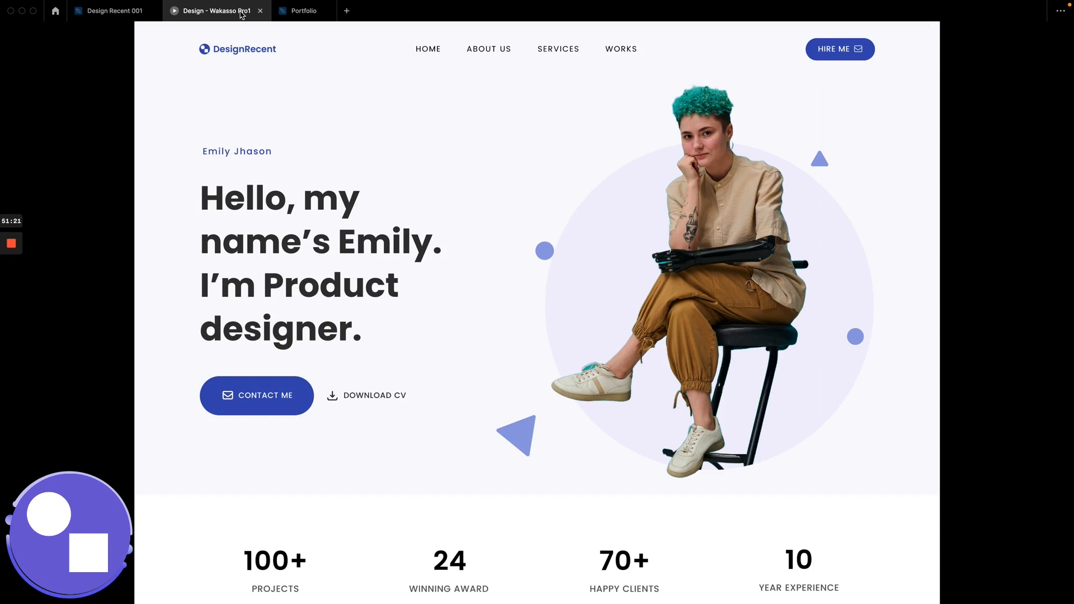
pyautogui.click(290, 12)
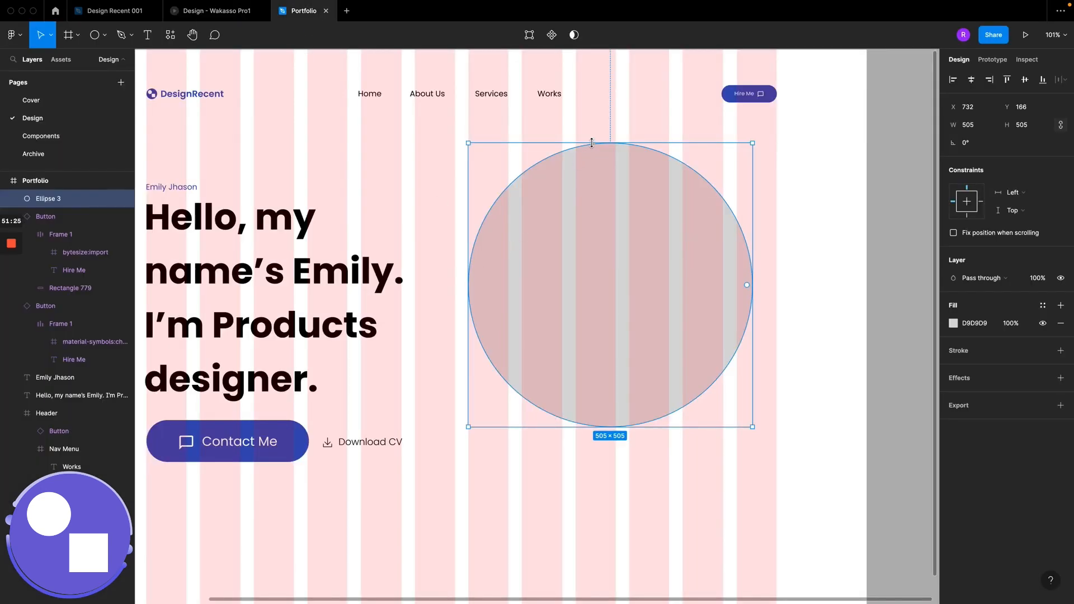
pyautogui.moveTo(592, 143); pyautogui.dragTo(592, 163)
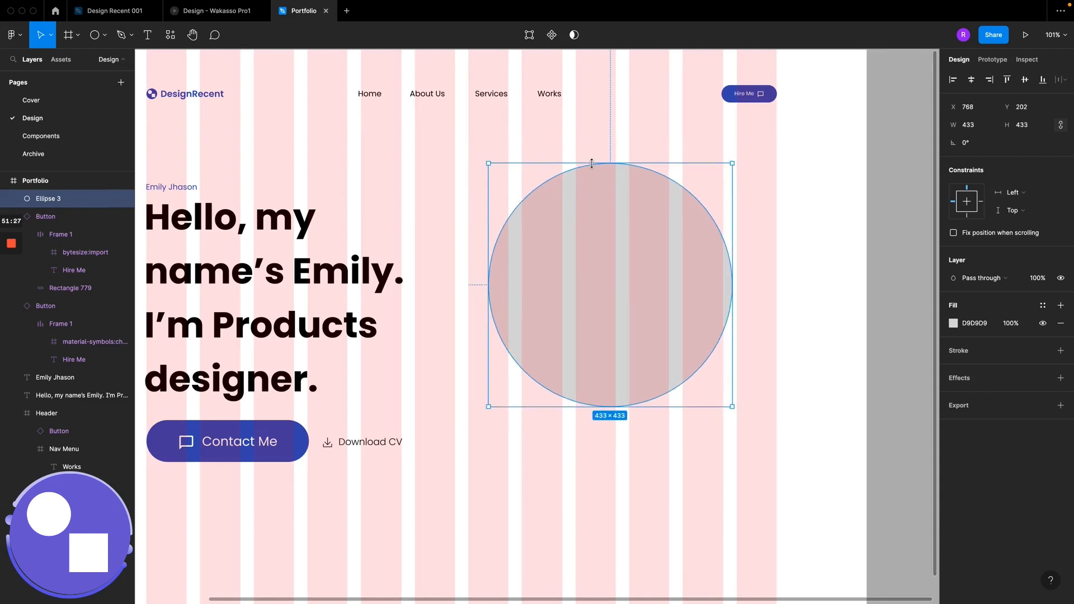
pyautogui.moveTo(595, 278)
pyautogui.mouseDown()
pyautogui.moveTo(630, 275)
pyautogui.moveTo(616, 280)
pyautogui.mouseUp()
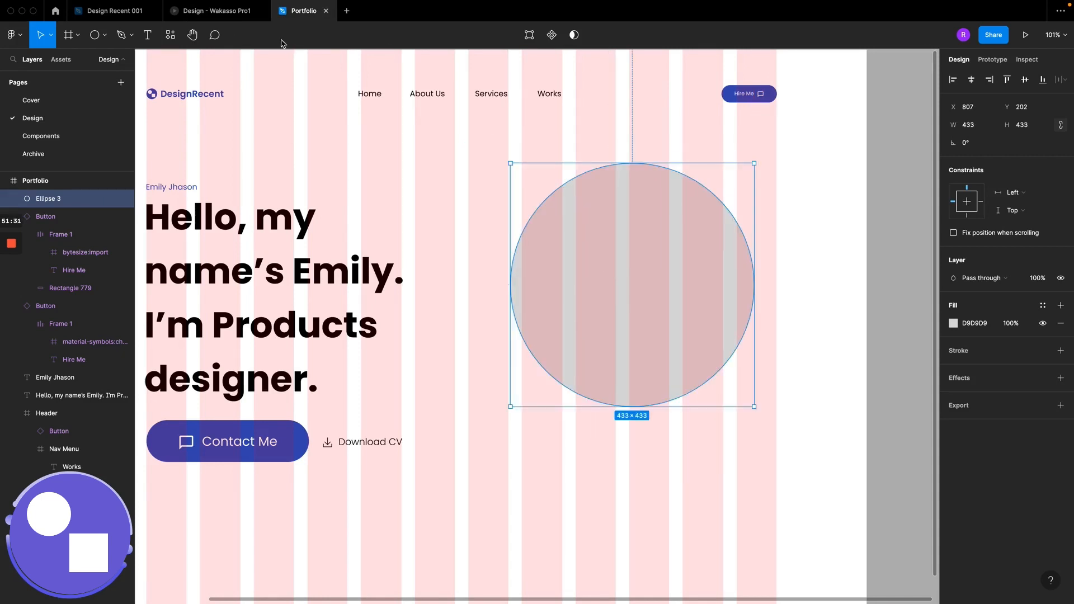
pyautogui.click(233, 16)
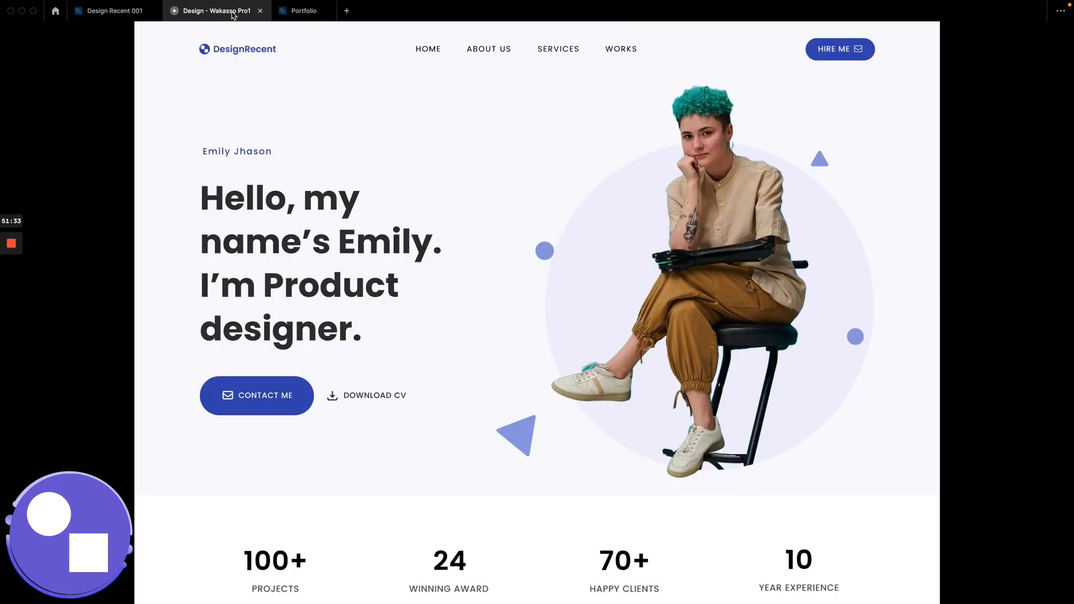
pyautogui.click(292, 14)
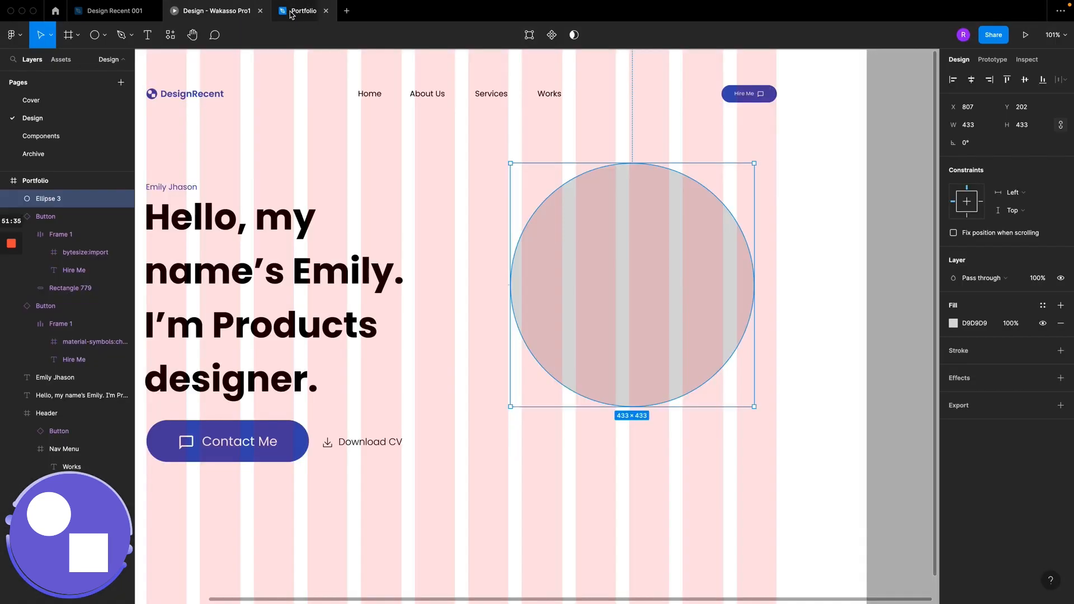
pyautogui.moveTo(651, 303); pyautogui.dragTo(674, 311)
pyautogui.moveTo(533, 284); pyautogui.dragTo(523, 285)
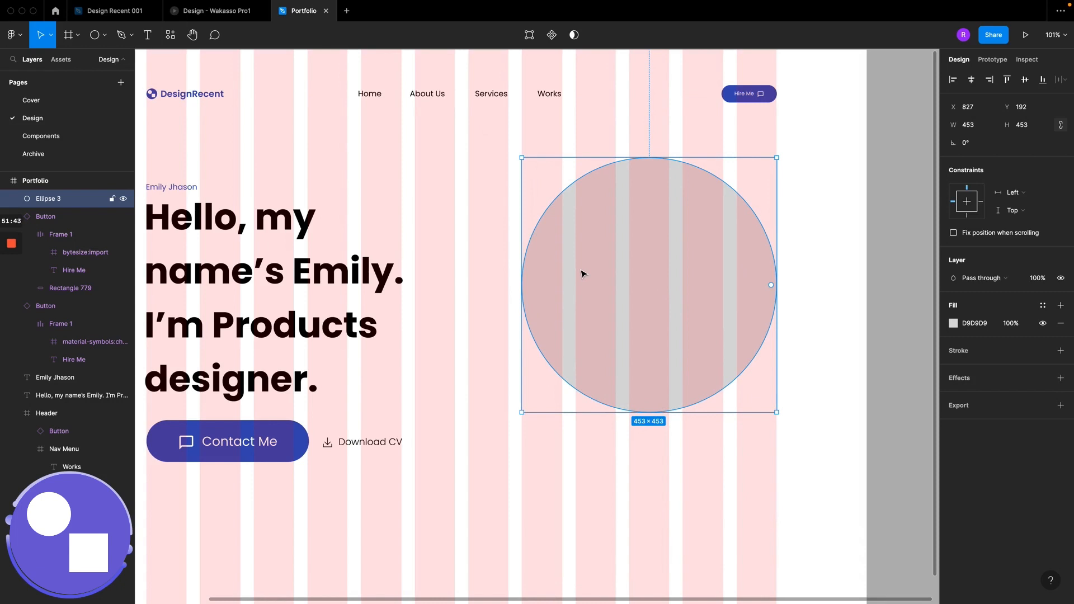
# Step: Fill the hero circle with the Contact Me button's sampled blue, lightened to a very pale tint, EDEFF7
pyautogui.hscroll(-2, 582, 274)
pyautogui.scroll(-1, 582, 274)
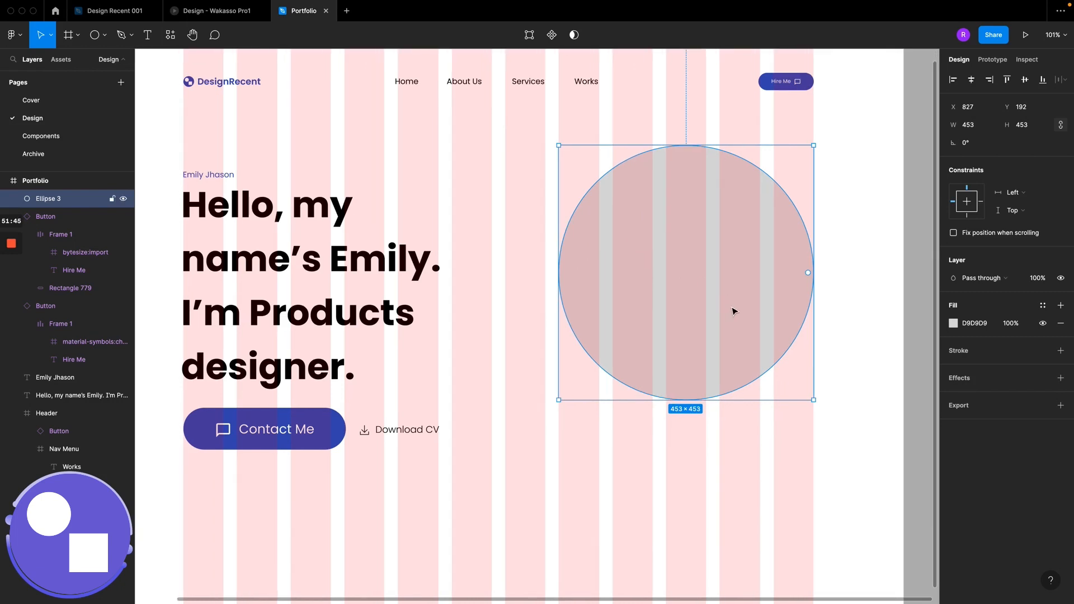
pyautogui.click(953, 323)
pyautogui.click(822, 480)
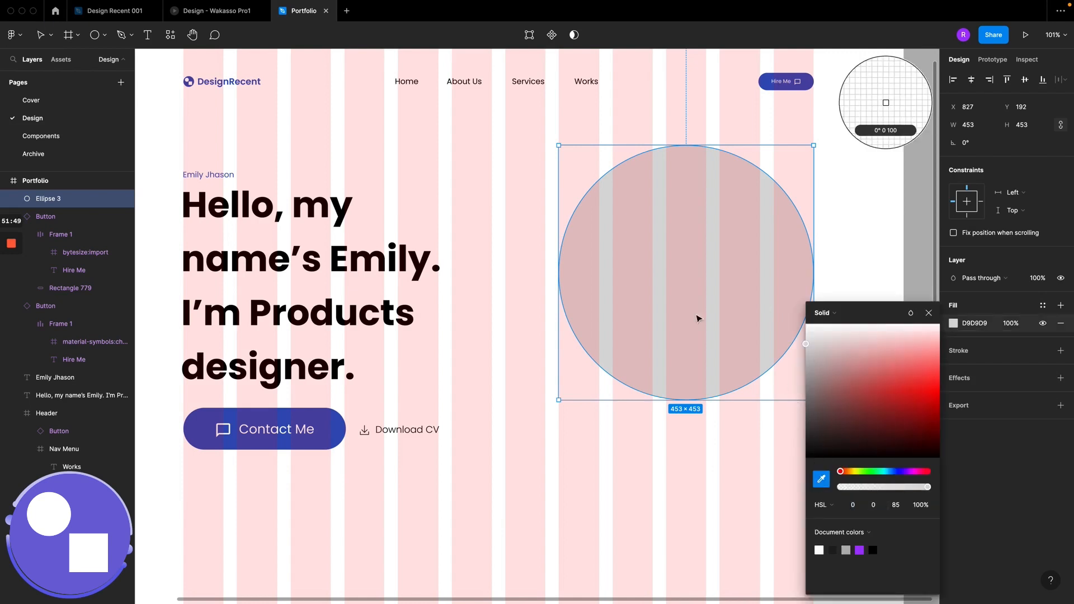
pyautogui.click(330, 424)
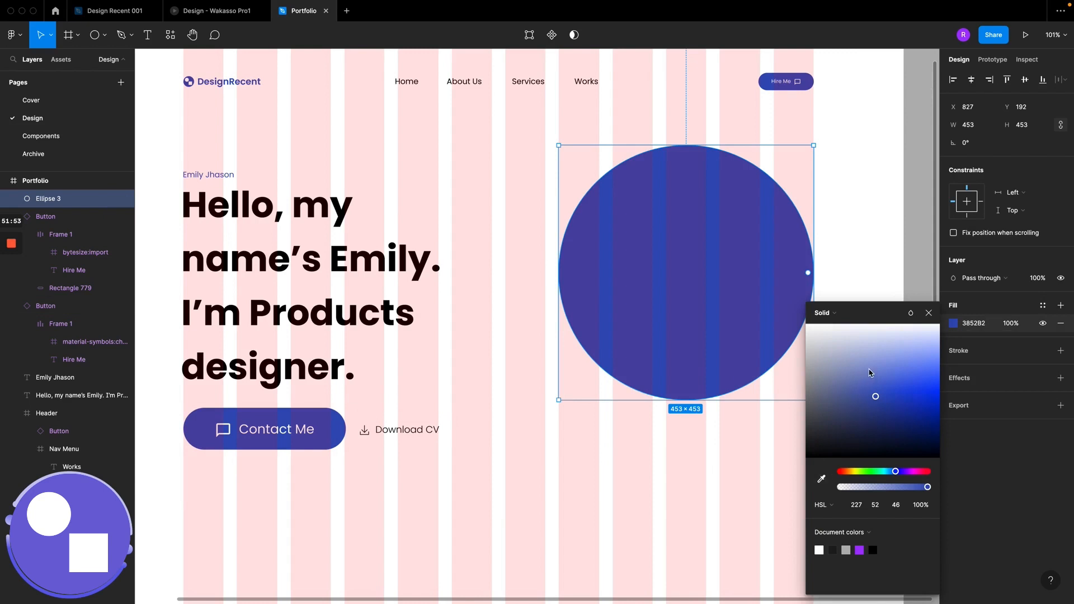
pyautogui.moveTo(870, 372); pyautogui.dragTo(859, 331)
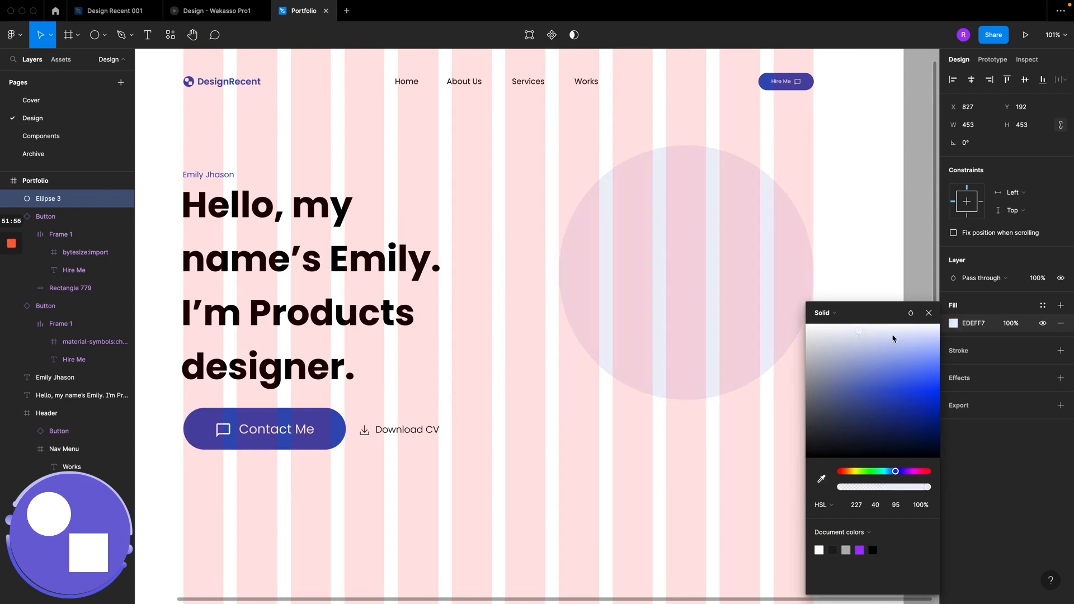
pyautogui.click(929, 314)
# Step: Save the hero circle's fill as a new color style named Color/primary-light
pyautogui.click(1043, 305)
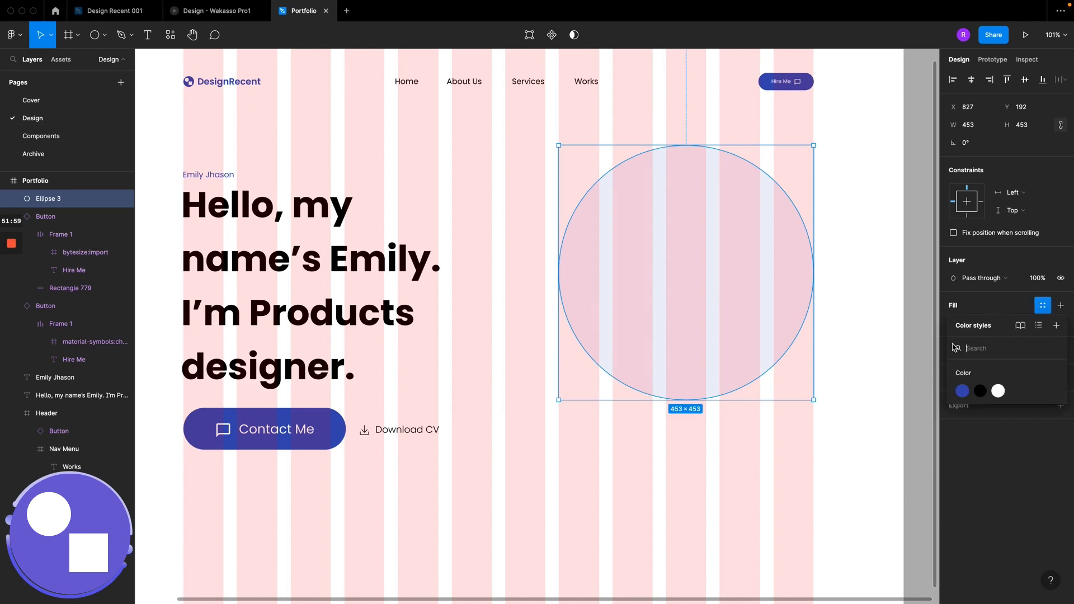
pyautogui.click(1057, 326)
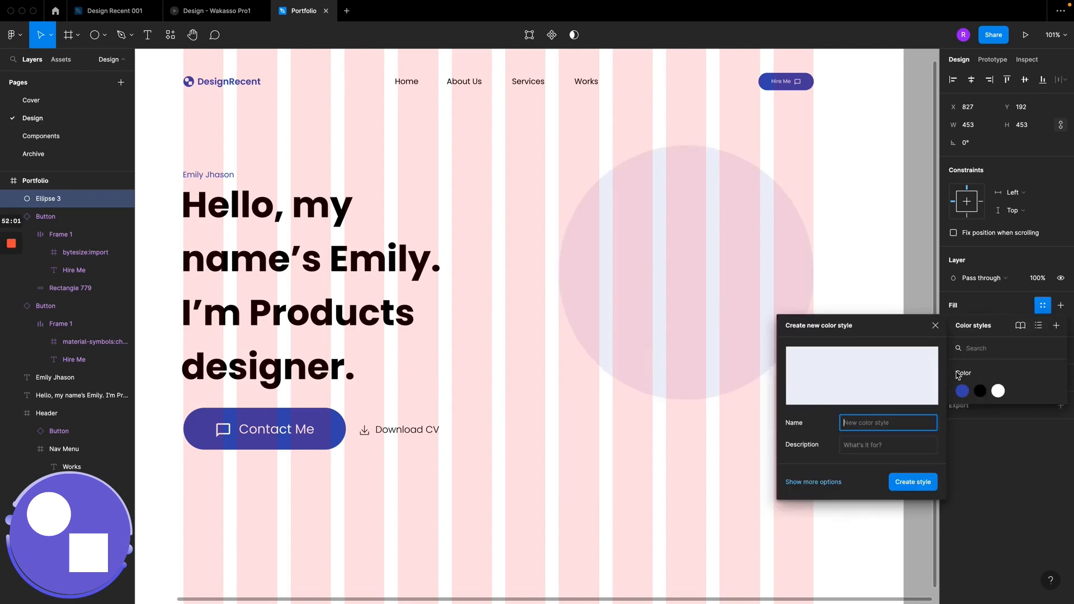
pyautogui.write('Color/')
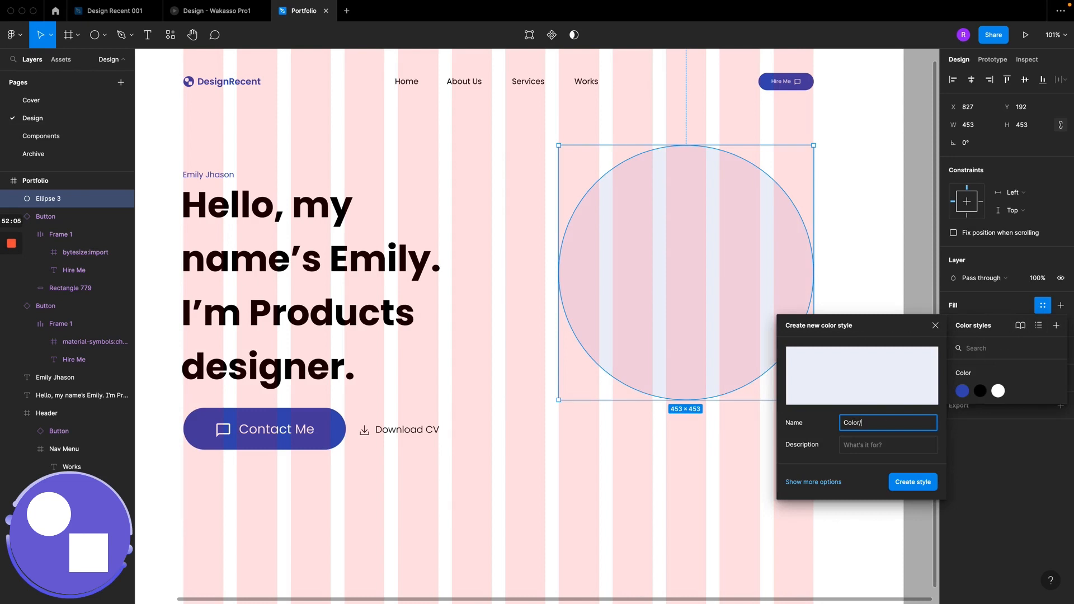
pyautogui.write('primary-light')
pyautogui.press('Return')
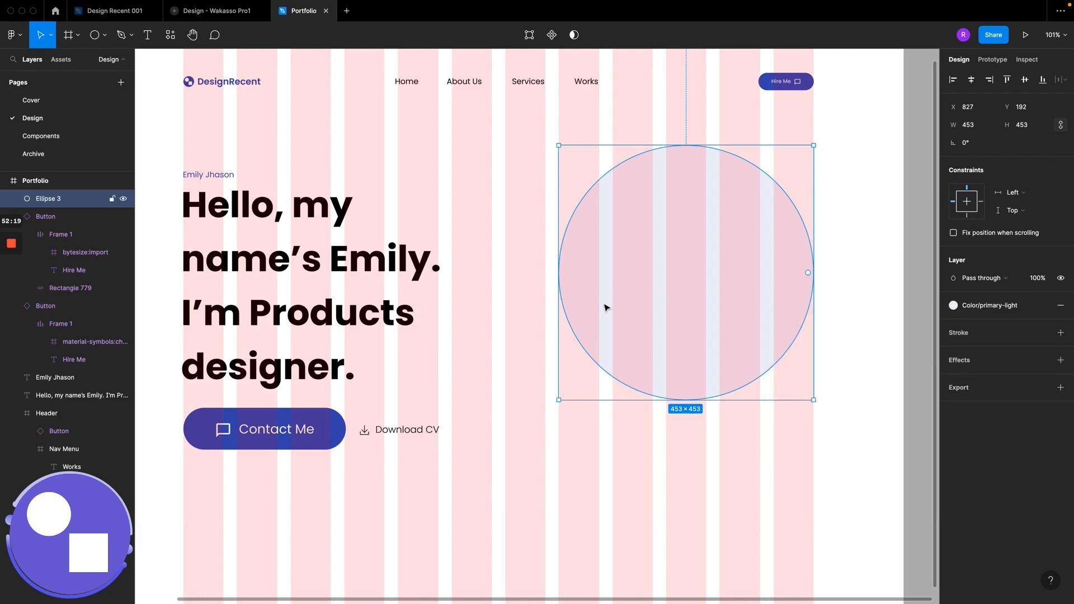
pyautogui.hscroll(3, 532, 304)
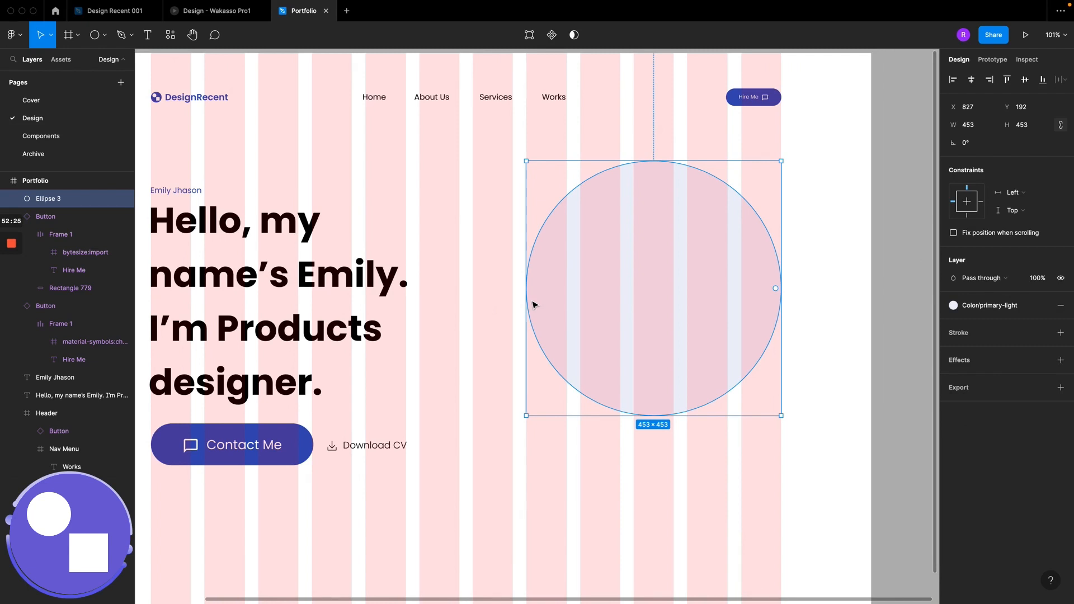
pyautogui.hscroll(-3, 532, 305)
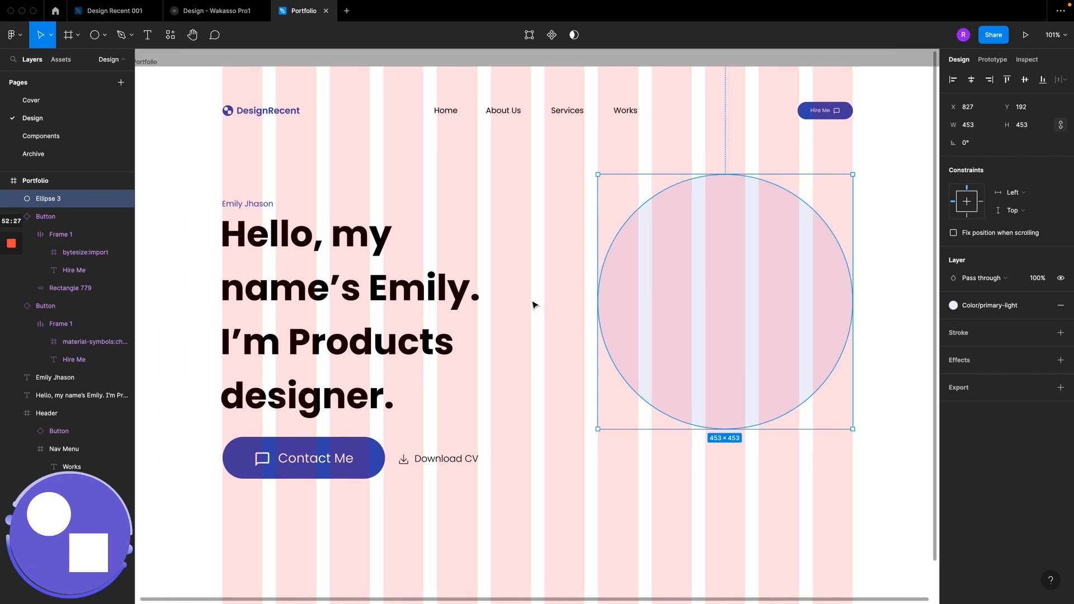
pyautogui.scroll(-5, 532, 304)
pyautogui.scroll(5, 532, 304)
pyautogui.scroll(-2, 532, 305)
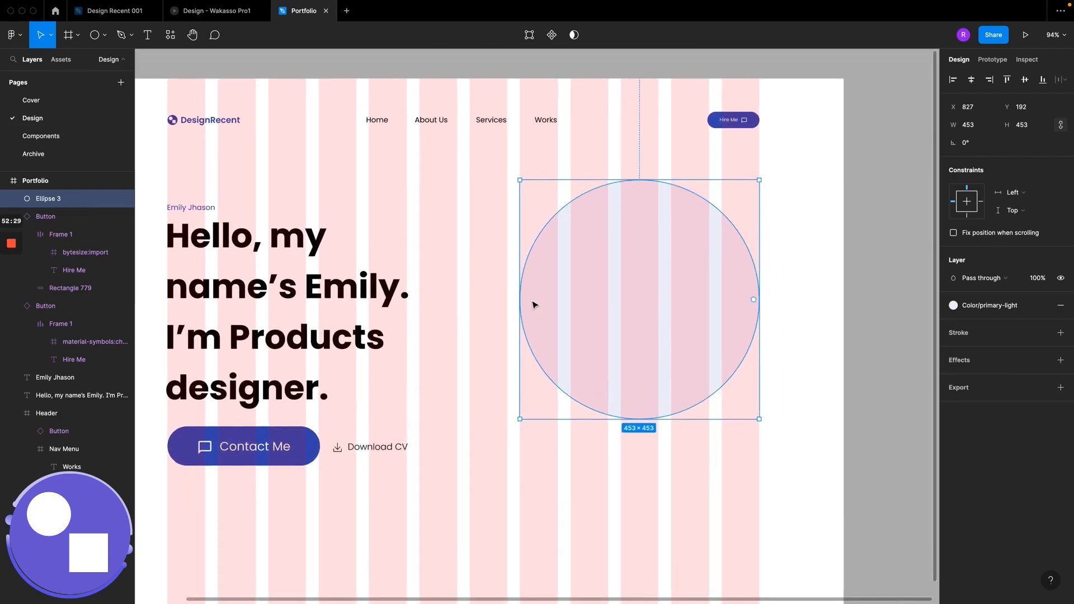
pyautogui.hscroll(2, 532, 304)
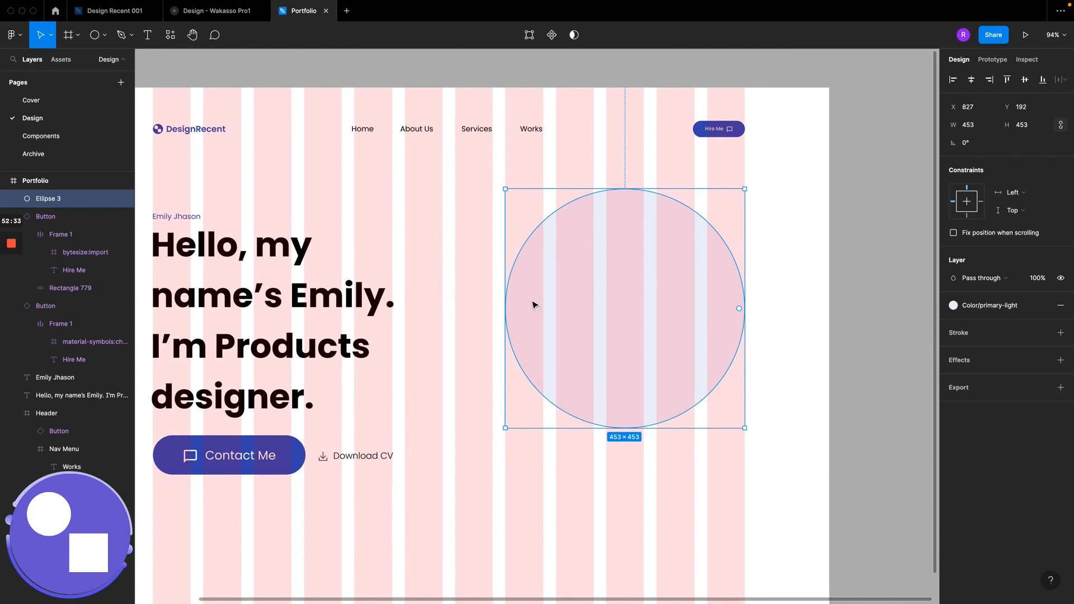
# Step: Search the available plugins for image sources, trying "unsp" and "pexels"
pyautogui.scroll(10, 535, 304)
pyautogui.hscroll(2, 534, 305)
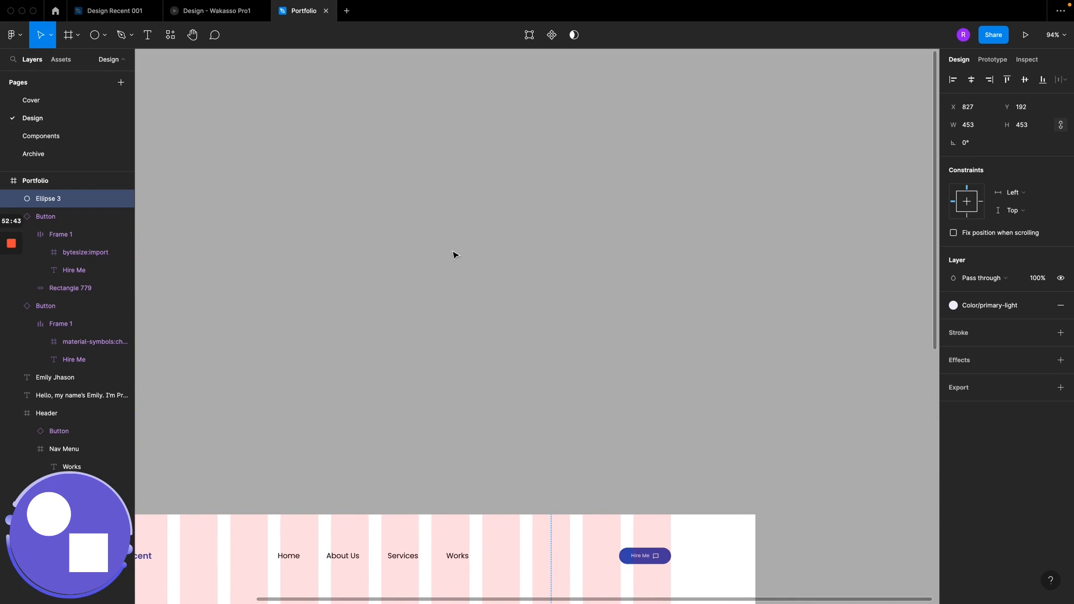
pyautogui.click(170, 35)
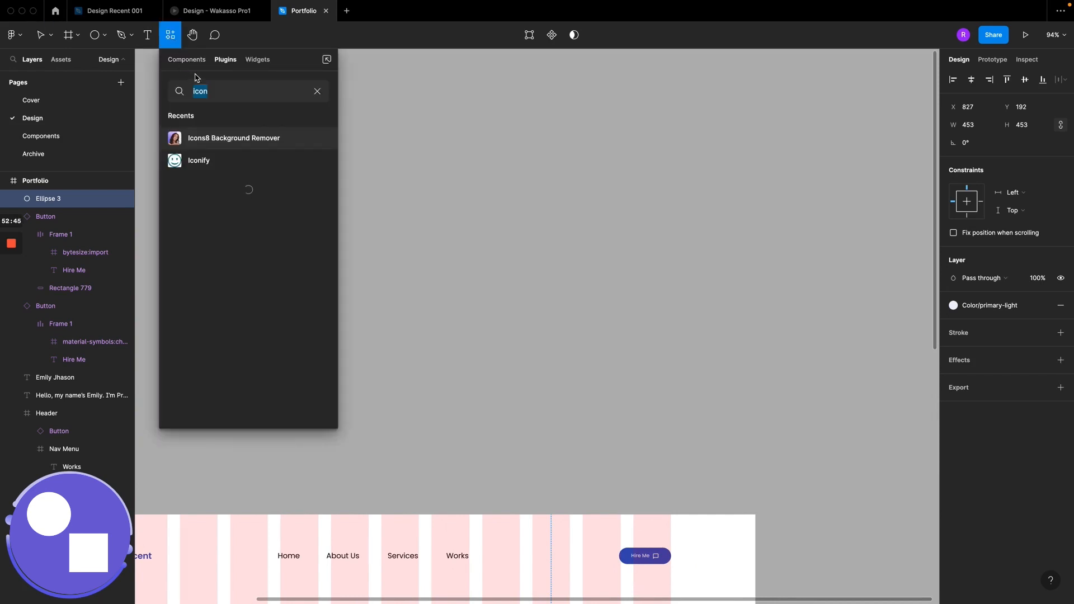
pyautogui.click(317, 92)
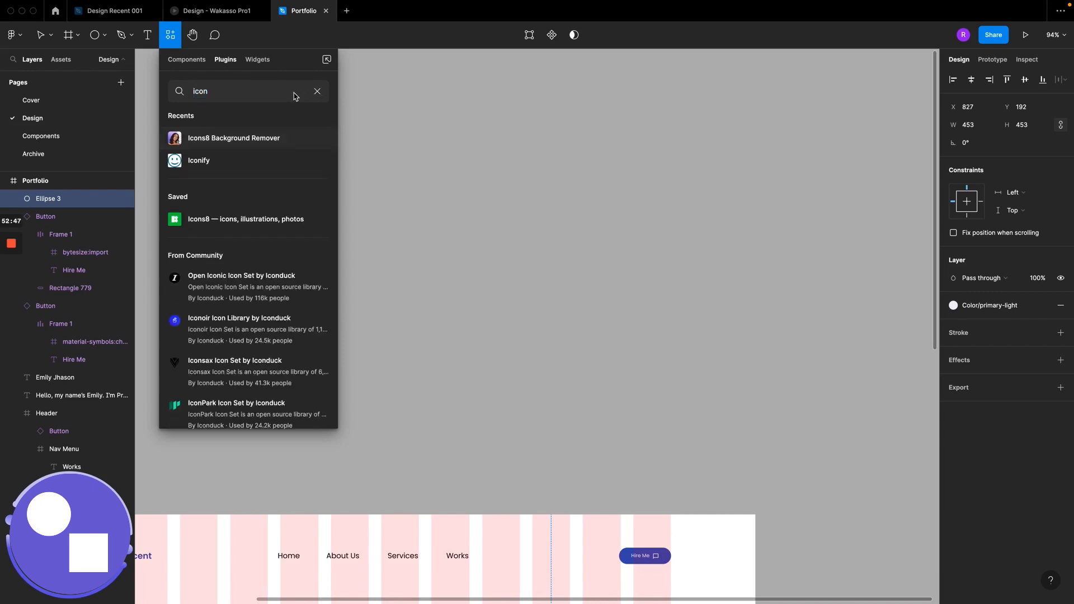
pyautogui.write('un')
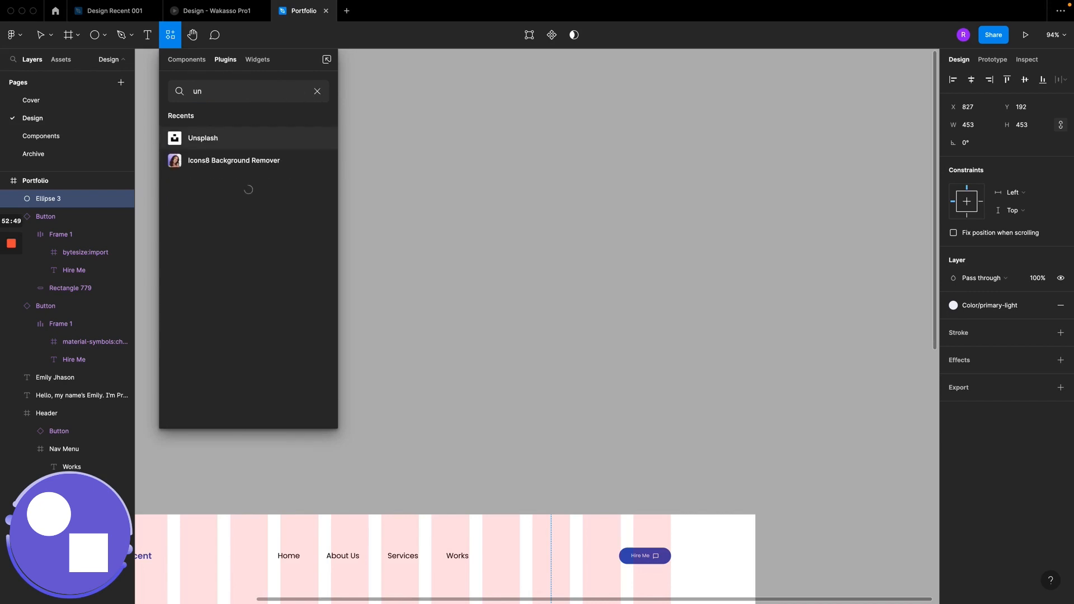
pyautogui.write('sp')
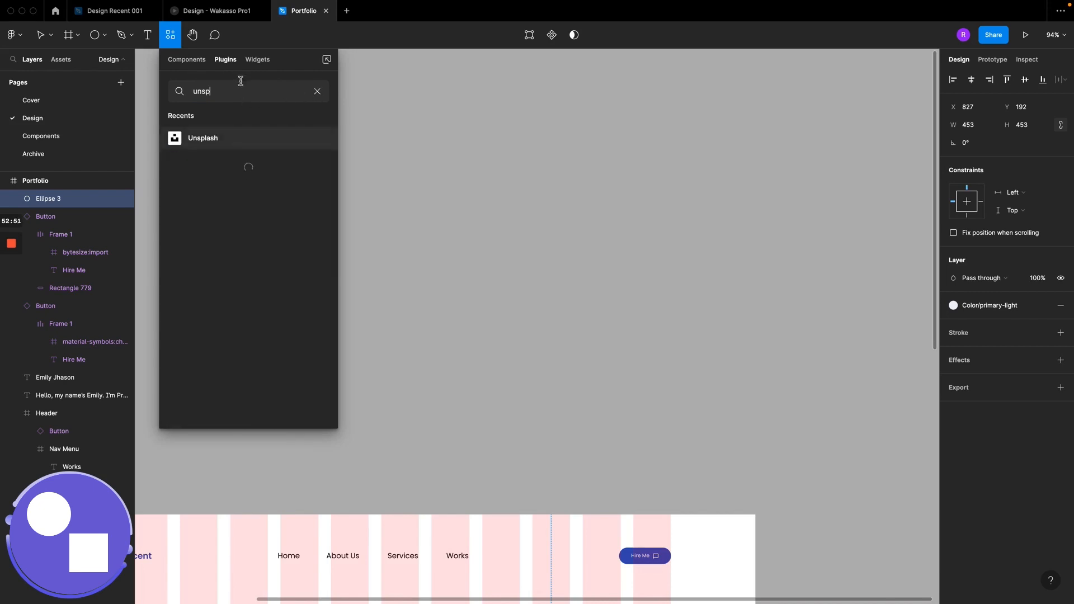
pyautogui.doubleClick(213, 92)
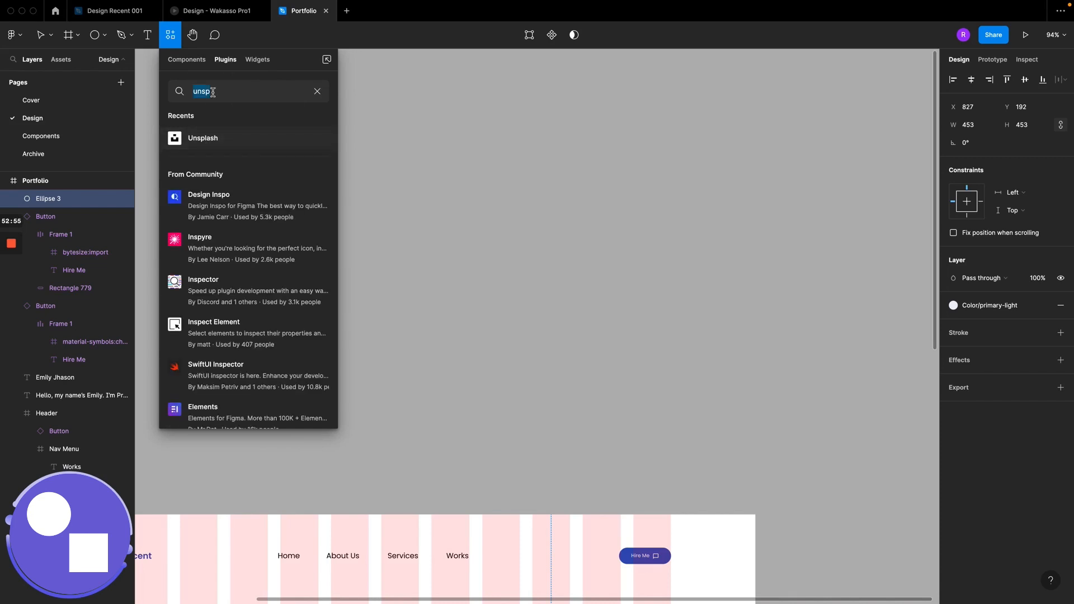
pyautogui.write('pexe')
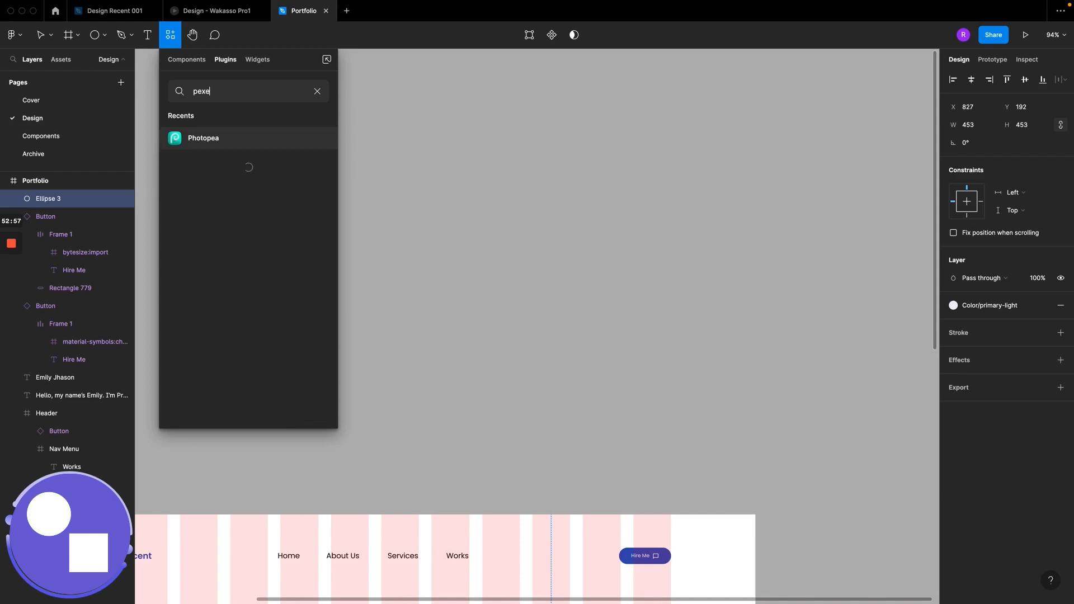
pyautogui.write('ls')
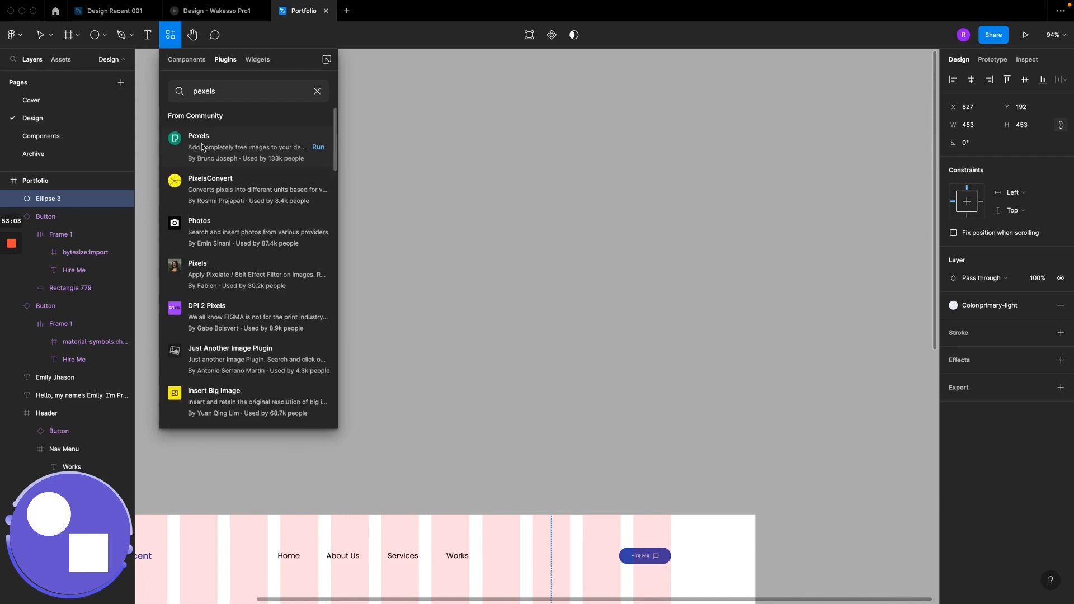
# Step: Find the Unsplash plugin by searching the plugins and add it to the saved plugins
pyautogui.doubleClick(219, 91)
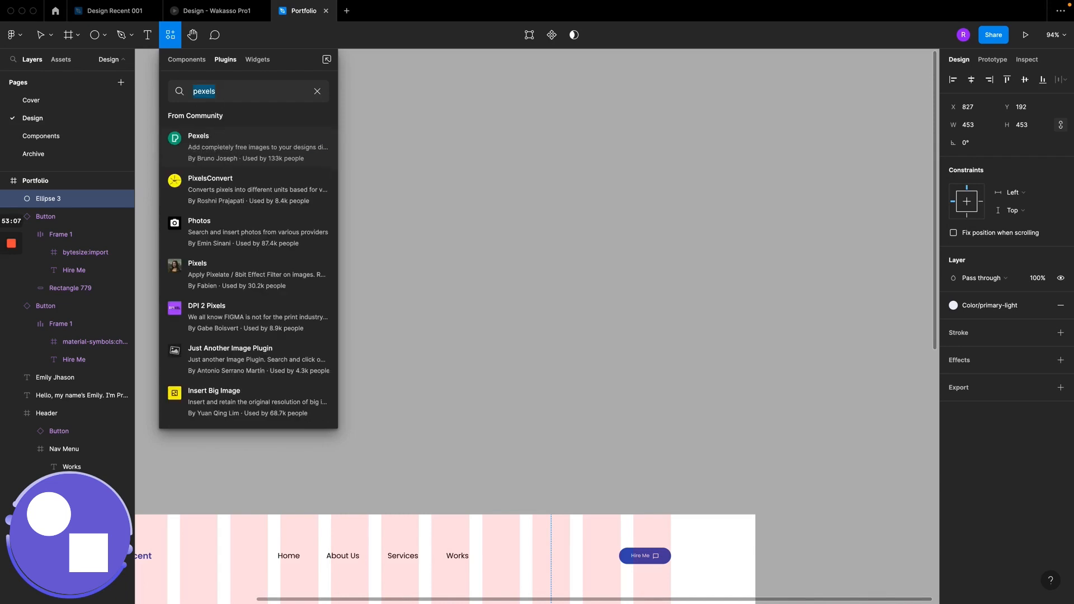
pyautogui.write('unsplas')
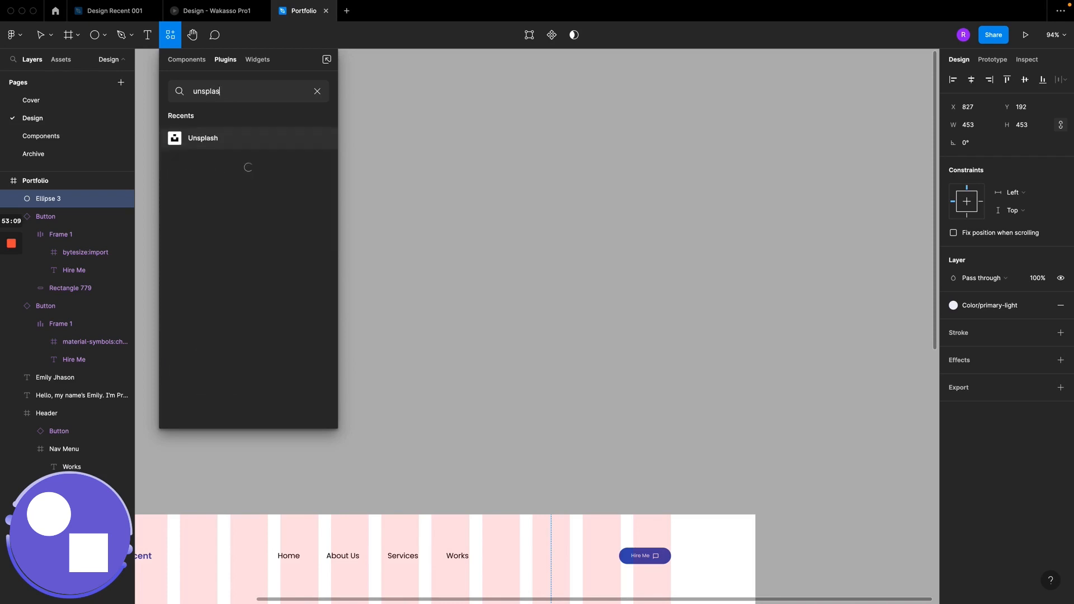
pyautogui.click(206, 142)
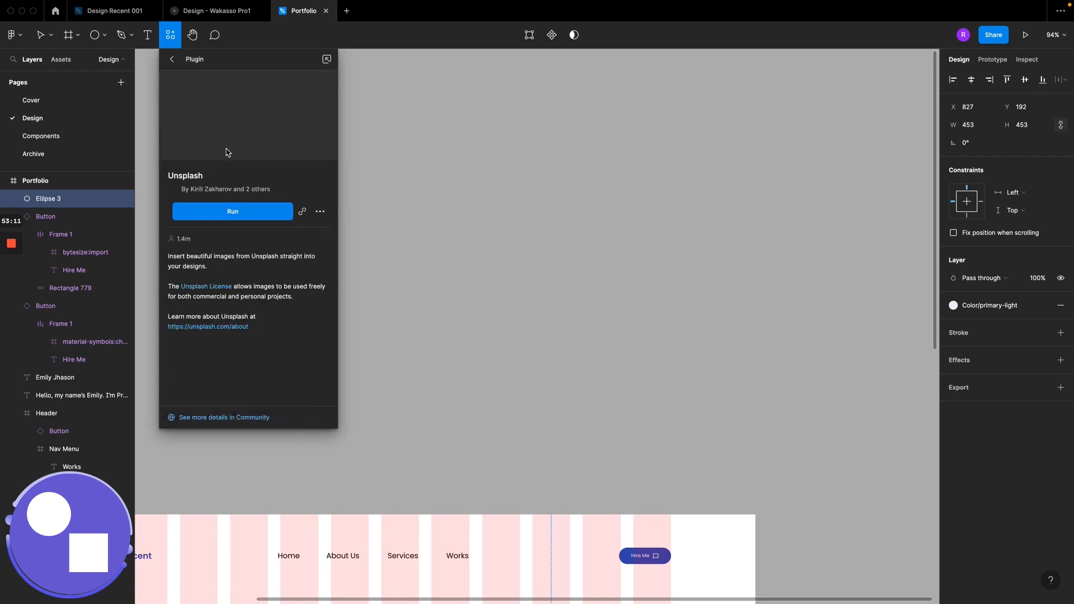
pyautogui.click(322, 216)
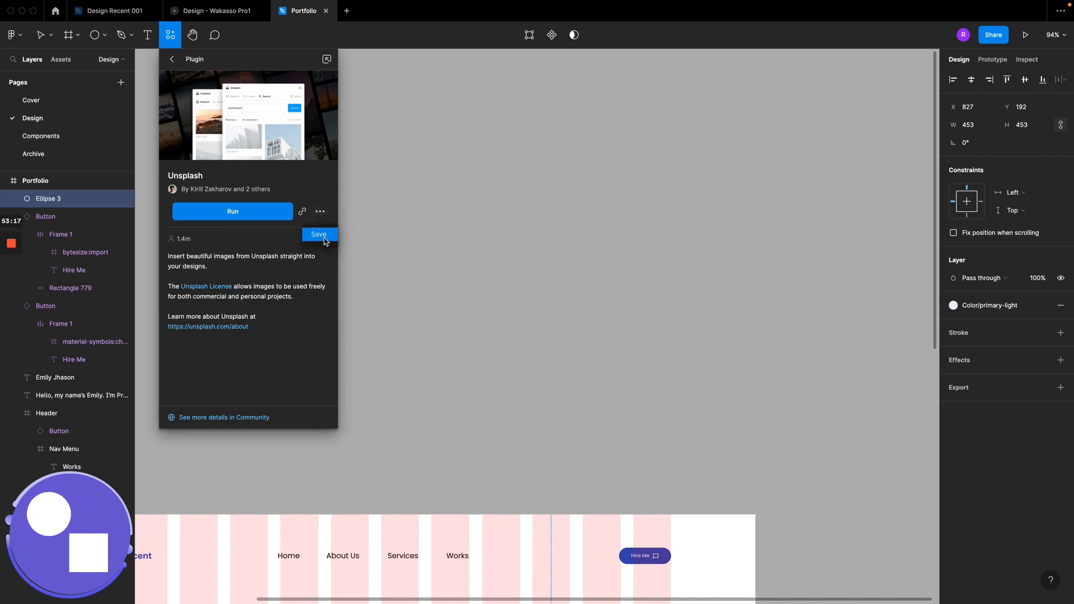
pyautogui.click(319, 235)
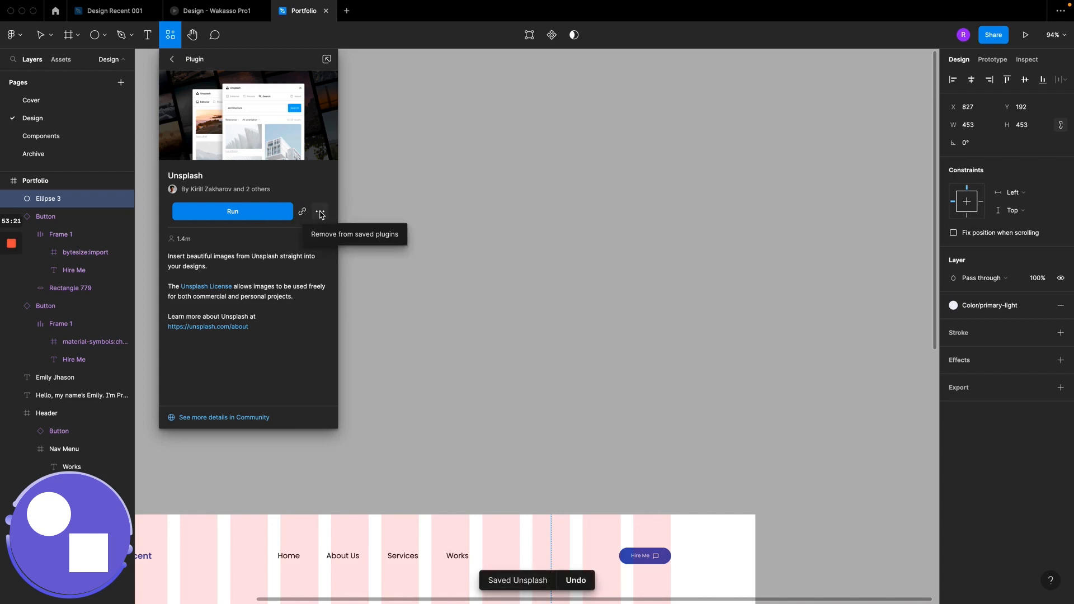
# Step: Run the Unsplash plugin and search its photos for "women"
pyautogui.click(247, 214)
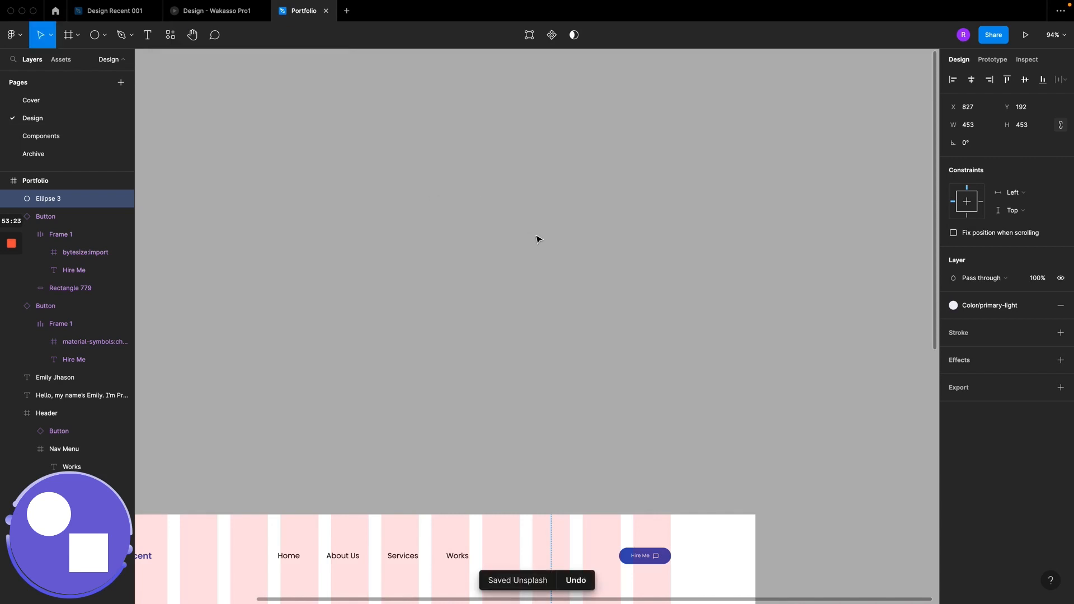
pyautogui.scroll(-2, 548, 258)
pyautogui.scroll(-2, 547, 257)
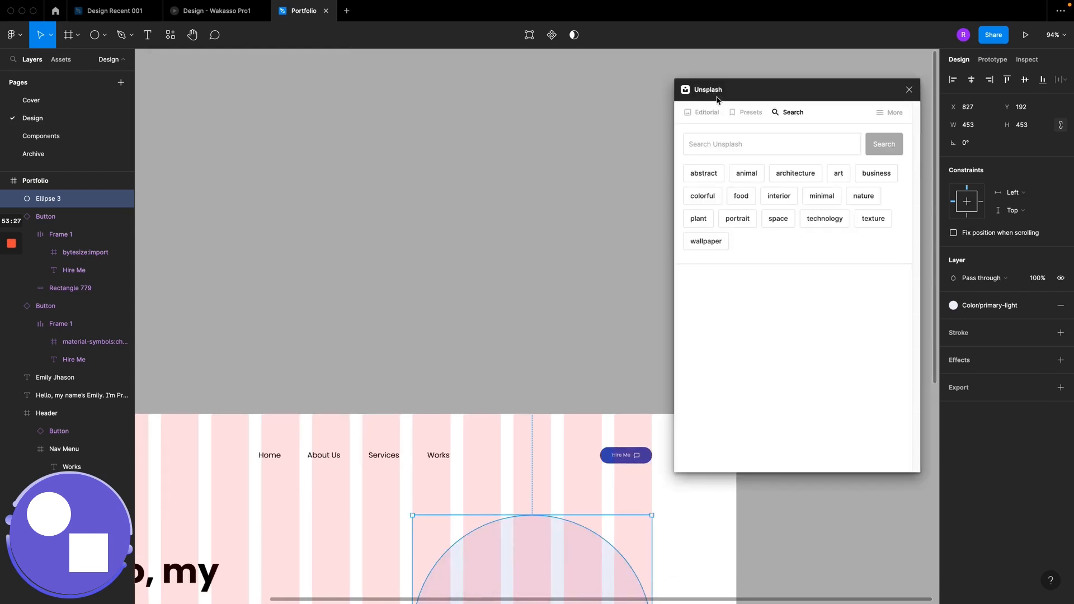
pyautogui.click(709, 148)
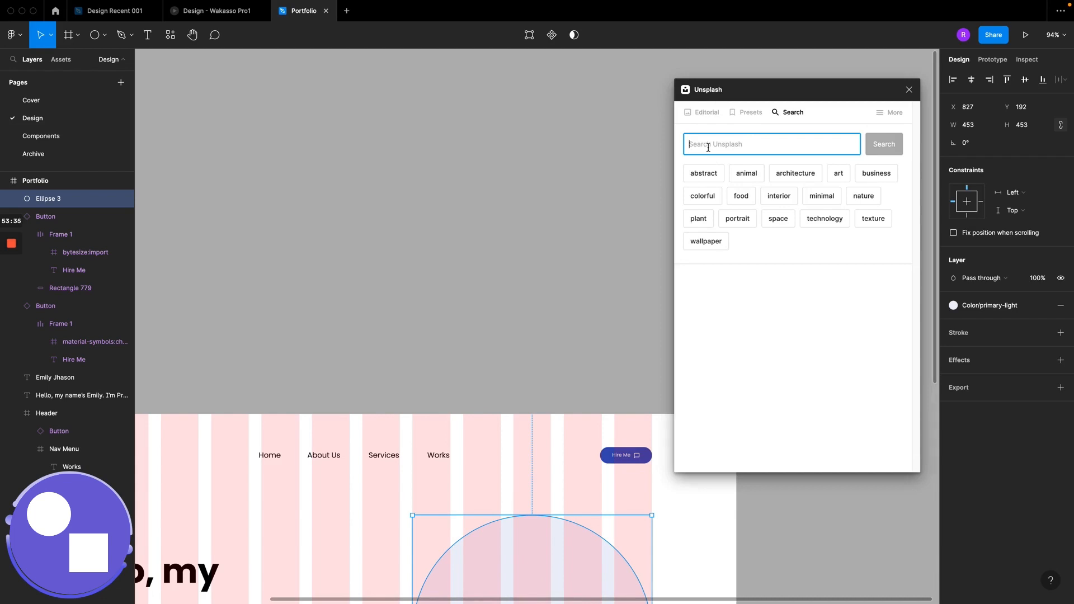
pyautogui.write('women')
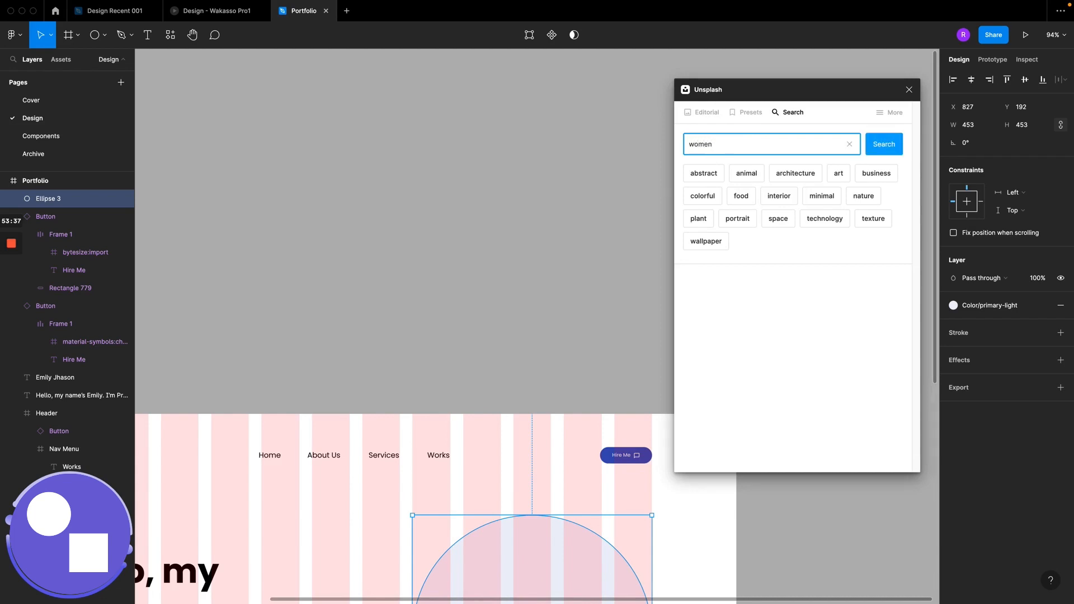
pyautogui.press('Return')
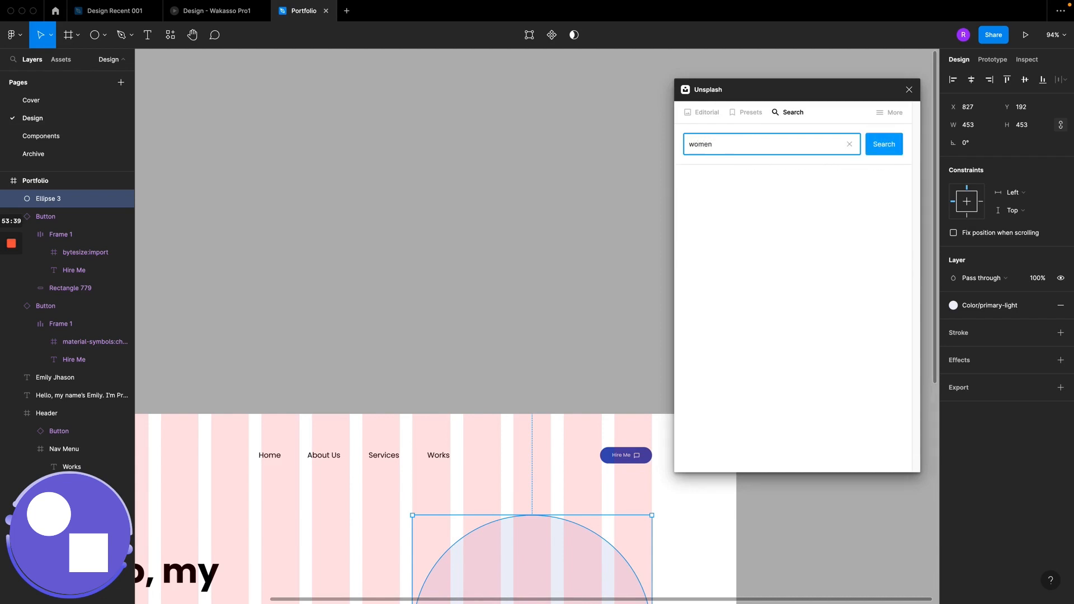
# Step: Try filling the hero circle with the Unsplash photo of the long-haired woman in a black off-shoulder top
pyautogui.scroll(-10, 732, 262)
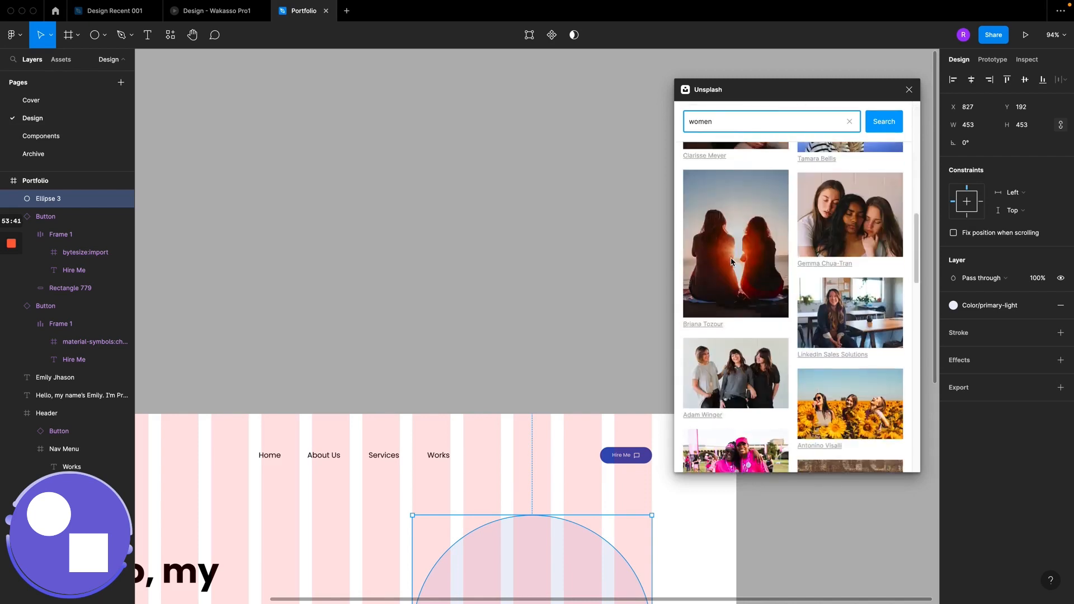
pyautogui.scroll(-6, 732, 261)
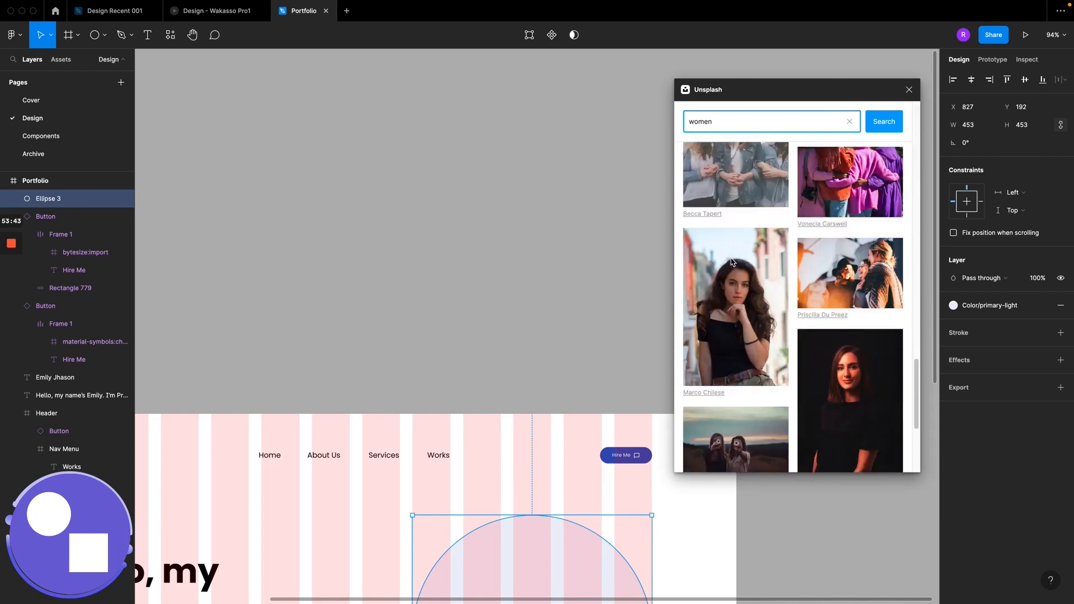
pyautogui.scroll(3, 705, 258)
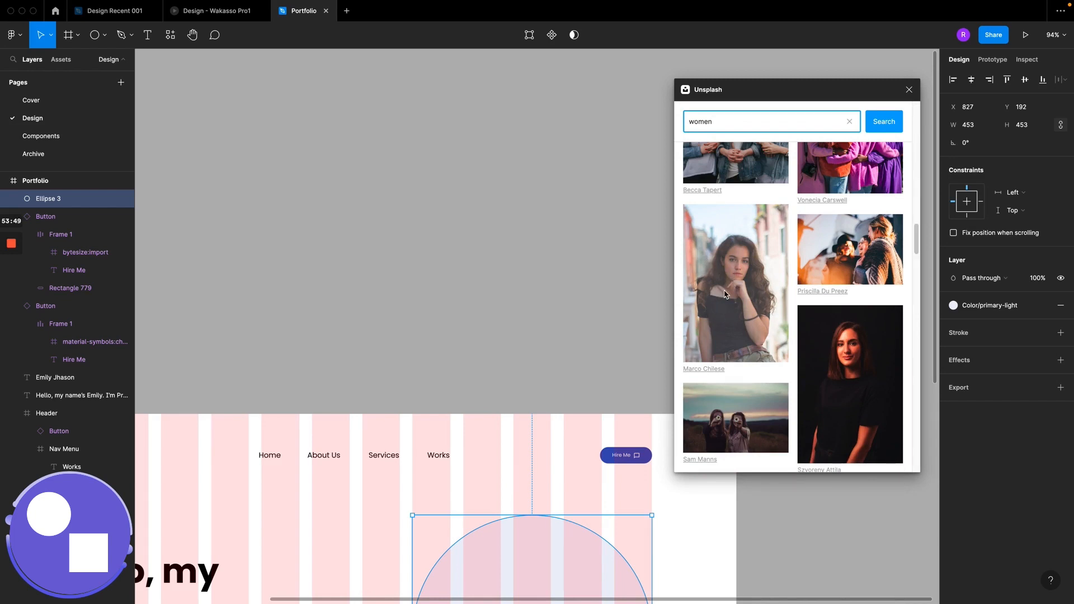
pyautogui.scroll(-3, 725, 290)
pyautogui.scroll(1, 724, 290)
pyautogui.moveTo(724, 289); pyautogui.dragTo(473, 175)
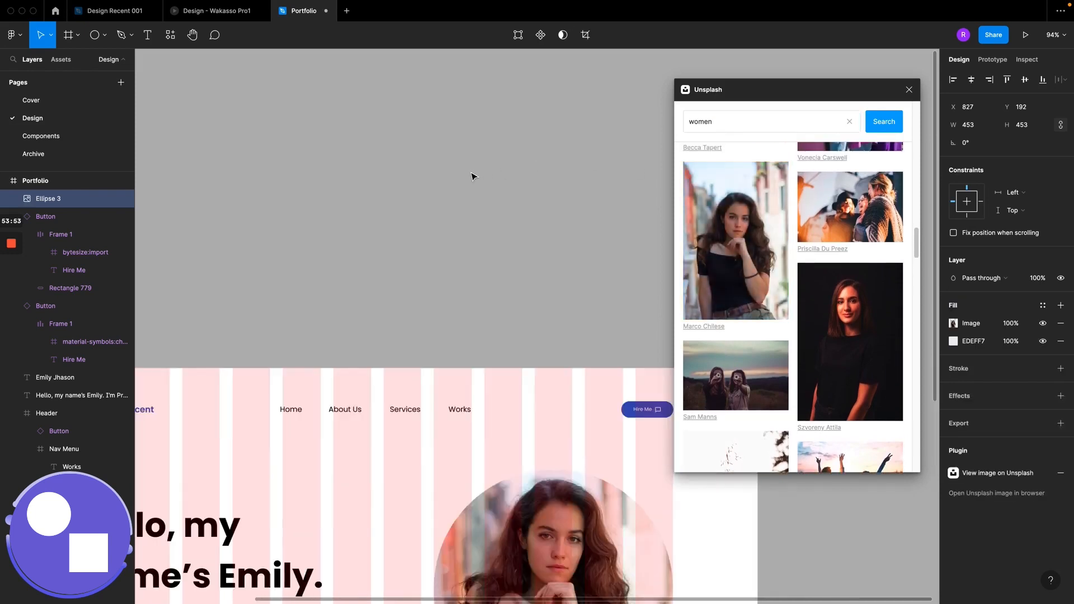
pyautogui.scroll(-5, 472, 177)
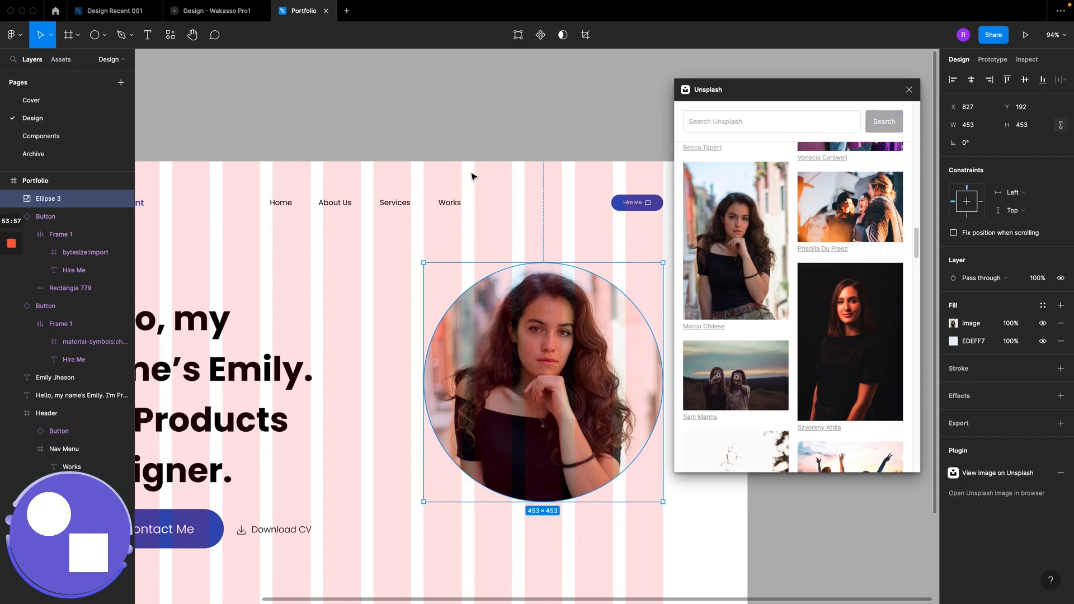
pyautogui.click(505, 122)
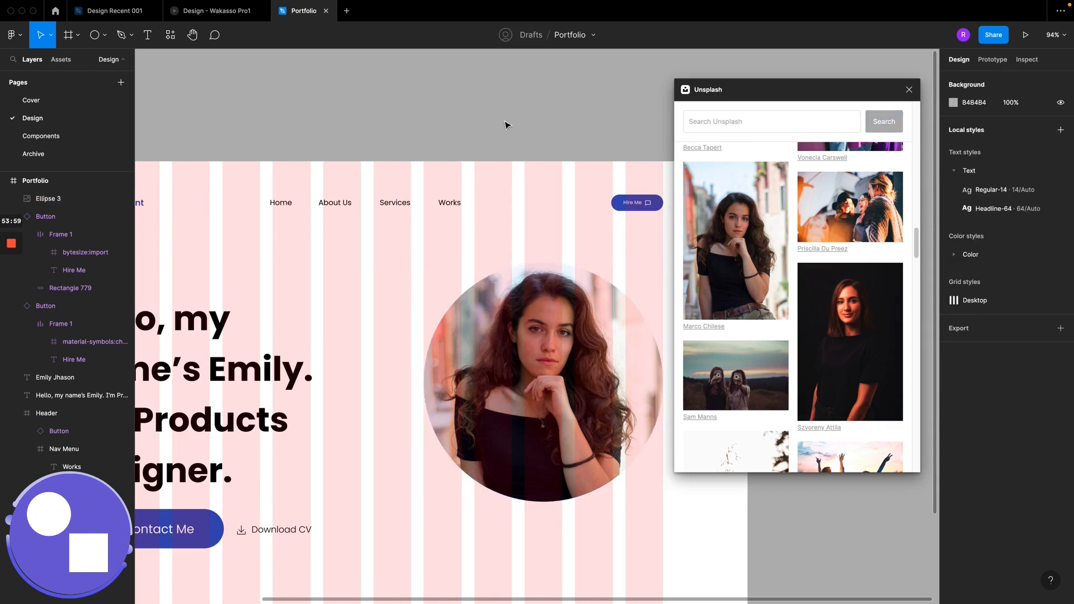
pyautogui.press('super+z')
# Step: Insert the Unsplash photo of the woman in the black off-shoulder top as a separate image on empty canvas above the Portfolio frame
pyautogui.scroll(10, 540, 341)
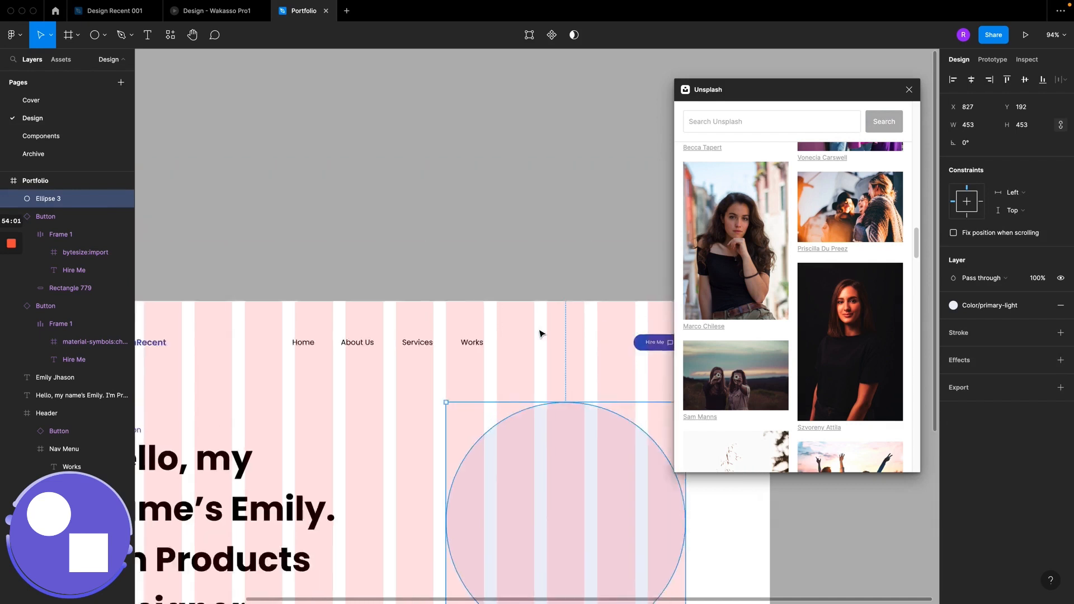
pyautogui.click(399, 189)
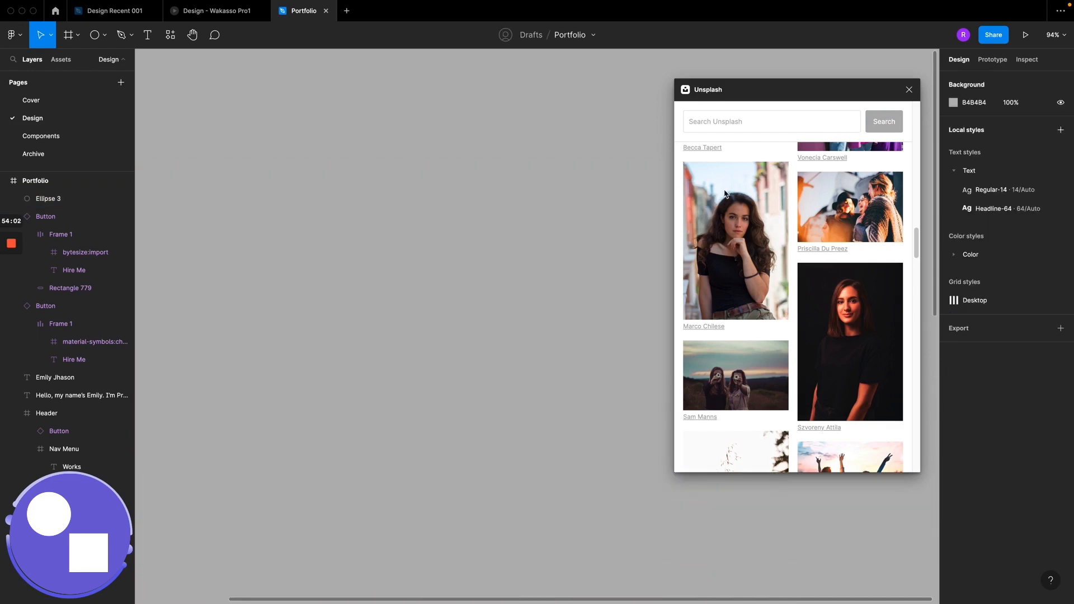
pyautogui.click(736, 232)
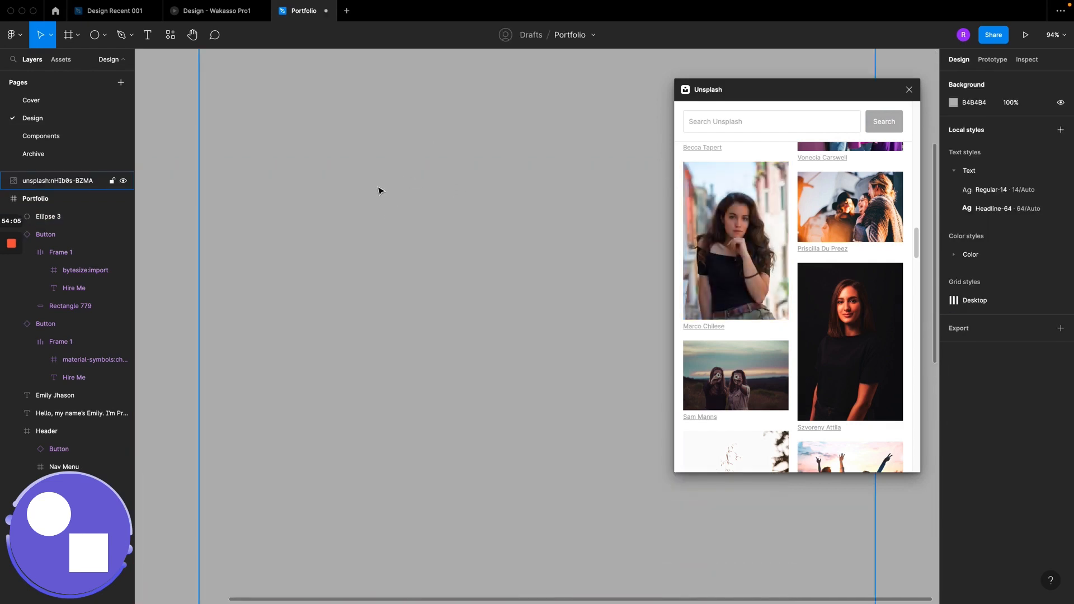
pyautogui.scroll(-10, 378, 191)
pyautogui.moveTo(393, 190); pyautogui.dragTo(470, 183)
pyautogui.scroll(10, 465, 184)
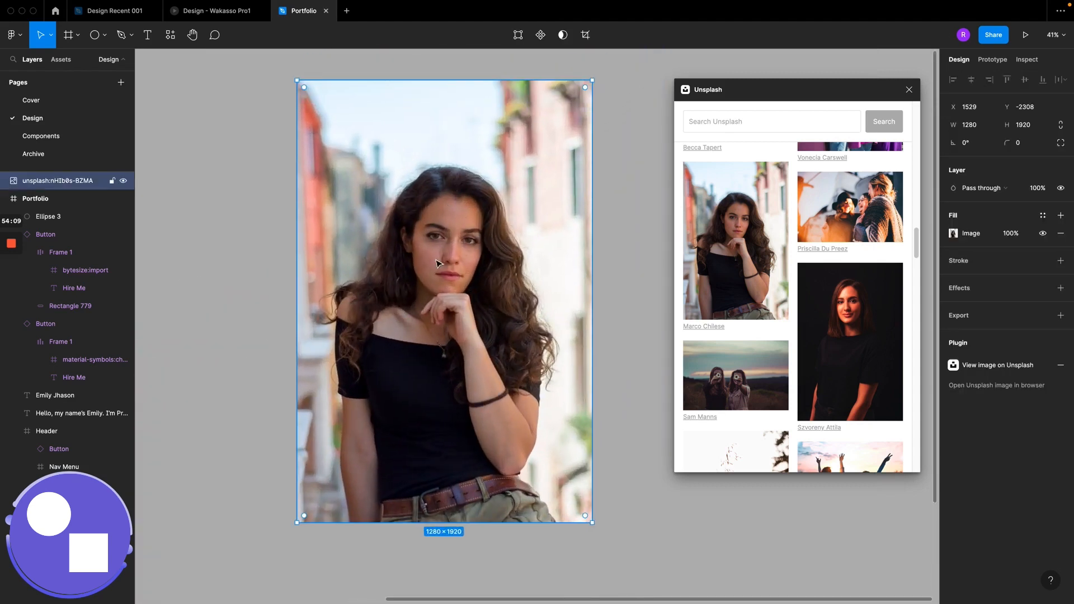
# Step: Reposition the black-top photo and insert the Unsplash photo of the smiling woman with a hair bun and white T-shirt
pyautogui.scroll(-5, 805, 298)
pyautogui.scroll(-4, 805, 297)
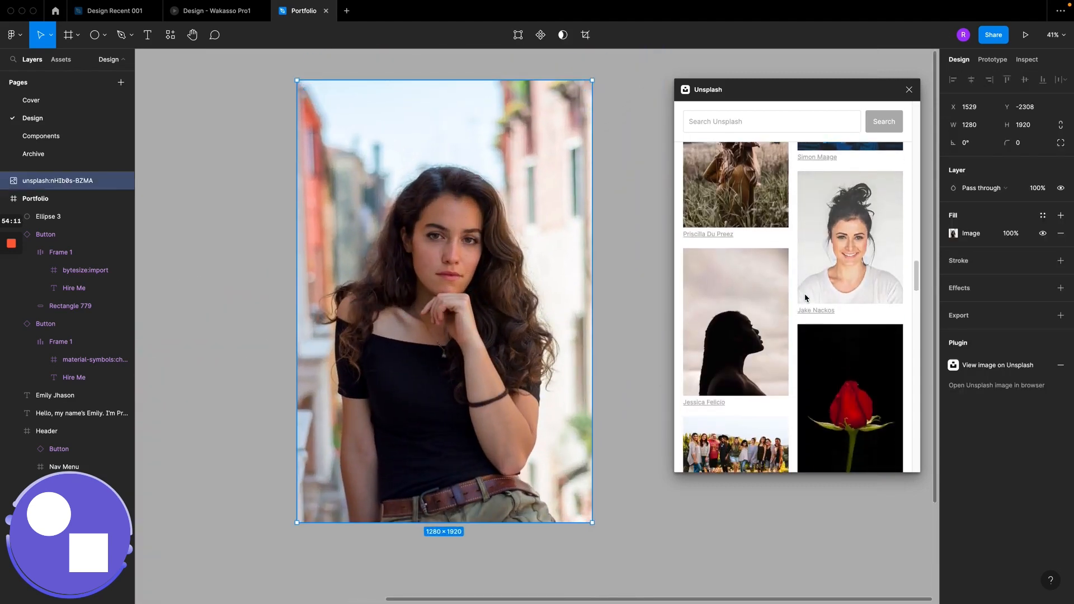
pyautogui.scroll(2, 805, 297)
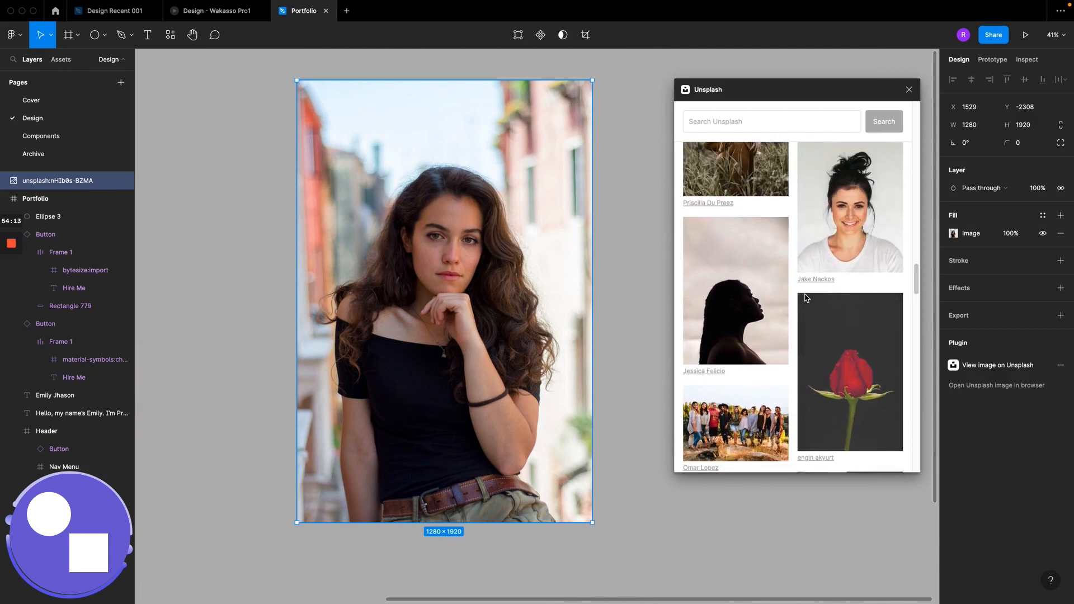
pyautogui.moveTo(417, 226); pyautogui.dragTo(535, 441)
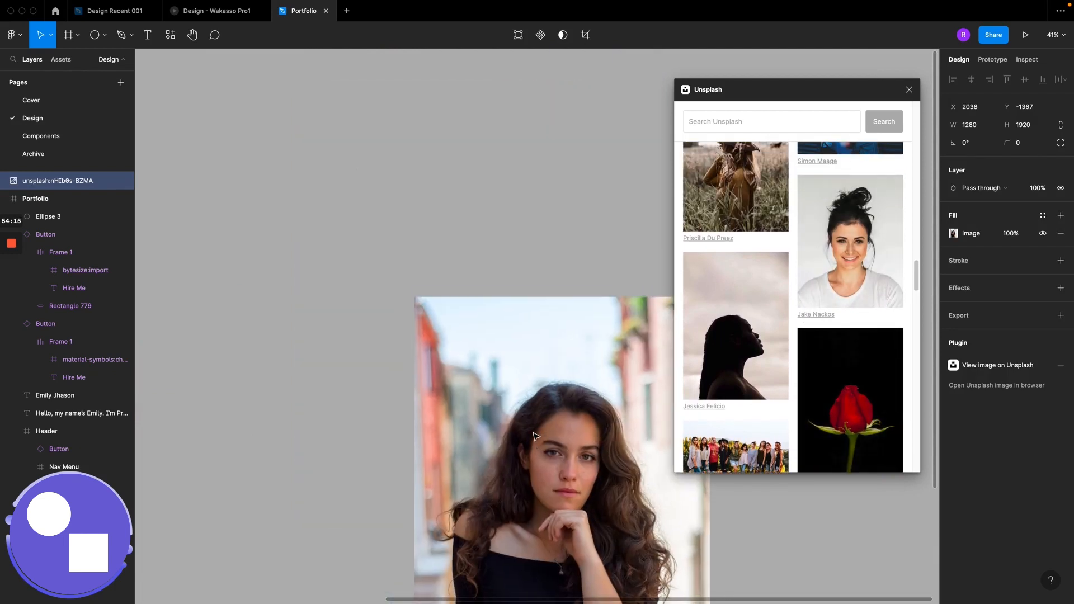
pyautogui.click(425, 163)
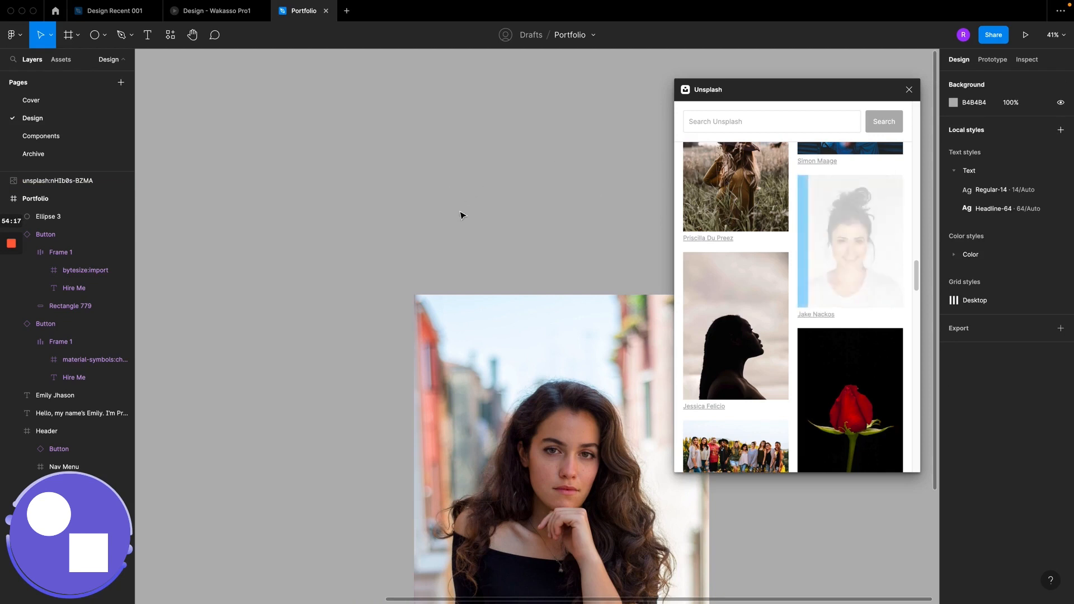
# Step: Insert the Unsplash photo of the curly-haired woman in a white shirt holding coffee on empty canvas, and close the plugin
pyautogui.scroll(-5, 811, 289)
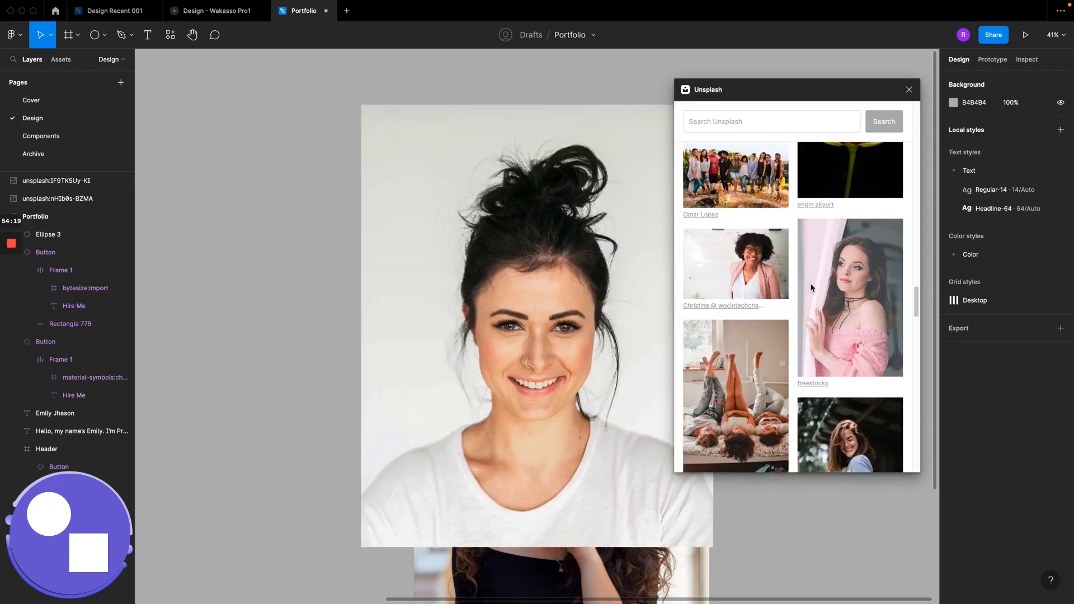
pyautogui.scroll(-4, 812, 288)
pyautogui.scroll(-10, 811, 289)
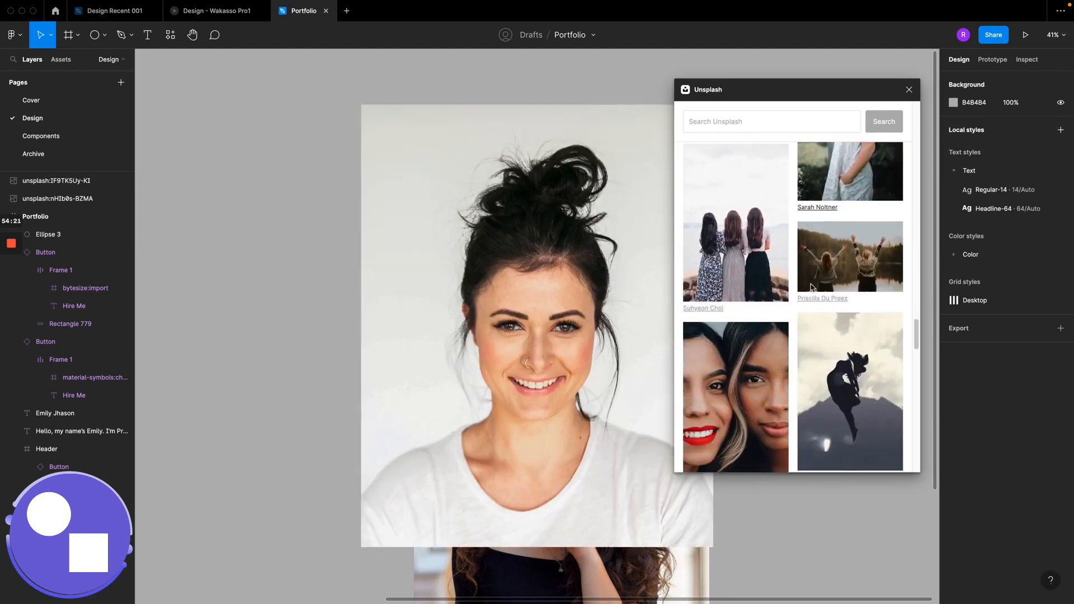
pyautogui.scroll(3, 811, 289)
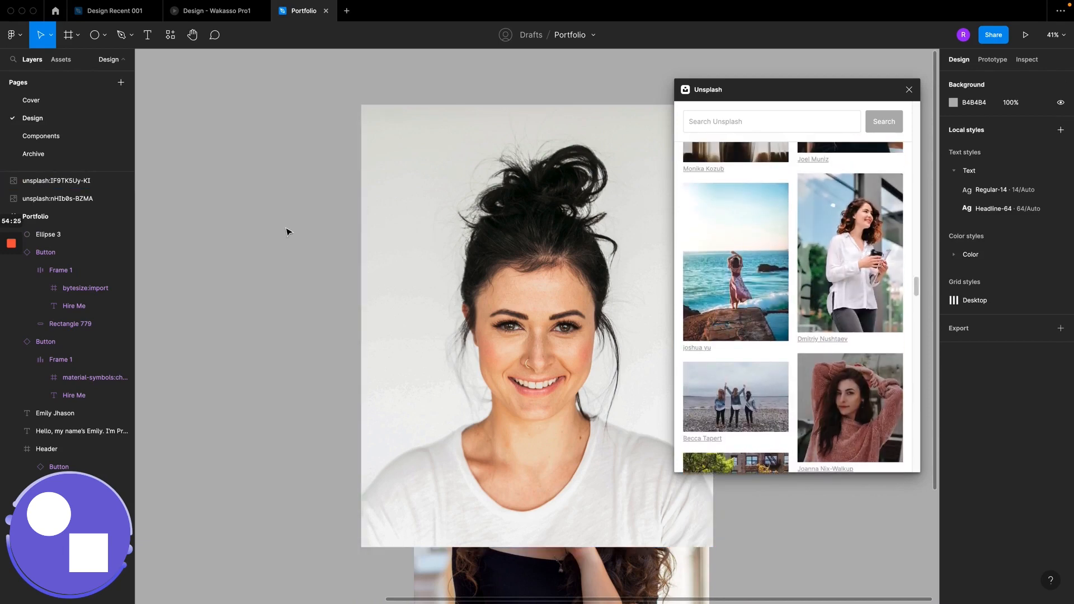
pyautogui.scroll(10, 287, 231)
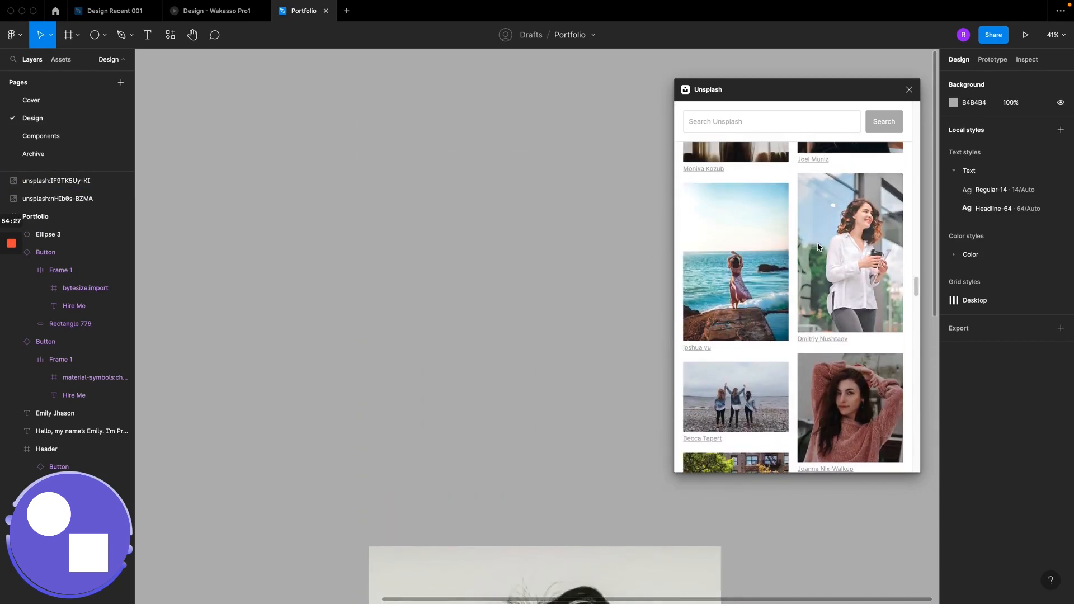
pyautogui.moveTo(818, 247); pyautogui.dragTo(295, 223)
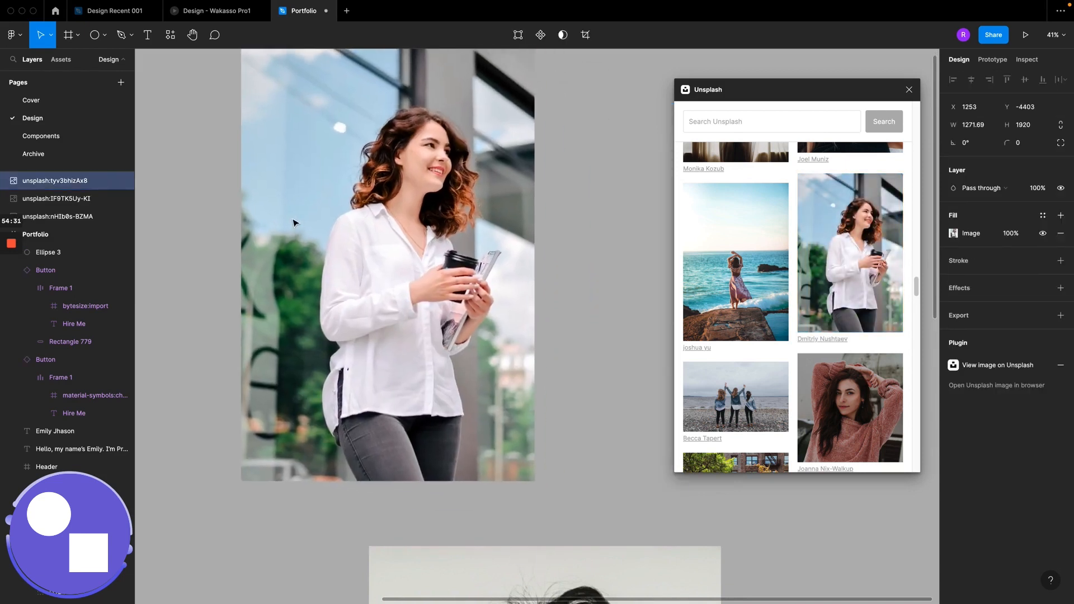
pyautogui.scroll(-5, 294, 223)
pyautogui.click(909, 89)
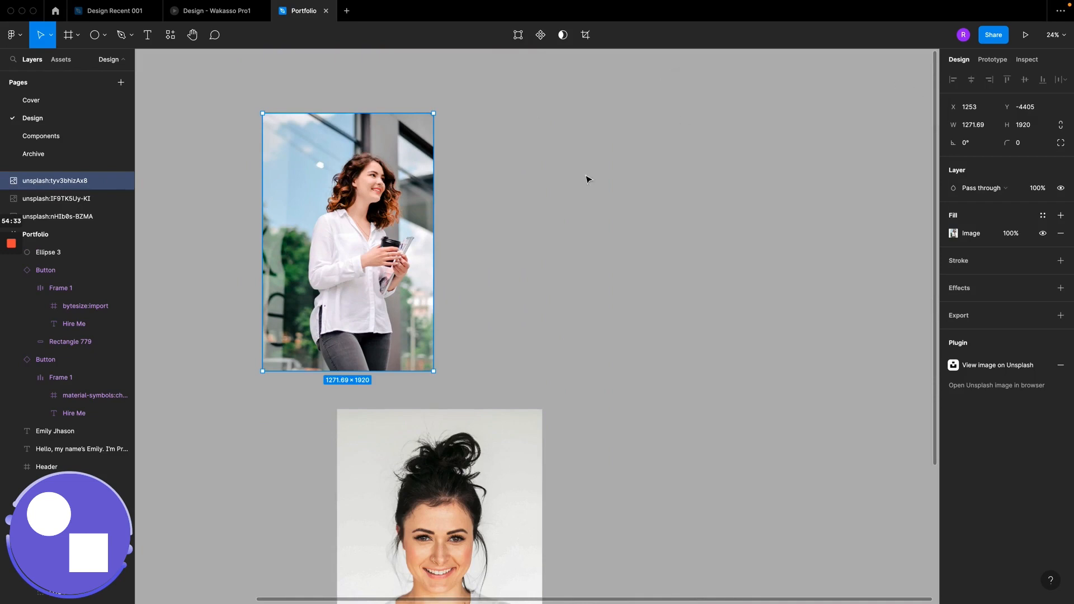
# Step: Delete the photo of the smiling woman with the hair bun from the canvas
pyautogui.scroll(-3, 538, 233)
pyautogui.scroll(-3, 539, 237)
pyautogui.scroll(-2, 539, 237)
pyautogui.doubleClick(510, 258)
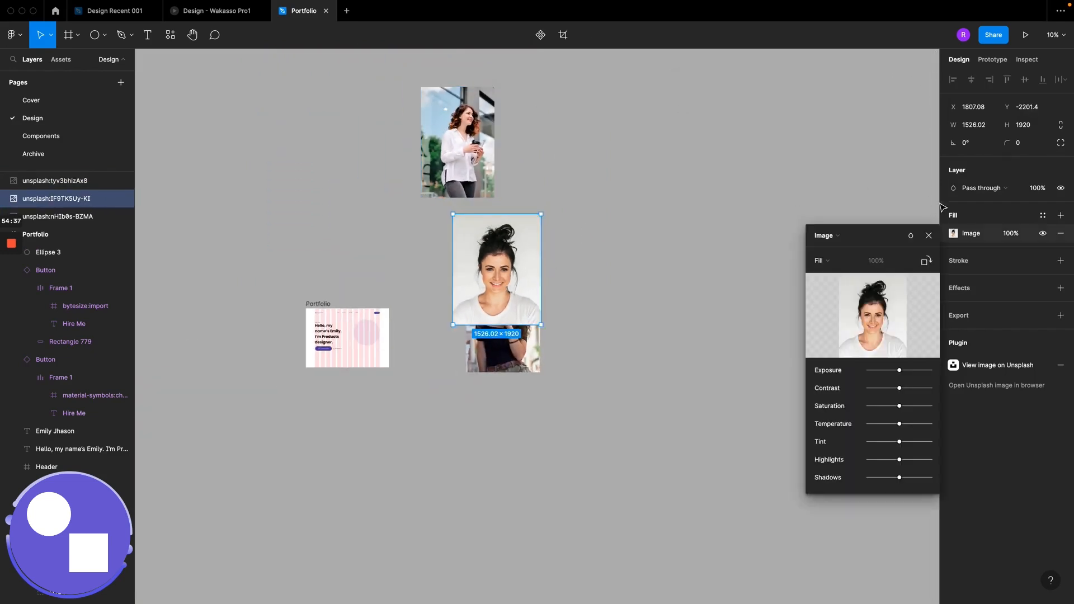
pyautogui.click(929, 235)
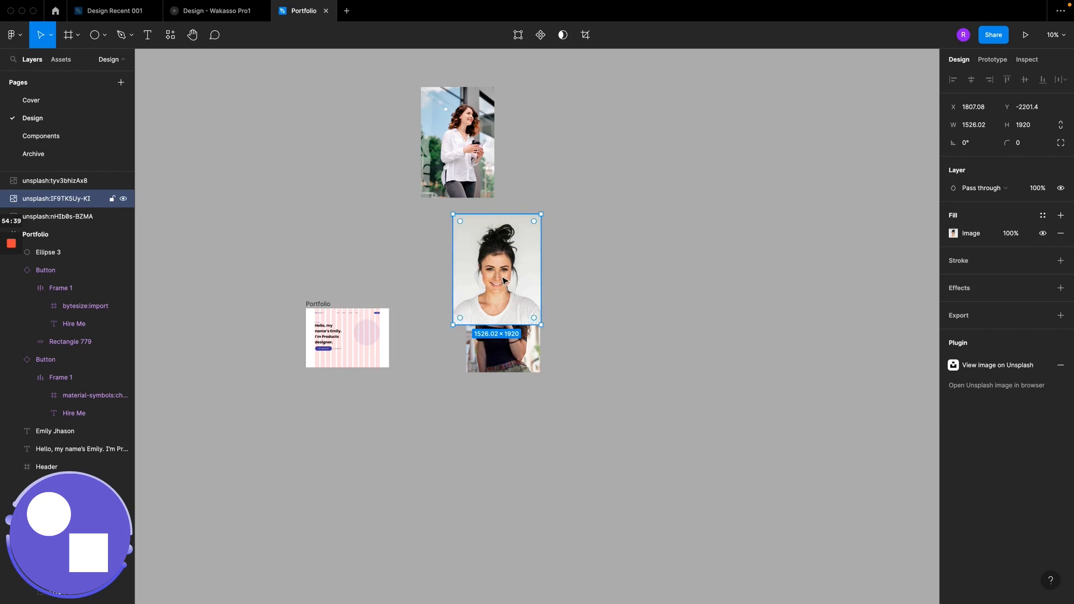
pyautogui.press('Delete')
# Step: Move the black-top photo right beside the white-shirt photo, aligning their top edges
pyautogui.click(486, 353)
pyautogui.doubleClick(486, 354)
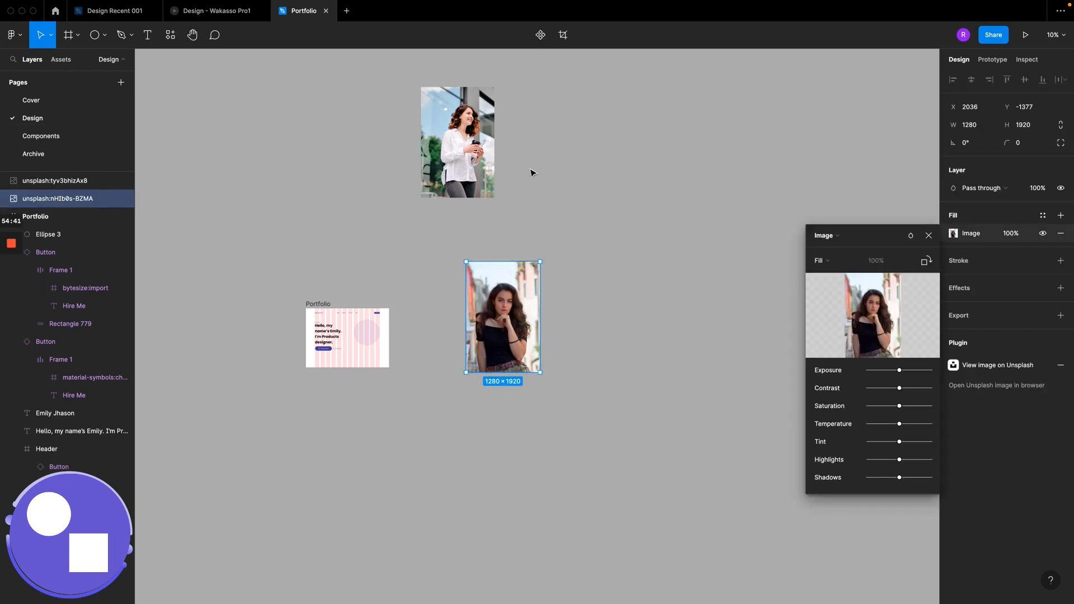
pyautogui.click(929, 236)
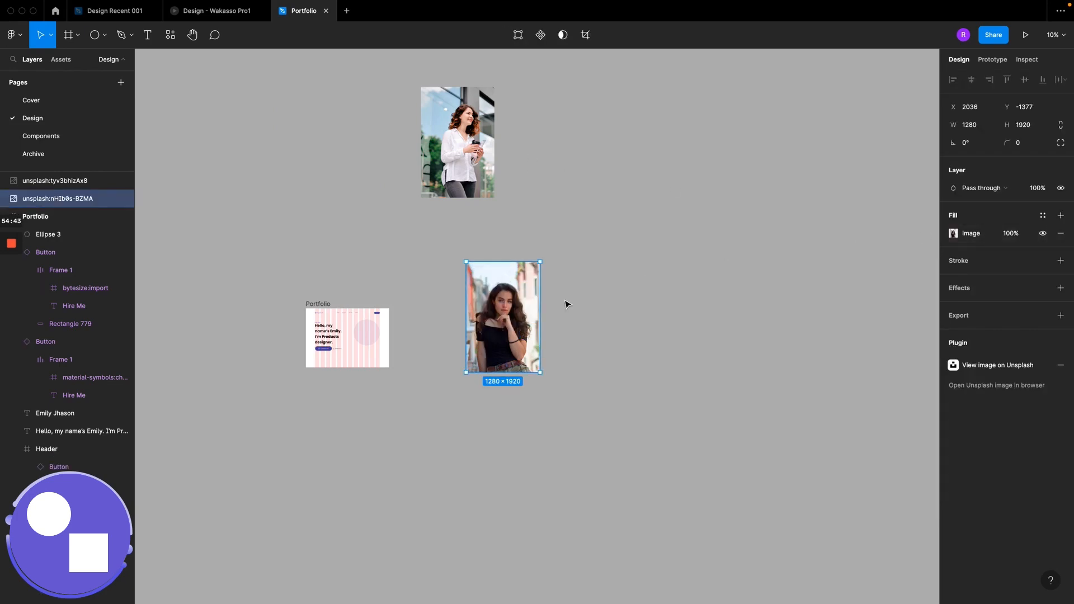
pyautogui.moveTo(500, 320); pyautogui.dragTo(536, 148)
pyautogui.scroll(3, 536, 147)
pyautogui.click(362, 218)
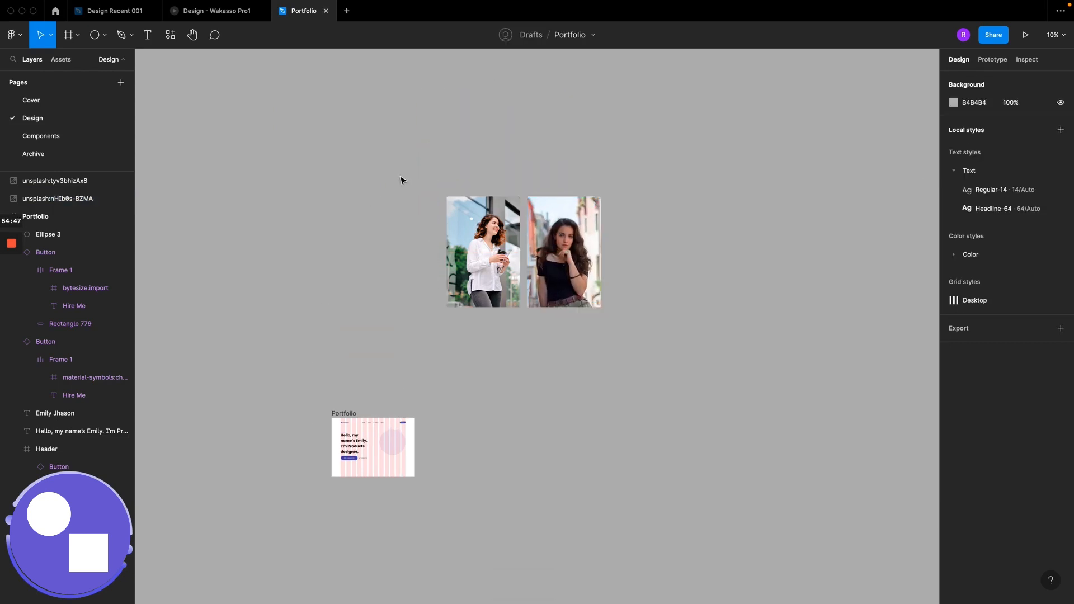
# Step: Remove the backgrounds of both the white-shirt and black-top photos with the Icons8 Background Remover plugin
pyautogui.moveTo(400, 177); pyautogui.dragTo(653, 339)
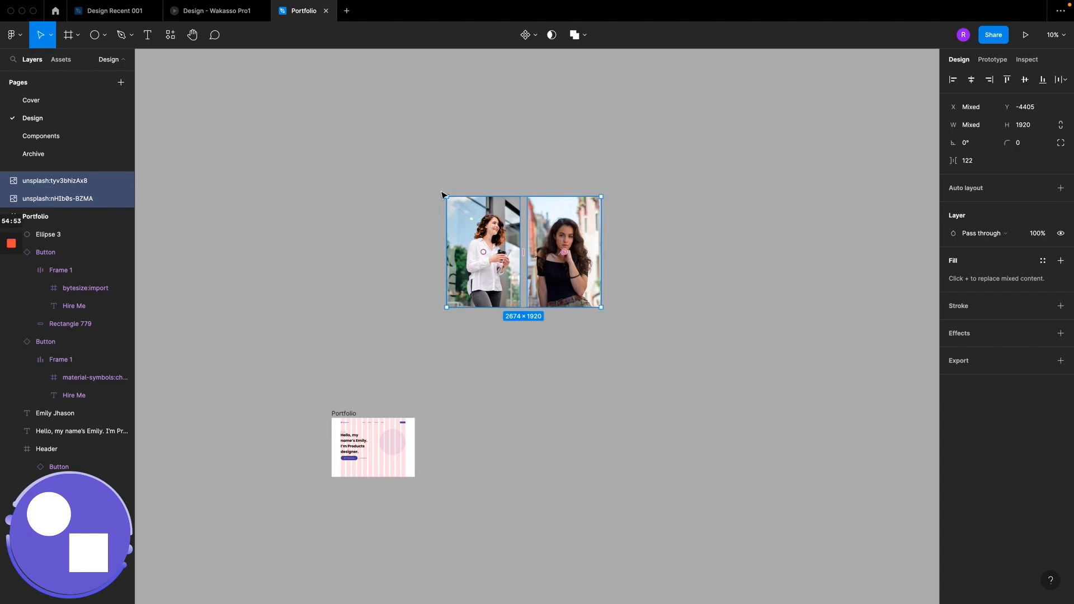
pyautogui.click(170, 35)
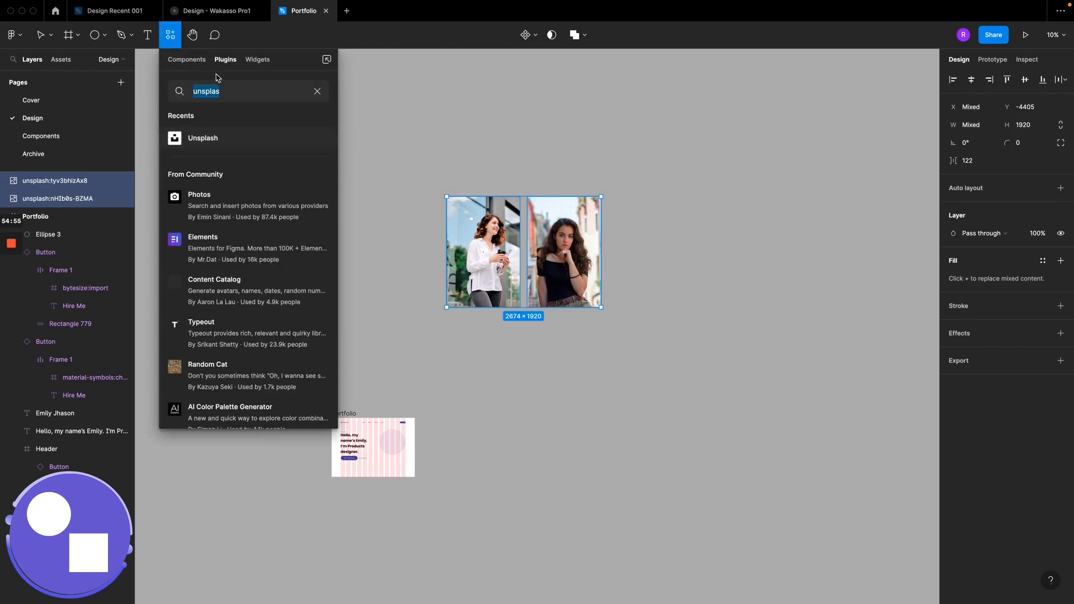
pyautogui.click(316, 92)
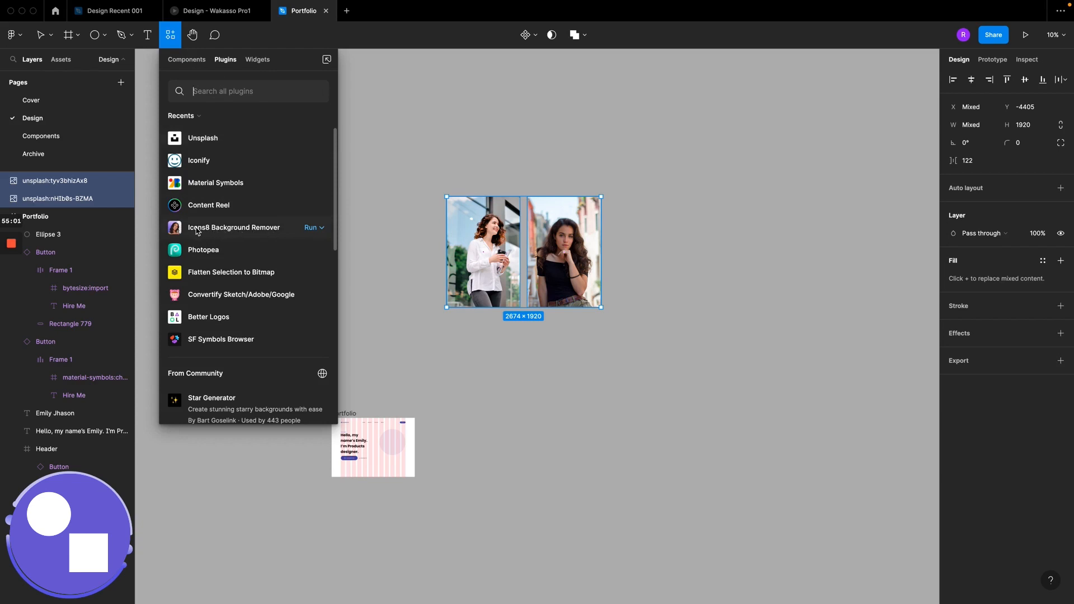
pyautogui.click(262, 234)
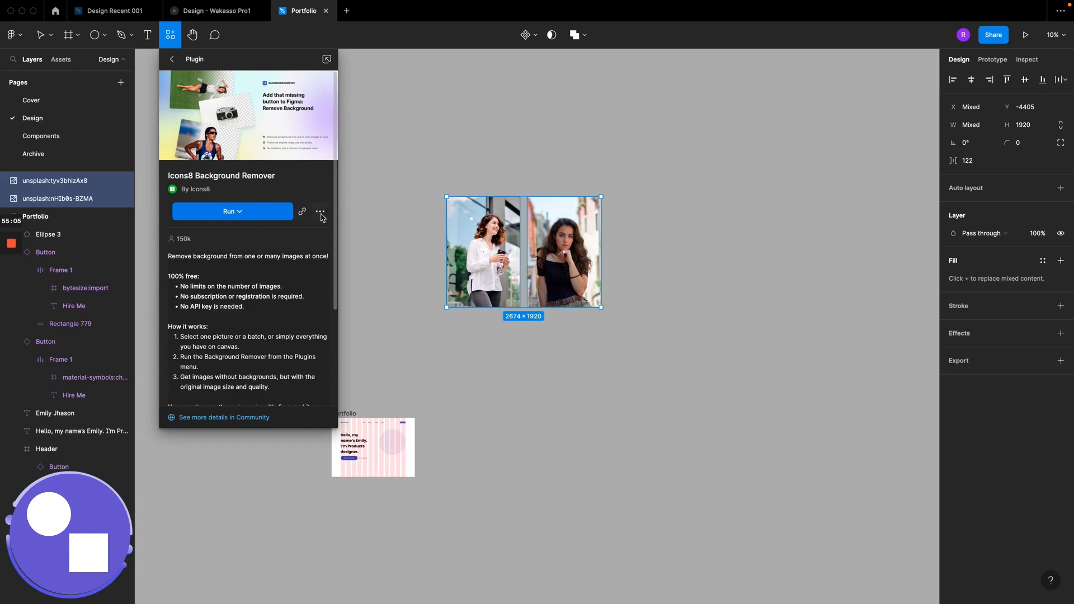
pyautogui.click(230, 212)
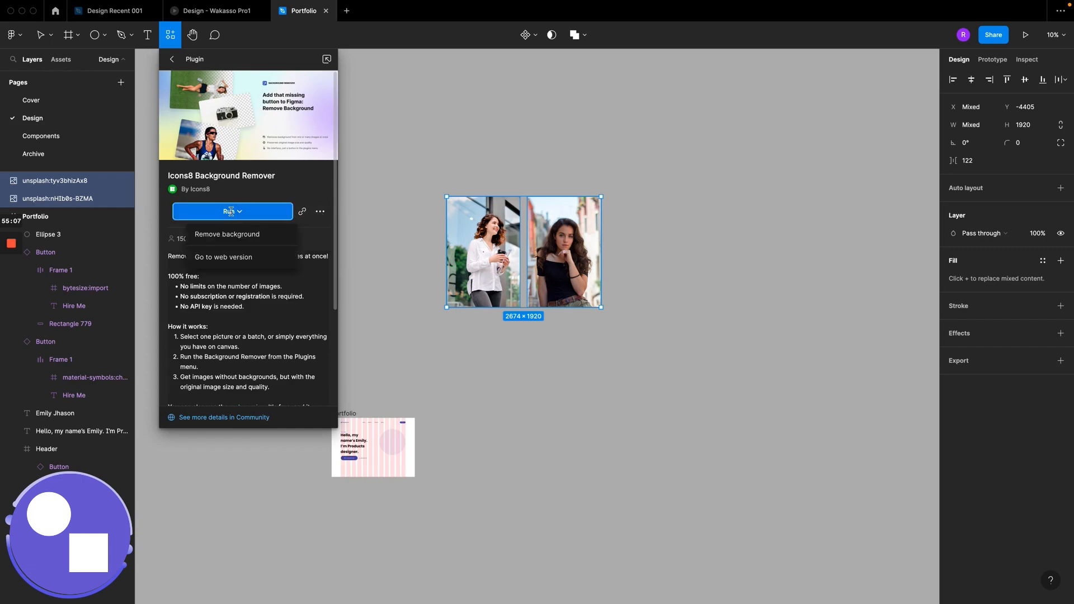
pyautogui.click(215, 242)
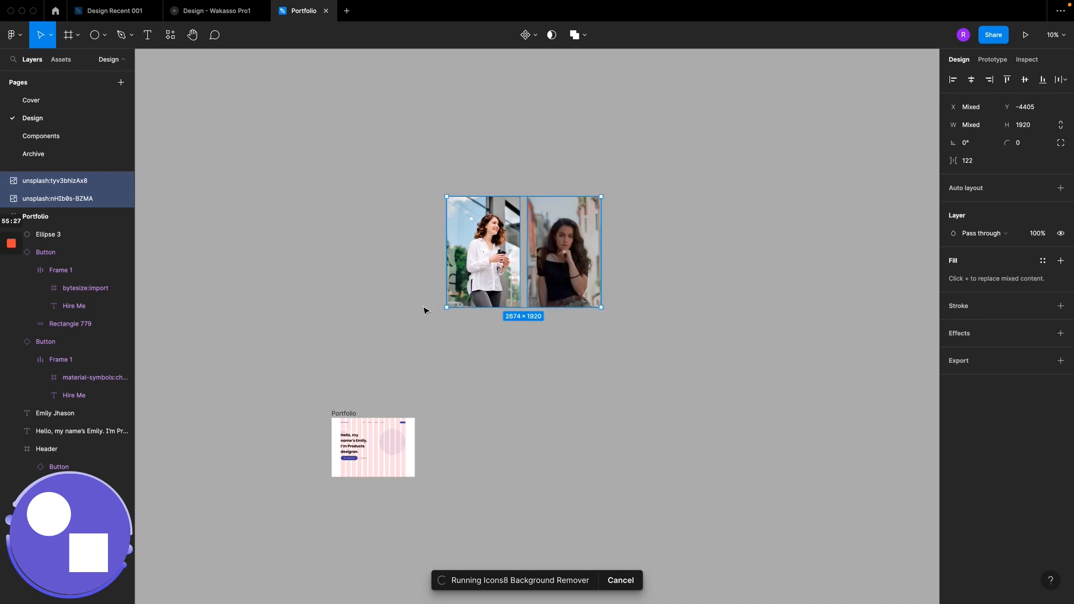
pyautogui.moveTo(7, 264)
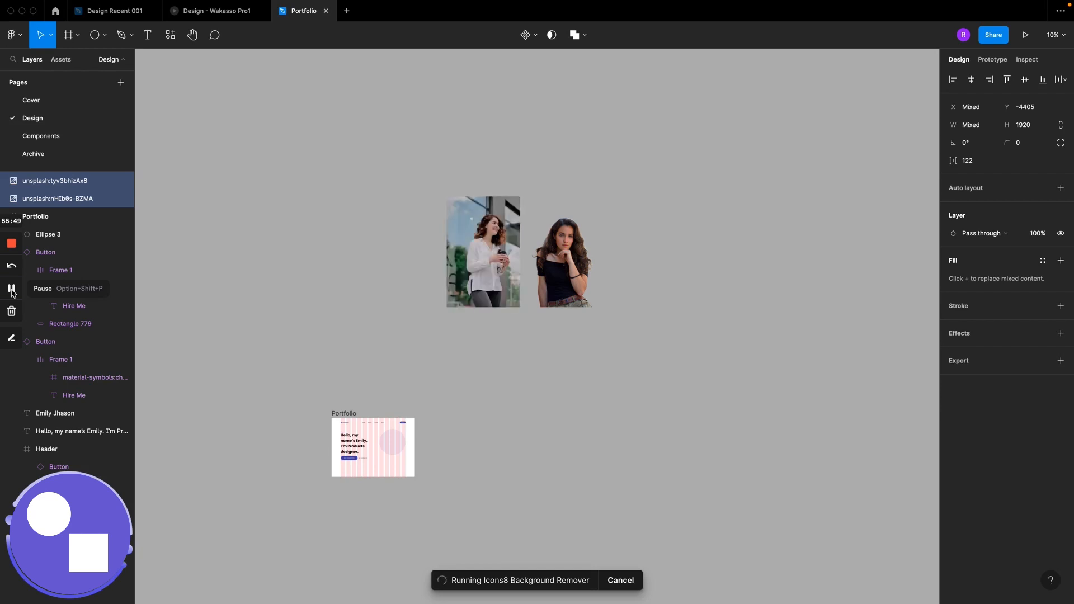
# Step: Move the white-shirt cutout down beside the Portfolio frame
pyautogui.hotkey('shift', '2')
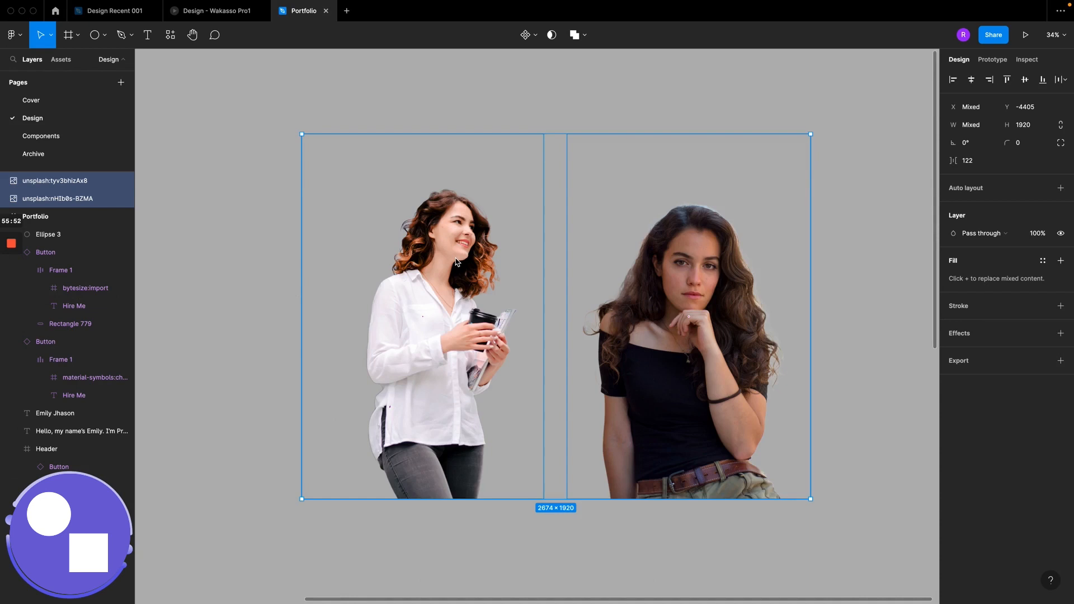
pyautogui.scroll(-1, 457, 263)
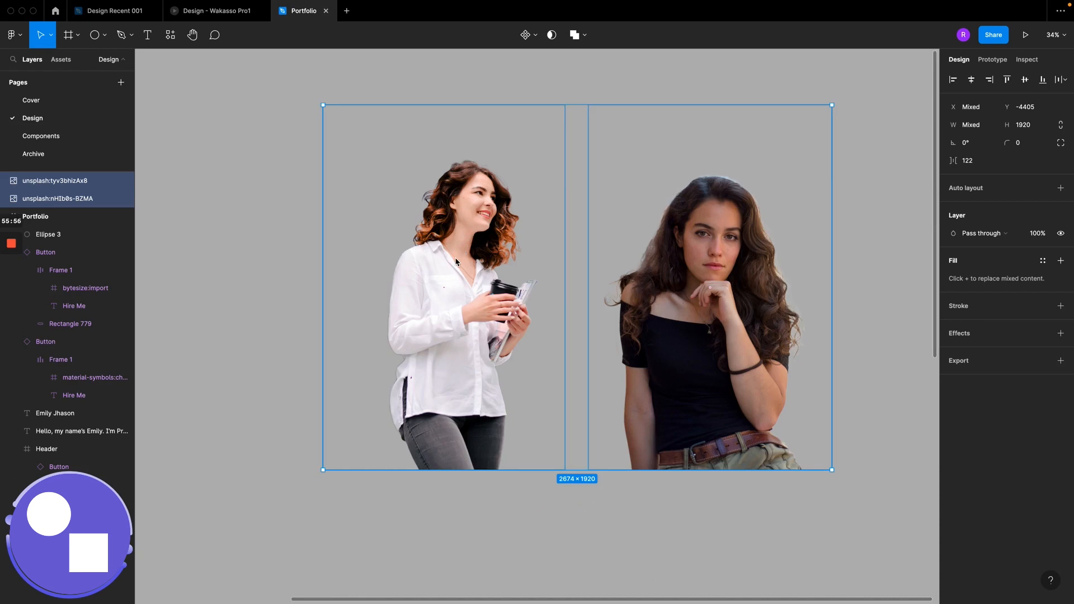
pyautogui.scroll(-5, 490, 244)
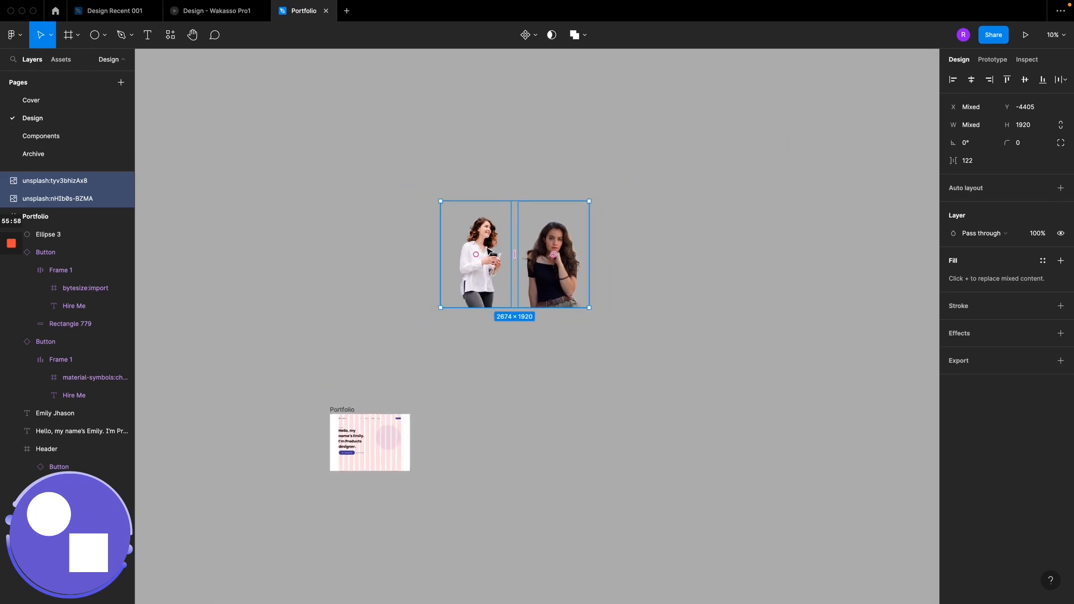
pyautogui.click(488, 250)
pyautogui.moveTo(488, 251); pyautogui.dragTo(484, 402)
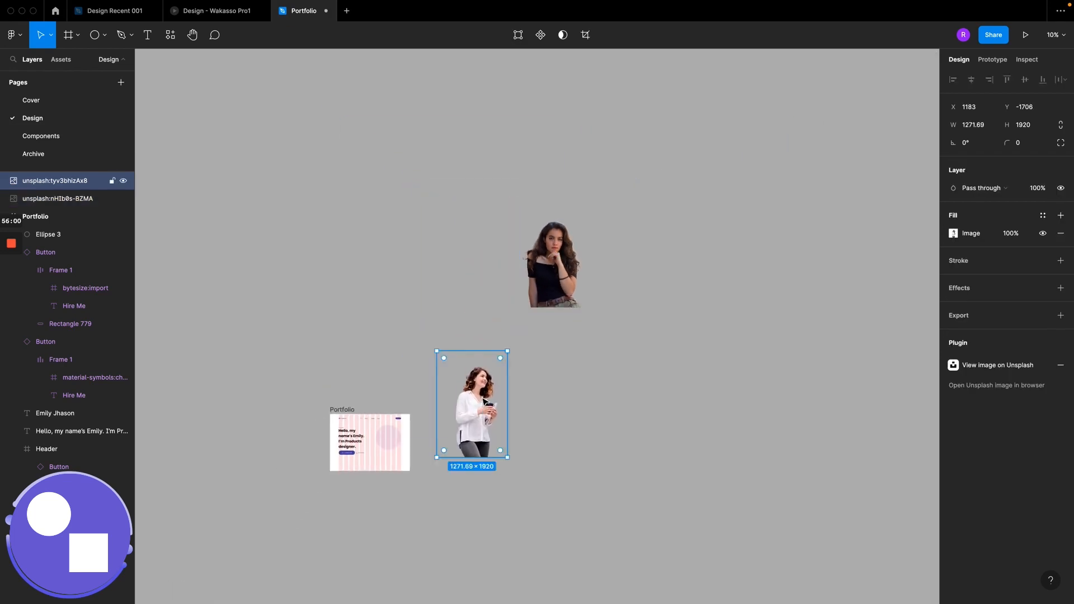
# Step: Flip the white-shirt cutout horizontally and scale it down to about 572 × 863 near the Portfolio frame
pyautogui.scroll(5, 484, 402)
pyautogui.scroll(-2, 484, 402)
pyautogui.hscroll(-2, 484, 402)
pyautogui.scroll(-2, 484, 402)
pyautogui.hscroll(-3, 485, 402)
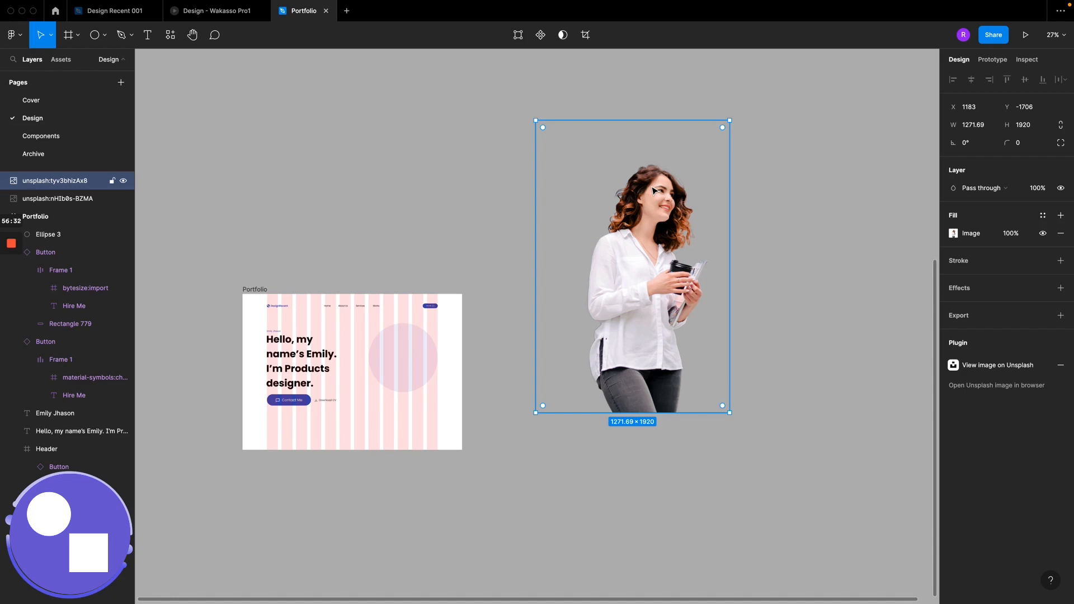
pyautogui.rightClick(643, 260)
pyautogui.click(616, 233)
pyautogui.rightClick(641, 233)
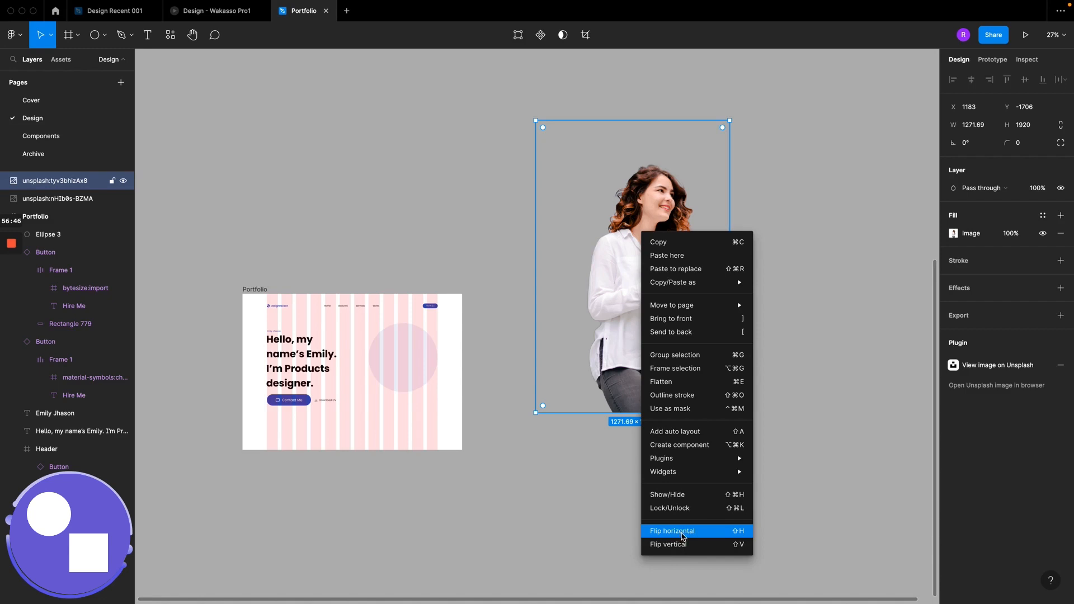
pyautogui.click(681, 536)
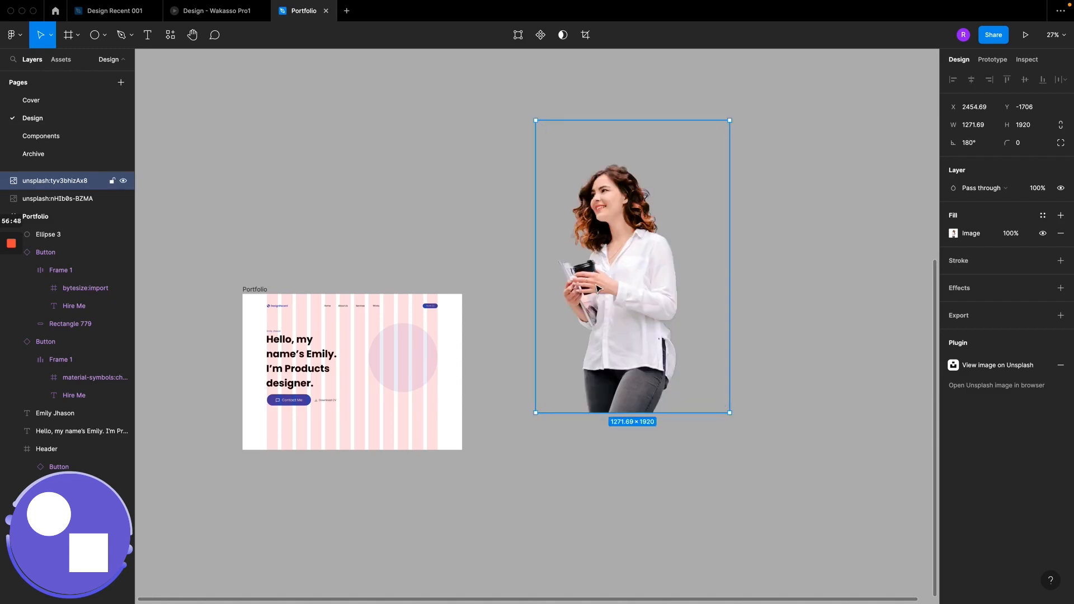
pyautogui.moveTo(597, 289); pyautogui.dragTo(573, 365)
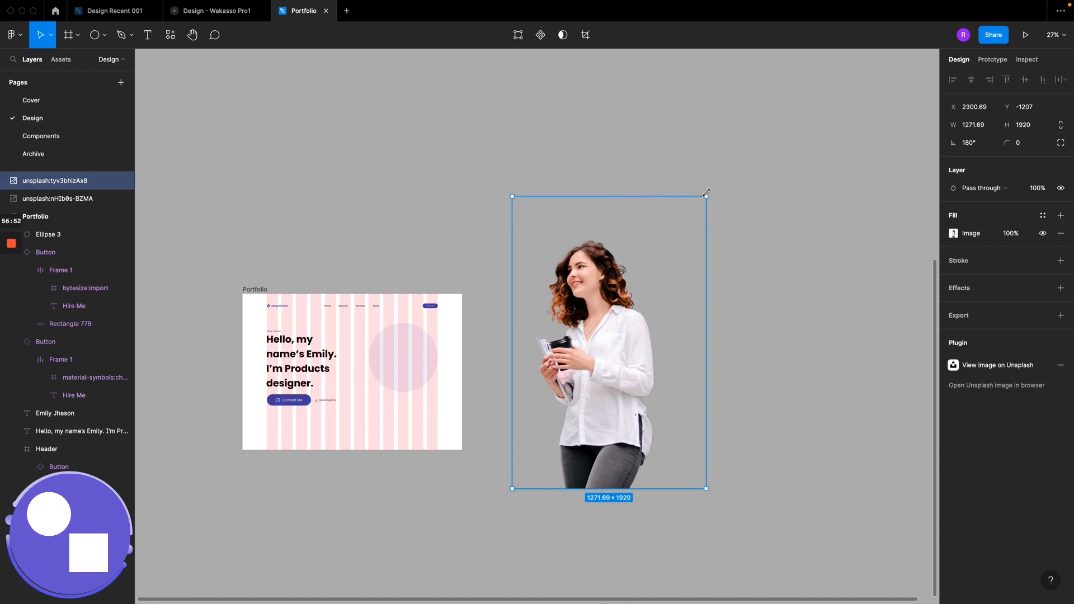
pyautogui.moveTo(692, 203); pyautogui.dragTo(559, 358)
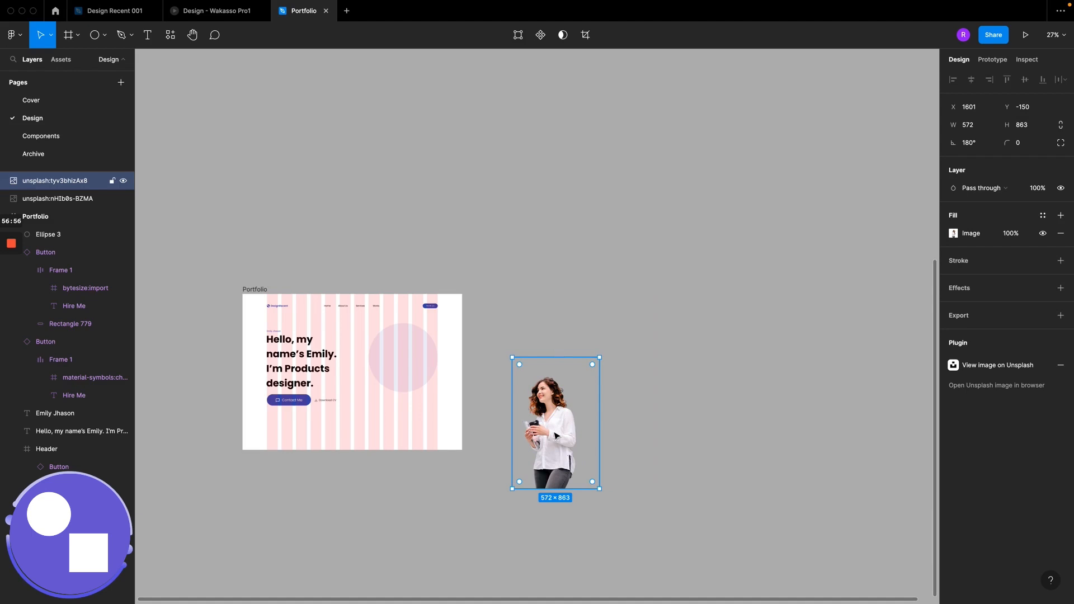
# Step: Place the white-shirt cutout inside the Portfolio frame, over the pale hero circle beside the headline
pyautogui.scroll(5, 363, 357)
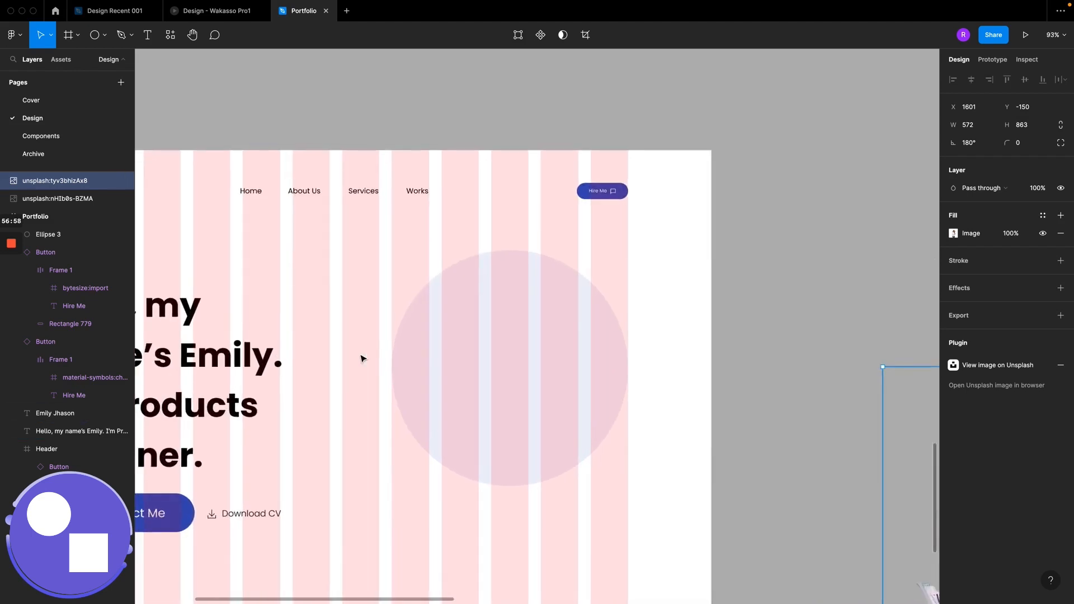
pyautogui.scroll(-3, 362, 358)
pyautogui.hscroll(-3, 362, 358)
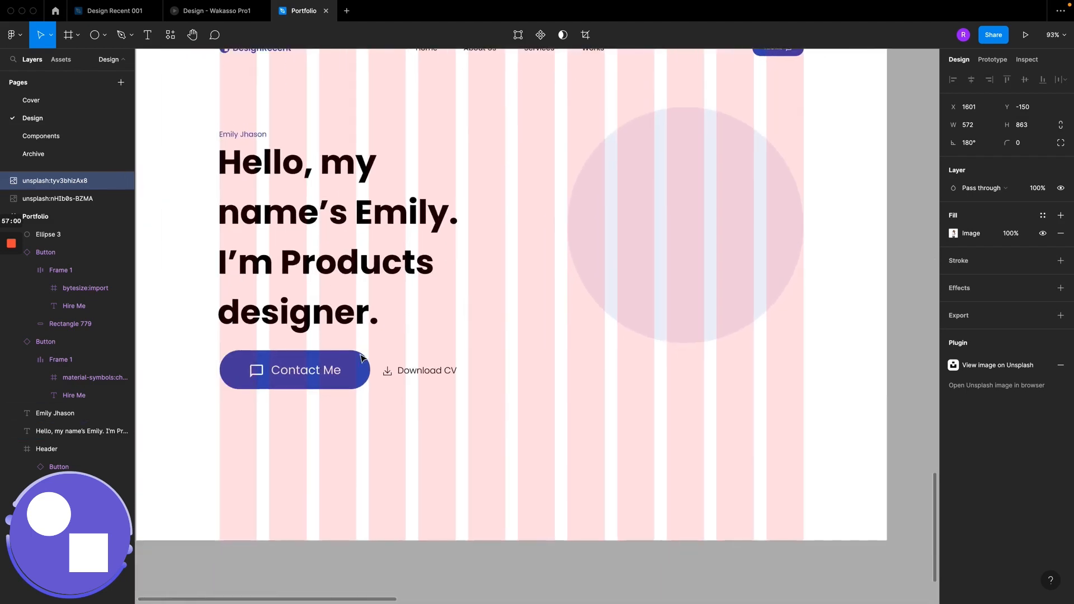
pyautogui.scroll(3, 599, 291)
pyautogui.hscroll(2, 607, 283)
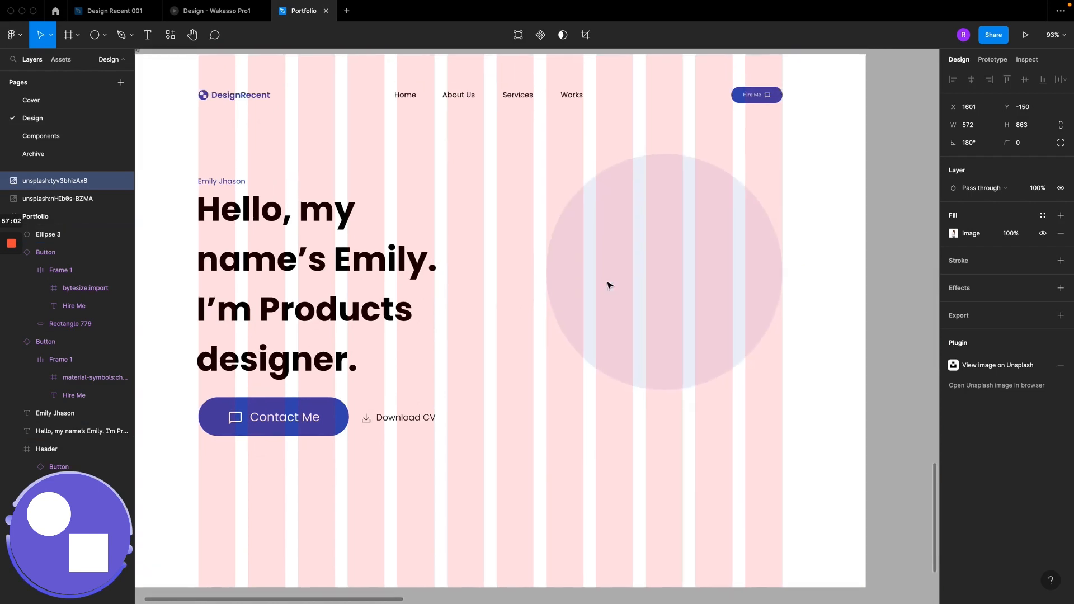
pyautogui.scroll(-5, 610, 285)
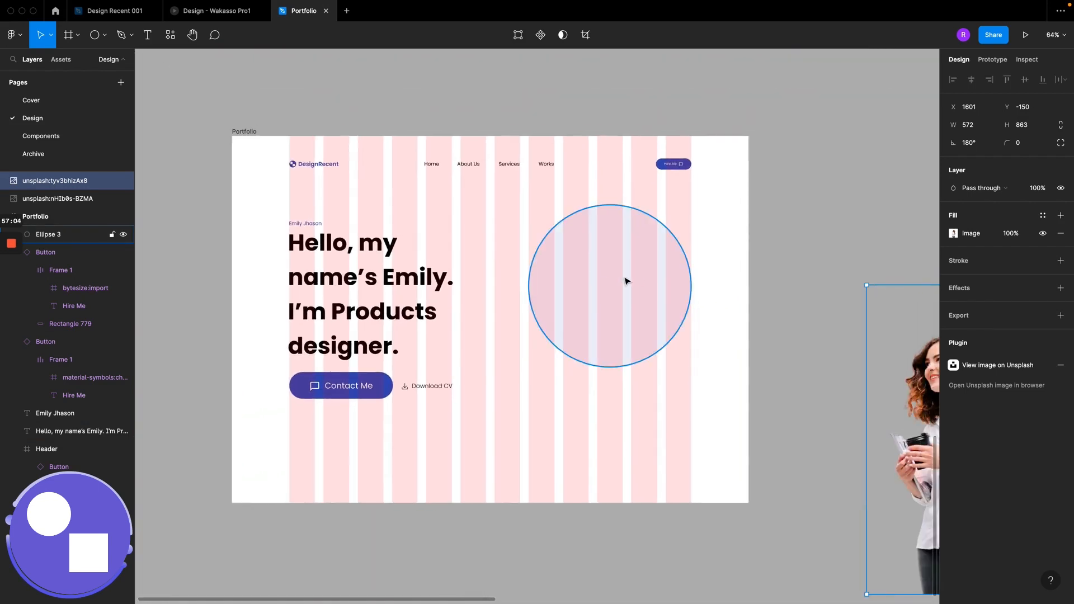
pyautogui.click(640, 288)
pyautogui.scroll(3, 640, 288)
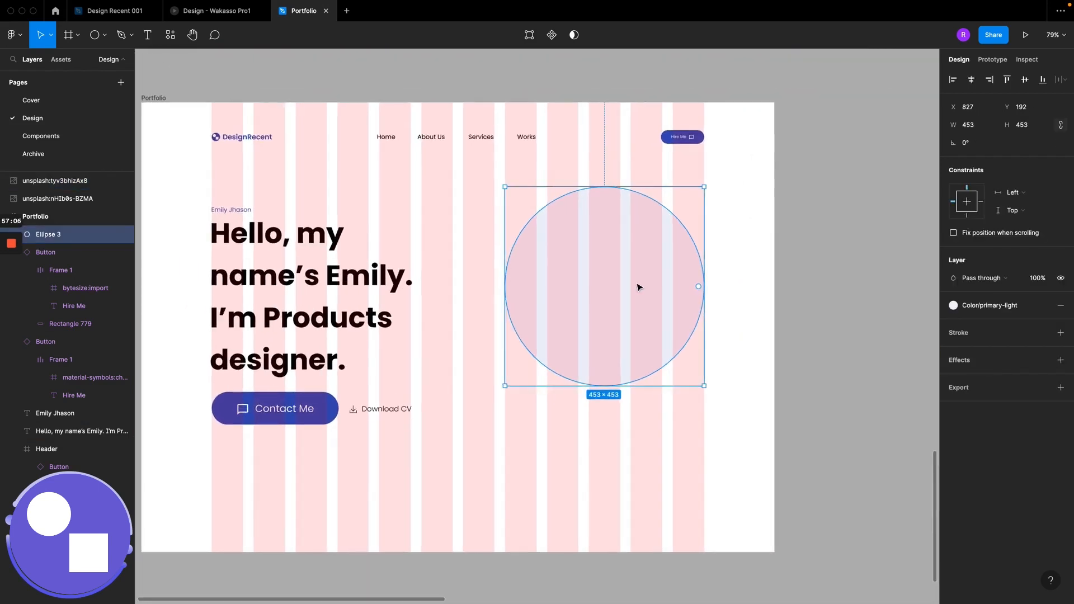
pyautogui.hscroll(5, 728, 335)
pyautogui.click(876, 395)
pyautogui.moveTo(875, 395); pyautogui.dragTo(442, 231)
pyautogui.hscroll(-4, 442, 232)
pyautogui.scroll(1, 442, 231)
pyautogui.hscroll(-1, 444, 231)
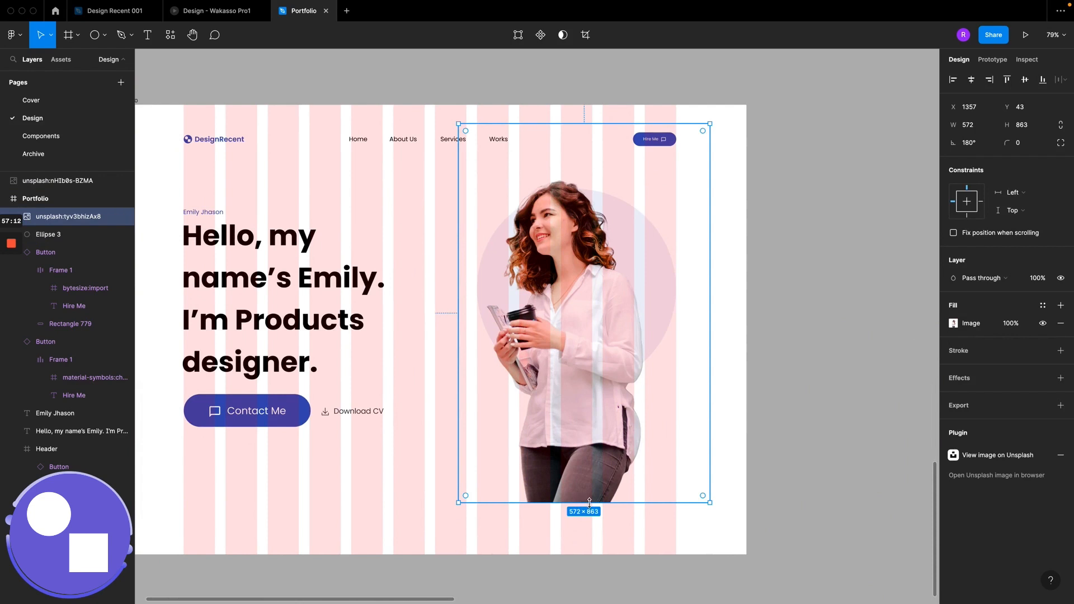
# Step: Scale the woman's photo down to about 458 × 691 and place a horizontal ruler guide along its bottom edge
pyautogui.moveTo(582, 503); pyautogui.dragTo(564, 427)
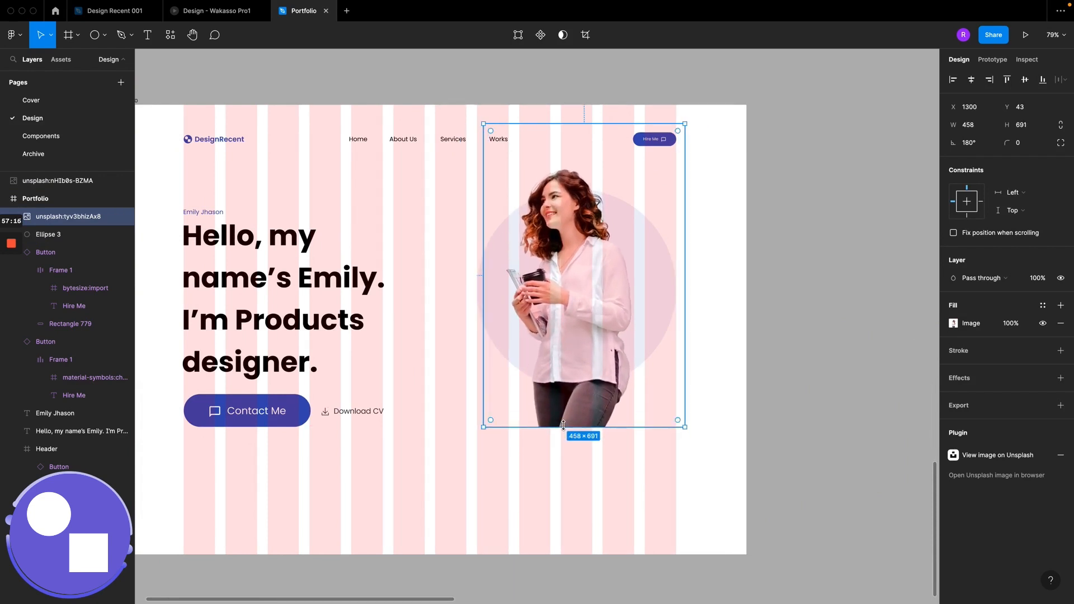
pyautogui.hotkey('shift', 'r')
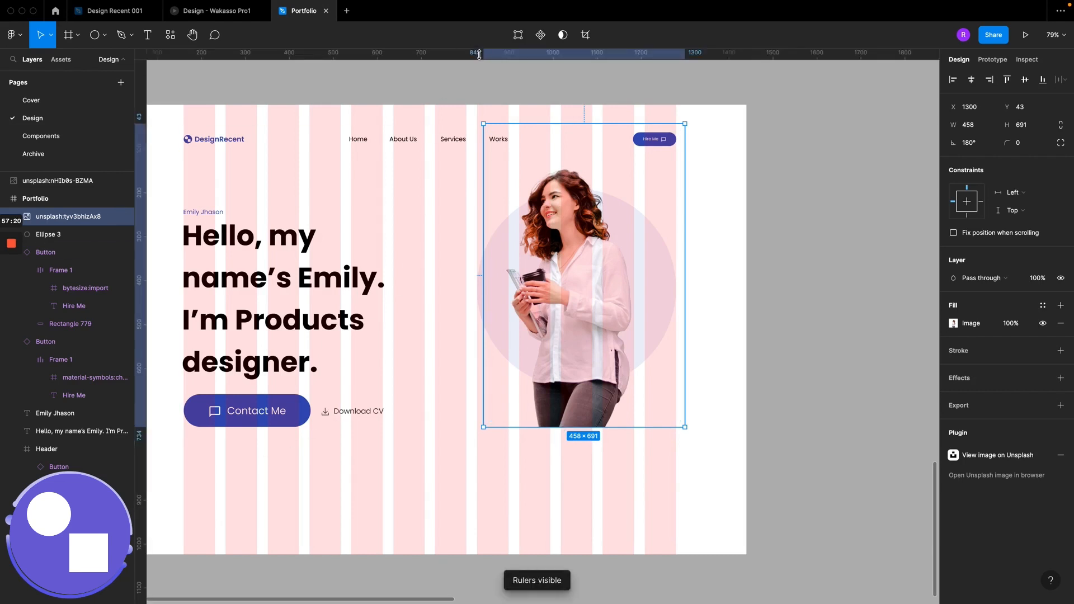
pyautogui.moveTo(478, 53); pyautogui.dragTo(356, 429)
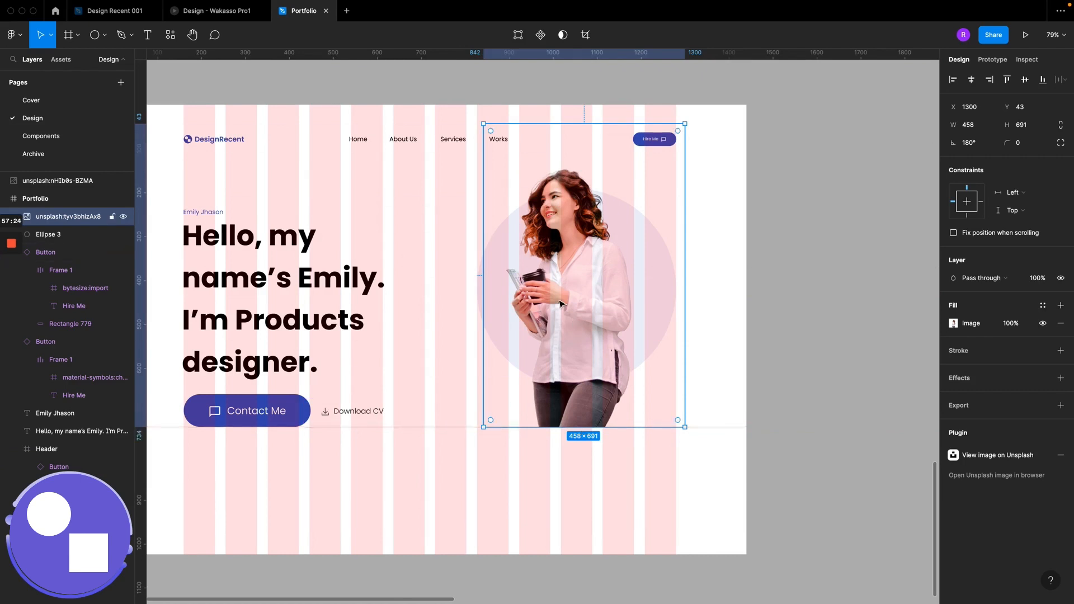
# Step: Enlarge the light circle behind the woman proportionally to about 522 × 522, keeping its top edge in place
pyautogui.scroll(5, 560, 304)
pyautogui.scroll(-3, 567, 291)
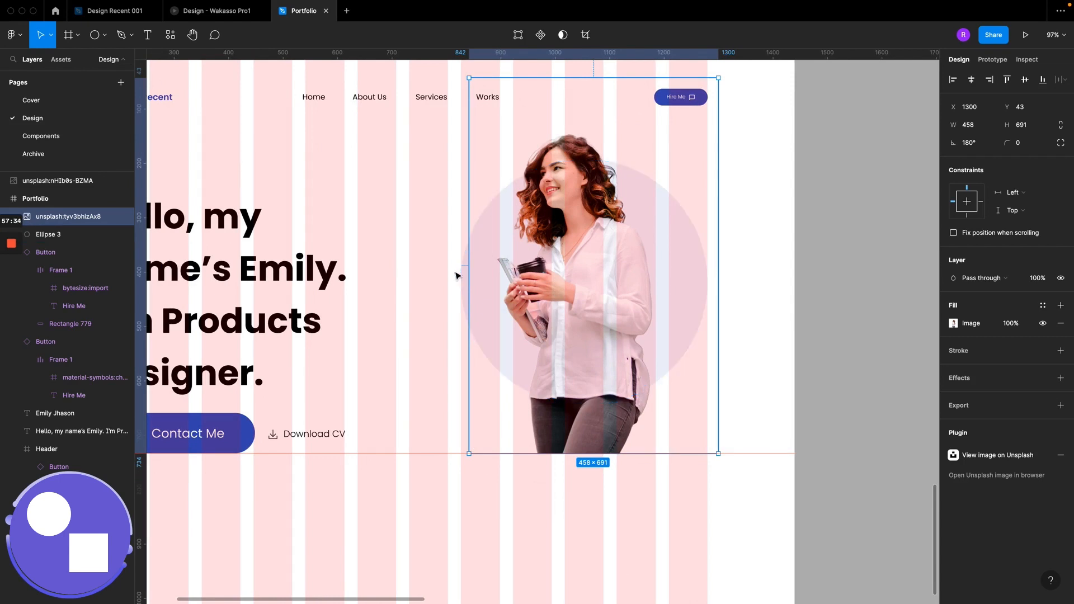
pyautogui.click(431, 266)
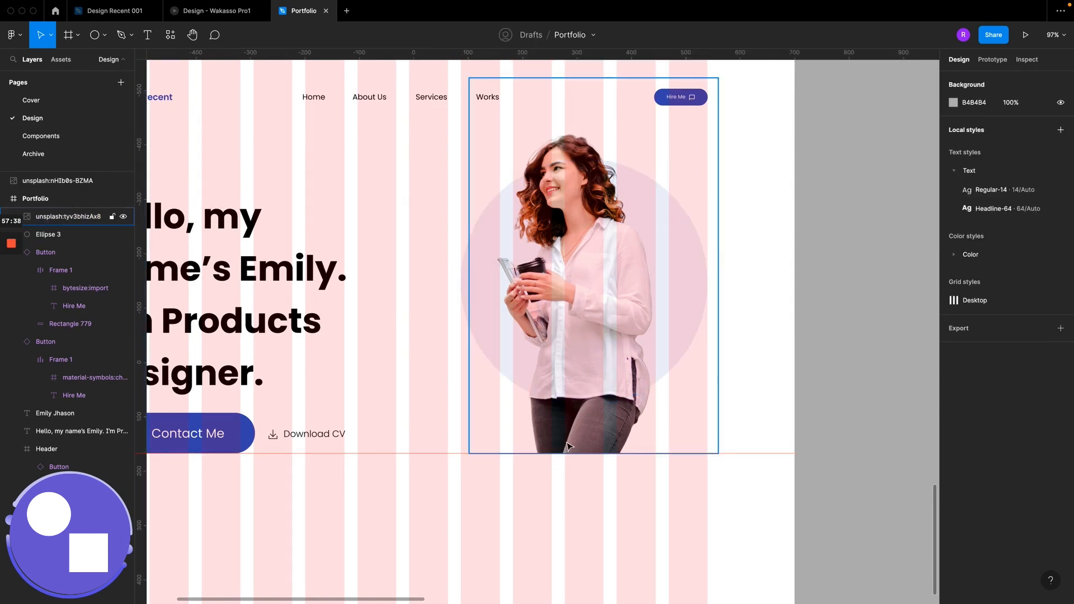
pyautogui.click(462, 284)
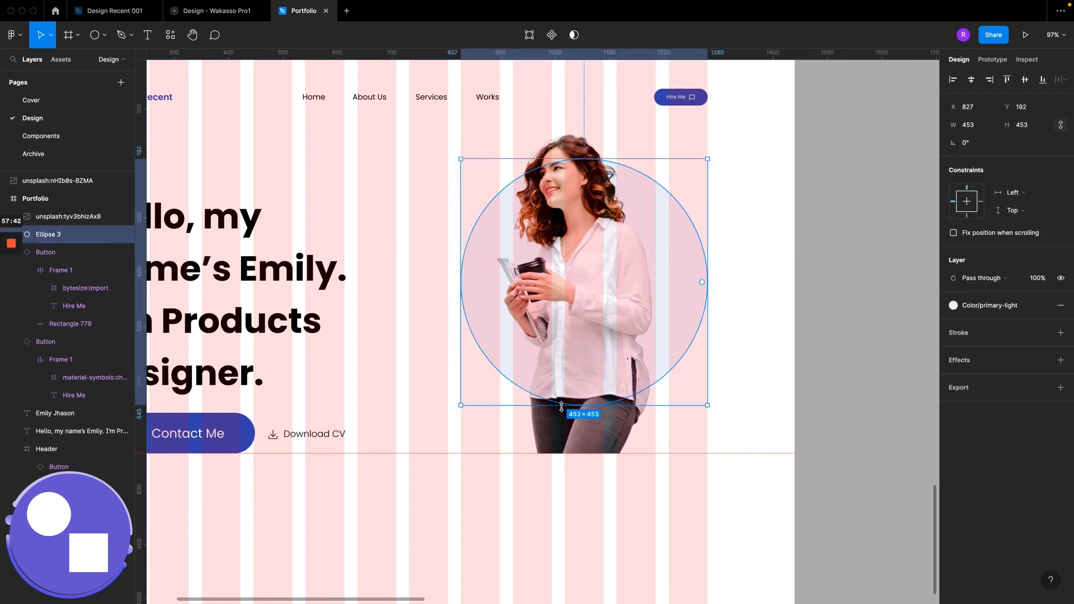
pyautogui.moveTo(562, 407); pyautogui.dragTo(554, 443)
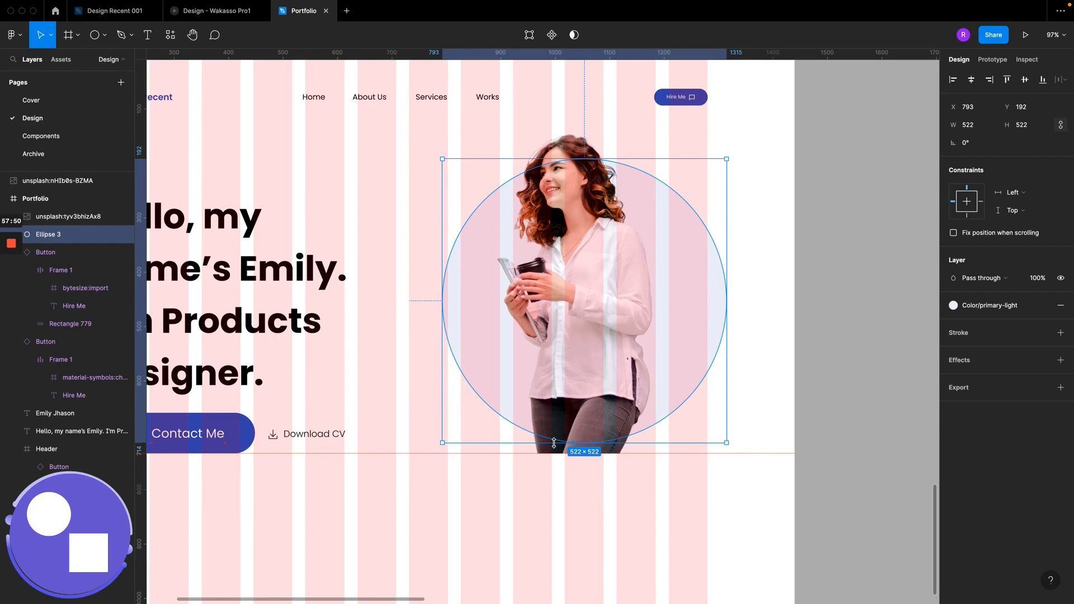
# Step: Trim the empty top and side of the woman's photo frame to about 444 × 618 without scaling the figure
pyautogui.click(554, 444)
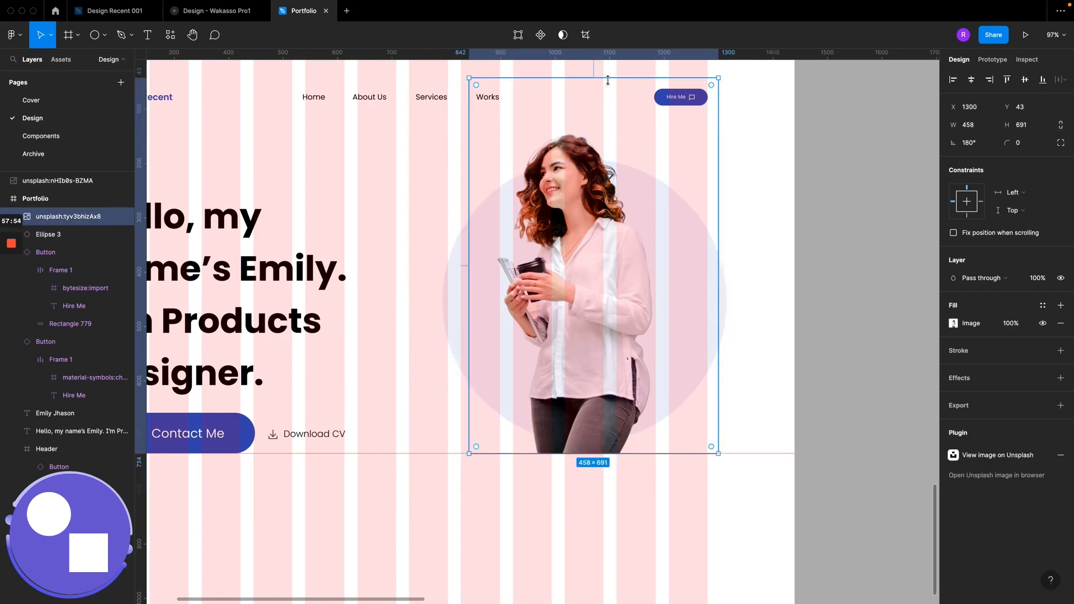
pyautogui.moveTo(608, 79); pyautogui.dragTo(603, 118)
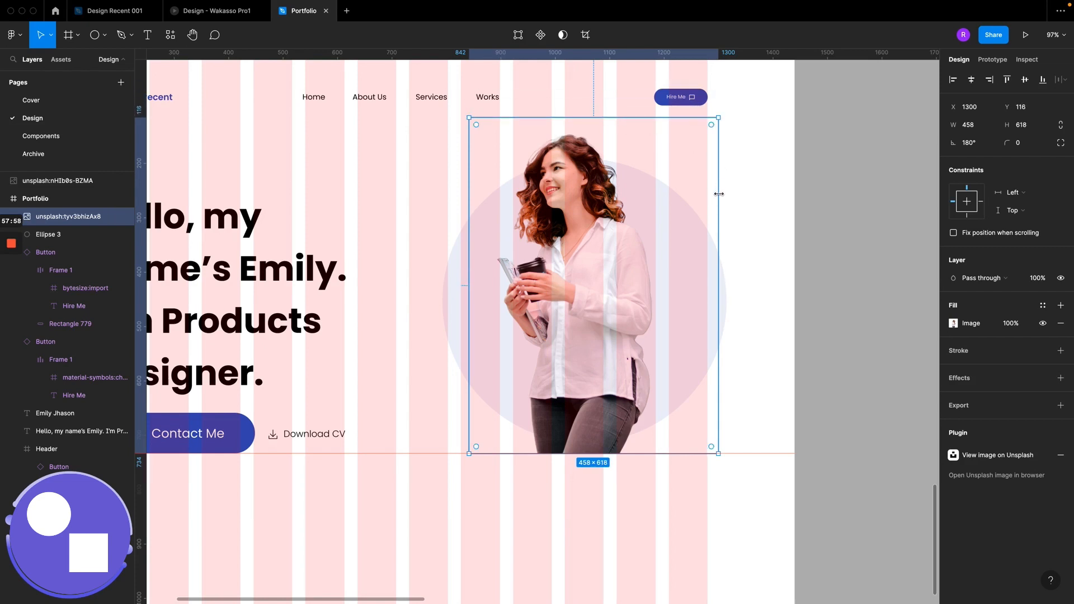
pyautogui.moveTo(719, 194); pyautogui.dragTo(711, 193)
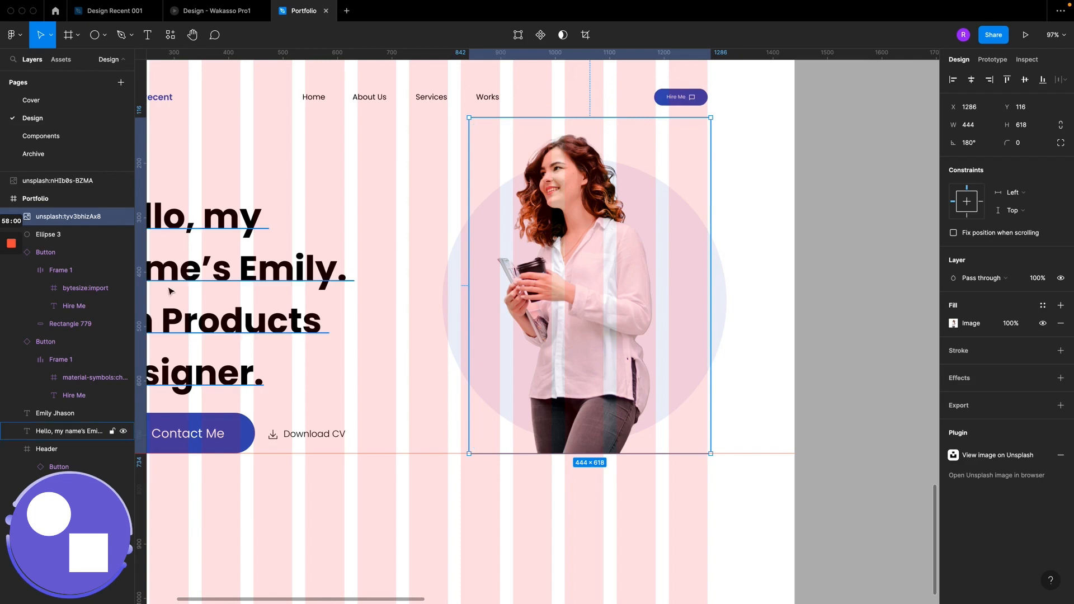
# Step: Try to mask the woman's photo with the original circle, and undo the mask
pyautogui.moveTo(10, 347)
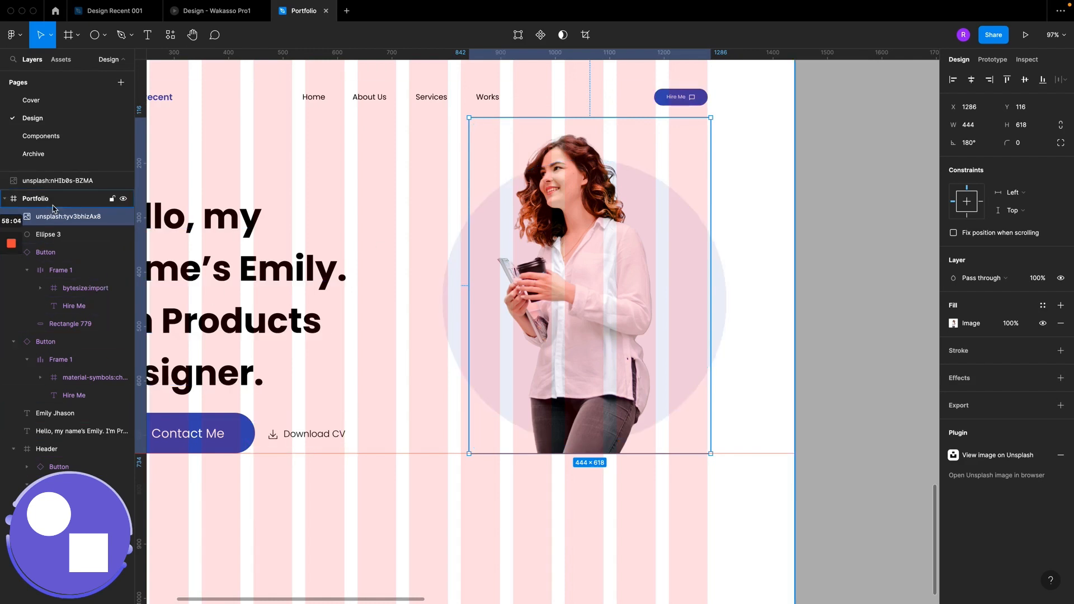
pyautogui.click(54, 234)
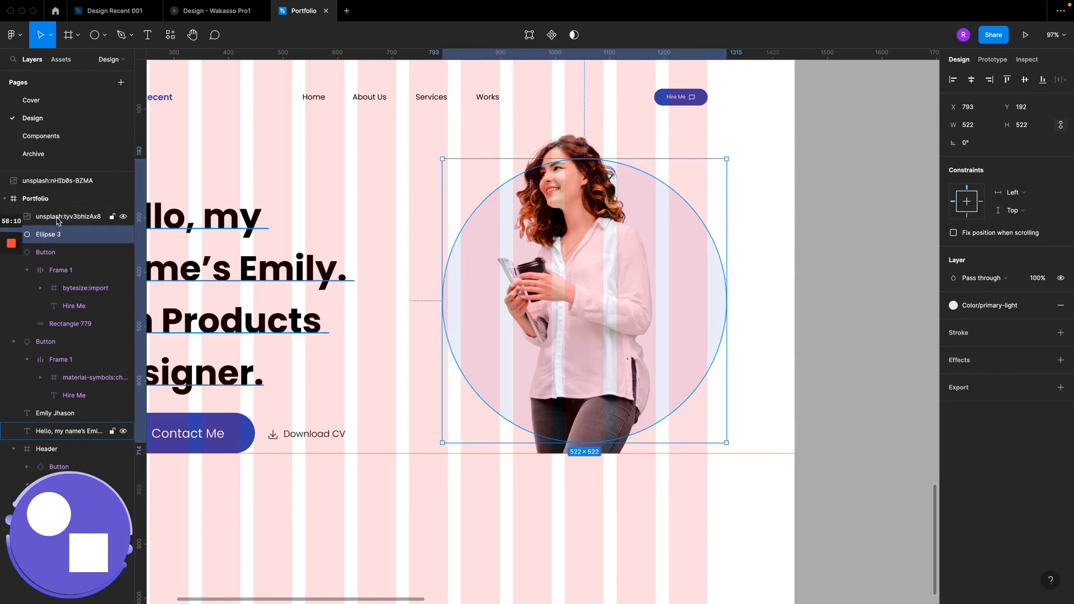
pyautogui.keyDown('shift'); pyautogui.click(57, 218); pyautogui.keyUp('shift')
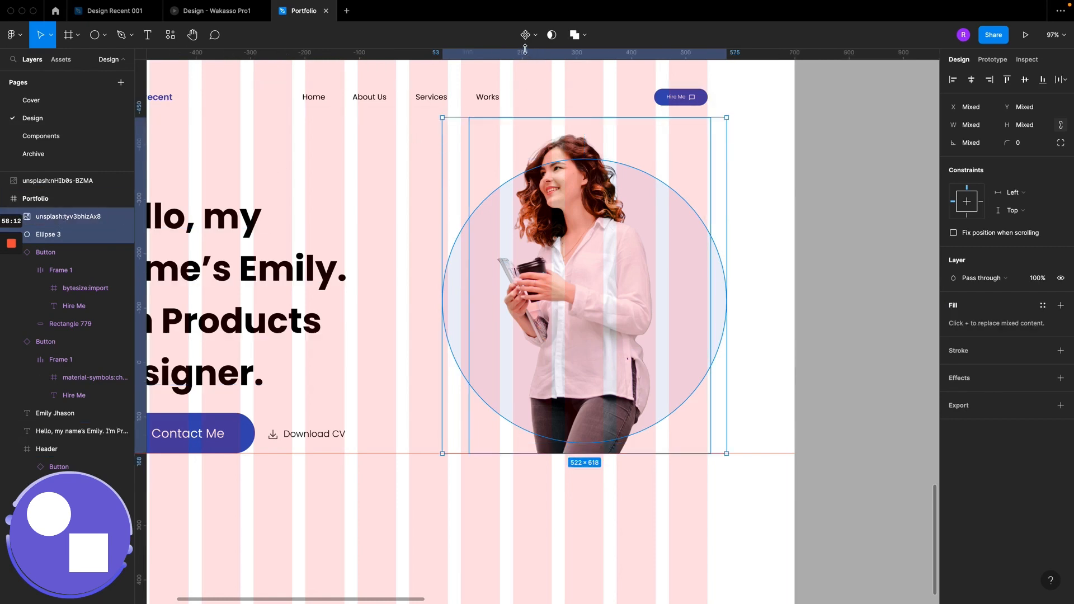
pyautogui.click(553, 36)
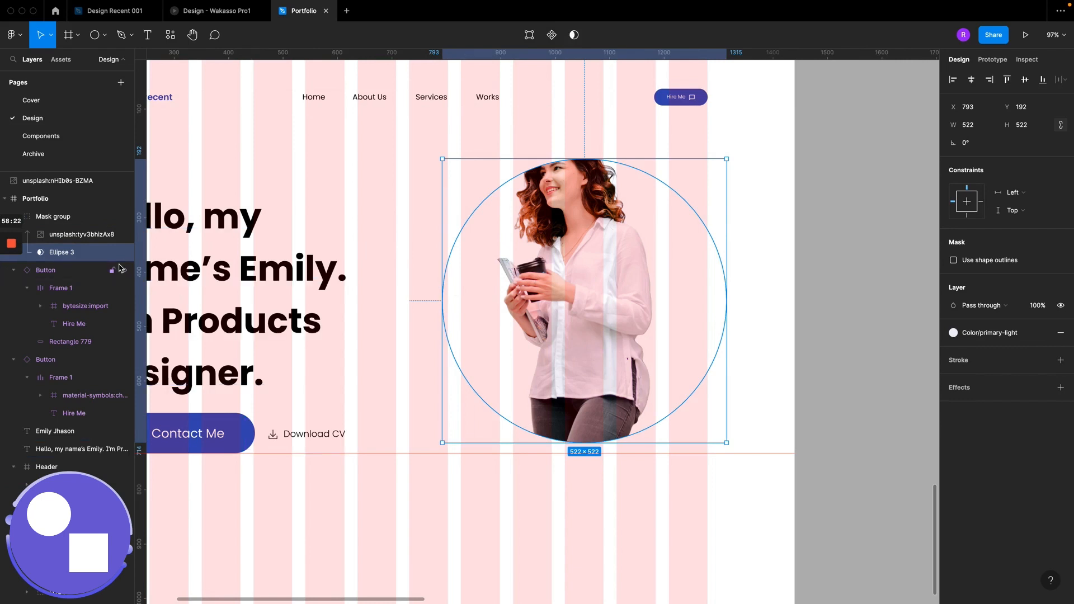
pyautogui.press('super+shift+g')
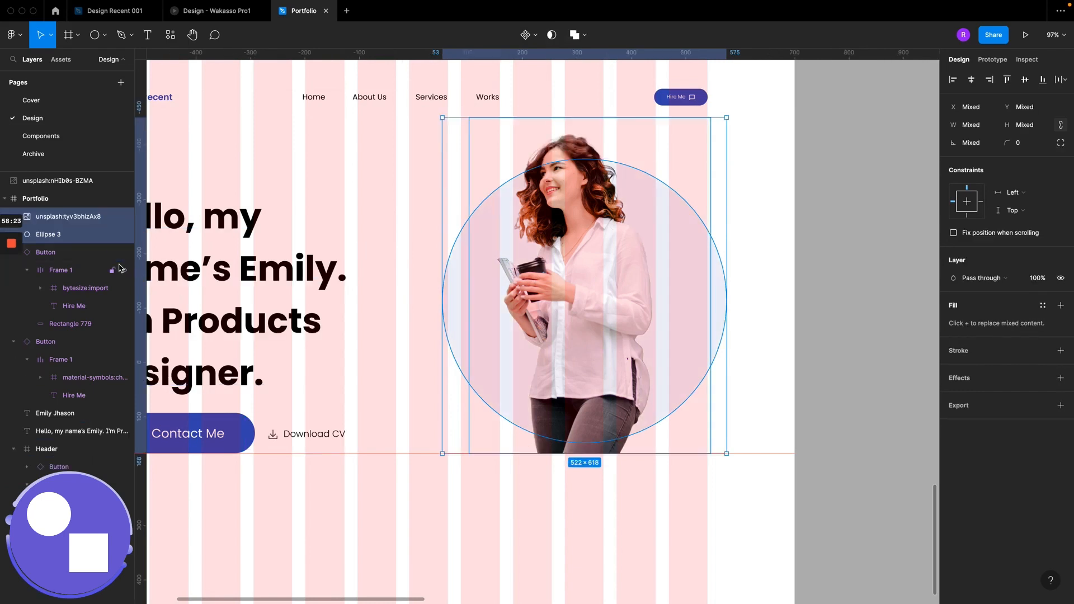
# Step: Duplicate the Ellipse 3 circle and use the copy as a mask for the woman's photo
pyautogui.click(55, 234)
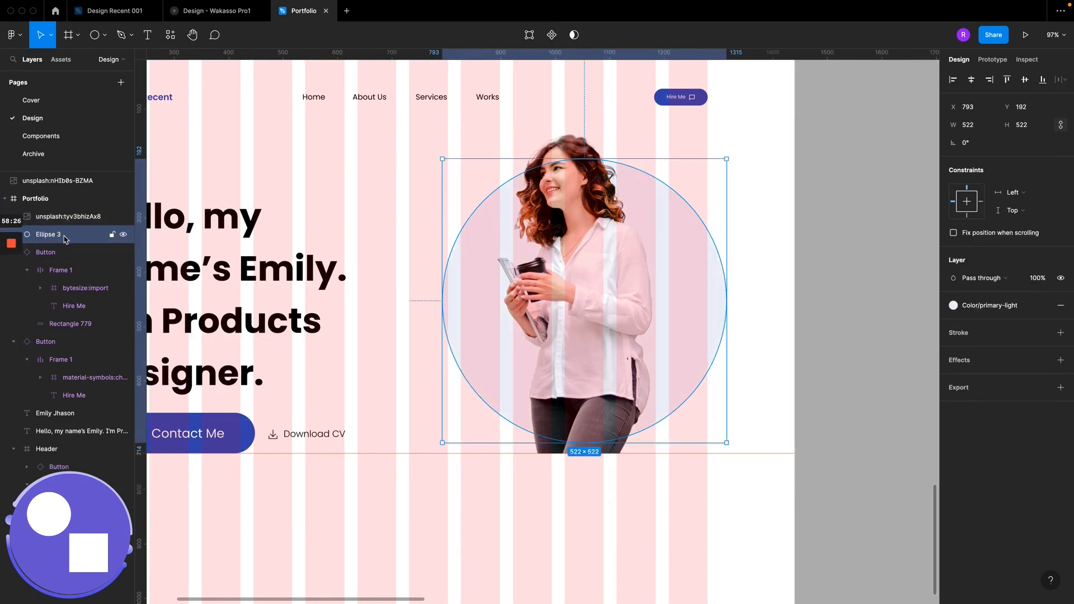
pyautogui.press('super+d')
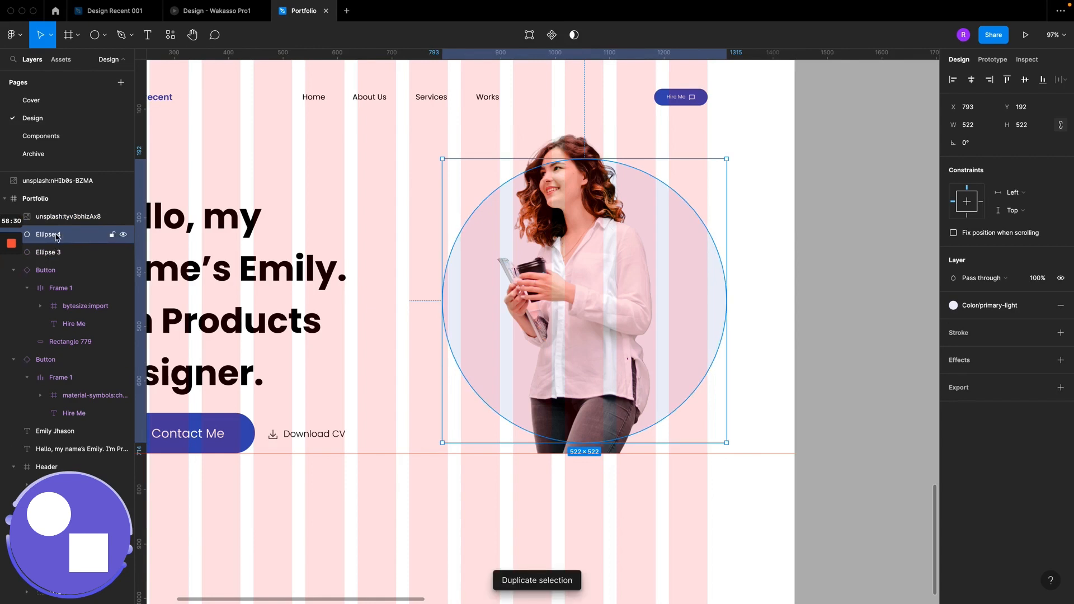
pyautogui.click(58, 219)
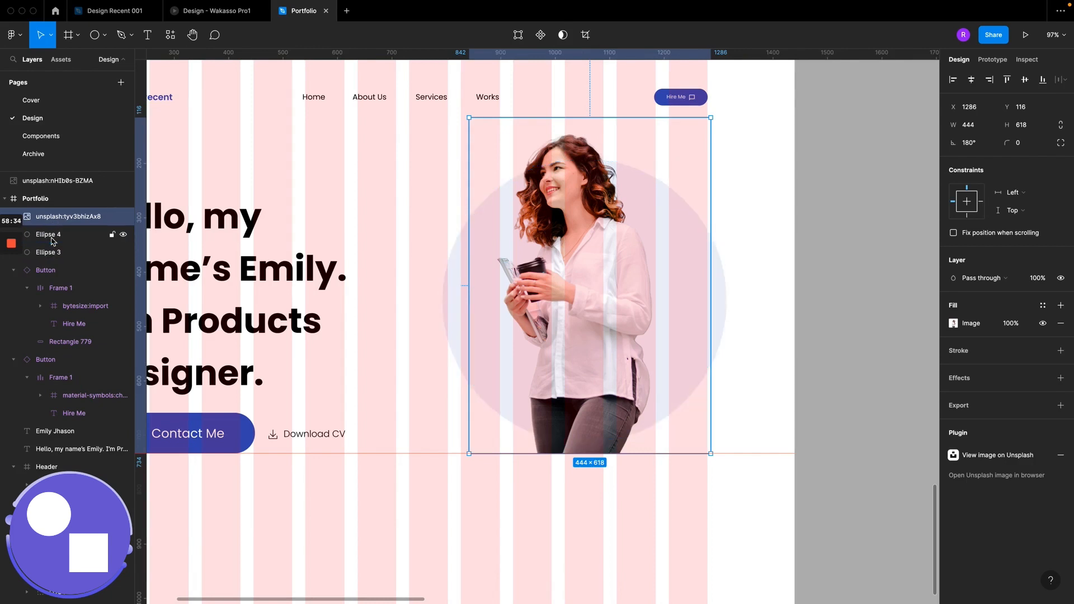
pyautogui.keyDown('shift'); pyautogui.click(52, 238); pyautogui.keyUp('shift')
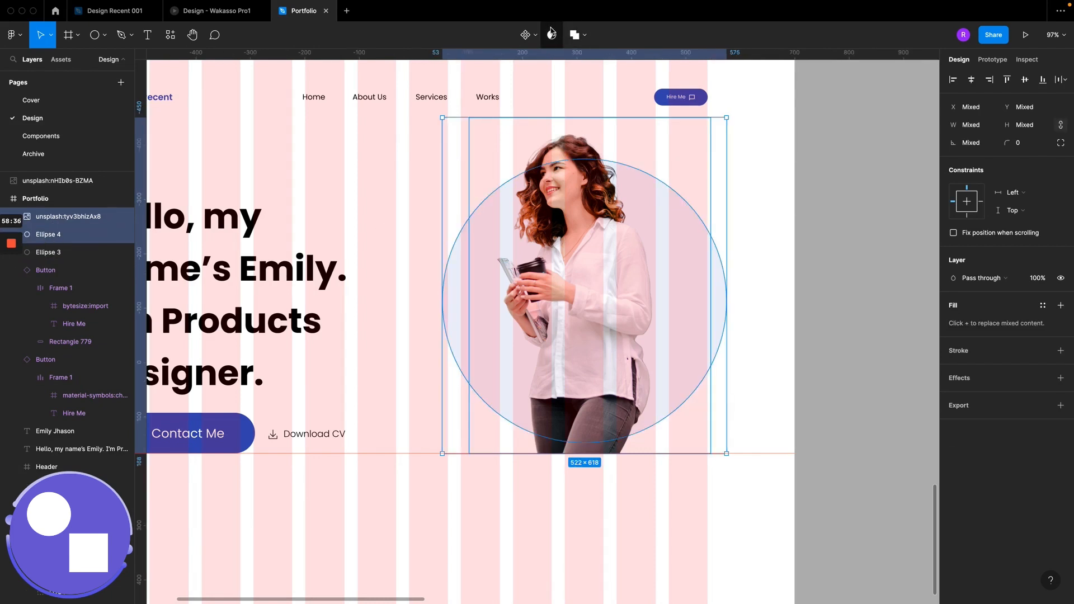
pyautogui.click(552, 35)
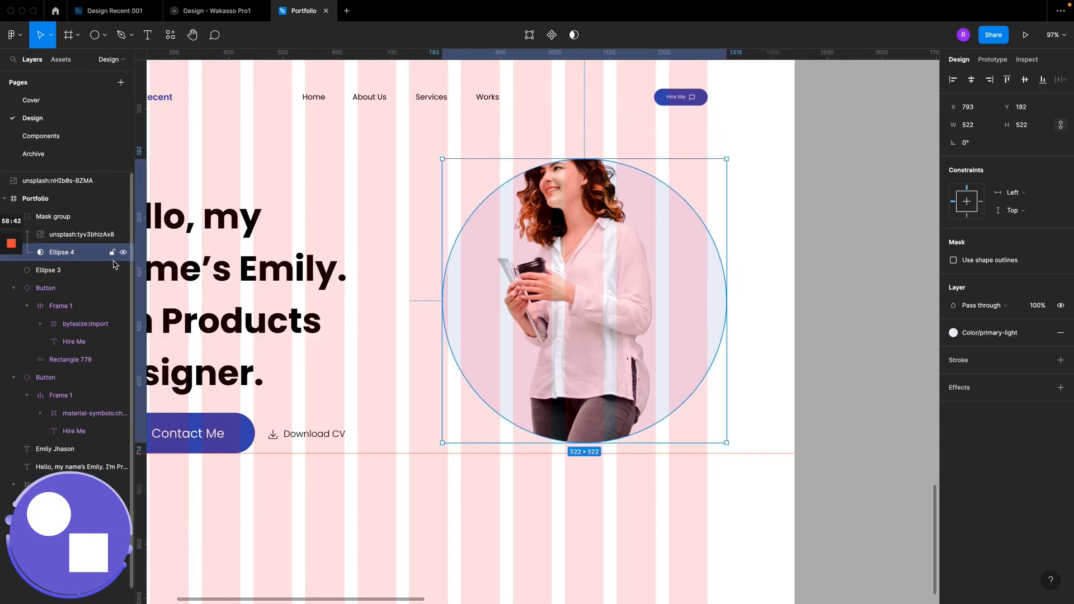
# Step: Duplicate the masked photo inside the mask group and move the copy out, directly above the group
pyautogui.click(61, 236)
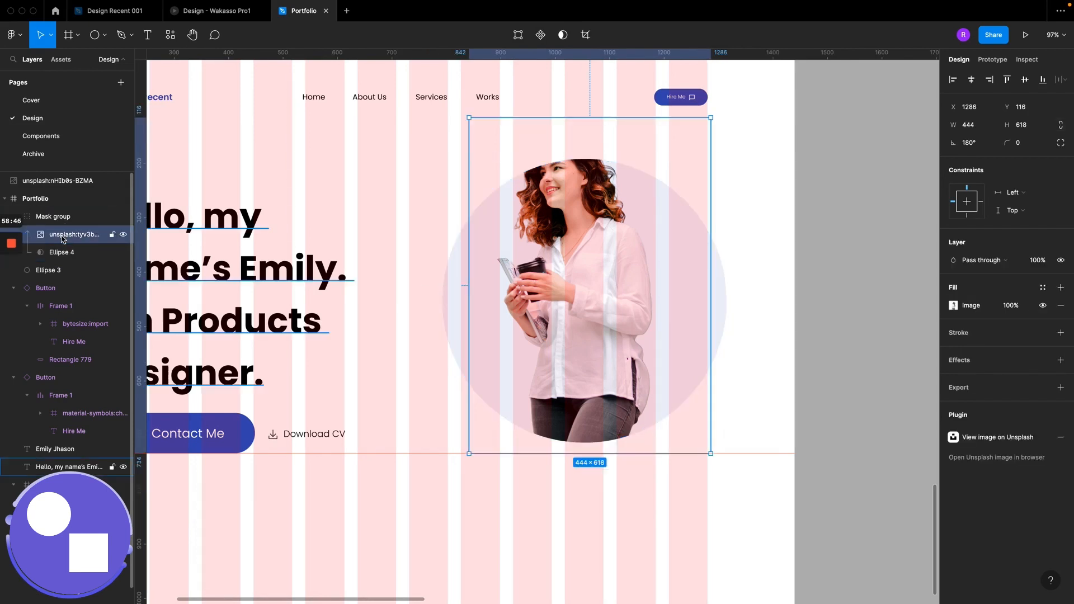
pyautogui.press('super+d')
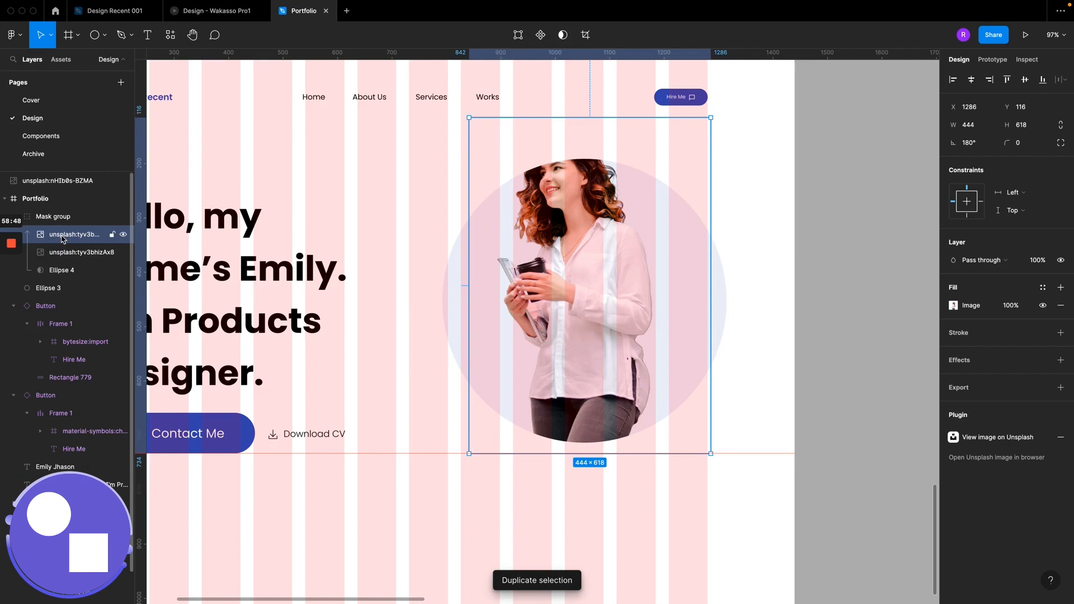
pyautogui.moveTo(61, 238); pyautogui.dragTo(59, 213)
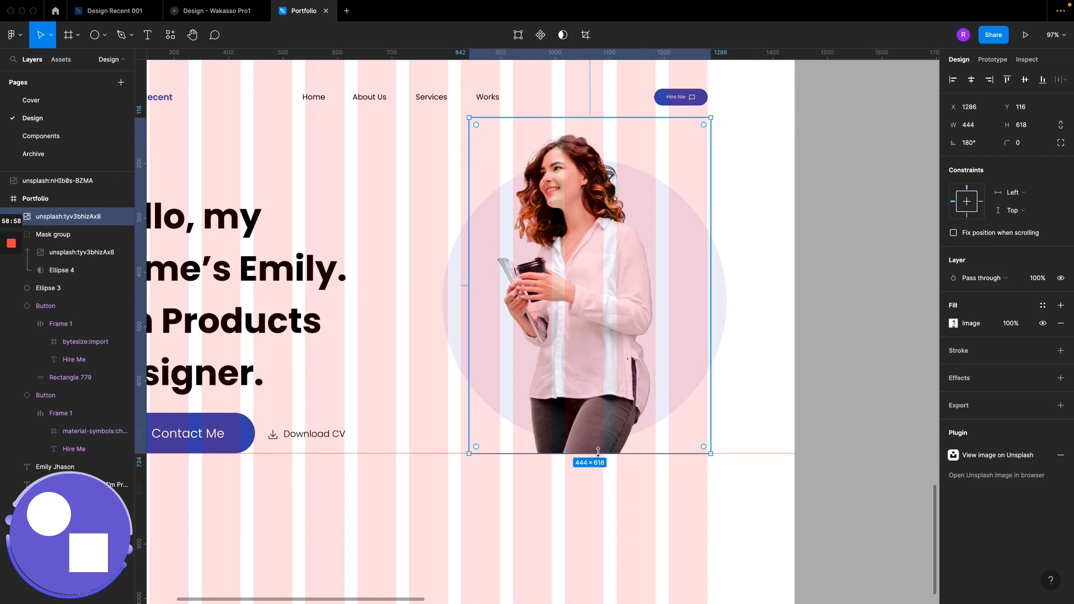
# Step: Crop the unmasked photo copy from the bottom to a height of about 555 so the head stays above the circle
pyautogui.moveTo(598, 452); pyautogui.dragTo(598, 419)
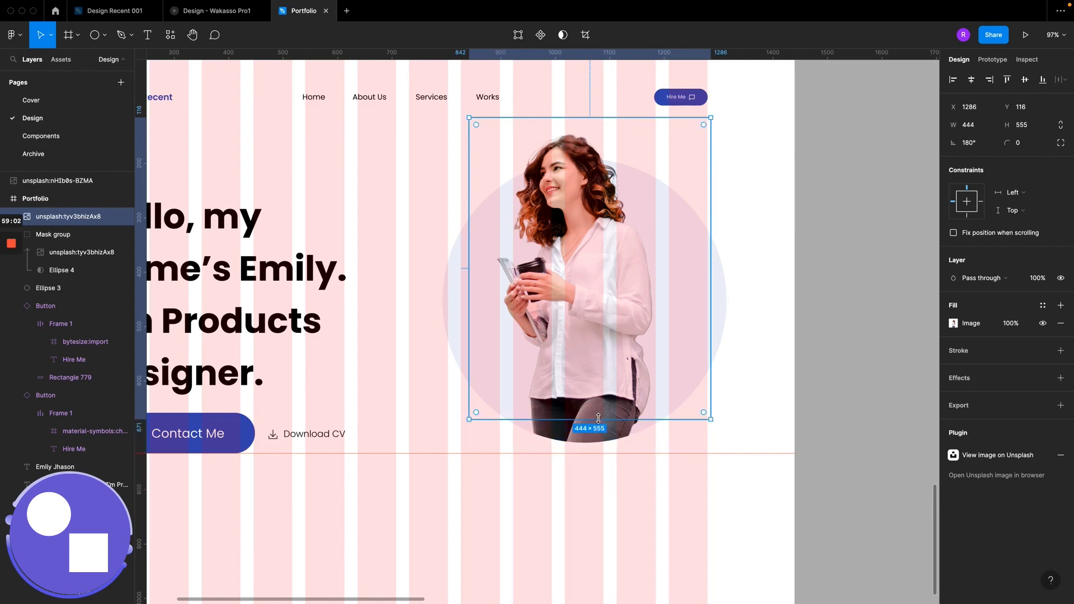
pyautogui.click(544, 482)
pyautogui.hscroll(-3, 544, 336)
pyautogui.scroll(1, 544, 336)
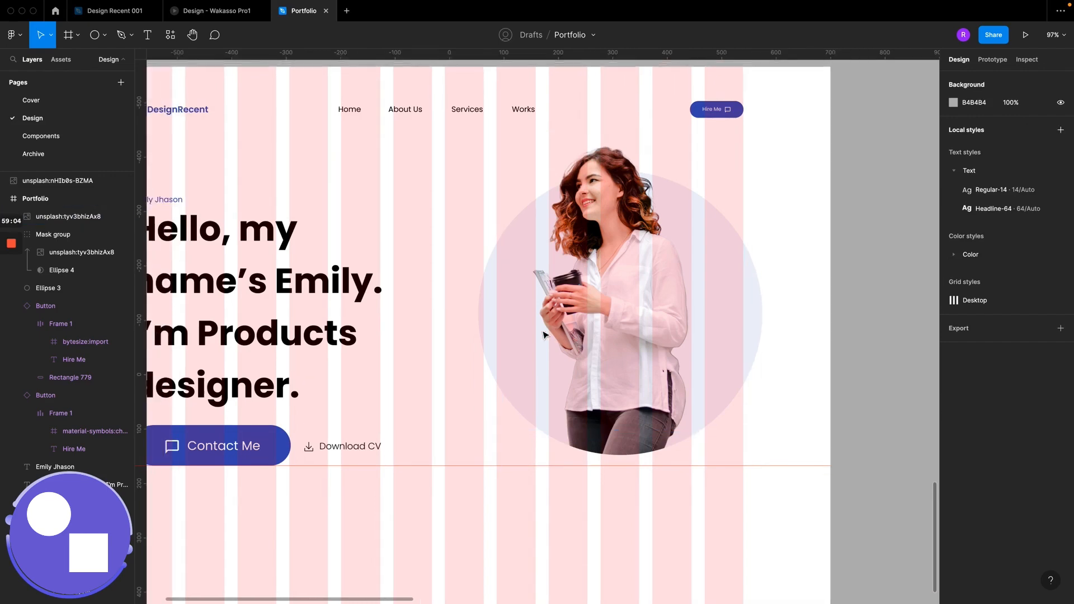
pyautogui.hscroll(-1, 544, 335)
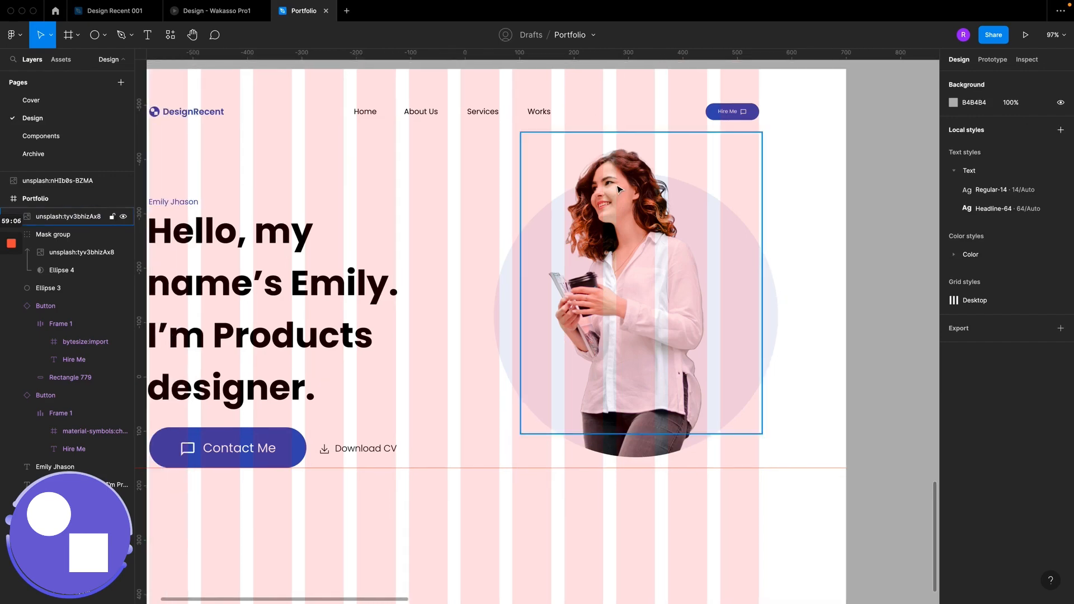
pyautogui.scroll(5, 618, 190)
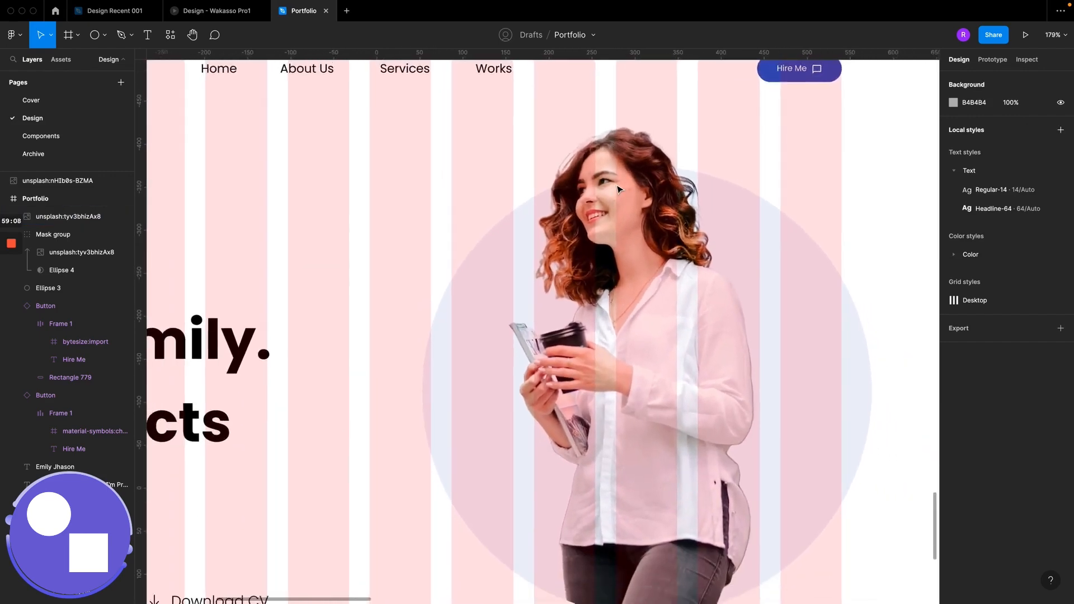
pyautogui.scroll(-8, 618, 190)
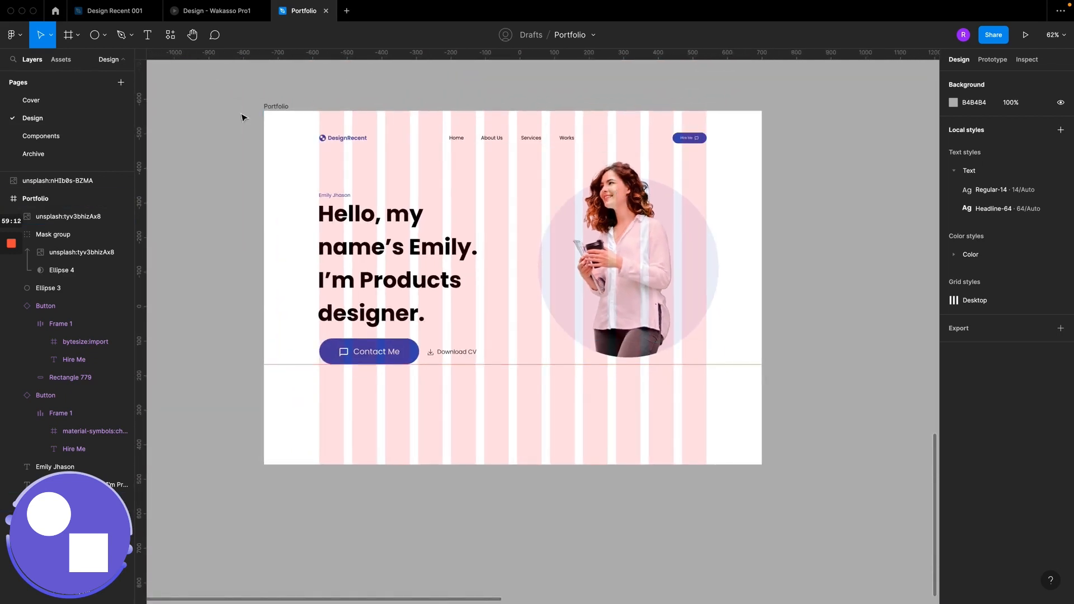
# Step: Preview the Portfolio frame in presentation view and return to the Portfolio design file
pyautogui.click(276, 106)
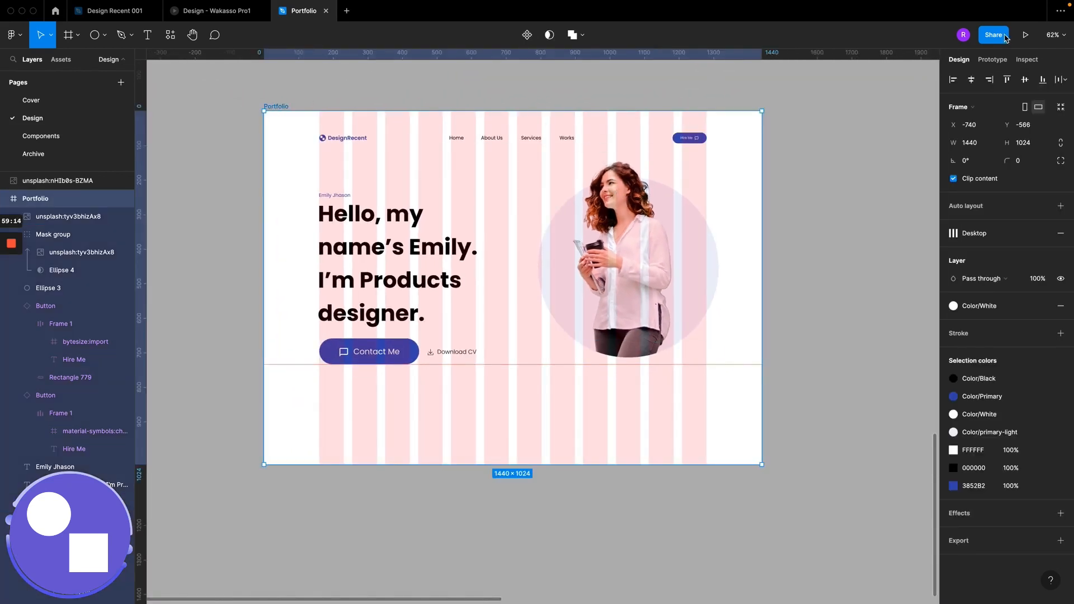
pyautogui.click(1026, 35)
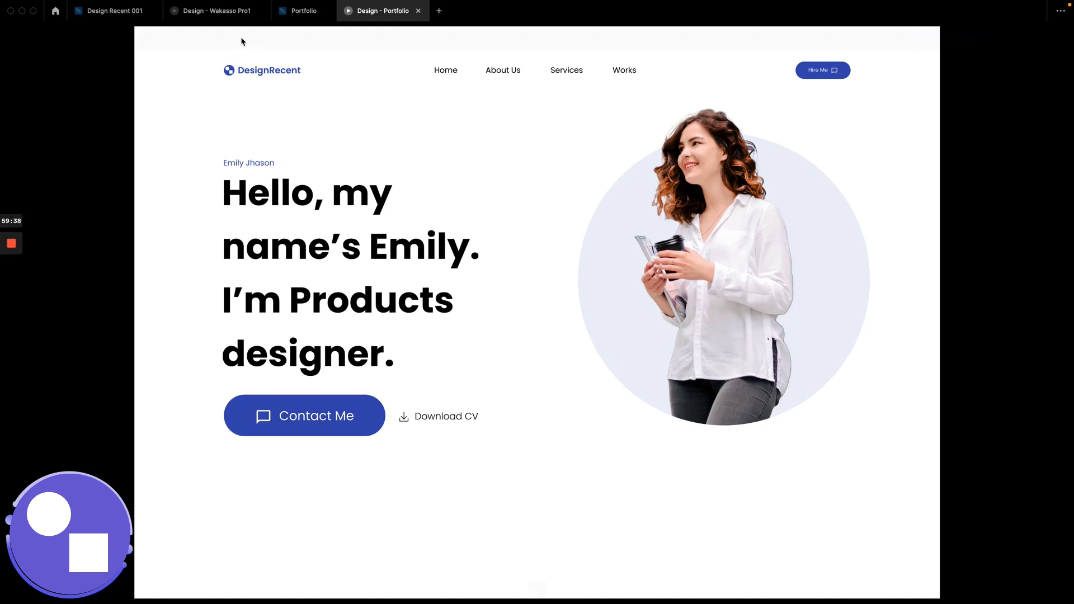
pyautogui.click(302, 11)
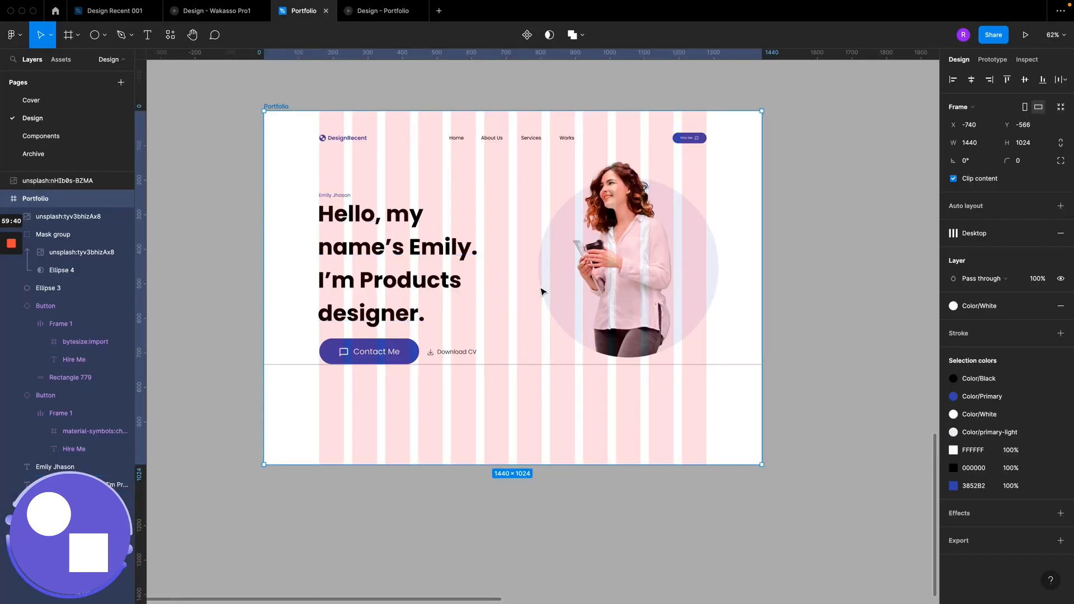
# Step: Compare the hero section with the Wakasso Pro1 reference prototype and return to the Portfolio design file
pyautogui.scroll(5, 542, 292)
pyautogui.scroll(-3, 542, 292)
pyautogui.scroll(5, 541, 291)
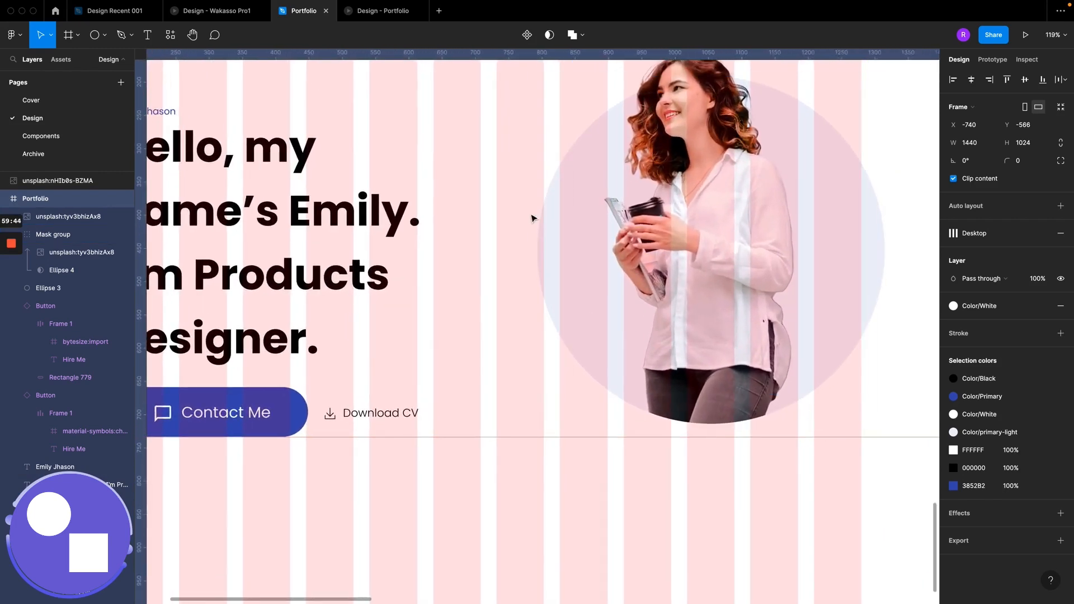
pyautogui.click(228, 21)
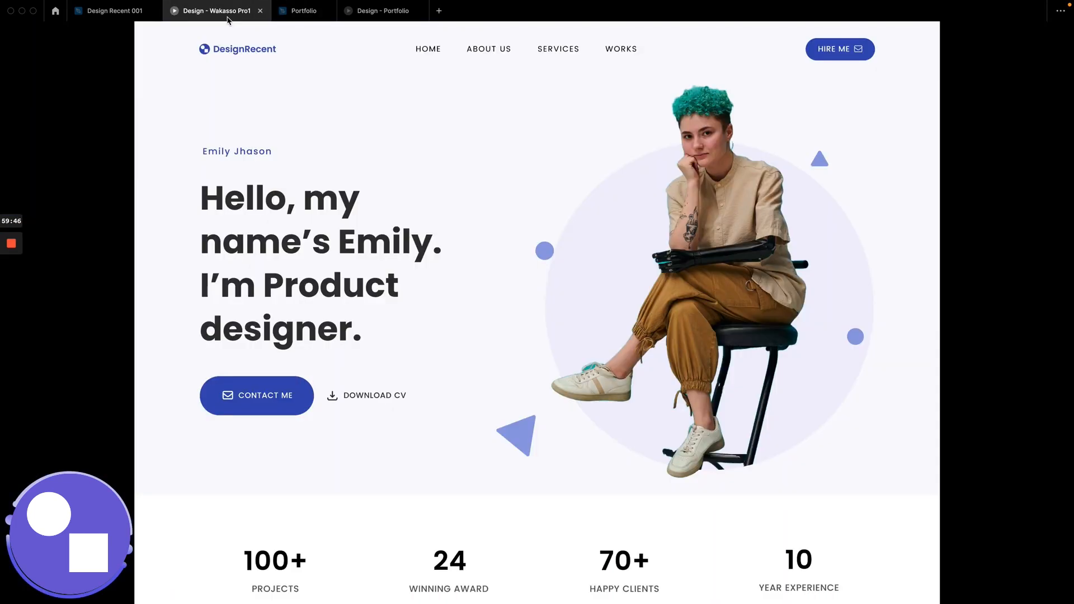
pyautogui.click(302, 12)
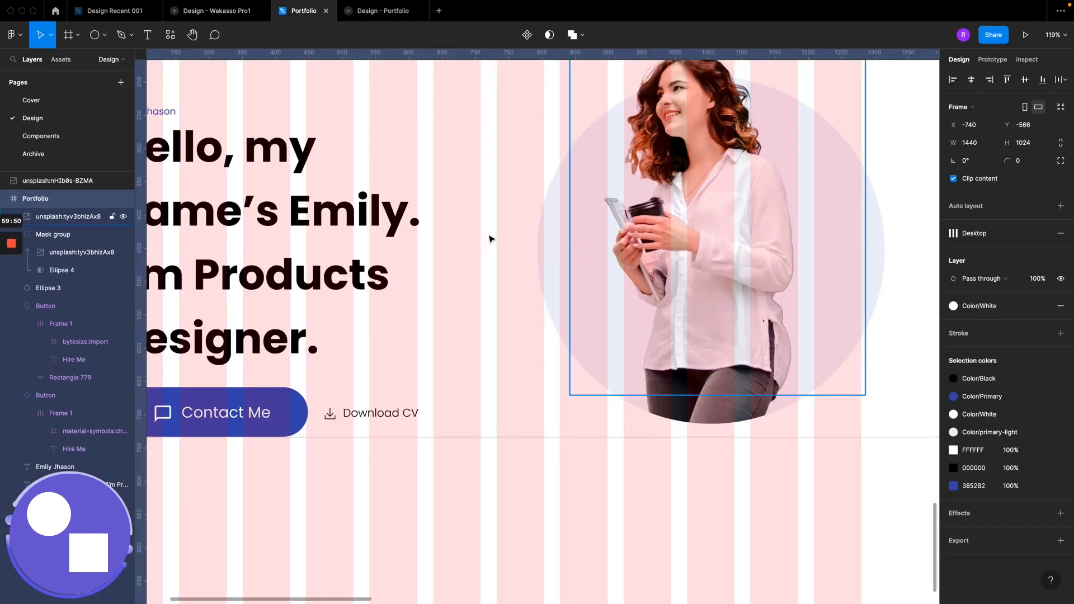
# Step: Scale the photo copy, mask group and background ellipse together to about 539 × 618 and align them with the layout's outermost right column
pyautogui.click(48, 217)
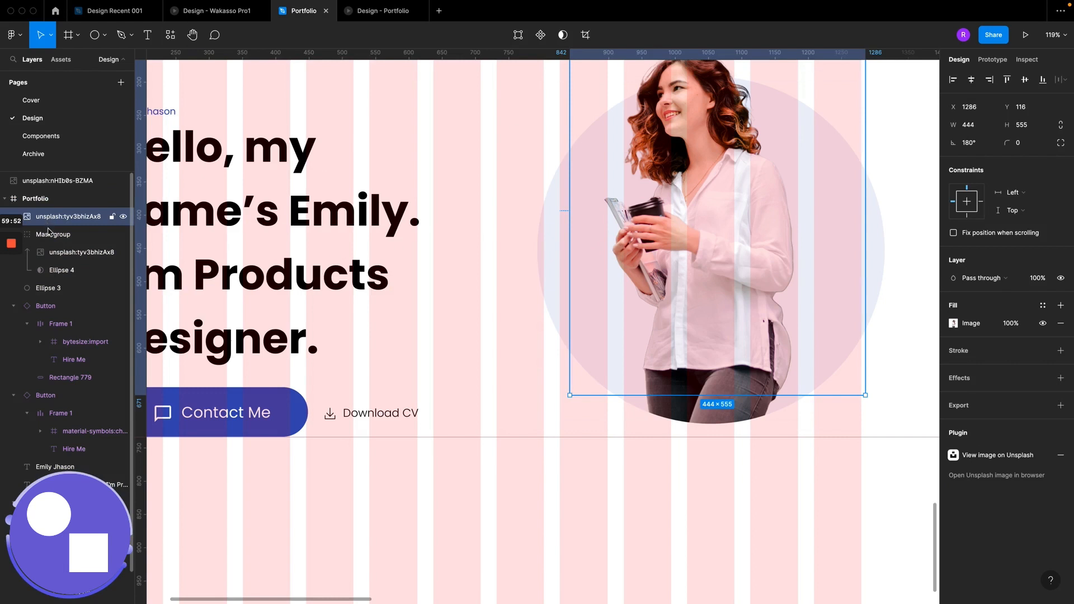
pyautogui.keyDown('shift'); pyautogui.click(51, 288); pyautogui.keyUp('shift')
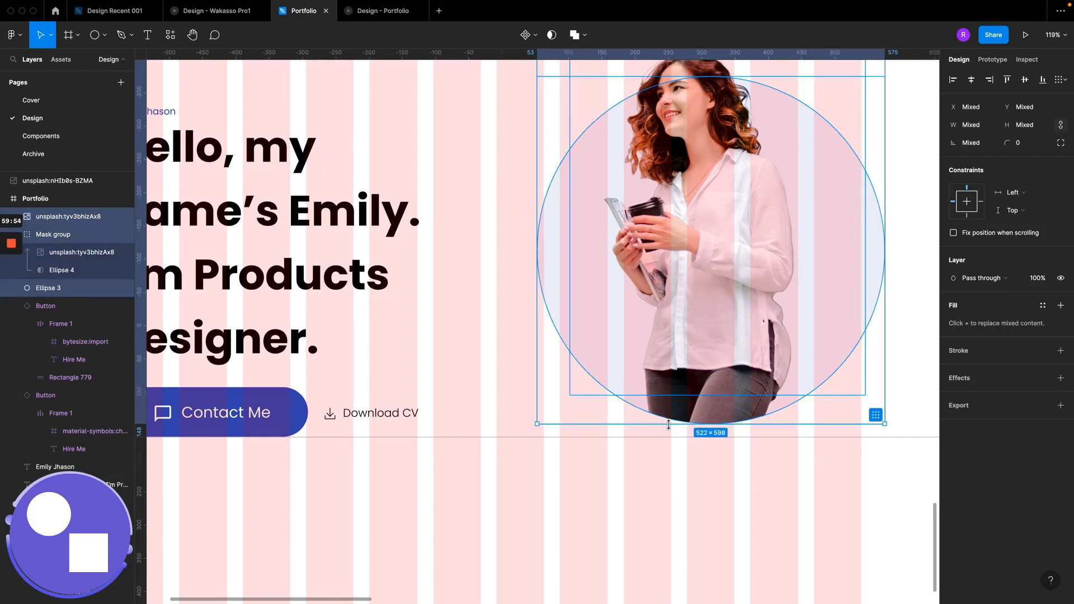
pyautogui.press('k')
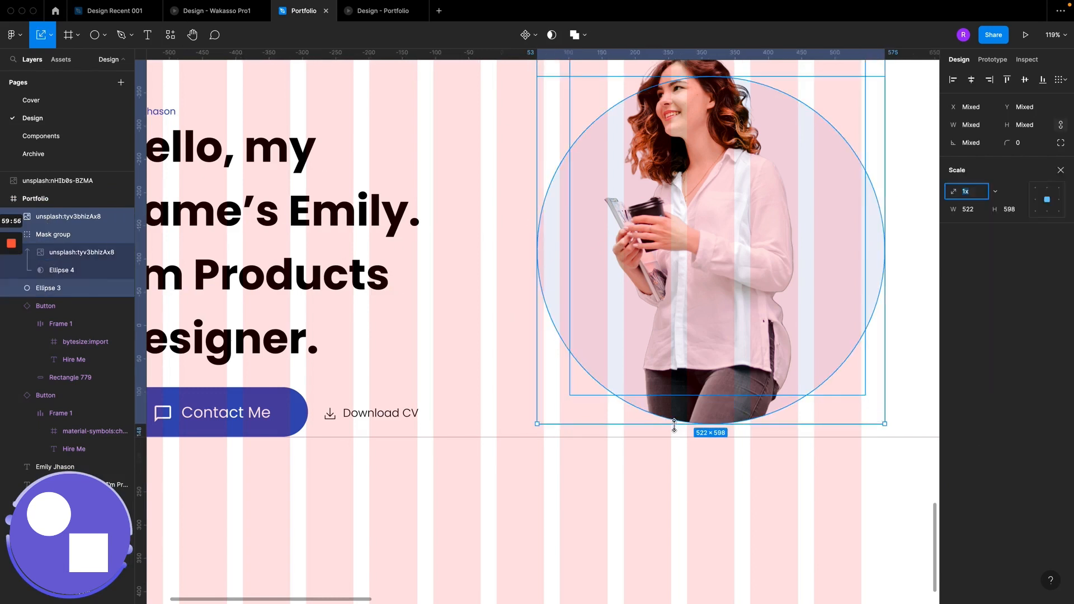
pyautogui.moveTo(670, 424); pyautogui.dragTo(673, 438)
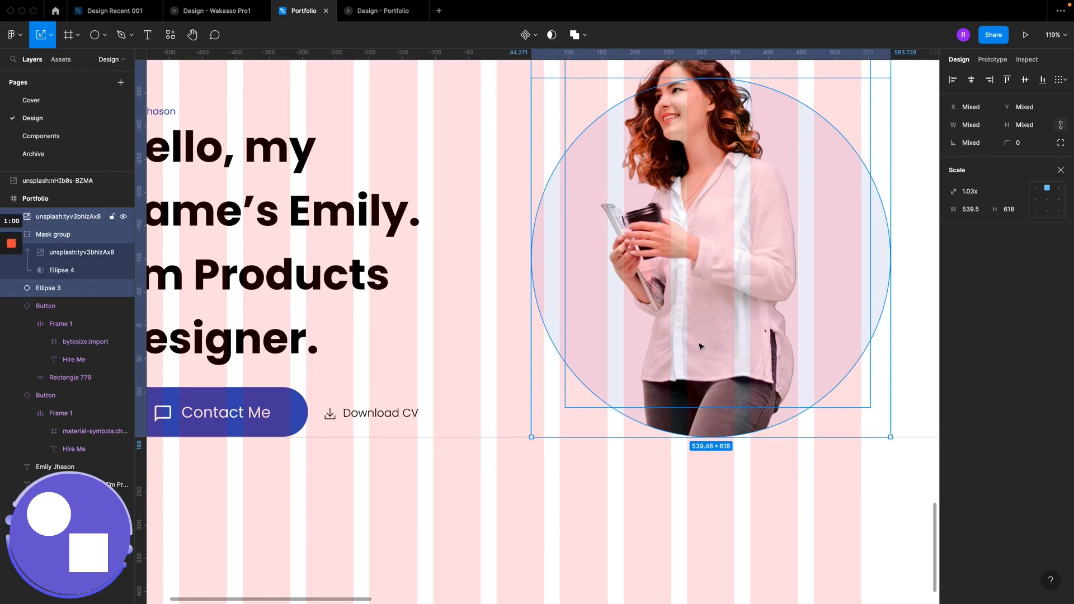
pyautogui.moveTo(700, 347); pyautogui.dragTo(672, 351)
pyautogui.scroll(-5, 671, 350)
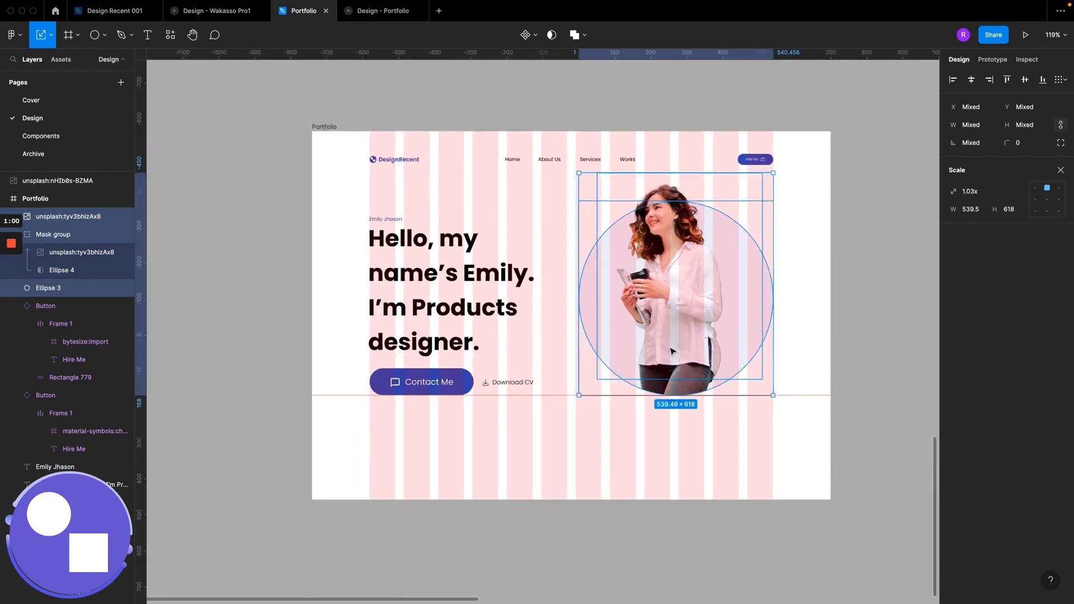
# Step: Preview the Portfolio frame, compare it with the Wakasso Pro1 reference prototype and return to the Portfolio design file
pyautogui.click(378, 20)
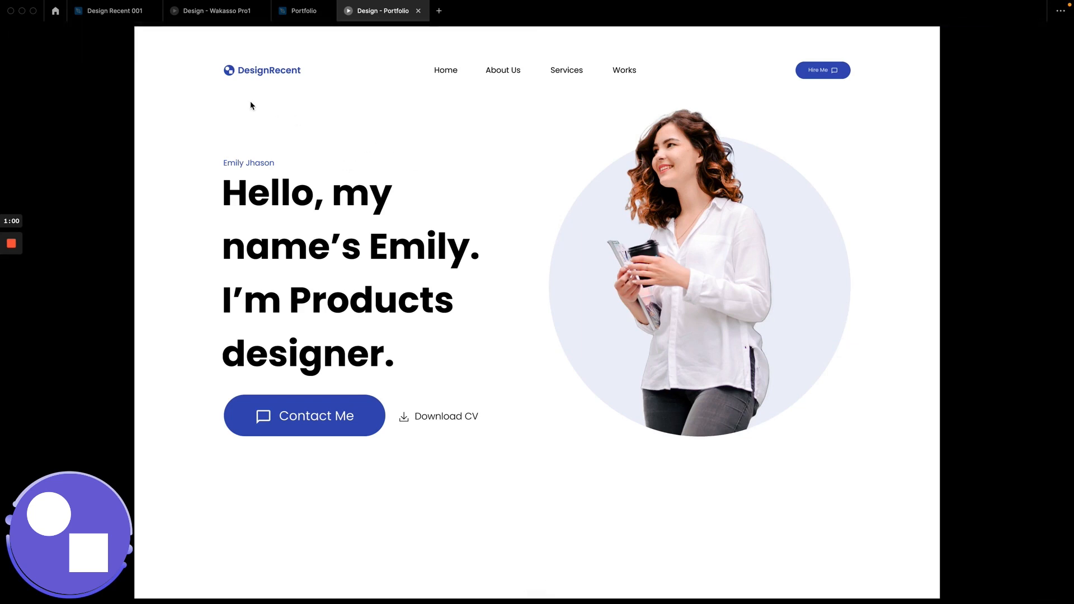
pyautogui.click(301, 17)
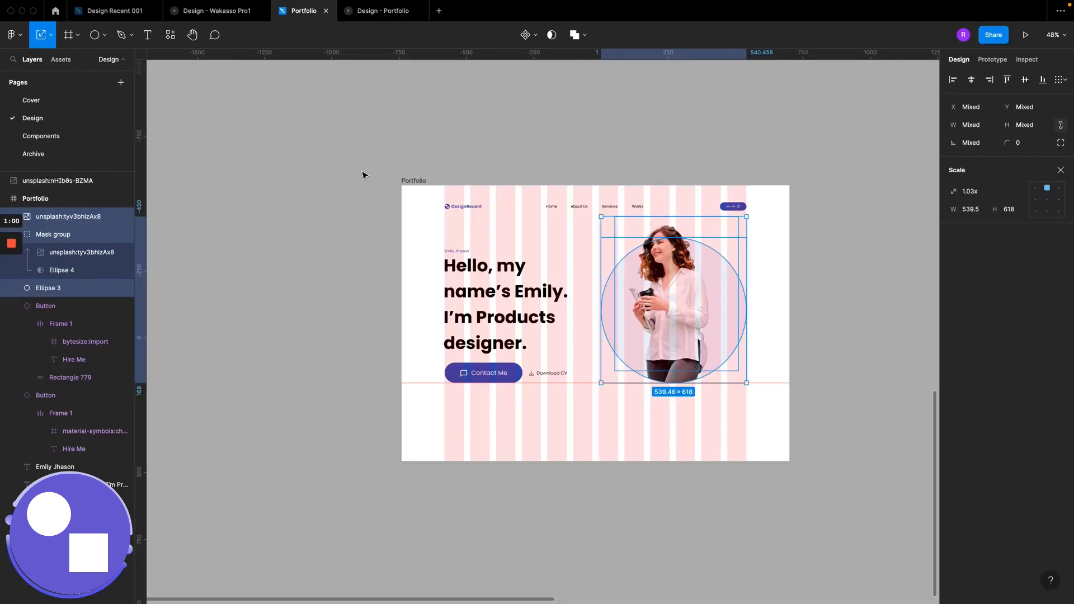
pyautogui.click(565, 230)
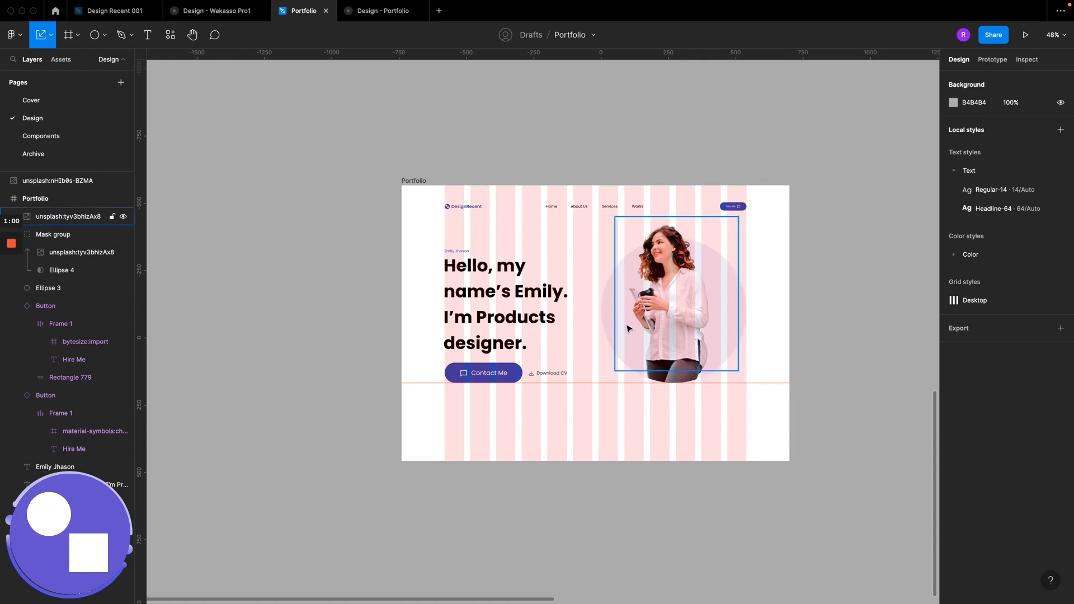
pyautogui.scroll(5, 582, 288)
pyautogui.hscroll(1, 628, 326)
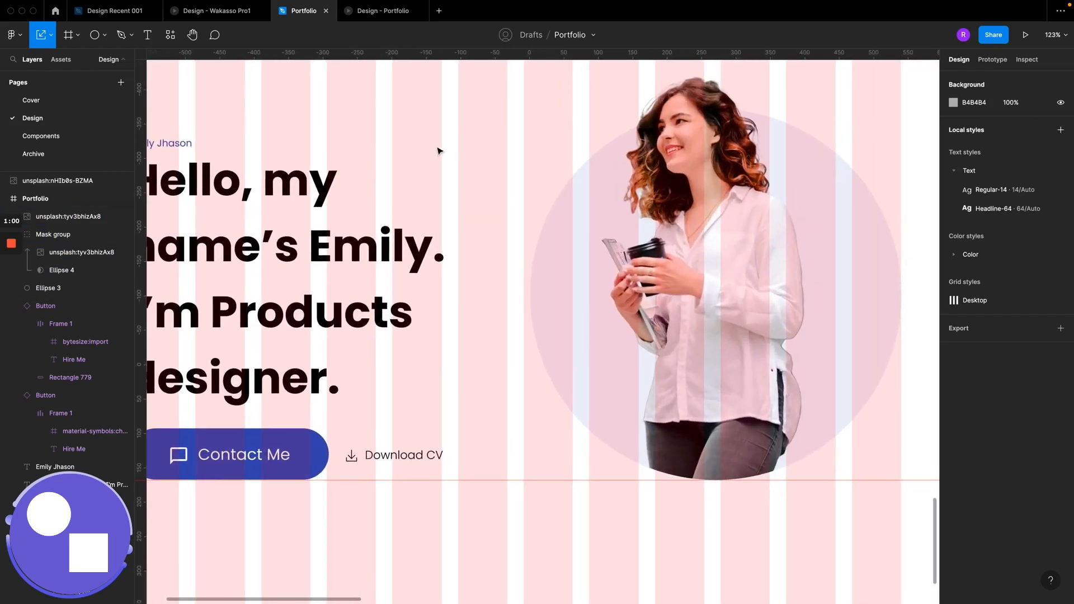
pyautogui.click(213, 11)
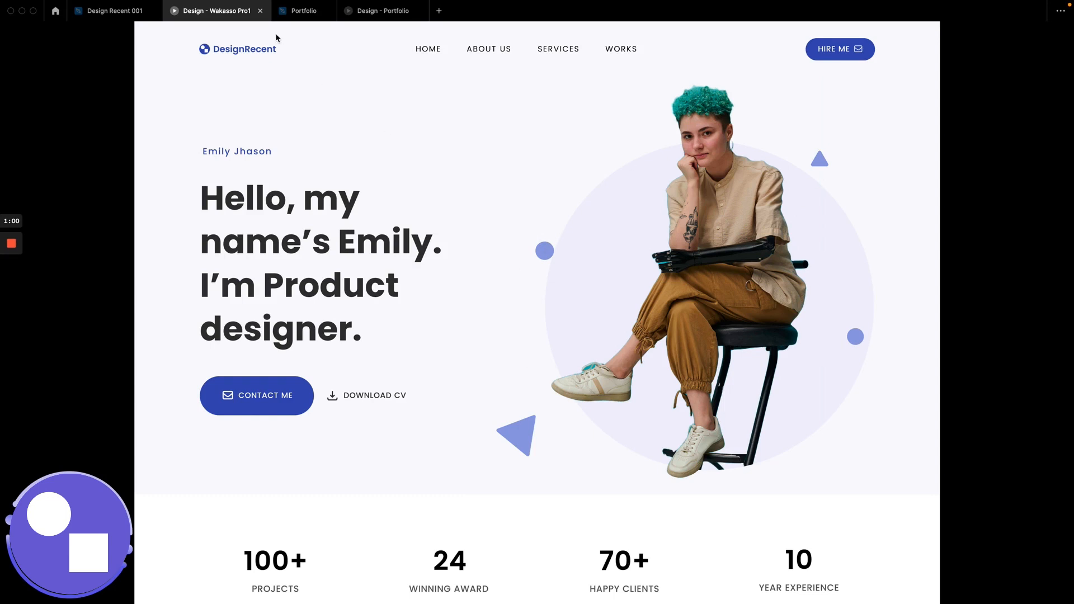
pyautogui.click(280, 16)
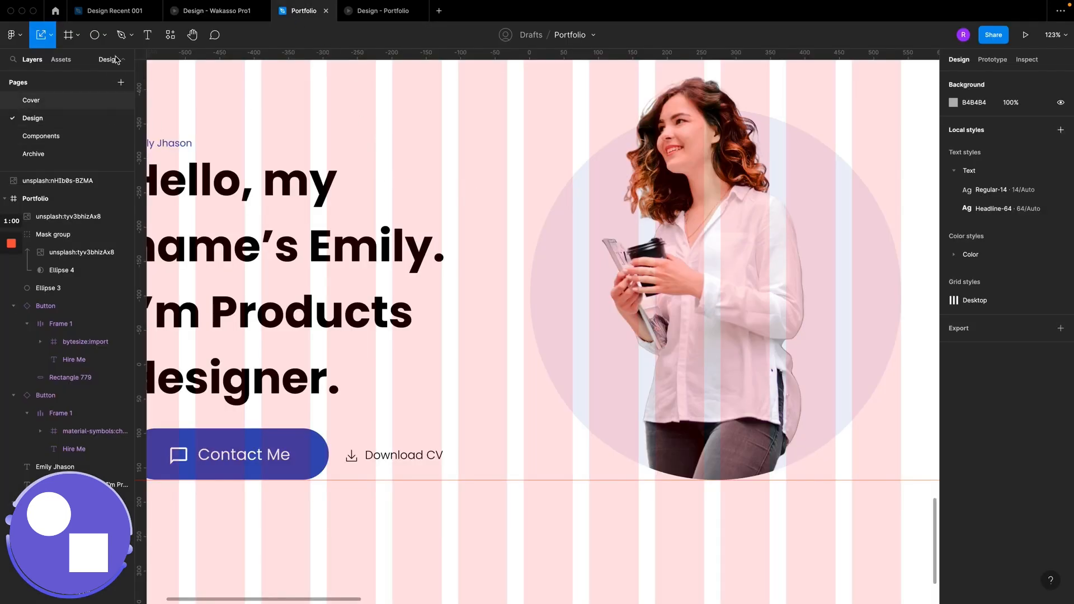
# Step: Draw a triangle of about 49 × 49 with the Polygon tool between the navigation links and the headline
pyautogui.click(106, 36)
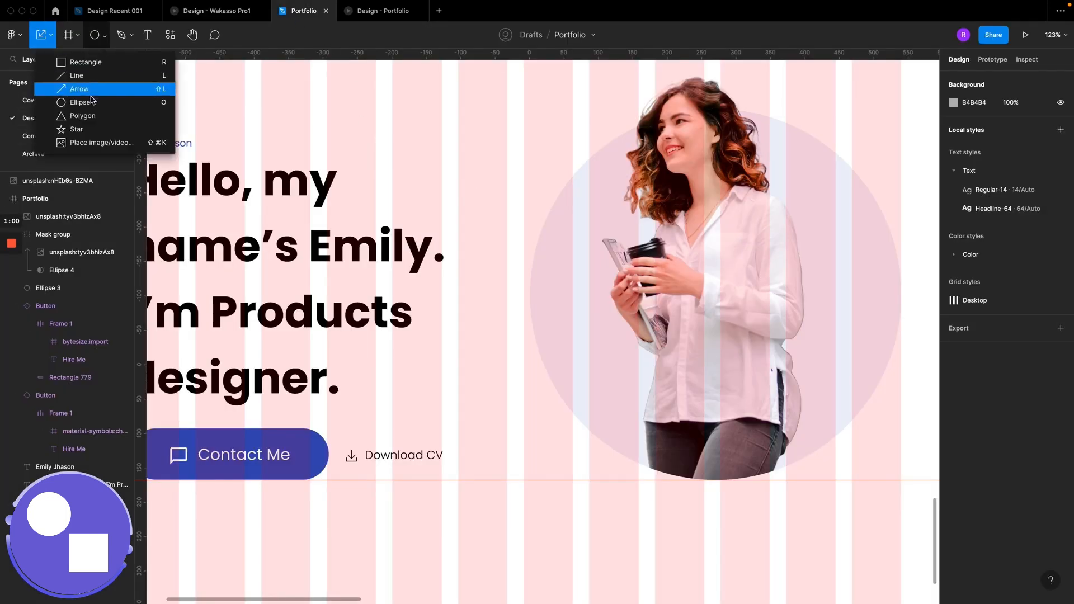
pyautogui.click(83, 116)
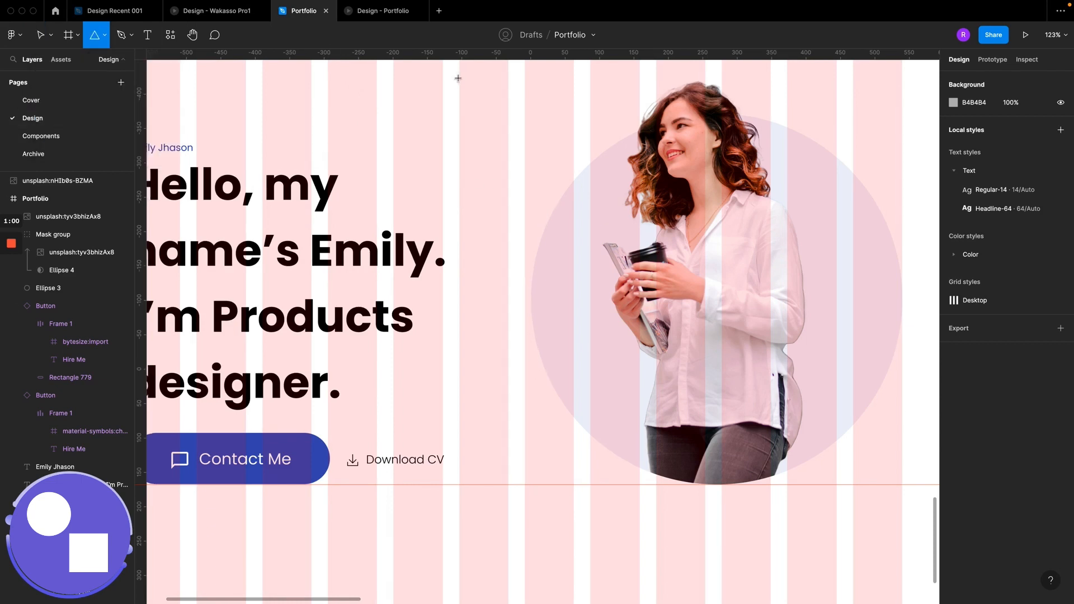
pyautogui.scroll(5, 457, 82)
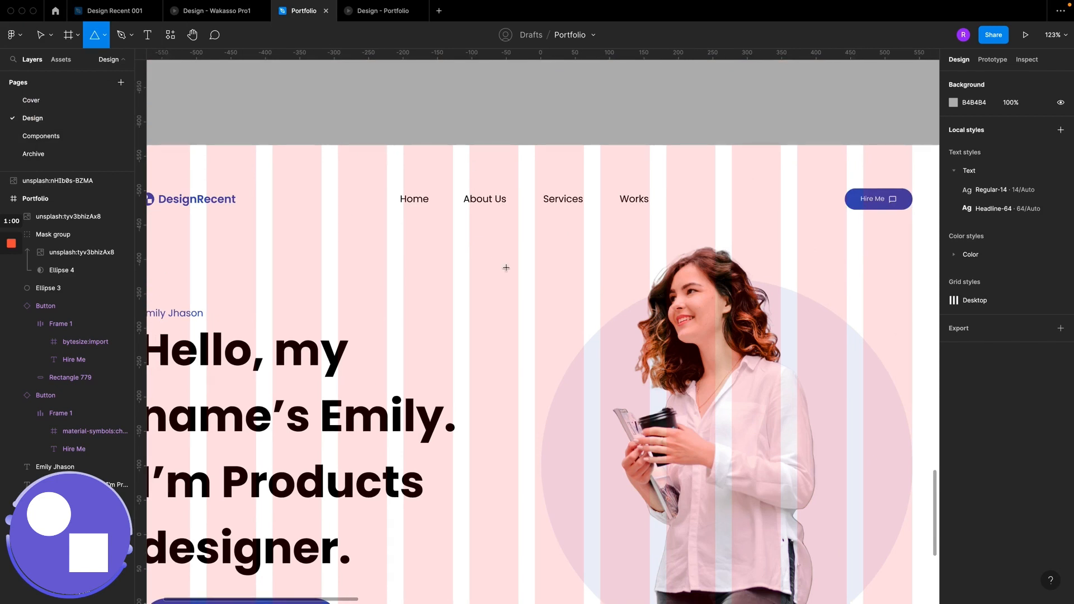
pyautogui.moveTo(505, 275)
pyautogui.mouseDown()
pyautogui.moveTo(495, 311)
pyautogui.moveTo(477, 304)
pyautogui.moveTo(580, 304)
pyautogui.moveTo(496, 328)
pyautogui.mouseUp()
pyautogui.moveTo(468, 313); pyautogui.dragTo(478, 301)
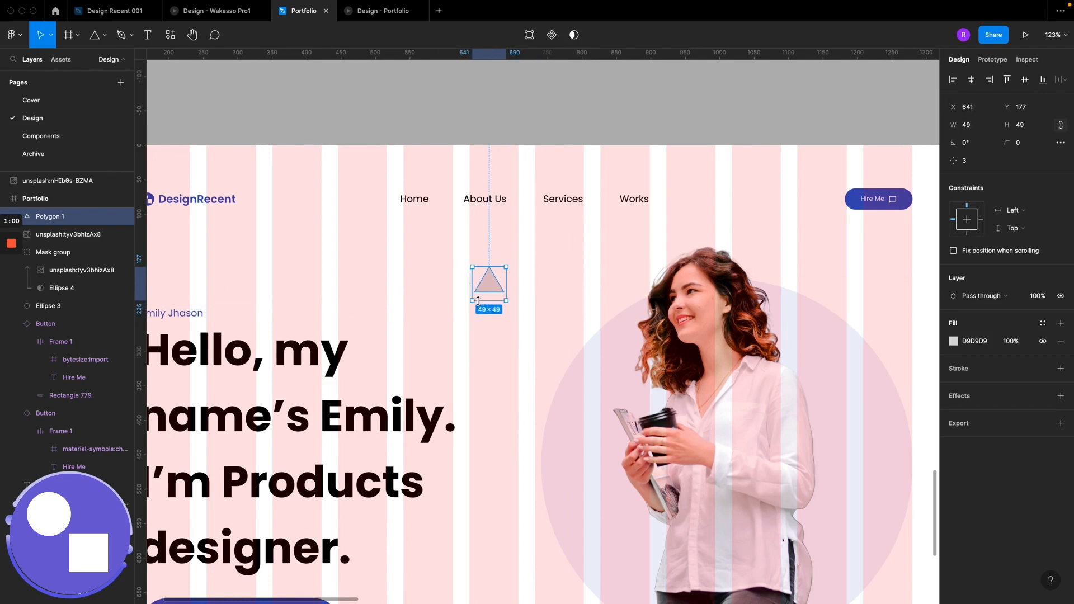
# Step: Try higher corner counts on the polygon and return its count to 3
pyautogui.click(973, 164)
pyautogui.press('Up')
pyautogui.press('Up')
pyautogui.press('Up')
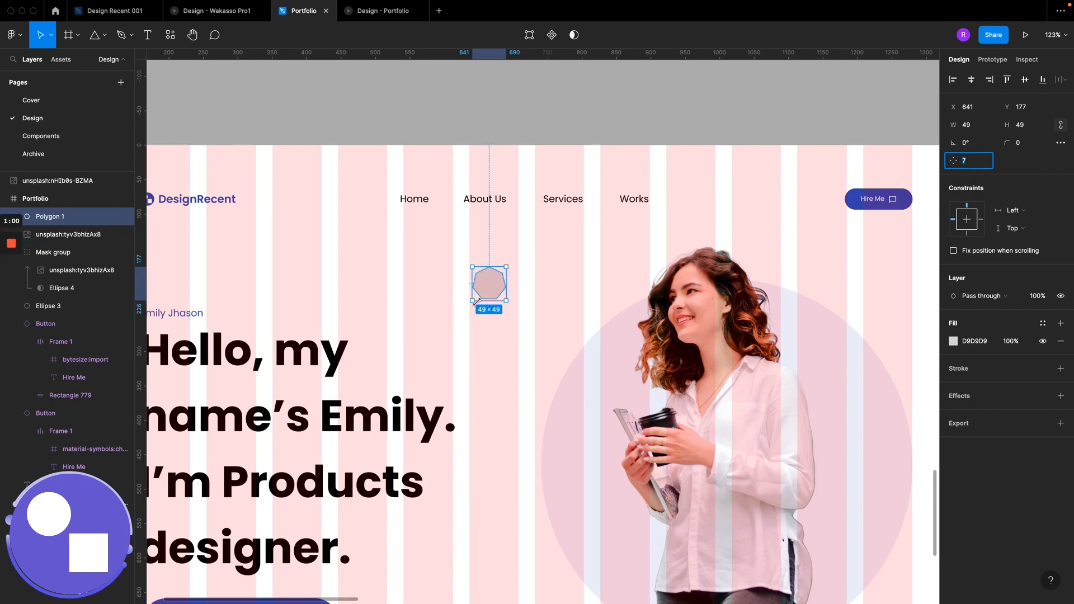
pyautogui.scroll(10, 491, 282)
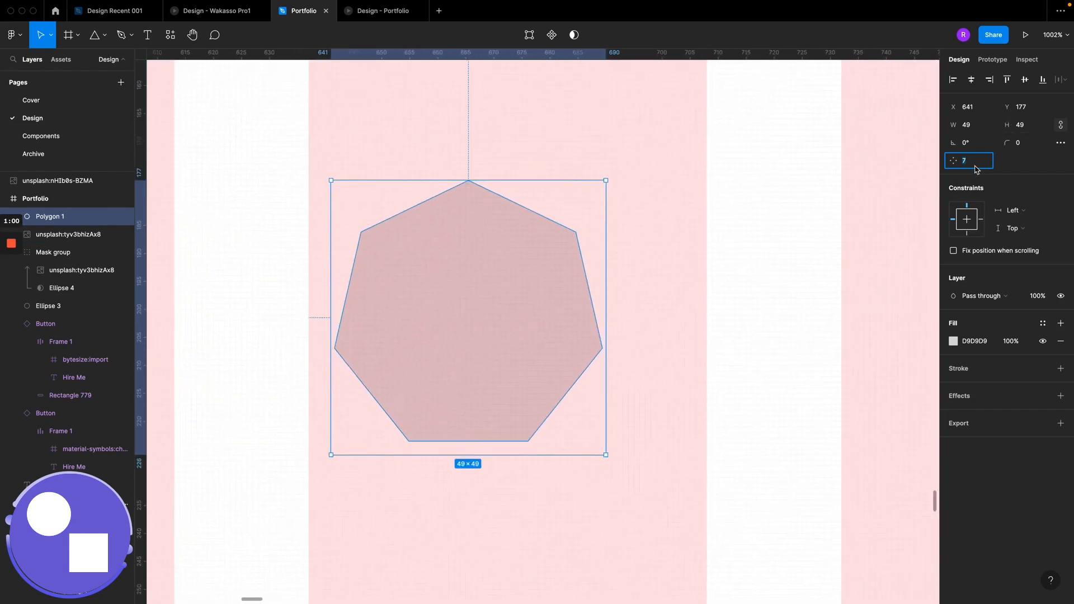
pyautogui.press('Up')
pyautogui.press('Up')
pyautogui.press('Up')
pyautogui.press('Up')
pyautogui.press('Up')
pyautogui.press('Up')
pyautogui.press('Up')
pyautogui.press('Up')
pyautogui.press('Up')
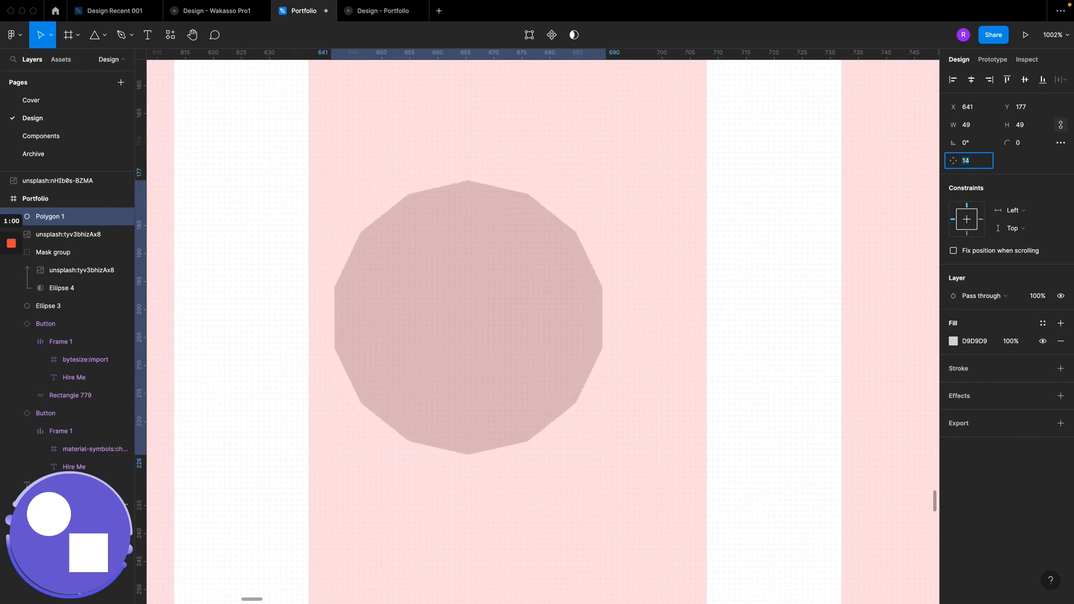
pyautogui.press('Up')
pyautogui.press('Up')
pyautogui.press('Up')
pyautogui.press('Up')
pyautogui.press('Down')
pyautogui.press('Down')
pyautogui.press('Down')
pyautogui.press('Down')
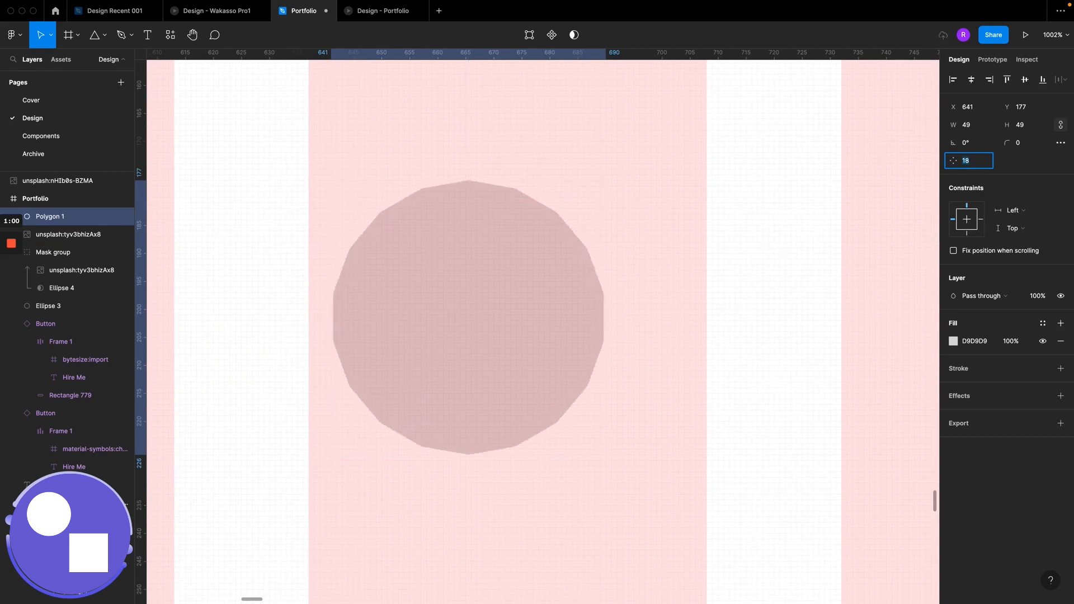
pyautogui.press('Down')
pyautogui.press('Down')
pyautogui.press('Down')
pyautogui.press('Down')
pyautogui.press('Down')
pyautogui.press('Down')
pyautogui.press('Down')
pyautogui.press('Down')
pyautogui.press('Down')
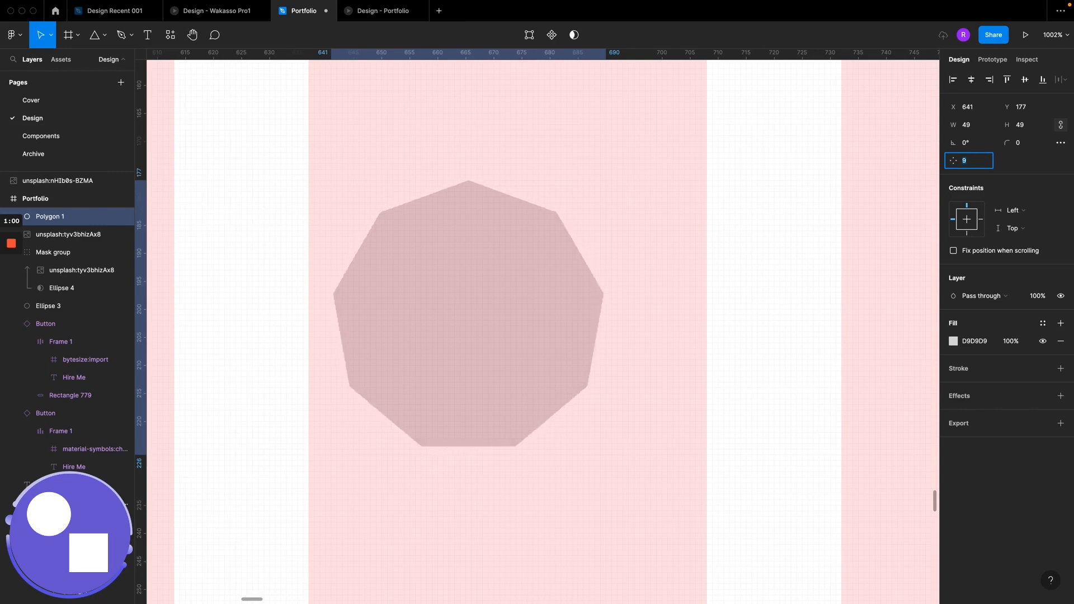
pyautogui.press('Down')
pyautogui.press('Down')
pyautogui.press('Down')
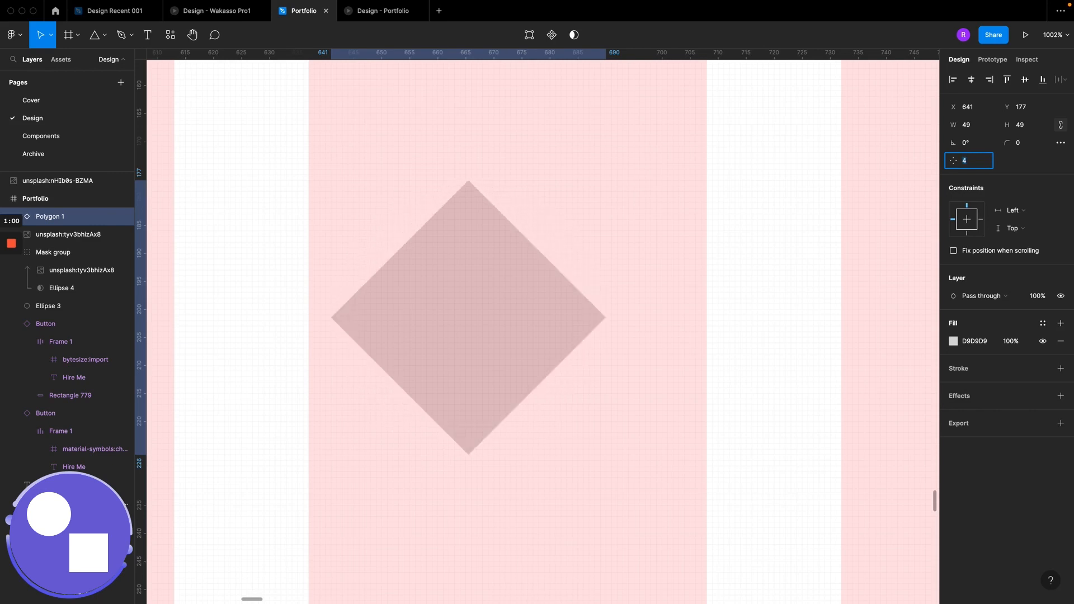
pyautogui.press('Down')
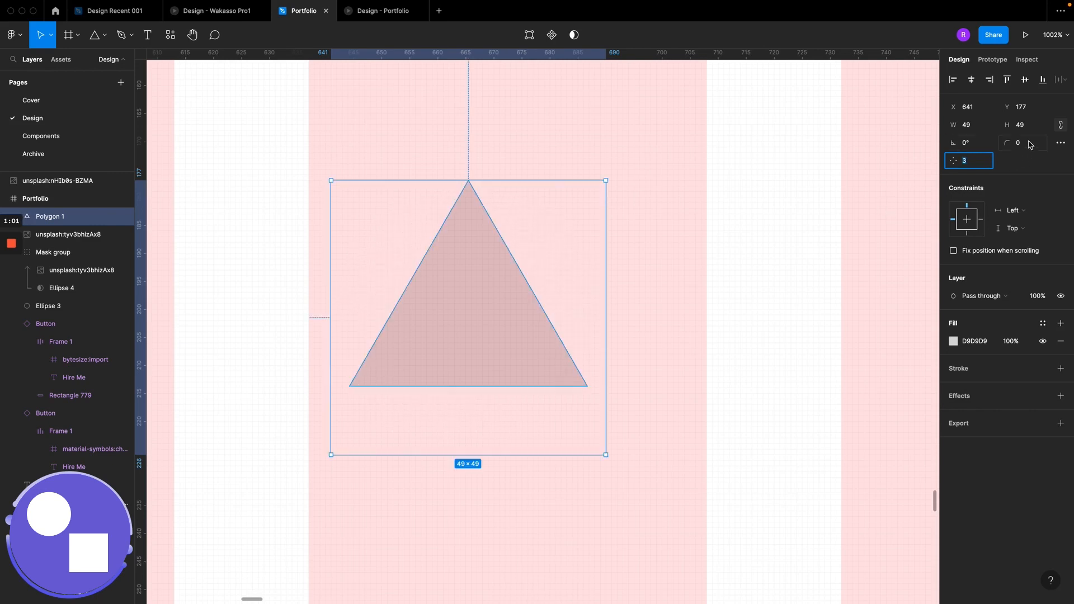
# Step: Set the triangle's corner radius to 3
pyautogui.click(1030, 144)
pyautogui.write('2')
pyautogui.press('Up')
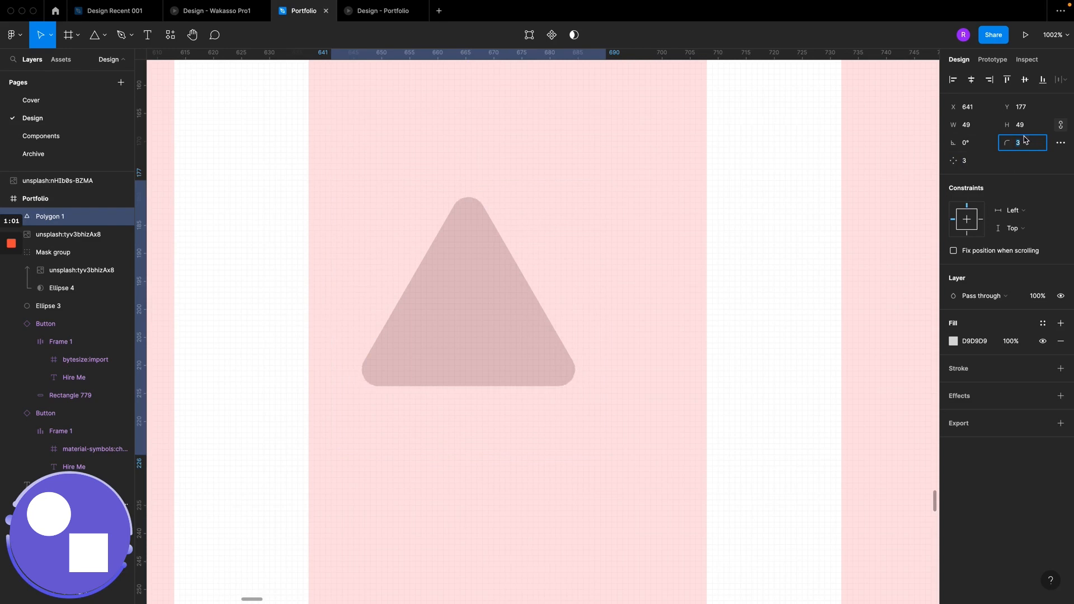
# Step: Move the triangle beside the circle's lower-left edge and rotate it to about -38°
pyautogui.scroll(-10, 480, 261)
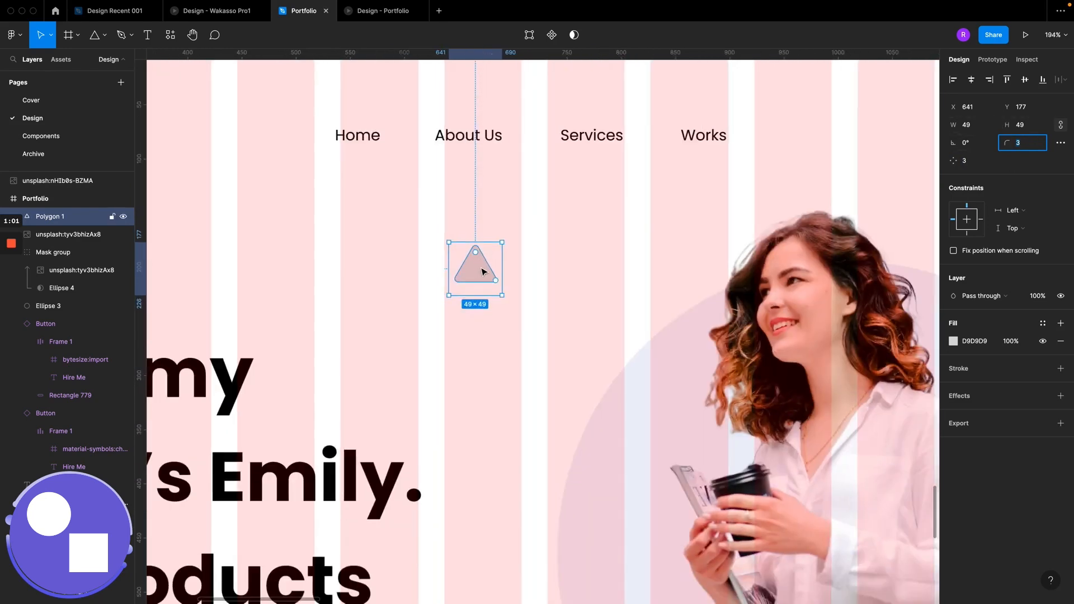
pyautogui.moveTo(483, 272); pyautogui.dragTo(510, 423)
pyautogui.scroll(-7, 511, 423)
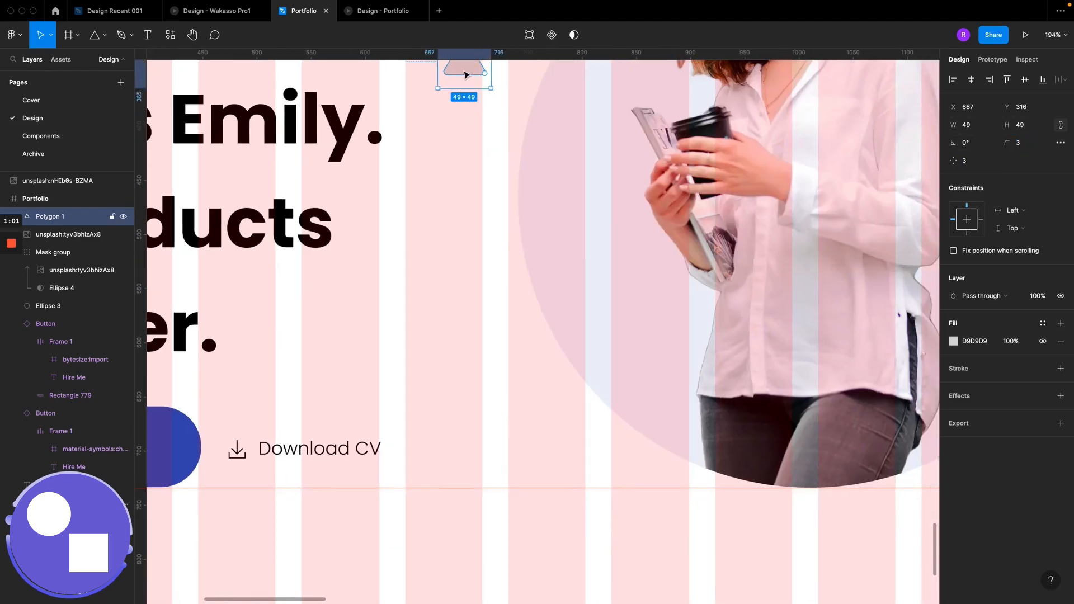
pyautogui.moveTo(465, 75); pyautogui.dragTo(548, 431)
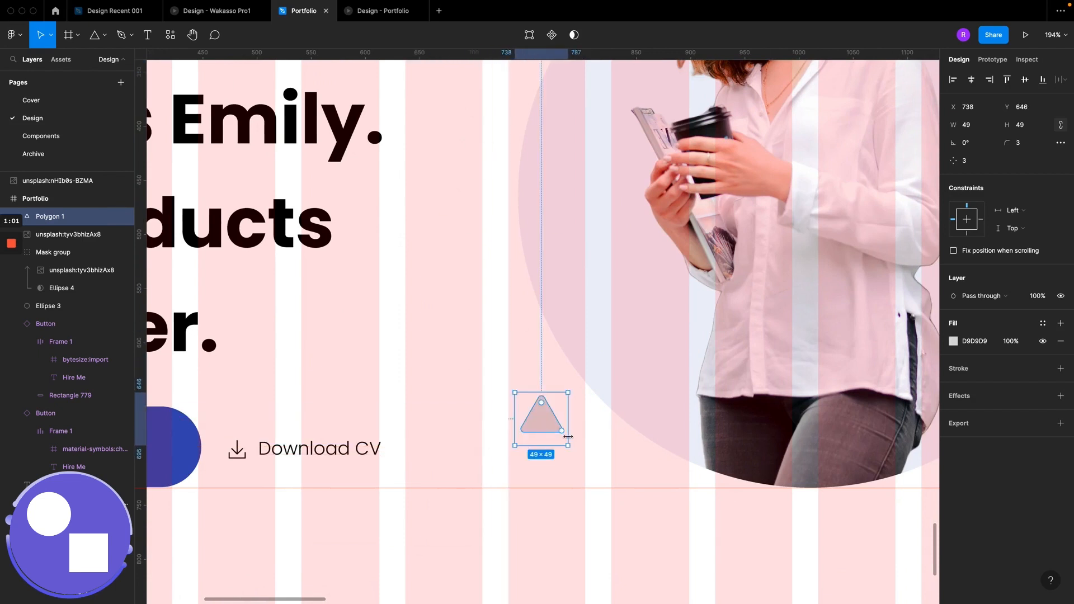
pyautogui.moveTo(572, 388); pyautogui.dragTo(537, 344)
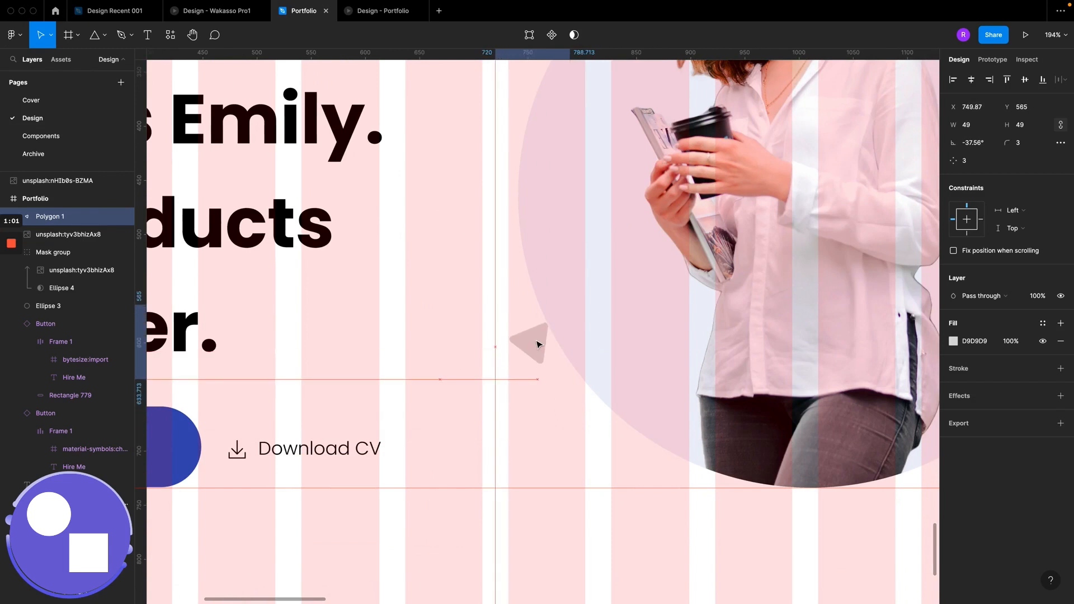
# Step: Duplicate the triangle to the circle's upper-right edge, scaling the copy to about 36 × 36 and rotating it to about 124°
pyautogui.scroll(-5, 535, 344)
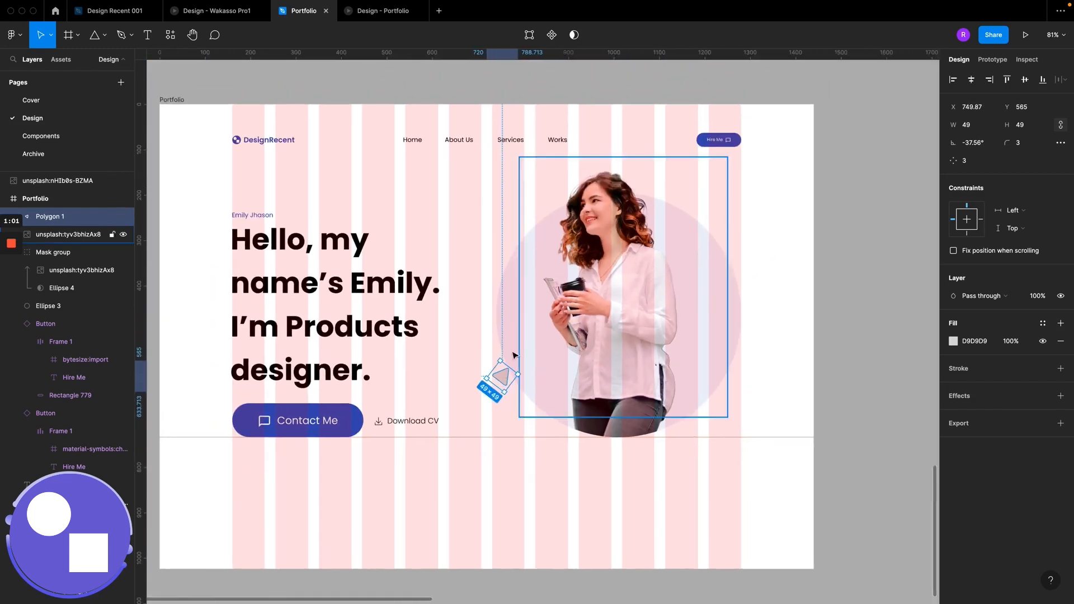
pyautogui.moveTo(504, 381); pyautogui.dragTo(679, 209)
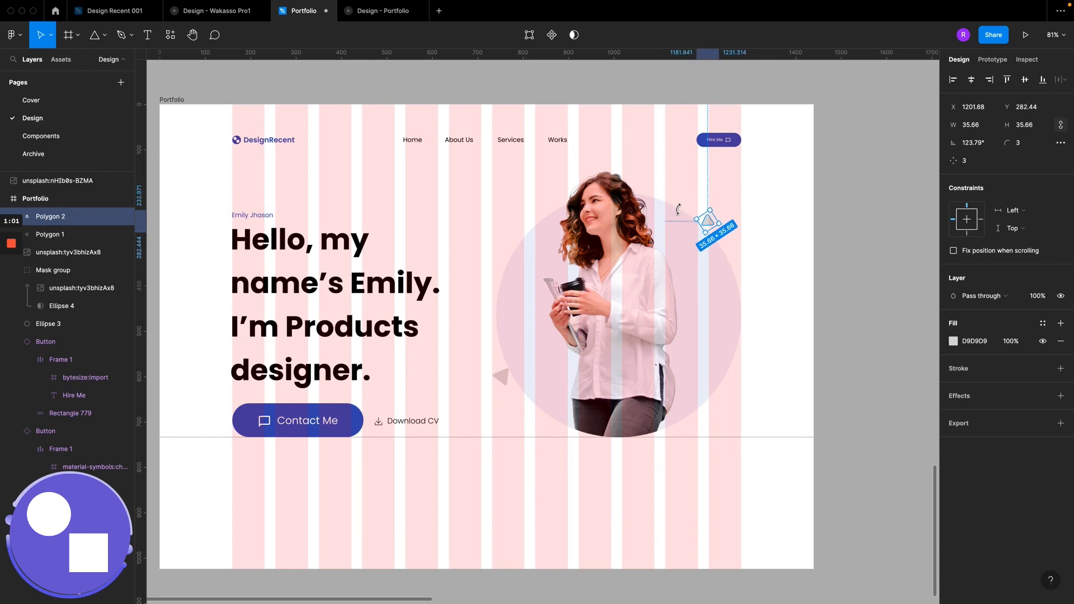
# Step: Apply the Color/Primary style as the fill of both triangles
pyautogui.keyDown('shift'); pyautogui.click(501, 377); pyautogui.keyUp('shift')
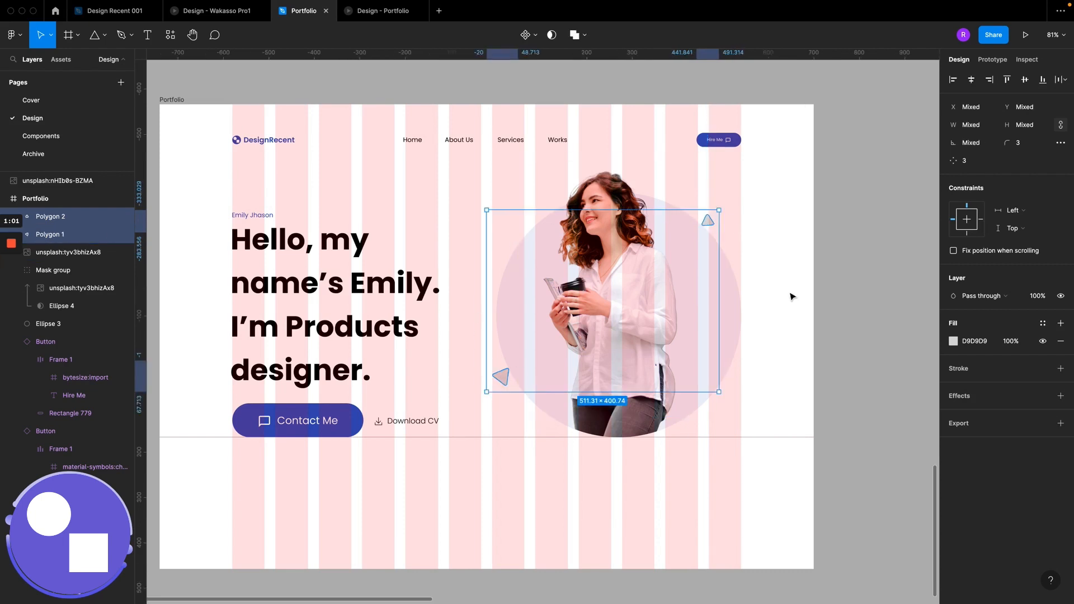
pyautogui.click(1038, 326)
pyautogui.click(961, 409)
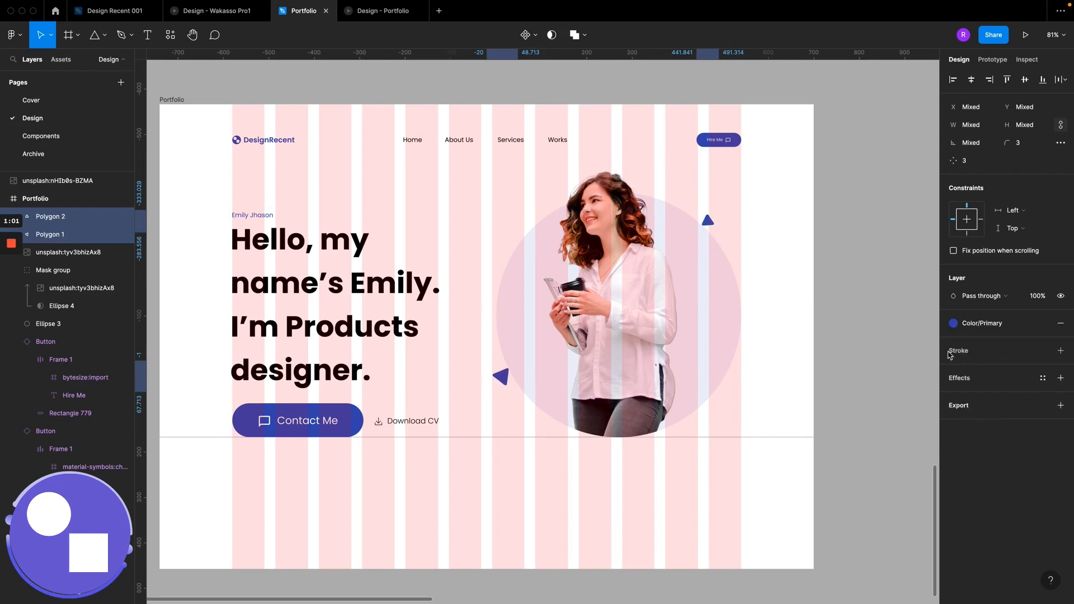
# Step: Detach the color style from both triangles and set their fill opacity to 50% and layer opacity to 30%
pyautogui.click(1043, 324)
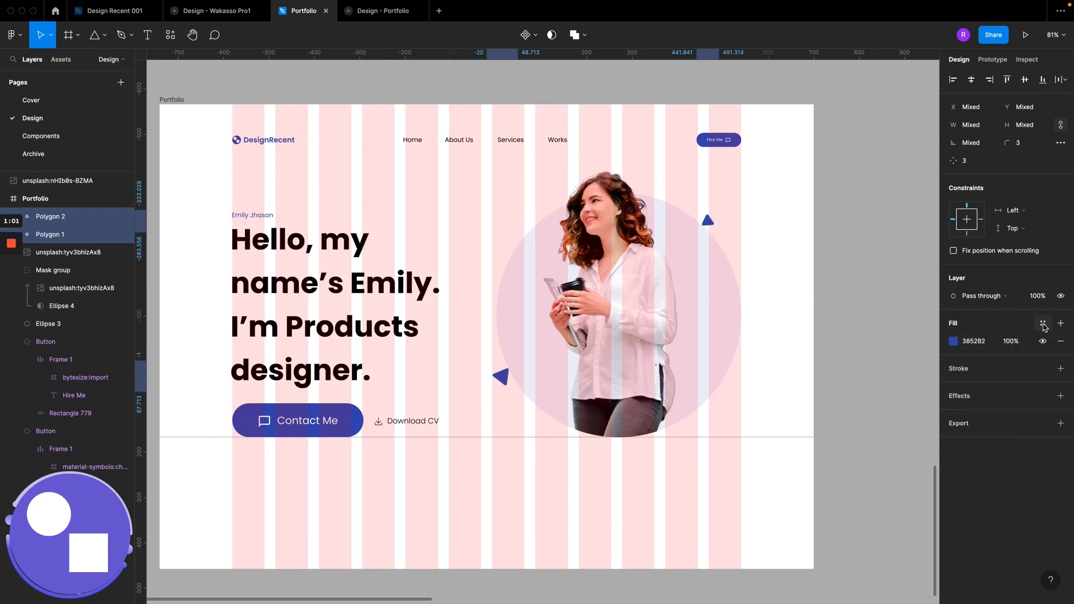
pyautogui.click(954, 341)
pyautogui.click(1012, 345)
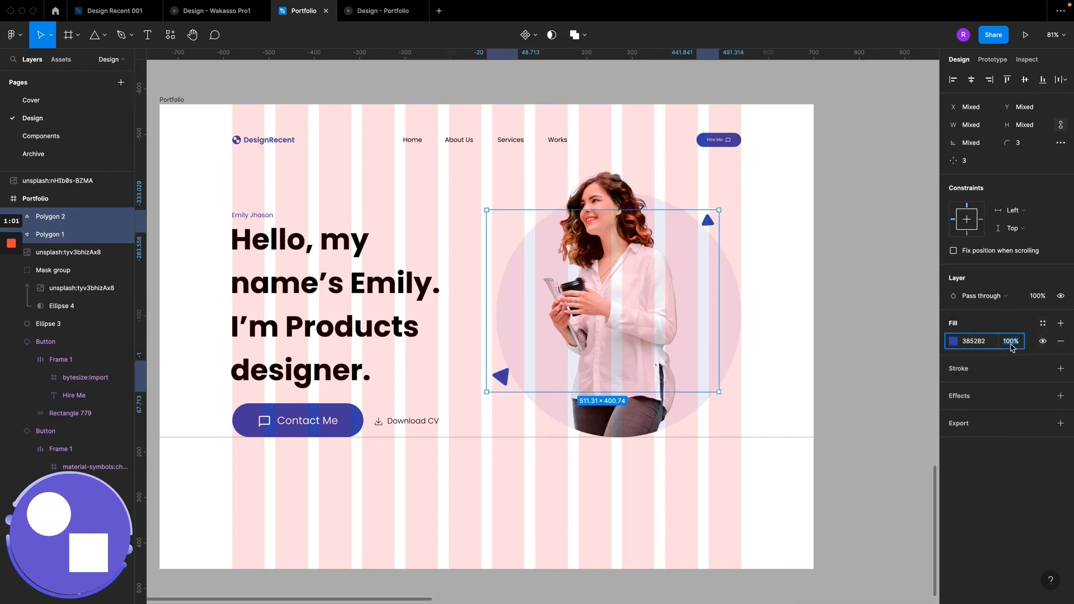
pyautogui.write('50')
pyautogui.press('Return')
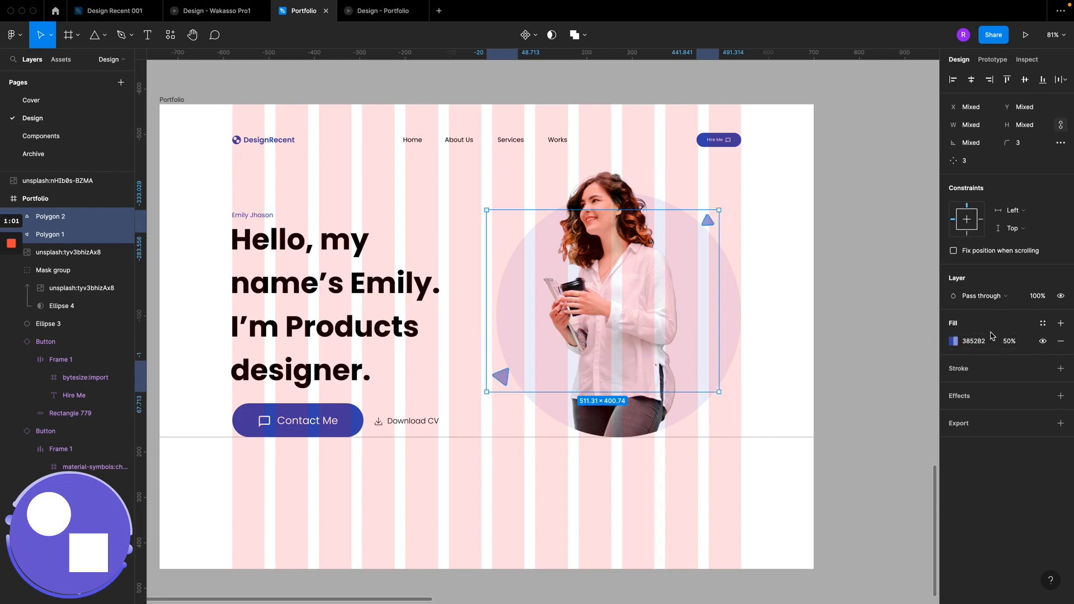
pyautogui.press('3')
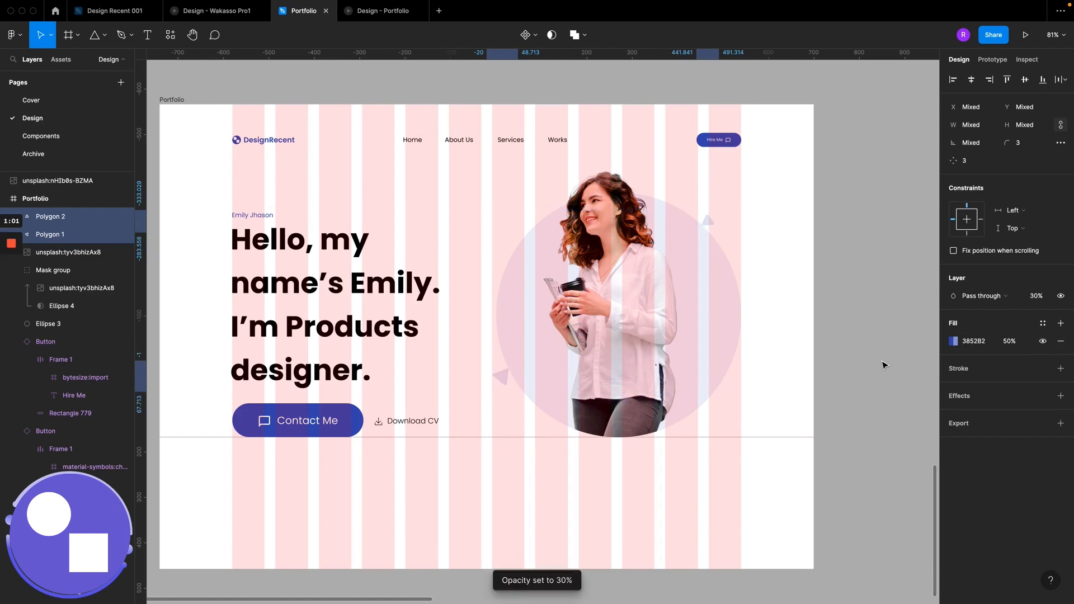
# Step: Change the layer opacity of both triangles to 70%
pyautogui.hotkey('ctrl', 'z')
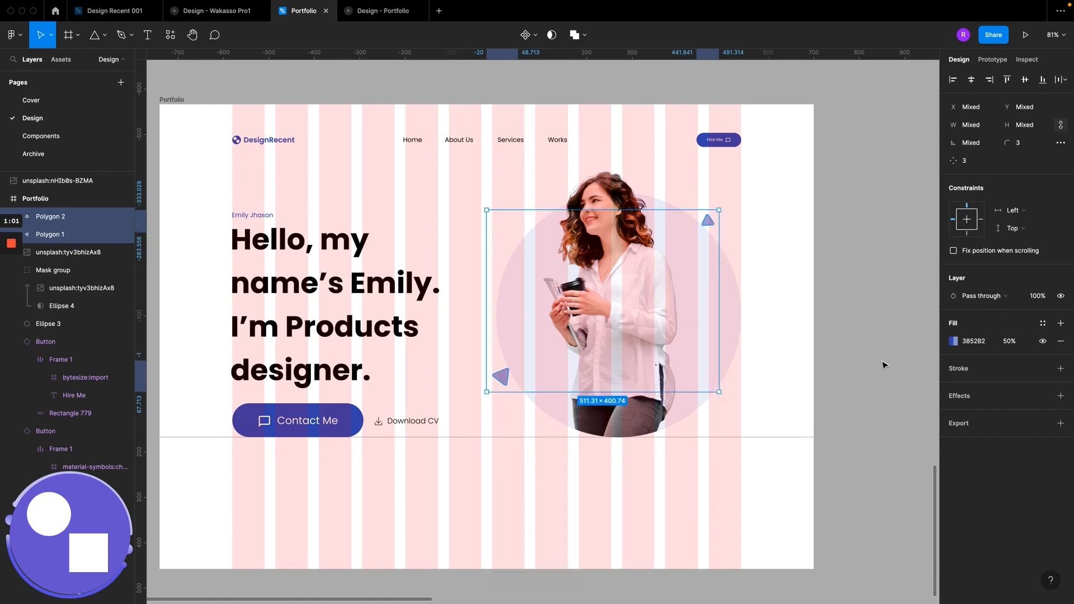
pyautogui.press('5')
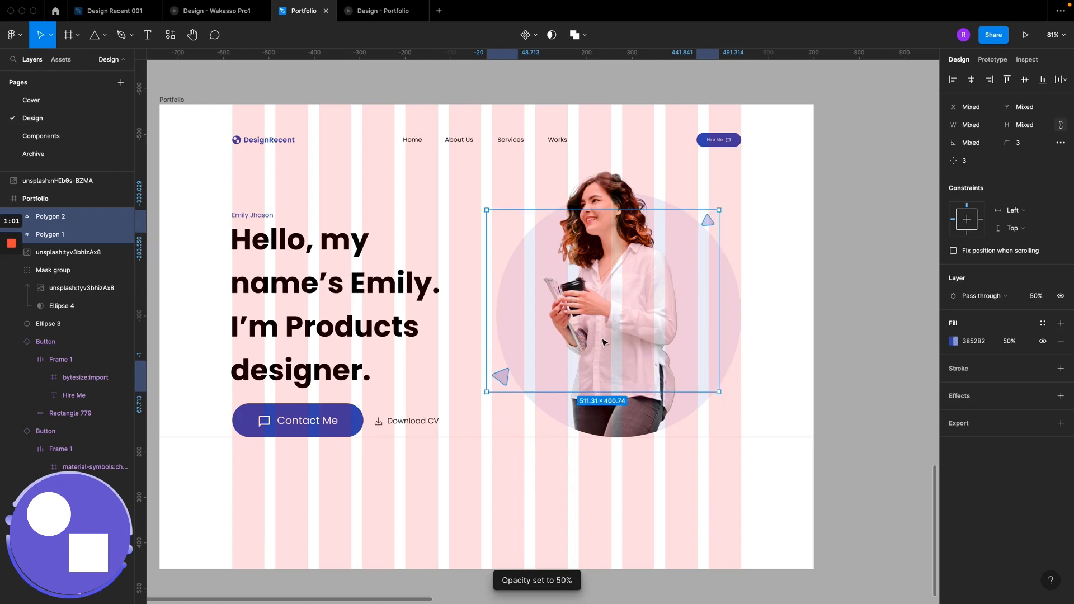
pyautogui.hotkey('ctrl', 'z')
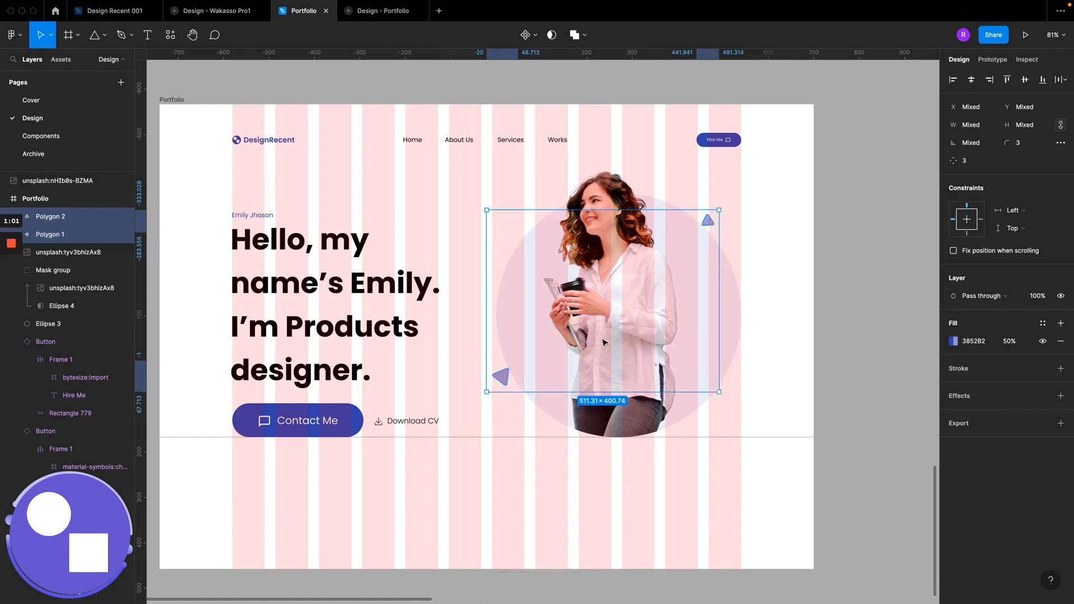
pyautogui.press('3')
pyautogui.hotkey('ctrl', 'z')
pyautogui.press('7')
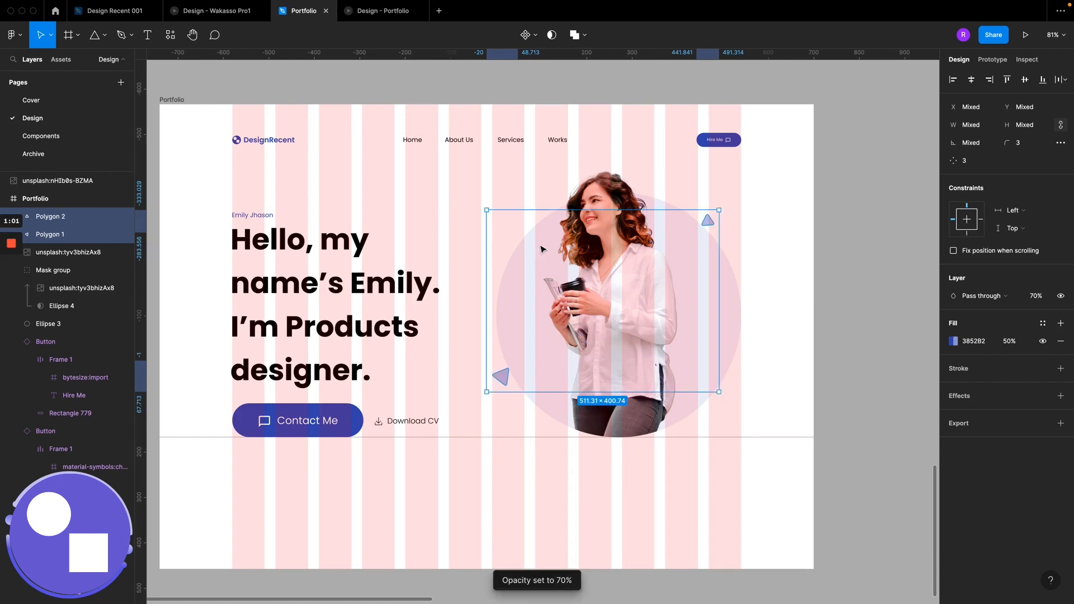
# Step: Draw a 26 × 26 circle at the large circle's upper-left edge and a 17 × 17 one just inside its lower-right edge
pyautogui.scroll(5, 541, 248)
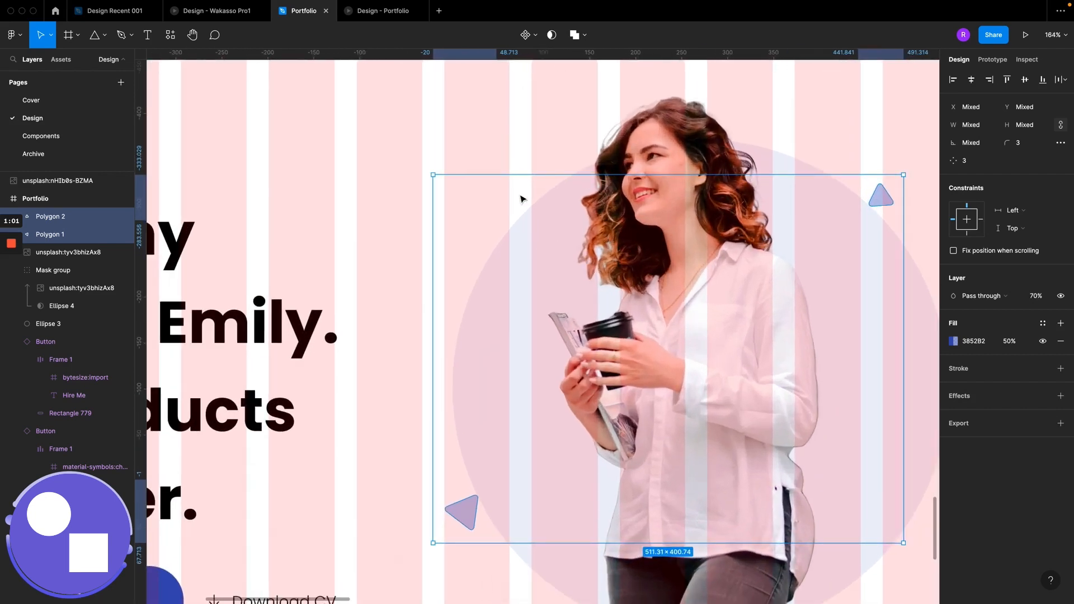
pyautogui.press('Escape')
pyautogui.press('o')
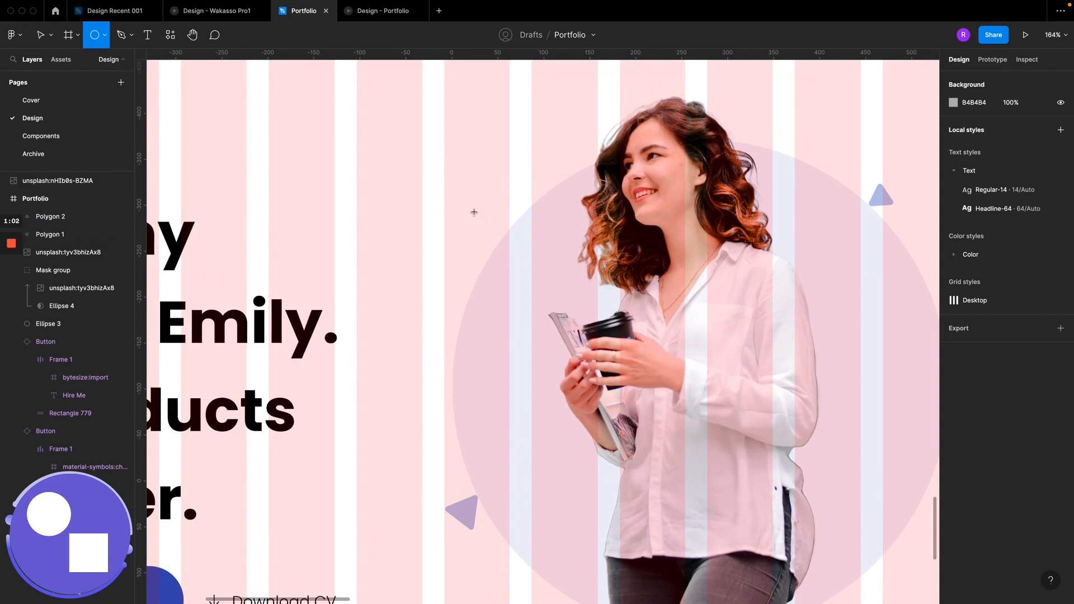
pyautogui.moveTo(473, 211); pyautogui.dragTo(492, 228)
pyautogui.scroll(-2, 487, 225)
pyautogui.hscroll(2, 487, 226)
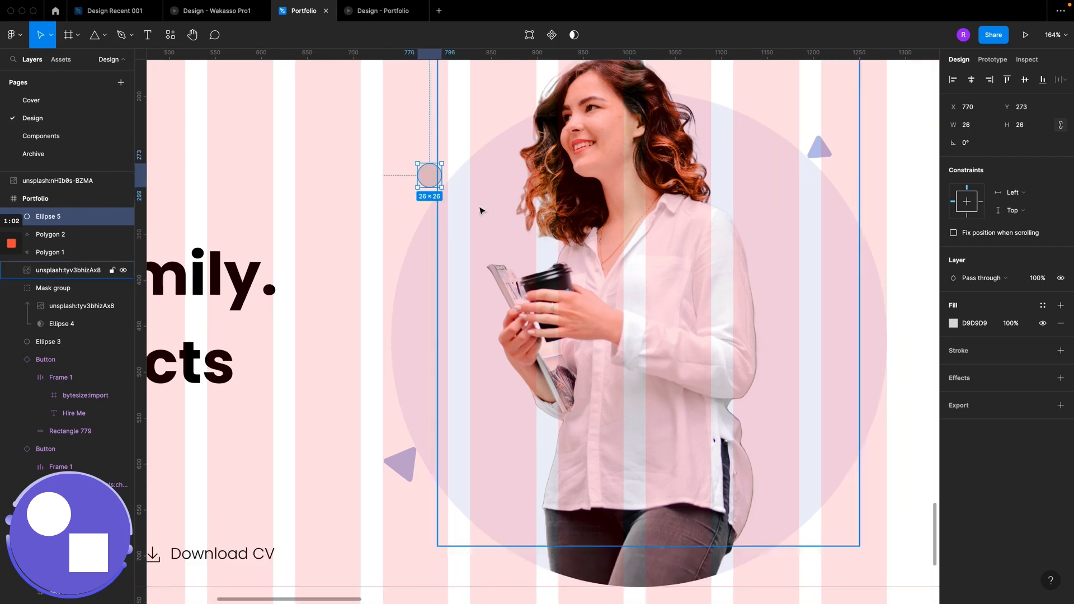
pyautogui.moveTo(436, 181); pyautogui.dragTo(855, 411)
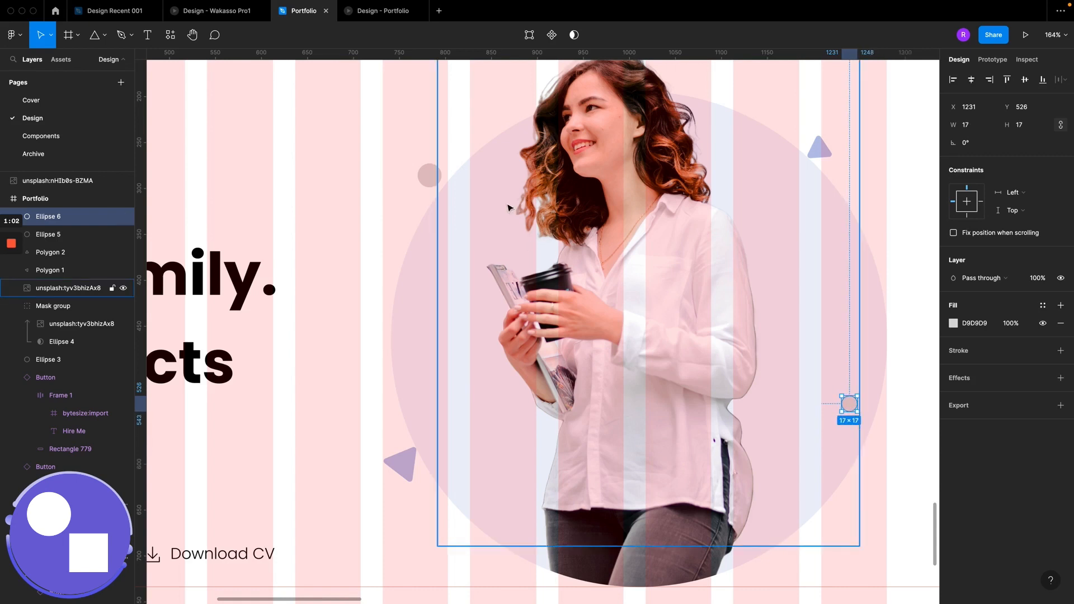
# Step: Fill both small circles with the colour sampled from the upper-right triangle, and check the result in the Portfolio prototype preview
pyautogui.keyDown('shift'); pyautogui.click(429, 176); pyautogui.keyUp('shift')
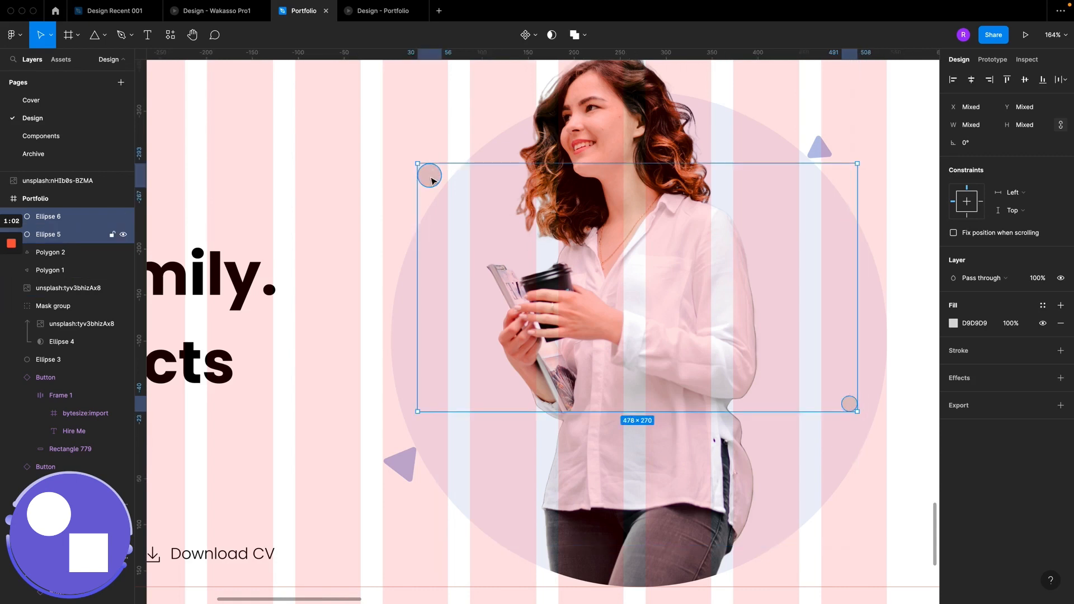
pyautogui.press('i')
pyautogui.click(821, 144)
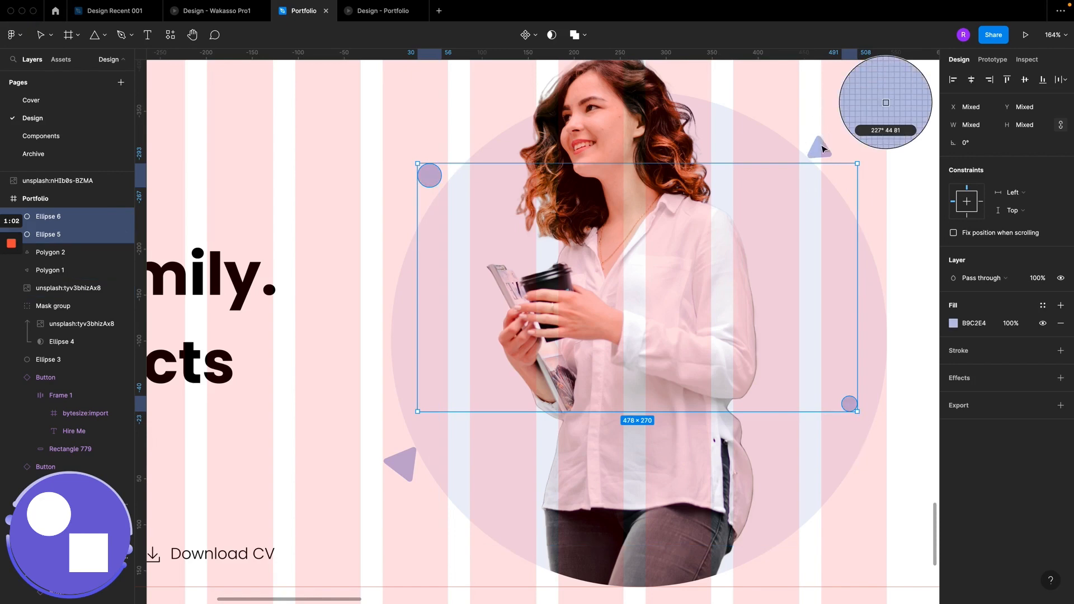
pyautogui.click(775, 103)
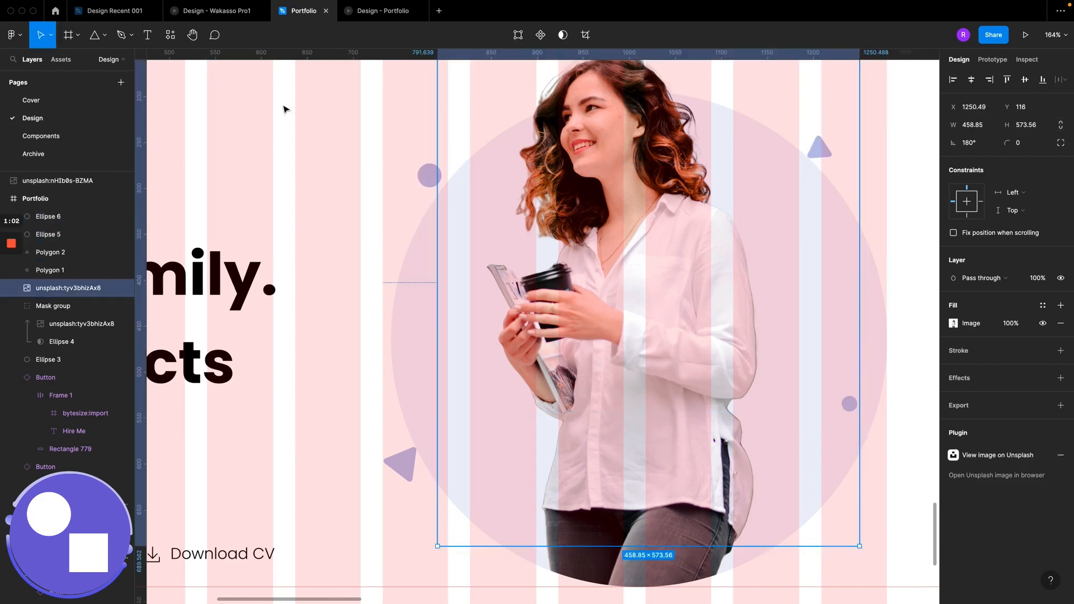
pyautogui.click(368, 13)
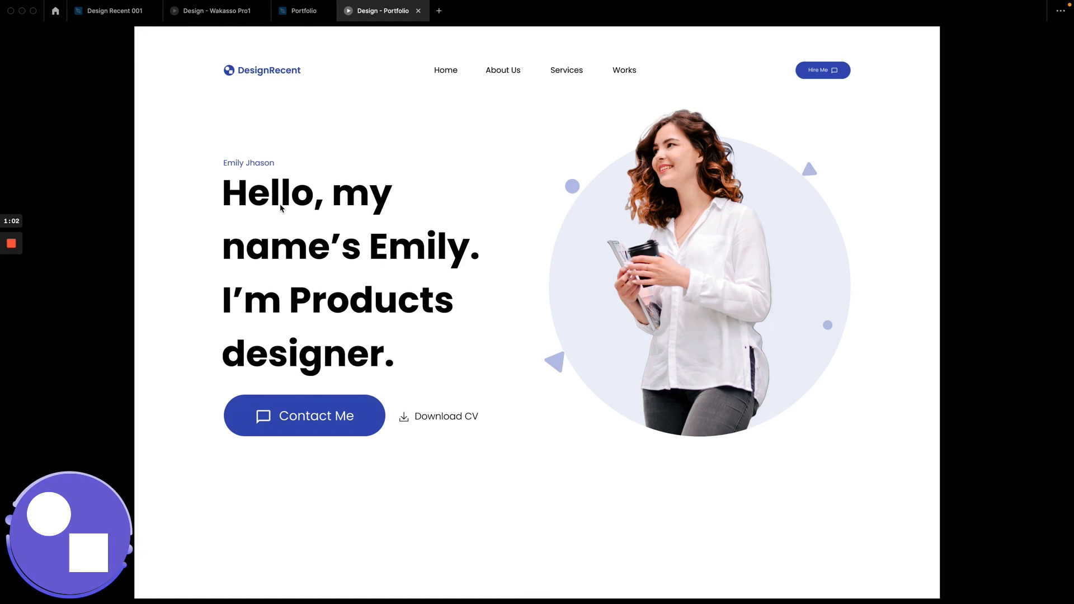
# Step: Return to the Portfolio design file and wrap all the navigation, text, button and image elements in one frame
pyautogui.click(299, 13)
pyautogui.scroll(-10, 401, 203)
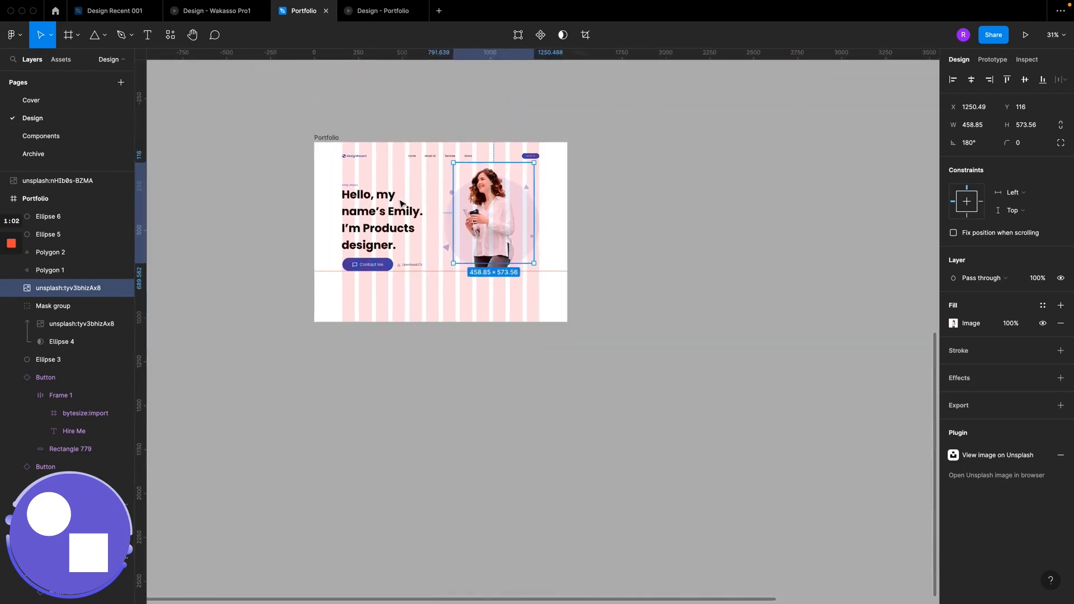
pyautogui.hscroll(-2, 353, 159)
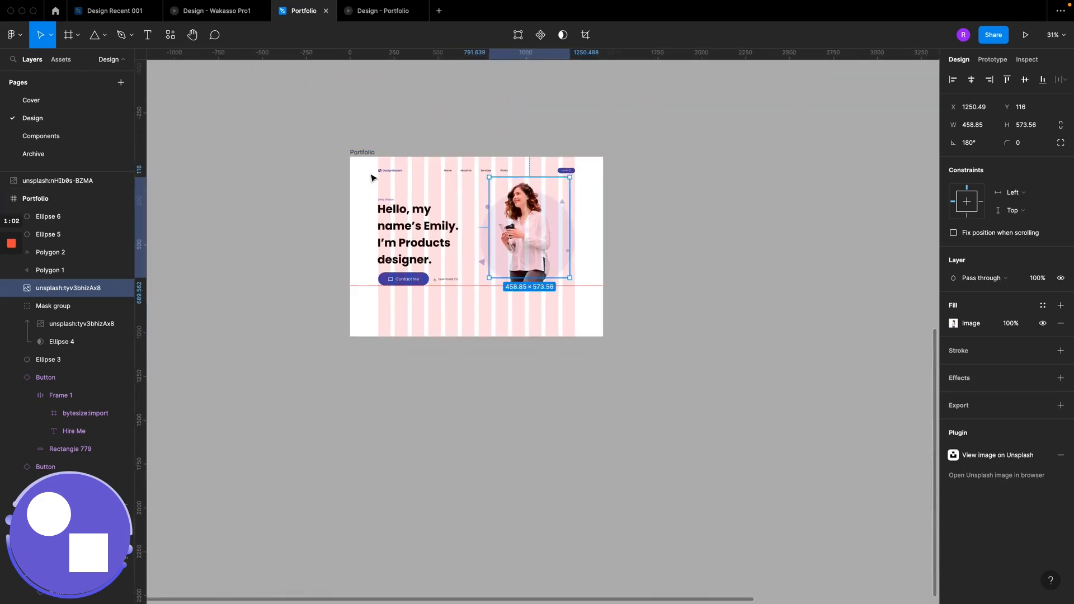
pyautogui.click(371, 169)
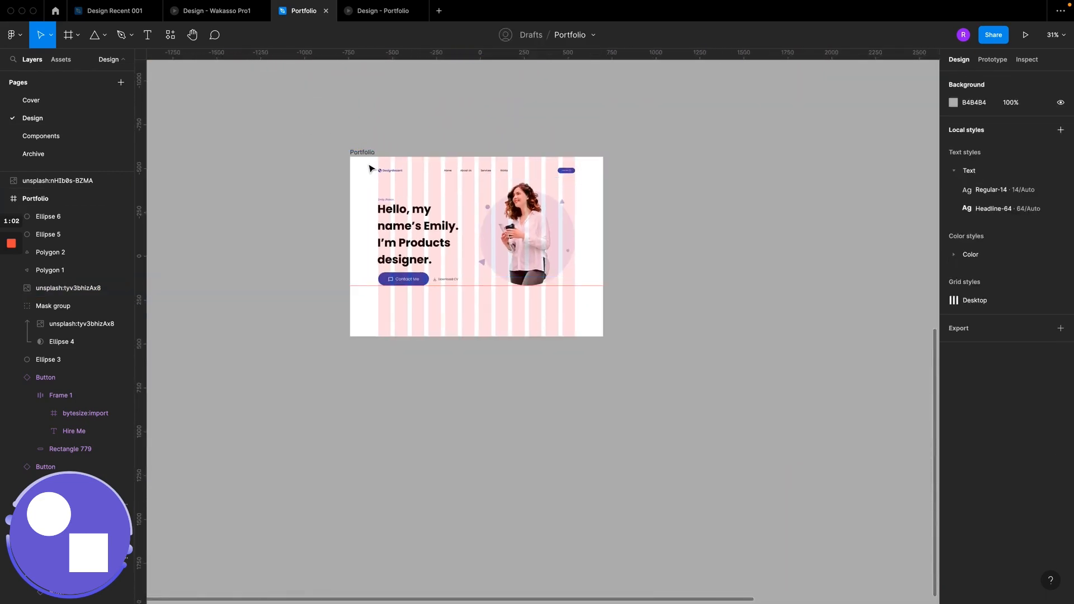
pyautogui.moveTo(371, 169); pyautogui.dragTo(580, 289)
pyautogui.press('alt')
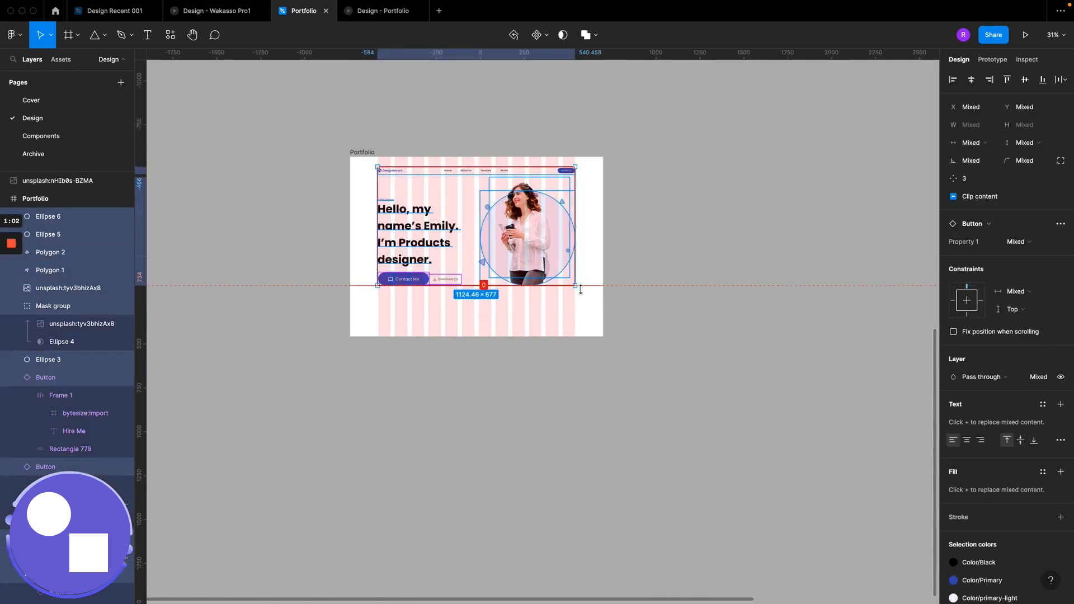
pyautogui.press('super+alt+g')
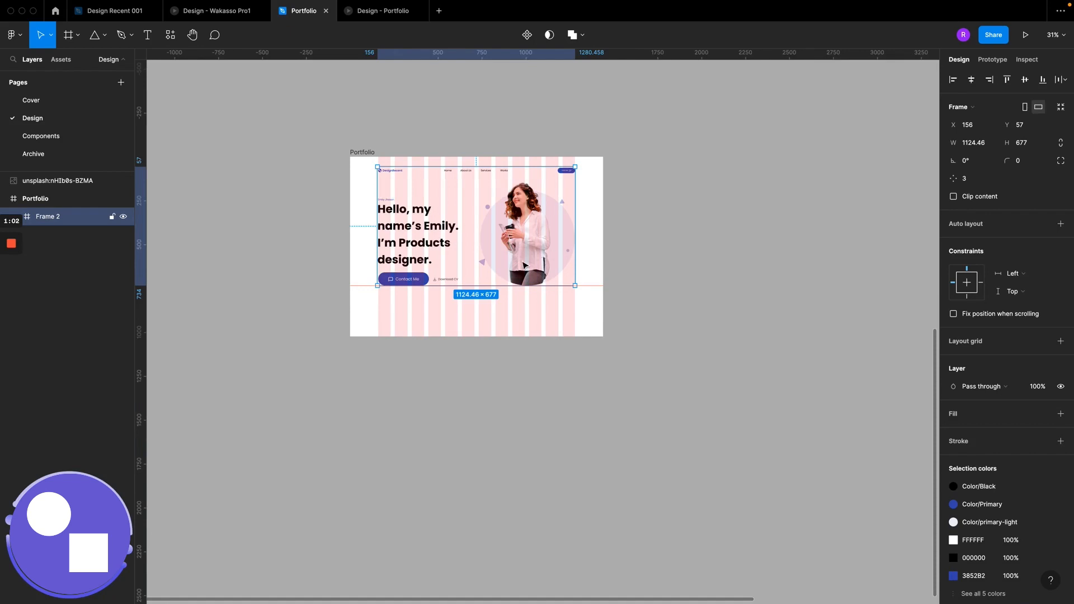
# Step: Rename the new frame as Hero Section
pyautogui.scroll(5, 524, 265)
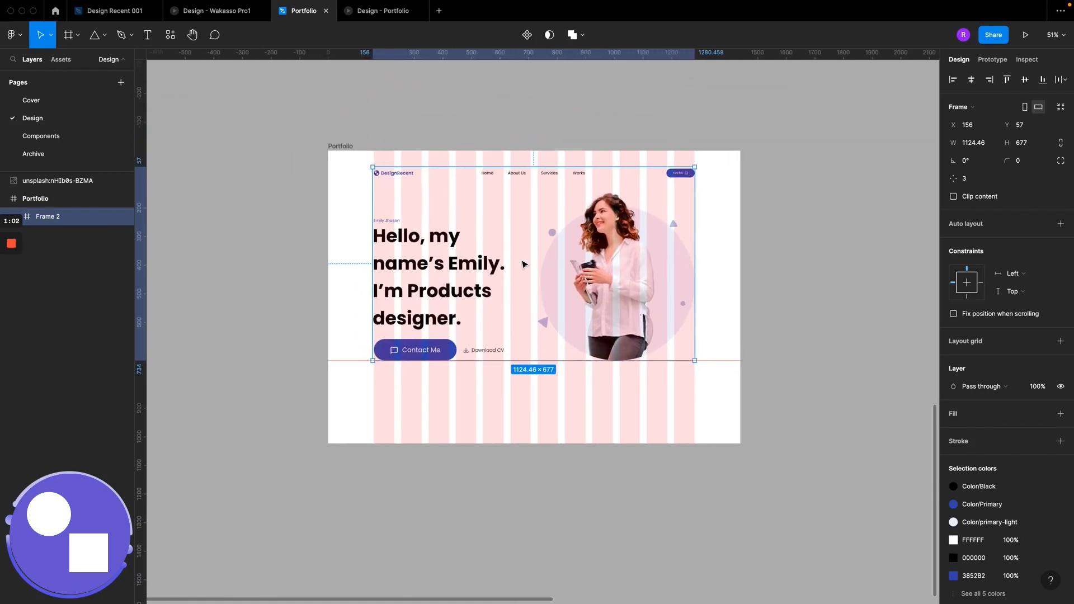
pyautogui.doubleClick(45, 221)
pyautogui.write('Hero Section')
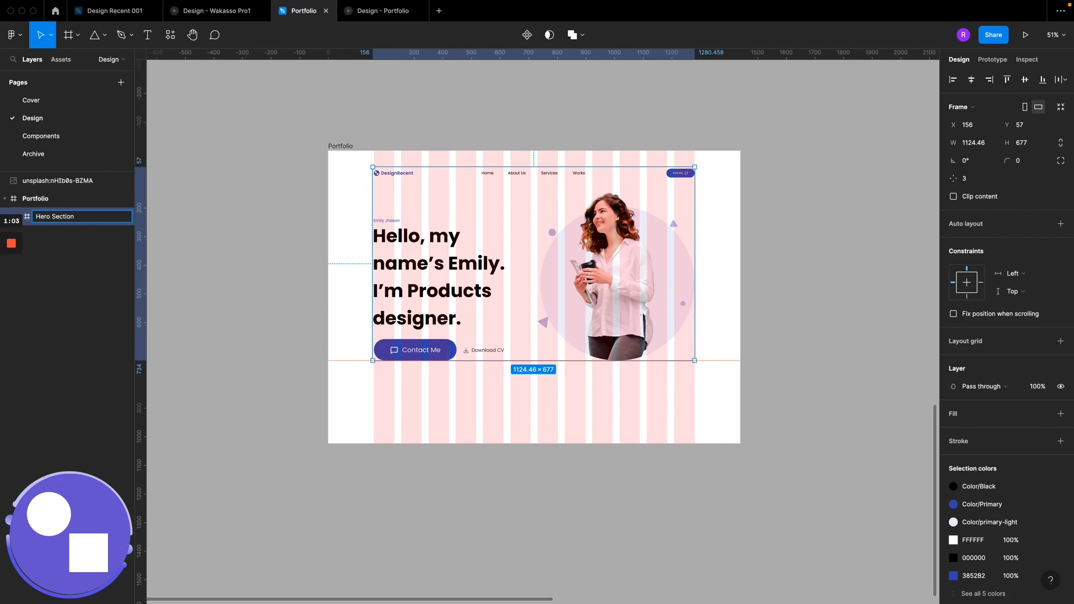
pyautogui.press('Return')
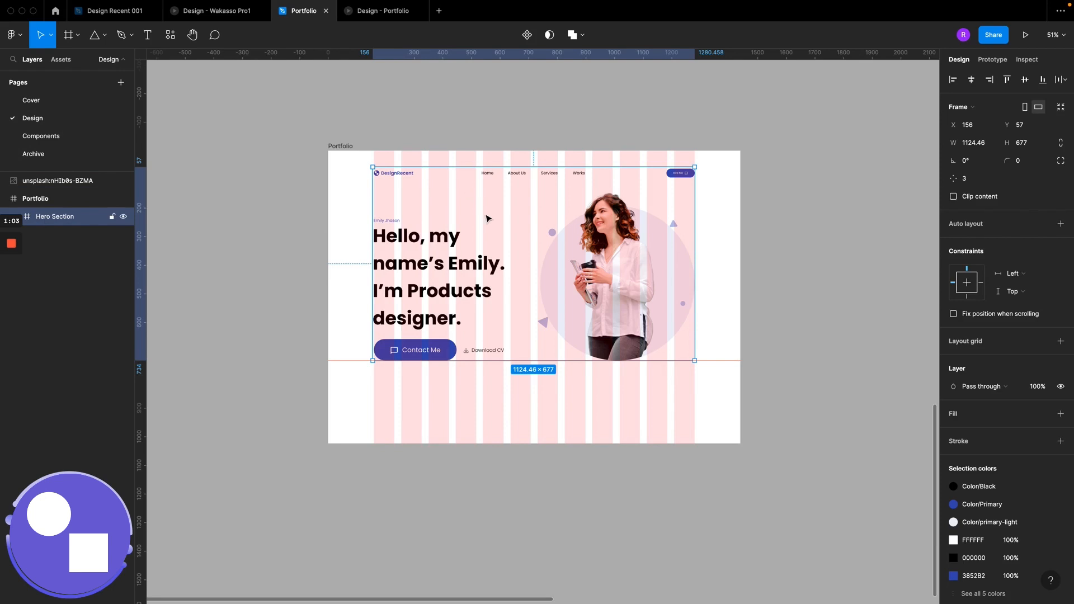
# Step: Move the Hero Section frame up 20 px to Y 37, and hide the rulers
pyautogui.hotkey('shift', 'Up')
pyautogui.hotkey('shift', 'Up')
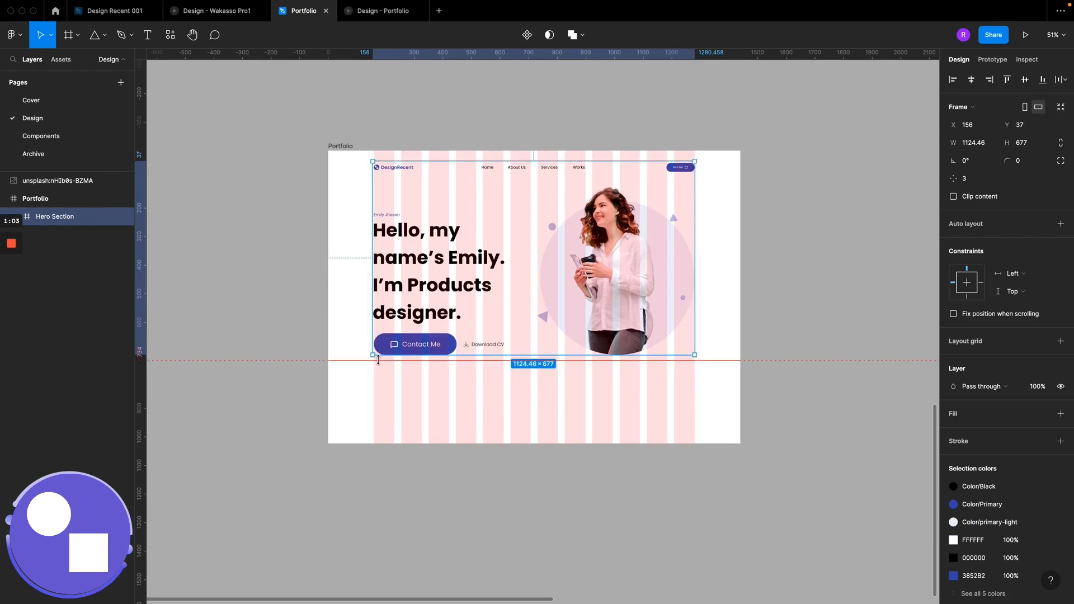
pyautogui.hotkey('shift', 'r')
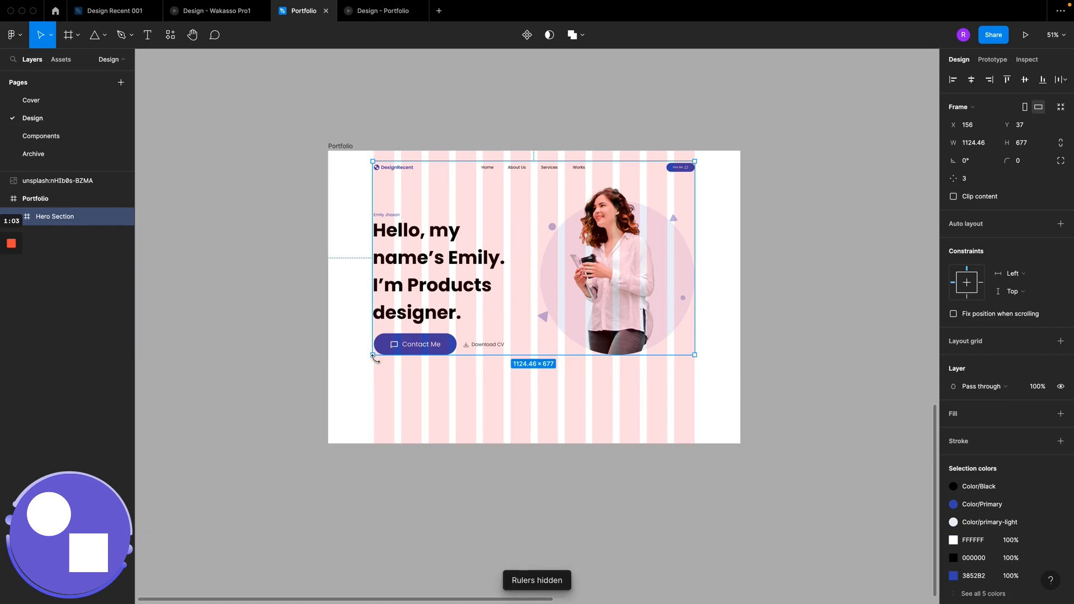
pyautogui.click(387, 412)
# Step: Examine the statistics row below the hero in the Wakasso reference preview and the free space below the Portfolio hero
pyautogui.click(215, 11)
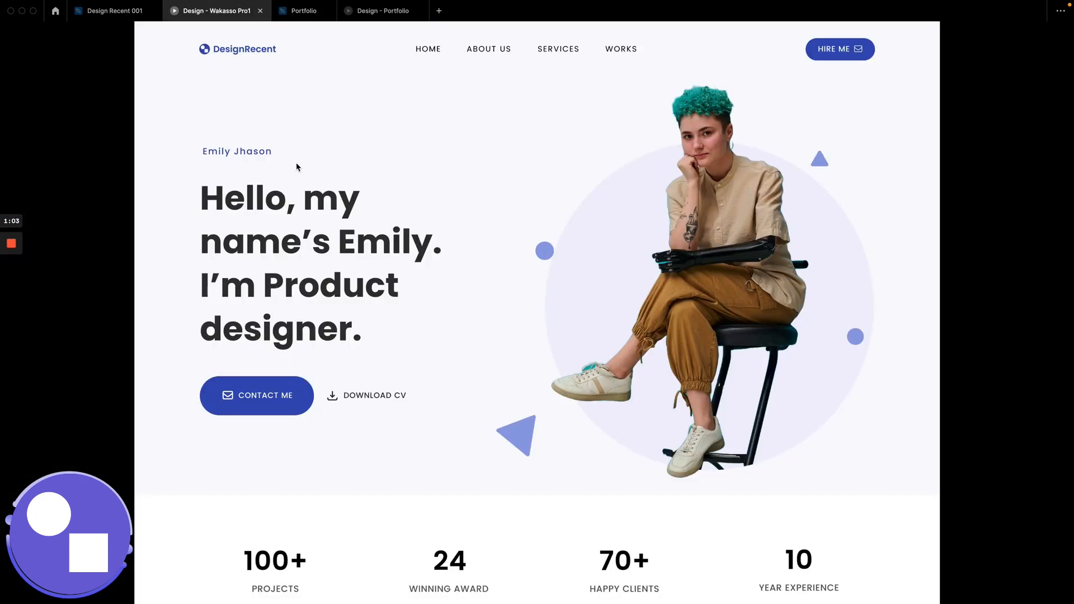
pyautogui.scroll(-5, 403, 427)
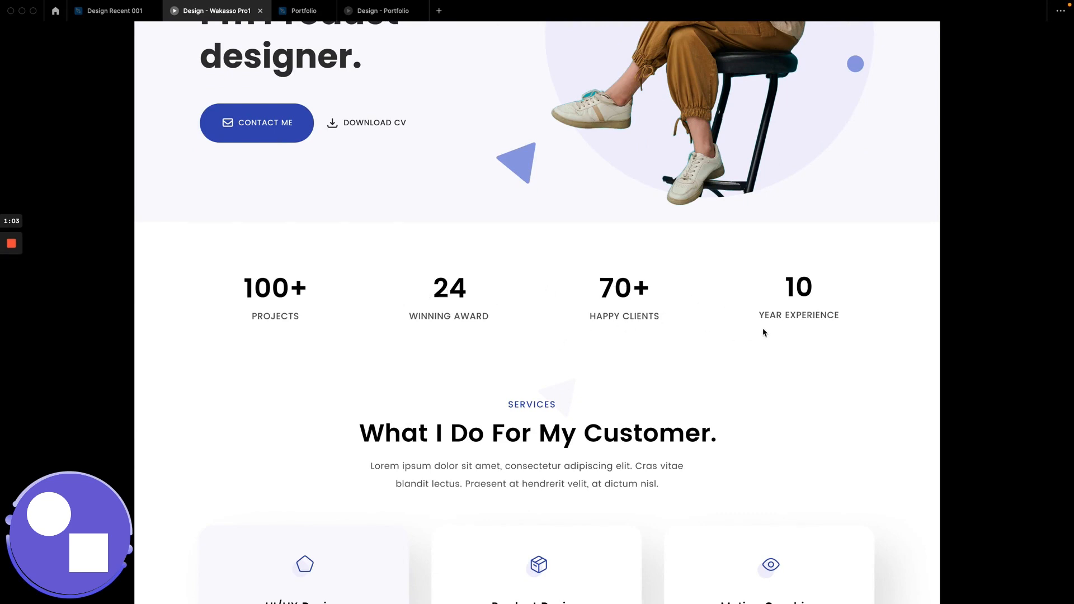
pyautogui.click(291, 10)
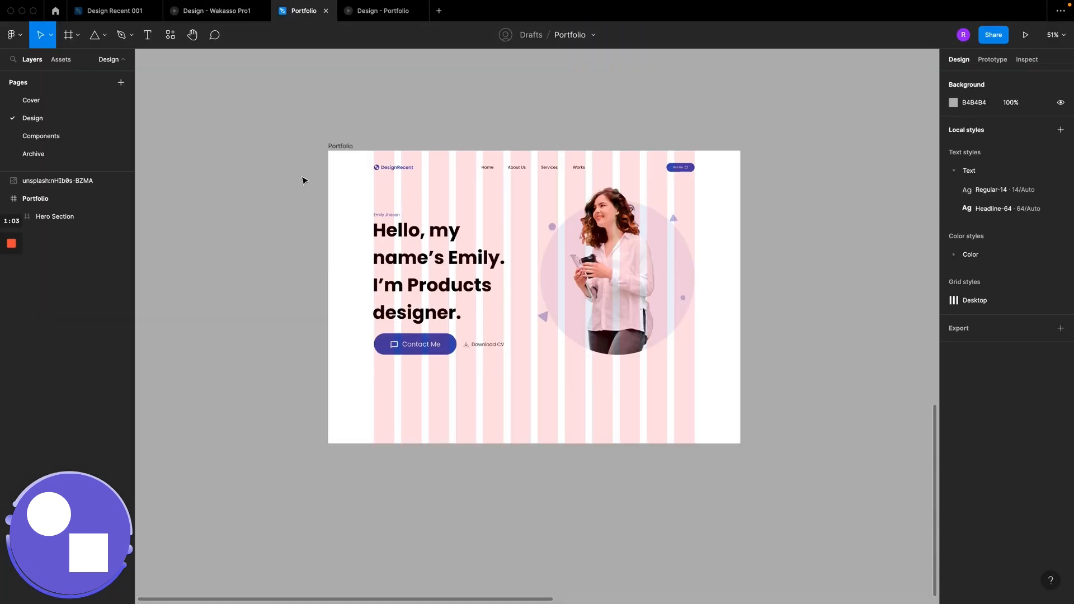
pyautogui.scroll(5, 448, 396)
pyautogui.hscroll(4, 449, 398)
pyautogui.scroll(-1, 449, 398)
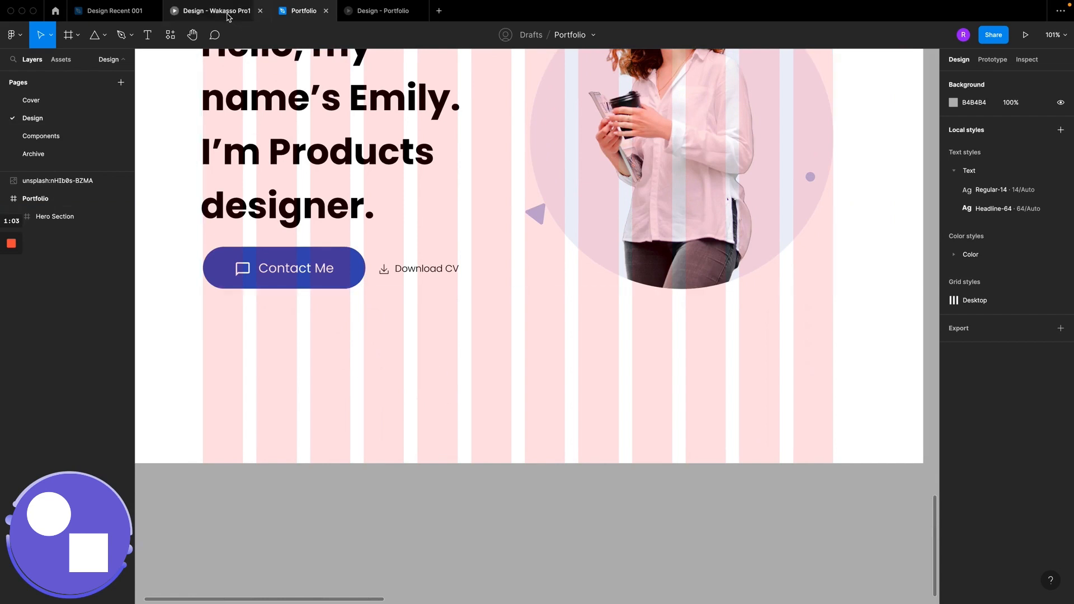
pyautogui.hscroll(-2, 307, 215)
pyautogui.scroll(-1, 307, 215)
pyautogui.hscroll(-2, 307, 215)
pyautogui.scroll(-3, 307, 215)
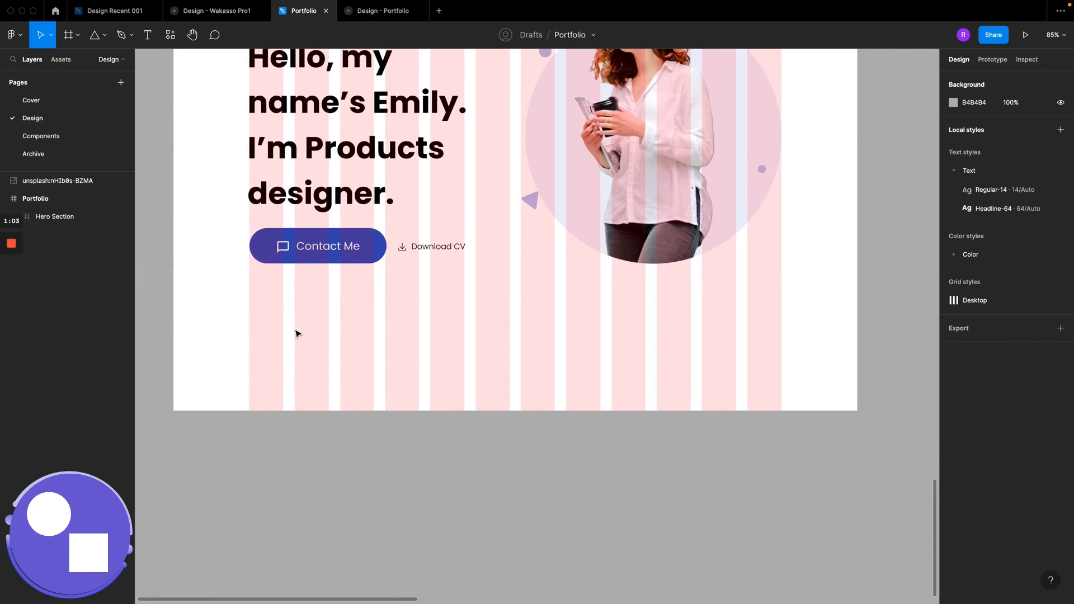
# Step: Add the text "99+" below the Contact Me button, following the projects figure in the reference preview
pyautogui.press('t')
pyautogui.scroll(1, 301, 315)
pyautogui.hscroll(-2, 301, 315)
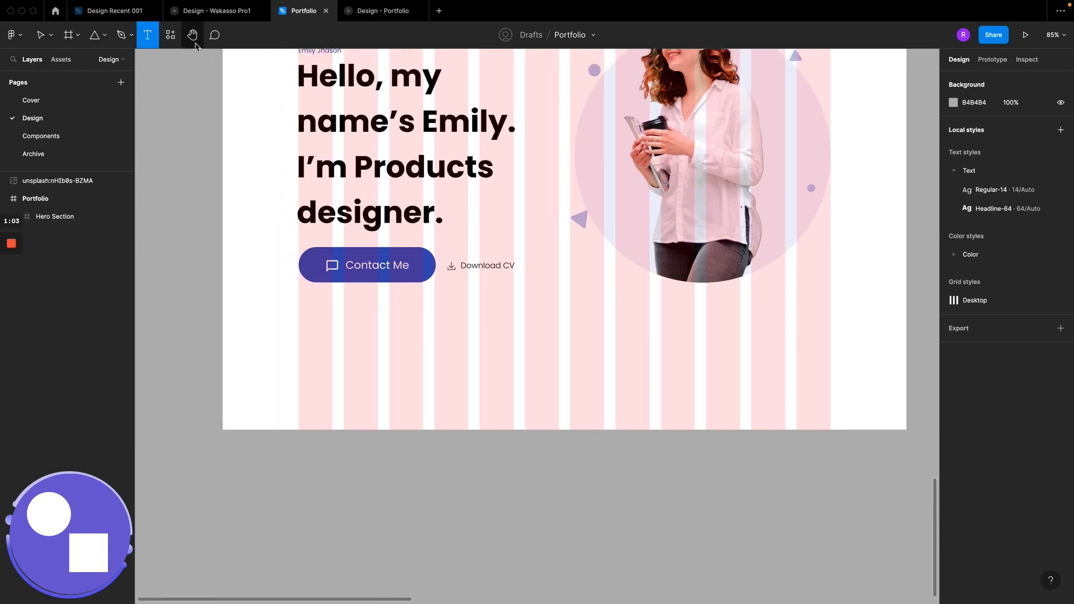
pyautogui.click(217, 11)
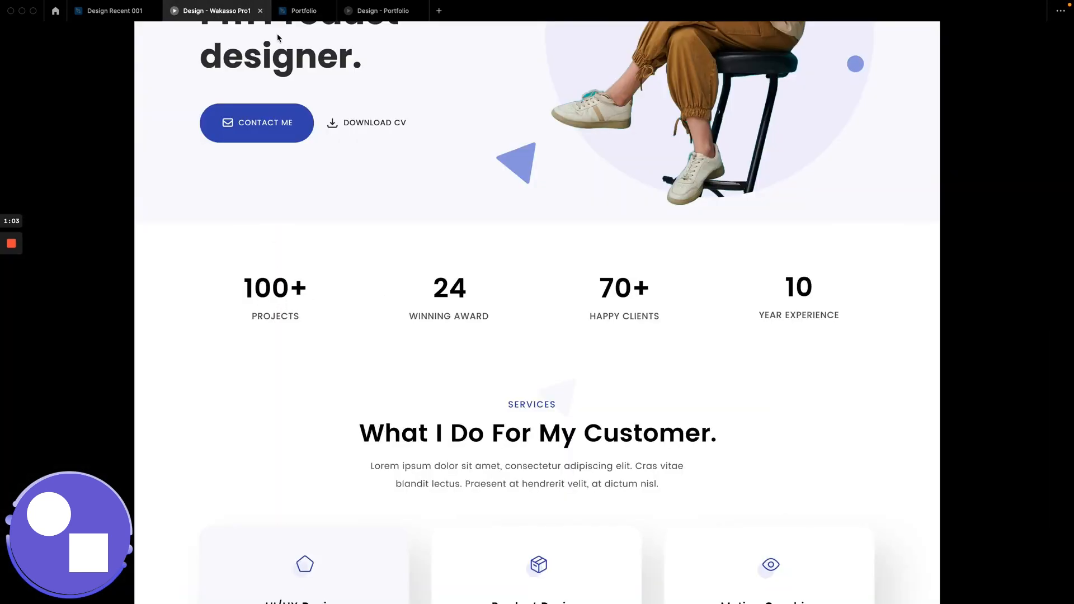
pyautogui.click(304, 12)
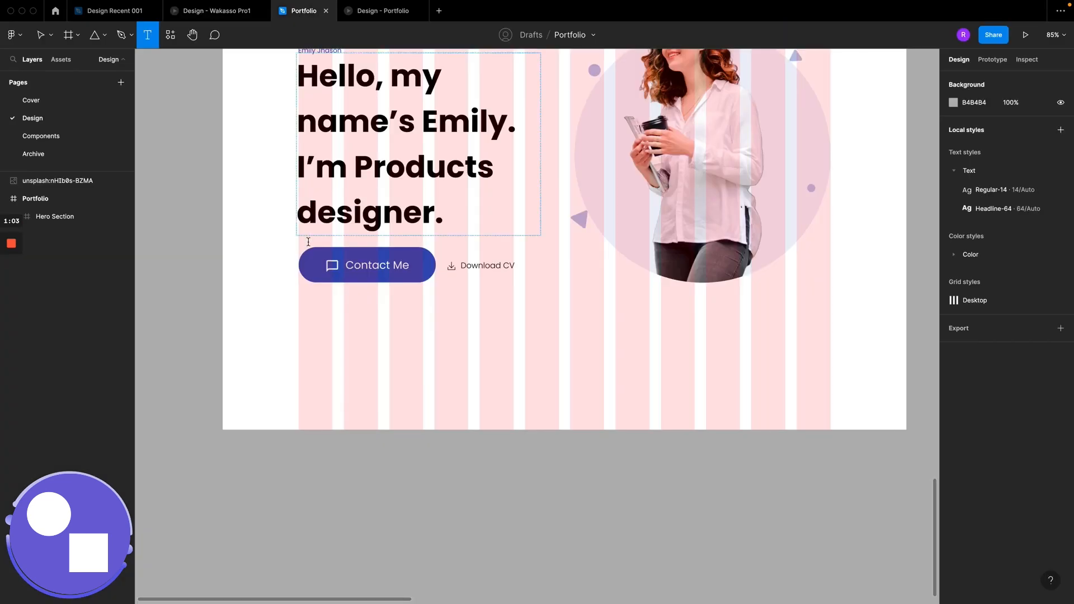
pyautogui.click(353, 311)
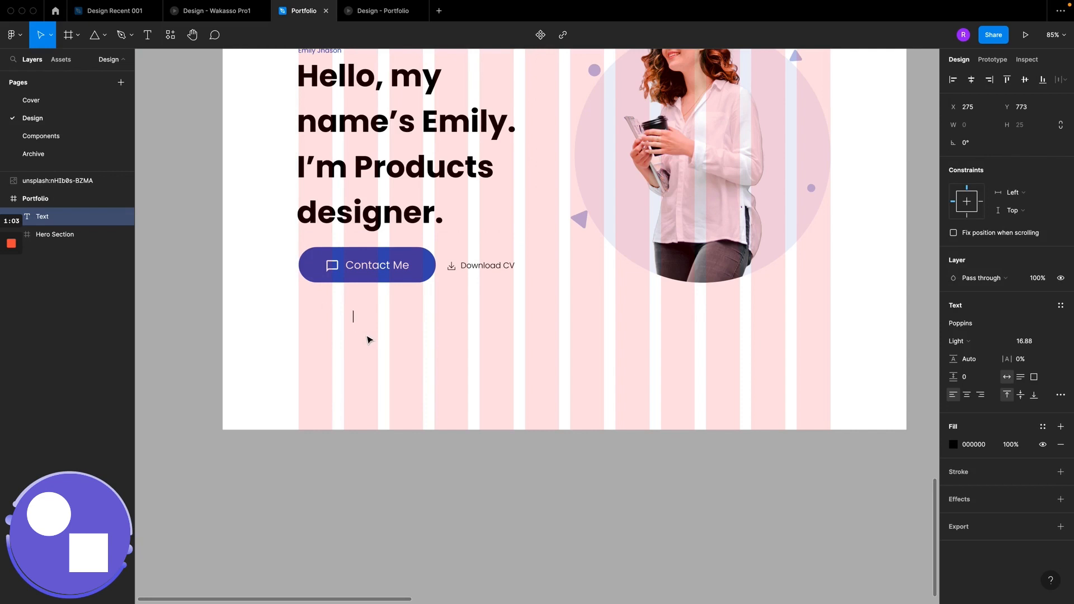
pyautogui.write('99')
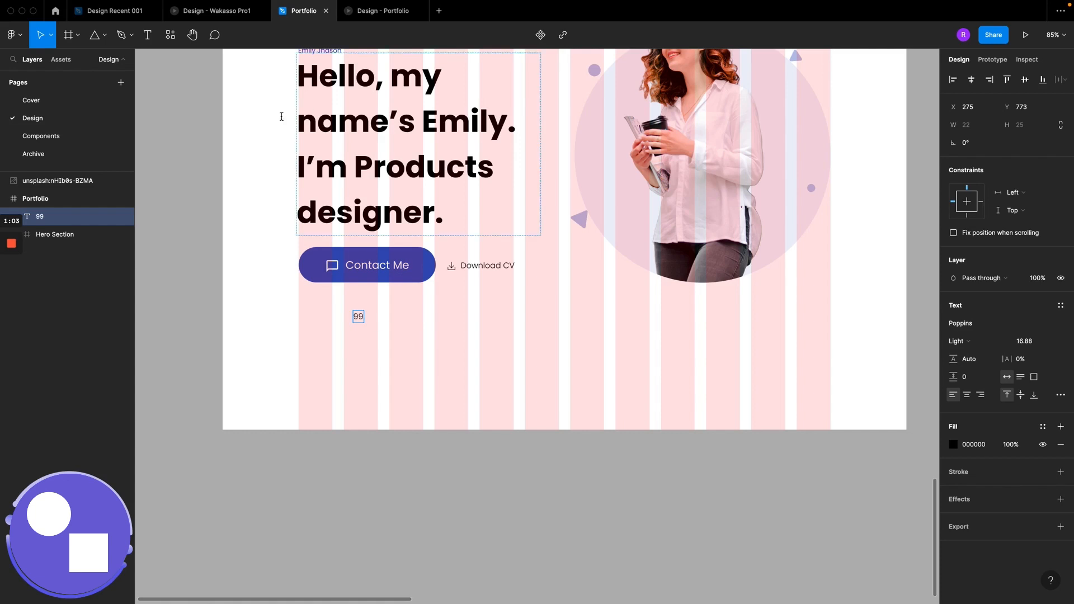
pyautogui.click(221, 11)
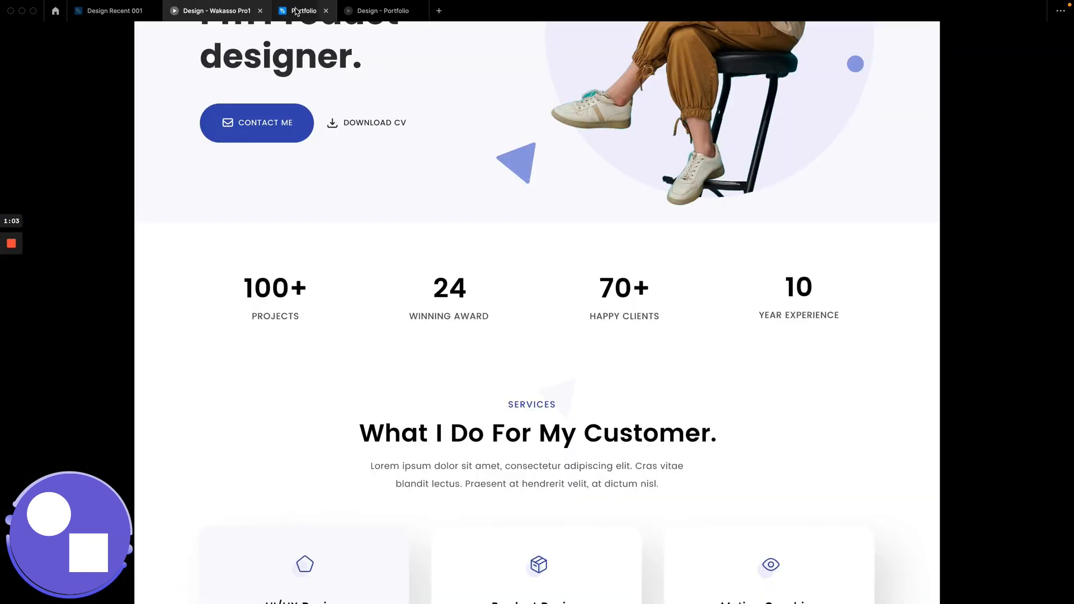
pyautogui.click(297, 11)
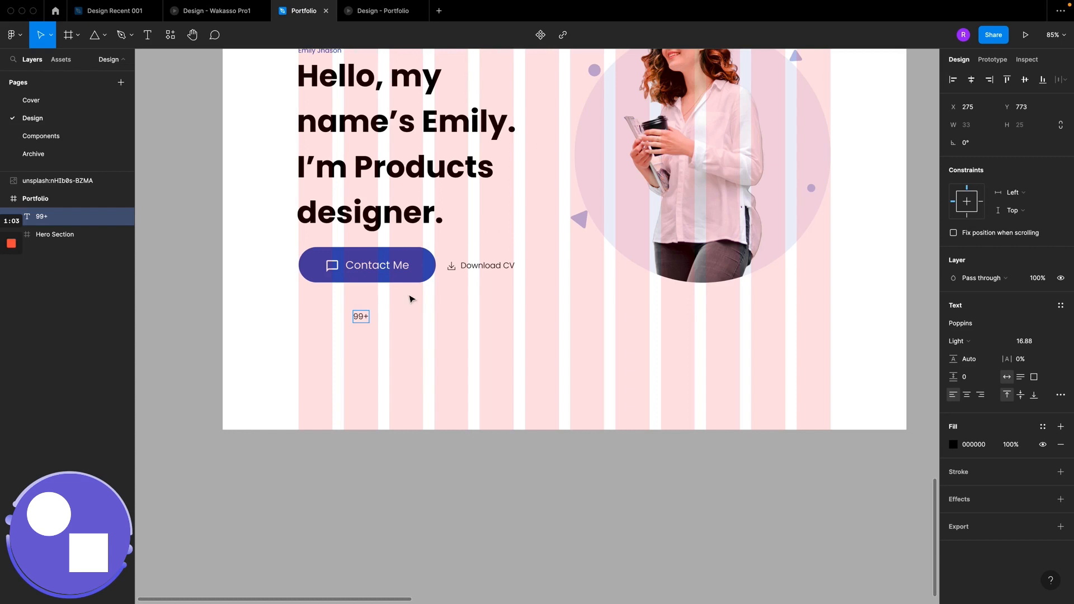
pyautogui.press('Escape')
pyautogui.scroll(2, 388, 320)
pyautogui.hscroll(-2, 388, 320)
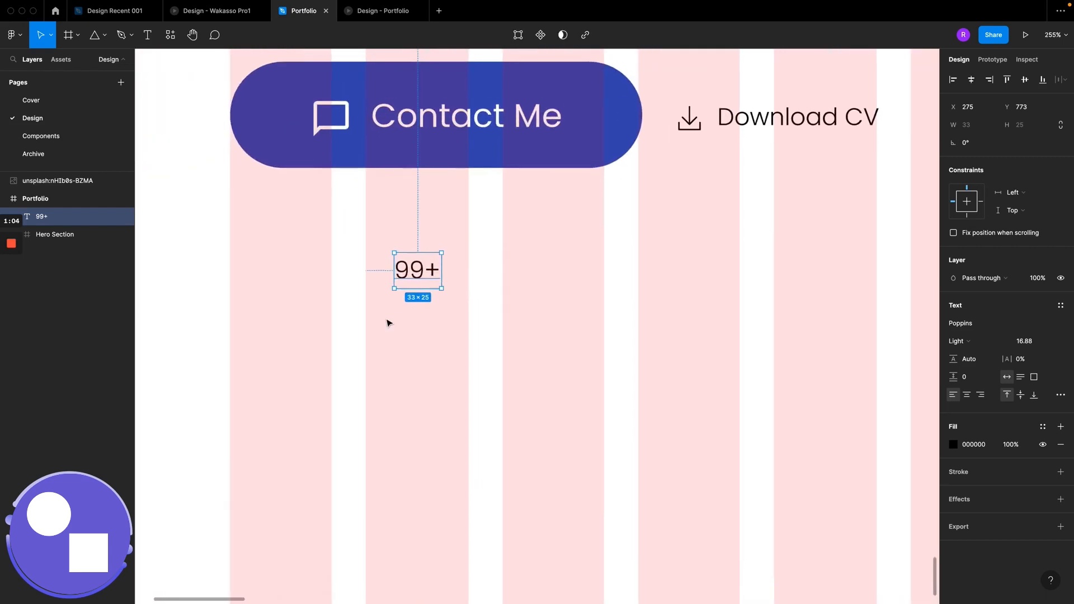
# Step: Try font sizes 128 and 64 on the 99+ text, and set it to 48
pyautogui.scroll(-5, 388, 321)
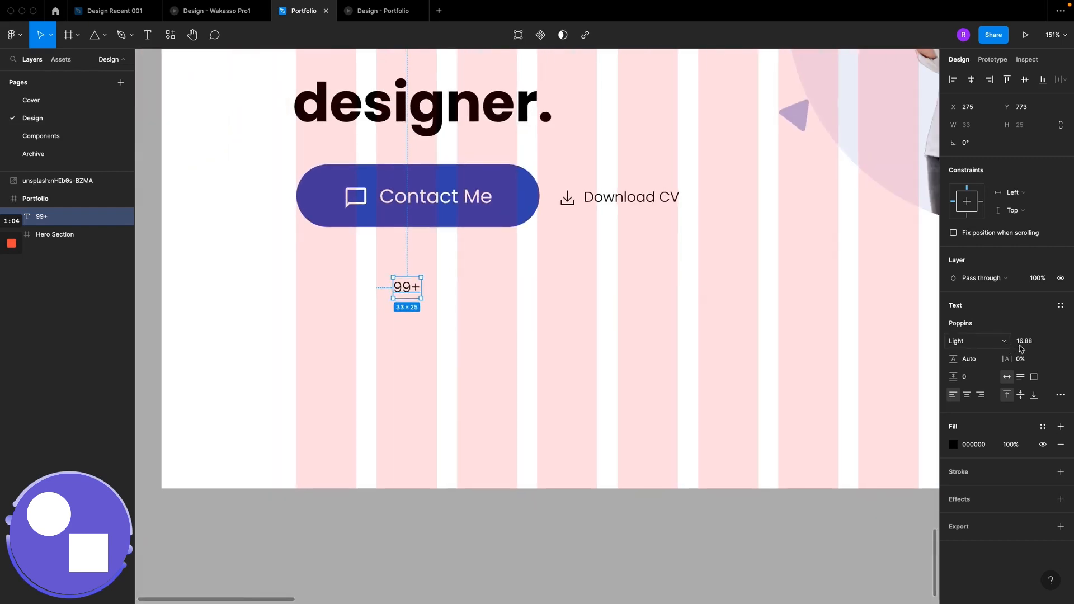
pyautogui.click(1052, 347)
pyautogui.click(1048, 566)
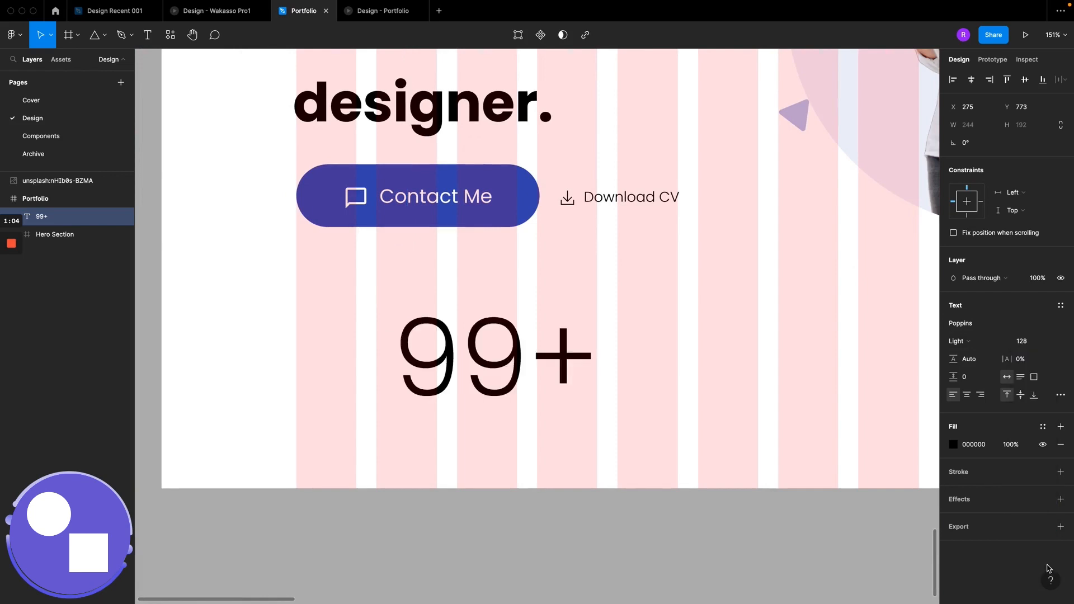
pyautogui.click(1051, 344)
pyautogui.click(1035, 315)
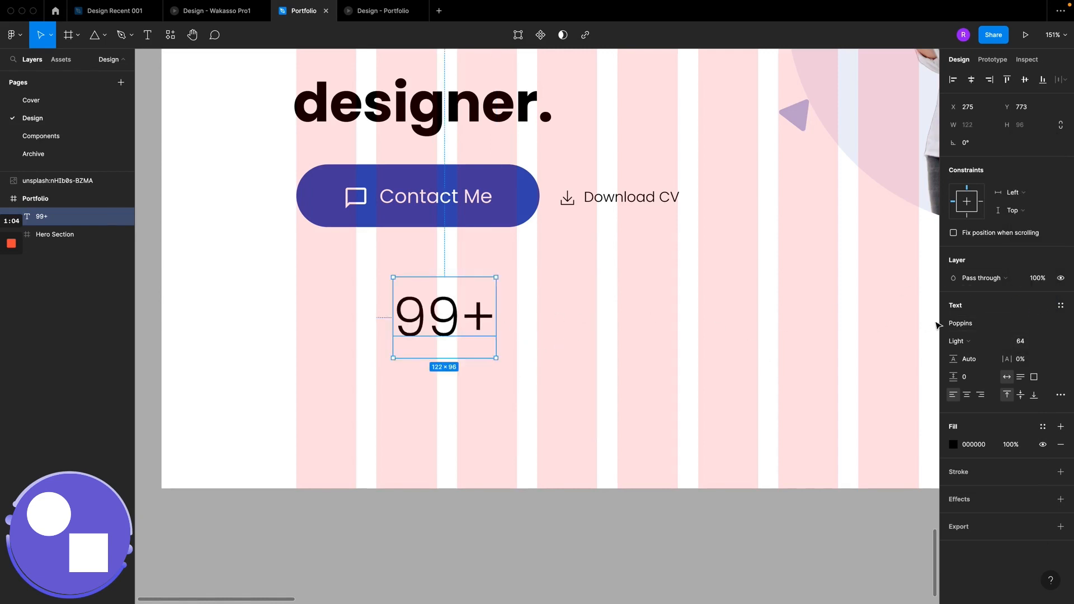
pyautogui.click(1050, 346)
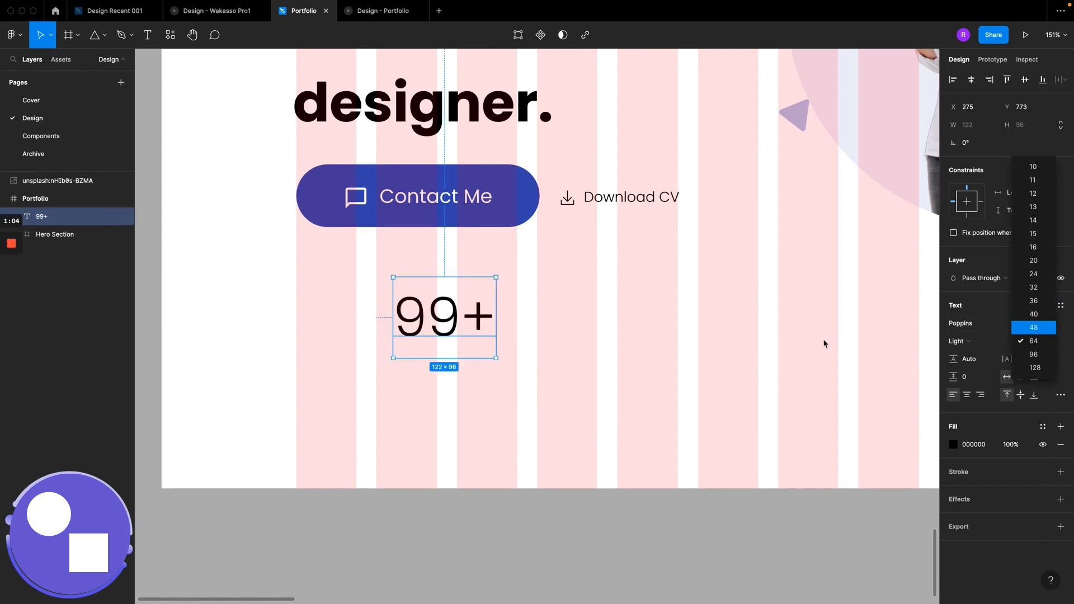
pyautogui.click(438, 332)
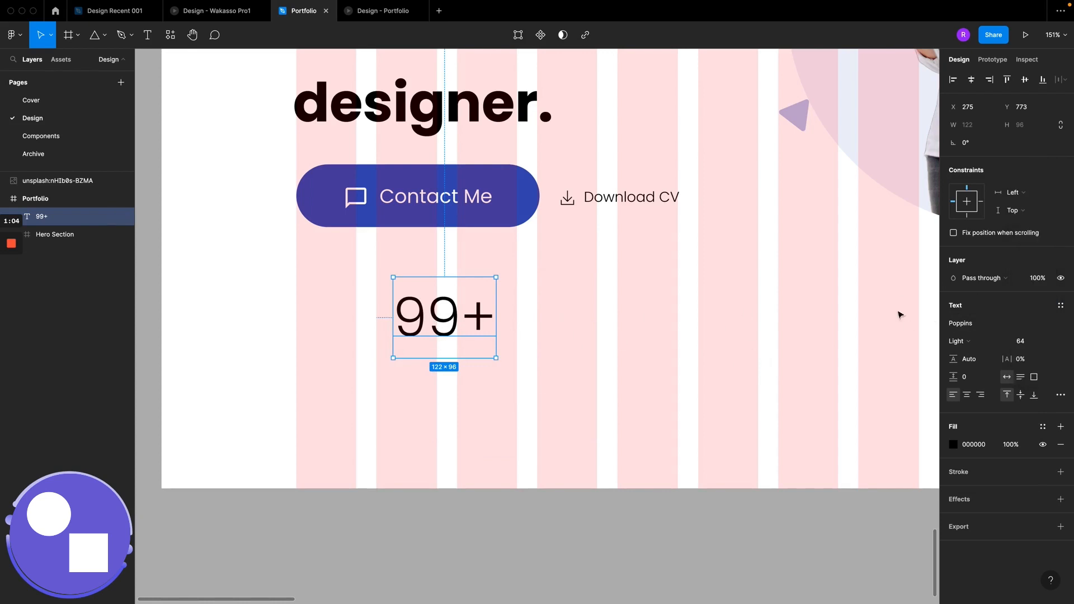
pyautogui.click(1027, 344)
pyautogui.write('48')
pyautogui.press('Return')
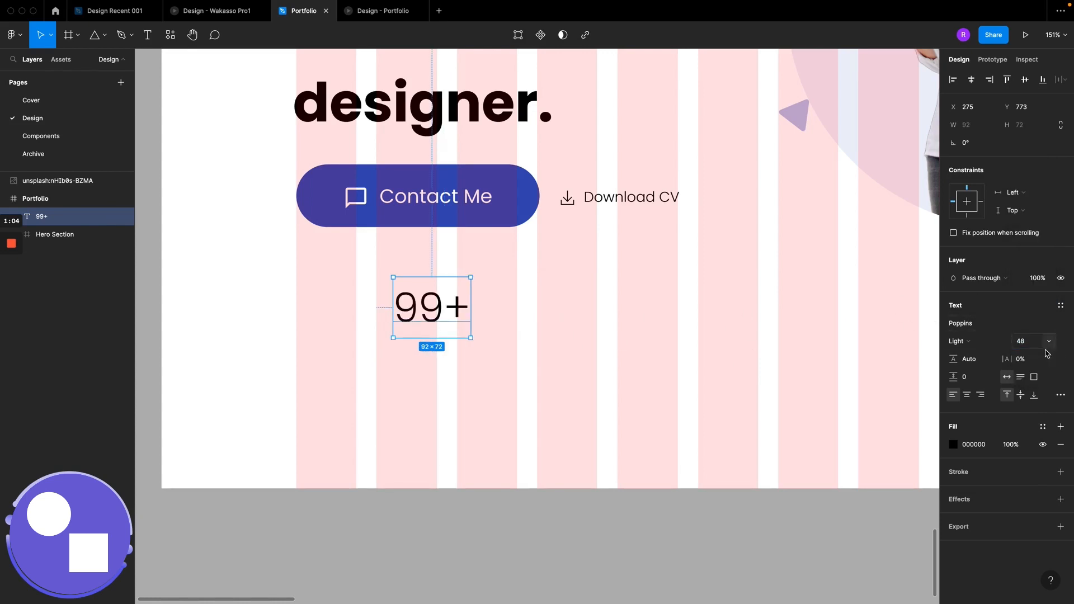
# Step: Set the 99+ text's font weight to Bold
pyautogui.click(977, 343)
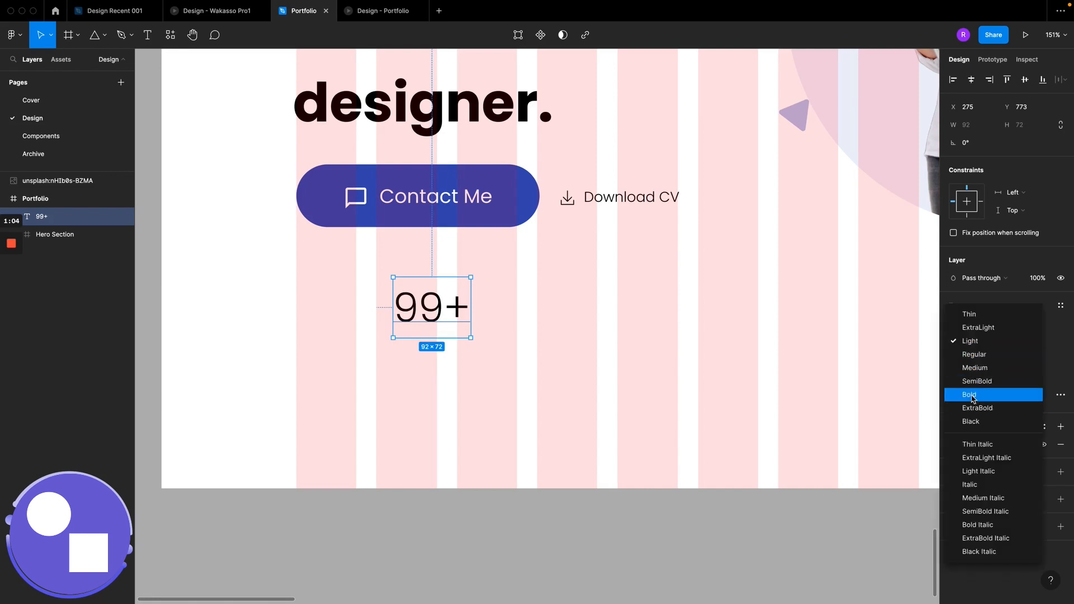
pyautogui.click(973, 395)
pyautogui.doubleClick(429, 307)
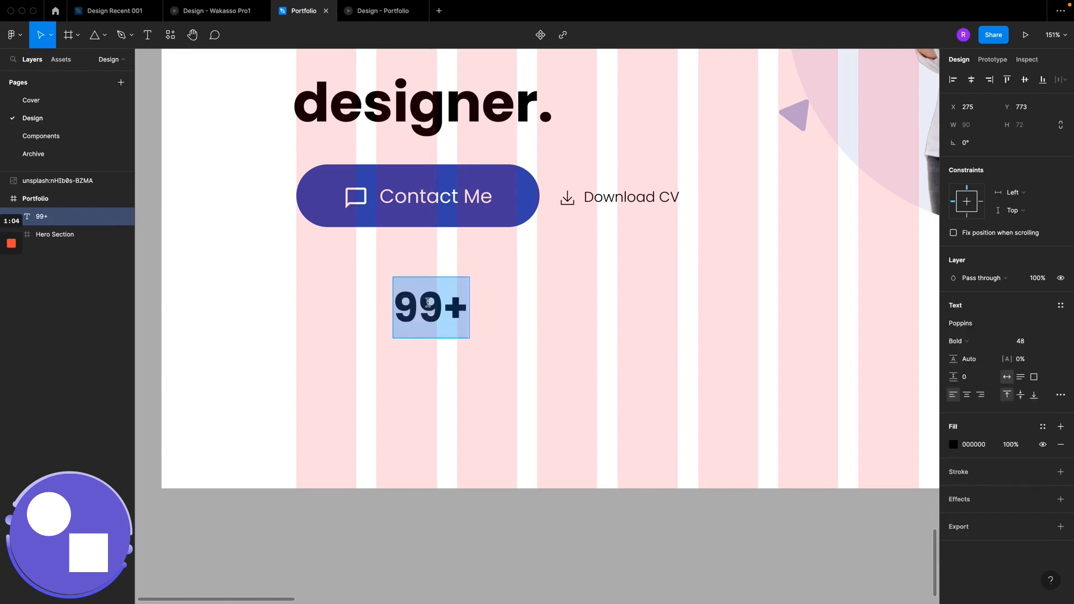
pyautogui.press('Escape')
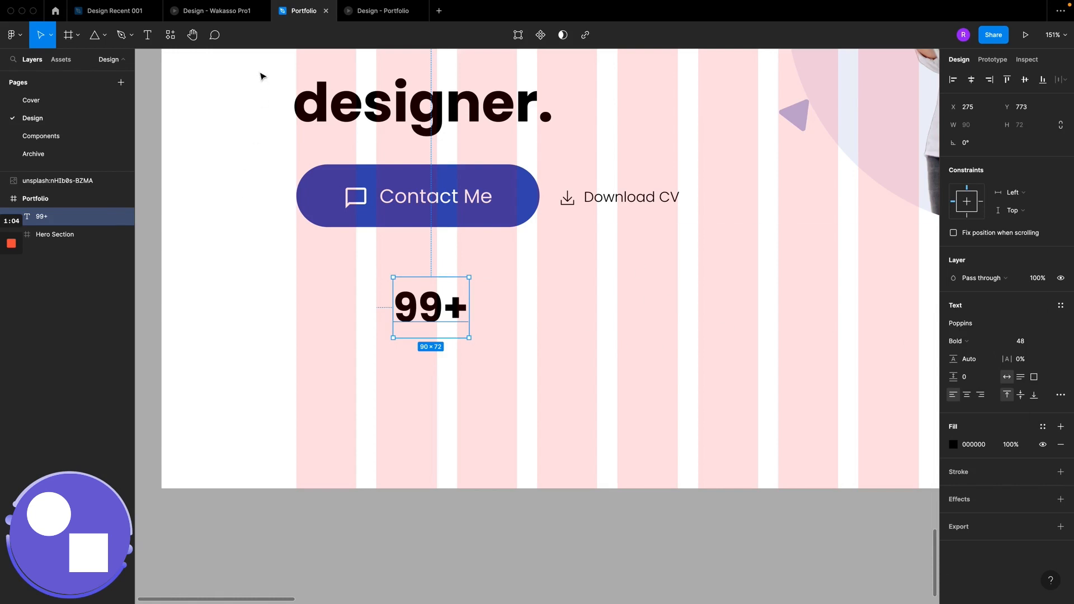
# Step: Compare the 99+ text with the figures in the Wakasso reference preview, and set its weight to Medium after trying SemiBold
pyautogui.click(222, 15)
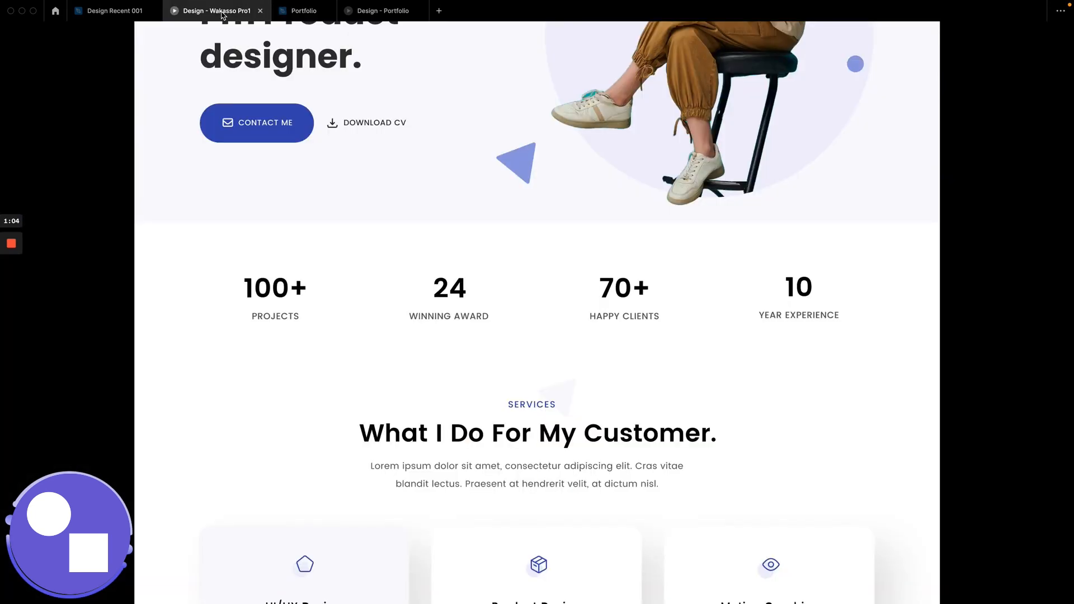
pyautogui.click(293, 10)
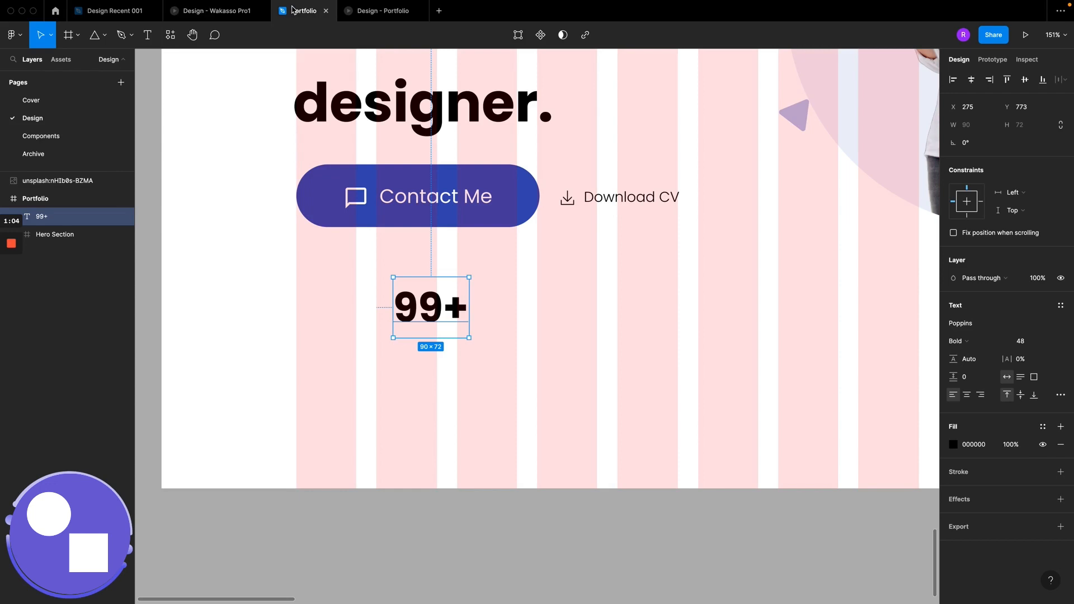
pyautogui.click(948, 340)
pyautogui.click(977, 329)
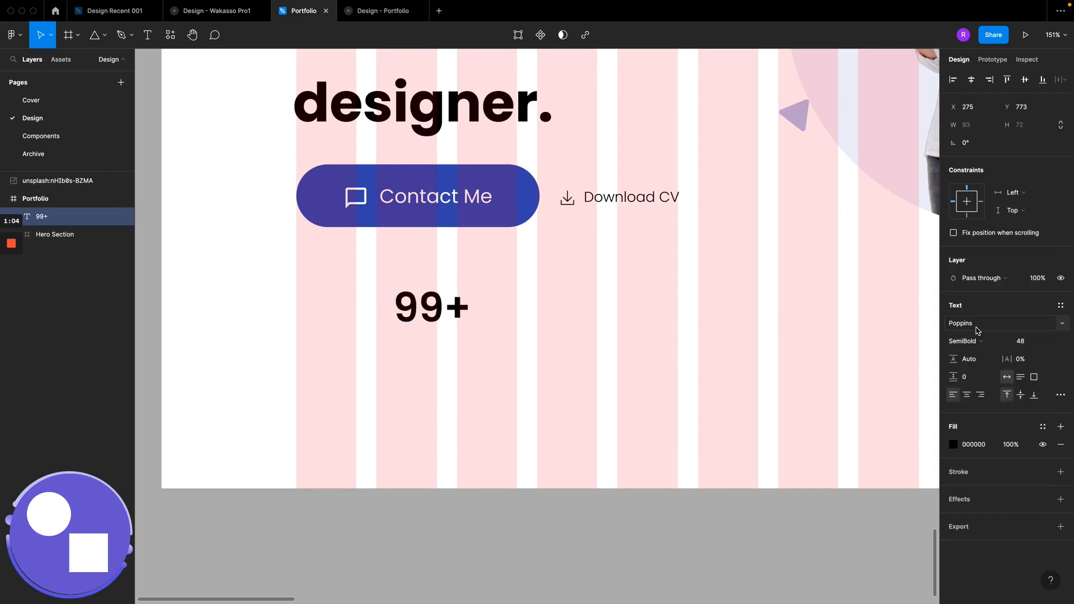
pyautogui.click(972, 342)
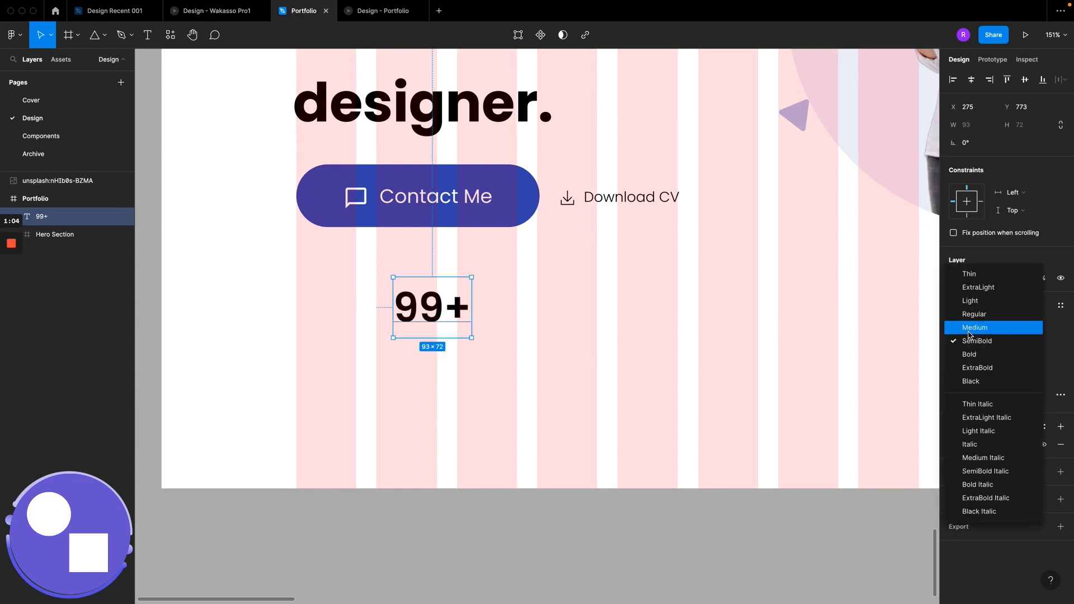
pyautogui.click(975, 328)
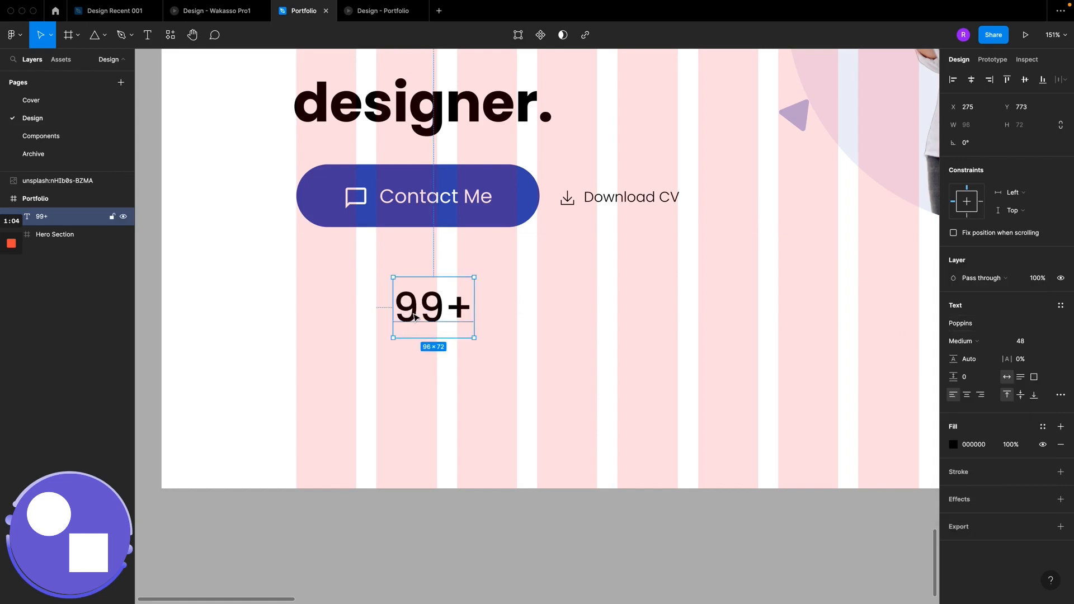
# Step: Move the 99+ text to the second grid column's edge at X 255, Y 772, and reduce its font size to 43
pyautogui.moveTo(415, 318)
pyautogui.mouseDown()
pyautogui.moveTo(391, 317)
pyautogui.moveTo(407, 316)
pyautogui.mouseUp()
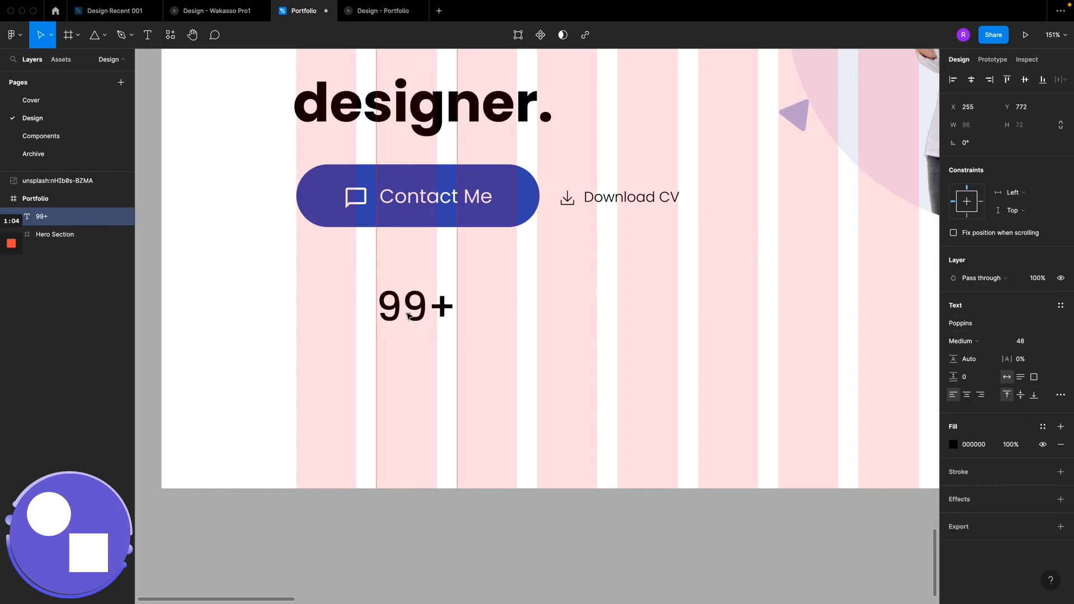
pyautogui.click(1029, 341)
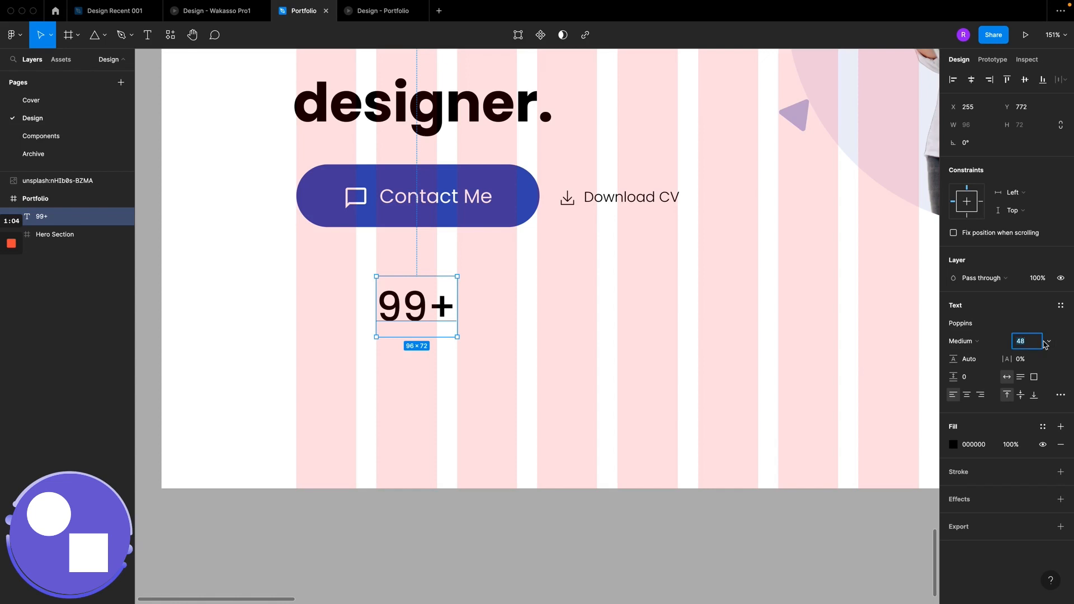
pyautogui.click(1050, 343)
pyautogui.click(1044, 341)
pyautogui.write('46')
pyautogui.press('Return')
pyautogui.press('Down')
pyautogui.press('Down')
pyautogui.press('Down')
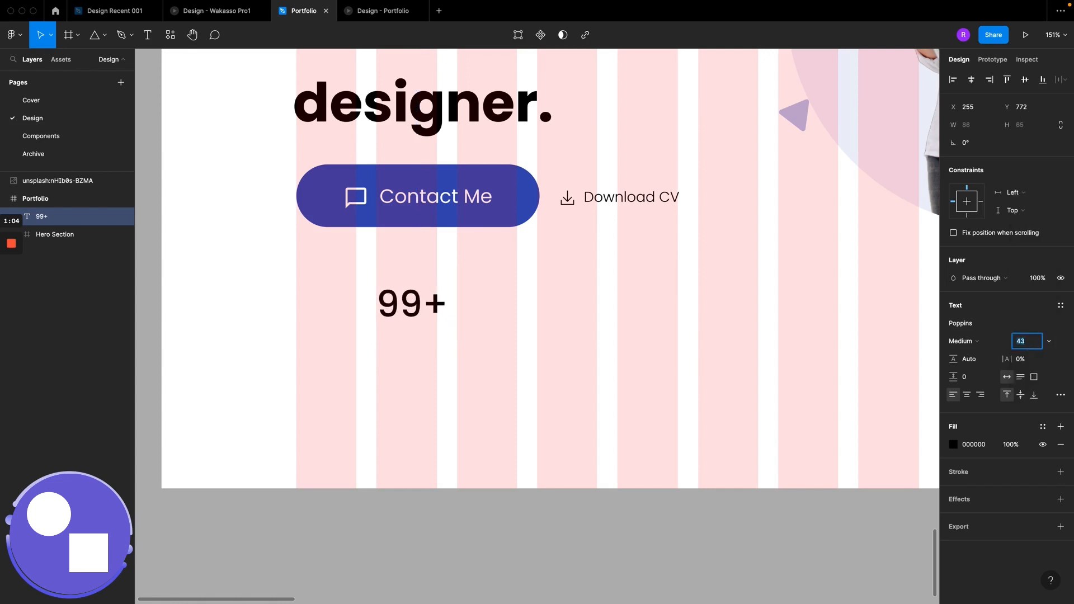
# Step: Duplicate the 99+ text just below itself at X 251, Y 822, and apply the Regular-14 text style to the copy
pyautogui.click(422, 310)
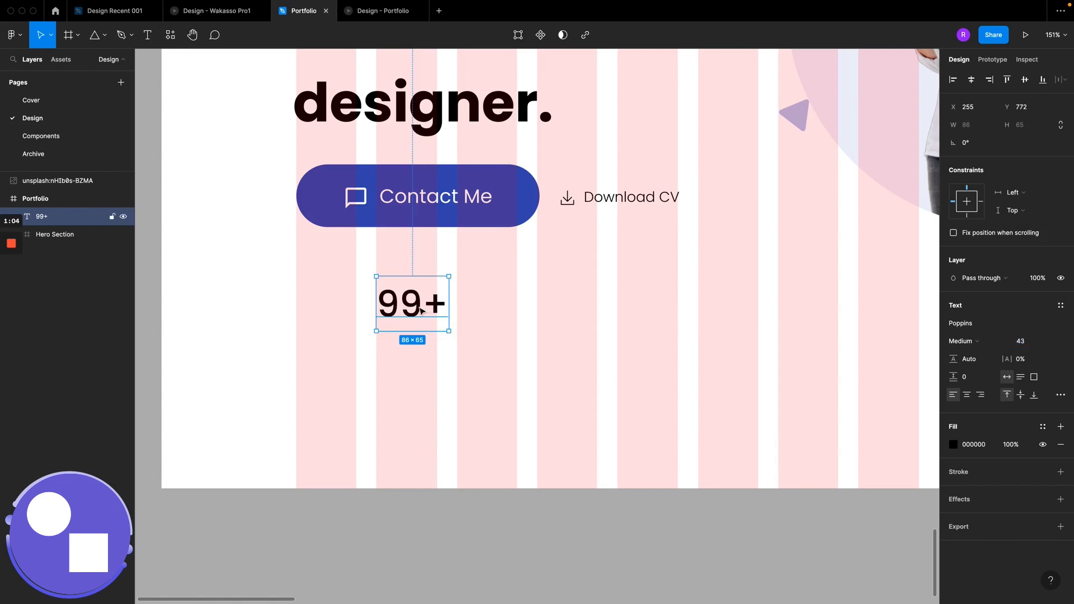
pyautogui.moveTo(418, 308); pyautogui.dragTo(415, 347)
pyautogui.hotkey('ctrl', 'd')
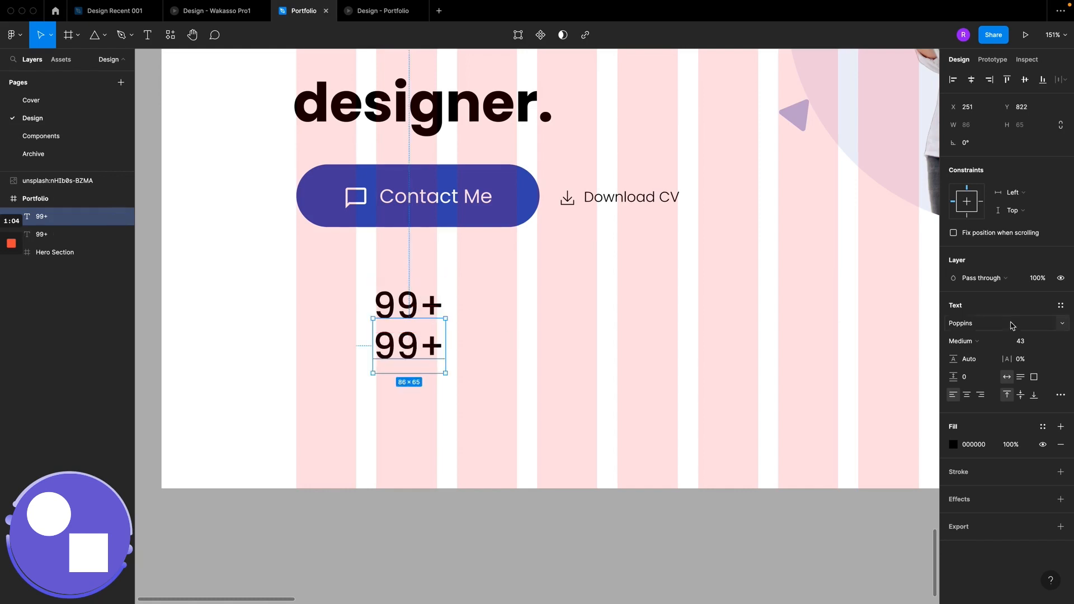
pyautogui.click(1060, 305)
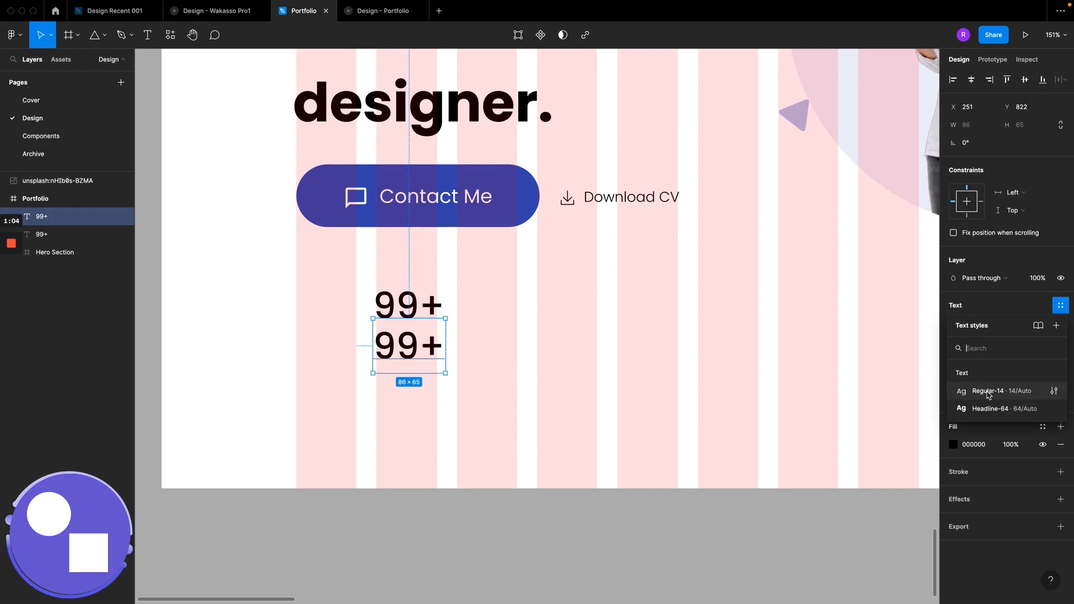
pyautogui.click(987, 392)
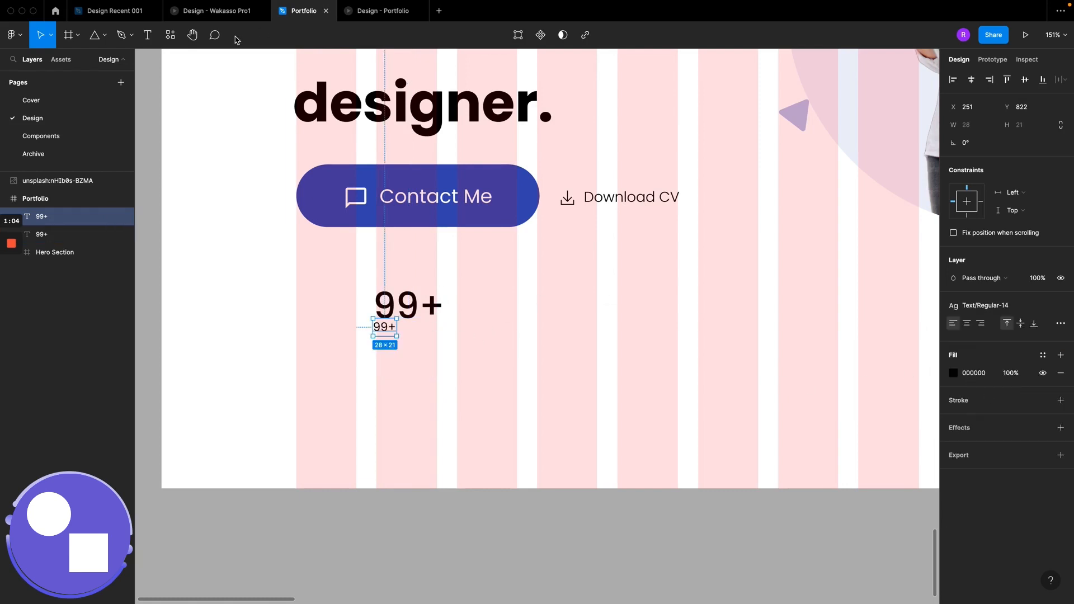
# Step: Change the small copy's text to "Projects", following the reference preview, and place it under the 99+ figure at X 255, Y 826
pyautogui.click(235, 11)
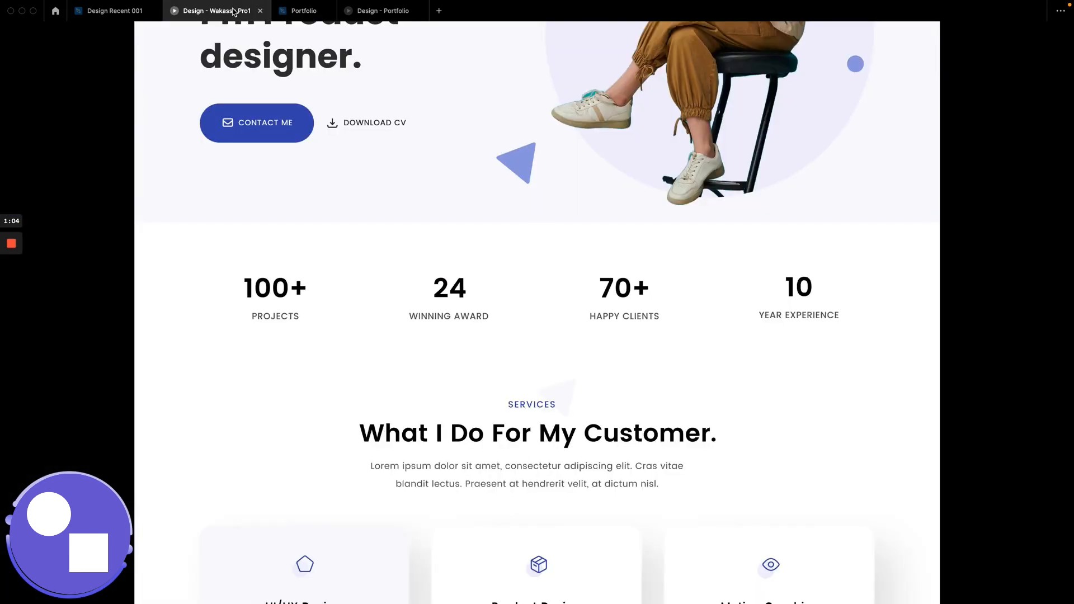
pyautogui.click(300, 13)
pyautogui.scroll(5, 380, 309)
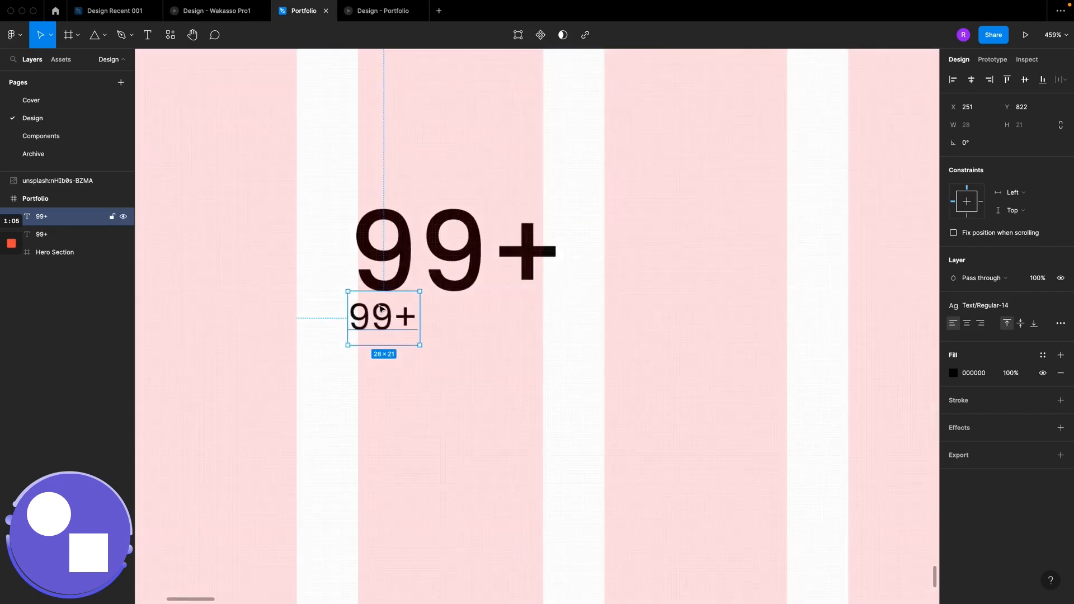
pyautogui.doubleClick(380, 309)
pyautogui.write('P')
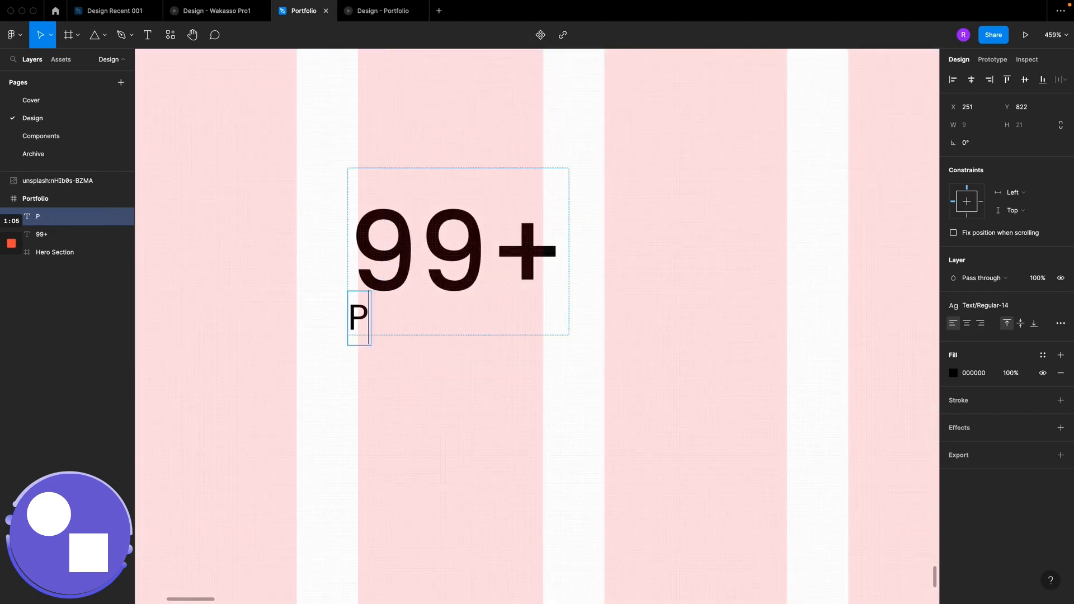
pyautogui.write('rojec')
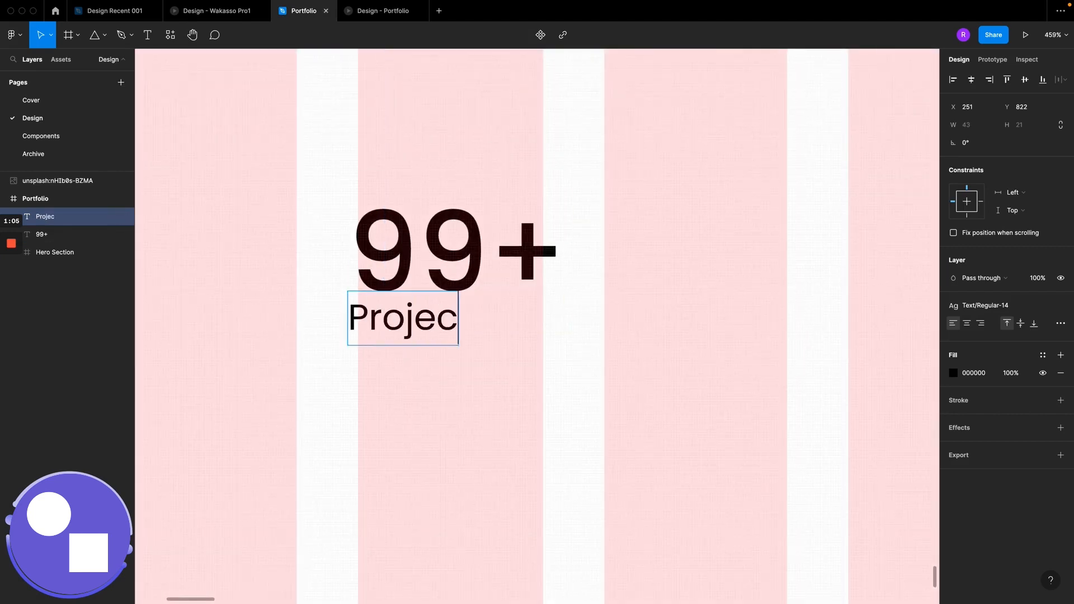
pyautogui.write('ts')
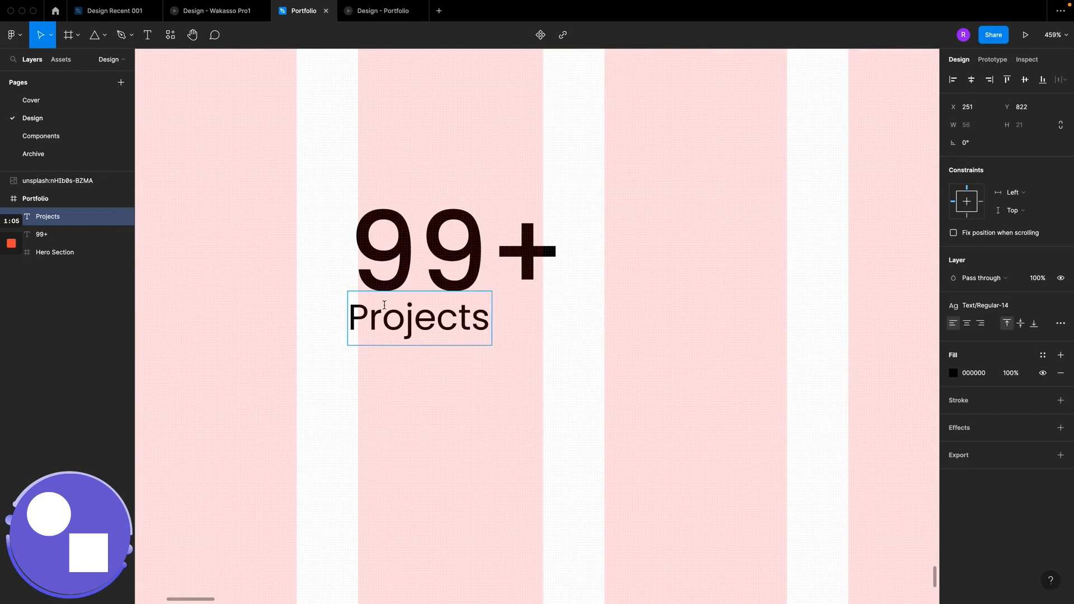
pyautogui.press('Escape')
pyautogui.moveTo(406, 325)
pyautogui.mouseDown()
pyautogui.moveTo(432, 339)
pyautogui.moveTo(418, 334)
pyautogui.mouseUp()
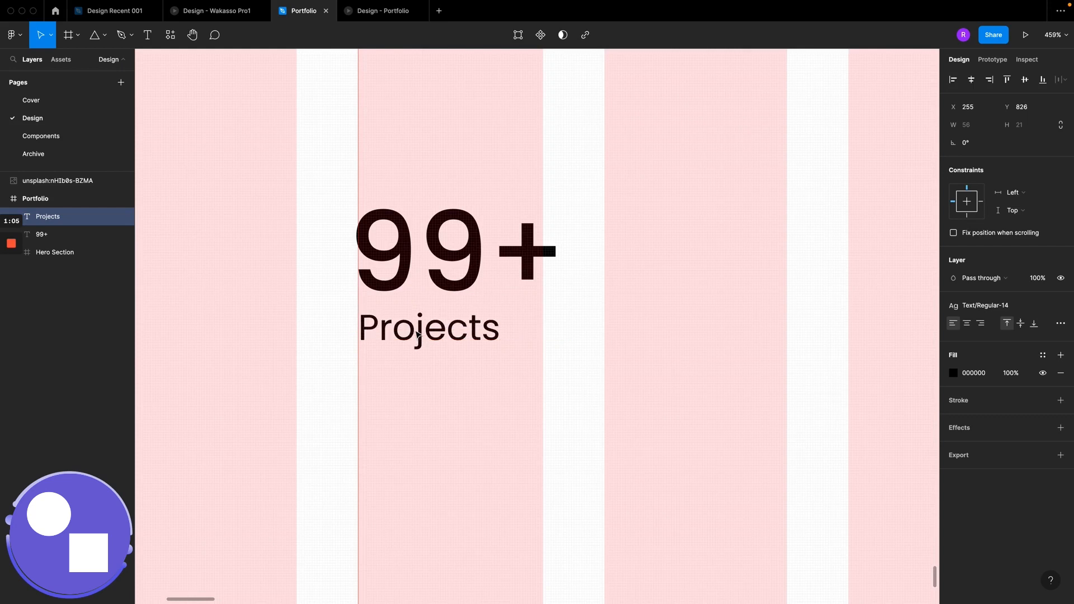
# Step: Check the label alignment in the reference preview, and centre the Projects label and the 99+ figure horizontally on each other
pyautogui.click(227, 16)
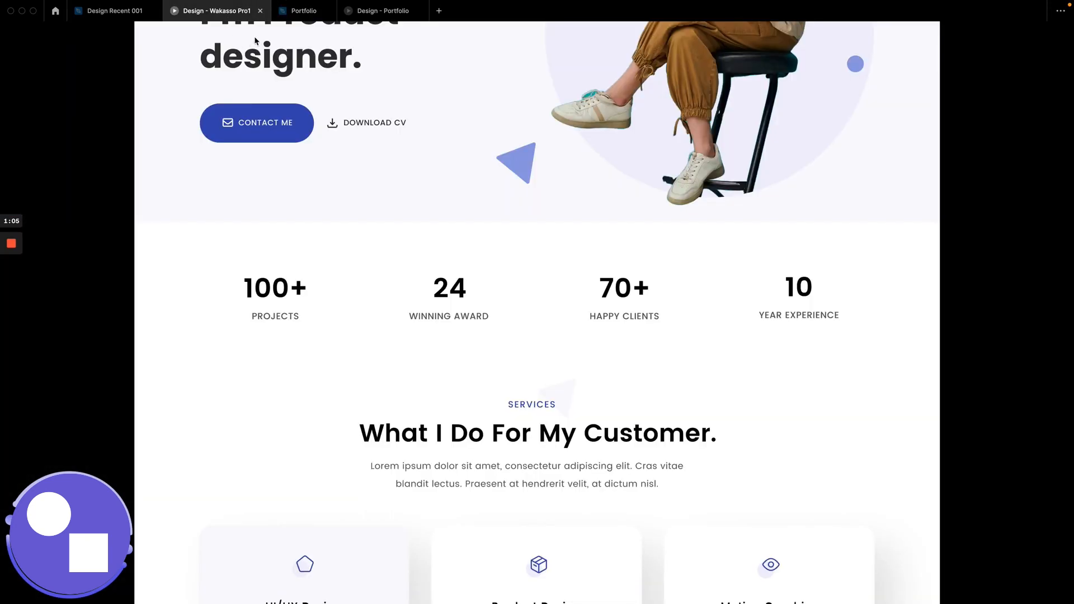
pyautogui.click(304, 11)
pyautogui.keyDown('shift'); pyautogui.click(427, 278); pyautogui.keyUp('shift')
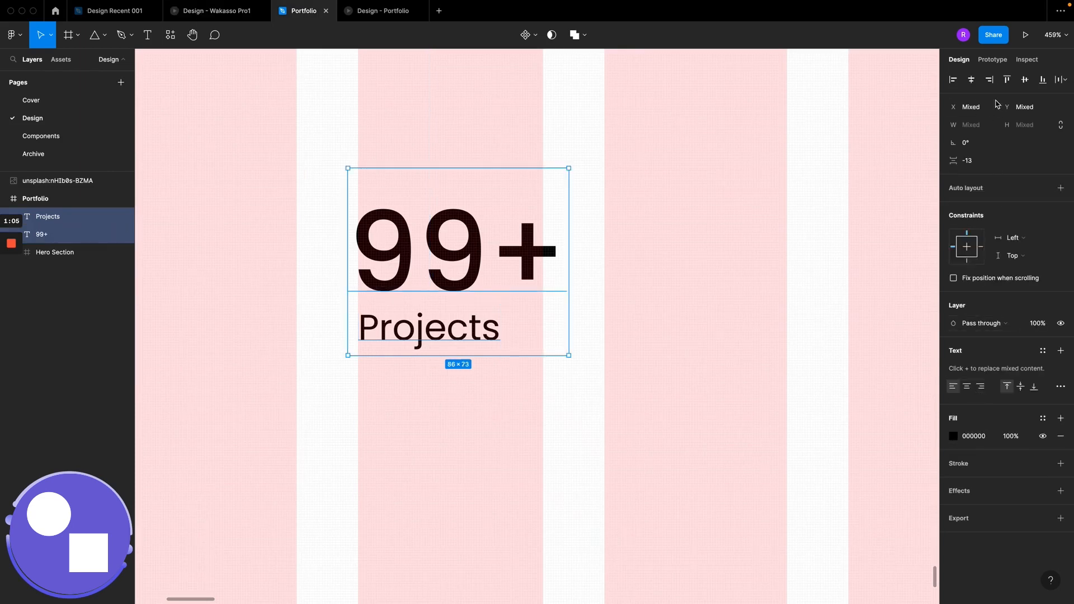
pyautogui.click(971, 80)
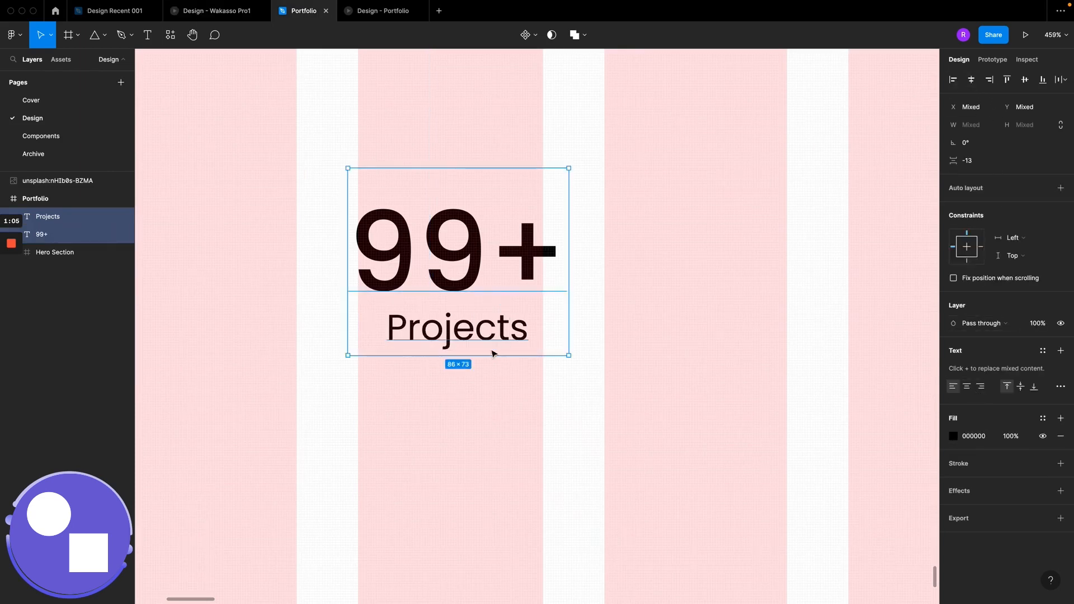
# Step: Set the Projects label's fill to grey 6F6F6F
pyautogui.click(470, 328)
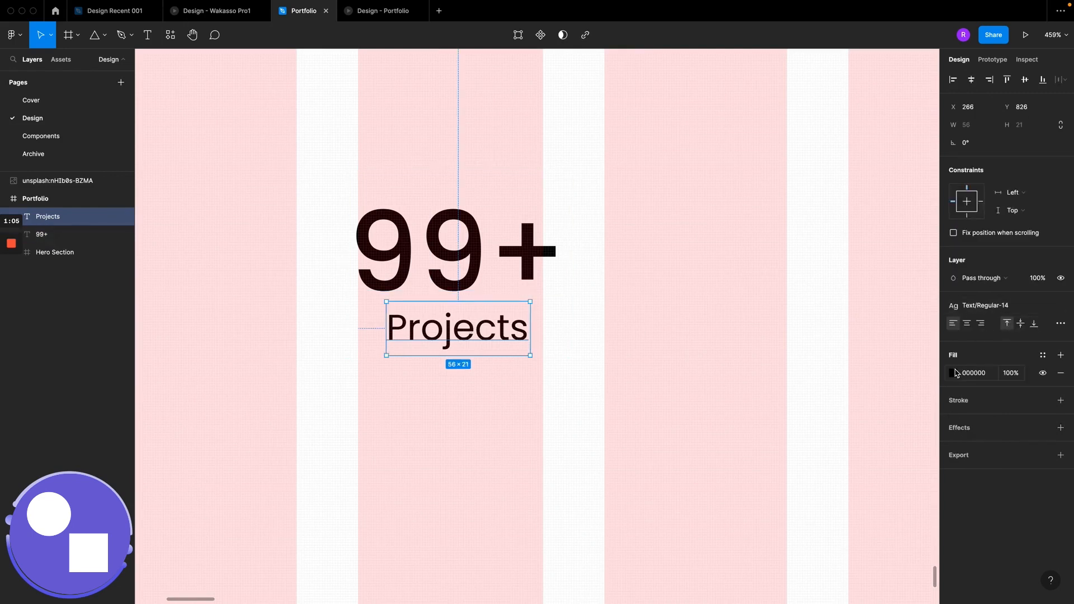
pyautogui.click(954, 373)
pyautogui.moveTo(815, 413); pyautogui.dragTo(796, 403)
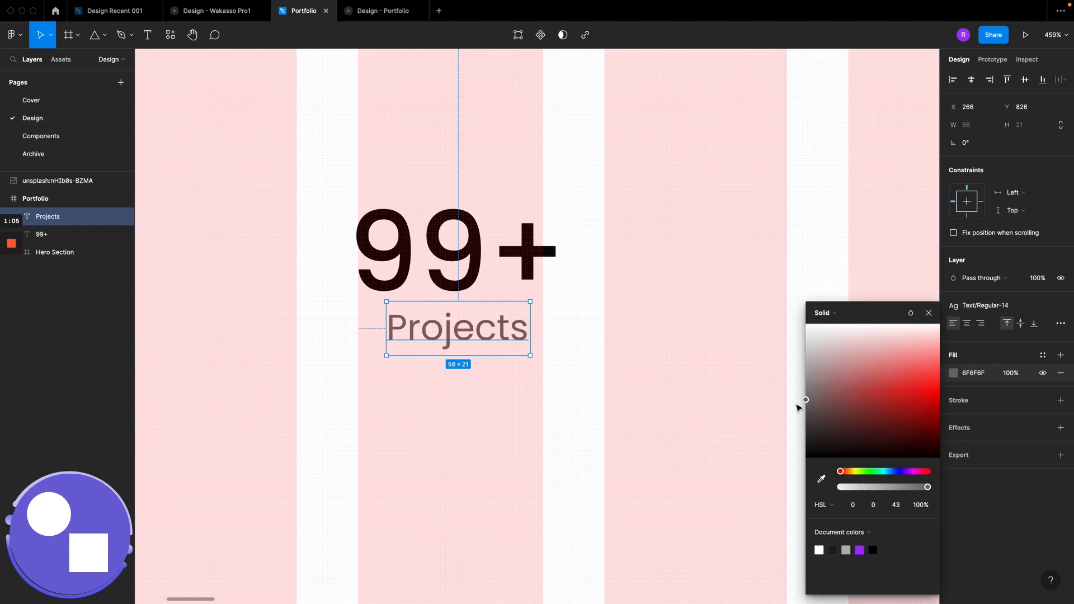
# Step: Frame the 99+ figure and its Projects label together, and rename the frame "Projects"
pyautogui.scroll(-3, 507, 266)
pyautogui.keyDown('shift'); pyautogui.click(501, 265); pyautogui.keyUp('shift')
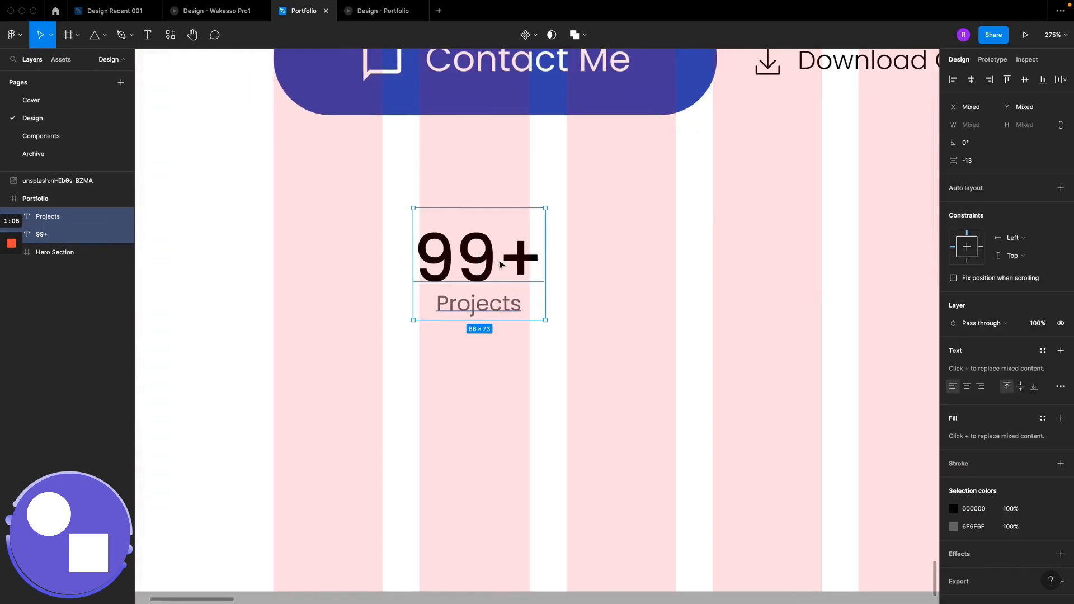
pyautogui.hotkey('ctrl', 'alt', 'g')
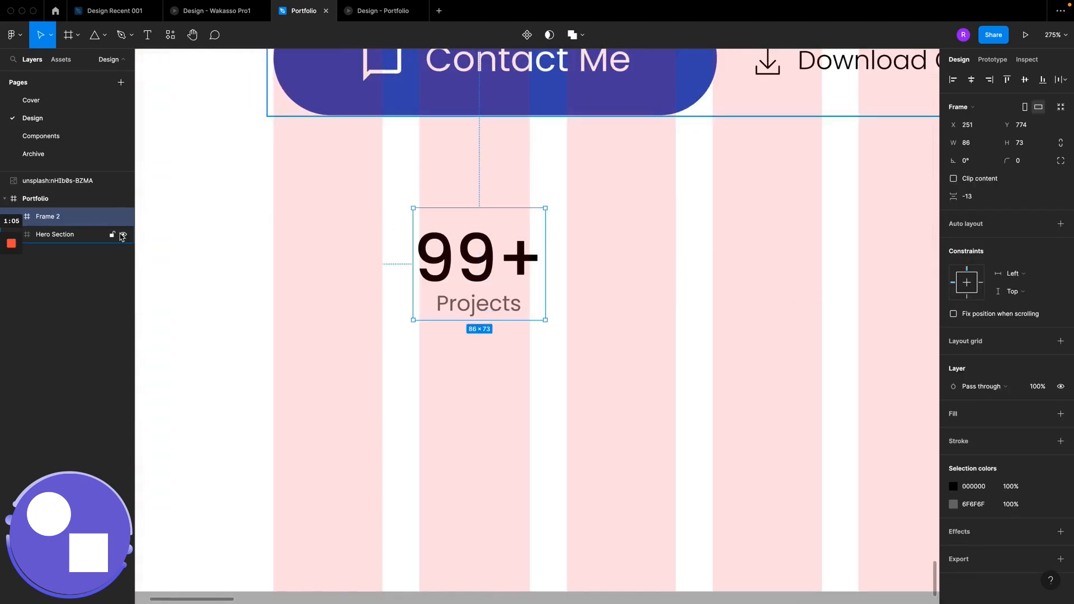
pyautogui.doubleClick(55, 217)
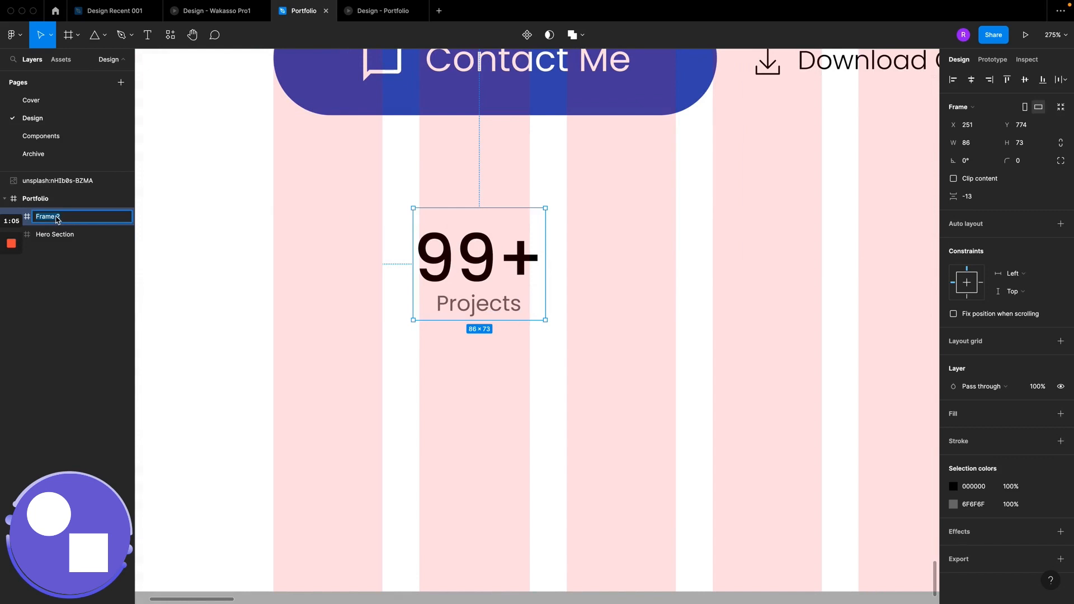
pyautogui.write('Projects')
pyautogui.press('Return')
# Step: Try to shift the Projects statistic frame horizontally along the row beneath the hero buttons
pyautogui.scroll(-3, 423, 271)
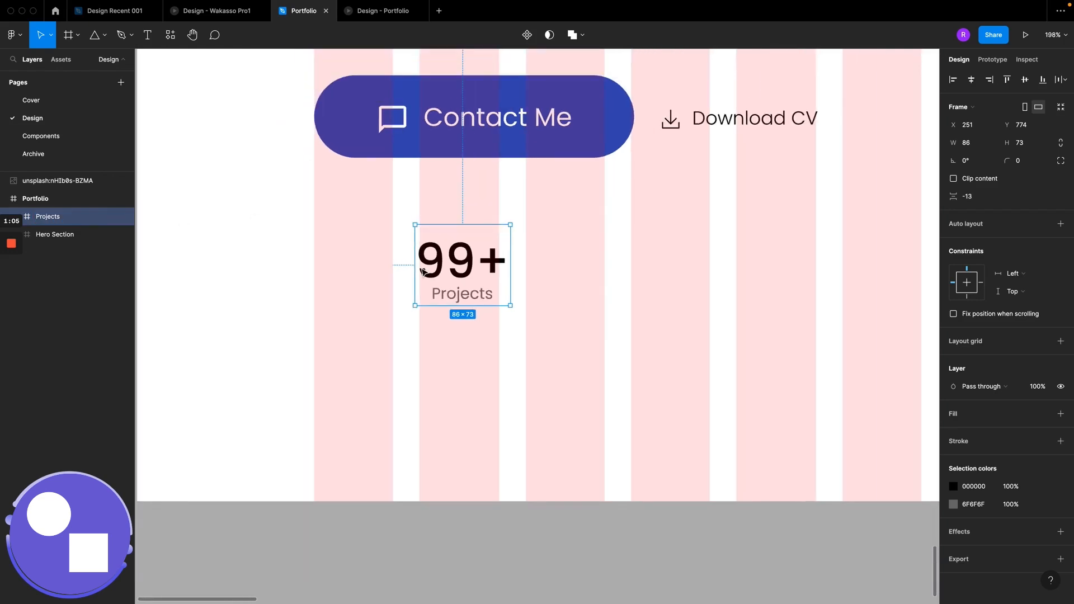
pyautogui.scroll(-5, 424, 271)
pyautogui.hscroll(3, 462, 274)
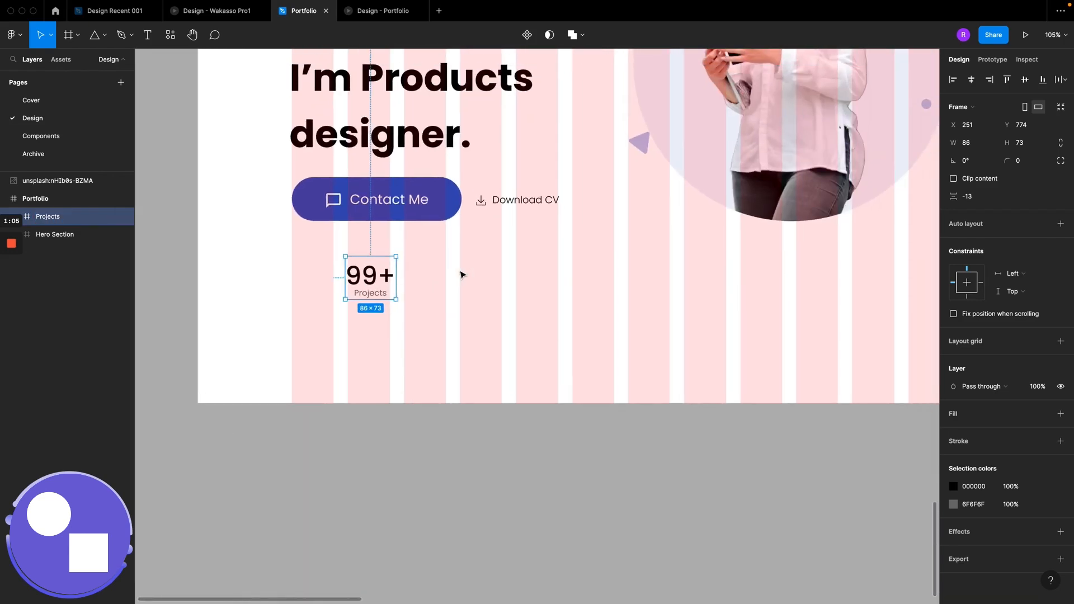
pyautogui.moveTo(369, 283); pyautogui.dragTo(485, 283)
pyautogui.moveTo(8, 246)
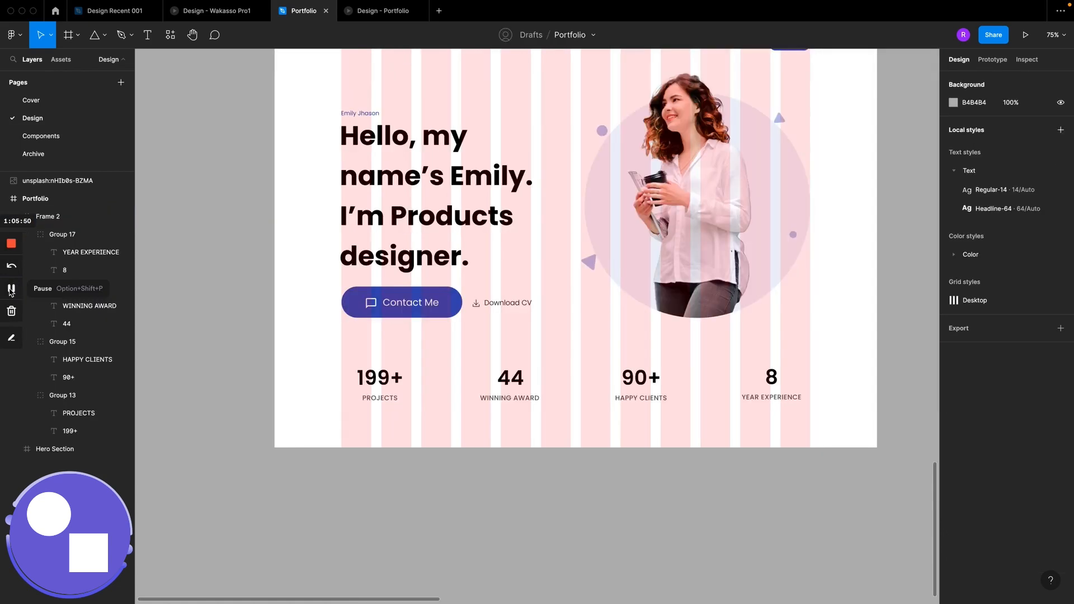
# Step: Compare the four-item statistics row with the Portfolio preview
pyautogui.scroll(-3, 420, 249)
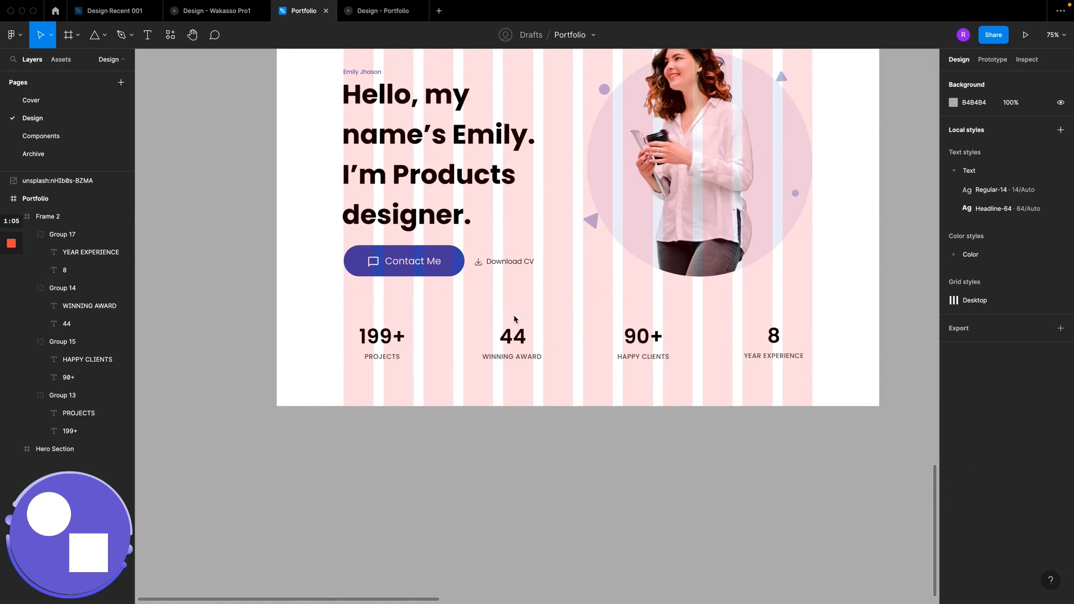
pyautogui.scroll(2, 514, 319)
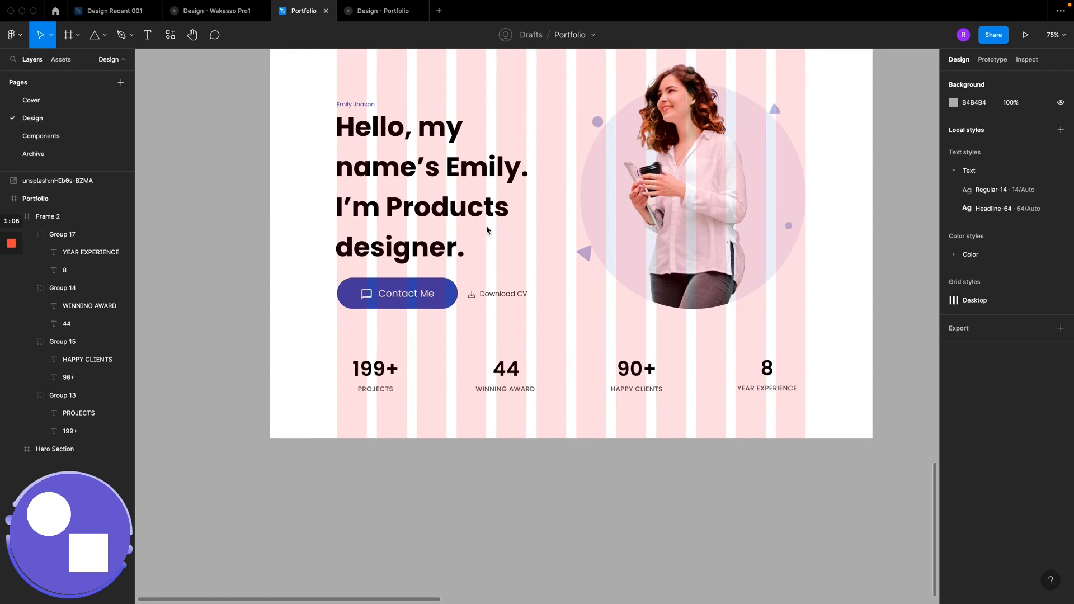
pyautogui.click(386, 15)
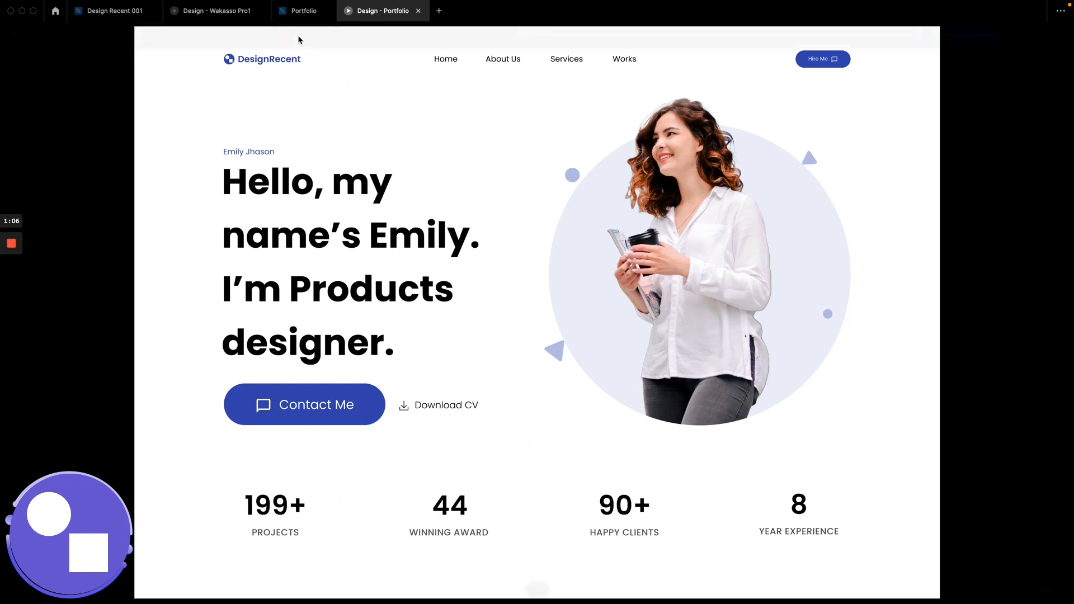
pyautogui.click(290, 12)
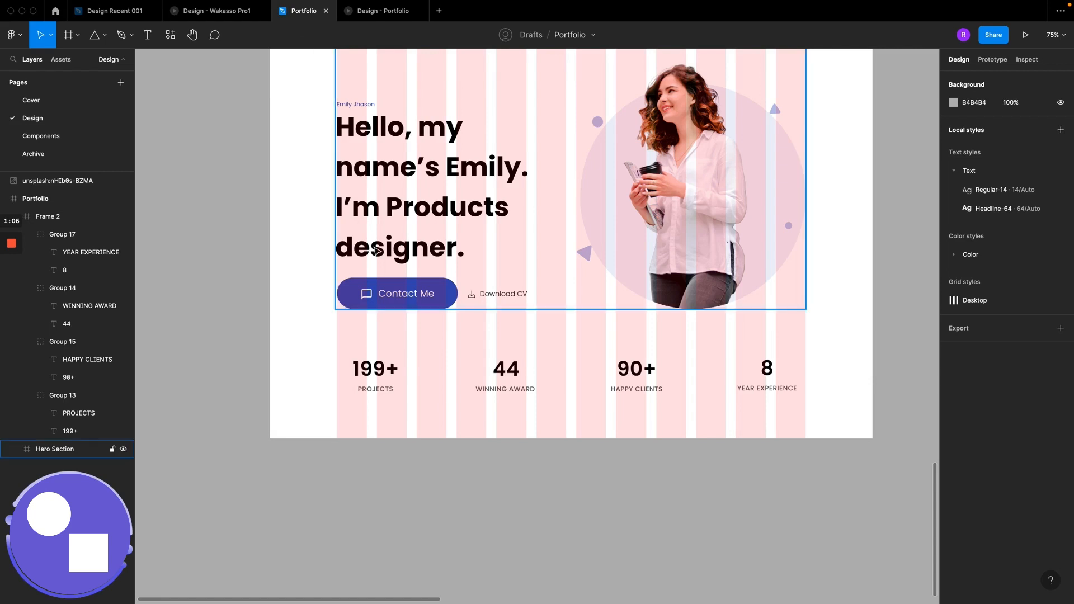
# Step: Extend the Portfolio frame downward to a height of 1933, making room below the statistics row
pyautogui.scroll(5, 376, 246)
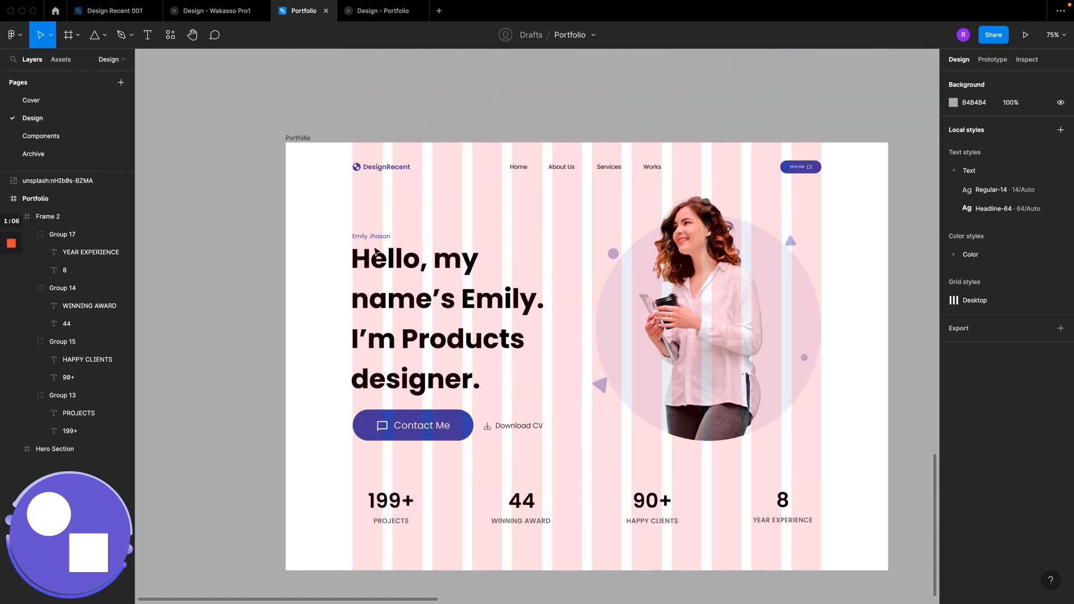
pyautogui.click(295, 137)
pyautogui.scroll(-5, 379, 263)
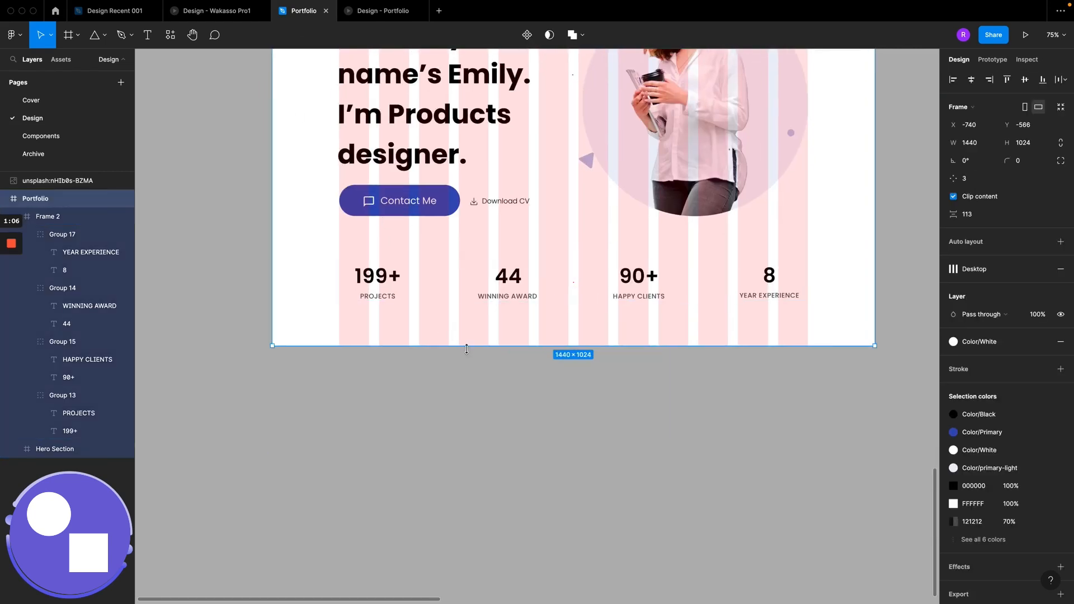
pyautogui.moveTo(467, 349); pyautogui.dragTo(469, 555)
pyautogui.scroll(-3, 469, 555)
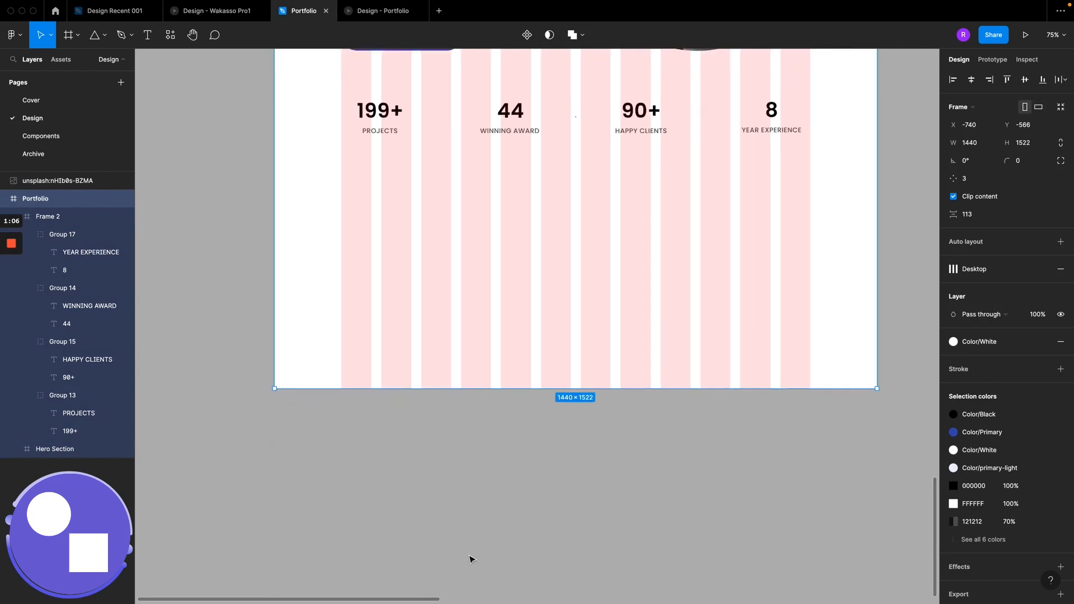
pyautogui.moveTo(504, 390); pyautogui.dragTo(514, 559)
pyautogui.scroll(2, 512, 361)
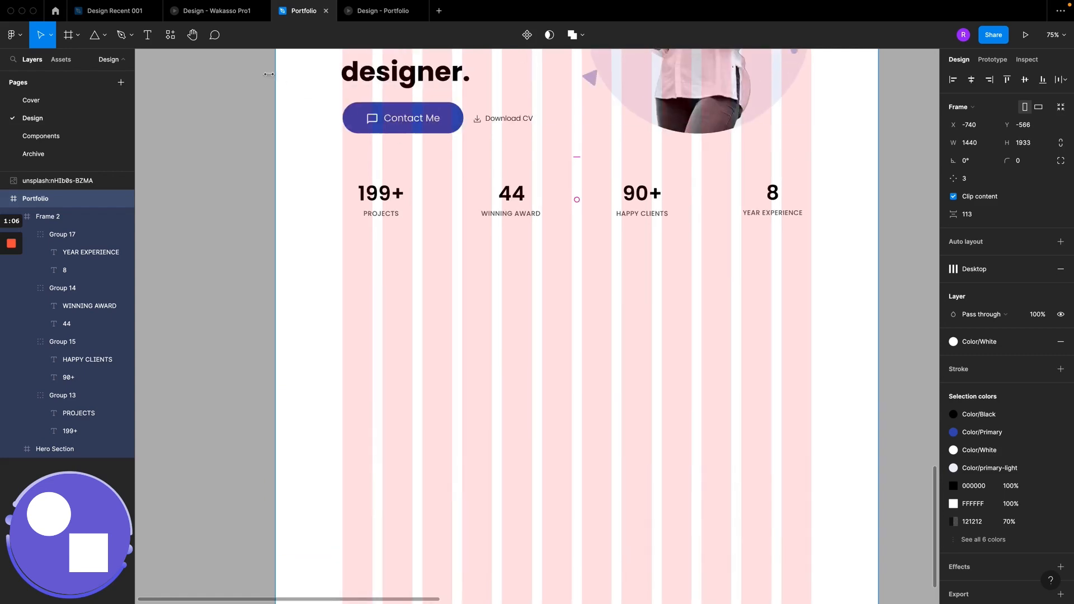
# Step: Examine the Services section's heading and cards in the Wakasso reference preview, and return to the Portfolio design file
pyautogui.moveTo(223, 15)
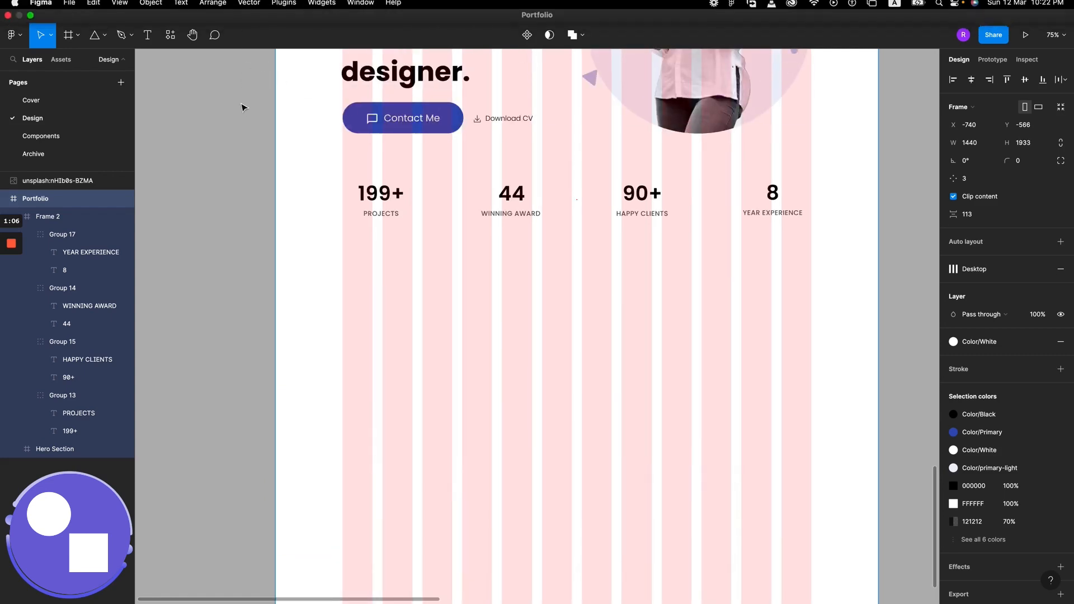
pyautogui.click(212, 17)
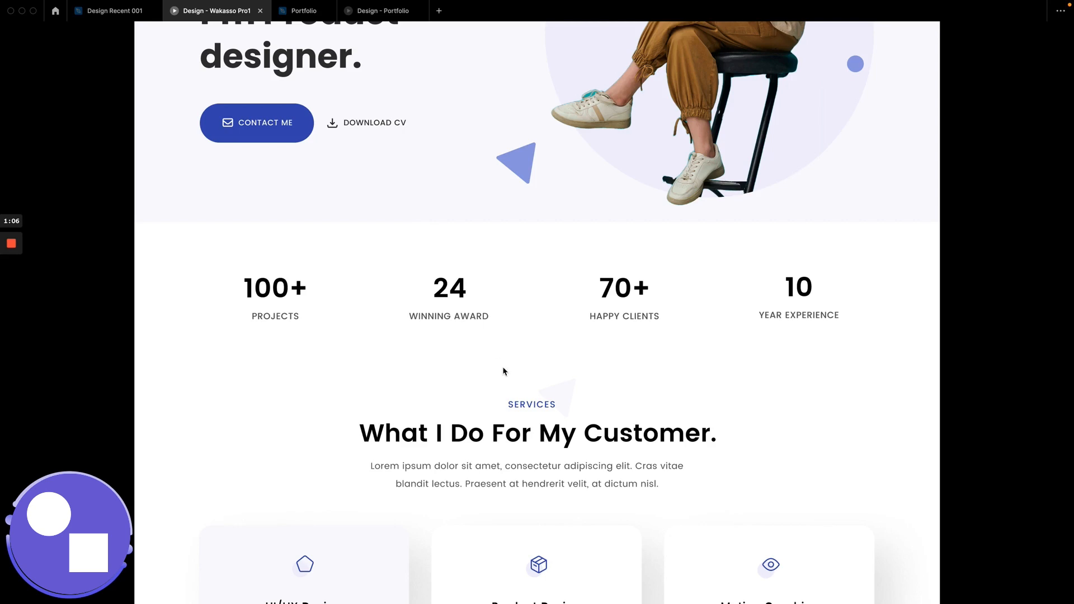
pyautogui.scroll(-5, 504, 371)
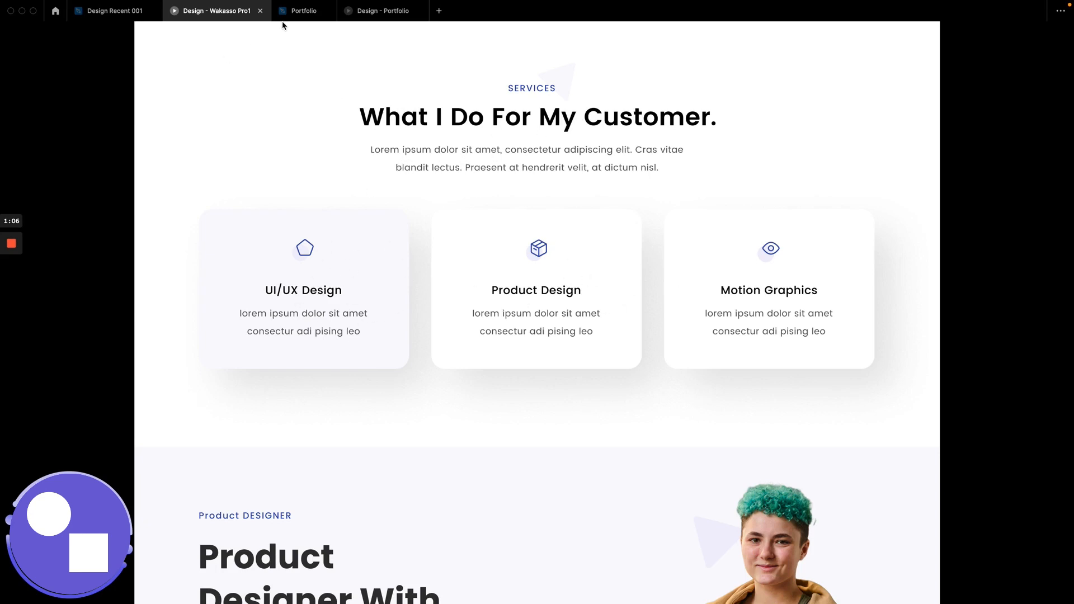
pyautogui.click(297, 11)
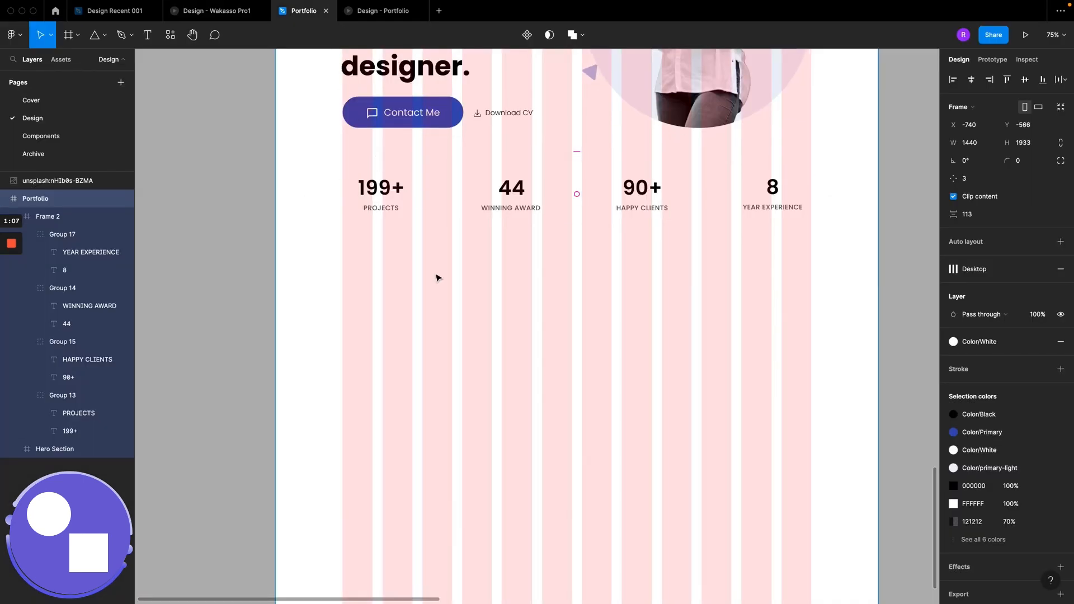
# Step: Set the vertical spacing between the Hero Section and the statistics frame to 112
pyautogui.scroll(-2, 438, 278)
pyautogui.scroll(4, 438, 278)
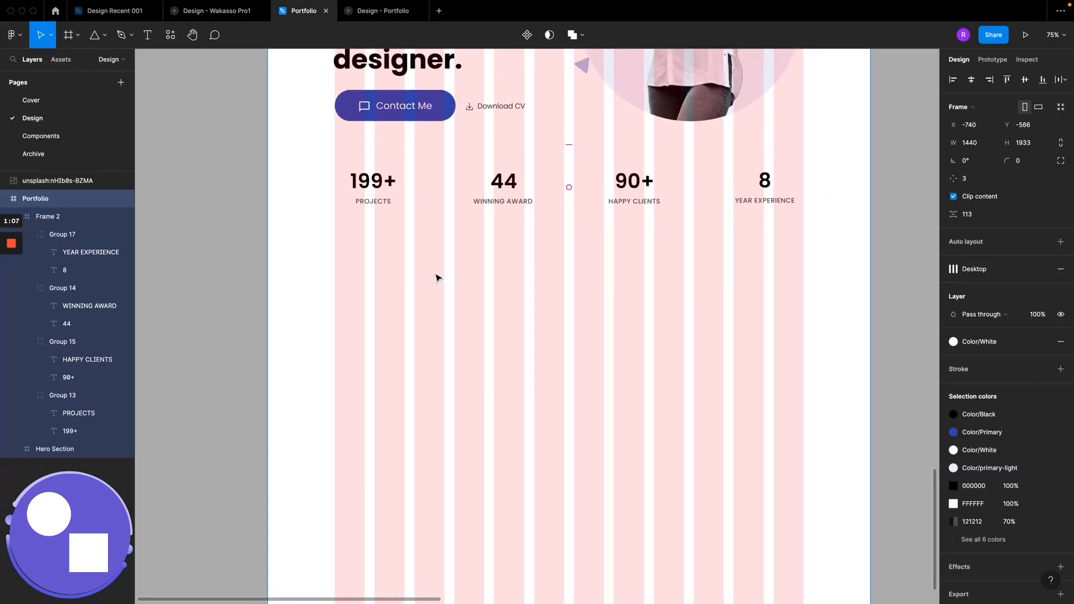
pyautogui.click(407, 214)
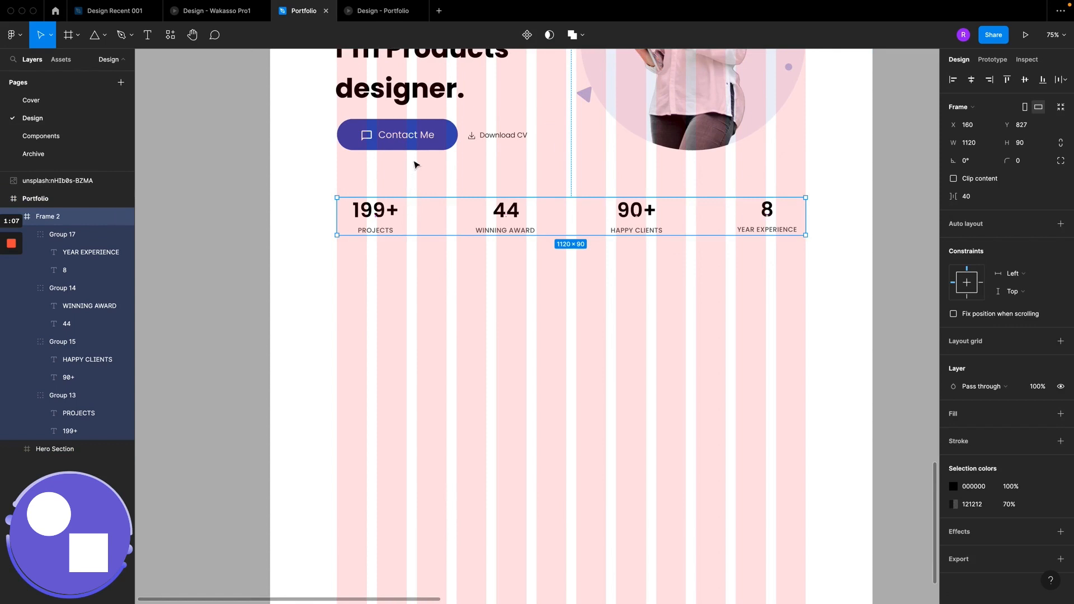
pyautogui.keyDown('shift'); pyautogui.click(428, 136); pyautogui.keyUp('shift')
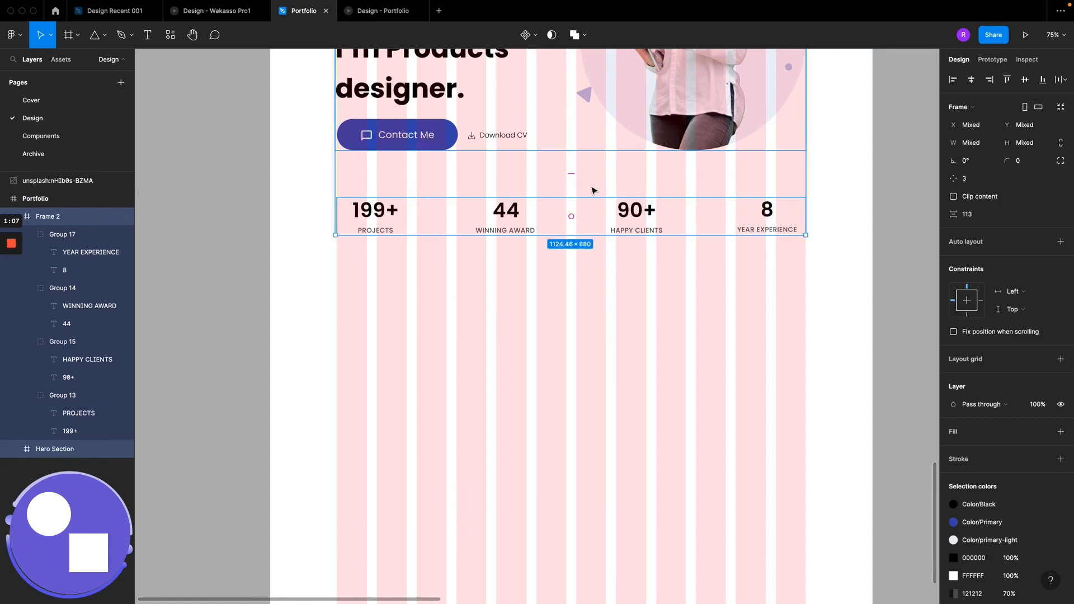
pyautogui.click(979, 219)
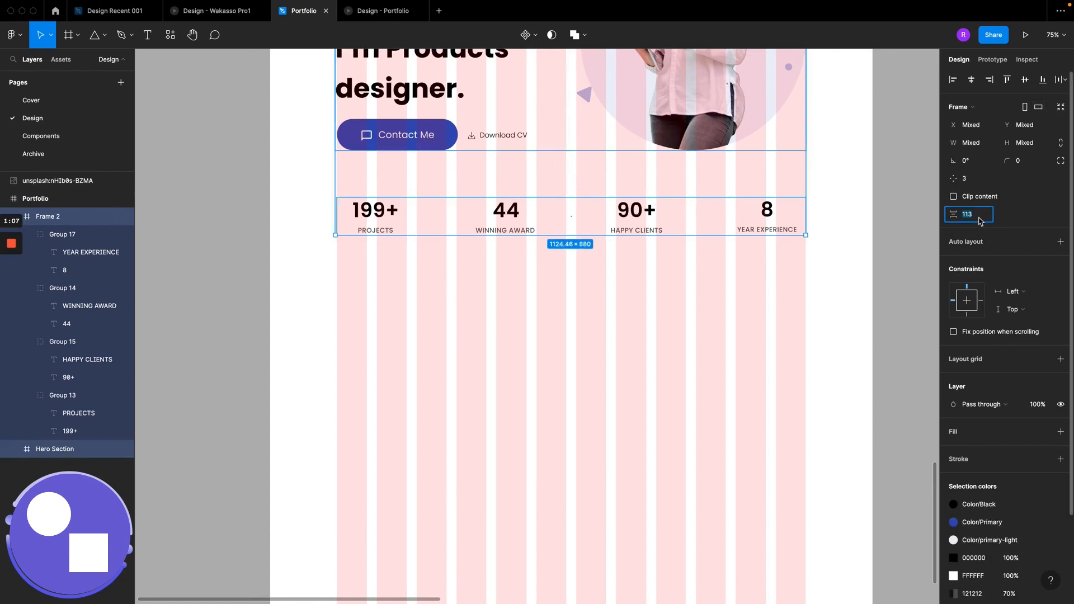
pyautogui.press('Down')
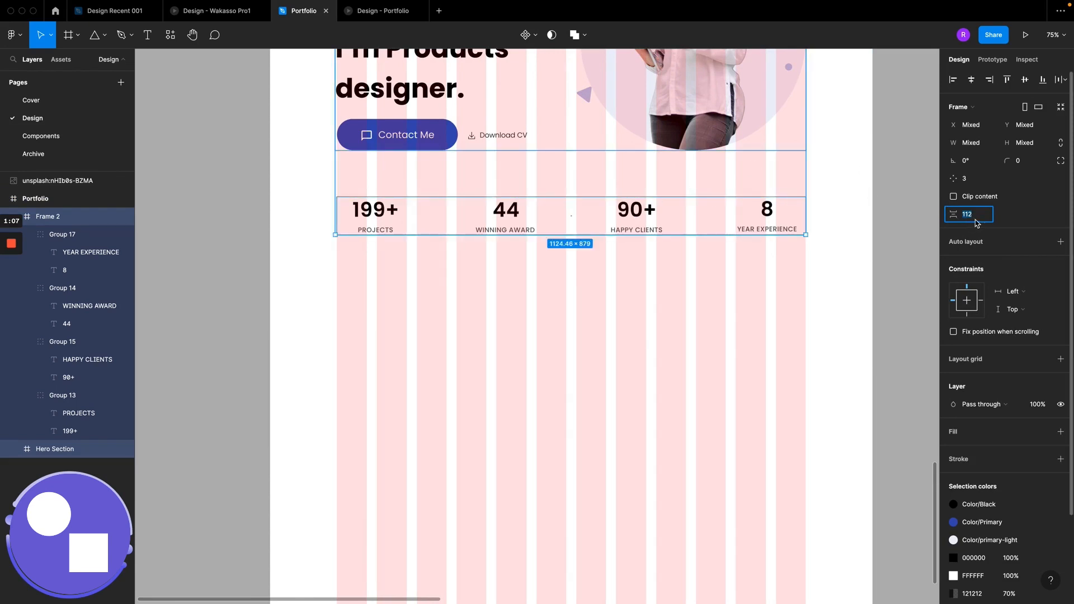
pyautogui.click(451, 261)
# Step: Duplicate the small blue name label above the headline to below the statistics row, at X 674, Y 1084
pyautogui.scroll(-2, 407, 324)
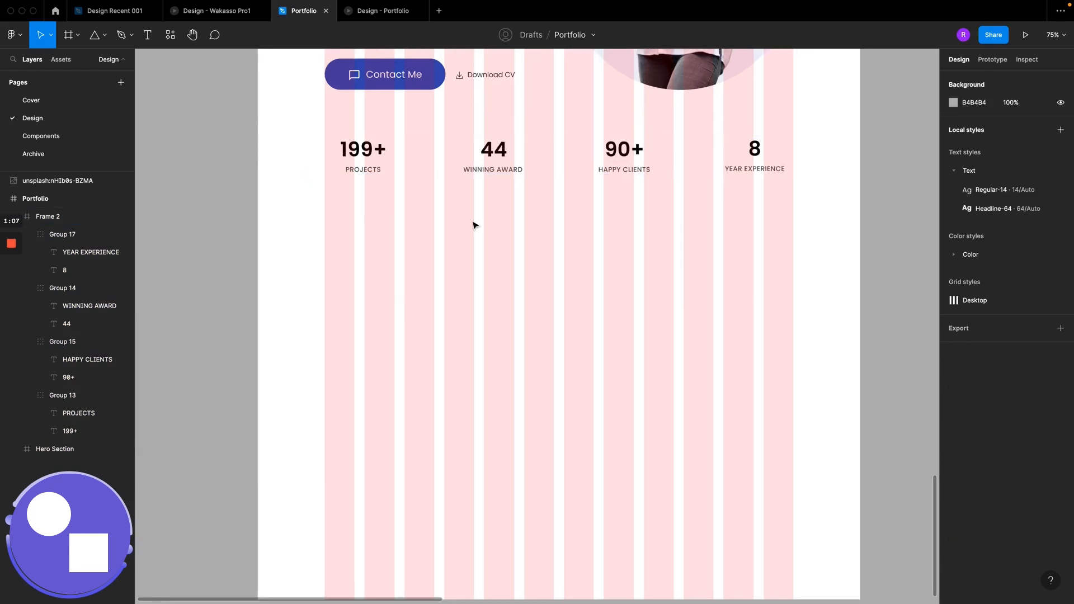
pyautogui.scroll(6, 472, 223)
pyautogui.click(369, 114)
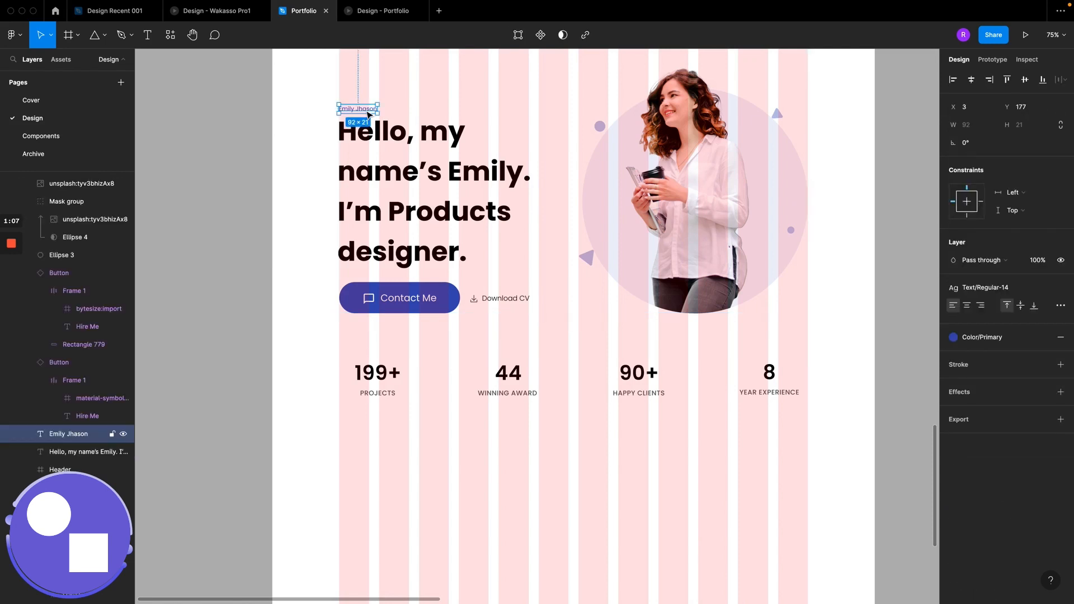
pyautogui.moveTo(365, 113); pyautogui.dragTo(581, 475)
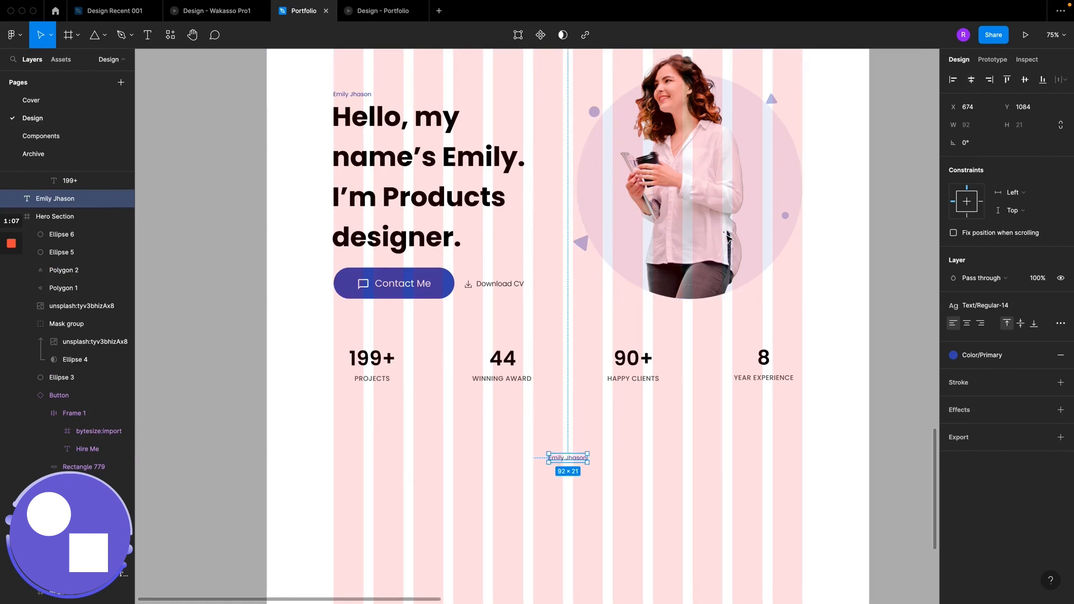
# Step: Change the copied label's text to "Our Services" and shift it horizontally to X 676
pyautogui.scroll(-3, 655, 249)
pyautogui.doubleClick(558, 364)
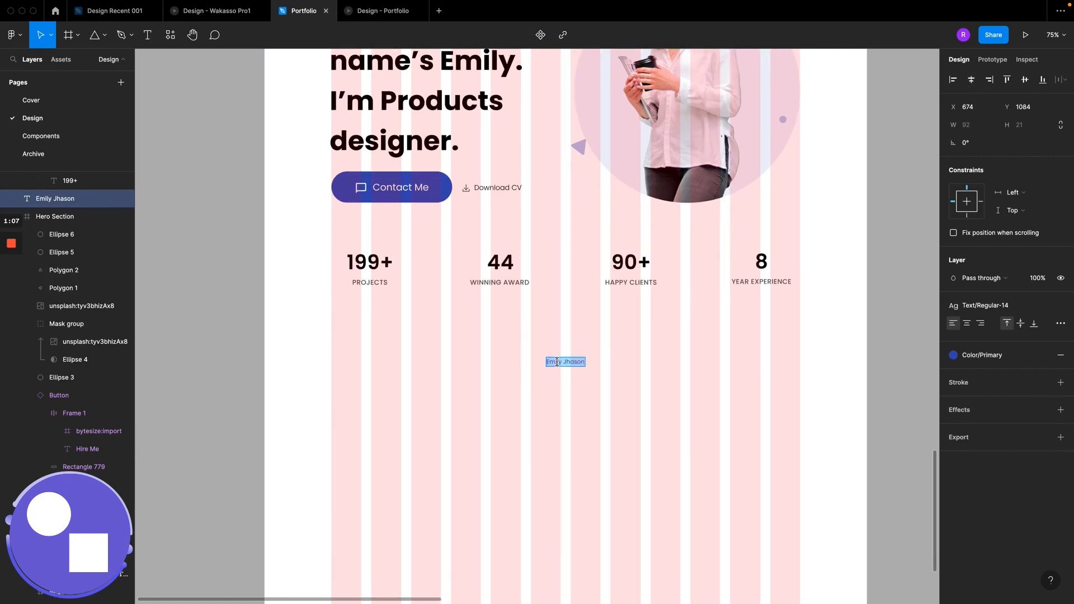
pyautogui.write('o')
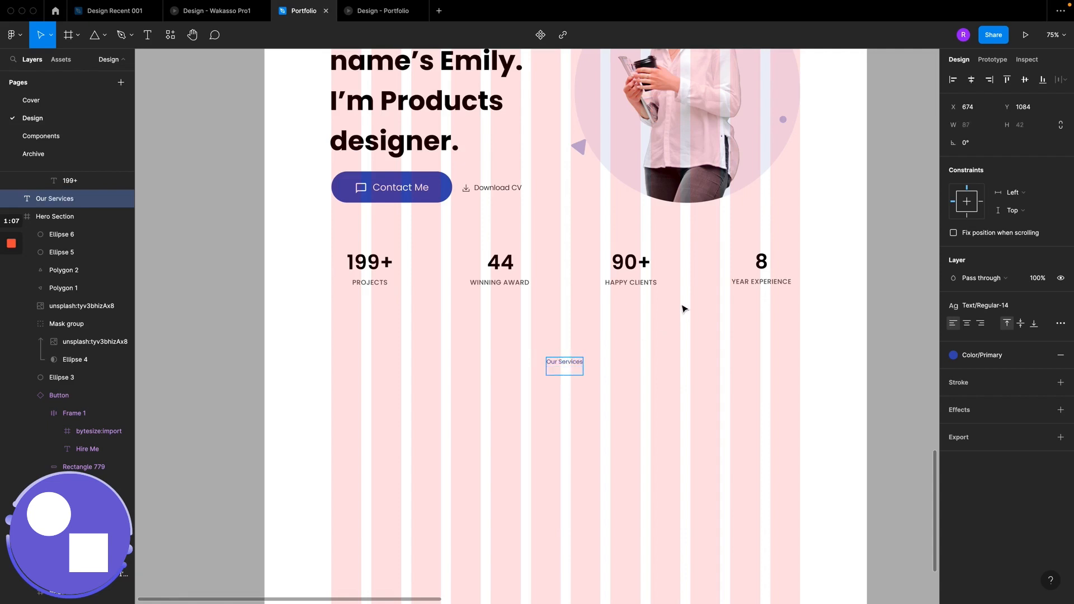
pyautogui.press('Escape')
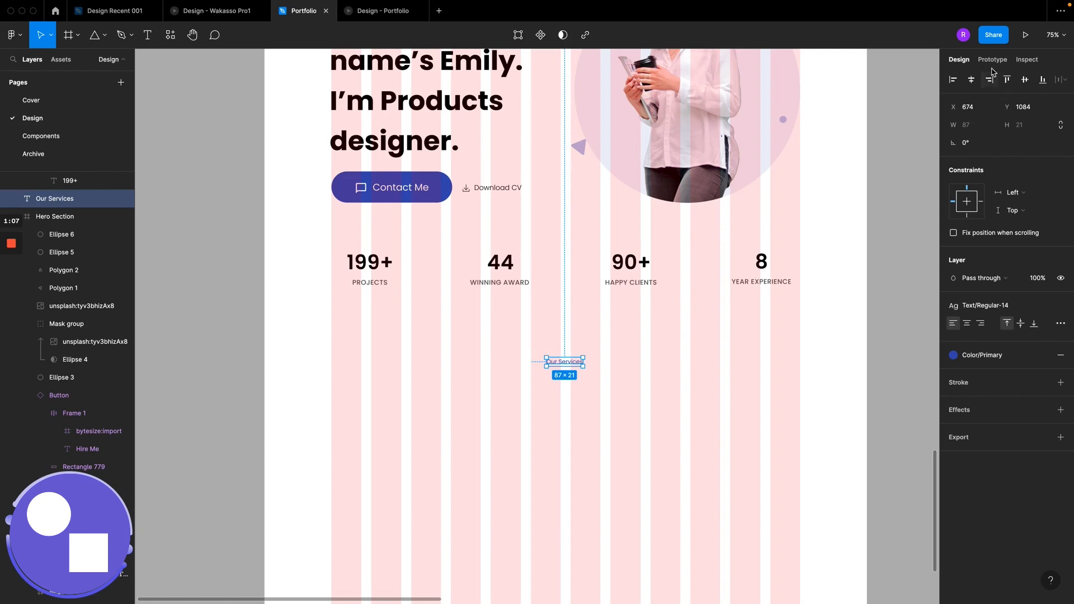
pyautogui.press('Right')
pyautogui.press('Right')
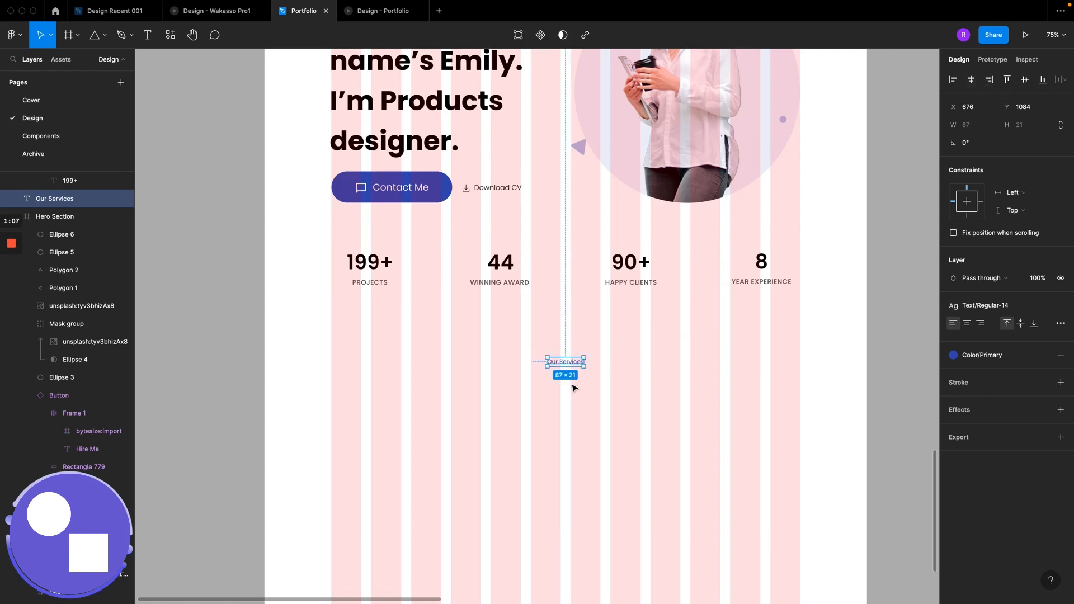
# Step: Duplicate the 44 figure from the statistics row to below the Our Services label, at X 573, Y 1143
pyautogui.scroll(5, 570, 374)
pyautogui.scroll(-4, 570, 371)
pyautogui.scroll(-5, 570, 373)
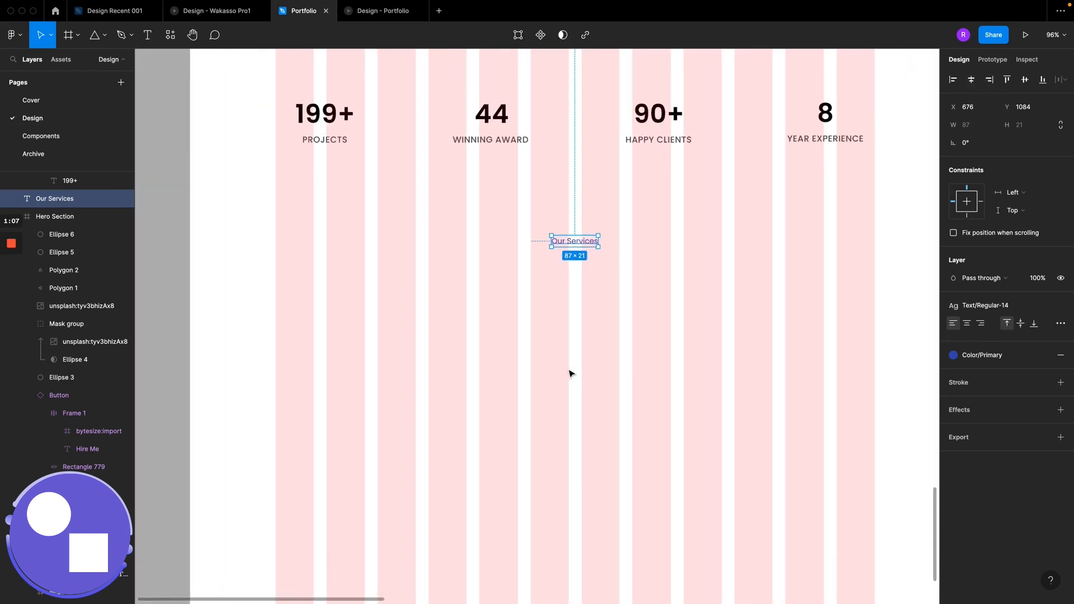
pyautogui.scroll(2, 571, 372)
pyautogui.click(511, 165)
pyautogui.doubleClick(510, 165)
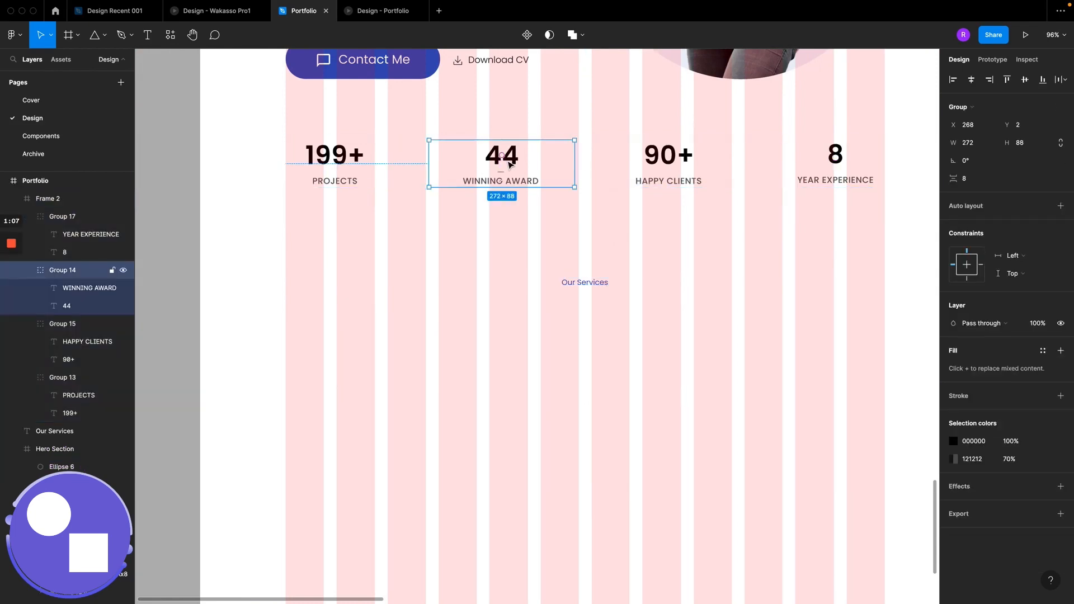
pyautogui.doubleClick(512, 161)
pyautogui.keyDown('alt'); pyautogui.moveTo(512, 161); pyautogui.dragTo(591, 329); pyautogui.keyUp('alt')
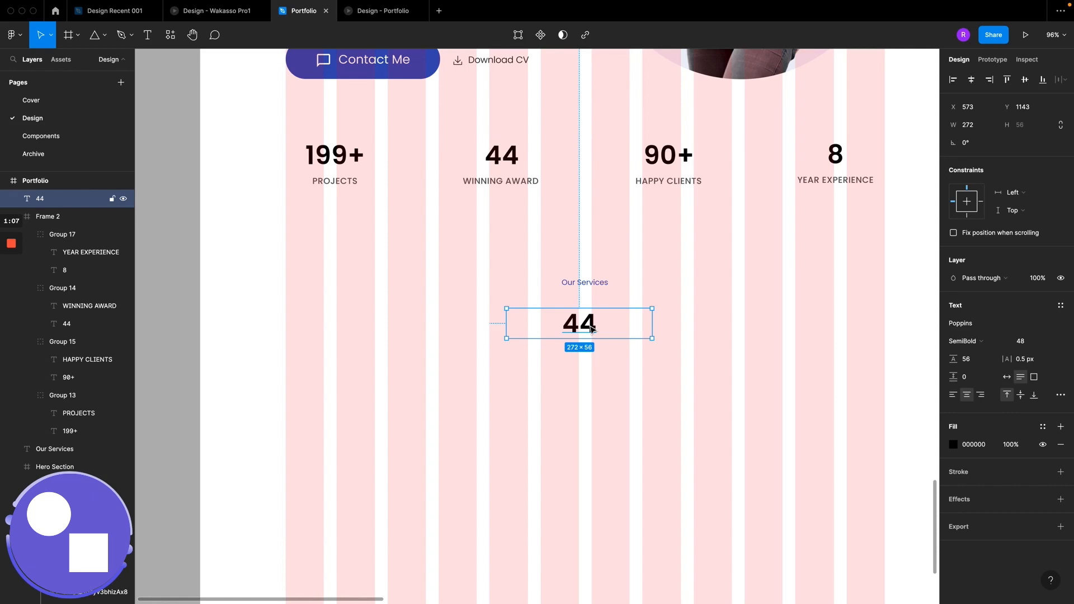
pyautogui.doubleClick(590, 326)
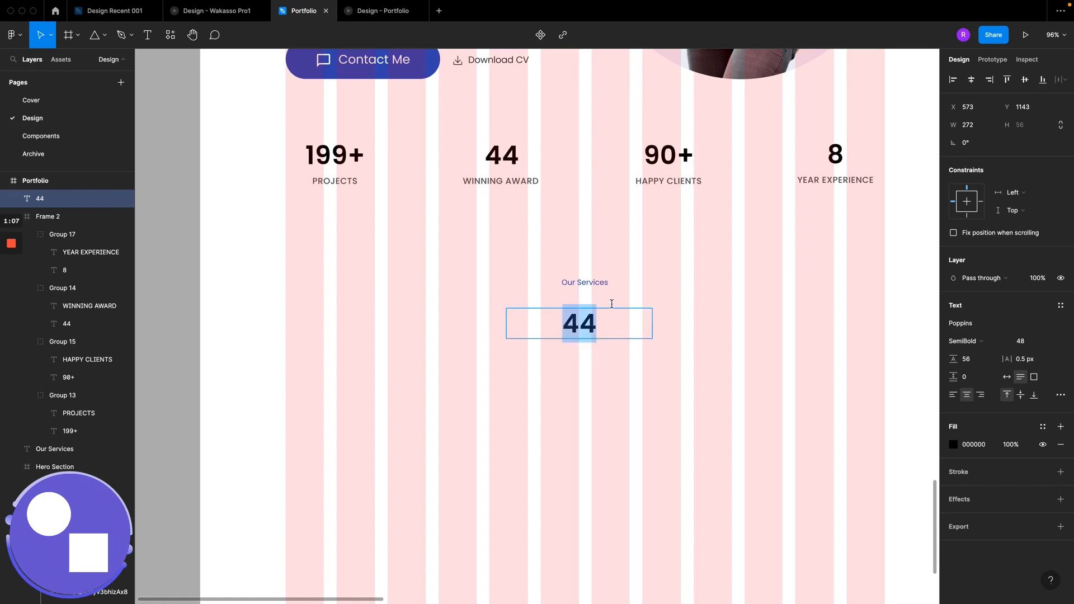
pyautogui.press('Escape')
pyautogui.hscroll(3, 616, 303)
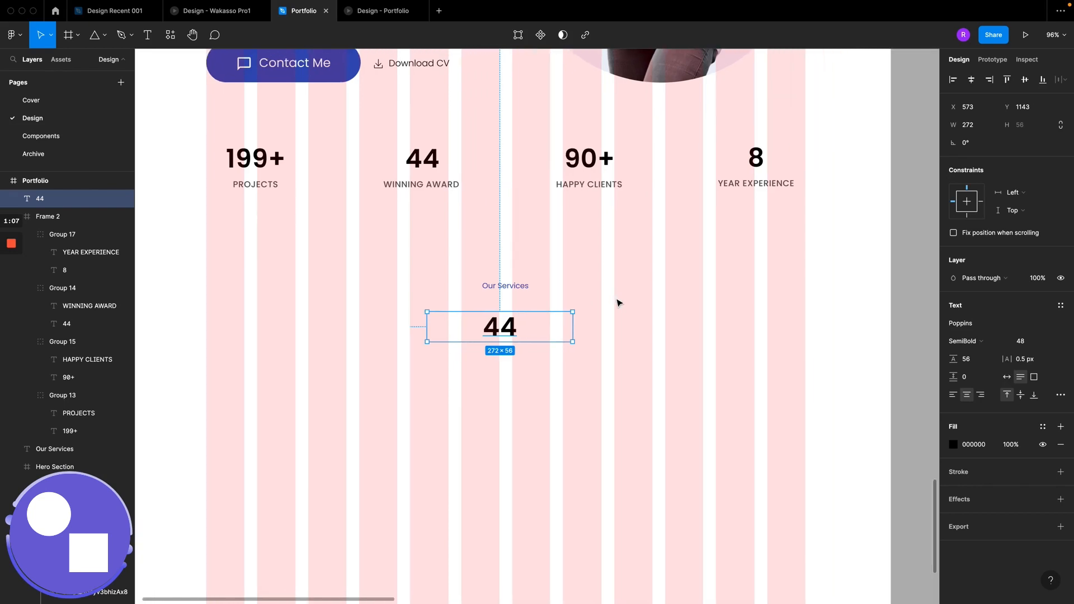
# Step: Search the plugins for "re" and run Content Reel
pyautogui.rightClick(523, 337)
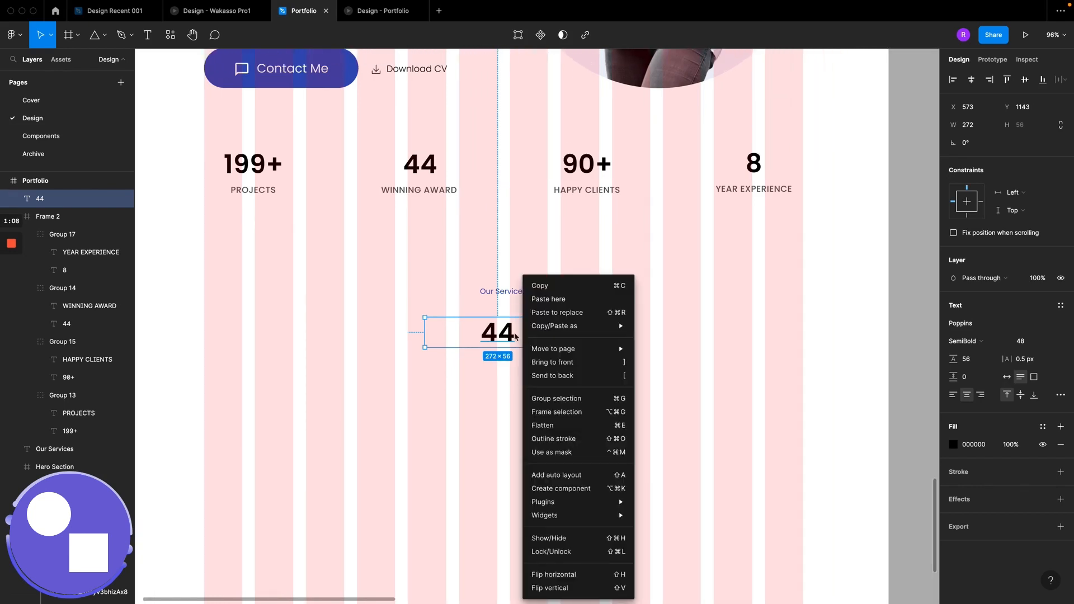
pyautogui.moveTo(553, 505)
pyautogui.click(169, 39)
pyautogui.click(169, 39)
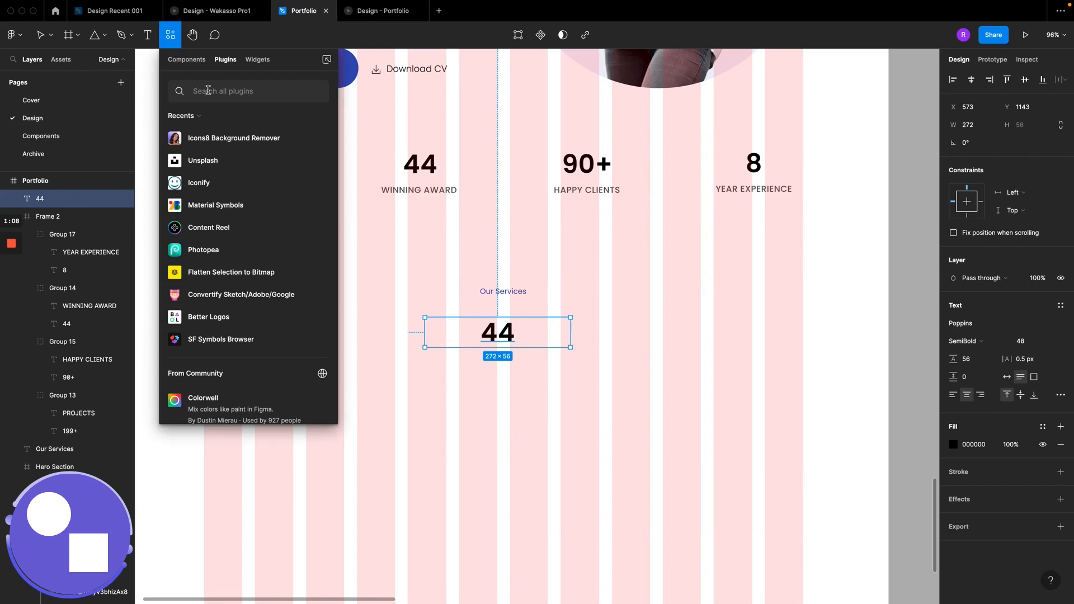
pyautogui.write('re')
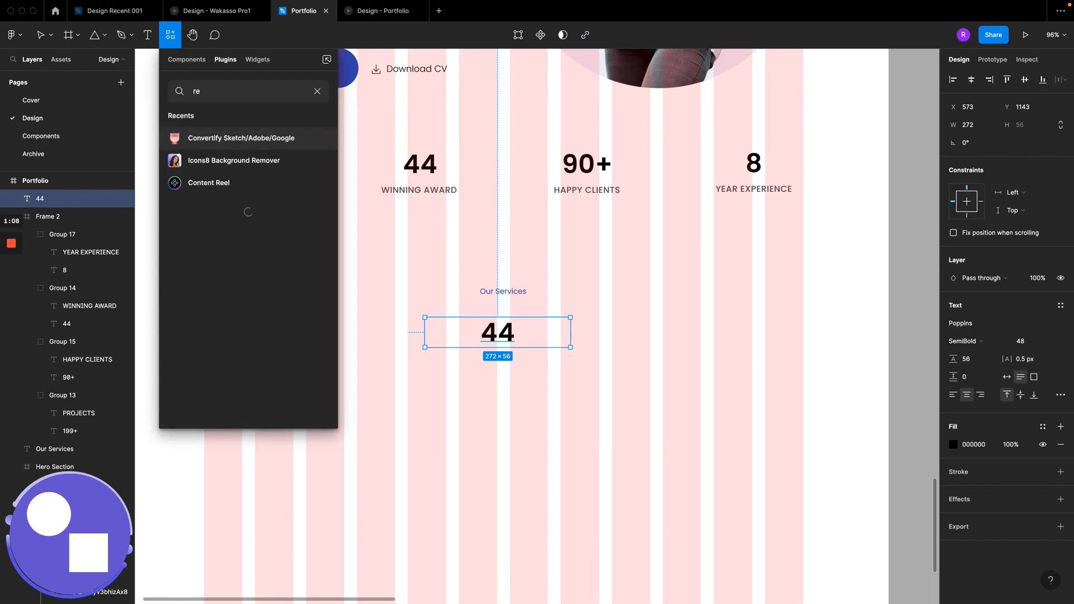
pyautogui.click(222, 188)
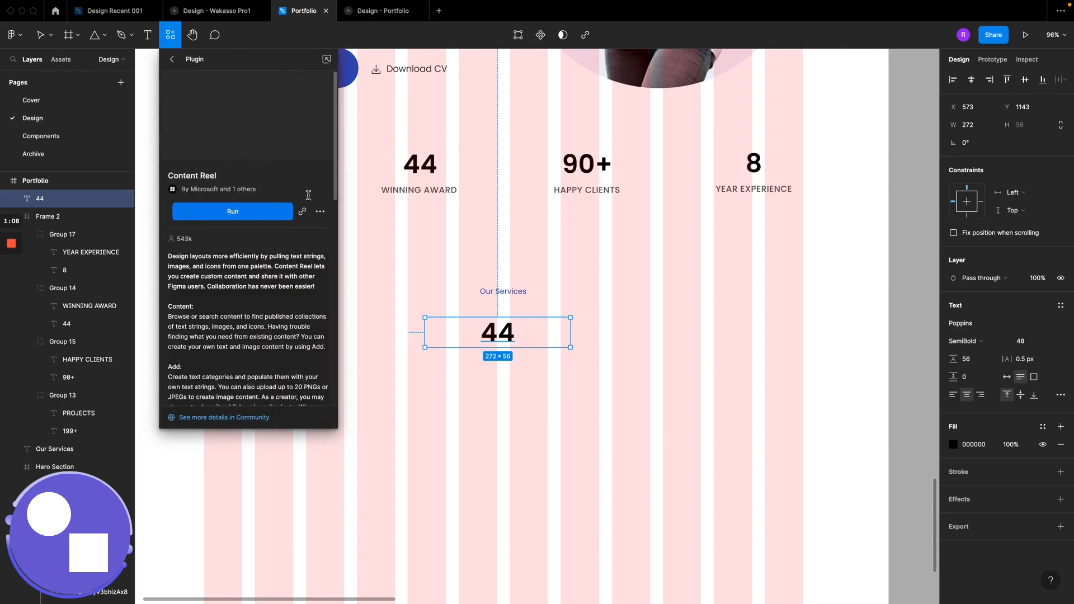
pyautogui.click(252, 212)
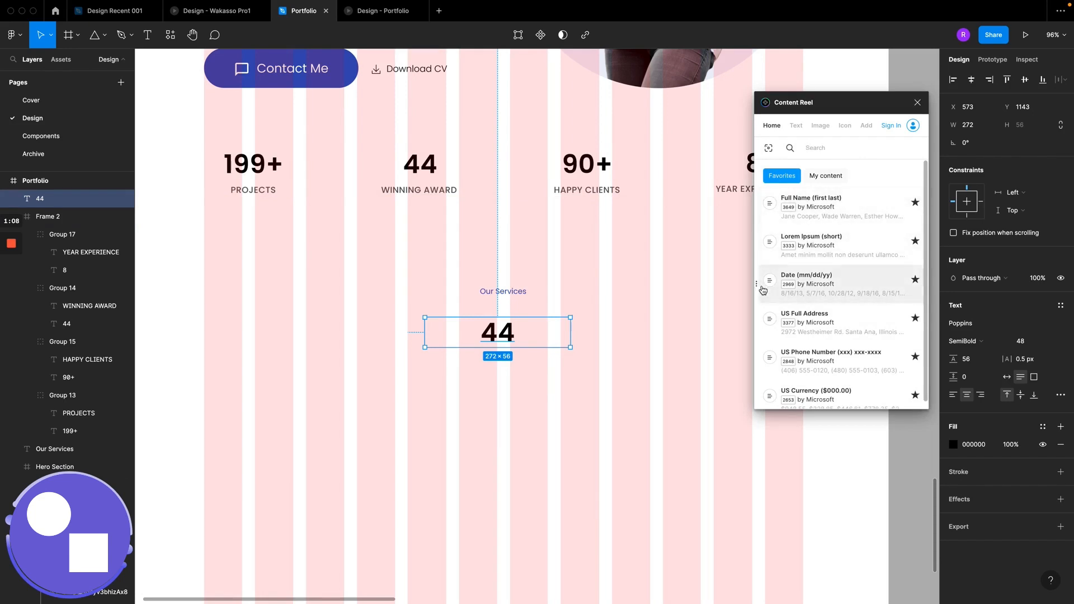
# Step: Browse Content Reel's text, image and icon collections, including the entries of the Email collection
pyautogui.click(798, 126)
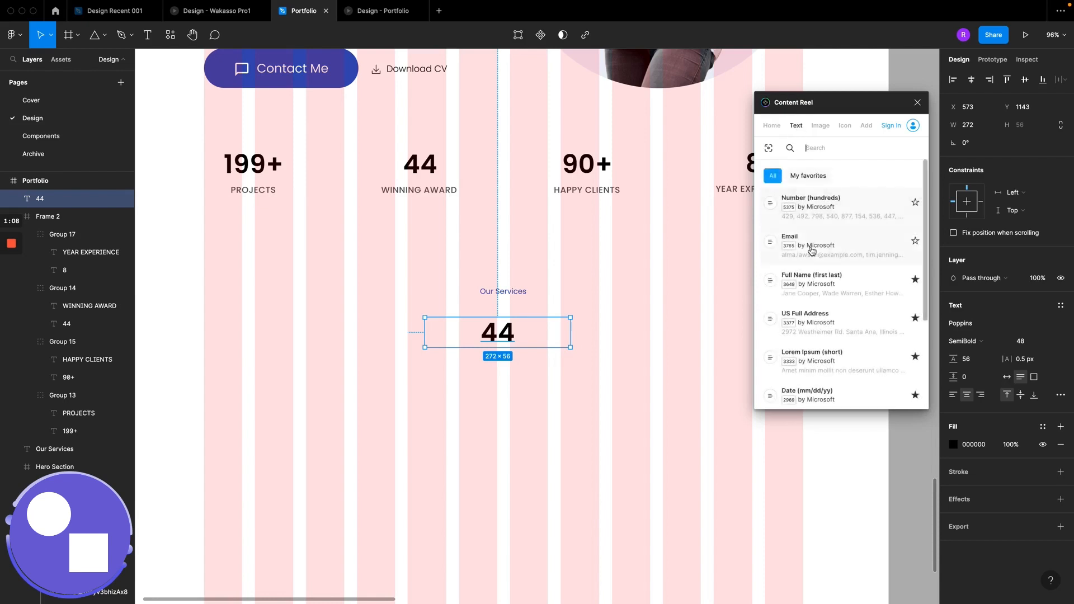
pyautogui.scroll(-1, 815, 277)
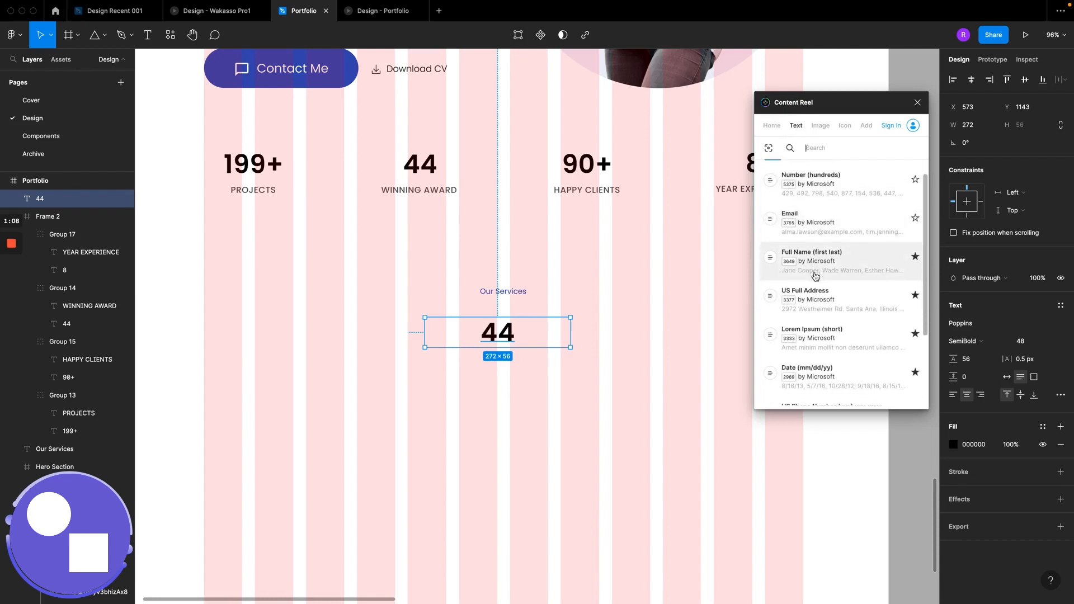
pyautogui.click(790, 219)
pyautogui.scroll(-3, 806, 251)
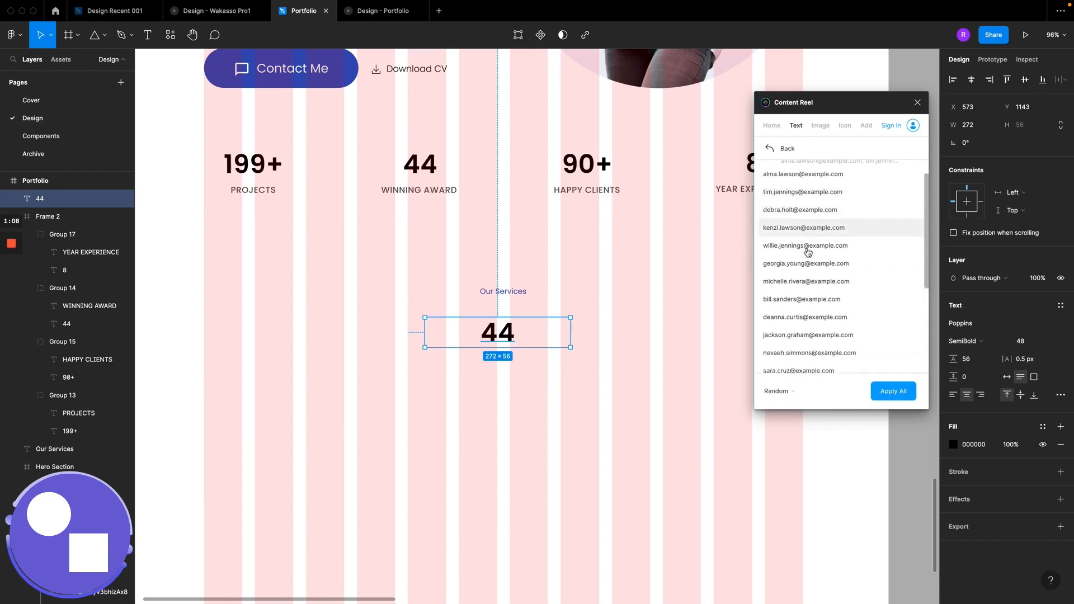
pyautogui.scroll(-2, 807, 253)
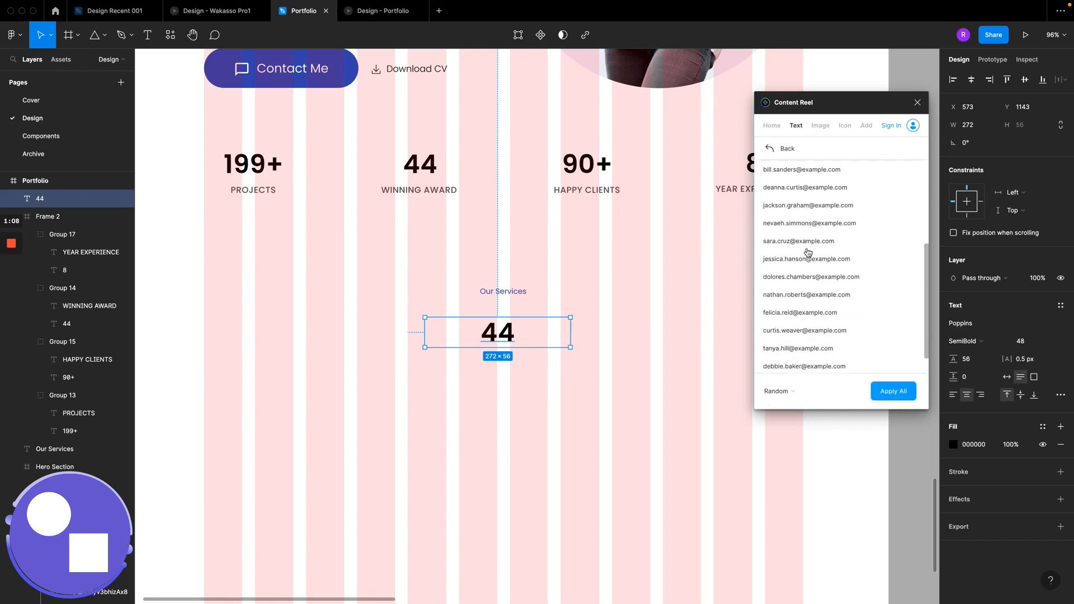
pyautogui.click(819, 126)
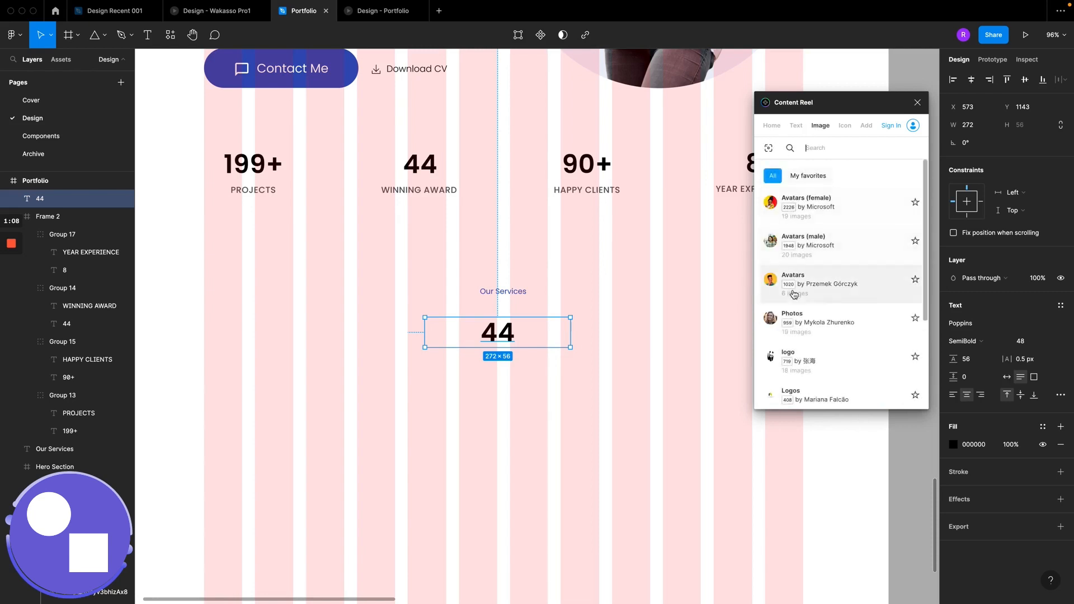
pyautogui.scroll(-2, 794, 293)
pyautogui.scroll(-5, 794, 293)
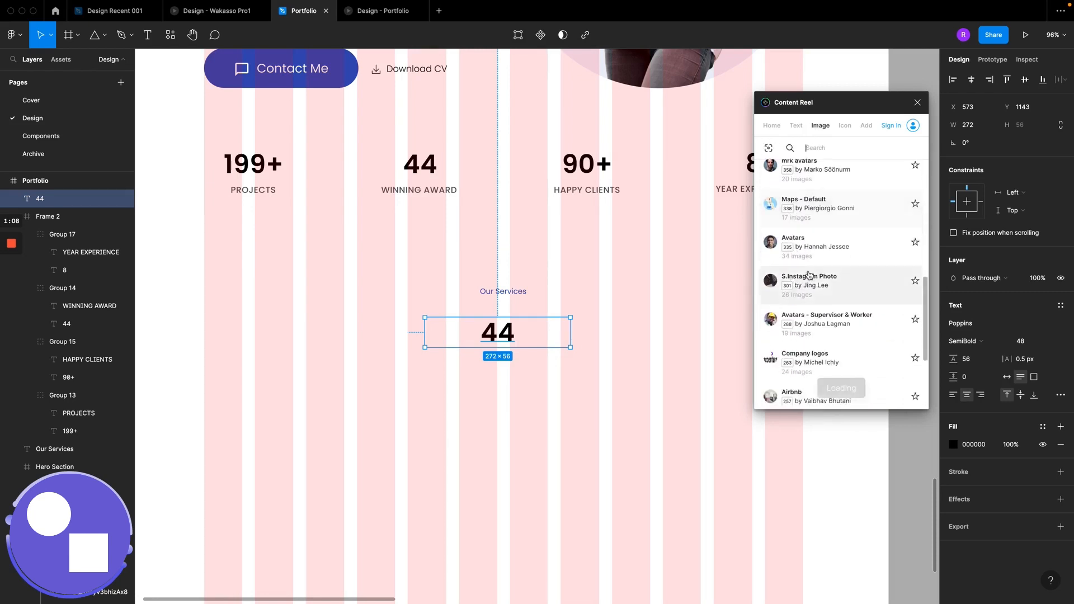
pyautogui.click(844, 130)
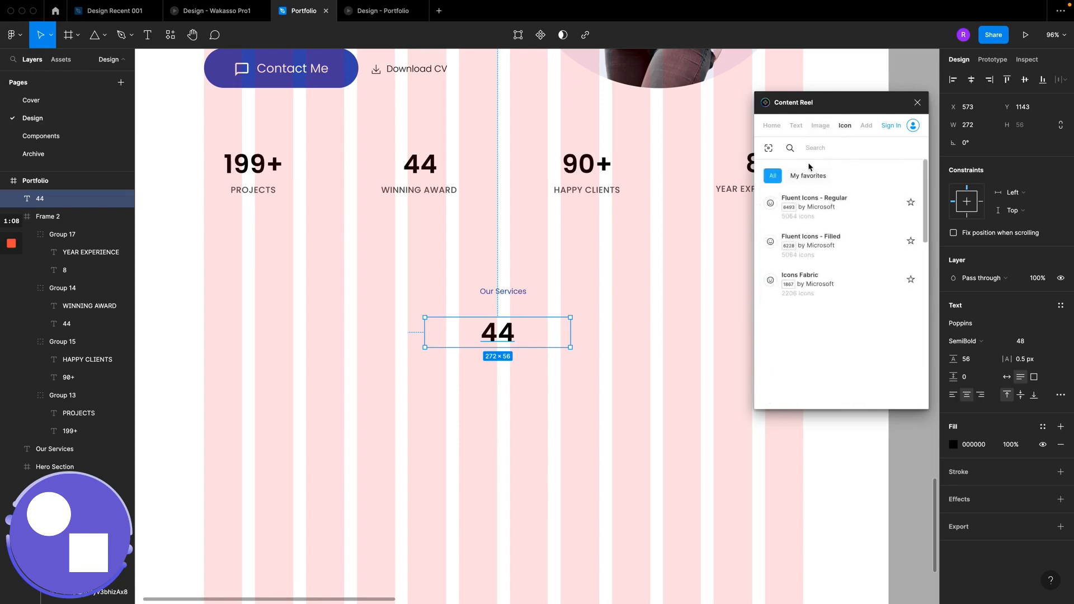
# Step: Replace the duplicated 44 below the Our Services label with Content Reel's Lorem Ipsum (short) text
pyautogui.click(790, 126)
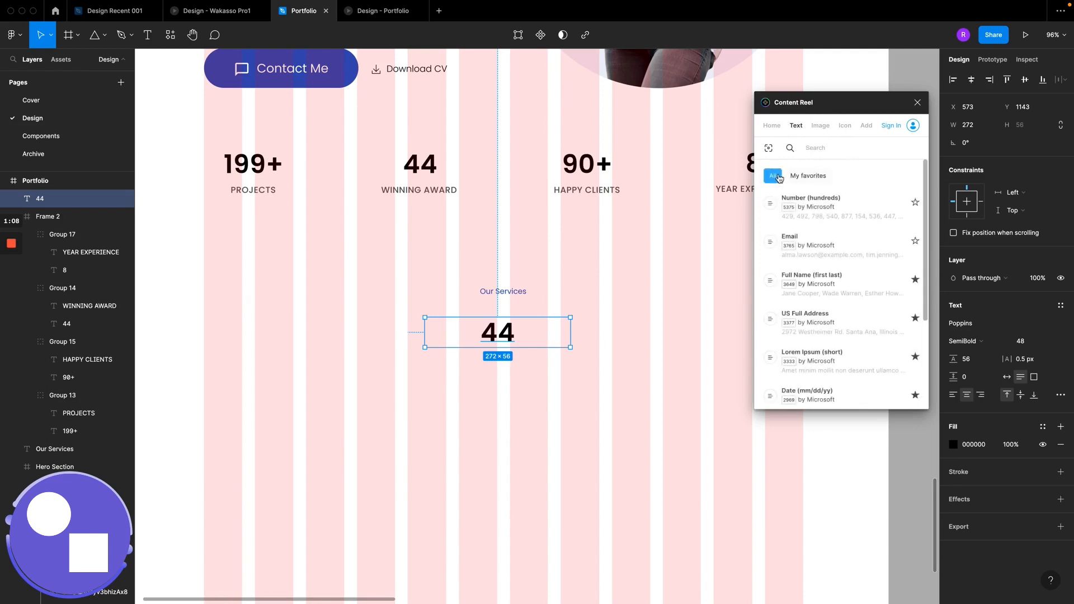
pyautogui.scroll(-3, 795, 258)
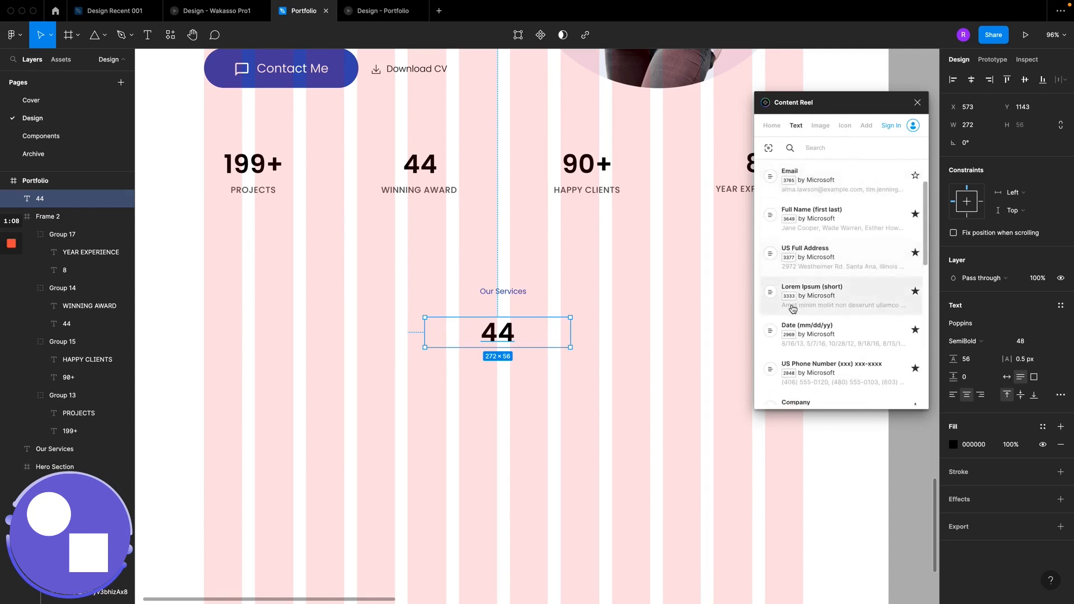
pyautogui.scroll(-2, 791, 307)
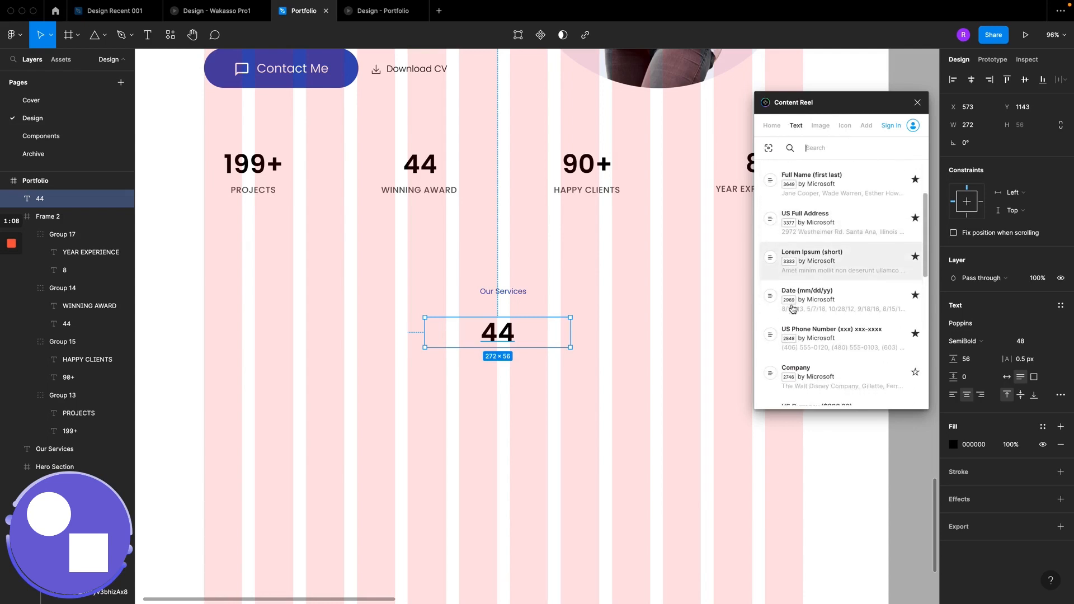
pyautogui.doubleClick(493, 339)
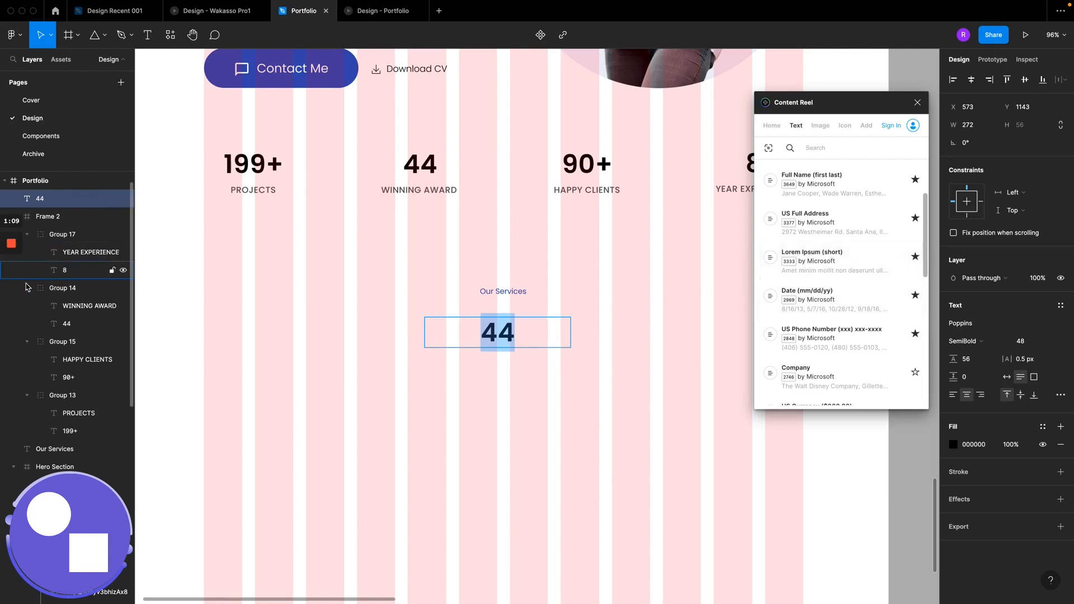
pyautogui.moveTo(10, 274)
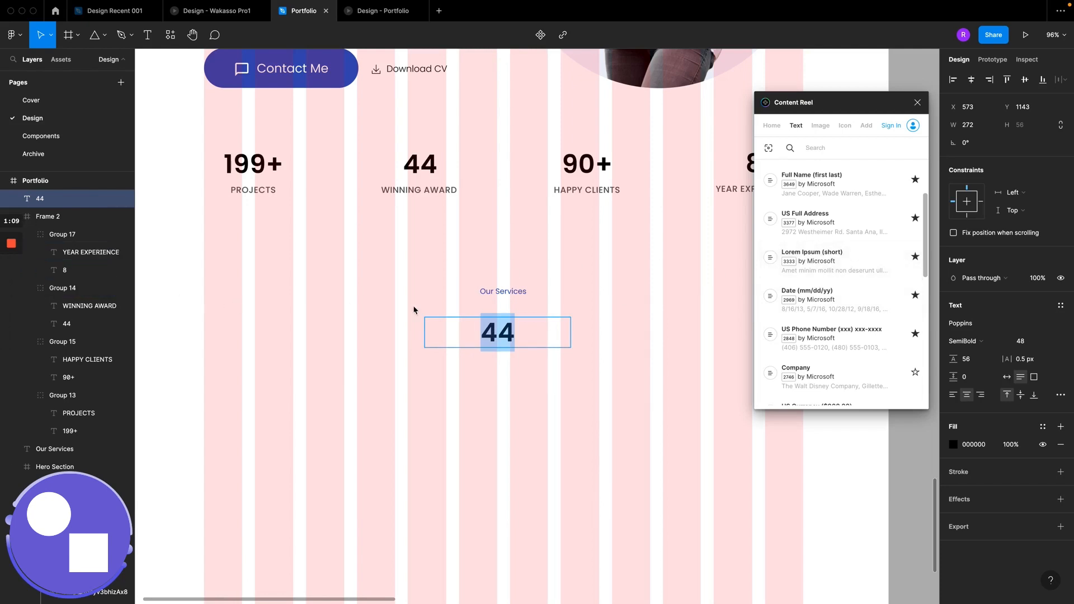
pyautogui.click(826, 260)
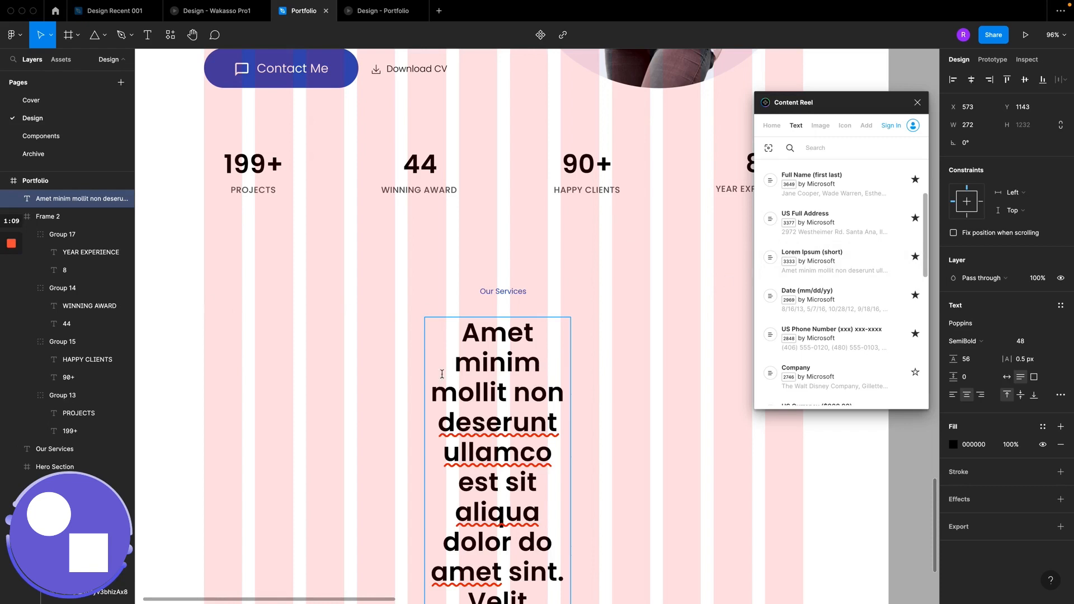
# Step: Trim the placeholder heading to "Amet minim mollit non deserunt ullamco" by deleting the rest of its text
pyautogui.scroll(-5, 482, 345)
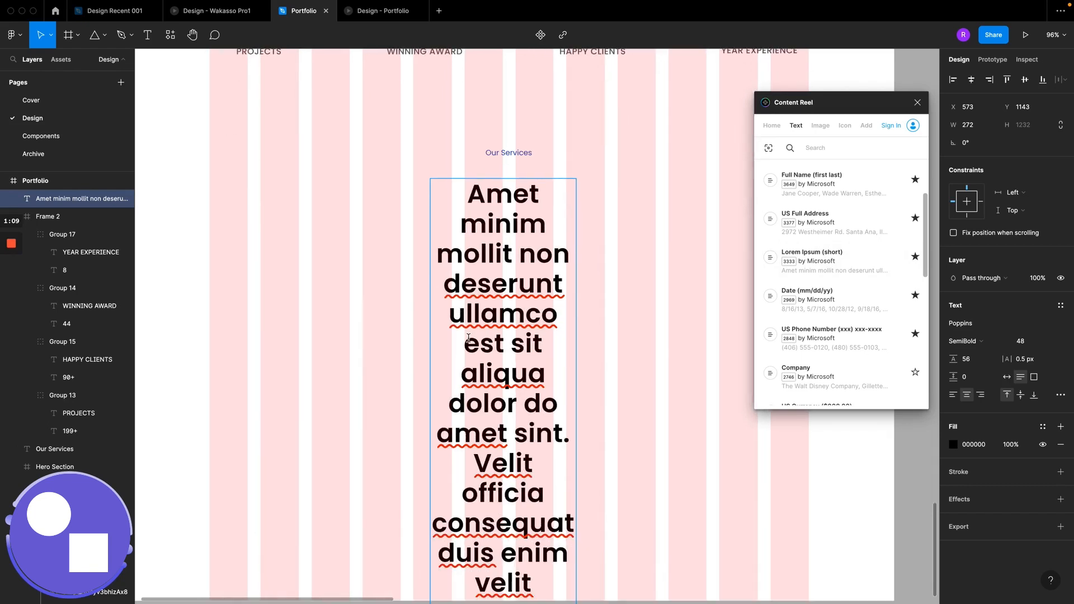
pyautogui.moveTo(466, 337); pyautogui.dragTo(504, 596)
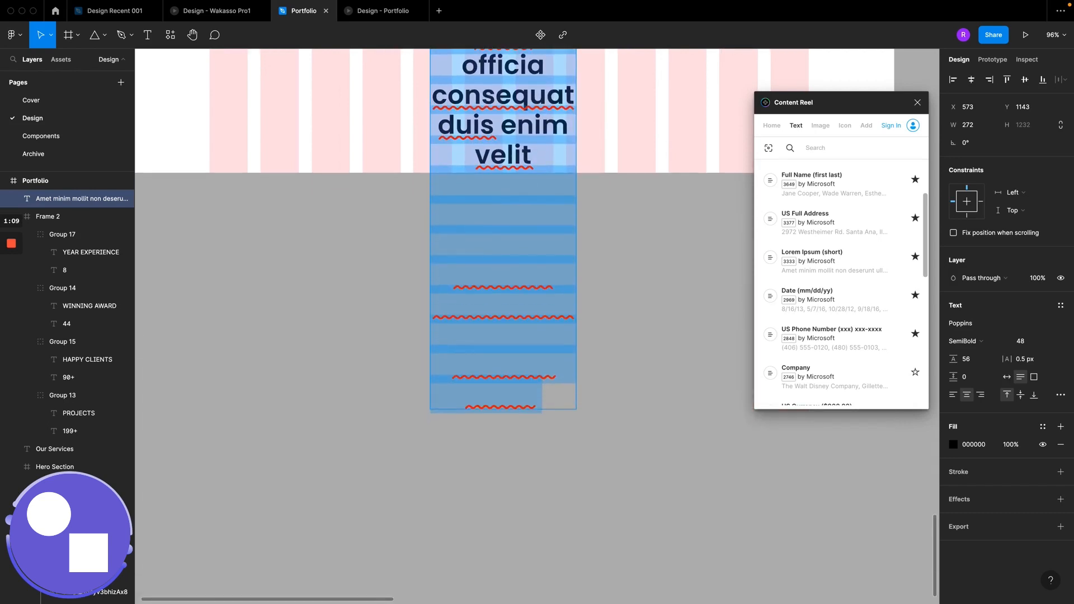
pyautogui.press('BackSpace')
# Step: Widen the heading's text box to 612, centre it horizontally on the page and move it up to about X 415, Y 1125
pyautogui.scroll(10, 448, 404)
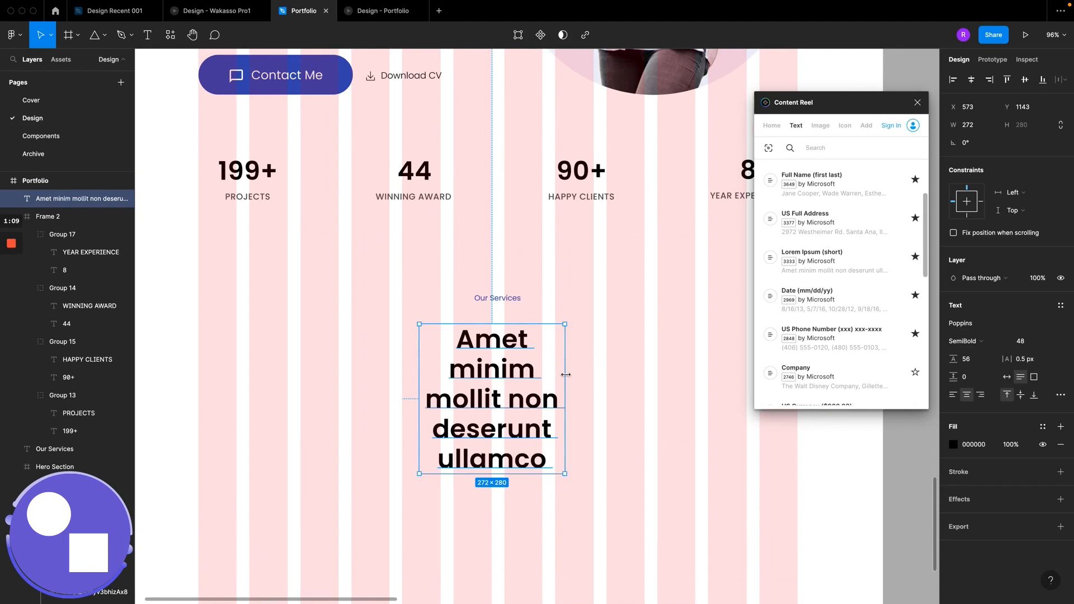
pyautogui.moveTo(566, 373); pyautogui.dragTo(749, 374)
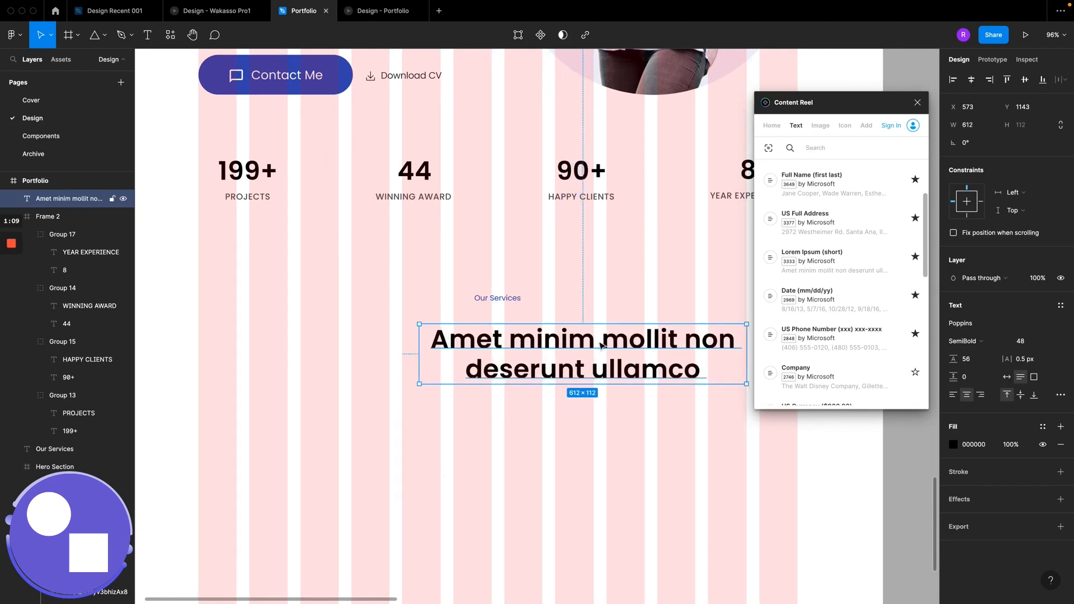
pyautogui.click(971, 79)
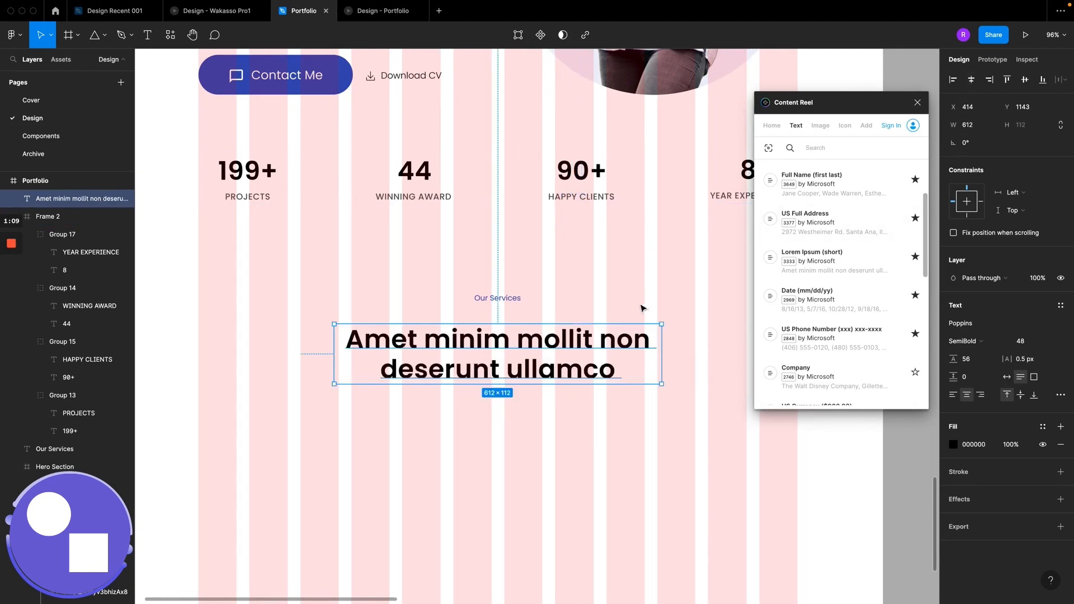
pyautogui.moveTo(514, 349); pyautogui.dragTo(513, 339)
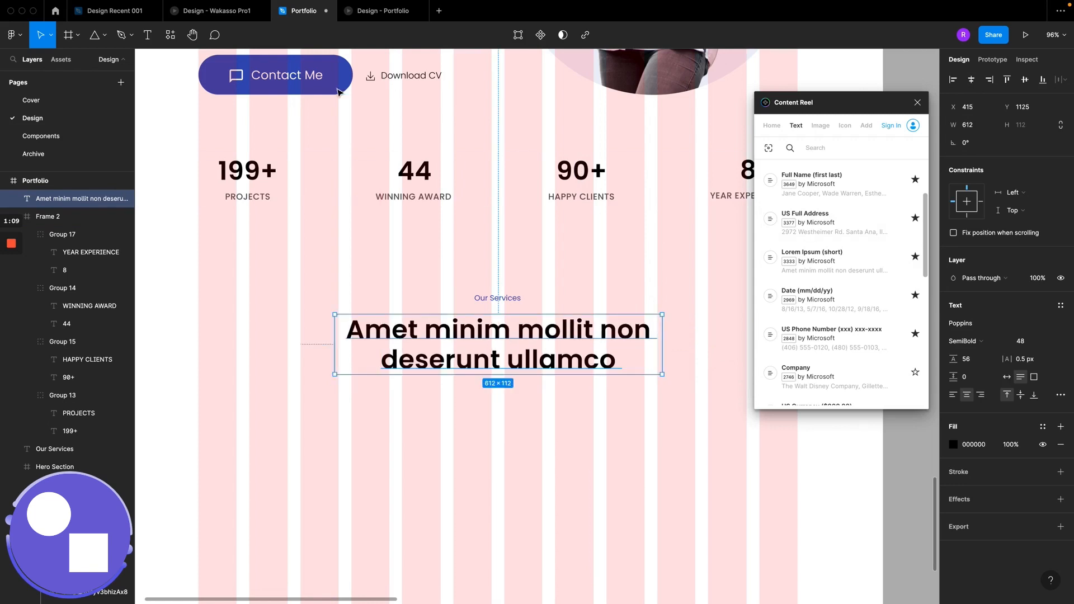
# Step: Following the Services heading in the Wakasso reference design, shorten the heading to "Amet minim mollit non" and centre it horizontally on the page
pyautogui.click(231, 10)
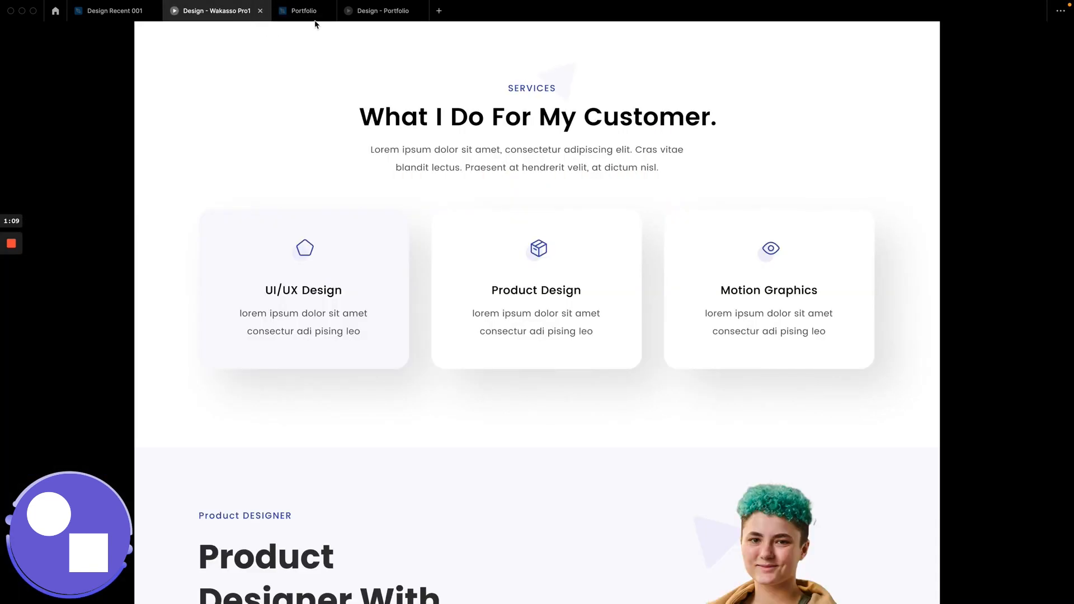
pyautogui.click(307, 12)
pyautogui.doubleClick(556, 349)
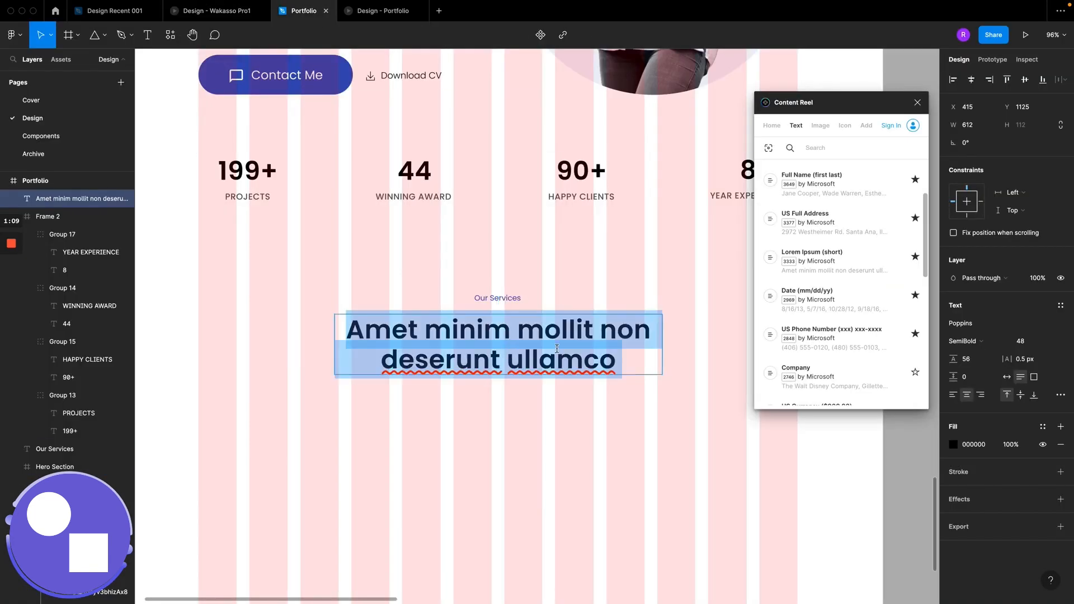
pyautogui.click(557, 348)
pyautogui.moveTo(621, 361); pyautogui.dragTo(314, 363)
pyautogui.press('BackSpace')
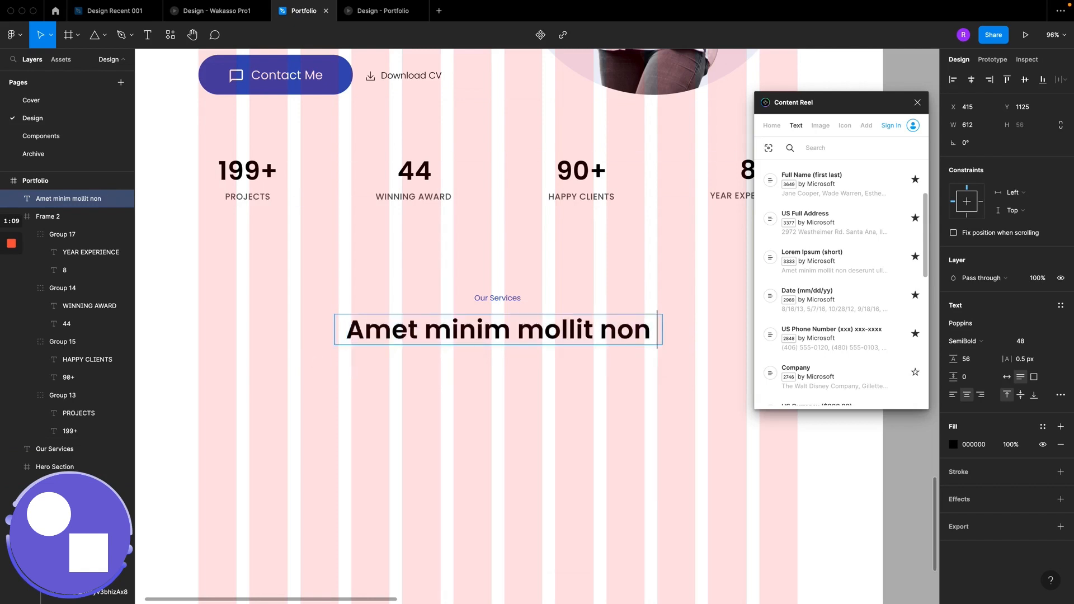
pyautogui.press('Escape')
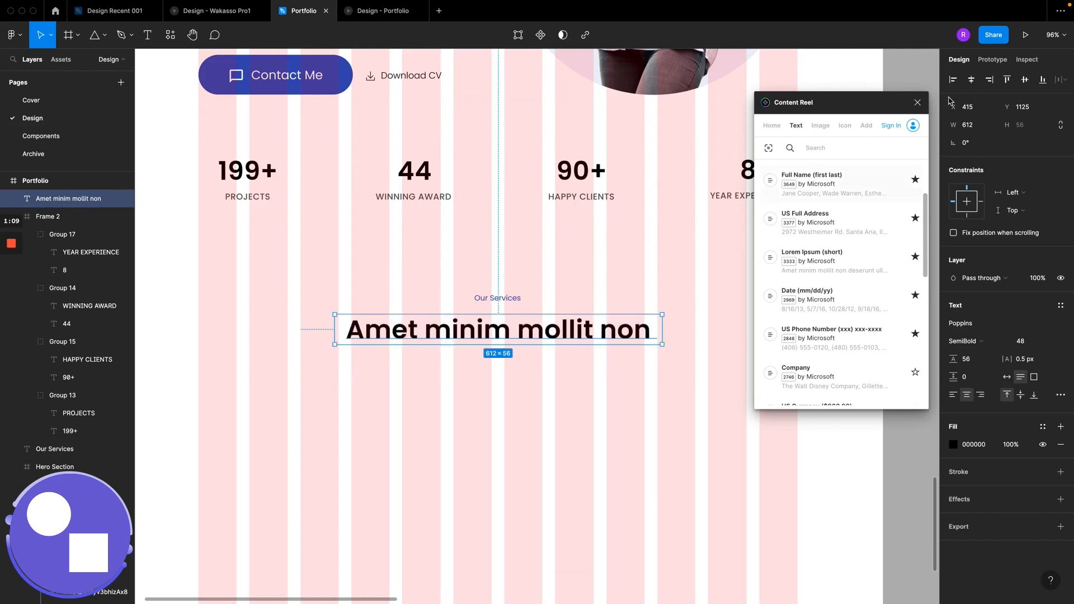
pyautogui.click(971, 79)
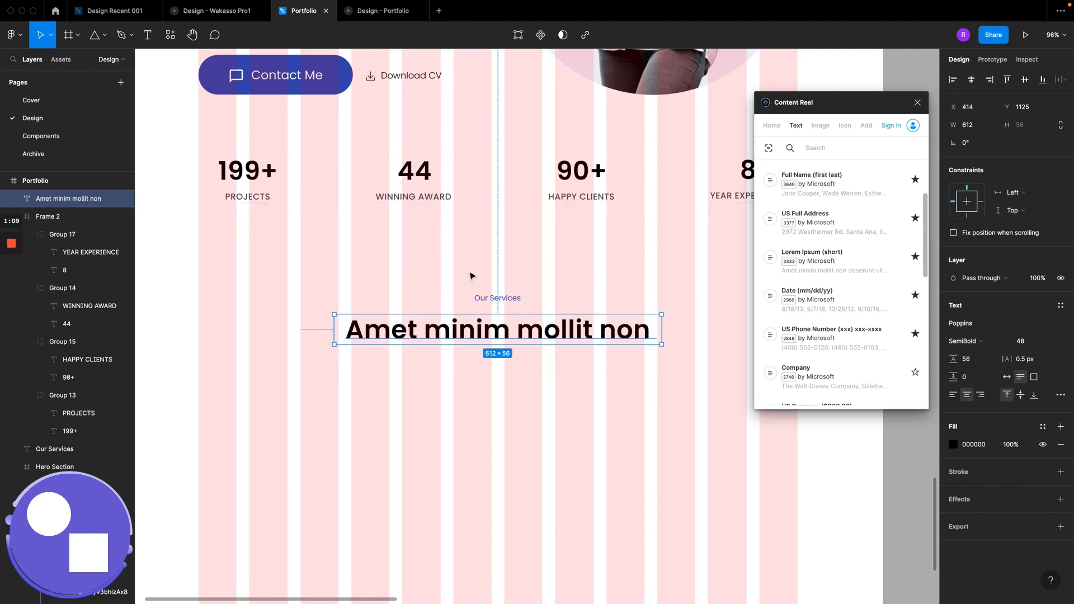
# Step: Duplicate the heading directly below itself at X 414, Y 1181 and apply the Regular-14 text style to the copy
pyautogui.scroll(1, 464, 313)
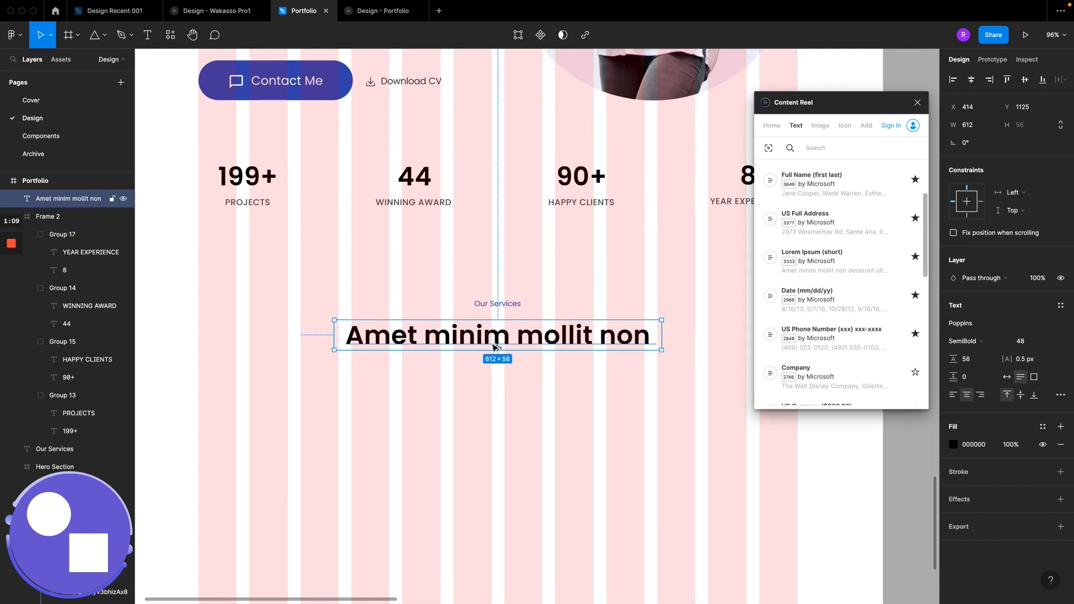
pyautogui.moveTo(493, 334); pyautogui.dragTo(496, 365)
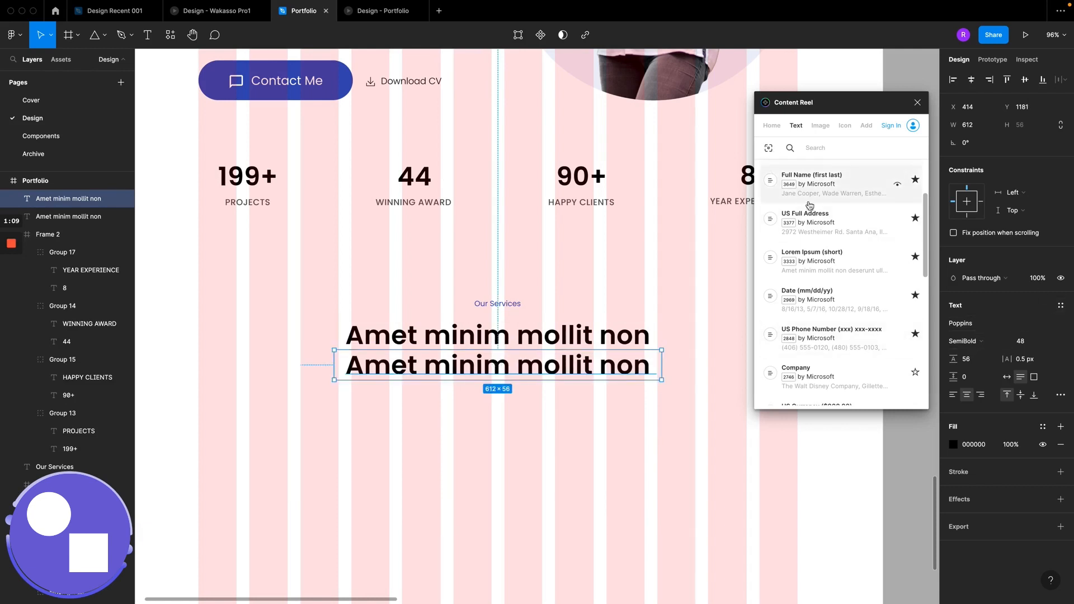
pyautogui.click(1060, 308)
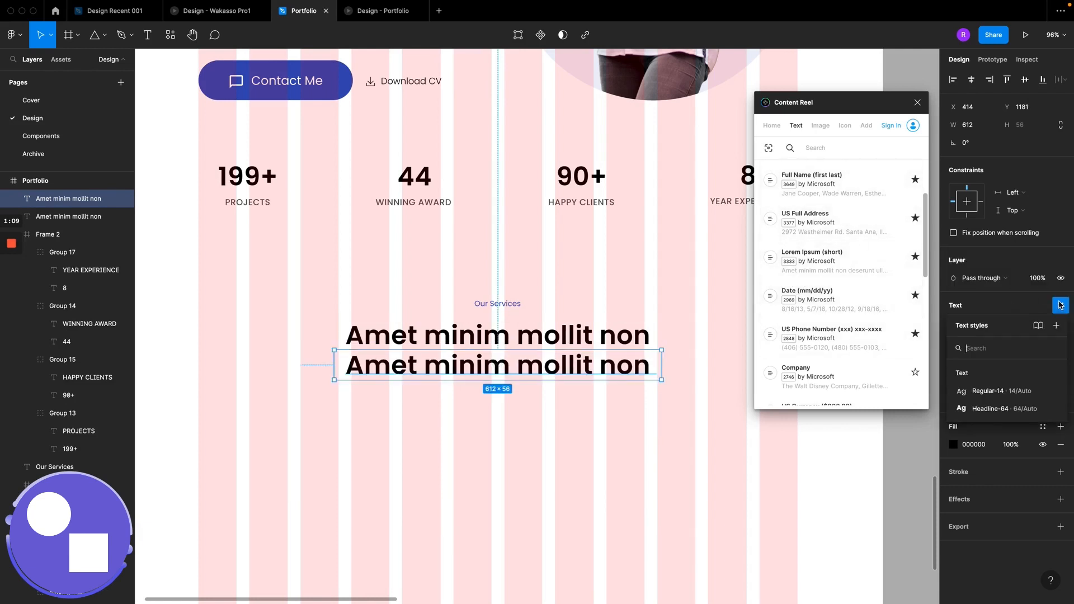
pyautogui.click(986, 398)
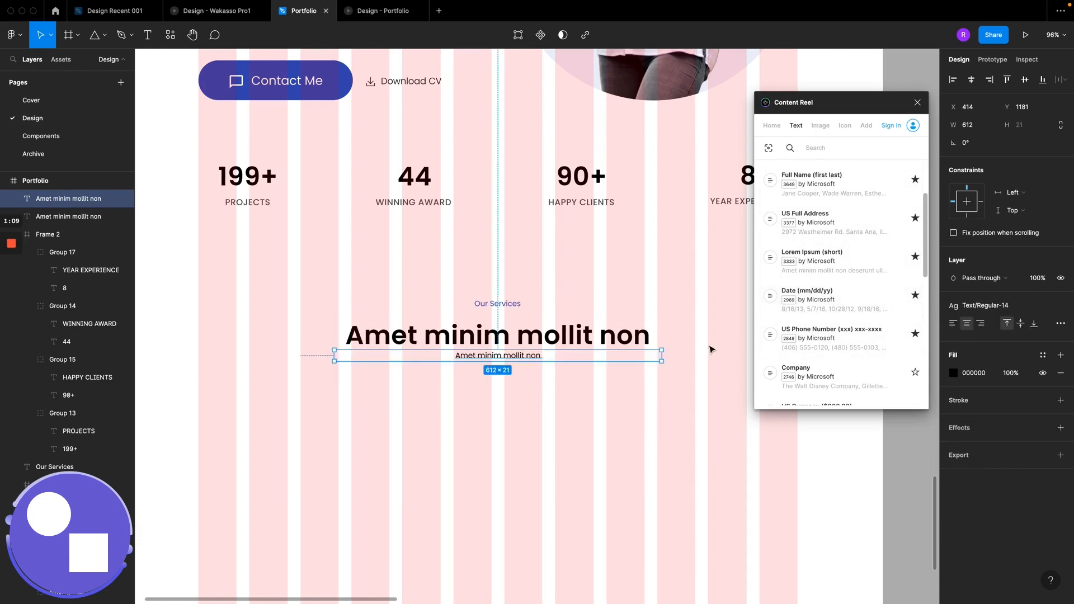
# Step: Replace the small copied text below the heading with Content Reel's Lorem Ipsum (short) text
pyautogui.doubleClick(500, 357)
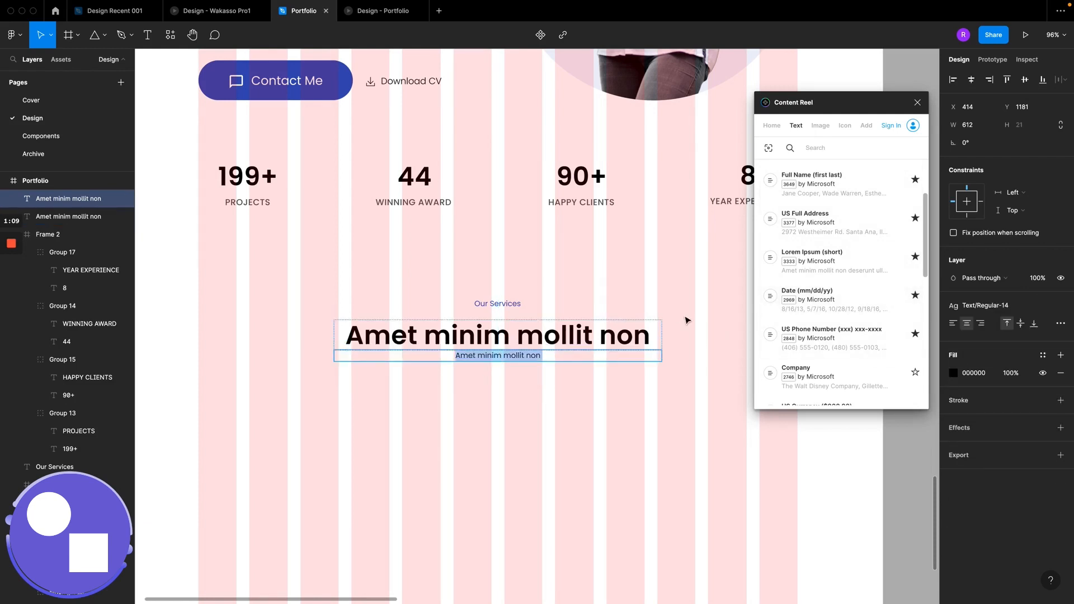
pyautogui.click(810, 259)
pyautogui.press('Escape')
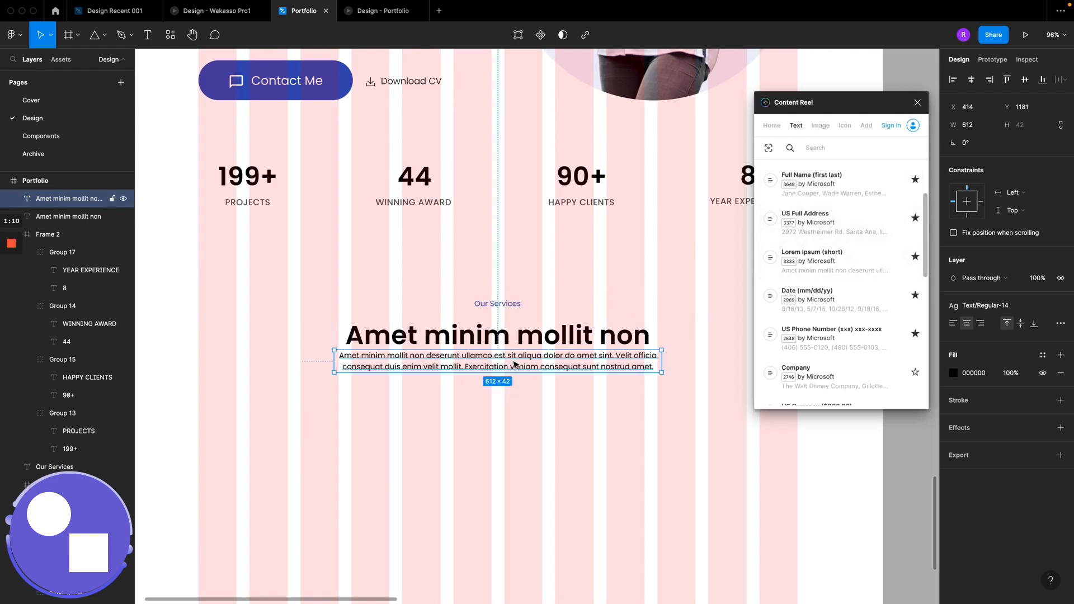
# Step: Move the description below the heading slightly down to X 416, Y 1189 and close Content Reel
pyautogui.moveTo(514, 364); pyautogui.dragTo(516, 368)
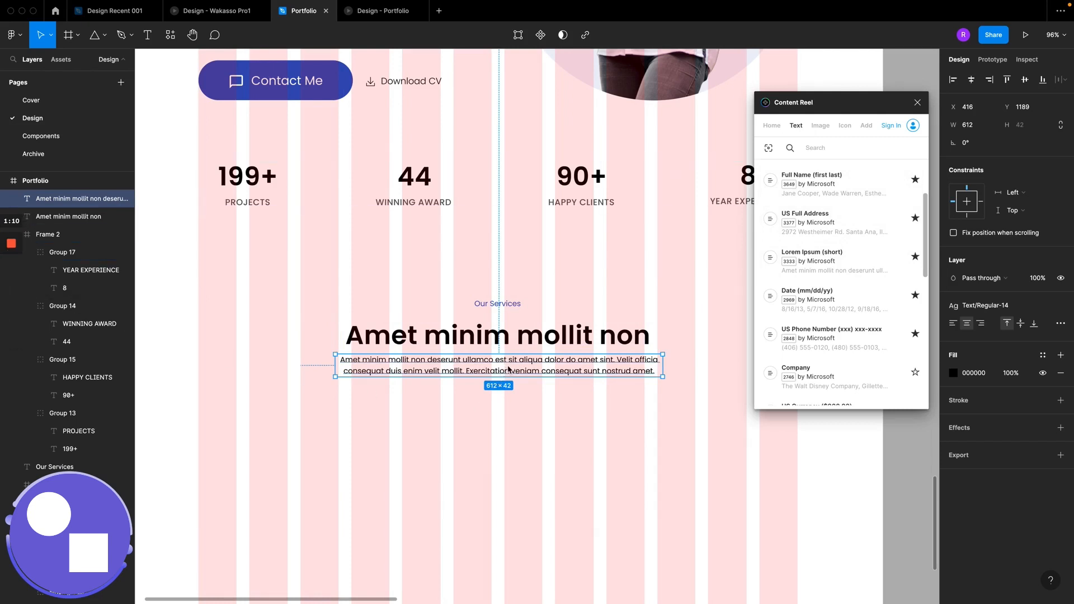
pyautogui.click(918, 103)
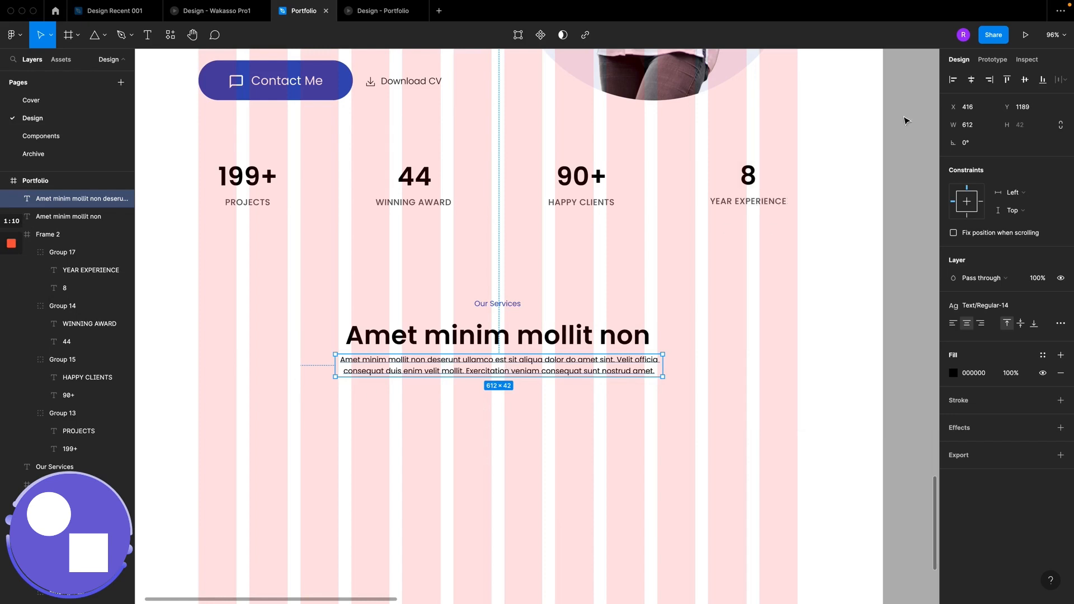
# Step: Lighten the description text's fill from black to the grey 626262
pyautogui.click(955, 374)
pyautogui.scroll(5, 618, 371)
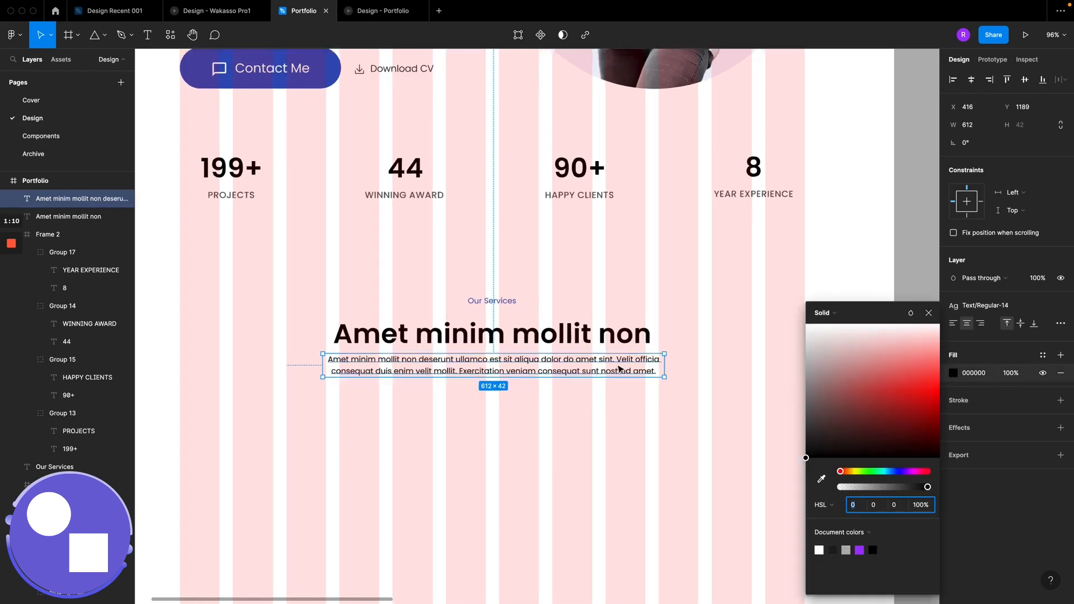
pyautogui.click(812, 407)
pyautogui.moveTo(807, 407); pyautogui.dragTo(791, 413)
pyautogui.click(929, 314)
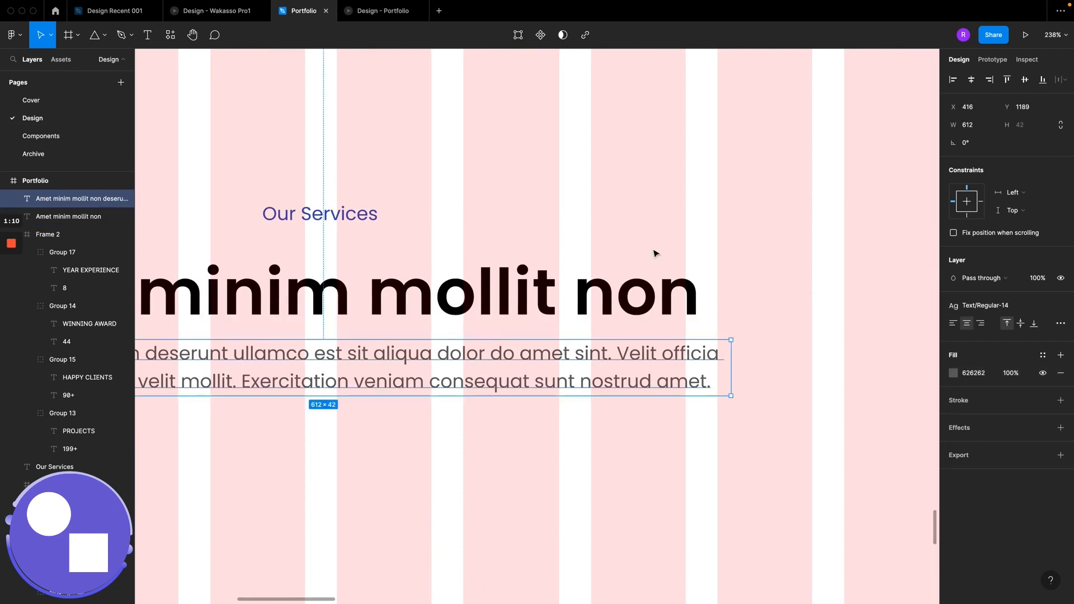
# Step: Following the Services section of the Wakasso reference design, nudge the heading slightly up towards the Our Services label
pyautogui.scroll(-5, 653, 250)
pyautogui.click(592, 241)
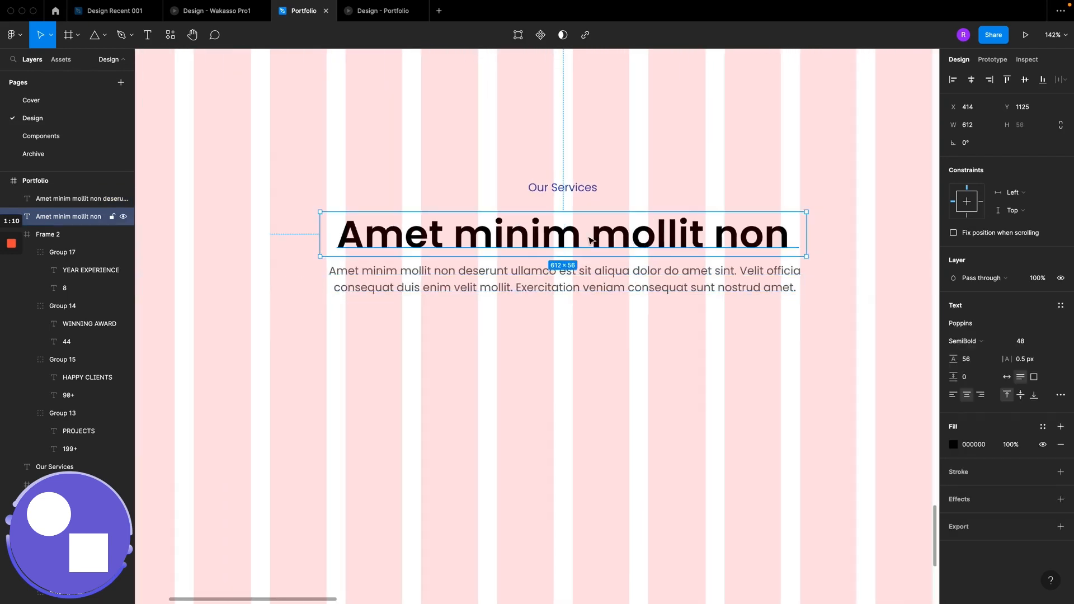
pyautogui.scroll(-1, 589, 241)
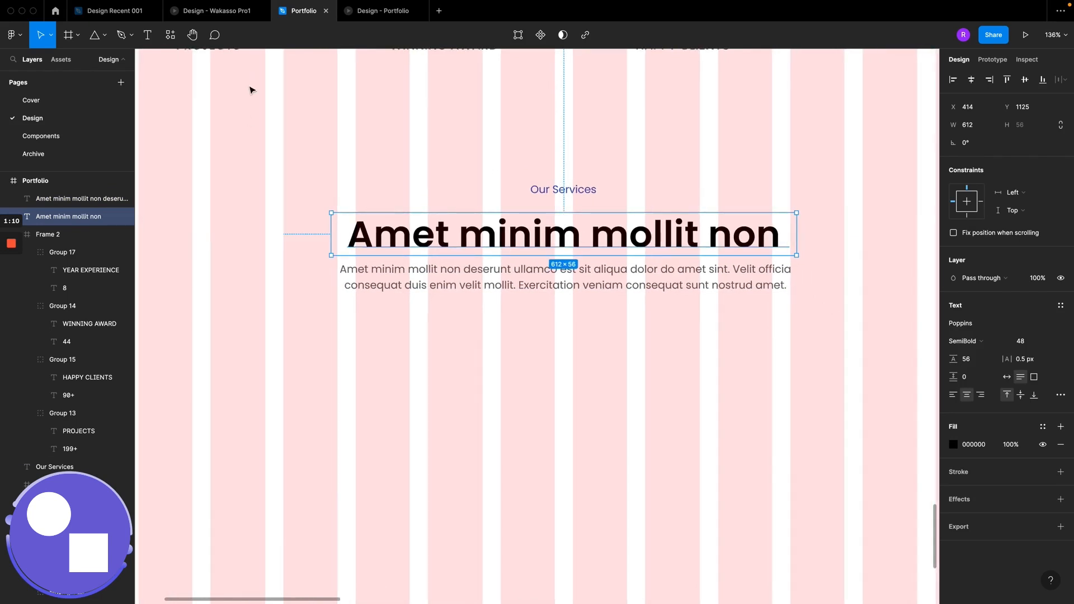
pyautogui.click(224, 20)
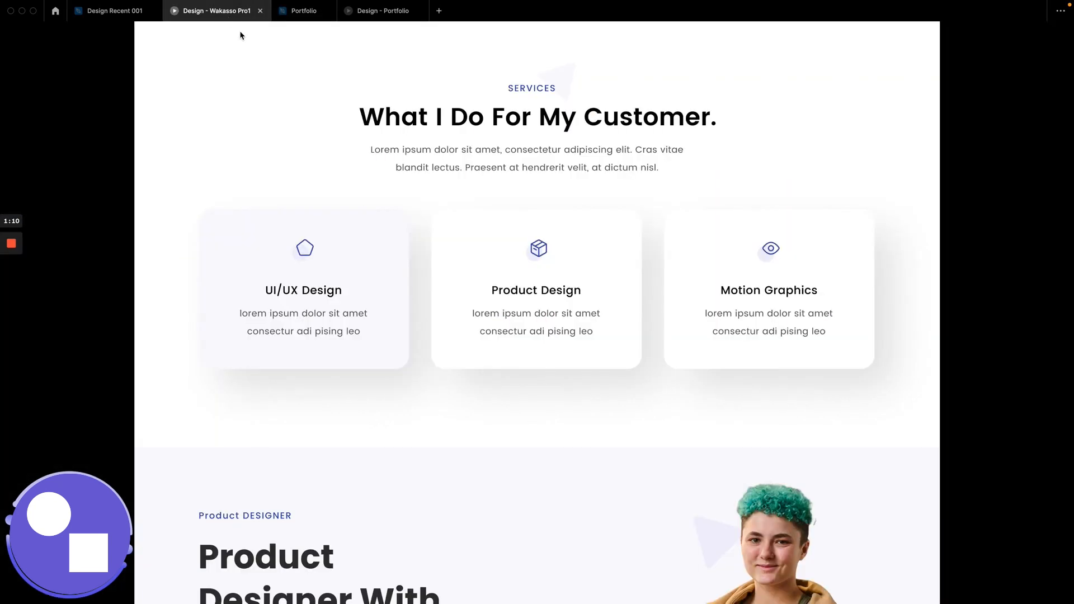
pyautogui.click(306, 16)
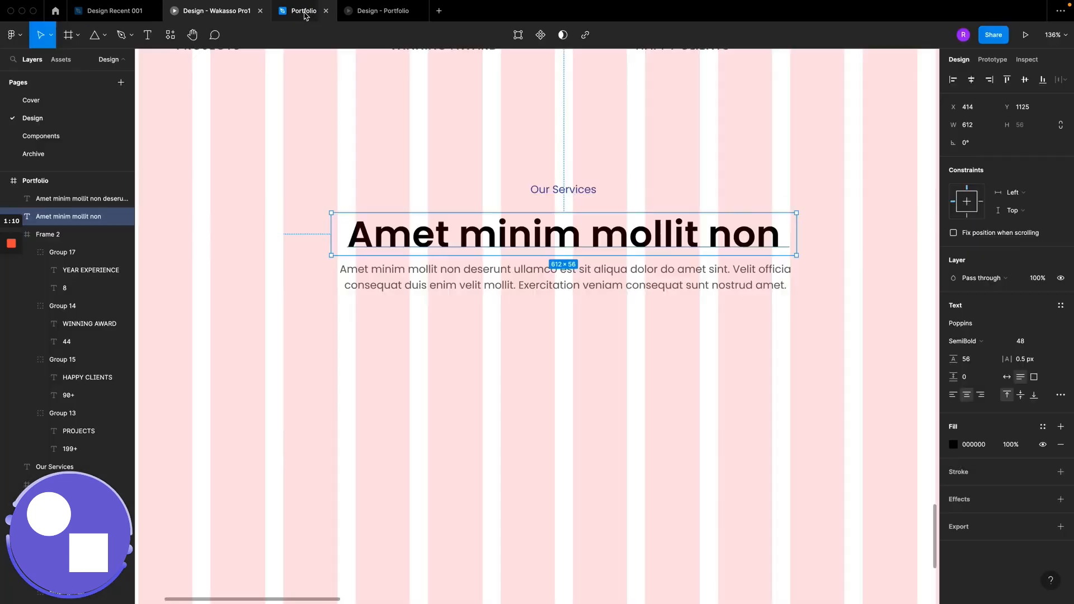
pyautogui.moveTo(546, 230); pyautogui.dragTo(548, 225)
# Step: Delete the description's last sentence, starting with "Exercitation", and narrow its text box to 444
pyautogui.doubleClick(552, 271)
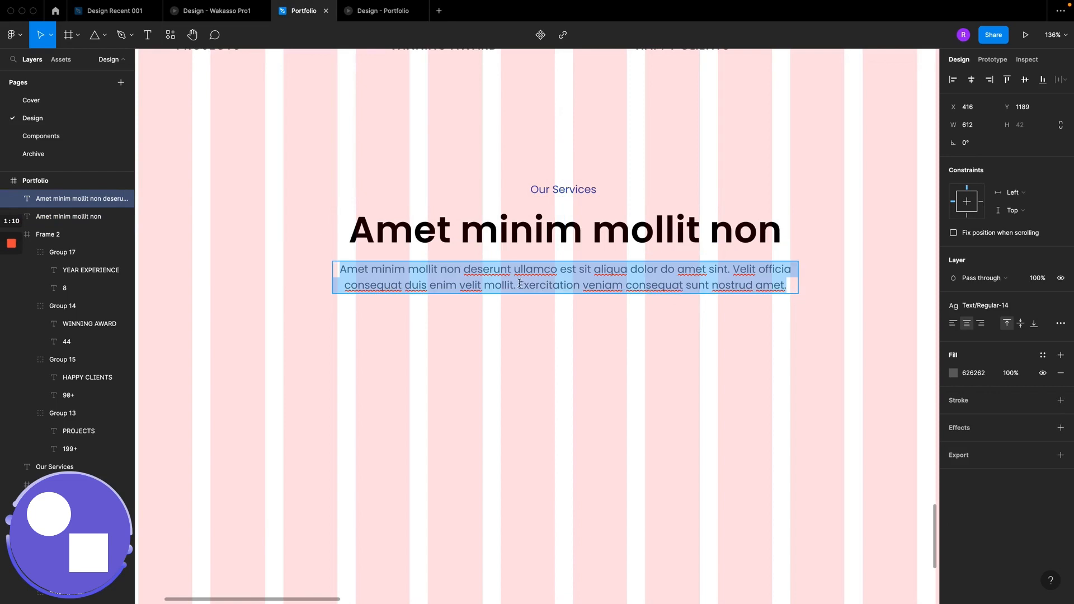
pyautogui.moveTo(520, 283); pyautogui.dragTo(828, 300)
pyautogui.press('BackSpace')
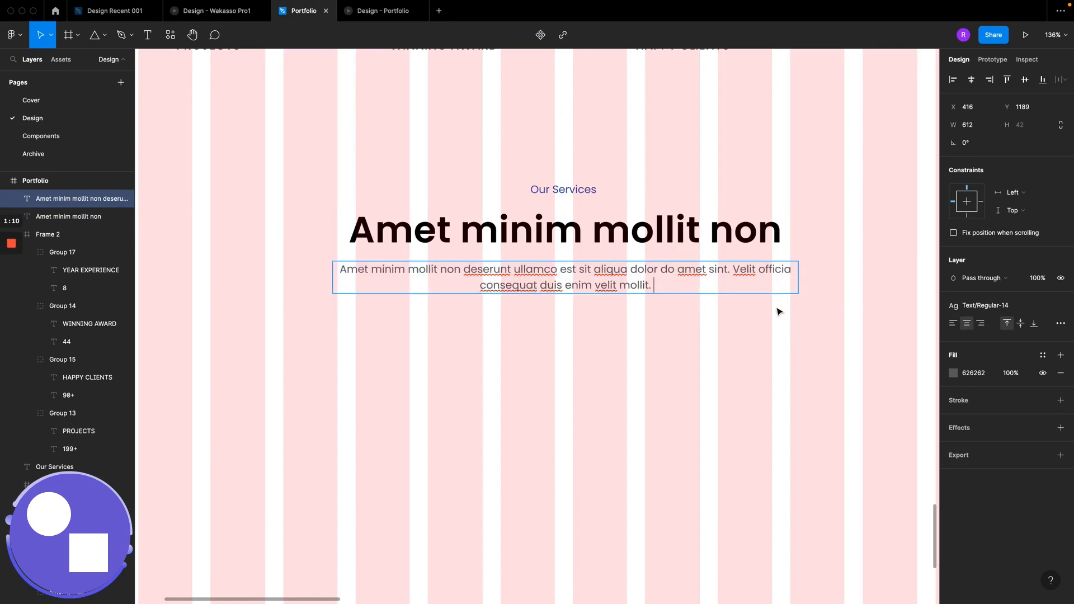
pyautogui.press('Escape')
pyautogui.moveTo(798, 277); pyautogui.dragTo(670, 276)
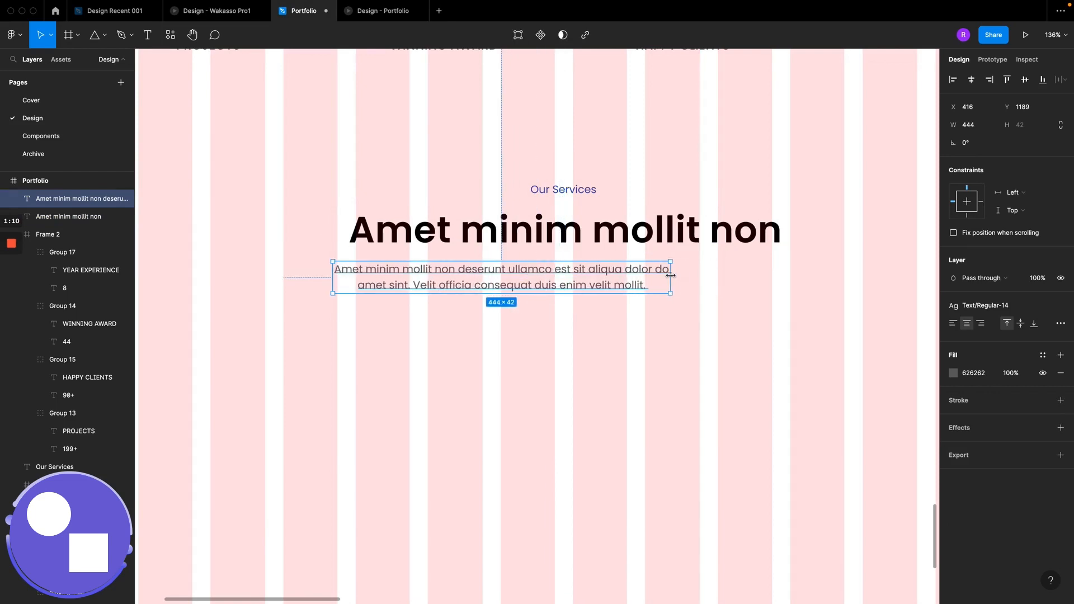
# Step: Centre the description horizontally on the page and set its fill to the grey 707070
pyautogui.click(971, 79)
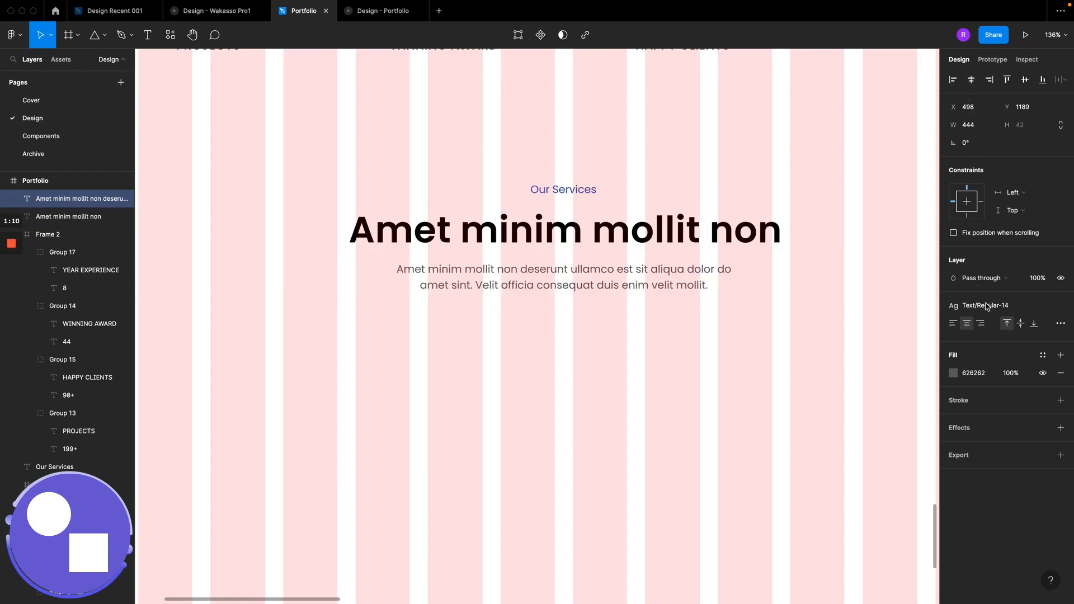
pyautogui.click(953, 373)
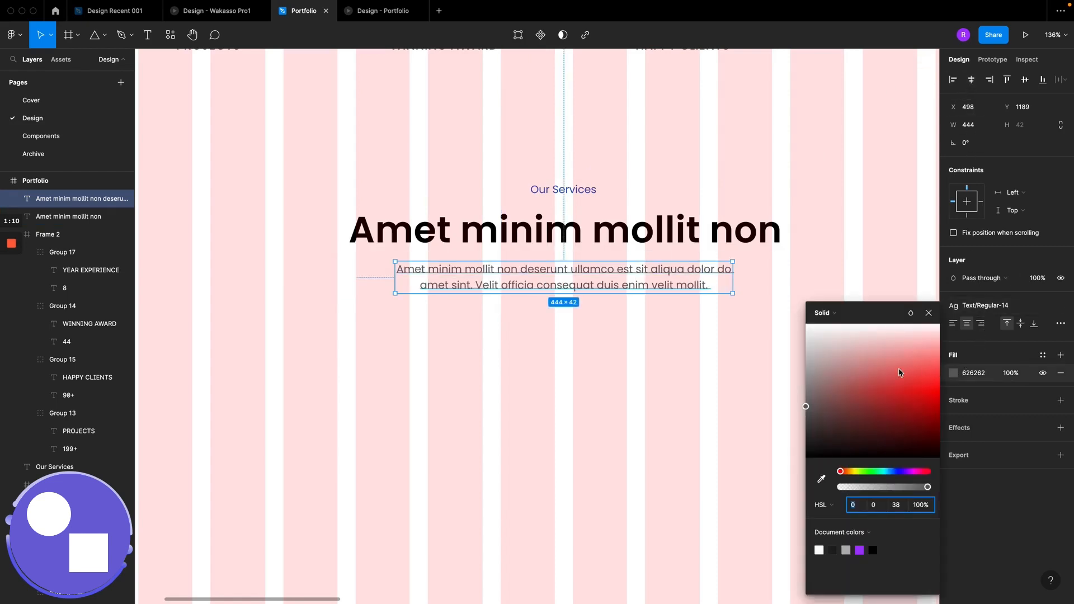
pyautogui.click(813, 388)
pyautogui.moveTo(809, 392); pyautogui.dragTo(798, 404)
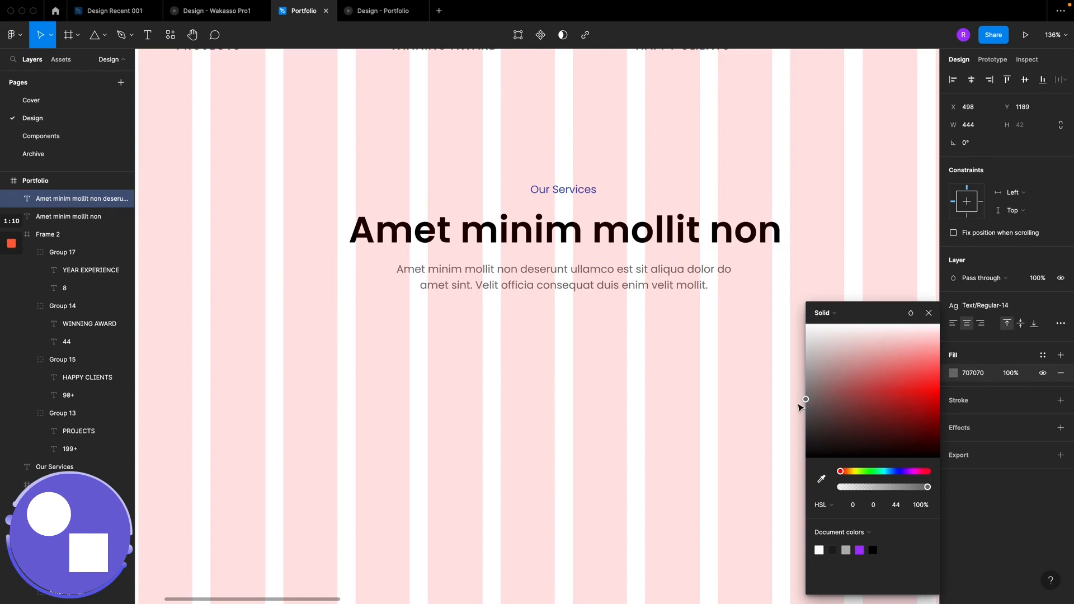
pyautogui.click(929, 312)
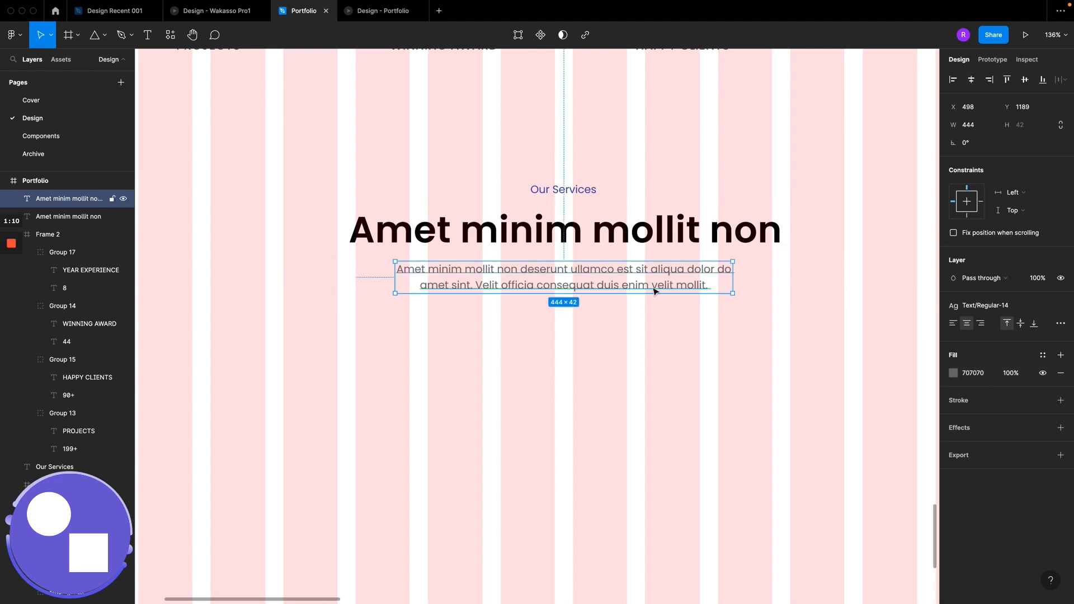
# Step: Move the description up closer to the heading, to X 497, Y 1182
pyautogui.scroll(5, 646, 292)
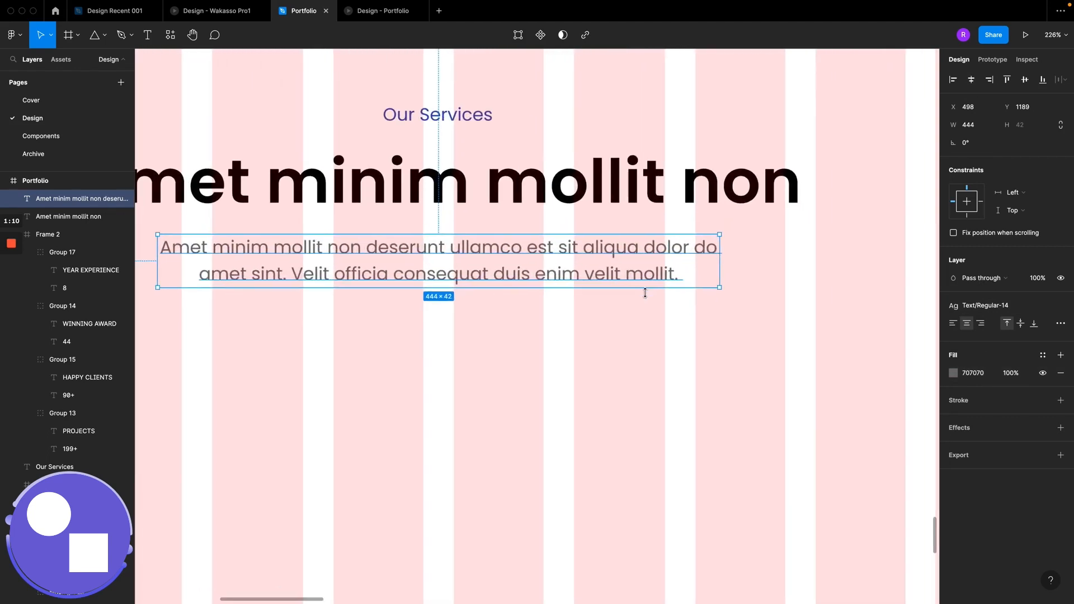
pyautogui.rightClick(646, 292)
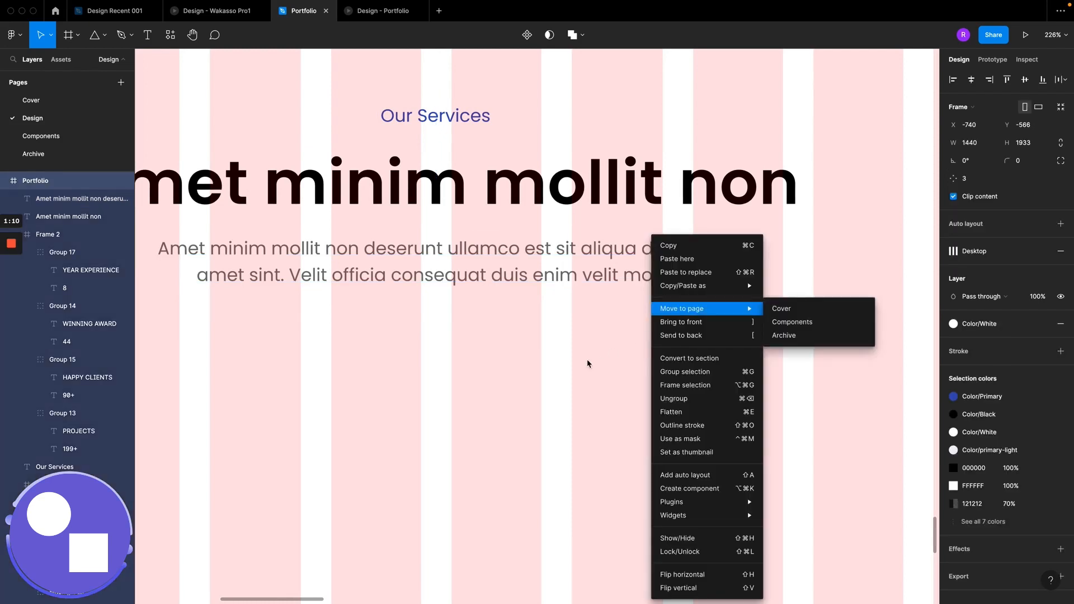
pyautogui.click(571, 367)
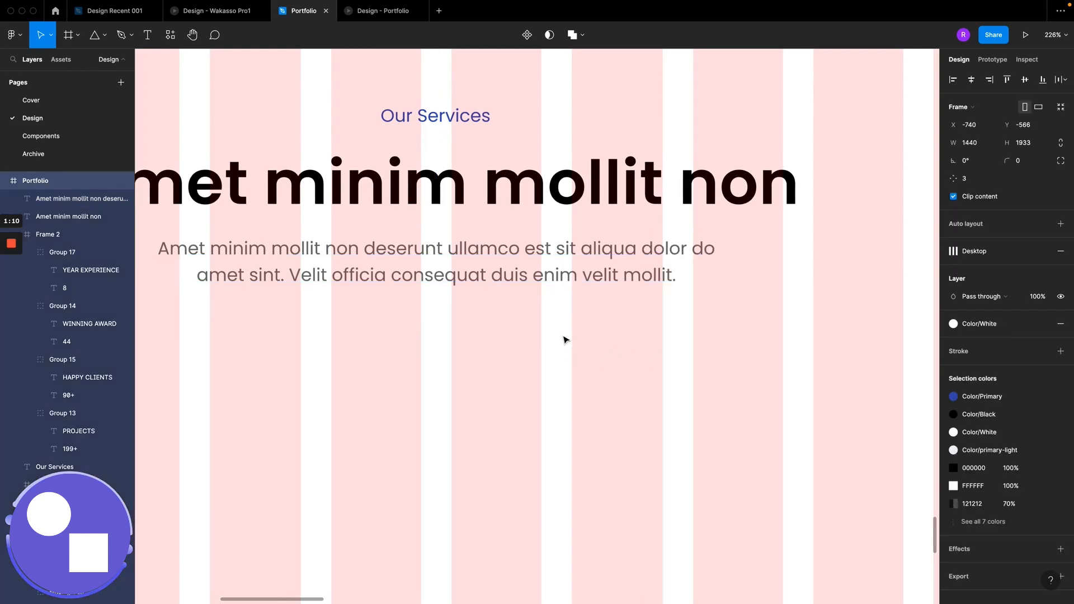
pyautogui.hscroll(-3, 566, 313)
pyautogui.scroll(1, 566, 313)
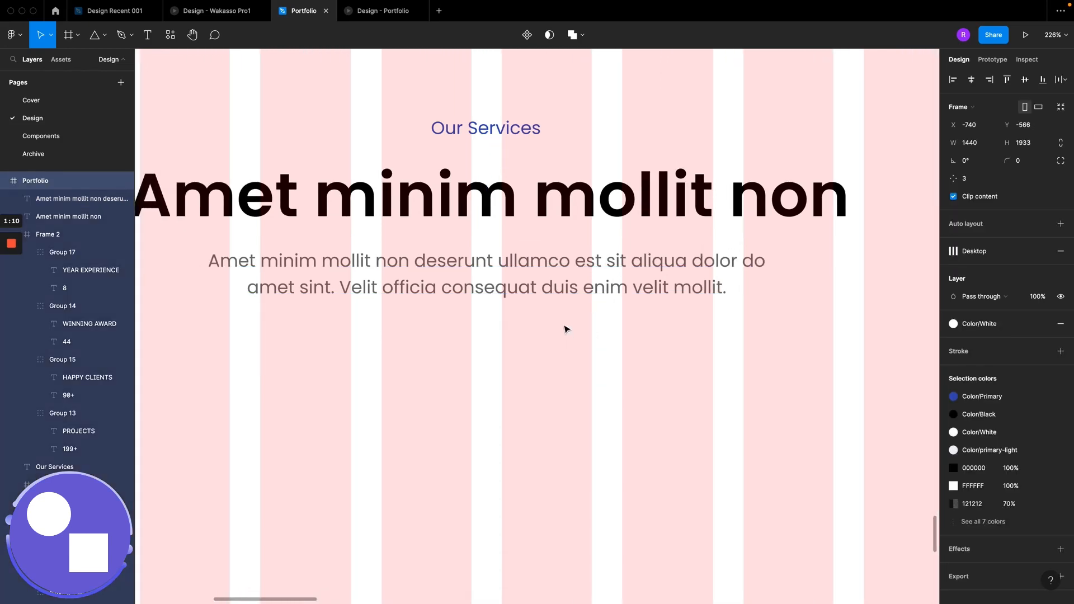
pyautogui.click(519, 278)
pyautogui.press('alt')
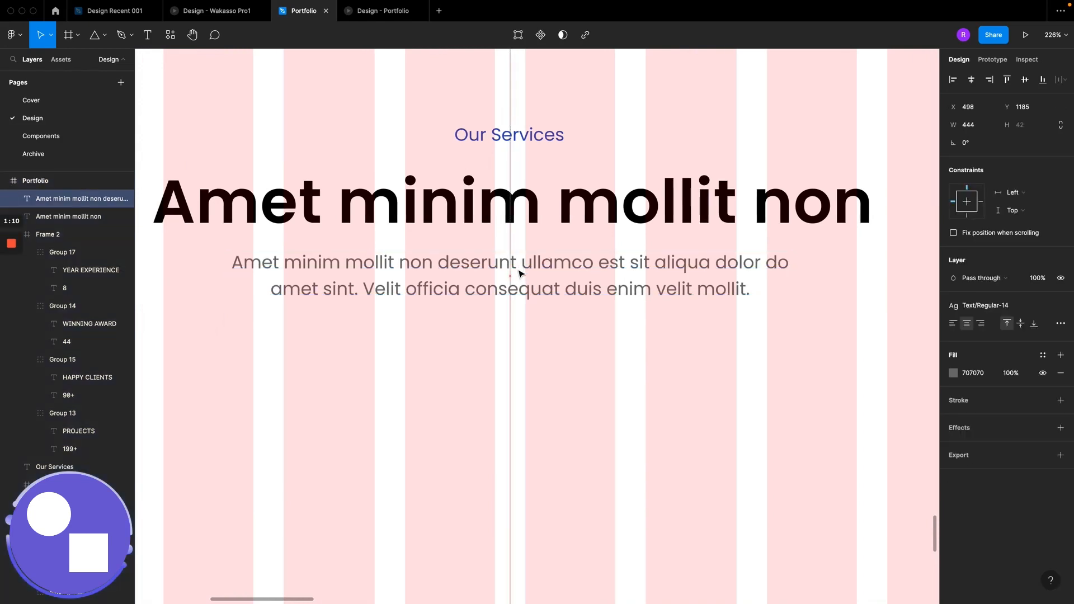
pyautogui.moveTo(519, 276); pyautogui.dragTo(518, 271)
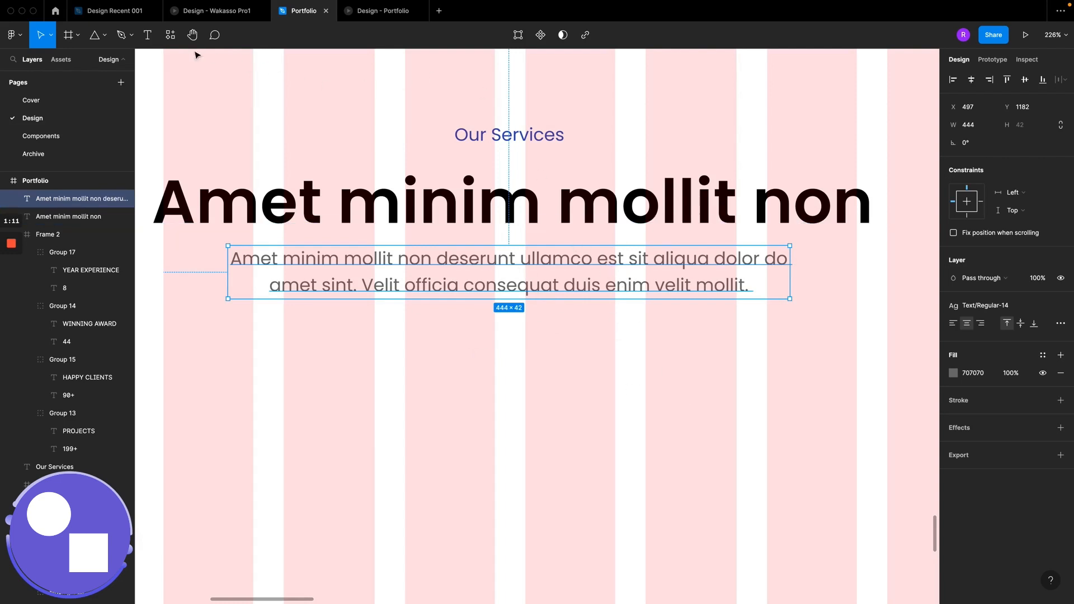
pyautogui.click(171, 35)
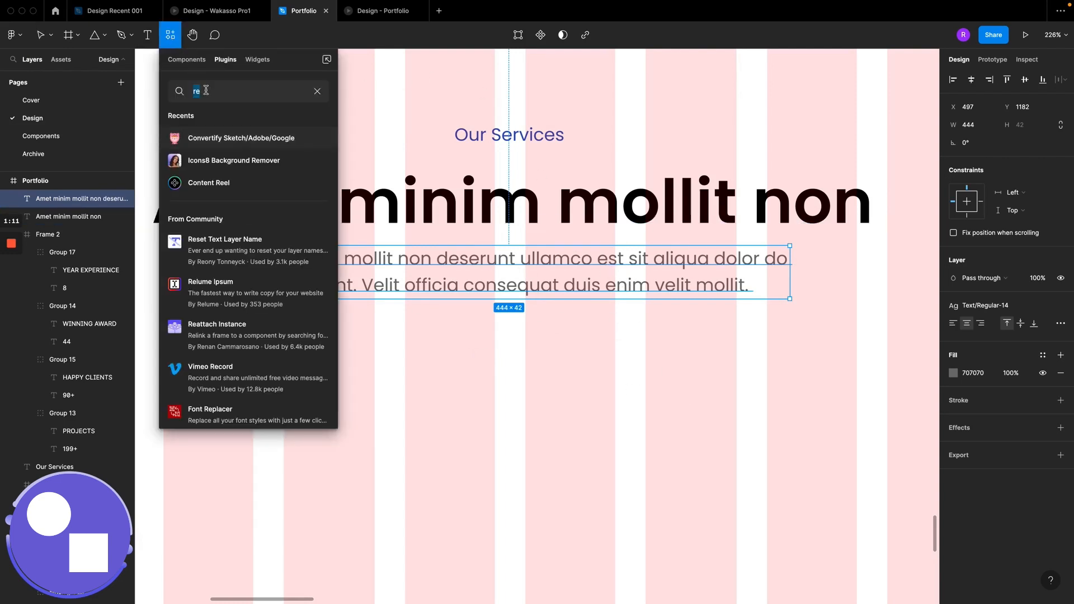
pyautogui.write('t')
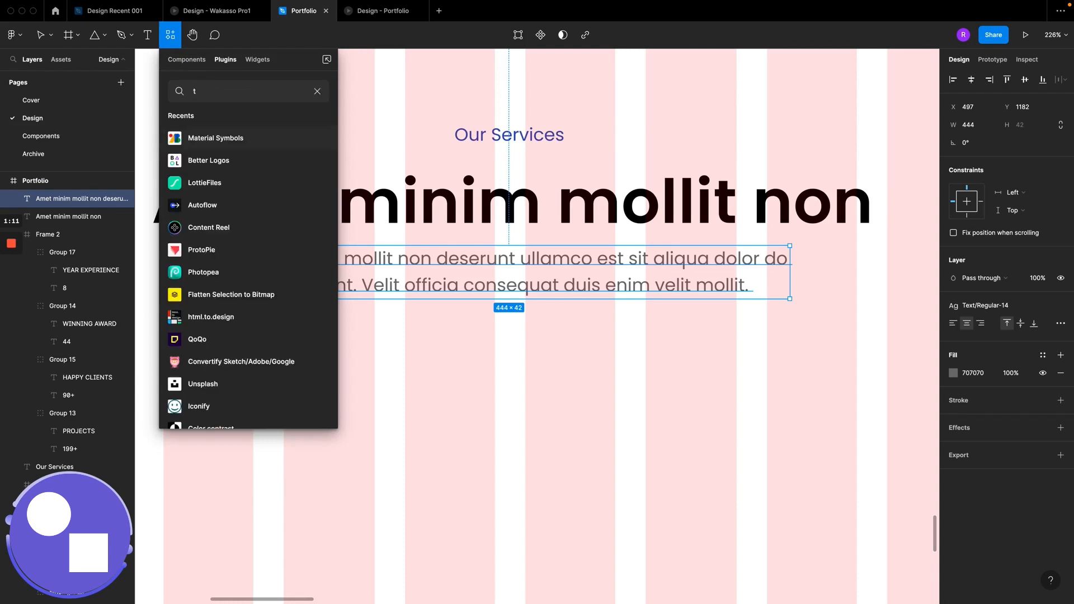
pyautogui.write('r')
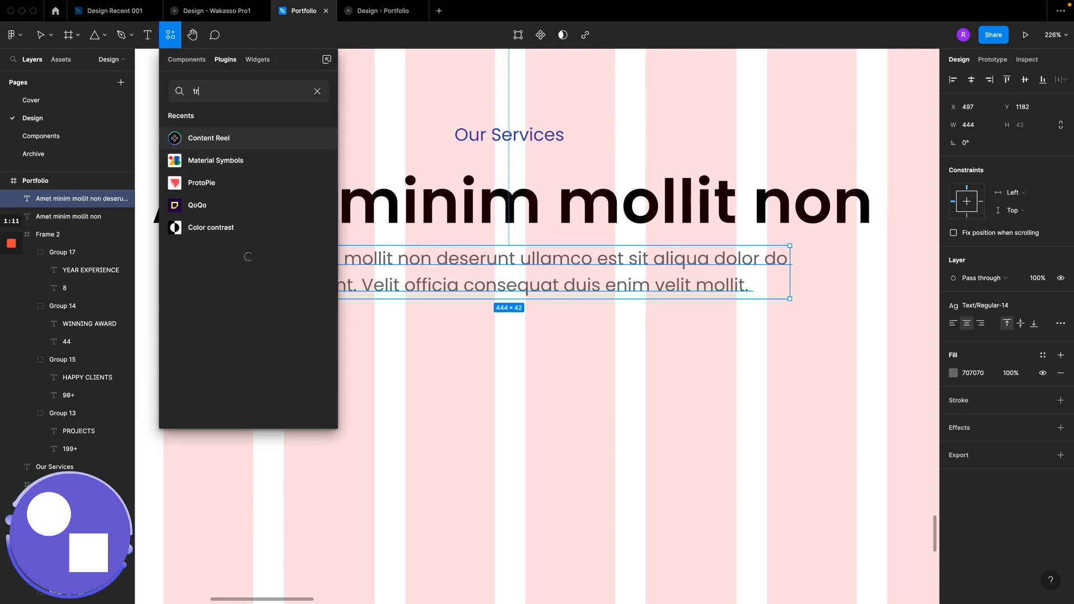
pyautogui.write('ac')
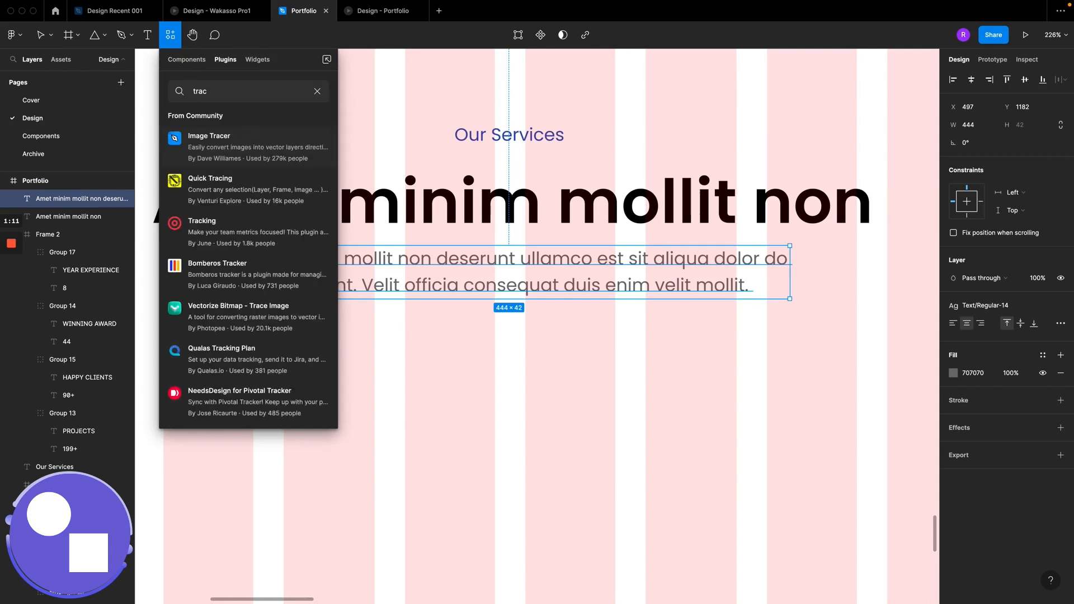
pyautogui.press('BackSpace')
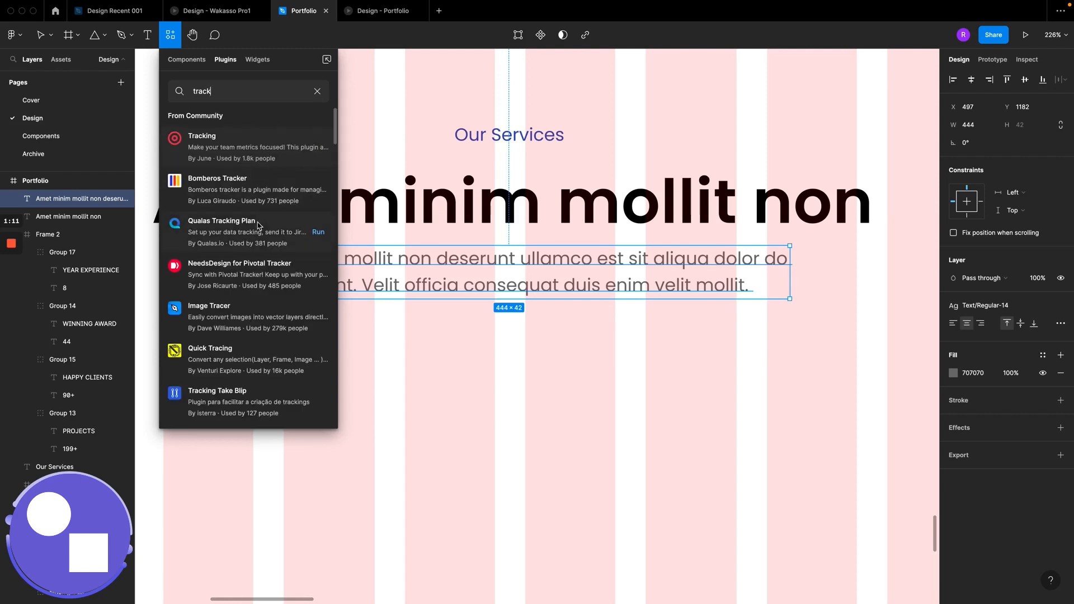
pyautogui.click(318, 91)
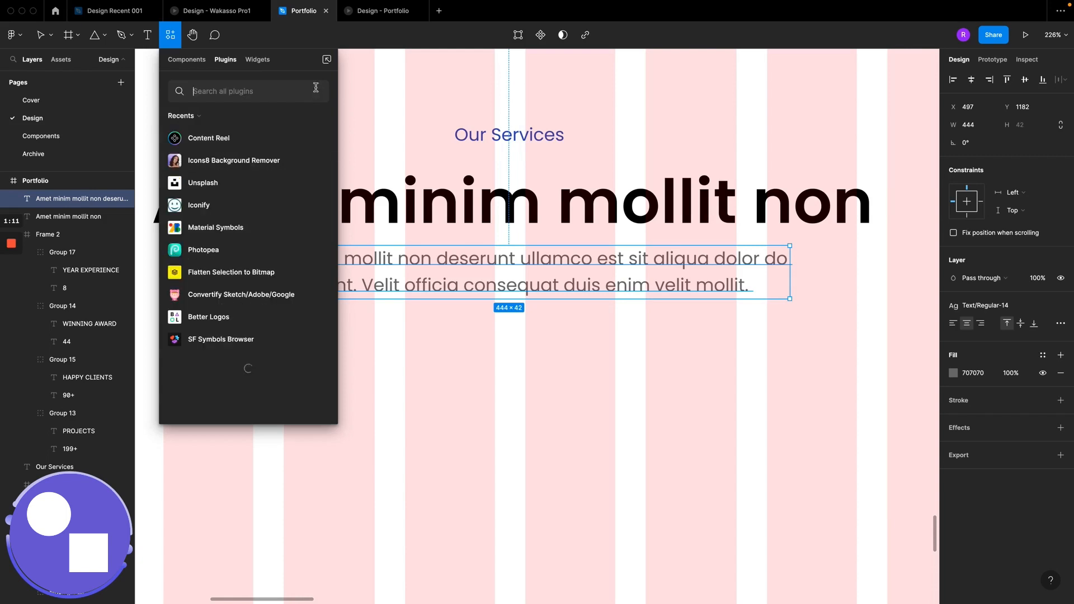
pyautogui.scroll(-5, 247, 276)
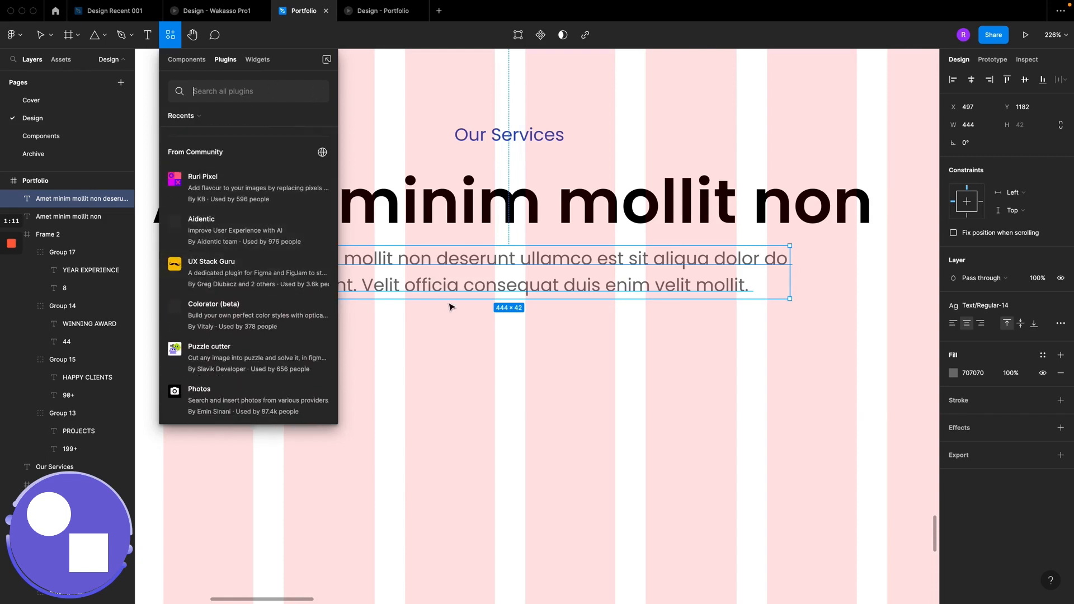
pyautogui.rightClick(461, 252)
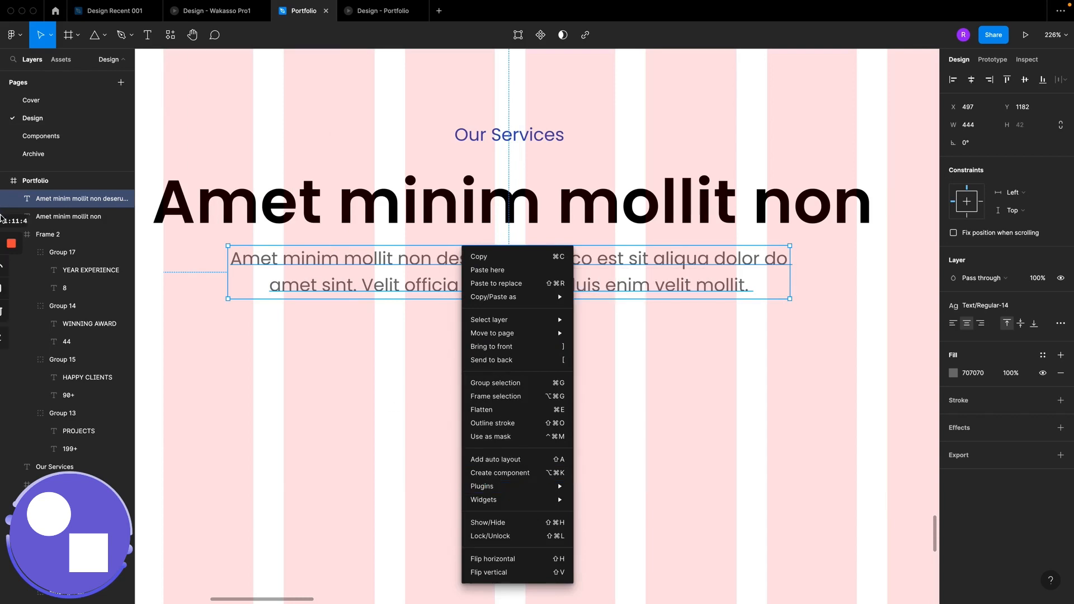
pyautogui.click(10, 286)
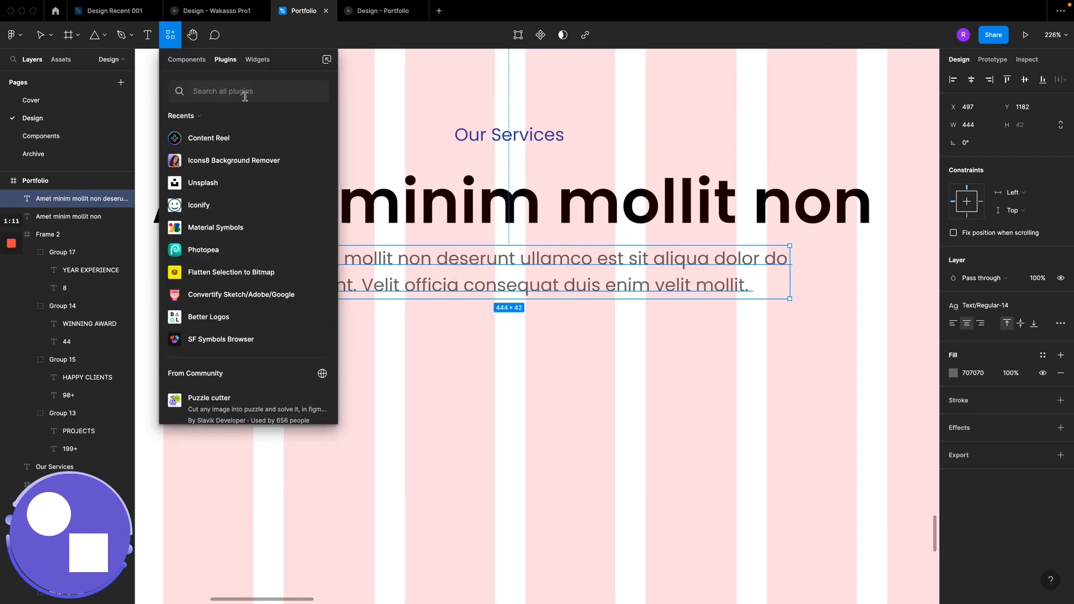
# Step: Search the plugins for "stark" and save the Stark accessibility plugin
pyautogui.write('star')
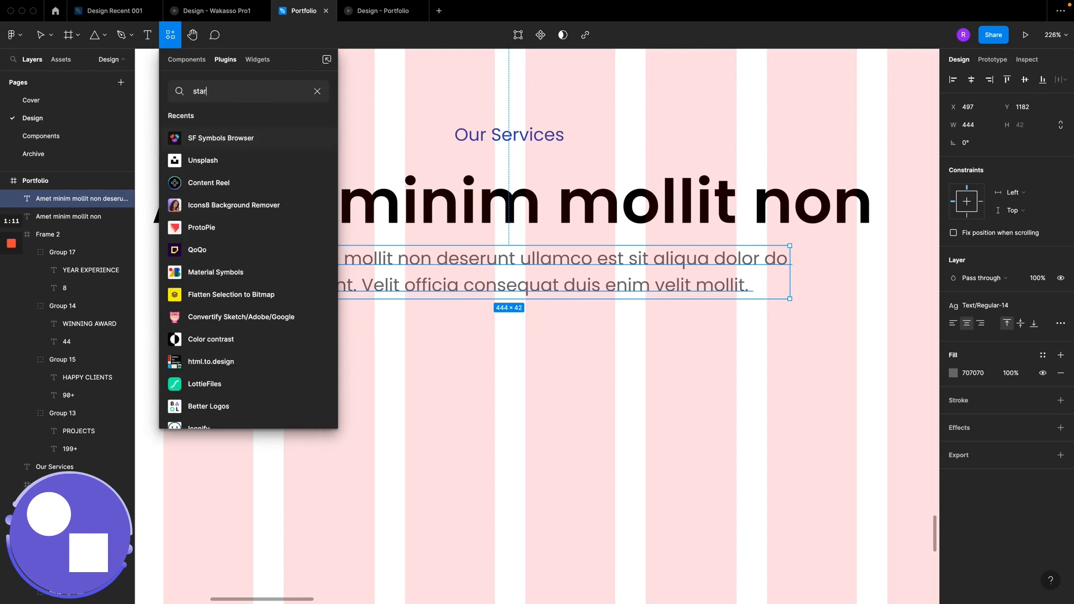
pyautogui.write('t')
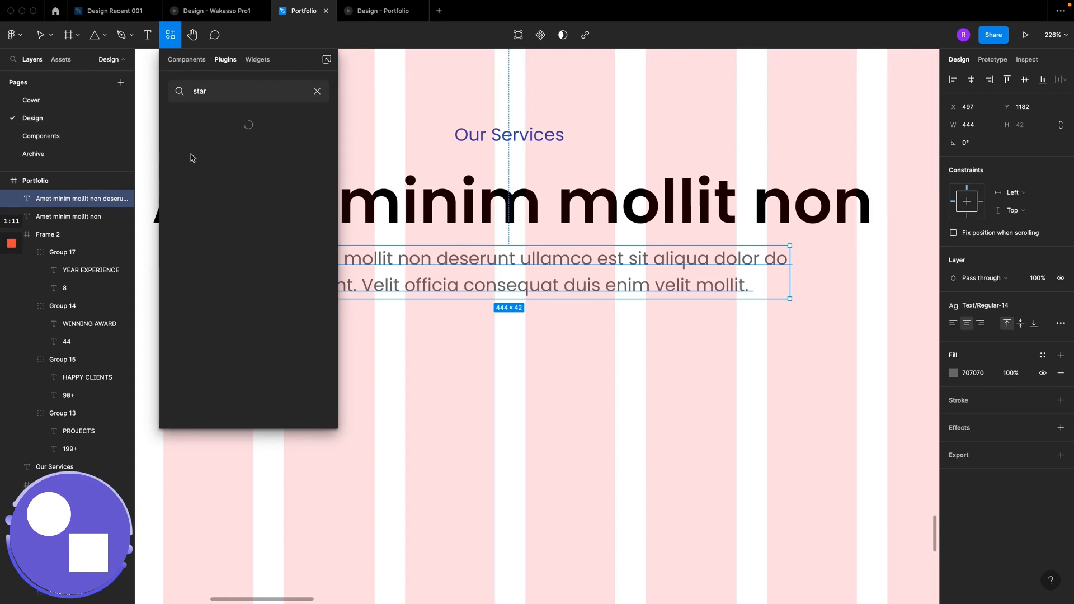
pyautogui.write('k')
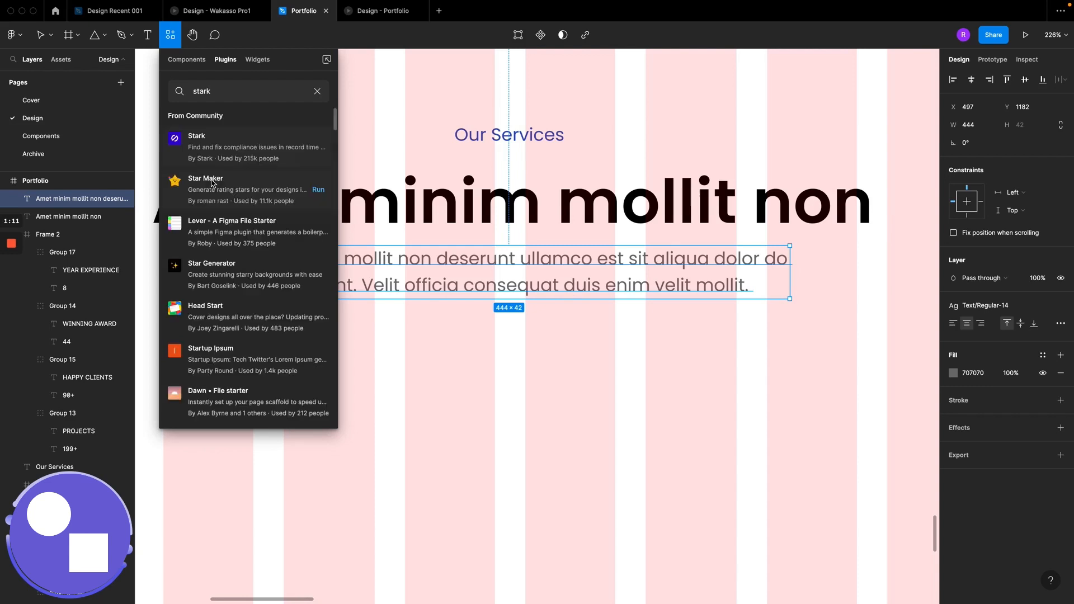
pyautogui.click(216, 150)
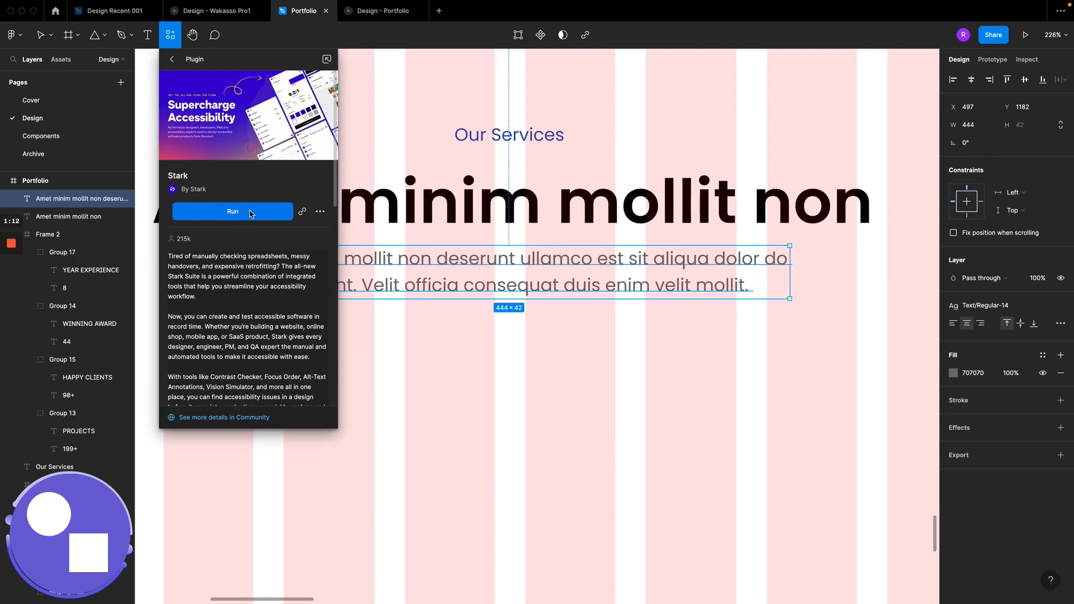
pyautogui.click(319, 211)
pyautogui.click(242, 217)
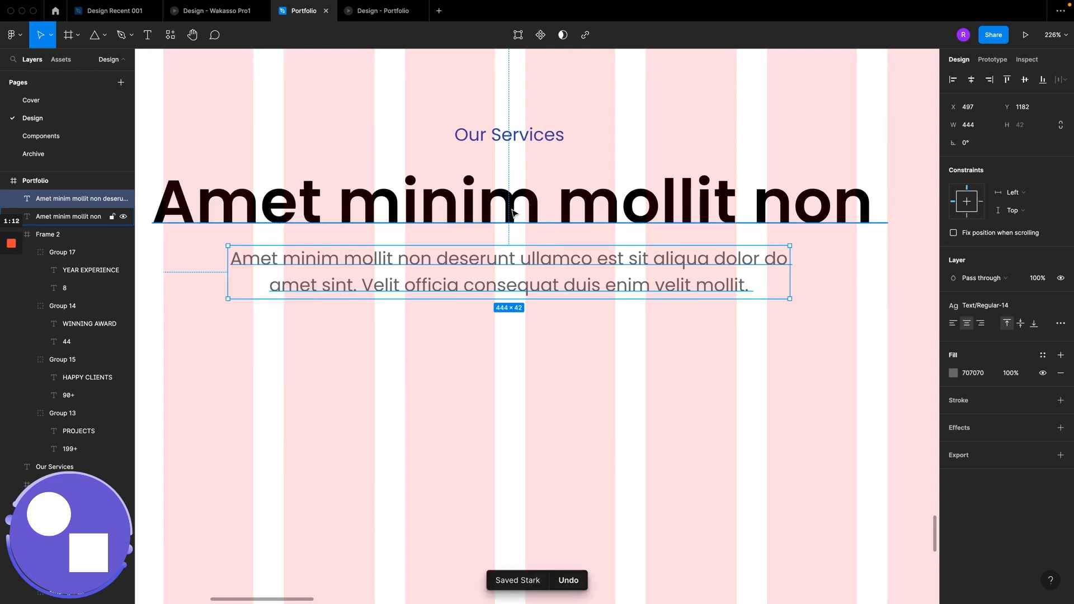
# Step: Check the contrast of the grey description text against white with the Stark plugin's Contrast check
pyautogui.hscroll(2, 504, 212)
pyautogui.scroll(1, 504, 212)
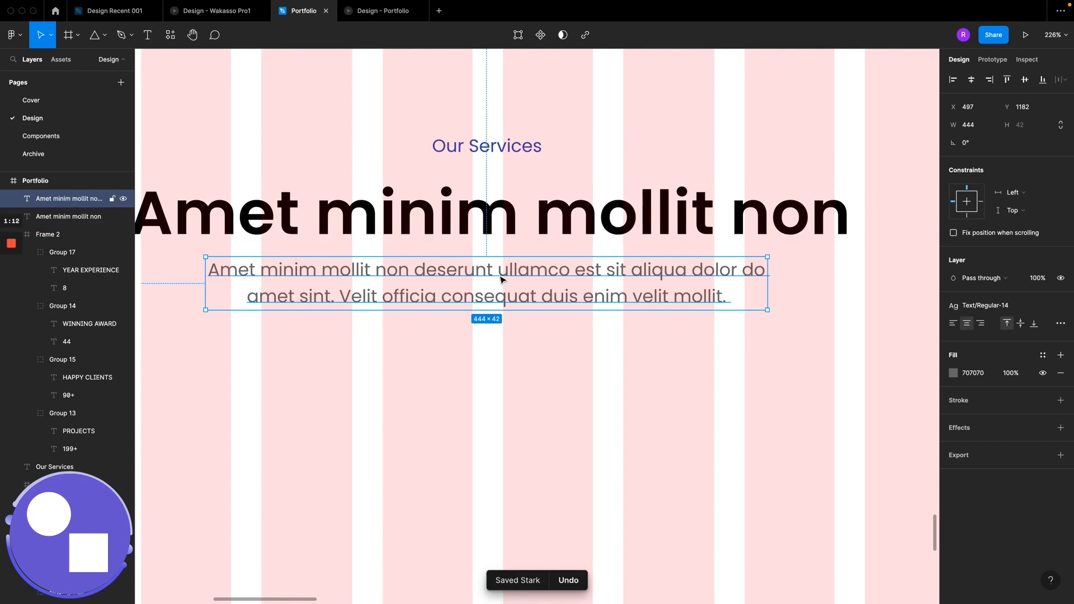
pyautogui.press('super+alt+p')
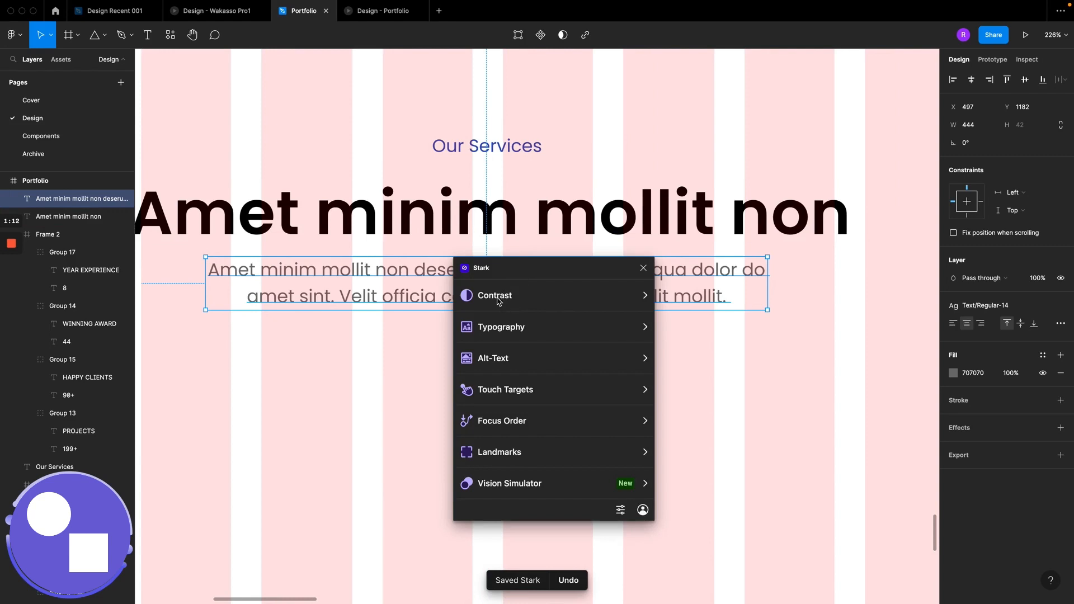
pyautogui.click(499, 301)
pyautogui.moveTo(511, 276); pyautogui.dragTo(697, 197)
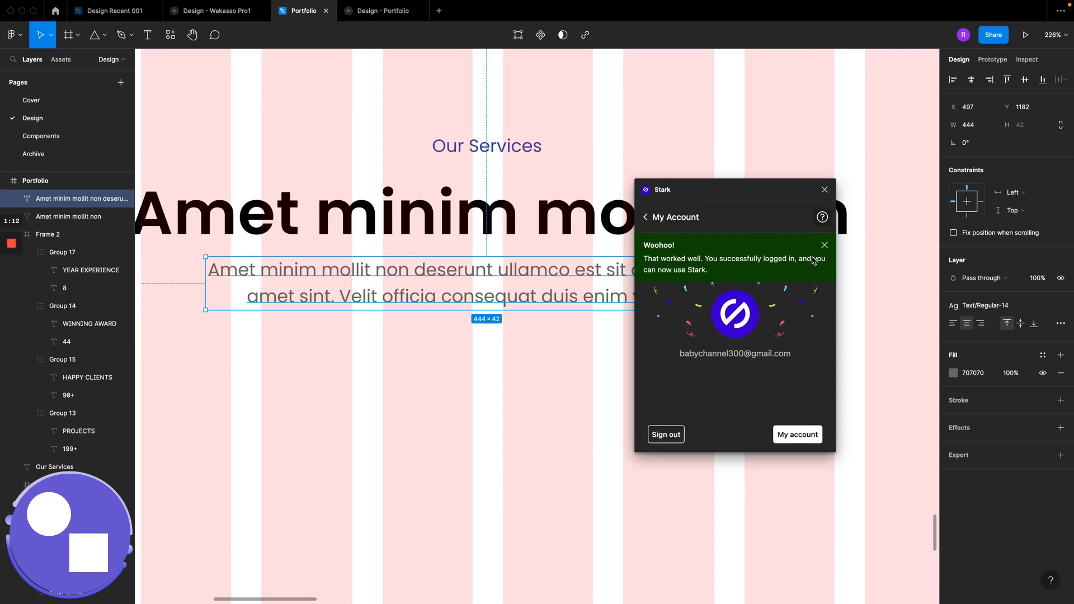
pyautogui.click(646, 219)
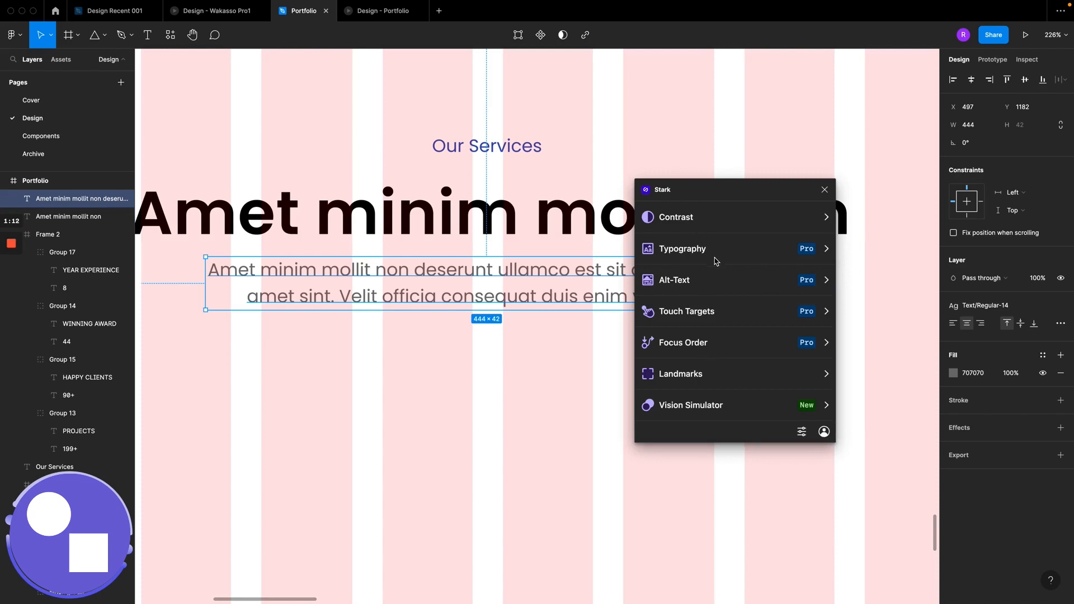
pyautogui.click(701, 221)
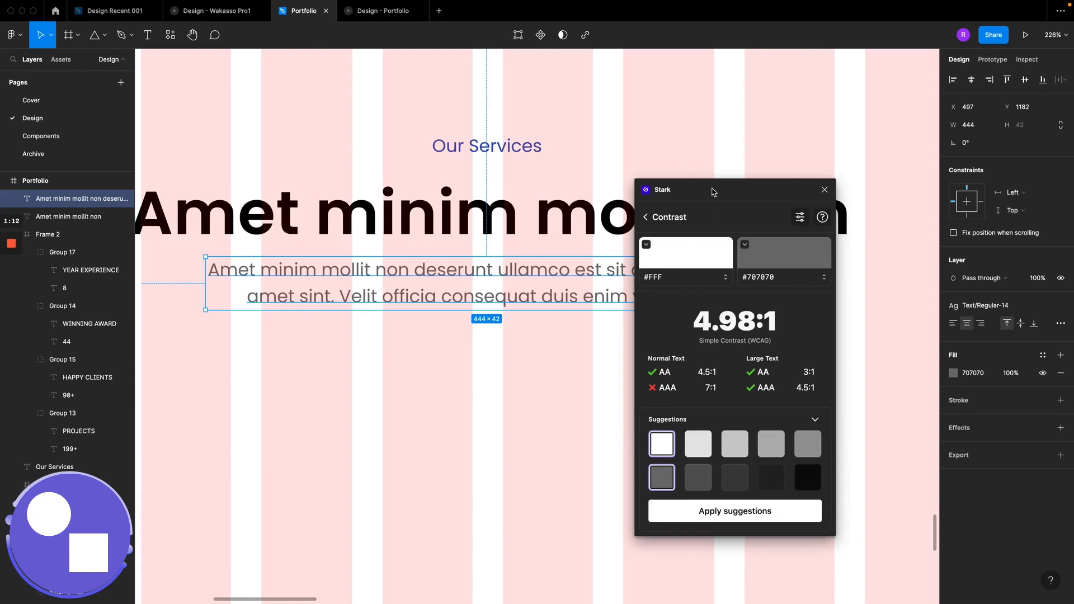
pyautogui.moveTo(713, 192); pyautogui.dragTo(771, 139)
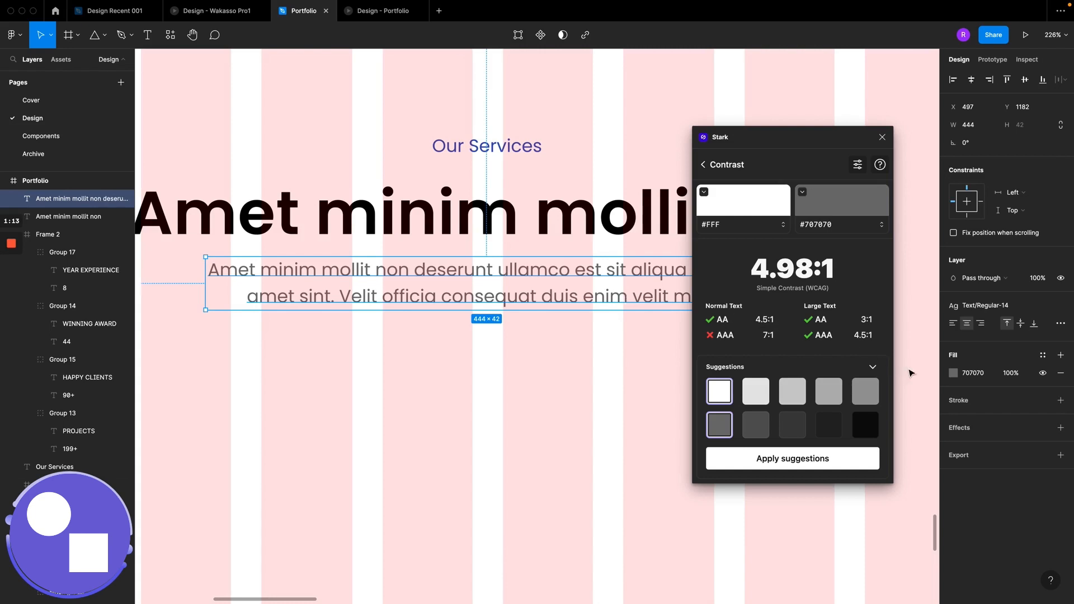
# Step: Try a black fill and Stark's darkest suggested colour on the description, then restore its 707070 fill and close the plugin
pyautogui.click(954, 373)
pyautogui.moveTo(917, 447); pyautogui.dragTo(936, 471)
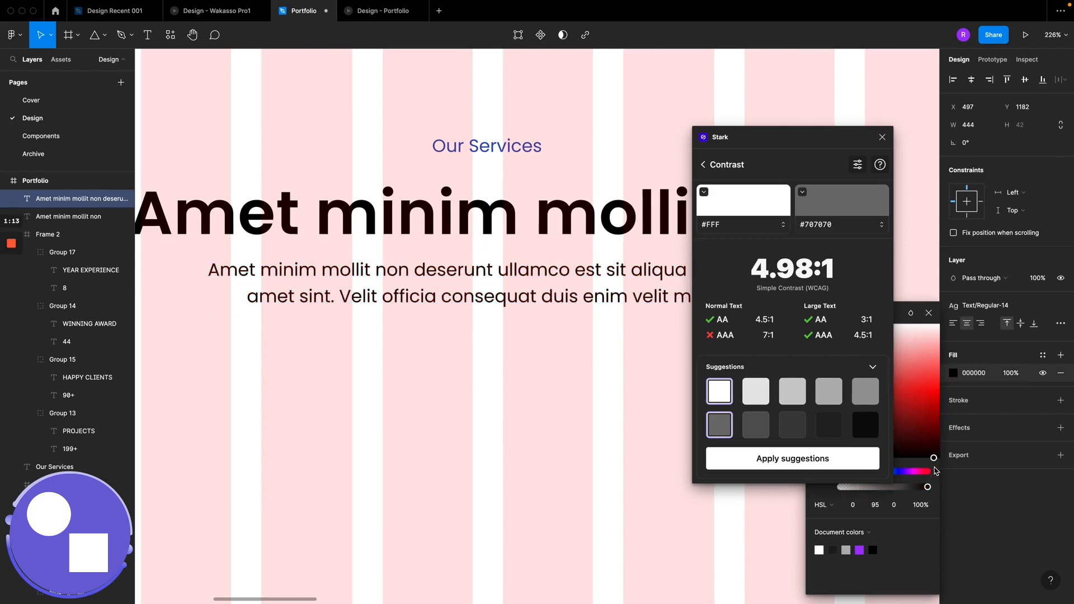
pyautogui.click(862, 436)
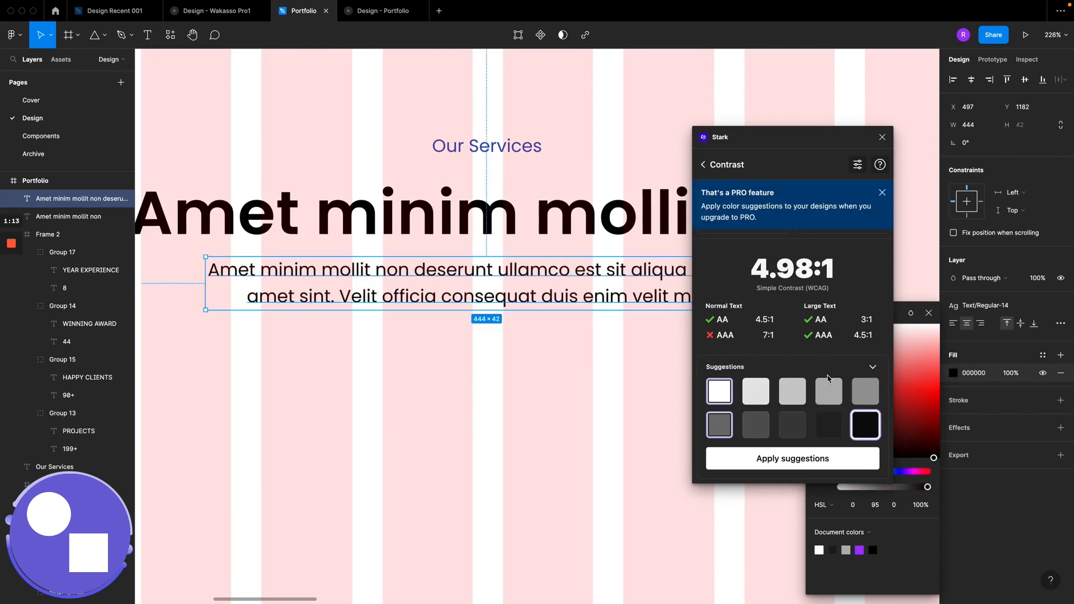
pyautogui.click(722, 436)
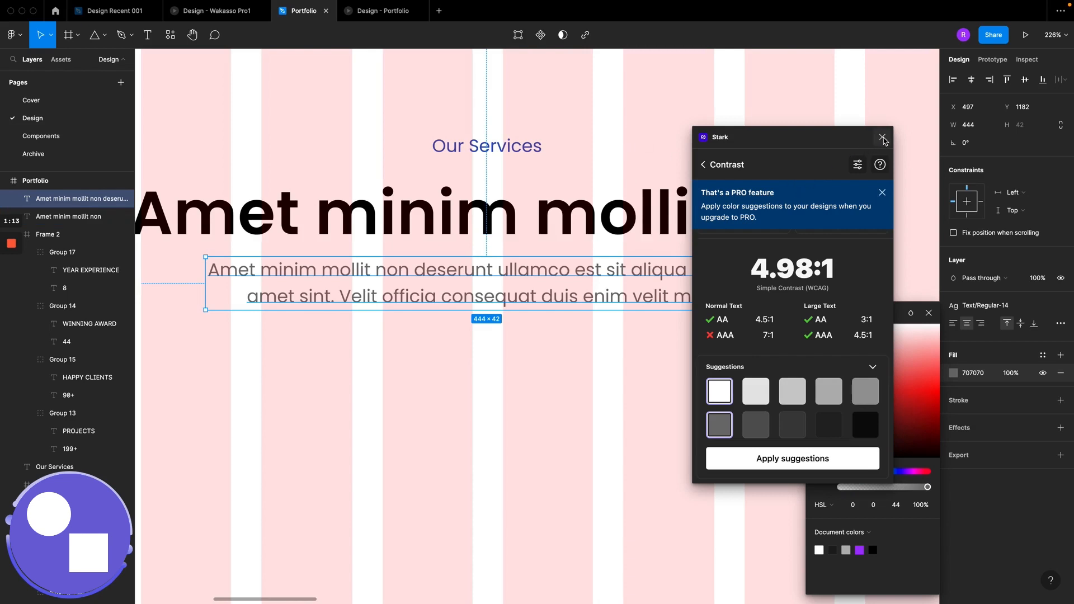
pyautogui.click(882, 193)
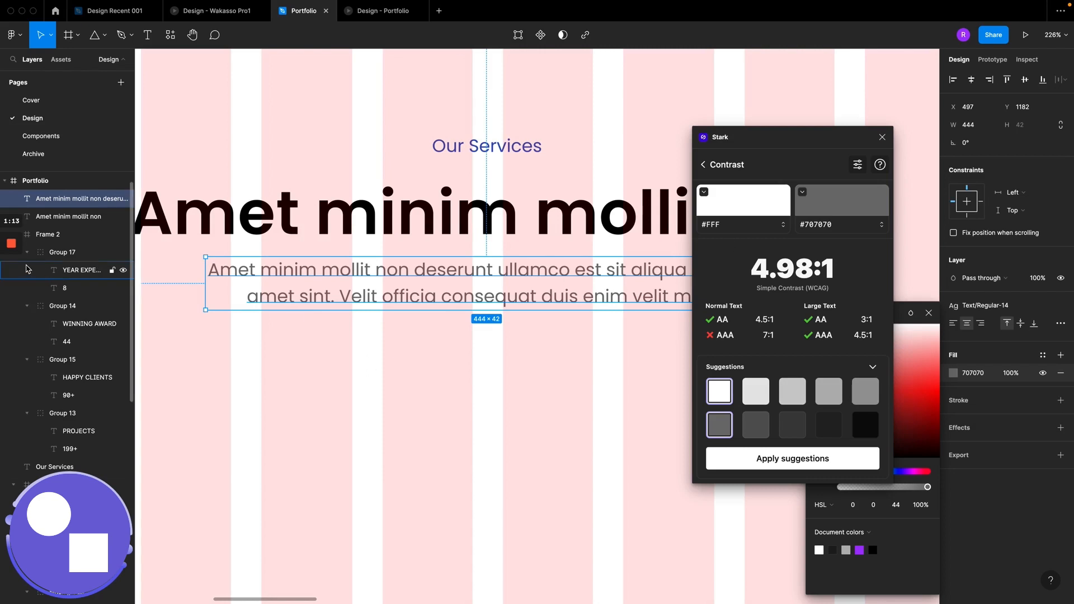
pyautogui.moveTo(15, 253)
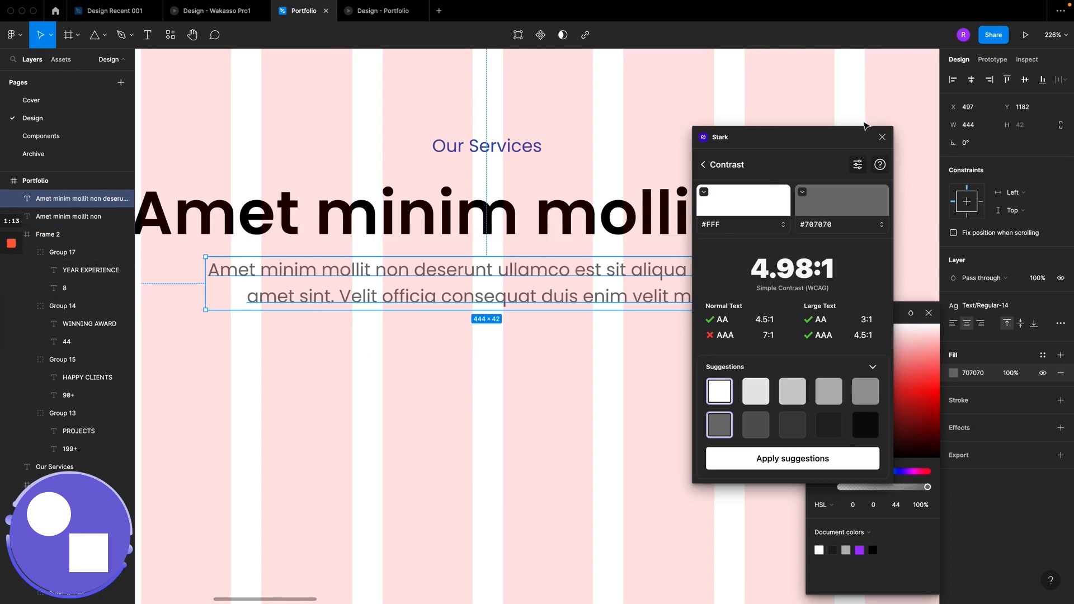
pyautogui.click(882, 138)
pyautogui.click(929, 312)
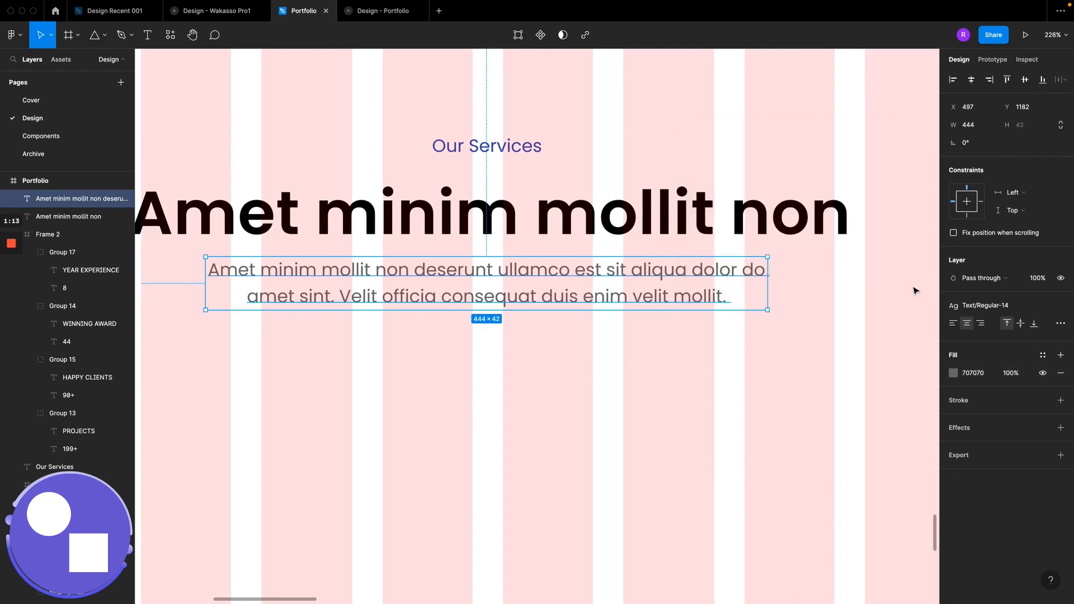
# Step: Move the Our Services label, its heading and description together up closer to the statistics row
pyautogui.click(862, 238)
pyautogui.scroll(-10, 859, 268)
pyautogui.hscroll(3, 792, 269)
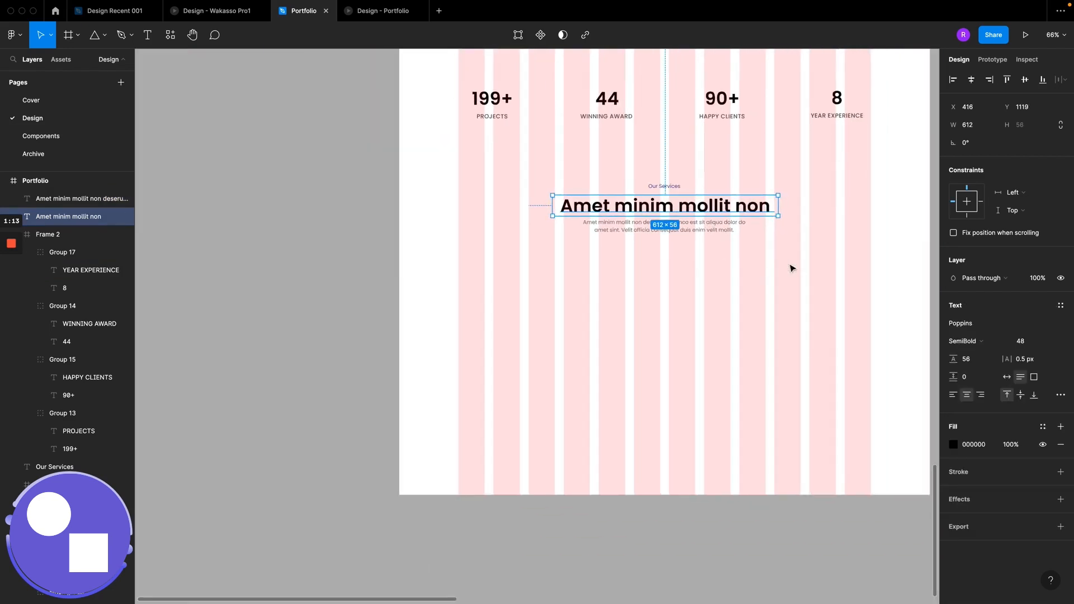
pyautogui.scroll(2, 791, 269)
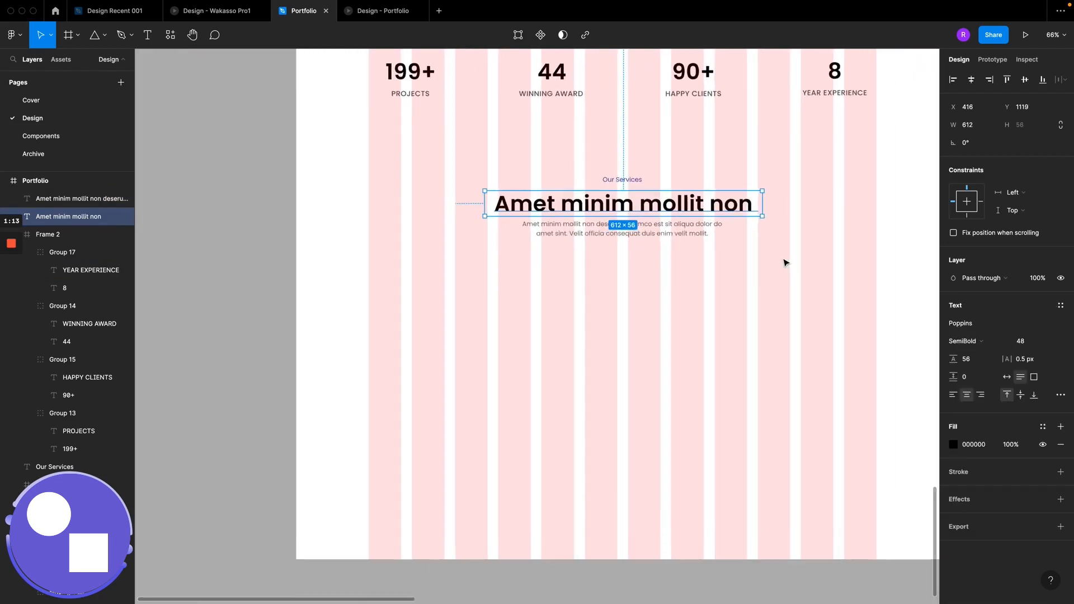
pyautogui.click(633, 180)
pyautogui.keyDown('shift'); pyautogui.click(641, 207); pyautogui.keyUp('shift')
pyautogui.keyDown('shift'); pyautogui.click(644, 234); pyautogui.keyUp('shift')
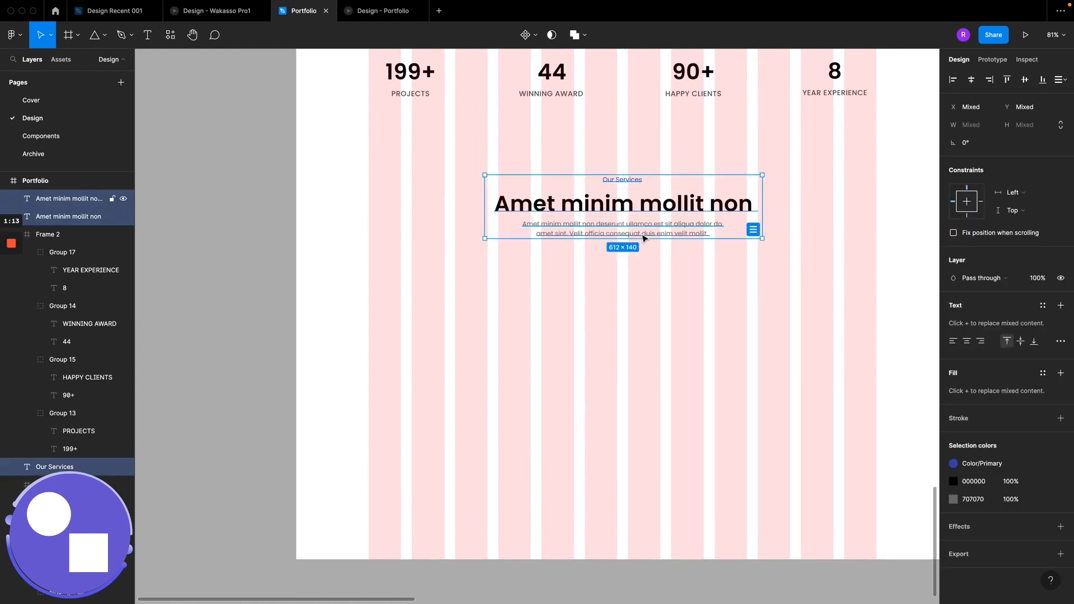
pyautogui.moveTo(644, 238); pyautogui.dragTo(645, 219)
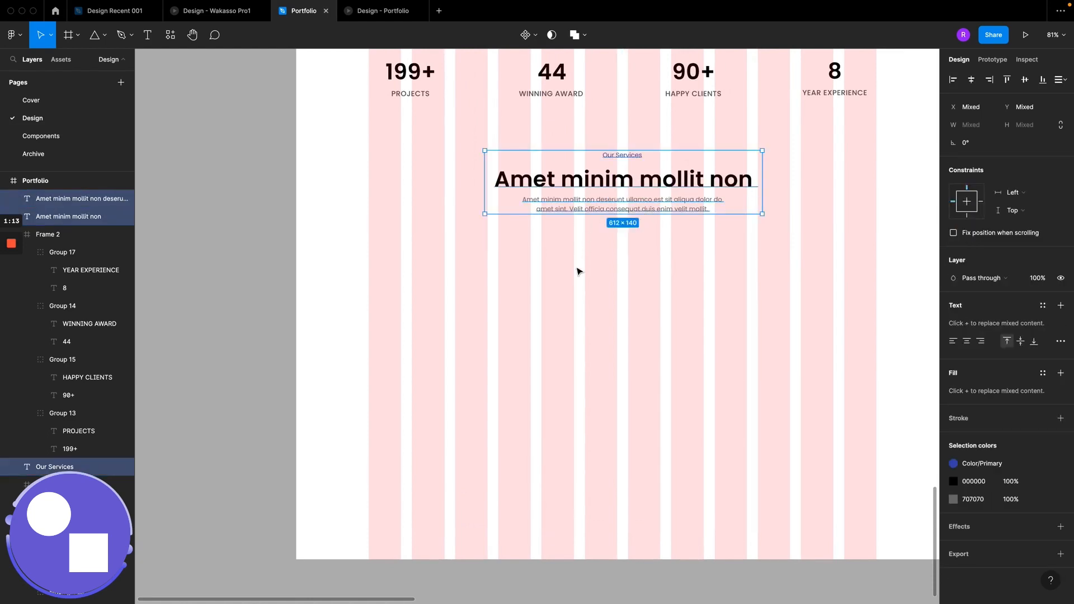
# Step: Draw a 357 × 296 card rectangle below the description at the grid's first column, at X 160, Y 1224
pyautogui.click(579, 273)
pyautogui.click(223, 11)
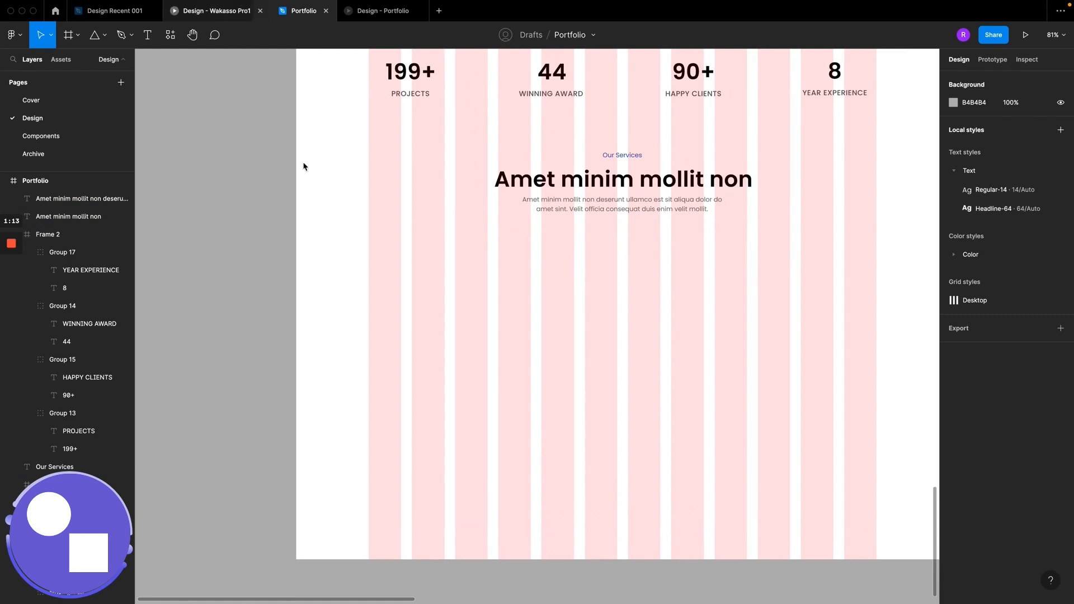
pyautogui.click(296, 12)
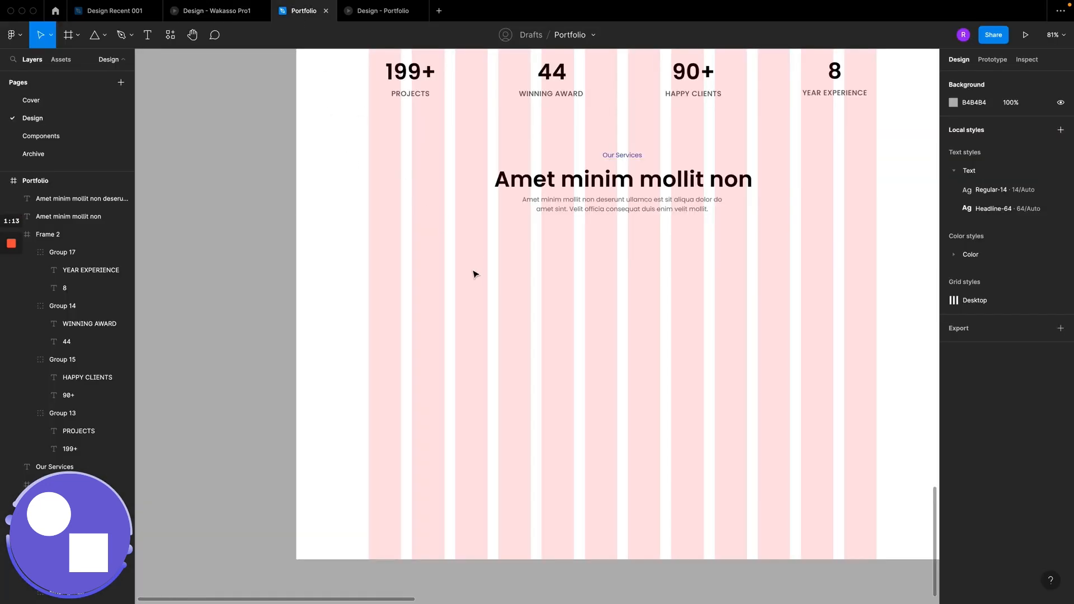
pyautogui.press('r')
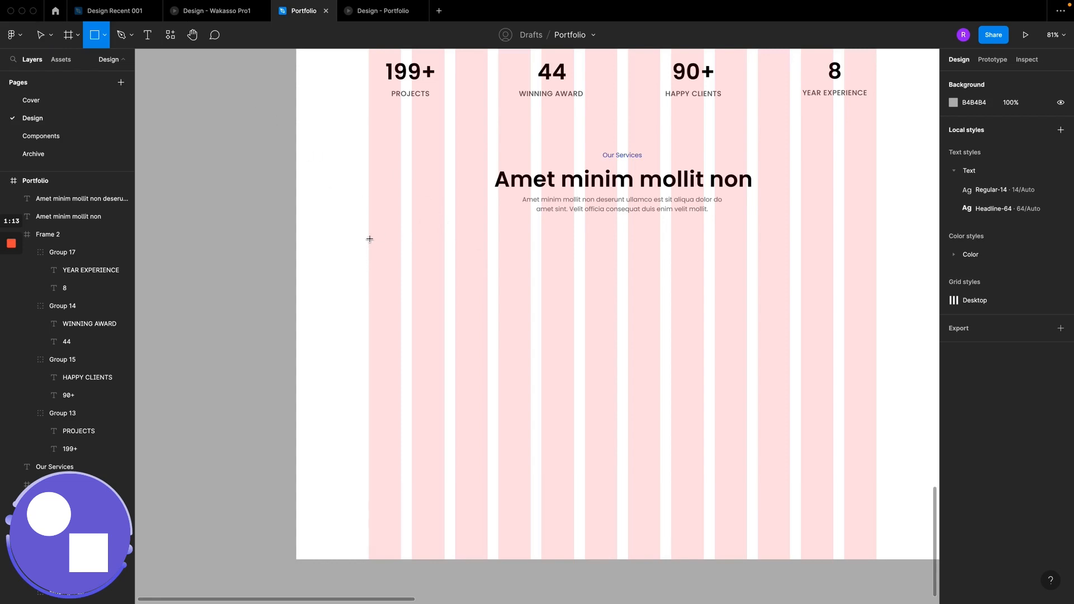
pyautogui.moveTo(370, 238); pyautogui.dragTo(459, 364)
pyautogui.moveTo(519, 357)
pyautogui.mouseDown()
pyautogui.moveTo(532, 358)
pyautogui.moveTo(526, 372)
pyautogui.mouseUp()
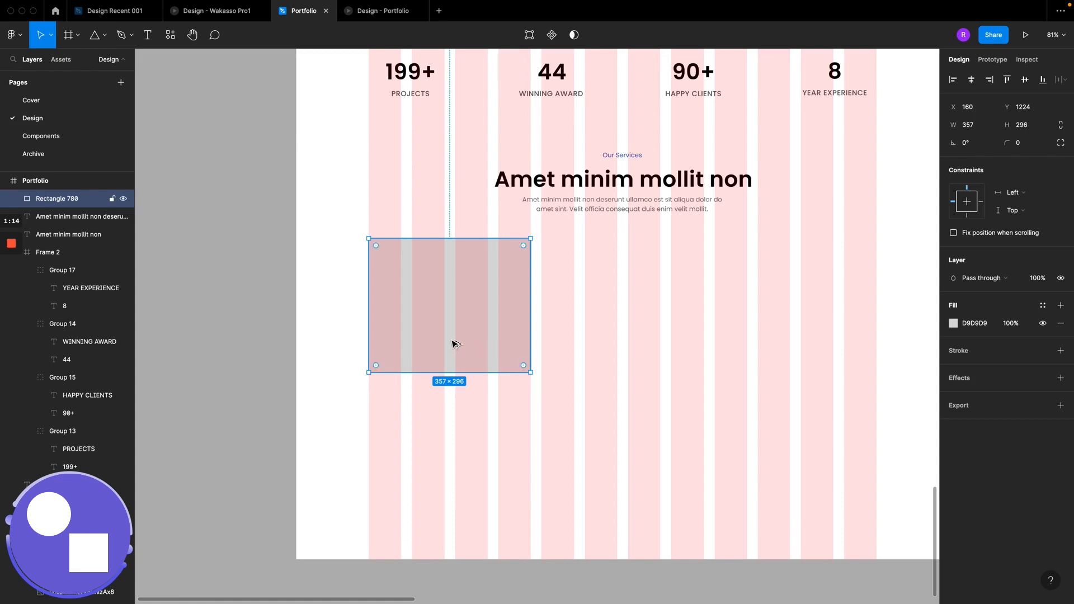
# Step: Duplicate the card rectangle twice across the grid to form a row of three, and compare with the Wakasso reference design
pyautogui.keyDown('alt'); pyautogui.moveTo(453, 343); pyautogui.dragTo(624, 345); pyautogui.keyUp('alt')
pyautogui.press('super+d')
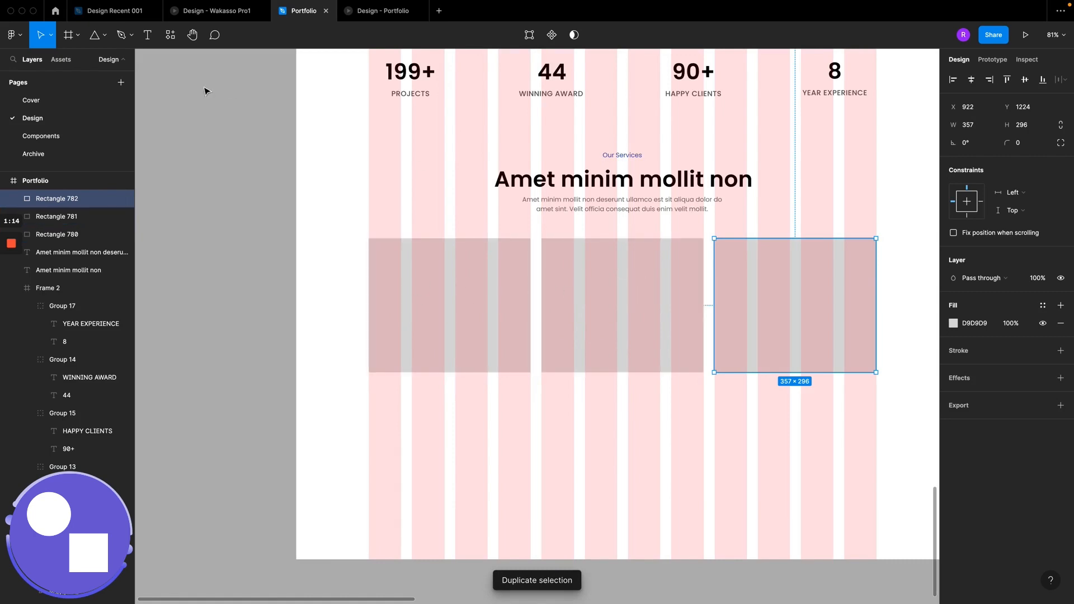
pyautogui.click(218, 11)
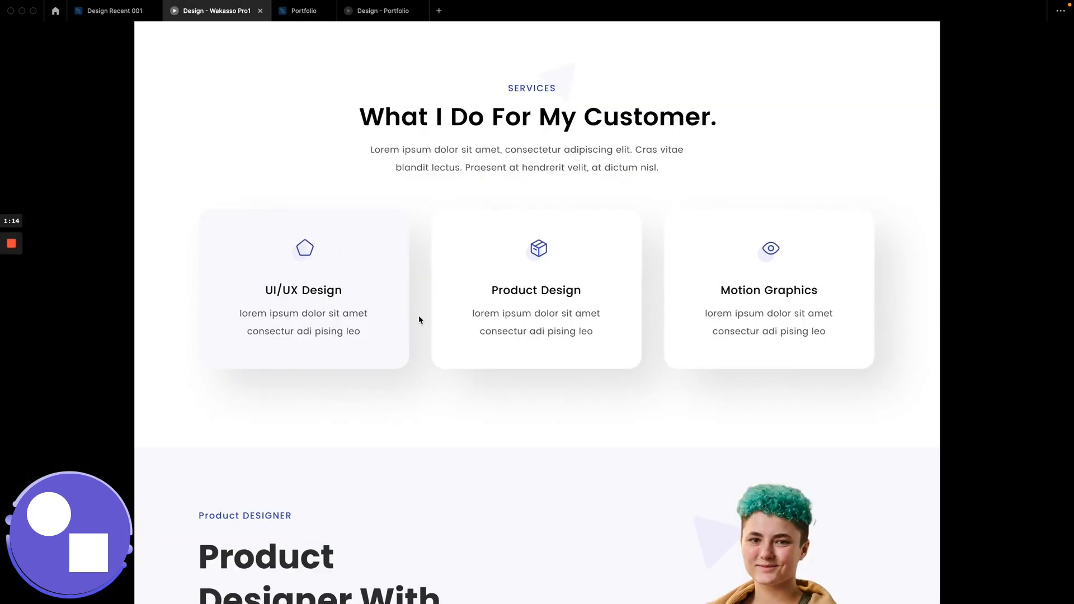
pyautogui.click(302, 13)
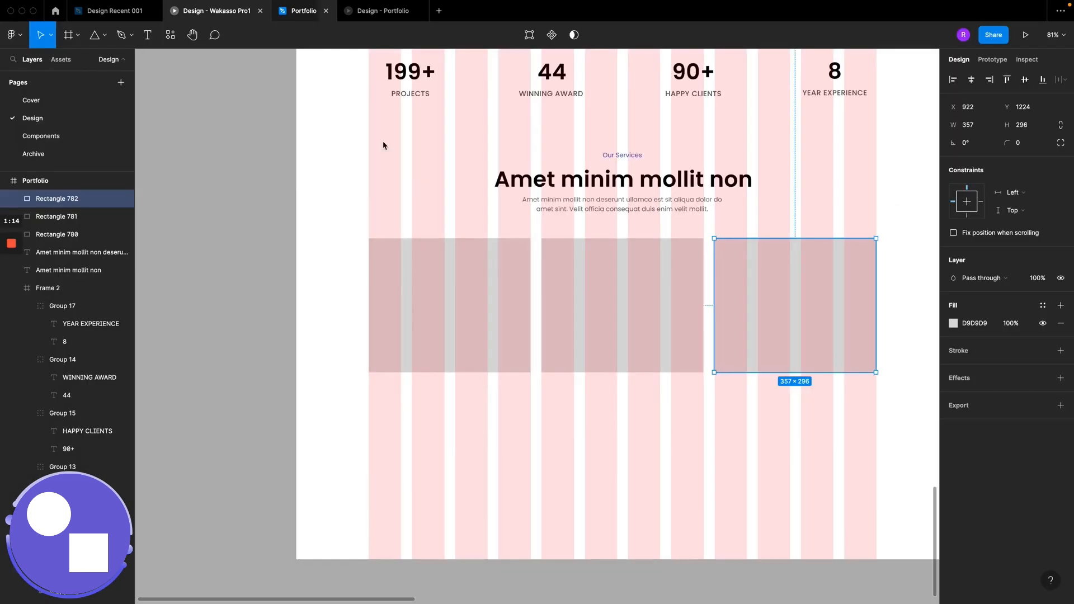
# Step: Delete the second and third card rectangles from the row
pyautogui.click(634, 320)
pyautogui.press('Delete')
pyautogui.click(780, 307)
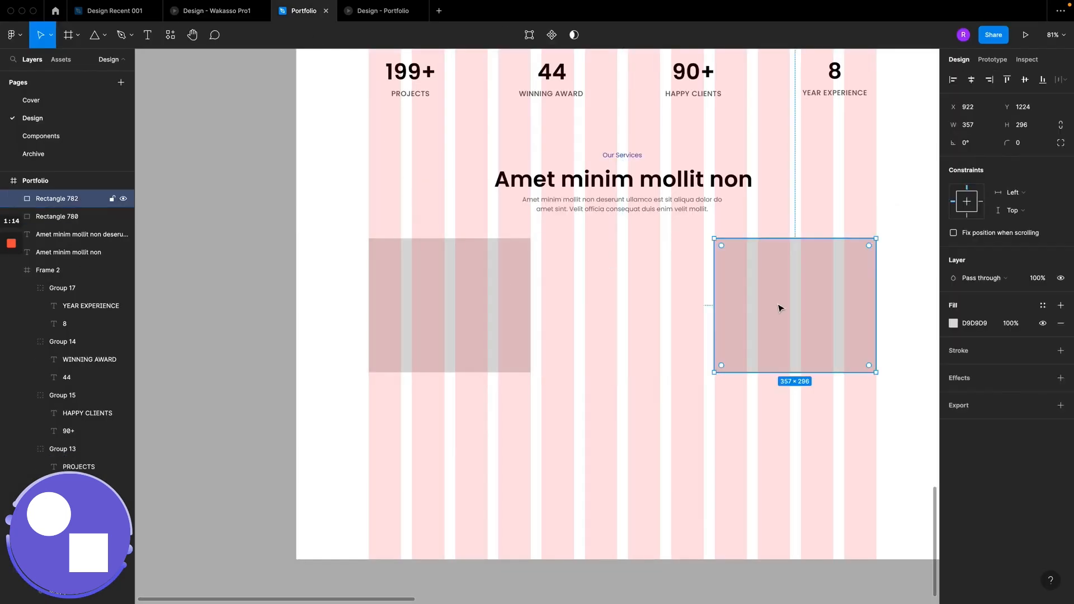
pyautogui.press('Delete')
# Step: Set the remaining card rectangle's corner radius to 12
pyautogui.click(408, 323)
pyautogui.scroll(5, 408, 323)
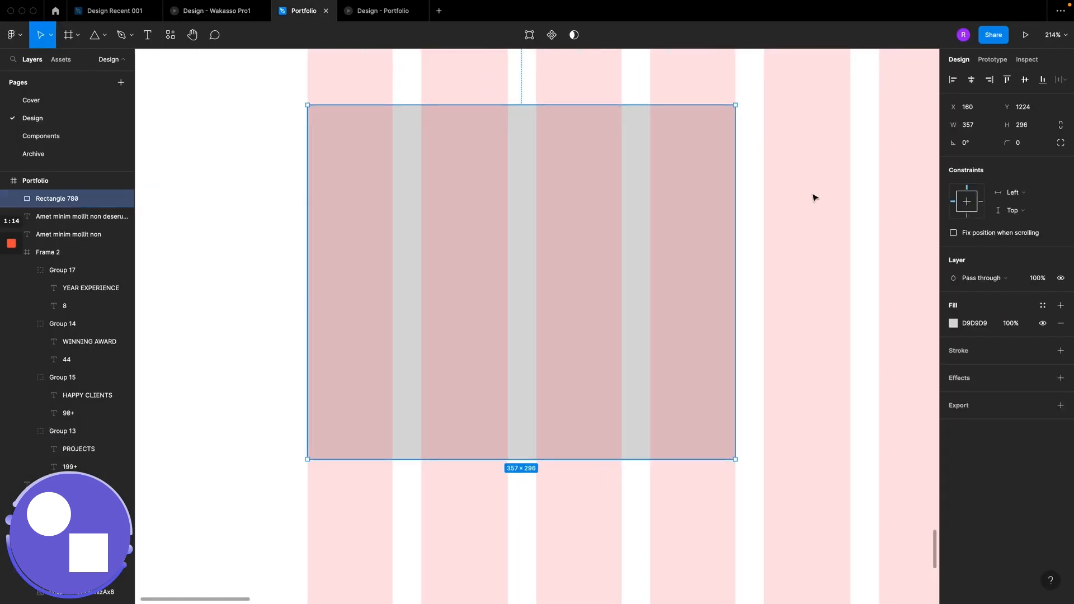
pyautogui.click(1024, 144)
pyautogui.write('12')
pyautogui.press('Return')
# Step: Fill the card rectangle with white, using the Color/White colour style
pyautogui.press('i')
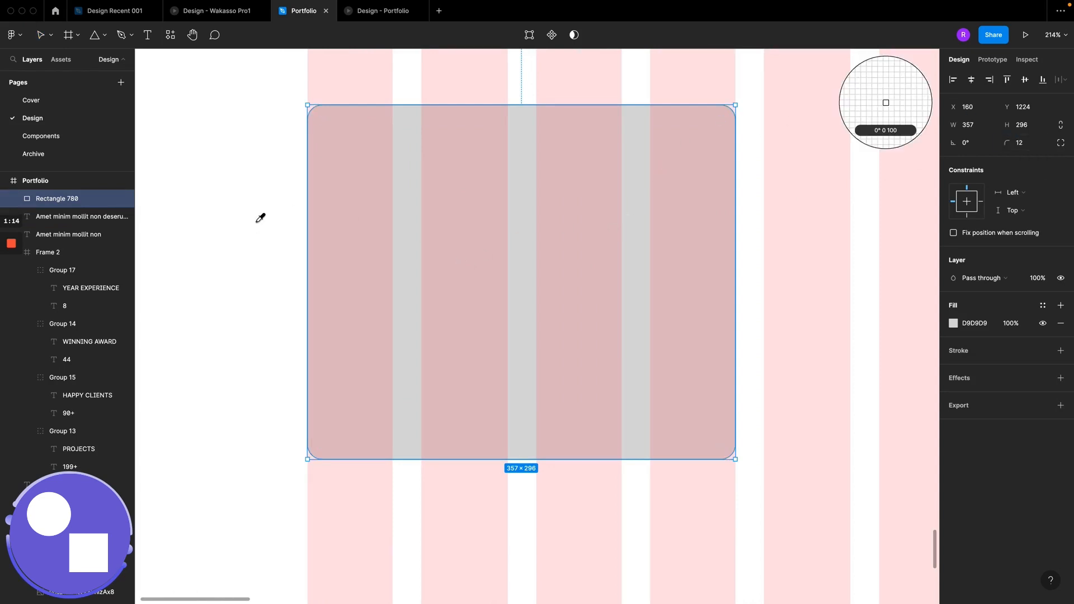
pyautogui.click(257, 224)
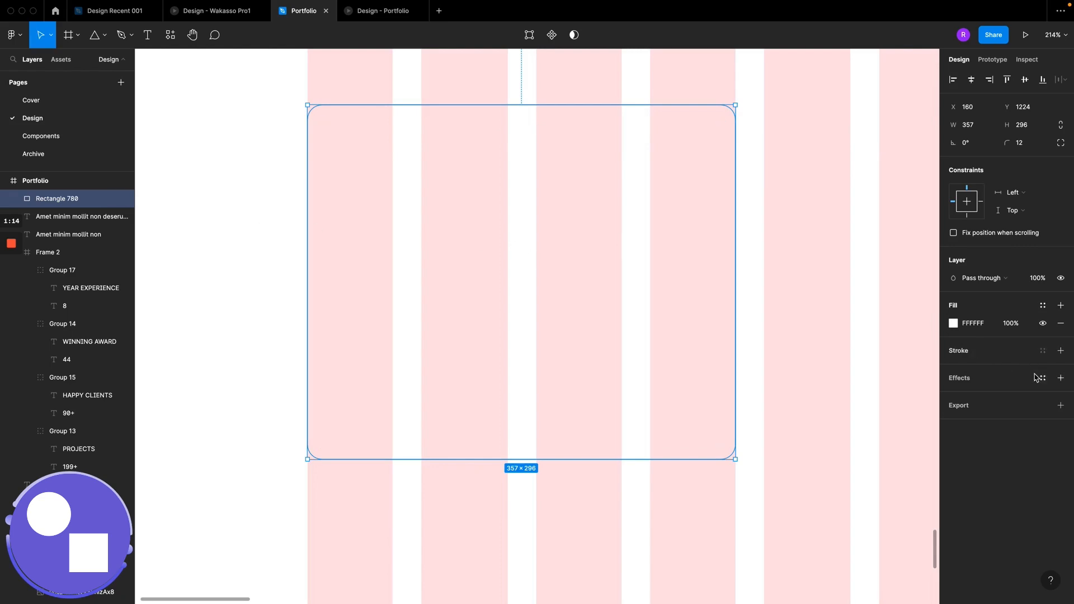
pyautogui.click(1043, 305)
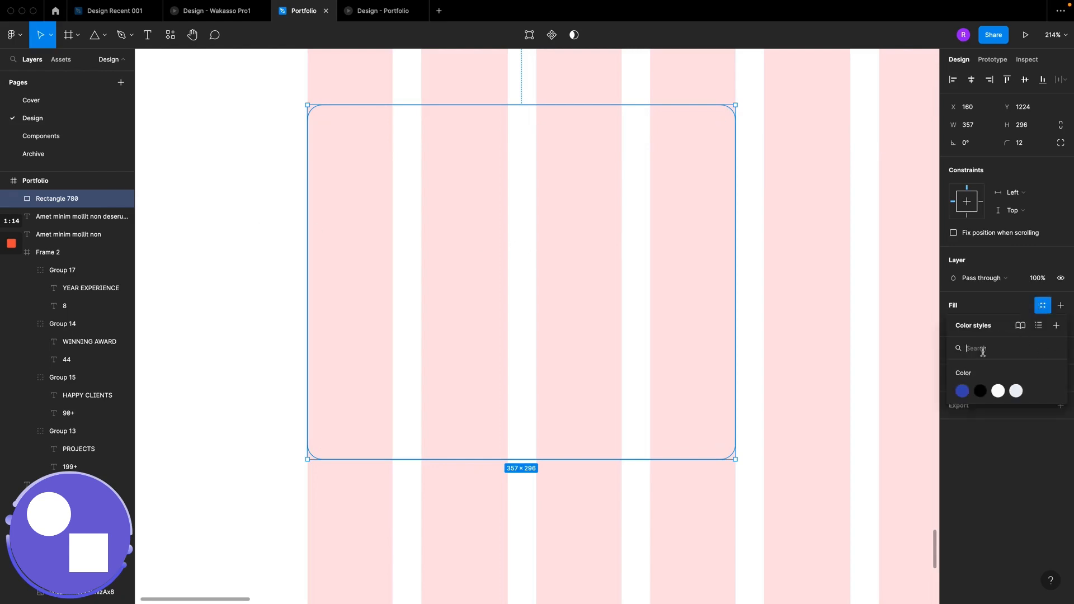
pyautogui.click(998, 392)
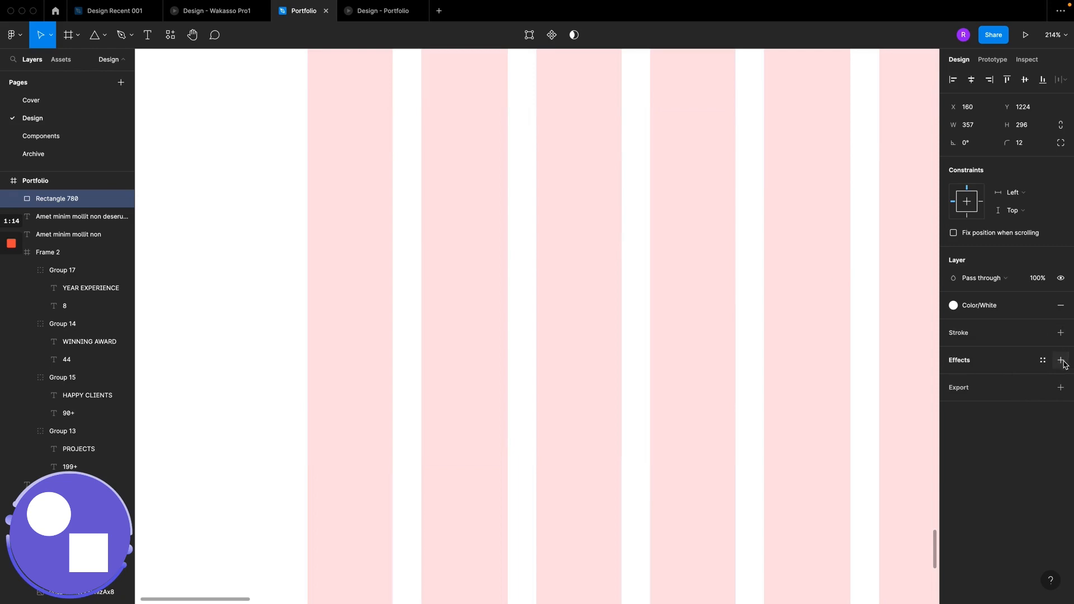
# Step: Add a drop shadow to the card rectangle with blur 44 and a Y offset of 10
pyautogui.click(1061, 361)
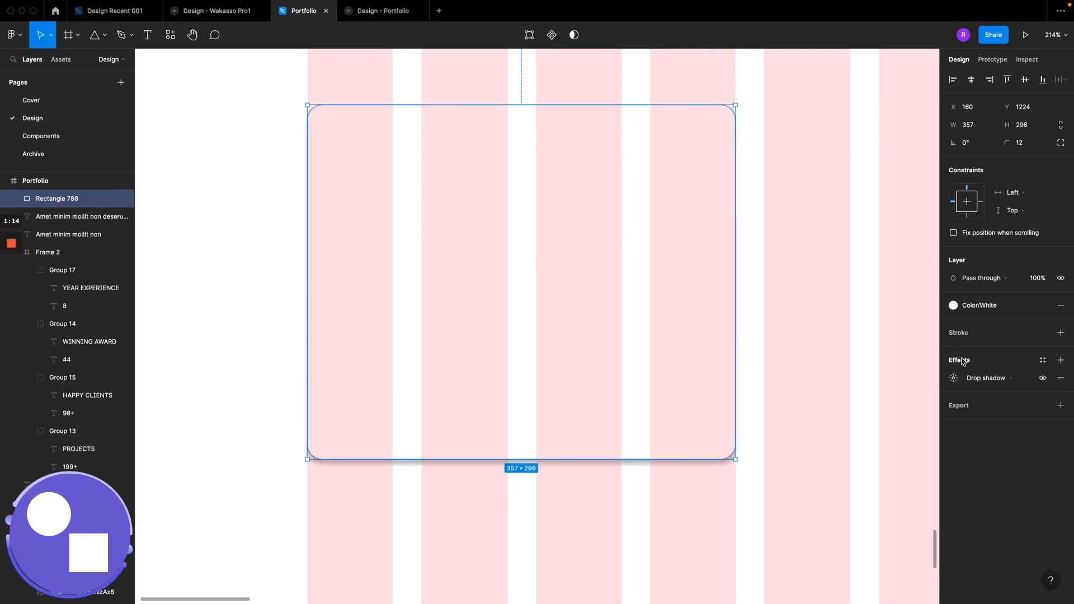
pyautogui.hotkey('ctrl', 'z')
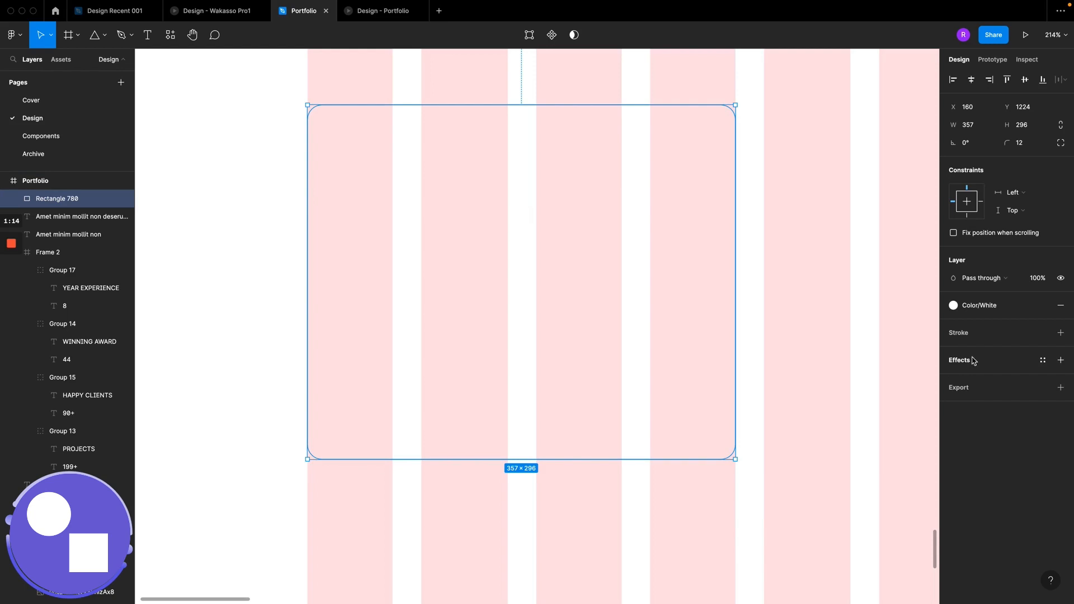
pyautogui.click(1061, 361)
pyautogui.click(954, 380)
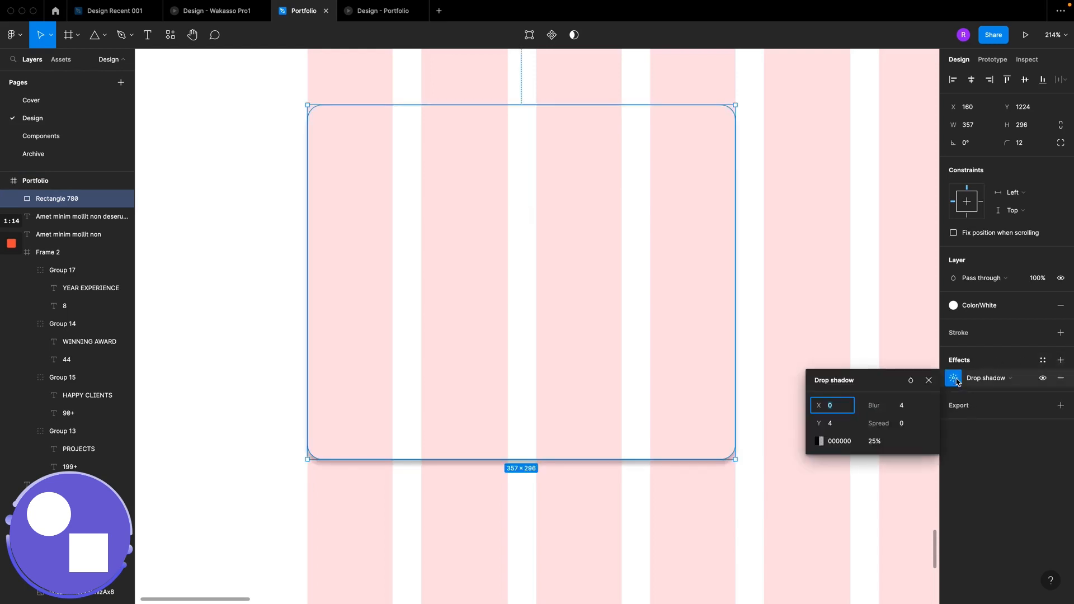
pyautogui.hscroll(3, 716, 324)
pyautogui.click(911, 411)
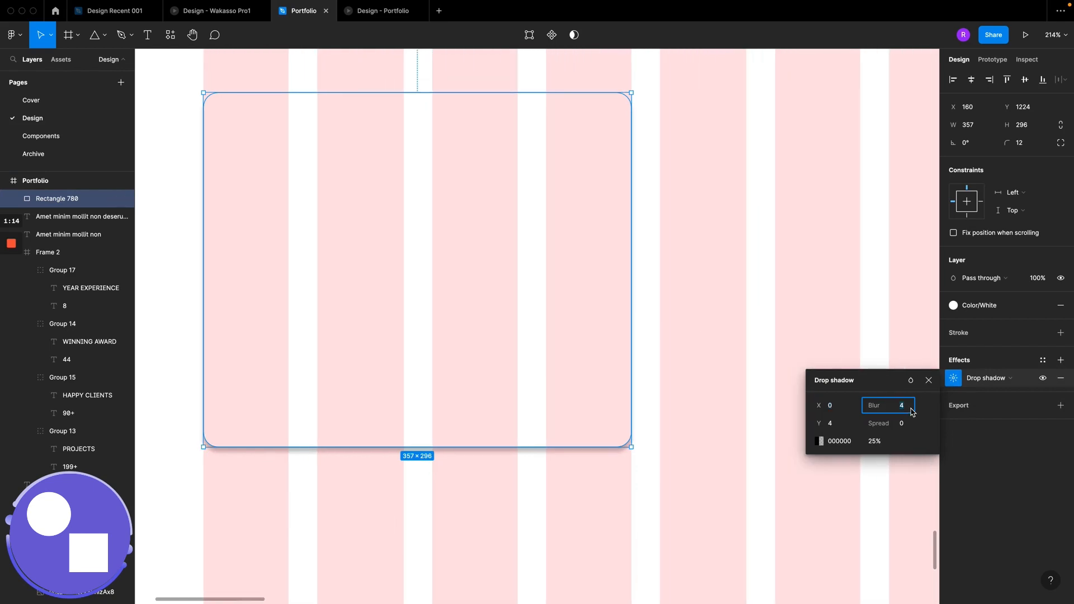
pyautogui.write('44')
pyautogui.click(838, 430)
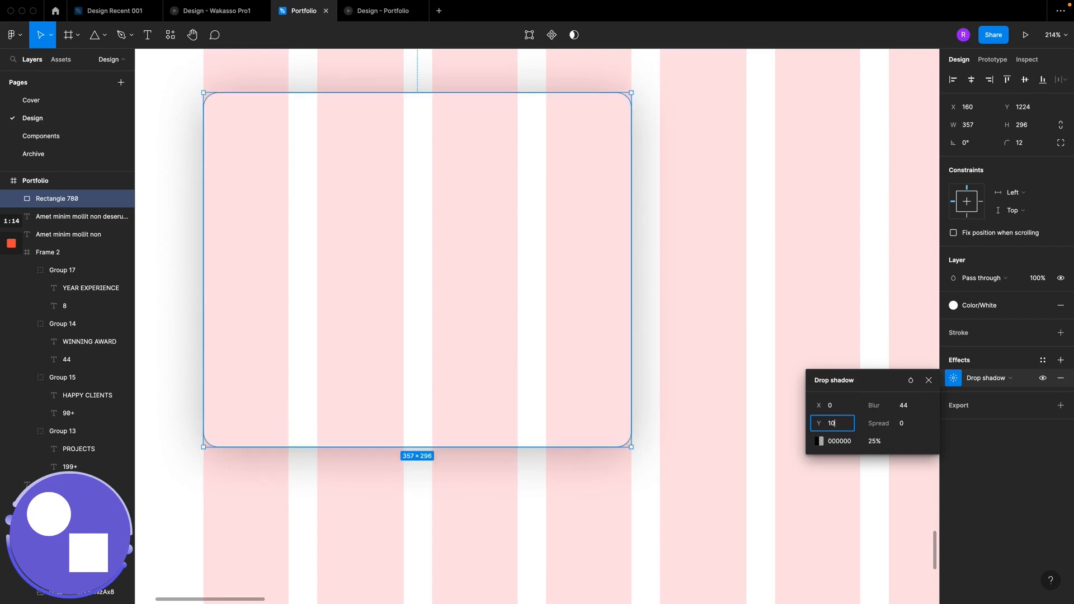
pyautogui.press('Return')
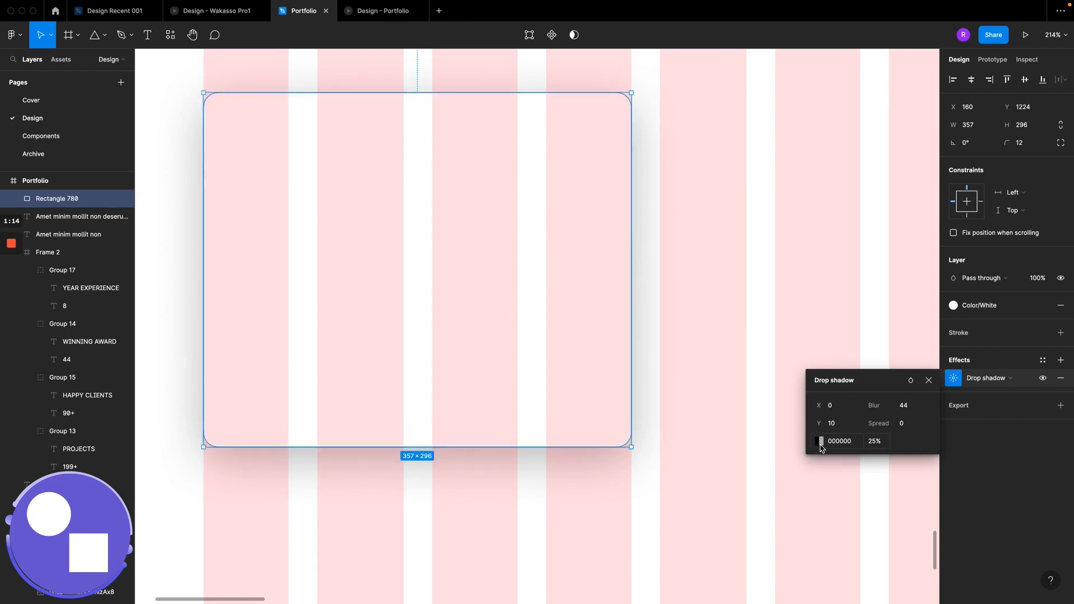
# Step: Set the card shadow's opacity to 8% and check the card in the prototype preview
pyautogui.click(877, 442)
pyautogui.write('8')
pyautogui.press('Return')
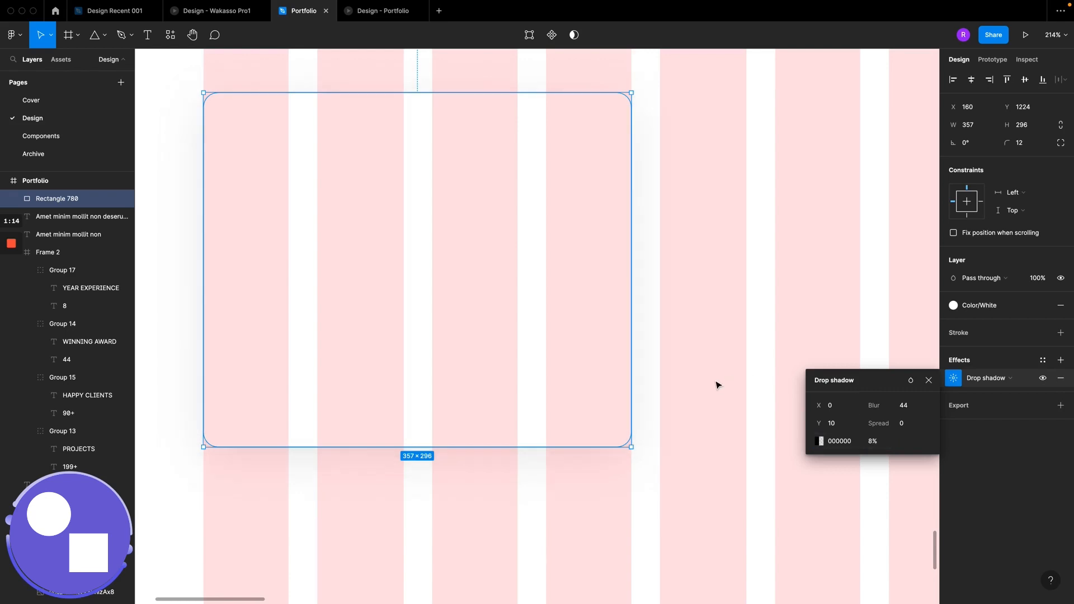
pyautogui.click(372, 10)
pyautogui.scroll(-9, 430, 234)
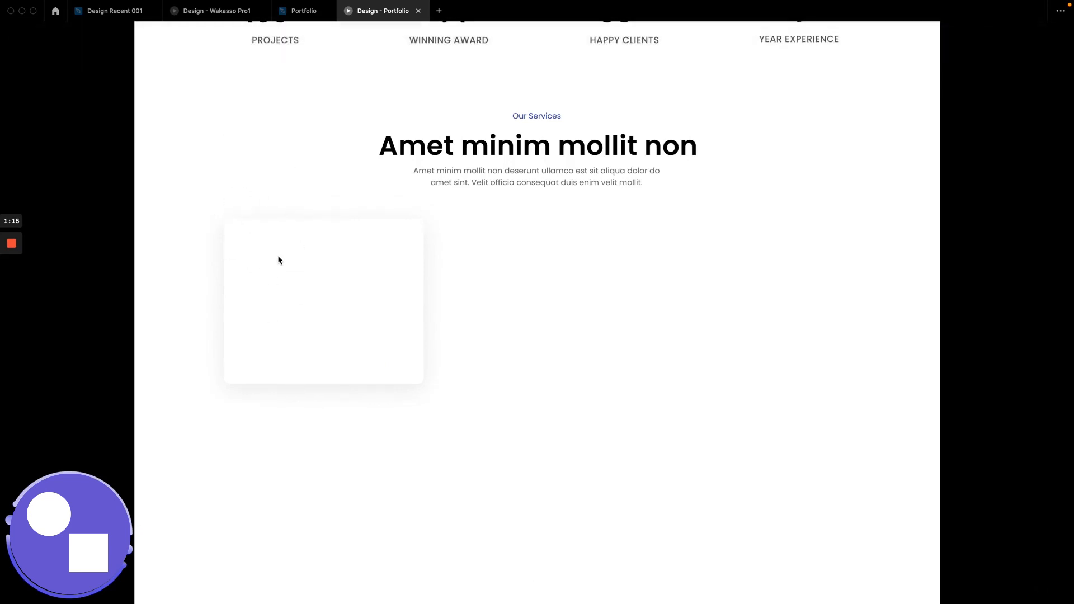
pyautogui.click(304, 14)
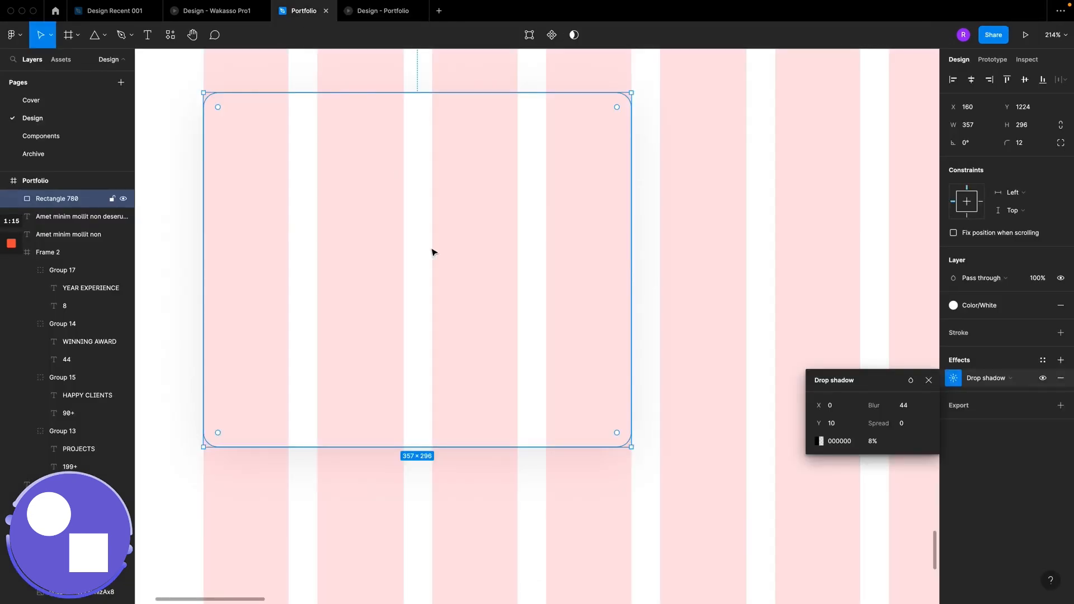
# Step: Try a pale purple F0EBF5 shadow colour on the card and compare the preview with the reference design's service cards
pyautogui.click(821, 441)
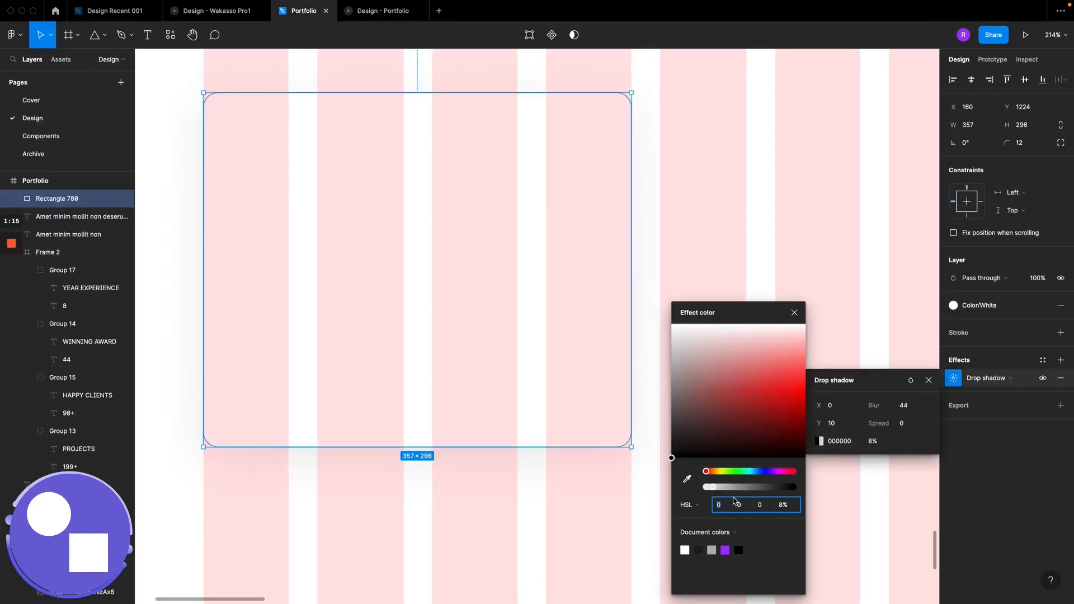
pyautogui.click(725, 549)
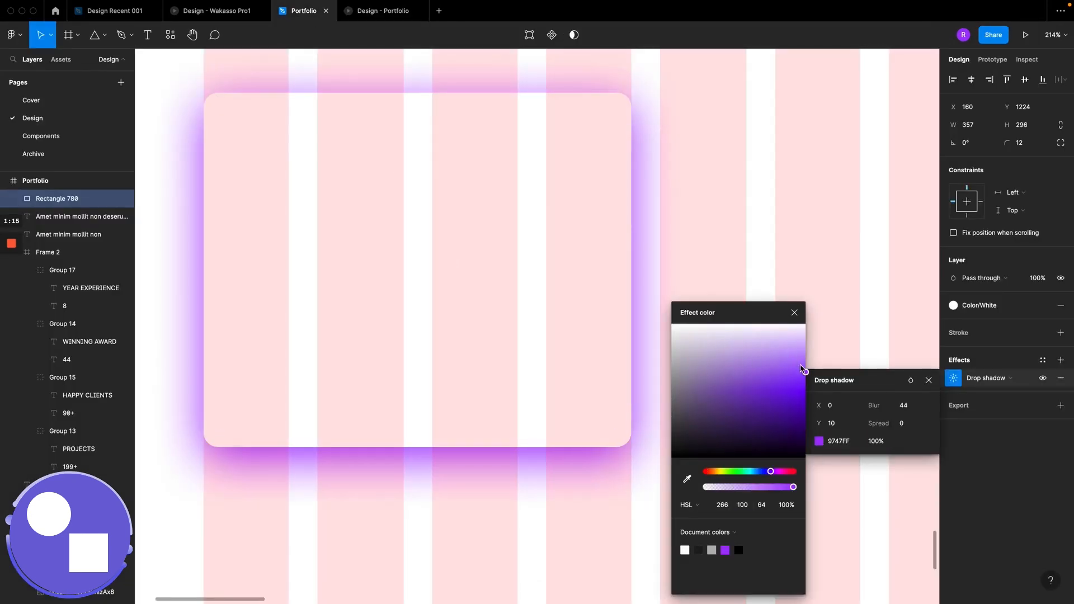
pyautogui.moveTo(804, 371); pyautogui.dragTo(714, 336)
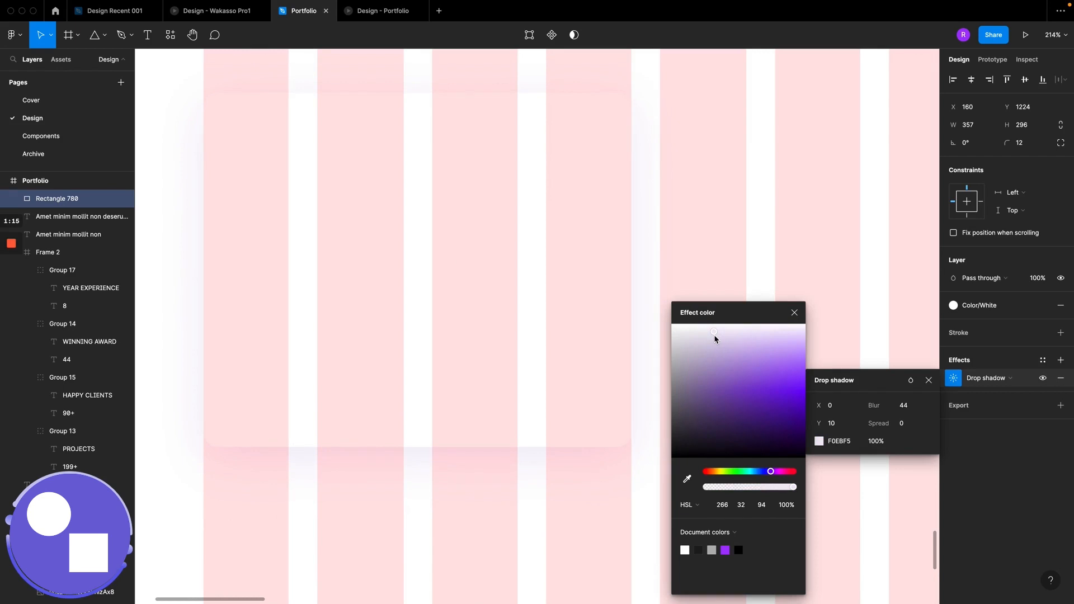
pyautogui.click(384, 13)
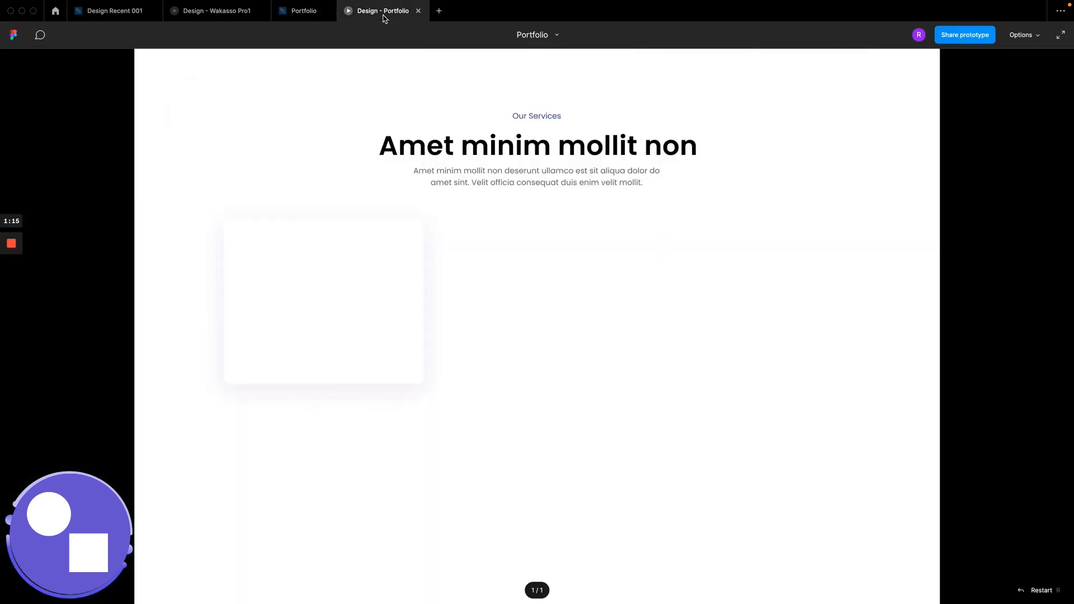
pyautogui.click(227, 11)
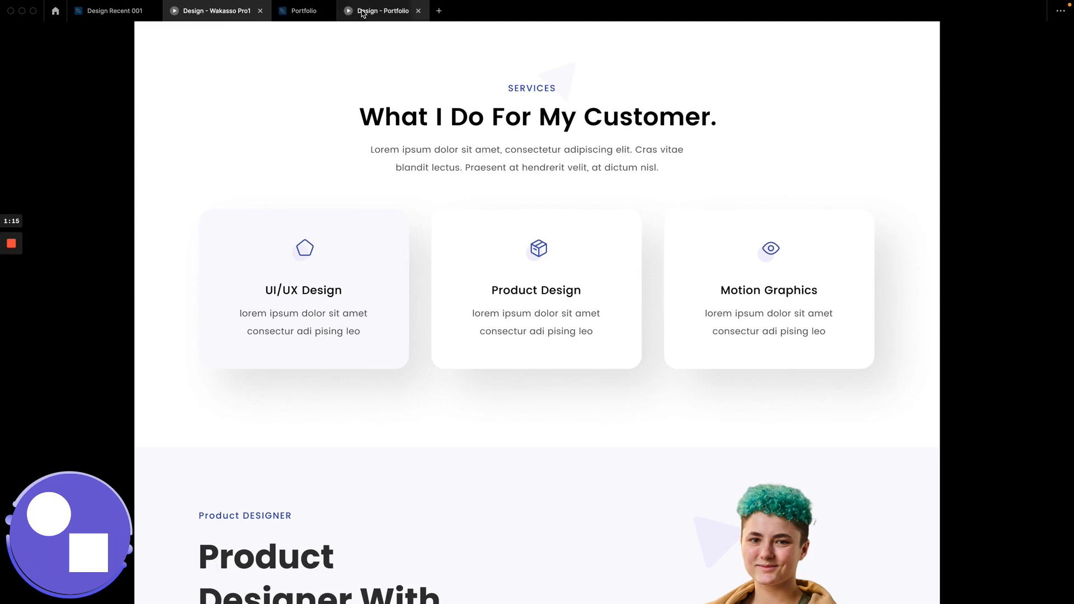
# Step: Change the card's shadow colour to grey 989898 at 8% opacity and check it in the prototype preview
pyautogui.click(311, 11)
pyautogui.moveTo(714, 331); pyautogui.dragTo(654, 386)
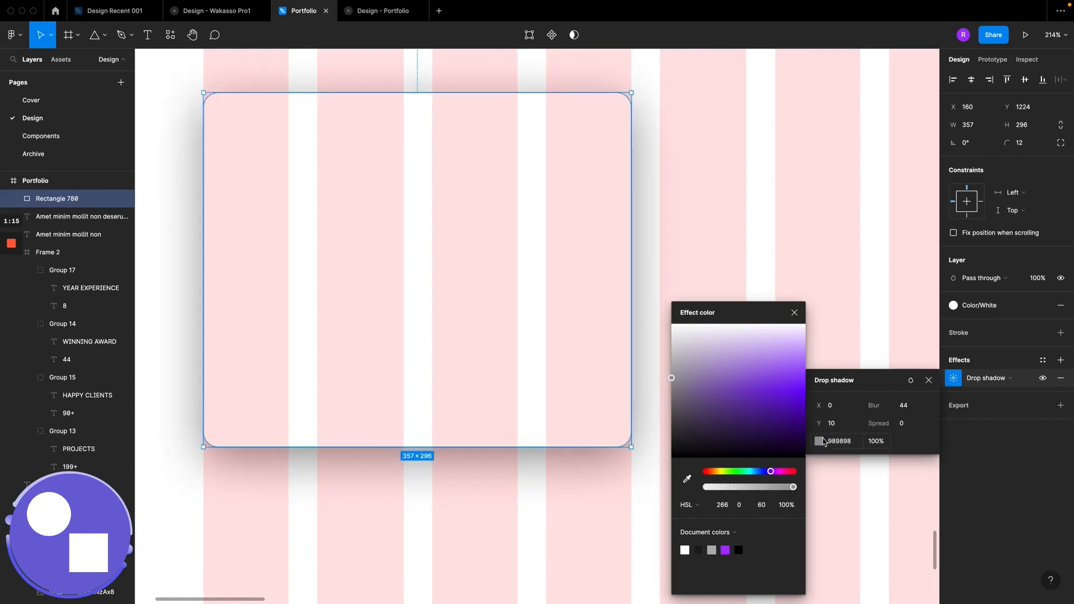
pyautogui.click(876, 442)
pyautogui.write('8')
pyautogui.press('Return')
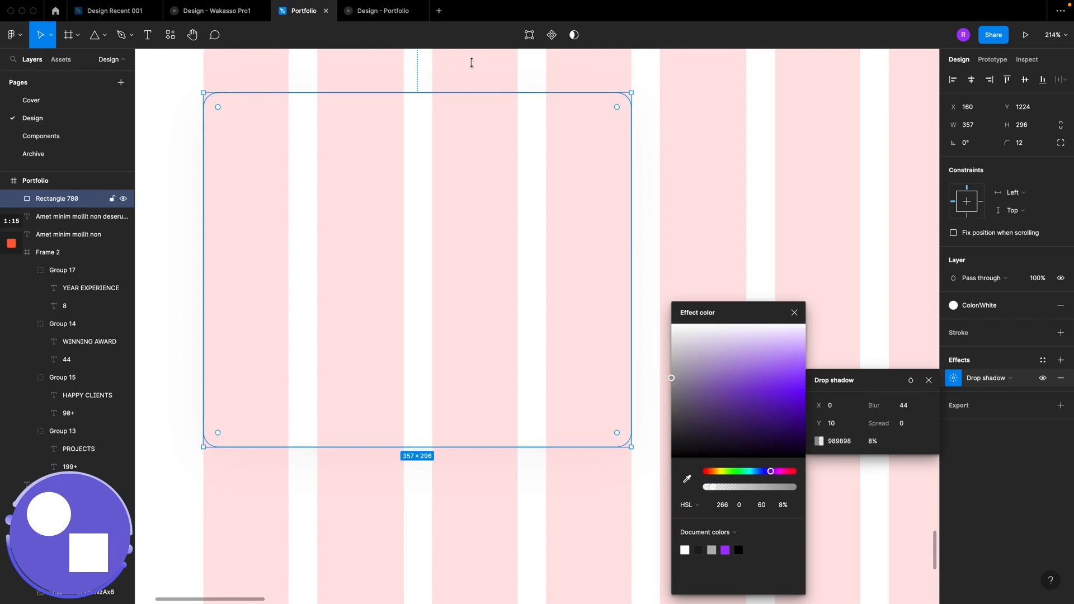
pyautogui.click(389, 14)
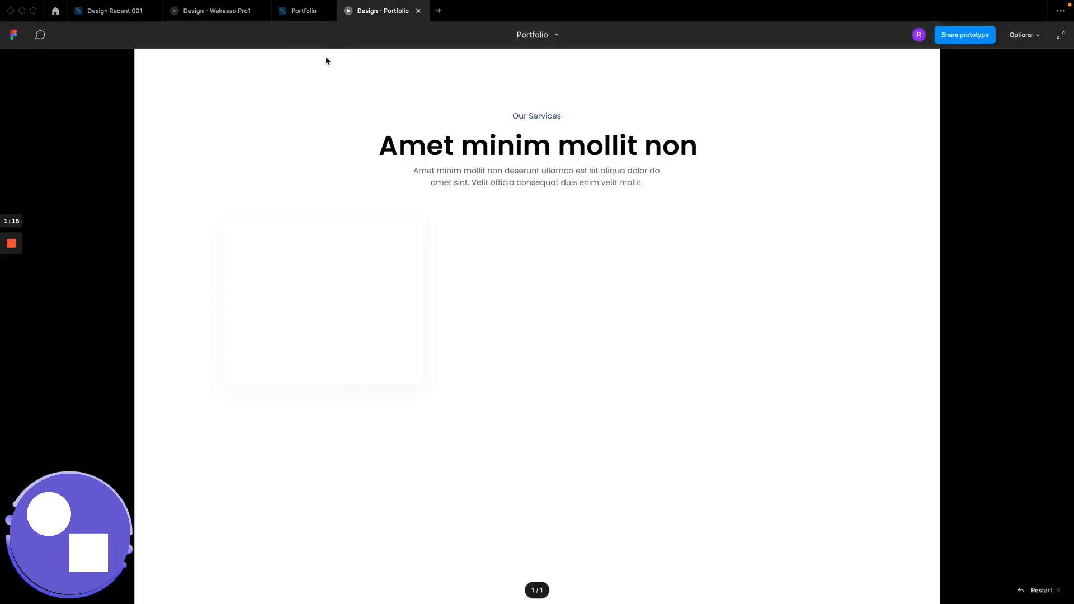
pyautogui.click(293, 13)
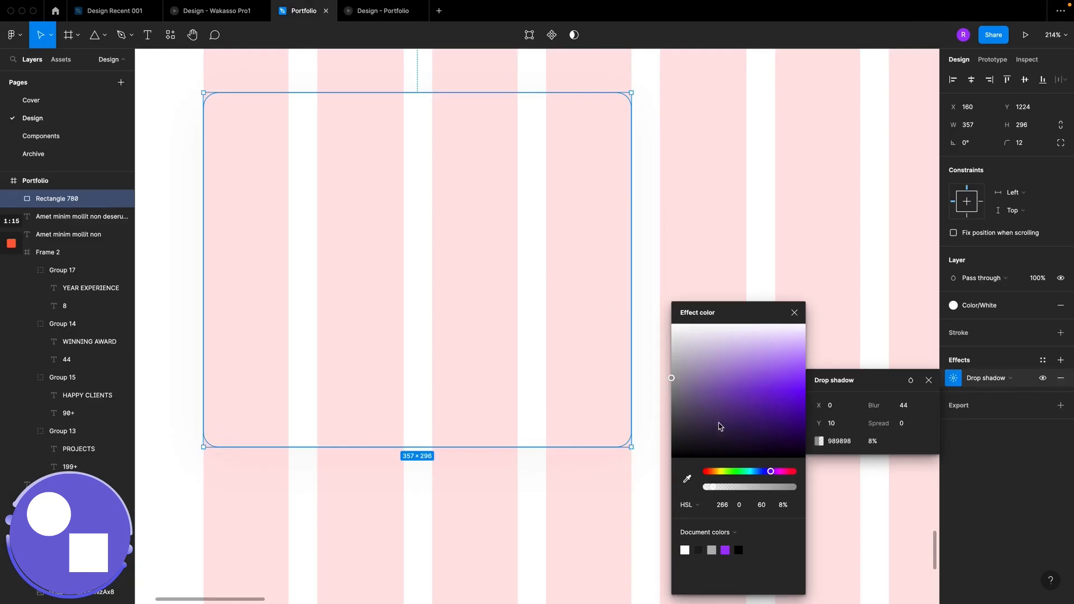
# Step: Try 10% opacity for the card's grey shadow and view it in the prototype preview
pyautogui.click(877, 446)
pyautogui.write('10')
pyautogui.press('Return')
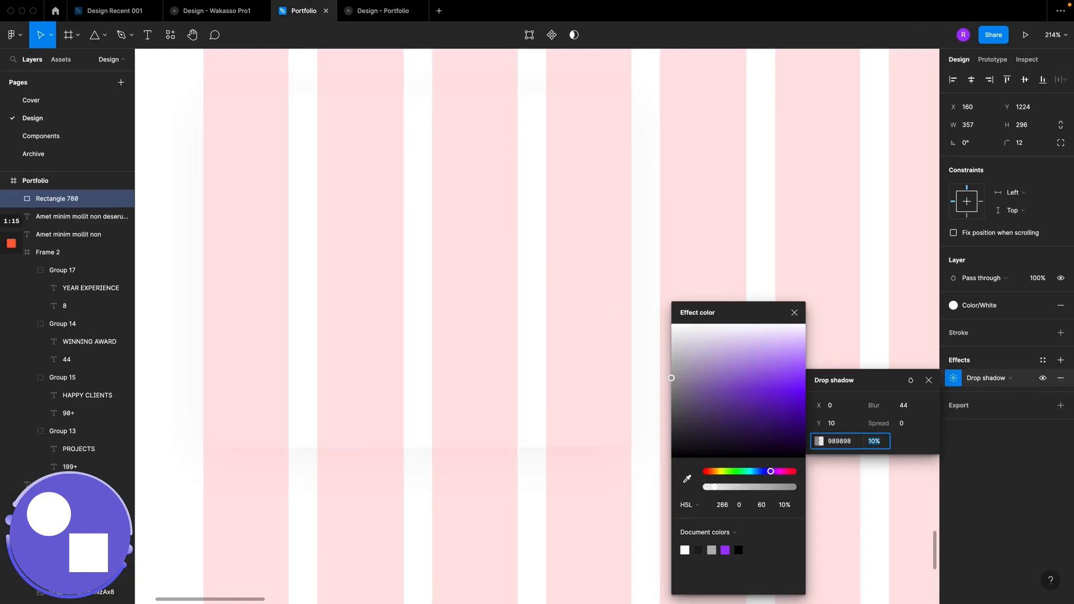
pyautogui.click(364, 12)
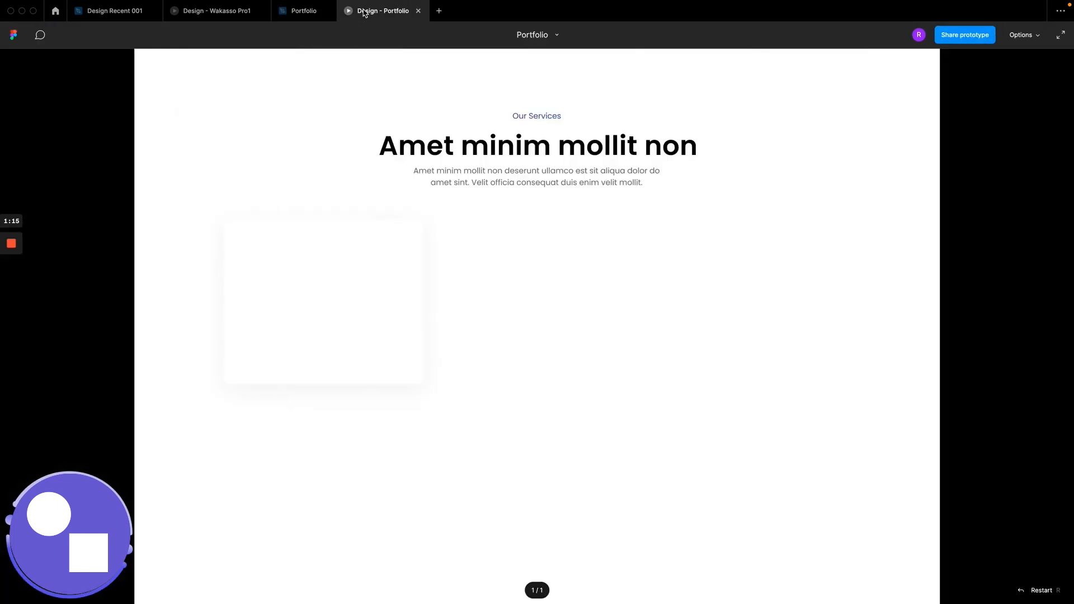
# Step: Raise the card shadow's opacity to 14%, check it in the prototype preview, and close the shadow settings
pyautogui.click(294, 11)
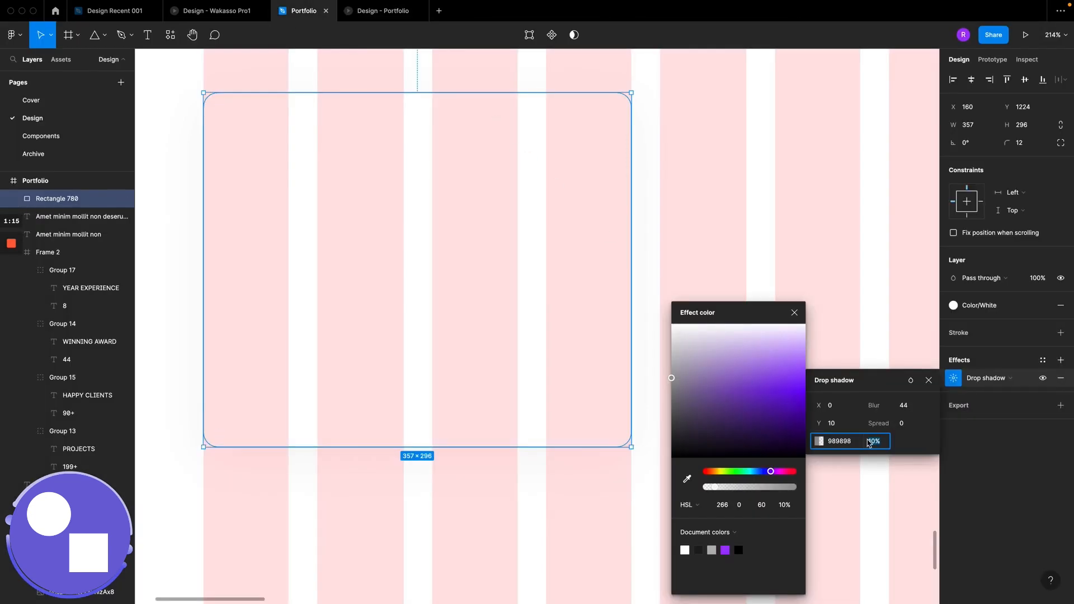
pyautogui.press('Up')
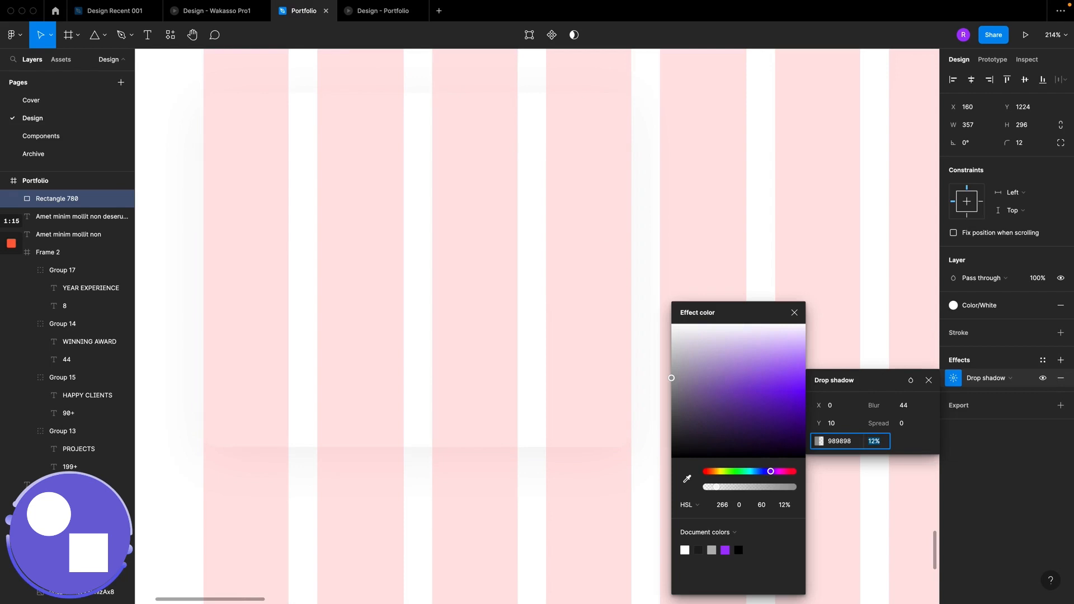
pyautogui.press('Up')
pyautogui.click(367, 17)
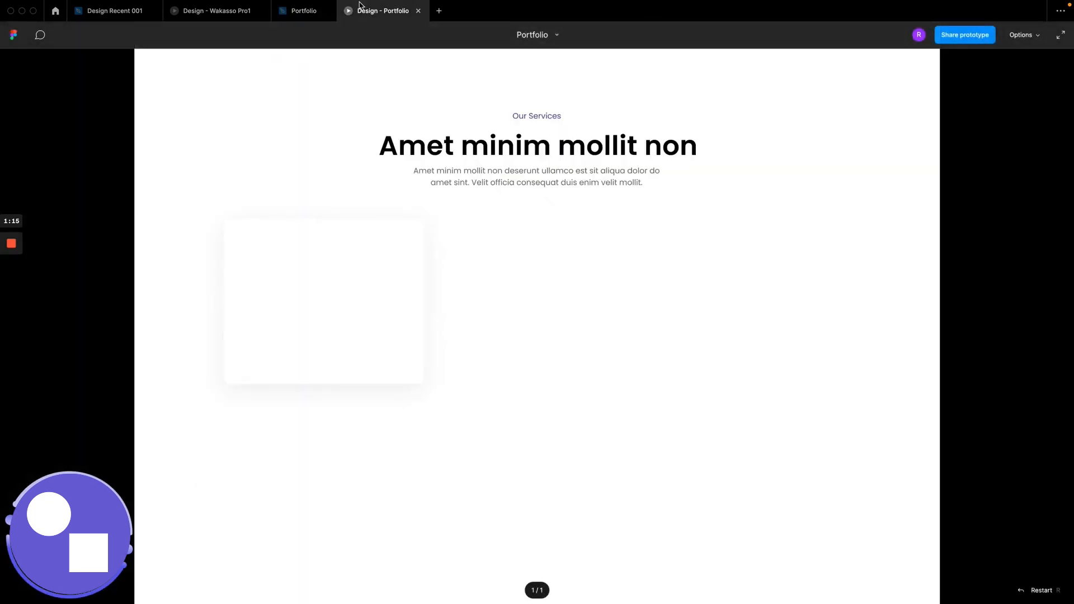
pyautogui.click(303, 12)
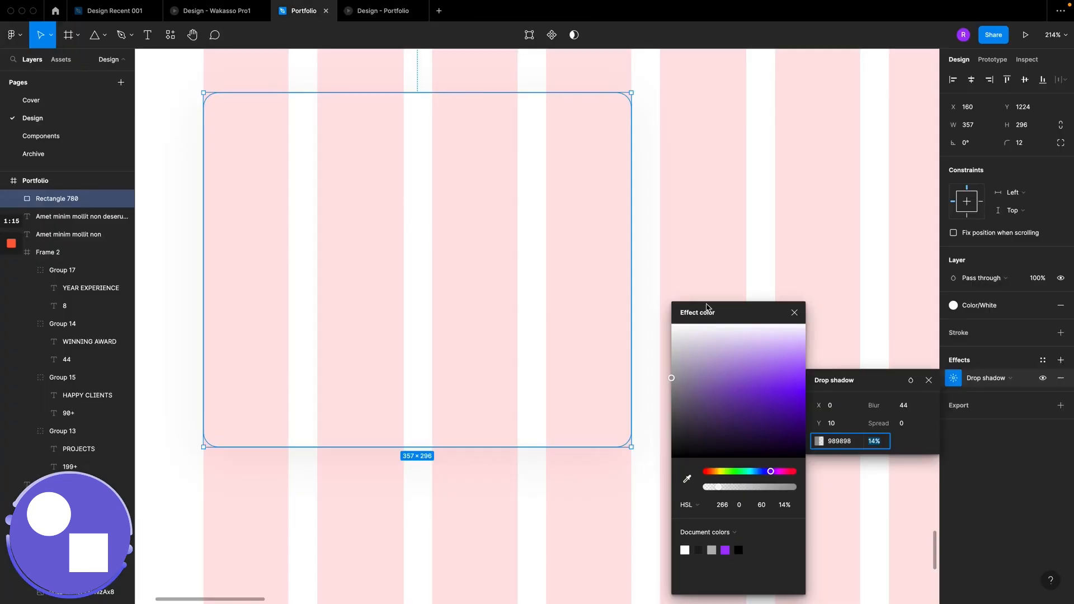
pyautogui.click(795, 312)
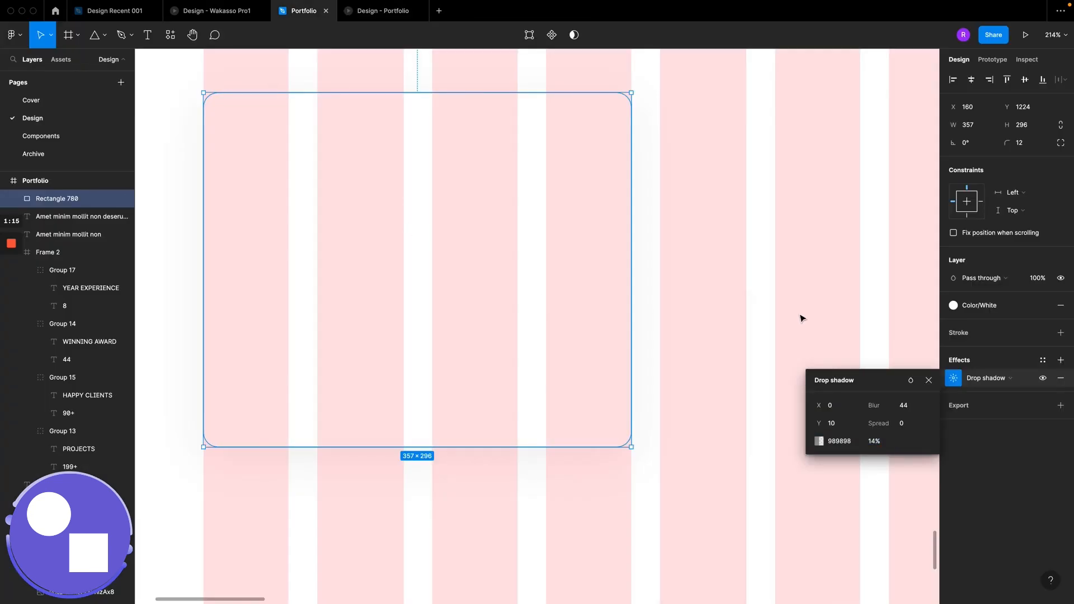
pyautogui.click(931, 382)
# Step: Duplicate the card twice to form a row of three with 24 px gaps, and review the row in the prototype preview
pyautogui.scroll(-5, 714, 285)
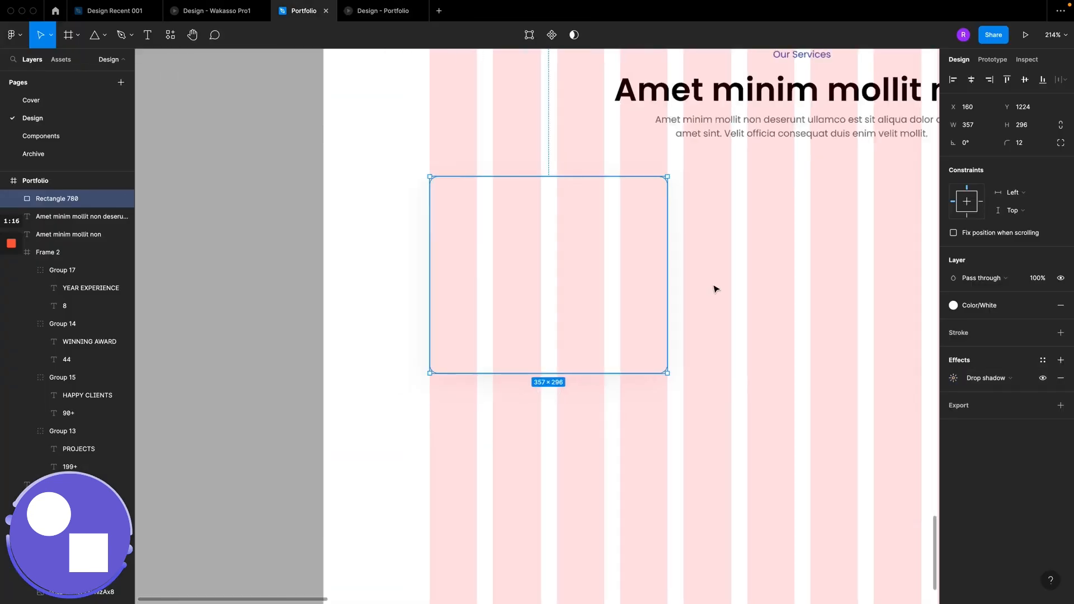
pyautogui.hscroll(5, 714, 287)
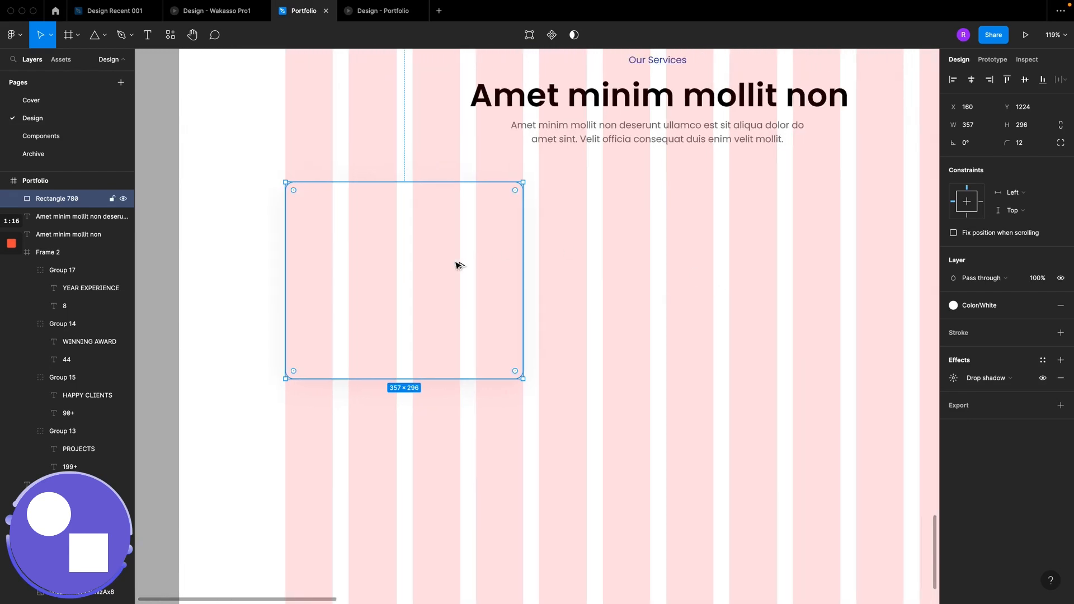
pyautogui.moveTo(459, 265); pyautogui.dragTo(709, 261)
pyautogui.hotkey('ctrl', 'd')
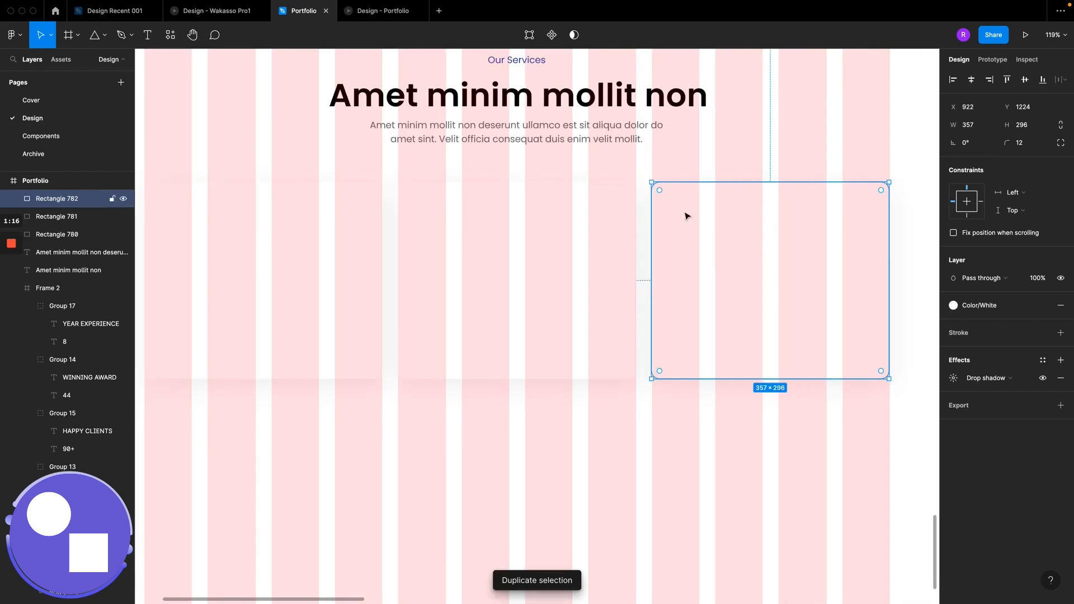
pyautogui.click(376, 13)
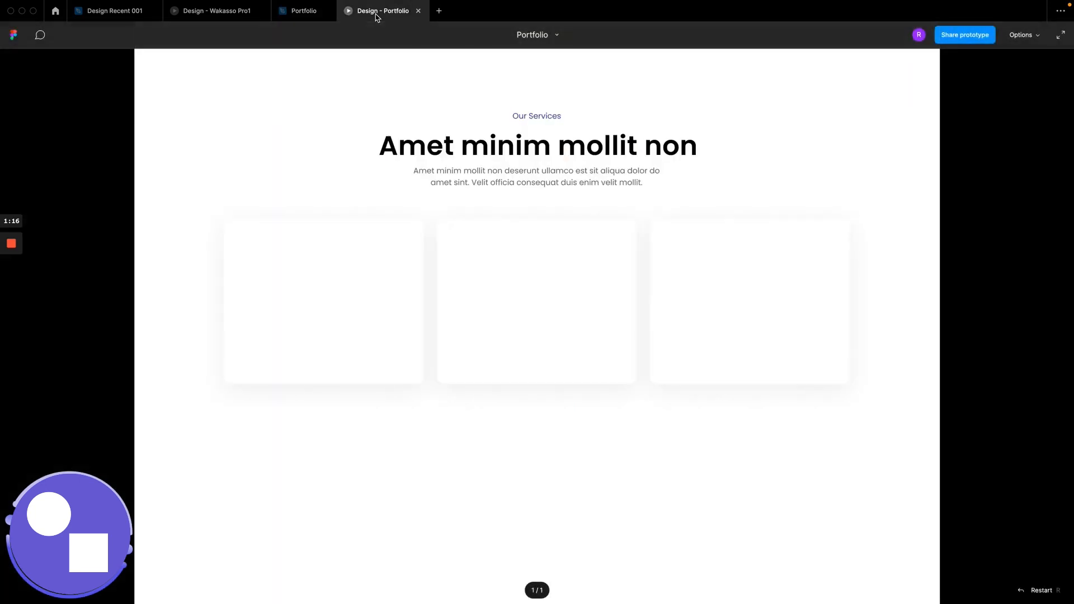
pyautogui.scroll(3, 418, 202)
pyautogui.scroll(-3, 418, 201)
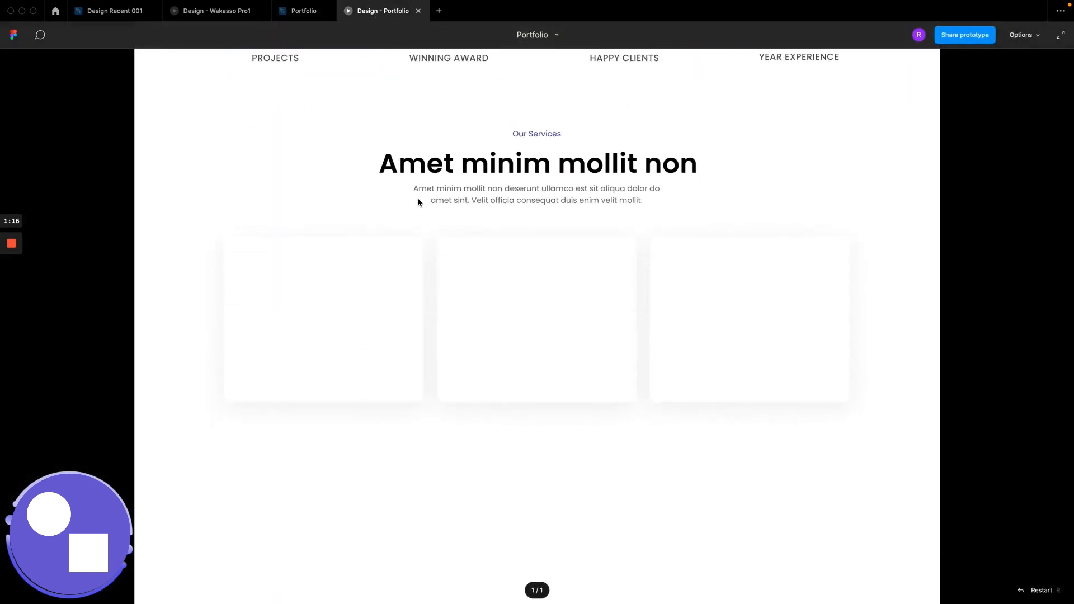
pyautogui.scroll(2, 417, 201)
pyautogui.scroll(-2, 417, 201)
pyautogui.scroll(1, 419, 203)
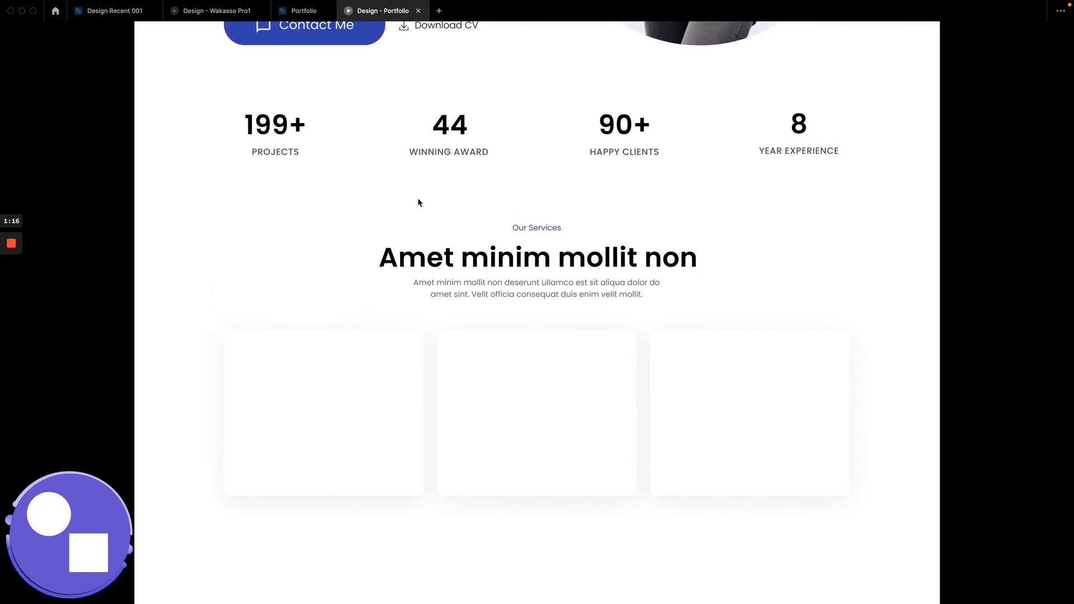
# Step: Select the second and third cards together in the Portfolio design file and open their drop shadow colour settings
pyautogui.click(303, 10)
pyautogui.click(462, 269)
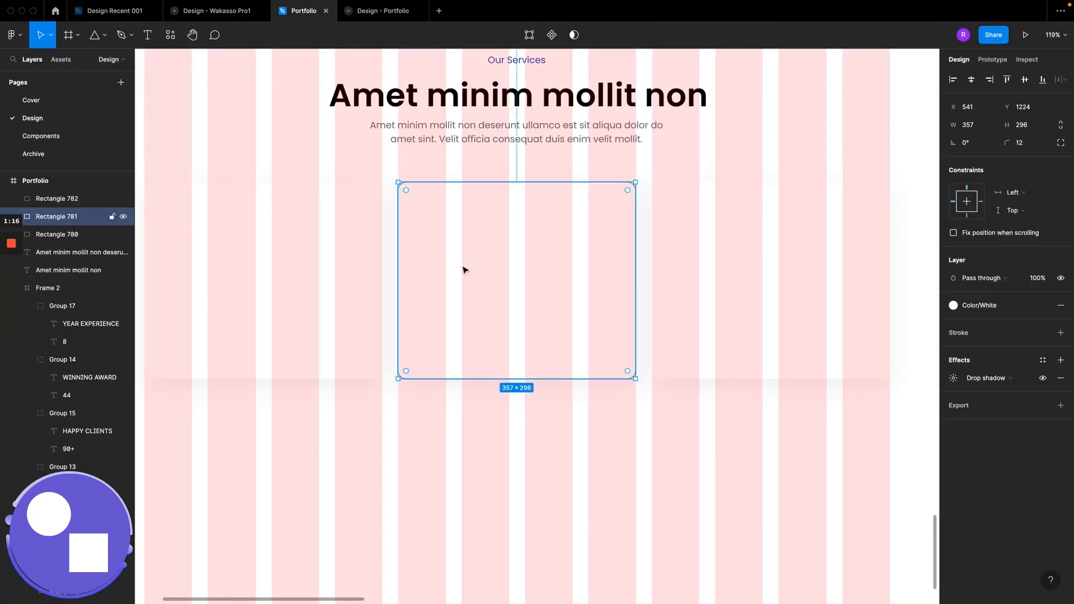
pyautogui.keyDown('shift'); pyautogui.click(681, 284); pyautogui.keyUp('shift')
pyautogui.click(955, 424)
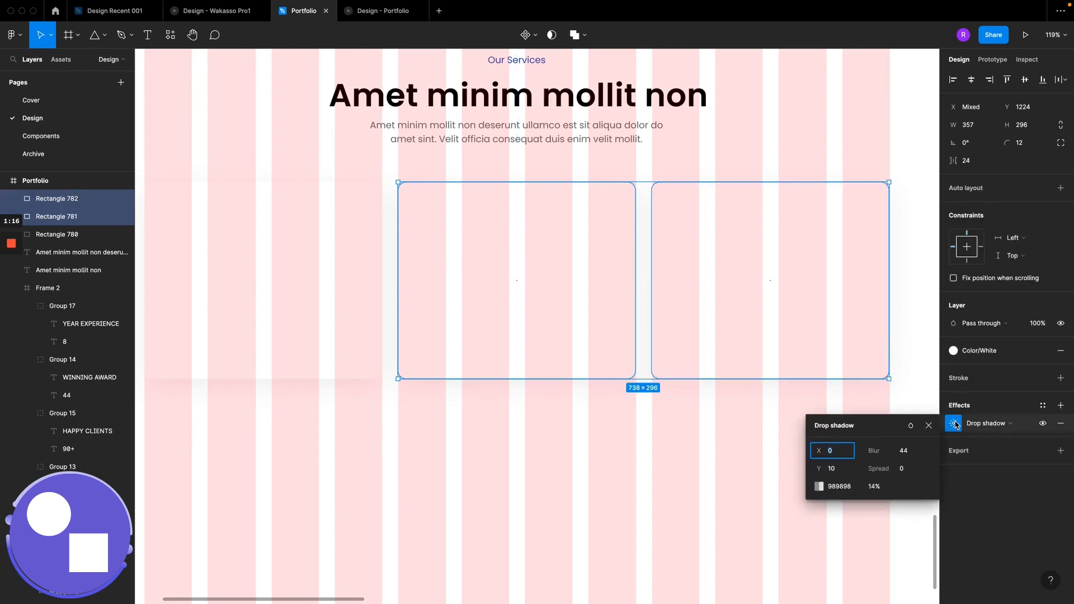
pyautogui.click(819, 486)
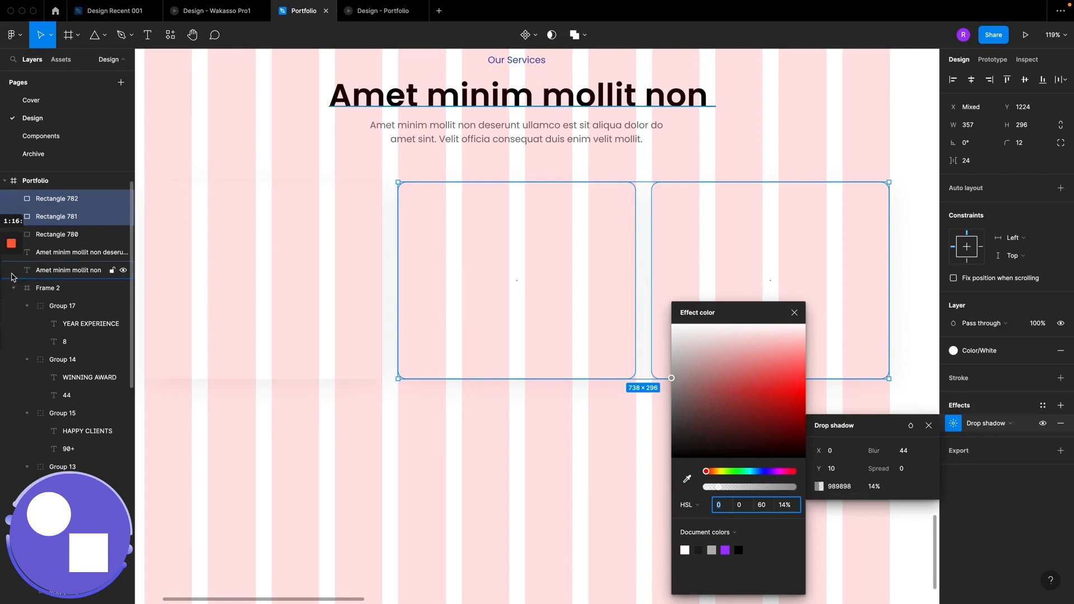
pyautogui.moveTo(8, 244)
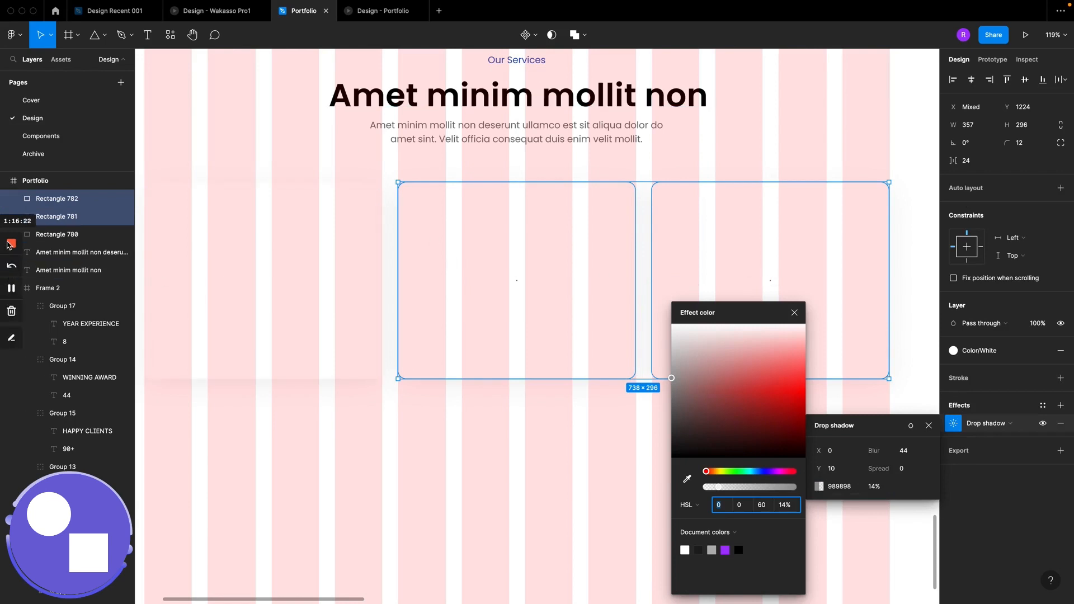
pyautogui.click(10, 288)
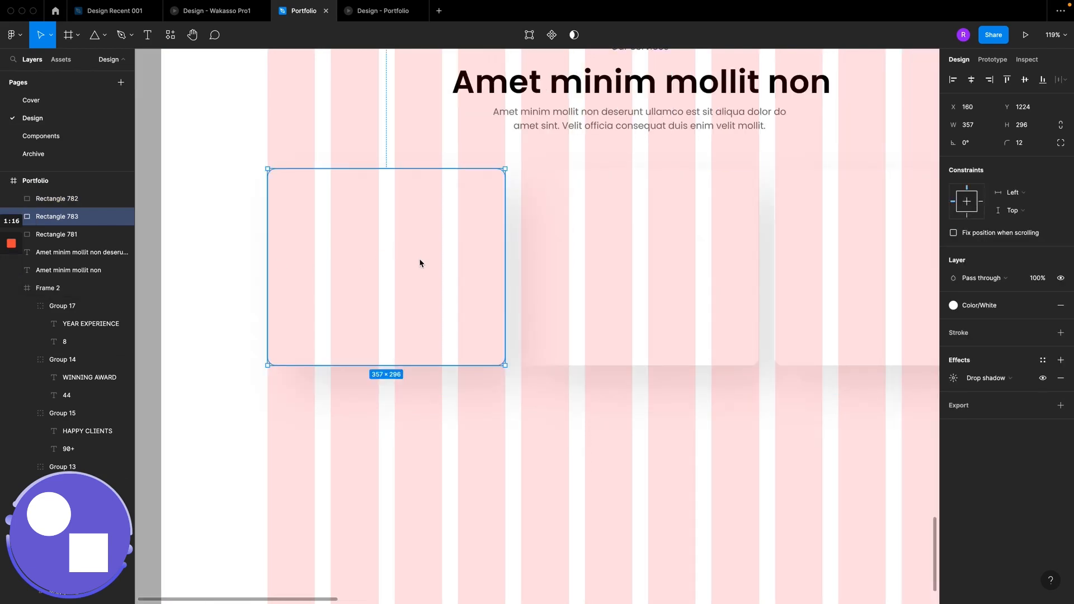
# Step: Inspect the shadows of the three service cards on the canvas and in the prototype preview
pyautogui.scroll(2, 420, 263)
pyautogui.hscroll(-1, 420, 263)
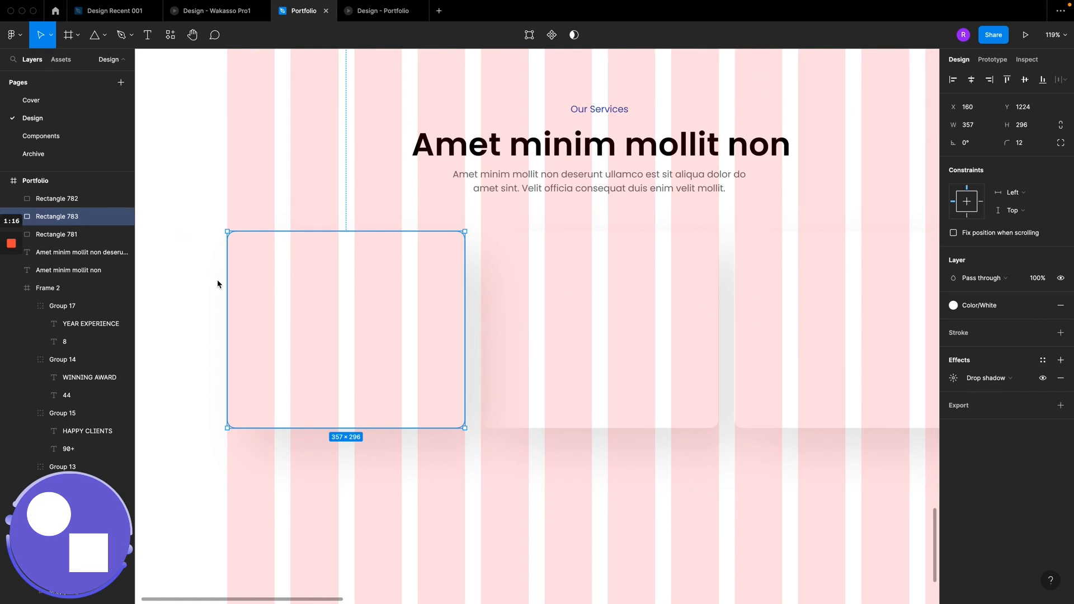
pyautogui.scroll(15, 218, 284)
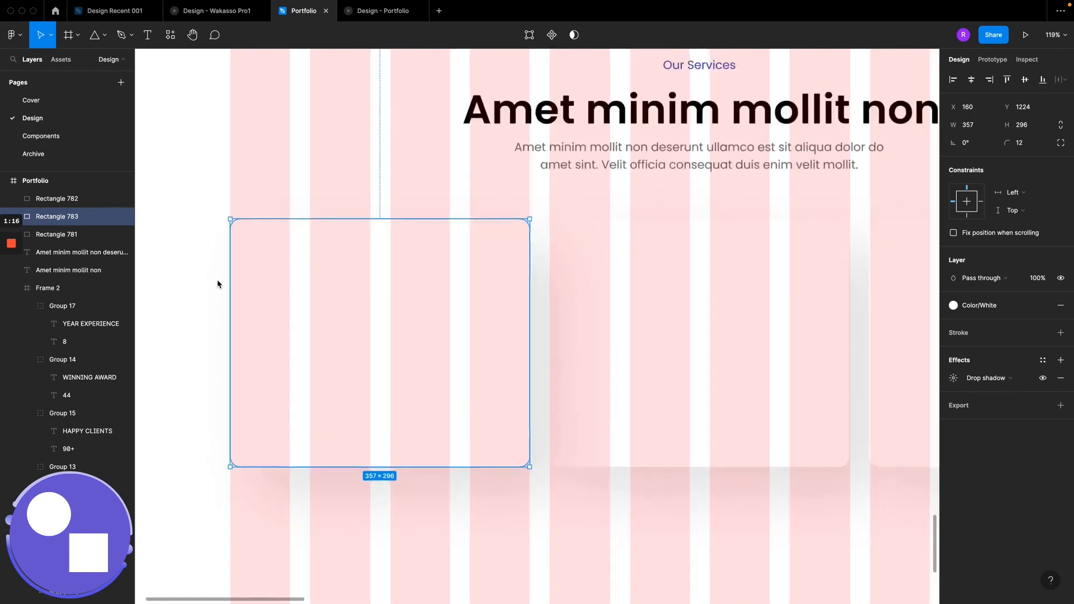
pyautogui.scroll(-17, 218, 305)
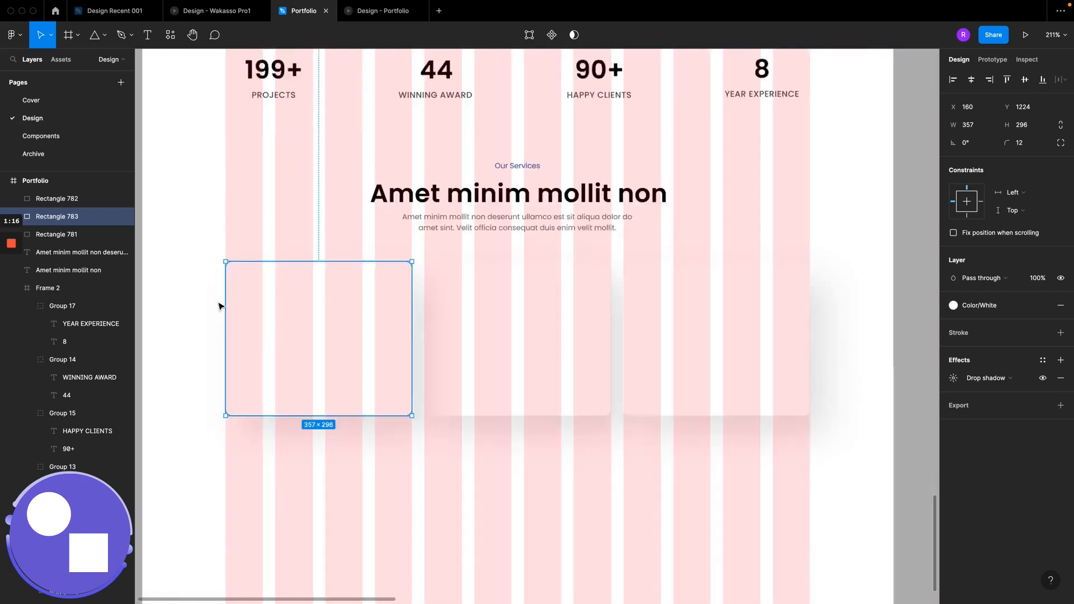
pyautogui.click(388, 9)
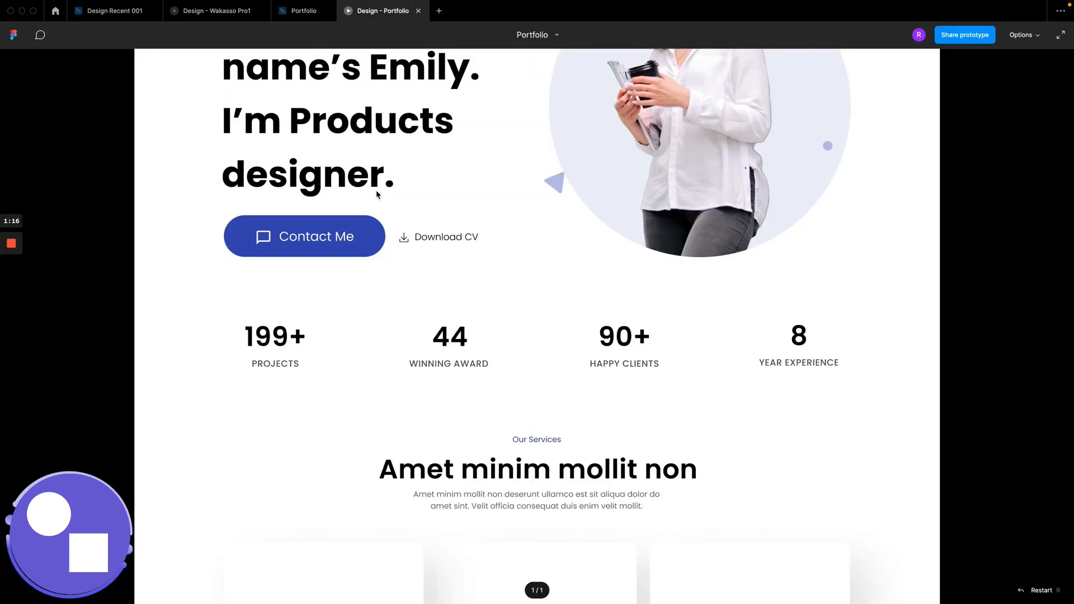
pyautogui.scroll(-5, 376, 196)
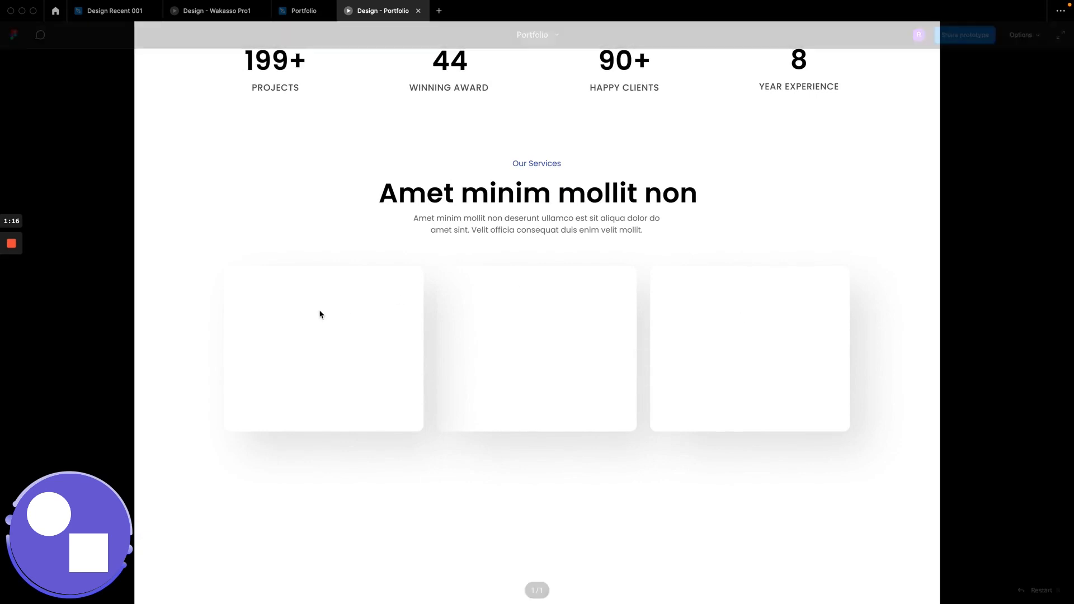
# Step: Return to the Portfolio design file and inspect the first service card's drop shadow settings
pyautogui.click(288, 7)
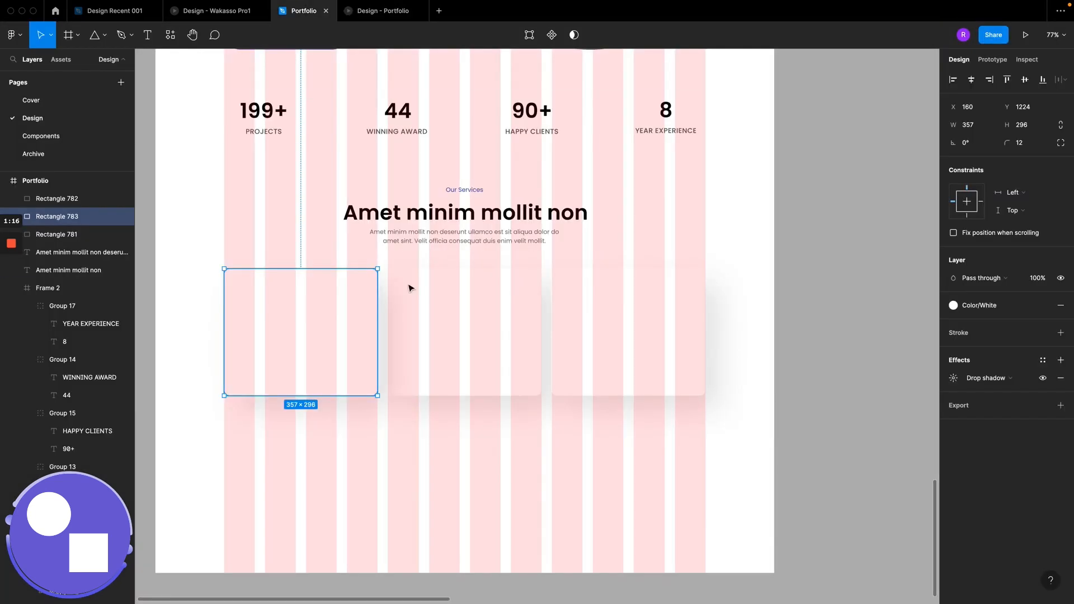
pyautogui.click(953, 379)
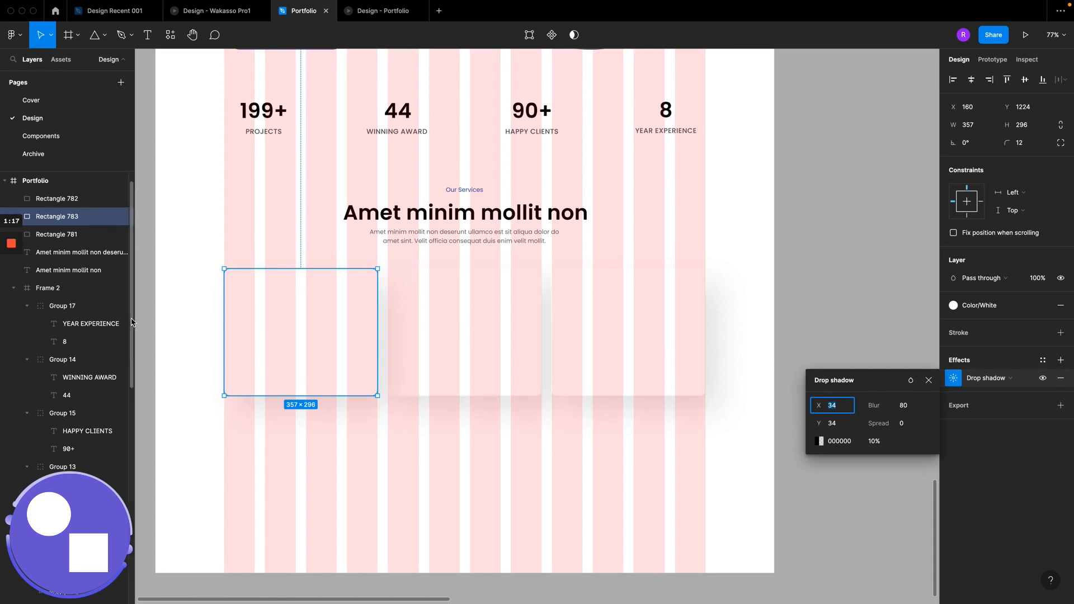
pyautogui.moveTo(3, 259)
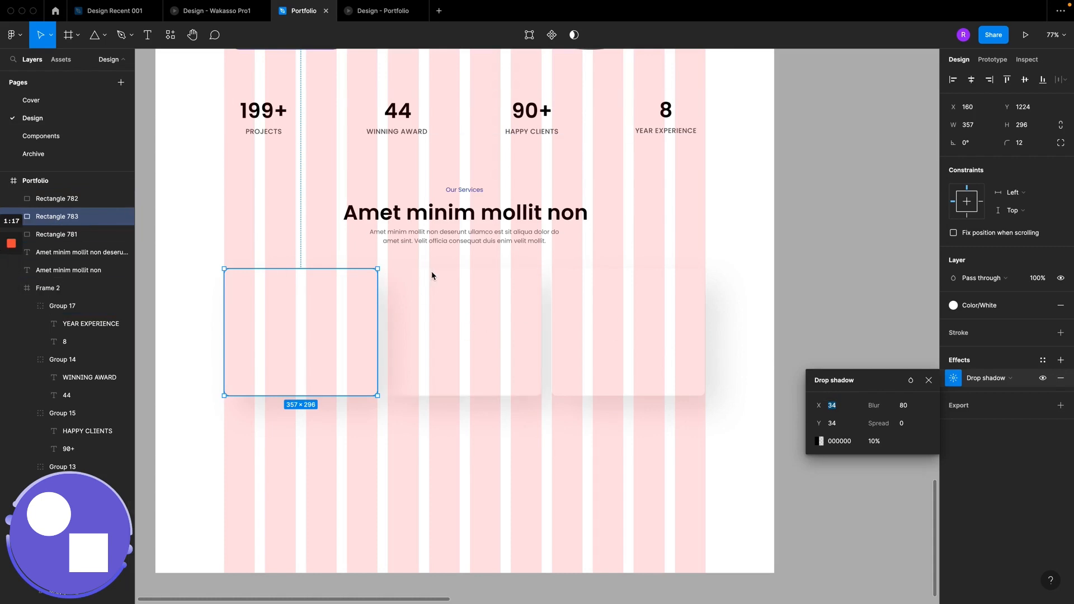
pyautogui.hscroll(-5, 487, 326)
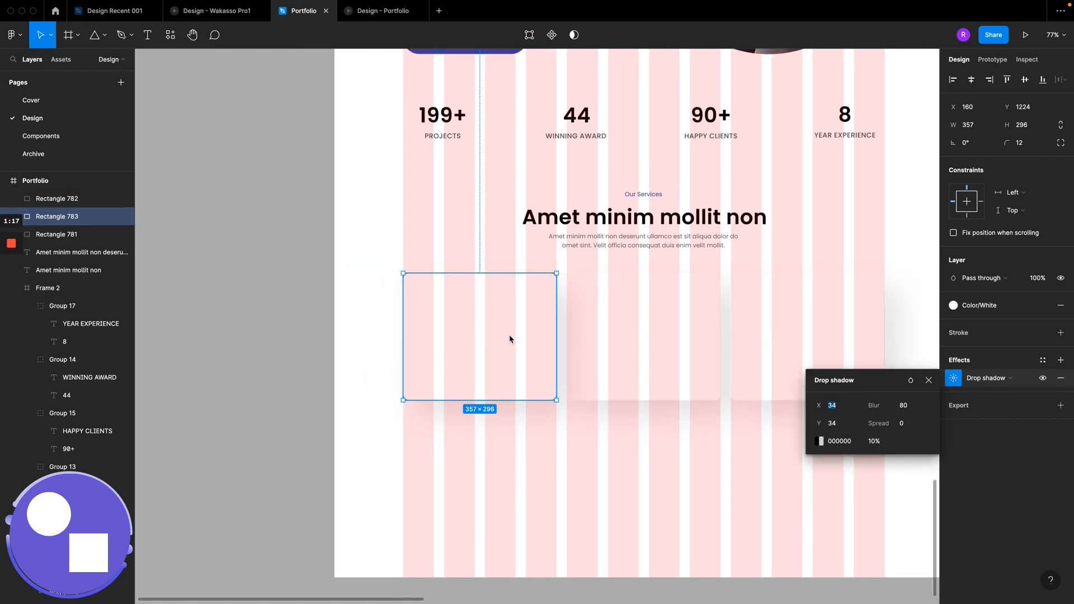
# Step: Delete the second and third service cards together, keeping only the first card
pyautogui.click(656, 336)
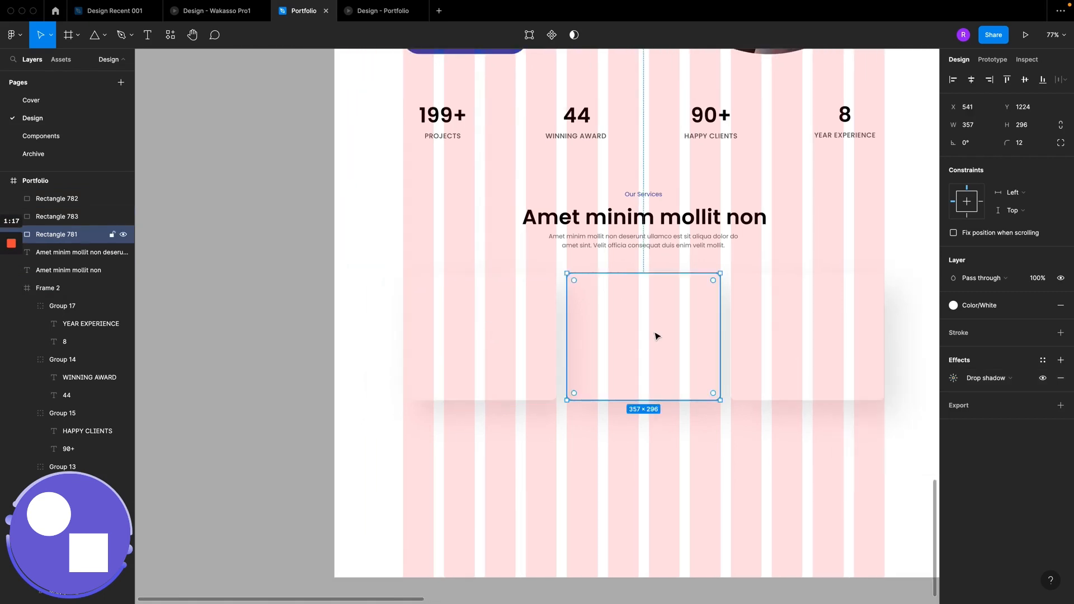
pyautogui.keyDown('shift'); pyautogui.click(765, 343); pyautogui.keyUp('shift')
pyautogui.press('Delete')
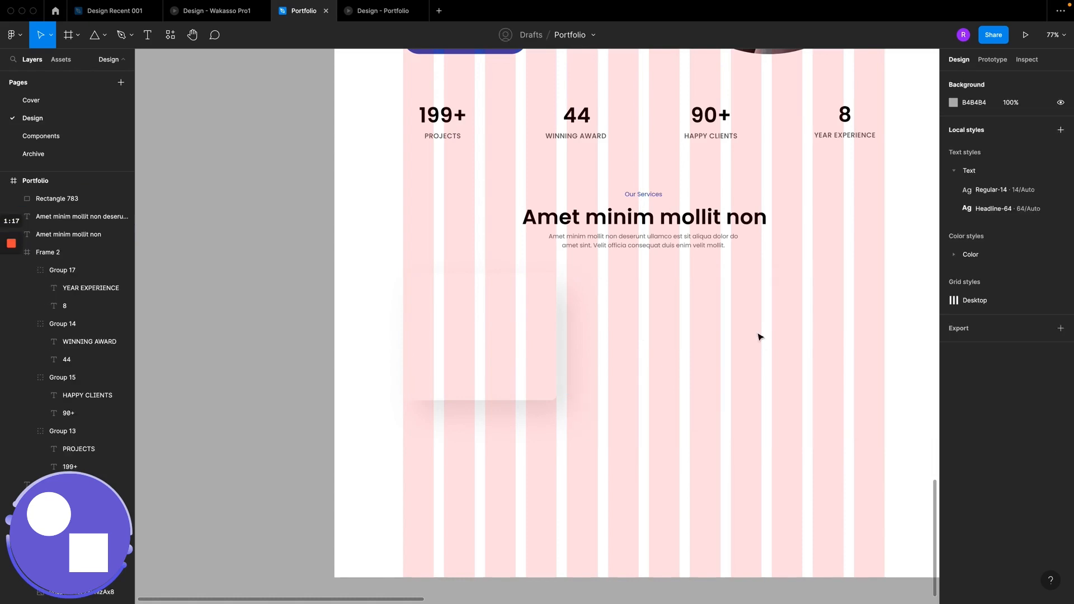
# Step: Examine the service cards' icons in the Wakasso Pro1 reference prototype, and return to the first card in the Portfolio file
pyautogui.click(471, 325)
pyautogui.scroll(5, 473, 328)
pyautogui.scroll(-1, 474, 328)
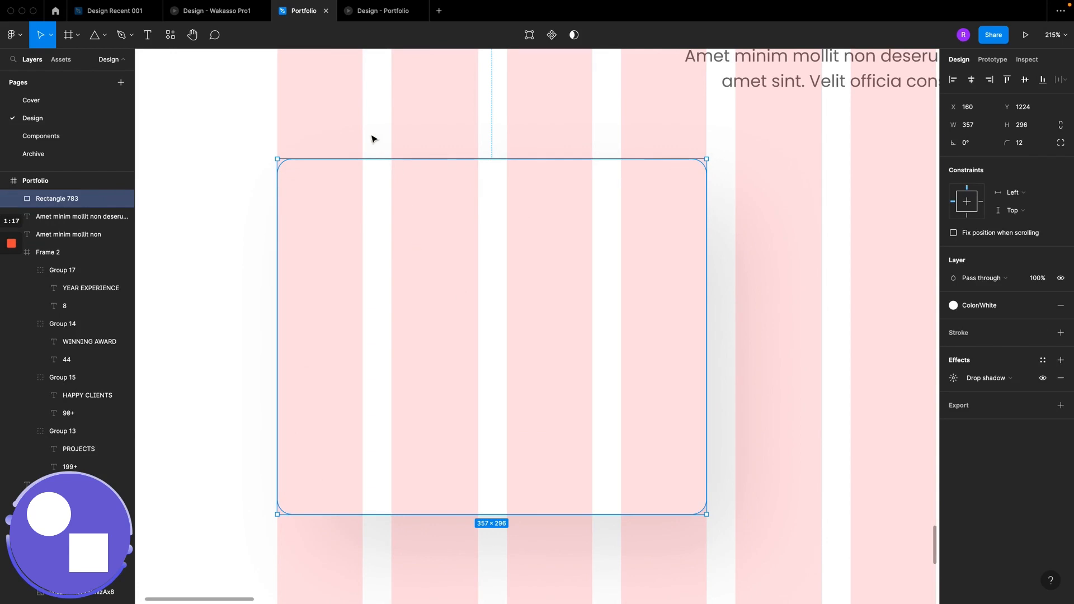
pyautogui.click(205, 16)
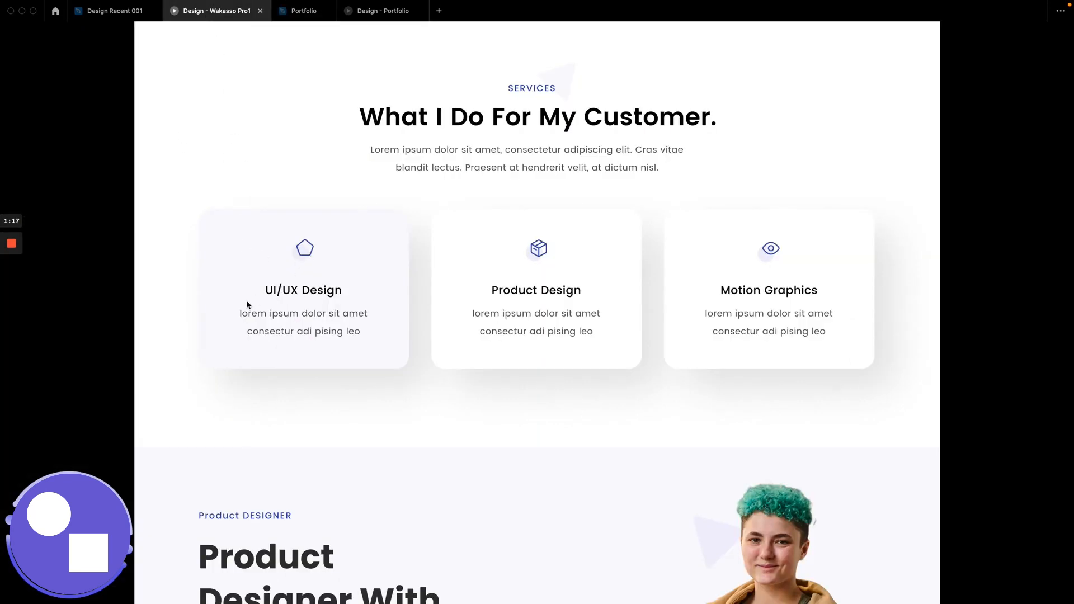
pyautogui.click(304, 12)
pyautogui.scroll(-8, 445, 263)
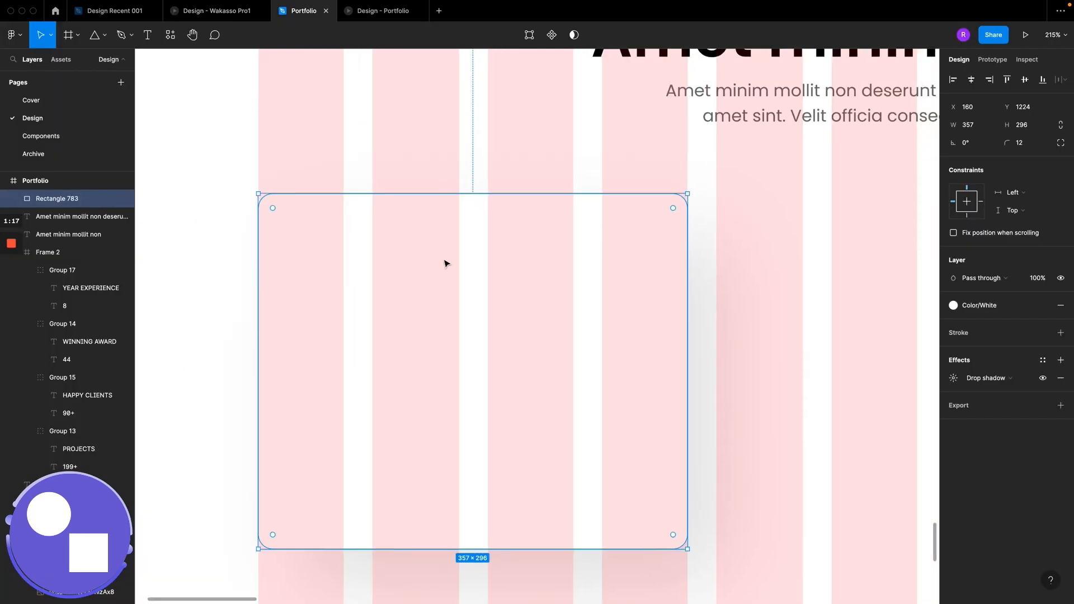
pyautogui.scroll(-5, 445, 263)
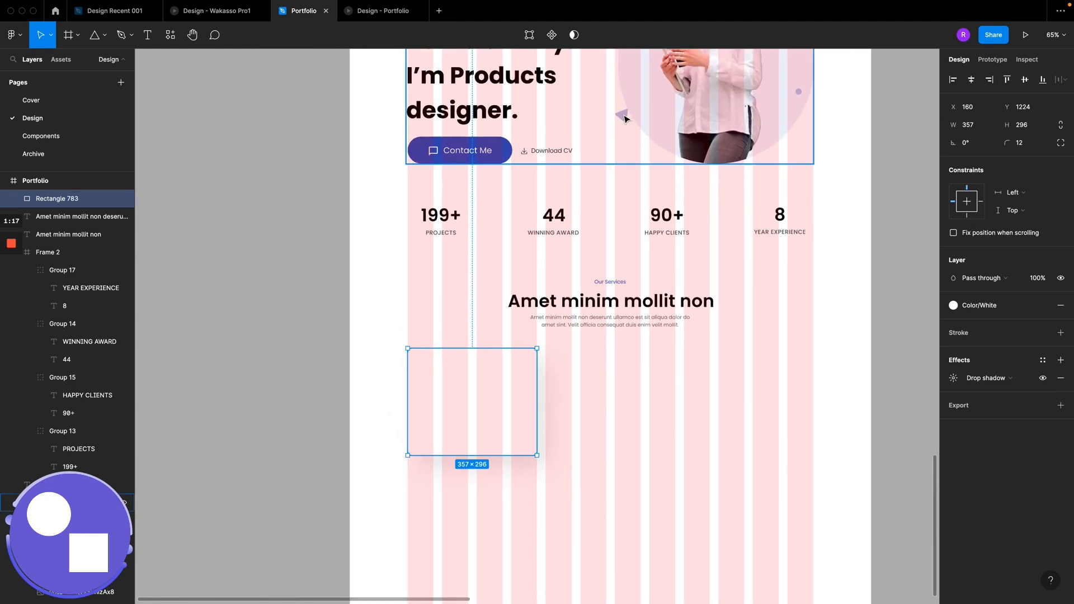
pyautogui.rightClick(474, 405)
pyautogui.moveTo(560, 502)
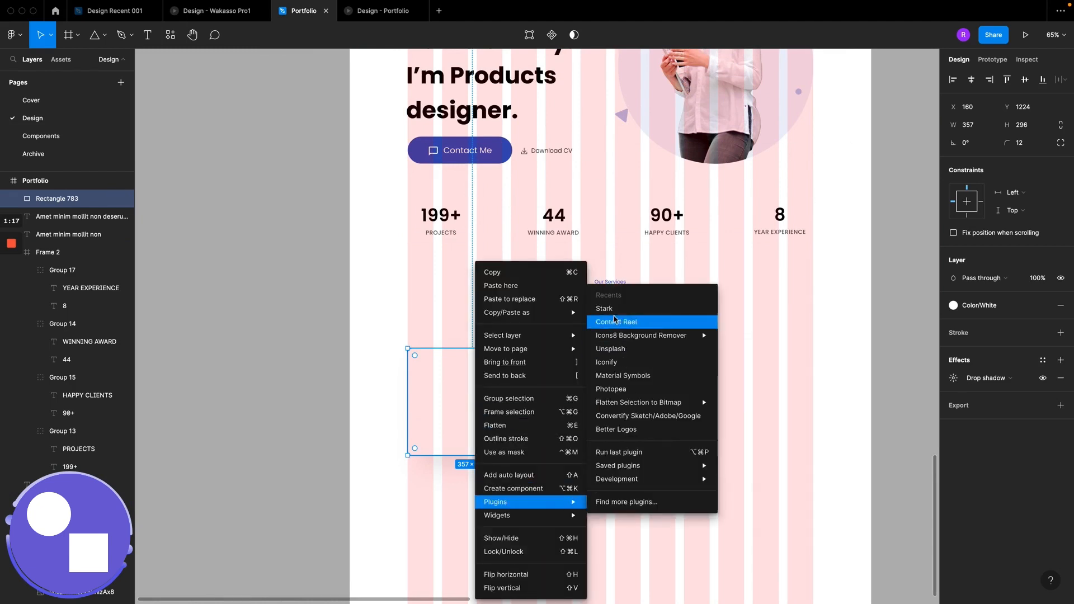
pyautogui.click(619, 362)
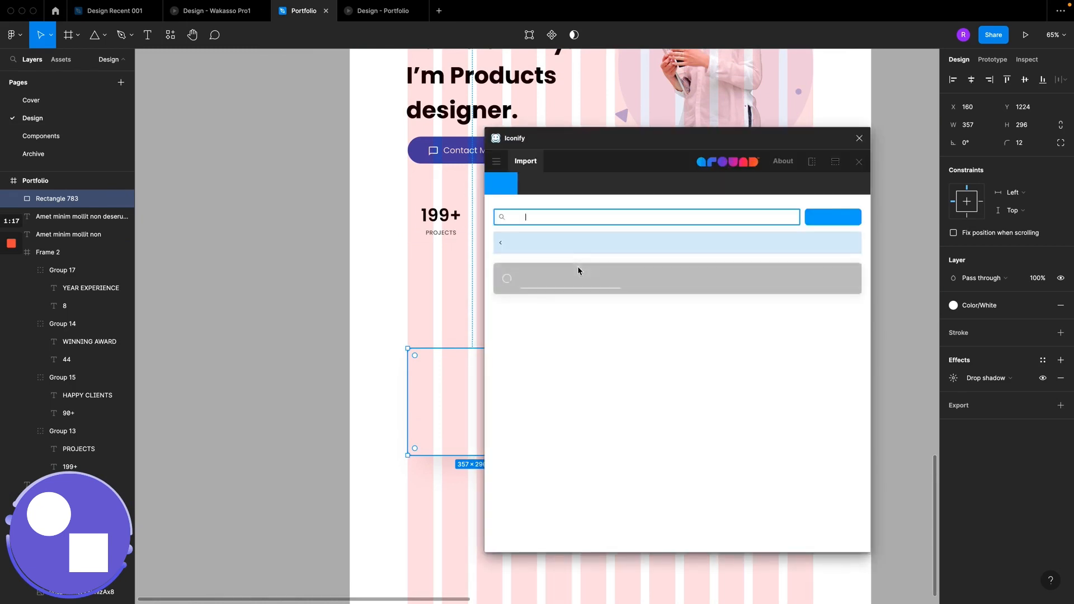
pyautogui.doubleClick(562, 217)
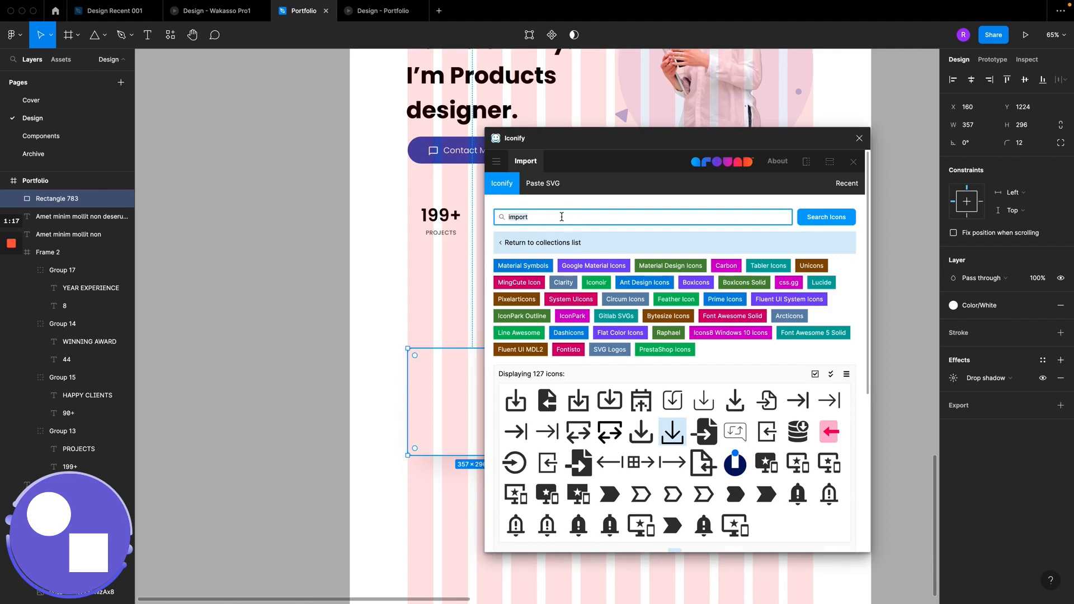
pyautogui.write('poli')
pyautogui.click(860, 139)
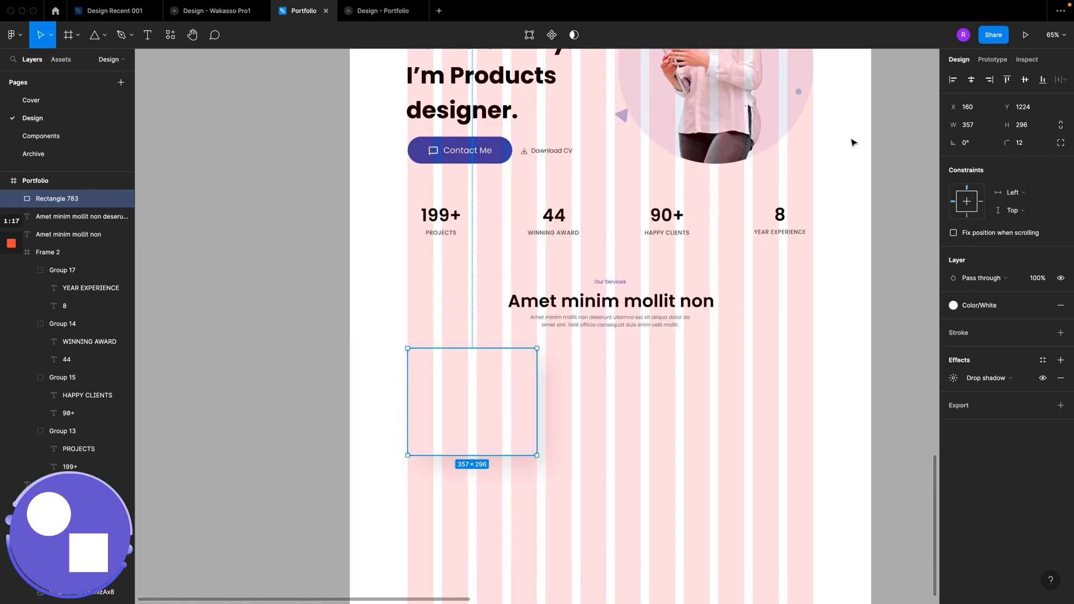
# Step: Draw a polygon about 34 × 34 px in the upper part of the first service card
pyautogui.scroll(5, 526, 365)
pyautogui.scroll(2, 526, 365)
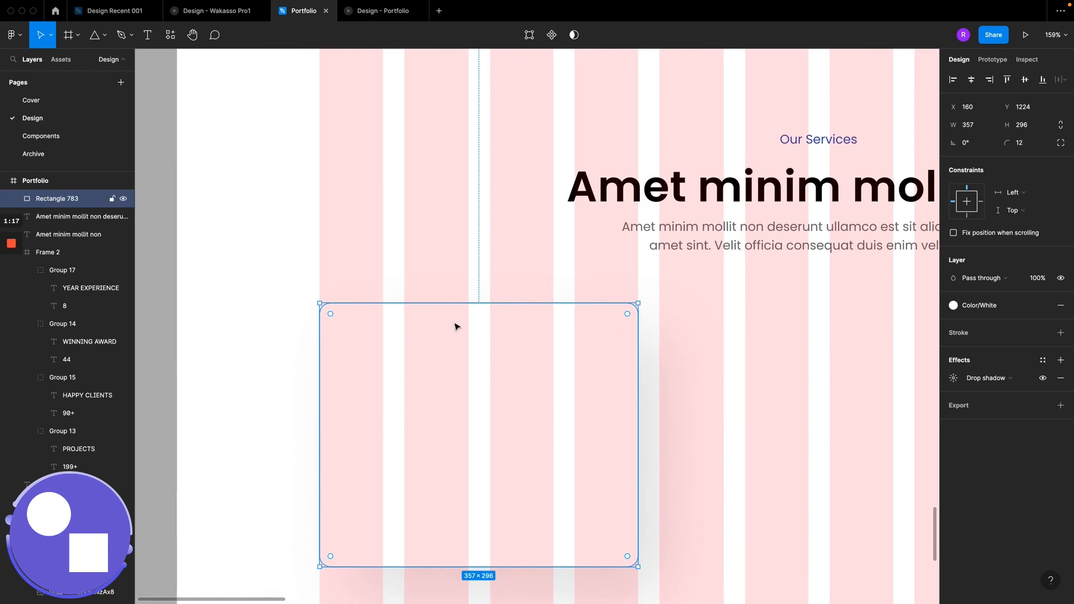
pyautogui.scroll(8, 456, 326)
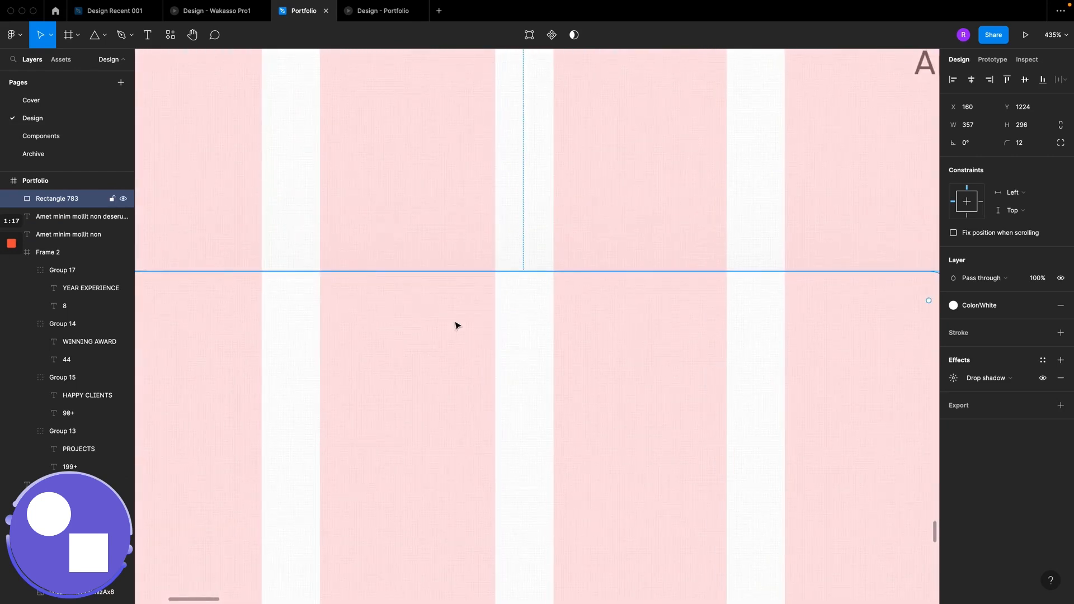
pyautogui.scroll(-4, 456, 325)
pyautogui.click(106, 35)
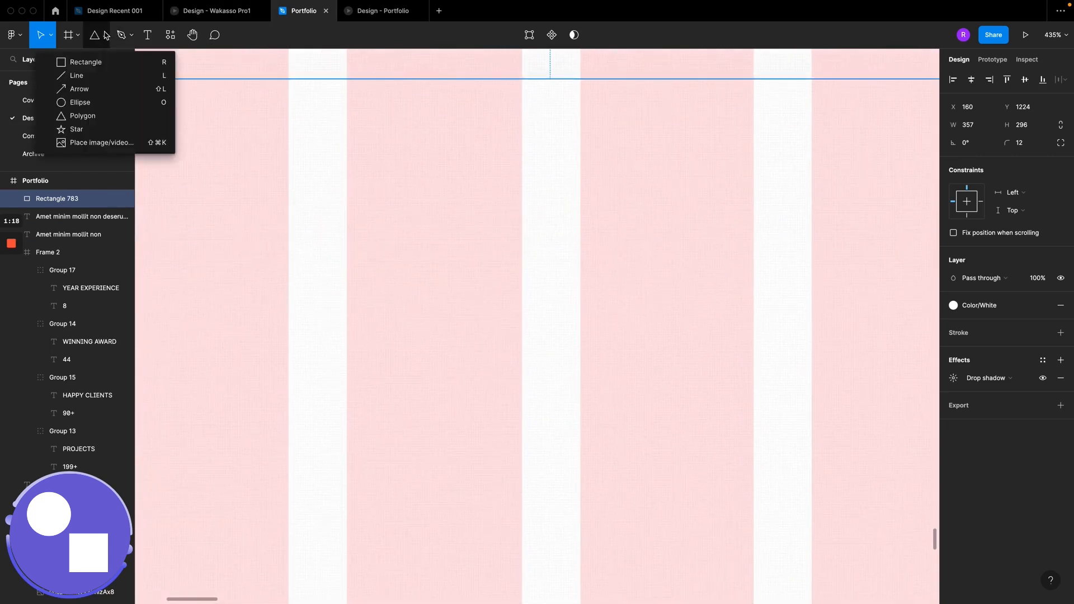
pyautogui.click(92, 120)
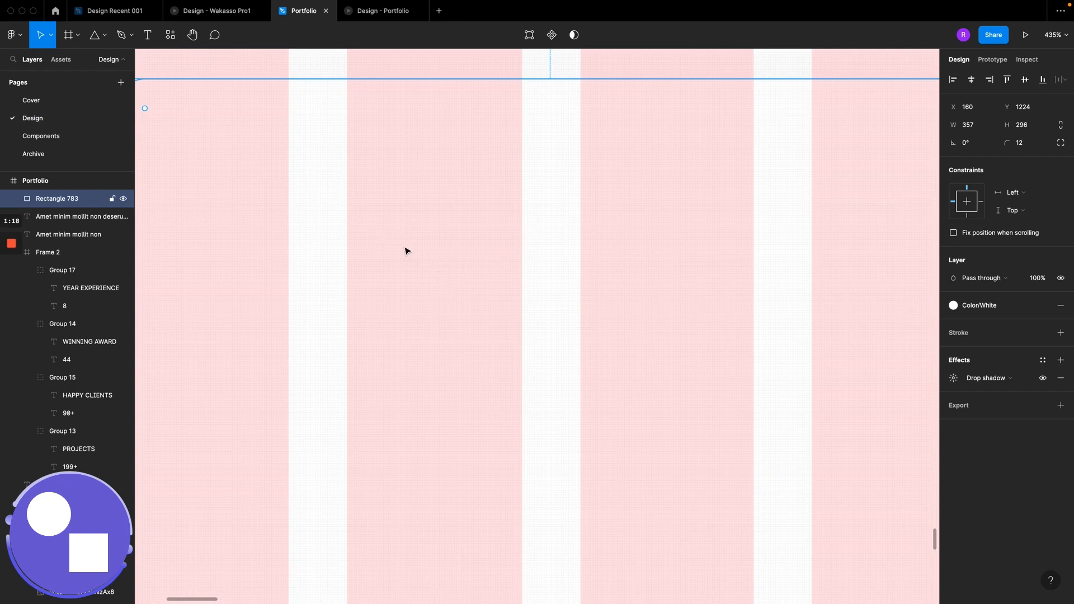
pyautogui.click(94, 34)
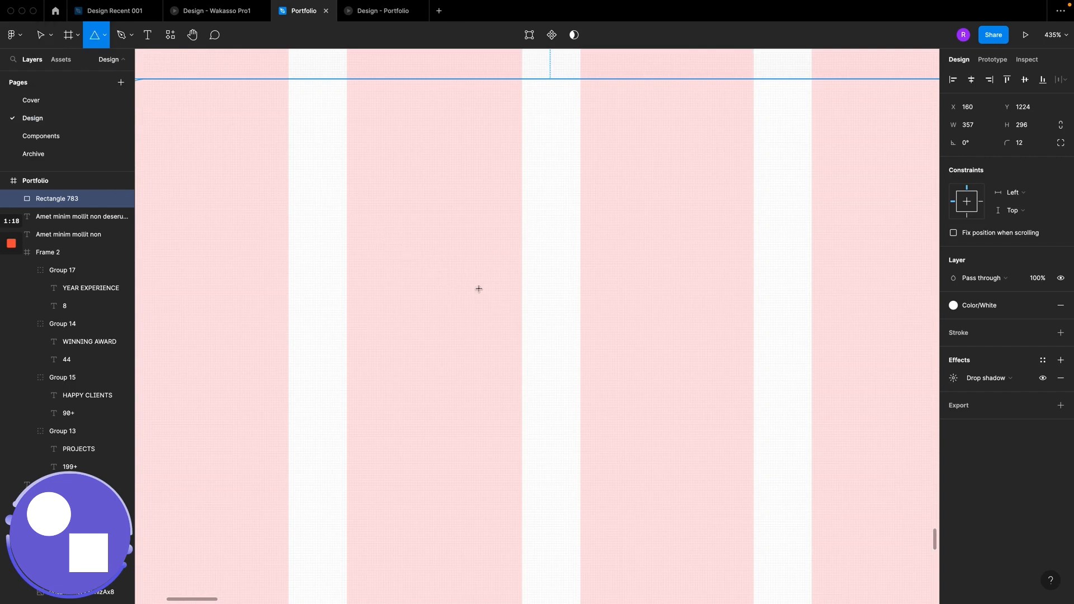
pyautogui.moveTo(468, 286); pyautogui.dragTo(549, 365)
# Step: Set the polygon's corner count to 7 and raise it to 8
pyautogui.click(982, 161)
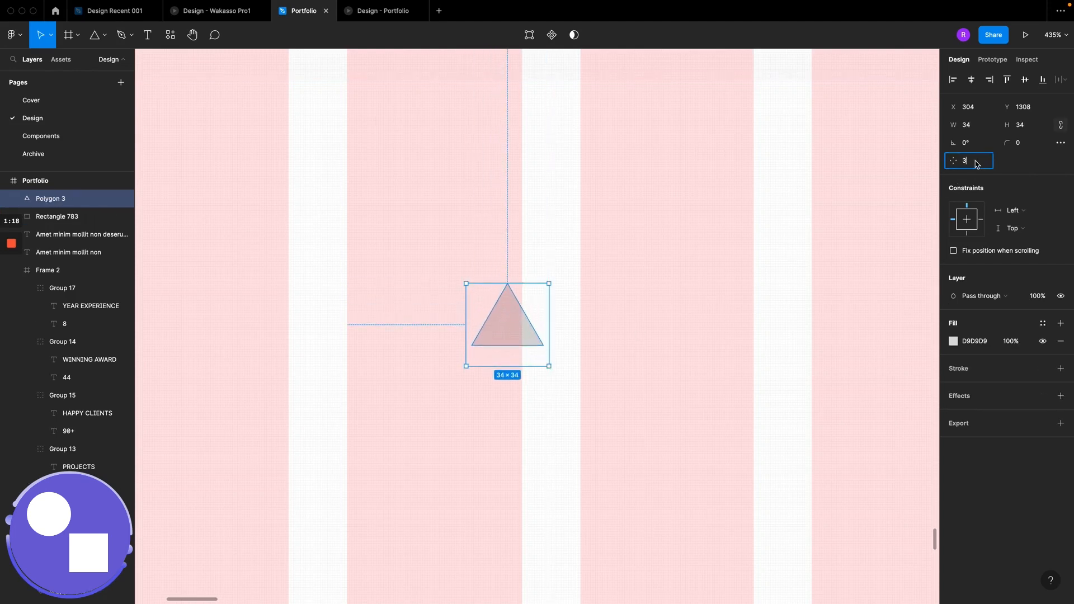
pyautogui.write('7')
pyautogui.press('Return')
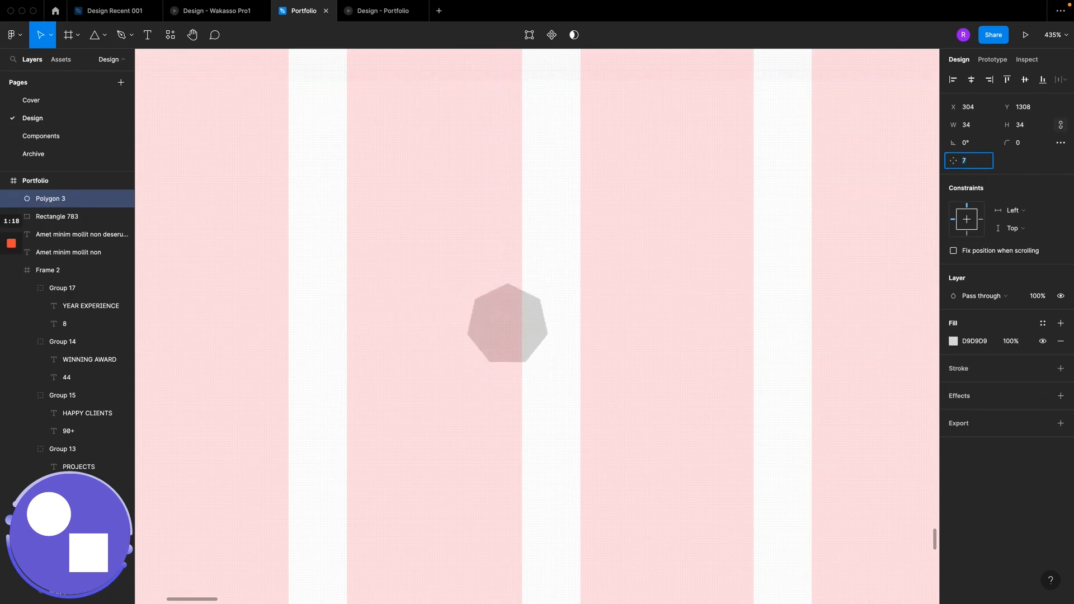
pyautogui.press('Up')
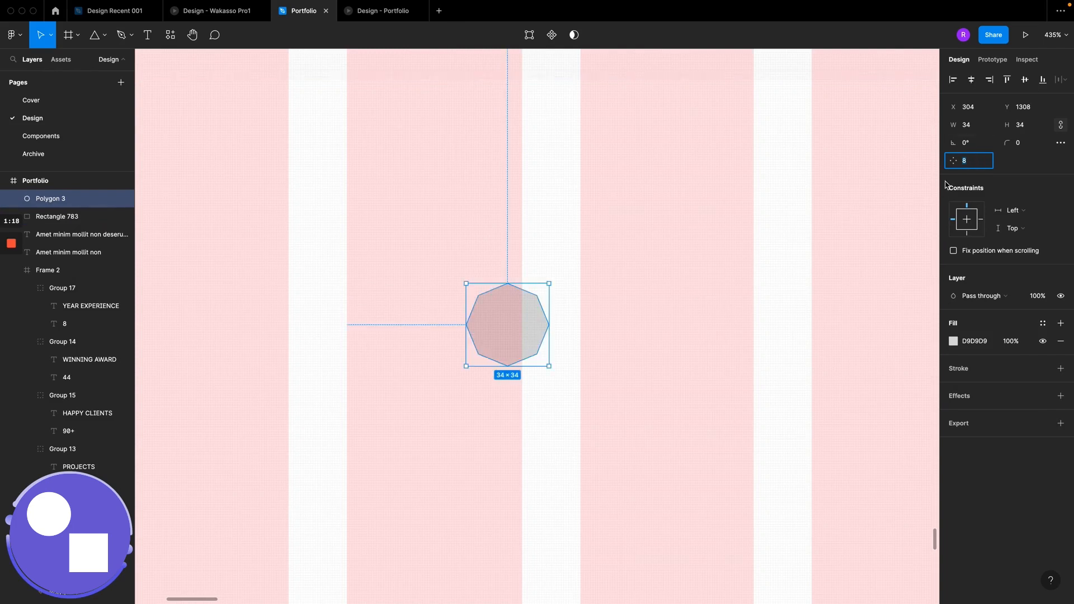
# Step: Hide the polygon's fill and give it a stroke in the Color/Primary style
pyautogui.click(1043, 342)
pyautogui.click(1061, 369)
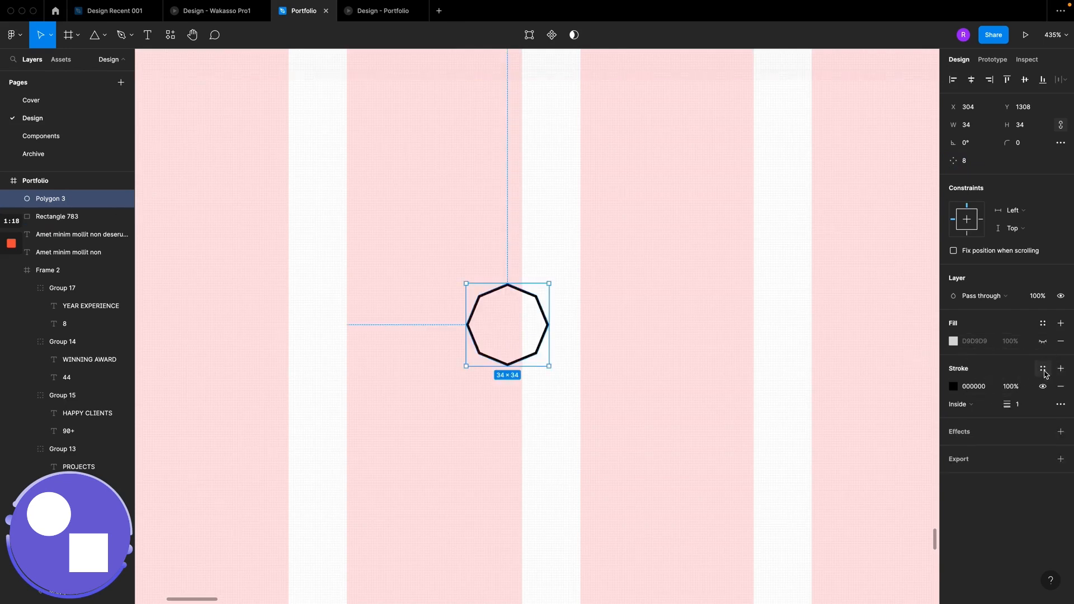
pyautogui.click(1043, 369)
pyautogui.click(963, 451)
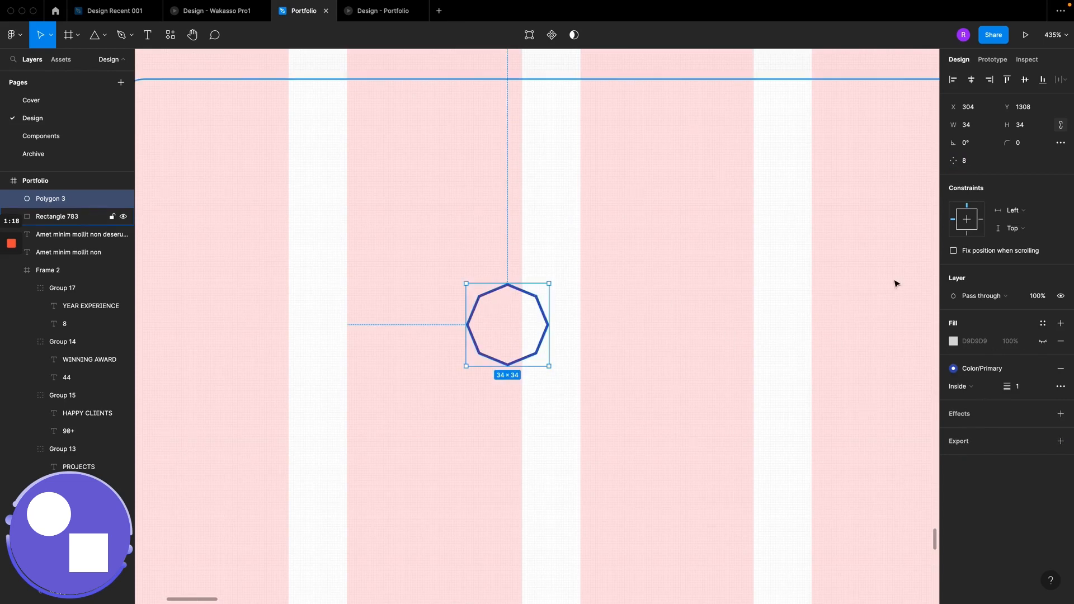
# Step: Reduce the outlined polygon's corner count to 6
pyautogui.click(973, 163)
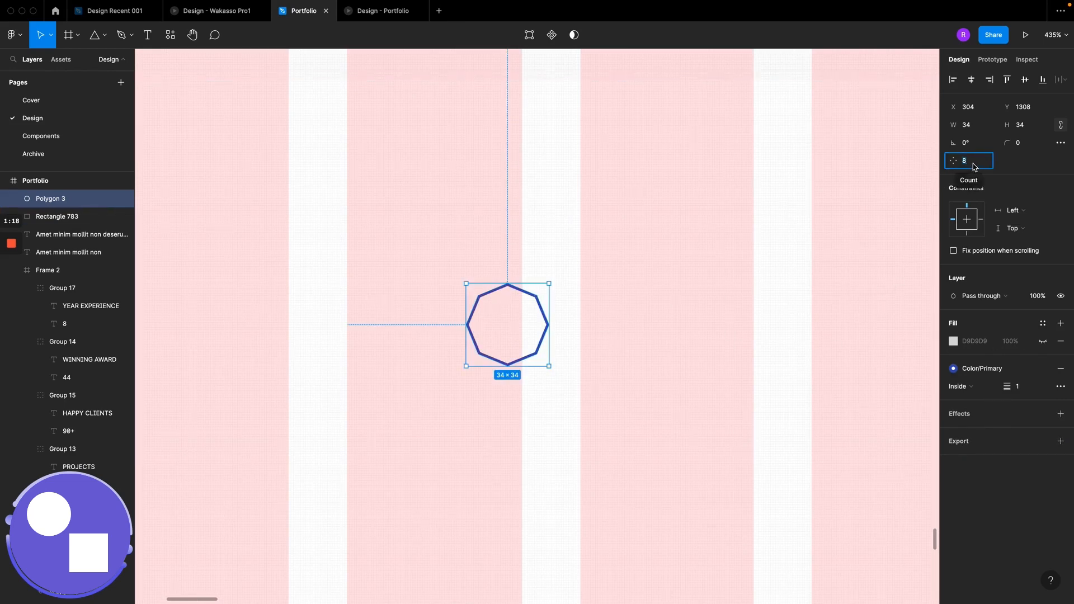
pyautogui.press('Down')
pyautogui.press('Down')
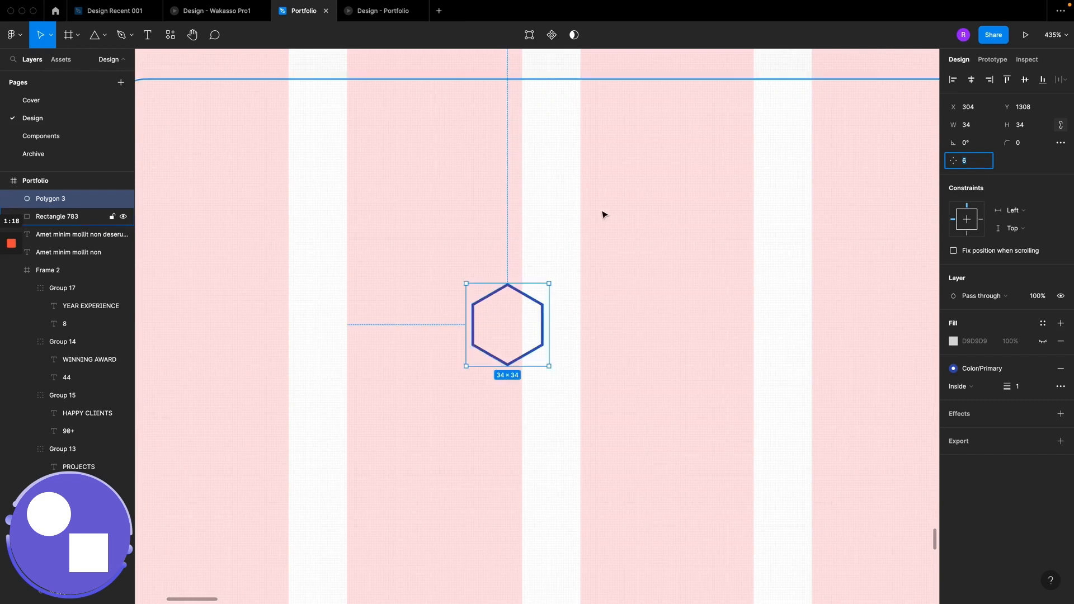
# Step: Move the hexagon to the upper centre of the first card and shrink it to 27 × 27 px
pyautogui.scroll(-10, 504, 305)
pyautogui.scroll(5, 504, 306)
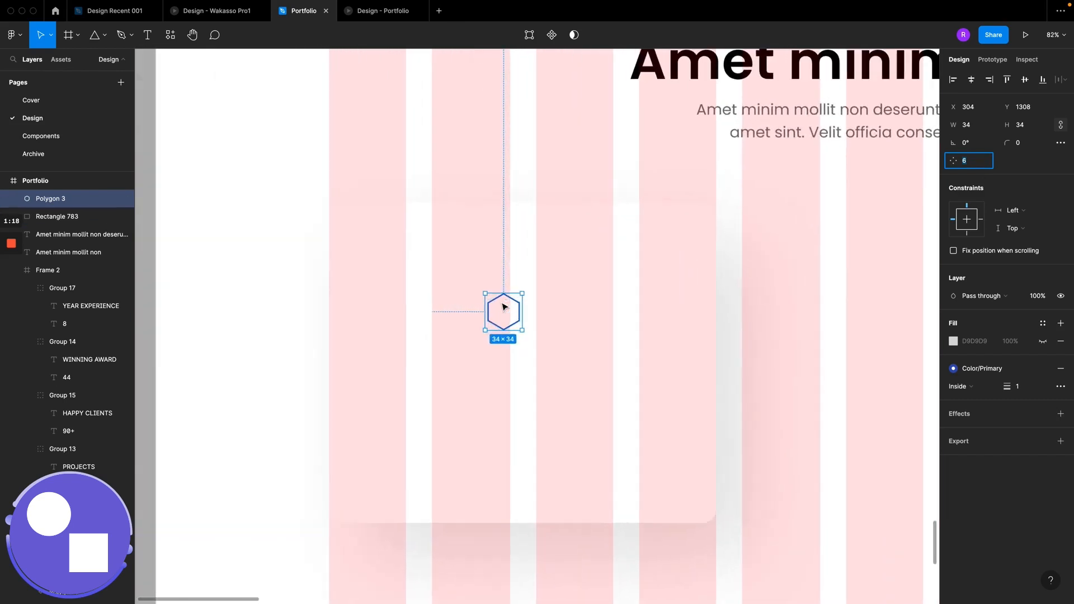
pyautogui.moveTo(503, 308); pyautogui.dragTo(527, 269)
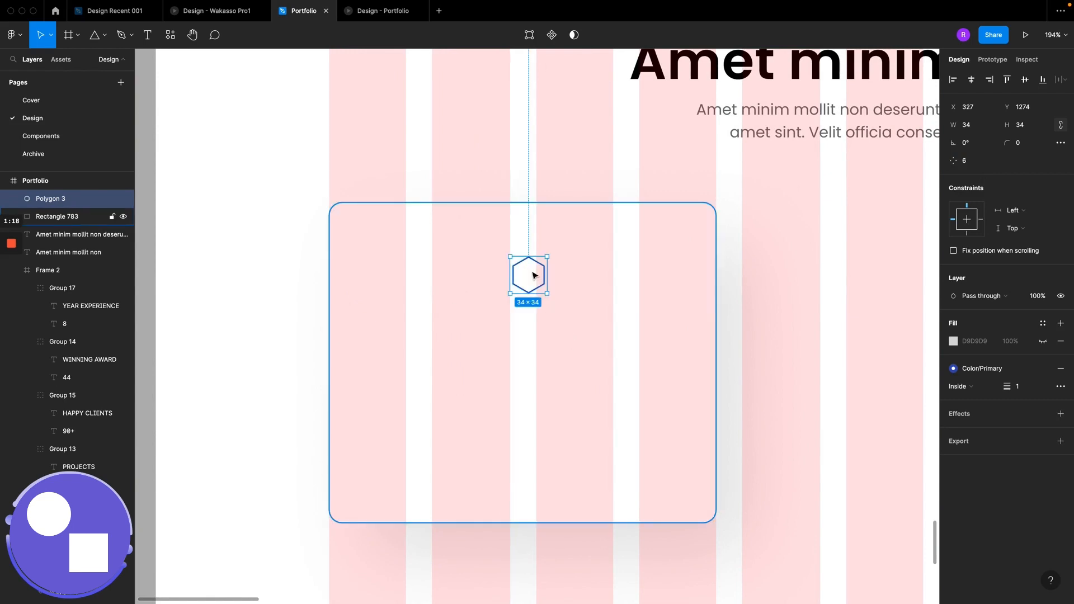
pyautogui.scroll(3, 533, 275)
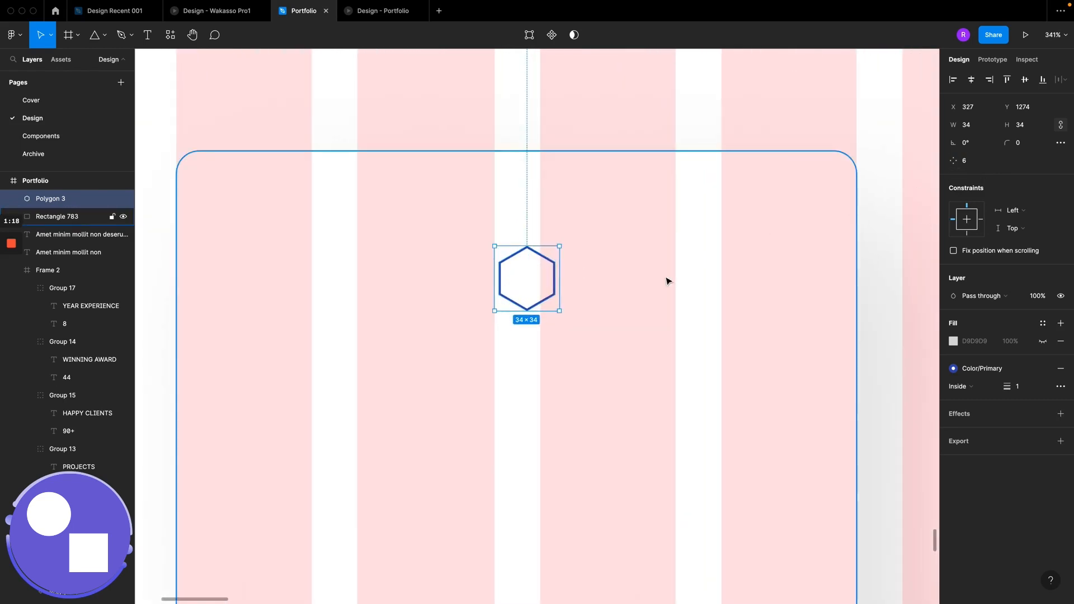
pyautogui.moveTo(535, 253); pyautogui.dragTo(535, 260)
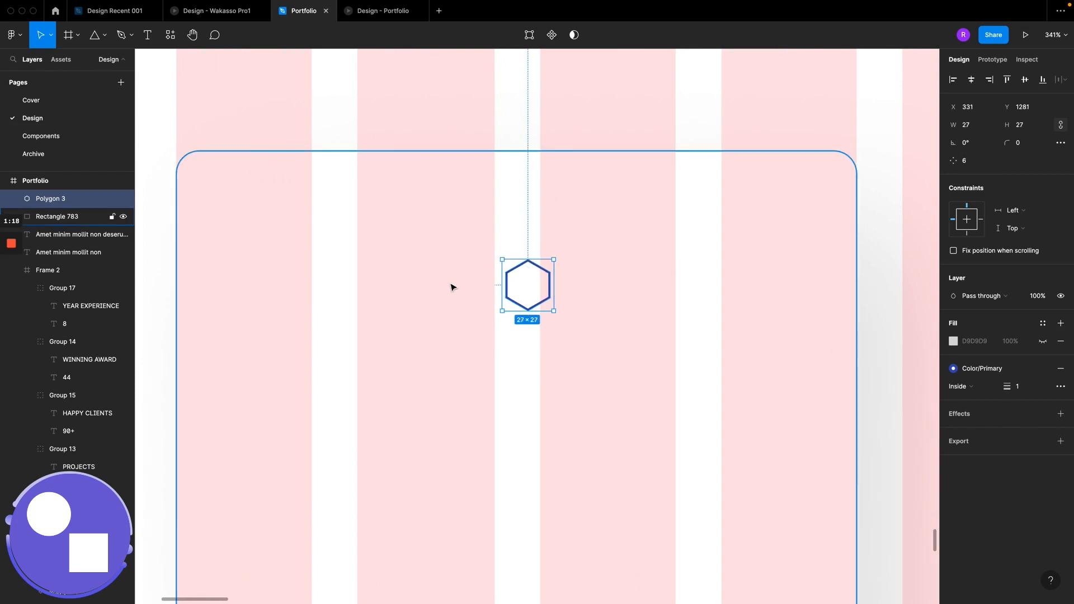
pyautogui.press('o')
pyautogui.moveTo(475, 293); pyautogui.dragTo(484, 314)
pyautogui.press('Delete')
# Step: Copy the hero image's 26 × 26 px circle into the first card, placing it over the hexagon's lower-left corner
pyautogui.scroll(-10, 485, 315)
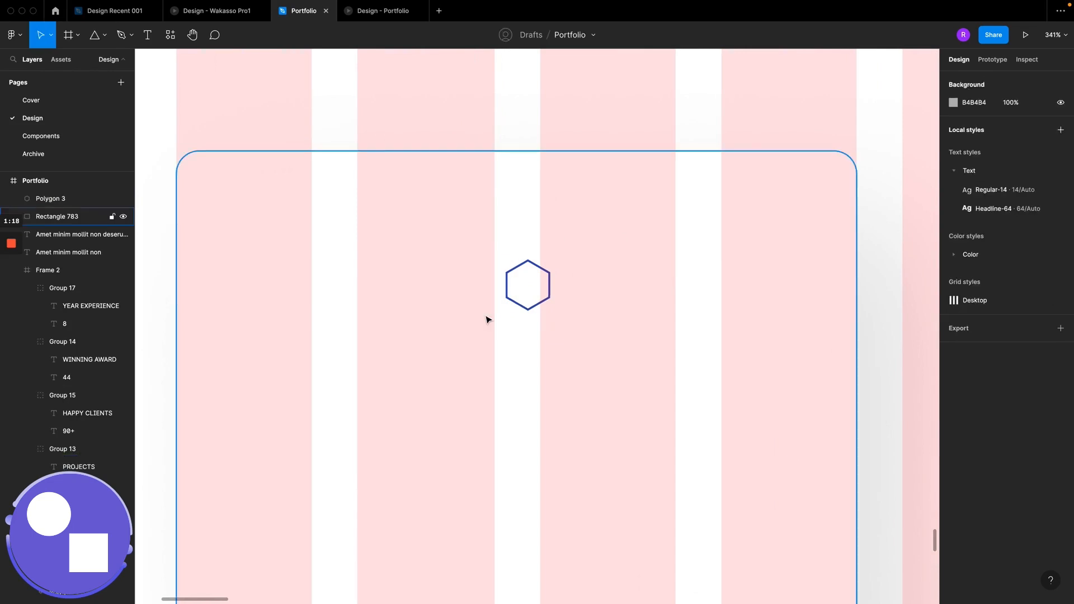
pyautogui.scroll(5, 487, 317)
pyautogui.scroll(3, 684, 155)
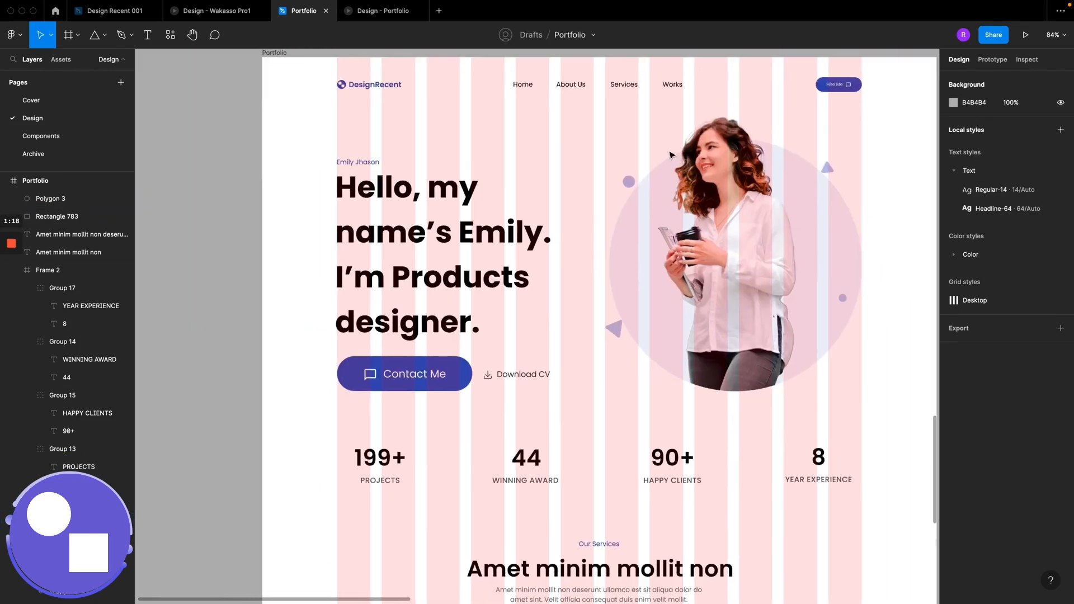
pyautogui.click(630, 183)
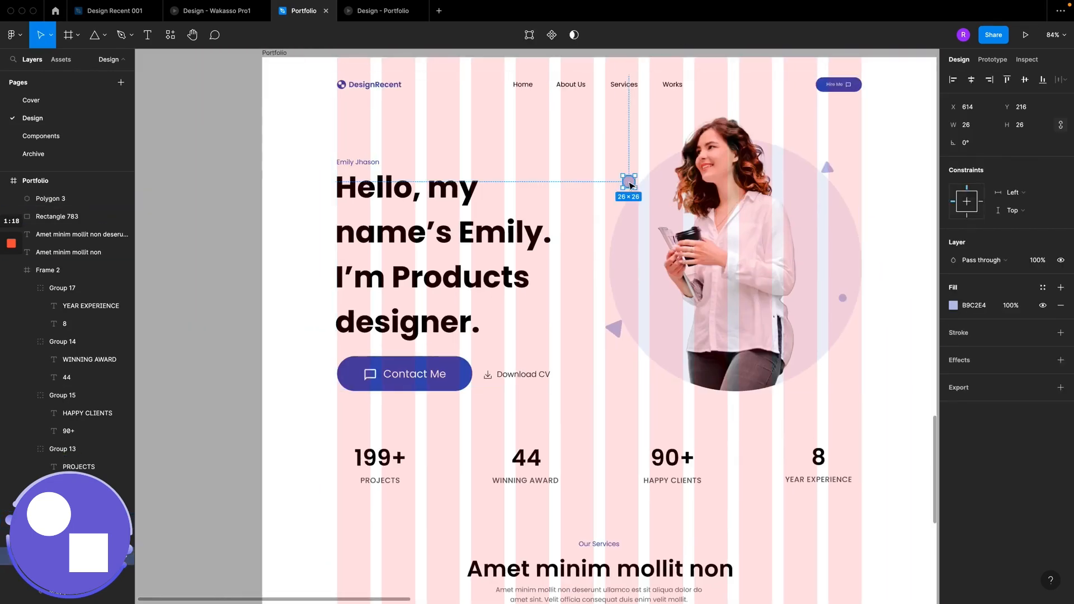
pyautogui.scroll(-6, 420, 427)
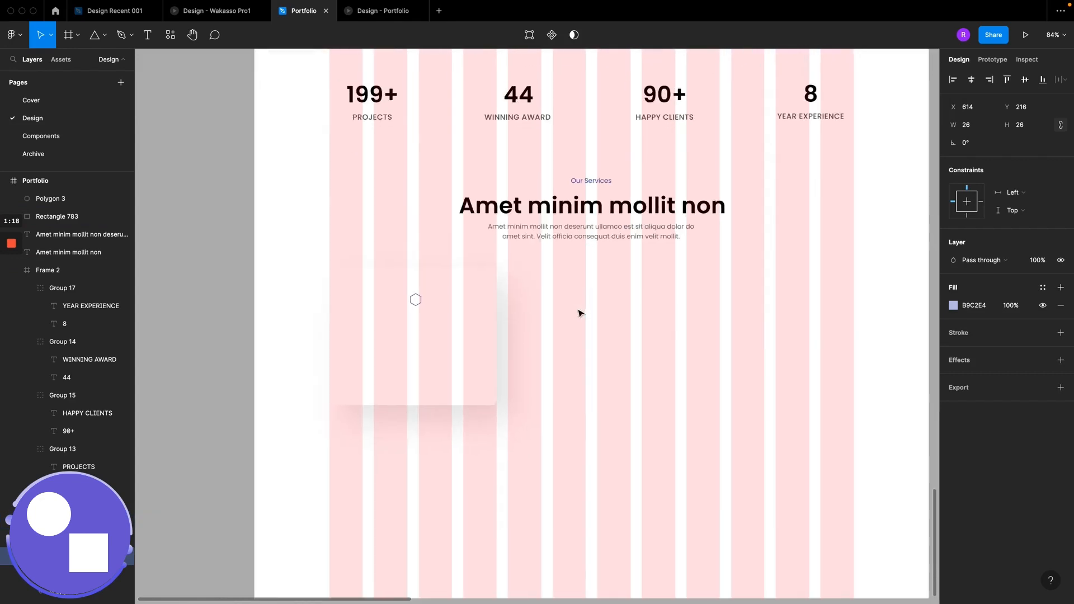
pyautogui.click(356, 315)
pyautogui.scroll(10, 403, 307)
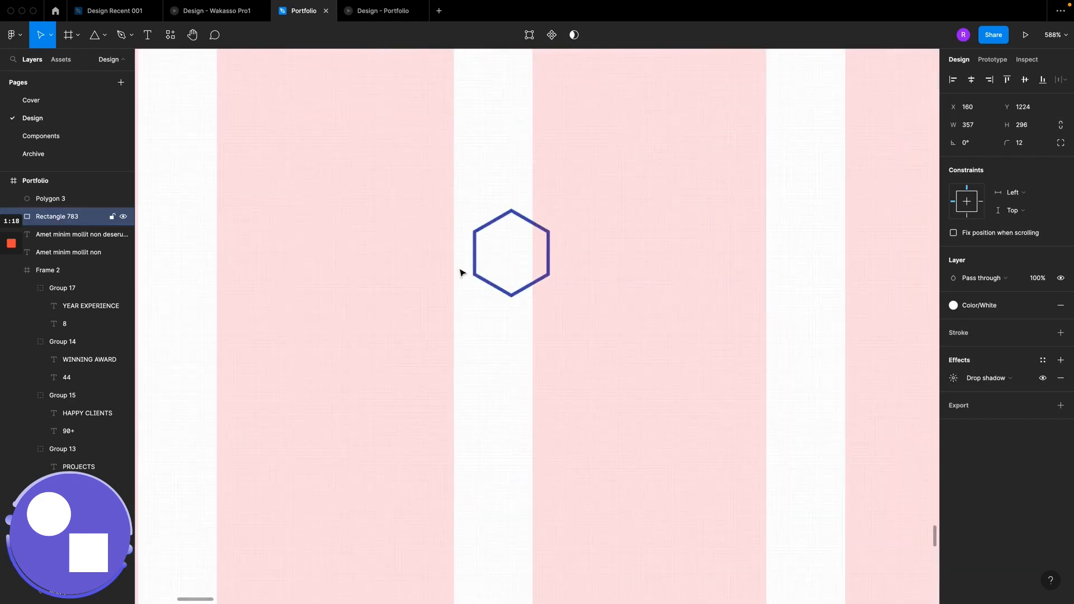
pyautogui.hotkey('ctrl', 'v')
pyautogui.moveTo(528, 325); pyautogui.dragTo(458, 274)
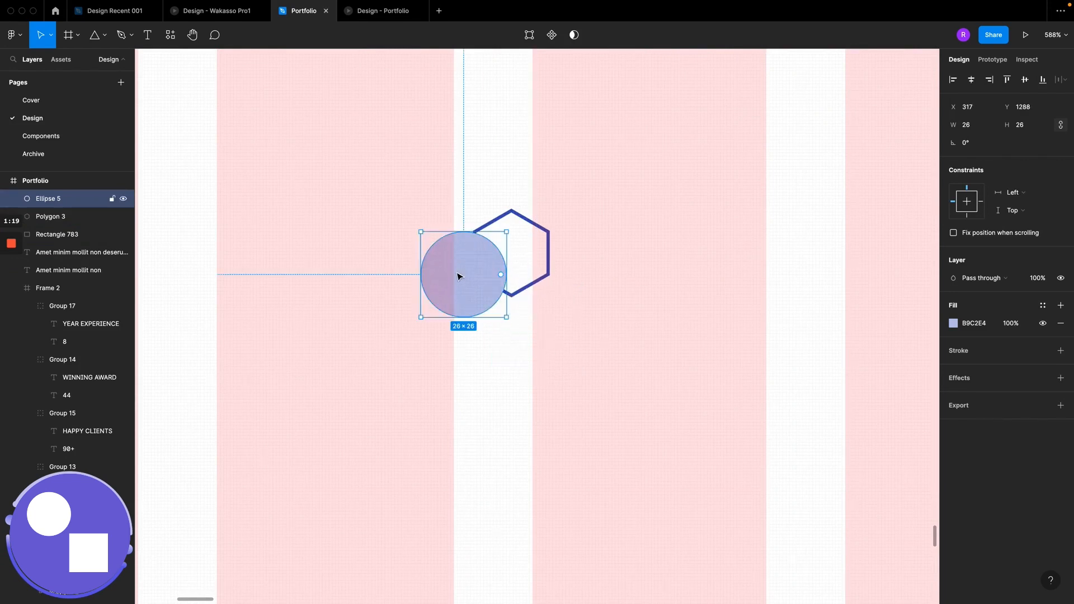
# Step: Reorder the circle beneath the hexagon and shift it right to about X 323 so the two overlap more
pyautogui.keyDown('shift'); pyautogui.click(547, 278); pyautogui.keyUp('shift')
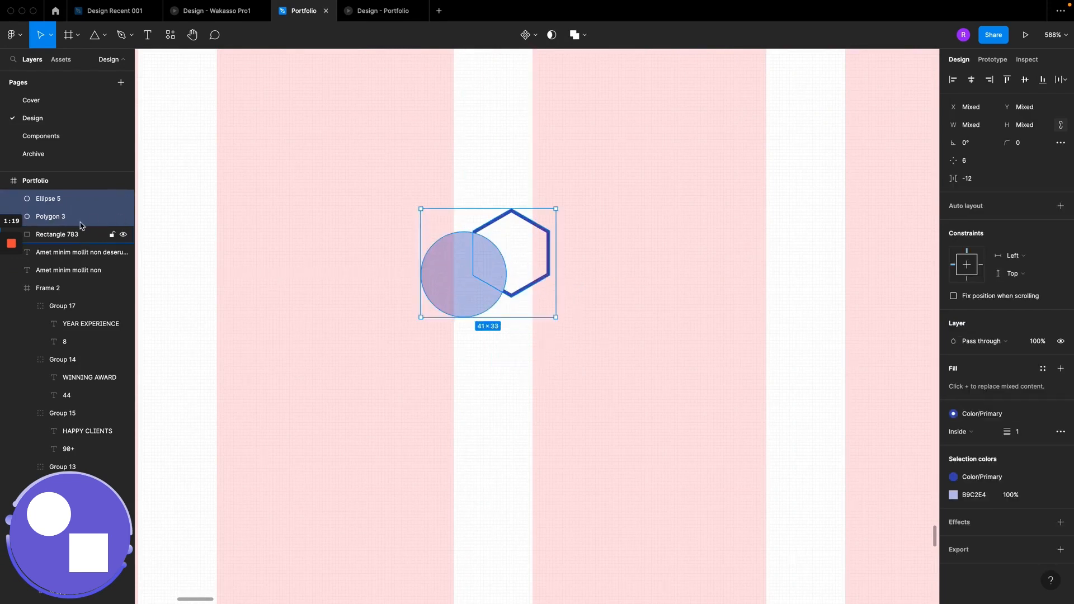
pyautogui.click(50, 200)
pyautogui.moveTo(50, 205); pyautogui.dragTo(52, 223)
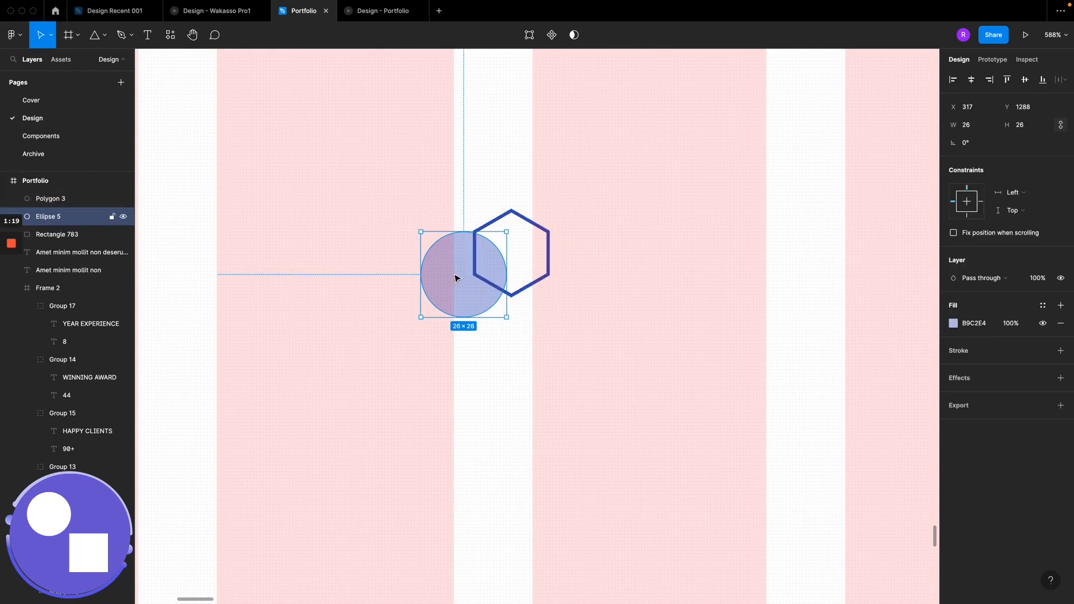
pyautogui.moveTo(456, 278); pyautogui.dragTo(475, 276)
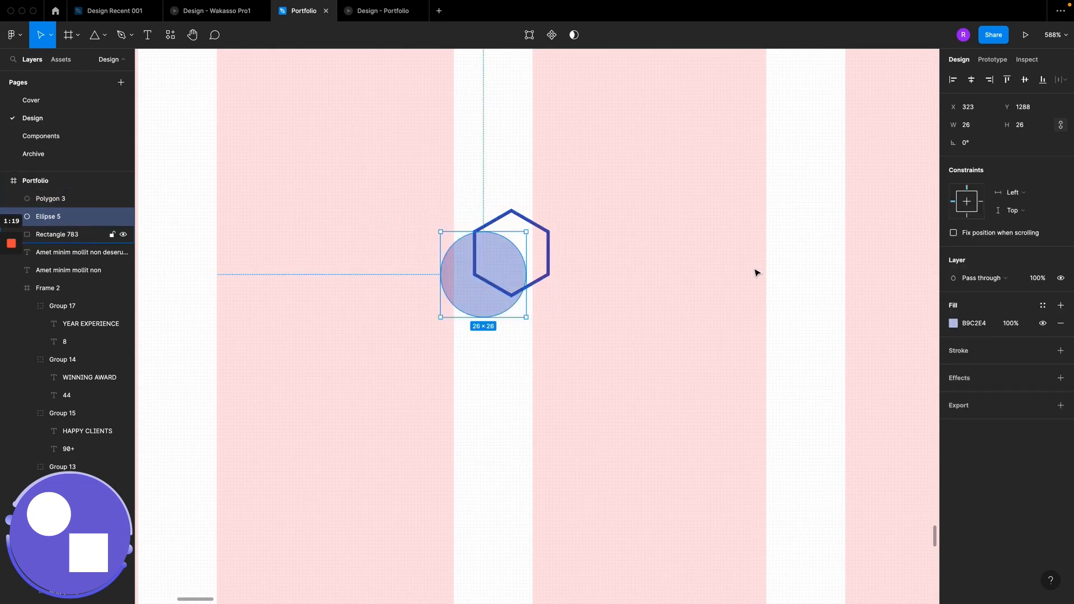
# Step: Lighten the icon circle's fill to the pale blue-grey DEE1ED
pyautogui.click(953, 324)
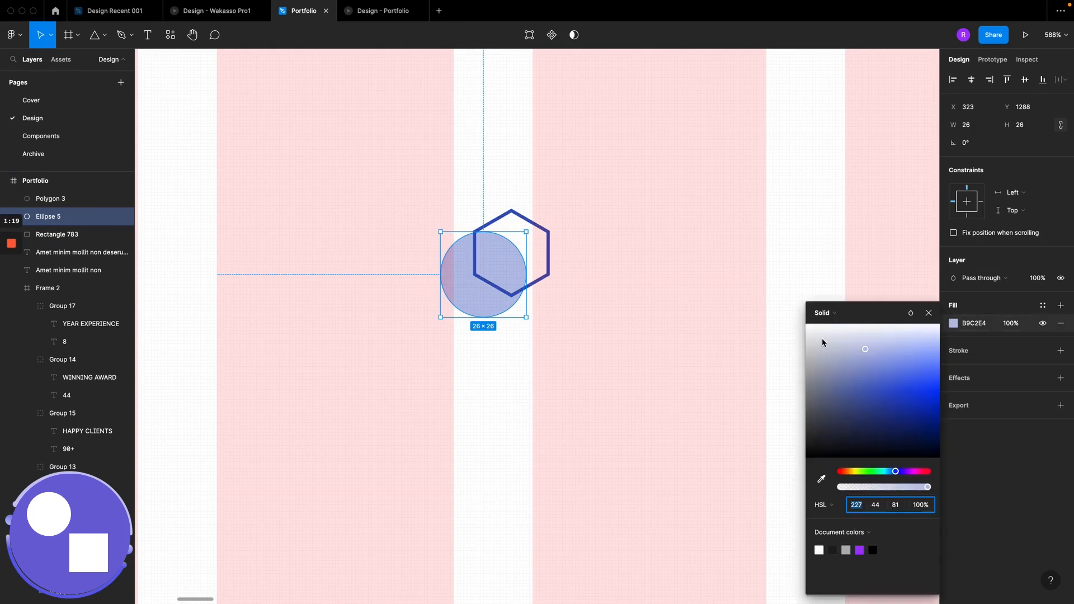
pyautogui.moveTo(823, 343); pyautogui.dragTo(847, 340)
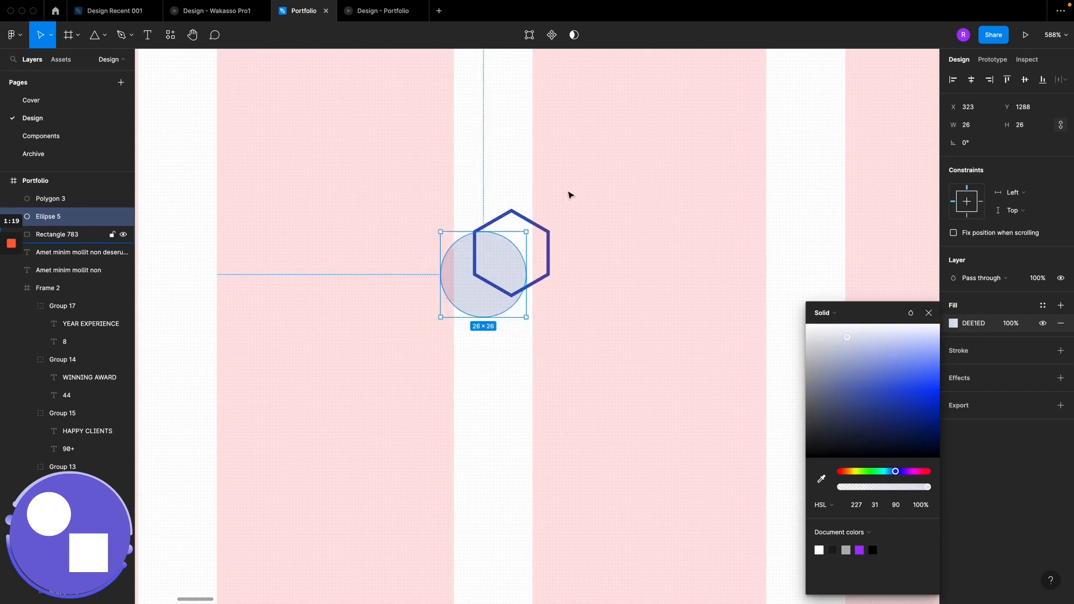
pyautogui.click(569, 195)
# Step: Frame the hexagon and its accent circle together and rename the frame as Shape
pyautogui.scroll(-5, 569, 197)
pyautogui.scroll(4, 571, 197)
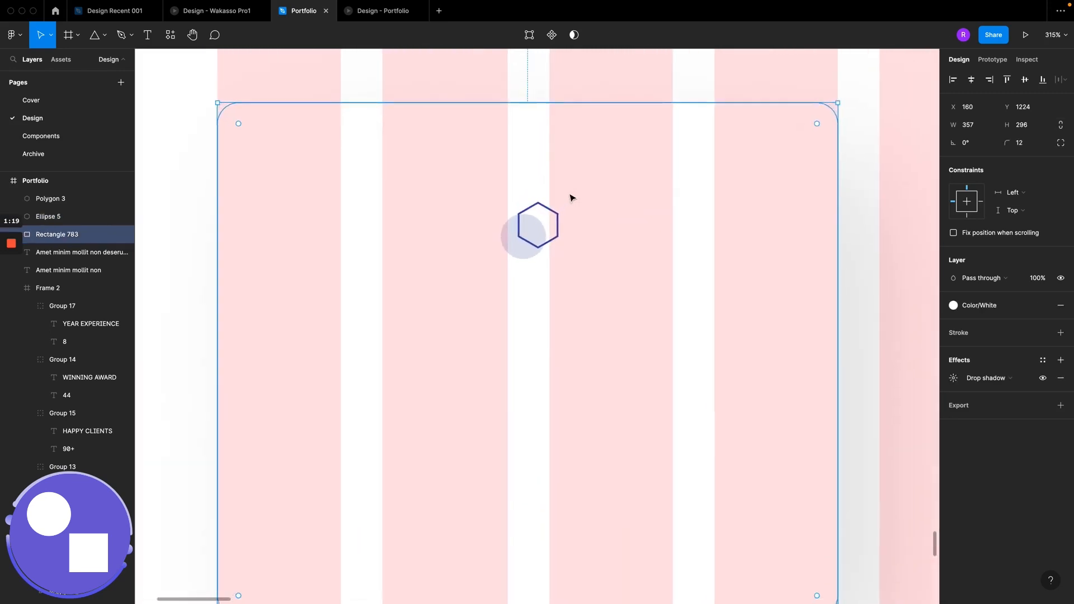
pyautogui.scroll(-4, 571, 196)
pyautogui.scroll(4, 571, 197)
pyautogui.scroll(-2, 571, 197)
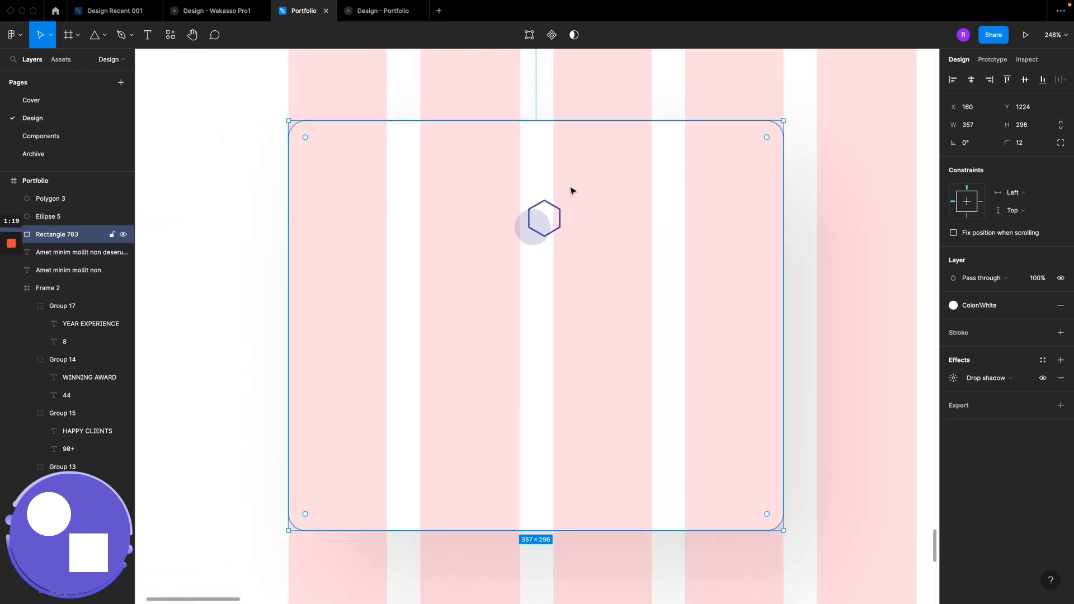
pyautogui.keyDown('shift'); pyautogui.click(527, 234); pyautogui.keyUp('shift')
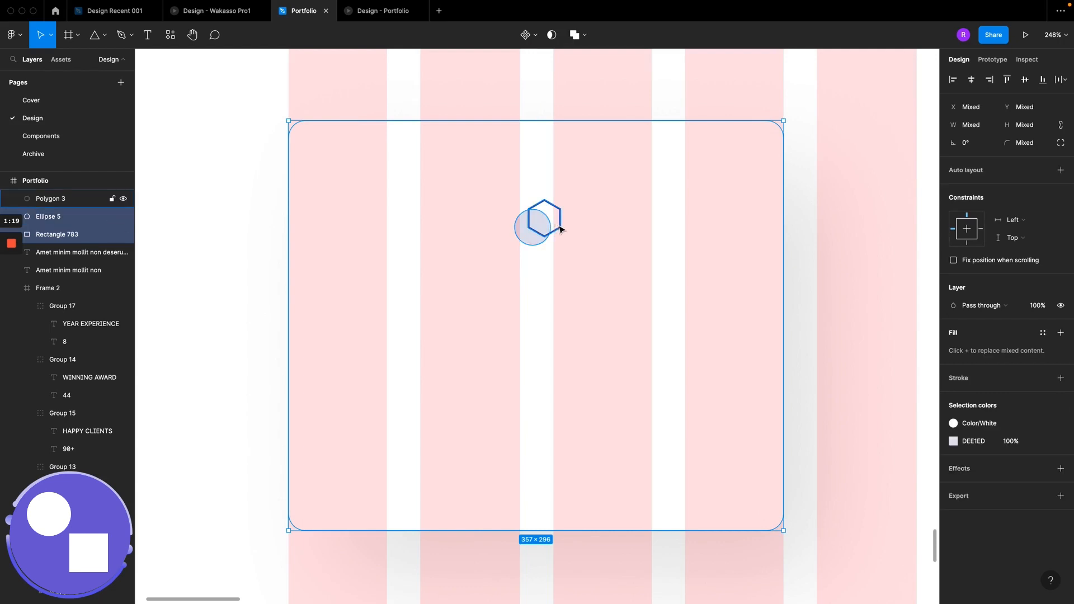
pyautogui.click(559, 229)
pyautogui.keyDown('shift'); pyautogui.click(530, 236); pyautogui.keyUp('shift')
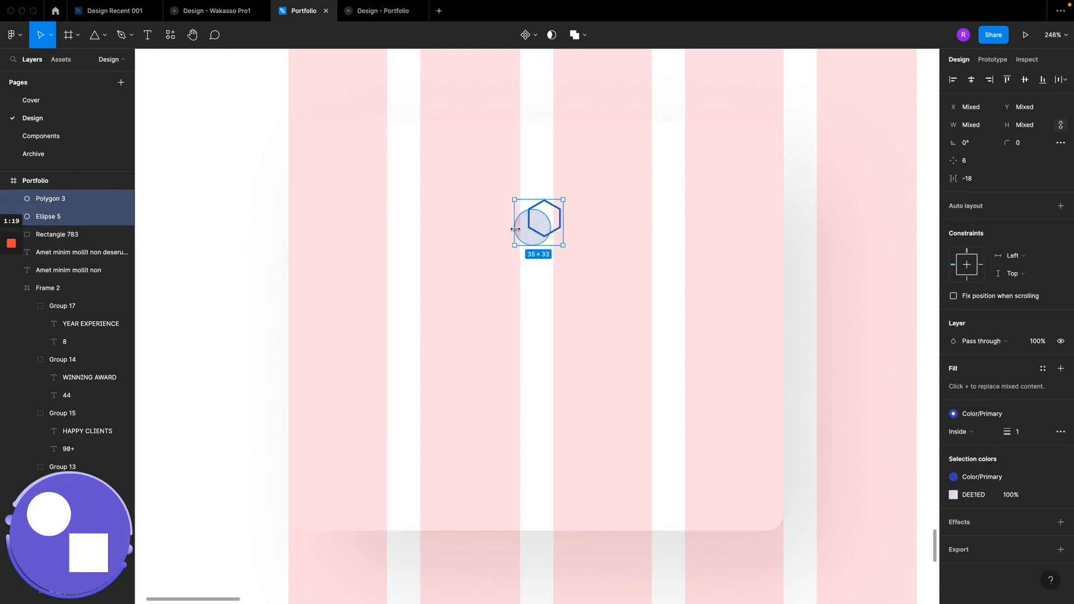
pyautogui.press('super+alt+g')
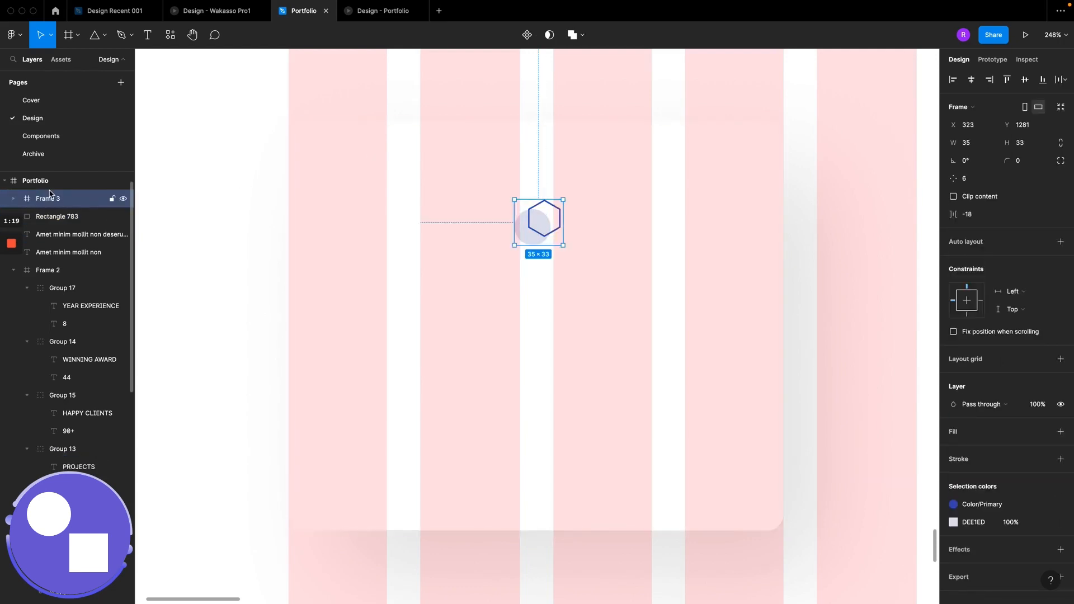
pyautogui.doubleClick(48, 200)
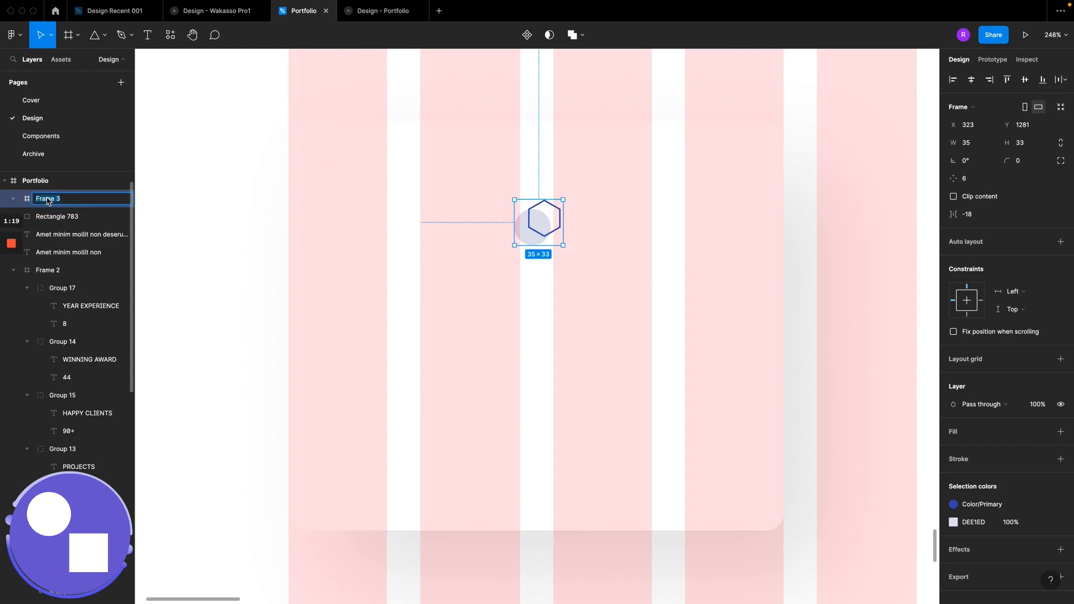
pyautogui.write('Shape')
pyautogui.press('Return')
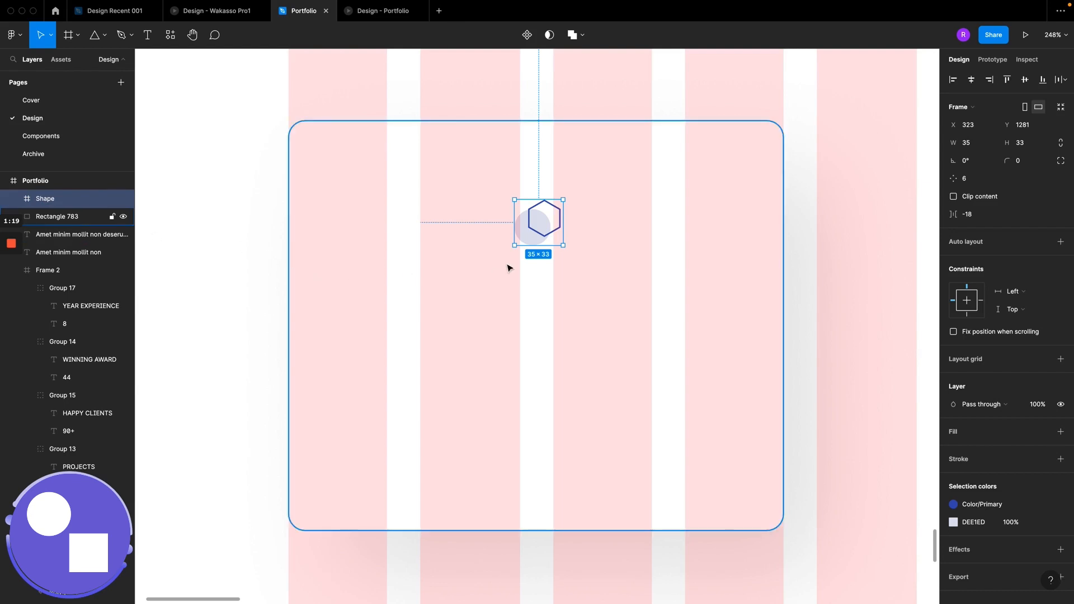
# Step: Check the text settings of the "Amet minim mollit non" services heading for use in the card
pyautogui.scroll(-5, 501, 193)
pyautogui.scroll(3, 503, 196)
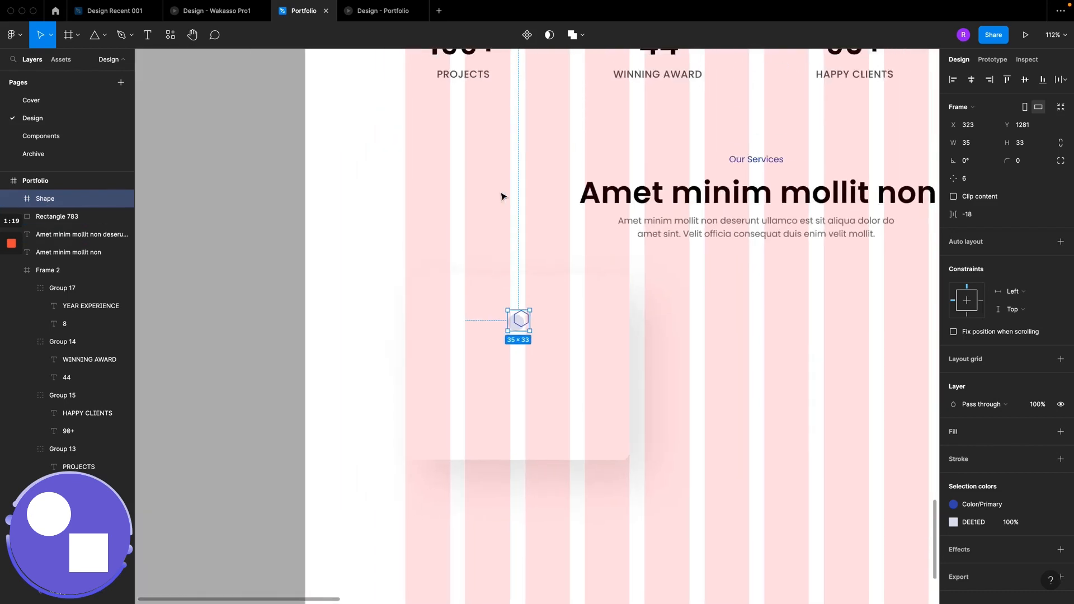
pyautogui.scroll(-3, 503, 197)
pyautogui.click(586, 206)
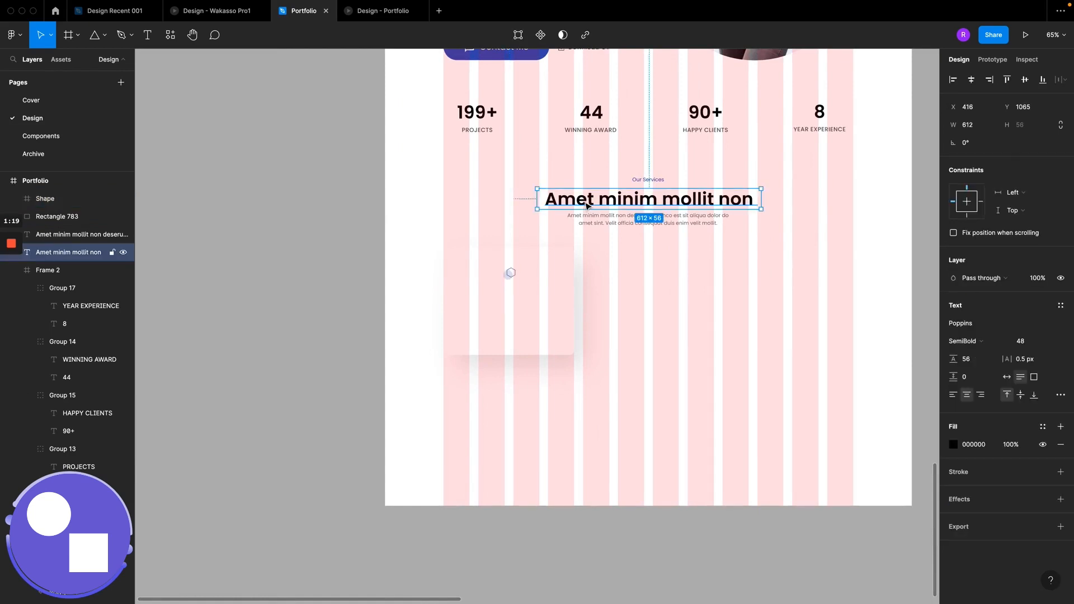
pyautogui.scroll(10, 490, 305)
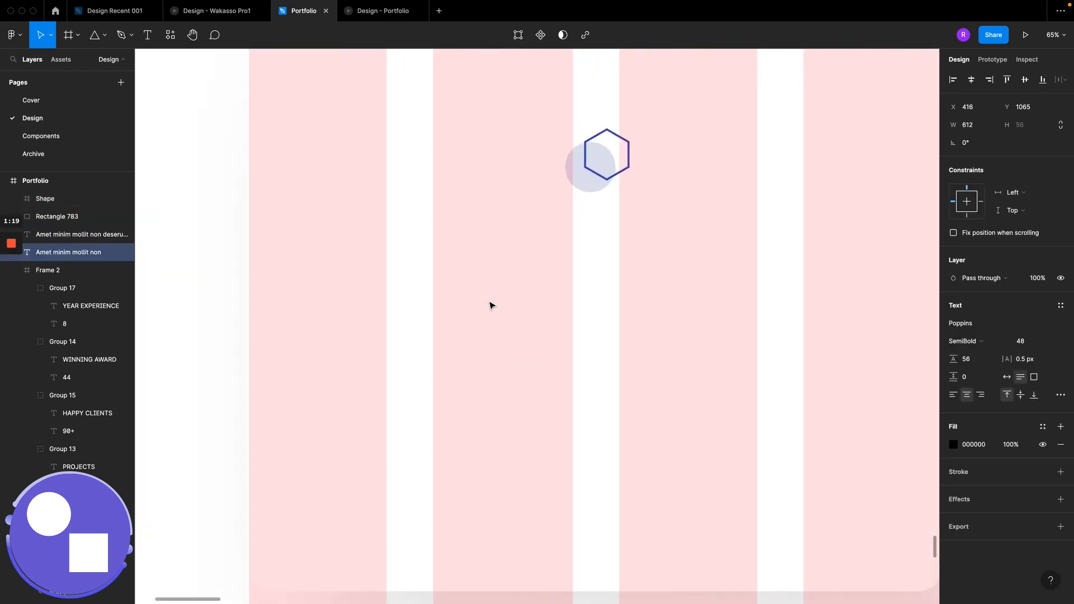
pyautogui.press('t')
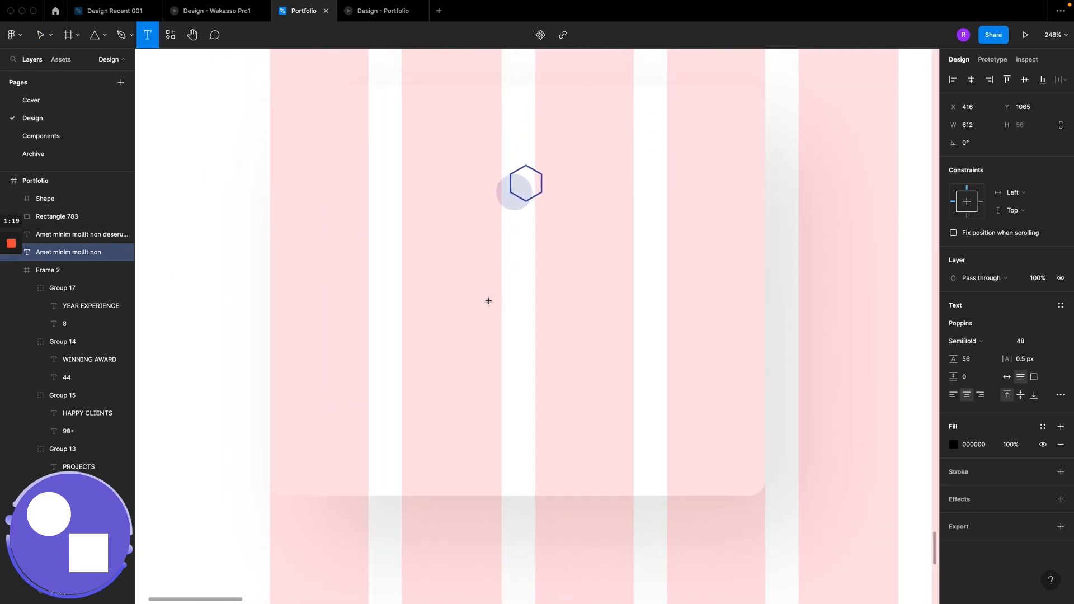
pyautogui.click(505, 249)
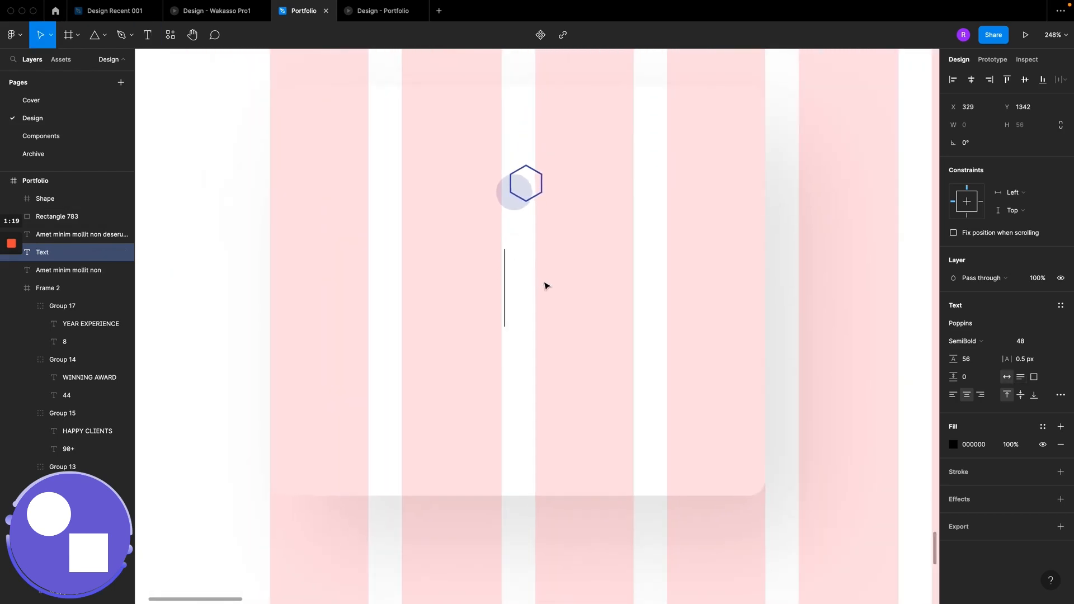
pyautogui.write('U')
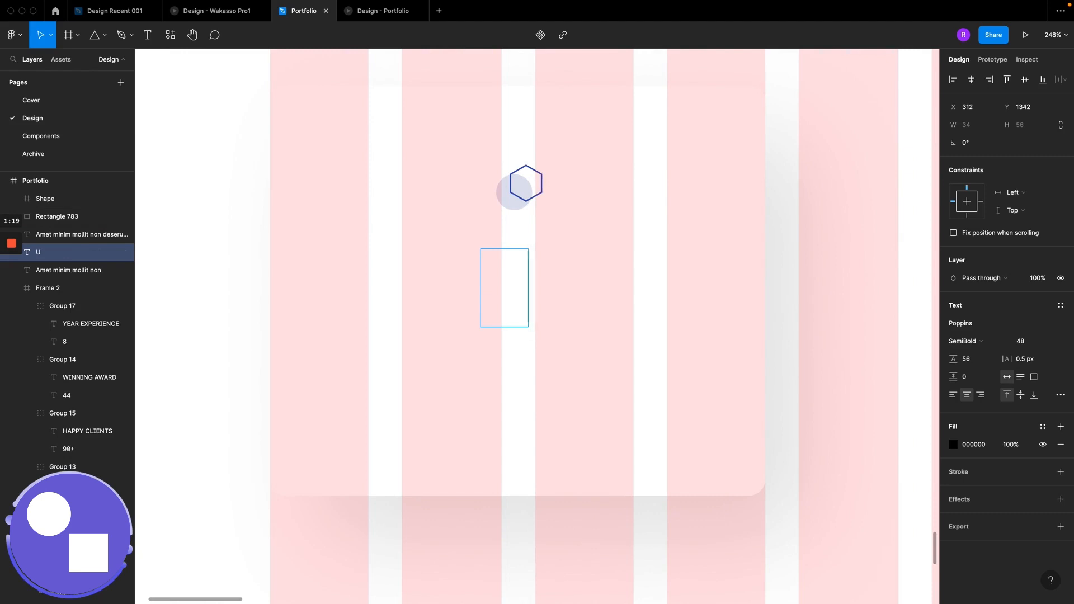
pyautogui.press('BackSpace')
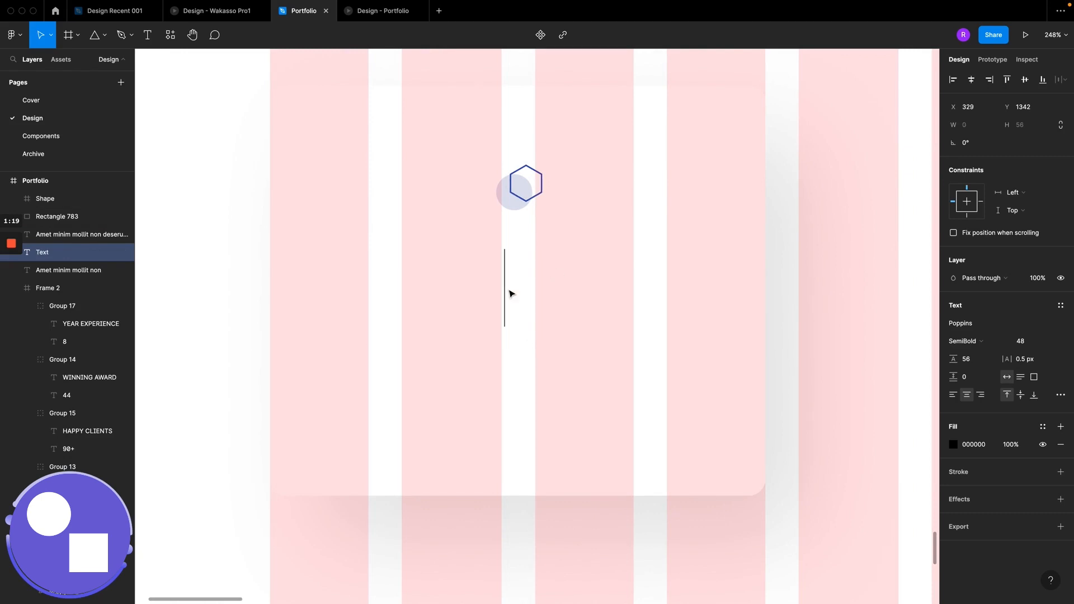
pyautogui.press('Escape')
pyautogui.click(542, 267)
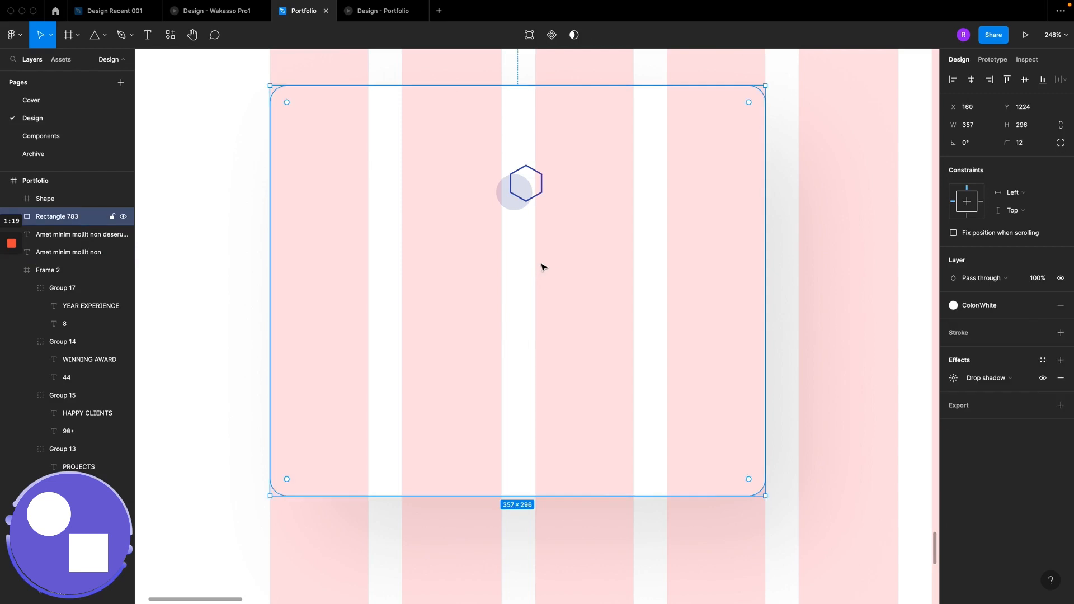
# Step: Add the title text "UX/UI Design" below the icon in the first card
pyautogui.press('t')
pyautogui.click(507, 269)
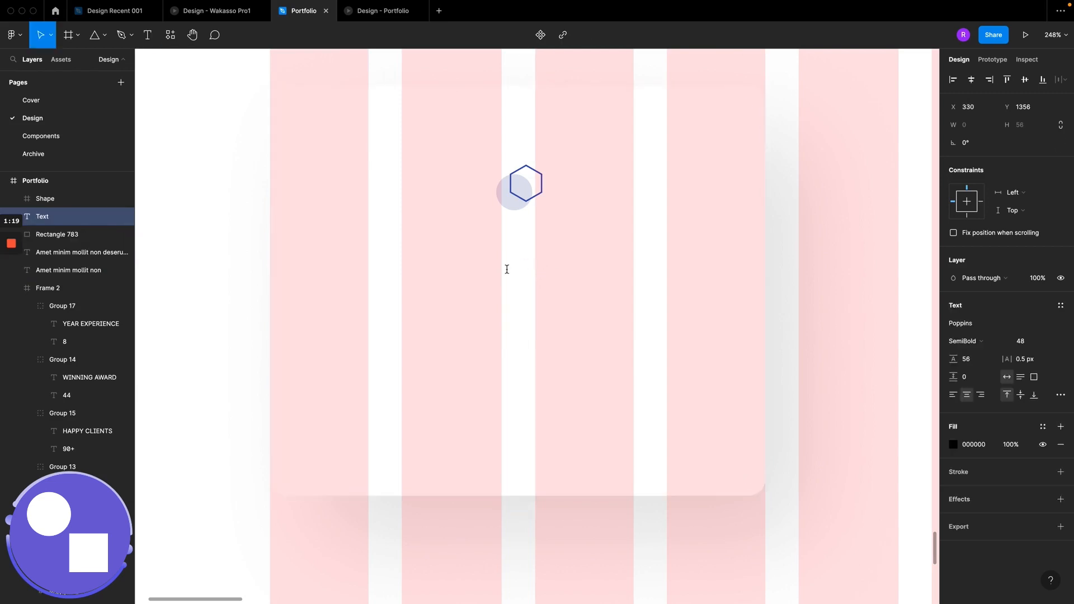
pyautogui.write('U')
pyautogui.press('Escape')
pyautogui.write('X')
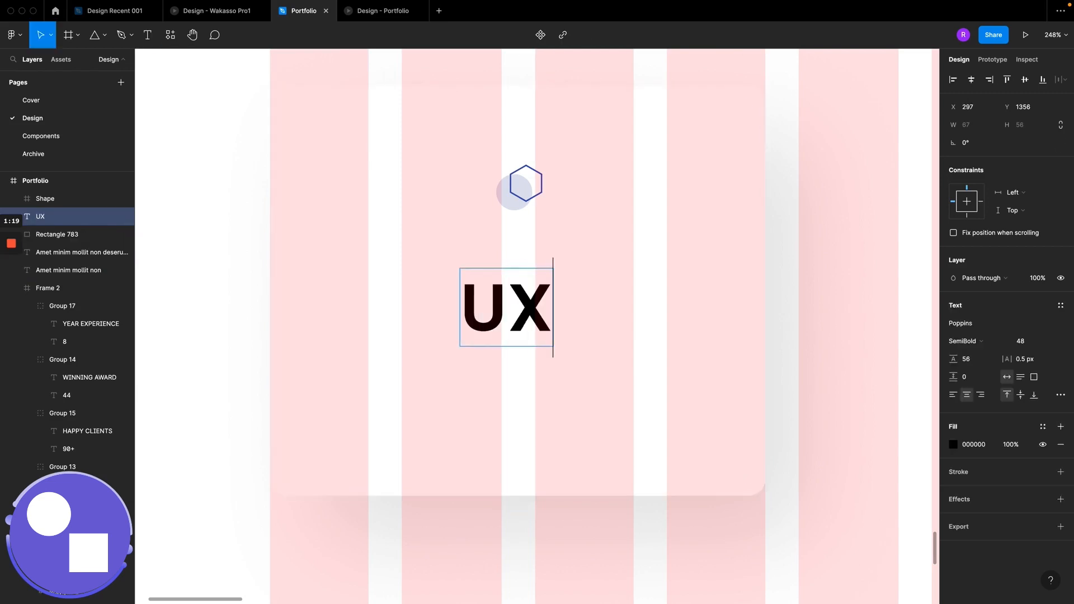
pyautogui.write('/UI Design')
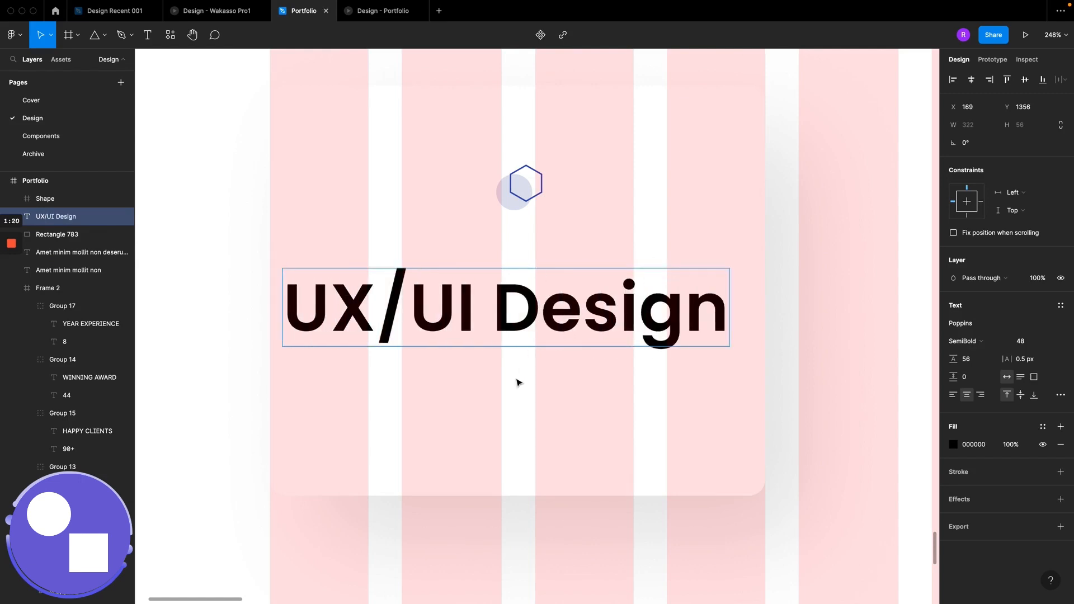
pyautogui.press('Escape')
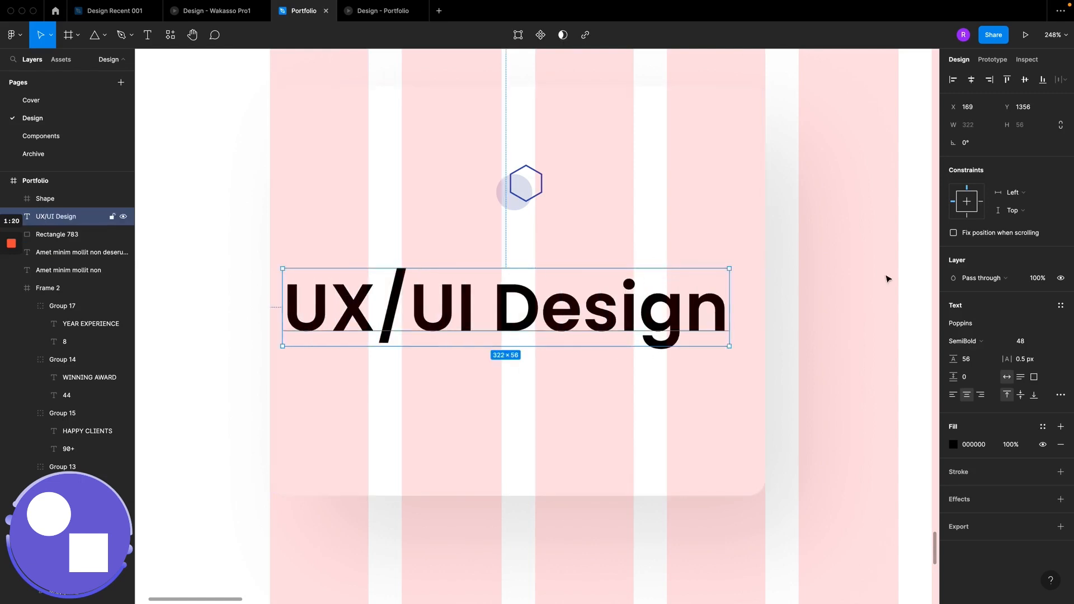
# Step: Set the card title's font size to 24 and move it up just below the icon, at about X 262, Y 1314
pyautogui.click(1048, 346)
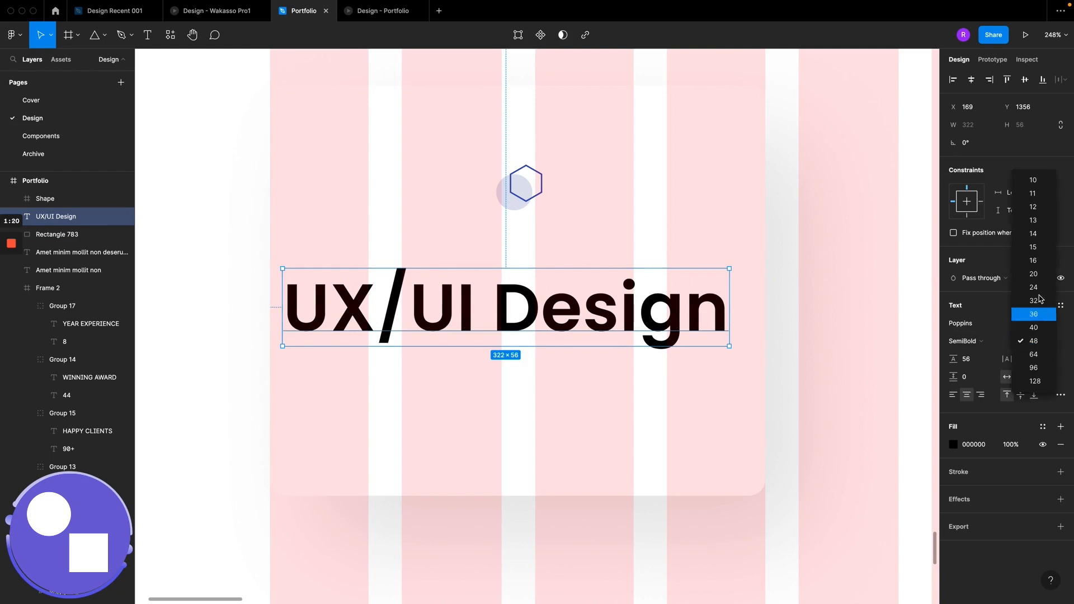
pyautogui.click(1034, 287)
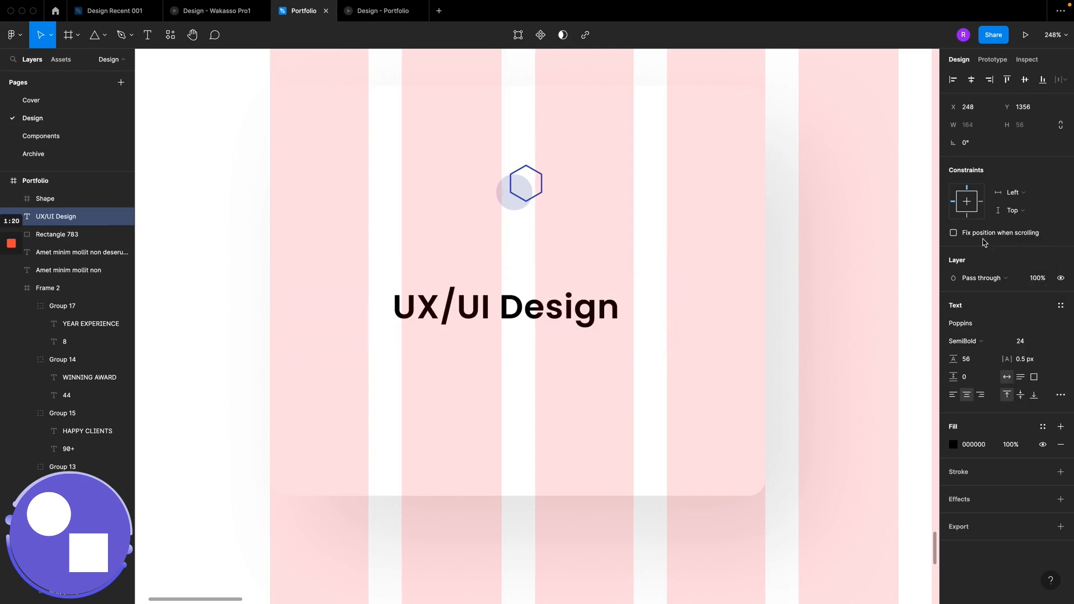
pyautogui.moveTo(548, 308); pyautogui.dragTo(570, 249)
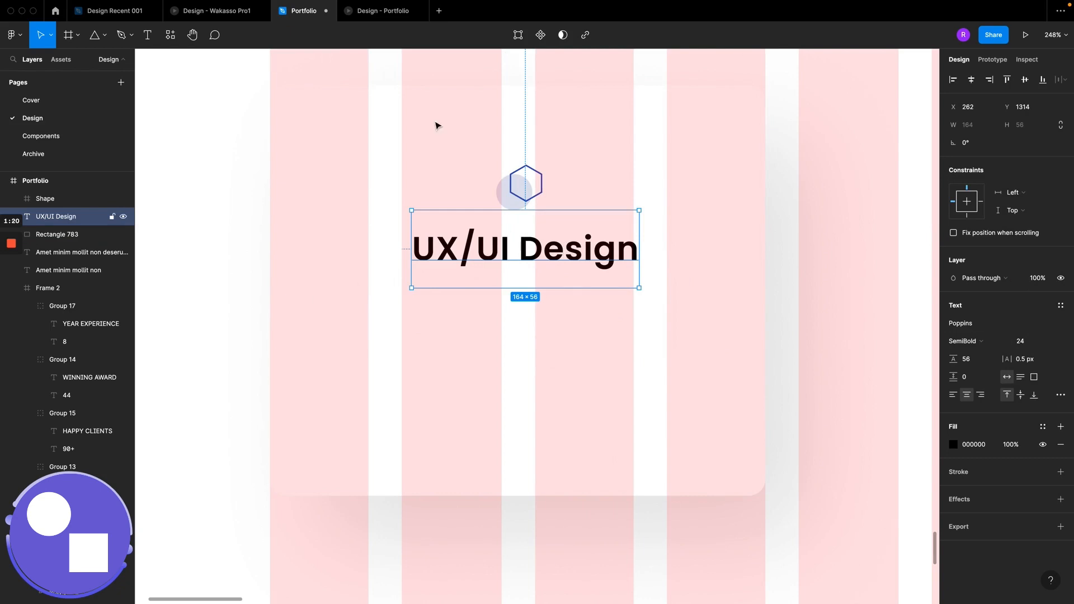
# Step: Set the card title "UX/UI Design" to font size 20 and Regular weight
pyautogui.click(206, 15)
pyautogui.click(294, 12)
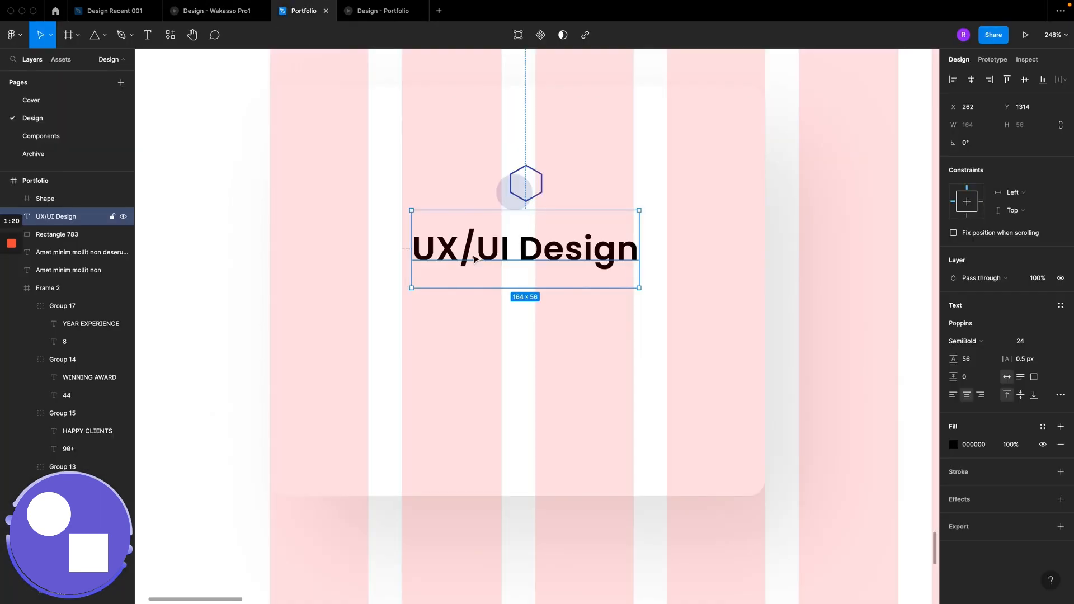
pyautogui.click(1049, 343)
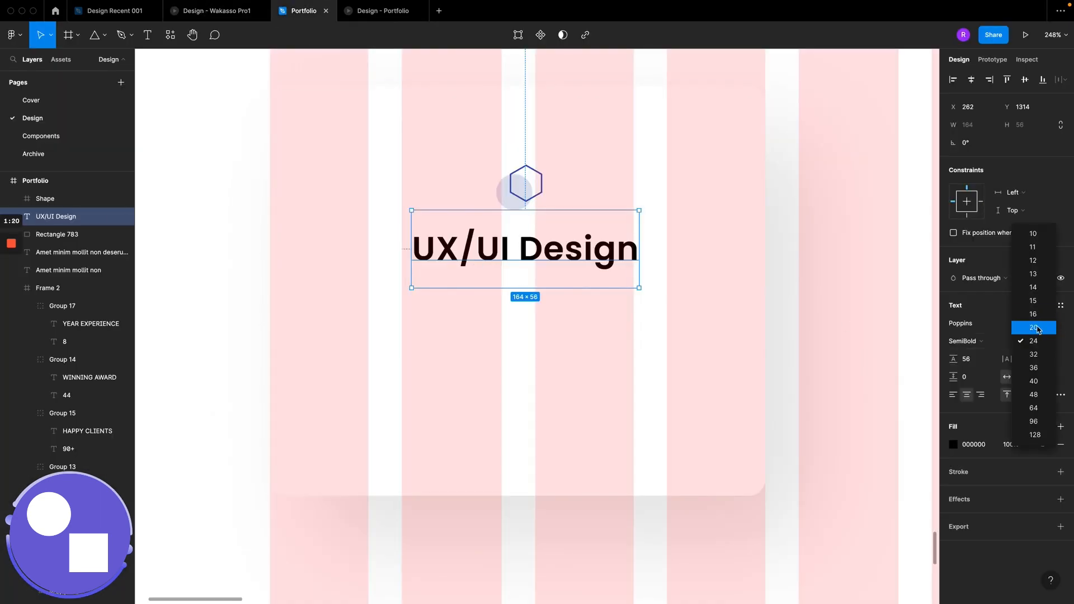
pyautogui.click(1040, 328)
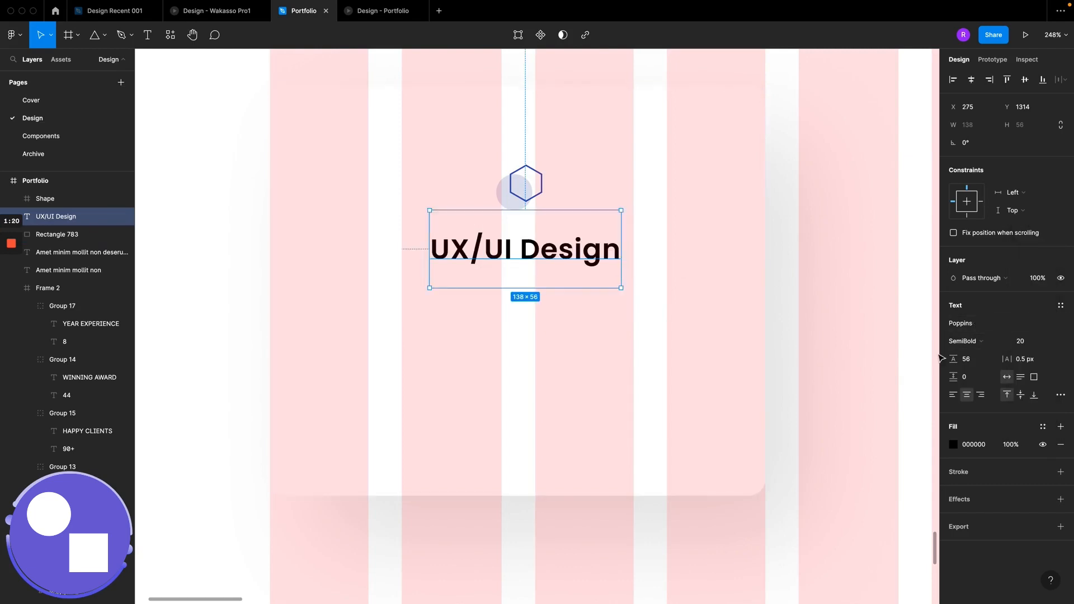
pyautogui.click(973, 347)
pyautogui.click(974, 317)
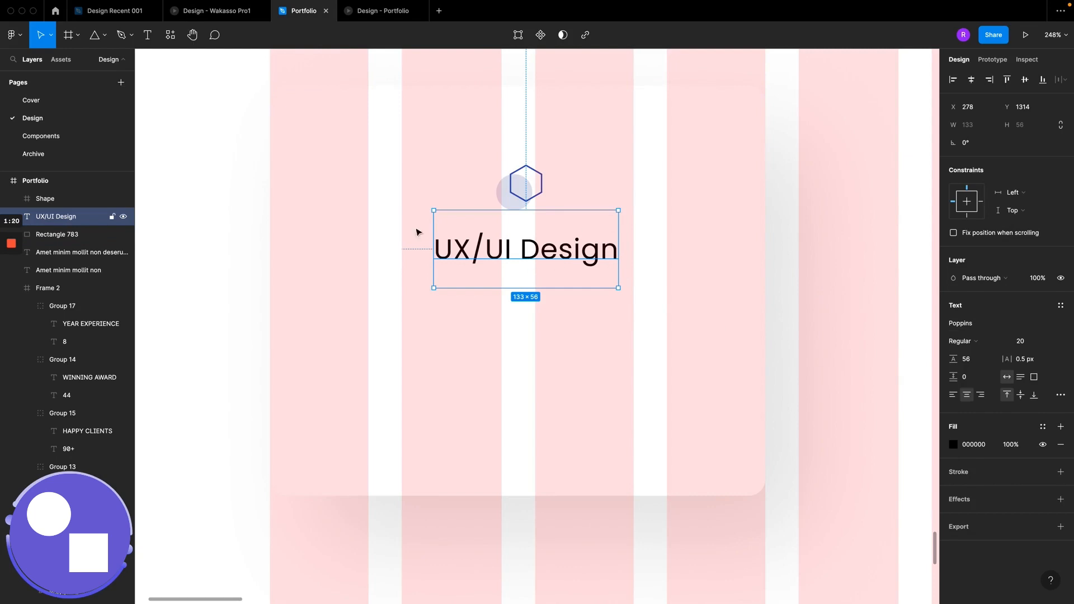
# Step: Center the "UX/UI Design" title and the Shape icon frame horizontally on the card rectangle
pyautogui.keyDown('shift'); pyautogui.click(356, 247); pyautogui.keyUp('shift')
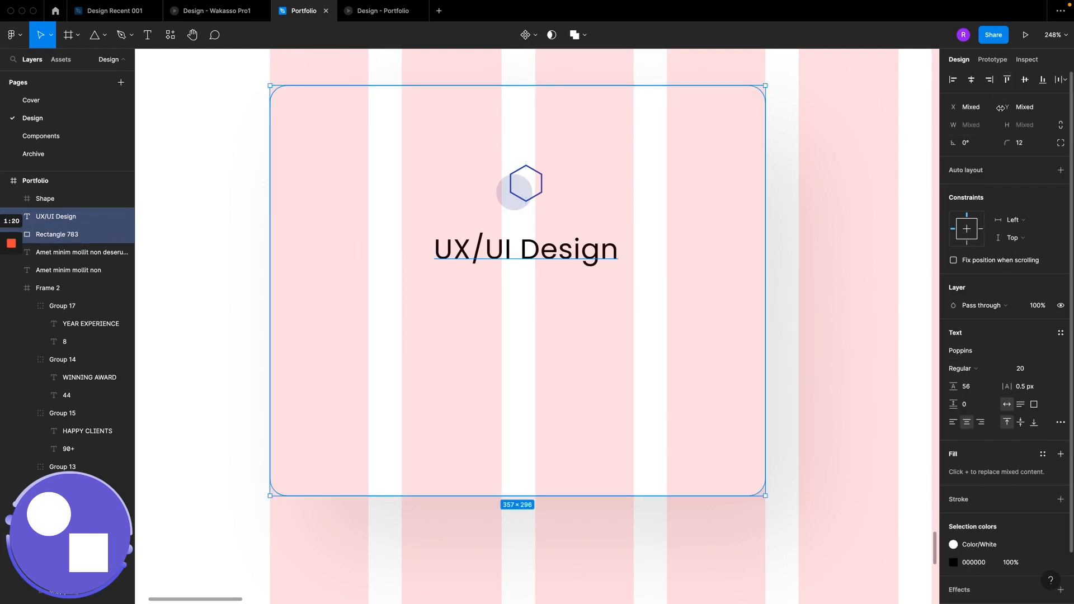
pyautogui.click(972, 81)
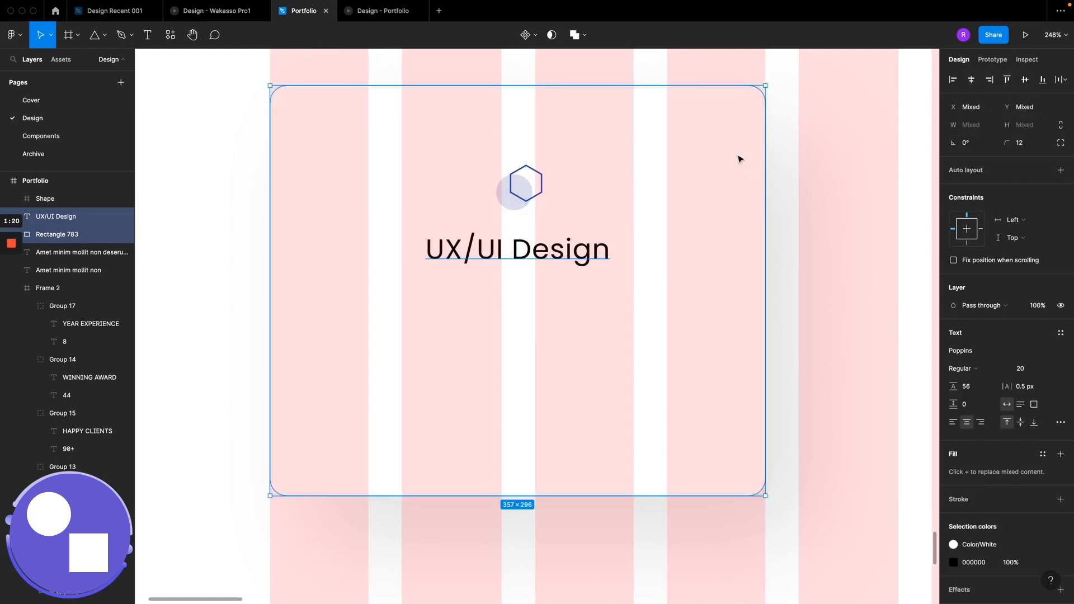
pyautogui.click(500, 191)
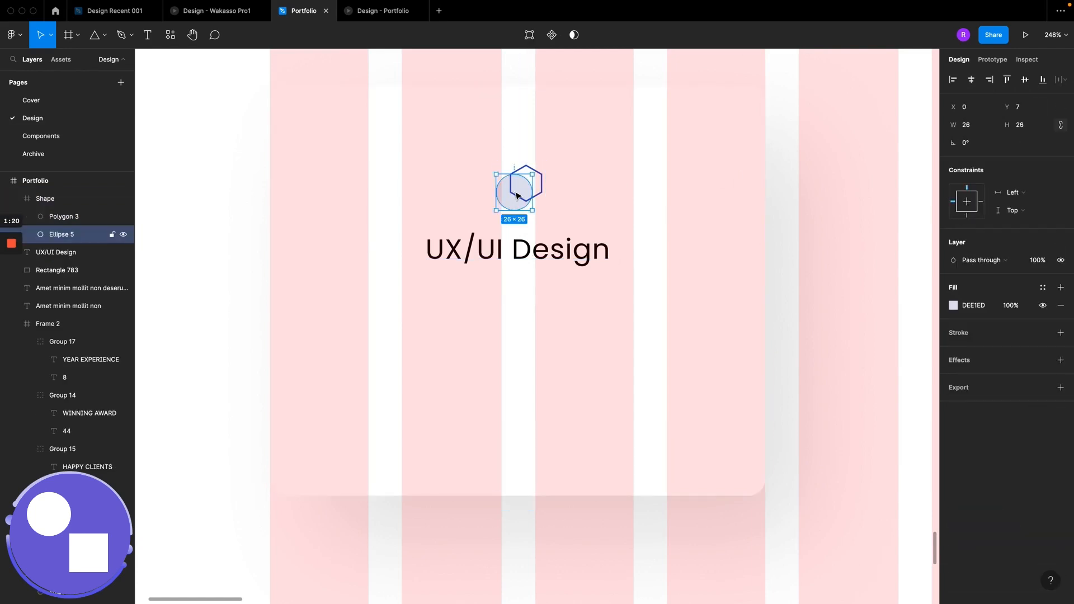
pyautogui.click(460, 189)
pyautogui.click(521, 184)
pyautogui.keyDown('shift'); pyautogui.click(470, 144); pyautogui.keyUp('shift')
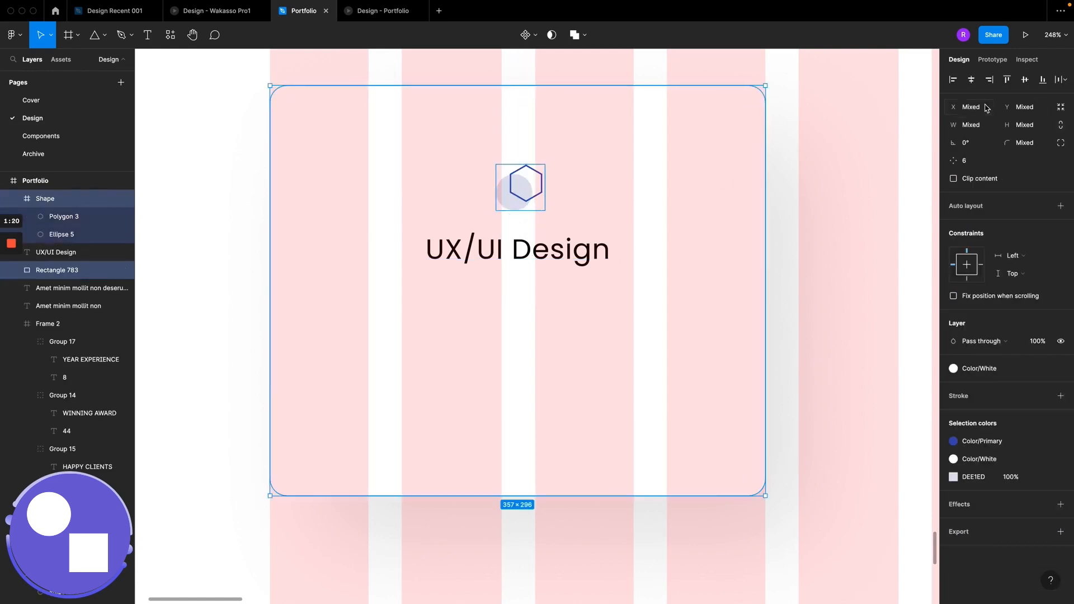
pyautogui.click(972, 80)
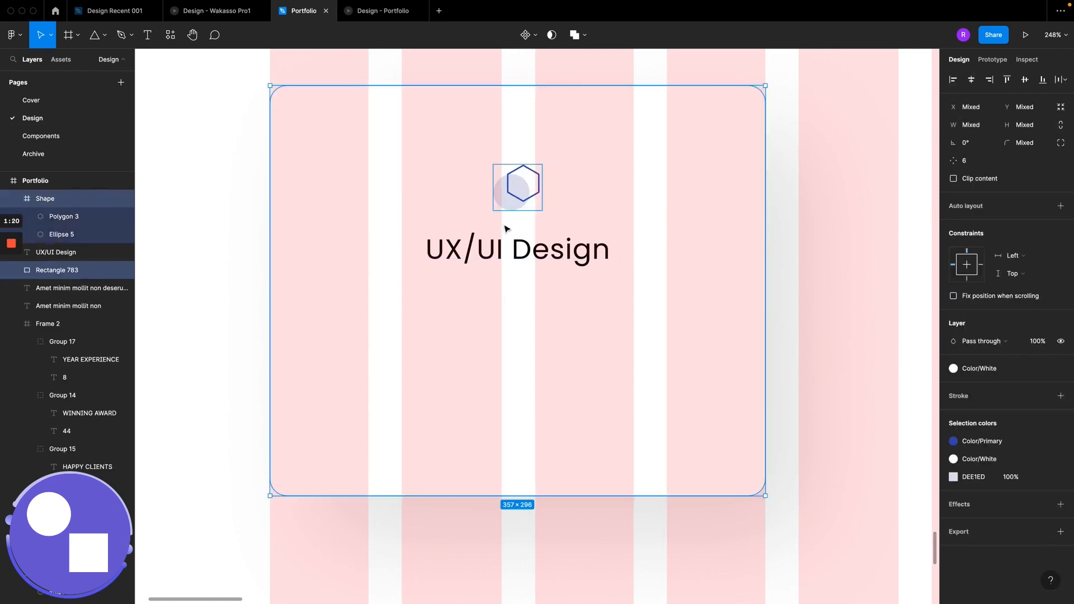
# Step: Duplicate the "UX/UI Design" title straight below the original at about Y 1372 and open the copy's text for editing
pyautogui.click(506, 261)
pyautogui.moveTo(505, 256); pyautogui.dragTo(504, 335)
pyautogui.scroll(-6, 501, 332)
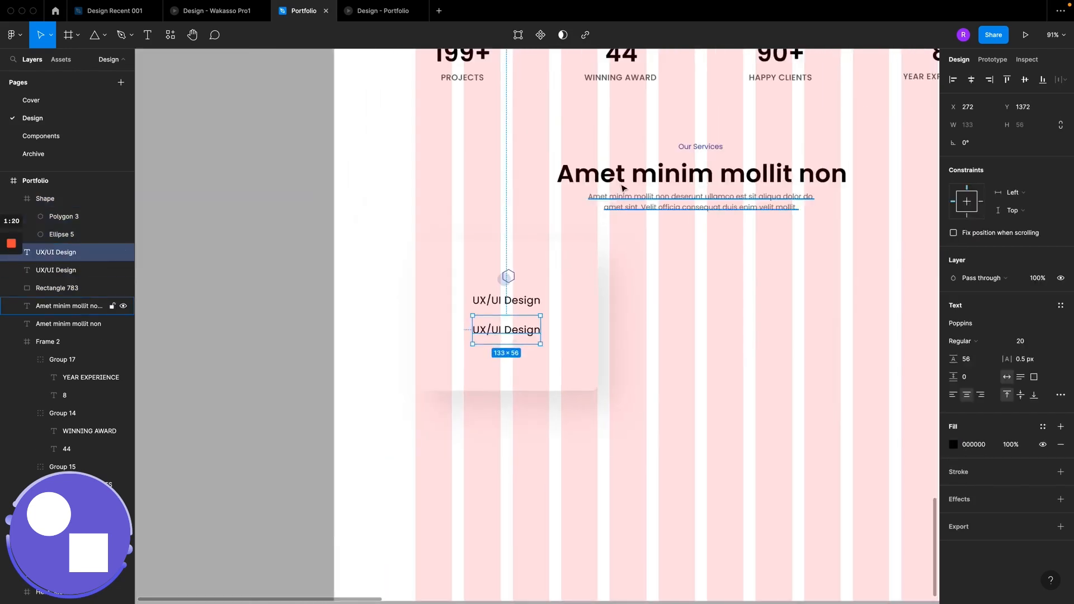
pyautogui.click(637, 210)
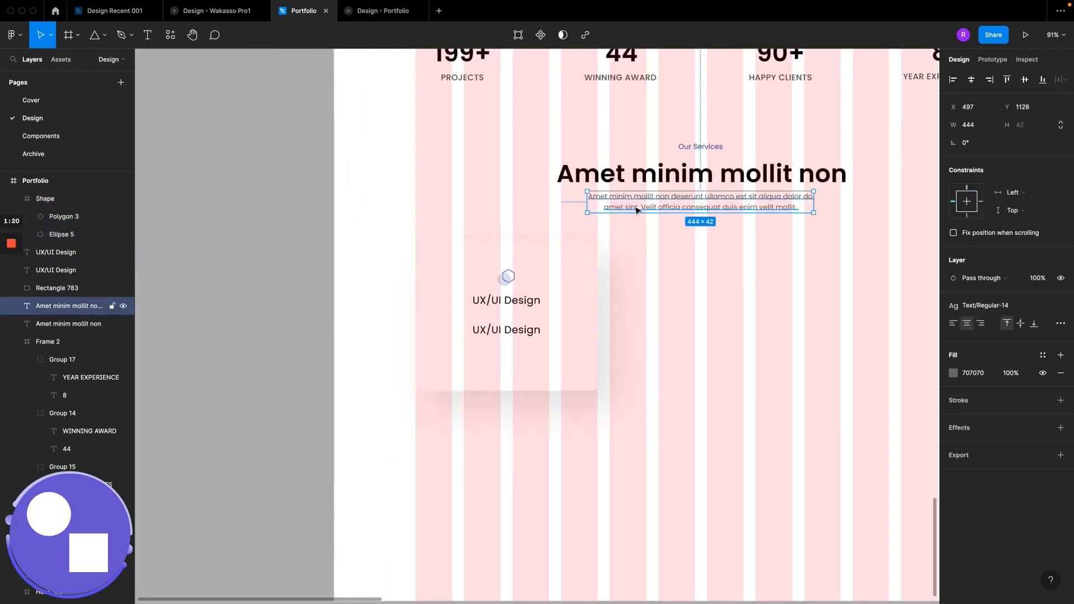
pyautogui.click(509, 331)
pyautogui.doubleClick(511, 333)
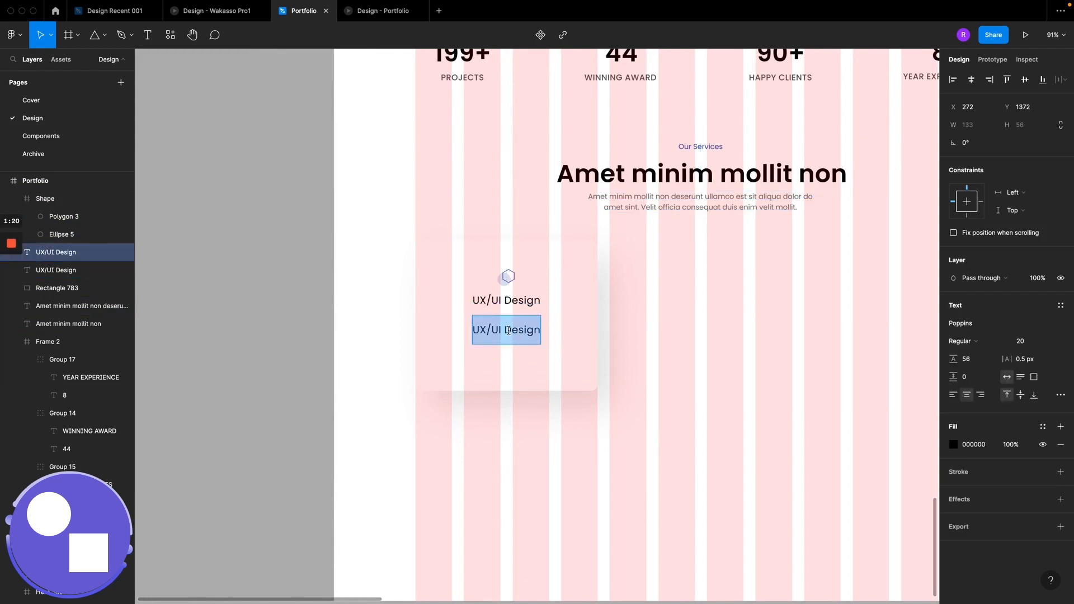
# Step: Replace the duplicate UX/UI Design label in the card with the description "Amet minim mollit non deserunt ullamco est sit"
pyautogui.write('Amet minim mollit non deserunt ullamco est sit aliqua dolor do amet sint. Velit officia consequat duis enim velit mollit.')
pyautogui.press('Escape')
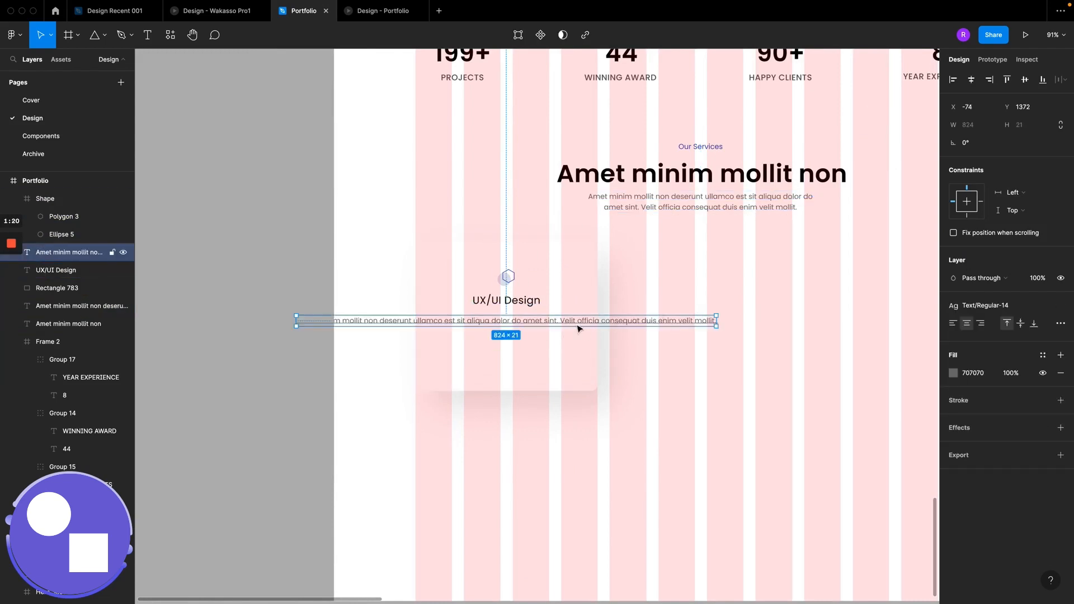
pyautogui.doubleClick(540, 320)
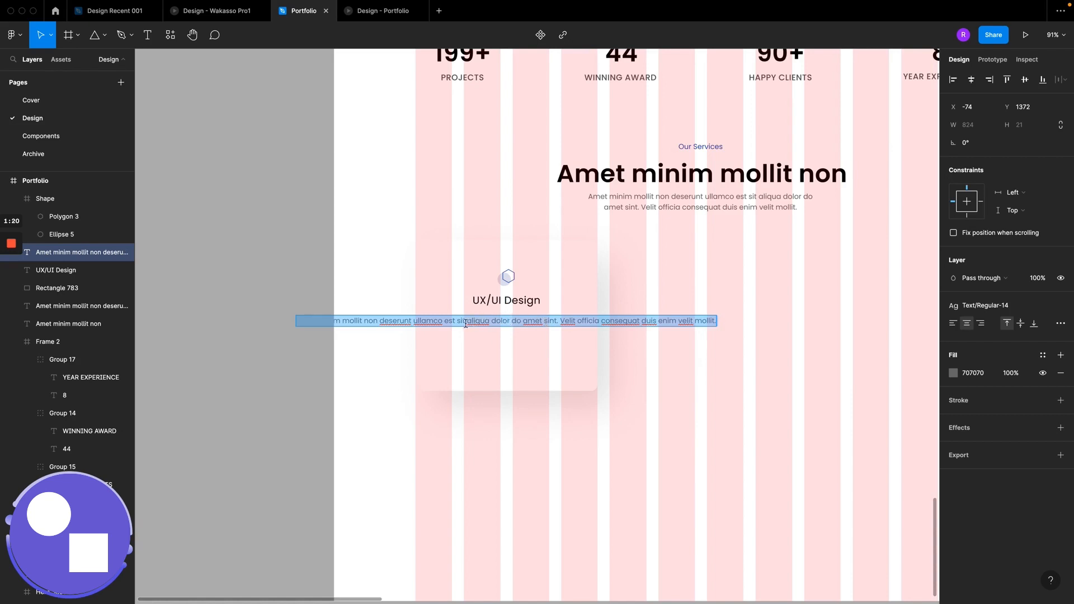
pyautogui.moveTo(465, 323); pyautogui.dragTo(738, 310)
pyautogui.press('BackSpace')
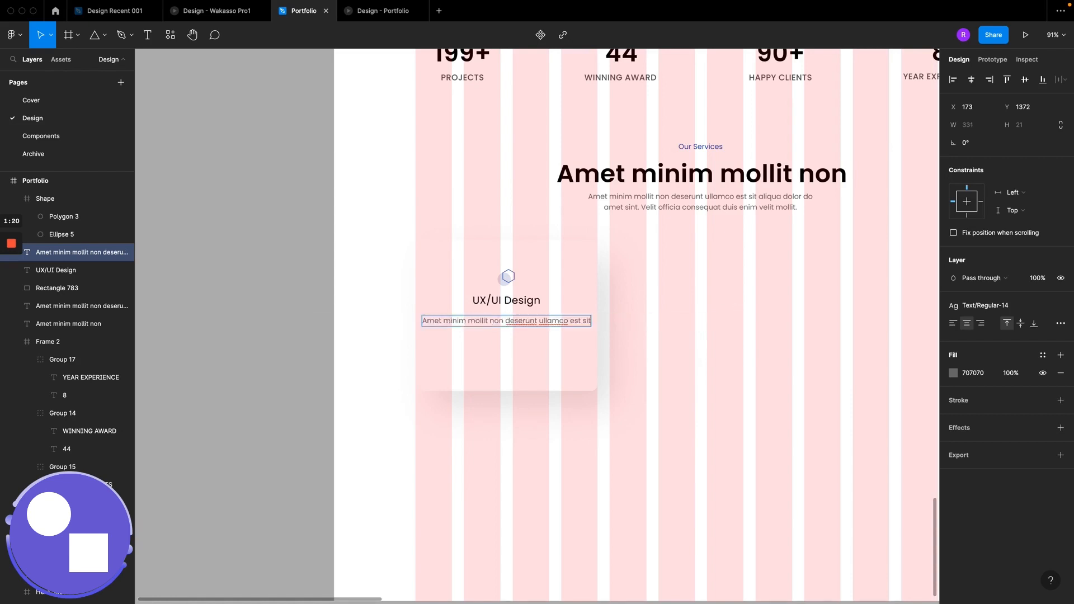
pyautogui.press('Escape')
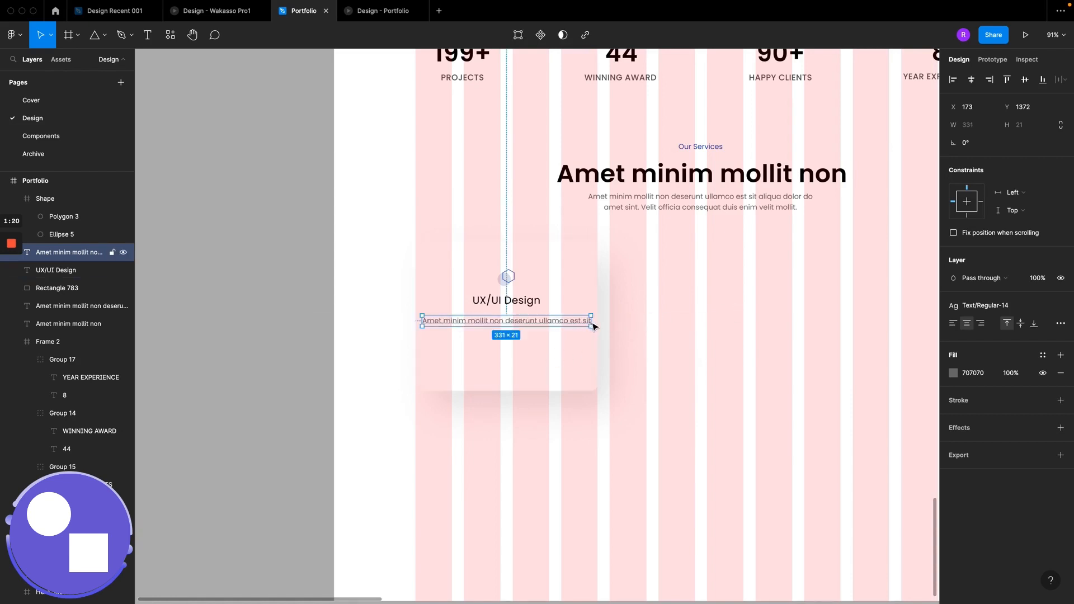
# Step: Narrow the card description to 235 px wide so it wraps onto two lines, and lower the UX/UI Design title to Y 1327
pyautogui.moveTo(593, 325); pyautogui.dragTo(518, 329)
pyautogui.scroll(5, 512, 333)
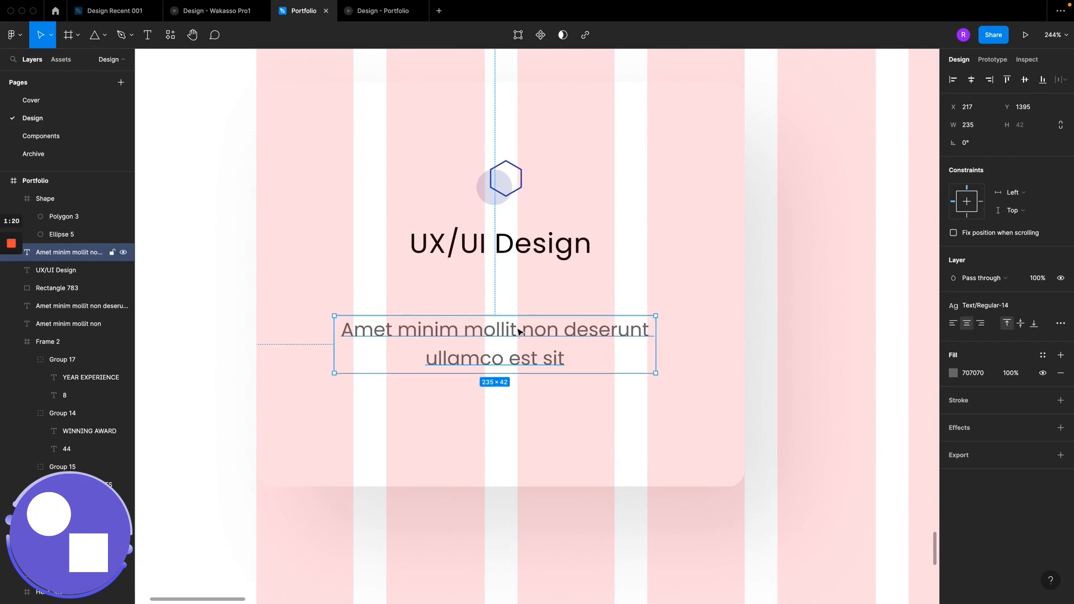
pyautogui.click(501, 244)
pyautogui.moveTo(501, 244); pyautogui.dragTo(502, 264)
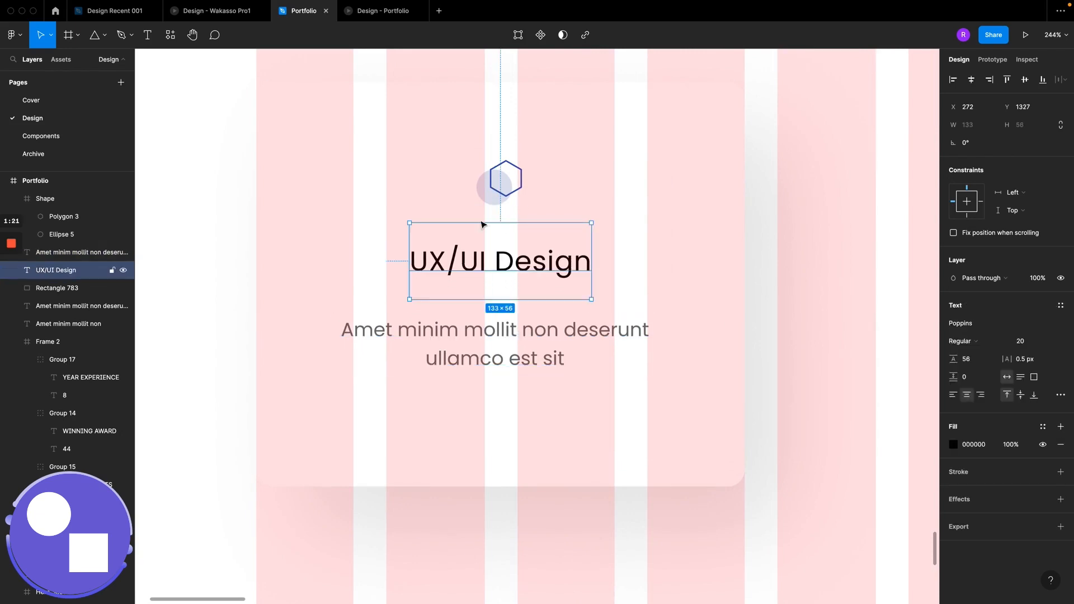
# Step: Using the Wakasso Pro1 services cards as reference, bring the title closer to the description and move both down, with the description at Y 1404
pyautogui.click(220, 15)
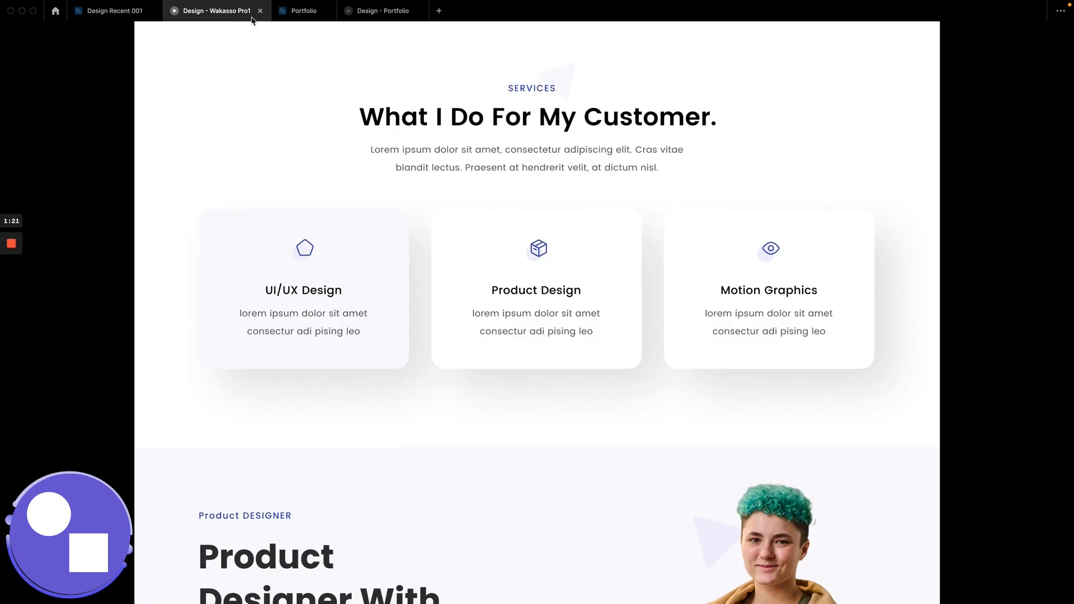
pyautogui.click(294, 14)
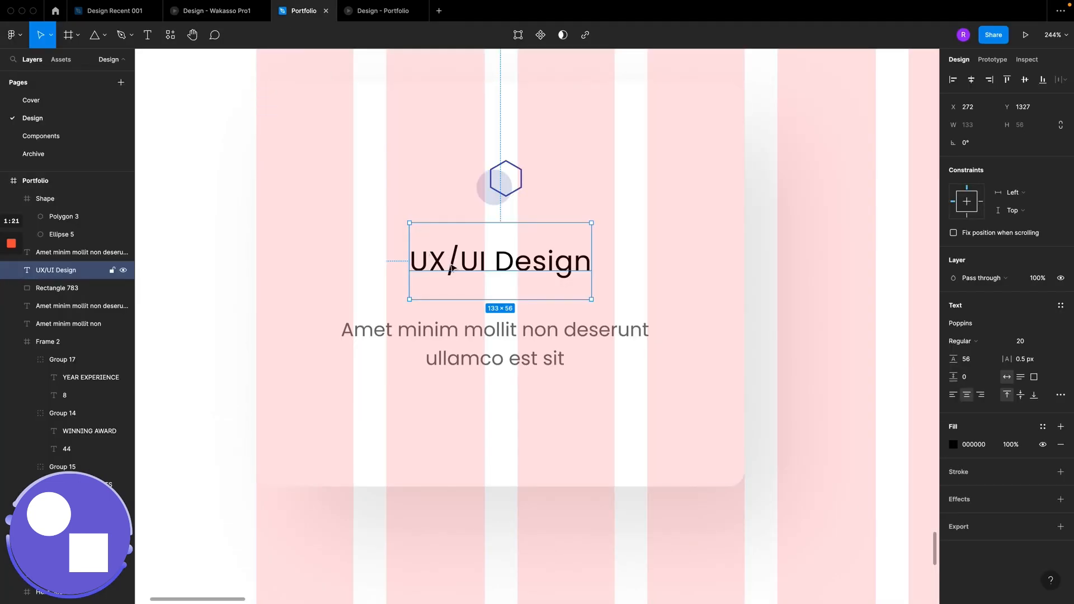
pyautogui.moveTo(486, 274); pyautogui.dragTo(490, 306)
pyautogui.keyDown('shift'); pyautogui.click(498, 354); pyautogui.keyUp('shift')
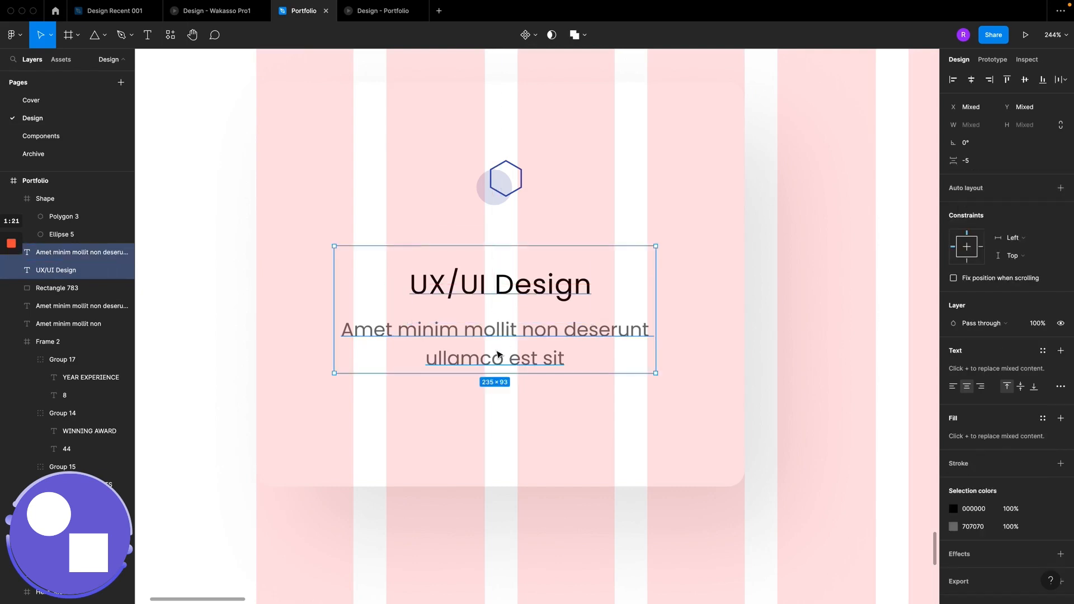
pyautogui.moveTo(498, 354); pyautogui.dragTo(498, 367)
# Step: Check the card in the portfolio prototype and raise the UX/UI Design title to Y 1344
pyautogui.click(386, 16)
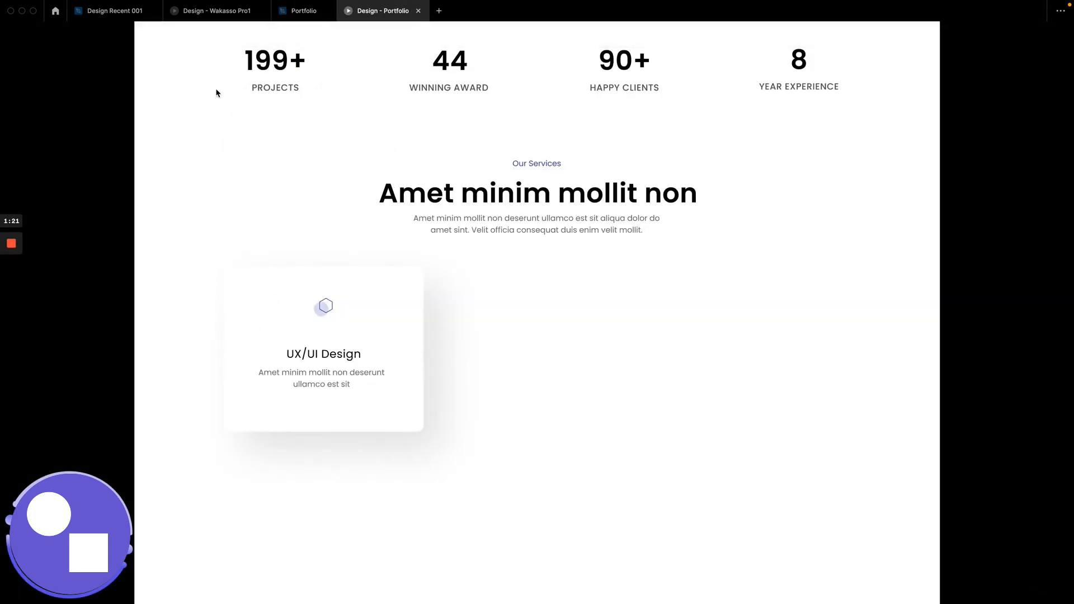
pyautogui.click(304, 11)
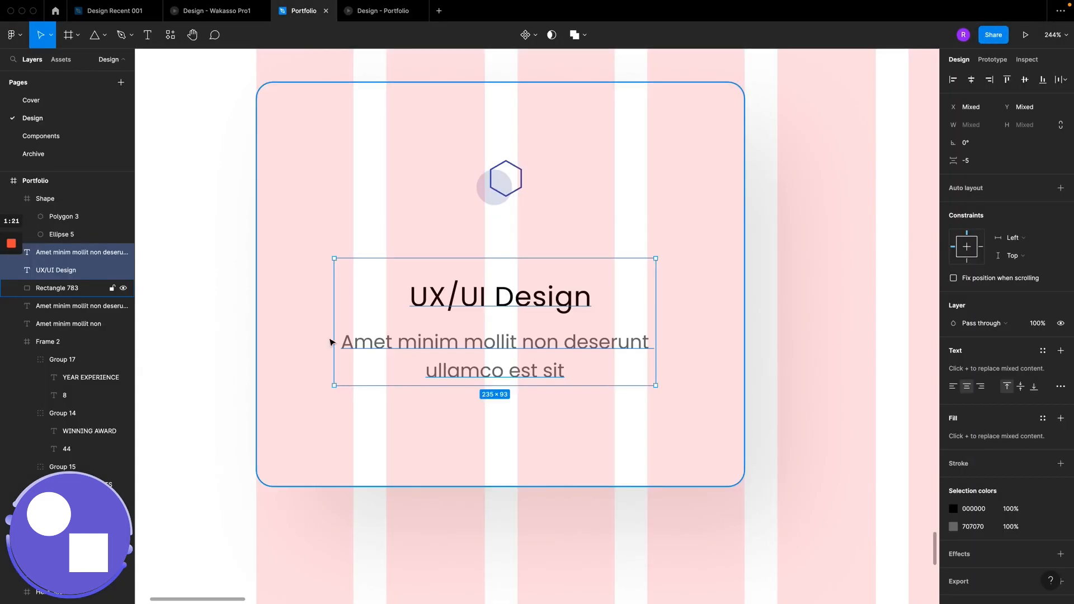
pyautogui.click(459, 300)
pyautogui.moveTo(459, 301); pyautogui.dragTo(457, 288)
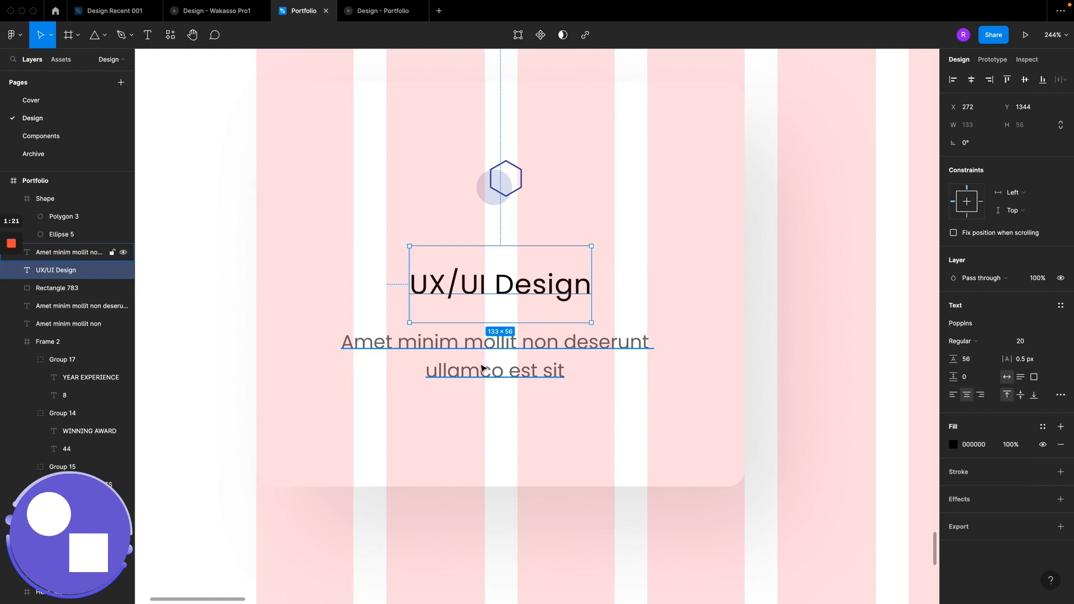
pyautogui.click(485, 369)
pyautogui.scroll(3, 502, 123)
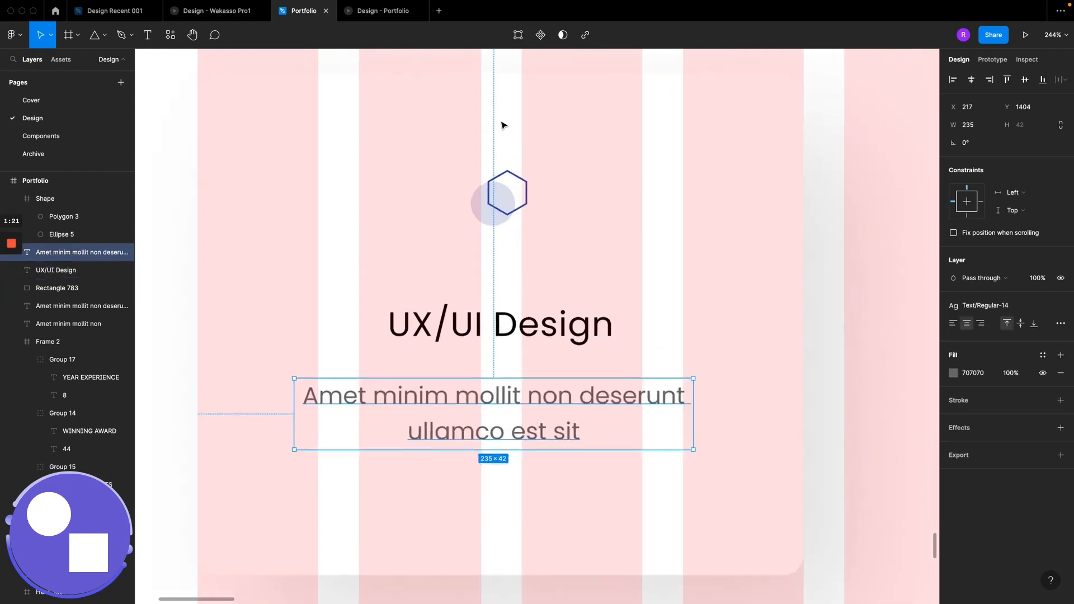
pyautogui.scroll(-5, 502, 125)
pyautogui.scroll(-2, 501, 123)
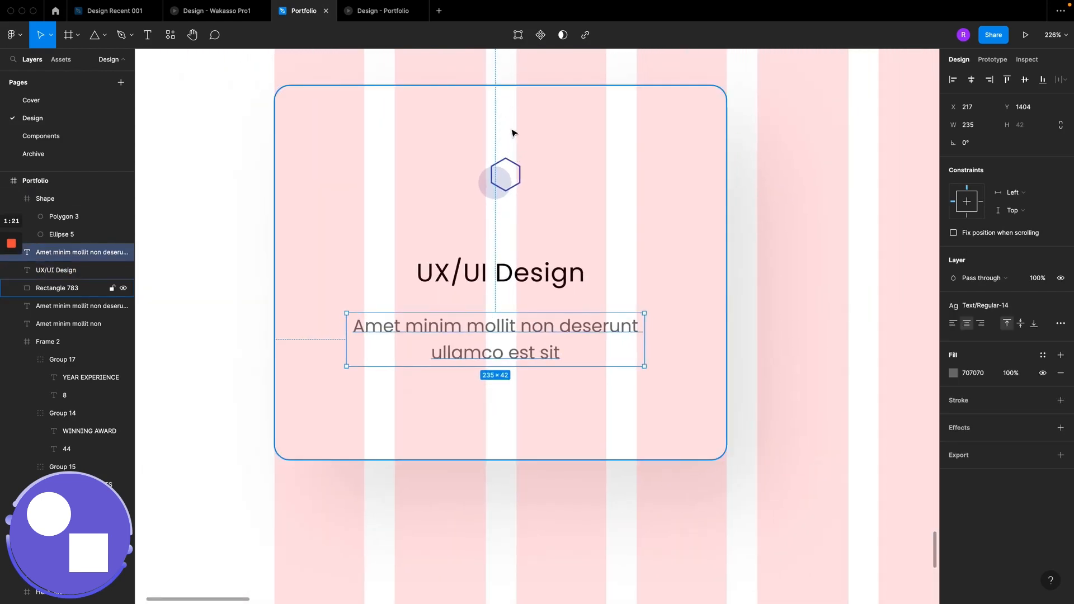
pyautogui.scroll(4, 511, 118)
pyautogui.scroll(2, 514, 118)
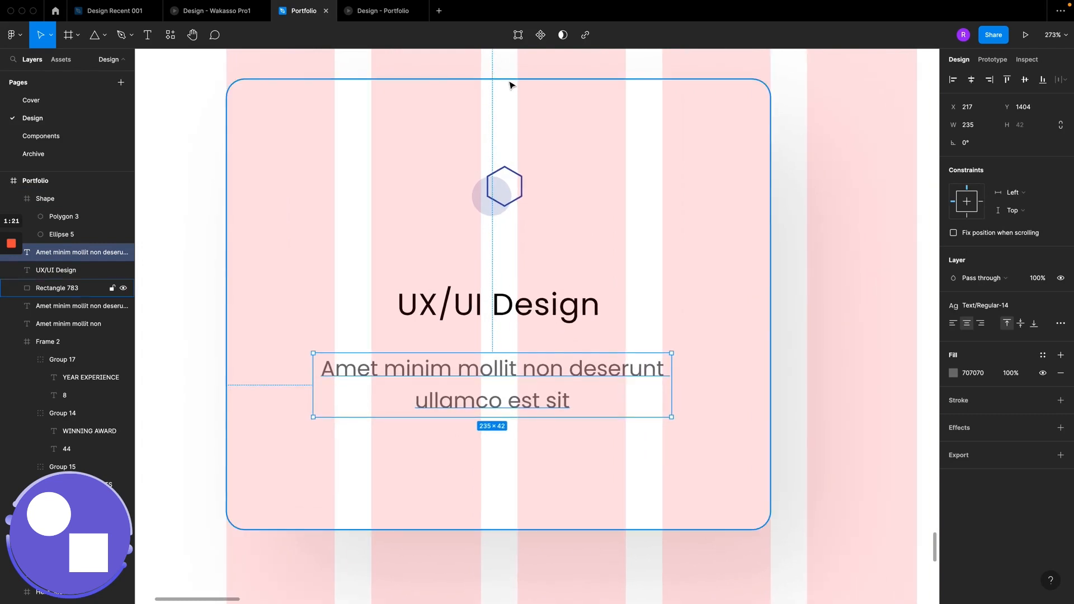
pyautogui.press('r')
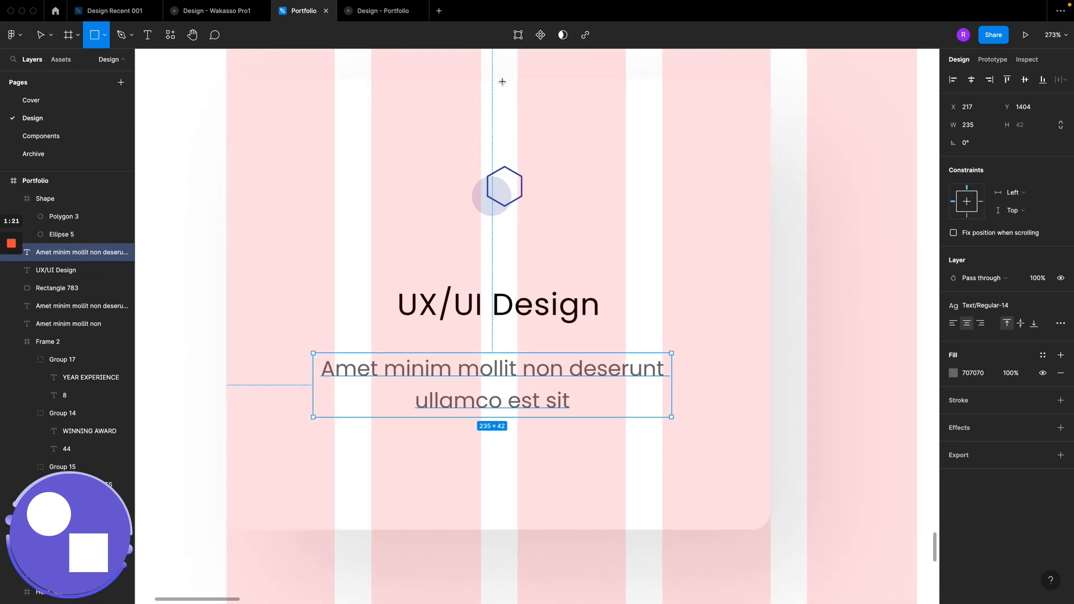
pyautogui.scroll(5, 502, 82)
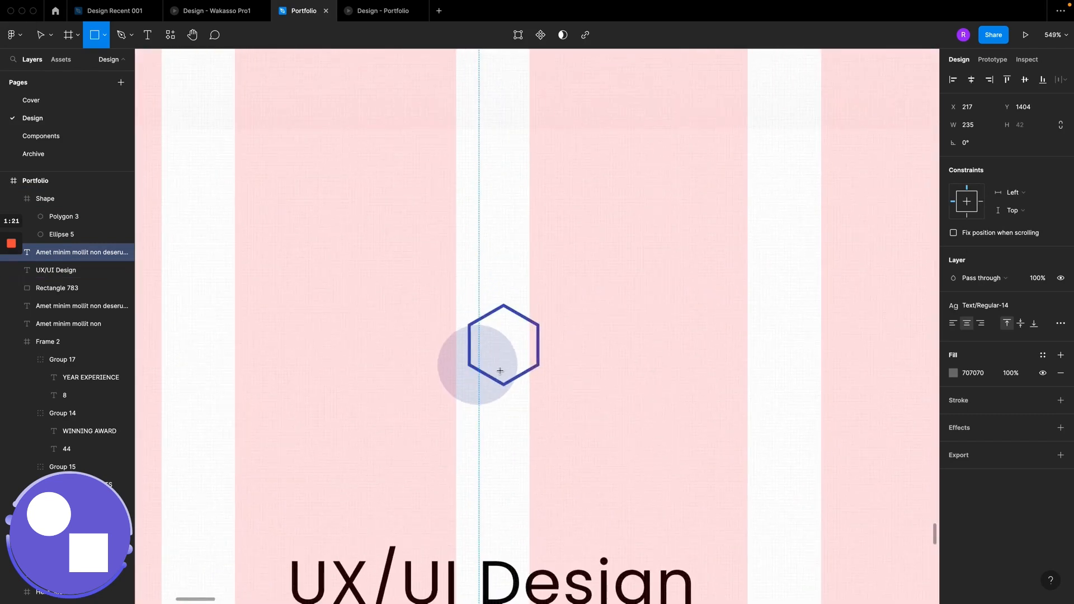
pyautogui.click(500, 371)
pyautogui.hotkey('ctrl', 'z')
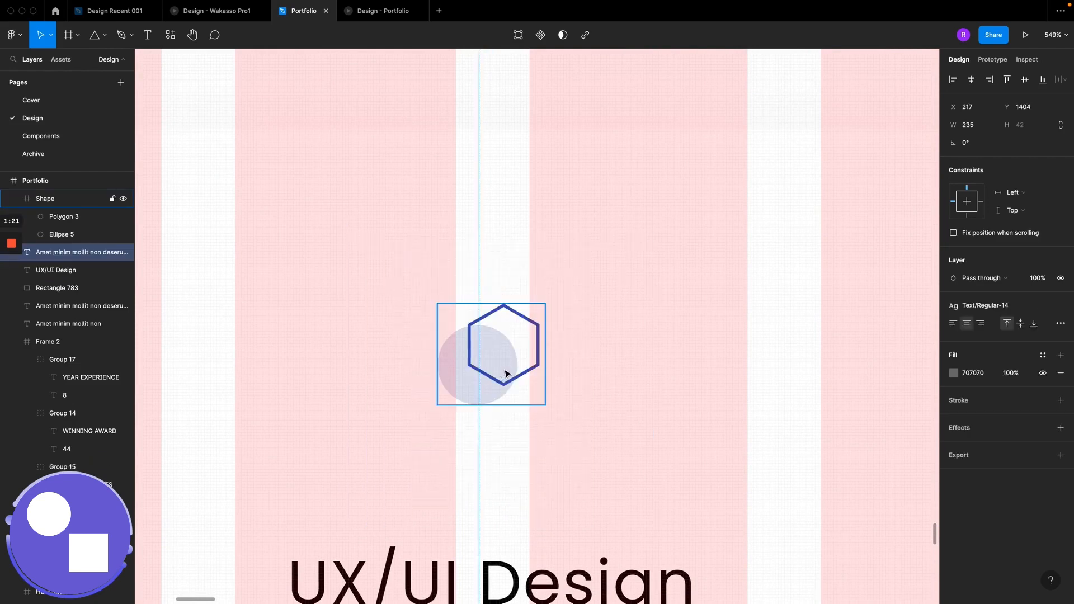
# Step: Nudge the hexagon icon frame down 1 px so it sits 58 px below the card's top edge
pyautogui.click(506, 374)
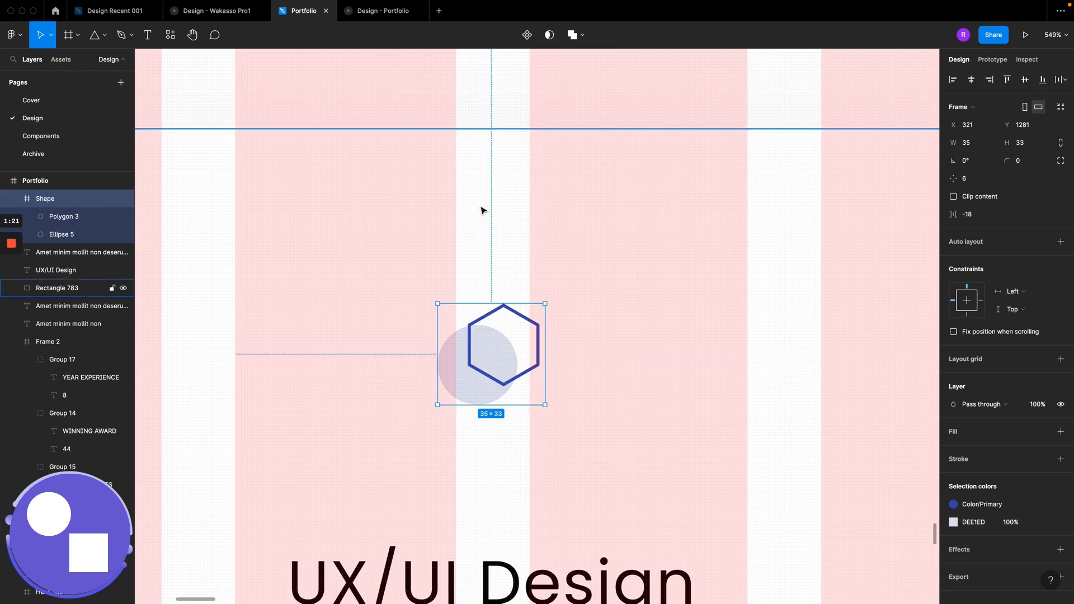
pyautogui.press('alt')
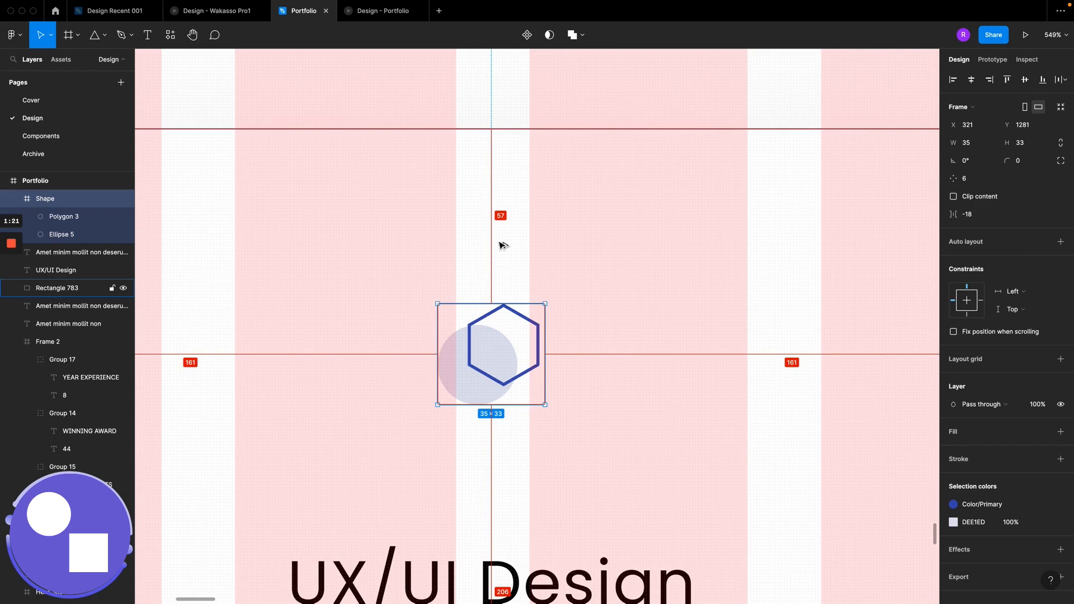
pyautogui.press('Down')
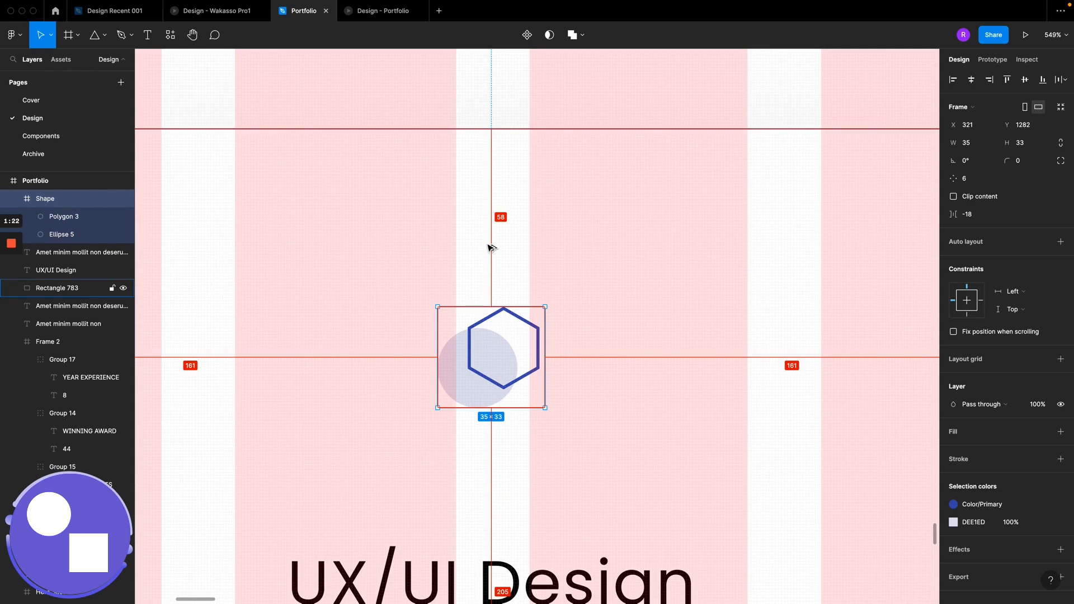
# Step: Nudge the card description down to Y 1411 and lower the UX/UI Design title closer to it
pyautogui.scroll(-10, 496, 335)
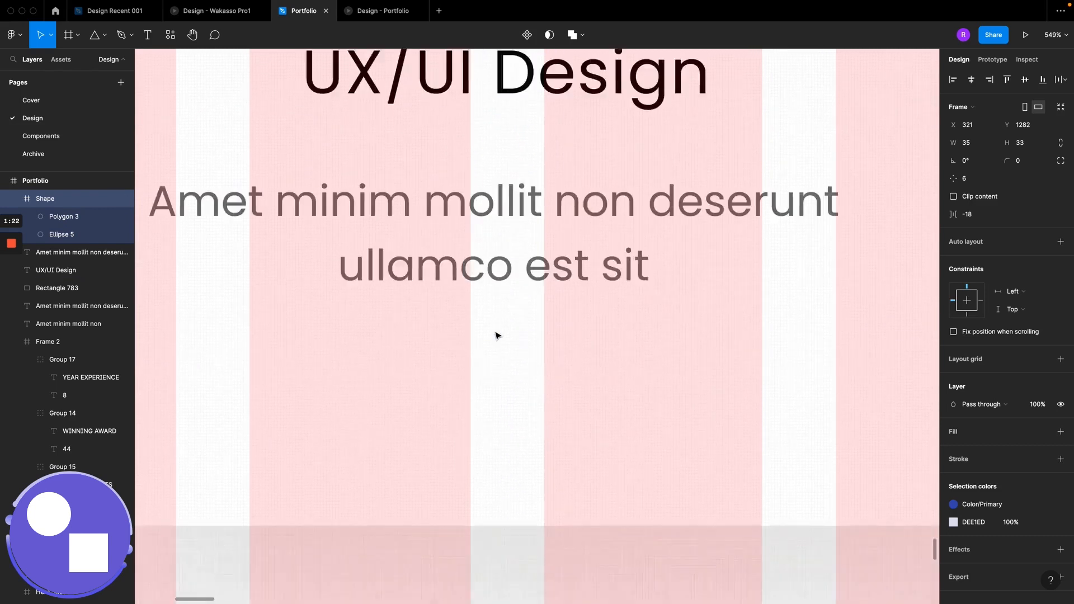
pyautogui.scroll(5, 497, 335)
pyautogui.click(411, 208)
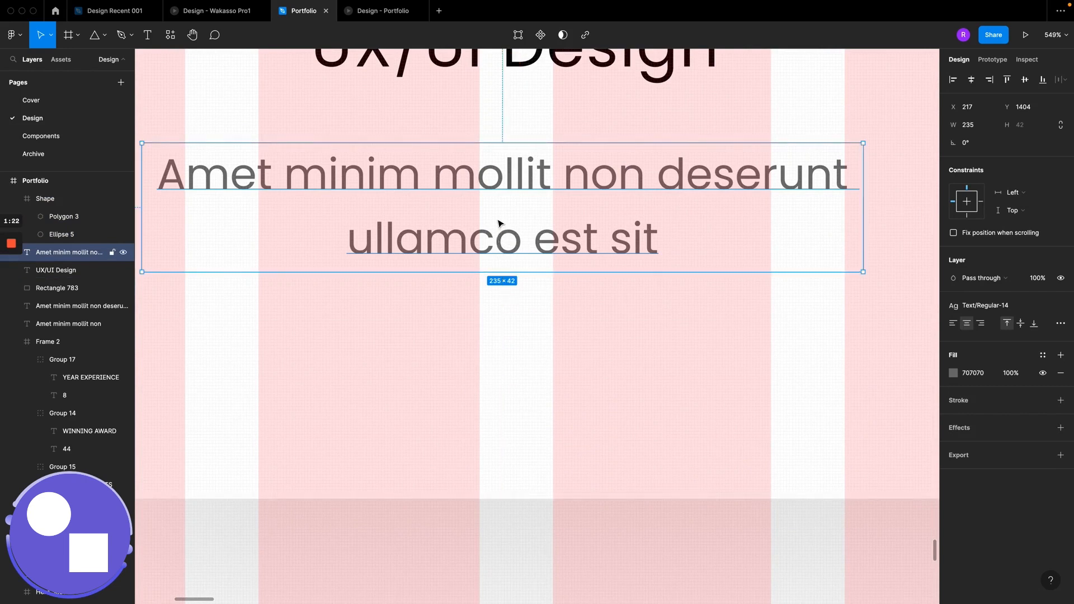
pyautogui.press('Down')
pyautogui.press('Down')
pyautogui.press('Down')
pyautogui.press('Down')
pyautogui.press('Down')
pyautogui.press('Down')
pyautogui.press('Down')
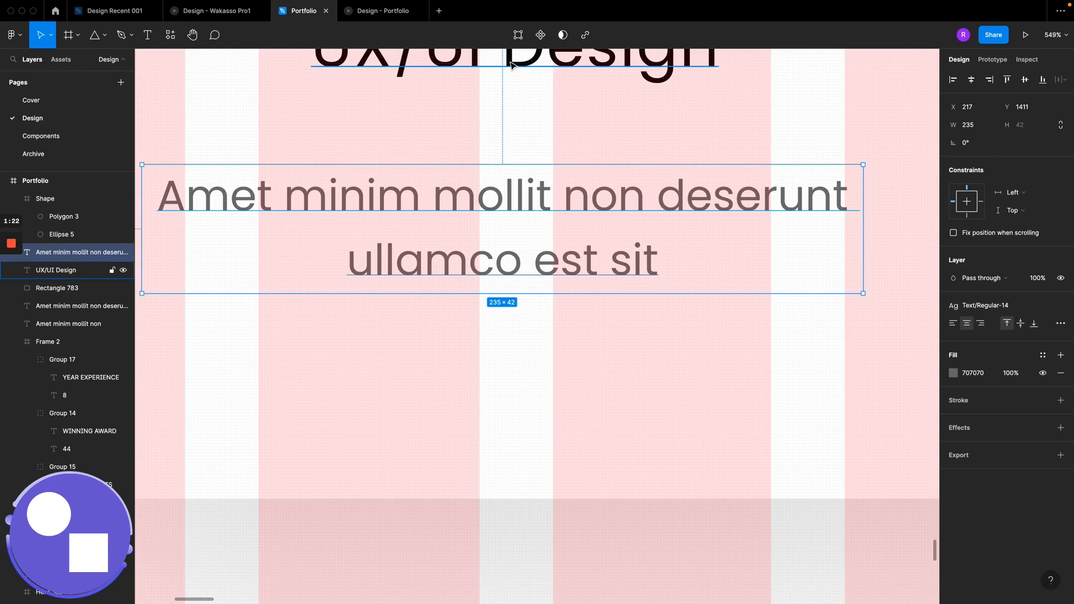
pyautogui.moveTo(511, 65); pyautogui.dragTo(513, 98)
# Step: Move the card description to Y 1420 so it sits 58 px above the card's bottom edge
pyautogui.click(511, 260)
pyautogui.press('alt')
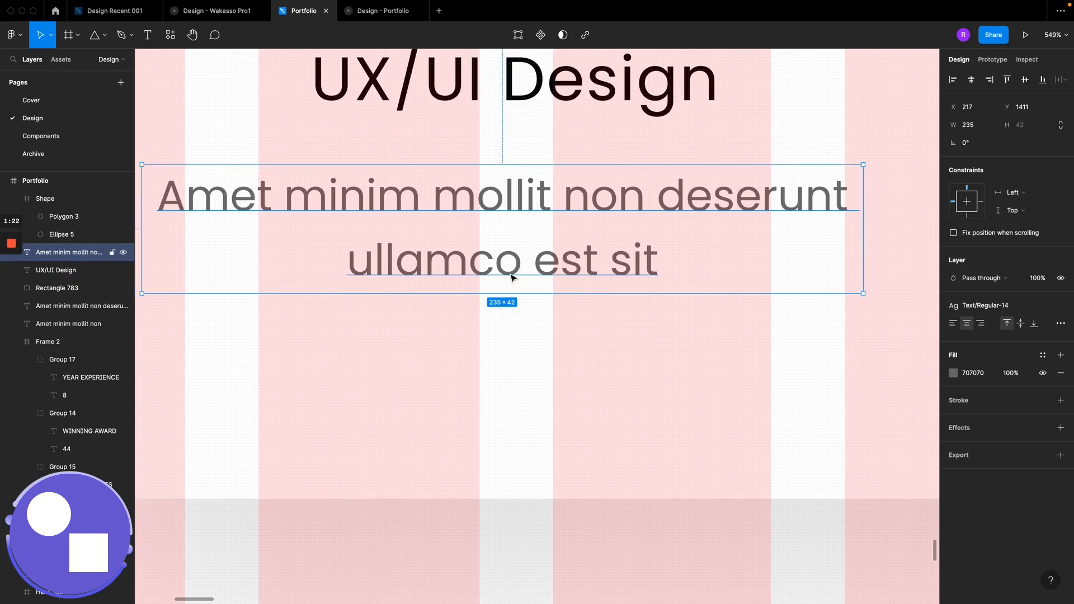
pyautogui.scroll(-10, 508, 361)
pyautogui.scroll(1, 511, 277)
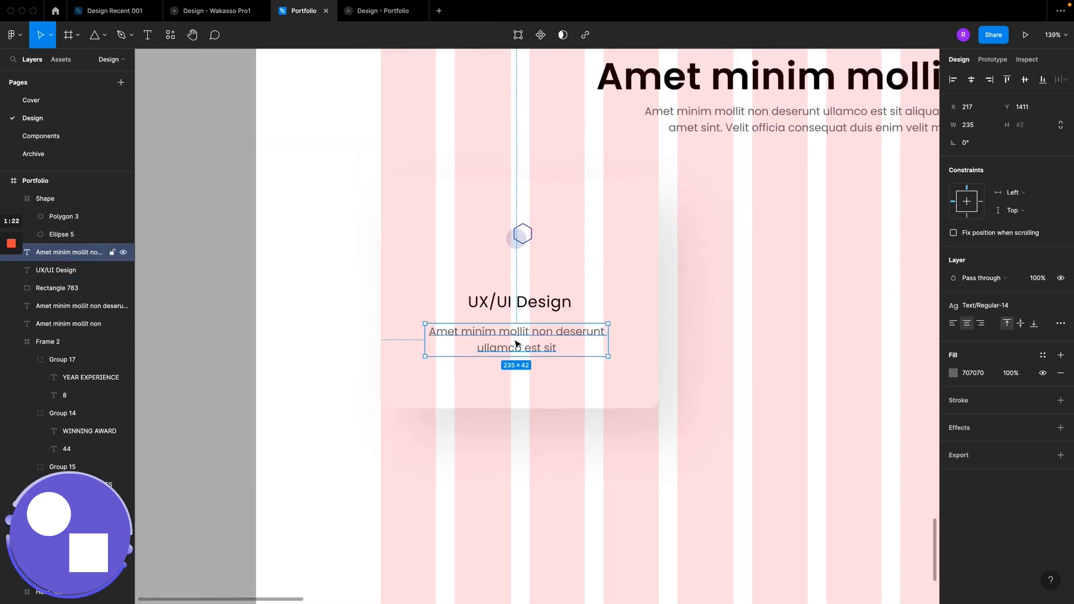
pyautogui.moveTo(516, 343); pyautogui.dragTo(520, 352)
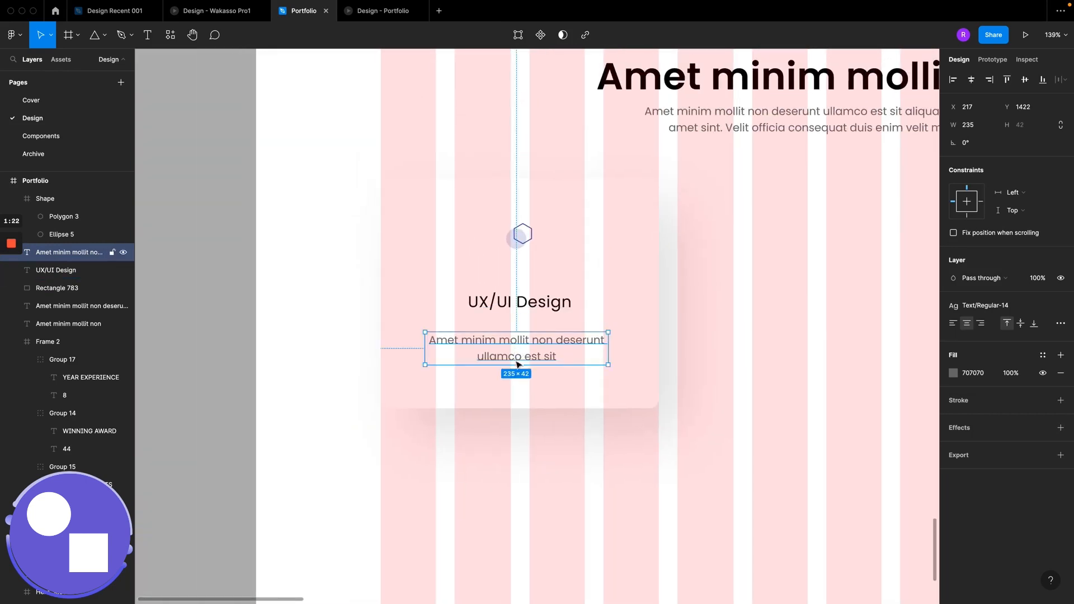
pyautogui.press('alt')
pyautogui.press('Up')
pyautogui.press('Up')
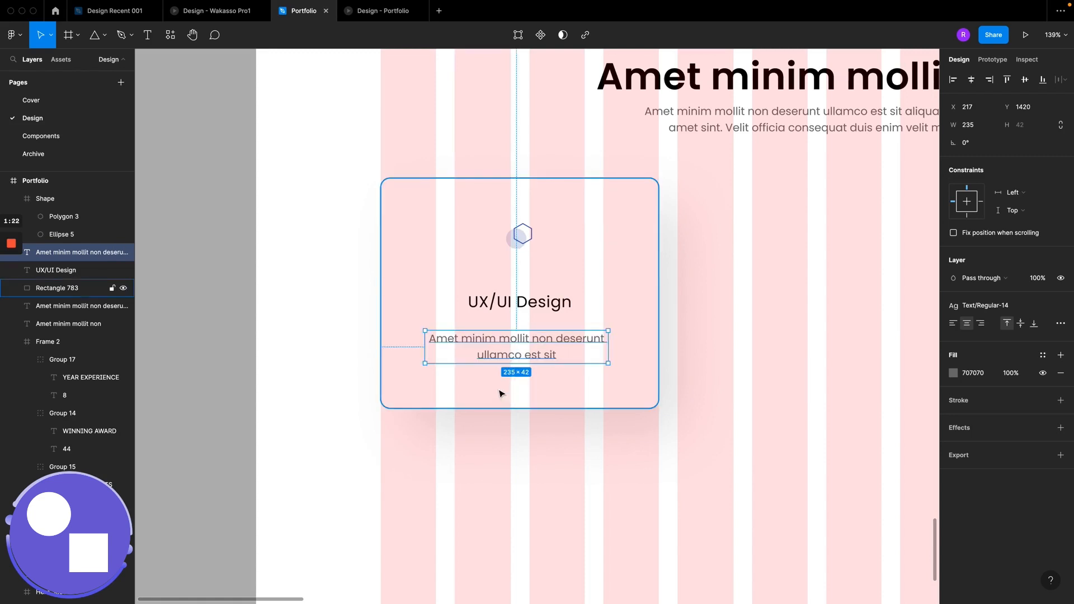
pyautogui.press('alt')
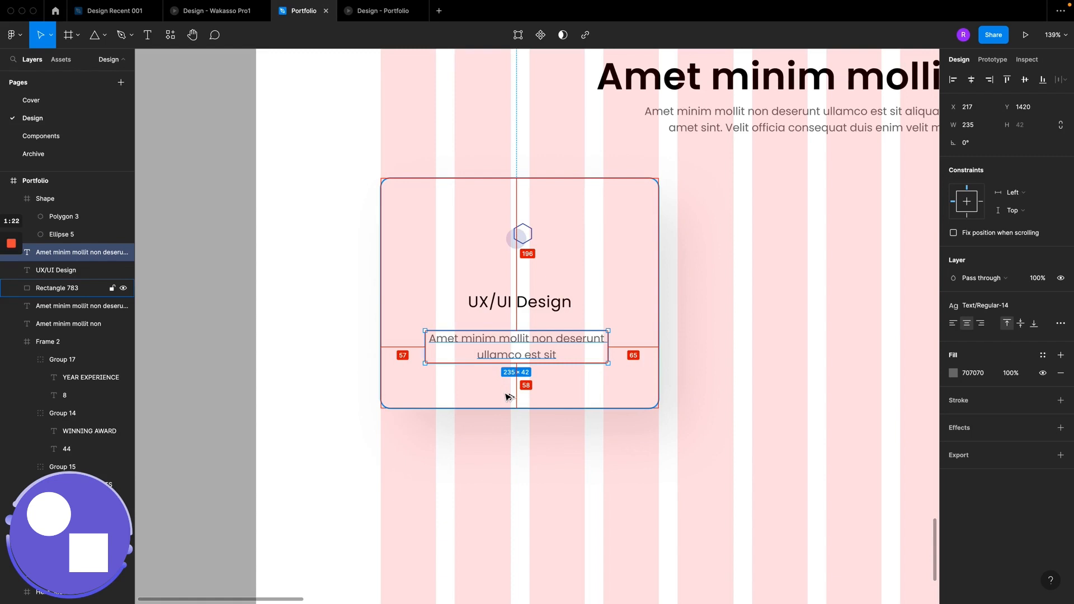
# Step: Lower the UX/UI Design title to Y 1359 and compare the card in the portfolio prototype with the Wakasso Pro1 reference
pyautogui.scroll(5, 516, 235)
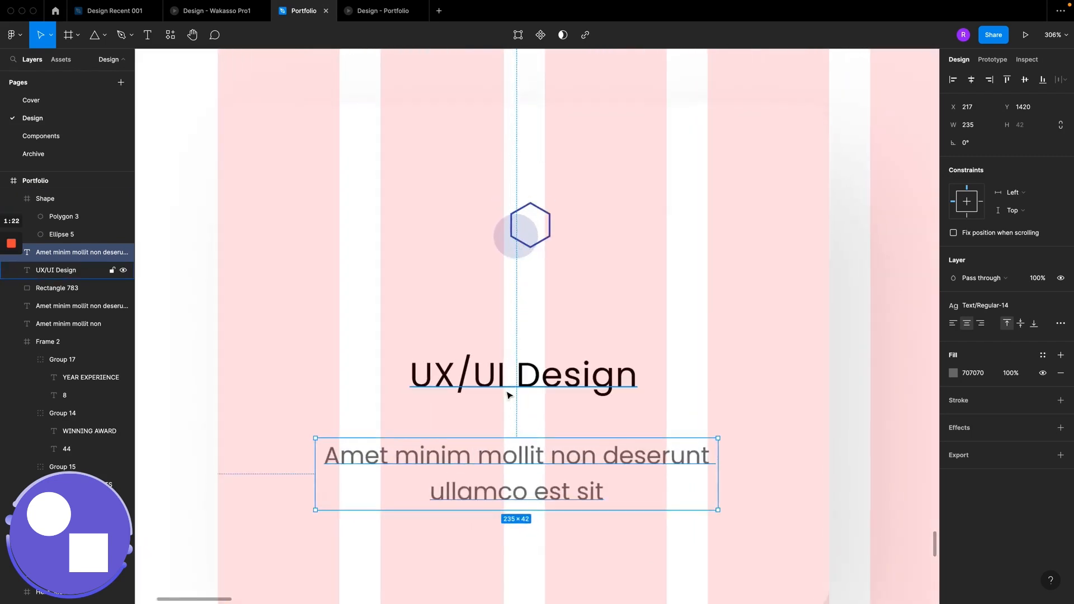
pyautogui.click(506, 383)
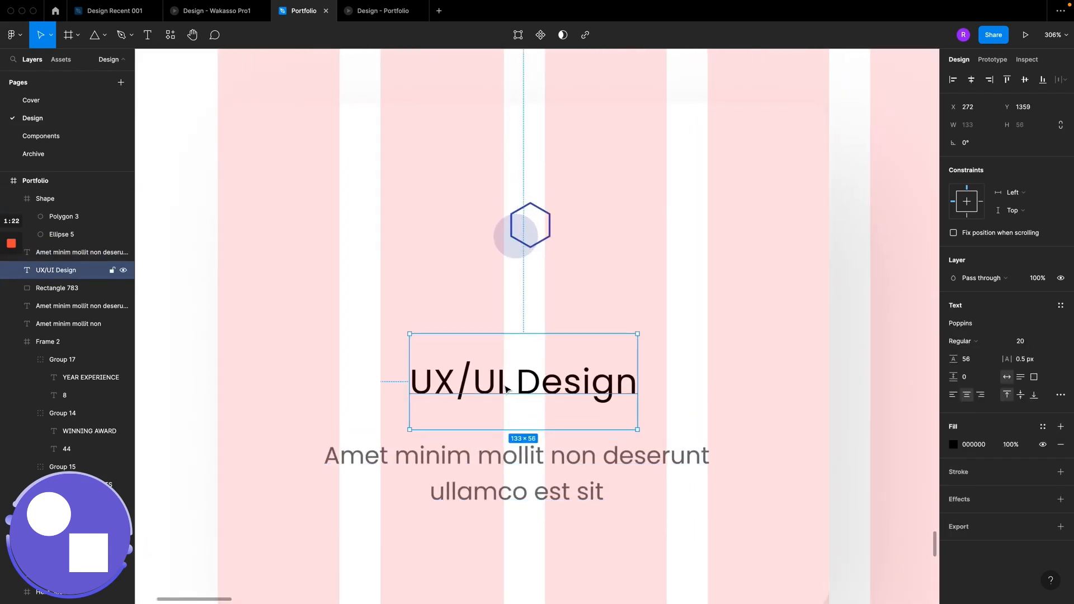
pyautogui.scroll(-5, 500, 354)
pyautogui.click(374, 11)
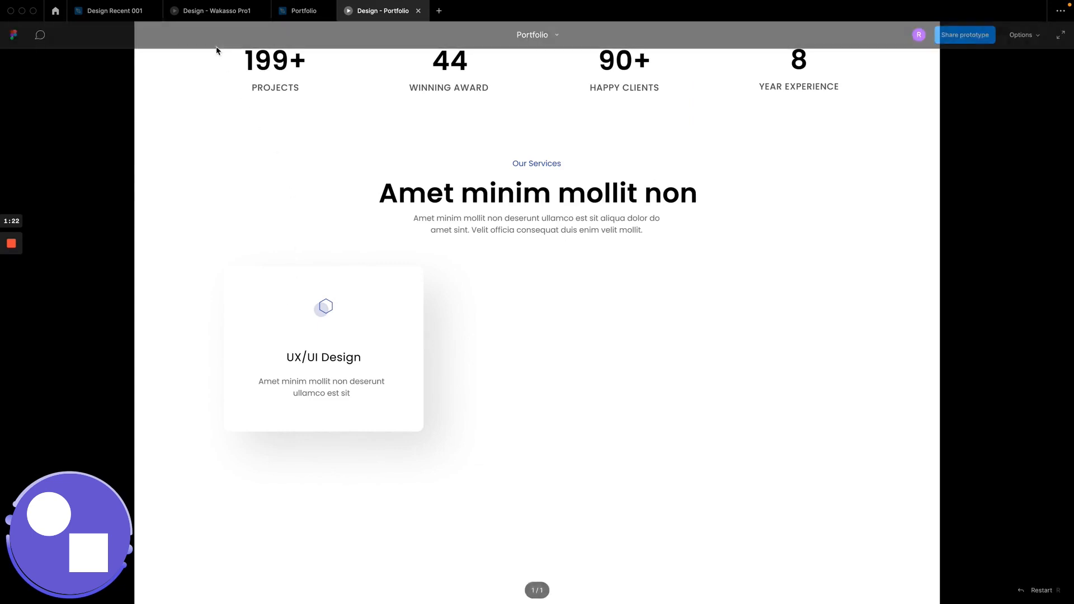
pyautogui.click(204, 12)
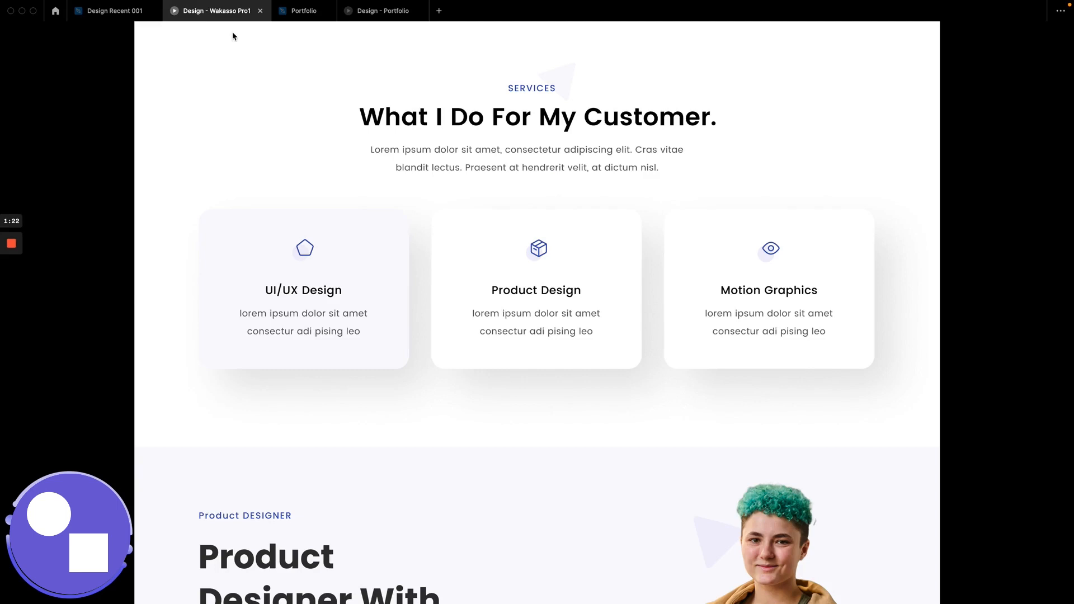
# Step: Return to the Portfolio file and narrow the card description to 211 px wide
pyautogui.click(291, 10)
pyautogui.click(498, 418)
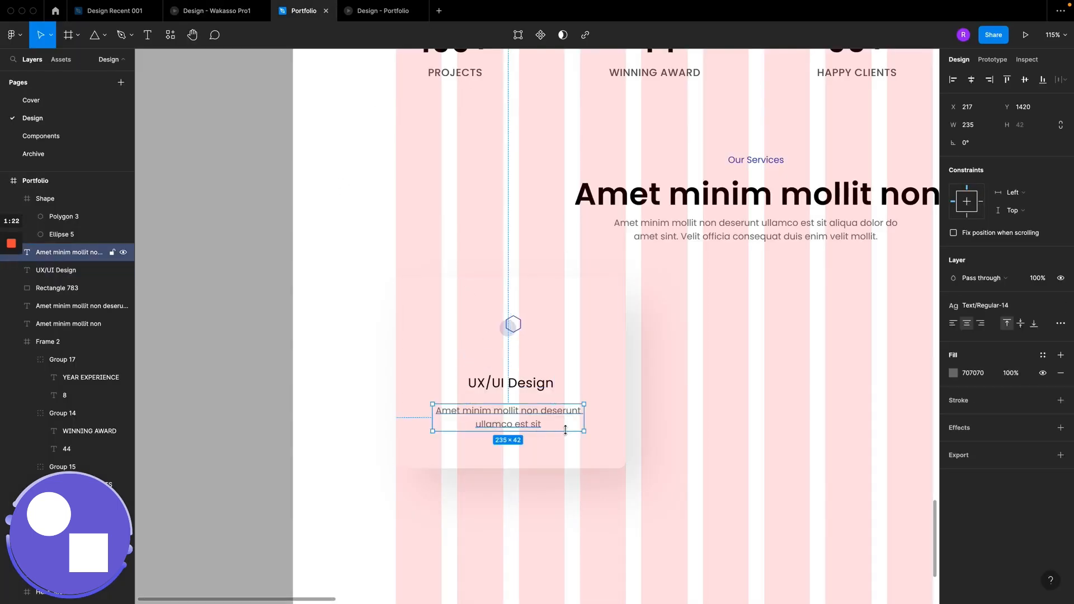
pyautogui.moveTo(584, 424); pyautogui.dragTo(570, 423)
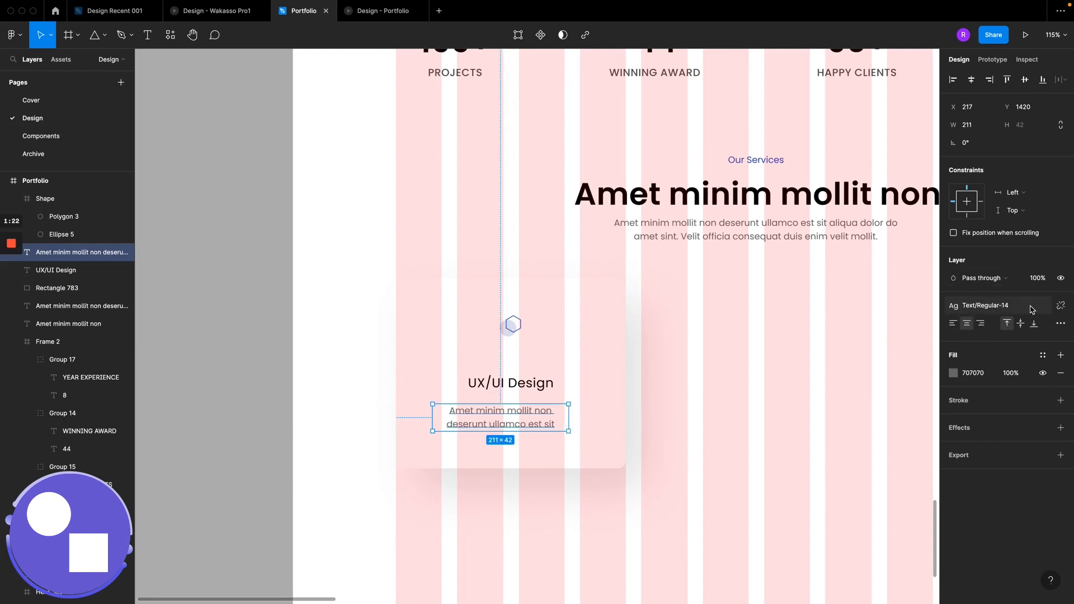
# Step: Set the card description's line height to 181% and center it horizontally on the card background
pyautogui.click(1061, 306)
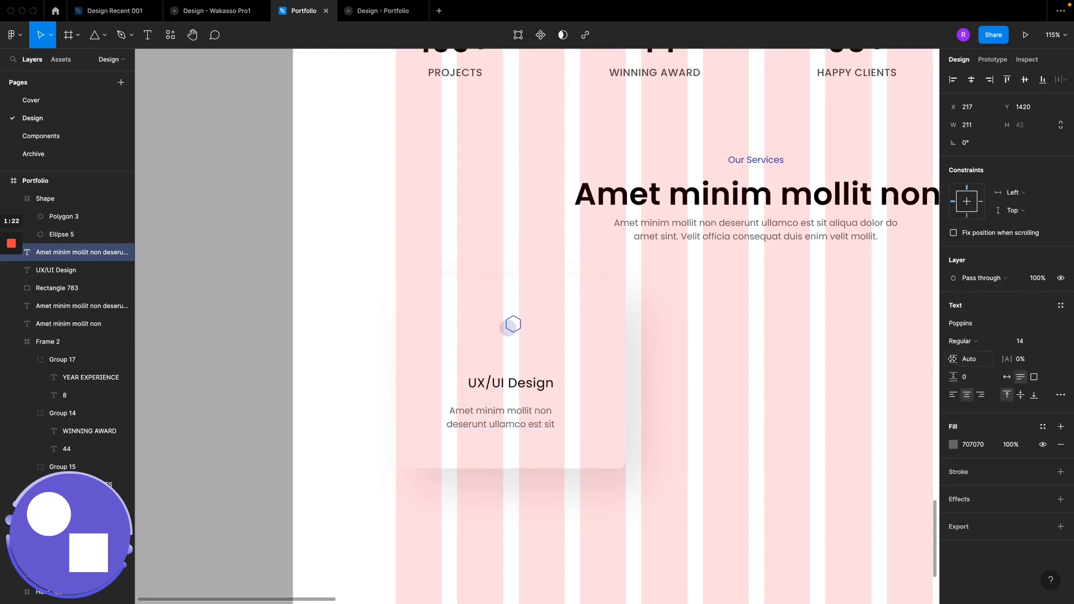
pyautogui.moveTo(953, 359); pyautogui.dragTo(988, 357)
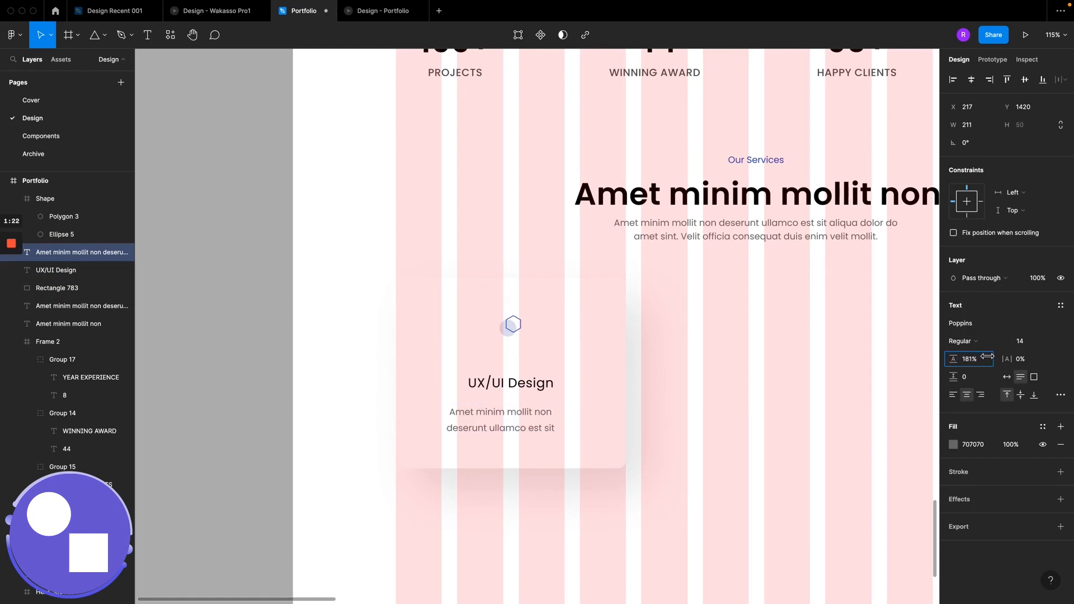
pyautogui.click(971, 79)
pyautogui.hotkey('ctrl', 'z')
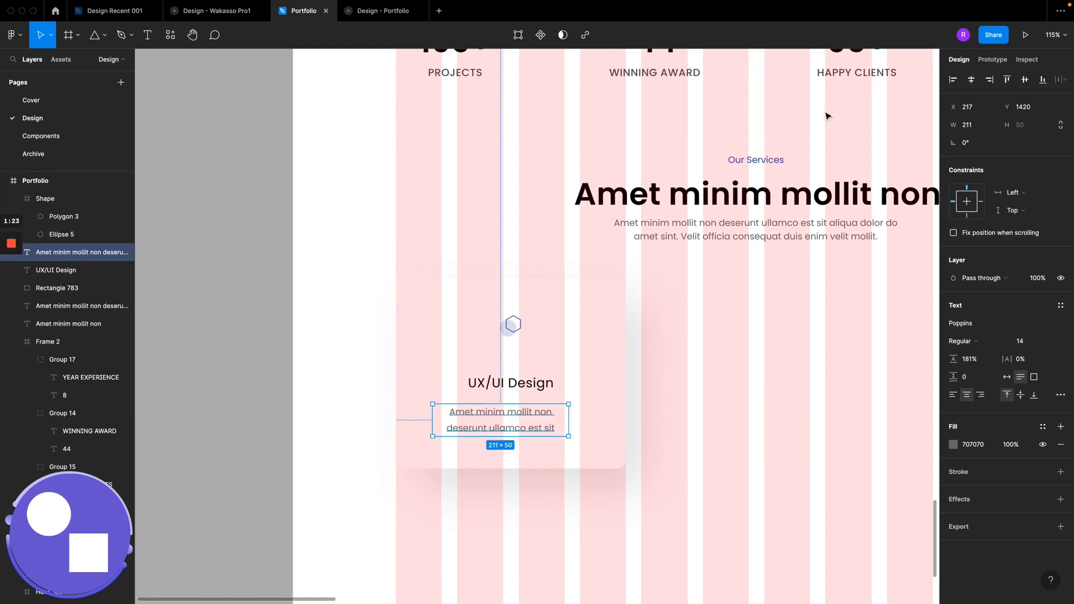
pyautogui.keyDown('shift'); pyautogui.click(601, 316); pyautogui.keyUp('shift')
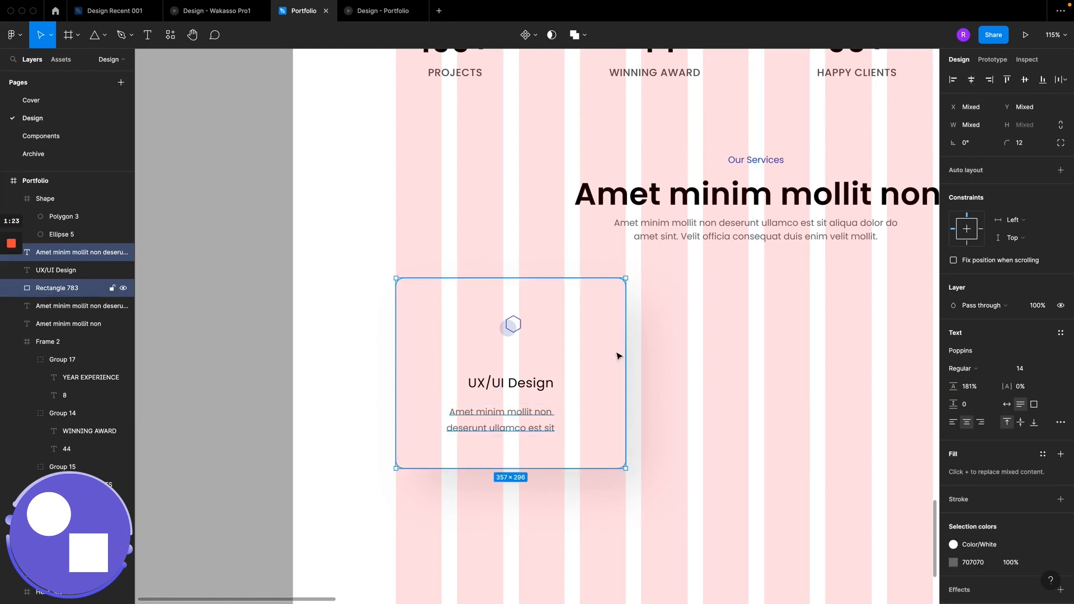
pyautogui.click(971, 79)
# Step: Raise the card description to Y 1412, closer to the UX/UI Design title
pyautogui.scroll(1, 496, 417)
pyautogui.scroll(5, 496, 417)
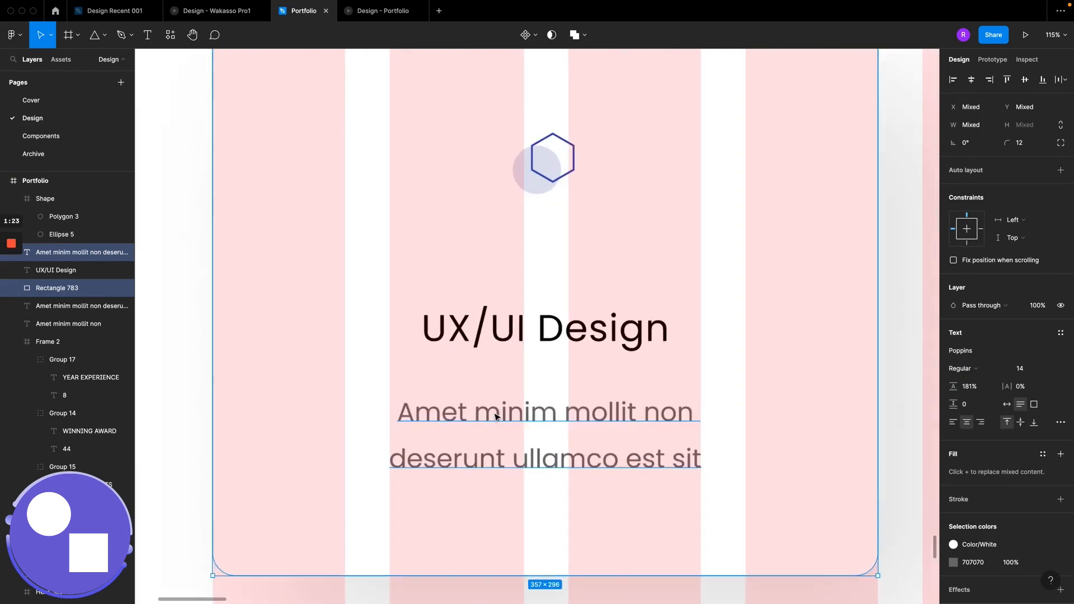
pyautogui.click(524, 417)
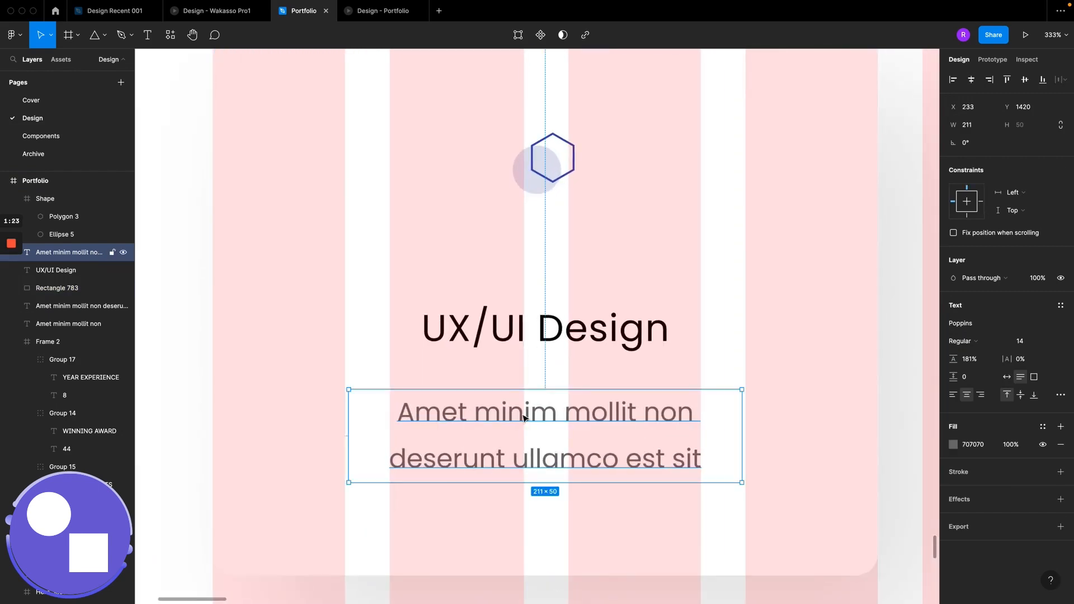
pyautogui.moveTo(523, 416); pyautogui.dragTo(524, 414)
pyautogui.scroll(-3, 535, 448)
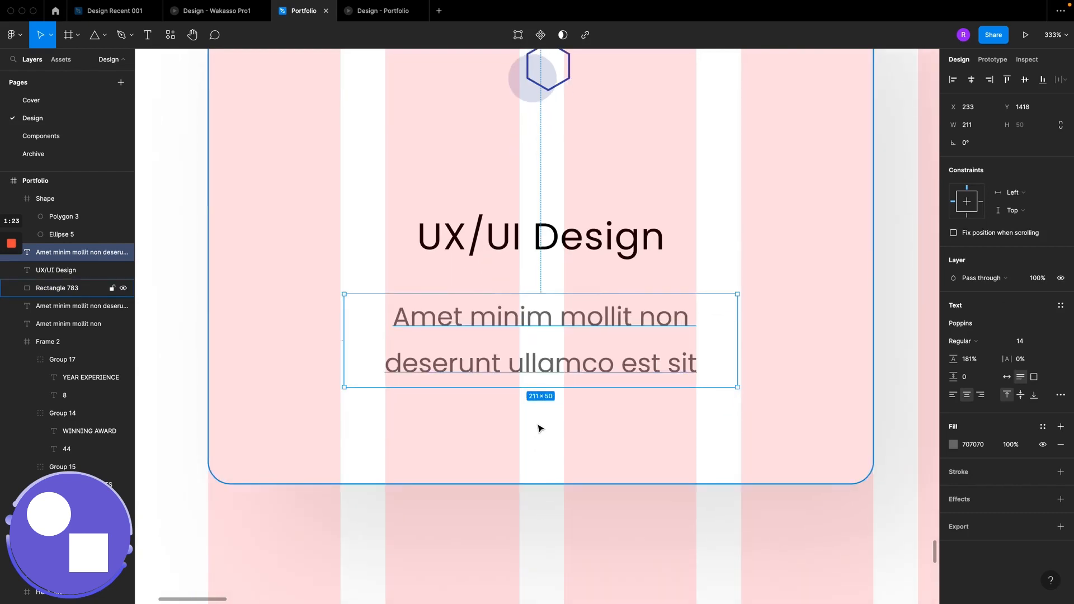
pyautogui.moveTo(542, 348); pyautogui.dragTo(542, 347)
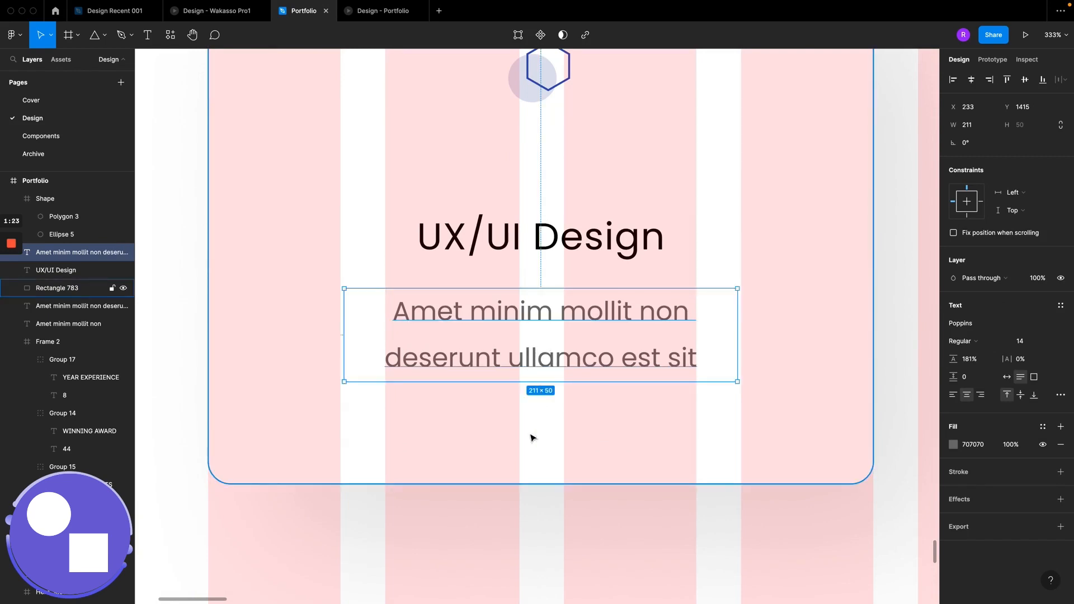
pyautogui.press('Up')
pyautogui.press('Up')
pyautogui.press('Up')
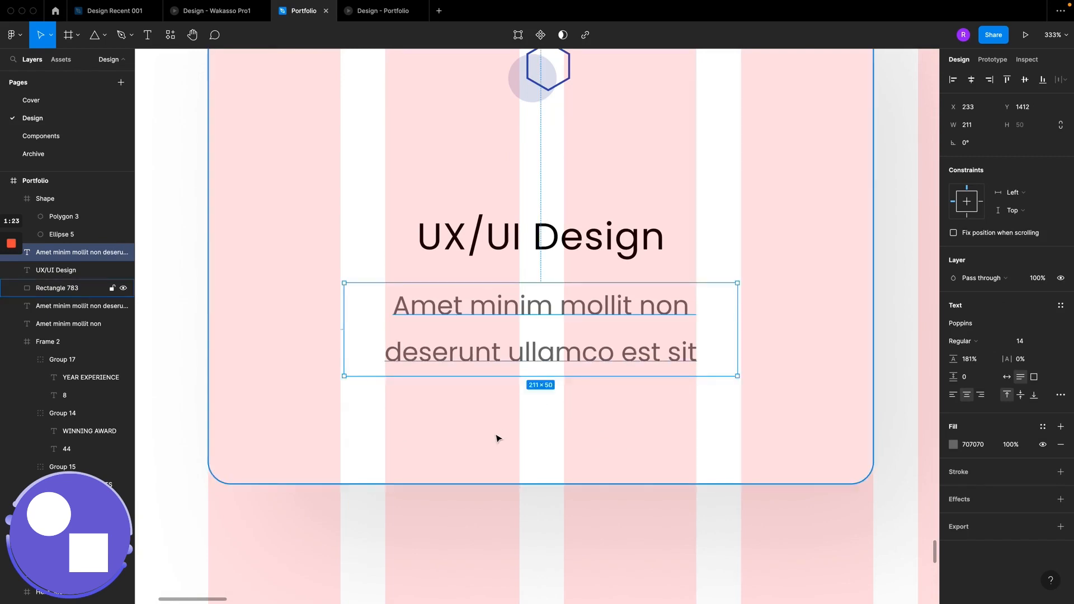
pyautogui.click(509, 444)
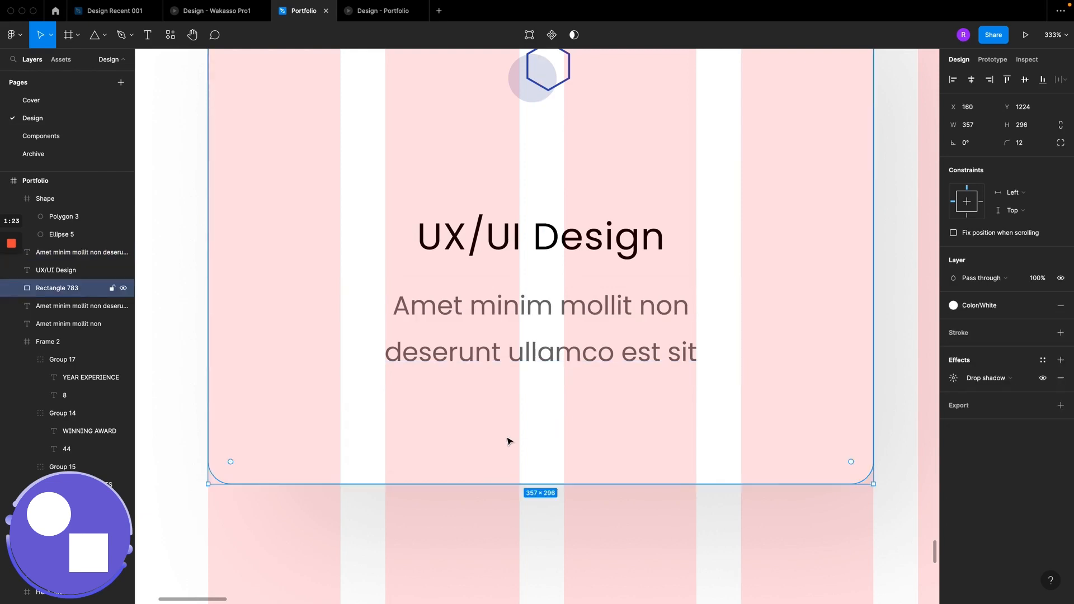
# Step: Frame the card background, hexagon icon, UX/UI Design title and description together
pyautogui.scroll(-5, 509, 442)
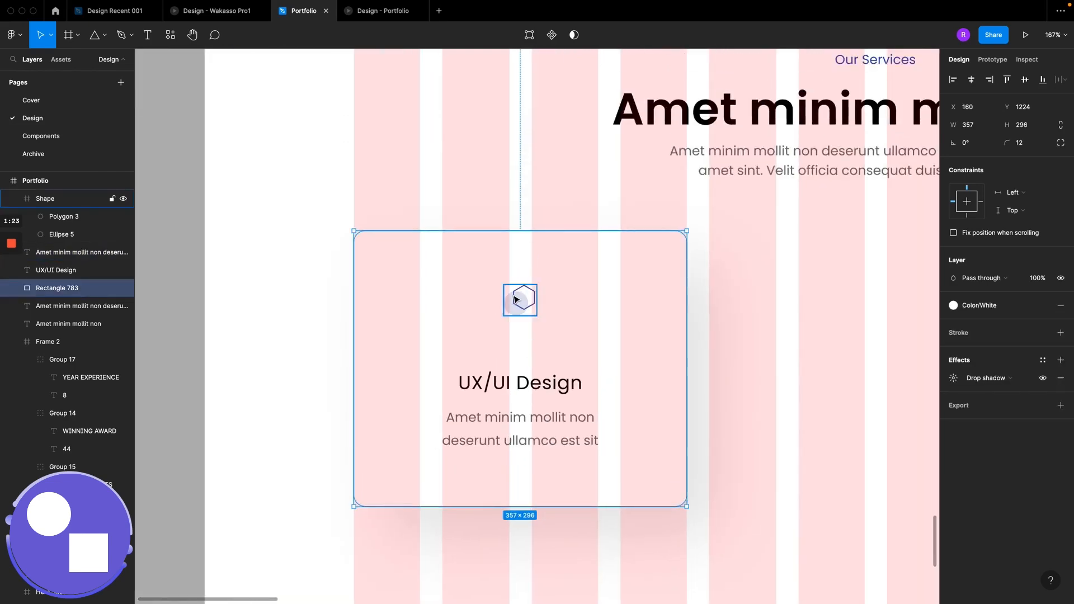
pyautogui.click(516, 299)
pyautogui.keyDown('shift'); pyautogui.click(477, 282); pyautogui.keyUp('shift')
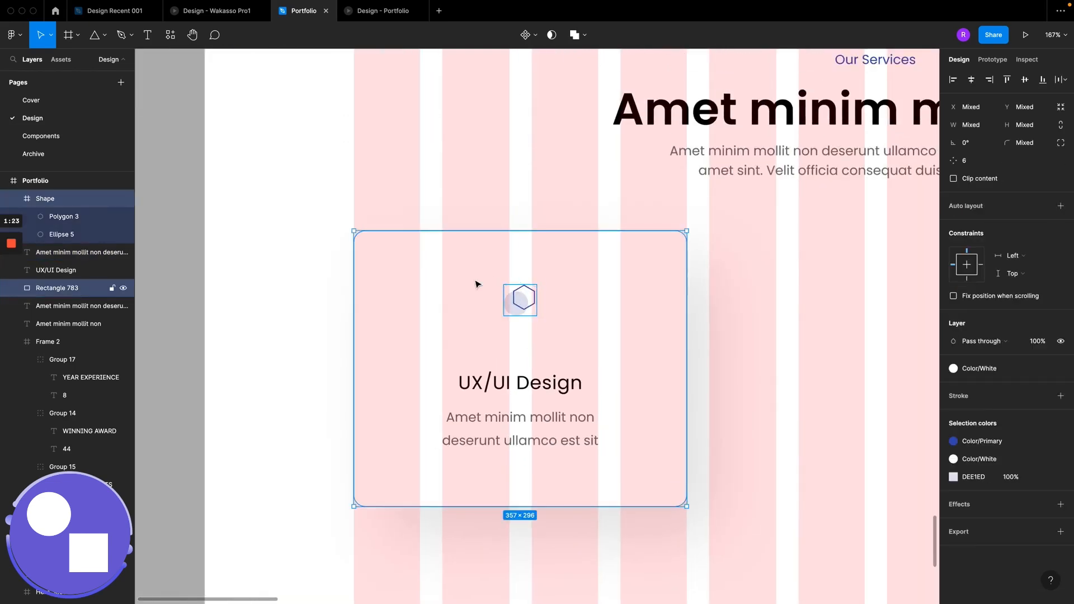
pyautogui.keyDown('shift'); pyautogui.click(504, 392); pyautogui.keyUp('shift')
pyautogui.keyDown('shift'); pyautogui.click(520, 440); pyautogui.keyUp('shift')
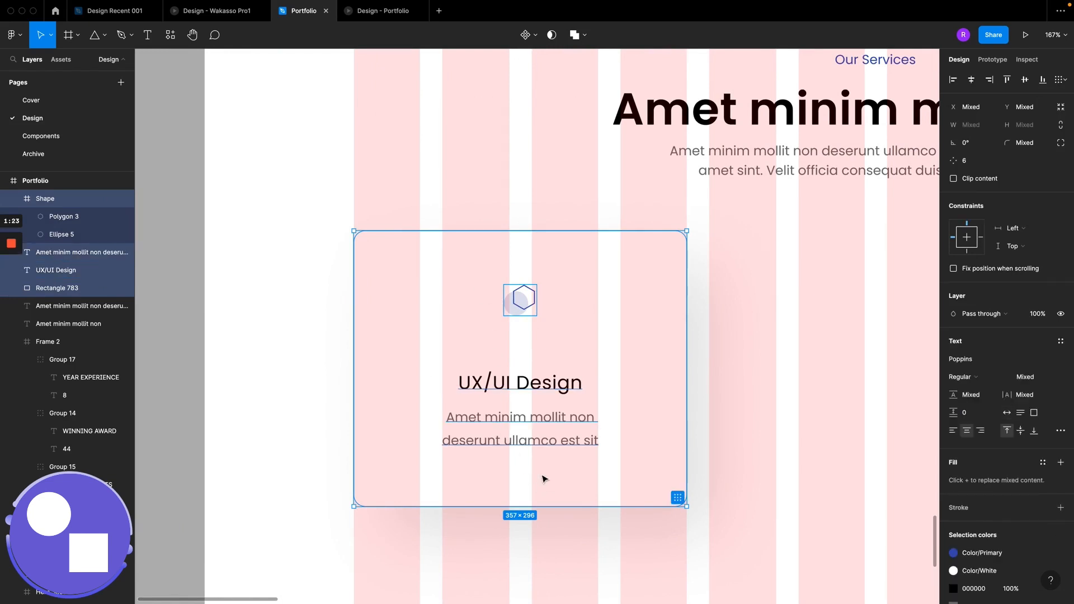
pyautogui.press('super+alt+g')
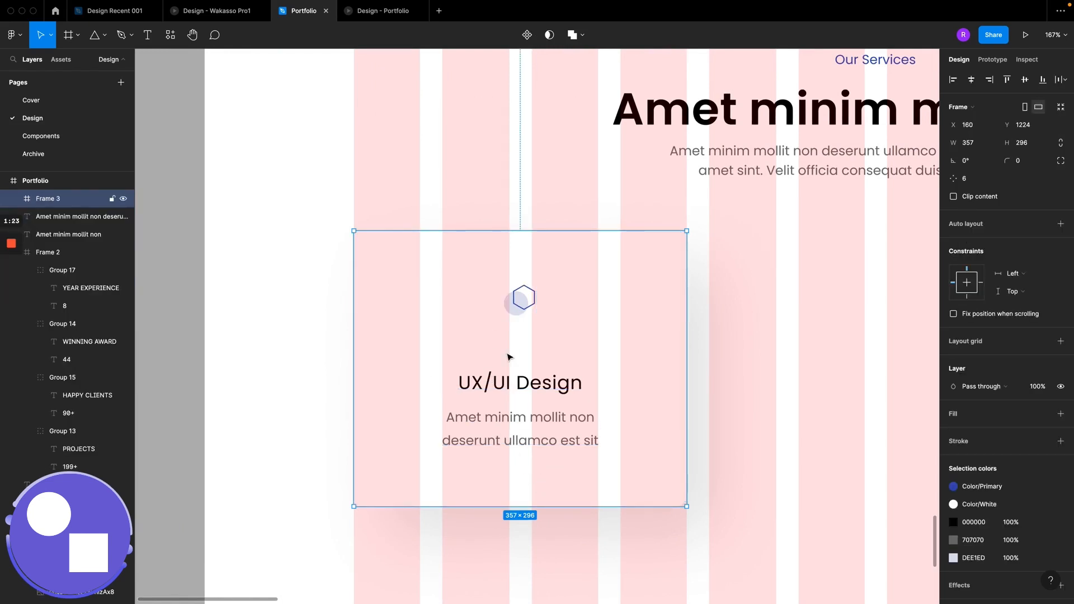
# Step: Rename the new card frame as Card 1
pyautogui.doubleClick(43, 203)
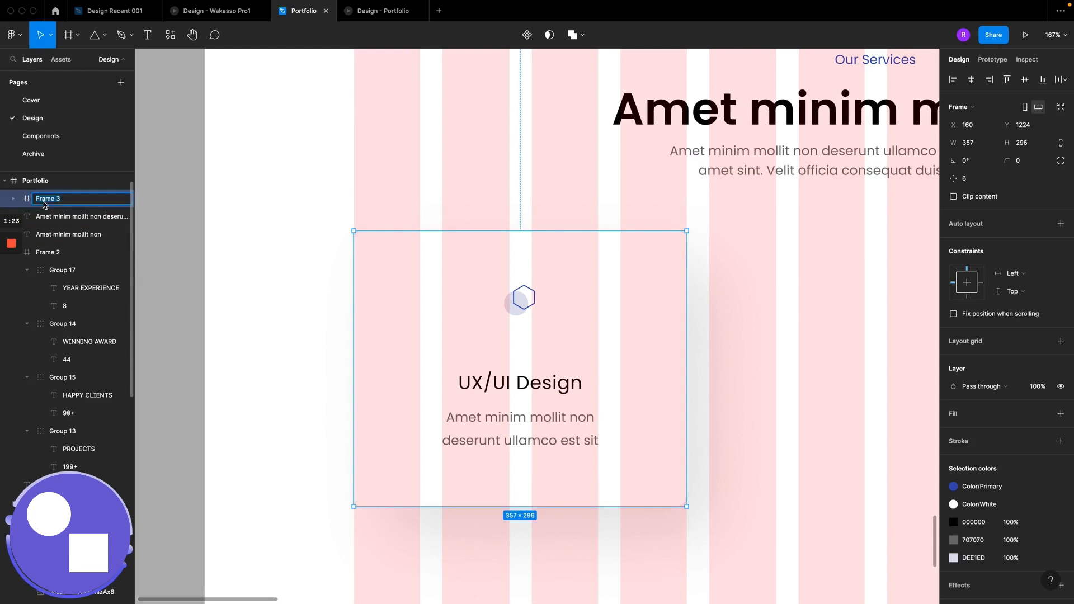
pyautogui.write('C')
pyautogui.write('ard on')
pyautogui.press('BackSpace')
pyautogui.press('BackSpace')
pyautogui.press('BackSpace')
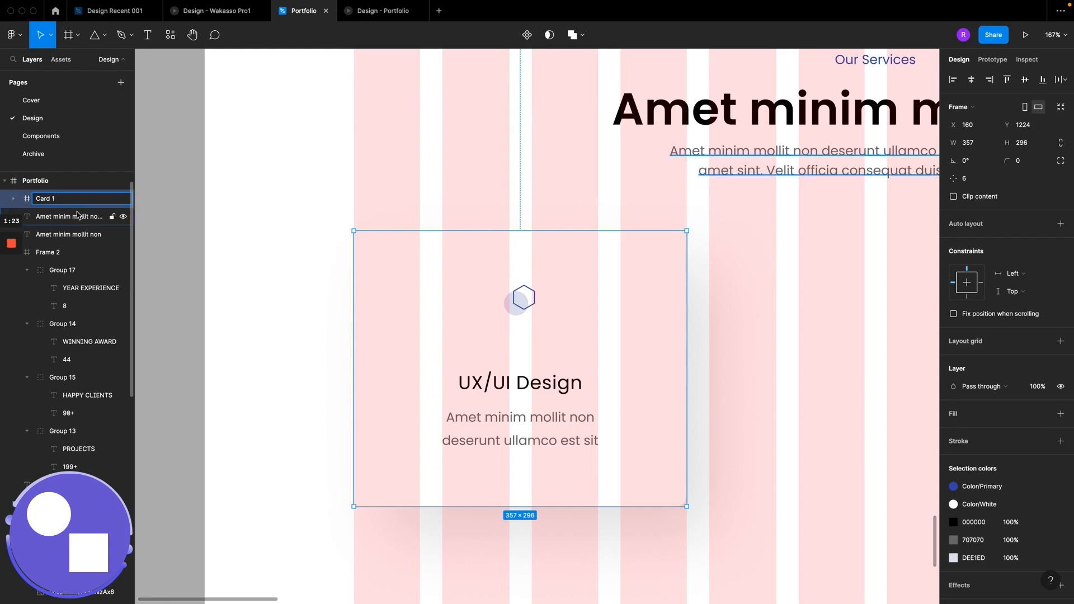
pyautogui.press('Return')
# Step: Duplicate Card 1 to the right and place the copy at X 542, Y 1224 on the next grid columns
pyautogui.hscroll(5, 485, 268)
pyautogui.scroll(-2, 484, 268)
pyautogui.scroll(-5, 484, 268)
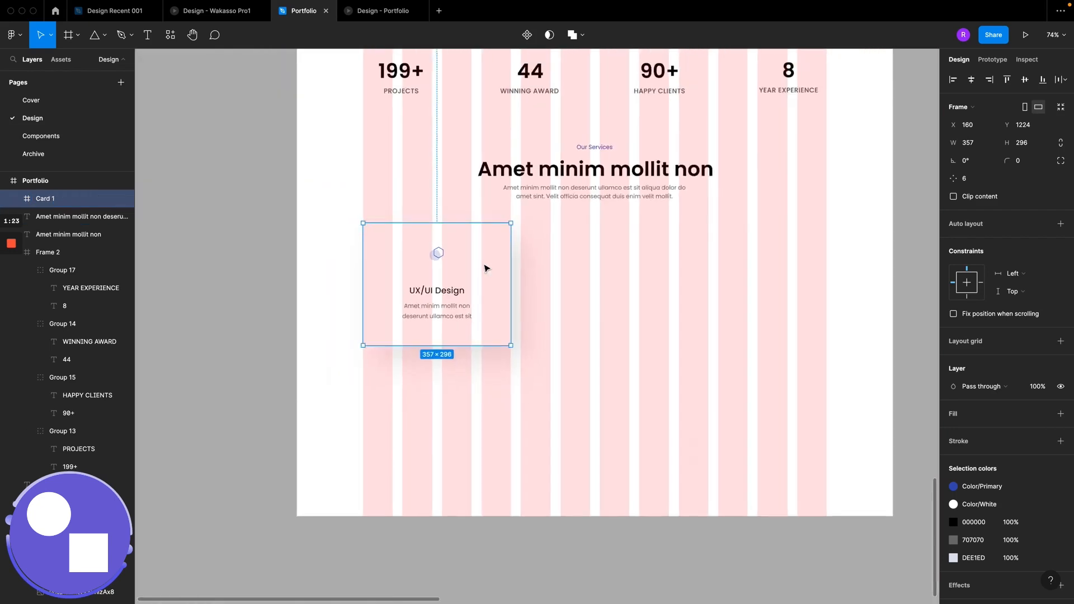
pyautogui.moveTo(477, 269); pyautogui.dragTo(631, 257)
pyautogui.scroll(10, 629, 257)
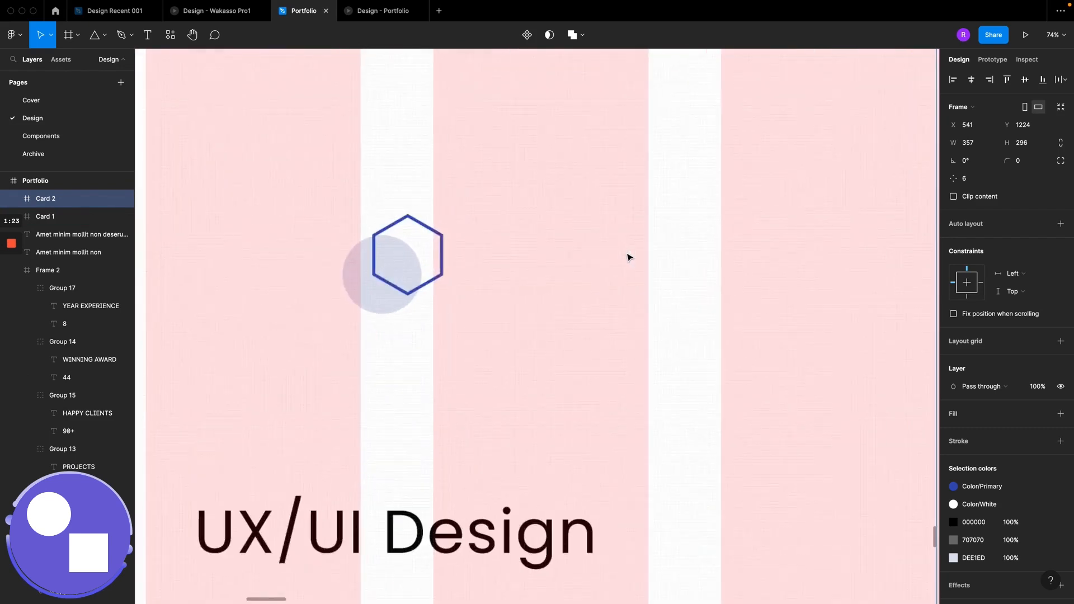
pyautogui.press('Right')
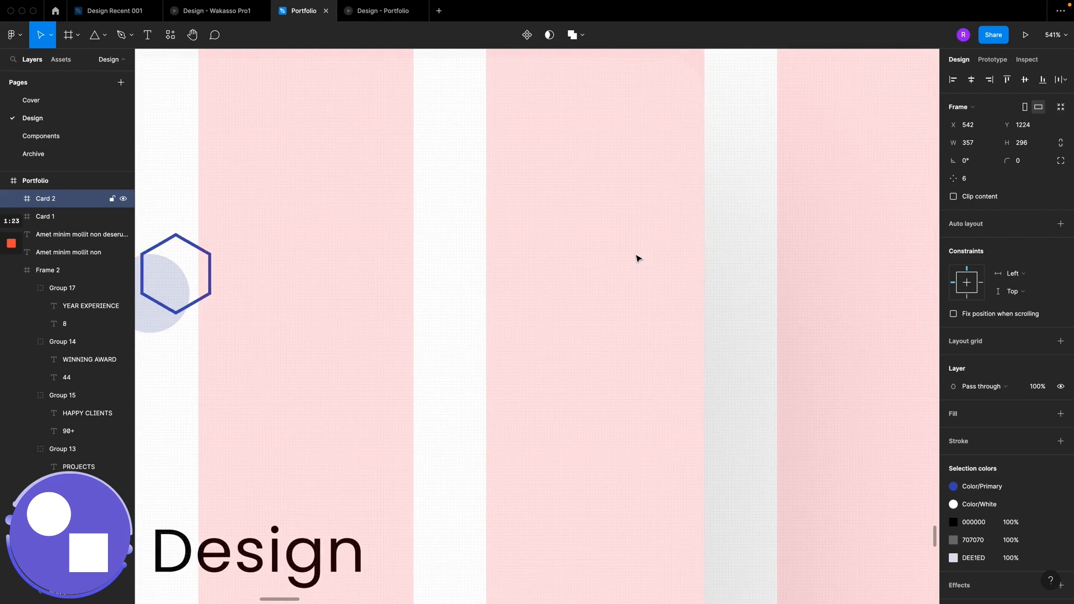
# Step: Duplicate Card 2 to the right with the same spacing and fine-tune the third card's position to X 923
pyautogui.scroll(-6, 638, 258)
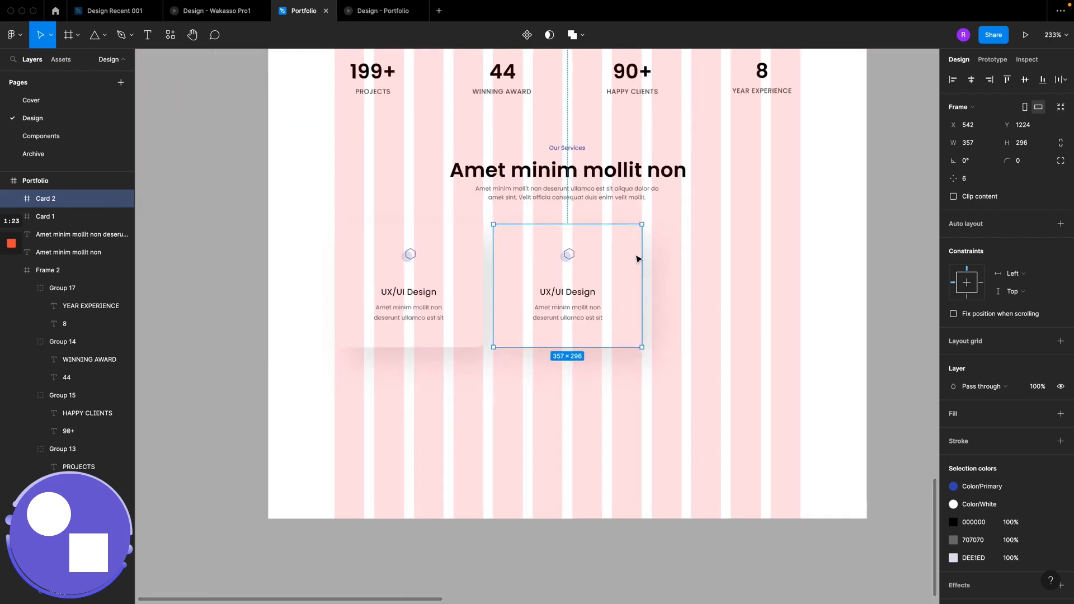
pyautogui.press('super+d')
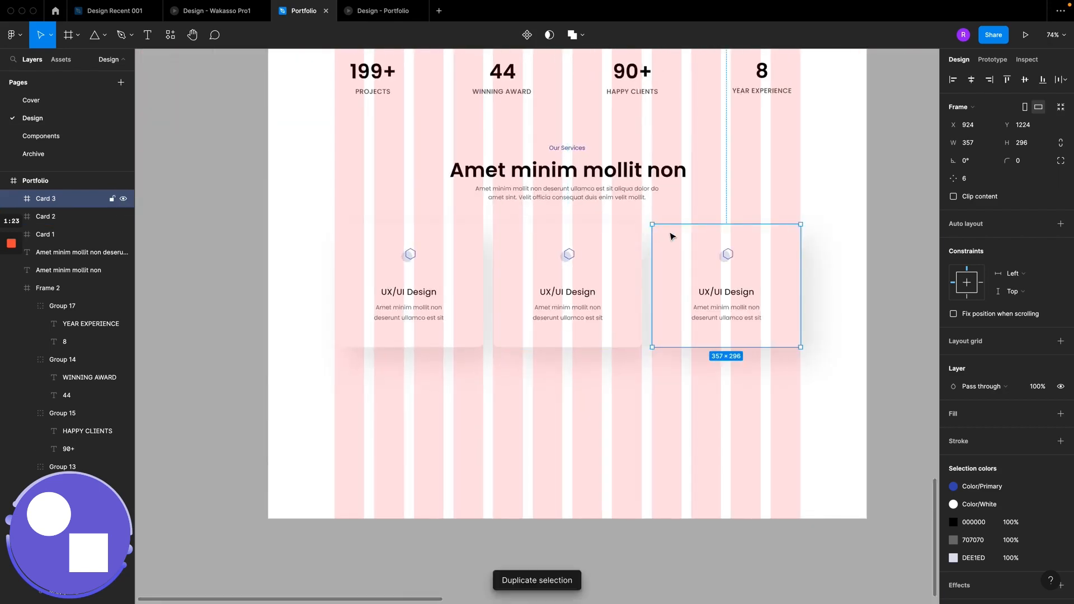
pyautogui.scroll(8, 698, 246)
pyautogui.hscroll(5, 698, 247)
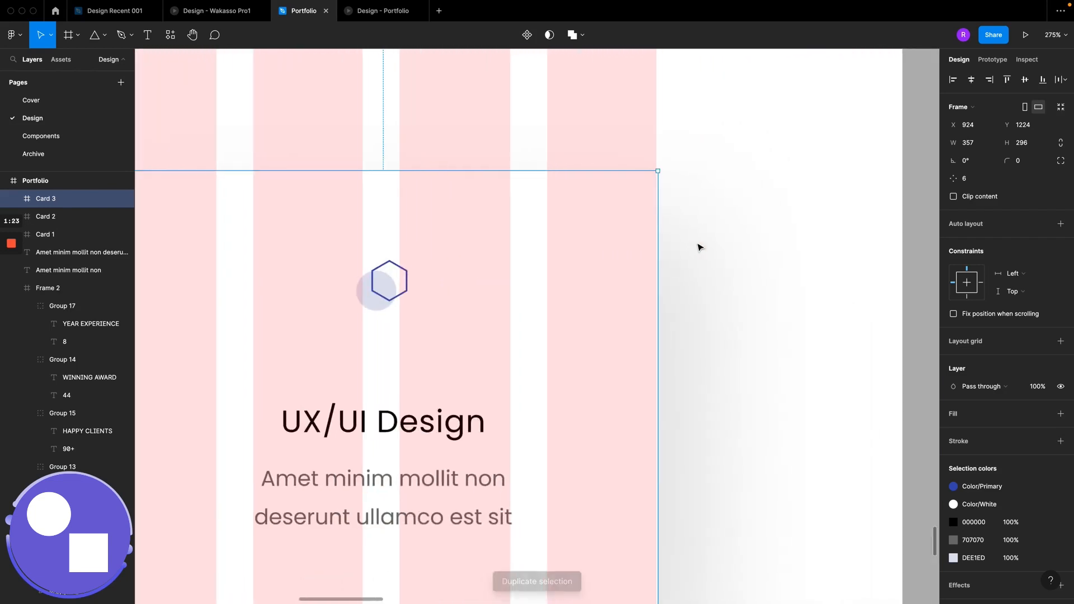
pyautogui.scroll(6, 699, 247)
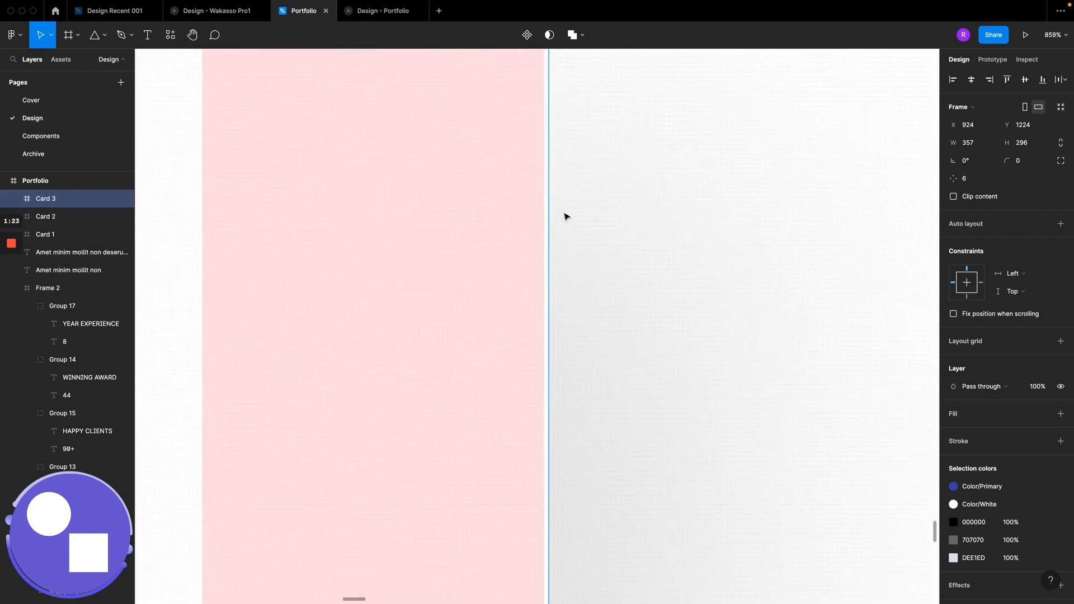
pyautogui.scroll(10, 561, 235)
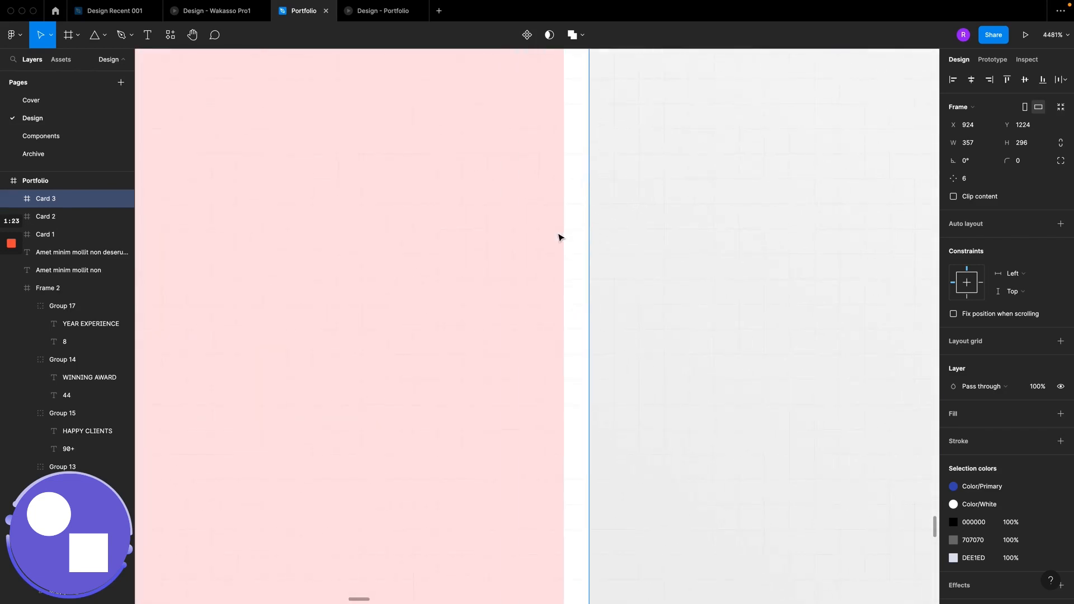
pyautogui.press('Right')
pyautogui.press('Left')
pyautogui.press('Left')
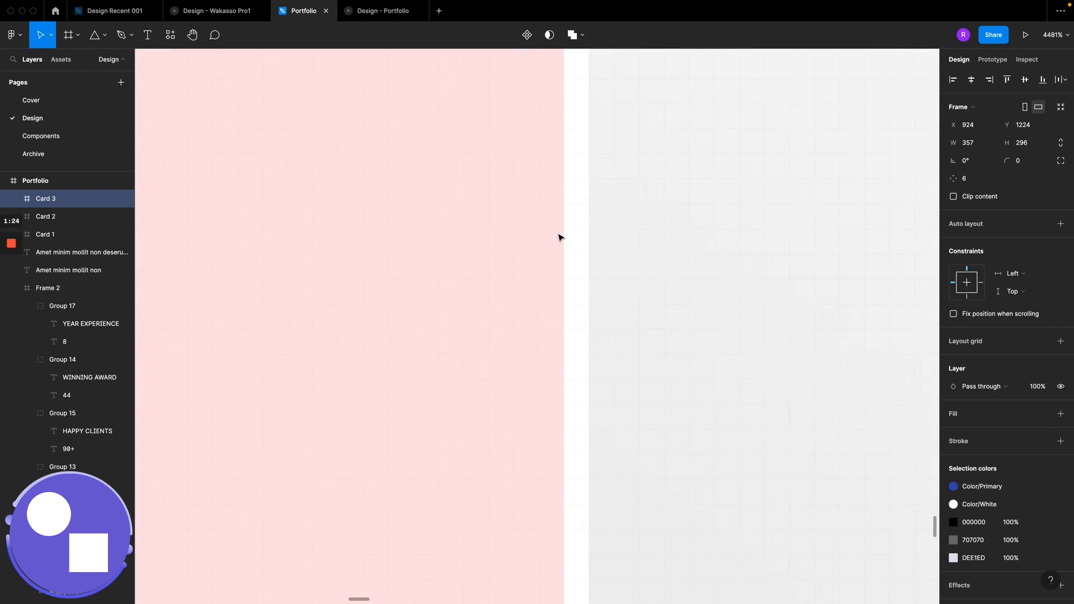
pyautogui.scroll(-10, 559, 235)
pyautogui.scroll(-6, 560, 235)
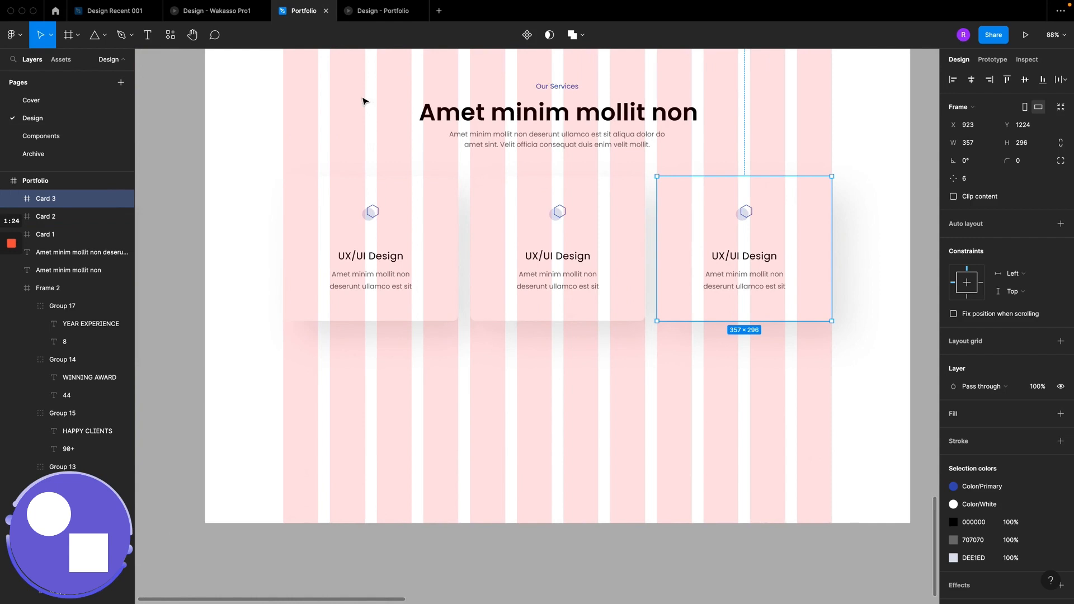
# Step: Switch to the portfolio prototype and review the three service cards within the page layout
pyautogui.click(374, 12)
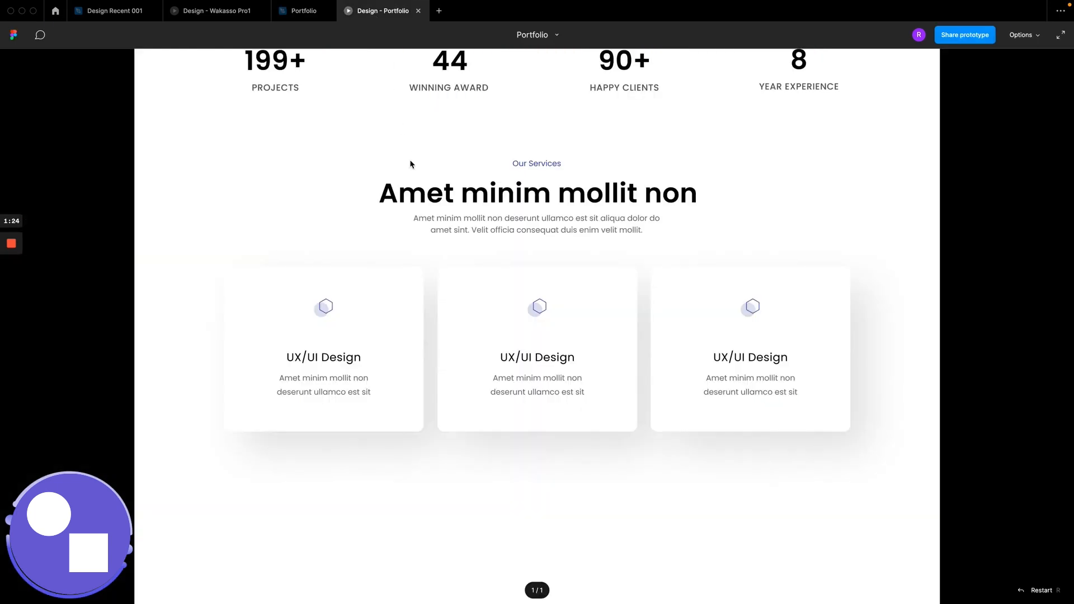
pyautogui.scroll(8, 413, 165)
pyautogui.scroll(-9, 413, 165)
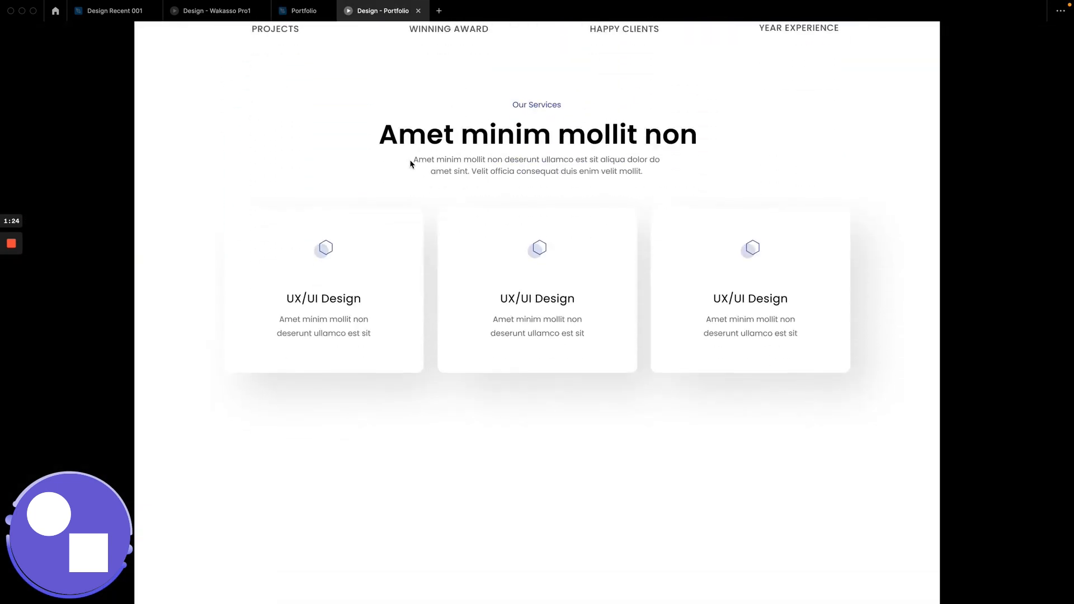
pyautogui.scroll(4, 413, 165)
pyautogui.scroll(-2, 412, 165)
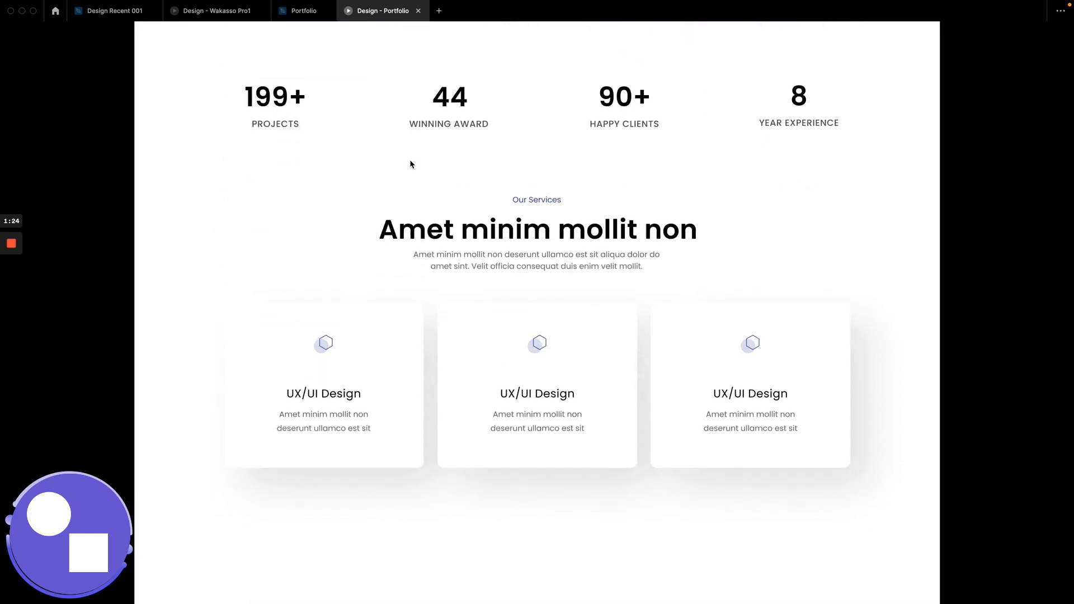
pyautogui.scroll(2, 412, 165)
# Step: Return to the Portfolio file and frame the three cards together with the Our Services label, heading and description
pyautogui.click(304, 11)
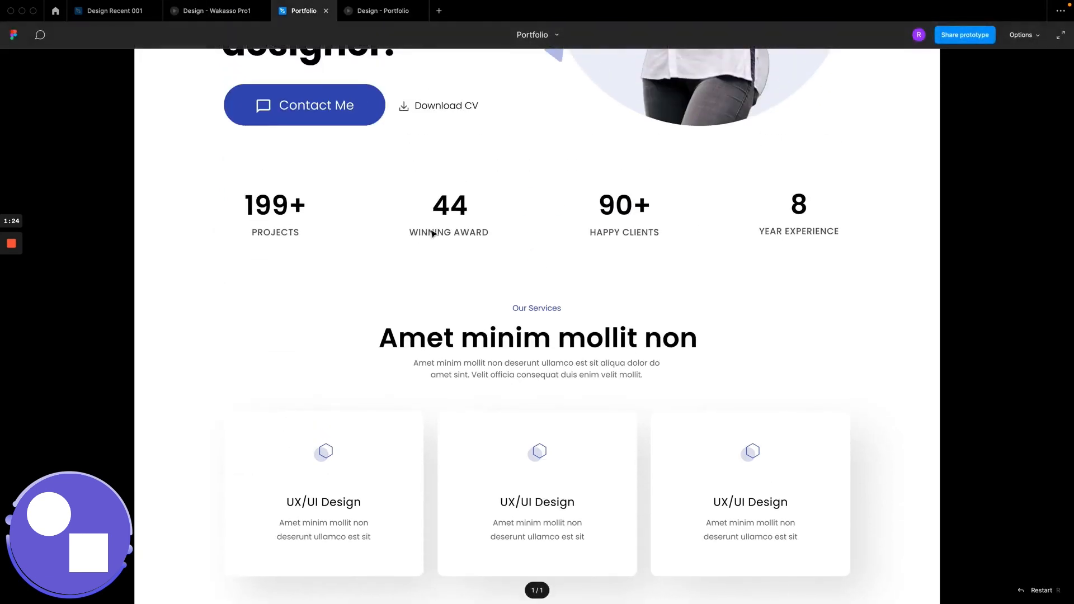
pyautogui.keyDown('shift'); pyautogui.click(561, 246); pyautogui.keyUp('shift')
pyautogui.keyDown('shift'); pyautogui.click(448, 253); pyautogui.keyUp('shift')
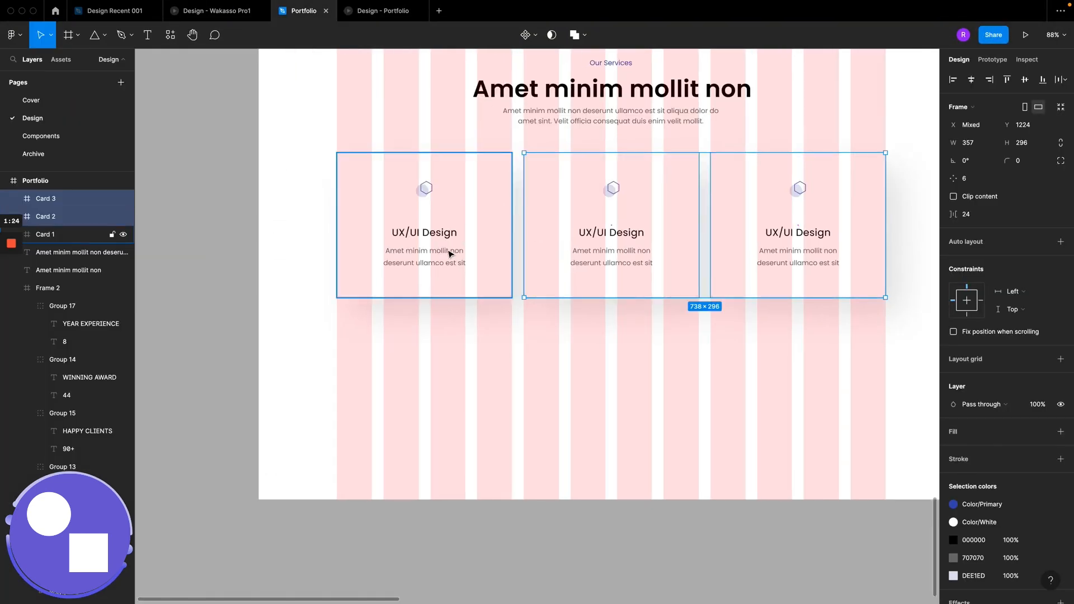
pyautogui.keyDown('shift'); pyautogui.click(554, 116); pyautogui.keyUp('shift')
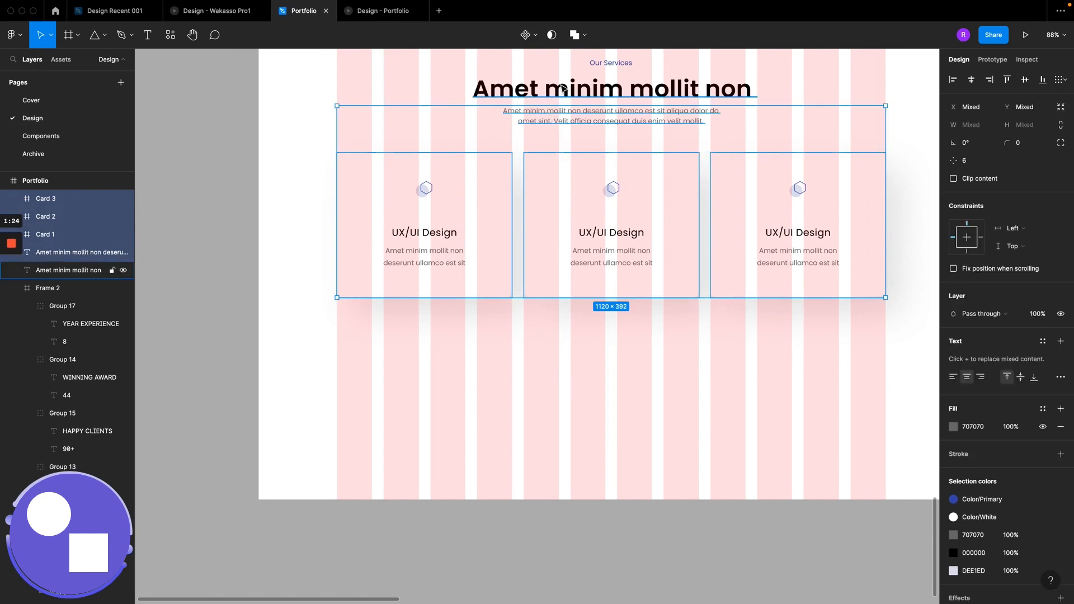
pyautogui.keyDown('shift'); pyautogui.click(602, 90); pyautogui.keyUp('shift')
pyautogui.keyDown('shift'); pyautogui.click(604, 69); pyautogui.keyUp('shift')
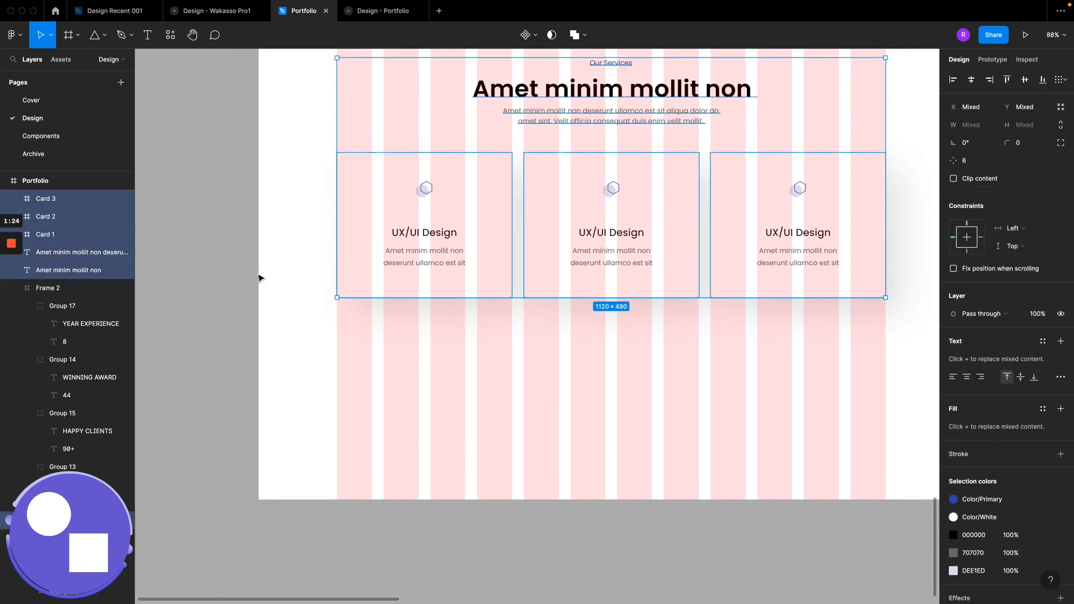
pyautogui.hotkey('ctrl', 'alt', 'g')
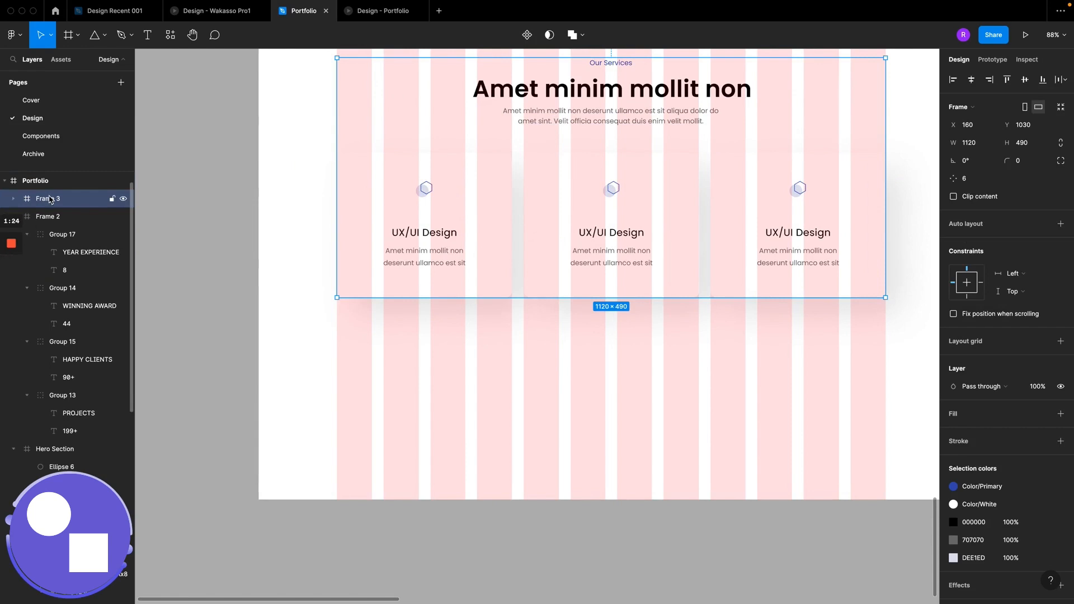
# Step: Rename the frame holding the service cards and their heading as Services
pyautogui.doubleClick(49, 199)
pyautogui.write('Services')
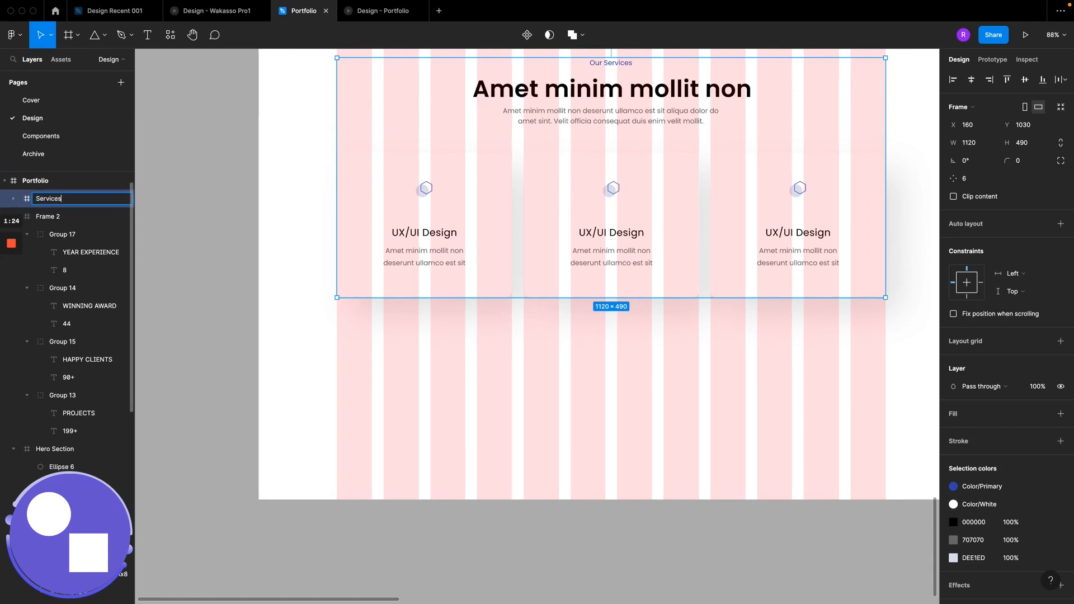
pyautogui.press('Return')
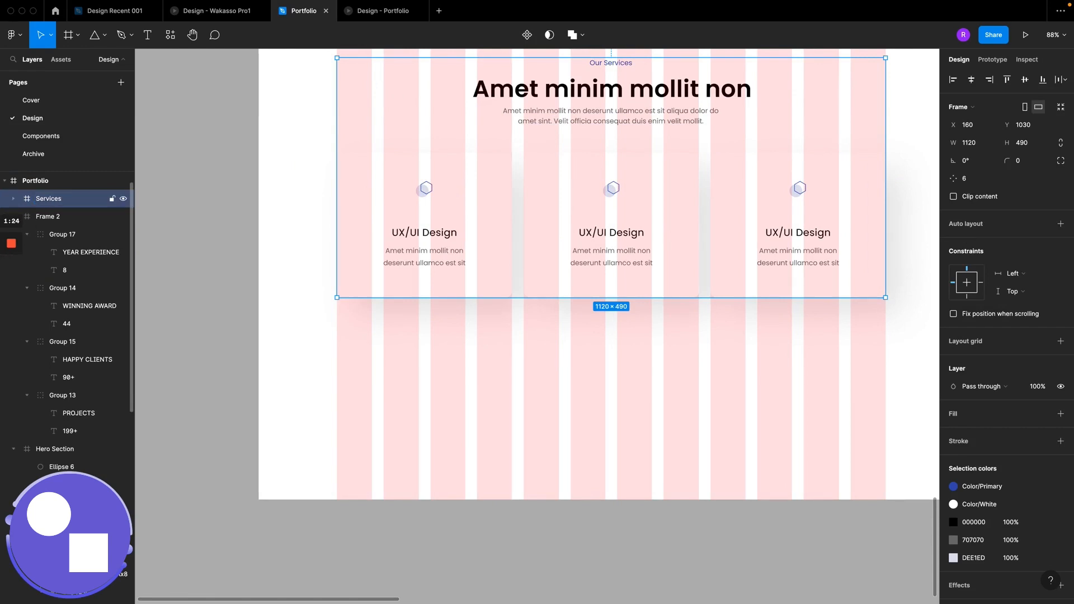
# Step: Tidy up the Services, statistics and Hero Section frames together and set their vertical spacing to 112
pyautogui.scroll(5, 472, 180)
pyautogui.keyDown('shift'); pyautogui.click(473, 180); pyautogui.keyUp('shift')
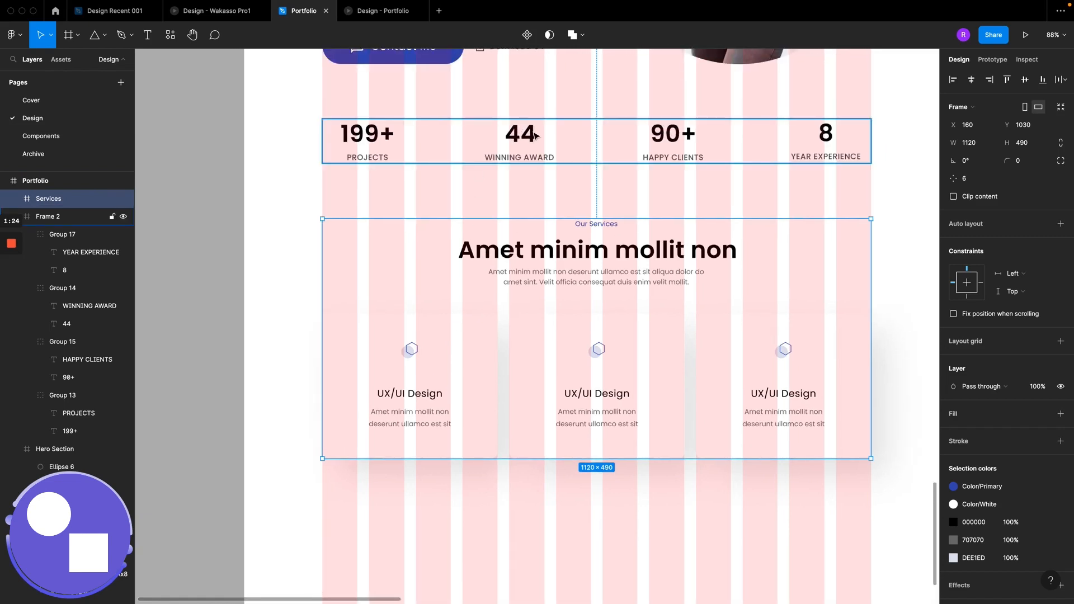
pyautogui.scroll(5, 503, 179)
pyautogui.keyDown('shift'); pyautogui.click(548, 179); pyautogui.keyUp('shift')
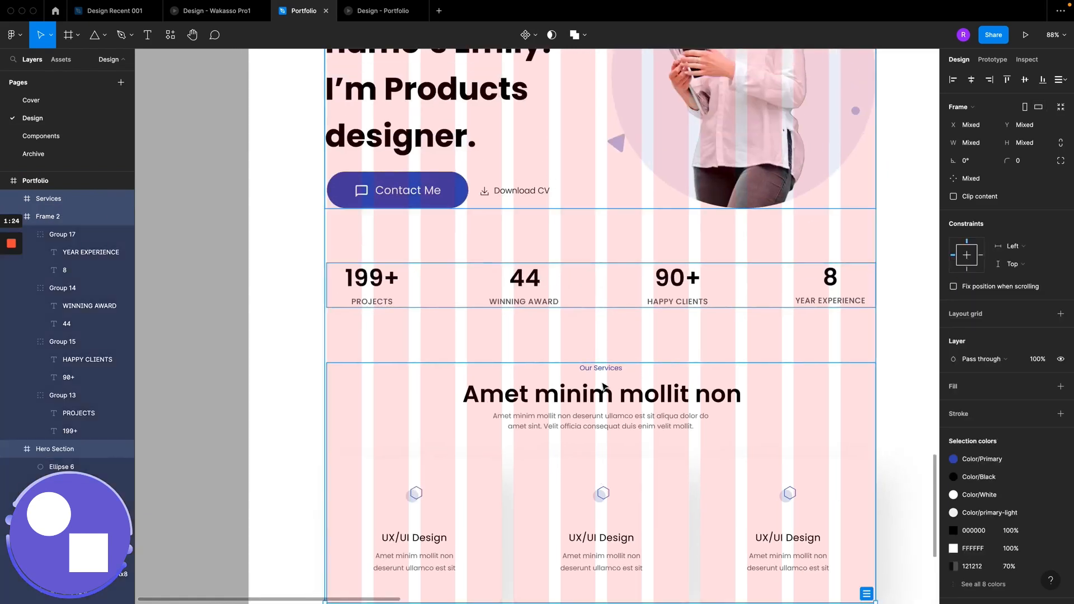
pyautogui.scroll(-5, 602, 384)
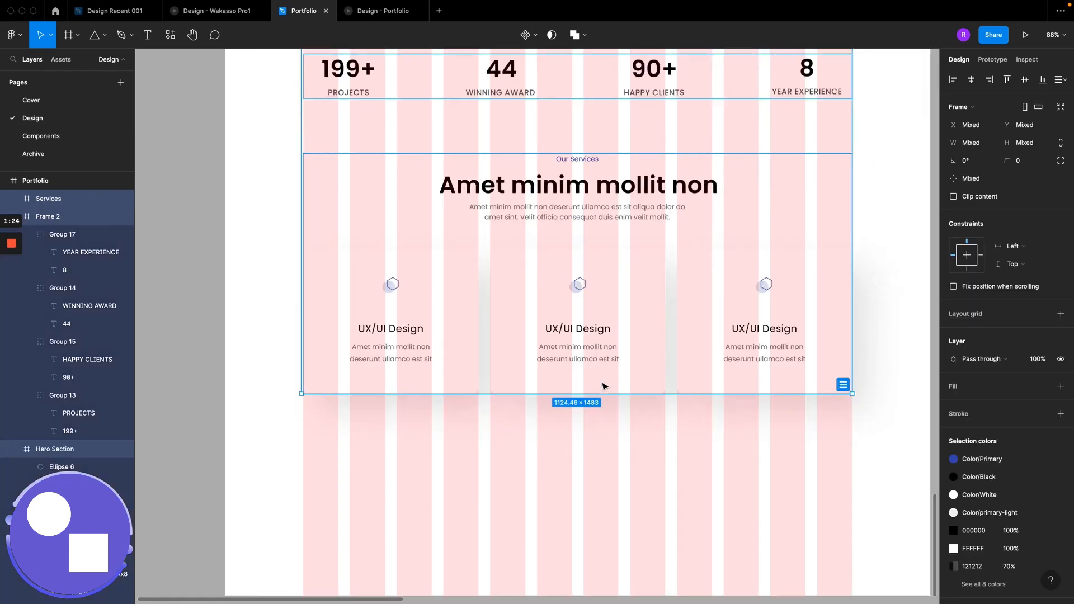
pyautogui.click(844, 387)
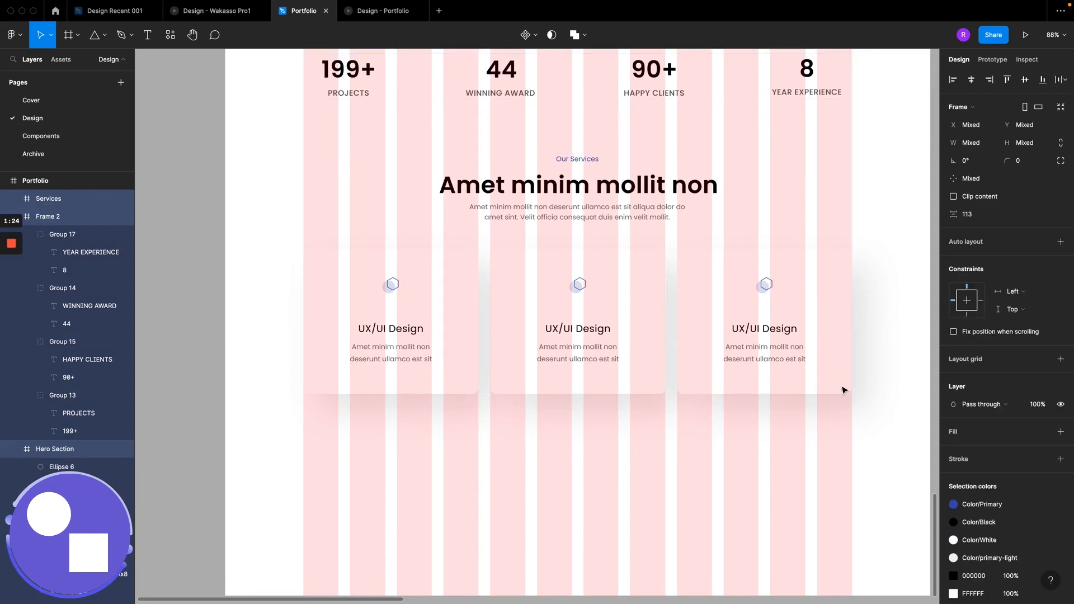
pyautogui.click(975, 217)
pyautogui.press('Down')
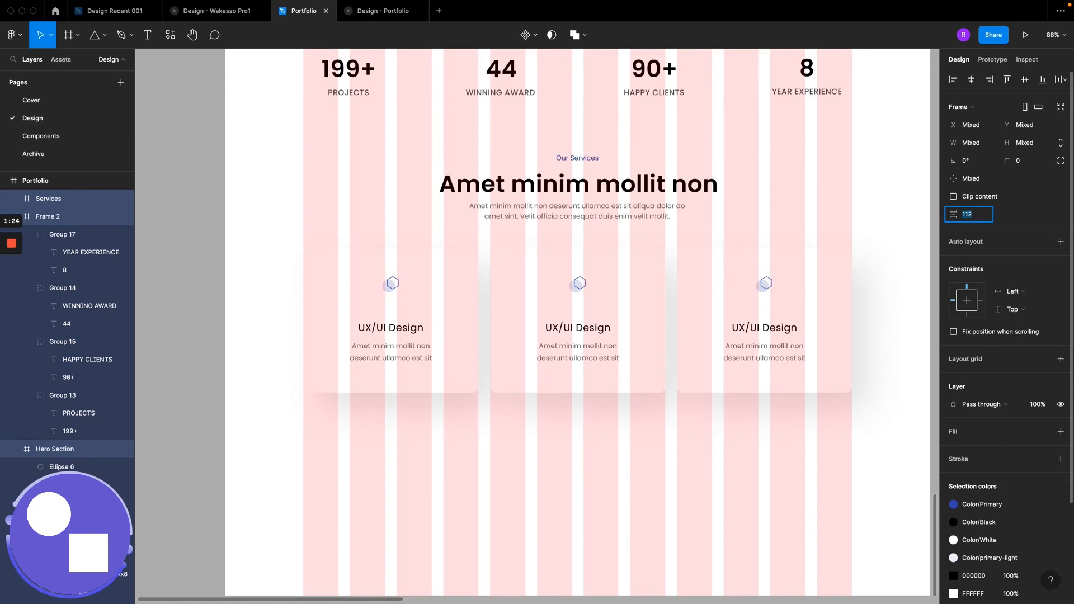
pyautogui.press('Escape')
pyautogui.scroll(-4, 700, 211)
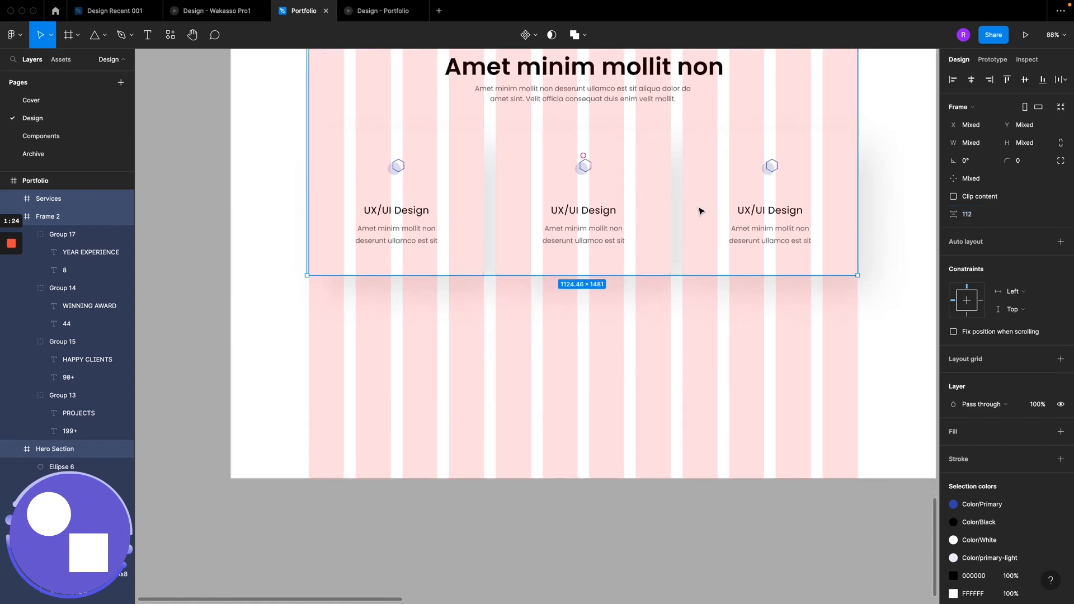
pyautogui.scroll(5, 701, 211)
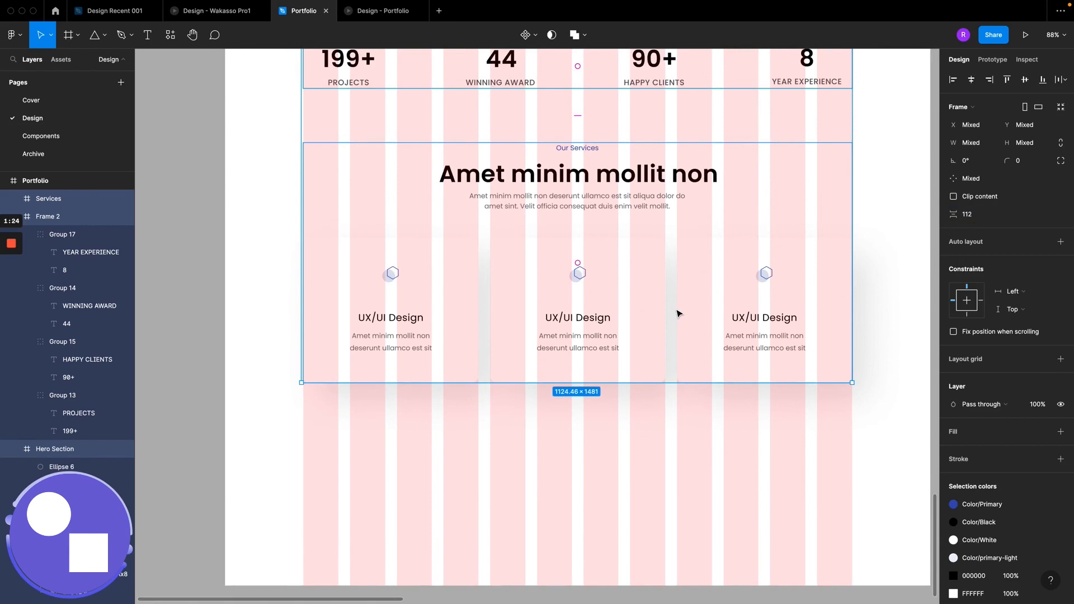
# Step: Extend the bottom of the Portfolio page frame to a height of 2243
pyautogui.scroll(-3, 679, 313)
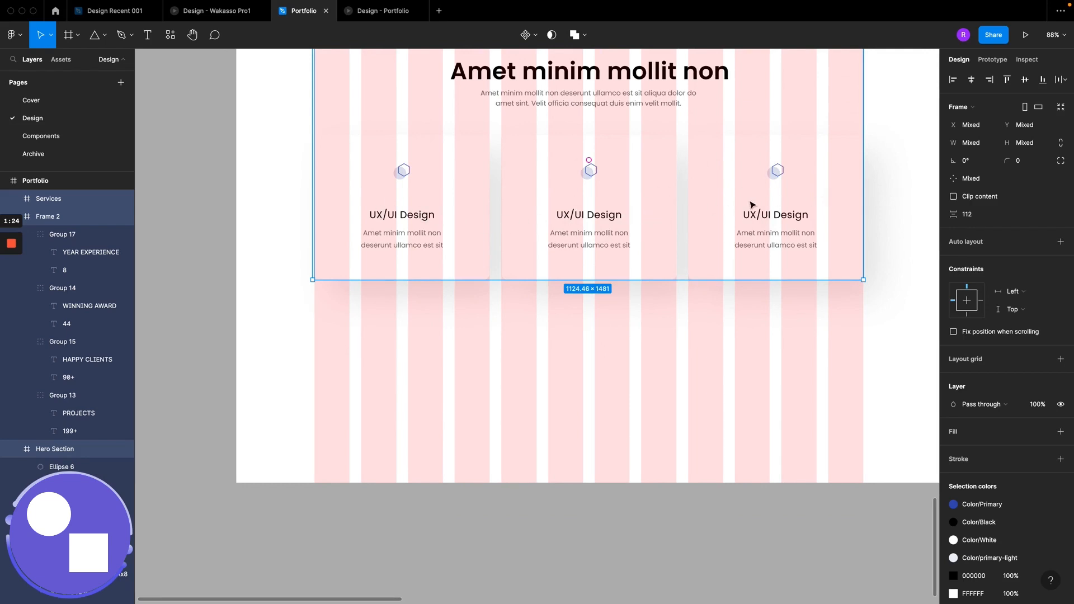
pyautogui.scroll(-2, 576, 268)
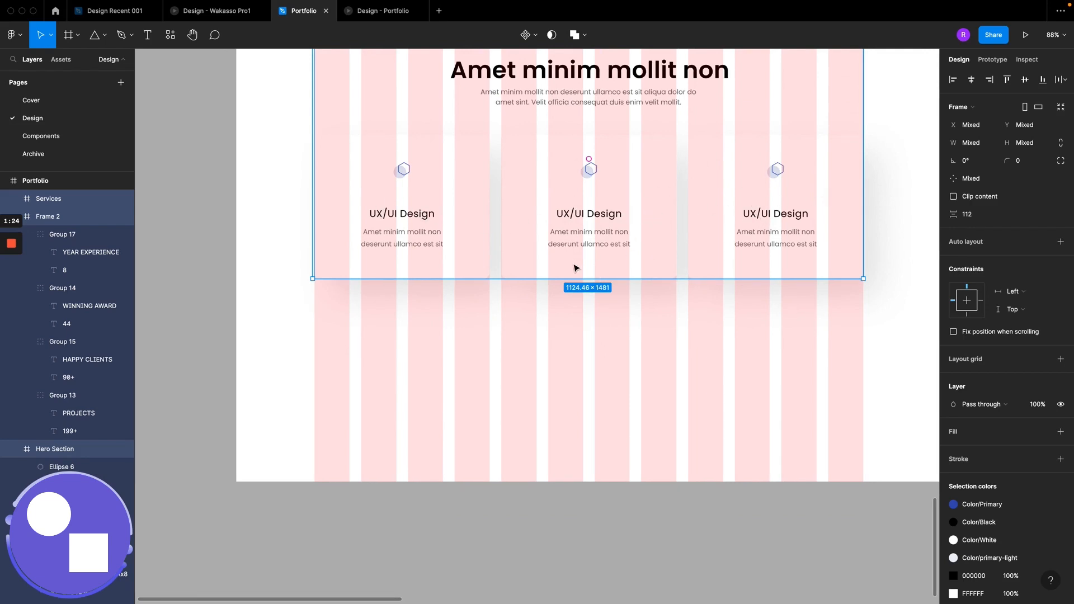
pyautogui.click(451, 328)
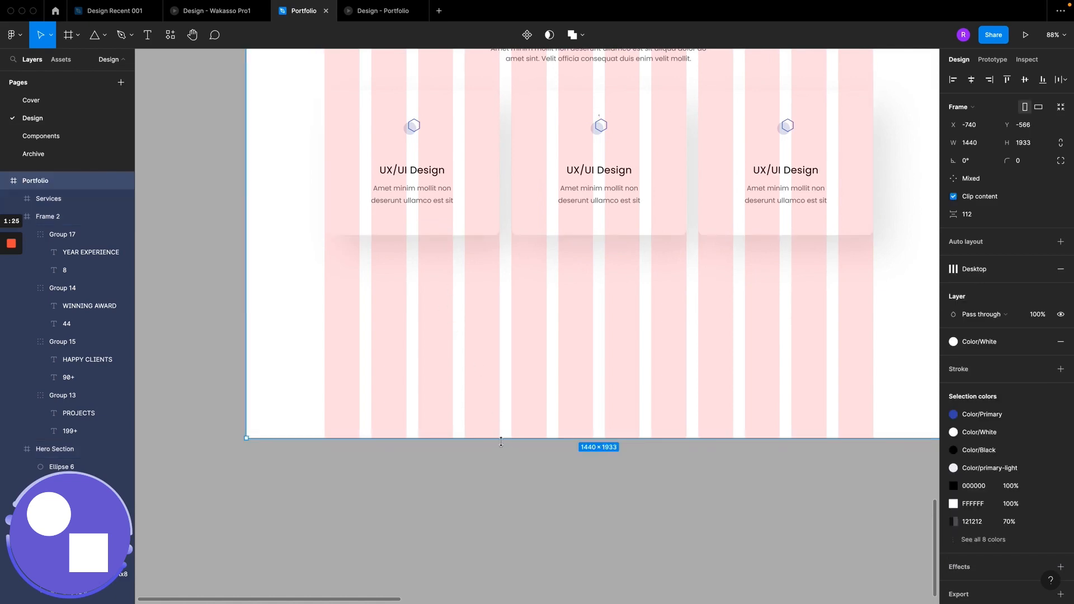
pyautogui.moveTo(501, 441); pyautogui.dragTo(487, 590)
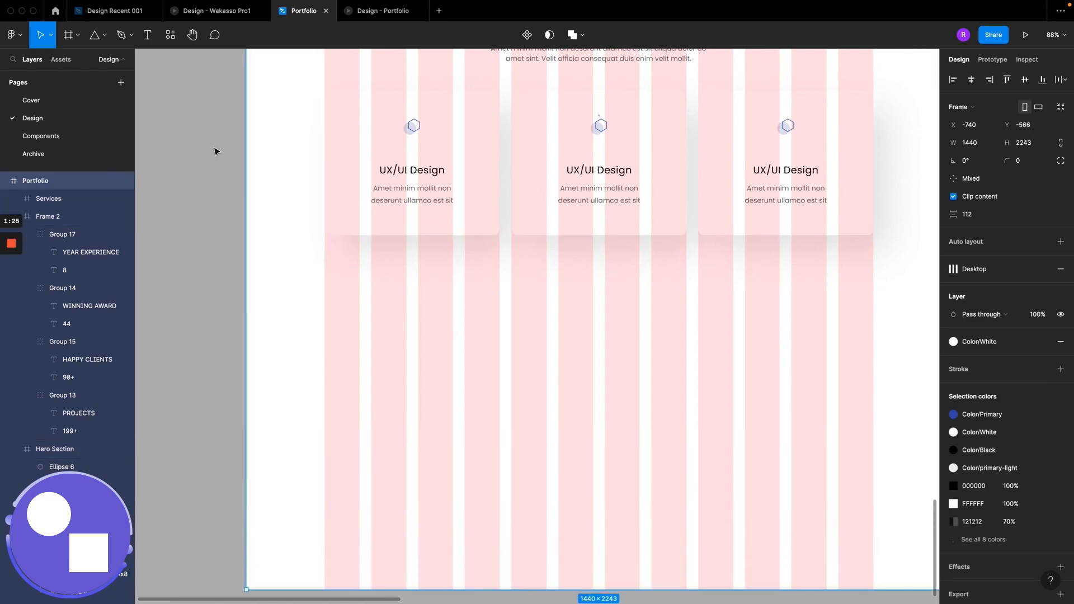
# Step: Switch to the Wakasso Pro1 reference prototype and examine its section order, backgrounds and hero layout
pyautogui.click(216, 10)
pyautogui.scroll(-8, 409, 297)
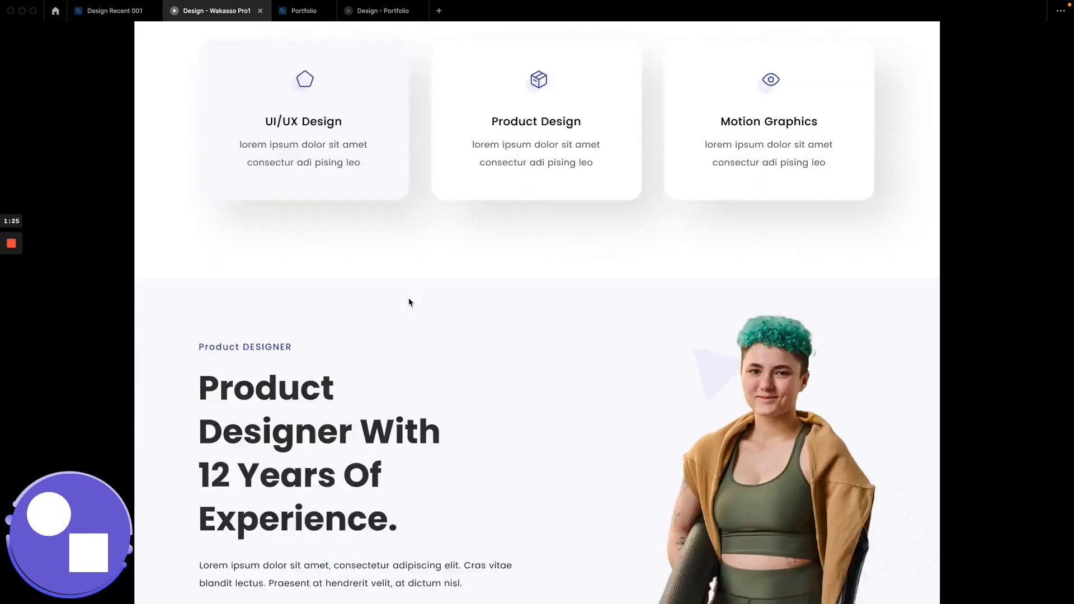
pyautogui.scroll(3, 409, 302)
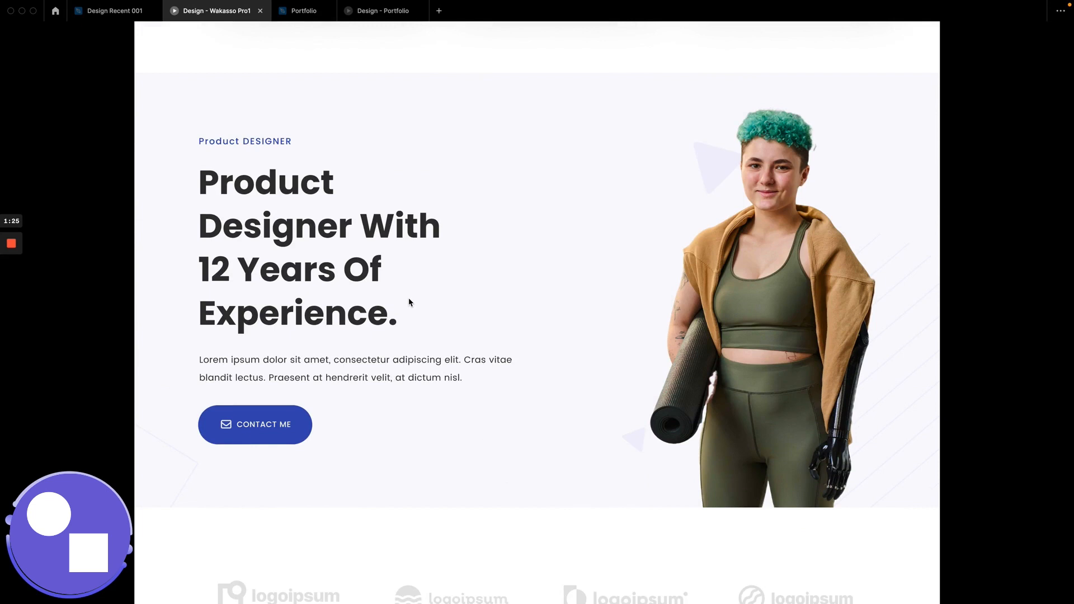
pyautogui.scroll(20, 409, 302)
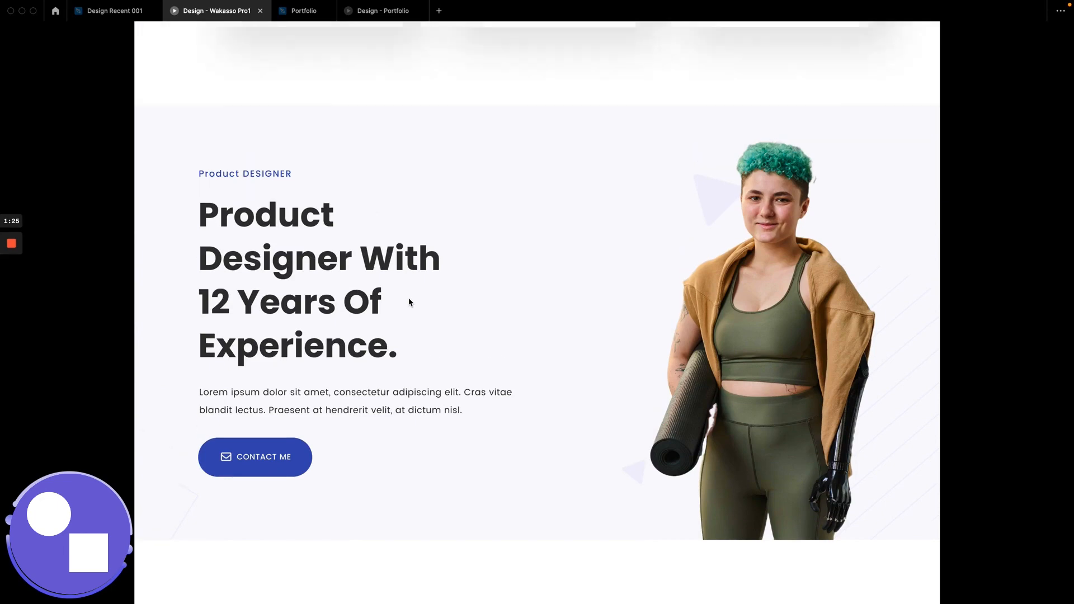
pyautogui.scroll(-2, 409, 302)
pyautogui.scroll(-15, 409, 303)
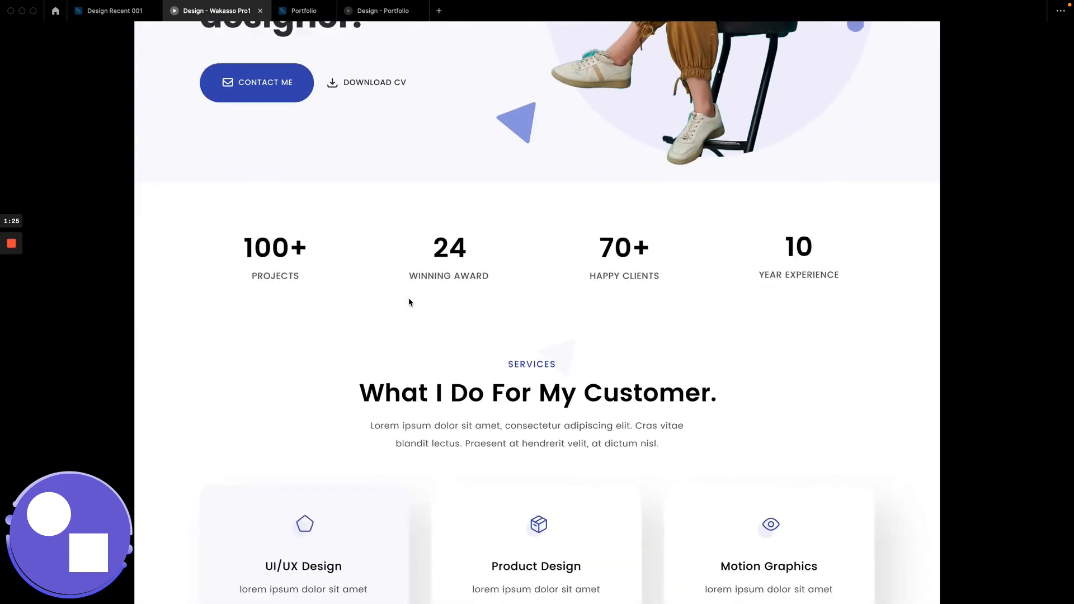
pyautogui.scroll(-2, 408, 302)
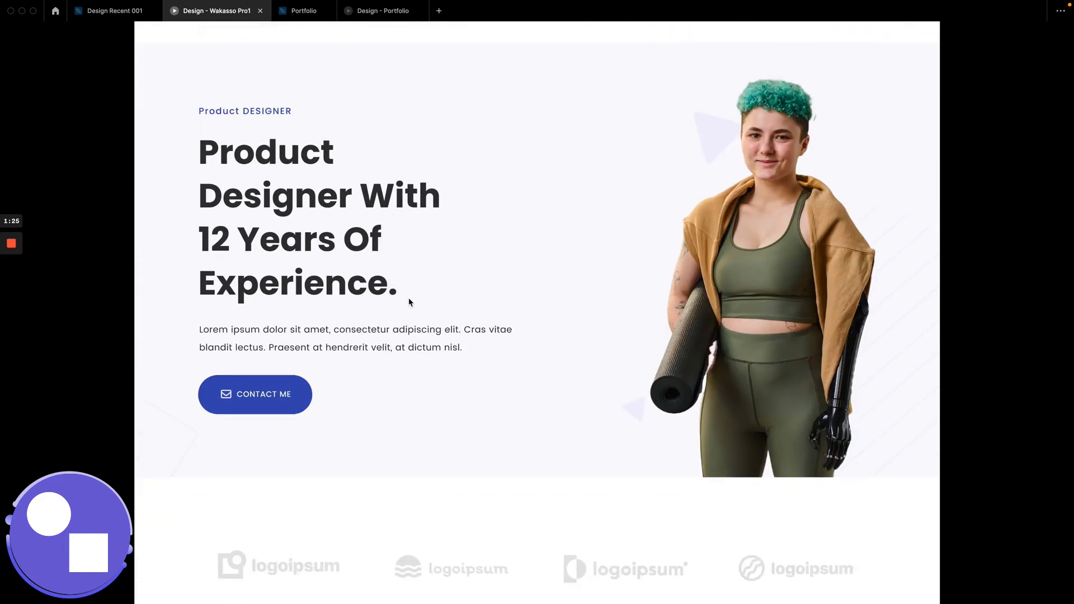
pyautogui.scroll(16, 409, 302)
pyautogui.scroll(2, 409, 302)
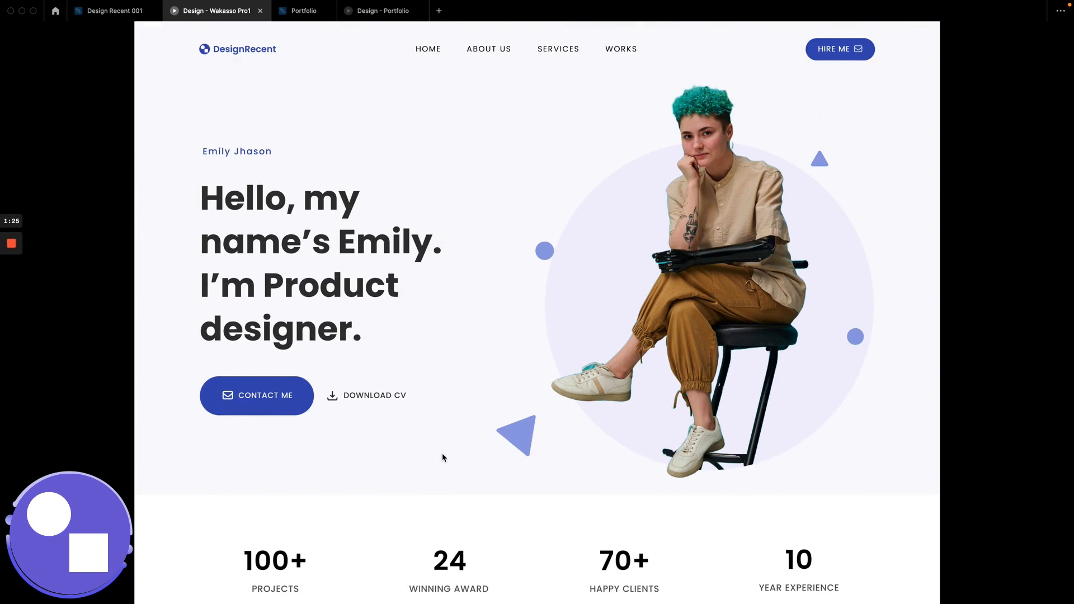
# Step: Return to the Portfolio file and stretch the Hero Section frame to X 0, Y 0 at 1440 × 765
pyautogui.click(297, 11)
pyautogui.scroll(5, 446, 237)
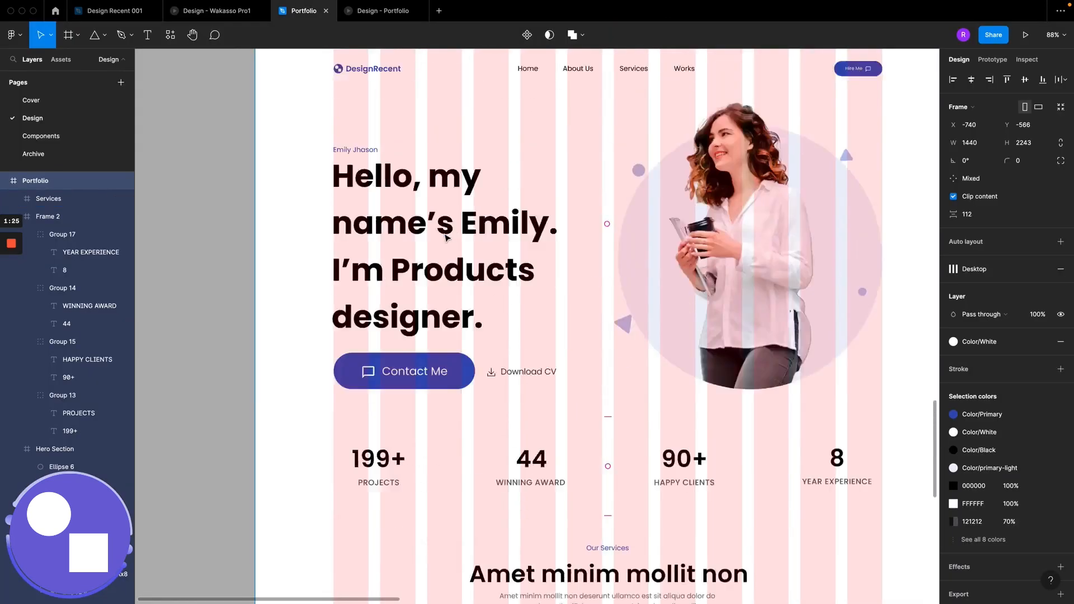
pyautogui.scroll(-5, 446, 238)
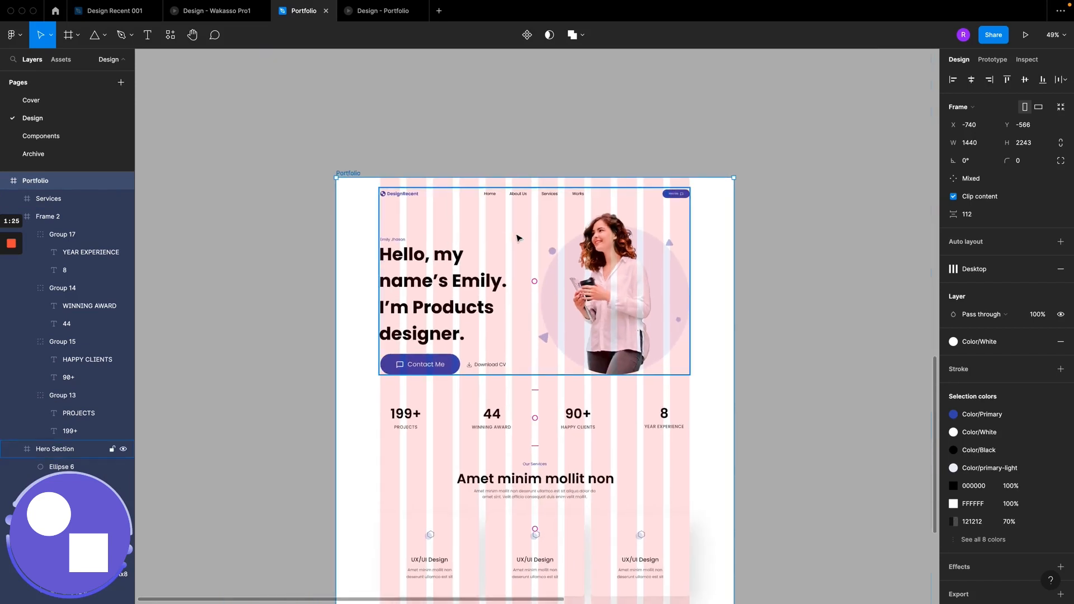
pyautogui.click(386, 205)
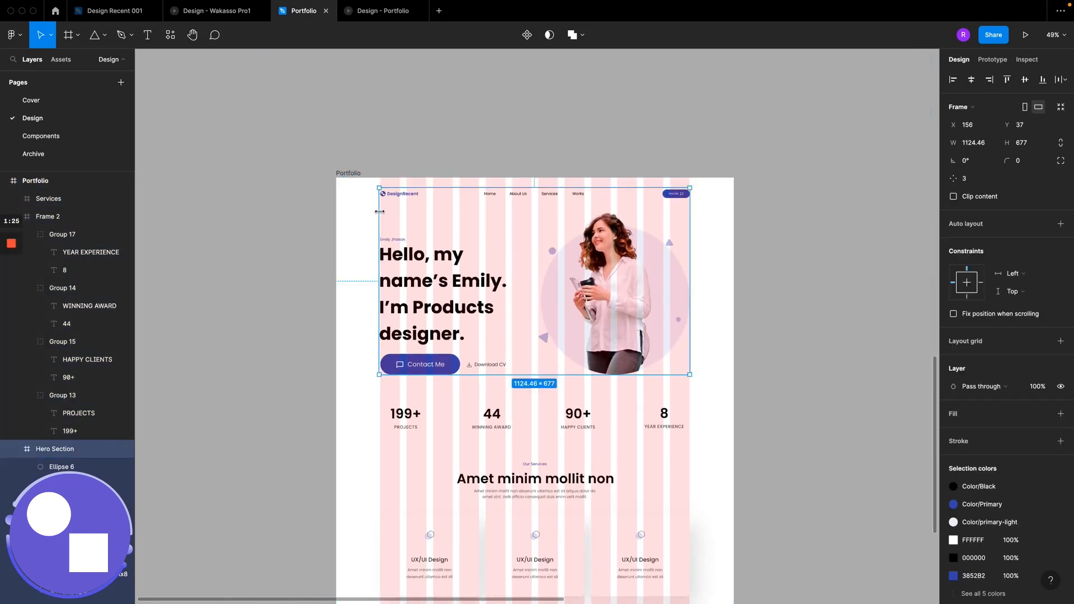
pyautogui.moveTo(379, 212); pyautogui.dragTo(338, 215)
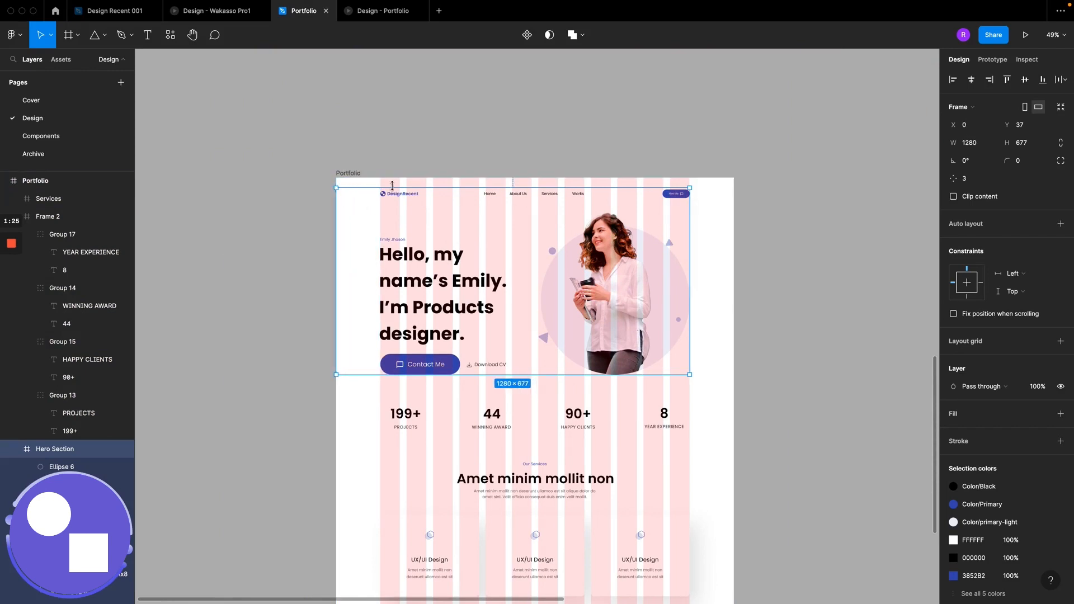
pyautogui.moveTo(397, 187); pyautogui.dragTo(398, 177)
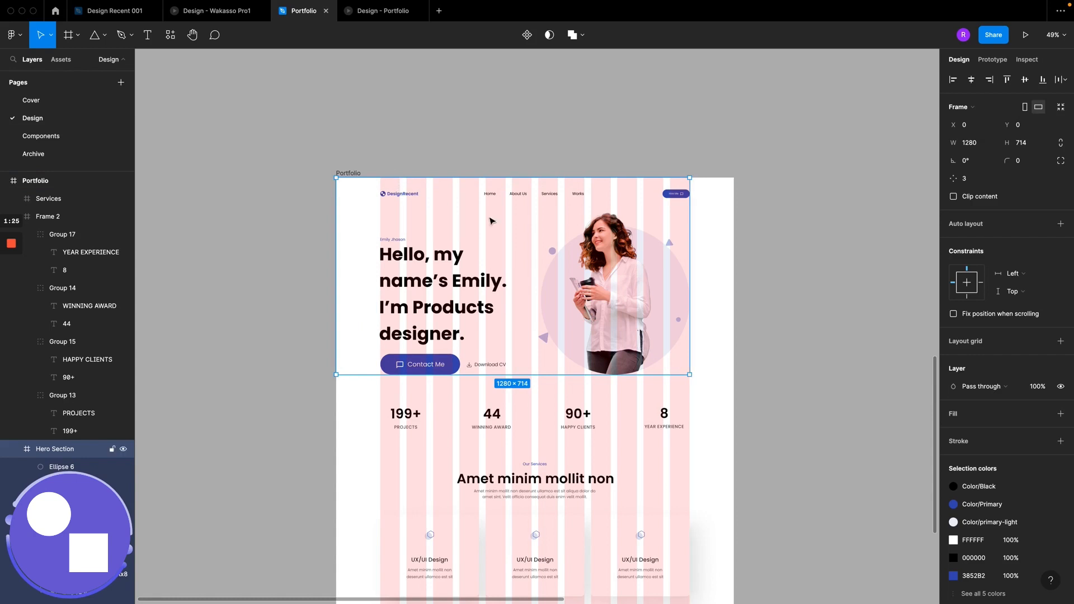
pyautogui.moveTo(690, 277); pyautogui.dragTo(734, 277)
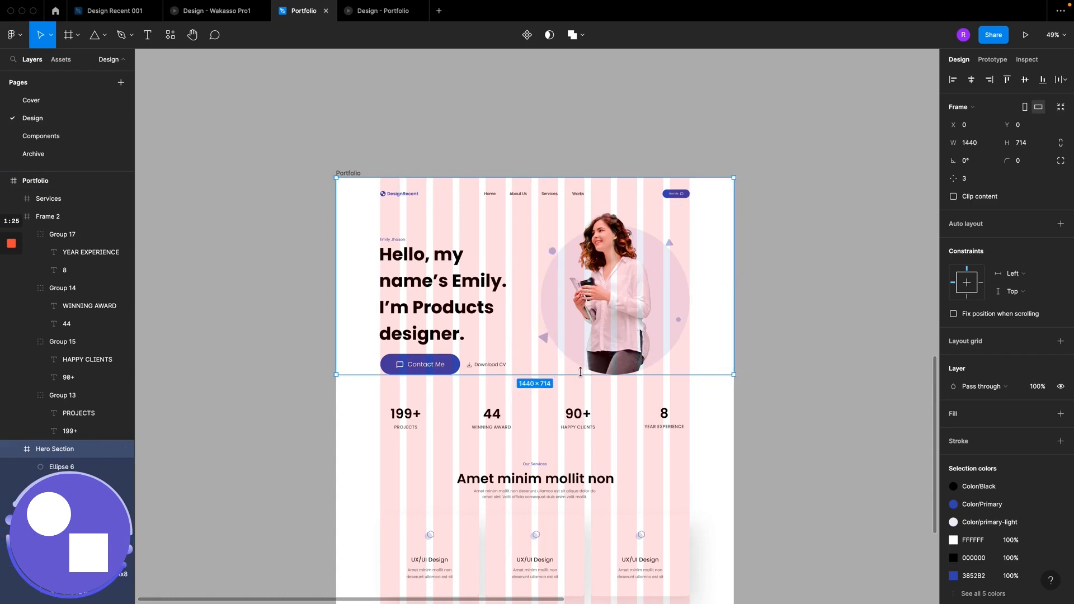
pyautogui.moveTo(582, 374); pyautogui.dragTo(582, 389)
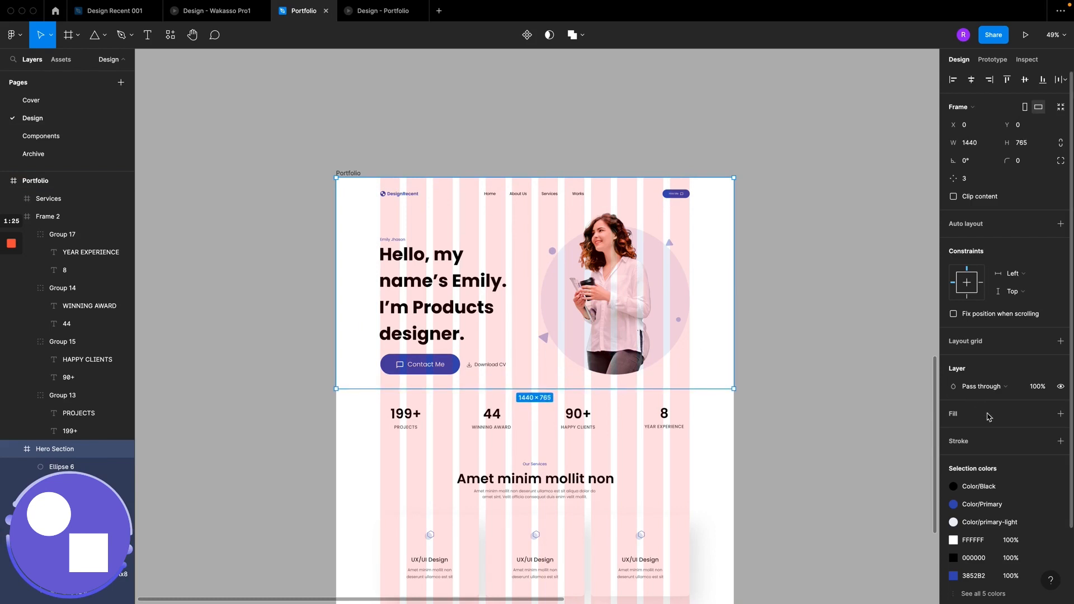
# Step: Add a fill to the Hero Section frame and try the Color/primary-light style on it
pyautogui.click(1061, 415)
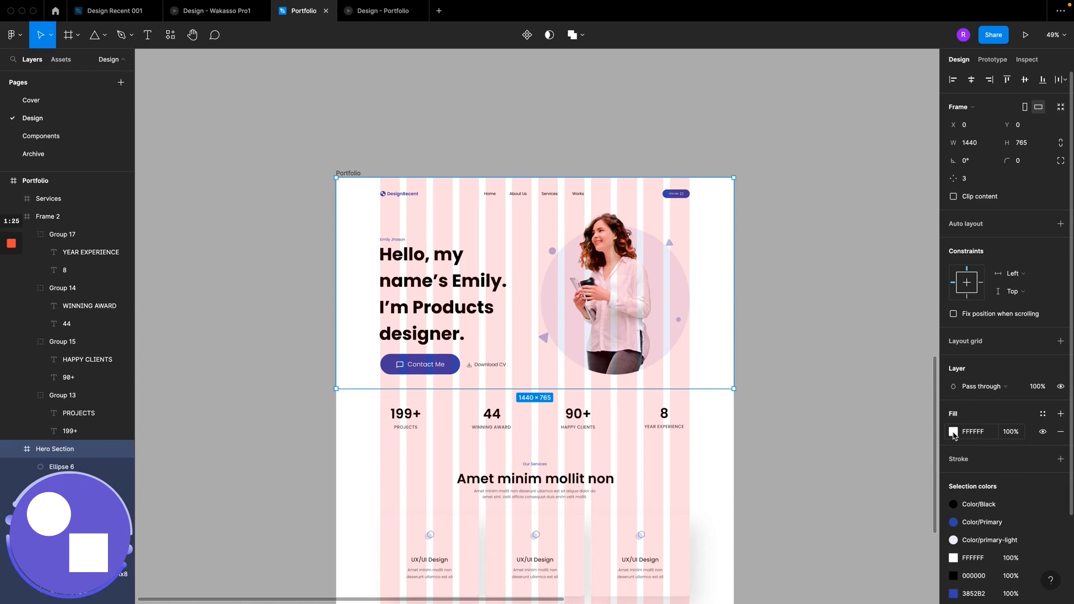
pyautogui.click(1043, 414)
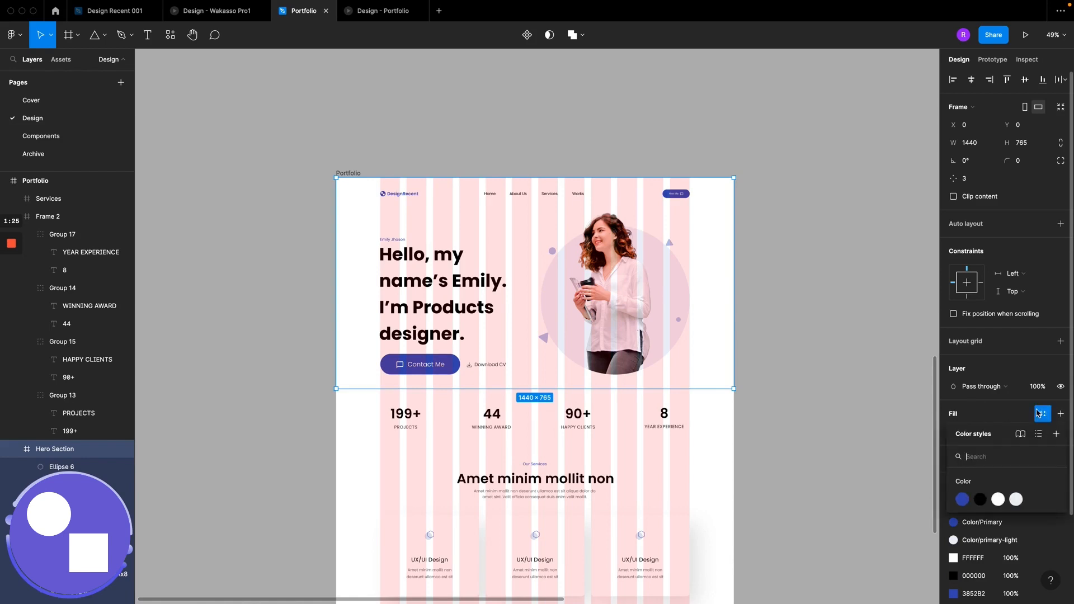
pyautogui.click(1016, 500)
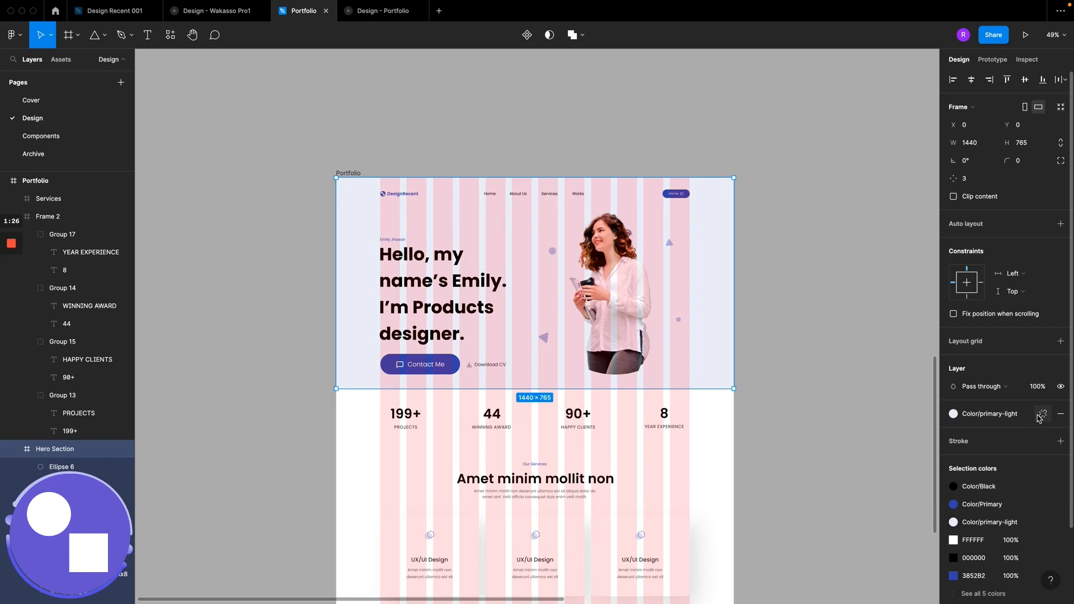
pyautogui.click(1041, 414)
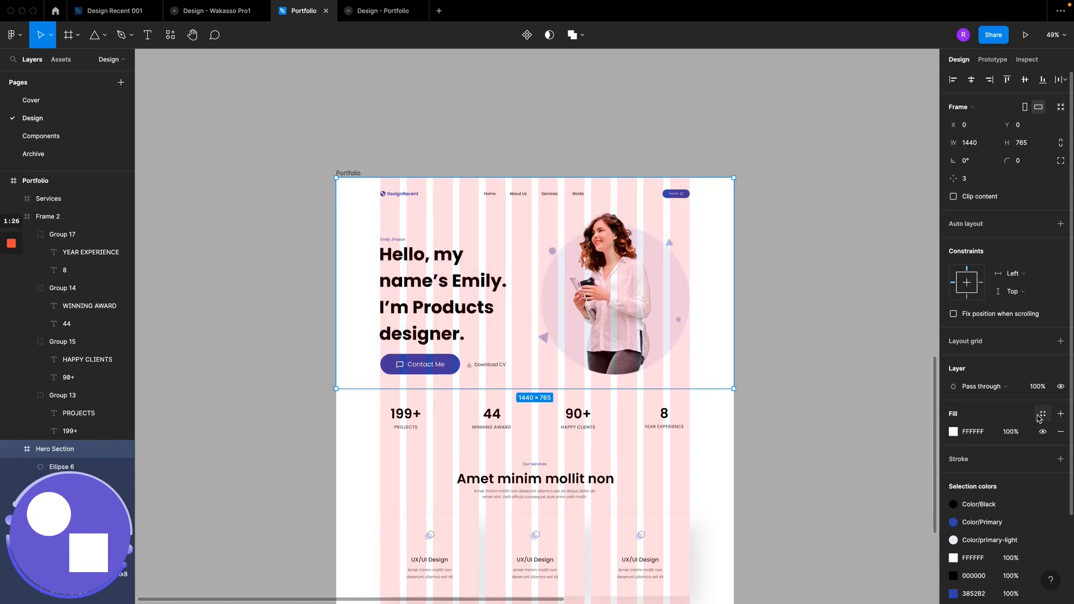
# Step: Sample the Contact Me button's blue for the Hero Section fill and lighten it to F5F6F8
pyautogui.click(954, 432)
pyautogui.click(821, 478)
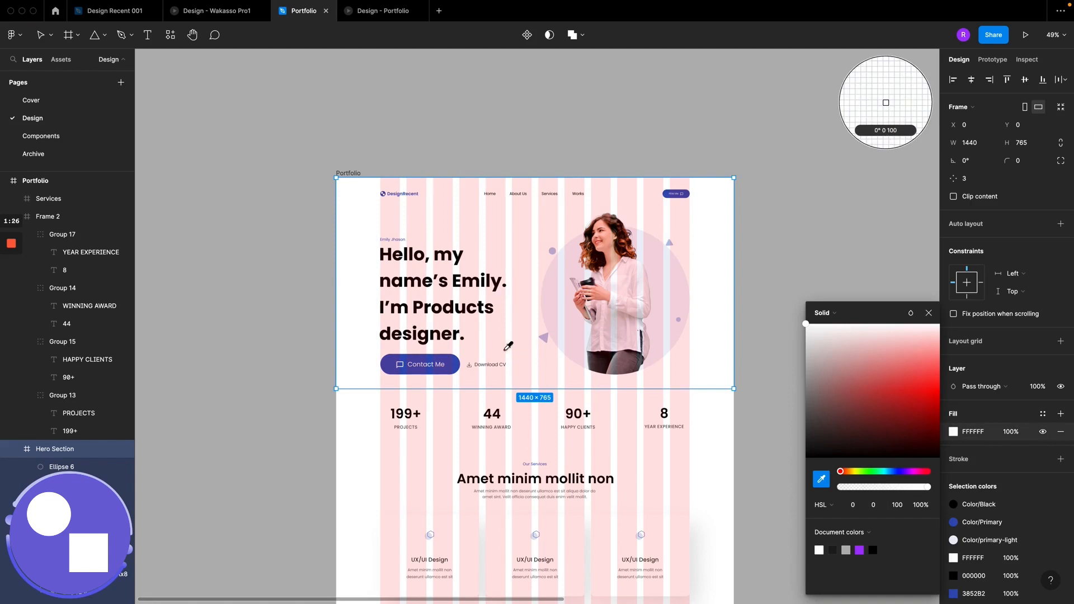
pyautogui.click(460, 361)
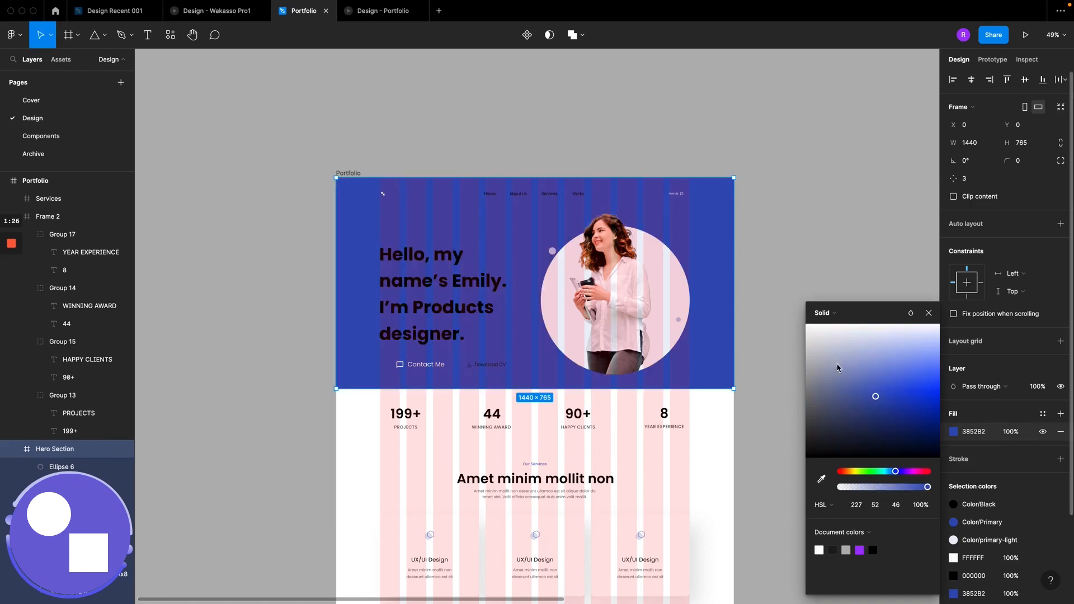
pyautogui.moveTo(874, 395); pyautogui.dragTo(835, 336)
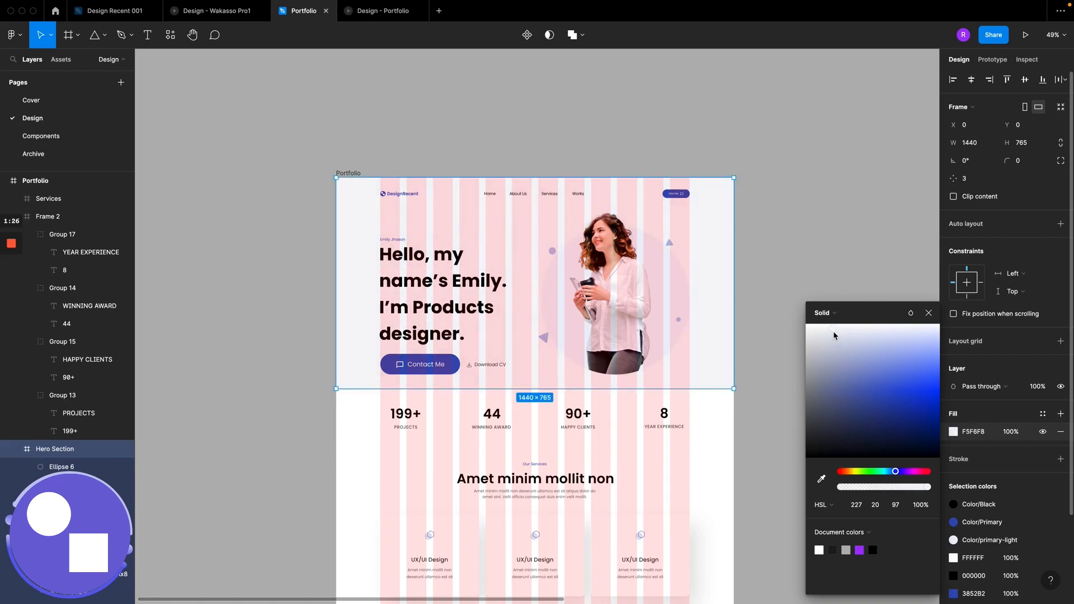
# Step: Check the hero's background in the portfolio prototype and return to the Portfolio design file
pyautogui.click(375, 14)
pyautogui.scroll(5, 383, 105)
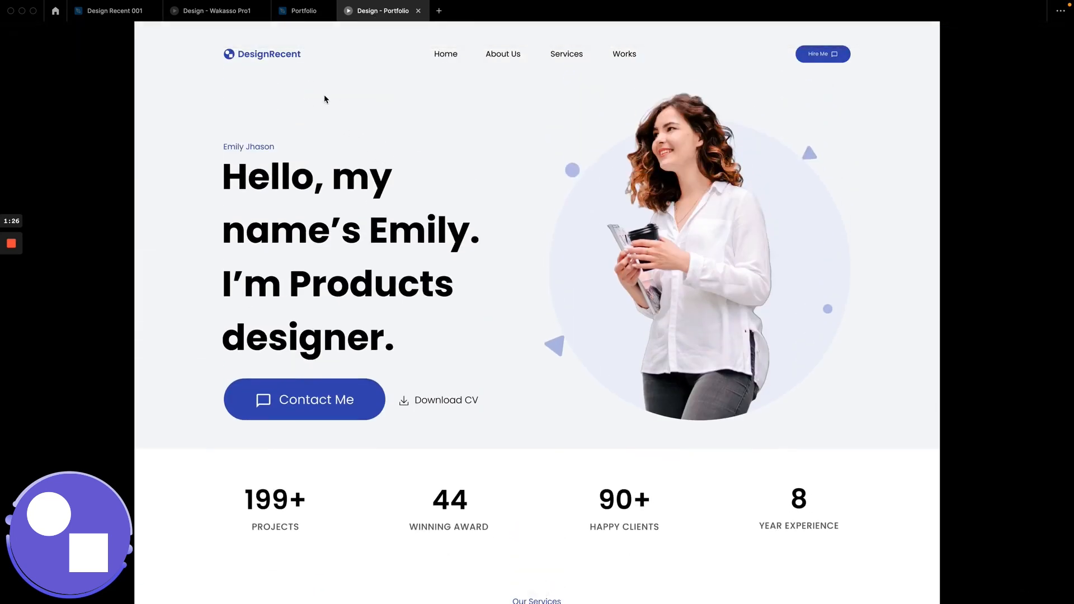
pyautogui.click(302, 13)
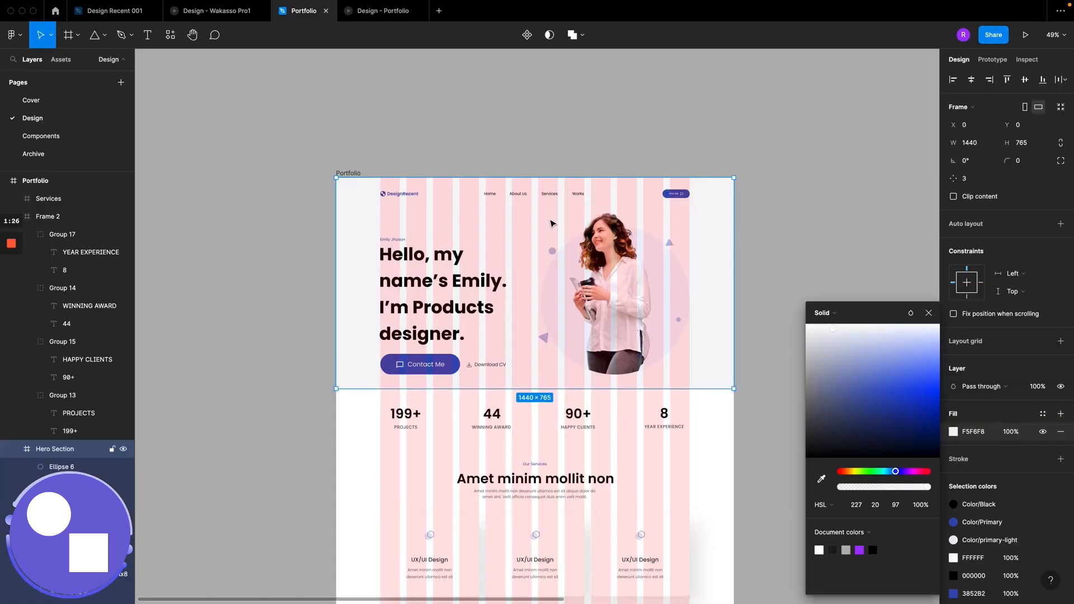
# Step: Try lighter blue tints for the Hero Section fill, checking the prototype in between and ending at F9FAFD
pyautogui.moveTo(833, 329); pyautogui.dragTo(882, 334)
pyautogui.click(395, 13)
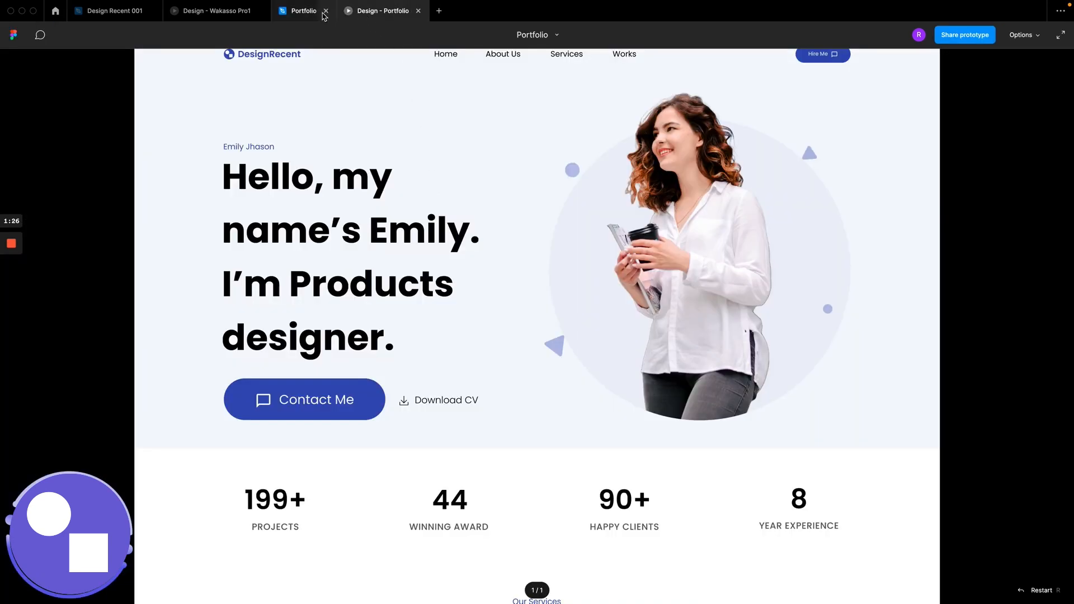
pyautogui.click(304, 16)
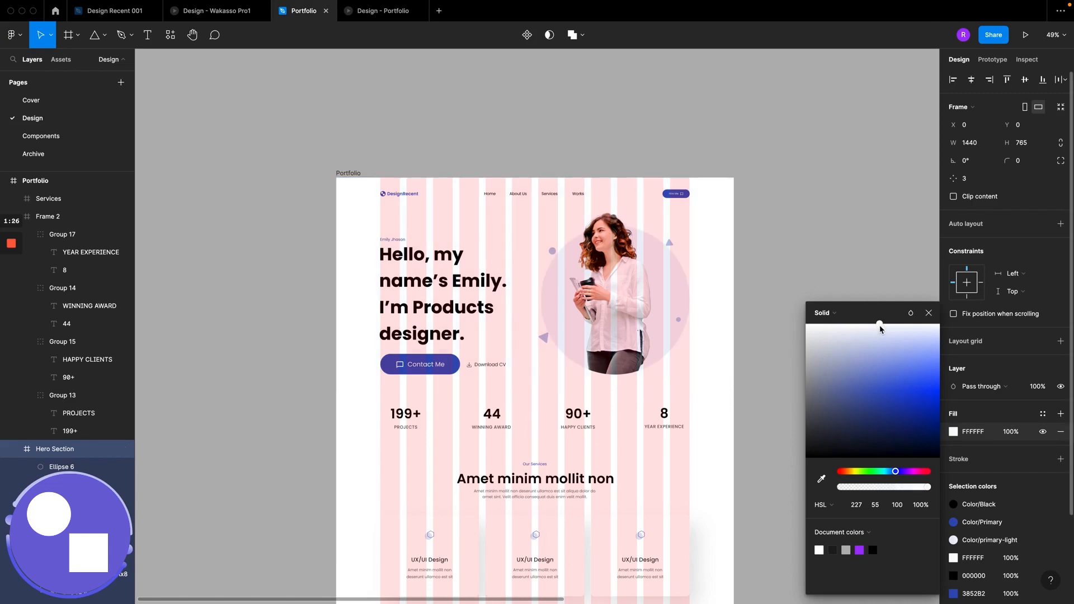
pyautogui.moveTo(880, 332); pyautogui.dragTo(867, 333)
# Step: Compare the hero background in the portfolio prototype with the Wakasso Pro1 reference and return to the Portfolio design file
pyautogui.click(368, 16)
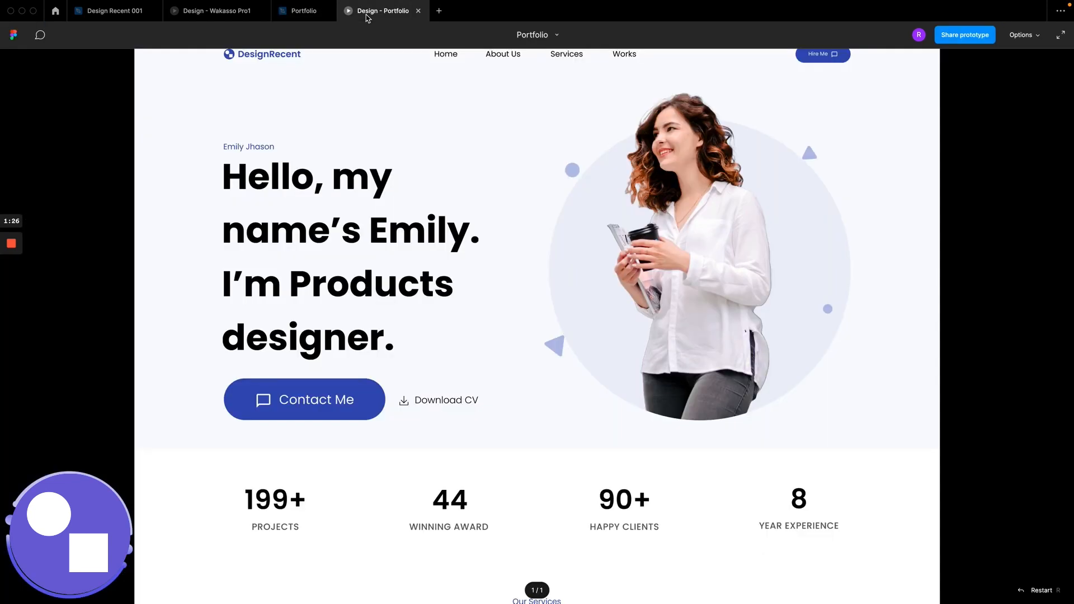
pyautogui.scroll(-1, 403, 183)
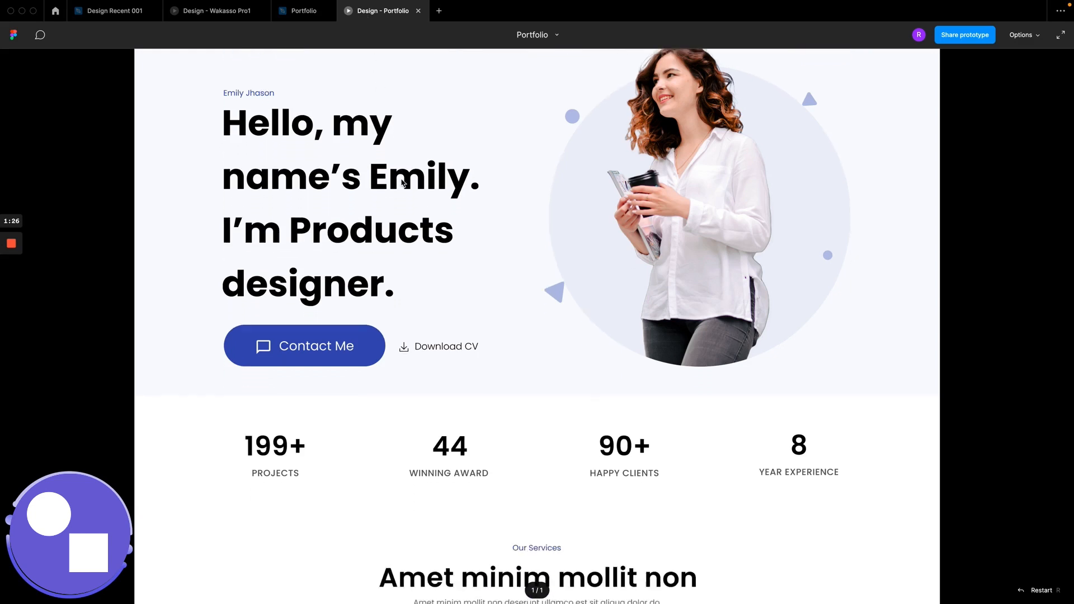
pyautogui.scroll(1, 403, 183)
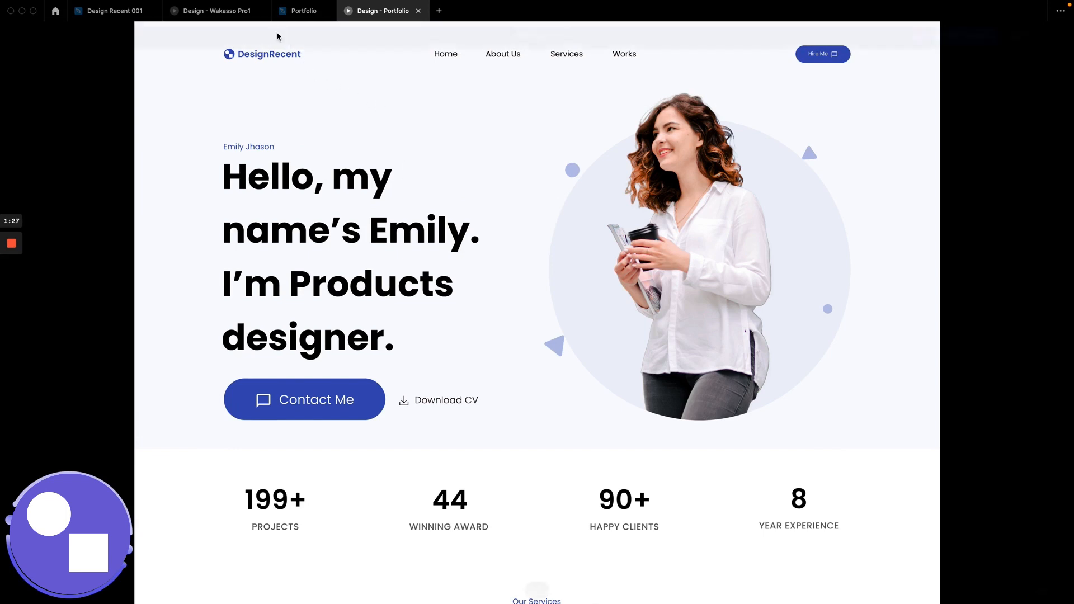
pyautogui.click(224, 11)
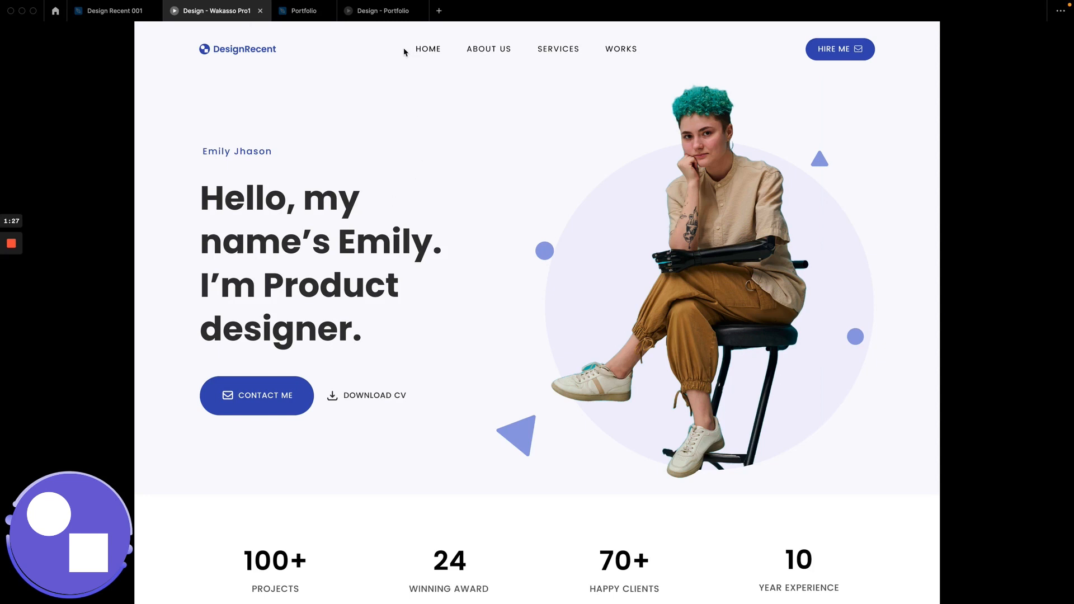
pyautogui.click(305, 12)
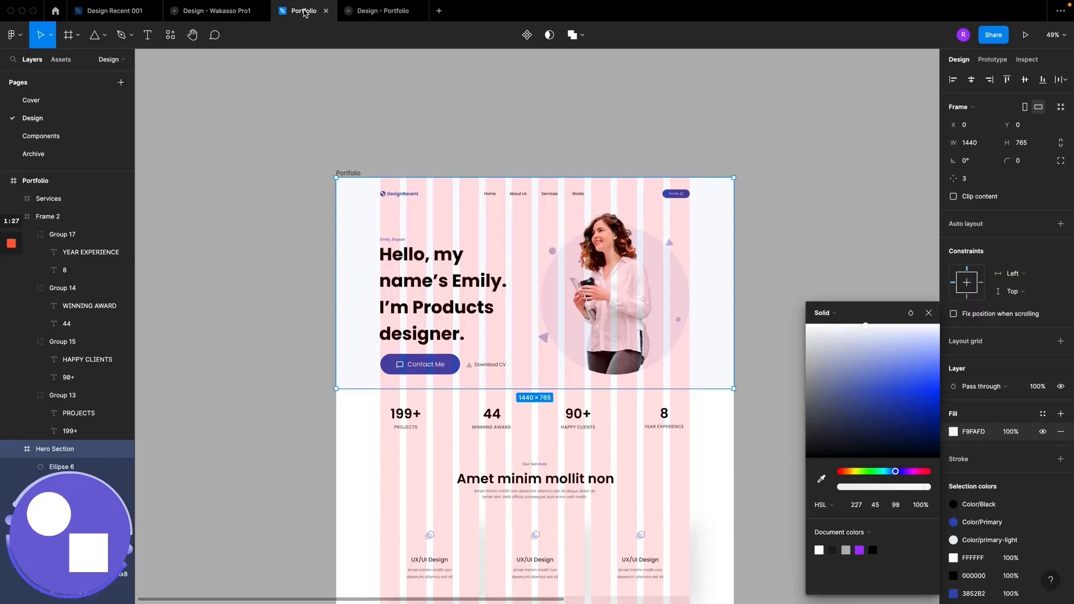
# Step: Set the Hero Section fill to F9F9FC and save it as a color style named Color/Bg-light
pyautogui.scroll(-4, 537, 392)
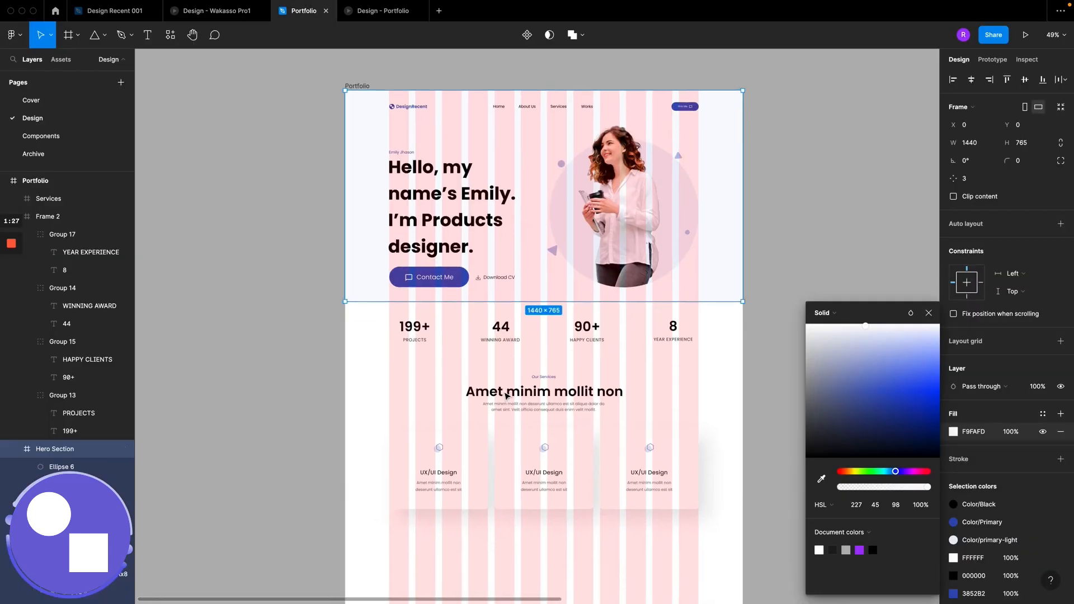
pyautogui.click(929, 313)
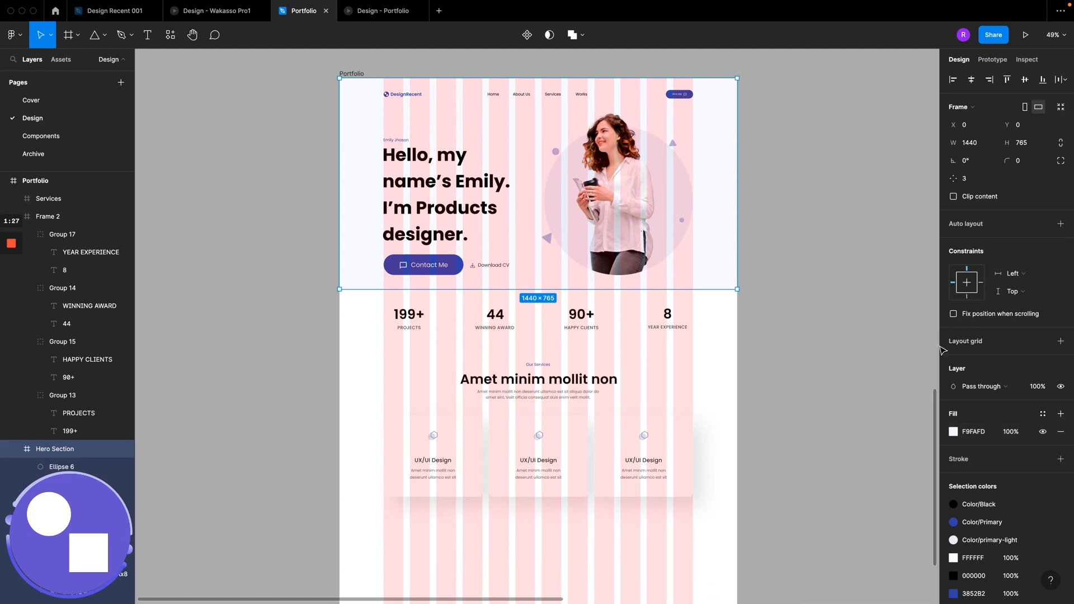
pyautogui.click(975, 434)
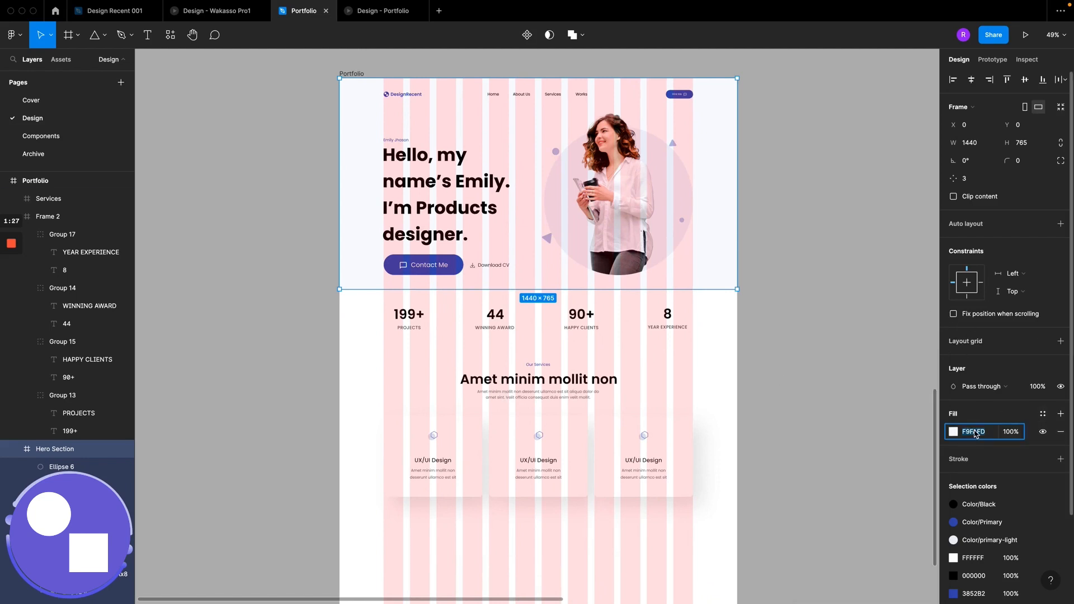
pyautogui.write('F9F9FC')
pyautogui.click(1044, 415)
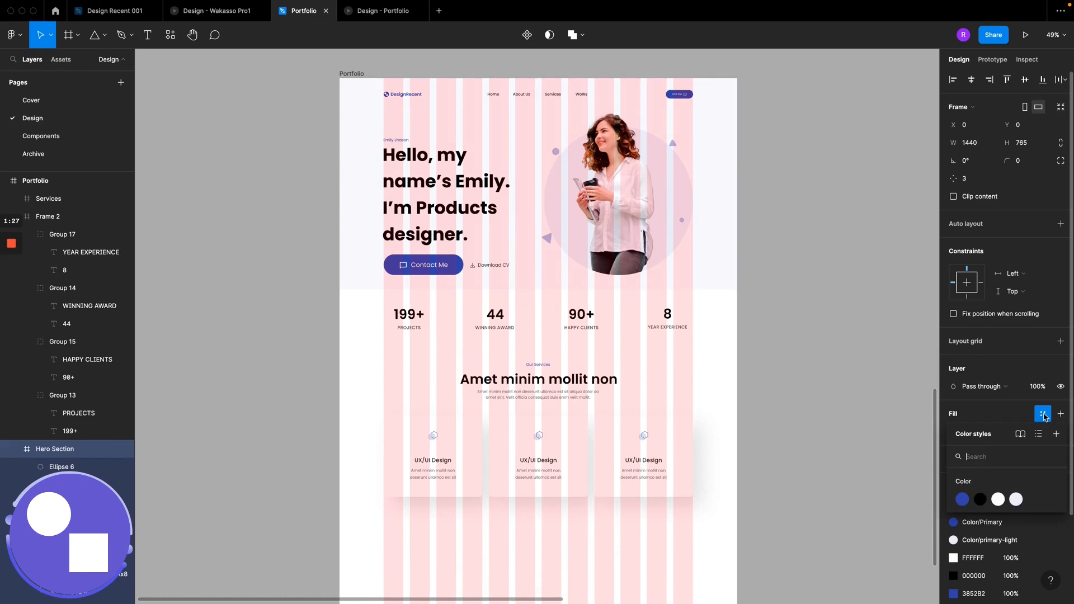
pyautogui.click(1056, 434)
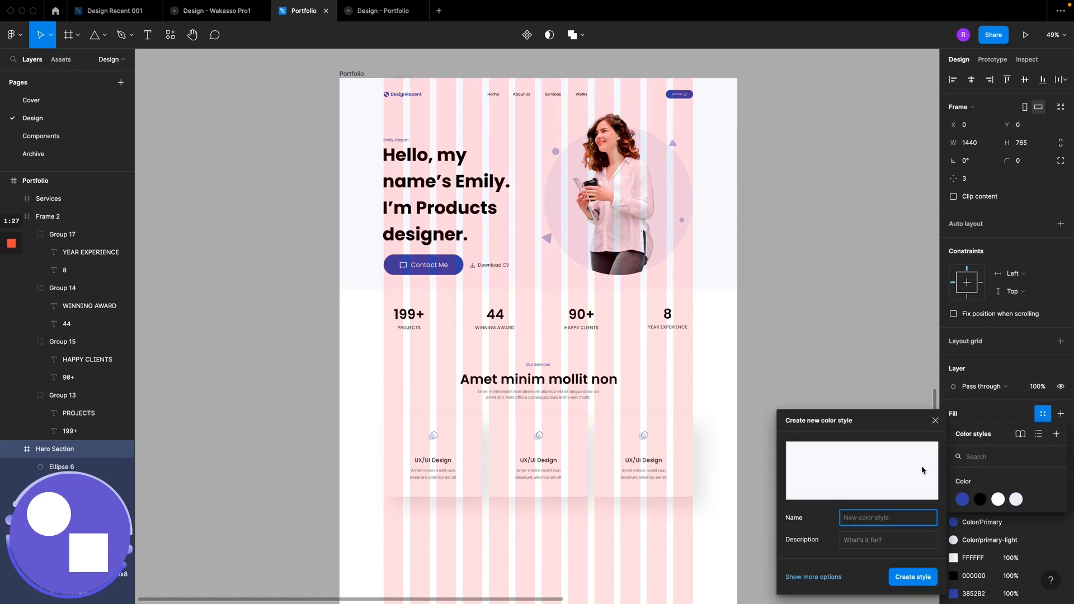
pyautogui.write('Color/Bg-light')
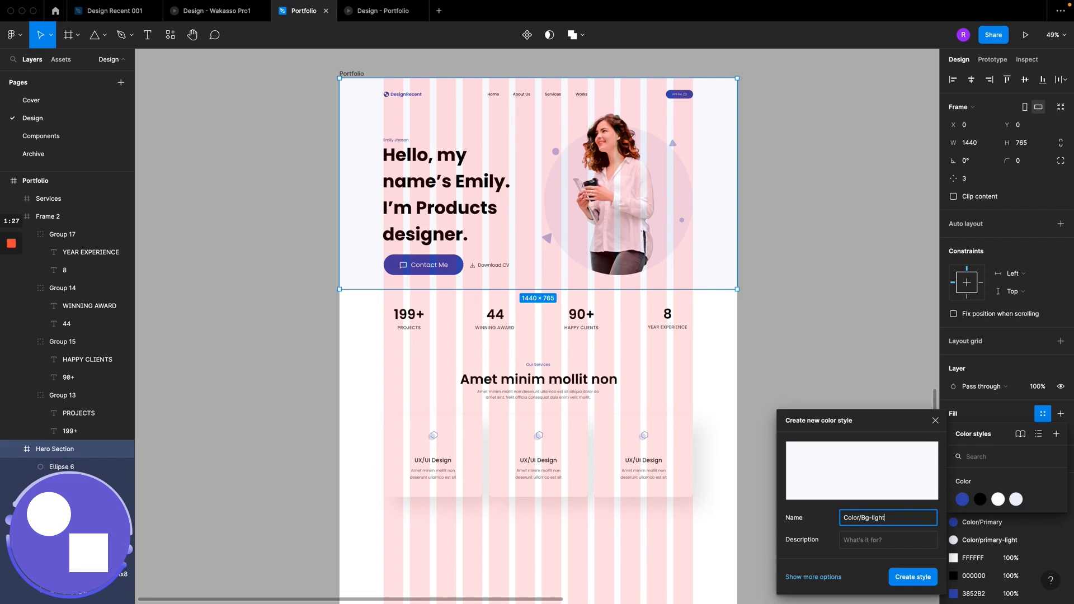
pyautogui.press('Return')
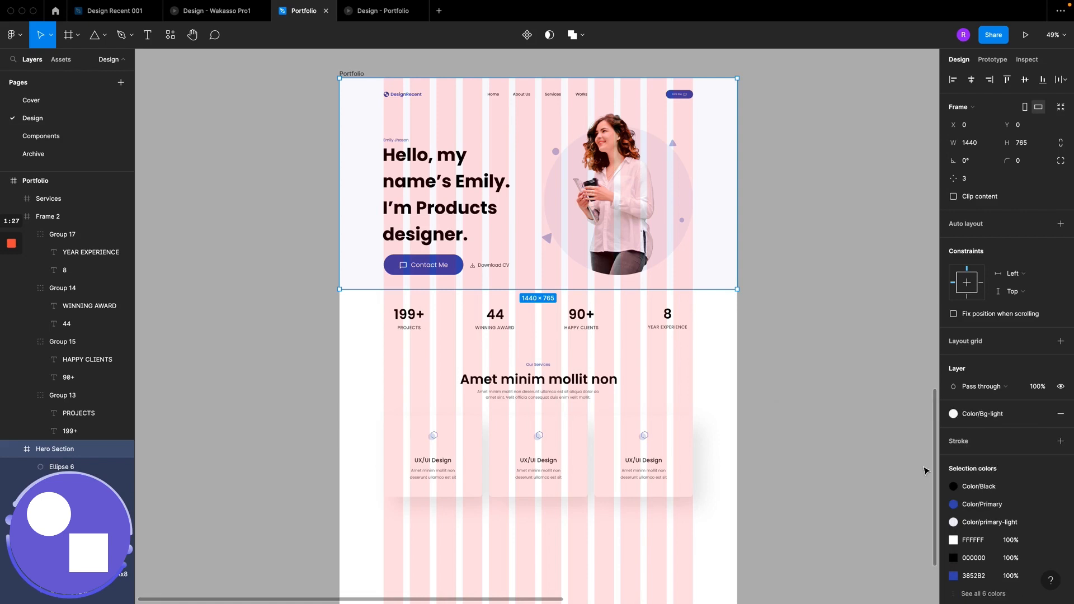
# Step: Extend the Portfolio frame downward below the service cards to a height of 2713
pyautogui.scroll(-5, 464, 348)
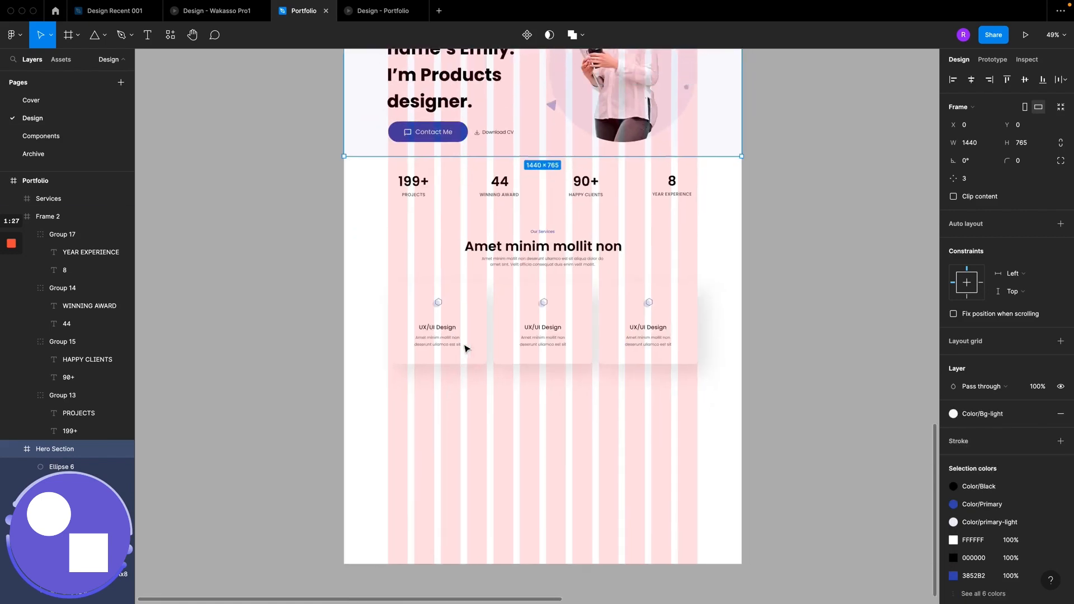
pyautogui.scroll(3, 464, 348)
pyautogui.scroll(-4, 464, 348)
pyautogui.click(472, 384)
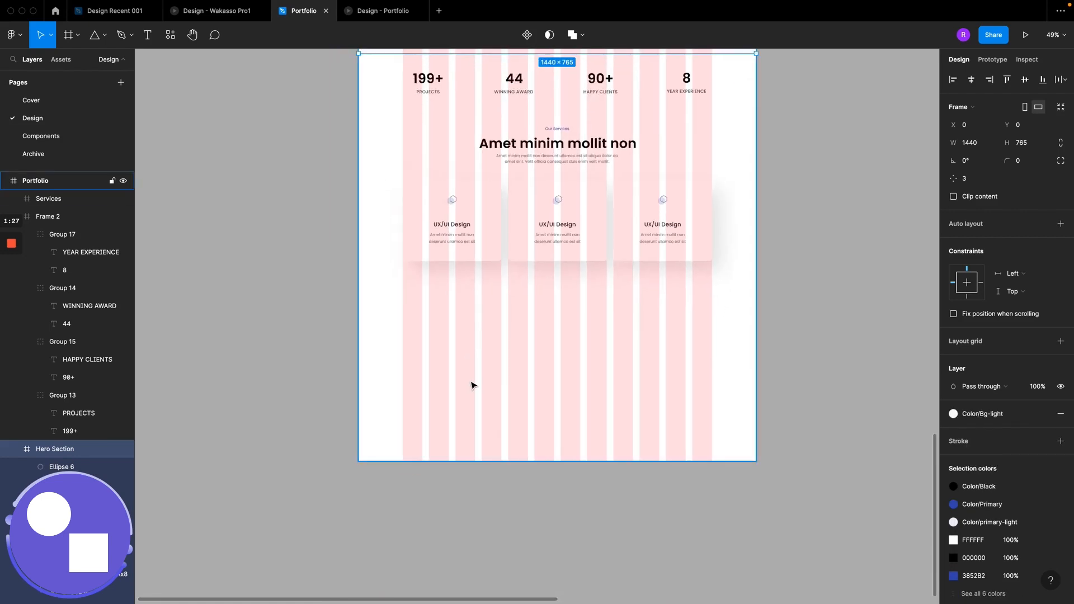
pyautogui.moveTo(516, 464); pyautogui.dragTo(515, 591)
pyautogui.scroll(6, 501, 437)
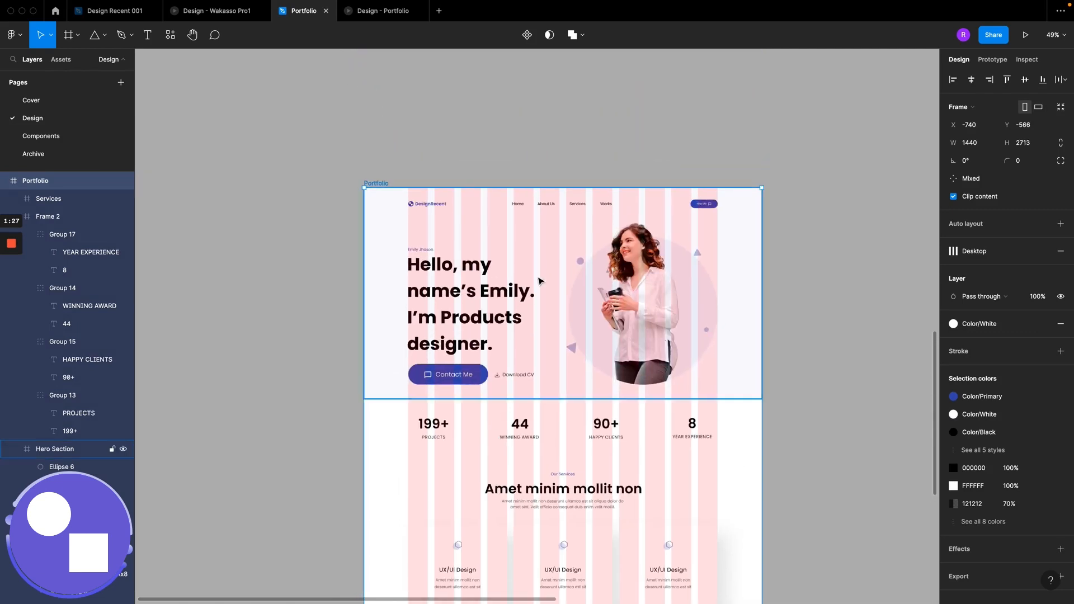
# Step: Duplicate the Hero Section and place the copy below the service cards at X 0, Y 1630
pyautogui.click(541, 280)
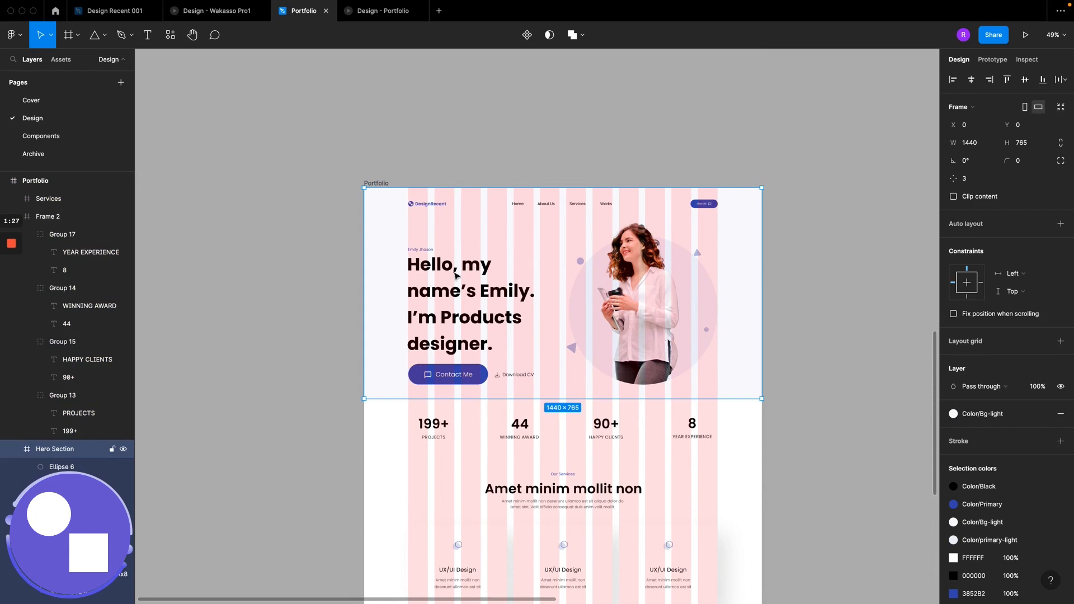
pyautogui.scroll(-8, 548, 298)
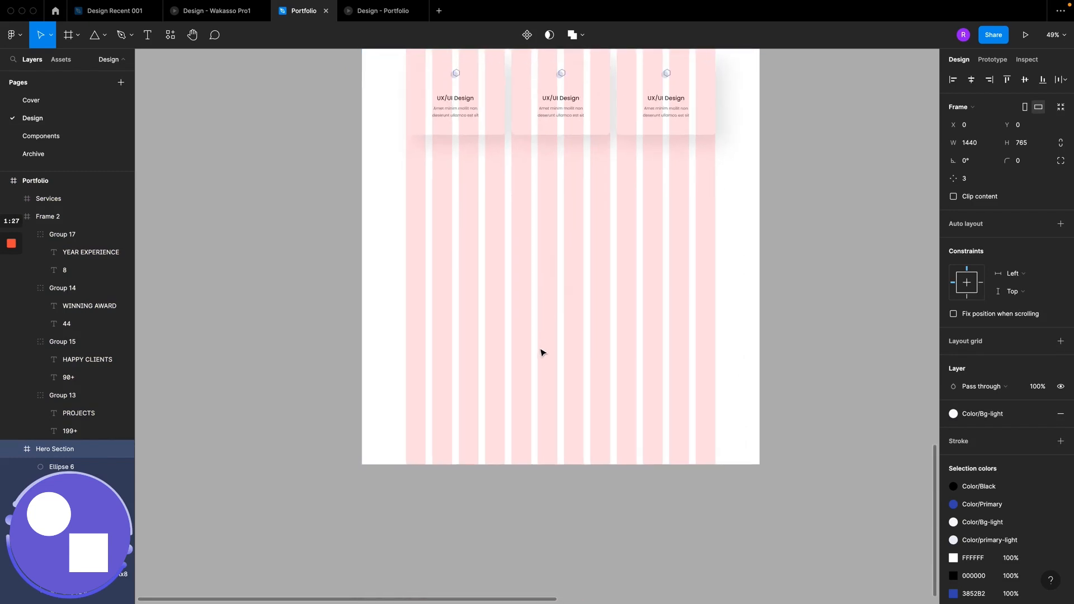
pyautogui.press('Escape')
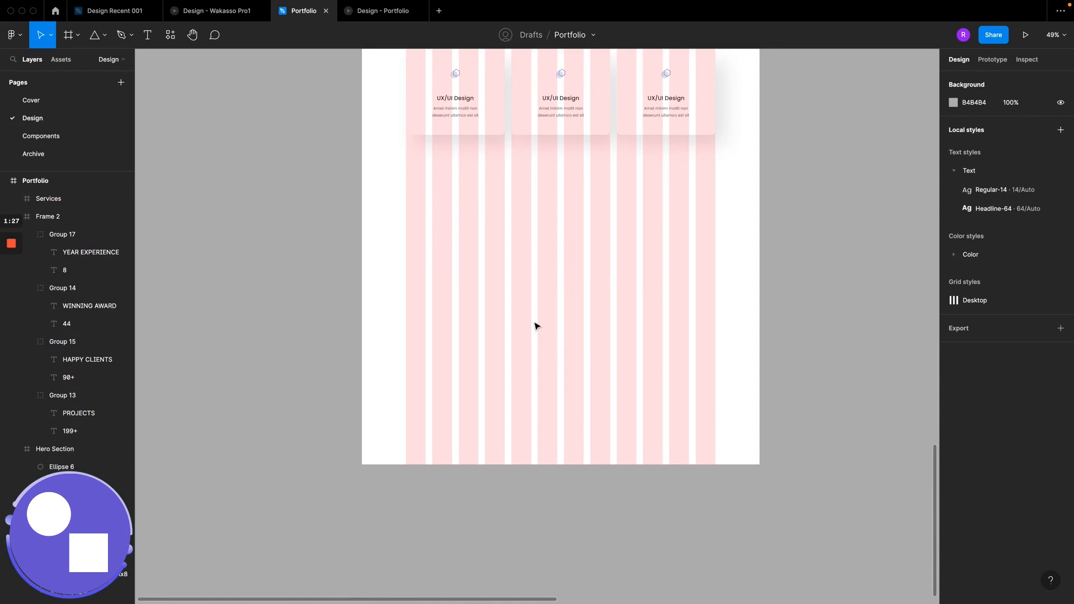
pyautogui.click(536, 326)
pyautogui.press('super+z')
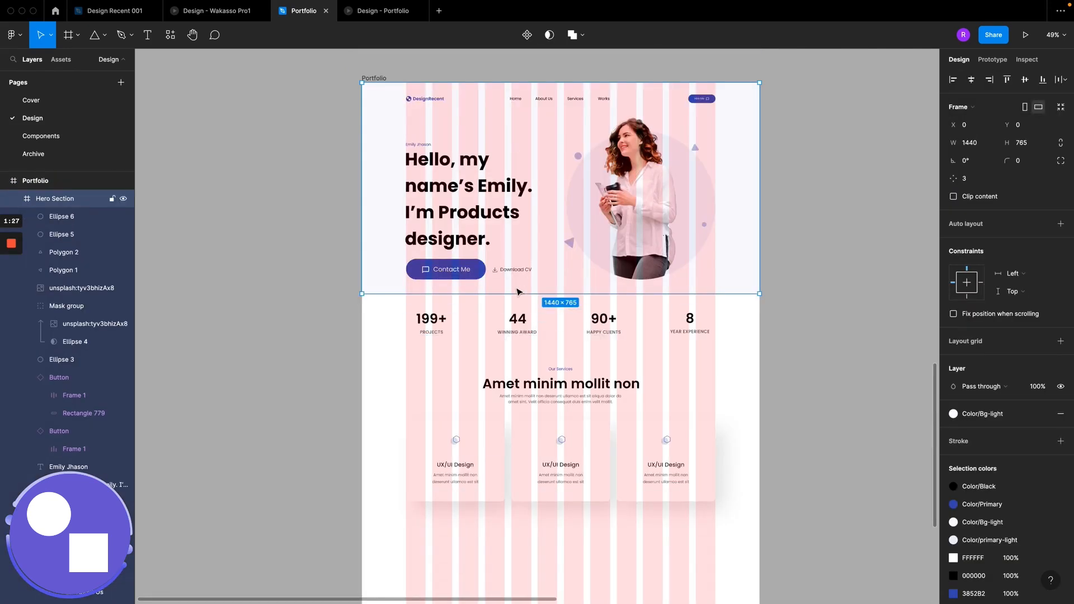
pyautogui.scroll(-5, 540, 196)
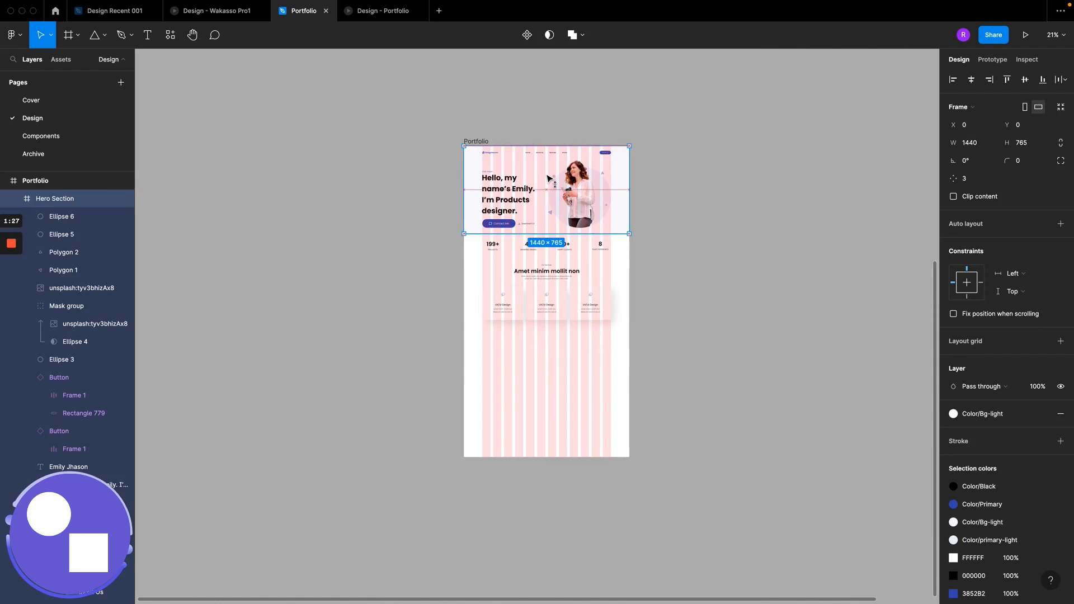
pyautogui.moveTo(552, 175); pyautogui.dragTo(564, 356)
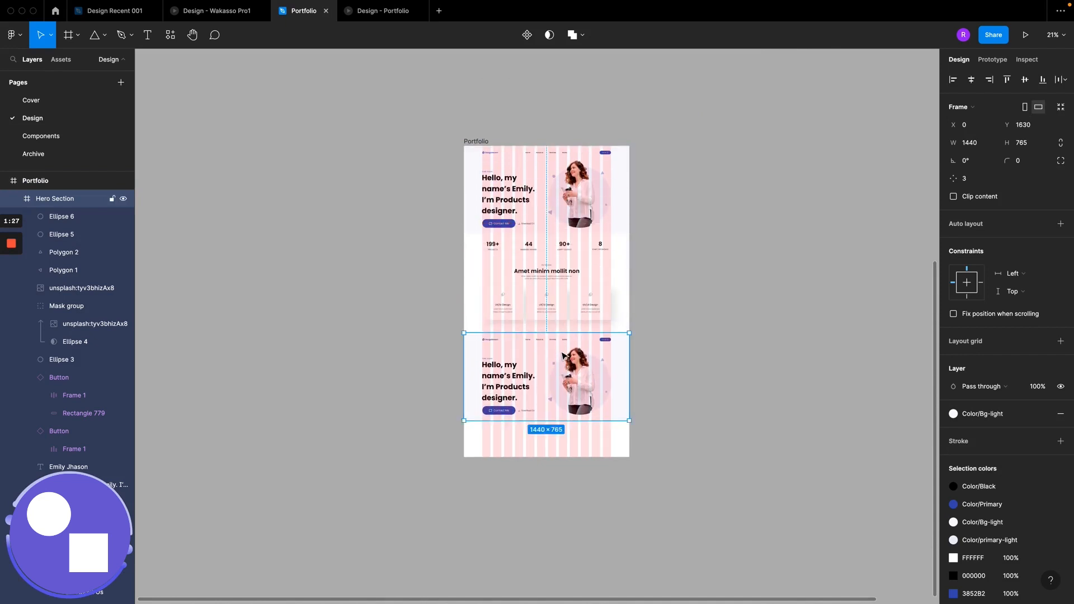
# Step: Delete the navigation bar and the Download CV button from the duplicated Hero Section
pyautogui.scroll(10, 564, 356)
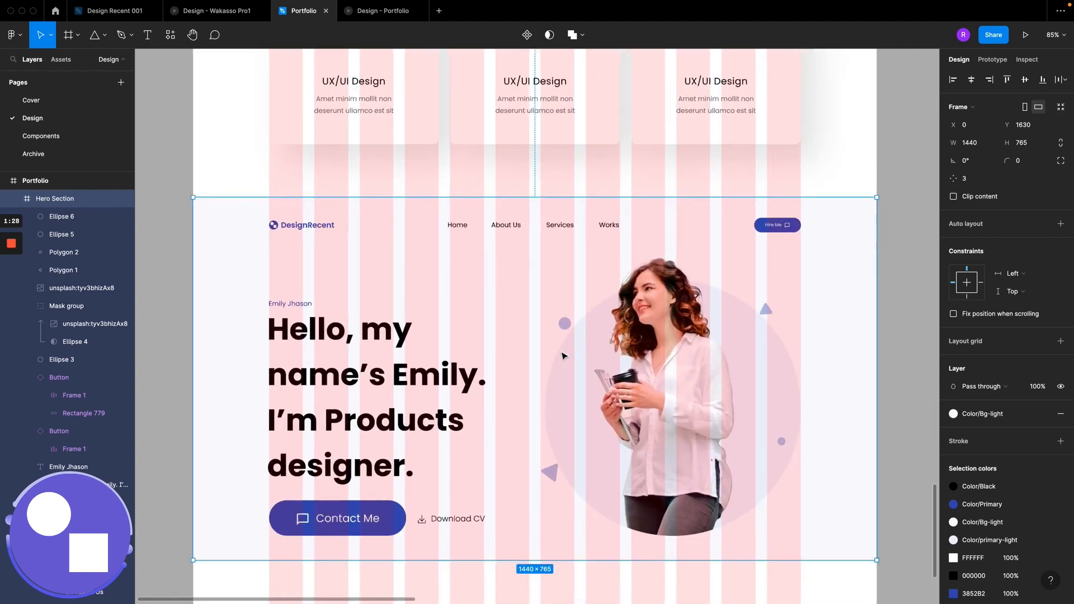
pyautogui.click(529, 203)
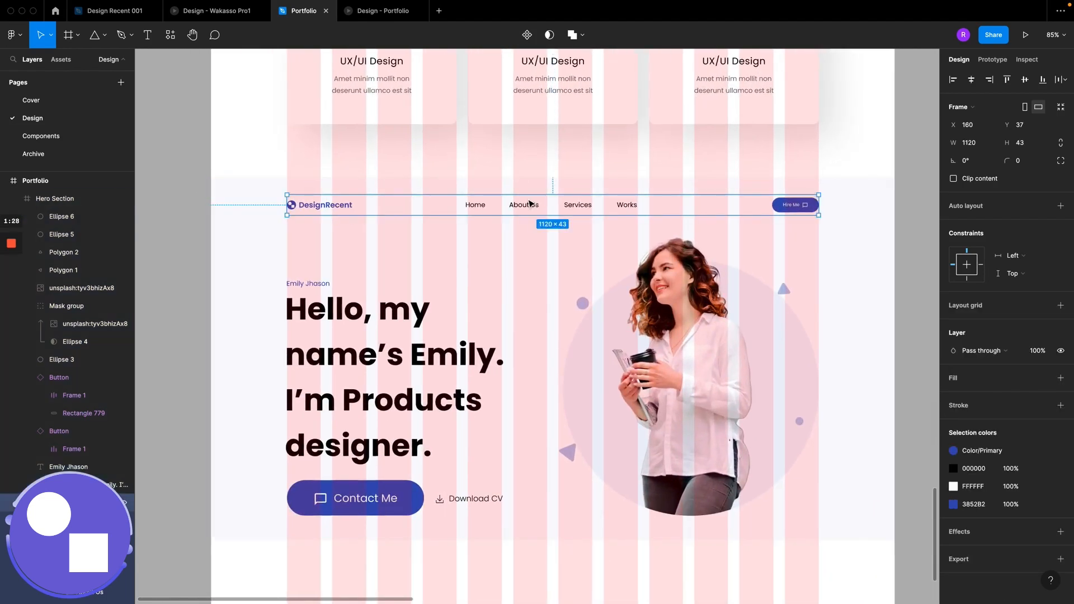
pyautogui.press('Escape')
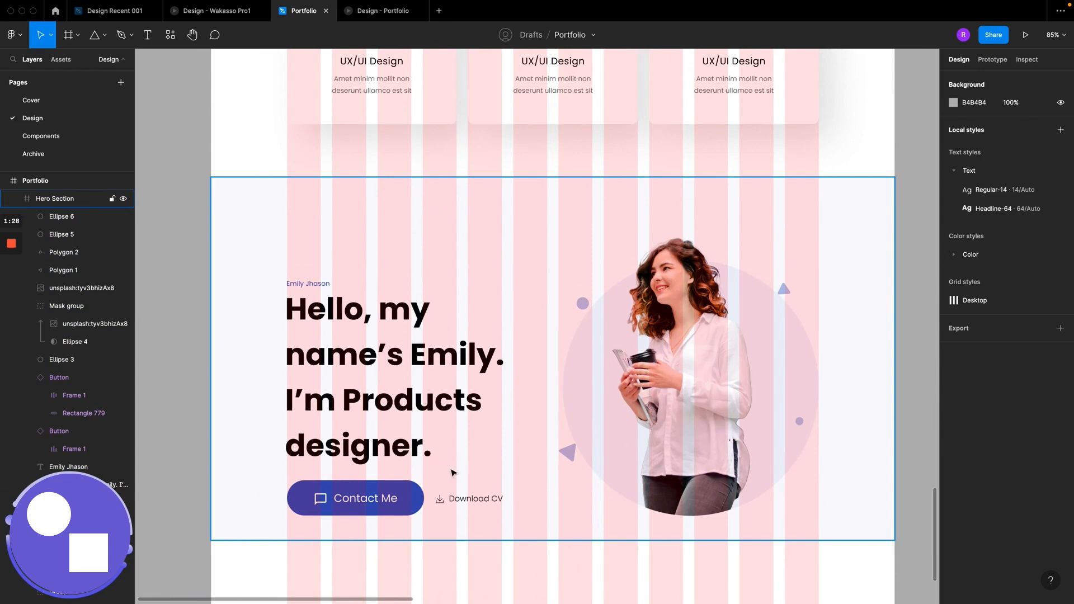
pyautogui.click(465, 508)
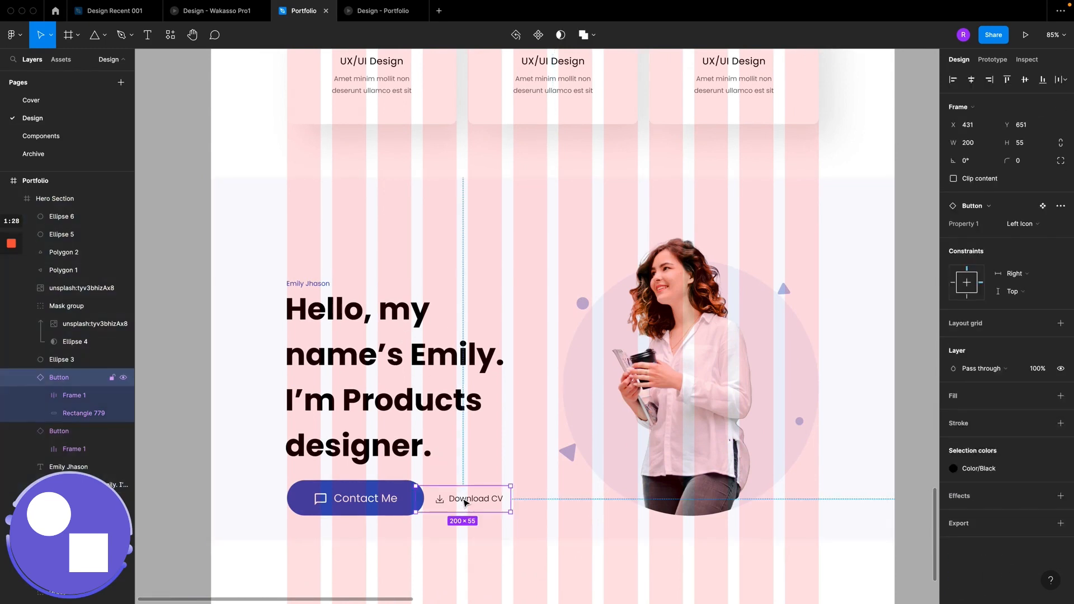
pyautogui.press('Delete')
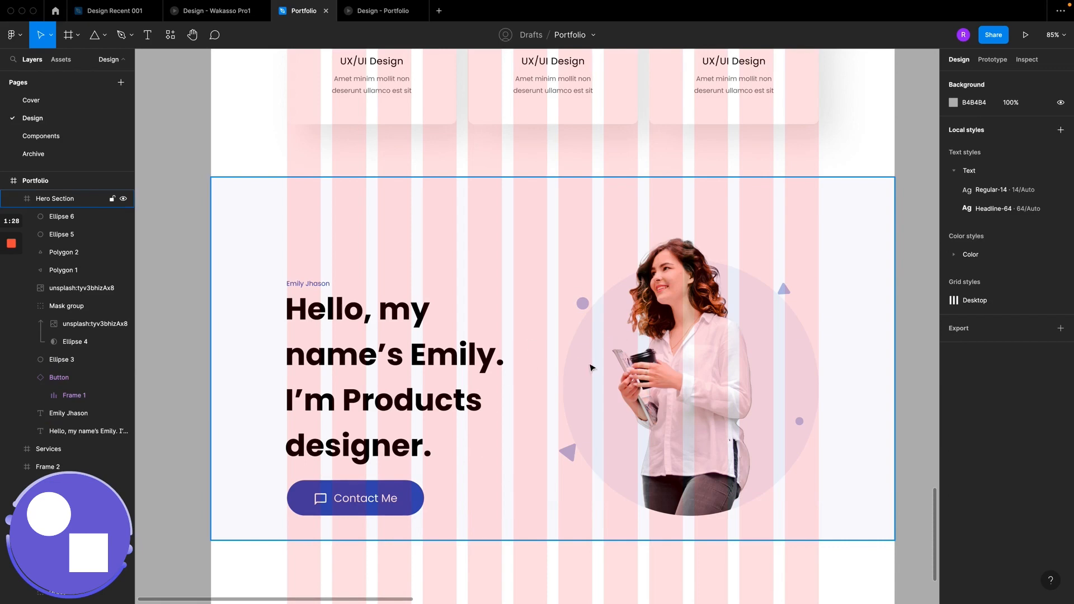
# Step: Examine the layout of the Product Designer section in the Wakasso Pro1 reference and return to the Portfolio file
pyautogui.click(230, 14)
pyautogui.scroll(-15, 422, 298)
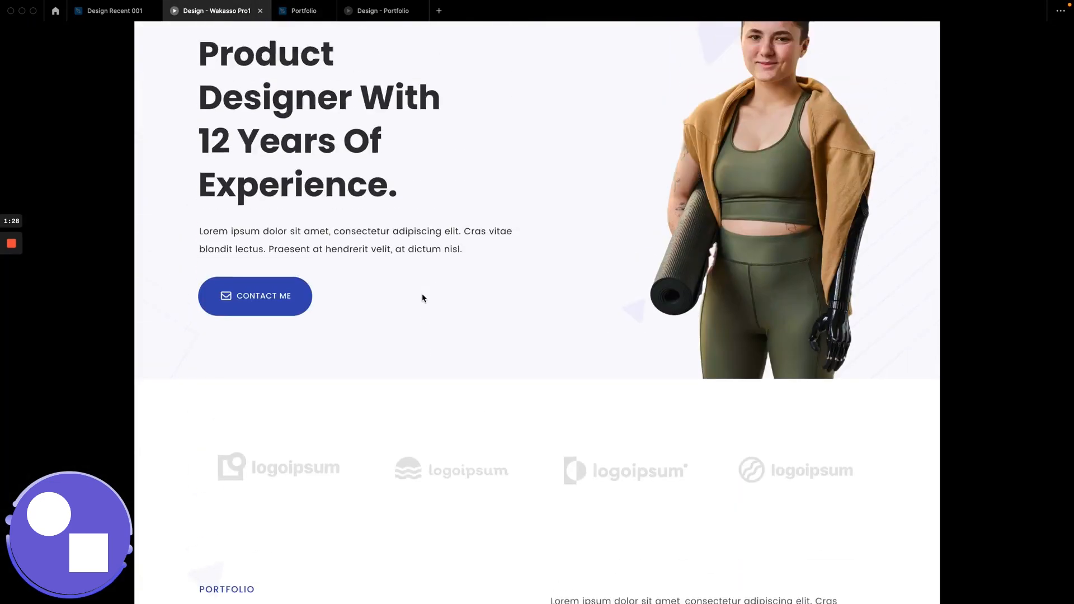
pyautogui.scroll(4, 422, 299)
pyautogui.scroll(-3, 644, 302)
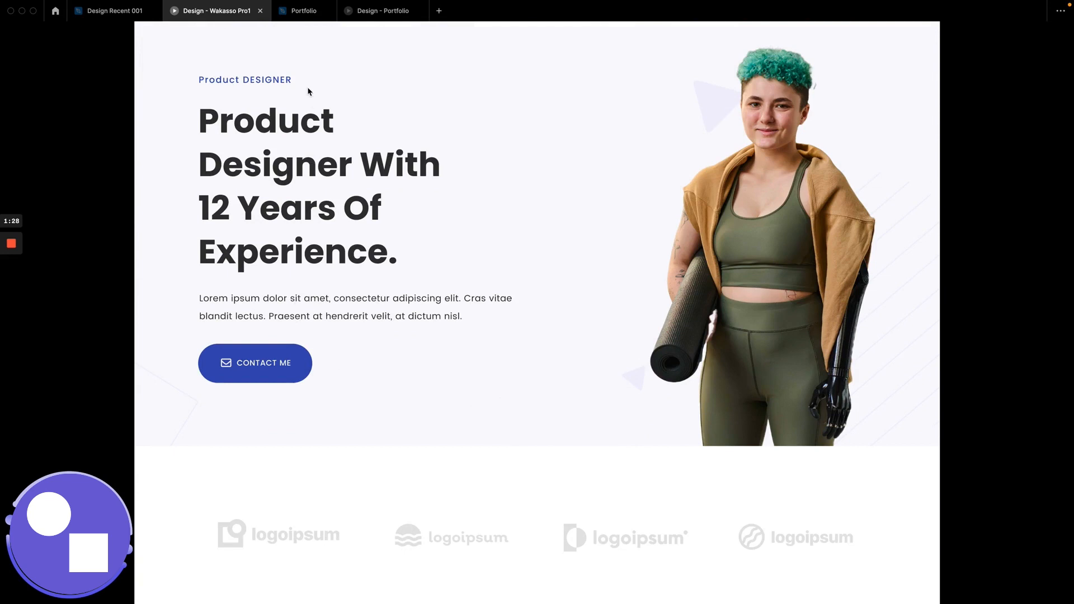
pyautogui.click(302, 14)
# Step: Review the portfolio page's upper sections against the hero, service cards and Product Designer section of the Wakasso Pro1 reference
pyautogui.scroll(-1, 392, 179)
pyautogui.scroll(5, 391, 180)
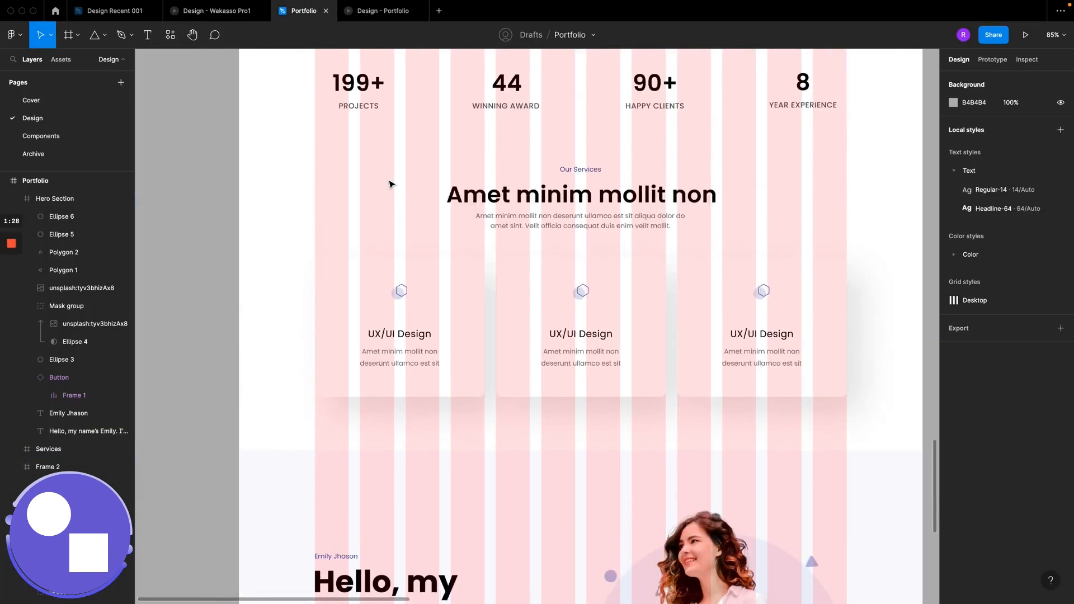
pyautogui.scroll(6, 391, 184)
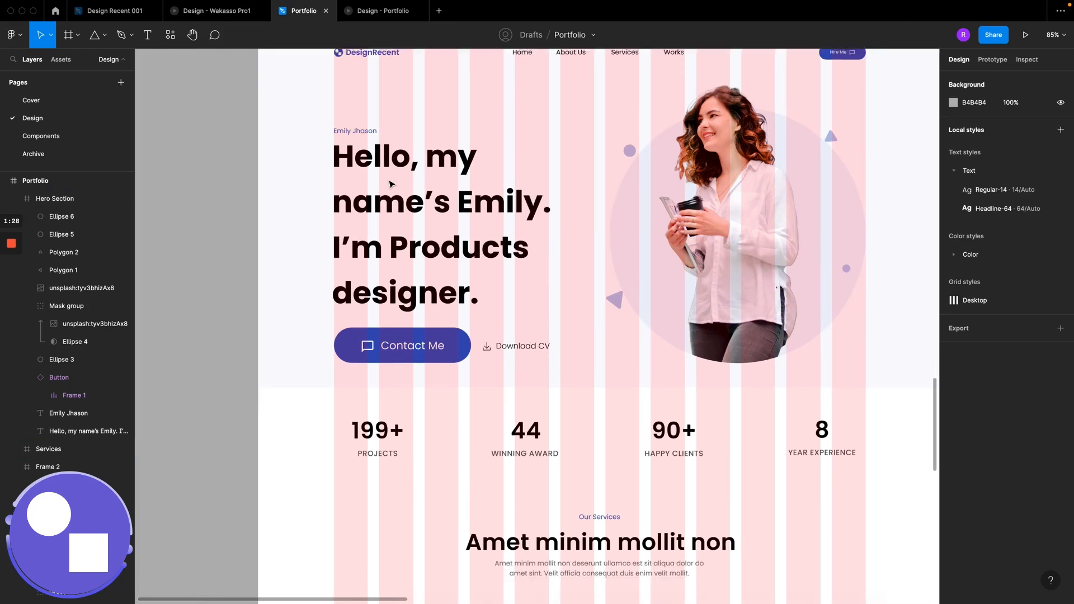
pyautogui.scroll(-1, 390, 184)
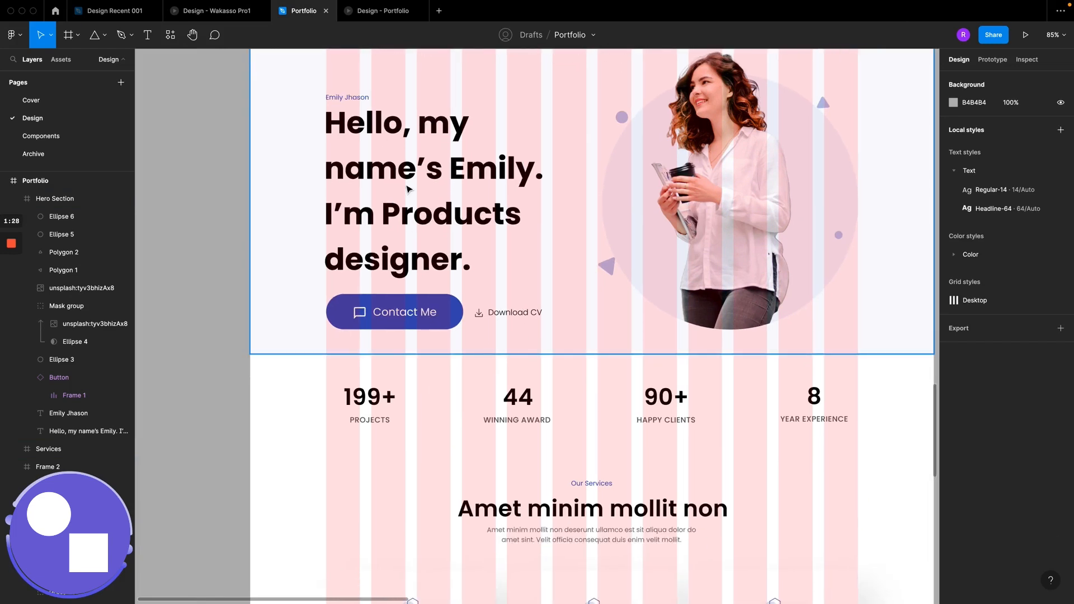
pyautogui.click(201, 19)
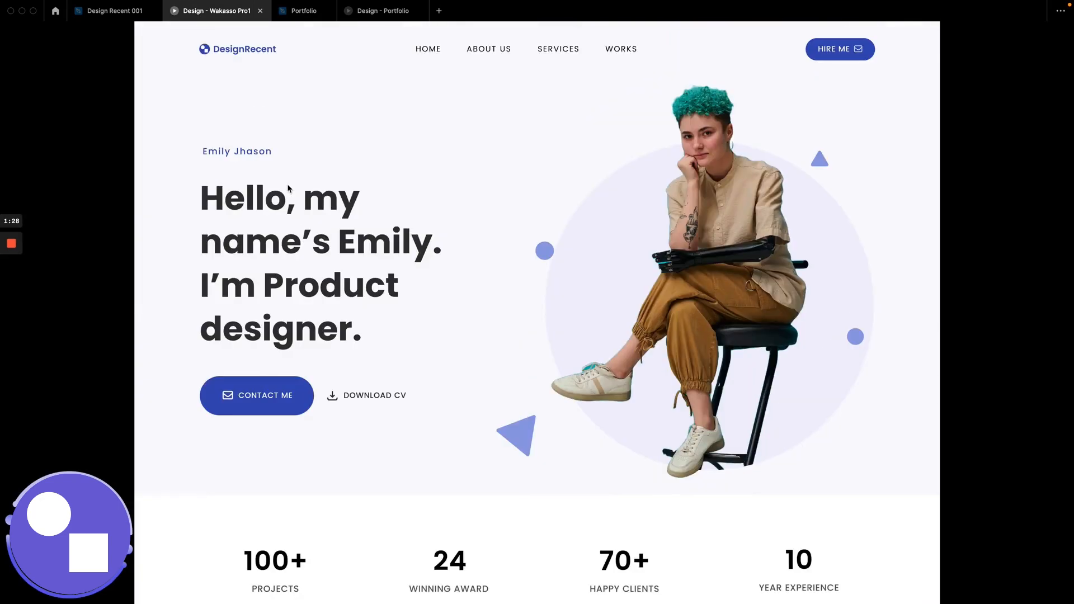
pyautogui.scroll(-10, 289, 188)
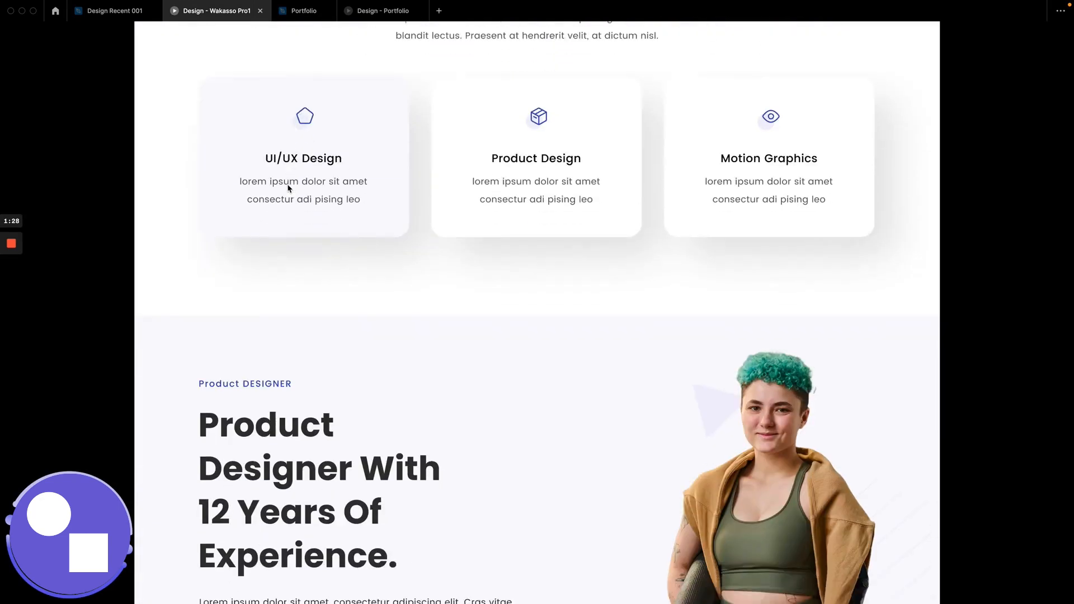
# Step: Compare the Product Designer section of the Wakasso Pro1 reference with the duplicated Hero Section in the Portfolio file
pyautogui.scroll(-5, 289, 188)
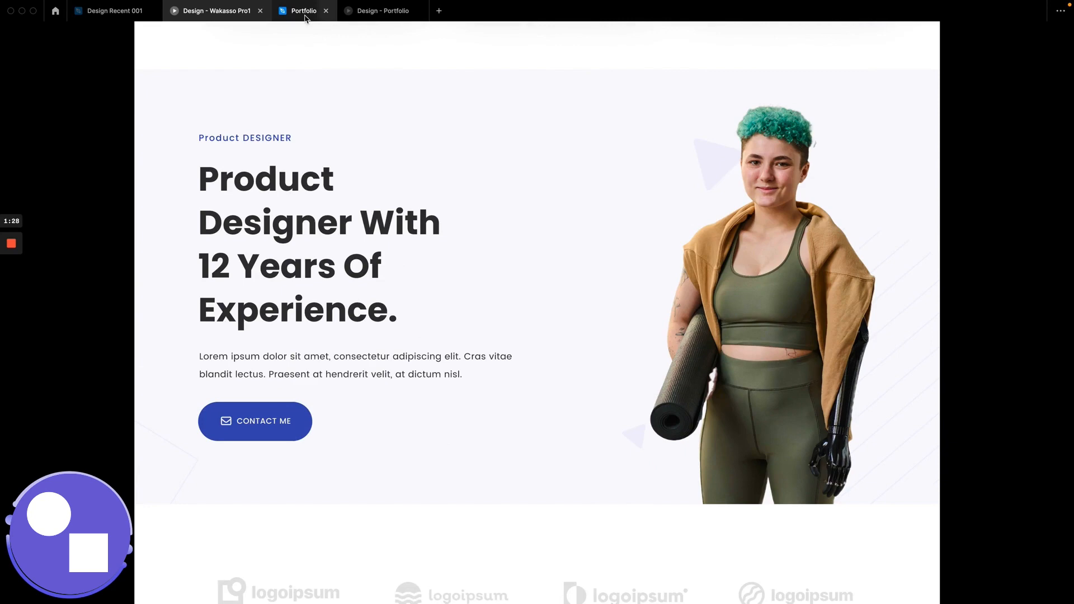
pyautogui.click(305, 13)
pyautogui.scroll(-10, 369, 252)
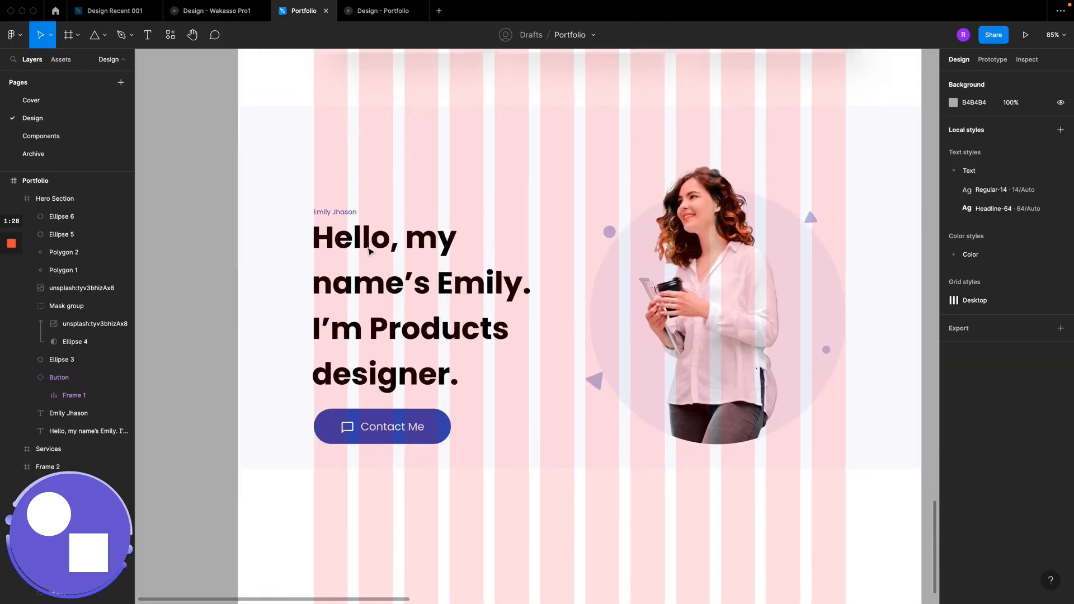
pyautogui.scroll(1, 369, 252)
pyautogui.scroll(-5, 371, 347)
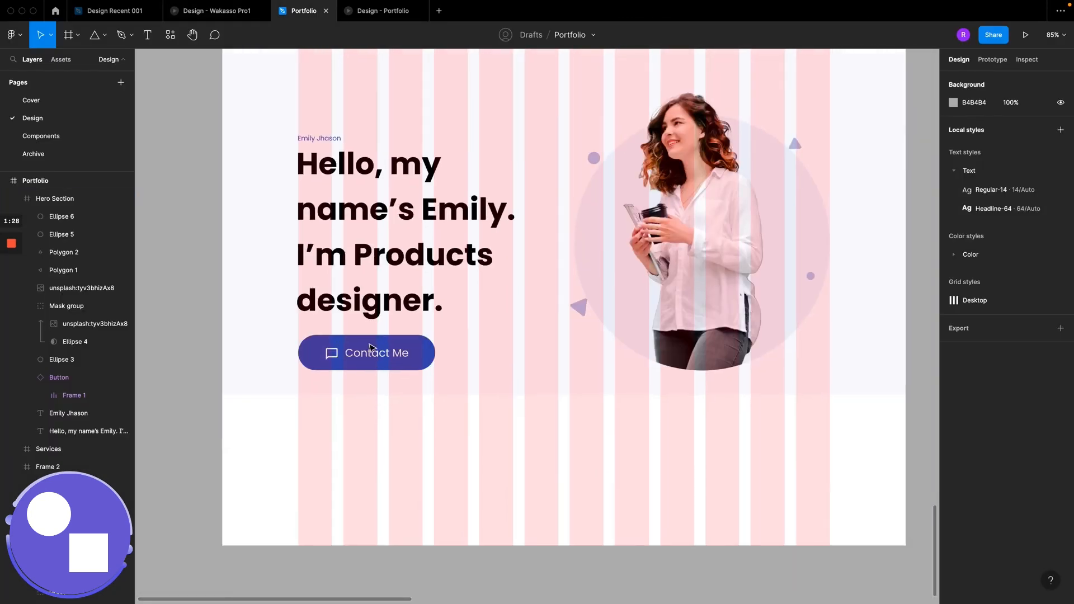
pyautogui.click(506, 383)
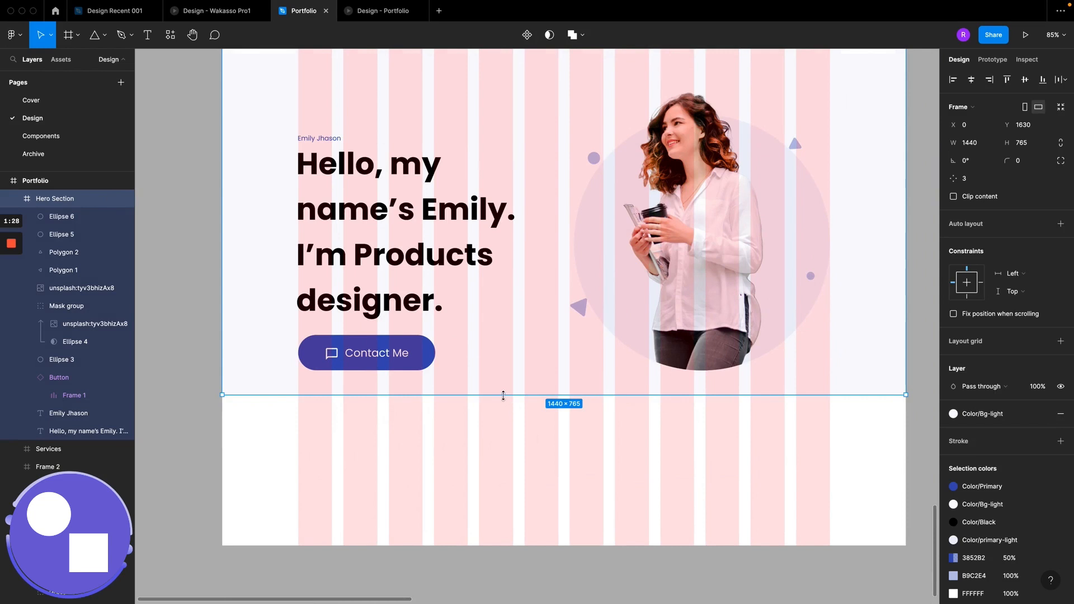
pyautogui.moveTo(503, 395); pyautogui.dragTo(502, 412)
# Step: Wrap the name label, headline and Contact Me button of the duplicated Hero Section in one frame
pyautogui.scroll(4, 503, 413)
pyautogui.click(379, 325)
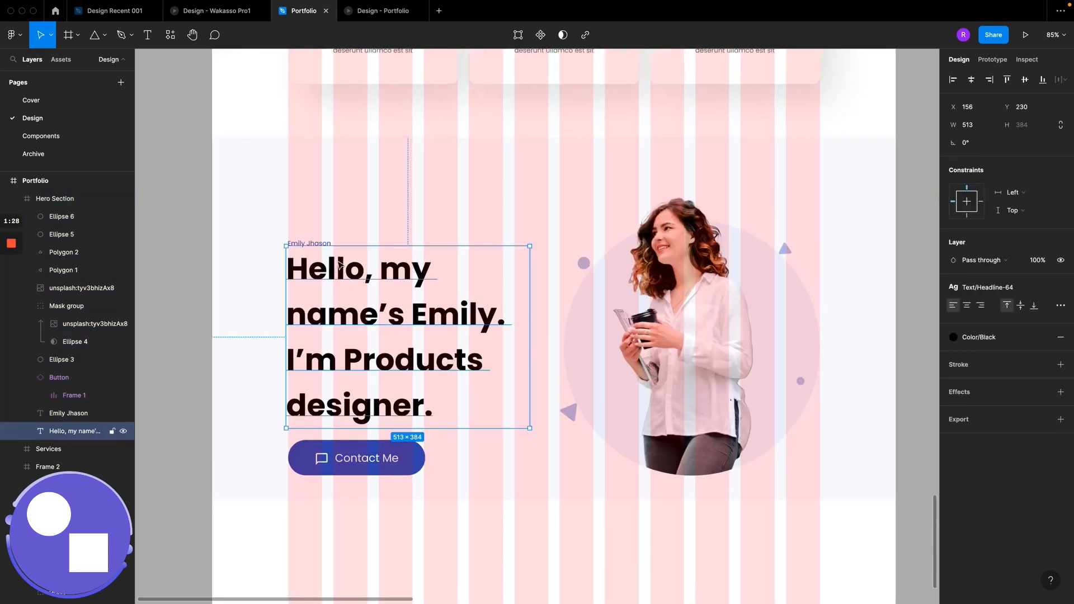
pyautogui.keyDown('shift'); pyautogui.click(317, 244); pyautogui.keyUp('shift')
pyautogui.keyDown('shift'); pyautogui.click(356, 460); pyautogui.keyUp('shift')
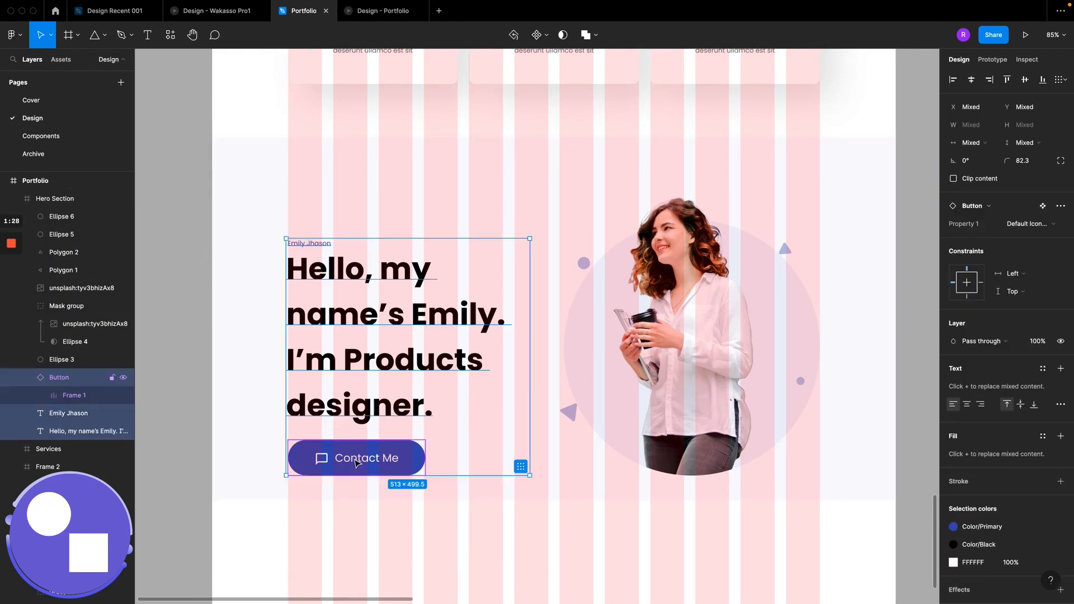
pyautogui.press('super+alt+g')
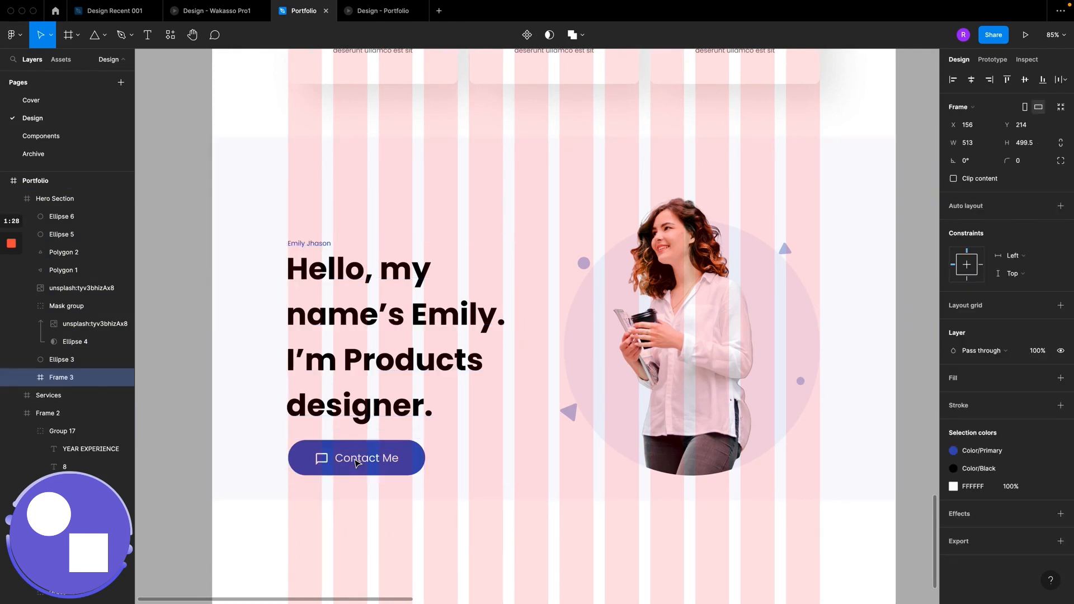
# Step: Wrap the portrait image, mask group, background circle and decorative shapes of the duplicated section in a second frame
pyautogui.click(648, 321)
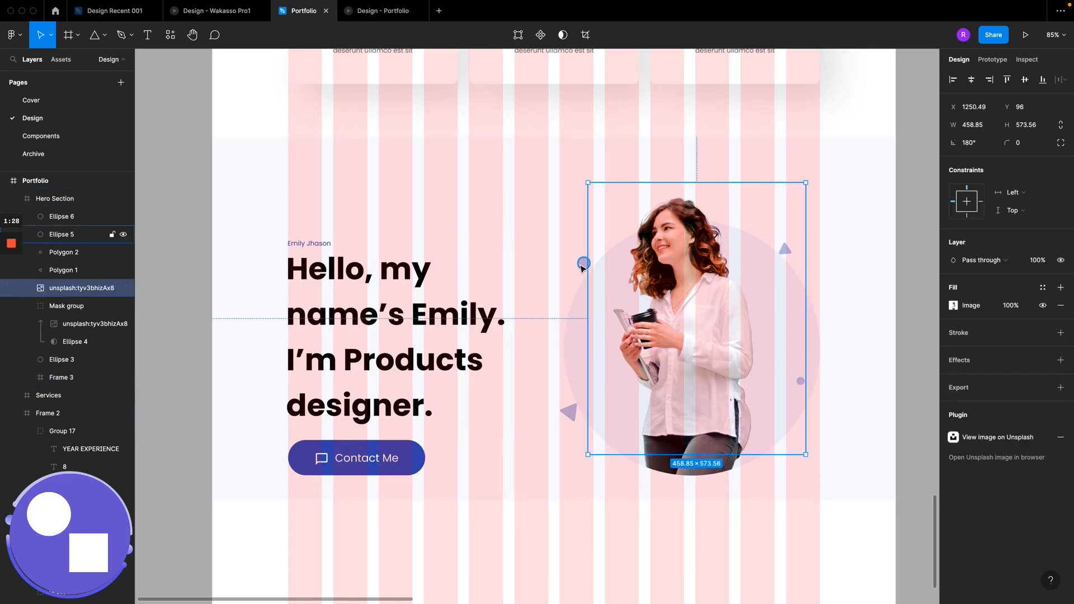
pyautogui.click(58, 217)
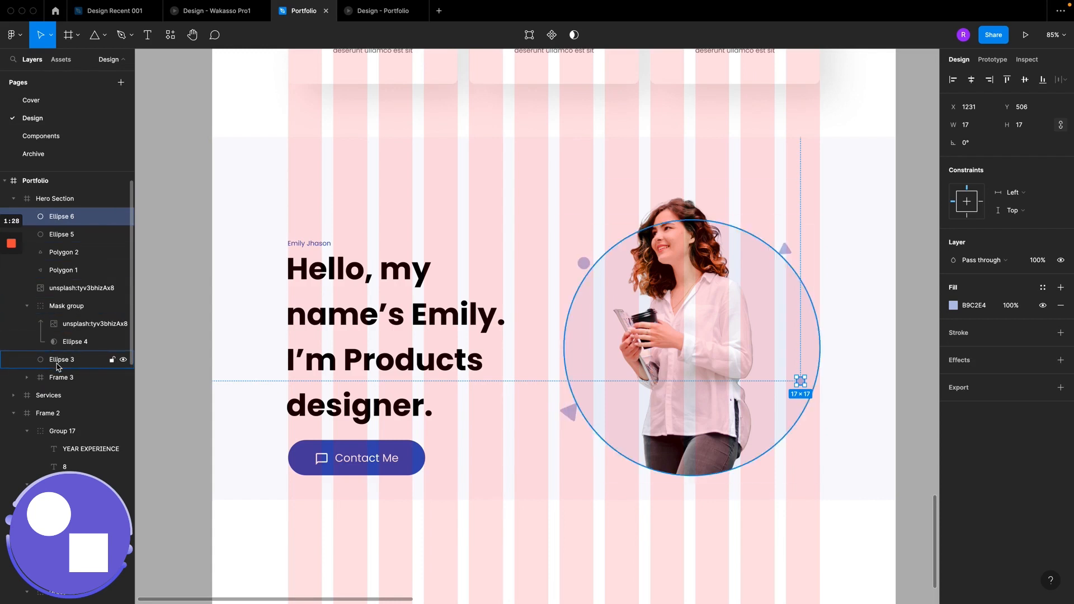
pyautogui.keyDown('shift'); pyautogui.click(58, 364); pyautogui.keyUp('shift')
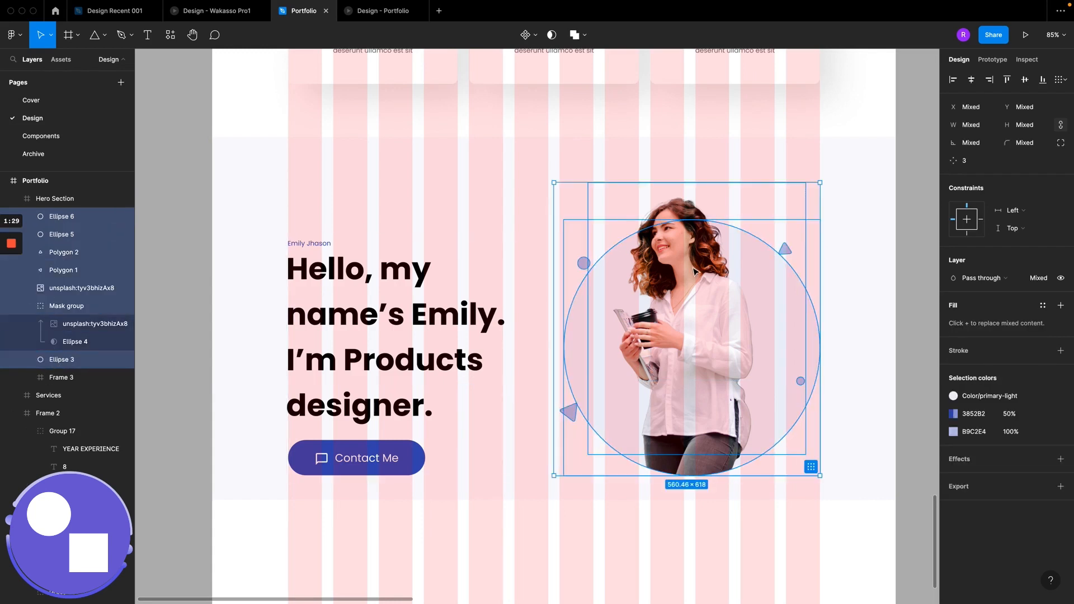
pyautogui.hotkey('ctrl', 'alt', 'g')
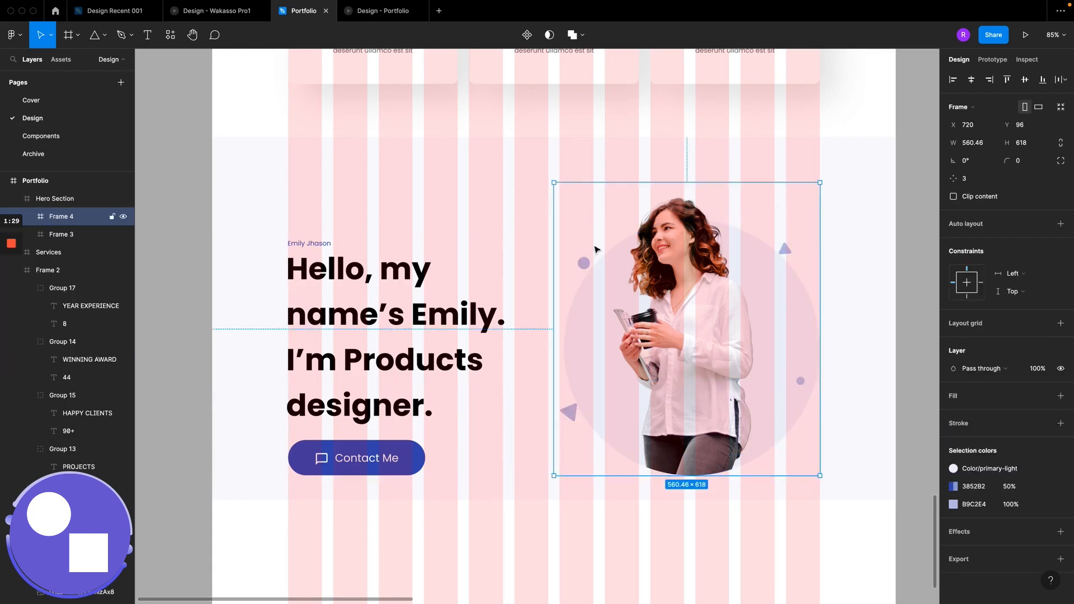
# Step: Enclose the text and portrait frames in a parent frame with 50 spacing and apply horizontal auto layout
pyautogui.click(416, 316)
pyautogui.keyDown('shift'); pyautogui.click(631, 302); pyautogui.keyUp('shift')
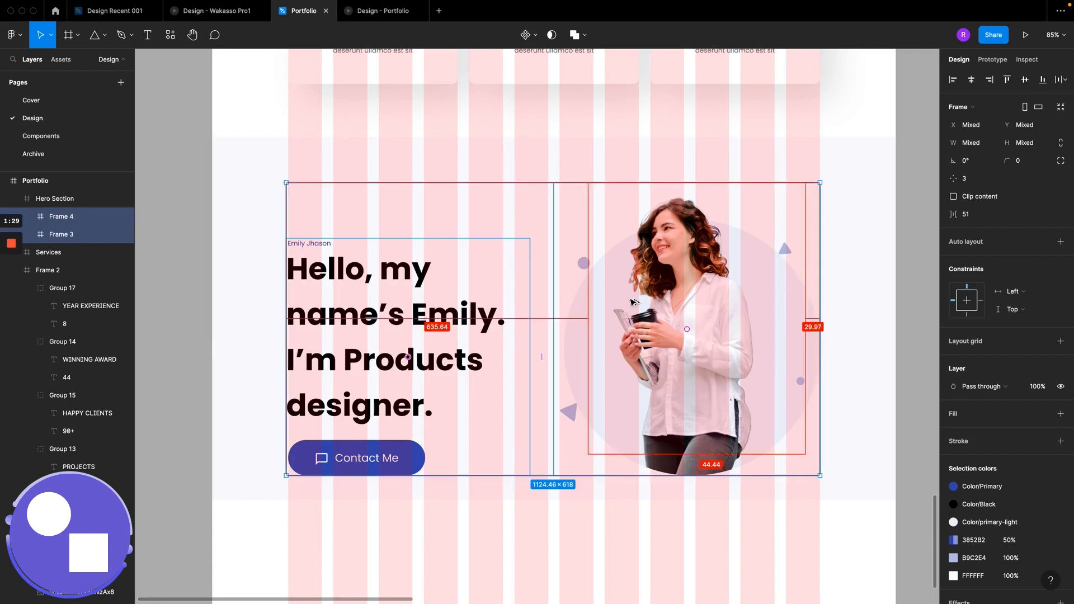
pyautogui.hotkey('ctrl', 'alt', 'g')
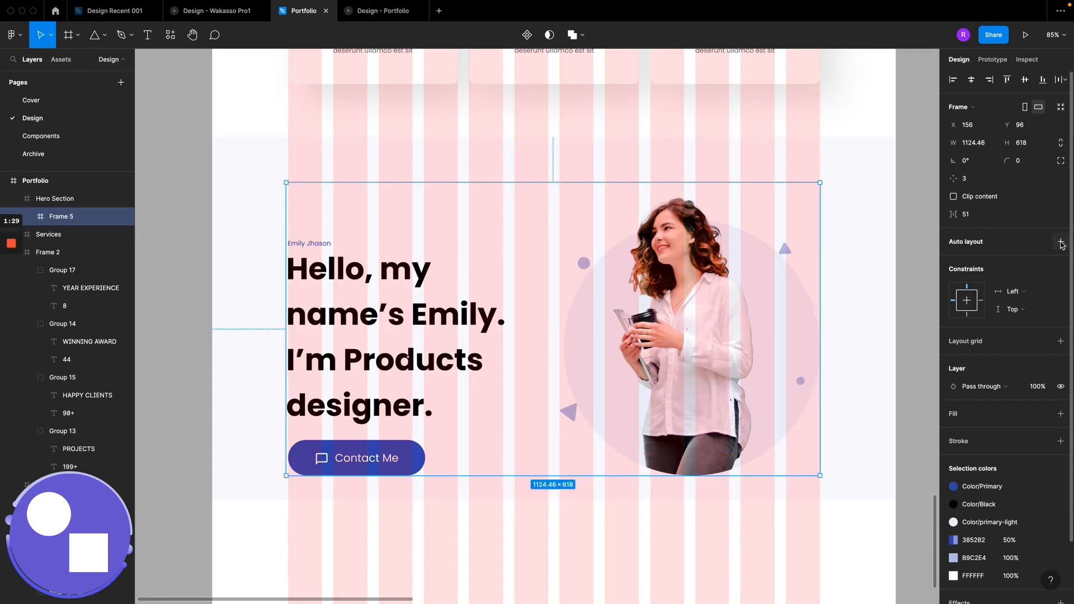
pyautogui.click(981, 219)
pyautogui.press('Down')
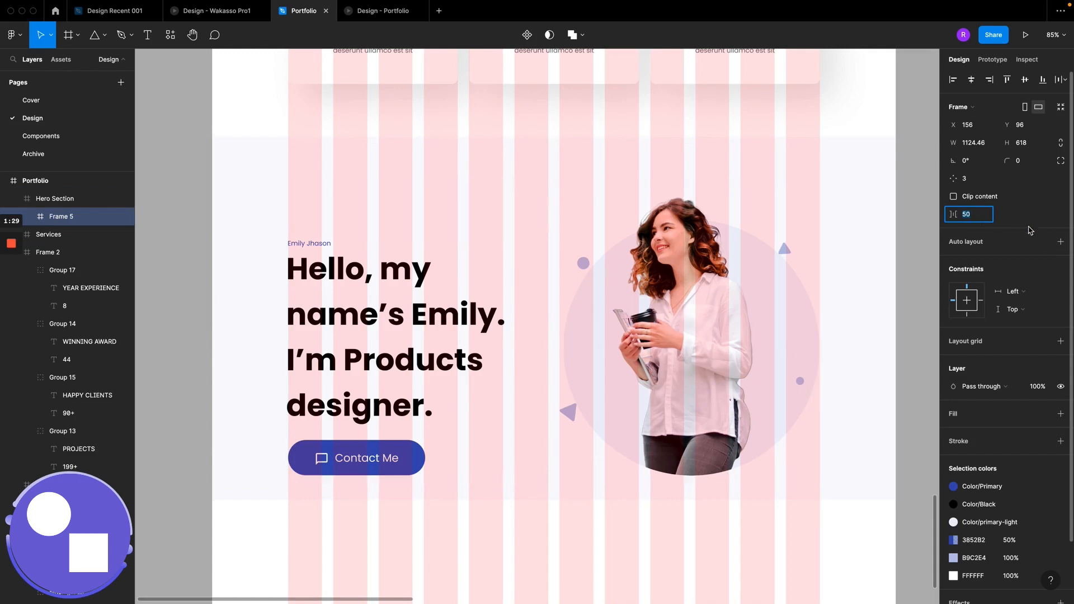
pyautogui.click(1061, 241)
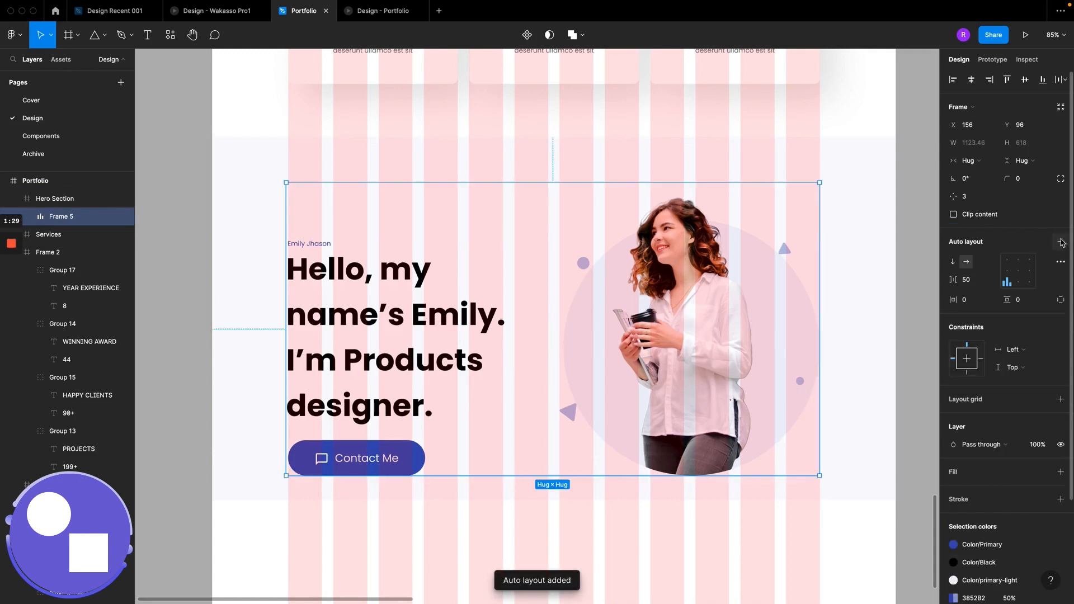
# Step: Move the parent frame holding the text and portrait up to Y 28 within the duplicated section
pyautogui.click(703, 342)
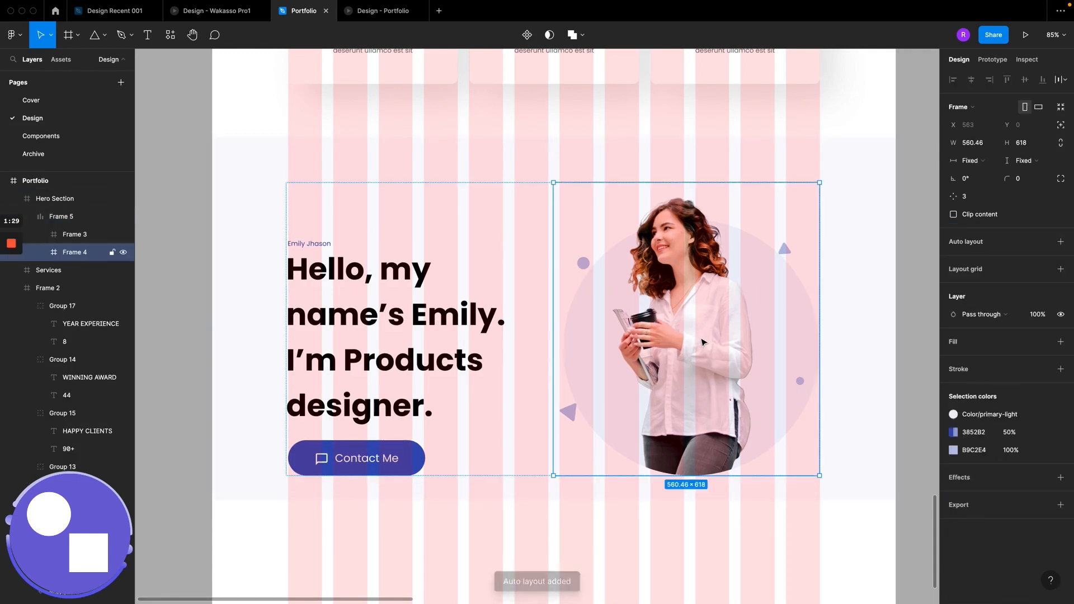
pyautogui.moveTo(703, 343)
pyautogui.mouseDown()
pyautogui.moveTo(499, 353)
pyautogui.moveTo(698, 325)
pyautogui.moveTo(498, 337)
pyautogui.moveTo(694, 333)
pyautogui.mouseUp()
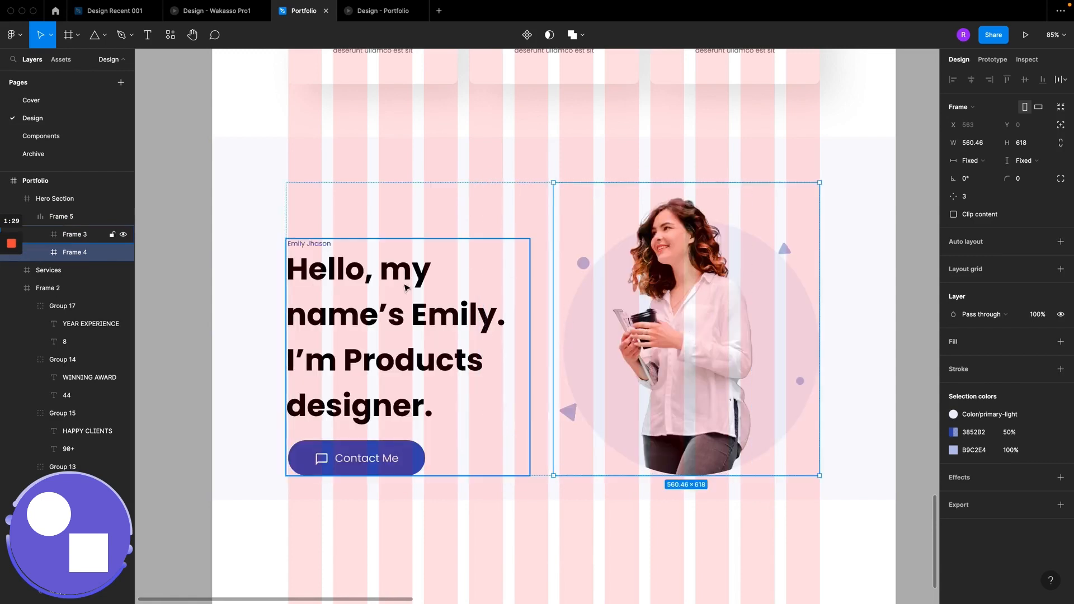
pyautogui.click(416, 172)
pyautogui.click(495, 292)
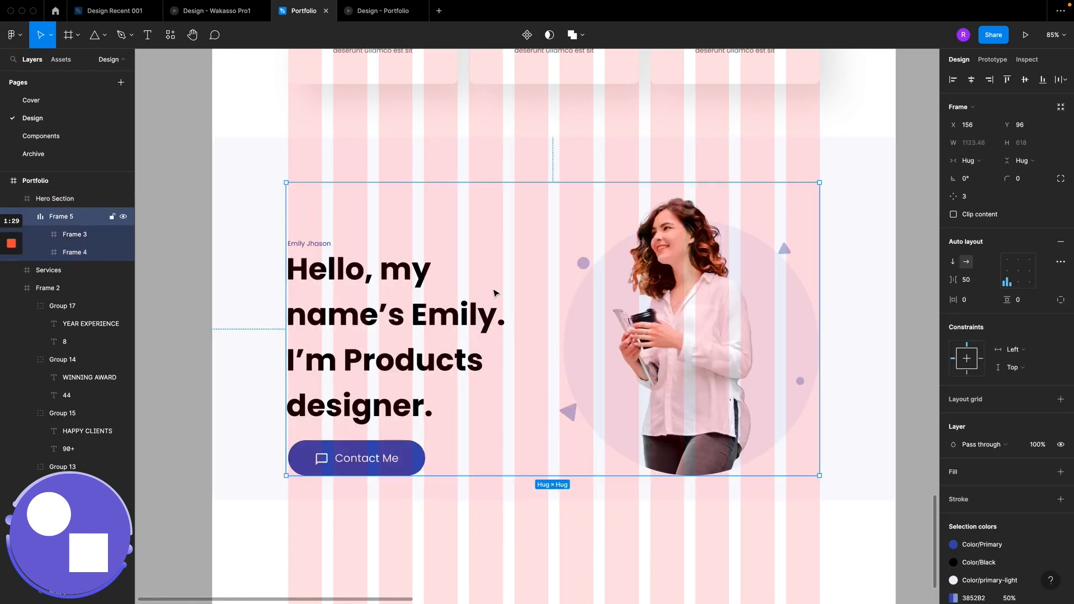
pyautogui.moveTo(495, 292); pyautogui.dragTo(495, 261)
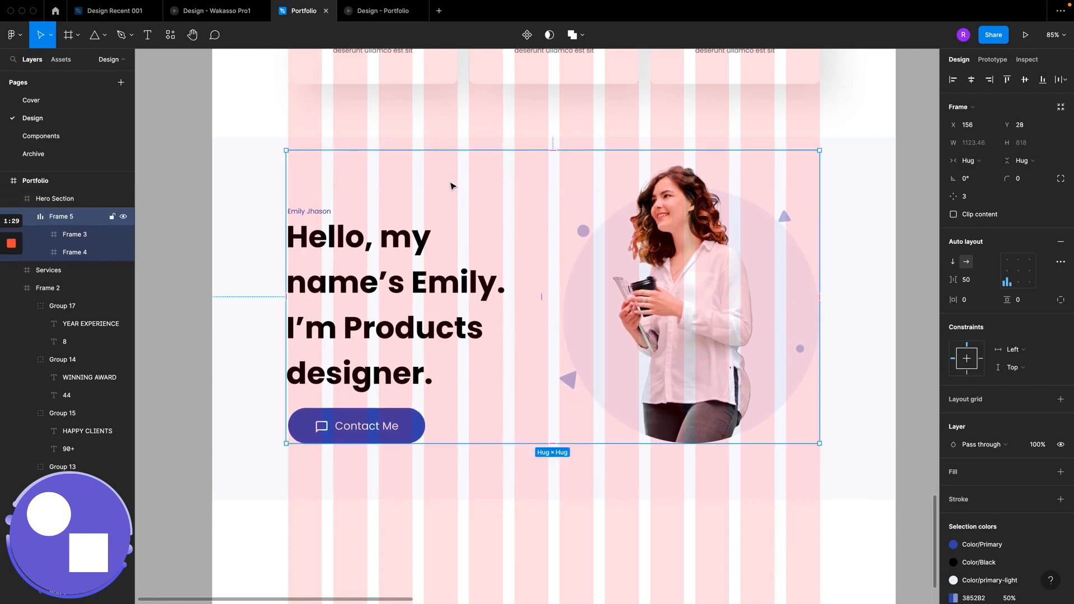
# Step: Extend the parent frame's height to 676 and align its auto layout content to top center
pyautogui.click(355, 443)
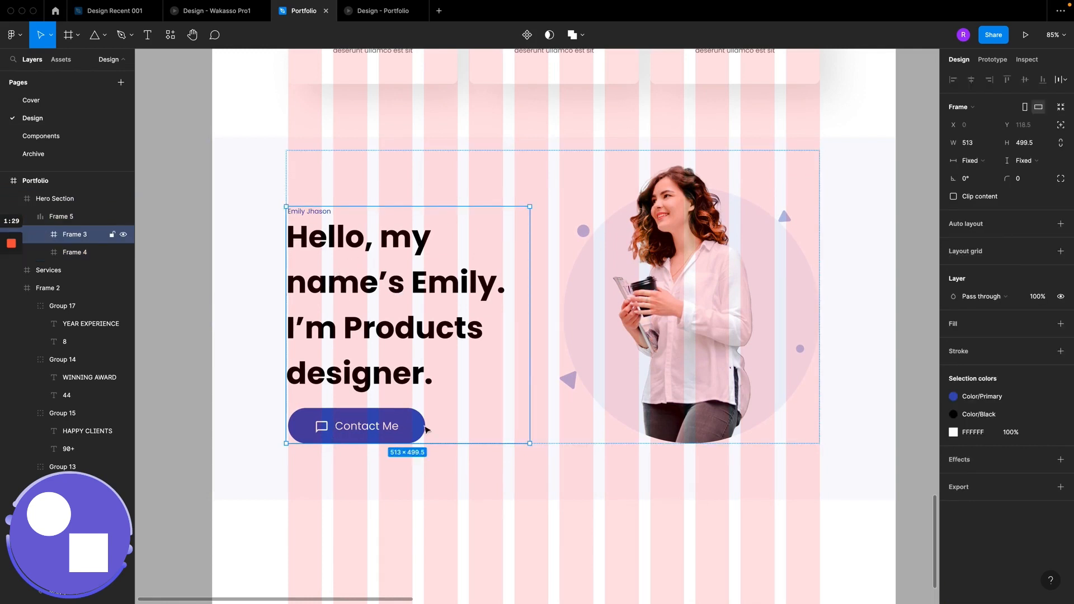
pyautogui.click(540, 357)
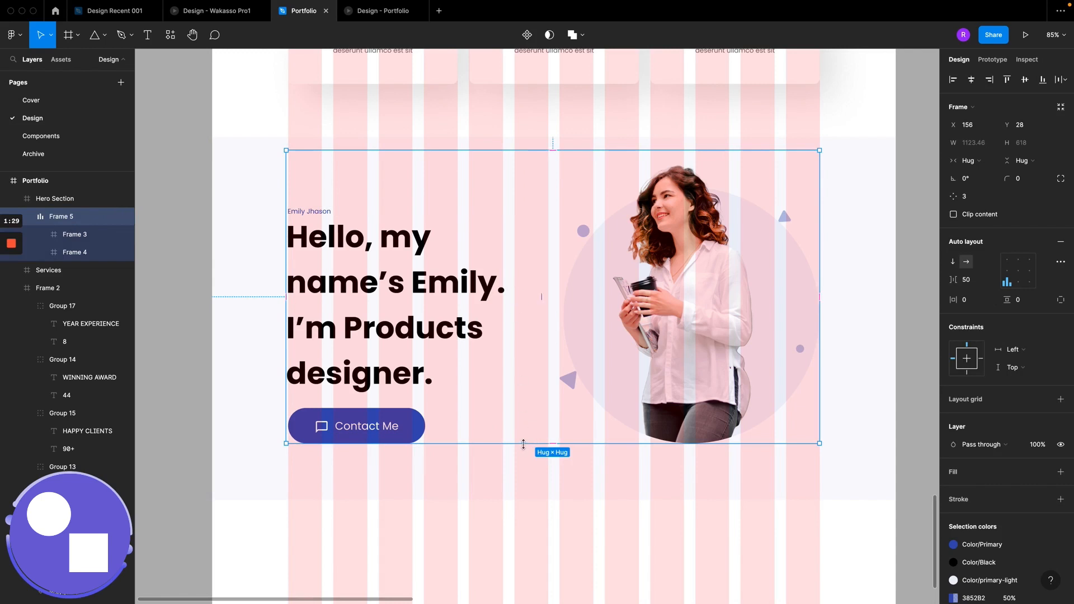
pyautogui.moveTo(524, 444); pyautogui.dragTo(524, 471)
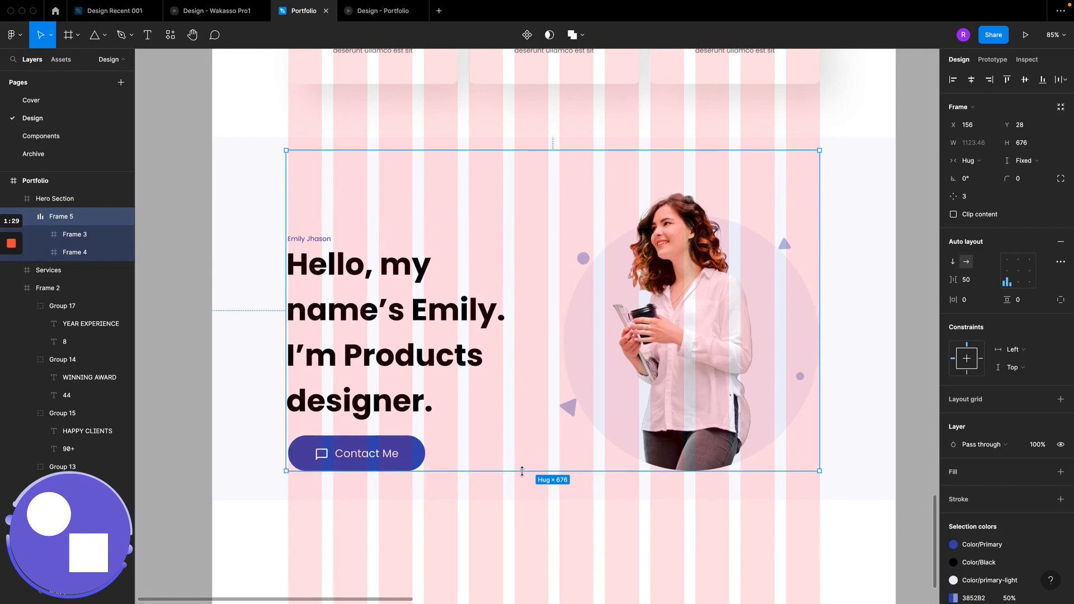
pyautogui.click(1012, 256)
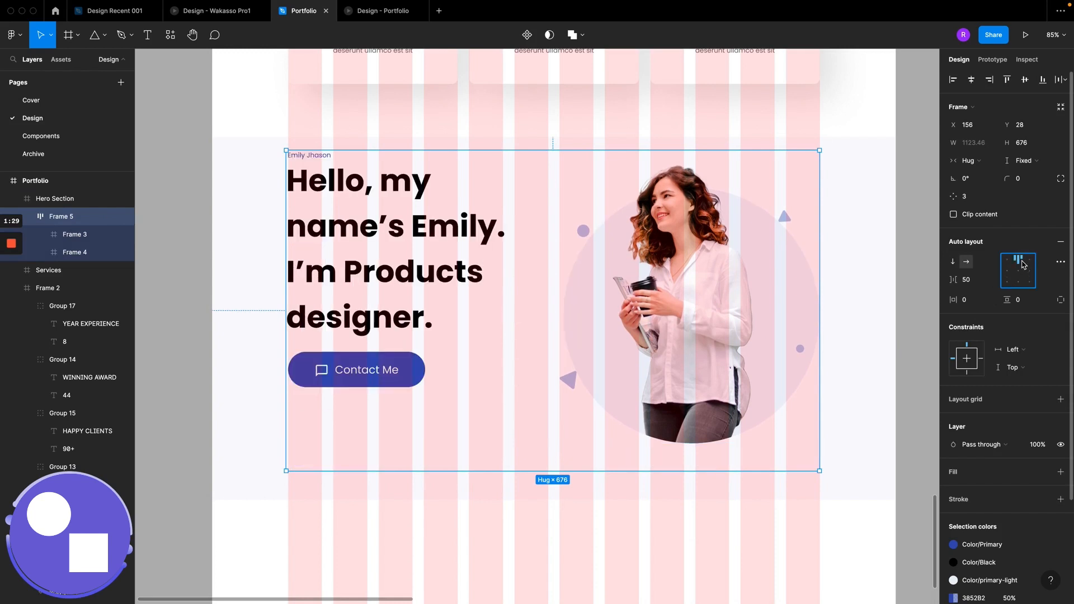
# Step: Shift the Contact Me button to X 12 inside the text frame
pyautogui.click(360, 378)
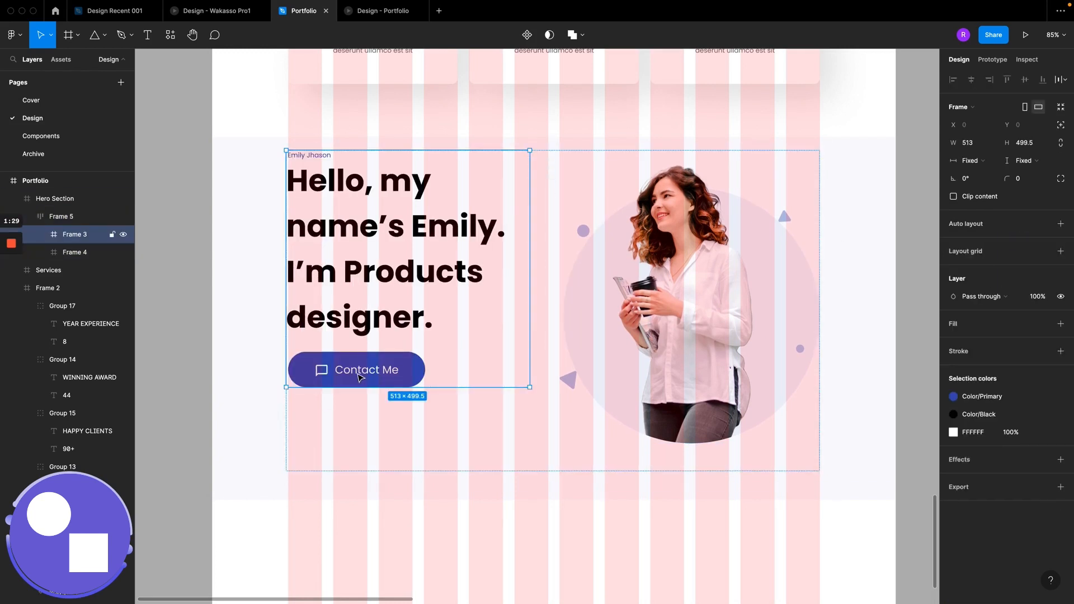
pyautogui.click(360, 379)
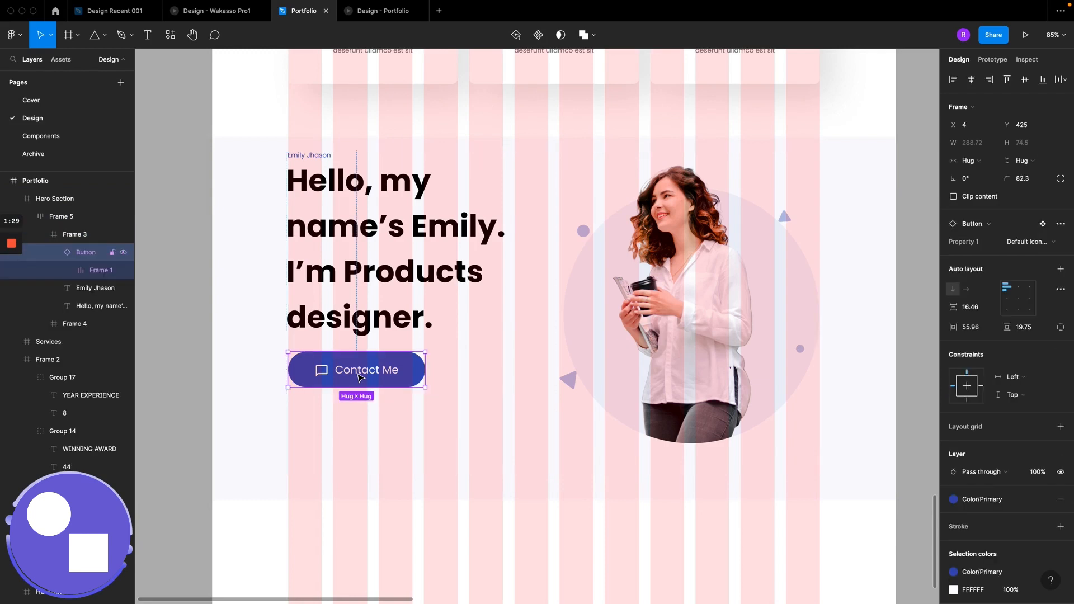
pyautogui.moveTo(360, 378)
pyautogui.mouseDown()
pyautogui.moveTo(358, 401)
pyautogui.moveTo(364, 378)
pyautogui.mouseUp()
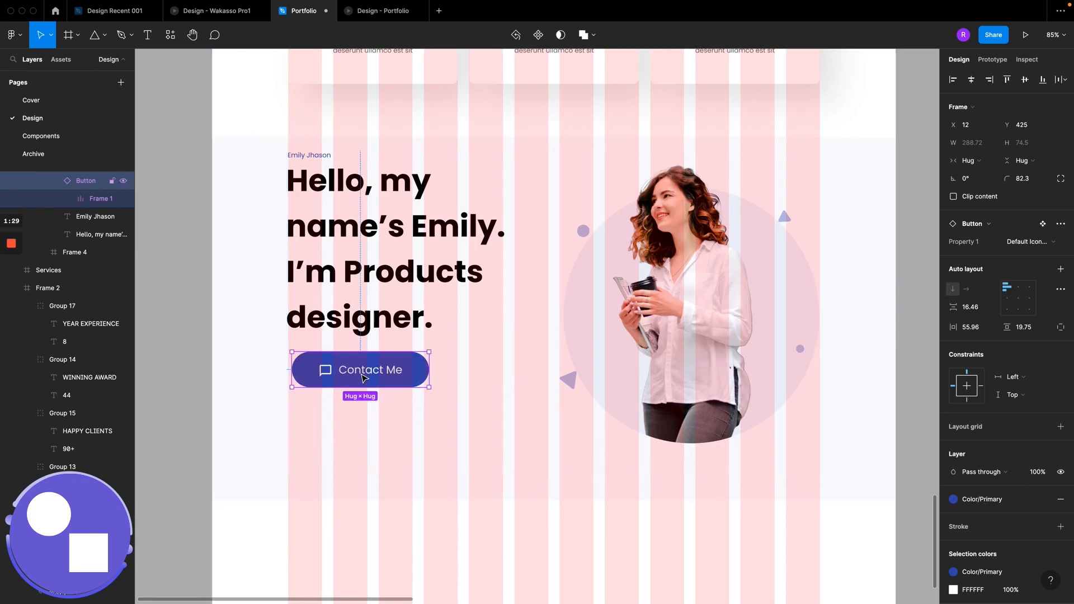
# Step: Remove the auto layout from the parent frame around the text and portrait
pyautogui.click(498, 336)
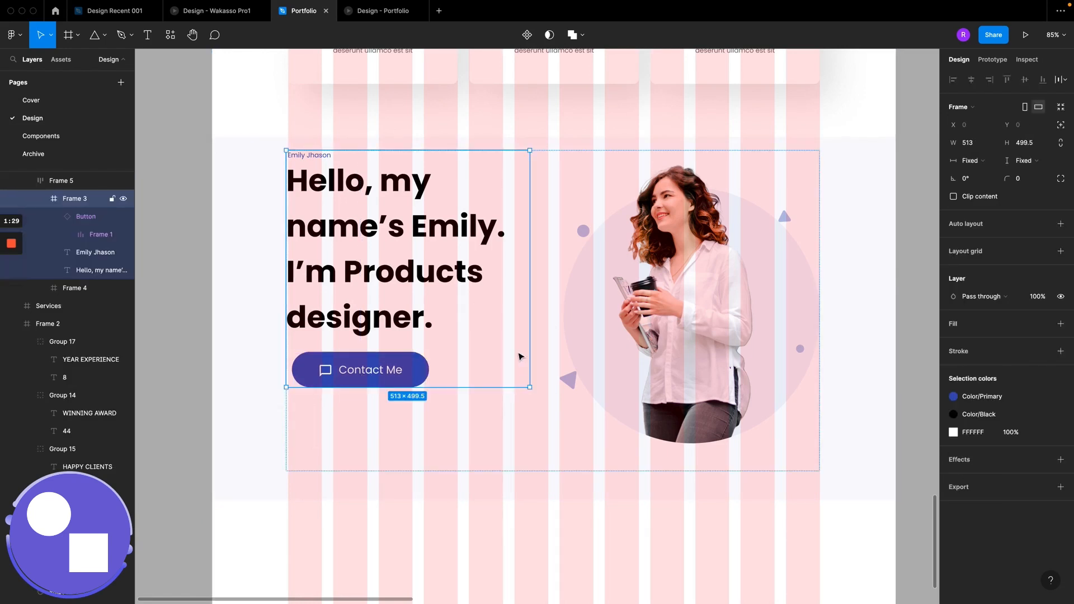
pyautogui.click(535, 417)
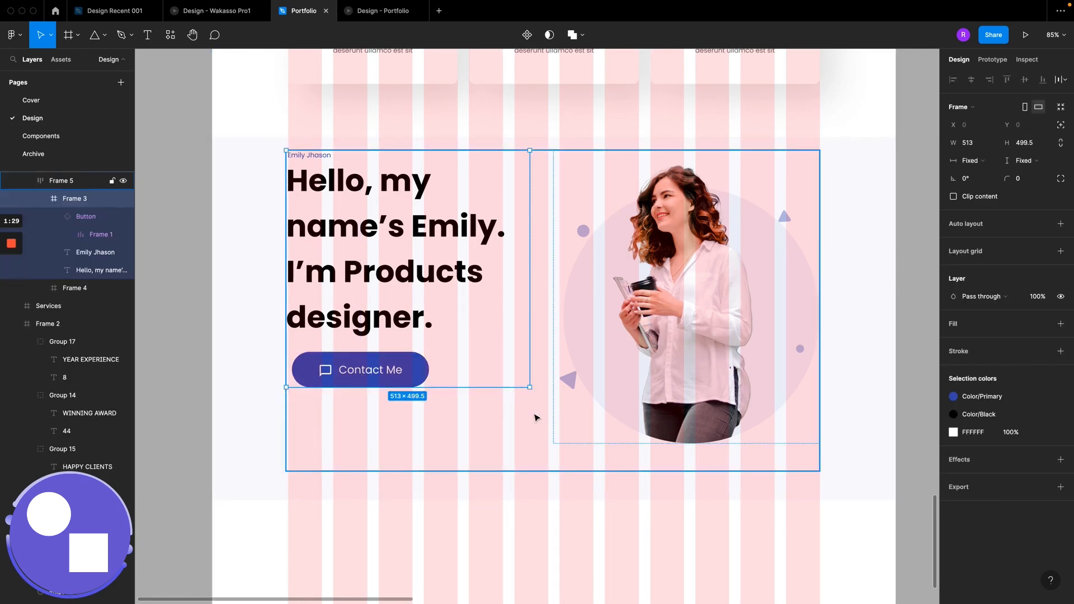
pyautogui.click(421, 326)
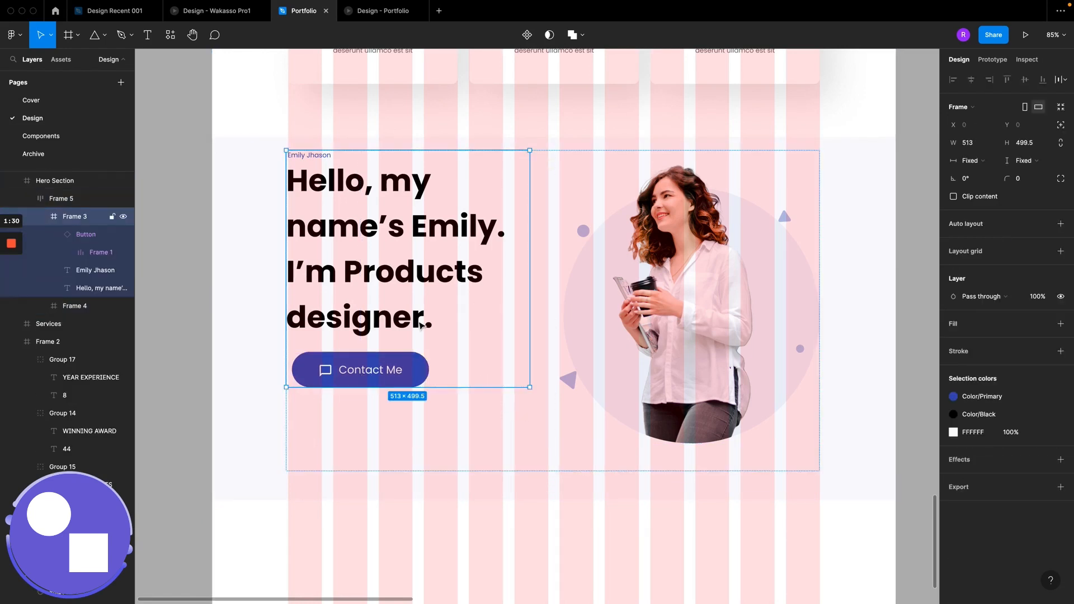
pyautogui.click(568, 300)
pyautogui.click(543, 298)
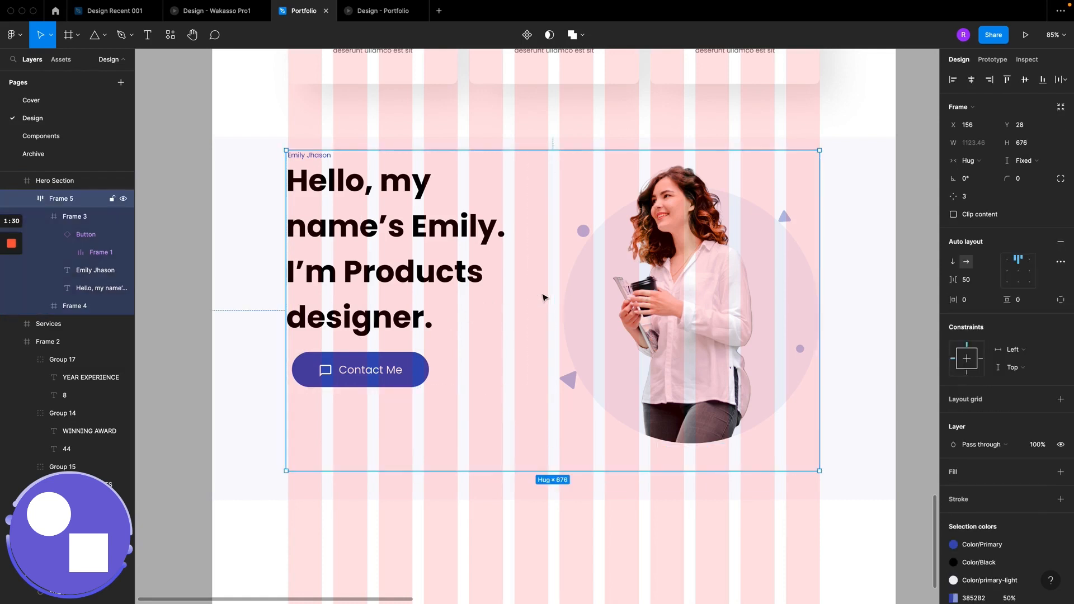
pyautogui.click(1061, 241)
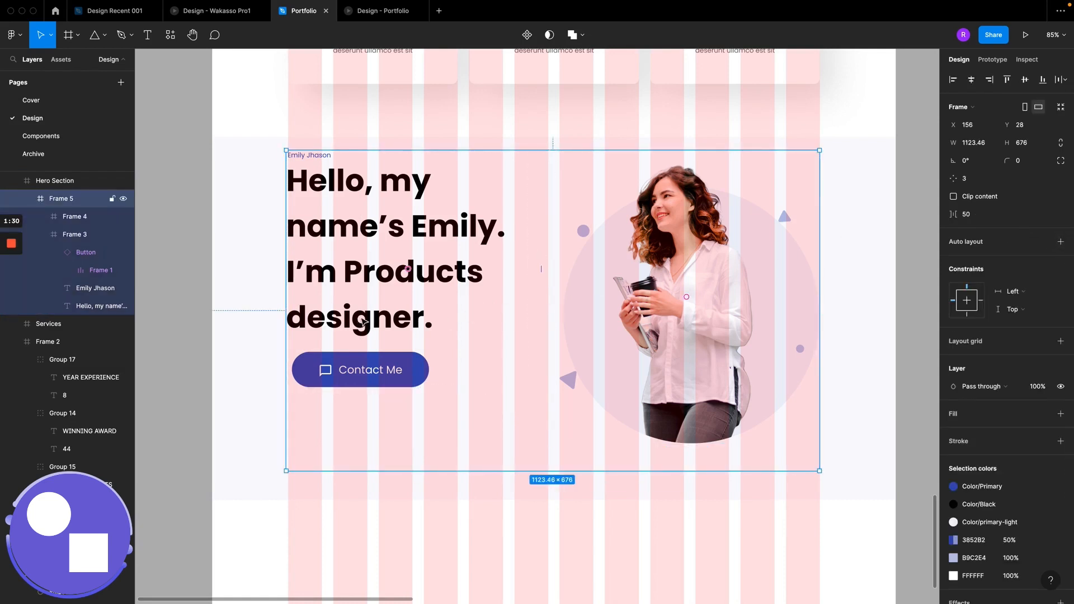
# Step: Move the Contact Me button below and out of the text frame to X 5, Y 543 in the parent frame
pyautogui.click(362, 369)
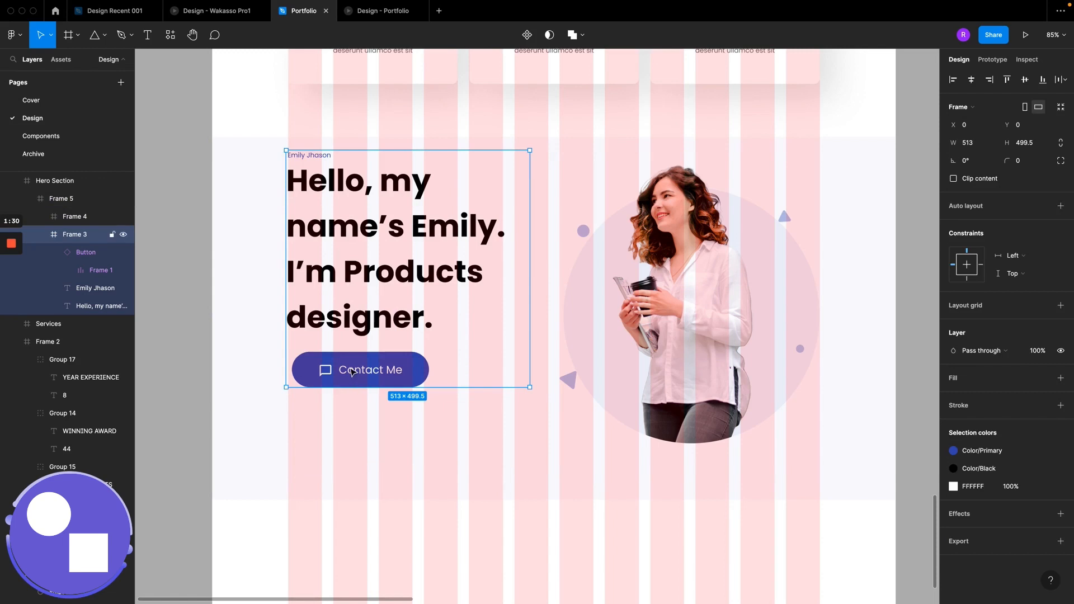
pyautogui.doubleClick(351, 370)
pyautogui.moveTo(351, 370); pyautogui.dragTo(351, 427)
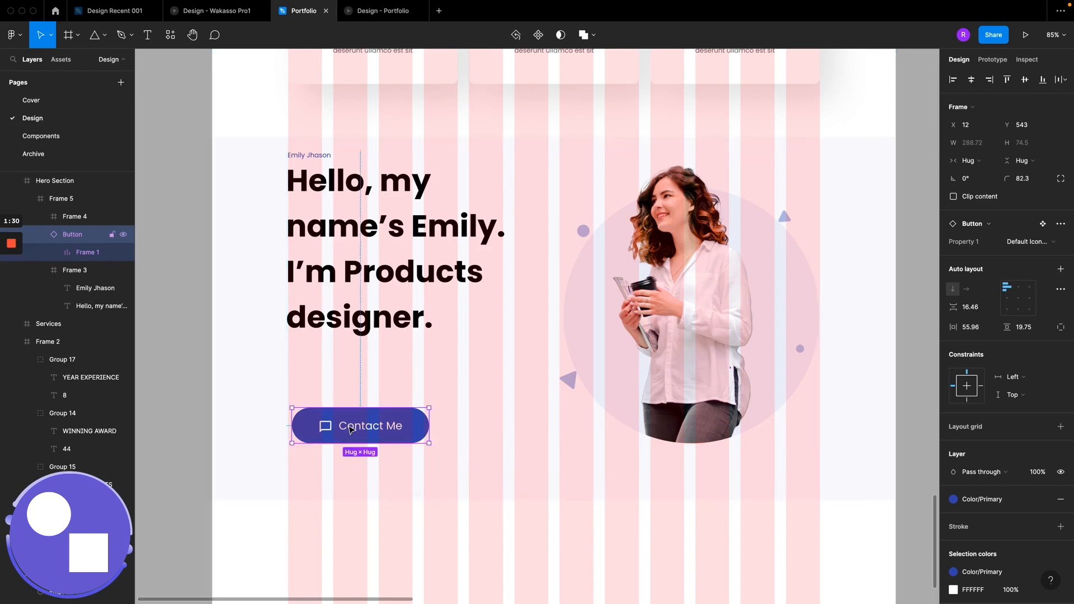
pyautogui.press('Left')
pyautogui.press('Left')
pyautogui.press('Left')
pyautogui.press('Left')
pyautogui.press('Left')
pyautogui.press('Left')
pyautogui.press('Left')
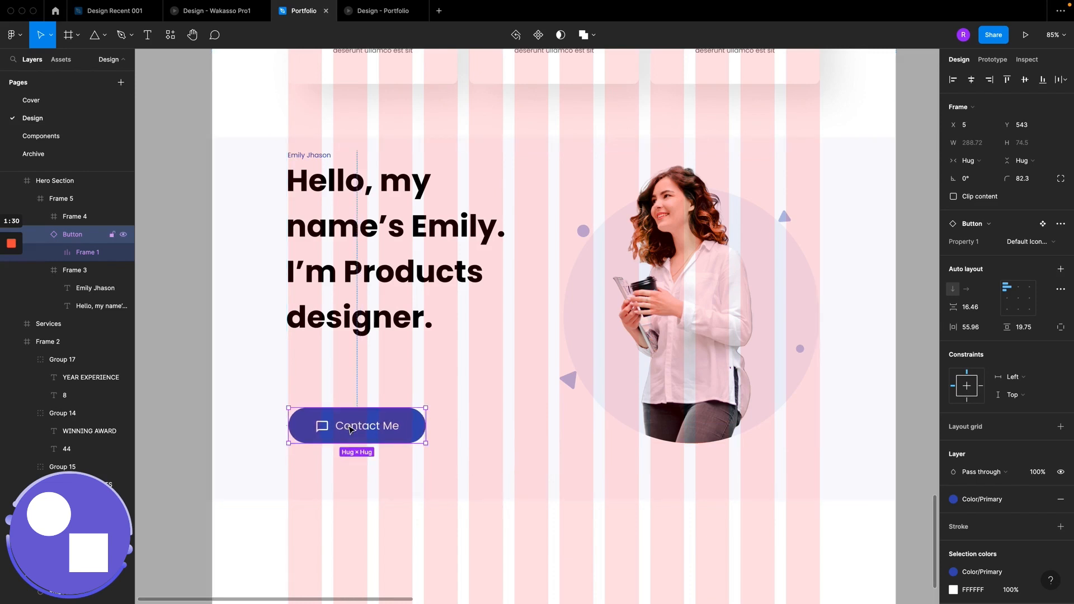
pyautogui.moveTo(11, 289)
pyautogui.scroll(5, 379, 353)
pyautogui.scroll(4, 504, 152)
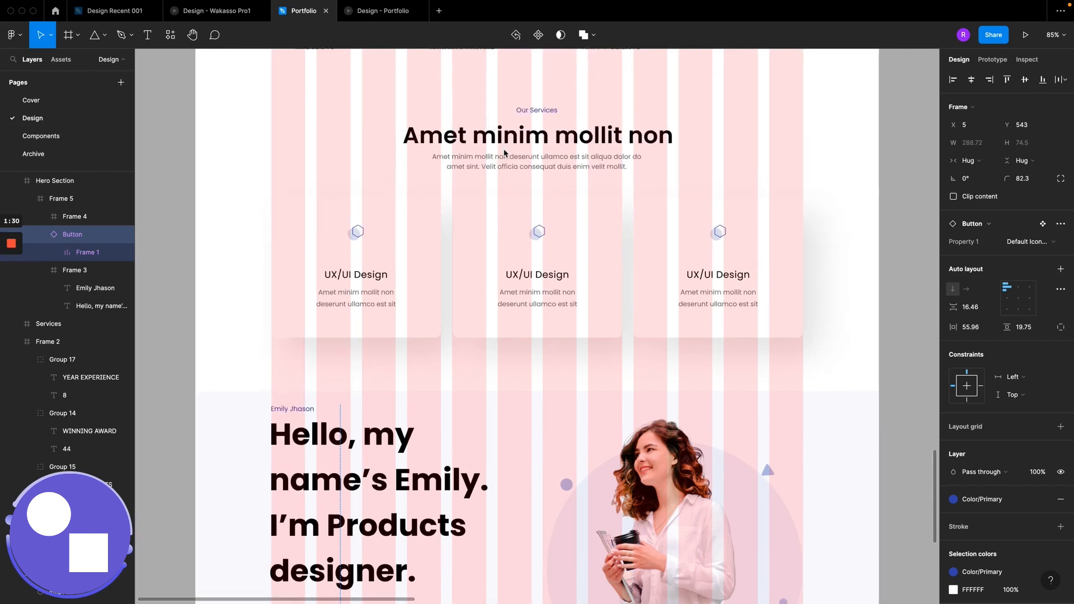
# Step: Duplicate the services description paragraph into the lower text frame beneath the Hello headline, left-aligned at X 3, Y 432
pyautogui.click(507, 166)
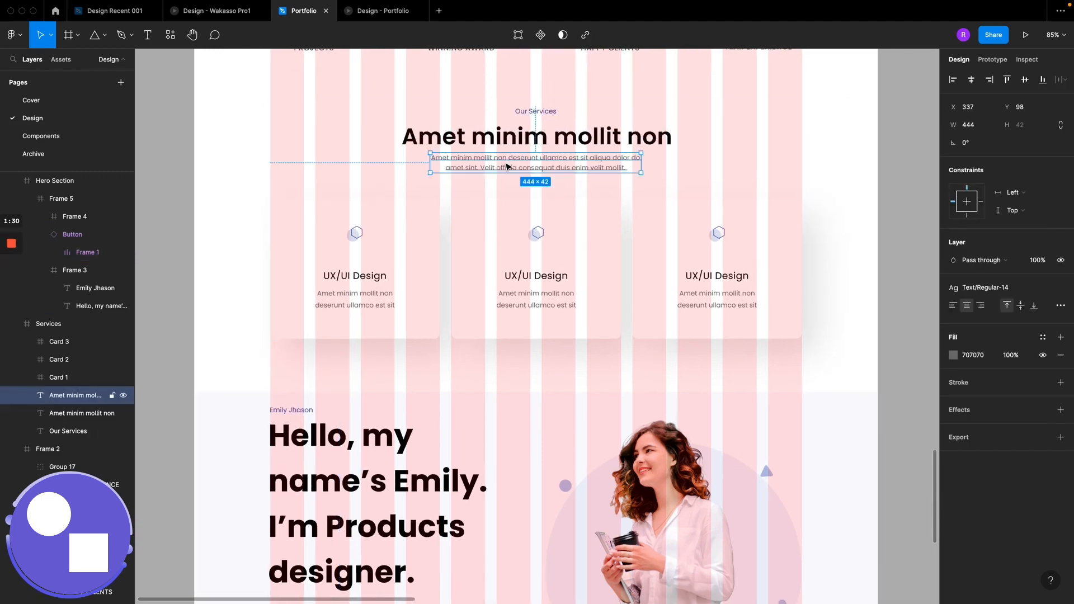
pyautogui.scroll(-4, 507, 167)
pyautogui.scroll(1, 510, 135)
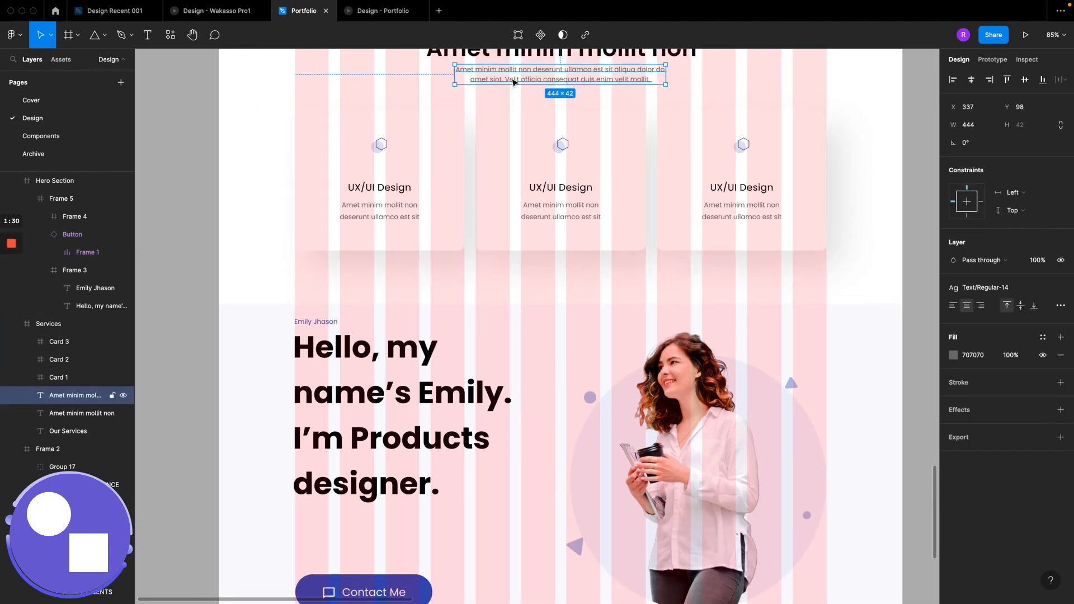
pyautogui.moveTo(513, 82); pyautogui.dragTo(360, 538)
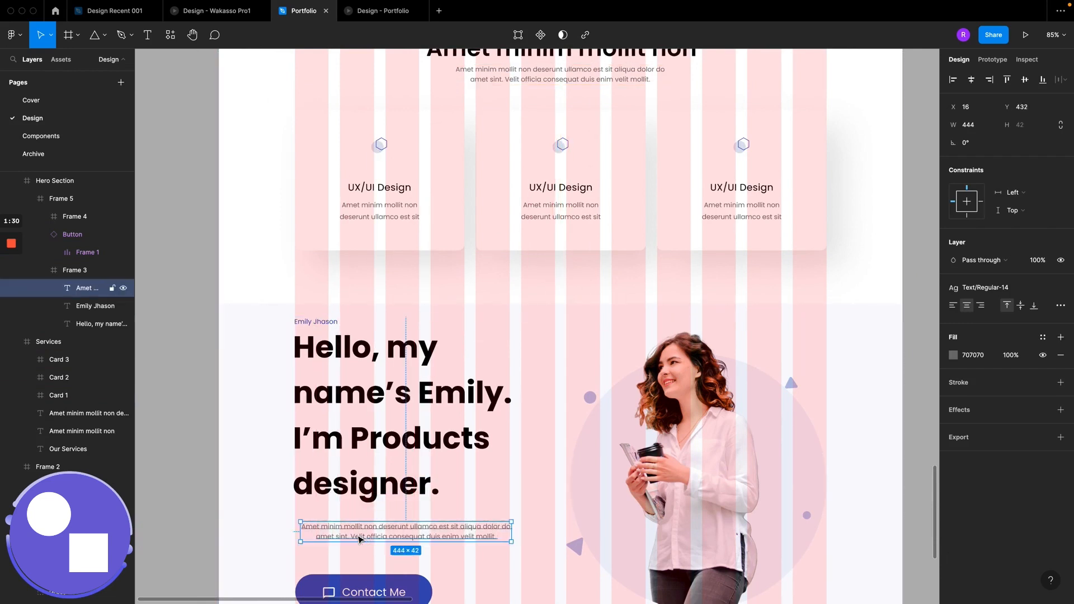
pyautogui.scroll(-5, 360, 537)
pyautogui.hscroll(-2, 359, 538)
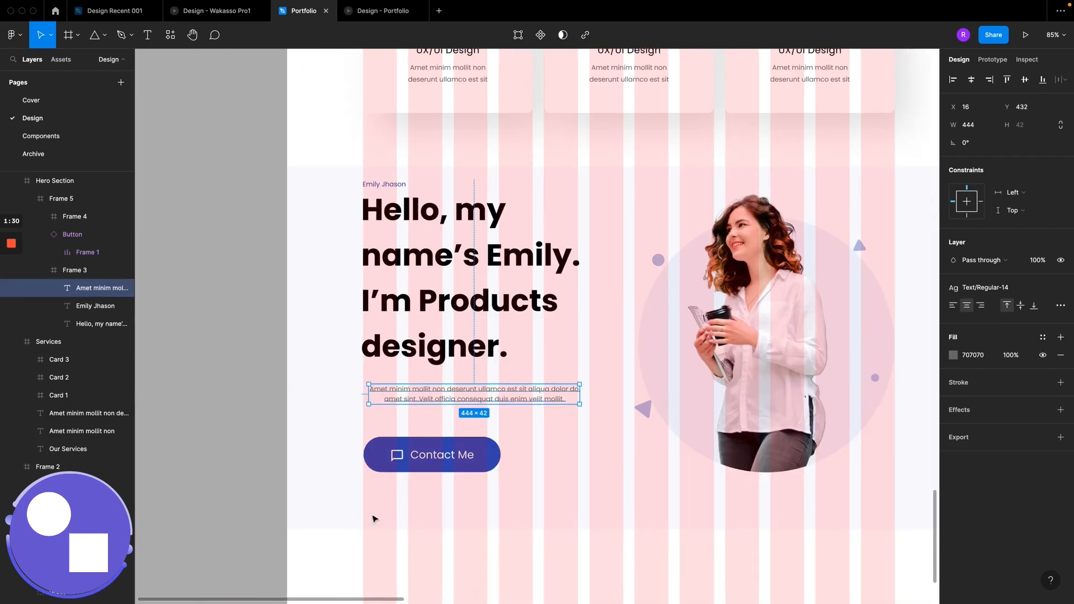
pyautogui.click(952, 304)
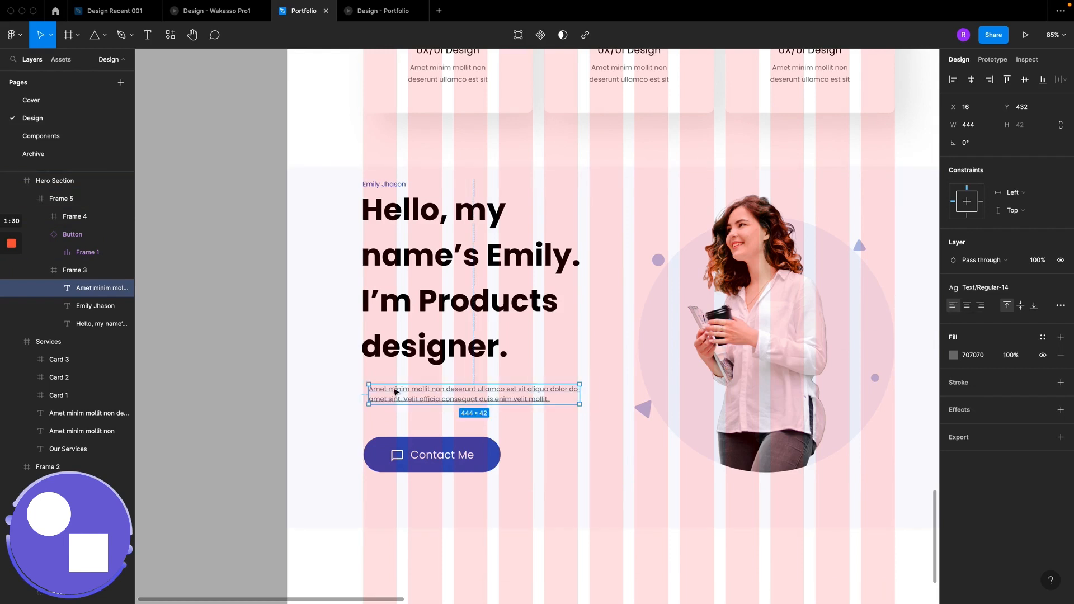
pyautogui.moveTo(401, 396); pyautogui.dragTo(395, 394)
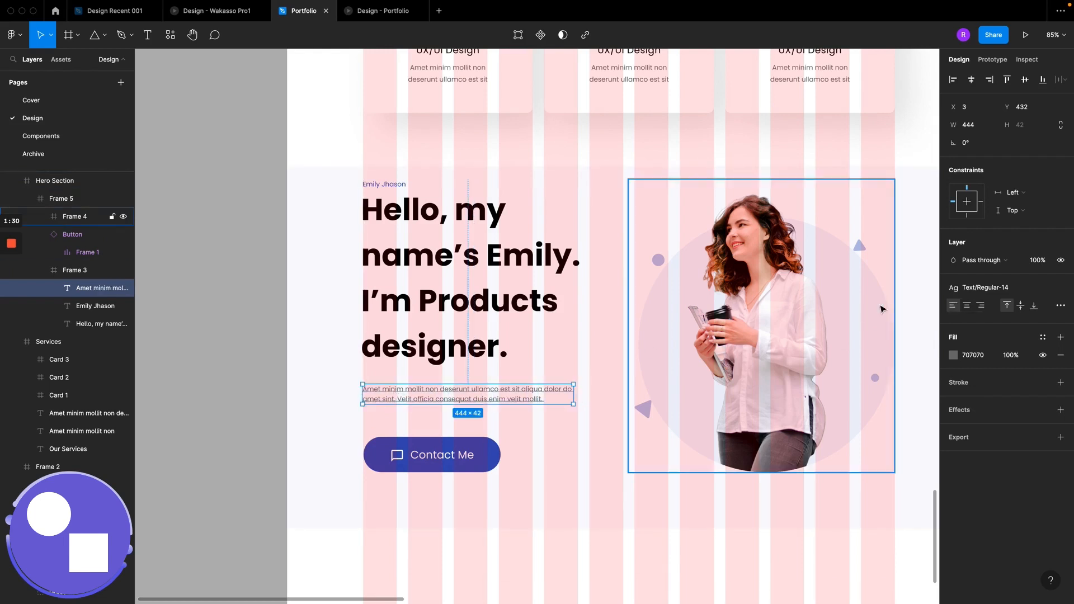
# Step: Detach the text style from the copied paragraph and set its font size to 18
pyautogui.click(1061, 287)
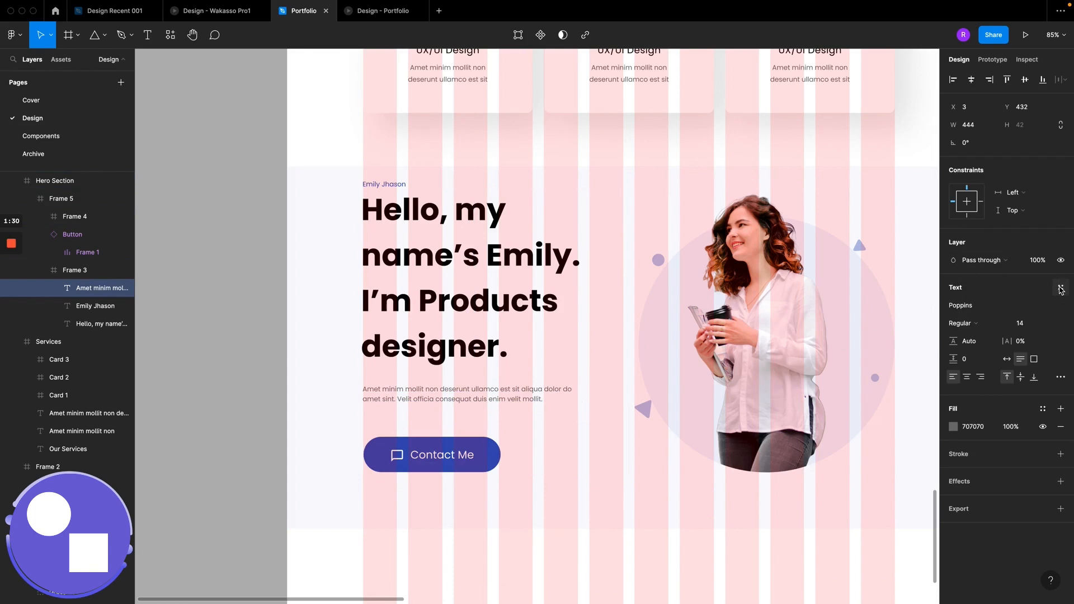
pyautogui.click(1028, 327)
pyautogui.write('18')
pyautogui.press('Return')
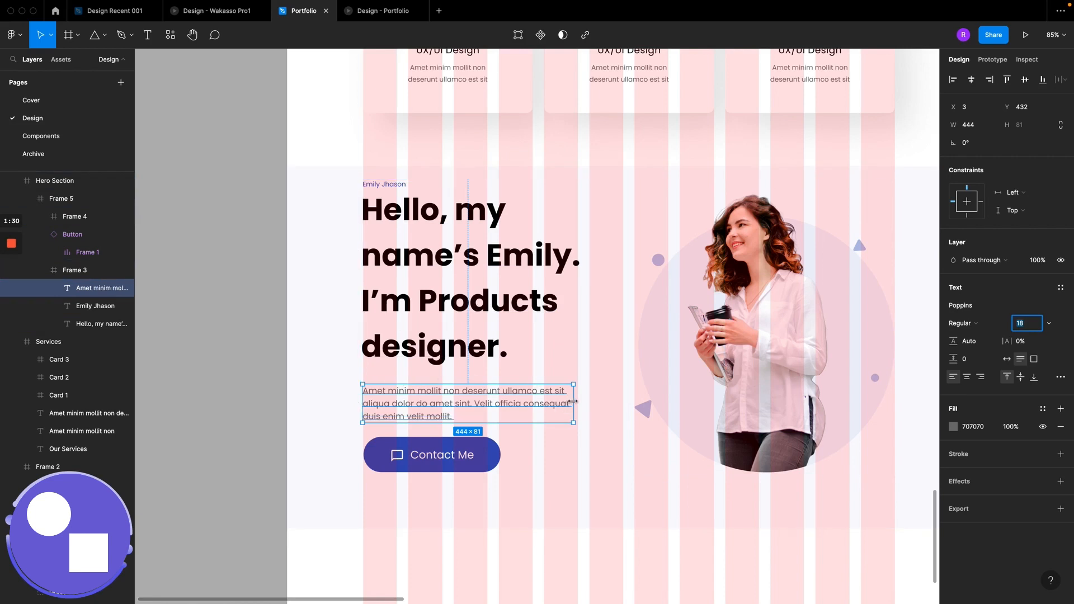
# Step: Move the paragraph closer to the headline at Y 412 and resize its width to 461
pyautogui.moveTo(573, 403); pyautogui.dragTo(621, 395)
pyautogui.moveTo(477, 395); pyautogui.dragTo(478, 385)
pyautogui.scroll(5, 478, 385)
pyautogui.scroll(-2, 477, 385)
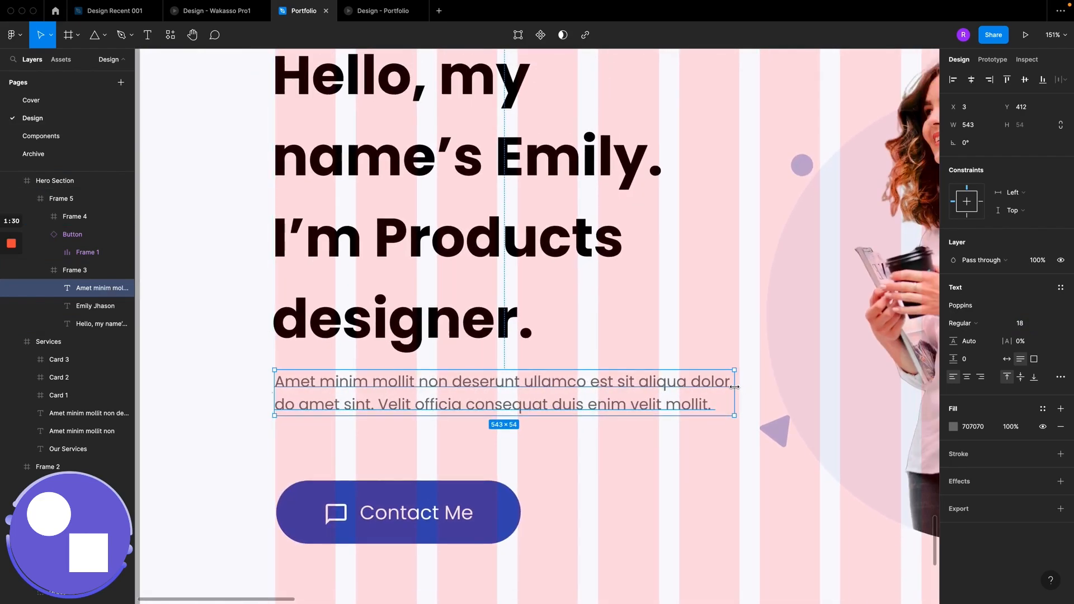
pyautogui.moveTo(734, 387); pyautogui.dragTo(664, 388)
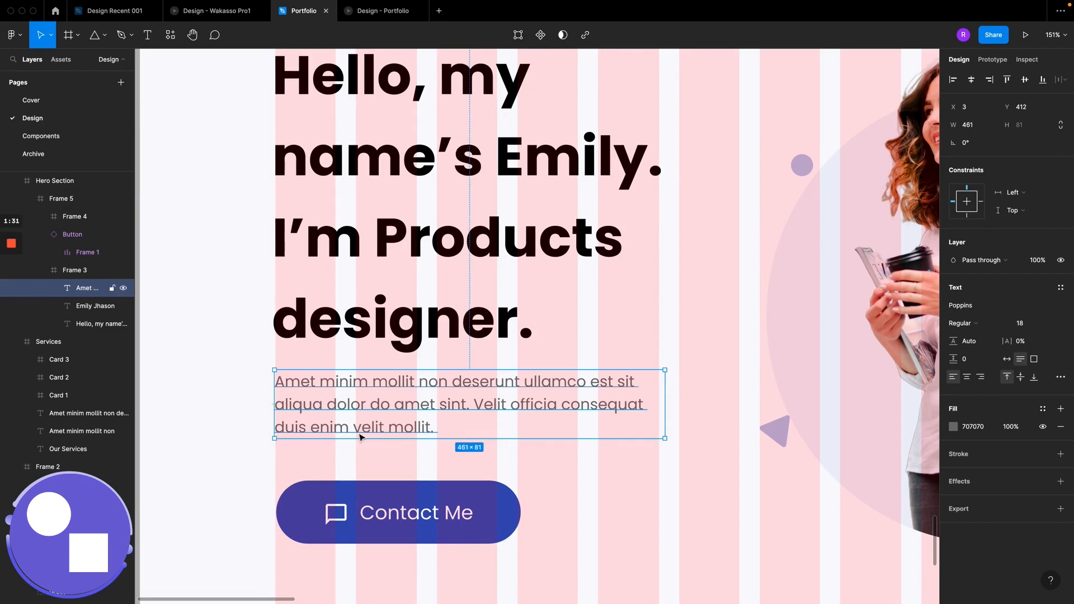
# Step: Move the lower section's Contact Me button up to Y 528
pyautogui.click(364, 493)
pyautogui.moveTo(368, 511); pyautogui.dragTo(368, 499)
pyautogui.scroll(-5, 367, 498)
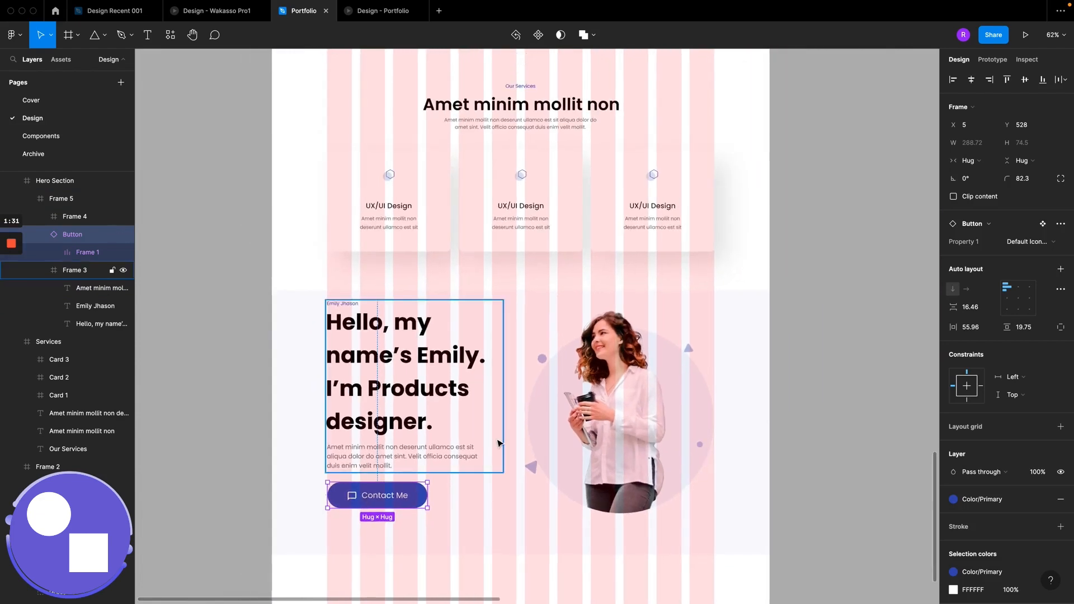
# Step: Detach the colour style from the portrait's mask ellipse in the lower section and set its fill to white, FFFFFF
pyautogui.hscroll(2, 499, 444)
pyautogui.scroll(1, 513, 424)
pyautogui.scroll(4, 511, 421)
pyautogui.scroll(-3, 458, 385)
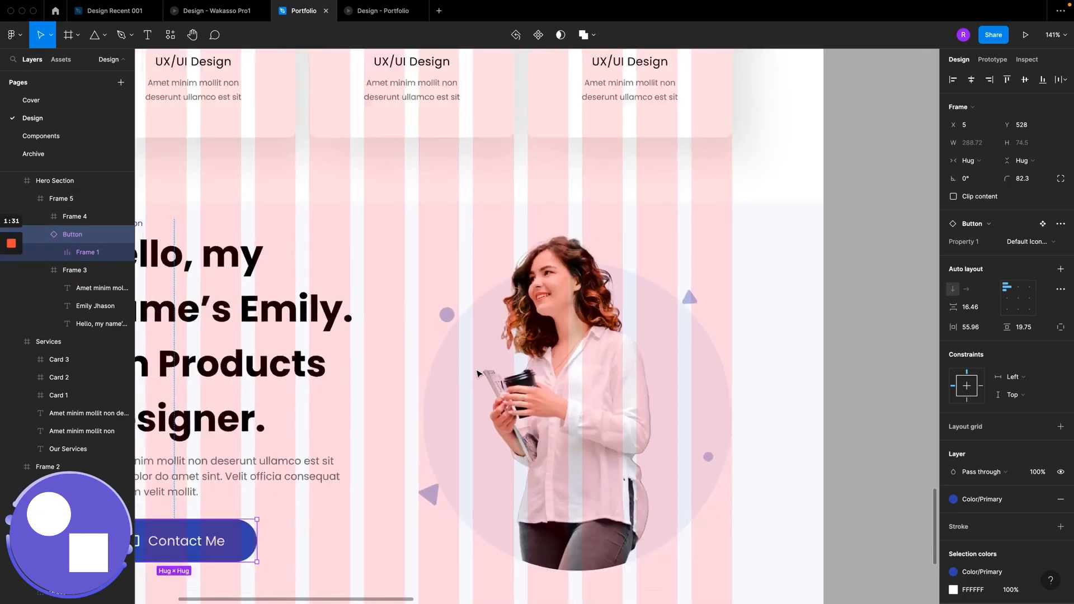
pyautogui.click(458, 385)
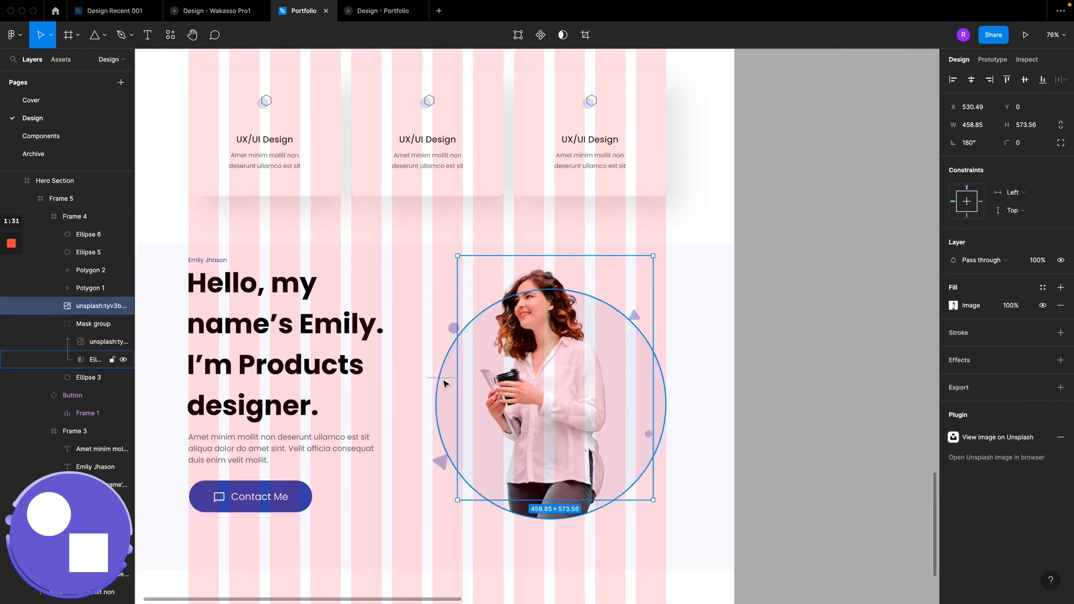
pyautogui.click(443, 384)
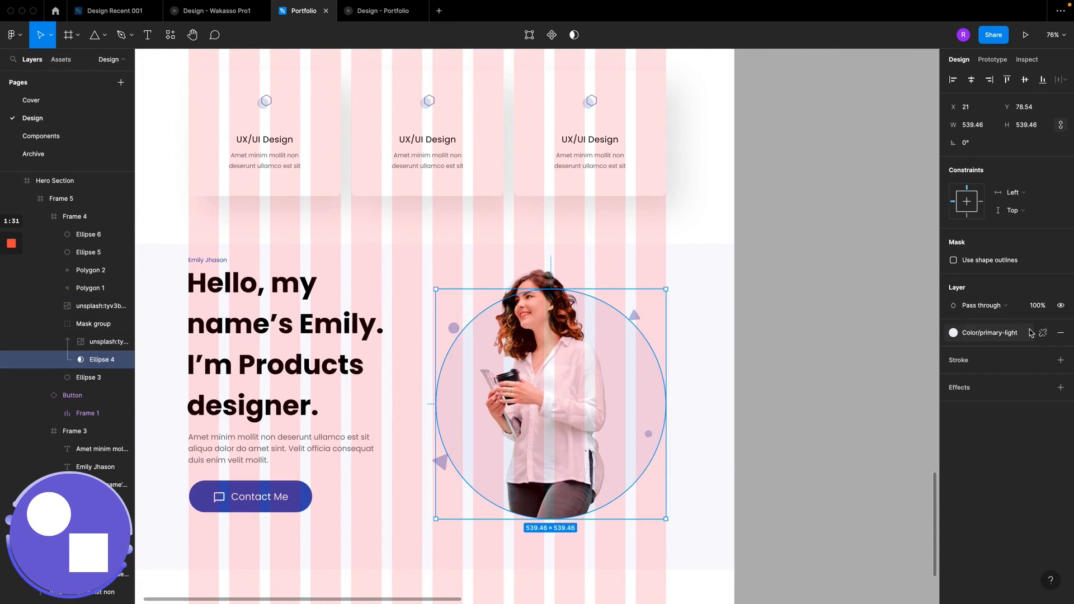
pyautogui.click(1042, 334)
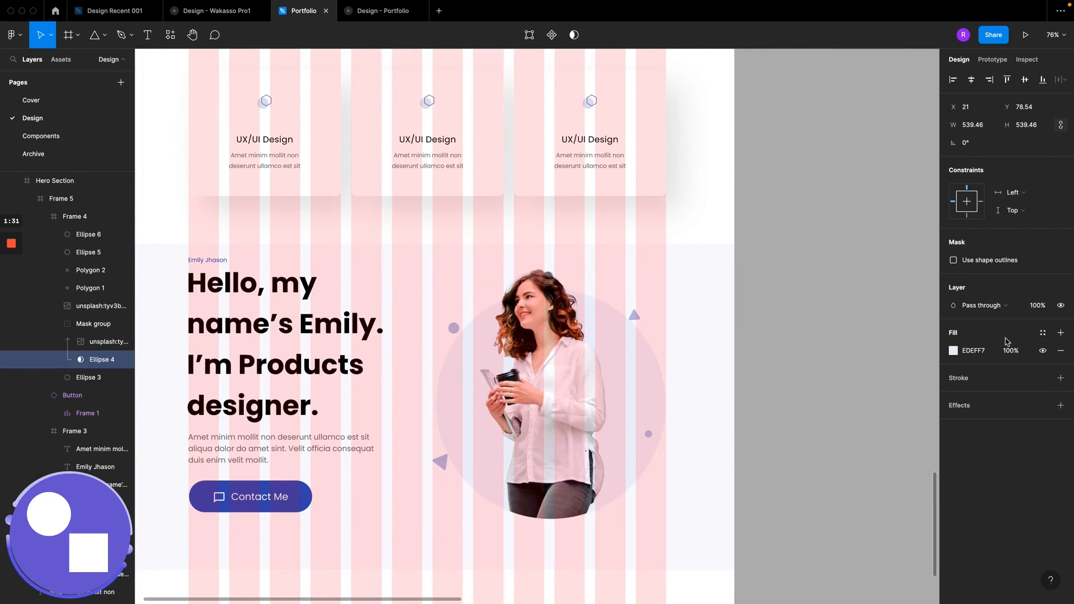
pyautogui.click(954, 351)
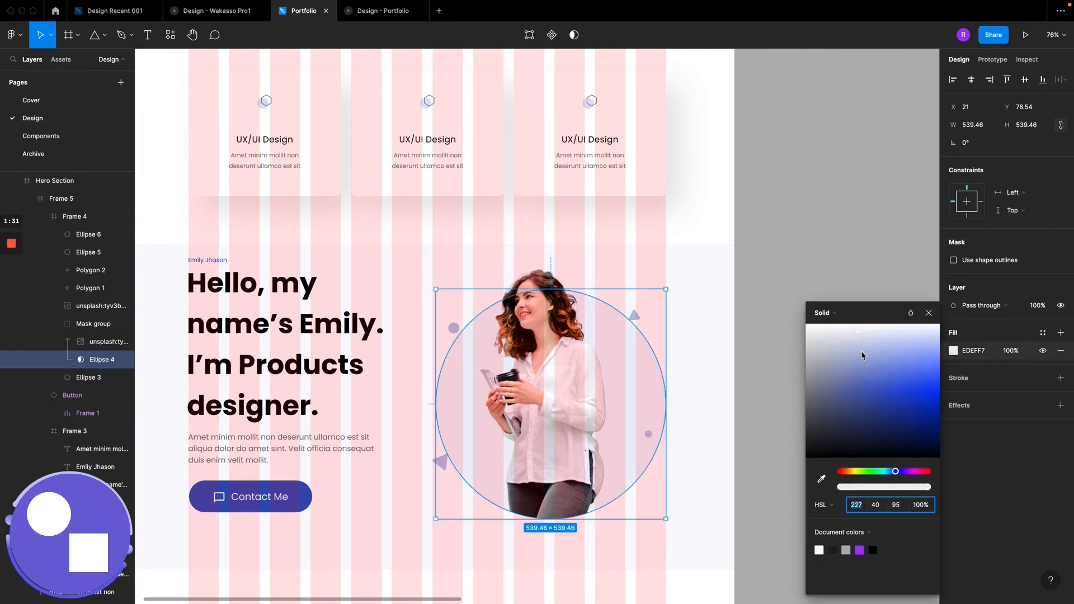
pyautogui.moveTo(862, 355); pyautogui.dragTo(793, 302)
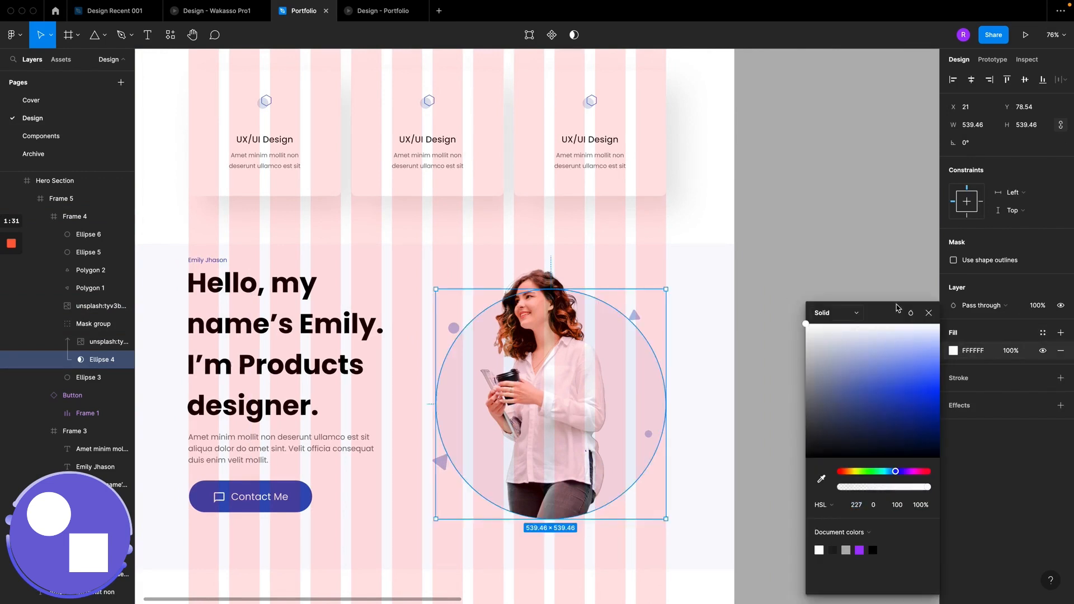
pyautogui.click(928, 313)
pyautogui.click(553, 248)
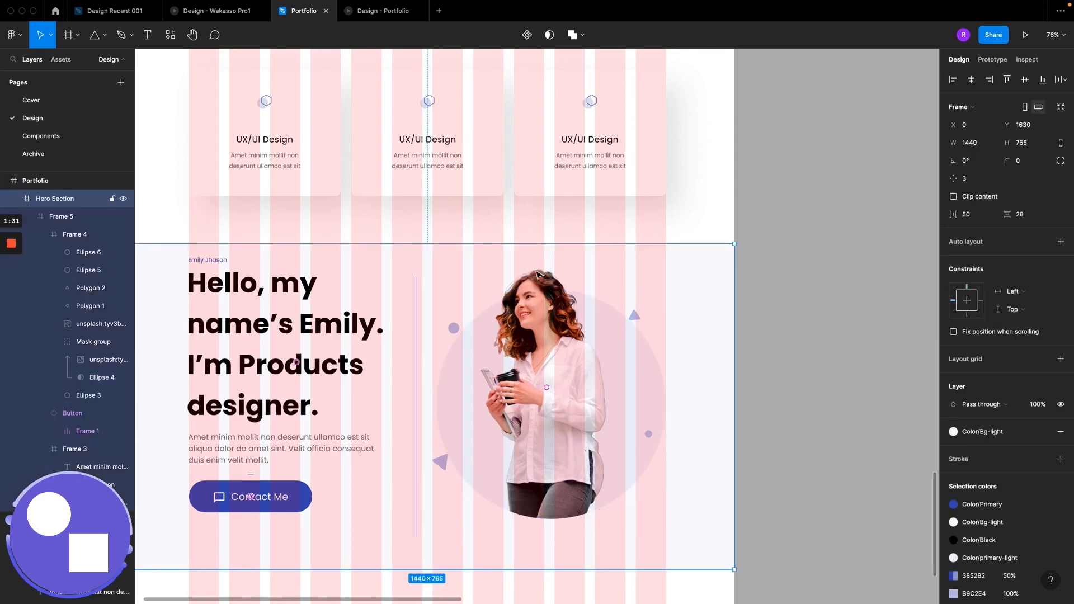
pyautogui.scroll(-5, 556, 364)
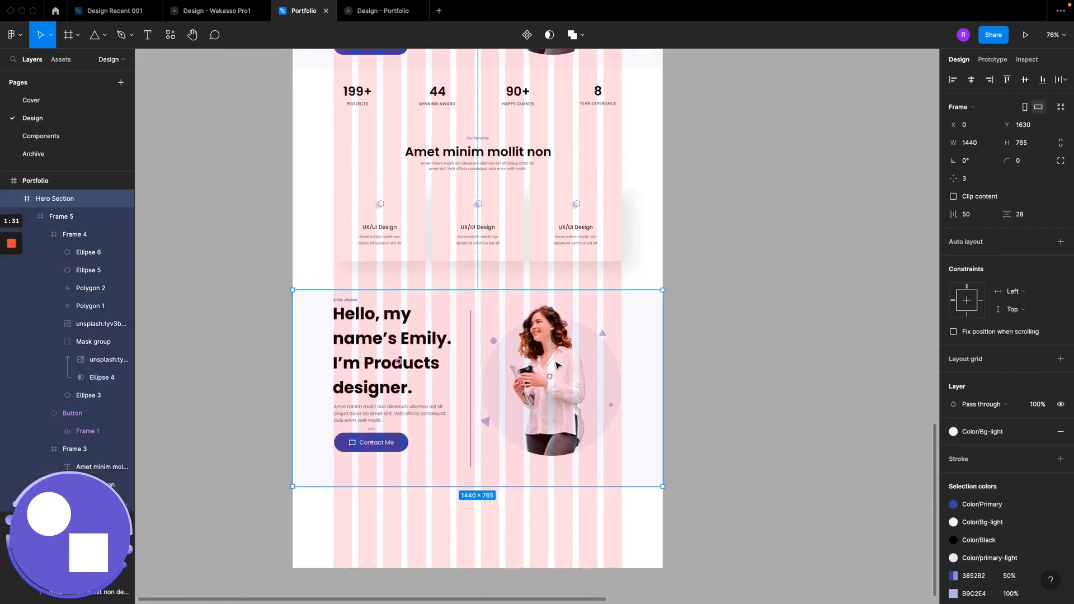
pyautogui.scroll(6, 554, 369)
pyautogui.scroll(-1, 554, 375)
pyautogui.hscroll(-1, 554, 375)
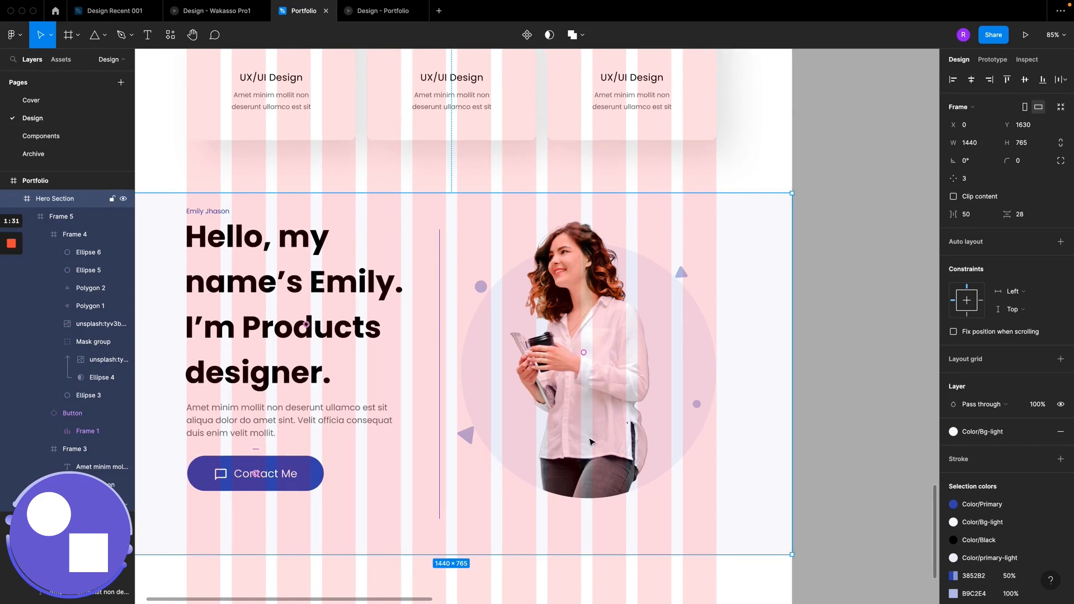
# Step: Move the loose portrait of the woman in the black top from the far canvas to beside the Portfolio frame at X 847, Y 145
pyautogui.scroll(-8, 590, 442)
pyautogui.scroll(3, 592, 442)
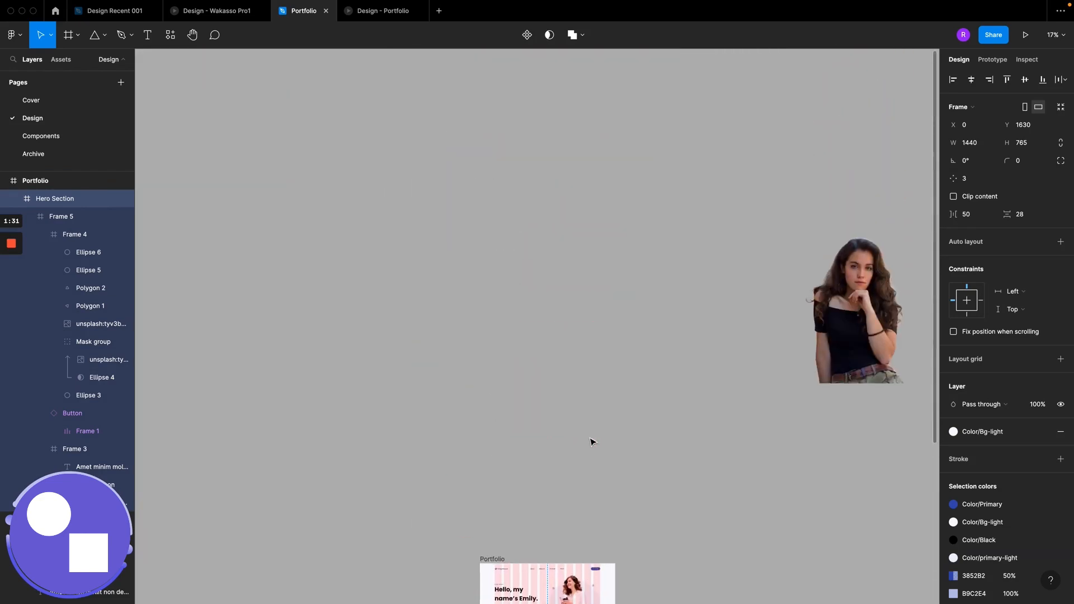
pyautogui.hscroll(2, 678, 372)
pyautogui.scroll(-1, 679, 372)
pyautogui.click(735, 280)
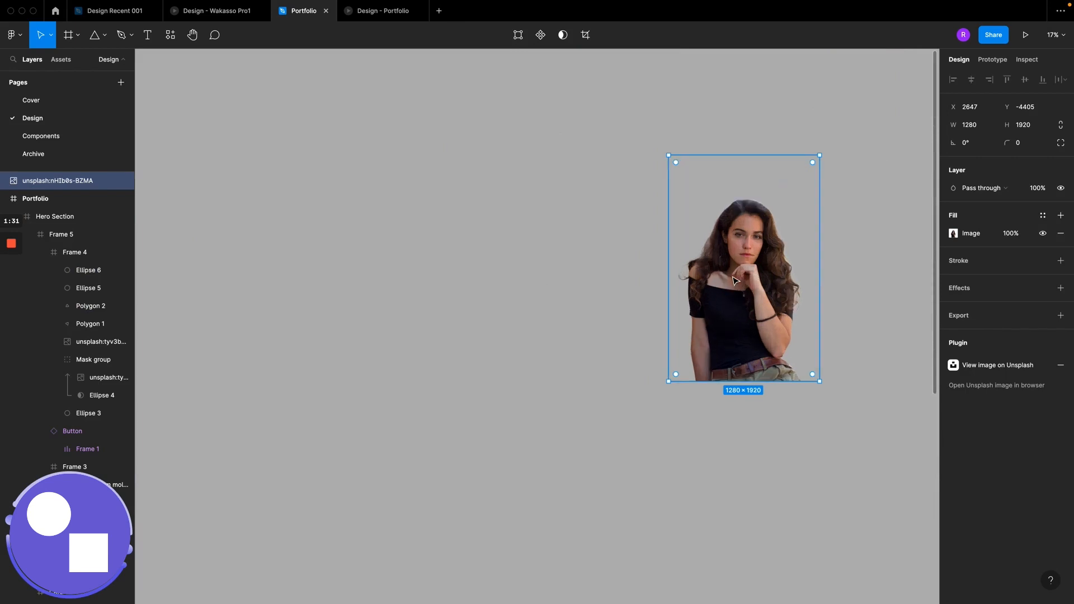
pyautogui.scroll(8, 735, 281)
pyautogui.scroll(-8, 735, 281)
pyautogui.moveTo(734, 280); pyautogui.dragTo(663, 412)
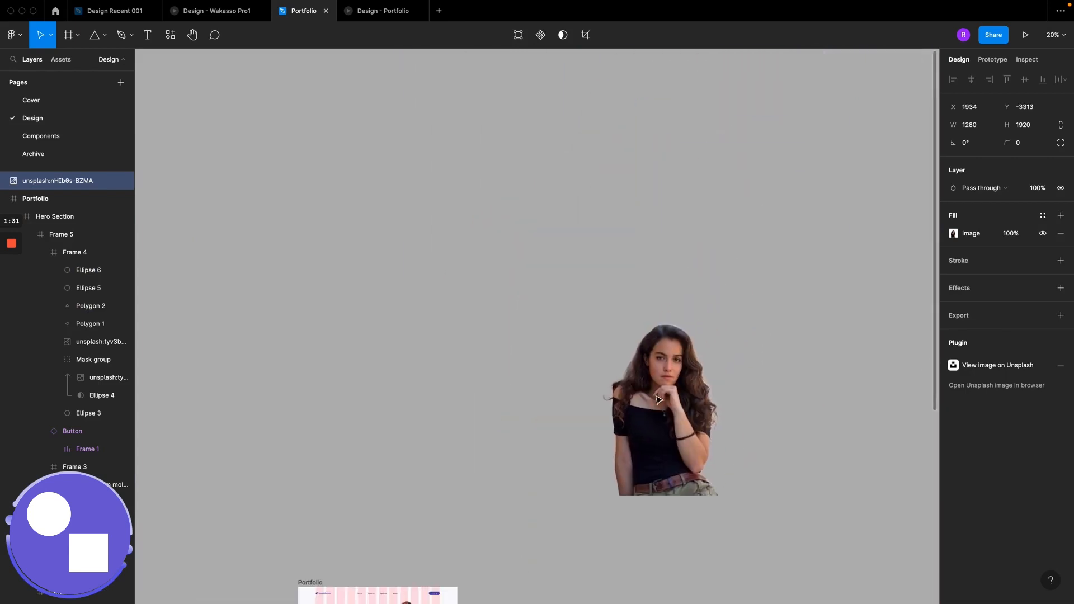
pyautogui.scroll(-5, 657, 398)
pyautogui.hscroll(2, 657, 398)
pyautogui.moveTo(549, 185); pyautogui.dragTo(545, 437)
pyautogui.scroll(-4, 546, 425)
pyautogui.hscroll(-2, 546, 425)
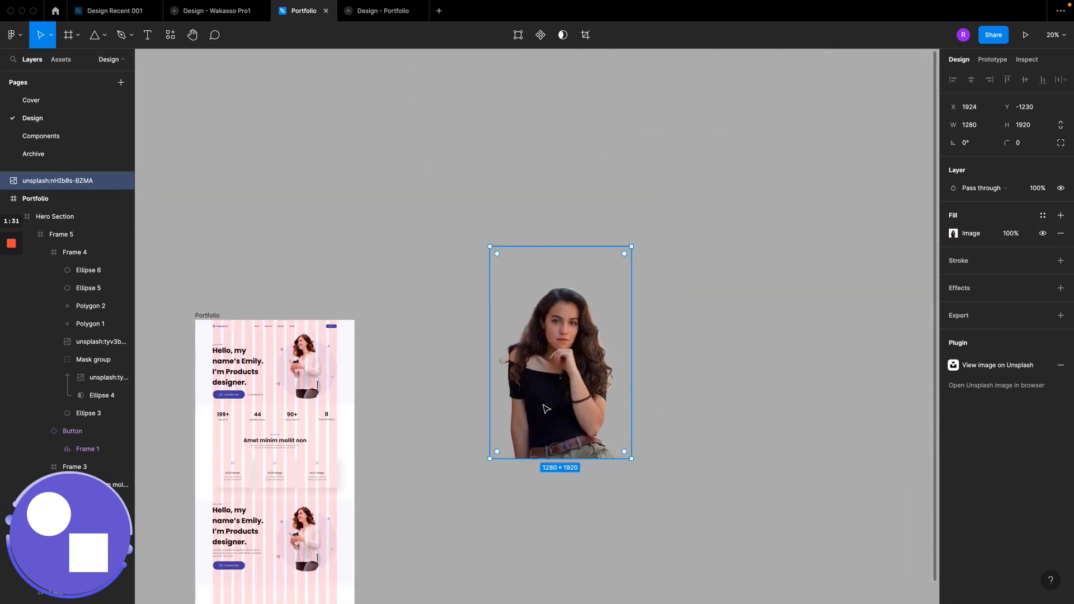
pyautogui.moveTo(615, 241); pyautogui.dragTo(496, 393)
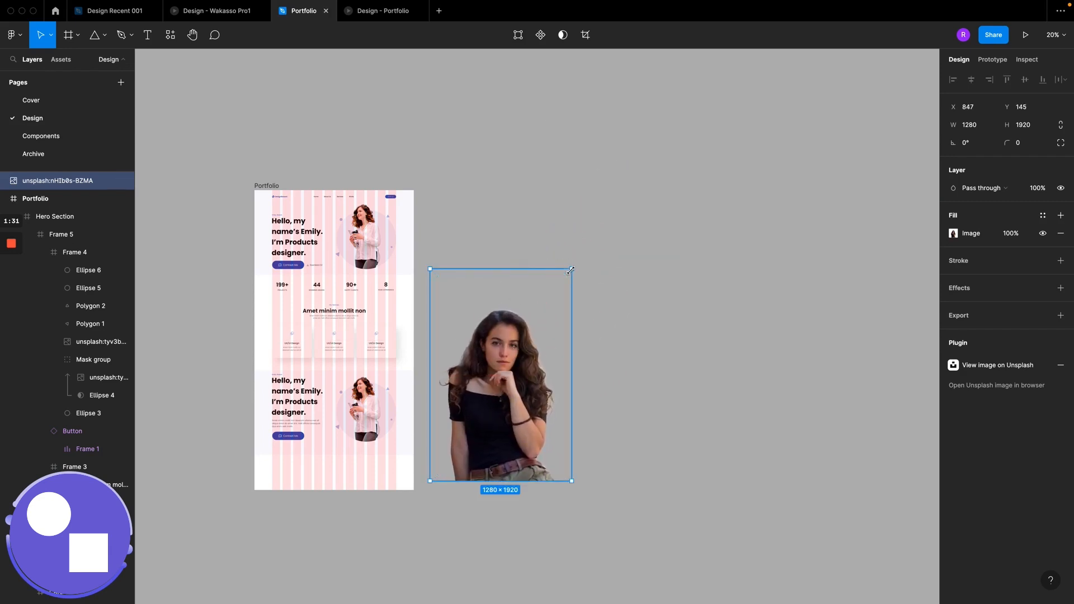
# Step: Scale the loose portrait down to 549 × 823 and cut it from the canvas
pyautogui.moveTo(570, 270); pyautogui.dragTo(492, 412)
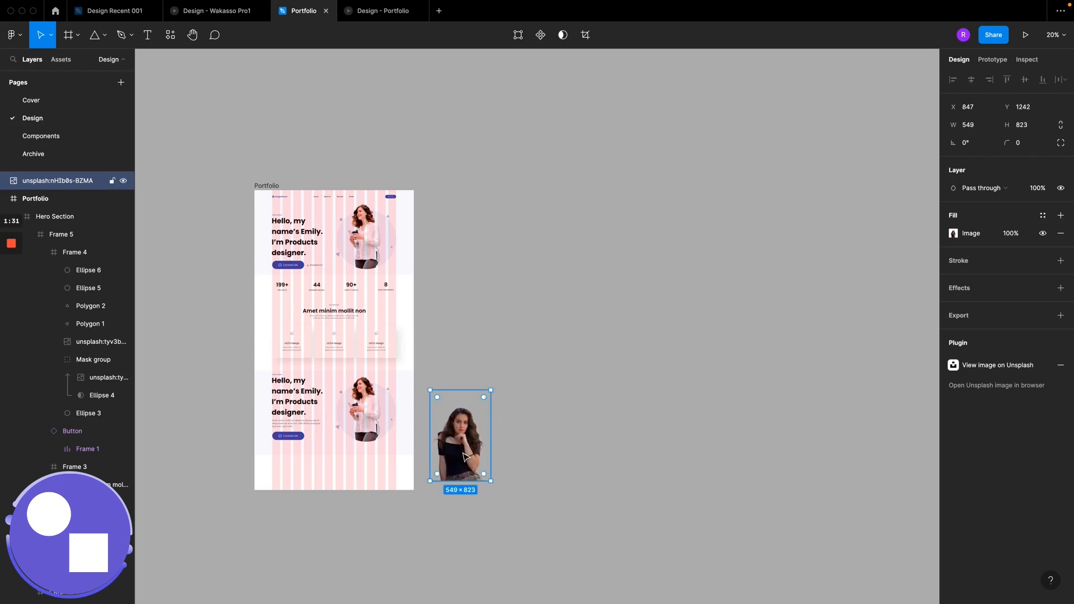
pyautogui.press('Delete')
pyautogui.scroll(5, 356, 412)
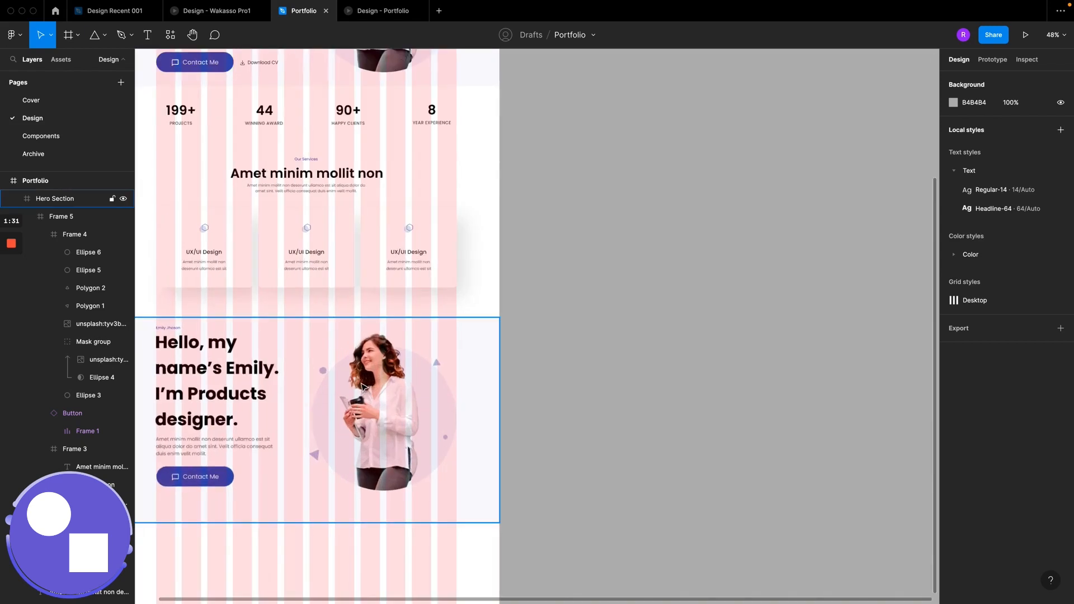
# Step: Replace both the unmasked and the masked portrait images in the lower section with the cut portrait
pyautogui.hscroll(-3, 362, 386)
pyautogui.click(455, 365)
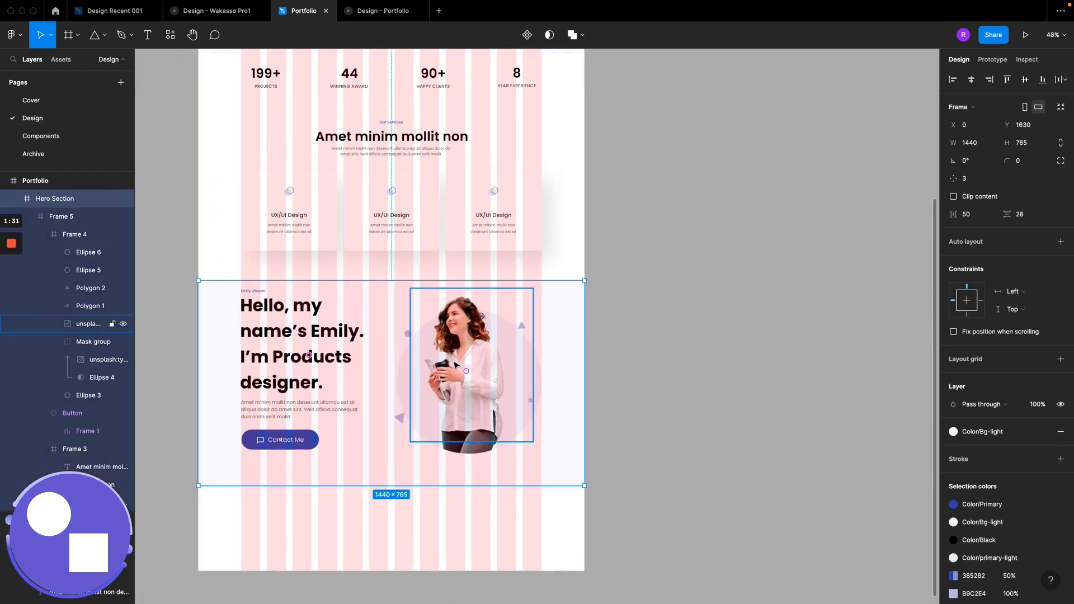
pyautogui.doubleClick(453, 363)
pyautogui.click(373, 369)
pyautogui.click(372, 369)
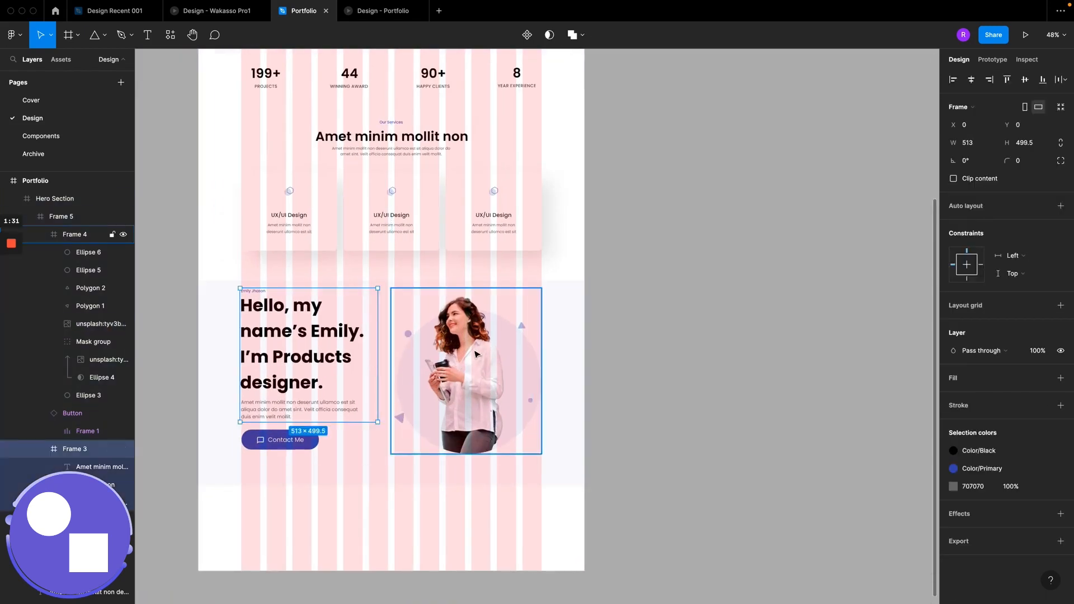
pyautogui.doubleClick(493, 355)
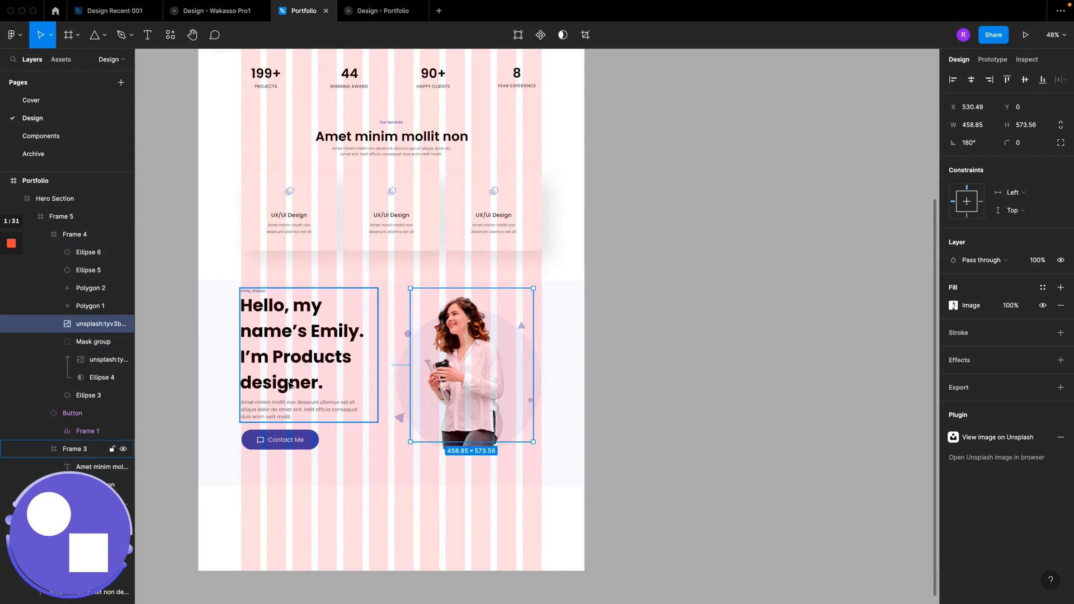
pyautogui.keyDown('shift'); pyautogui.click(84, 363); pyautogui.keyUp('shift')
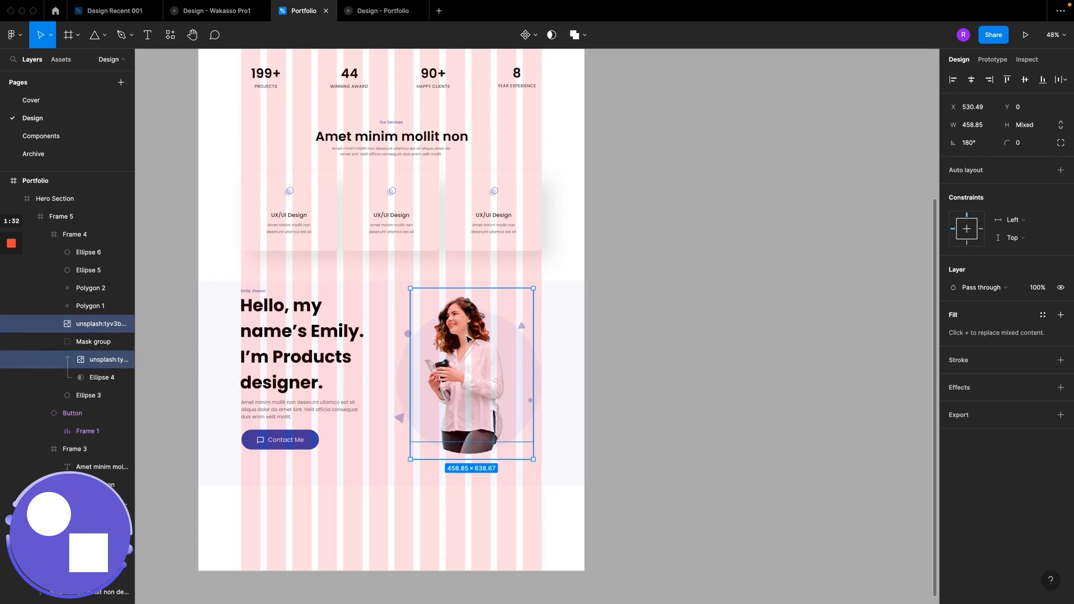
pyautogui.rightClick(458, 387)
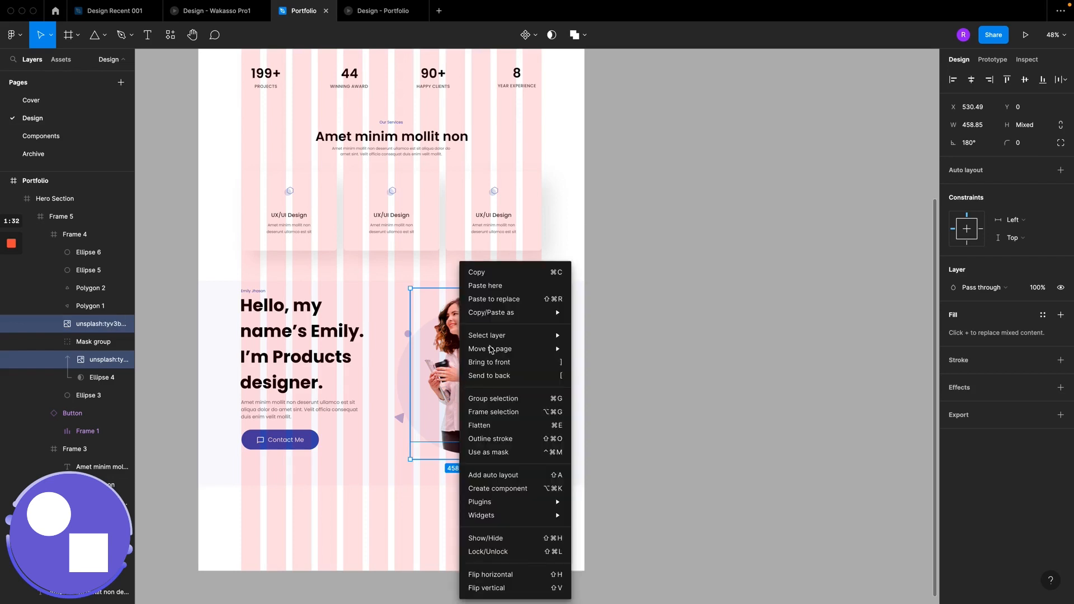
pyautogui.click(495, 300)
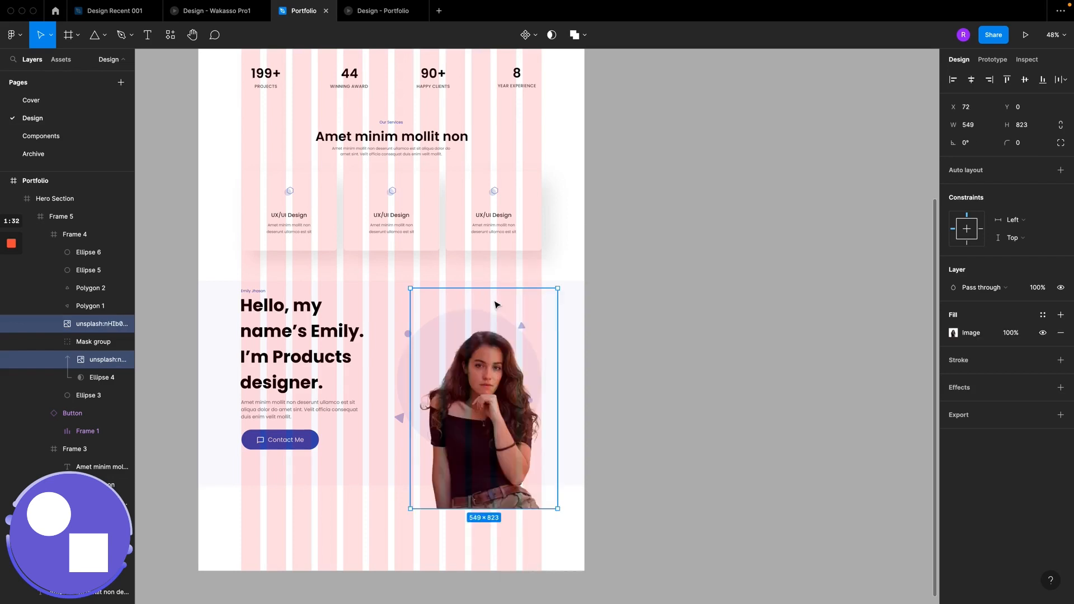
# Step: Move both replacement portrait images together over the lilac circle to X 0, Y -246, leaving only the masked one selected
pyautogui.moveTo(464, 404); pyautogui.dragTo(445, 338)
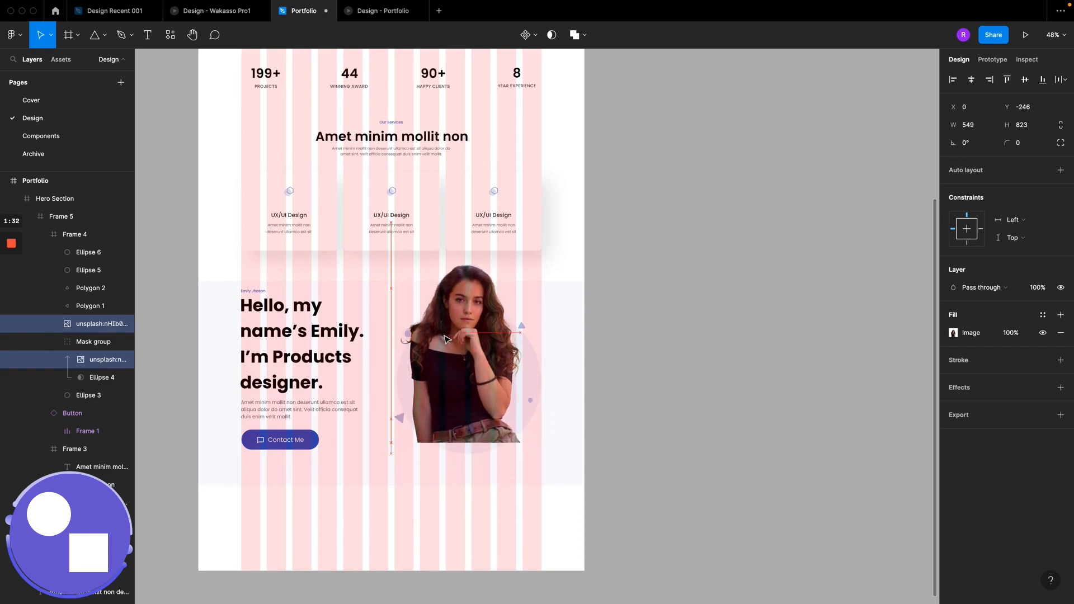
pyautogui.click(78, 326)
pyautogui.click(94, 364)
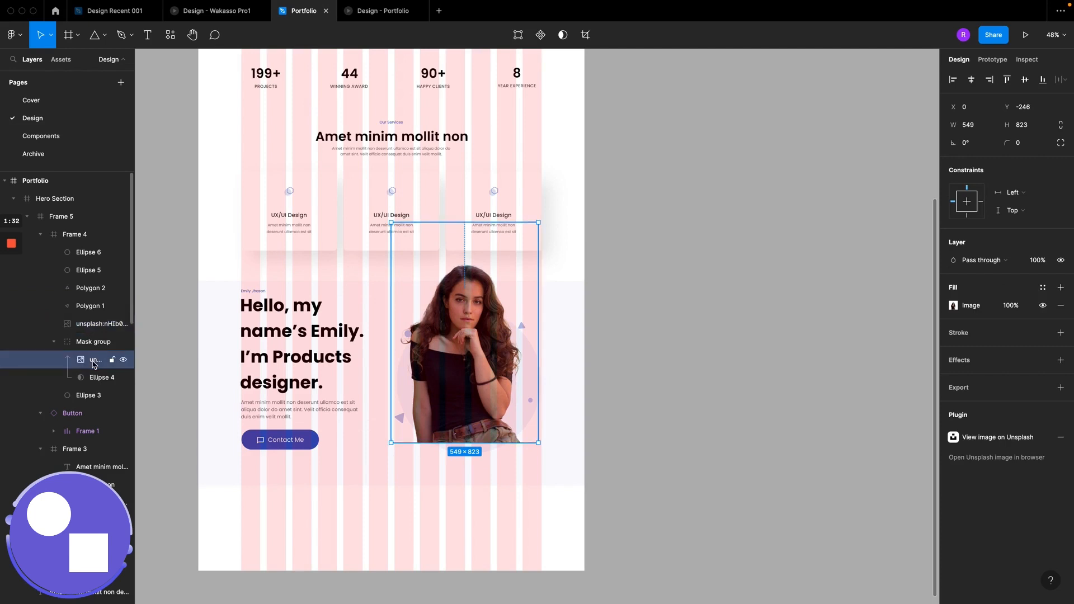
# Step: Undo the move and the replacement of both portrait images in the lower section
pyautogui.press('super+z')
pyautogui.press('super+z')
pyautogui.press('super+z')
pyautogui.press('super+z')
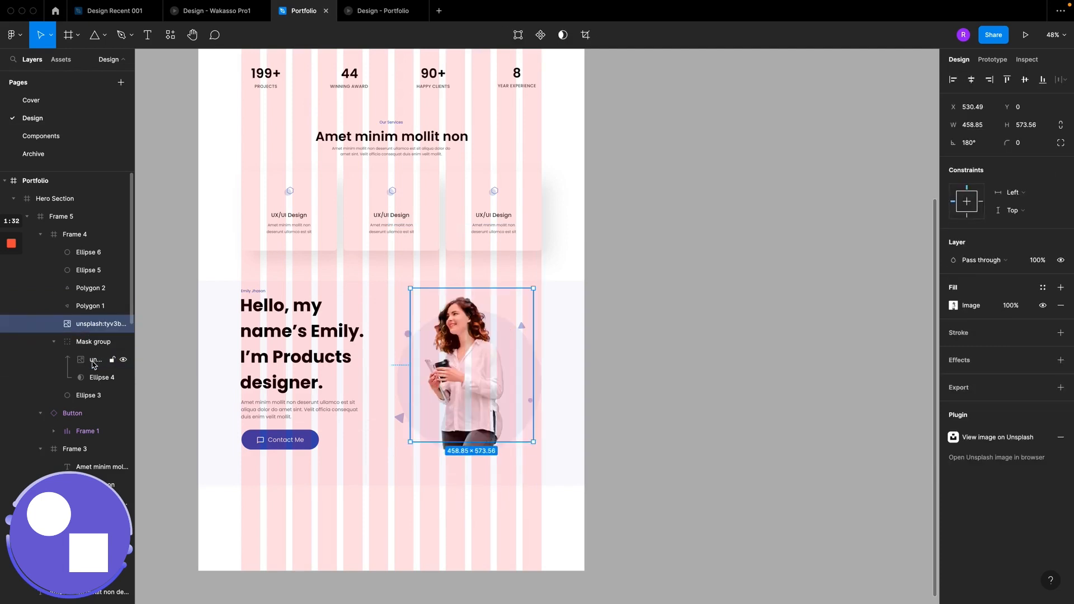
pyautogui.hscroll(-2, 420, 408)
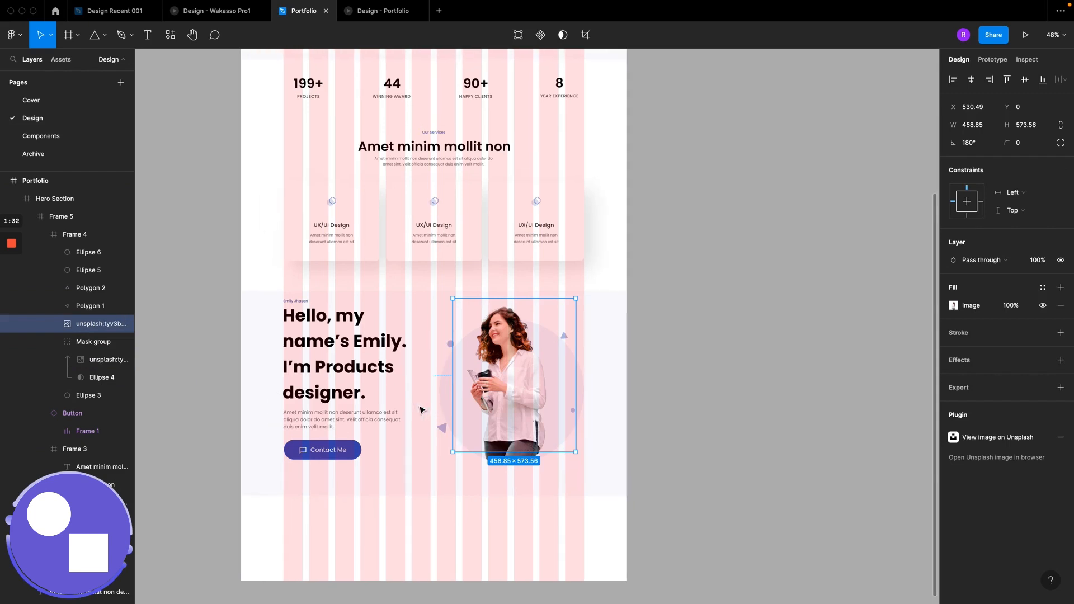
# Step: Replace the masked portrait inside the Mask group of the lower section with the copied portrait of the woman in the black top
pyautogui.scroll(5, 421, 408)
pyautogui.click(94, 360)
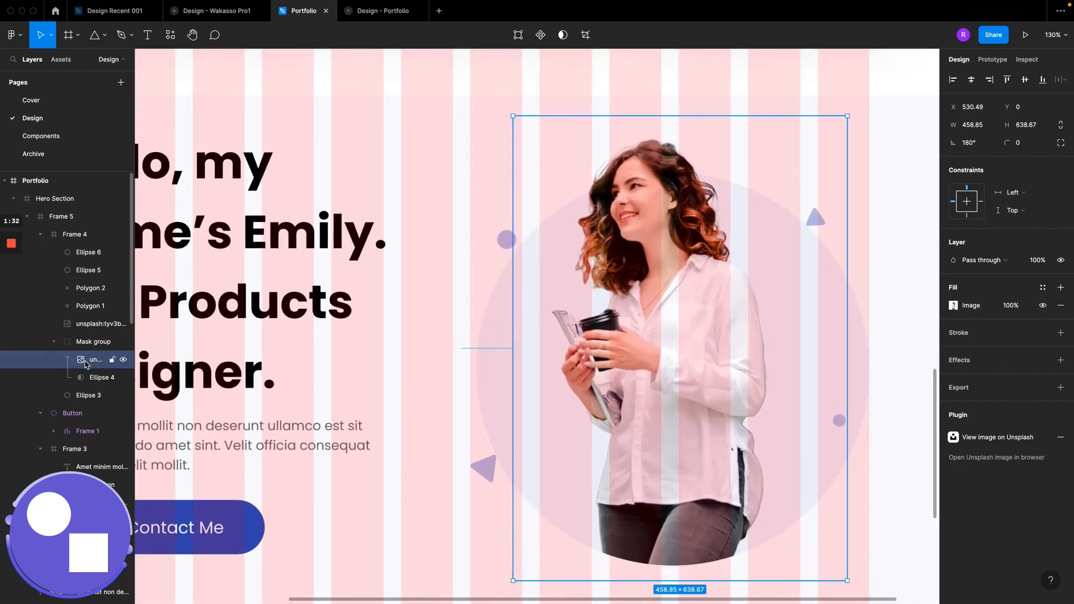
pyautogui.rightClick(665, 326)
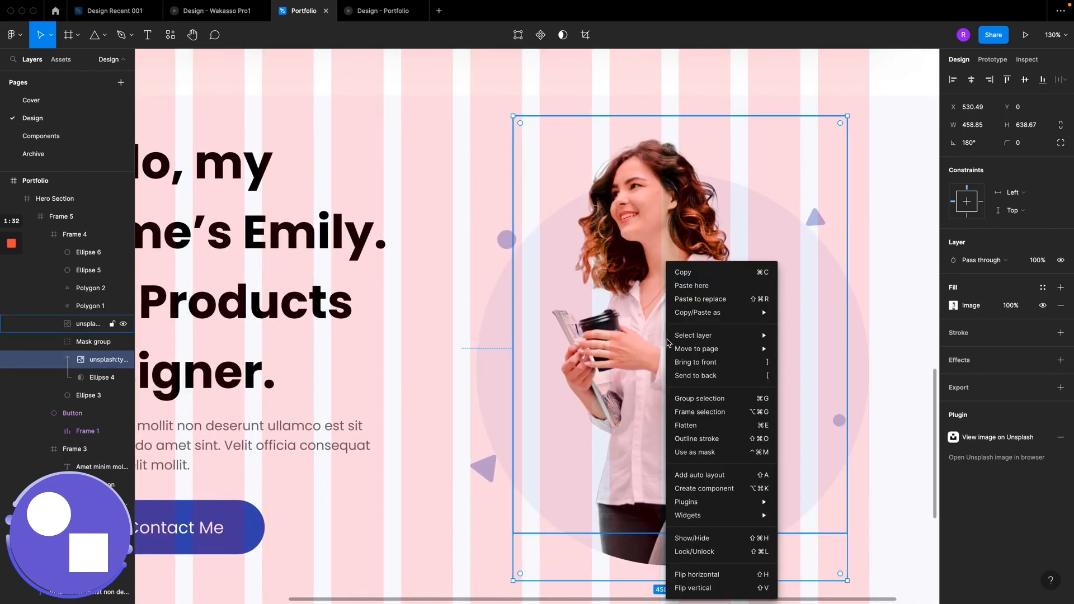
pyautogui.click(708, 298)
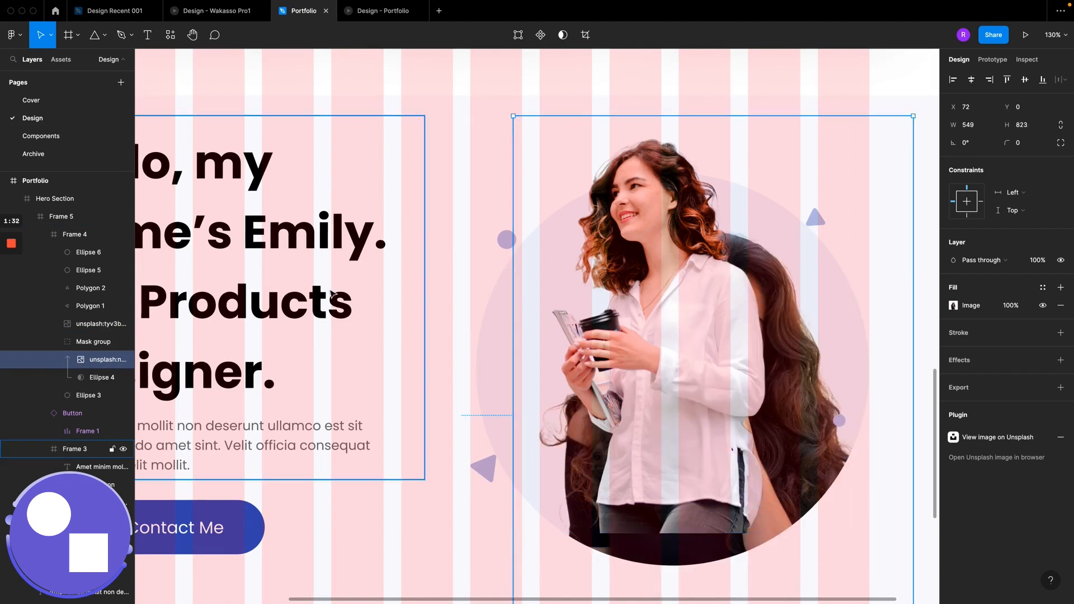
# Step: Replace the unmasked portrait above the Mask group with the same copied portrait
pyautogui.hscroll(3, 331, 292)
pyautogui.scroll(-3, 252, 257)
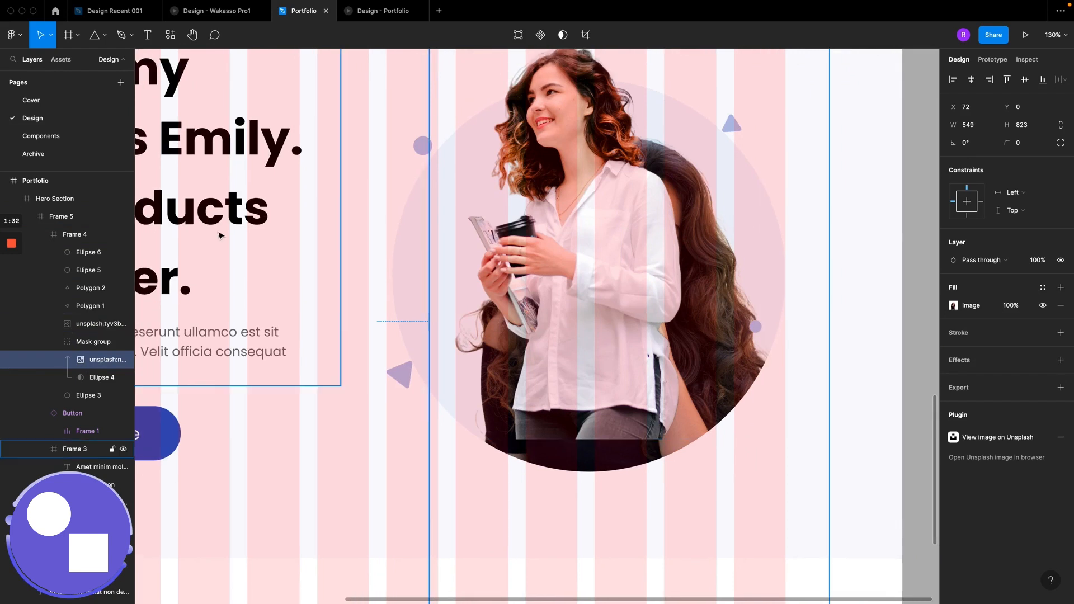
pyautogui.click(98, 324)
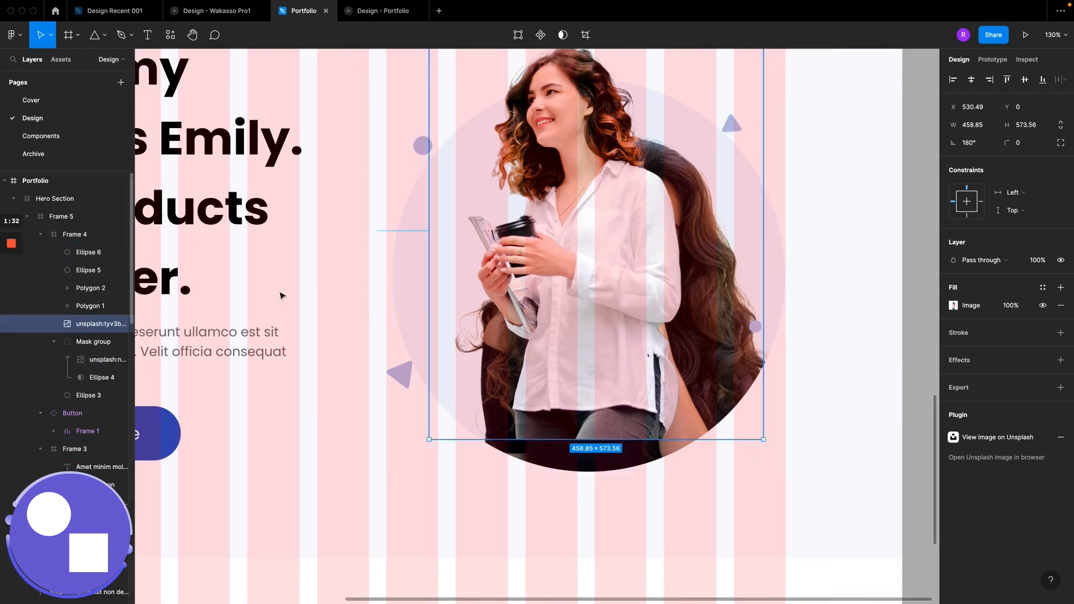
pyautogui.rightClick(556, 222)
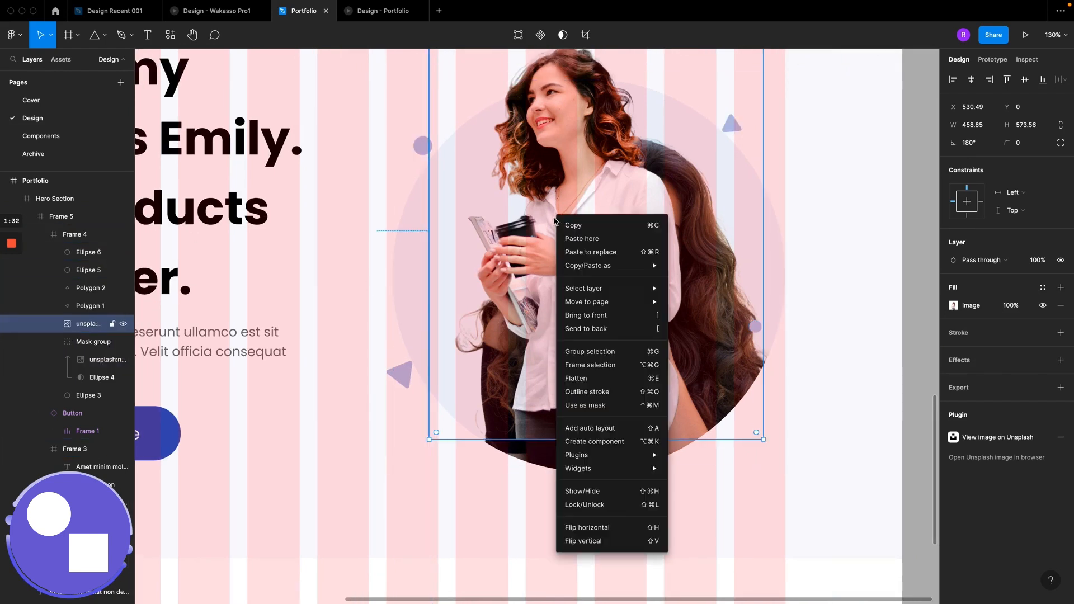
pyautogui.click(576, 252)
pyautogui.scroll(-5, 576, 252)
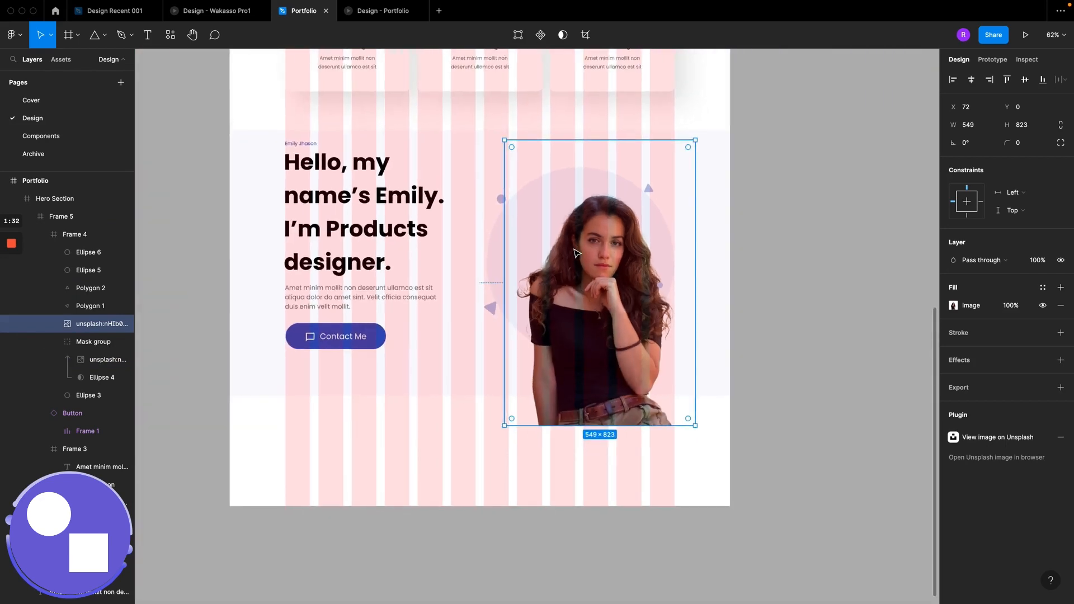
# Step: Scale the unmasked and the masked portrait down together to 415 × 621
pyautogui.scroll(5, 576, 253)
pyautogui.scroll(-5, 576, 252)
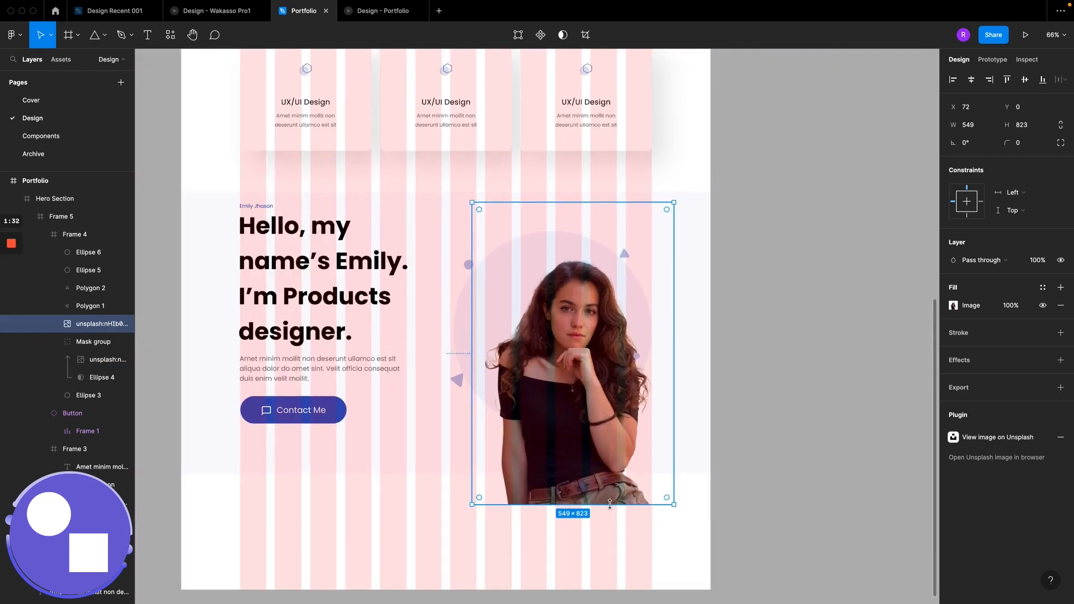
pyautogui.moveTo(610, 504); pyautogui.dragTo(597, 450)
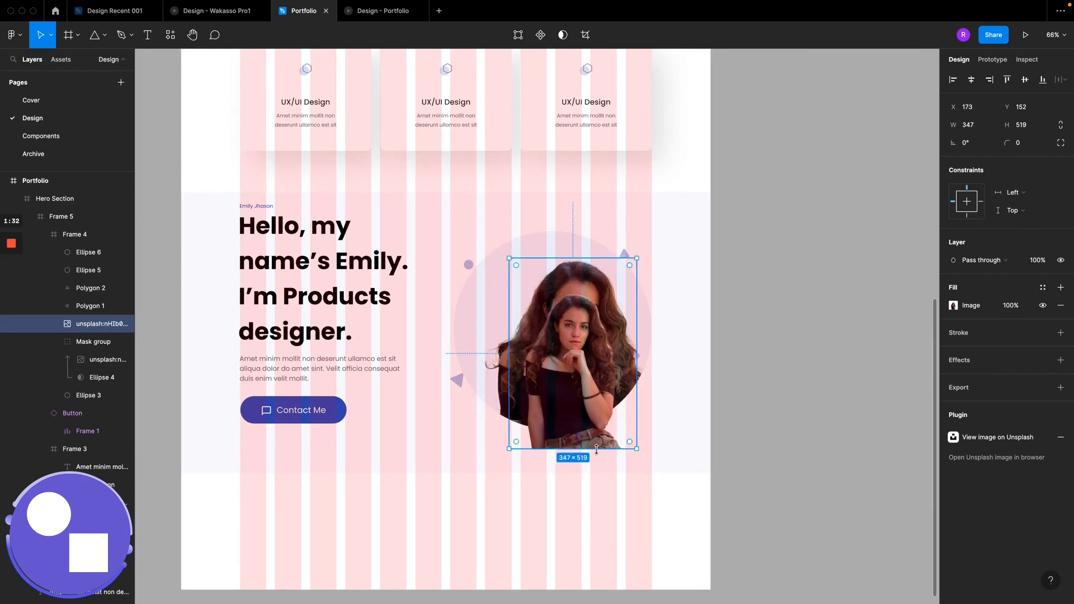
pyautogui.press('super+z')
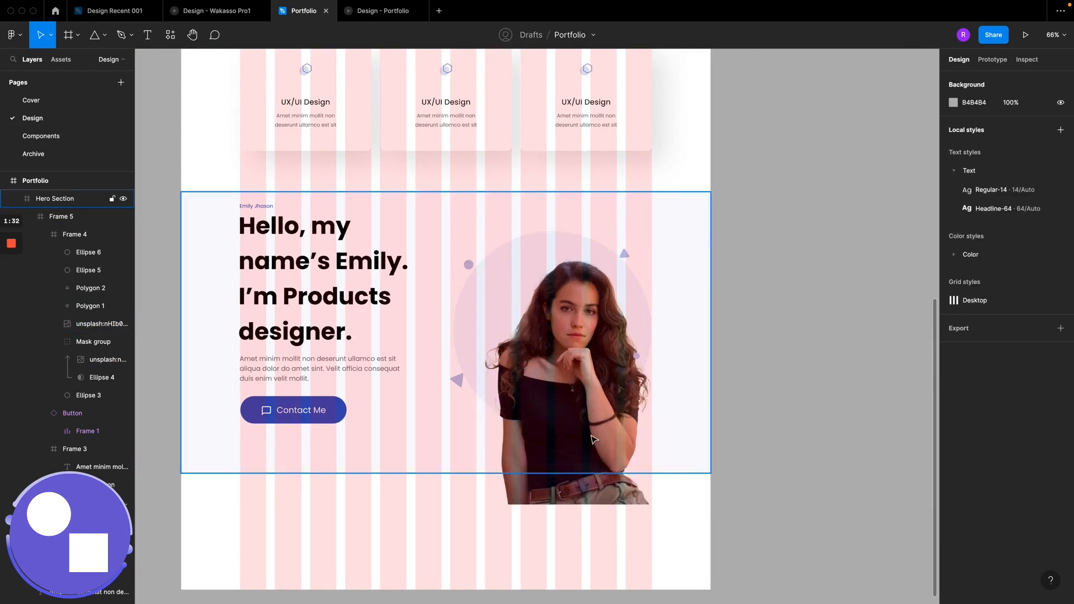
pyautogui.click(58, 323)
pyautogui.keyDown('shift'); pyautogui.click(87, 364); pyautogui.keyUp('shift')
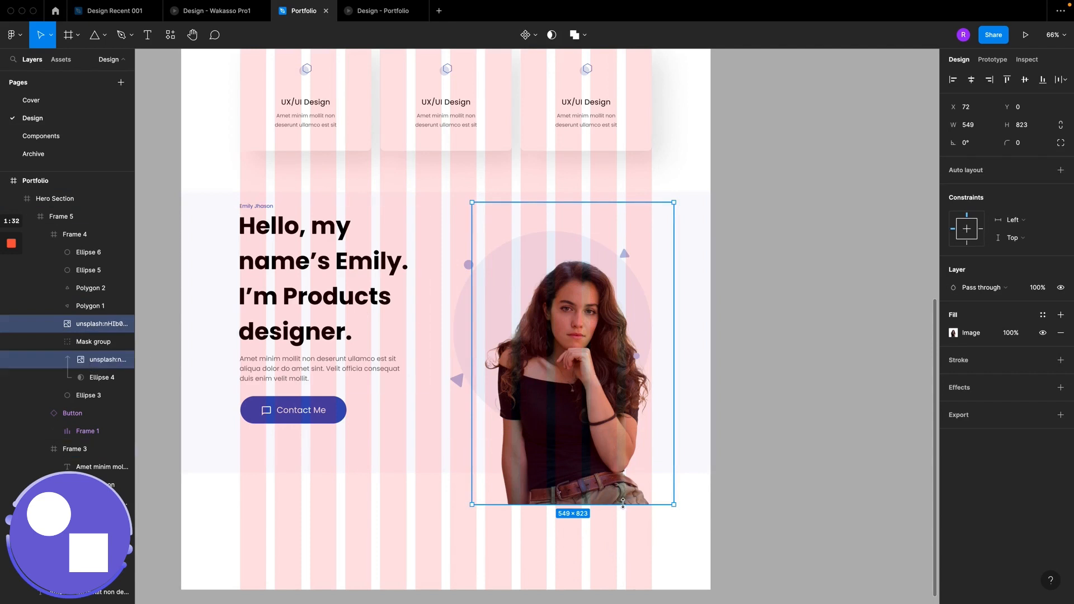
pyautogui.moveTo(623, 504); pyautogui.dragTo(614, 468)
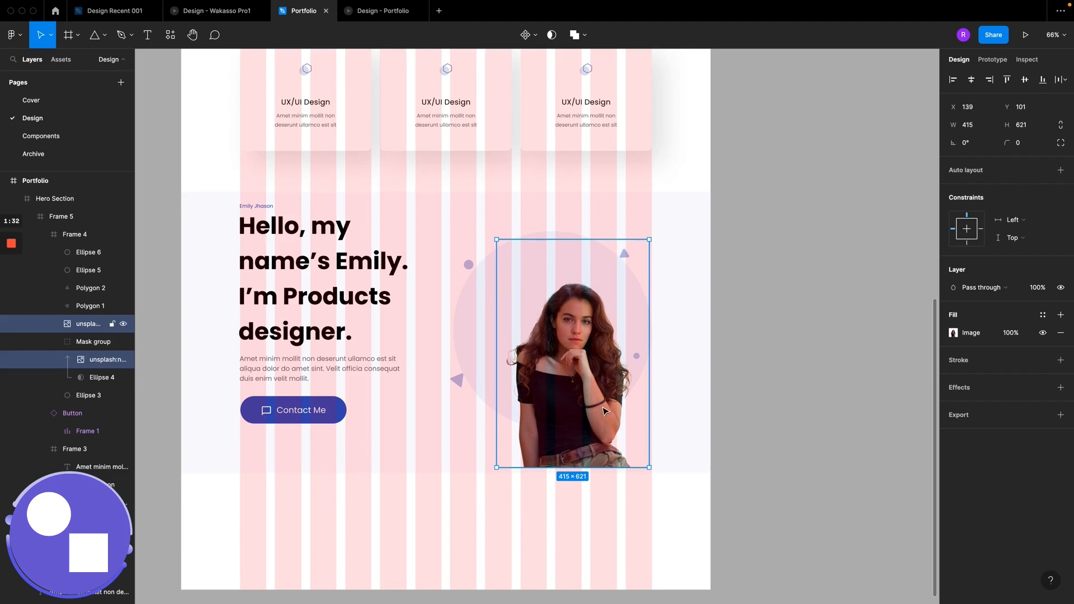
# Step: Move both portraits over the lilac circle and enlarge them together to 487 × 728 at X 36, Y -110
pyautogui.moveTo(605, 409); pyautogui.dragTo(563, 337)
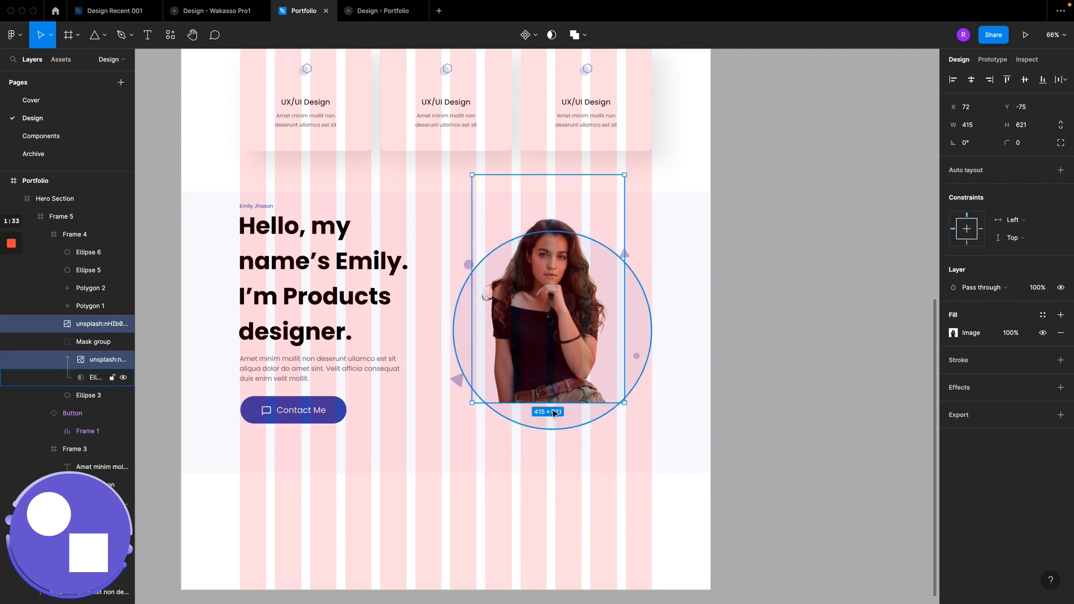
pyautogui.moveTo(551, 409); pyautogui.dragTo(554, 428)
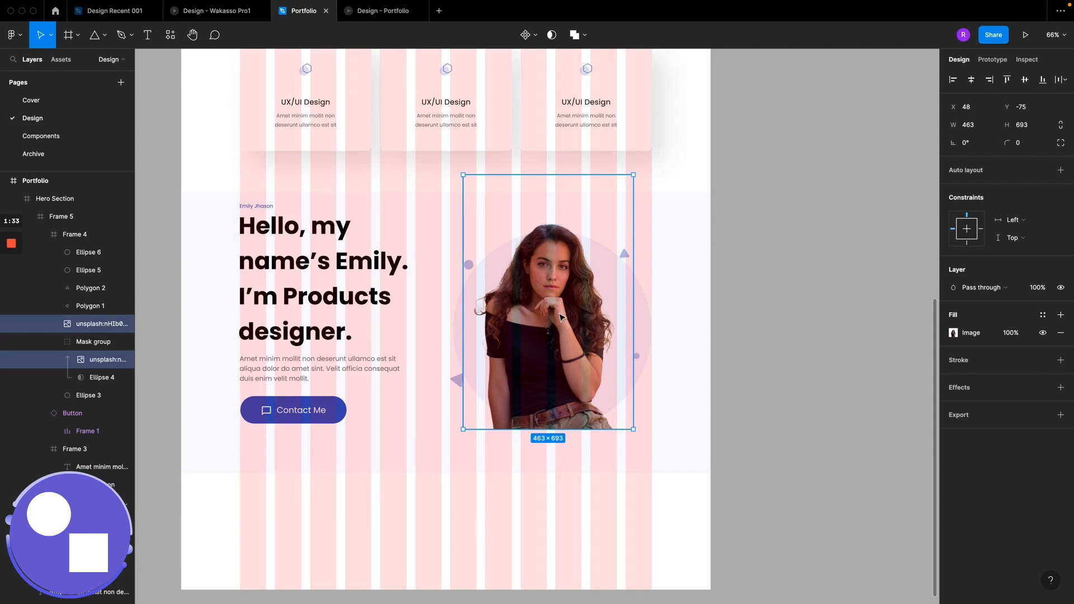
pyautogui.moveTo(559, 315); pyautogui.dragTo(561, 305)
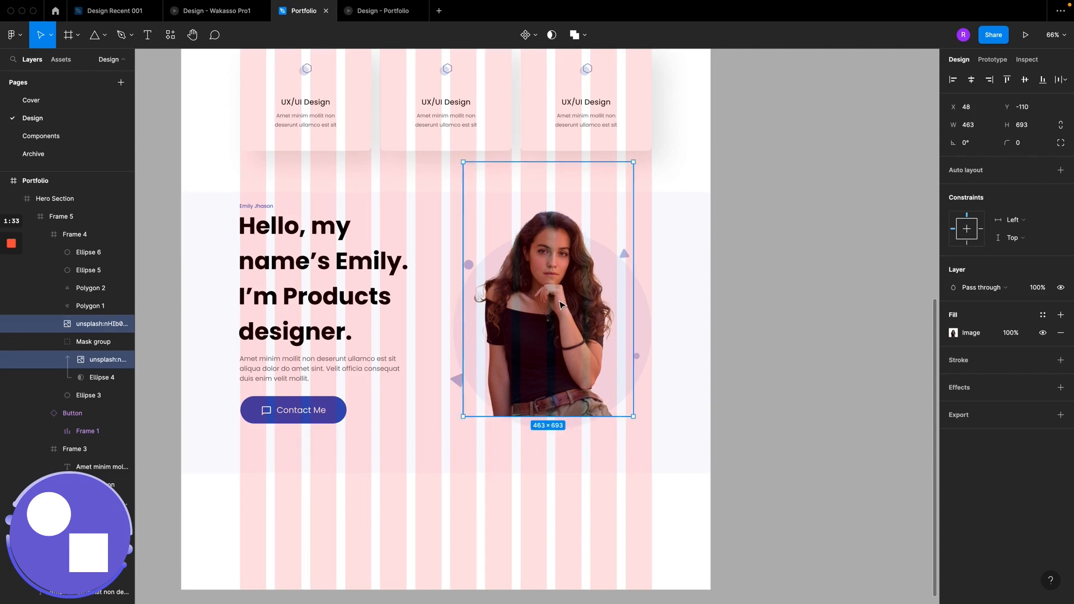
pyautogui.moveTo(560, 416); pyautogui.dragTo(561, 428)
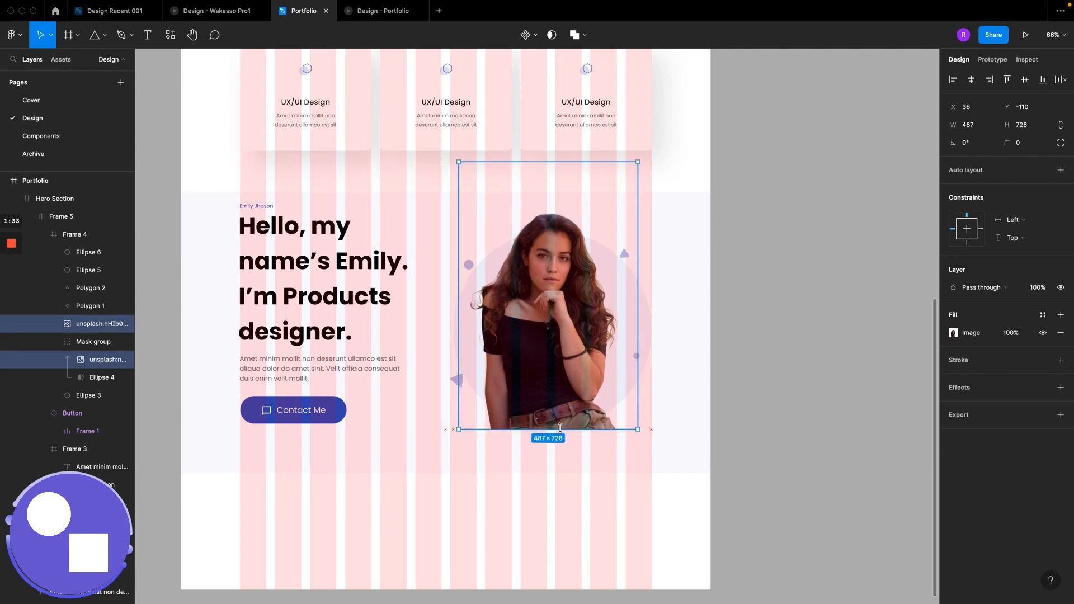
# Step: Crop the unmasked portrait from its lower edge to 487 × 628, leaving the lower body to the masked copy
pyautogui.click(86, 326)
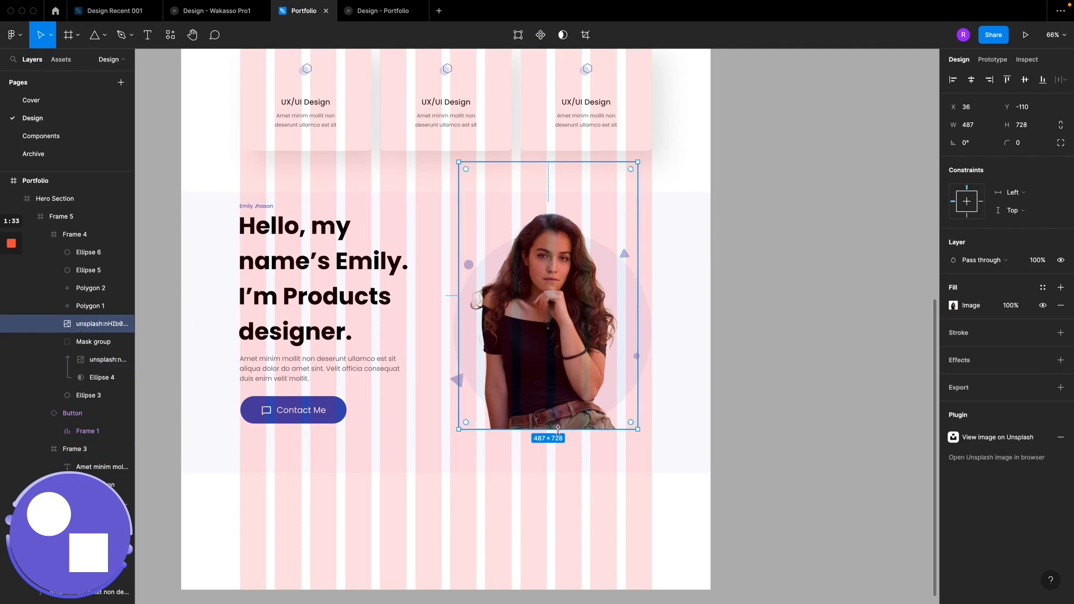
pyautogui.moveTo(560, 432); pyautogui.dragTo(562, 392)
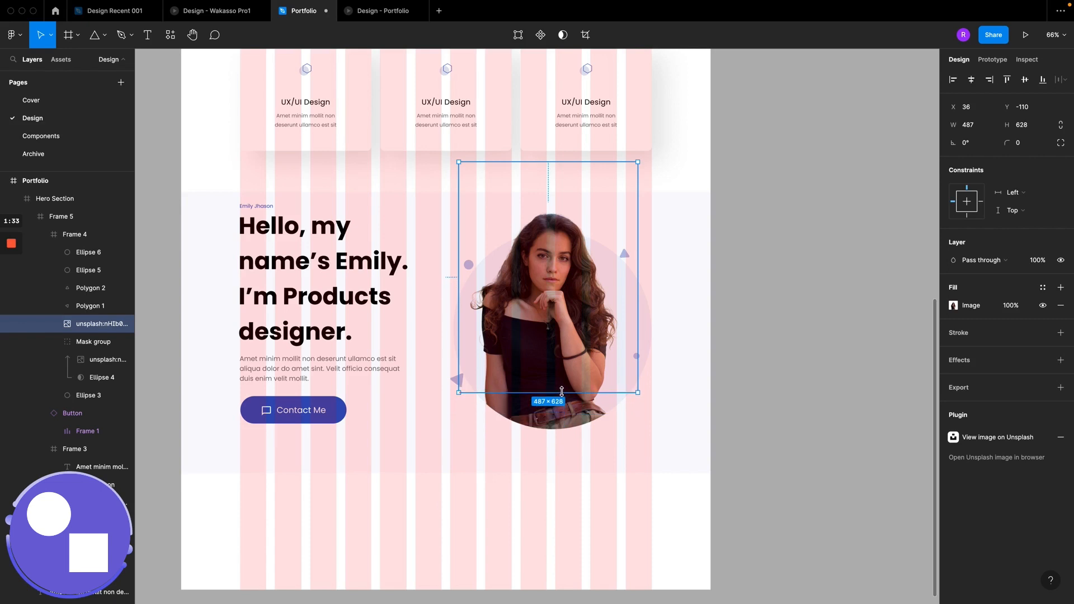
pyautogui.click(518, 439)
pyautogui.scroll(-2, 518, 439)
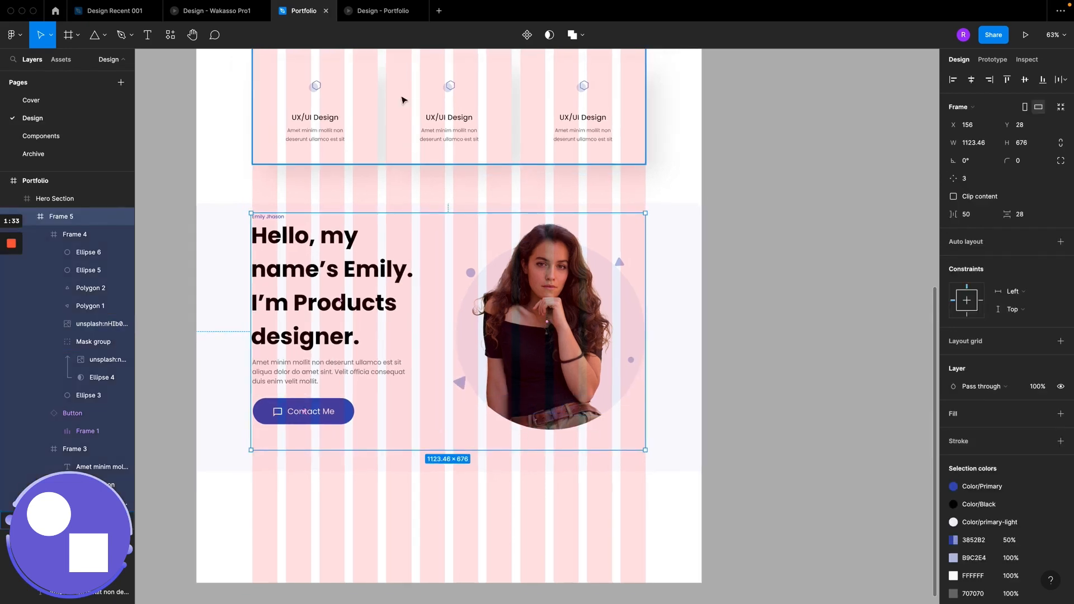
# Step: Review the new portrait section in the Portfolio presentation preview and return to the design file
pyautogui.click(376, 12)
pyautogui.scroll(-13, 479, 276)
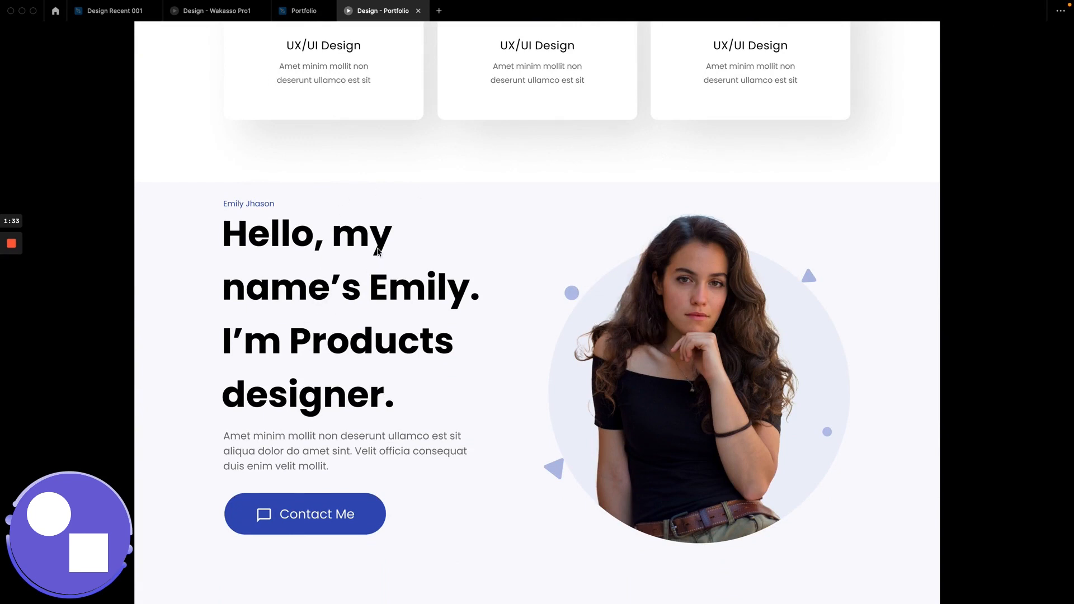
pyautogui.scroll(-3, 378, 252)
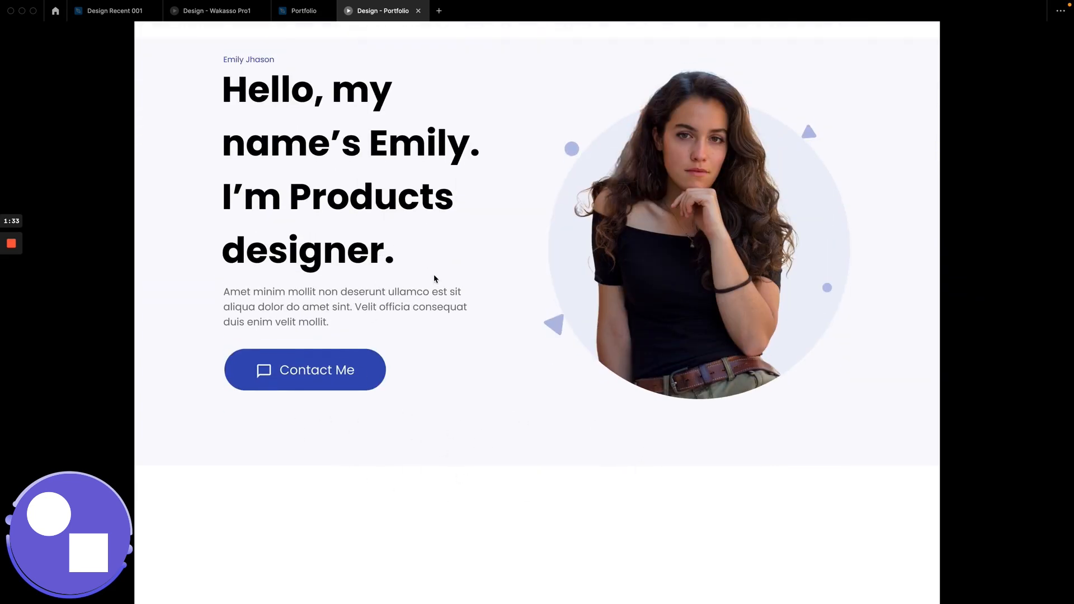
pyautogui.scroll(3, 435, 278)
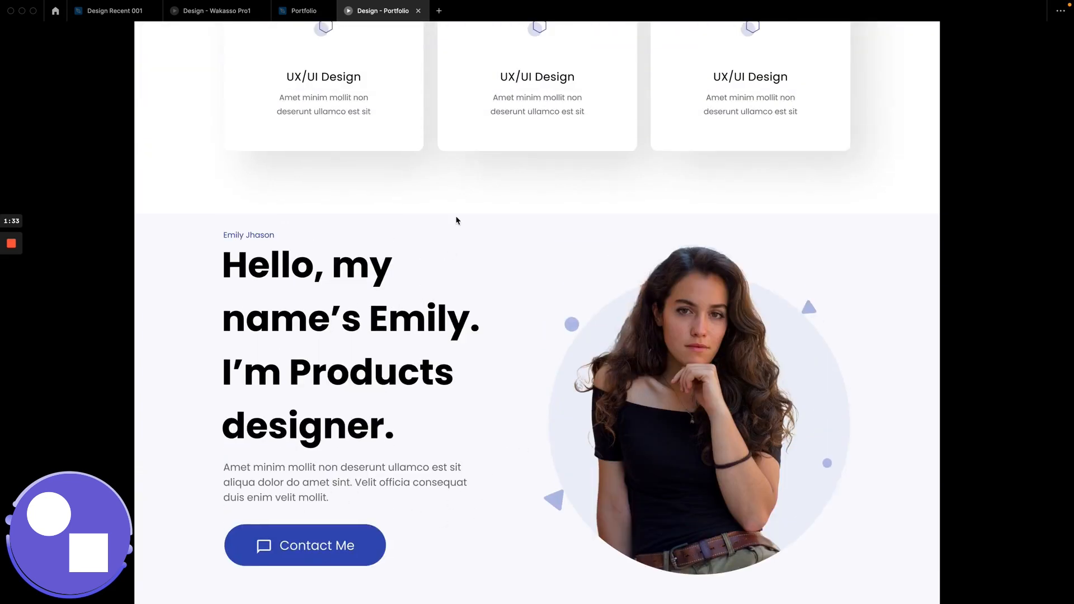
pyautogui.click(298, 12)
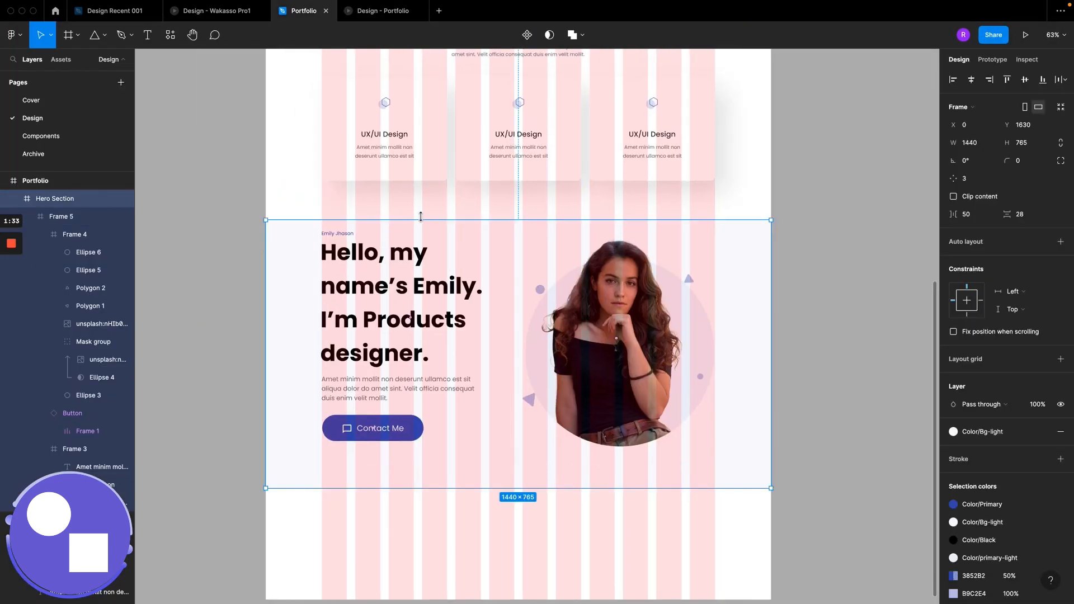
# Step: Extend the lower Hero Section's upper edge to a height of 804 and measure Frame 5's margins inside it
pyautogui.moveTo(421, 217); pyautogui.dragTo(421, 207)
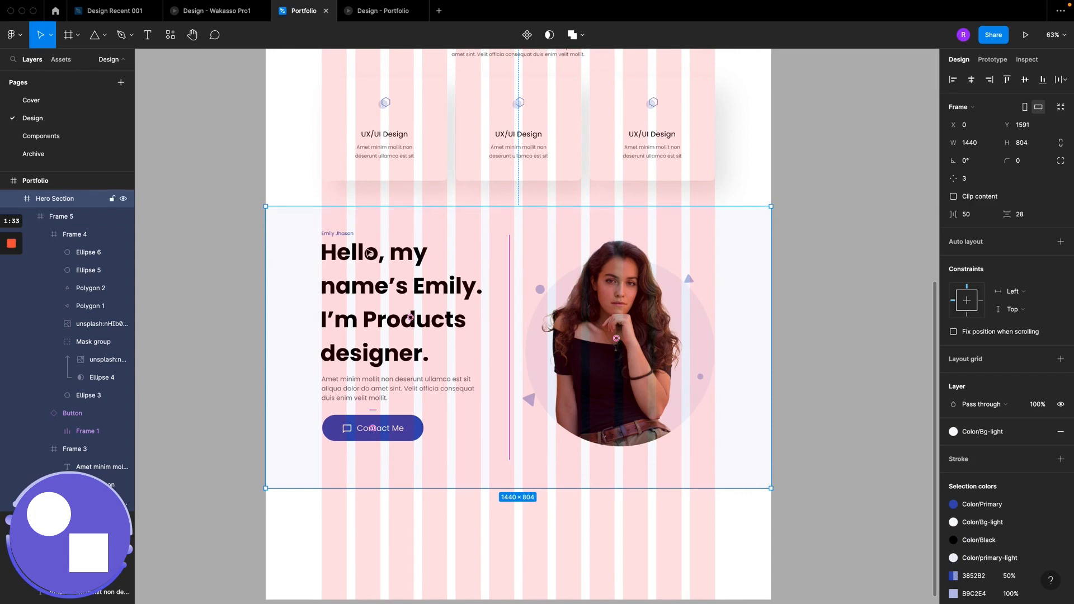
pyautogui.click(335, 234)
pyautogui.scroll(5, 347, 229)
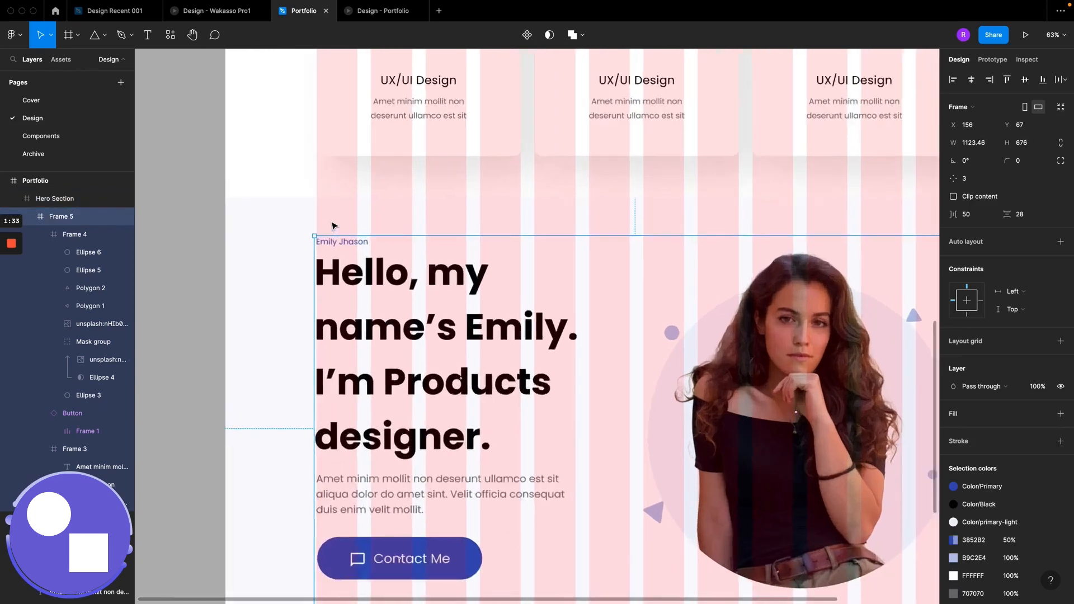
pyautogui.scroll(-5, 390, 218)
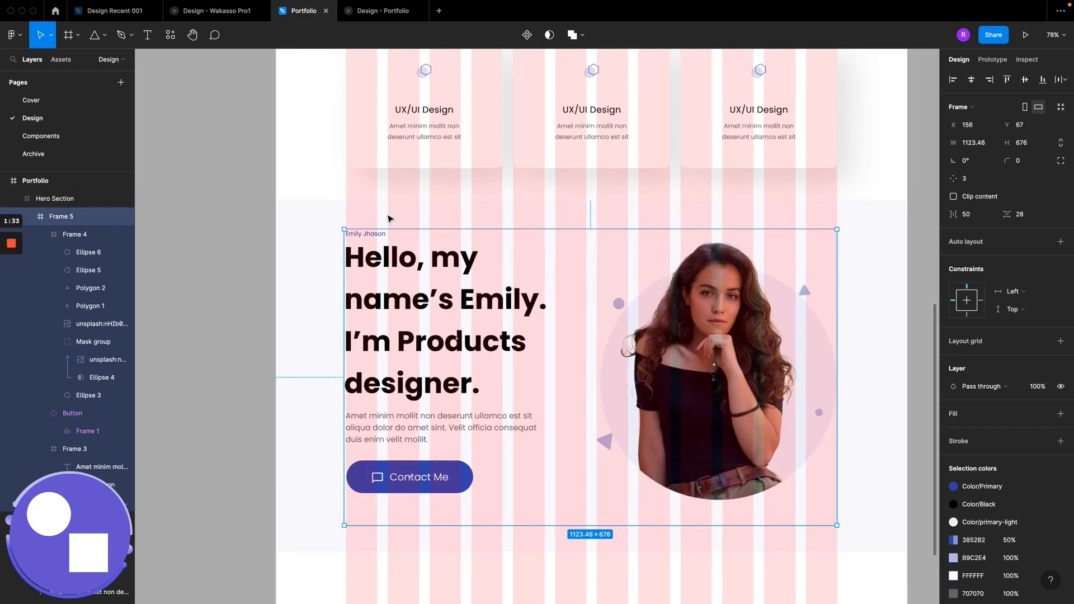
pyautogui.scroll(-2, 390, 219)
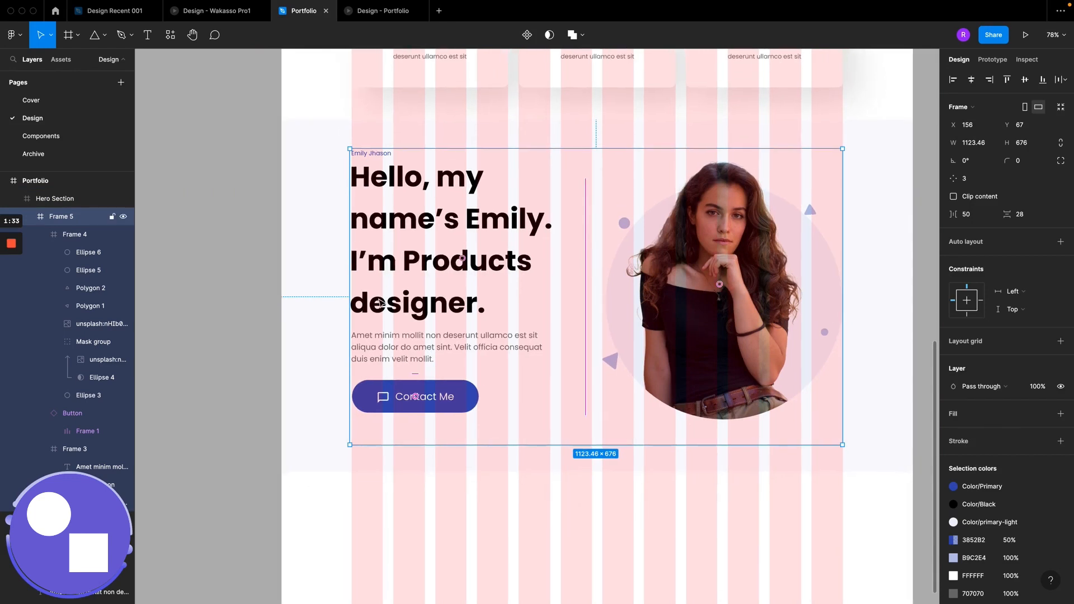
pyautogui.press('alt')
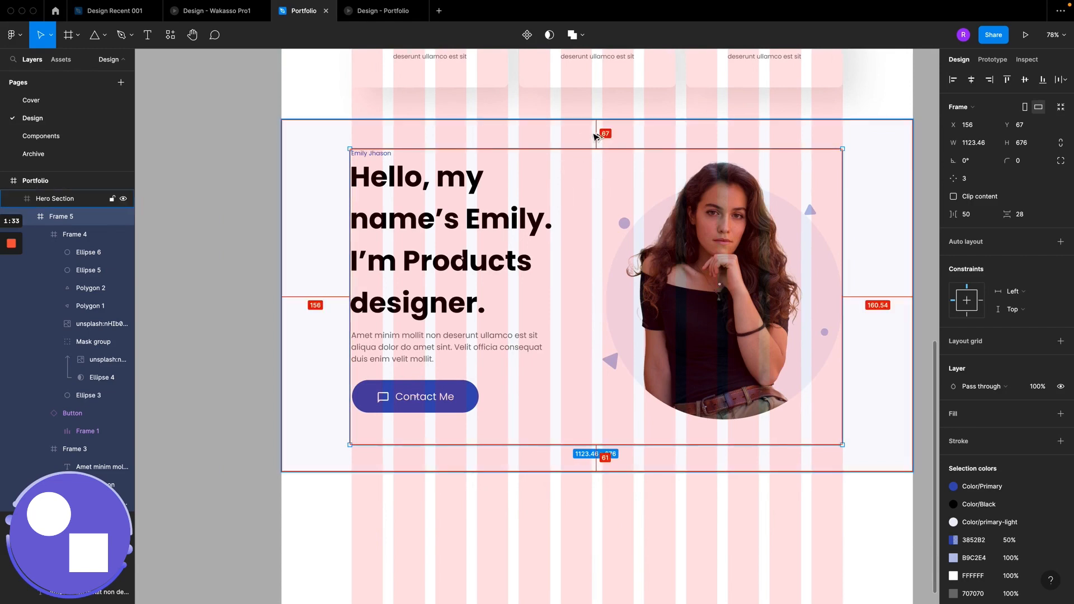
# Step: Lower the Hero Section's upper edge to Y 1598, giving the section a height of 797
pyautogui.scroll(10, 595, 127)
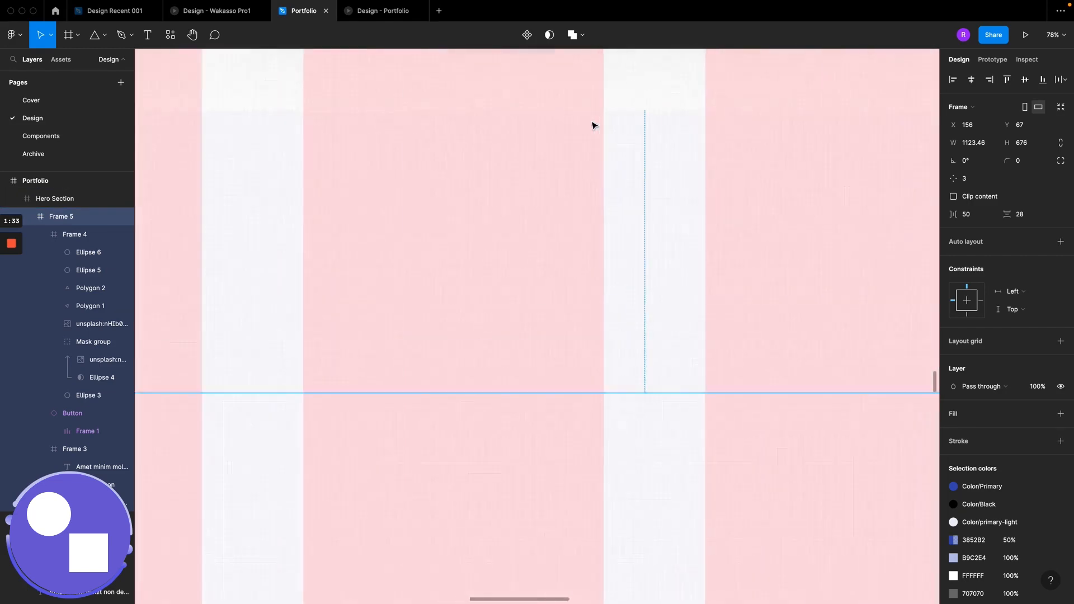
pyautogui.click(597, 123)
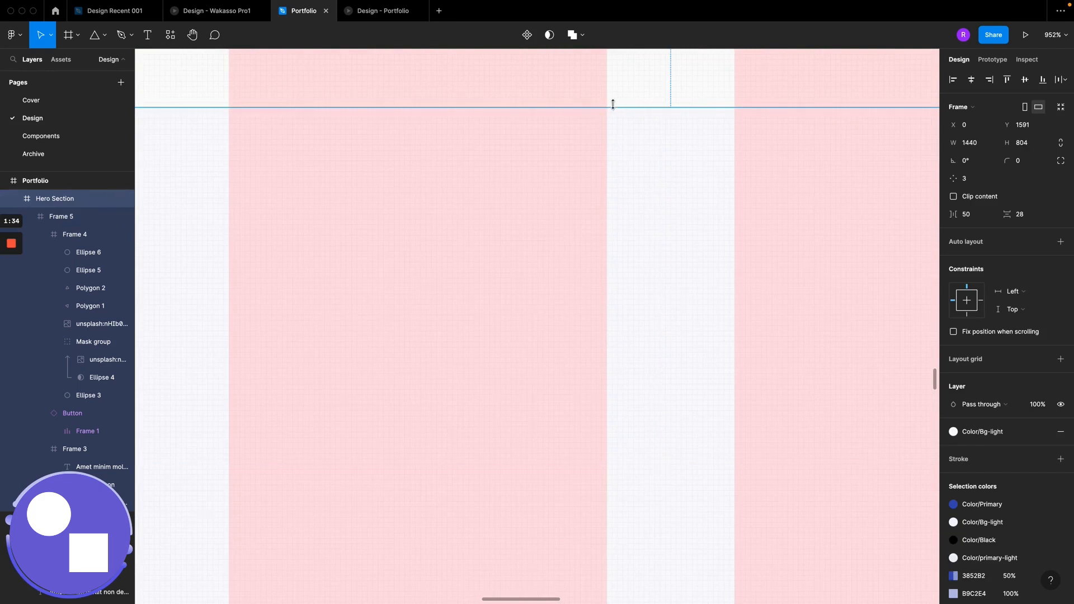
pyautogui.scroll(5, 613, 105)
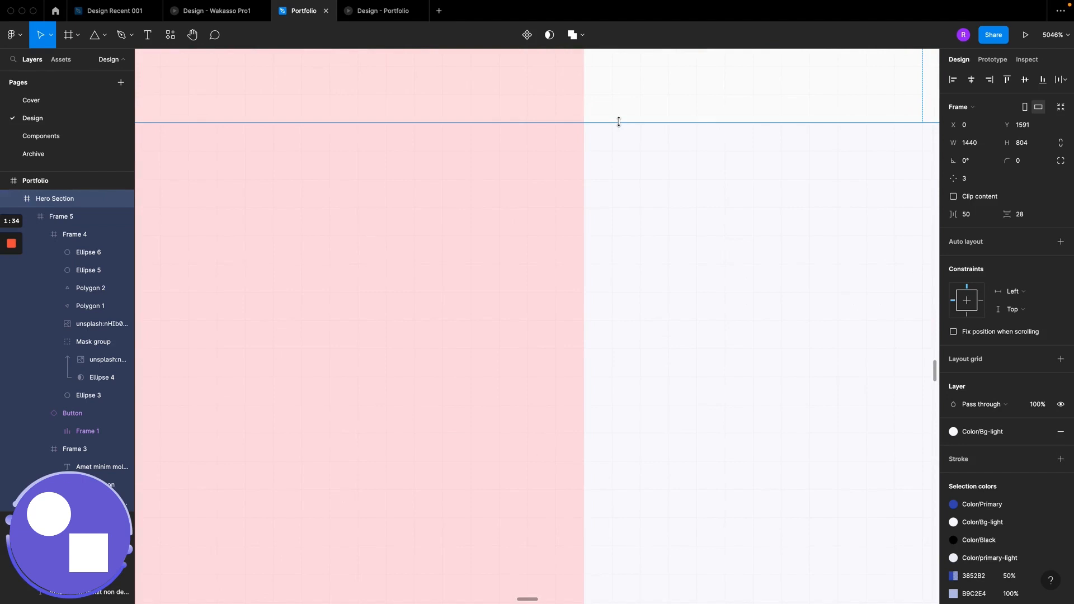
pyautogui.moveTo(619, 134); pyautogui.dragTo(616, 307)
pyautogui.scroll(-10, 616, 307)
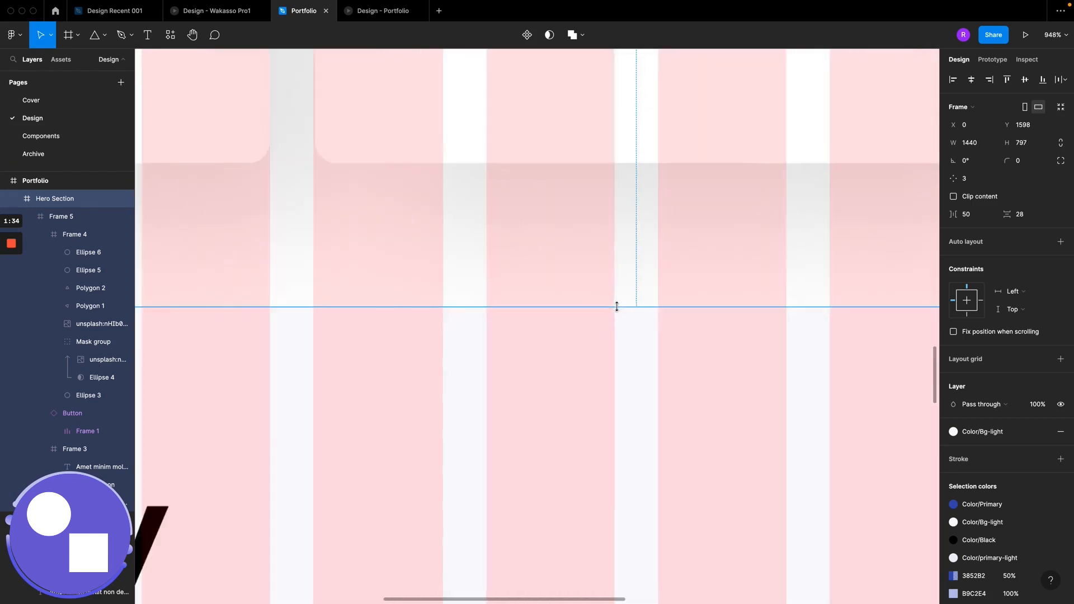
pyautogui.scroll(-5, 613, 304)
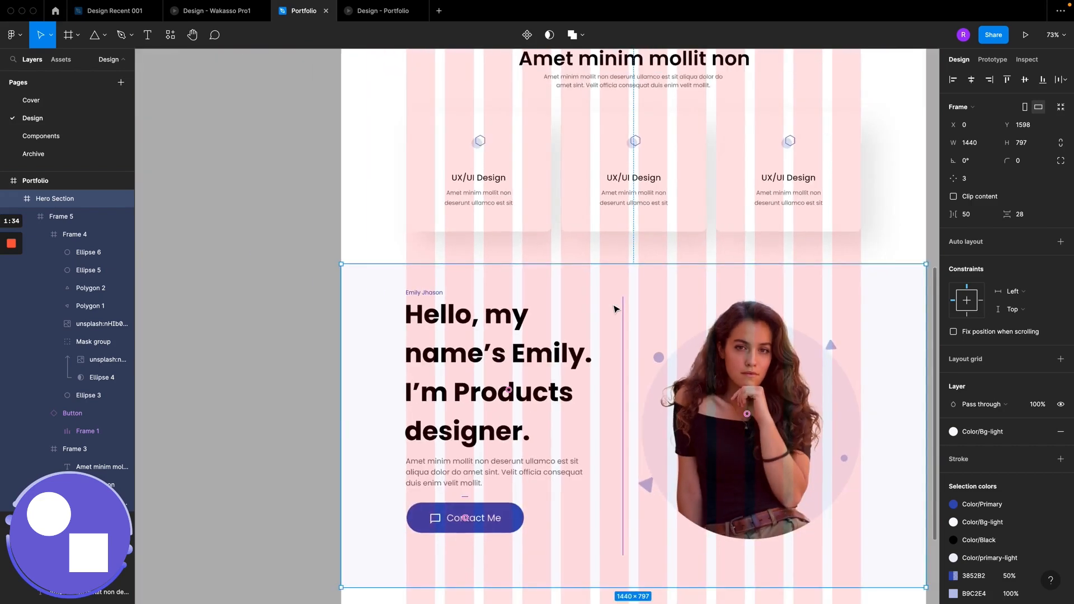
# Step: Measure Frame 5's margins, and raise the lower Hero Section's bottom edge to a section height of 796
pyautogui.click(686, 334)
pyautogui.press('alt')
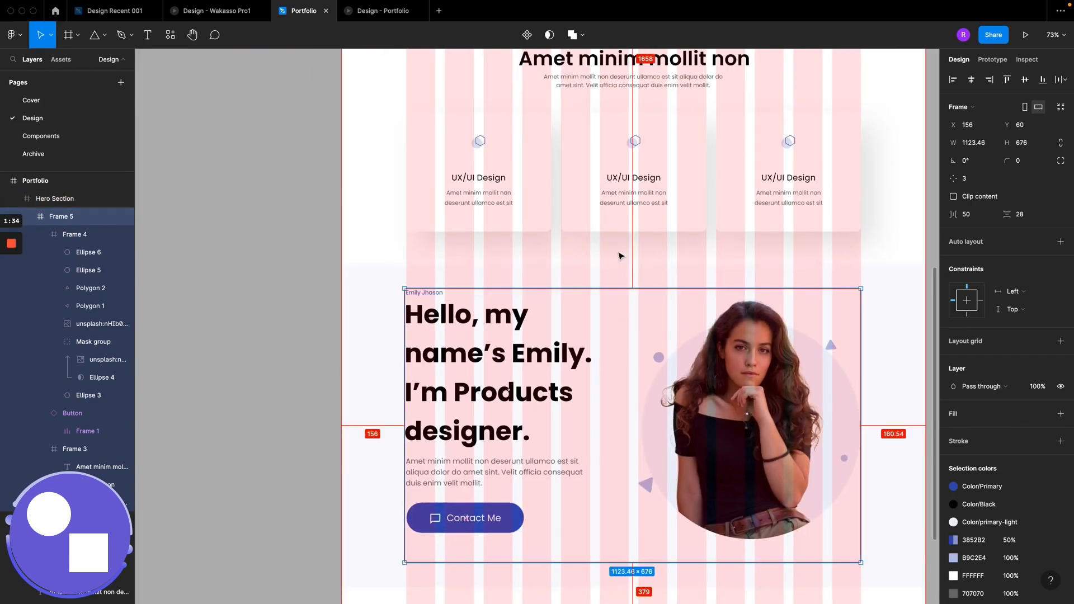
pyautogui.scroll(-5, 628, 282)
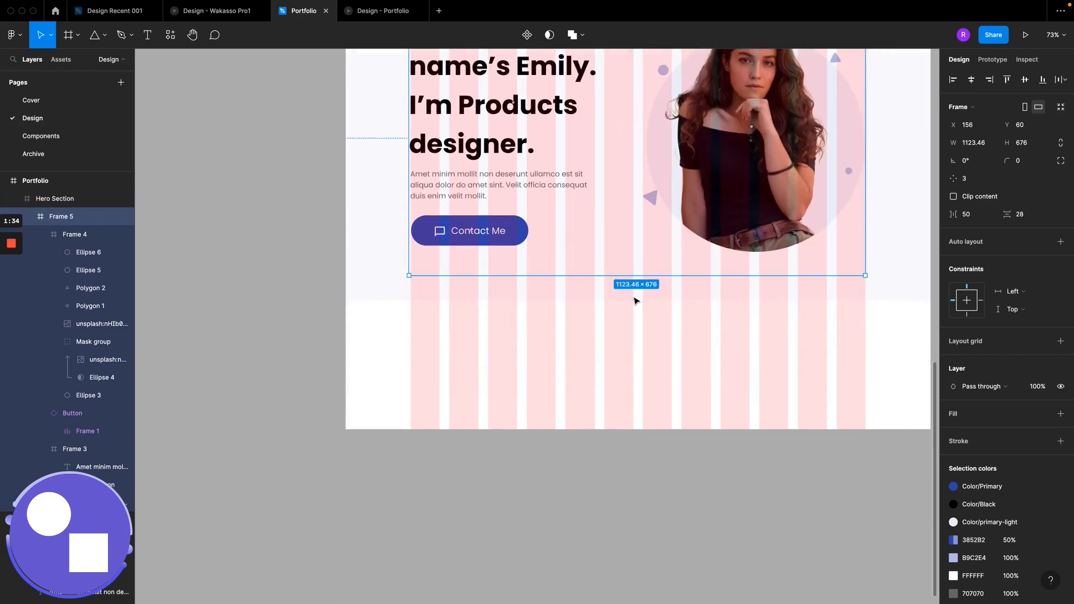
pyautogui.scroll(10, 630, 281)
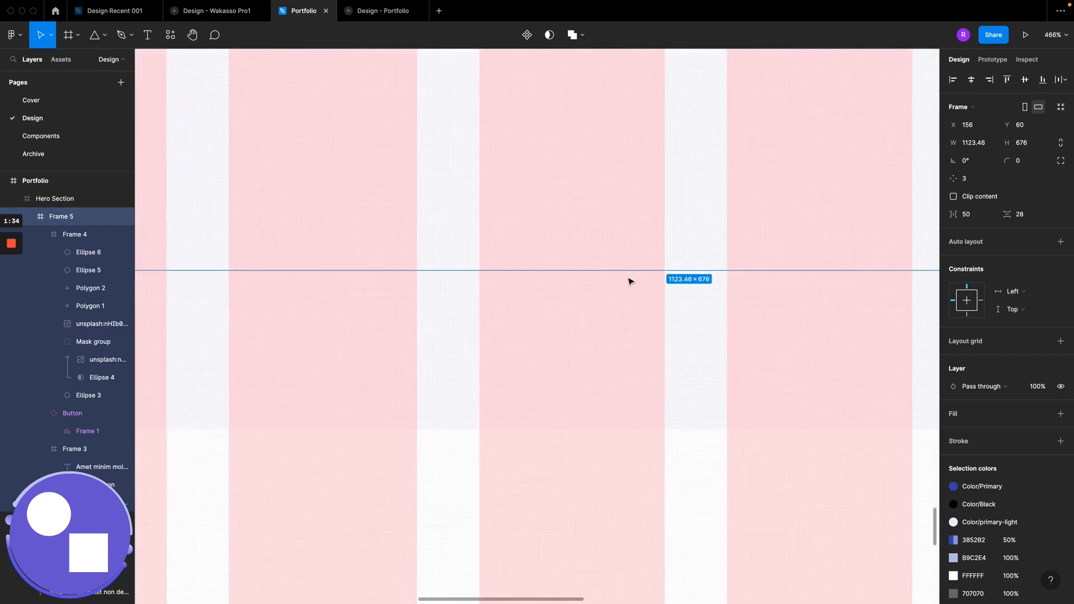
pyautogui.click(654, 381)
pyautogui.scroll(6, 655, 379)
pyautogui.scroll(-2, 654, 380)
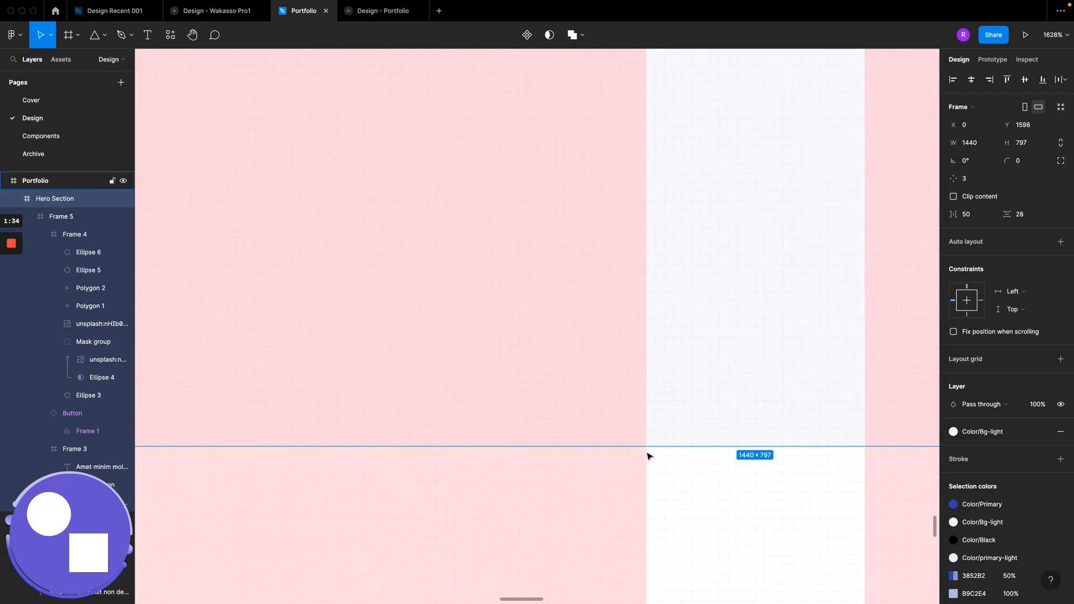
pyautogui.scroll(8, 647, 455)
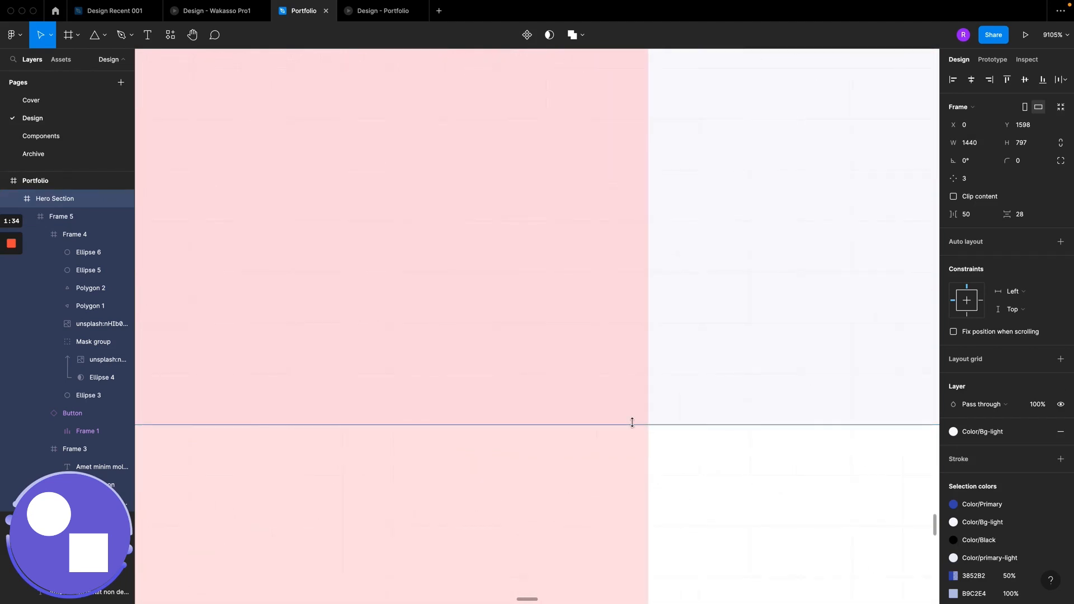
pyautogui.moveTo(630, 408); pyautogui.dragTo(628, 384)
pyautogui.scroll(-10, 630, 386)
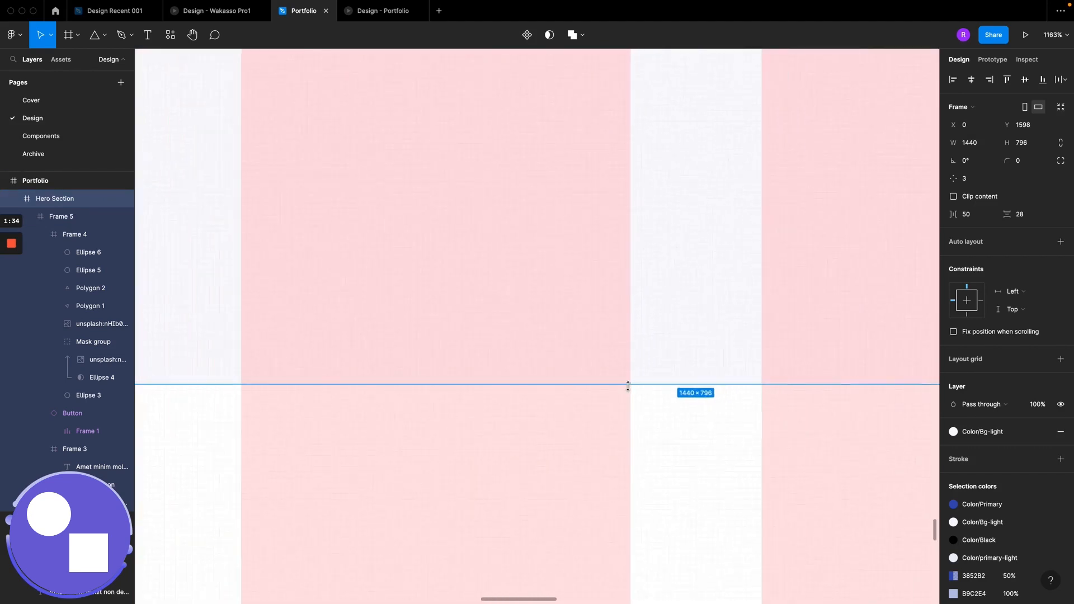
pyautogui.scroll(-6, 628, 386)
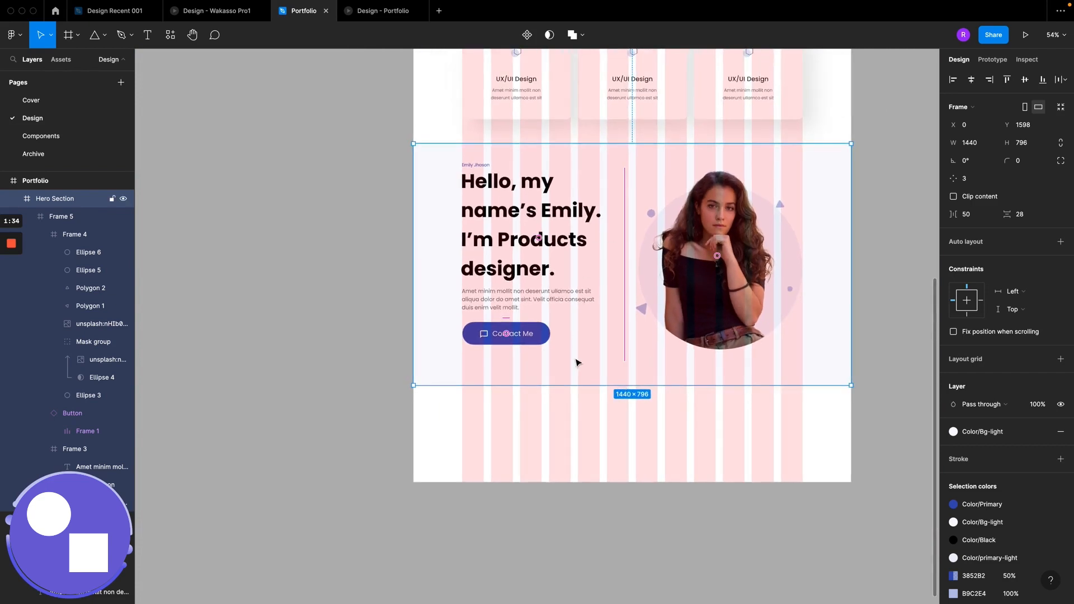
# Step: Check the Wakasso Pro1 reference and change the small label above the lower section's headline to "Product Designer"
pyautogui.click(232, 12)
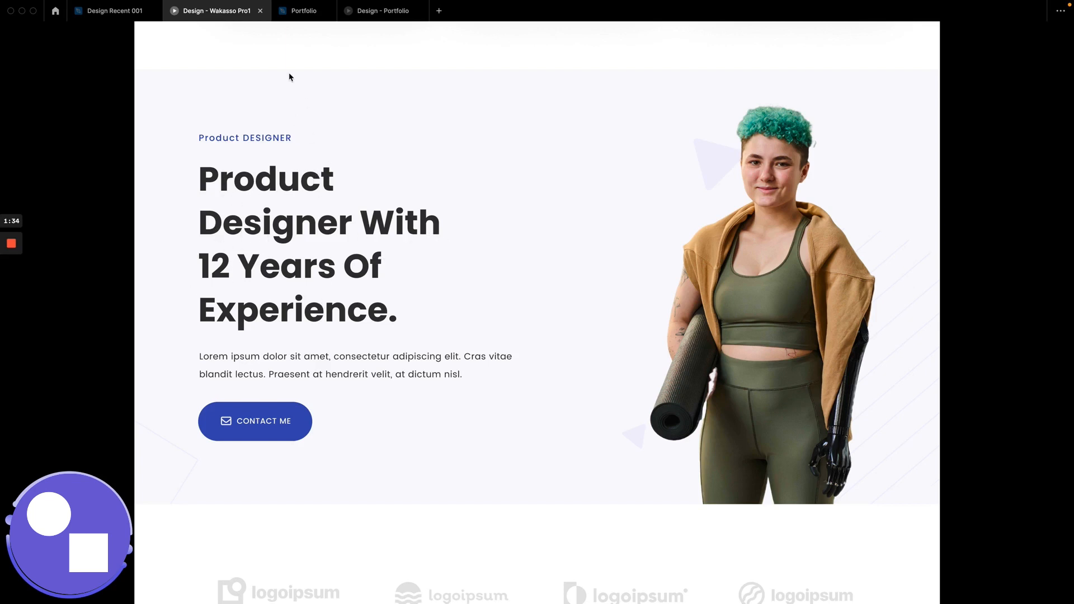
pyautogui.click(304, 12)
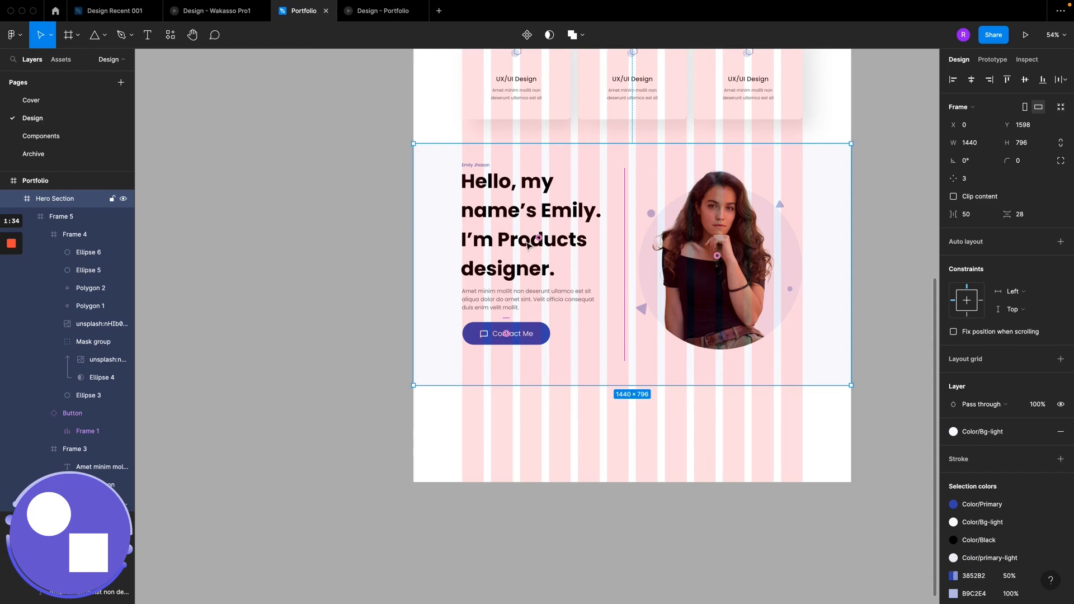
pyautogui.scroll(5, 527, 244)
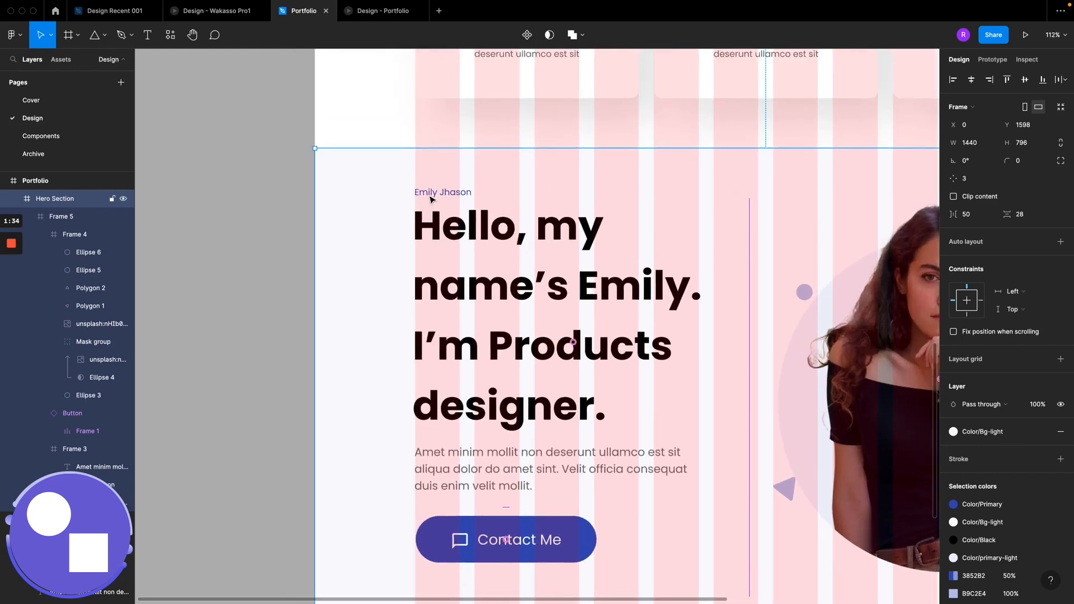
pyautogui.doubleClick(430, 195)
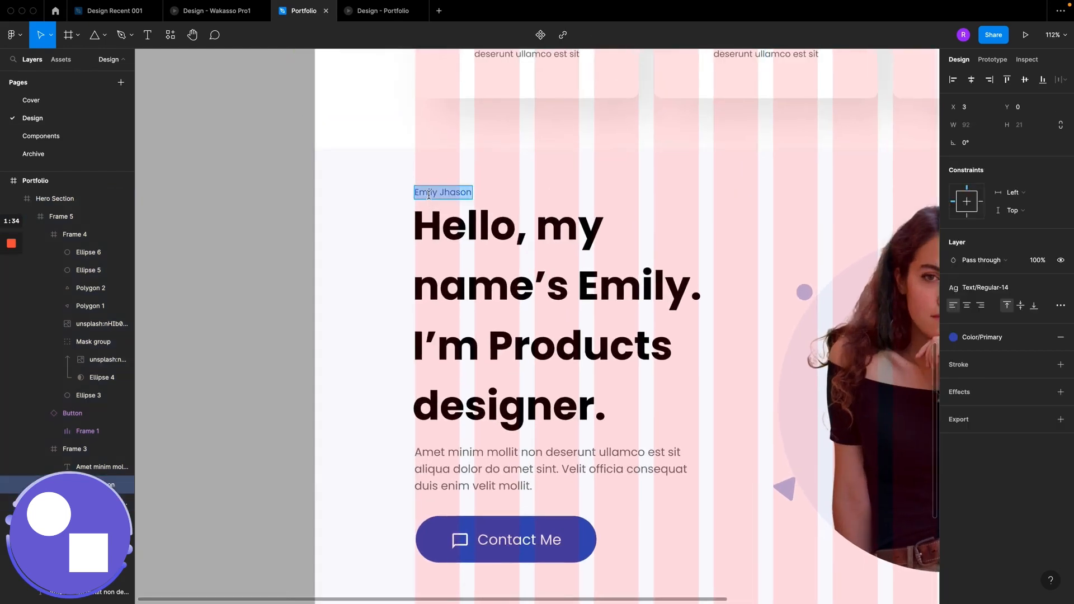
pyautogui.write('Produ')
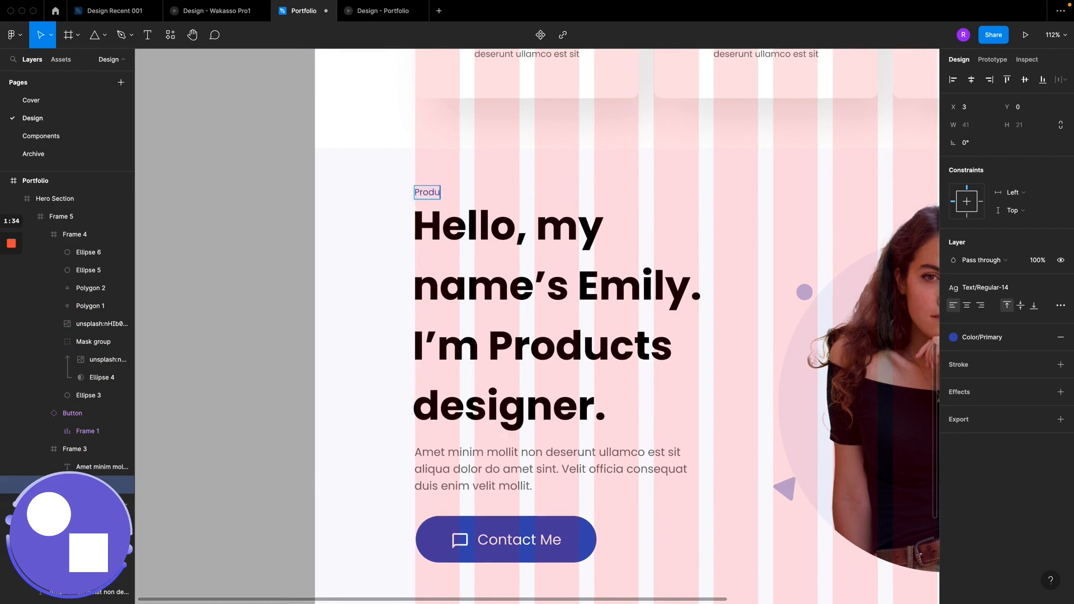
pyautogui.write('ct Designer')
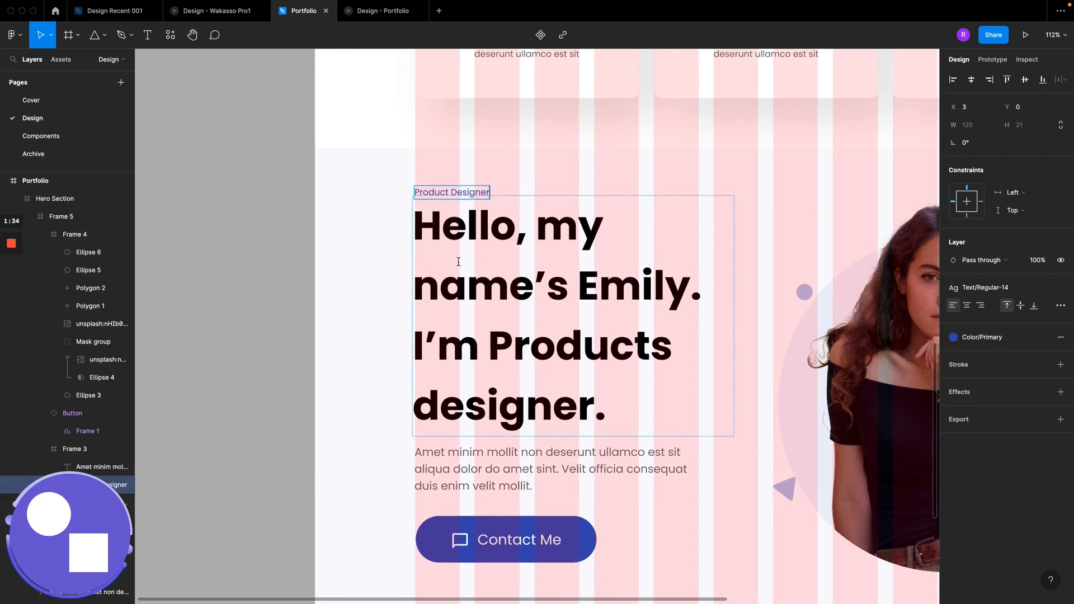
# Step: Replace the lower section's headline with "Product Designer with 12 years of experience", following the Wakasso Pro1 reference
pyautogui.tripleClick(458, 261)
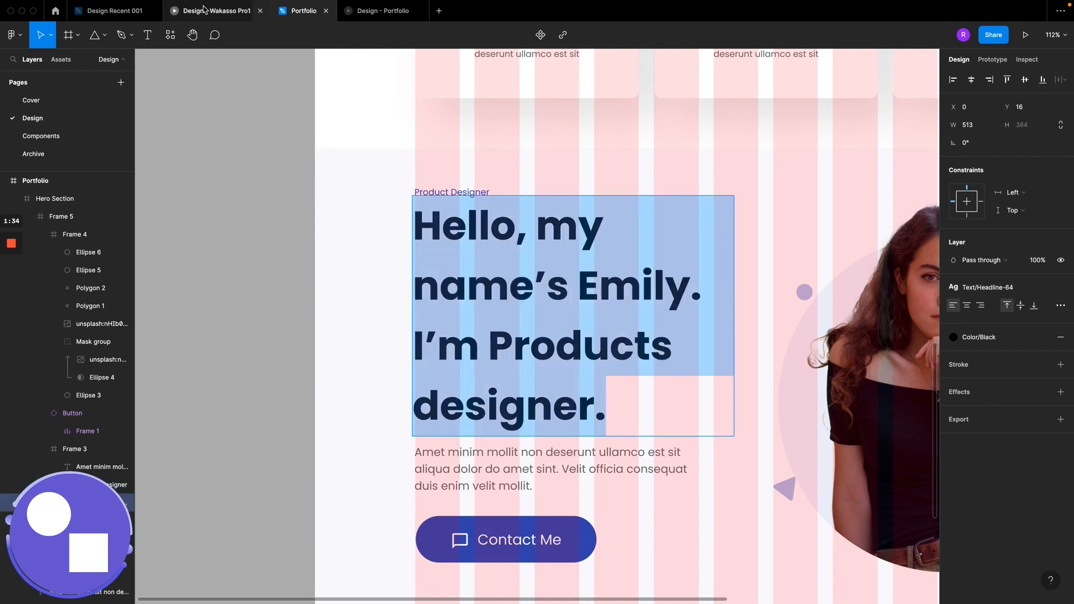
pyautogui.click(202, 9)
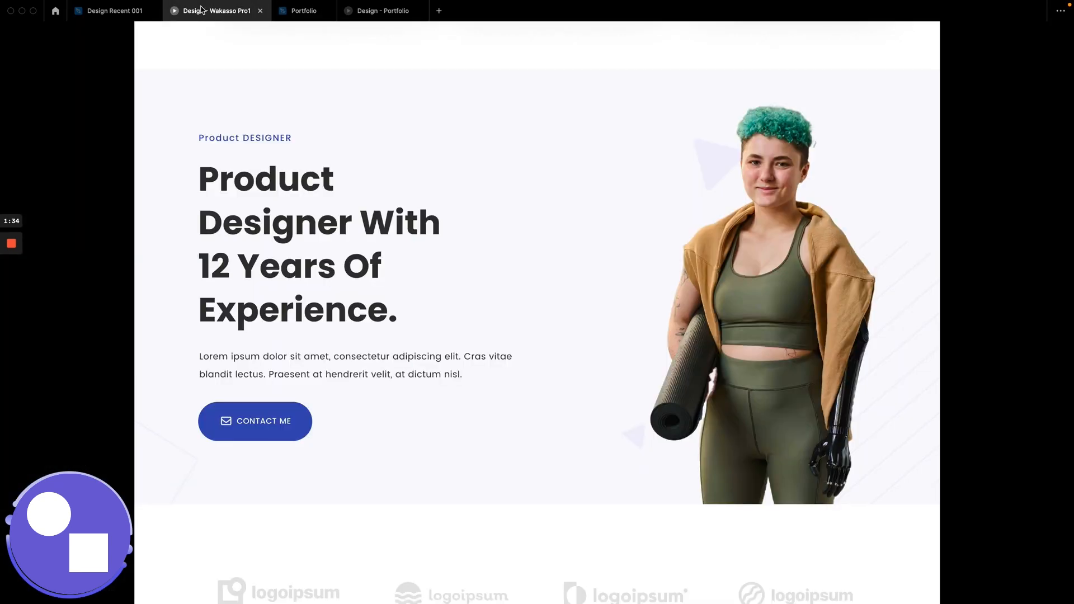
pyautogui.click(310, 7)
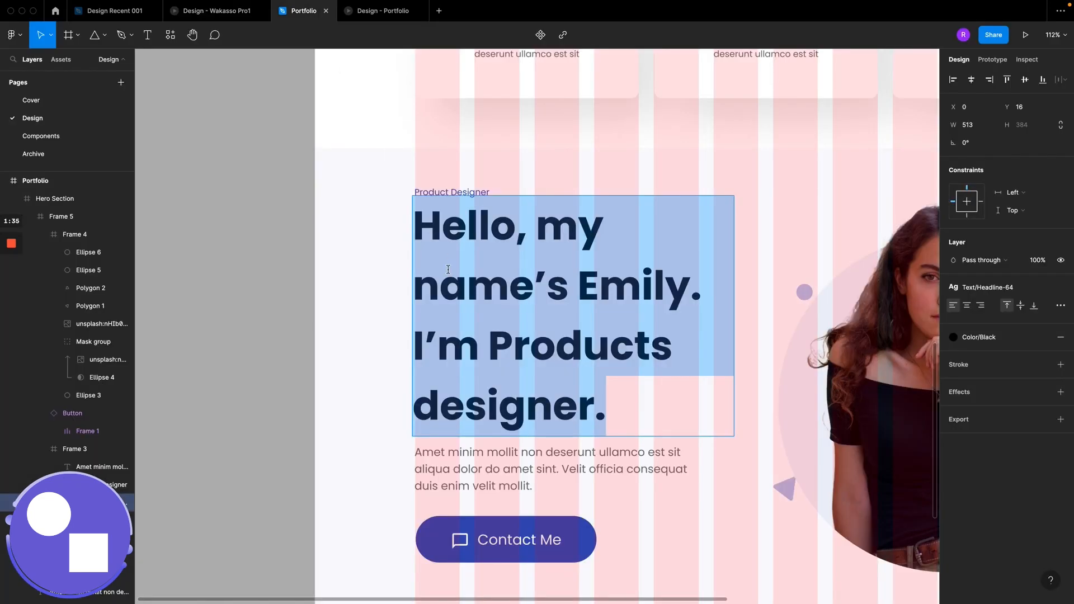
pyautogui.write('Produc')
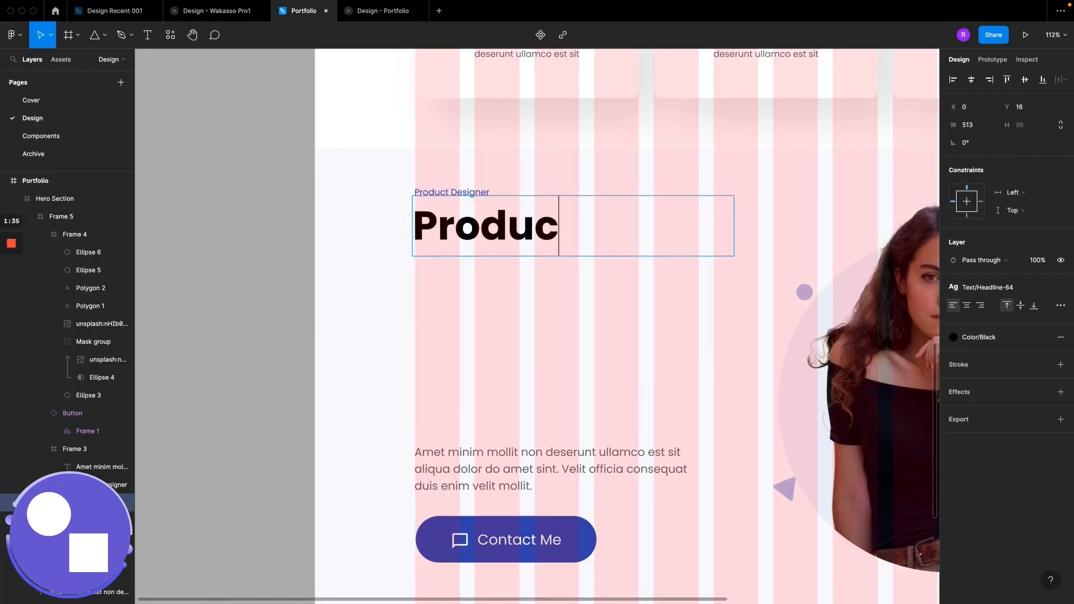
pyautogui.write('t des')
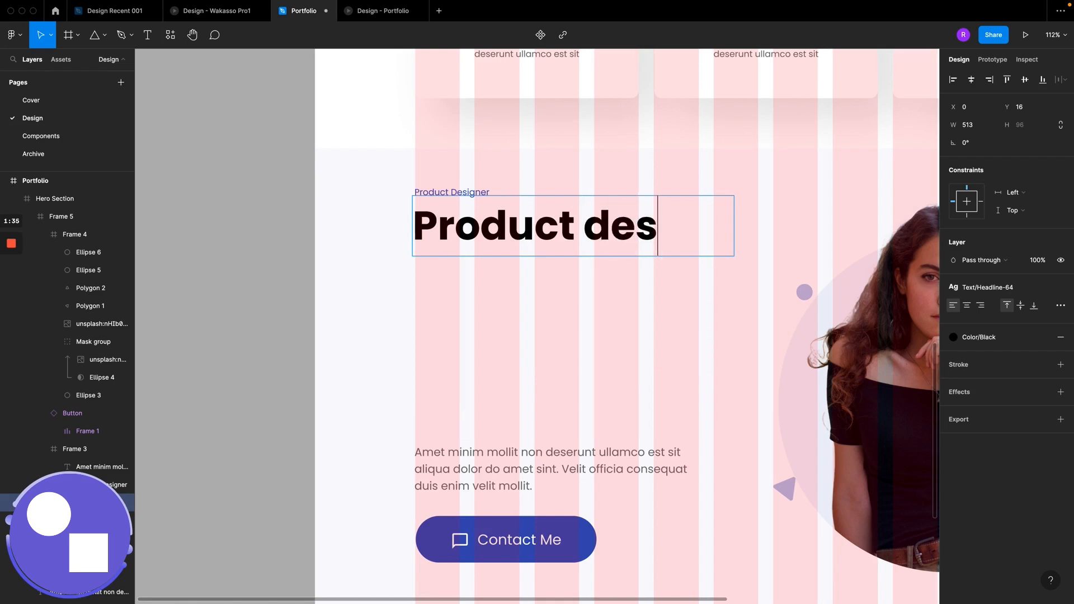
pyautogui.press('BackSpace')
pyautogui.press('BackSpace')
pyautogui.press('BackSpace')
pyautogui.write('Designer')
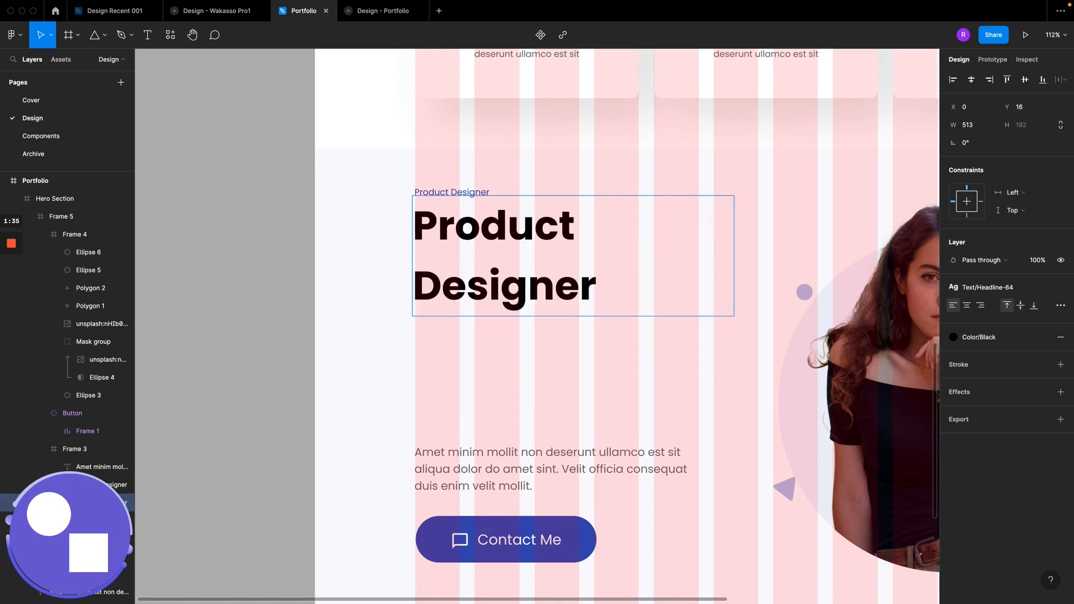
pyautogui.write(' with ')
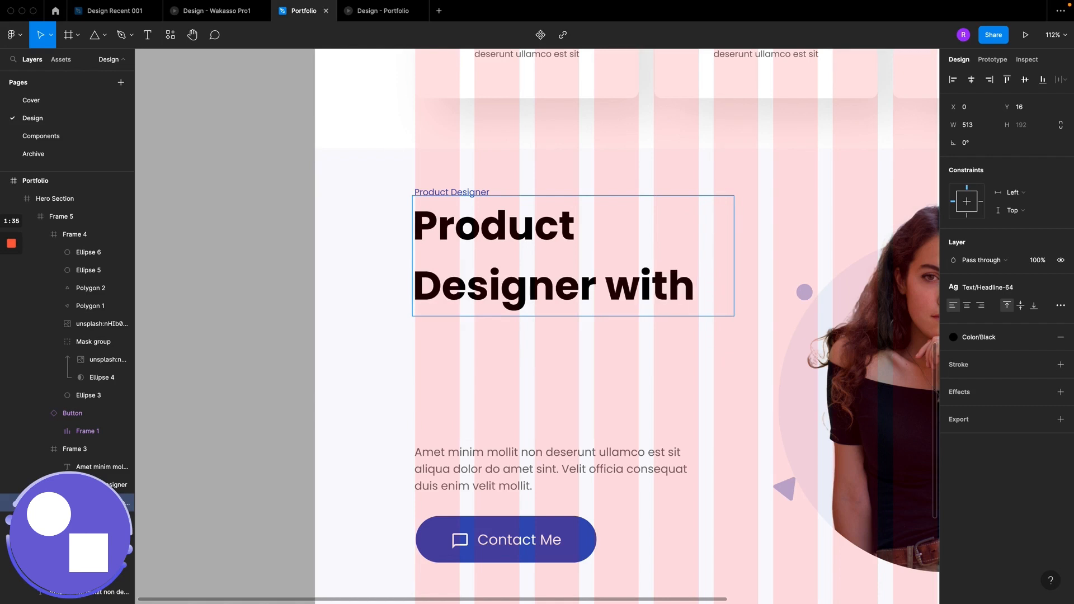
pyautogui.write('12years')
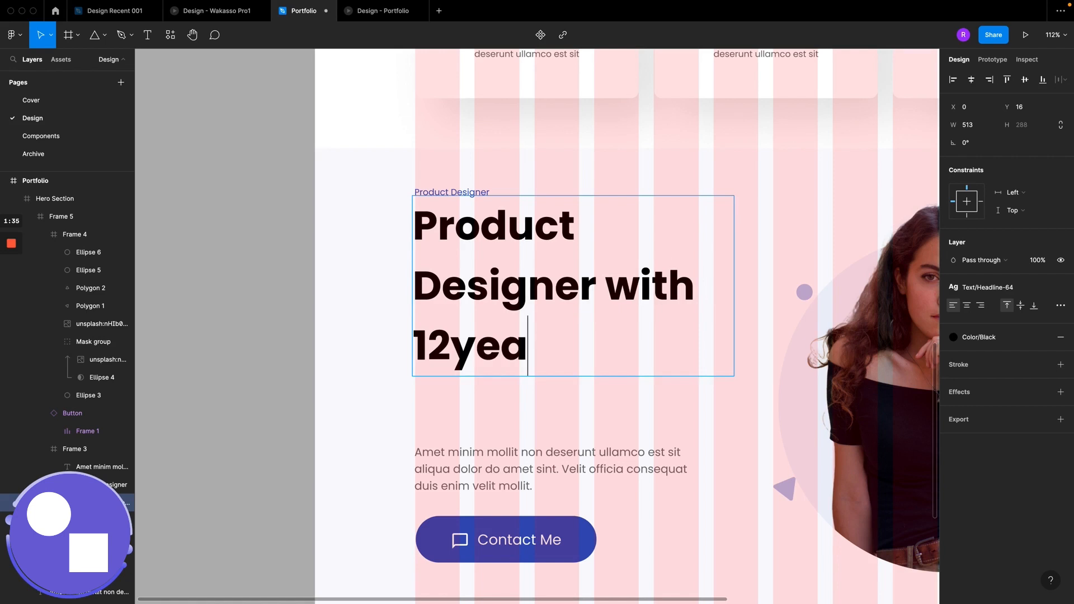
pyautogui.click(453, 342)
pyautogui.click(577, 329)
pyautogui.write('of ')
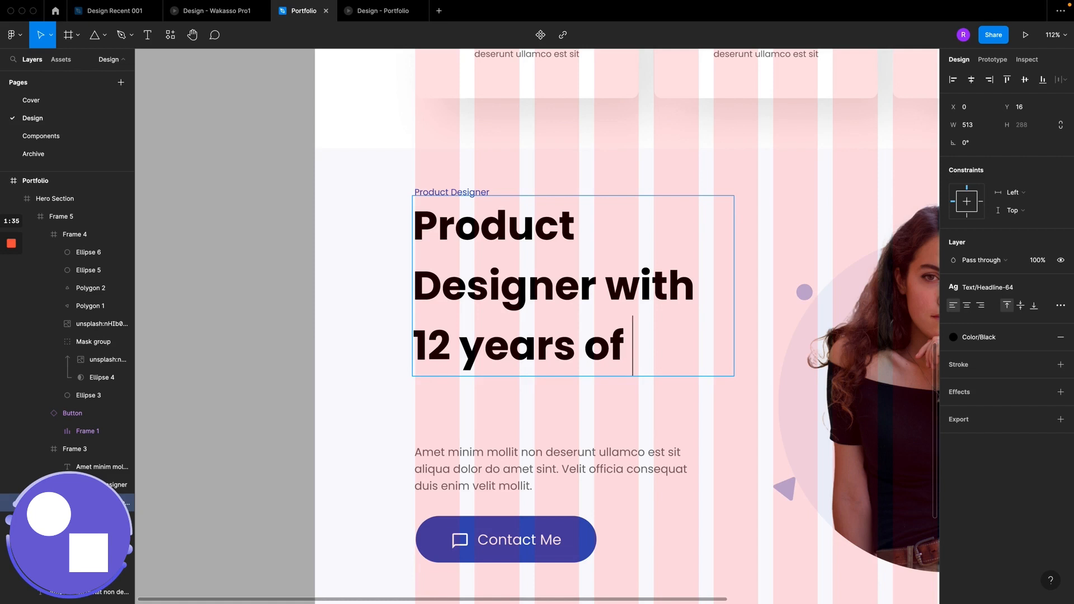
pyautogui.write('exper')
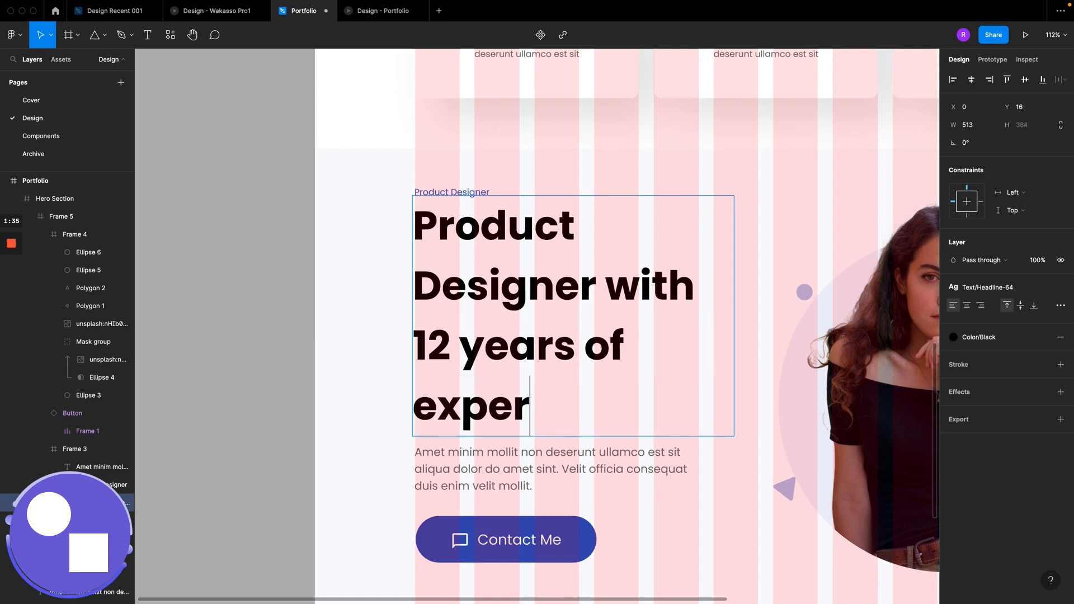
pyautogui.write('ience')
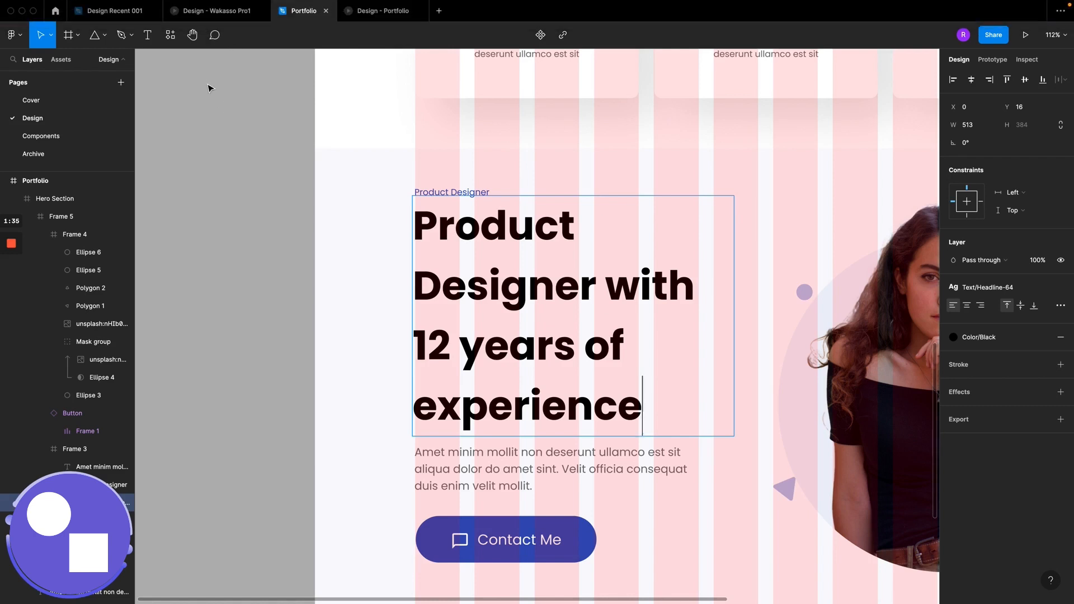
# Step: Match the headline to the Wakasso Pro1 reference by capitalizing "With", "Of" and "Experience" and adding a final period
pyautogui.click(212, 12)
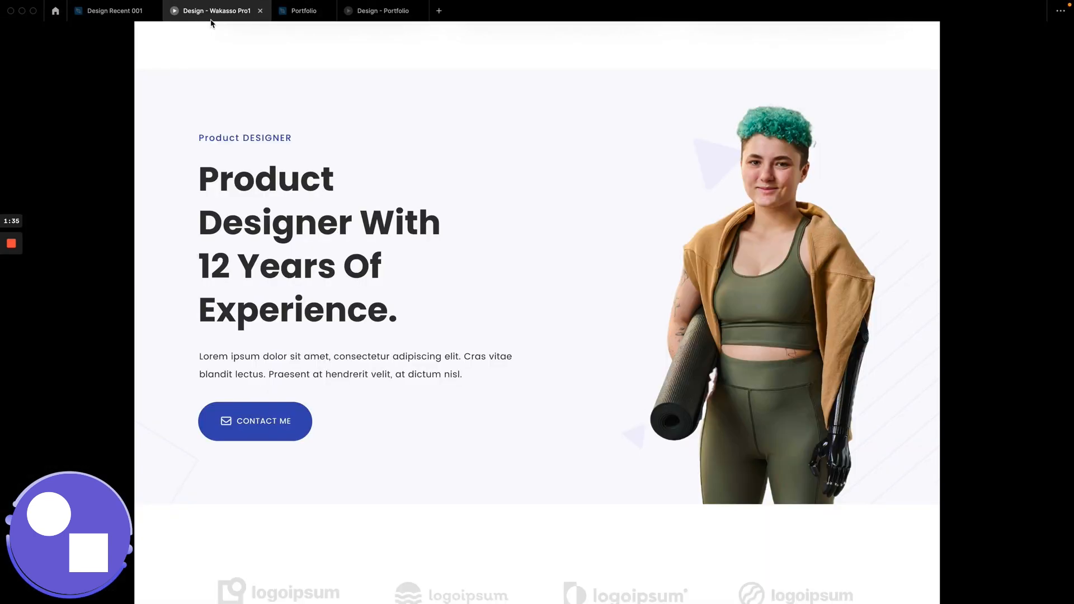
pyautogui.click(307, 11)
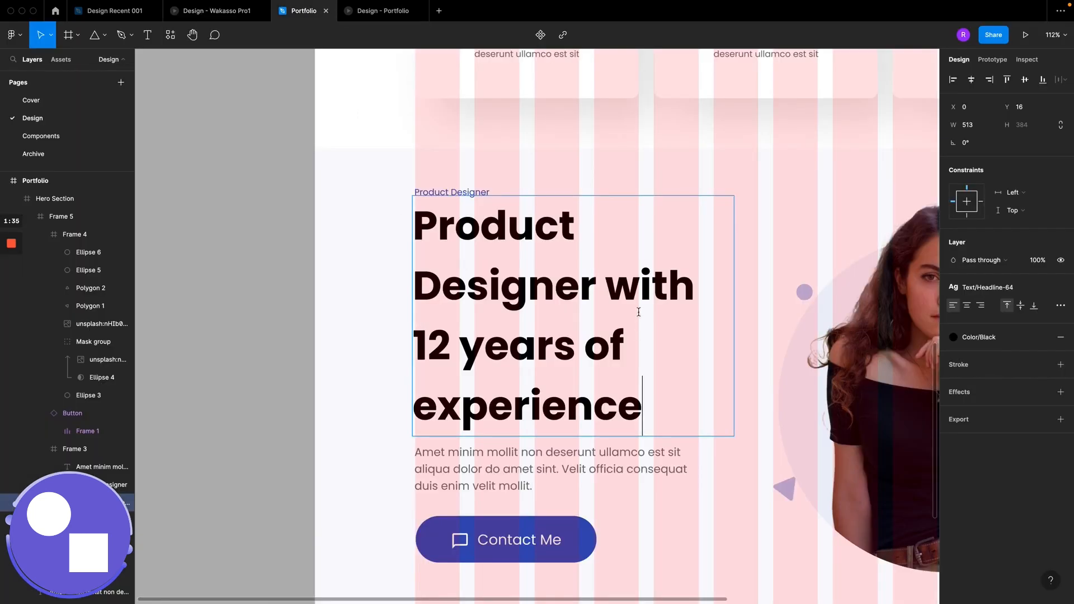
pyautogui.press('BackSpace')
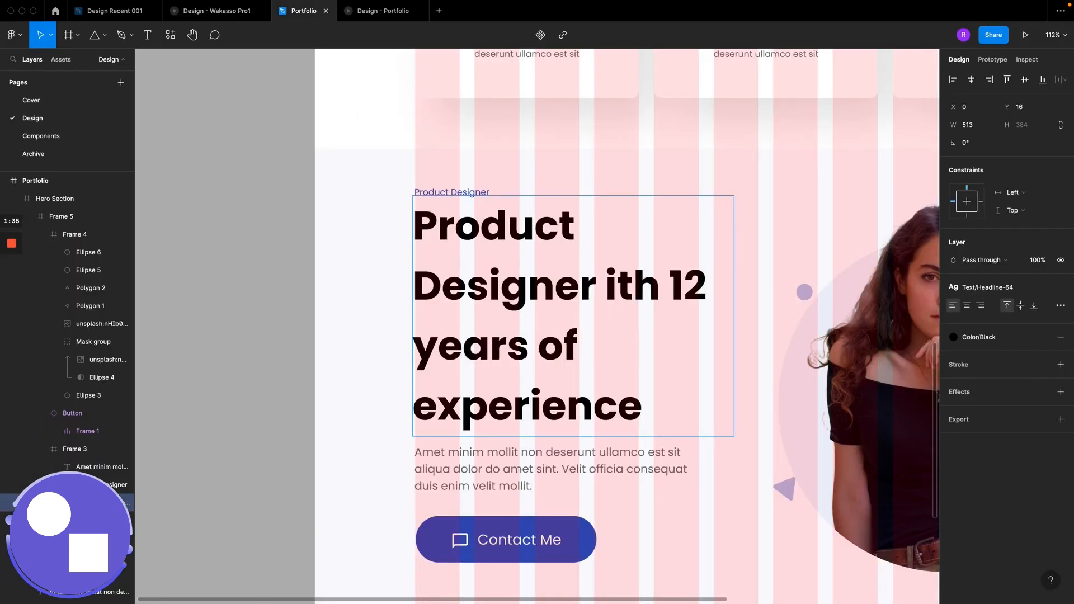
pyautogui.write('W')
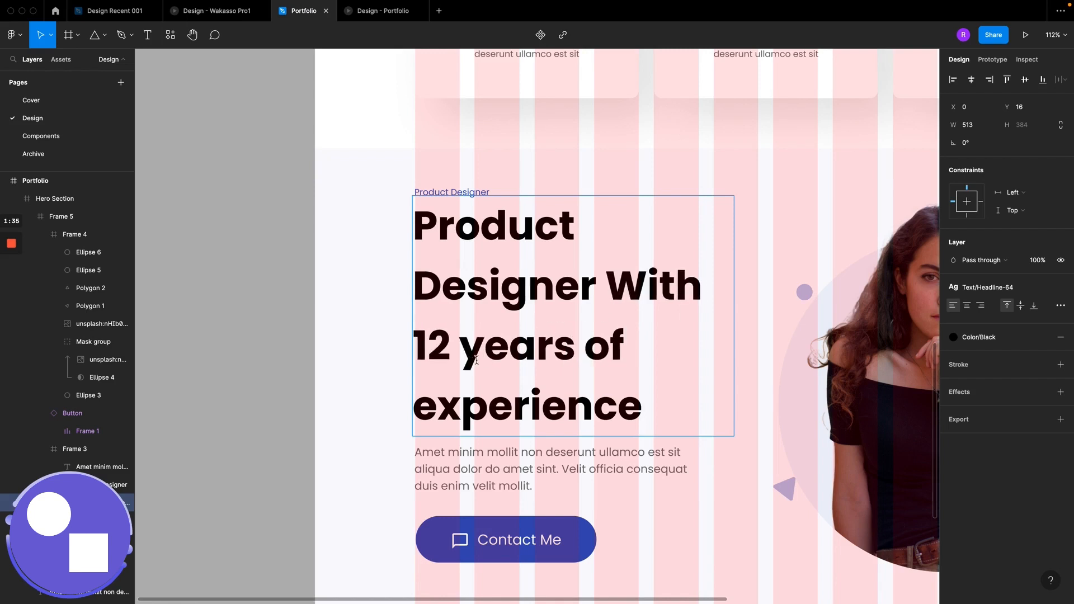
pyautogui.click(599, 349)
pyautogui.press('BackSpace')
pyautogui.write('W')
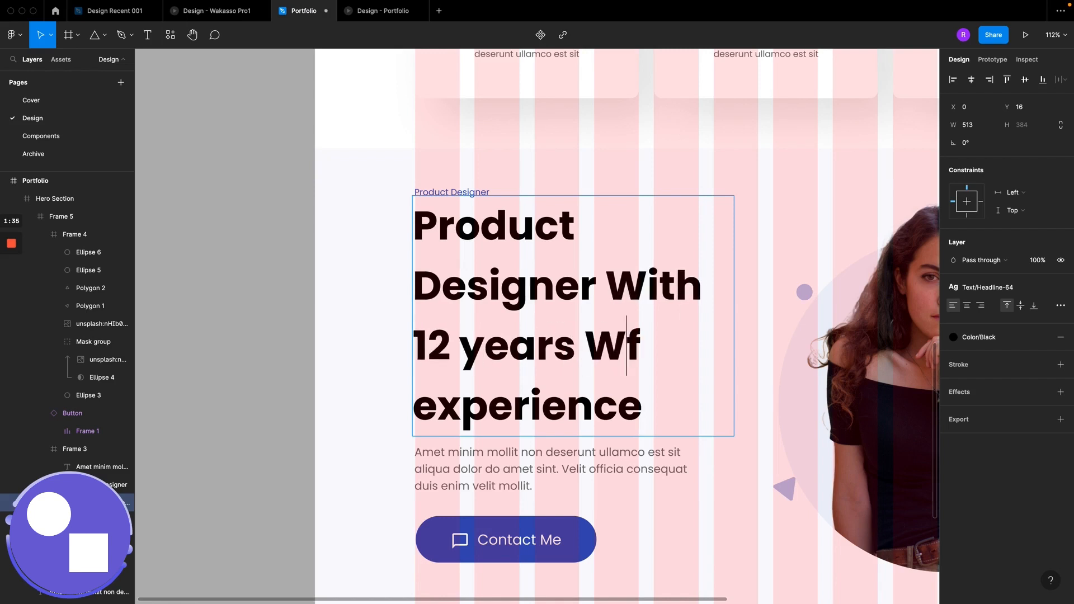
pyautogui.press('BackSpace')
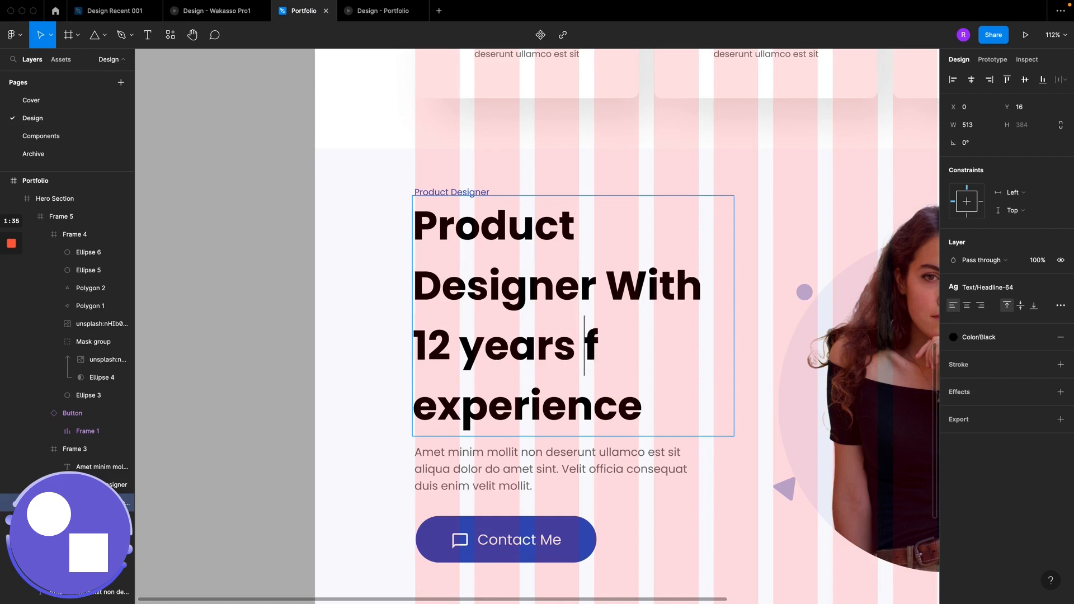
pyautogui.write('O')
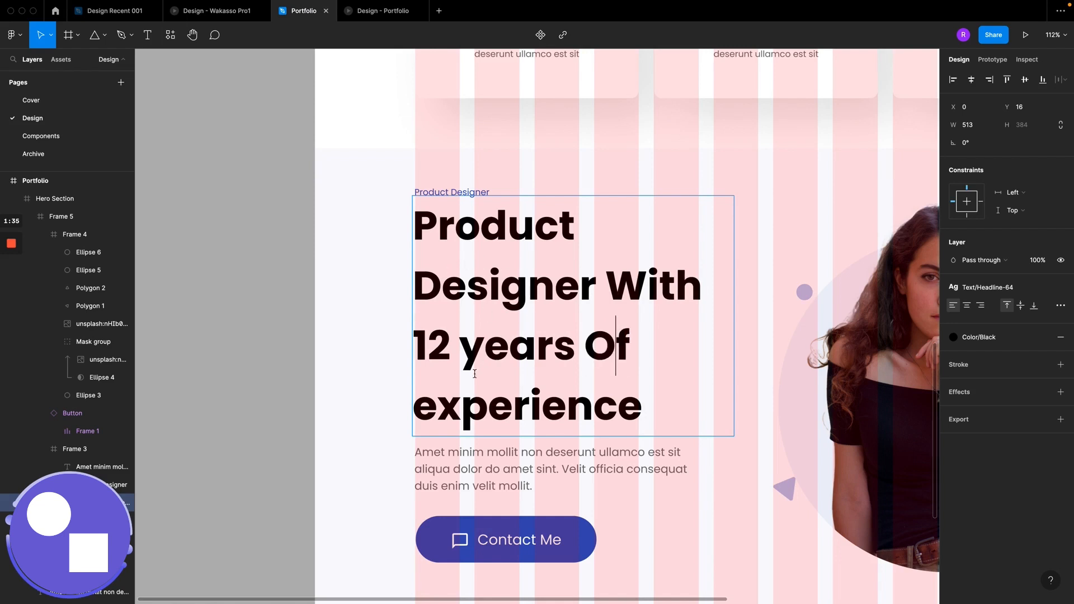
pyautogui.click(435, 406)
pyautogui.press('BackSpace')
pyautogui.write('E')
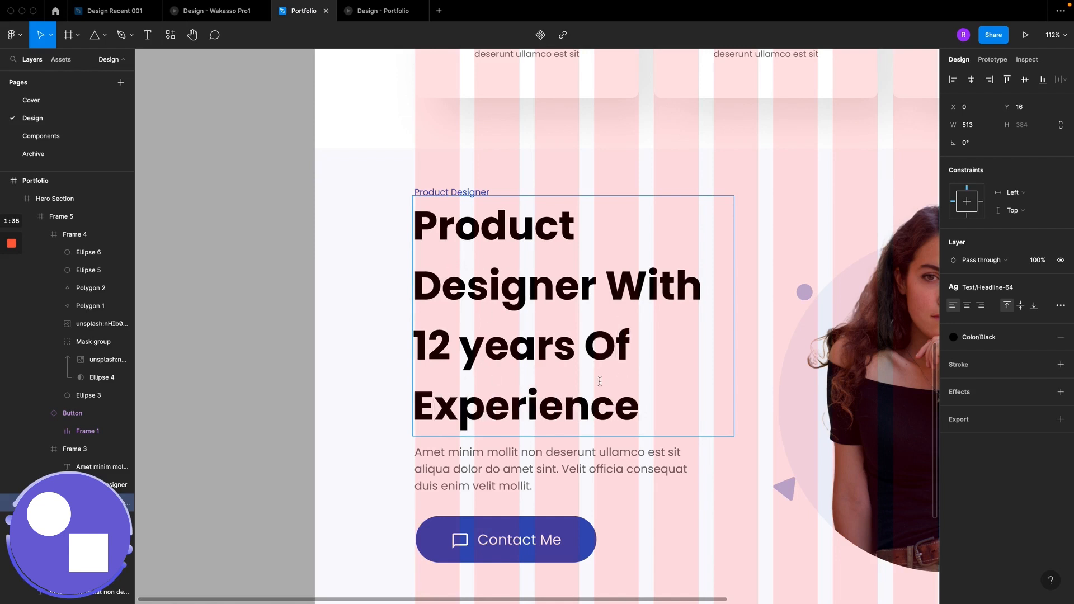
pyautogui.click(631, 397)
pyautogui.write('.')
pyautogui.press('Escape')
pyautogui.scroll(-5, 367, 426)
pyautogui.scroll(-1, 367, 425)
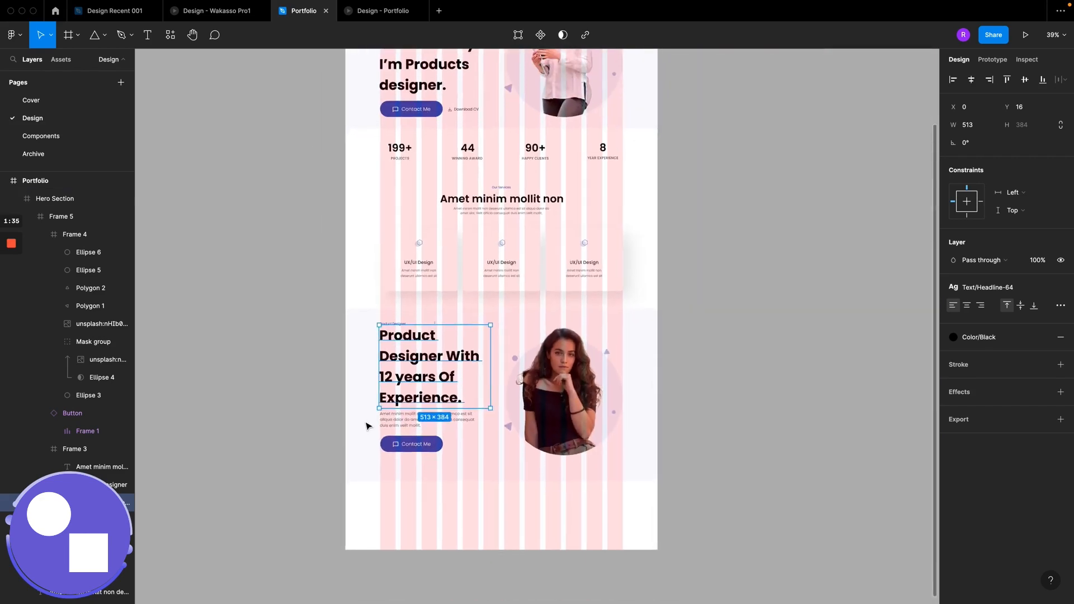
pyautogui.scroll(2, 474, 446)
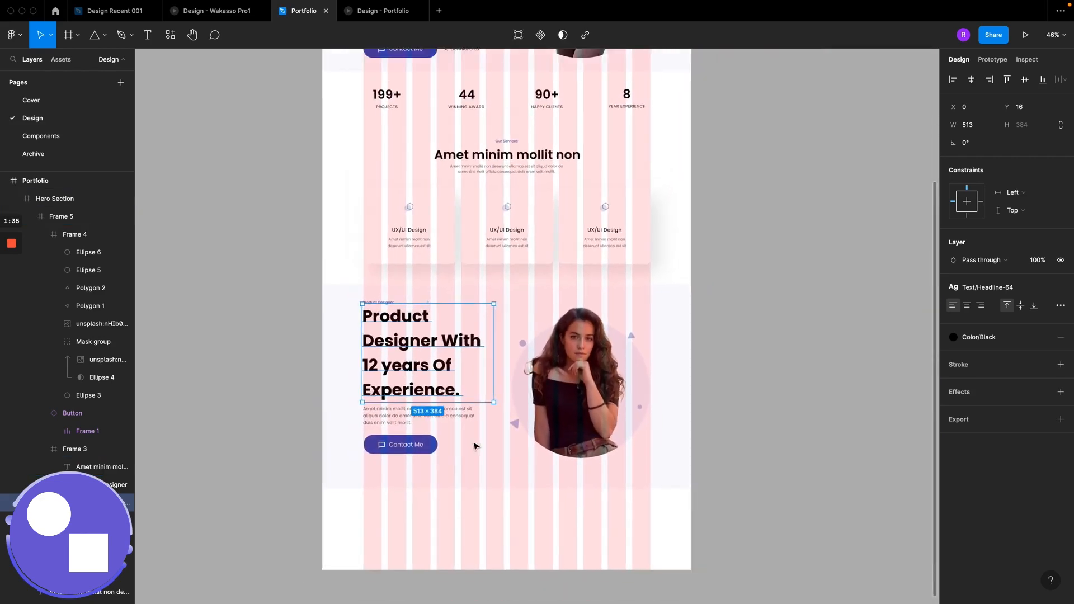
pyautogui.scroll(2, 474, 446)
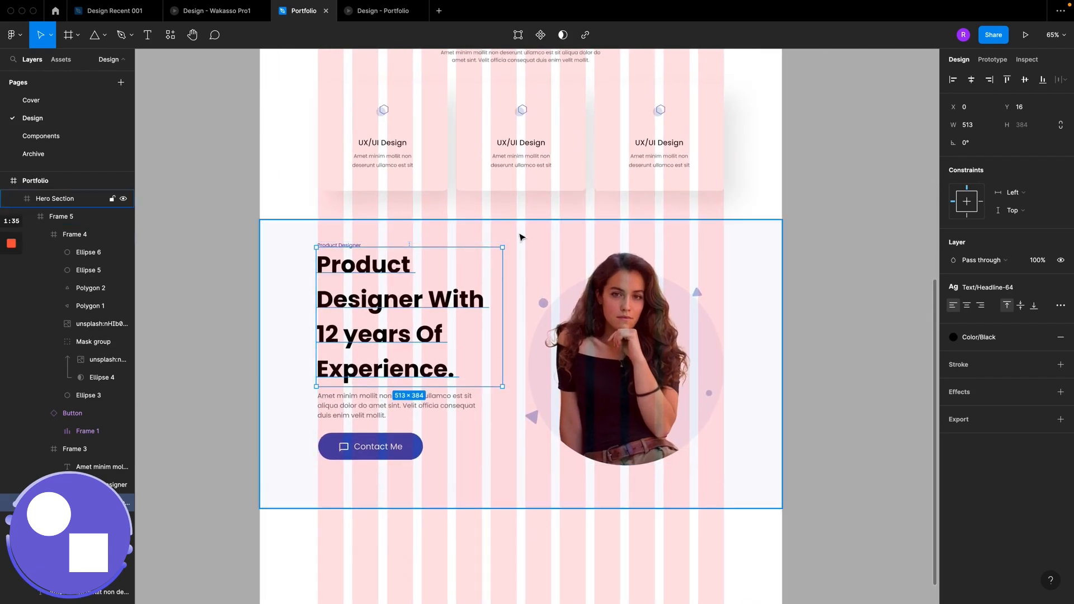
# Step: Review the Portfolio prototype from the Product Designer section up to the first hero section, checking the spacing between sections
pyautogui.click(365, 13)
pyautogui.scroll(-3, 496, 257)
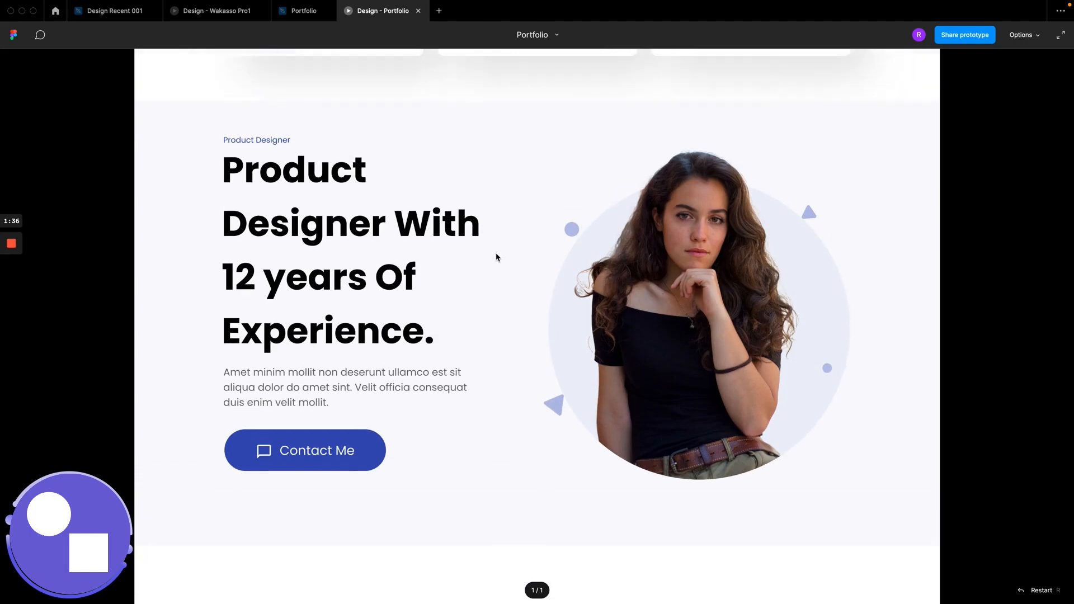
pyautogui.scroll(3, 496, 257)
pyautogui.scroll(-3, 496, 257)
pyautogui.scroll(5, 496, 257)
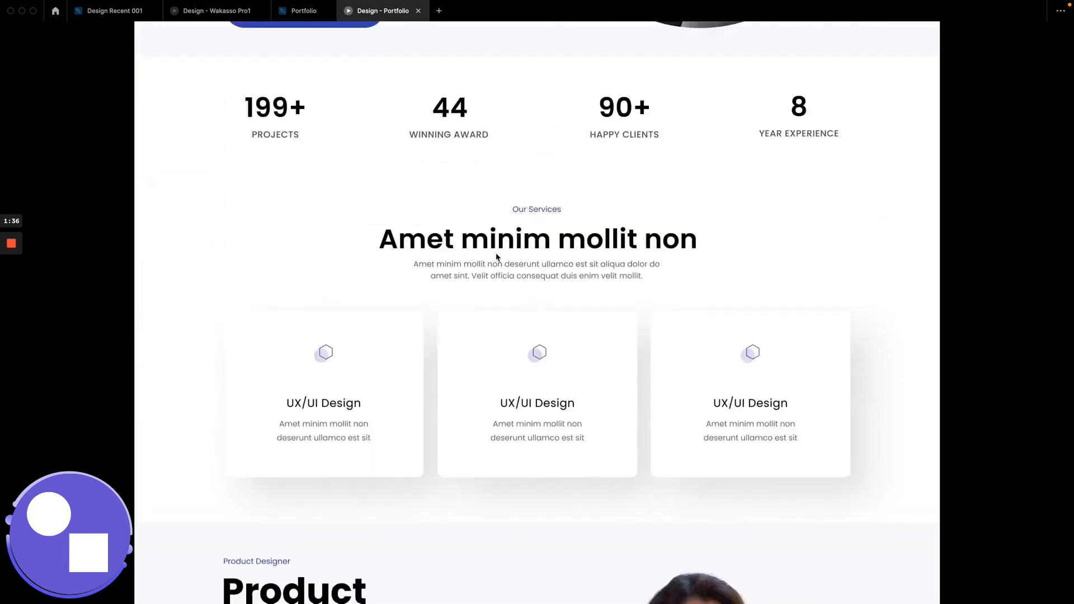
pyautogui.scroll(5, 496, 257)
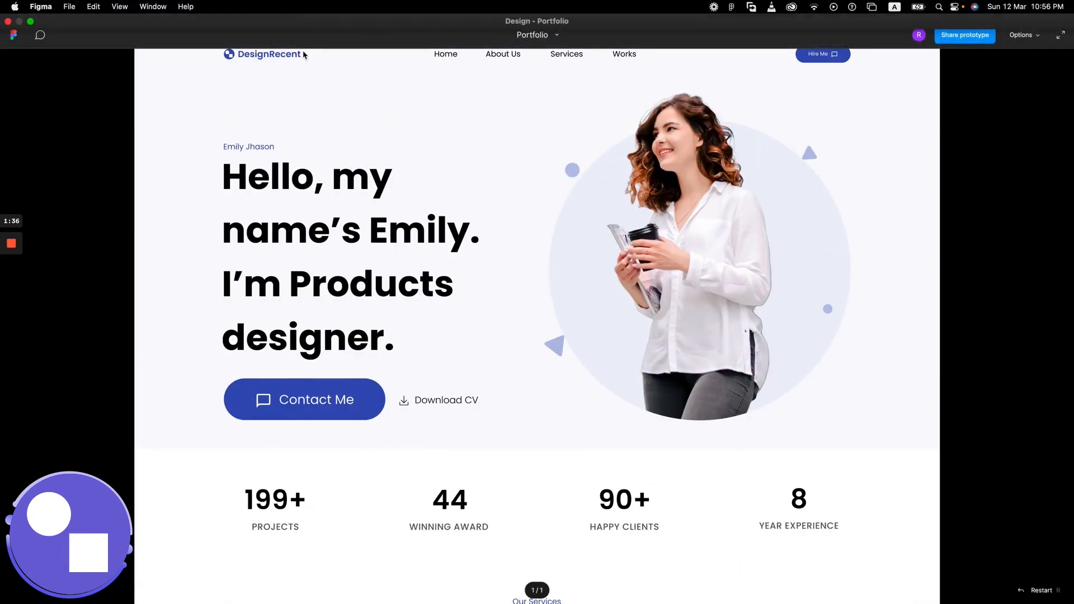
pyautogui.click(303, 11)
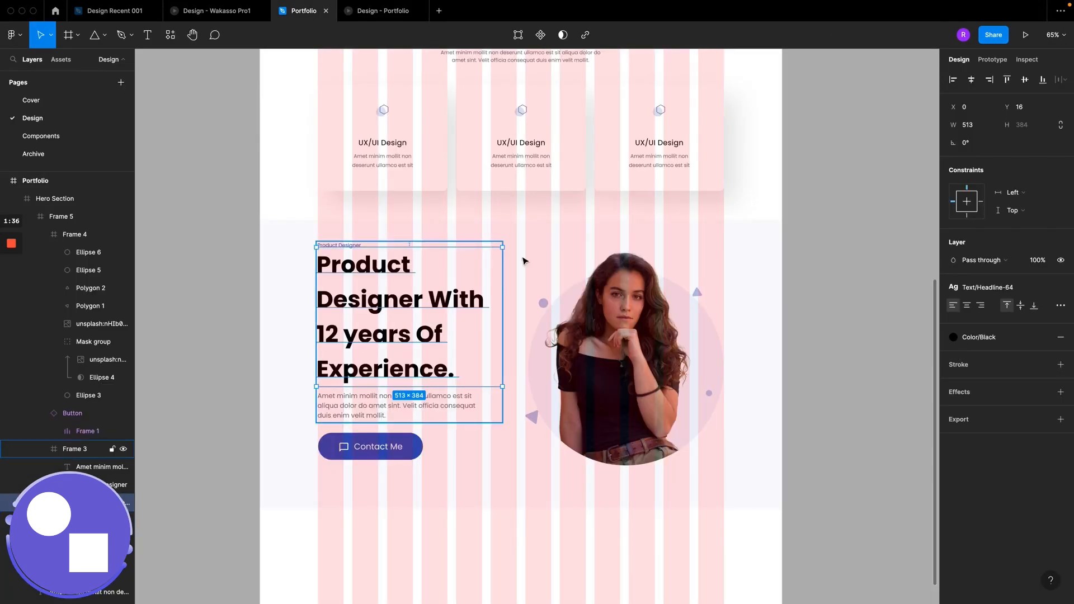
# Step: Set the vertical spacing between both Hero Sections, the statistics row and the Services section to 112
pyautogui.click(511, 234)
pyautogui.scroll(3, 511, 238)
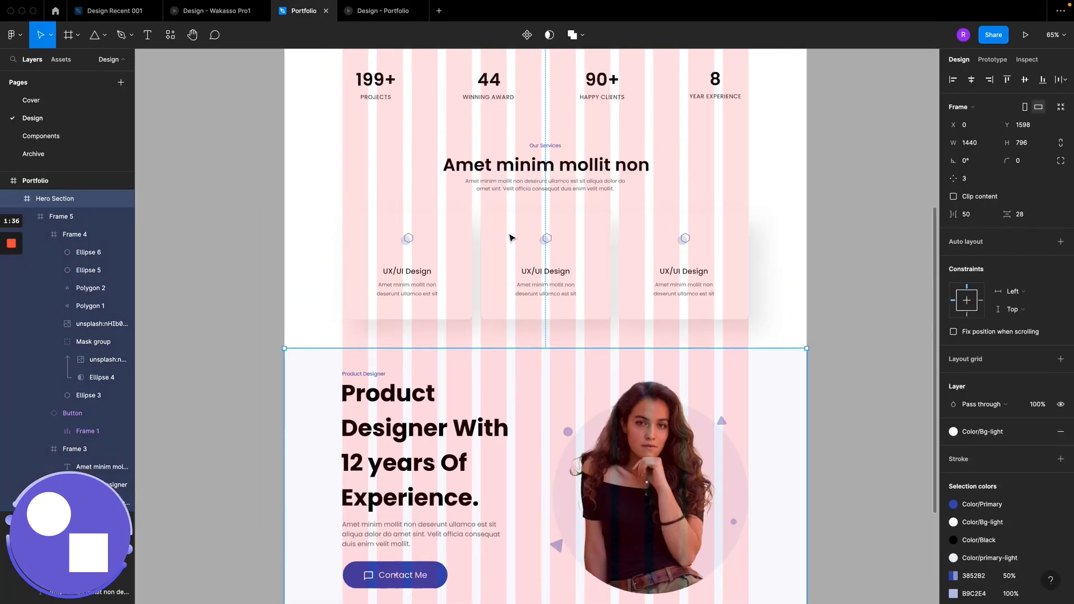
pyautogui.scroll(1, 510, 235)
pyautogui.keyDown('shift'); pyautogui.click(529, 296); pyautogui.keyUp('shift')
pyautogui.keyDown('shift'); pyautogui.click(534, 154); pyautogui.keyUp('shift')
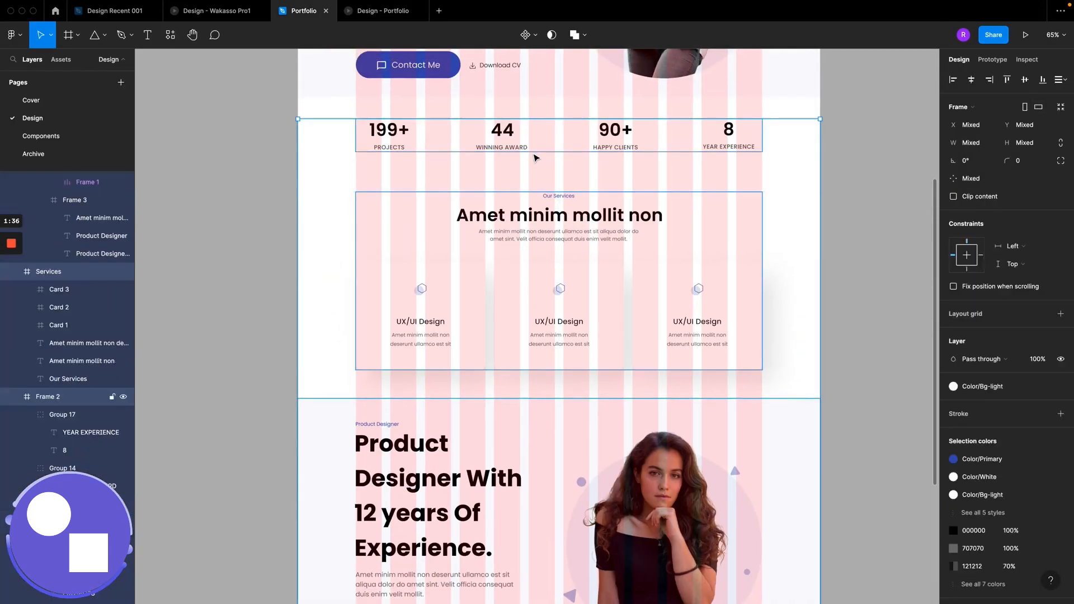
pyautogui.keyDown('shift'); pyautogui.click(573, 83); pyautogui.keyUp('shift')
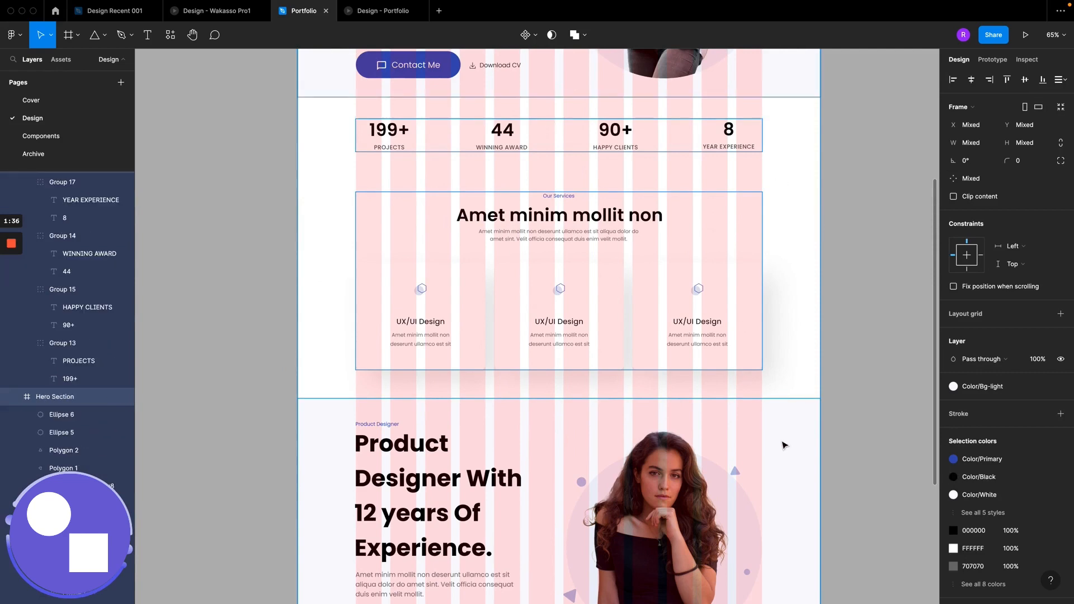
pyautogui.hotkey('shift', 'a')
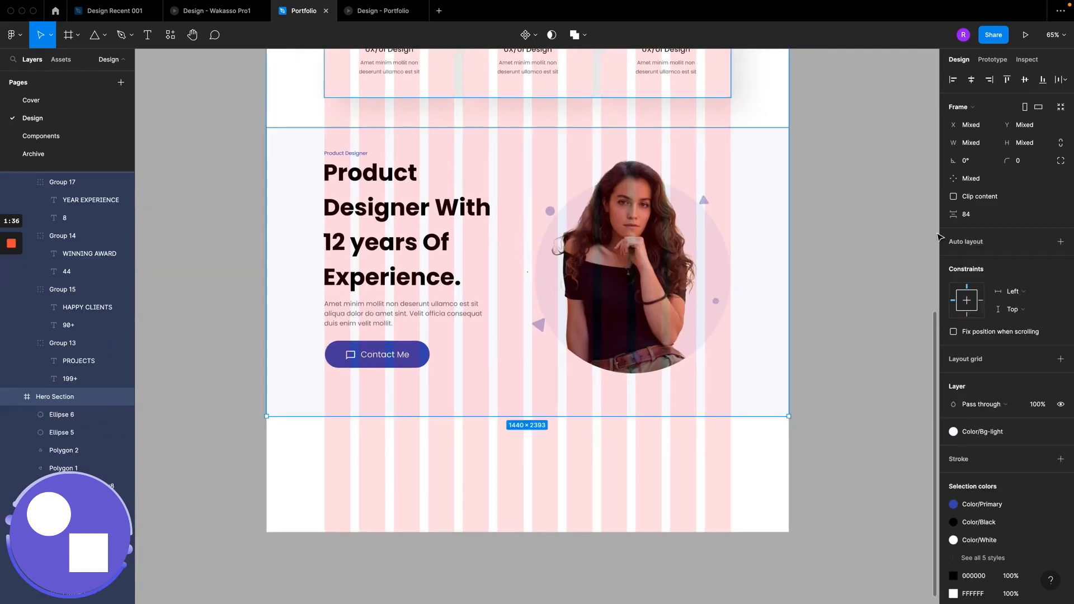
pyautogui.click(970, 215)
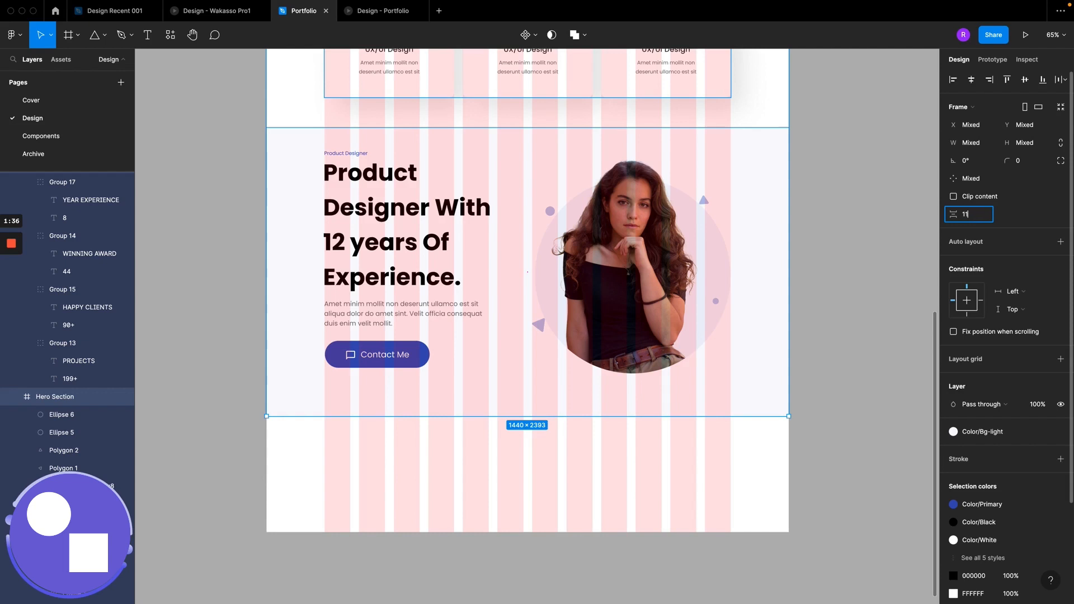
pyautogui.write('112')
pyautogui.press('Return')
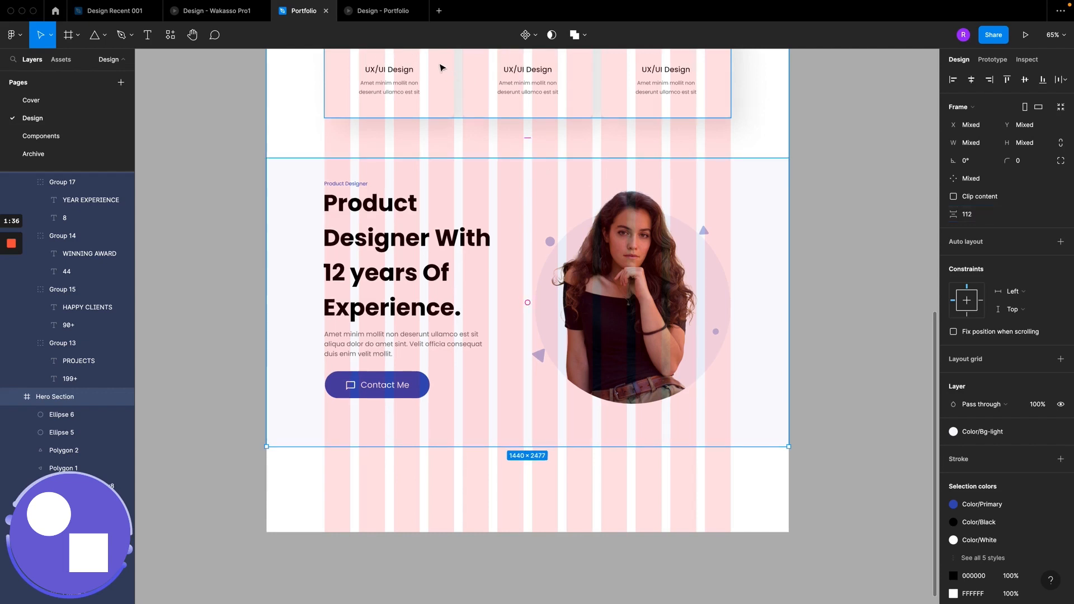
# Step: Check the updated section spacing throughout the Portfolio prototype, and return to the design file
pyautogui.click(381, 17)
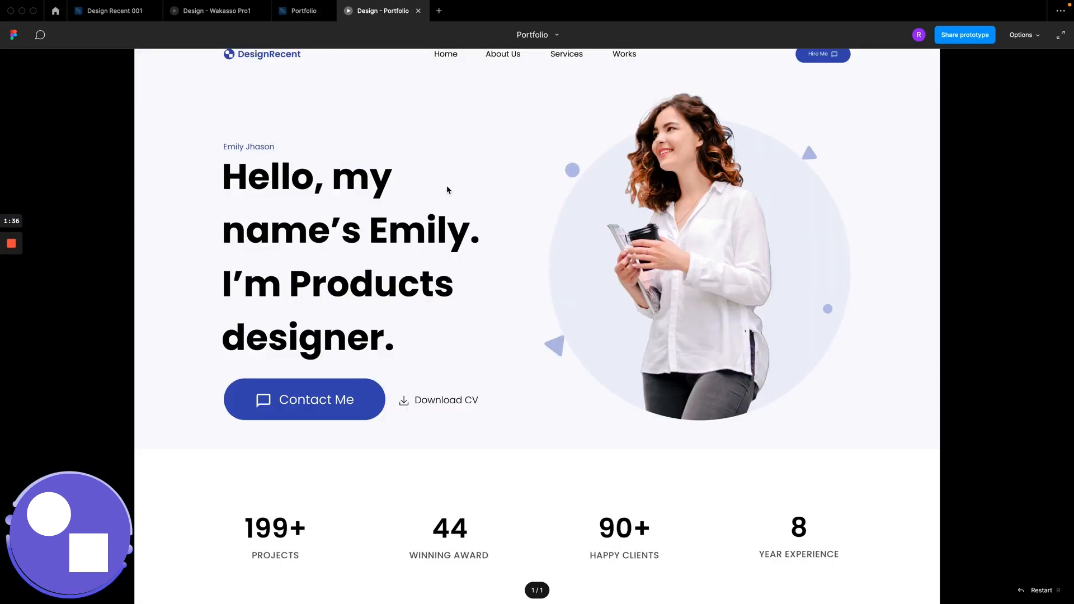
pyautogui.scroll(-7, 447, 187)
pyautogui.scroll(-8, 446, 188)
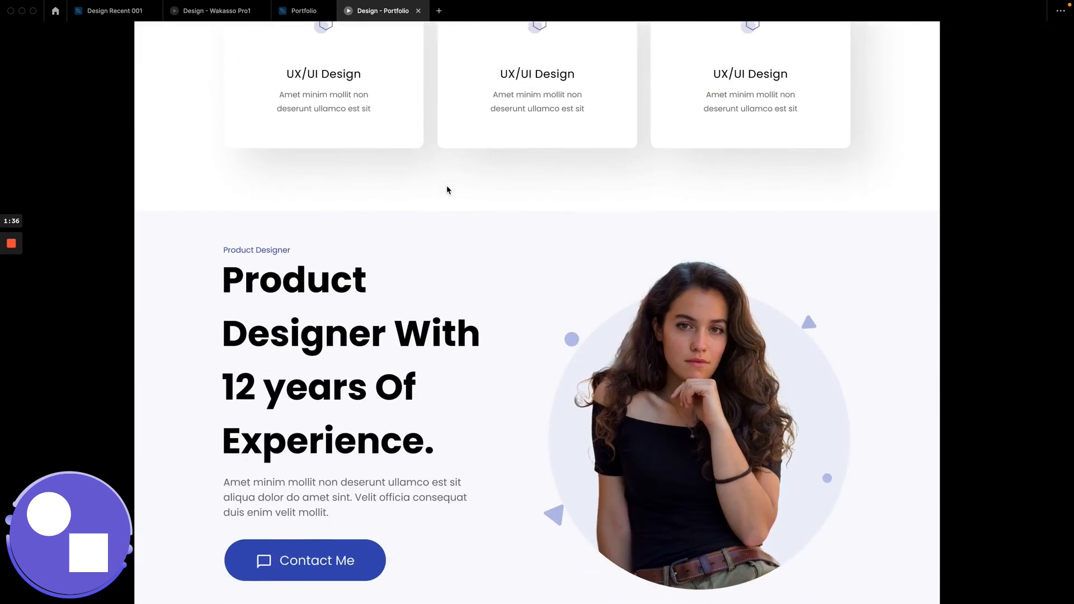
pyautogui.scroll(15, 446, 190)
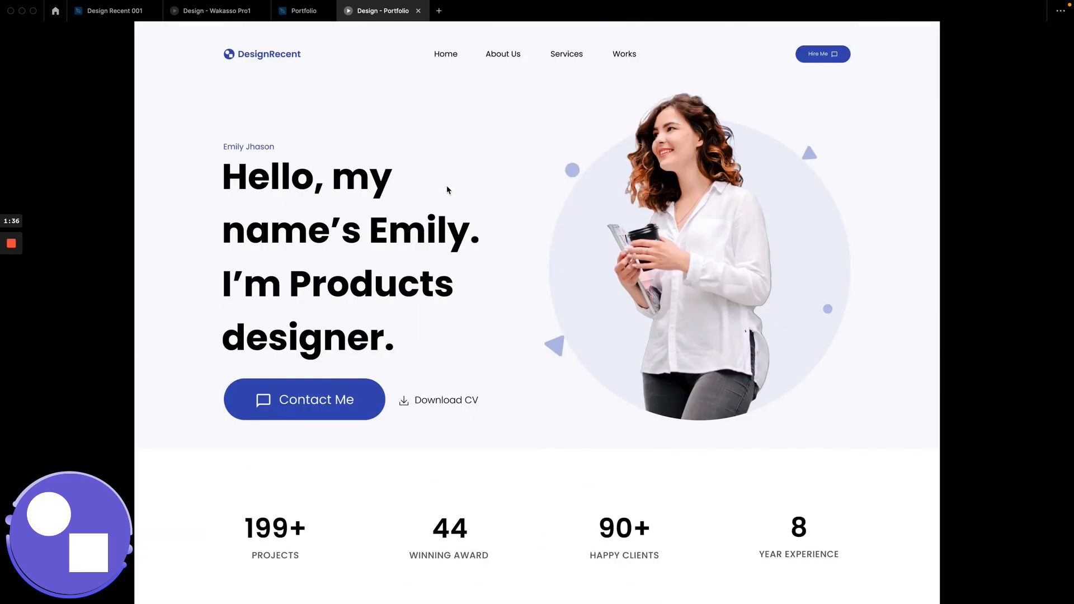
pyautogui.click(294, 12)
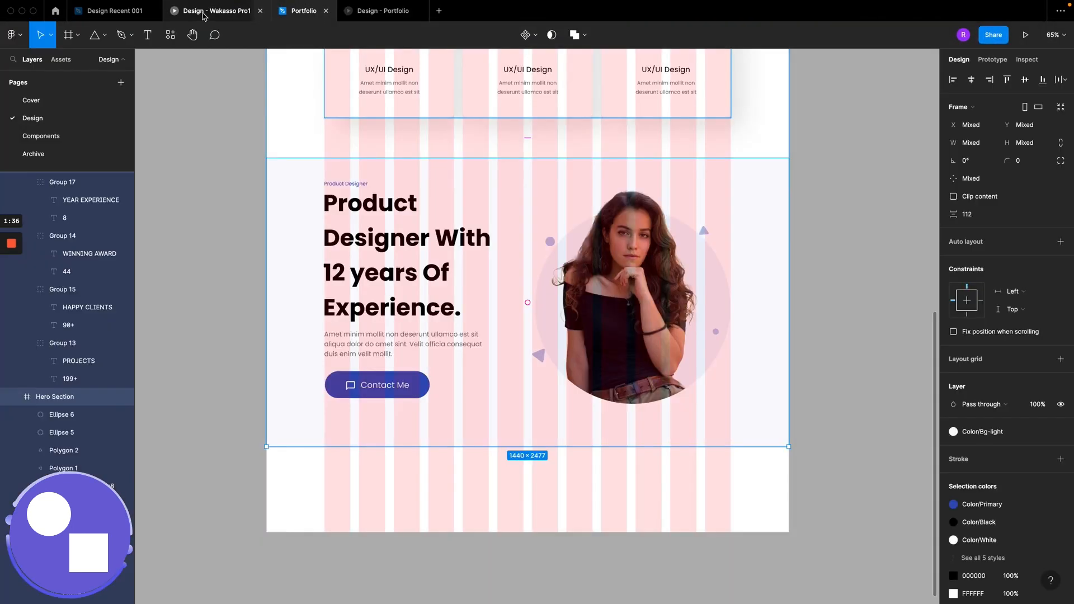
# Step: Examine the logo row and the Selected Works cards in the Wakasso Pro1 reference for the next sections
pyautogui.click(216, 10)
pyautogui.scroll(-5, 421, 299)
pyautogui.scroll(2, 421, 304)
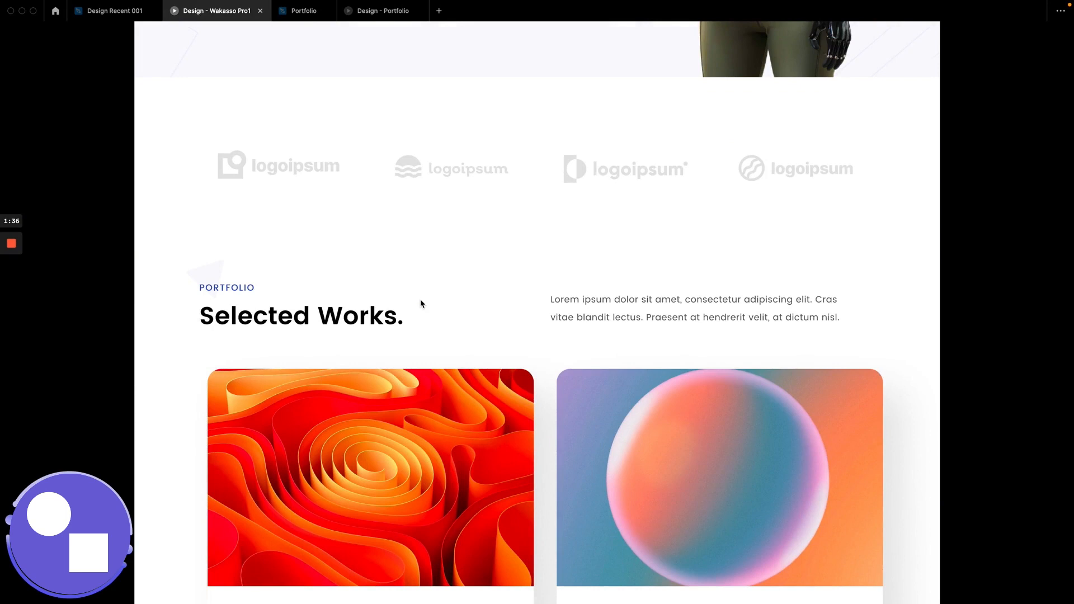
pyautogui.scroll(-1, 421, 304)
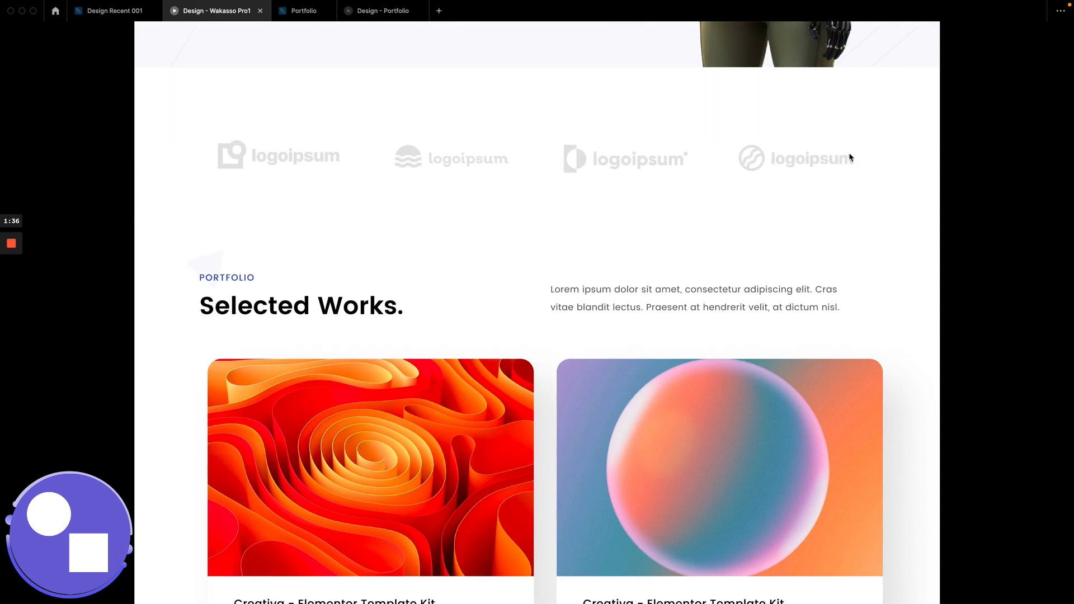
pyautogui.scroll(-5, 306, 336)
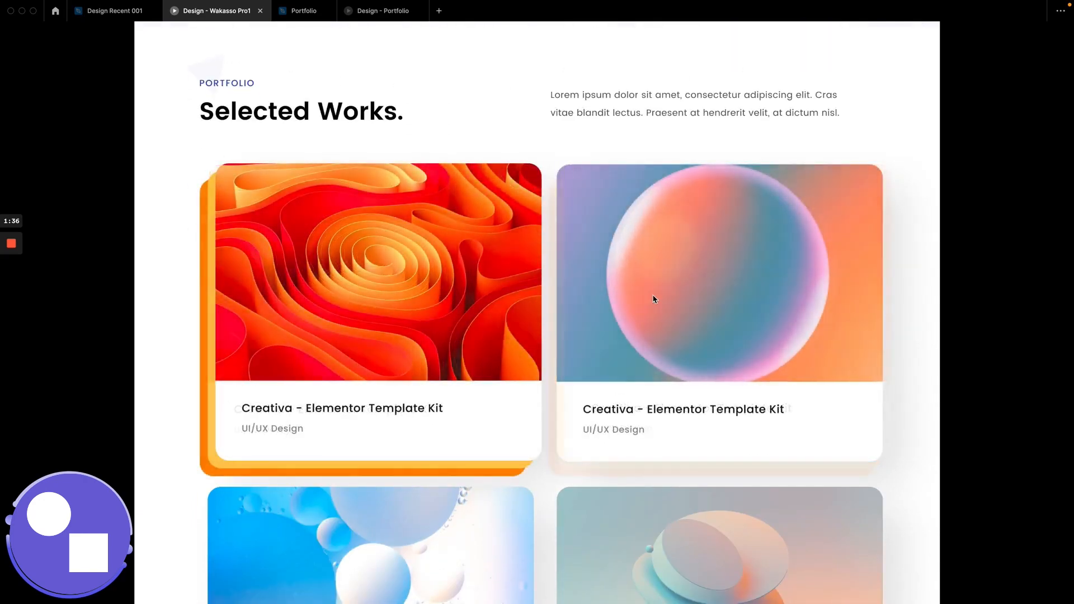
pyautogui.scroll(-3, 670, 301)
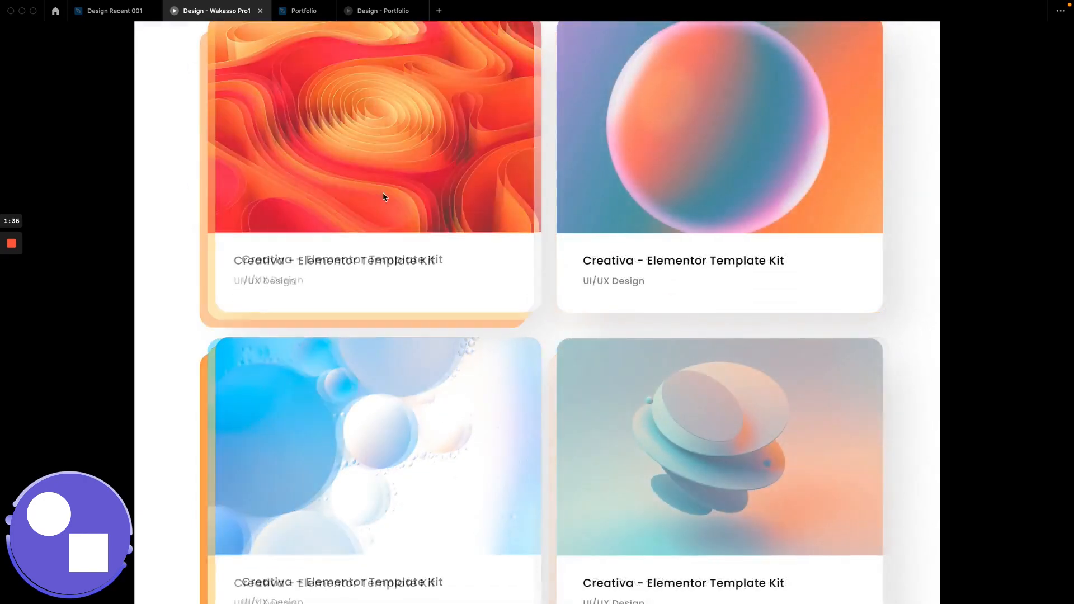
pyautogui.scroll(2, 384, 198)
pyautogui.scroll(5, 384, 197)
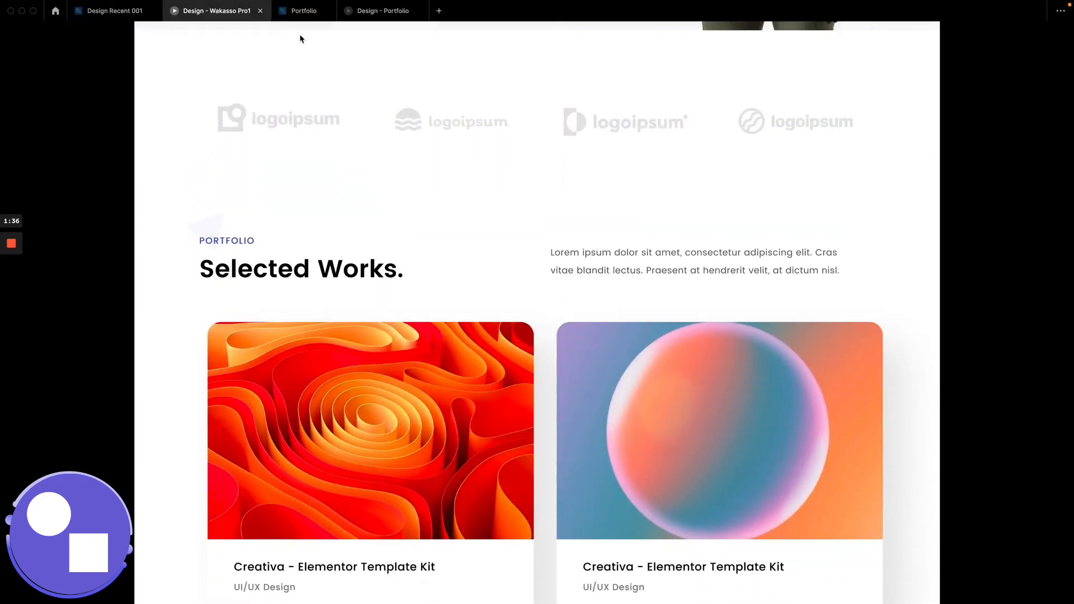
# Step: Extend the Portfolio frame's bottom edge downward to a frame height of 3890
pyautogui.click(302, 9)
pyautogui.scroll(-3, 463, 189)
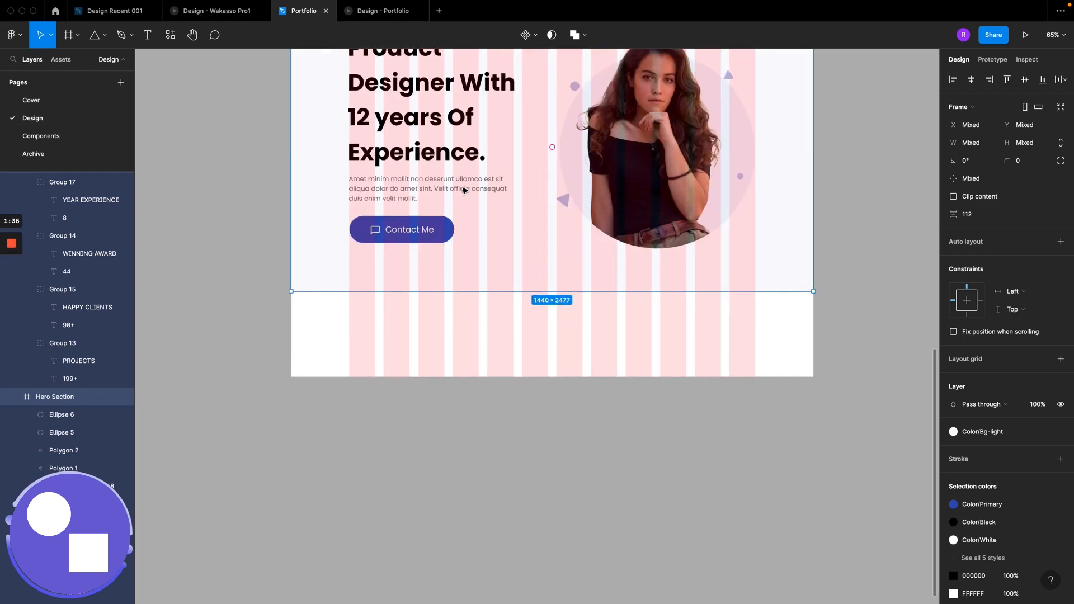
pyautogui.click(502, 341)
pyautogui.click(511, 357)
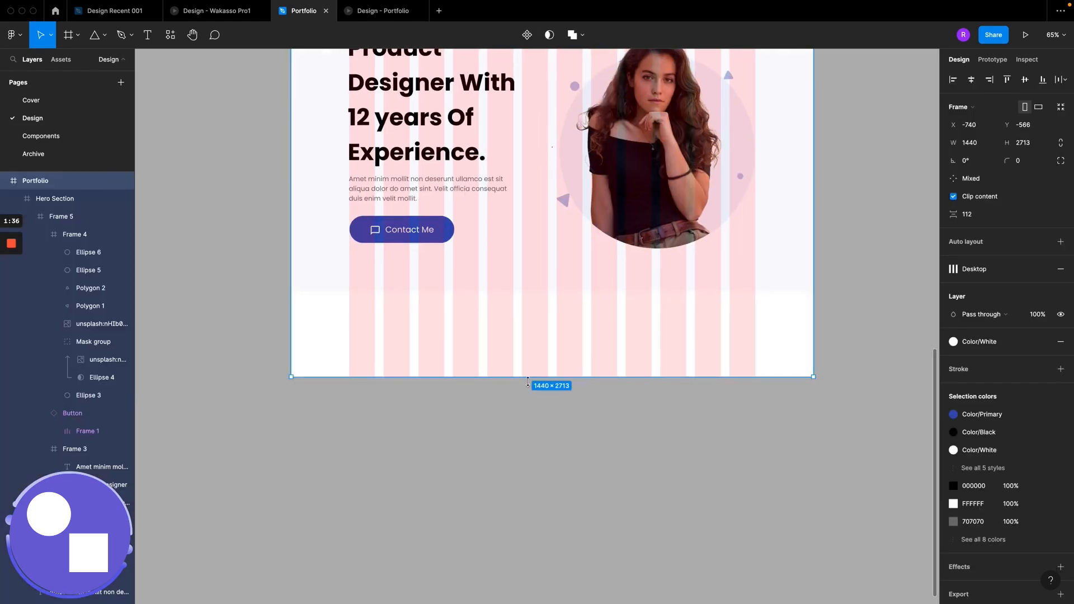
pyautogui.moveTo(526, 378); pyautogui.dragTo(501, 586)
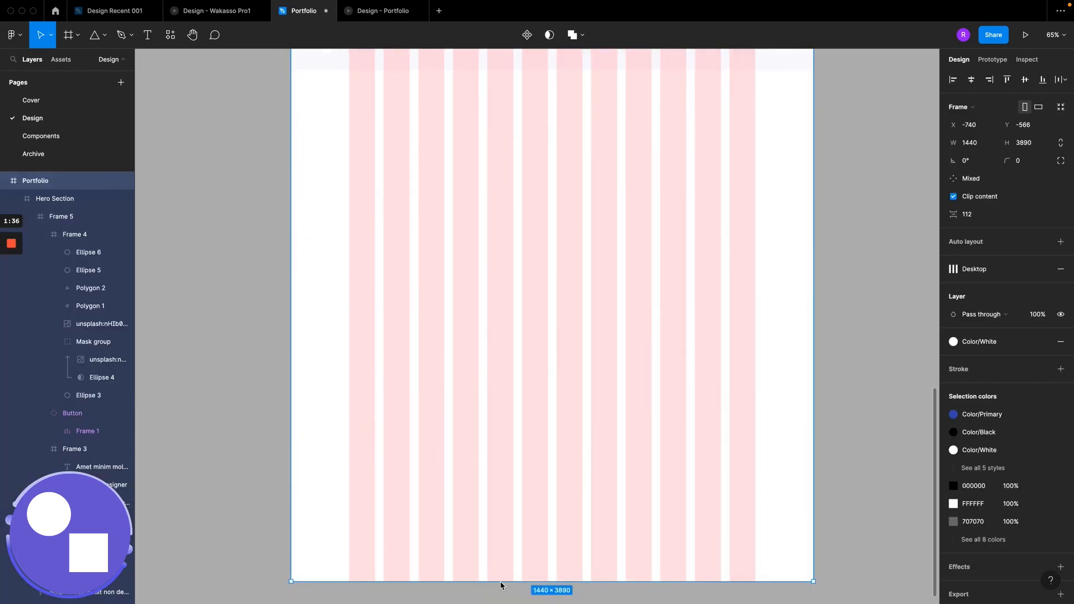
# Step: Search the plugins for "logo", save Better Logos and run it, keeping its window clear of the empty area below the Product Designer section
pyautogui.scroll(10, 467, 274)
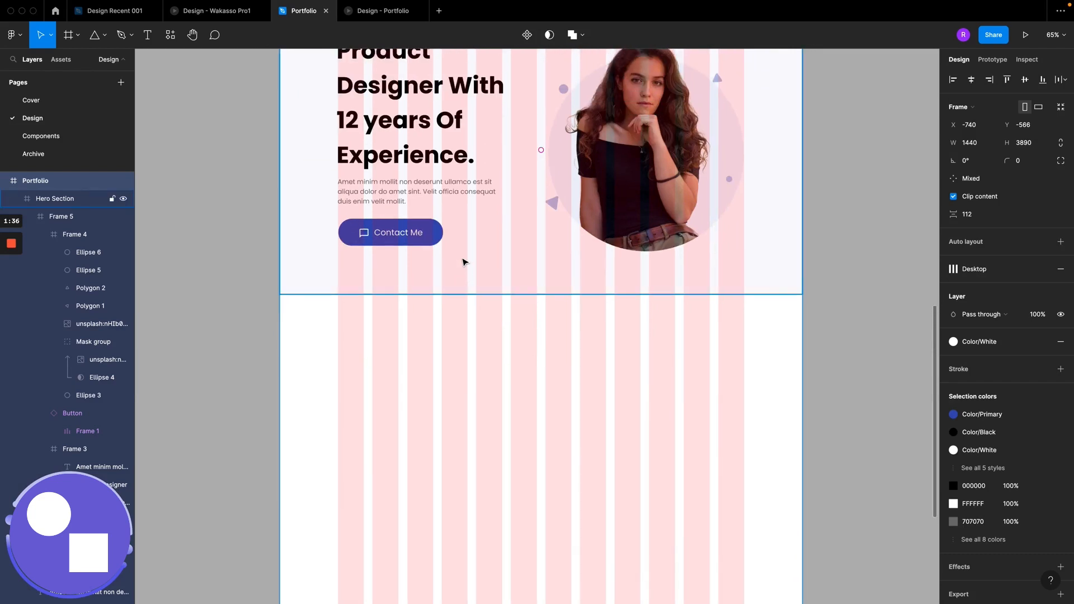
pyautogui.scroll(3, 463, 263)
pyautogui.scroll(3, 463, 262)
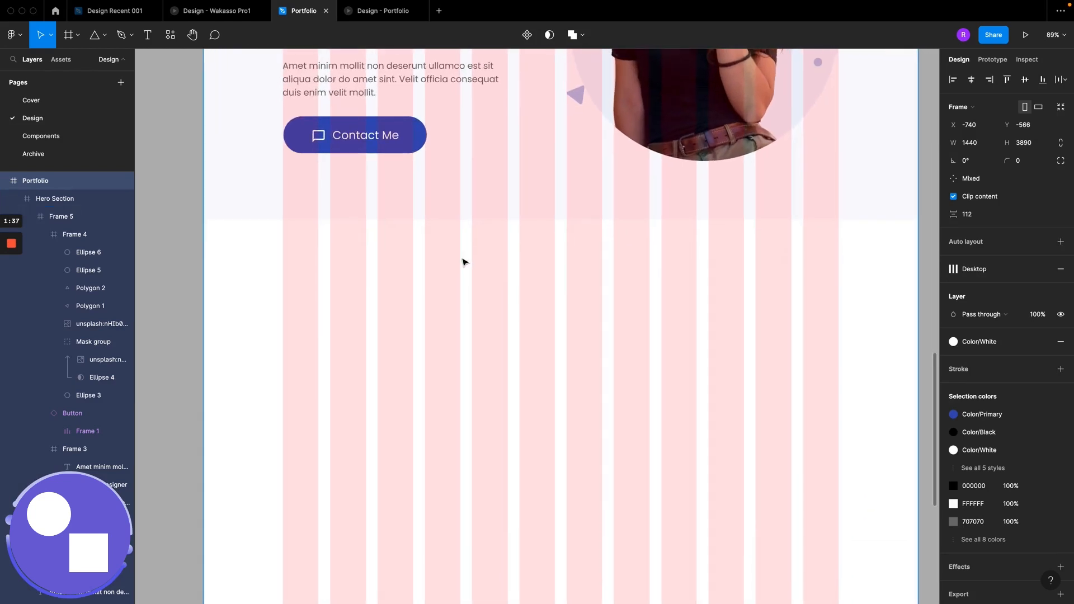
pyautogui.click(457, 282)
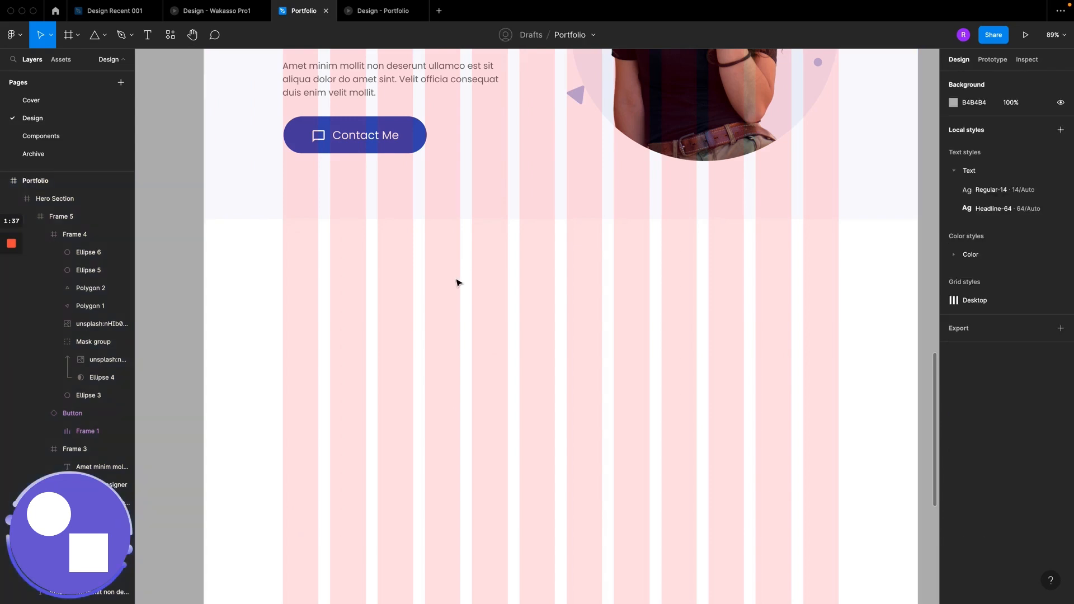
pyautogui.click(171, 34)
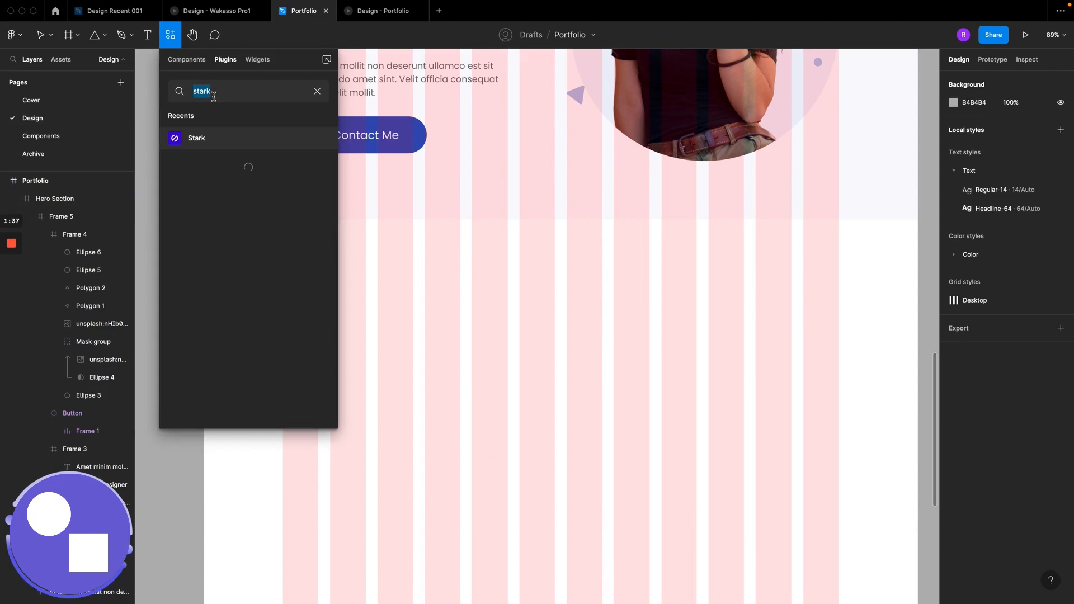
pyautogui.press('BackSpace')
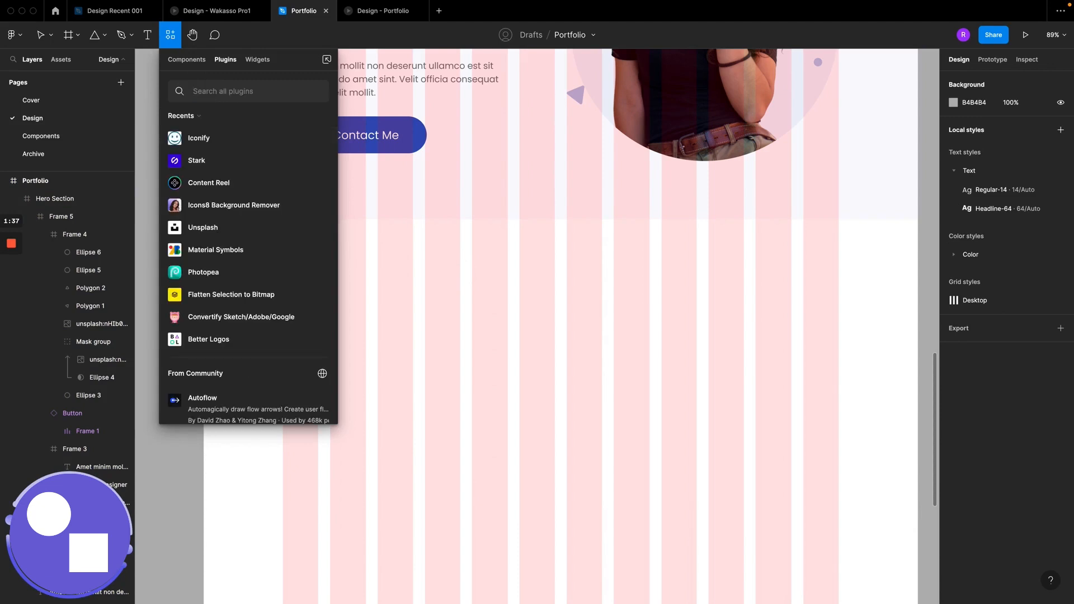
pyautogui.write('logo')
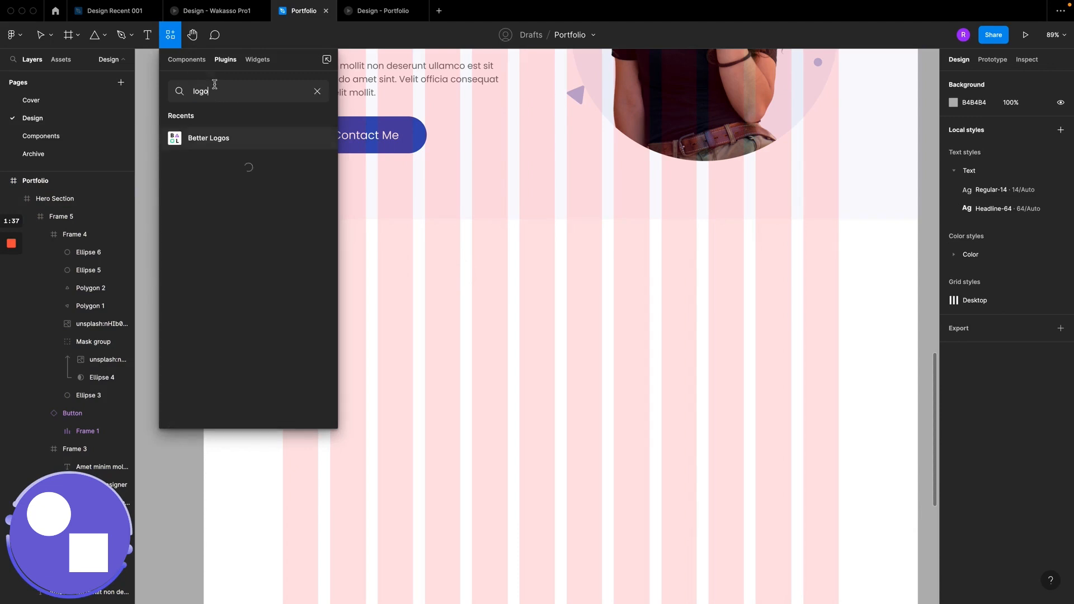
pyautogui.click(221, 143)
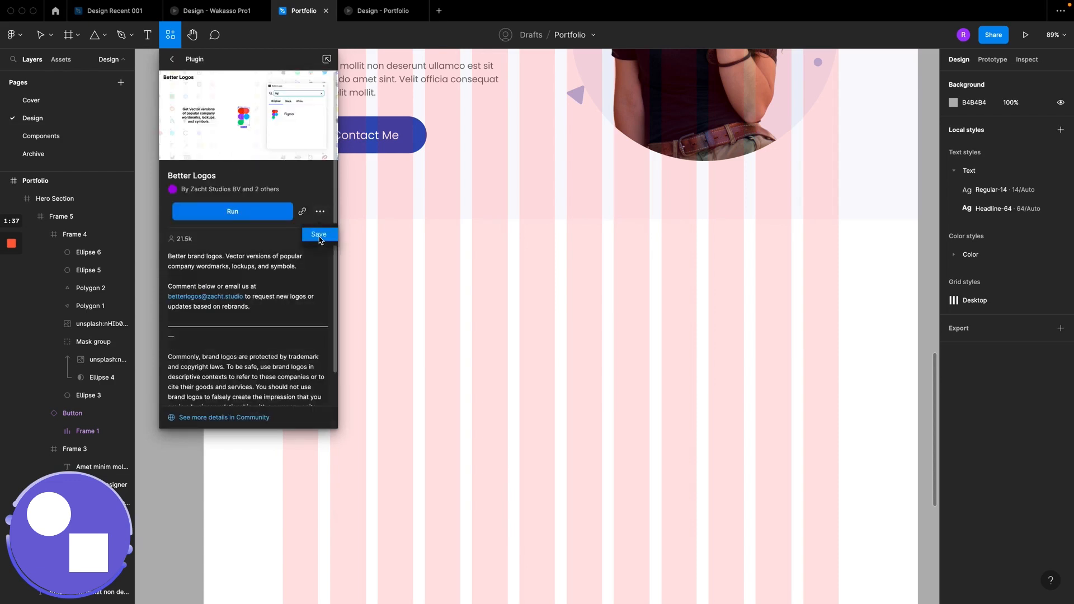
pyautogui.click(257, 210)
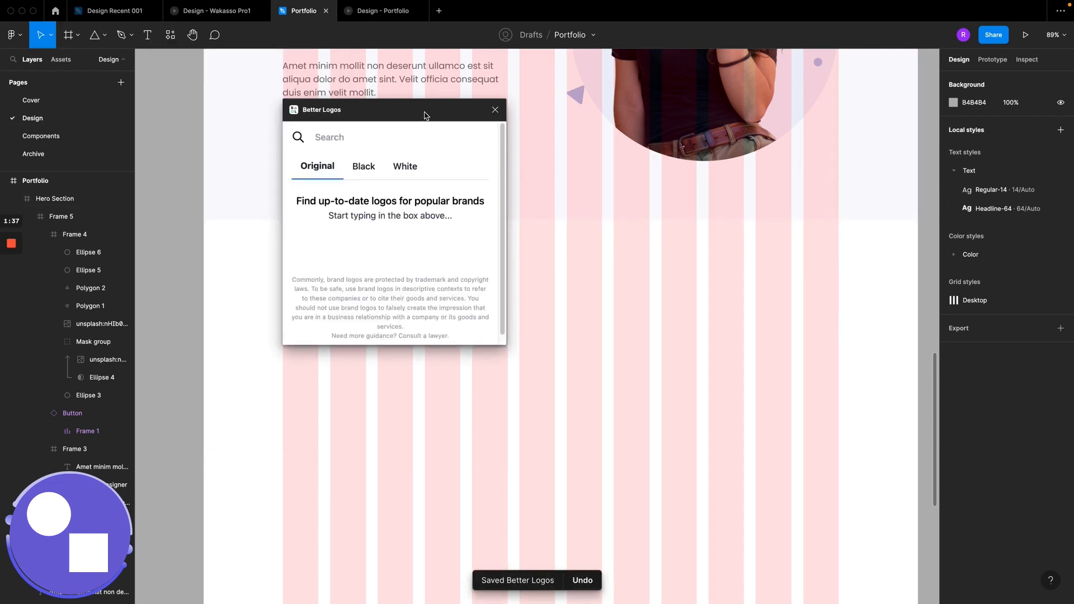
pyautogui.moveTo(426, 115); pyautogui.dragTo(782, 140)
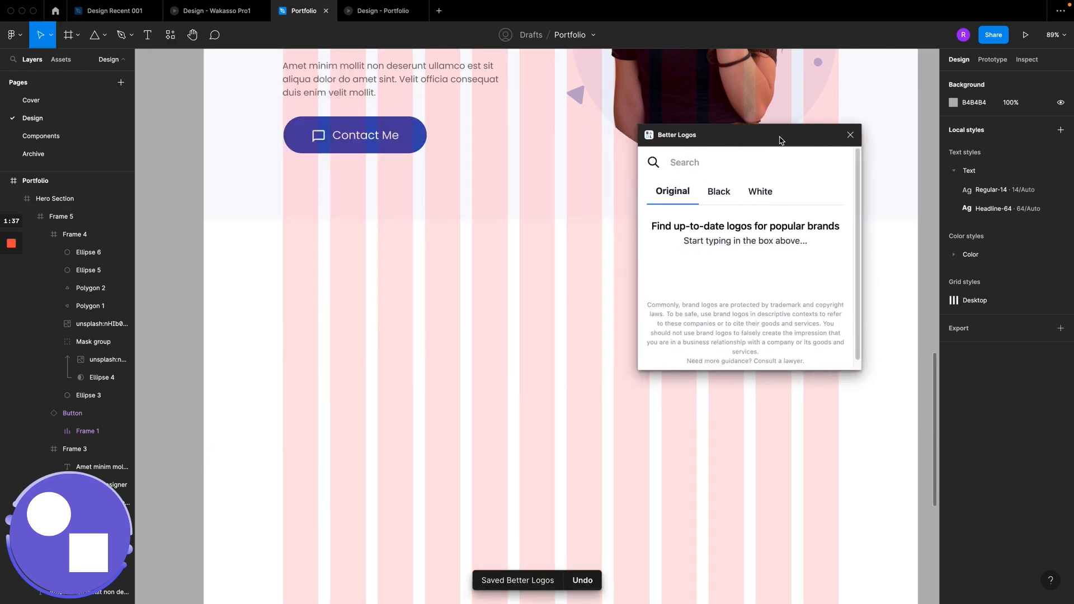
# Step: Search Better Logos for "goo" and choose the Black logo variant
pyautogui.click(518, 267)
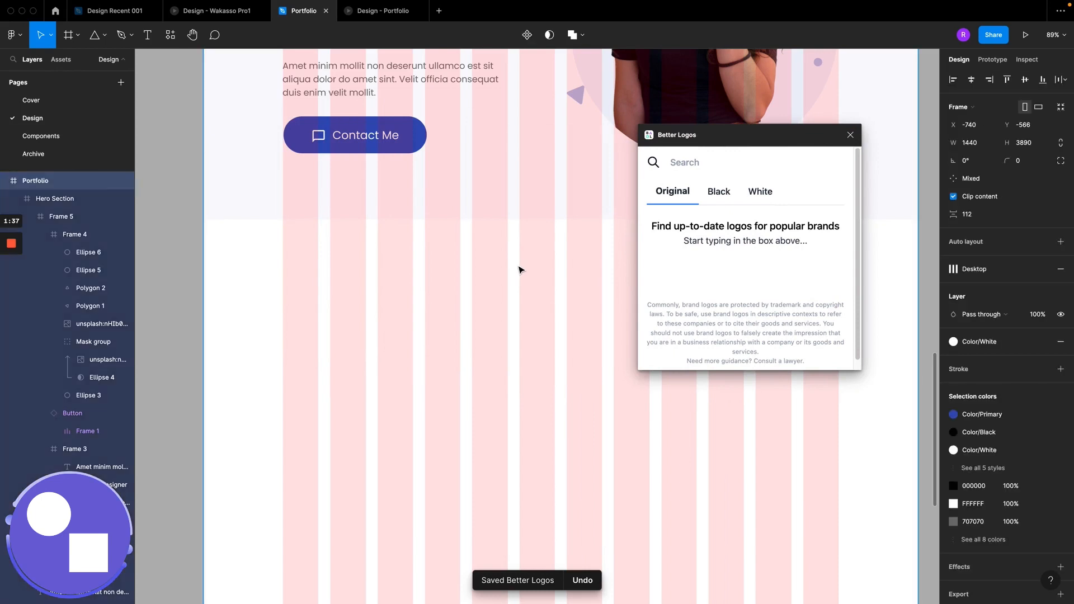
pyautogui.click(720, 194)
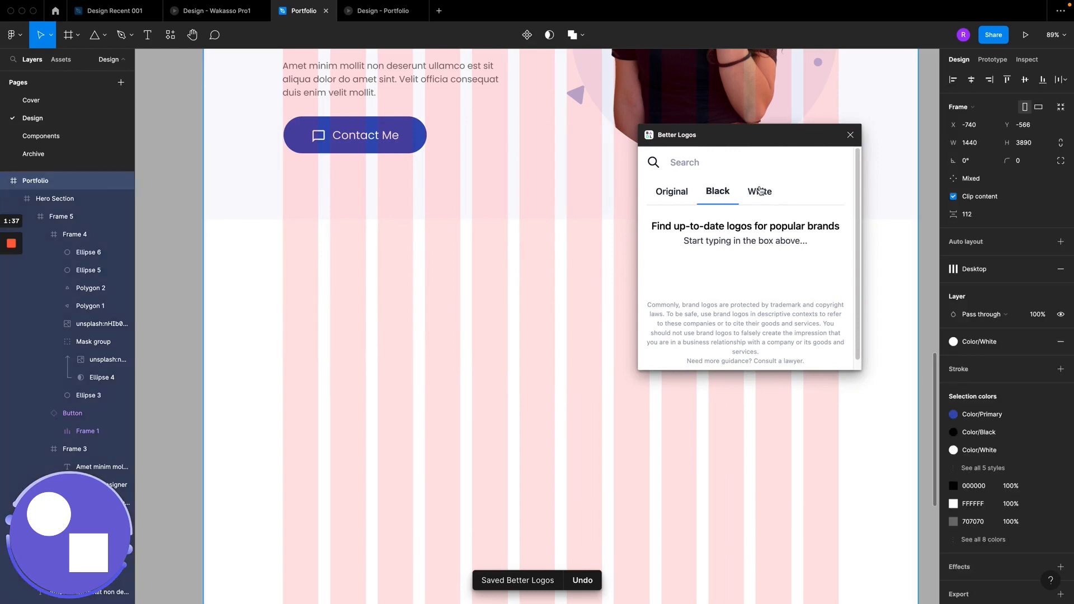
pyautogui.click(687, 193)
pyautogui.click(718, 197)
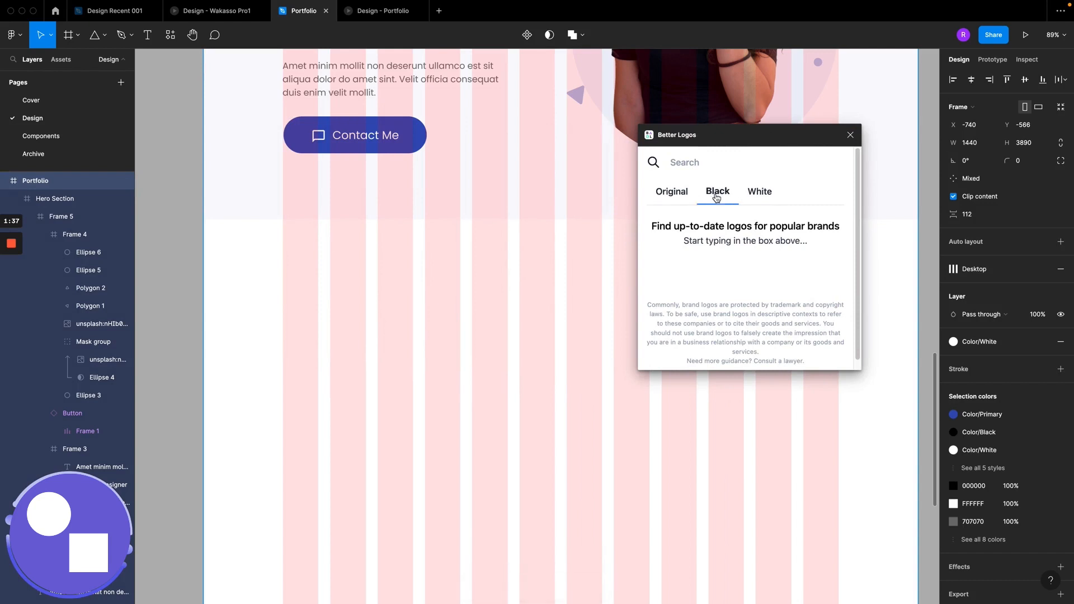
pyautogui.click(694, 153)
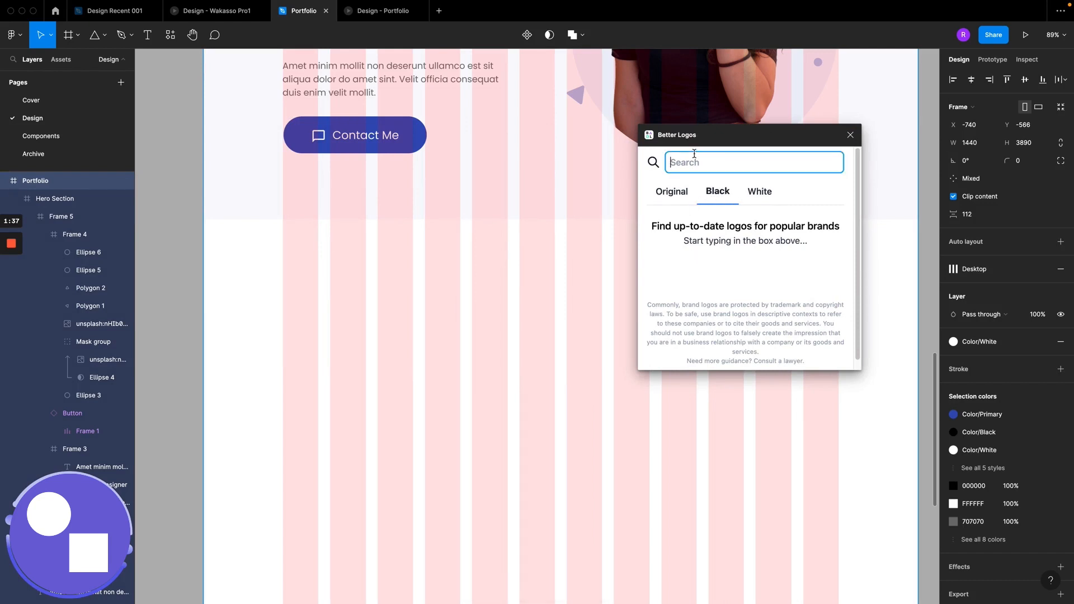
pyautogui.write('goo')
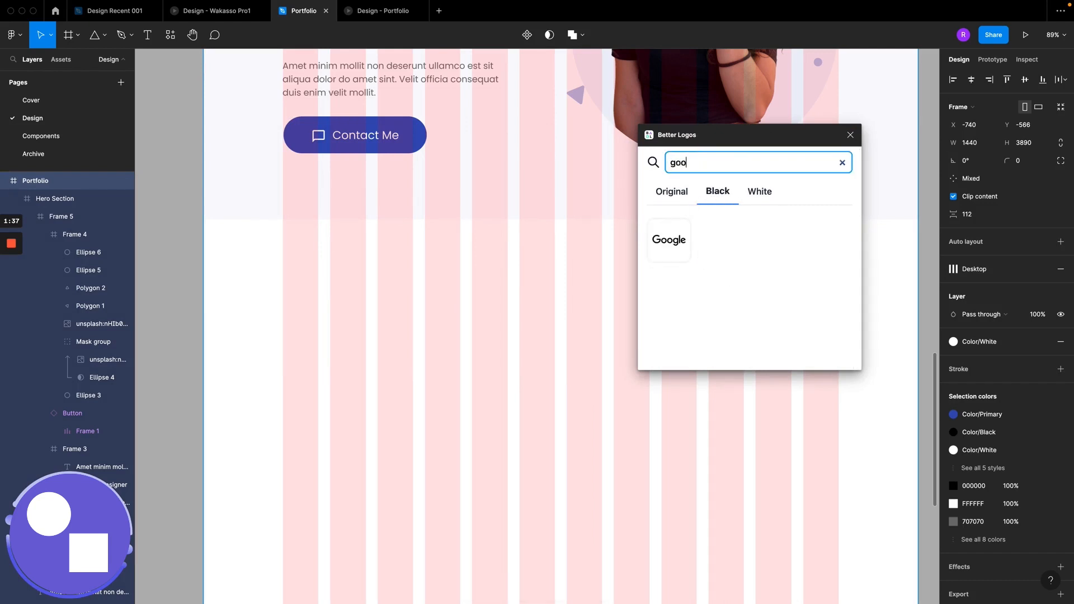
pyautogui.click(674, 193)
pyautogui.click(760, 198)
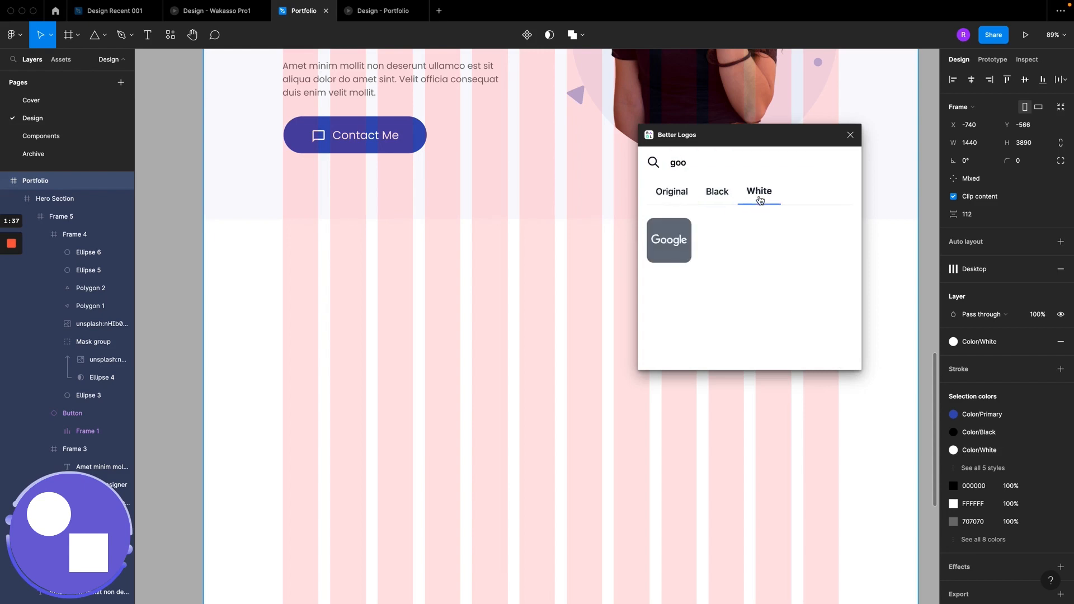
pyautogui.click(711, 197)
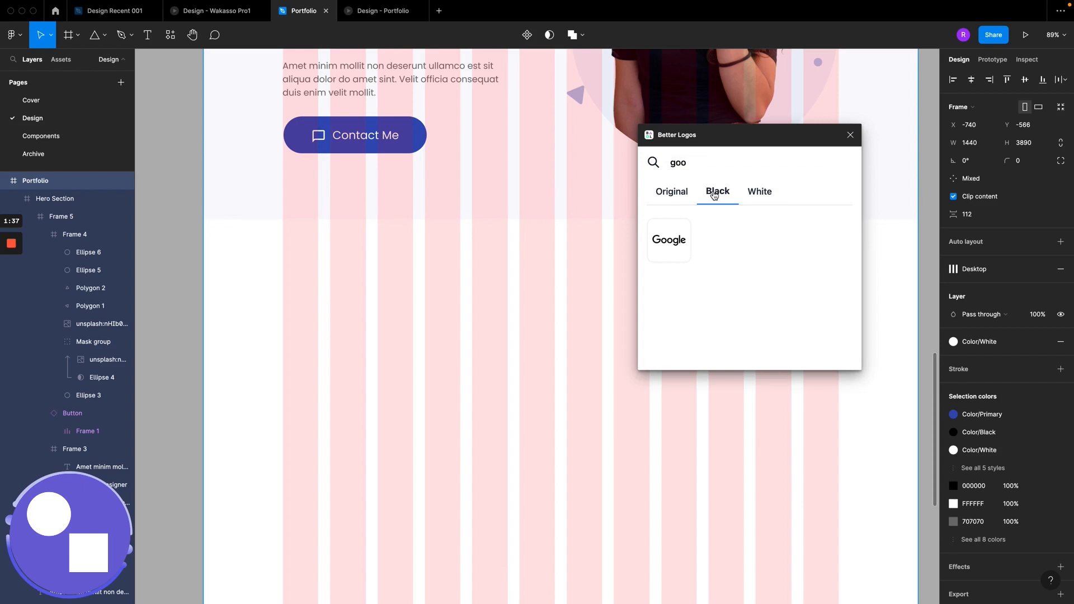
pyautogui.click(669, 241)
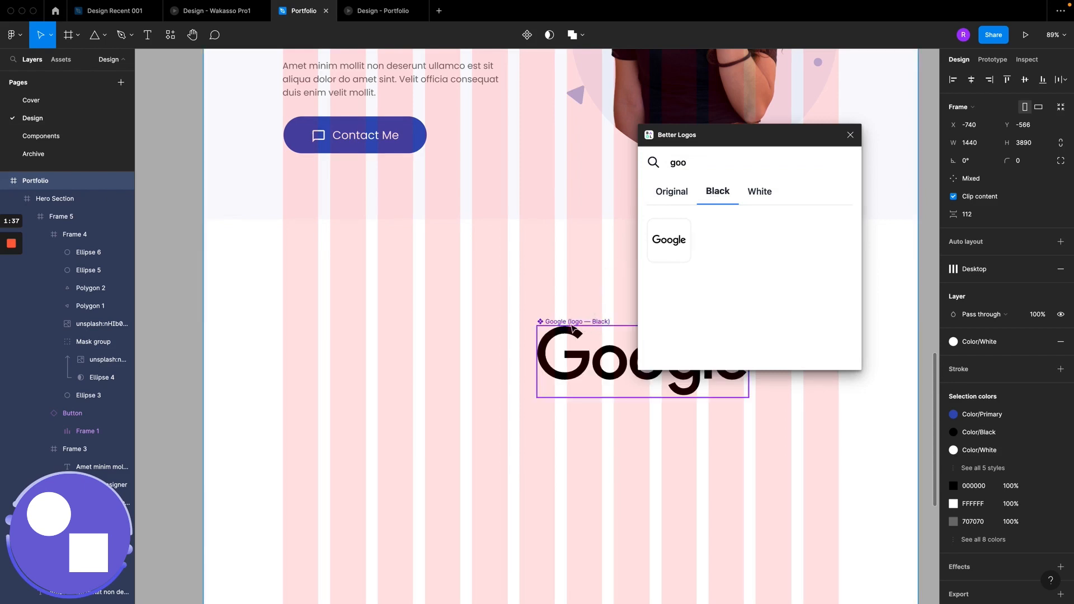
pyautogui.moveTo(568, 321); pyautogui.dragTo(407, 302)
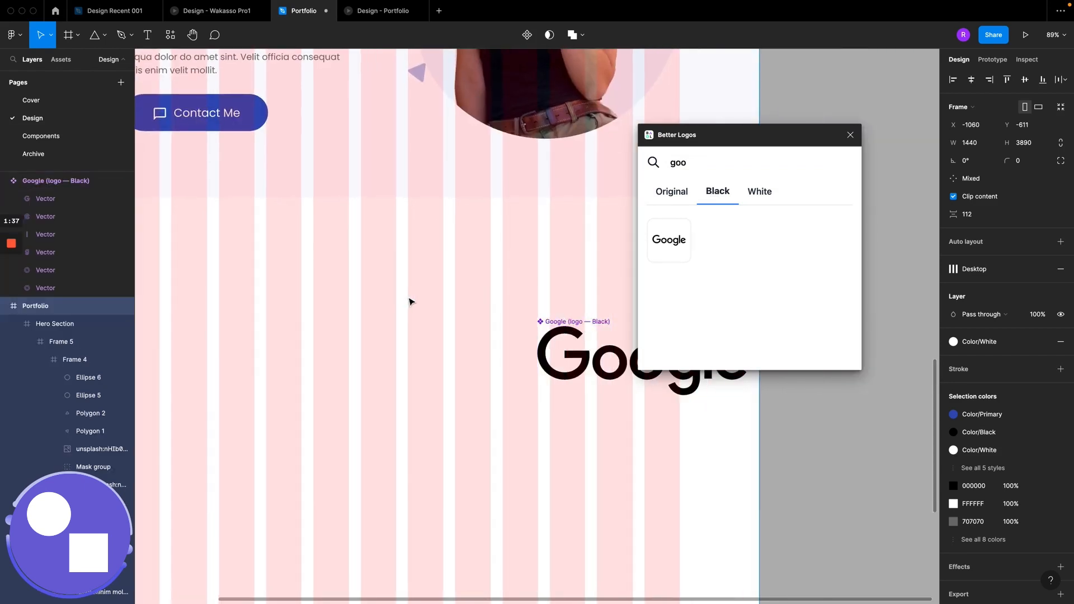
pyautogui.press('super+z')
pyautogui.press('super+z')
pyautogui.scroll(2, 506, 340)
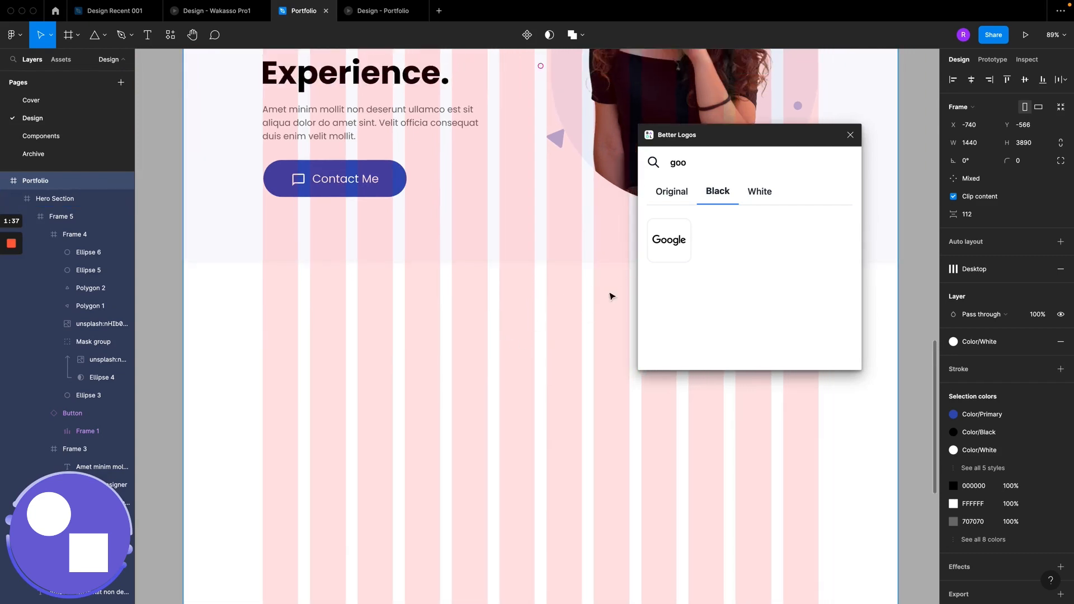
# Step: Insert the black Google logo and place it in the empty area below the Product Designer section, clear of the plugin window
pyautogui.moveTo(654, 252); pyautogui.dragTo(558, 333)
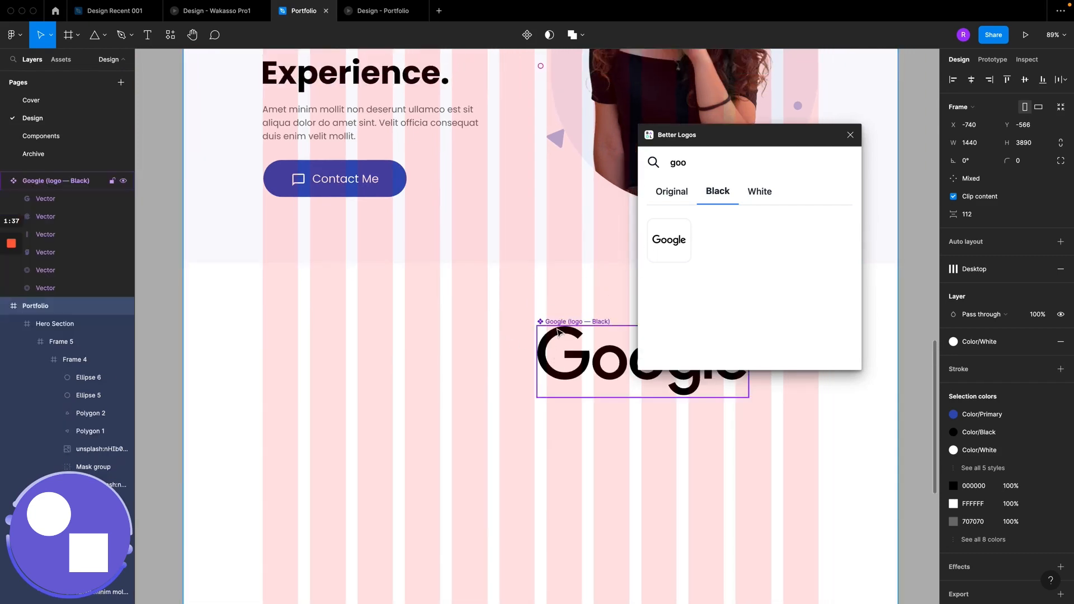
pyautogui.click(558, 331)
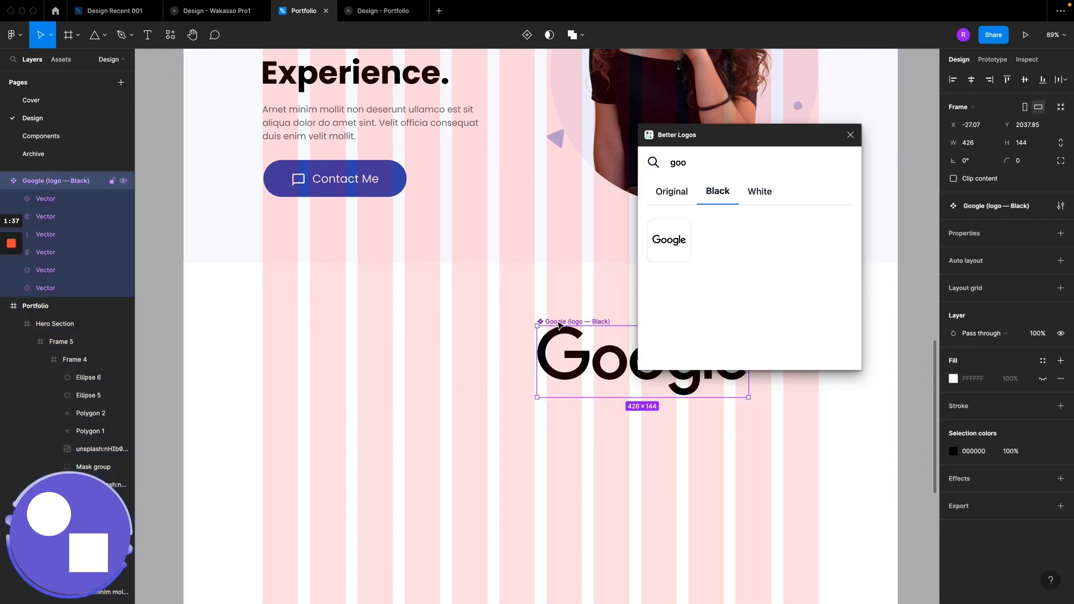
pyautogui.moveTo(559, 325); pyautogui.dragTo(389, 329)
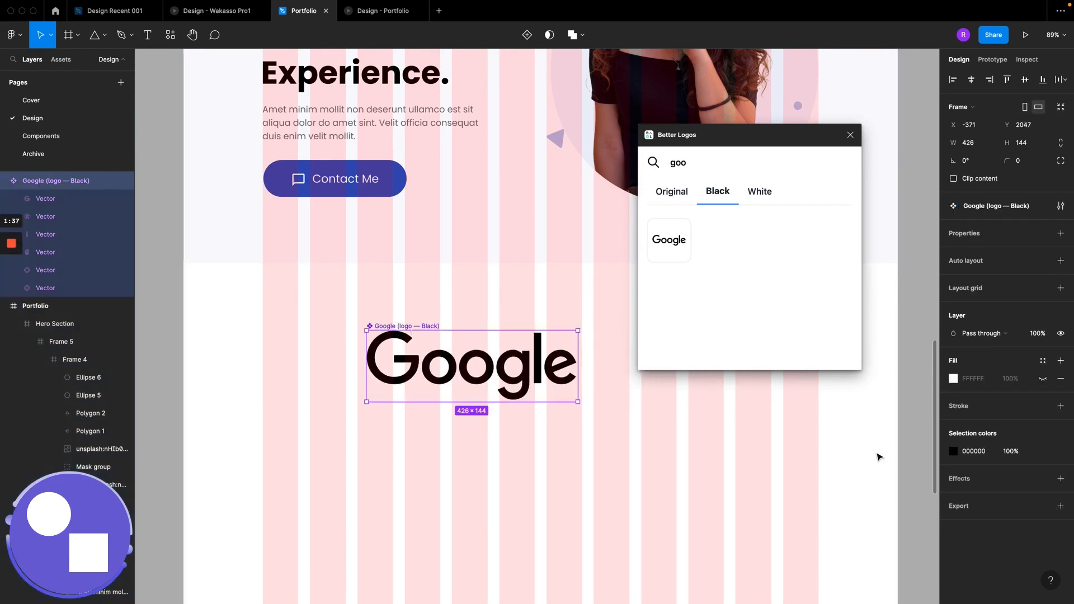
# Step: Recolor the Google logo to the medium gray 767676
pyautogui.click(955, 452)
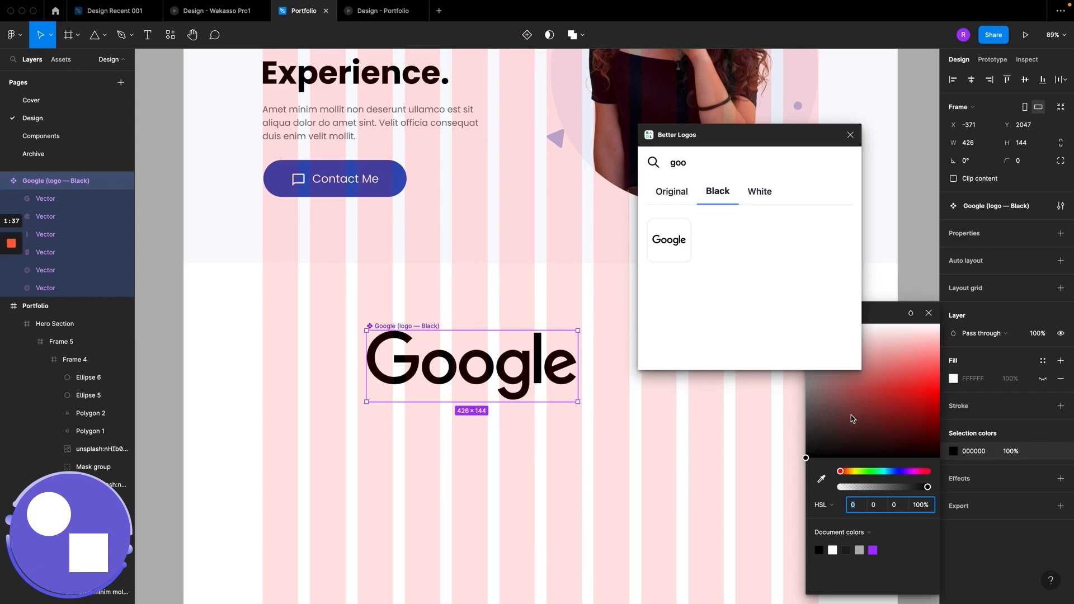
pyautogui.moveTo(809, 406)
pyautogui.mouseDown()
pyautogui.moveTo(805, 386)
pyautogui.moveTo(809, 437)
pyautogui.moveTo(808, 403)
pyautogui.mouseUp()
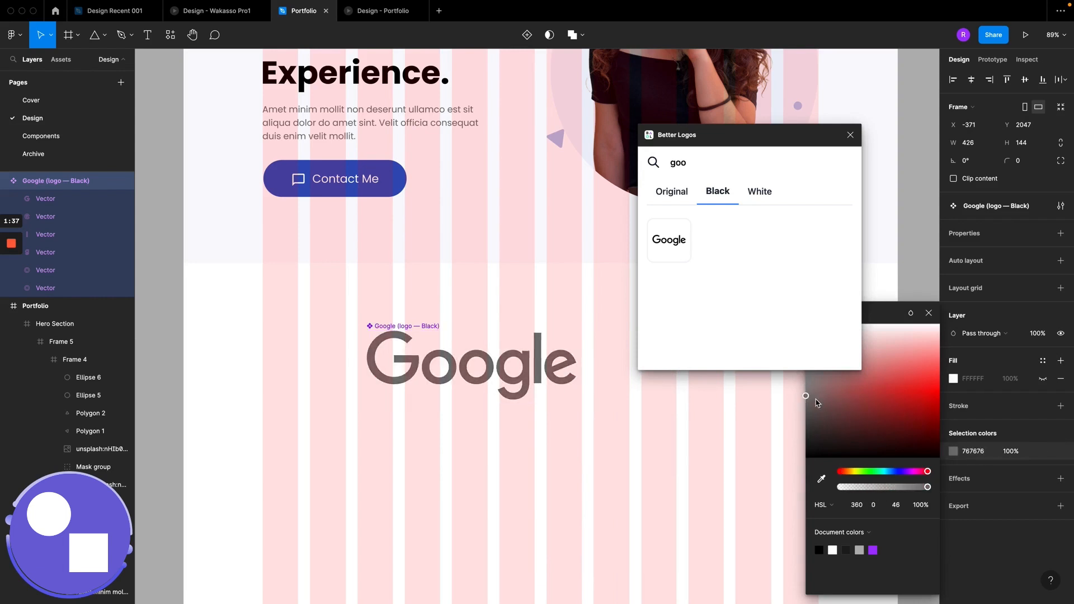
pyautogui.click(929, 313)
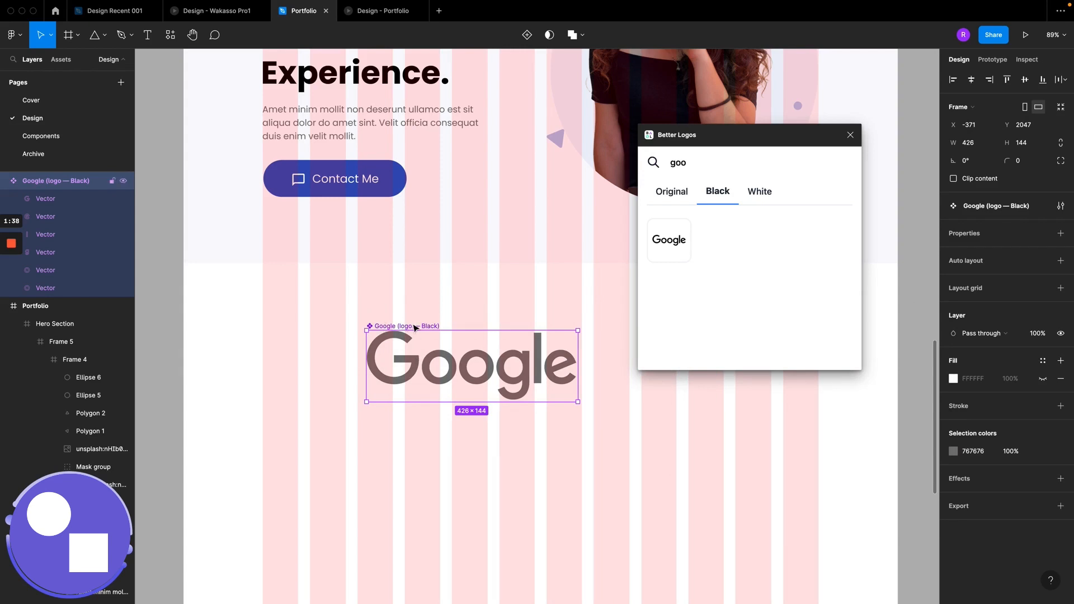
# Step: Cut the Google logo, paste it inside the Portfolio frame and align it with the first grid column at X 161, Y 2544
pyautogui.press('Delete')
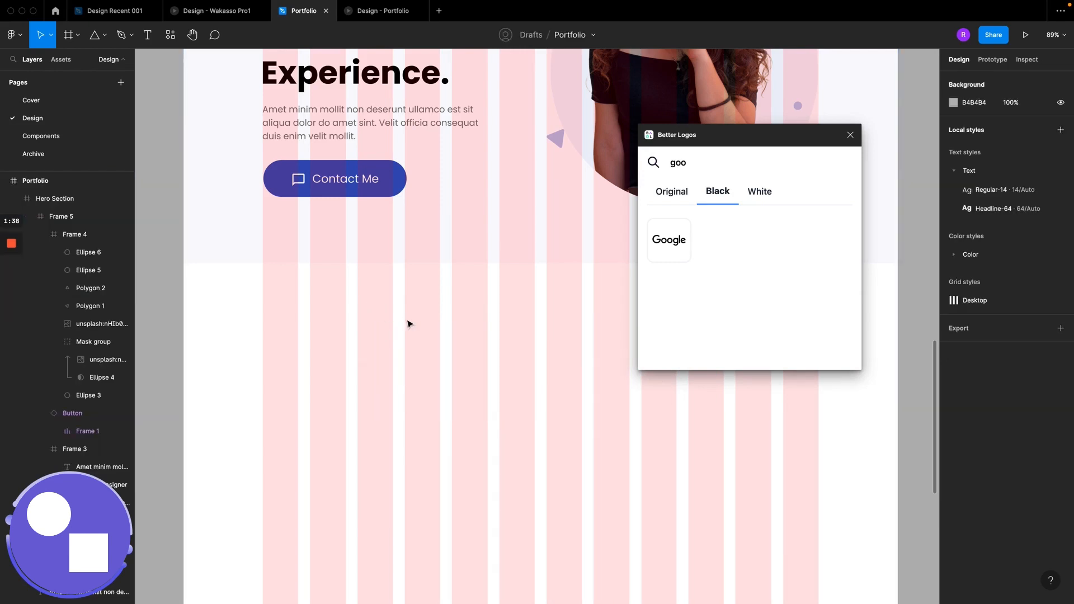
pyautogui.click(374, 355)
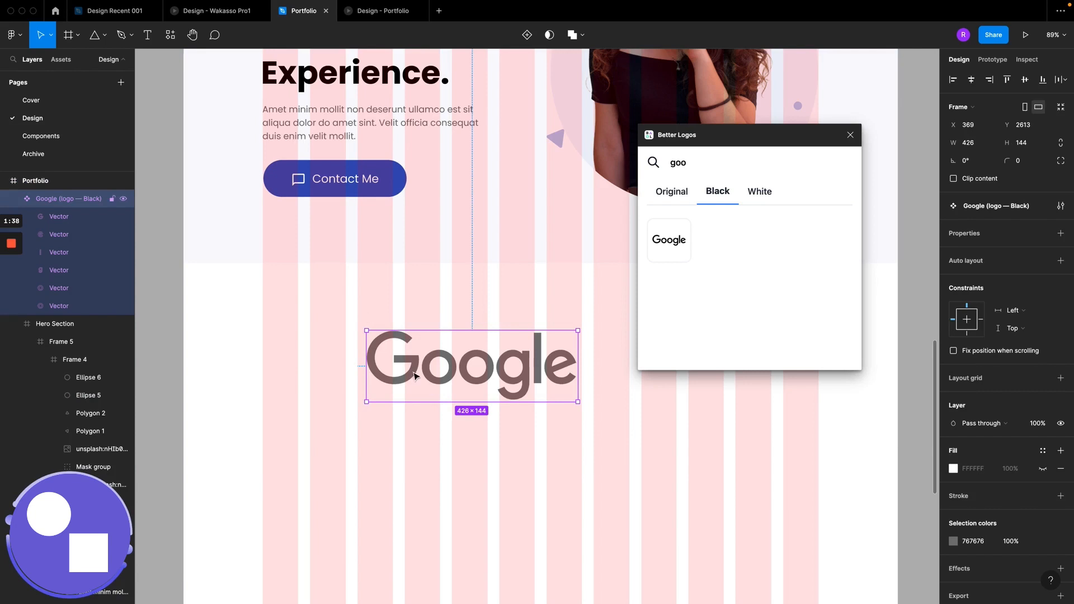
pyautogui.moveTo(413, 374); pyautogui.dragTo(312, 342)
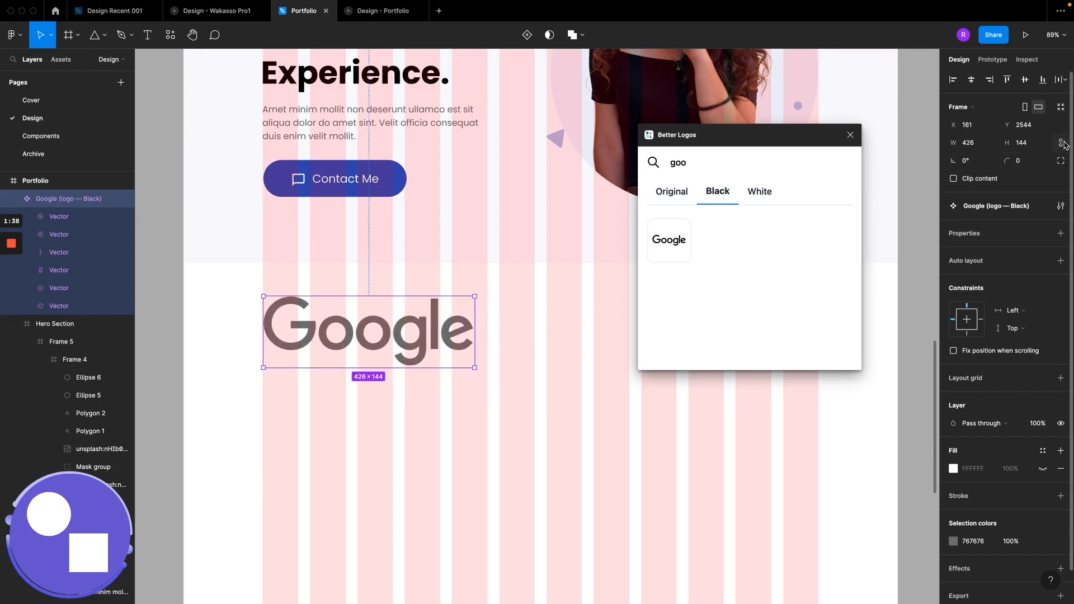
# Step: Reduce the Google logo's height to 80 with its proportions locked
pyautogui.click(1036, 144)
pyautogui.press('Down')
pyautogui.press('Down')
pyautogui.press('Down')
pyautogui.press('Down')
pyautogui.press('Down')
pyautogui.press('Down')
pyautogui.press('Down')
pyautogui.press('Down')
pyautogui.press('Down')
pyautogui.press('Down')
pyautogui.press('Down')
pyautogui.press('Down')
pyautogui.press('Down')
pyautogui.press('Down')
pyautogui.press('Down')
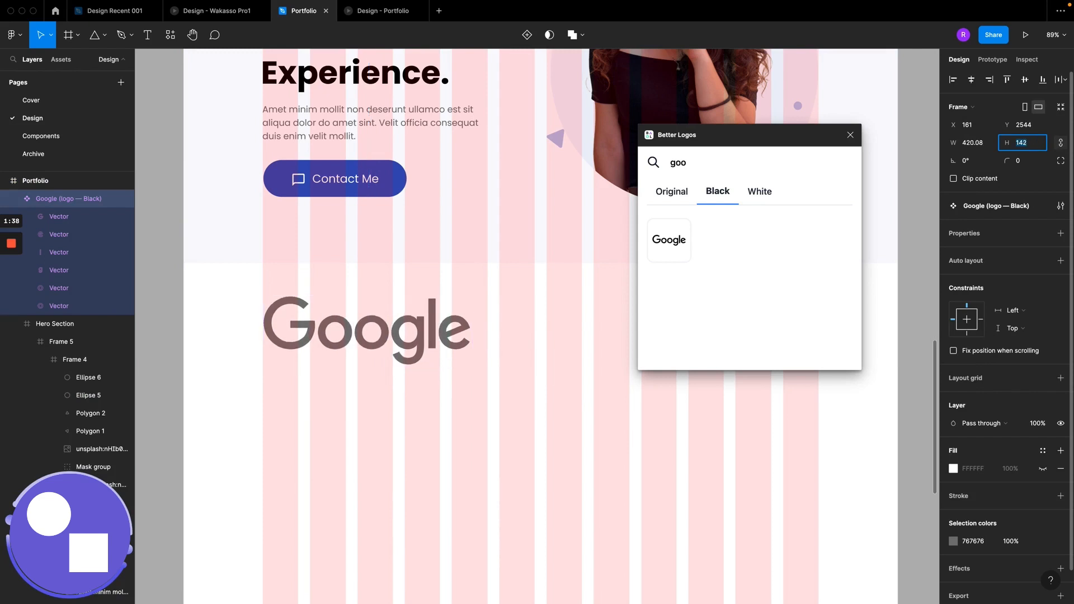
pyautogui.press('Down')
pyautogui.press('Down')
pyautogui.press('Down')
pyautogui.press('Down')
pyautogui.press('Down')
pyautogui.press('Down')
pyautogui.press('Down')
pyautogui.press('Down')
pyautogui.press('Down')
pyautogui.press('Down')
pyautogui.press('Down')
pyautogui.press('Down')
pyautogui.press('Down')
pyautogui.press('Down')
pyautogui.press('Down')
pyautogui.press('Down')
pyautogui.press('Down')
pyautogui.press('Down')
pyautogui.press('Down')
pyautogui.press('Down')
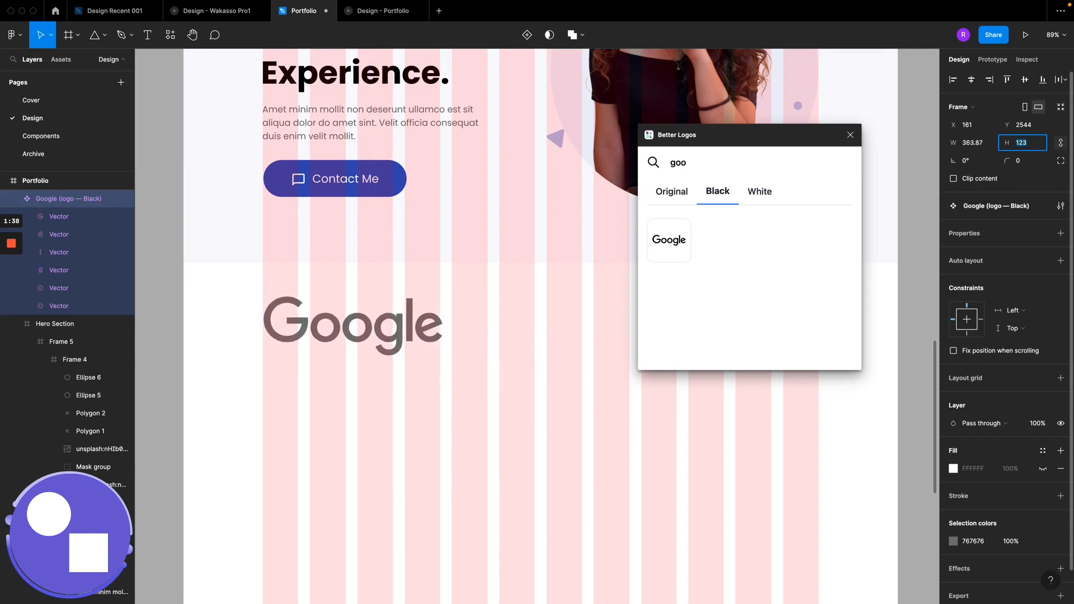
pyautogui.press('Down')
pyautogui.press('Down')
pyautogui.press('Down')
pyautogui.press('Down')
pyautogui.press('Down')
pyautogui.press('Down')
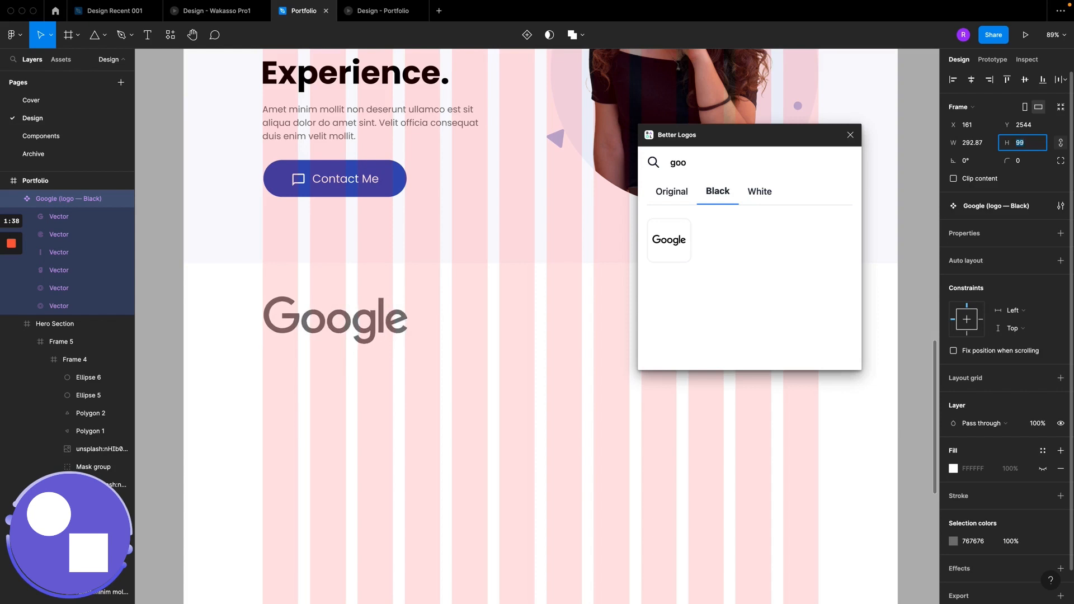
pyautogui.press('Down')
pyautogui.press('Down')
pyautogui.press('Down')
pyautogui.press('Down')
pyautogui.press('Down')
pyautogui.press('Down')
pyautogui.press('Down')
pyautogui.press('Down')
pyautogui.press('Down')
pyautogui.press('Down')
pyautogui.press('Down')
pyautogui.press('Down')
pyautogui.press('Down')
pyautogui.press('Down')
pyautogui.press('Down')
pyautogui.press('Down')
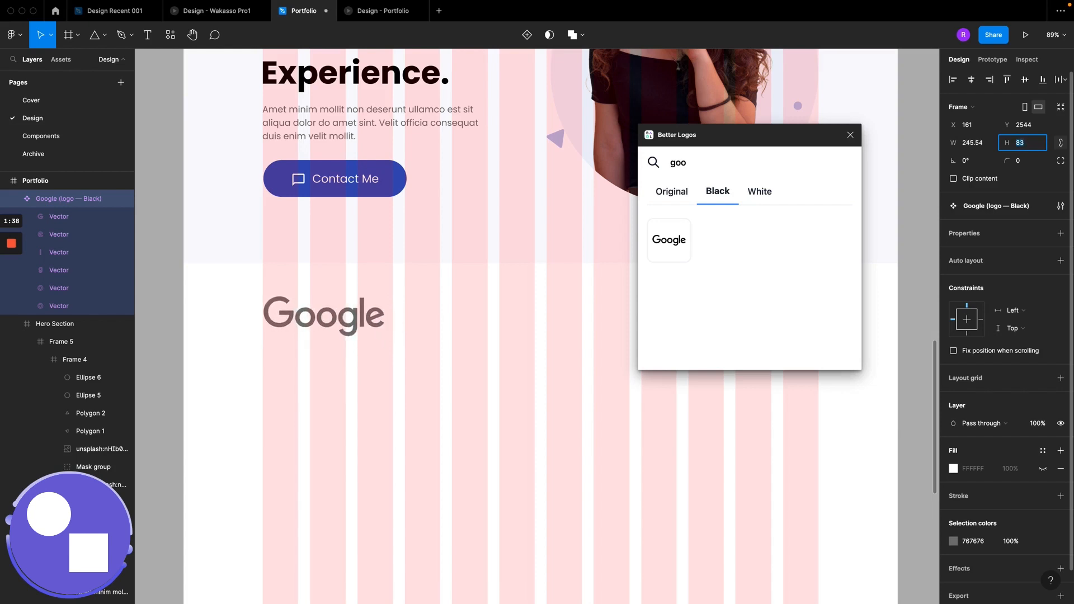
pyautogui.press('Down')
pyautogui.press('Down')
pyautogui.press('Down')
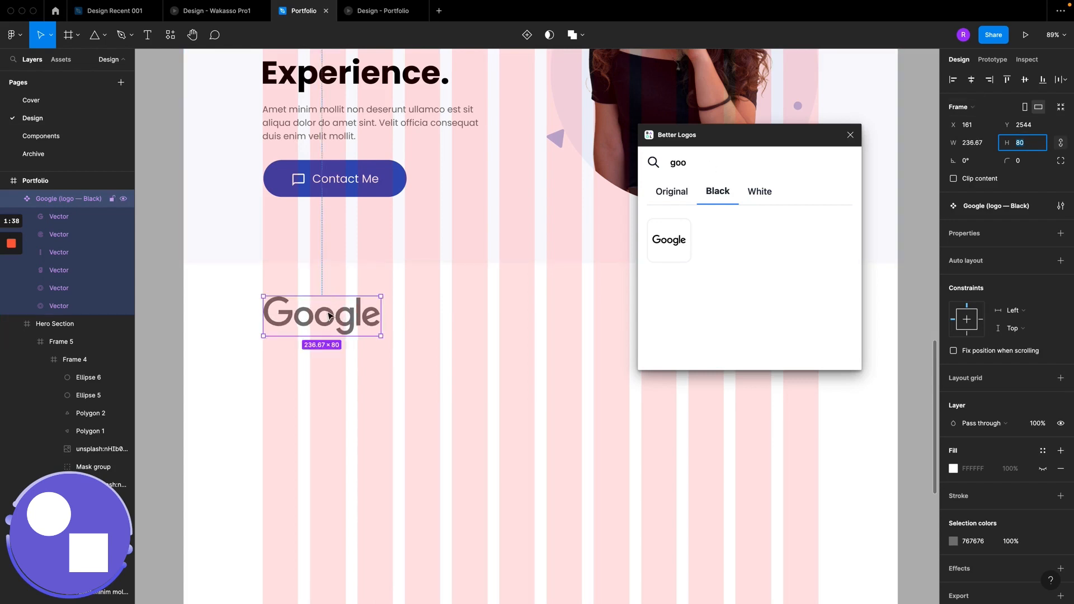
# Step: Search Better Logos for "figma", insert the black Figma logo and move it into the Portfolio frame by cutting and pasting
pyautogui.click(696, 167)
pyautogui.press('super+a')
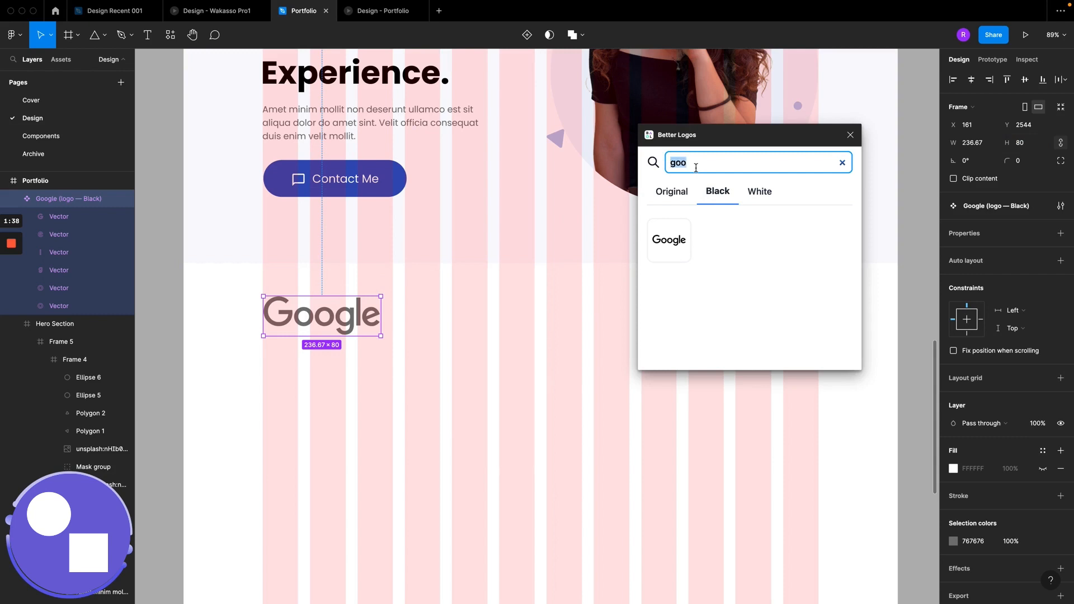
pyautogui.write('figma')
pyautogui.click(663, 244)
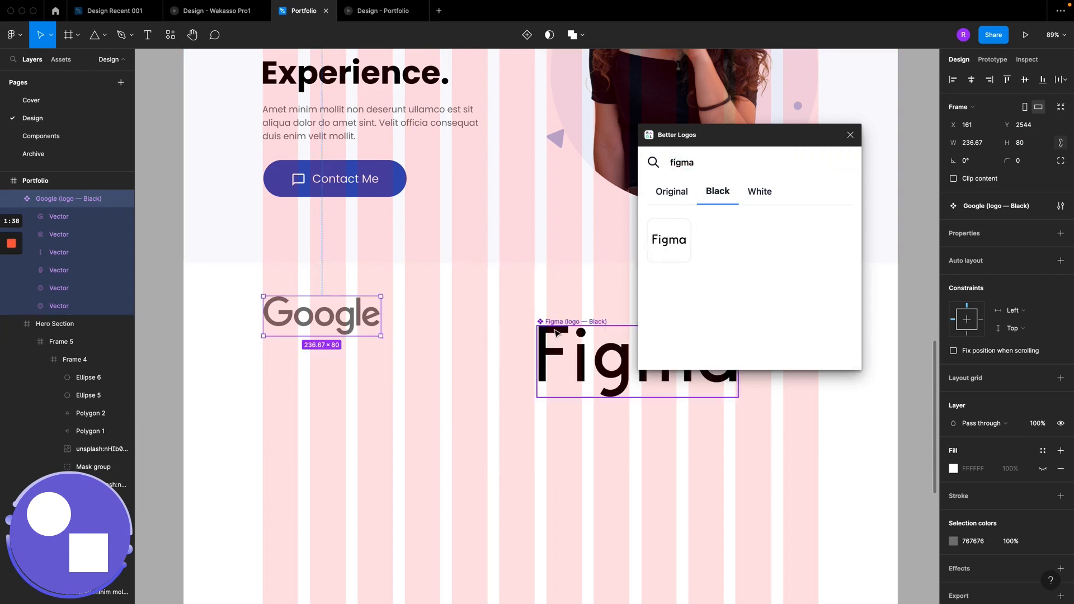
pyautogui.click(556, 325)
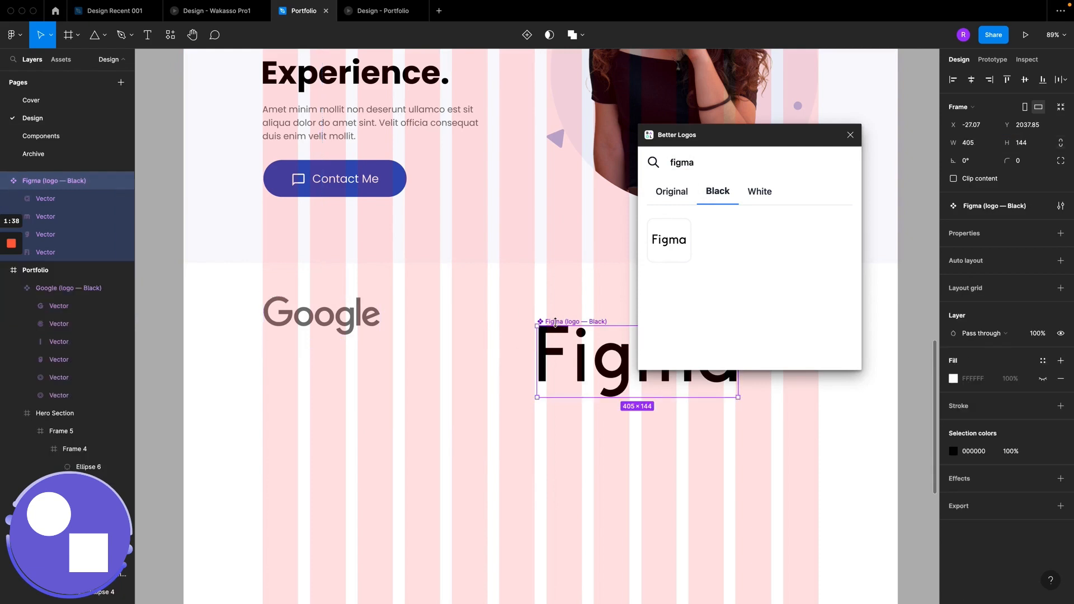
pyautogui.press('Delete')
pyautogui.click(507, 342)
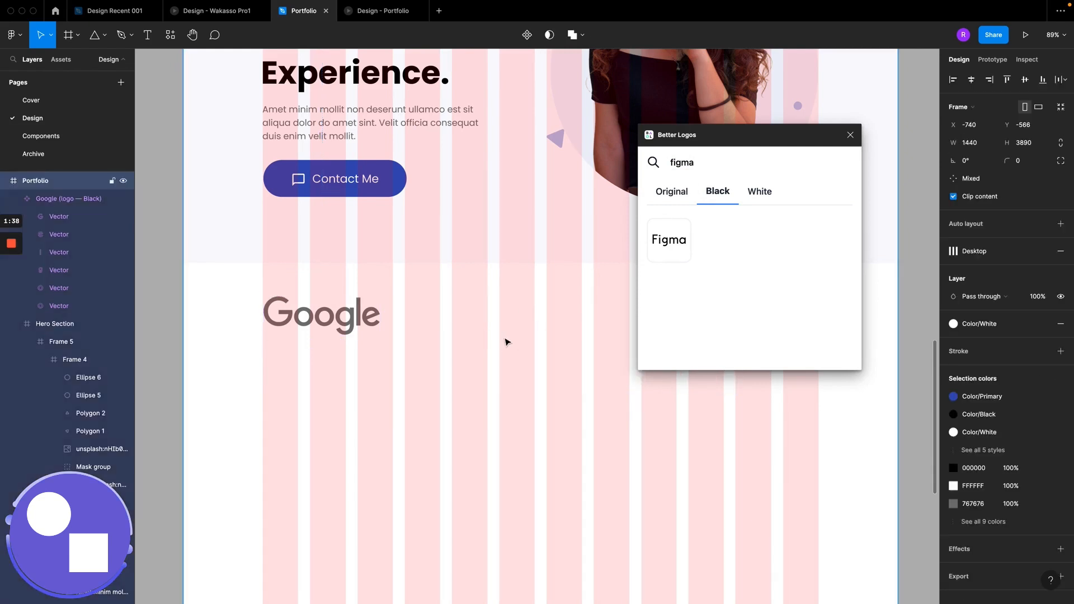
pyautogui.hotkey('ctrl', 'z')
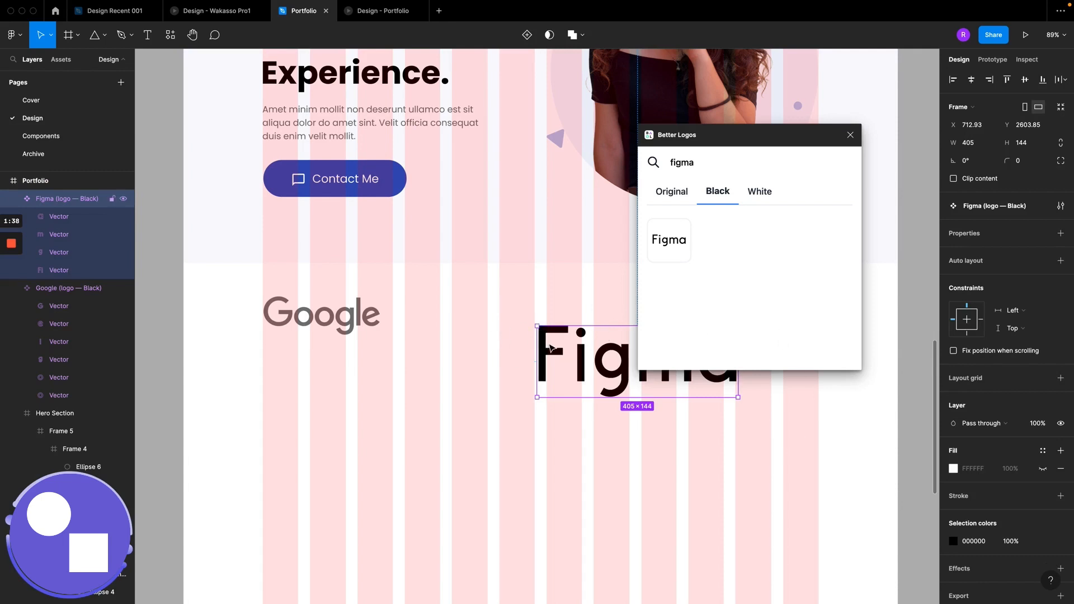
# Step: Try to recolor the Figma logo by sampling the Google logo's gray onto the whole logo frame
pyautogui.press('i')
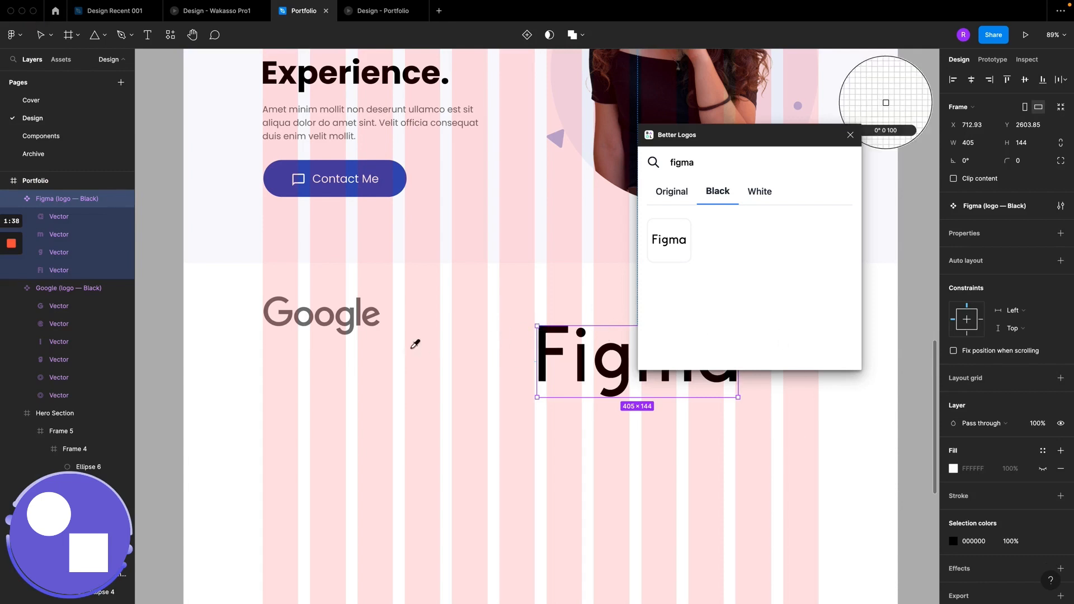
pyautogui.click(346, 320)
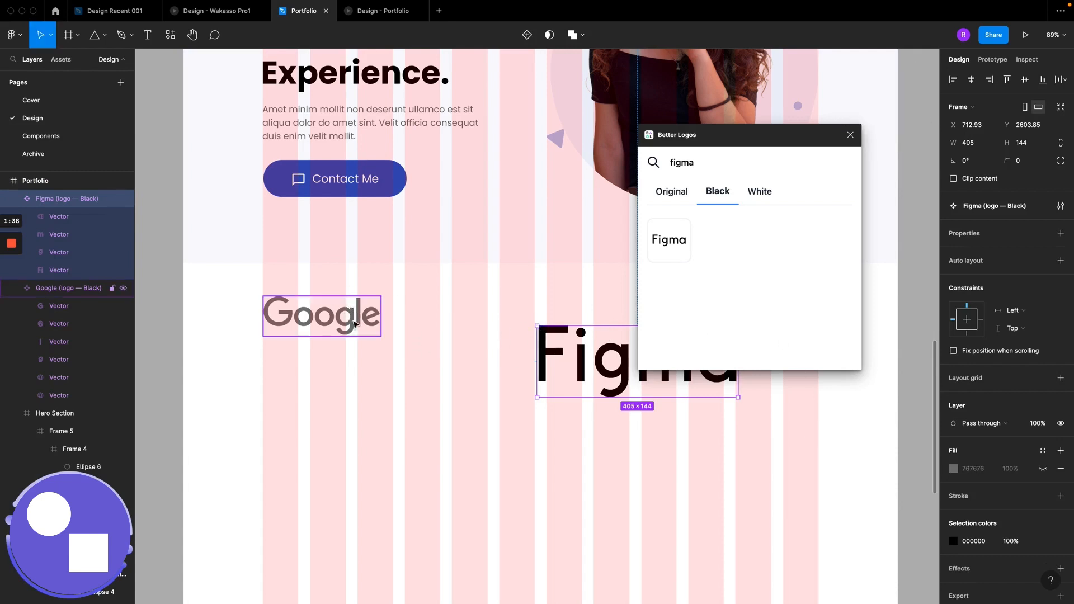
pyautogui.doubleClick(556, 357)
pyautogui.hscroll(3, 532, 348)
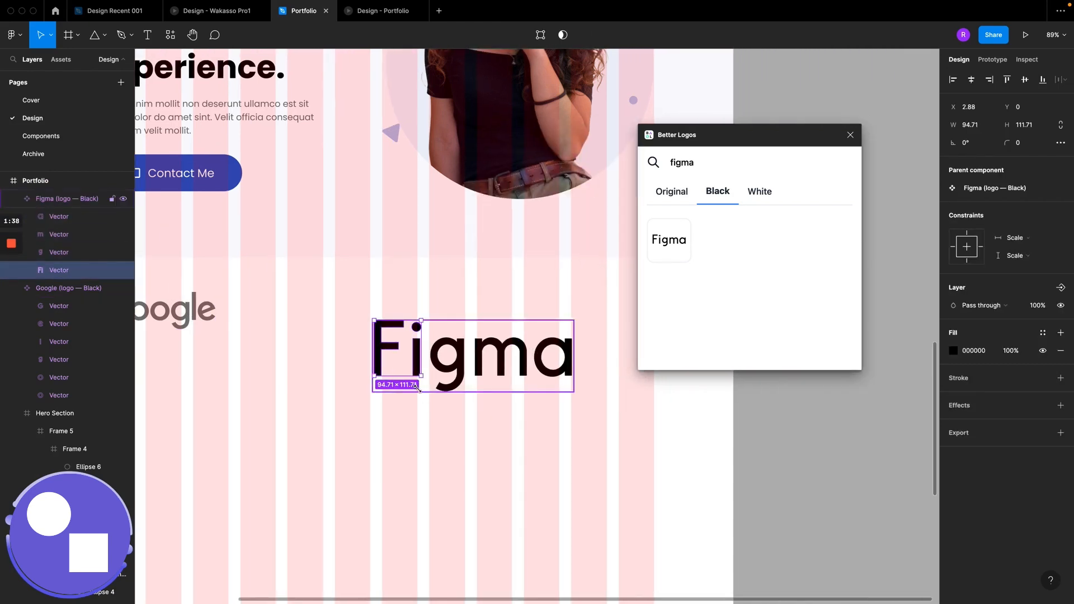
# Step: Recolor the Figma logo's black selection color to gray 767676 by sampling the Google logo
pyautogui.click(425, 401)
pyautogui.click(386, 348)
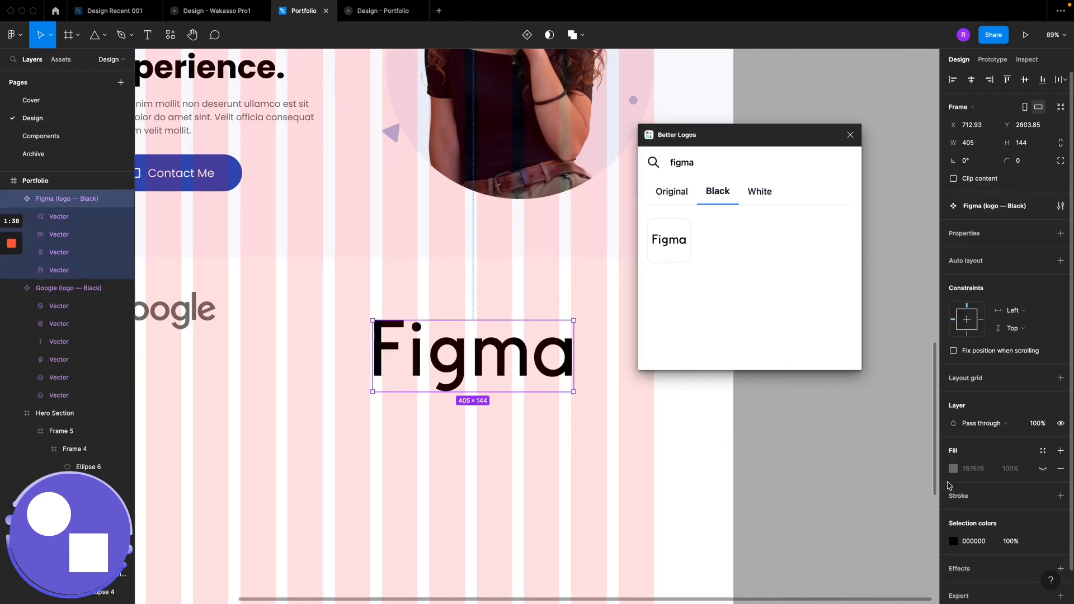
pyautogui.click(954, 541)
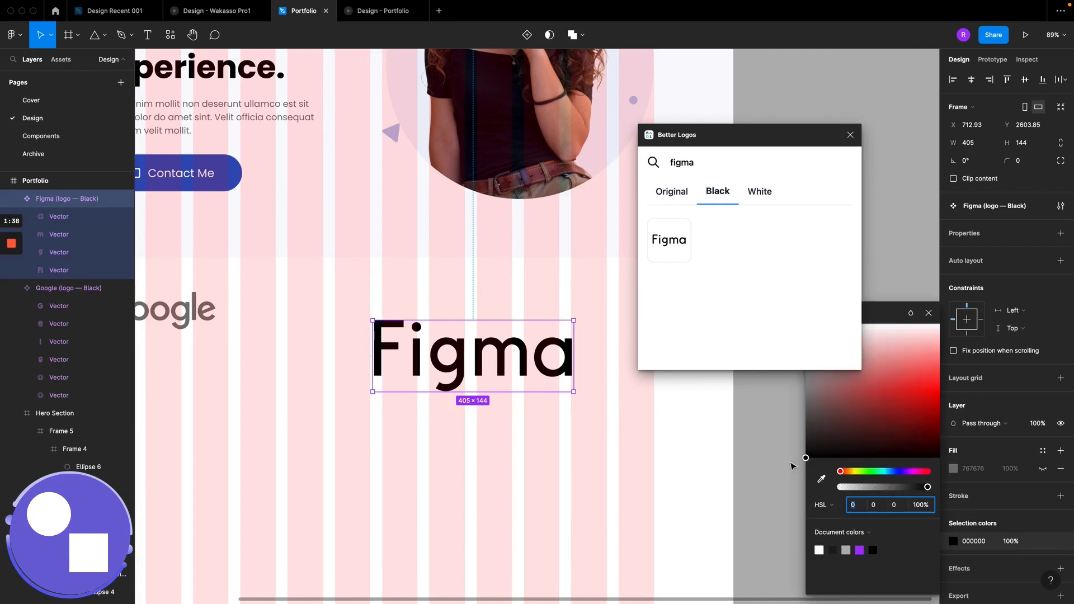
pyautogui.click(821, 480)
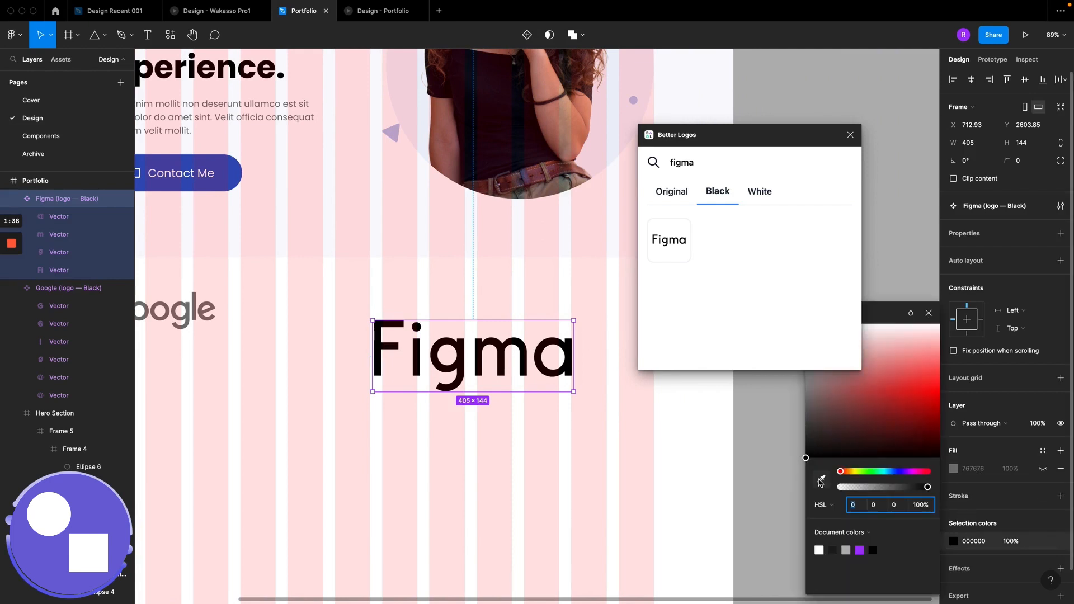
pyautogui.click(199, 297)
pyautogui.click(435, 308)
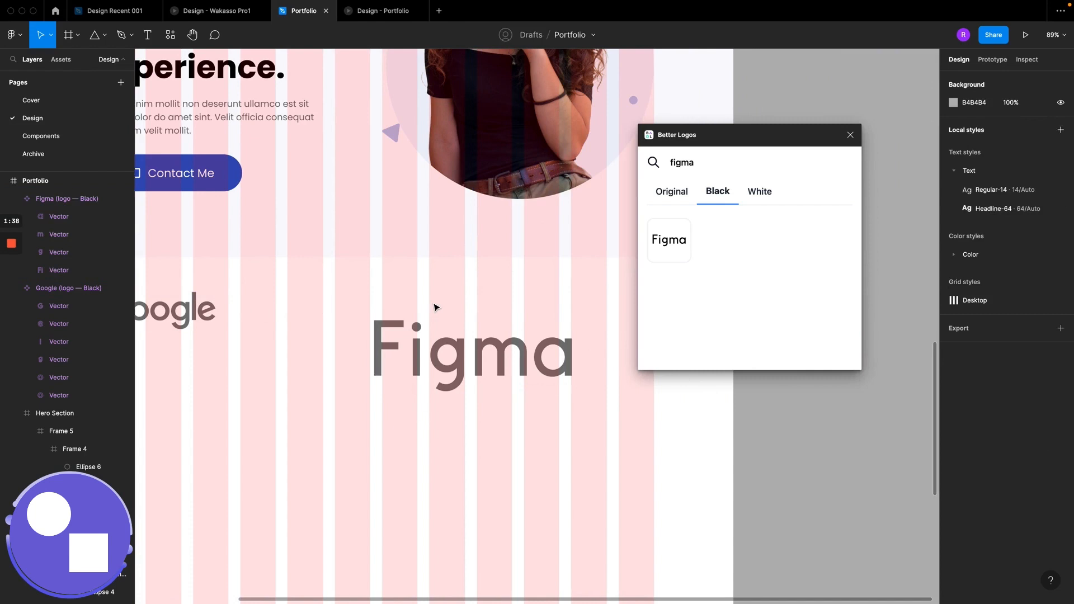
# Step: Lock the Figma logo's proportions and set its height to 80
pyautogui.click(437, 351)
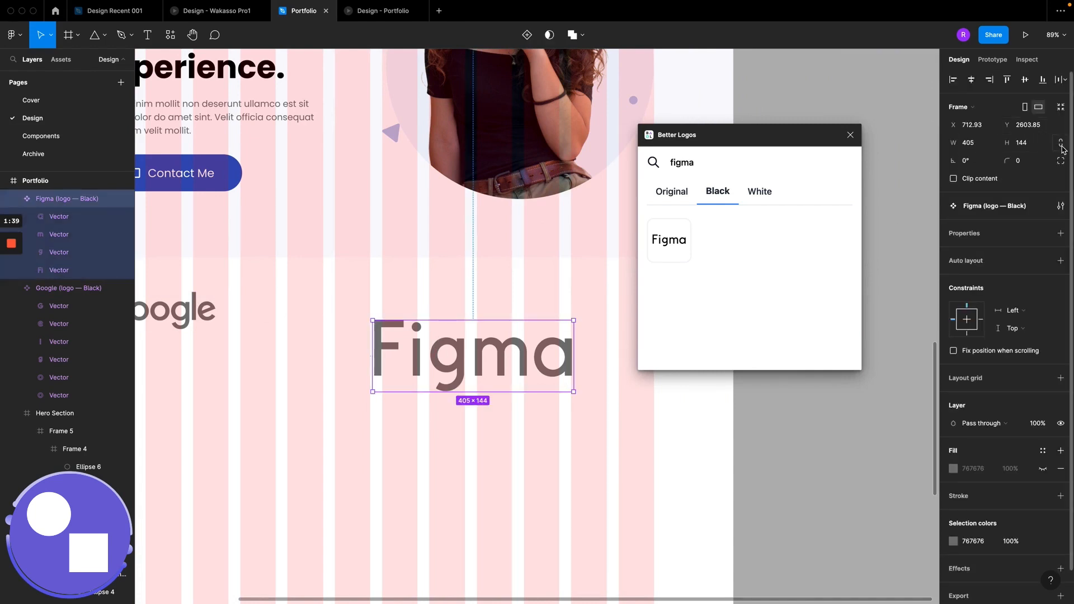
pyautogui.click(1027, 147)
pyautogui.write('80')
pyautogui.press('Return')
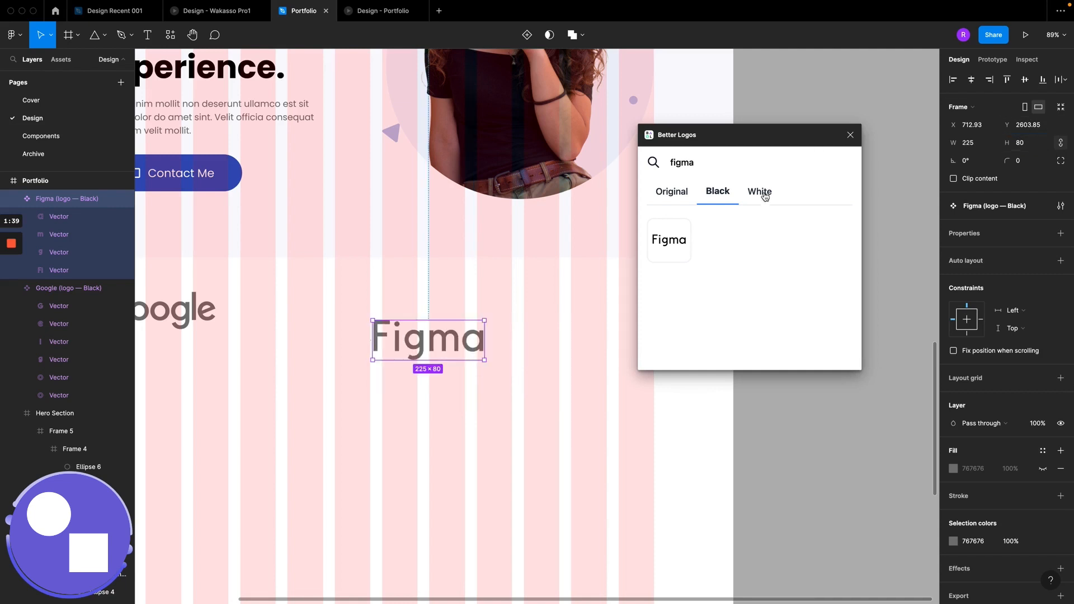
# Step: Move the Figma logo beside the Google logo, to X 444, Y 2554
pyautogui.hscroll(-4, 444, 259)
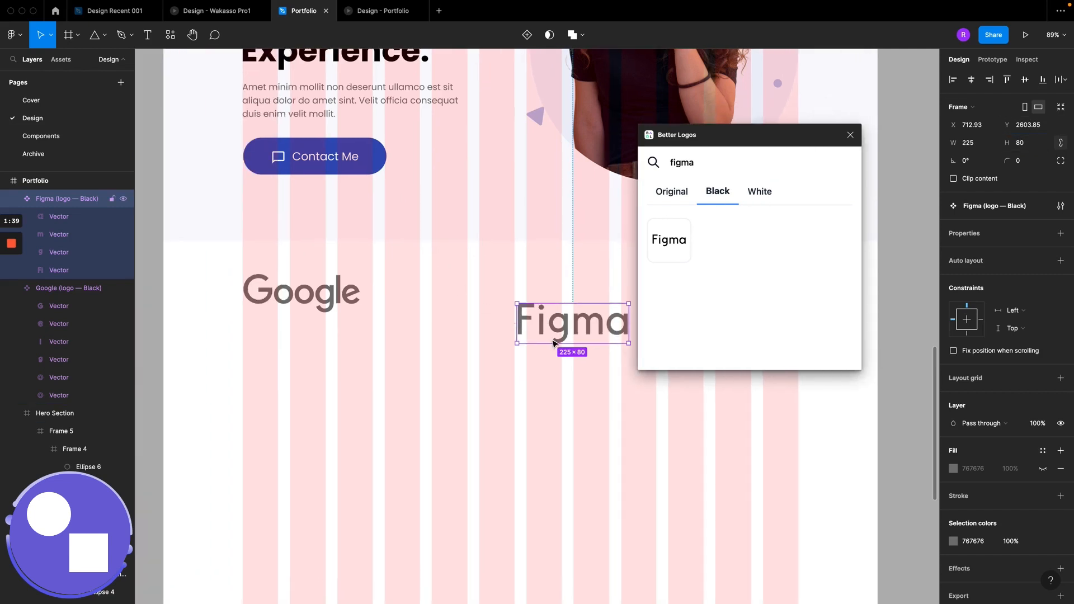
pyautogui.moveTo(557, 330); pyautogui.dragTo(424, 306)
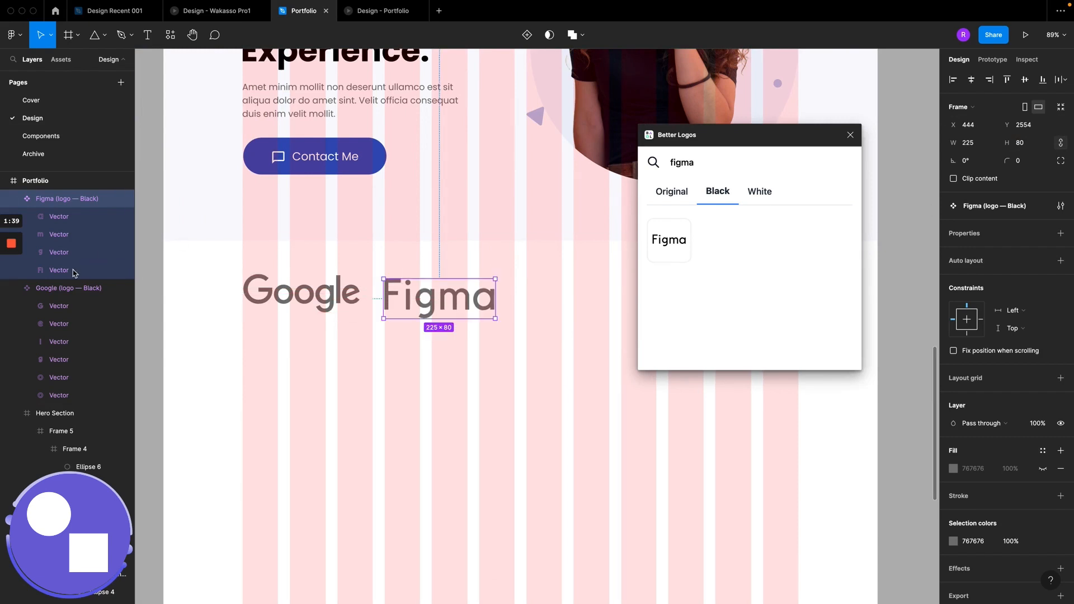
pyautogui.moveTo(11, 269)
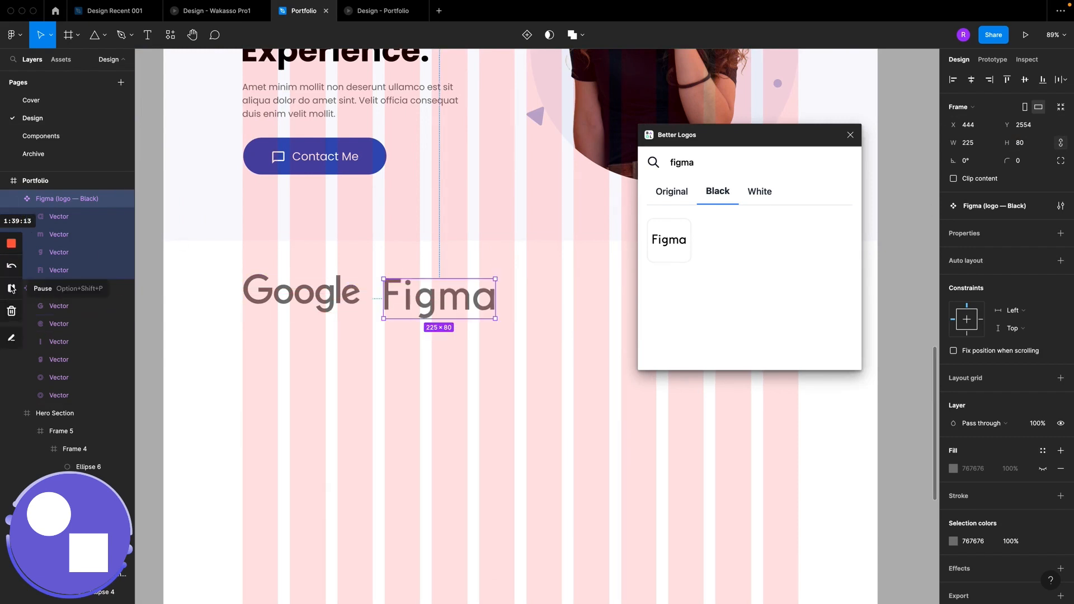
pyautogui.click(12, 289)
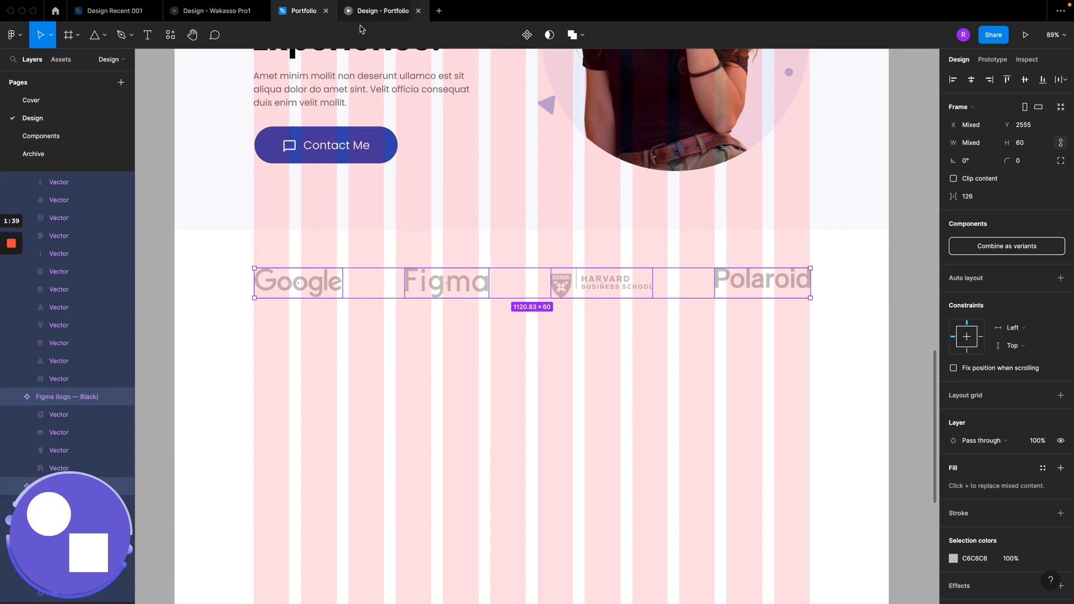
# Step: Check the row of four gray logos in the Portfolio prototype and return to the design file
pyautogui.click(369, 10)
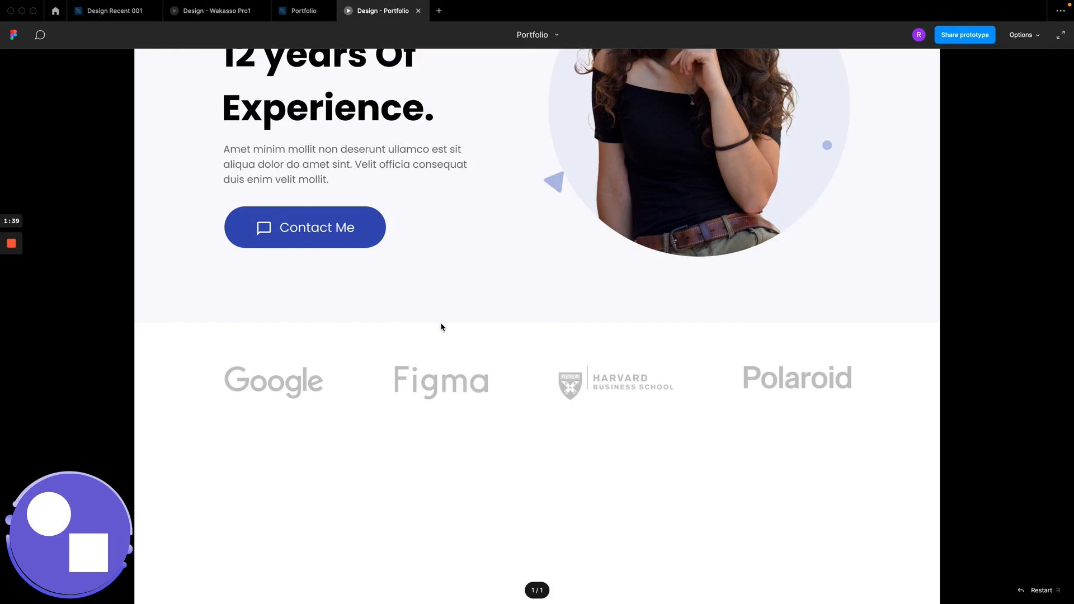
pyautogui.scroll(-2, 441, 328)
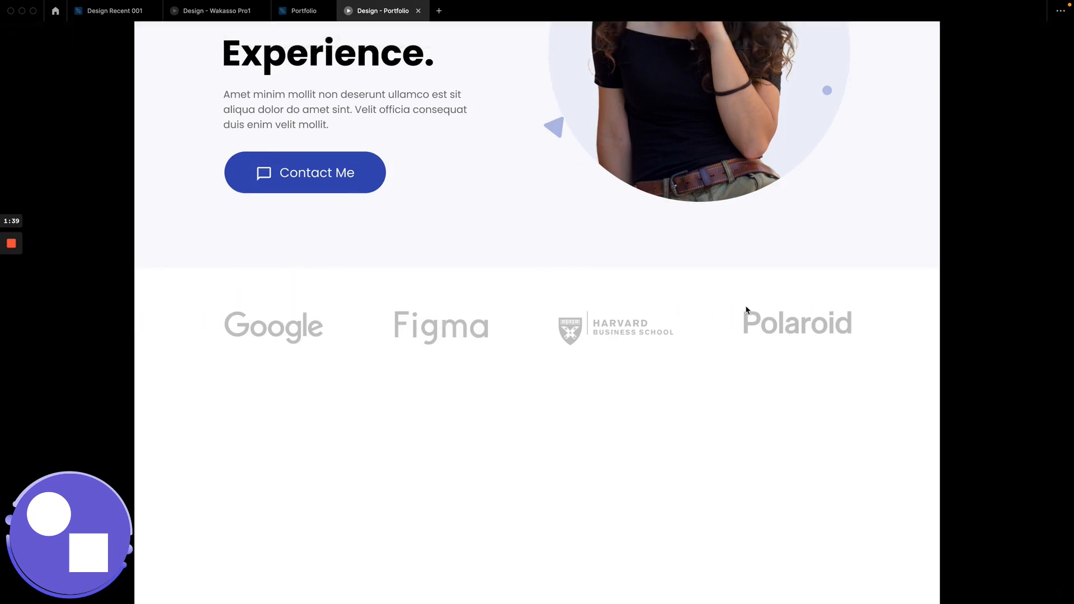
pyautogui.click(305, 10)
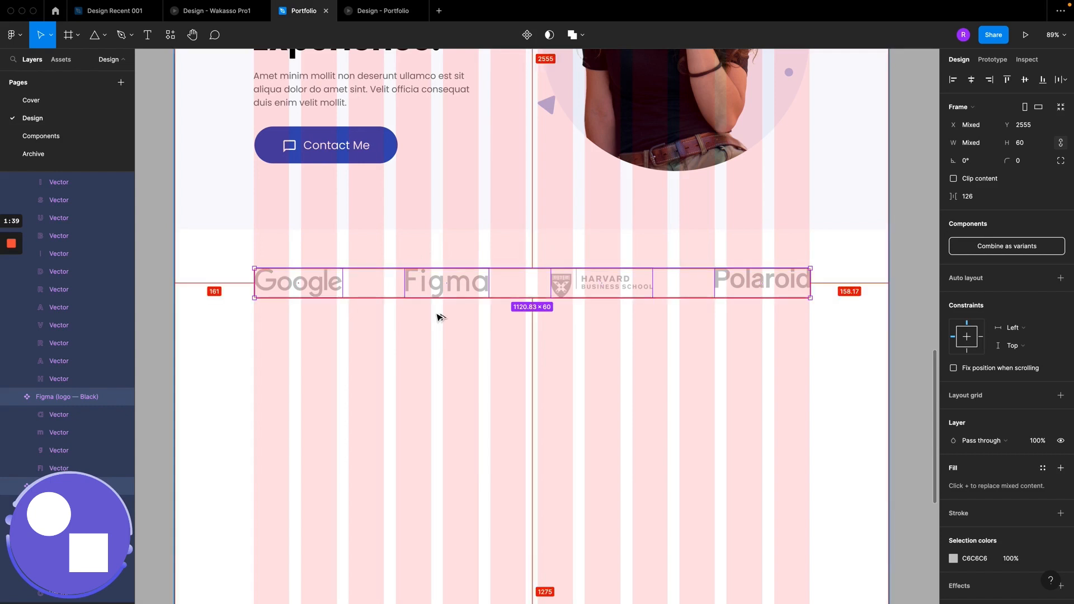
# Step: Wrap the four selected brand logos in a frame and rename it Partners
pyautogui.press('alt+super+g')
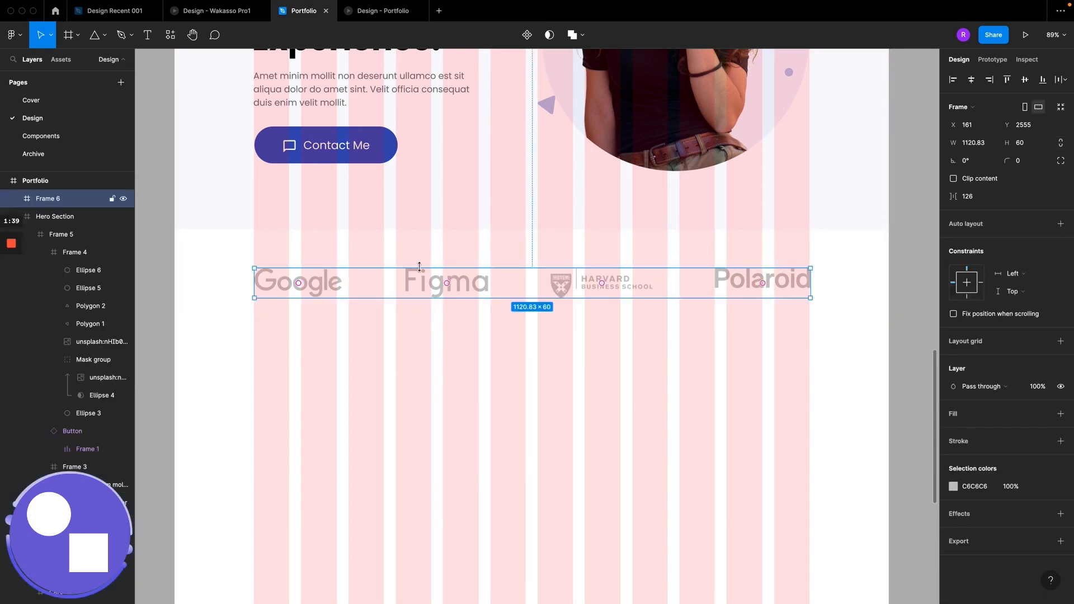
pyautogui.doubleClick(58, 200)
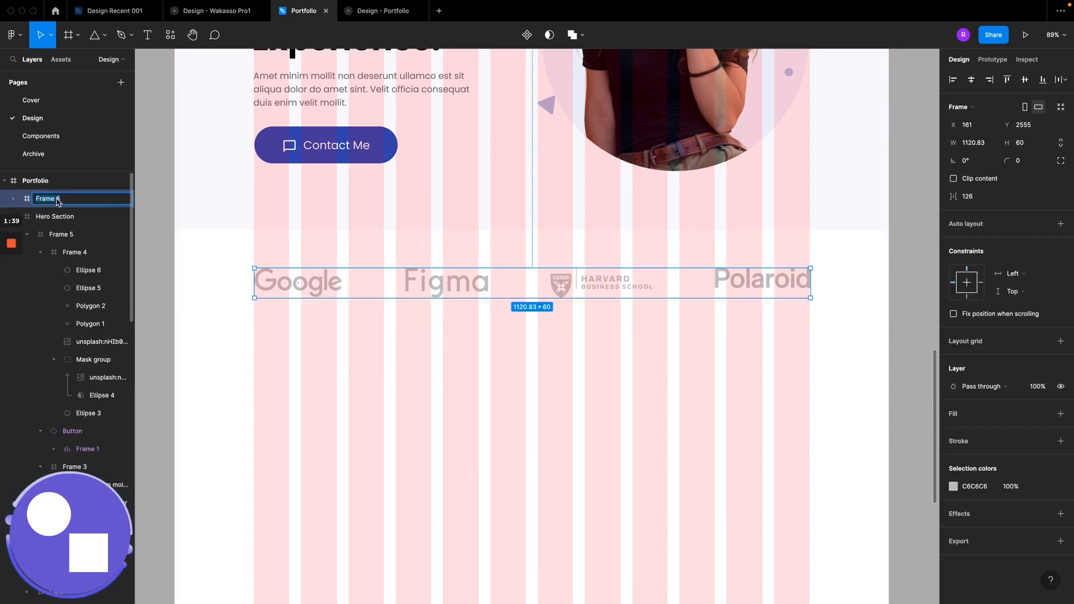
pyautogui.write('Partners')
pyautogui.press('Return')
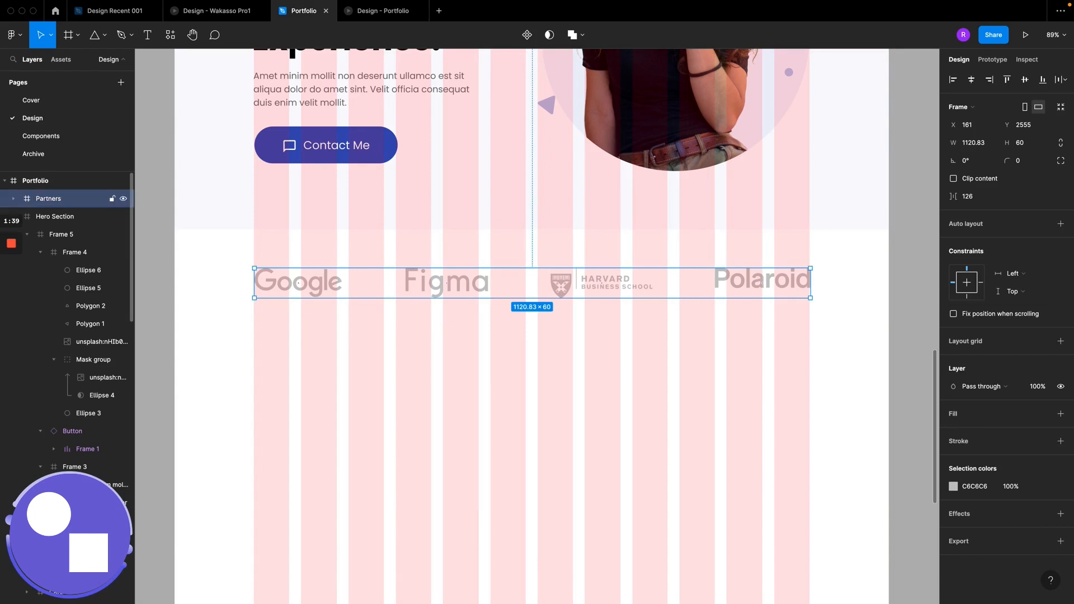
# Step: Review the Wakasso Pro1 reference from the logo row through Selected Works, testimonials and contact banner to the footer
pyautogui.click(215, 19)
pyautogui.scroll(-2, 305, 267)
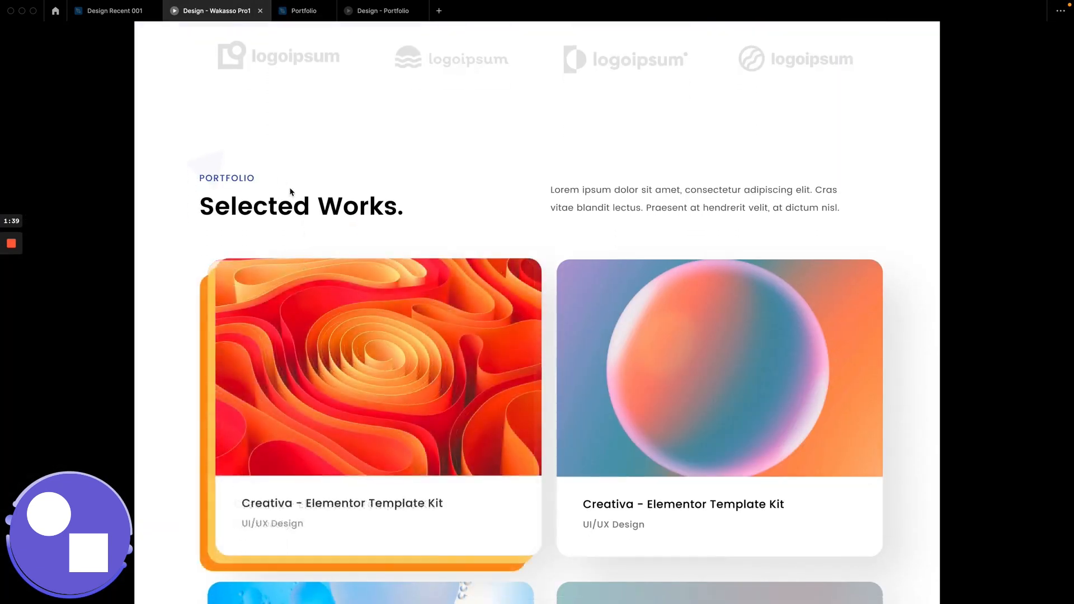
pyautogui.scroll(-1, 194, 179)
pyautogui.scroll(-2, 197, 191)
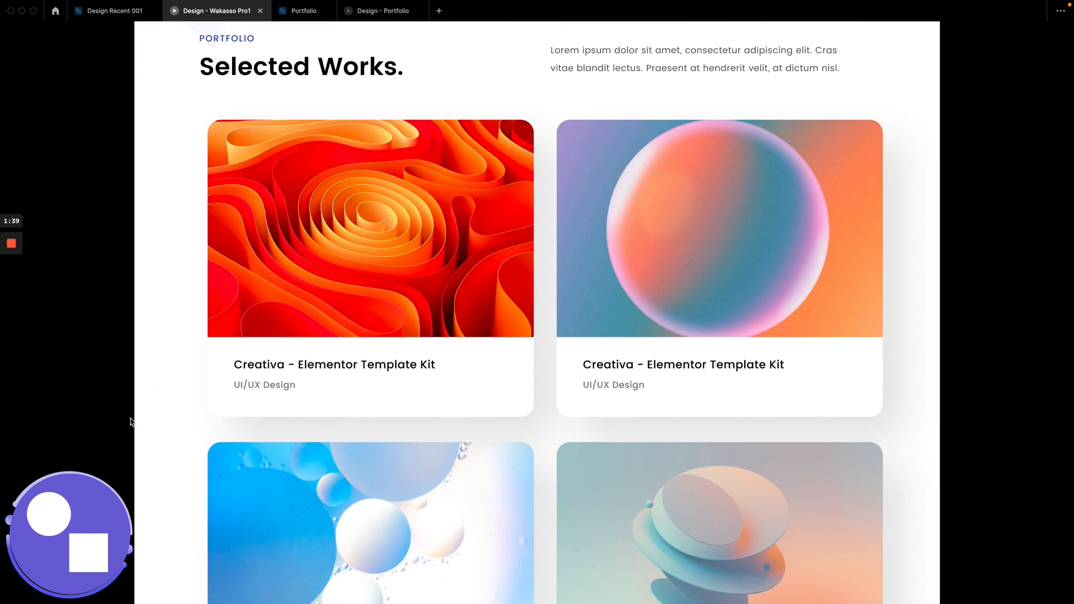
pyautogui.scroll(-2, 130, 420)
pyautogui.scroll(1, 131, 422)
pyautogui.scroll(-10, 170, 368)
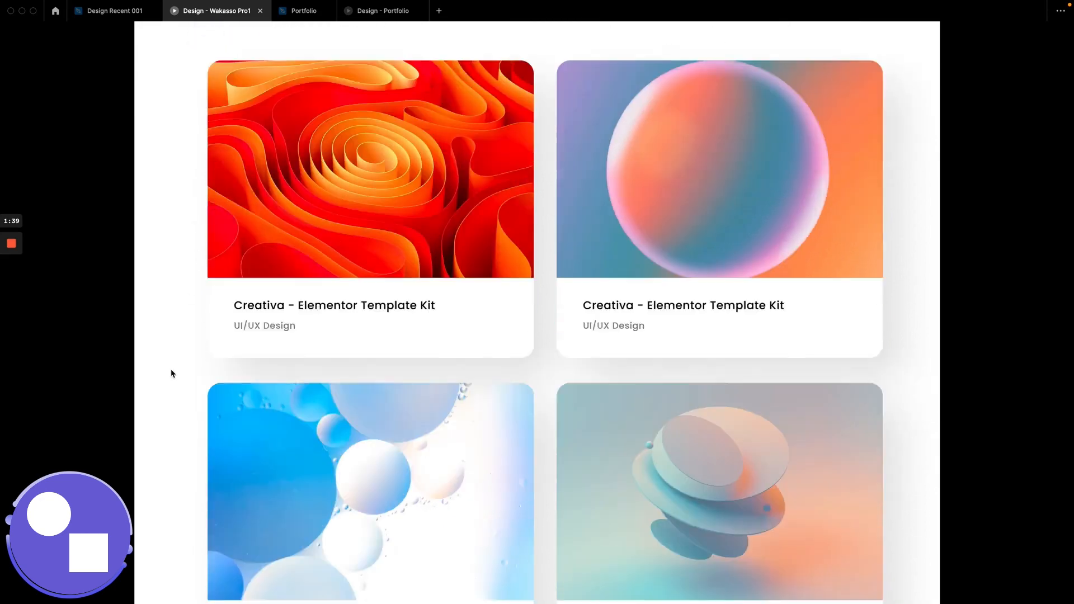
pyautogui.scroll(2, 170, 370)
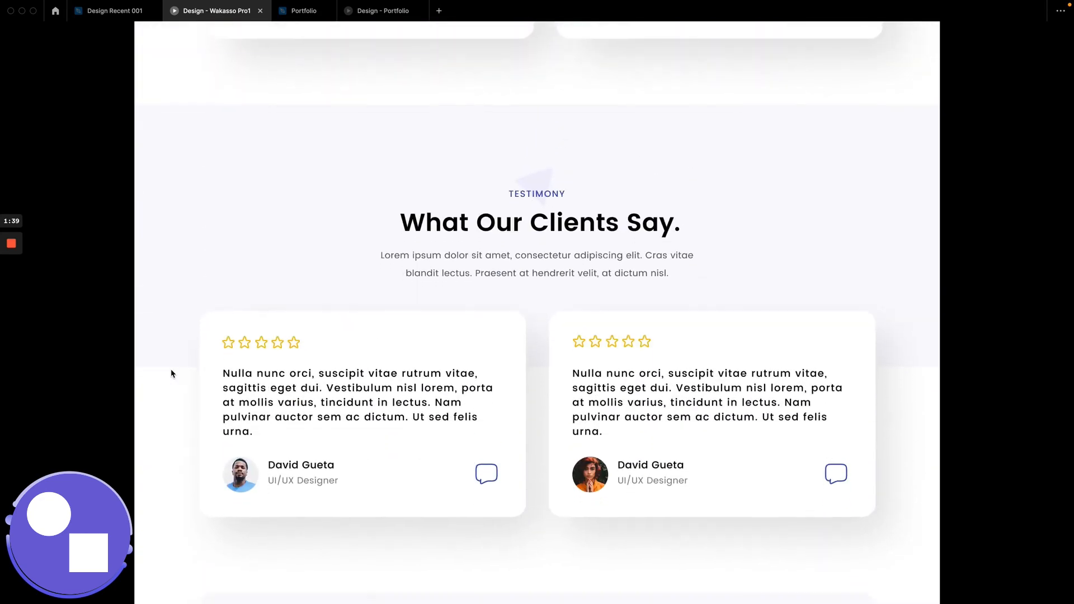
pyautogui.scroll(-8, 171, 370)
pyautogui.scroll(3, 171, 373)
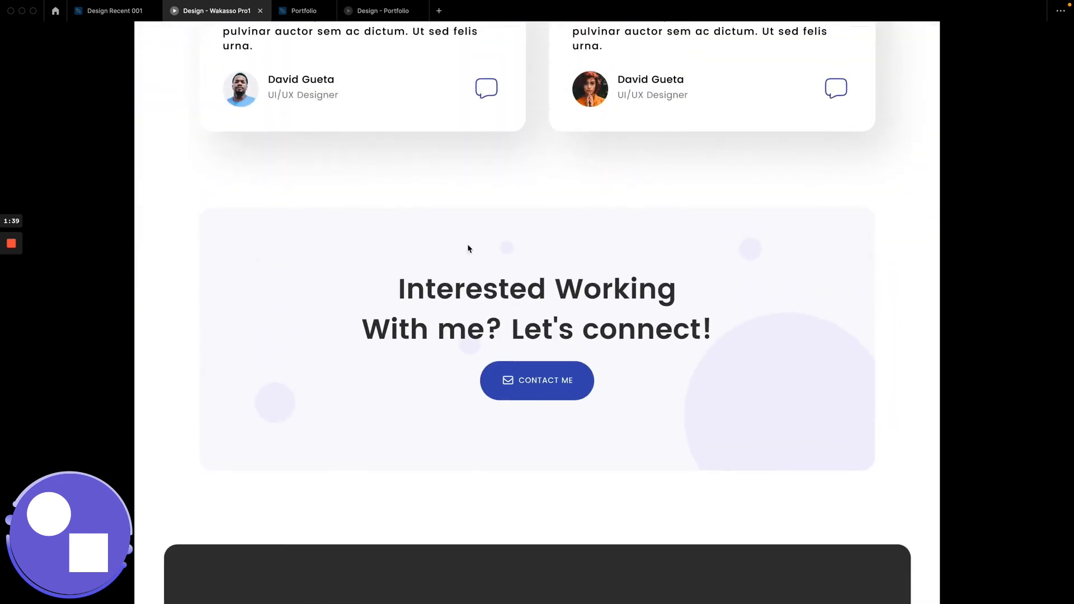
pyautogui.scroll(-4, 309, 390)
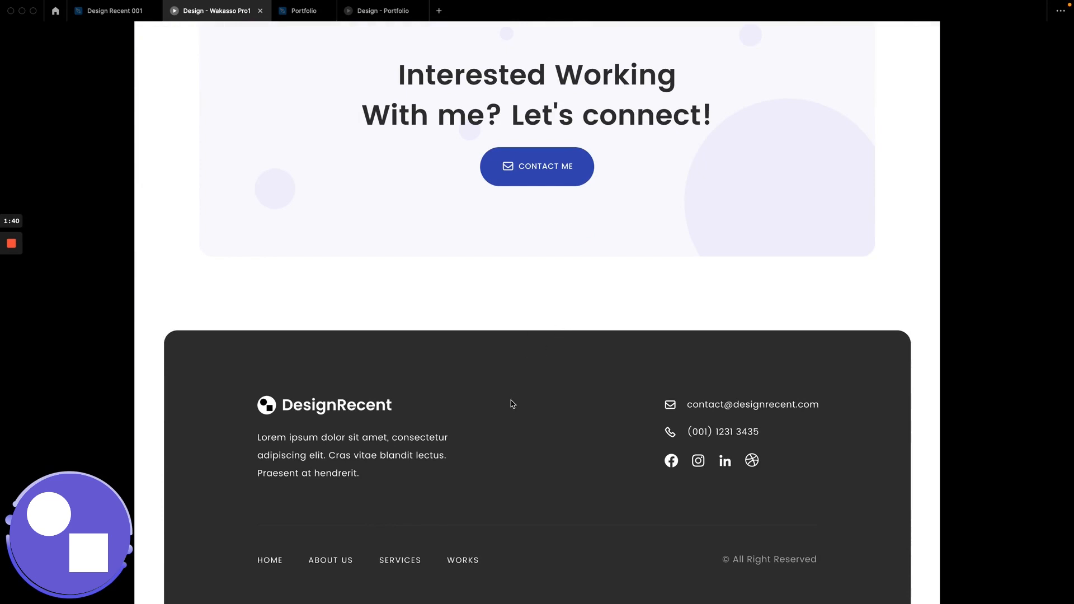
pyautogui.scroll(20, 511, 404)
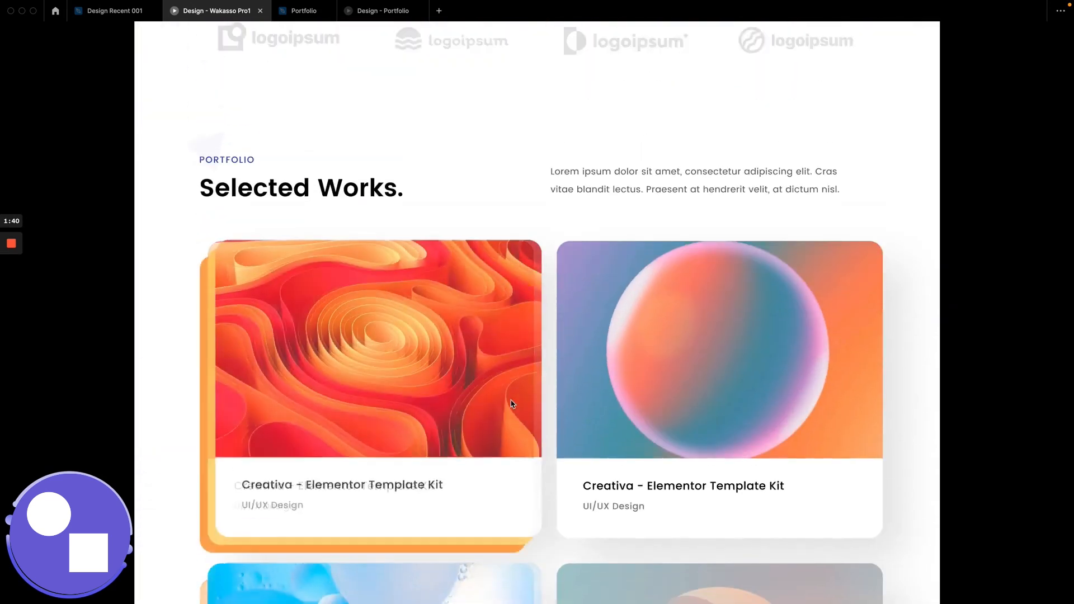
pyautogui.scroll(1, 510, 404)
pyautogui.scroll(2, 497, 249)
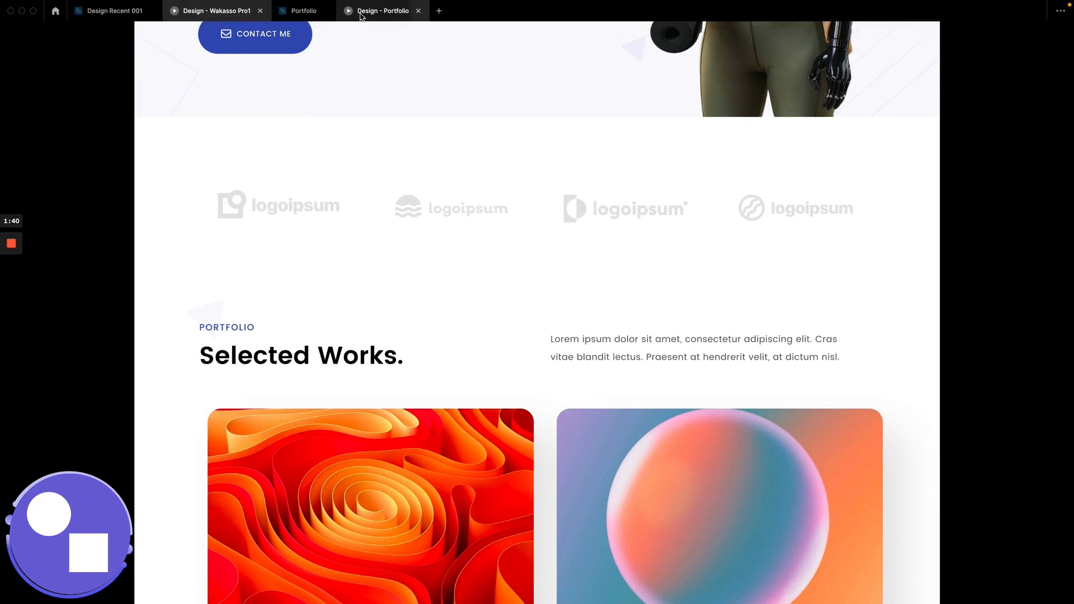
# Step: Examine the space below the logo row in the Portfolio prototype and in the design file
pyautogui.click(317, 15)
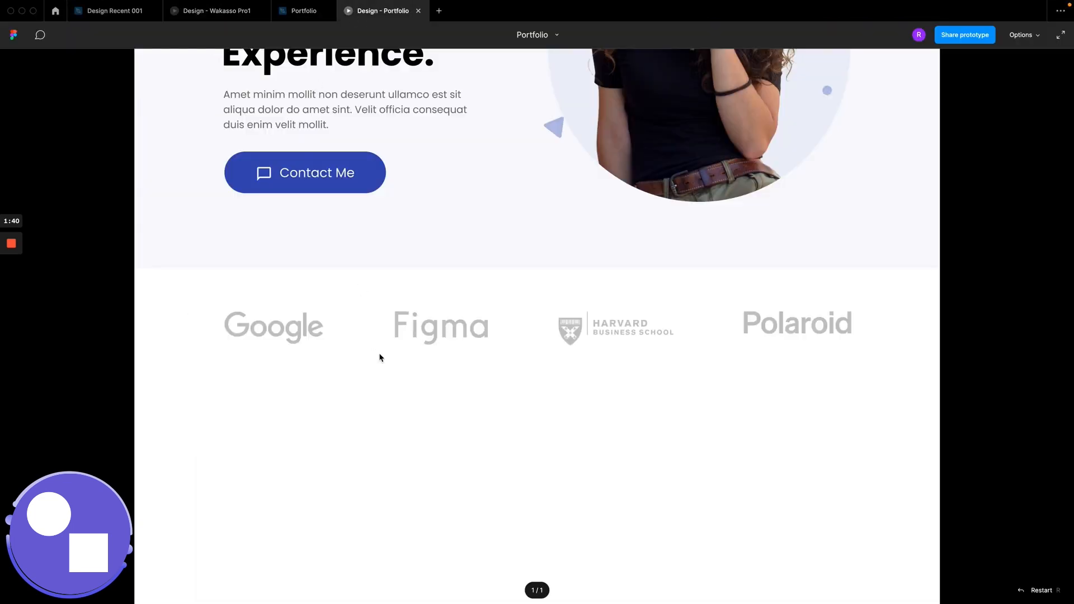
pyautogui.scroll(-5, 379, 355)
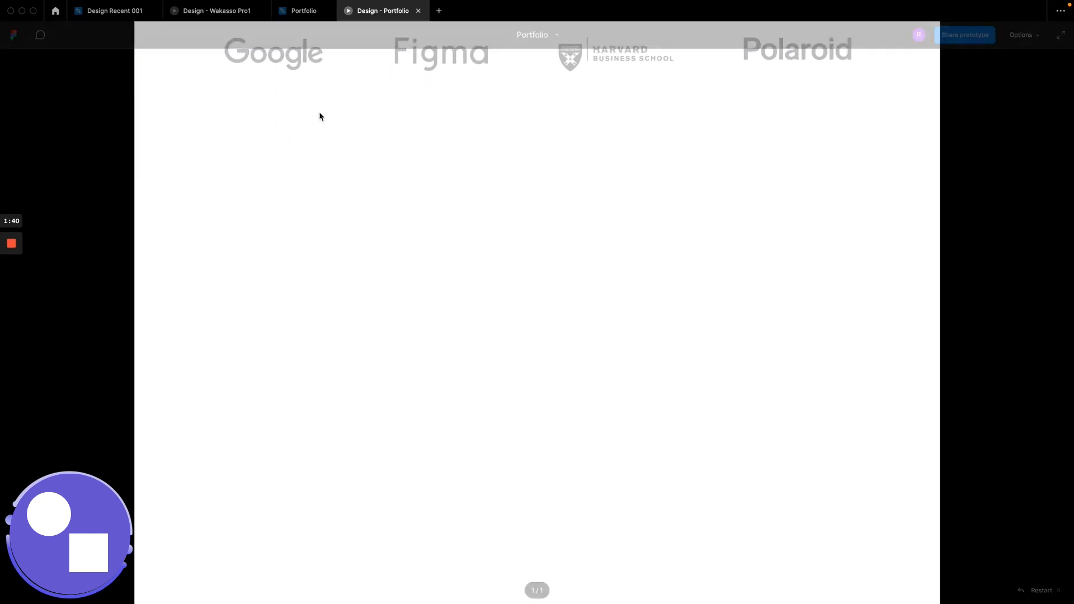
pyautogui.click(305, 17)
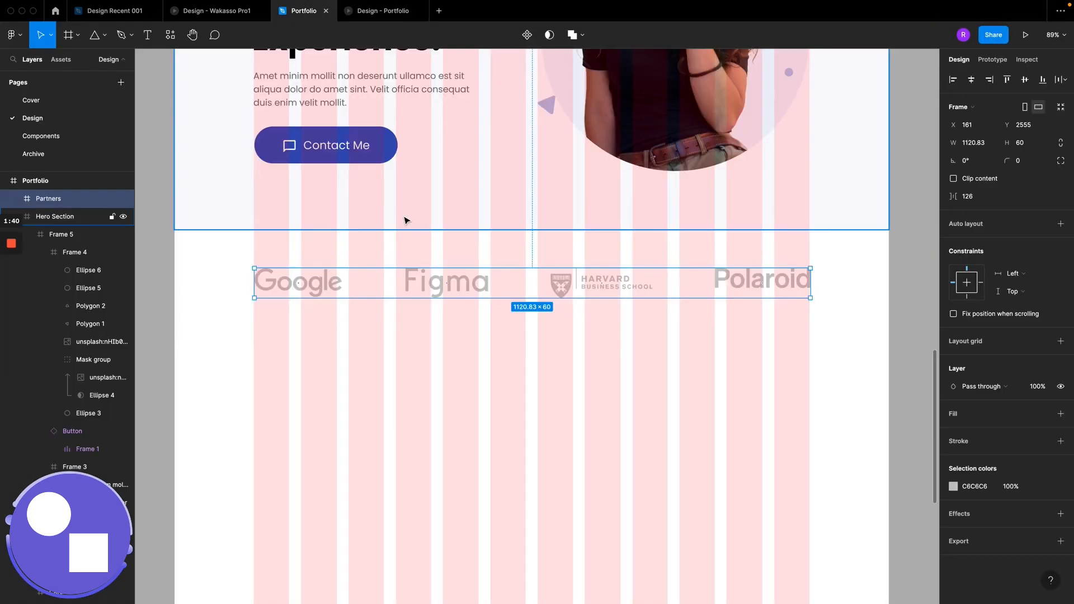
pyautogui.scroll(-5, 442, 372)
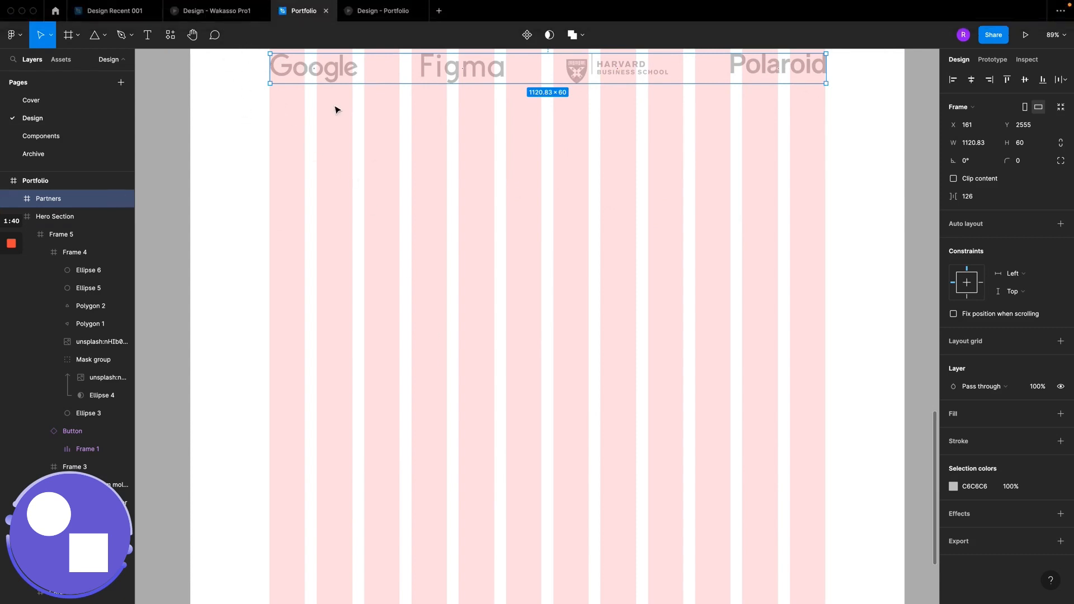
# Step: Study the Selected Works heading and project cards in the Wakasso Pro1 reference against the Portfolio file
pyautogui.click(246, 11)
pyautogui.scroll(-5, 418, 204)
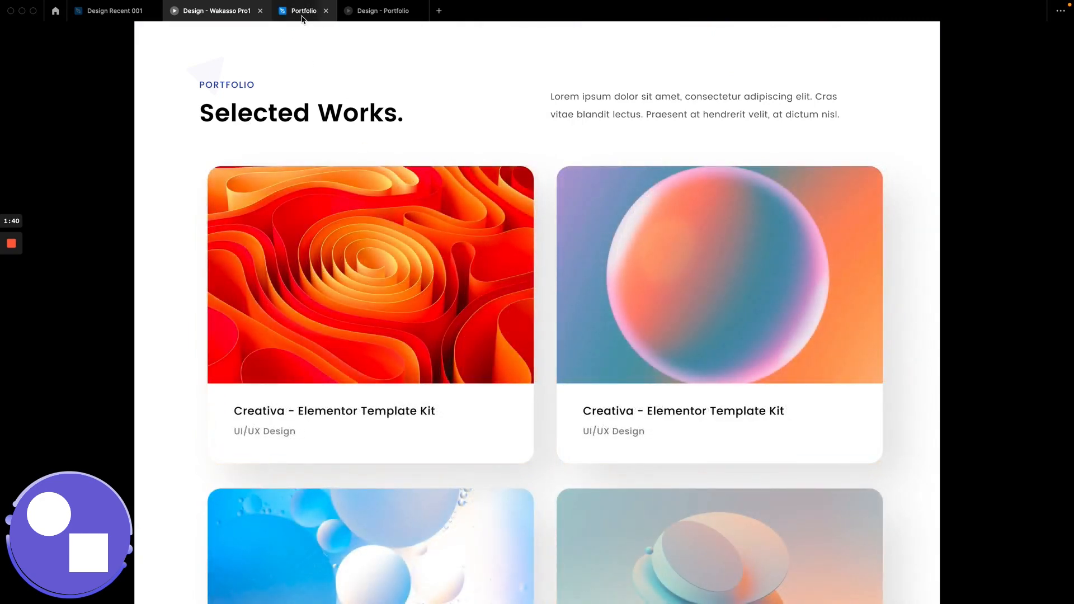
pyautogui.click(230, 11)
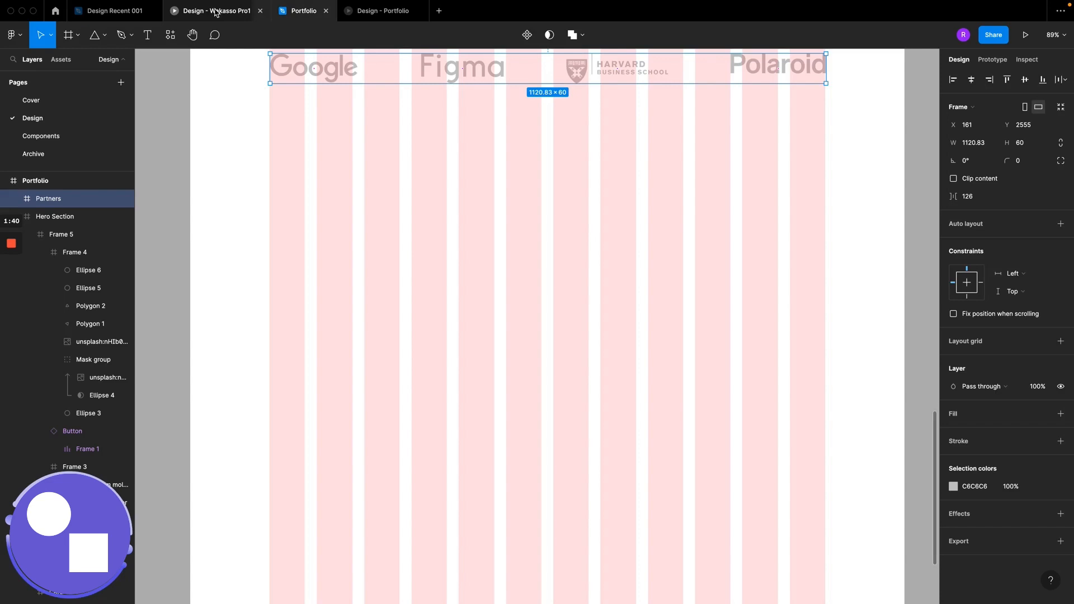
pyautogui.moveTo(10, 263)
pyautogui.click(12, 288)
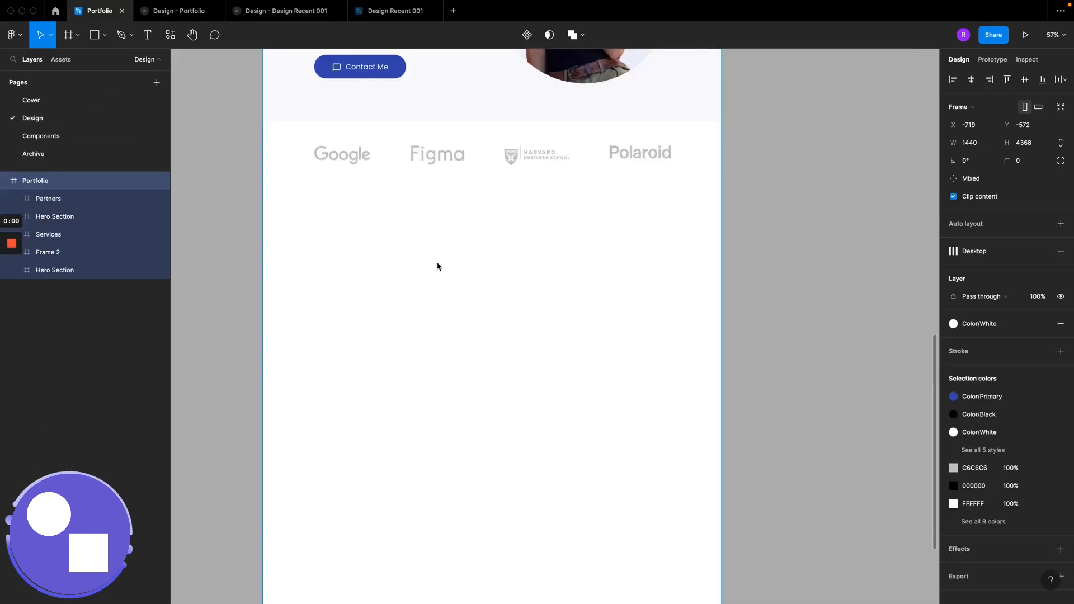
# Step: Examine the Partners logo row in the Portfolio file, and review the Design Recent 001 prototype from its stats row down to Selected Works
pyautogui.scroll(3, 430, 266)
pyautogui.hscroll(-2, 407, 228)
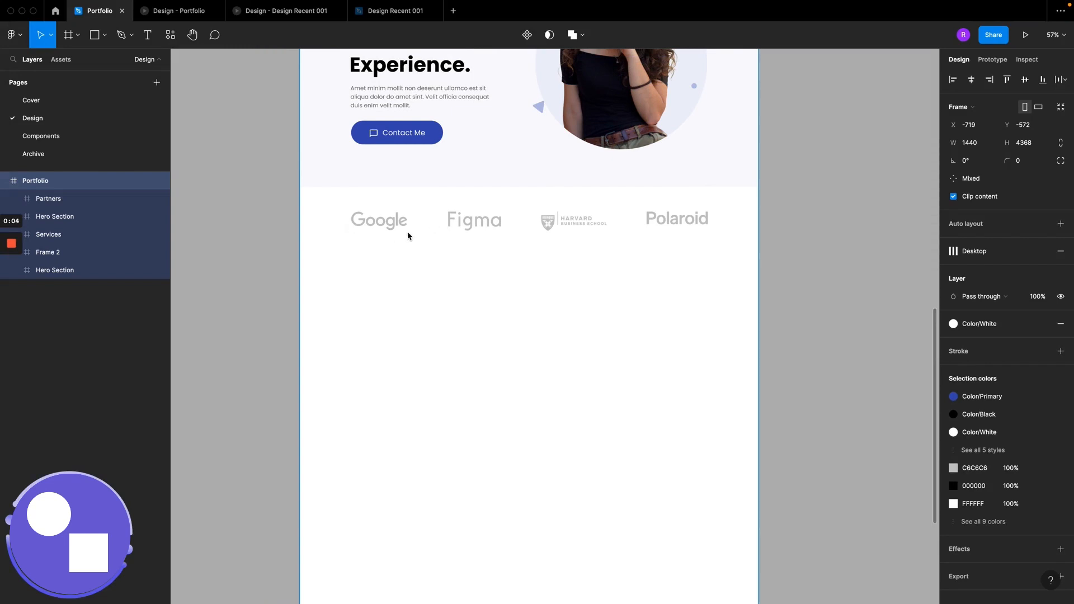
pyautogui.click(501, 229)
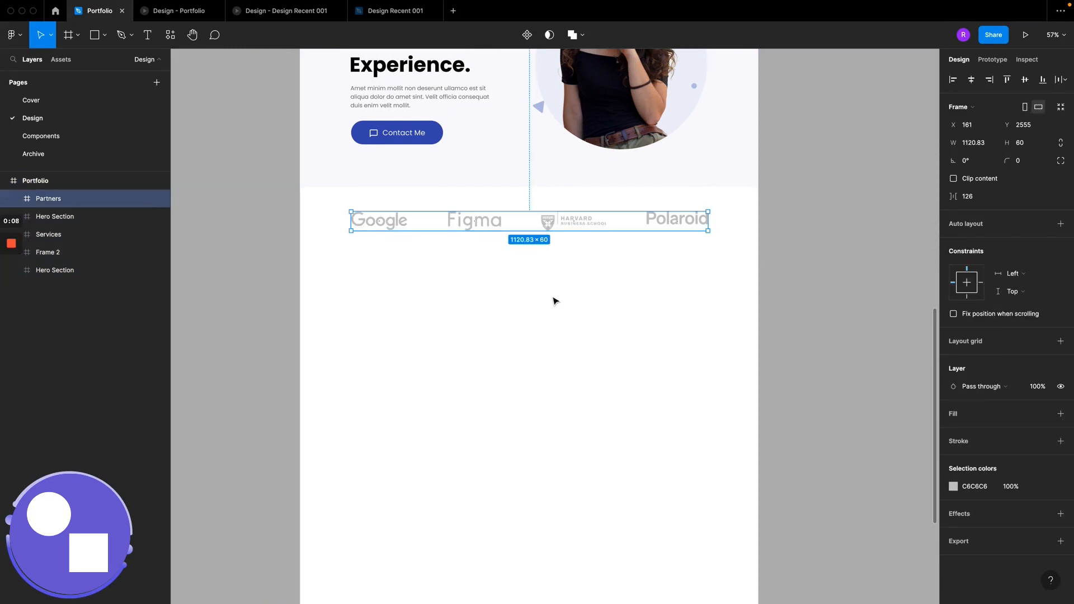
pyautogui.click(497, 301)
pyautogui.scroll(-1, 431, 269)
pyautogui.hscroll(1, 431, 269)
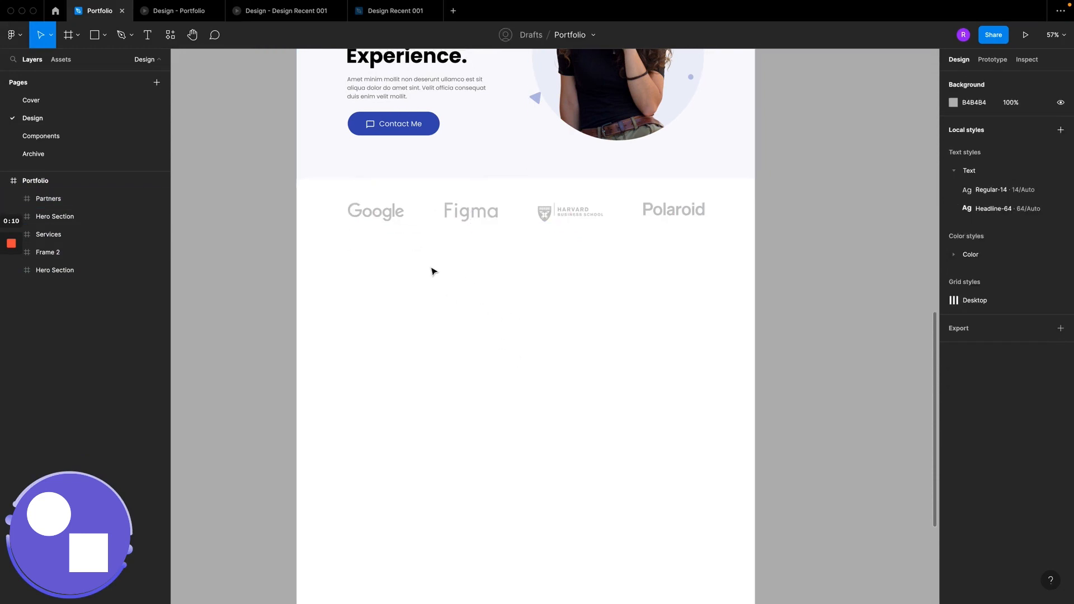
pyautogui.click(286, 11)
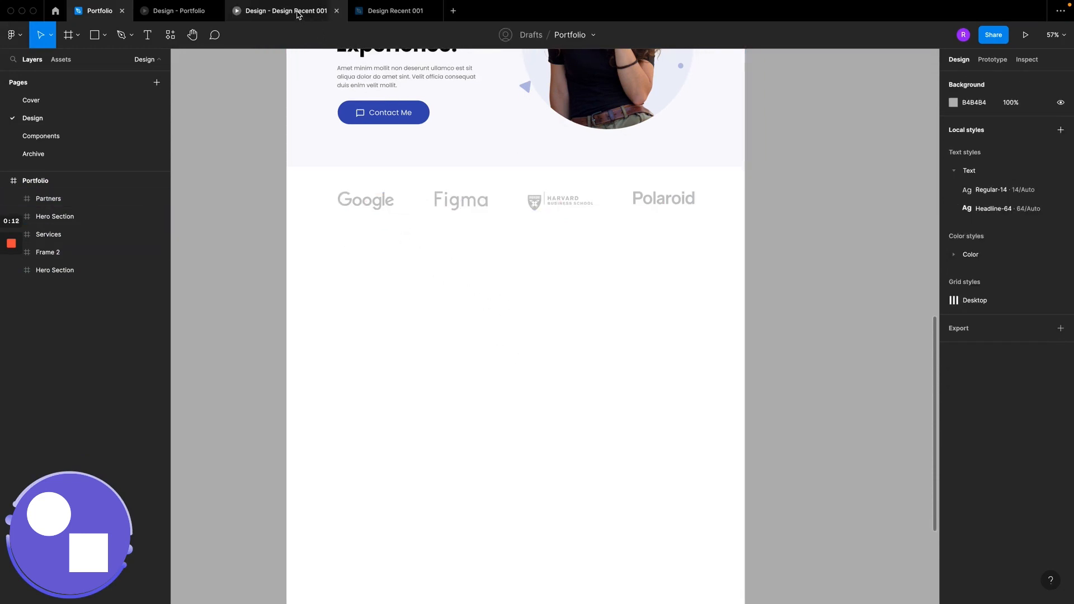
pyautogui.scroll(15, 533, 290)
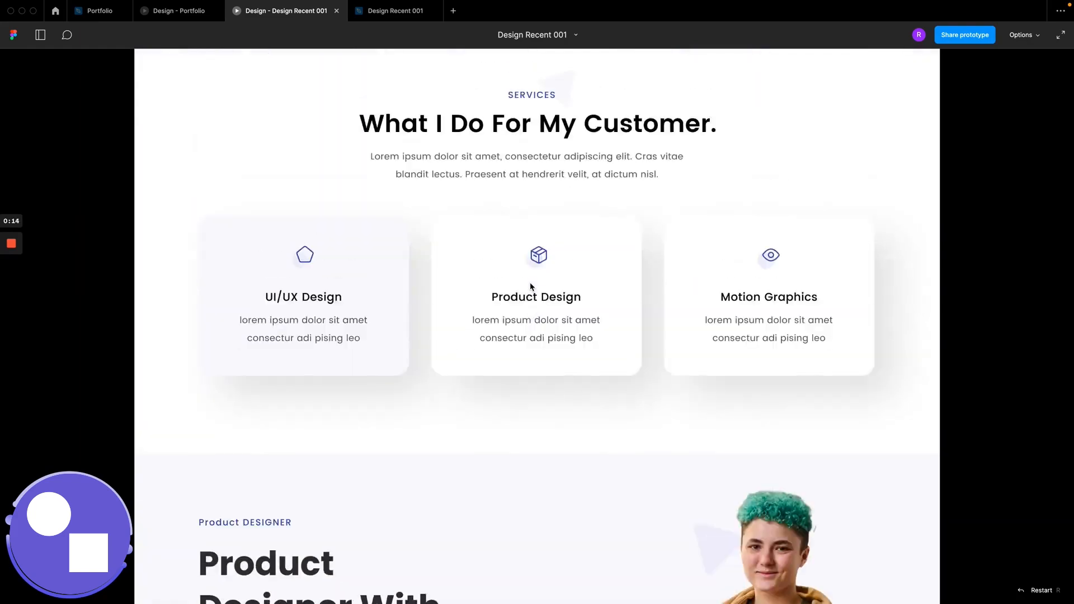
pyautogui.scroll(-9, 529, 285)
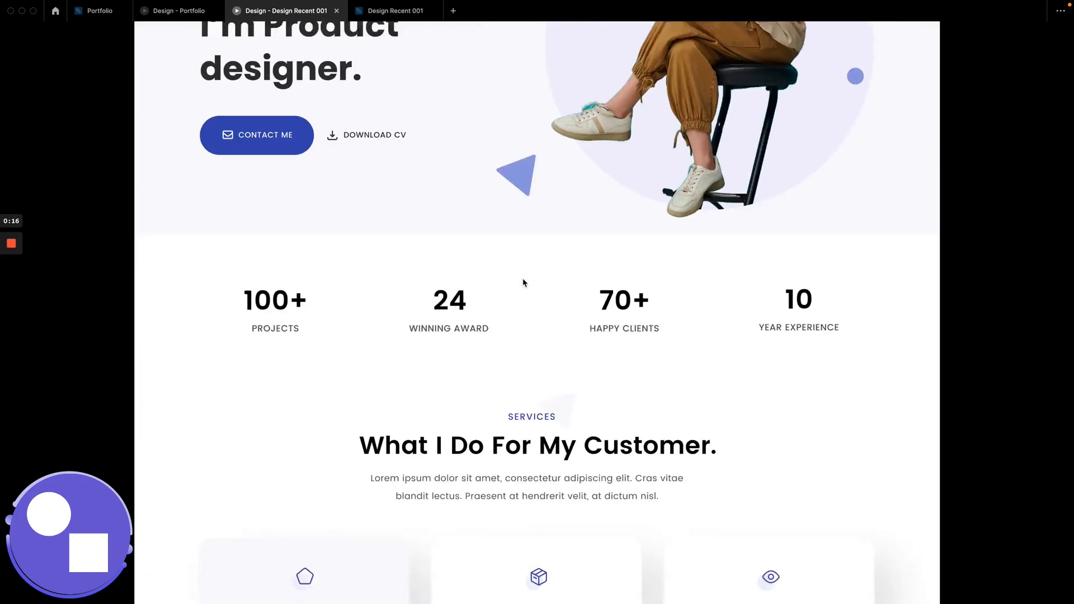
pyautogui.scroll(-9, 505, 276)
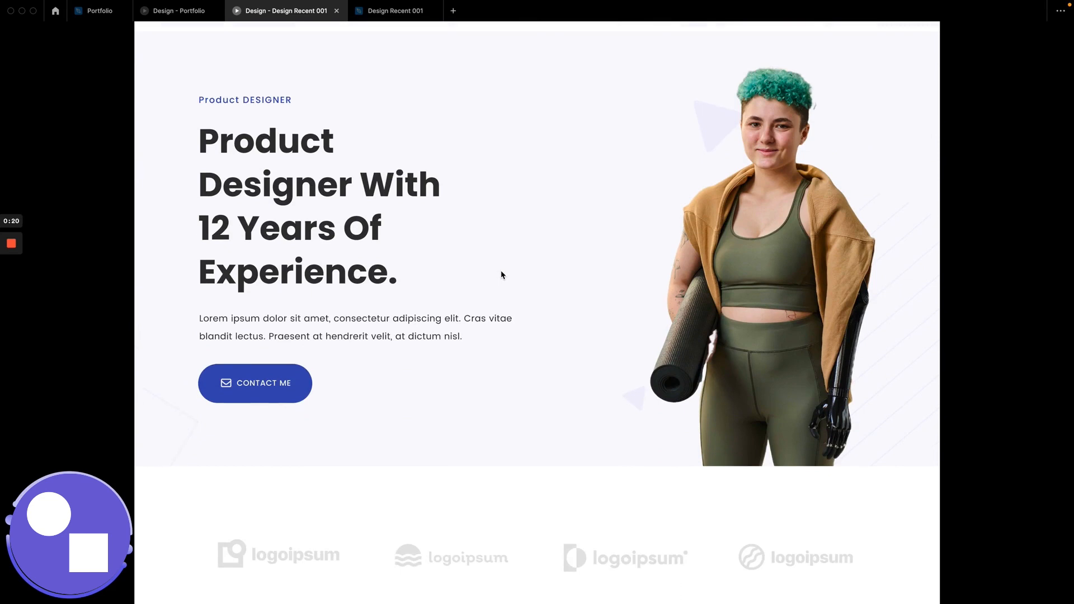
pyautogui.scroll(-5, 501, 275)
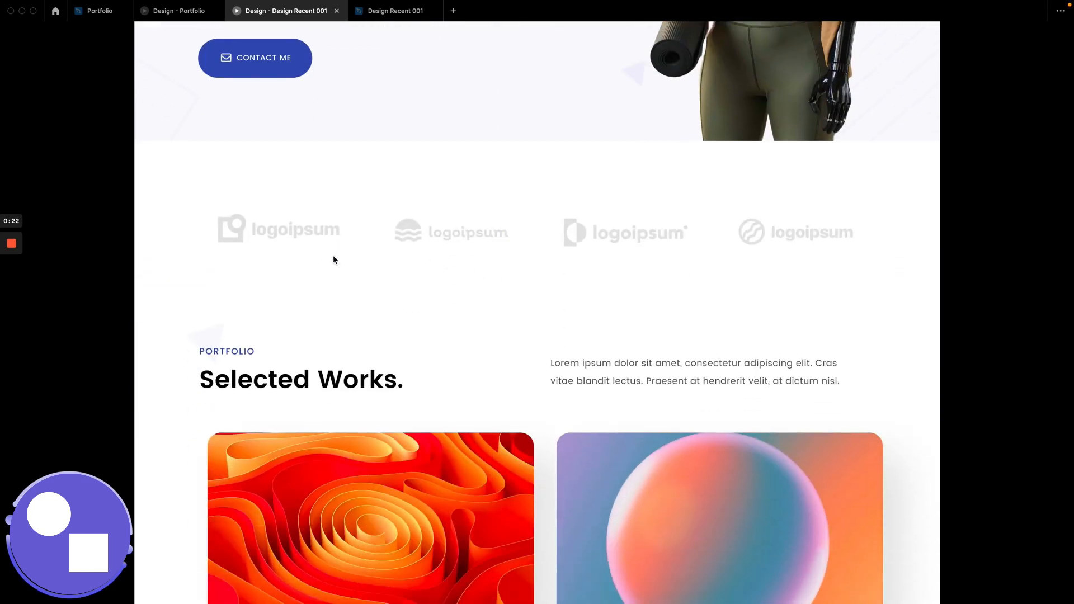
pyautogui.scroll(-3, 525, 326)
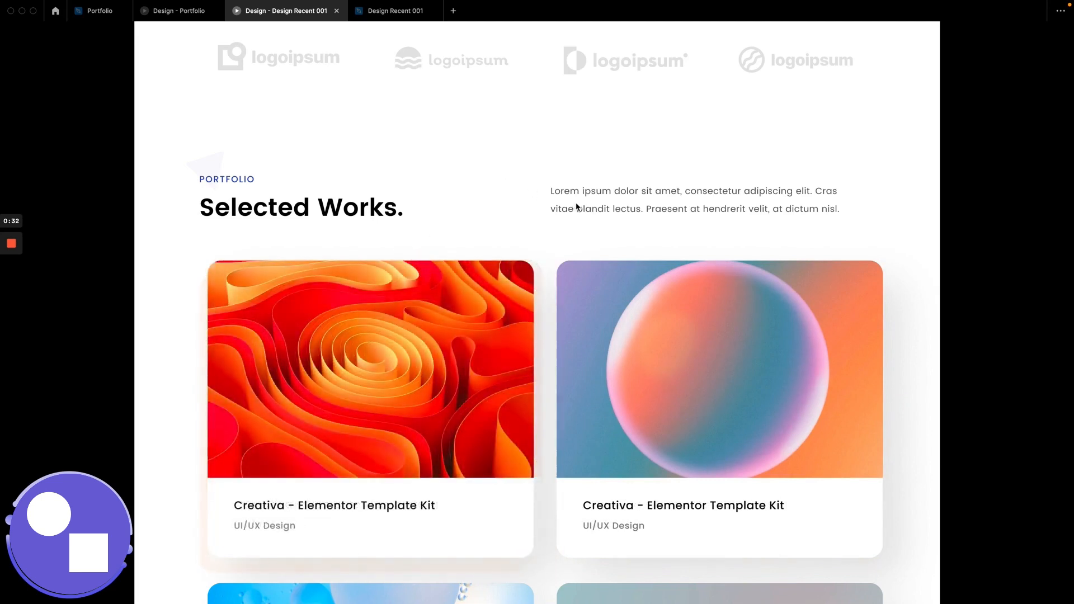
# Step: Return to the Portfolio design file and activate the Text tool for the section heading below the Partners logo row
pyautogui.click(84, 17)
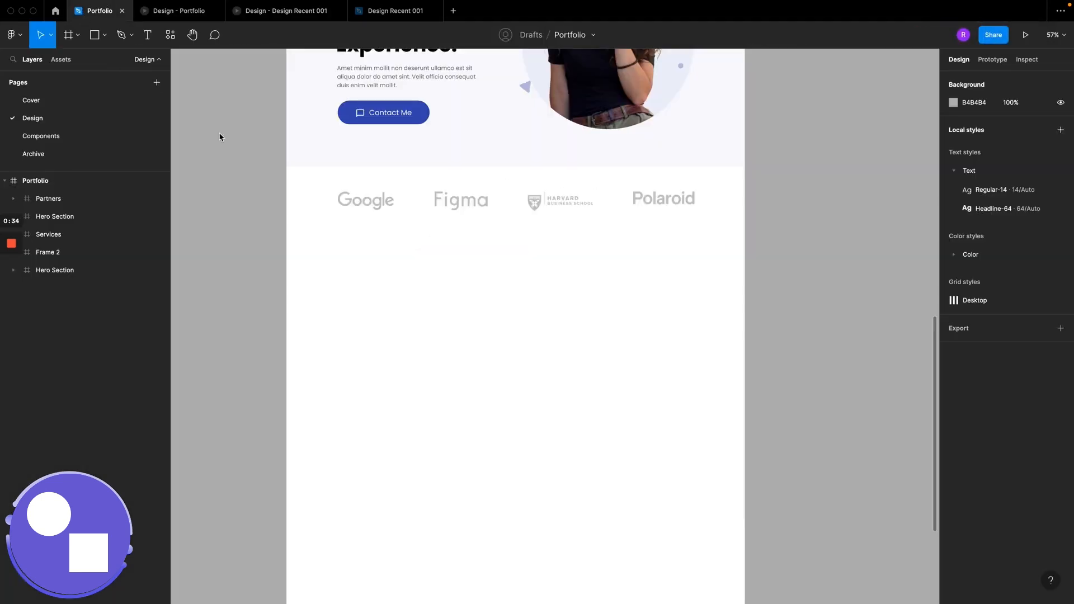
pyautogui.scroll(1, 452, 288)
pyautogui.scroll(1, 453, 289)
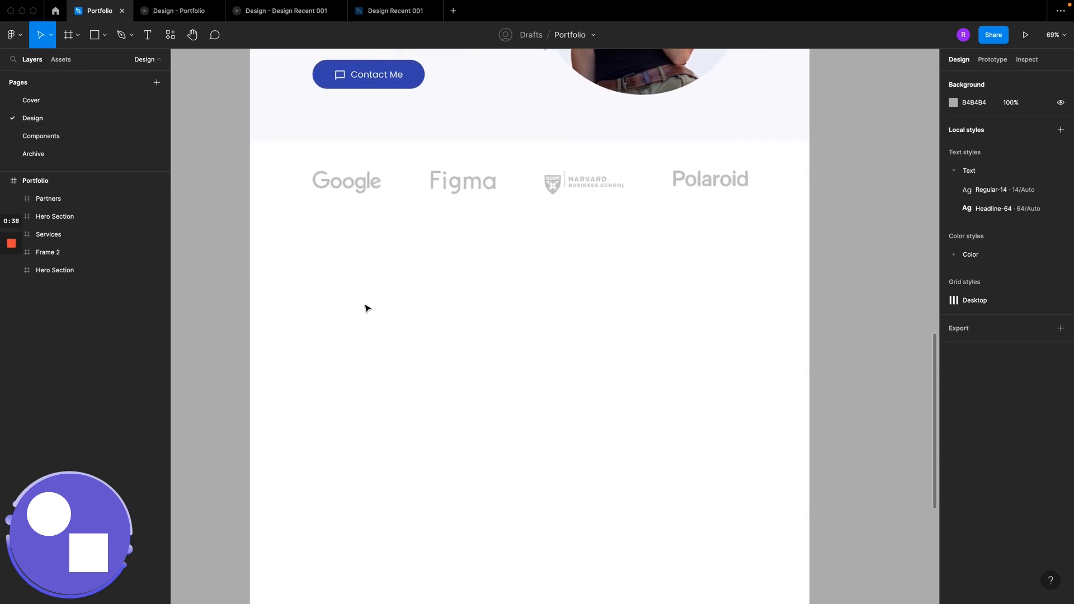
pyautogui.scroll(-3, 368, 309)
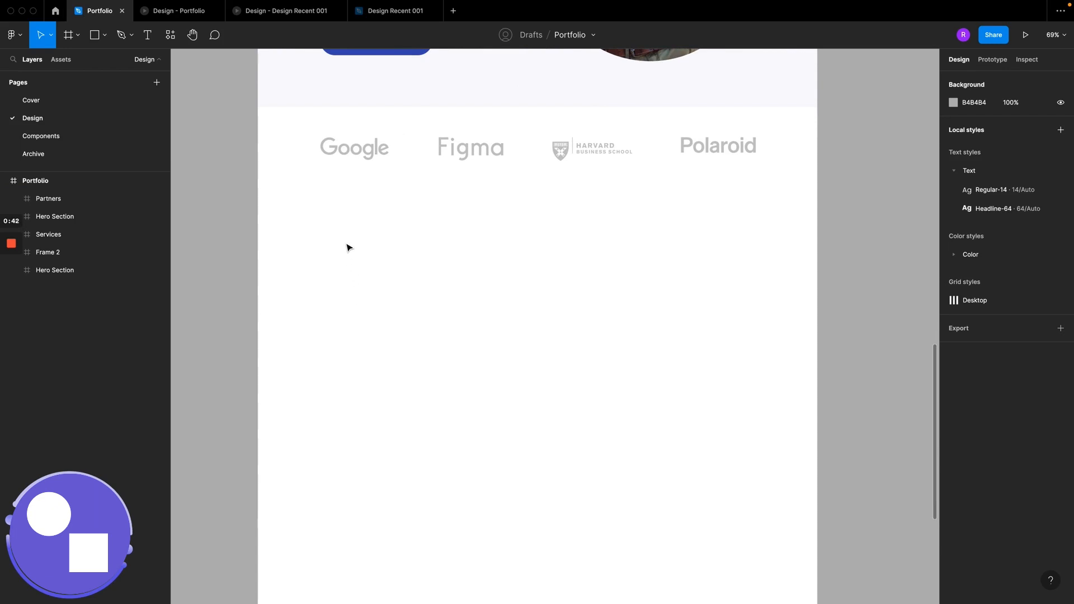
pyautogui.press('t')
pyautogui.scroll(4, 321, 231)
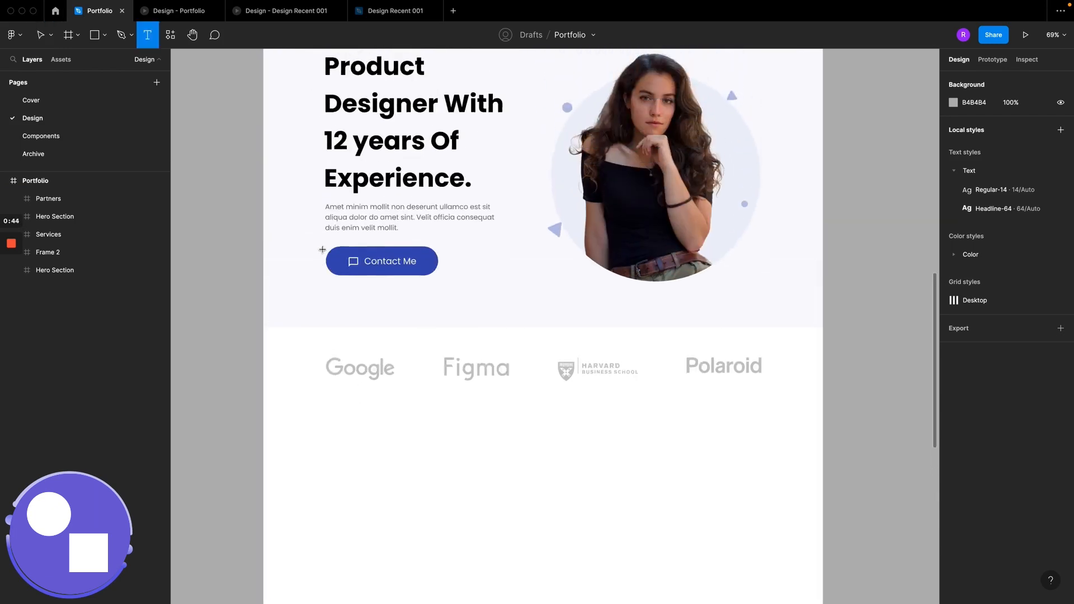
# Step: Look over the Portfolio page from its first hero section down to the blank area below the partner logos
pyautogui.scroll(-3, 323, 249)
pyautogui.scroll(10, 323, 248)
pyautogui.scroll(4, 328, 232)
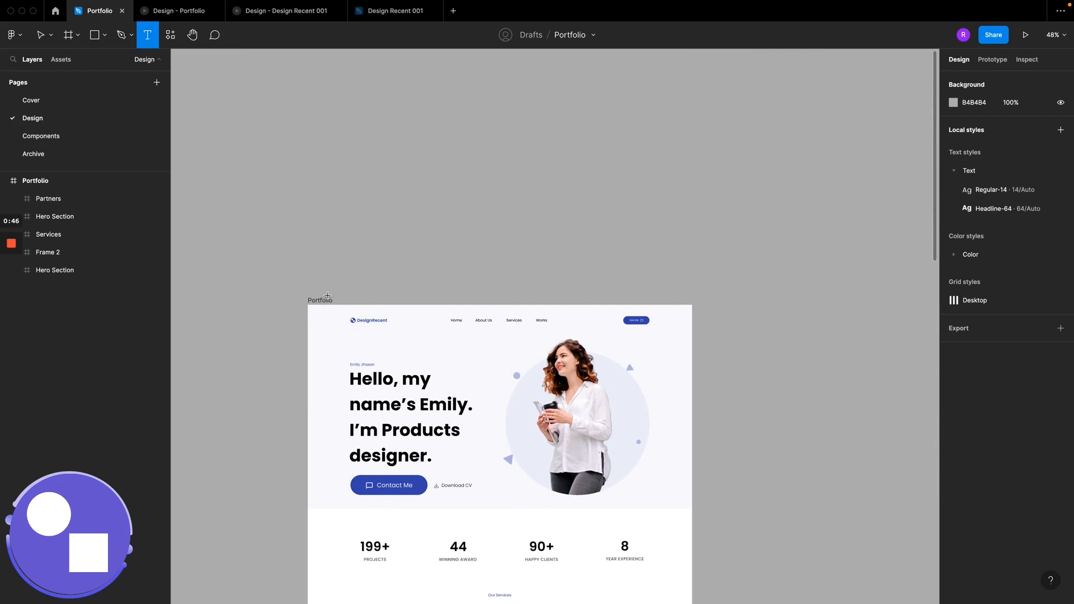
pyautogui.scroll(-15, 328, 296)
pyautogui.scroll(2, 336, 295)
pyautogui.press('v')
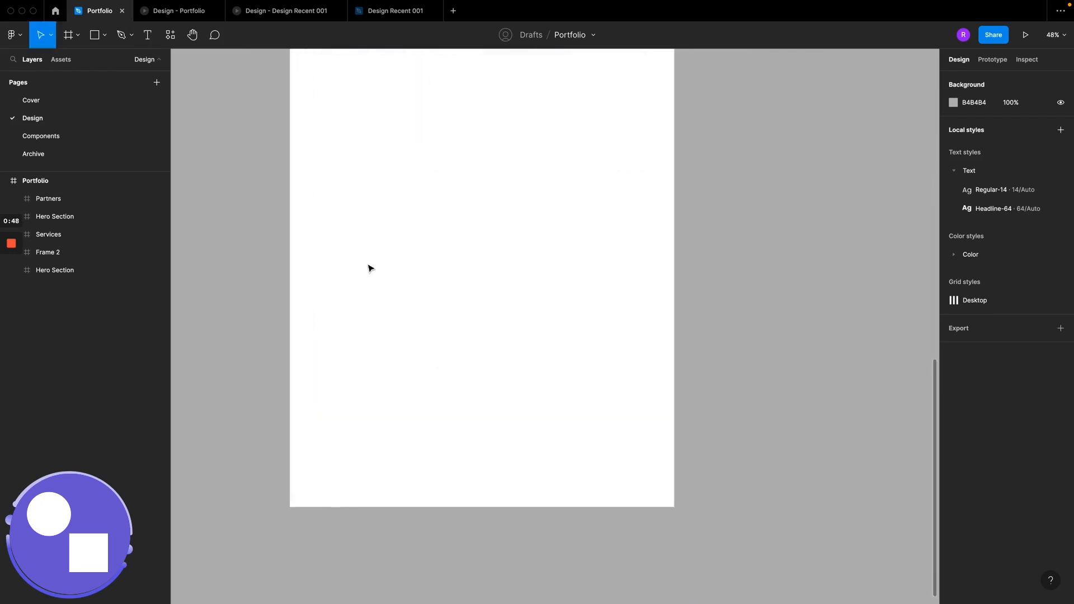
pyautogui.scroll(8, 370, 268)
pyautogui.scroll(-2, 366, 271)
pyautogui.scroll(3, 356, 284)
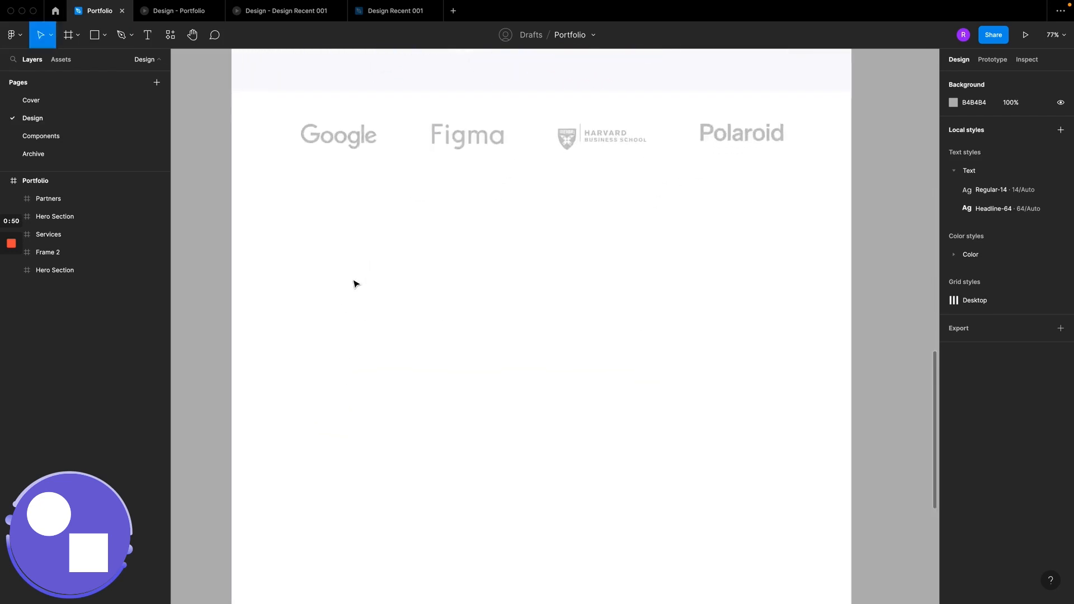
# Step: Make the Desktop layout grid visible on the Portfolio frame
pyautogui.click(357, 284)
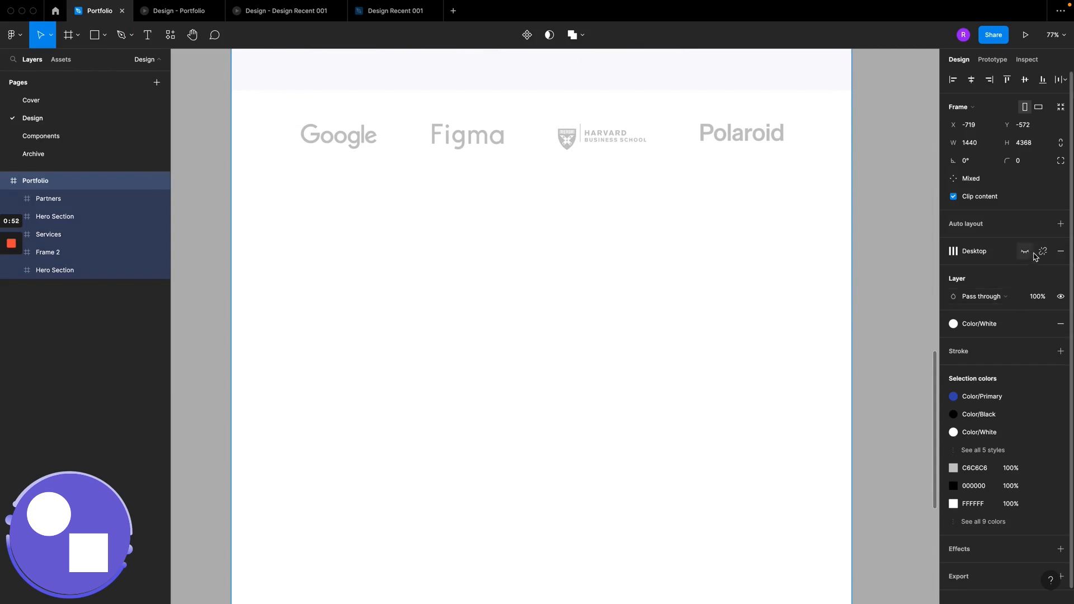
pyautogui.click(1026, 253)
pyautogui.scroll(2, 319, 301)
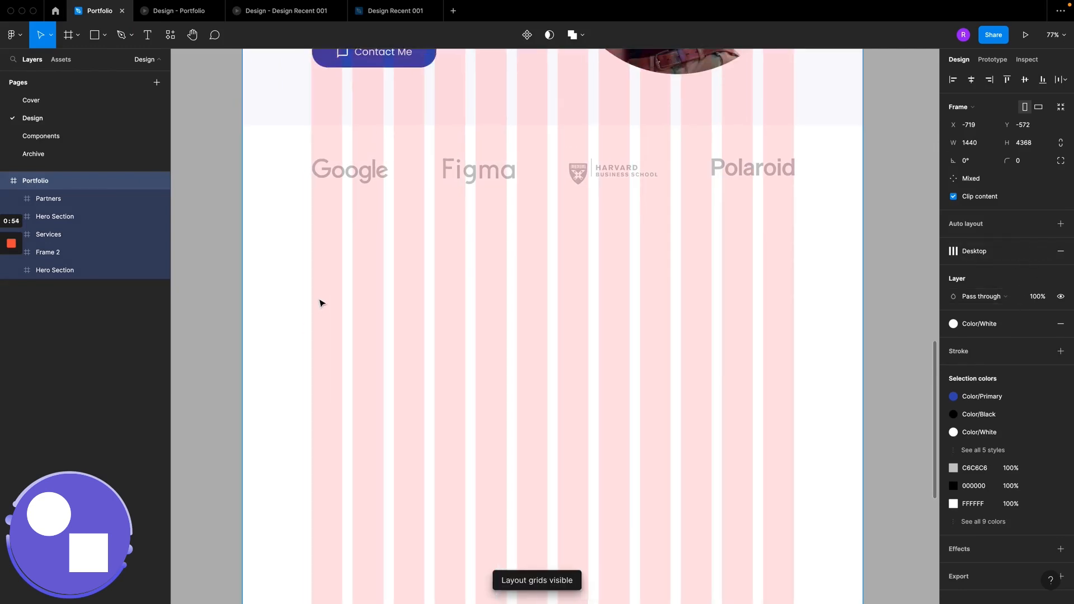
pyautogui.scroll(3, 320, 302)
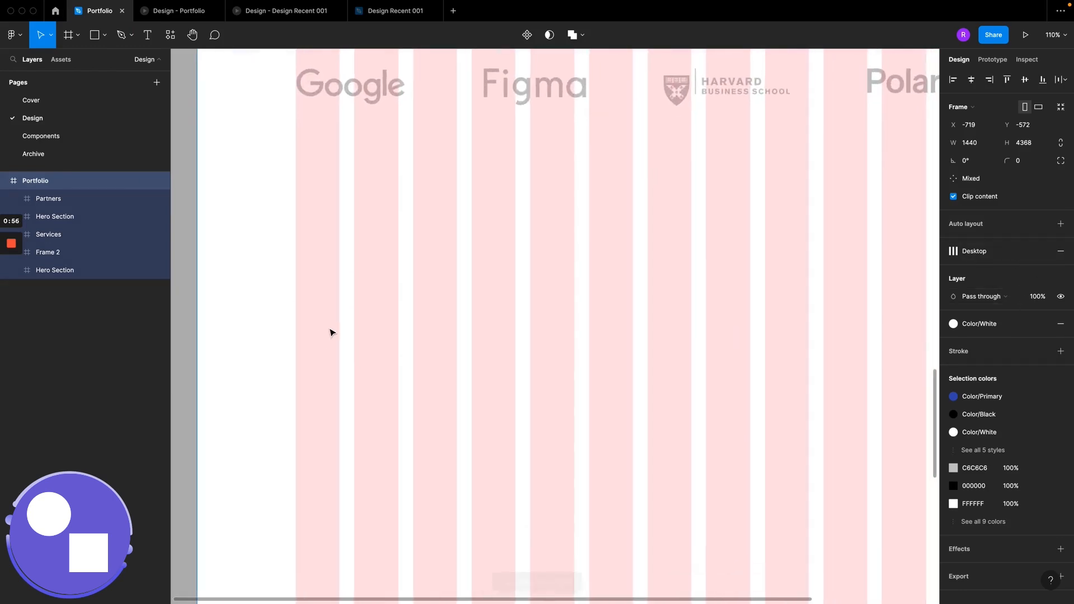
# Step: Examine the header of the Selected Works section in the Design Recent 001 prototype, then return to the Portfolio file
pyautogui.click(251, 11)
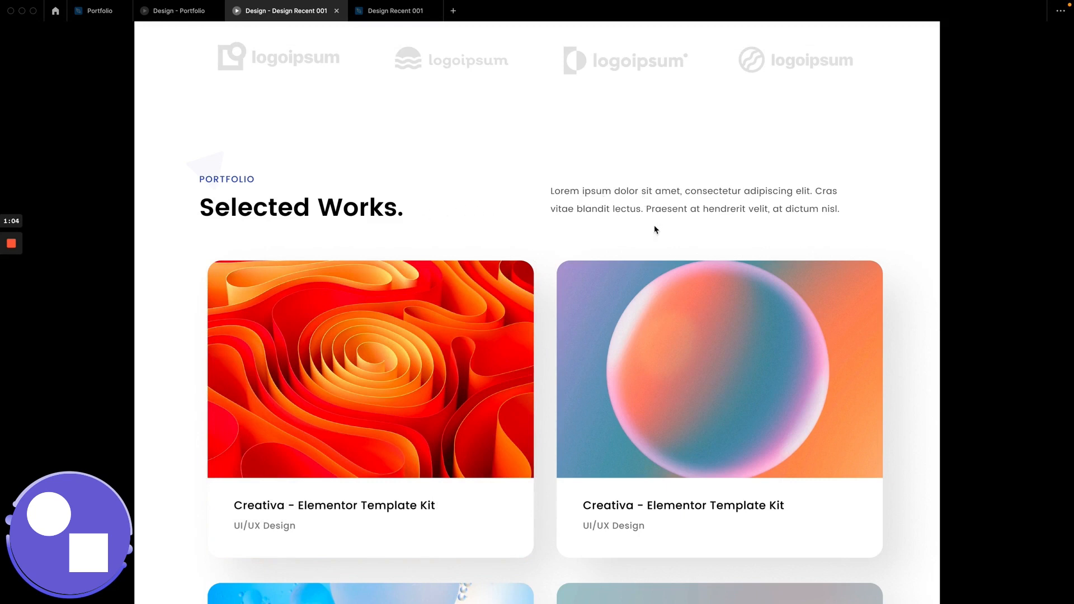
pyautogui.click(100, 11)
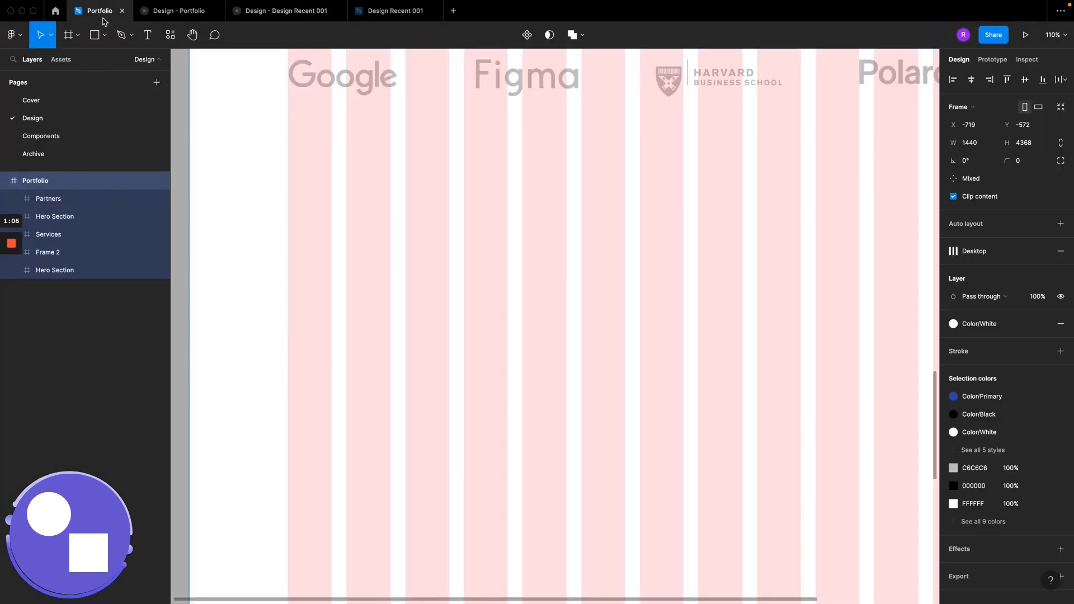
pyautogui.press('t')
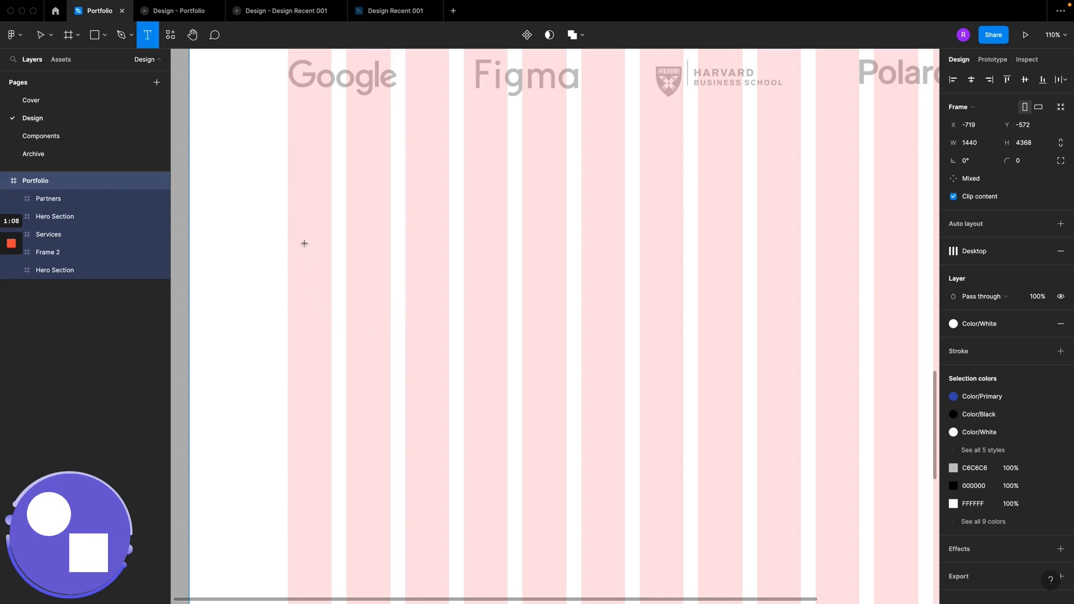
# Step: Duplicate the "Product Designer" label and headline from the lower hero section into the blank area below the partner logos
pyautogui.scroll(10, 293, 231)
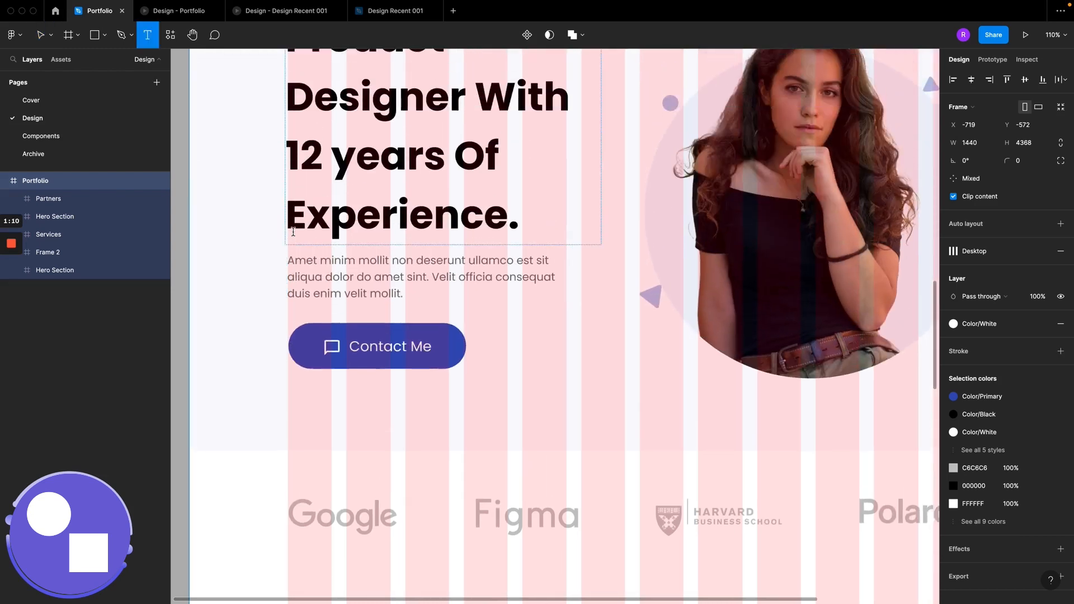
pyautogui.keyDown('ctrl'); pyautogui.scroll(-3, 295, 232); pyautogui.keyUp('ctrl')
pyautogui.press('v')
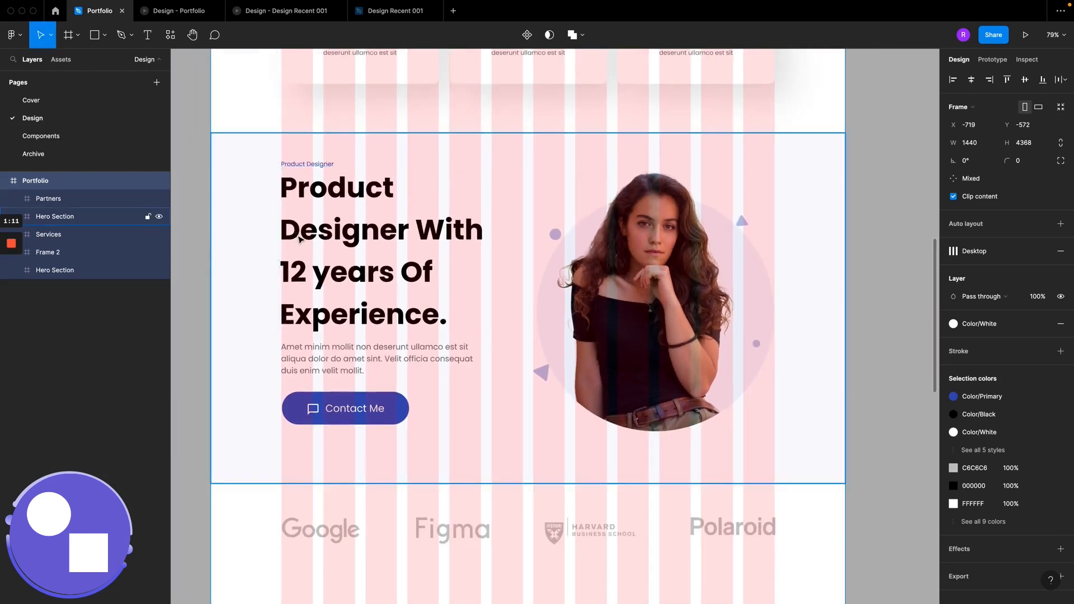
pyautogui.doubleClick(312, 170)
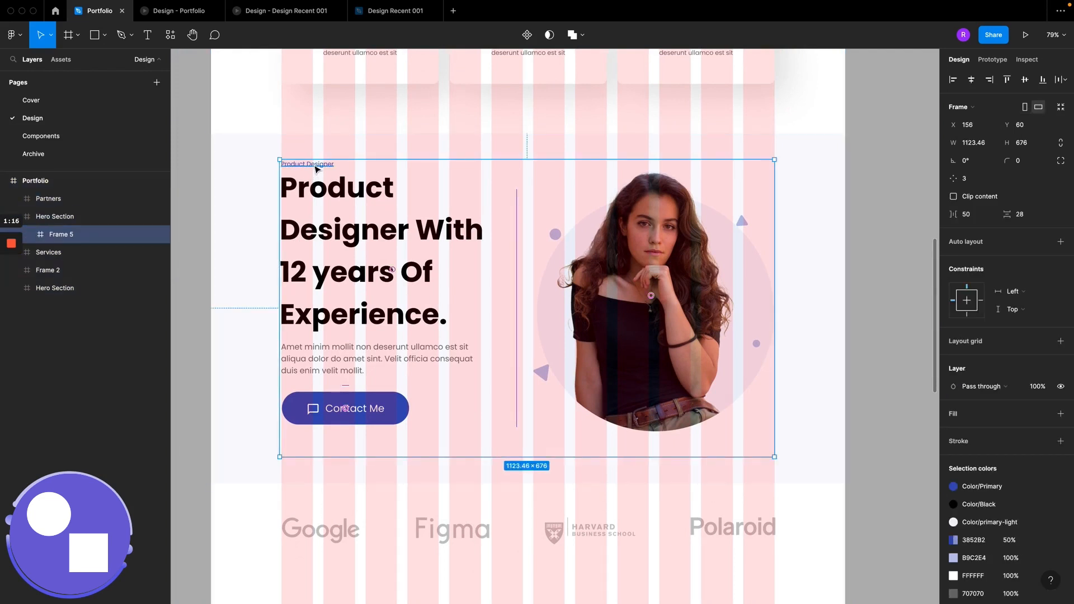
pyautogui.doubleClick(316, 168)
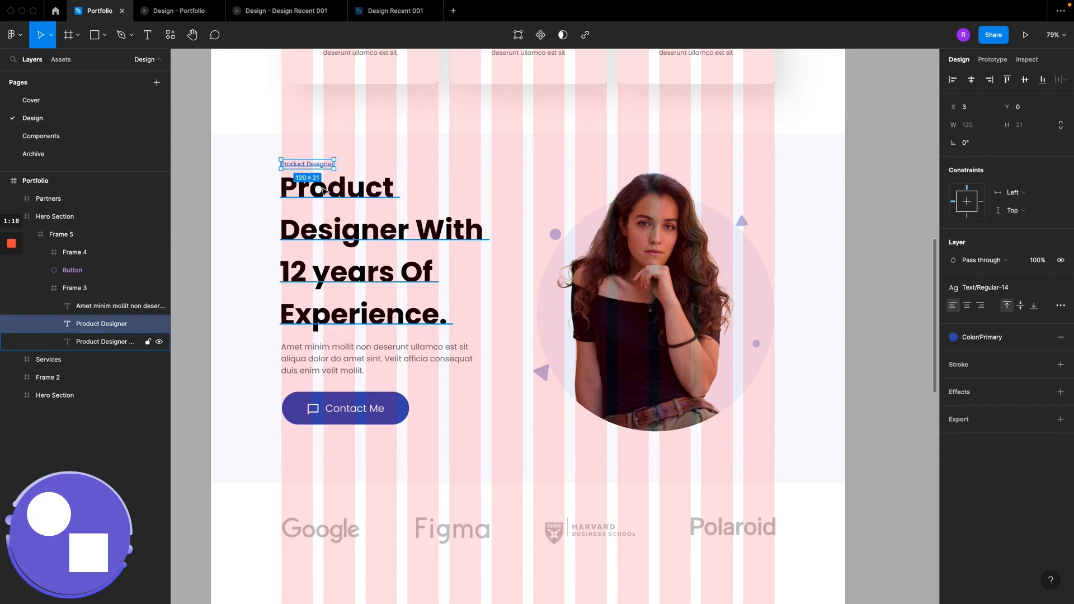
pyautogui.keyDown('shift'); pyautogui.click(323, 193); pyautogui.keyUp('shift')
pyautogui.scroll(-5, 319, 207)
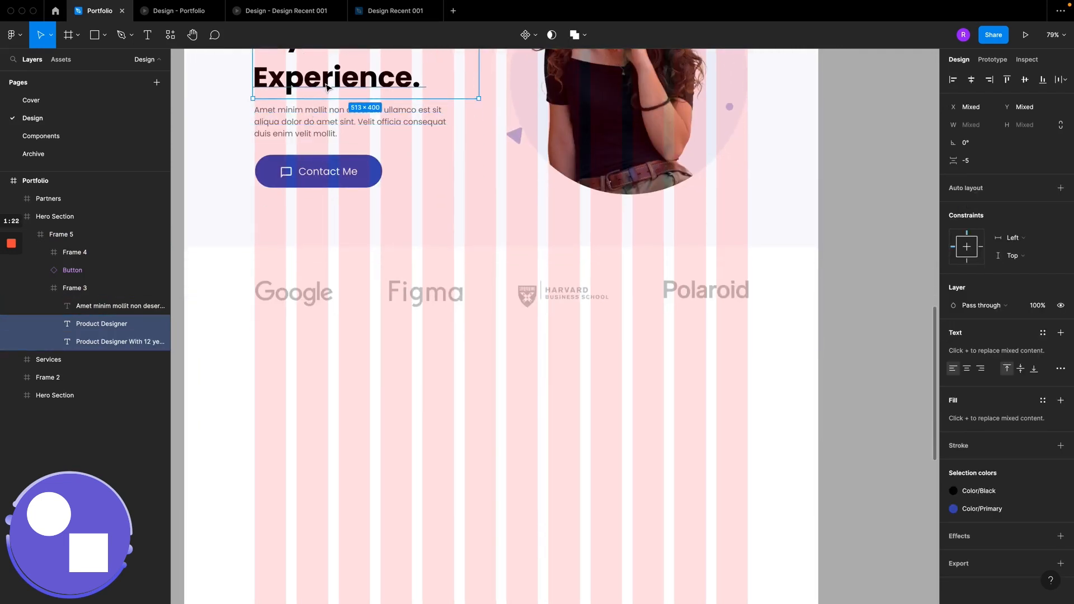
pyautogui.moveTo(329, 85); pyautogui.dragTo(334, 509)
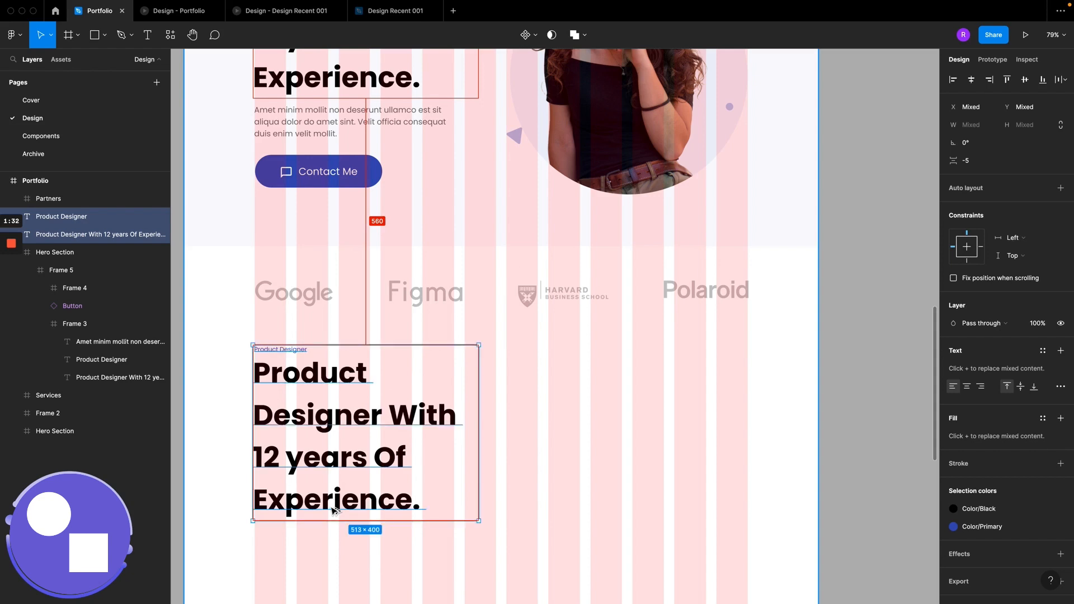
pyautogui.moveTo(334, 510); pyautogui.dragTo(323, 540)
pyautogui.scroll(5, 249, 477)
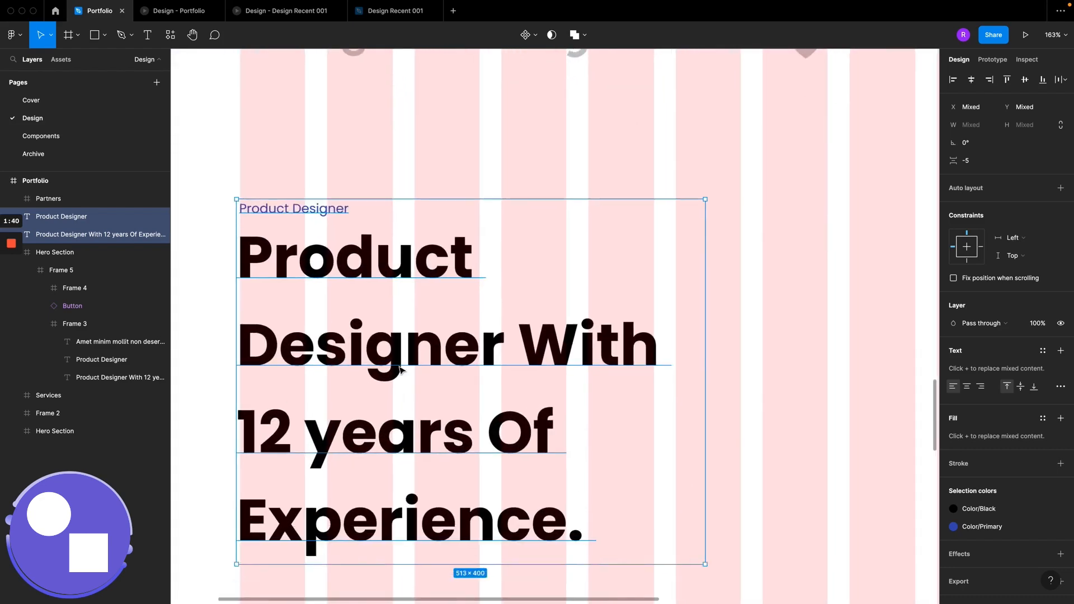
# Step: Check the heading wording in the Design Recent 001 prototype and replace the copied headline's text with "Select works"
pyautogui.click(297, 11)
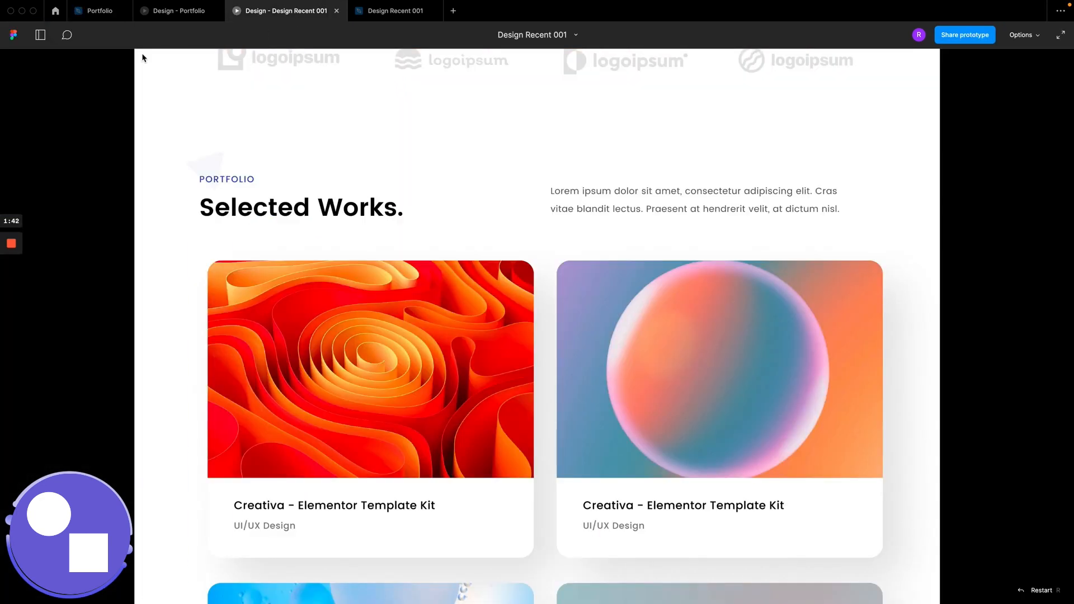
pyautogui.click(104, 11)
pyautogui.doubleClick(329, 391)
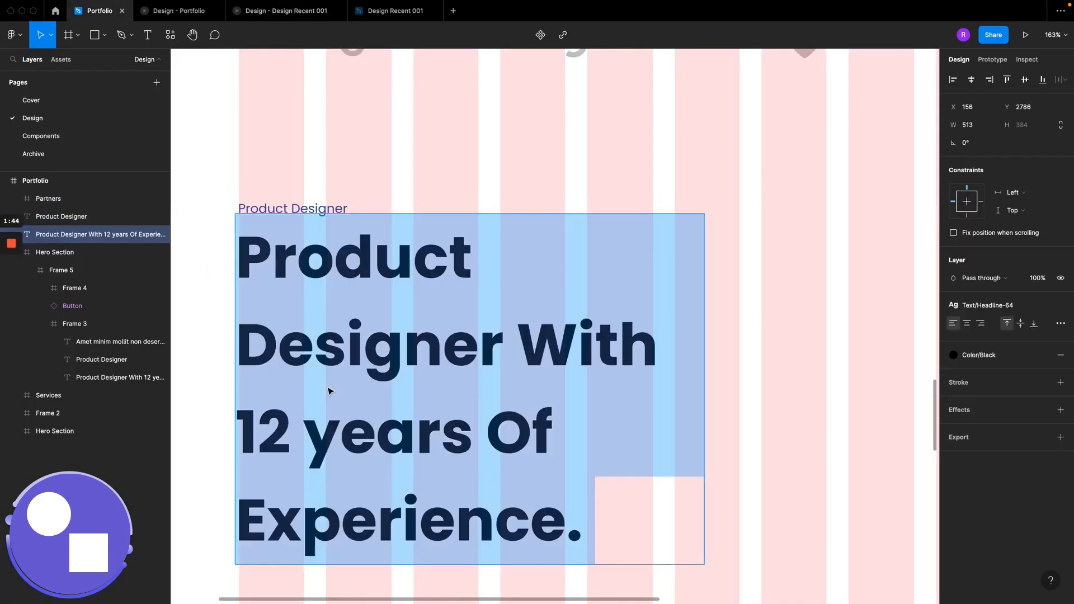
pyautogui.write('Se')
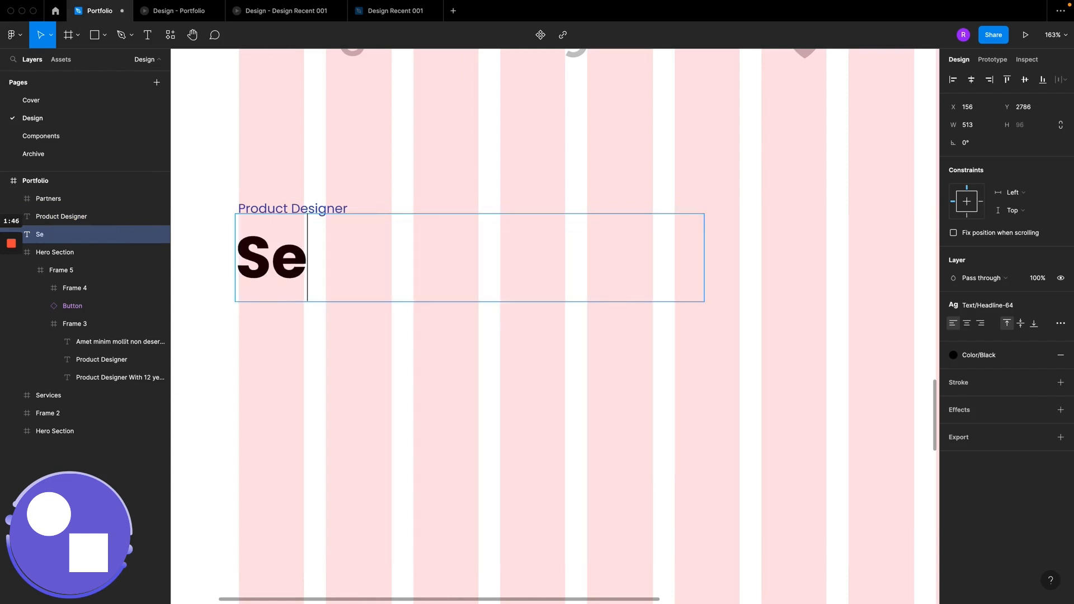
pyautogui.write('lect works')
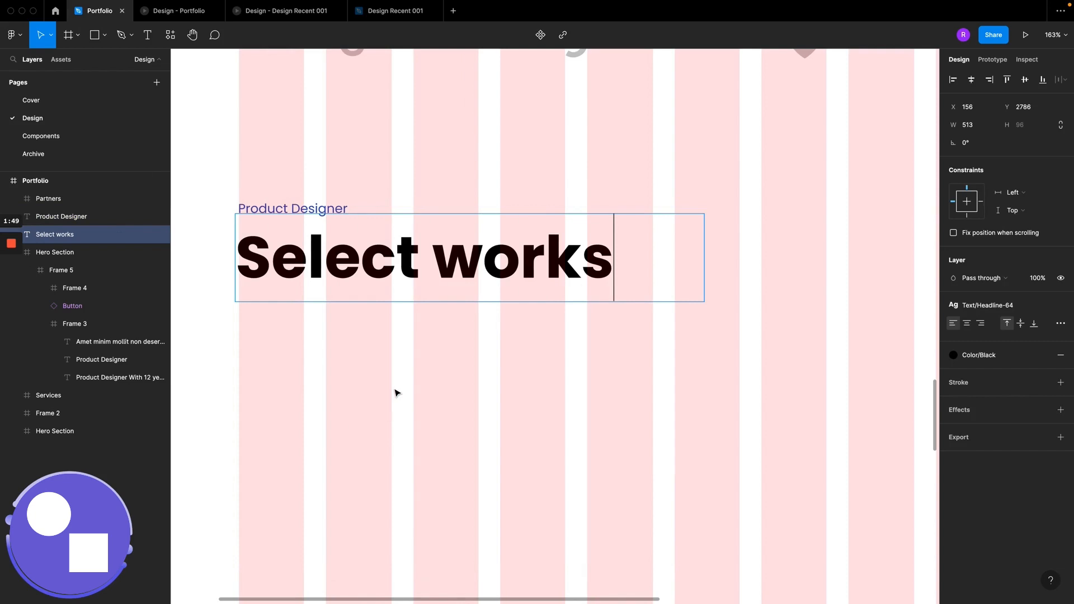
pyautogui.press('Escape')
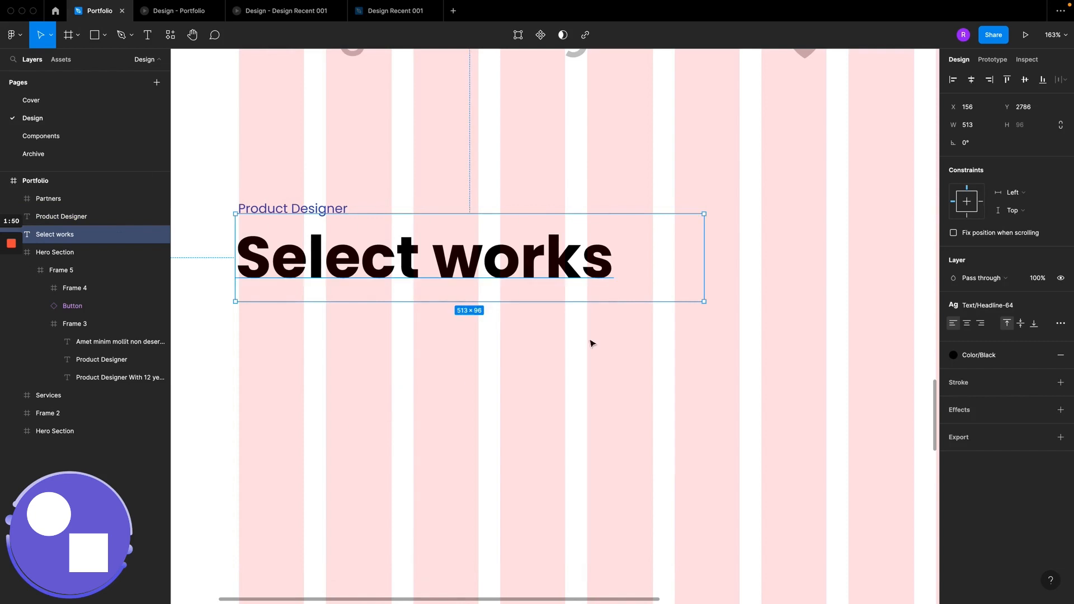
# Step: Detach the Headline-64 text style from the "Select works" heading and set its weight to SemiBold and size to 48
pyautogui.click(1009, 309)
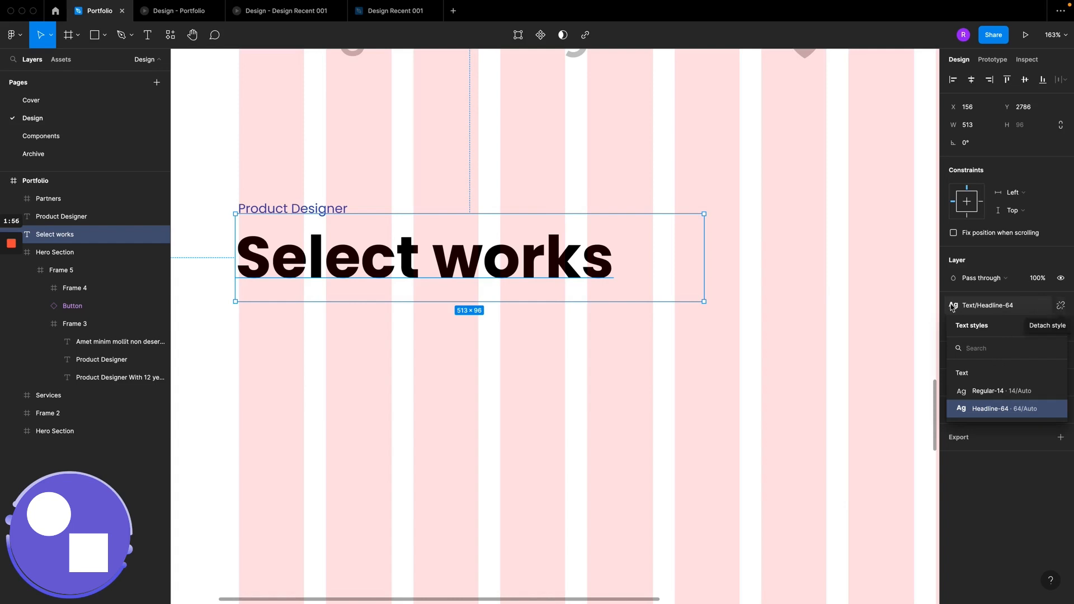
pyautogui.click(1061, 308)
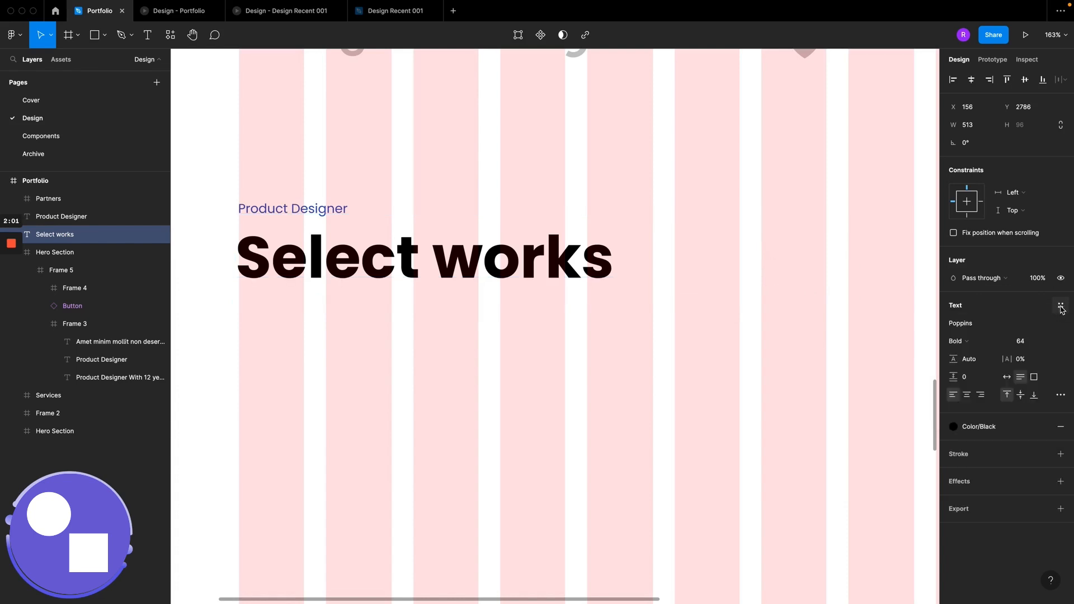
pyautogui.click(972, 345)
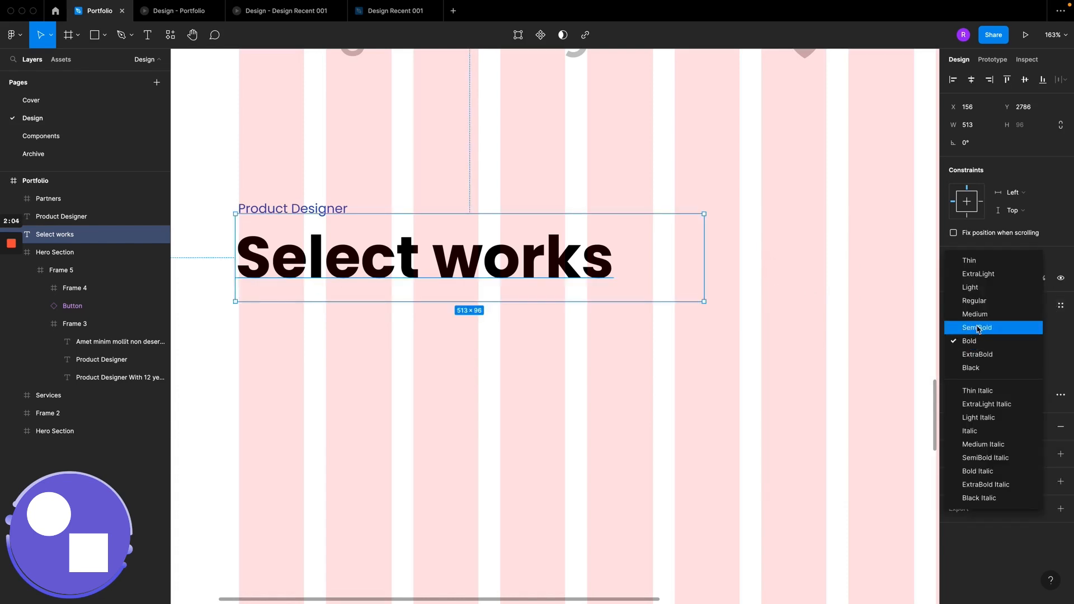
pyautogui.click(978, 328)
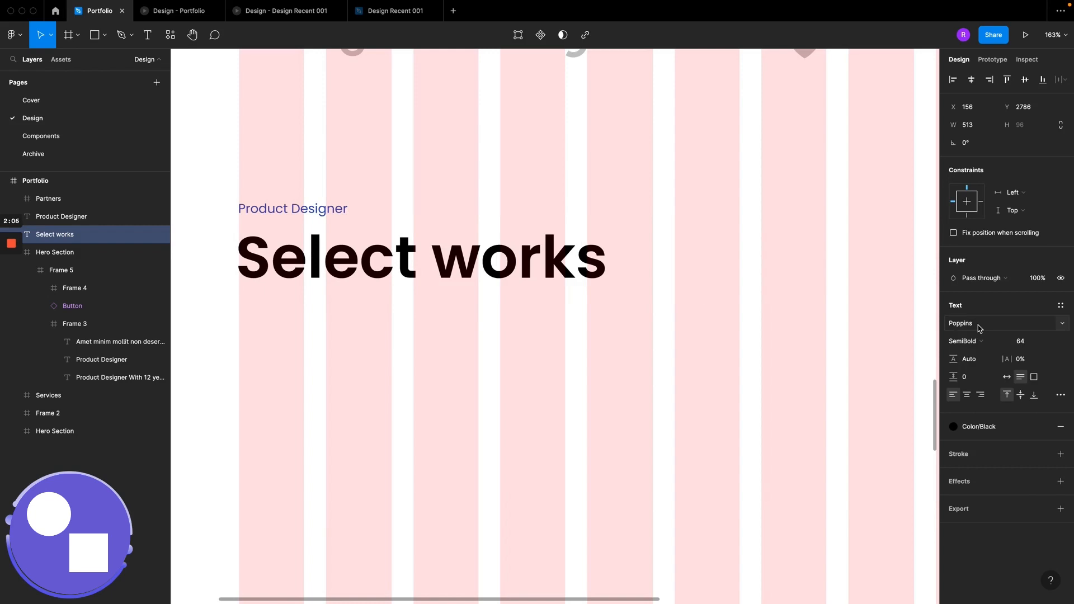
pyautogui.click(1027, 343)
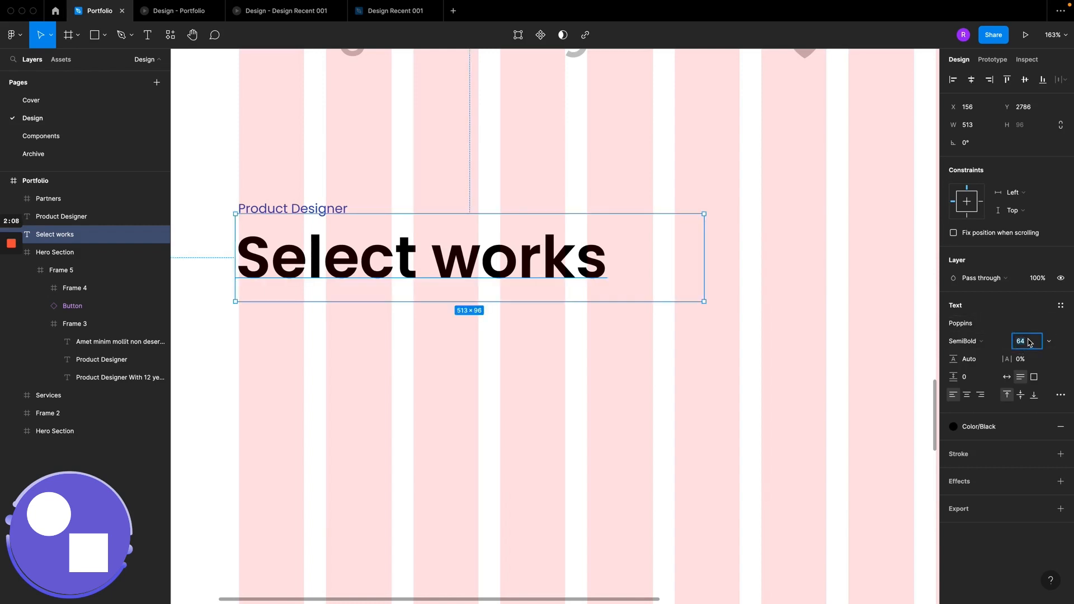
pyautogui.press('Return')
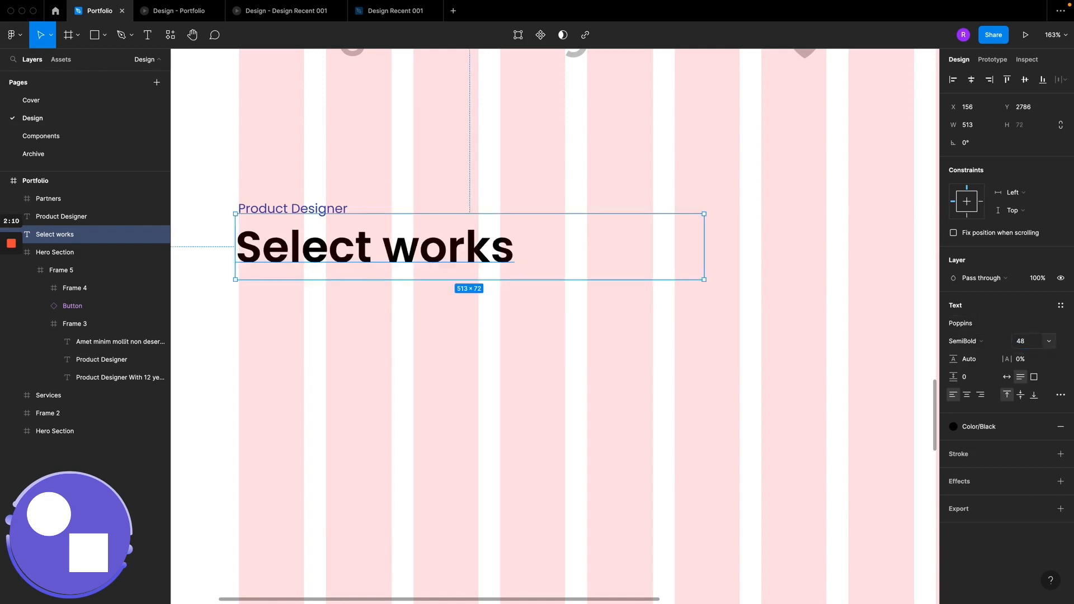
# Step: Move the "Select works" heading slightly down to about Y 2797, comparing its spacing with the Design Recent 001 prototype
pyautogui.click(321, 11)
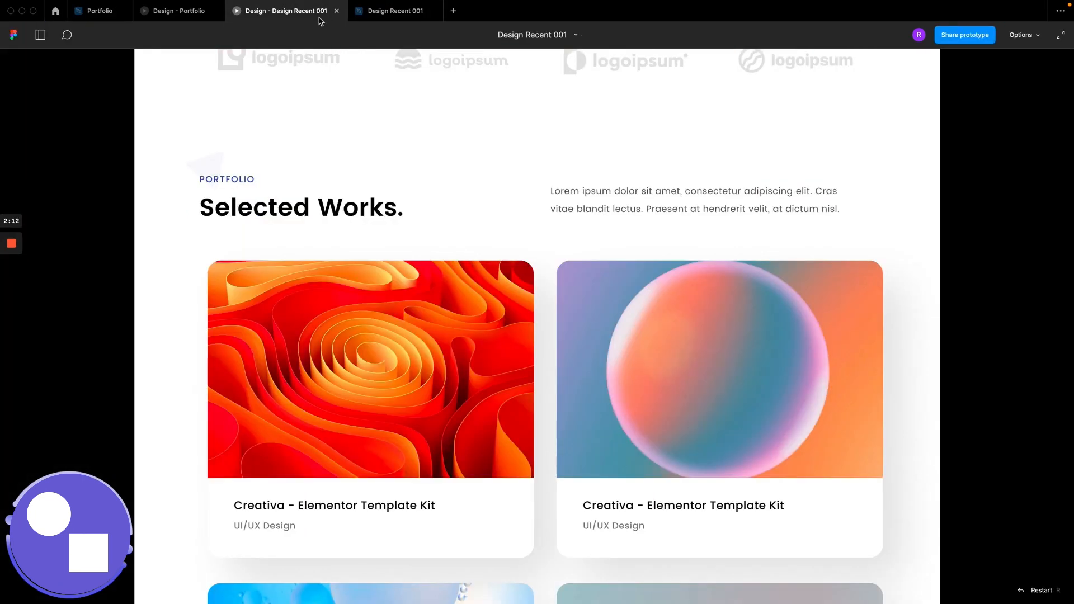
pyautogui.click(99, 11)
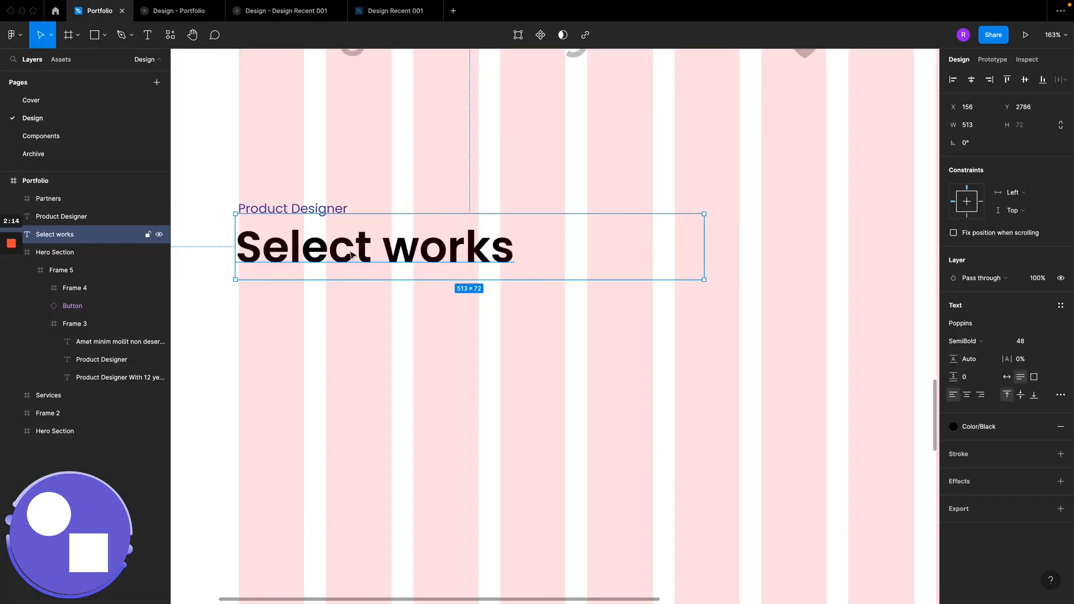
pyautogui.moveTo(354, 256); pyautogui.dragTo(353, 265)
pyautogui.click(266, 11)
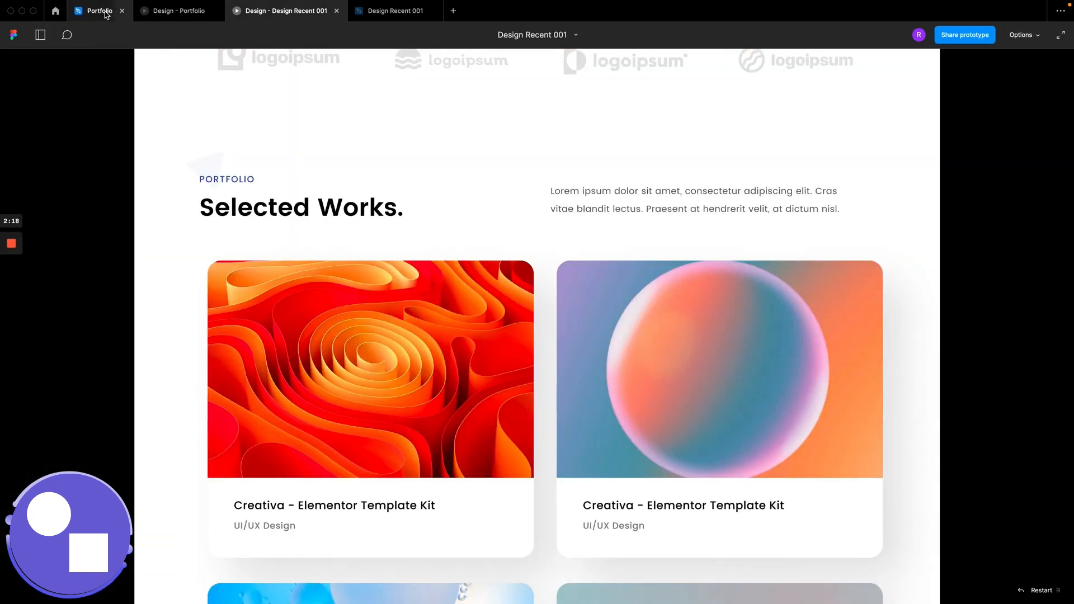
pyautogui.click(99, 11)
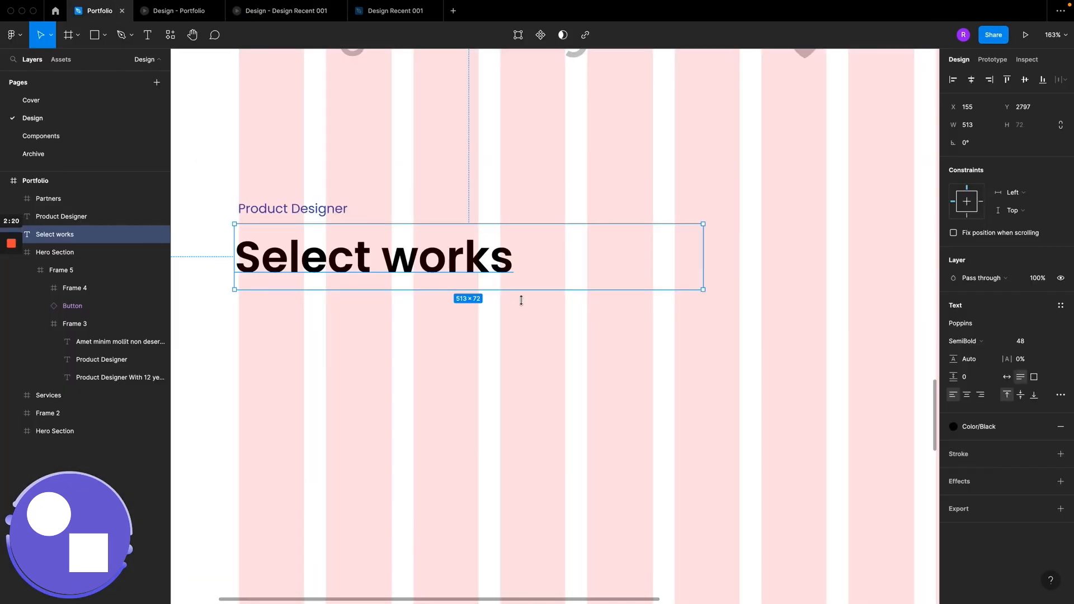
# Step: Set the "Select works" heading's font size to 44 and deselect it
pyautogui.click(1030, 345)
pyautogui.write('44')
pyautogui.press('Return')
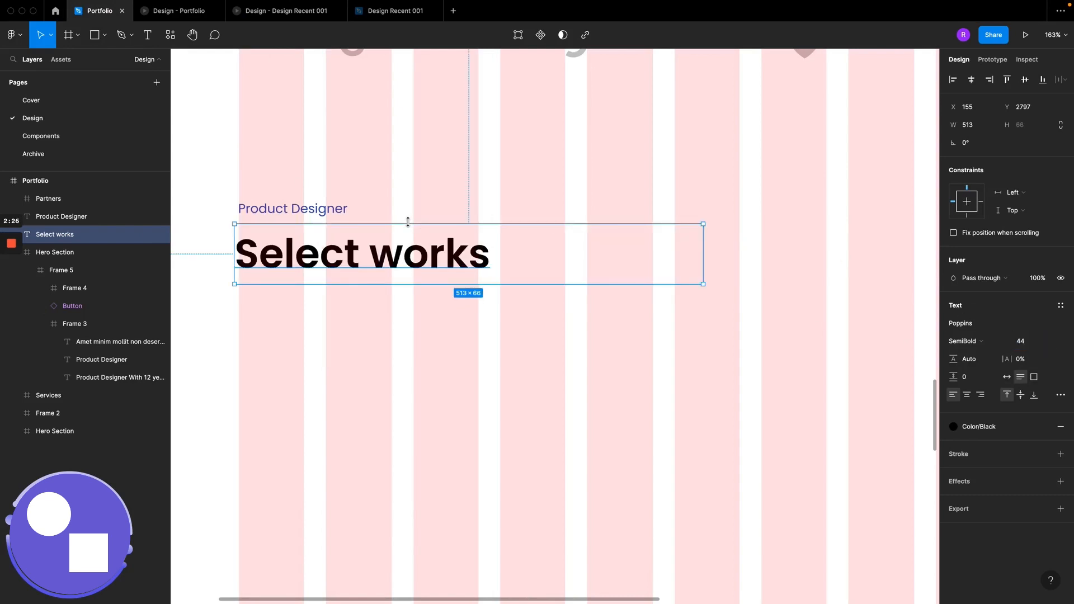
pyautogui.click(663, 167)
# Step: Examine the placement of the new heading and label against the layout grid and the partner logos above
pyautogui.scroll(-5, 655, 172)
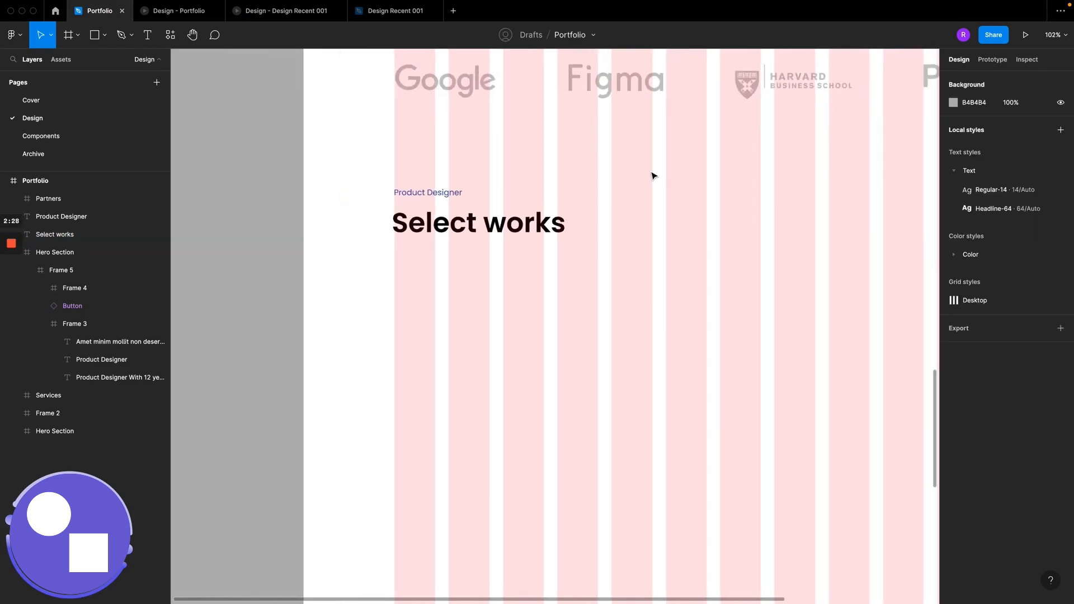
pyautogui.scroll(3, 666, 181)
pyautogui.hscroll(4, 656, 187)
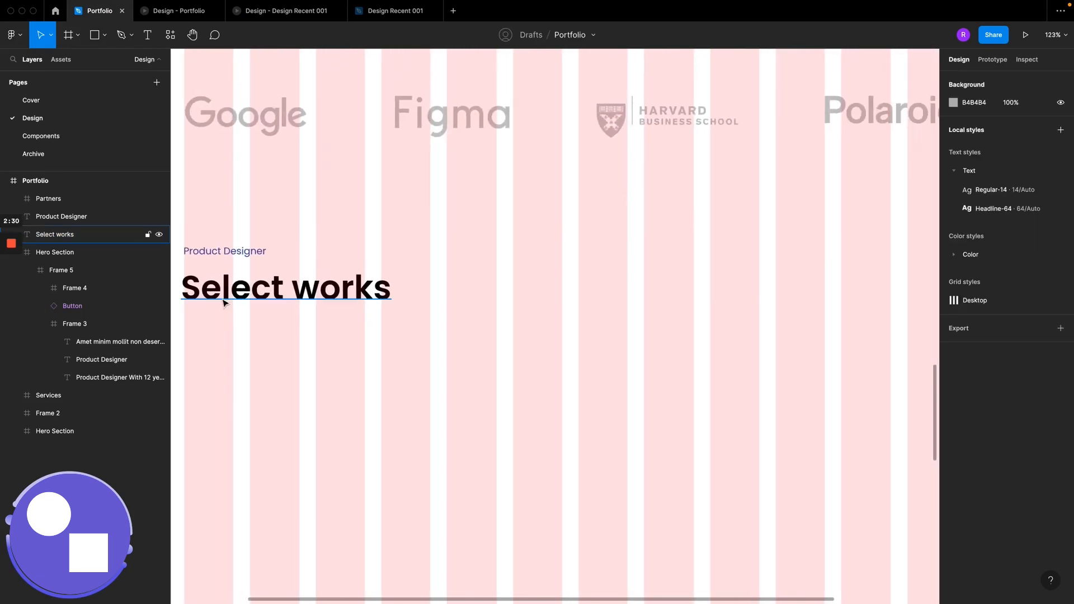
pyautogui.hscroll(2, 229, 299)
pyautogui.scroll(-5, 613, 290)
pyautogui.scroll(3, 611, 291)
pyautogui.hscroll(2, 611, 291)
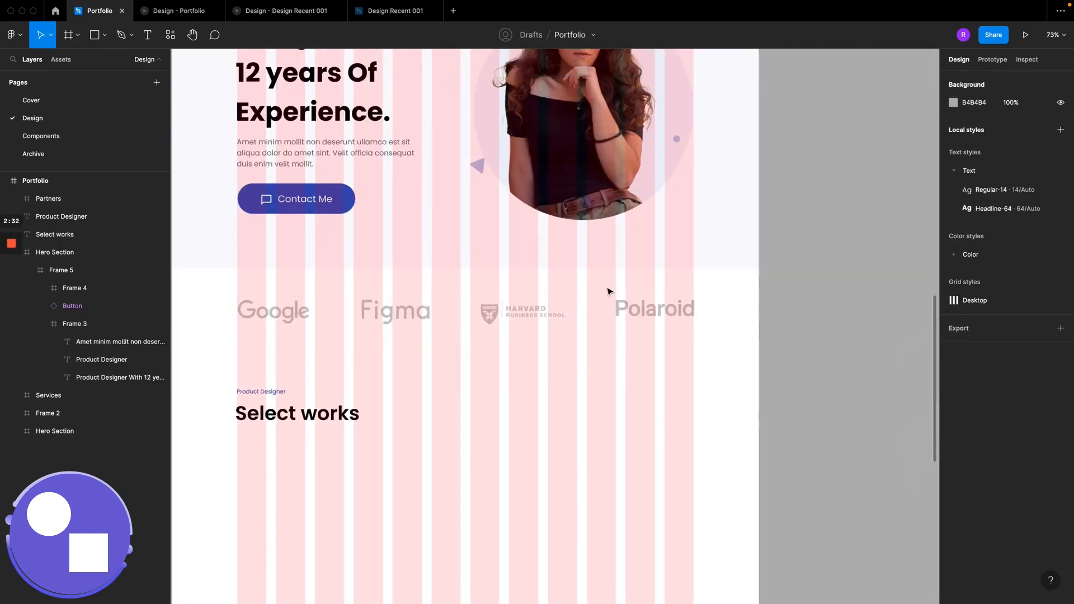
pyautogui.scroll(-3, 607, 289)
pyautogui.rightClick(329, 194)
pyautogui.click(372, 214)
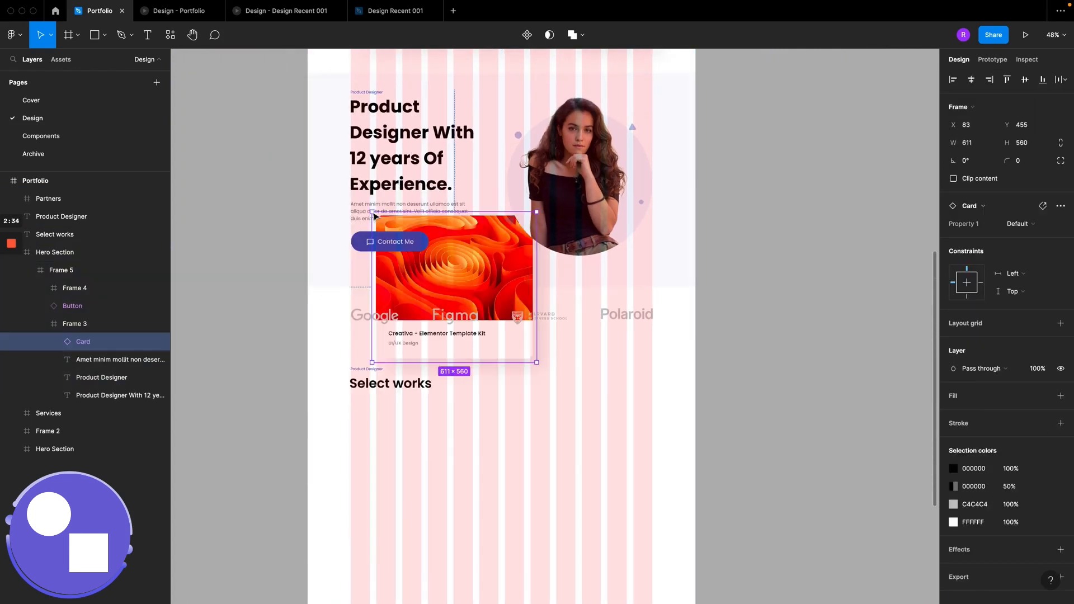
pyautogui.hotkey('ctrl', 'z')
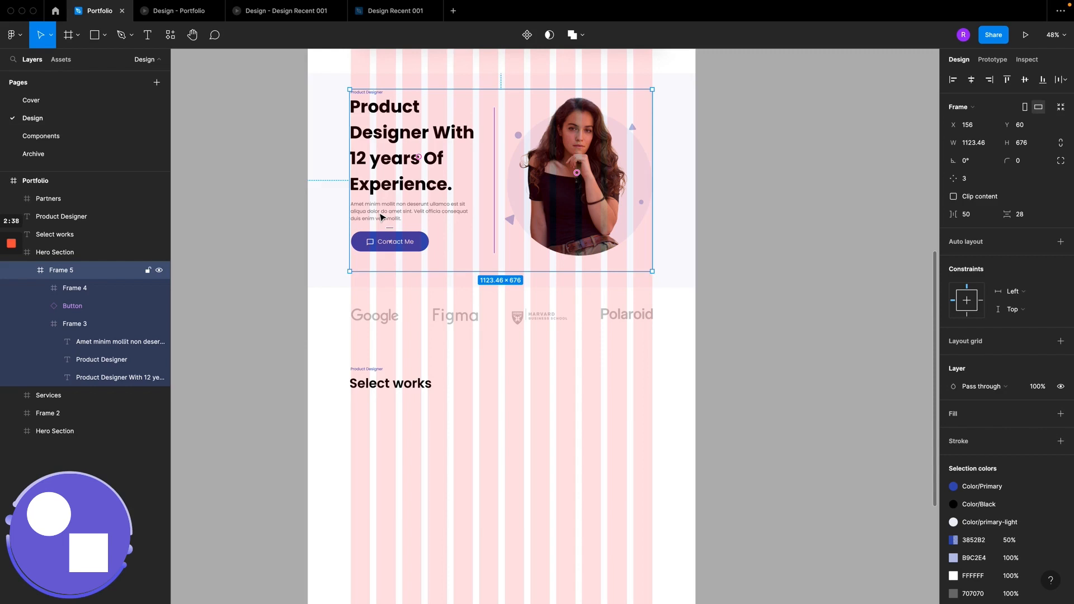
# Step: Copy the hero section's grey description paragraph out beside the "Select works" heading, placing it at about X 734, Y 2822
pyautogui.doubleClick(382, 217)
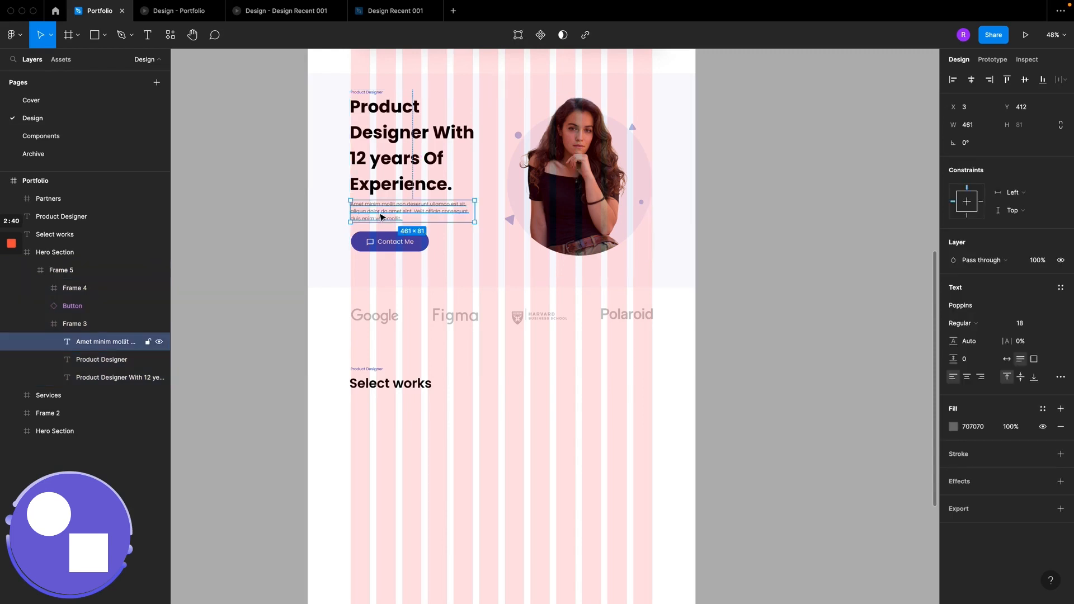
pyautogui.moveTo(382, 218); pyautogui.dragTo(537, 397)
pyautogui.scroll(5, 483, 385)
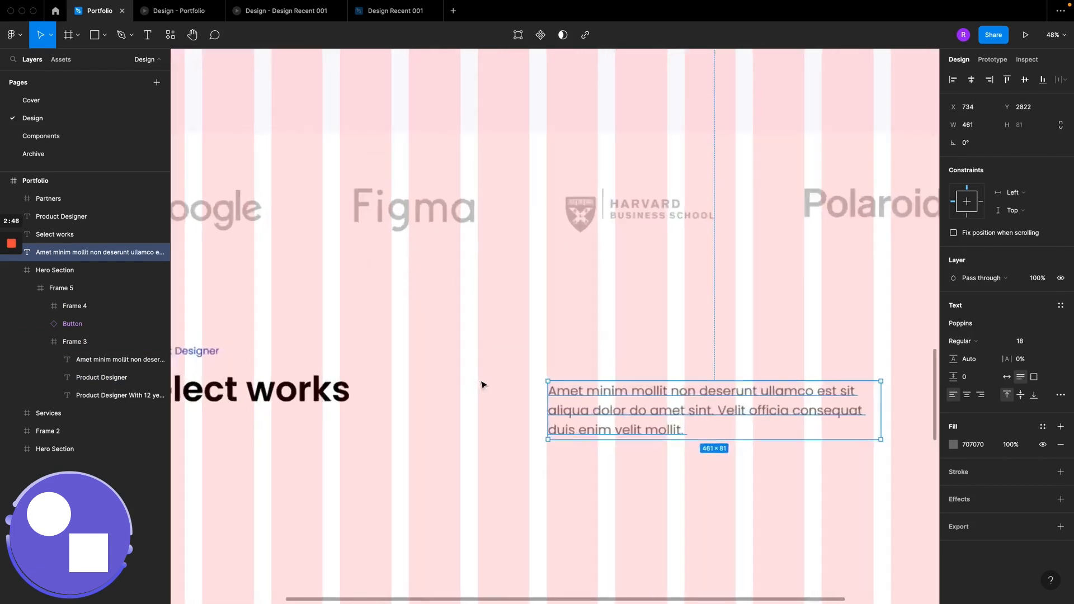
pyautogui.scroll(3, 483, 385)
pyautogui.scroll(-2, 483, 385)
pyautogui.scroll(-5, 482, 384)
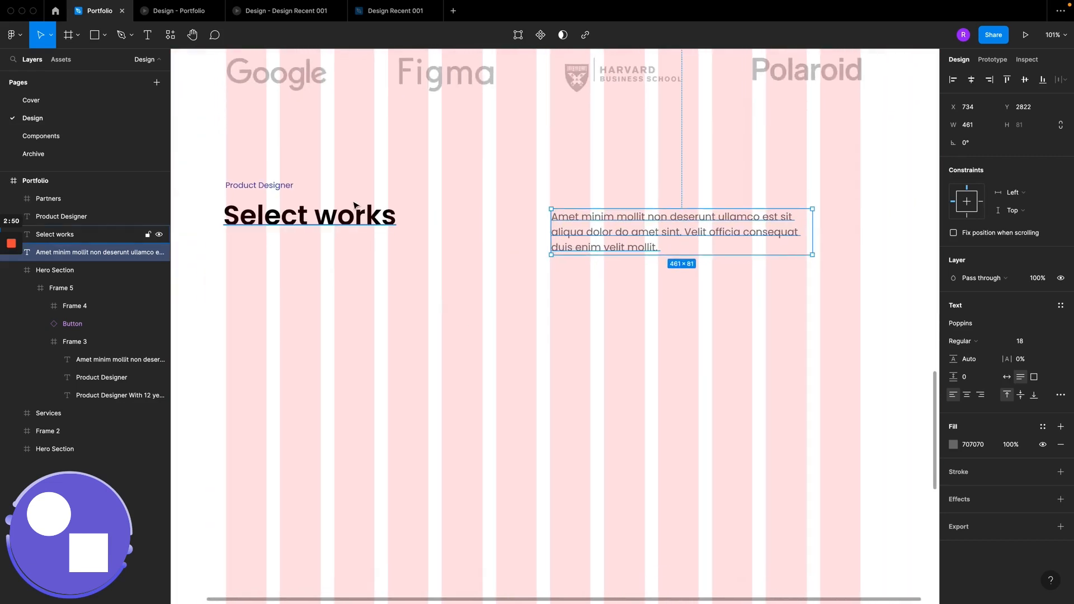
# Step: Align the "Select works" heading and the copied paragraph by their top edges, then by their vertical centers
pyautogui.keyDown('shift'); pyautogui.click(361, 218); pyautogui.keyUp('shift')
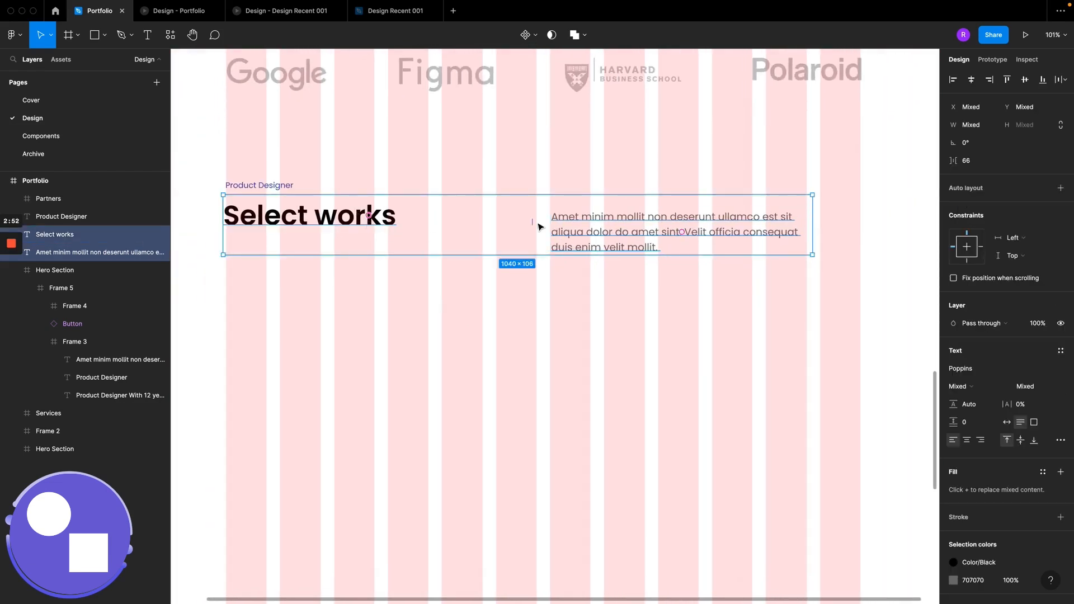
pyautogui.click(1008, 80)
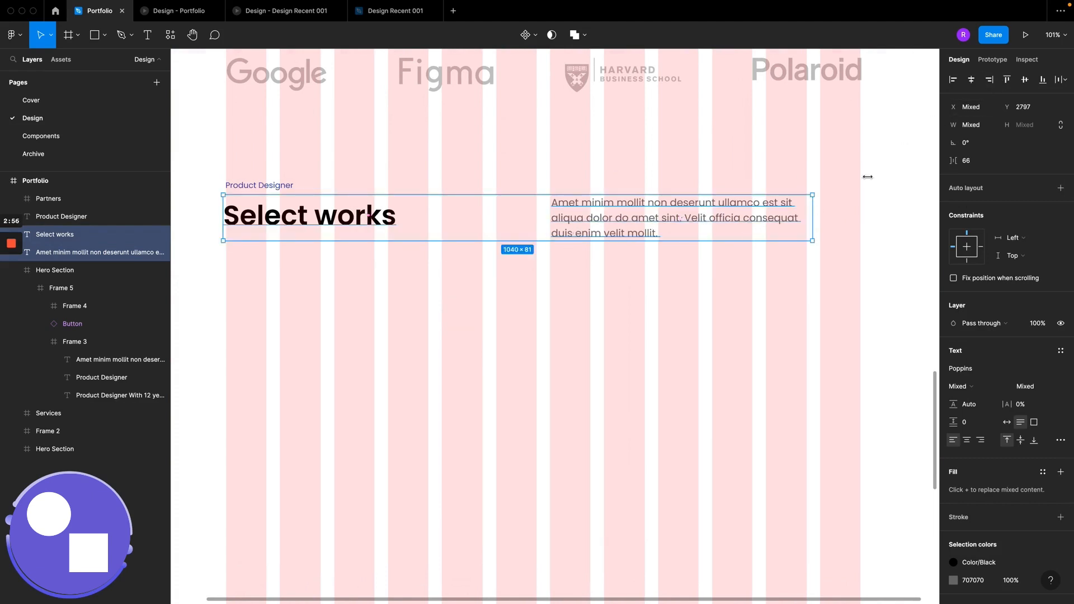
pyautogui.click(1024, 82)
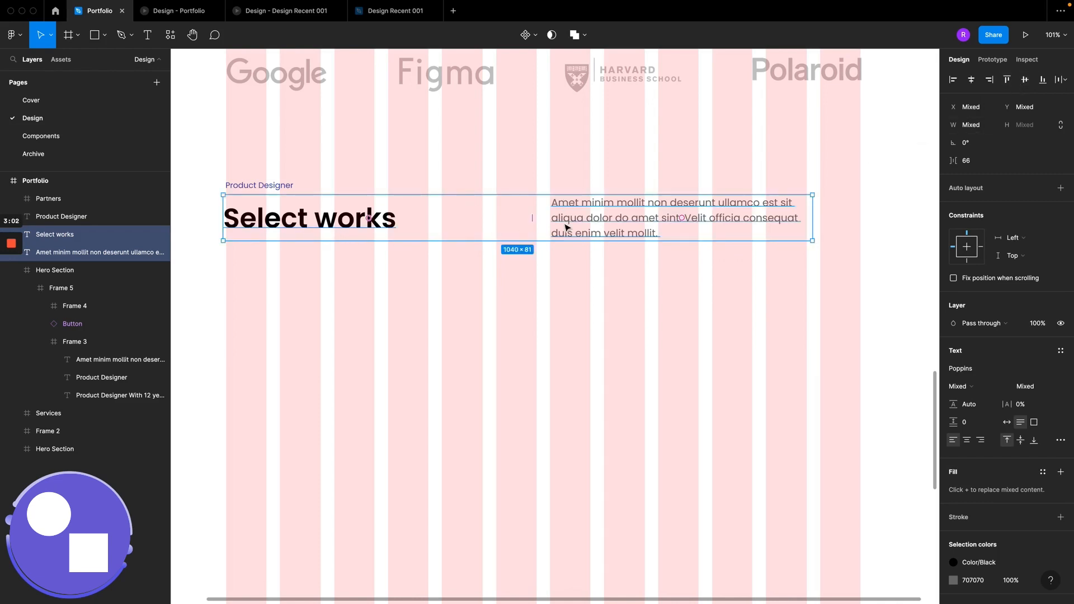
# Step: Move the copied paragraph down to about Y 2818, show the rulers and deselect the paragraph
pyautogui.click(619, 221)
pyautogui.moveTo(619, 223); pyautogui.dragTo(623, 231)
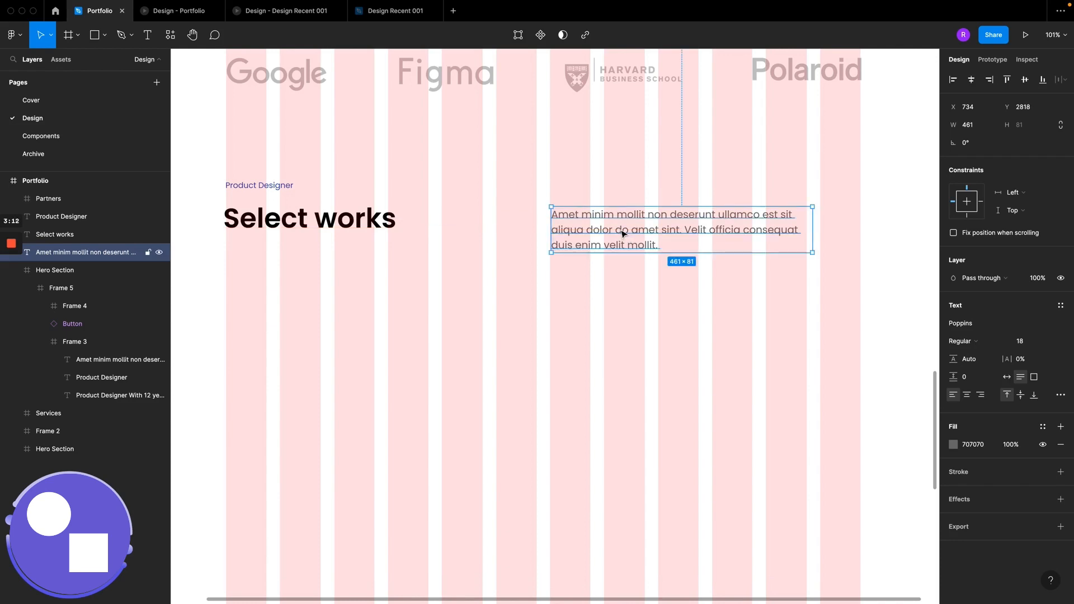
pyautogui.hotkey('shift', 'r')
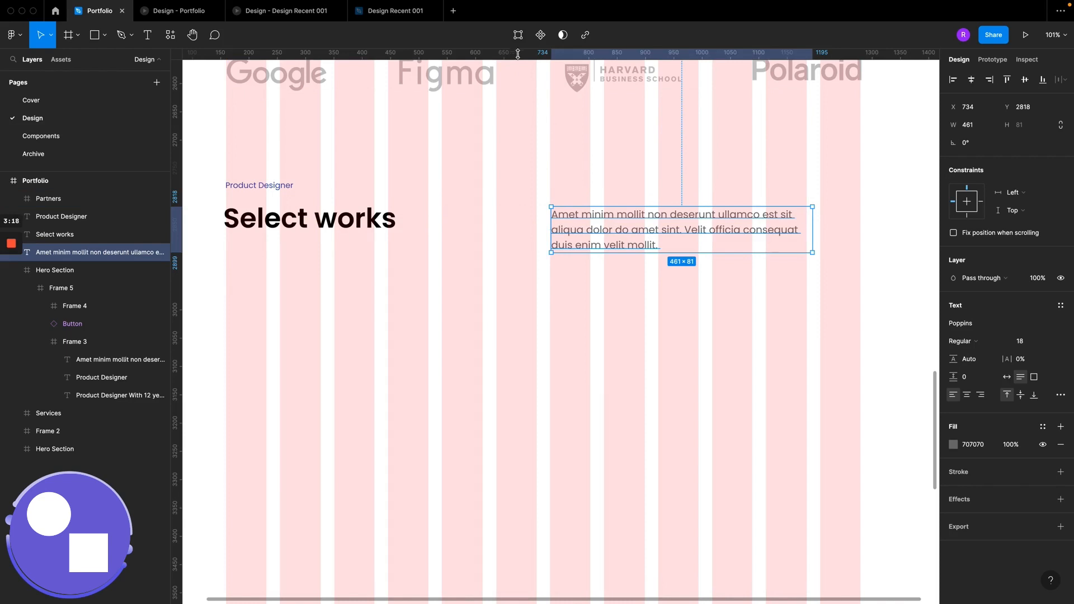
pyautogui.moveTo(523, 54)
pyautogui.mouseDown()
pyautogui.moveTo(535, 205)
pyautogui.moveTo(517, 56)
pyautogui.mouseUp()
pyautogui.click(455, 312)
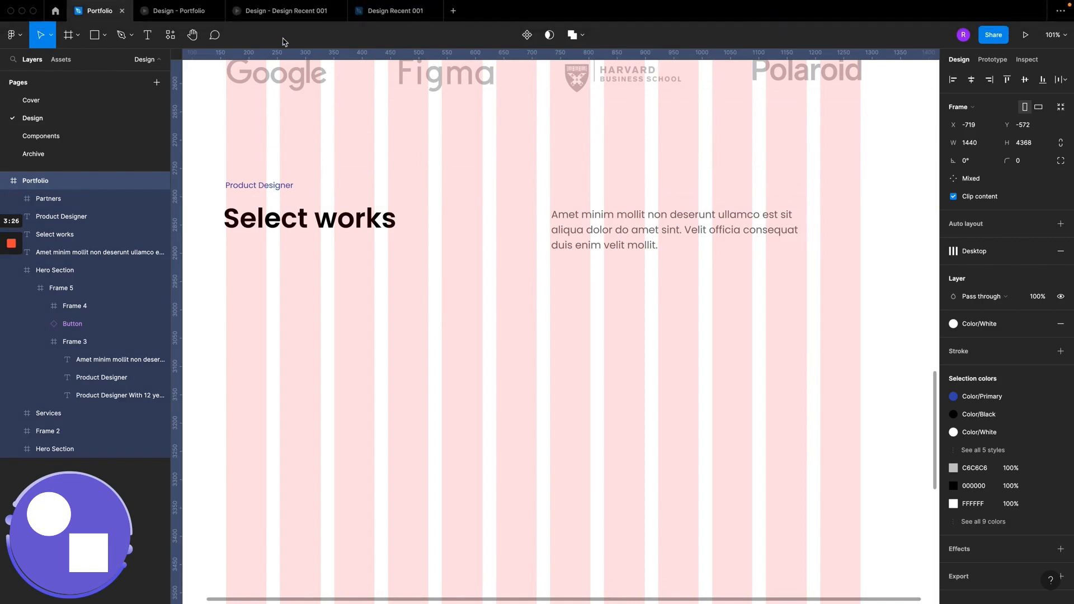
# Step: Switch to the Design Recent 001 prototype and examine the faint triangle behind the "PORTFOLIO" label, then return to the Portfolio file
pyautogui.click(284, 12)
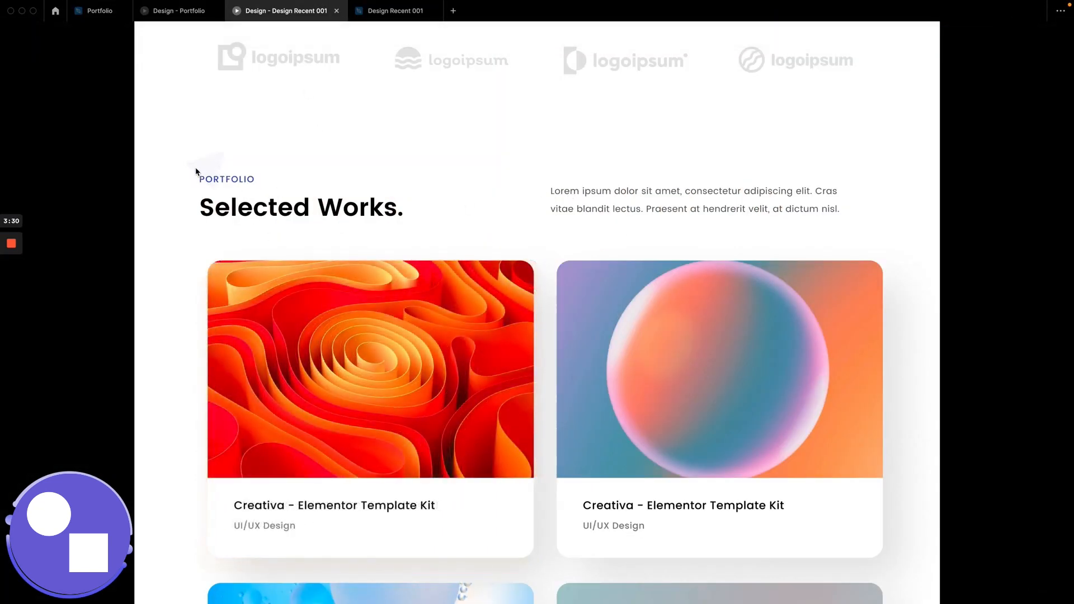
pyautogui.press('z')
pyautogui.scroll(10, 110, 169)
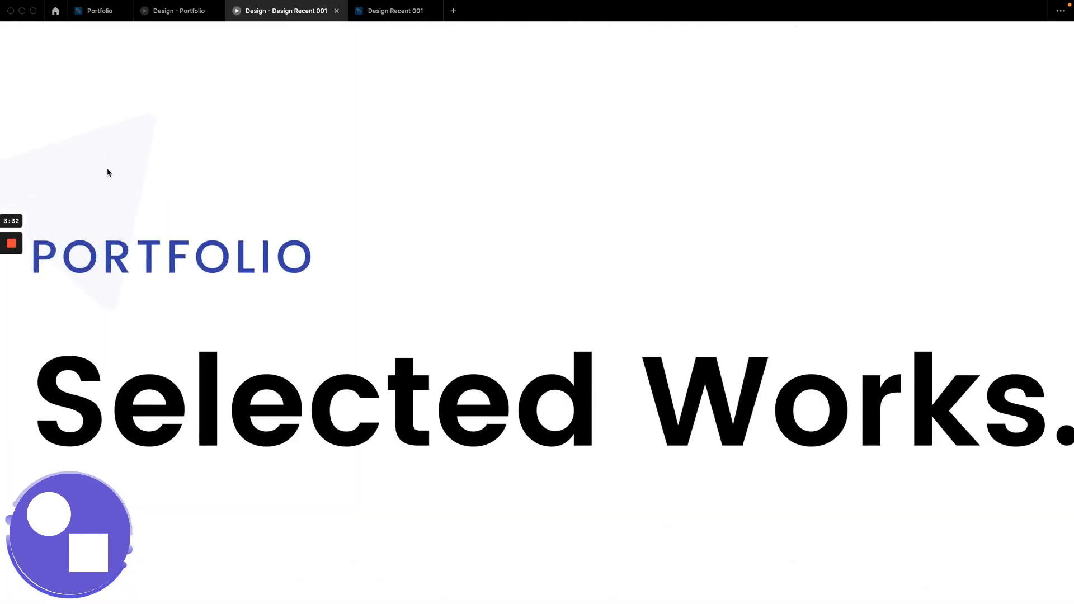
pyautogui.scroll(-5, 103, 183)
pyautogui.scroll(-5, 107, 176)
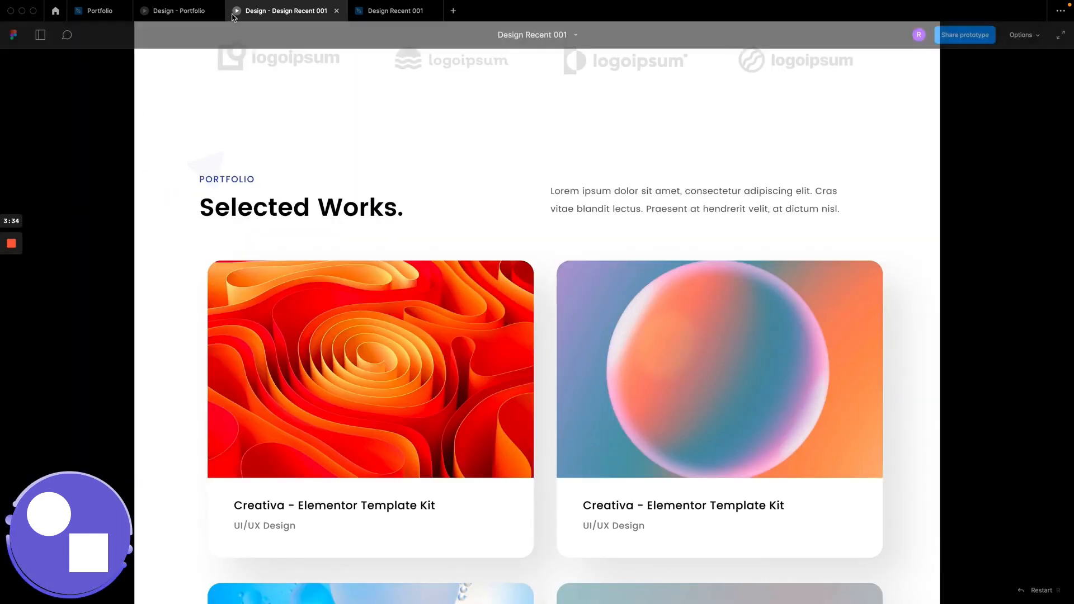
pyautogui.click(97, 11)
# Step: Copy the small triangle beside the hero portrait to the "Product Designer" label above "Select works" and enlarge it to about 75 × 75
pyautogui.scroll(10, 319, 240)
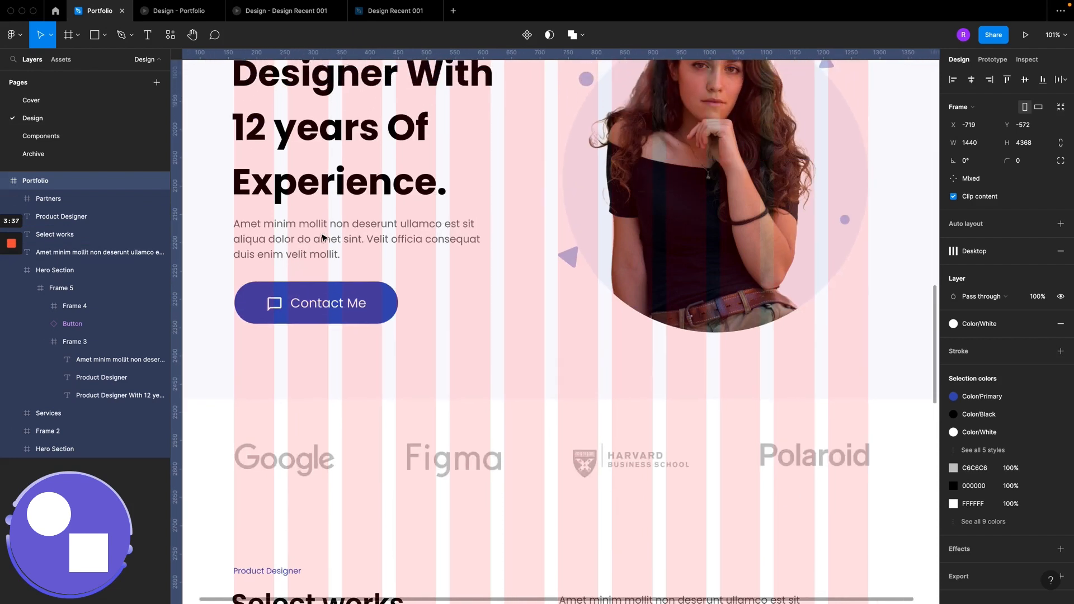
pyautogui.click(323, 237)
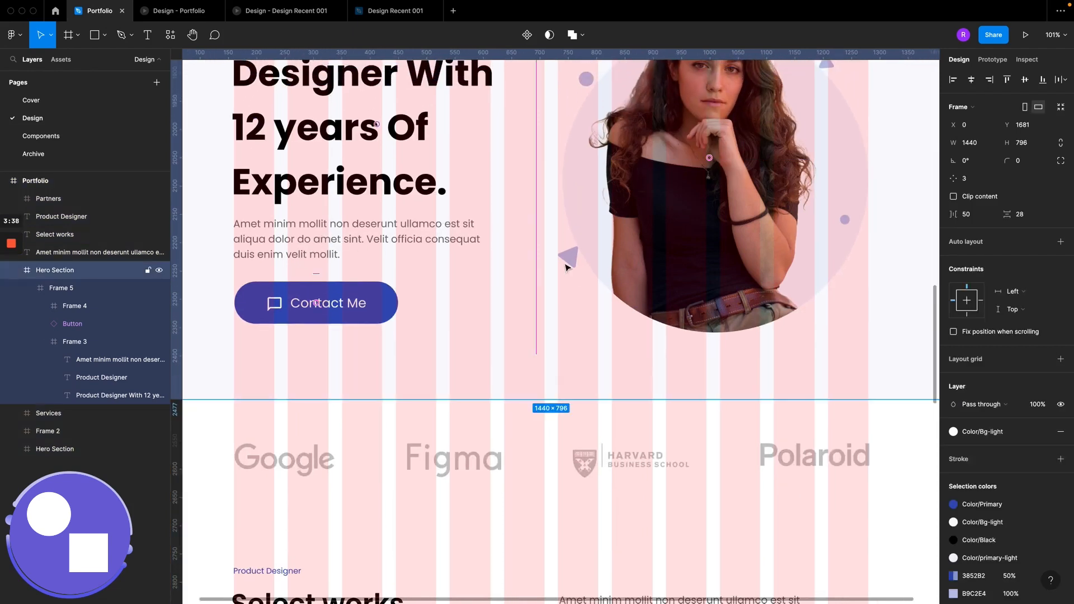
pyautogui.keyDown('super'); pyautogui.click(567, 258); pyautogui.keyUp('super')
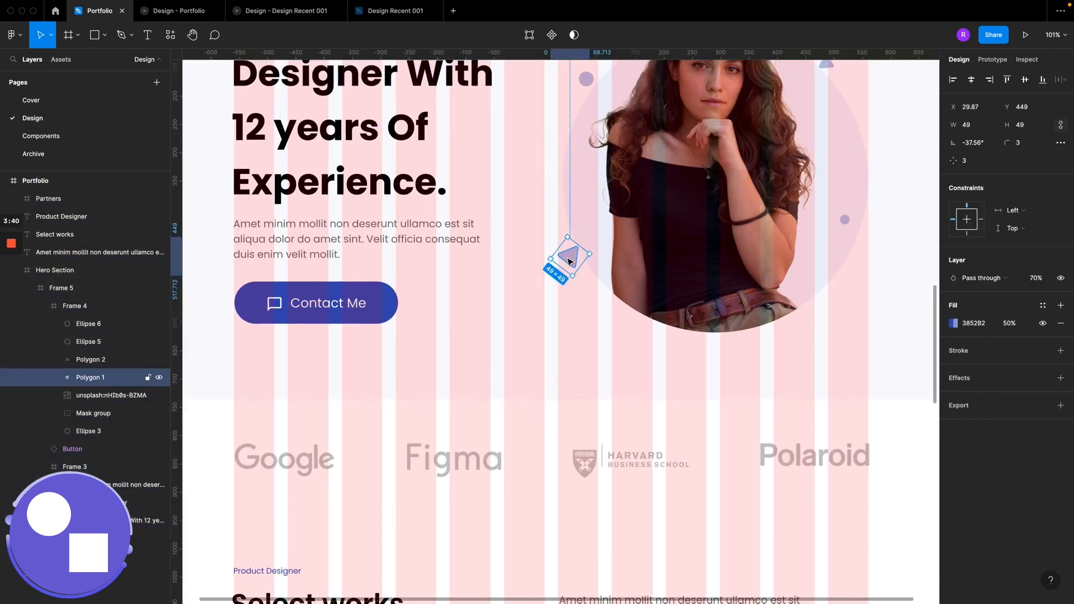
pyautogui.scroll(-2, 570, 259)
pyautogui.scroll(-2, 570, 261)
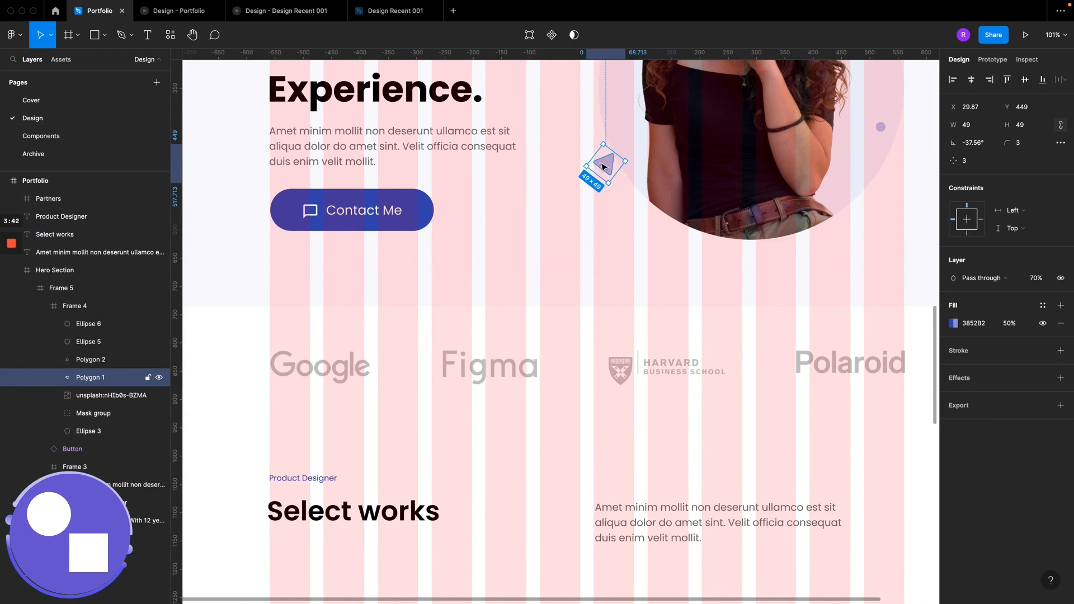
pyautogui.moveTo(604, 166); pyautogui.dragTo(269, 480)
pyautogui.scroll(5, 269, 480)
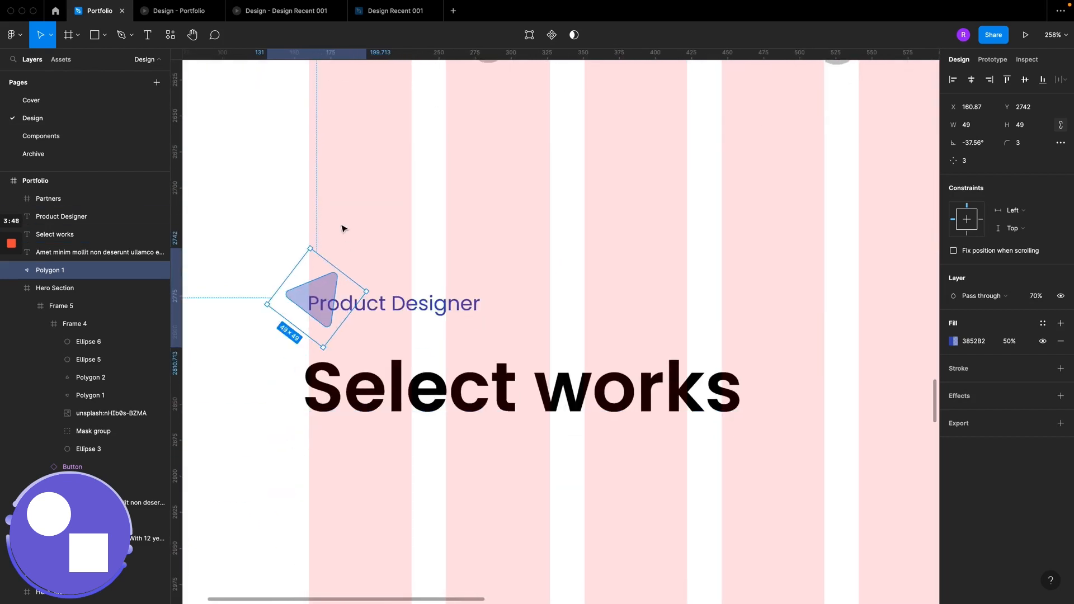
pyautogui.moveTo(335, 263); pyautogui.dragTo(349, 229)
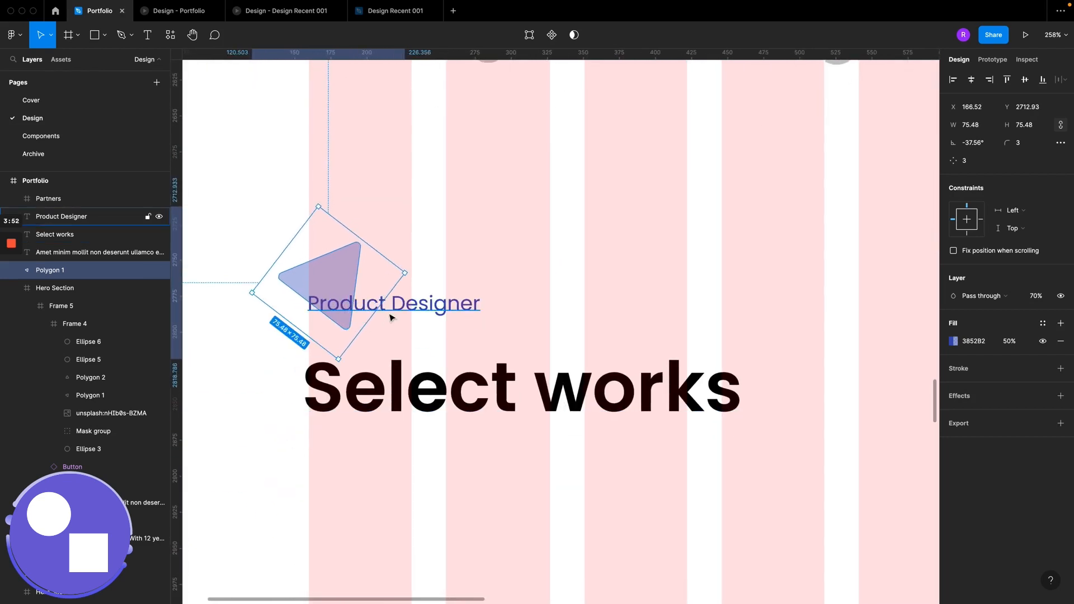
# Step: Try layer opacities of 10%, 20% and 50% on the copied triangle, undoing each one
pyautogui.click(1011, 345)
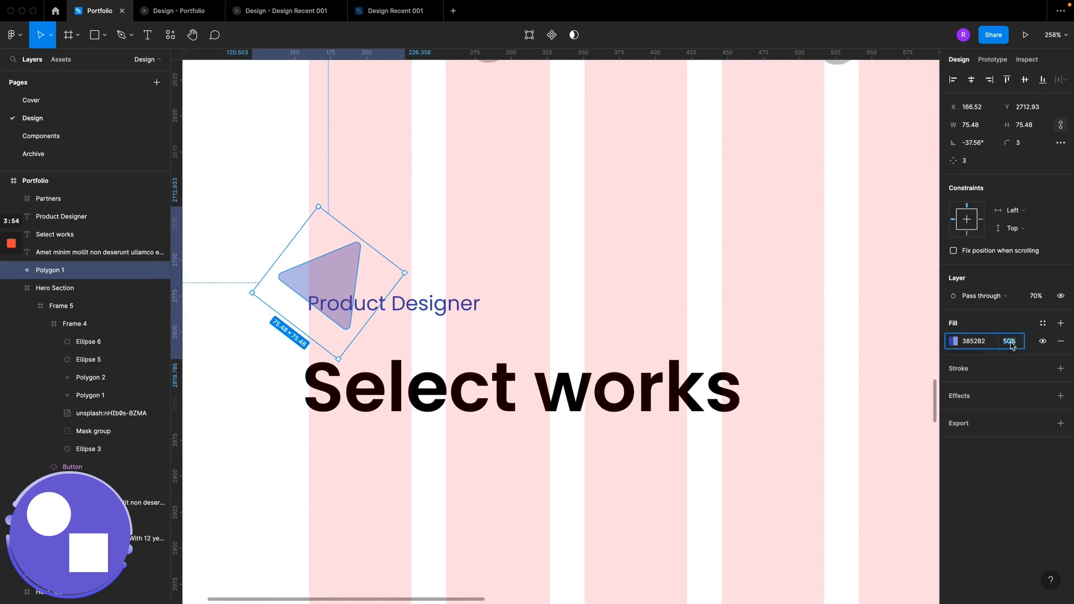
pyautogui.click(335, 276)
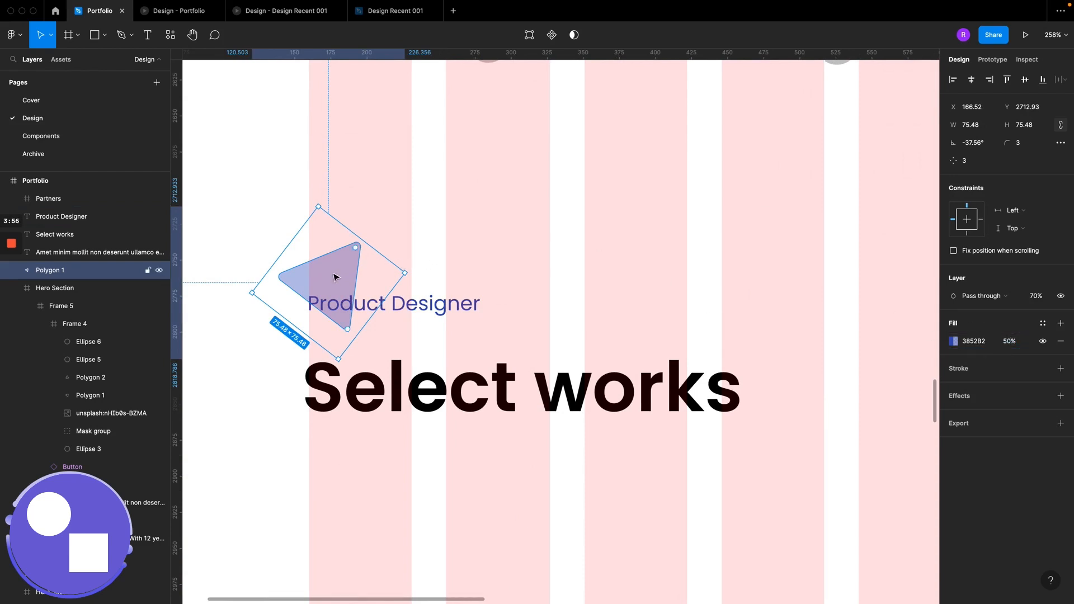
pyautogui.click(456, 229)
pyautogui.click(311, 268)
pyautogui.press('1')
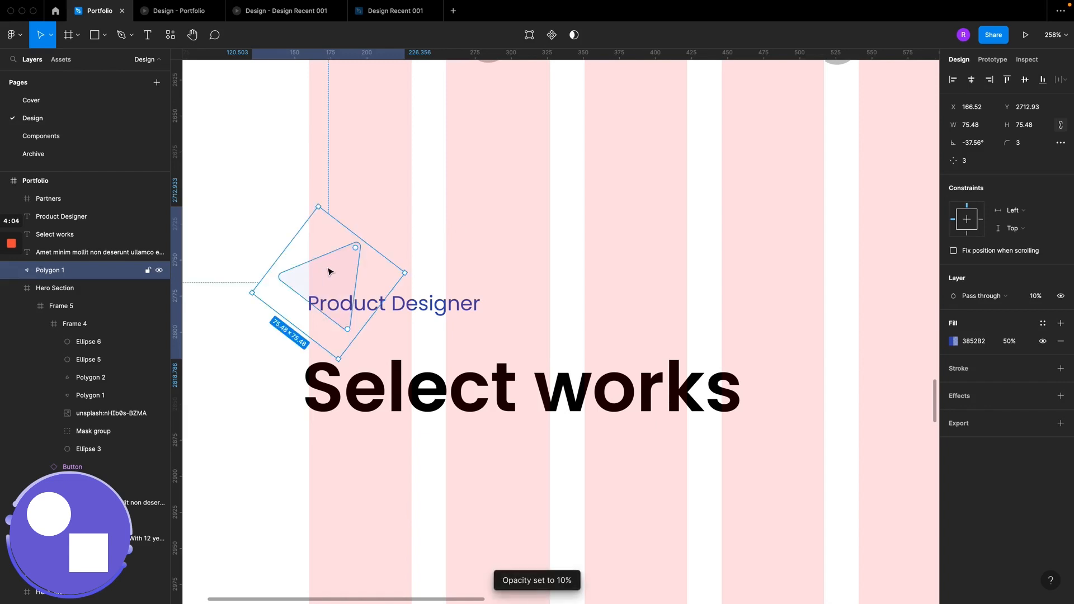
pyautogui.press('super+z')
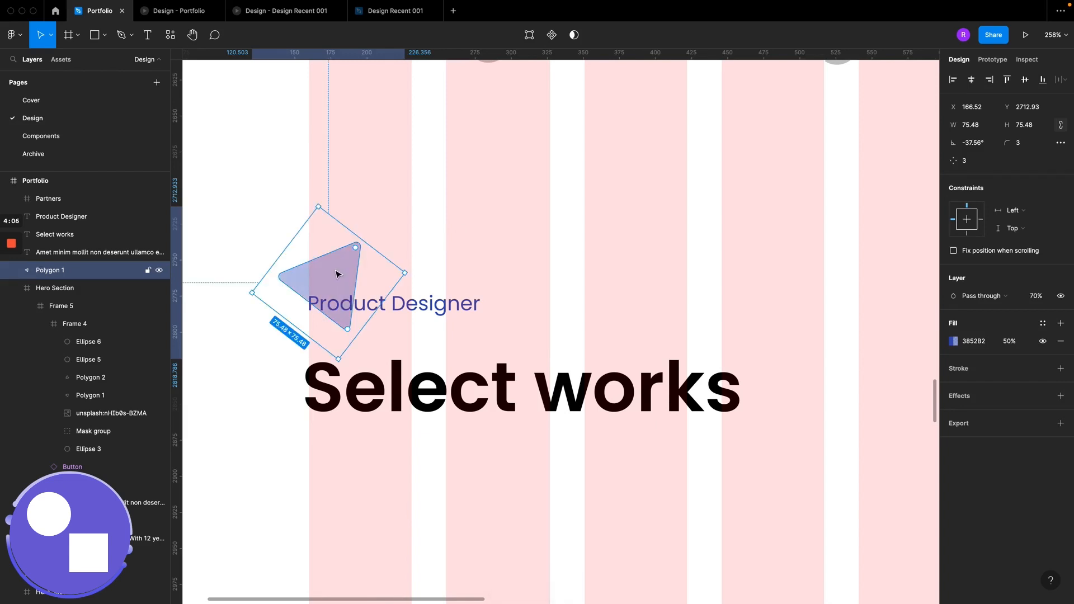
pyautogui.press('2')
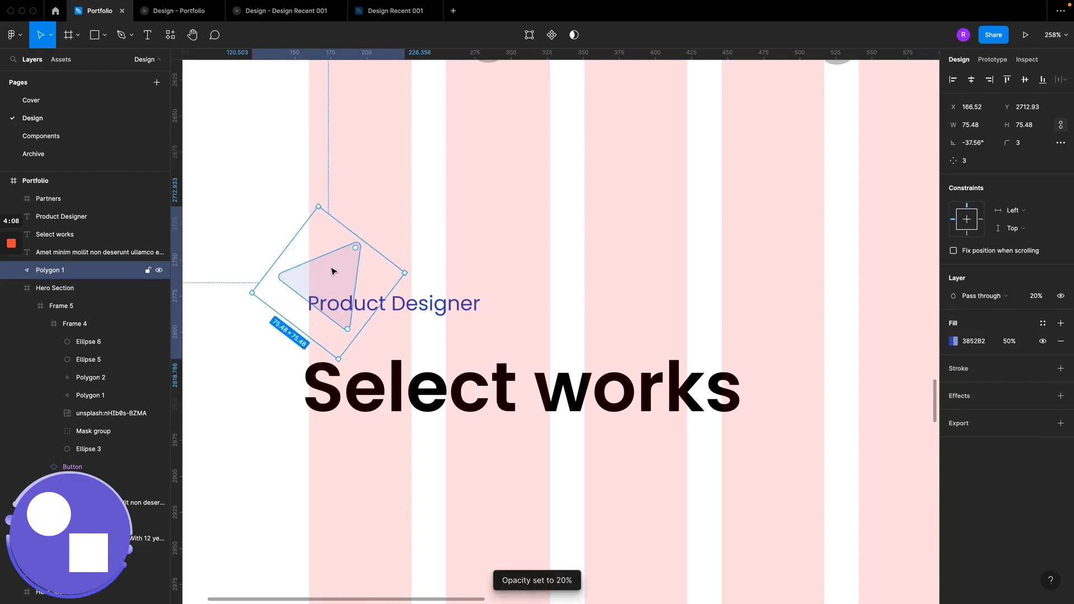
pyautogui.press('super+z')
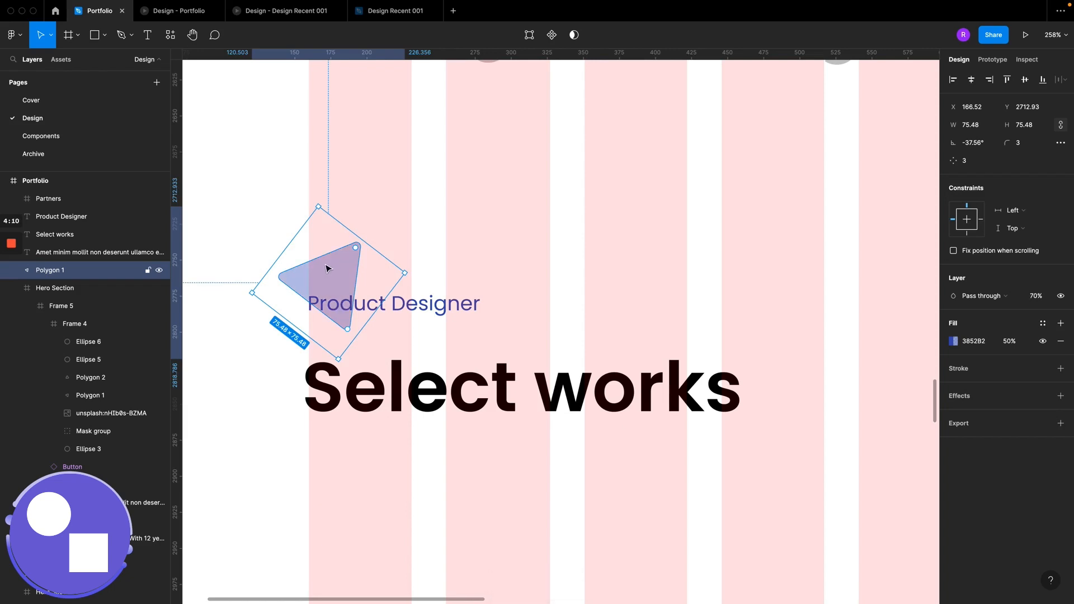
pyautogui.press('5')
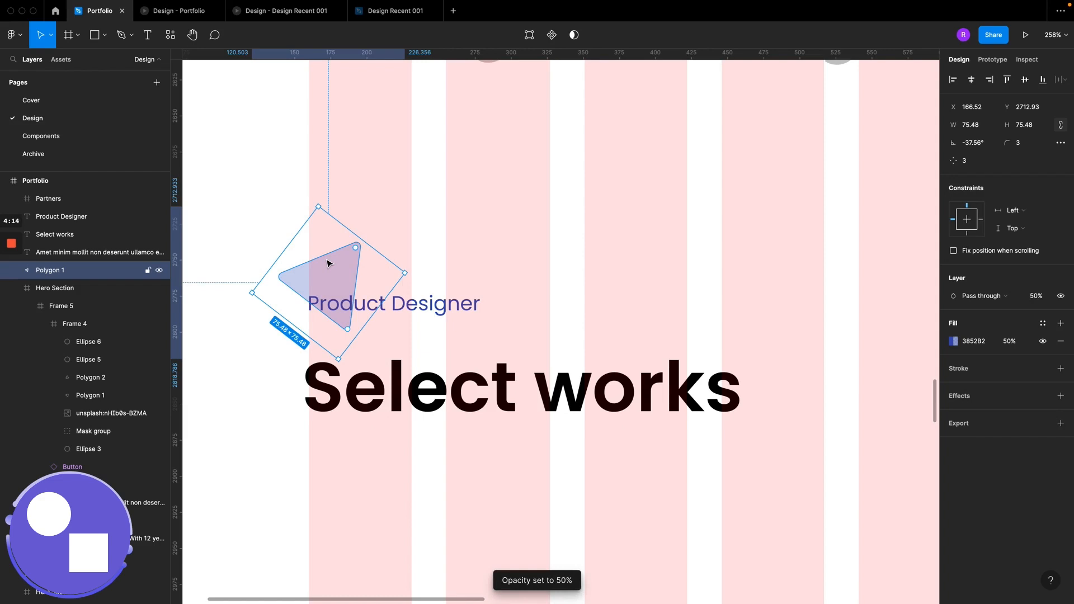
pyautogui.press('super+z')
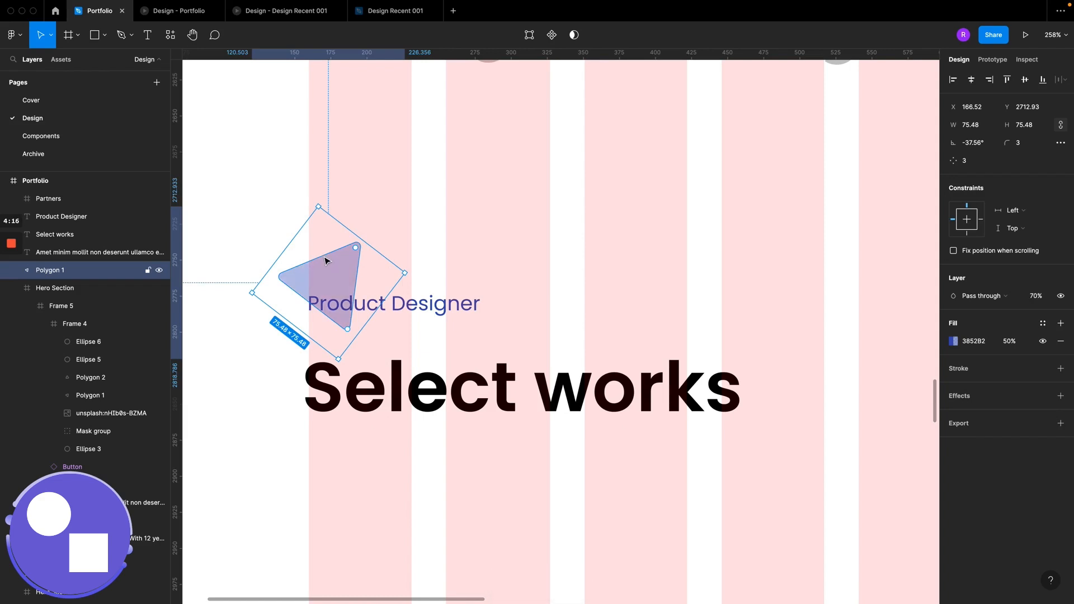
# Step: Try 30% layer opacity on the copied triangle, settle on 20% and deselect it
pyautogui.press('3')
pyautogui.click(418, 215)
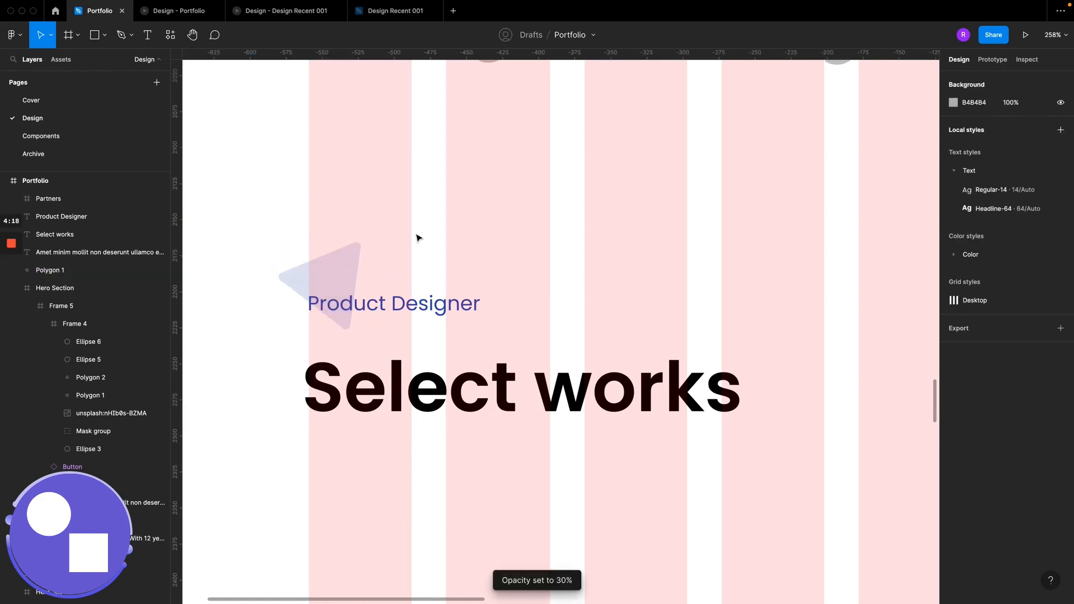
pyautogui.click(328, 278)
pyautogui.press('2')
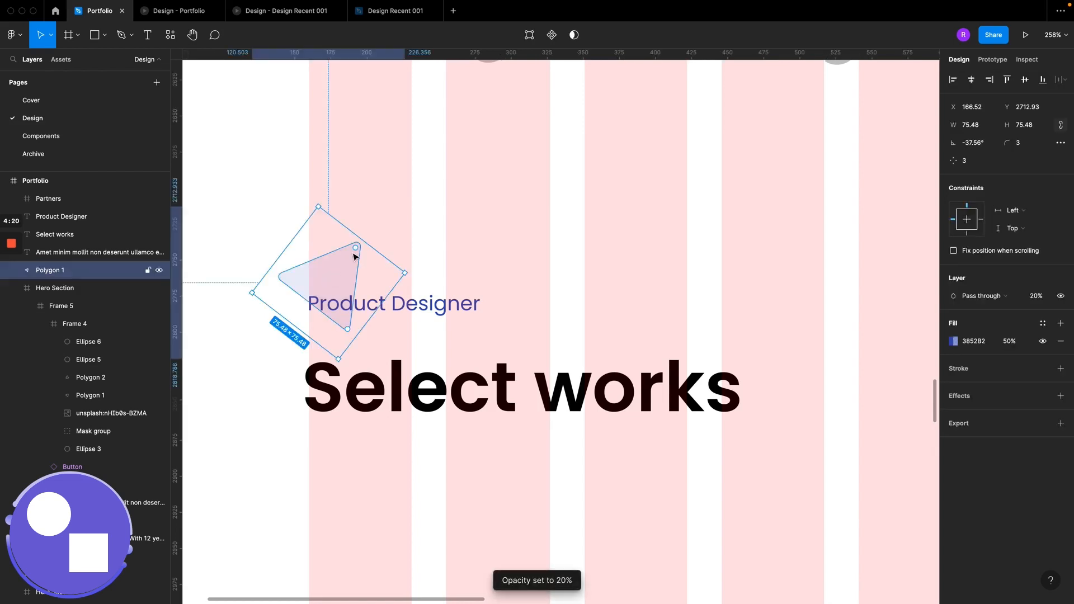
pyautogui.click(431, 184)
pyautogui.scroll(-4, 469, 258)
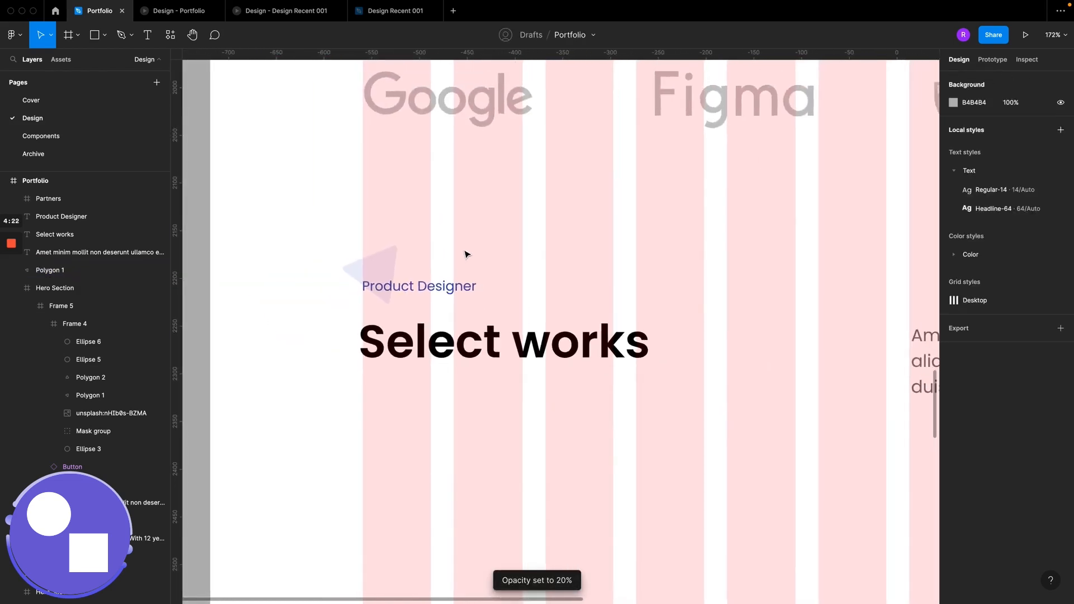
# Step: Nudge the faint triangle slightly up and to the left of the "Product Designer" label and deselect it
pyautogui.click(389, 262)
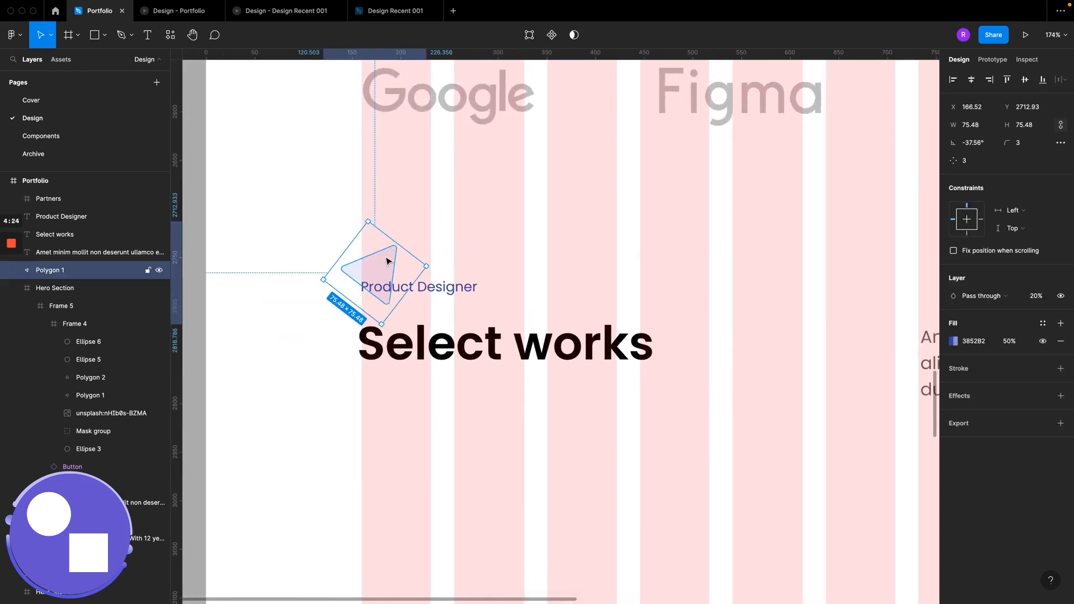
pyautogui.moveTo(388, 261); pyautogui.dragTo(375, 253)
pyautogui.click(463, 250)
# Step: Examine the "Select works" section and its faint triangle accent in the Portfolio prototype preview
pyautogui.scroll(5, 458, 240)
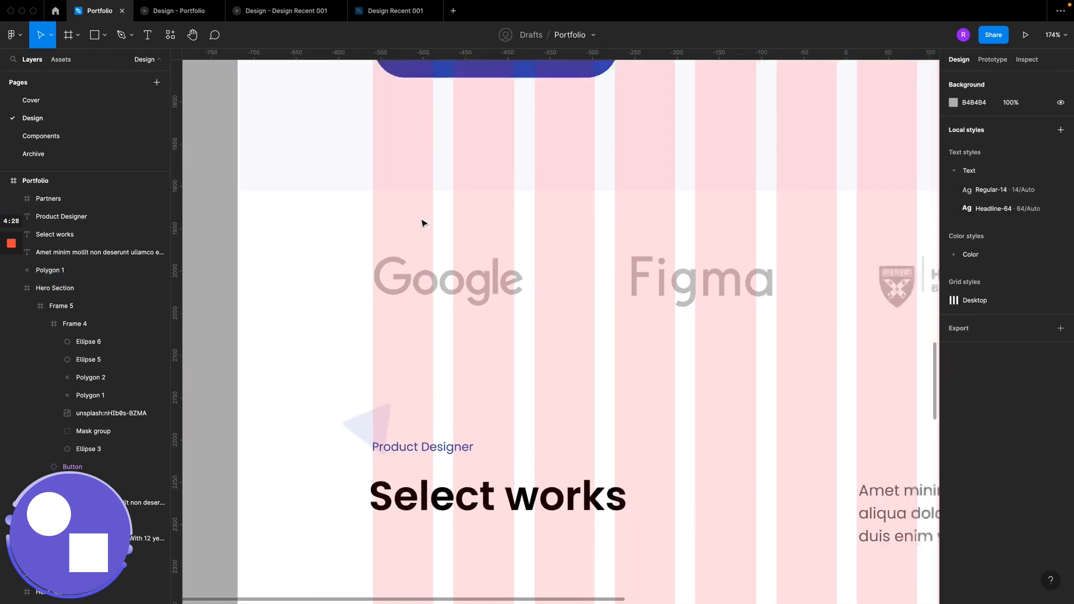
pyautogui.keyDown('ctrl'); pyautogui.scroll(-3, 423, 223); pyautogui.keyUp('ctrl')
pyautogui.scroll(4, 415, 213)
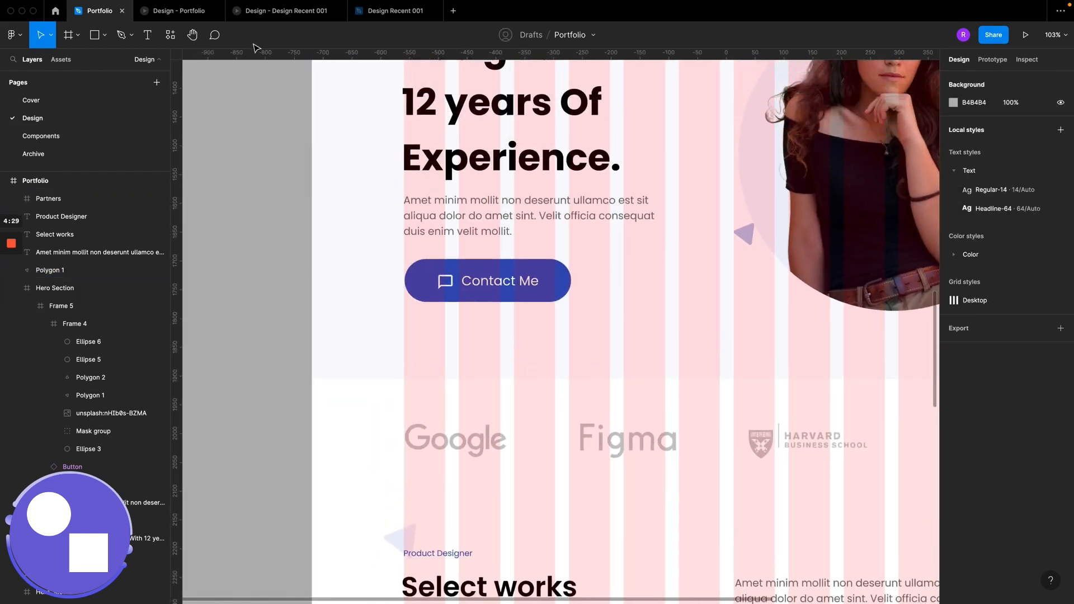
pyautogui.click(171, 12)
pyautogui.scroll(-8, 432, 336)
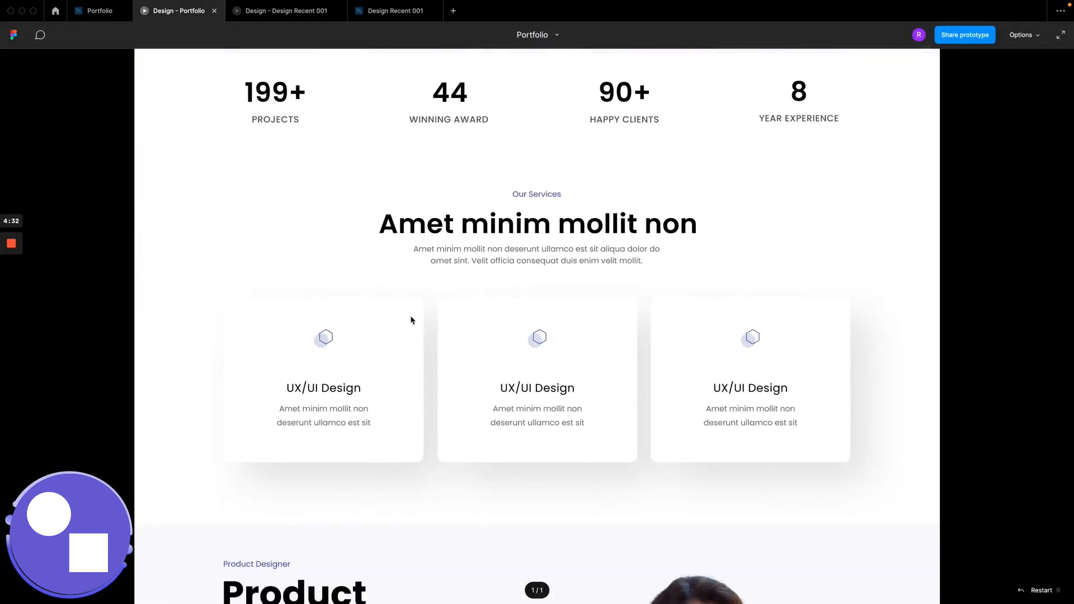
pyautogui.scroll(-10, 412, 320)
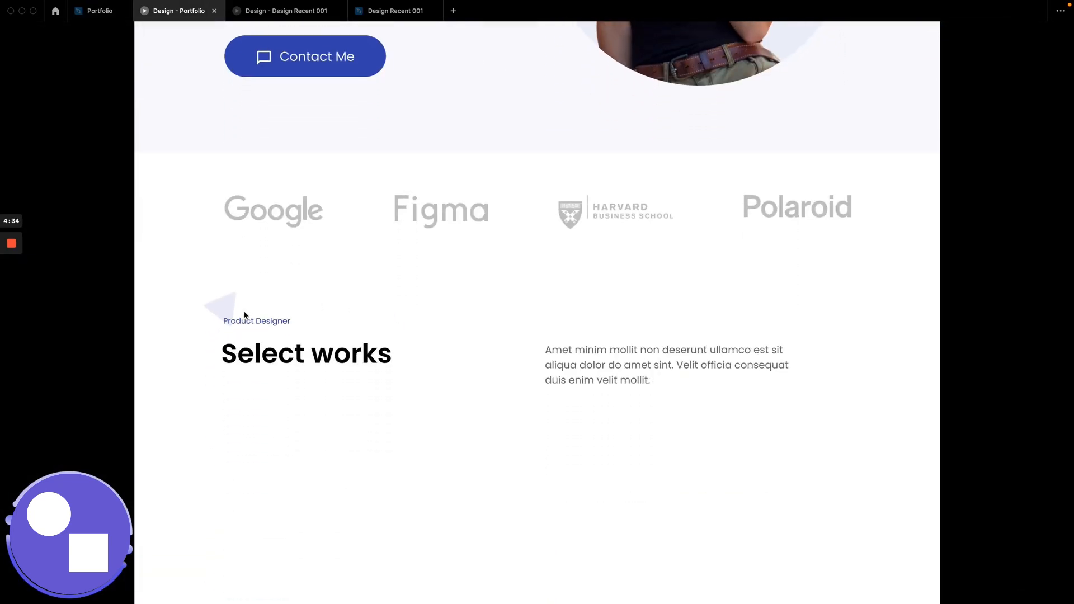
pyautogui.keyDown('ctrl'); pyautogui.scroll(5, 225, 314); pyautogui.keyUp('ctrl')
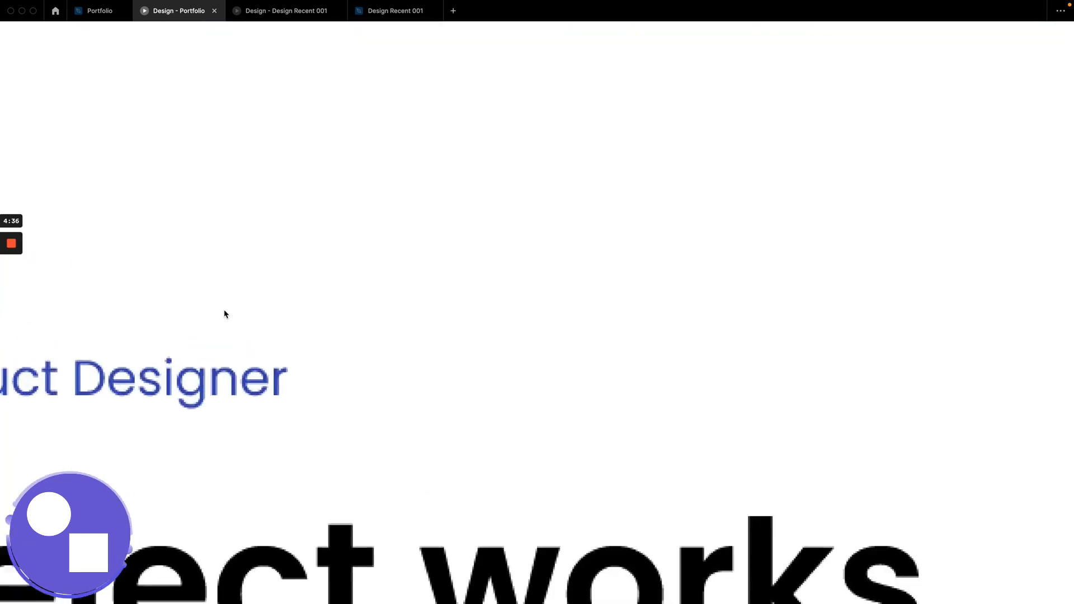
pyautogui.keyDown('ctrl'); pyautogui.scroll(-5, 225, 313); pyautogui.keyUp('ctrl')
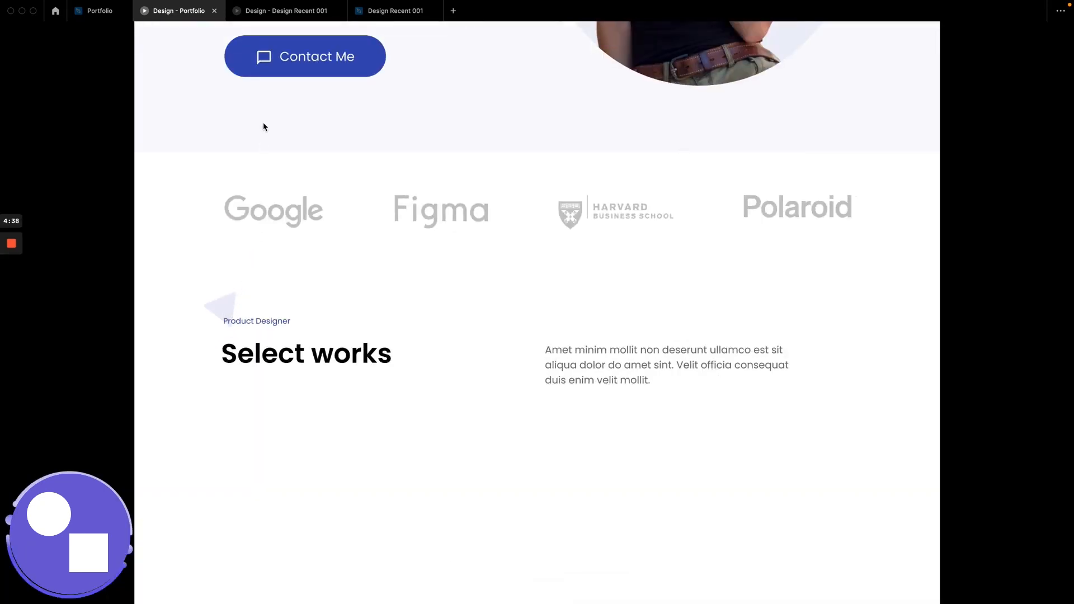
# Step: Return to the Portfolio design file and inspect the "Select works" heading, its description and the empty area below them
pyautogui.click(95, 11)
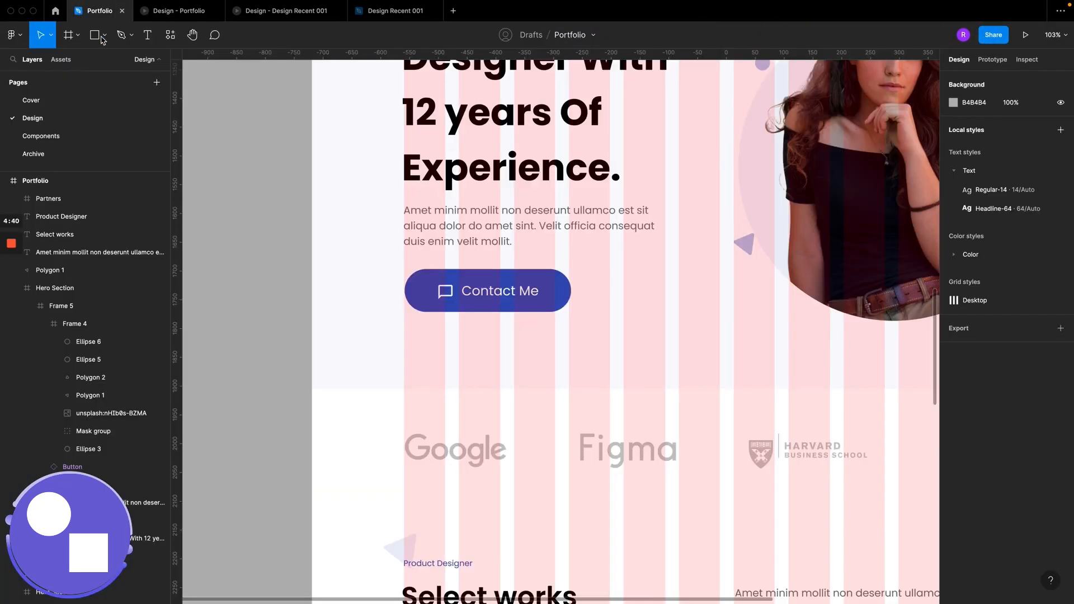
pyautogui.scroll(-10, 575, 303)
pyautogui.hscroll(5, 564, 300)
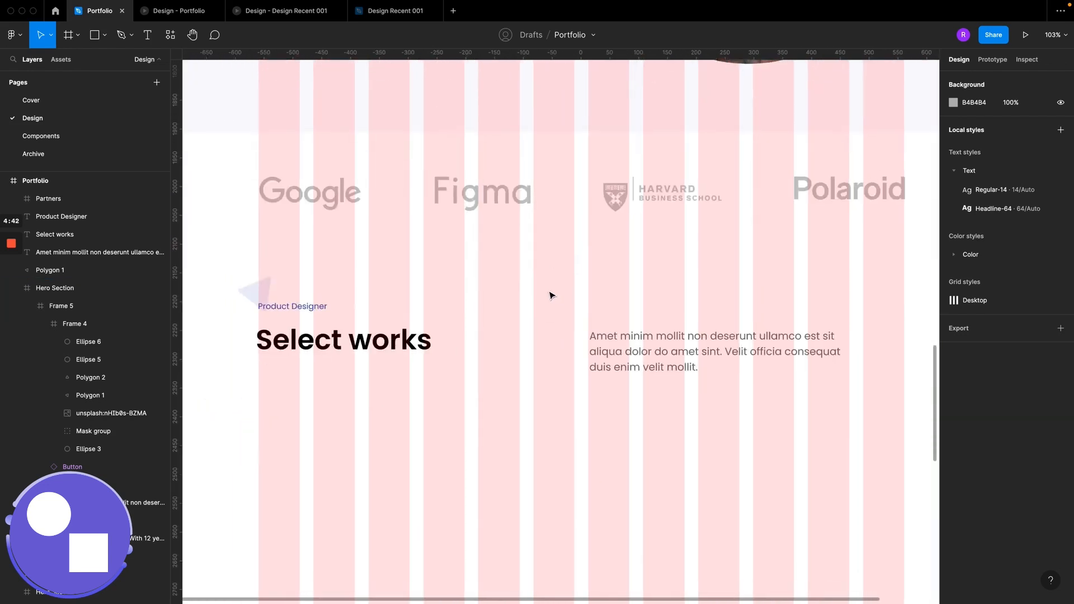
pyautogui.scroll(-3, 549, 295)
pyautogui.hscroll(-1, 548, 294)
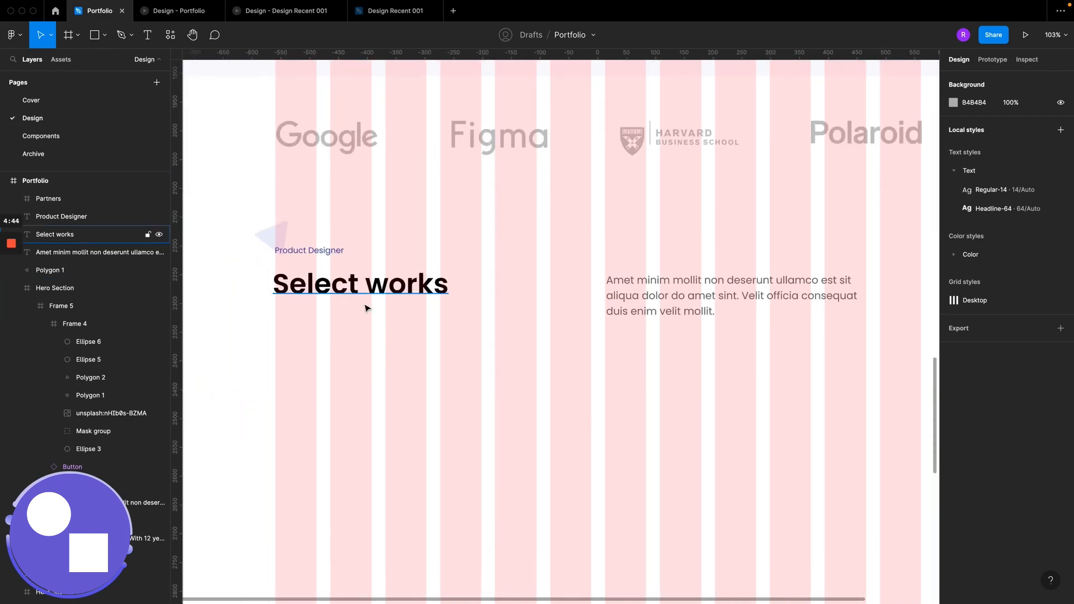
pyautogui.scroll(-2, 655, 297)
pyautogui.hscroll(1, 655, 297)
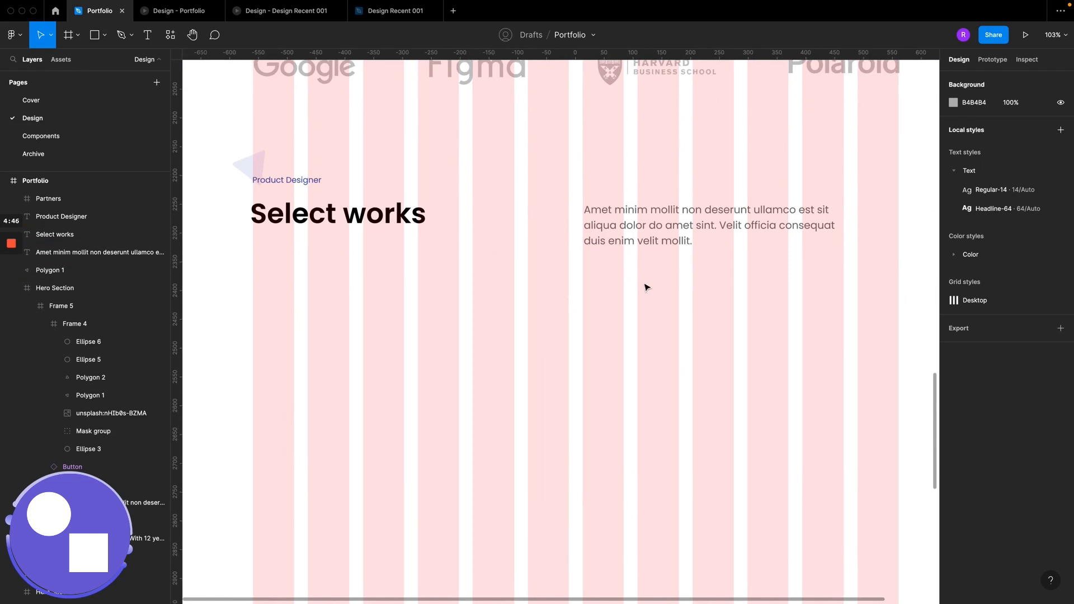
pyautogui.scroll(-2, 617, 309)
pyautogui.hscroll(-1, 618, 308)
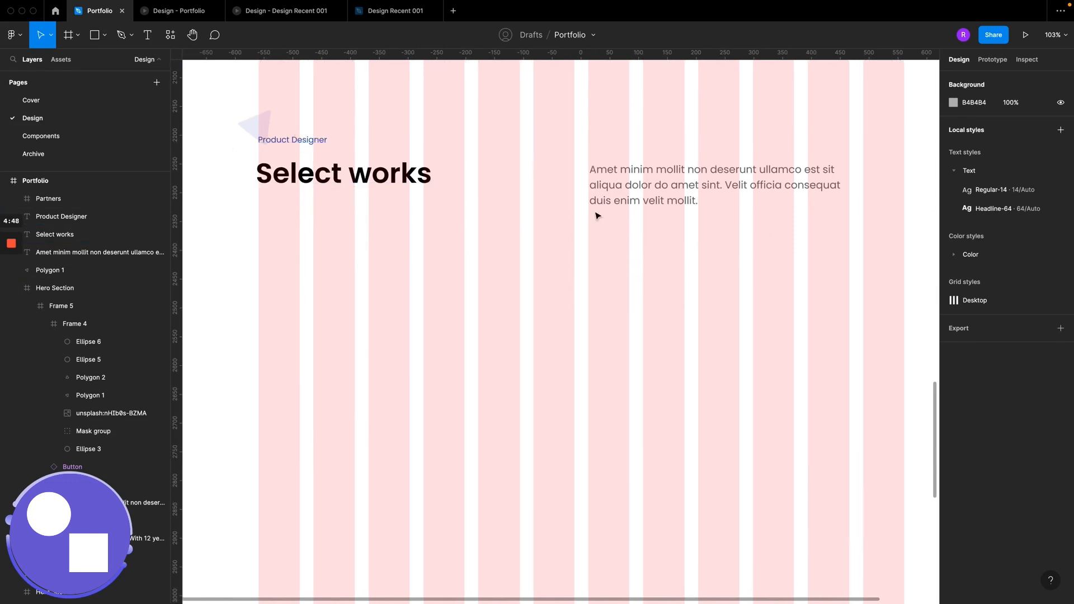
pyautogui.click(625, 202)
pyautogui.click(335, 192)
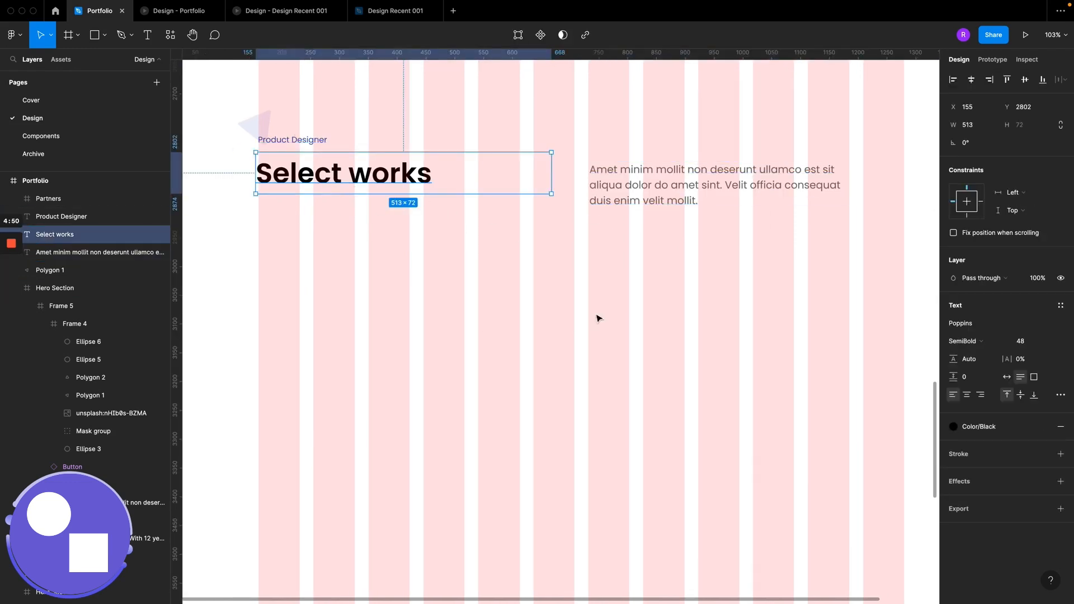
pyautogui.click(649, 199)
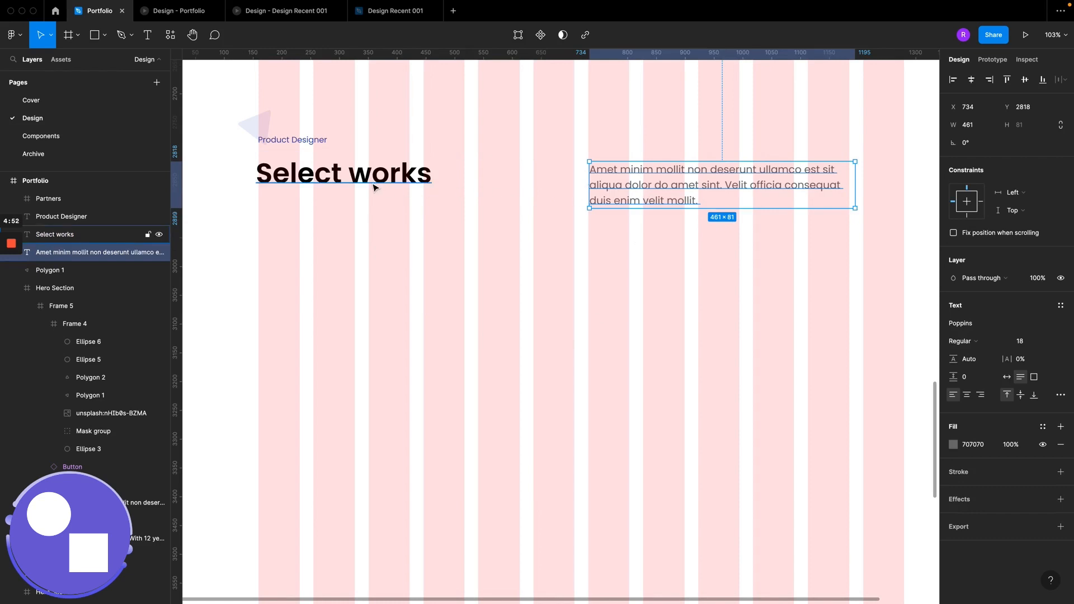
pyautogui.scroll(-2, 412, 270)
pyautogui.hscroll(1, 411, 270)
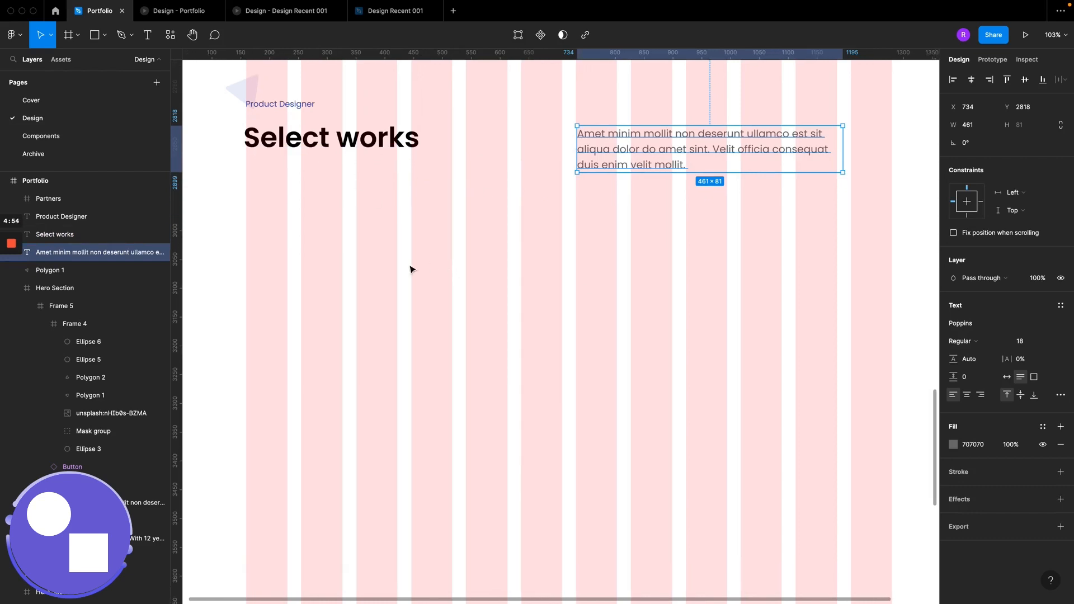
pyautogui.hscroll(-2, 392, 270)
pyautogui.scroll(1, 392, 270)
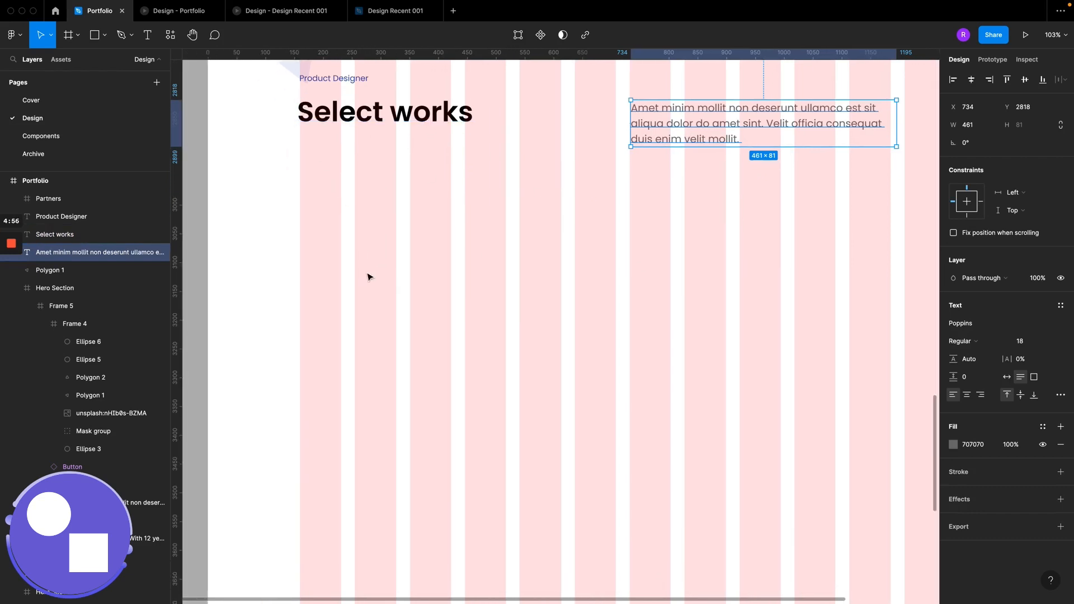
pyautogui.click(368, 277)
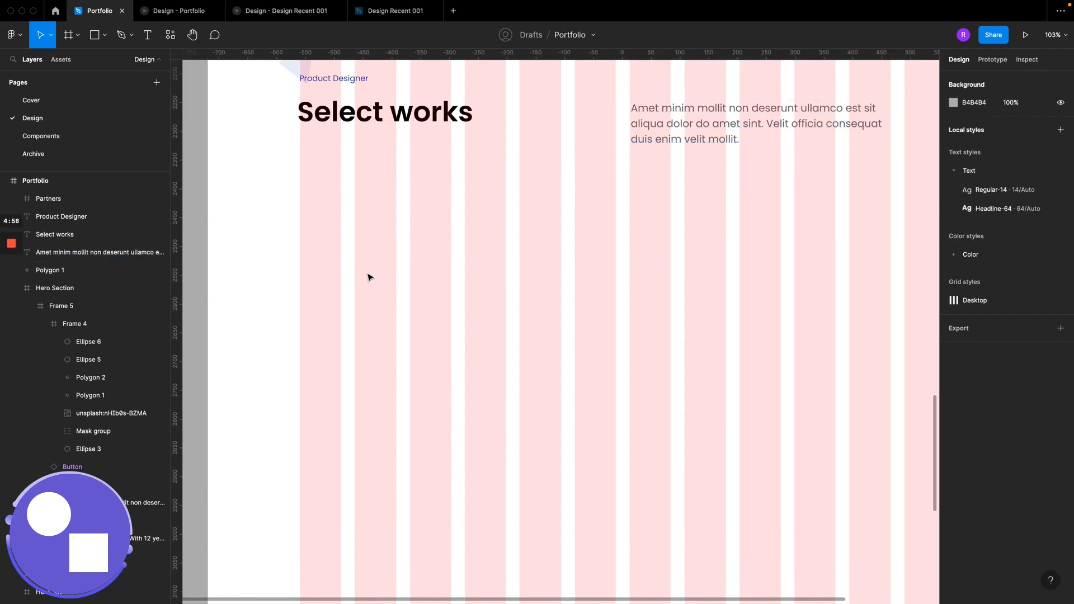
# Step: Check the project cards in the Design Recent 001 preview and draw a rectangle about 453 × 380 below the "Select works" heading
pyautogui.click(180, 19)
pyautogui.click(259, 13)
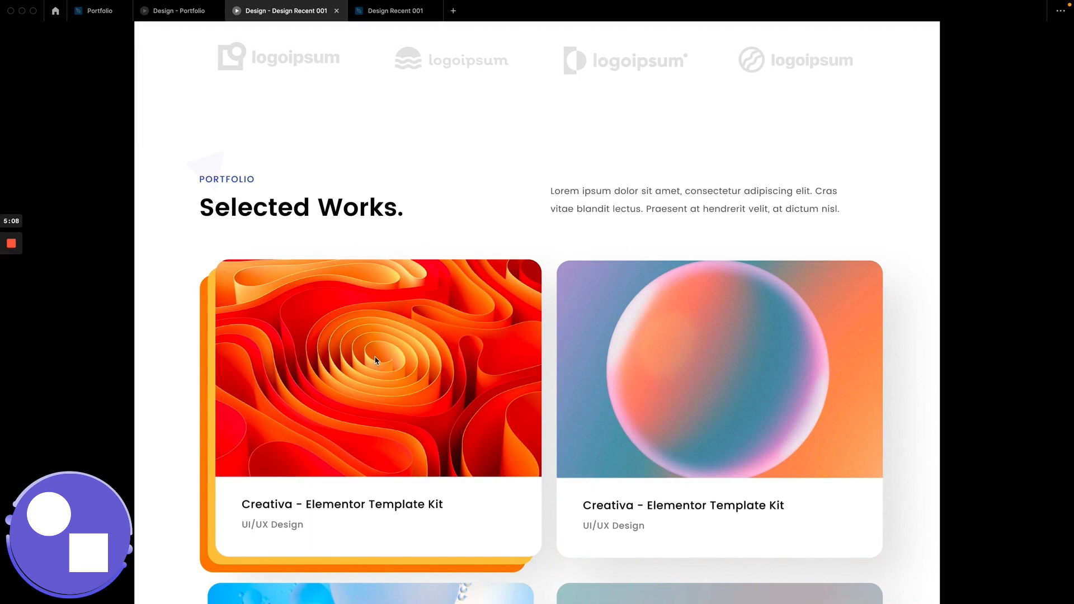
pyautogui.click(95, 11)
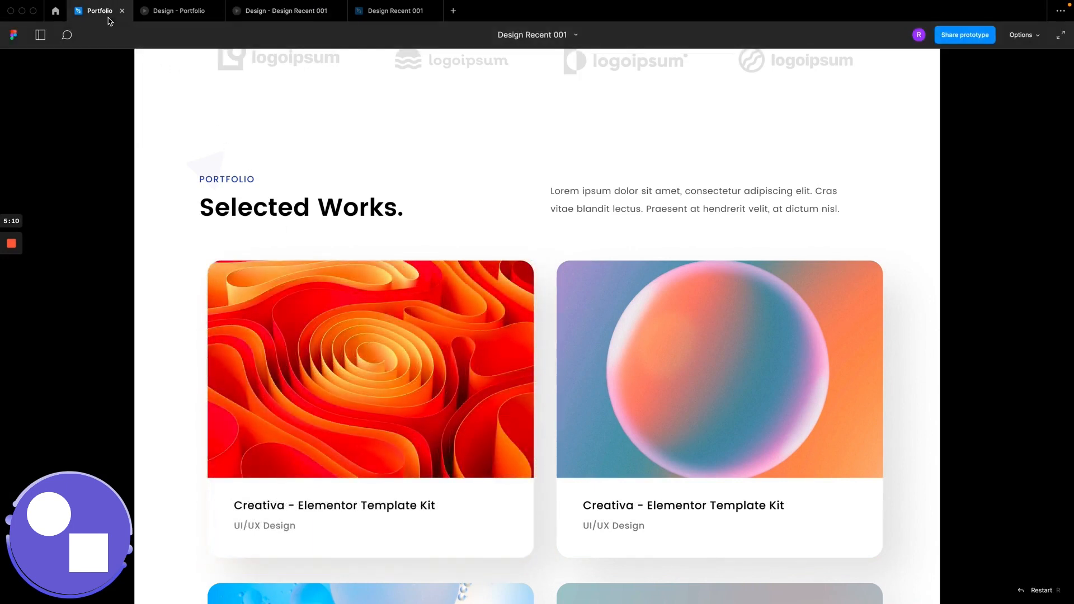
pyautogui.press('r')
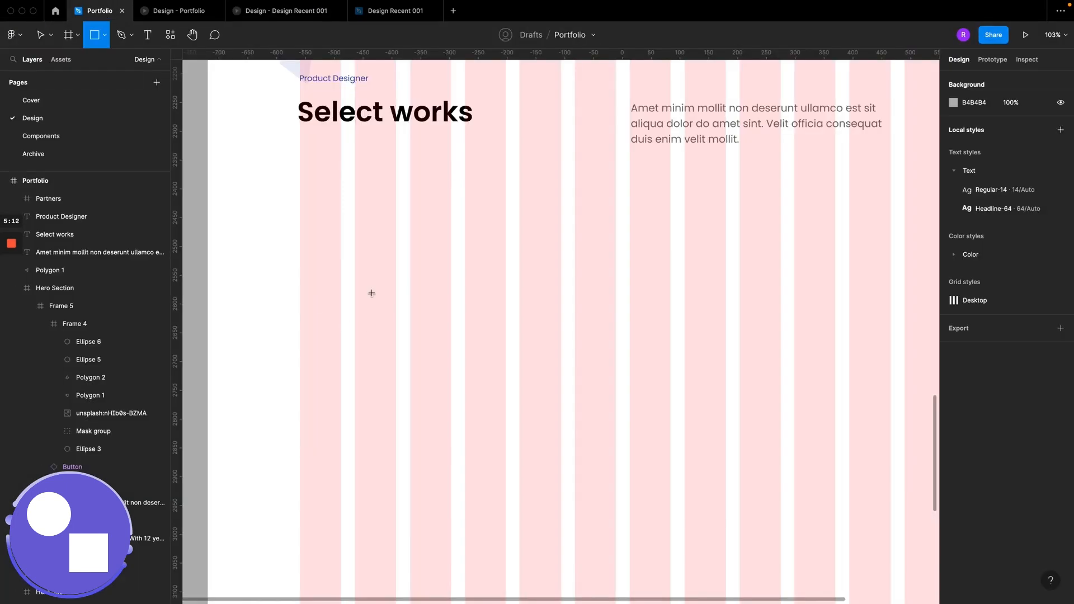
pyautogui.moveTo(301, 231)
pyautogui.mouseDown()
pyautogui.moveTo(329, 339)
pyautogui.moveTo(489, 431)
pyautogui.moveTo(552, 416)
pyautogui.moveTo(561, 451)
pyautogui.mouseUp()
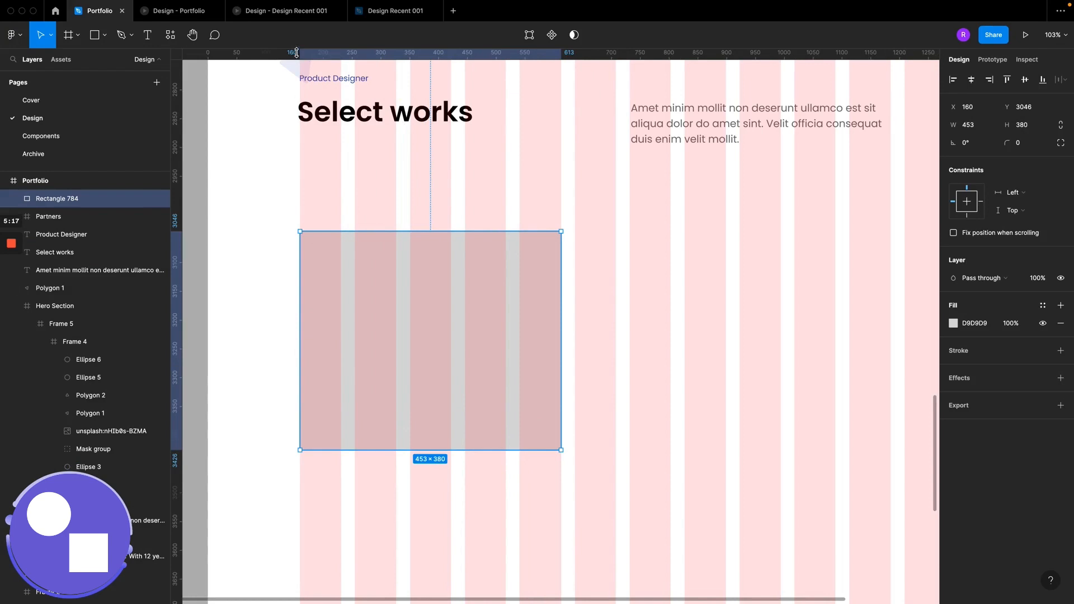
# Step: Compare with the Design Recent 001 cards and enlarge the rectangle to about 548 × 391, spanning the first six grid columns
pyautogui.click(286, 13)
pyautogui.scroll(-2, 311, 112)
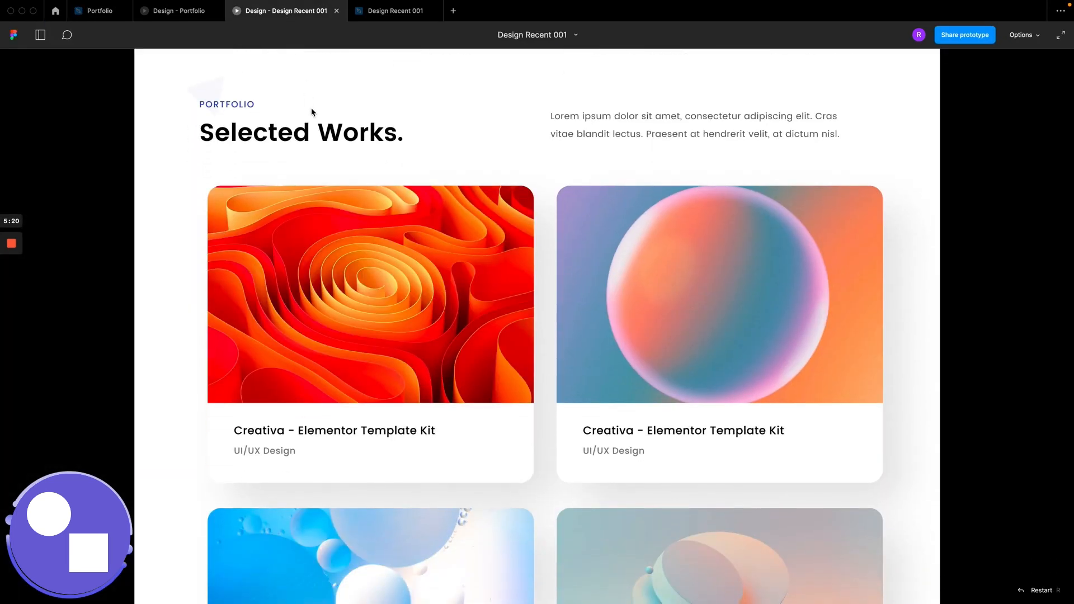
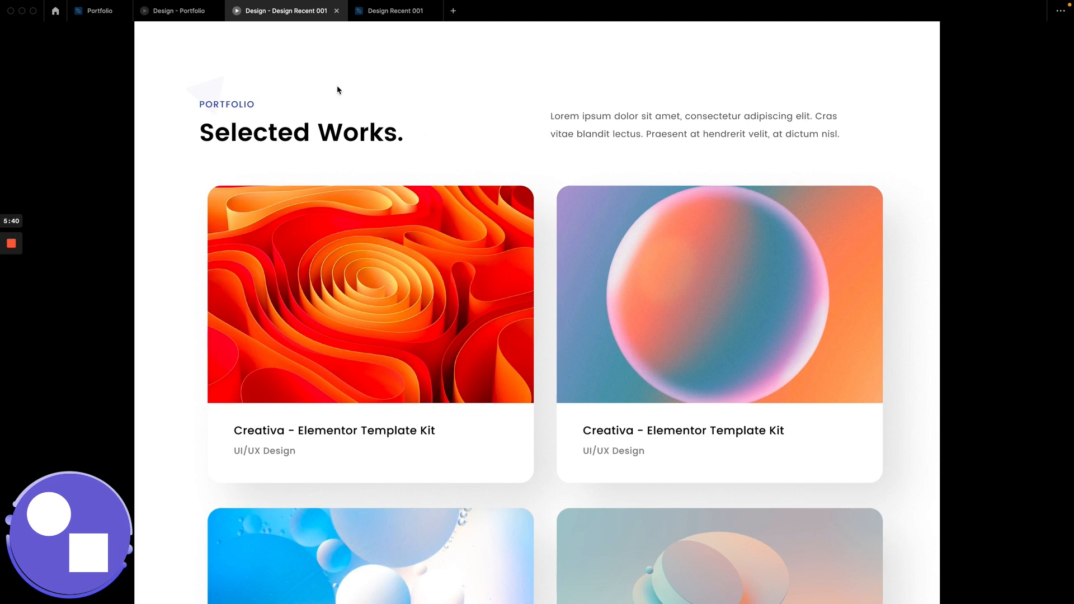
pyautogui.click(93, 14)
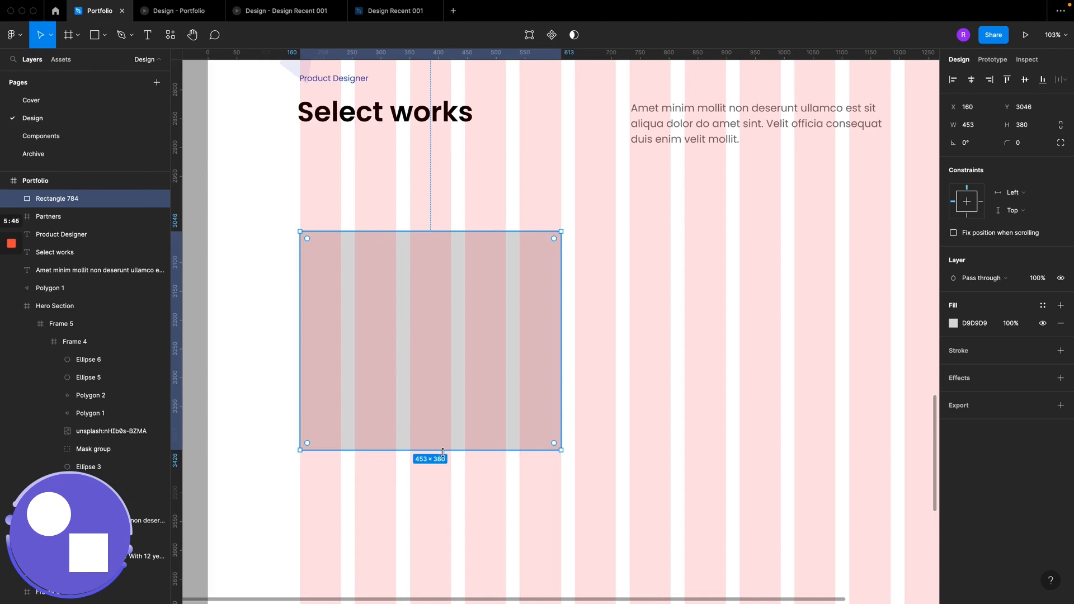
pyautogui.moveTo(443, 452)
pyautogui.mouseDown()
pyautogui.moveTo(446, 493)
pyautogui.moveTo(450, 456)
pyautogui.mouseUp()
pyautogui.hscroll(5, 450, 456)
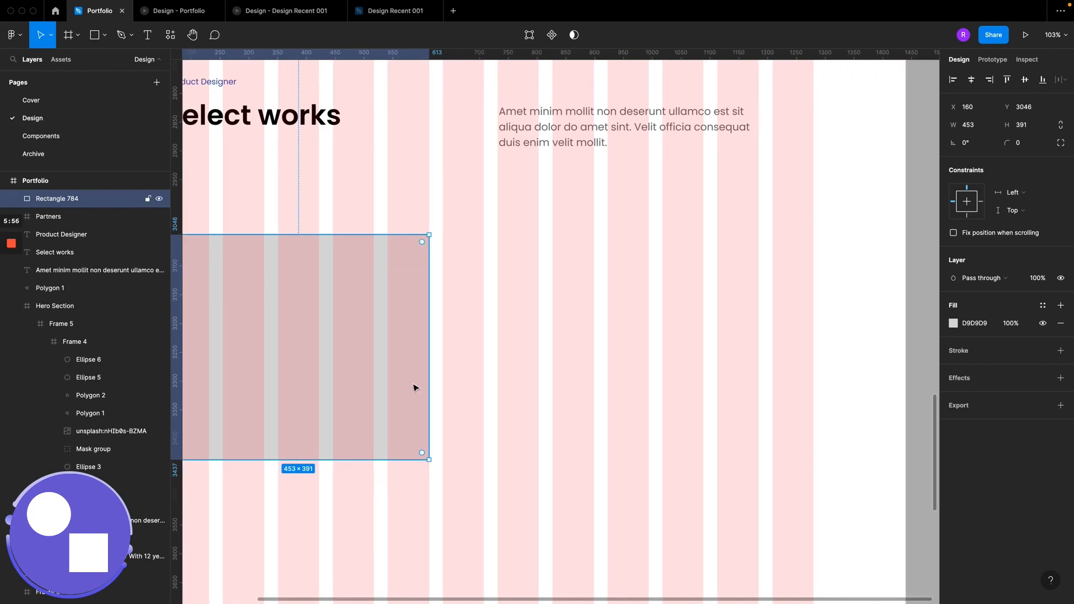
pyautogui.moveTo(426, 374); pyautogui.dragTo(485, 373)
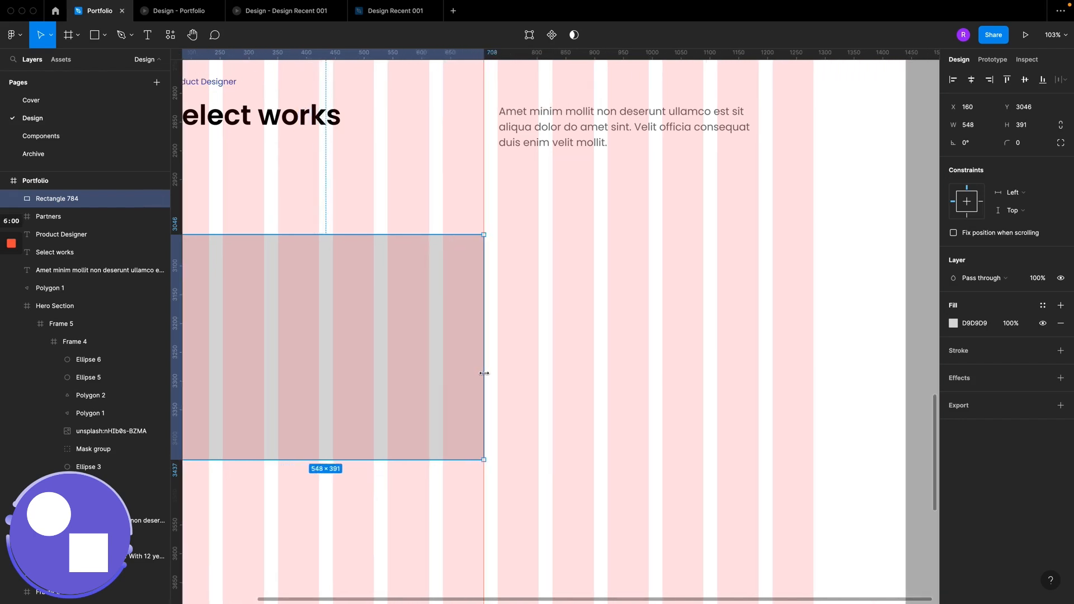
pyautogui.hscroll(-5, 484, 373)
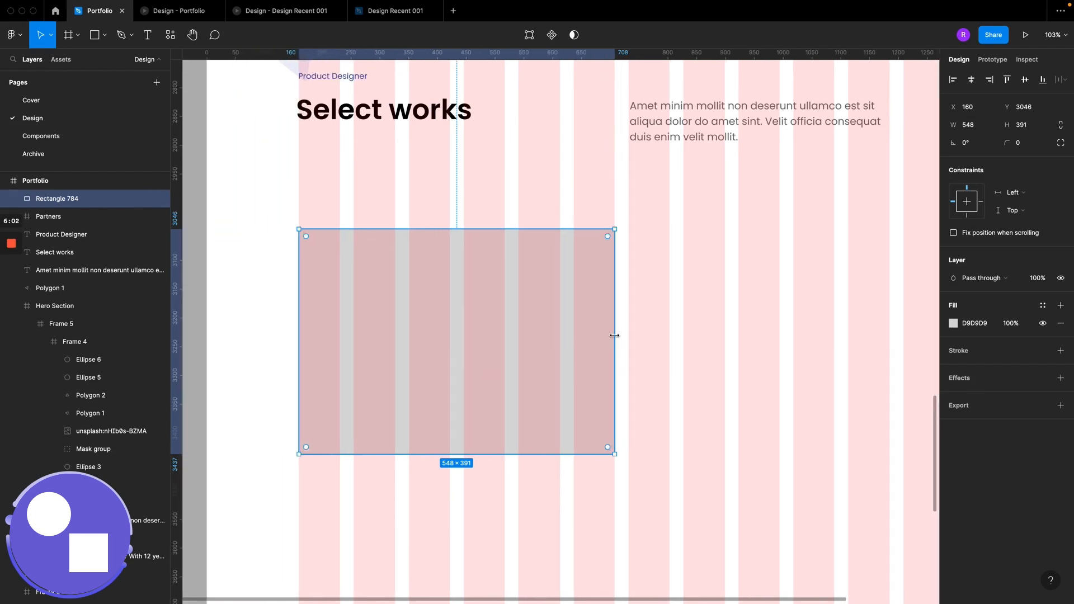
# Step: Try a width of 453 for the rectangle, then resize it to about 548 × 497 across the first six grid columns
pyautogui.moveTo(615, 335); pyautogui.dragTo(560, 335)
pyautogui.hscroll(3, 562, 337)
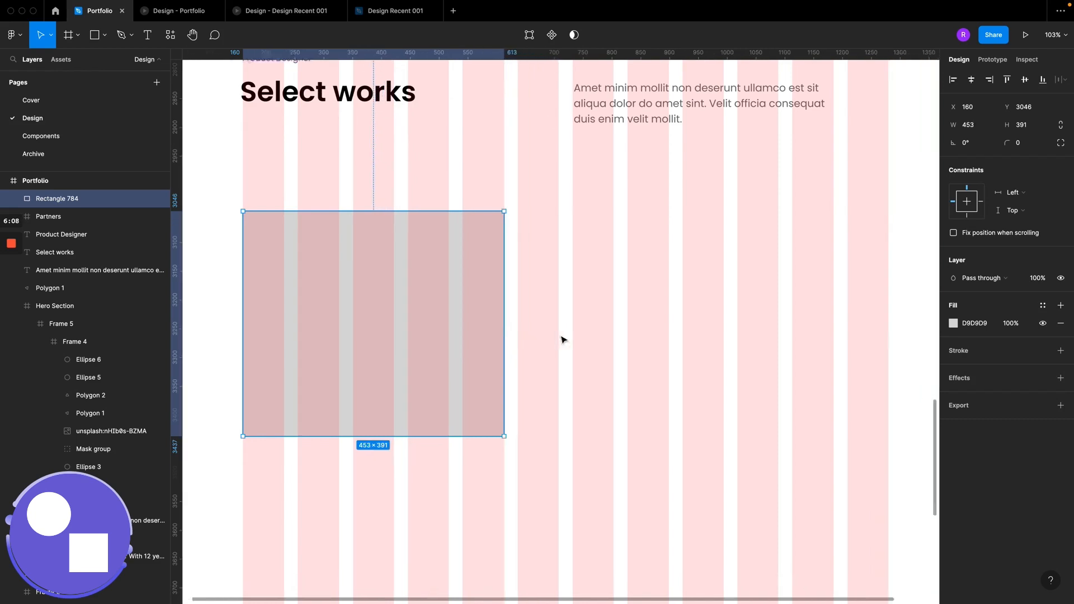
pyautogui.moveTo(497, 319); pyautogui.dragTo(547, 315)
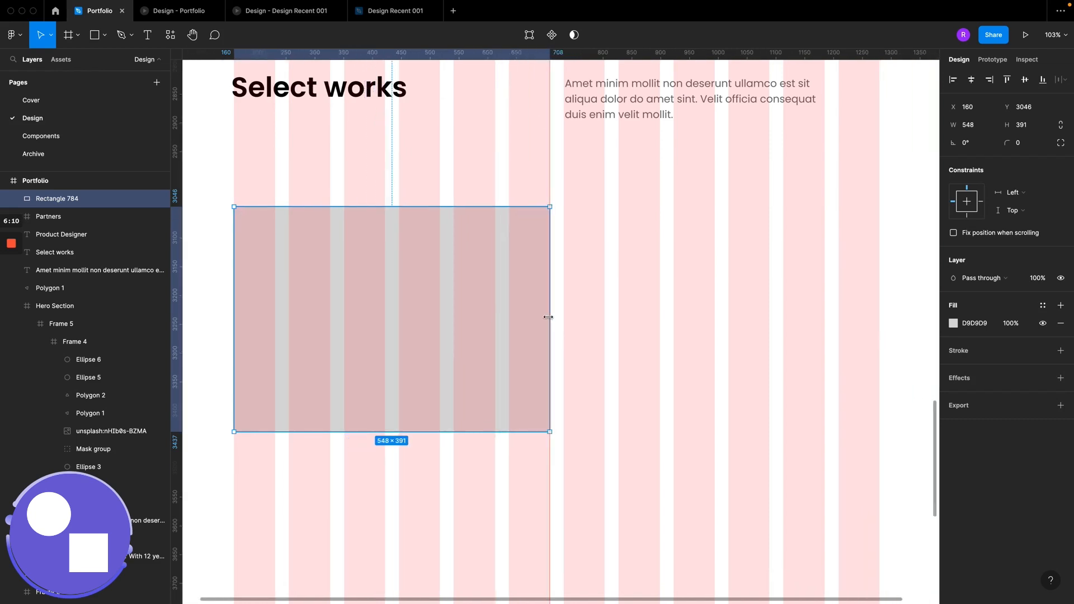
pyautogui.moveTo(385, 432); pyautogui.dragTo(384, 501)
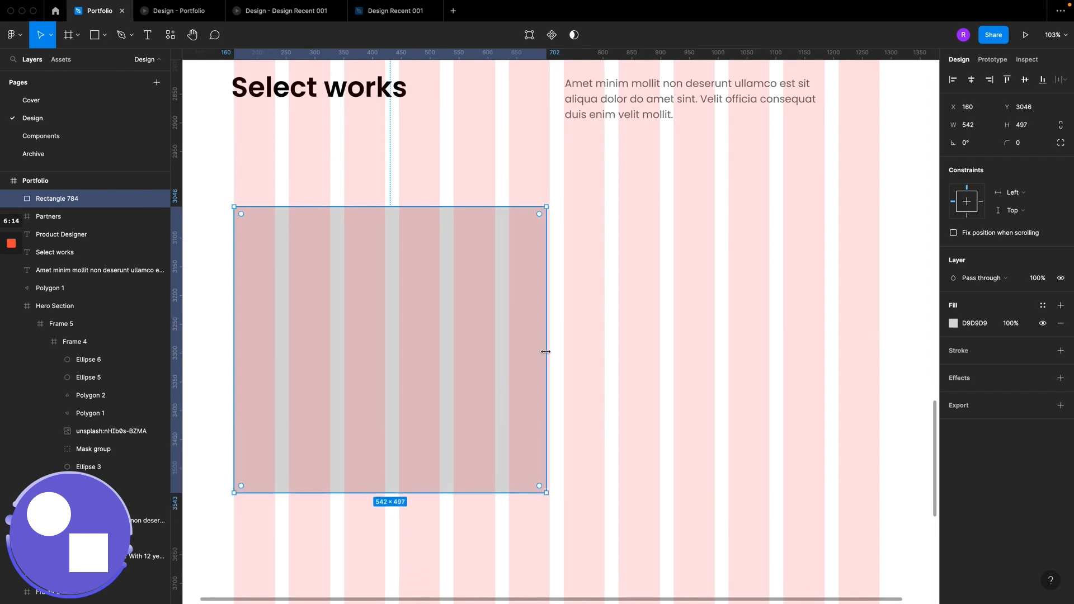
pyautogui.moveTo(547, 352); pyautogui.dragTo(551, 353)
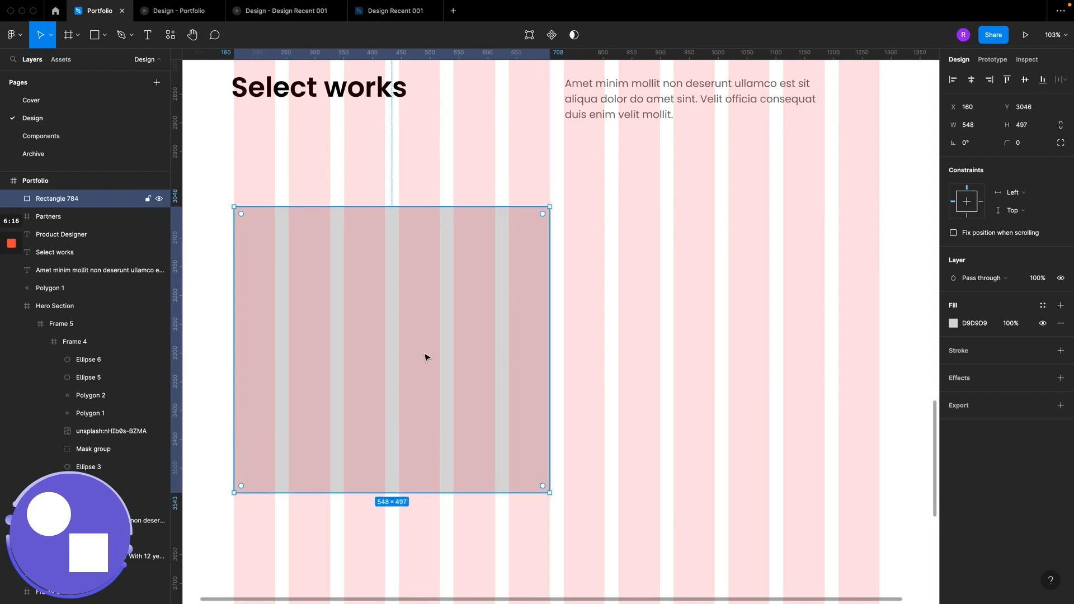
# Step: Try a copy of the card rectangle across the last six grid columns, compare with the reference cards, delete it and reselect the original
pyautogui.moveTo(425, 357); pyautogui.dragTo(755, 347)
pyautogui.scroll(-1, 462, 360)
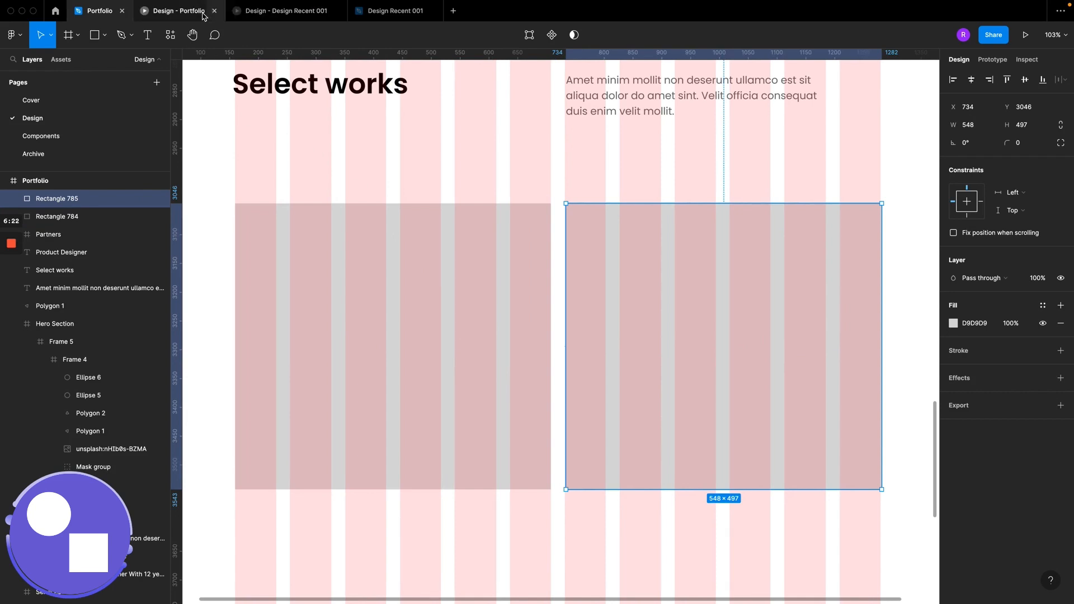
pyautogui.click(262, 12)
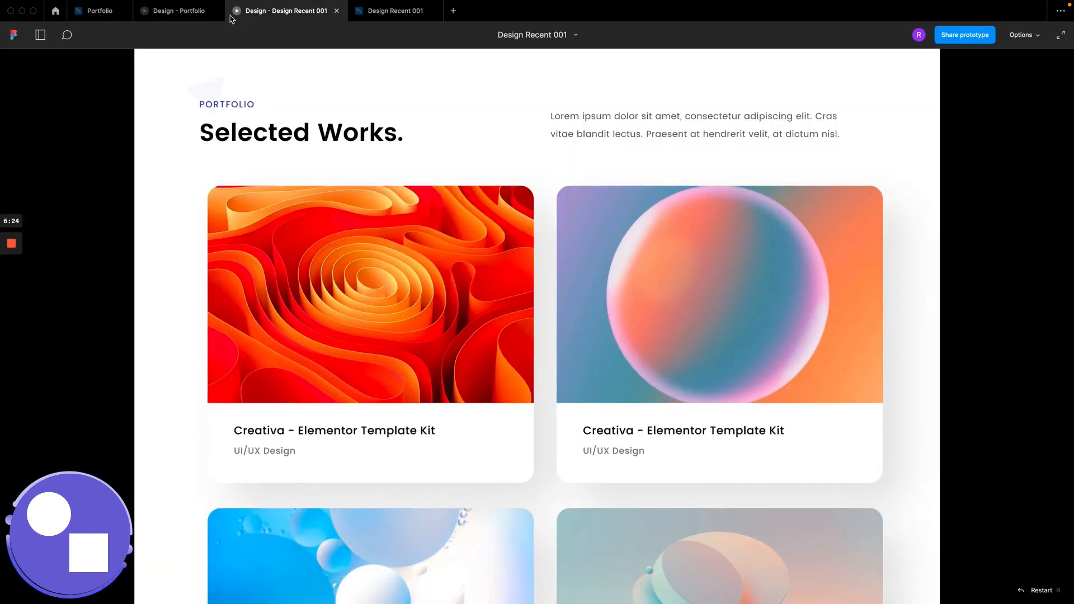
pyautogui.click(101, 16)
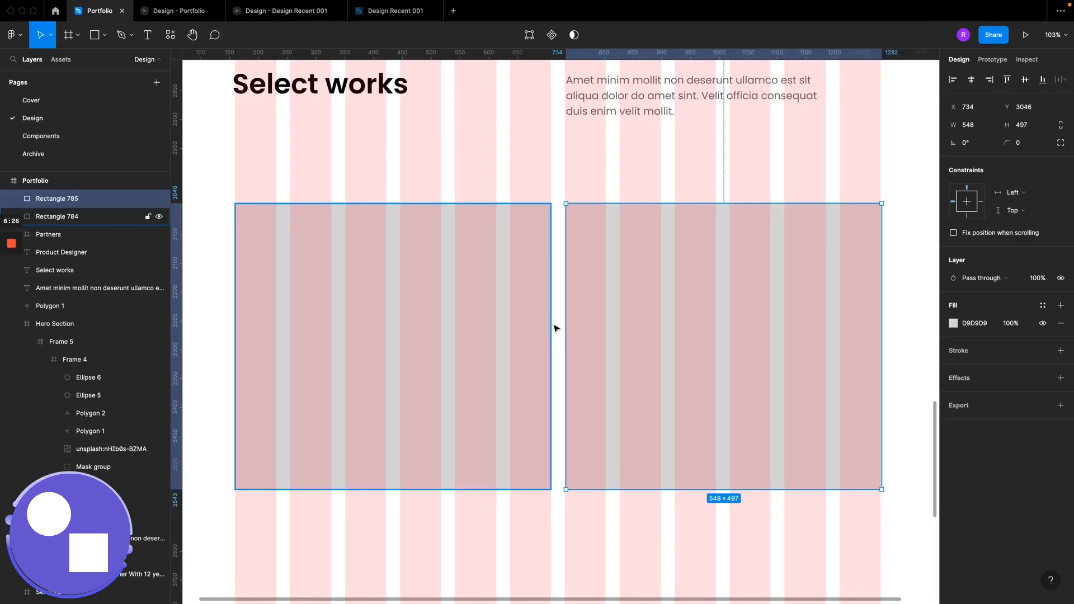
pyautogui.press('Delete')
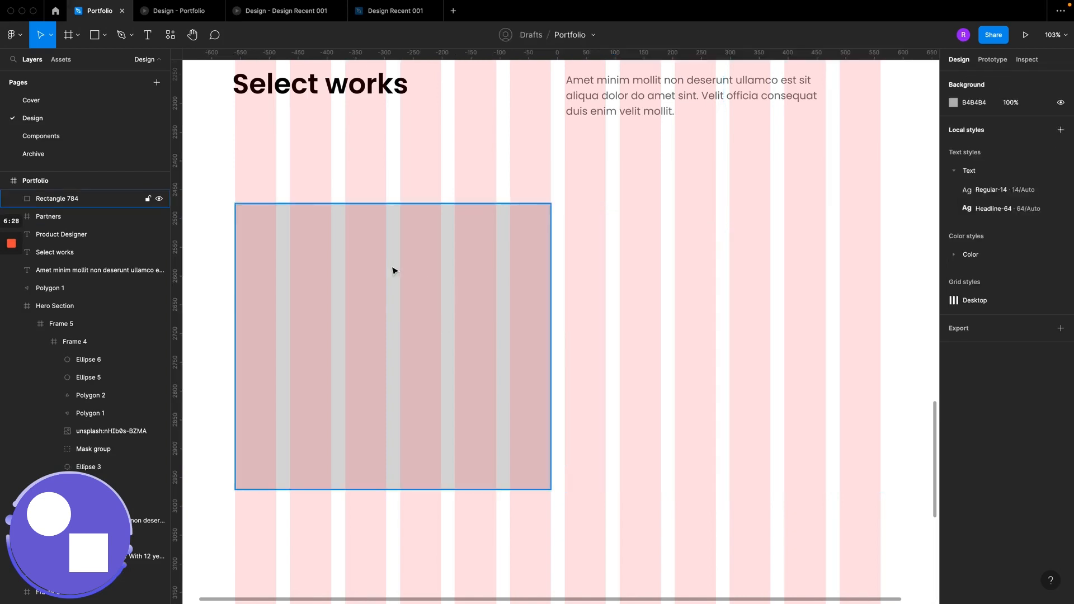
pyautogui.click(369, 293)
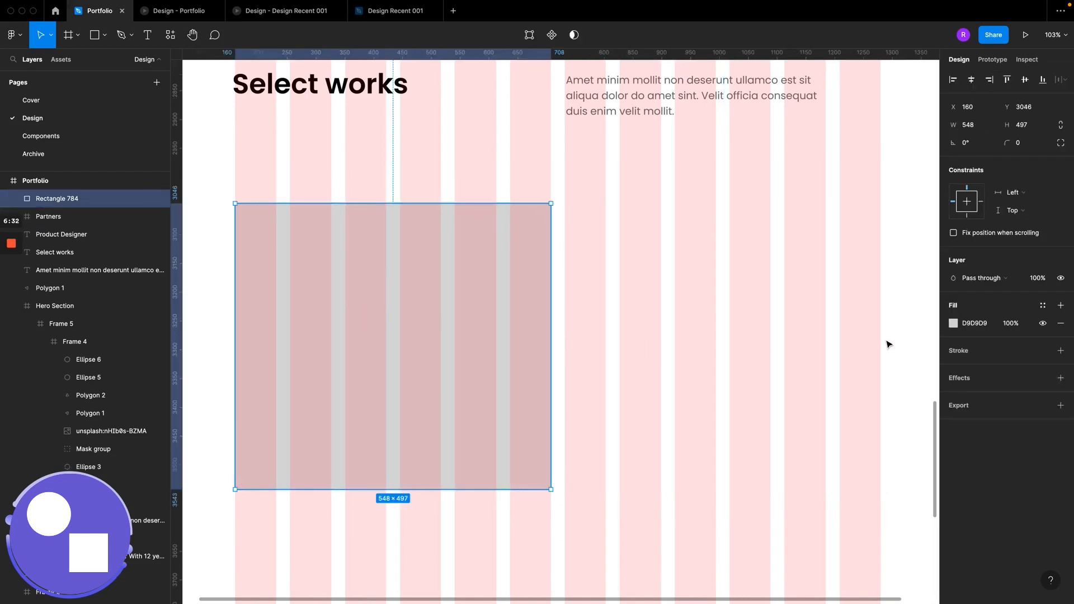
# Step: Change the card rectangle's fill to C1C1C1
pyautogui.click(955, 325)
pyautogui.moveTo(823, 335); pyautogui.dragTo(783, 323)
pyautogui.click(806, 357)
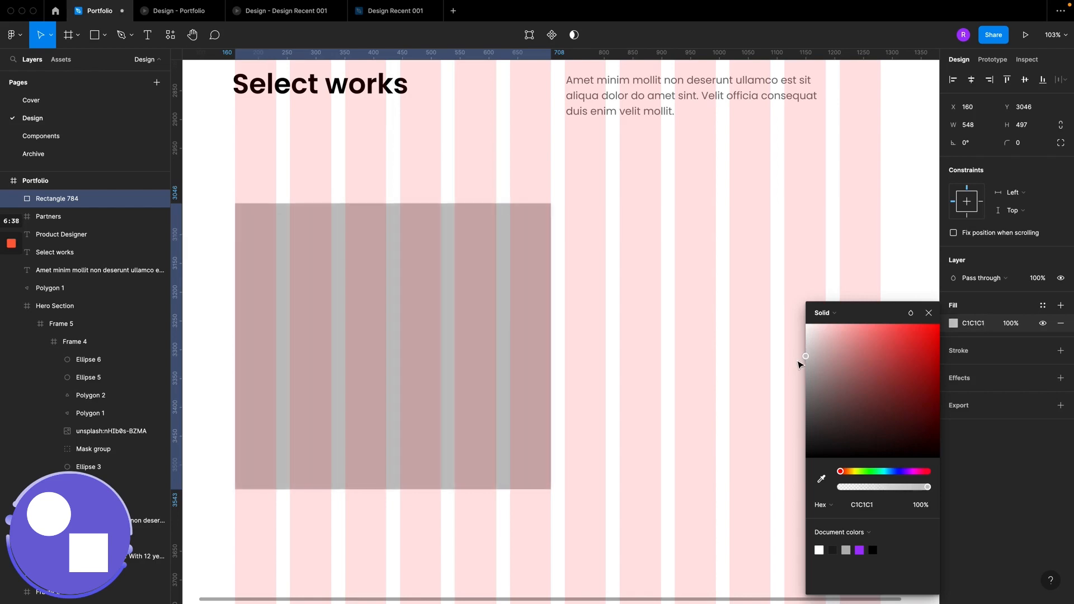
pyautogui.click(929, 313)
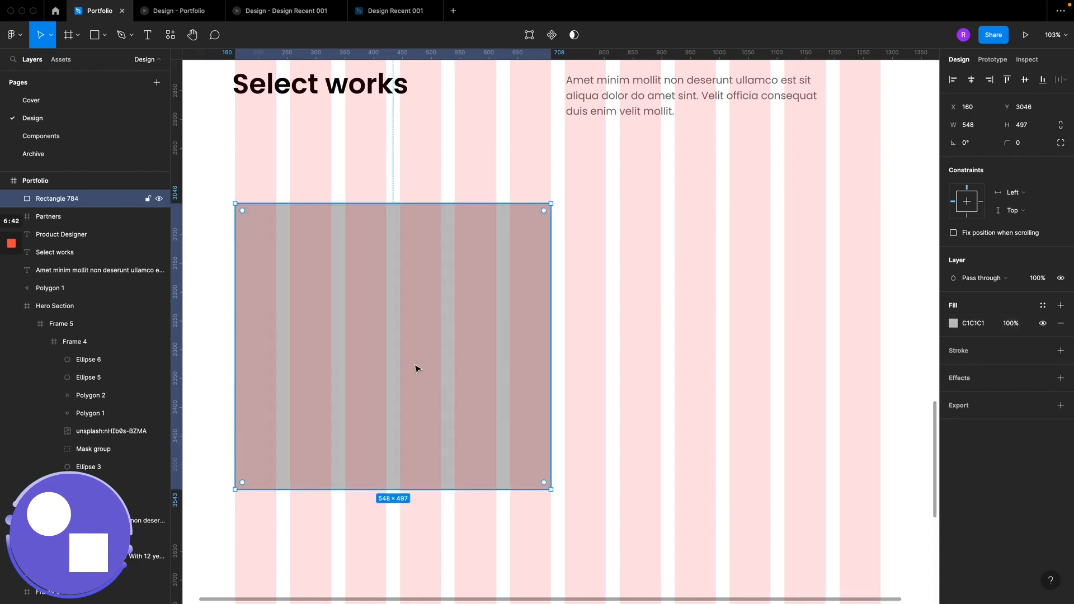
# Step: Try a duplicate of the card rectangle shortened to about 548 × 354, delete it and reselect the original
pyautogui.hotkey('ctrl', 'd')
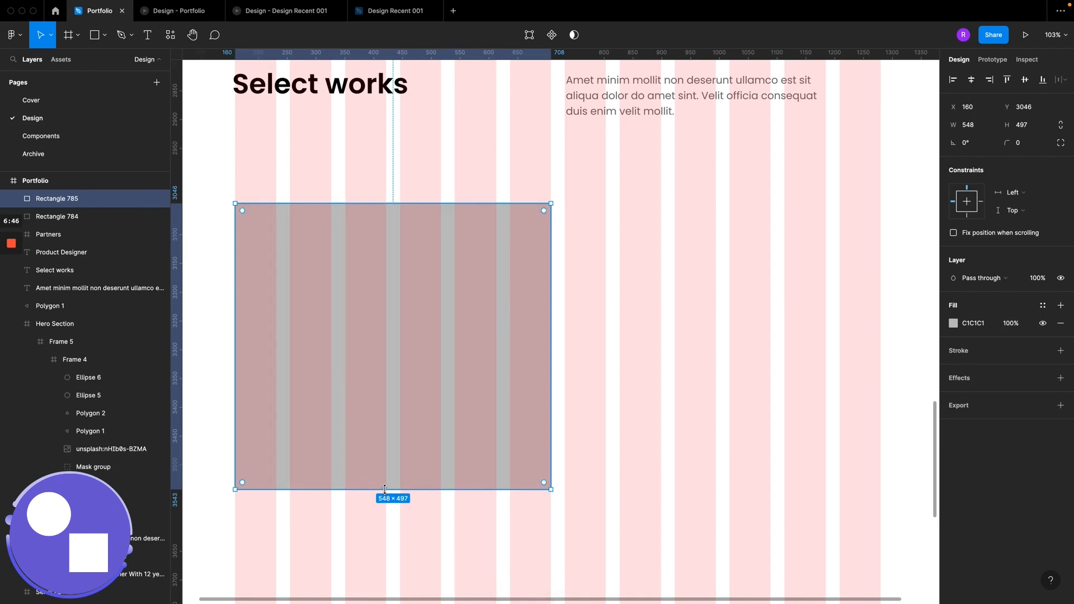
pyautogui.moveTo(383, 488); pyautogui.dragTo(392, 408)
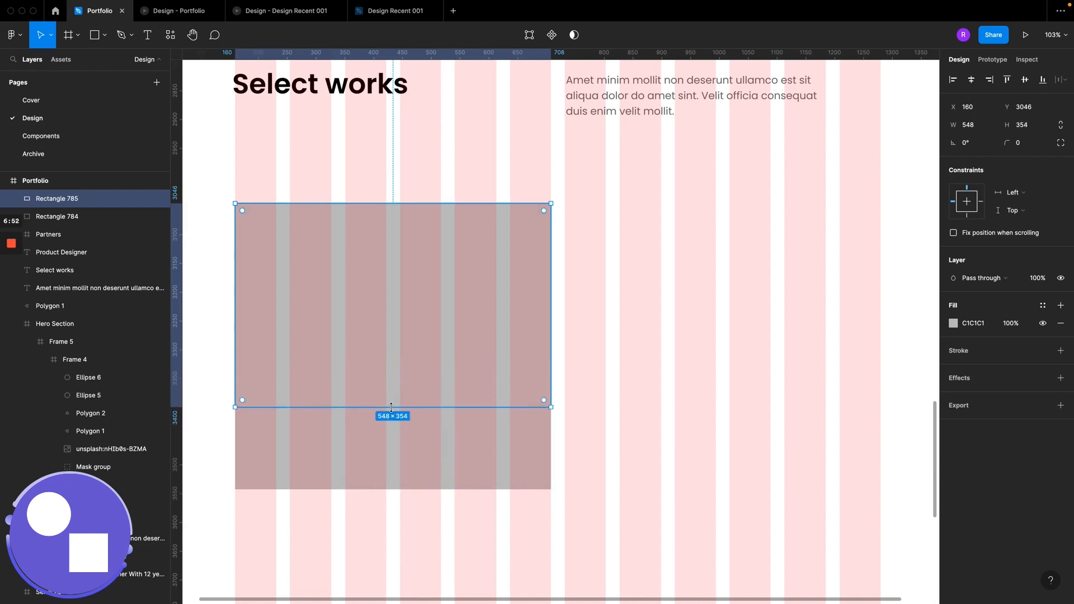
pyautogui.press('Delete')
pyautogui.click(409, 371)
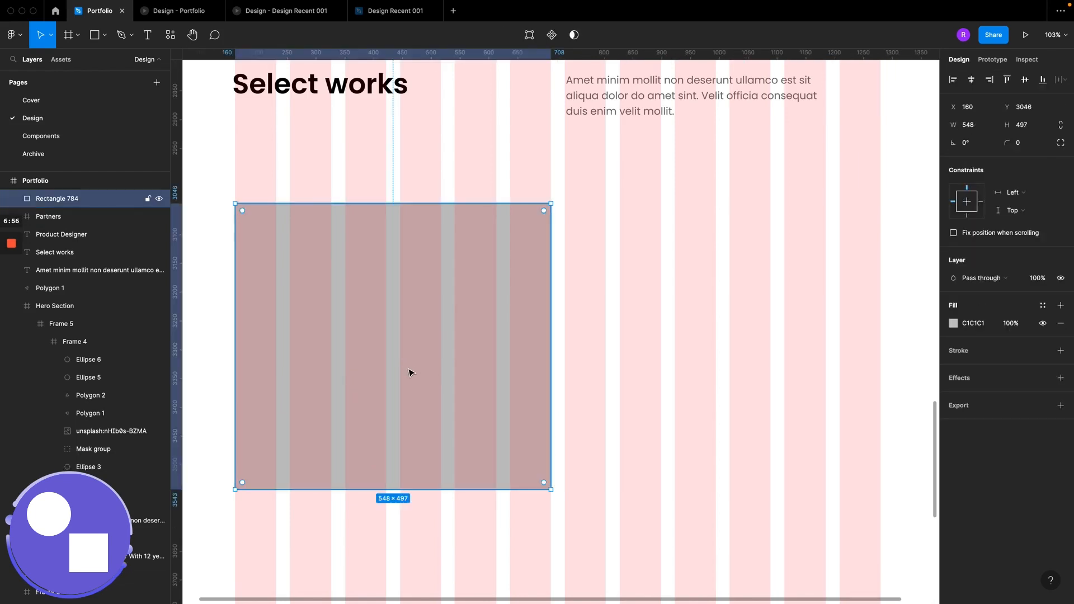
# Step: Try a corner radius of 12 on the card rectangle, settling on 20
pyautogui.click(1028, 147)
pyautogui.write('12')
pyautogui.press('Return')
pyautogui.click(1028, 143)
pyautogui.write('20')
pyautogui.press('Return')
# Step: Duplicate the card rectangle, shorten the copy to about 548 × 325 from its lower edge and fill it with FFFFFF
pyautogui.hotkey('ctrl', 'd')
pyautogui.moveTo(365, 489); pyautogui.dragTo(387, 390)
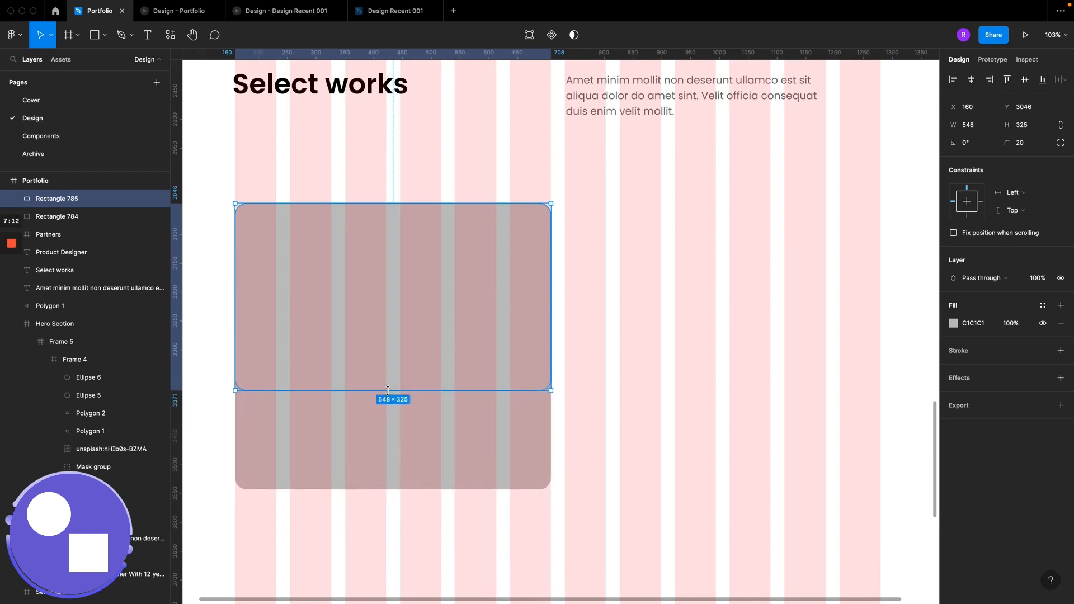
pyautogui.click(953, 325)
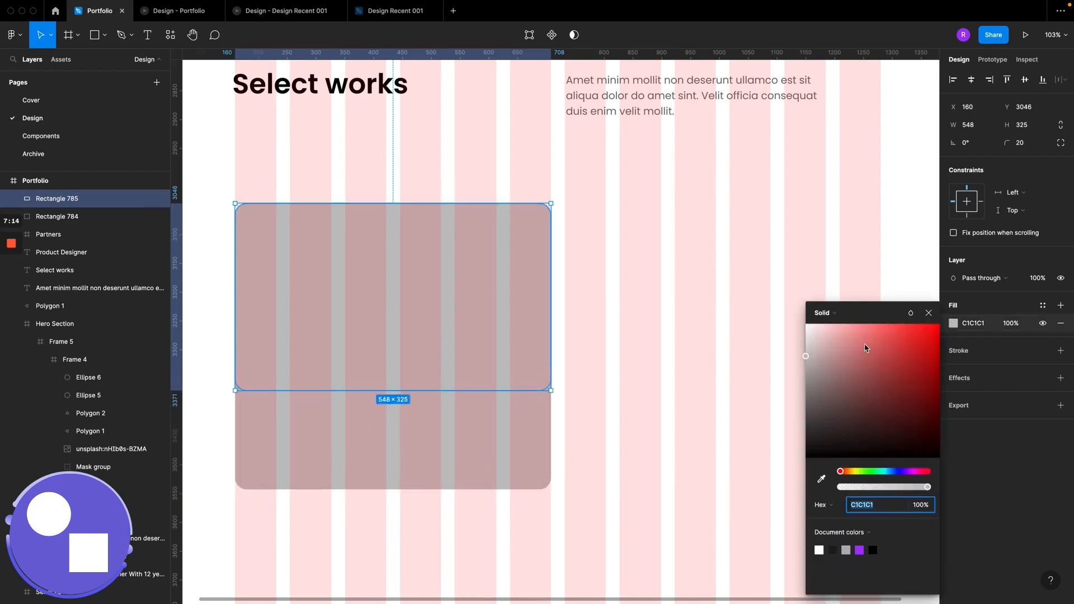
pyautogui.moveTo(868, 346); pyautogui.dragTo(763, 283)
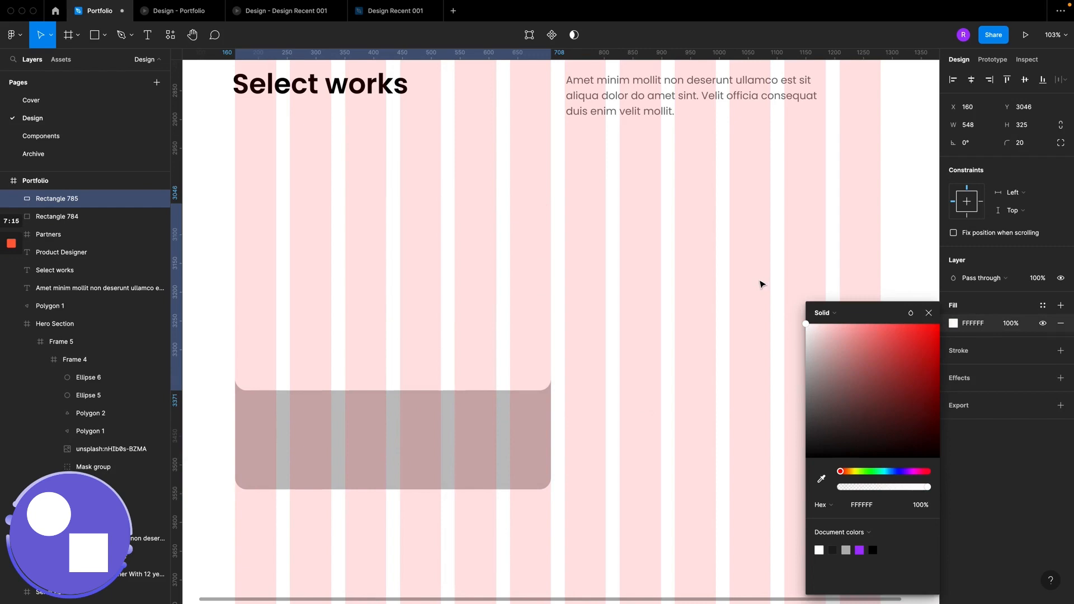
pyautogui.click(929, 313)
# Step: Add a drop shadow to the grey card rectangle with blur 44, Y offset 10 and 15% opacity
pyautogui.click(502, 446)
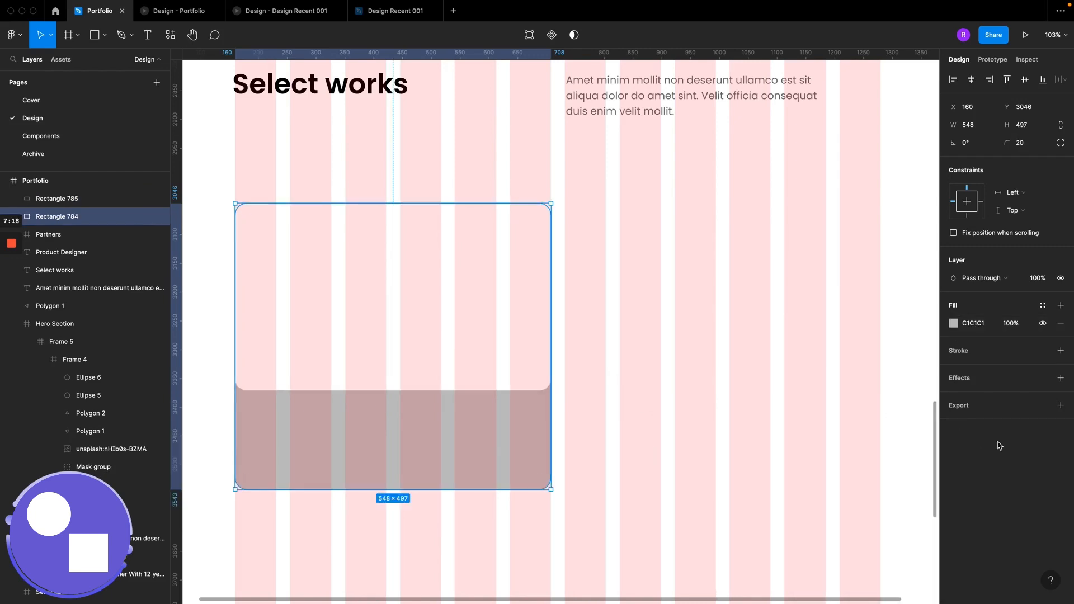
pyautogui.click(1061, 379)
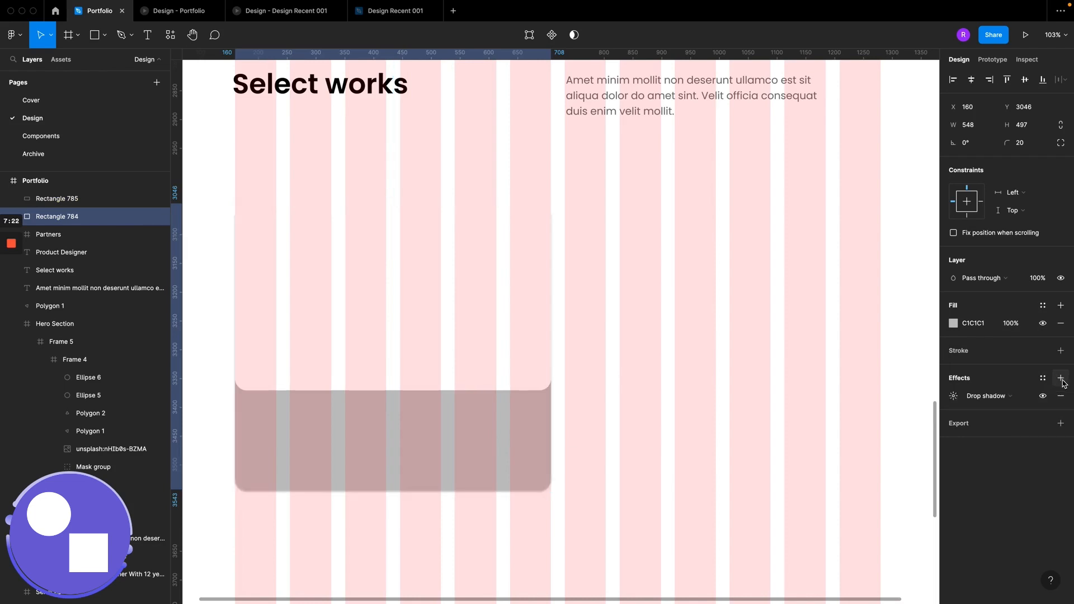
pyautogui.click(954, 397)
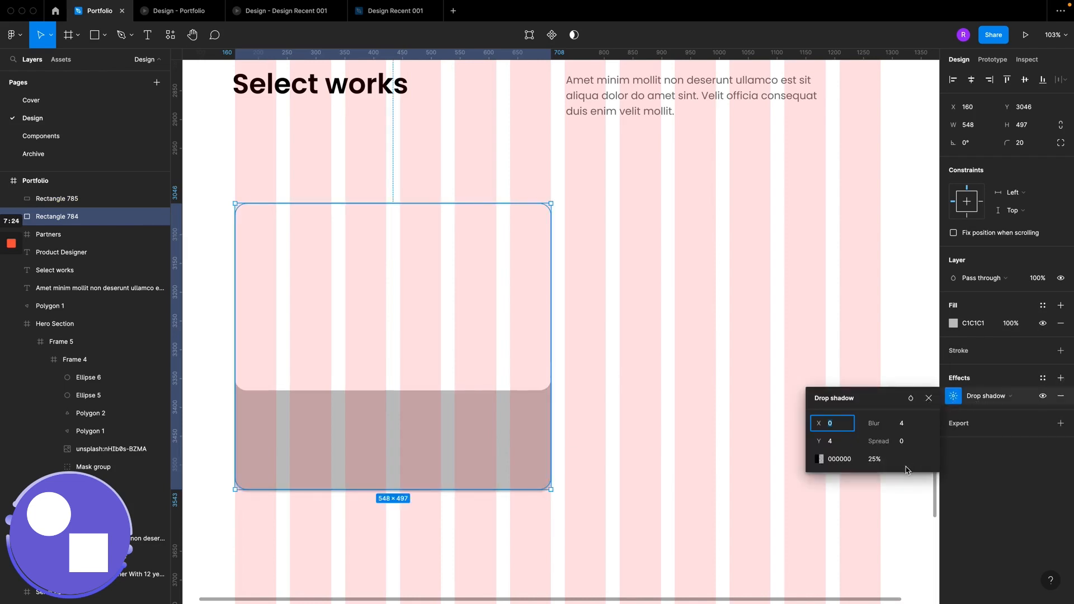
pyautogui.click(906, 427)
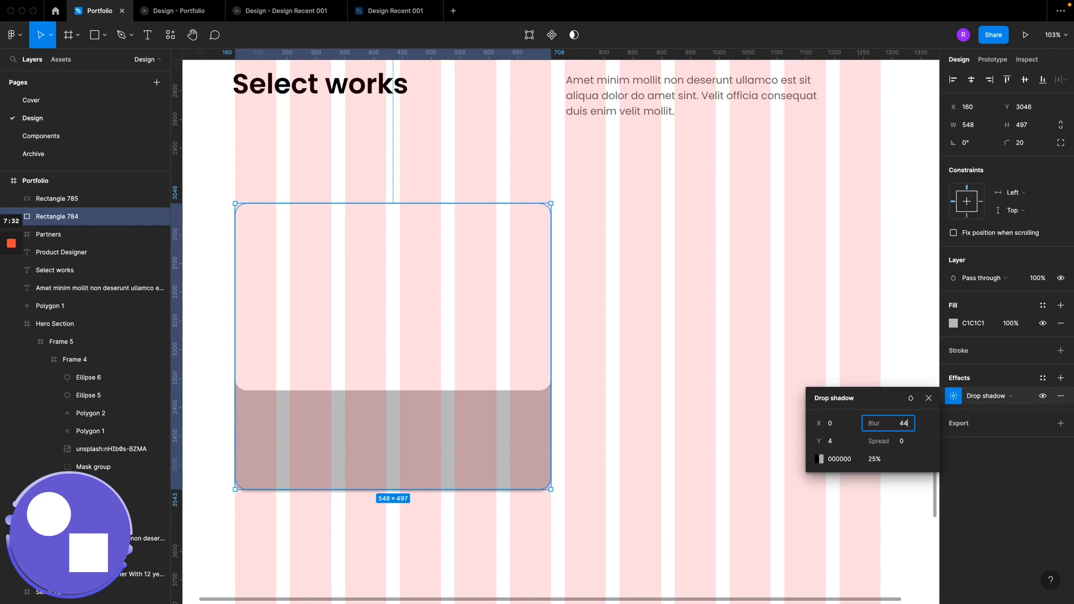
pyautogui.write('44')
pyautogui.click(839, 446)
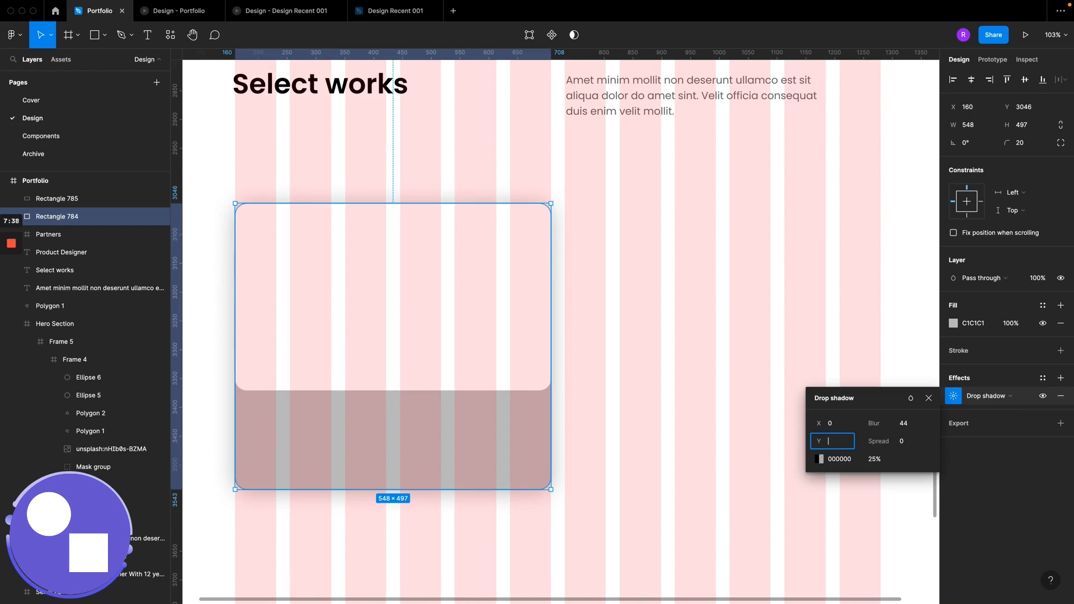
pyautogui.press('Return')
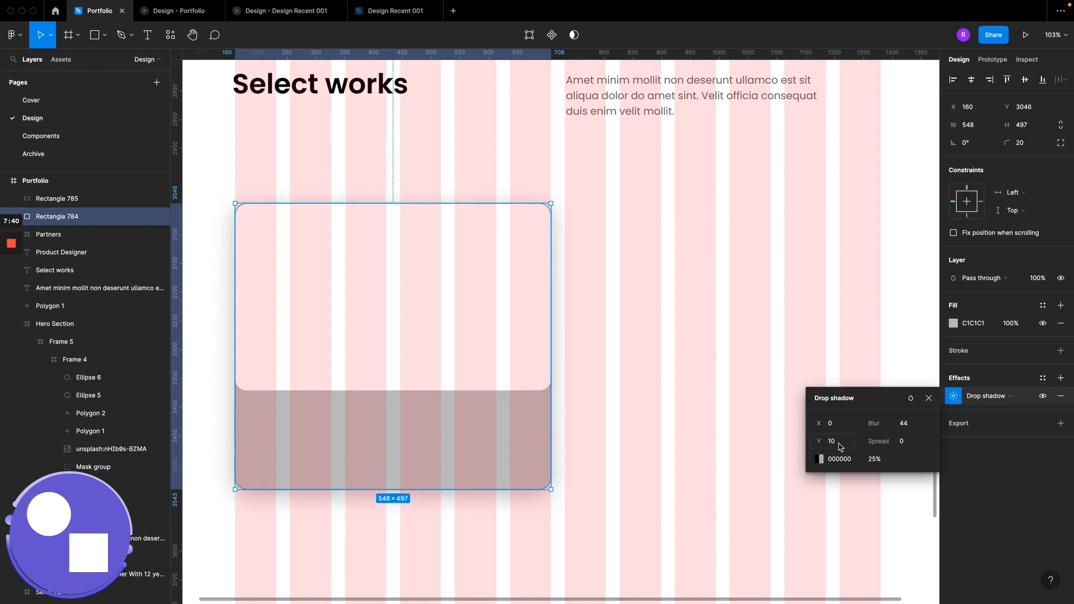
pyautogui.click(879, 464)
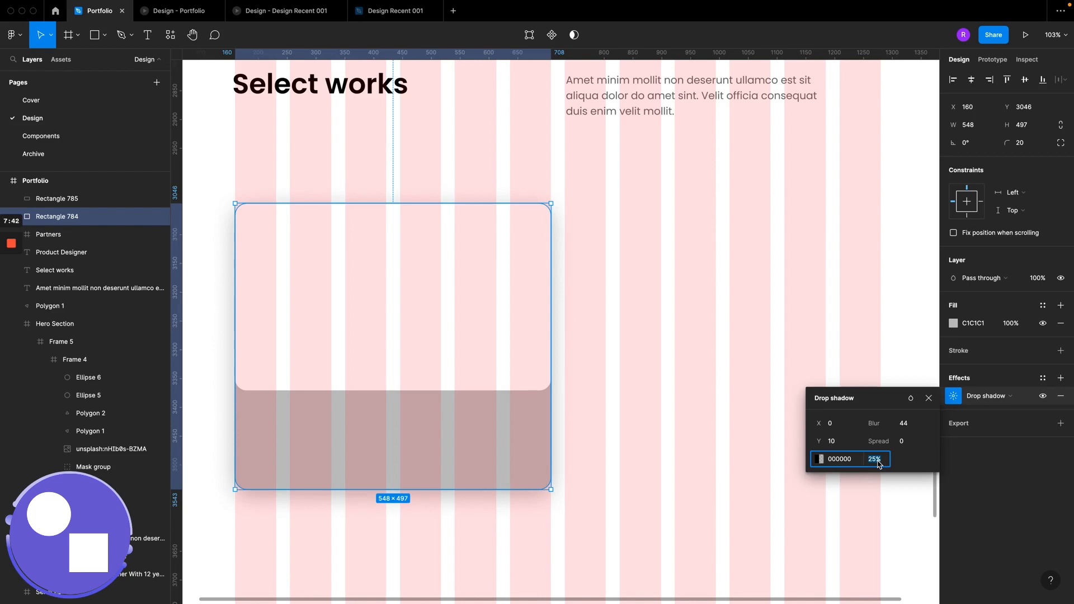
pyautogui.write('15')
pyautogui.press('Return')
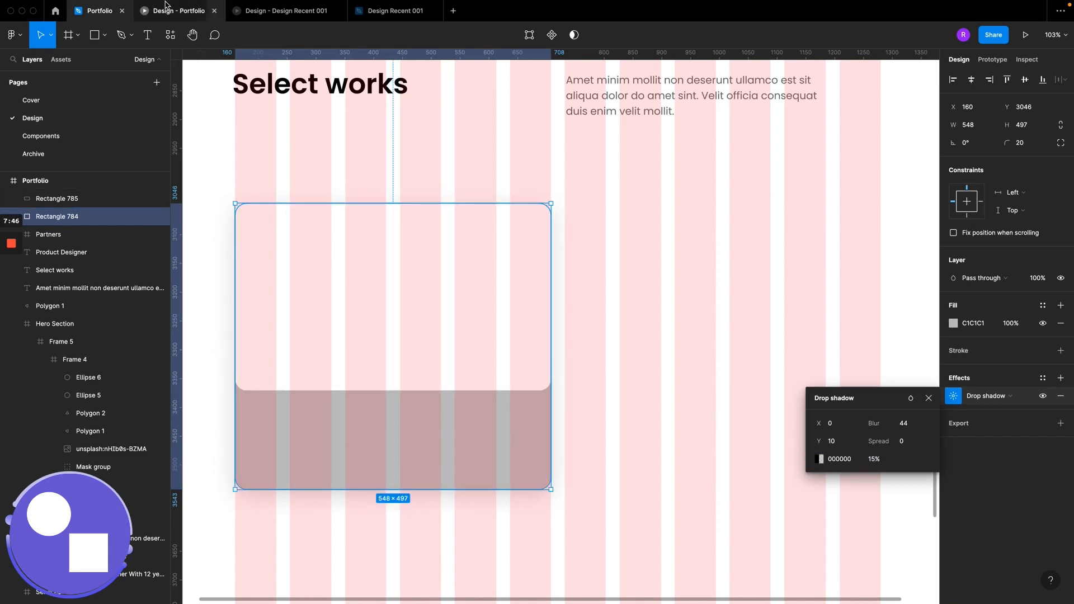
# Step: Check the card's look and shadow in the Design - Portfolio preview, and return to the Portfolio file
pyautogui.click(181, 16)
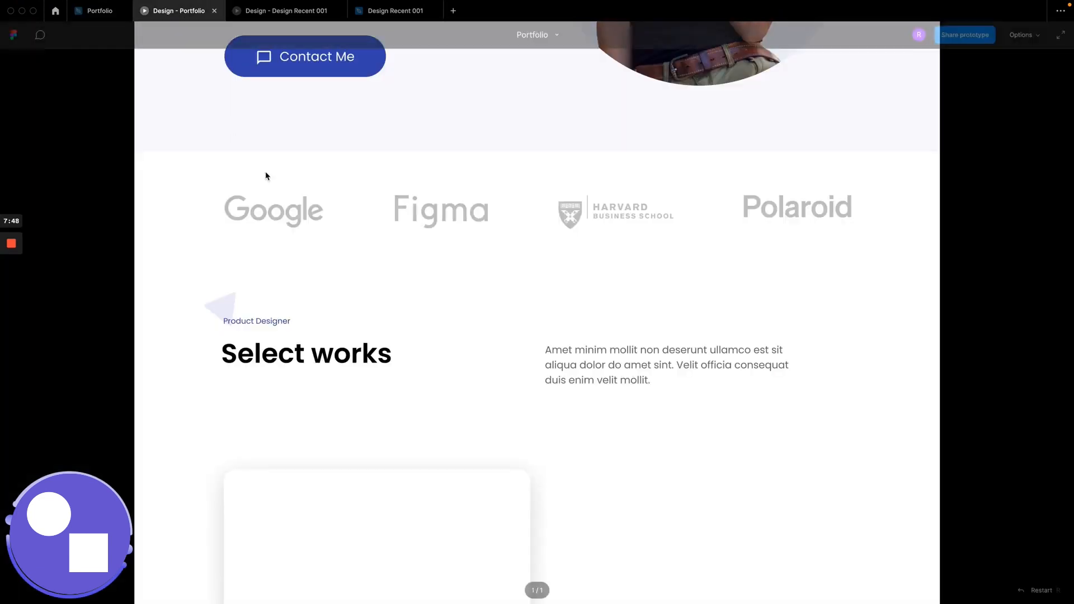
pyautogui.scroll(-5, 435, 373)
pyautogui.scroll(3, 434, 374)
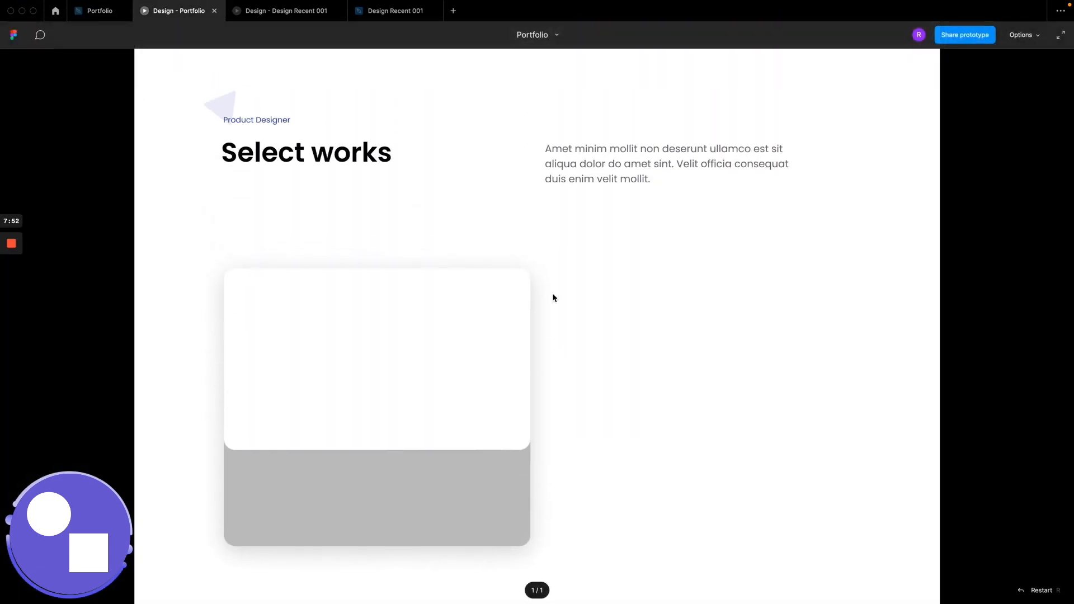
pyautogui.click(84, 12)
# Step: Fill the white upper rectangle of the card with the pancake stack photo from the Unsplash plugin's food results
pyautogui.click(437, 332)
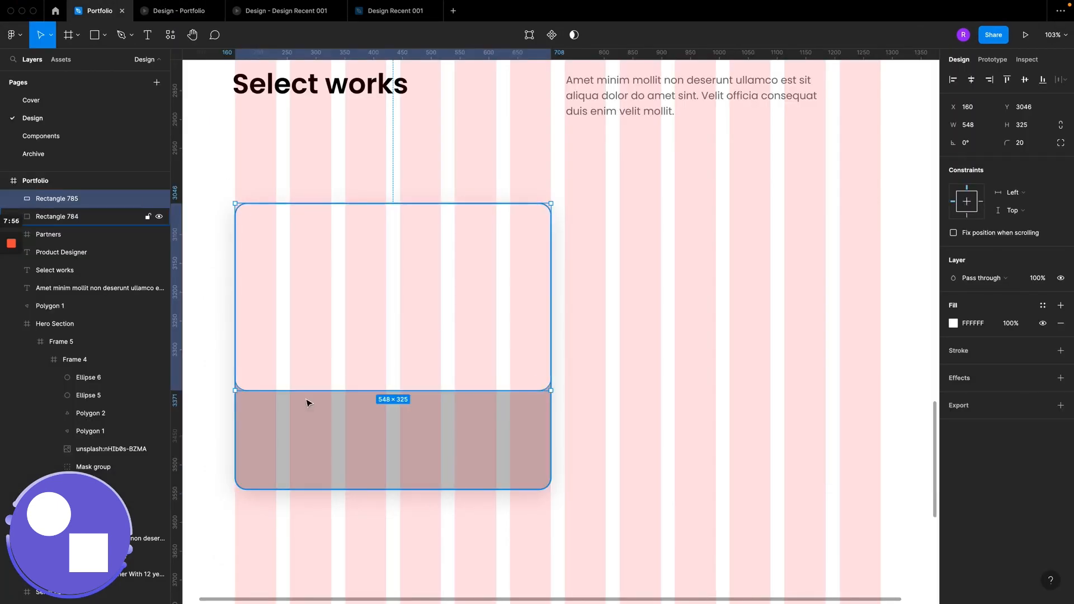
pyautogui.hscroll(-3, 305, 394)
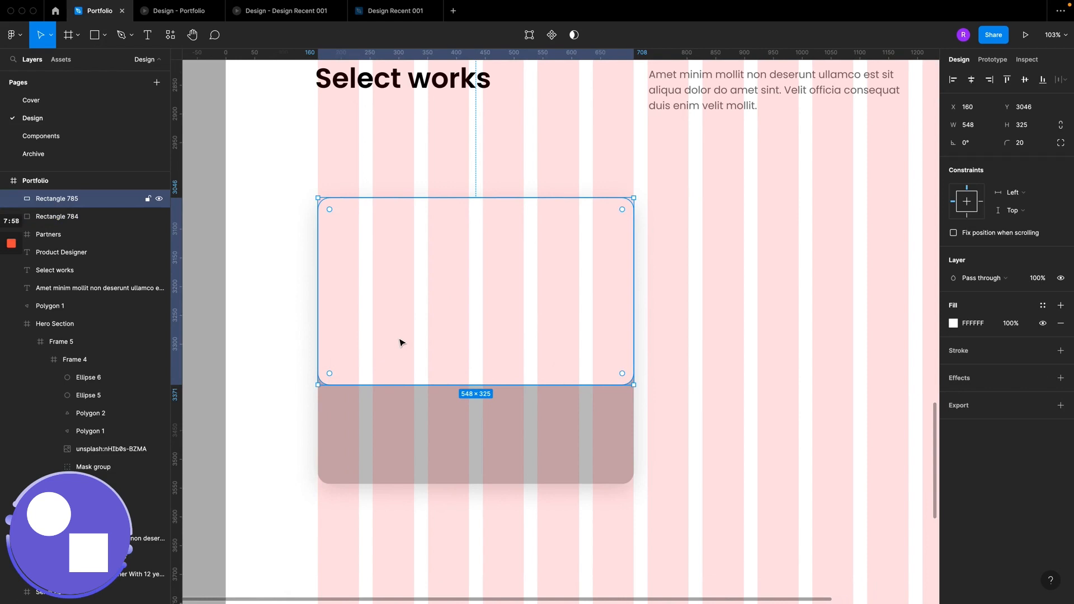
pyautogui.hscroll(2, 401, 342)
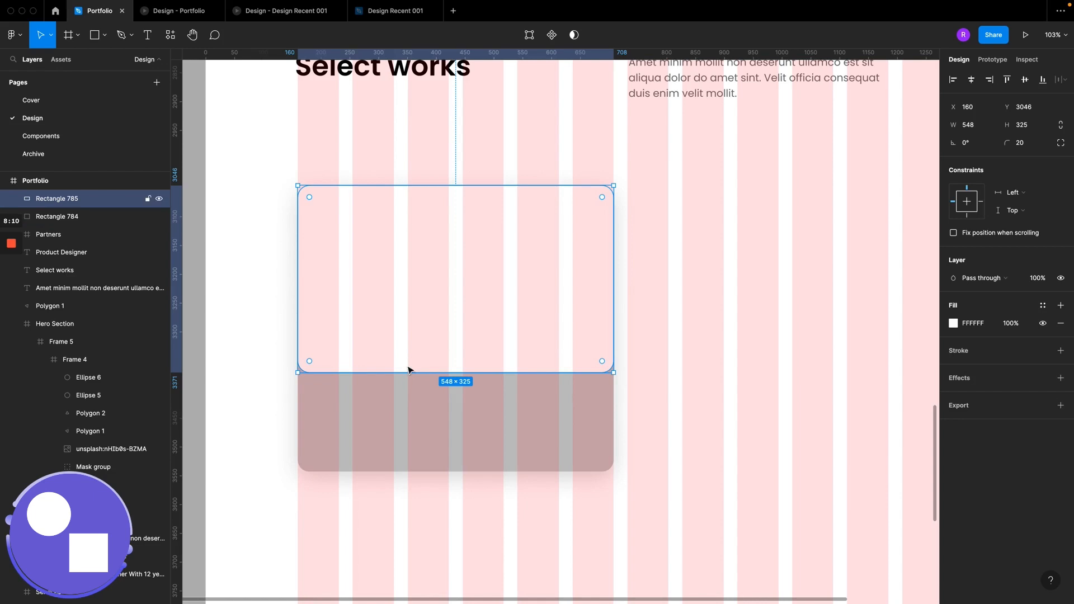
pyautogui.rightClick(426, 305)
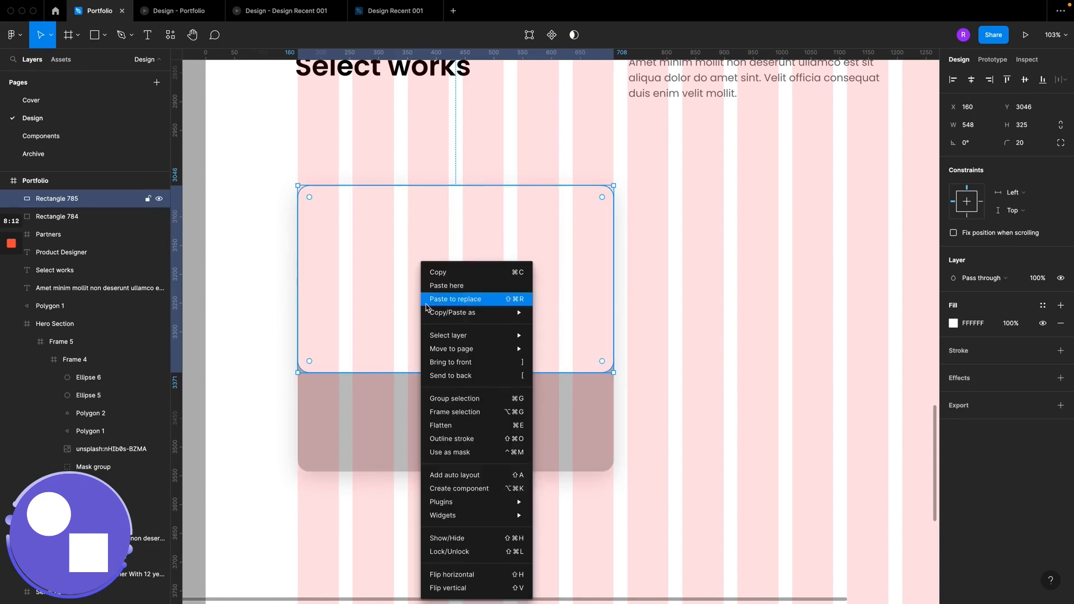
pyautogui.moveTo(512, 502)
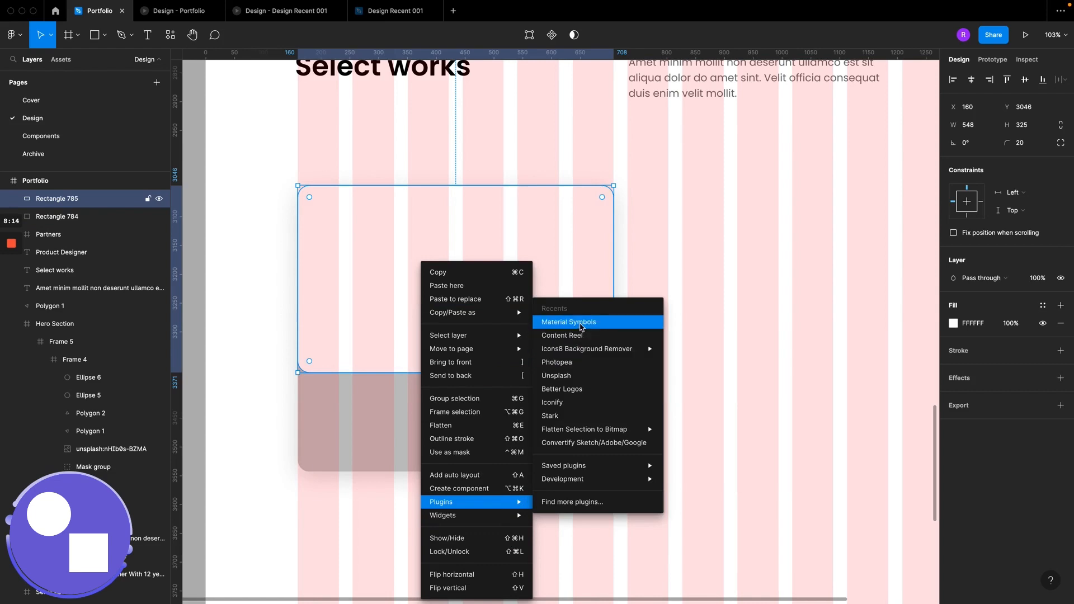
pyautogui.click(574, 376)
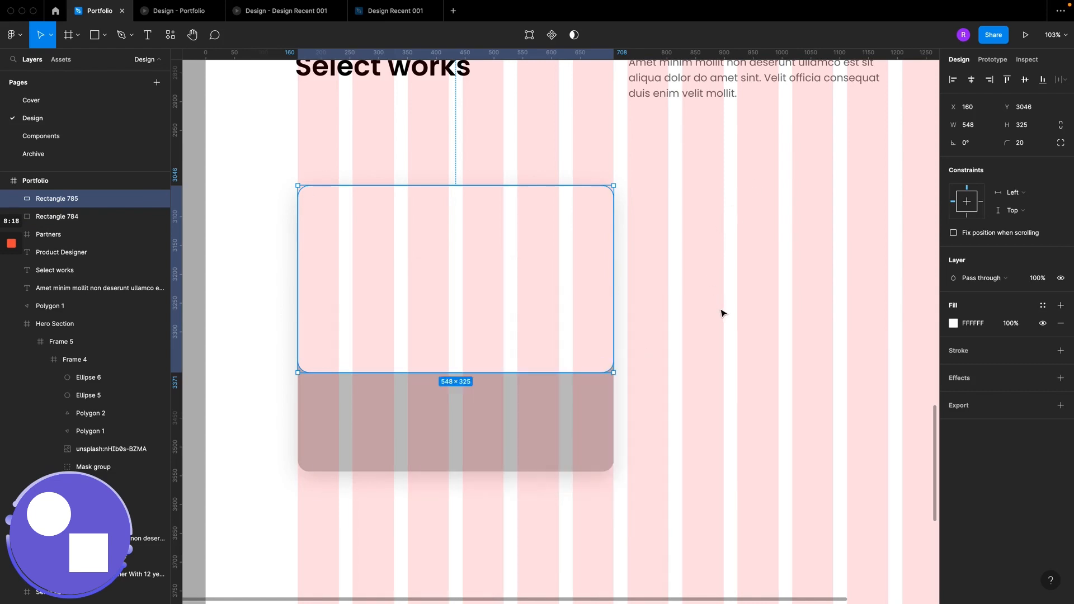
pyautogui.hscroll(1, 507, 269)
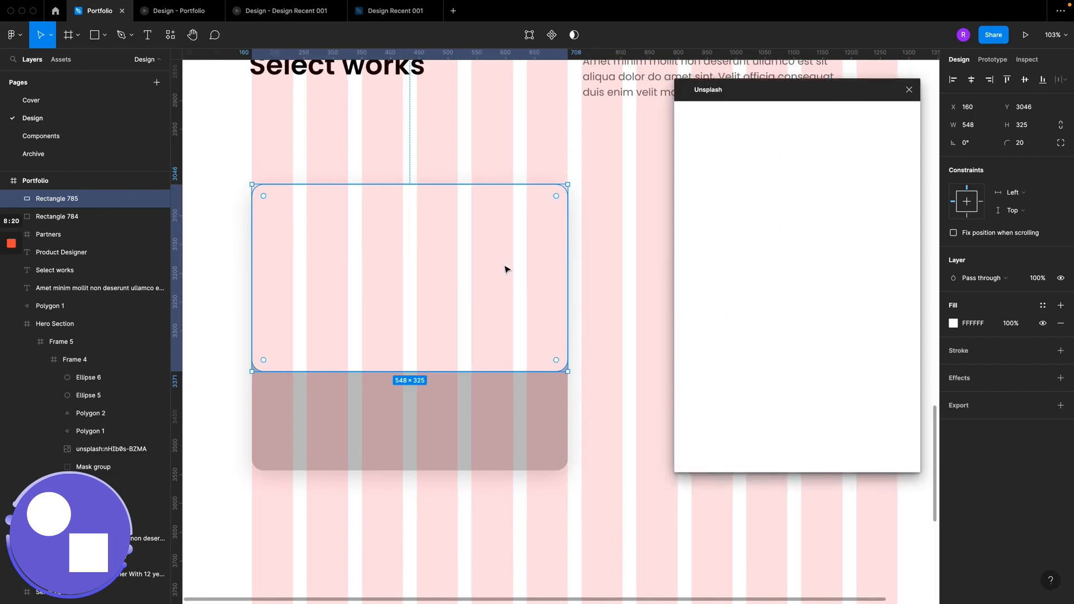
pyautogui.scroll(1, 507, 269)
pyautogui.click(740, 200)
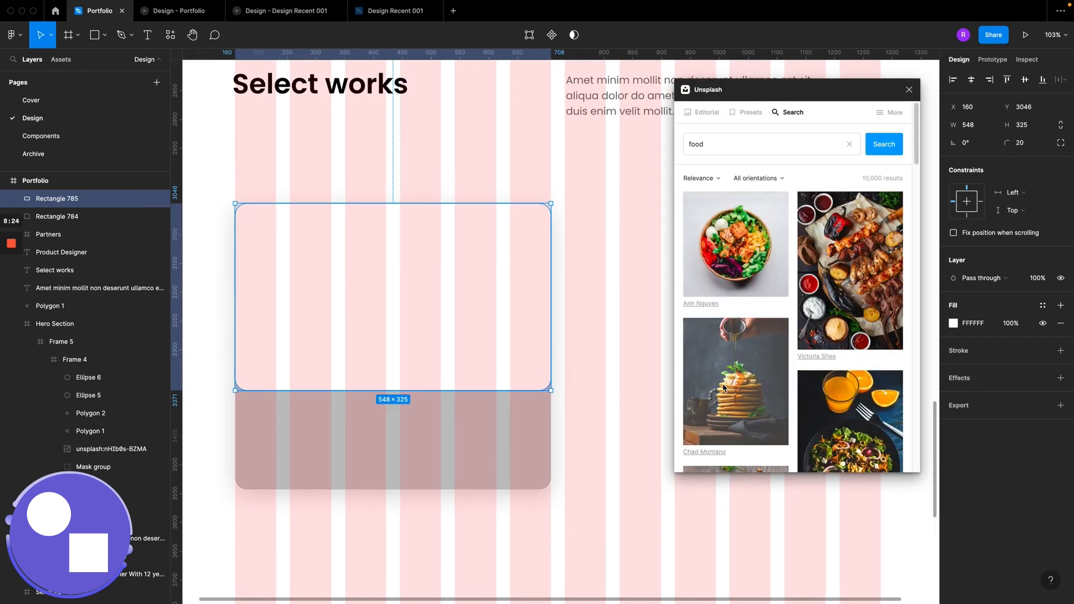
pyautogui.click(723, 386)
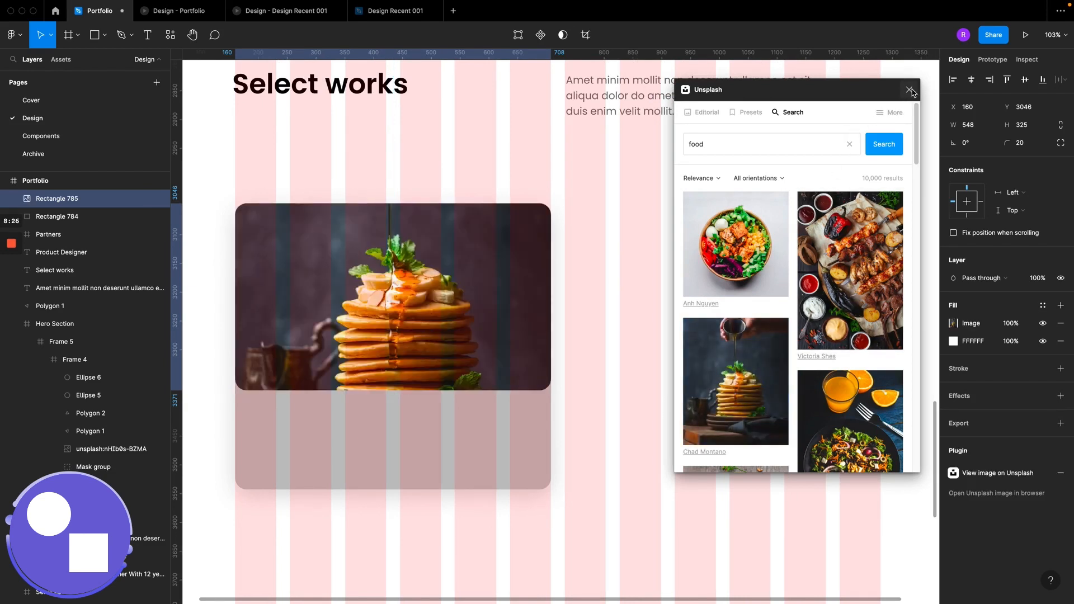
pyautogui.click(910, 89)
# Step: Copy the section description onto the card's lower area at about X 204, Y 3421 and colour the copy 181818
pyautogui.hscroll(-2, 602, 379)
pyautogui.scroll(1, 602, 378)
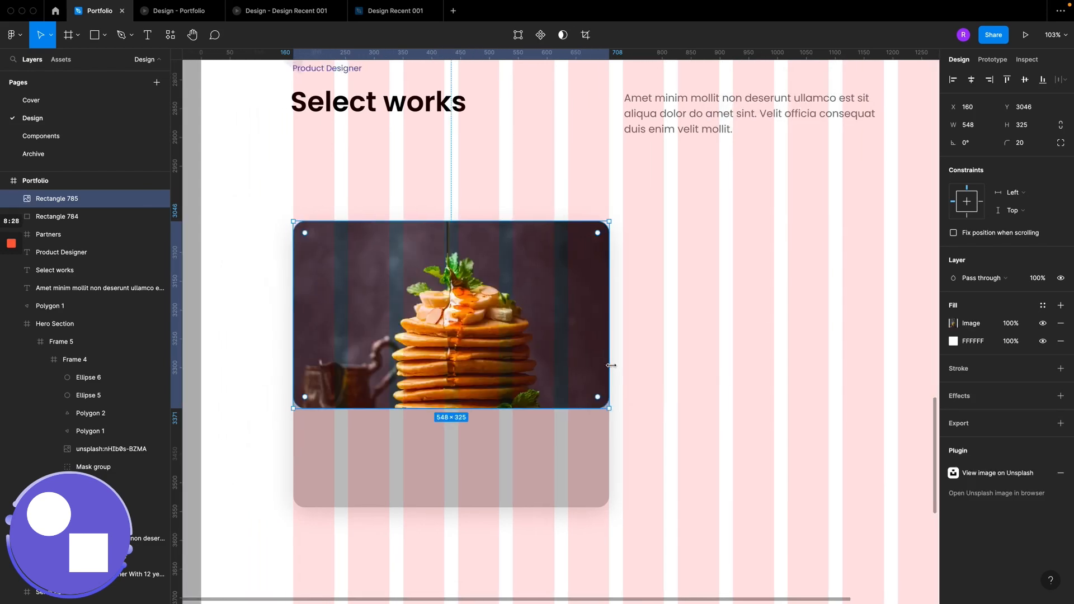
pyautogui.click(669, 345)
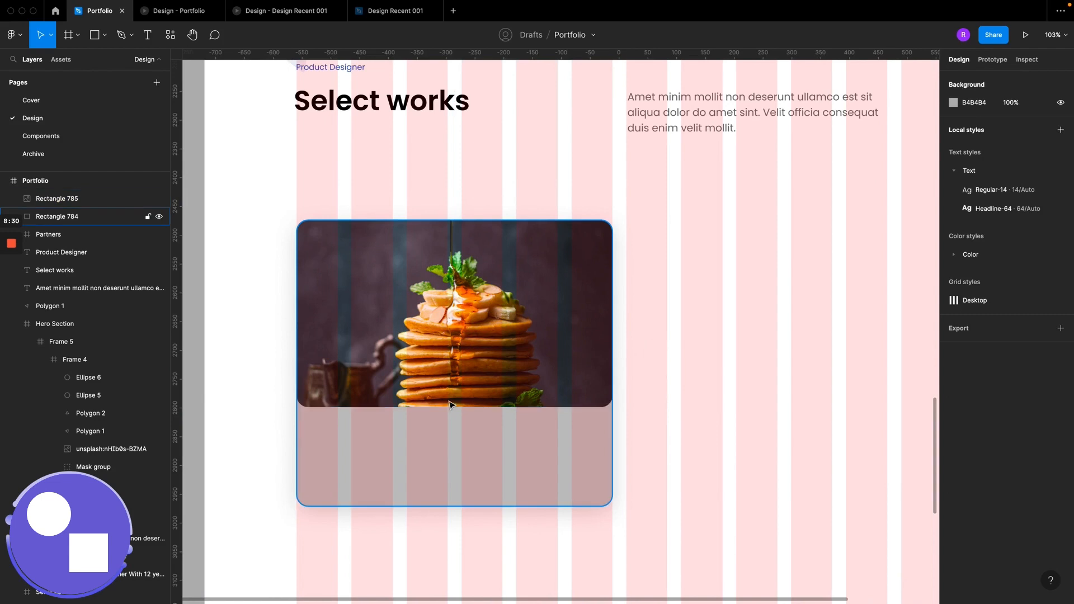
pyautogui.click(678, 111)
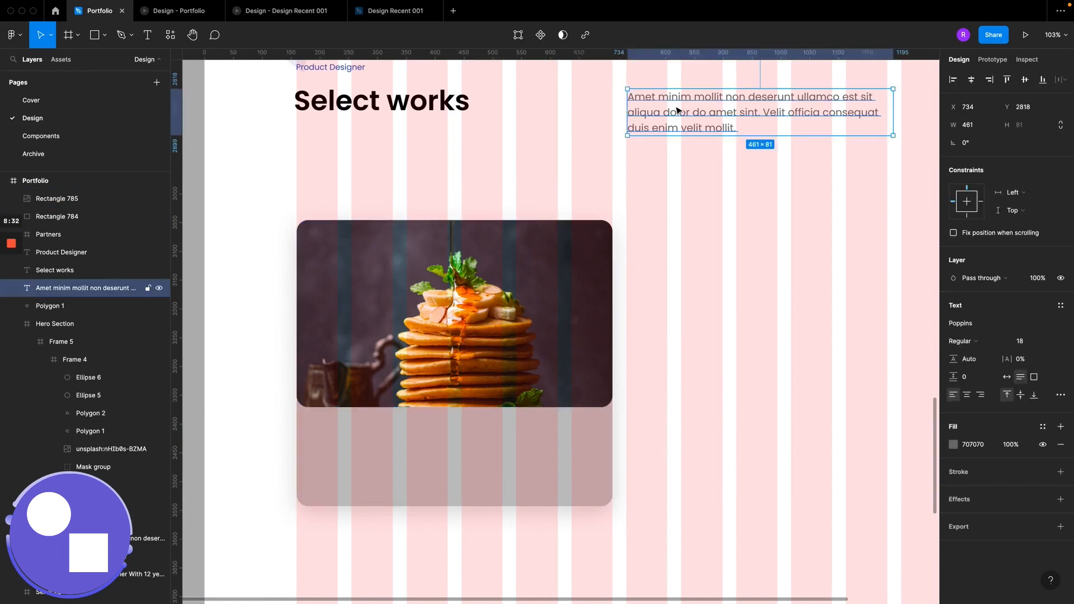
pyautogui.moveTo(678, 111); pyautogui.dragTo(371, 459)
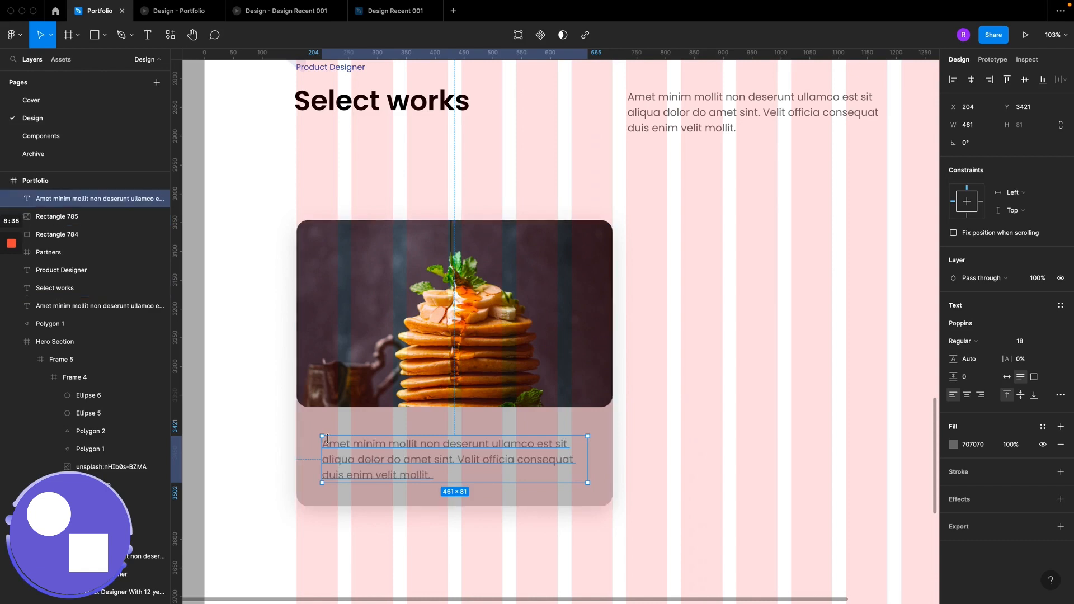
pyautogui.click(954, 446)
pyautogui.moveTo(841, 396); pyautogui.dragTo(800, 453)
# Step: Set the grey card base rectangle's fill to FFFFFF
pyautogui.click(599, 427)
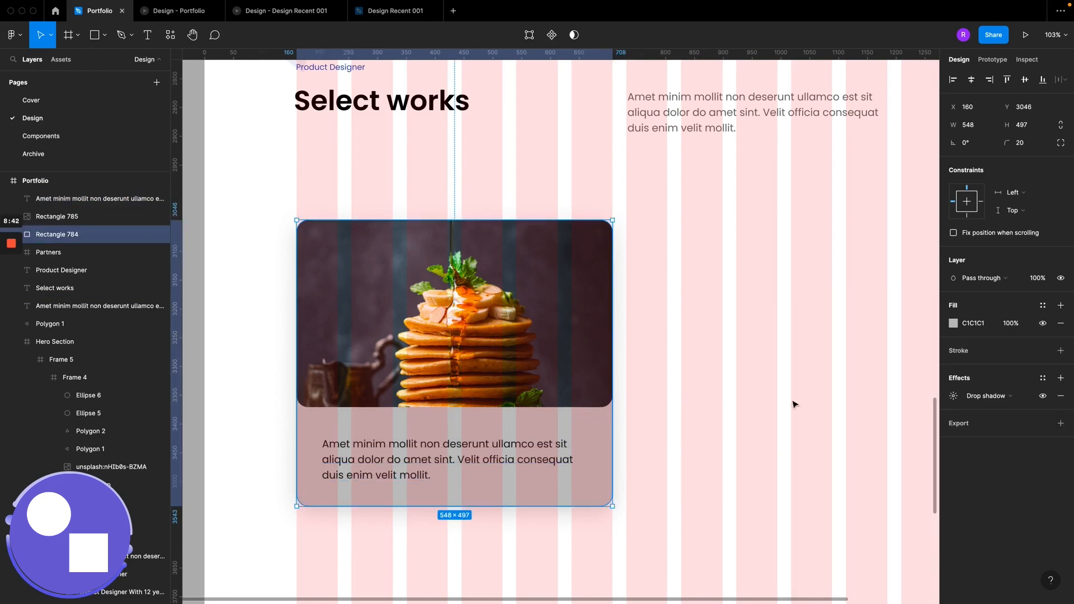
pyautogui.click(954, 324)
pyautogui.moveTo(865, 353); pyautogui.dragTo(786, 286)
pyautogui.click(929, 313)
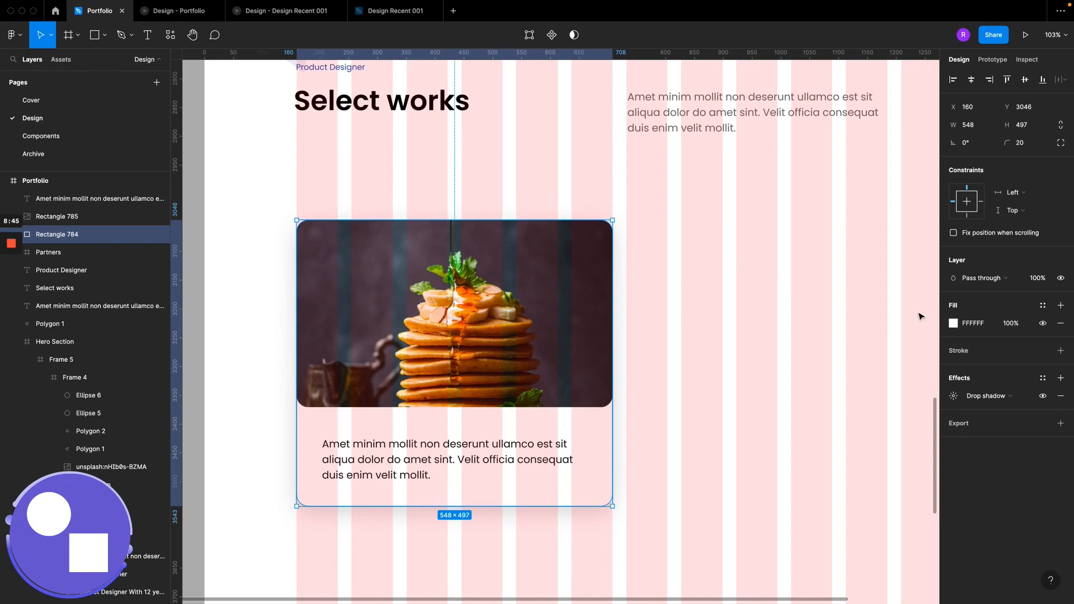
pyautogui.click(404, 460)
pyautogui.click(335, 189)
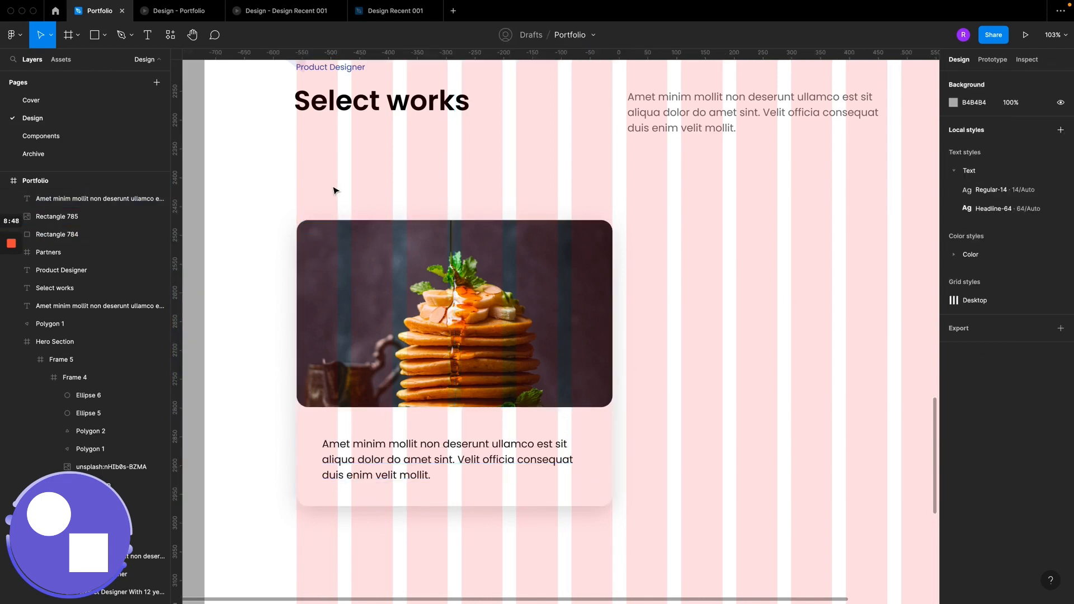
pyautogui.moveTo(280, 207); pyautogui.dragTo(692, 531)
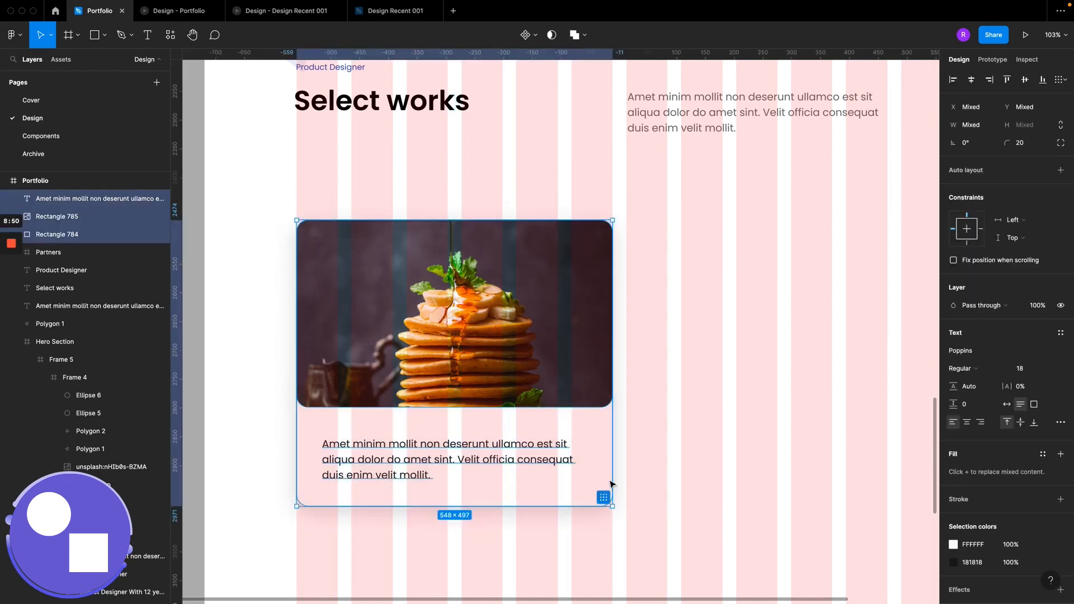
pyautogui.moveTo(448, 394); pyautogui.dragTo(447, 410)
pyautogui.press('super+z')
# Step: Duplicate the whole Portfolio frame beside the original
pyautogui.scroll(-6, 511, 366)
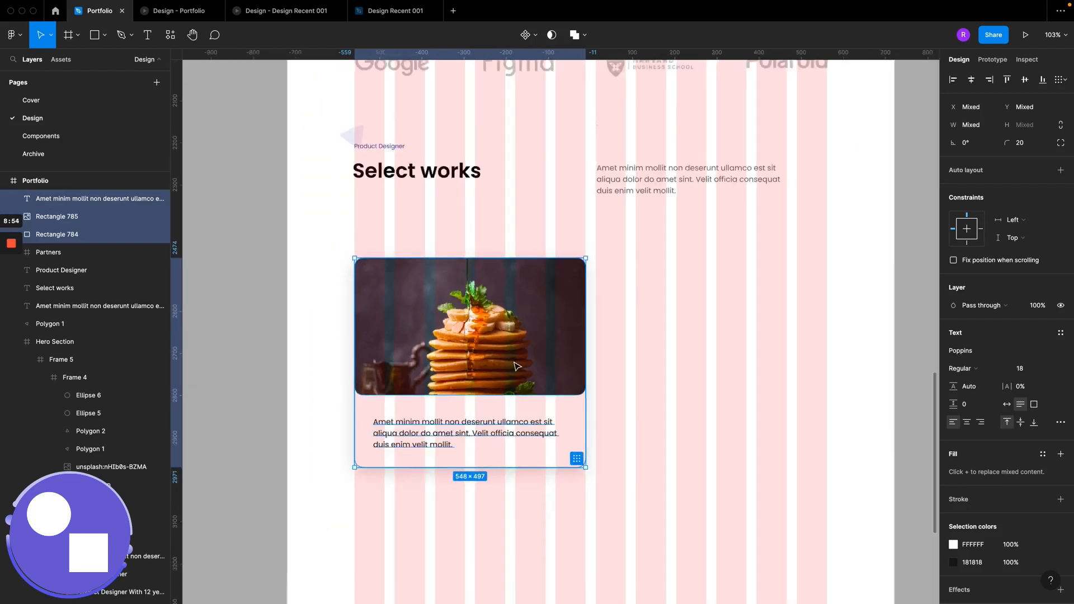
pyautogui.hscroll(2, 511, 366)
pyautogui.scroll(1, 511, 365)
pyautogui.scroll(-6, 415, 155)
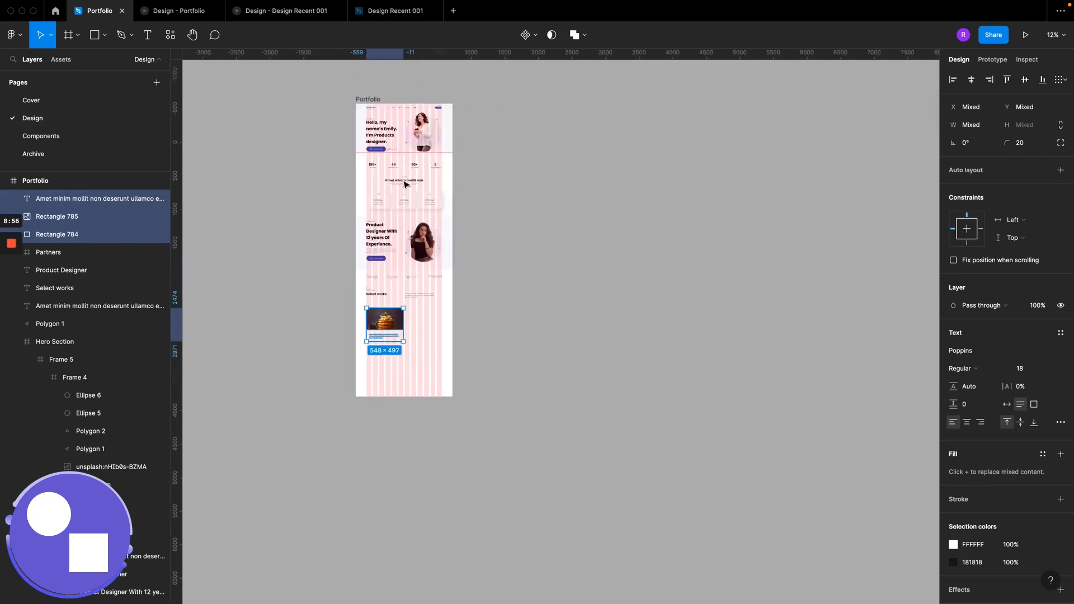
pyautogui.click(355, 183)
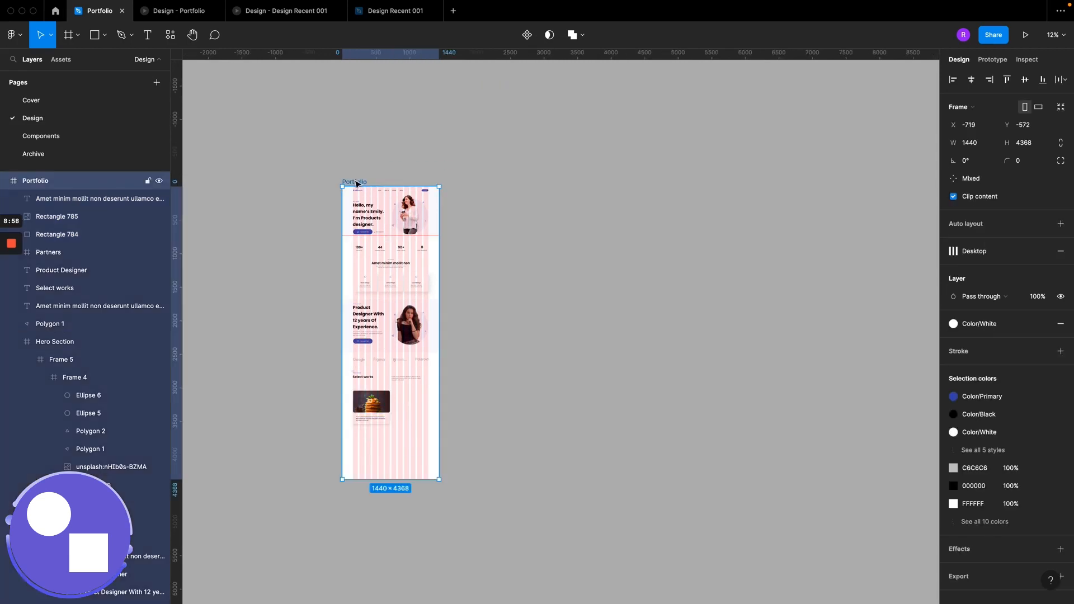
pyautogui.press('super+d')
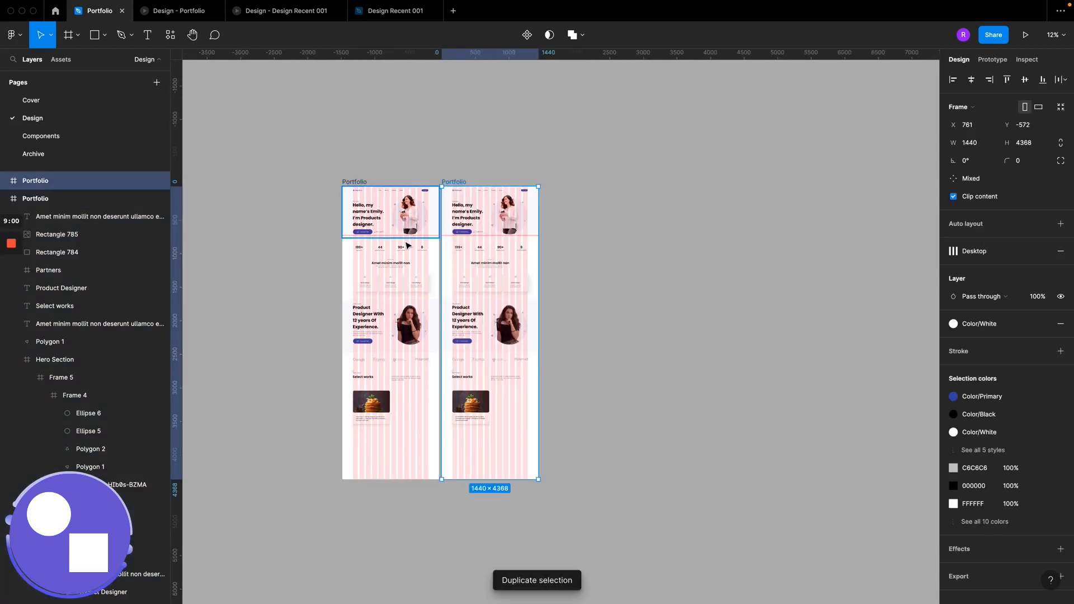
# Step: Shift the pancake card's base, photo and text in the duplicated frame so the base sits at X 196, Y 3047
pyautogui.scroll(8, 467, 414)
pyautogui.hscroll(-3, 472, 408)
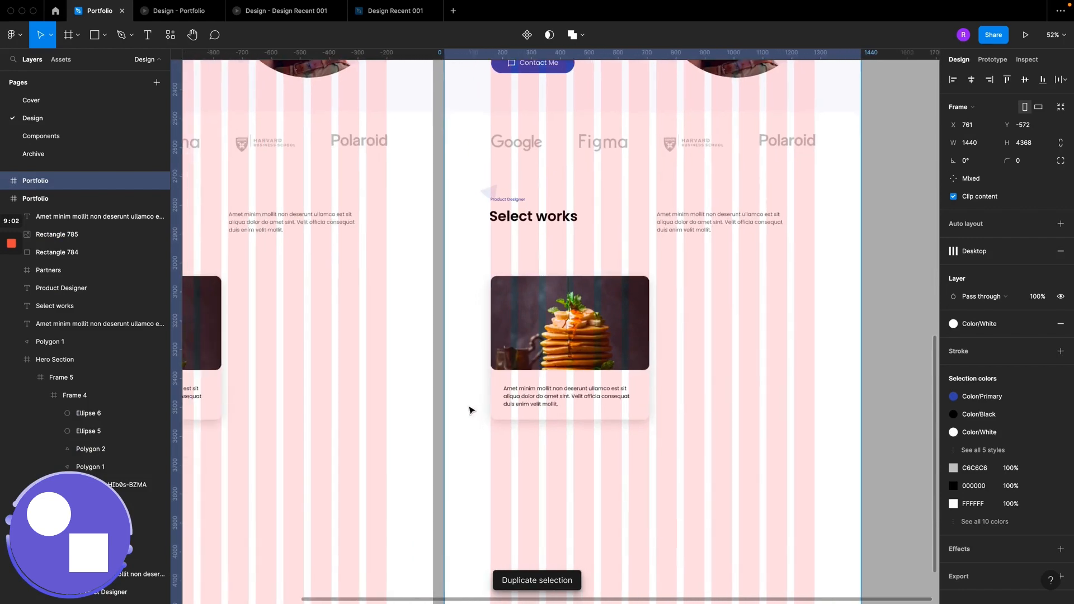
pyautogui.scroll(10, 502, 400)
pyautogui.scroll(-5, 500, 403)
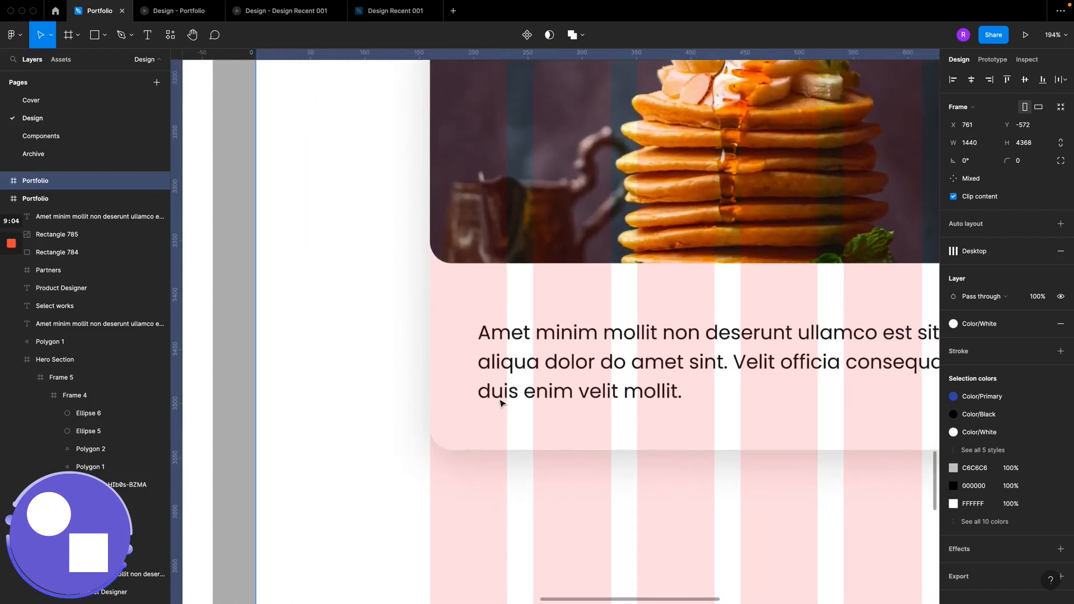
pyautogui.click(464, 414)
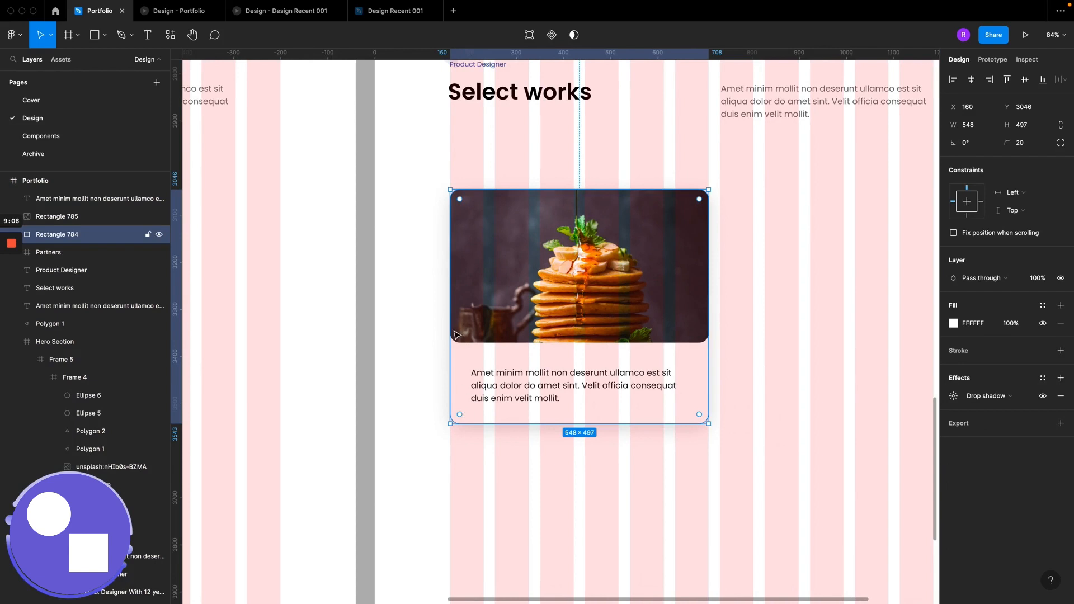
pyautogui.moveTo(426, 191); pyautogui.dragTo(536, 363)
# Step: Duplicate the card's white base rectangle and place the copy at X 187, Y 3050
pyautogui.click(477, 410)
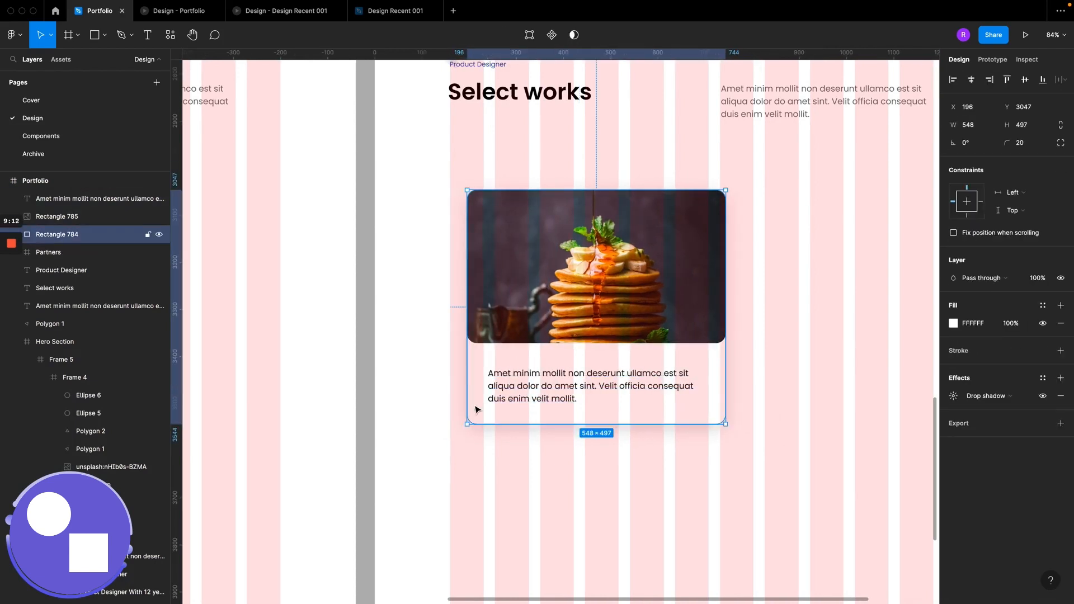
pyautogui.moveTo(477, 411)
pyautogui.hotkey('ctrl', 'd')
pyautogui.moveTo(476, 410); pyautogui.dragTo(475, 409)
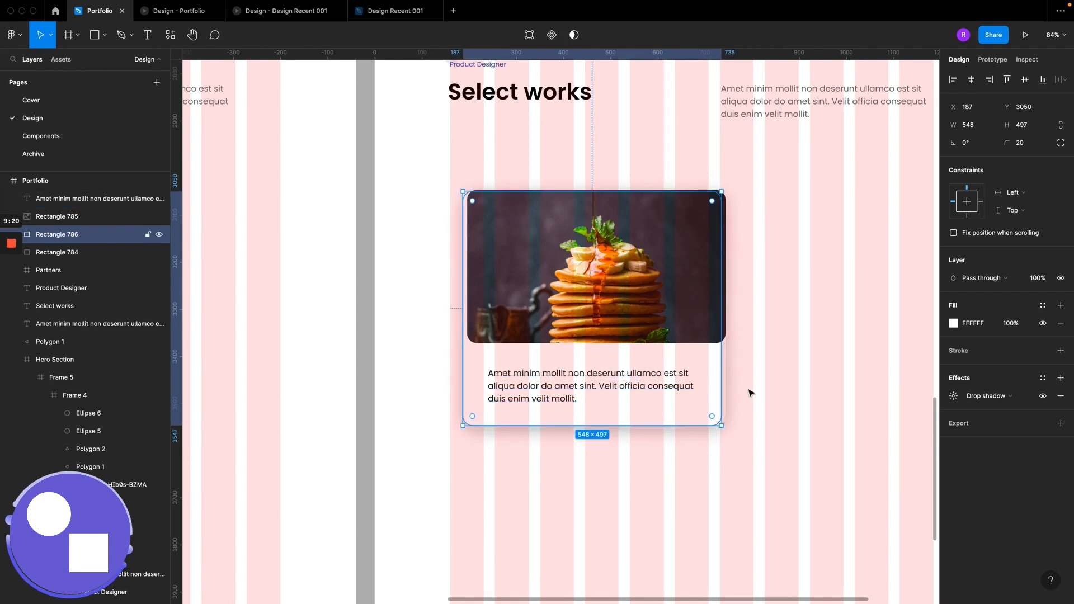
# Step: Set the fill of the original base rectangle, beneath its white copy, to FF8686
pyautogui.click(954, 323)
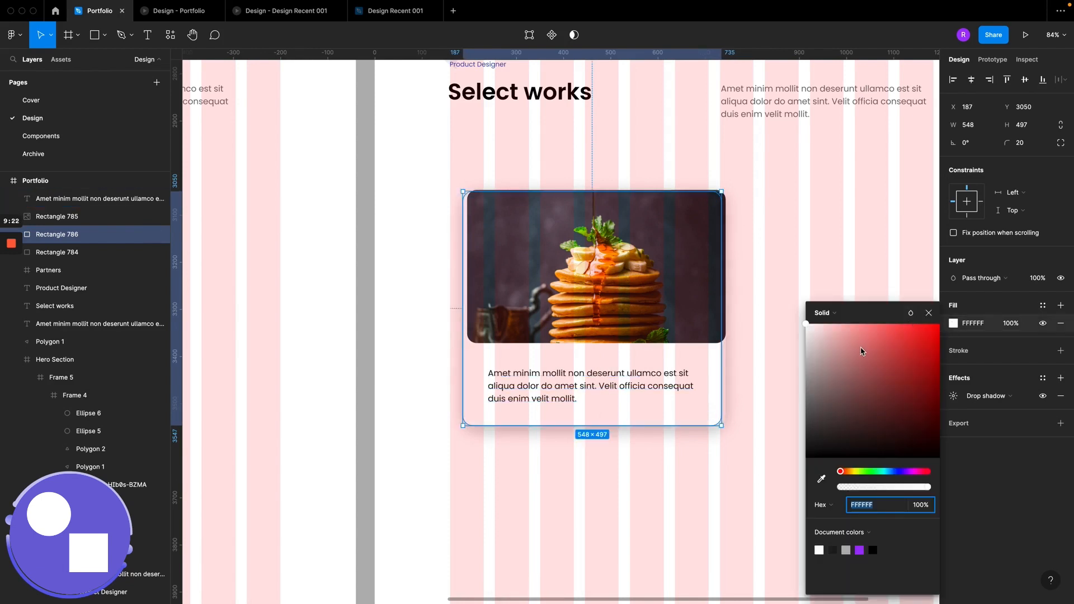
pyautogui.moveTo(865, 350); pyautogui.dragTo(170, 307)
pyautogui.click(56, 252)
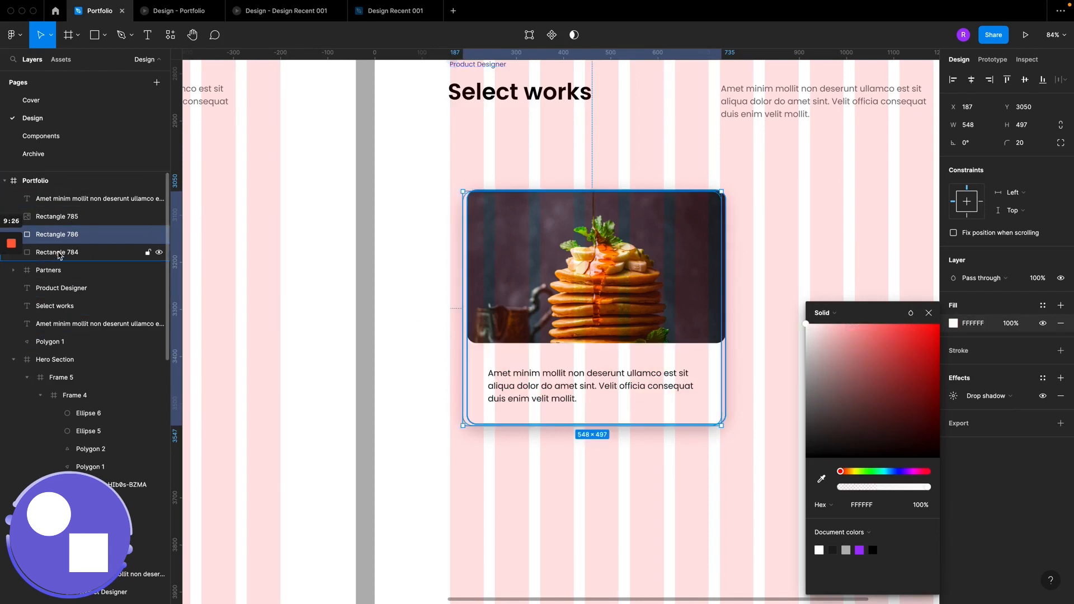
pyautogui.click(953, 324)
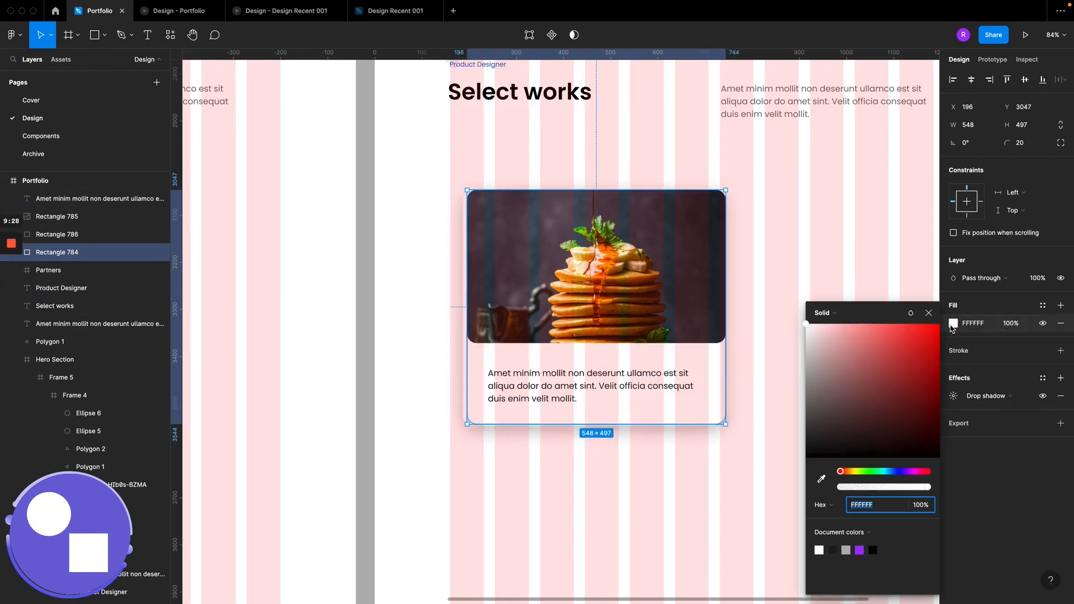
pyautogui.moveTo(849, 376); pyautogui.dragTo(870, 310)
pyautogui.click(927, 314)
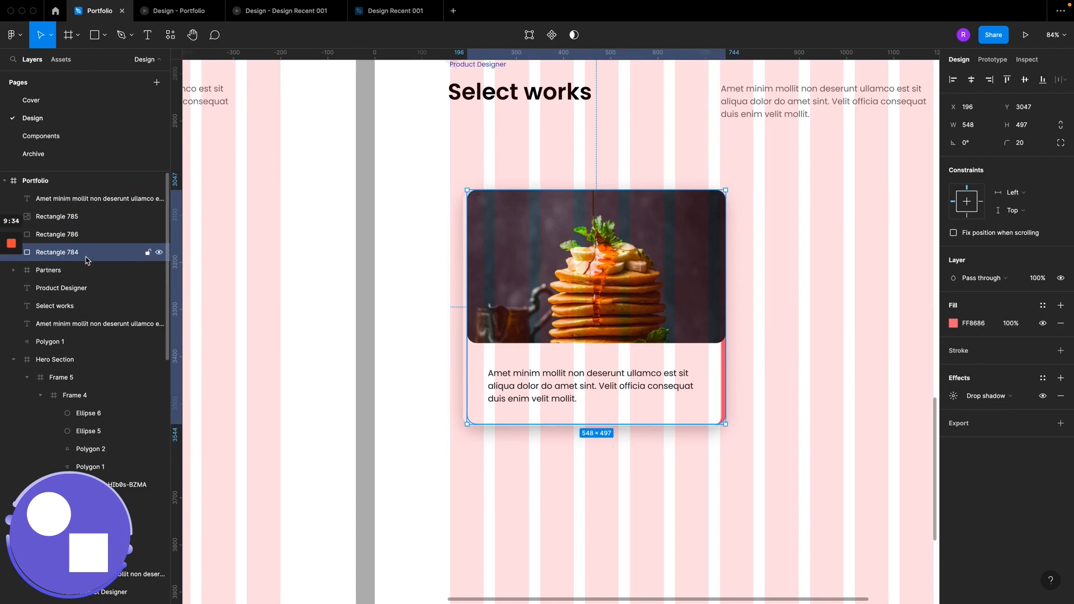
# Step: Move the white copy to X 197, Y 3050 and offset the coral rectangle behind it to X 183, Y 3072
pyautogui.click(70, 235)
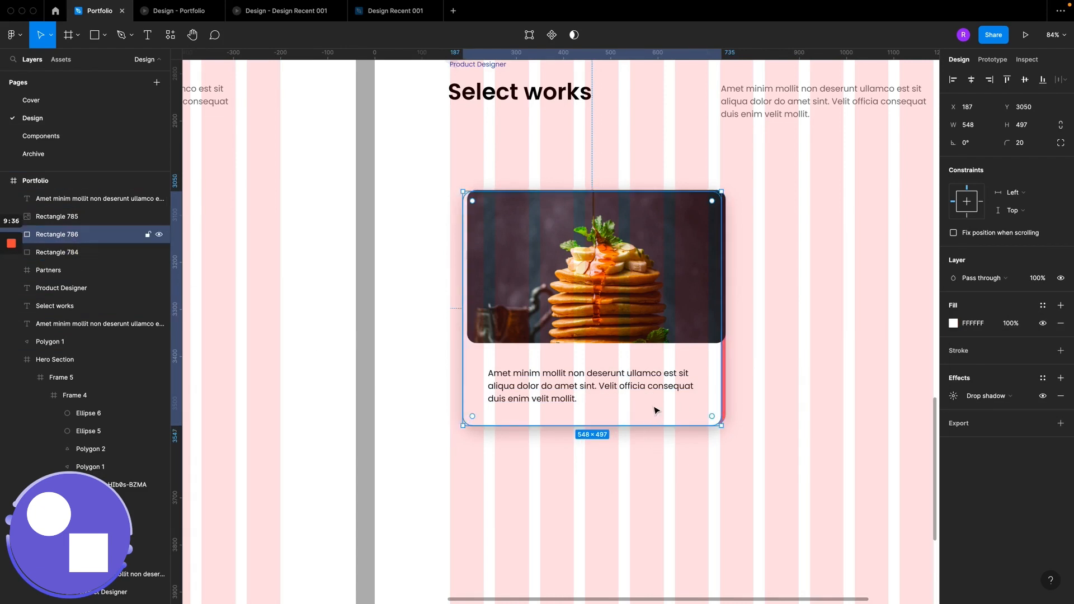
pyautogui.moveTo(654, 410); pyautogui.dragTo(662, 411)
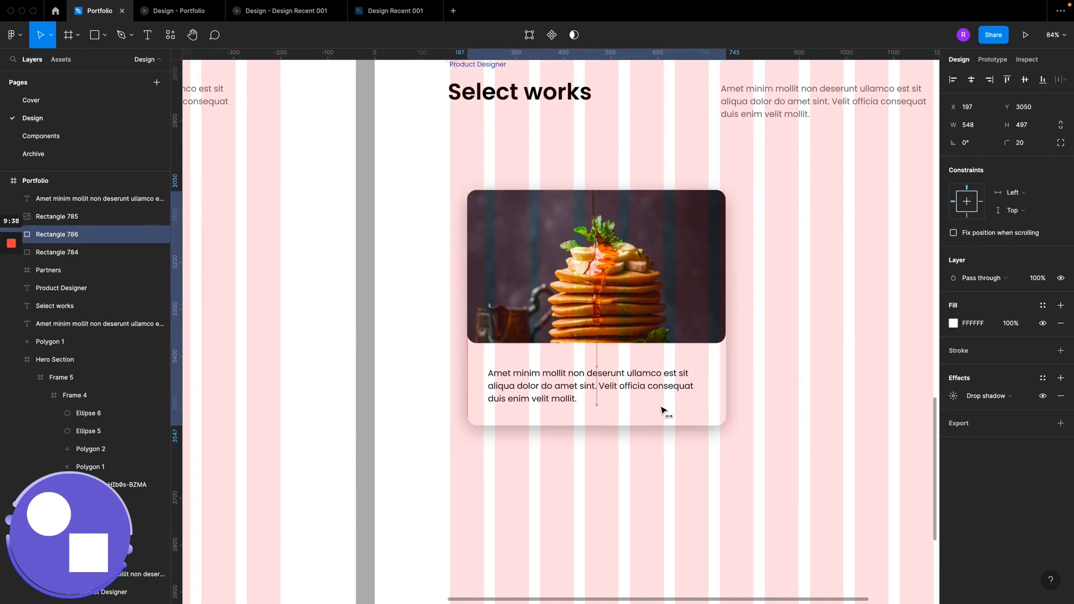
pyautogui.click(88, 252)
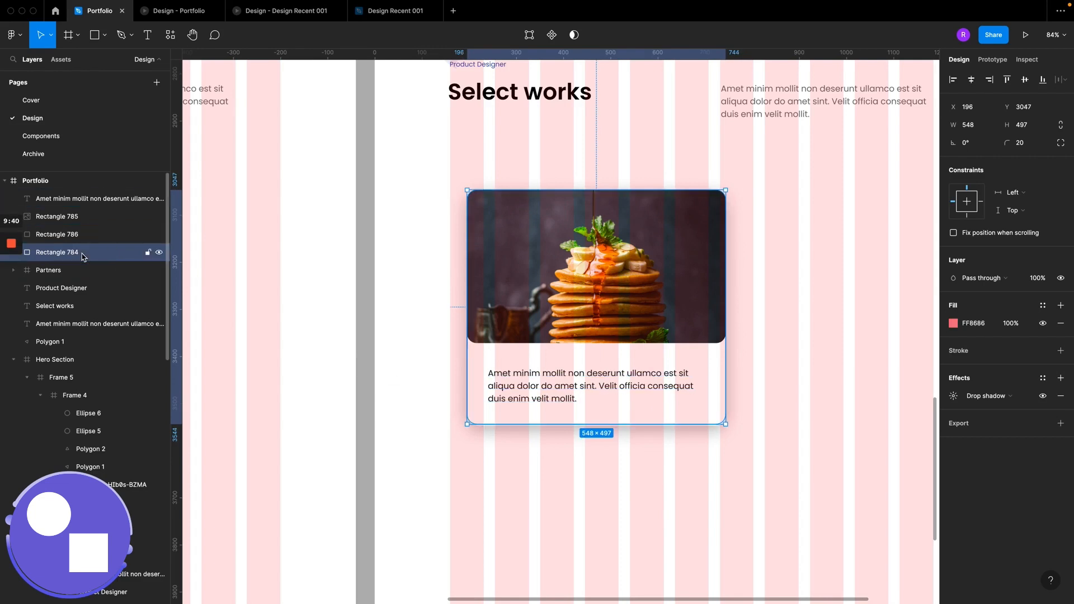
pyautogui.press('Down')
pyautogui.press('Down')
pyautogui.press('Down')
pyautogui.press('Down')
pyautogui.press('Down')
pyautogui.press('Down')
pyautogui.press('Down')
pyautogui.press('Down')
pyautogui.press('Down')
pyautogui.press('Down')
pyautogui.press('Down')
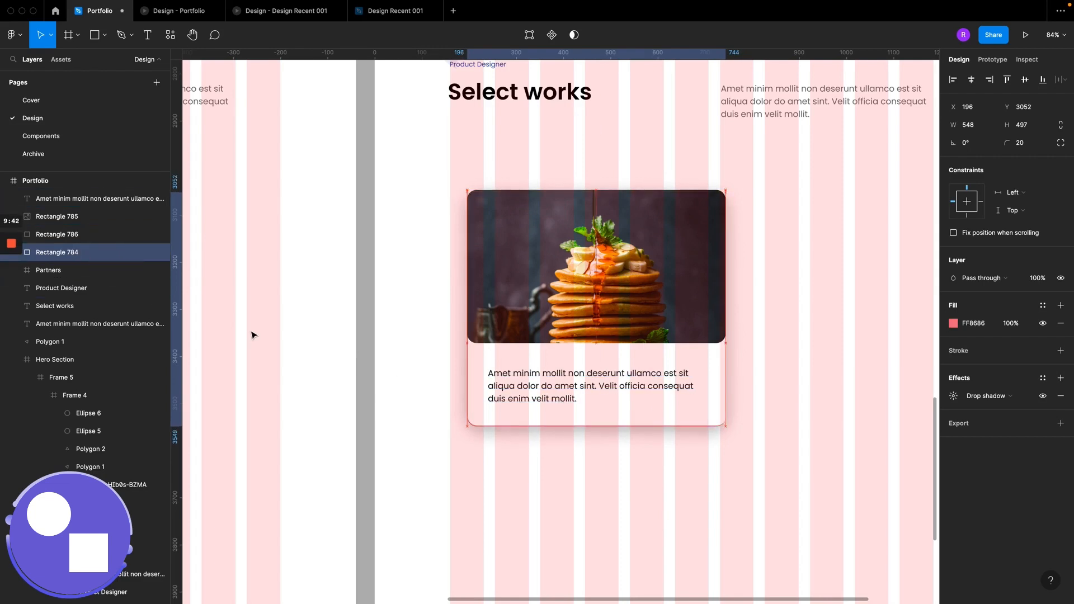
pyautogui.press('Down')
pyautogui.press('Down')
pyautogui.press('Down')
pyautogui.press('Down')
pyautogui.press('Down')
pyautogui.press('Down')
pyautogui.press('Down')
pyautogui.press('Down')
pyautogui.press('Down')
pyautogui.press('Down')
pyautogui.press('Down')
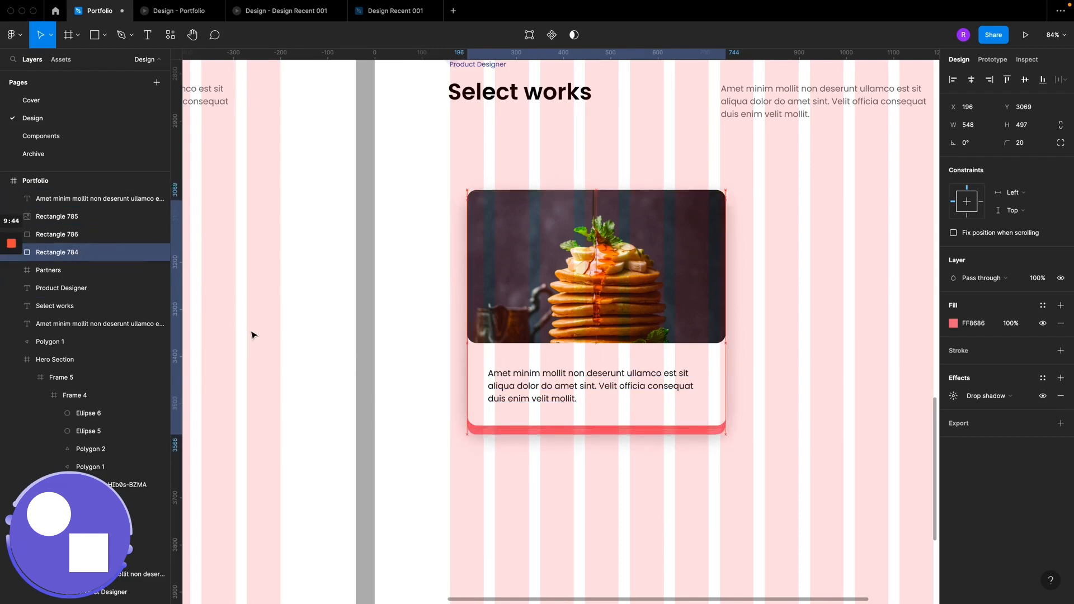
pyautogui.press('Left')
pyautogui.press('Left')
pyautogui.press('Left')
pyautogui.press('Left')
pyautogui.press('Left')
pyautogui.press('Left')
pyautogui.press('Left')
pyautogui.press('Left')
pyautogui.press('Left')
pyautogui.press('Left')
pyautogui.press('Left')
pyautogui.press('Left')
pyautogui.press('Left')
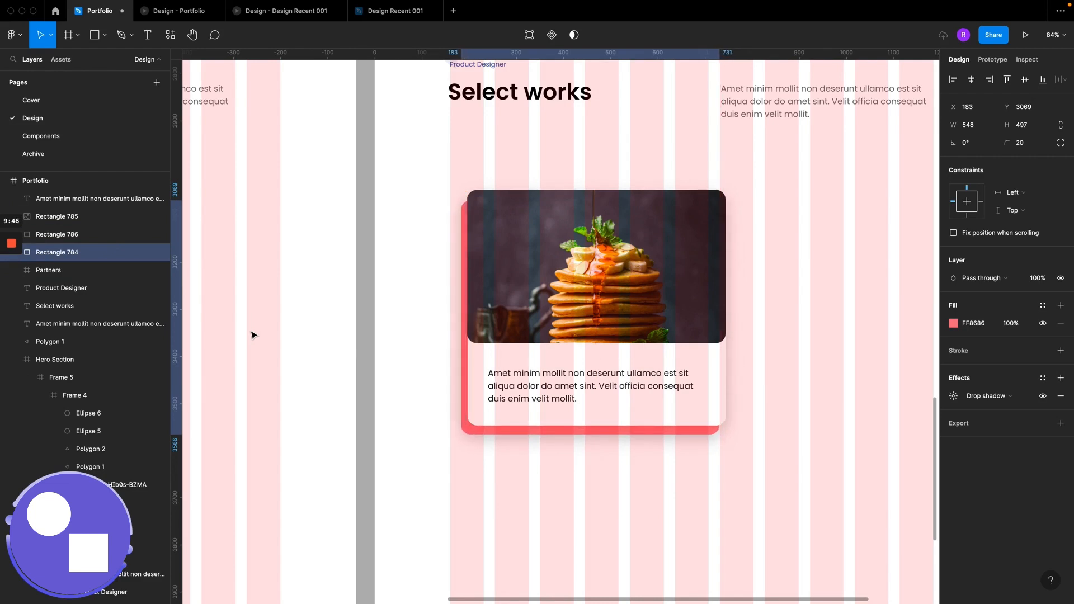
pyautogui.press('Down')
pyautogui.press('Down')
pyautogui.press('Down')
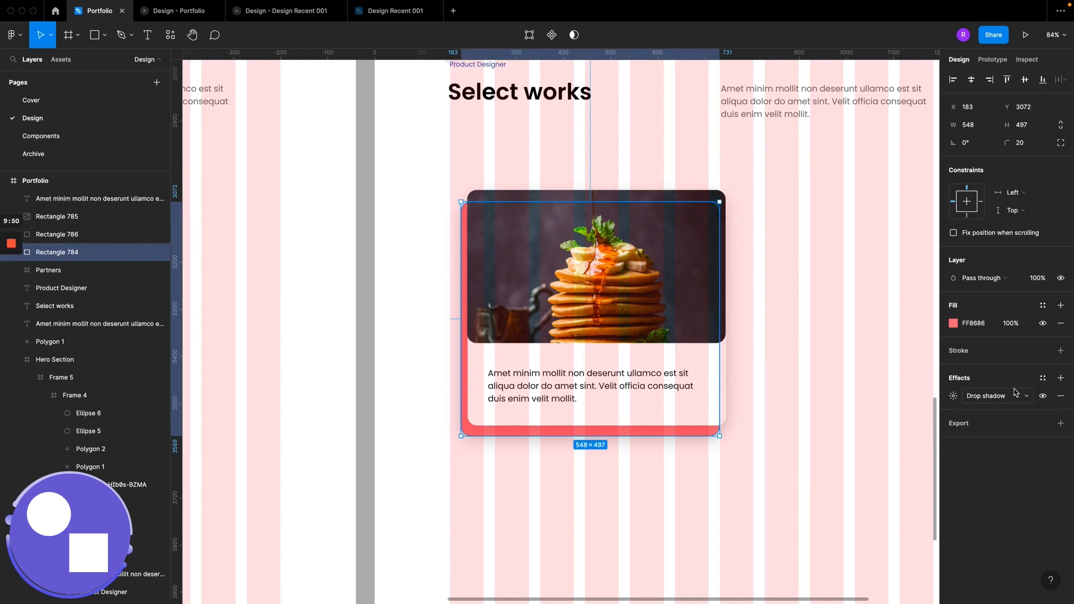
pyautogui.moveTo(591, 332); pyautogui.dragTo(608, 339)
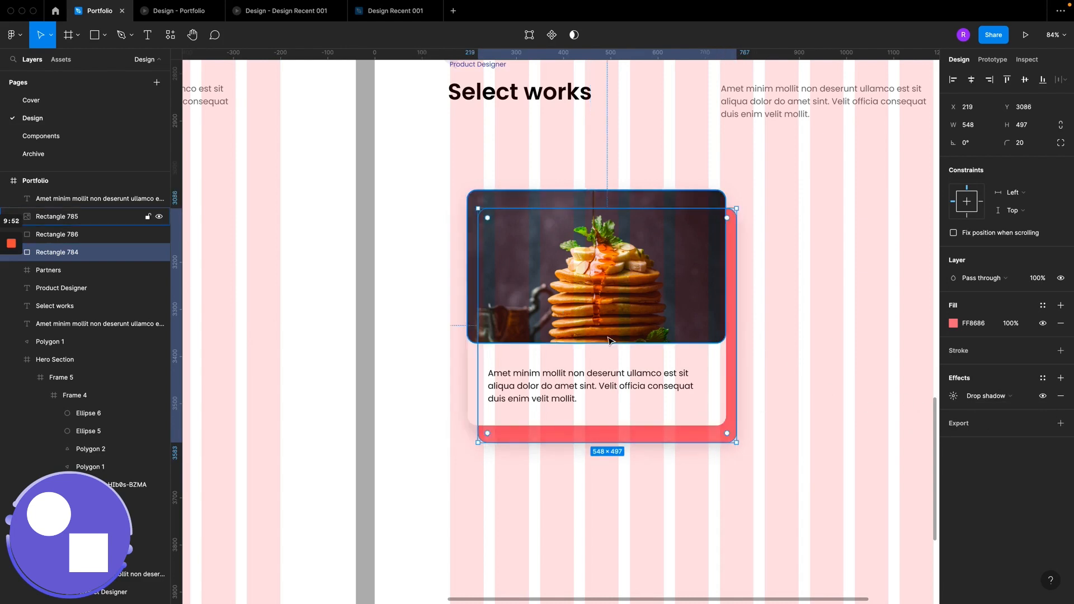
pyautogui.click(62, 235)
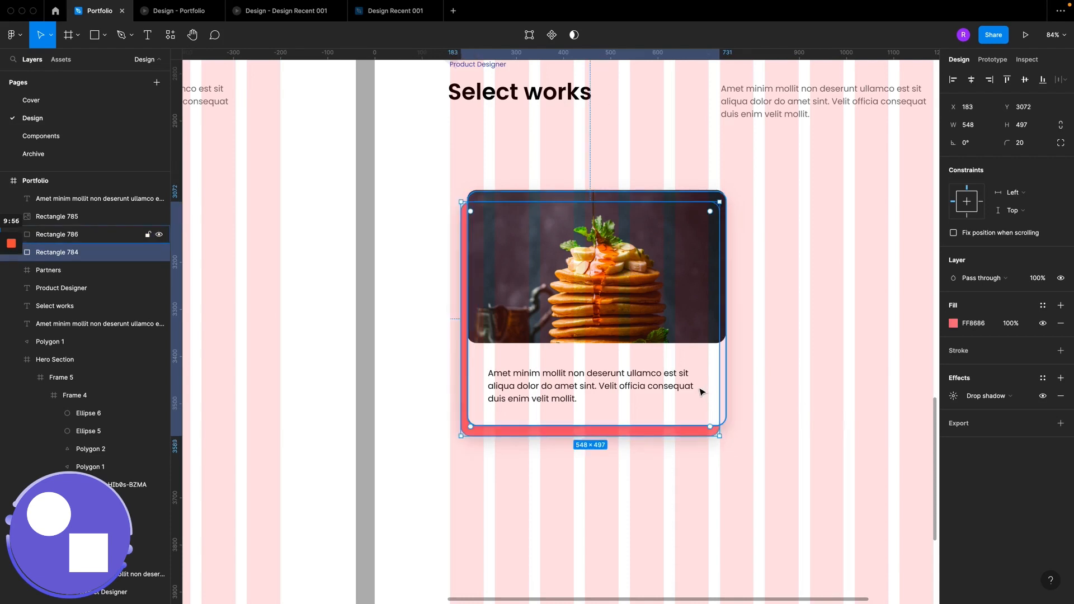
pyautogui.hotkey('ctrl', 'z')
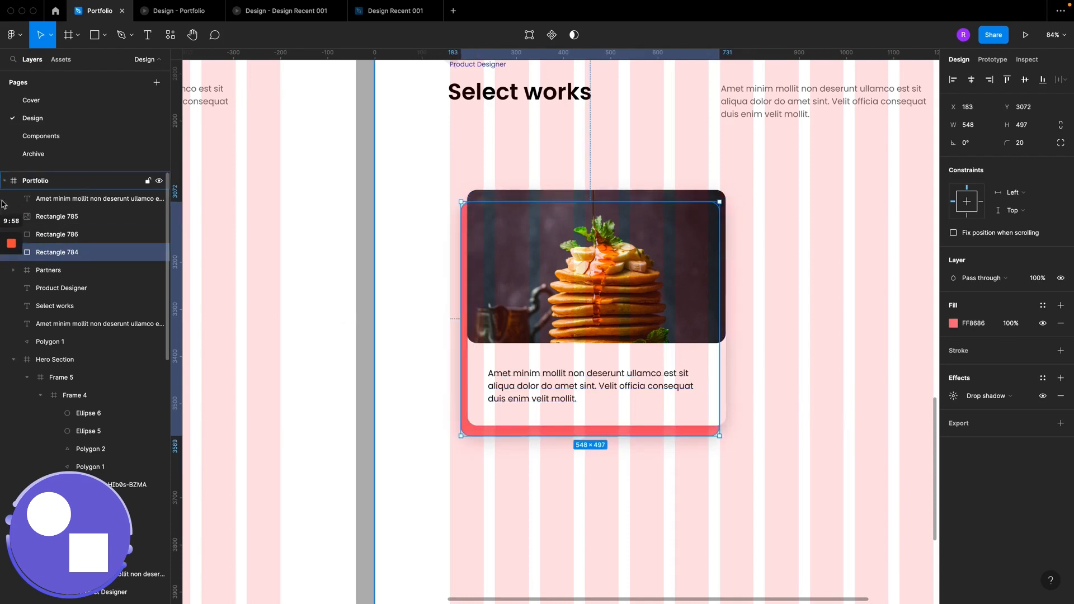
# Step: Hide the white base rectangle's drop shadow and duplicate the coral rectangle in place
pyautogui.click(61, 235)
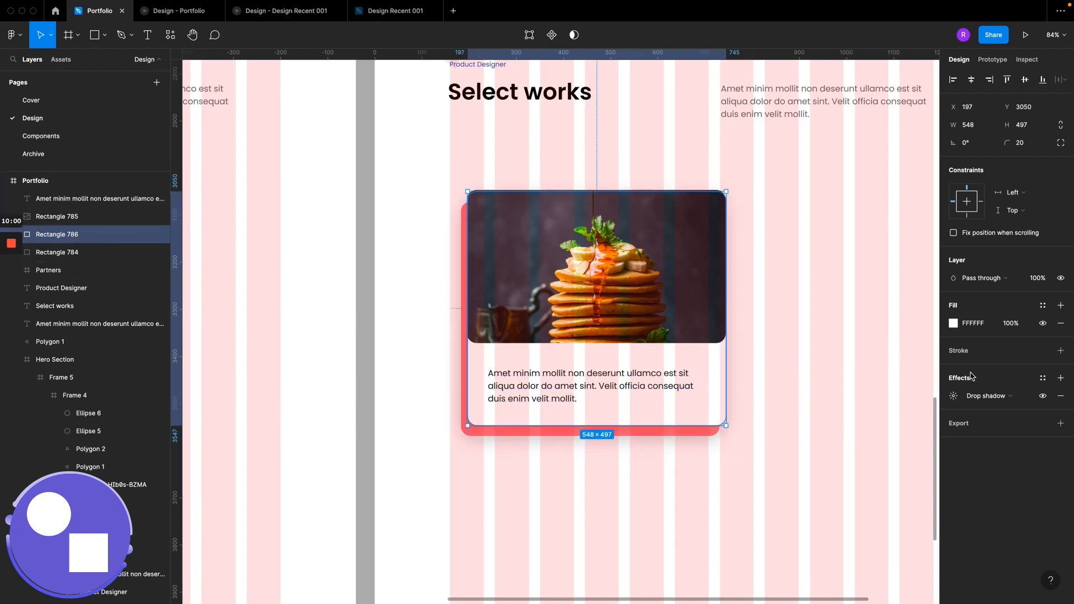
pyautogui.click(1043, 397)
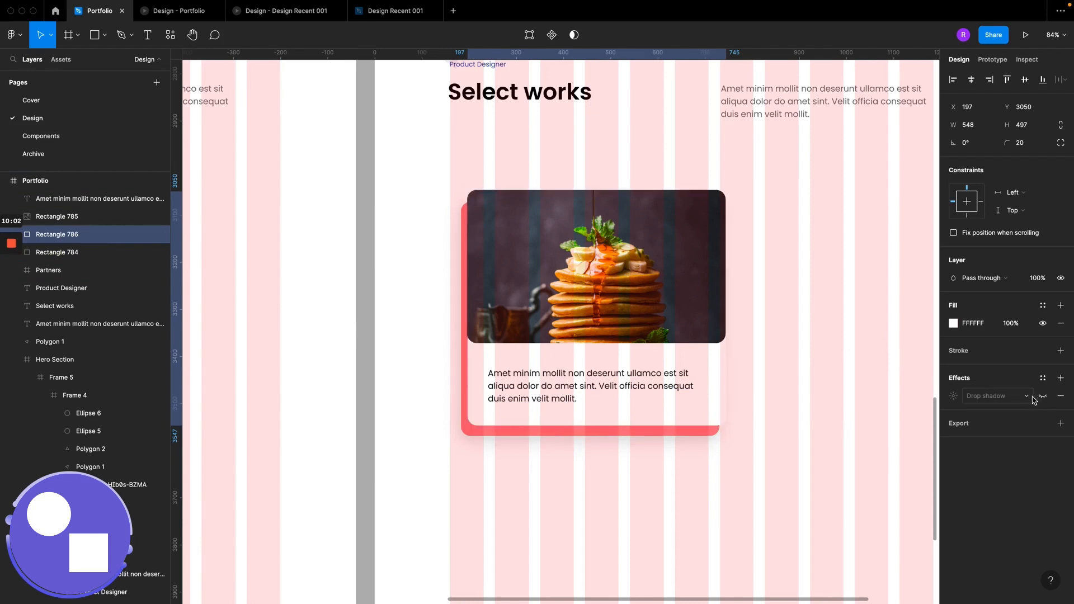
pyautogui.click(485, 436)
pyautogui.hotkey('ctrl', 'd')
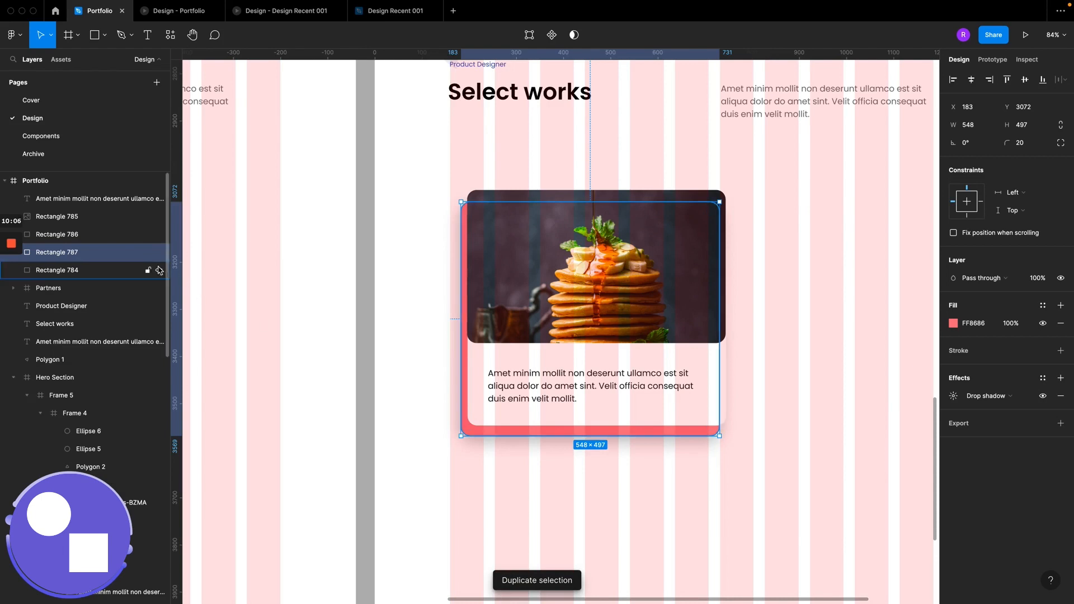
# Step: Fill the lower of the two coral rectangles with 41FF54 and move it to X 172, Y 3093
pyautogui.click(56, 272)
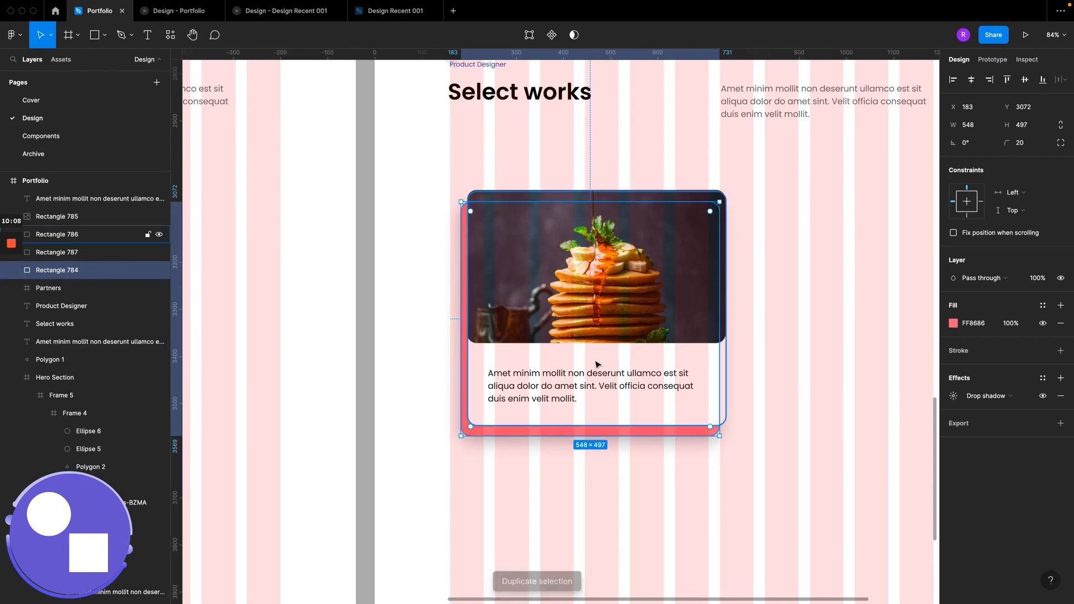
pyautogui.click(953, 324)
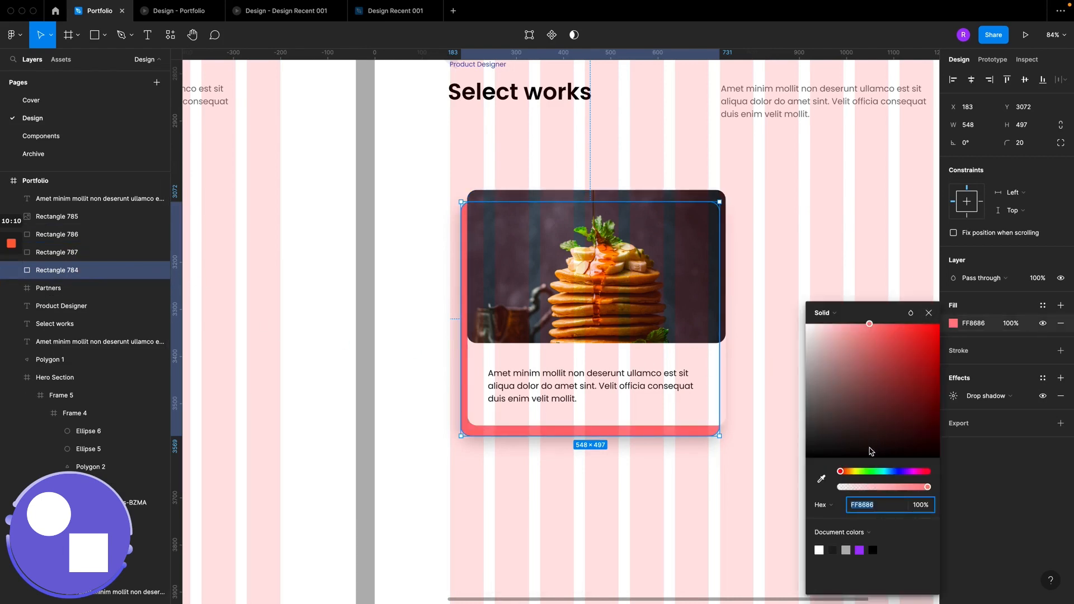
pyautogui.click(871, 471)
pyautogui.moveTo(899, 371); pyautogui.dragTo(907, 259)
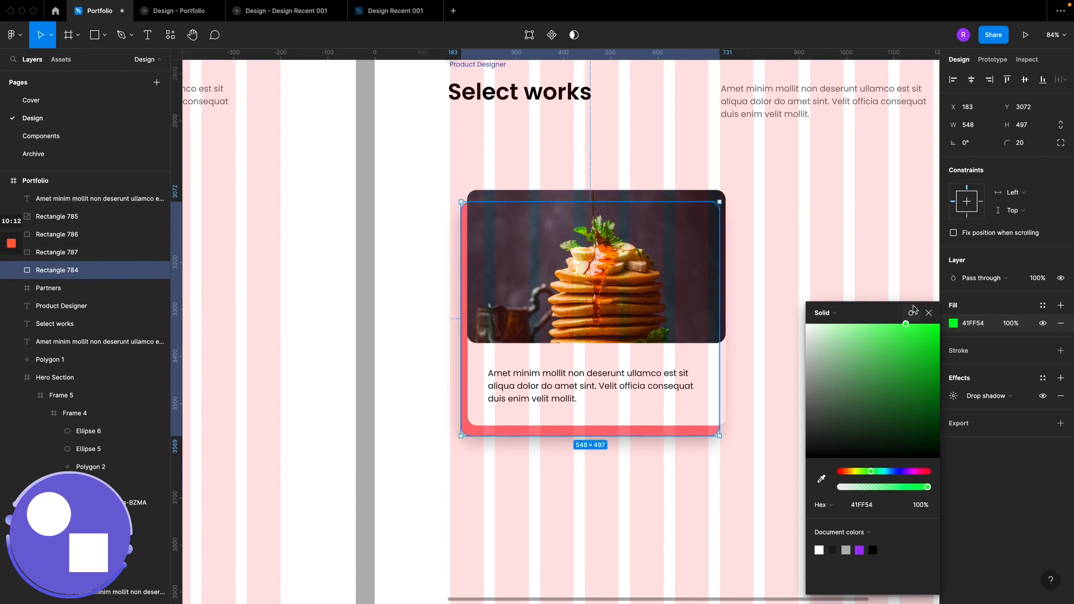
pyautogui.click(929, 313)
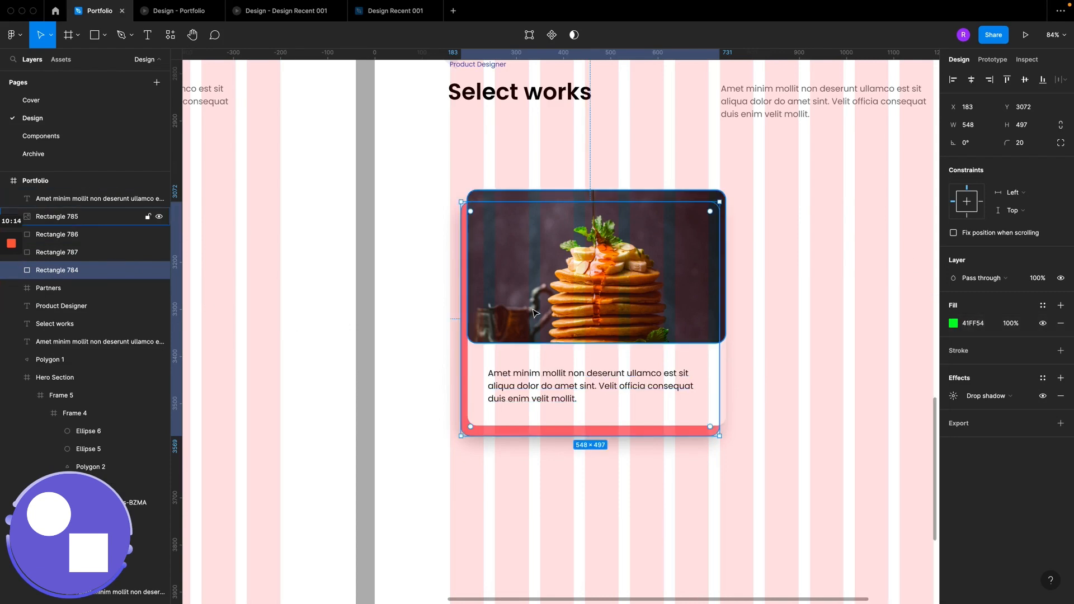
pyautogui.moveTo(541, 313); pyautogui.dragTo(538, 324)
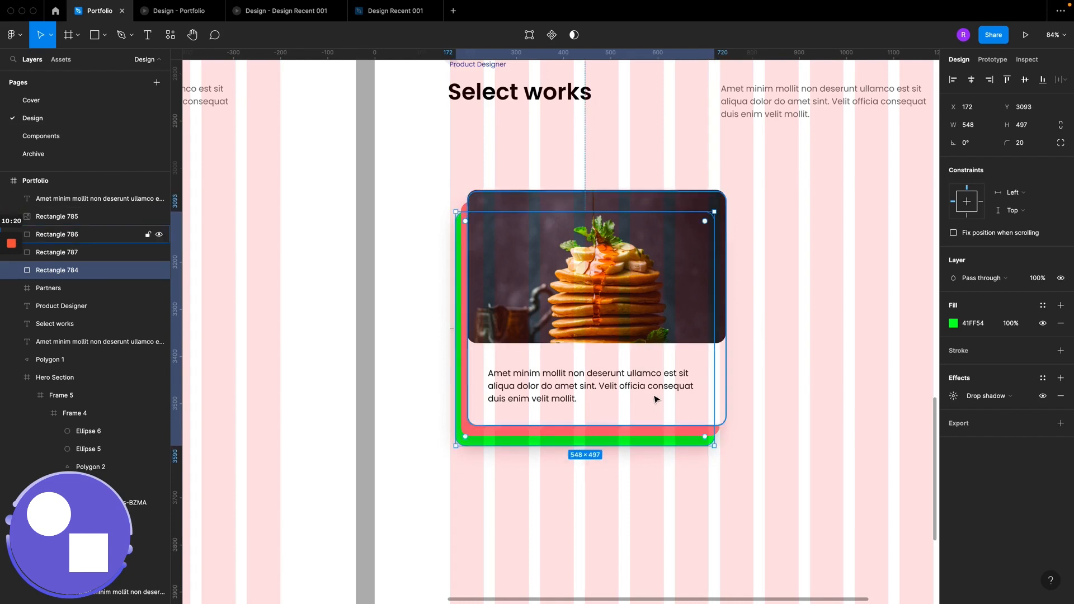
# Step: Hide the drop shadow on the coral rectangle and clear the selection
pyautogui.click(76, 250)
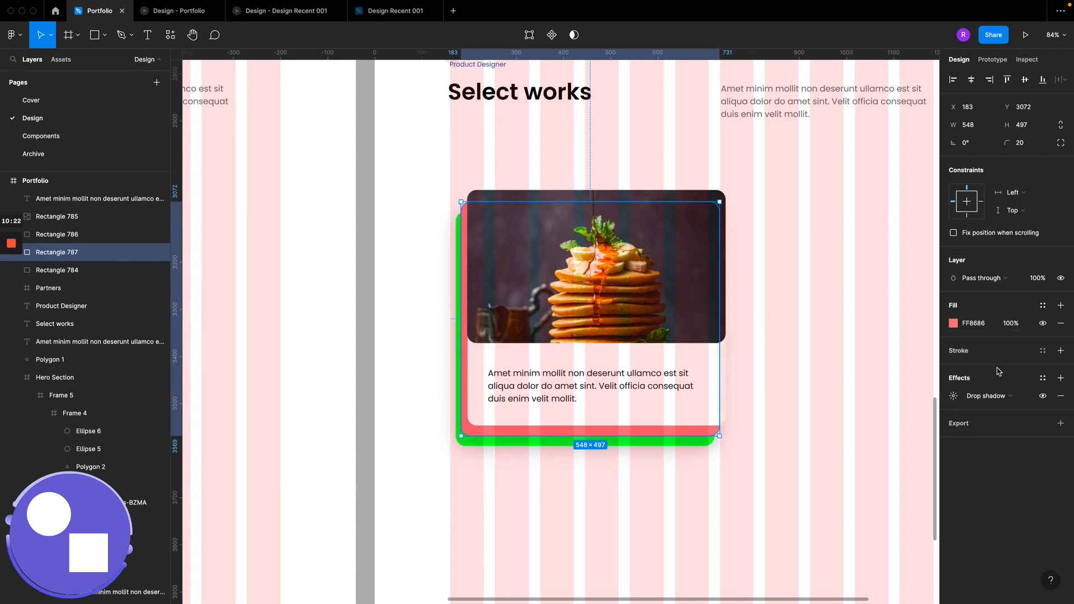
pyautogui.click(1043, 396)
pyautogui.click(773, 367)
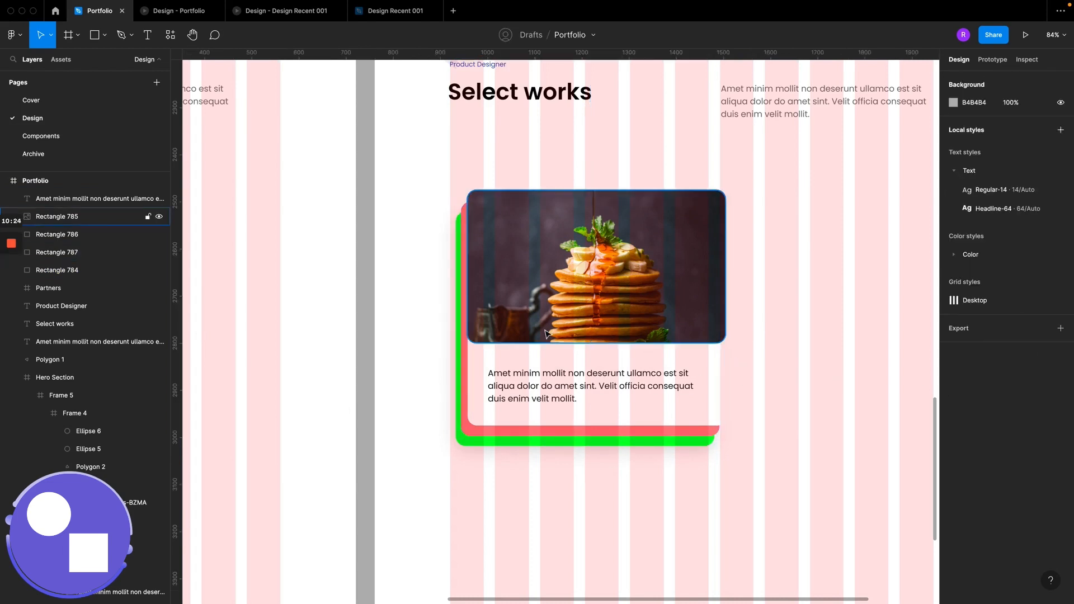
pyautogui.scroll(-6, 505, 333)
pyautogui.hscroll(-2, 467, 321)
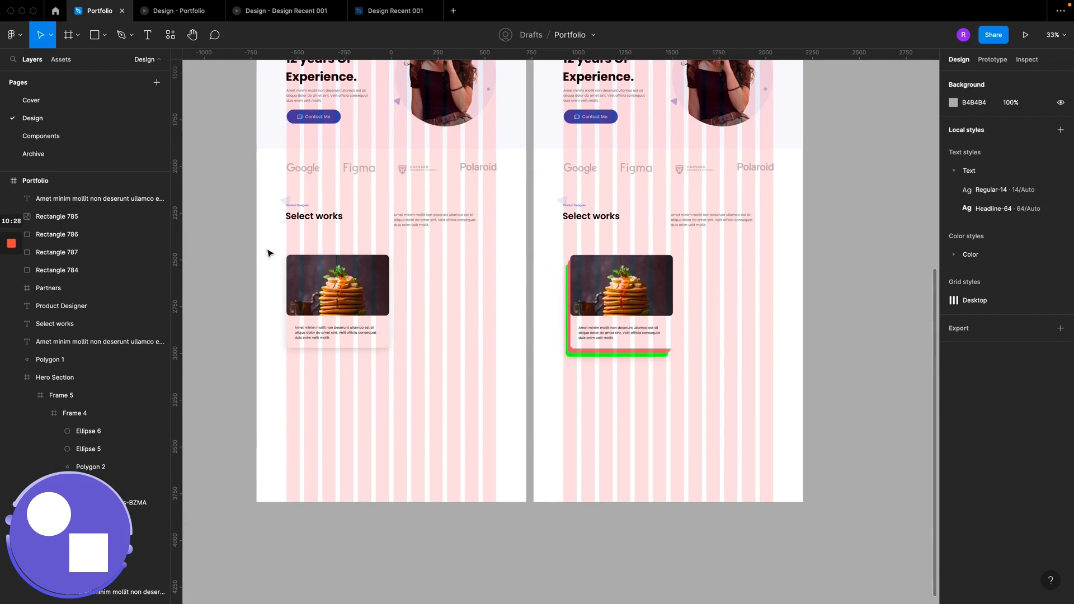
pyautogui.moveTo(268, 250); pyautogui.dragTo(403, 369)
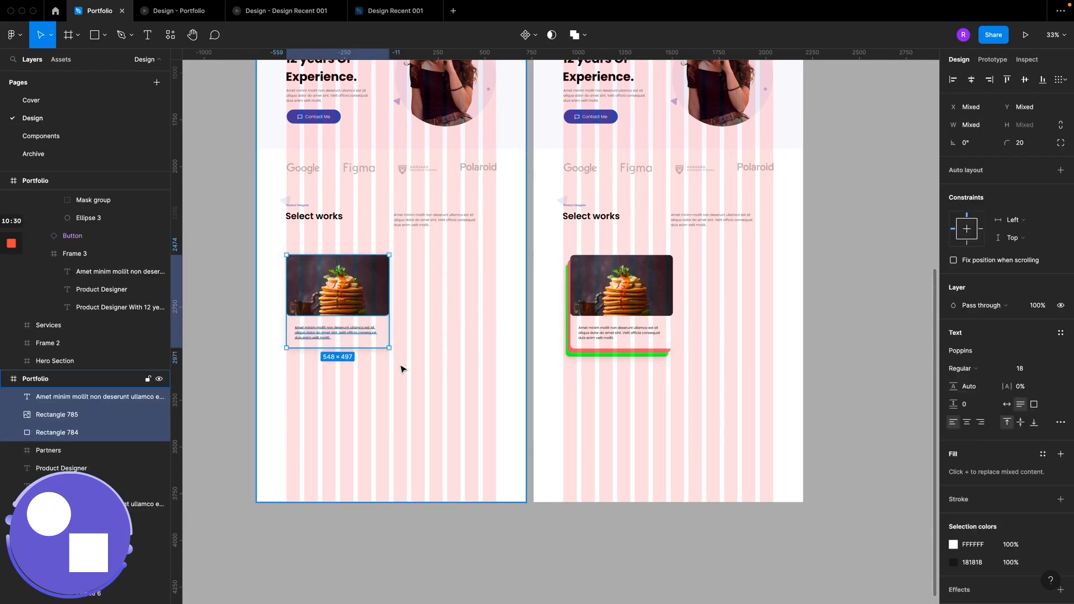
pyautogui.moveTo(553, 260); pyautogui.dragTo(668, 371)
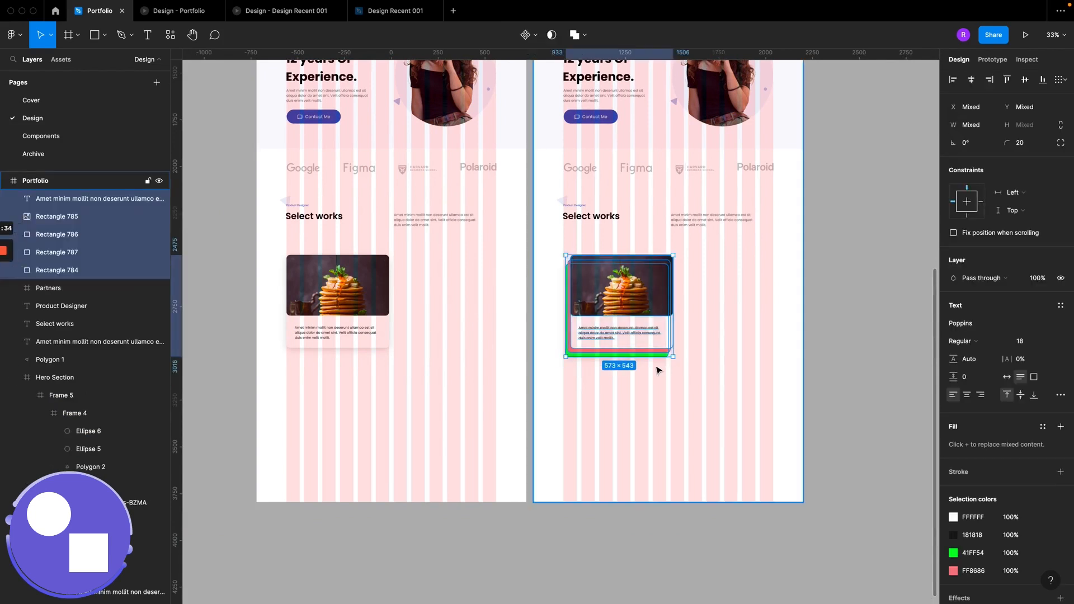
pyautogui.hotkey('ctrl', 'shift', 'd')
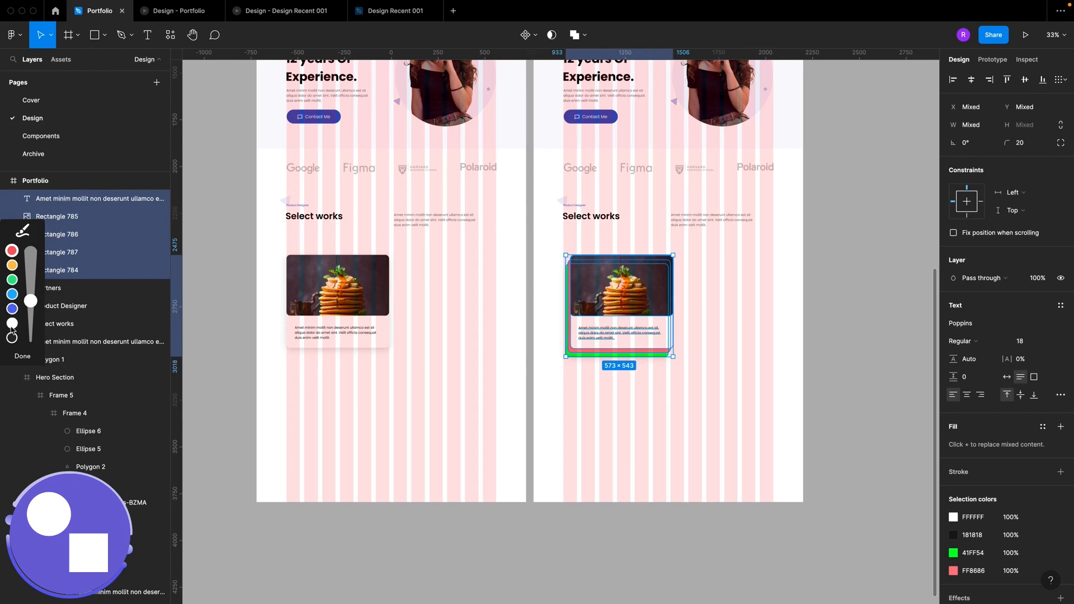
pyautogui.click(22, 356)
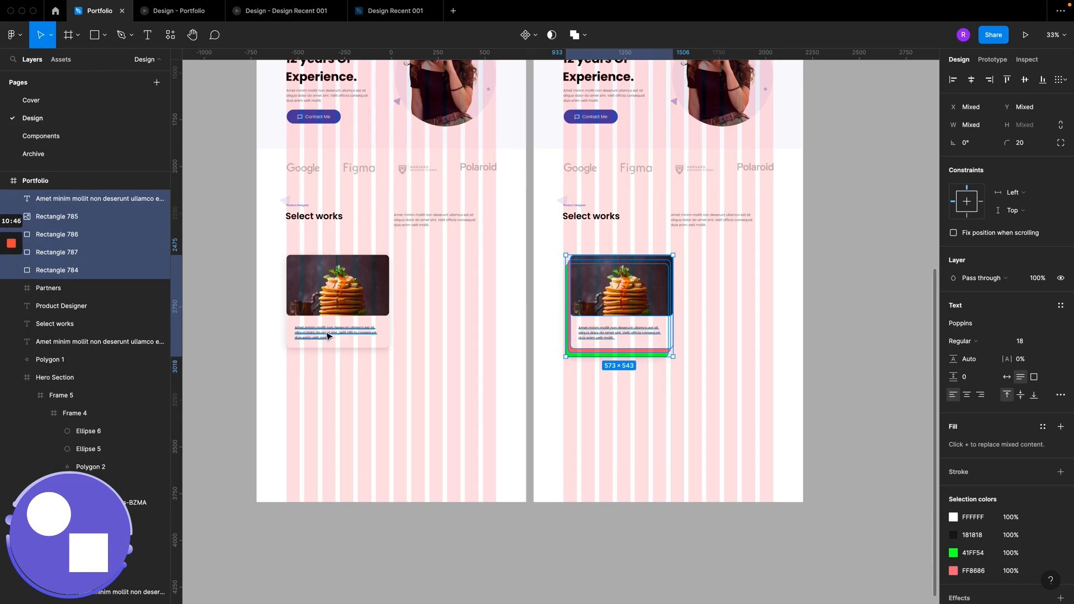
# Step: Group the text, photo and base rectangle of the plain card in the original Portfolio frame
pyautogui.click(251, 294)
pyautogui.moveTo(271, 279); pyautogui.dragTo(388, 363)
pyautogui.rightClick(334, 262)
pyautogui.moveTo(361, 316)
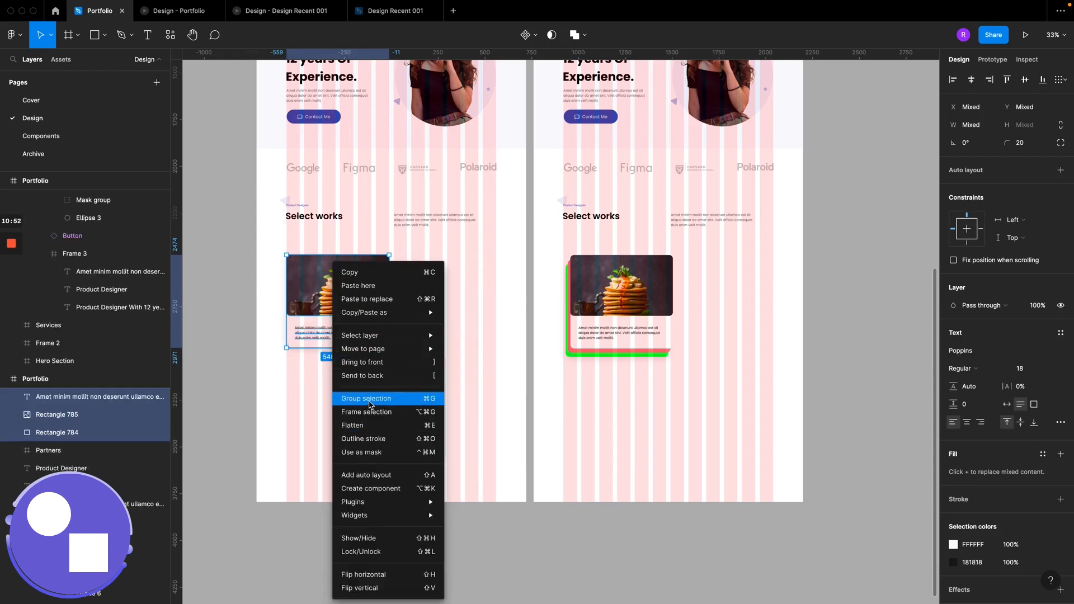
pyautogui.click(371, 400)
# Step: Group all layers of the stacked coloured card in the duplicated Portfolio frame
pyautogui.click(555, 273)
pyautogui.moveTo(557, 274); pyautogui.dragTo(631, 335)
pyautogui.rightClick(630, 334)
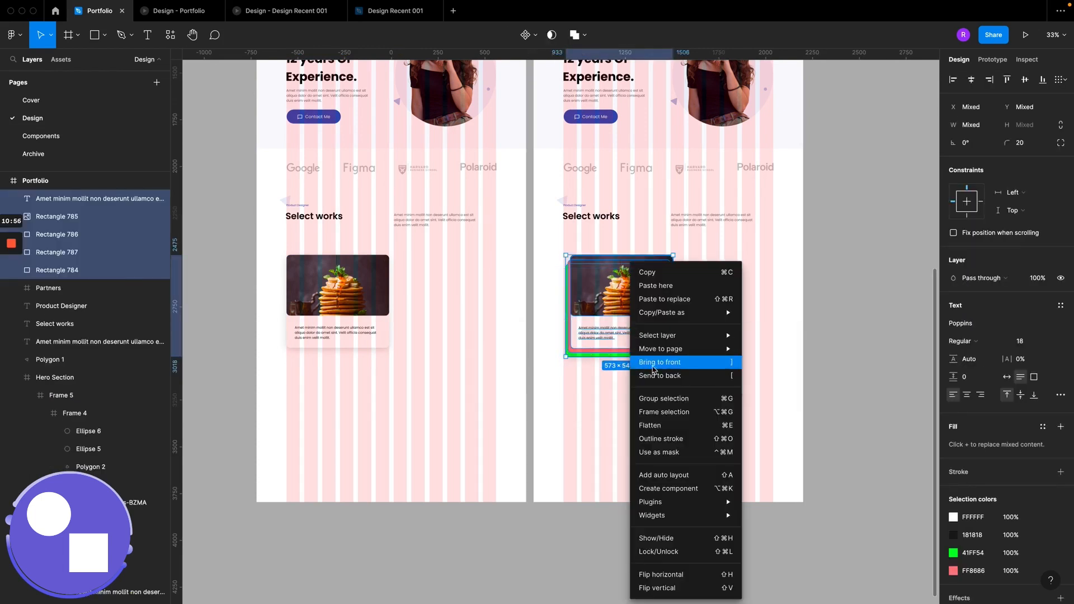
pyautogui.click(716, 398)
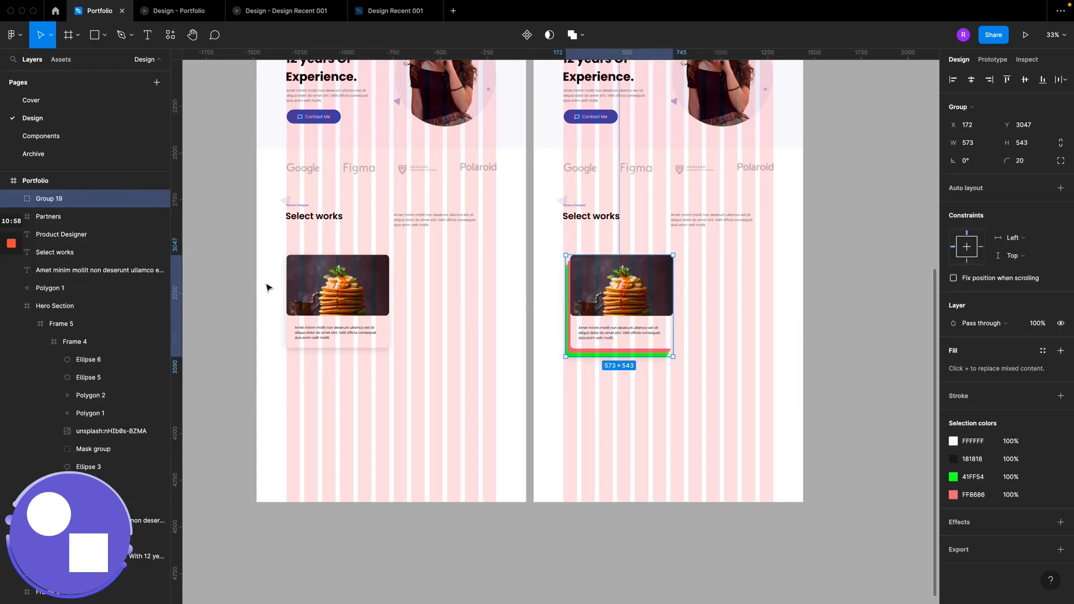
# Step: Link the plain card group to the duplicated Portfolio frame with While hovering and Smart animate, and check it in the Design - Portfolio preview
pyautogui.click(311, 303)
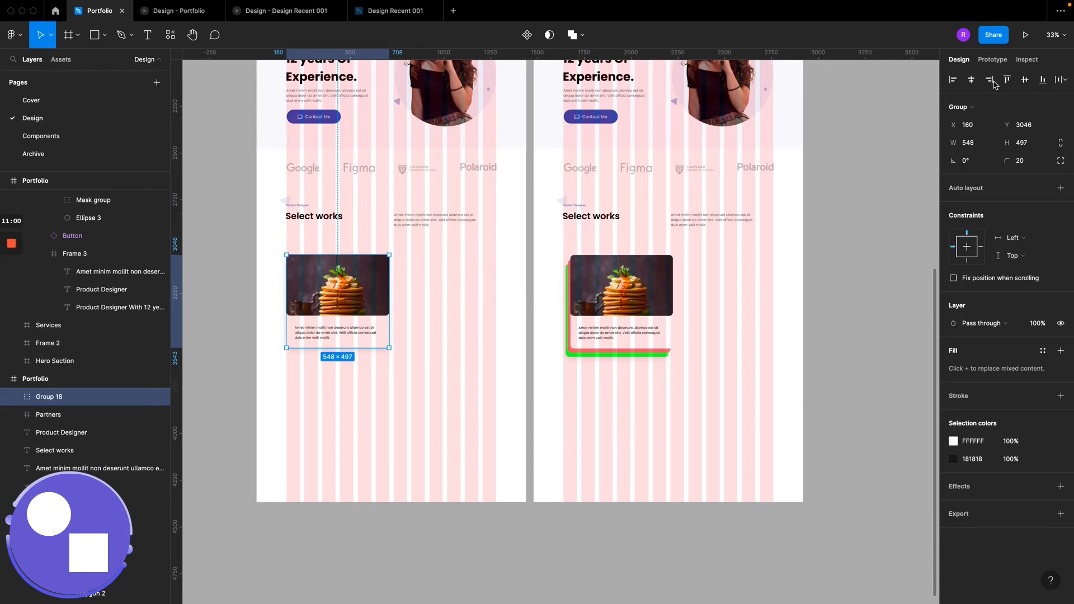
pyautogui.click(993, 59)
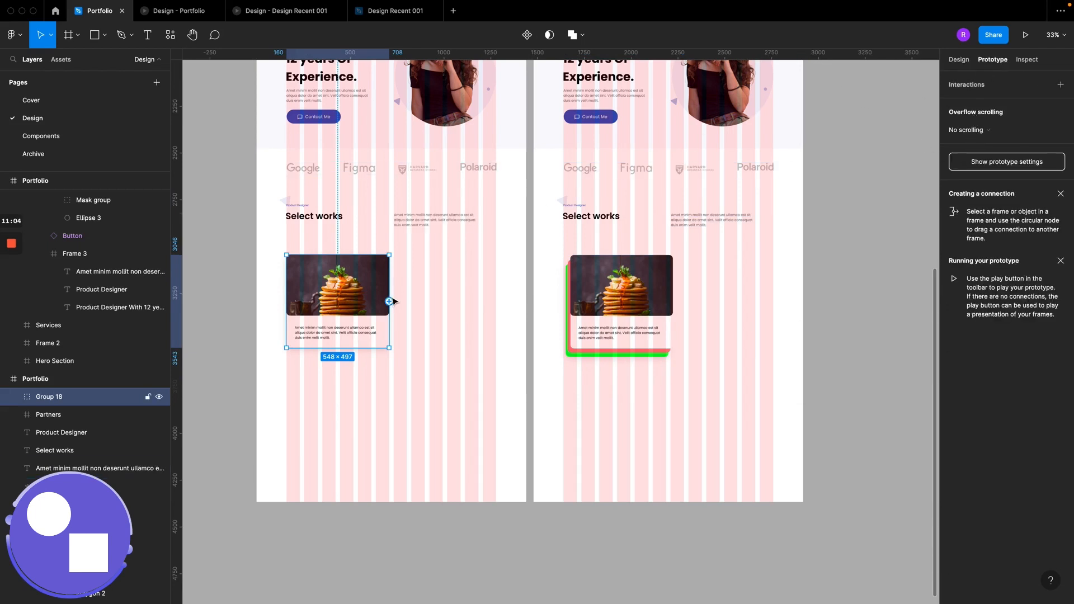
pyautogui.moveTo(390, 301); pyautogui.dragTo(571, 300)
pyautogui.click(852, 267)
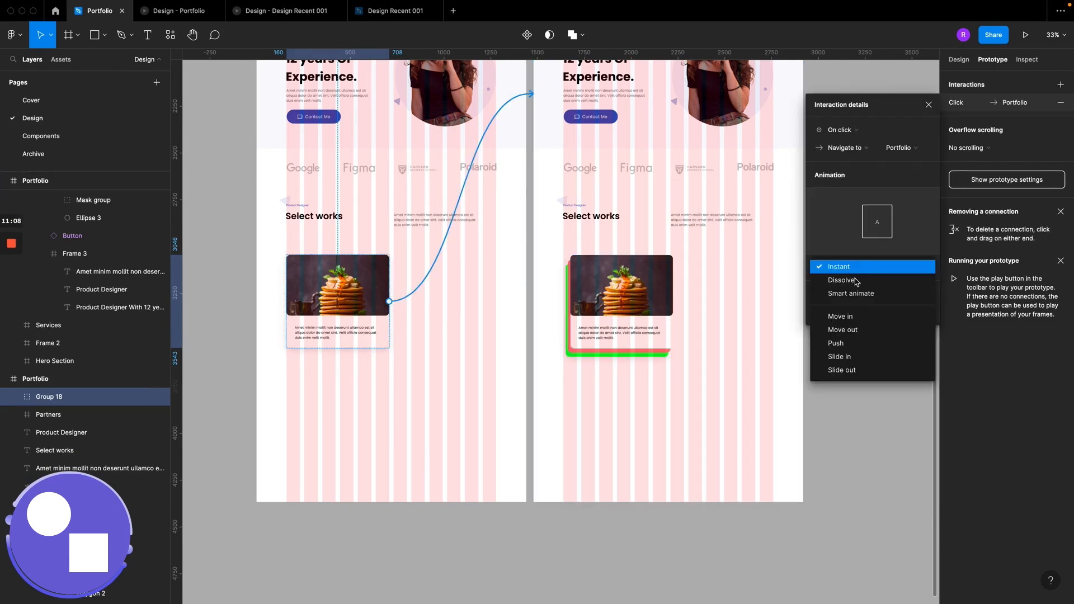
pyautogui.click(851, 294)
pyautogui.click(841, 130)
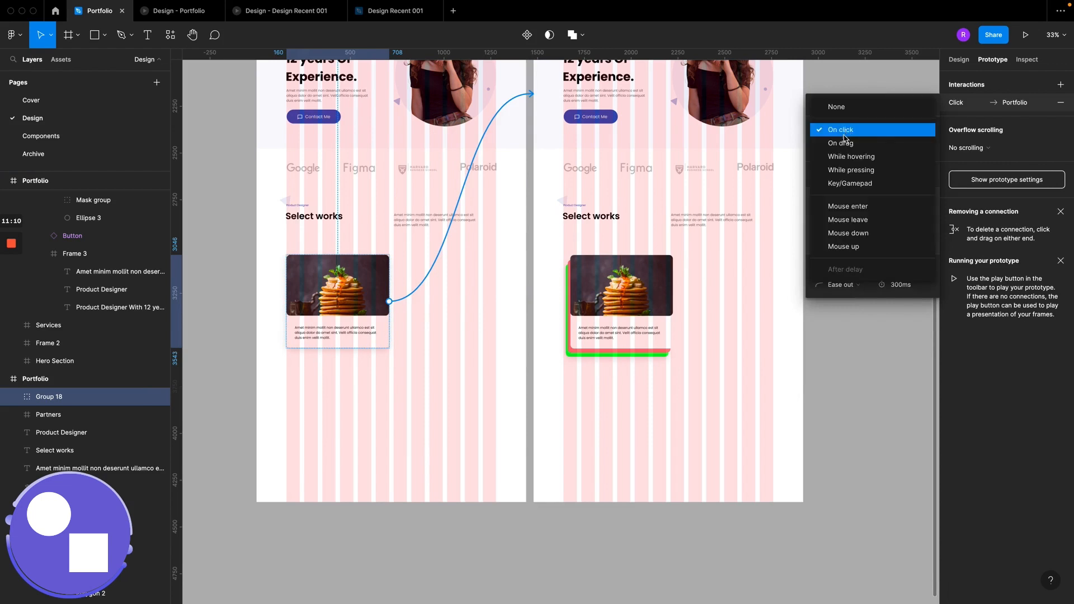
pyautogui.click(844, 166)
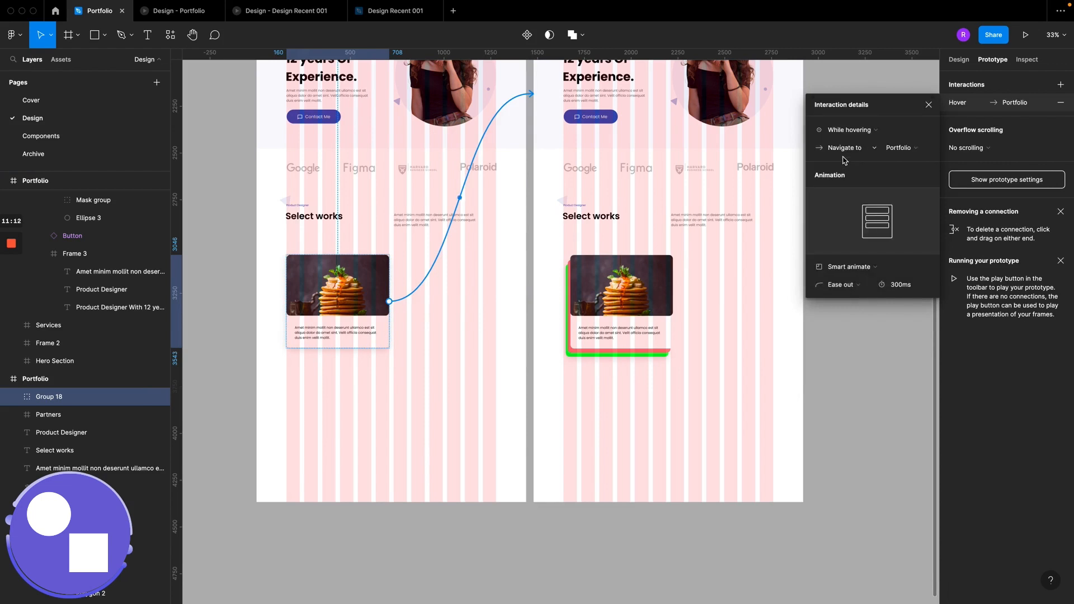
pyautogui.click(929, 104)
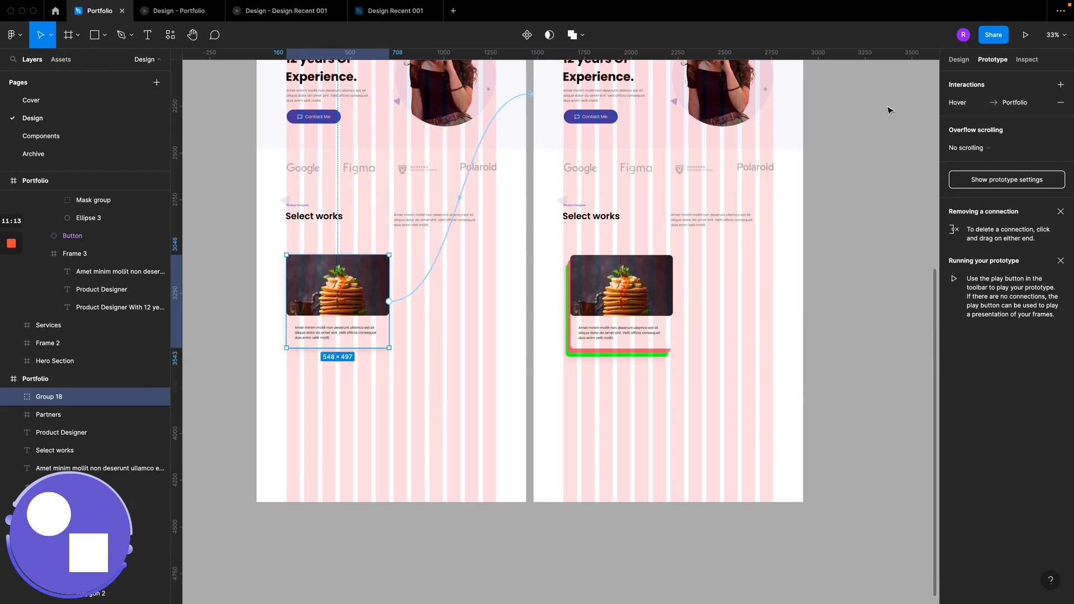
pyautogui.click(181, 15)
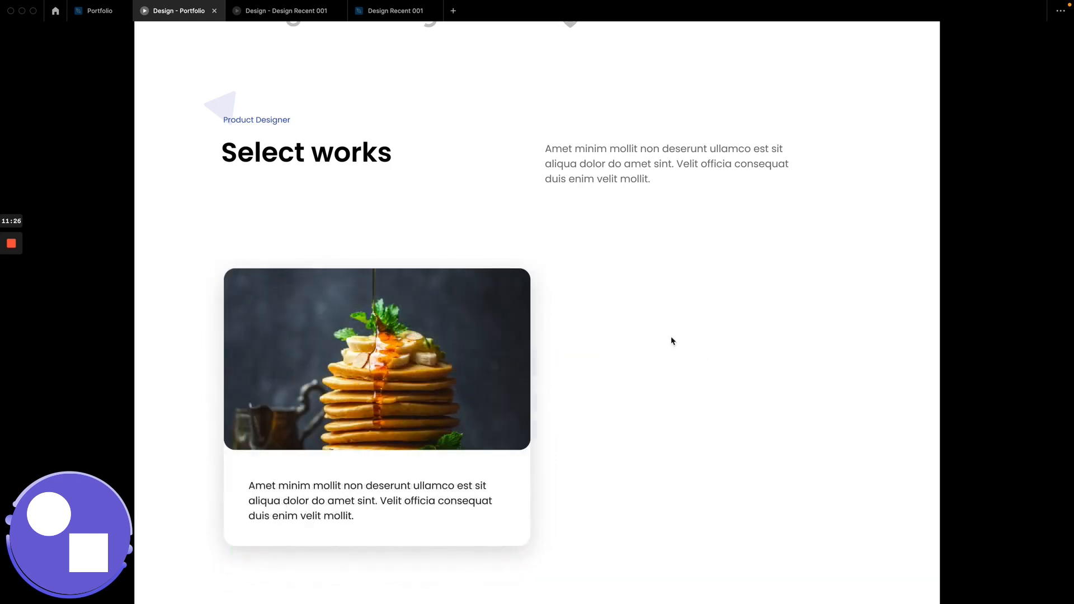
pyautogui.click(90, 12)
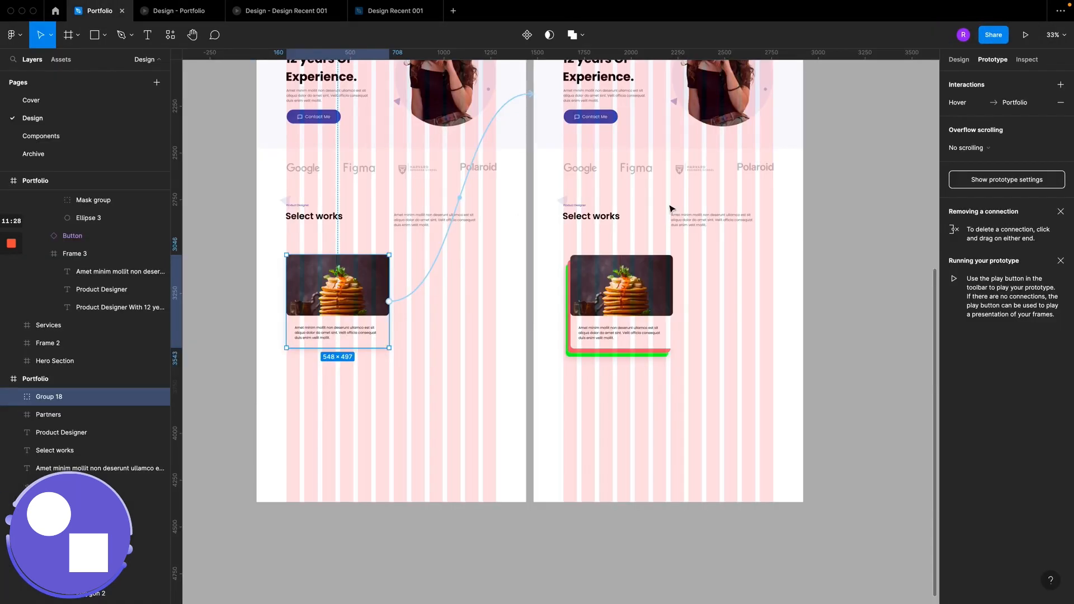
# Step: Delete the duplicated Portfolio frame holding the stacked card variant
pyautogui.scroll(-5, 672, 206)
pyautogui.scroll(2, 557, 154)
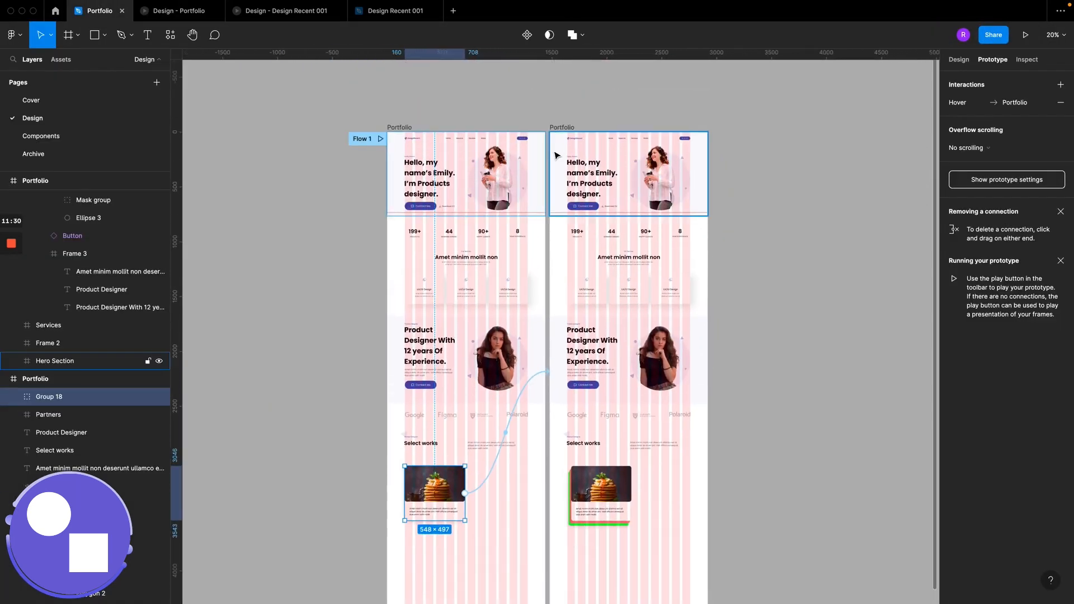
pyautogui.press('Delete')
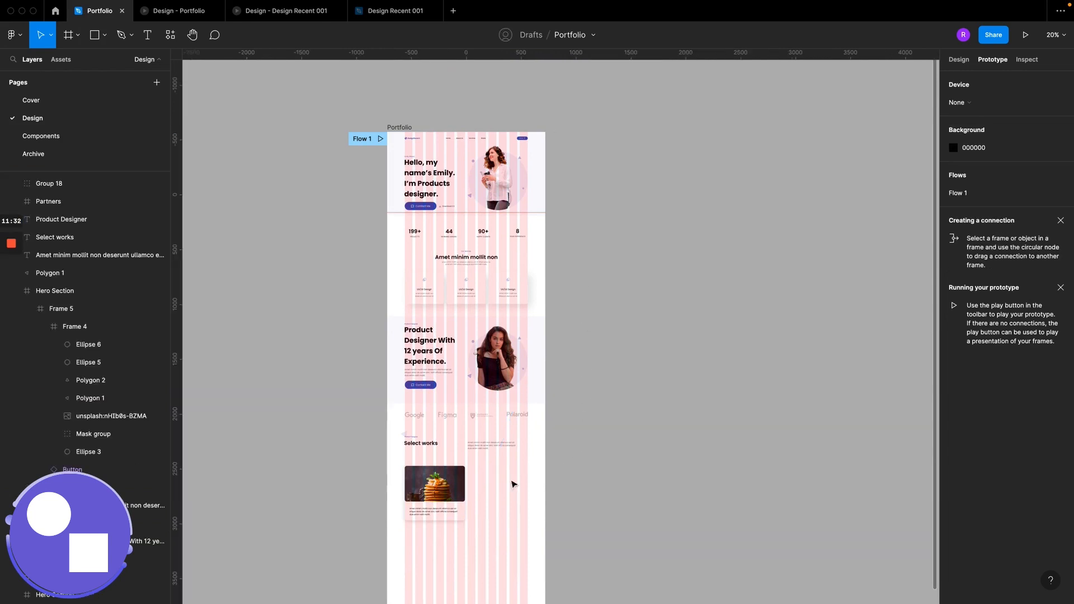
# Step: Cut the plain card group from the Portfolio frame and paste it into the Components frame on the Components page
pyautogui.click(431, 492)
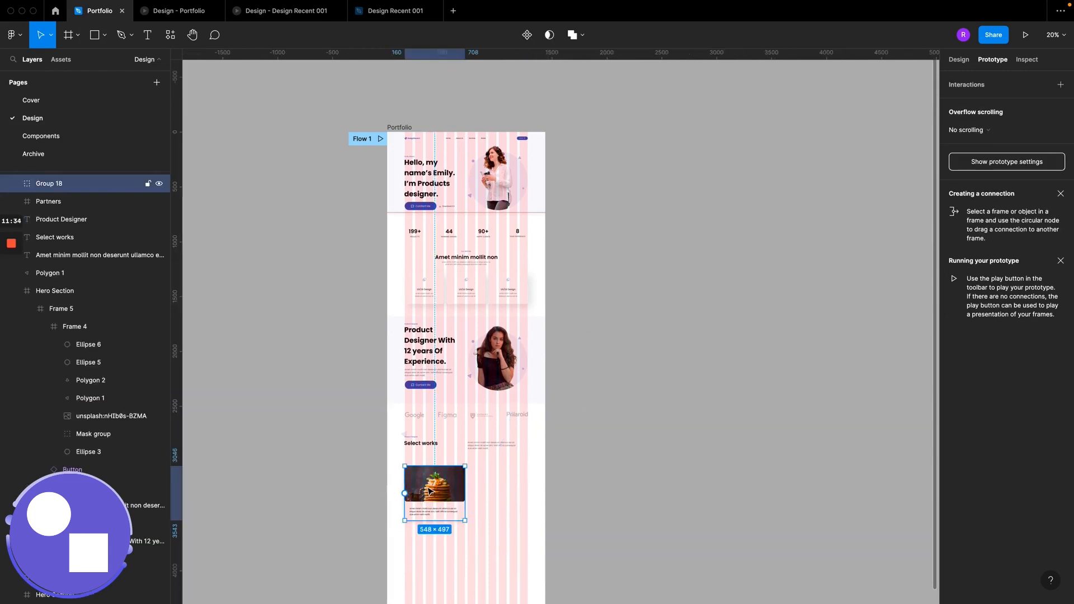
pyautogui.press('Delete')
pyautogui.click(959, 60)
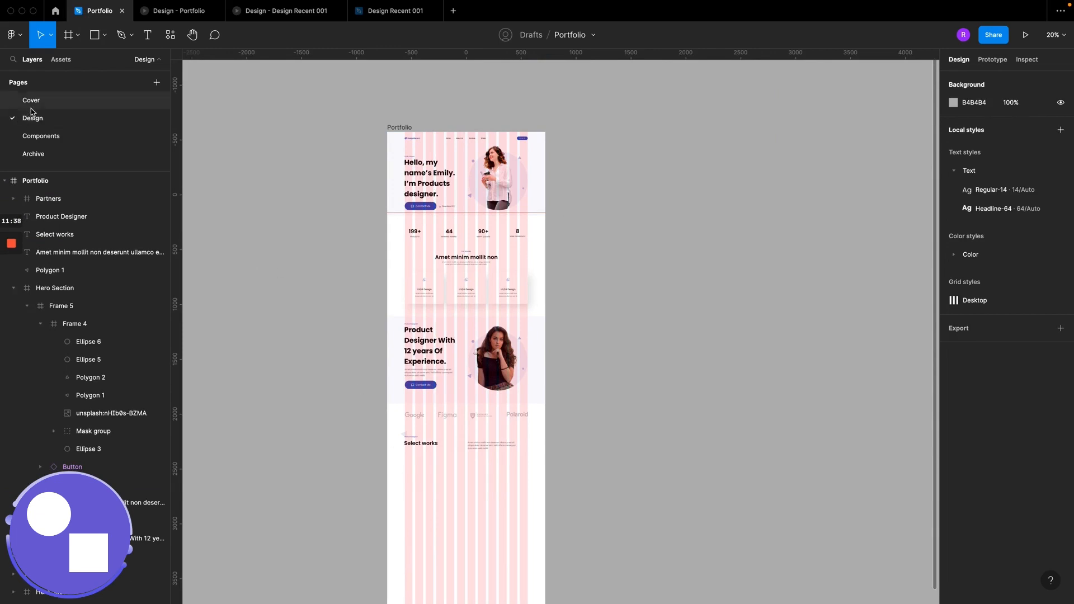
pyautogui.click(34, 137)
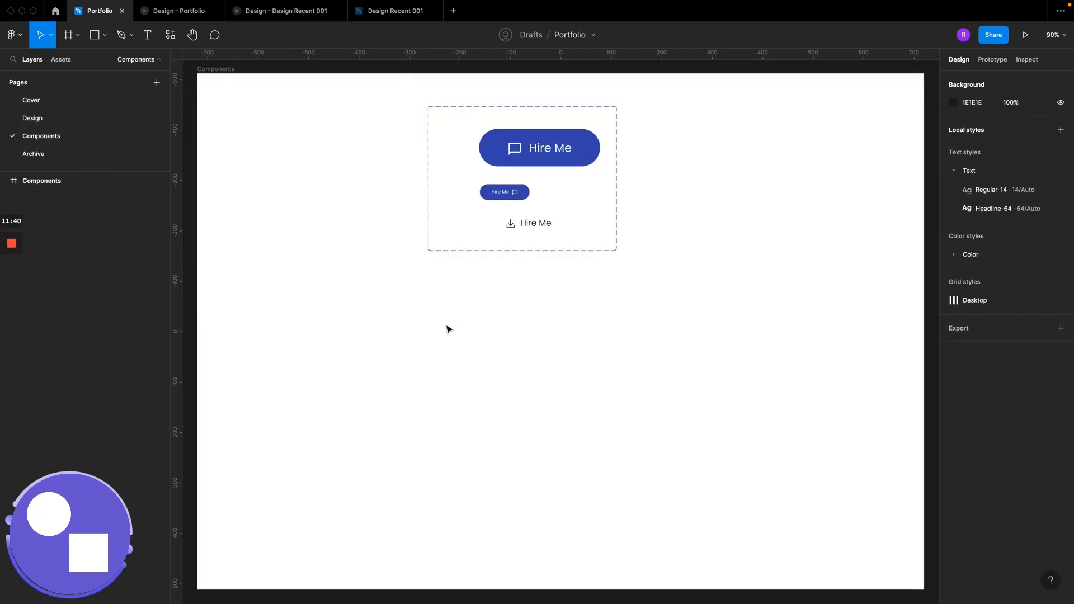
pyautogui.hscroll(5, 445, 328)
pyautogui.scroll(-2, 445, 328)
pyautogui.click(377, 352)
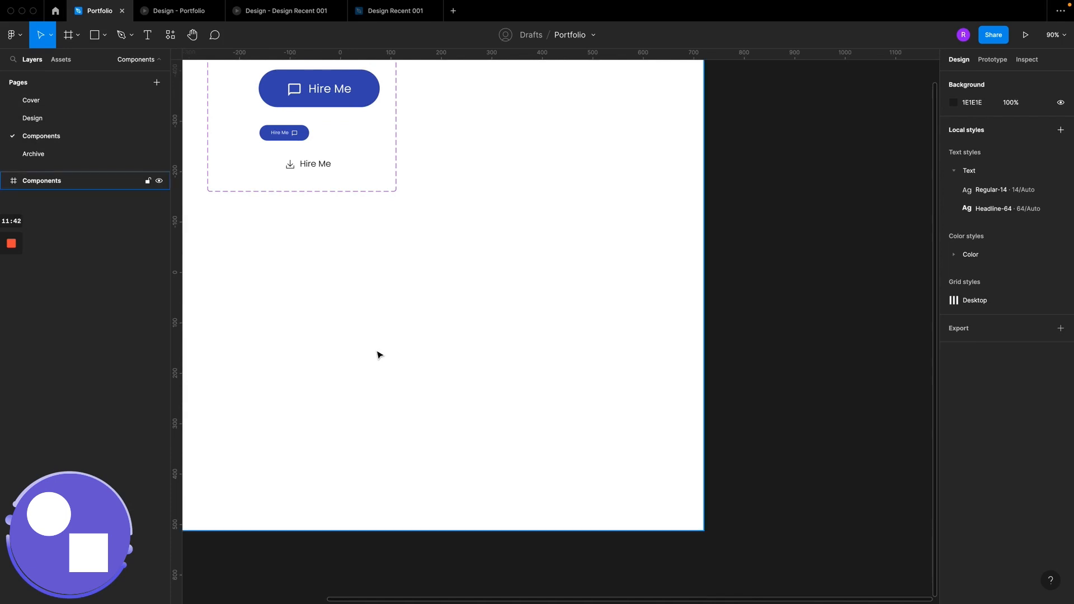
pyautogui.hotkey('ctrl', 'v')
pyautogui.scroll(-5, 538, 279)
pyautogui.hscroll(-1, 539, 278)
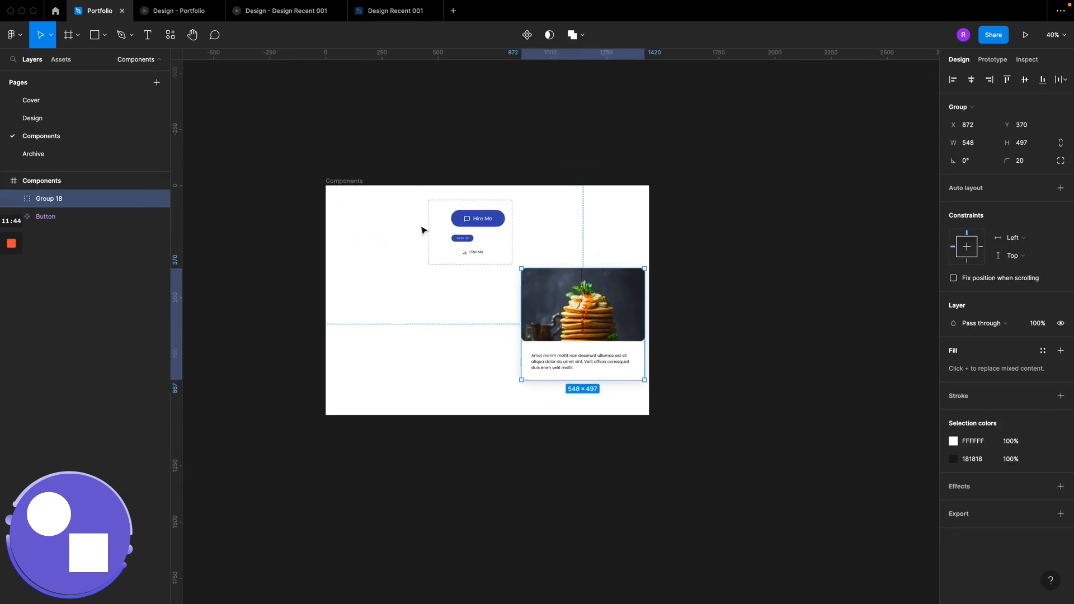
pyautogui.click(334, 181)
pyautogui.moveTo(326, 238); pyautogui.dragTo(183, 237)
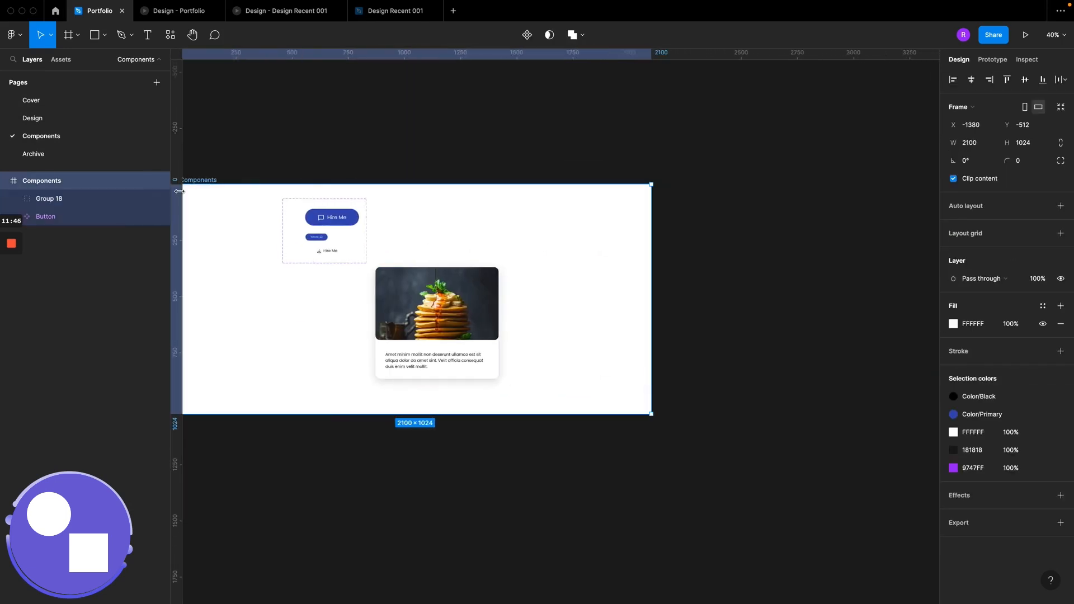
pyautogui.click(556, 297)
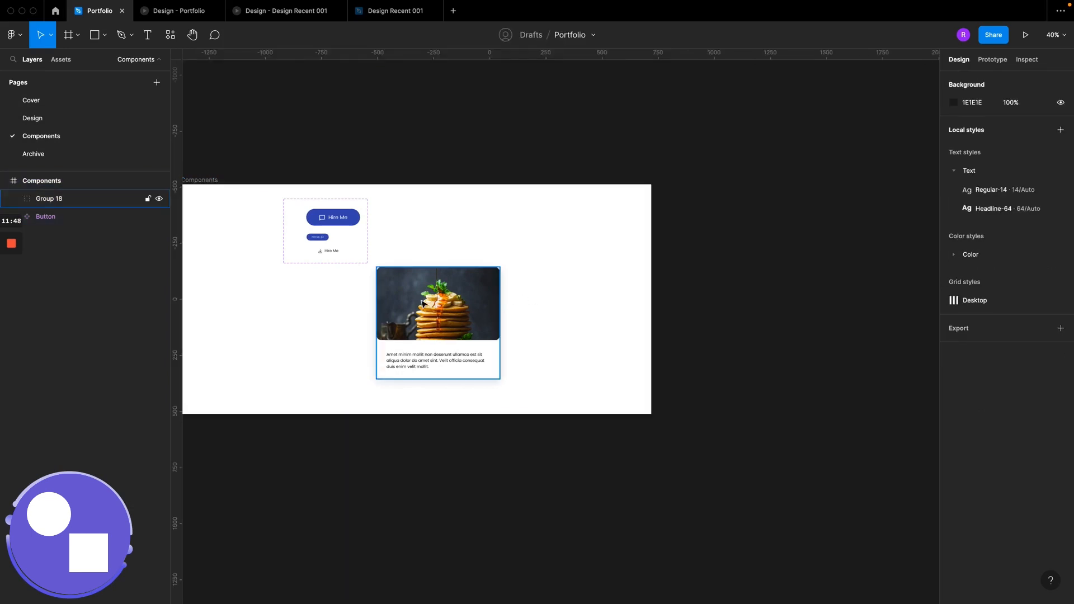
pyautogui.scroll(3, 419, 298)
pyautogui.click(428, 301)
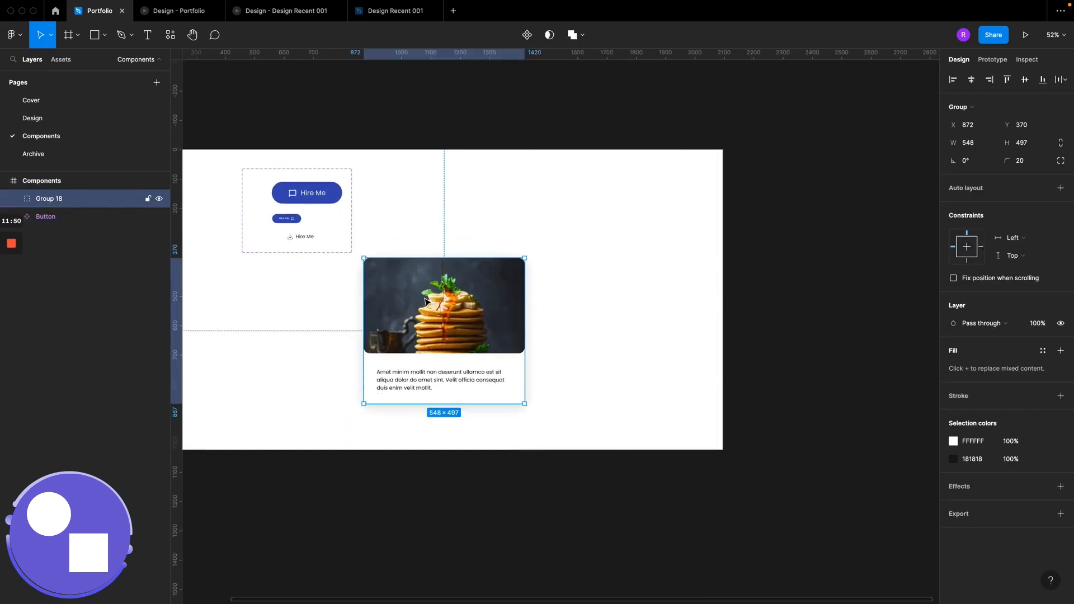
pyautogui.press('Escape')
pyautogui.hotkey('ctrl', 'z')
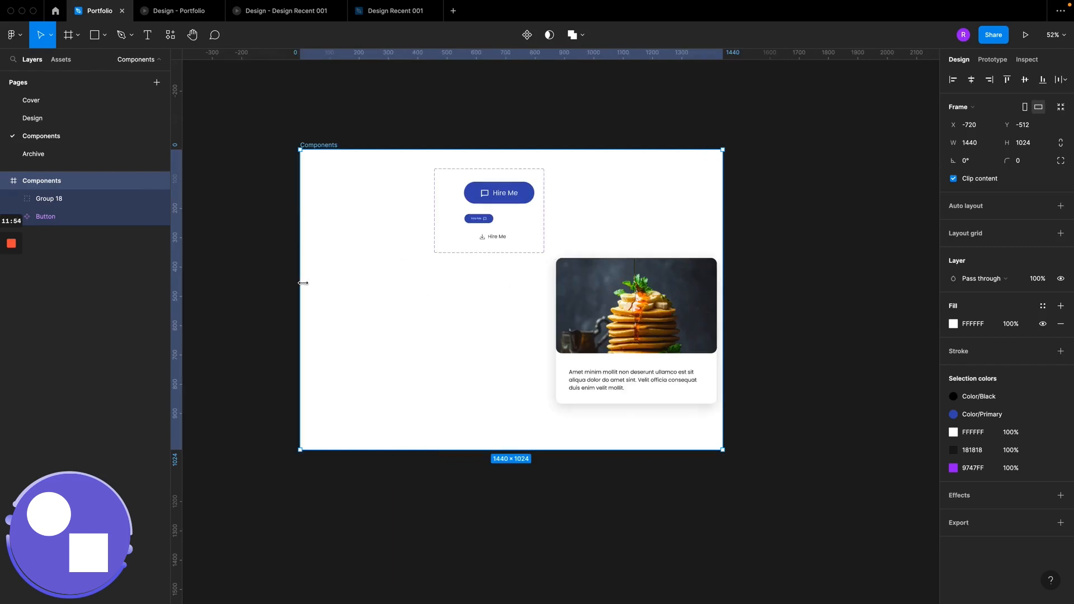
# Step: Widen the Components frame leftward to 2647 and move the card group into the new empty area at X 272, Y 270
pyautogui.moveTo(303, 283); pyautogui.dragTo(205, 250)
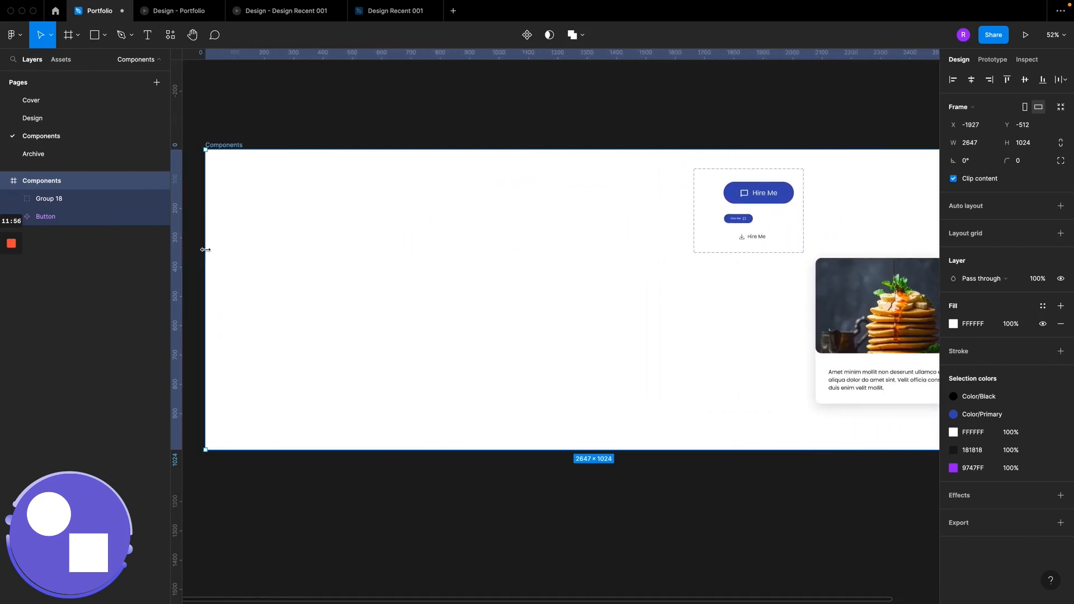
pyautogui.click(854, 301)
pyautogui.moveTo(854, 301); pyautogui.dragTo(323, 271)
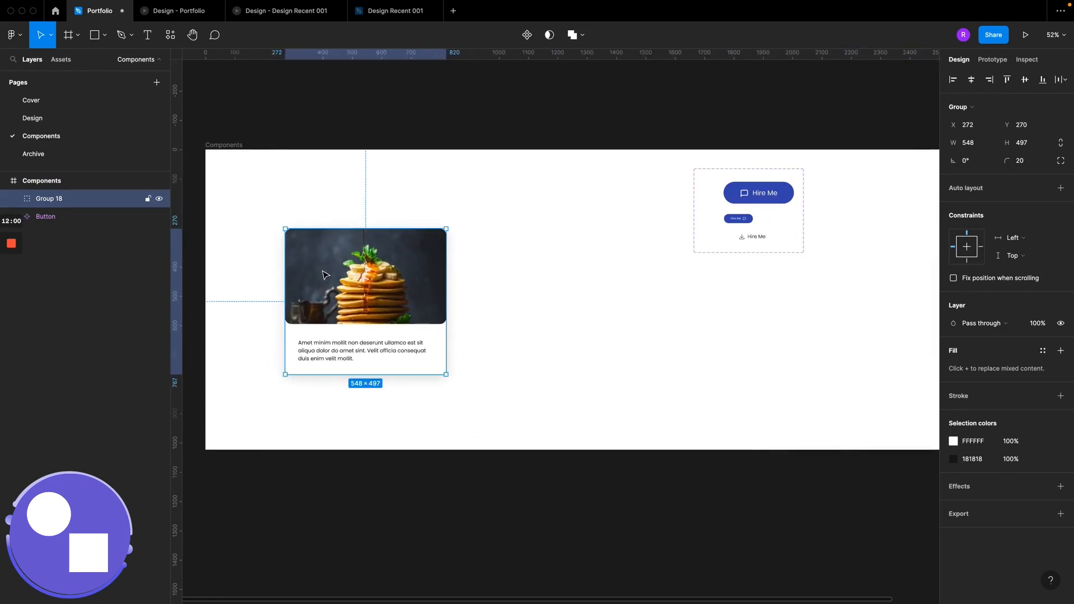
pyautogui.click(468, 410)
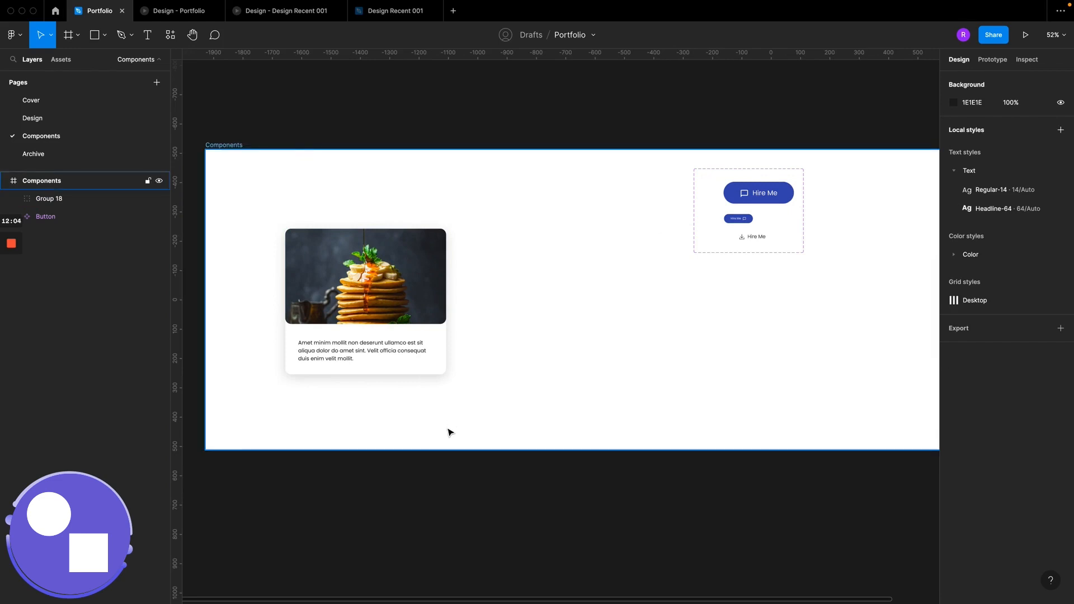
# Step: Extend the Components frame downward to a height of 1459 and move the card group to X 467, Y 284
pyautogui.click(448, 448)
pyautogui.moveTo(441, 449); pyautogui.dragTo(444, 505)
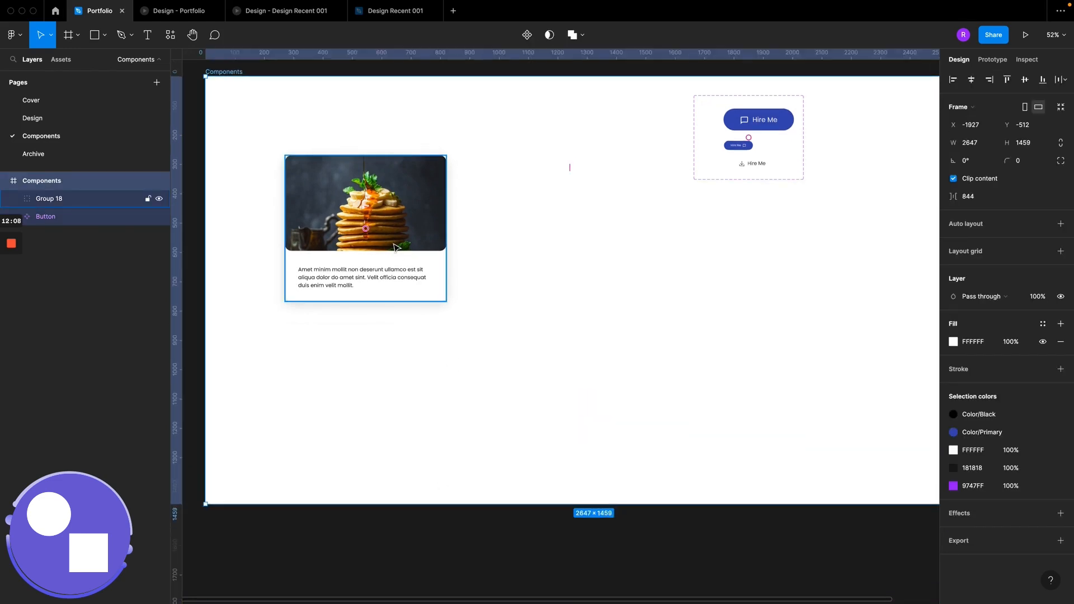
pyautogui.click(381, 261)
pyautogui.scroll(5, 372, 259)
pyautogui.scroll(-4, 366, 258)
pyautogui.moveTo(397, 250); pyautogui.dragTo(475, 255)
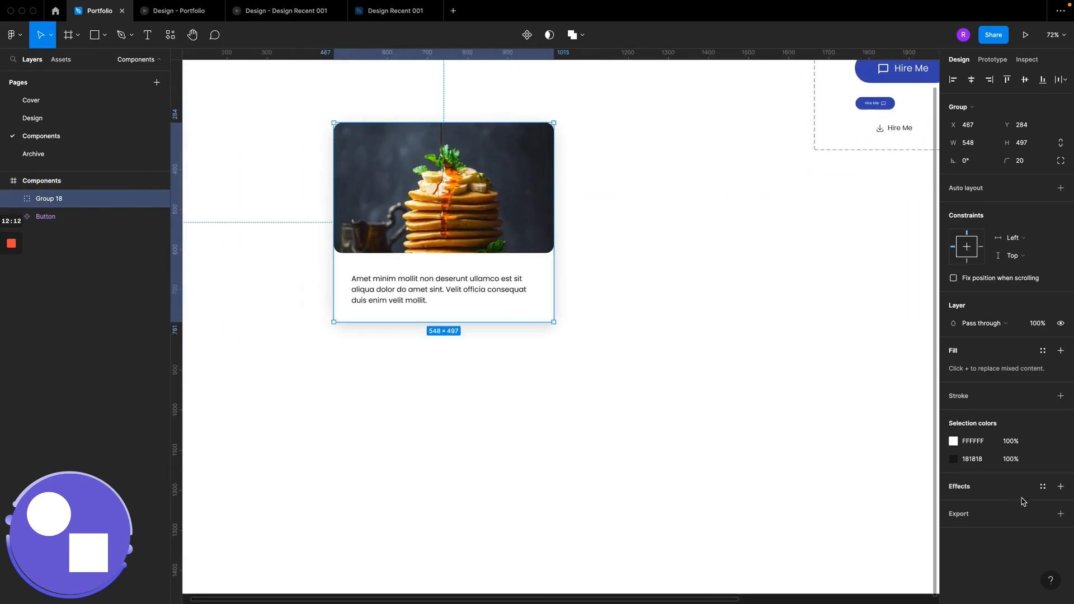
# Step: Lower the opacity of the drop shadow on the card's white background rectangle
pyautogui.doubleClick(549, 301)
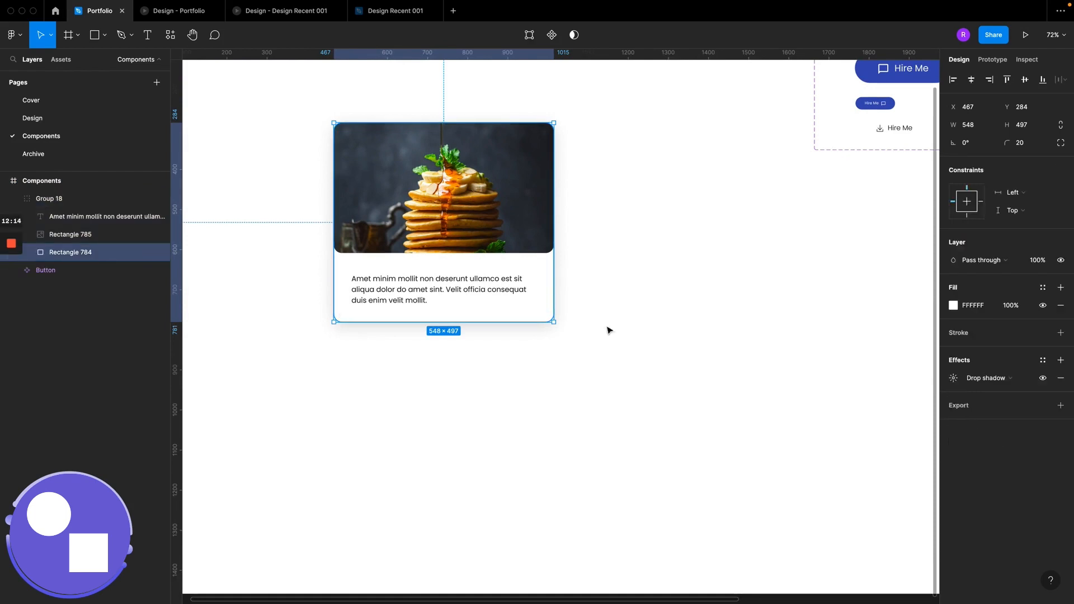
pyautogui.click(953, 378)
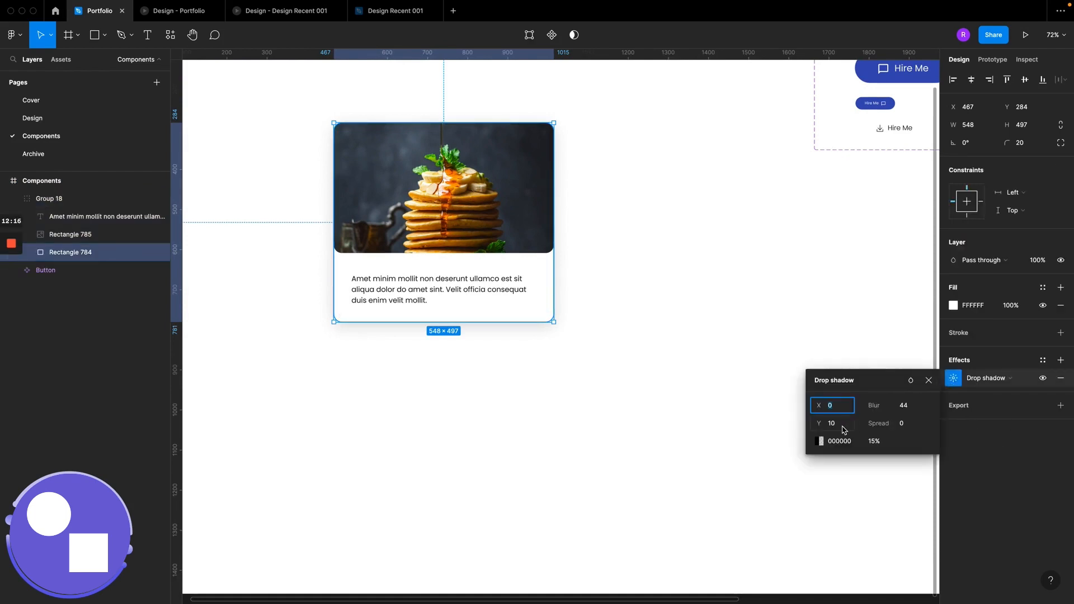
pyautogui.click(874, 444)
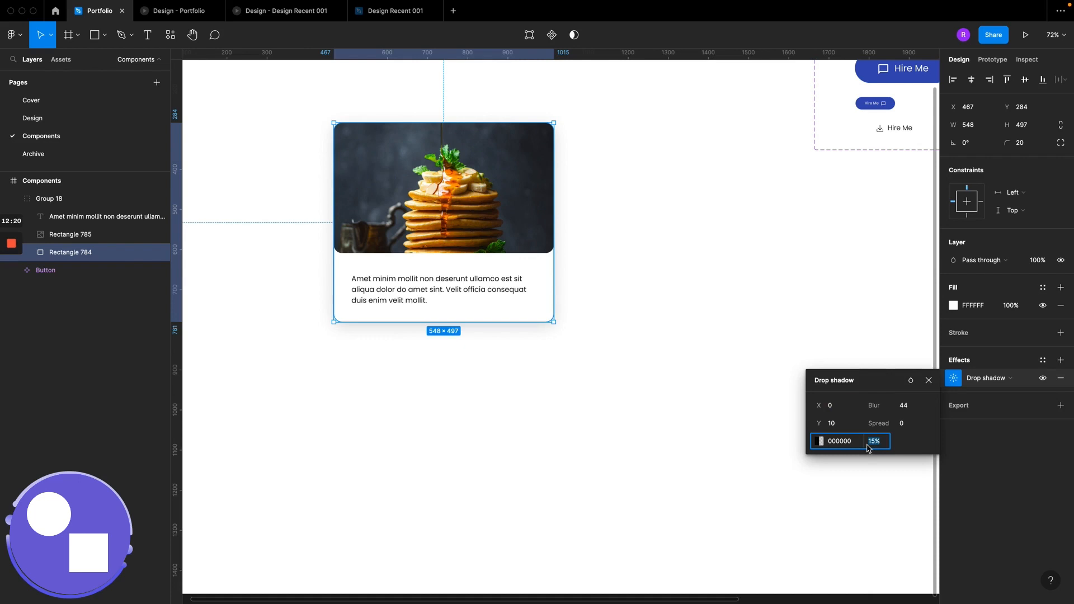
pyautogui.press('Return')
pyautogui.click(631, 292)
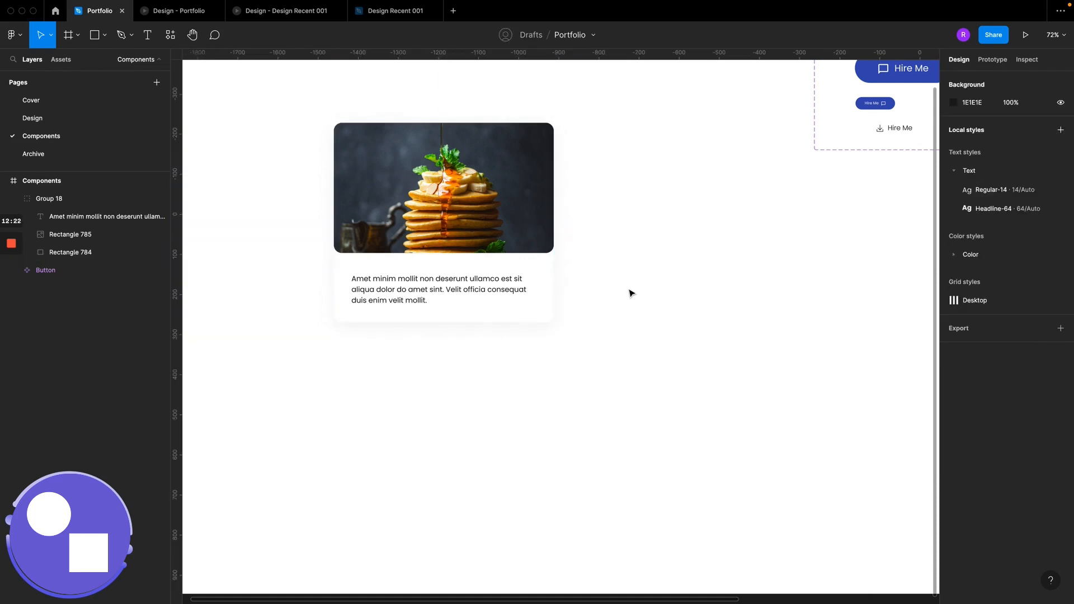
# Step: Ungroup the card and wrap its text, photo and background layers in a frame
pyautogui.click(542, 291)
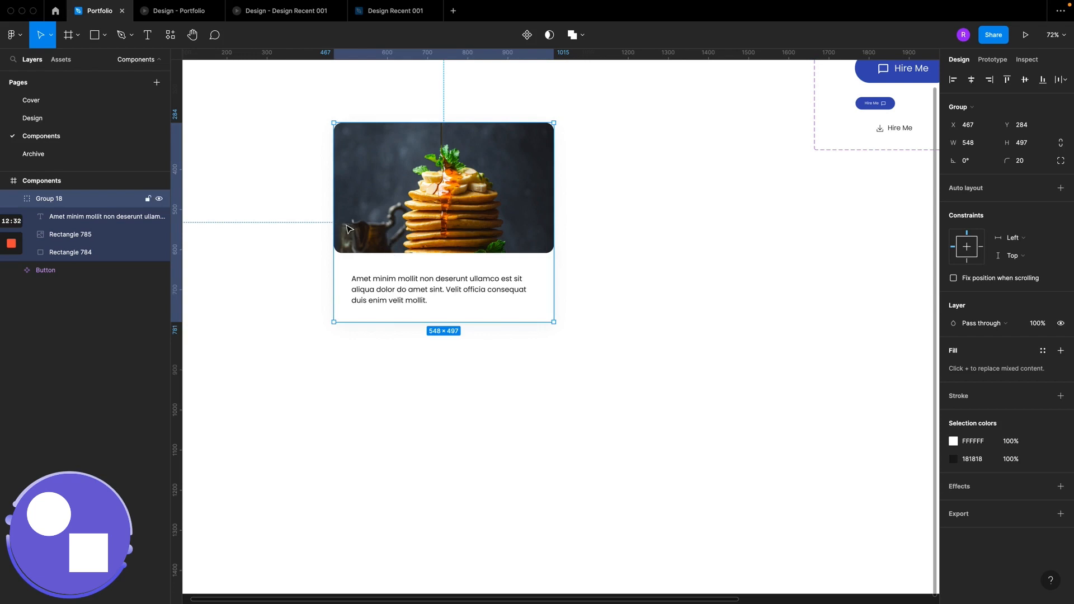
pyautogui.rightClick(367, 199)
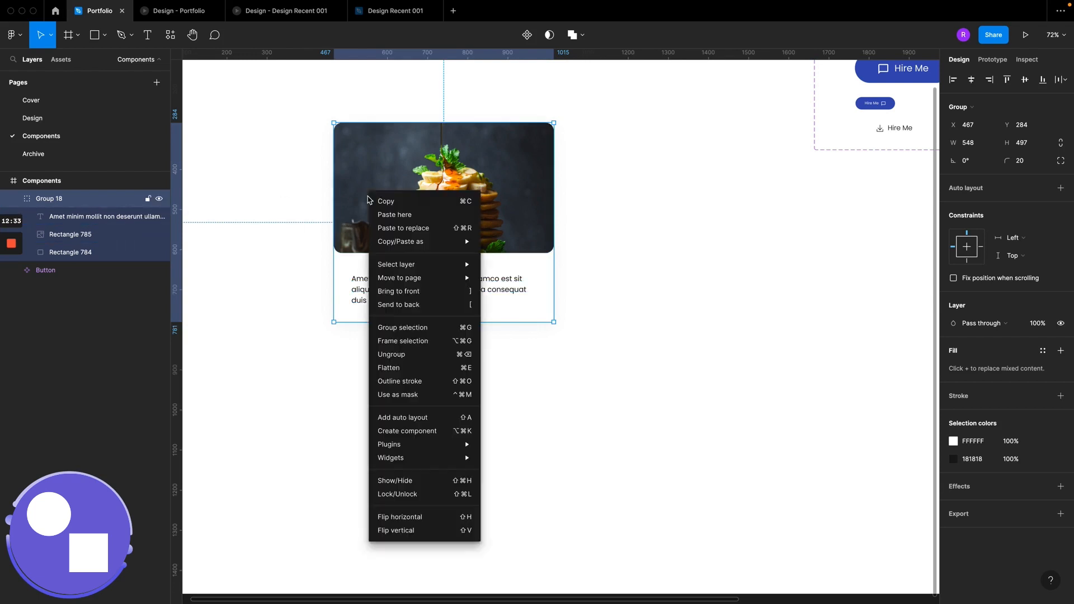
pyautogui.click(421, 354)
pyautogui.rightClick(372, 163)
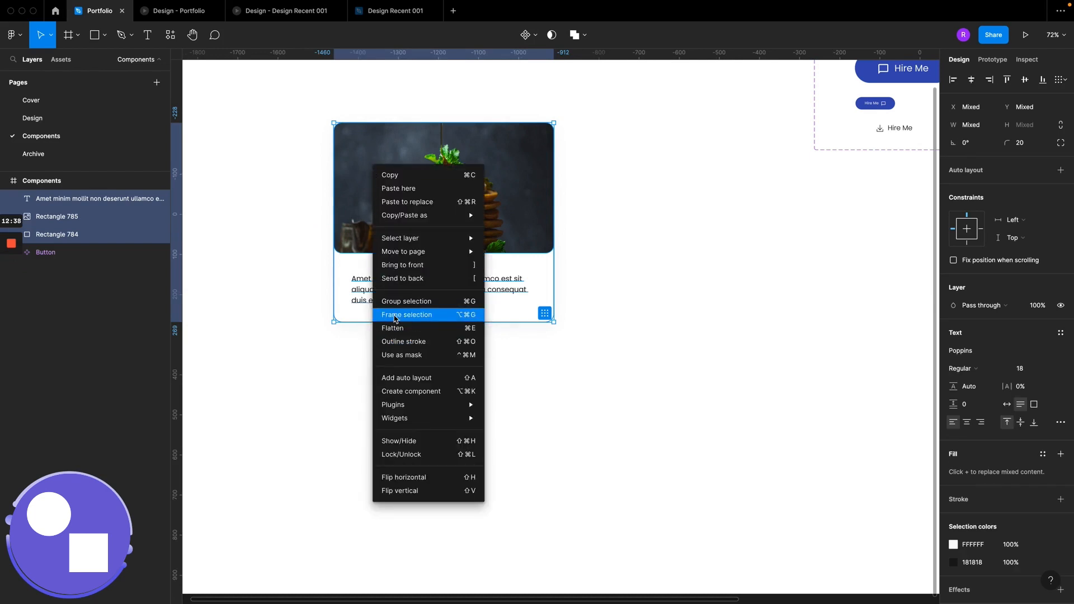
pyautogui.click(395, 316)
pyautogui.rightClick(385, 282)
pyautogui.moveTo(386, 310)
pyautogui.click(357, 296)
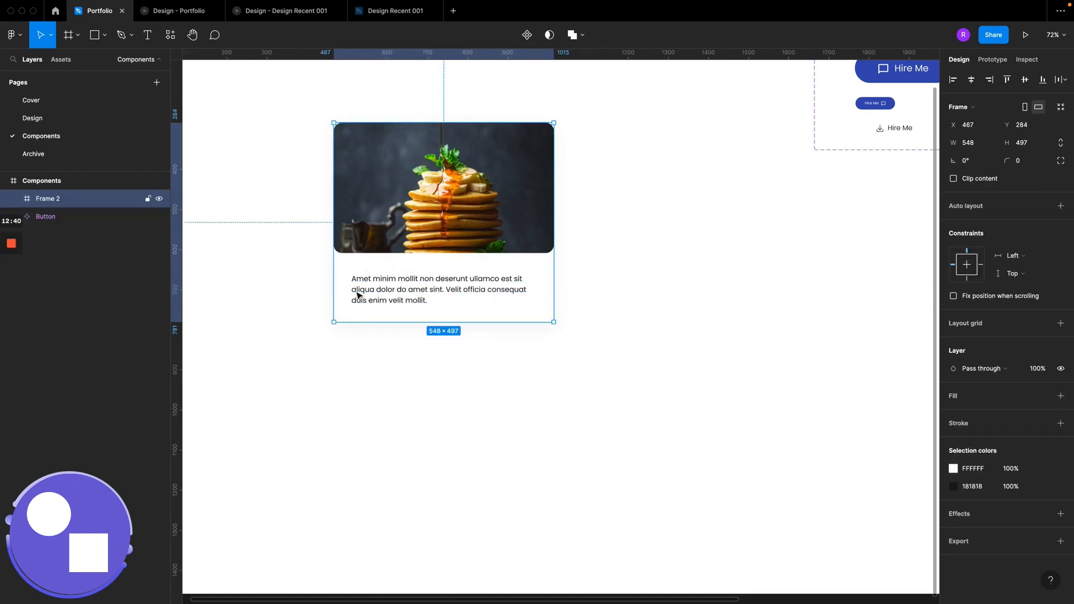
# Step: Delete everything after "amet sint." in the card description and move the text down to Y 404
pyautogui.doubleClick(368, 288)
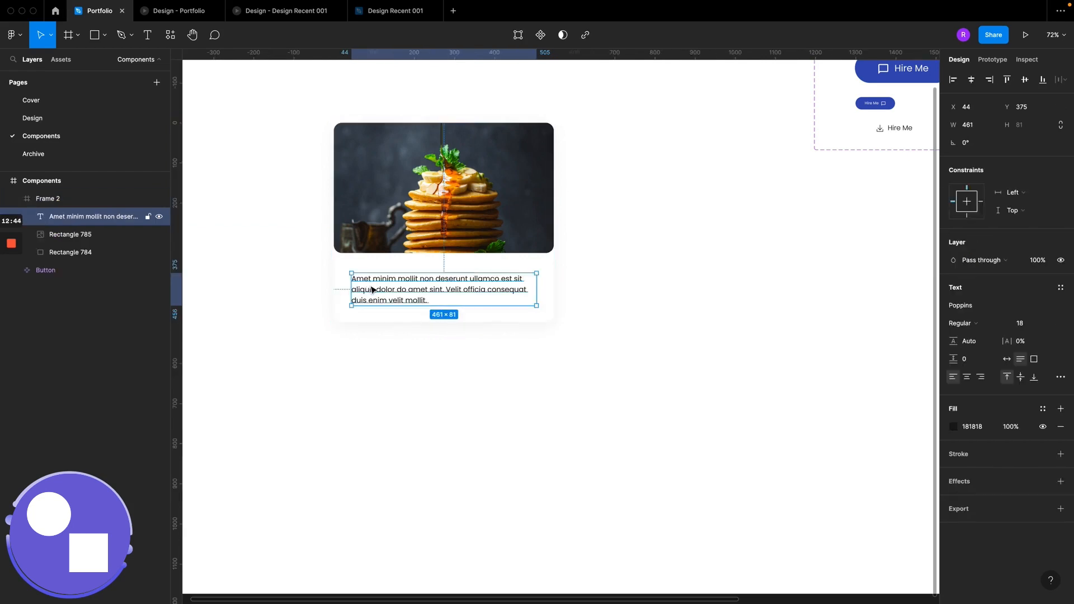
pyautogui.doubleClick(376, 291)
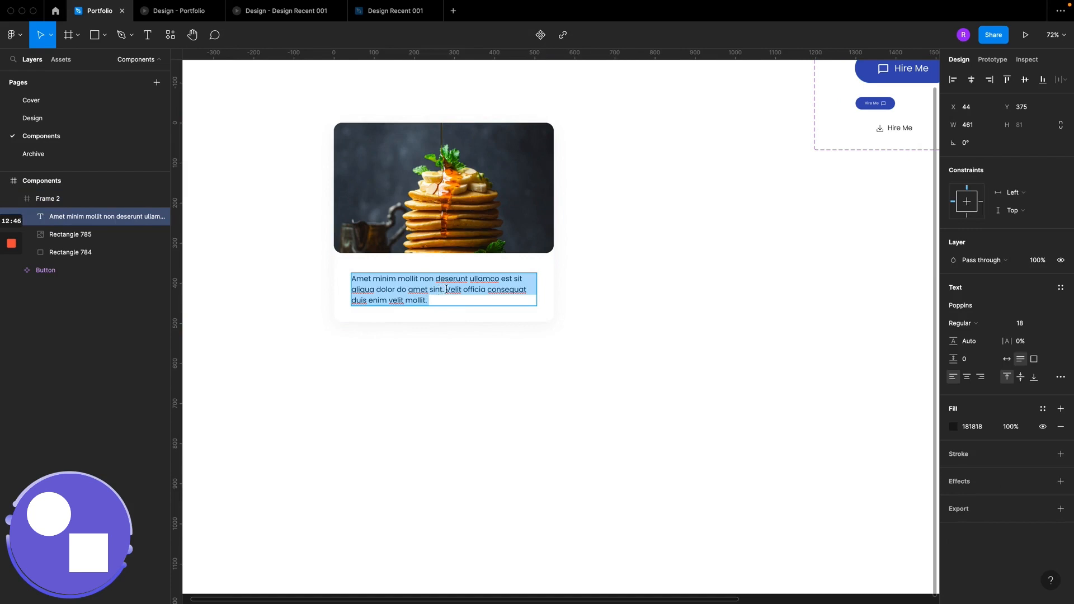
pyautogui.click(446, 289)
pyautogui.keyDown('shift'); pyautogui.click(481, 336); pyautogui.keyUp('shift')
pyautogui.press('BackSpace')
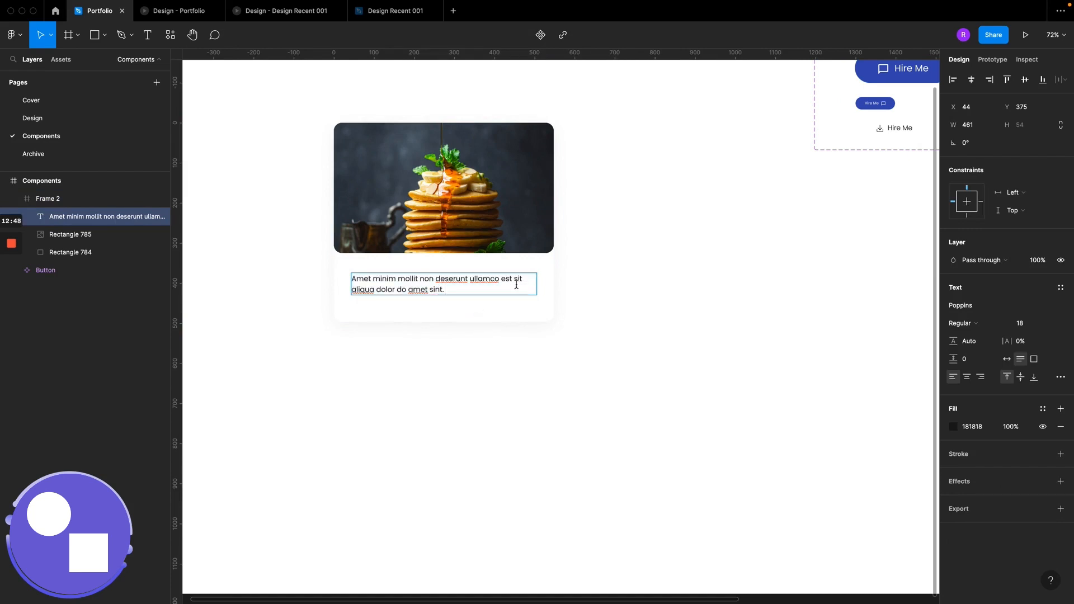
pyautogui.press('Escape')
pyautogui.moveTo(394, 289); pyautogui.dragTo(397, 307)
pyautogui.hscroll(-2, 396, 308)
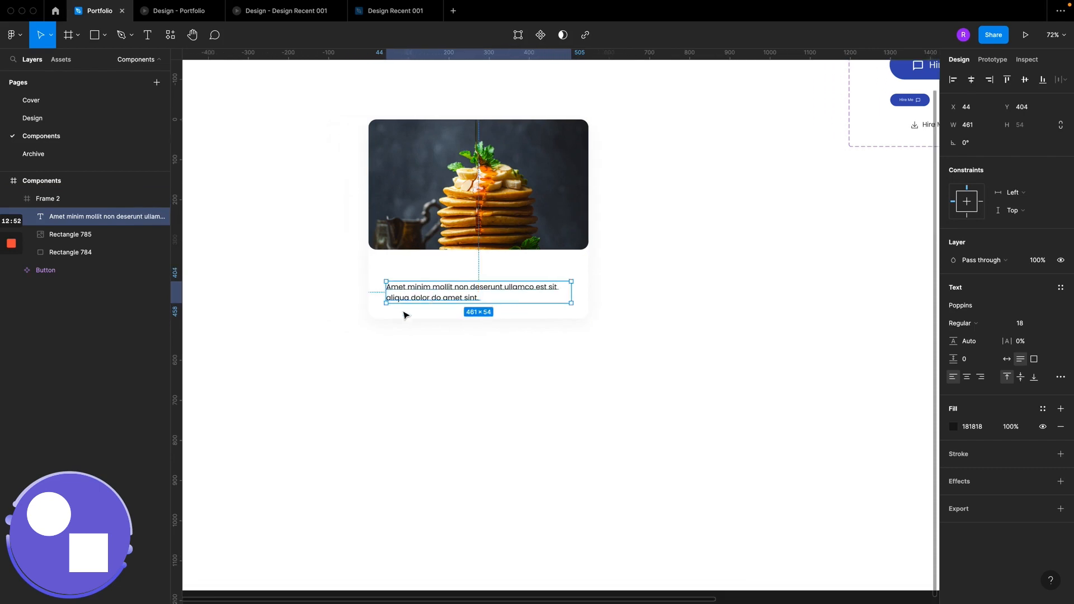
# Step: Extend the period at the end of the card description into an ellipsis so it ends "sint..."
pyautogui.scroll(5, 442, 305)
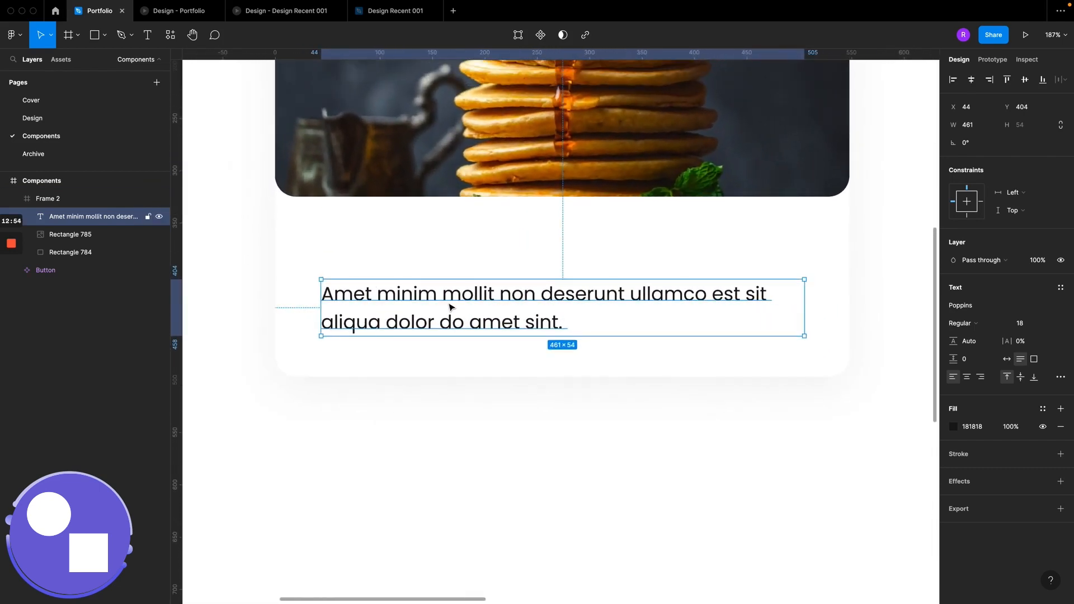
pyautogui.doubleClick(454, 307)
pyautogui.click(564, 323)
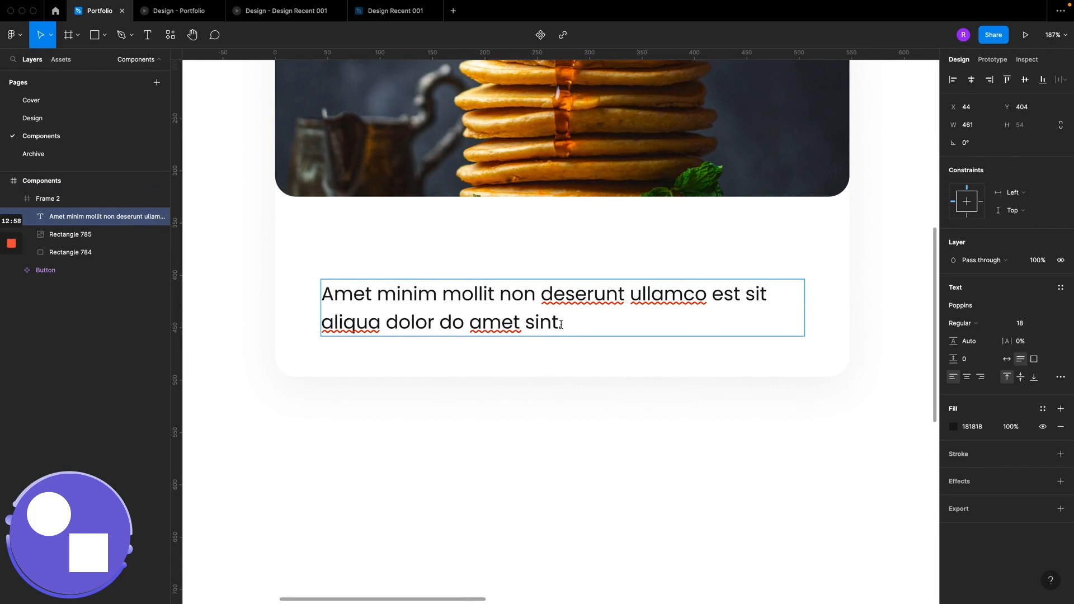
pyautogui.write('..')
pyautogui.press('Escape')
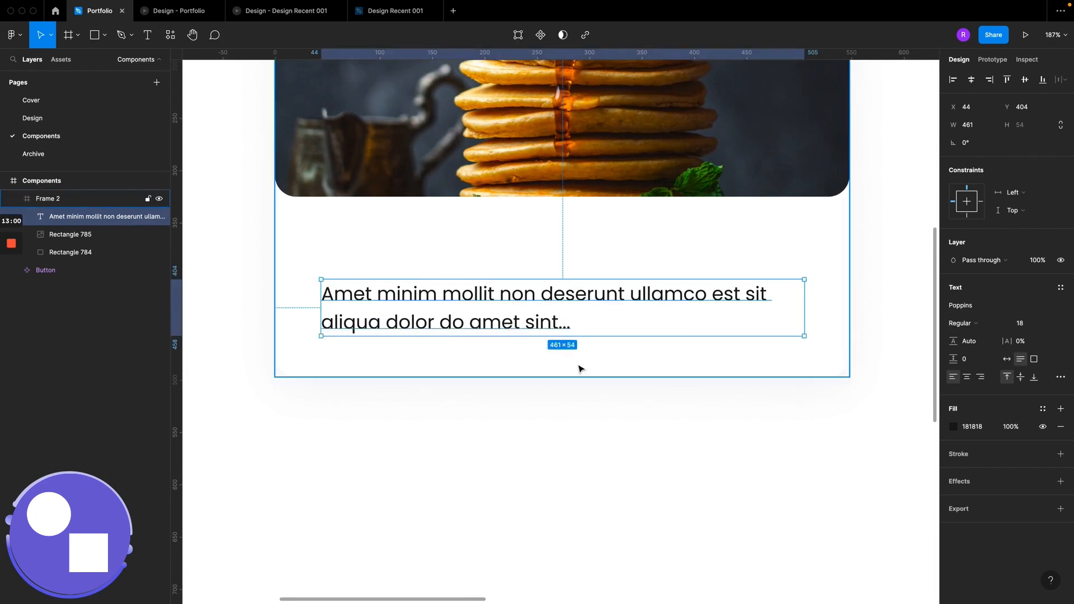
# Step: Duplicate the description to X 40, Y 350 and turn the copy into an auto-width title reading "Cards Animation"
pyautogui.click(367, 250)
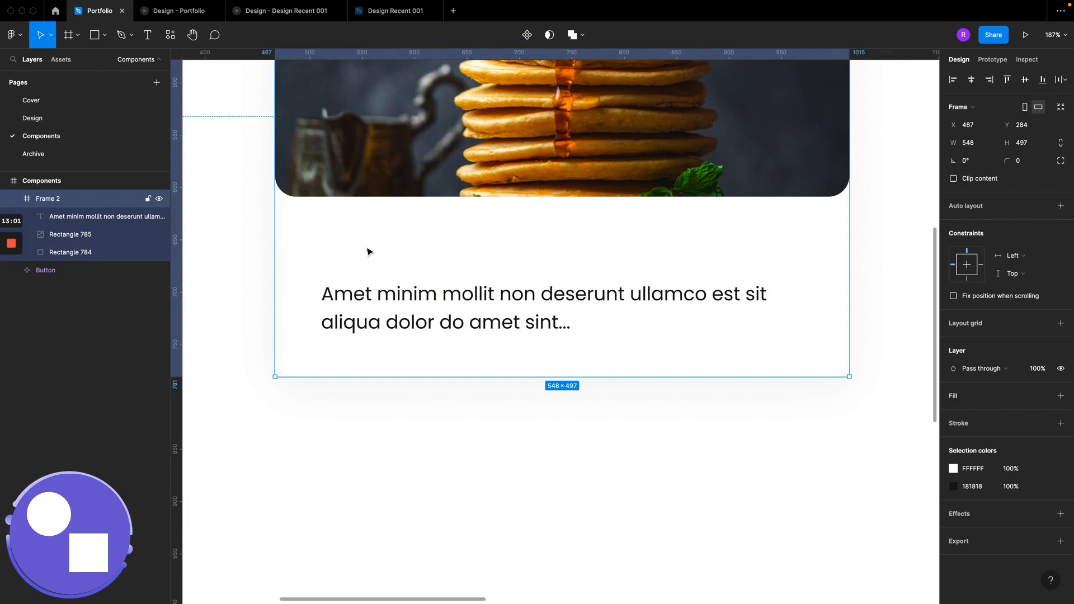
pyautogui.click(380, 313)
pyautogui.moveTo(391, 320); pyautogui.dragTo(382, 251)
pyautogui.doubleClick(380, 250)
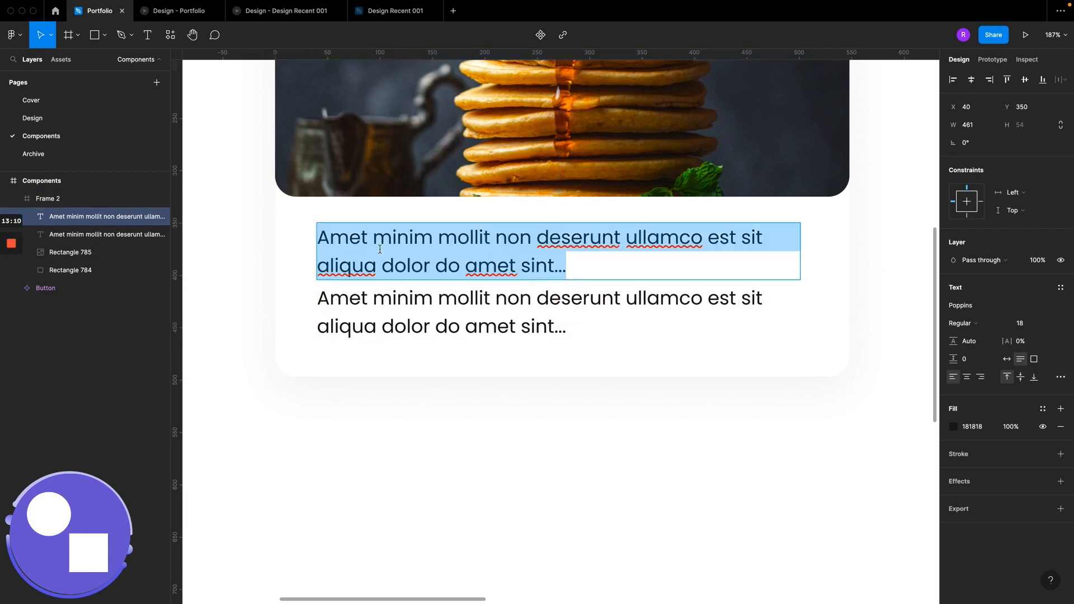
pyautogui.write('Card')
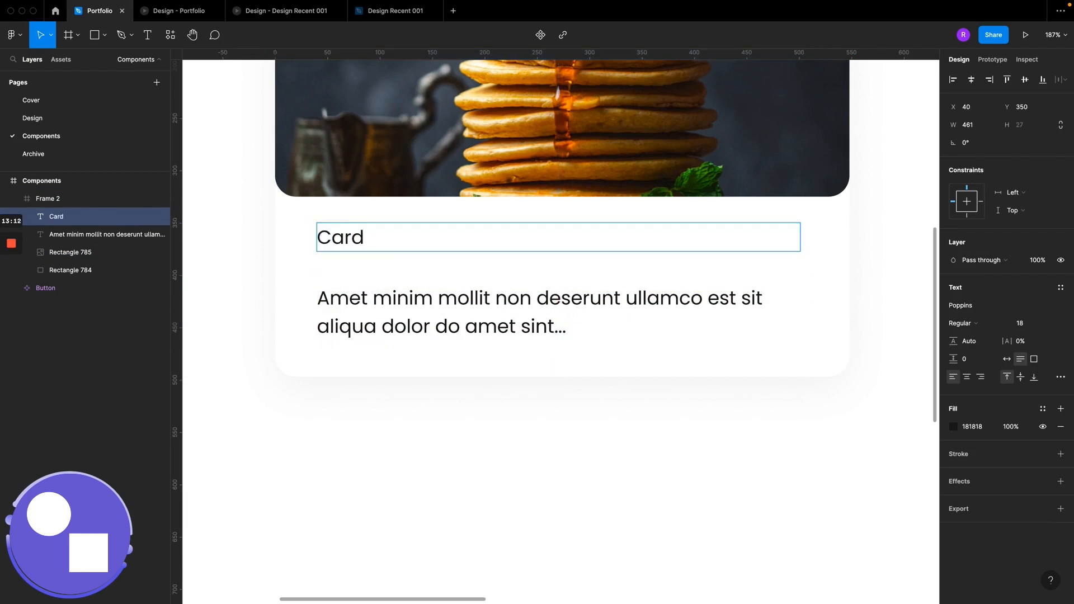
pyautogui.write('s Animat')
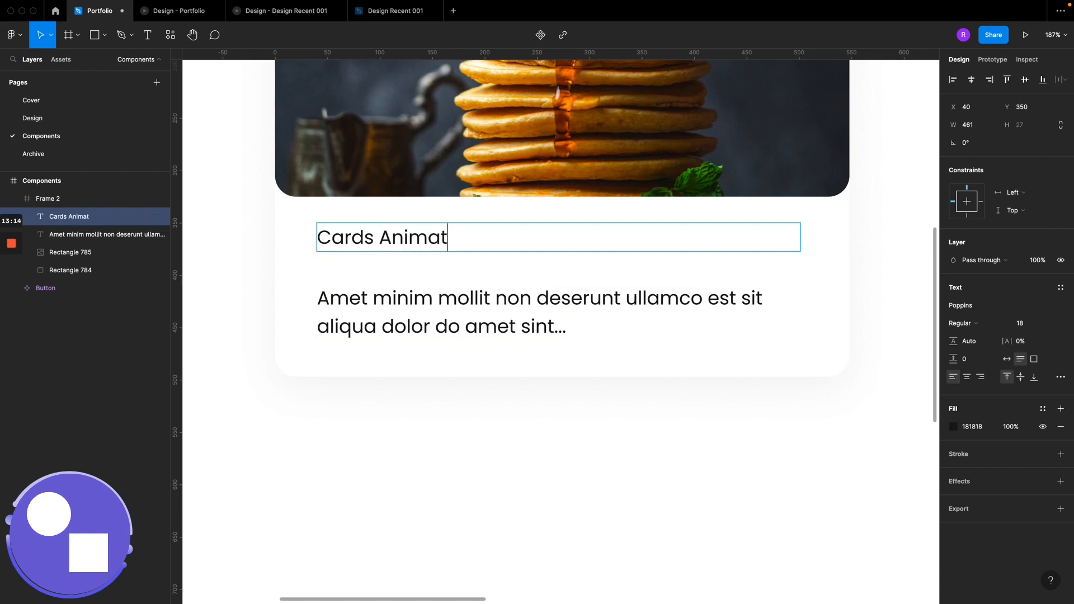
pyautogui.write('ion')
pyautogui.press('Escape')
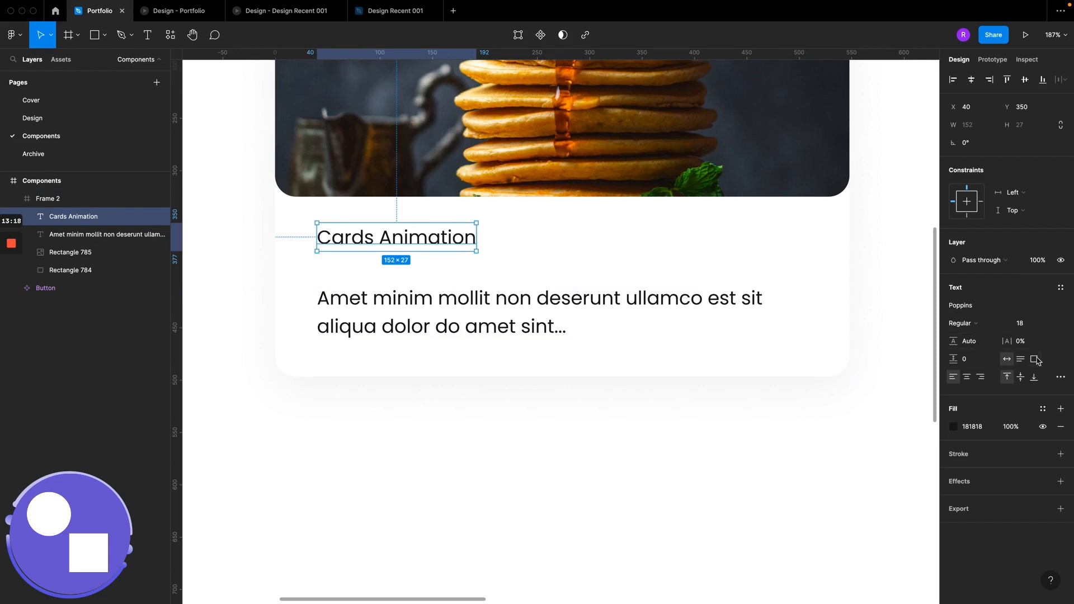
# Step: Set the font weight of the "Cards Animation" title to Bold
pyautogui.click(1024, 324)
pyautogui.click(974, 324)
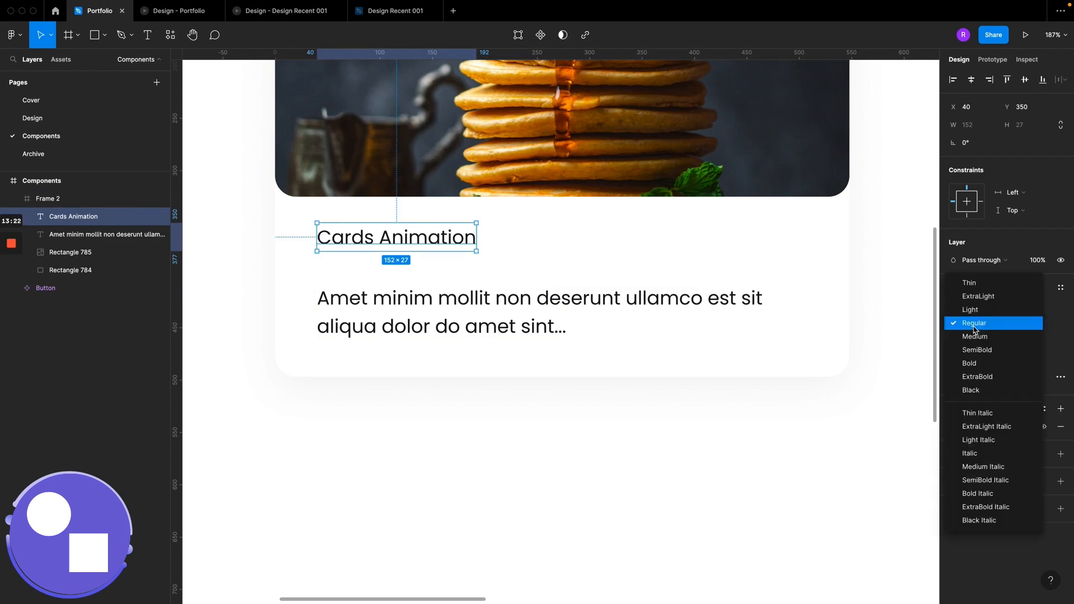
pyautogui.click(975, 365)
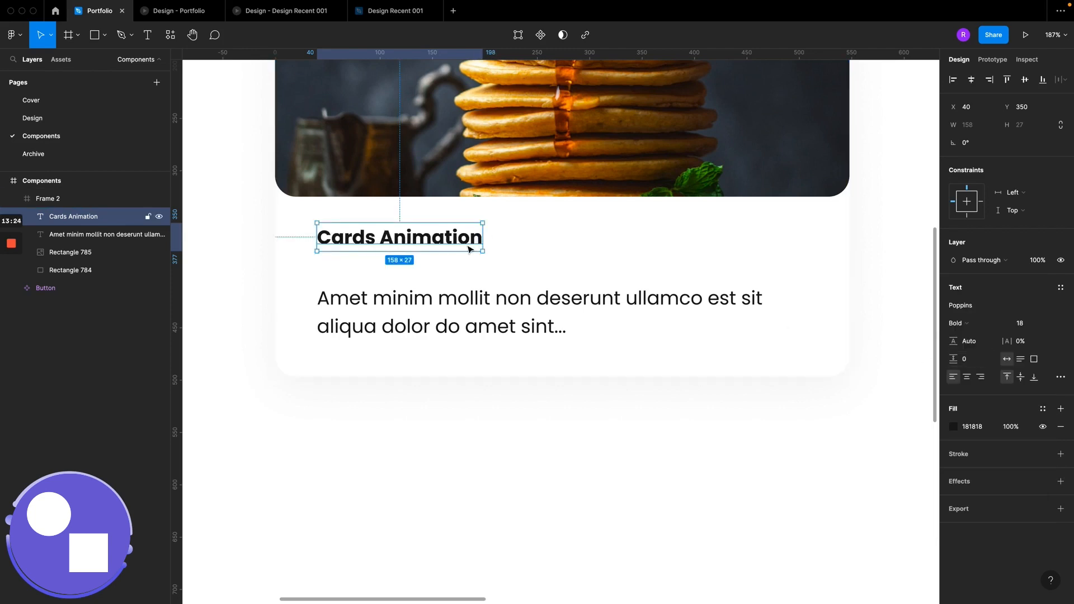
# Step: Move the title down closer to the description and place the description at Y 408
pyautogui.moveTo(414, 239); pyautogui.dragTo(414, 250)
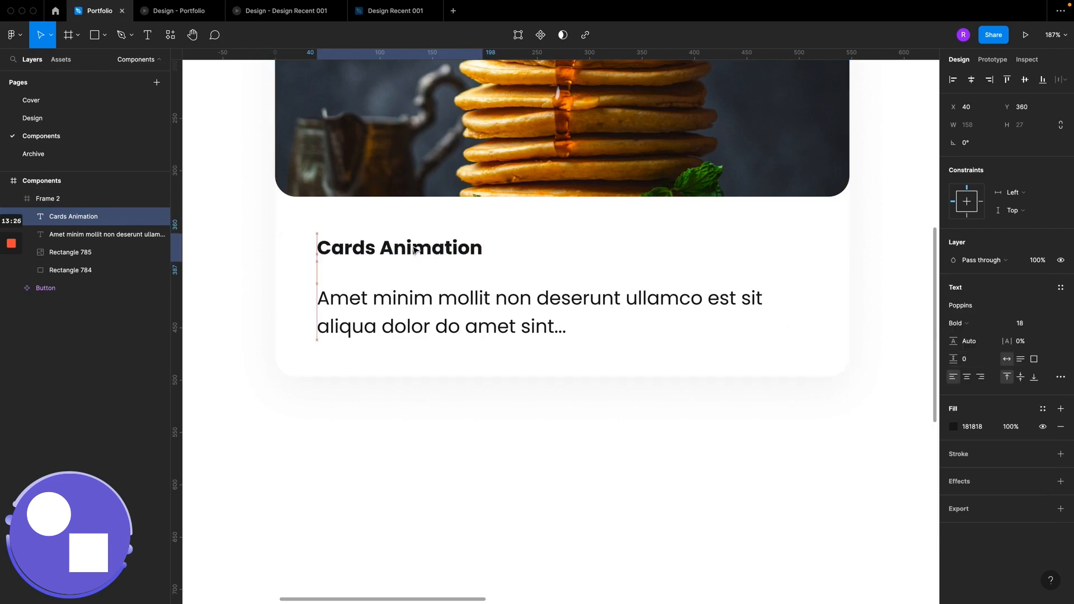
pyautogui.moveTo(393, 301); pyautogui.dragTo(393, 302)
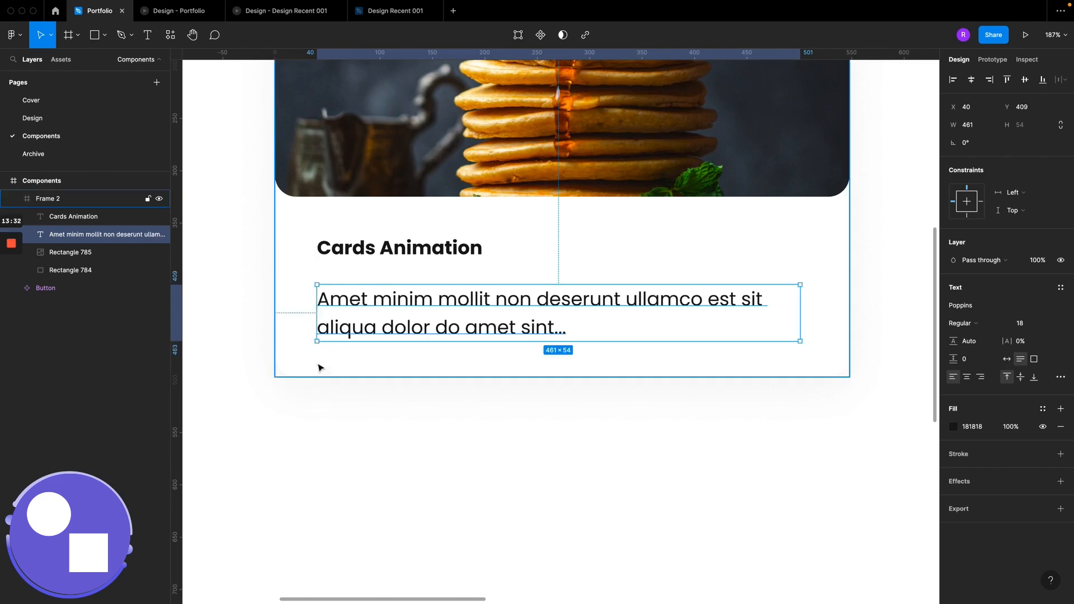
pyautogui.moveTo(343, 249); pyautogui.dragTo(344, 257)
pyautogui.click(355, 314)
pyautogui.moveTo(356, 314); pyautogui.dragTo(355, 315)
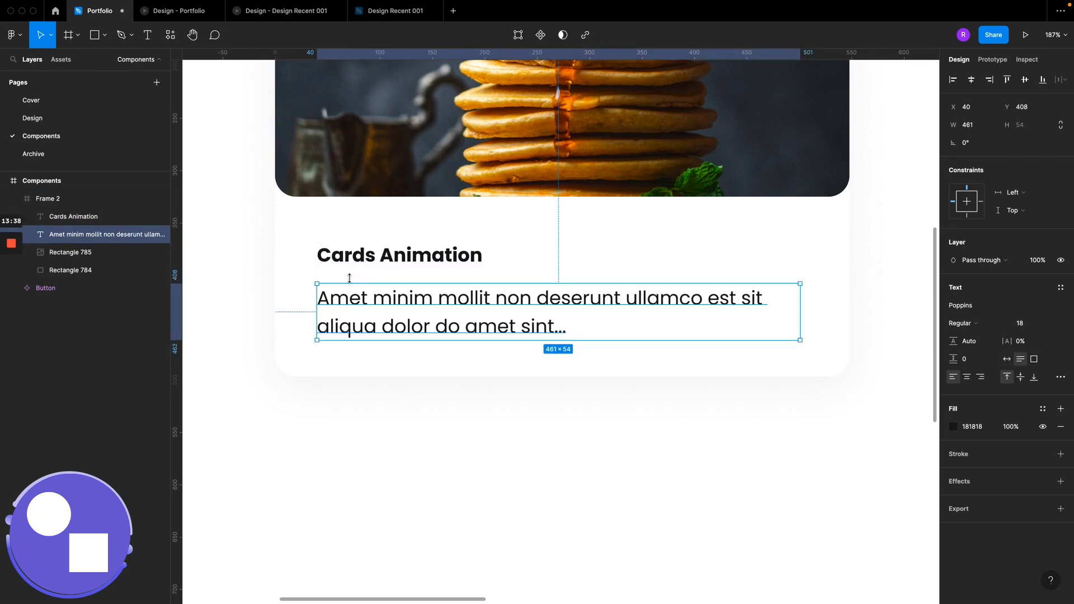
pyautogui.click(379, 413)
# Step: Enlarge the card frame outward on all four sides to 631 × 597 at X 426, Y 240, leaving room around the shadow
pyautogui.scroll(-10, 463, 358)
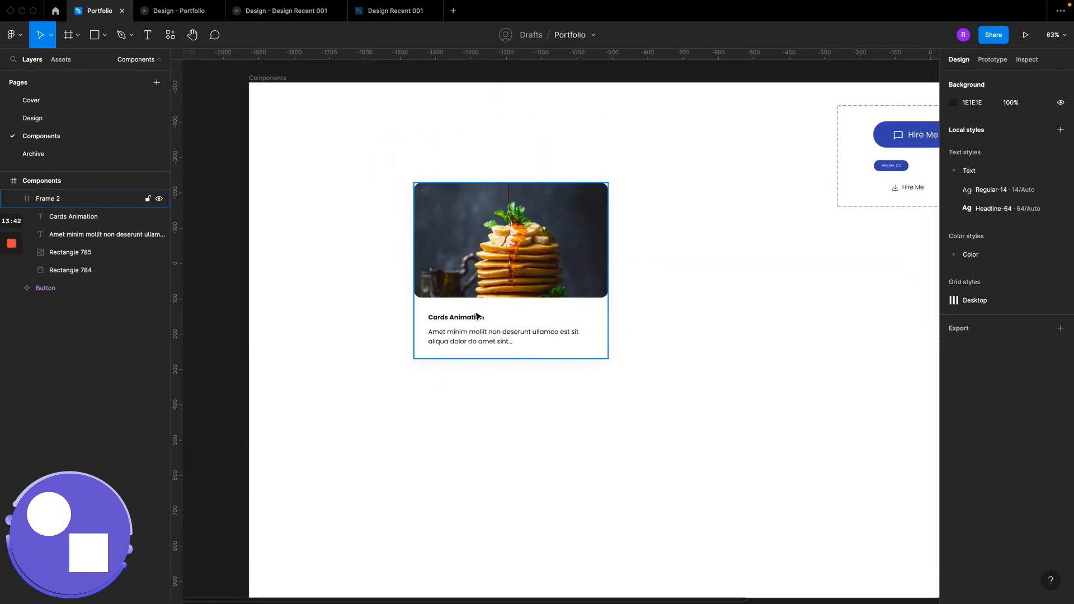
pyautogui.scroll(7, 477, 320)
pyautogui.scroll(-3, 477, 324)
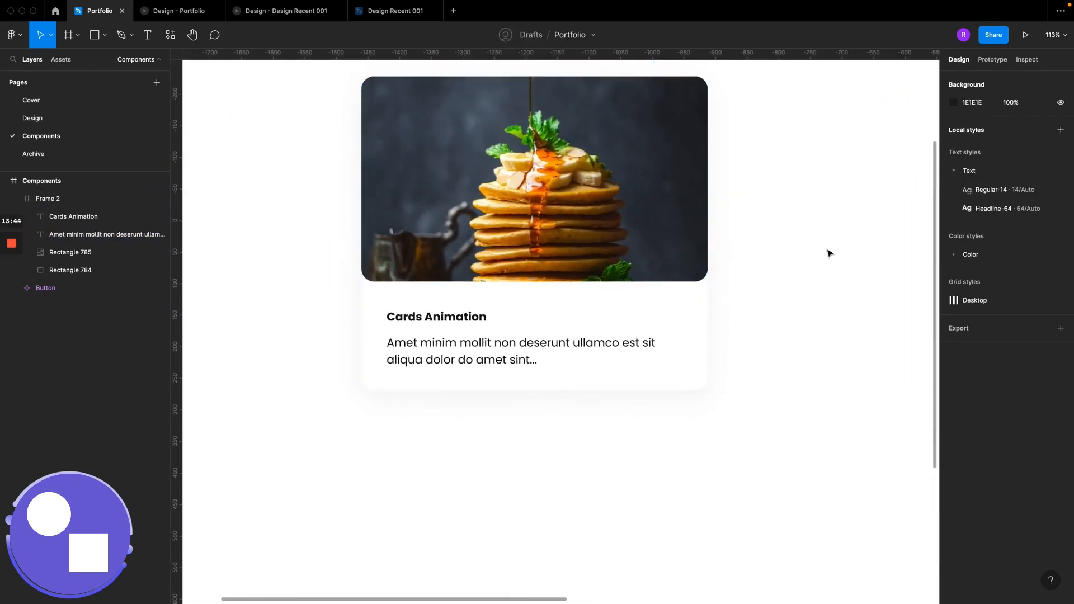
pyautogui.hscroll(3, 672, 230)
pyautogui.scroll(2, 672, 229)
pyautogui.click(539, 215)
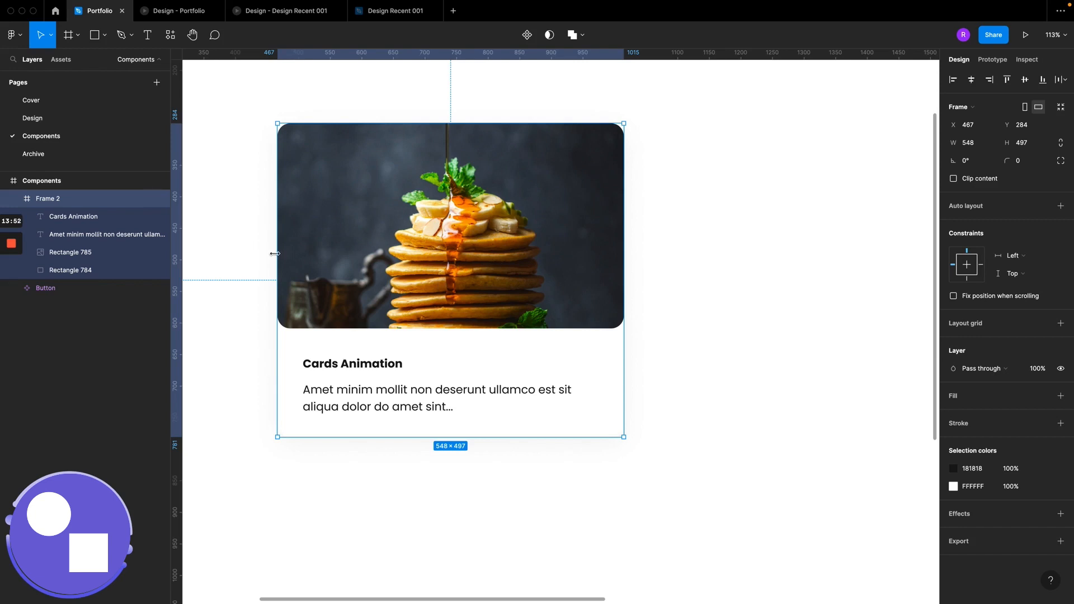
pyautogui.moveTo(272, 252); pyautogui.dragTo(252, 246)
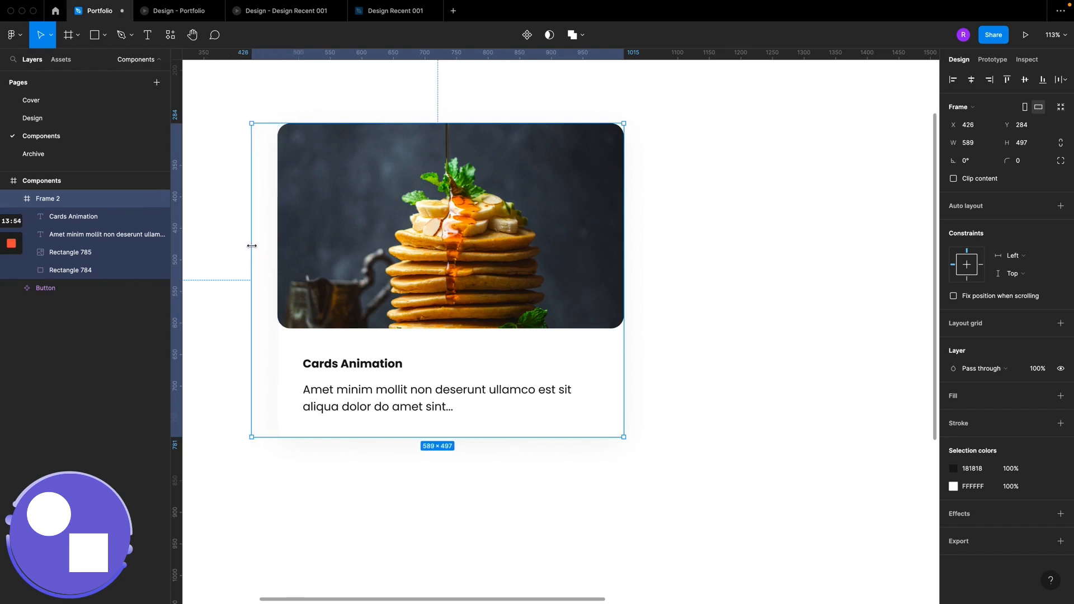
pyautogui.moveTo(446, 123); pyautogui.dragTo(448, 96)
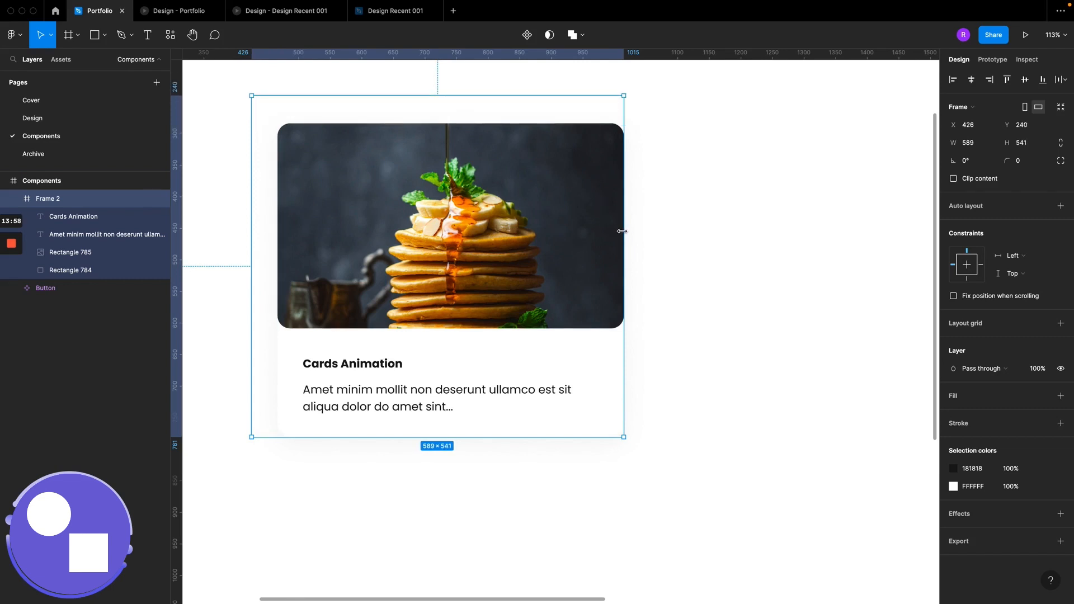
pyautogui.moveTo(623, 231); pyautogui.dragTo(651, 231)
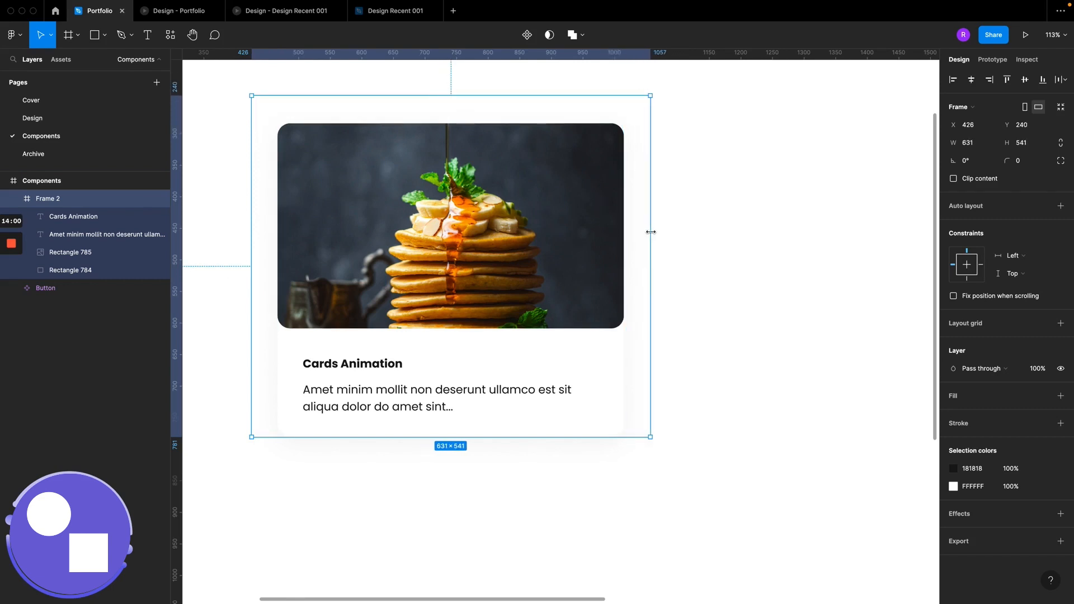
pyautogui.moveTo(404, 438); pyautogui.dragTo(418, 474)
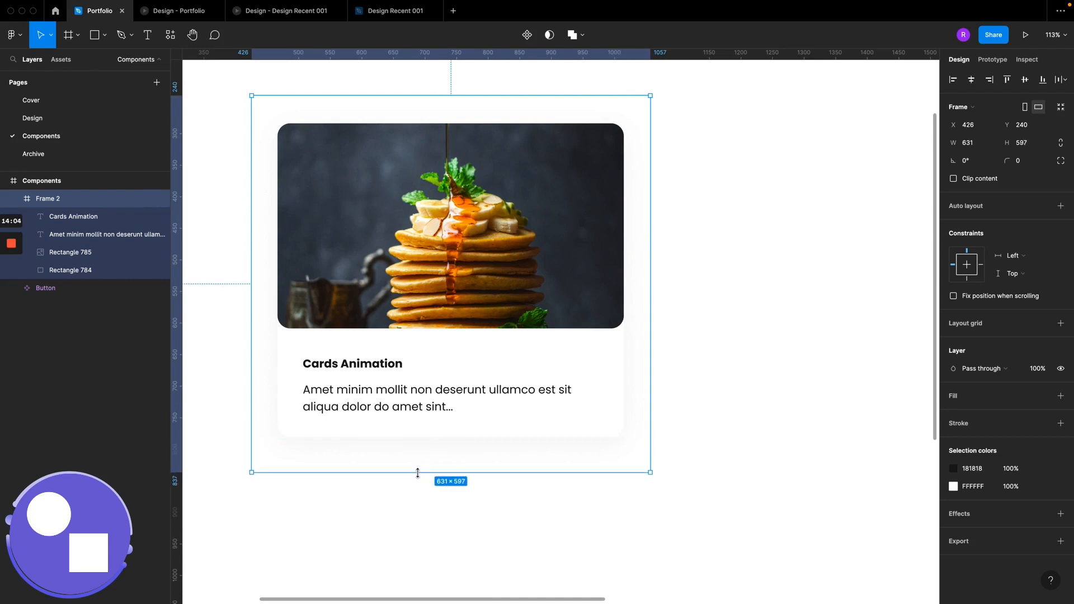
# Step: Convert the card frame into a component and move it up to X 430, Y 77
pyautogui.scroll(-5, 420, 292)
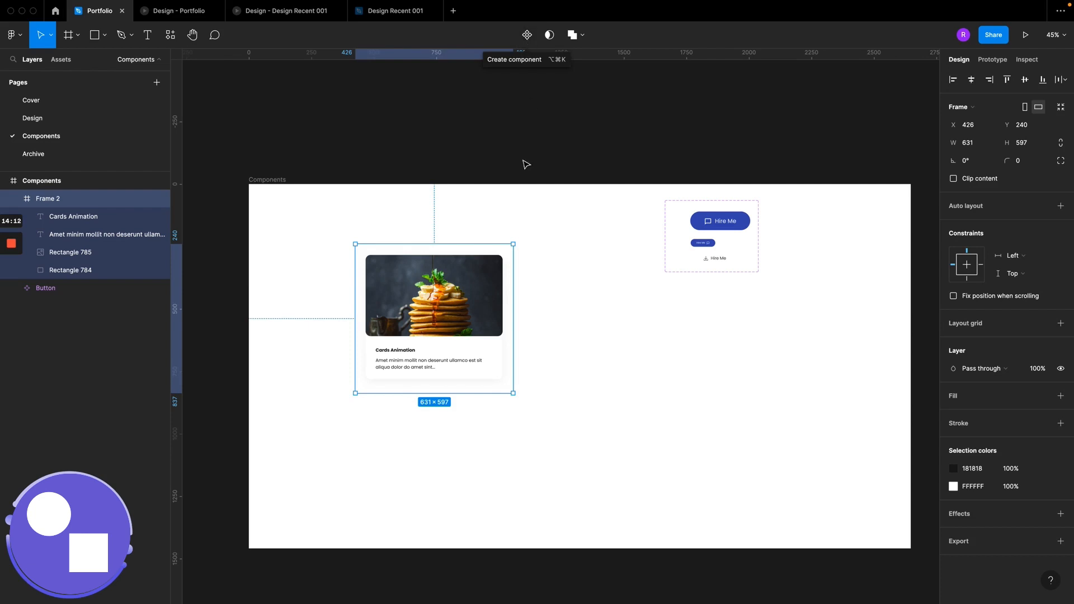
pyautogui.click(528, 36)
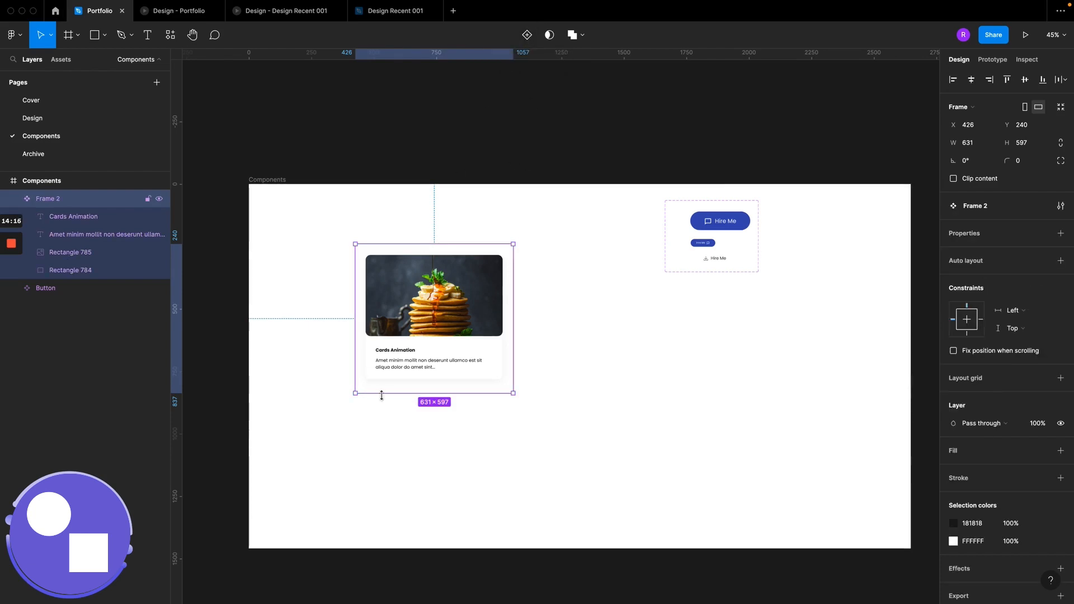
pyautogui.moveTo(421, 319); pyautogui.dragTo(421, 278)
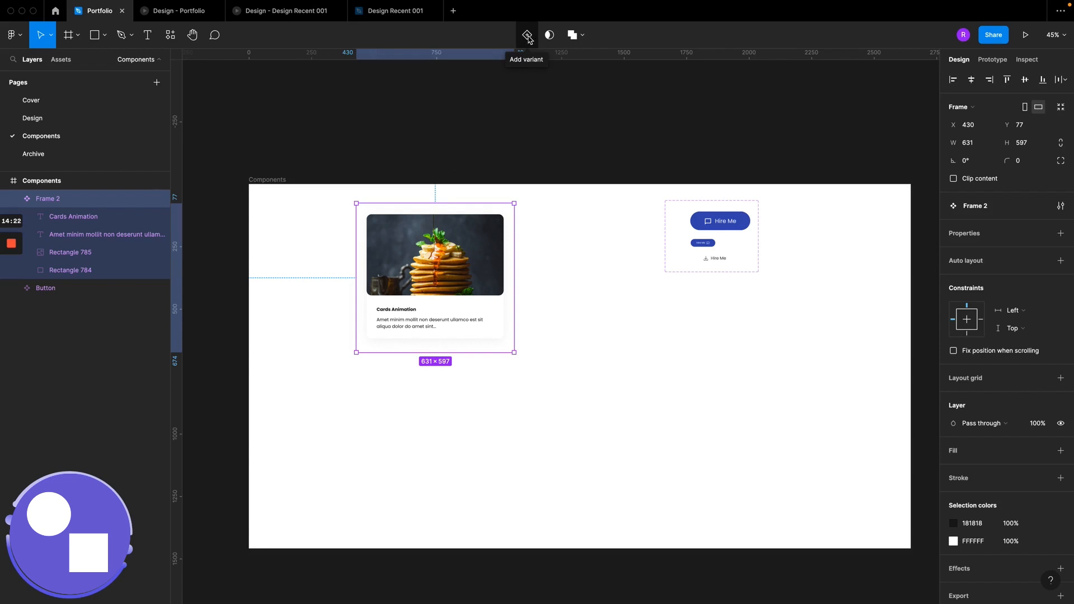
# Step: Add a second variant to the card component and duplicate the white background rectangle inside it
pyautogui.click(527, 37)
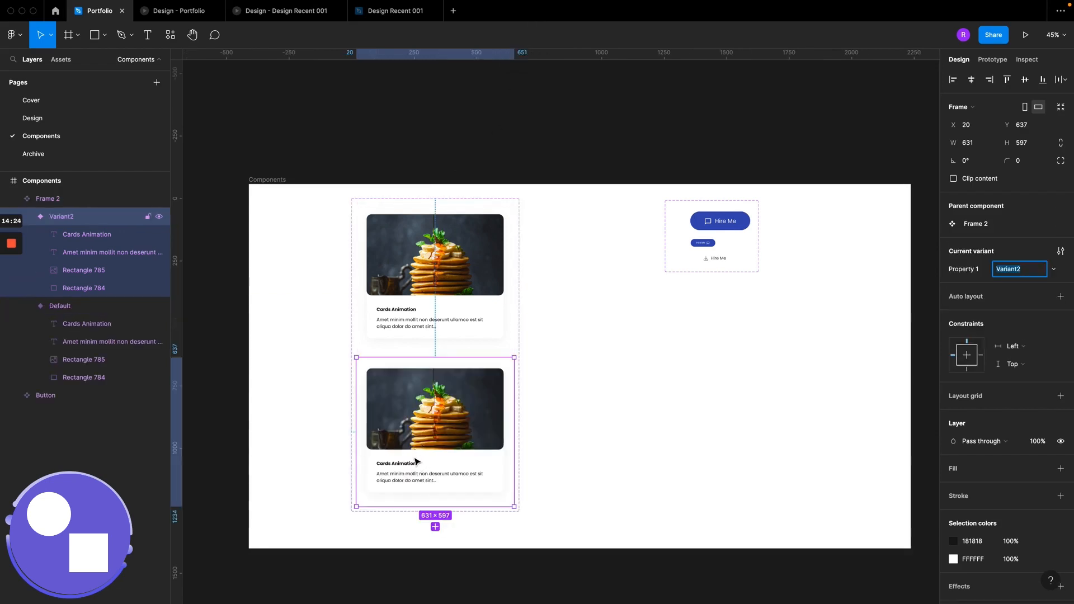
pyautogui.scroll(5, 417, 462)
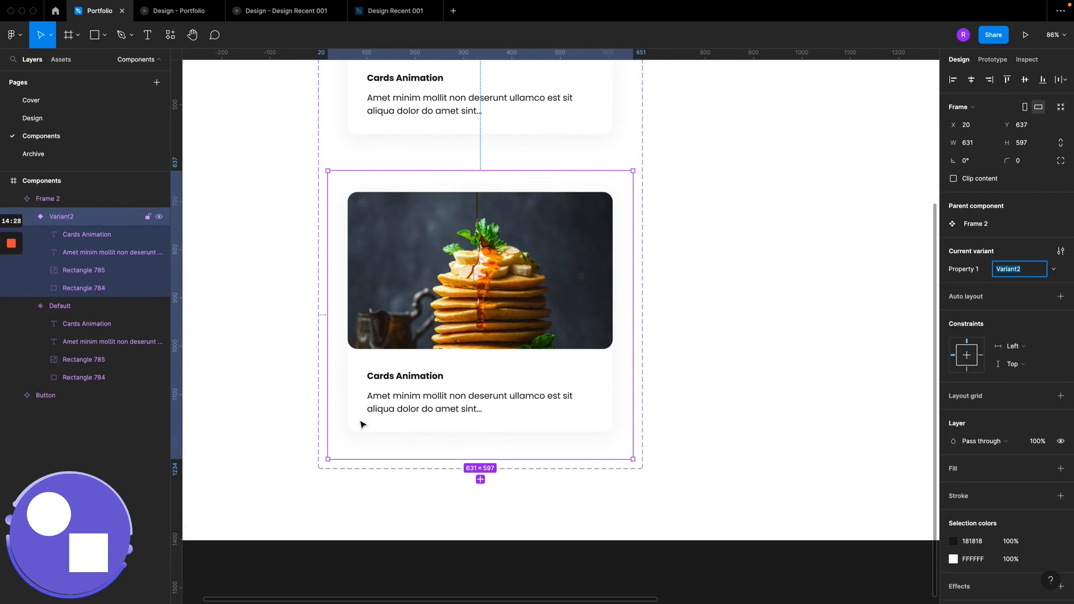
pyautogui.click(361, 425)
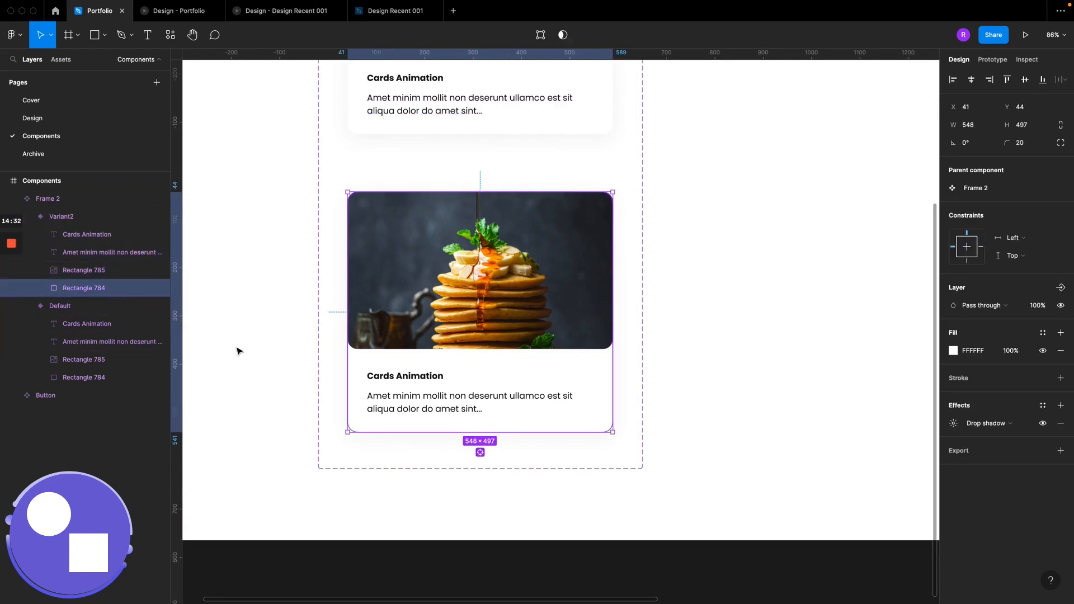
pyautogui.press('super+d')
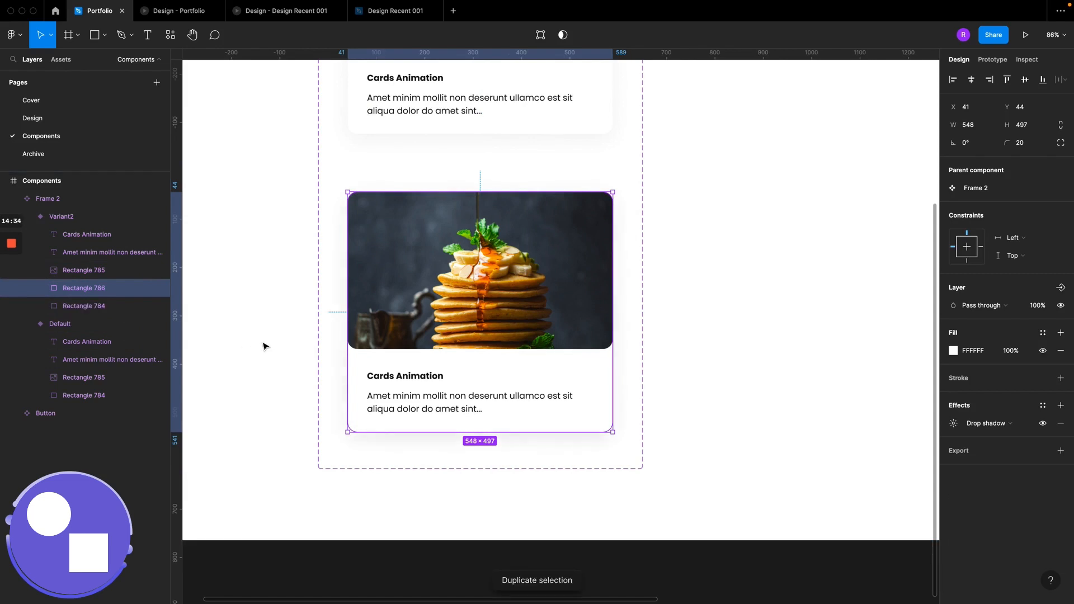
pyautogui.press('Down')
pyautogui.press('Down')
pyautogui.press('Down')
pyautogui.press('Down')
pyautogui.press('Down')
pyautogui.press('Left')
pyautogui.press('Left')
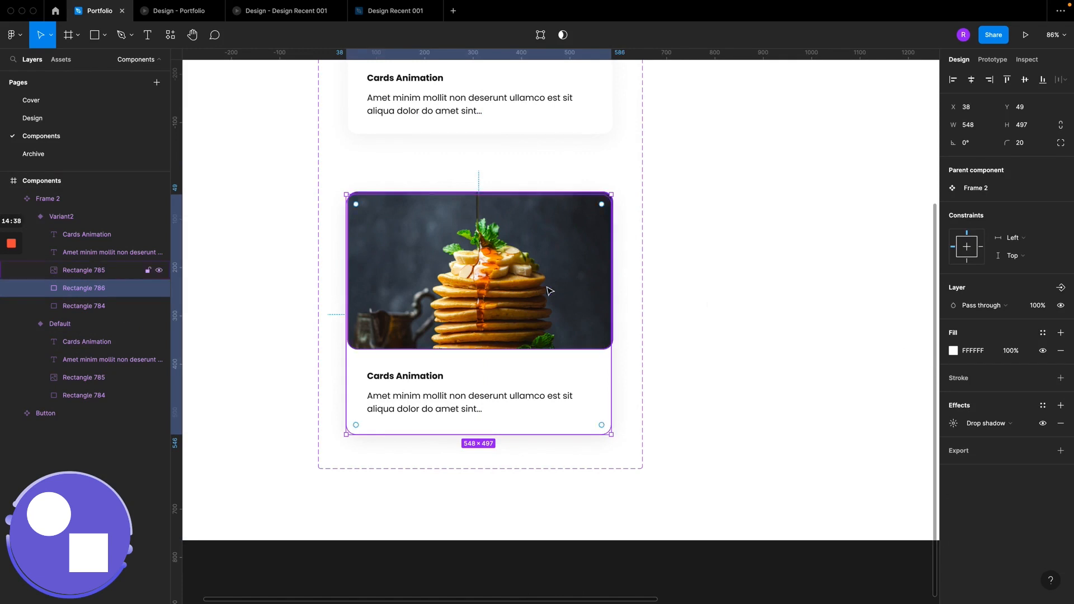
pyautogui.press('Right')
pyautogui.press('Right')
pyautogui.press('Right')
pyautogui.press('Up')
pyautogui.press('Up')
pyautogui.press('Up')
pyautogui.press('Up')
pyautogui.press('Up')
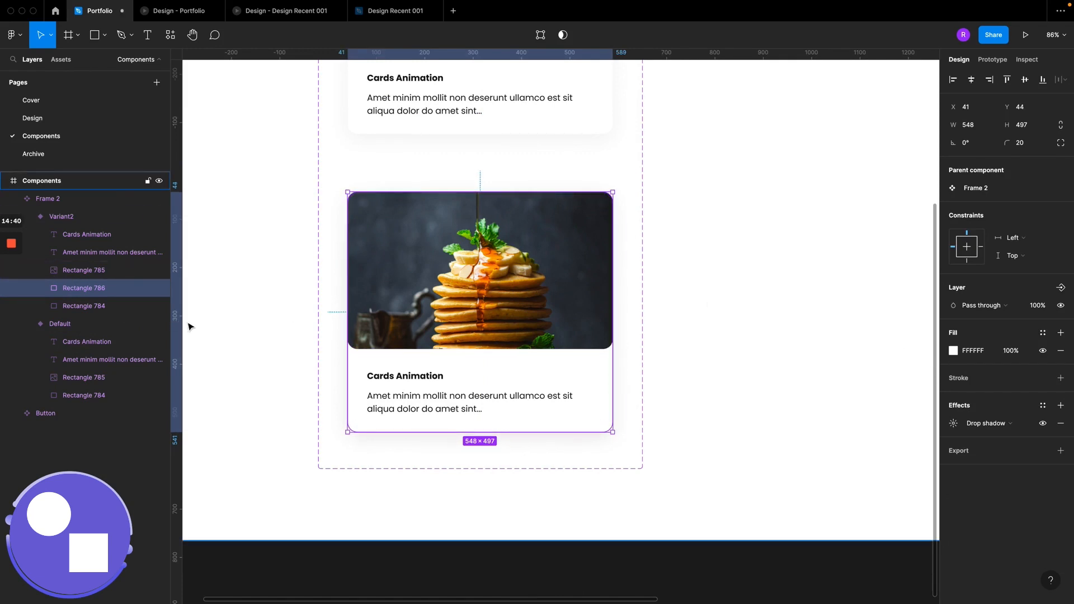
# Step: Fill the rearmost background rectangle of the second variant with brown A35500 sampled from the pancake photo
pyautogui.click(71, 311)
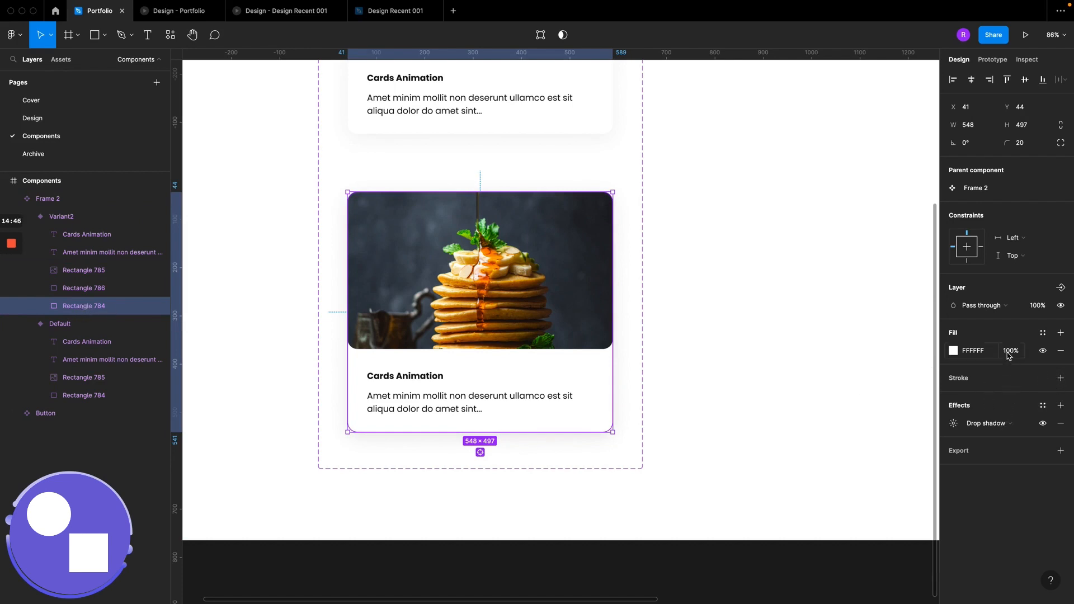
pyautogui.click(953, 351)
pyautogui.moveTo(918, 356); pyautogui.dragTo(889, 326)
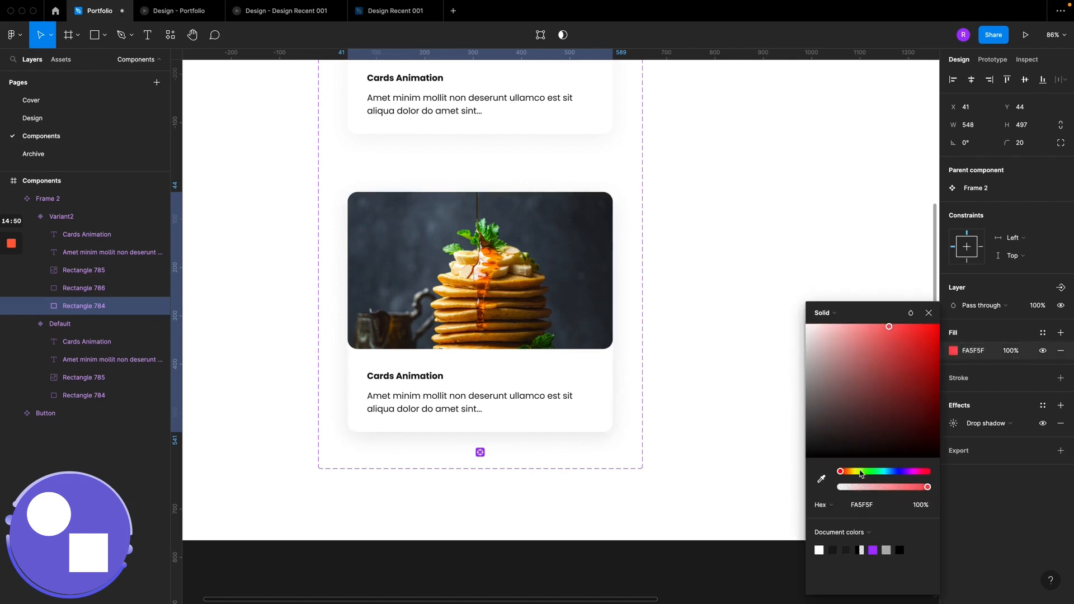
pyautogui.click(855, 473)
pyautogui.click(885, 384)
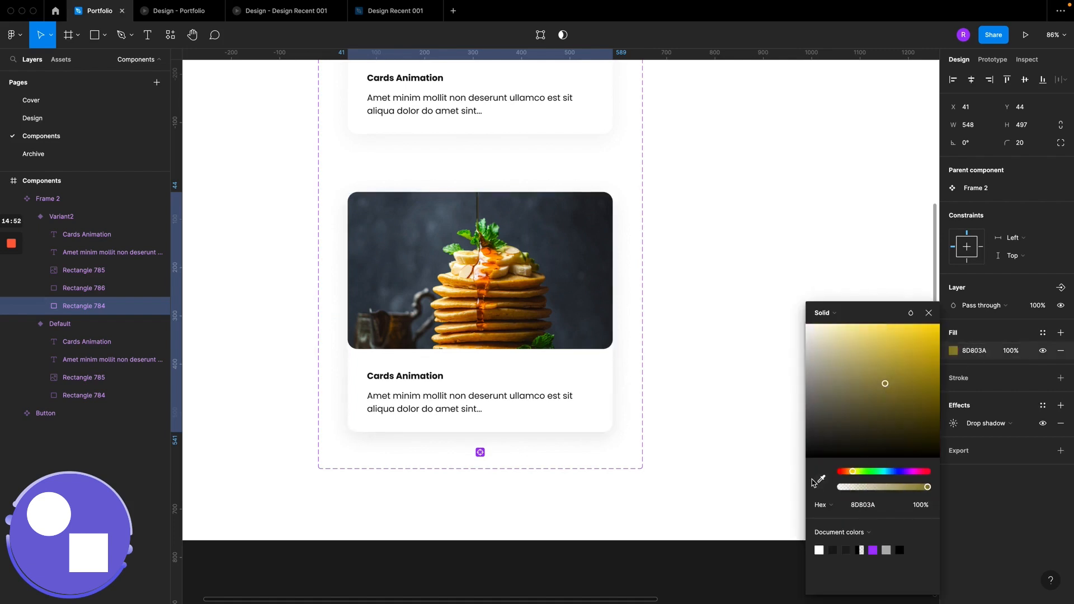
pyautogui.click(822, 479)
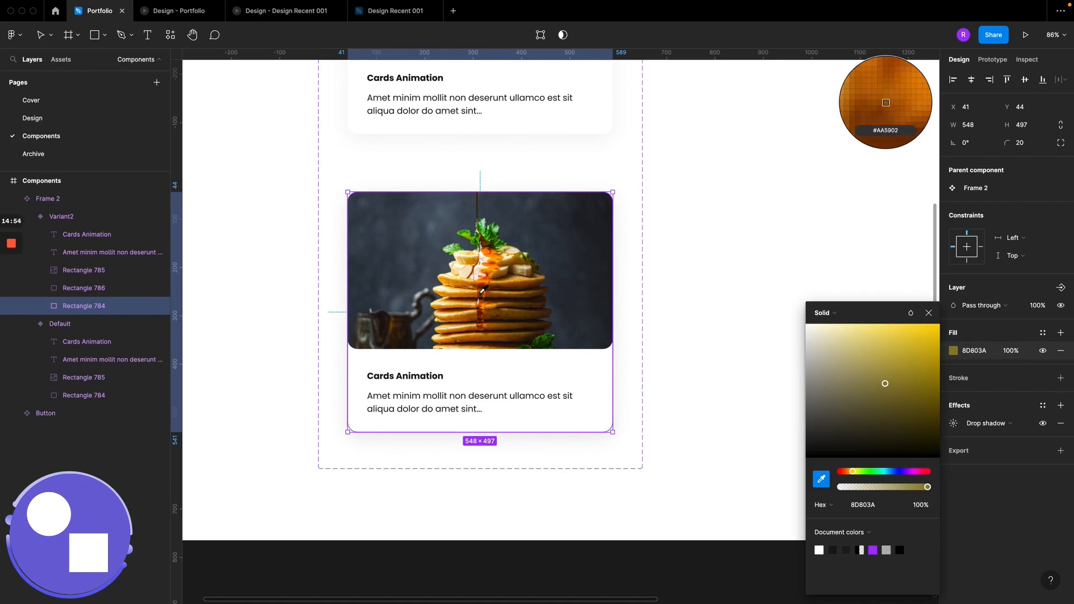
pyautogui.click(485, 300)
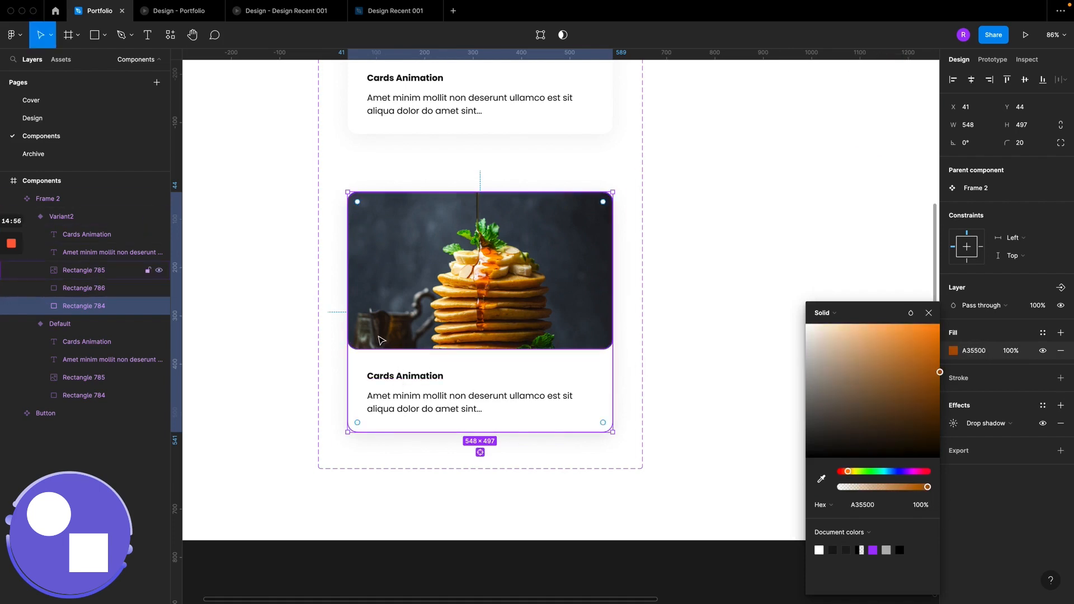
# Step: Offset the brown rectangle down and to the left behind the card, to X 26, Y 65
pyautogui.press('Down')
pyautogui.press('Down')
pyautogui.press('Down')
pyautogui.press('Down')
pyautogui.press('Down')
pyautogui.press('Down')
pyautogui.press('Down')
pyautogui.press('Down')
pyautogui.press('Down')
pyautogui.press('Down')
pyautogui.press('Down')
pyautogui.press('Down')
pyautogui.press('Down')
pyautogui.press('Down')
pyautogui.press('Down')
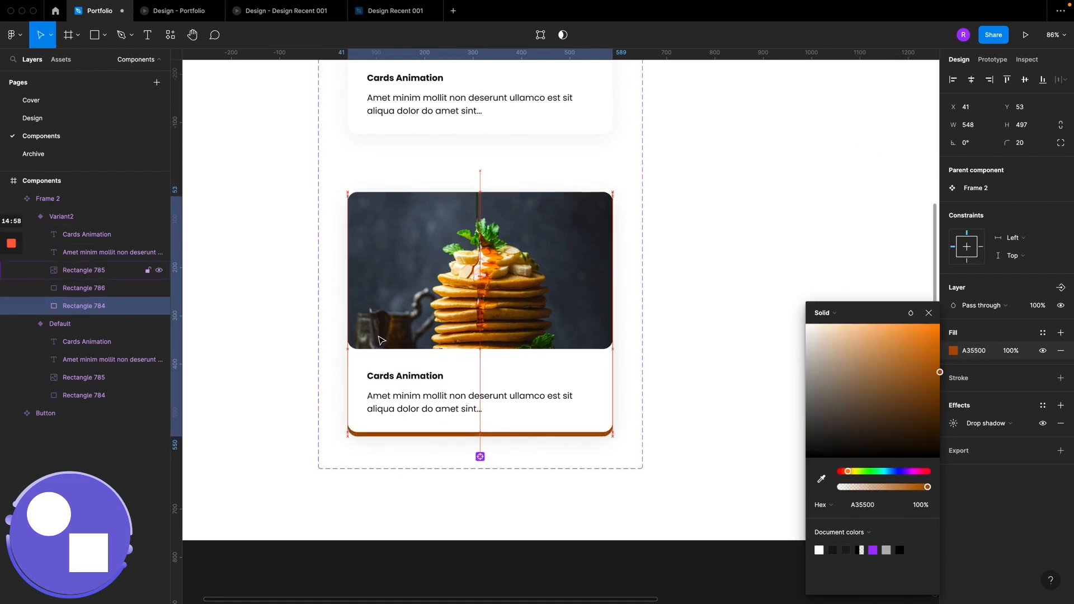
pyautogui.press('Down')
pyautogui.press('Down')
pyautogui.press('Down')
pyautogui.press('Left')
pyautogui.press('Left')
pyautogui.press('Left')
pyautogui.press('Left')
pyautogui.press('Left')
pyautogui.press('Left')
pyautogui.press('Left')
pyautogui.press('Left')
pyautogui.press('Left')
pyautogui.press('Left')
pyautogui.press('Left')
pyautogui.press('Left')
pyautogui.press('Left')
pyautogui.press('Left')
pyautogui.press('Left')
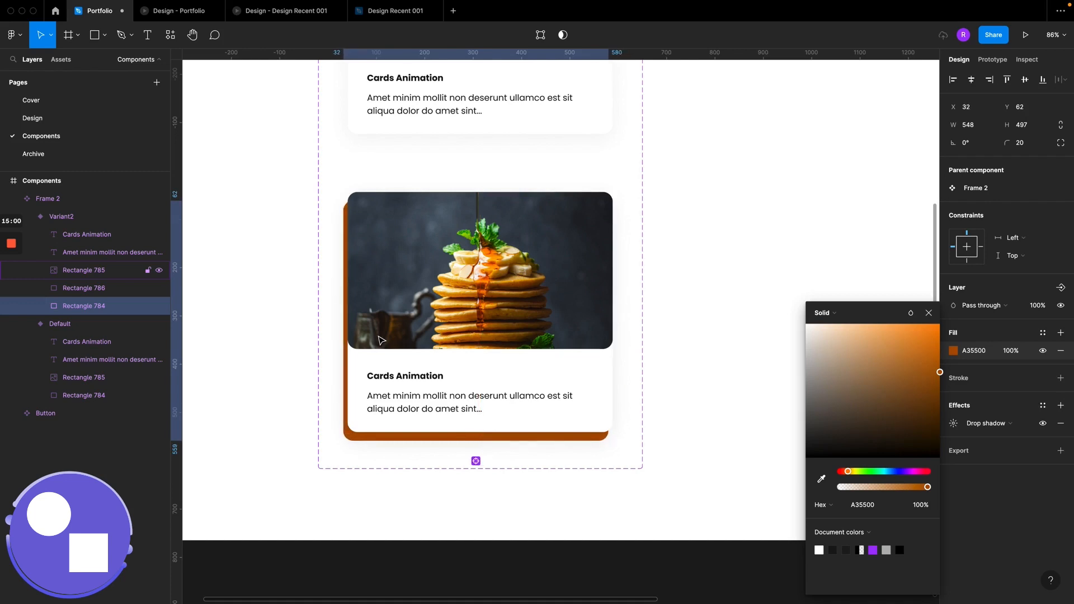
pyautogui.press('Down')
pyautogui.press('Down')
pyautogui.press('Down')
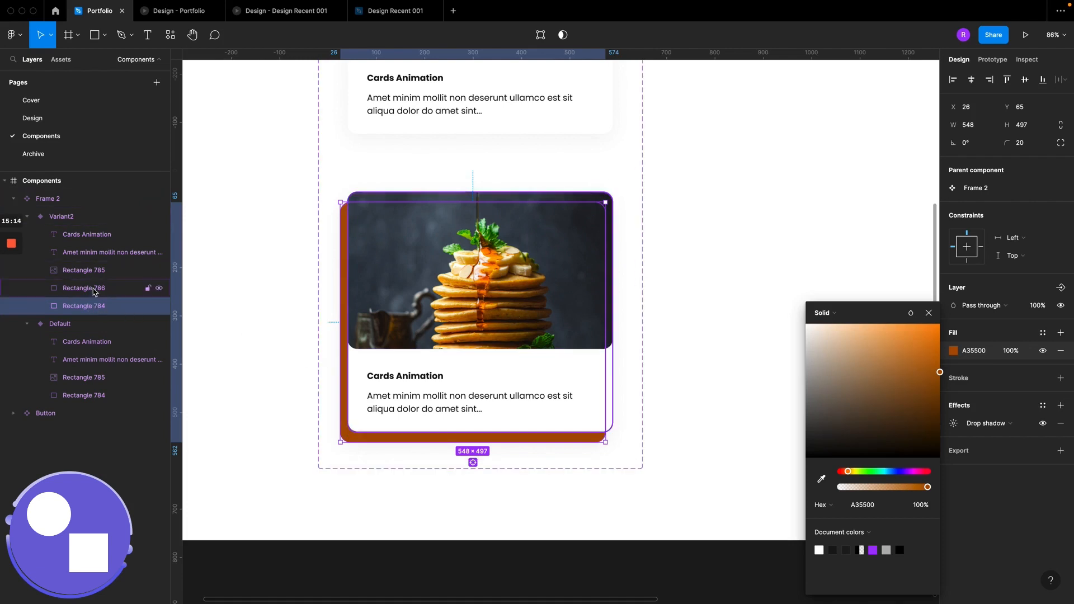
# Step: Duplicate the brown rectangle in the second variant
pyautogui.click(96, 290)
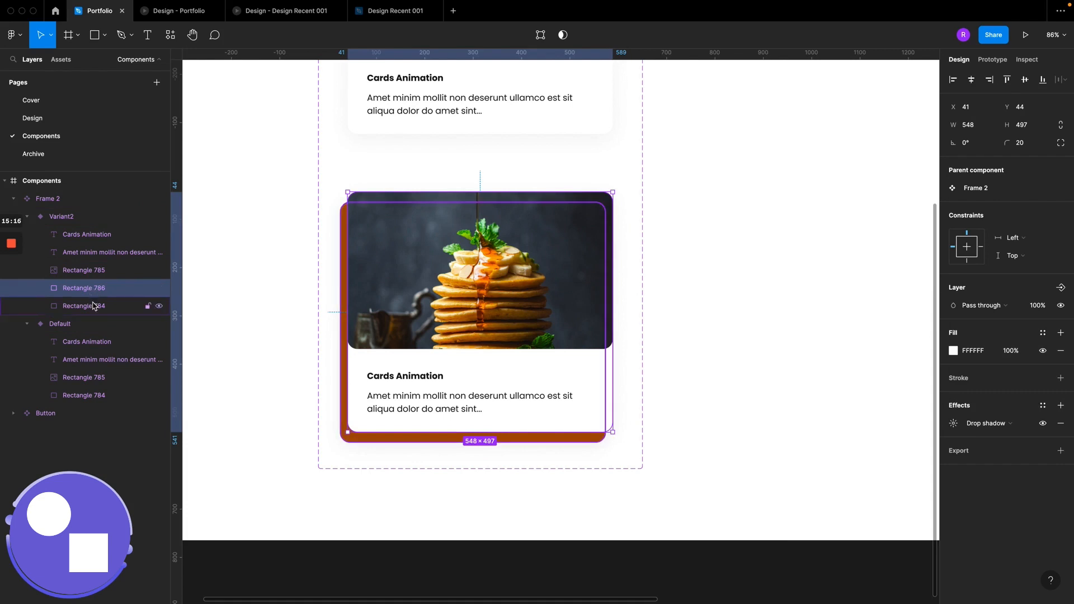
pyautogui.click(95, 307)
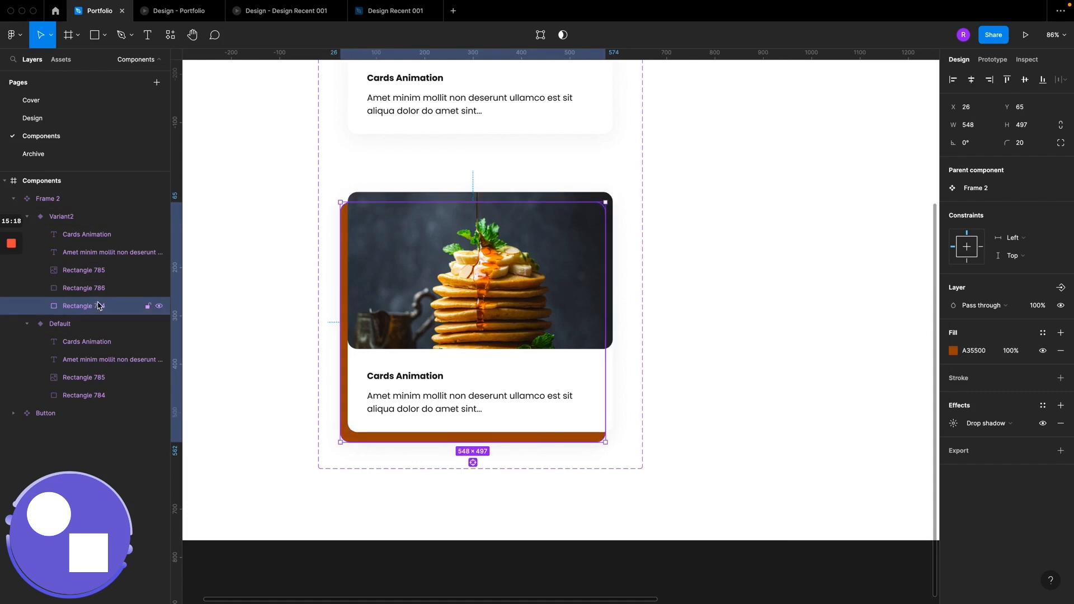
pyautogui.press('super+d')
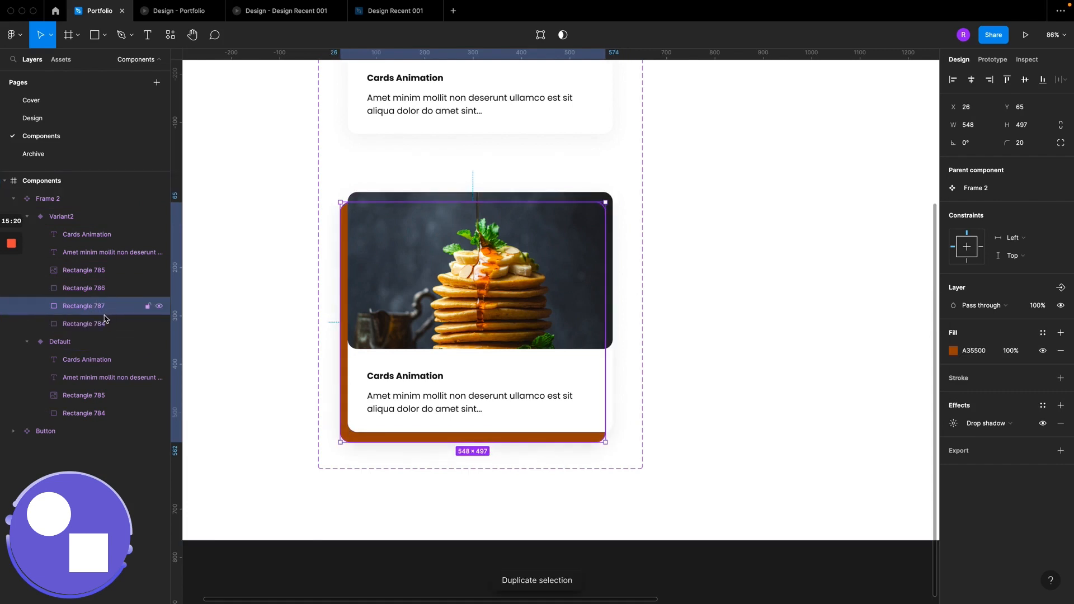
# Step: Shift the lower of the two brown rectangles further down and left to X 20, Y 74
pyautogui.click(94, 325)
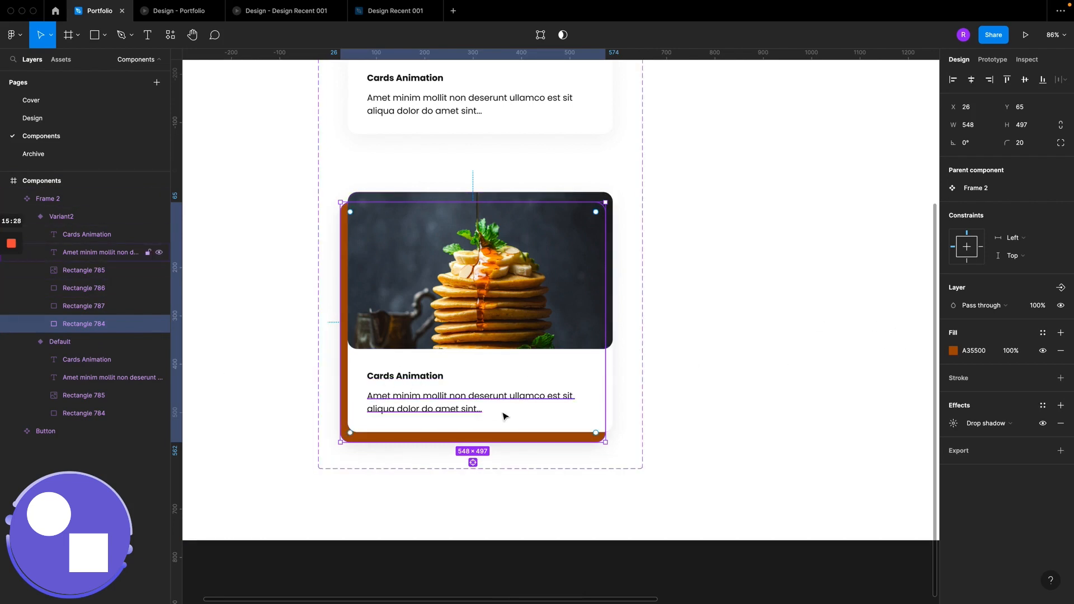
pyautogui.press('Down')
pyautogui.press('Down')
pyautogui.press('Down')
pyautogui.press('Down')
pyautogui.press('Down')
pyautogui.press('Down')
pyautogui.press('Down')
pyautogui.press('Down')
pyautogui.press('Down')
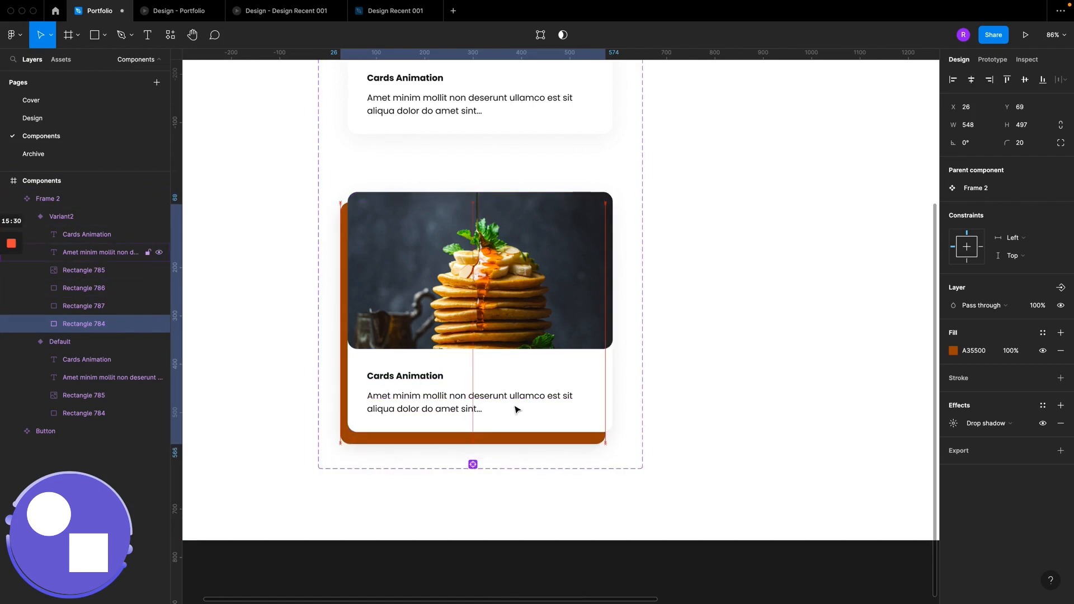
pyautogui.press('Left')
pyautogui.press('Left')
pyautogui.press('Left')
pyautogui.press('Left')
pyautogui.press('Left')
pyautogui.press('Left')
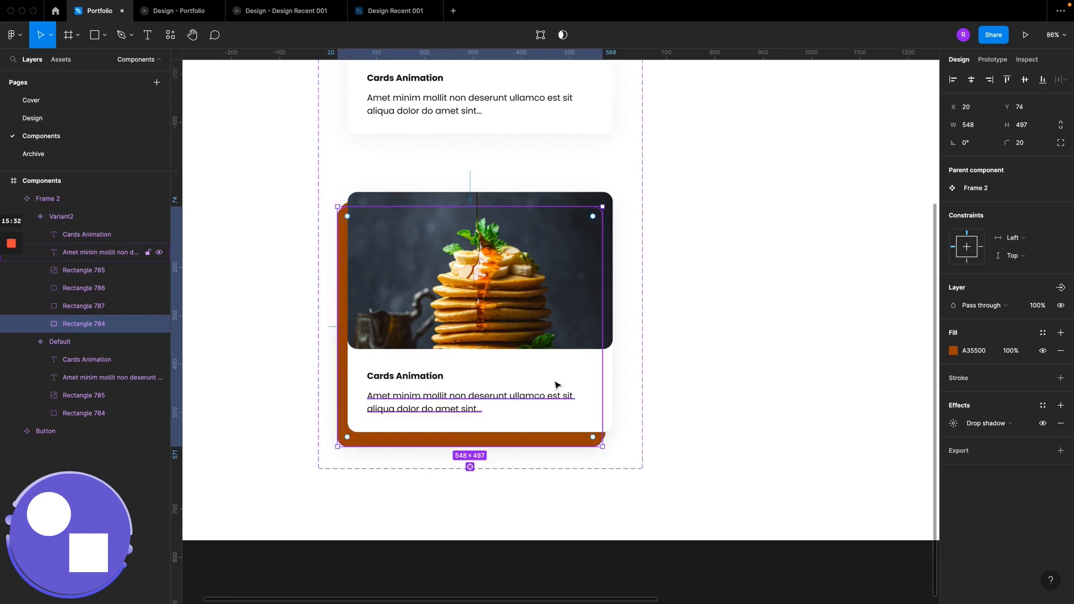
# Step: Fill the rearmost rectangle with orange F29900 sampled from the pancake photo
pyautogui.click(954, 351)
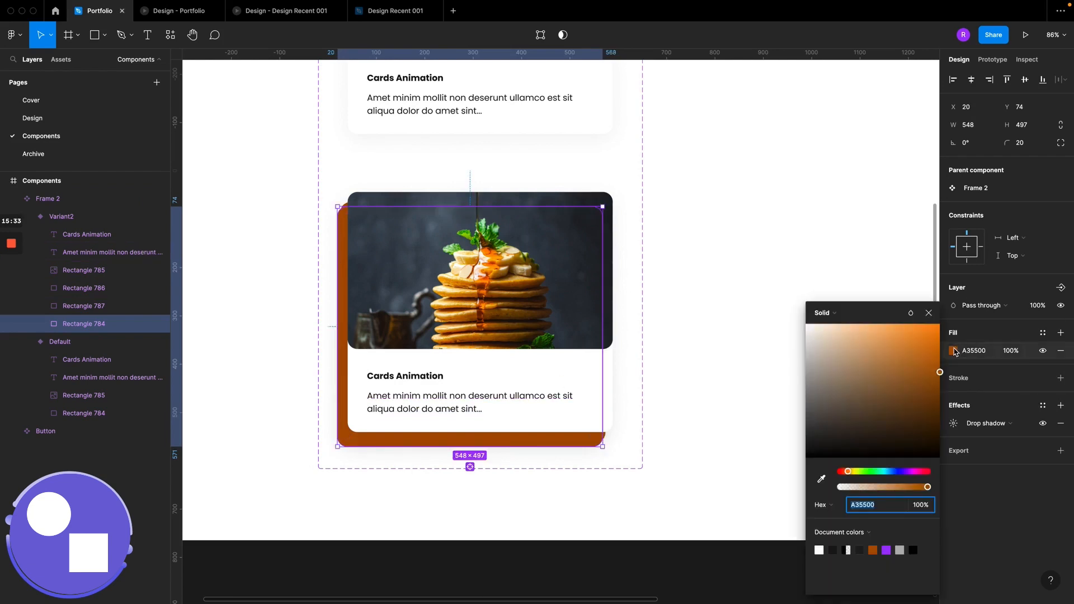
pyautogui.click(821, 479)
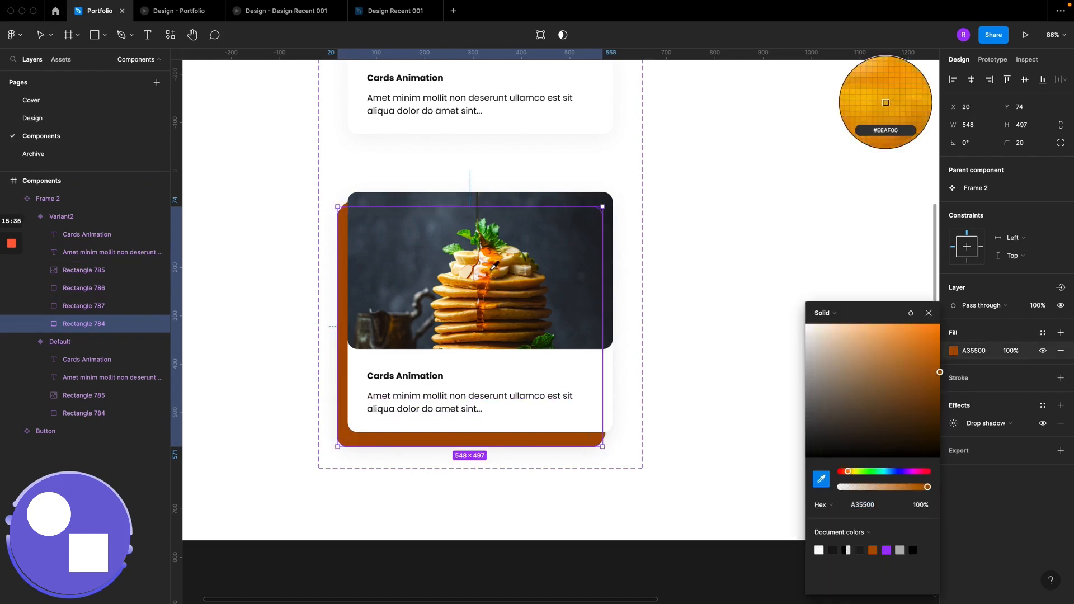
pyautogui.click(494, 269)
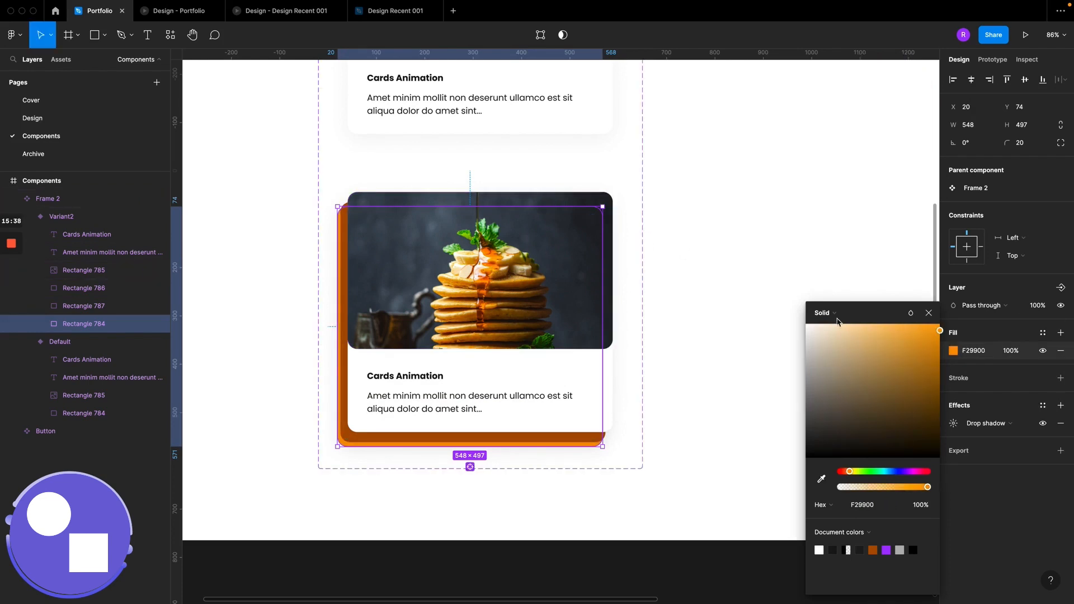
pyautogui.click(929, 312)
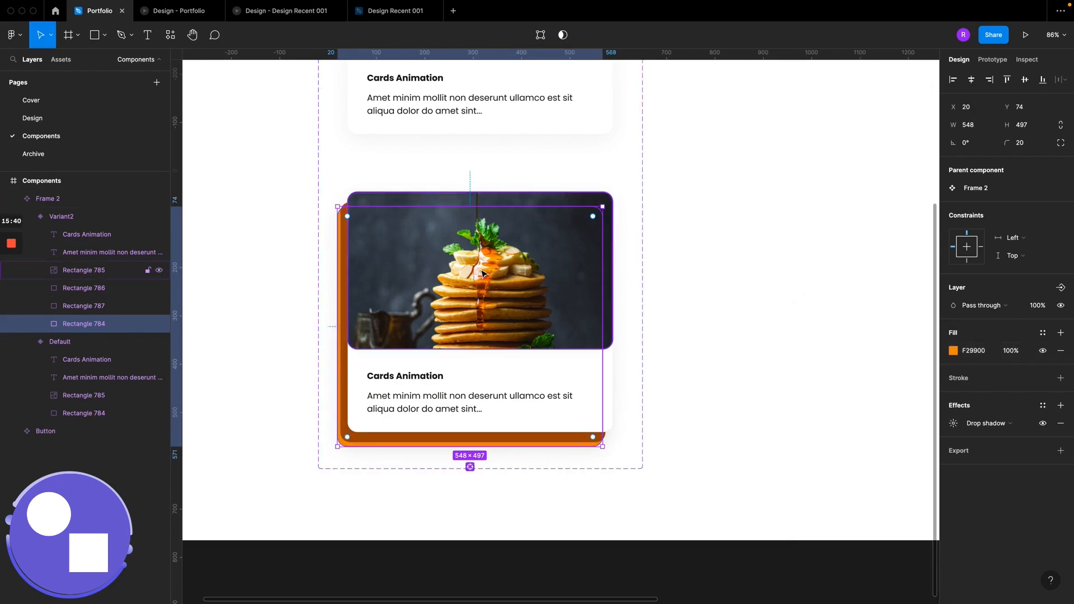
# Step: Offset the orange rectangle further down and left behind the brown one, to X 9, Y 86
pyautogui.press('Down')
pyautogui.press('Down')
pyautogui.press('Down')
pyautogui.press('Left')
pyautogui.press('Left')
pyautogui.press('Left')
pyautogui.press('Left')
pyautogui.press('Left')
pyautogui.press('Left')
pyautogui.press('Left')
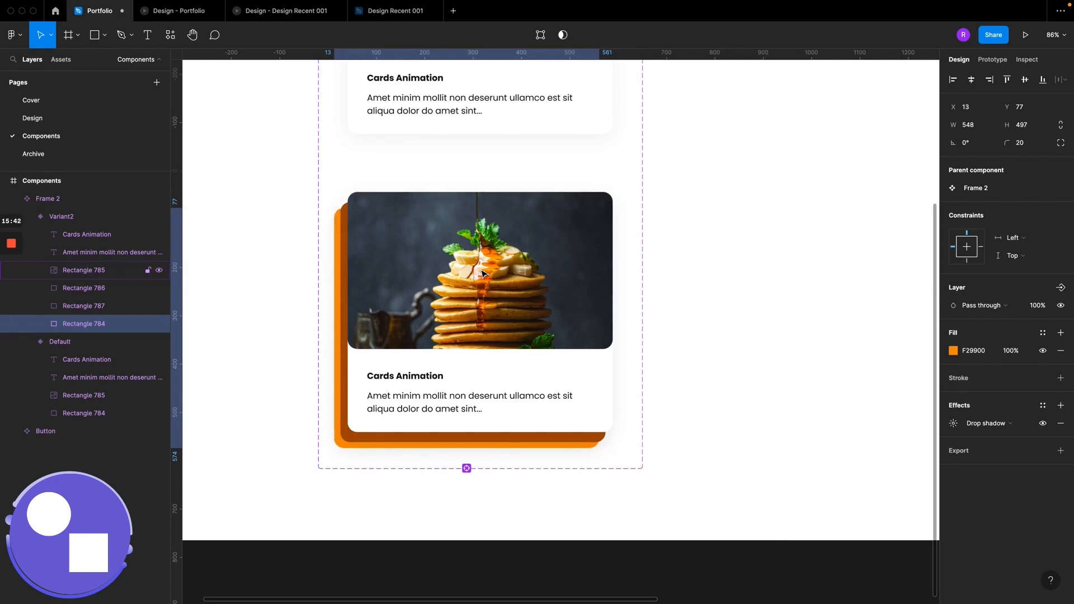
pyautogui.press('Down')
pyautogui.press('Down')
pyautogui.press('Down')
pyautogui.press('Down')
pyautogui.press('Down')
pyautogui.press('Down')
pyautogui.press('Left')
pyautogui.press('Left')
pyautogui.press('Left')
pyautogui.press('Left')
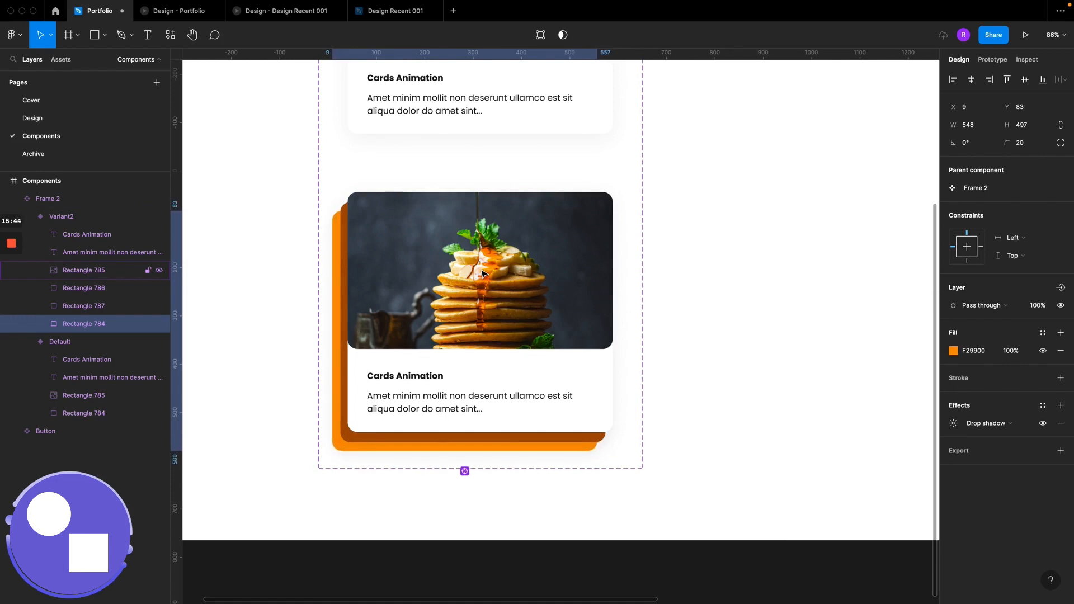
pyautogui.press('Down')
pyautogui.press('Down')
pyautogui.press('Down')
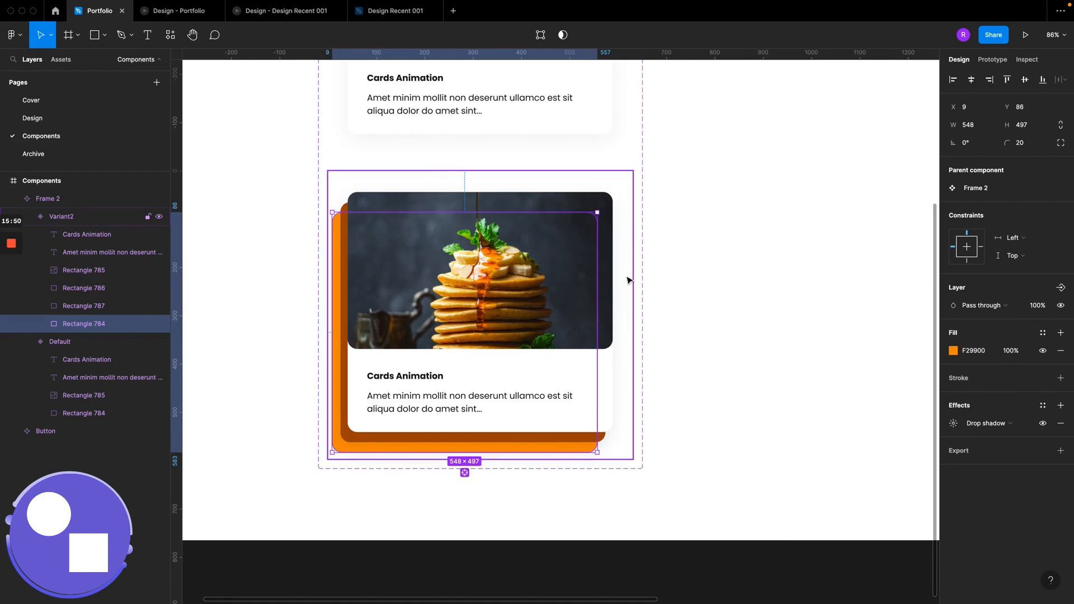
# Step: In the second variant, hide the white rectangle's drop shadow and remove the drop shadow from the brown rectangle
pyautogui.click(628, 260)
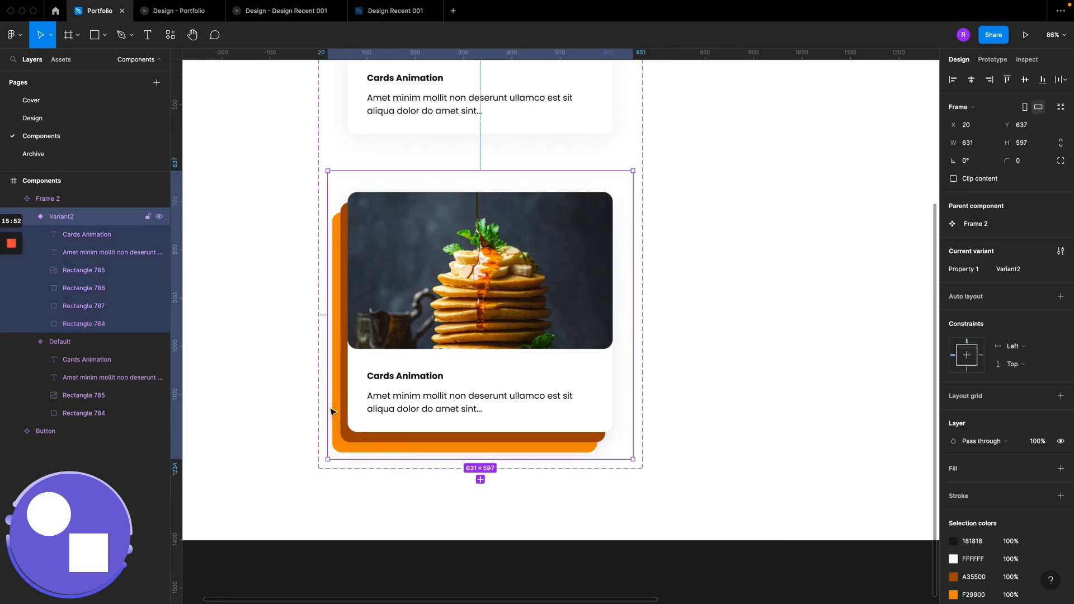
pyautogui.click(85, 296)
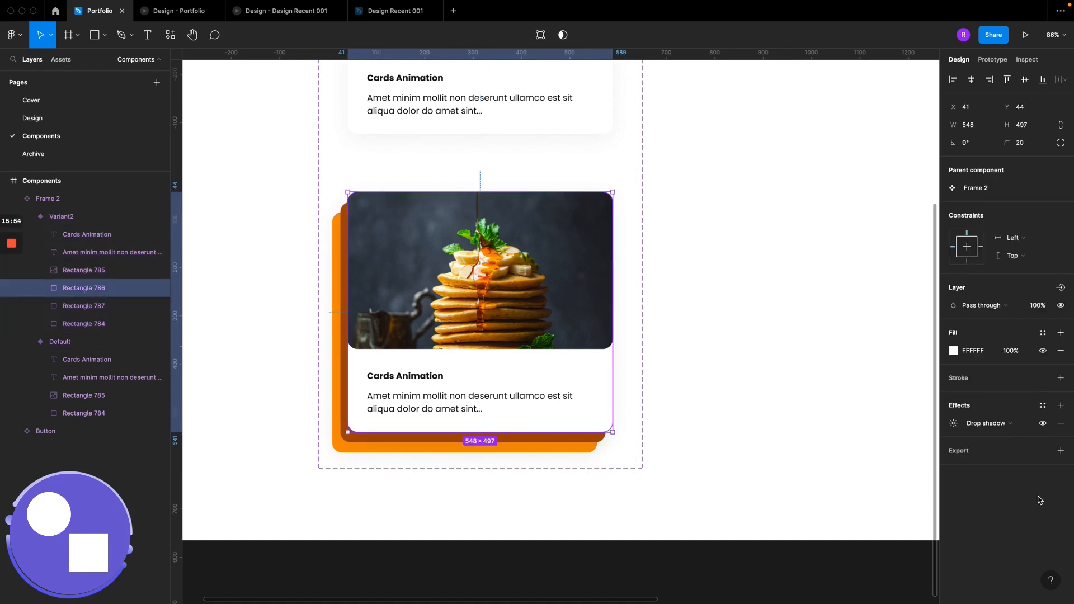
pyautogui.click(1043, 423)
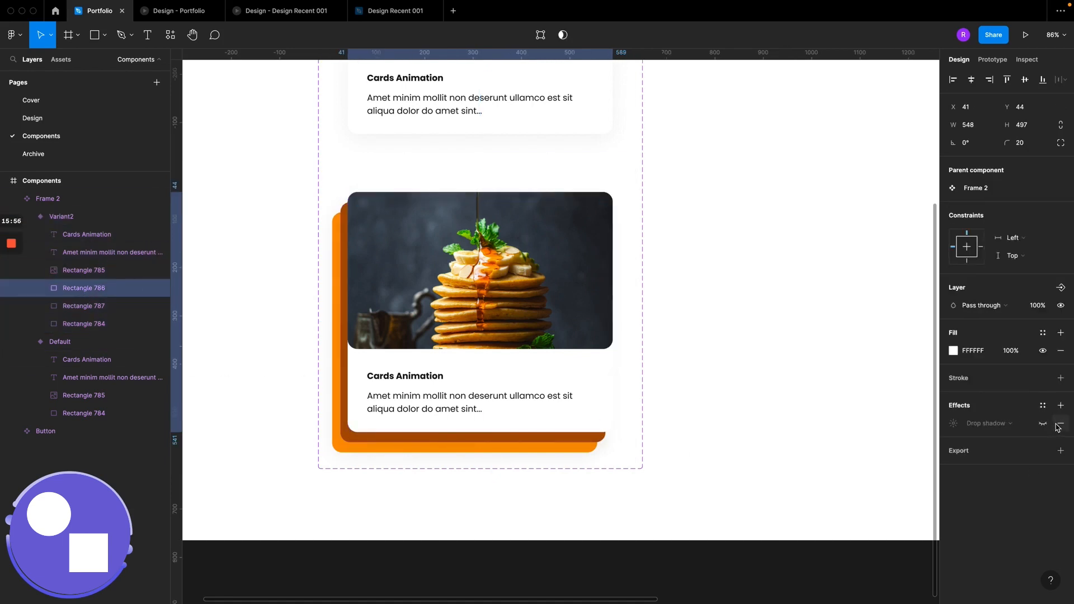
pyautogui.click(96, 307)
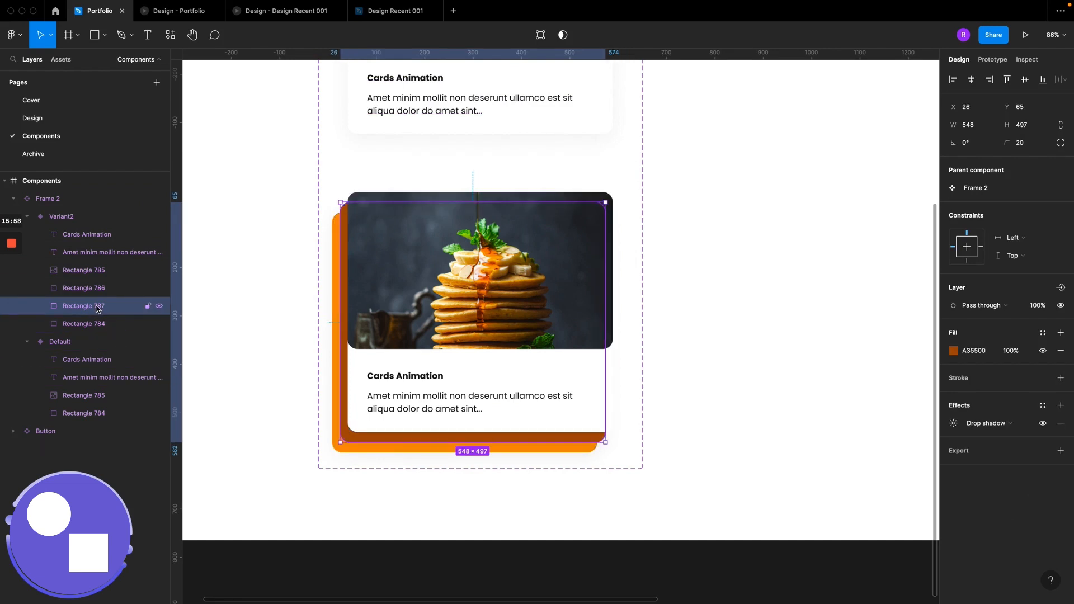
pyautogui.click(1063, 425)
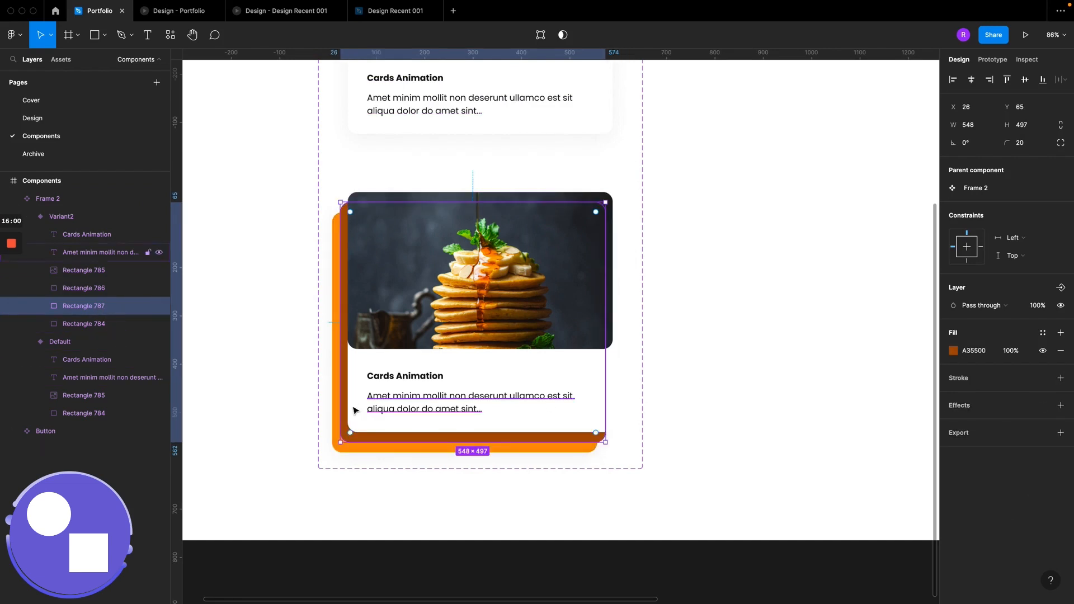
# Step: Connect the Default card variant to Variant2 with a prototype interaction
pyautogui.click(592, 184)
pyautogui.scroll(3, 731, 220)
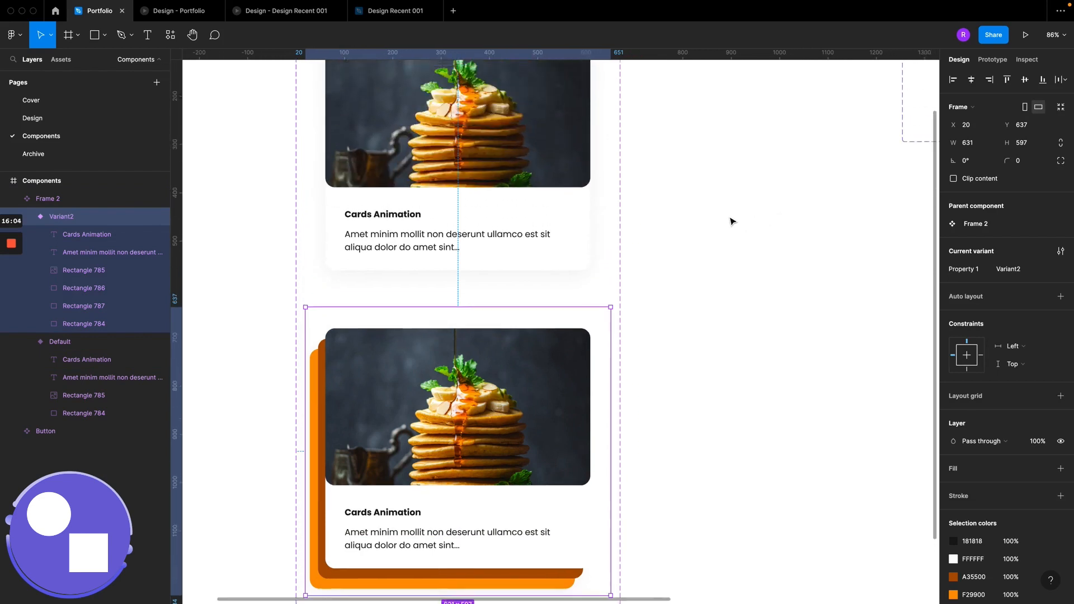
pyautogui.scroll(-5, 672, 221)
pyautogui.scroll(5, 588, 203)
pyautogui.click(588, 203)
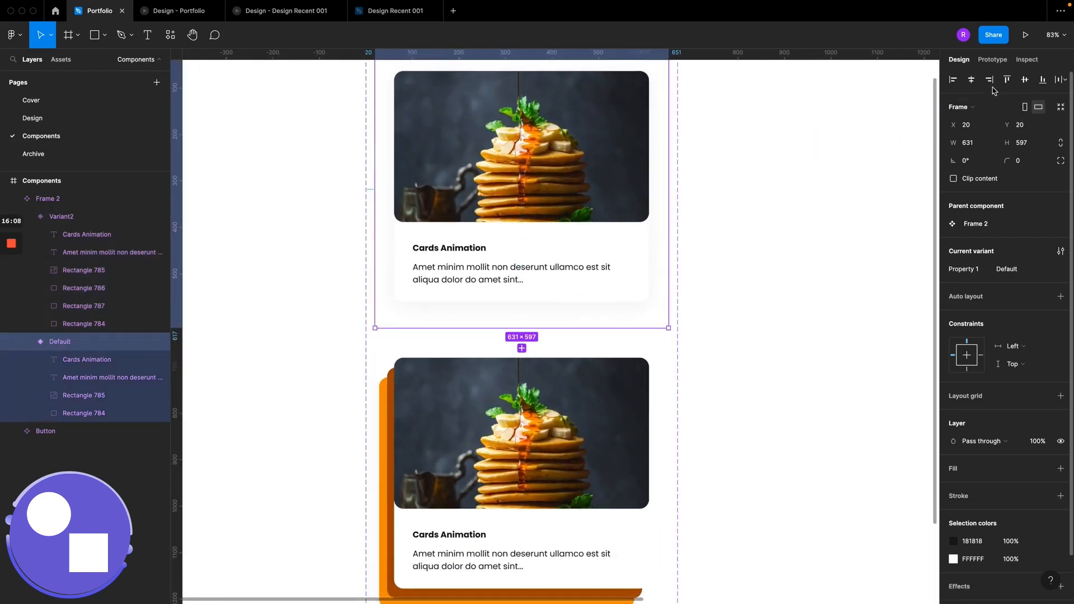
pyautogui.click(993, 60)
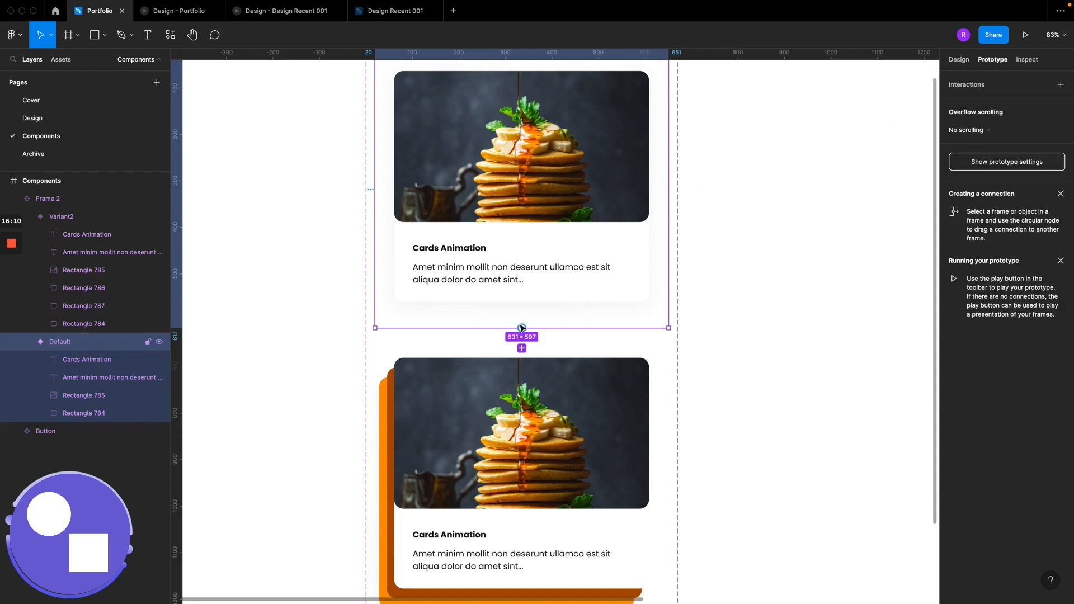
pyautogui.moveTo(526, 412); pyautogui.dragTo(527, 413)
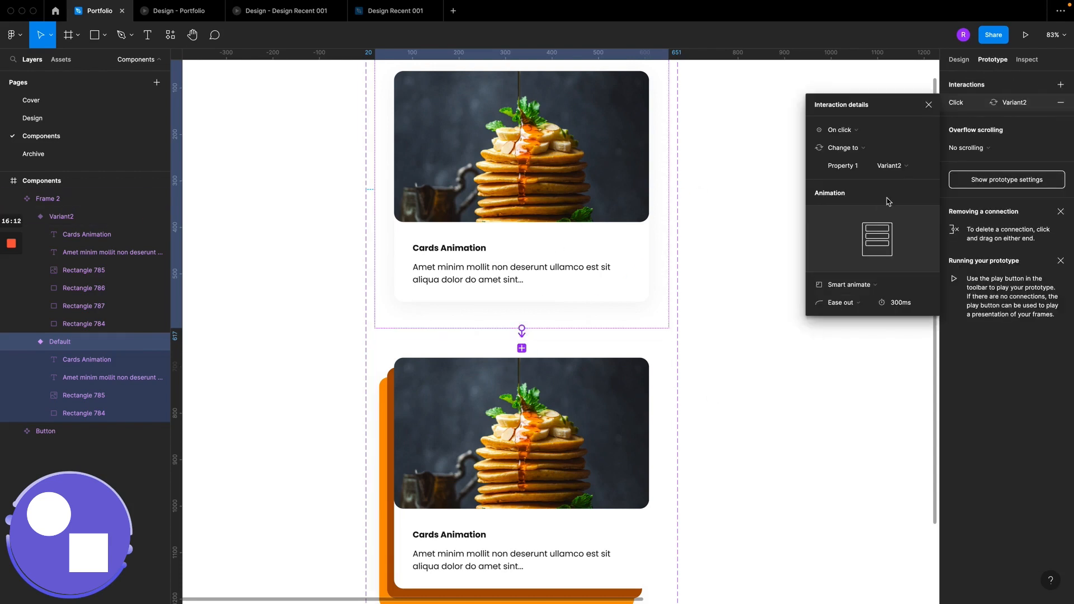
# Step: Set the card interaction's trigger to While hovering, with Smart animate as the animation
pyautogui.scroll(10, 525, 352)
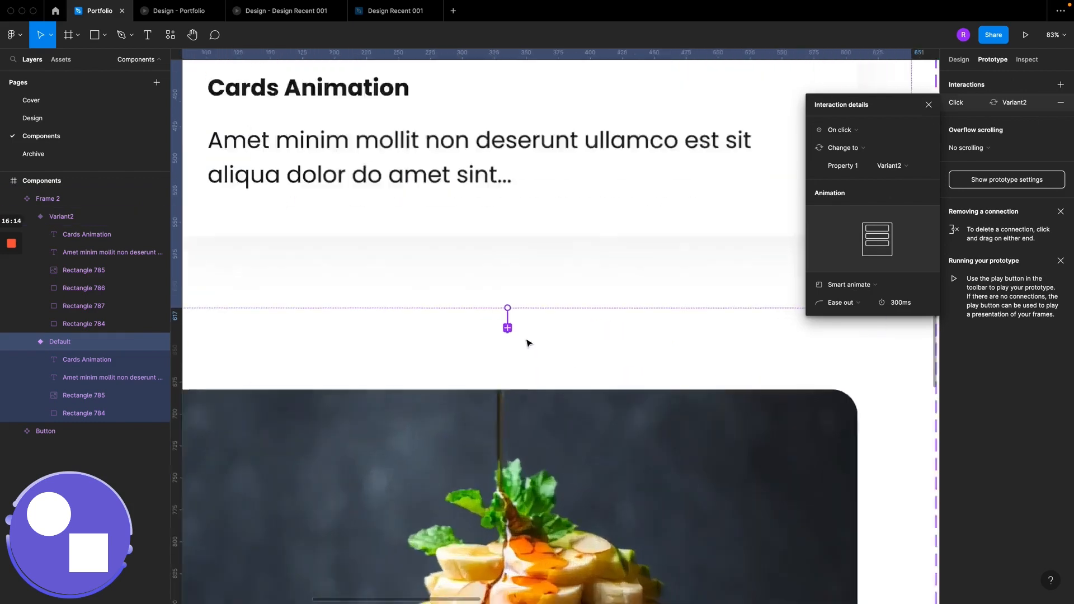
pyautogui.scroll(-3, 514, 333)
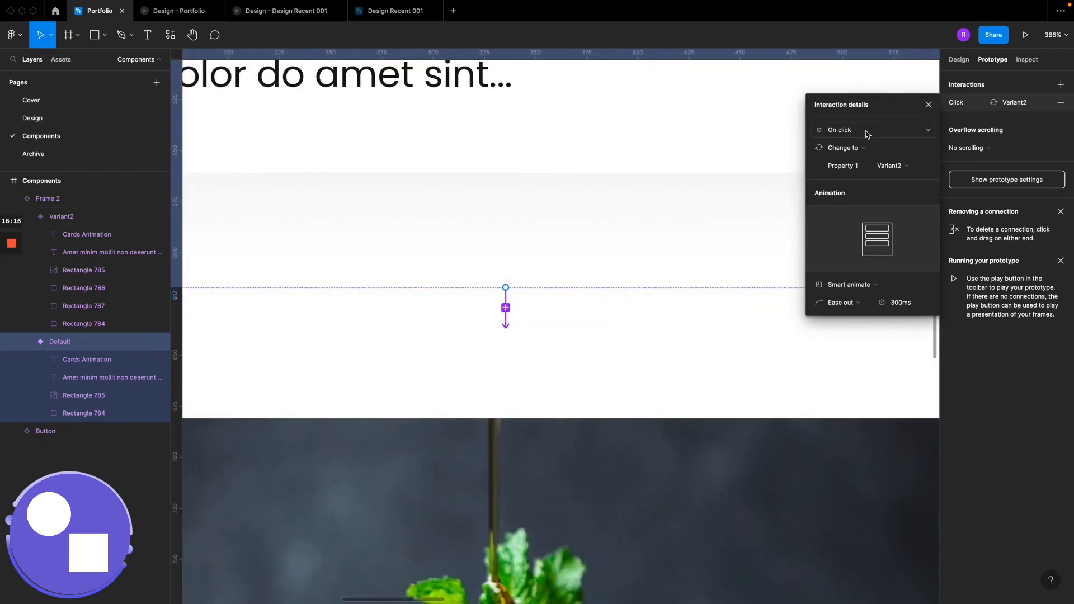
pyautogui.click(867, 130)
pyautogui.click(864, 160)
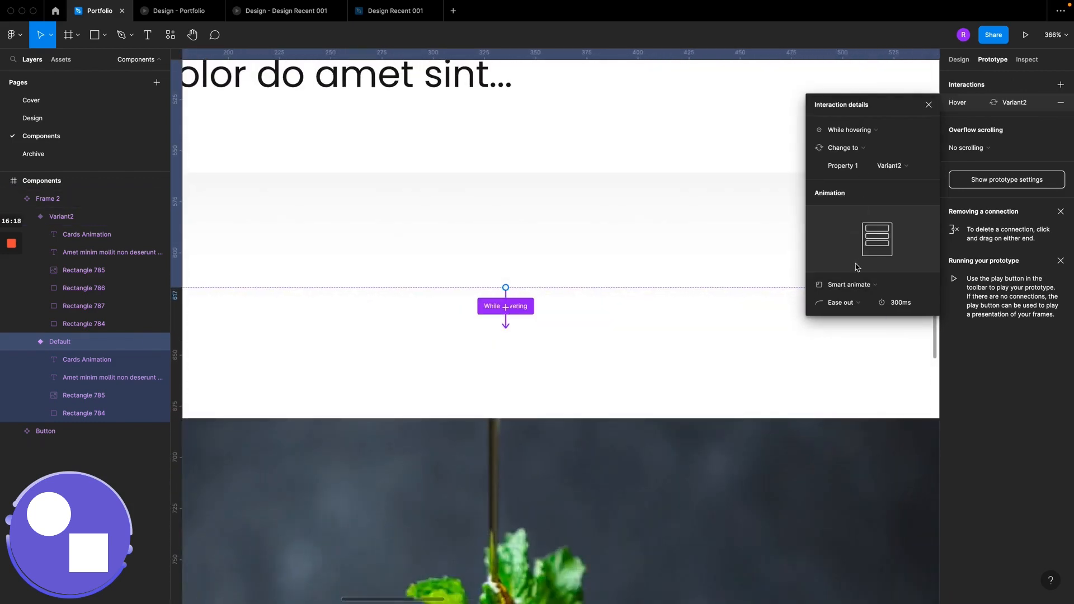
pyautogui.click(859, 292)
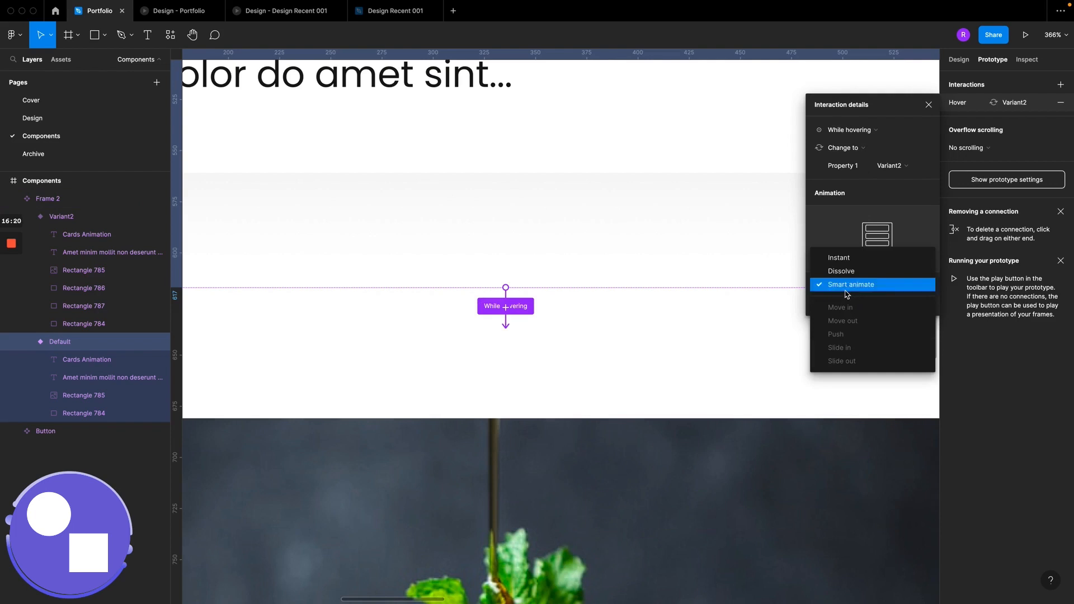
pyautogui.click(866, 285)
pyautogui.scroll(-10, 568, 269)
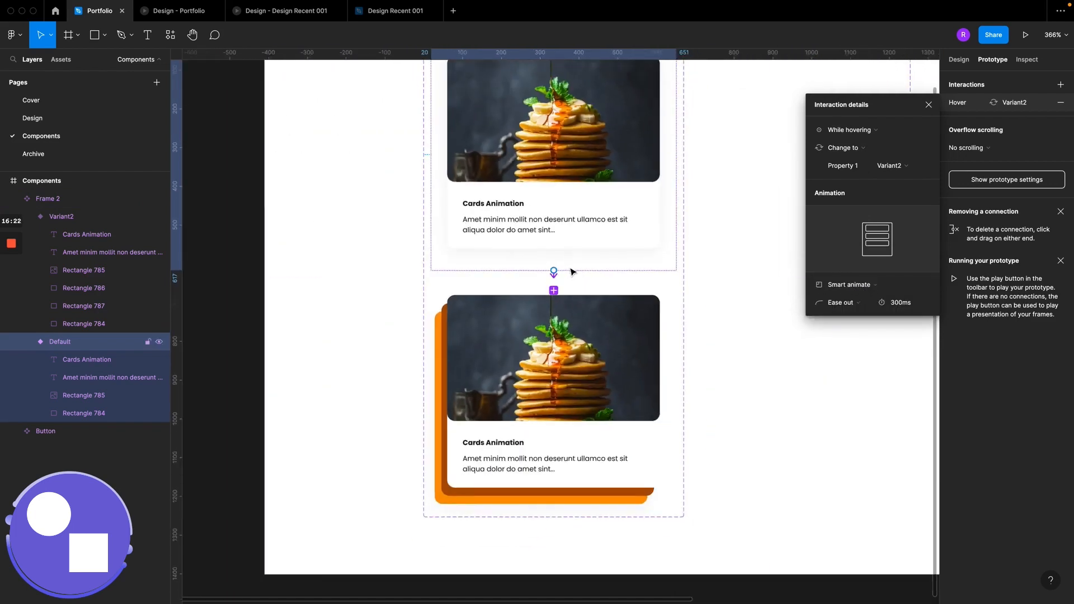
pyautogui.hscroll(2, 622, 261)
pyautogui.scroll(1, 621, 260)
pyautogui.click(633, 257)
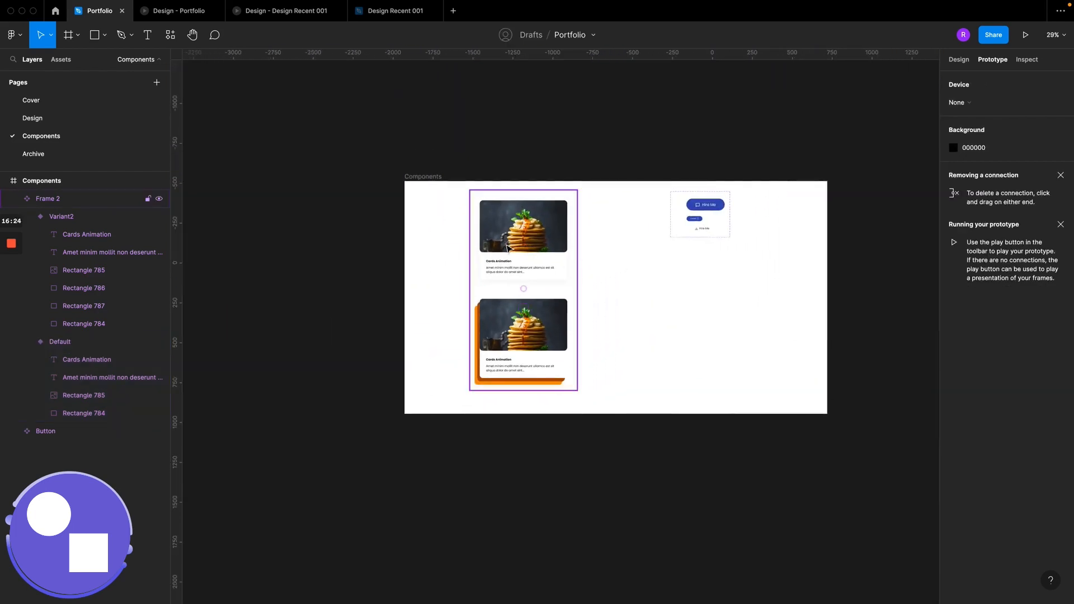
# Step: On the Design page, place an instance of the pancake card component below the Select works heading
pyautogui.click(49, 119)
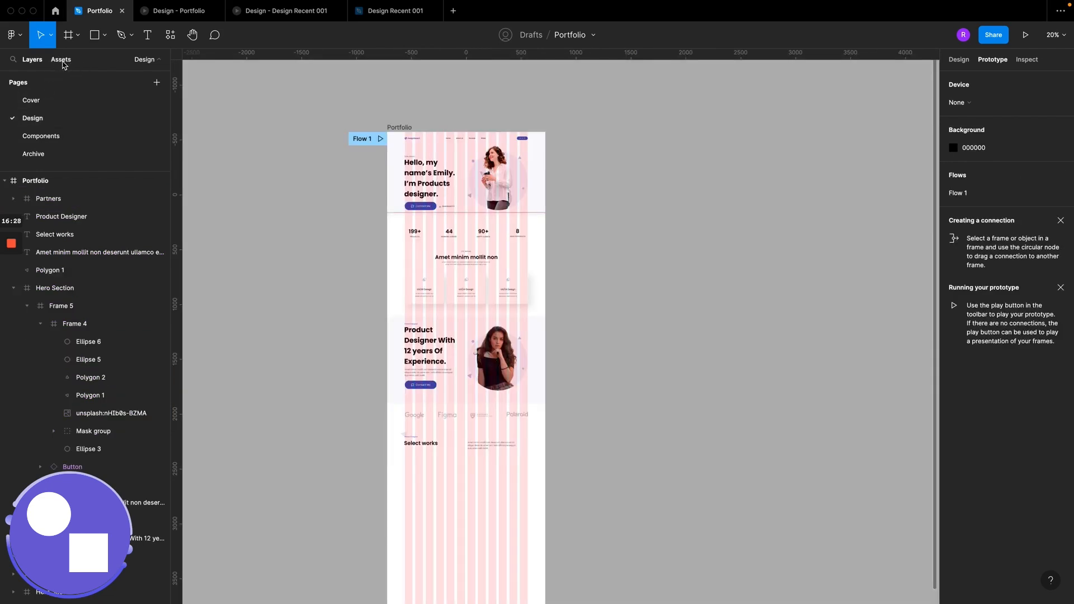
pyautogui.click(62, 61)
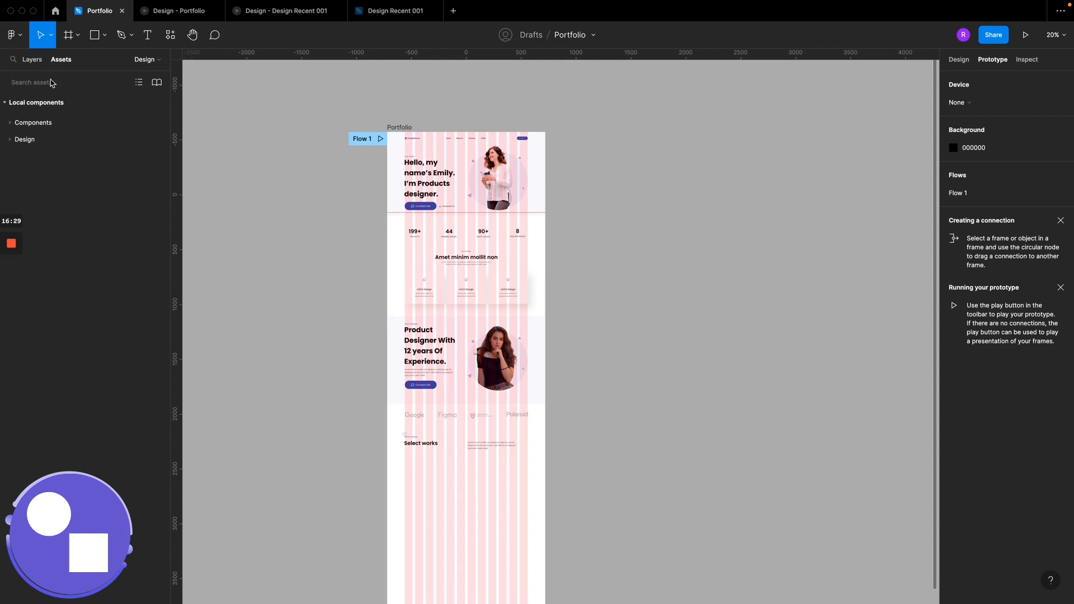
pyautogui.click(30, 123)
pyautogui.click(13, 142)
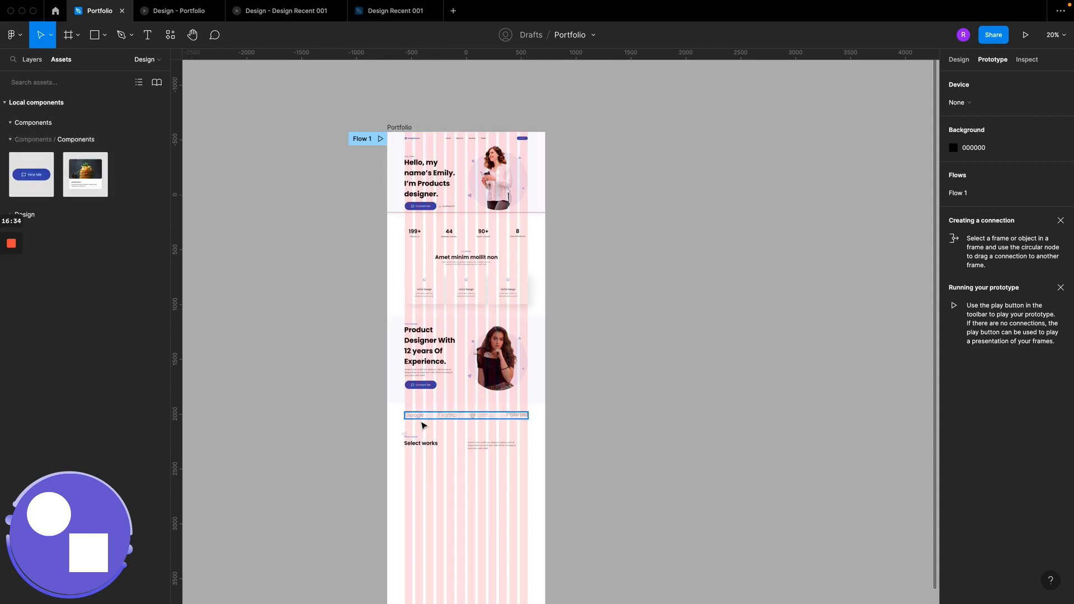
pyautogui.moveTo(84, 176); pyautogui.dragTo(436, 507)
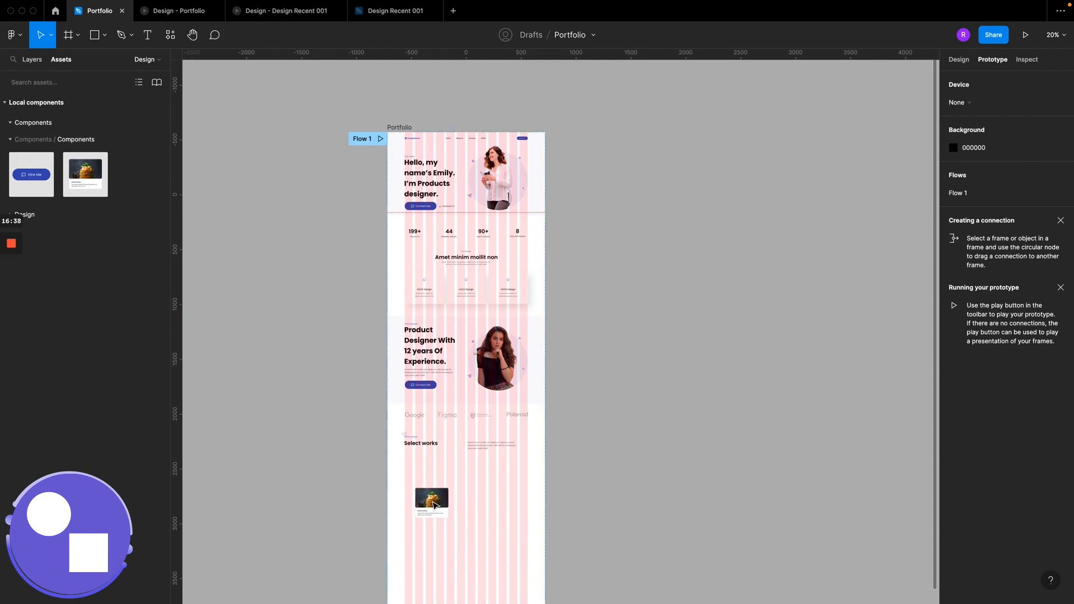
pyautogui.click(432, 501)
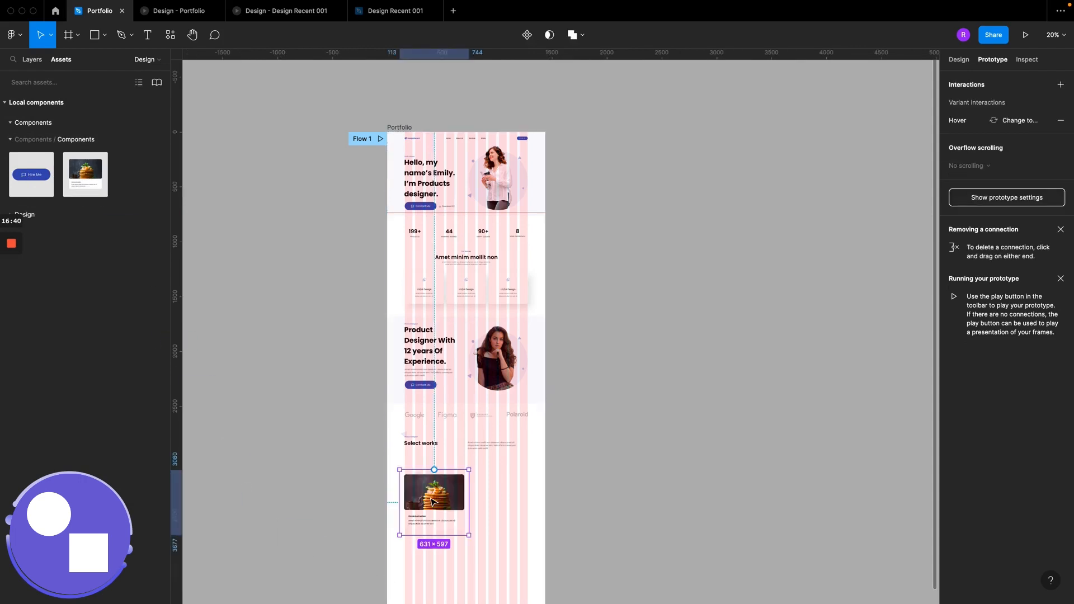
# Step: Move the card instance up beneath the Select works heading, to about X 119, Y 2937
pyautogui.scroll(-5, 431, 504)
pyautogui.scroll(10, 390, 402)
pyautogui.scroll(1, 388, 398)
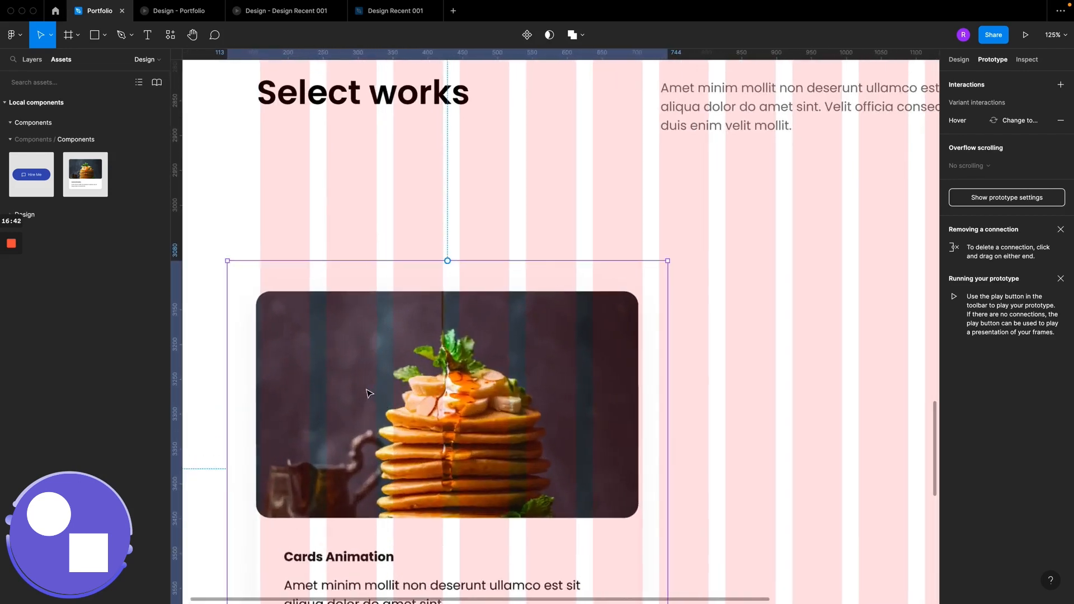
pyautogui.hscroll(-2, 385, 396)
pyautogui.moveTo(376, 387); pyautogui.dragTo(383, 290)
pyautogui.scroll(-5, 408, 314)
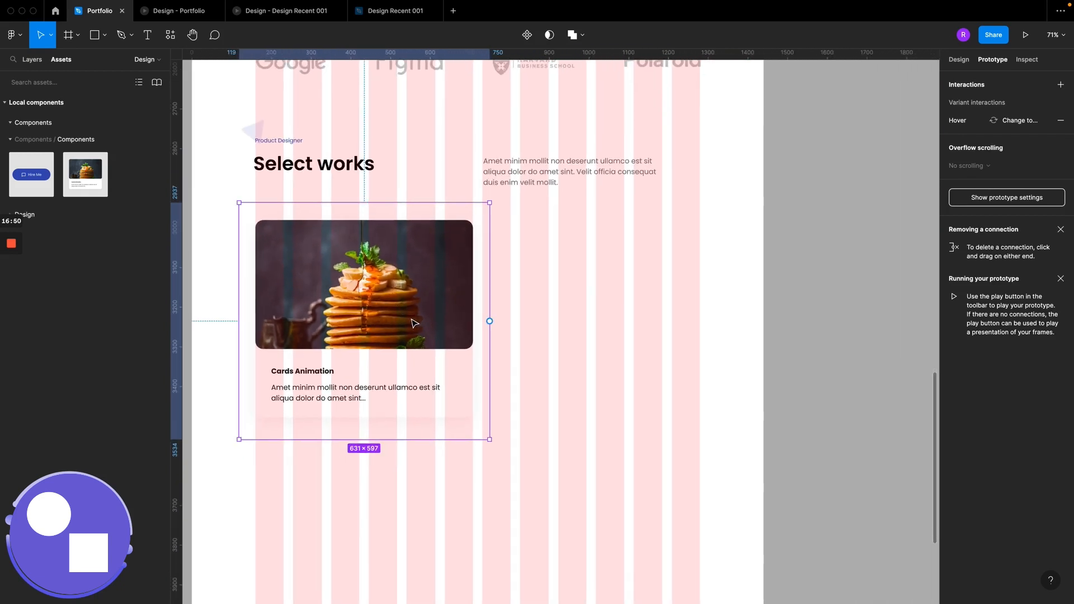
# Step: Duplicate the card beside the original and copy the pair below to form a two-by-two grid
pyautogui.moveTo(462, 324); pyautogui.dragTo(643, 323)
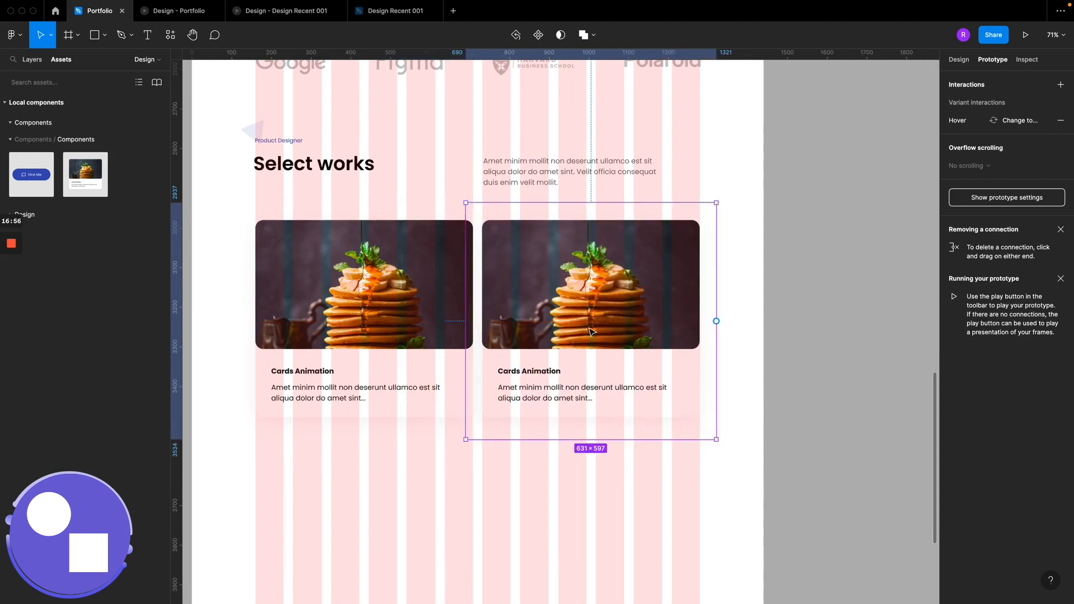
pyautogui.keyDown('shift'); pyautogui.click(434, 342); pyautogui.keyUp('shift')
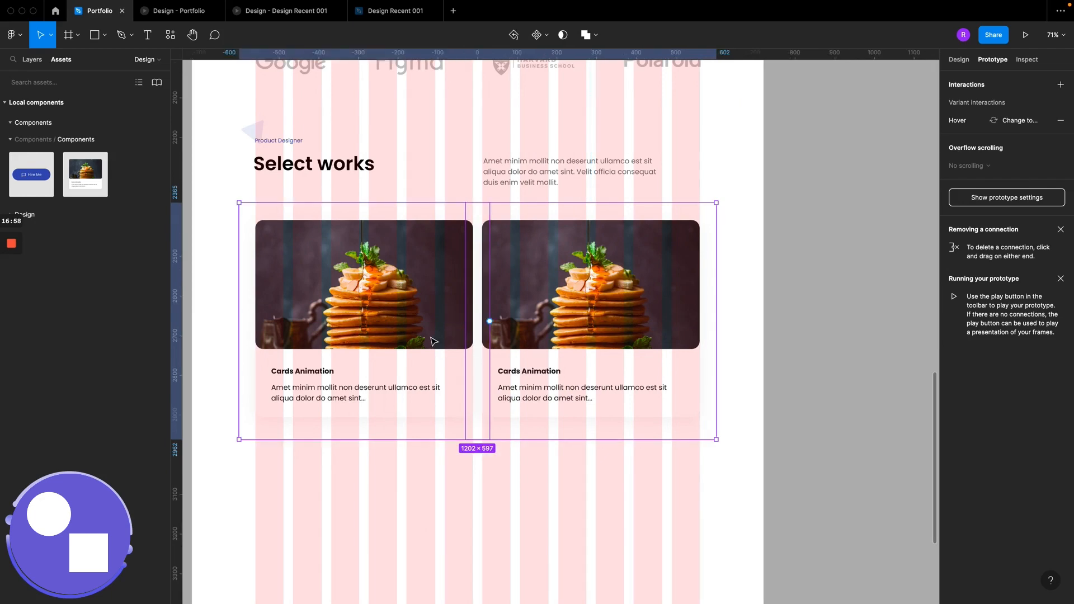
pyautogui.moveTo(434, 341); pyautogui.dragTo(438, 481)
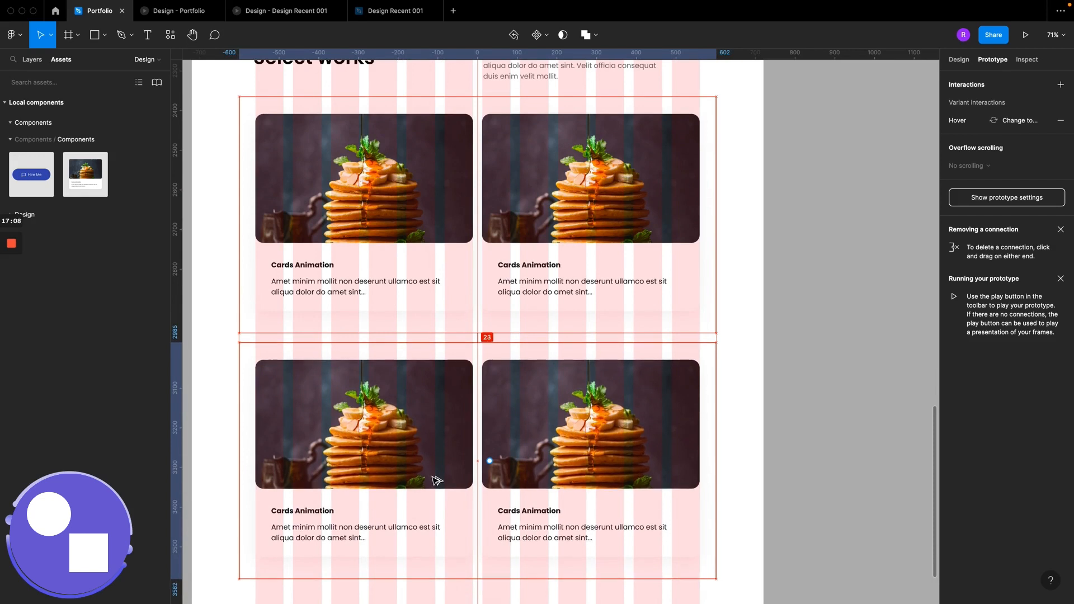
pyautogui.moveTo(438, 481); pyautogui.dragTo(433, 480)
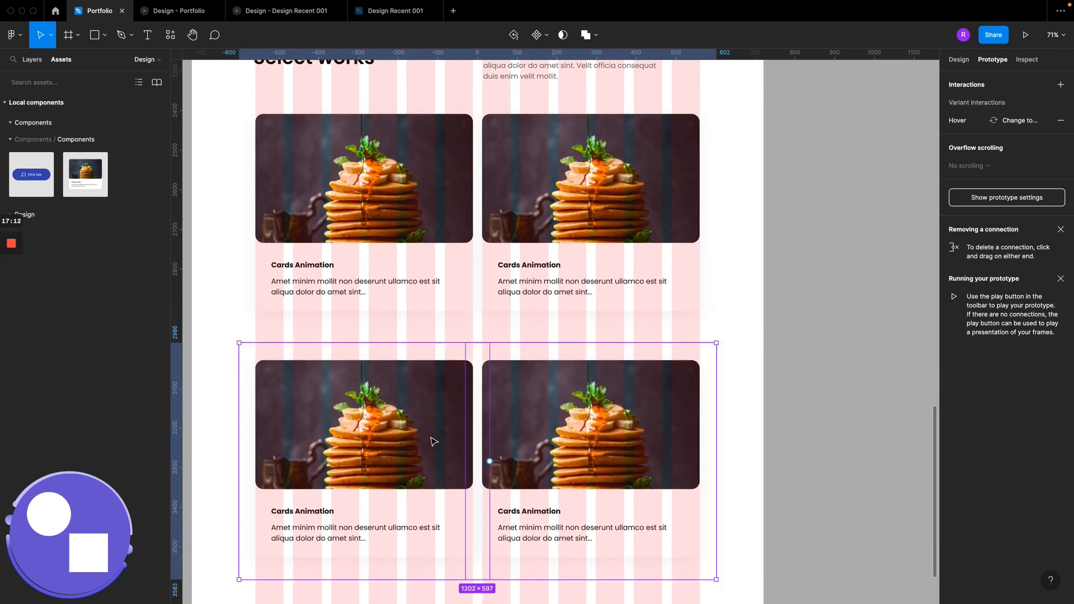
# Step: Switch to the Portfolio prototype preview and test the hover animation on the Select works cards
pyautogui.scroll(-5, 434, 438)
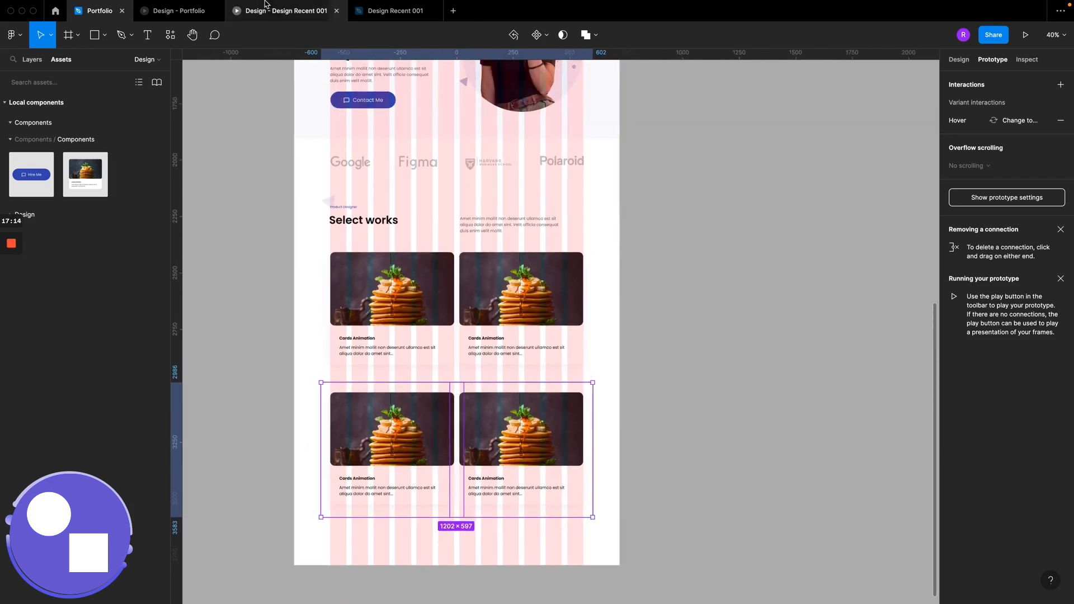
pyautogui.click(186, 11)
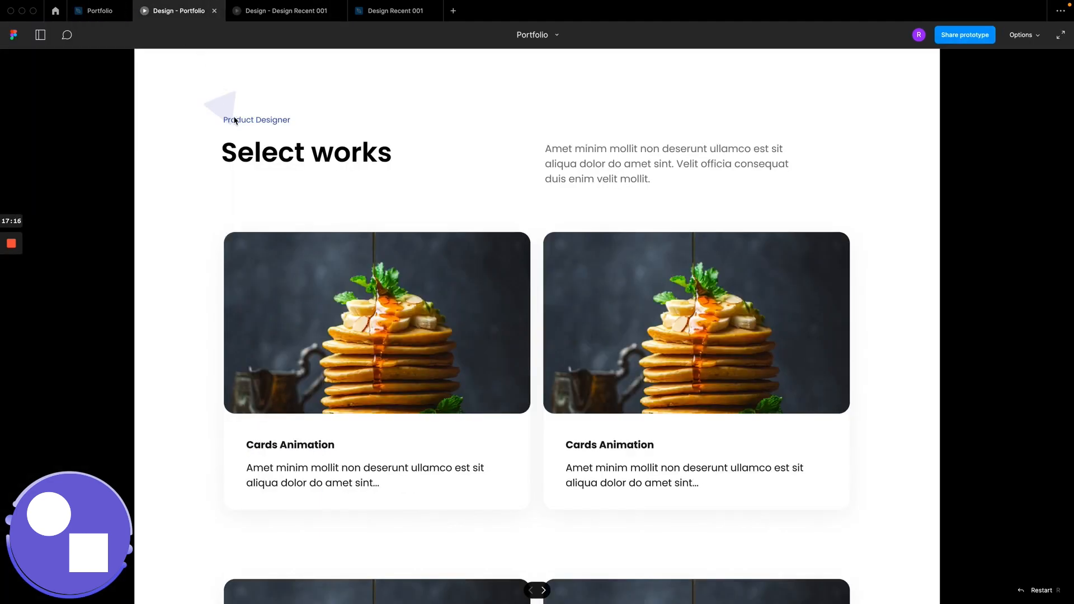
pyautogui.scroll(-3, 227, 129)
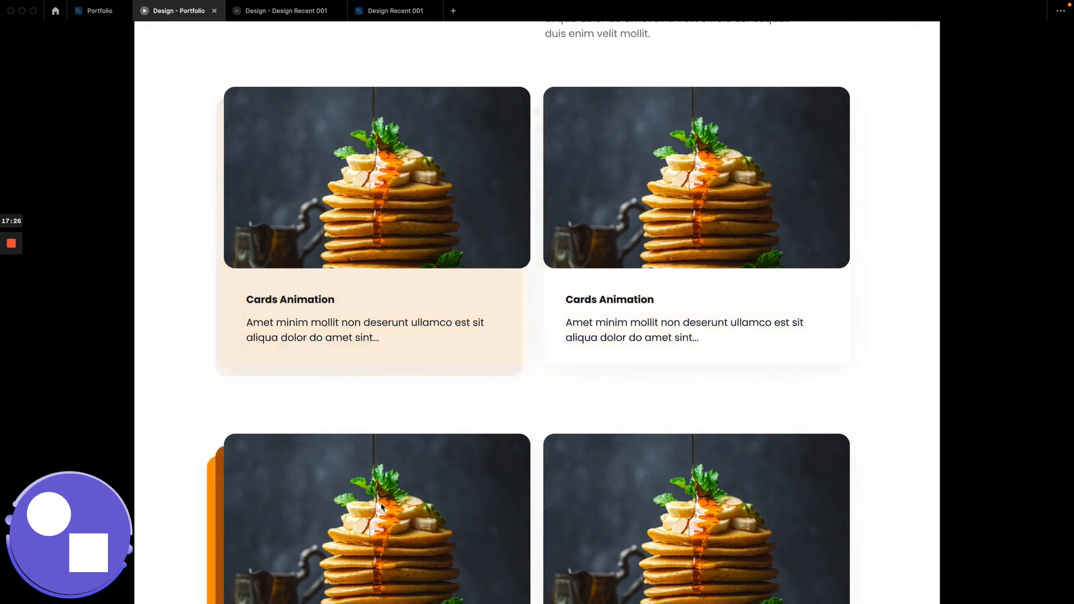
pyautogui.scroll(-3, 384, 491)
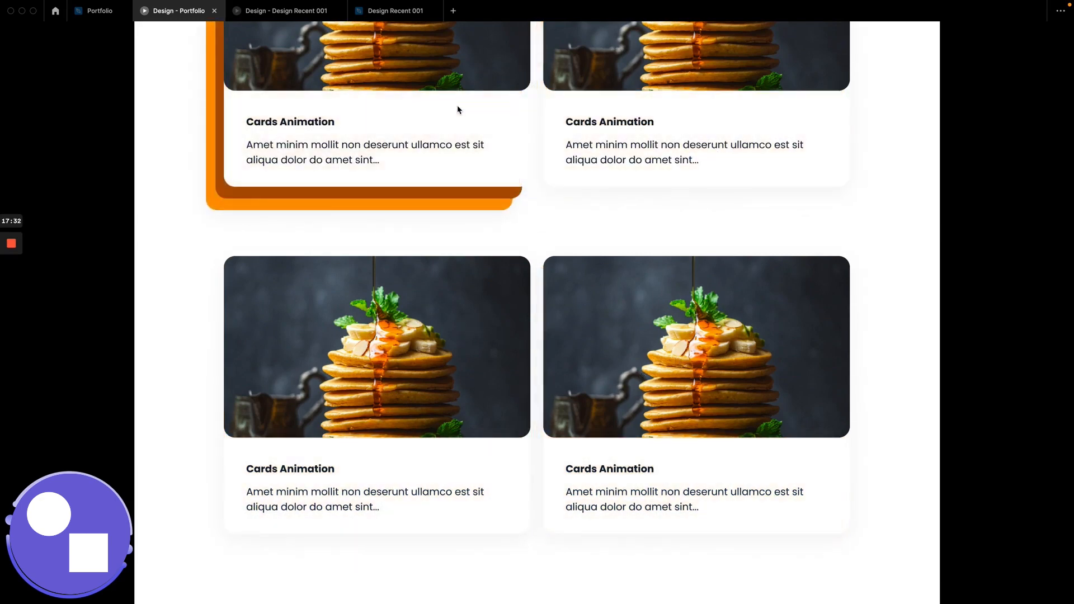
# Step: Return to the Portfolio design file and show the design properties of the first card in the upper row
pyautogui.click(99, 14)
pyautogui.scroll(8, 453, 338)
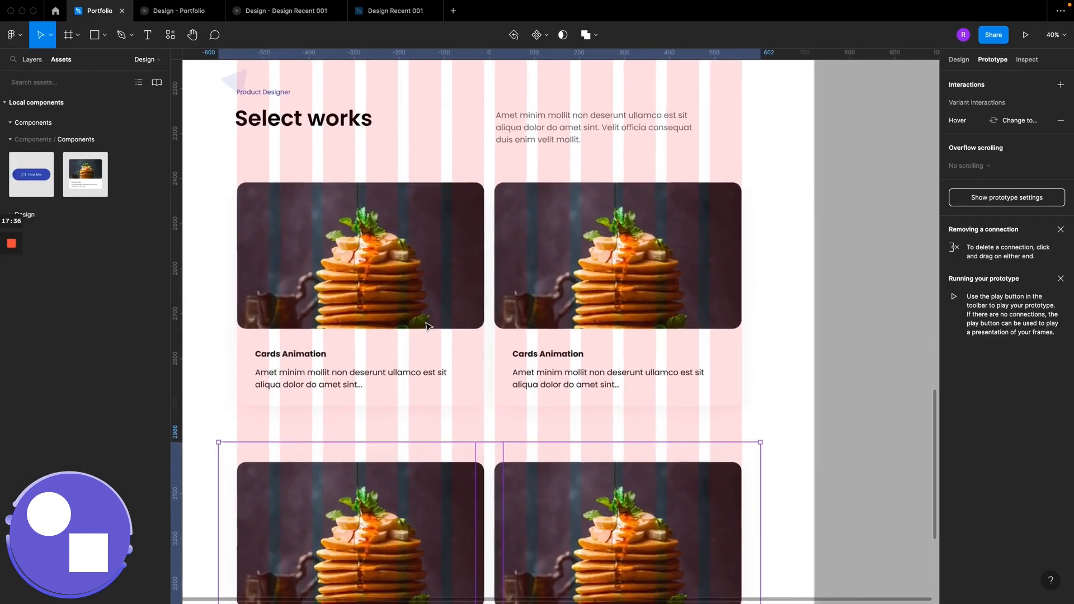
pyautogui.scroll(-5, 437, 321)
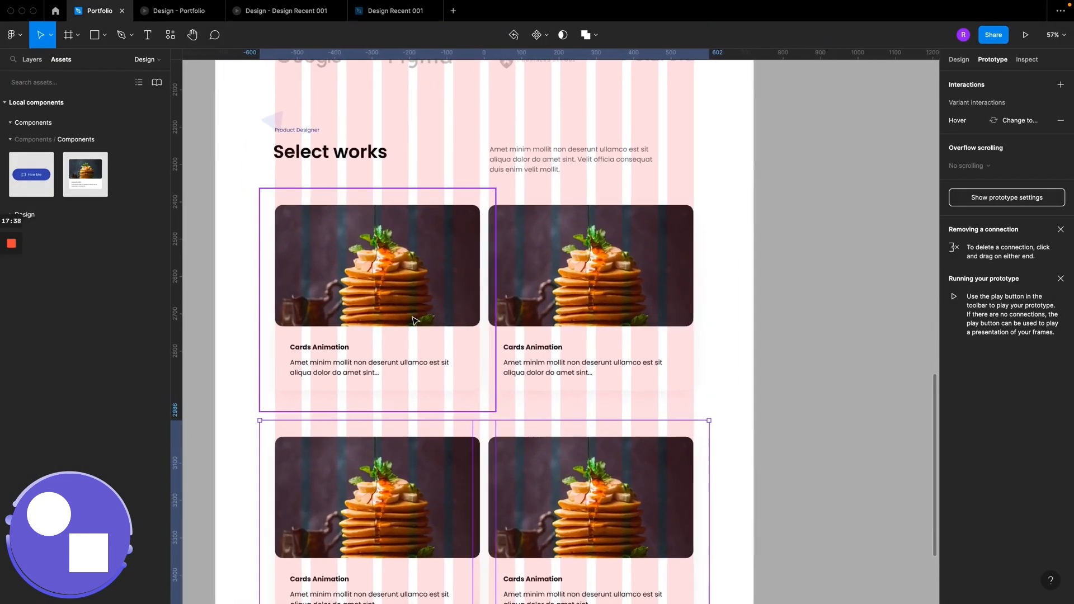
pyautogui.scroll(6, 414, 321)
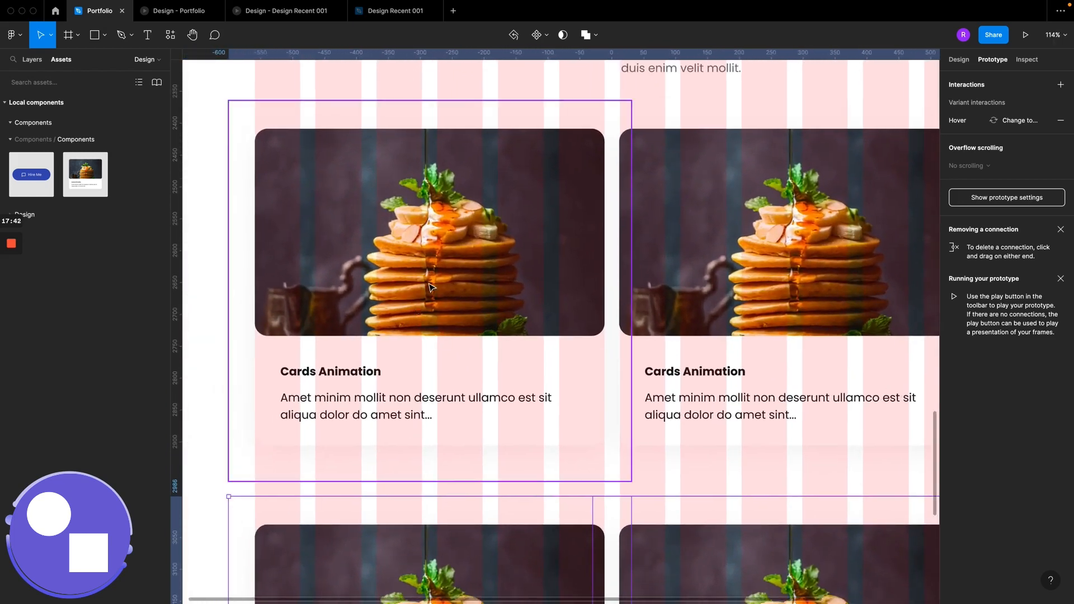
pyautogui.scroll(-3, 431, 288)
pyautogui.click(442, 282)
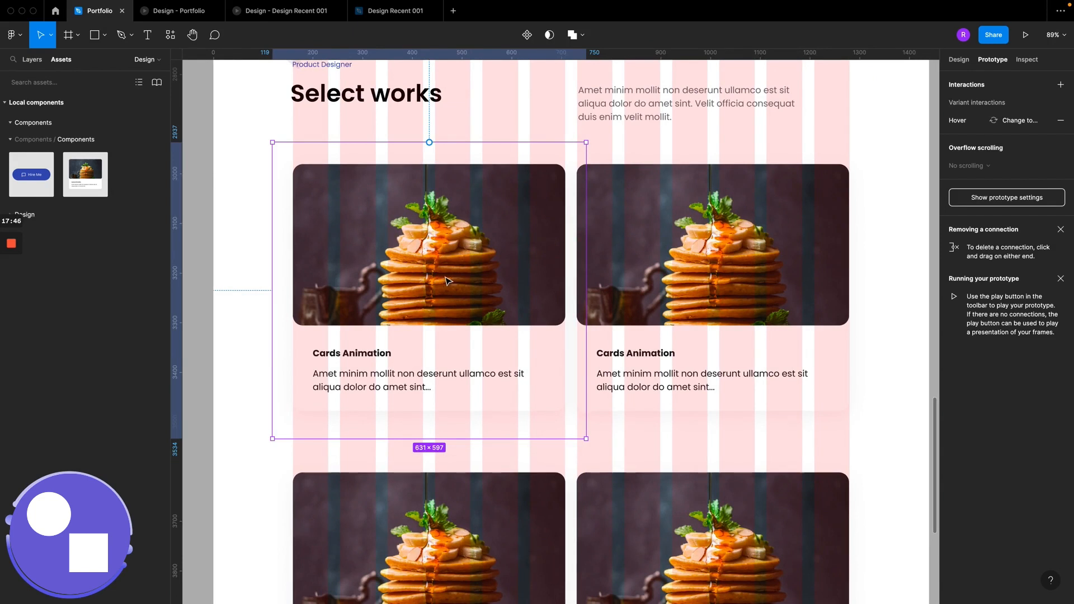
pyautogui.click(971, 65)
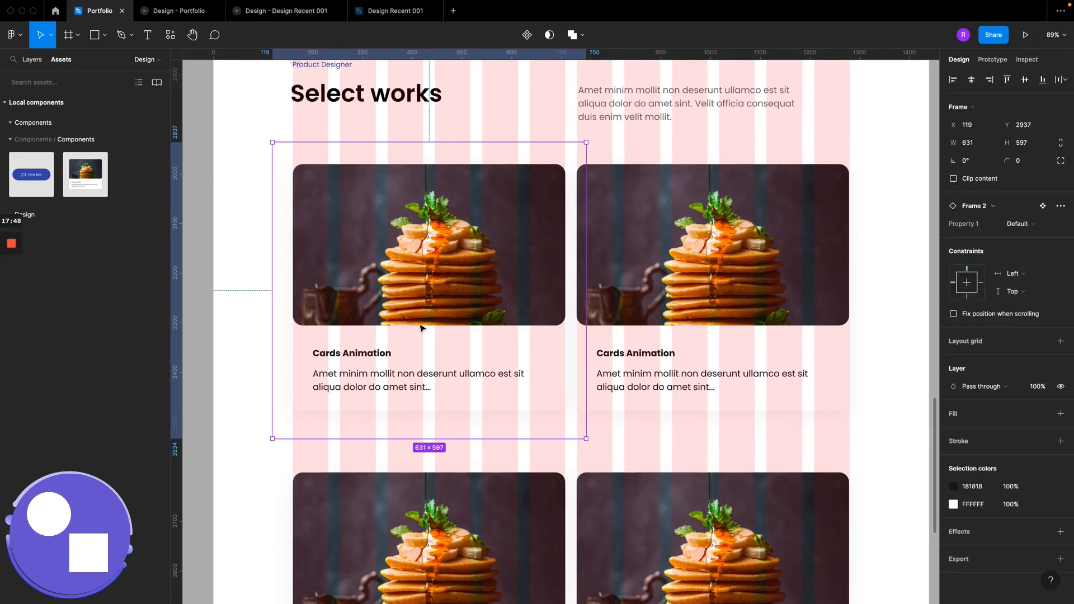
# Step: Try shrinking the first card with the Scale tool to about 0.84x and with ordinary resizing, undoing each attempt
pyautogui.press('k')
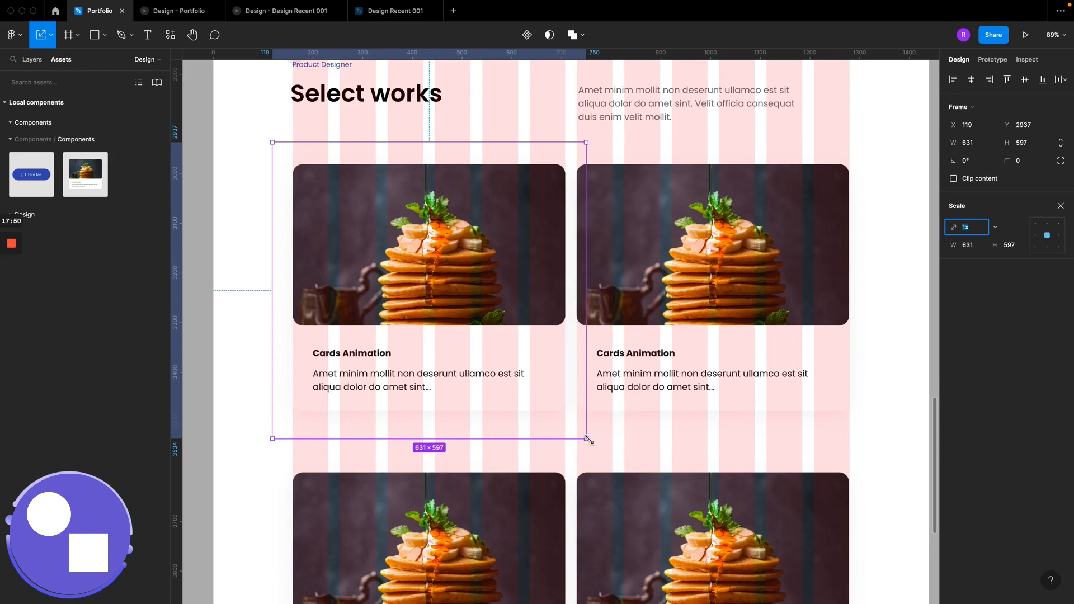
pyautogui.moveTo(587, 440); pyautogui.dragTo(501, 391)
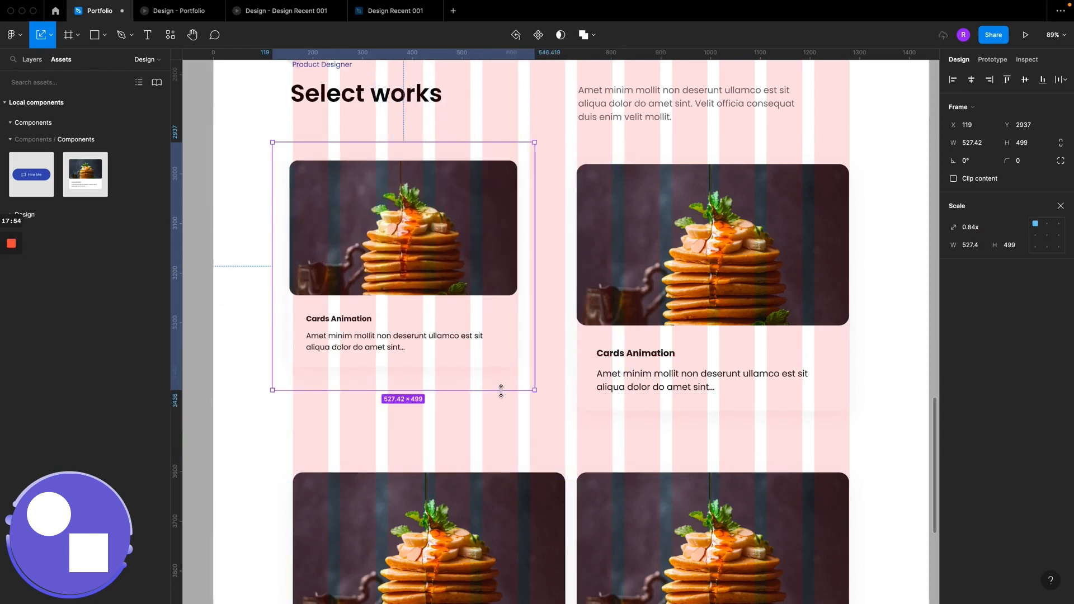
pyautogui.press('super+z')
pyautogui.press('v')
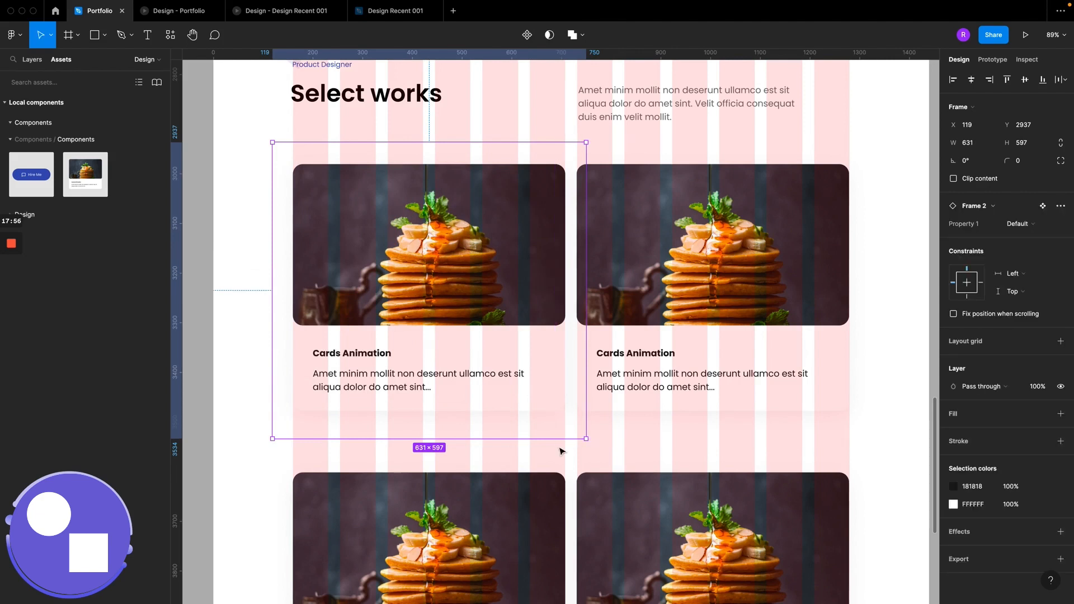
pyautogui.moveTo(587, 440); pyautogui.dragTo(516, 396)
pyautogui.hotkey('ctrl', 'z')
# Step: Scale the first card proportionally to about 0.92x, 582 × 550.64, with the Scale tool
pyautogui.press('k')
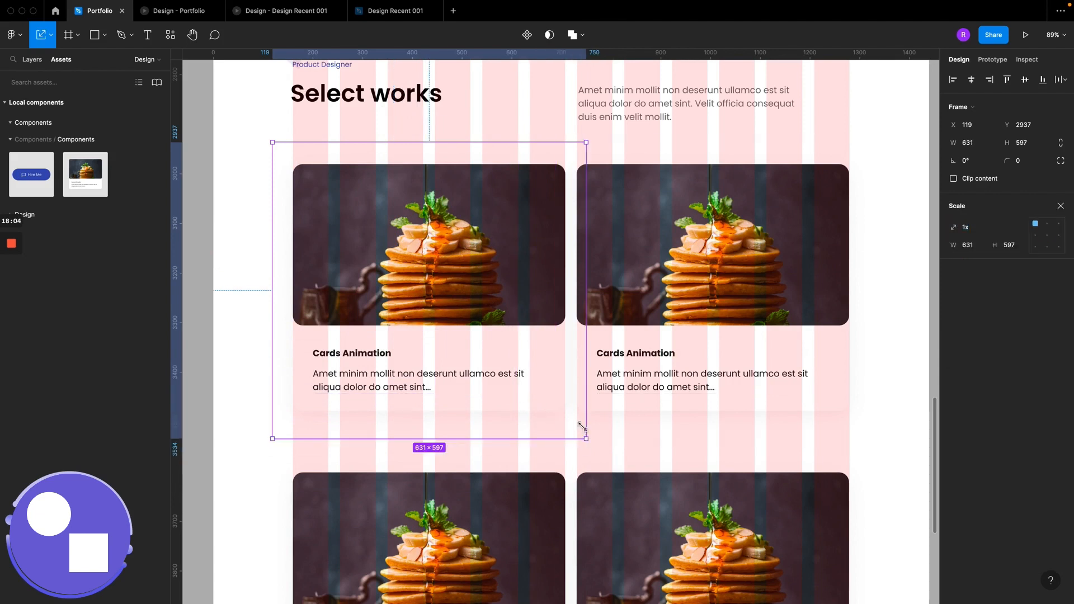
pyautogui.moveTo(582, 427); pyautogui.dragTo(562, 400)
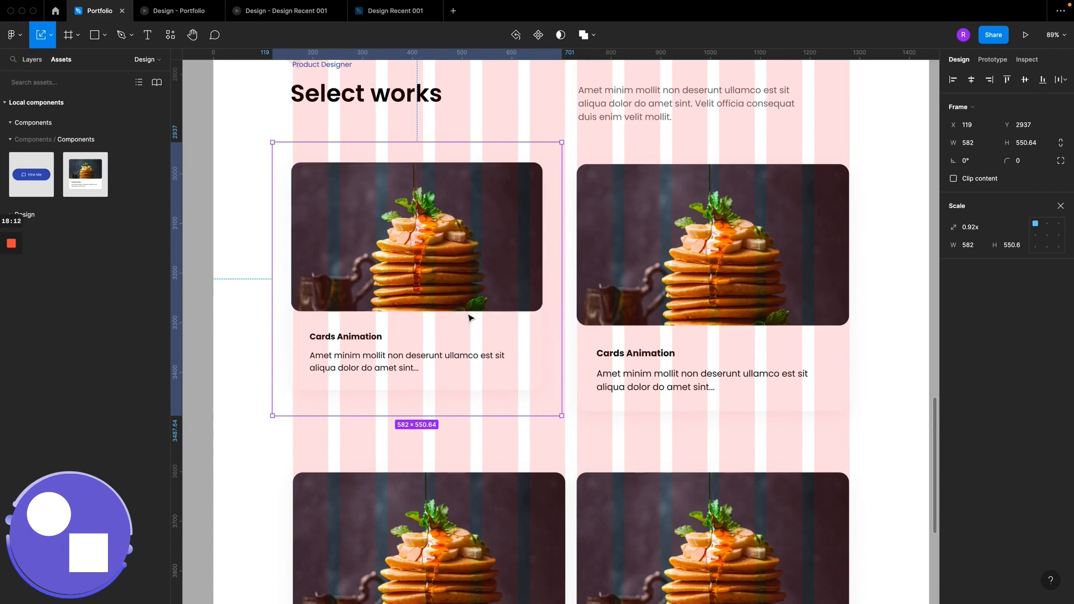
# Step: Replace the upper second card and both lower cards with the copied 582 × 550.64 card using Paste to replace
pyautogui.scroll(-5, 513, 325)
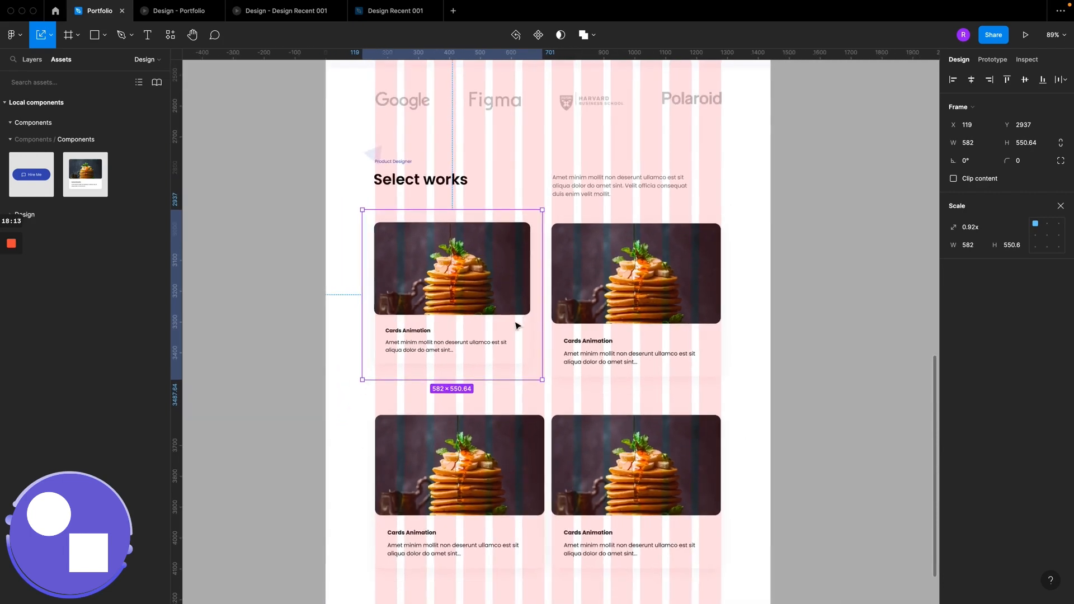
pyautogui.click(618, 293)
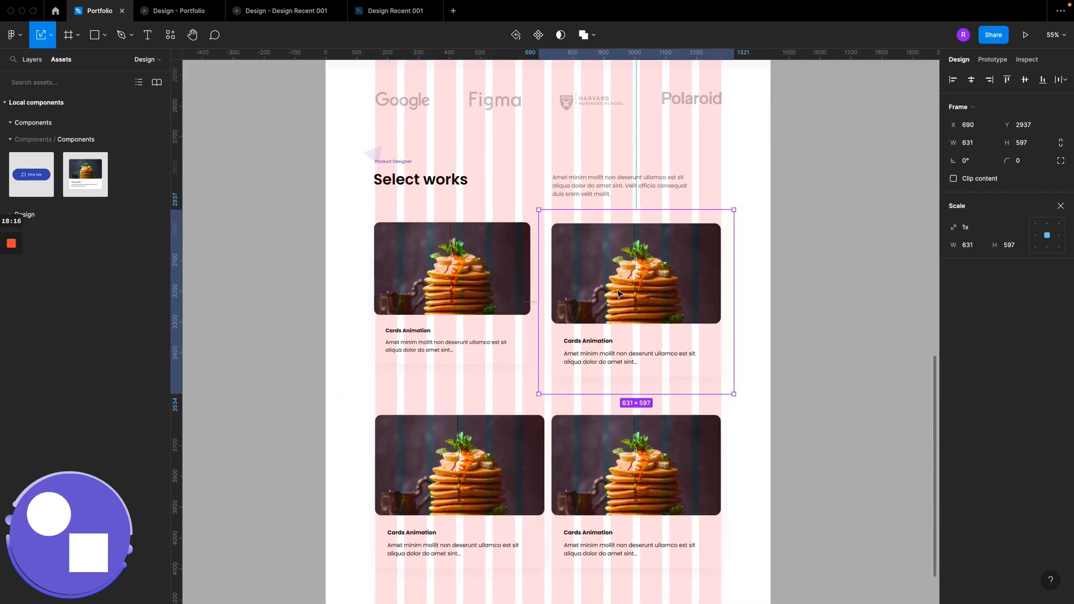
pyautogui.keyDown('shift'); pyautogui.click(475, 461); pyautogui.keyUp('shift')
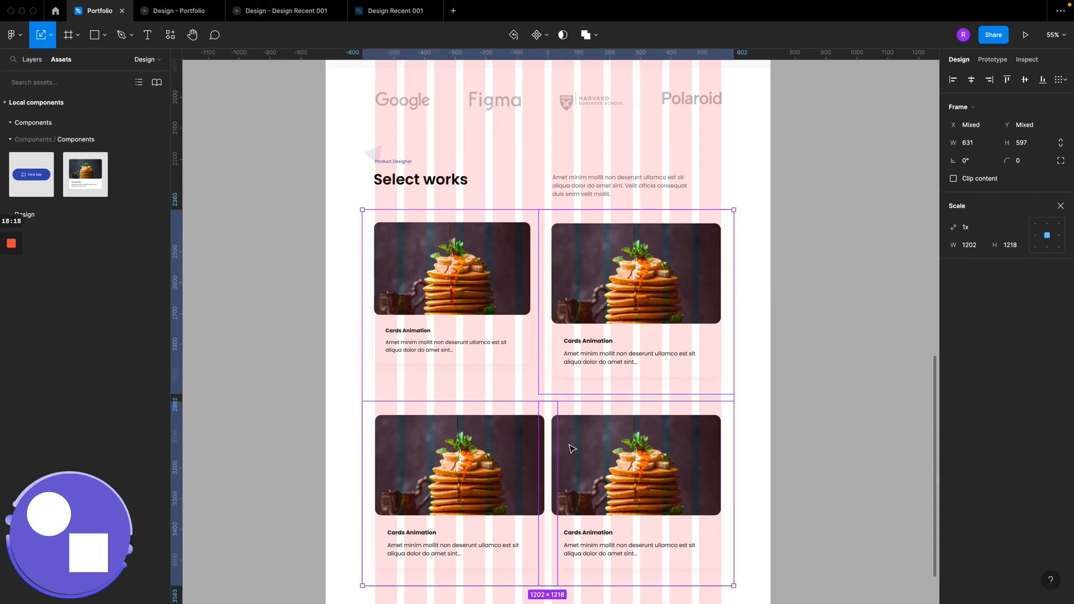
pyautogui.click(356, 354)
pyautogui.click(599, 319)
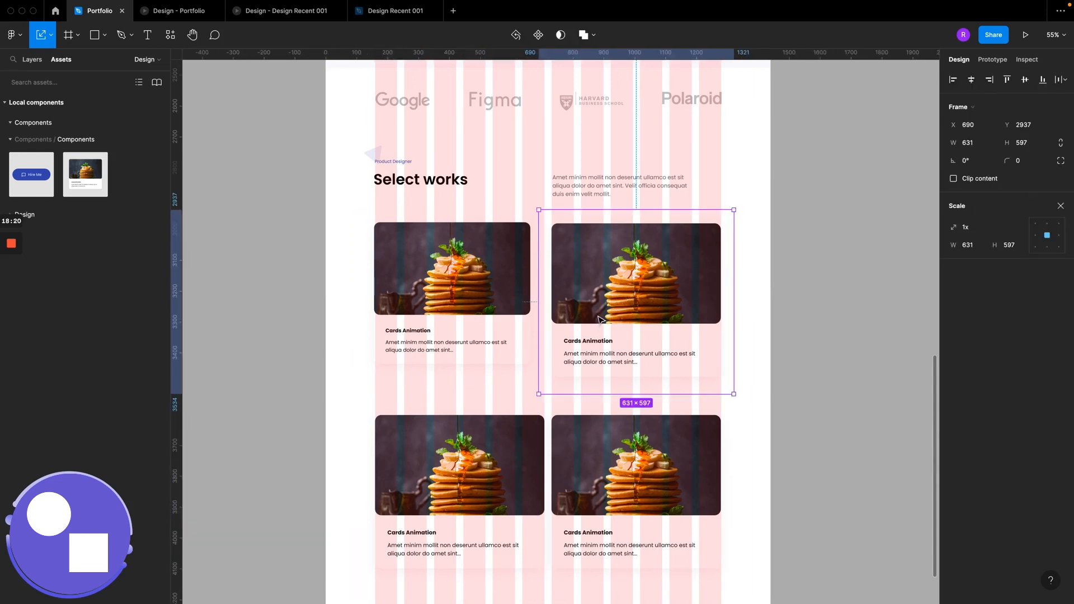
pyautogui.keyDown('shift'); pyautogui.click(498, 465); pyautogui.keyUp('shift')
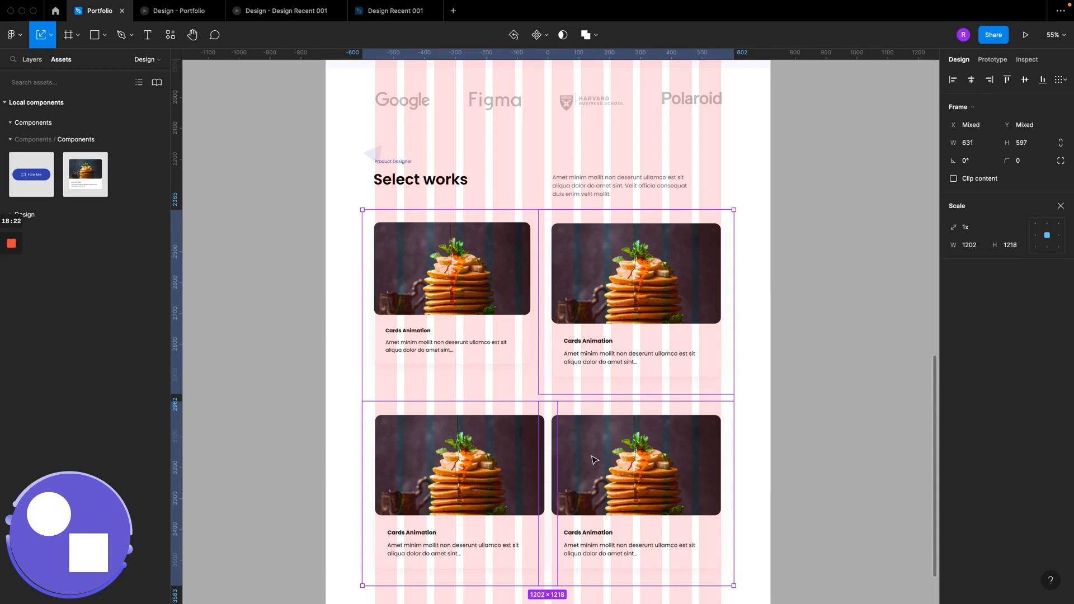
pyautogui.rightClick(590, 289)
pyautogui.moveTo(618, 269)
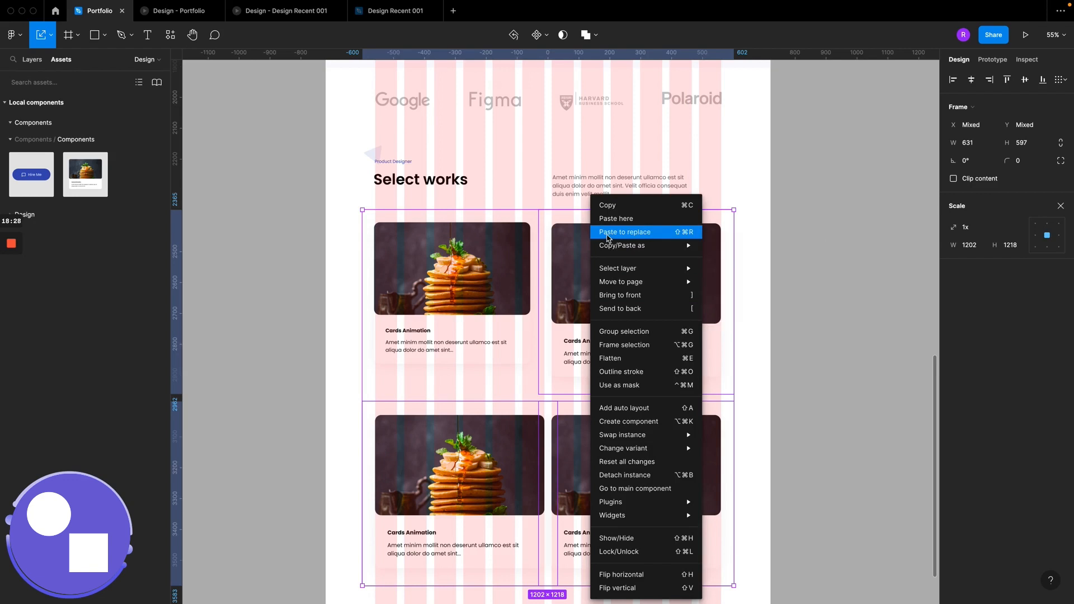
pyautogui.click(609, 232)
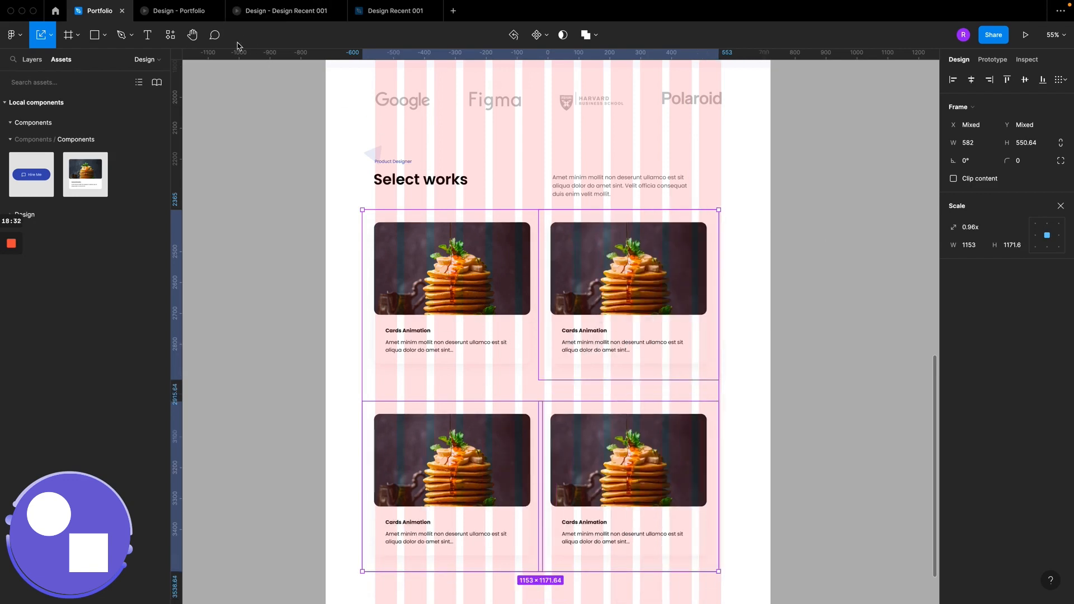
# Step: Check the hover animation of the resized cards in the Portfolio prototype preview and return to the design file
pyautogui.click(185, 11)
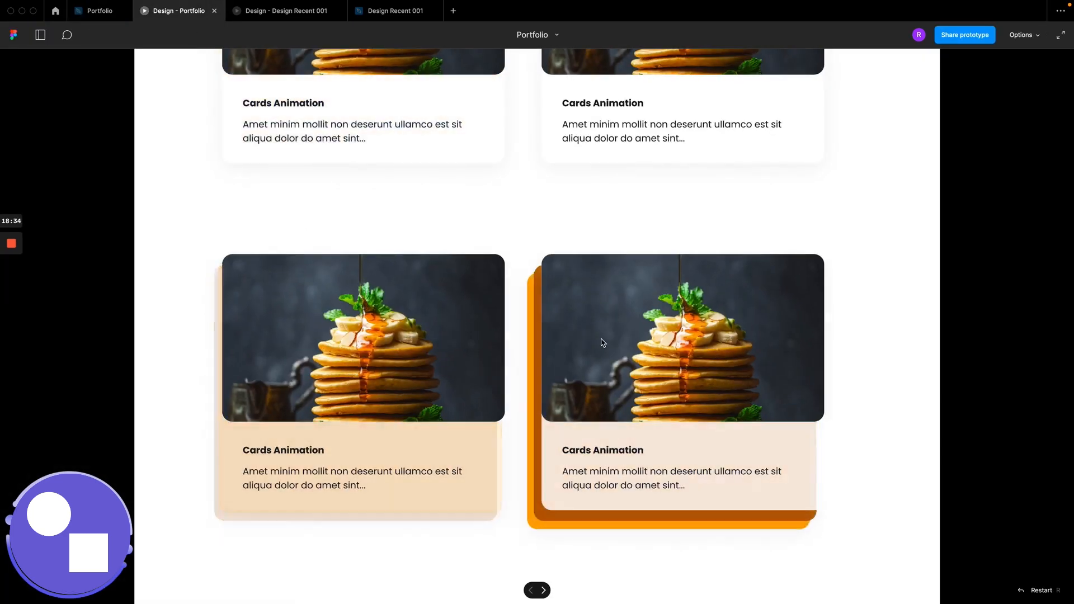
pyautogui.scroll(3, 392, 302)
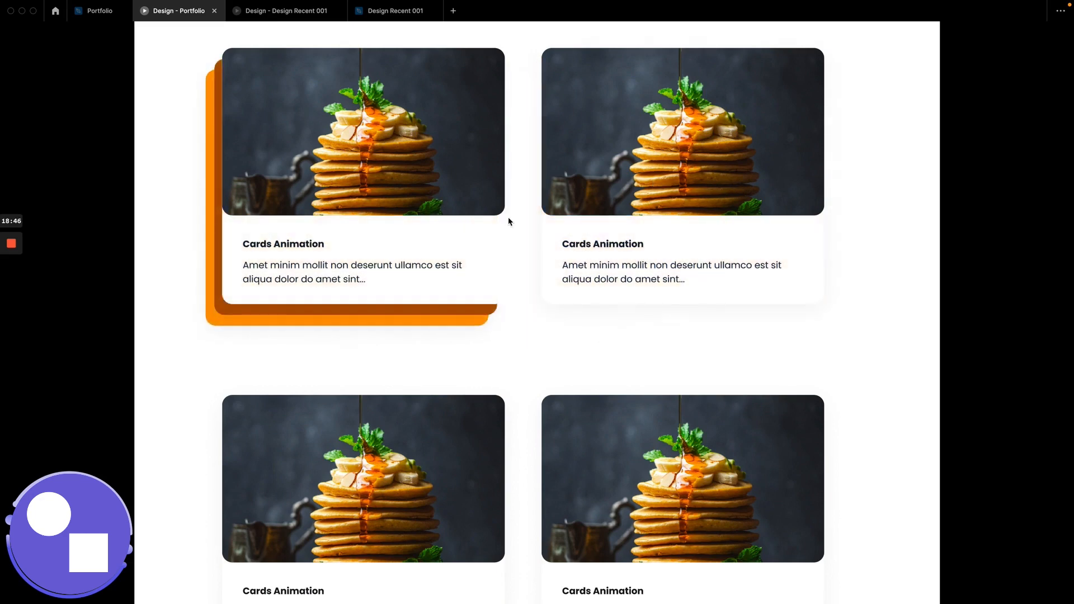
pyautogui.click(94, 15)
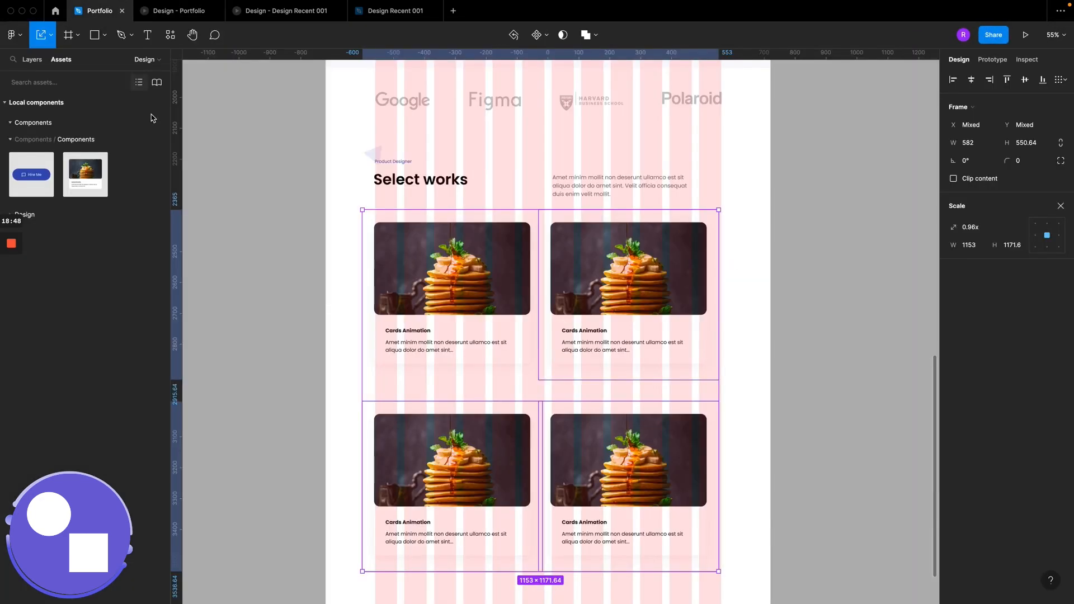
# Step: On the Components page, give the hover variant's white card rectangle a drop shadow with Y 10, blur 44 and reduced opacity
pyautogui.click(31, 59)
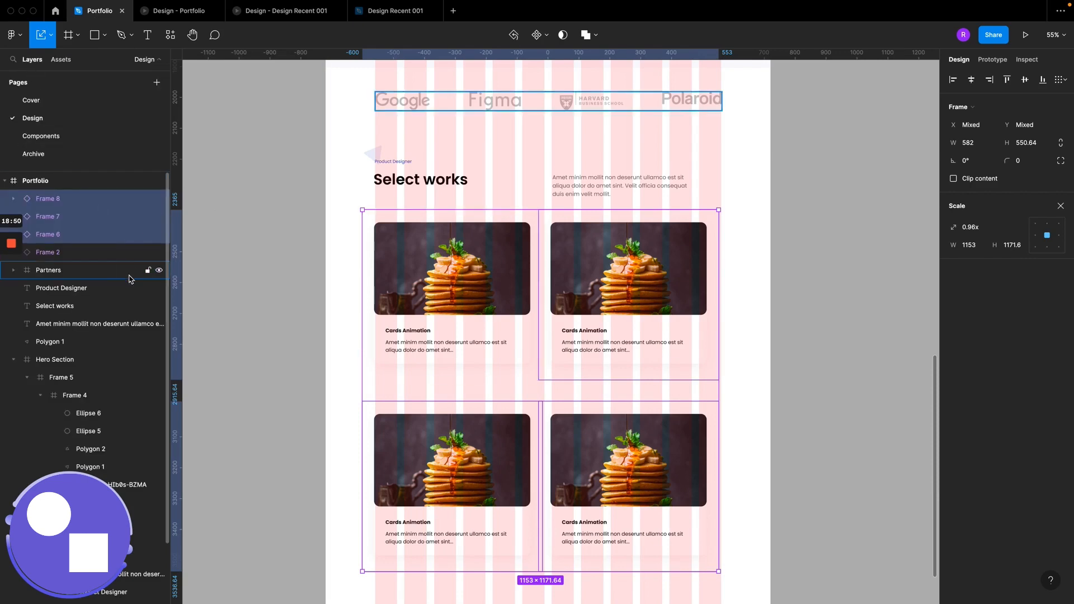
pyautogui.click(31, 137)
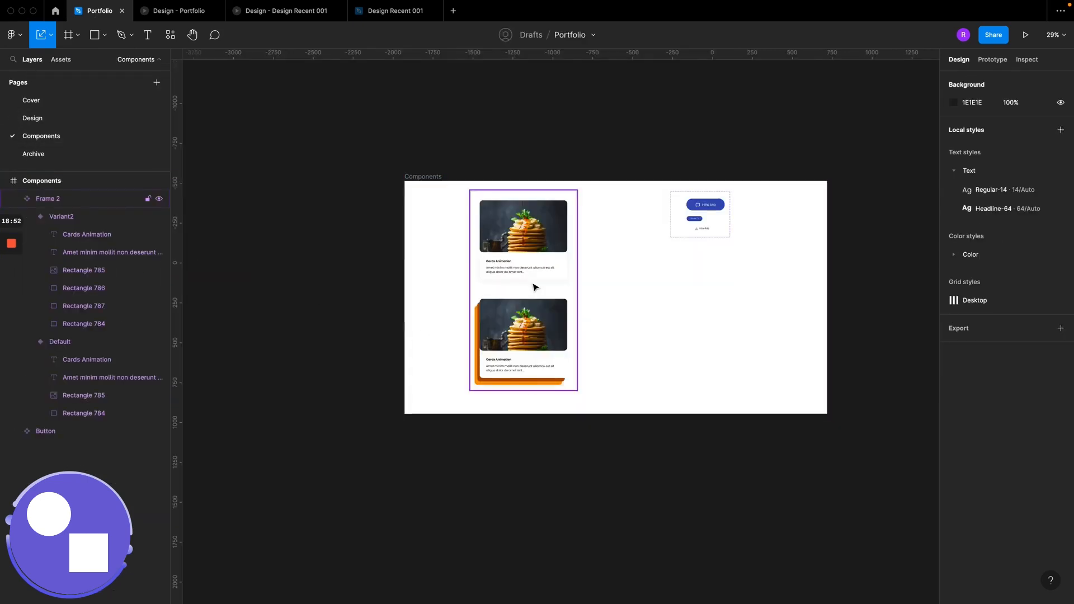
pyautogui.scroll(6, 536, 288)
pyautogui.scroll(-2, 554, 373)
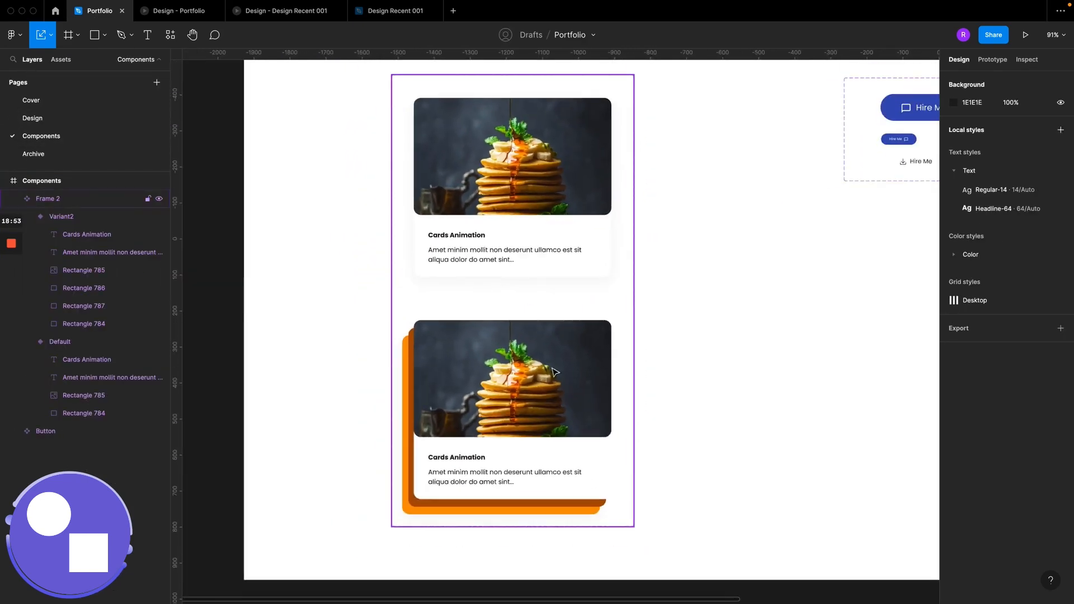
pyautogui.click(603, 488)
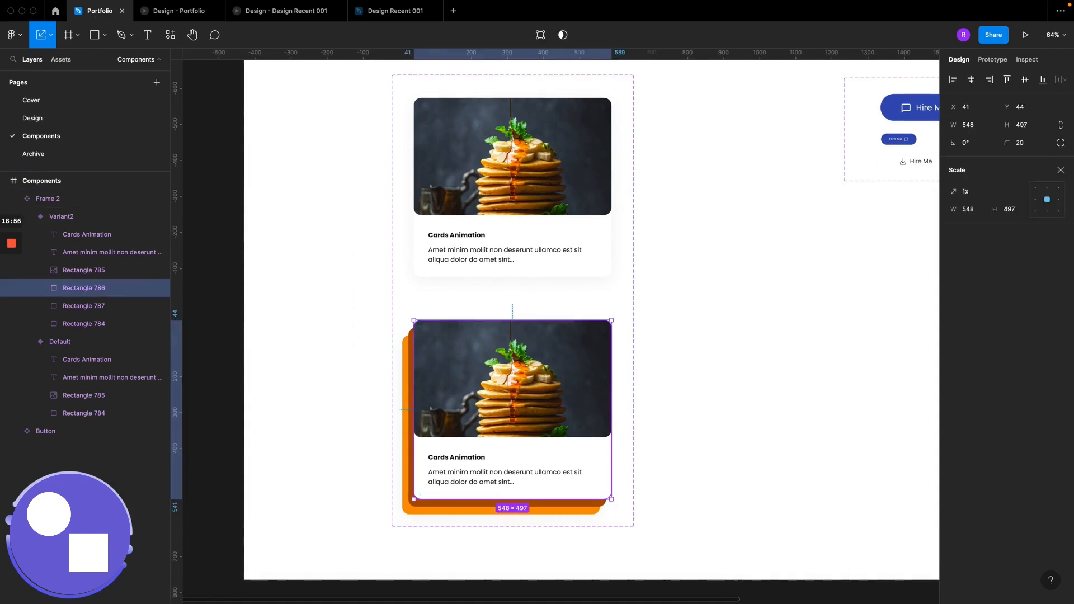
pyautogui.click(1060, 172)
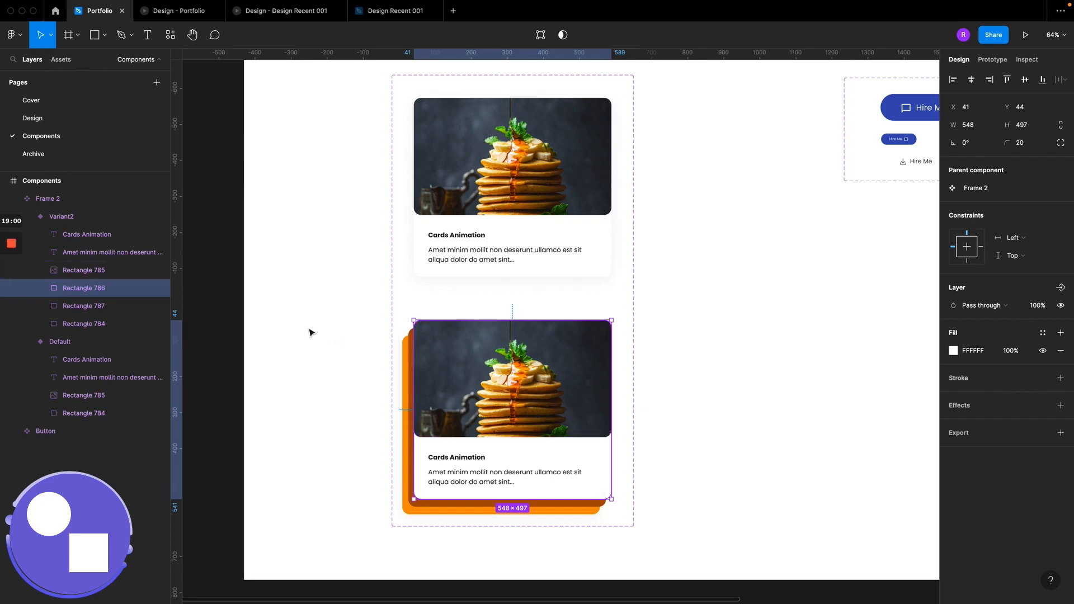
pyautogui.click(1061, 406)
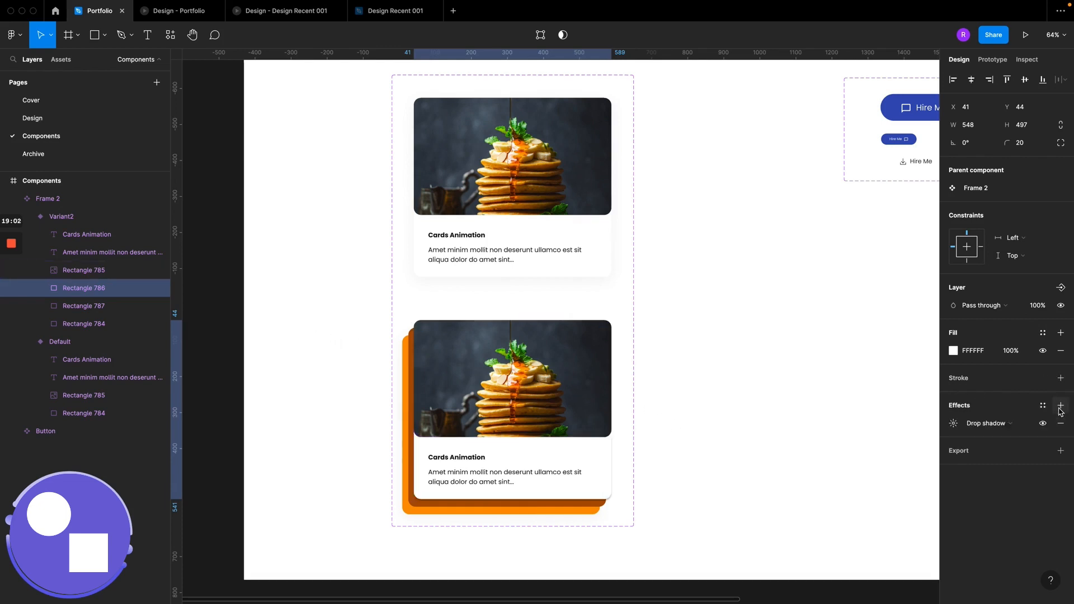
pyautogui.click(955, 425)
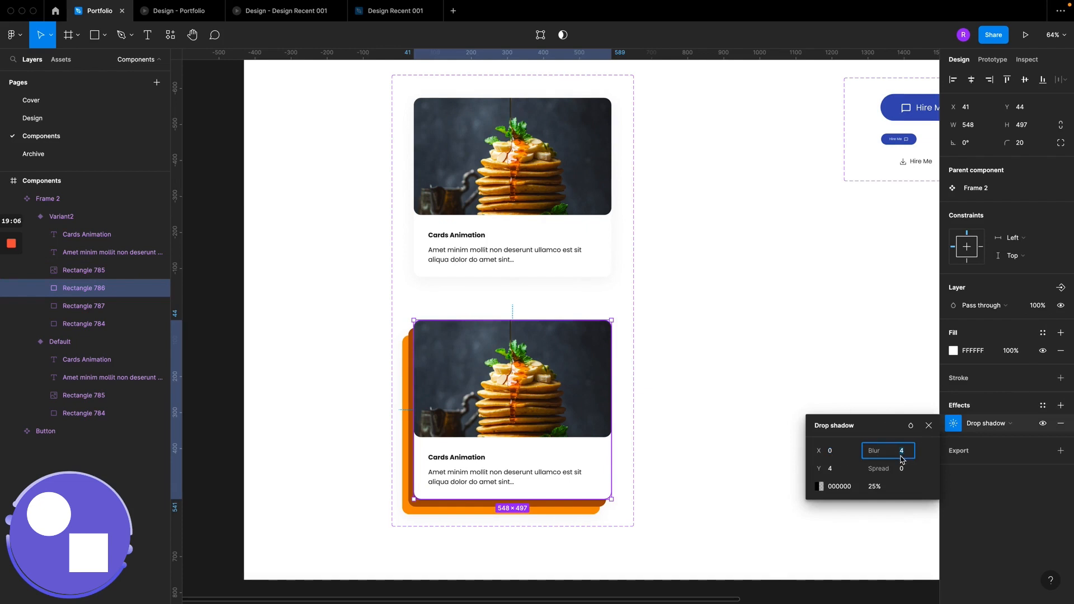
pyautogui.click(834, 469)
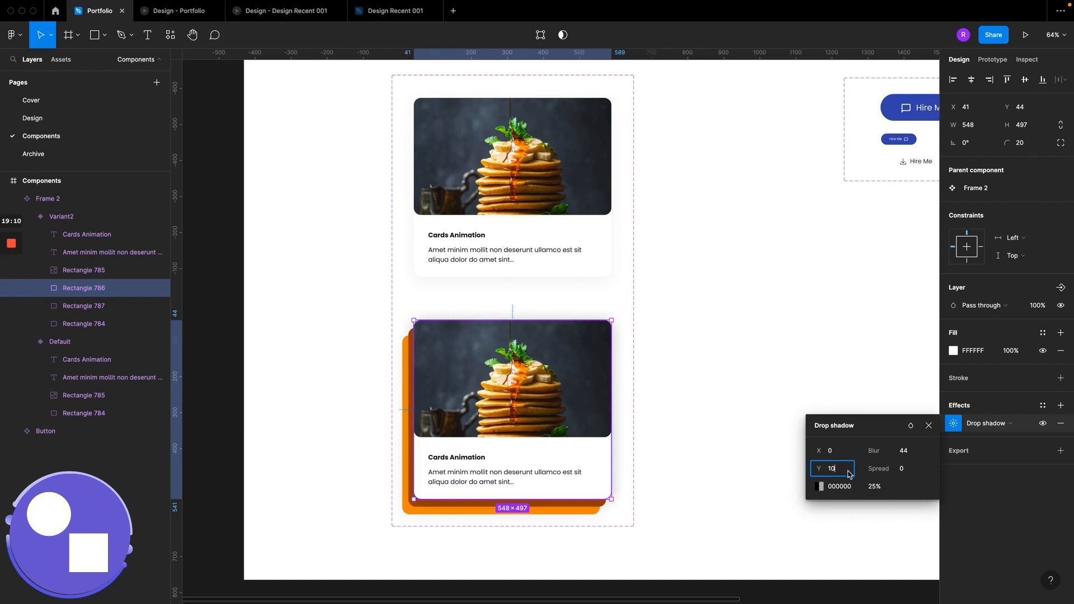
pyautogui.click(877, 489)
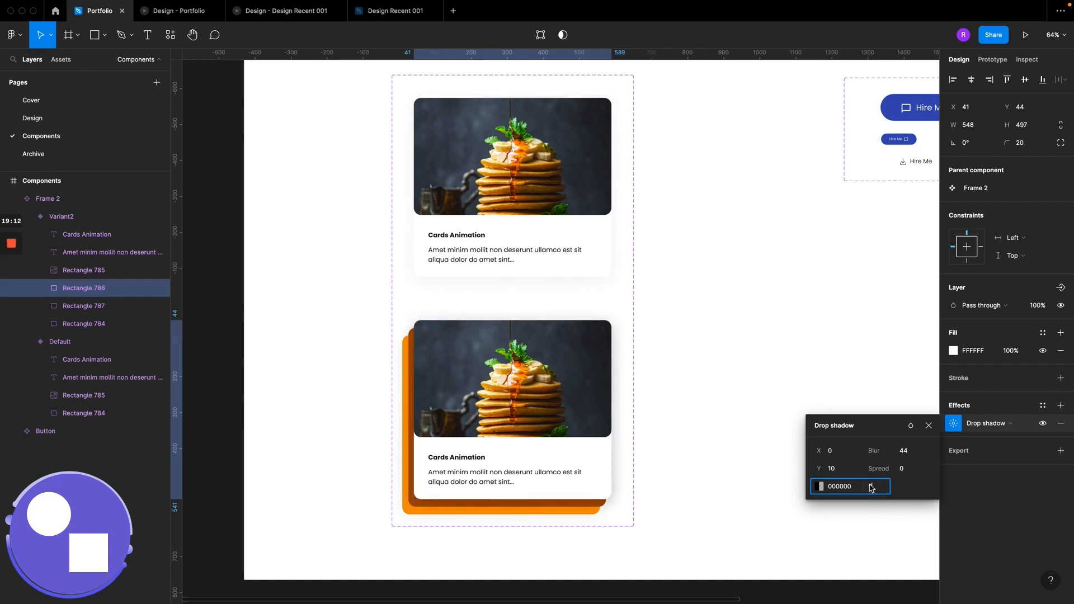
pyautogui.click(834, 363)
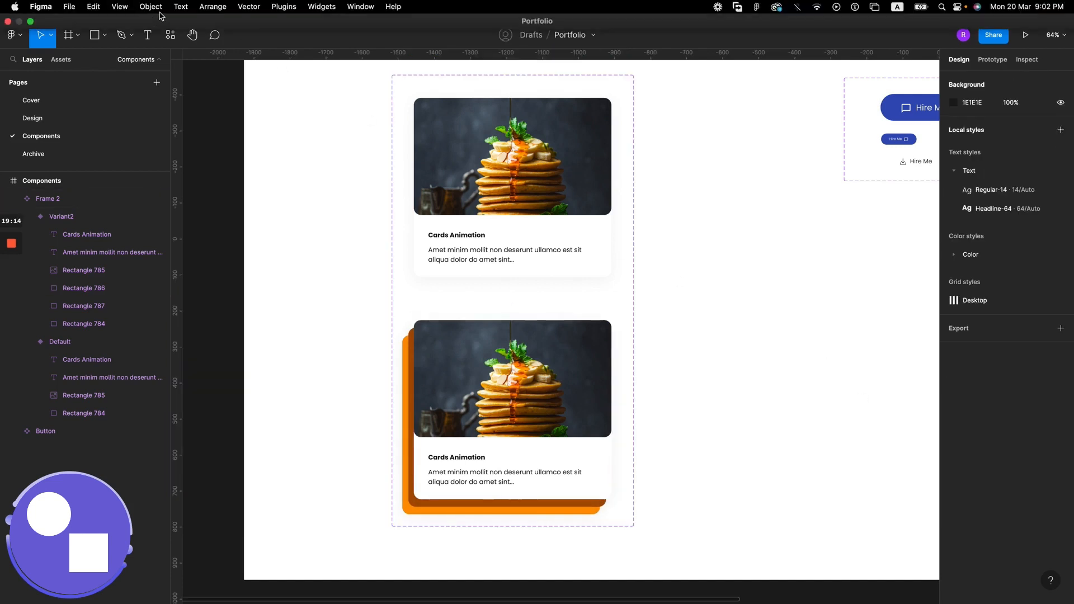
# Step: Test the updated card shadow on hover in the Portfolio prototype preview
pyautogui.click(179, 17)
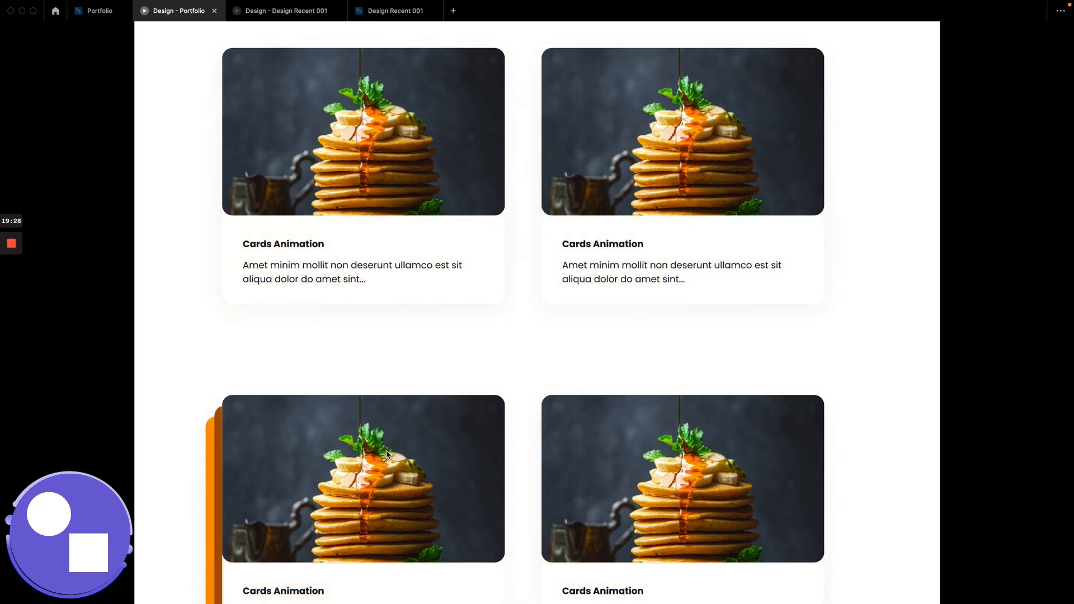
pyautogui.scroll(-3, 514, 277)
pyautogui.scroll(-1, 516, 277)
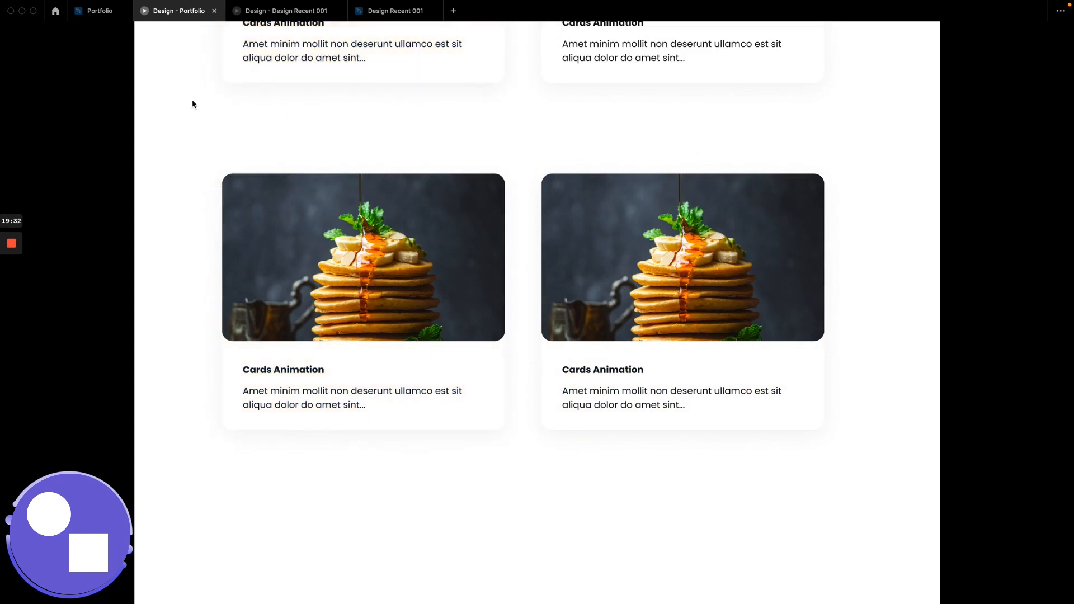
# Step: On the Design page of the Portfolio file, move both lower-row cards up together to Y 3473, closer to the upper row
pyautogui.click(99, 11)
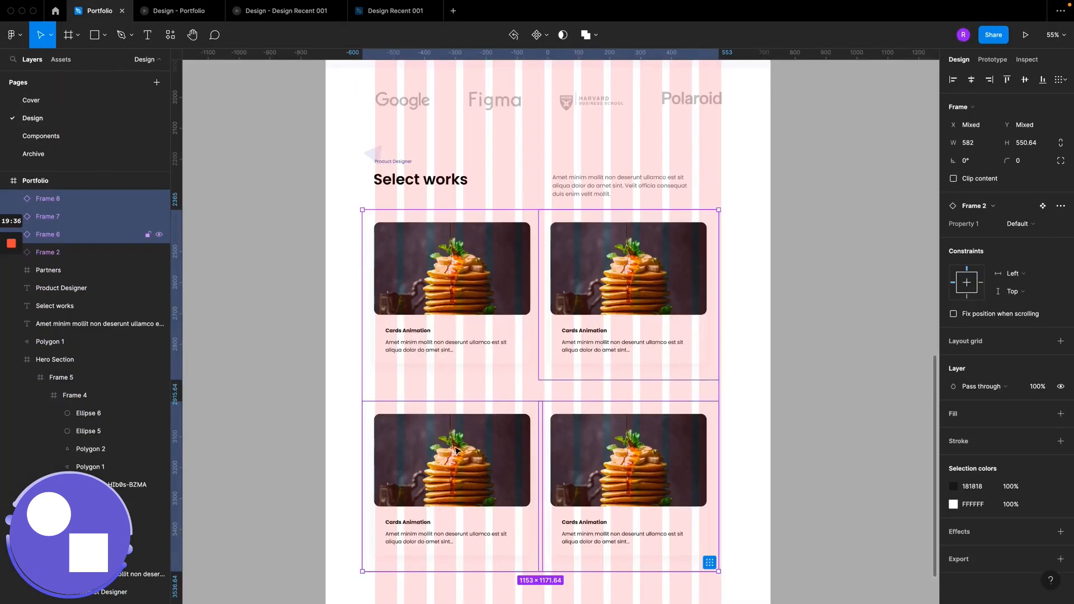
pyautogui.click(456, 451)
pyautogui.keyDown('shift'); pyautogui.click(602, 469); pyautogui.keyUp('shift')
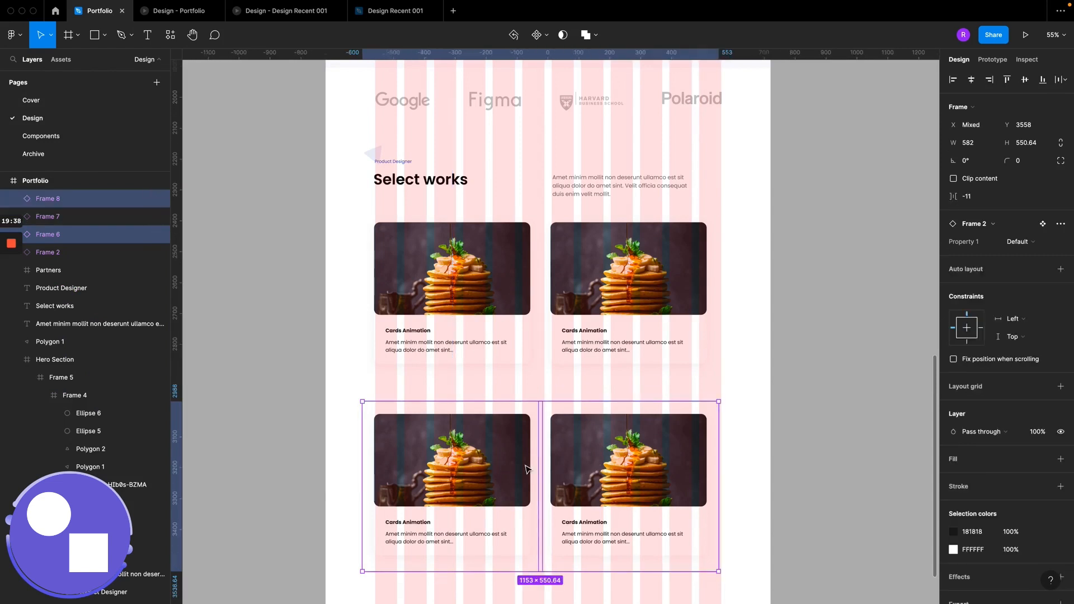
pyautogui.moveTo(520, 465); pyautogui.dragTo(523, 445)
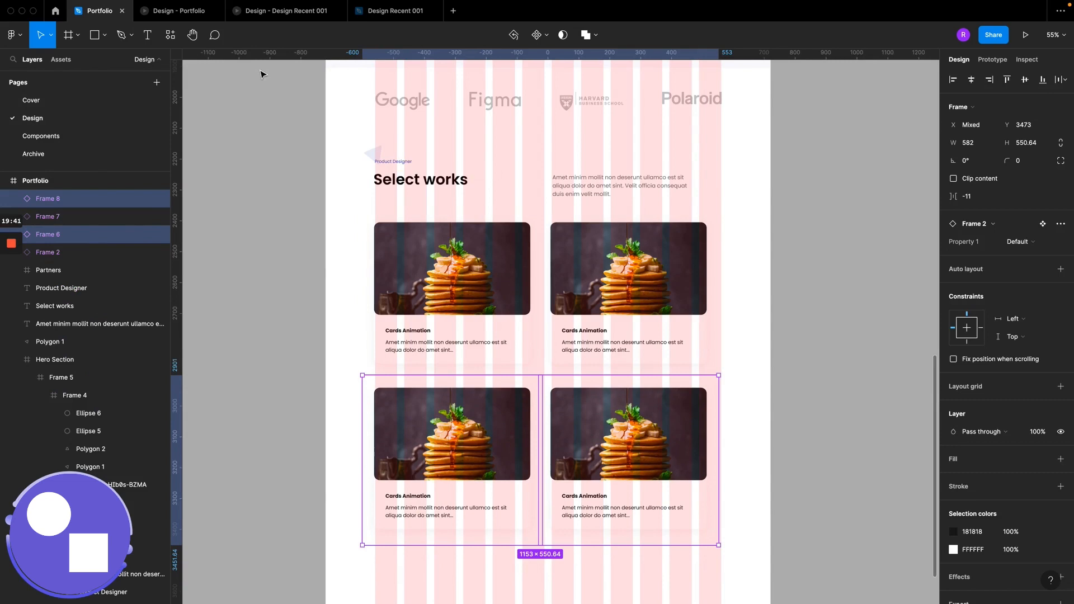
# Step: Switch to the Portfolio prototype preview and examine the tighter row spacing and card hover effects
pyautogui.click(163, 15)
pyautogui.scroll(3, 397, 263)
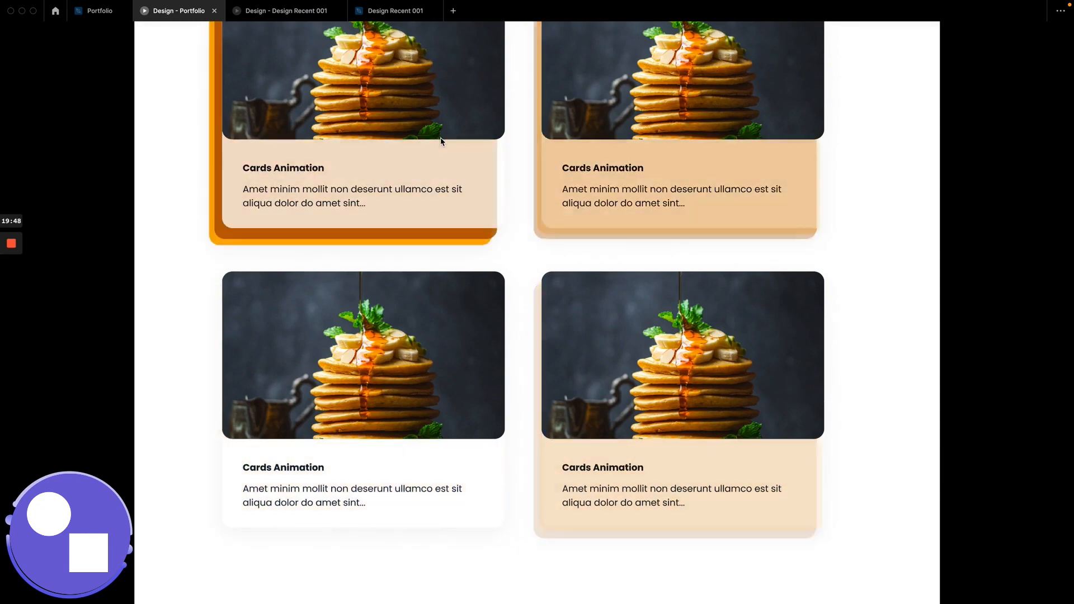
pyautogui.scroll(-3, 461, 336)
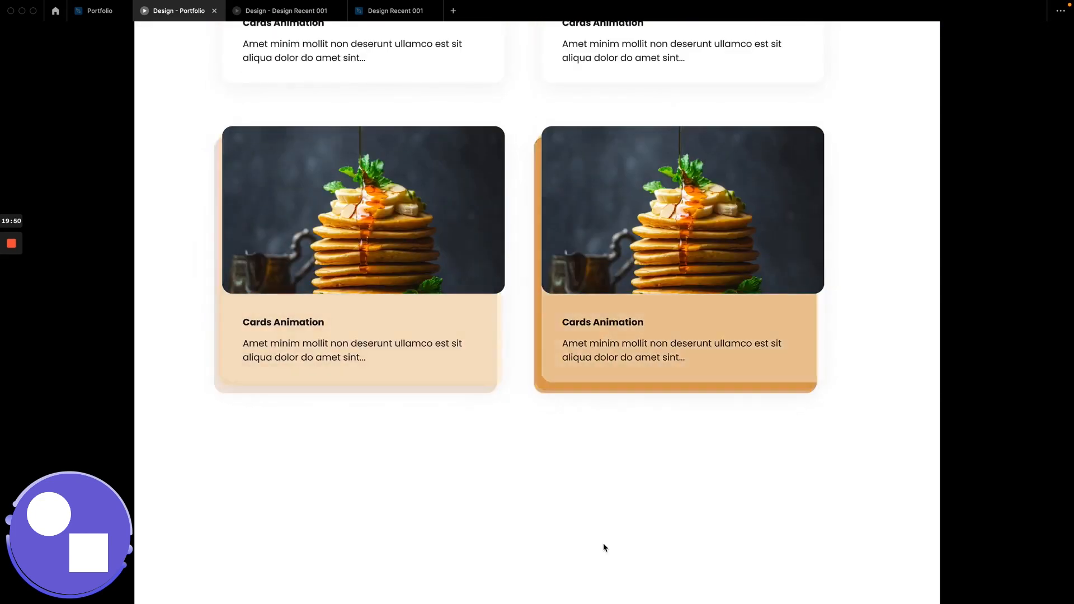
pyautogui.scroll(3, 288, 218)
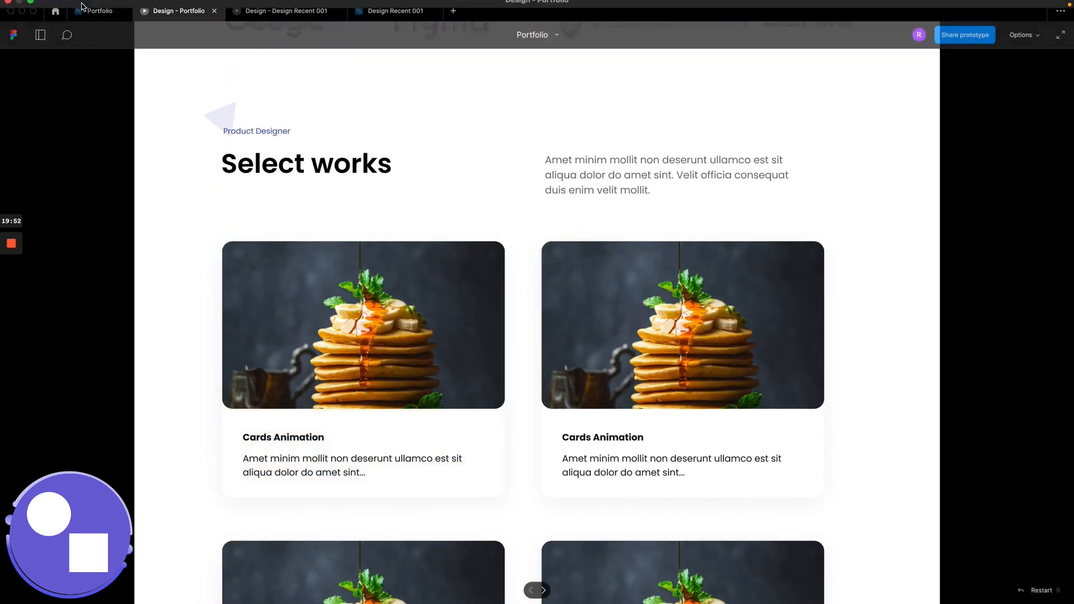
# Step: On the Portfolio file's Design page, select the image rectangles of every card except the first and open the Unsplash plugin for them
pyautogui.click(98, 11)
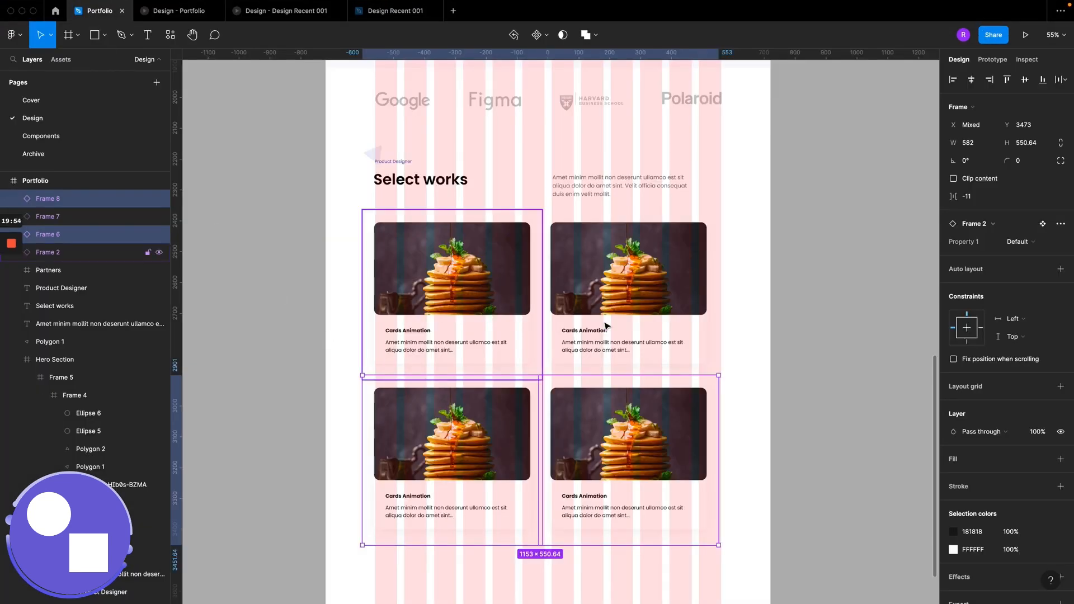
pyautogui.click(644, 295)
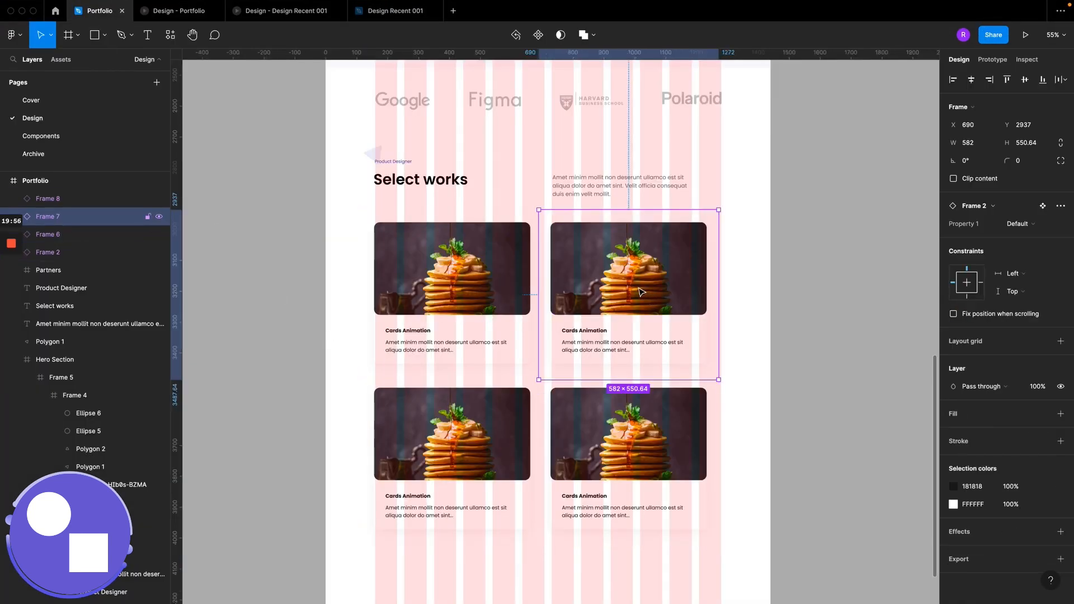
pyautogui.doubleClick(642, 292)
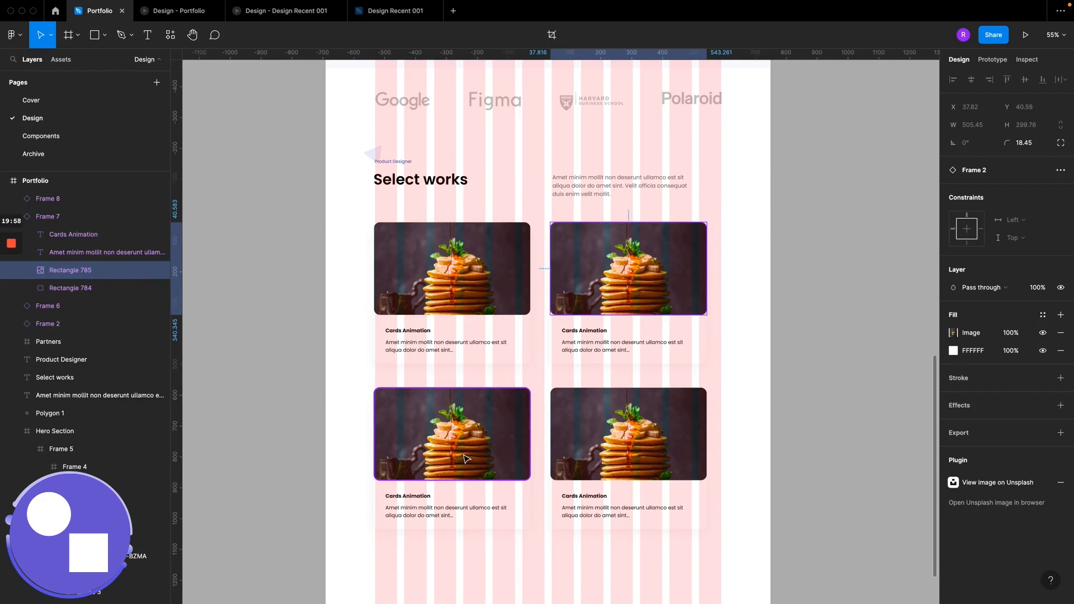
pyautogui.keyDown('shift'); pyautogui.click(462, 451); pyautogui.keyUp('shift')
pyautogui.keyDown('shift'); pyautogui.click(622, 441); pyautogui.keyUp('shift')
pyautogui.rightClick(625, 439)
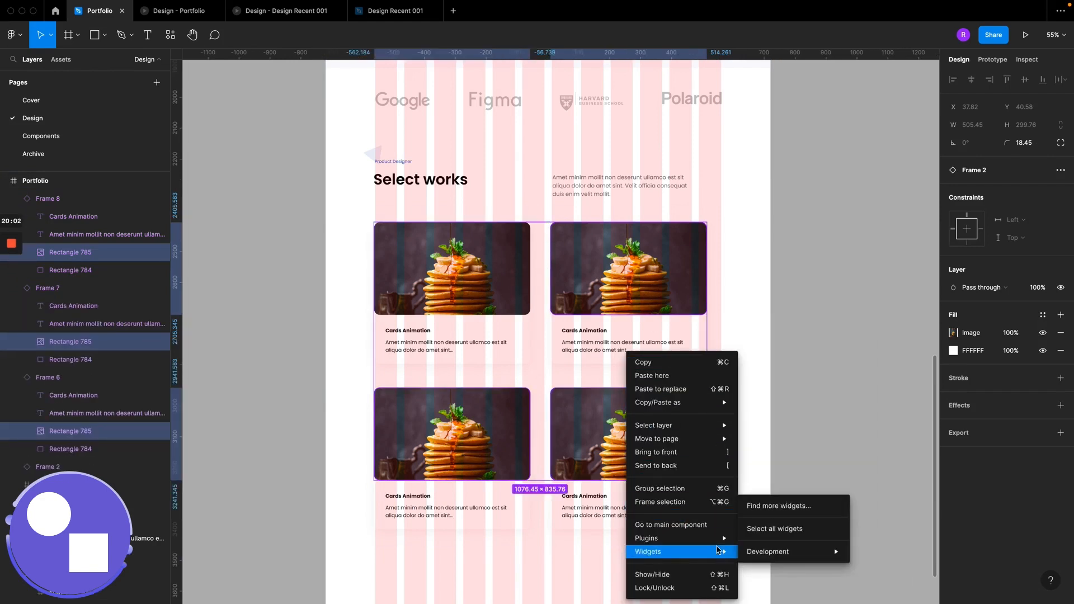
pyautogui.moveTo(721, 538)
pyautogui.click(788, 350)
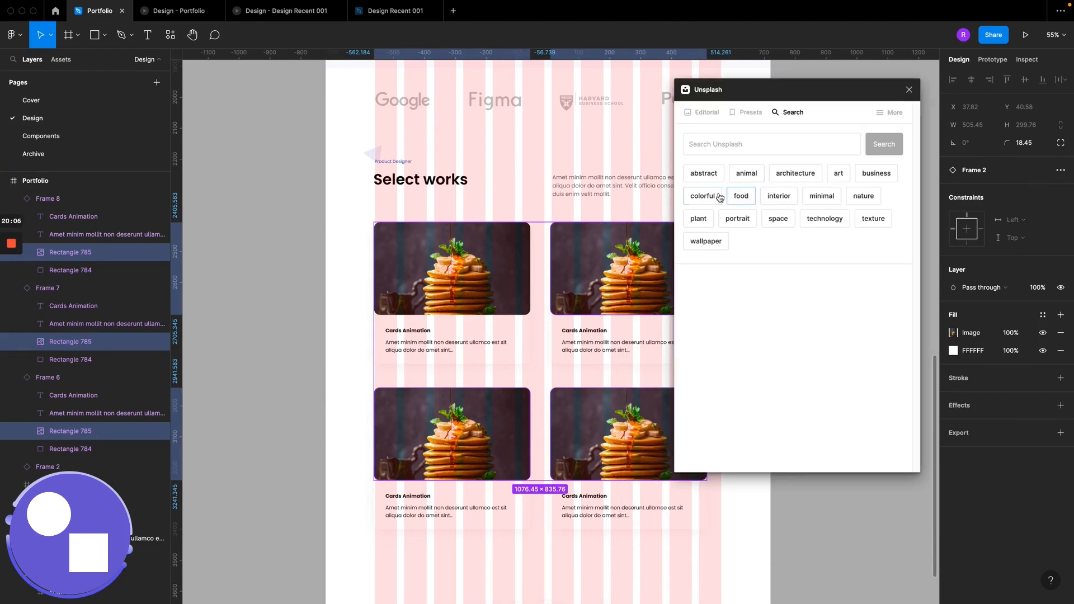
# Step: Find abstract images in Unsplash and insert the purple-blue wave, magenta feather-like texture and blue-red smoke images into the selected rectangles, then close the plugin
pyautogui.click(704, 173)
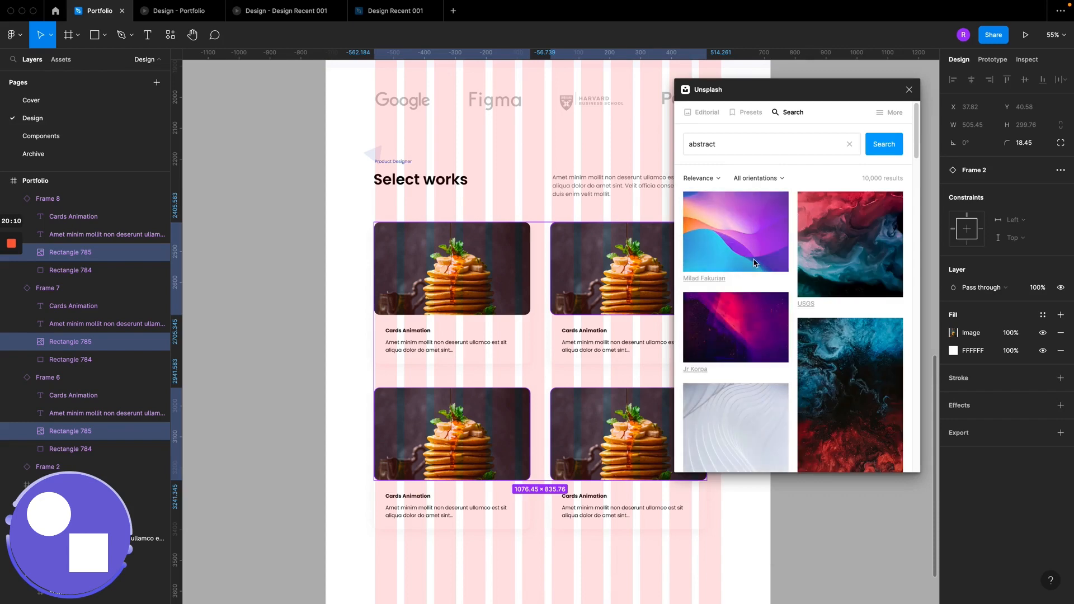
pyautogui.click(754, 263)
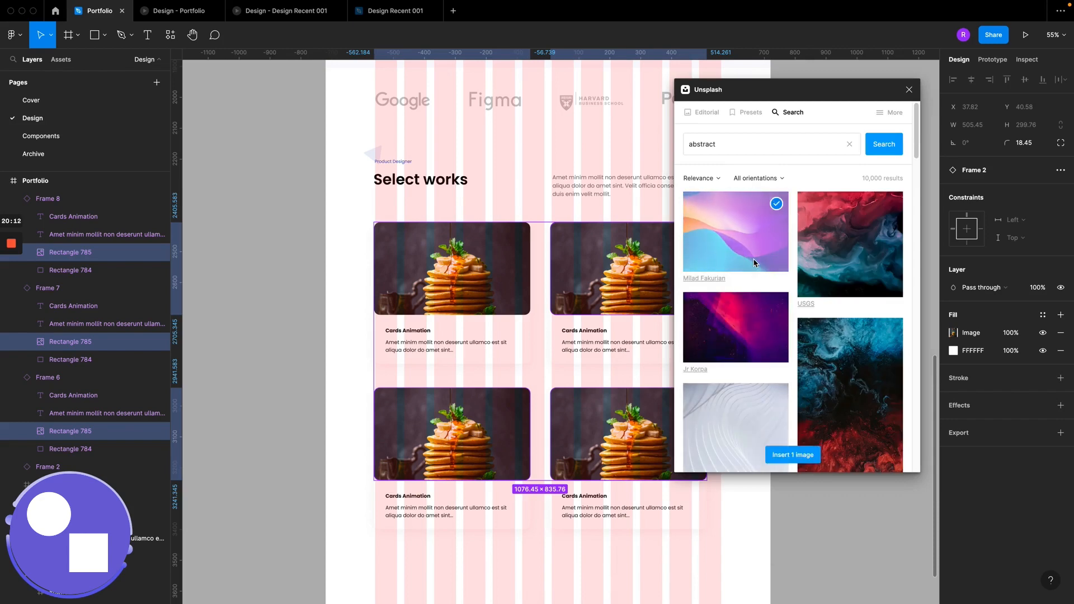
pyautogui.scroll(-4, 756, 369)
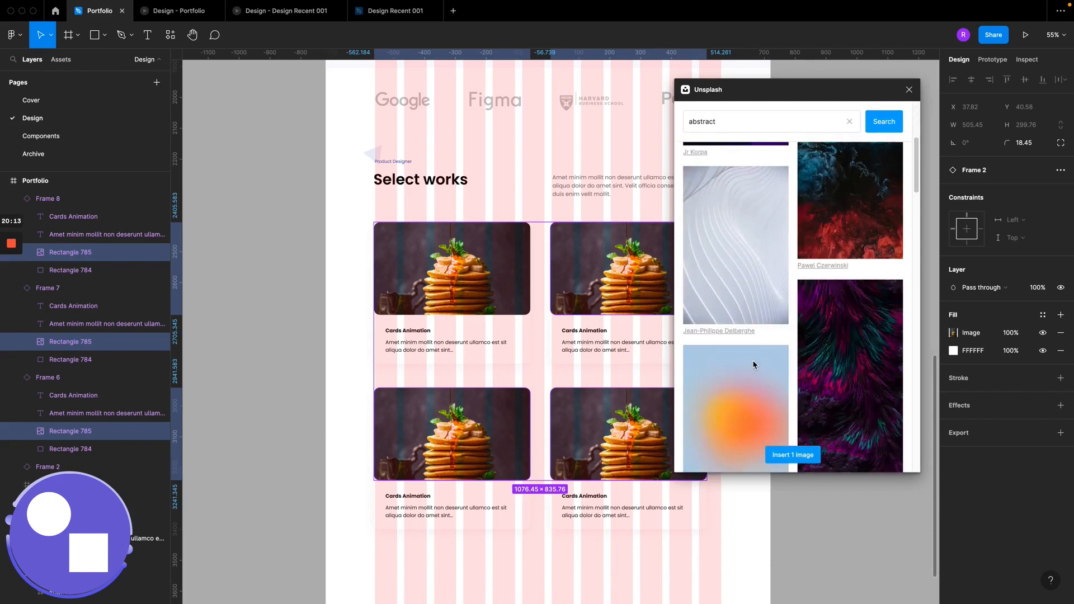
pyautogui.click(851, 350)
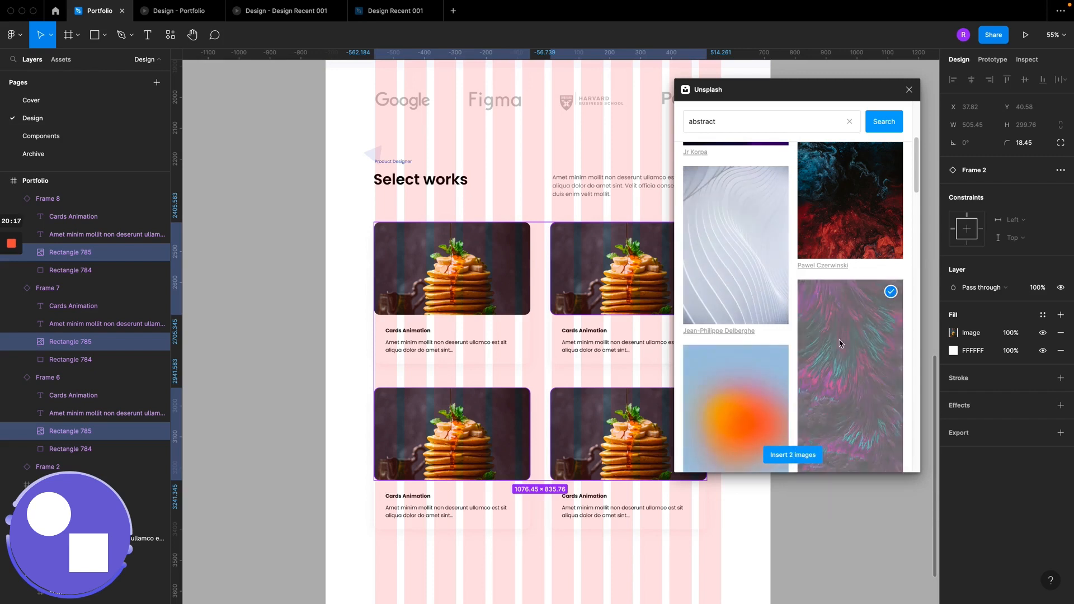
pyautogui.click(846, 217)
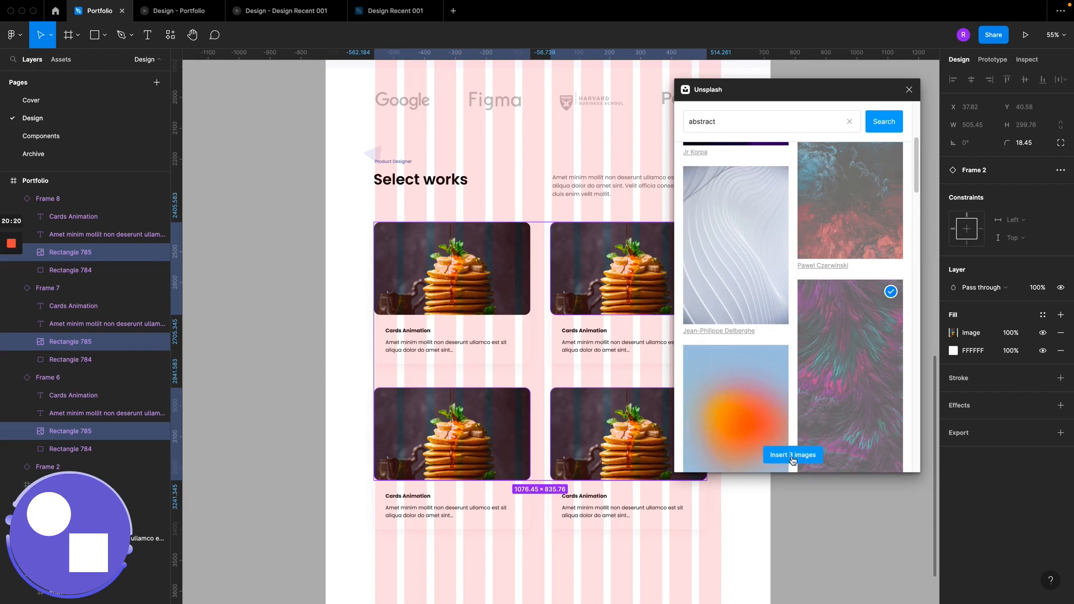
pyautogui.click(792, 456)
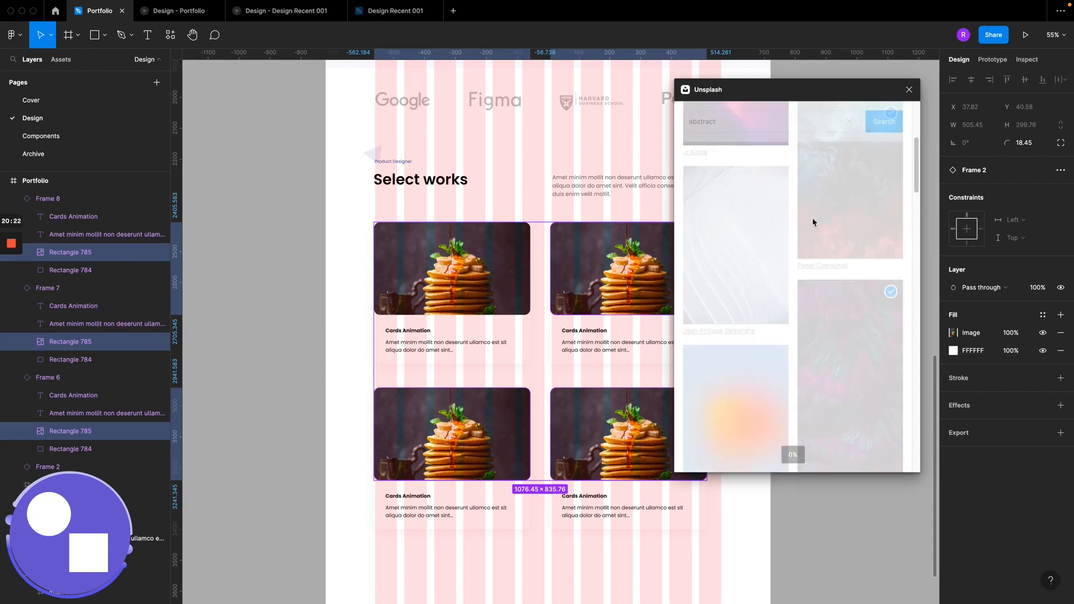
pyautogui.click(909, 90)
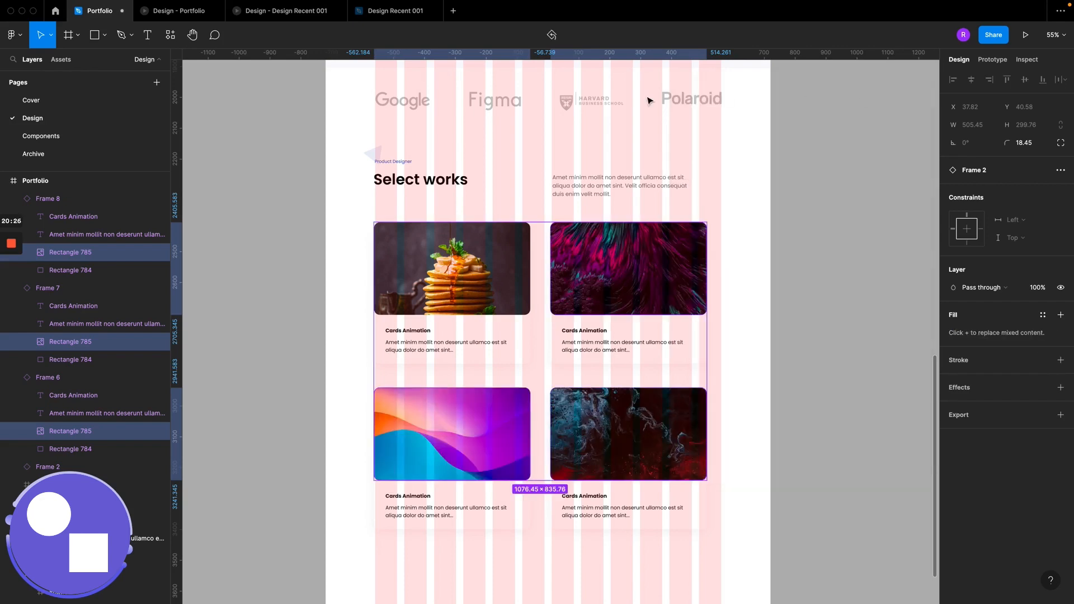
# Step: Switch to the Portfolio prototype preview and check the new card images and hover effects in the Select works grid
pyautogui.click(182, 11)
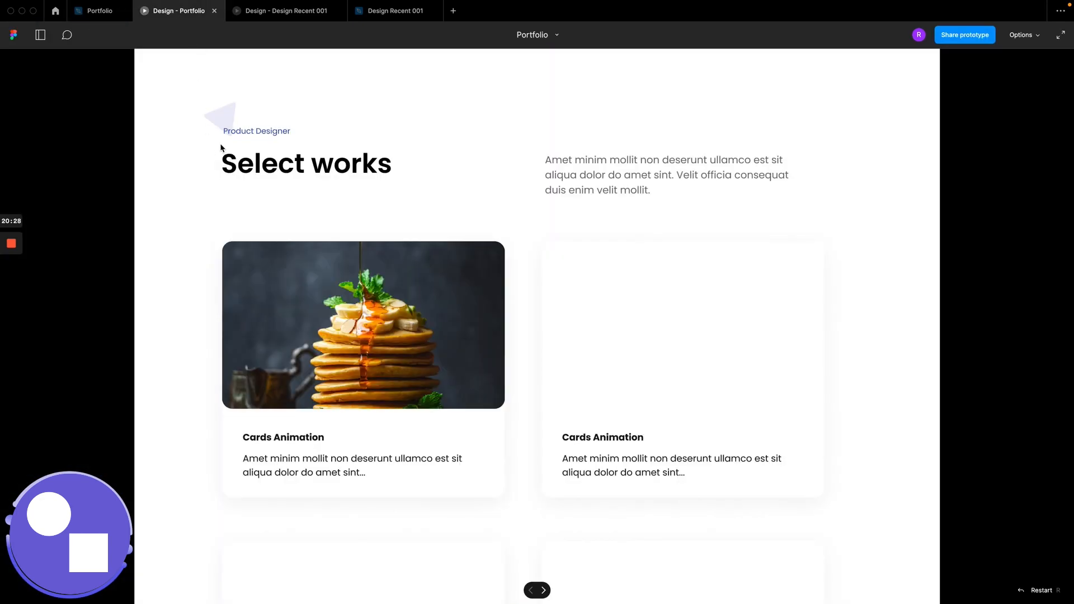
pyautogui.scroll(-3, 232, 144)
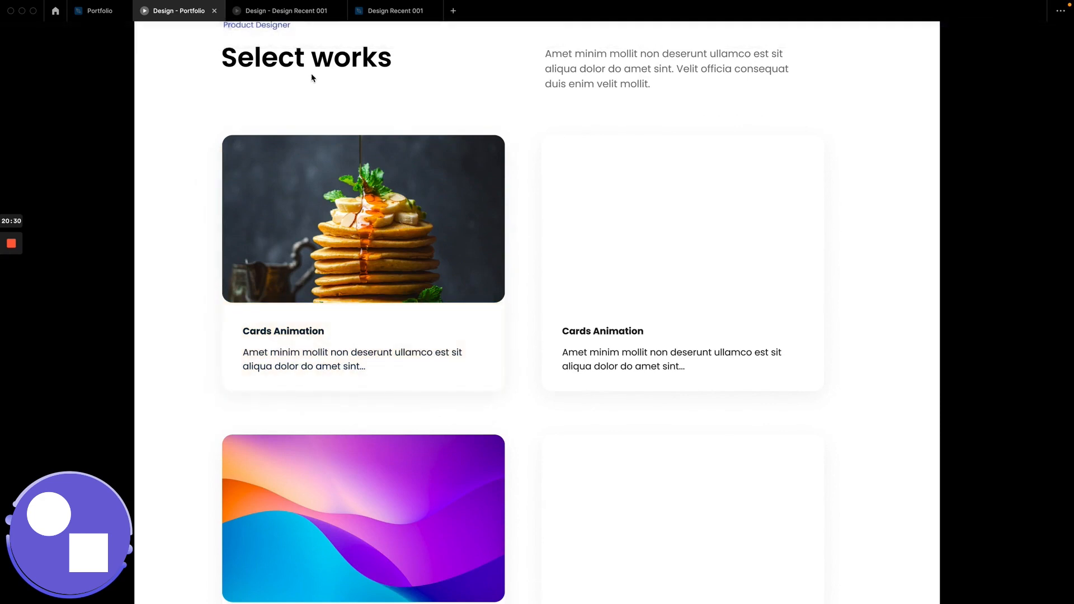
pyautogui.scroll(-1, 312, 78)
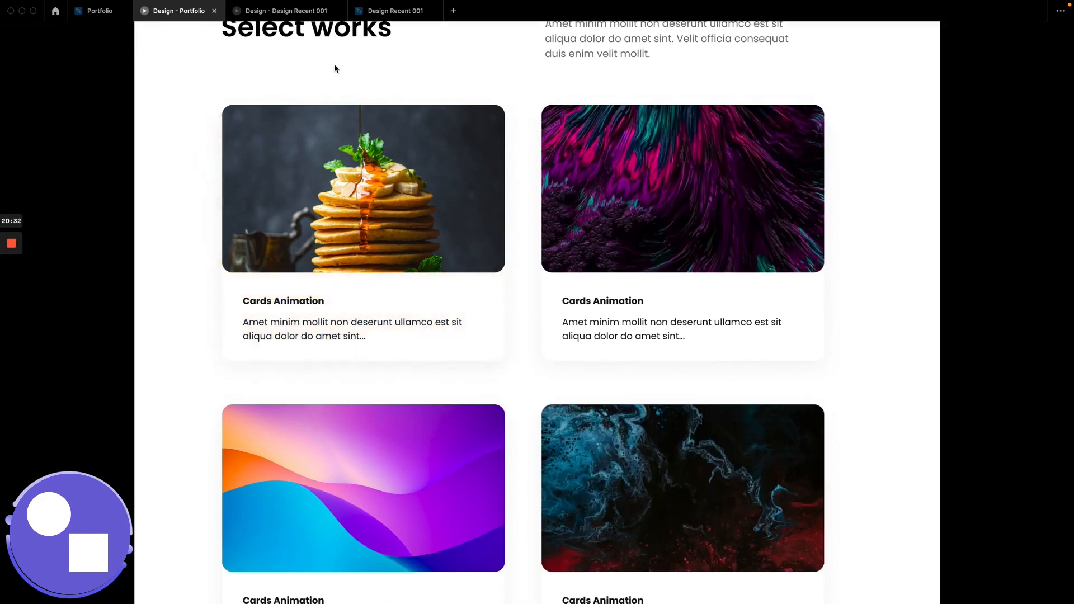
pyautogui.scroll(-2, 381, 81)
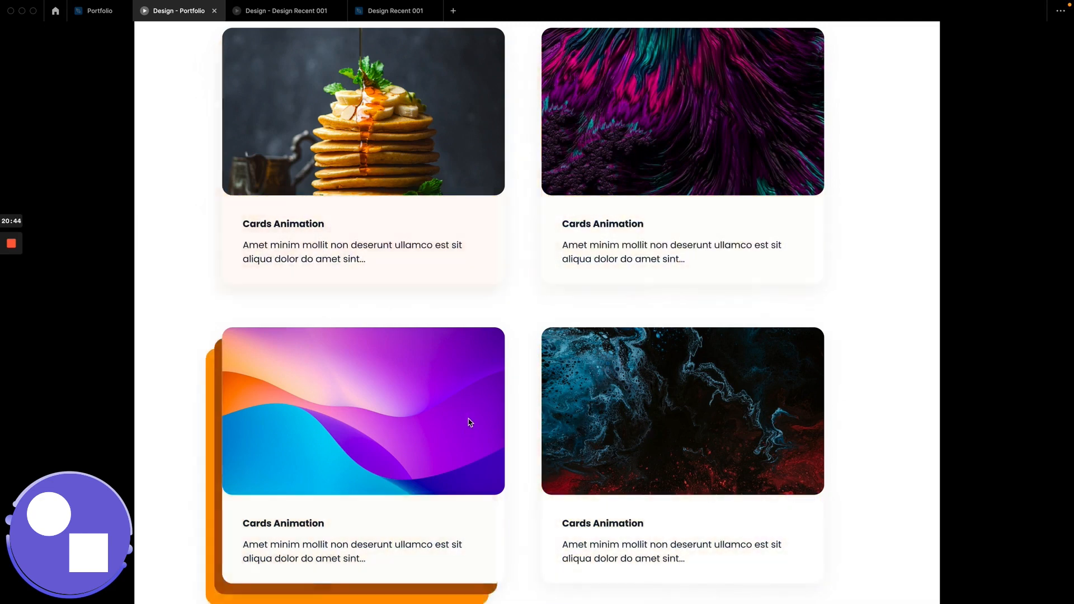
pyautogui.scroll(-3, 470, 422)
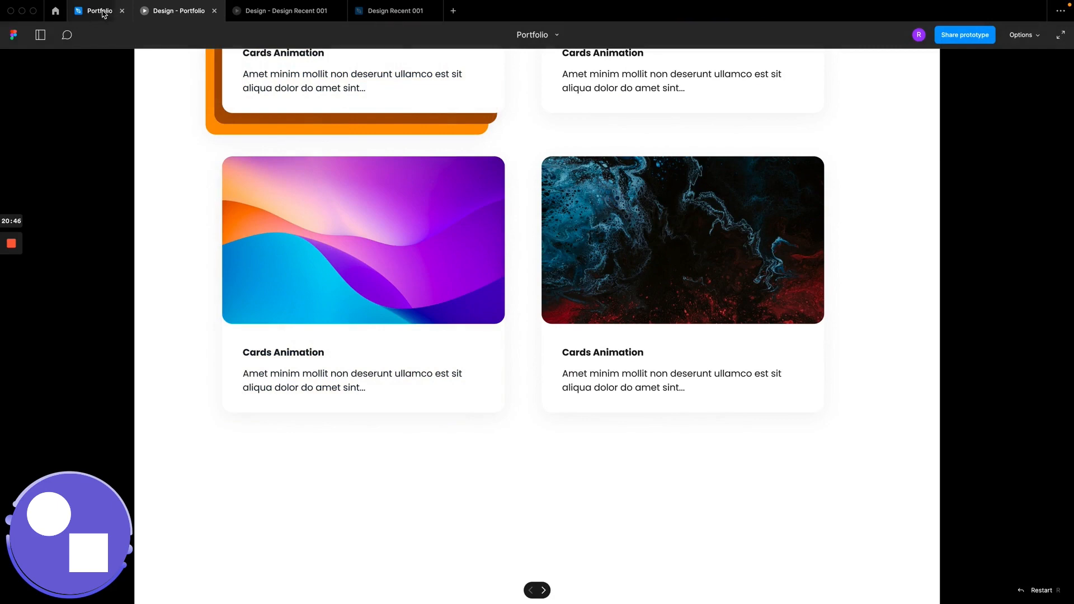
# Step: Switch to the Design Recent 001 prototype and examine its work cards and the Testimony section with the client review cards
pyautogui.click(102, 14)
pyautogui.click(286, 11)
pyautogui.scroll(-2, 519, 372)
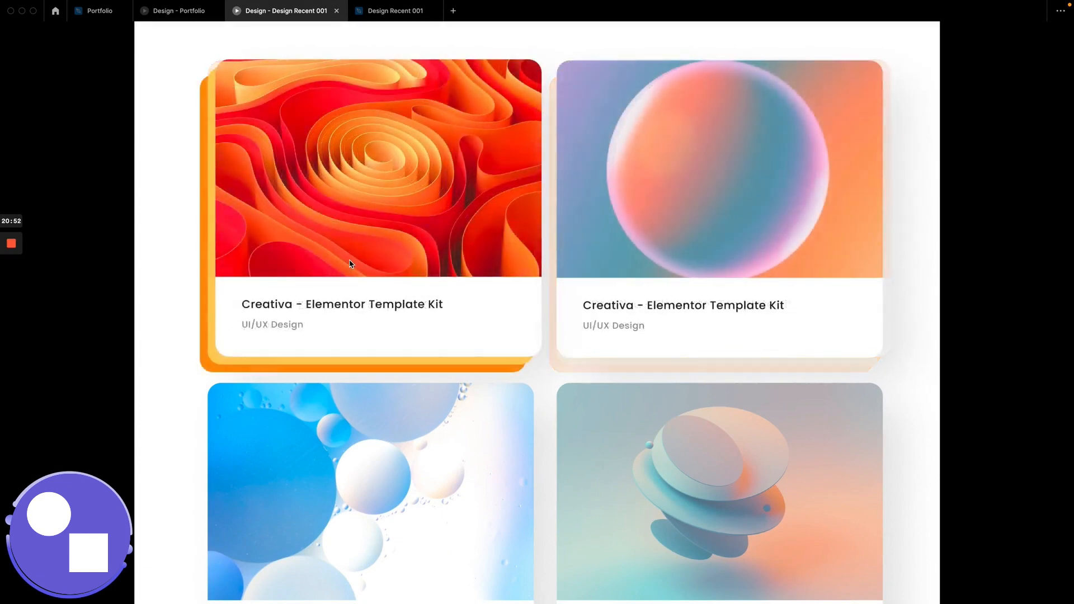
pyautogui.scroll(-5, 427, 495)
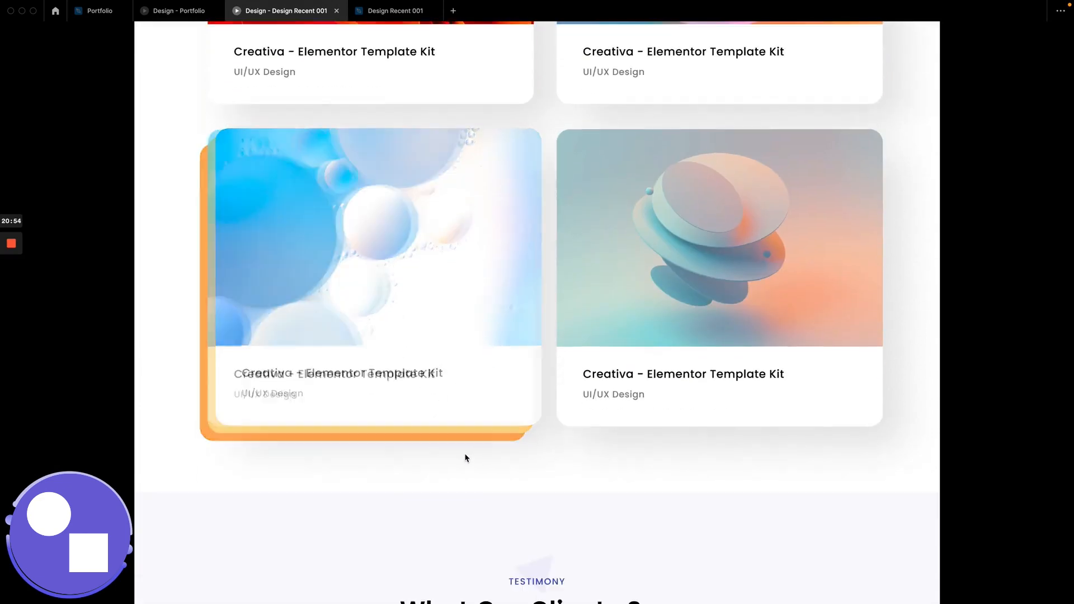
pyautogui.scroll(-3, 448, 481)
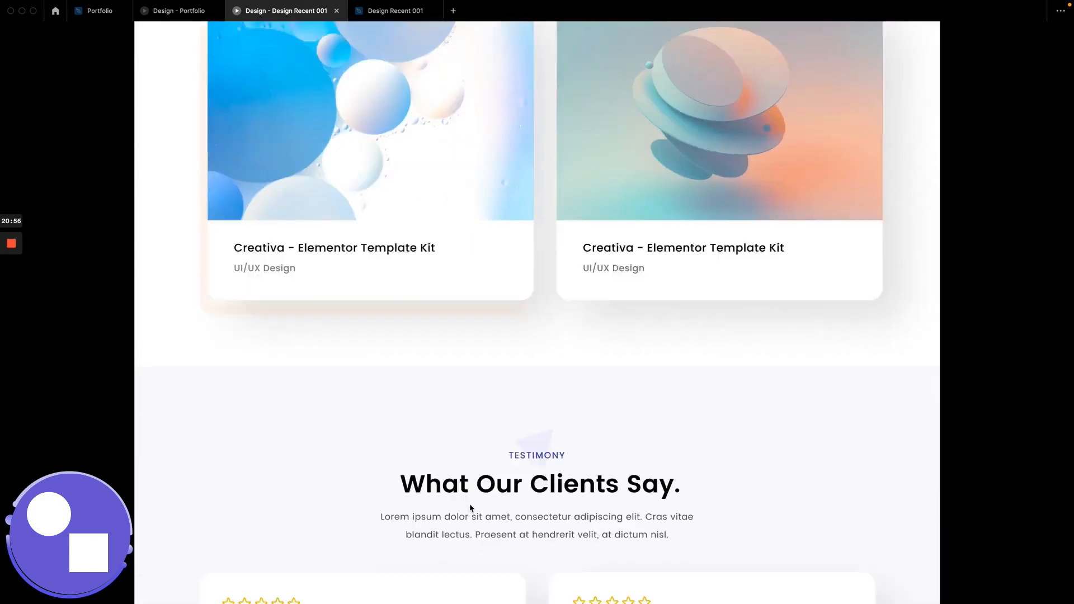
pyautogui.scroll(-7, 470, 508)
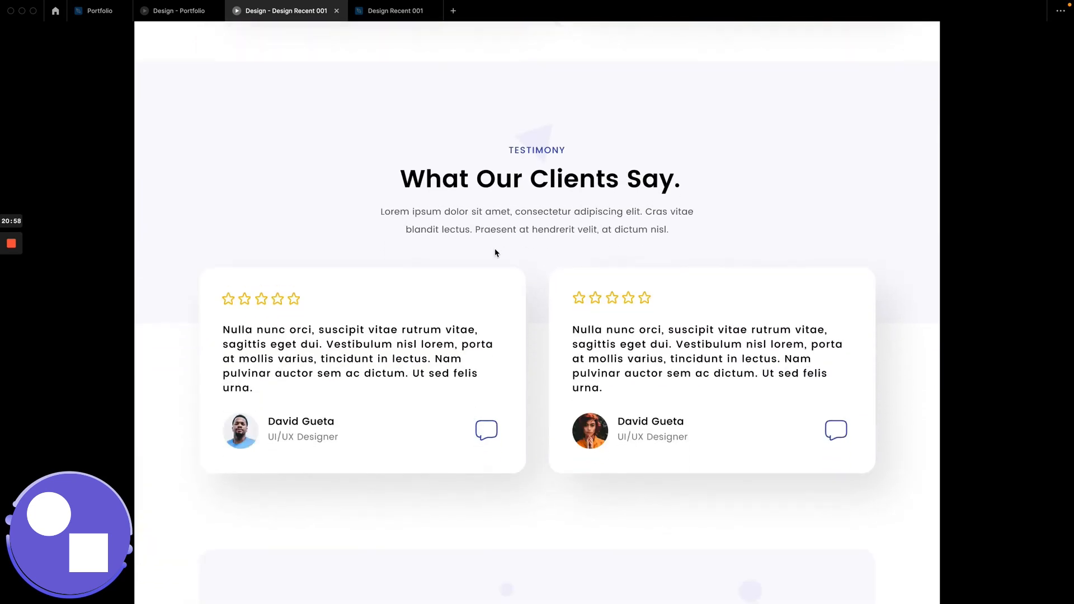
pyautogui.scroll(-1, 495, 253)
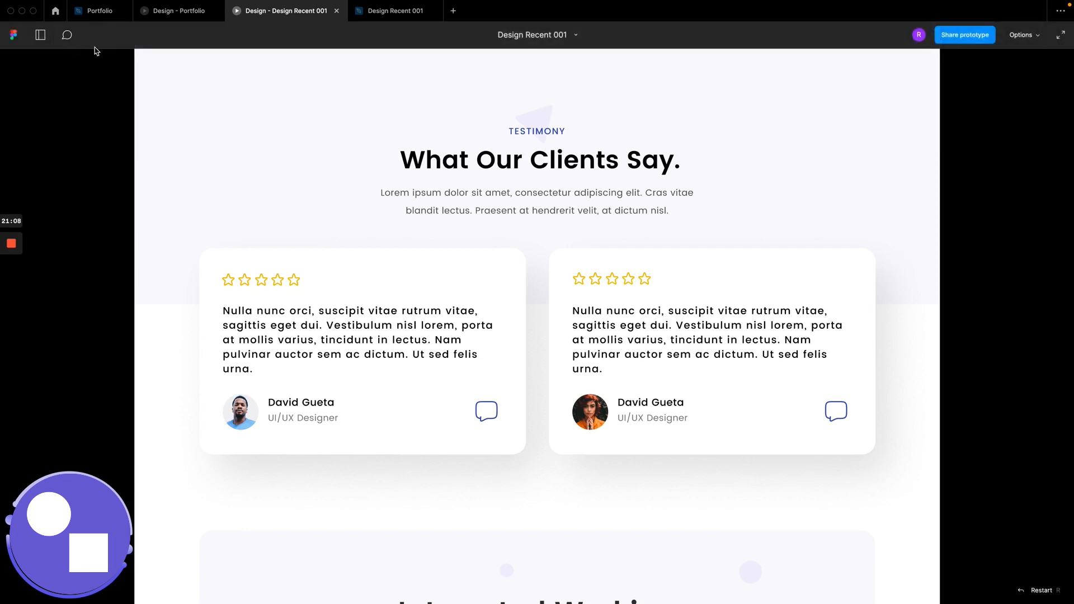
# Step: Return to the Portfolio file, select the whole Portfolio frame and hide its layout grids
pyautogui.click(101, 12)
pyautogui.scroll(4, 487, 373)
pyautogui.scroll(10, 487, 372)
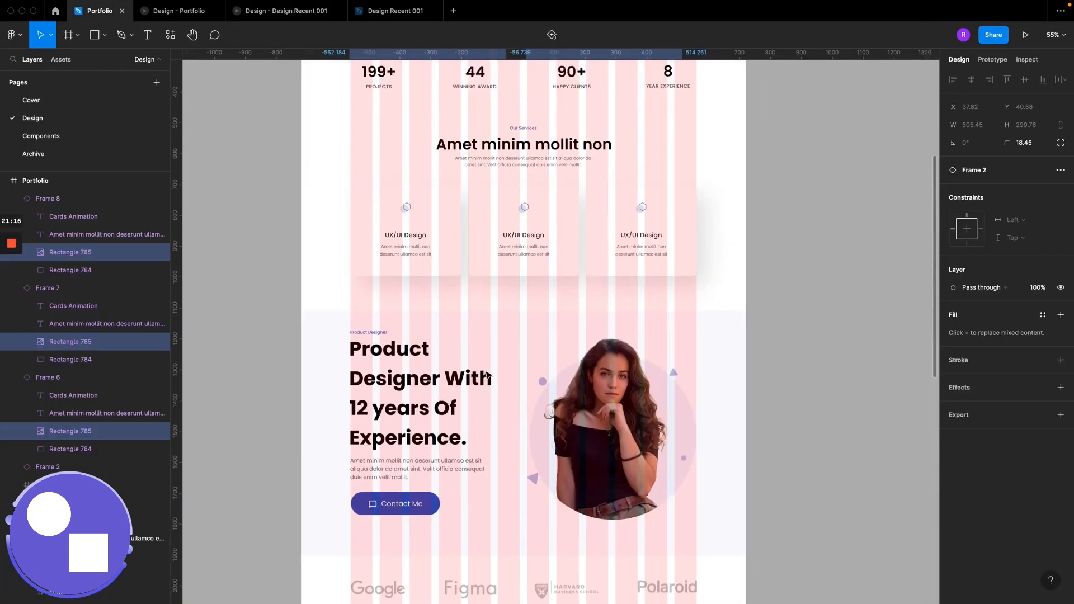
pyautogui.scroll(-3, 486, 372)
pyautogui.scroll(2, 487, 372)
pyautogui.scroll(3, 486, 374)
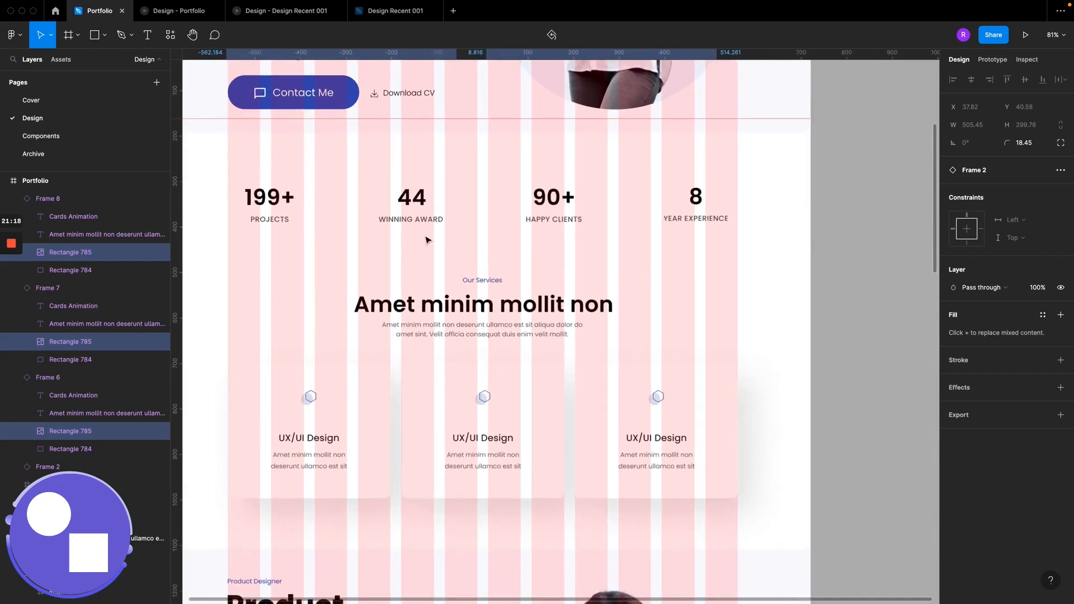
pyautogui.scroll(2, 360, 355)
pyautogui.click(266, 300)
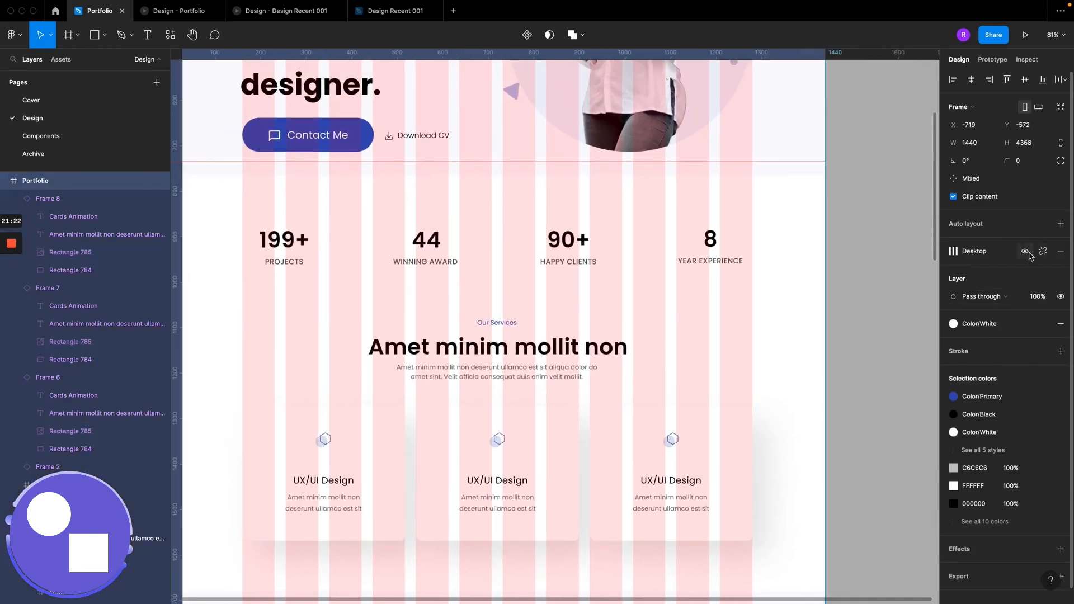
pyautogui.hotkey('shift', 'g')
pyautogui.scroll(-3, 353, 351)
pyautogui.scroll(4, 419, 368)
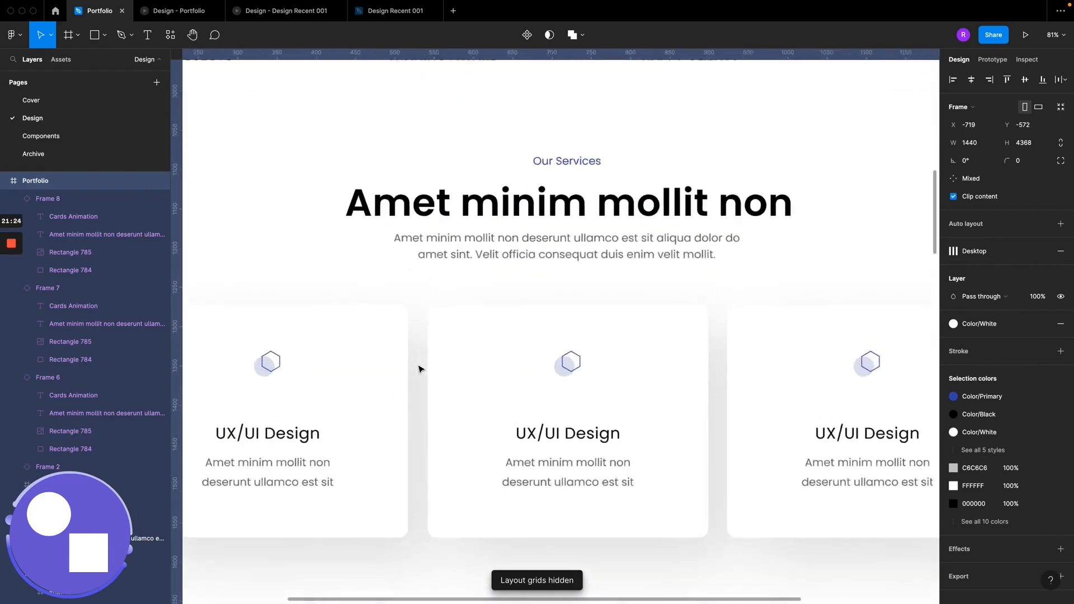
pyautogui.scroll(-2, 420, 367)
# Step: Compare the Testimony section in the Design Recent 001 prototype with the Portfolio page's sections, from the hero to the empty area below the cards
pyautogui.click(247, 12)
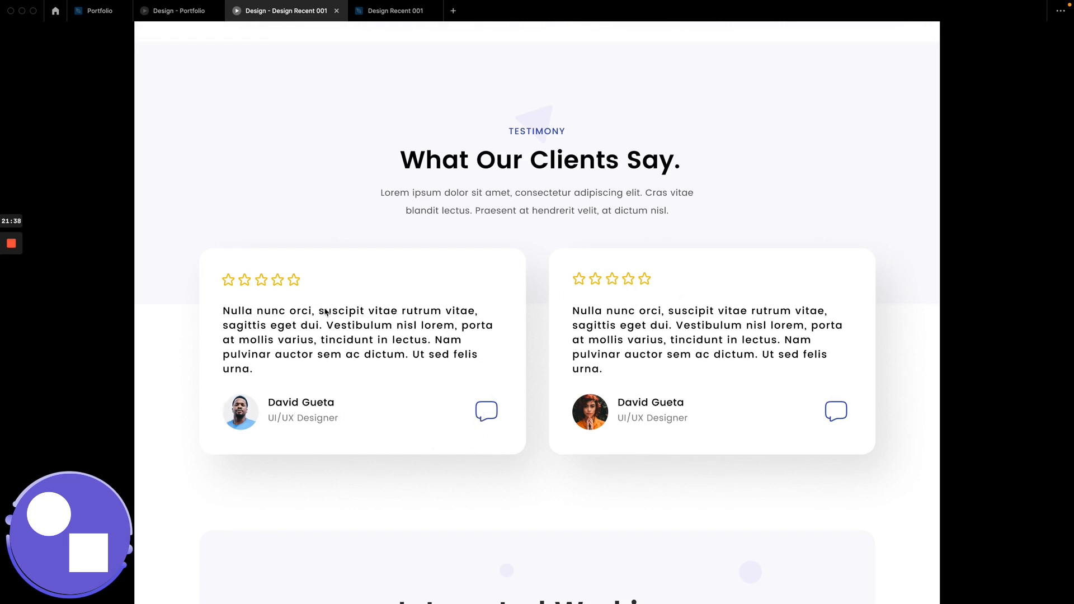
pyautogui.scroll(2, 316, 294)
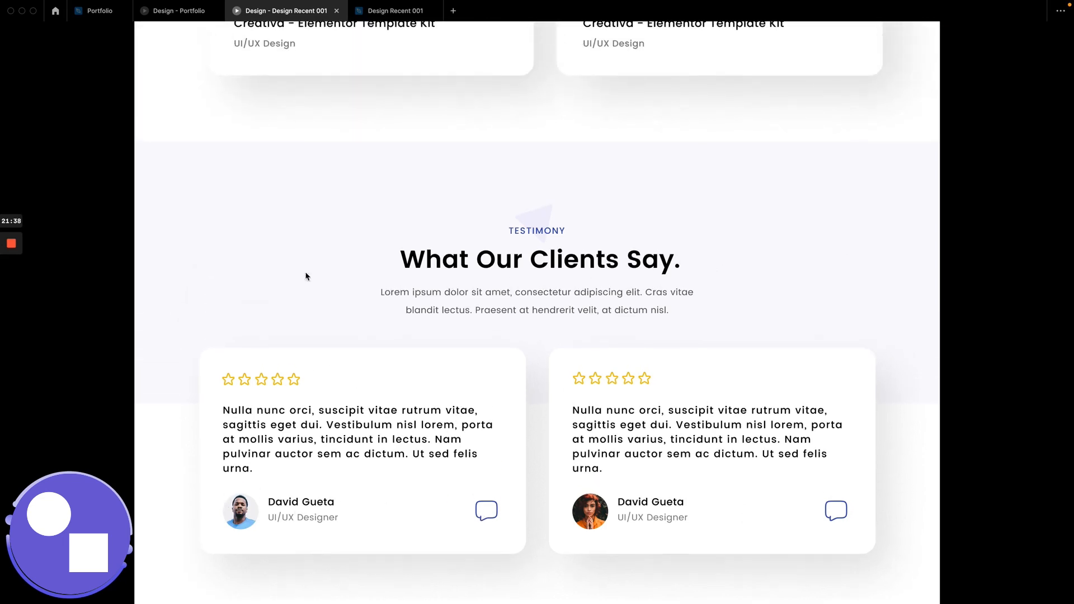
pyautogui.click(98, 11)
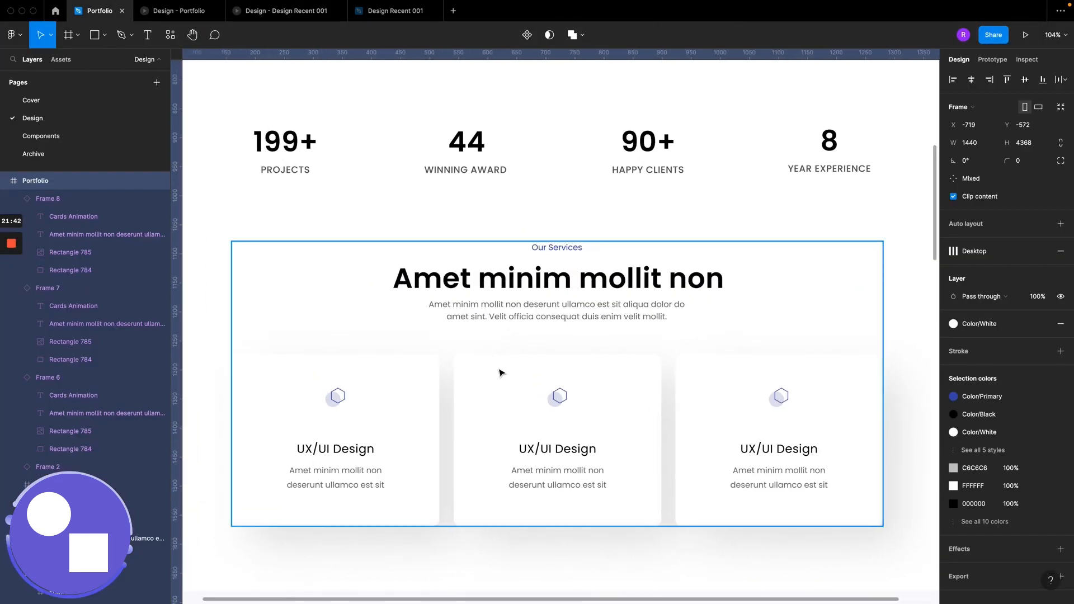
pyautogui.scroll(3, 499, 386)
pyautogui.scroll(2, 499, 390)
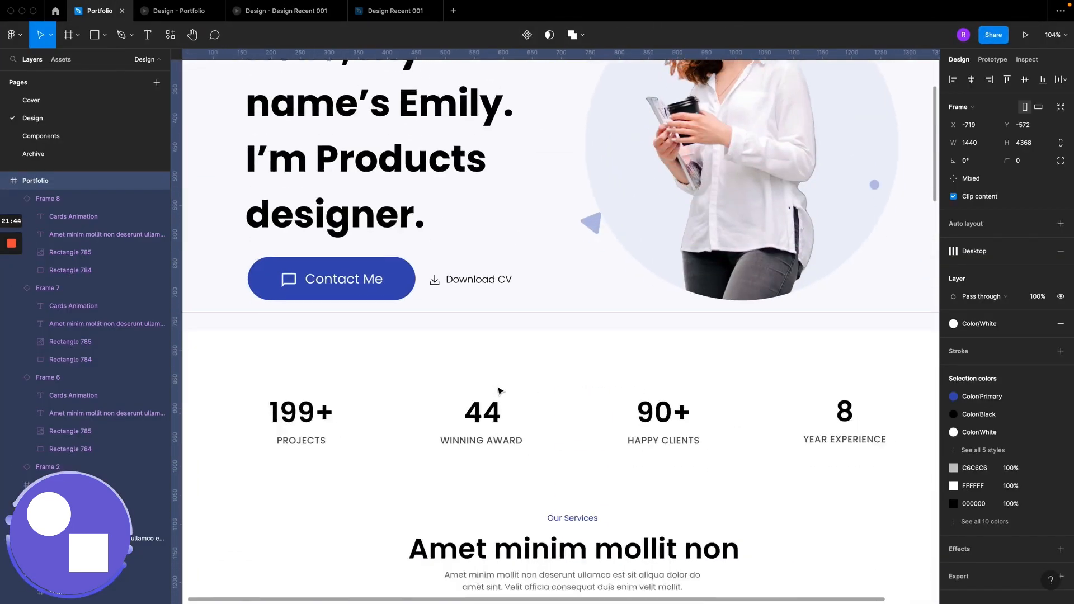
pyautogui.scroll(-10, 500, 390)
pyautogui.scroll(-1, 500, 390)
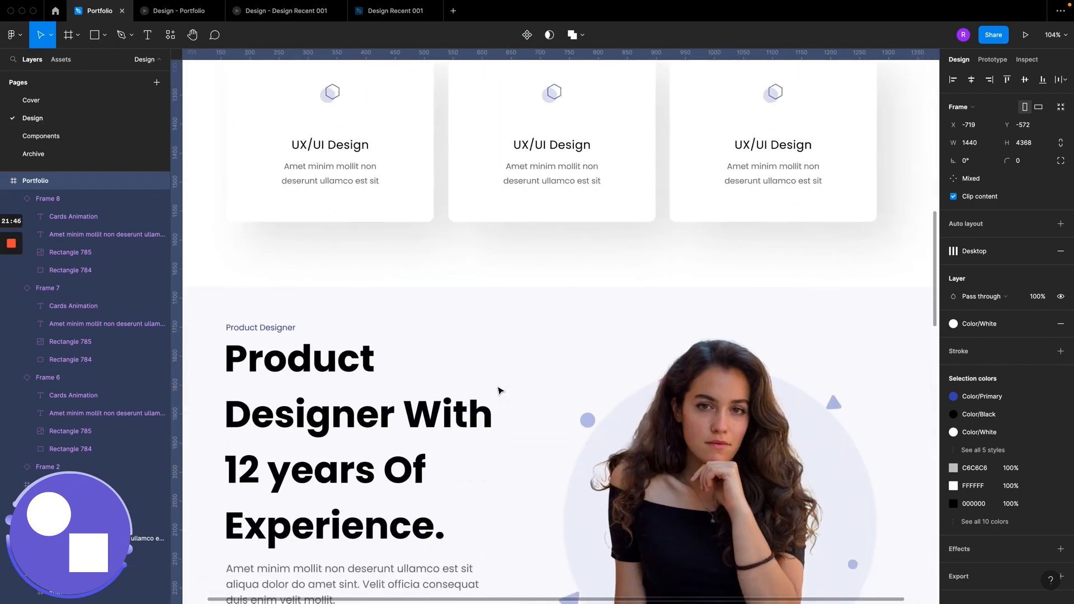
pyautogui.scroll(-3, 500, 390)
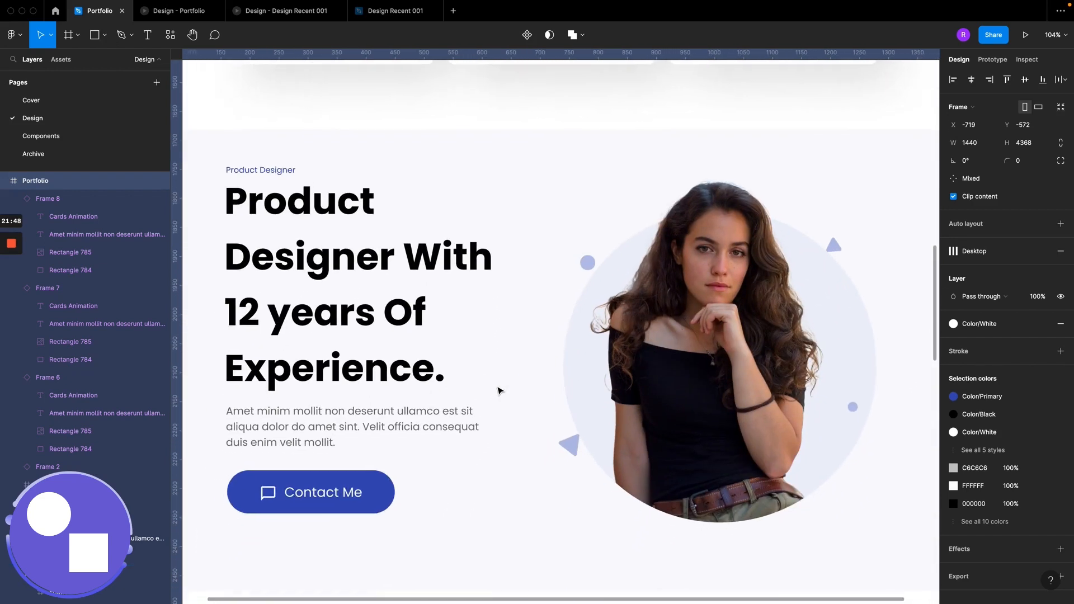
pyautogui.scroll(-1, 500, 390)
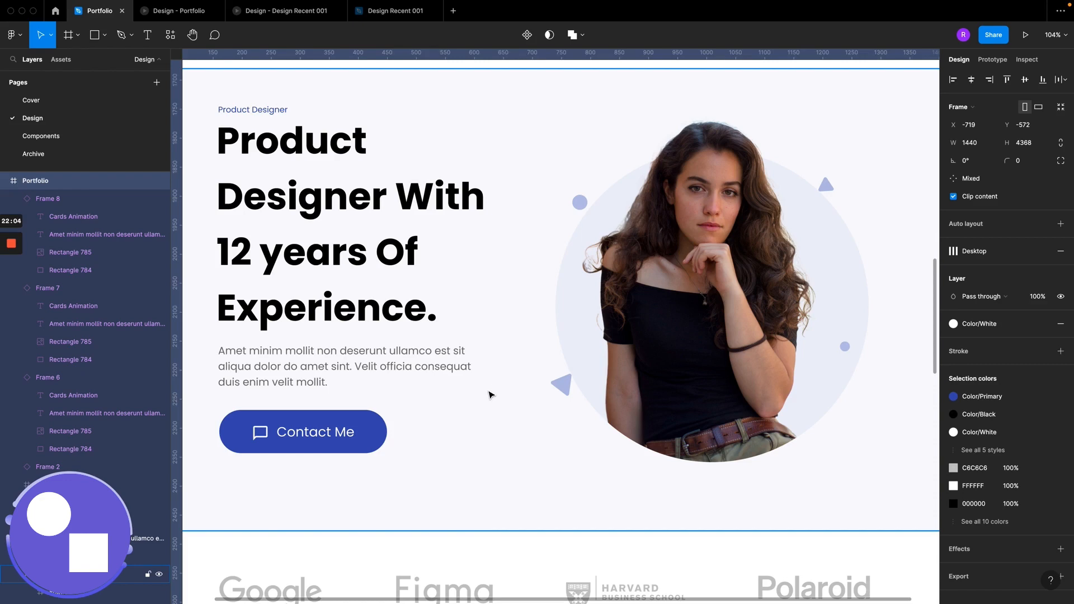
pyautogui.scroll(-15, 488, 396)
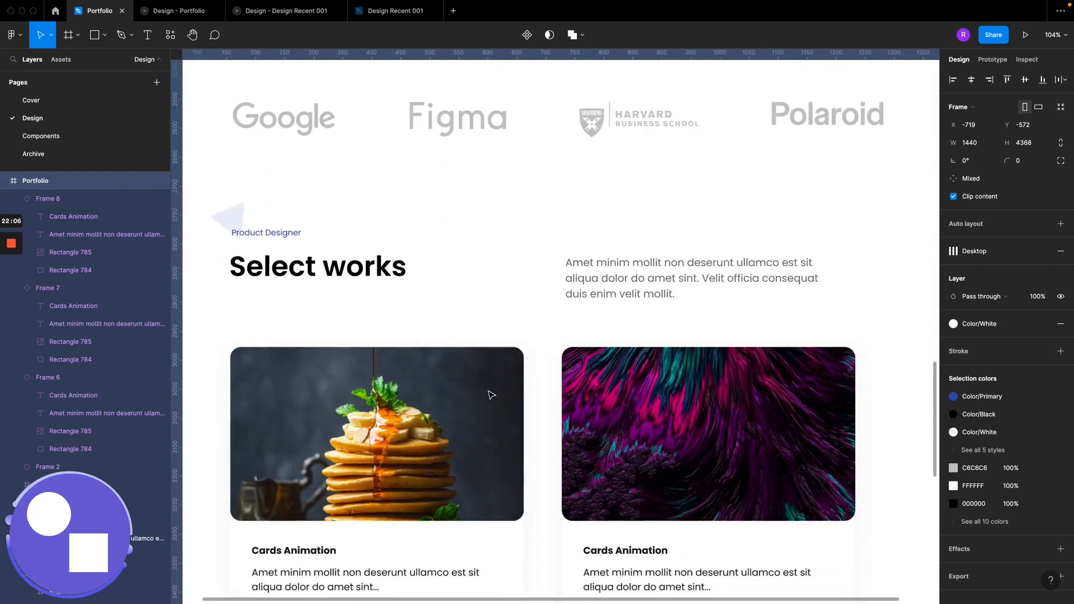
pyautogui.scroll(-7, 476, 395)
pyautogui.scroll(3, 470, 391)
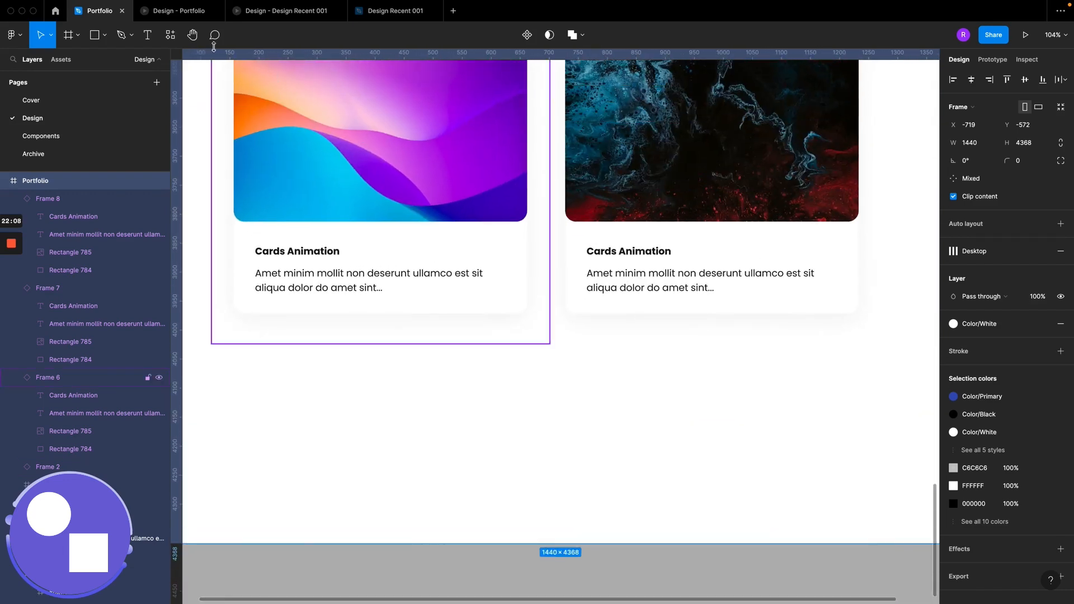
# Step: Compare the Testimony, contact banner and services sections of the Design Recent 001 prototype with the Portfolio prototype, from its work cards up to the hero
pyautogui.click(287, 12)
pyautogui.scroll(-3, 519, 414)
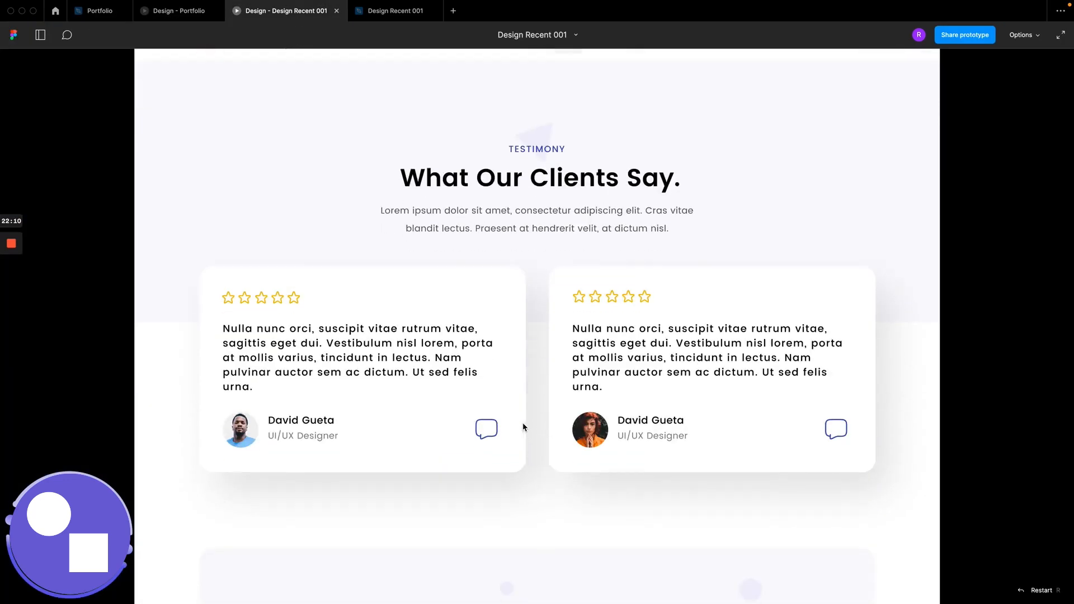
pyautogui.scroll(-5, 595, 435)
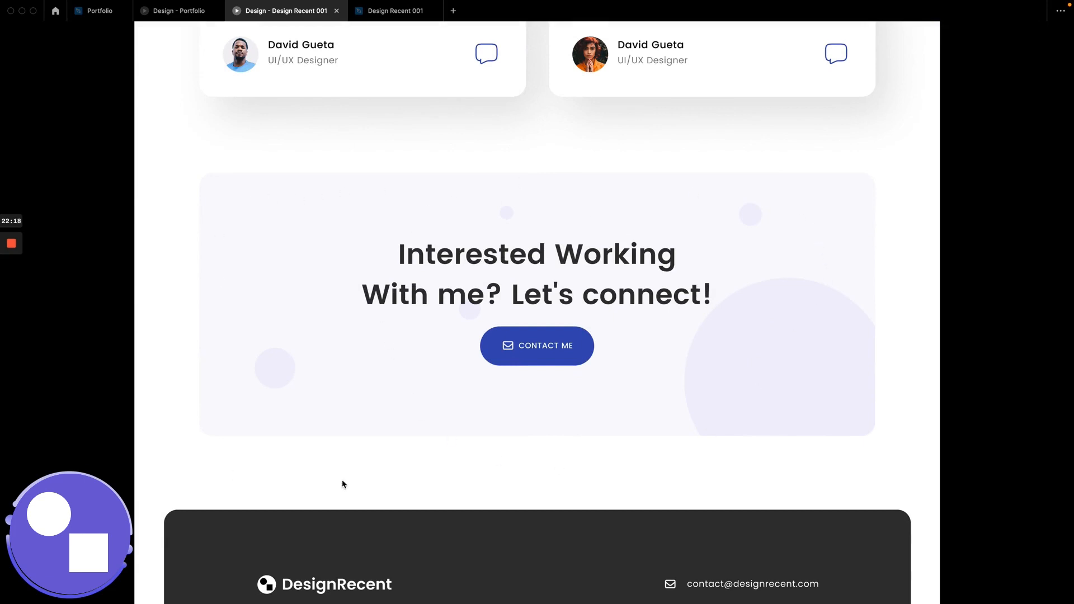
pyautogui.scroll(20, 775, 355)
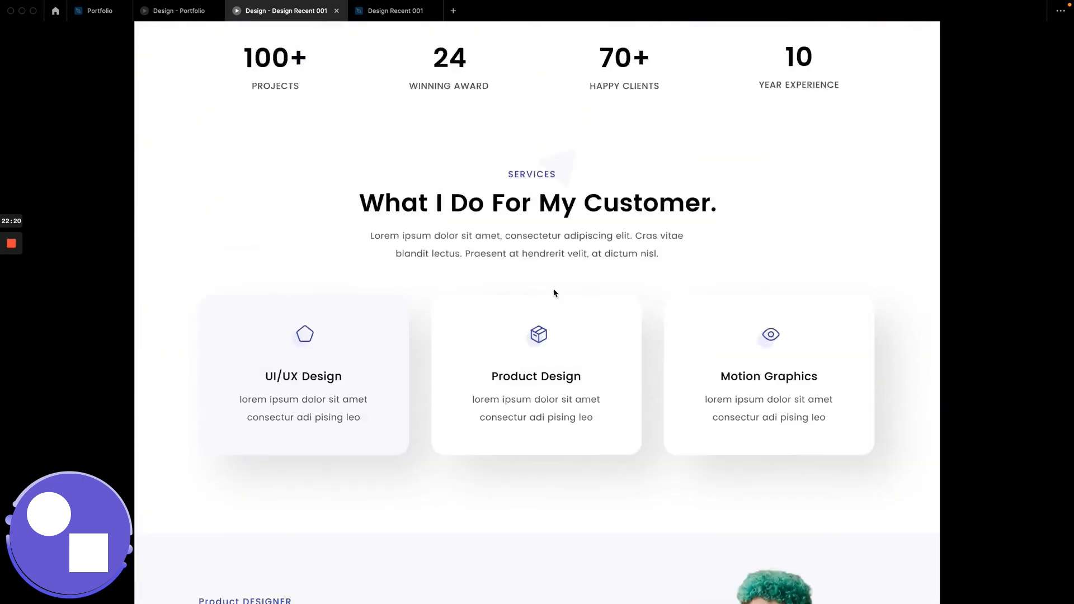
pyautogui.click(179, 10)
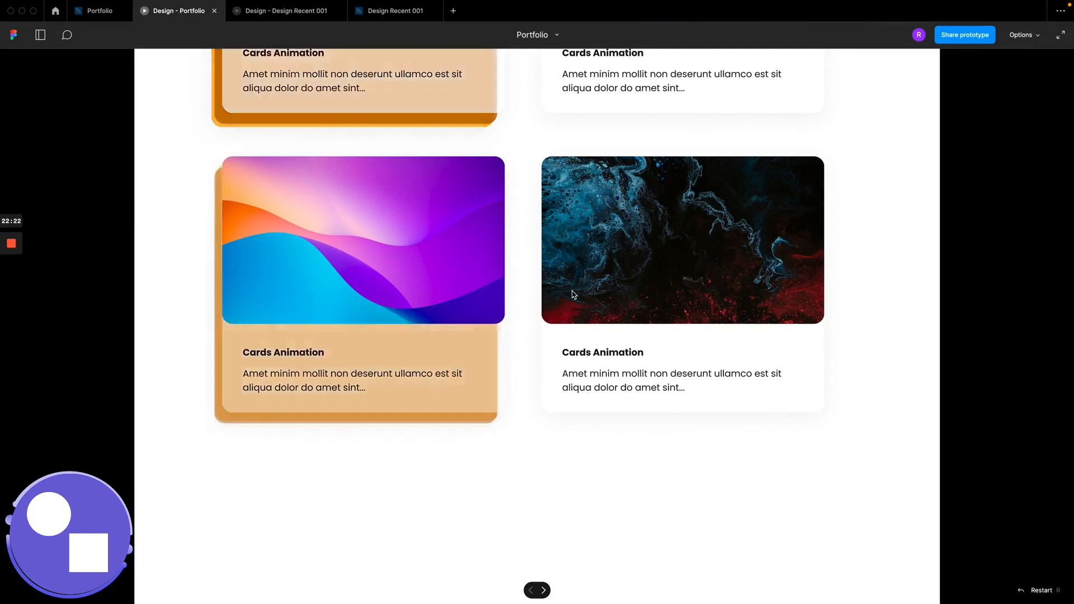
pyautogui.scroll(15, 573, 296)
pyautogui.scroll(3, 573, 295)
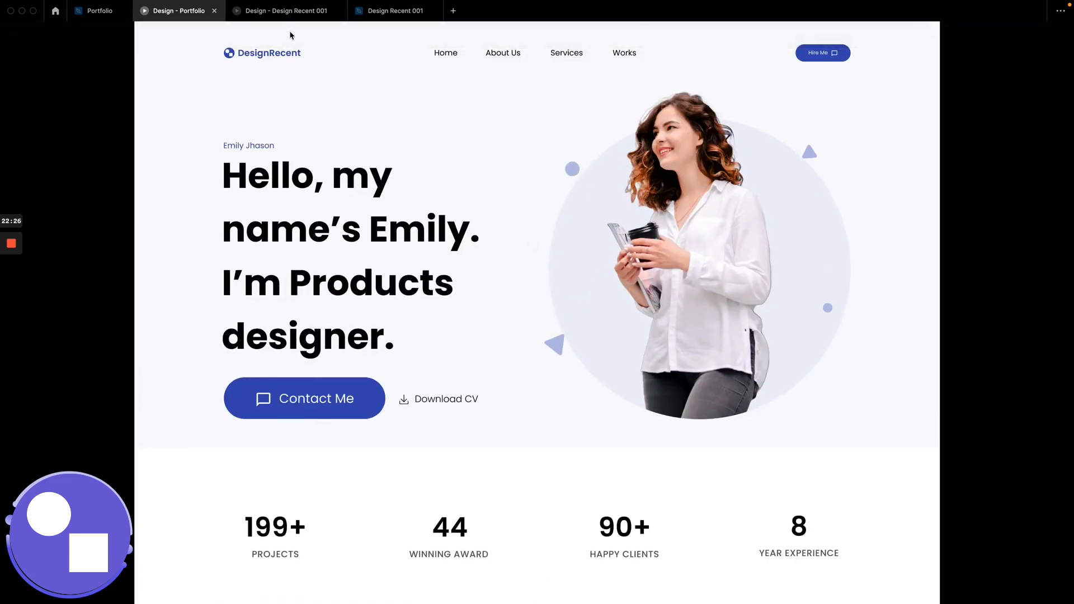
# Step: Examine the Design Recent 001 prototype from the Product Designer section down to the contact banner and footer, and back up to its hero
pyautogui.click(281, 13)
pyautogui.scroll(-20, 565, 402)
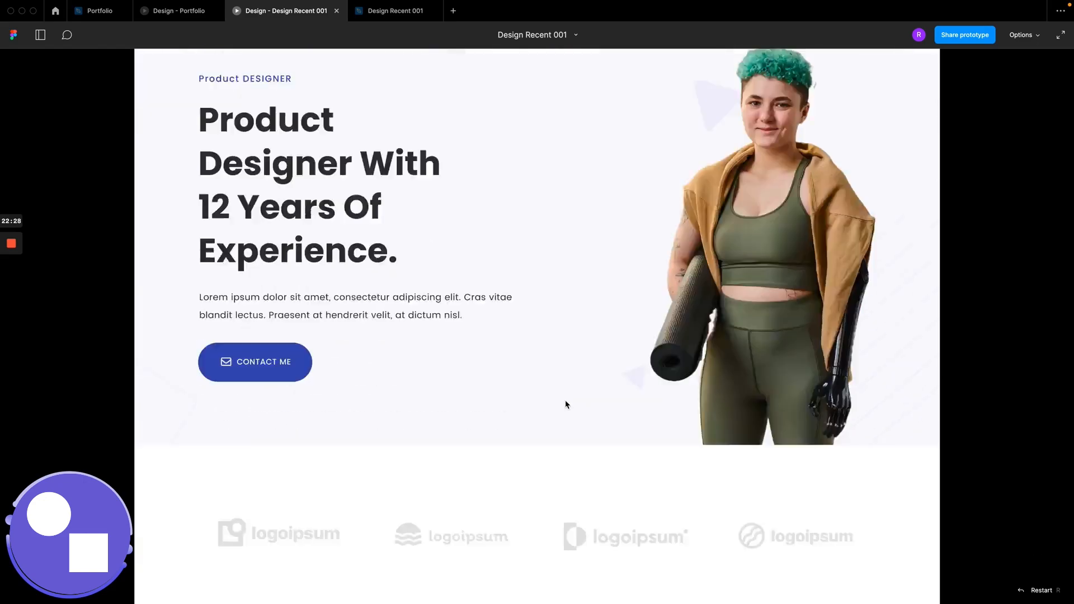
pyautogui.scroll(-8, 565, 403)
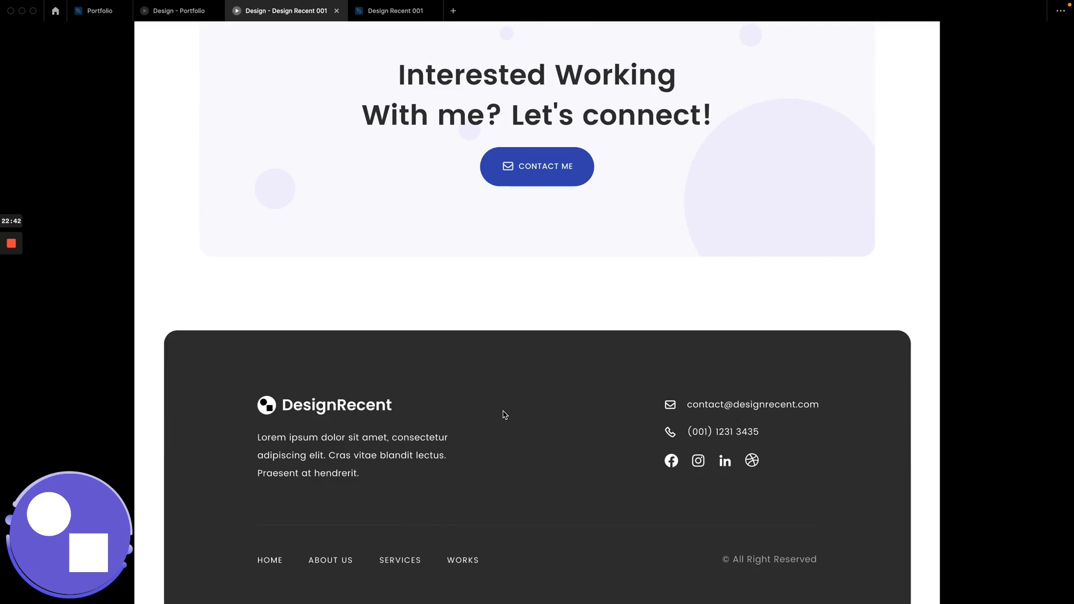
pyautogui.scroll(10, 504, 415)
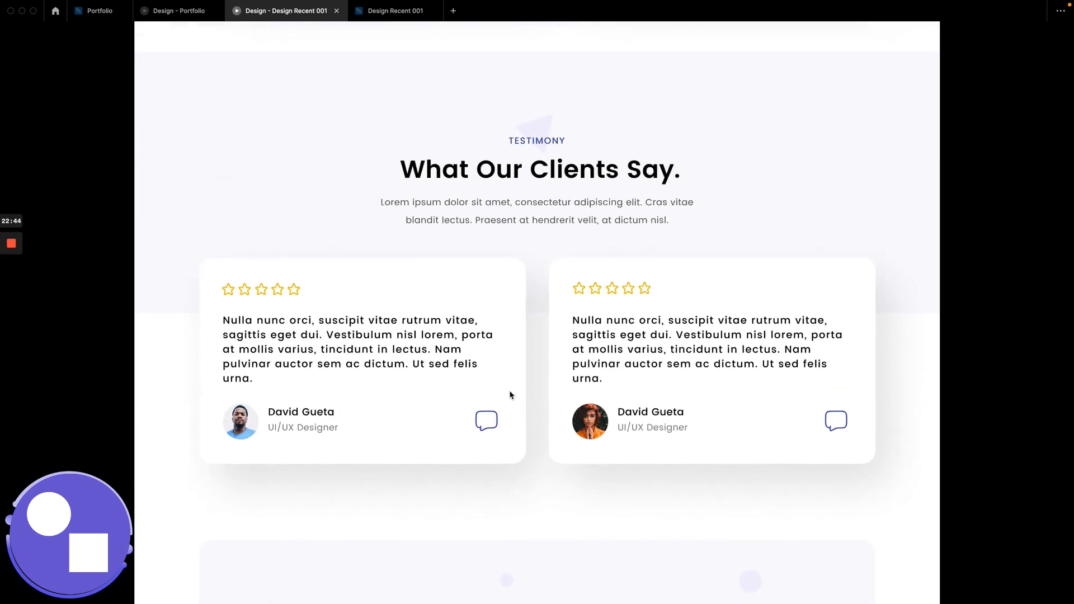
pyautogui.scroll(8, 510, 395)
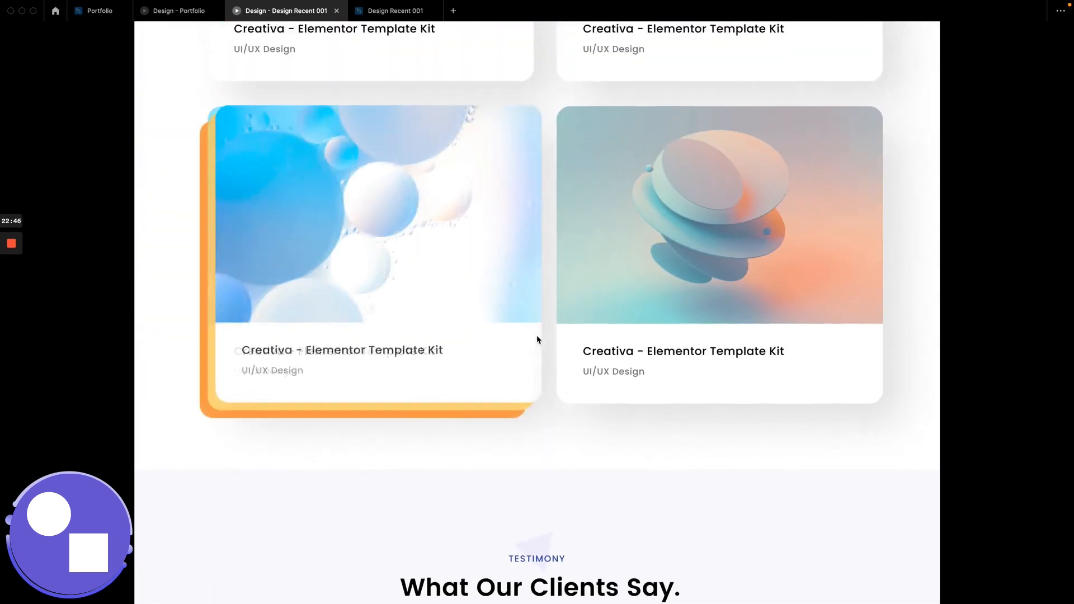
pyautogui.scroll(3, 537, 340)
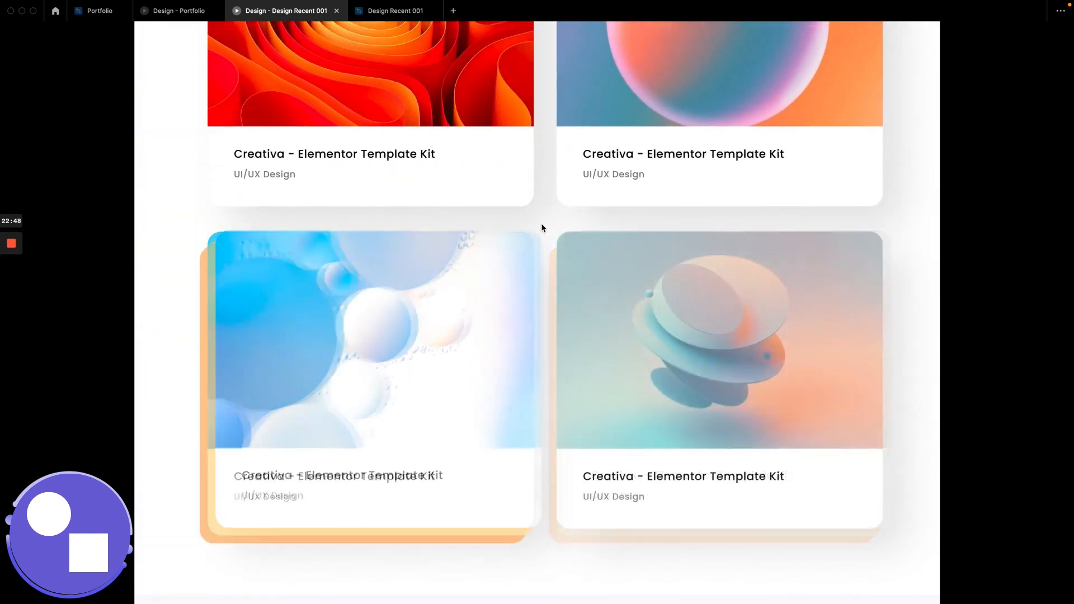
pyautogui.scroll(9, 542, 226)
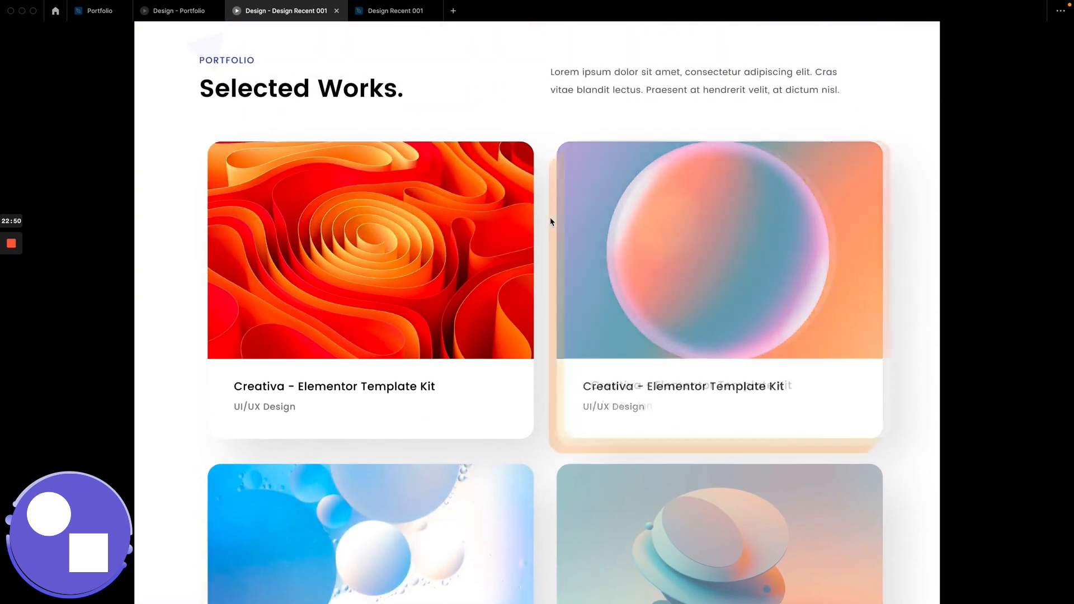
pyautogui.scroll(10, 551, 219)
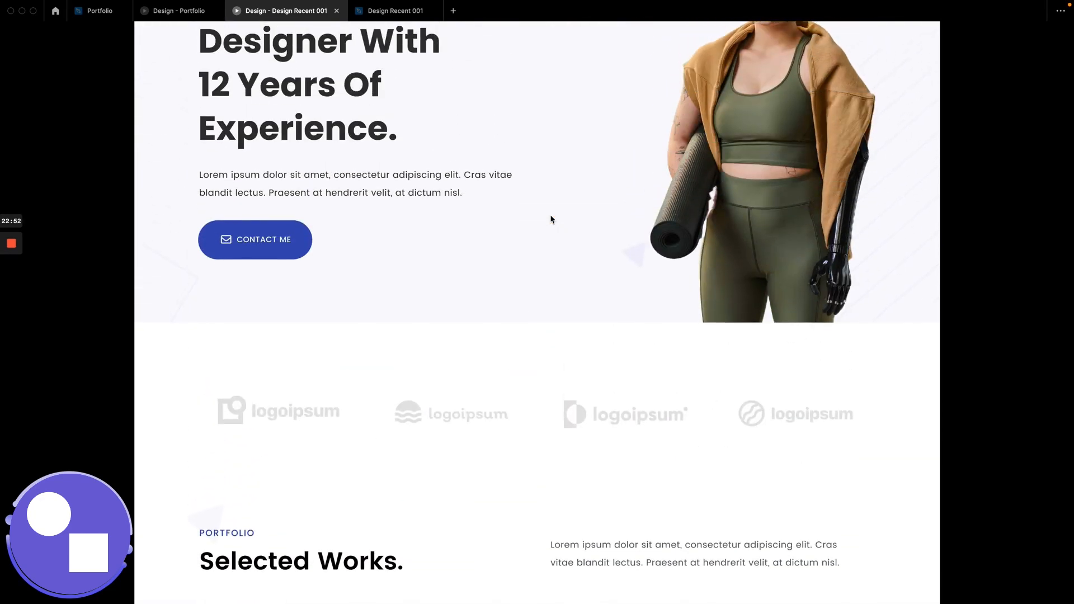
pyautogui.scroll(8, 551, 218)
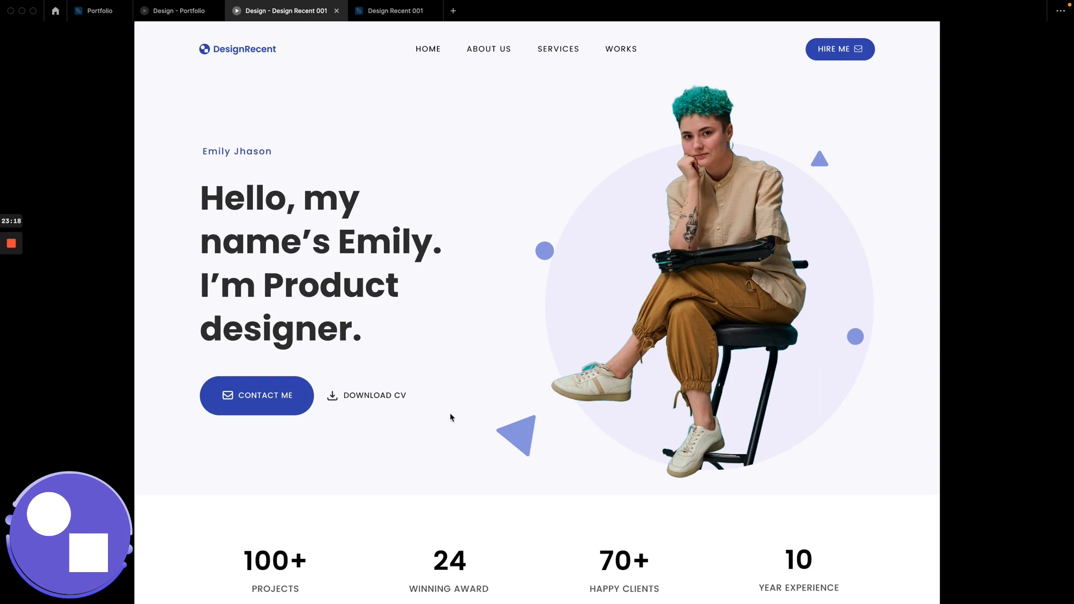
# Step: Review the Portfolio prototype from the hero to the last work cards, and return to the Portfolio file to look over the whole page
pyautogui.click(177, 11)
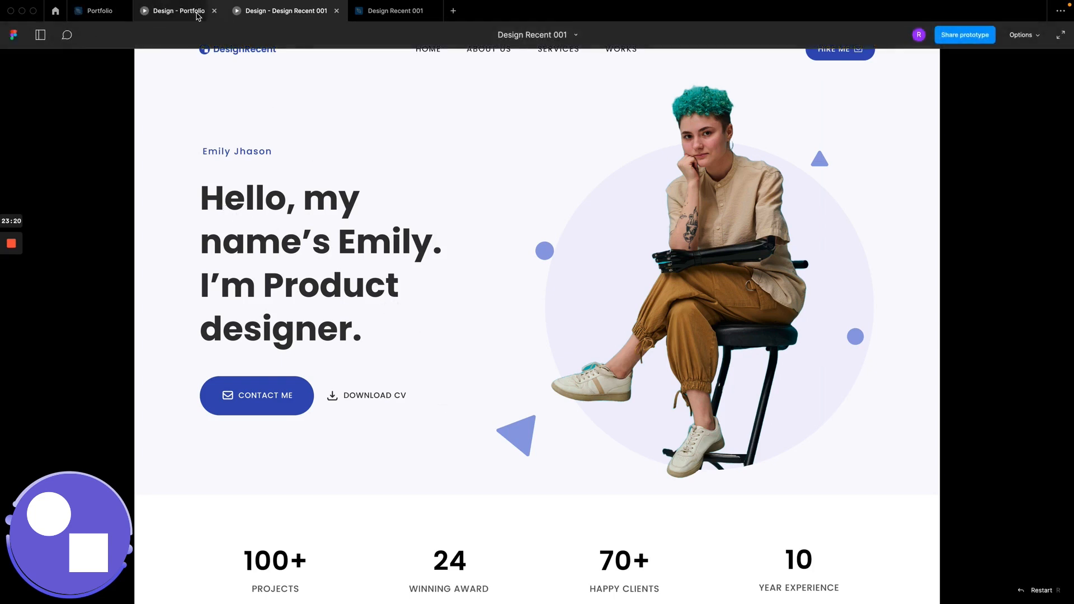
pyautogui.scroll(-10, 416, 250)
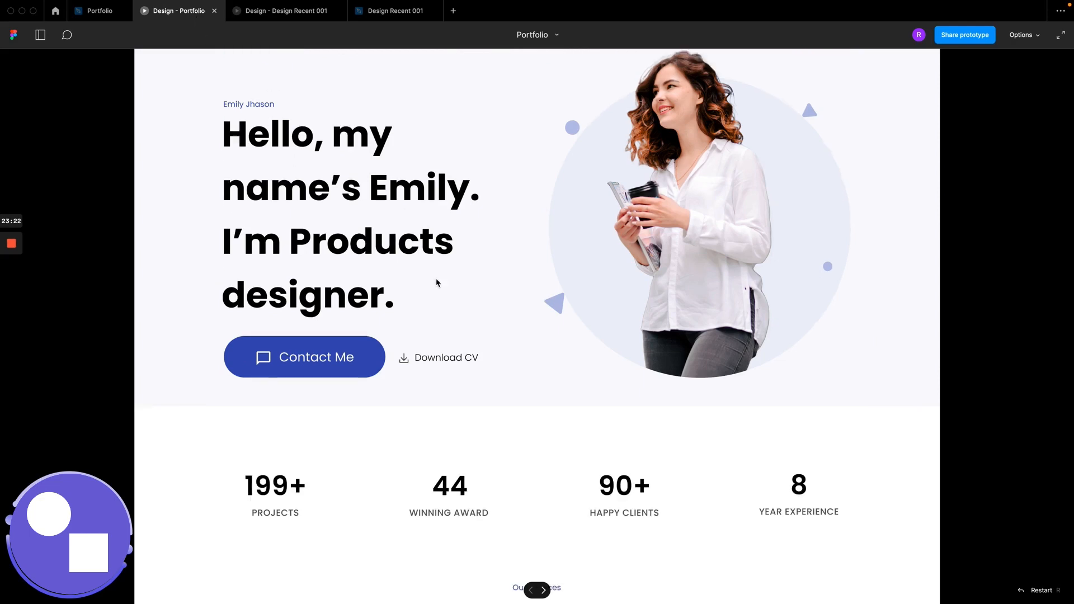
pyautogui.scroll(-15, 439, 286)
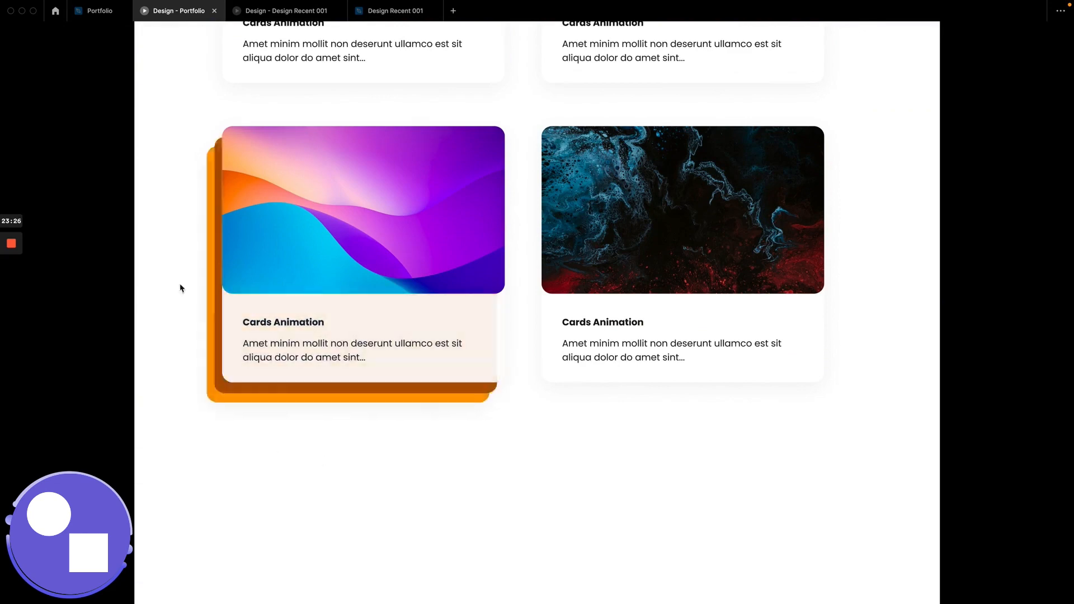
pyautogui.click(101, 10)
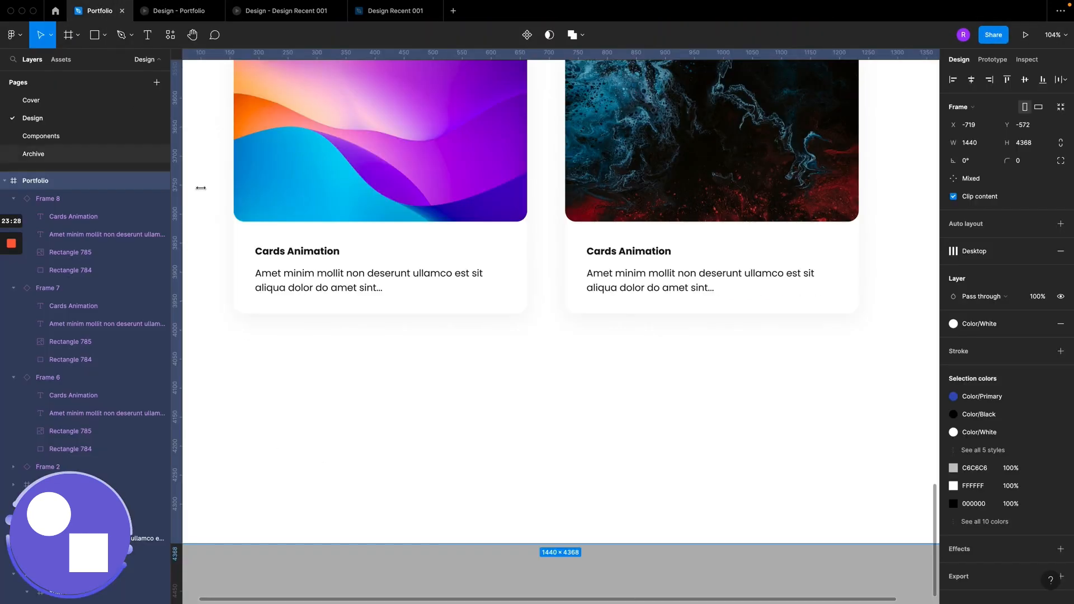
pyautogui.scroll(-5, 521, 328)
pyautogui.scroll(5, 521, 327)
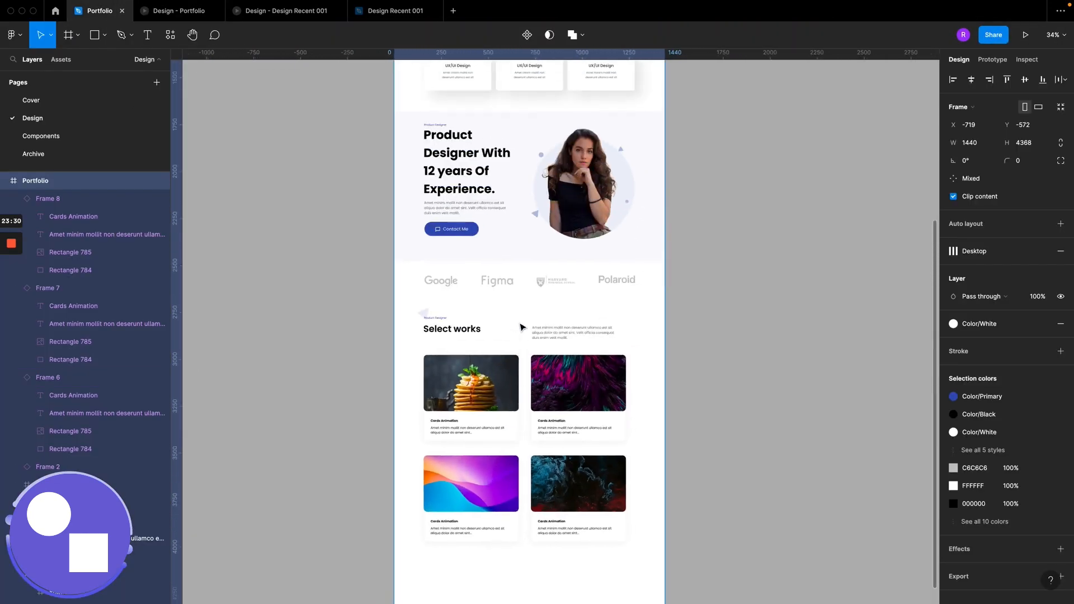
pyautogui.moveTo(6, 251)
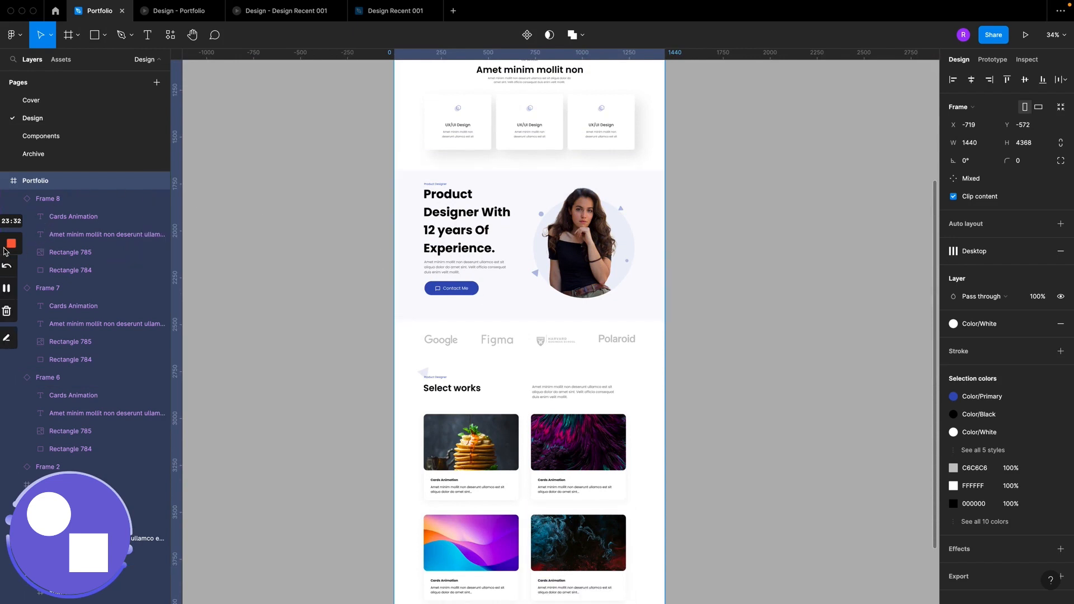